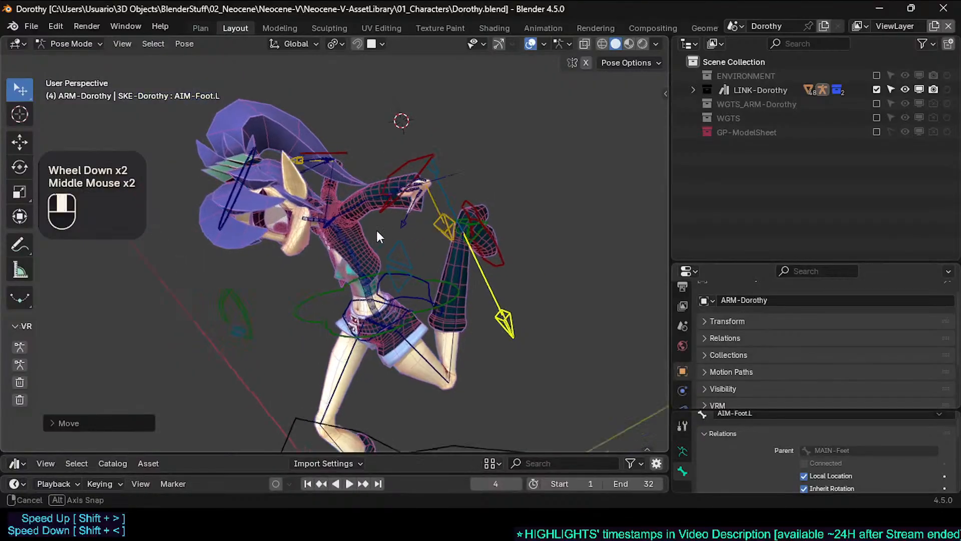
Reset the character rig from the running pose to its T-pose and deselect all bones
scroll(399, 229, "up", 2)
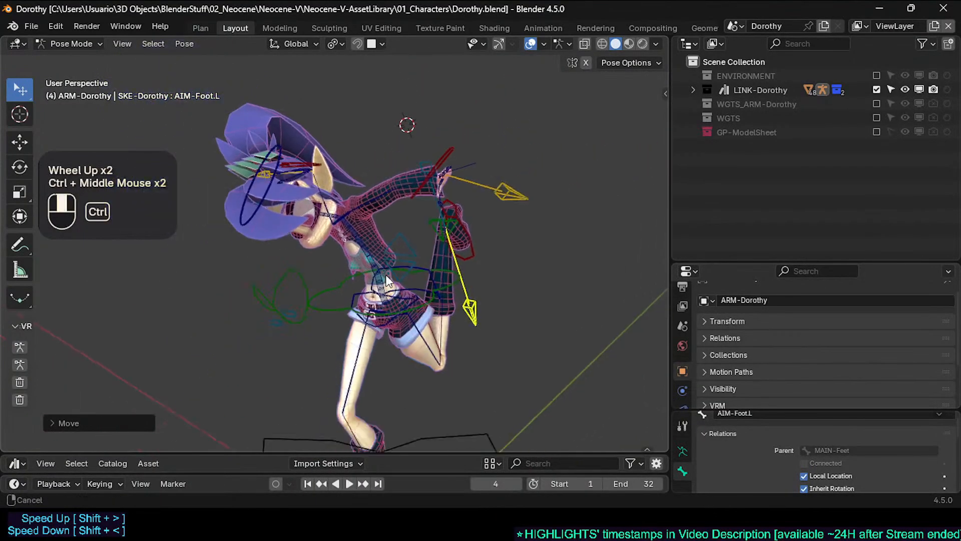
scroll(326, 255, "up", 2)
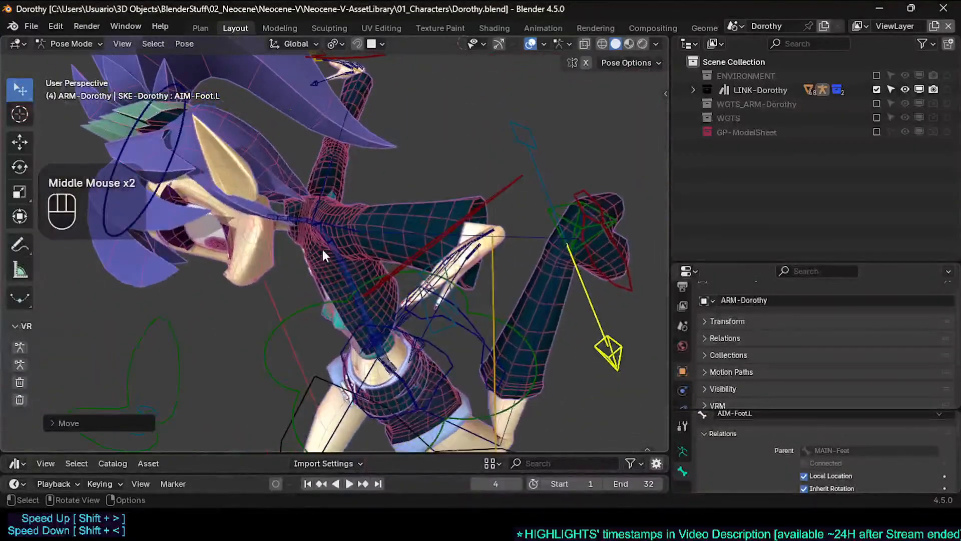
scroll(348, 250, "down", 2)
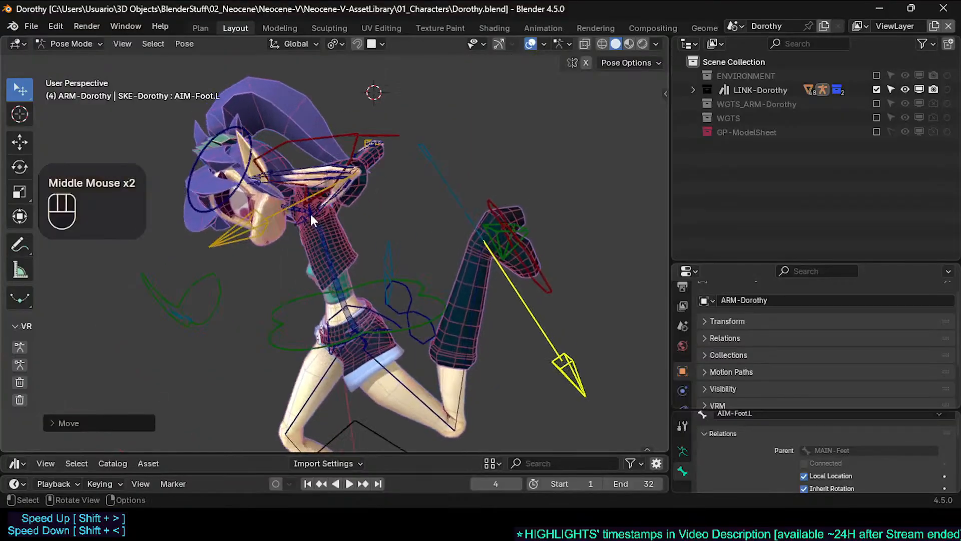
scroll(344, 251, "up", 2)
scroll(344, 252, "down", 2)
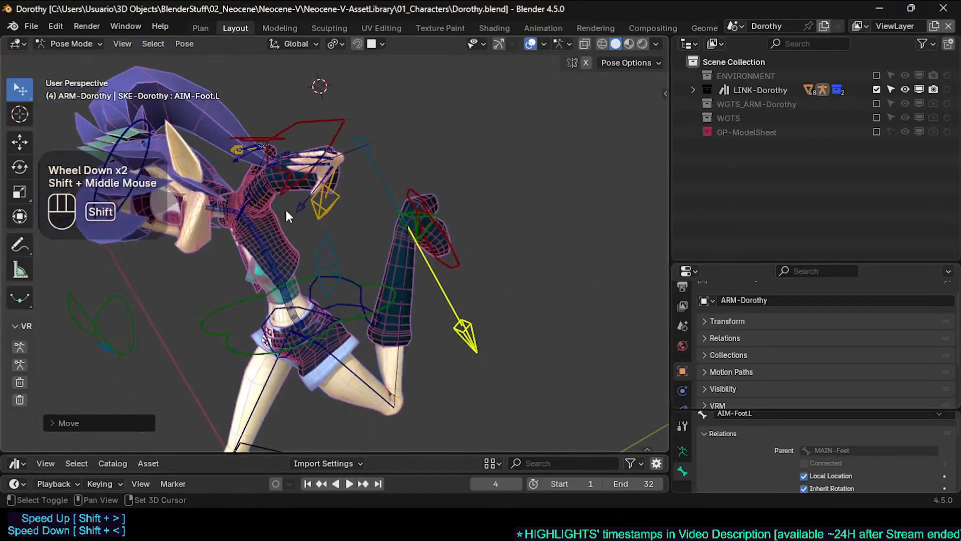
key("alt+q")
key("alt+a")
scroll(360, 217, "up", 1)
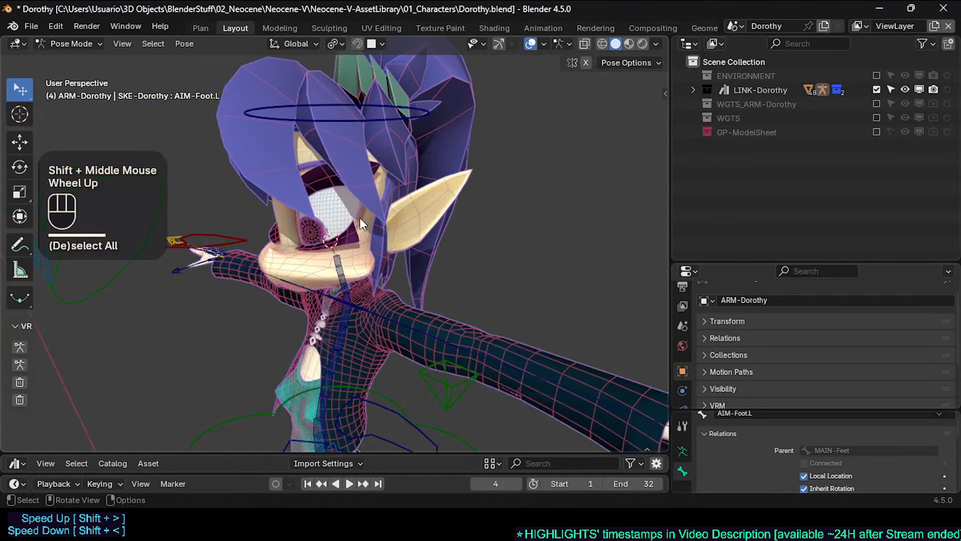
middle_click_drag(360, 217, 329, 229, "shift")
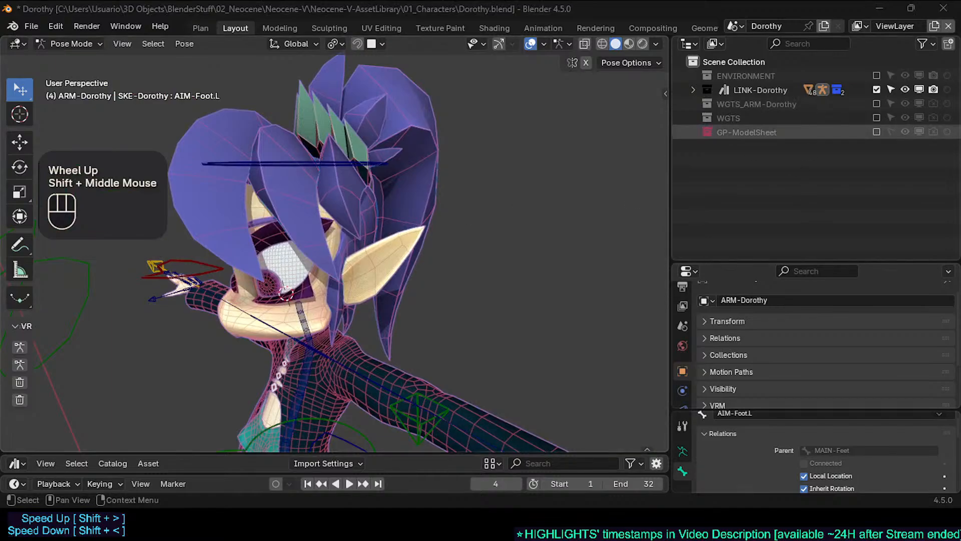
Reveal all hidden bones of the character's armature
scroll(351, 250, "down", 2)
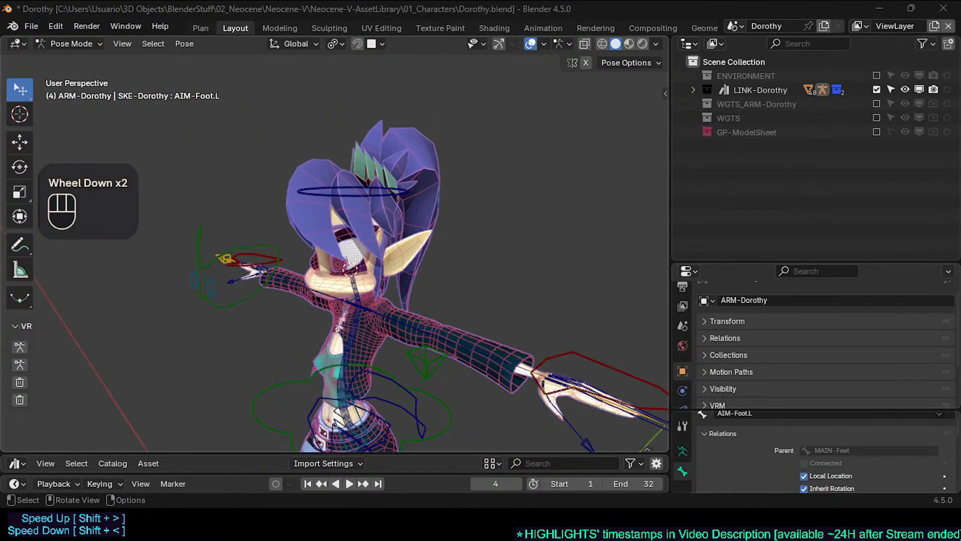
scroll(411, 200, "up", 1)
middle_click_drag(440, 426, 415, 168, "shift")
scroll(410, 191, "down", 1)
key("alt+h")
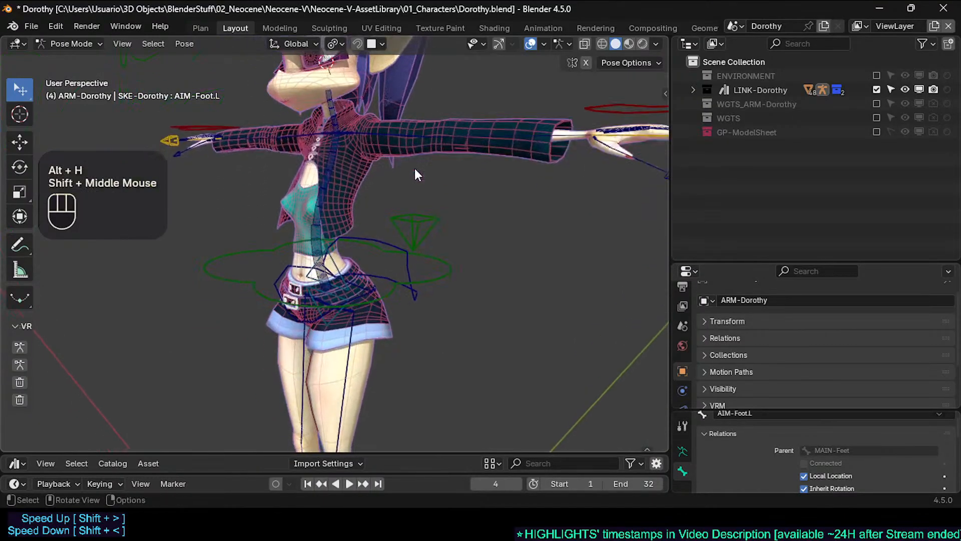
Select the left shin and left thigh control bones in turn to examine the leg's bone chain
scroll(397, 313, "down", 2)
middle_click_drag(397, 312, 409, 280)
middle_click_drag(410, 280, 399, 236)
scroll(398, 236, "up", 2)
left_click(359, 283)
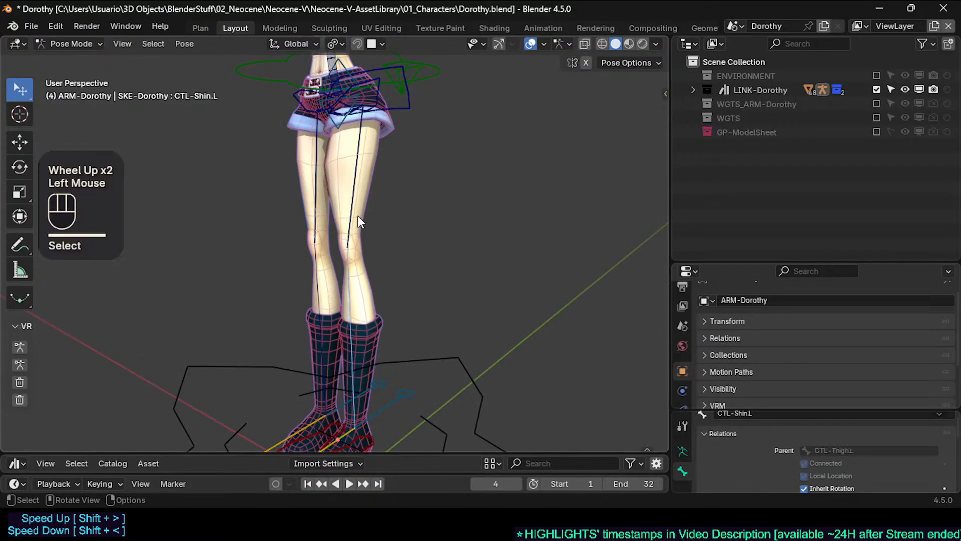
left_click(358, 215)
left_click(360, 283)
middle_click_drag(360, 283, 348, 425, "shift")
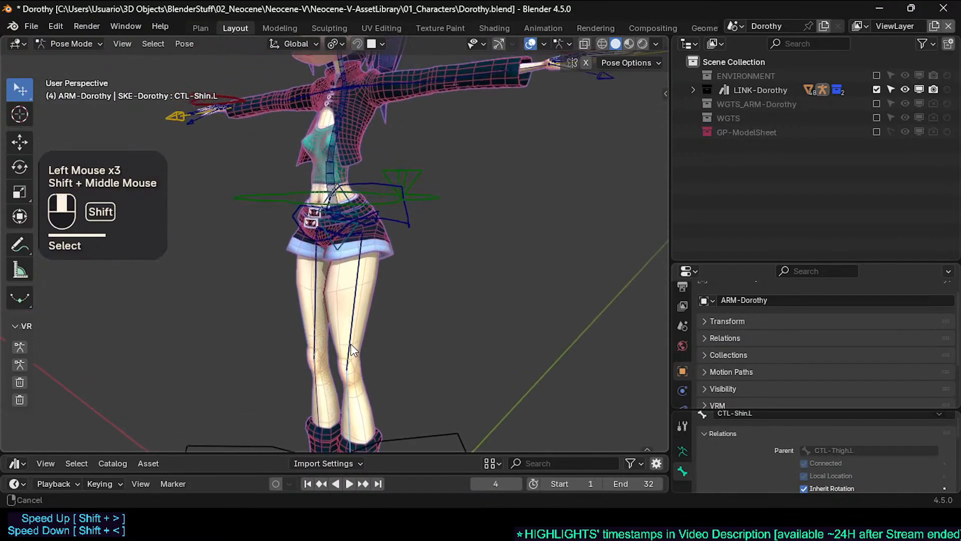
left_click(356, 293)
middle_click_drag(357, 293, 328, 251, "shift")
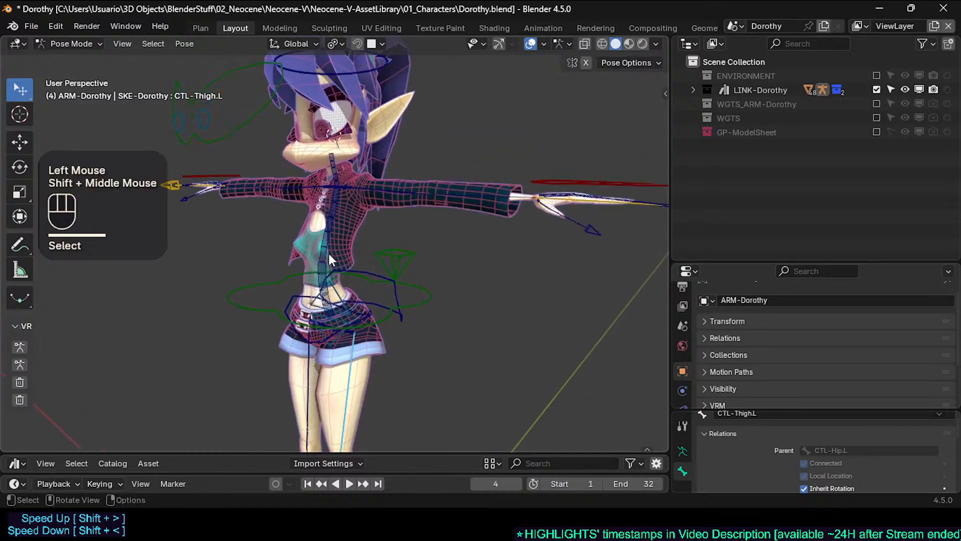
left_click(324, 230)
left_click(357, 383)
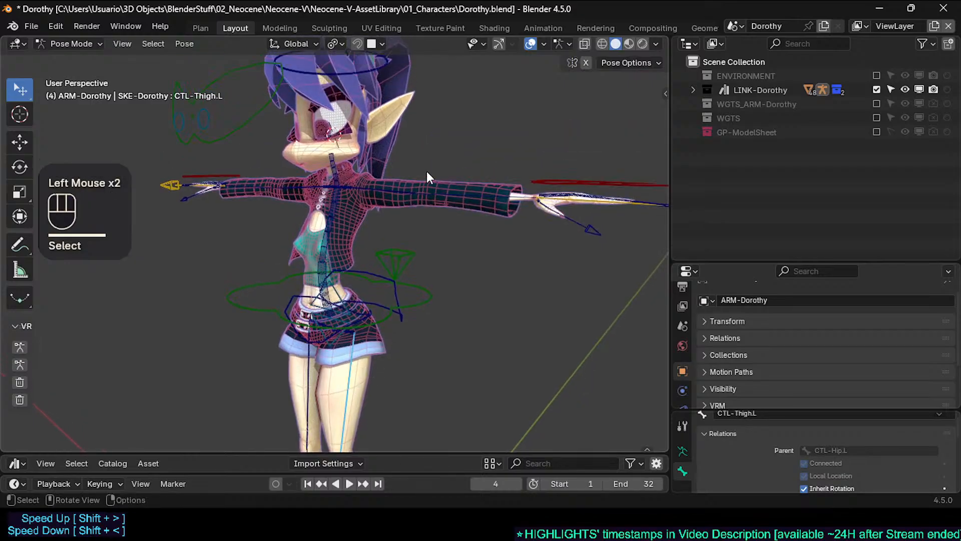
Select the left upper arm control bone, followed by the left thigh control bone, to compare the limb controls
left_click(396, 204)
middle_click_drag(364, 208, 369, 188)
scroll(365, 251, "down", 1)
middle_click_drag(365, 251, 378, 320, "shift")
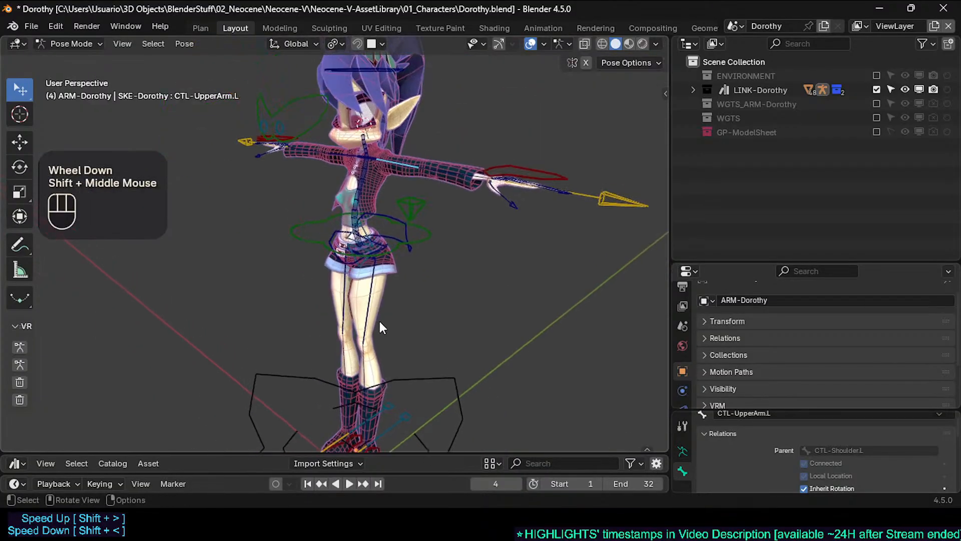
scroll(389, 291, "up", 2)
left_click(378, 254)
middle_click_drag(378, 255, 404, 246)
middle_click_drag(405, 210, 404, 233, "shift")
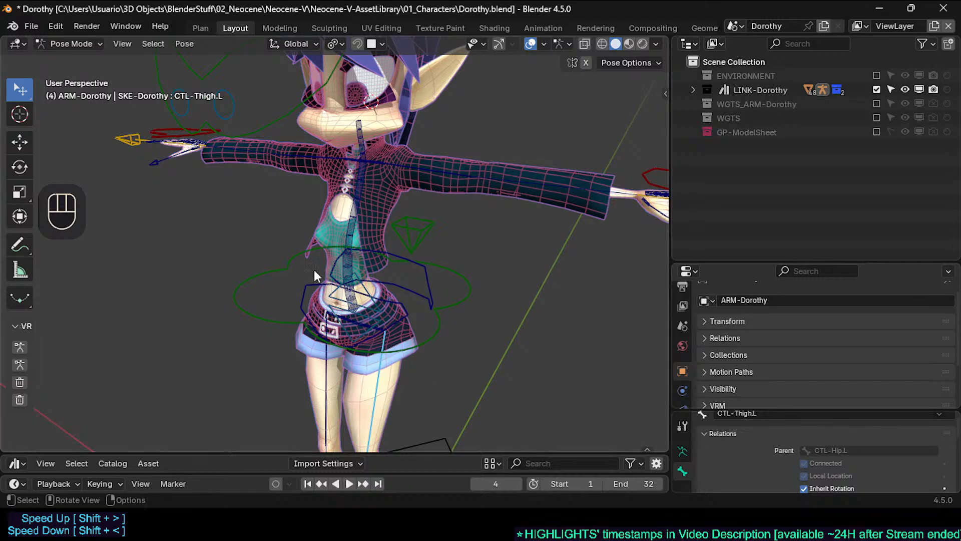
Select the left lower arm control bone, CTL-LowerArm.L
middle_click_drag(313, 269, 265, 284, "shift")
scroll(351, 229, "up", 2)
left_click(359, 250)
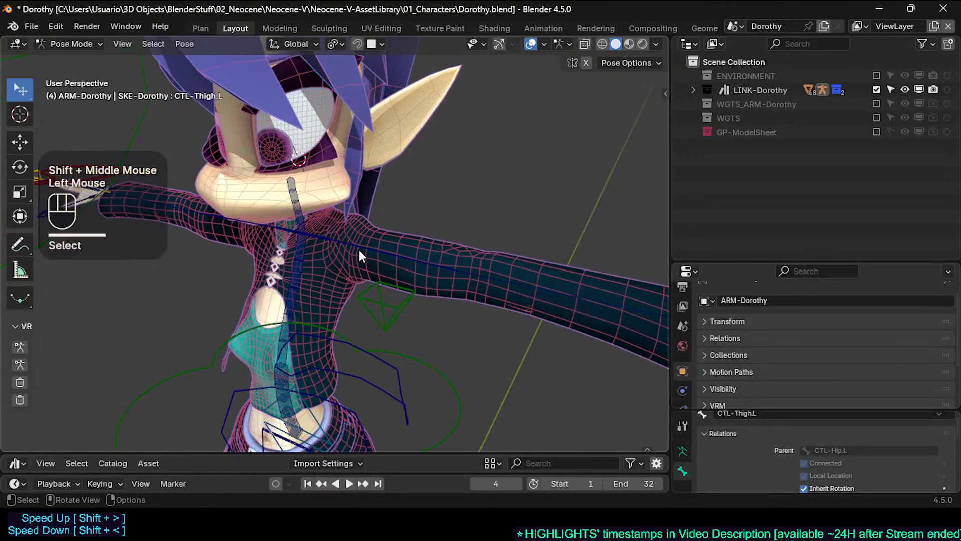
left_click(359, 250, "shift")
middle_click_drag(359, 250, 395, 300)
scroll(380, 276, "down", 1)
left_click(396, 299)
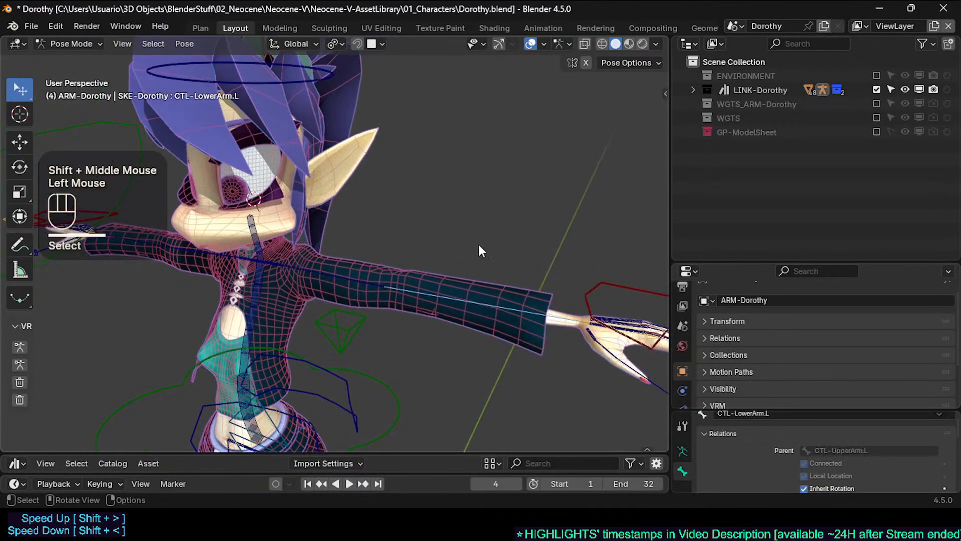
Collapse the DEF1-Face bone collection and solo the DEF-Skeleton and DEF-Helper collections
key("n")
left_click_drag(625, 163, 621, 231)
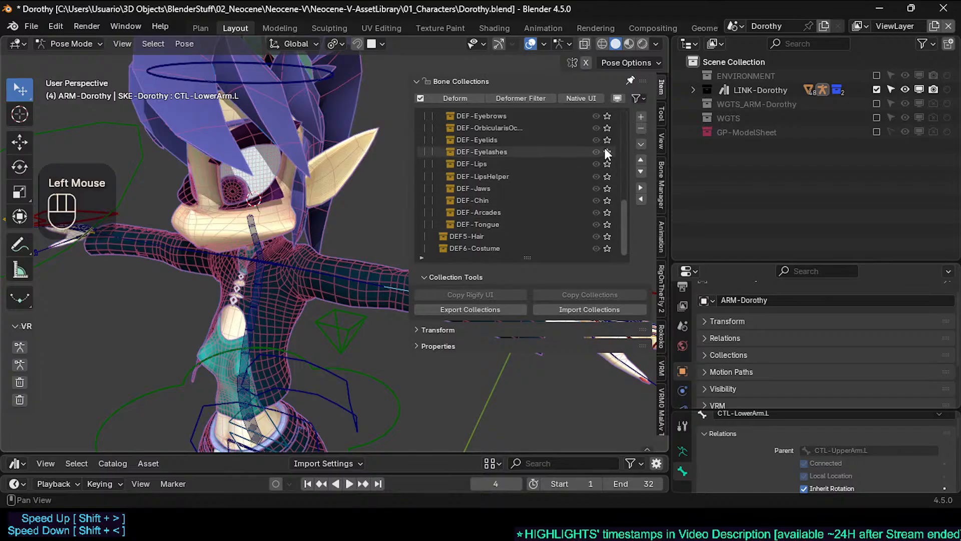
scroll(605, 206, "up", 2)
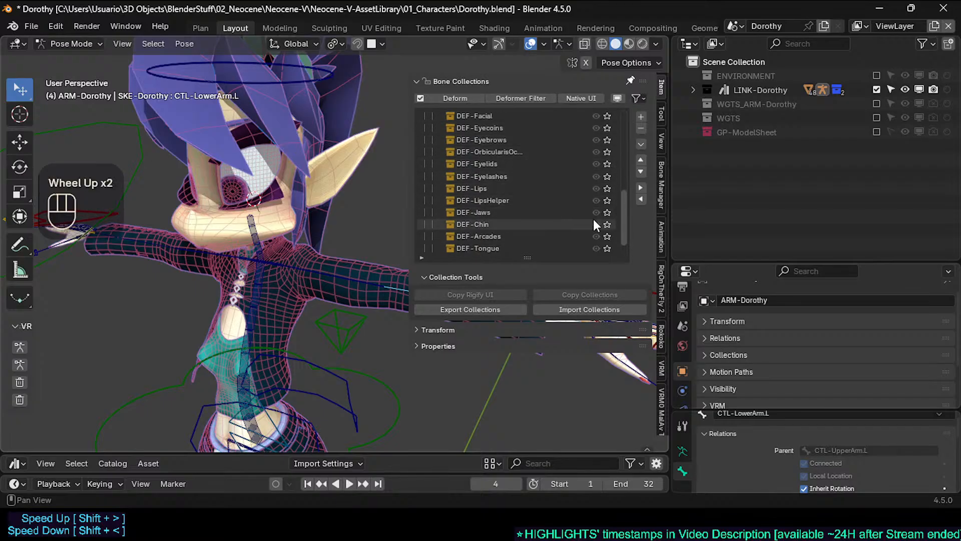
scroll(594, 219, "down", 1)
scroll(588, 208, "up", 3)
left_click(432, 164)
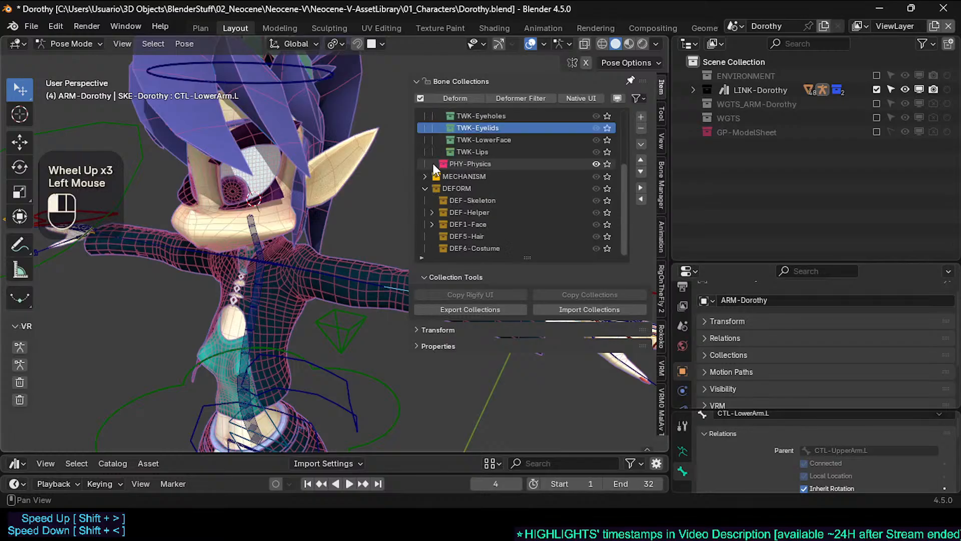
scroll(596, 209, "down", 1)
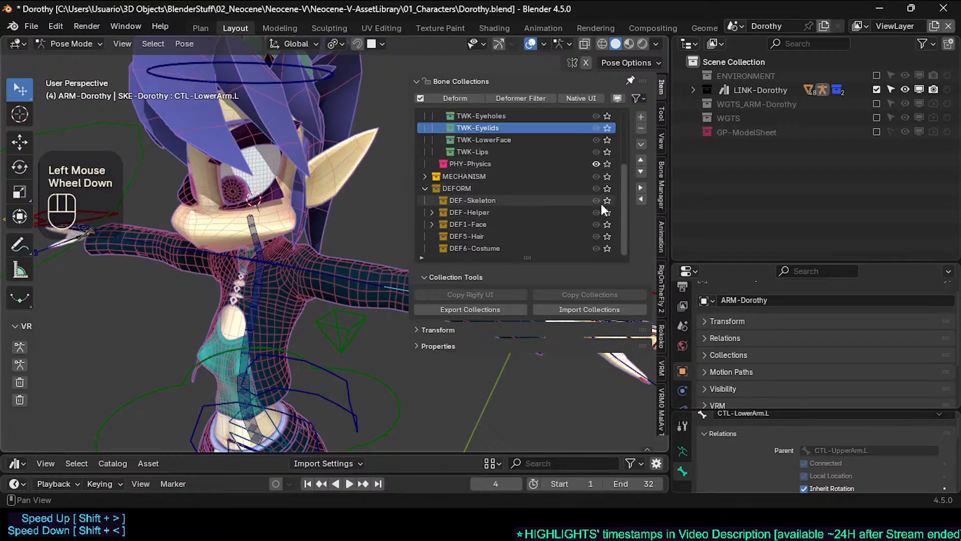
left_click(607, 201)
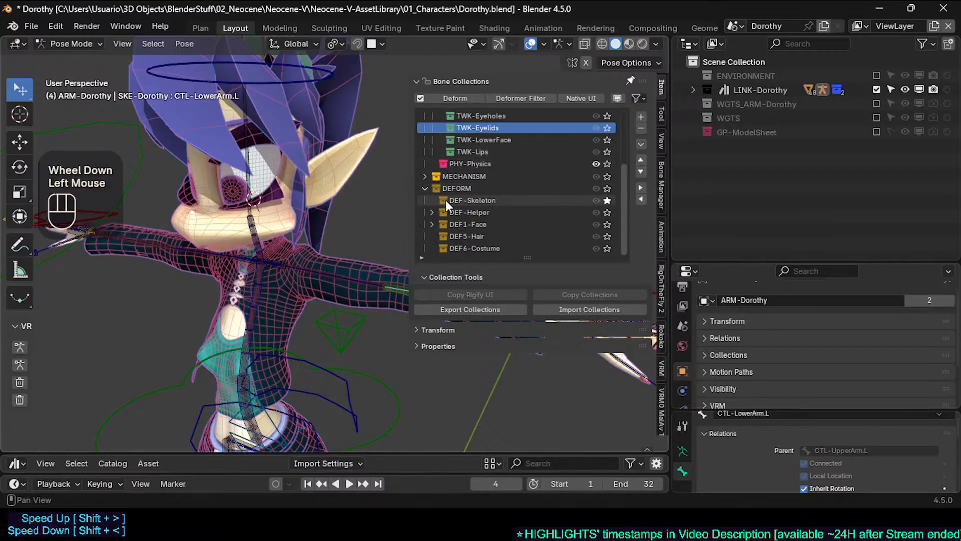
left_click(446, 200)
left_click(608, 212)
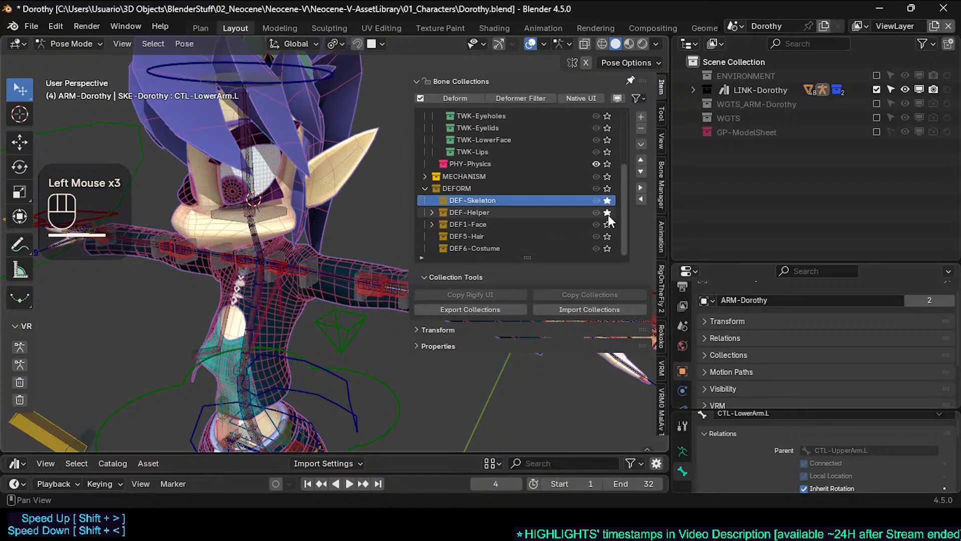
left_click(608, 215)
key("n")
Examine the left elbow's deform setup by selecting the helper bone HLP4-ElbowArmUpper.L
middle_click_drag(476, 235, 430, 237)
scroll(430, 240, "up", 2)
scroll(348, 296, "down", 1)
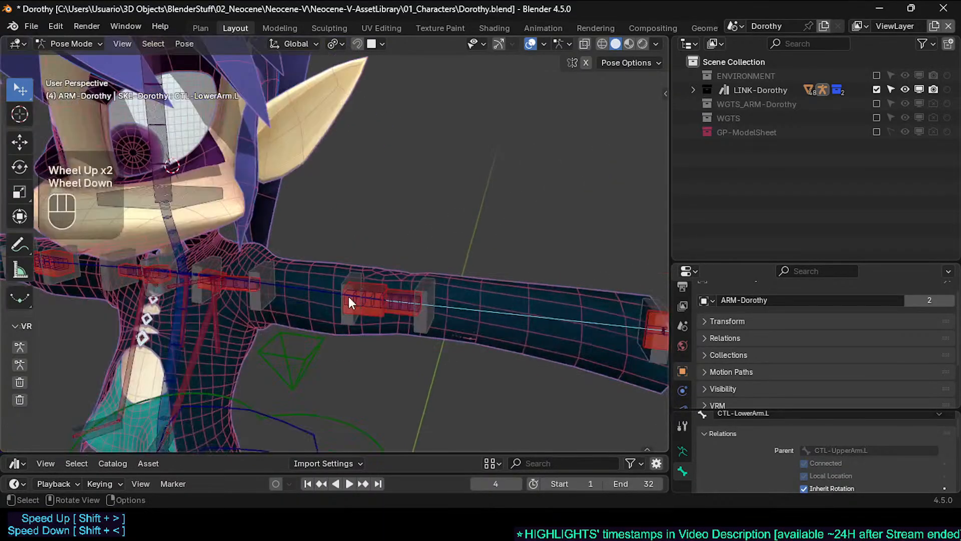
left_click(348, 297)
middle_click_drag(349, 297, 363, 244, "shift")
left_click(387, 259)
scroll(388, 262, "up", 1)
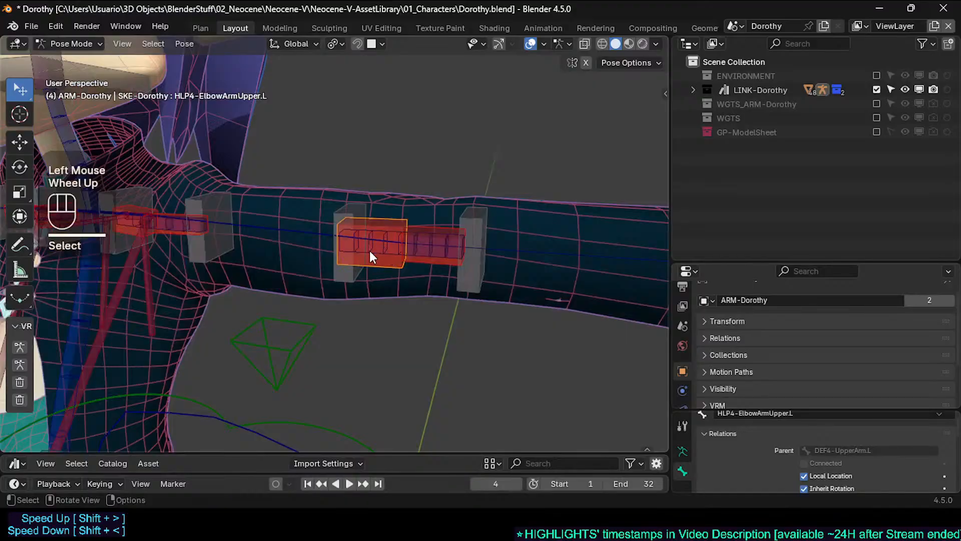
Inspect the elbow handle HDL-SmoothElbow.L.001 in front view and select the left lower arm control bone
left_click(346, 279)
middle_click_drag(347, 283, 242, 298)
key("g")
key("Escape")
key("KP_1")
scroll(285, 294, "up", 2)
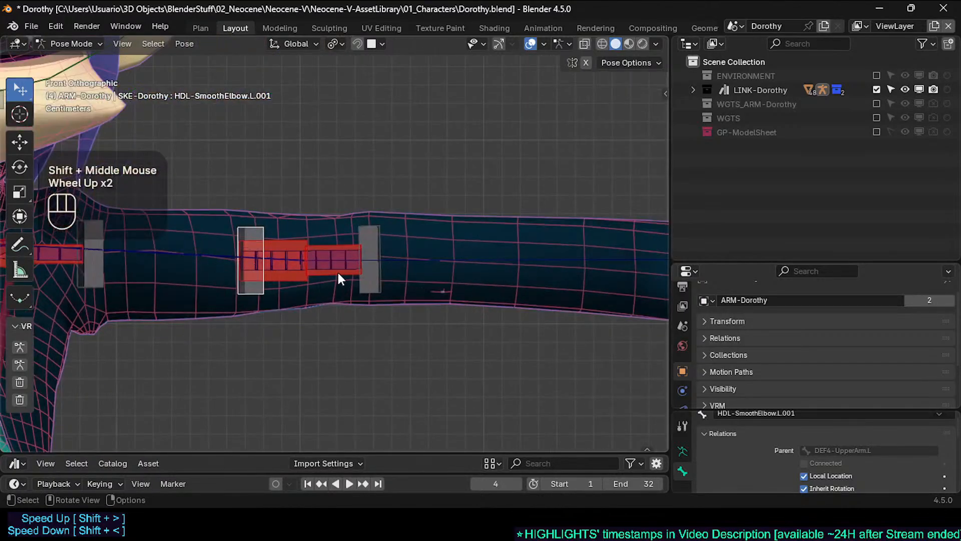
left_click(505, 280)
scroll(505, 279, "down", 1)
middle_click_drag(490, 247, 458, 229, "shift")
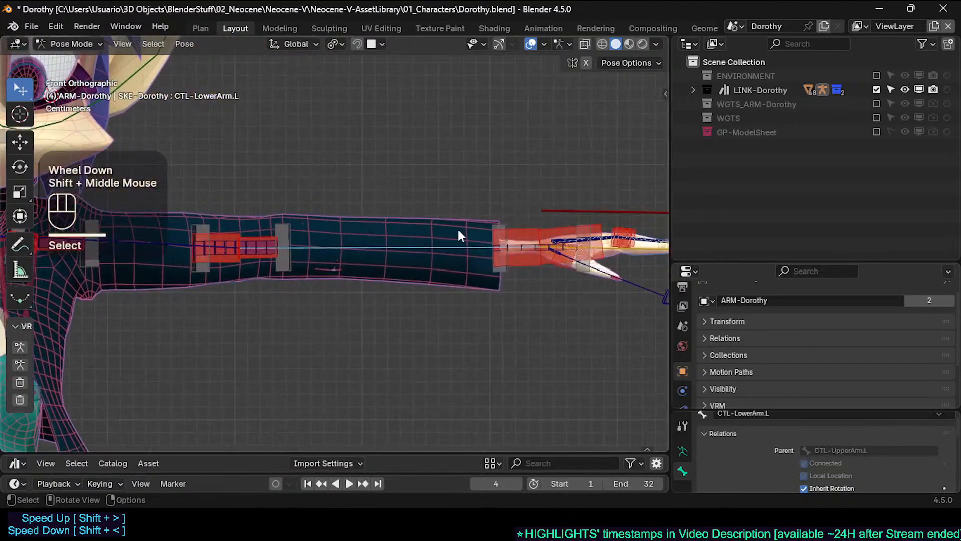
Move the left hand IK control MTR-IK-Hand.L inward in several passes to bend the arm slightly at the elbow
left_click(564, 214)
middle_click_drag(563, 215, 562, 224)
key("g")
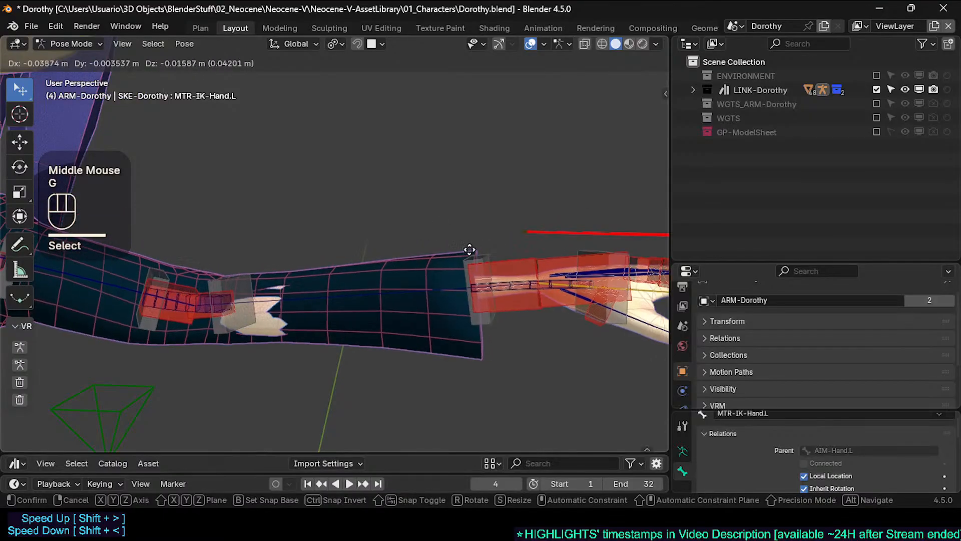
left_click(446, 242)
middle_click_drag(446, 241, 409, 292)
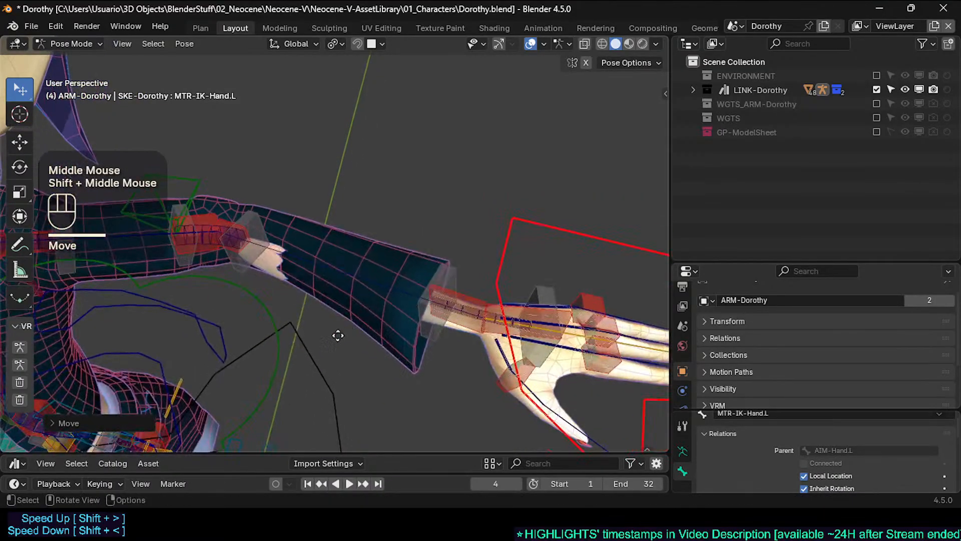
key("g")
left_click(414, 332)
key("g")
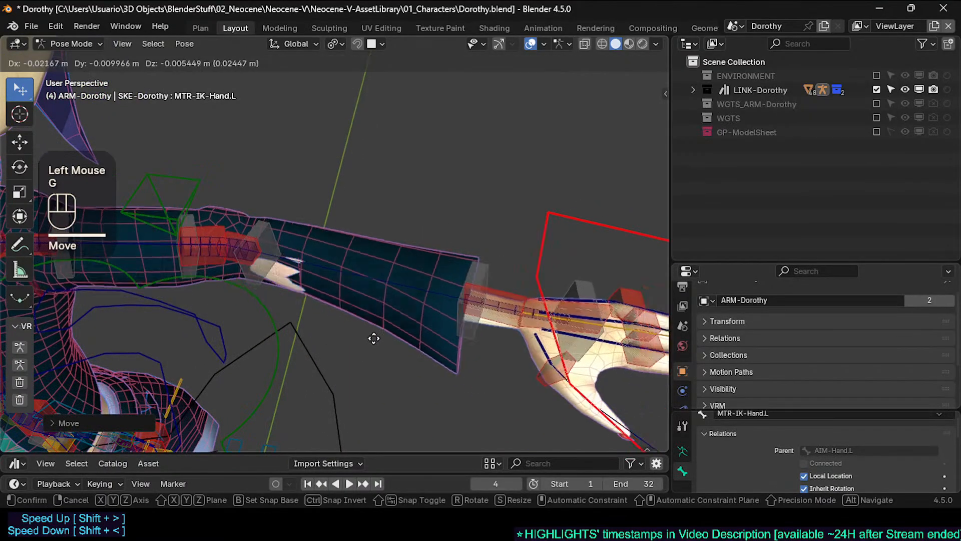
left_click(431, 261)
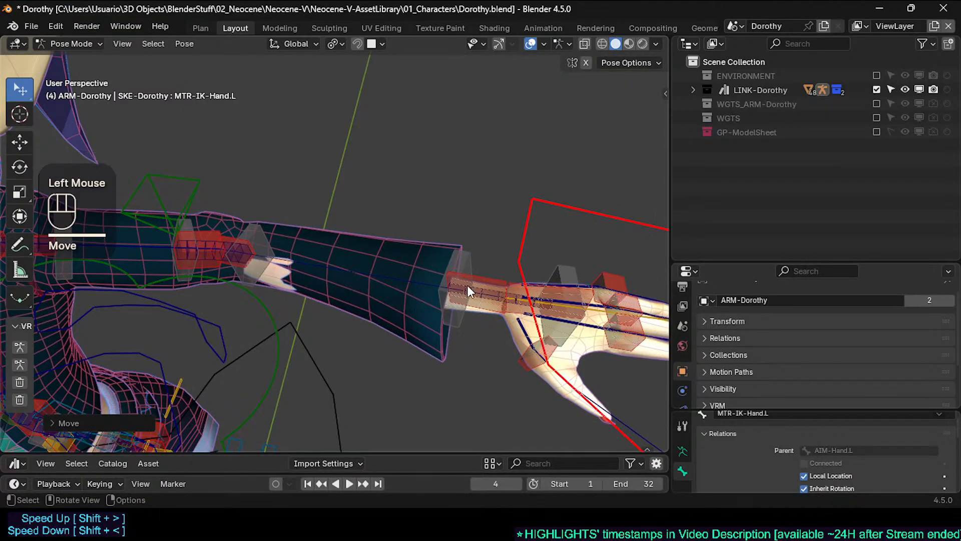
left_click(425, 285)
key("g")
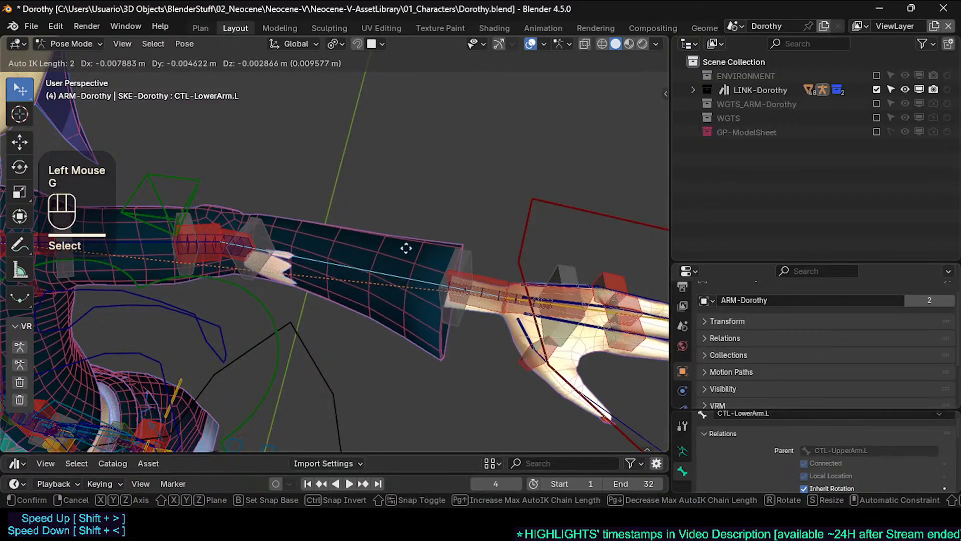
key("Escape")
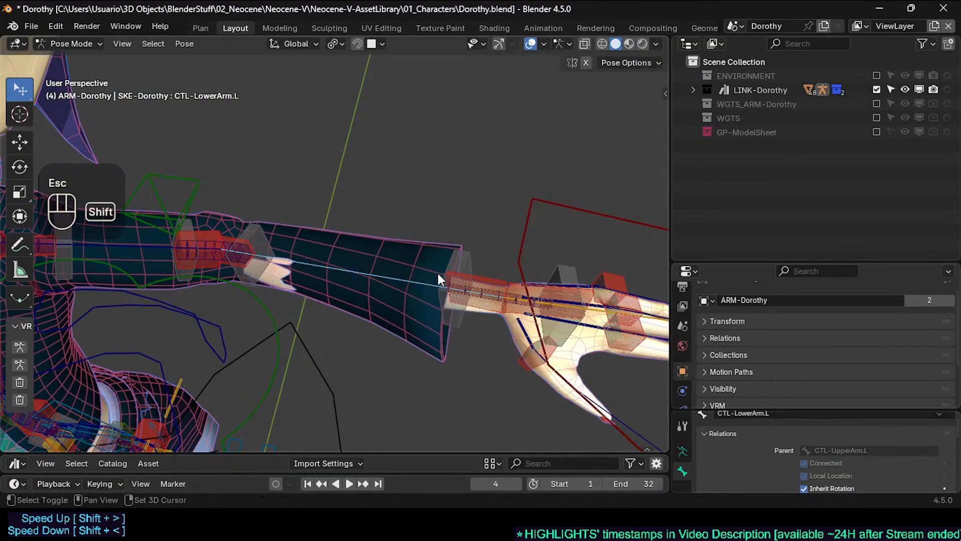
Highlight all visible bones around the left forearm, and select only the wrist helper bone HLP4-WristArmUpper.L
mouse_move(439, 274)
middle_mouse_down("shift")
mouse_move(372, 276)
mouse_move(431, 272)
middle_mouse_up("shift")
key("a")
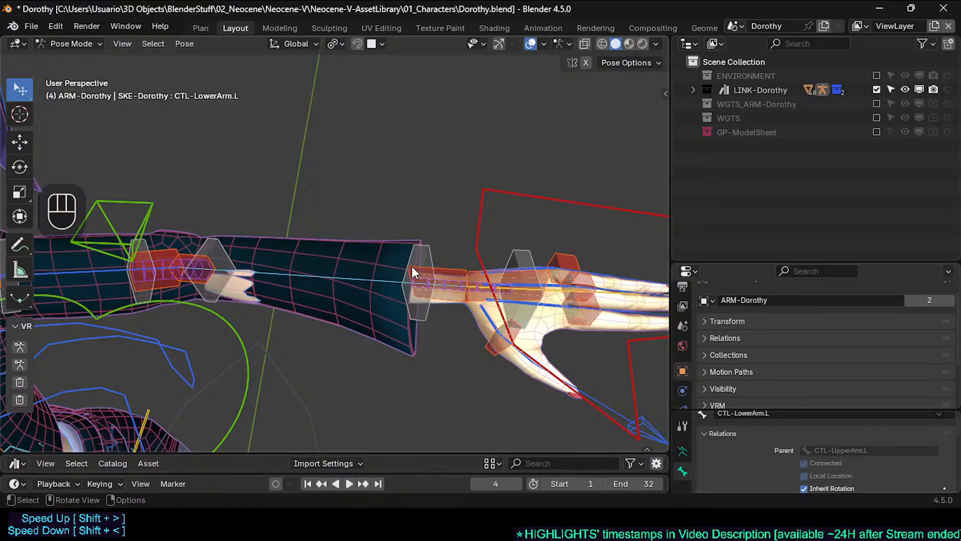
left_click(443, 272)
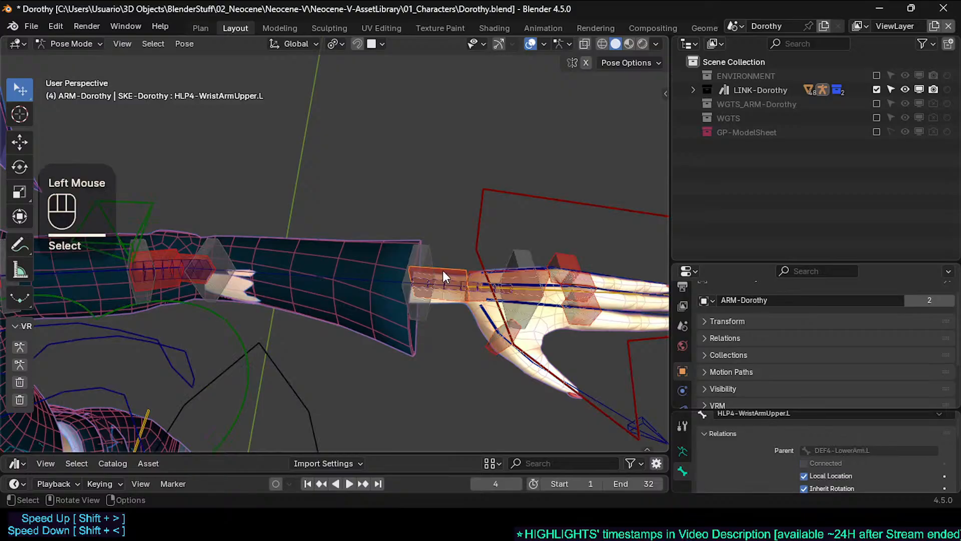
left_click(445, 268)
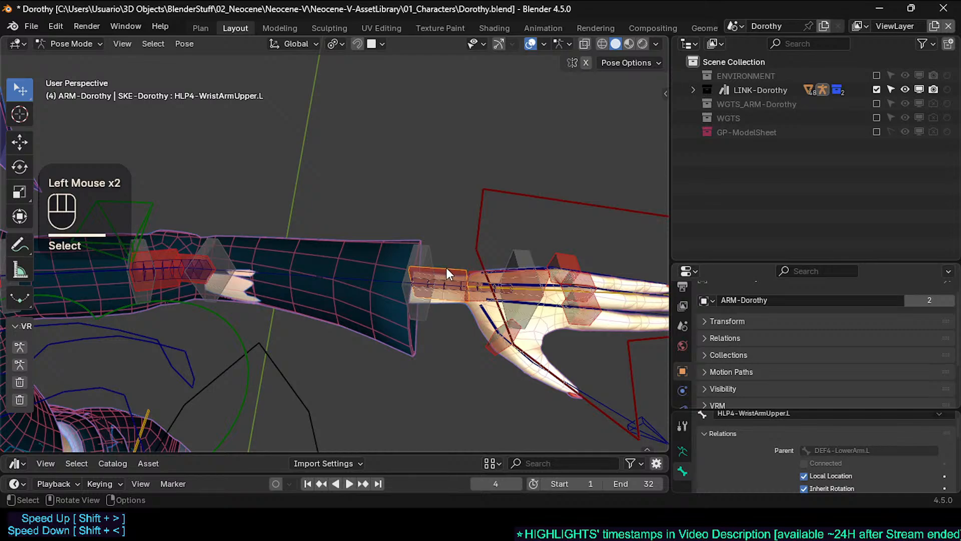
Select the left wrist helper bones HLP4-WristHand.L and HLP4-WristArmUpper.L together and examine how they meet at the wrist
scroll(385, 290, "up", 2)
middle_click_drag(423, 284, 388, 293, "shift")
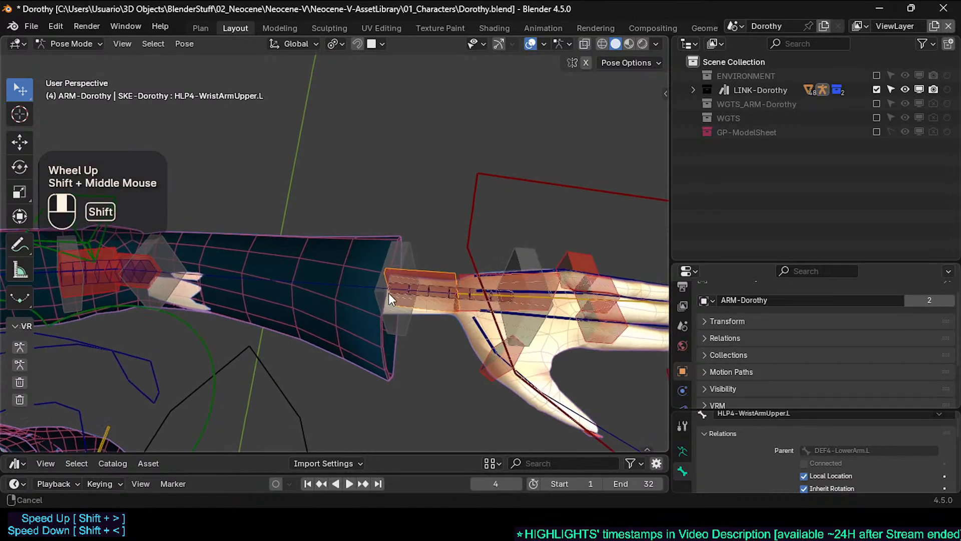
scroll(368, 293, "up", 1)
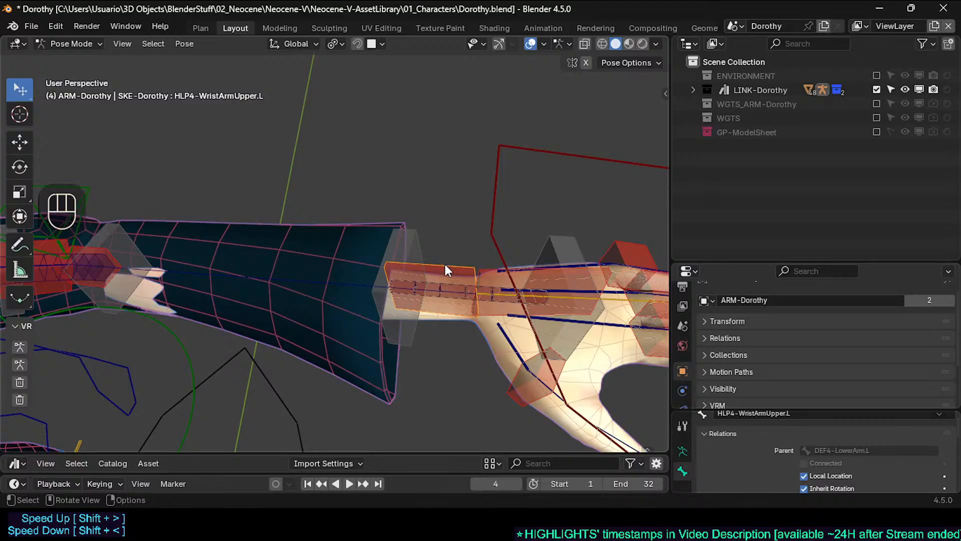
middle_click_drag(441, 274, 443, 269)
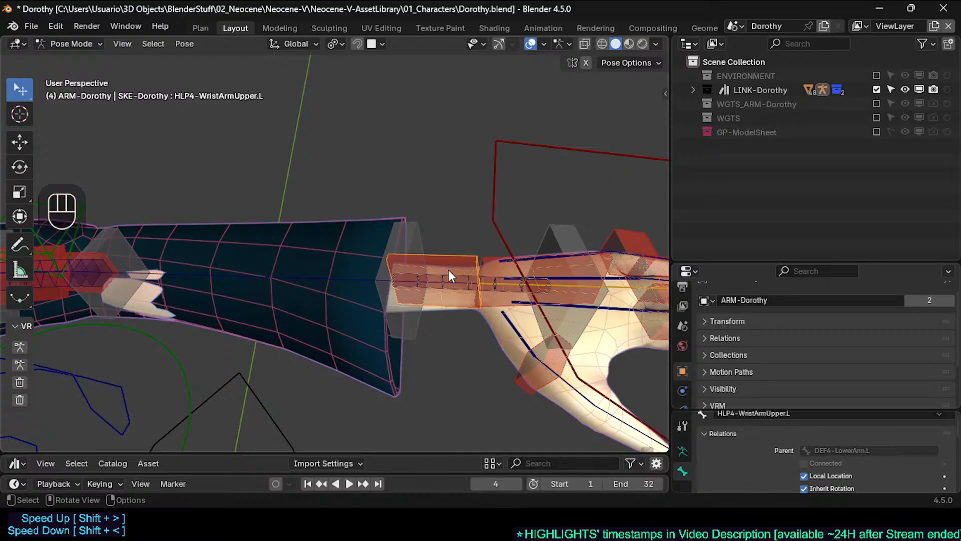
middle_click_drag(461, 261, 483, 274)
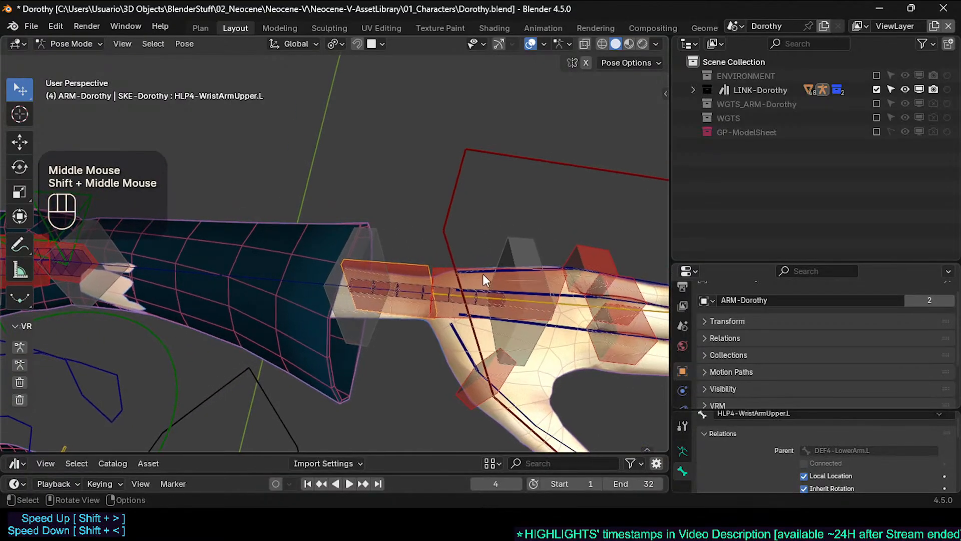
left_click(457, 273)
left_click(407, 261, "shift")
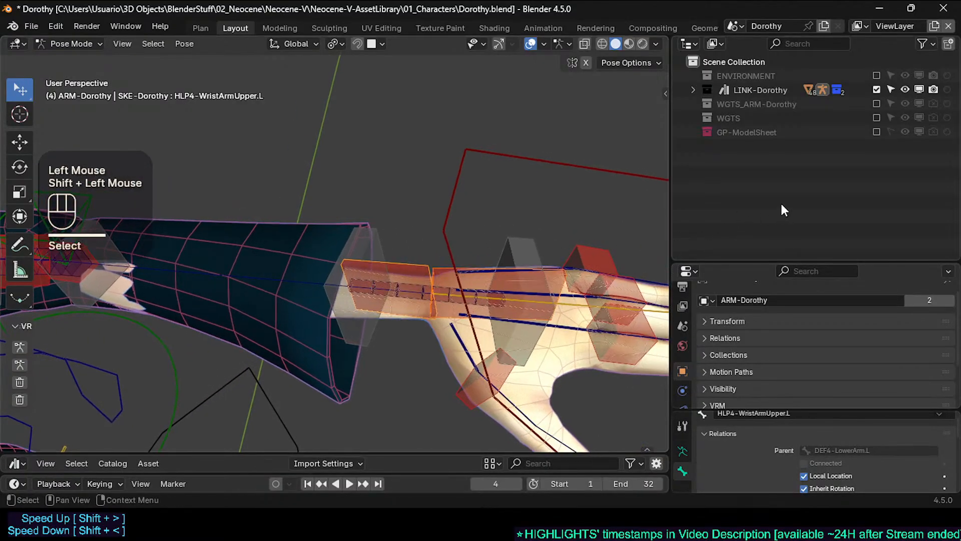
middle_click_drag(431, 270, 447, 241, "shift")
scroll(447, 278, "down", 1)
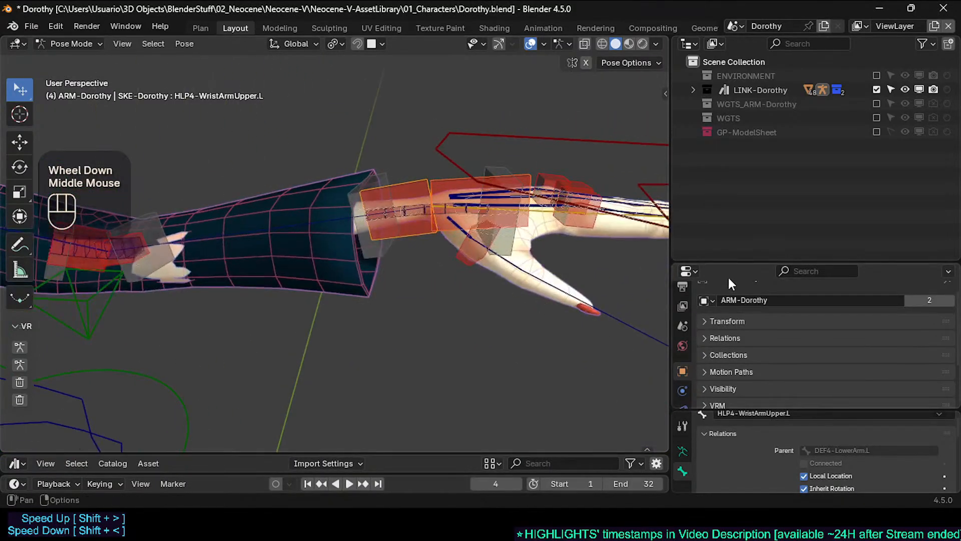
Enlarge the properties editor and open the Viewport Display settings of the bone HLP4-WristArmUpper.L
left_click_drag(740, 261, 740, 143)
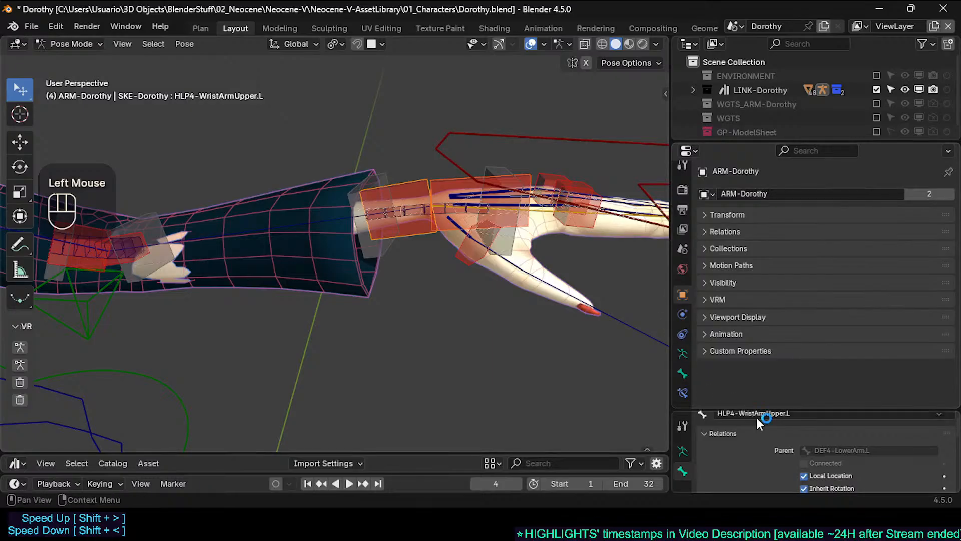
left_click_drag(759, 410, 759, 422)
left_click(682, 386)
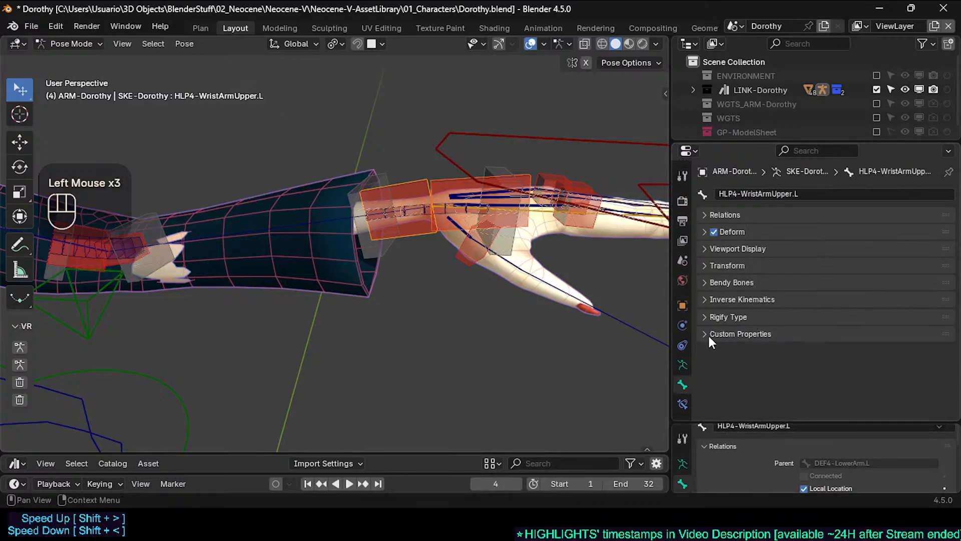
scroll(457, 238, "up", 1)
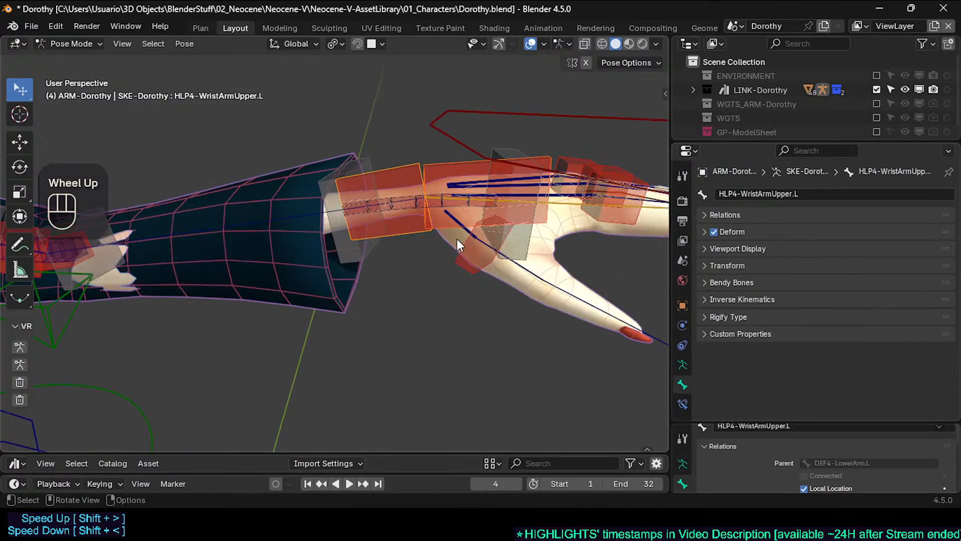
scroll(456, 239, "down", 1)
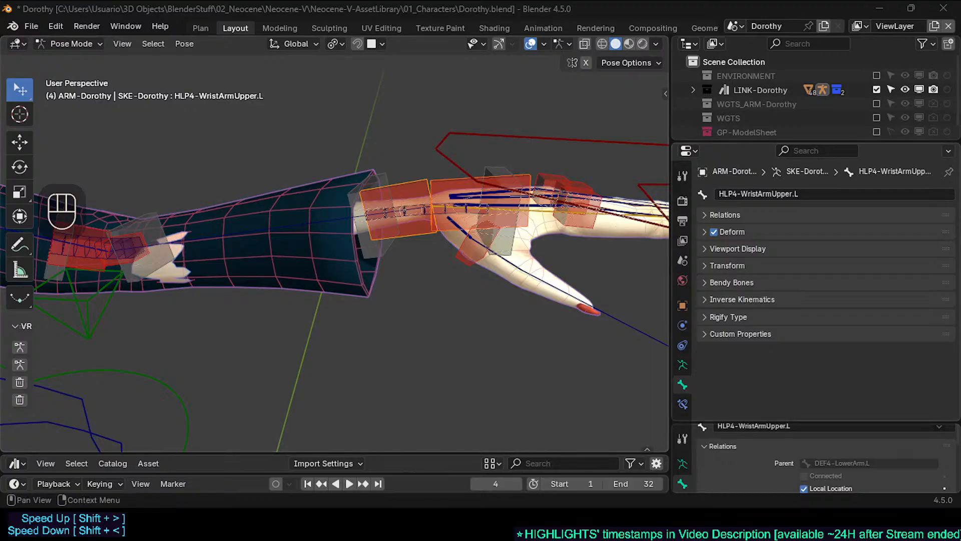
left_click(706, 249)
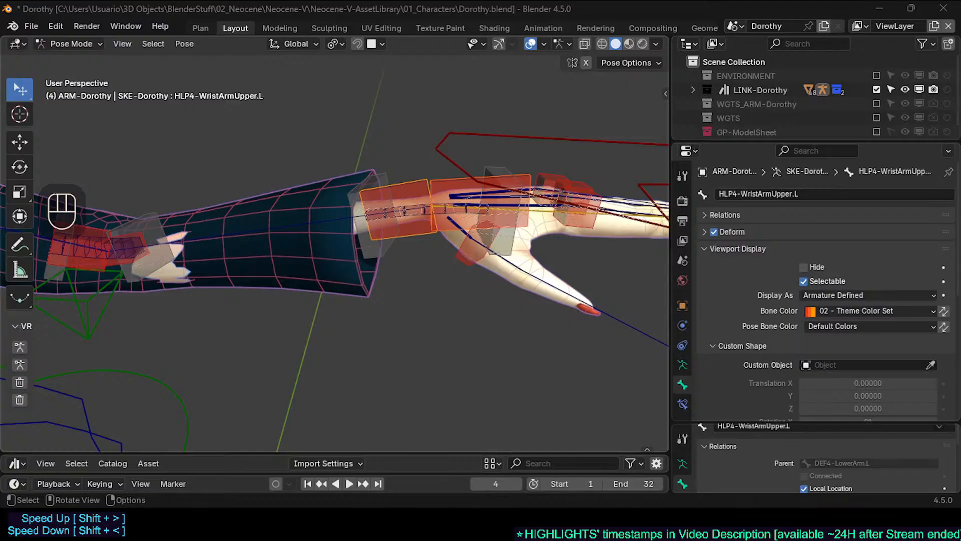
scroll(335, 253, "down", 2)
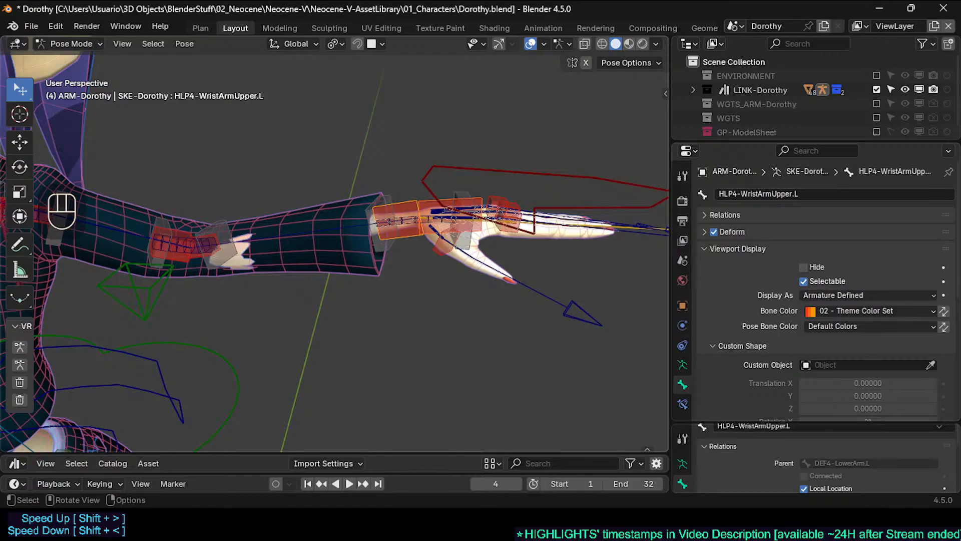
Turn the Screencast Keys display off and back on in the viewport settings
left_click(582, 360)
key("n")
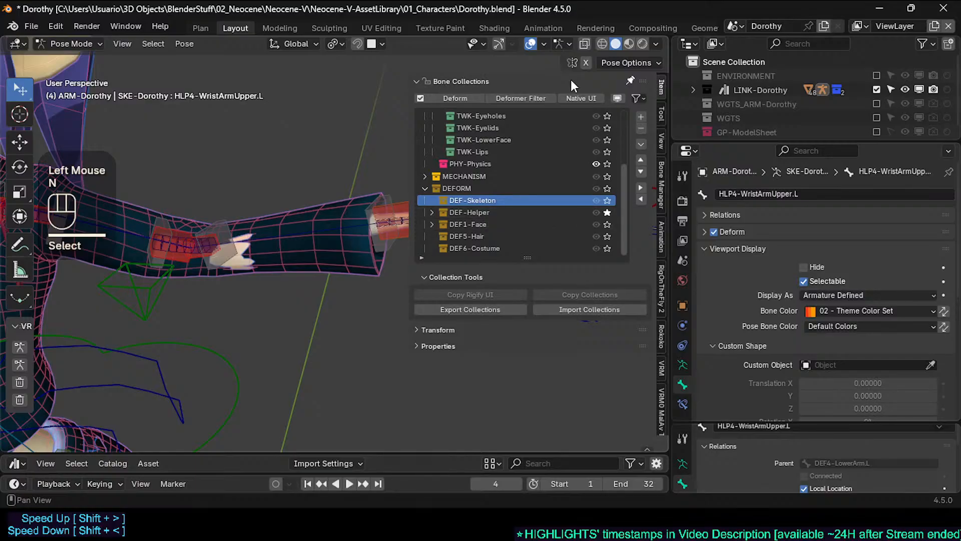
left_click(662, 228)
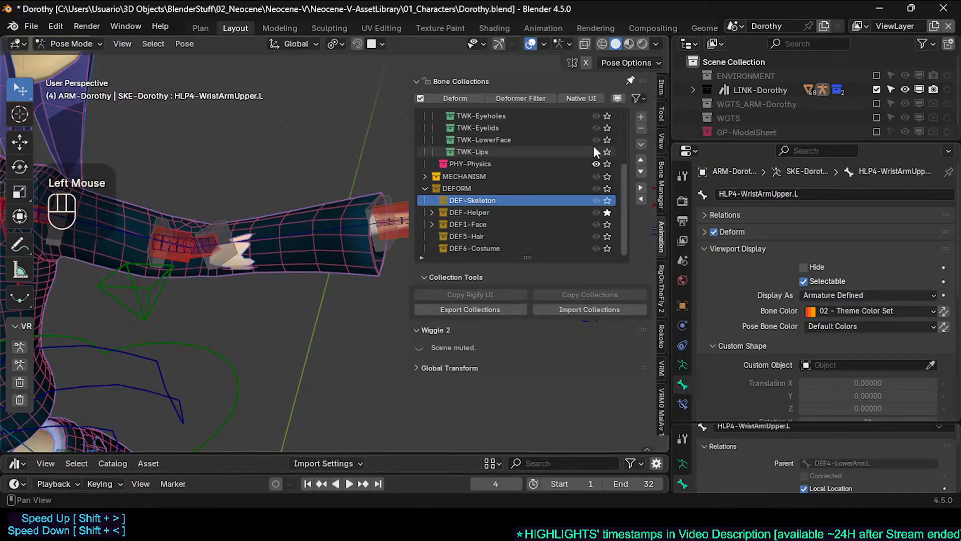
left_click(662, 138)
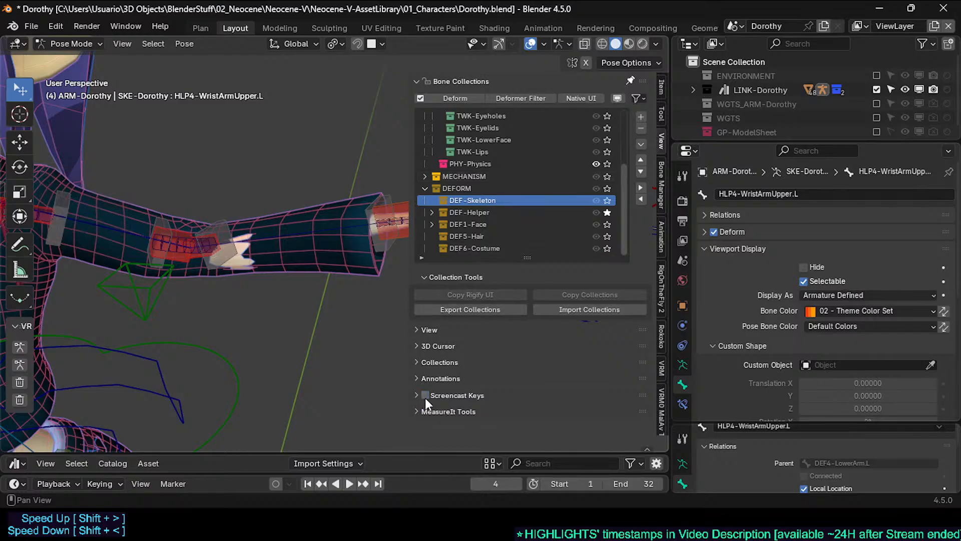
key("n")
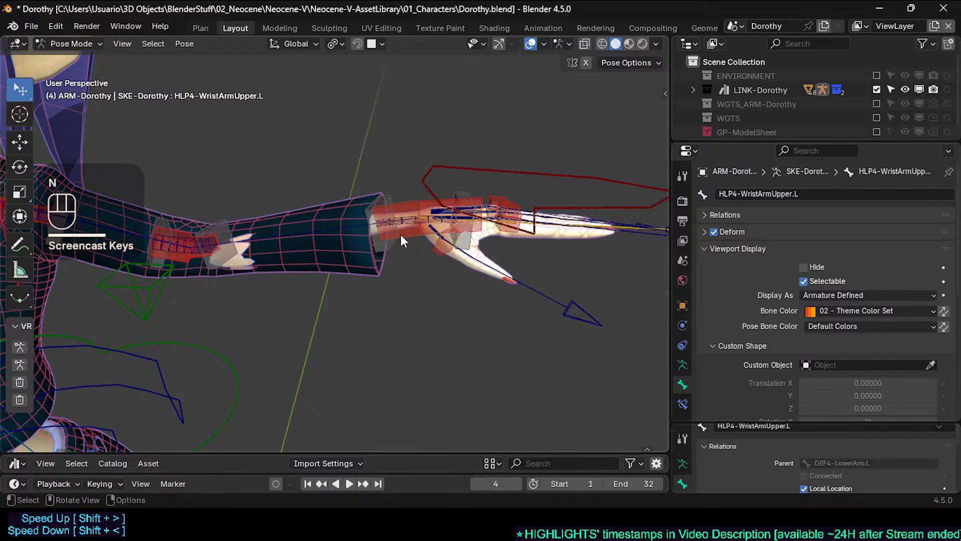
Select HLP4-WristArmUpper.L, cycle the armature's display type through Stick, Octahedral and Wire, and return it to B-Bone
left_click(403, 238)
key("shift+ctrl+alt+b")
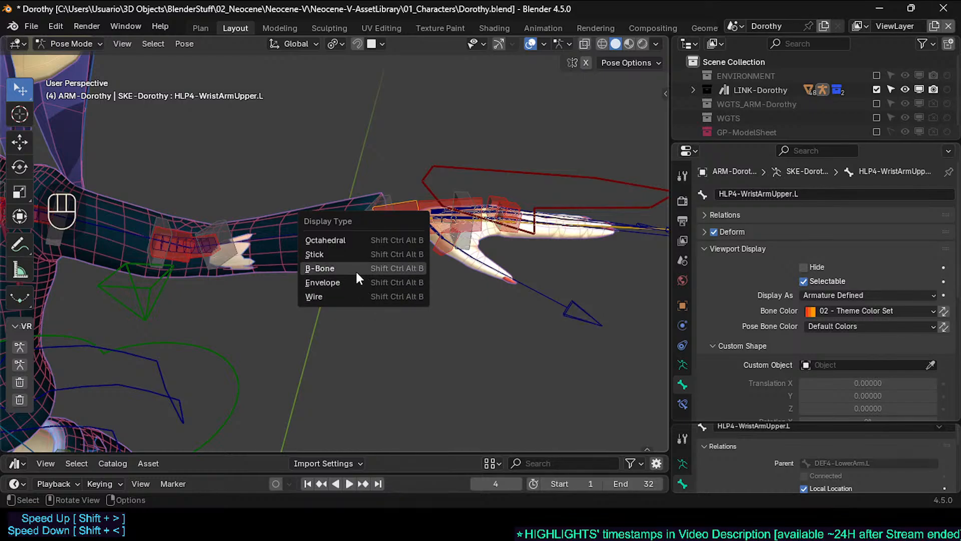
left_click(352, 255)
scroll(363, 263, "up", 2)
mouse_move(369, 263)
middle_mouse_down()
mouse_move(366, 276)
mouse_move(427, 271)
middle_mouse_up()
key("shift+ctrl+alt+b")
left_click(378, 258)
key("shift+ctrl+alt+b")
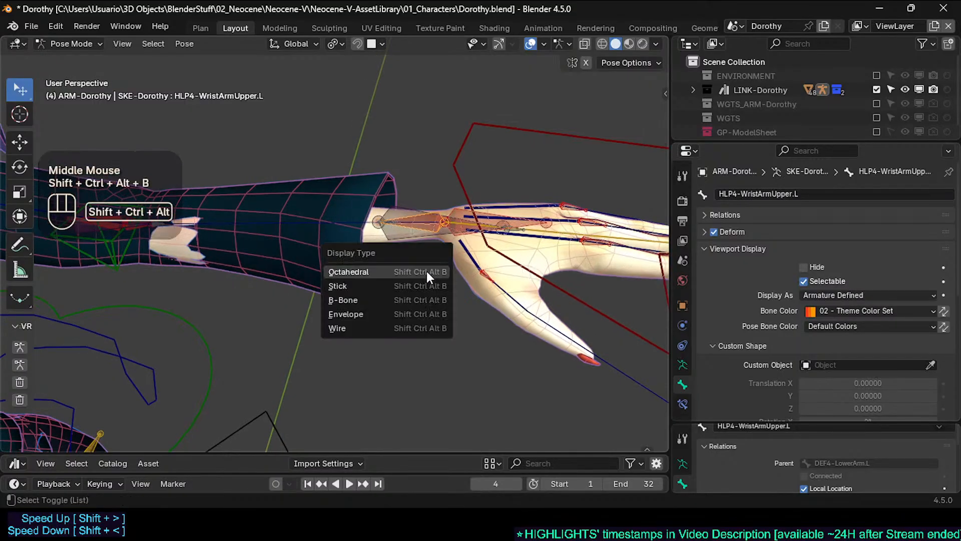
left_click(408, 327)
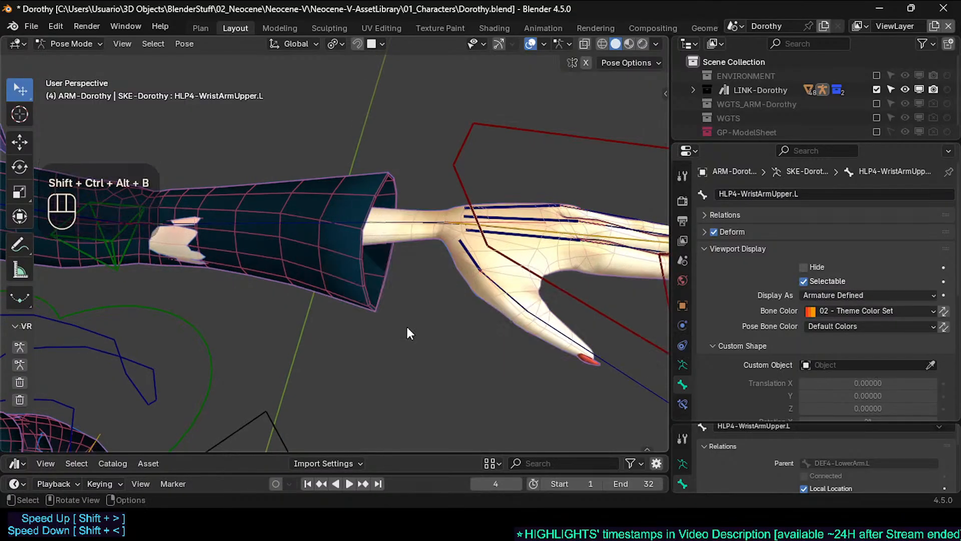
key("shift+ctrl+alt+b")
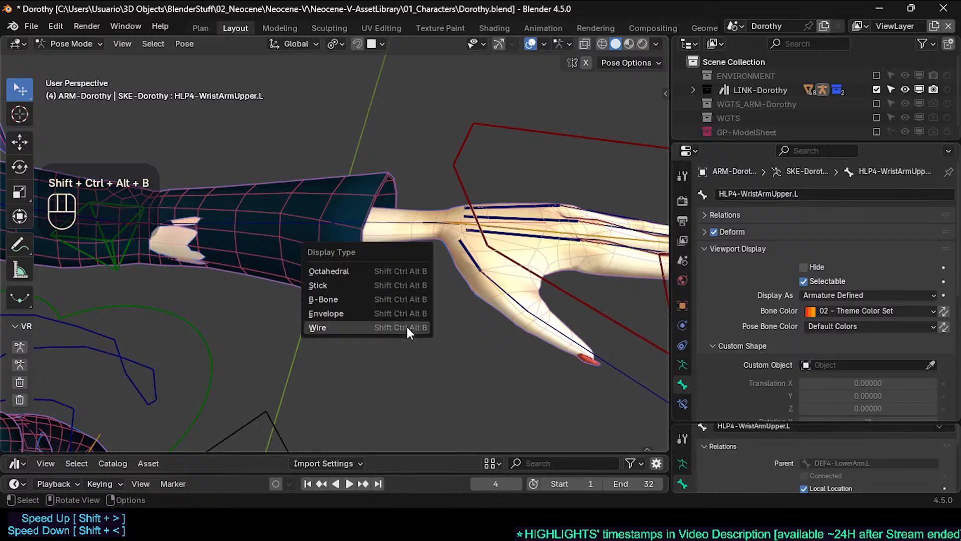
left_click(389, 298)
Inspect the left wrist bones up close and open the SKE-Dorothy armature's Viewport Display settings to examine Display As
mouse_move(390, 281)
middle_mouse_down("shift")
mouse_move(452, 232)
mouse_move(422, 230)
mouse_move(398, 257)
mouse_move(417, 230)
mouse_move(346, 268)
mouse_move(293, 274)
mouse_move(343, 243)
middle_mouse_up("shift")
scroll(411, 240, "up", 2)
scroll(293, 274, "up", 2)
middle_click_drag(343, 243, 321, 260, "shift")
scroll(328, 266, "down", 1)
middle_click_drag(370, 295, 381, 256, "shift")
scroll(381, 257, "down", 1)
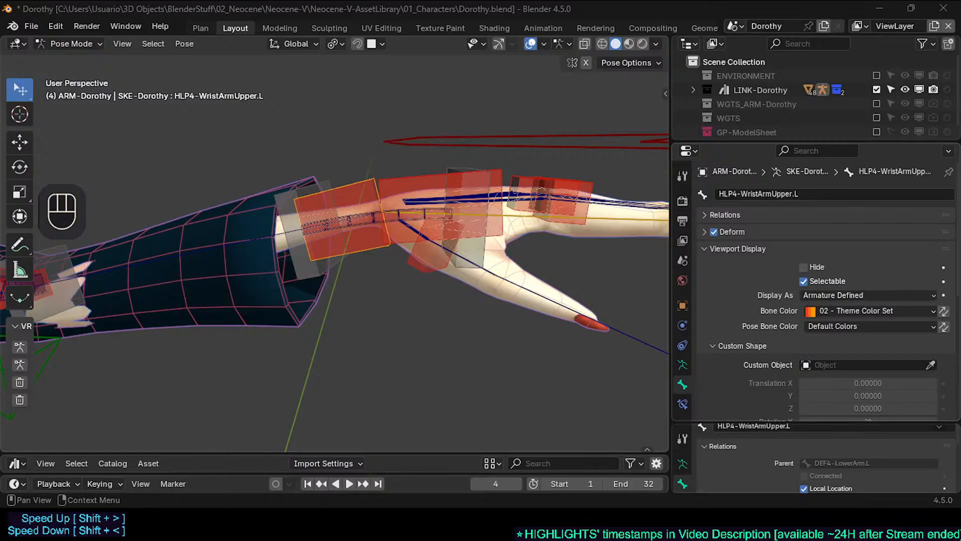
left_click(682, 365)
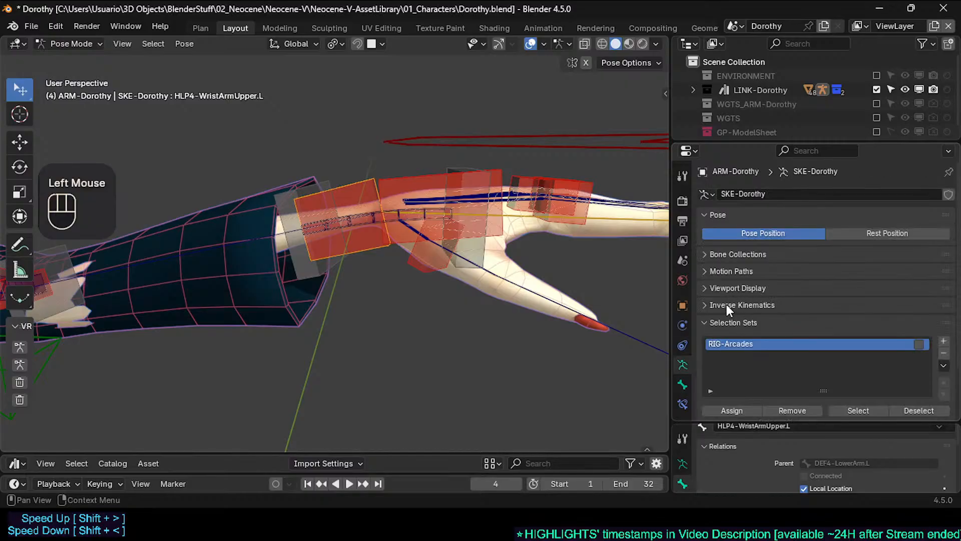
left_click(726, 288)
scroll(801, 310, "down", 3)
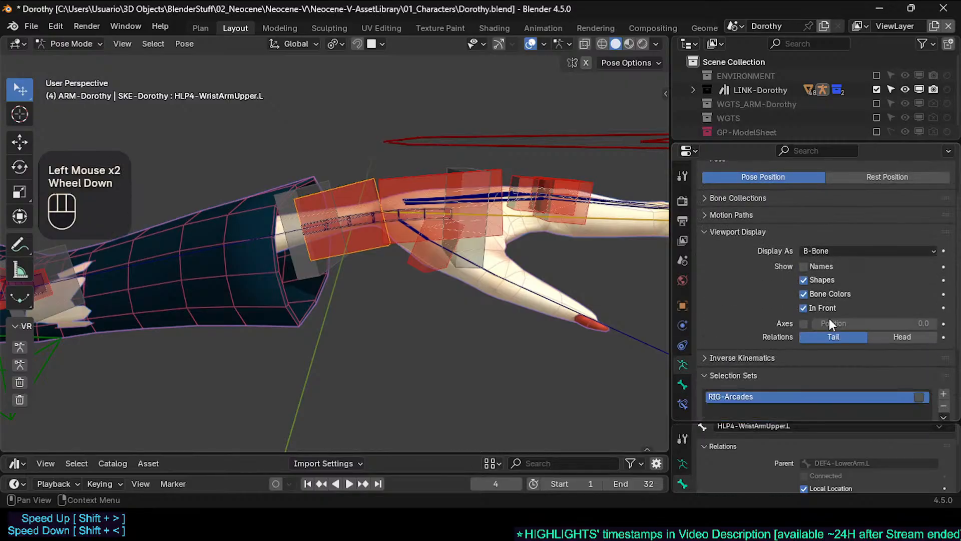
right_click(829, 251)
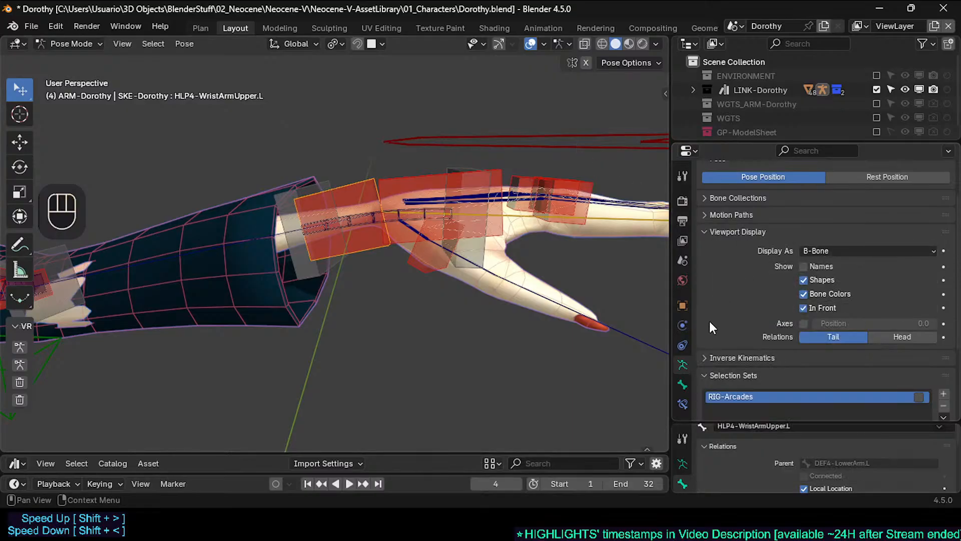
Assign Ctrl+Alt+B as a shortcut to the bone's own Display As setting and test it on both wrist helper bones
left_click(682, 384)
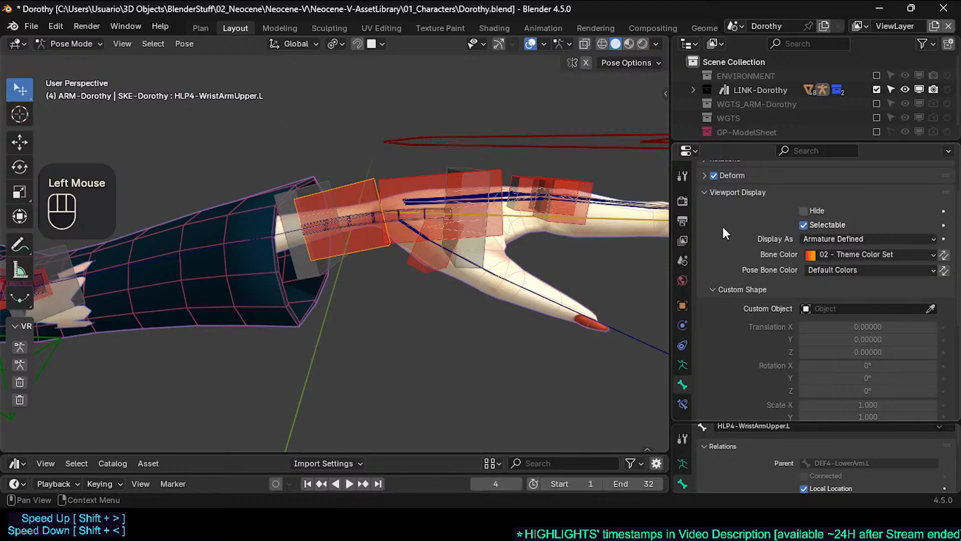
middle_click_drag(447, 201, 428, 214)
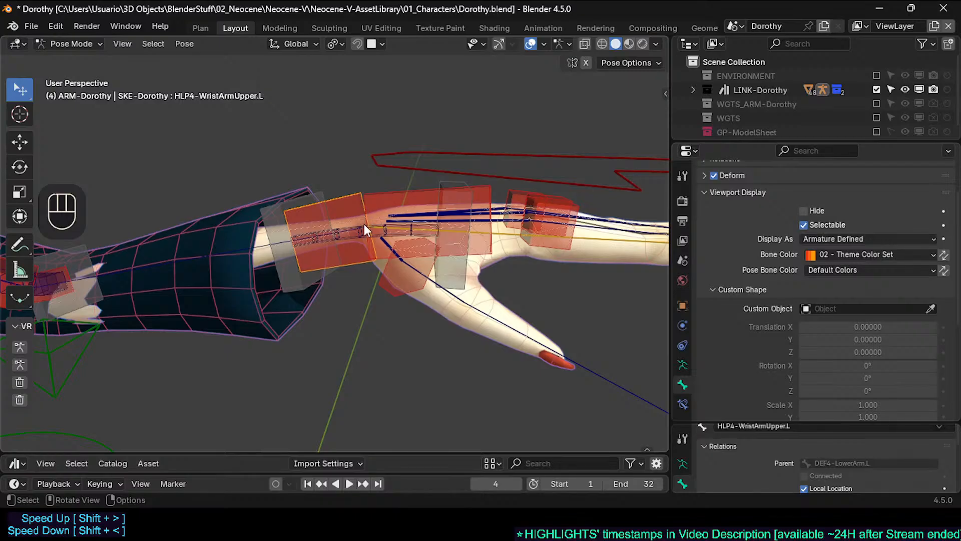
right_click(858, 239)
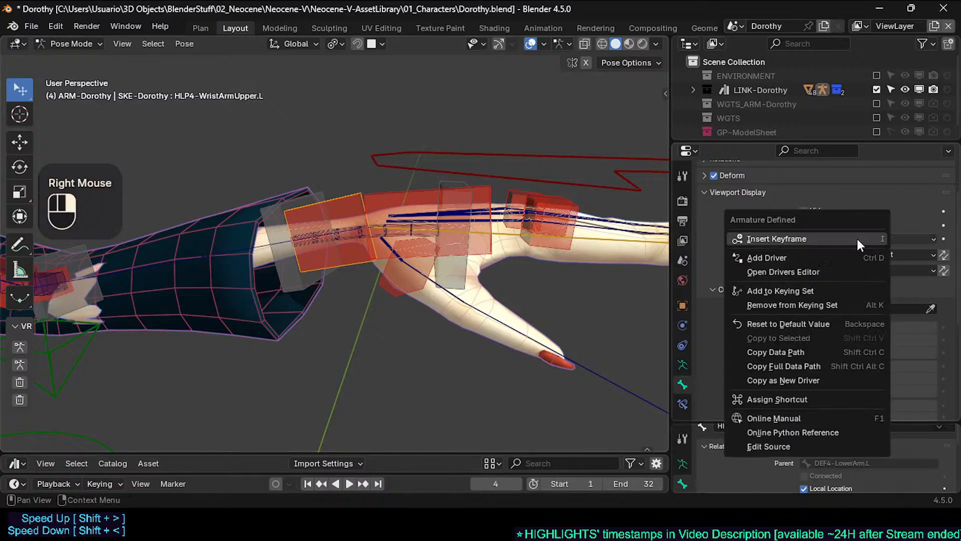
left_click(801, 398)
key("ctrl+alt+d")
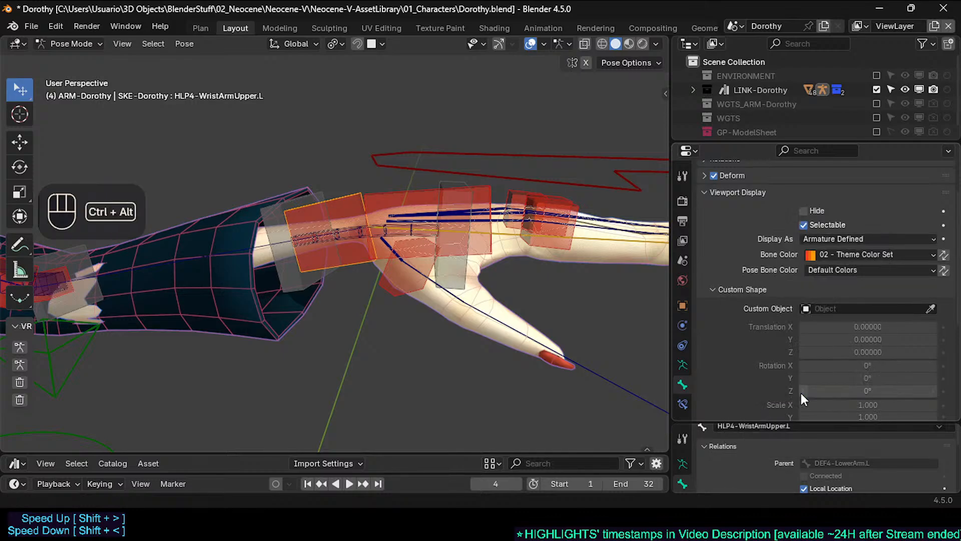
key("ctrl+alt+b")
key("ctrl+alt+b")
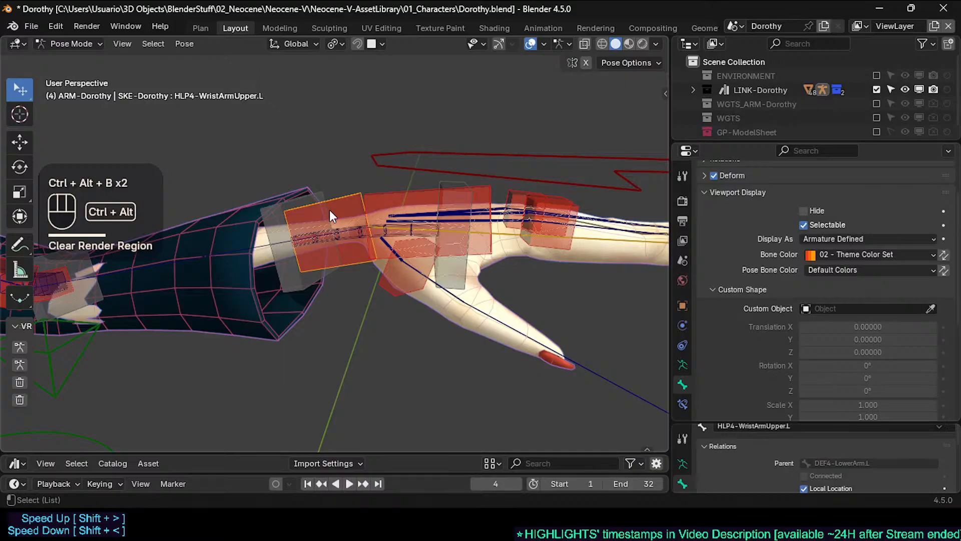
left_click(348, 205)
key("ctrl+alt+b")
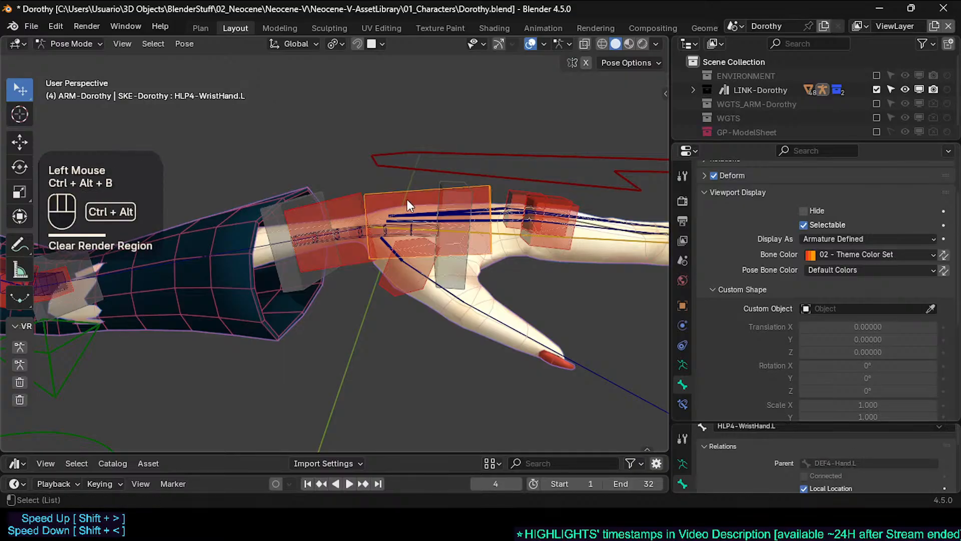
Reassign the bone Display As shortcut as Ctrl+Alt+B and test it again on HLP4-WristArmUpper.L
right_click(838, 242)
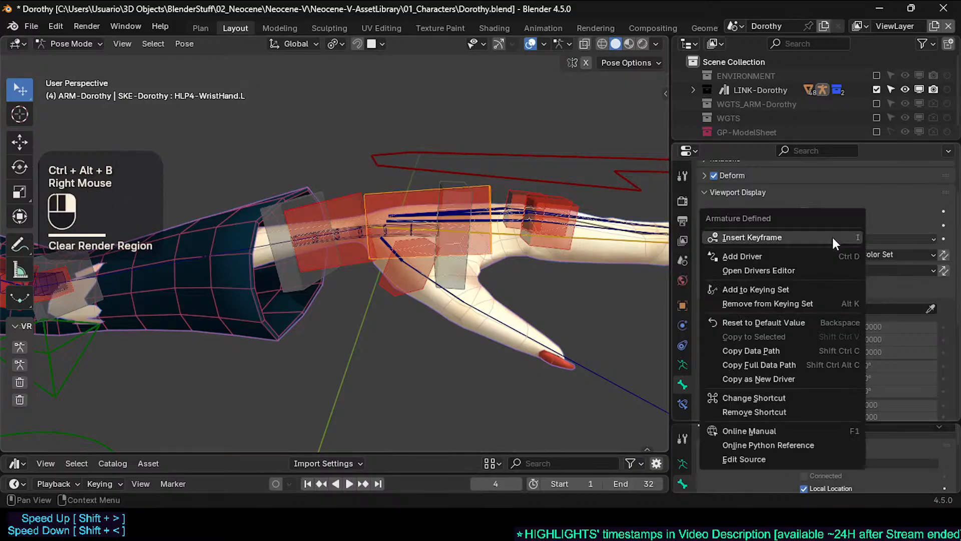
left_click(783, 398)
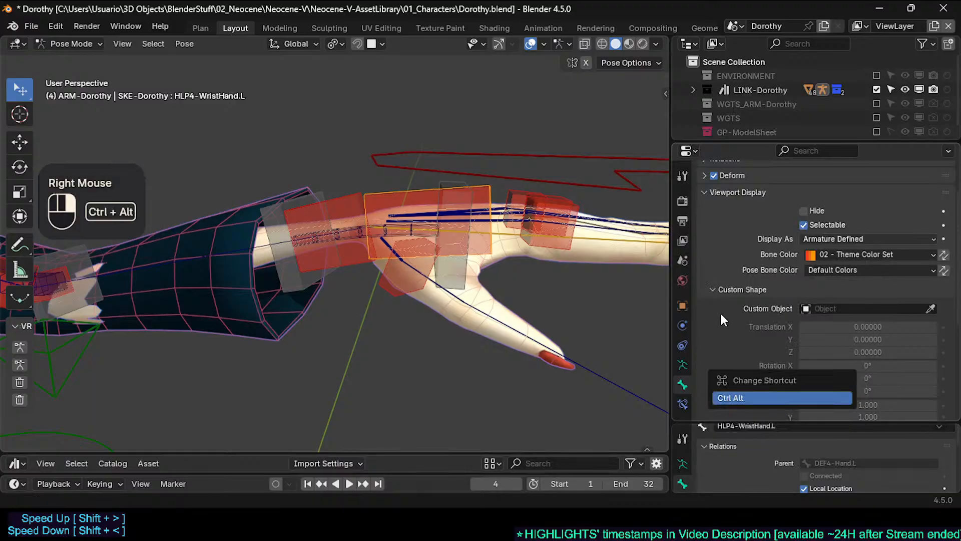
key("ctrl+alt+b")
key("ctrl+alt+b")
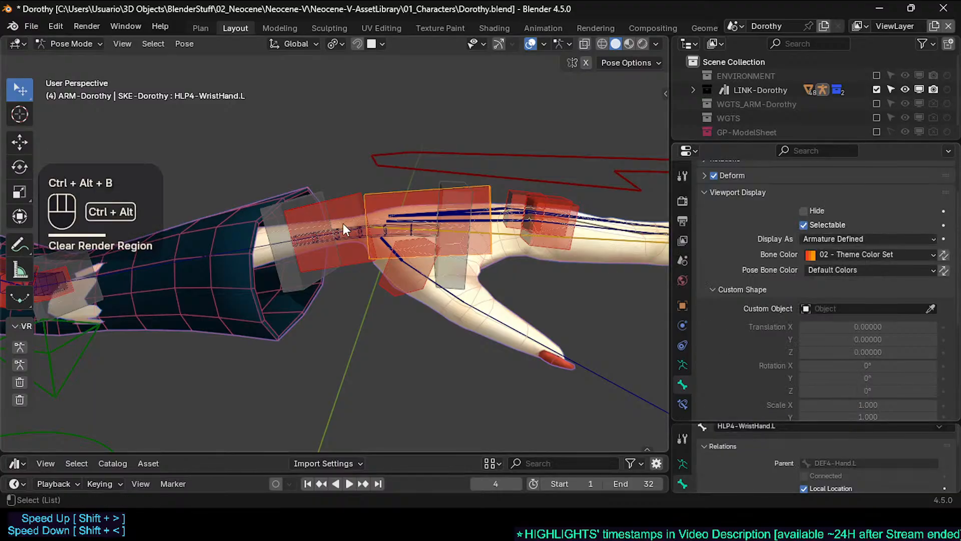
left_click(347, 198, "ctrl+alt")
key("ctrl+alt+b")
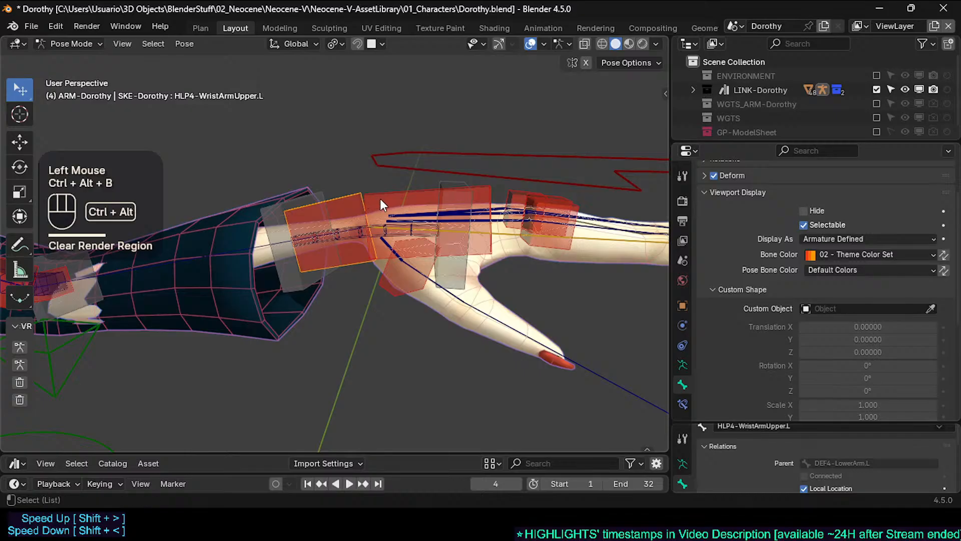
Change the bone Display As shortcut to Shift+Alt+B and test it on HLP4-WristArmUpper.L and HLP4-WristHand.L
right_click(845, 239)
left_click(845, 238)
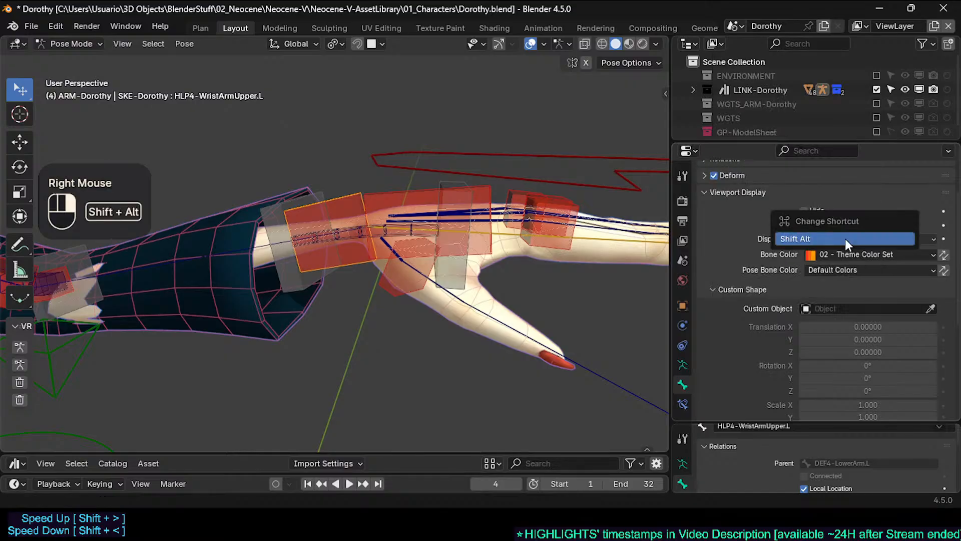
key("shift+alt+d")
key("shift+alt+b")
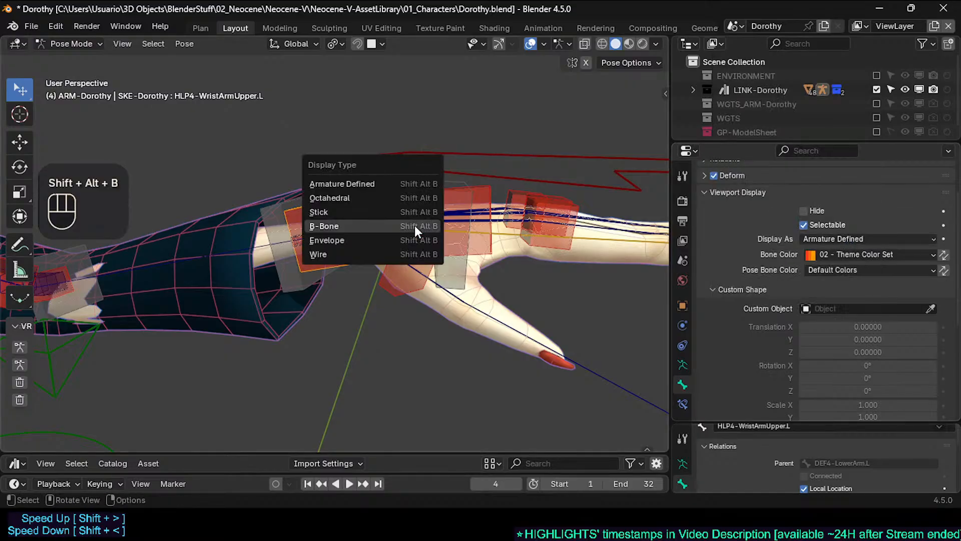
left_click(395, 197, "alt+shift")
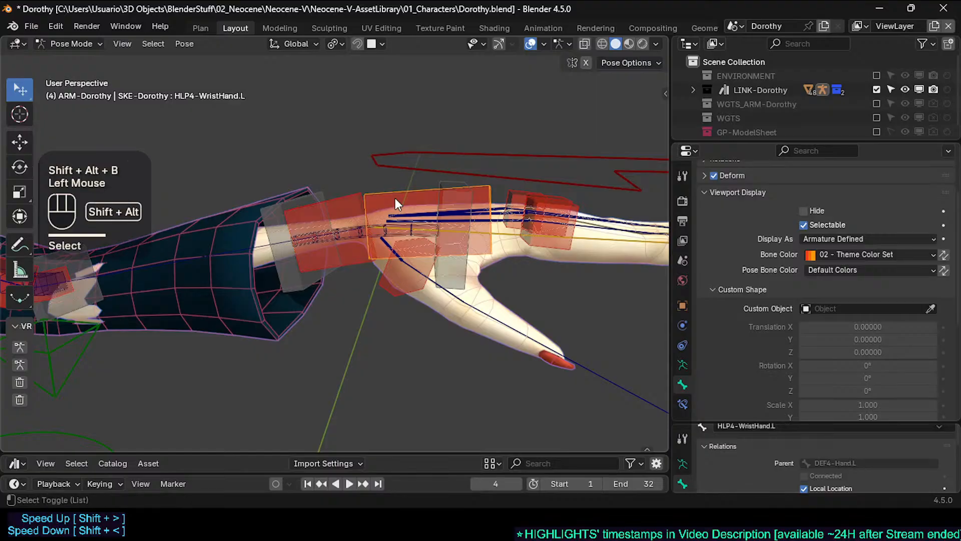
key("shift+alt+b")
left_click(395, 198)
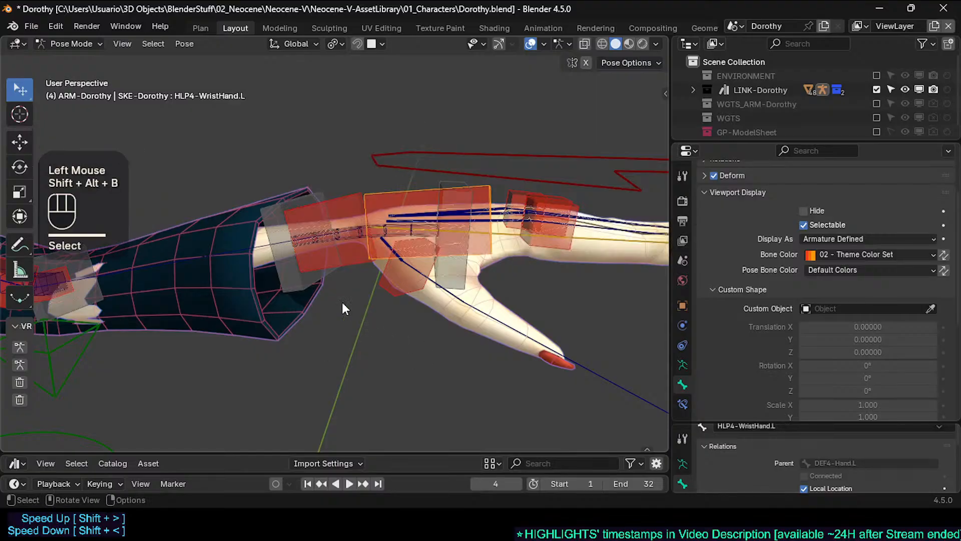
Select both left wrist helper bones, with HLP4-WristHand.L active, and set its Display As to Envelope
middle_click_drag(342, 301, 329, 274)
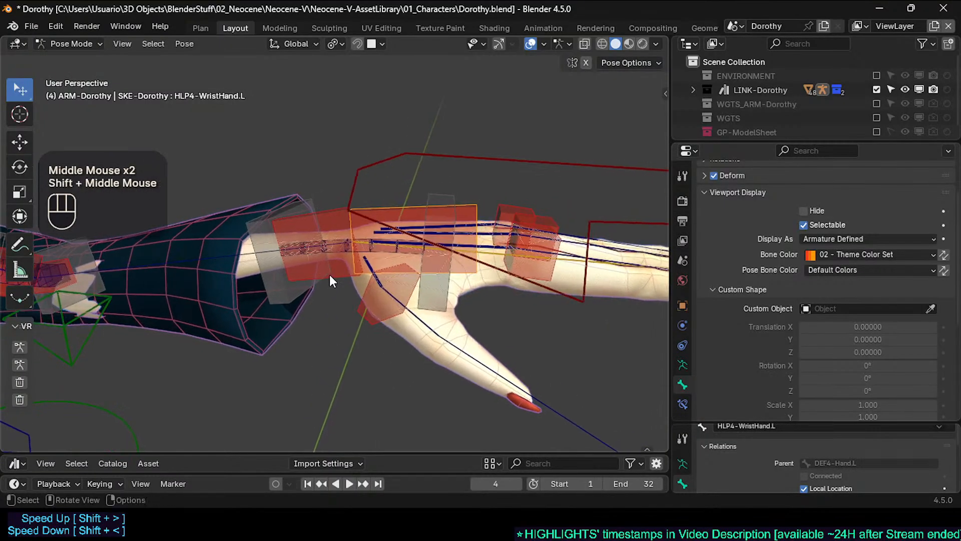
left_click(331, 226)
middle_click_drag(331, 226, 340, 226)
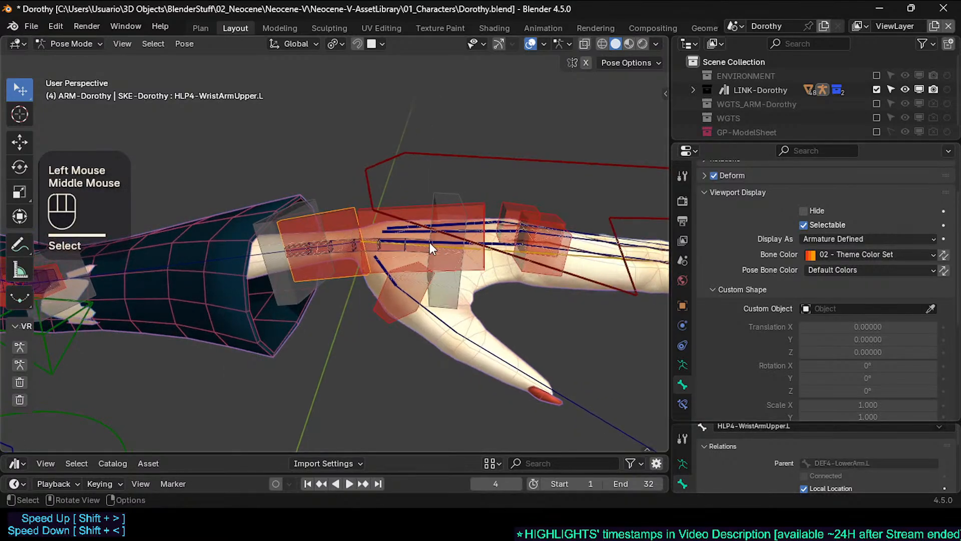
left_click(392, 261, "shift")
mouse_move(392, 263)
middle_mouse_down()
mouse_move(401, 260)
mouse_move(374, 270)
mouse_move(396, 267)
middle_mouse_up()
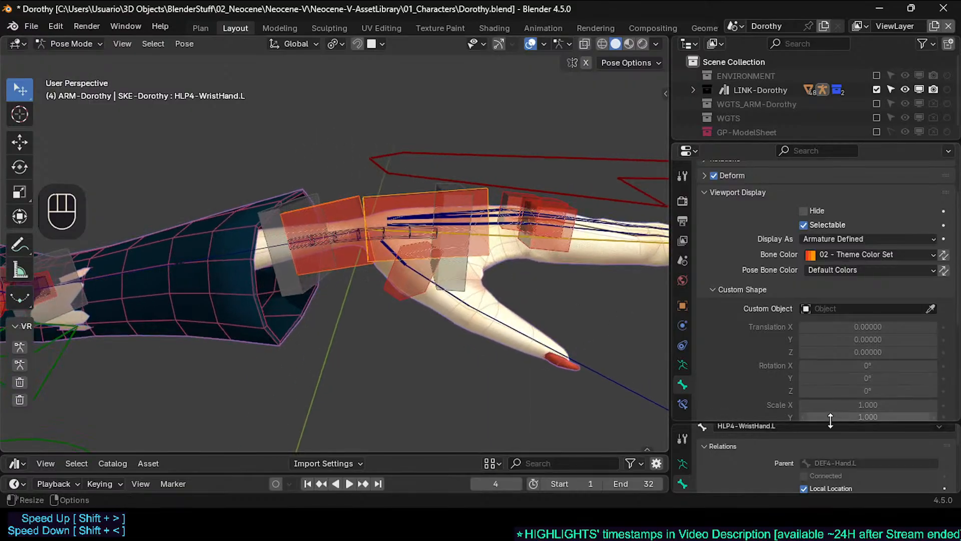
key("shift+alt+b")
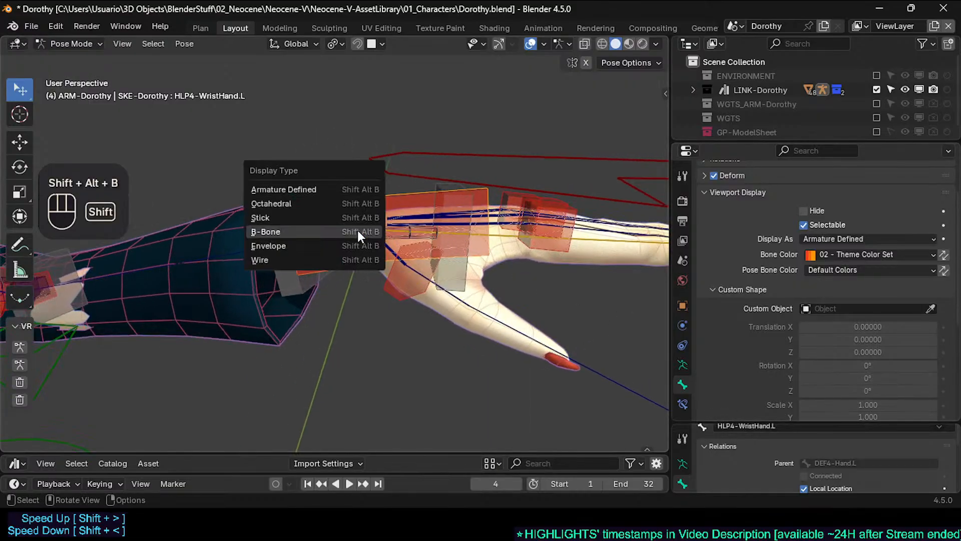
left_click(320, 244)
mouse_move(321, 244)
middle_mouse_down()
mouse_move(332, 259)
mouse_move(353, 257)
mouse_move(335, 256)
middle_mouse_up()
scroll(334, 260, "up", 1)
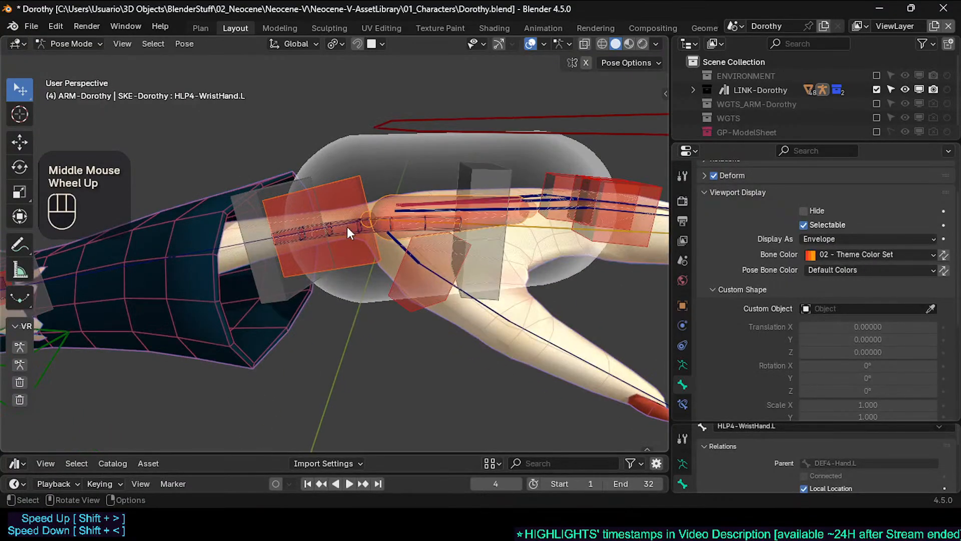
Make HLP4-WristArmUpper.L the active bone and set its Display As to Envelope
left_click(350, 198, "shift")
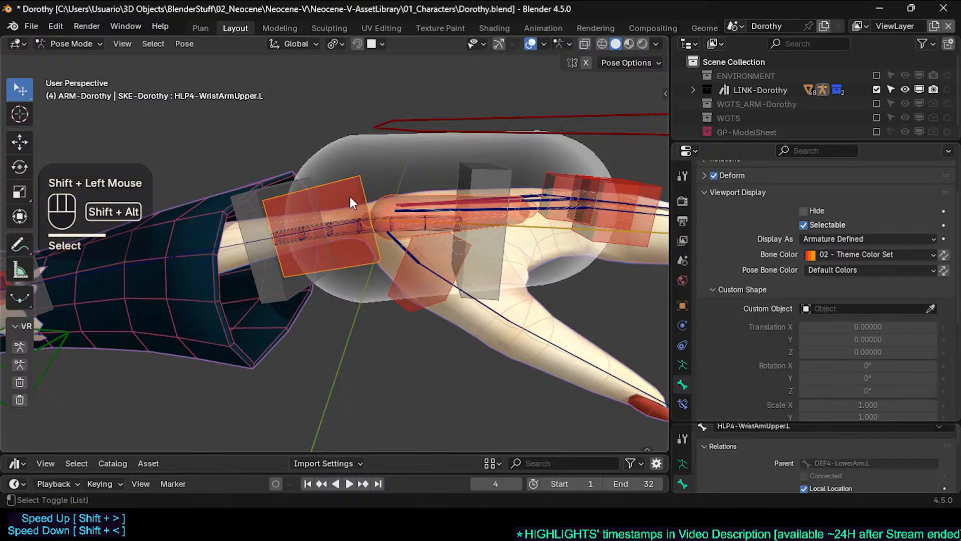
key("shift+alt+b")
left_click(349, 194, "alt")
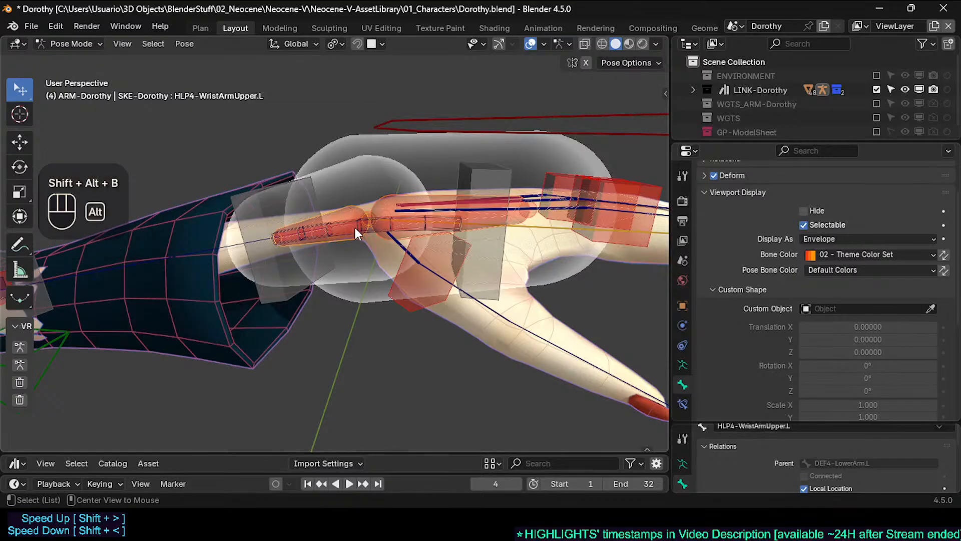
middle_click_drag(355, 227, 336, 183)
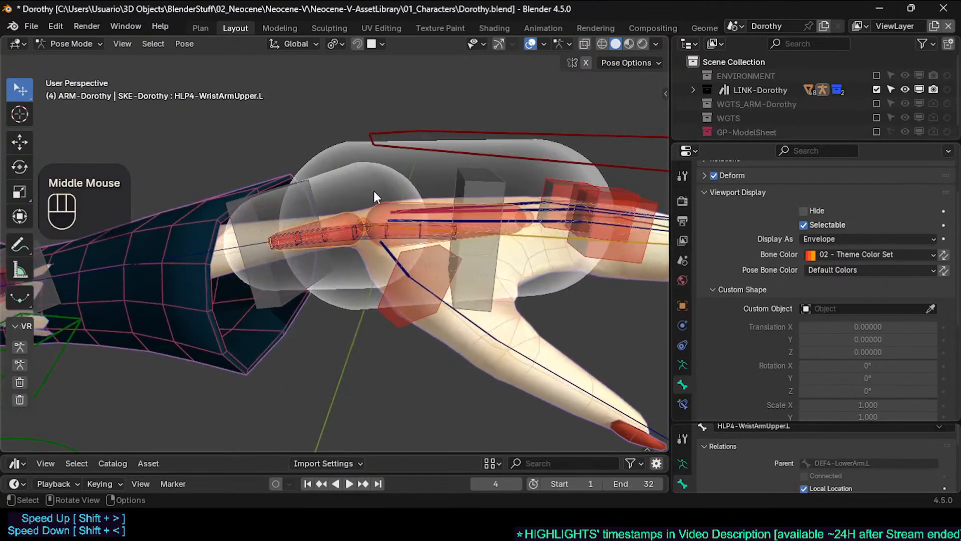
key("shift+alt")
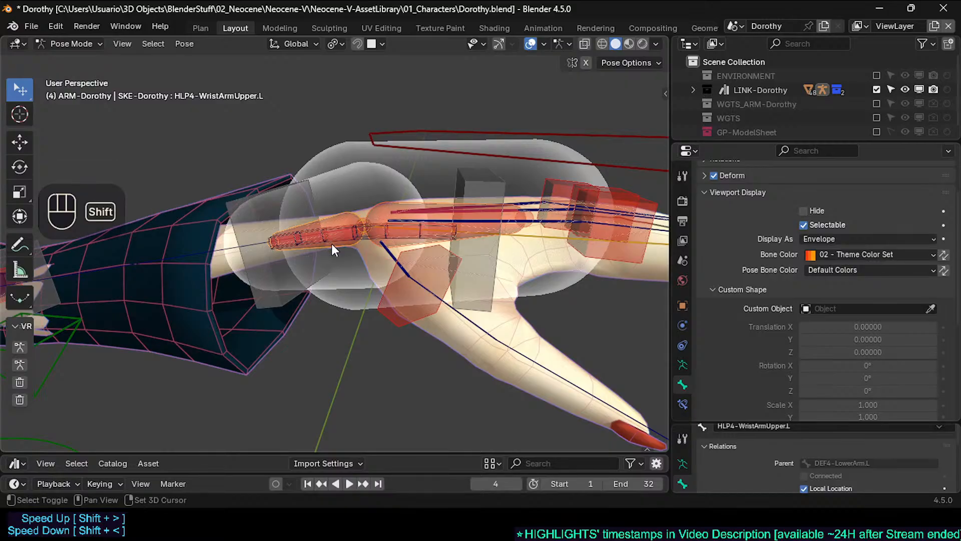
key("shift+alt+b")
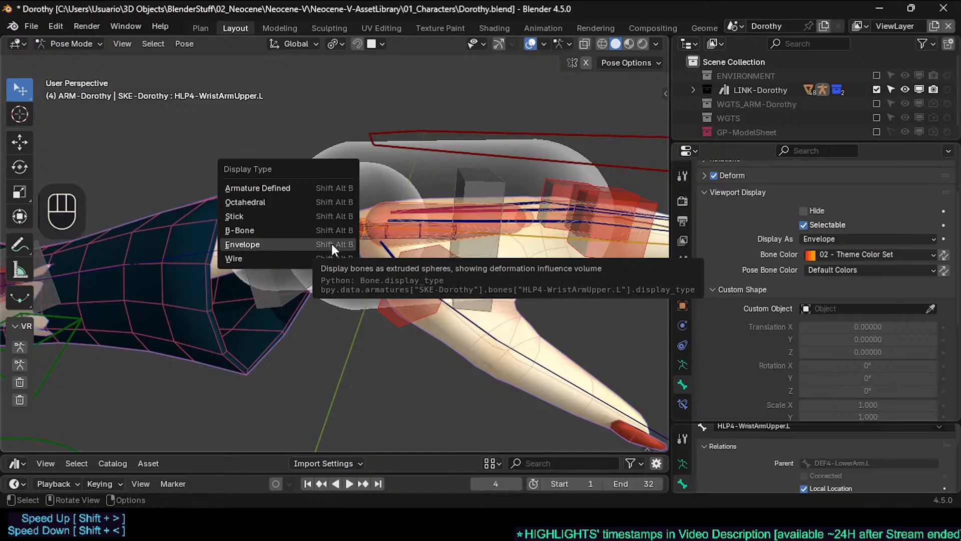
left_click(332, 243)
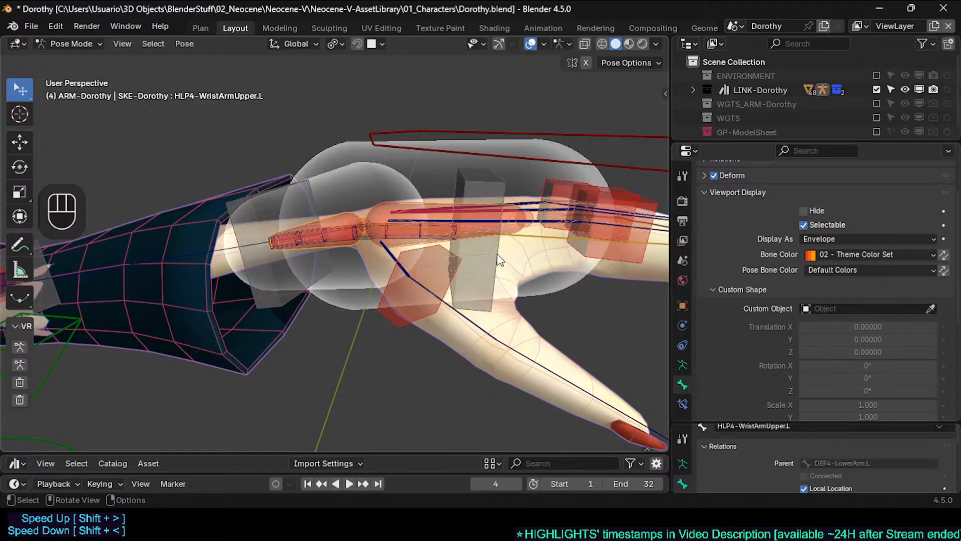
middle_click_drag(344, 234, 301, 236)
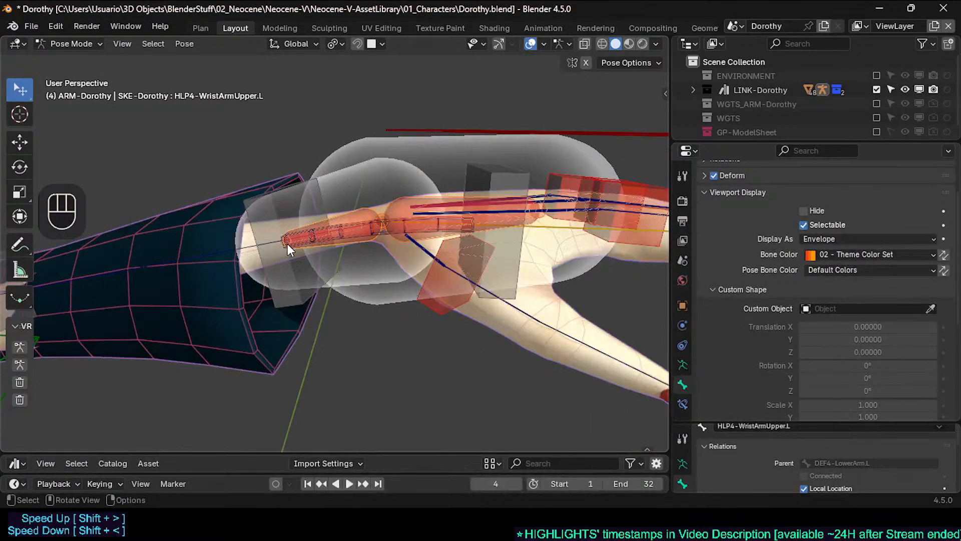
Set Display As to Octahedral for both left wrist helper bones
key("shift+alt+b")
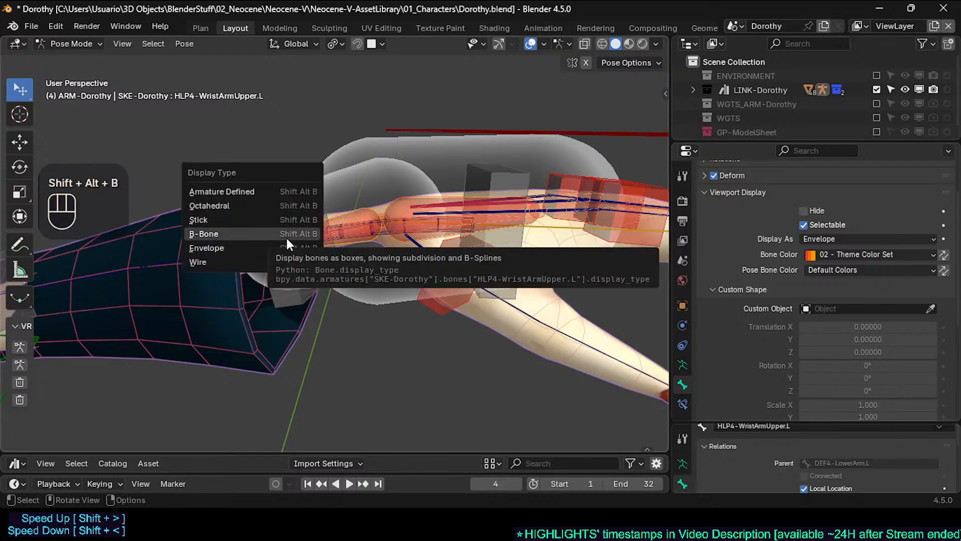
left_click(283, 205)
mouse_move(351, 250)
middle_mouse_down()
mouse_move(314, 244)
mouse_move(418, 232)
middle_mouse_up()
key("shift+alt+b")
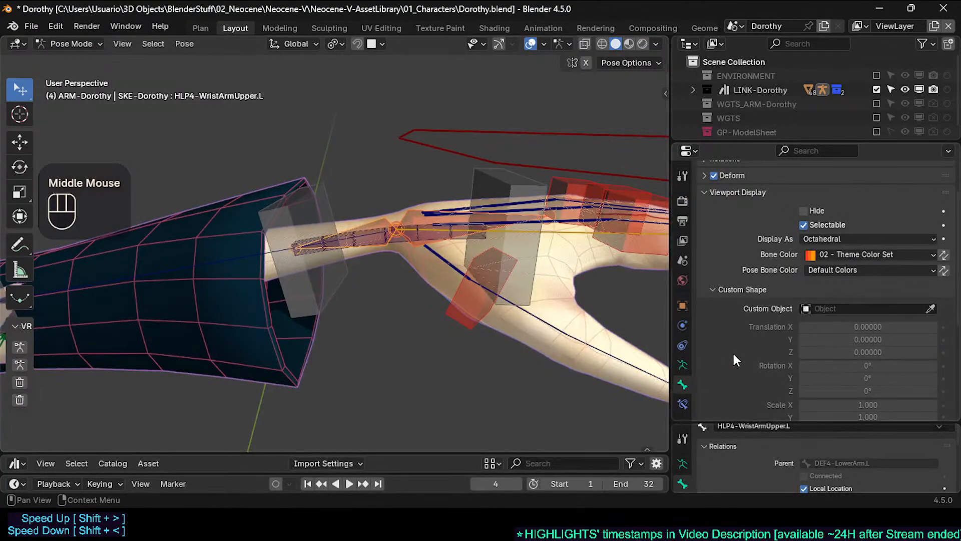
Look through the remaining bone properties of HLP4-WristArmUpper.L, down to Bendy Bones and Custom Properties, and examine the wrist bones
scroll(759, 363, "down", 2)
scroll(759, 371, "down", 4)
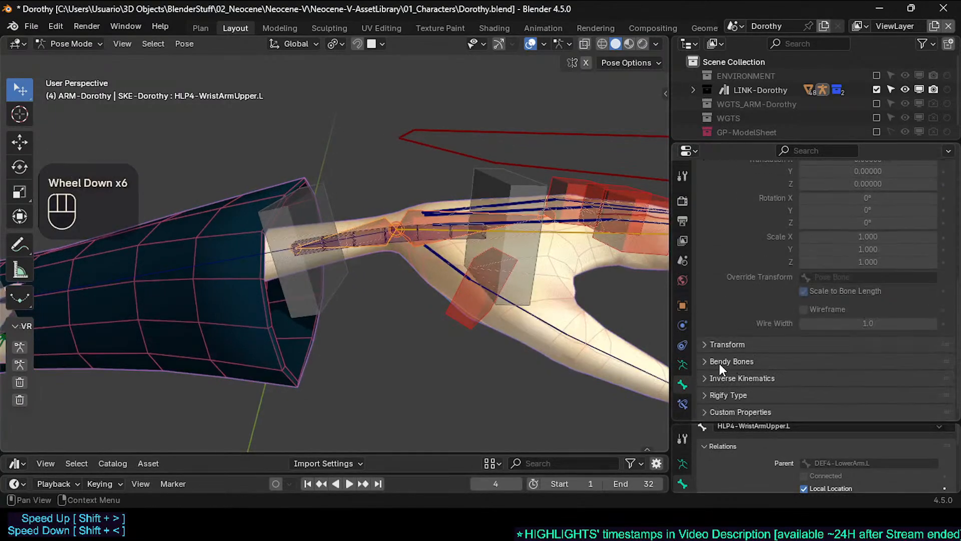
scroll(749, 381, "down", 2)
scroll(704, 401, "up", 2)
scroll(743, 392, "down", 2)
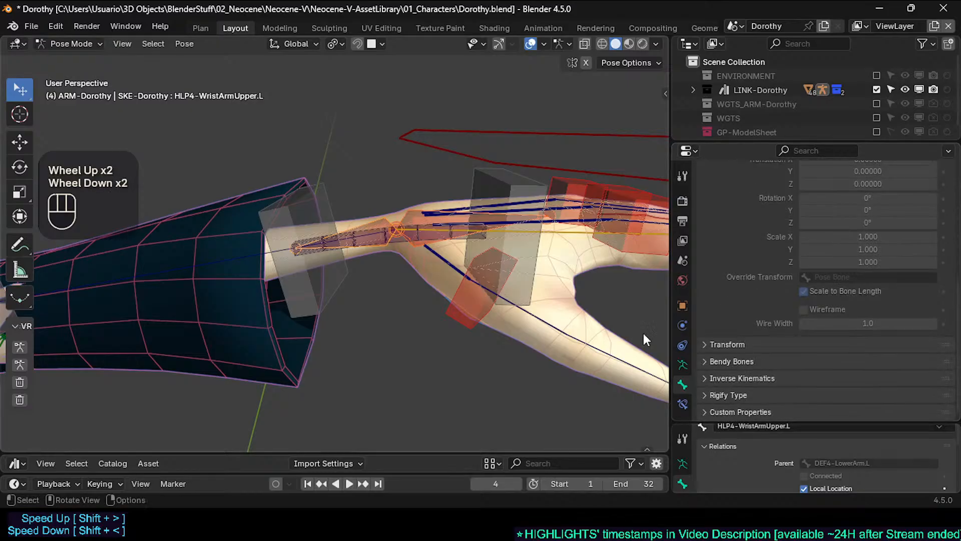
middle_click_drag(644, 339, 418, 238)
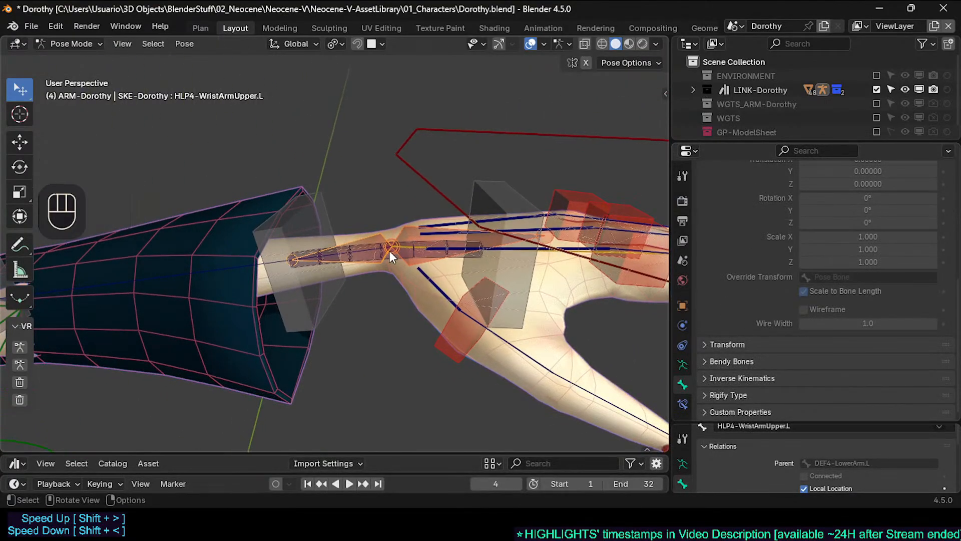
middle_click_drag(371, 259, 377, 240)
key("Tab")
key("Tab")
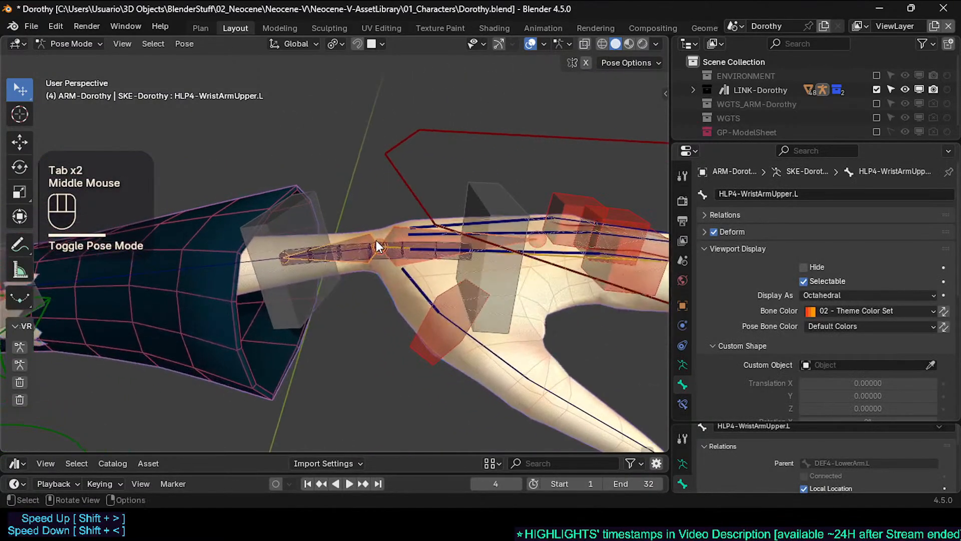
scroll(838, 351, "down", 6)
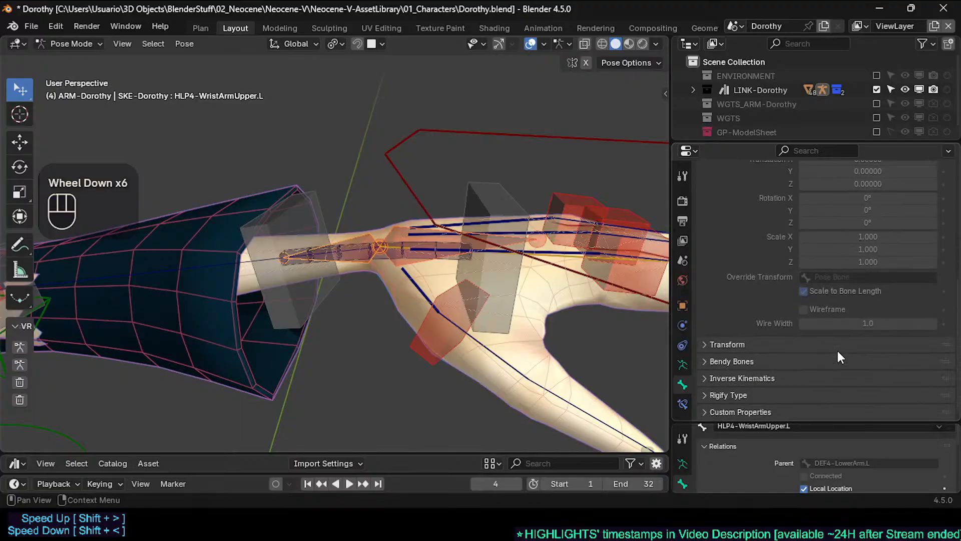
scroll(836, 356, "down", 1)
middle_click_drag(426, 258, 369, 267)
scroll(410, 258, "up", 1)
scroll(409, 258, "down", 1)
scroll(366, 244, "down", 1)
scroll(359, 274, "up", 1)
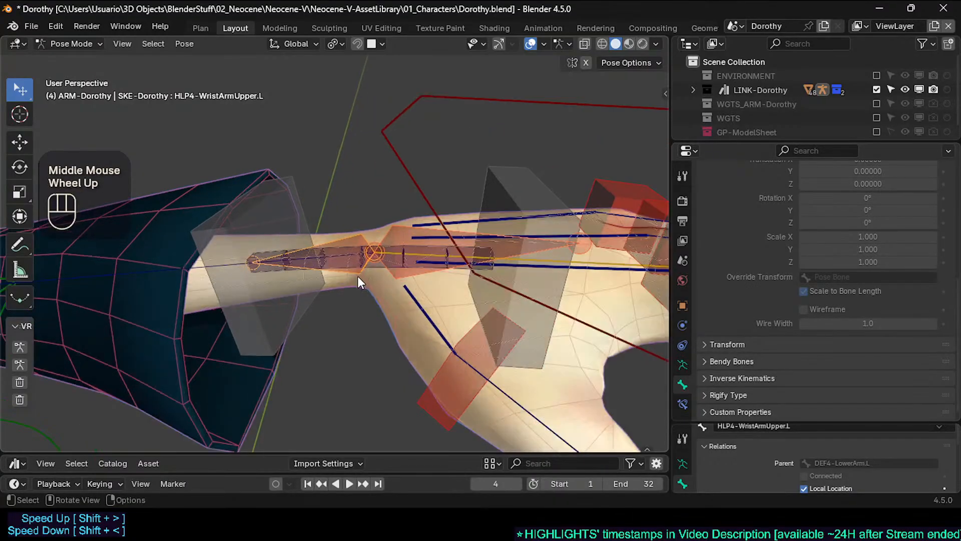
Select the wrist bone HLP4-SmoothWrist.L together with its handle bones HDL-SmoothWrist.L.001 and HDL-SmoothWrist.L.002 to inspect the chain
left_click(515, 181)
left_click(263, 208)
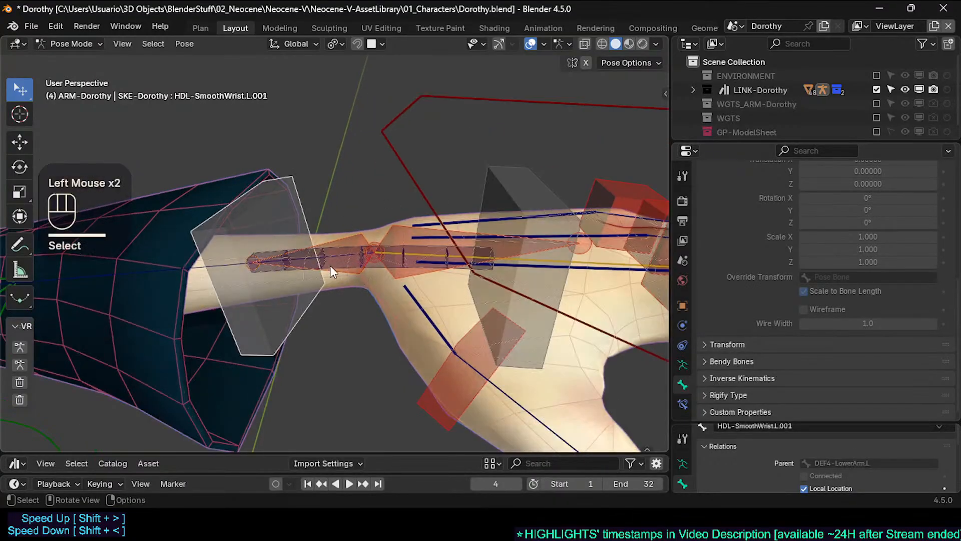
left_click(376, 277)
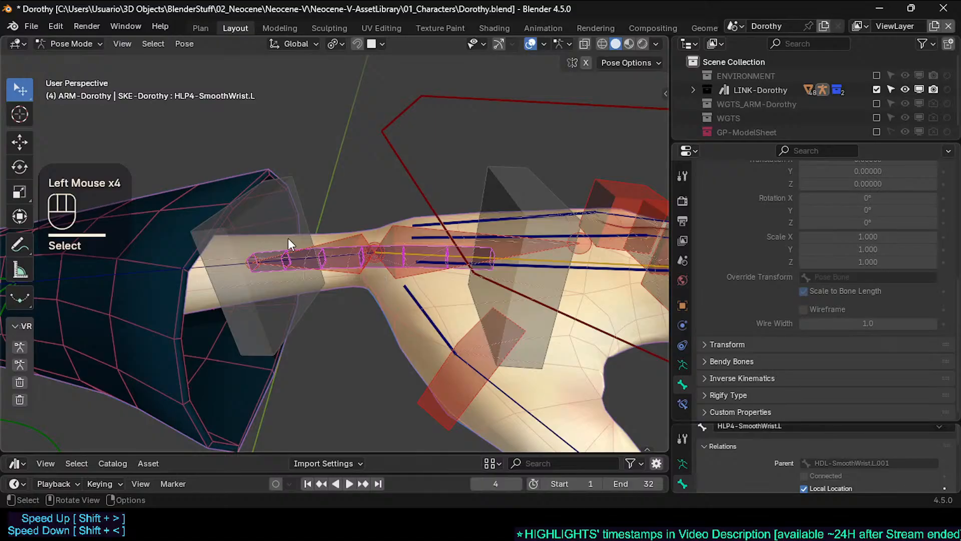
left_click(278, 206, "shift")
left_click(491, 203, "shift")
middle_click_drag(430, 232, 278, 290)
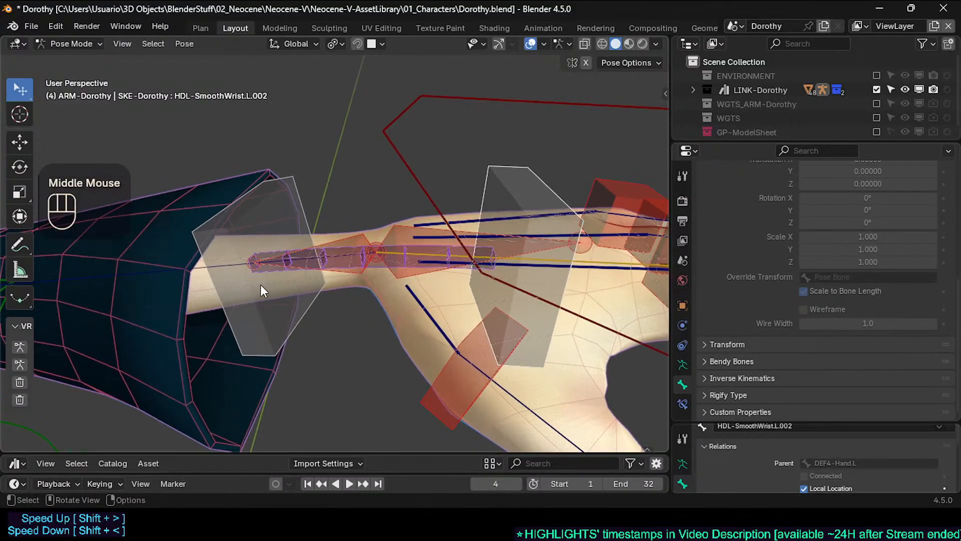
middle_click_drag(347, 280, 330, 295)
scroll(344, 279, "down", 2)
Select the hand control MTR-IK-Hand.L and rotate it about the global Z axis
left_click(465, 218)
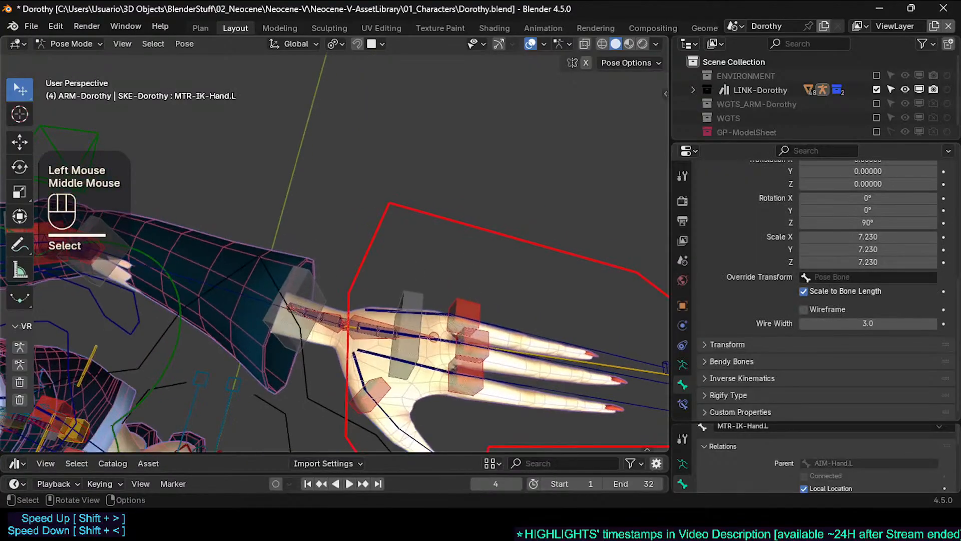
key("r")
key("z")
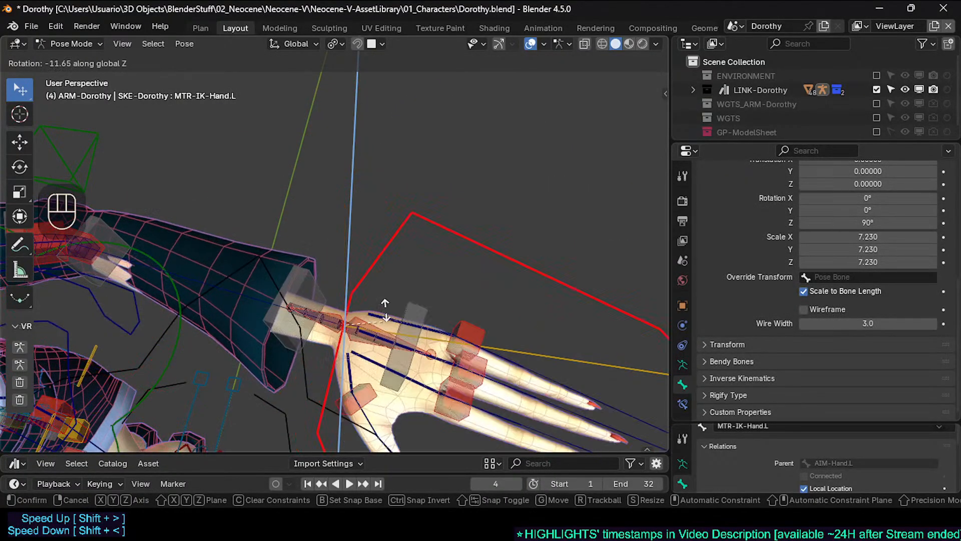
left_click(372, 241)
middle_click_drag(372, 241, 413, 191)
Try bending MTR-IK-Hand.L about the global Y axis, and rotate it about its local Y axis instead
key("r")
key("y")
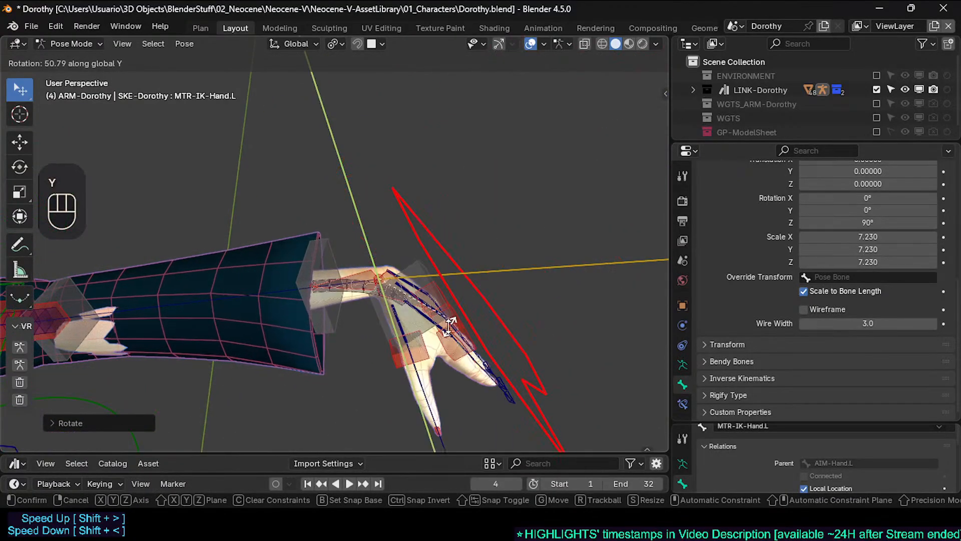
right_click(475, 283)
key("r")
key("y")
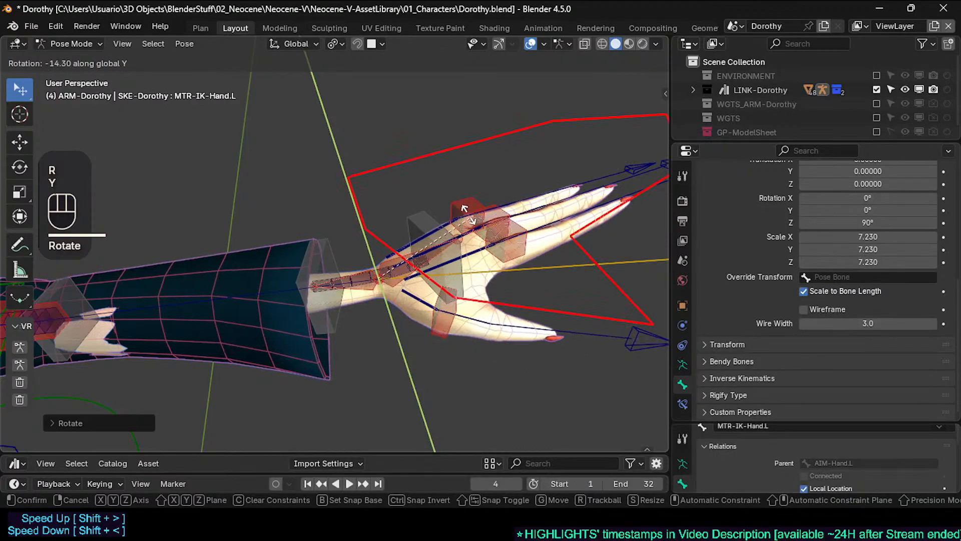
key("y")
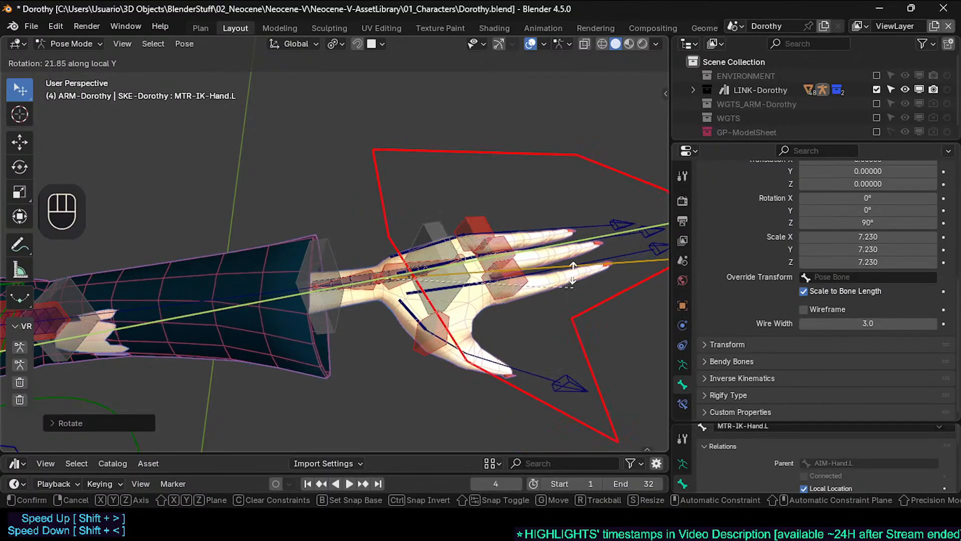
left_click(562, 180)
Try further rotations of MTR-IK-Hand.L about the global and local Y axes, cancel them, and view the wrist bones
key("r")
key("y")
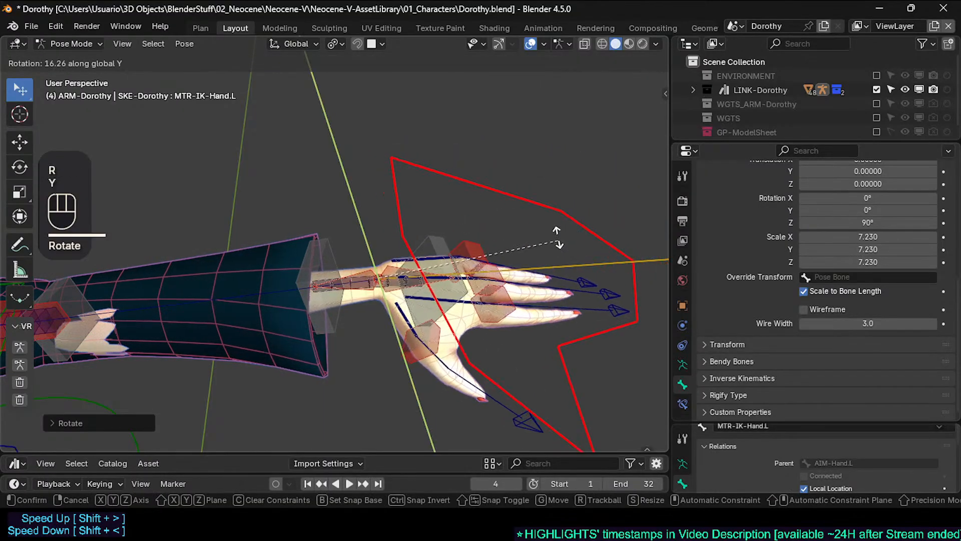
key("y")
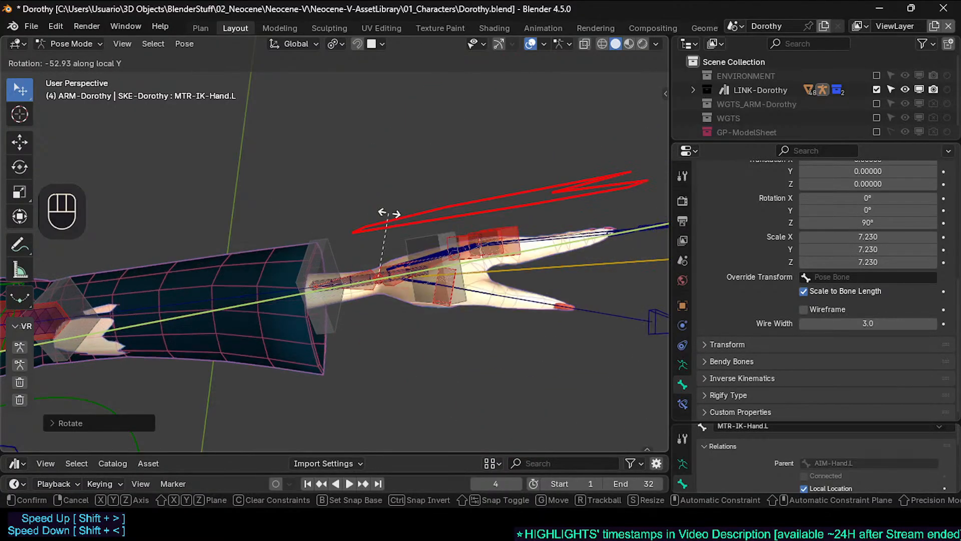
key("Escape")
middle_click_drag(369, 239, 347, 256)
scroll(314, 284, "up", 2)
middle_click_drag(314, 283, 313, 317)
scroll(296, 295, "down", 2)
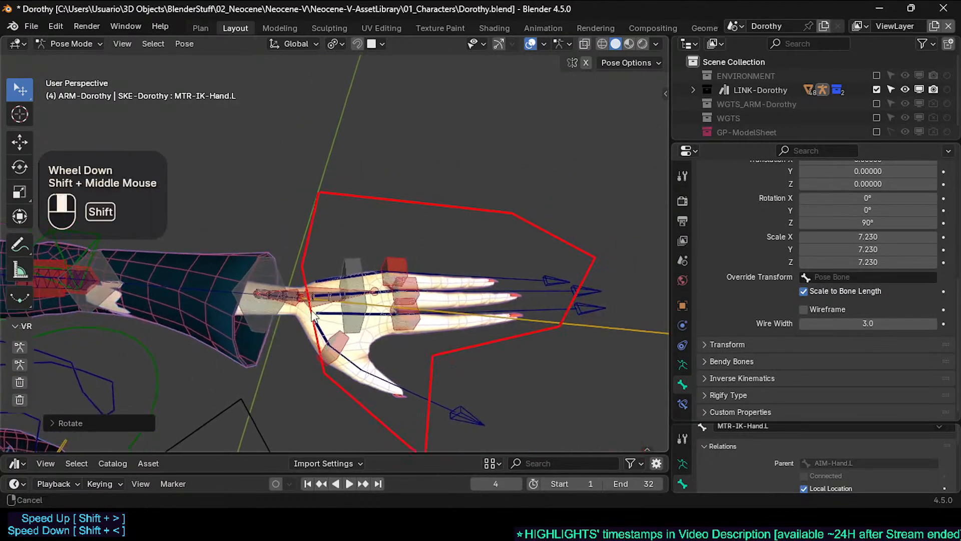
Try to rotate the hand control MTR-IK-Hand.L about its local Y axis
left_click(350, 196)
middle_click_drag(351, 196, 321, 246)
key("r")
key("y")
key("y")
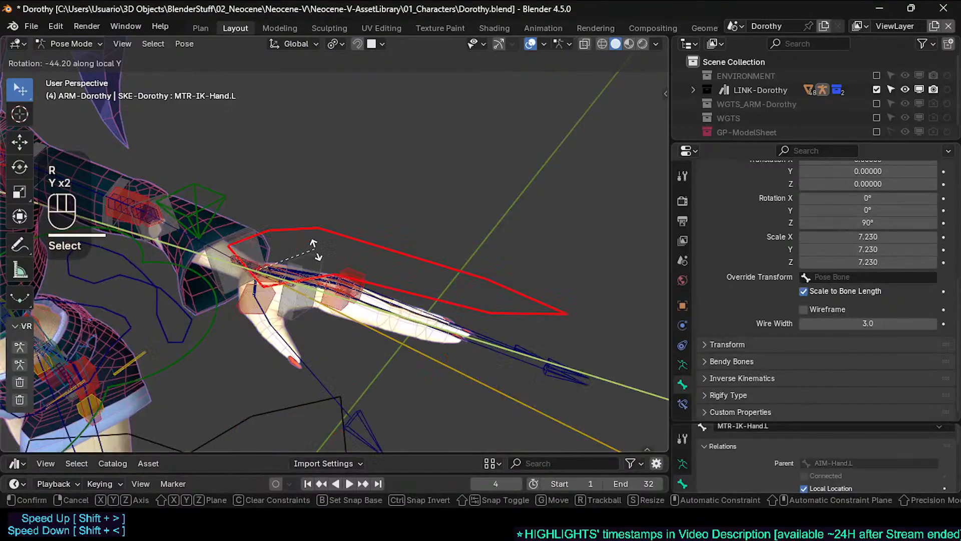
key("Escape")
Solo the DEF-Skeleton bone collection alongside DEF-Helper and select the forearm deform bone DEF4-LowerArm.L
left_click(215, 255)
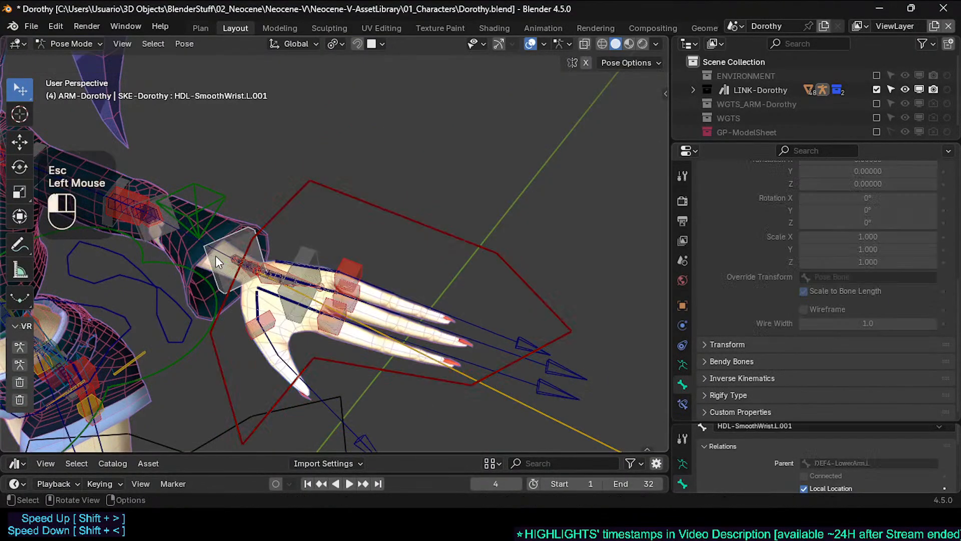
middle_click_drag(216, 256, 253, 245)
left_click(189, 288)
key("n")
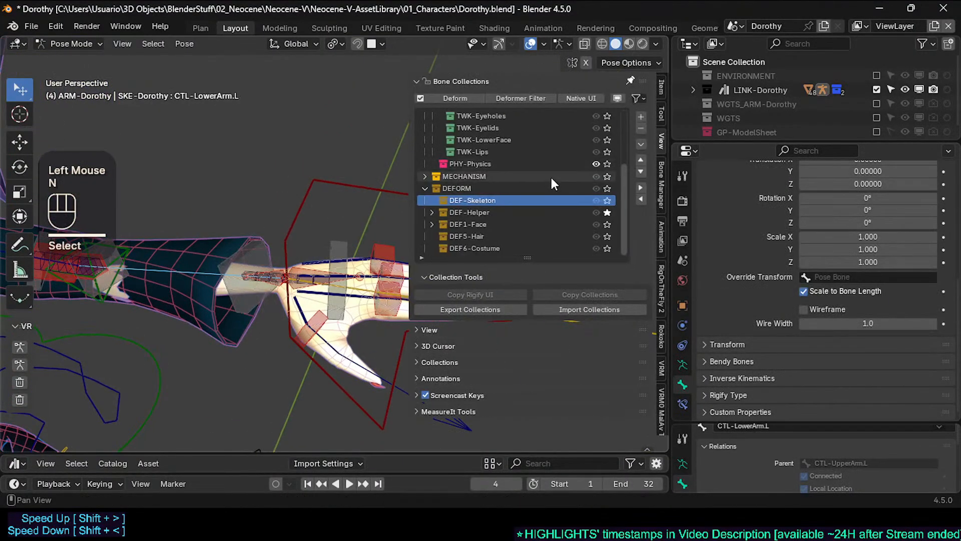
left_click(246, 239)
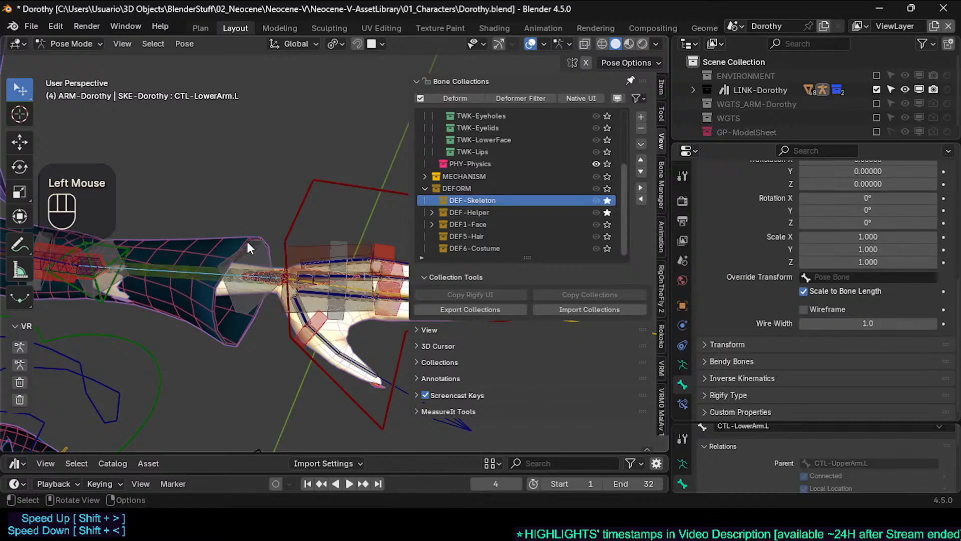
key("n")
left_click(208, 277)
middle_click_drag(207, 277, 369, 251)
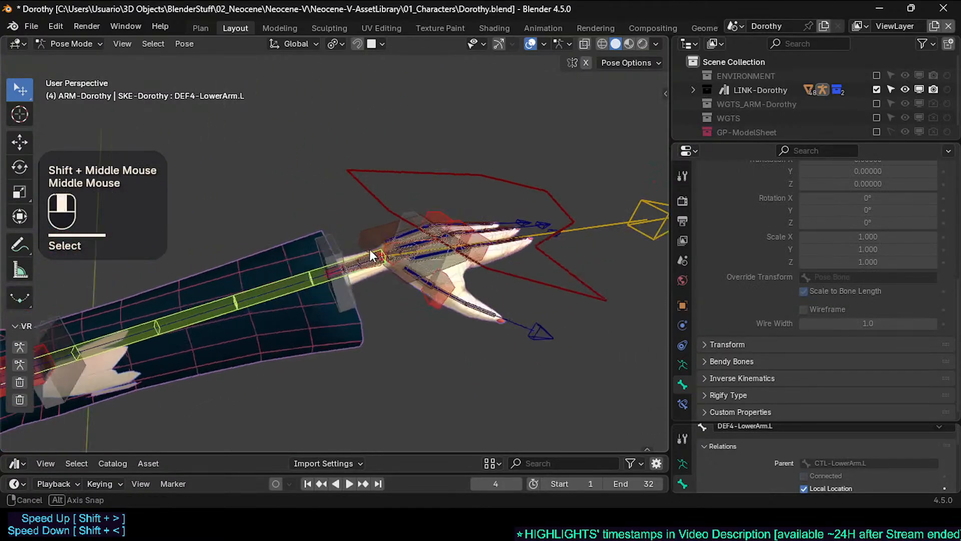
scroll(240, 247, "down", 1)
Select the hand control MTR-IK-Hand.L and rotate it about its local Y axis to twist the wrist
left_click(324, 193)
middle_click_drag(324, 193, 457, 223)
scroll(433, 233, "up", 2)
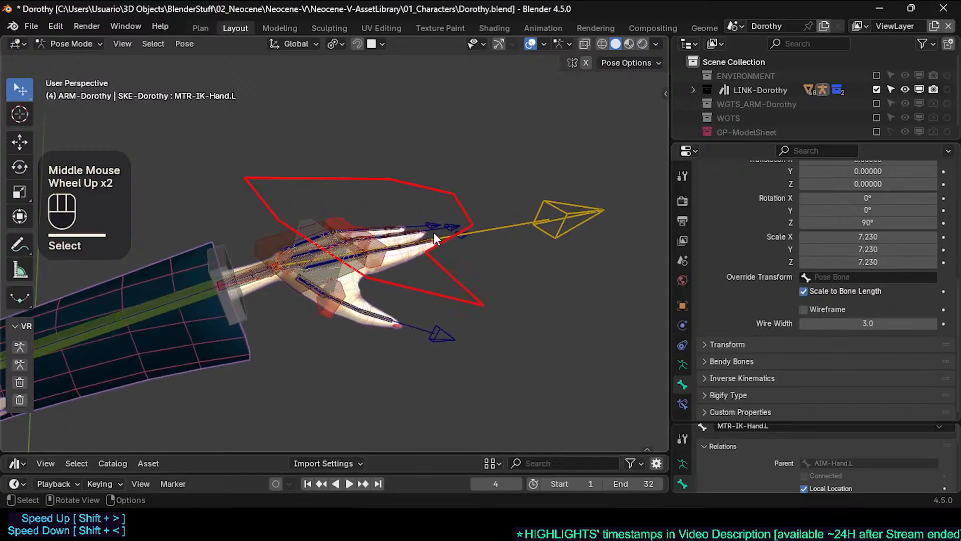
key("r")
scroll(427, 234, "up", 1)
key("y")
key("y")
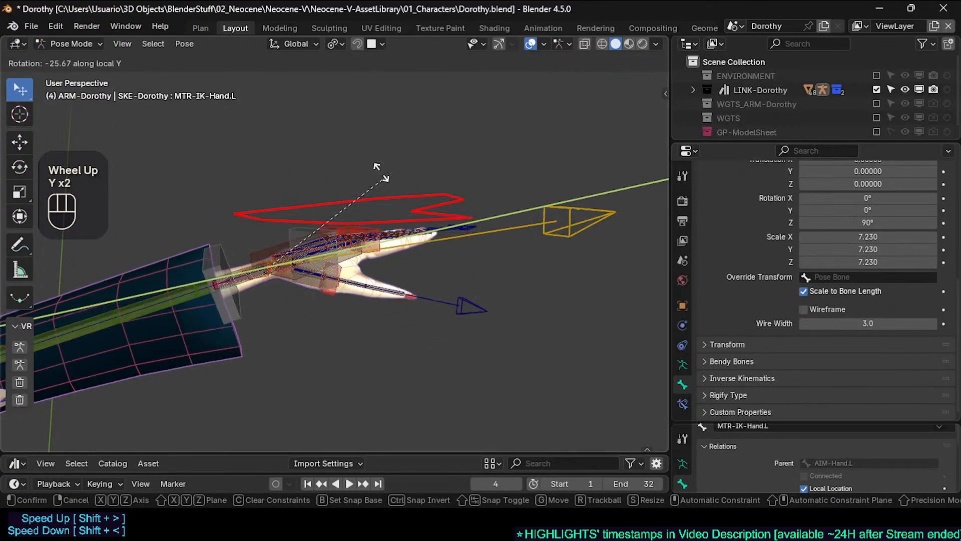
left_click(212, 234)
scroll(212, 234, "up", 3)
middle_click_drag(212, 233, 326, 248)
scroll(359, 115, "down", 1)
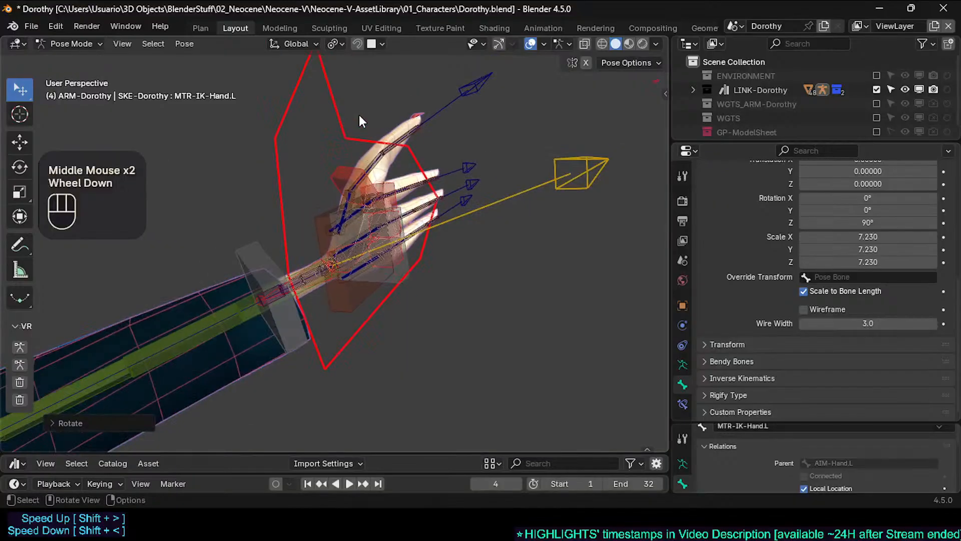
Twist MTR-IK-Hand.L further about its local Y axis and inspect the wrist from another angle
middle_click_drag(344, 138, 351, 146)
scroll(351, 146, "up", 1)
key("r")
key("y")
key("y")
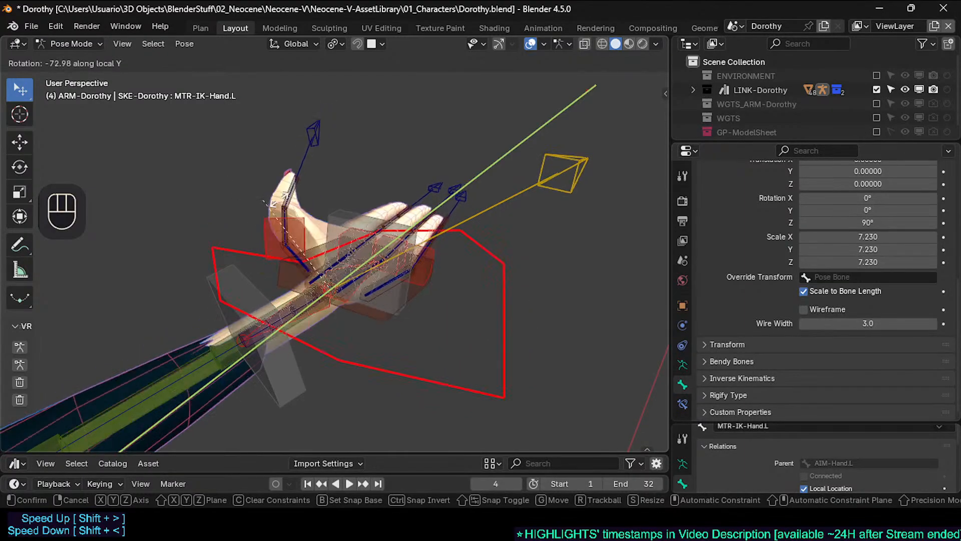
left_click(271, 215)
middle_click_drag(270, 215, 203, 271)
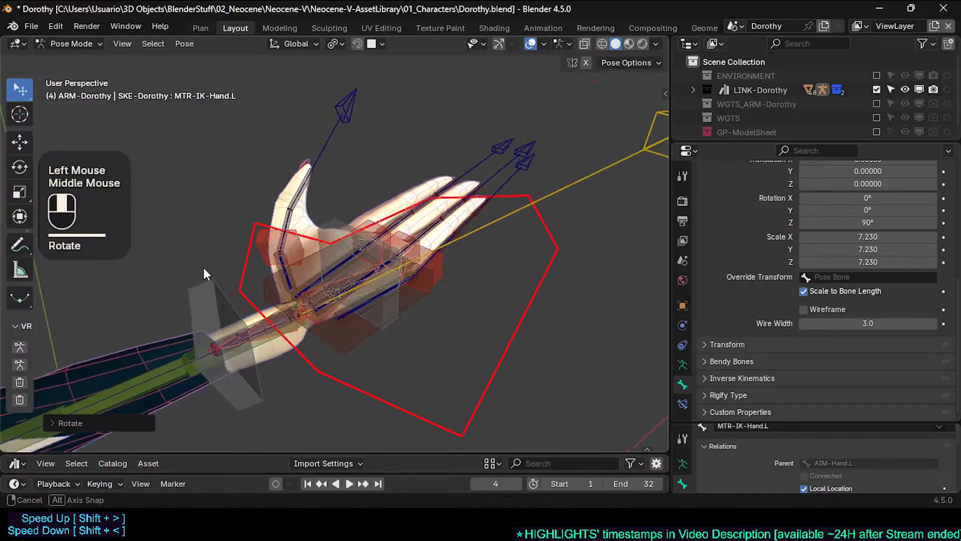
Switch to Object Mode, select the body mesh 0-Dorothy_Body and expand its Armature DQS-Joints modifier
key("ctrl+Tab")
left_click(246, 306)
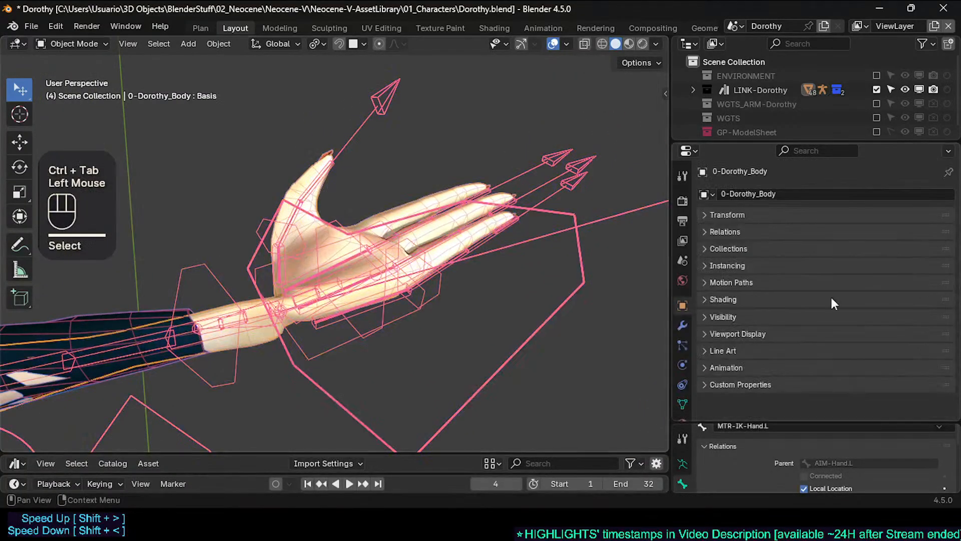
left_click(682, 326)
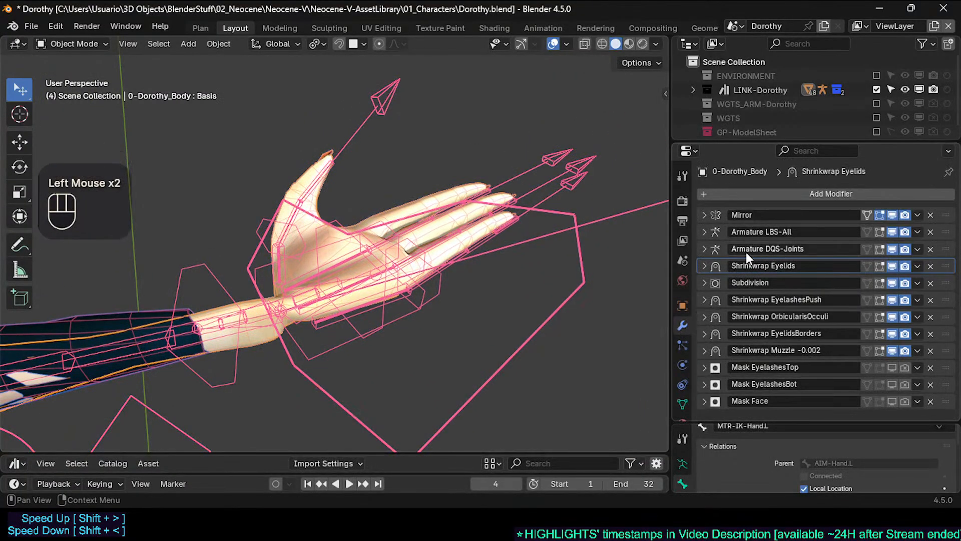
left_click(704, 249)
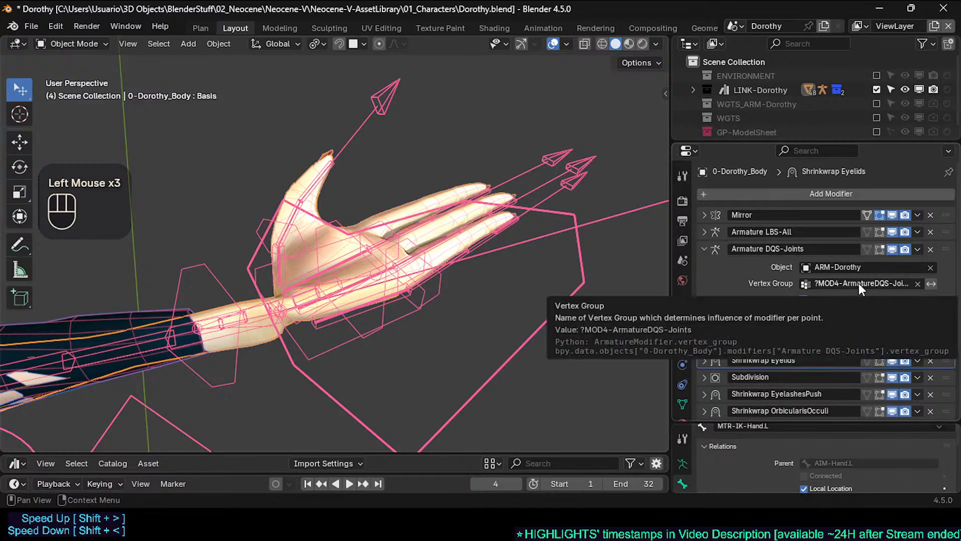
Switch the Armature DQS-Joints modifier's viewport and render display off and back on to compare the wrist deformation
left_click(894, 249)
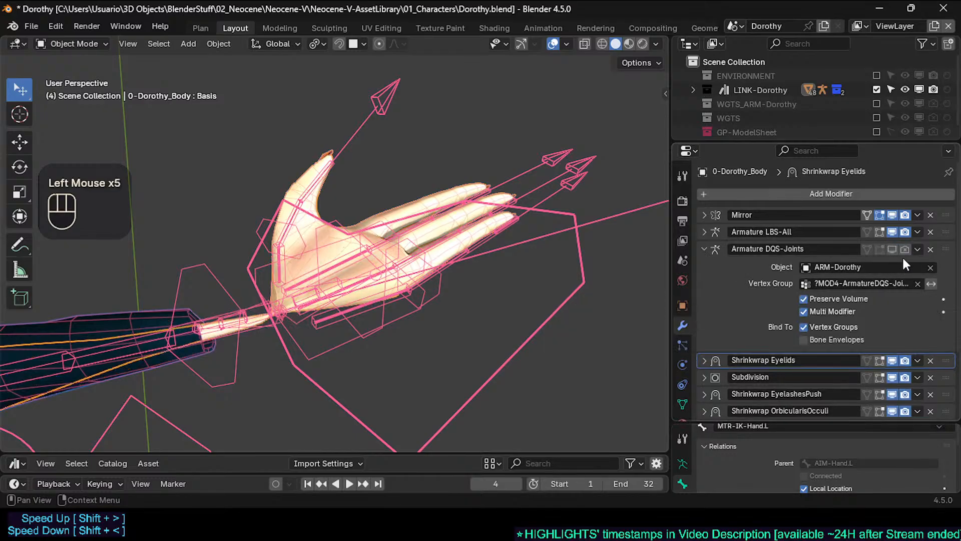
middle_click_drag(334, 245, 416, 239)
scroll(416, 235, "down", 1)
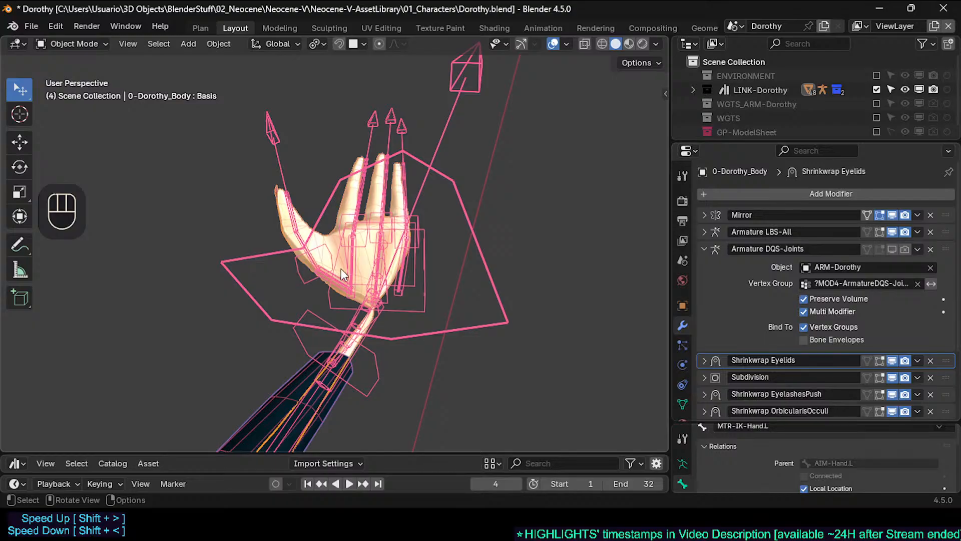
left_click(893, 249)
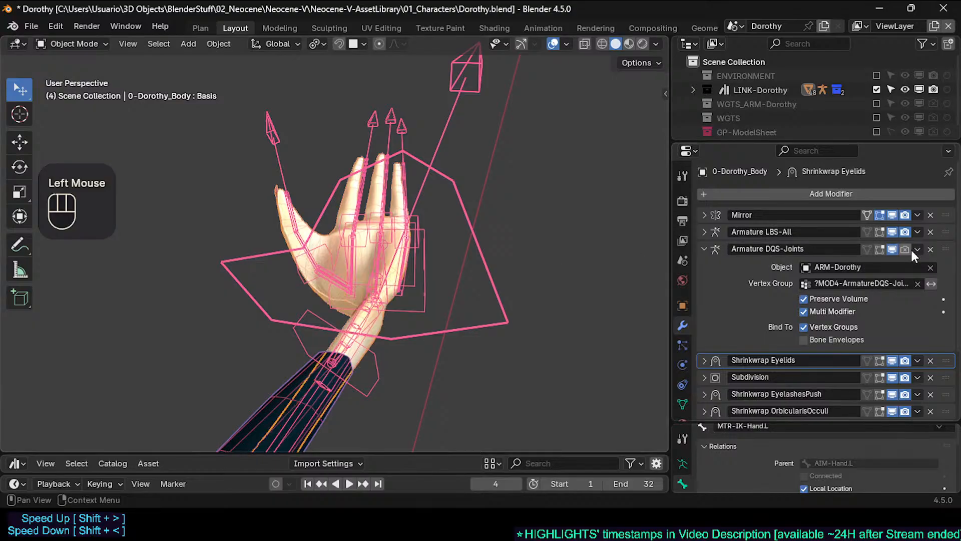
left_click(700, 231)
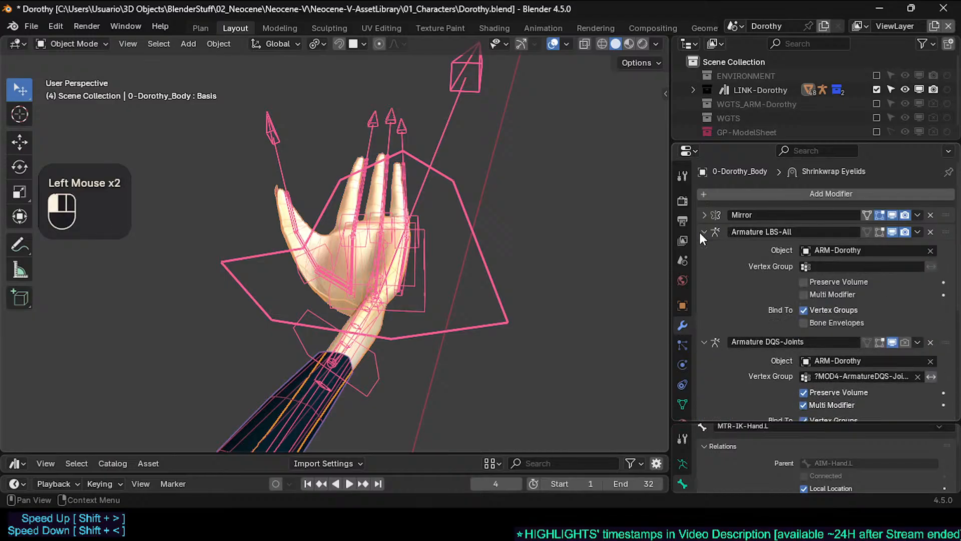
left_click(699, 231)
left_click(908, 249)
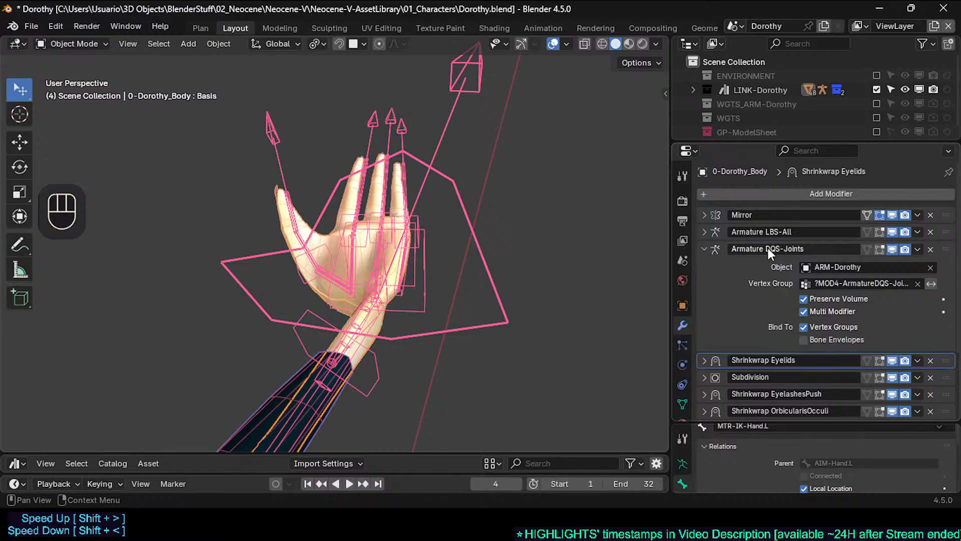
Review the Armature LBS-All settings and compare the twisted wrist with Armature DQS-Joints hidden and shown in the viewport
left_click(703, 232)
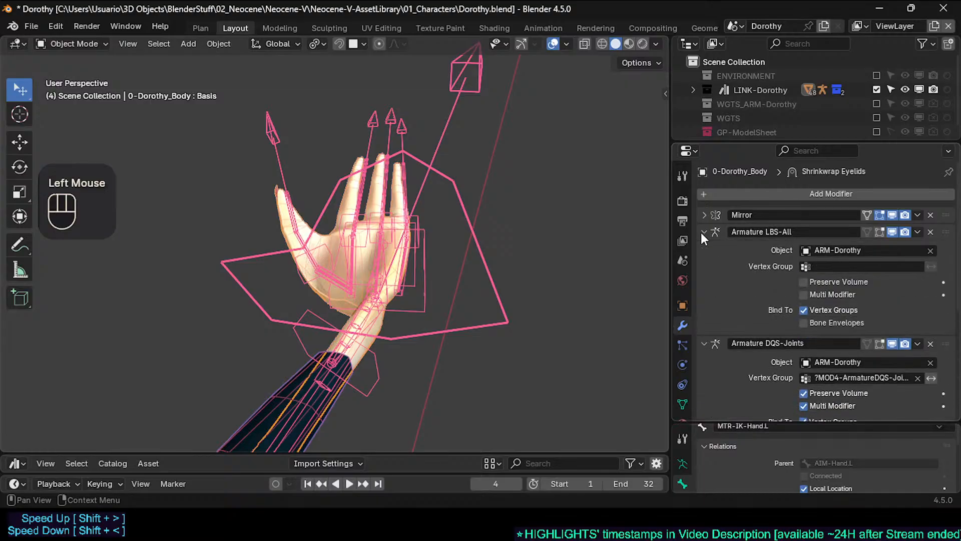
left_click(703, 230)
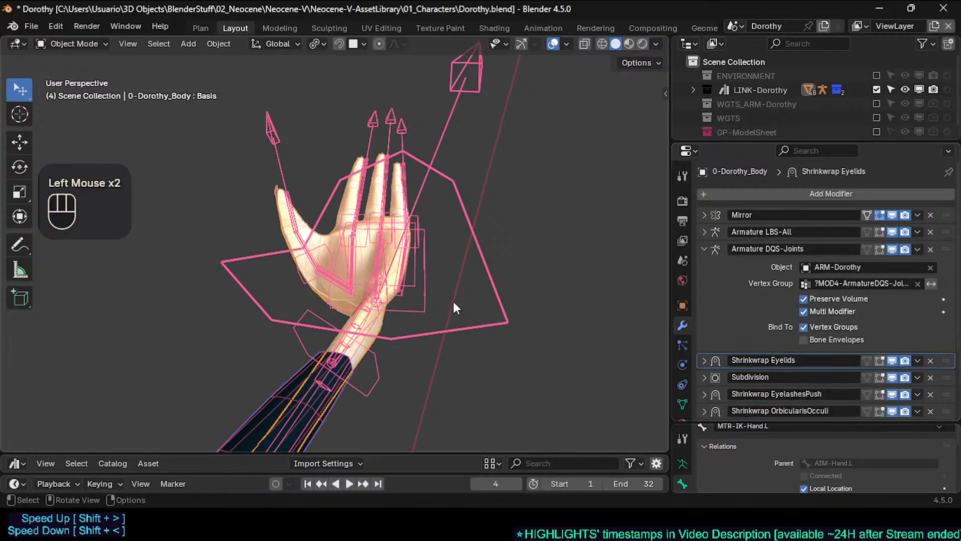
middle_click_drag(454, 303, 323, 301)
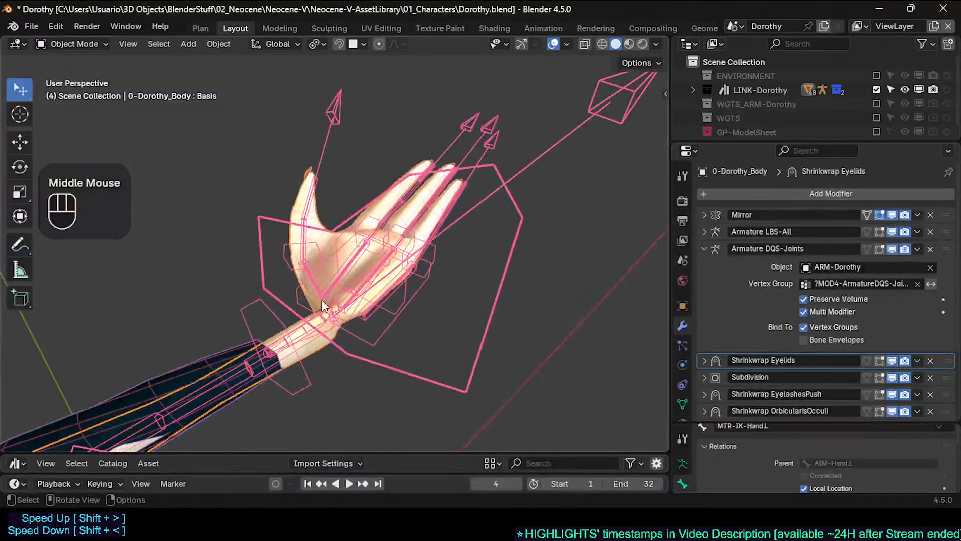
left_click(892, 249)
left_click(893, 248)
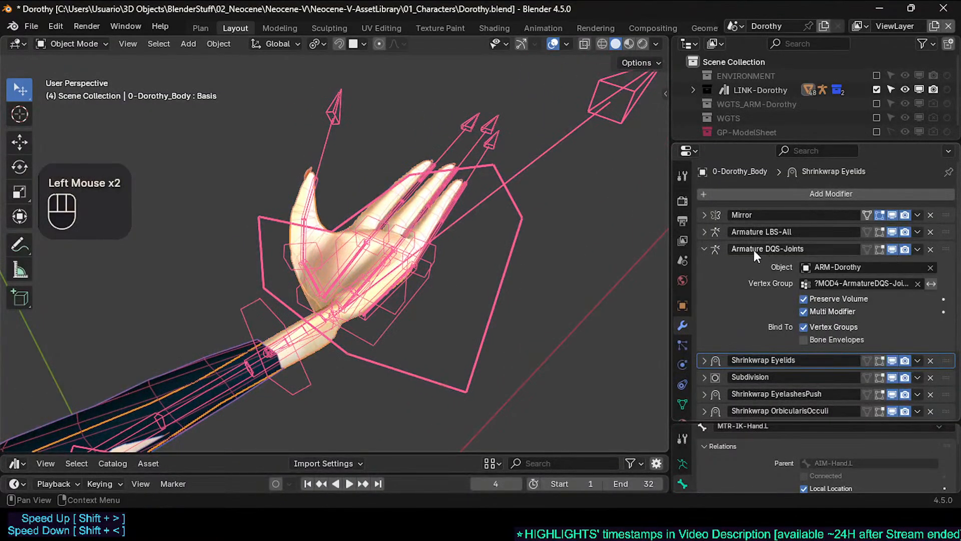
left_click(703, 249)
Select the armature ARM-Dorothy and return it to Pose Mode
middle_click(356, 271, "shift")
left_click(263, 213)
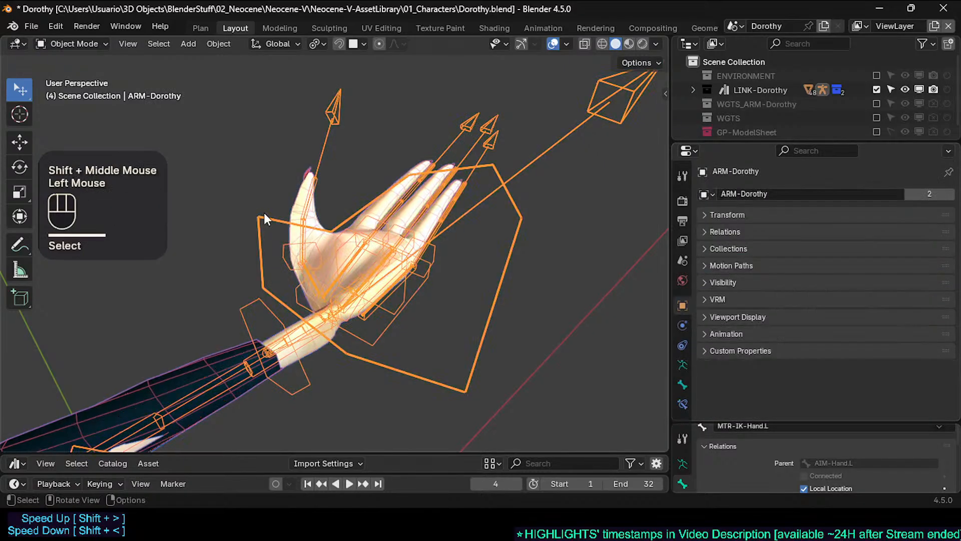
key("ctrl+Tab")
Try rotating MTR-IK-Hand.L about the global Y axis, and clear its pose transforms
key("r")
key("y")
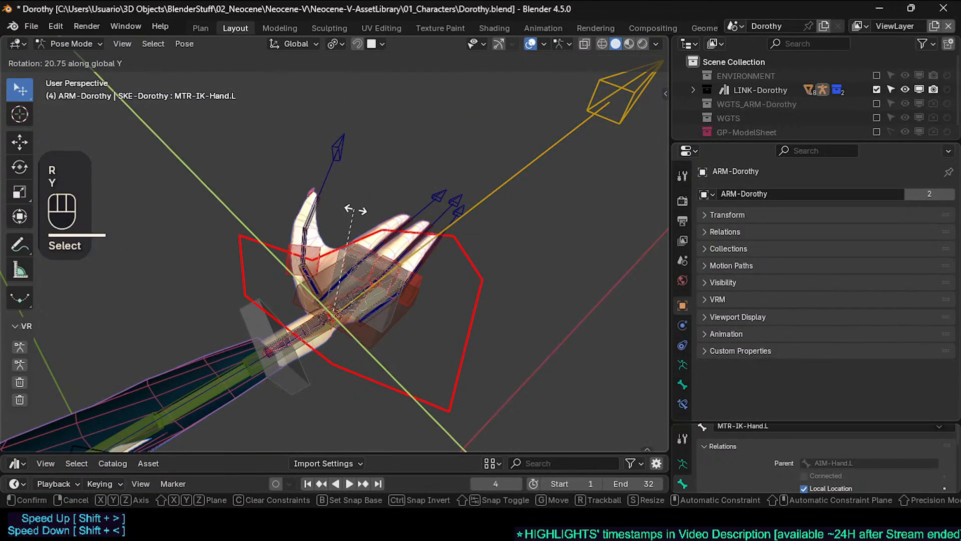
left_click(355, 211)
key("alt+q")
key("alt+q")
Try twisting MTR-IK-Hand.L about its local Y axis from the rest pose, and clear its rotation
left_click(390, 186)
middle_click_drag(385, 210, 375, 256, "shift")
key("r")
key("y")
key("y")
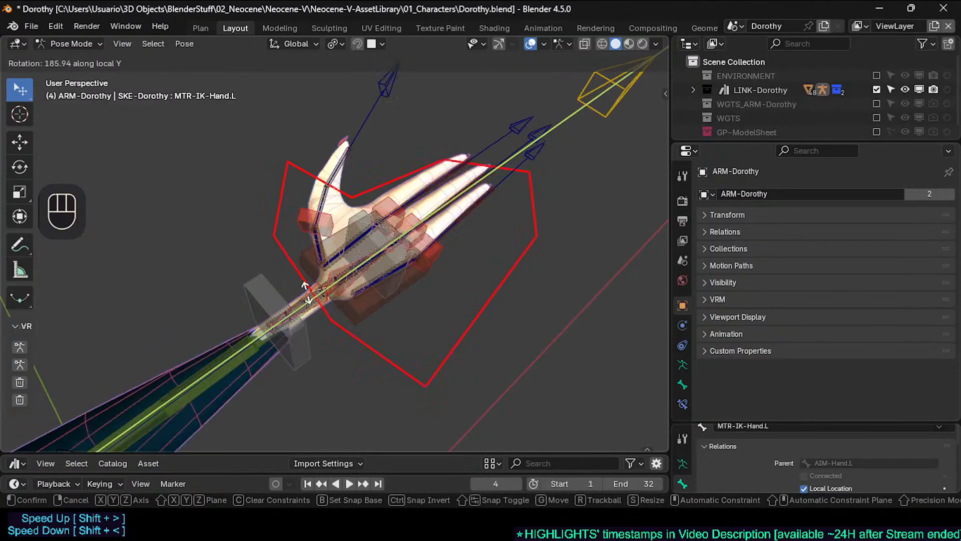
left_click(319, 299)
key("alt+r")
Twist MTR-IK-Hand.L about its local Y axis once more and view the wrist from the side
key("r")
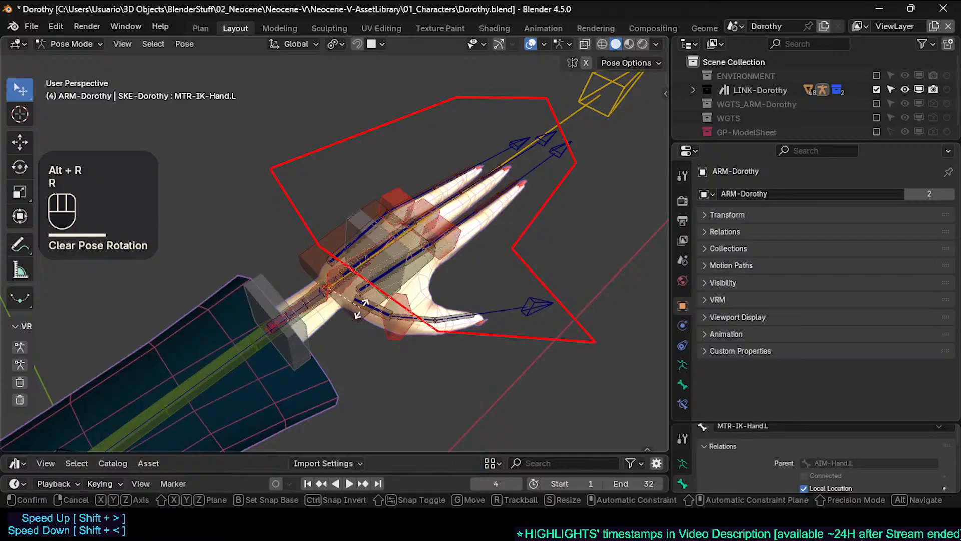
key("y")
key("y")
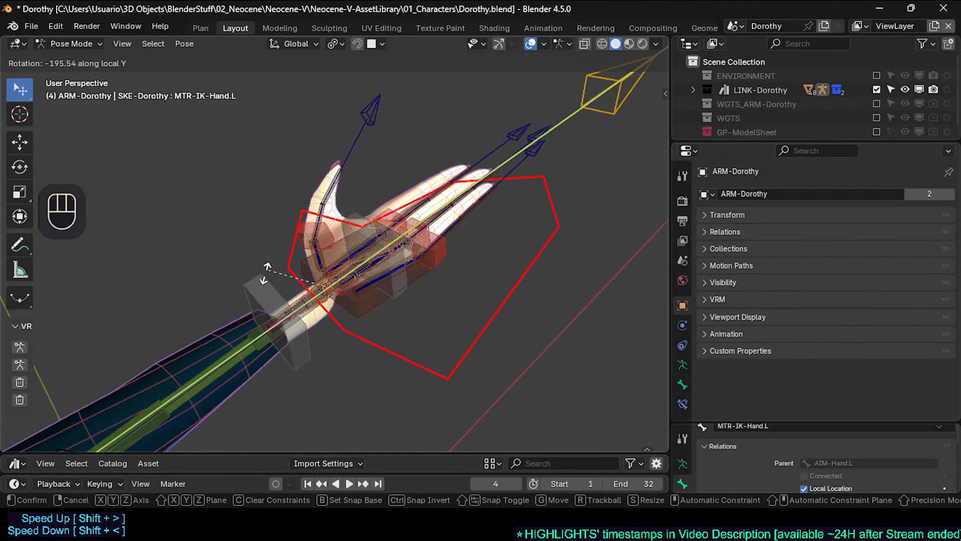
left_click(359, 286)
middle_click_drag(359, 286, 320, 296)
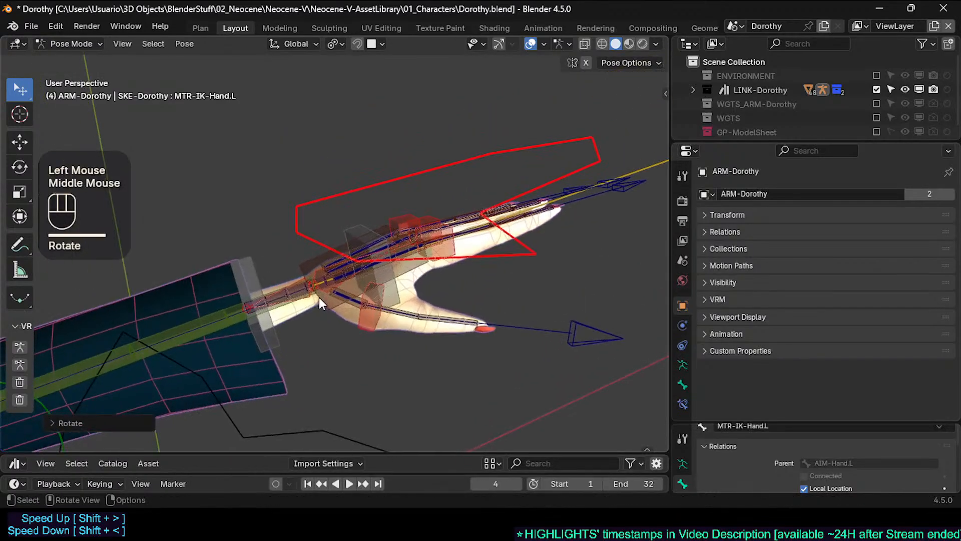
Select all visible bones and clear their pose transforms
key("a")
key("alt+q")
key("alt+q")
Select the forearm bone DEF4-LowerArm.L and the helper bone HLP4-WristArmUpper.L in turn to examine the wrist setup
scroll(195, 311, "up", 2)
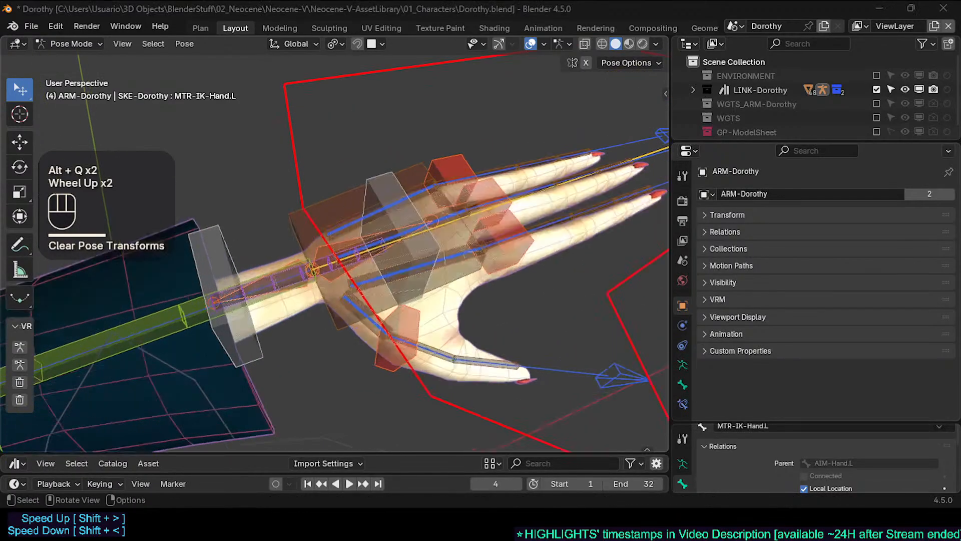
left_click(196, 311)
left_click(195, 312)
left_click(195, 307)
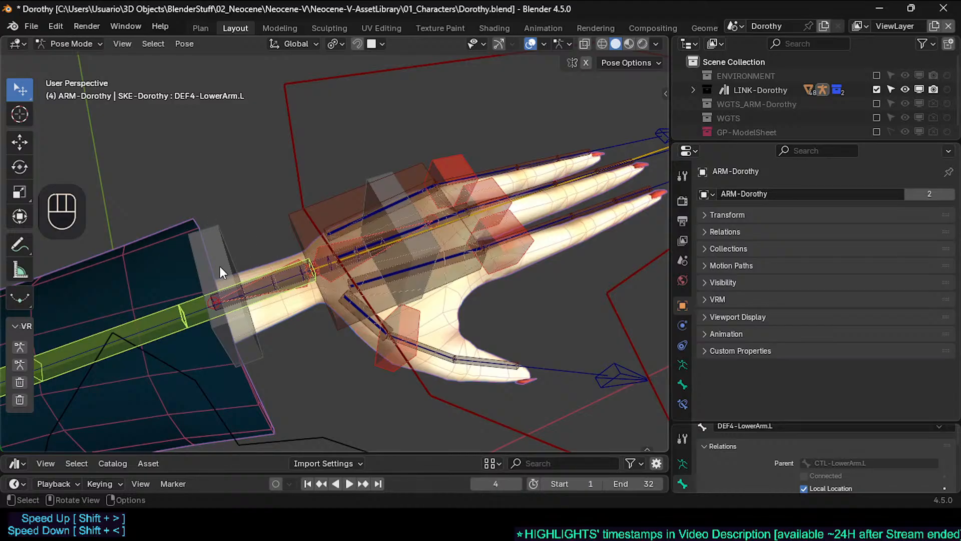
middle_click_drag(220, 268, 154, 248)
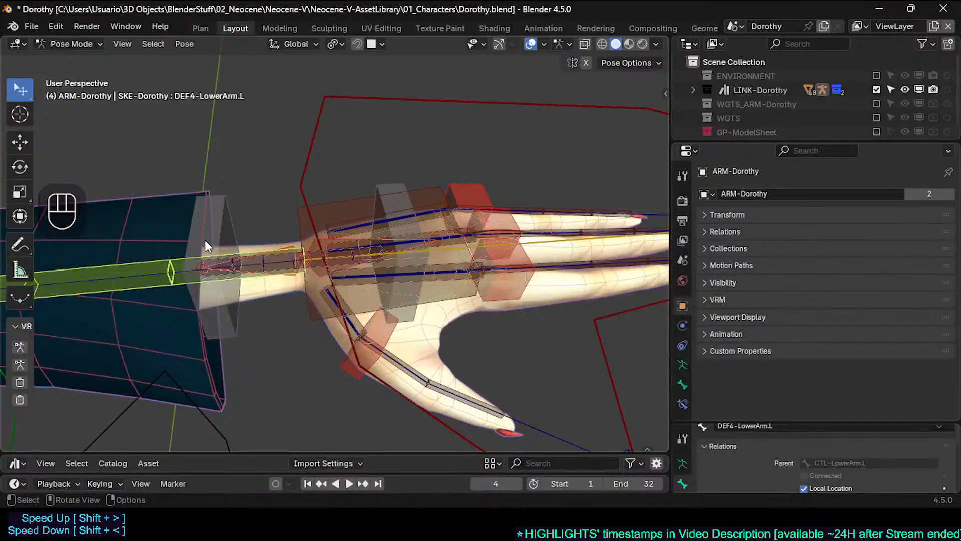
middle_click_drag(262, 238, 322, 219)
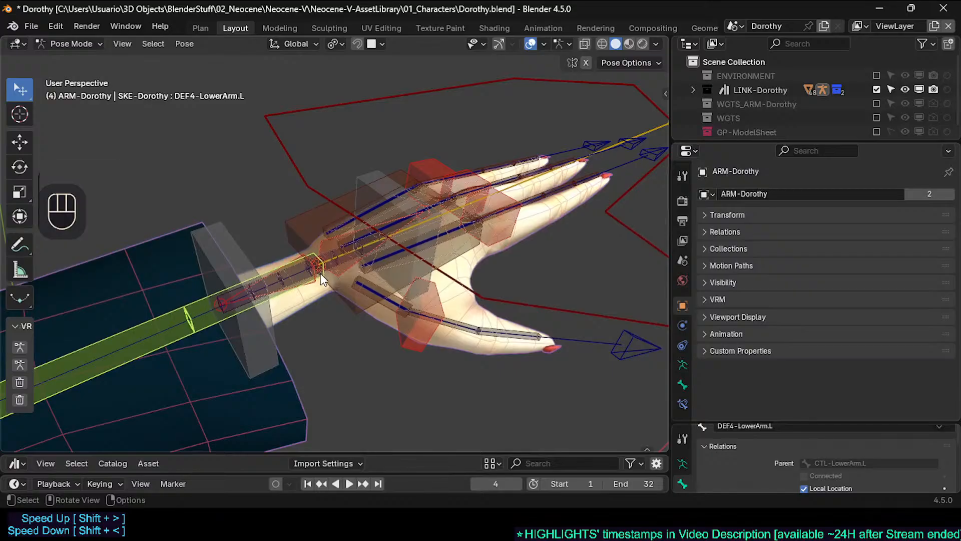
left_click(320, 288)
Switch to Object Mode and select the body mesh 0-Dorothy_Body to inspect the wrist area
key("ctrl+Tab")
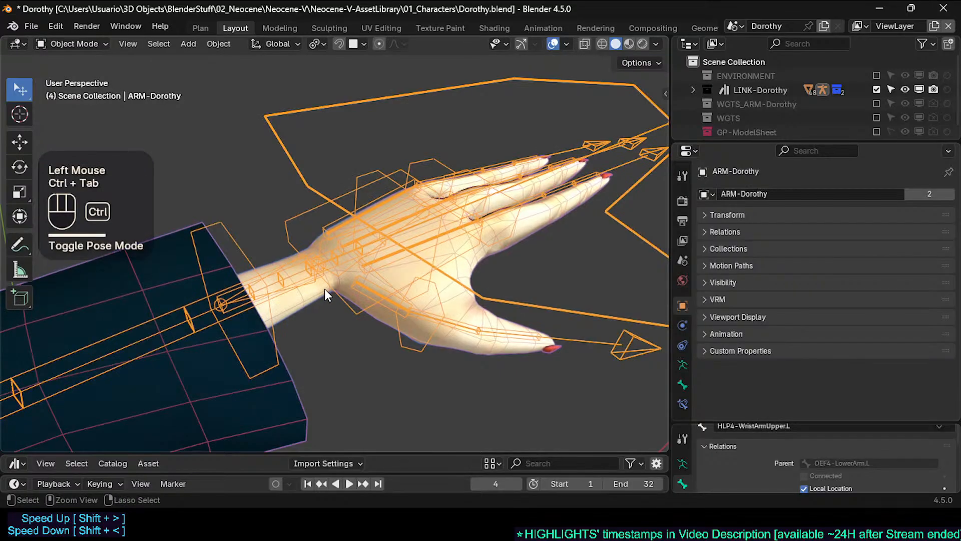
left_click(323, 290)
scroll(322, 290, "up", 2)
middle_click_drag(345, 257, 329, 260, "shift")
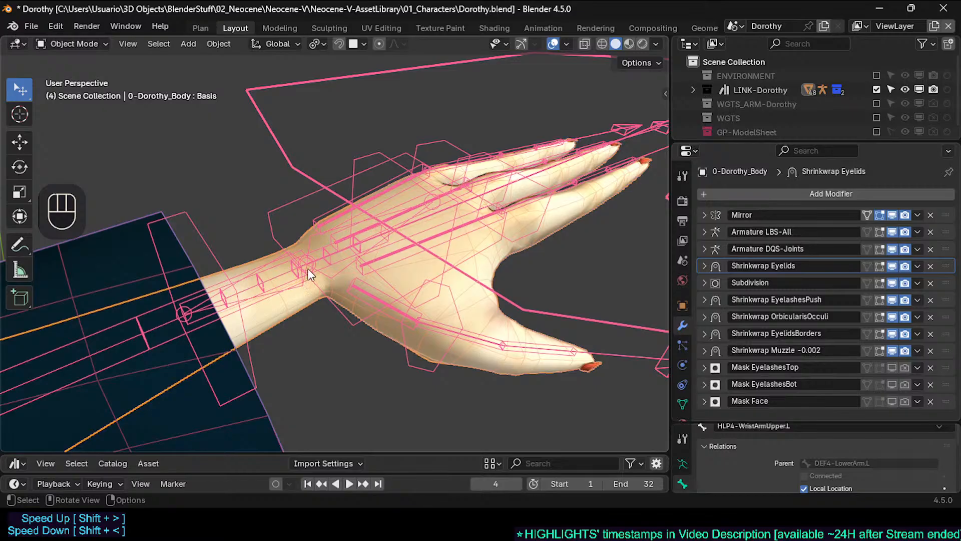
Select the armature ARM-Dorothy and turn off solo for its DEF-Helper and DEF-Skeleton bone collections
left_click(331, 257)
scroll(332, 256, "down", 1)
key("n")
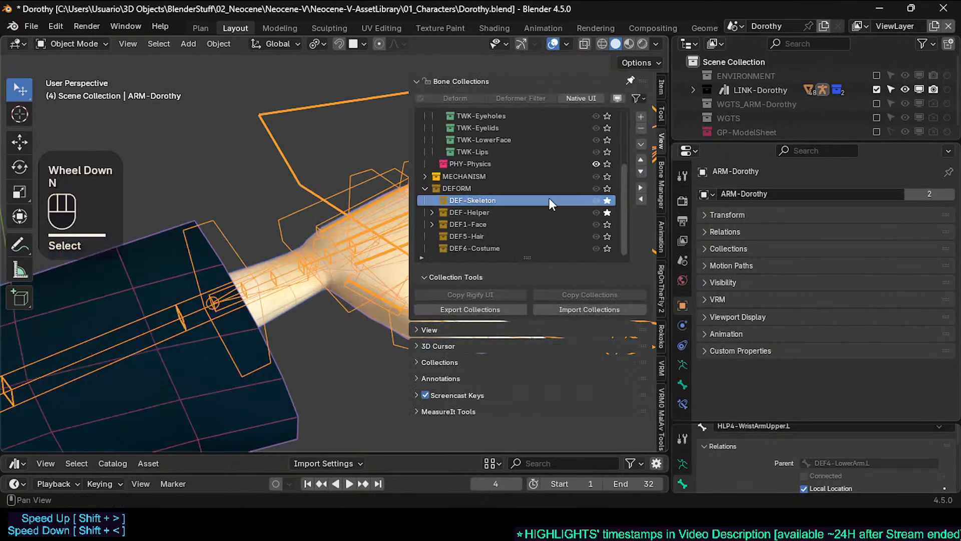
left_click(623, 176)
left_click_drag(623, 176, 623, 118)
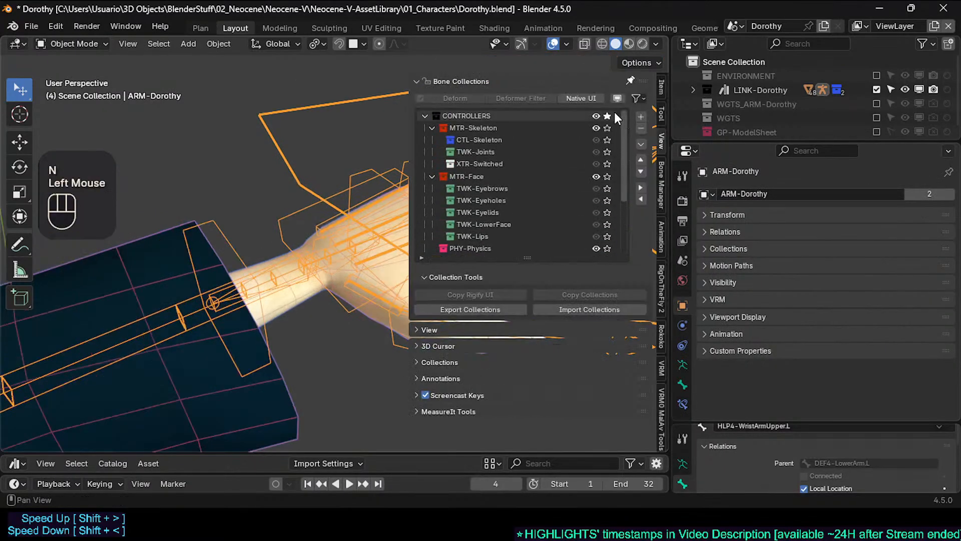
left_click(607, 117)
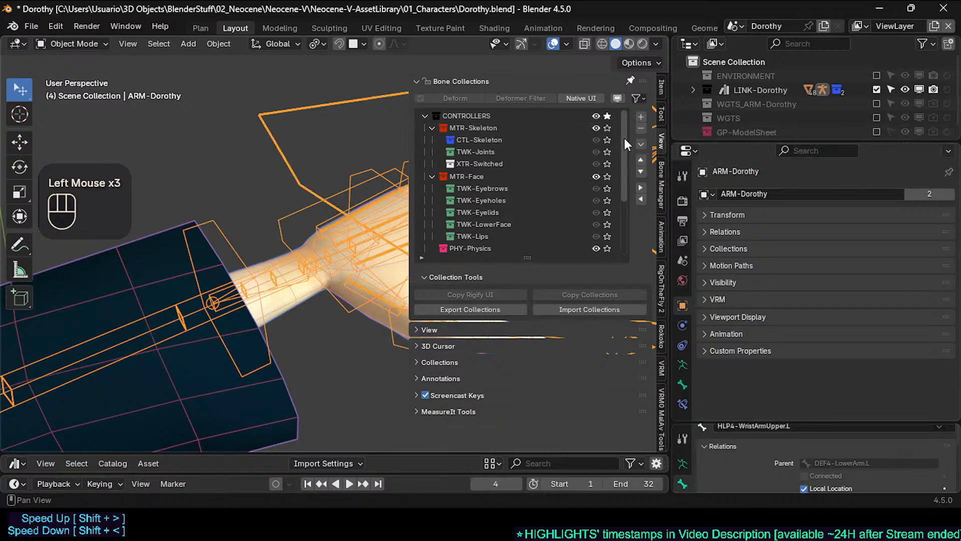
left_click_drag(625, 139, 617, 198)
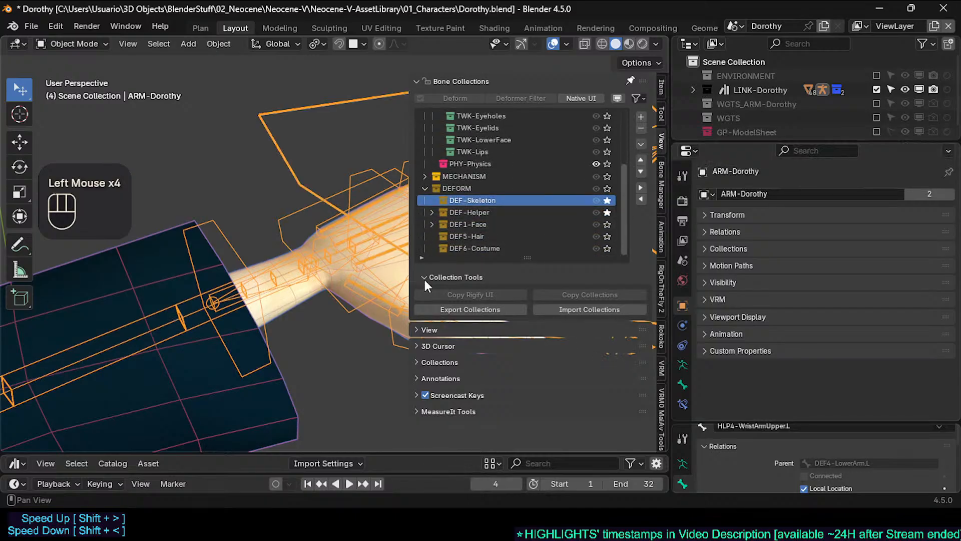
left_click(607, 213)
left_click(607, 200)
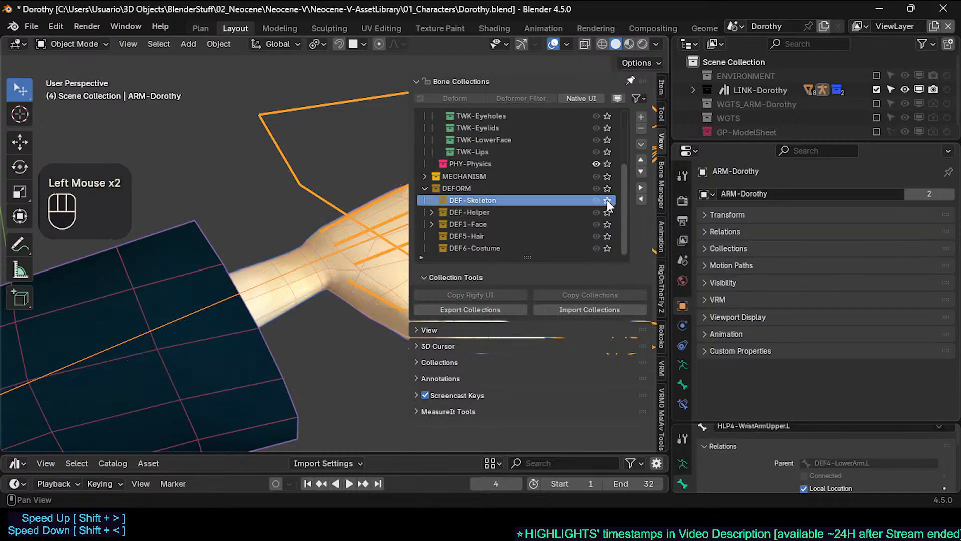
Try soloing the CTL-Skeleton bone collection and turn its solo off again
scroll(294, 299, "up", 2)
scroll(310, 286, "up", 1)
scroll(346, 263, "down", 1)
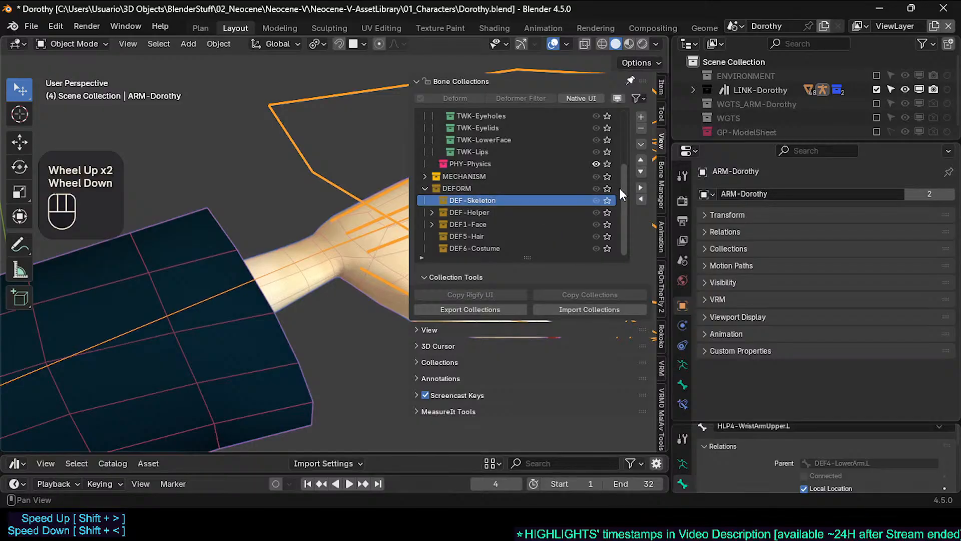
left_click_drag(620, 188, 616, 128)
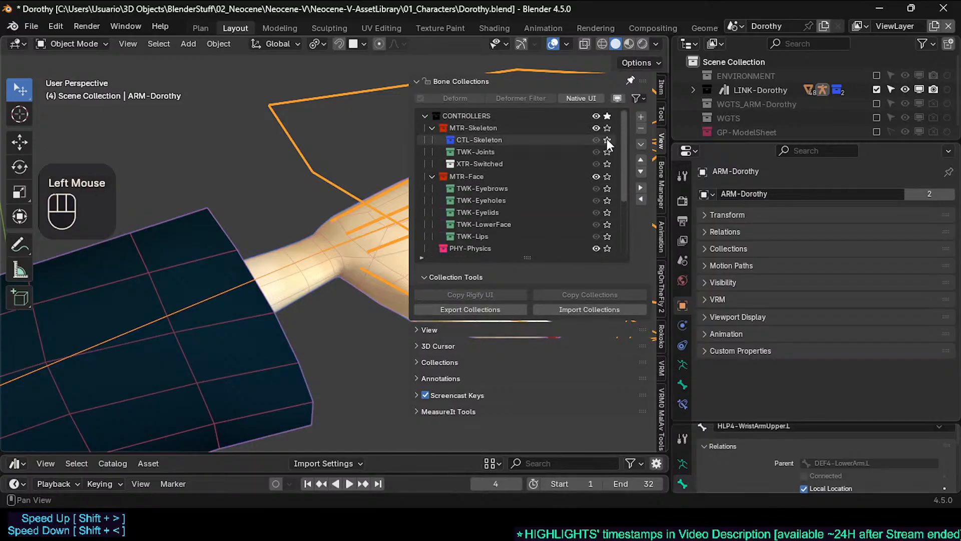
left_click(607, 140)
scroll(328, 136, "down", 2)
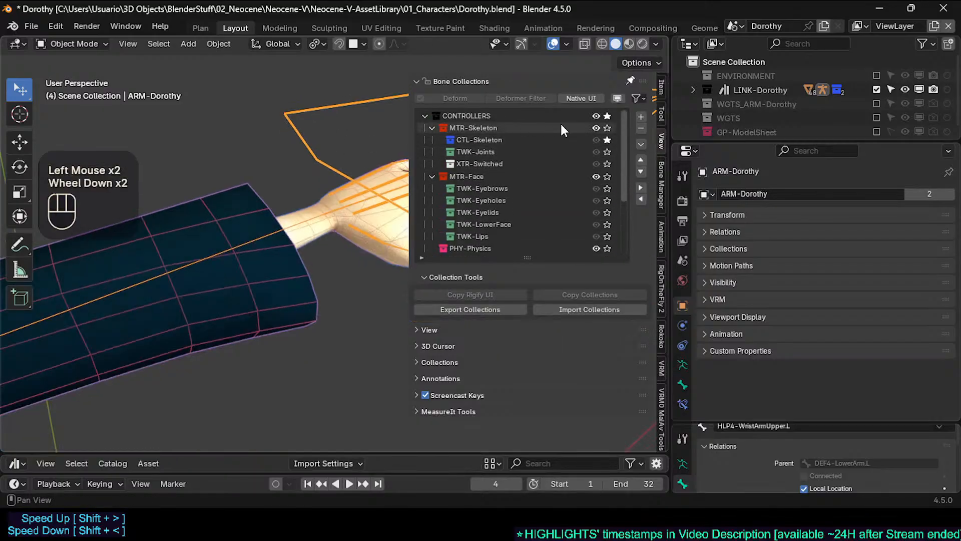
left_click(608, 140)
Switch ARM-Dorothy to Pose Mode, select MTR-IK-Hand.L and hide all other bones
left_click(333, 110, "ctrl")
key("ctrl+Tab")
left_click(331, 103)
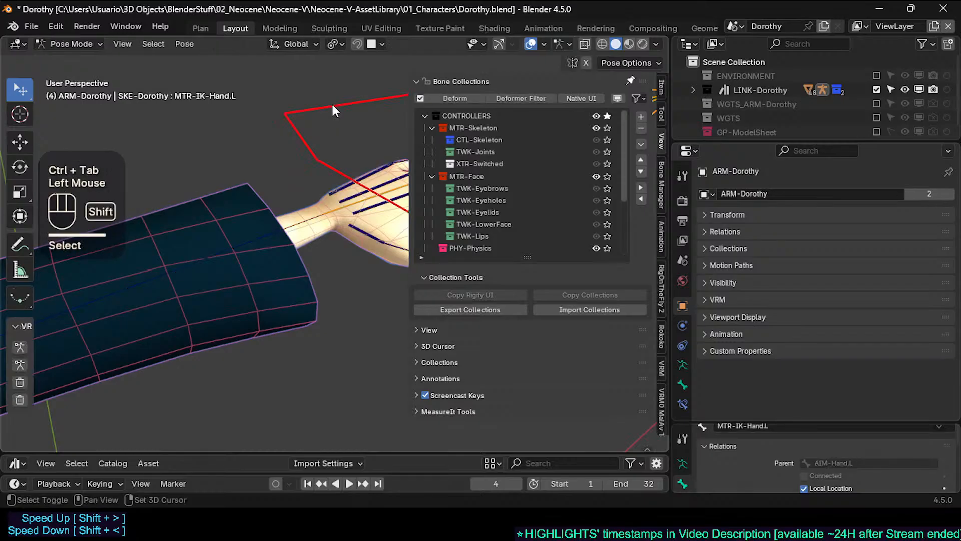
key("shift+h")
Solo the DEF-Skeleton bone collection, and reduce the viewport subdivision of the character meshes
left_click(629, 178)
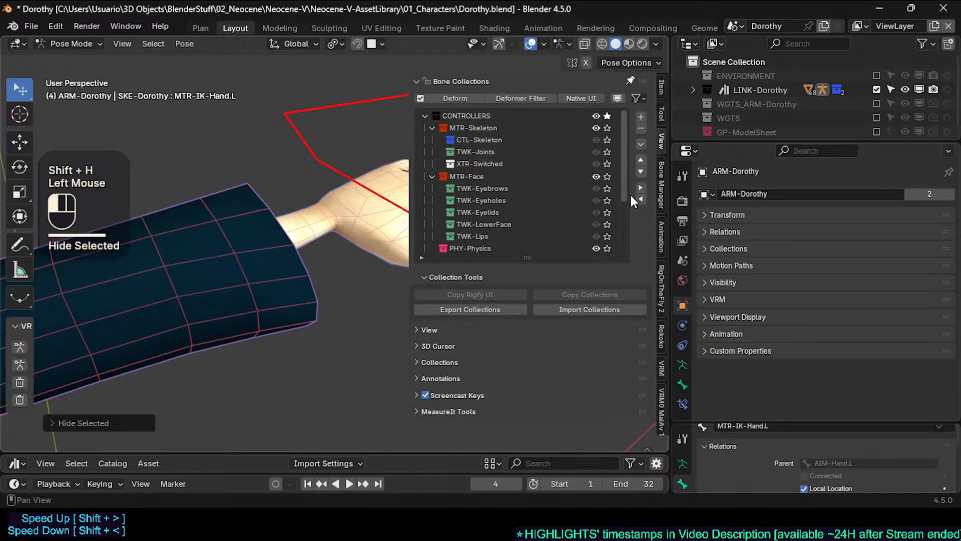
left_click_drag(623, 193, 626, 238)
left_click(607, 213)
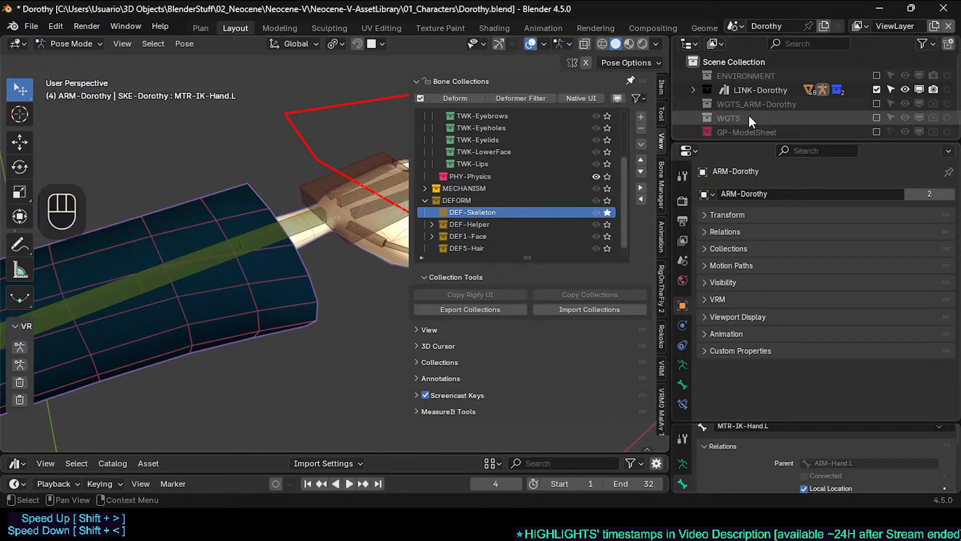
left_click_drag(763, 143, 762, 291)
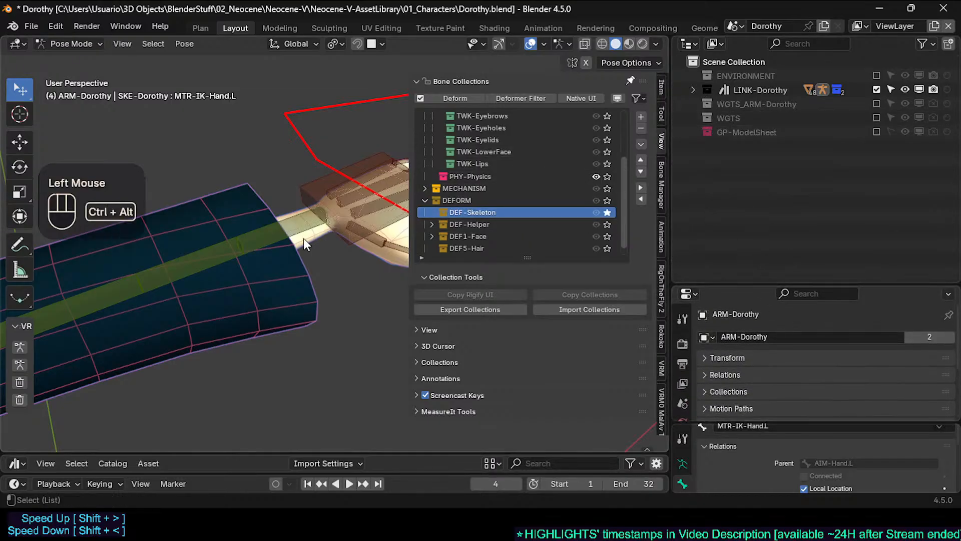
key("shift+ctrl+alt+i")
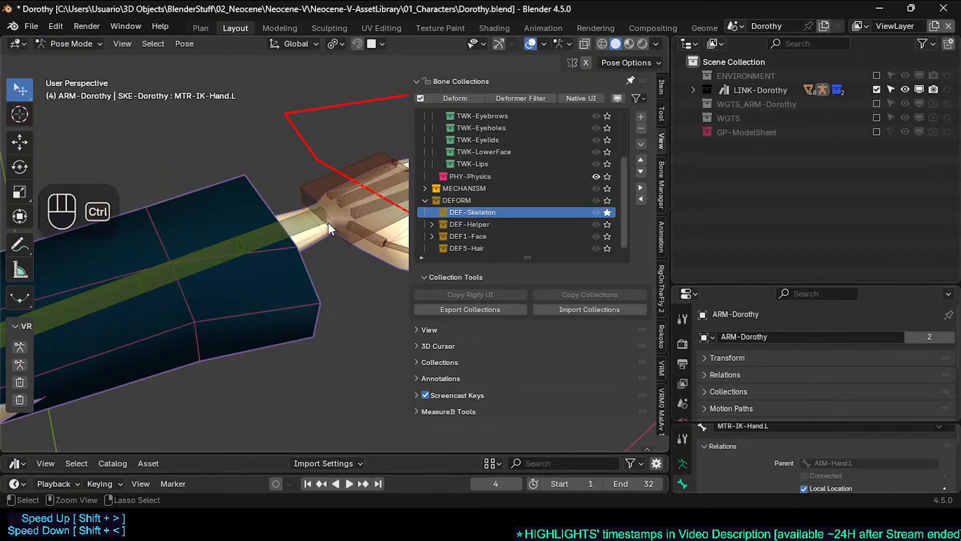
Switch to Object Mode and hide the jacket mesh CLO-DorothyUrbanJacket to expose the forearm
key("ctrl+Tab")
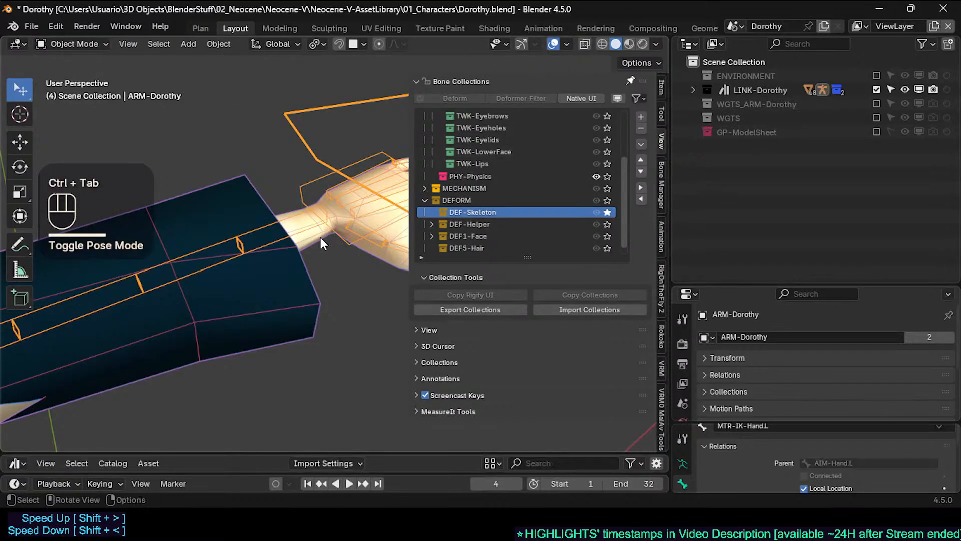
left_click(299, 289)
key("h")
scroll(311, 264, "up", 2)
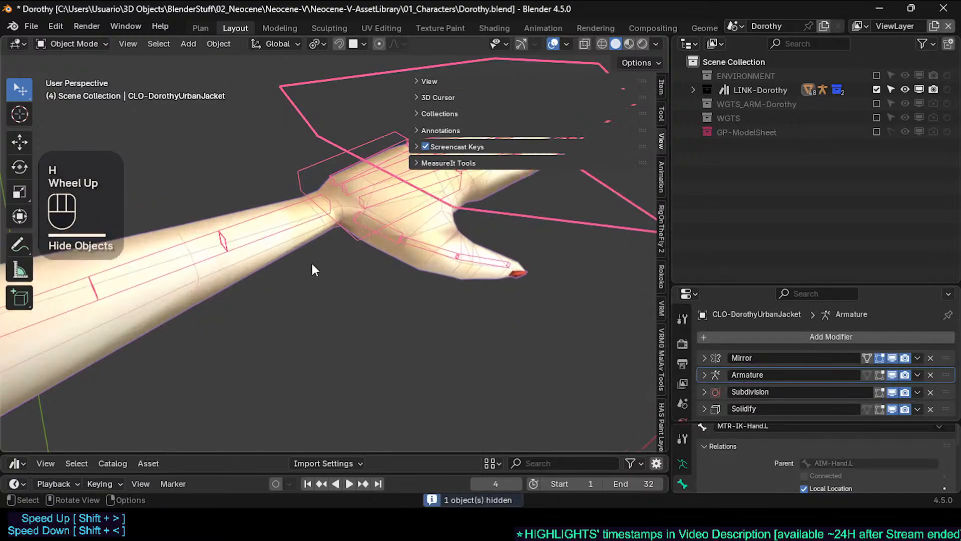
Put ARM-Dorothy in Pose Mode, and open the body mesh 0-Dorothy_Body in Weight Paint mode
left_click(306, 217)
key("ctrl+Tab")
key("7")
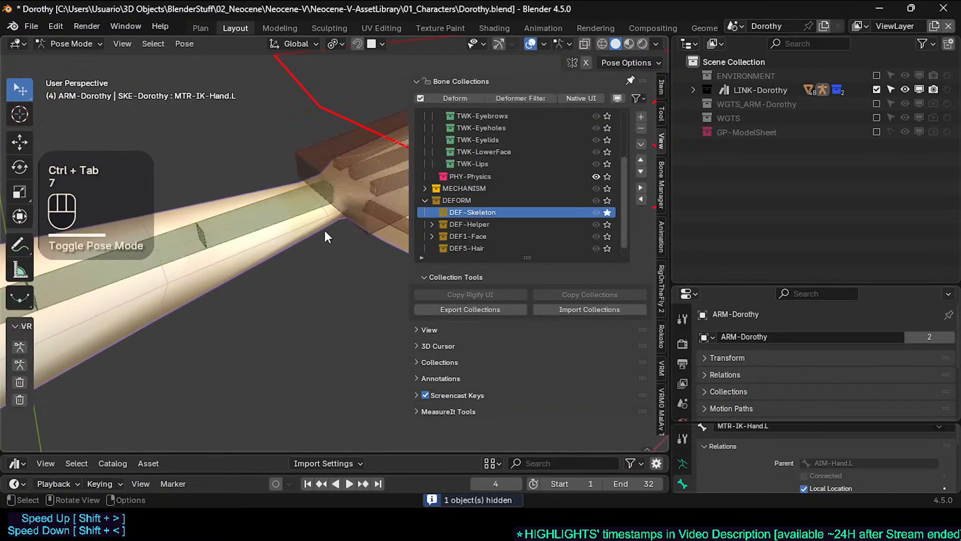
middle_click_drag(335, 219, 323, 191)
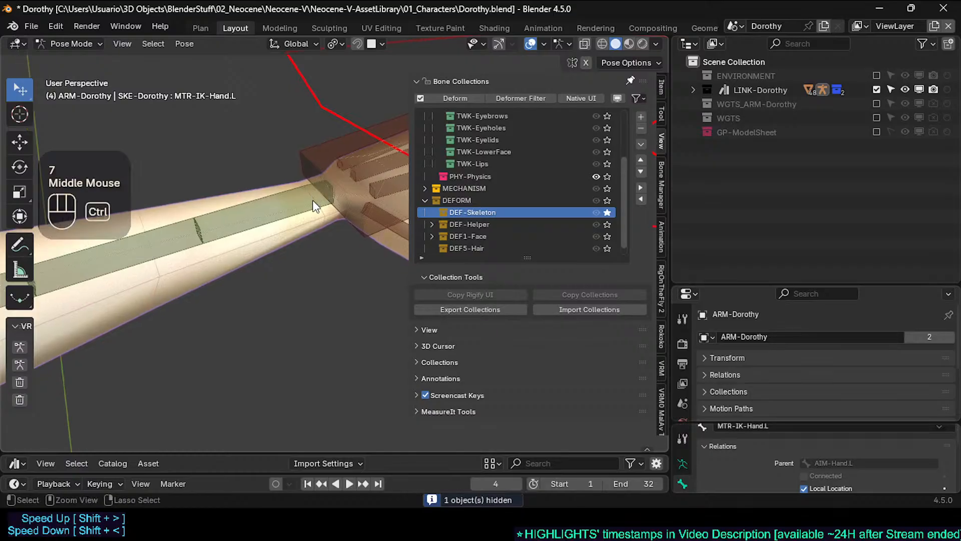
key("ctrl+Tab")
left_click(307, 221)
key("ctrl+Tab")
key("7")
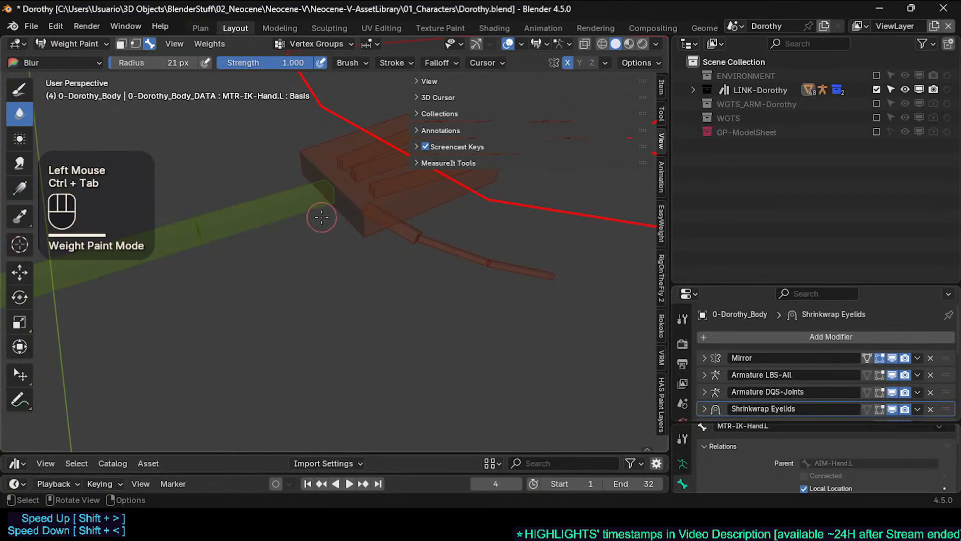
Reveal the hidden bones in Weight Paint mode, and undo back to Object Mode
key("alt+h")
right_click(324, 210)
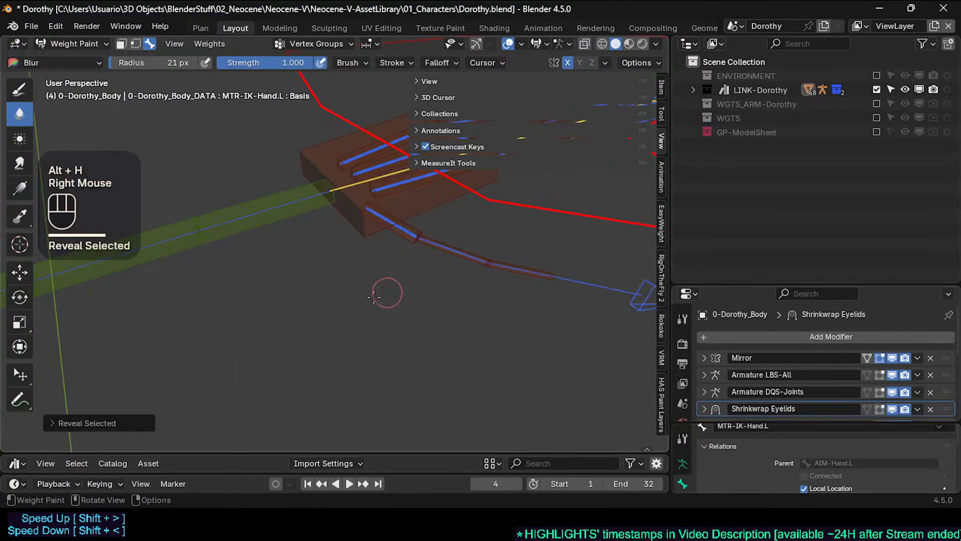
key("Escape")
scroll(344, 297, "down", 2)
scroll(344, 298, "up", 1)
key("ctrl+z")
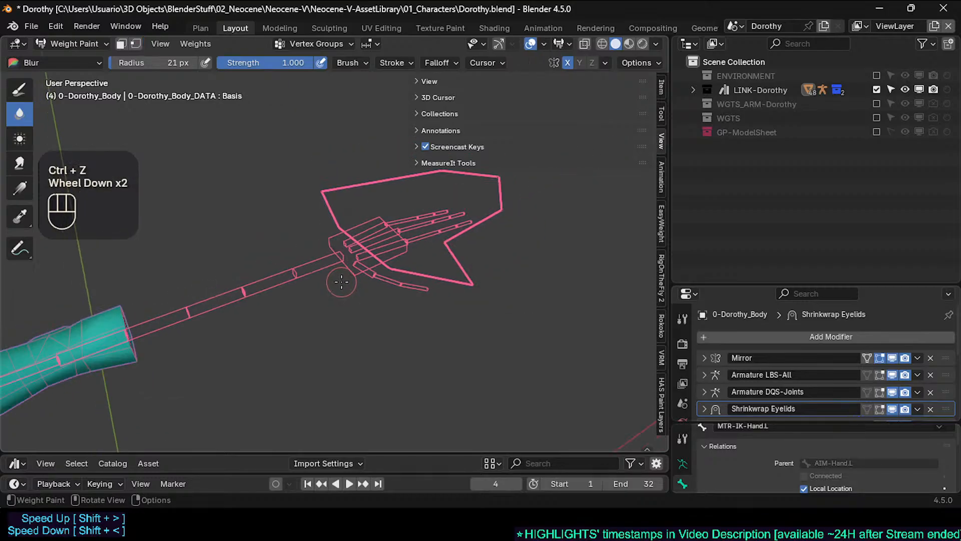
key("ctrl+z")
left_click(330, 274)
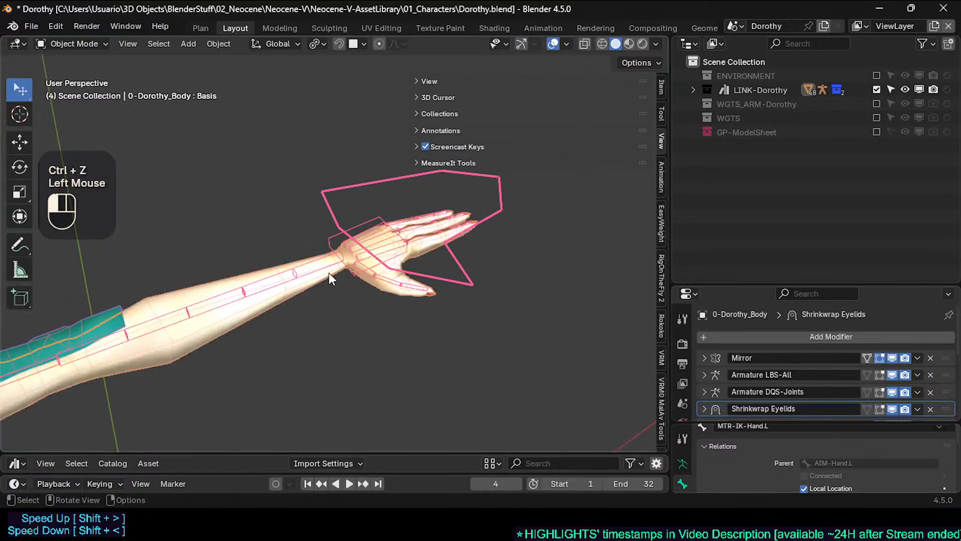
Select the body mesh 0-Dorothy_Body, re-enter Weight Paint mode and reveal the rig's hidden bones
key("alt+a")
left_click(266, 308)
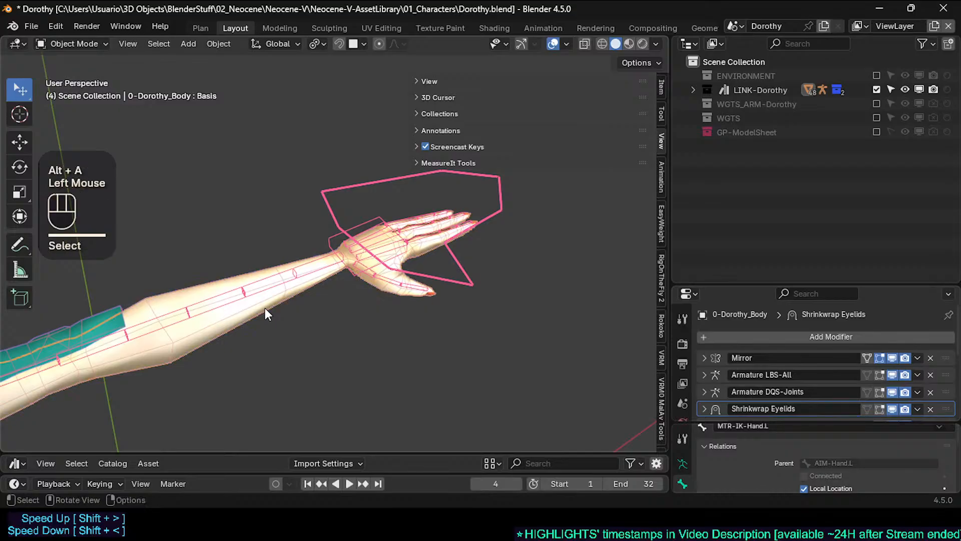
key("ctrl+Tab")
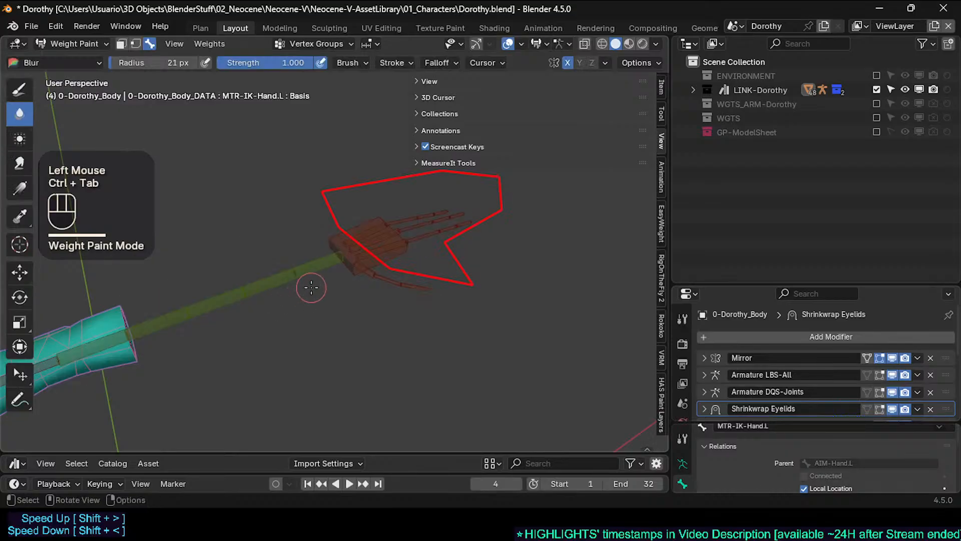
scroll(311, 288, "down", 2)
key("alt+h")
scroll(339, 266, "up", 2)
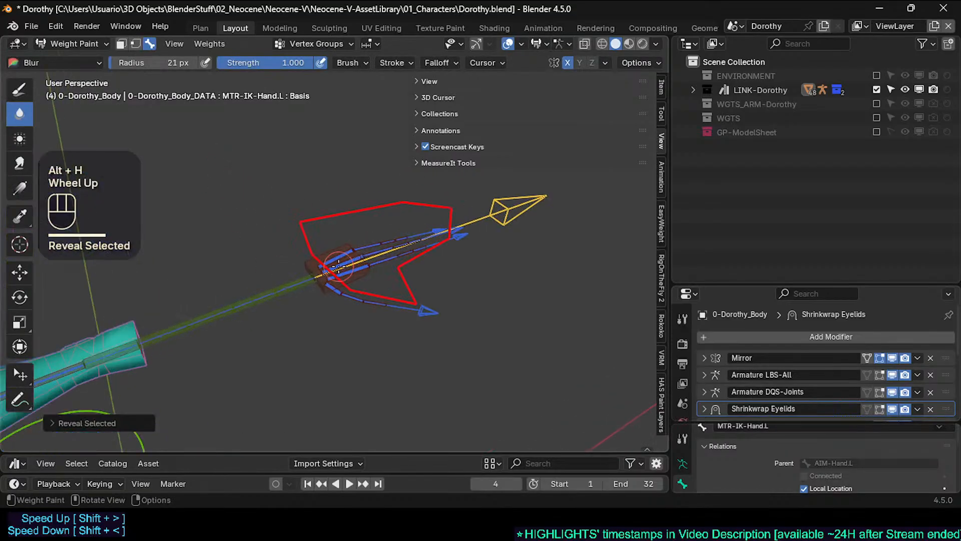
Reveal the body mesh's hidden faces with face masking, deselect them all and return to bone selection
key("1")
key("alt+h")
scroll(315, 240, "up", 1)
key("alt+a")
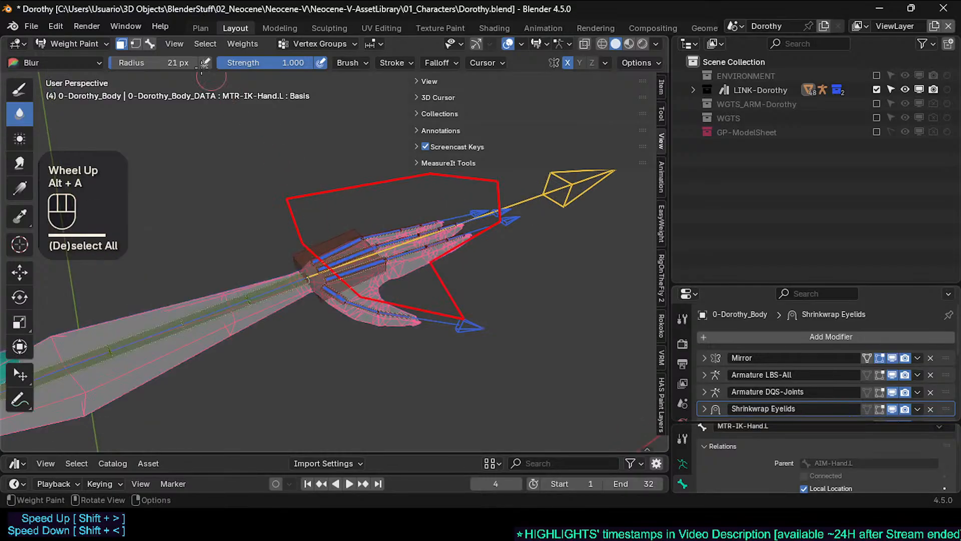
key("3")
key("3")
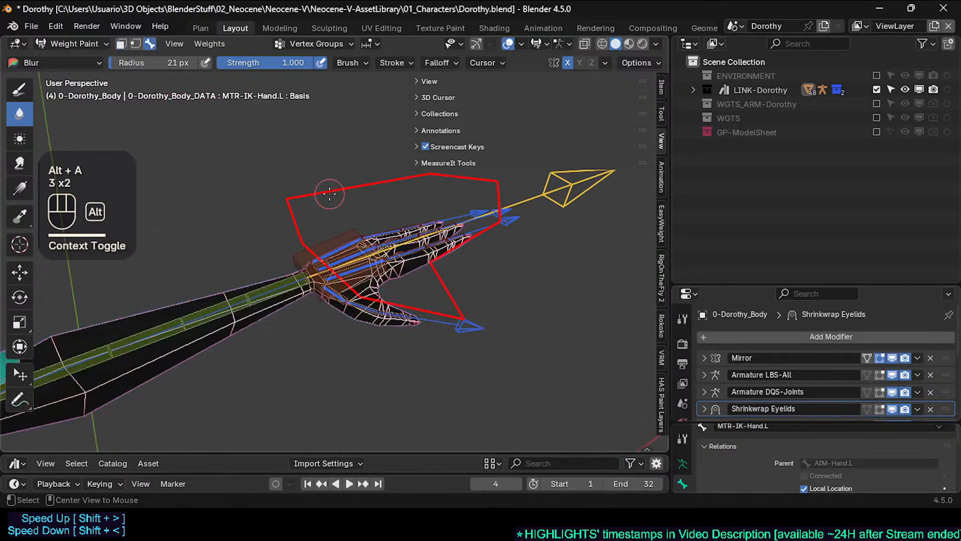
Try hiding every bone except MTR-IK-Hand.L in Weight Paint mode, and undo it
left_click(355, 167, "alt")
key("shift+h")
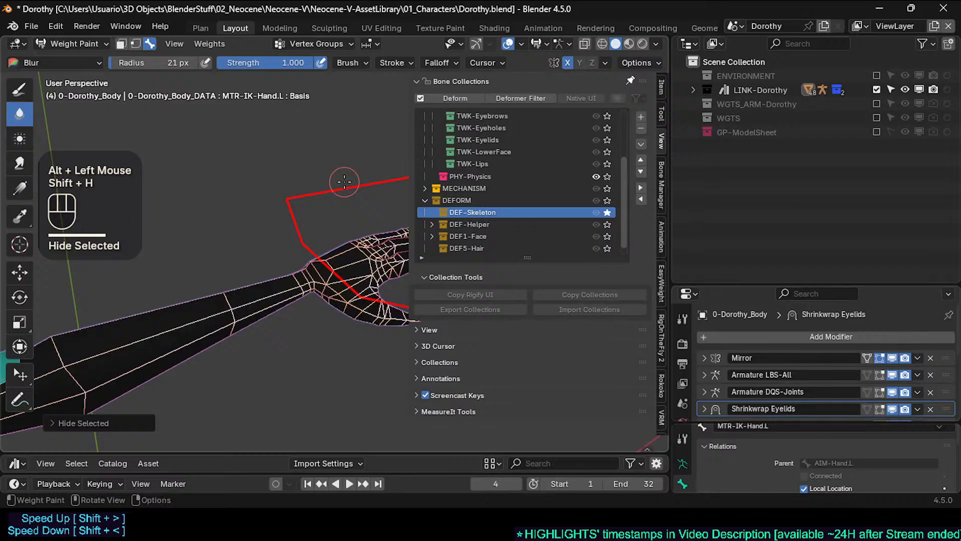
key("ctrl+z")
Toggle the Weight Paint selection between face masking and bone selection, ending on bone selection
key("1")
key("1")
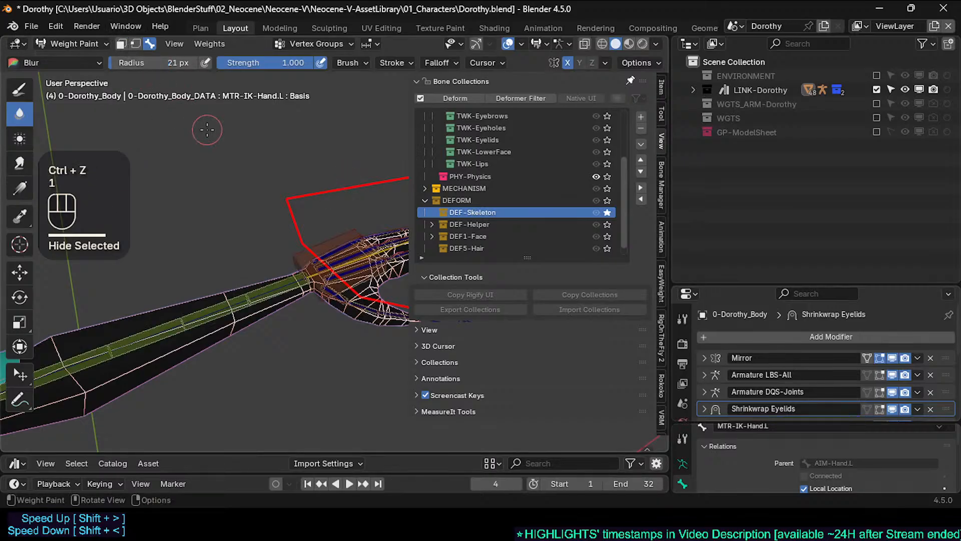
key("3")
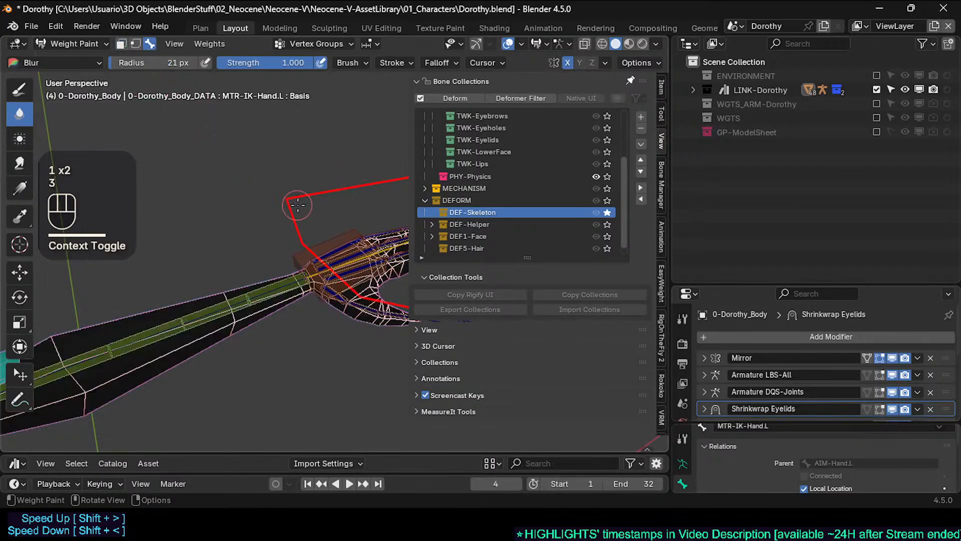
key("2")
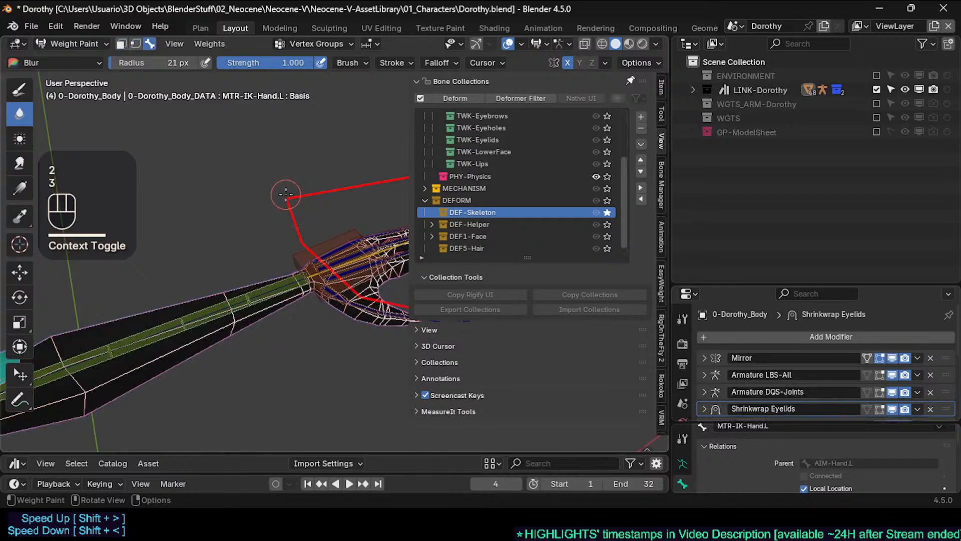
middle_click_drag(286, 194, 250, 191, "shift")
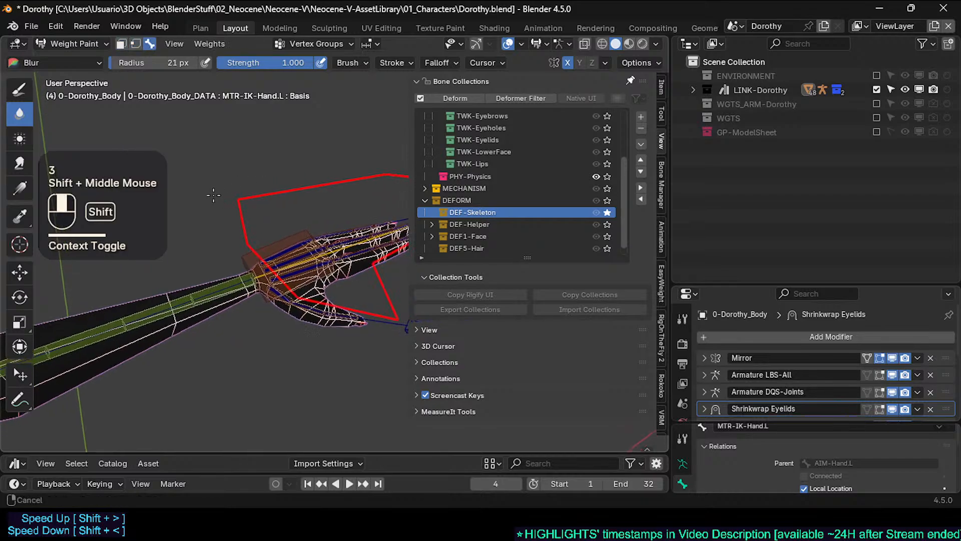
Hide the hand control MTR-IK-Hand.L in Weight Paint mode and reveal it again
key("alt")
left_click(264, 196, "alt")
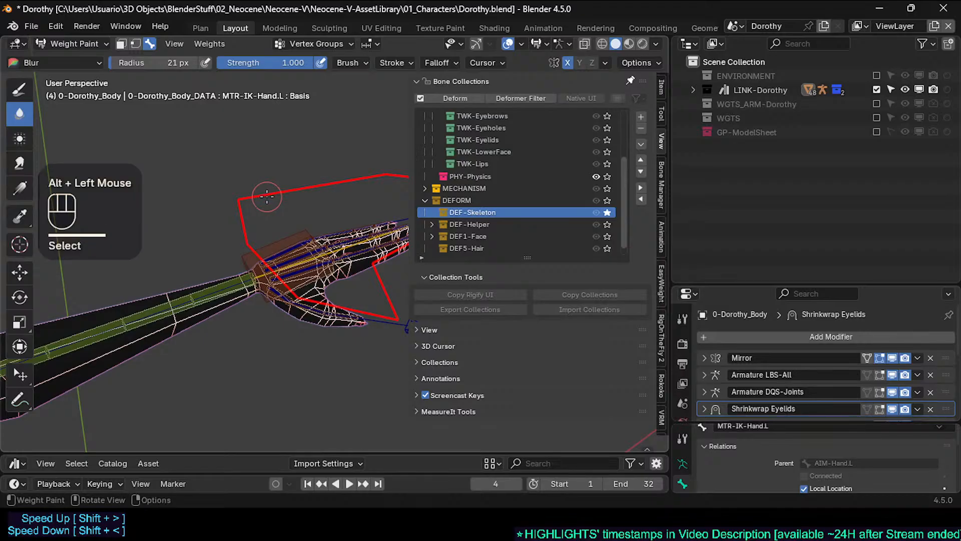
key("h")
middle_click(268, 195)
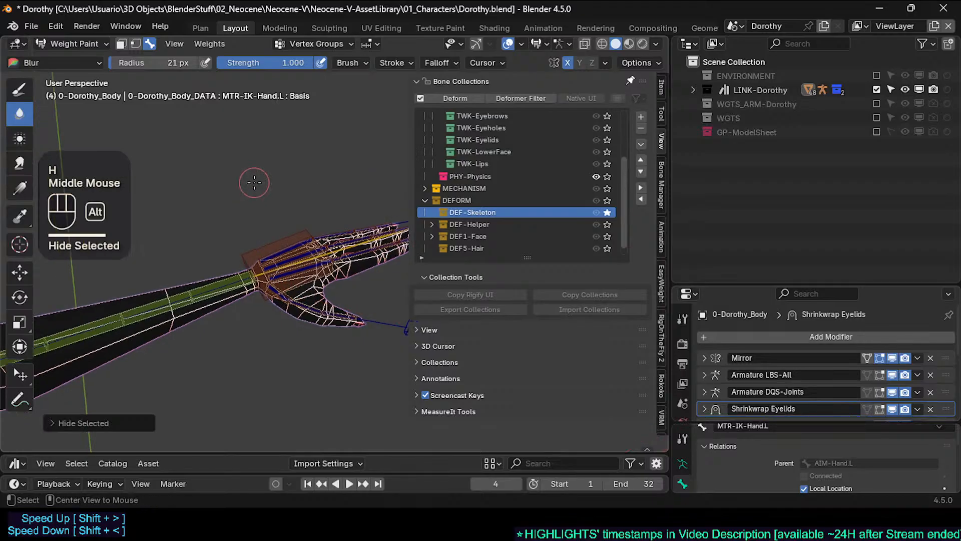
key("alt+h")
Select the hand control MTR-IK-Hand.L and hide all other bones around the body mesh
left_click(276, 190, "alt")
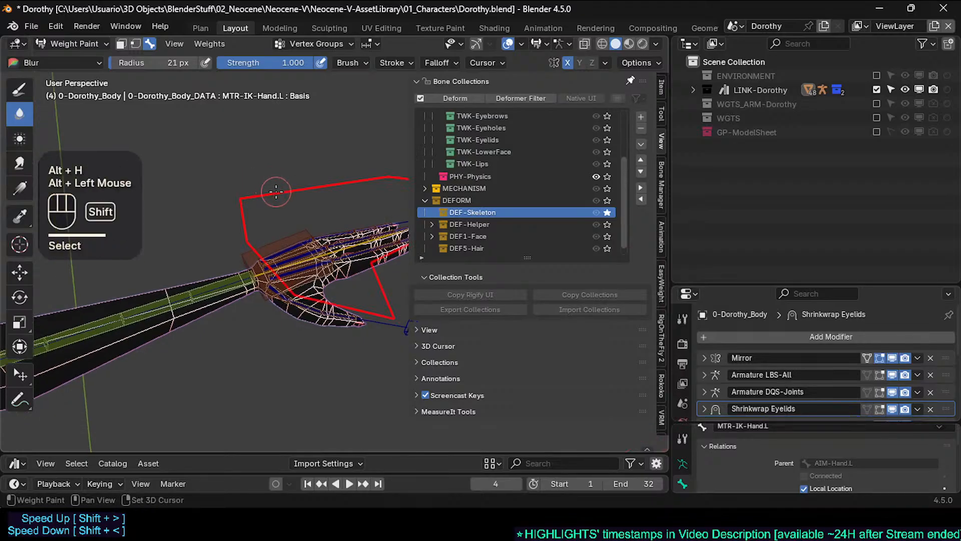
key("shift+h")
middle_click_drag(278, 194, 282, 198)
scroll(282, 199, "up", 2)
middle_click_drag(295, 243, 292, 215, "shift")
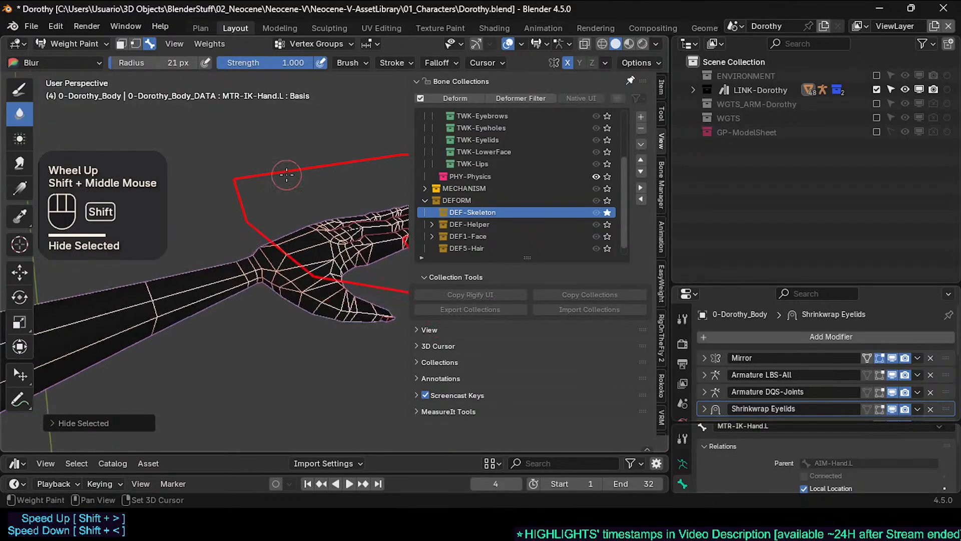
Sample the vertex groups at the left wrist and make ?MOD4-ArmatureDQS-Joints the active group
scroll(228, 279, "up", 2)
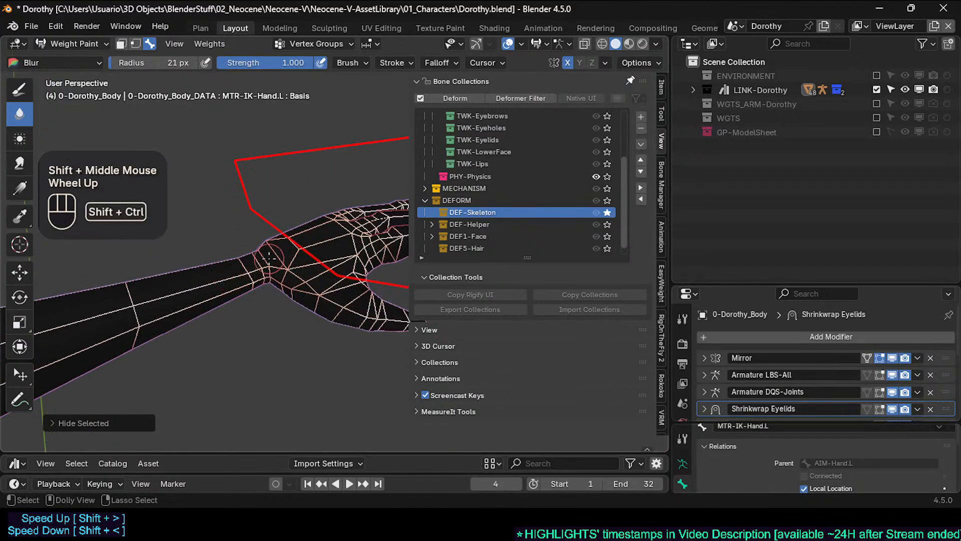
key("ctrl+shift+x")
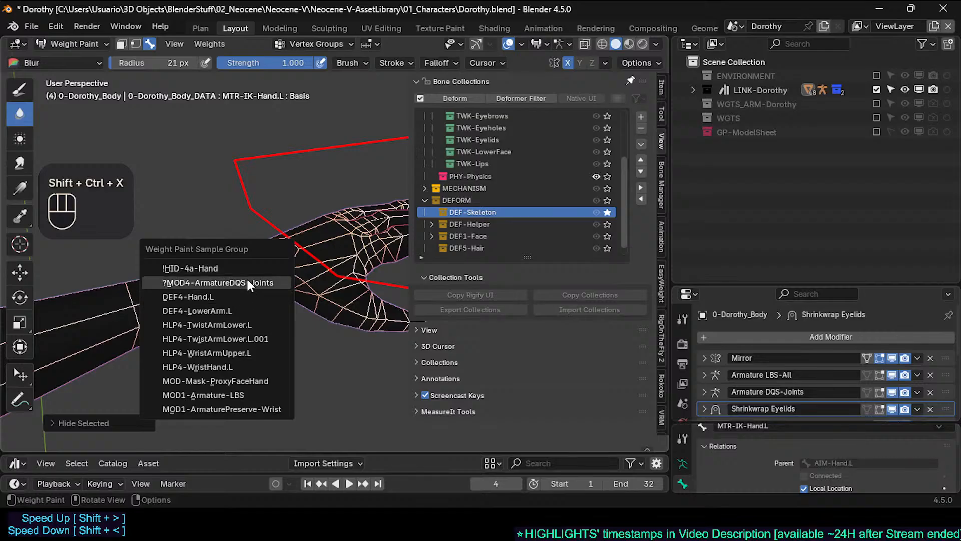
left_click(247, 281)
middle_click_drag(247, 281, 255, 259)
scroll(238, 265, "down", 1)
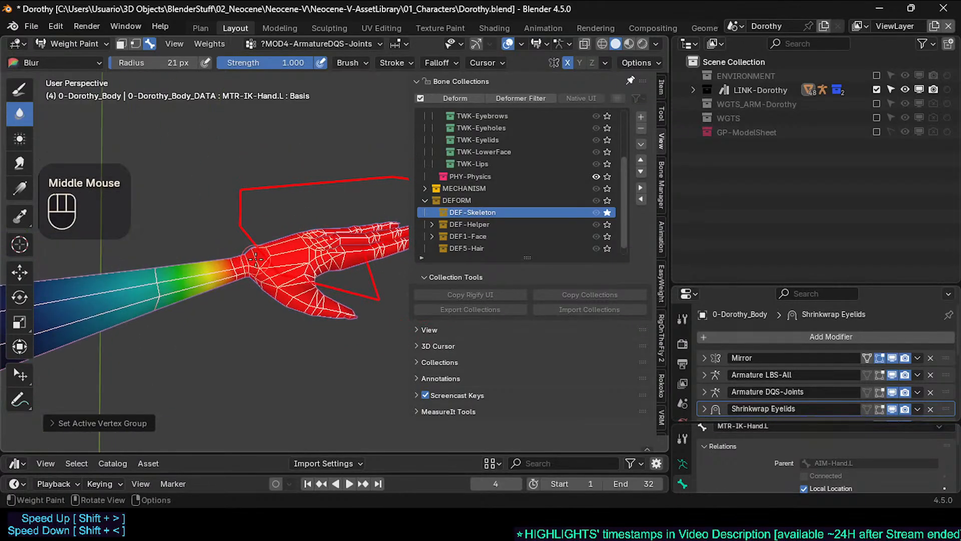
scroll(244, 257, "up", 1)
key("ctrl+shift+x")
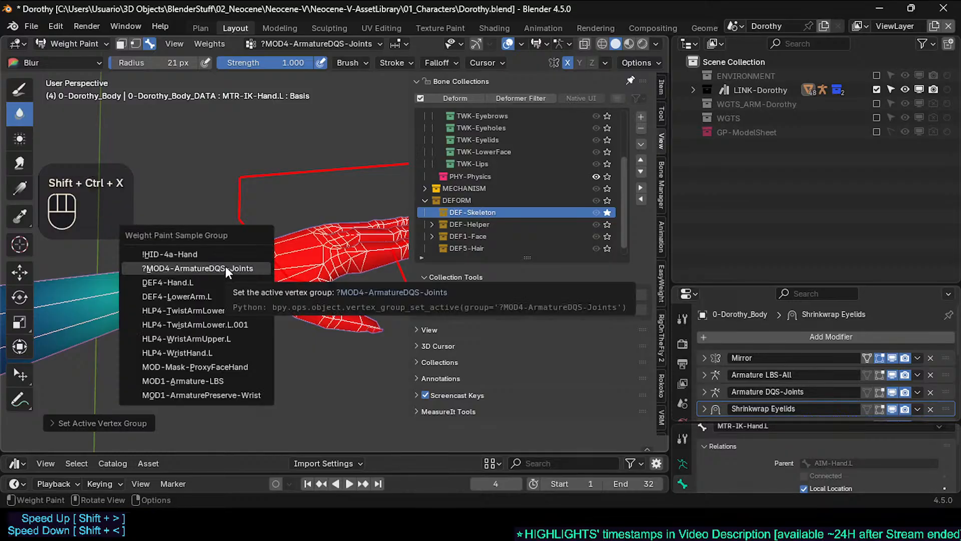
left_click(226, 267)
Examine the ?MOD4-ArmatureDQS-Joints weights on the hand, forearm, elbow and upper body
scroll(226, 266, "down", 2)
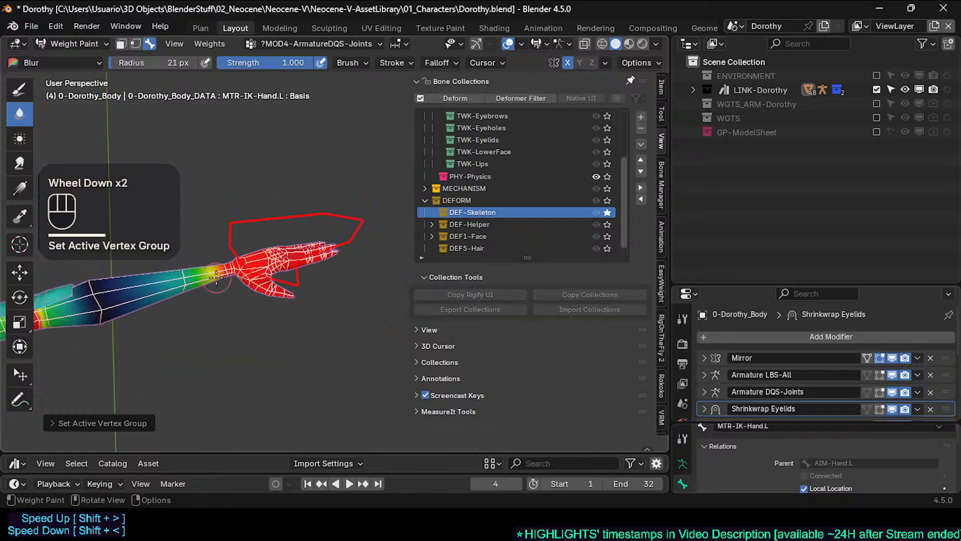
middle_click_drag(226, 267, 211, 331)
scroll(226, 301, "up", 2)
scroll(234, 314, "up", 3)
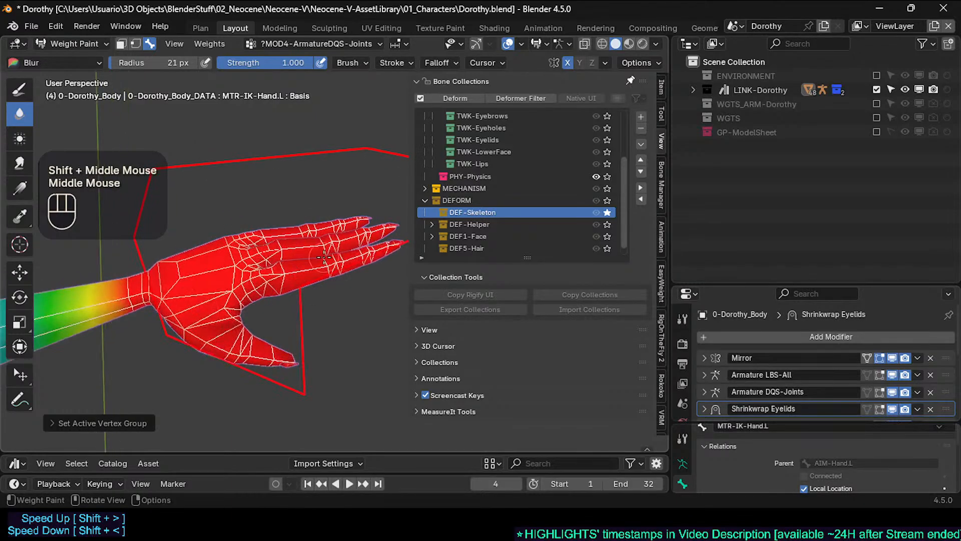
middle_click_drag(230, 284, 260, 282)
scroll(168, 250, "down", 2)
scroll(210, 271, "down", 1)
scroll(286, 307, "up", 2)
scroll(280, 289, "down", 2)
scroll(281, 289, "down", 1)
middle_click_drag(261, 281, 226, 203, "shift")
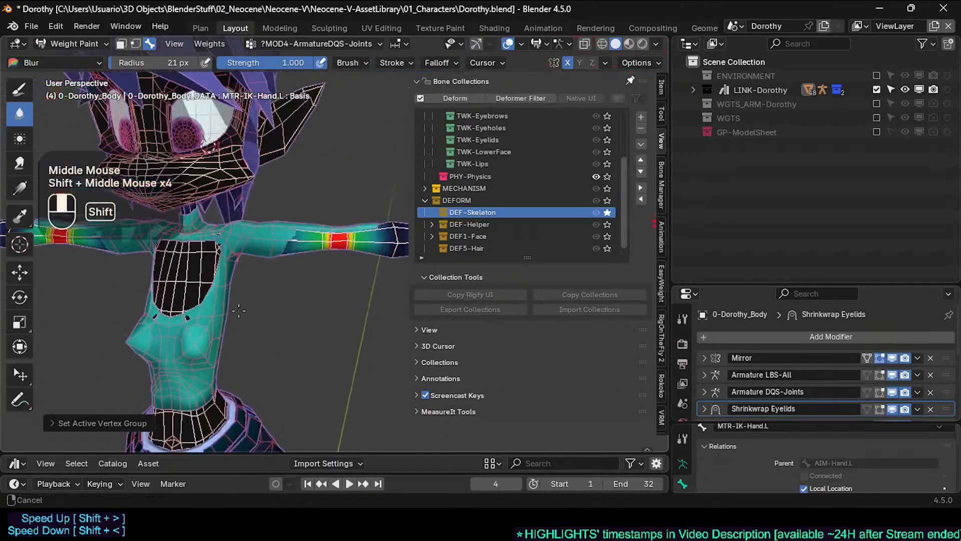
middle_click_drag(245, 259, 281, 282)
scroll(200, 245, "up", 1)
scroll(270, 276, "up", 2)
scroll(275, 278, "up", 1)
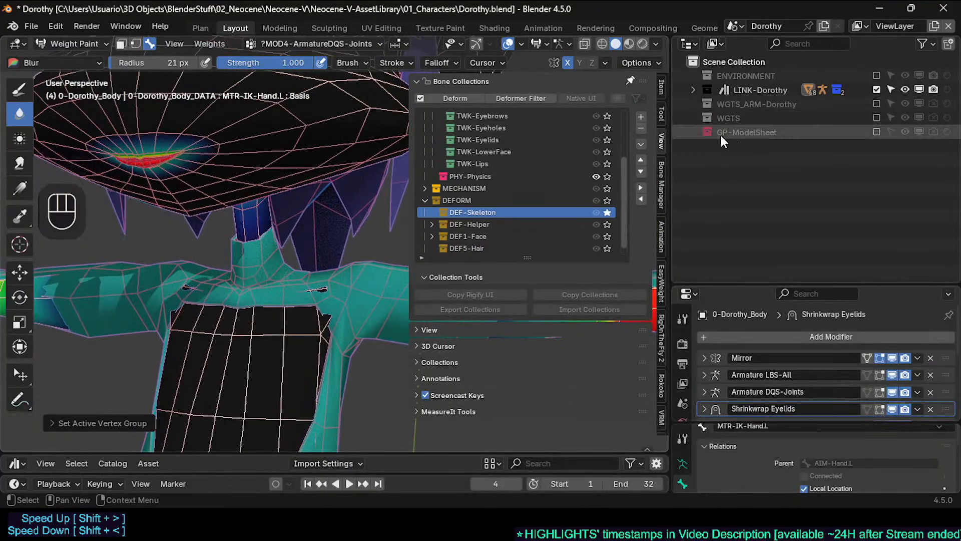
Expand the LINK-Dorothy hierarchy in the outliner and exclude the COSTUME collection to uncover the neck and shoulders
key("a")
key("a")
left_click(692, 91)
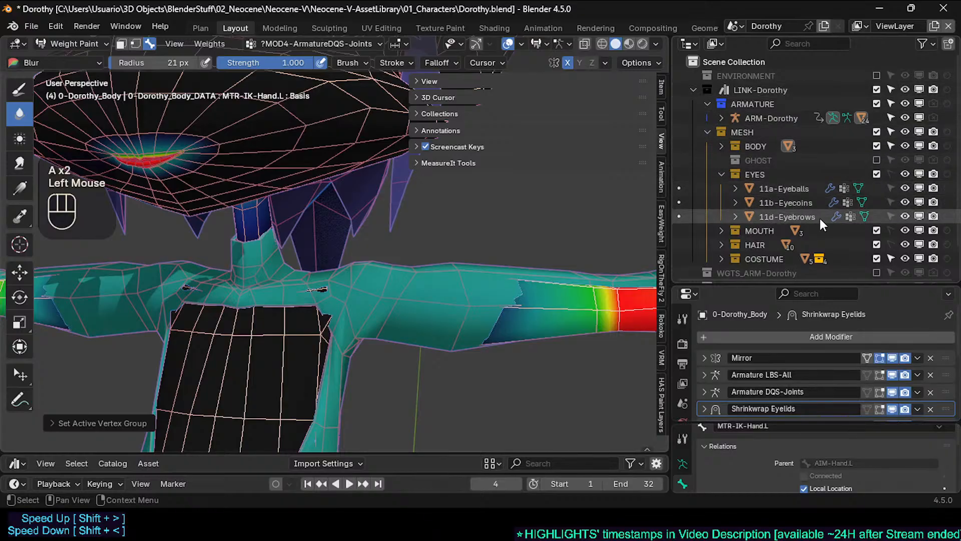
scroll(826, 216, "down", 2)
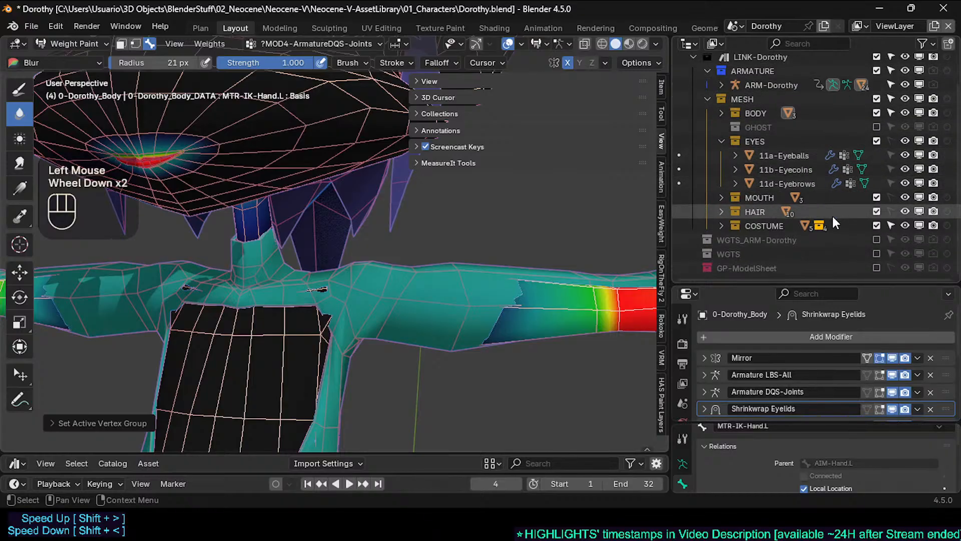
left_click(876, 225)
scroll(373, 298, "down", 1)
middle_click_drag(373, 281, 311, 235)
scroll(305, 285, "up", 5)
scroll(306, 288, "down", 2)
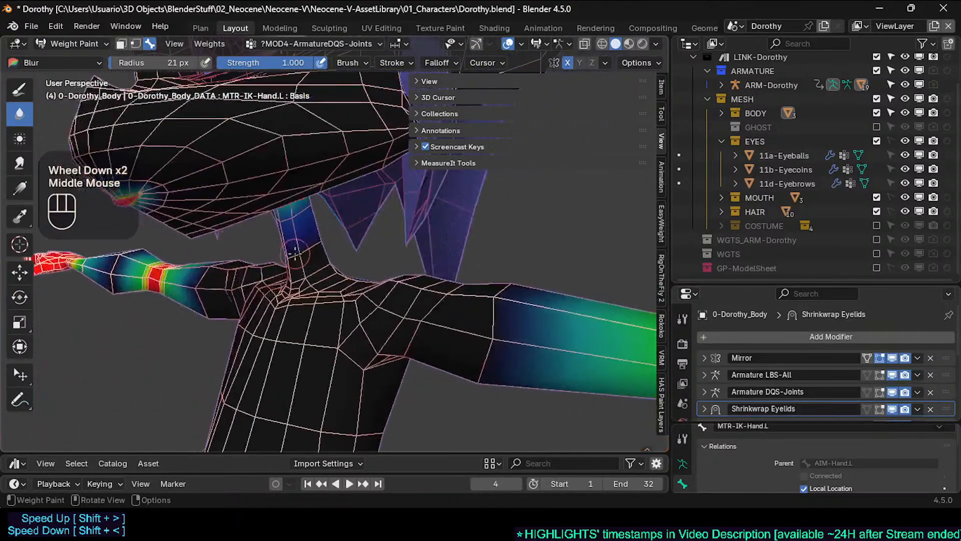
scroll(310, 236, "up", 1)
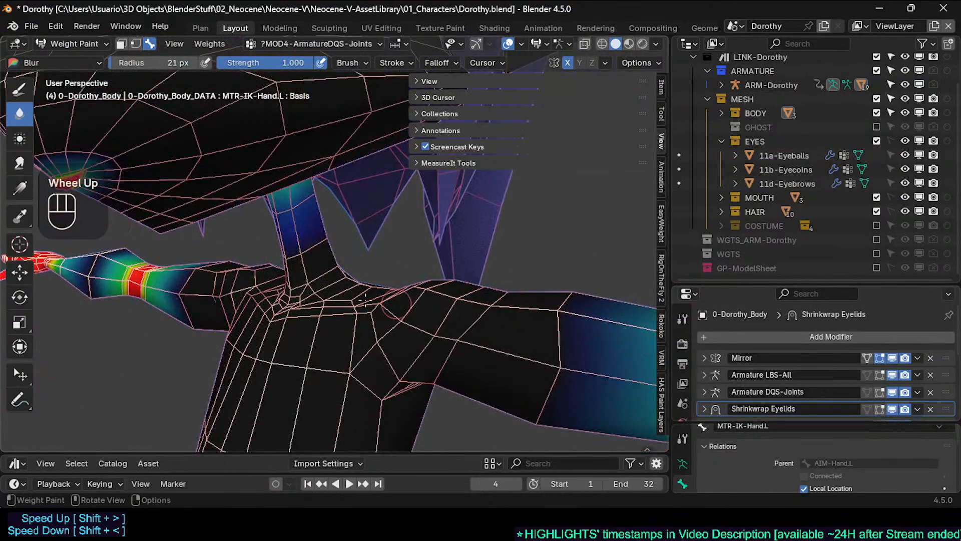
Enlarge the properties editor to display the body mesh's vertex groups, and hide the viewport sidebar
left_click(646, 61)
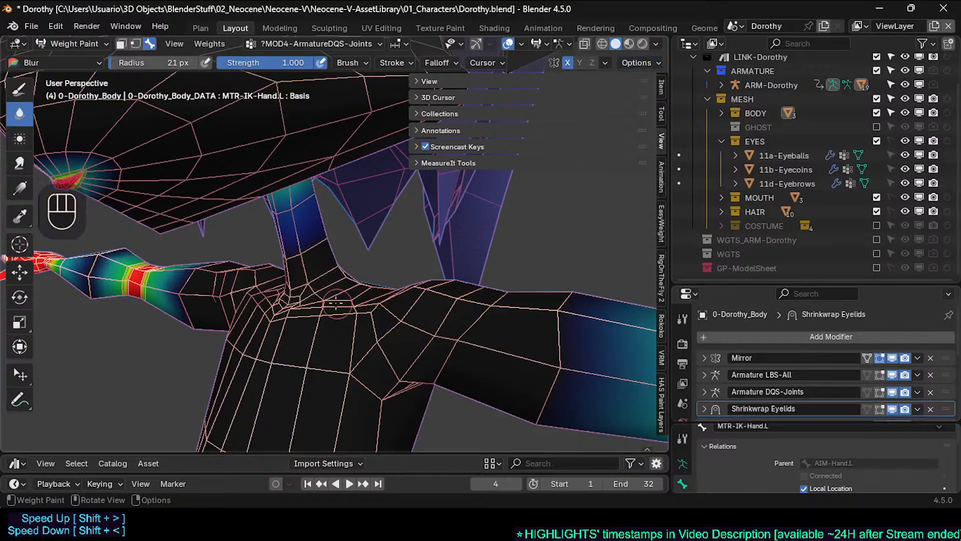
left_click_drag(696, 295, 695, 188)
scroll(678, 331, "down", 2)
scroll(678, 330, "up", 1)
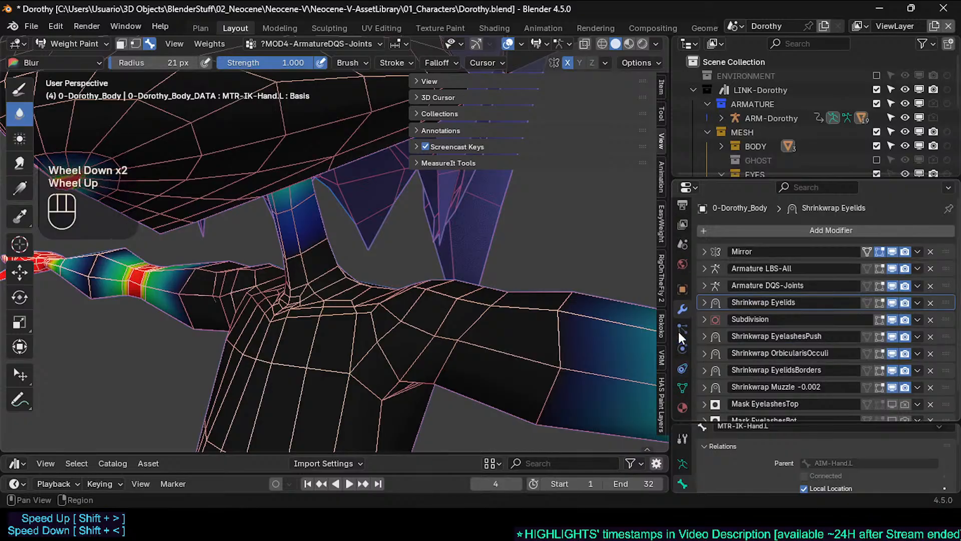
left_click(681, 388)
scroll(316, 225, "down", 2)
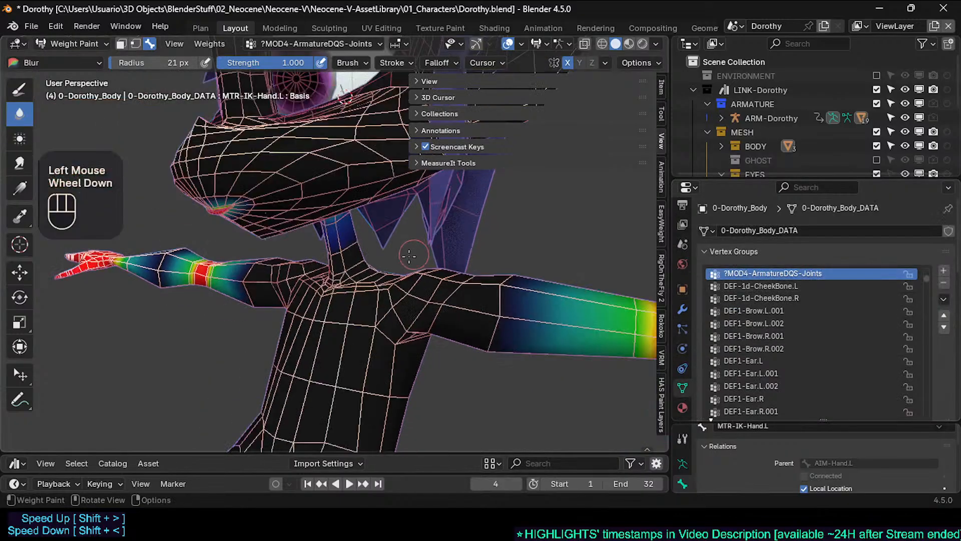
middle_click_drag(315, 220, 316, 284, "shift")
scroll(316, 284, "up", 4)
scroll(315, 284, "down", 1)
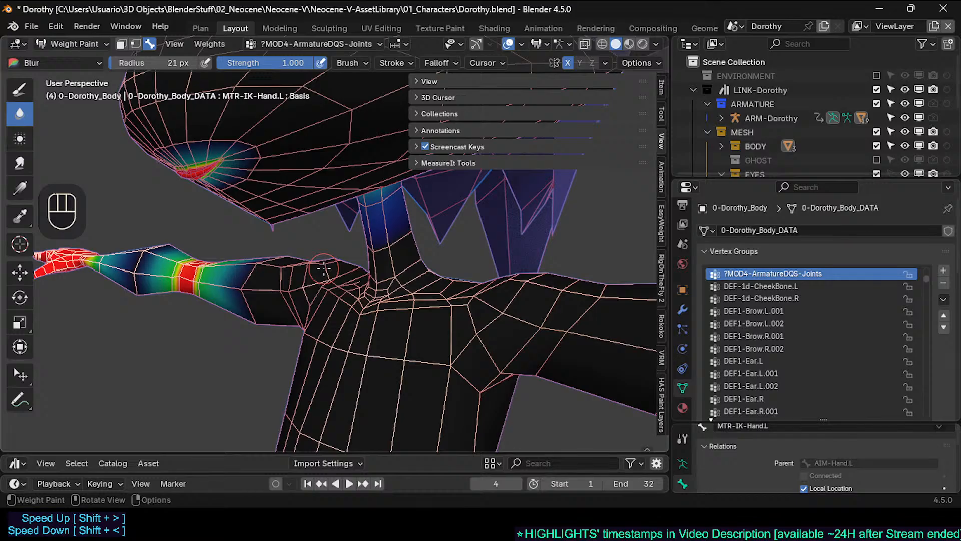
key("ctrl")
middle_click_drag(420, 307, 415, 274, "ctrl")
key("n")
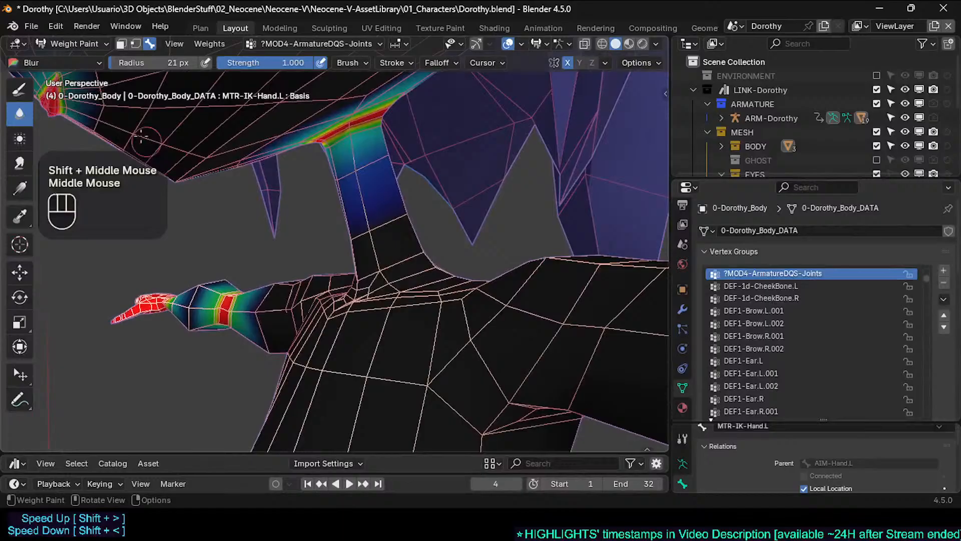
Paint weight 1.000 around the base of the neck with the Paint brush at a 30 px radius
left_click(19, 89)
mouse_move(422, 212)
middle_mouse_down()
mouse_move(429, 275)
mouse_move(371, 274)
middle_mouse_up()
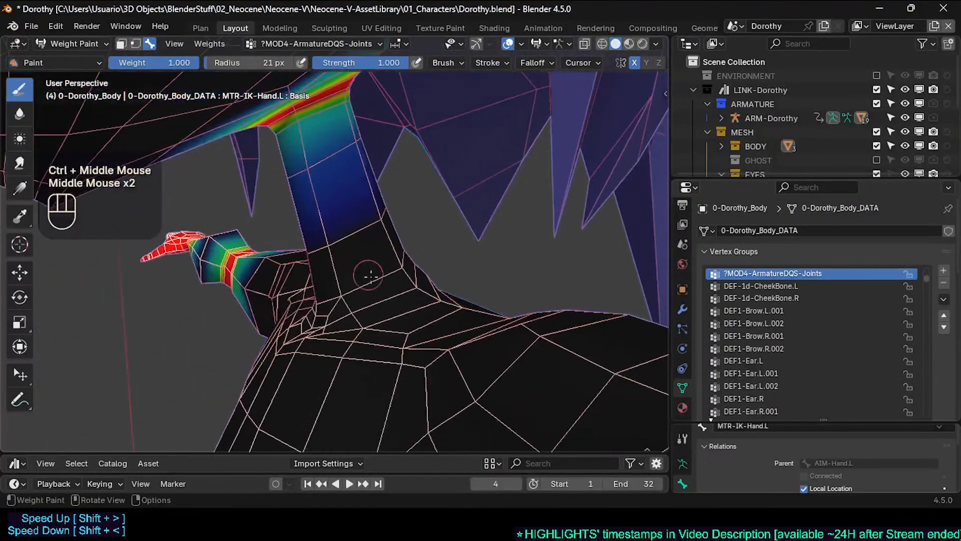
key("f")
left_click(353, 317)
mouse_move(373, 312)
left_mouse_down()
mouse_move(423, 293)
mouse_move(448, 296)
mouse_move(368, 323)
mouse_move(351, 313)
left_mouse_up()
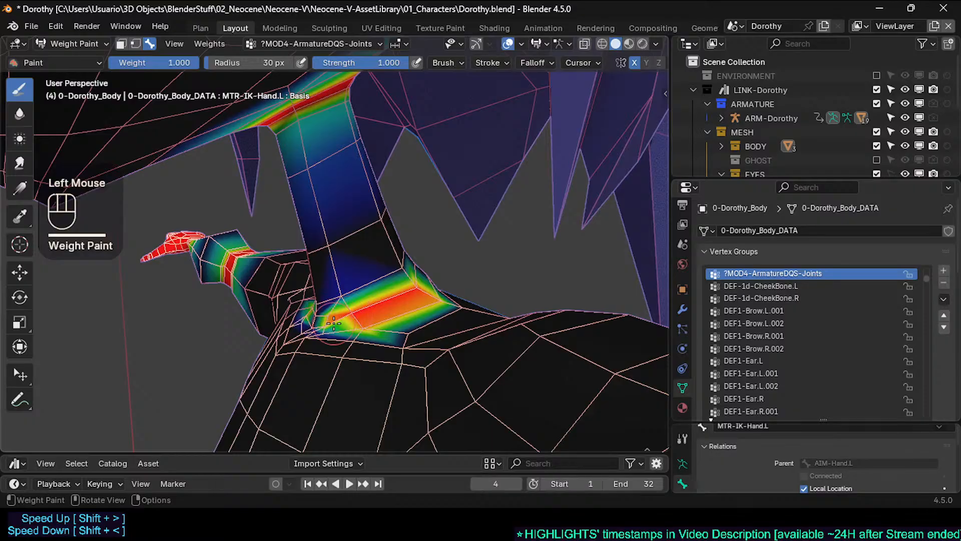
mouse_move(334, 323)
middle_mouse_down()
mouse_move(372, 311)
mouse_move(334, 298)
mouse_move(337, 287)
mouse_move(261, 232)
middle_mouse_up()
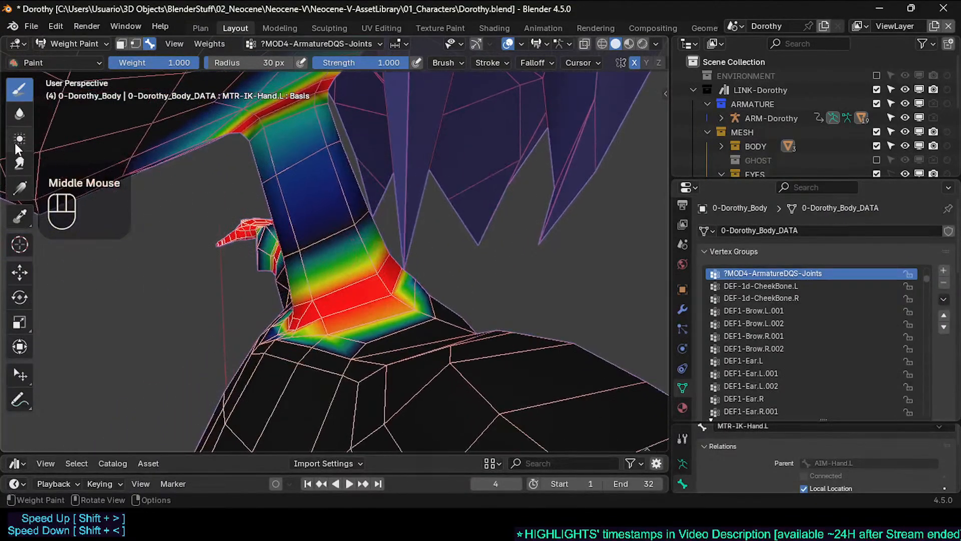
left_click(336, 280)
Reduce the brush radius to 21 px and continue painting weight 1.000 around the base of the neck
key("ctrl+f")
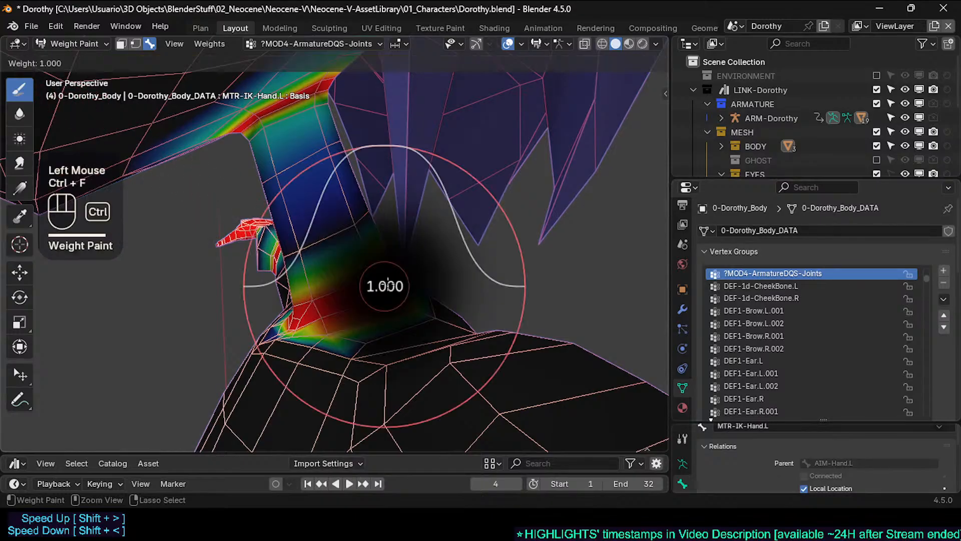
left_click(370, 270)
mouse_move(371, 271)
middle_mouse_down("ctrl")
mouse_move(379, 261)
mouse_move(371, 289)
mouse_move(341, 311)
middle_mouse_up("ctrl")
key("f")
left_click(338, 318)
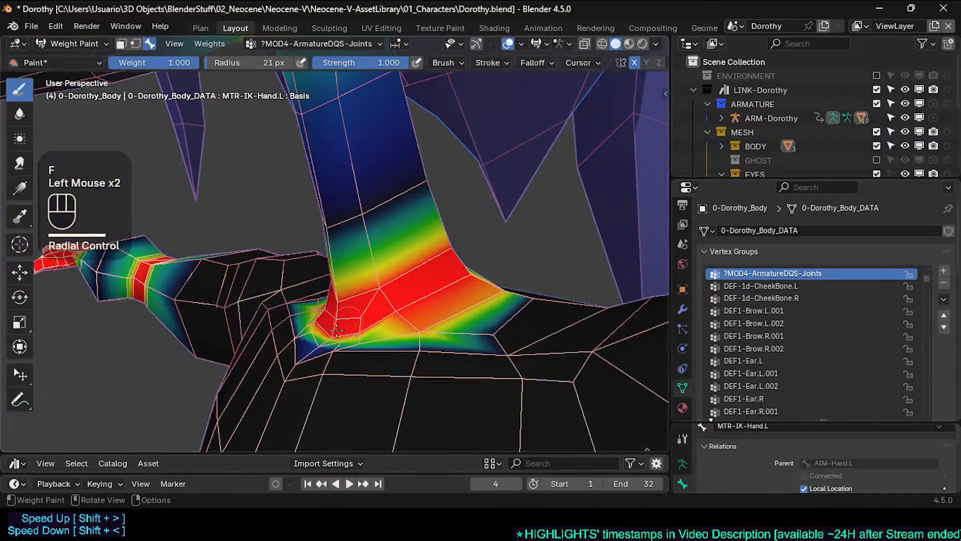
middle_click_drag(425, 298, 324, 282)
left_click(401, 300)
left_click(324, 282)
Lower the brush weight to 0.636 and paint the ring of vertices just below the base of the neck
key("ctrl+f")
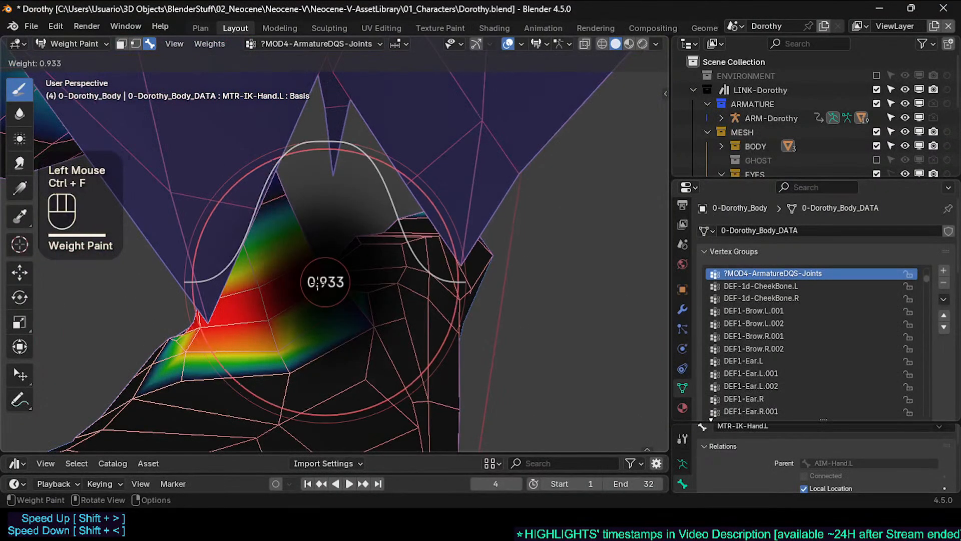
left_click(311, 316)
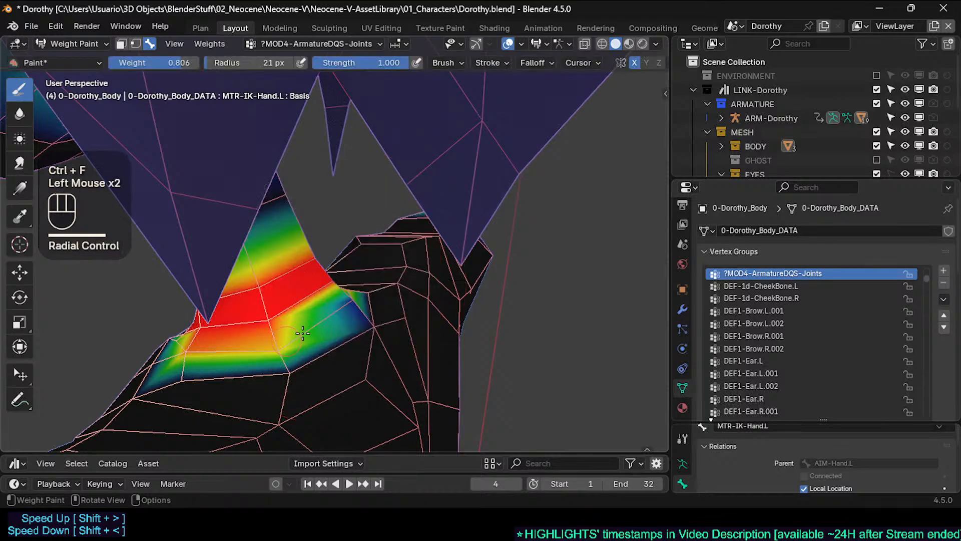
key("ctrl+f")
left_click(333, 302)
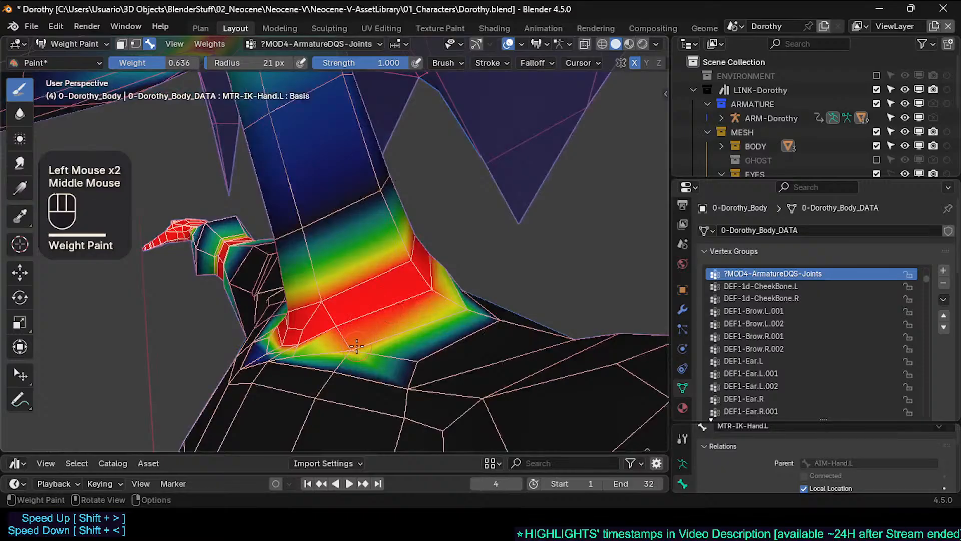
middle_click_drag(341, 350, 380, 310)
mouse_move(380, 310)
middle_mouse_down("ctrl")
mouse_move(361, 346)
mouse_move(332, 317)
mouse_move(345, 313)
middle_mouse_up("ctrl")
mouse_move(345, 313)
middle_mouse_down("ctrl")
mouse_move(343, 297)
mouse_move(381, 353)
middle_mouse_up("ctrl")
left_click(380, 357)
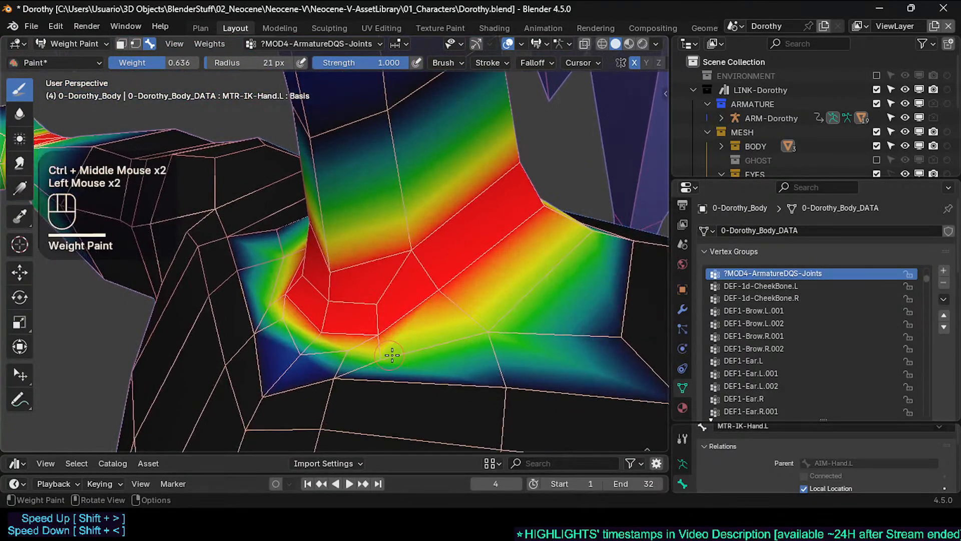
middle_click_drag(347, 347, 341, 341)
mouse_move(341, 341)
middle_mouse_down("shift")
mouse_move(331, 328)
mouse_move(348, 320)
mouse_move(309, 362)
middle_mouse_up("shift")
left_click(309, 362)
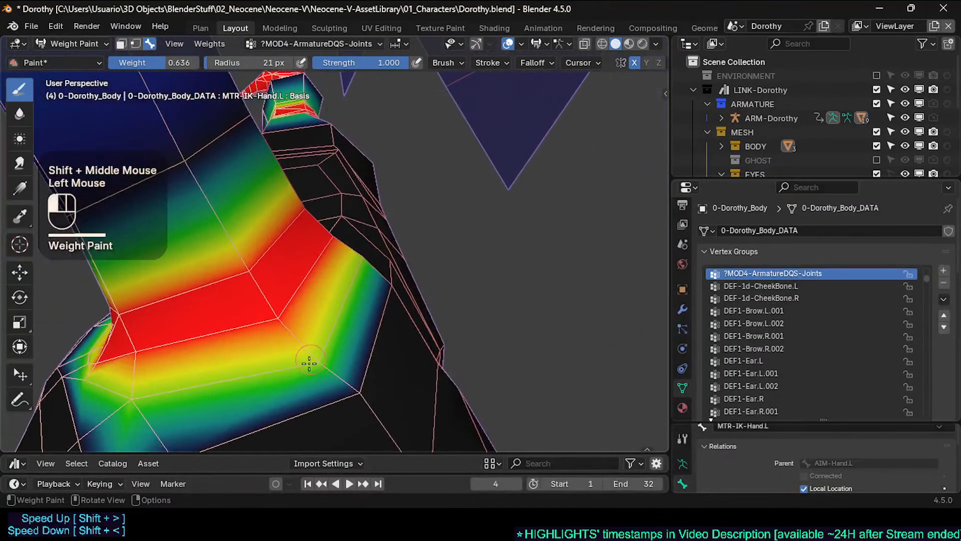
Set the Paint brush weight to 0.048 and paint the ring of vertices across the middle of the neck
mouse_move(386, 273)
middle_mouse_down("shift")
mouse_move(352, 303)
mouse_move(334, 281)
middle_mouse_up("shift")
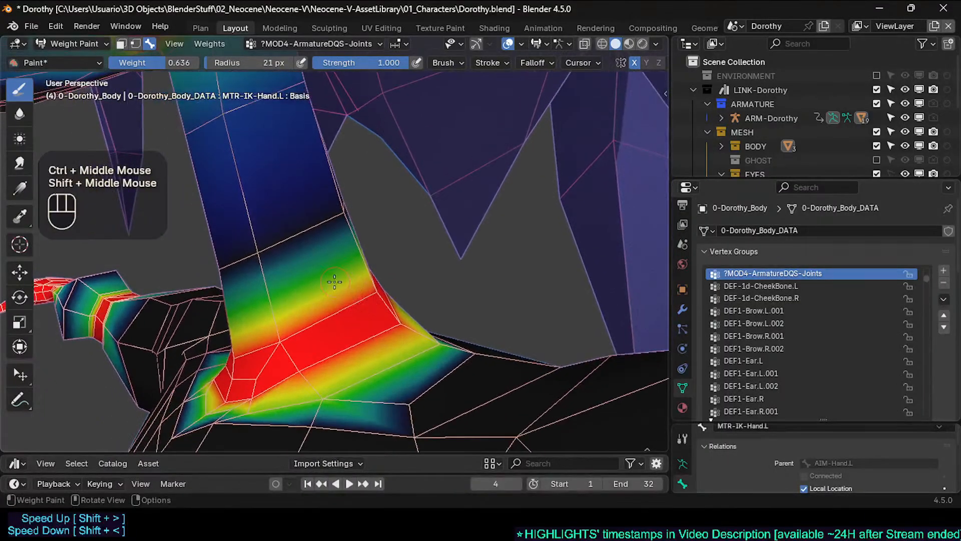
left_click(19, 113)
left_click(19, 89)
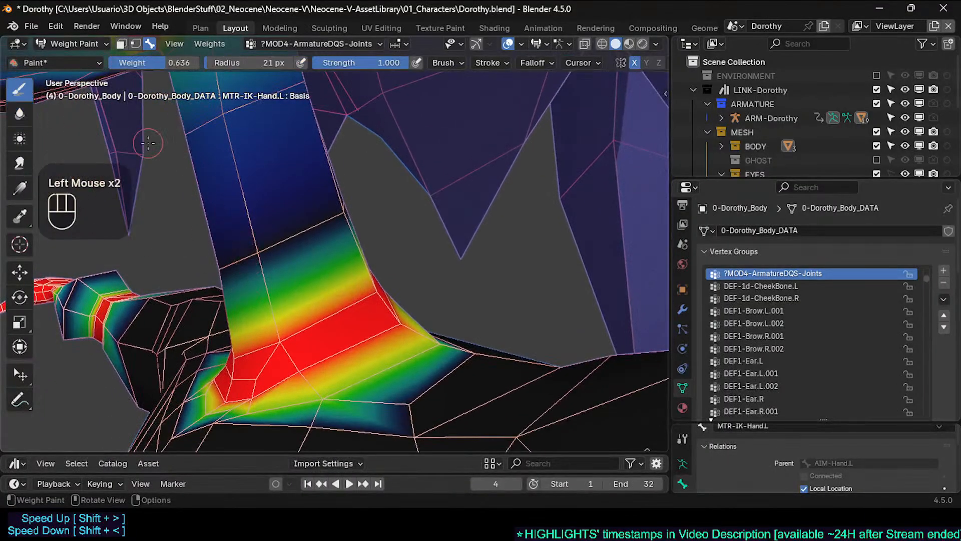
key("ctrl+f")
left_click(250, 240)
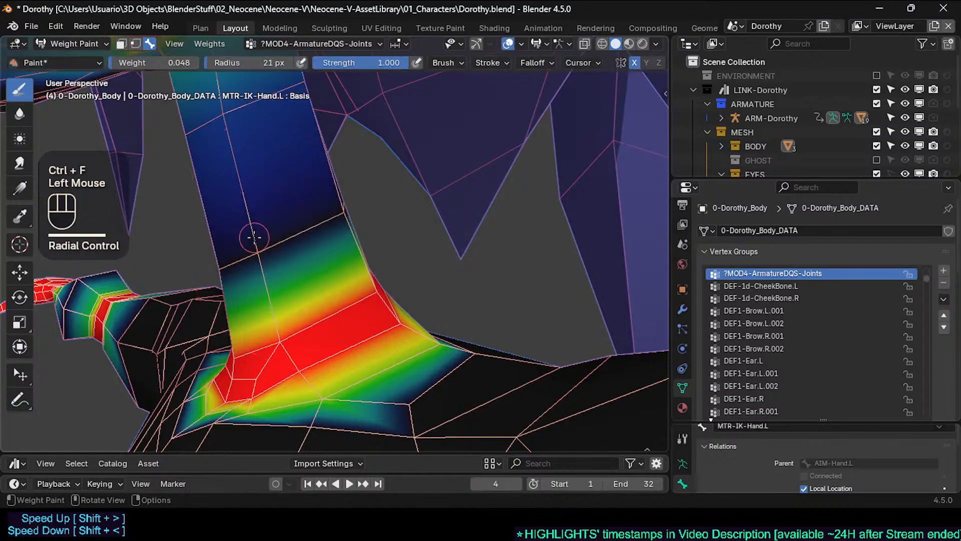
left_click(292, 244)
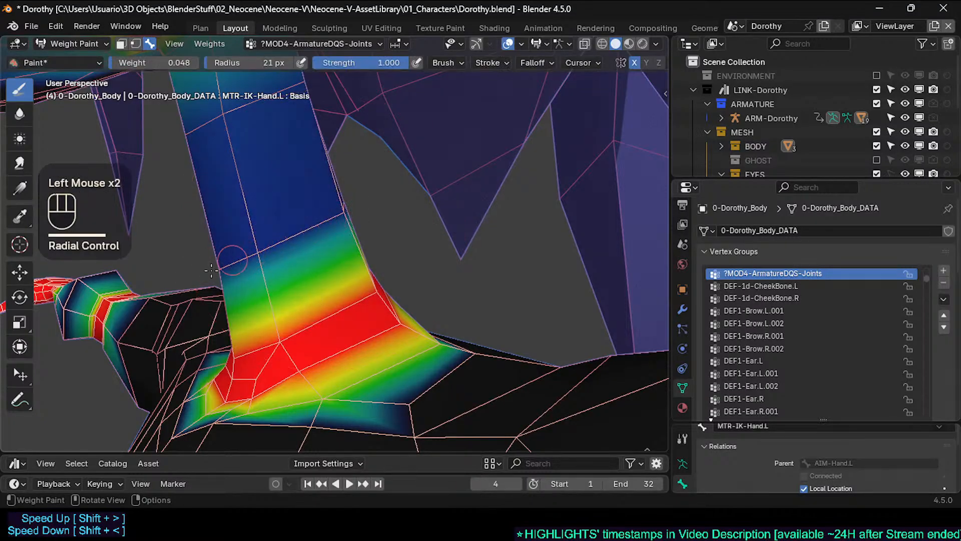
mouse_move(211, 271)
middle_mouse_down()
mouse_move(371, 219)
mouse_move(204, 237)
middle_mouse_up()
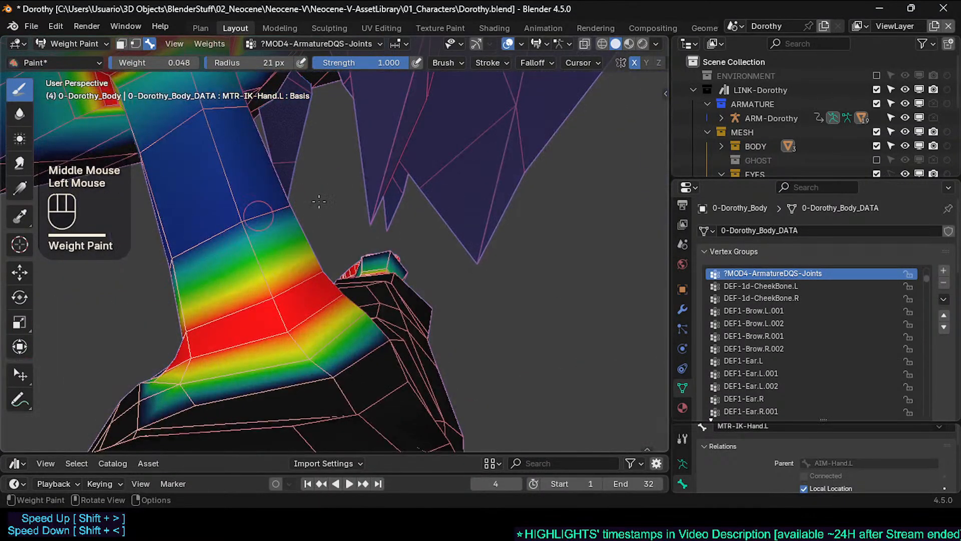
mouse_move(319, 200)
middle_mouse_down()
mouse_move(244, 225)
mouse_move(306, 213)
middle_mouse_up()
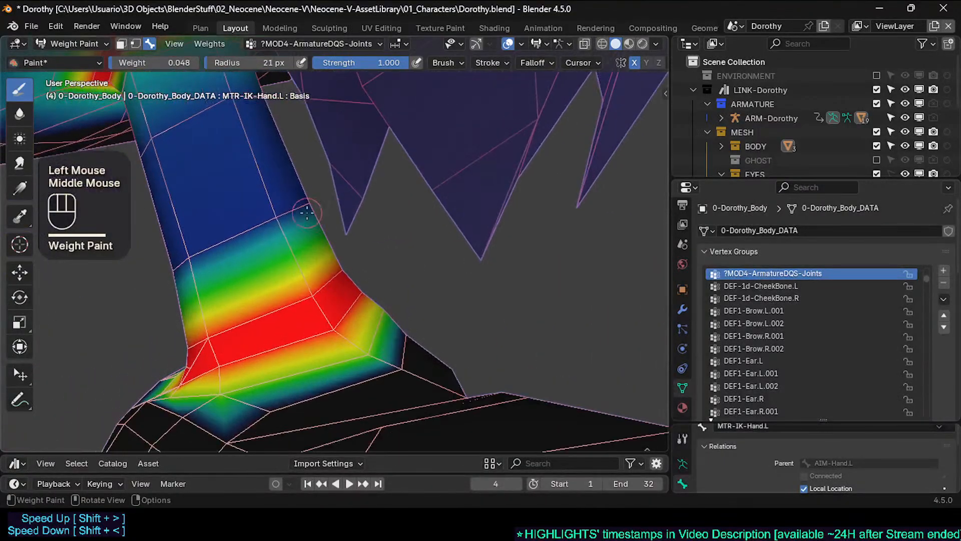
mouse_move(169, 259)
middle_mouse_down()
mouse_move(230, 240)
mouse_move(288, 264)
mouse_move(292, 277)
middle_mouse_up()
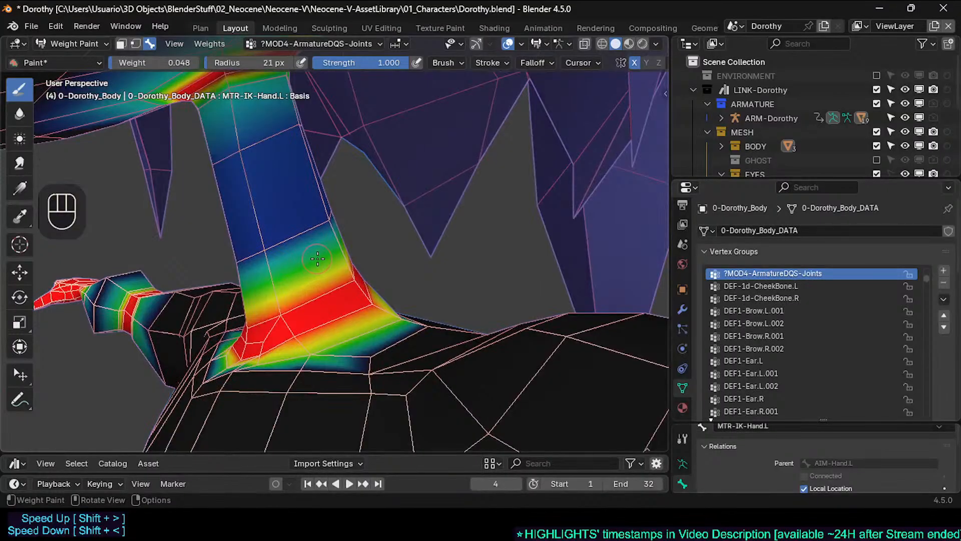
mouse_move(318, 258)
middle_mouse_down()
mouse_move(331, 264)
mouse_move(322, 273)
mouse_move(313, 259)
middle_mouse_up()
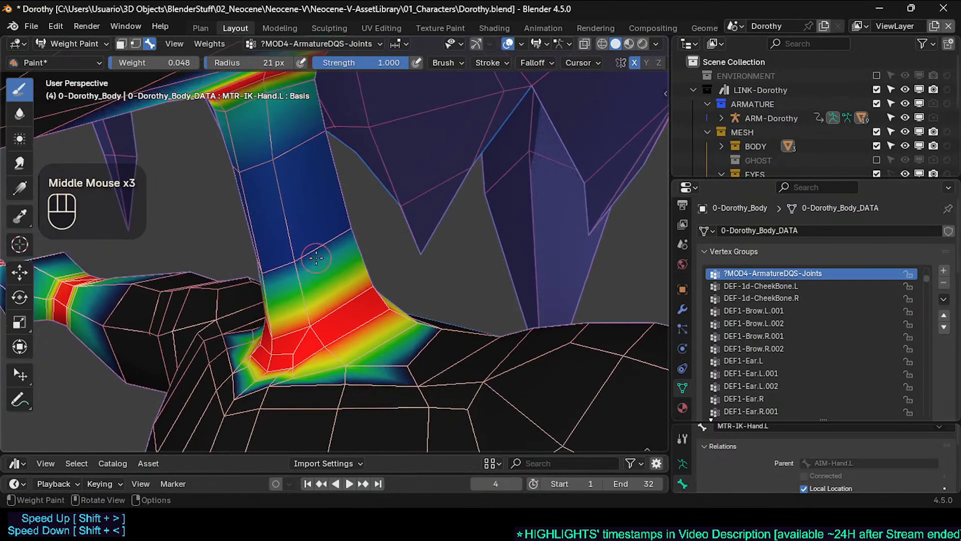
Paint weight 0.048 on the outer ring of chest and shoulder vertices surrounding the base of the neck
middle_click_drag(316, 258, 320, 249)
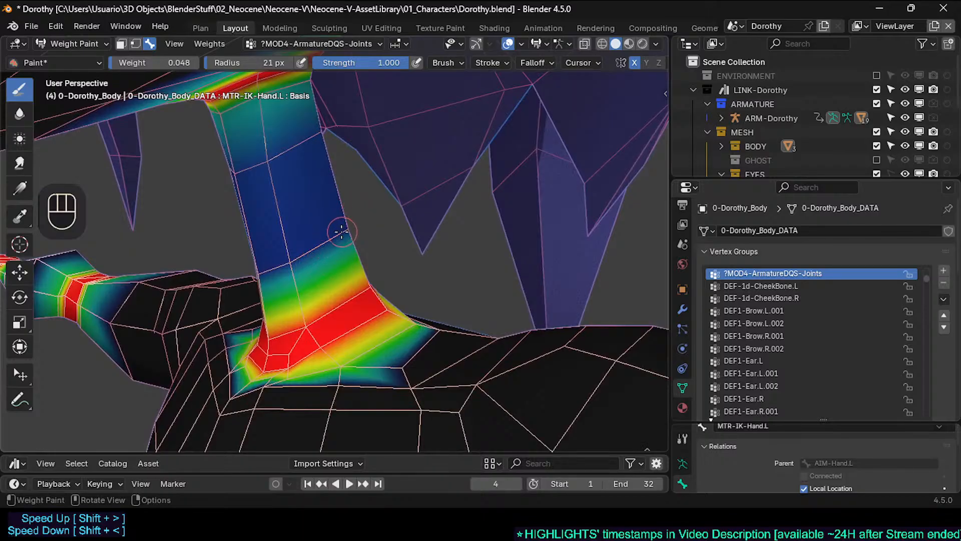
mouse_move(341, 232)
middle_mouse_down()
mouse_move(316, 255)
mouse_move(288, 261)
mouse_move(336, 253)
mouse_move(308, 266)
middle_mouse_up()
mouse_move(309, 267)
middle_mouse_down()
mouse_move(306, 283)
mouse_move(328, 279)
mouse_move(339, 251)
mouse_move(314, 292)
mouse_move(322, 299)
mouse_move(318, 289)
mouse_move(297, 290)
middle_mouse_up()
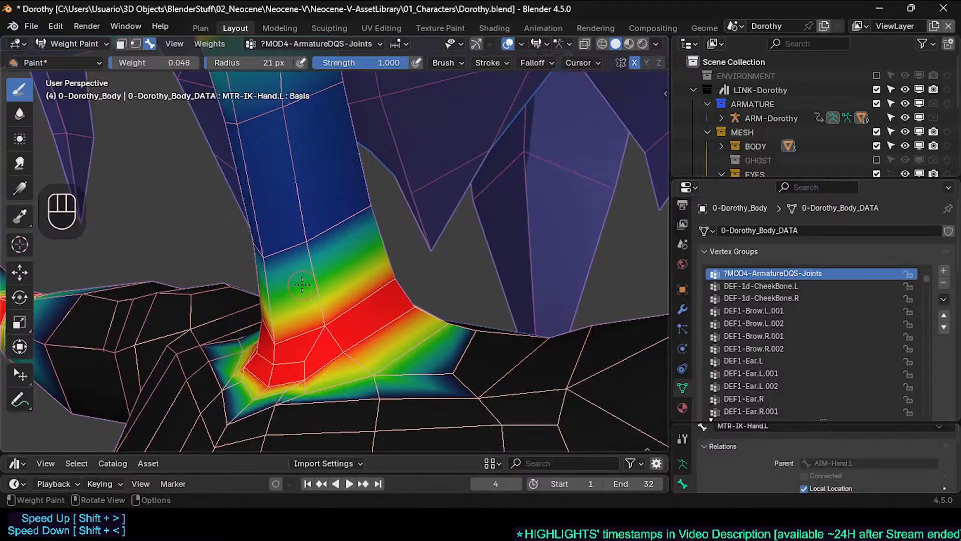
mouse_move(338, 289)
middle_mouse_down()
mouse_move(332, 280)
mouse_move(359, 309)
mouse_move(354, 318)
middle_mouse_up()
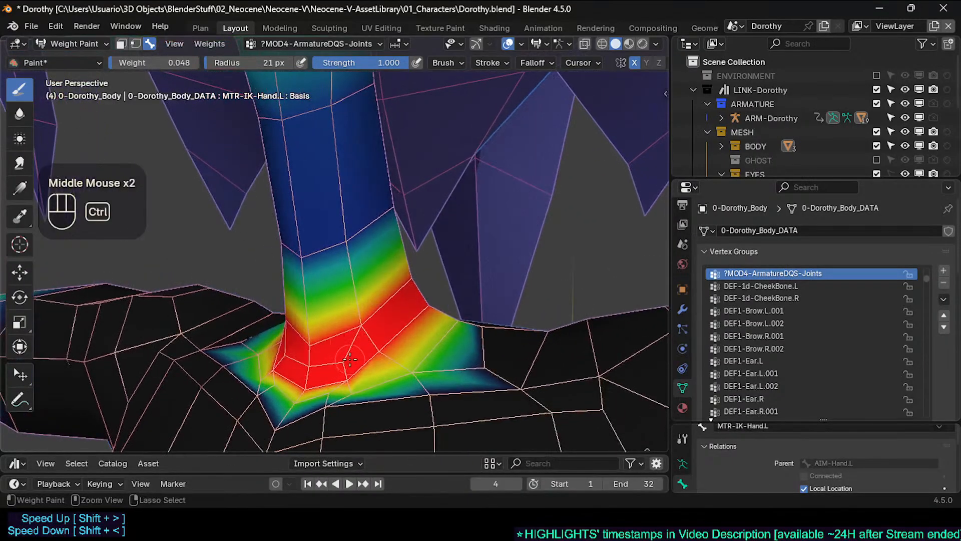
mouse_move(350, 358)
middle_mouse_down("ctrl")
mouse_move(341, 325)
mouse_move(311, 296)
mouse_move(409, 297)
mouse_move(374, 295)
mouse_move(384, 288)
middle_mouse_up("ctrl")
middle_click_drag(384, 287, 382, 299)
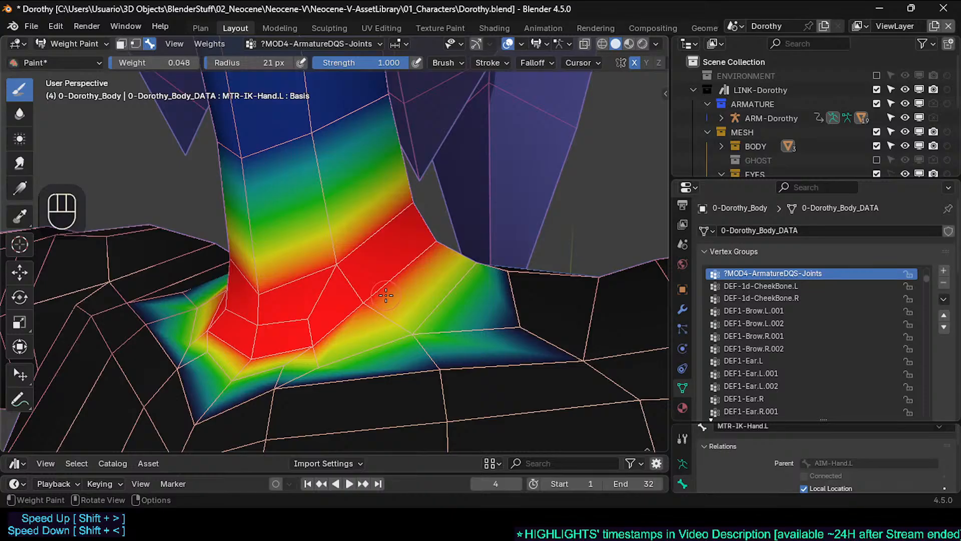
mouse_move(387, 296)
middle_mouse_down()
mouse_move(360, 303)
mouse_move(289, 361)
middle_mouse_up()
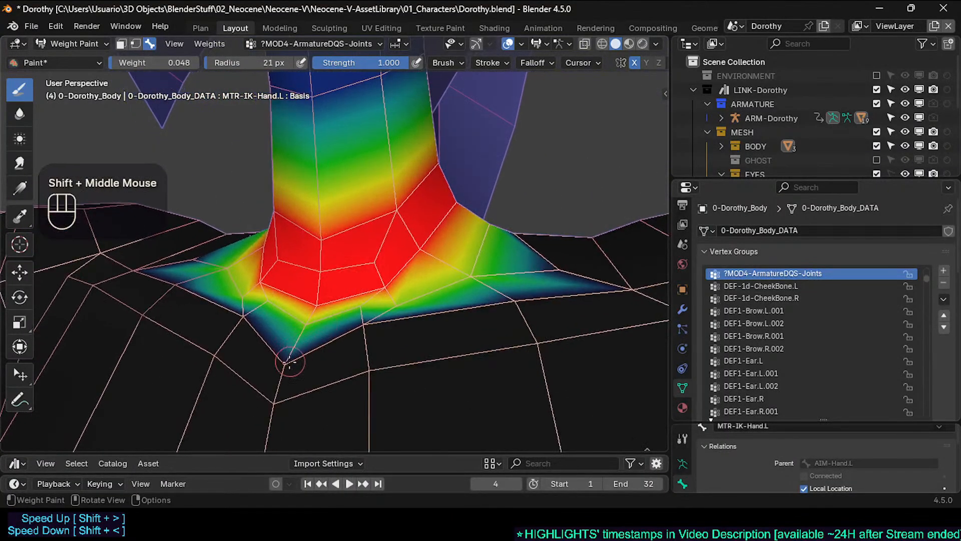
middle_click_drag(365, 321, 412, 332)
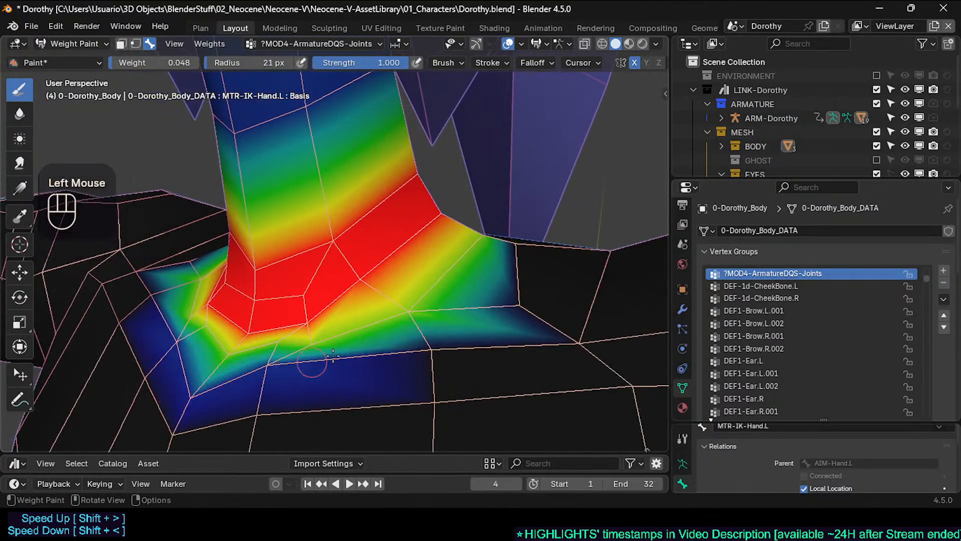
middle_click_drag(333, 355, 429, 337)
middle_click_drag(344, 381, 365, 331, "shift")
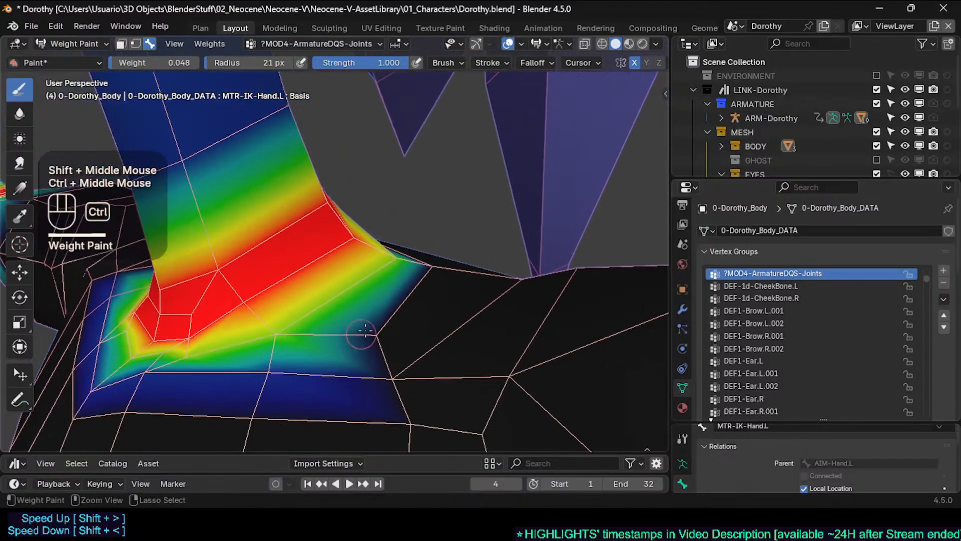
mouse_move(415, 283)
middle_mouse_down()
mouse_move(350, 273)
mouse_move(344, 260)
mouse_move(320, 270)
mouse_move(419, 251)
mouse_move(423, 280)
middle_mouse_up()
left_click(350, 273)
mouse_move(423, 281)
middle_mouse_down()
mouse_move(445, 273)
mouse_move(422, 261)
mouse_move(411, 286)
middle_mouse_up()
middle_click_drag(411, 285, 360, 308)
middle_click_drag(360, 308, 409, 245)
Set the brush weight to 1.000 and subtract weight along the vertex ring across the middle of the foot
middle_click_drag(372, 296, 334, 245, "ctrl")
middle_click_drag(318, 356, 320, 323, "shift")
middle_click_drag(321, 323, 371, 300, "ctrl")
middle_click_drag(372, 299, 314, 349, "shift")
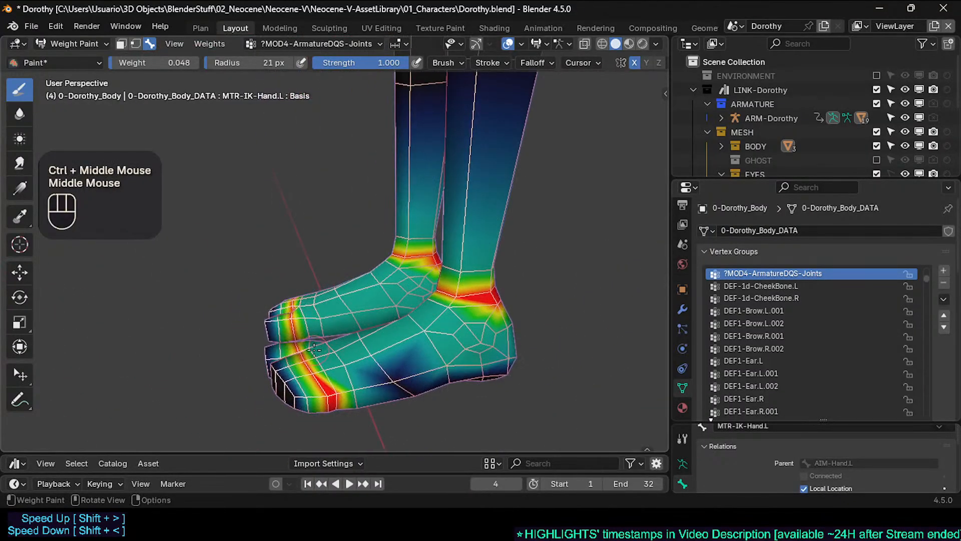
middle_click_drag(387, 284, 350, 281, "shift")
middle_click_drag(350, 280, 300, 265)
middle_click_drag(301, 265, 318, 313, "ctrl")
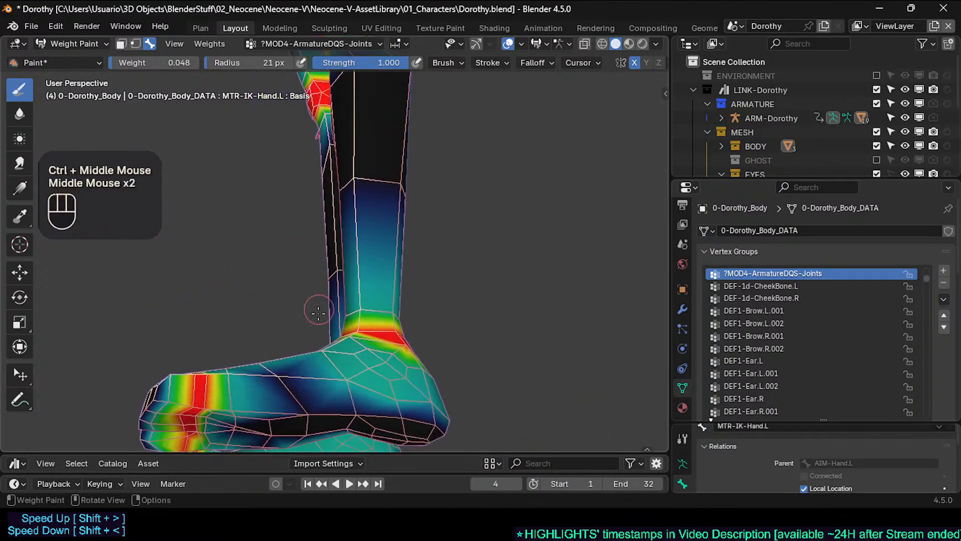
middle_click_drag(297, 423, 293, 338)
middle_click_drag(293, 338, 343, 308)
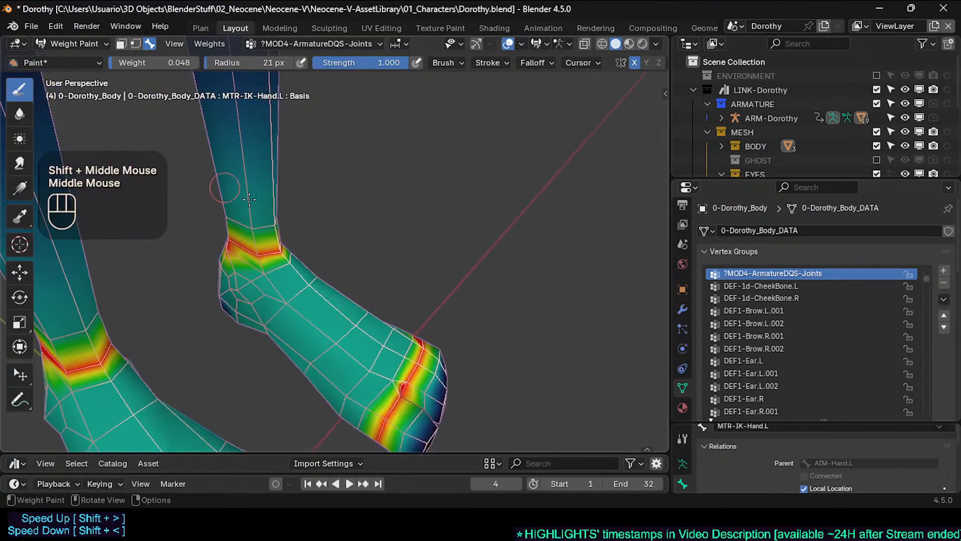
key("ctrl+f")
left_click(457, 264, "ctrl")
key("ctrl+f")
left_click(355, 320, "ctrl")
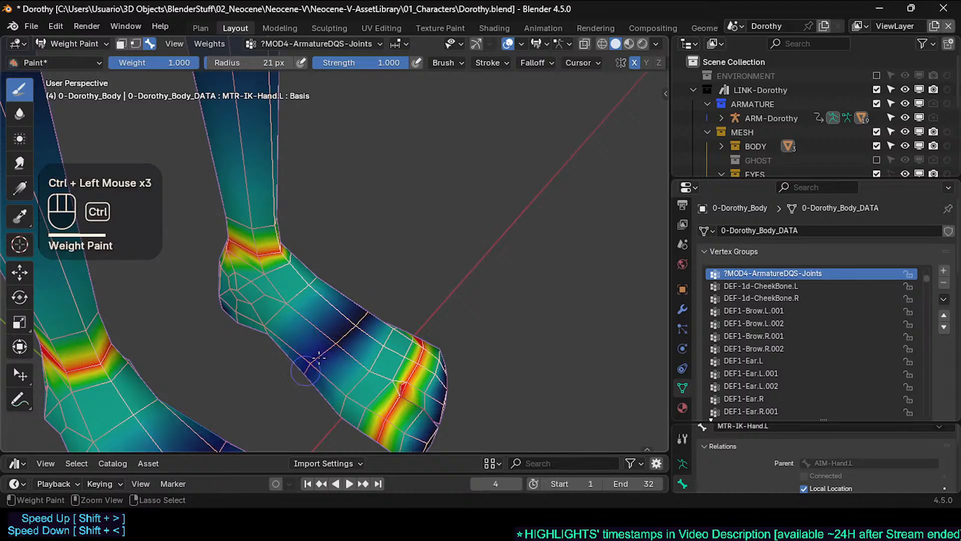
Check the joint weights on the undersides of the feet and save the file
middle_click_drag(390, 297, 324, 202)
middle_click_drag(295, 279, 312, 231)
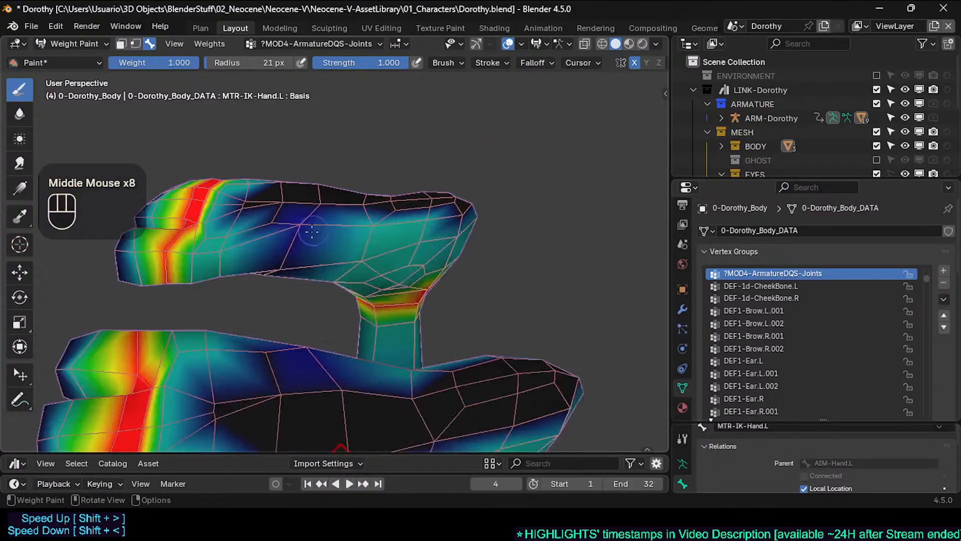
middle_click_drag(287, 263, 362, 346)
middle_click_drag(361, 346, 401, 293, "shift")
middle_click_drag(401, 294, 362, 314)
key("ctrl+s")
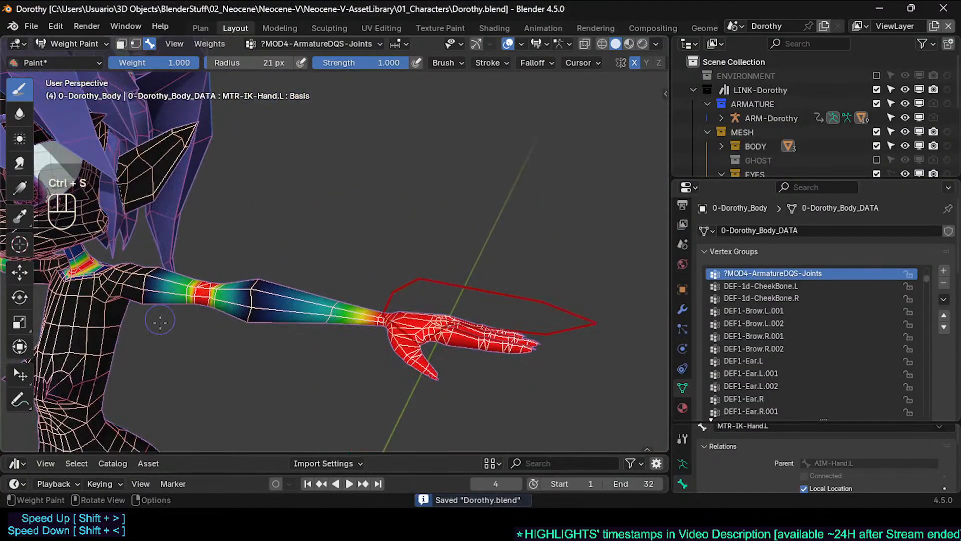
Examine the joint weights from the arm down to the ankle and foot, and save the file again
mouse_move(486, 278)
middle_mouse_down("shift")
mouse_move(279, 160)
mouse_move(301, 130)
mouse_move(320, 150)
mouse_move(334, 229)
mouse_move(317, 279)
mouse_move(387, 284)
mouse_move(364, 329)
mouse_move(450, 280)
mouse_move(470, 293)
mouse_move(385, 293)
mouse_move(317, 266)
middle_mouse_up("shift")
scroll(321, 191, "down", 2)
scroll(335, 230, "up", 2)
scroll(335, 230, "up", 2)
scroll(326, 251, "up", 4)
scroll(350, 280, "down", 2, "shift")
scroll(350, 281, "down", 1)
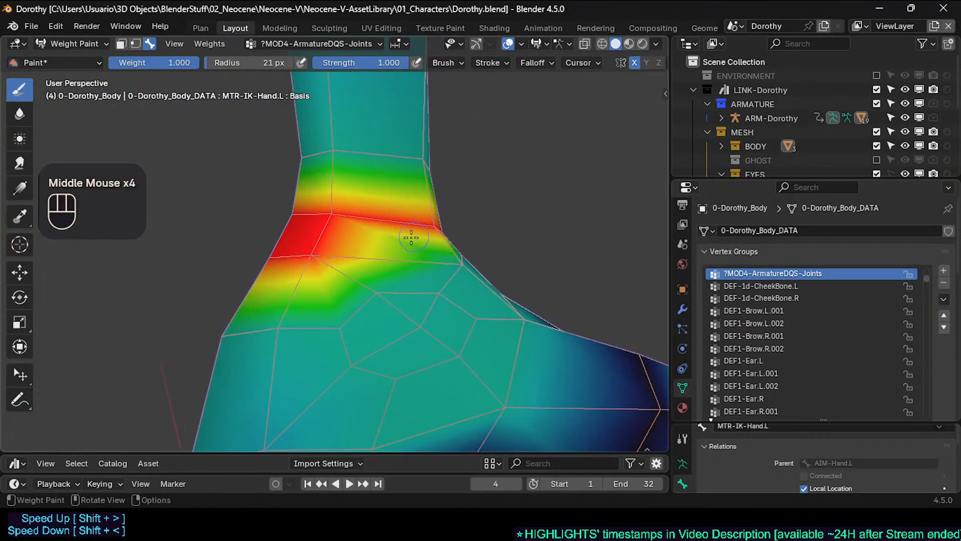
mouse_move(196, 249)
middle_mouse_down()
mouse_move(459, 268)
mouse_move(242, 255)
mouse_move(236, 276)
mouse_move(482, 282)
mouse_move(380, 305)
mouse_move(285, 348)
mouse_move(296, 308)
mouse_move(235, 326)
mouse_move(342, 354)
mouse_move(336, 333)
middle_mouse_up()
scroll(285, 348, "down", 2)
scroll(226, 322, "down", 2)
scroll(226, 322, "up", 2)
scroll(342, 355, "up", 1)
scroll(342, 355, "up", 1)
key("ctrl+s")
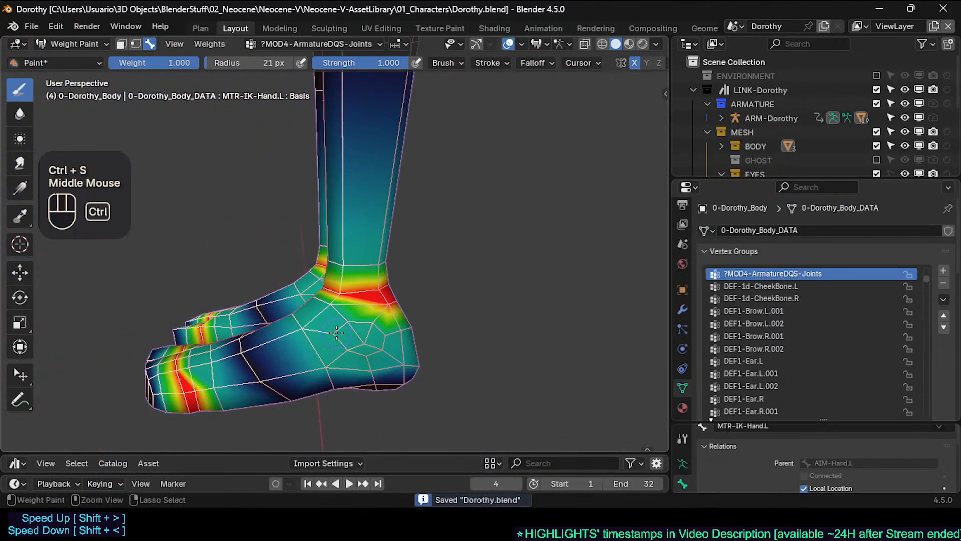
Switch the body mesh to Object Mode and expand the Armature DQS-Joints modifier settings
key("ctrl+Tab")
left_click(341, 331)
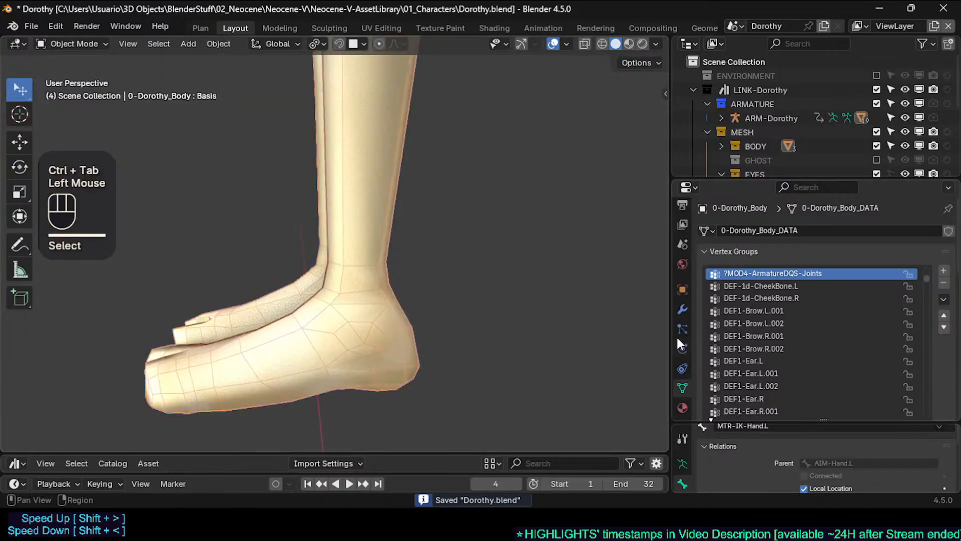
left_click(683, 309)
left_click(703, 287)
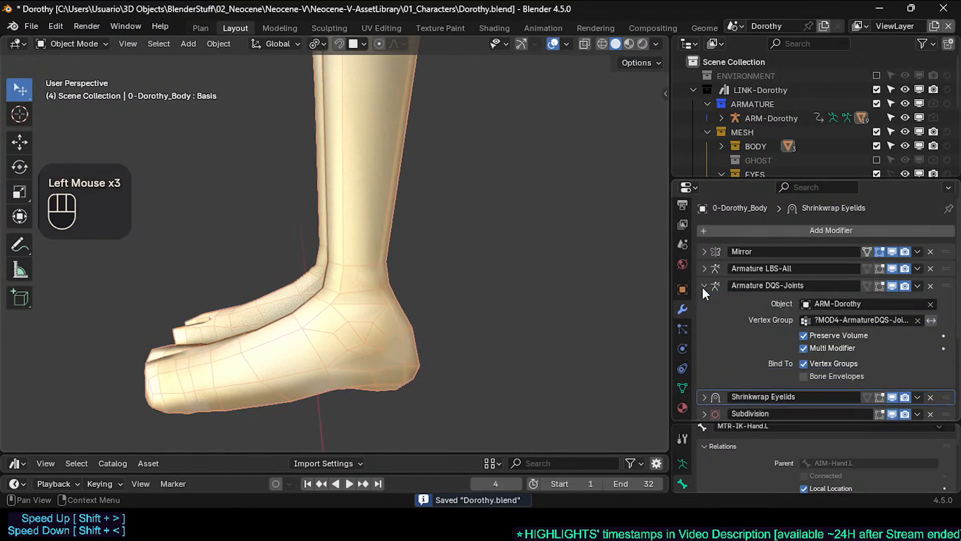
Select the ARM-Dorothy armature and choose CONTROLLERS in its bone collections
key("alt+h")
scroll(431, 258, "down", 1)
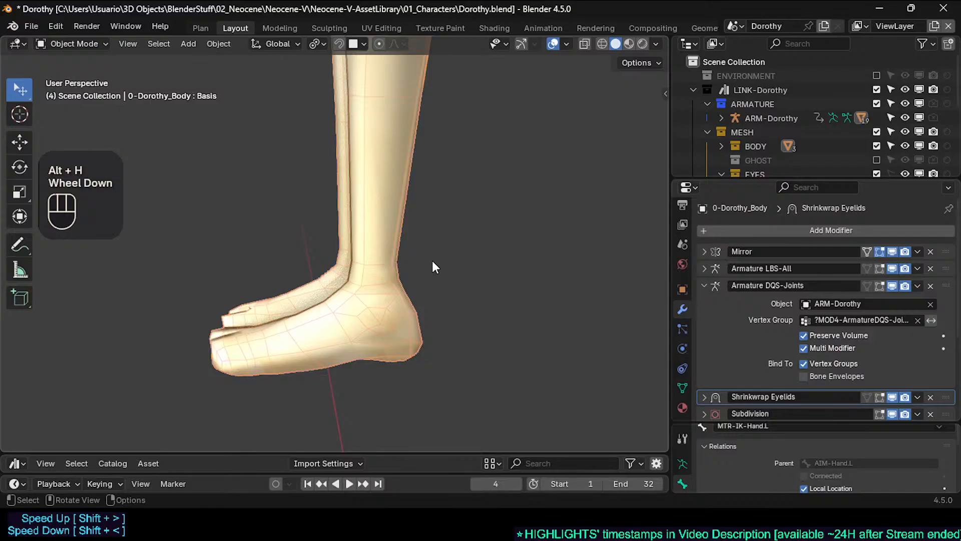
scroll(505, 178, "down", 1)
key("n")
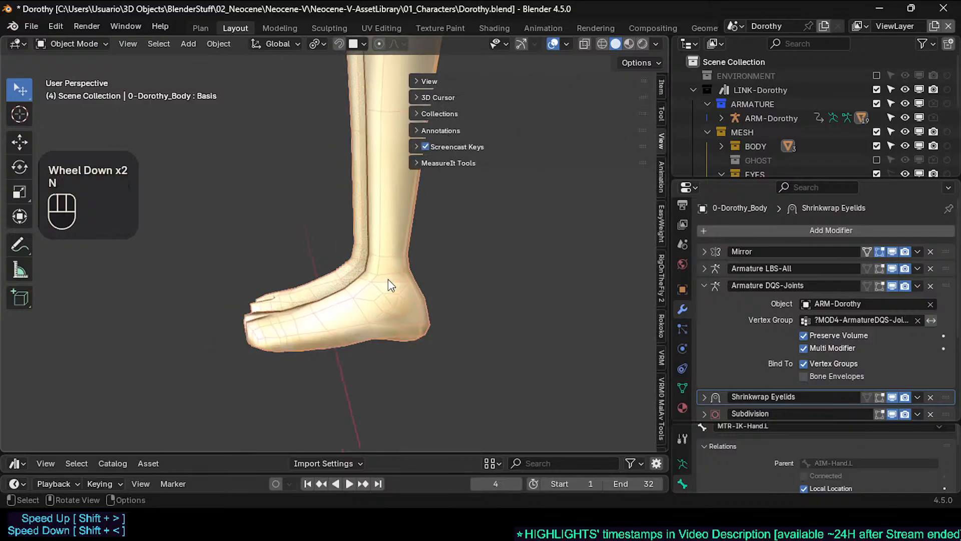
scroll(401, 268, "down", 1)
left_click(756, 118)
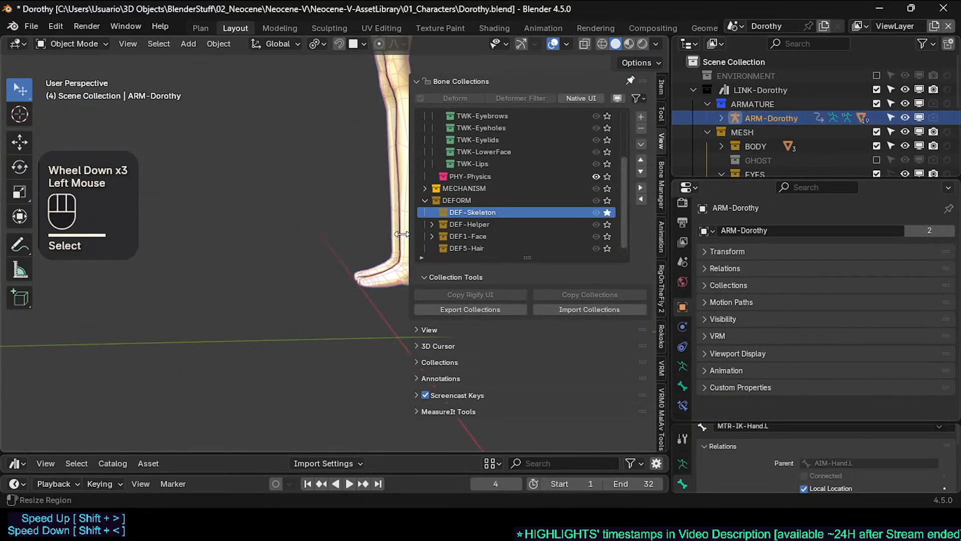
scroll(590, 198, "up", 5)
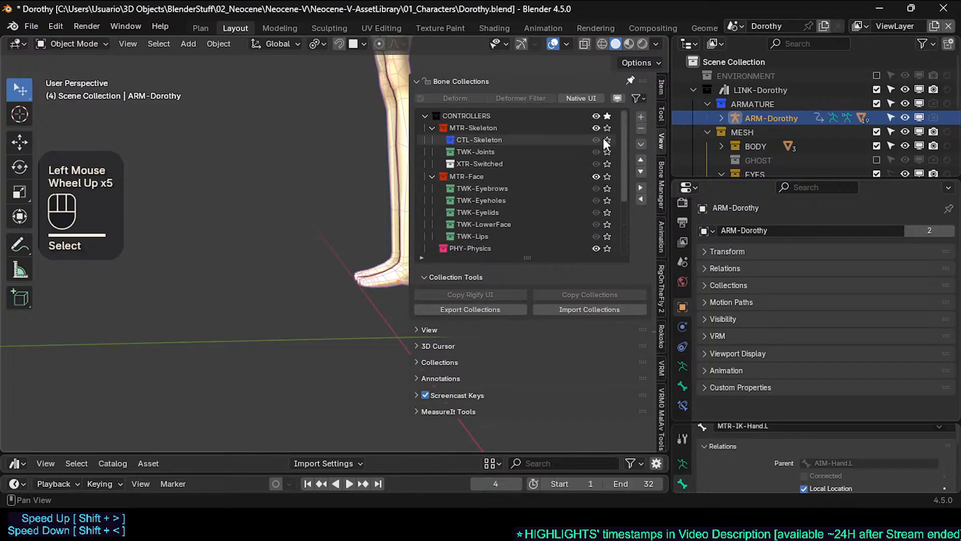
left_click(607, 116)
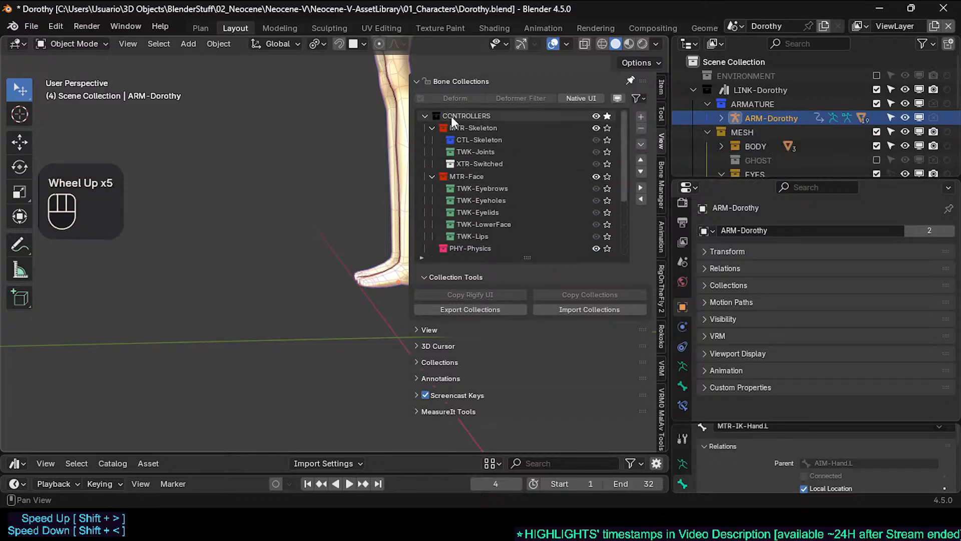
Enter Pose Mode on the armature, reveal its hidden bones and deselect everything
middle_click_drag(344, 159, 291, 160, "shift")
key("ctrl+Tab")
key("alt+h")
key("alt+a")
scroll(295, 307, "up", 3)
Rotate the left foot control MTR-IK-Foot.L about the global X axis to test tilting the toes upward
middle_click_drag(337, 358, 271, 354, "shift")
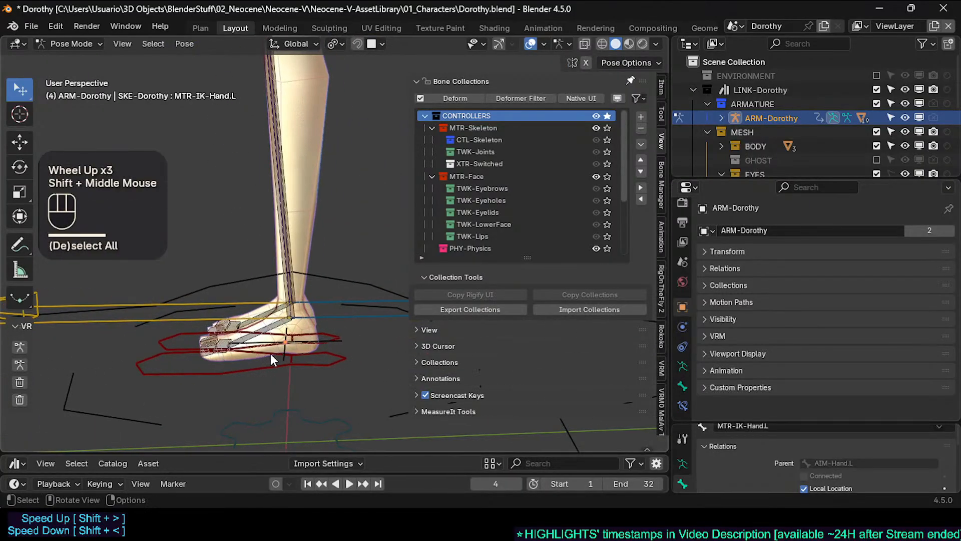
left_click(311, 367)
scroll(310, 367, "up", 1)
key("r")
key("x")
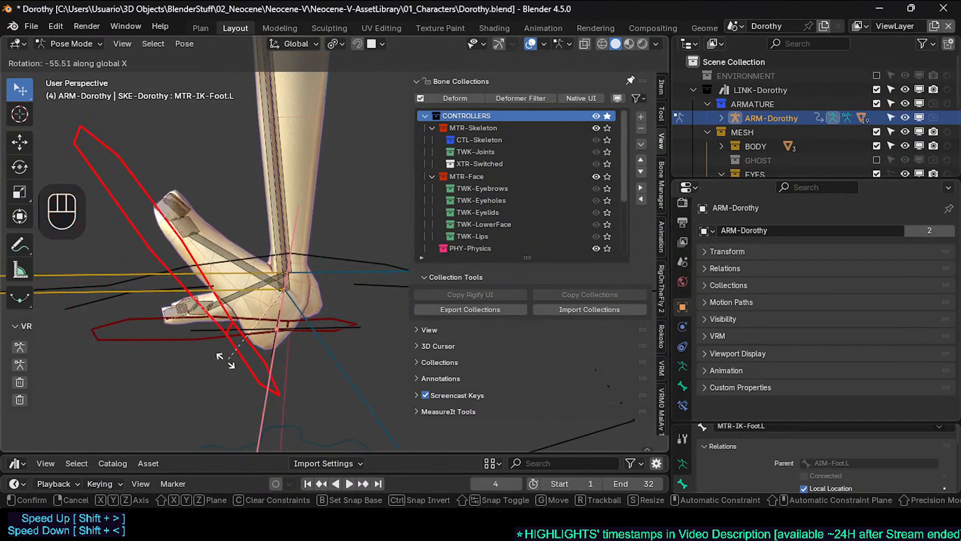
left_click(295, 336)
Clear the pose transforms of the left foot control and hide the viewport sidebar
middle_click_drag(295, 336, 233, 346)
scroll(270, 344, "down", 1)
key("alt+q")
scroll(239, 343, "up", 2)
key("n")
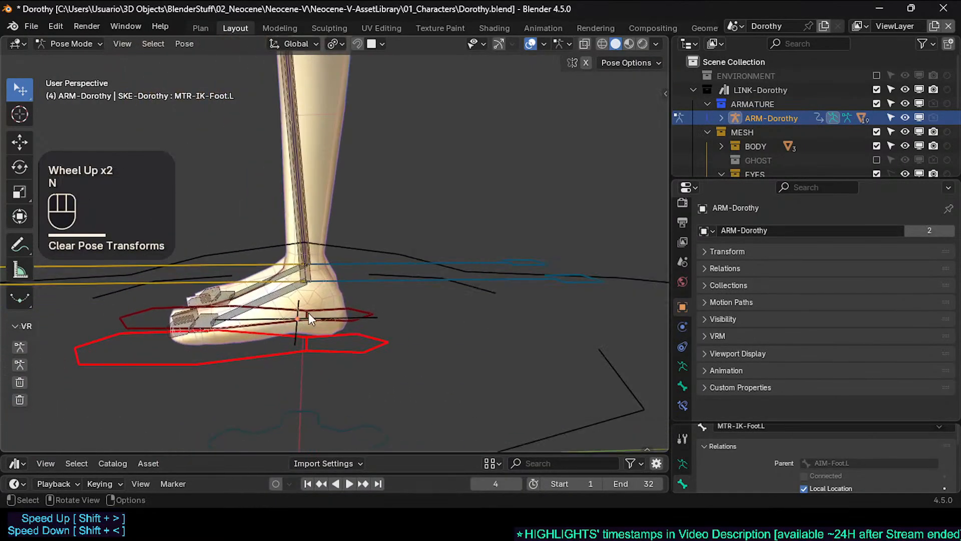
Rotate MTR-IK-Foot.L about the global X axis so the toes point downward and the ankle extends
scroll(308, 312, "up", 1)
key("r")
key("x")
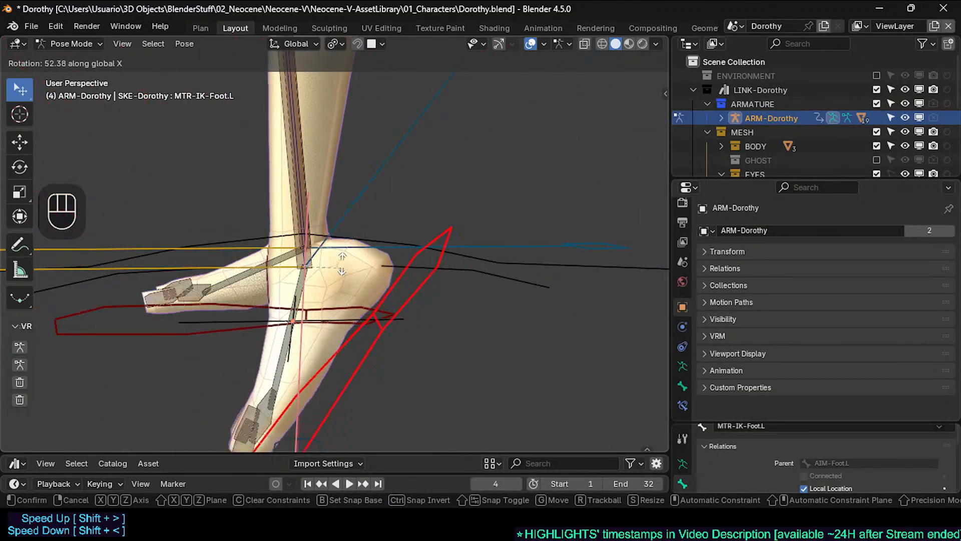
left_click(337, 286)
scroll(302, 164, "down", 2)
middle_click_drag(302, 164, 309, 250, "shift")
scroll(325, 293, "down", 1)
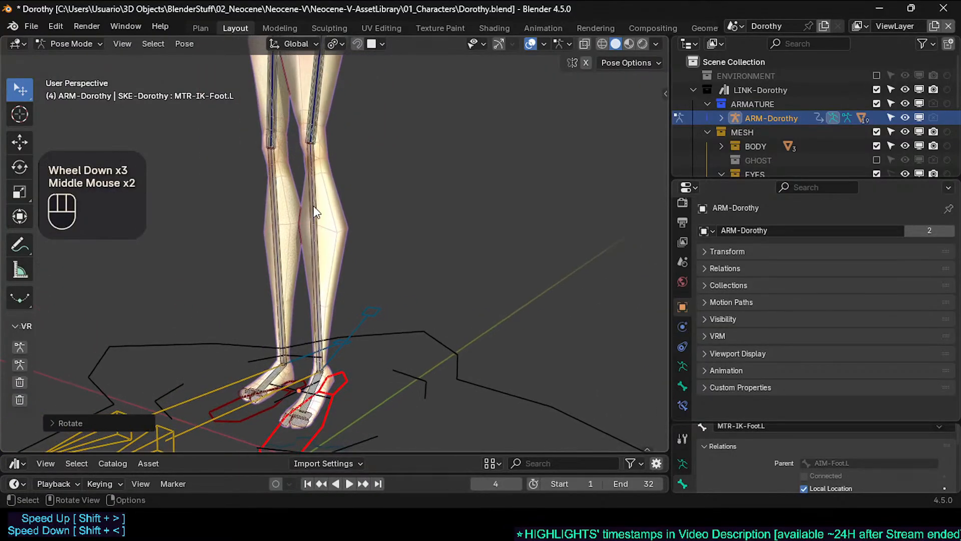
Select the CTL-Thigh.L control among the overlapping bones of the left thigh
left_click(307, 319)
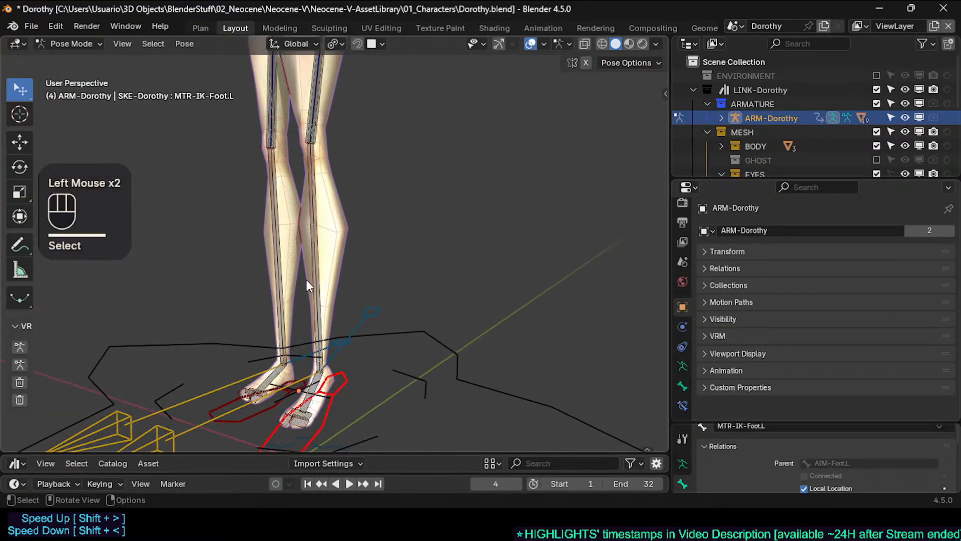
scroll(312, 328, "up", 1)
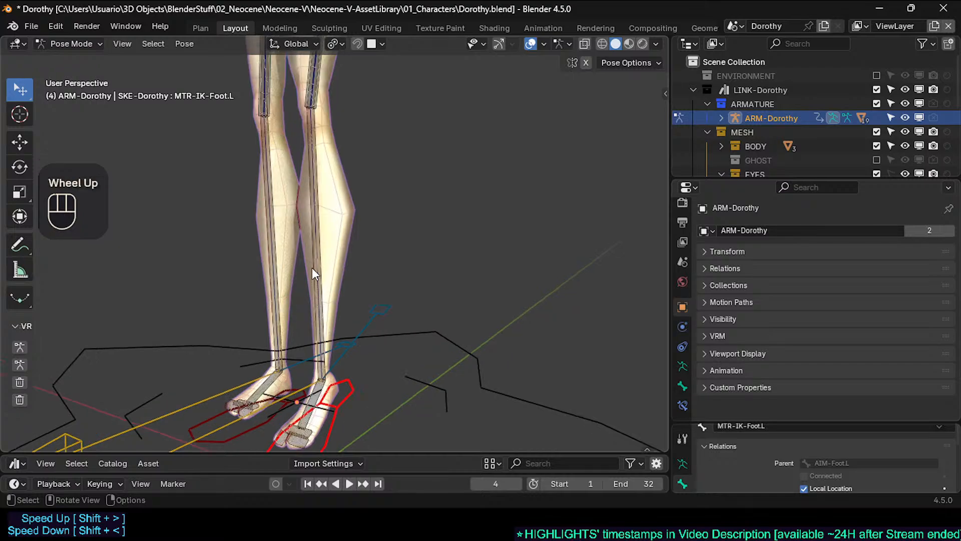
middle_click_drag(324, 184, 329, 251, "shift")
key("ctrl+2")
scroll(337, 188, "down", 2)
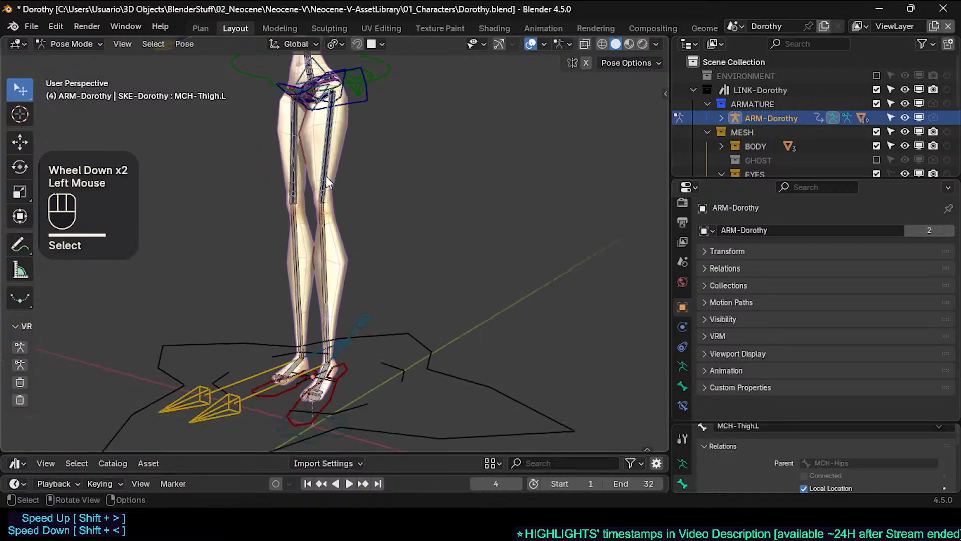
left_click(326, 177)
left_click(324, 177)
left_click(323, 177)
left_click(324, 176)
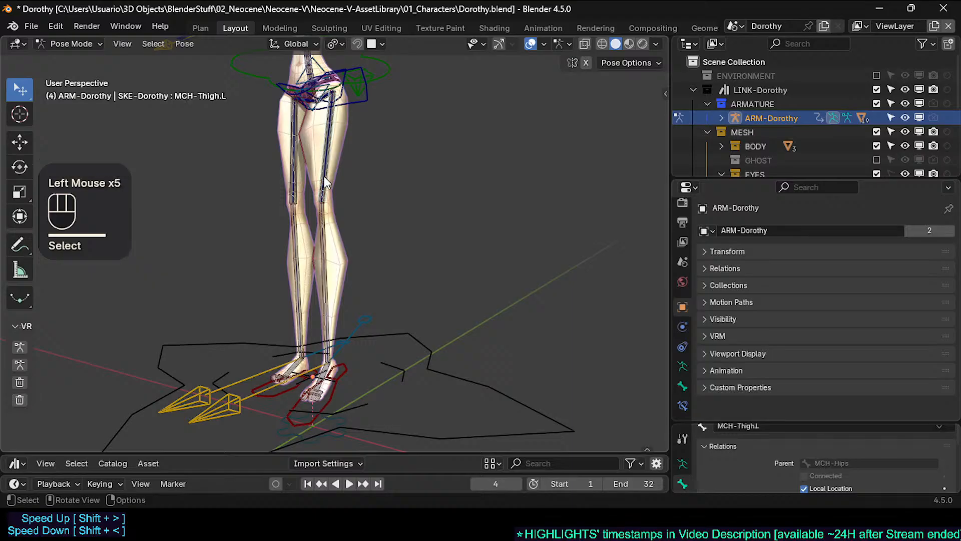
left_click(323, 176)
scroll(316, 222, "down", 1)
middle_click_drag(317, 223, 240, 325, "shift")
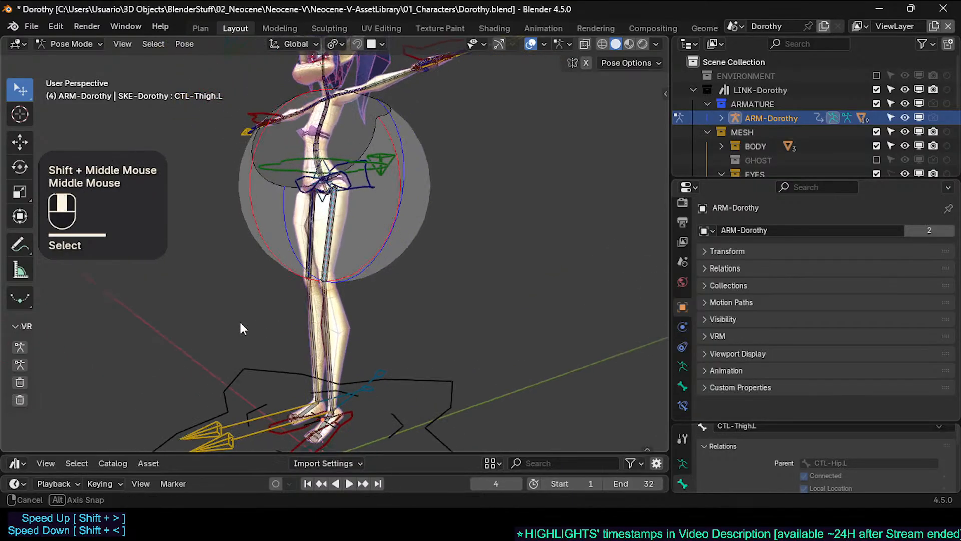
middle_click_drag(324, 175, 325, 217)
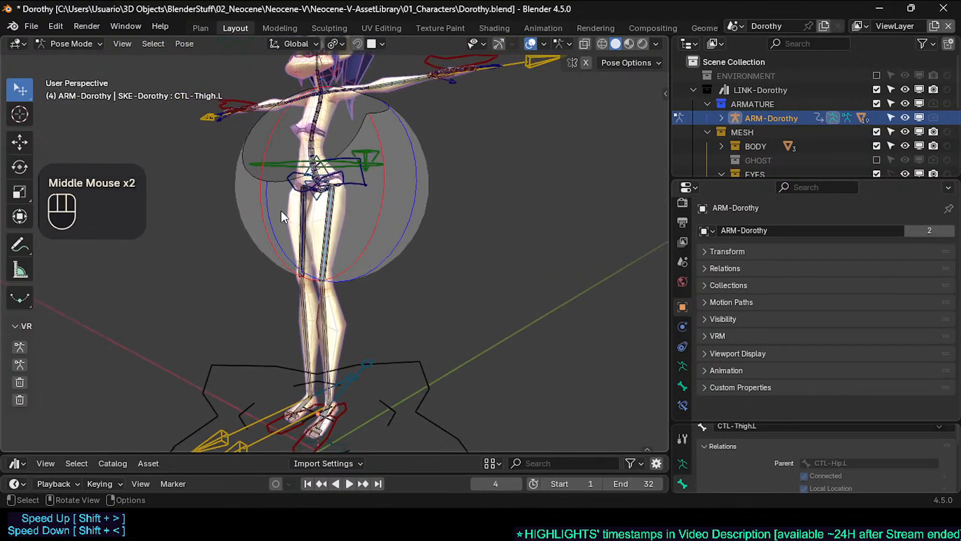
Select MTR-IK-Foot.L and raise it forward so the left thigh lifts and the knee bends
left_click(335, 443)
middle_click_drag(335, 442, 341, 430)
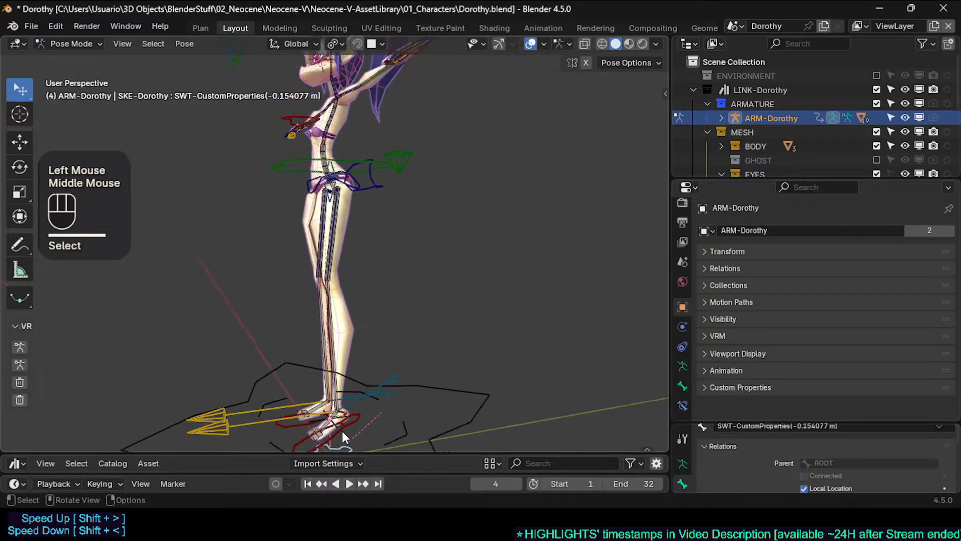
left_click(338, 432)
middle_click(338, 431)
key("g")
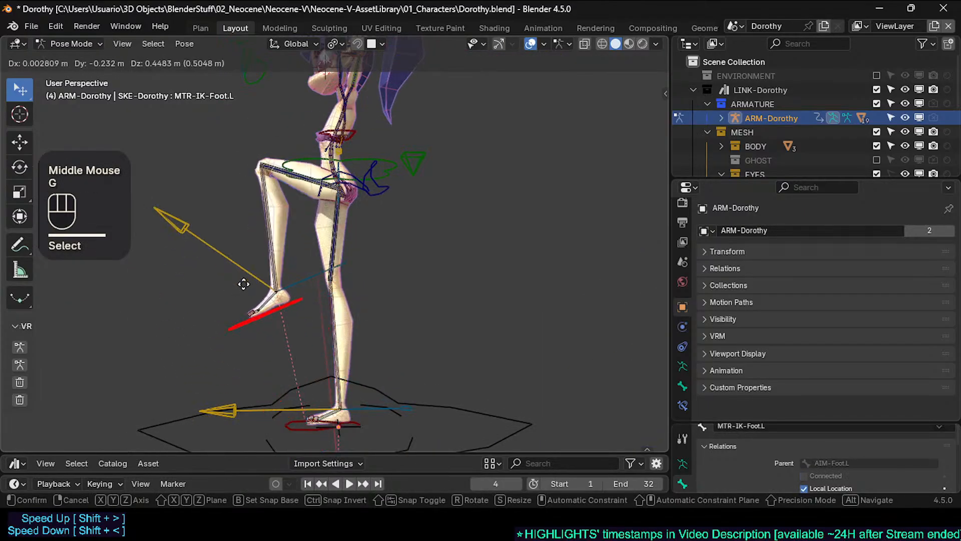
left_click(261, 316)
Reposition the raised MTR-IK-Foot.L from several viewing angles to test the left hip and knee bend
middle_click_drag(260, 315, 369, 313)
key("g")
left_click(279, 330)
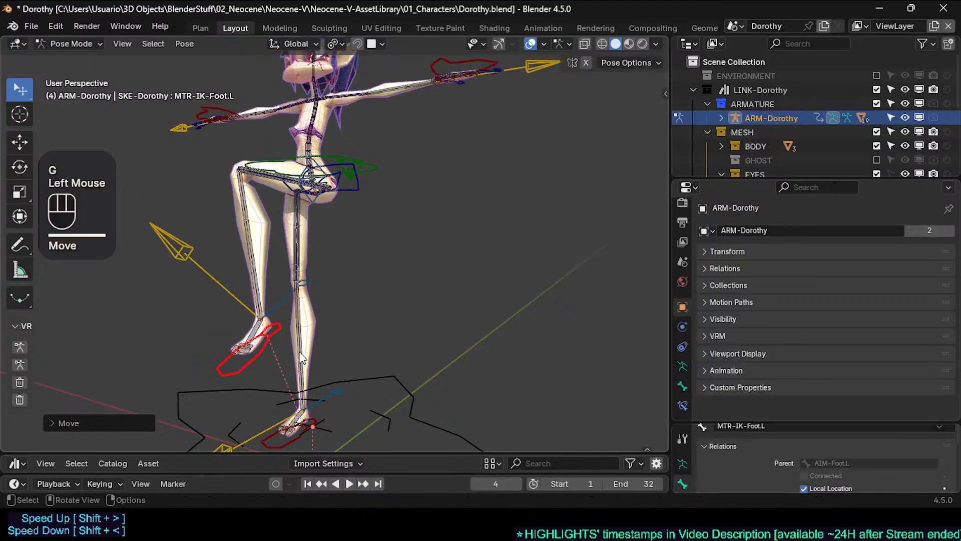
middle_click_drag(278, 330, 367, 389)
key("g")
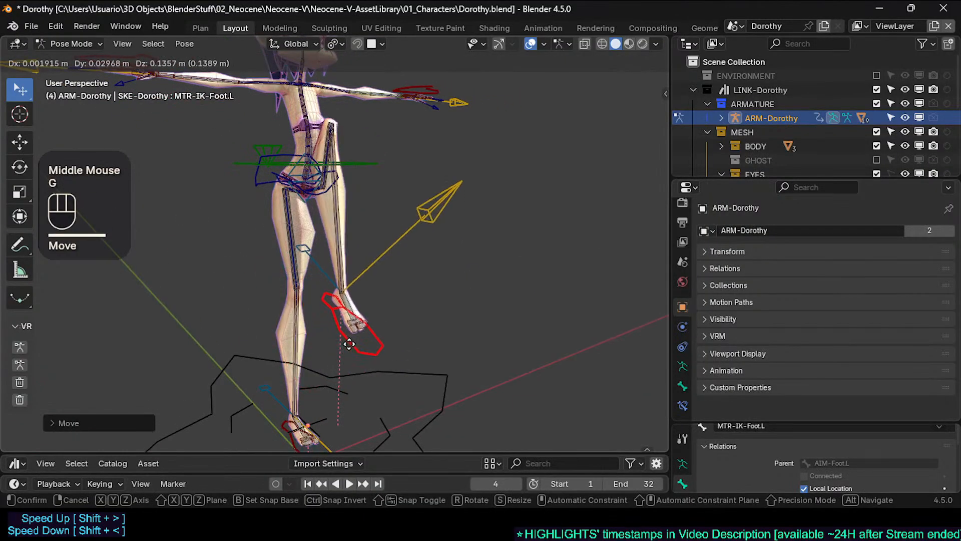
left_click(345, 271)
middle_click_drag(348, 263, 246, 222)
key("g")
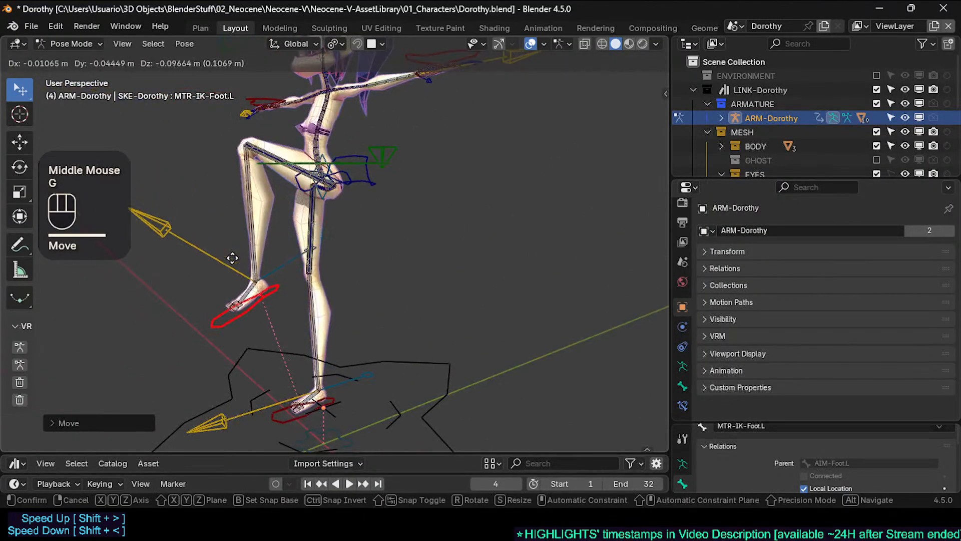
left_click(276, 167)
Pick the left thigh bones, then reselect MTR-IK-Foot.L and lift it closer to the body
left_click(280, 174)
left_click(280, 174)
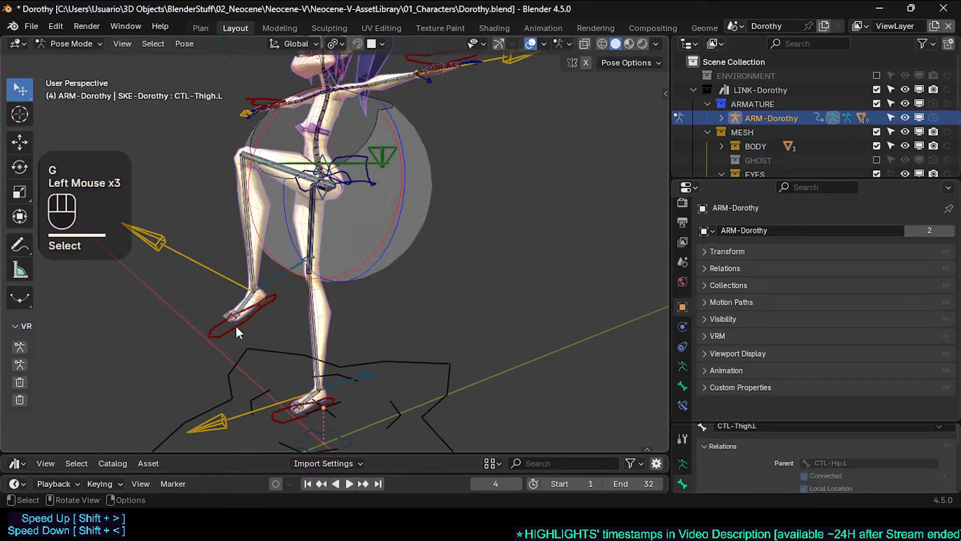
left_click(225, 336)
middle_click_drag(224, 340, 269, 321)
key("g")
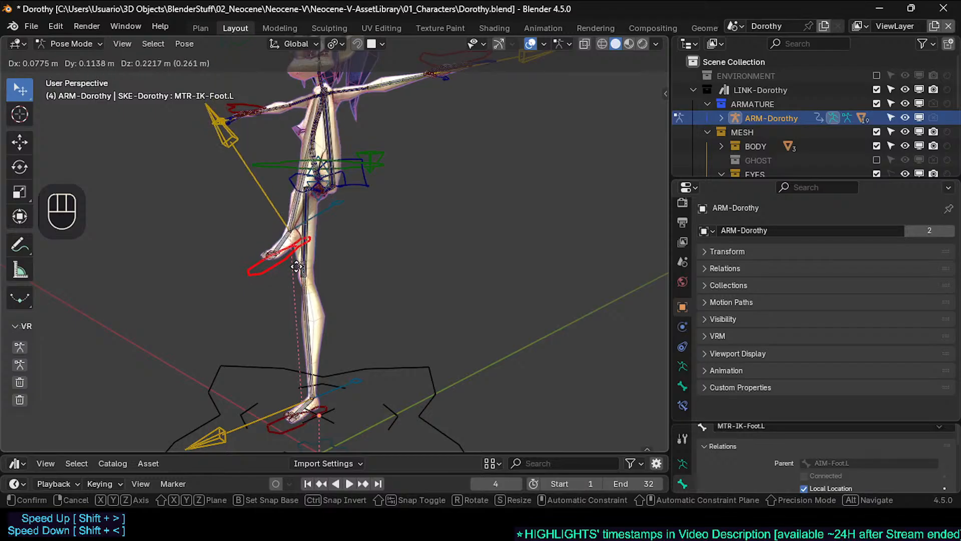
left_click(297, 267)
Move MTR-IK-Foot.L across the body so the left thigh crosses in front of the right leg
middle_click_drag(297, 267, 264, 365, "shift")
key("g")
left_click(167, 364)
key("g")
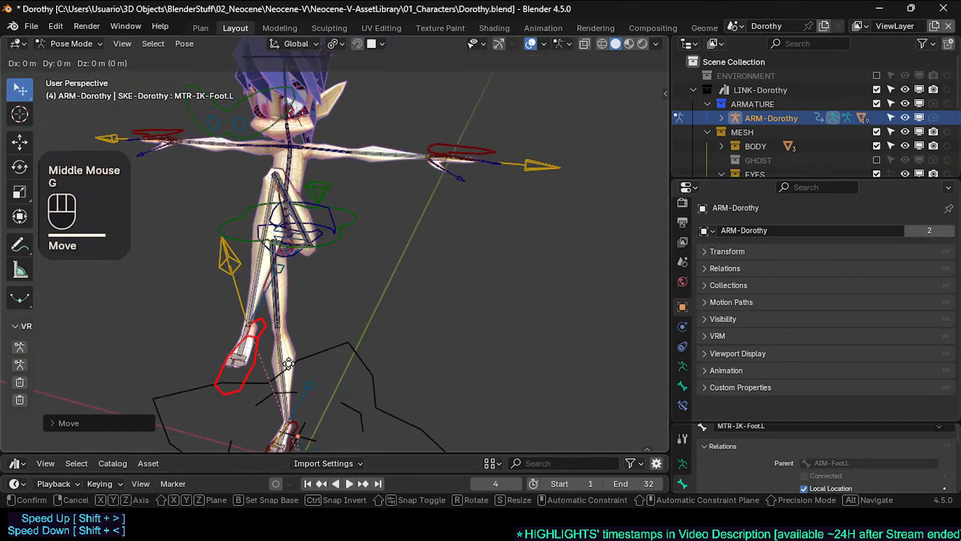
left_click(242, 398)
scroll(242, 261, "up", 2)
key("g")
left_click(245, 223)
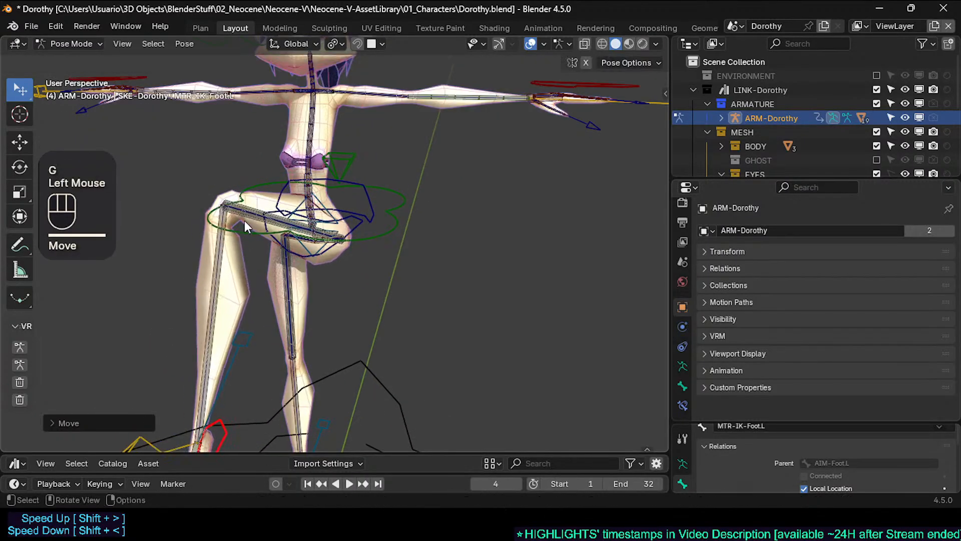
Select CTL-Thigh.L on the crossed left leg and try a trackball rotation
left_click(251, 212)
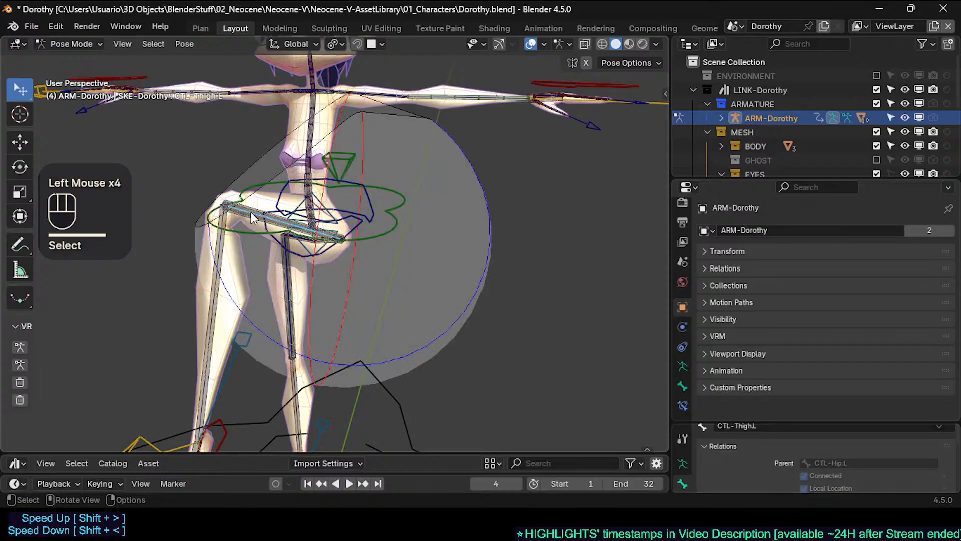
key("r")
key("r")
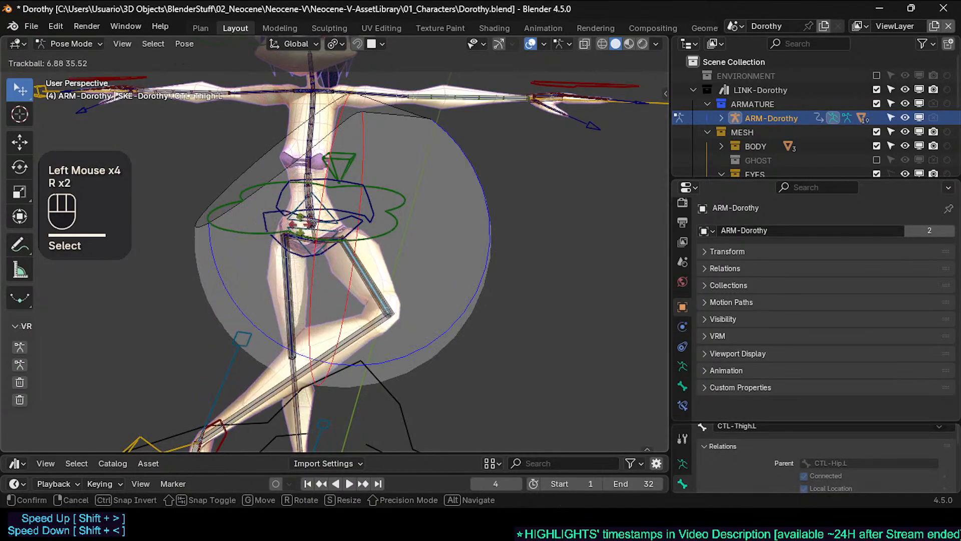
key("Escape")
Move CTL-Thigh.L with an Auto IK chain length of 1 so the left knee swings outward over the planted foot
key("g")
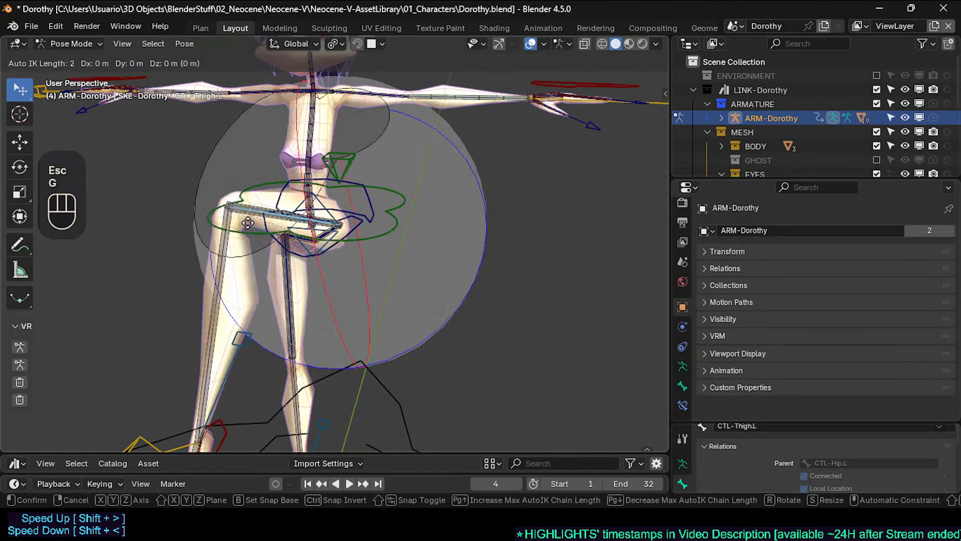
scroll(248, 222, "up", 1)
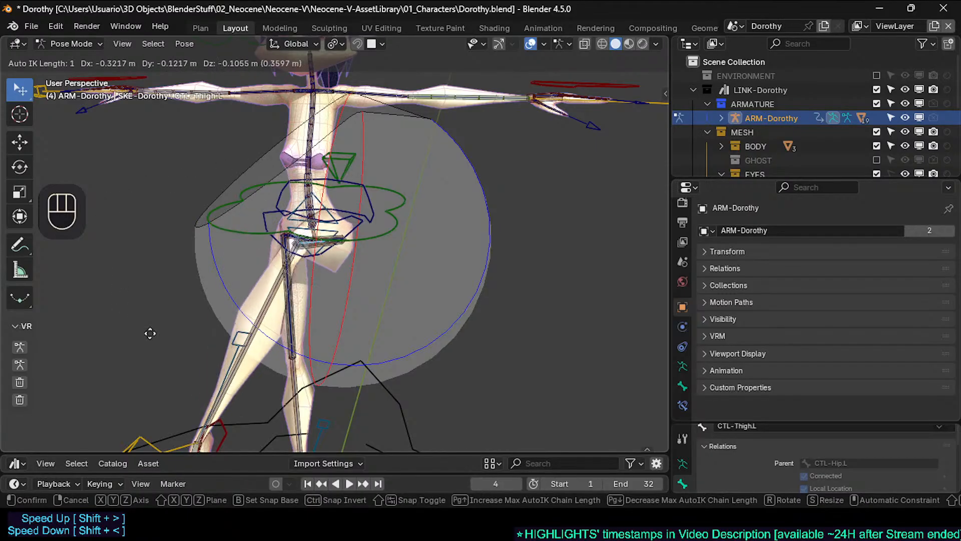
left_click(160, 250)
middle_click_drag(163, 253, 191, 271)
key("g")
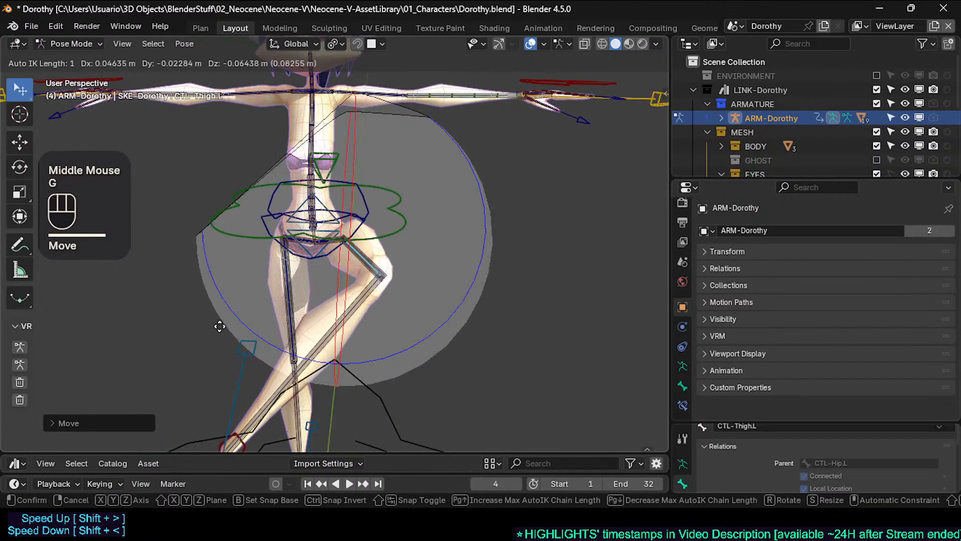
left_click(230, 337)
Move CTL-Thigh.L again with an Auto IK chain length of 2 to test the hip joint
scroll(300, 338, "down", 1)
middle_click_drag(273, 378, 261, 338, "shift")
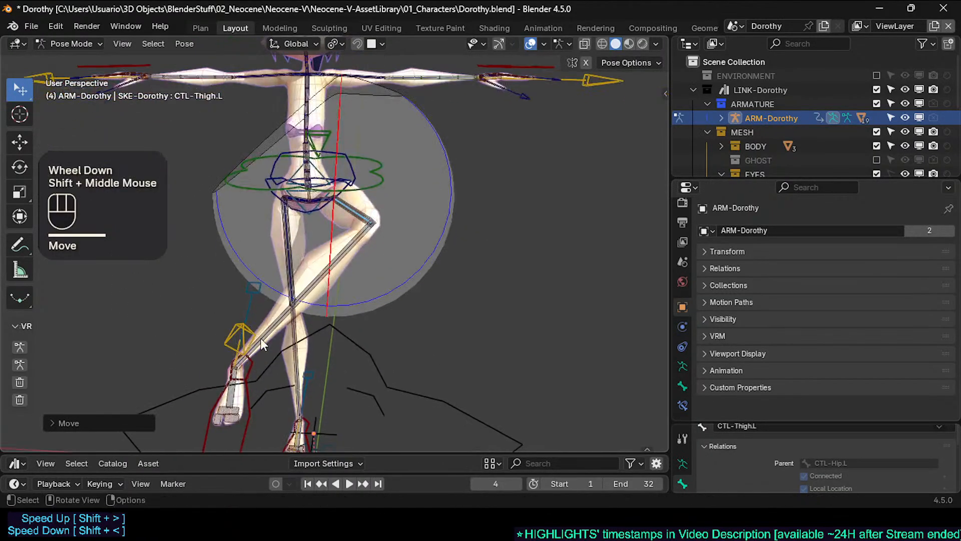
key("g")
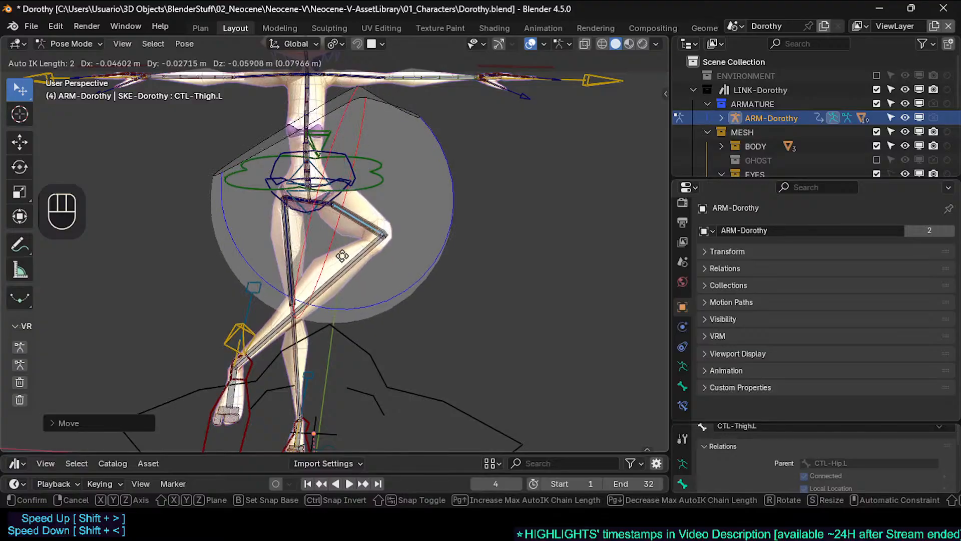
left_click(340, 261)
Move MTR-IK-Foot.L out to the character's left side so the legs are uncrossed with the knee raised
left_click(199, 444)
key("g")
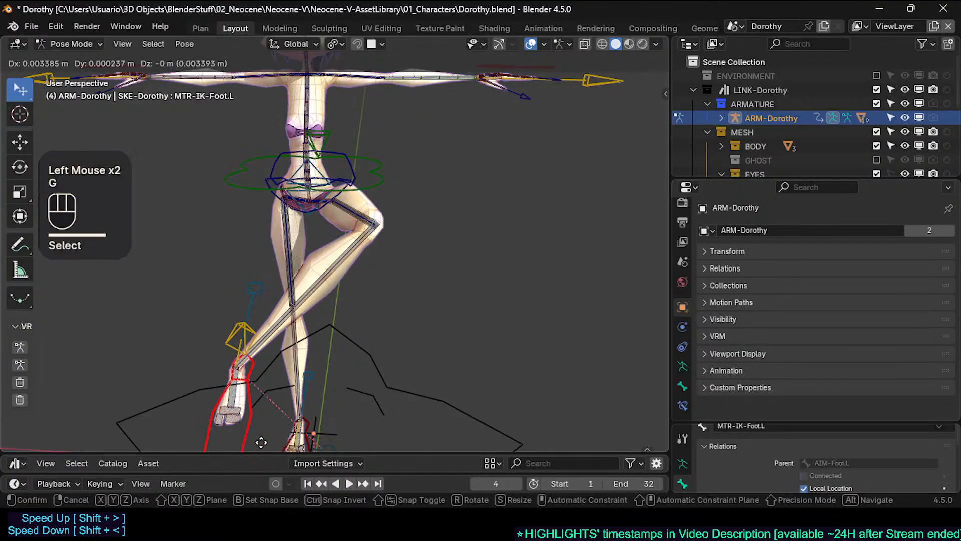
left_click(394, 176)
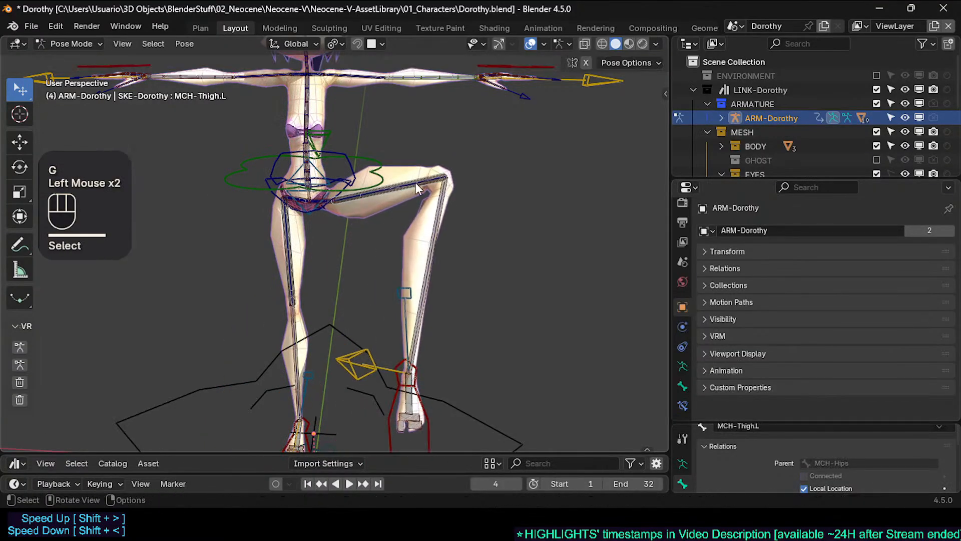
Select CTL-Thigh.L among the overlapping thigh bones and reposition it with an Auto IK chain length of 1 from front and side
left_click(418, 184)
left_click(418, 183)
left_click(416, 181)
left_click(416, 181)
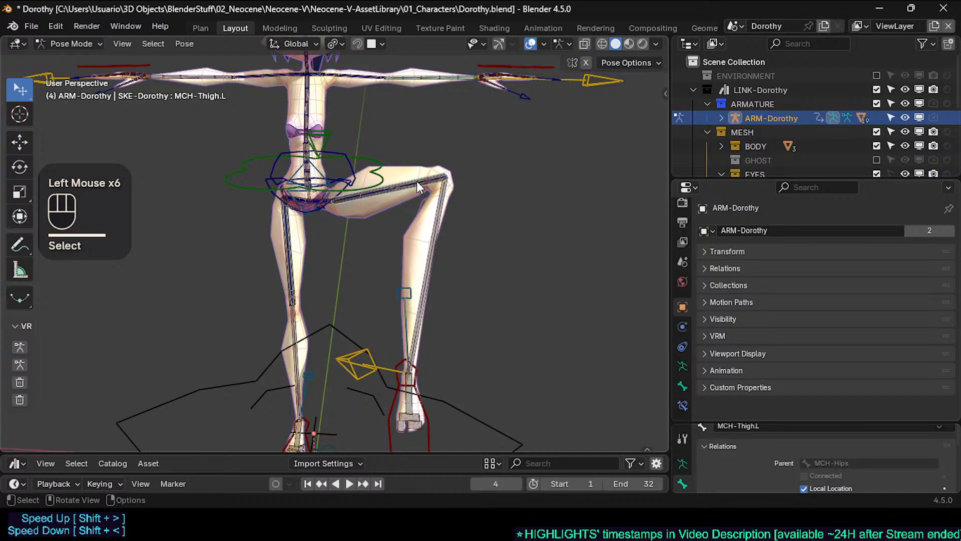
left_click(416, 181)
key("g")
scroll(418, 183, "up", 1)
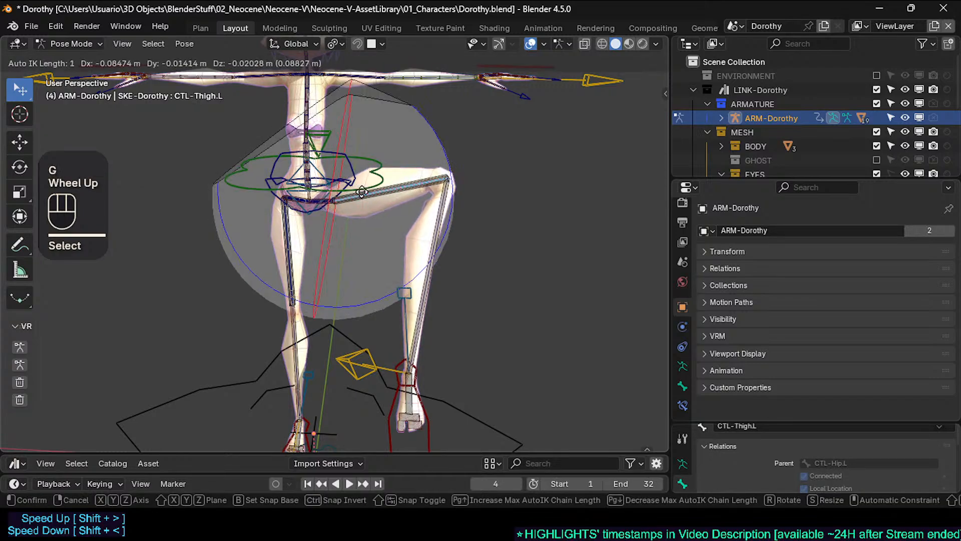
left_click(293, 192)
middle_click_drag(293, 191, 265, 203)
key("g")
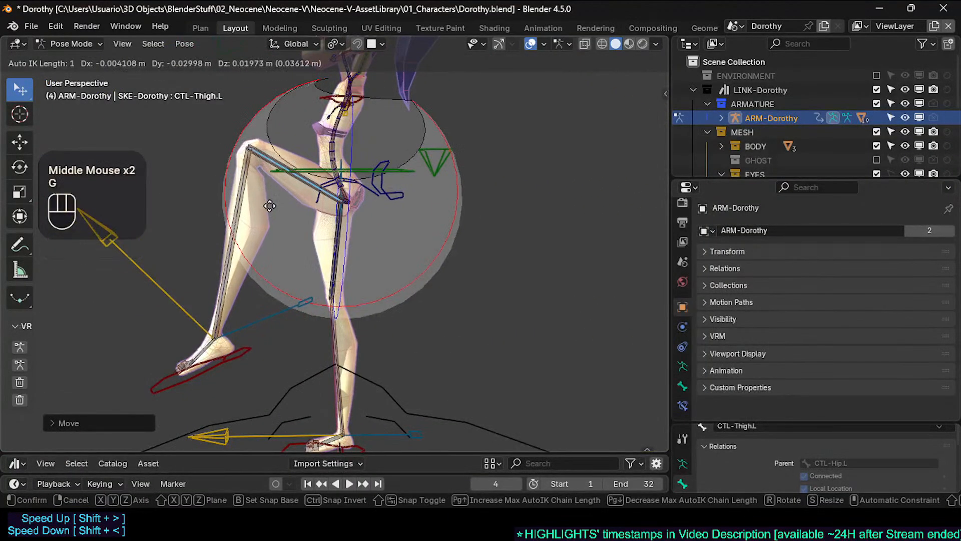
left_click(226, 193)
Select MTR-IK-Foot.L and shift the bent left leg, finally moving the foot back near the standing foot
left_click(178, 383)
key("g")
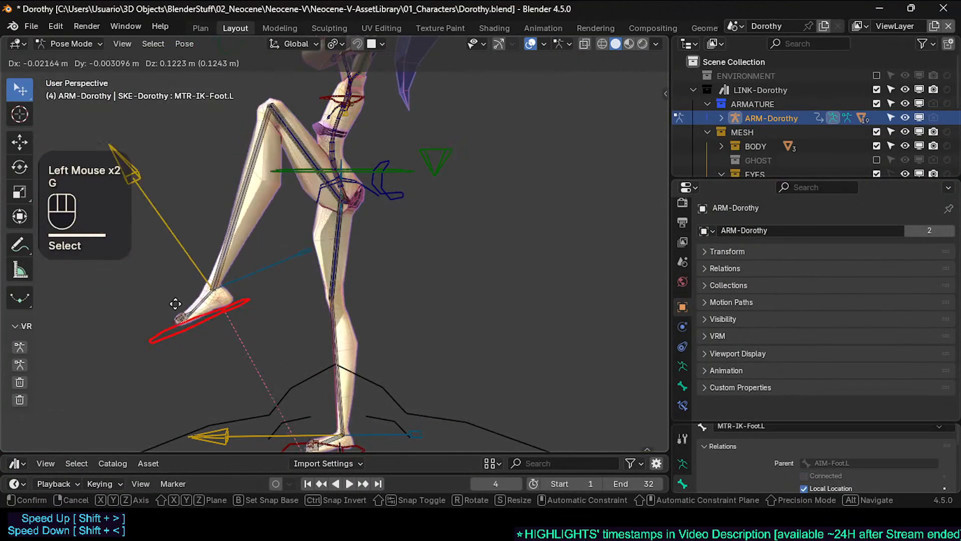
left_click(253, 378)
middle_click_drag(253, 378, 412, 297)
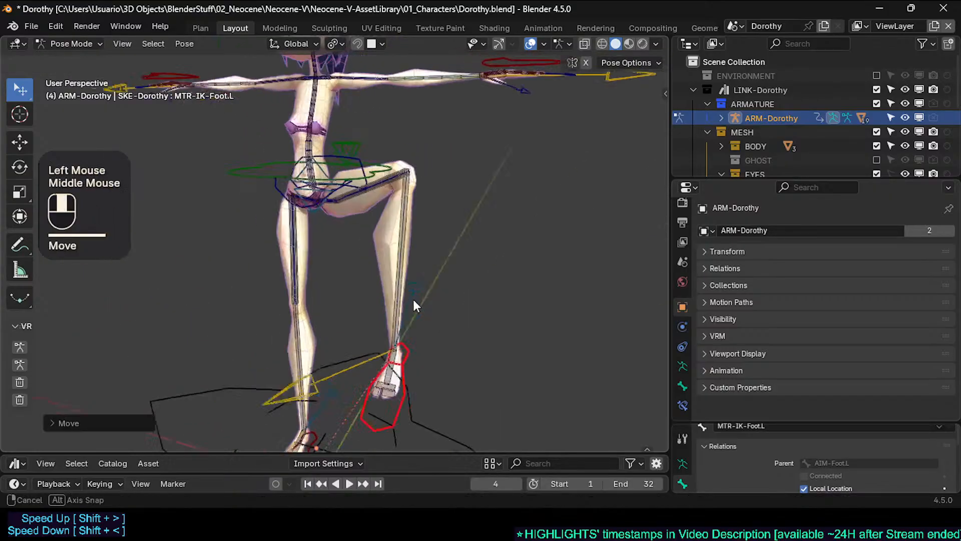
key("g")
left_click(311, 306)
Select all bones of the armature and clear their pose transforms
key("a")
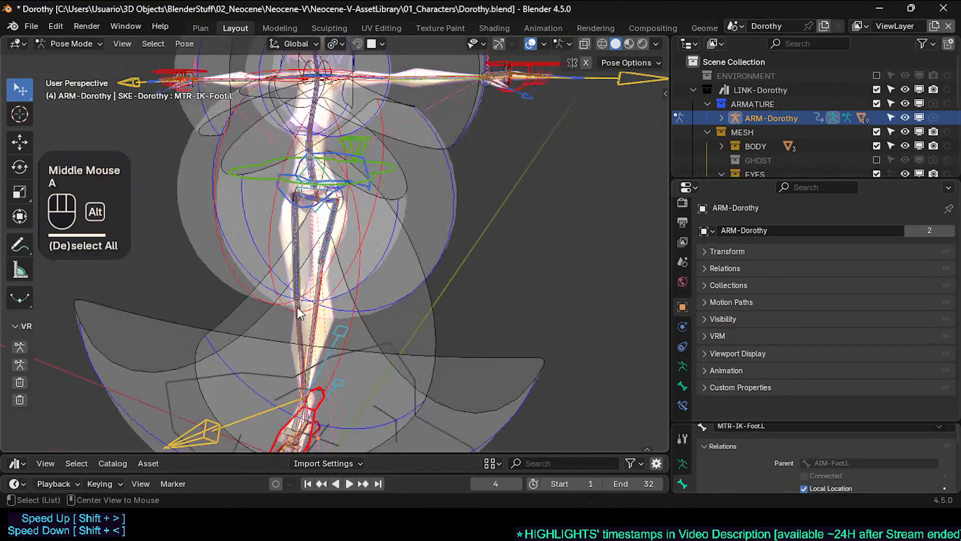
key("alt+q")
key("alt+q")
Select the CTL-UpperArm.L control and examine the left arm from shoulder to hand
middle_click_drag(313, 285, 320, 241, "shift")
middle_click_drag(320, 240, 252, 197)
left_click(336, 194)
scroll(334, 194, "up", 4)
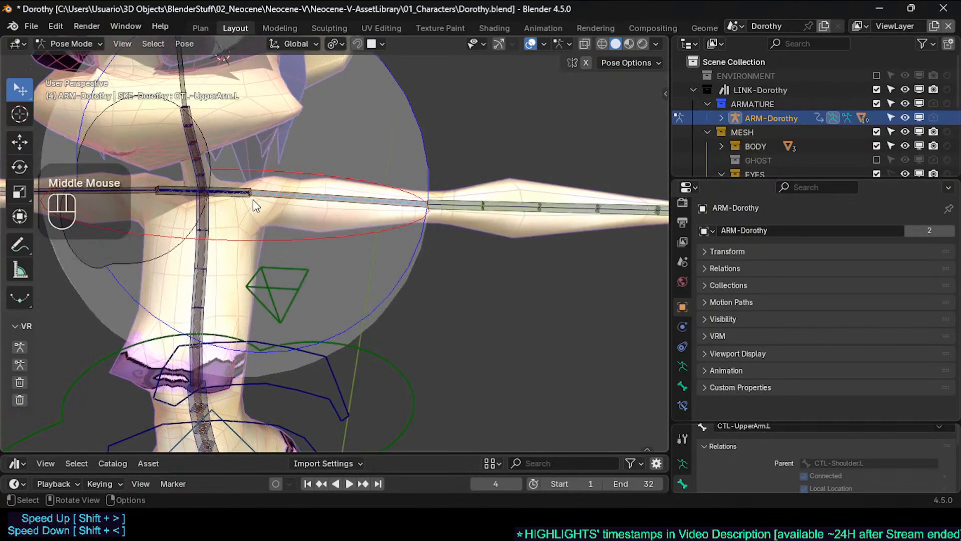
scroll(253, 202, "up", 2)
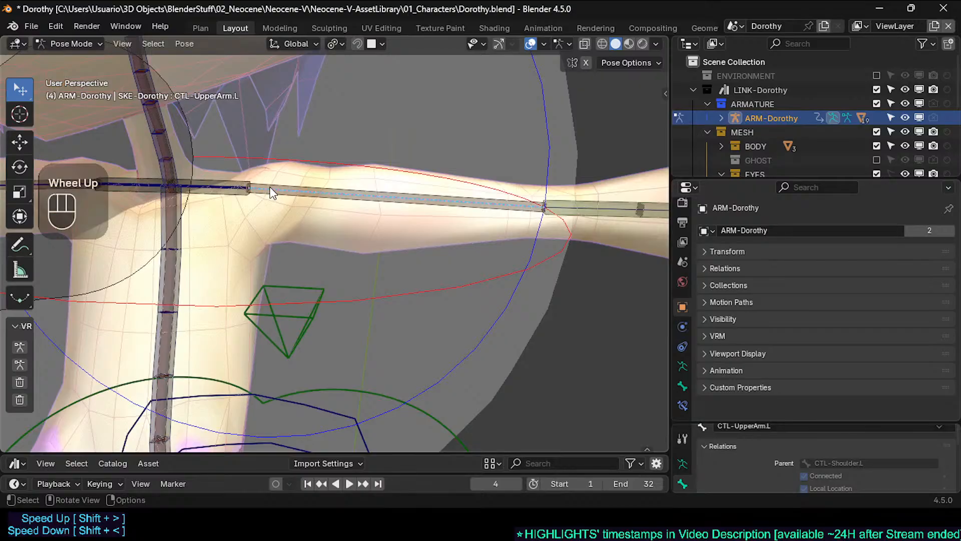
scroll(271, 193, "down", 4)
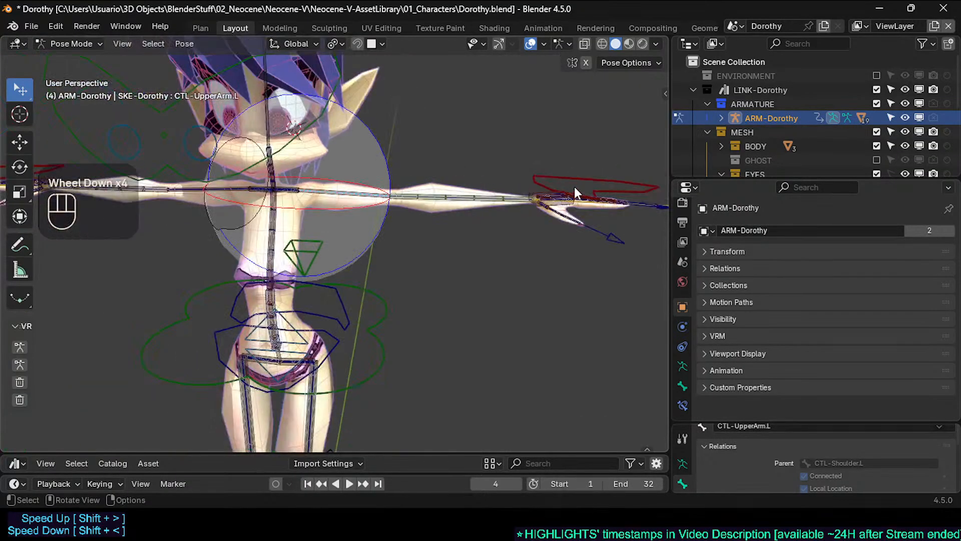
scroll(516, 202, "up", 2)
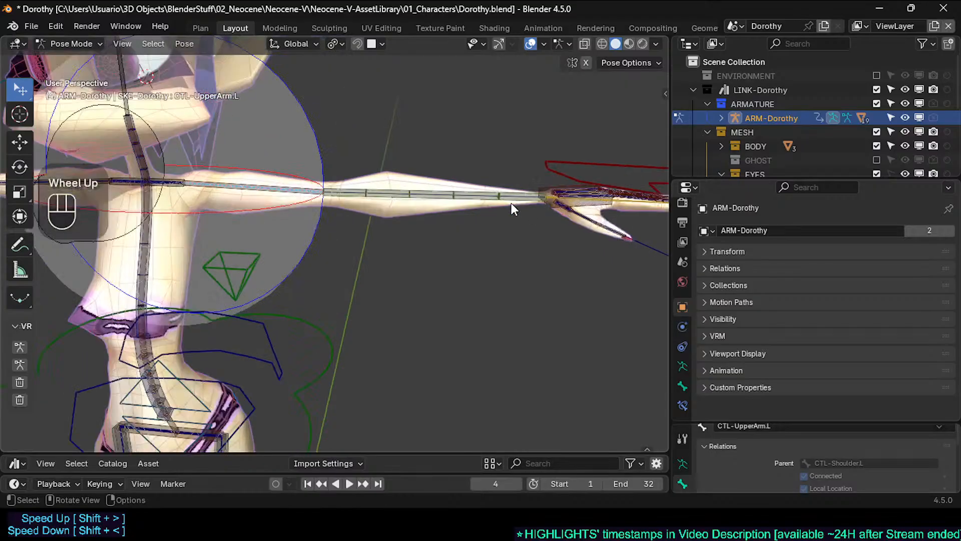
scroll(274, 185, "down", 1)
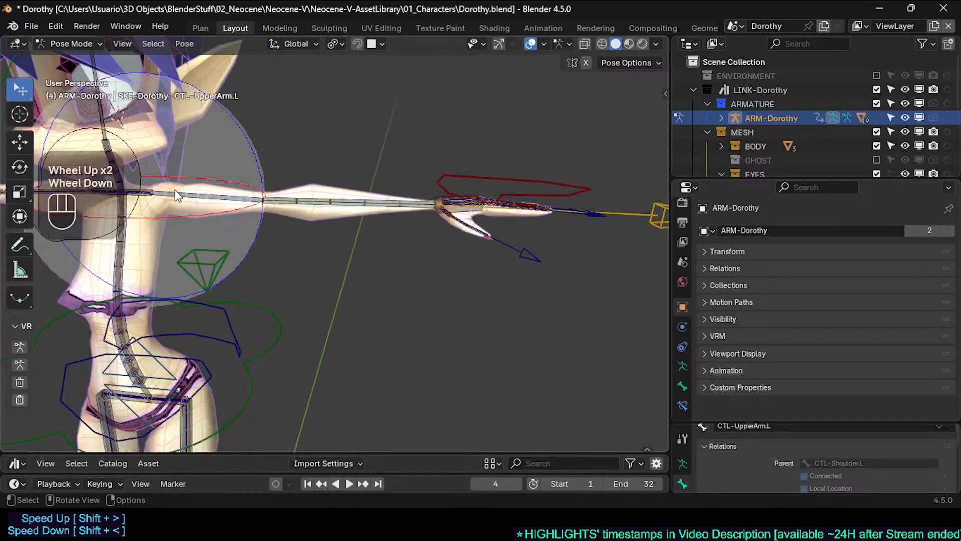
middle_click_drag(161, 143, 199, 119)
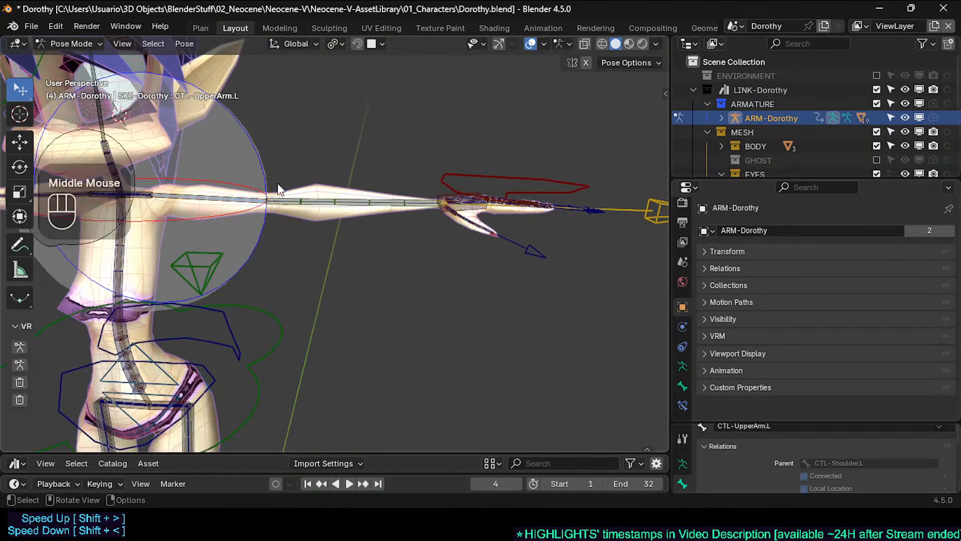
Show the Inverse Kinematics bone settings of CTL-UpperArm.L and review its stiffness and X, Y and Z limits
left_click(687, 382)
scroll(767, 332, "down", 6)
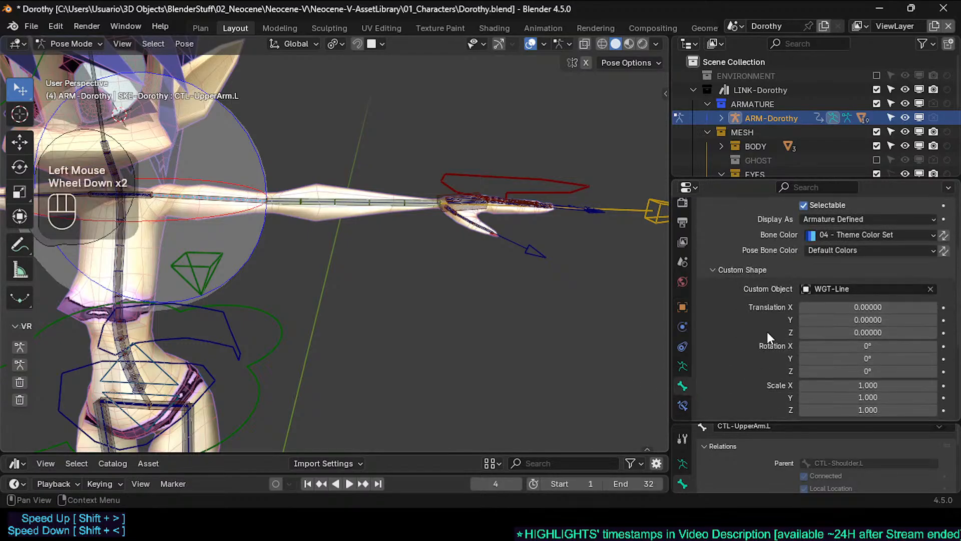
left_click(732, 377)
scroll(801, 376, "down", 3)
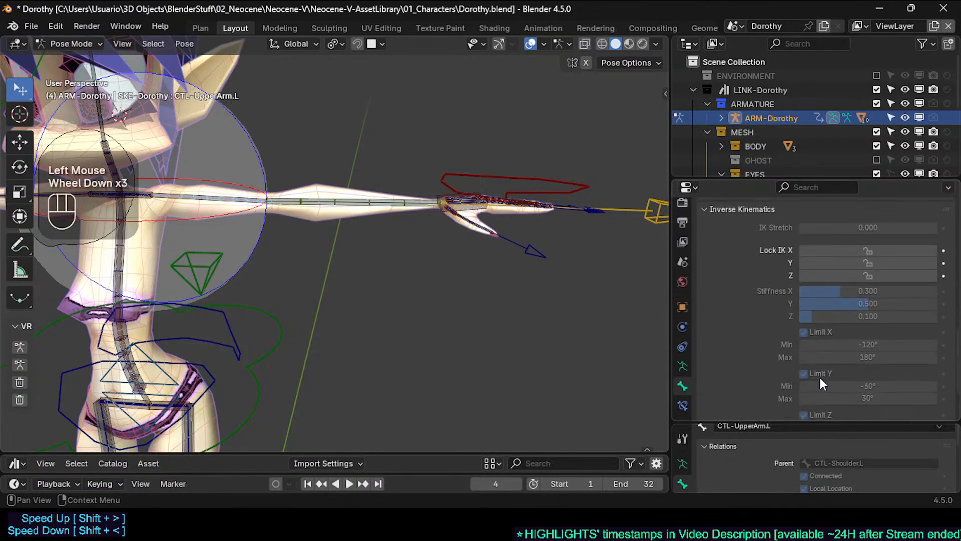
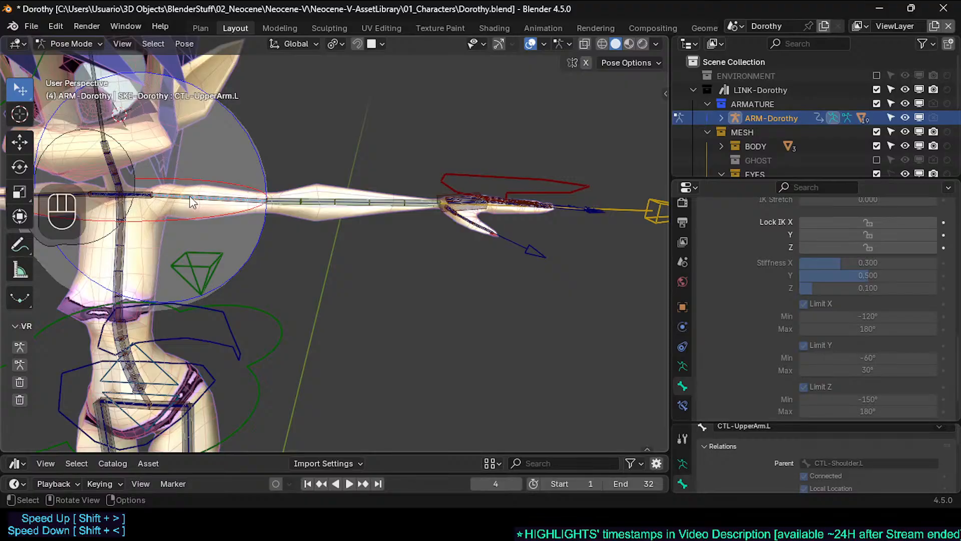
middle_click_drag(150, 185, 191, 200)
scroll(166, 181, "down", 2)
scroll(158, 186, "up", 2)
scroll(803, 298, "up", 4)
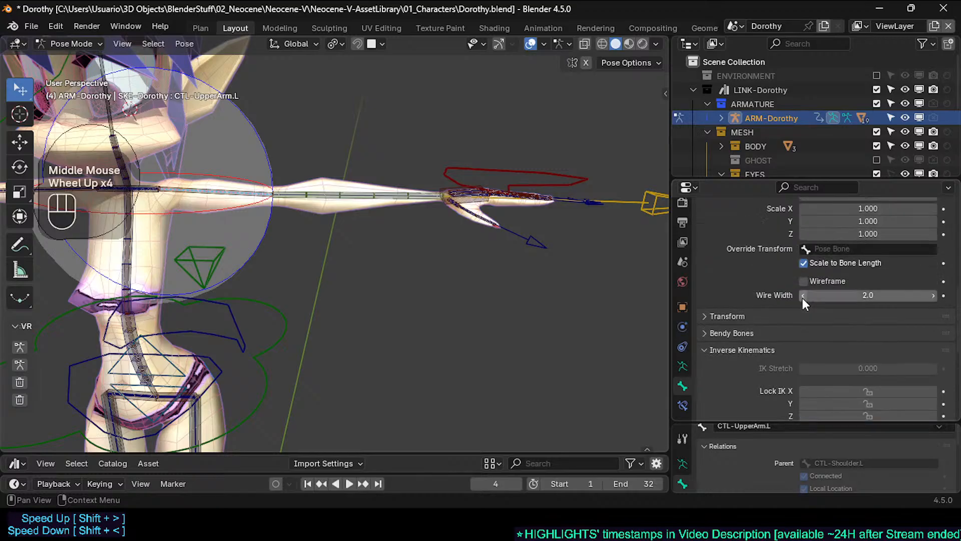
scroll(799, 300, "down", 3)
scroll(796, 303, "down", 2)
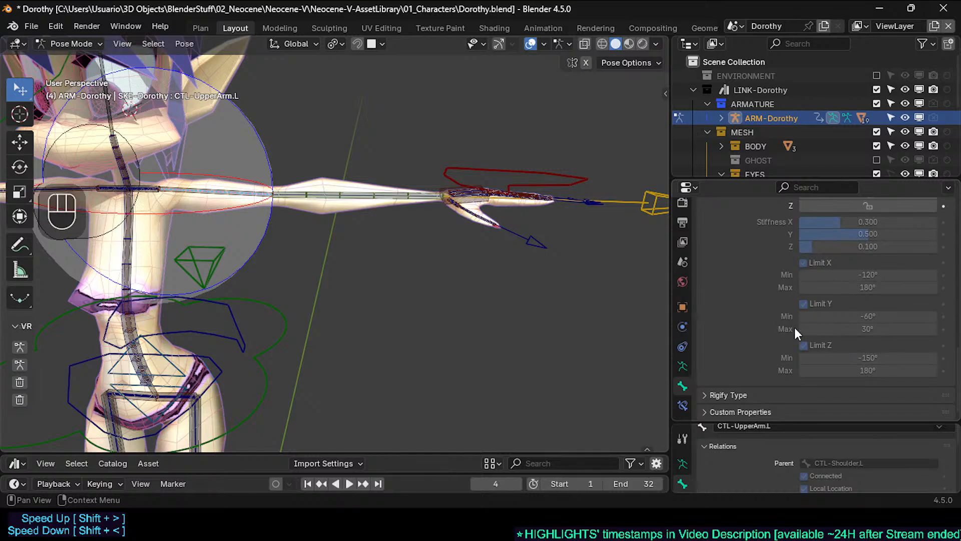
Select MTR-IK-Hand.L and move it in beside the waist so the left elbow bends
middle_click_drag(455, 248, 409, 256)
scroll(340, 250, "up", 2)
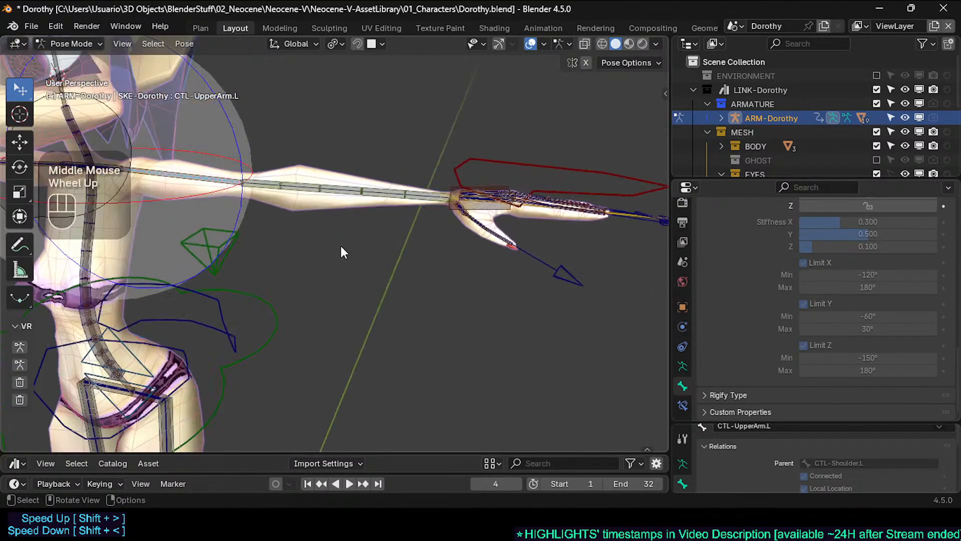
middle_click_drag(341, 247, 371, 181)
scroll(266, 209, "down", 2)
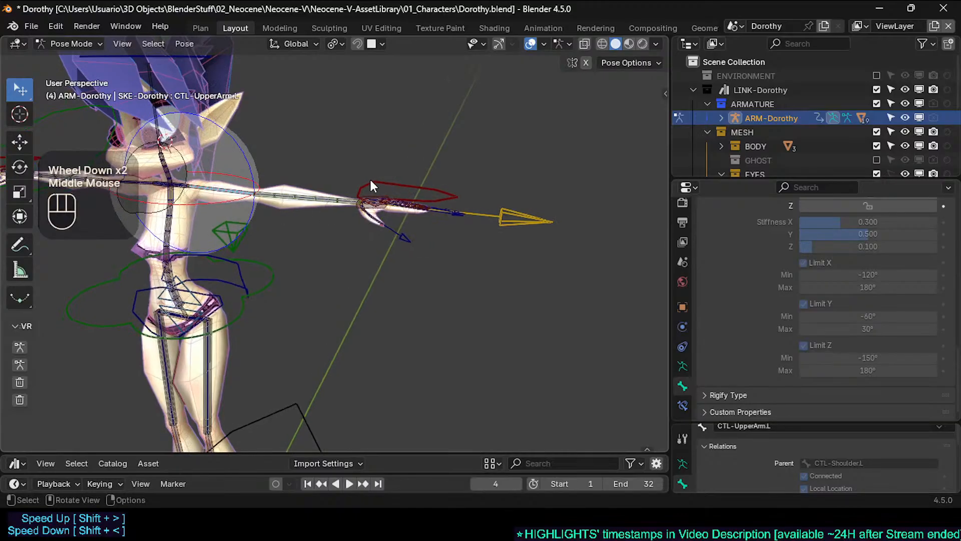
left_click(401, 186)
key("g")
left_click(150, 175)
middle_click_drag(150, 176, 239, 229)
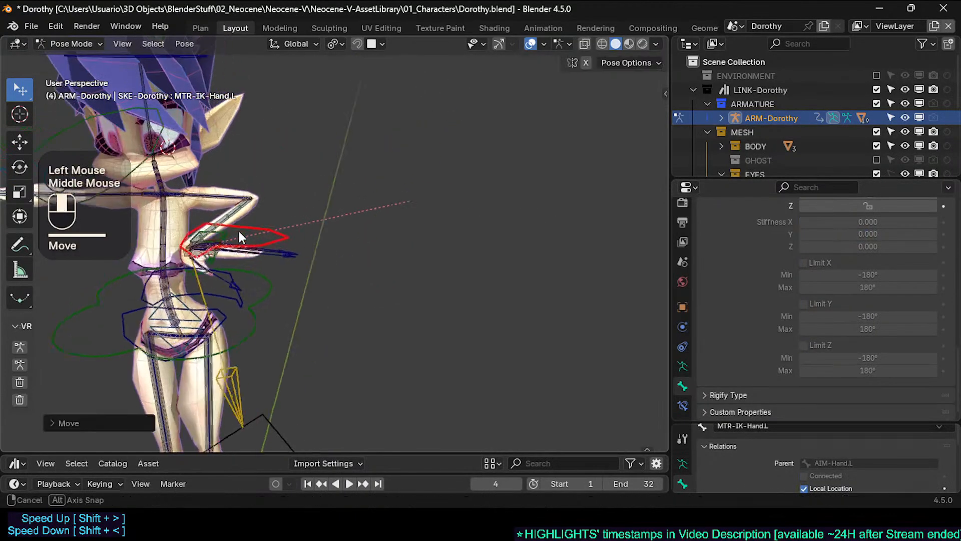
Move MTR-IK-Hand.L repeatedly to carry the left hand across the chest and up toward the opposite shoulder
key("g")
left_click(73, 257)
middle_click_drag(73, 258, 368, 325, "shift")
key("g")
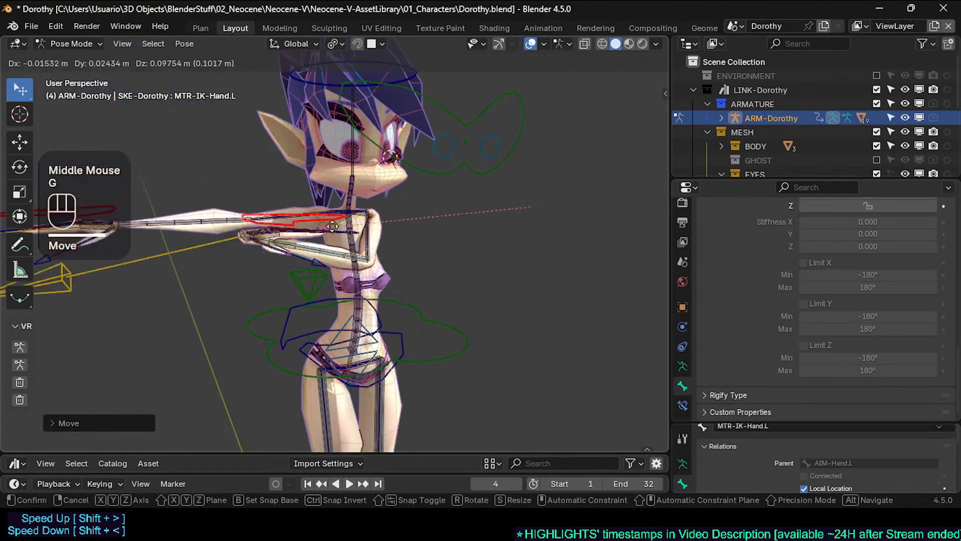
left_click(146, 260)
middle_click_drag(145, 260, 337, 284)
key("g")
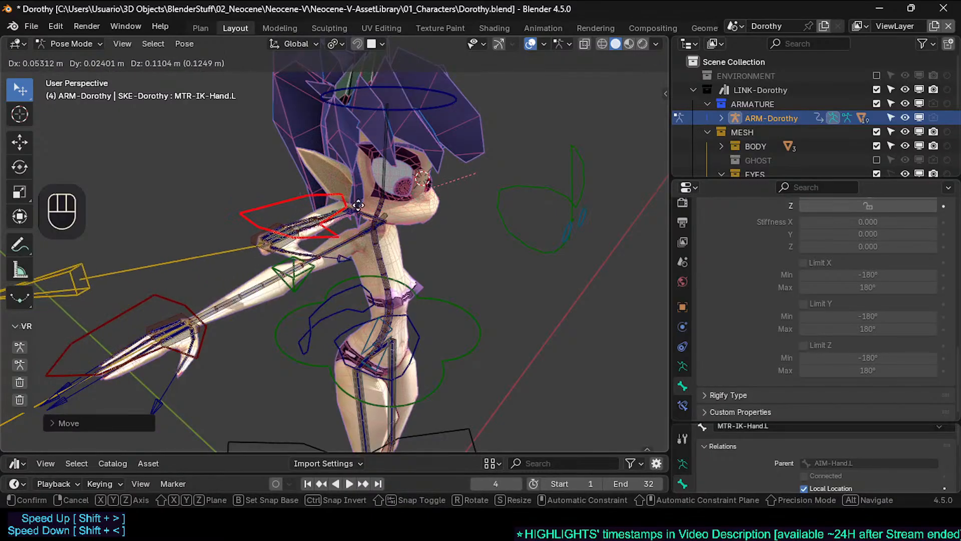
left_click(372, 146)
Select CTL-Head and move it to tilt Dorothy's head backward
left_click(416, 85)
middle_click_drag(416, 85, 378, 110)
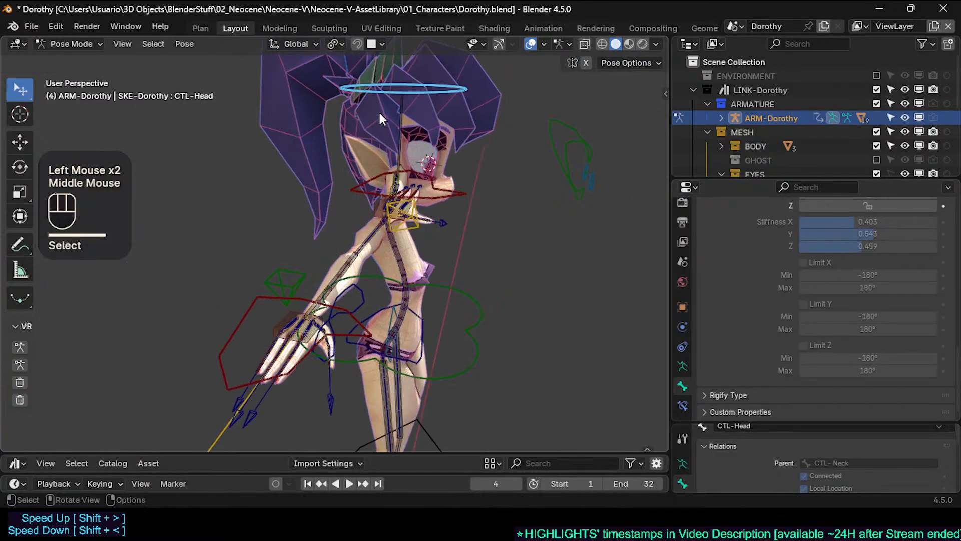
key("g")
left_click(321, 178)
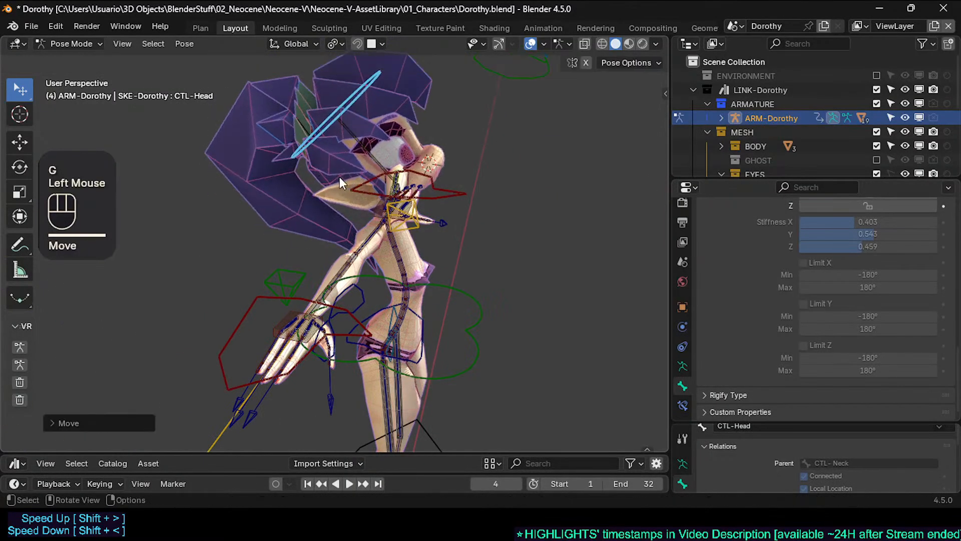
key("g")
scroll(355, 183, "down", 2)
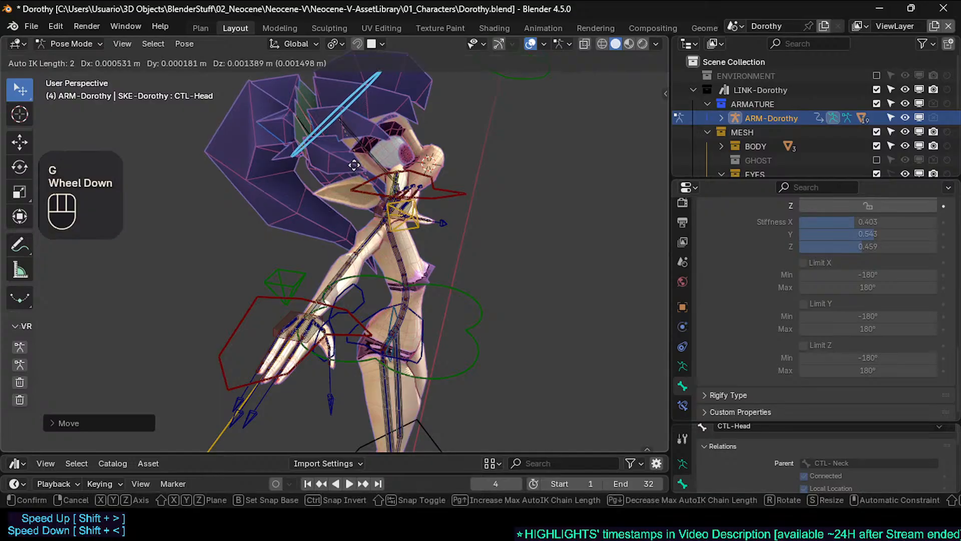
left_click(240, 222)
Reselect MTR-IK-Hand.L and move the left hand so the forearm passes over the face
middle_click_drag(240, 223, 217, 182)
left_click(281, 192)
key("g")
left_click(294, 206)
scroll(335, 220, "up", 2)
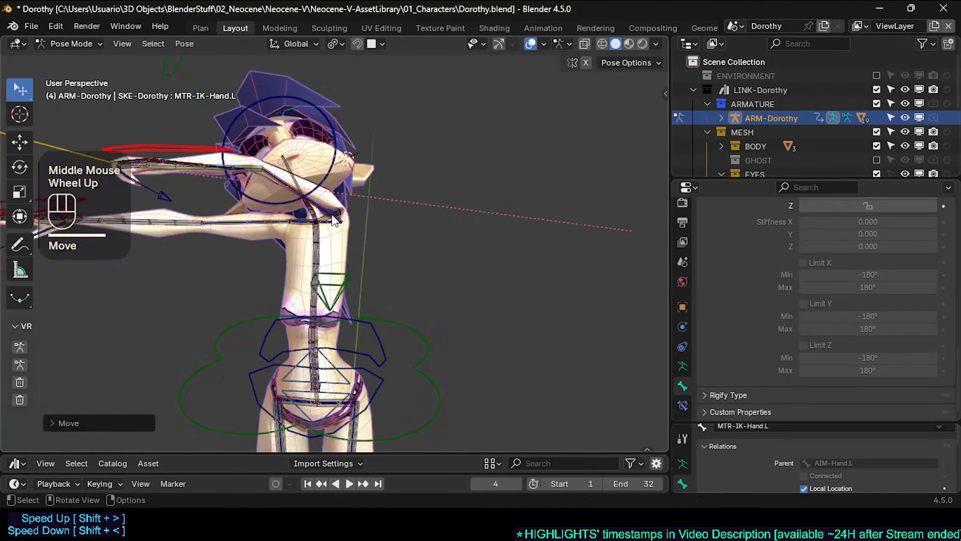
Select CTL-Shoulder.L and rotate it to raise the left shoulder under the lifted arm
key("r")
key("Escape")
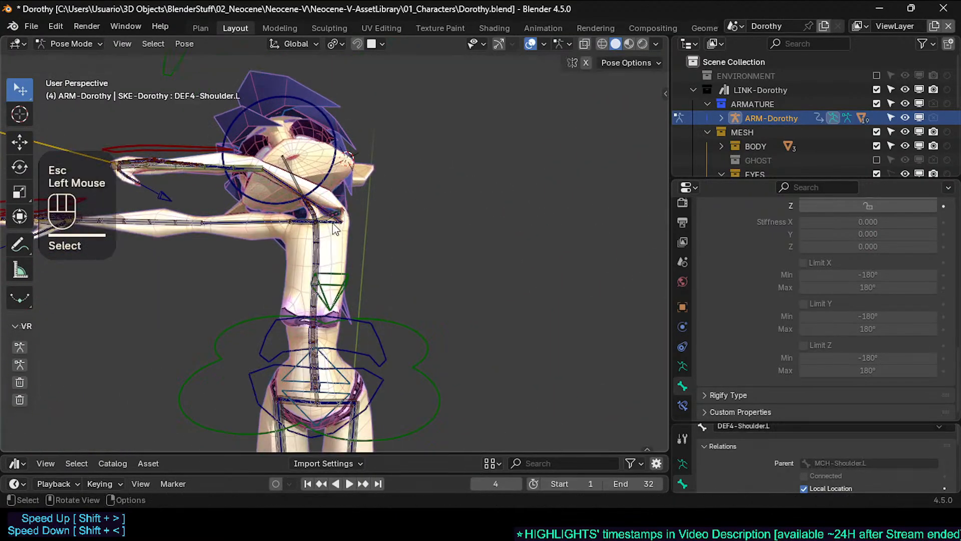
scroll(335, 229, "up", 3)
key("r")
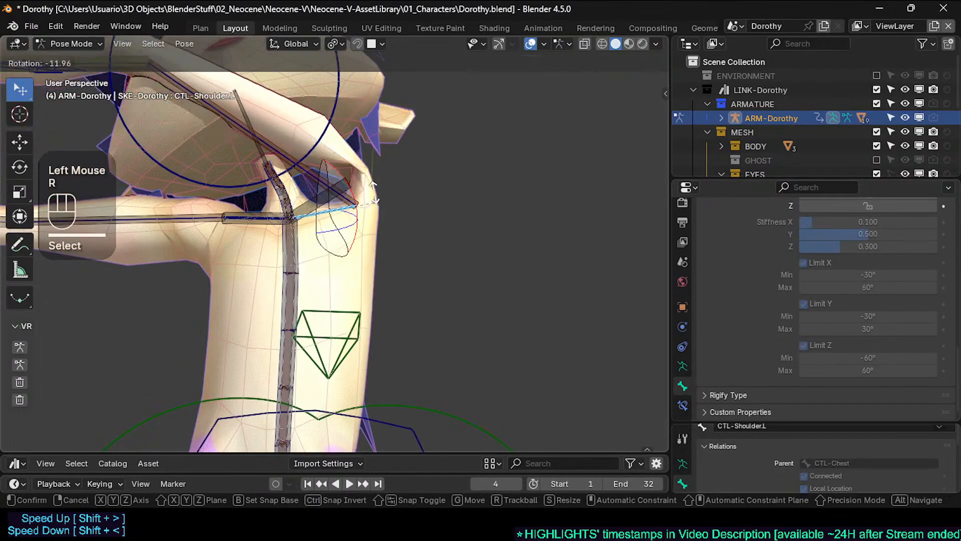
left_click(321, 235)
Select MTR-IK-Hand.L and rotate the raised left hand
scroll(320, 235, "down", 3)
middle_click_drag(260, 212, 440, 259, "shift")
left_click(455, 244)
key("r")
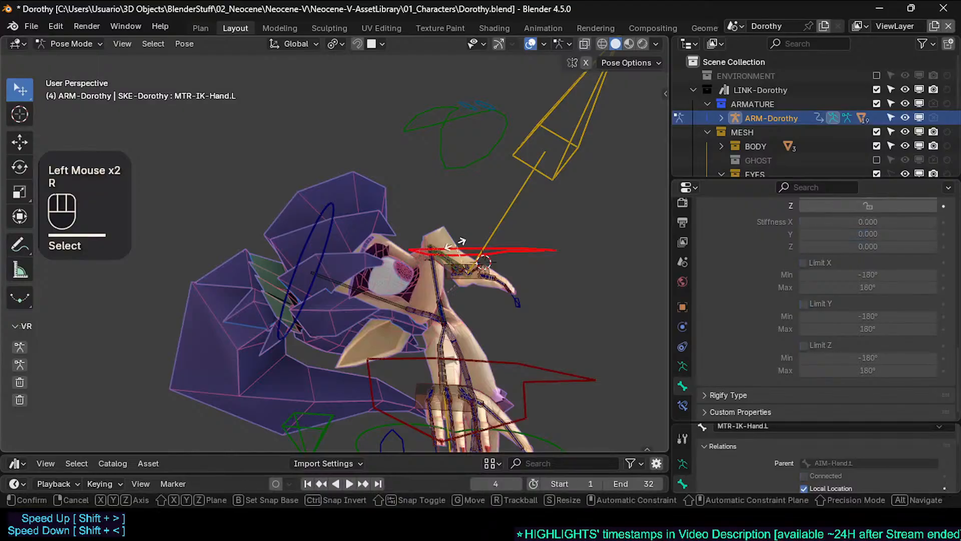
key("r")
left_click(466, 281)
Adjust the overhead pose with another move and examine the left shoulder and CTL-Head from several angles
middle_click_drag(466, 280, 347, 248)
key("g")
left_click(280, 288)
middle_click_drag(280, 288, 302, 332)
scroll(131, 320, "up", 2)
middle_click_drag(375, 339, 243, 283)
scroll(314, 346, "down", 3)
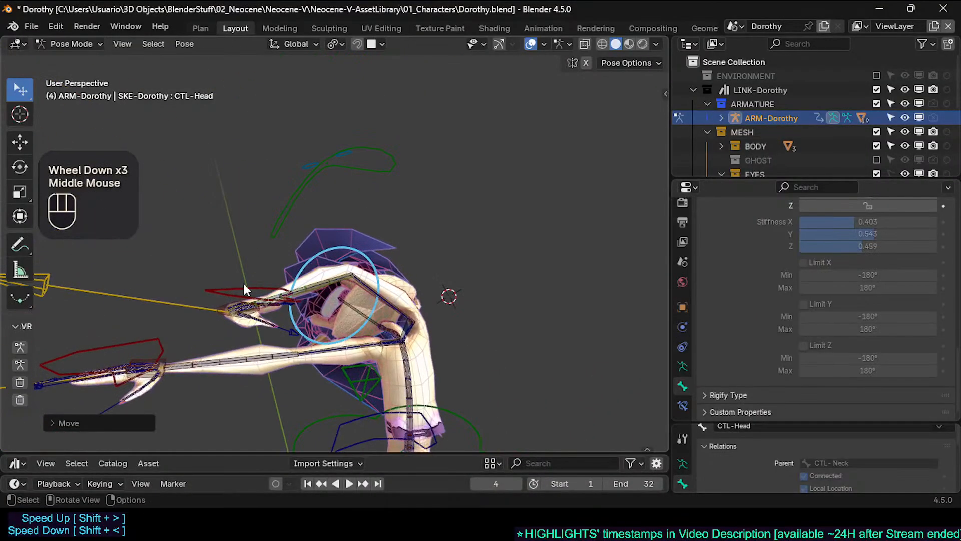
Select all bones of the armature and clear their pose transforms
left_click(243, 283)
key("alt+q")
key("alt+q")
key("a")
key("alt+q")
key("alt+q")
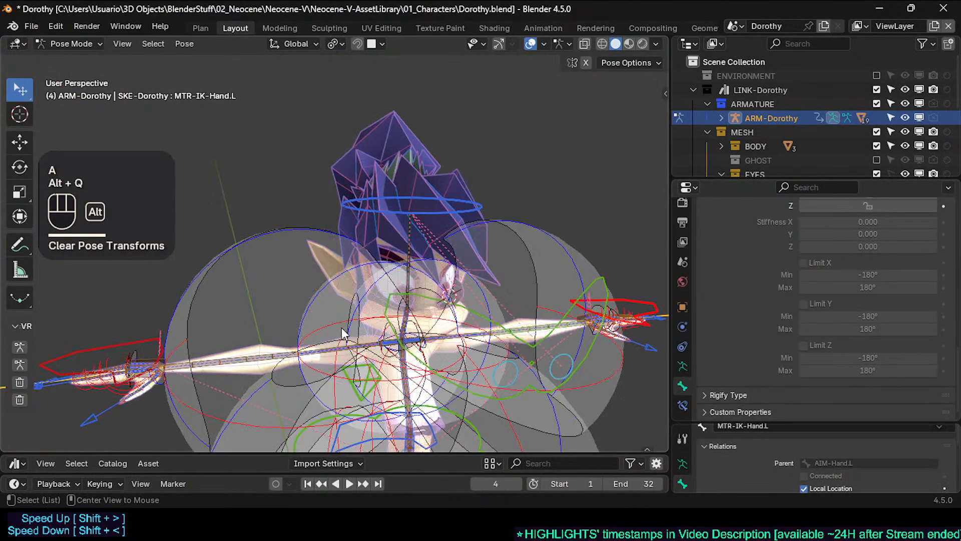
Select the CTL-UpperArm.L control with the character seen from behind
middle_click_drag(314, 320, 306, 193, "shift")
scroll(305, 200, "down", 2)
scroll(305, 193, "up", 2)
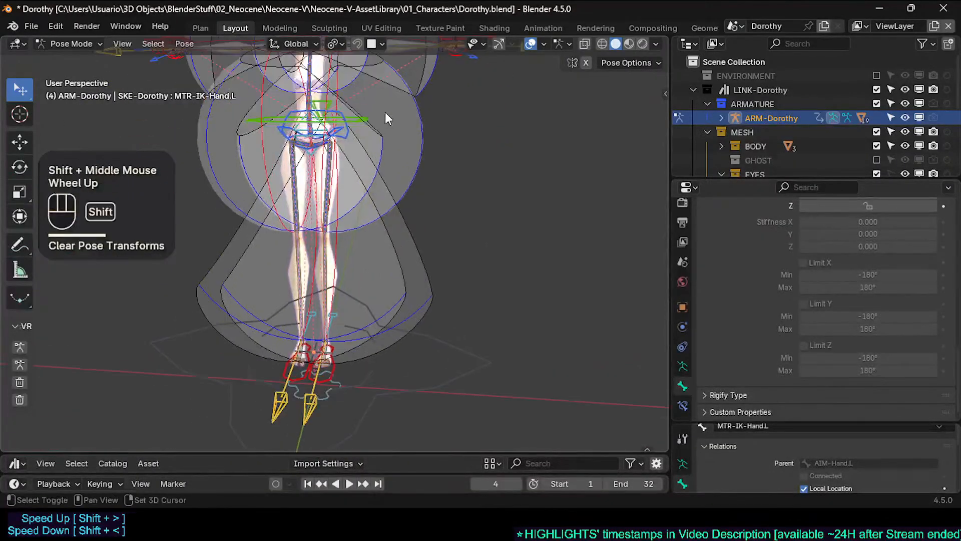
middle_click_drag(386, 112, 238, 292)
middle_click_drag(309, 243, 406, 225)
scroll(365, 321, "up", 2)
left_click(397, 244)
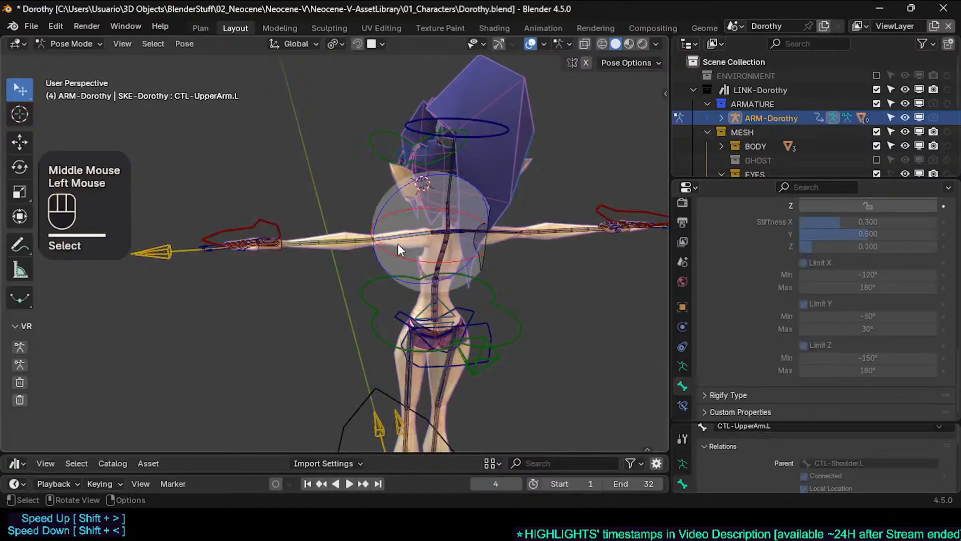
Turn off solo display of the deform bones in the armature's bone collections
scroll(398, 244, "up", 2)
key("n")
scroll(607, 212, "down", 3)
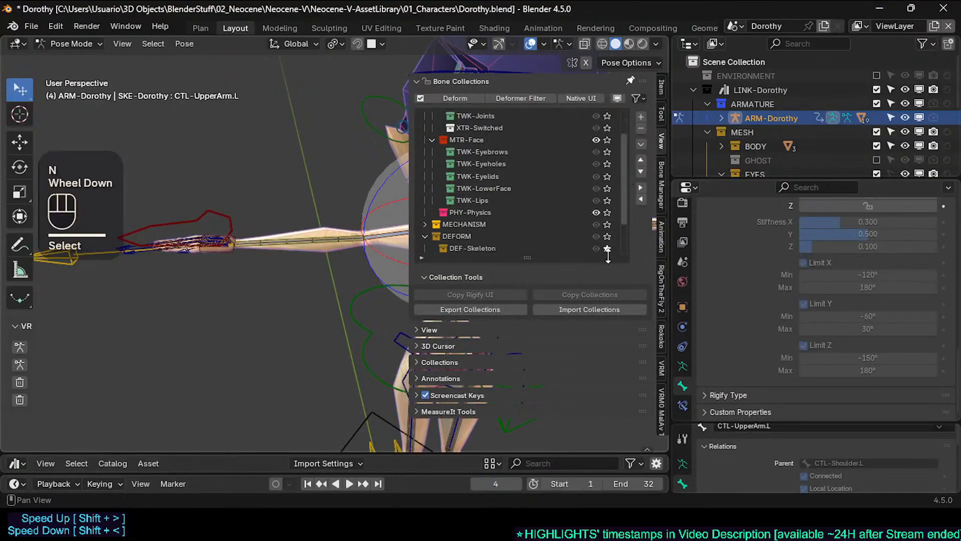
left_click(607, 201)
key("n")
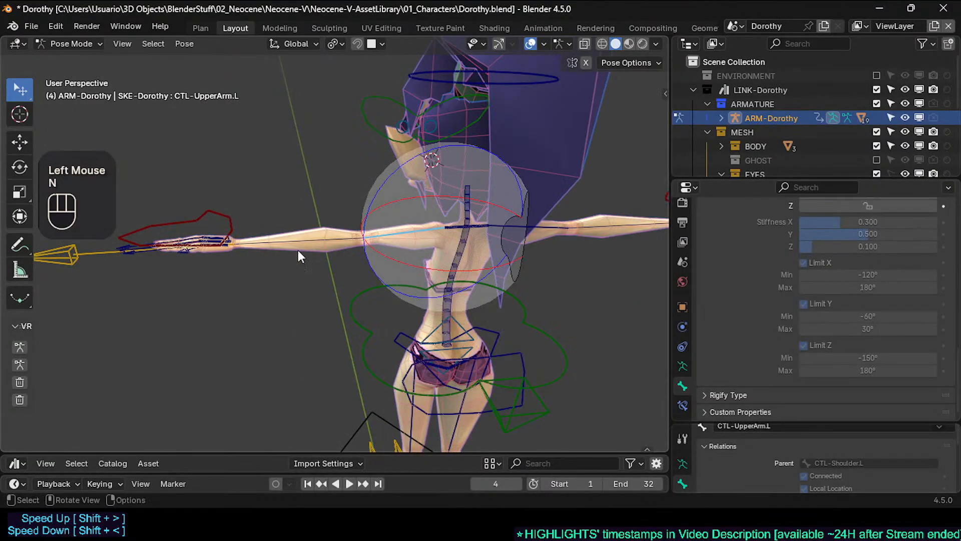
Select the left hand and CTL-UpperArm.L controls in turn and examine the straight left arm from behind
left_click(193, 212)
scroll(257, 260, "up", 1)
left_click(223, 218)
mouse_move(223, 218)
middle_mouse_down()
mouse_move(371, 223)
mouse_move(363, 286)
mouse_move(431, 300)
mouse_move(496, 248)
mouse_move(473, 239)
mouse_move(486, 238)
mouse_move(431, 258)
mouse_move(206, 212)
middle_mouse_up()
left_click(425, 220)
scroll(350, 233, "down", 1)
scroll(486, 238, "up", 2)
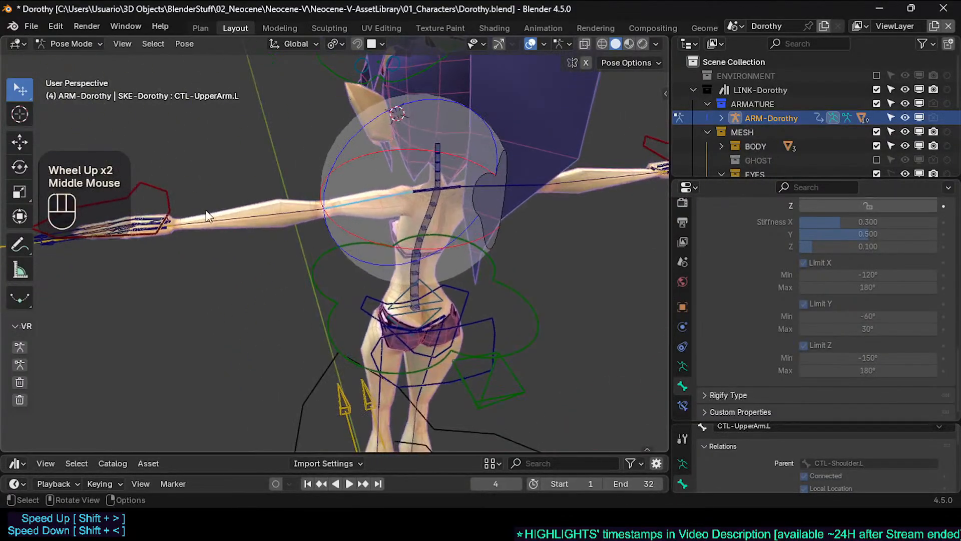
left_click(152, 195)
left_click(152, 194)
scroll(142, 257, "down", 2)
middle_click_drag(142, 258, 158, 299, "shift")
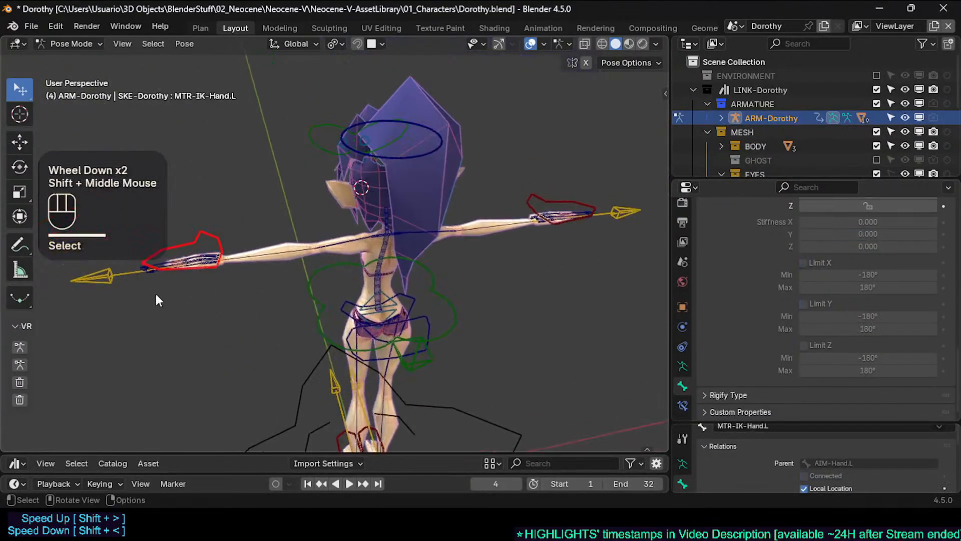
Select AIM-Hand.L and move it around the body to bend and swing the left arm
left_click(123, 277)
key("g")
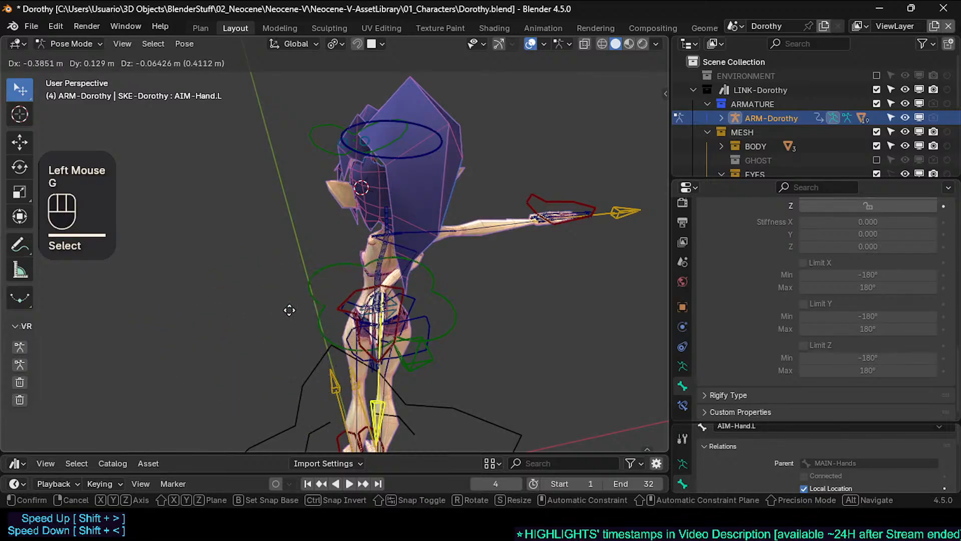
left_click(289, 311)
middle_click_drag(290, 311, 387, 313)
key("g")
left_click(281, 345)
key("g")
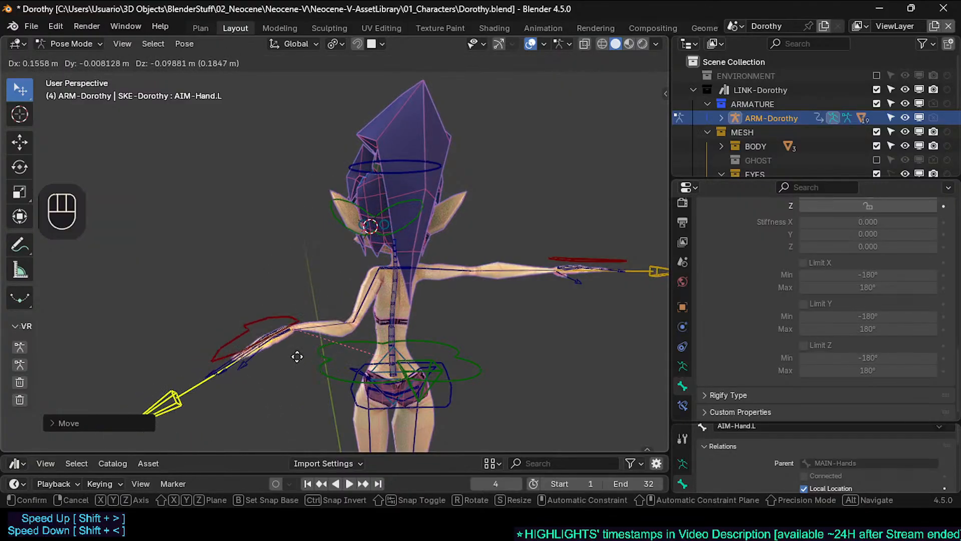
left_click(316, 344)
Select CTL-UpperArm.L and rotate it to swing the bent left elbow
left_click(367, 315)
middle_click_drag(367, 315, 357, 342)
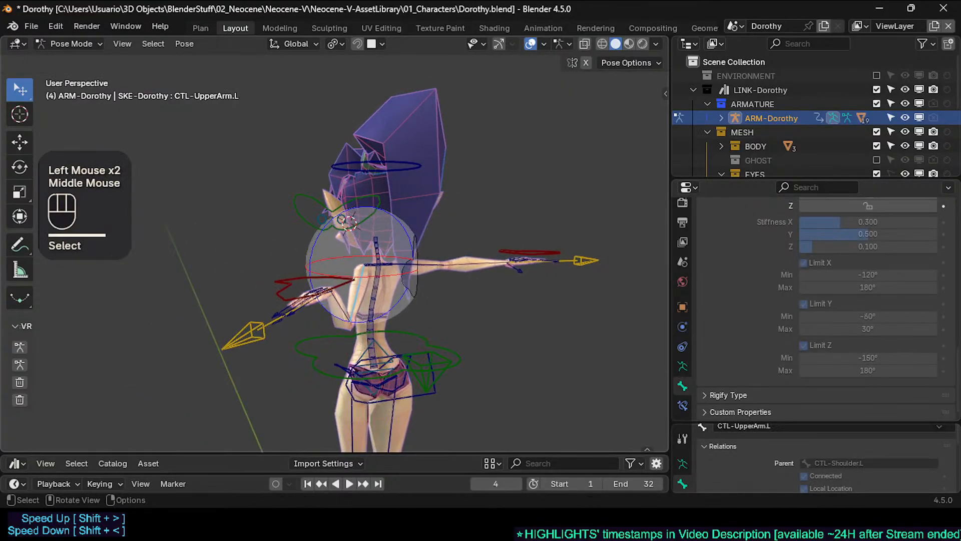
key("r")
left_click(409, 321)
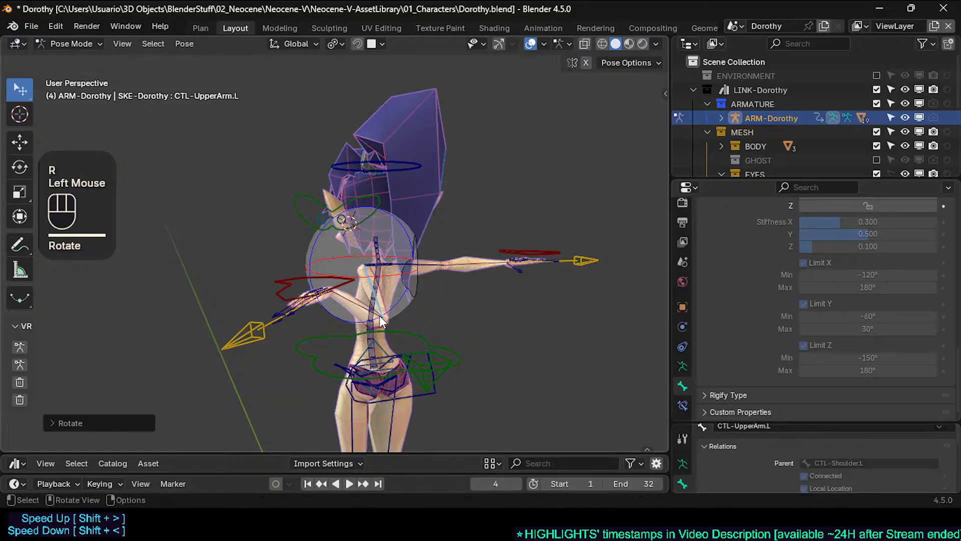
key("r")
key("g")
left_click(292, 298)
Select MTR-IK-Hand.L and move the left hand through several low and raised positions around the torso
left_click(282, 298)
key("g")
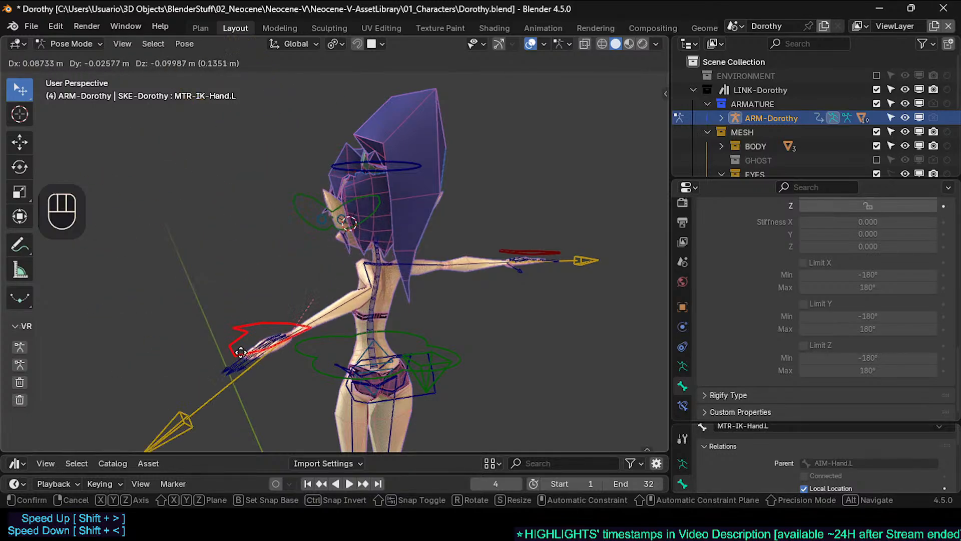
left_click(256, 335)
middle_click_drag(256, 335, 396, 345)
key("g")
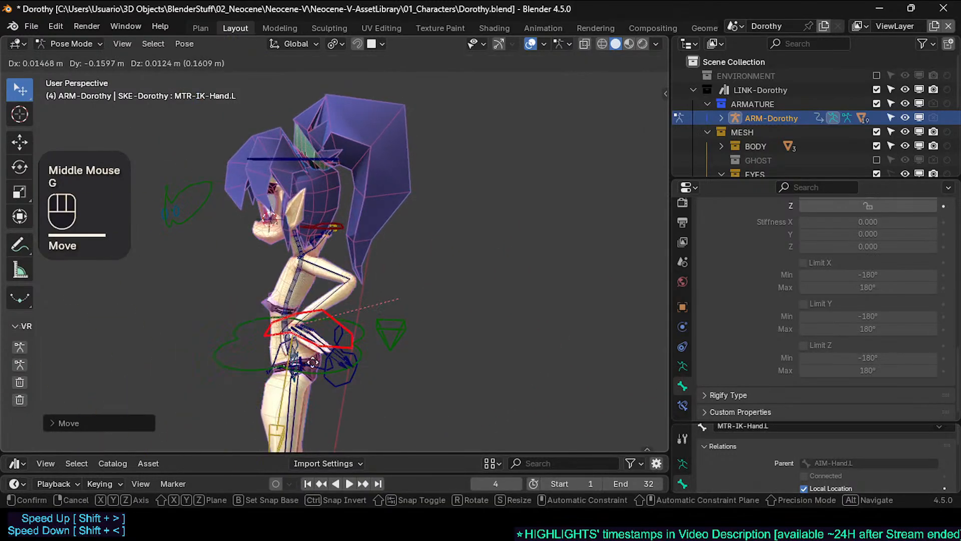
left_click(320, 350)
middle_click_drag(320, 351, 386, 306)
key("g")
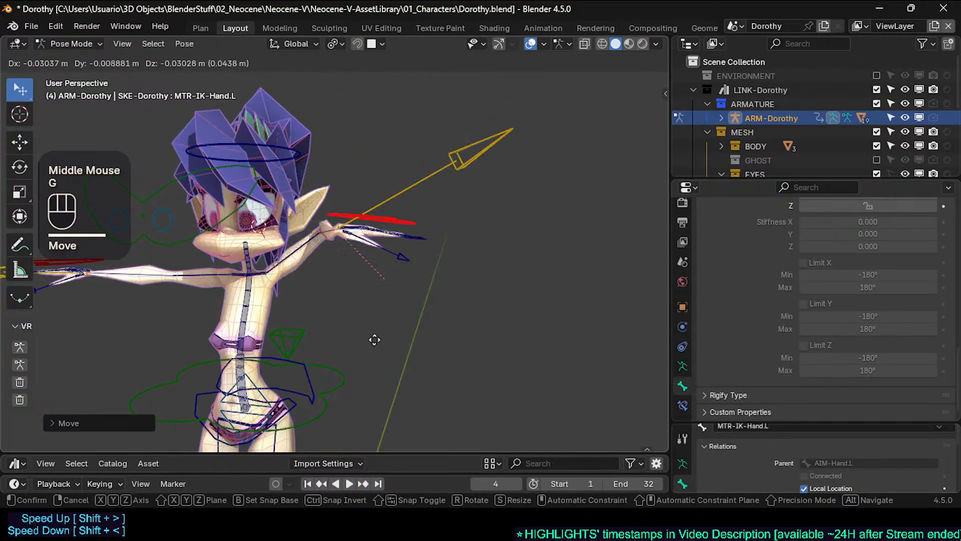
left_click(345, 381)
Select CTL-UpperArm.L and examine the deformation of the lowered left arm and shoulder
middle_click_drag(345, 380, 335, 335)
left_click(278, 310)
scroll(308, 291, "up", 1)
scroll(342, 332, "up", 1)
scroll(336, 335, "down", 1)
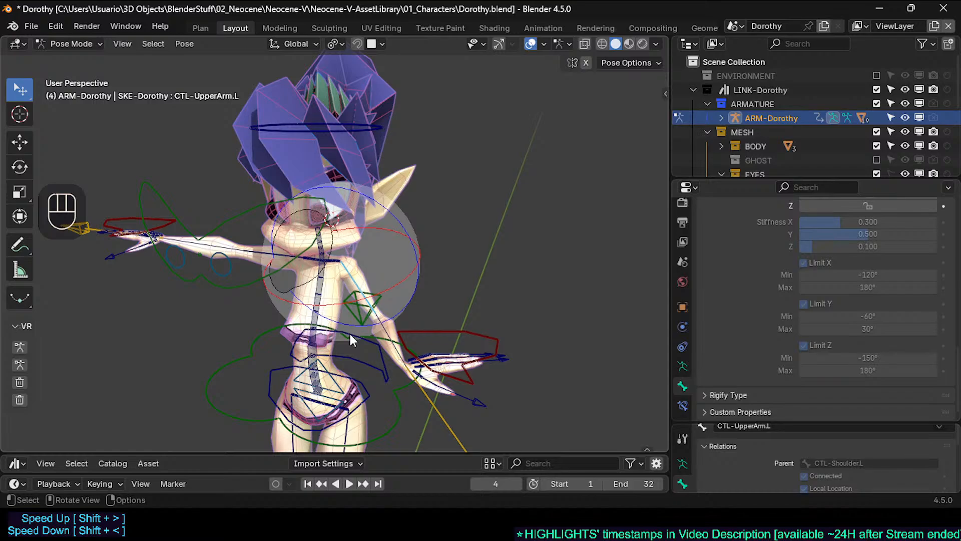
middle_click_drag(416, 307, 352, 293)
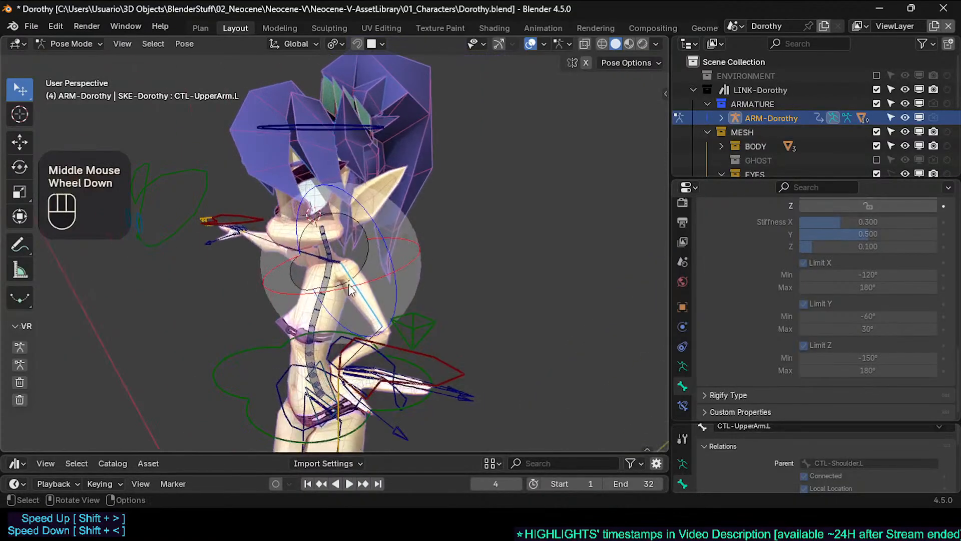
Clear the pose transforms of all bones to straighten the posed left arm
key("a")
key("alt+q")
key("alt+q")
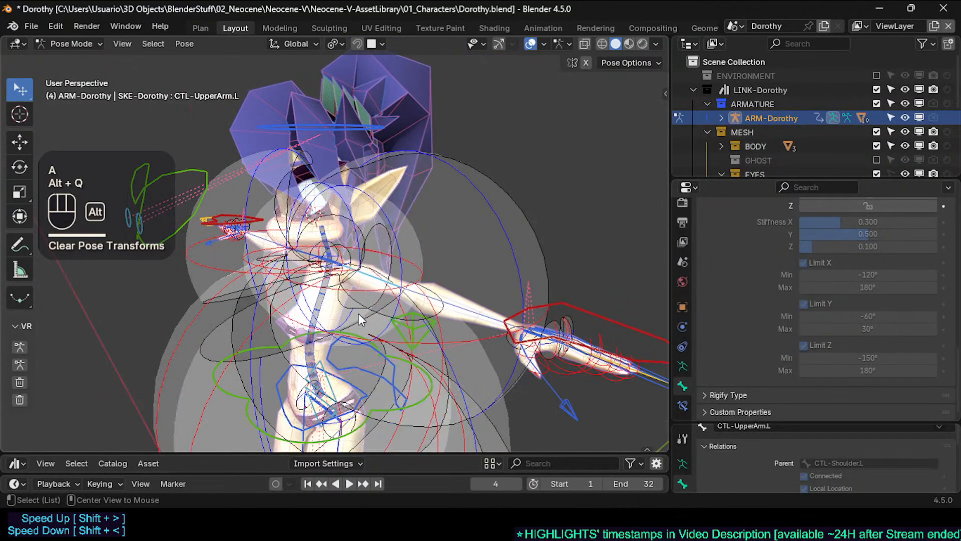
Select MTR-IK-Hand.L and move the left hand in toward the shoulder to test the elbow bend
left_click(570, 300)
middle_click_drag(570, 299, 556, 316, "shift")
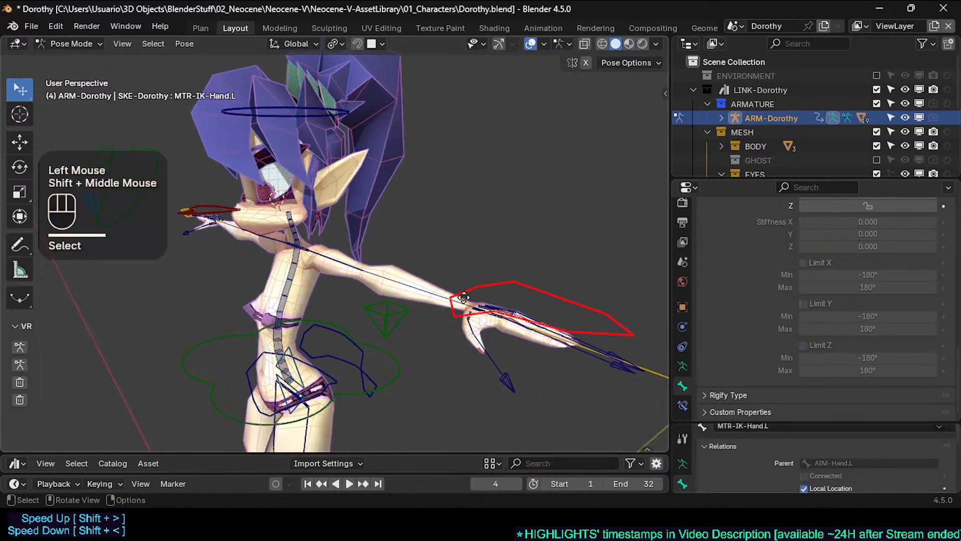
key("g")
left_click(348, 235)
scroll(344, 275, "down", 2)
Reset the whole armature again by clearing the pose transforms of all bones
key("a")
key("alt+q")
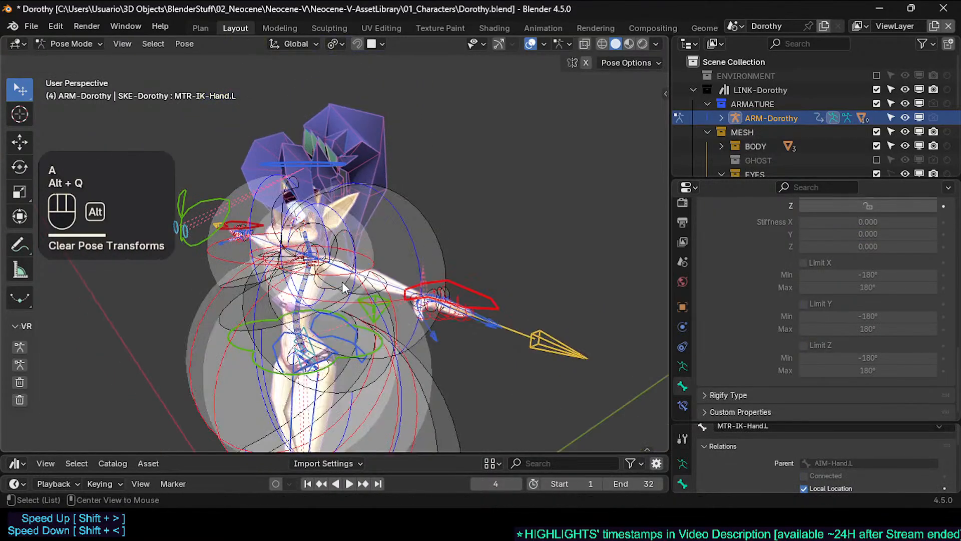
key("alt+q")
Select MTR-IK-Foot.L and rotate it around the global X axis to test the left ankle's bend
middle_click_drag(342, 278, 230, 260, "shift")
scroll(270, 250, "up", 2)
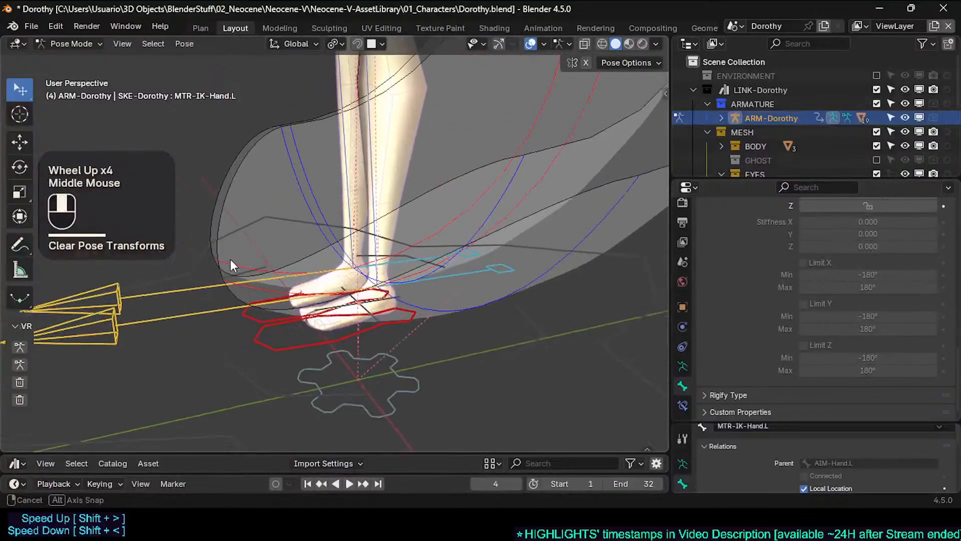
key("alt+a")
left_click(409, 331)
middle_click_drag(410, 330, 325, 300)
middle_click_drag(325, 301, 371, 293, "shift")
scroll(351, 296, "up", 2)
key("r")
key("x")
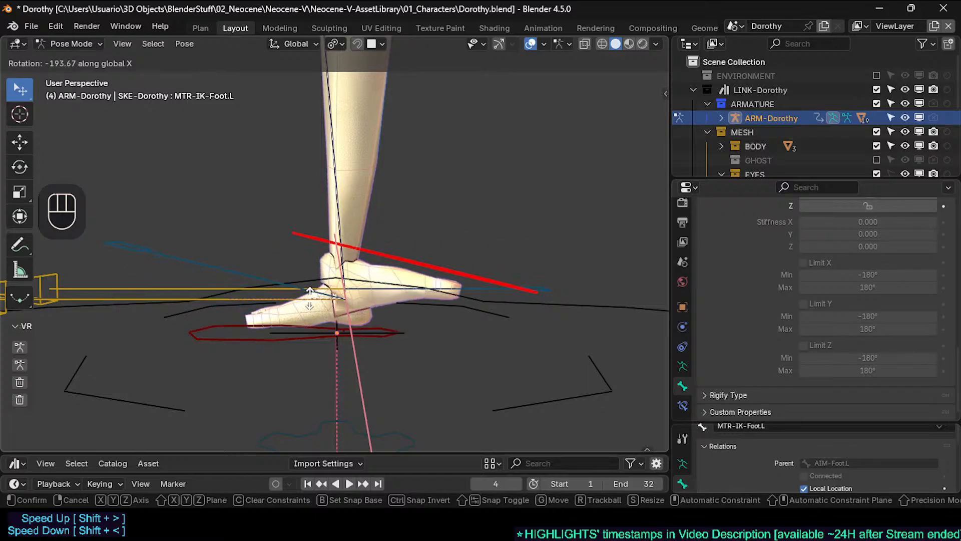
key("shift")
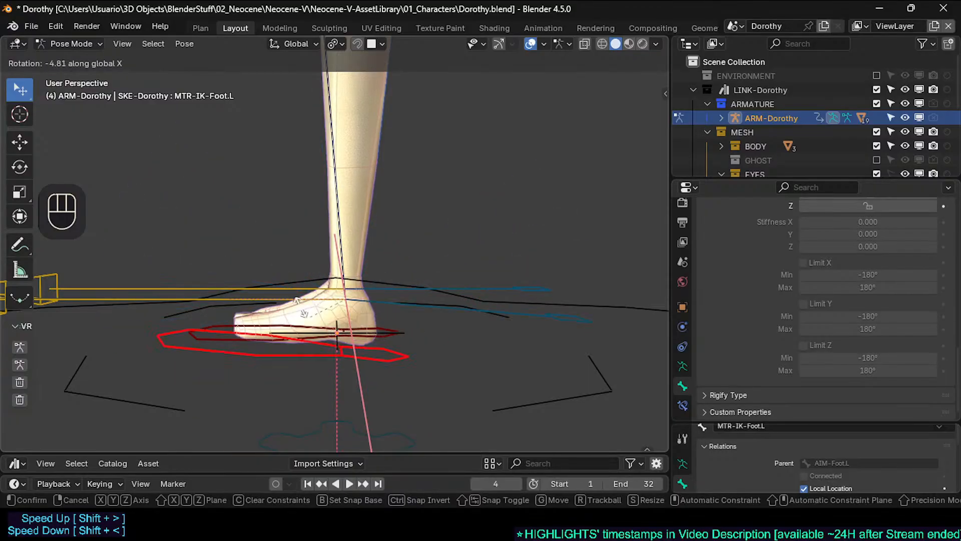
left_click(302, 308)
Select the 0-Dorothy_Body mesh in object mode and disable its Armature DQS-Joints modifier
key("ctrl+Tab")
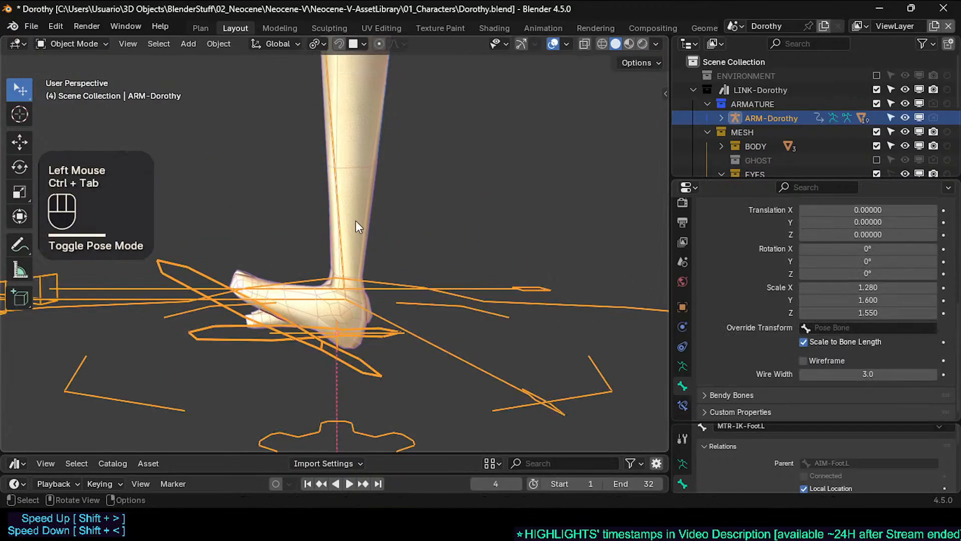
left_click(356, 209)
left_click(682, 326)
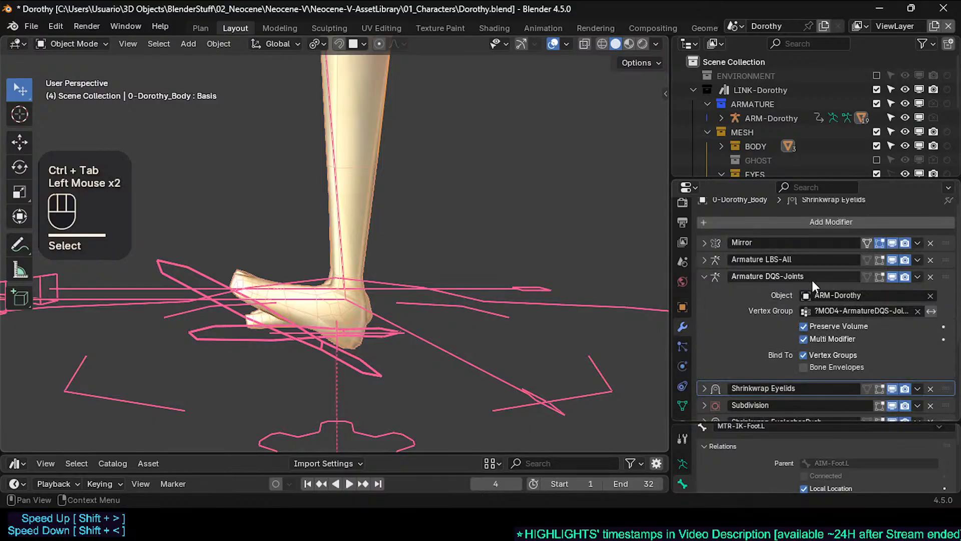
left_click(722, 277)
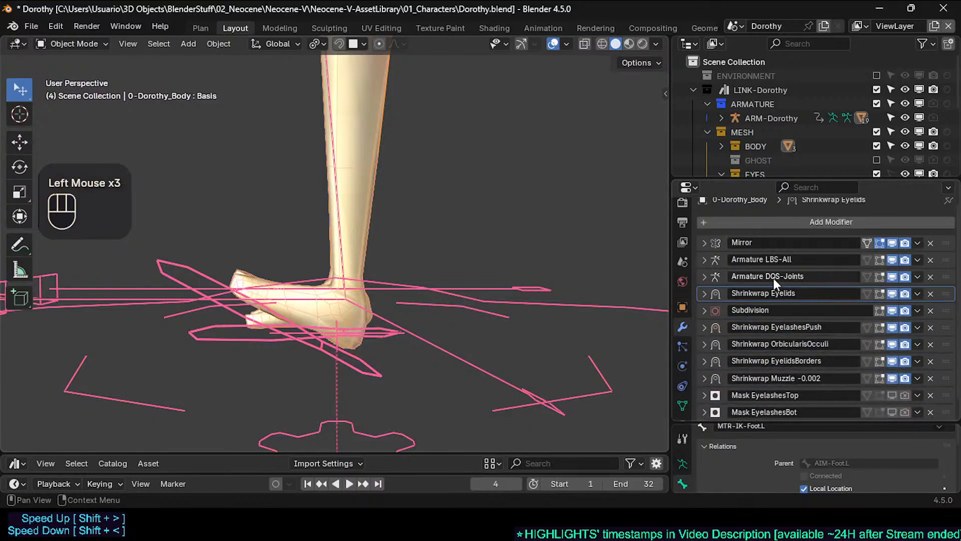
left_click(892, 276)
left_click(275, 335)
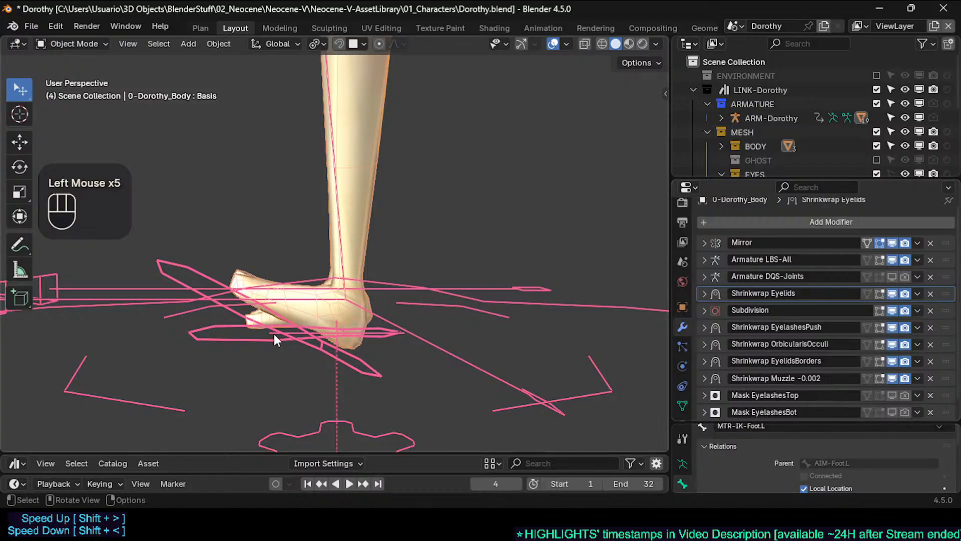
Return to posing the armature and rotate MTR-IK-Foot.L around global X to compare the ankle deformation without Armature DQS-Joints
left_click(320, 357)
key("ctrl+Tab")
left_click(323, 353)
key("r")
key("x")
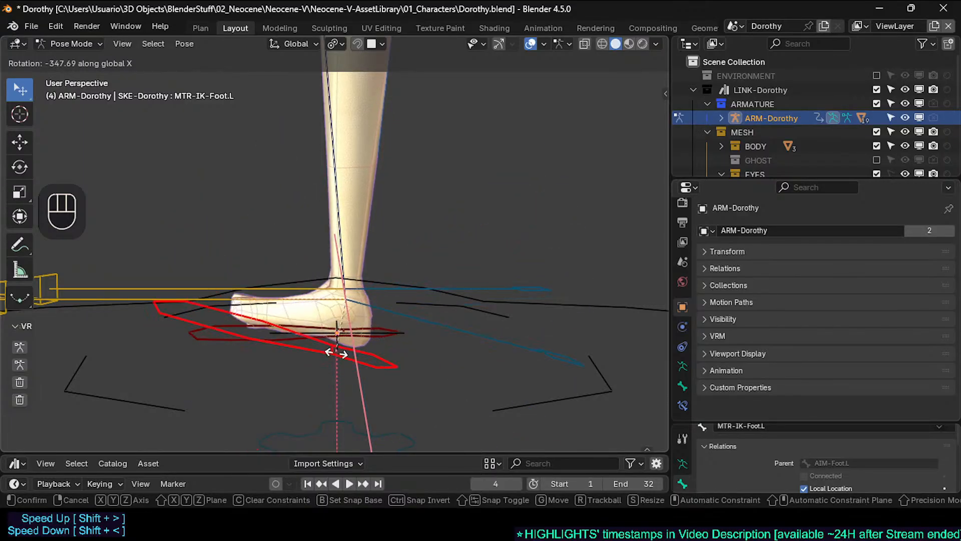
left_click(356, 351)
Select the body mesh in object mode and re-enable Armature DQS-Joints for both viewport and render, with its settings expanded
key("ctrl+Tab")
left_click(361, 197)
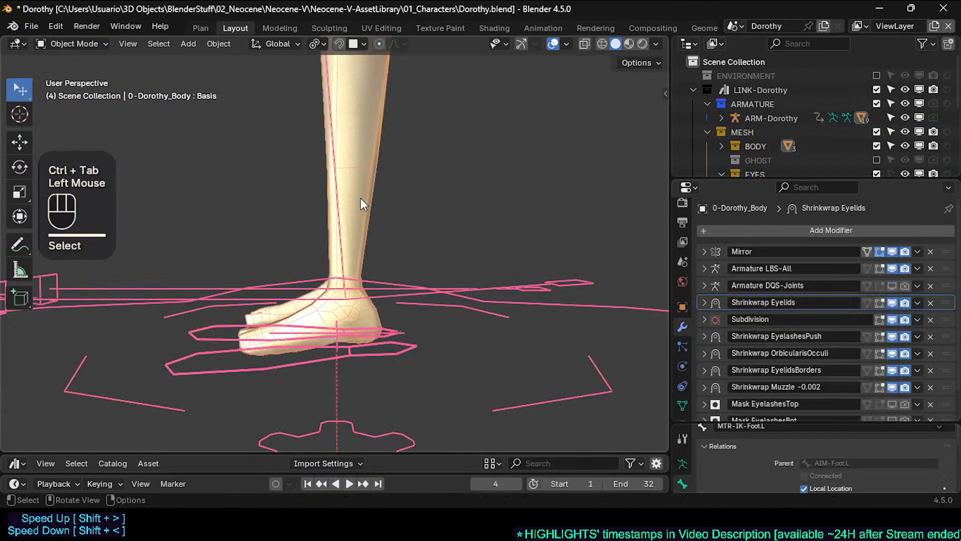
left_click(704, 284)
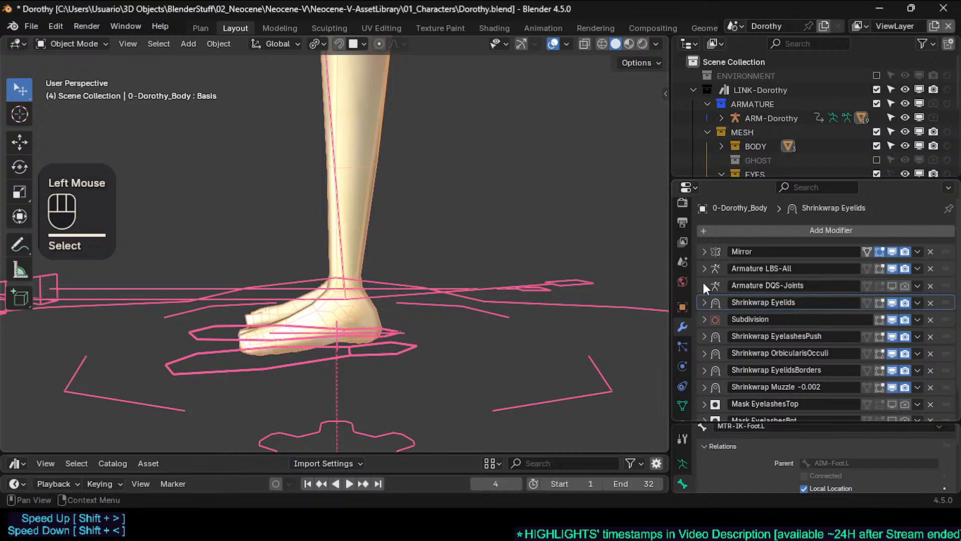
left_click(894, 283)
left_click(907, 284)
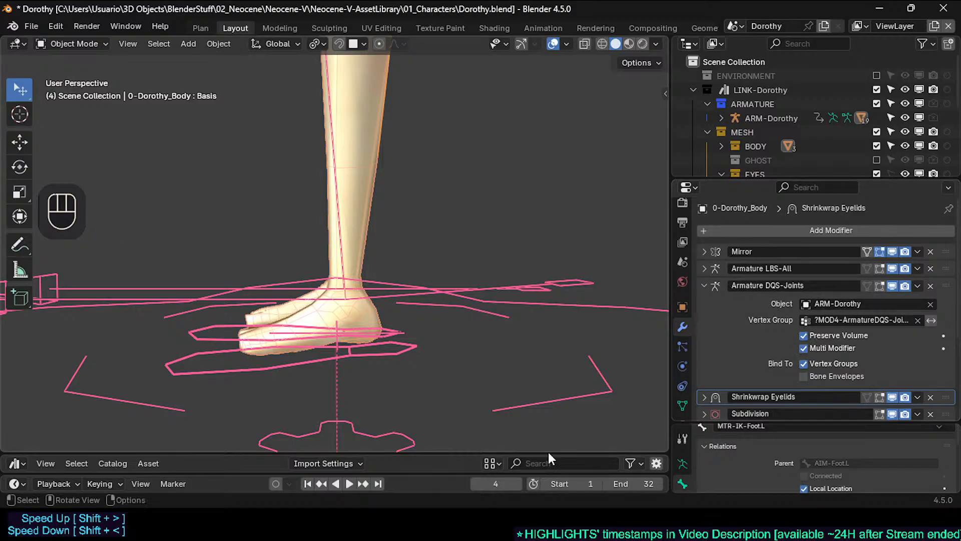
Compare the settings of the body mesh's Armature LBS-All and Armature DQS-Joints modifiers
key("alt+Tab")
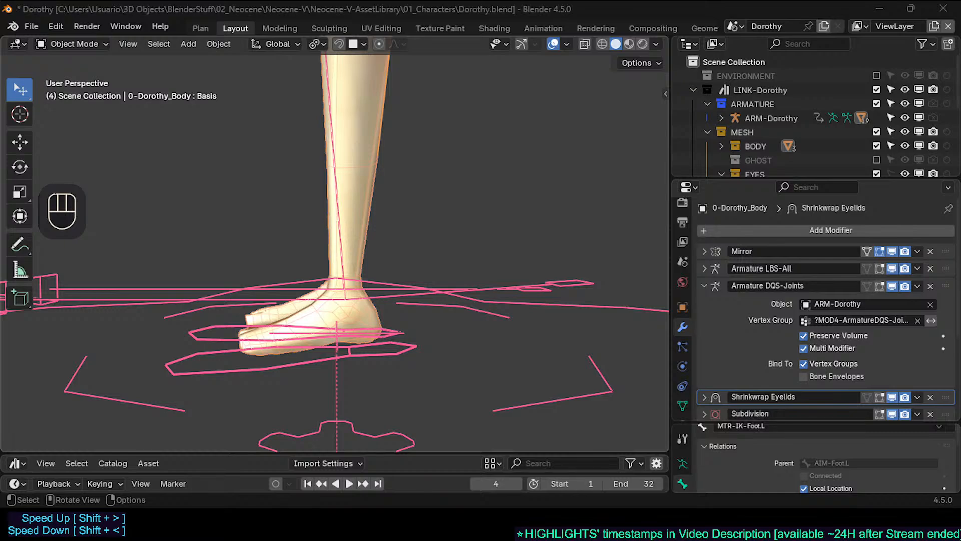
left_click(372, 355)
key("ctrl+Tab")
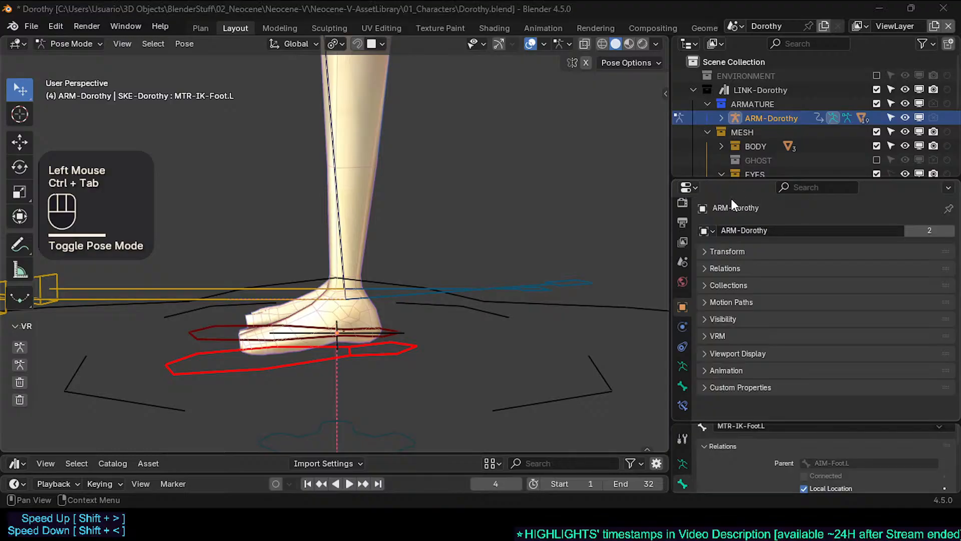
left_click(362, 181)
key("ctrl+Tab")
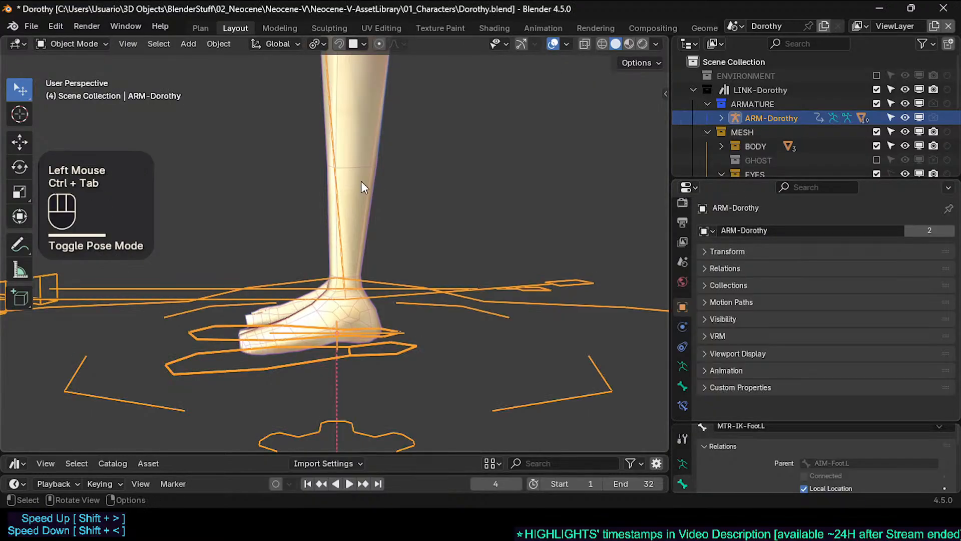
left_click(361, 181)
left_click(682, 326)
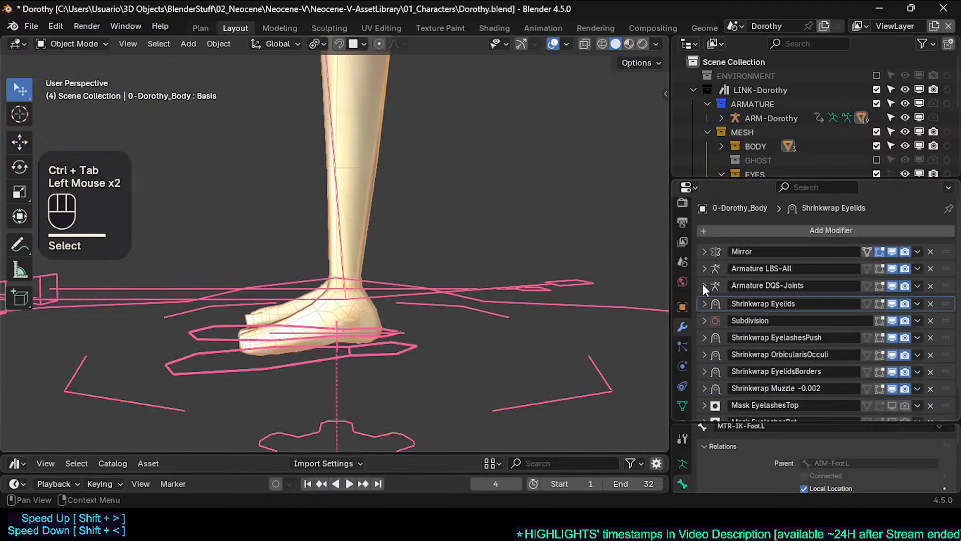
left_click(704, 267)
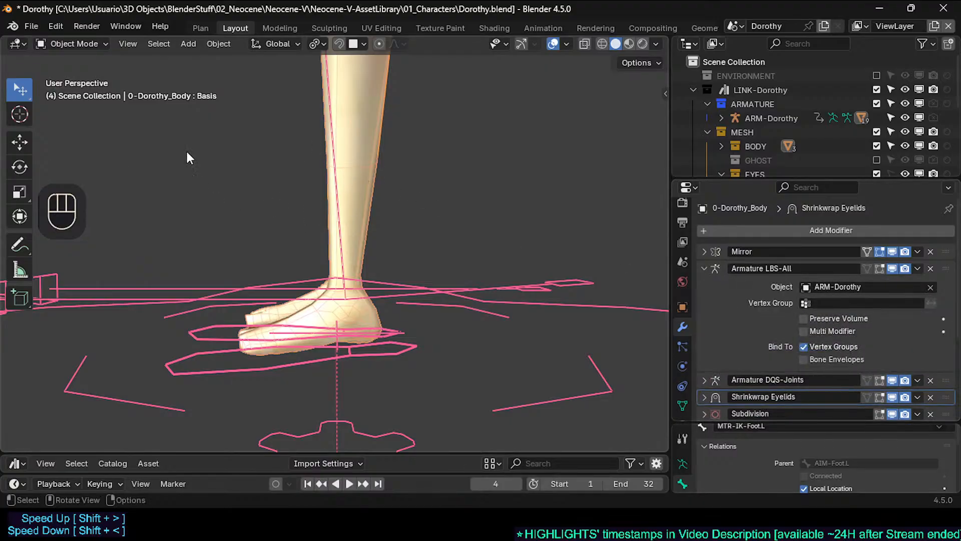
left_click(703, 268)
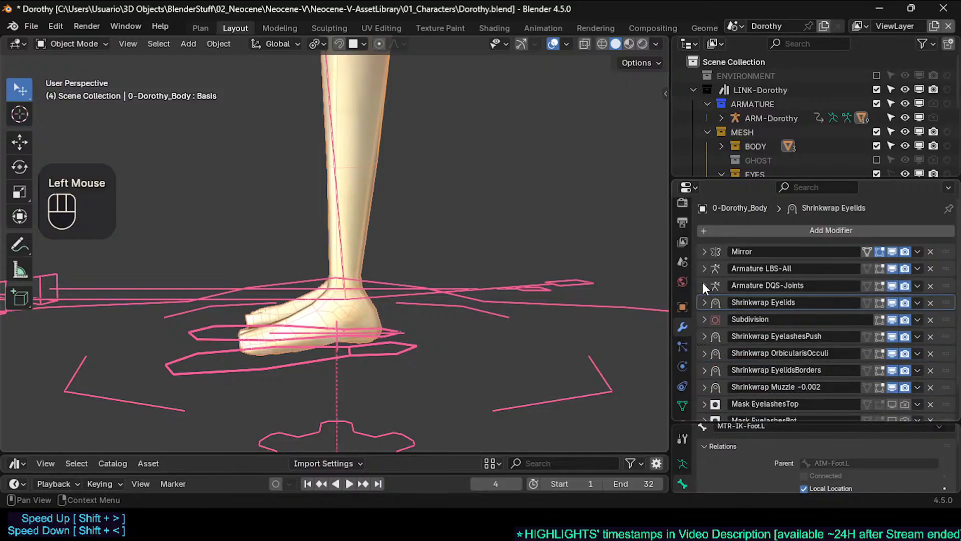
left_click(703, 284)
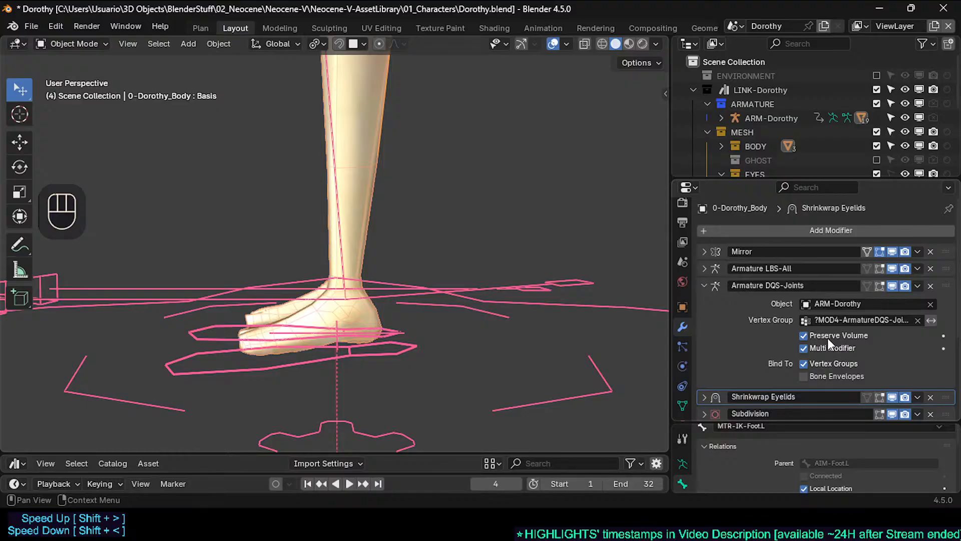
left_click(705, 268)
left_click(704, 269)
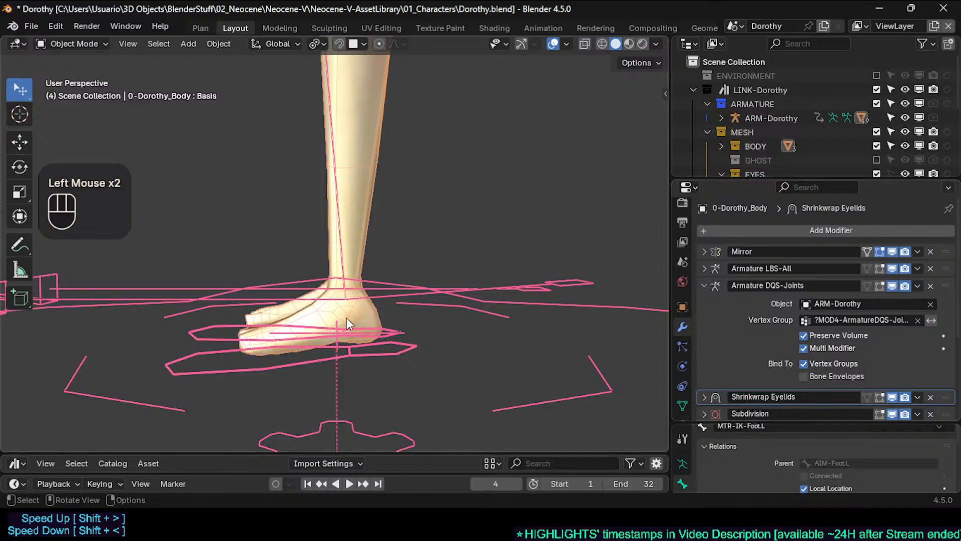
Put the ARM-Dorothy armature in pose mode with the MTR-IK-Foot.L bone selected
scroll(344, 315, "down", 2)
middle_click_drag(342, 312, 303, 335)
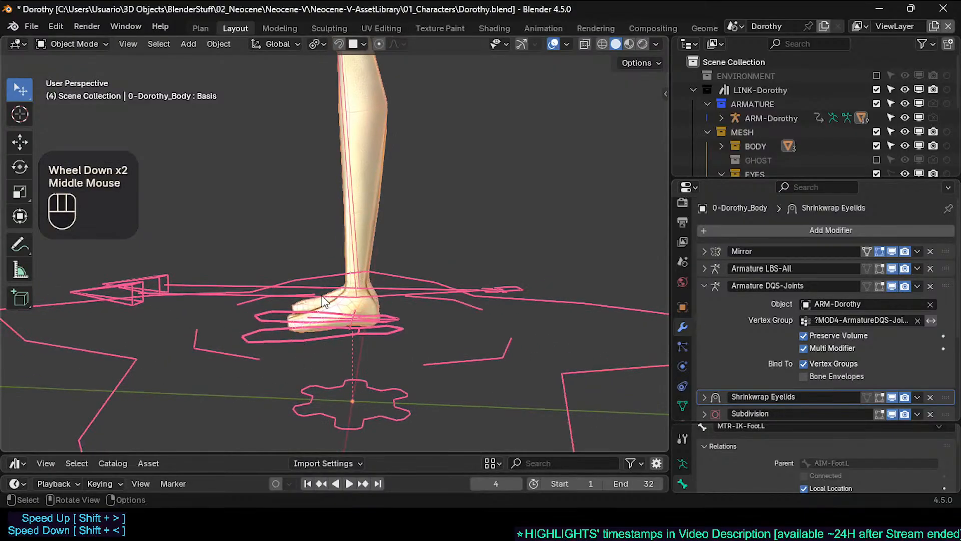
left_click(323, 329)
scroll(327, 338, "down", 1)
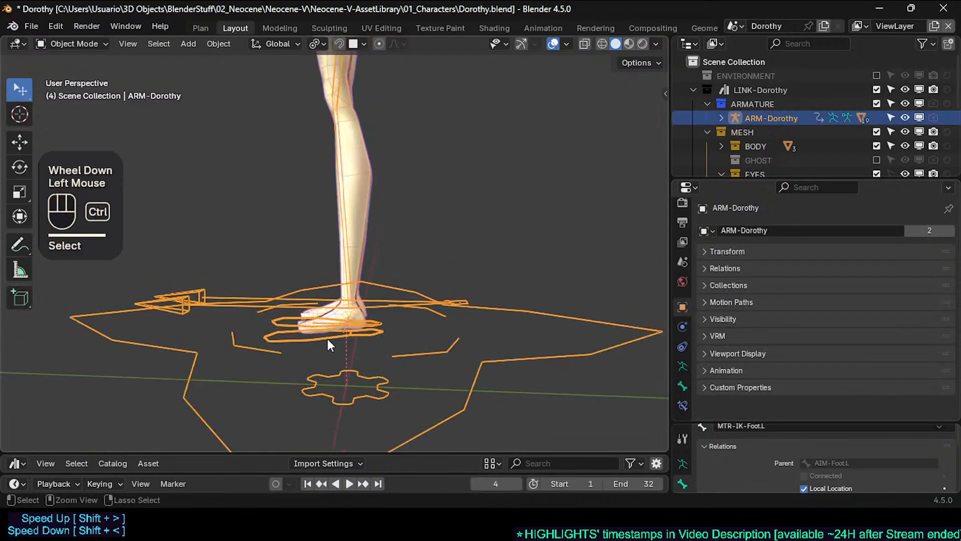
key("ctrl+Tab")
left_click(328, 337)
Try lifting the left foot with MTR-IK-Foot.L to test the bend of the leg
scroll(349, 269, "down", 2)
scroll(349, 269, "down", 1)
key("g")
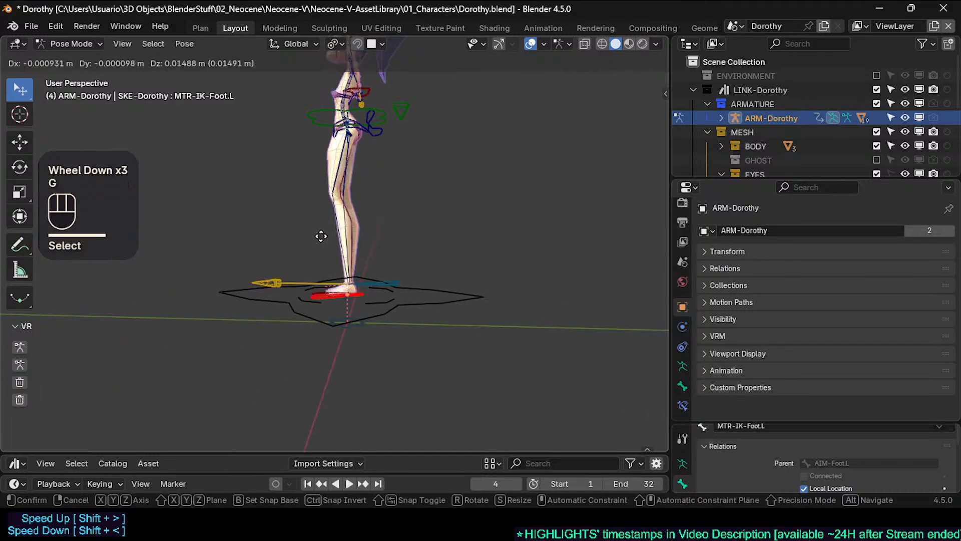
key("Escape")
scroll(333, 284, "up", 2)
key("g")
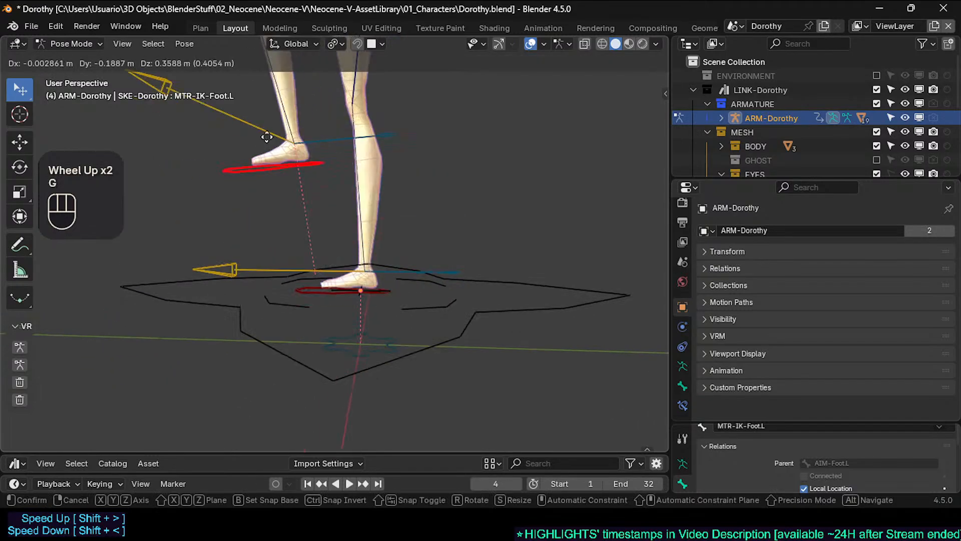
key("Escape")
Solo the MECHANISM bone collection alongside CONTROLLERS to display the foot's mechanism bones
scroll(324, 225, "up", 1)
middle_click_drag(324, 225, 316, 299, "shift")
scroll(316, 299, "down", 2)
scroll(316, 301, "up", 1)
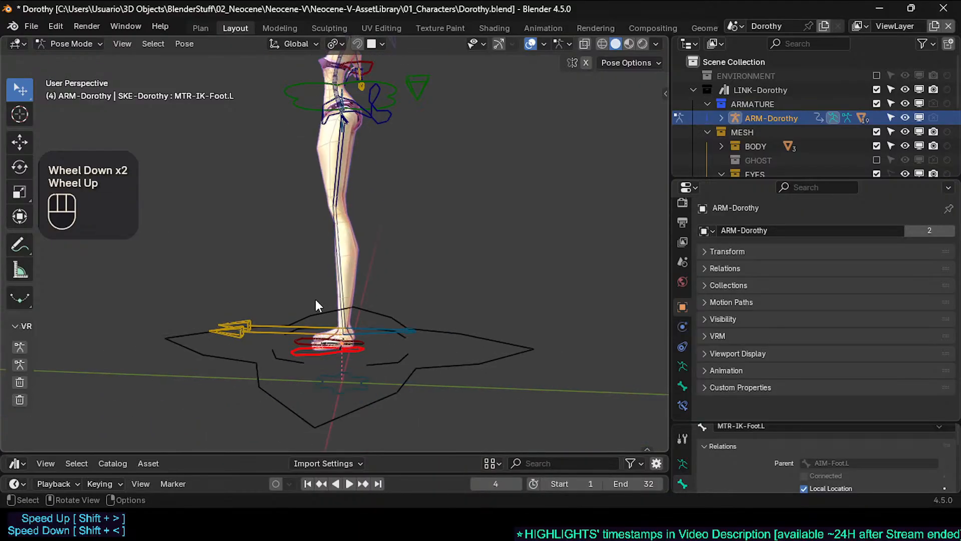
scroll(350, 326, "up", 5)
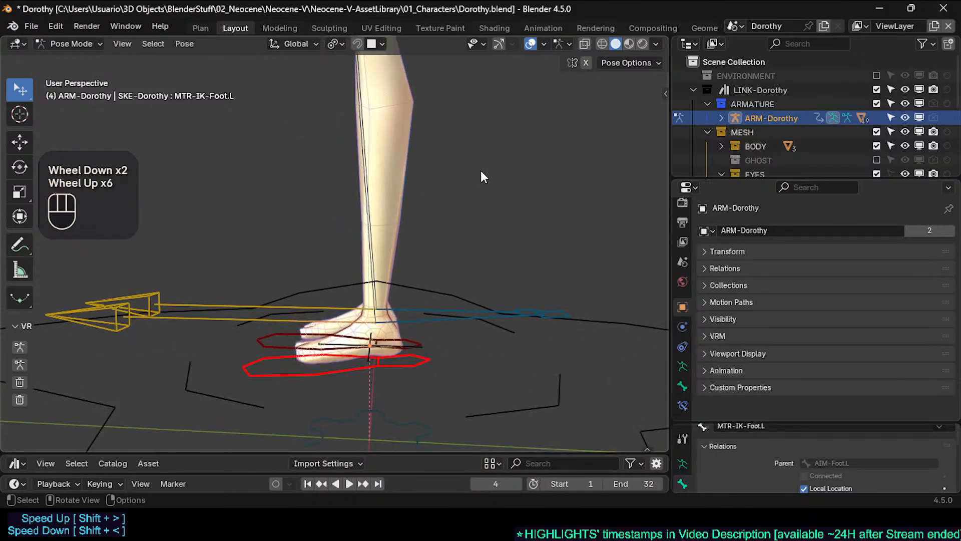
left_click(604, 213)
key("n")
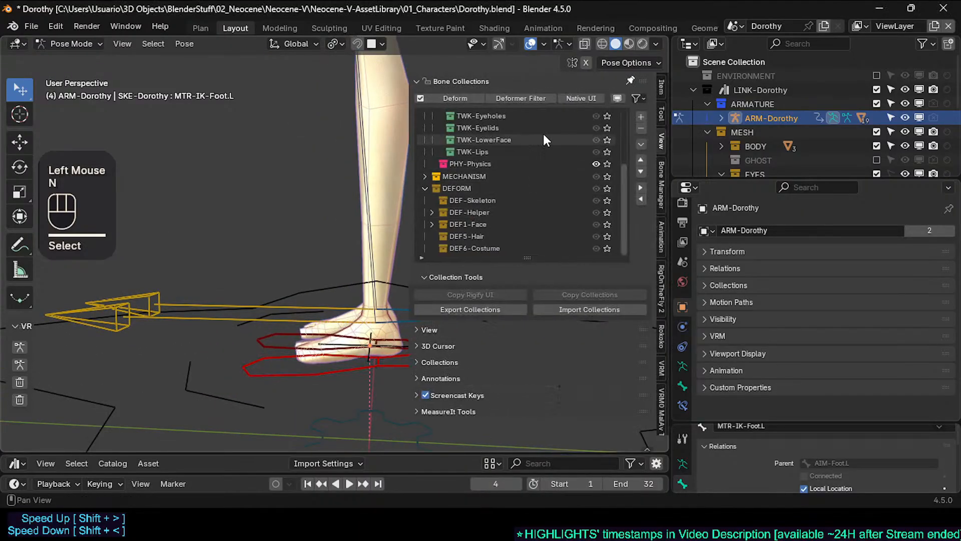
left_click_drag(624, 172, 620, 107)
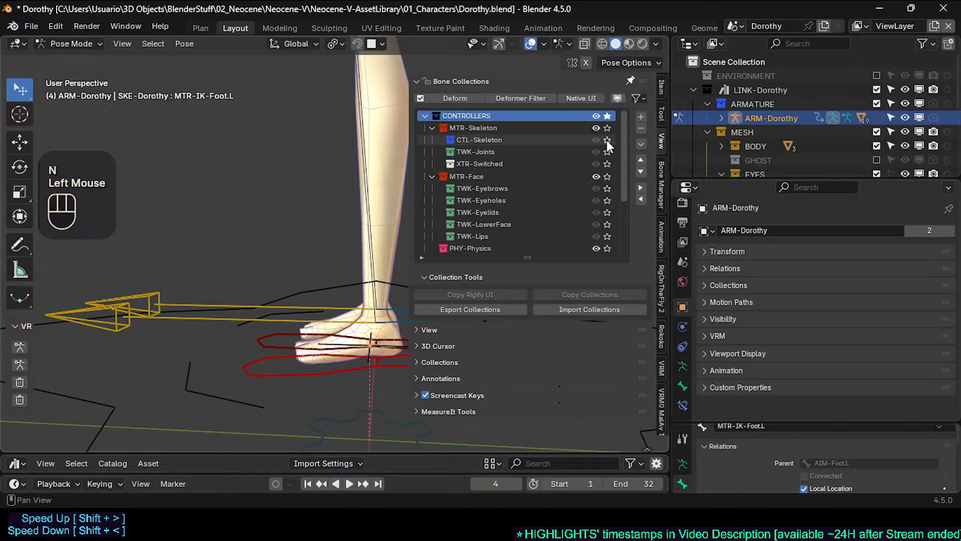
scroll(601, 210, "down", 2)
left_click(608, 208)
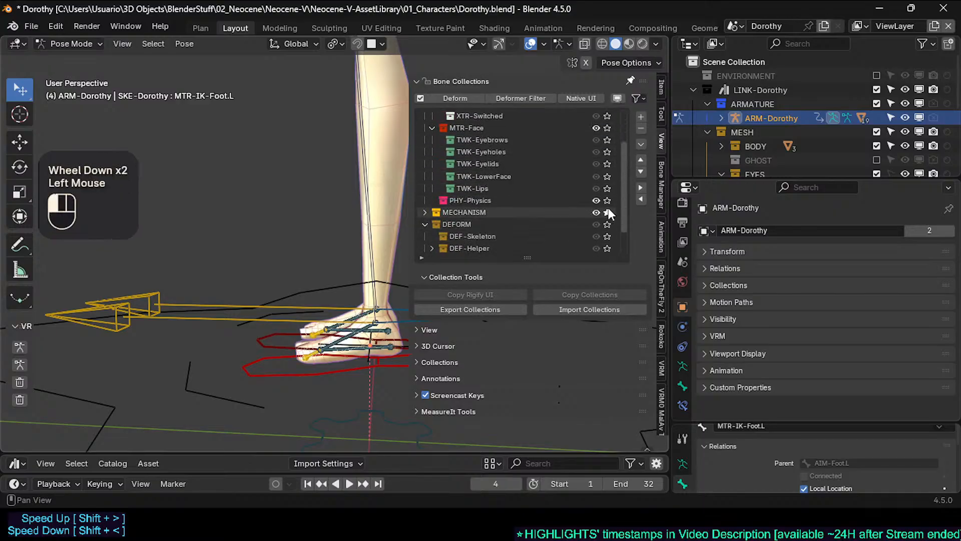
key("n")
Cycle through the overlapping mechanism bones in the left foot and select MCH-IKT-Foot.L
scroll(352, 288, "up", 2)
left_click(357, 354)
scroll(357, 353, "up", 2)
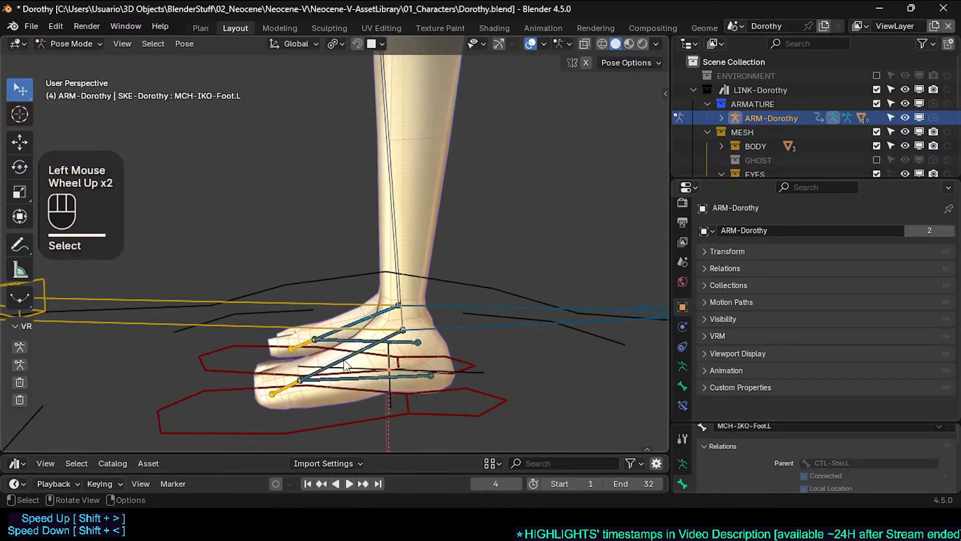
left_click(346, 365)
left_click(345, 365)
key("n")
key("n")
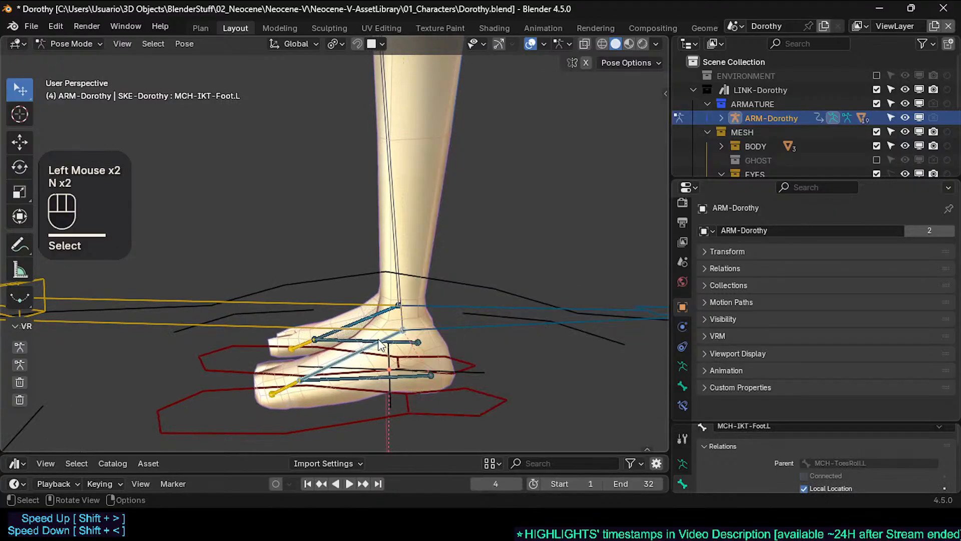
Examine the Copy Transforms constraint settings of MCH-IKT-Foot.L
middle_click_drag(480, 351, 452, 373)
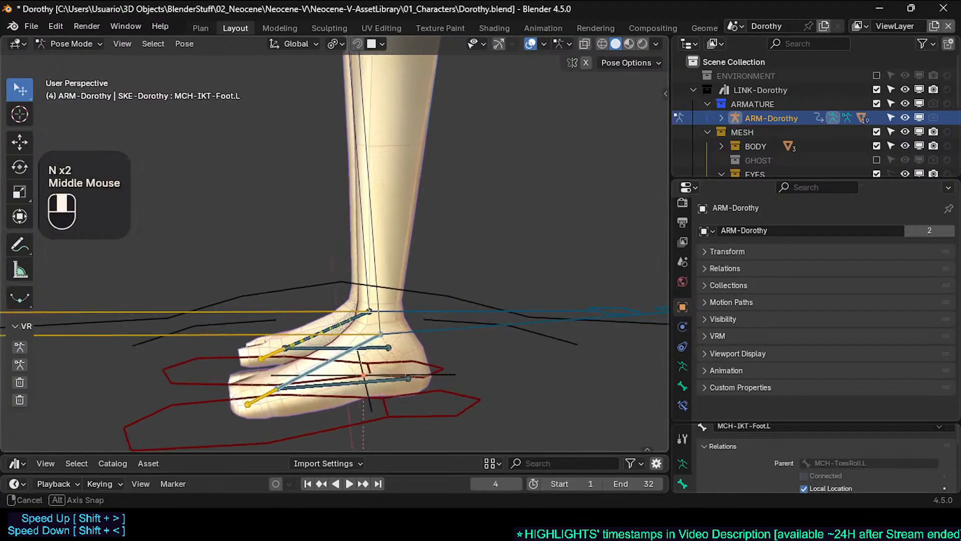
scroll(452, 373, "up", 1)
left_click(683, 405)
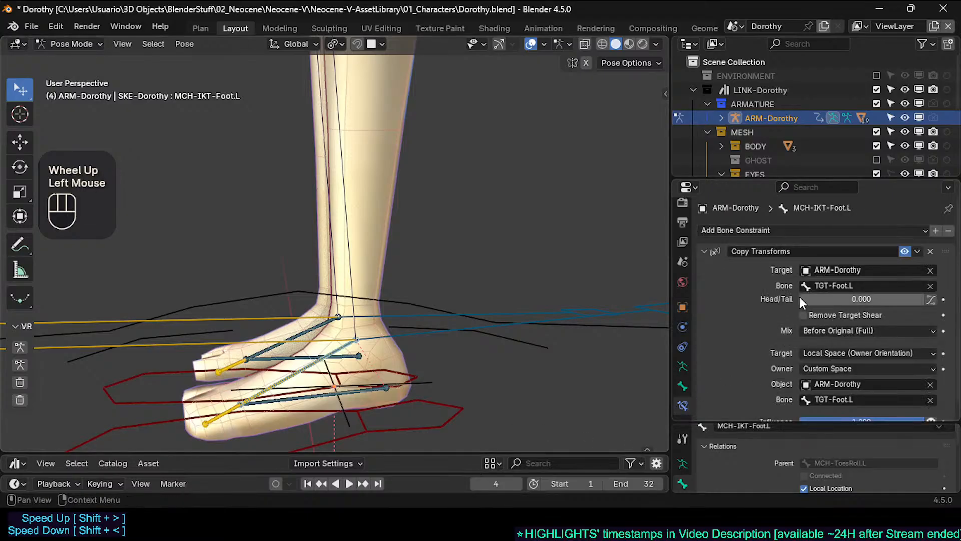
scroll(800, 296, "down", 3)
scroll(785, 323, "down", 1)
scroll(781, 325, "up", 1)
middle_click_drag(603, 337, 329, 389)
scroll(328, 389, "down", 1)
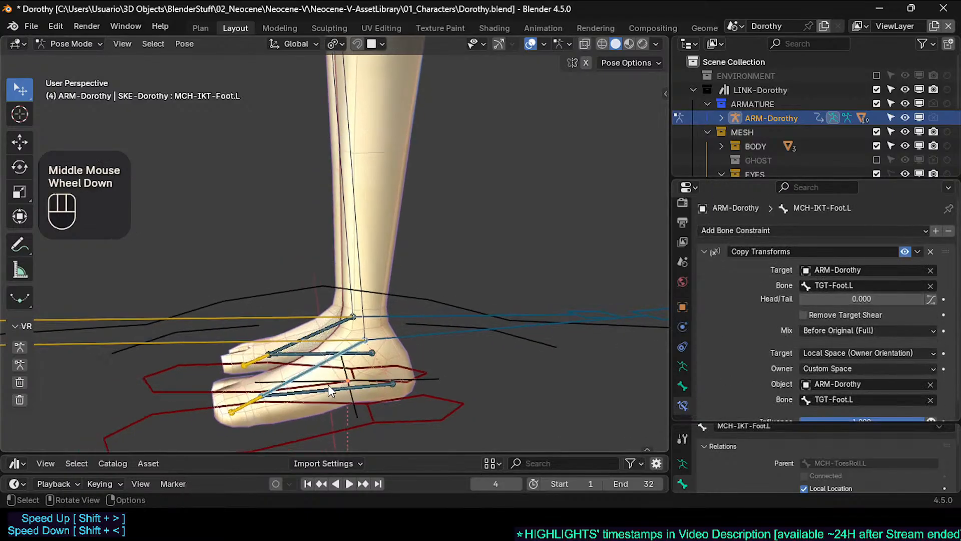
Cycle through the overlapping left foot bones and select TGT-Foot.L to view its Copy Location constraint
key("alt+h")
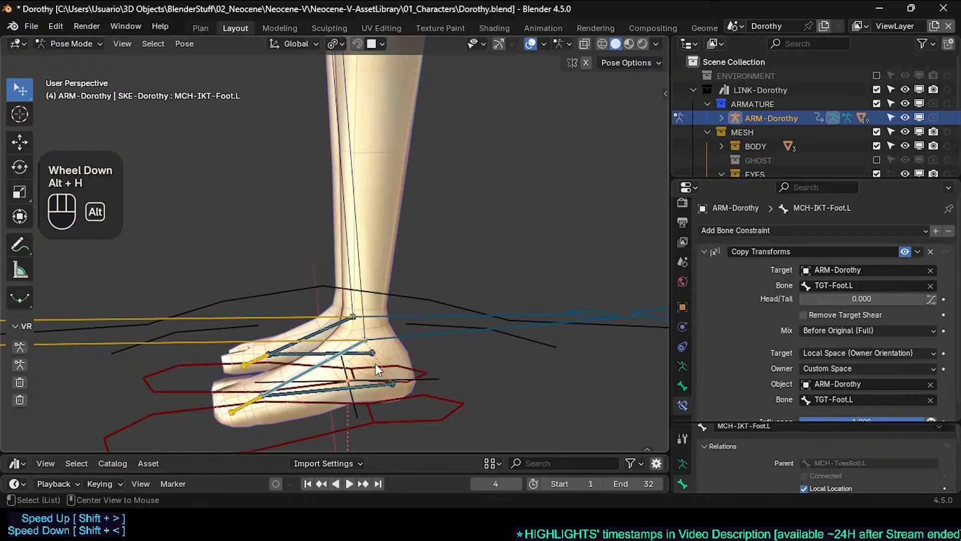
scroll(374, 362, "up", 2)
middle_click_drag(374, 362, 359, 384, "shift")
left_click(316, 331, "alt")
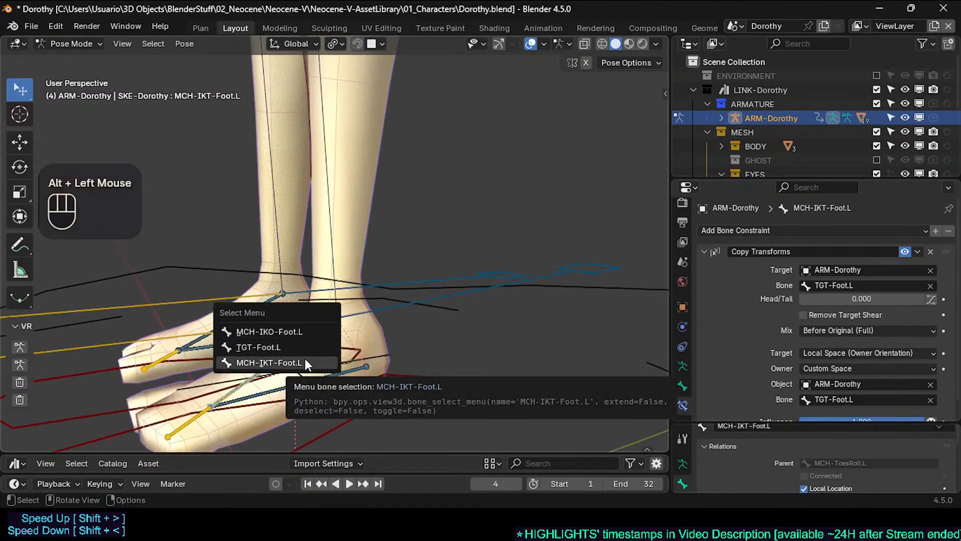
left_click(305, 359)
left_click(321, 337, "alt")
left_click(317, 317)
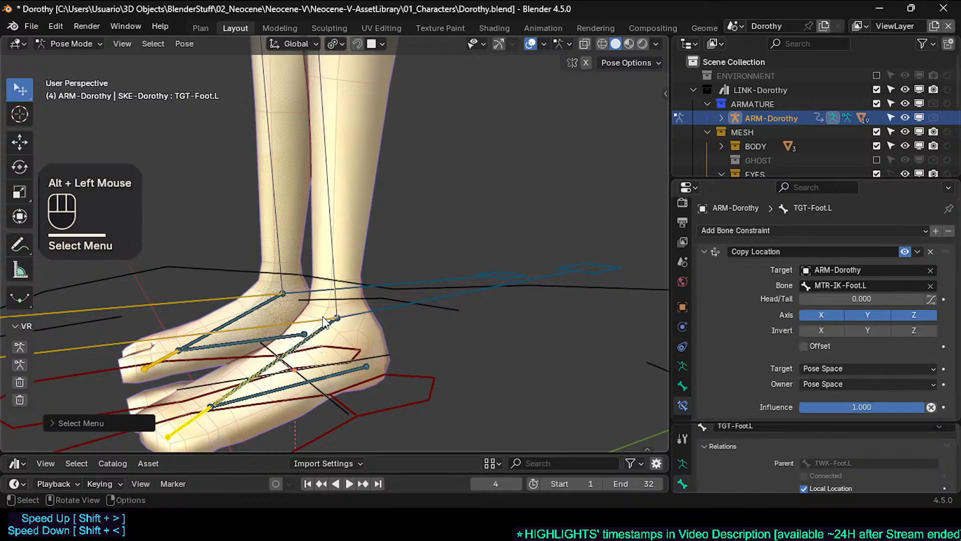
Select MCH-IKO-Foot.L among the overlapping foot bones, examine its IK constraint settings and collapse them
left_click(331, 332, "alt")
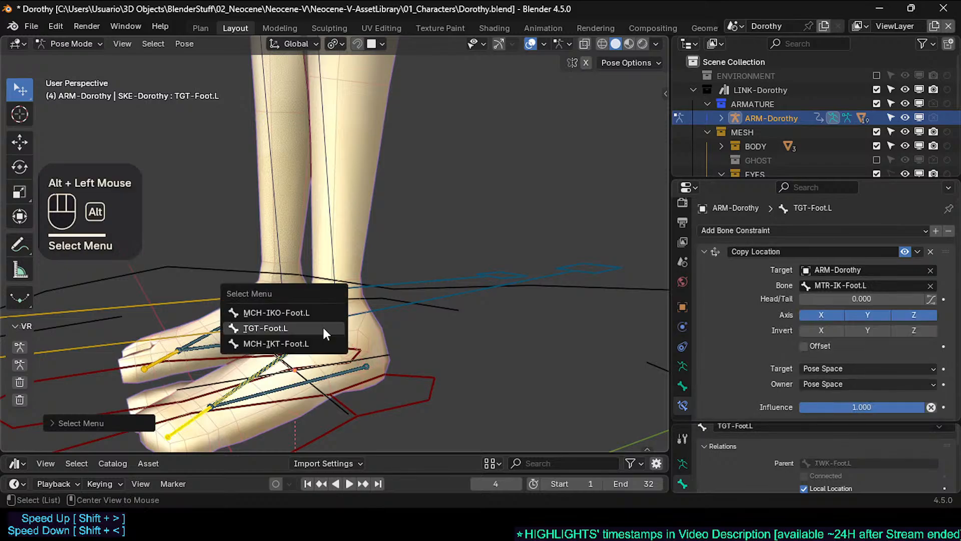
left_click(313, 313)
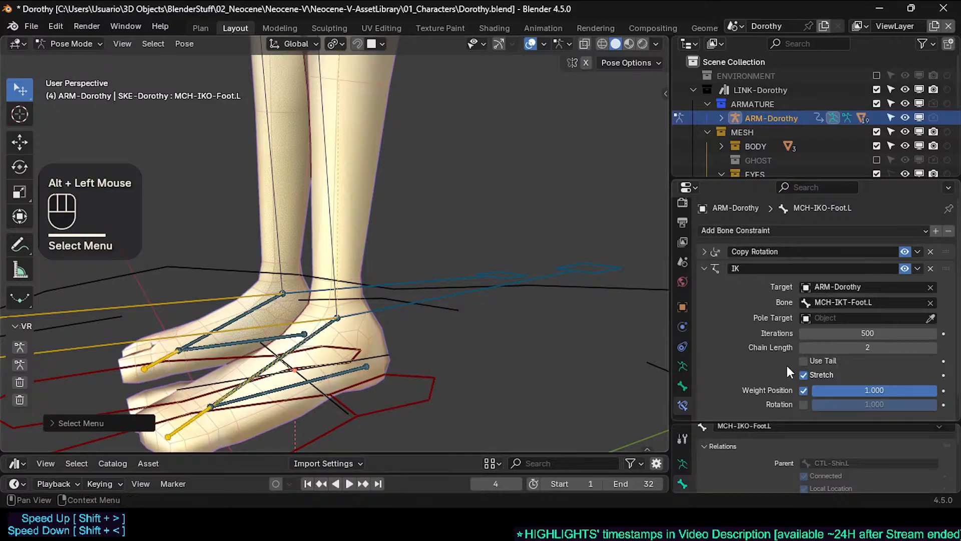
scroll(794, 298, "down", 2)
scroll(793, 298, "up", 2)
scroll(837, 328, "down", 2)
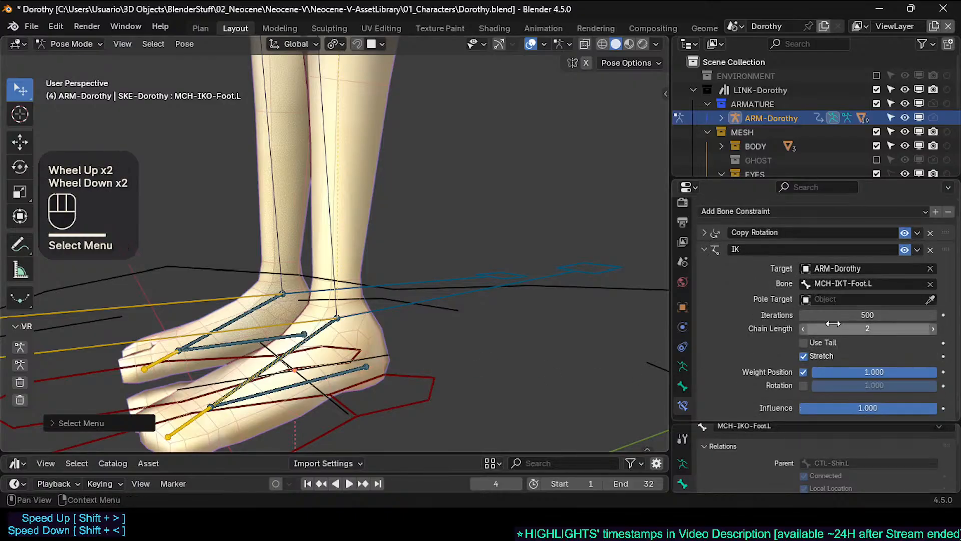
middle_click_drag(280, 330, 320, 328)
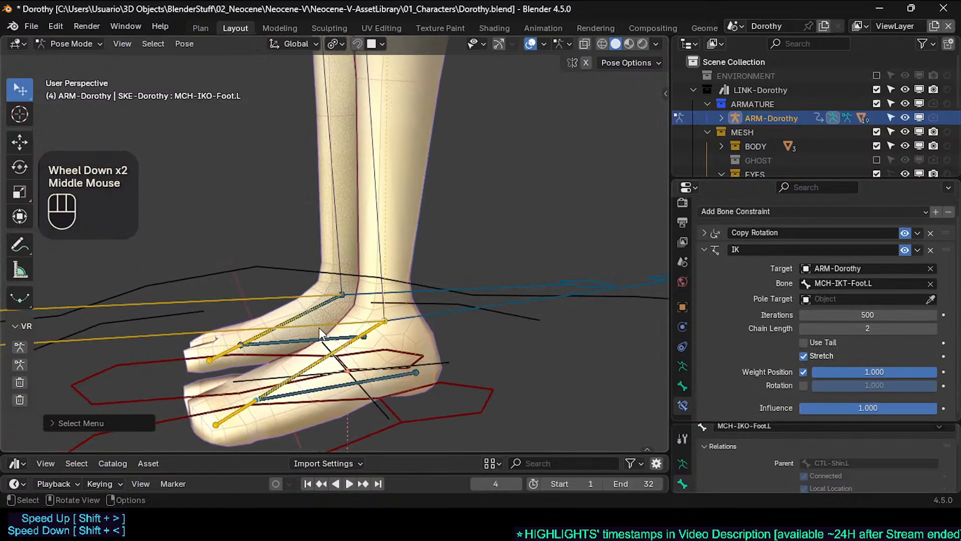
scroll(341, 333, "down", 3)
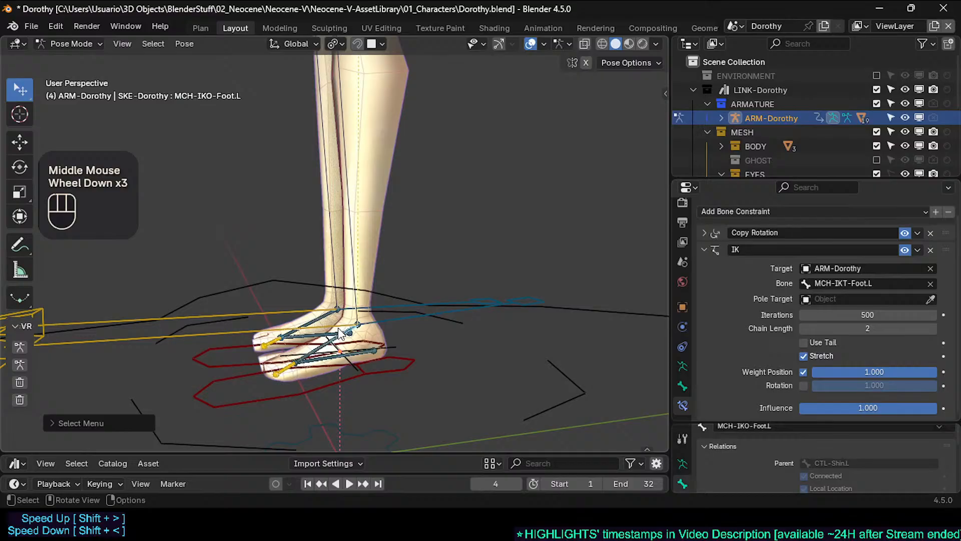
left_click(705, 250)
Select MTR-IK-Foot.L and turn off the solo state of the MECHANISM bone collection
scroll(327, 353, "up", 1)
left_click(398, 384)
middle_click_drag(398, 383, 404, 345)
key("n")
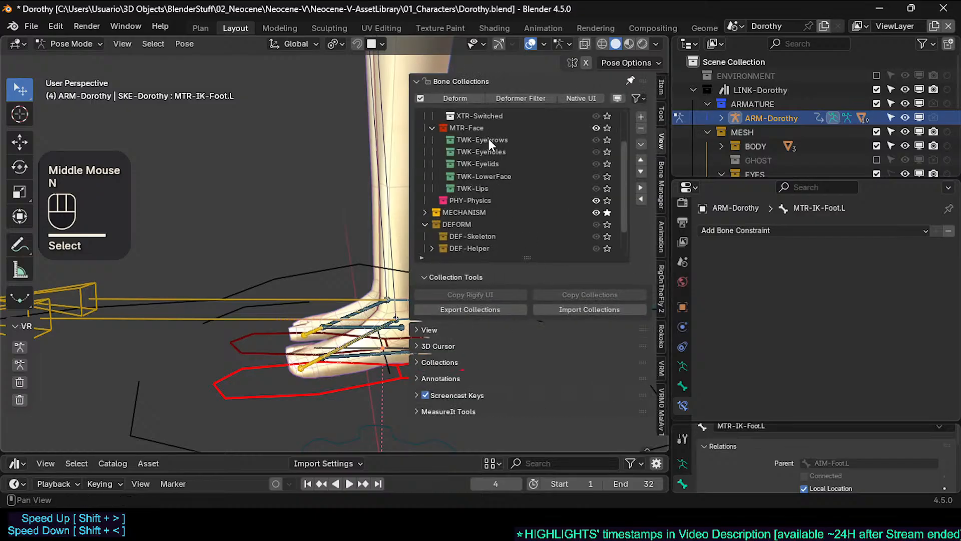
left_click(611, 214)
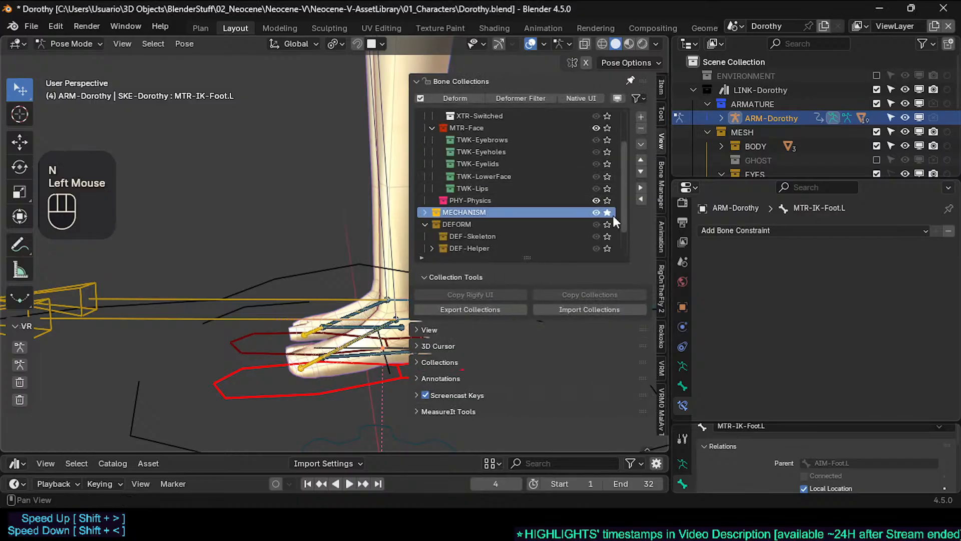
left_click(607, 212)
key("n")
Try rotating the left foot controller MTR-IK-Foot.L about the X axis to test the ankle deformation
left_click(421, 376)
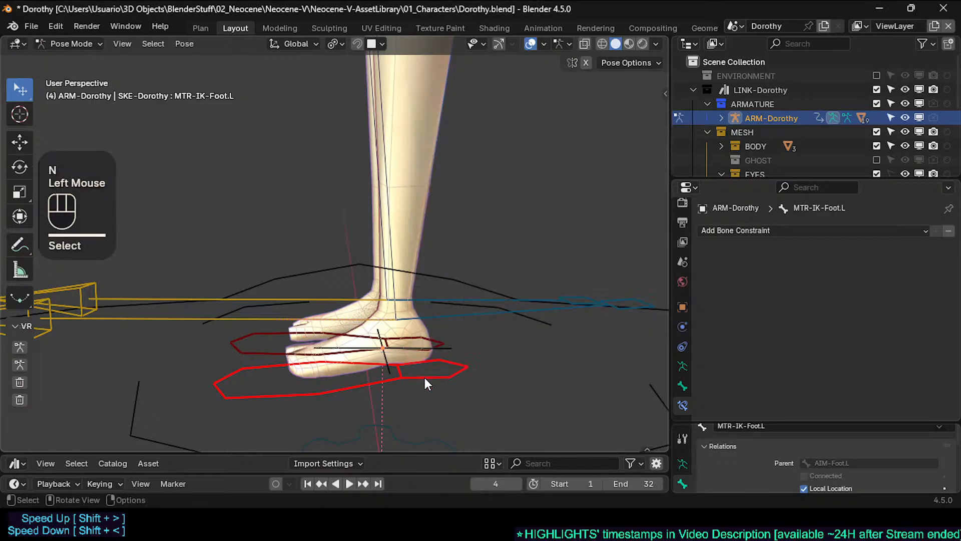
key("r")
key("x")
left_click(417, 392)
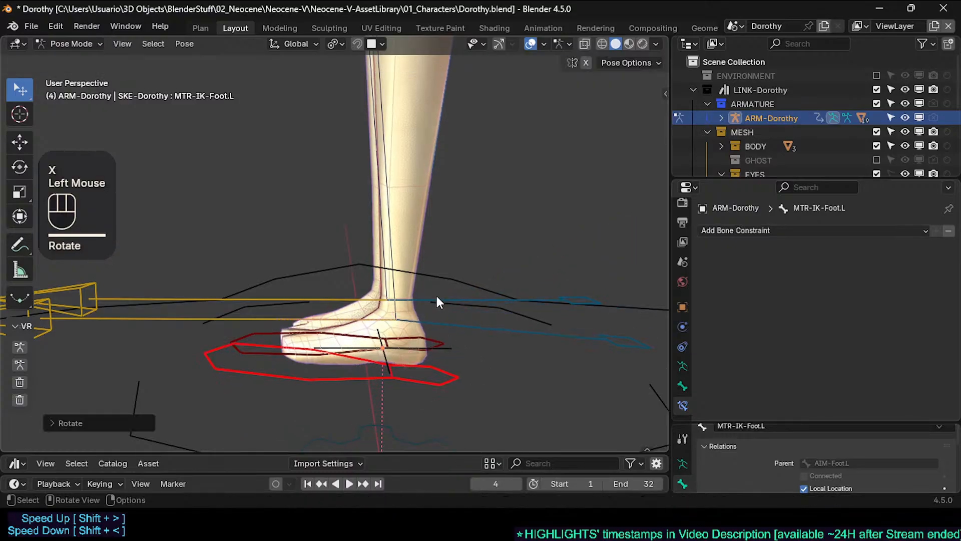
Switch to Object Mode, select the 0-Dorothy_Body mesh and show its modifier stack
key("ctrl+Tab")
left_click(420, 224)
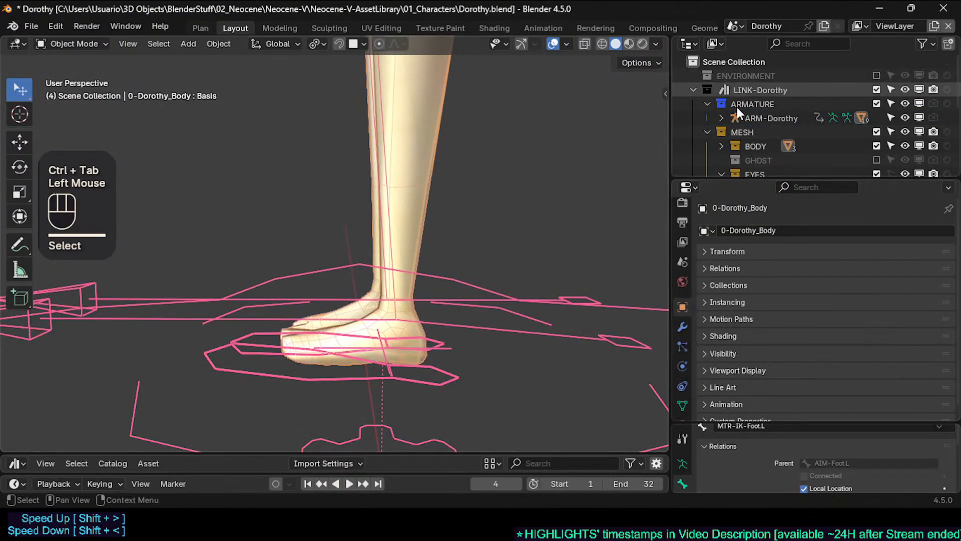
left_click(682, 327)
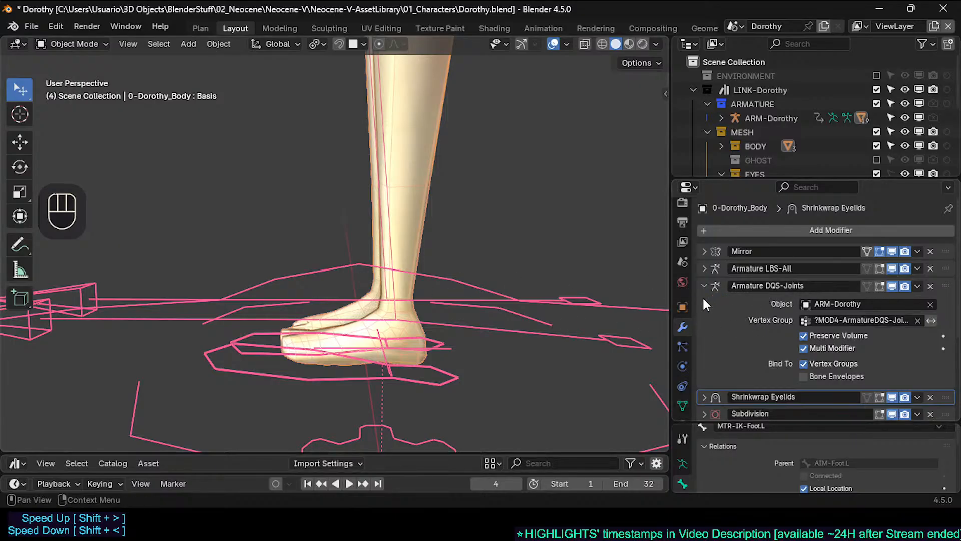
left_click(407, 229)
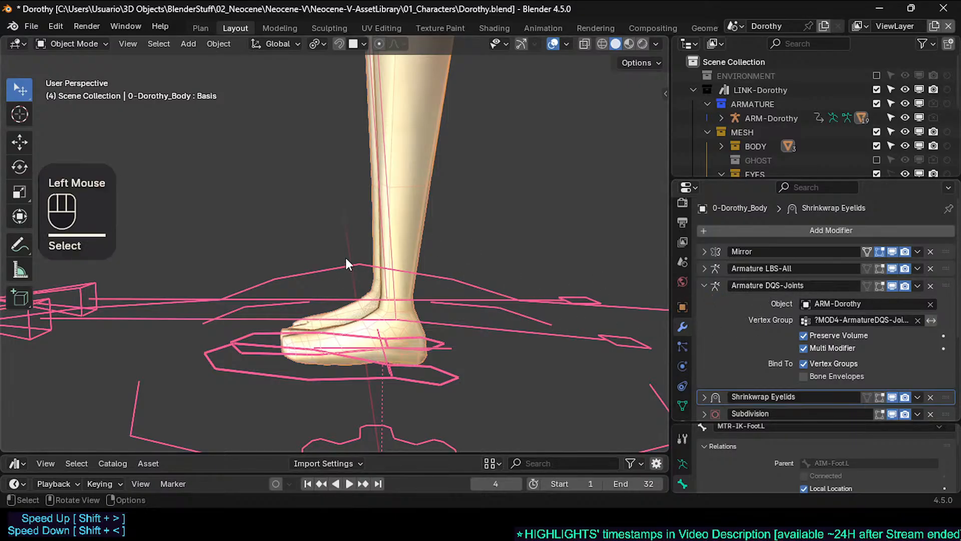
Enter Weight Paint mode on the body and sample ?MOD4-ArmatureDQS-Joints as the active vertex group
key("ctrl")
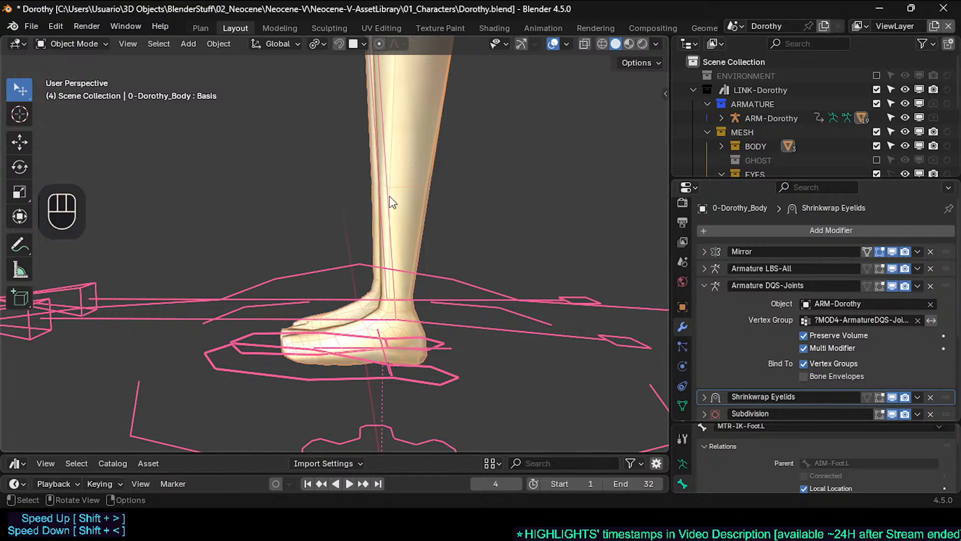
key("ctrl+Tab")
key("7")
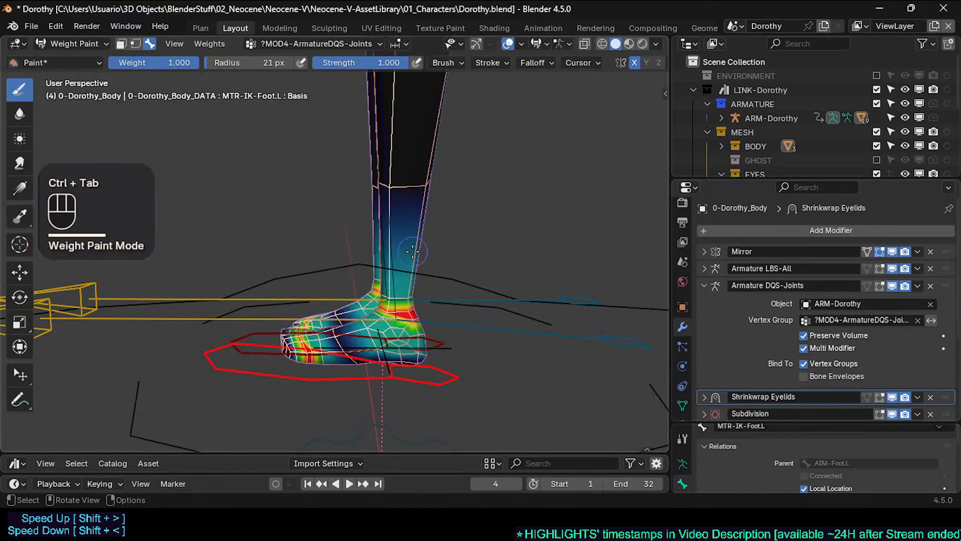
key("ctrl+shift+x")
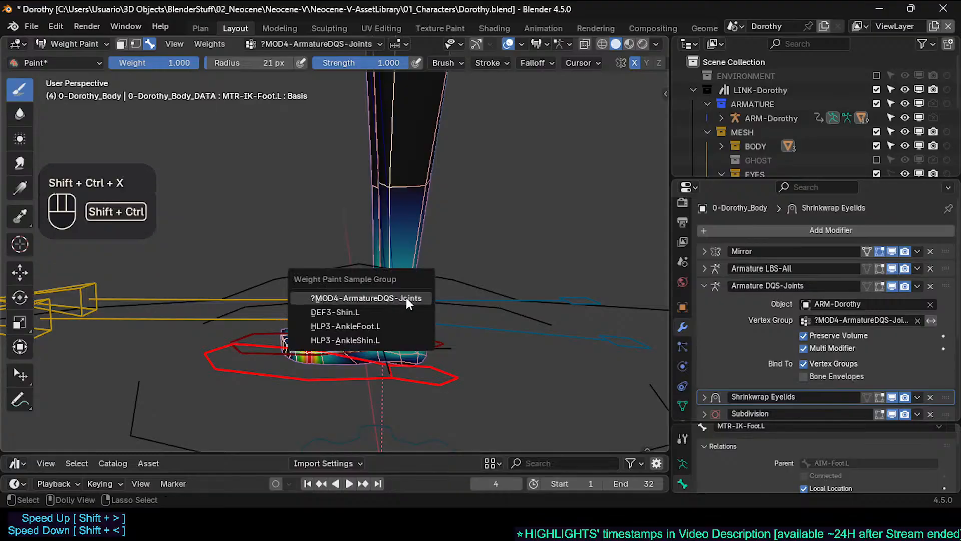
left_click(386, 300)
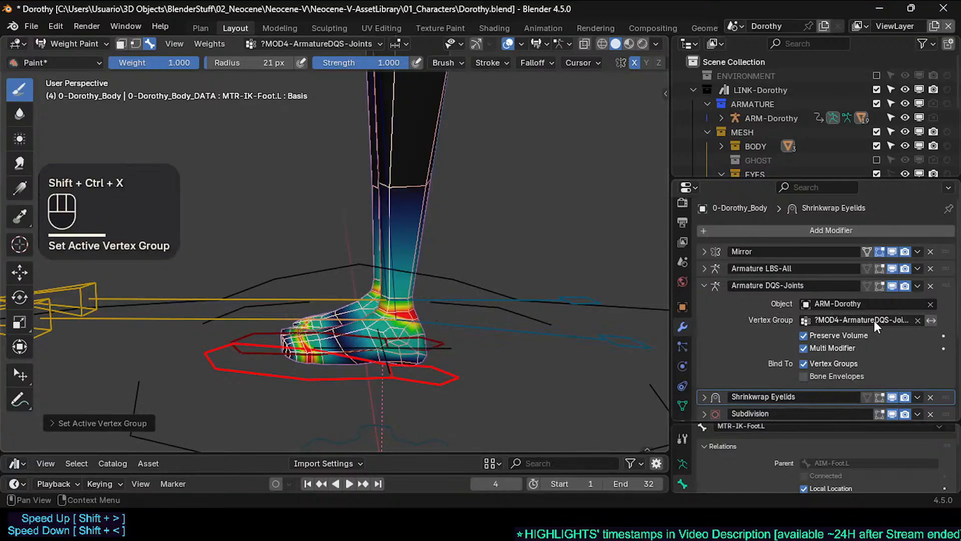
Check the Armature LBS-All modifier's settings and widen the properties area so the DQS-Joints vertex group name is fully readable
left_click(704, 269)
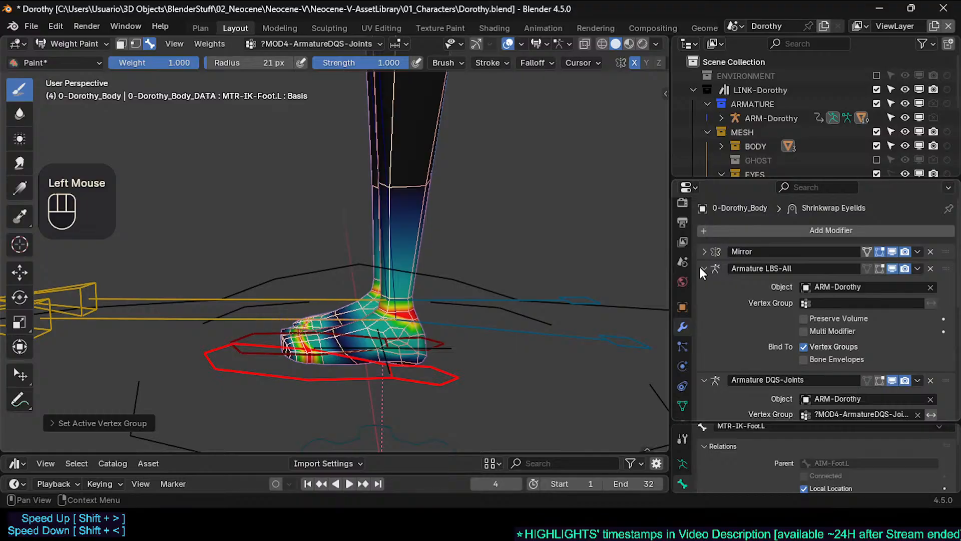
left_click(702, 269)
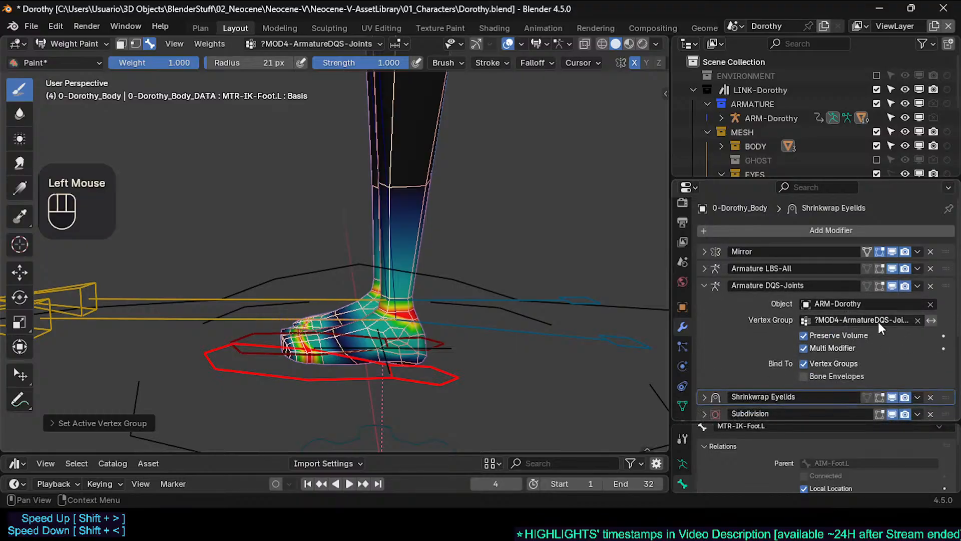
left_click_drag(671, 305, 619, 307)
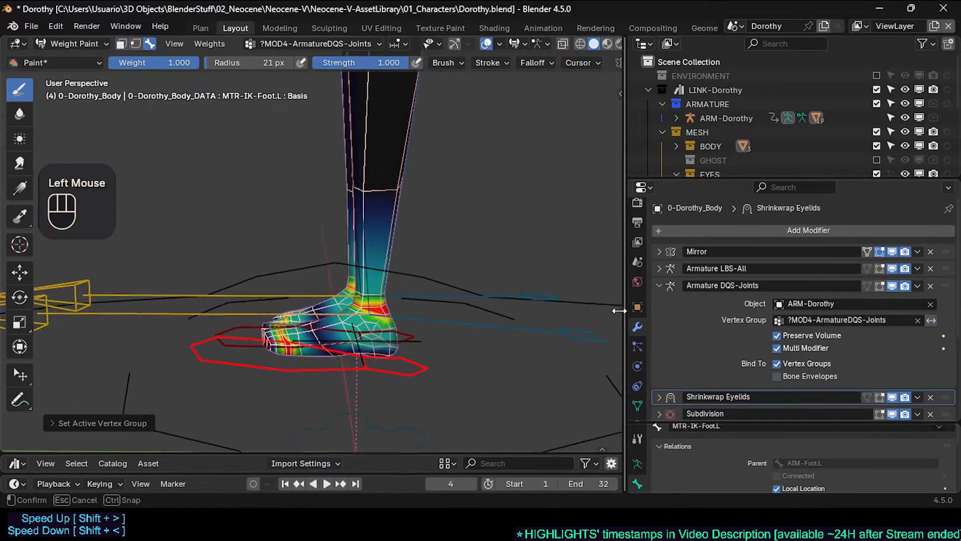
Examine the ?MOD4-ArmatureDQS-Joints weights around the left ankle and toes up close
middle_click_drag(435, 322, 325, 251, "shift")
scroll(430, 361, "down", 2)
scroll(309, 277, "down", 1, "shift")
scroll(331, 220, "up", 2)
scroll(330, 220, "up", 4)
middle_click_drag(325, 251, 350, 270)
scroll(360, 250, "up", 2)
middle_click_drag(351, 270, 371, 260)
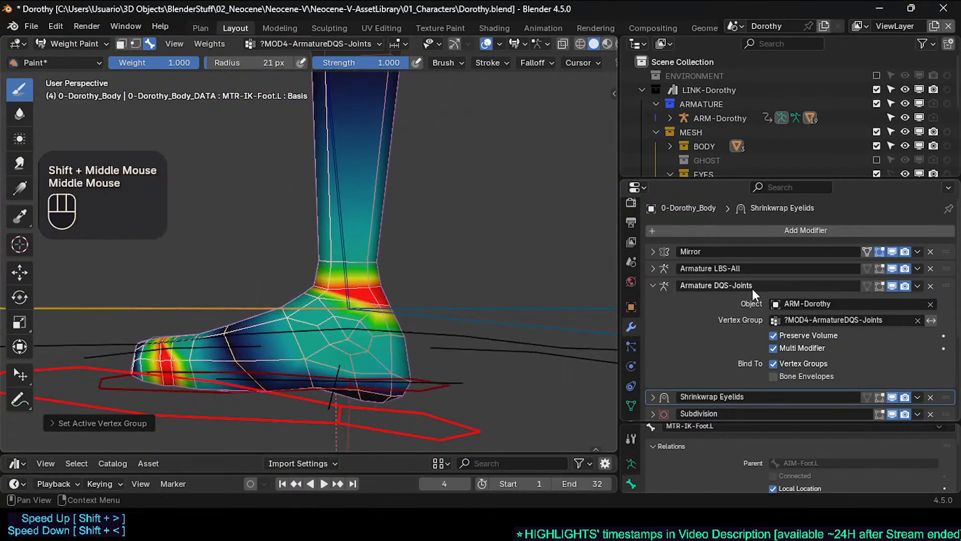
Compare the Armature LBS-All modifier's settings with those of Armature DQS-Joints against the ankle weights
left_click(653, 268)
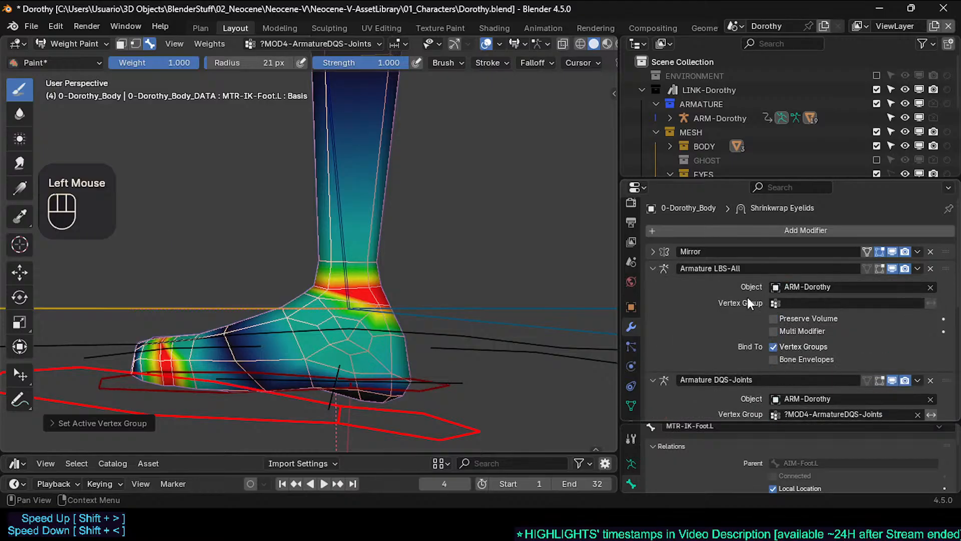
left_click(654, 268)
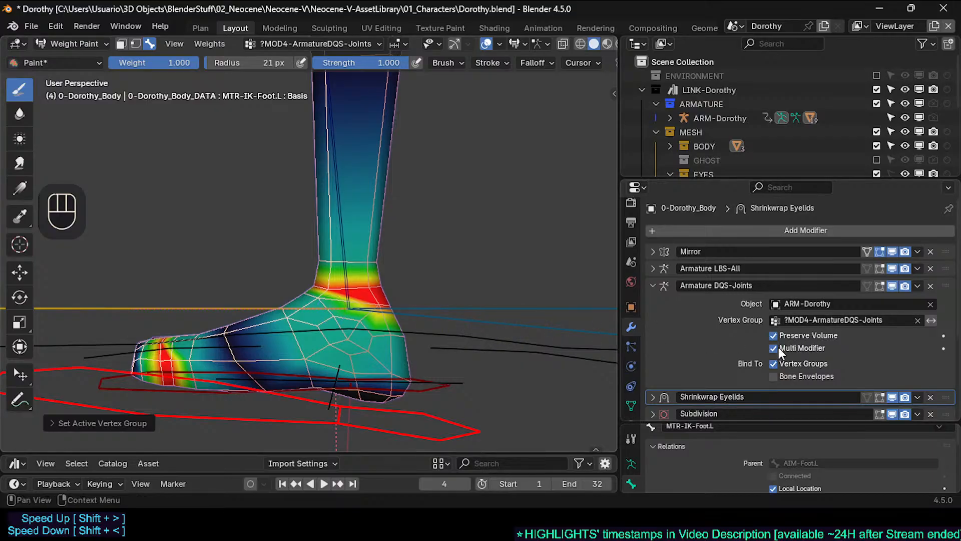
scroll(415, 307, "down", 2)
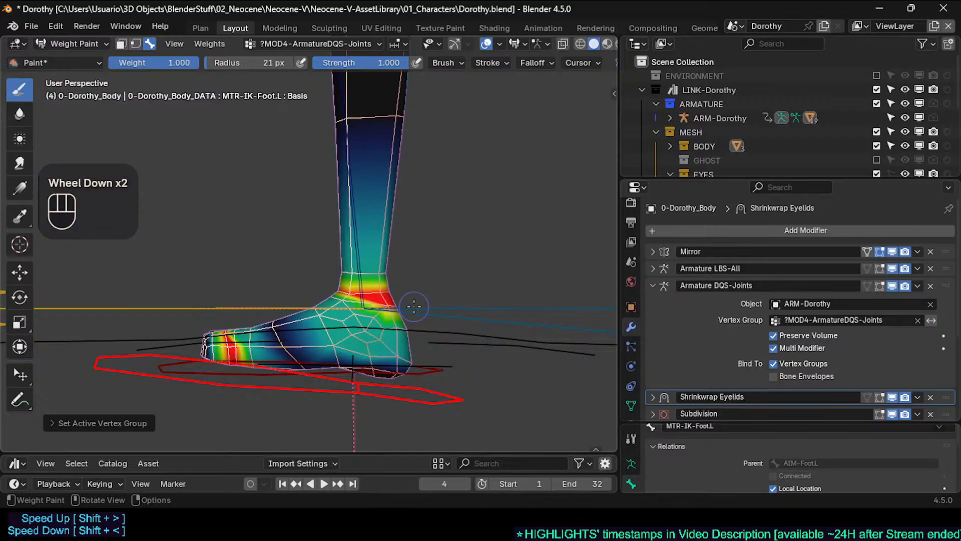
scroll(441, 317, "up", 1)
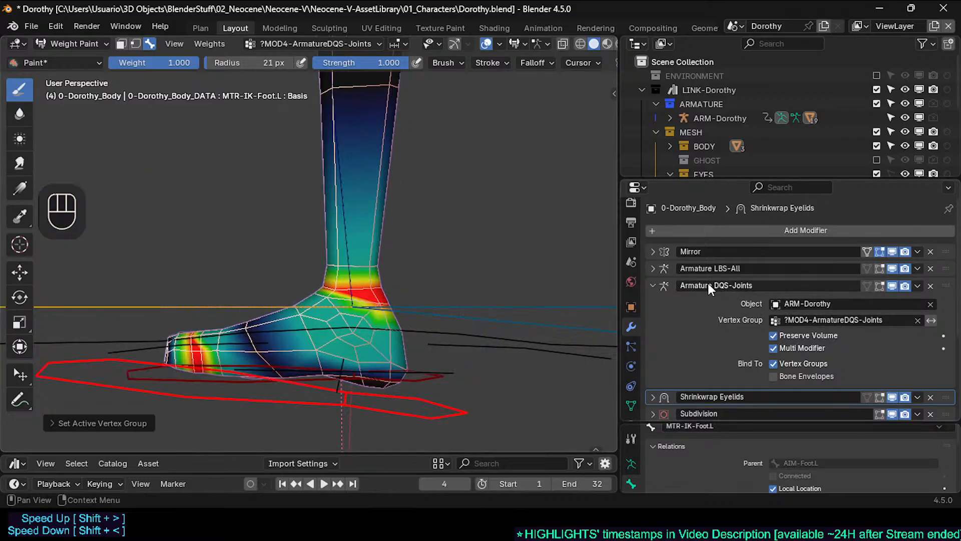
middle_click_drag(449, 295, 460, 296, "shift")
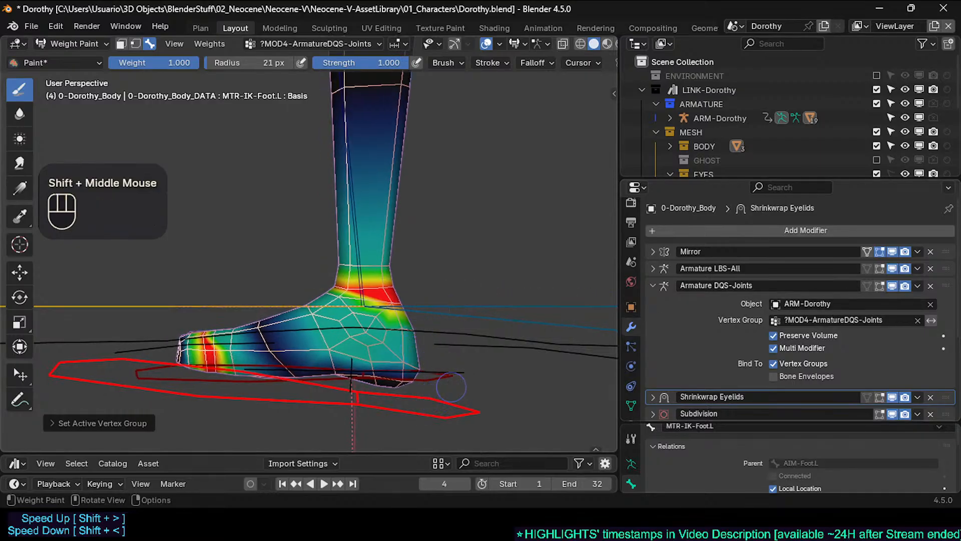
Try rotating MTR-IK-Foot.L about the global X axis with the joint weights displayed to test the ankle bend
key("r")
key("x")
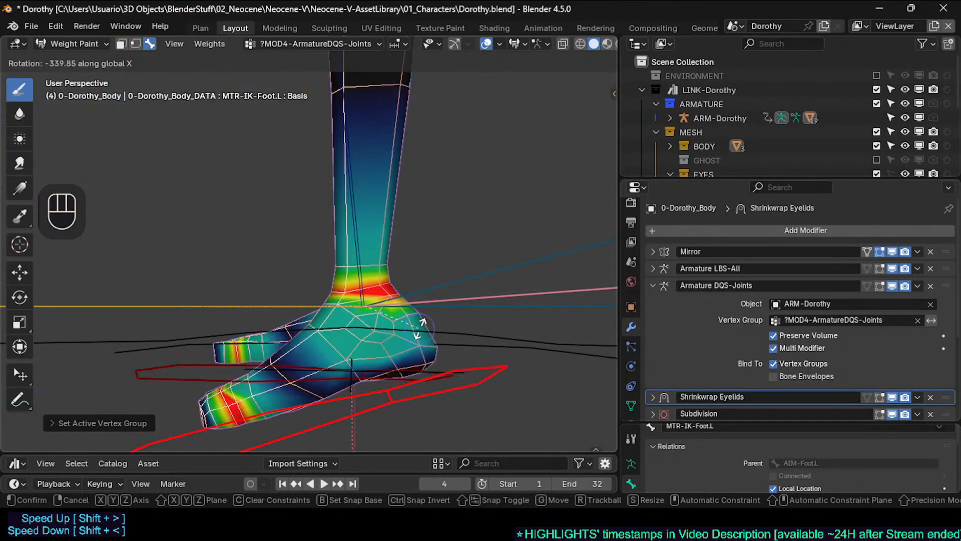
left_click(415, 337)
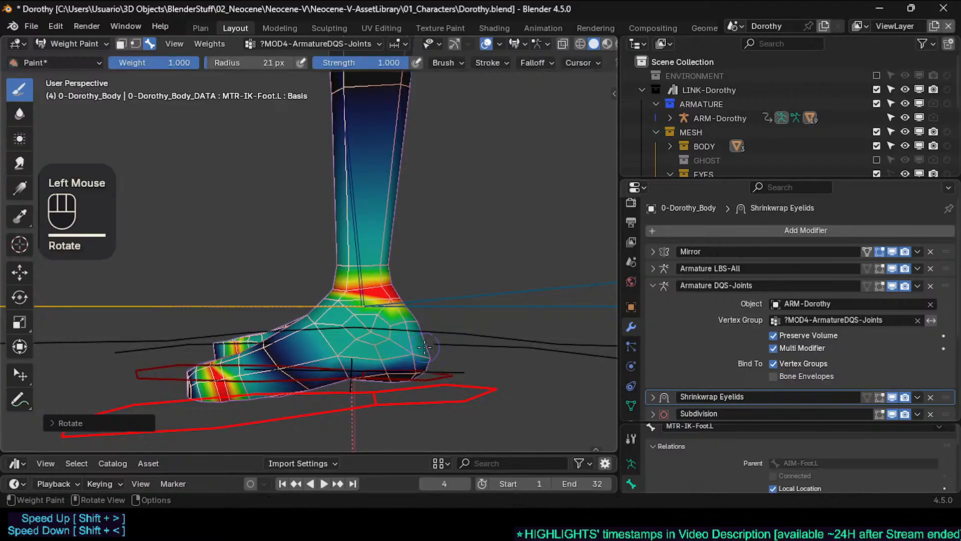
Clear the pose transforms of MTR-IK-Foot.L
key("alt+q")
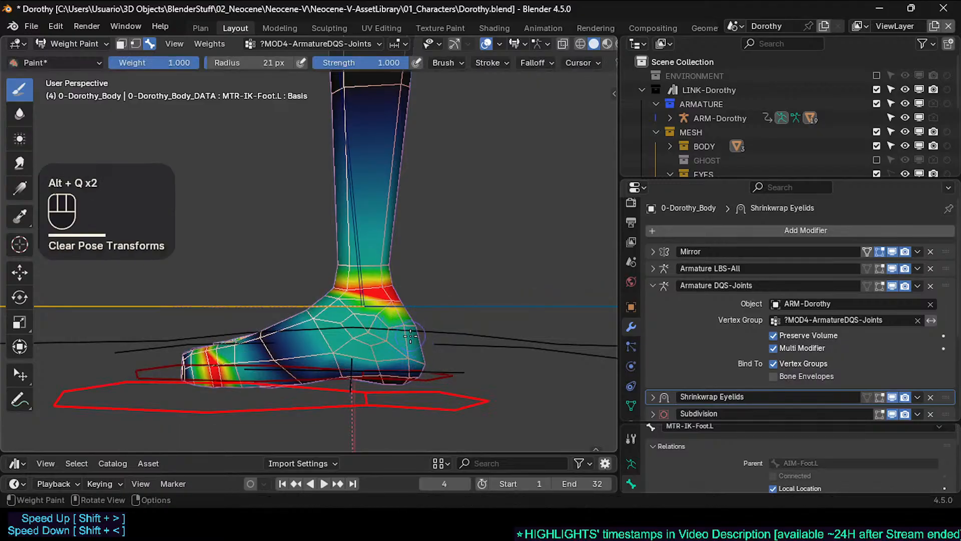
scroll(405, 322, "down", 2)
scroll(405, 322, "up", 2)
middle_click_drag(376, 339, 390, 339, "shift")
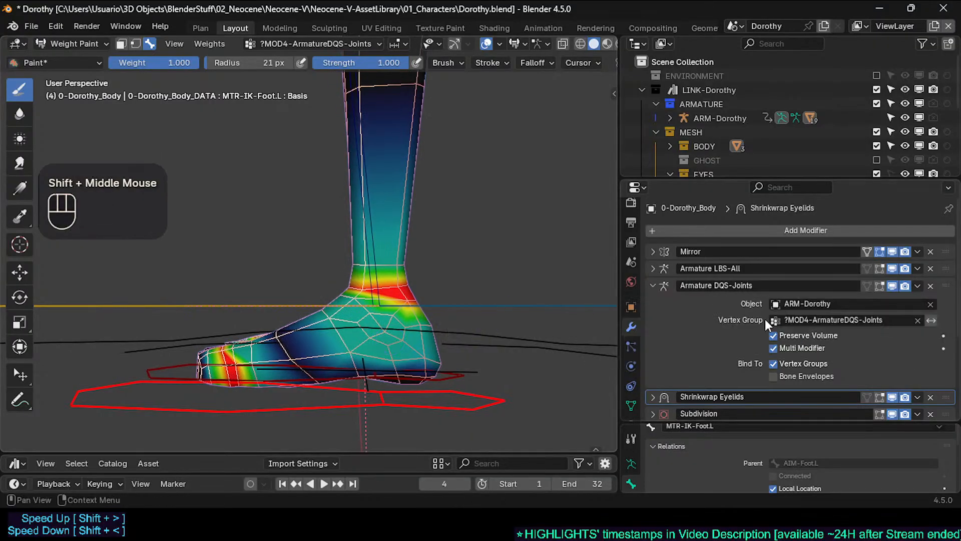
Examine the ?MOD4-ArmatureDQS-Joints weights along the leg from the ankle past the knee to the hips
scroll(408, 337, "down", 1)
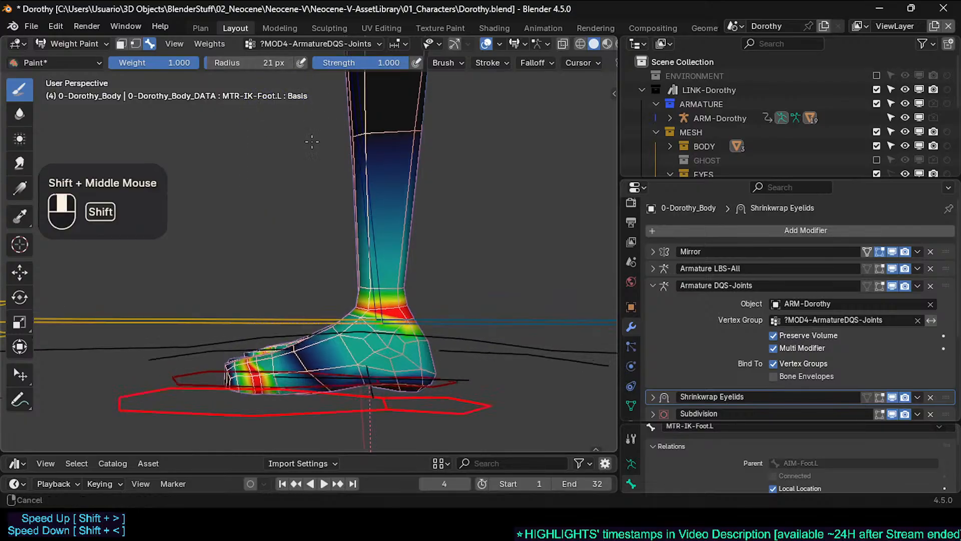
scroll(280, 161, "down", 3, "shift")
middle_click_drag(297, 142, 301, 250, "shift")
middle_click_drag(302, 195, 302, 275, "shift")
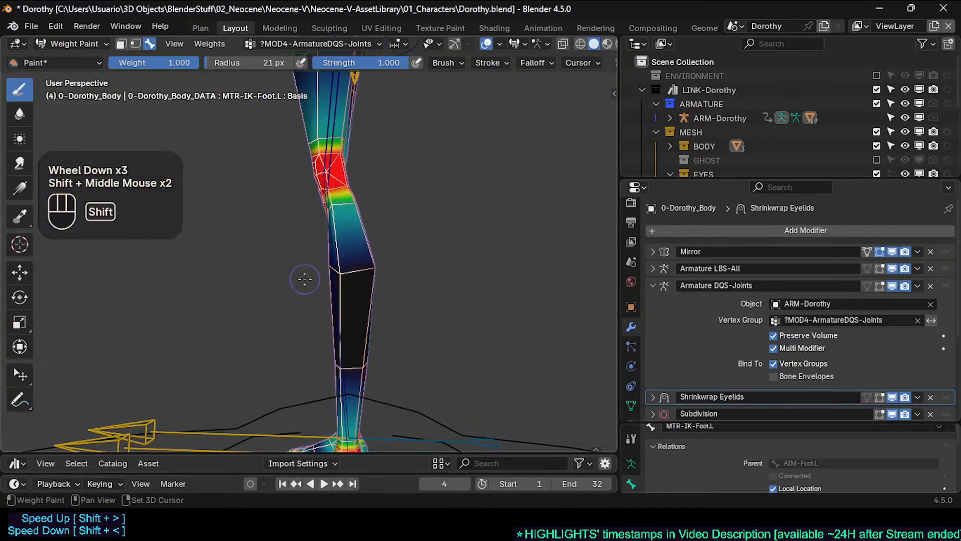
middle_click_drag(289, 224, 289, 289, "shift")
scroll(280, 247, "down", 2)
middle_click_drag(280, 247, 293, 239, "shift")
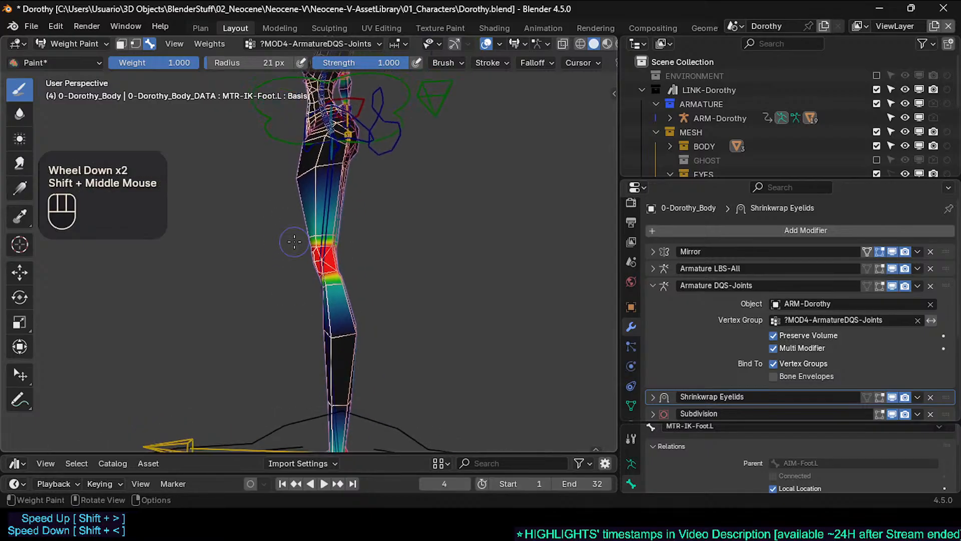
Examine the ?MOD4-ArmatureDQS-Joints weights over the whole body and down the lower leg to the ankle and foot
scroll(383, 290, "down", 1)
middle_click_drag(383, 290, 365, 393, "shift")
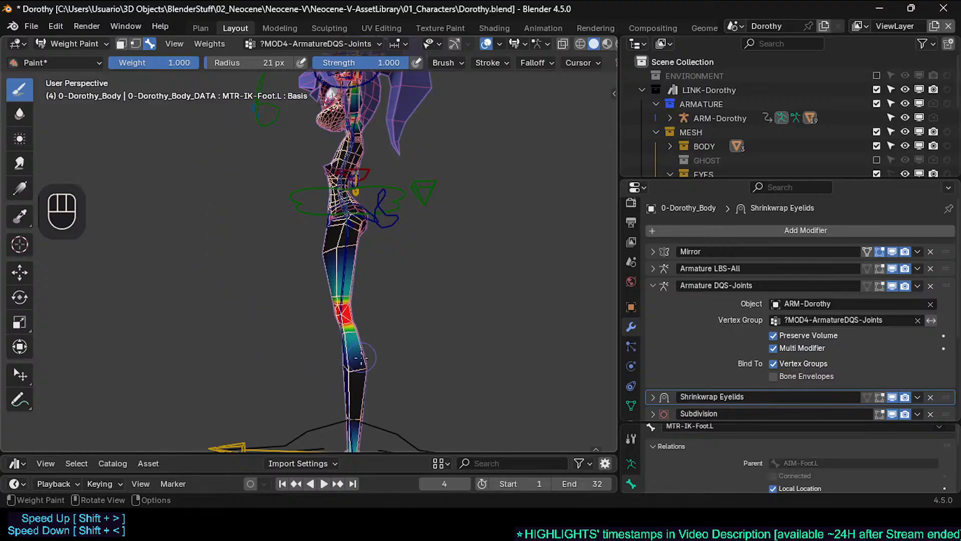
scroll(297, 423, "down", 1)
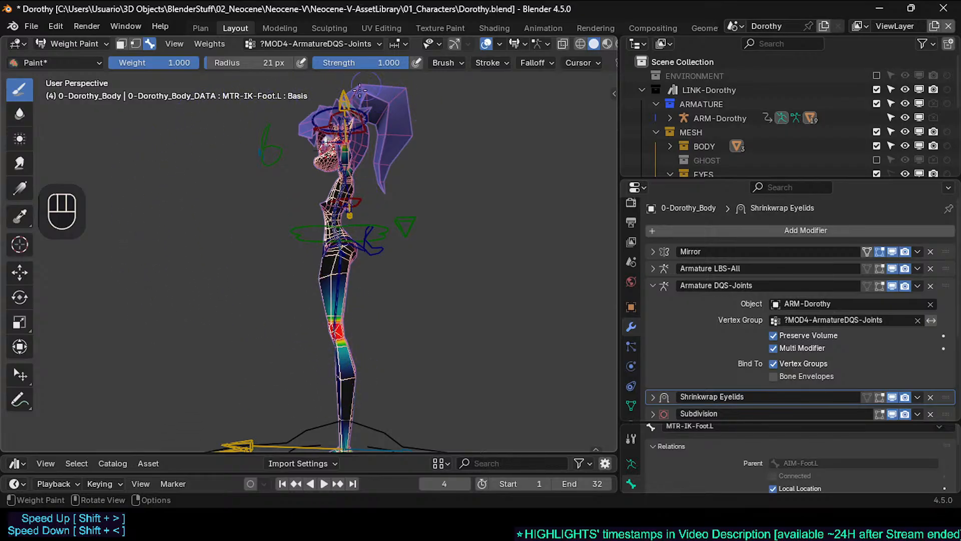
middle_click_drag(321, 400, 320, 350, "shift")
scroll(319, 349, "up", 1)
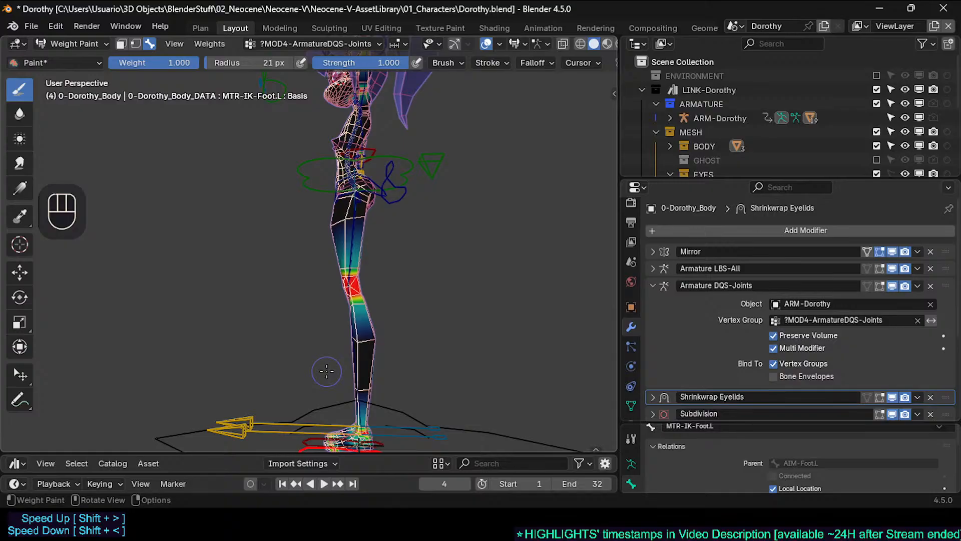
middle_click_drag(327, 371, 415, 353)
scroll(368, 309, "up", 2)
scroll(386, 326, "up", 2)
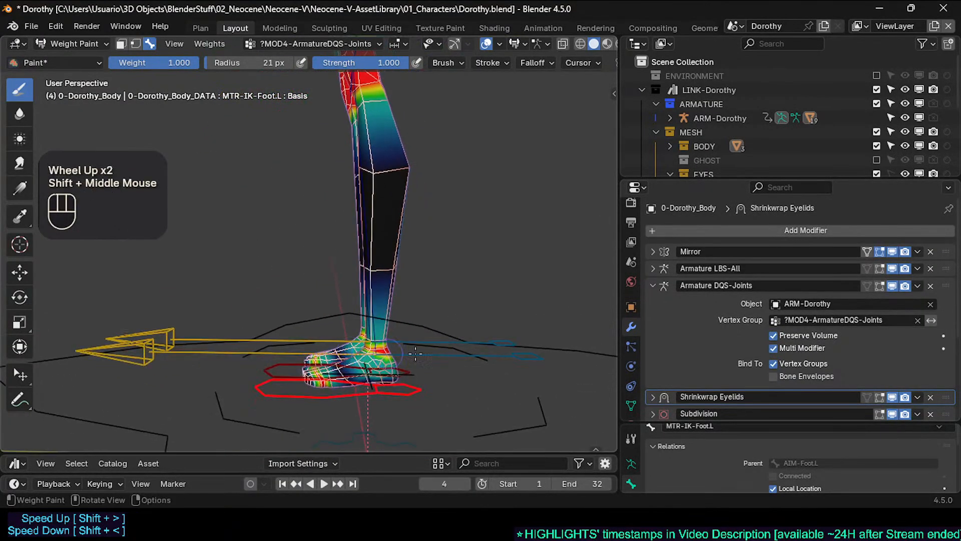
scroll(351, 301, "down", 2)
middle_click_drag(350, 300, 381, 300, "shift")
middle_click_drag(329, 345, 278, 289, "shift")
scroll(290, 306, "up", 2)
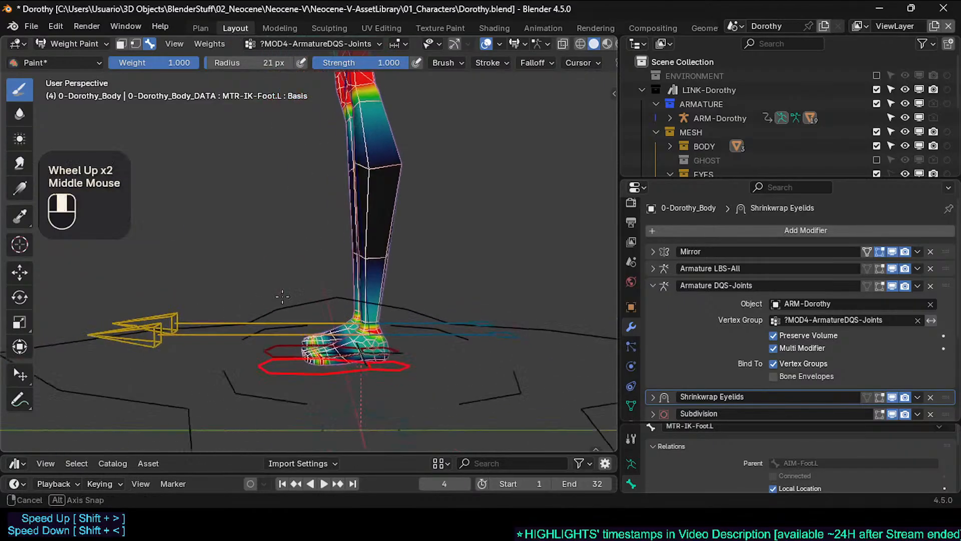
scroll(299, 300, "up", 1)
scroll(300, 300, "up", 1)
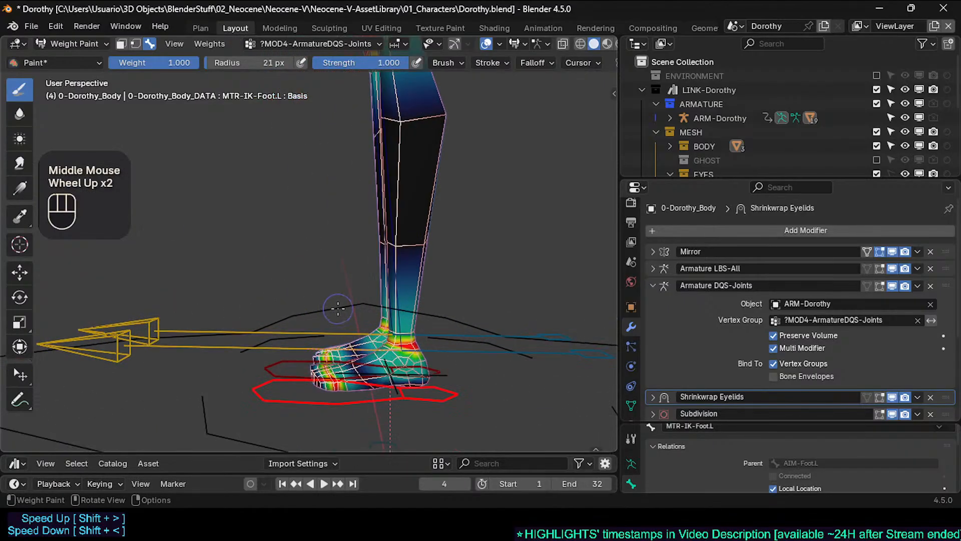
middle_click_drag(397, 368, 376, 339, "shift")
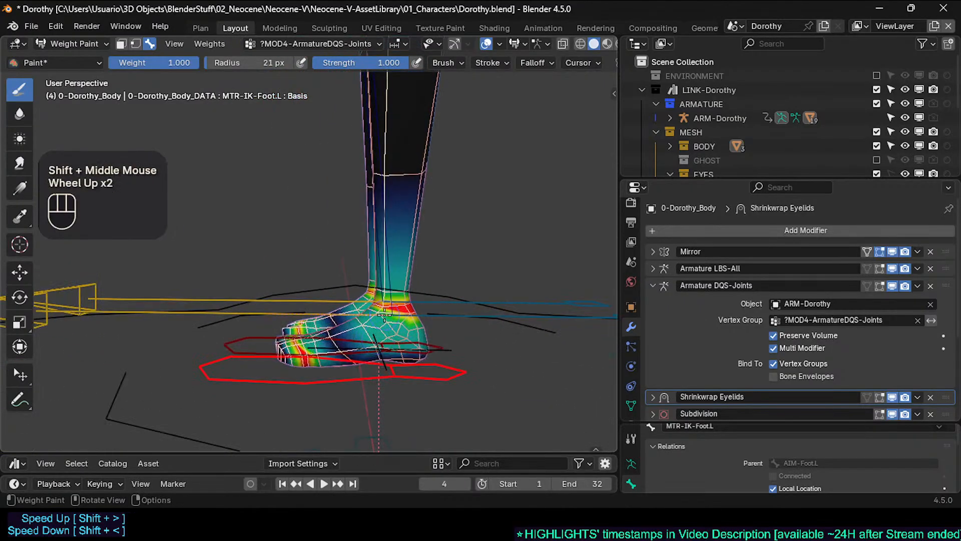
Rotate MTR-IK-Foot.L about the global X axis so the toes tilt slightly upward, and save the file
key("r")
key("x")
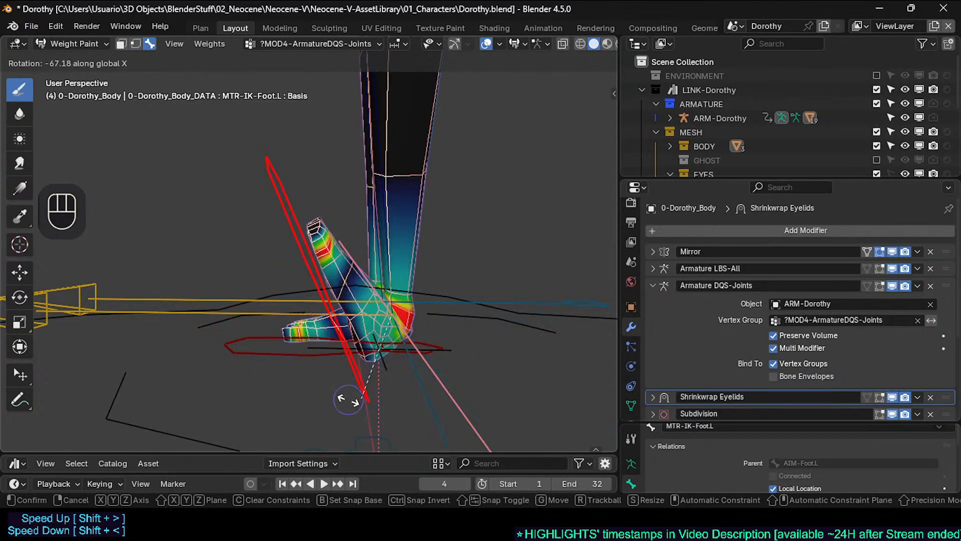
left_click(406, 309)
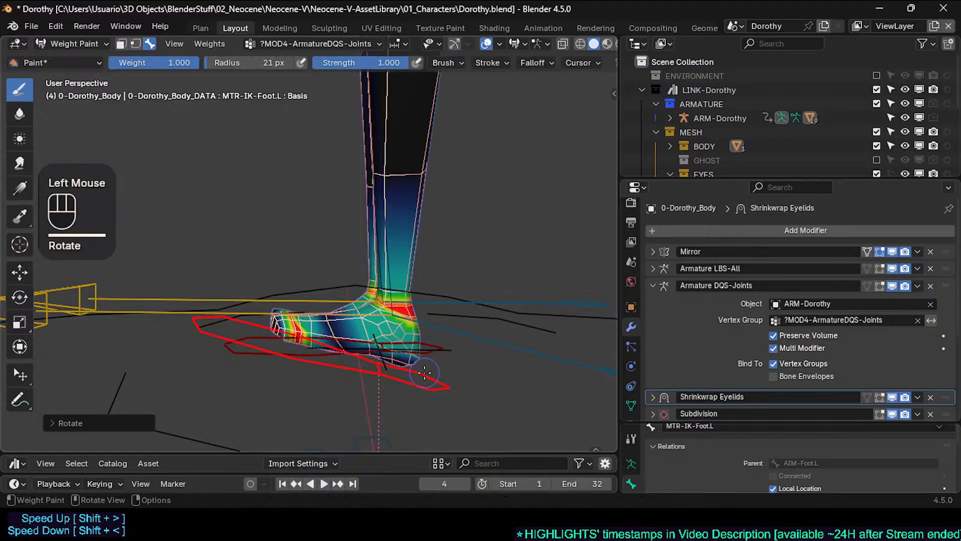
scroll(404, 309, "up", 2, "ctrl")
key("ctrl+s")
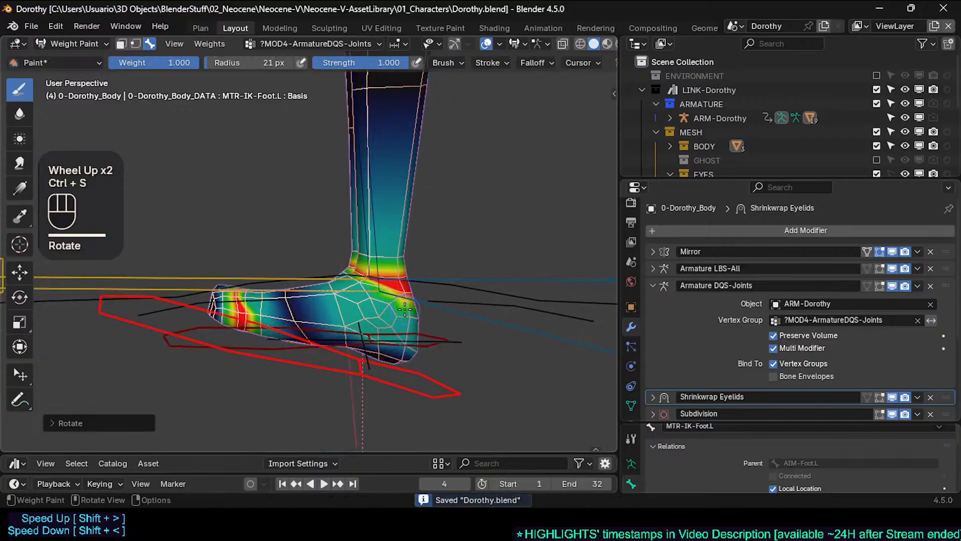
Disable the Armature DQS-Joints modifier in the viewport and test the ankle by rotating MTR-IK-Foot.L about global X, toes up and toes down
left_click(895, 287)
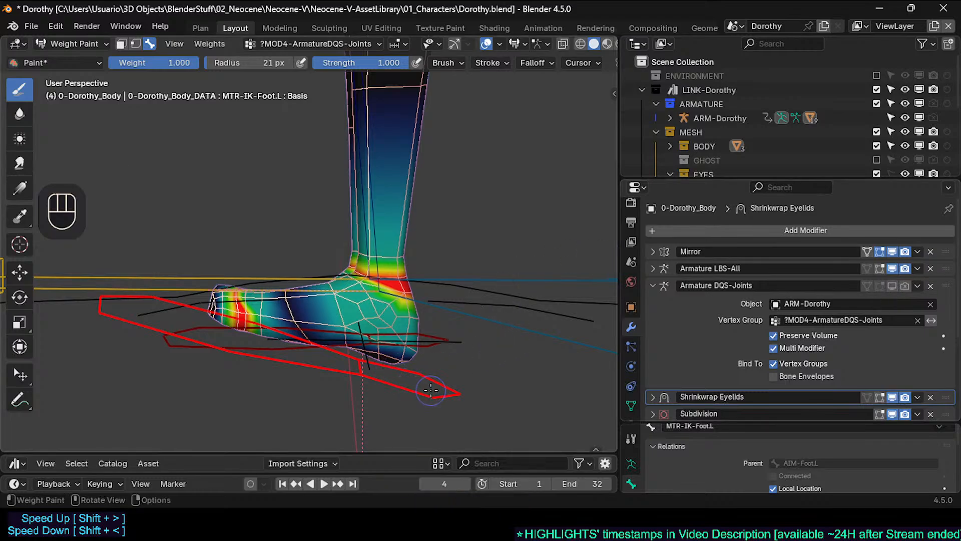
key("r")
key("x")
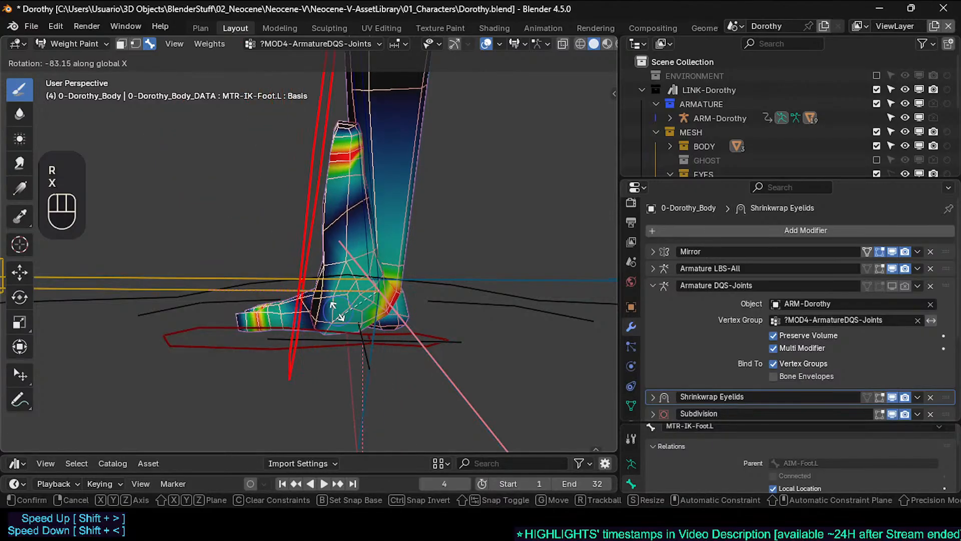
left_click(400, 297)
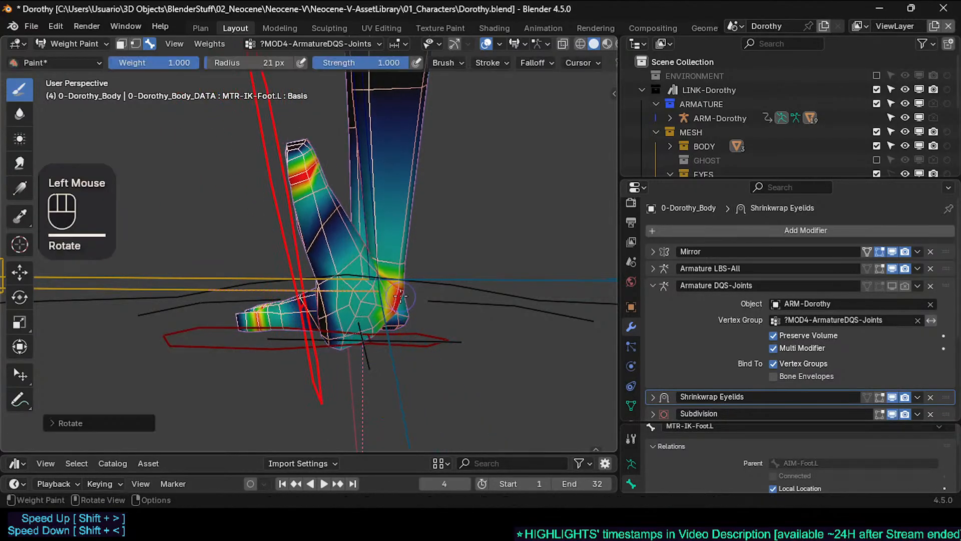
key("r")
key("x")
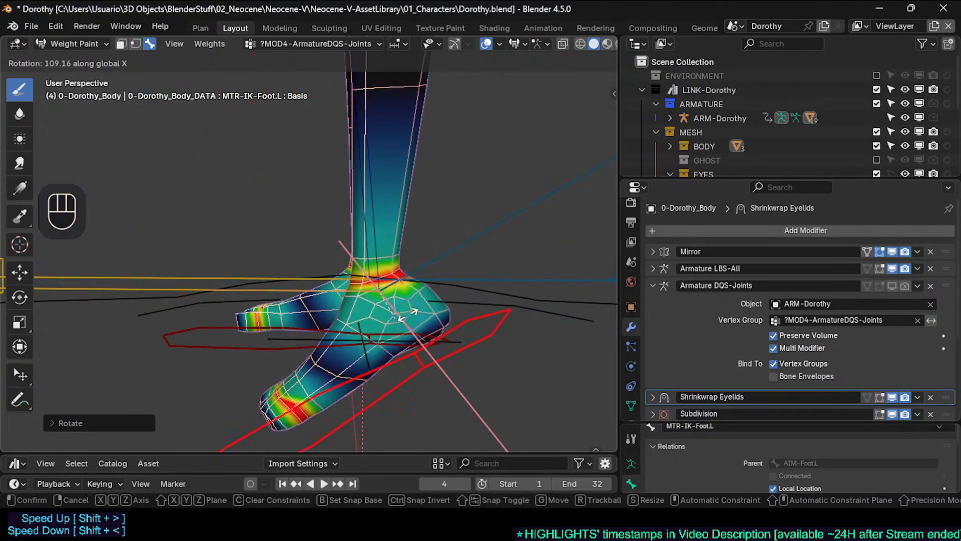
left_click(799, 303)
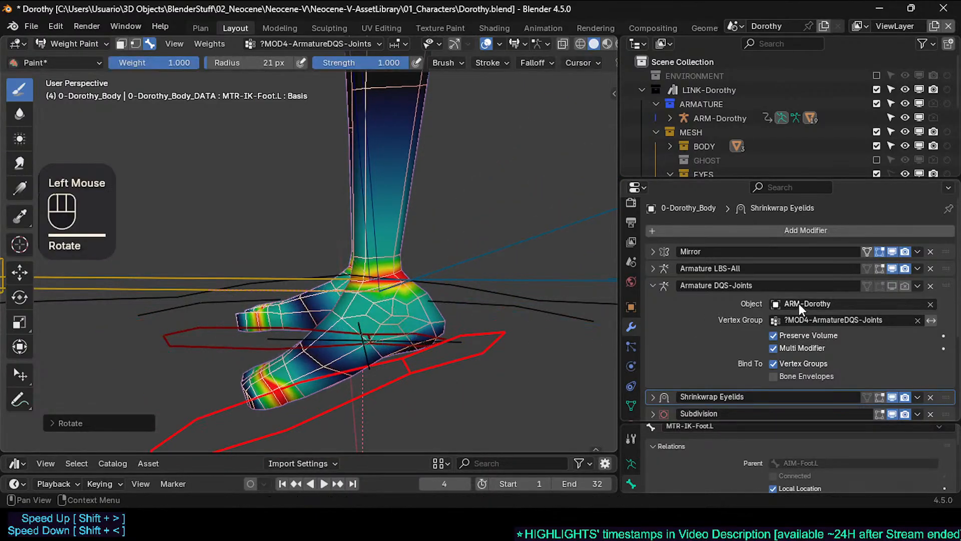
Rotate the left foot's IK control about global X until the toes lift slightly off the ground
key("r")
key("x")
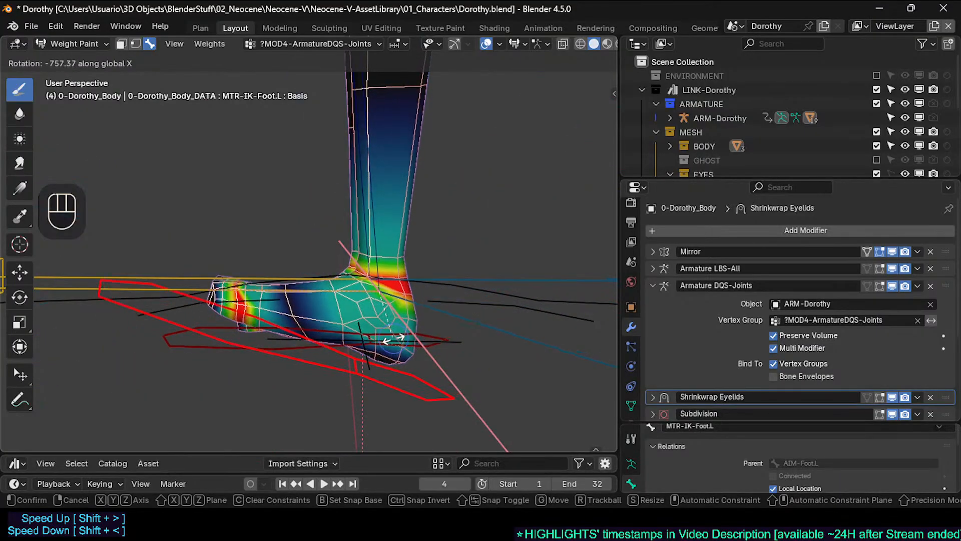
left_click(393, 339)
scroll(376, 305, "up", 1)
middle_click_drag(365, 286, 365, 293, "shift")
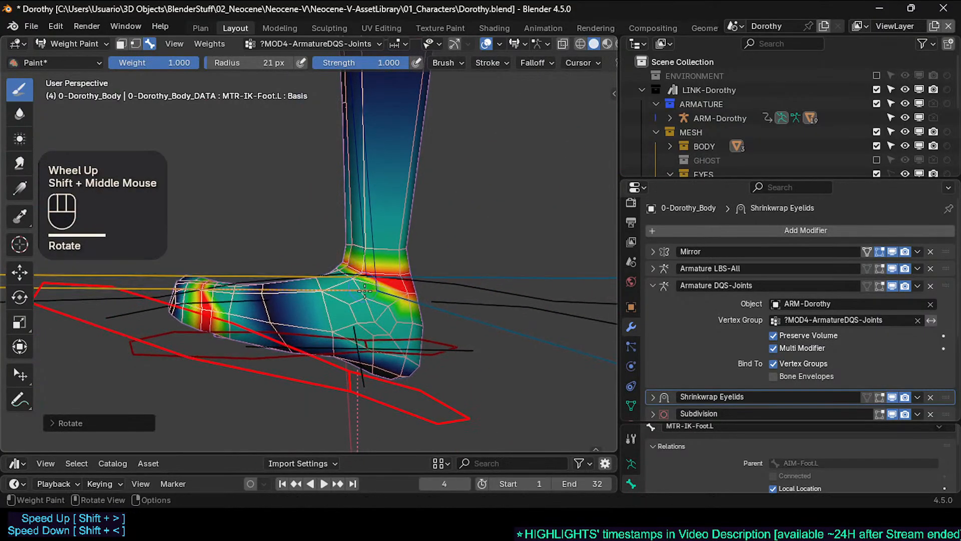
Test the ankle deformation by rotating the left foot control about global X, first toes up and then toes down
key("r")
key("x")
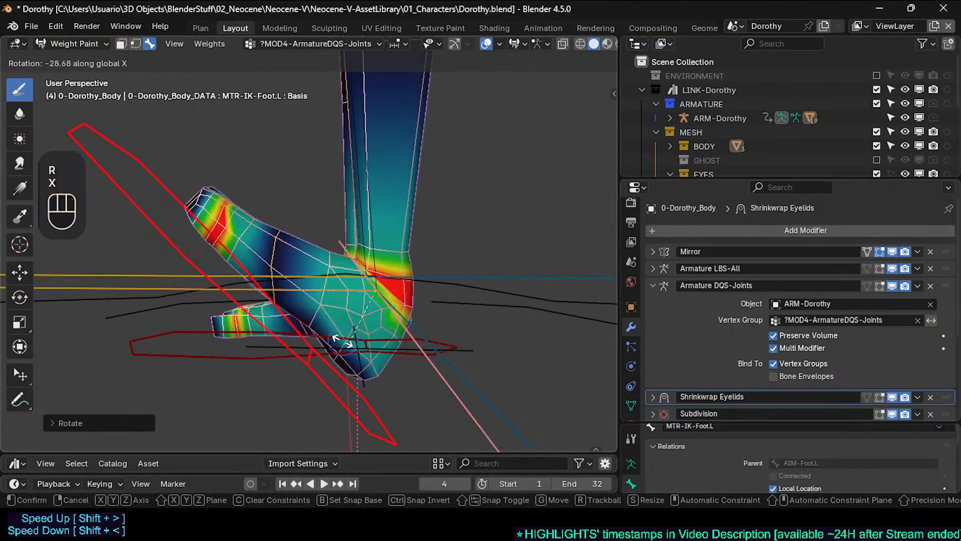
left_click(360, 300)
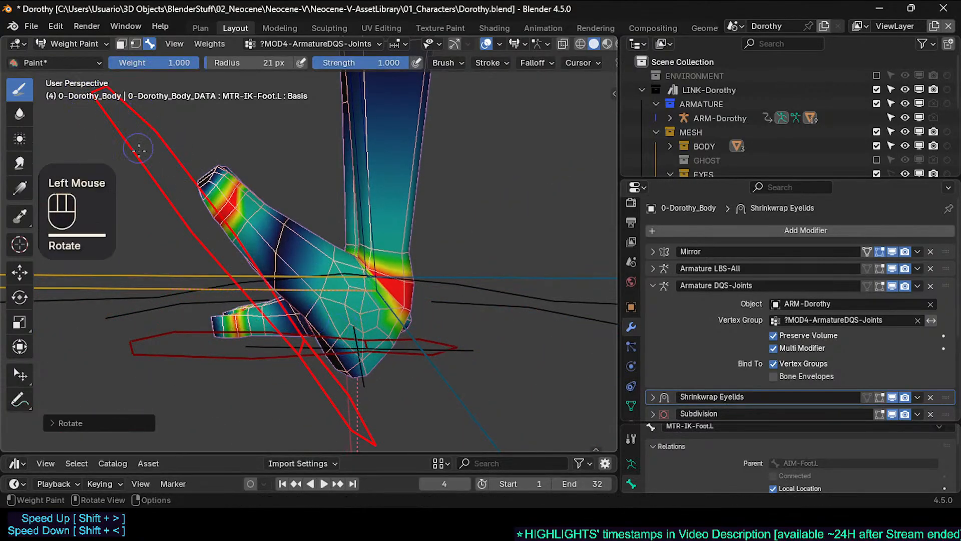
key("r")
key("x")
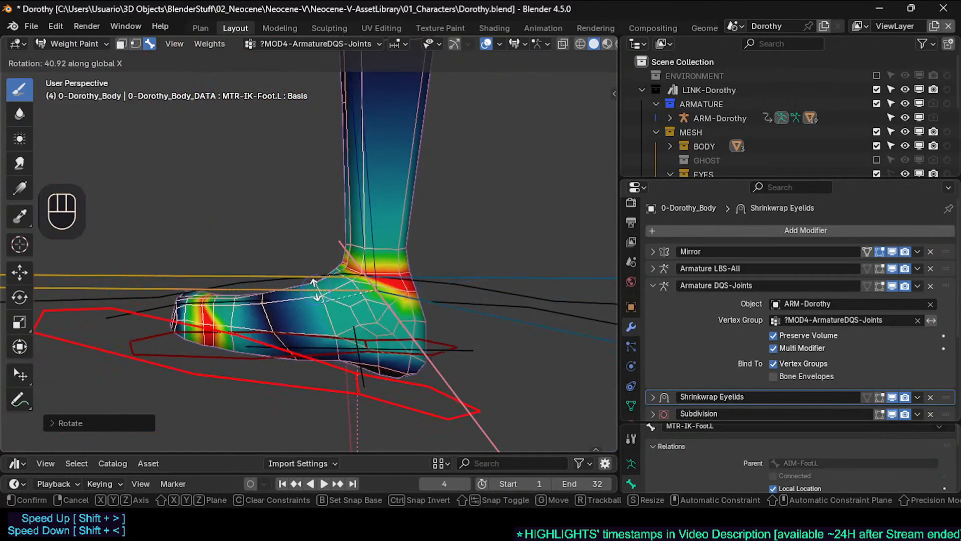
left_click(353, 309)
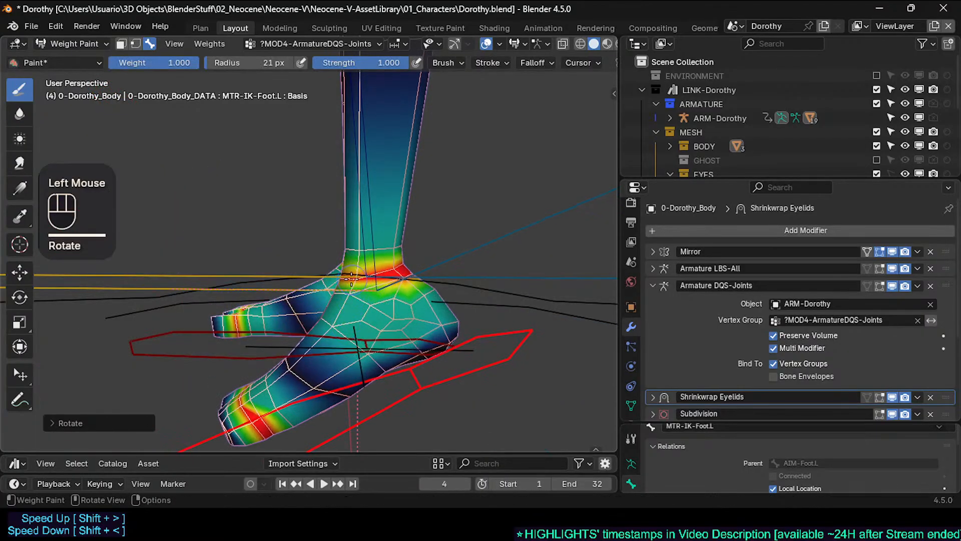
Rotate the left foot control about -20° about global X to bring the foot back near level
scroll(353, 276, "up", 2)
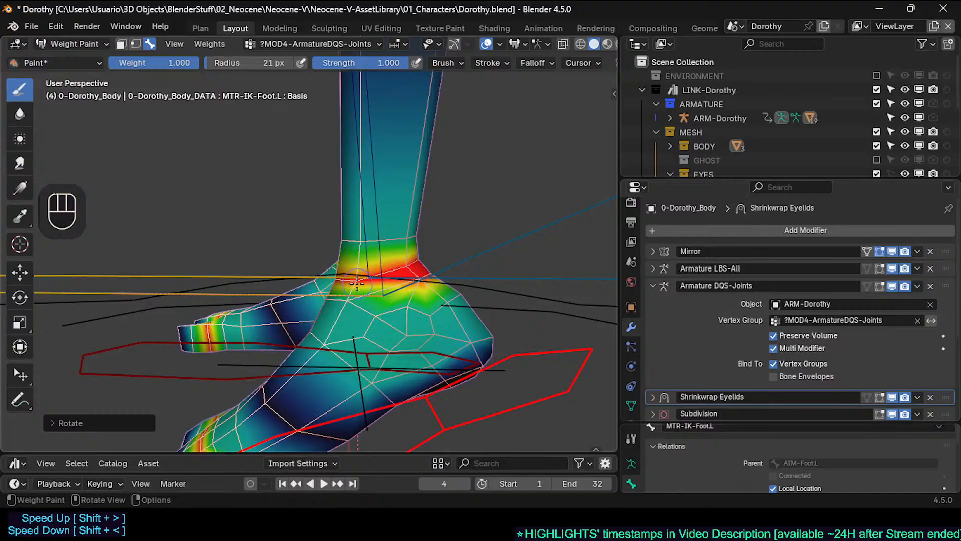
scroll(357, 282, "down", 2)
key("r")
key("x")
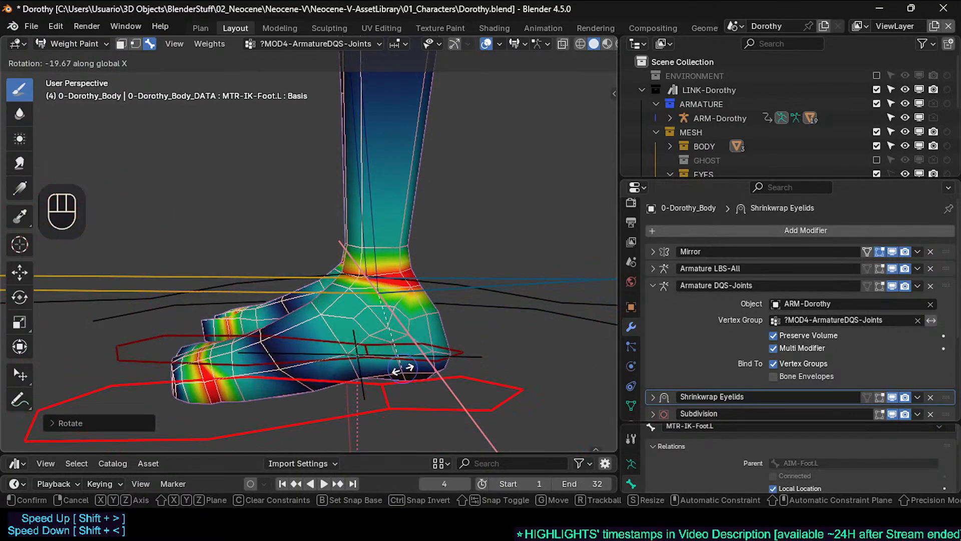
left_click(402, 369)
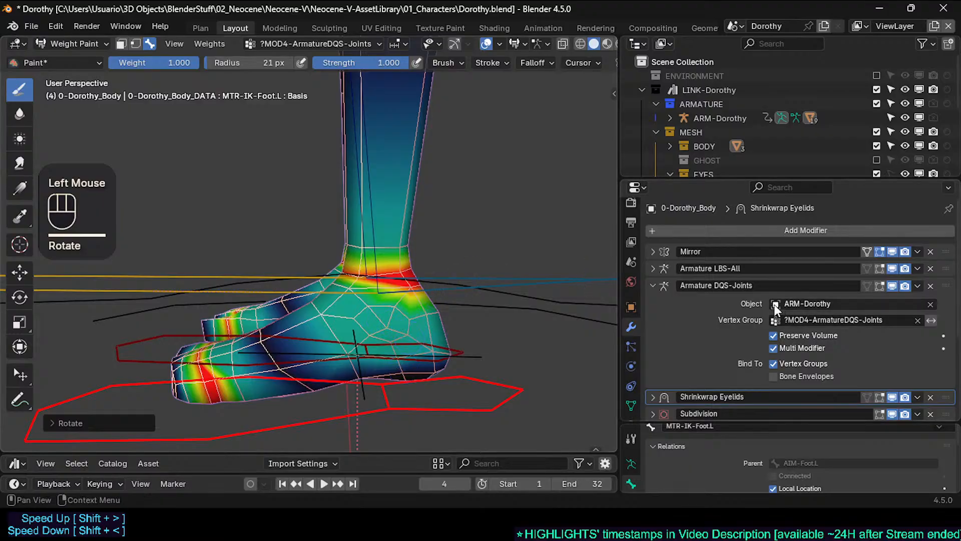
Swing the left foot control steeply upward about global X and bring it back to a slight toe lift
key("r")
key("x")
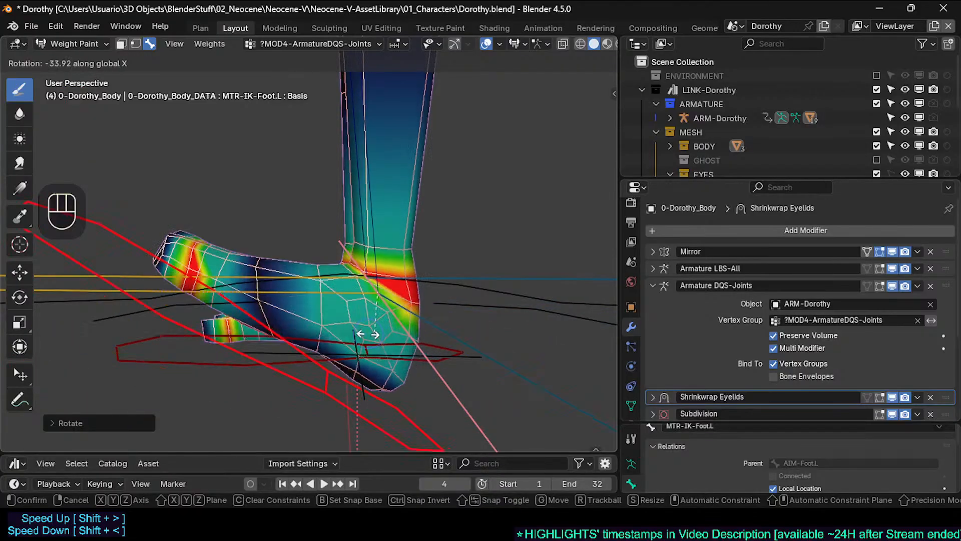
left_click(365, 273)
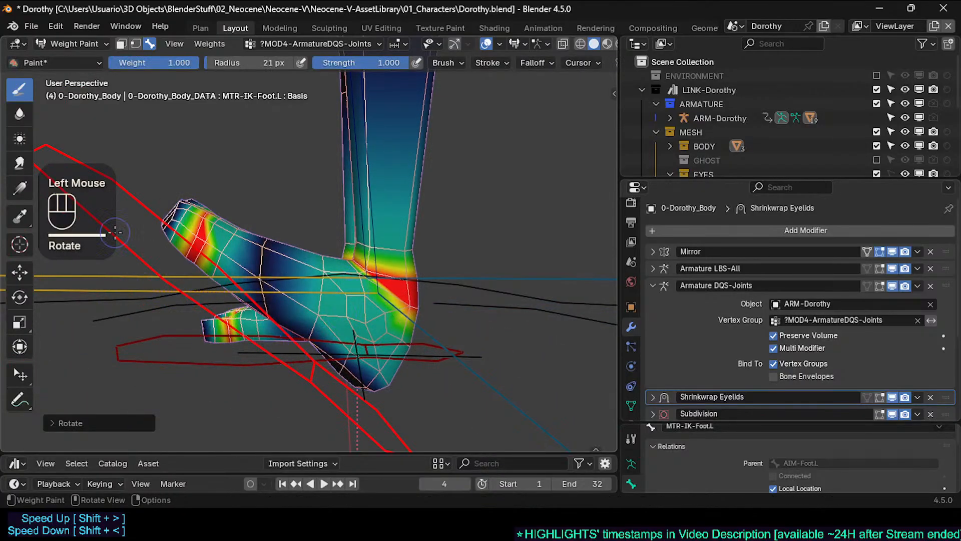
key("r")
key("x")
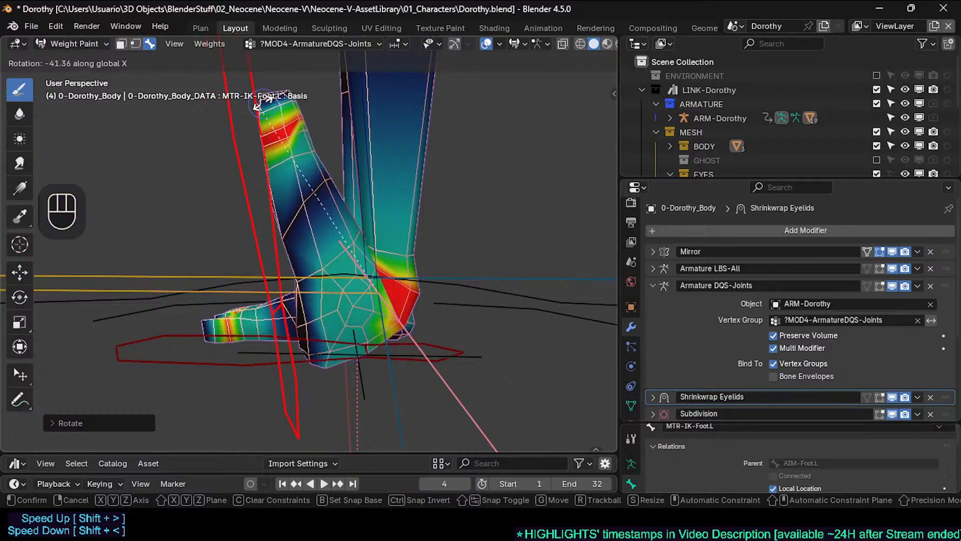
left_click(340, 273)
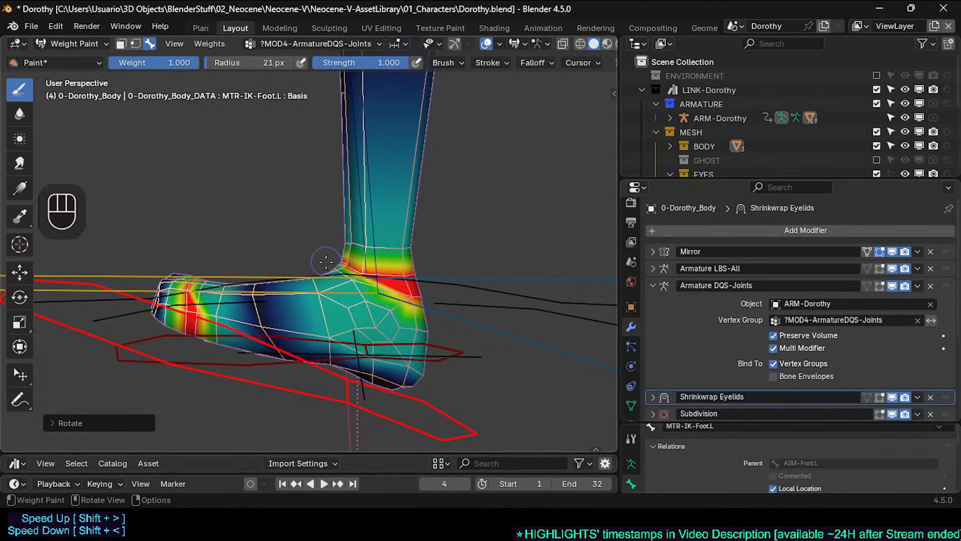
Rotate the left foot control freely and about global X to test the ankle bend, ending with the foot nearly flat
key("r")
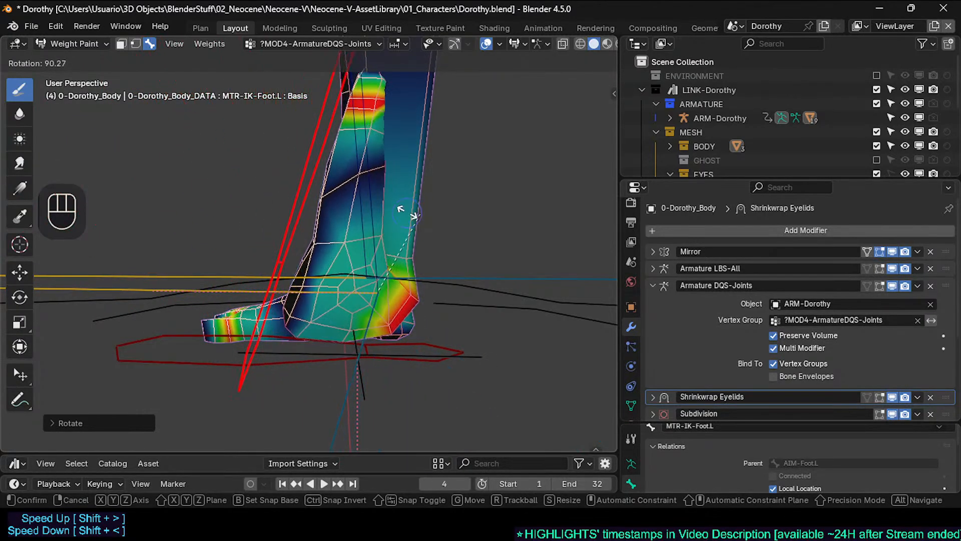
left_click(391, 273)
key("r")
key("x")
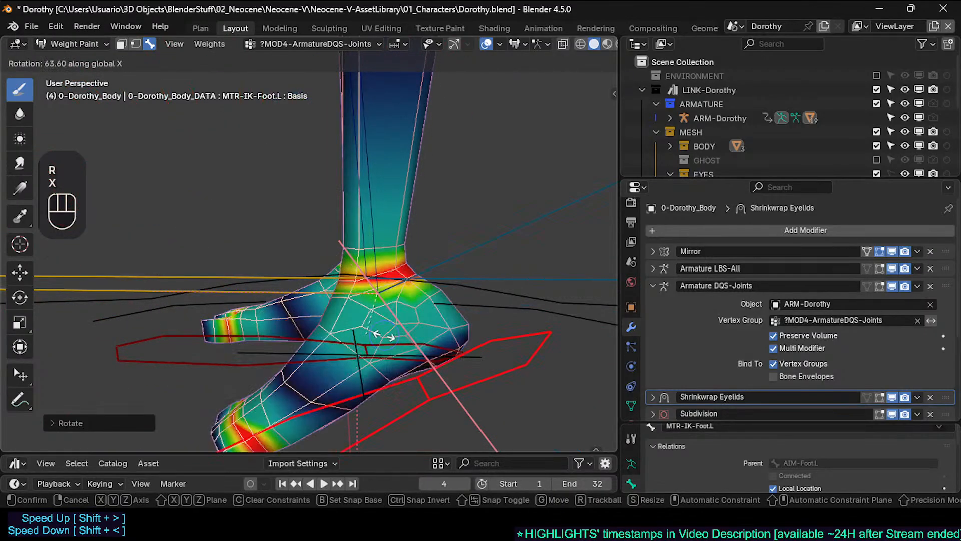
left_click(353, 330)
key("alt+q")
key("alt+q")
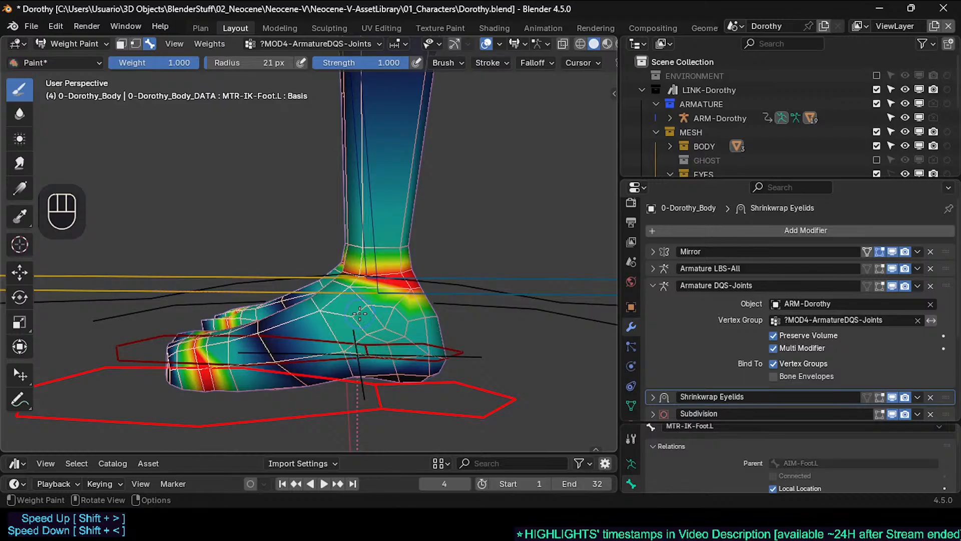
Examine the ankle weights and compare the Armature DQS-Joints modifier with the Armature LBS-All modifier's settings
middle_click_drag(360, 313, 387, 326, "shift")
scroll(370, 318, "up", 2)
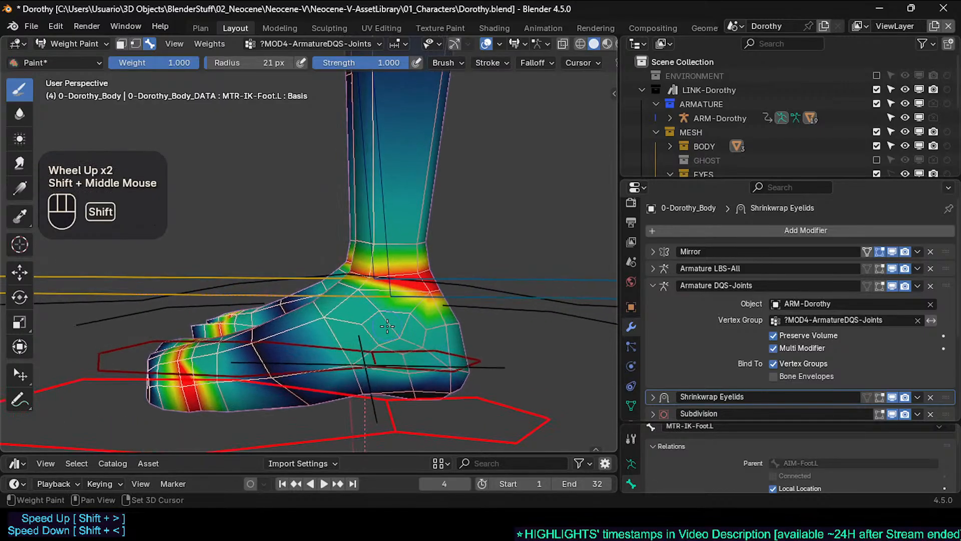
scroll(391, 332, "down", 1)
scroll(396, 338, "up", 4)
scroll(340, 256, "down", 4)
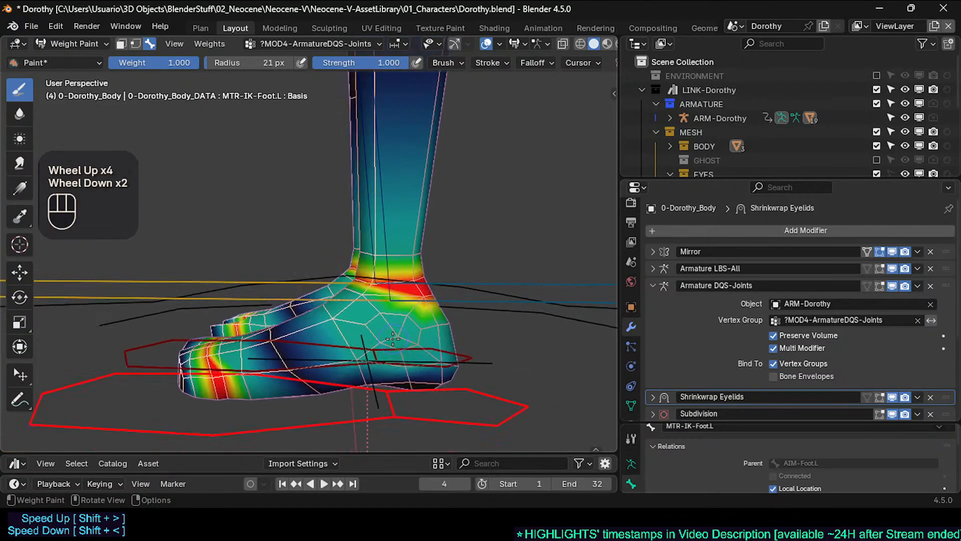
scroll(353, 318, "up", 1)
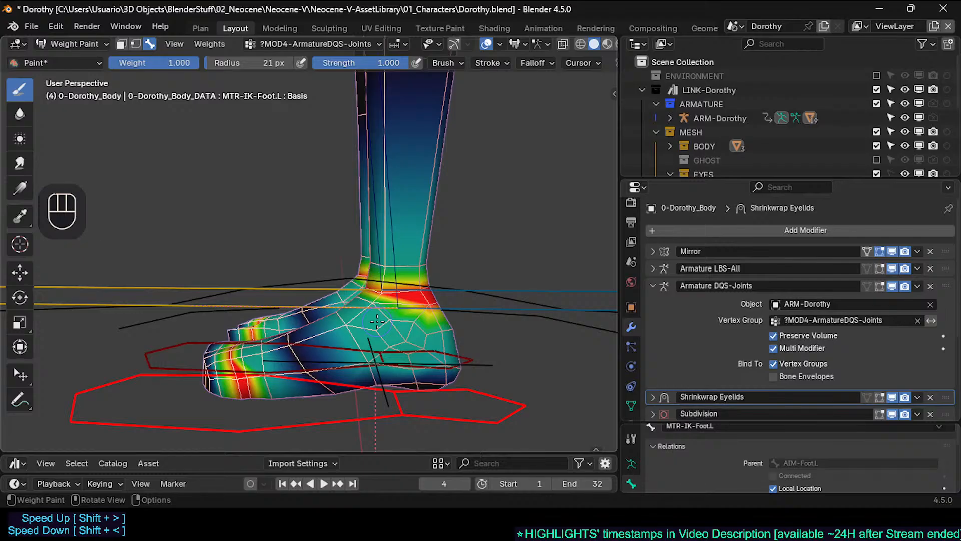
left_click(656, 284)
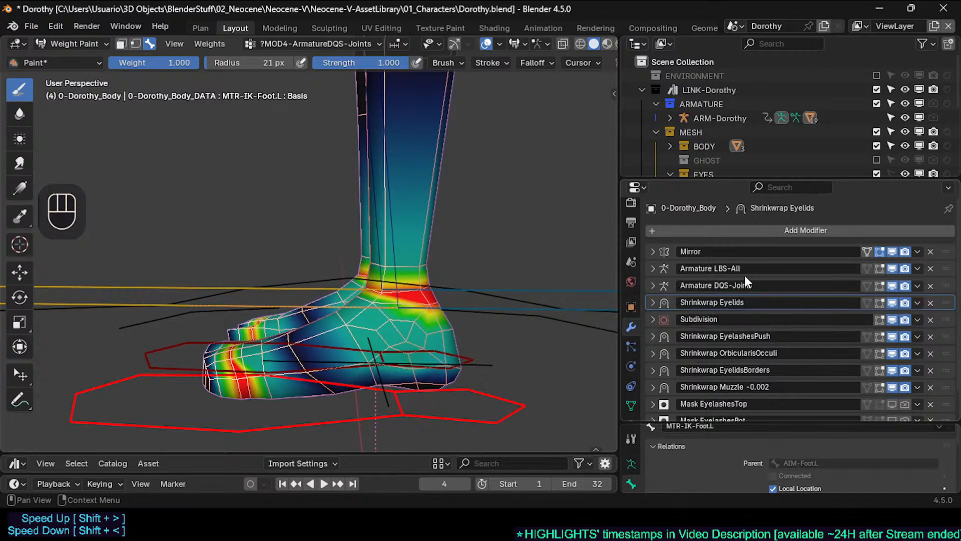
left_click(654, 269)
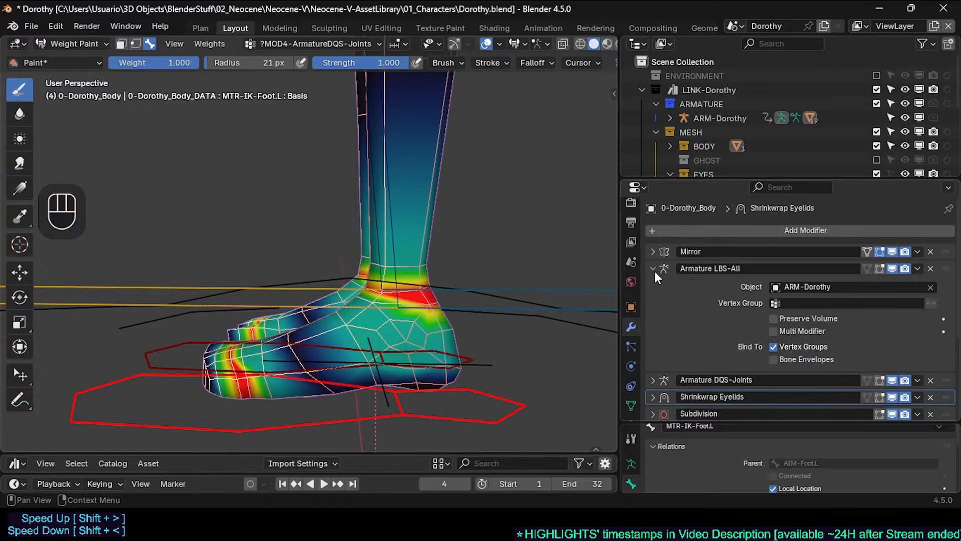
left_click(653, 269)
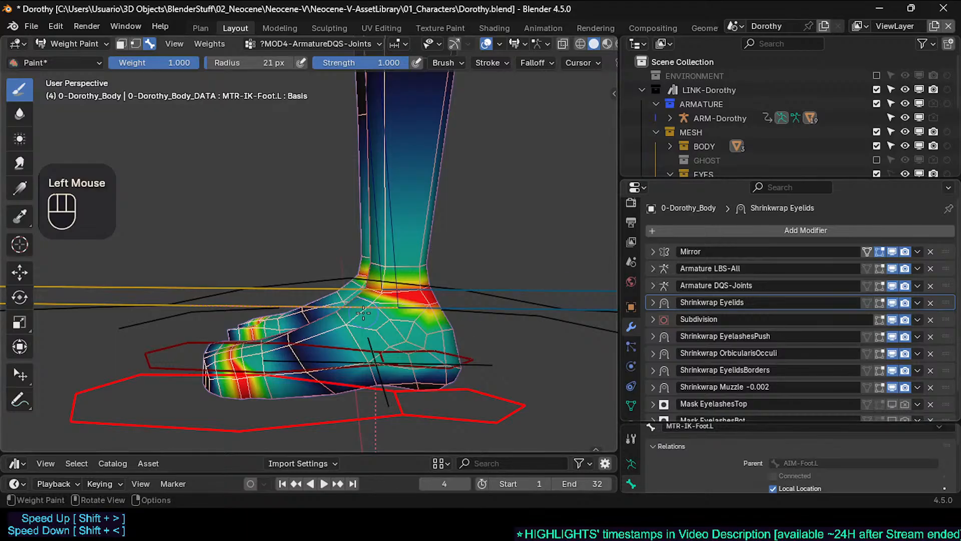
middle_click_drag(348, 386, 340, 385)
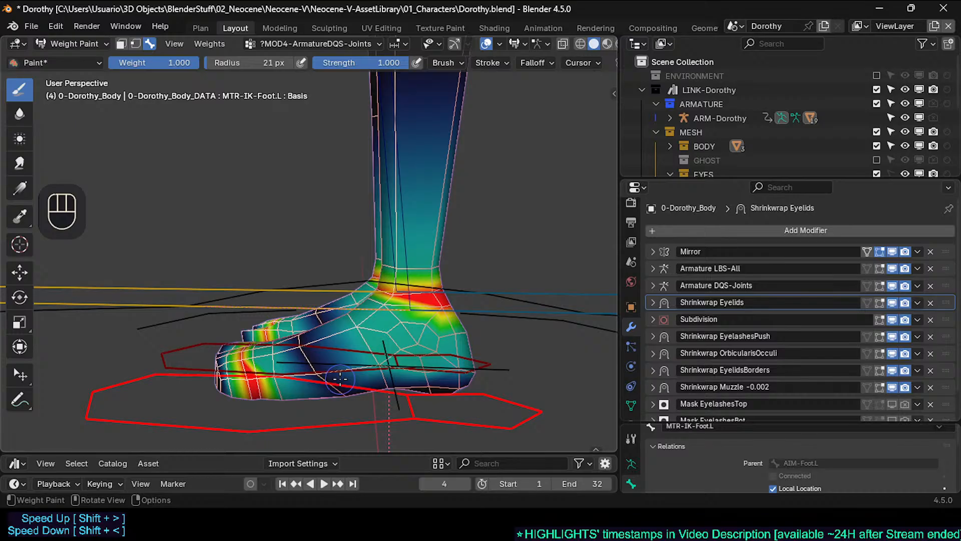
scroll(466, 339, "up", 2)
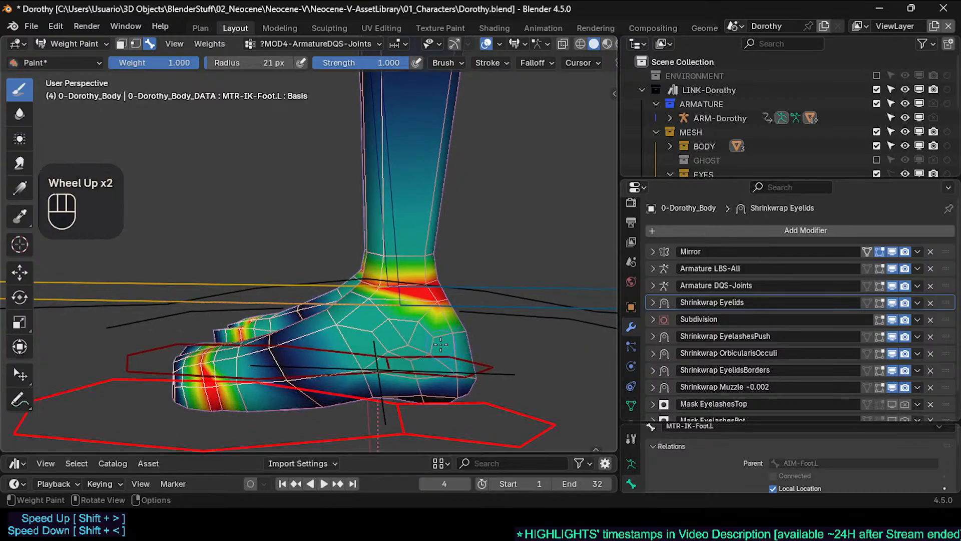
middle_click_drag(440, 344, 446, 335, "shift")
key("r")
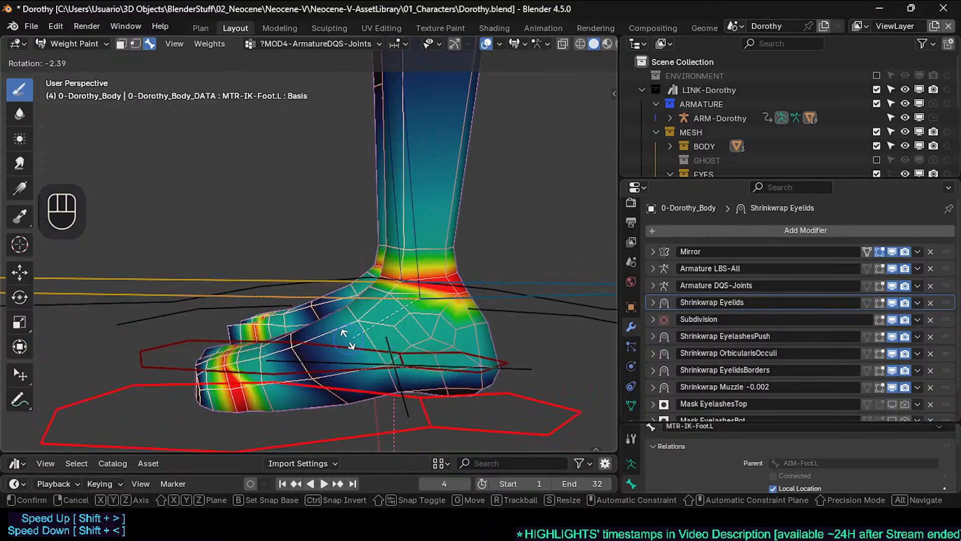
key("Escape")
Deselect all bones of the armature
key("alt+a")
key("alt+q")
middle_click_drag(351, 339, 377, 338, "shift")
scroll(380, 338, "down", 2)
key("ctrl+2")
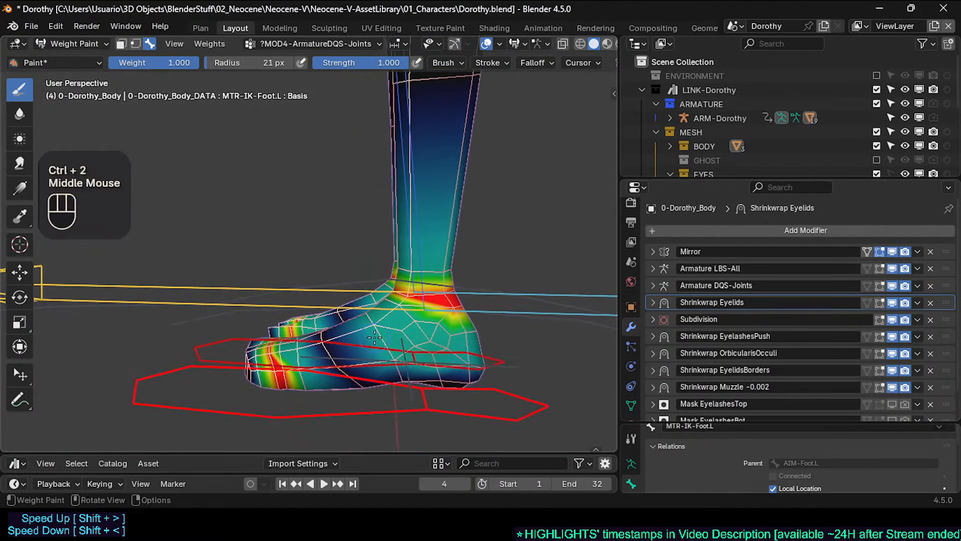
Switch to the Blur brush for the ?MOD4-ArmatureDQS-Joints weights and save the file
scroll(377, 338, "up", 2)
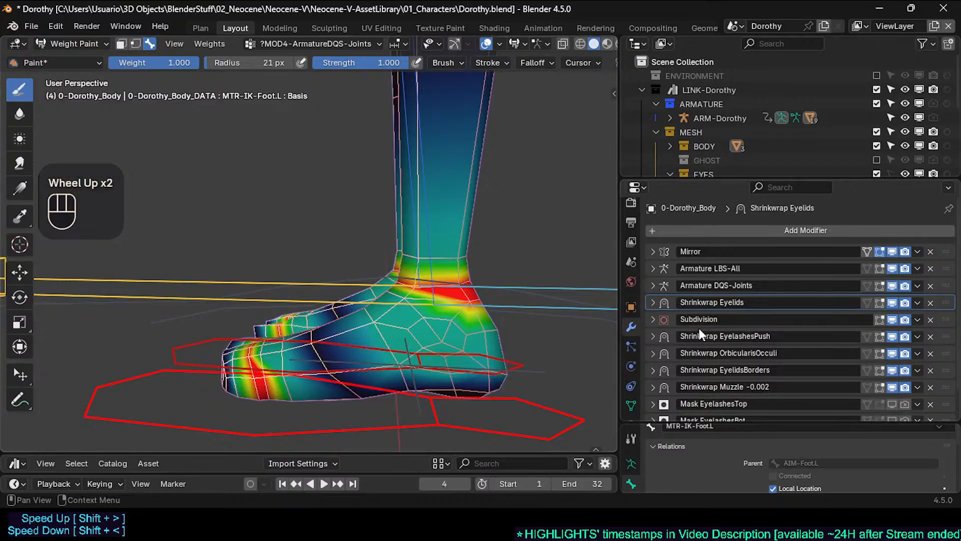
left_click(653, 285)
mouse_move(432, 303)
middle_mouse_down("ctrl")
mouse_move(430, 293)
mouse_move(358, 290)
middle_mouse_up("ctrl")
left_click(20, 114)
key("ctrl+s")
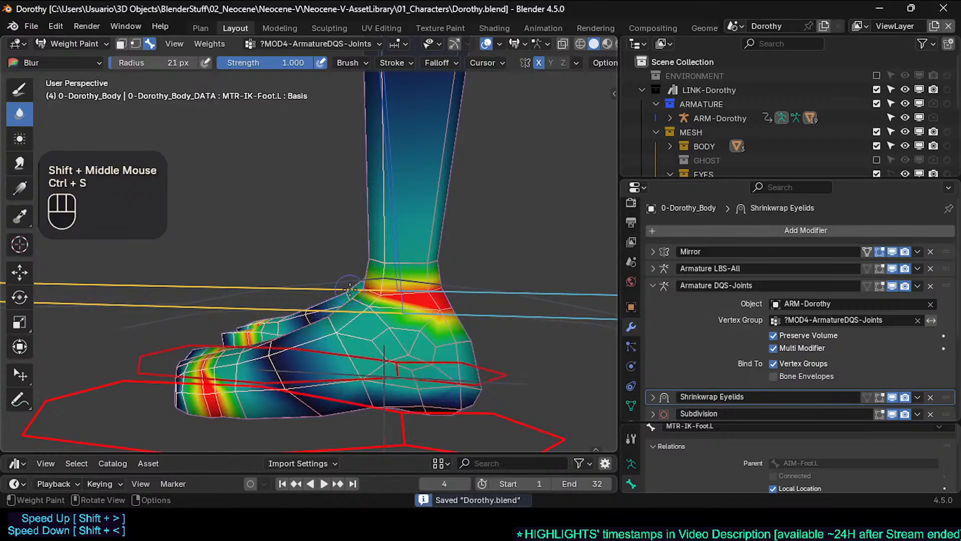
Set the Blur brush radius to 55 px at strength 1.000 and soften the weights on the outer side of the left ankle
key("shift+f")
left_click(356, 289)
key("f")
left_click(426, 293)
left_click(439, 299)
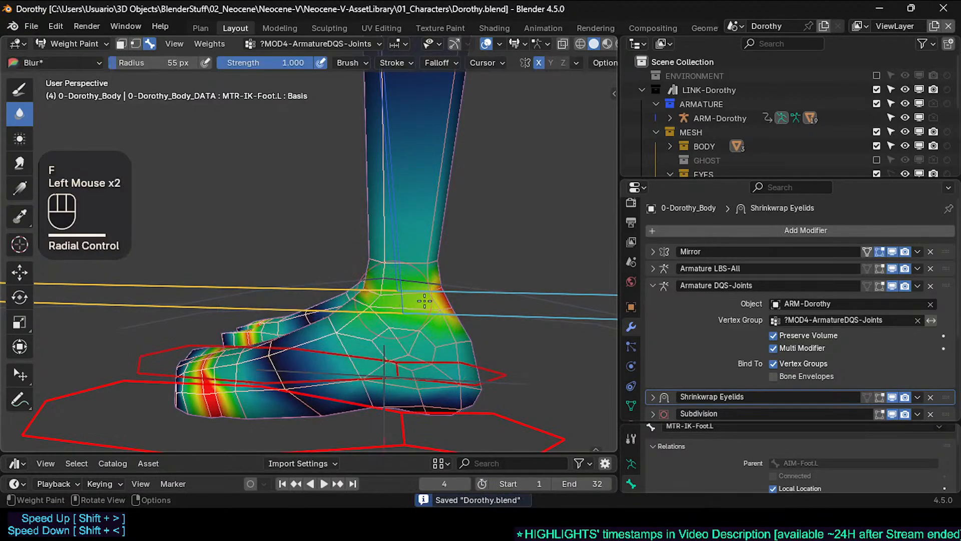
Blur the high-weight band around the remaining sides of the ankle, including its front and back
mouse_move(439, 298)
middle_mouse_down()
mouse_move(260, 311)
mouse_move(270, 305)
middle_mouse_up()
middle_click_drag(271, 305, 368, 331)
middle_click_drag(333, 321, 485, 315, "shift")
left_click_drag(291, 307, 273, 302)
middle_click_drag(362, 306, 351, 301)
middle_click_drag(351, 301, 346, 331)
mouse_move(345, 330)
middle_mouse_down("ctrl")
mouse_move(322, 358)
mouse_move(180, 388)
middle_mouse_up("ctrl")
left_click_drag(180, 388, 178, 385)
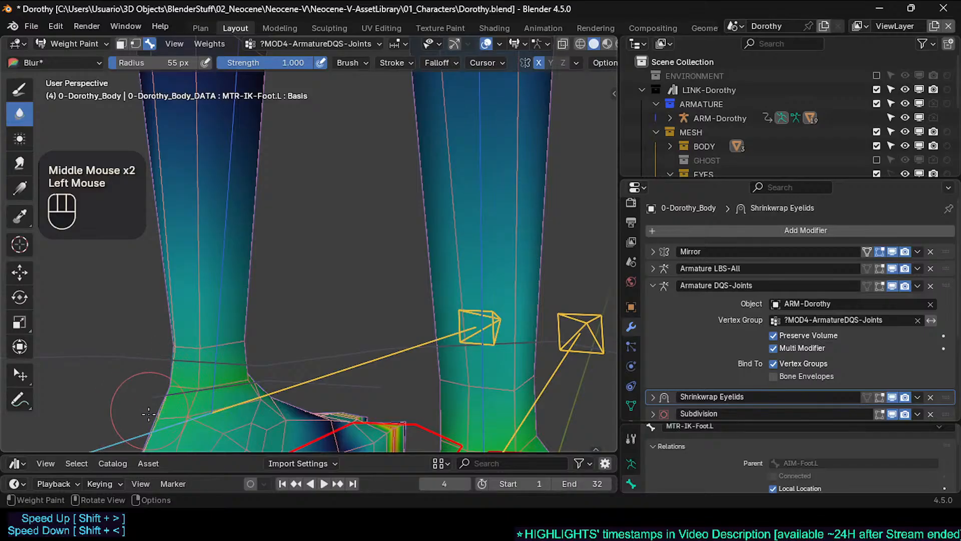
Blur the leftover weight peak above the left heel so the ankle blends evenly into the shin and foot
middle_click_drag(259, 376, 390, 358)
left_click_drag(391, 358, 419, 359)
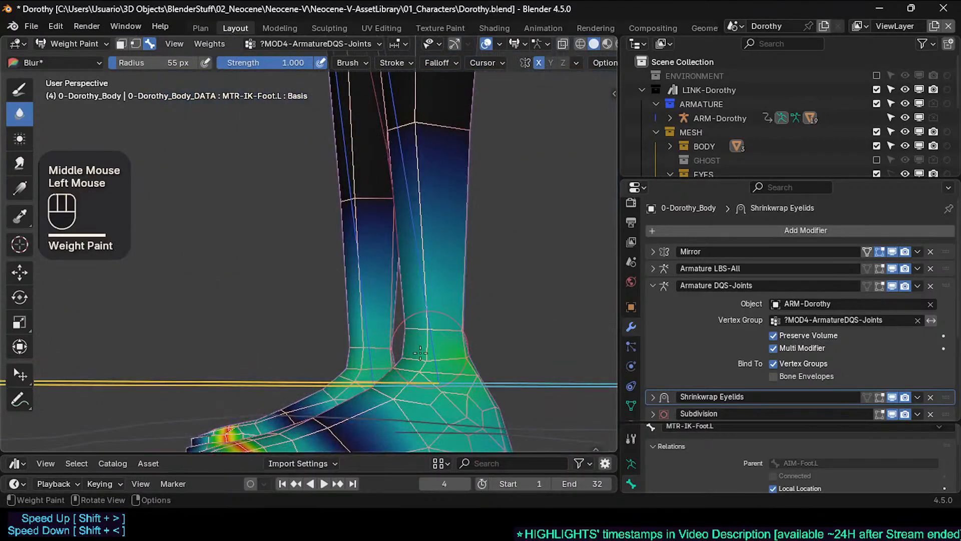
middle_click_drag(421, 353, 335, 339)
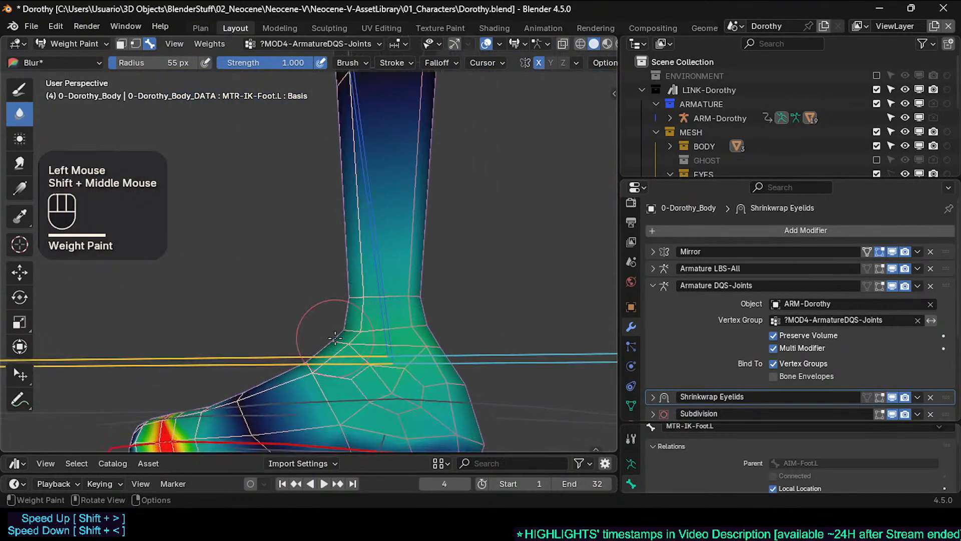
scroll(256, 356, "down", 2)
middle_click_drag(256, 356, 350, 409)
scroll(301, 391, "down", 1)
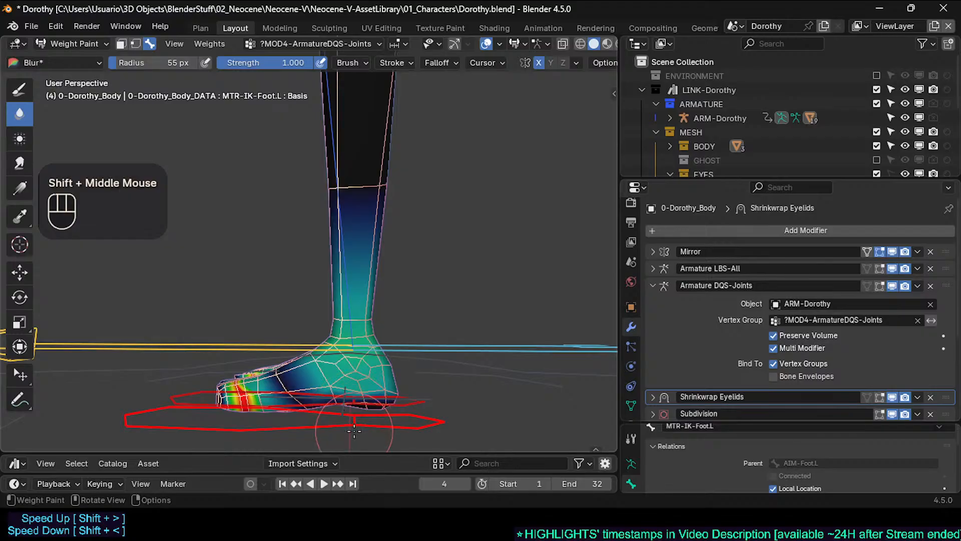
Select the left foot's IK control and rotate it about half a turn about global X to test the blurred ankle
left_click(351, 411, "alt")
key("r")
key("x")
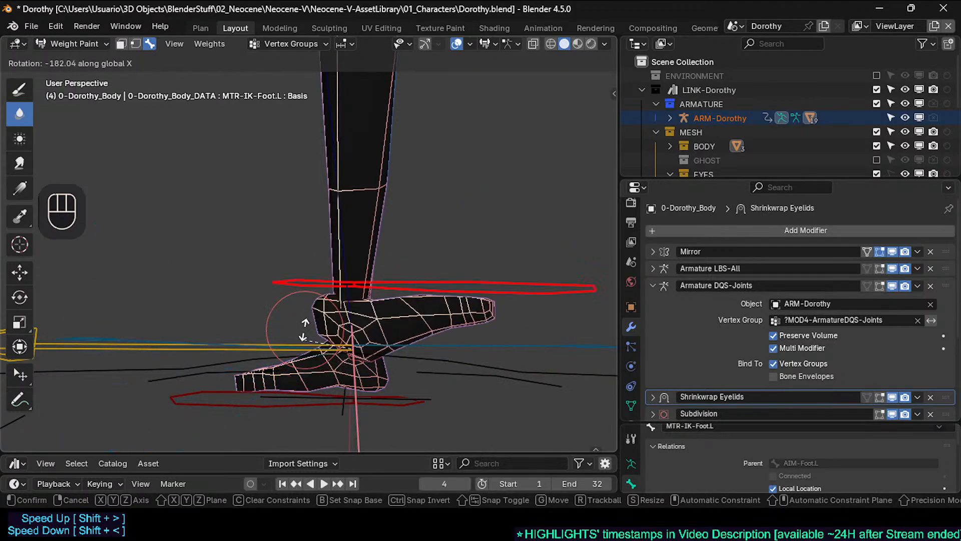
left_click(307, 332)
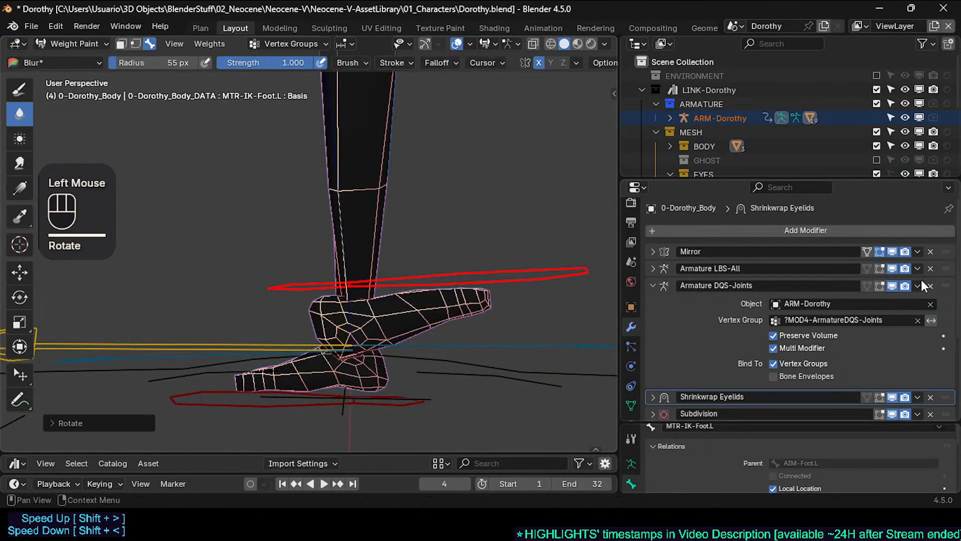
Hide the Armature DQS-Joints modifier in the viewport and rotate the left foot's IK control about global X to compare the ankle deformation
left_click(892, 286)
key("r")
key("x")
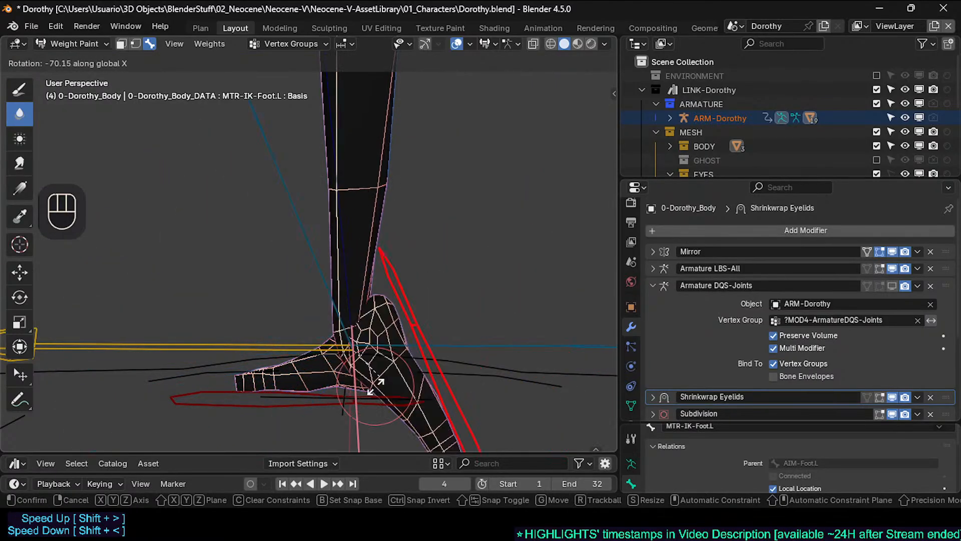
left_click(373, 277)
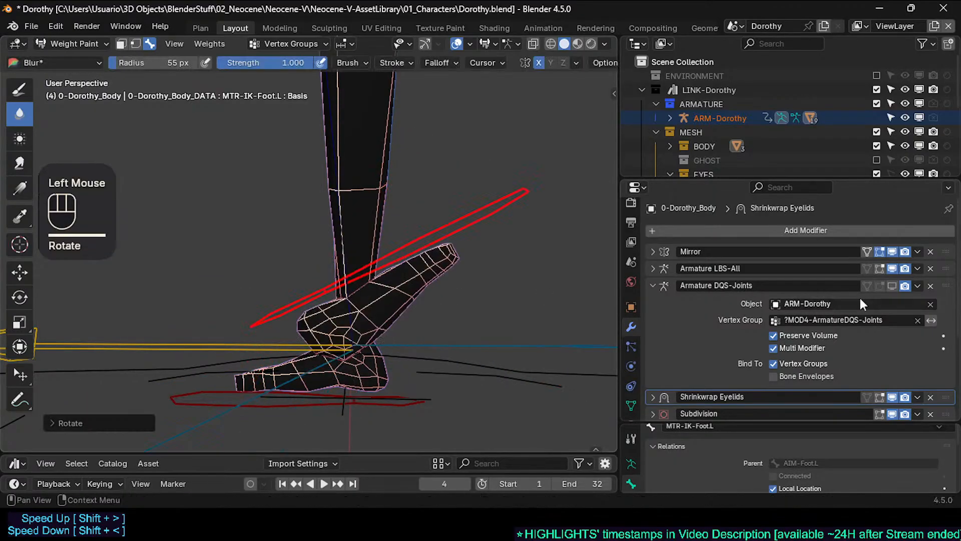
Show the Armature DQS-Joints modifier again and swing the left foot's IK control about global X, ending with the foot flat
left_click(893, 285)
key("r")
key("x")
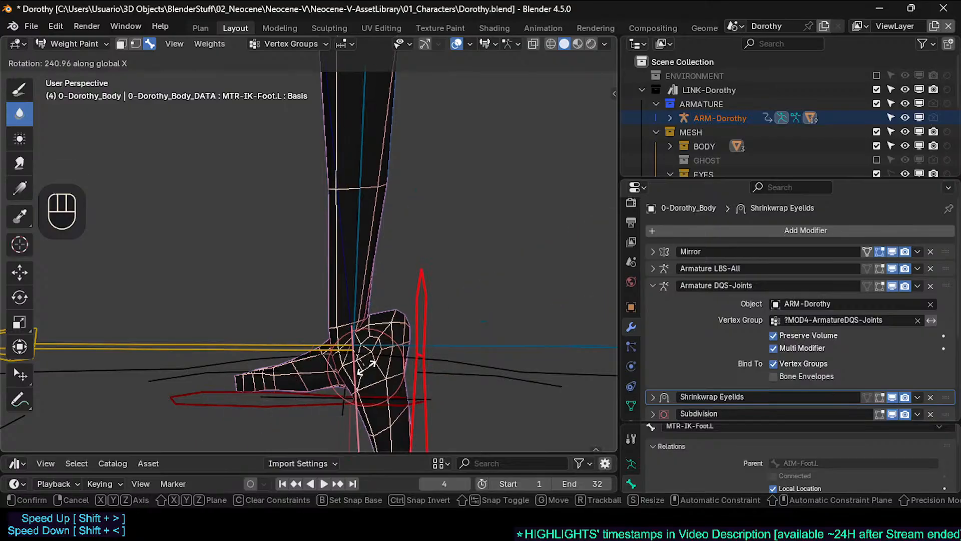
left_click(345, 323)
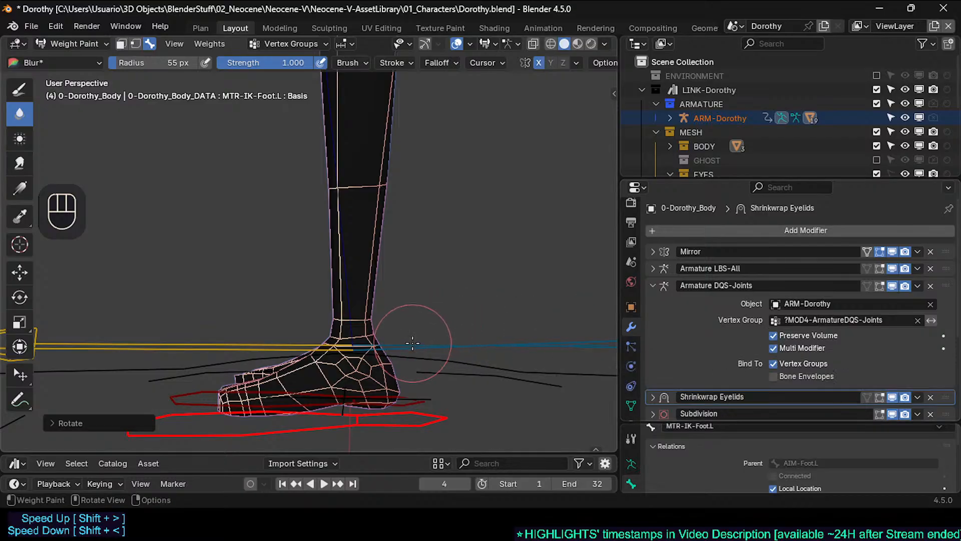
key("r")
key("x")
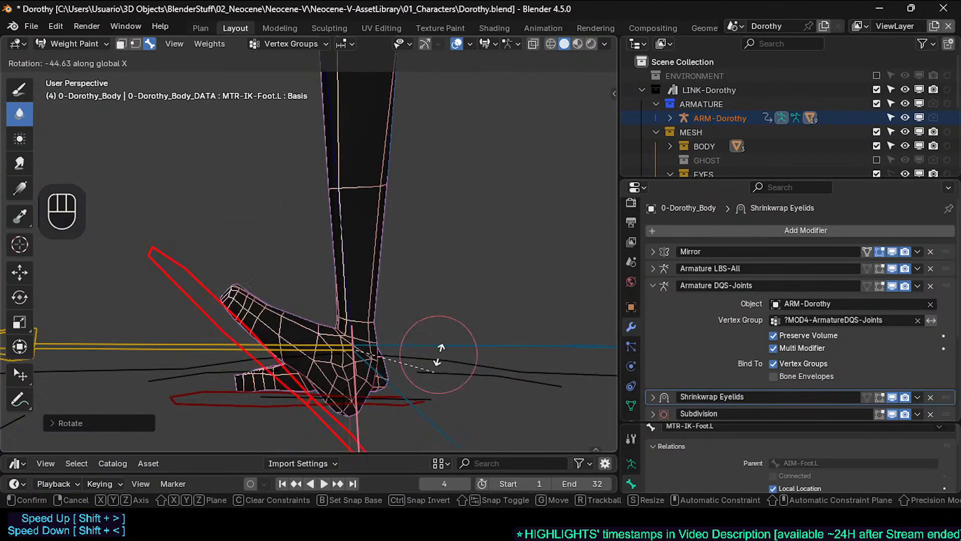
left_click(437, 305)
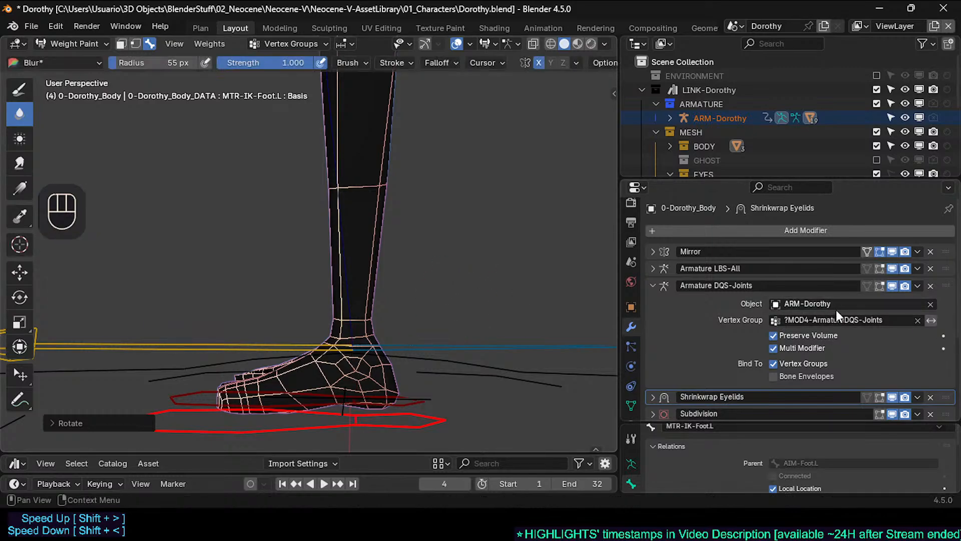
Undo the foot test rotations and the ankle blur strokes, back to the solid high-weight band around the ankle
middle_click_drag(197, 332, 209, 353)
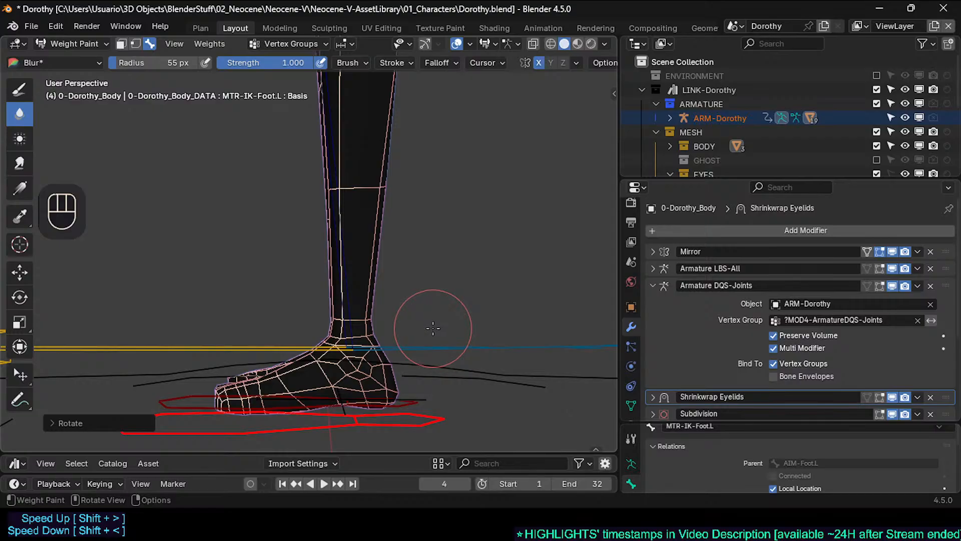
scroll(383, 262, "down", 2)
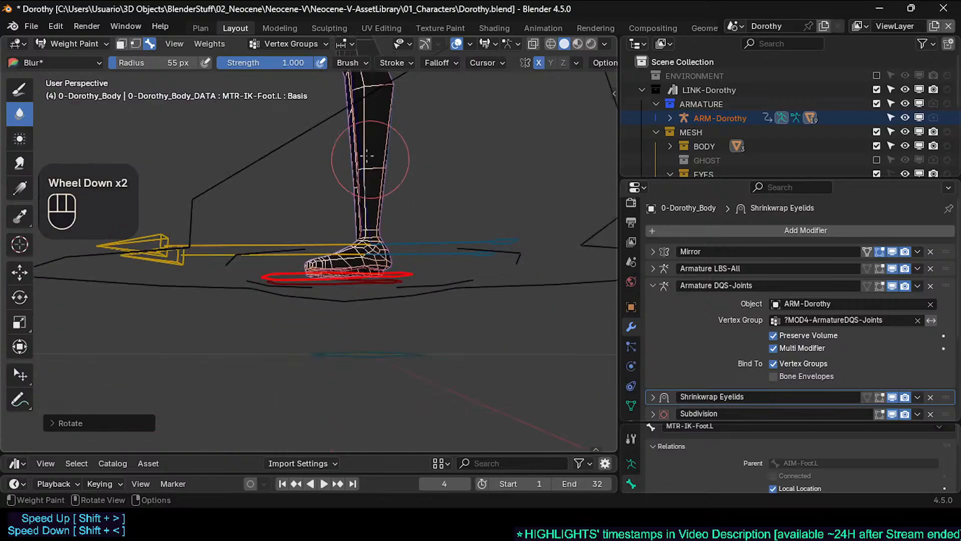
middle_click_drag(373, 153, 343, 172, "shift")
scroll(356, 286, "up", 1)
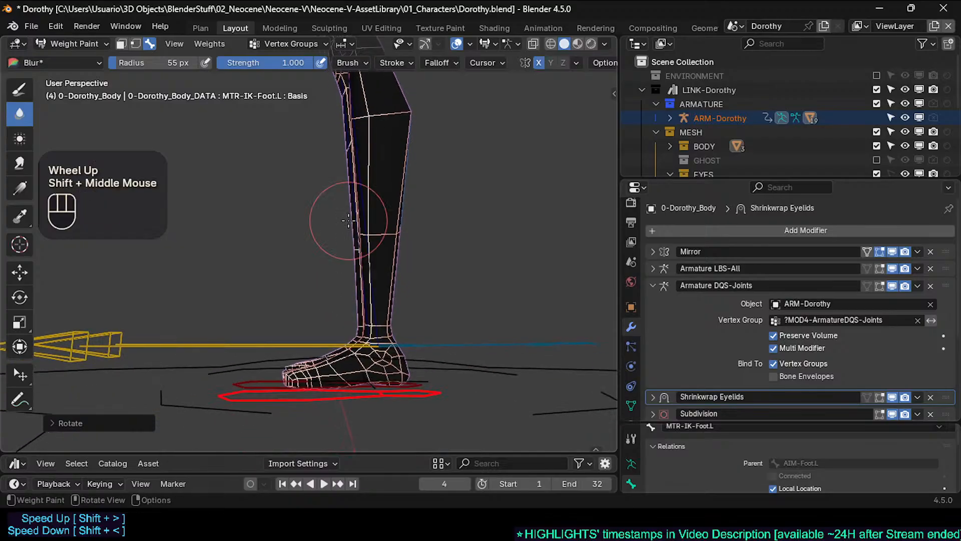
scroll(406, 323, "up", 2)
scroll(334, 382, "up", 2)
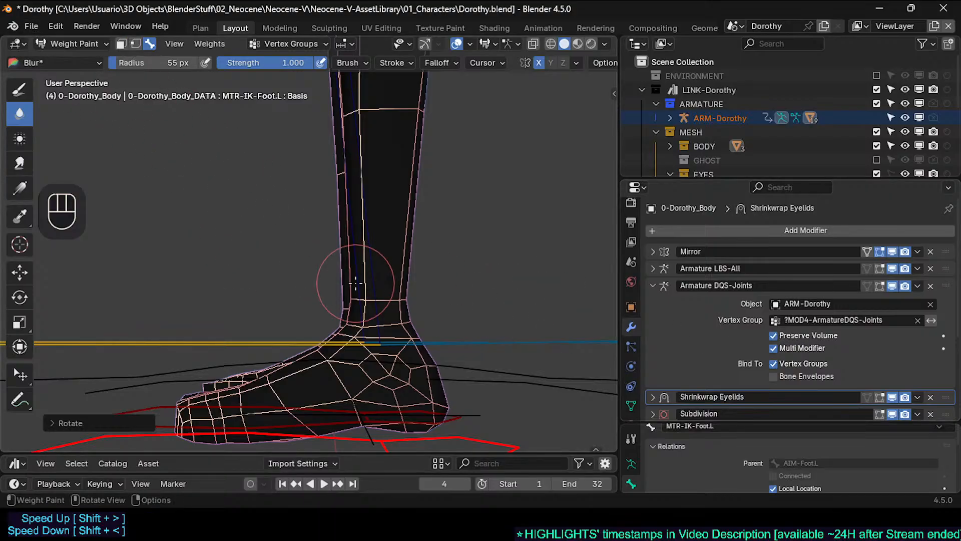
key("ctrl+z")
key("ctrl+z")
key("ctrl+z")
key("ctrl+z")
key("ctrl+z")
key("ctrl+z")
key("ctrl+z")
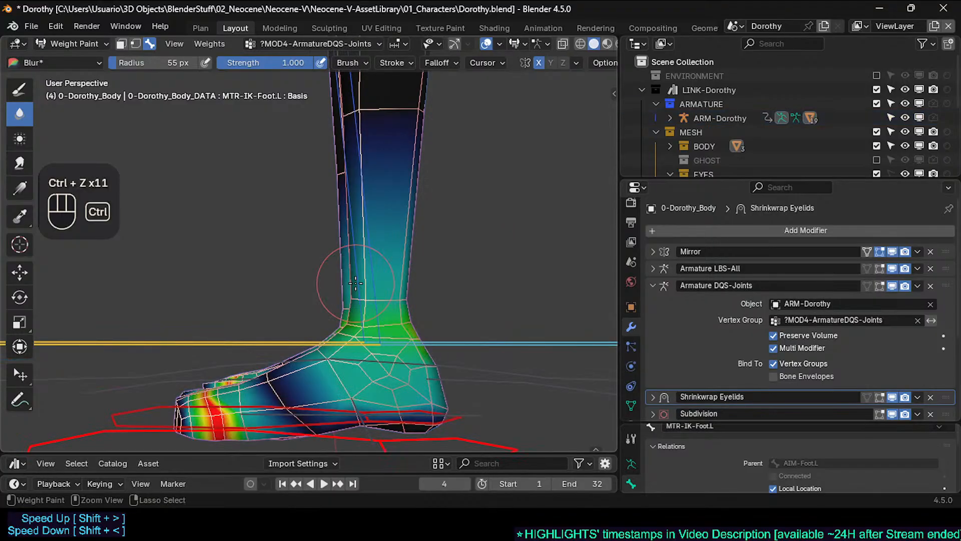
key("ctrl+z")
key("ctrl+z")
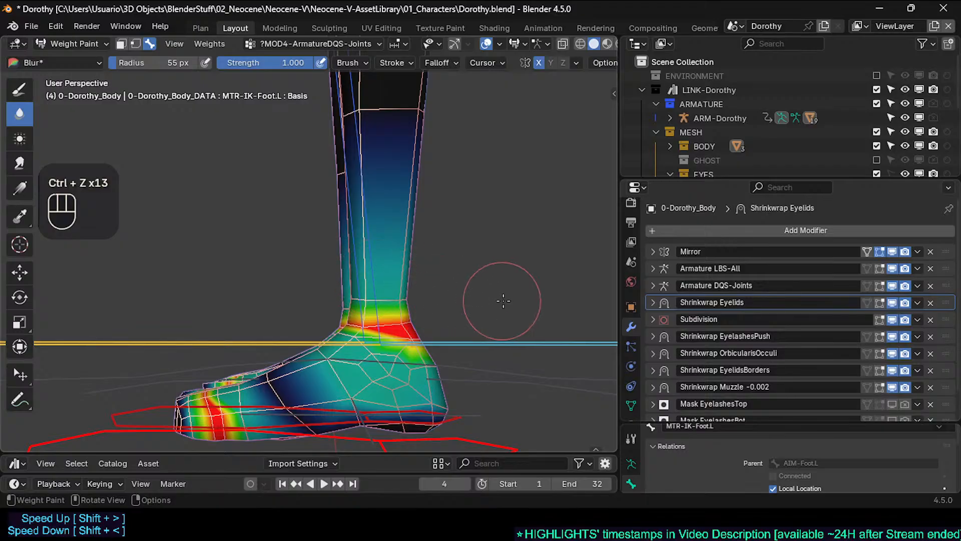
Check the joint weights behind the knees and switch the body mesh from Weight Paint to Edit Mode
middle_click_drag(503, 300, 383, 271)
scroll(298, 222, "down", 2)
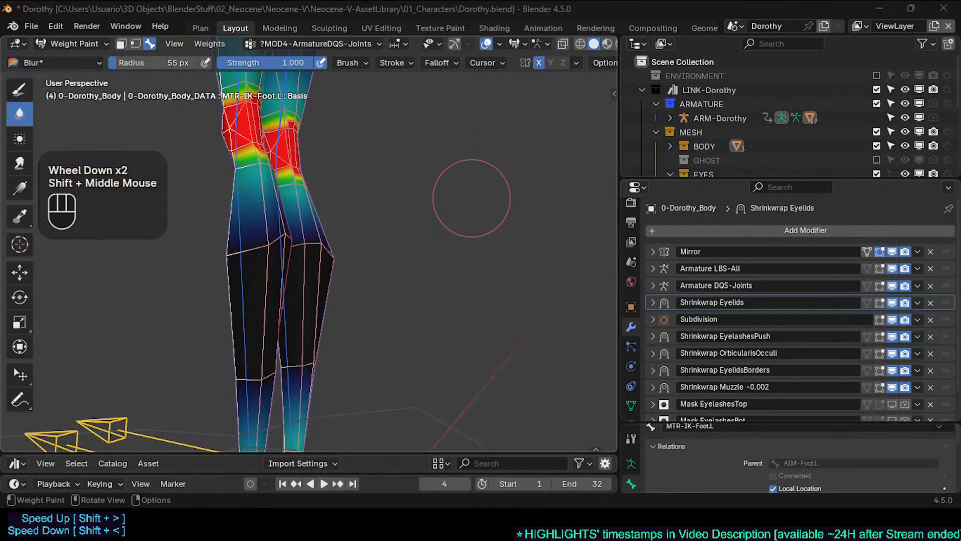
middle_click_drag(471, 198, 441, 165, "shift")
scroll(365, 279, "down", 2)
middle_click_drag(365, 279, 341, 240)
mouse_move(341, 240)
middle_mouse_down()
mouse_move(278, 271)
mouse_move(289, 333)
mouse_move(317, 299)
middle_mouse_up()
scroll(288, 301, "up", 3)
scroll(290, 309, "up", 3)
key("ctrl+Tab")
left_click(300, 332)
key("Tab")
Add a single loop cut across the faces at the back of the knee and leave Edit Mode
scroll(325, 332, "down", 2)
key("ctrl+r")
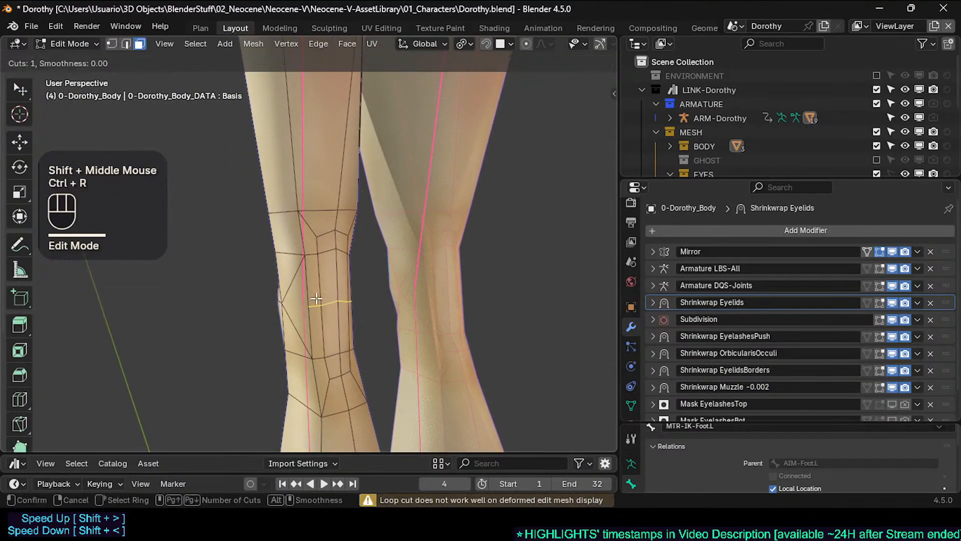
left_click(316, 299)
left_click(316, 298)
scroll(316, 299, "up", 3)
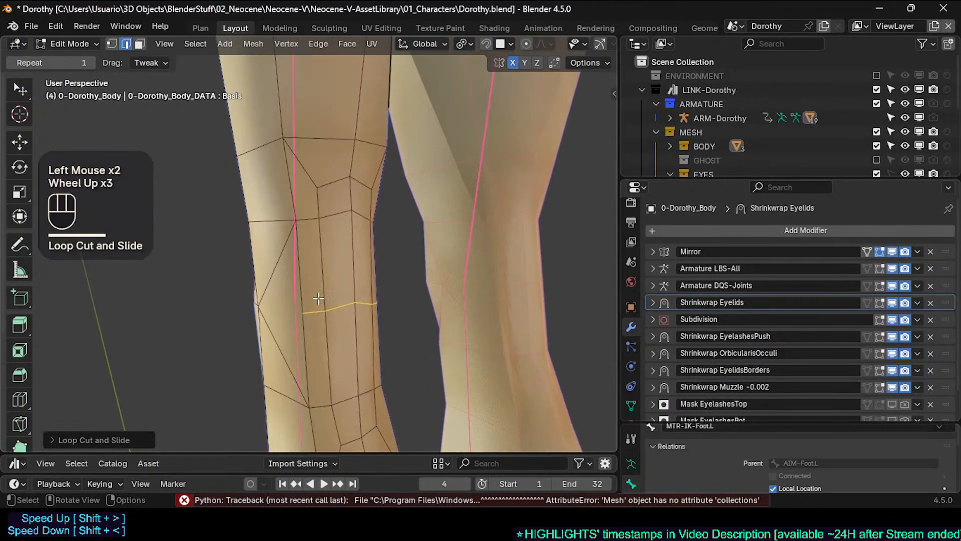
middle_click_drag(316, 298, 369, 300)
scroll(352, 323, "down", 2)
key("Tab")
Put Dorothy's armature in Pose Mode with the left foot's aim control active
scroll(375, 355, "down", 2)
mouse_move(323, 350)
middle_mouse_down()
mouse_move(375, 356)
mouse_move(314, 365)
middle_mouse_up()
scroll(374, 356, "down", 1)
scroll(314, 366, "down", 2)
middle_click_drag(344, 395, 334, 199, "shift")
scroll(334, 199, "down", 1)
scroll(305, 369, "down", 2)
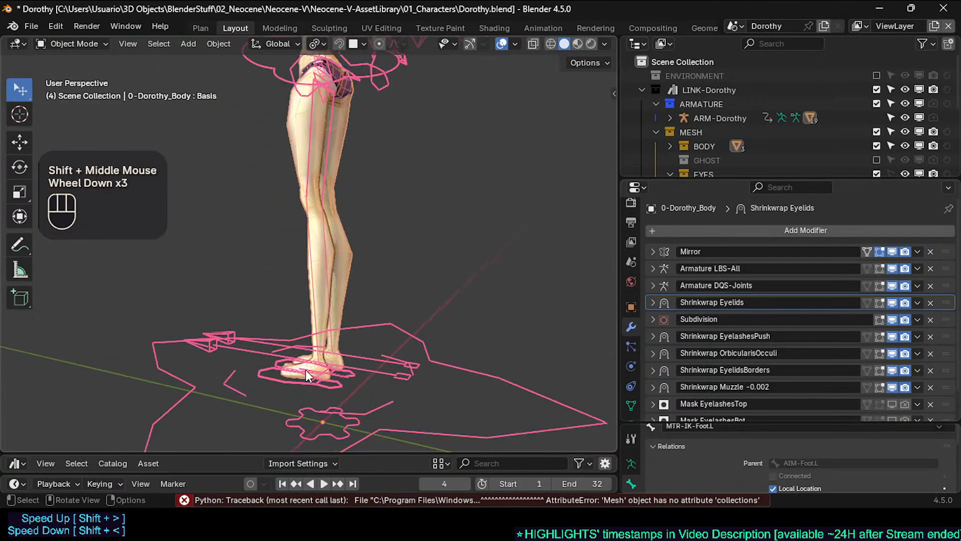
left_click(262, 353)
key("ctrl+Tab")
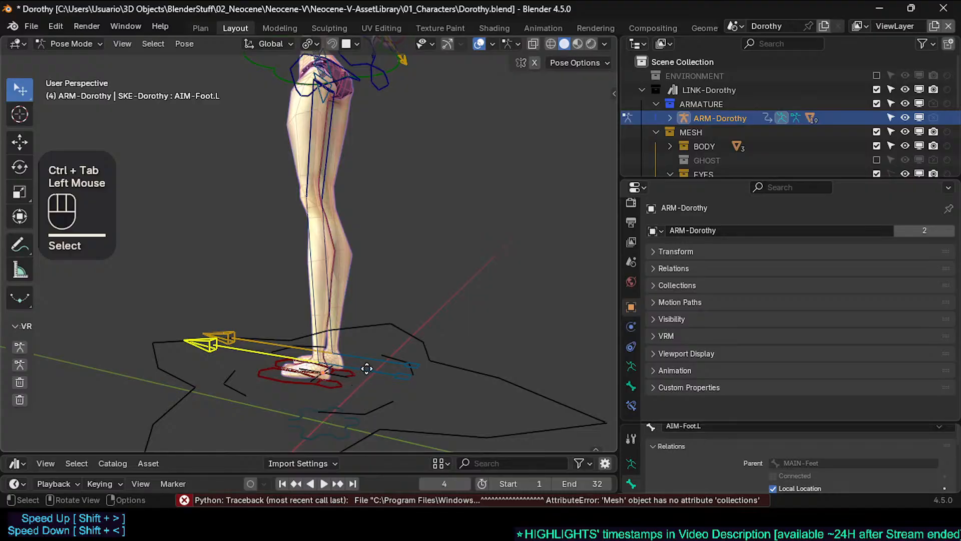
Move the AIM-Foot.L control up and backward to bend the left knee sharply
key("g")
left_click(421, 253)
middle_click_drag(421, 253, 392, 345, "shift")
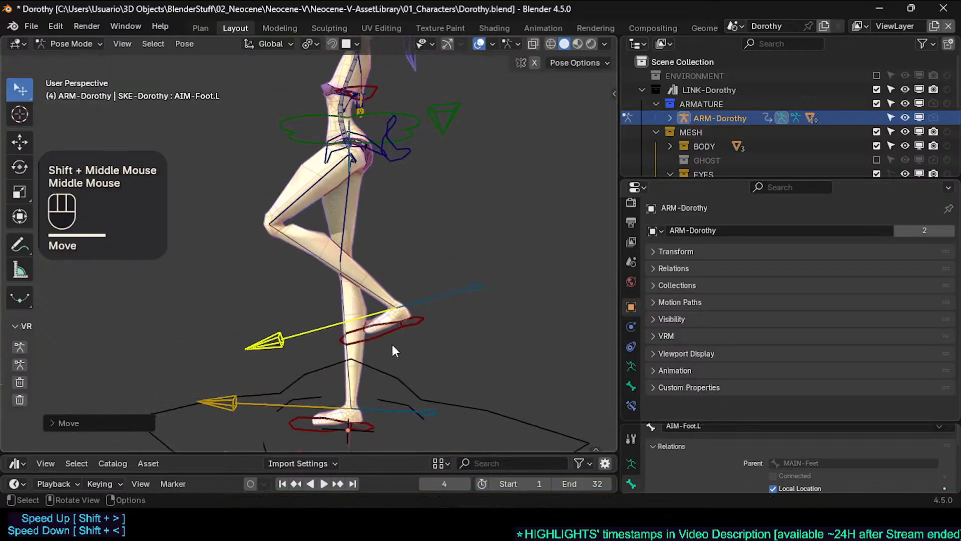
key("g")
left_click(460, 257)
scroll(419, 342, "up", 3)
middle_click_drag(460, 258, 455, 329, "shift")
scroll(413, 332, "up", 2)
key("g")
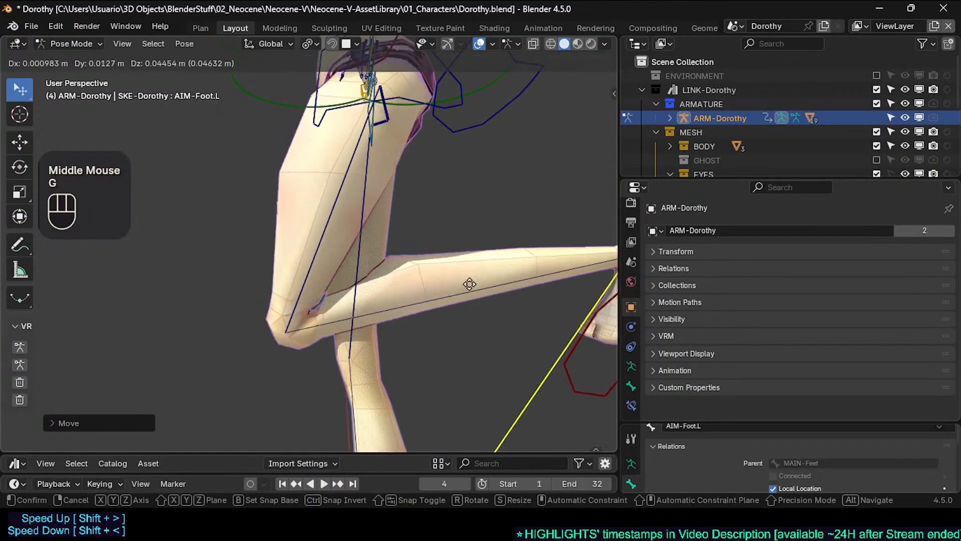
left_click(394, 316)
Shift the left foot's aim control a few more times to test the crease behind the bent knee up close
scroll(392, 317, "up", 3)
middle_click_drag(260, 333, 331, 310, "shift")
middle_click_drag(330, 311, 355, 266)
key("g")
left_click(370, 256)
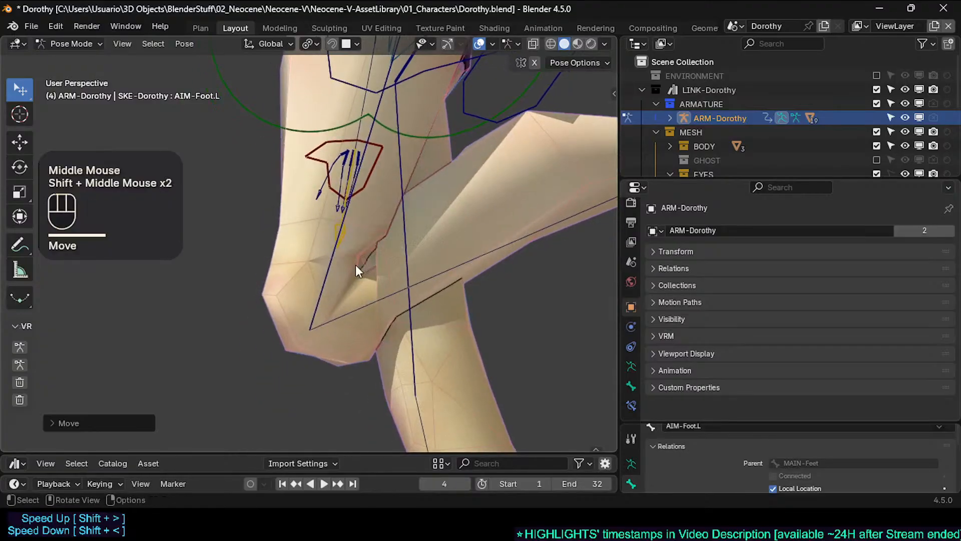
scroll(356, 266, "up", 3)
key("g")
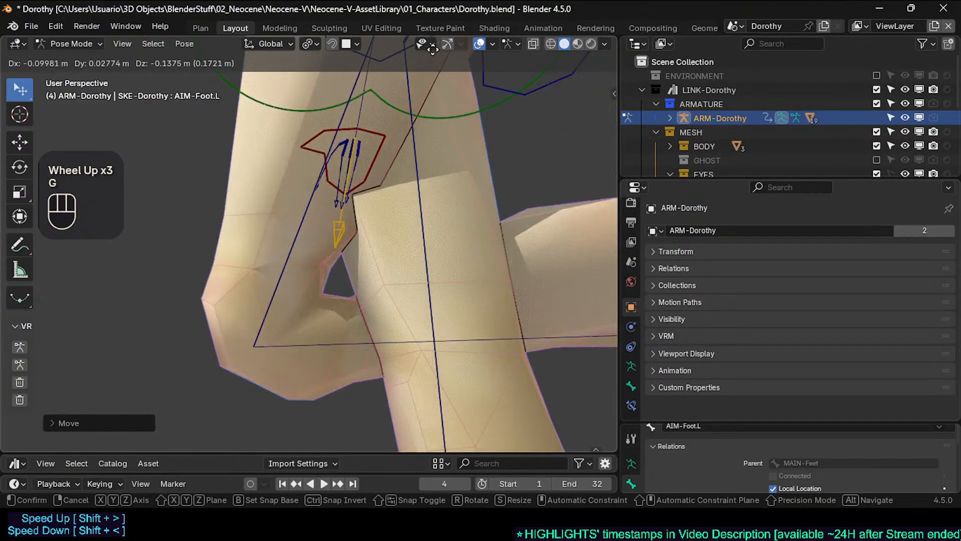
left_click(346, 275)
middle_click_drag(345, 275, 289, 362)
key("Tab")
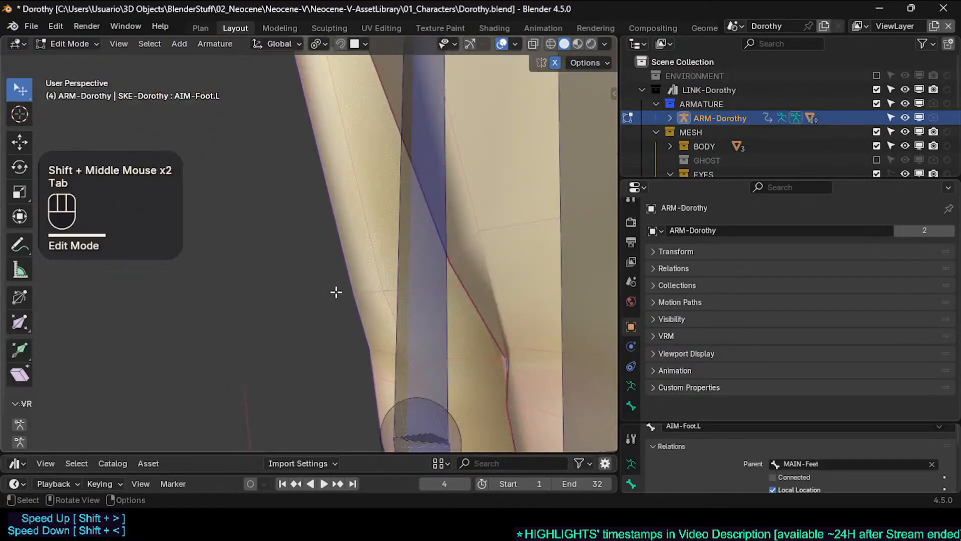
scroll(427, 269, "down", 3)
middle_click_drag(431, 281, 301, 310)
scroll(288, 286, "down", 2, "shift")
scroll(240, 326, "down", 3)
middle_click_drag(301, 311, 325, 280)
key("Tab")
middle_click_drag(326, 280, 321, 326, "shift")
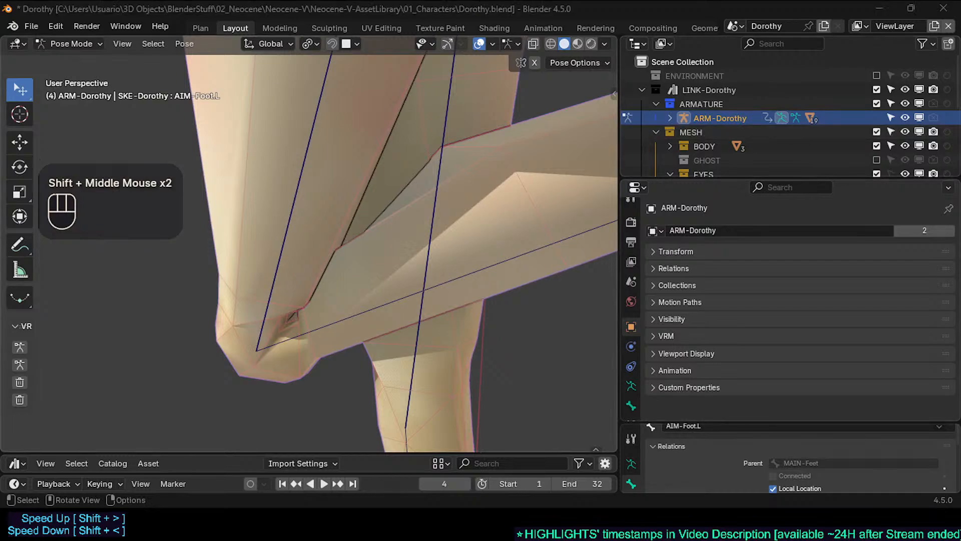
Select the body mesh in Object Mode and enable on-cage editing for the Armature LBS-All modifier instead of Mirror
left_click(412, 226, "ctrl")
key("ctrl+Tab")
left_click(464, 251)
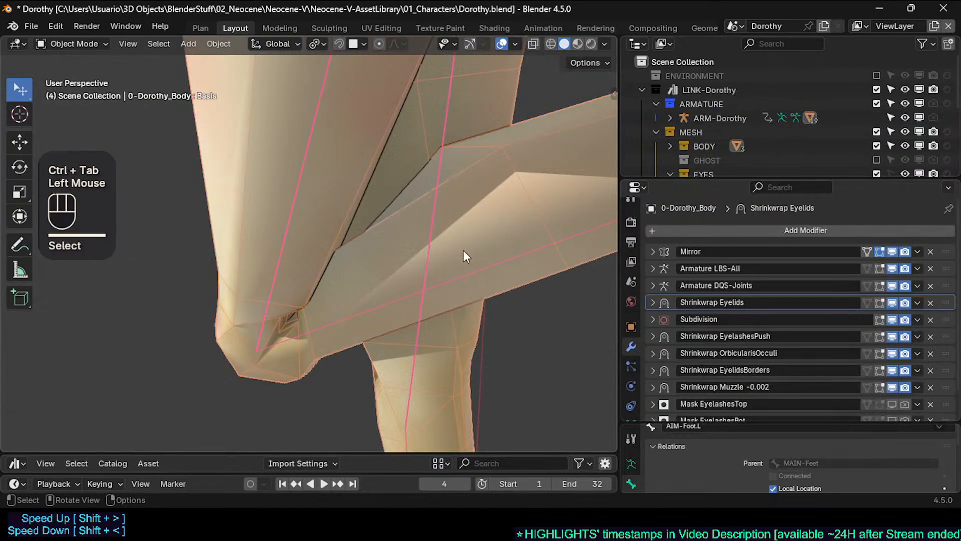
scroll(627, 379, "down", 2)
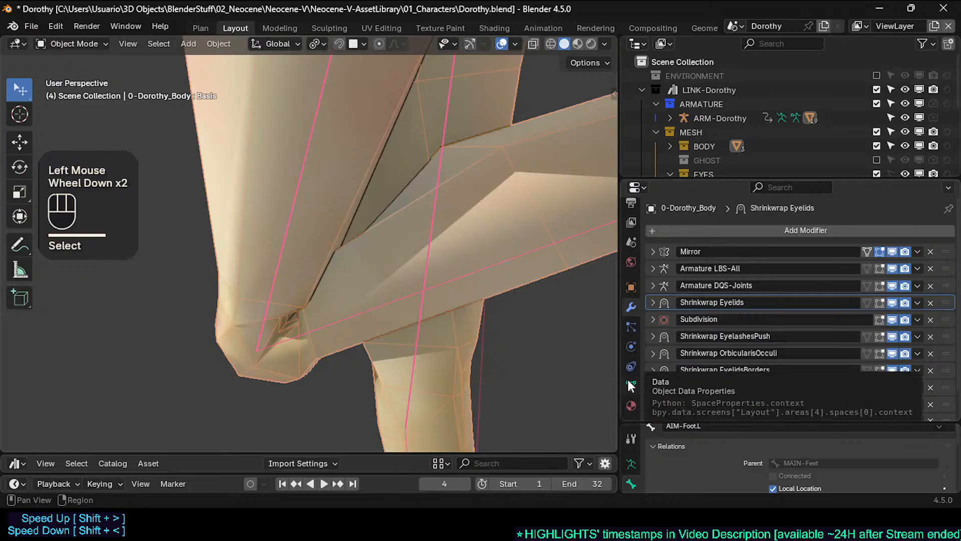
left_click(631, 383)
left_click(632, 301)
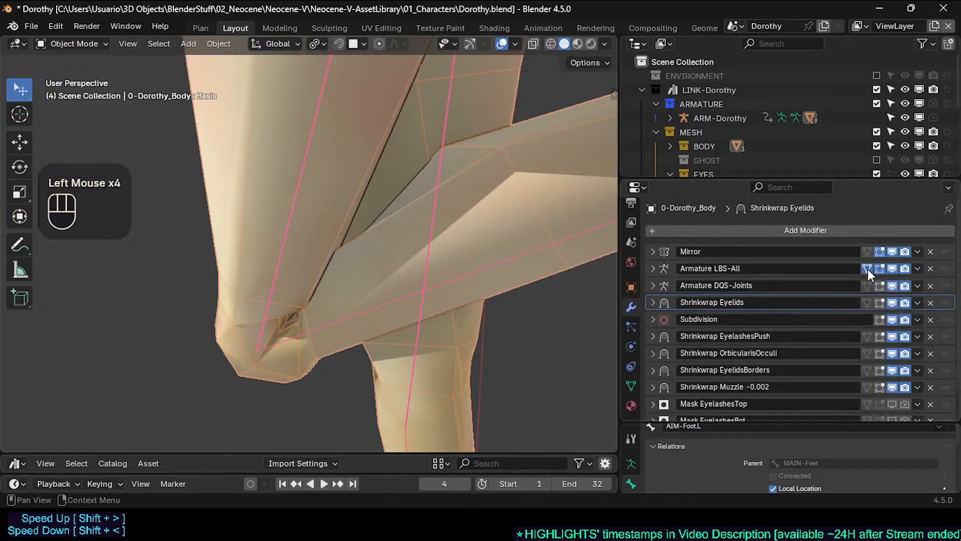
Examine the folded geometry of the bent left knee in the body's Edit Mode, using X-ray temporarily
key("Tab")
scroll(292, 344, "up", 2)
middle_click(292, 343)
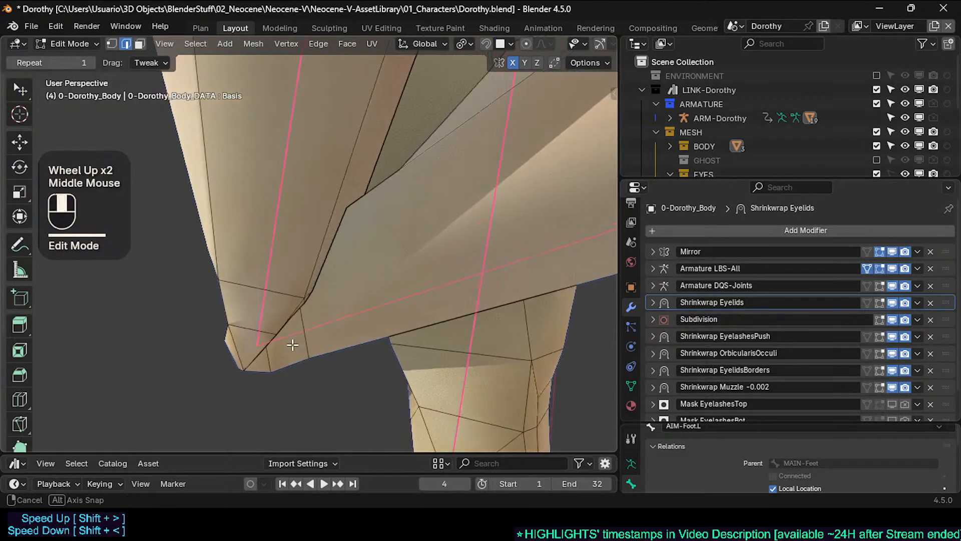
scroll(296, 343, "up", 1)
scroll(296, 343, "down", 1)
middle_click(283, 342, "alt")
key("alt+z")
middle_click_drag(283, 342, 510, 224)
scroll(338, 337, "down", 2)
scroll(337, 337, "down", 1)
key("alt+z")
Return to posing the armature and lower the left foot's aim control to open the knee bend slightly
left_click(477, 208)
key("ctrl+Tab")
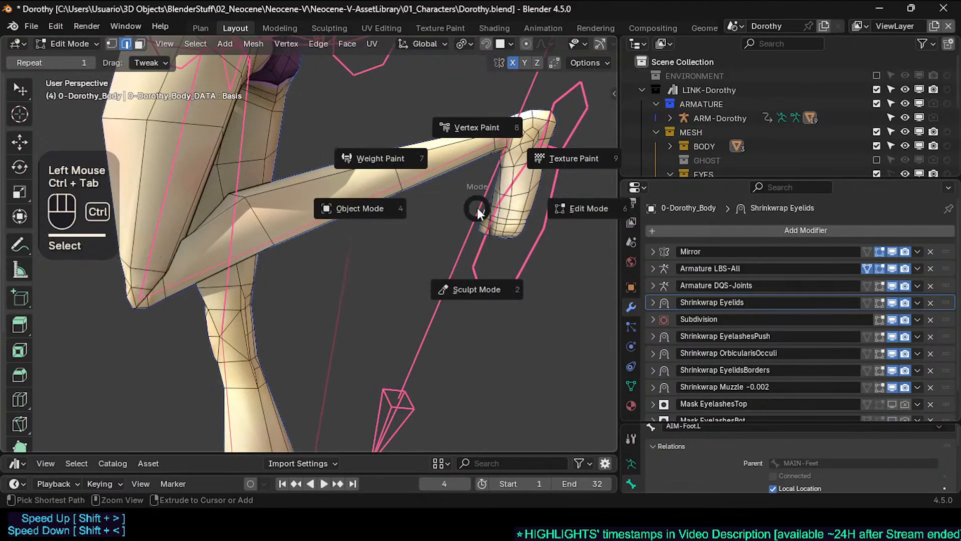
left_click(477, 209, "ctrl")
key("ctrl+Tab")
left_click(478, 209)
key("g")
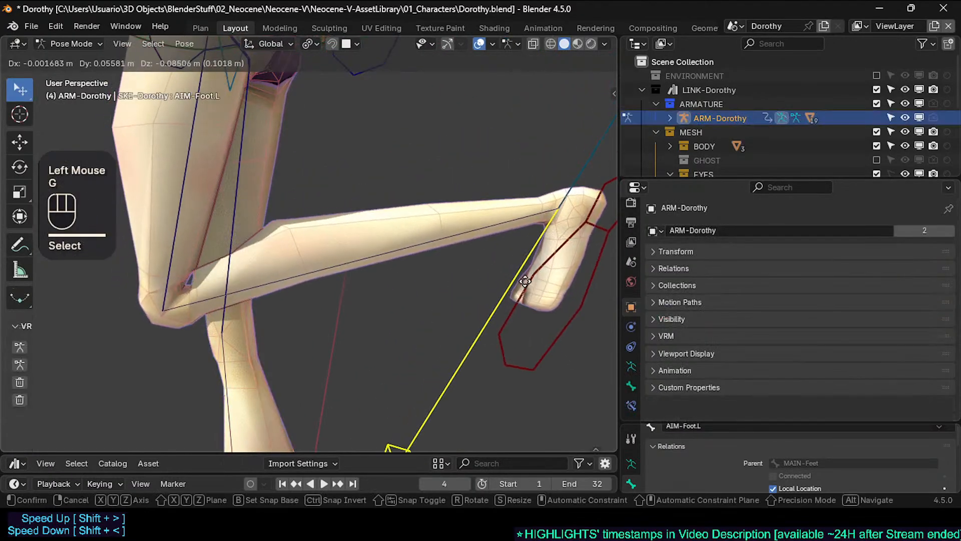
left_click(518, 308)
middle_click_drag(200, 286, 370, 280, "shift")
scroll(370, 279, "up", 4)
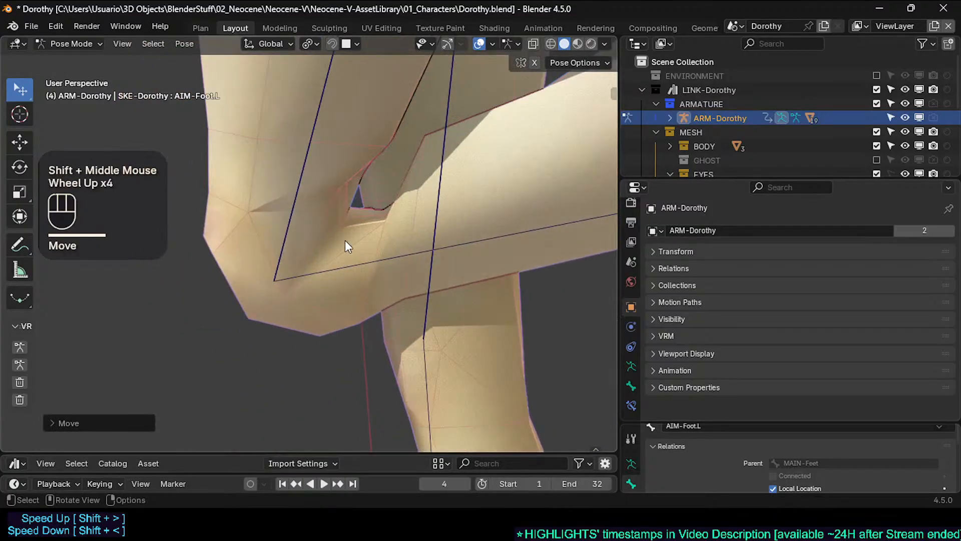
key("Tab")
middle_click_drag(344, 241, 333, 240)
scroll(344, 242, "down", 1)
key("Tab")
left_click(370, 234)
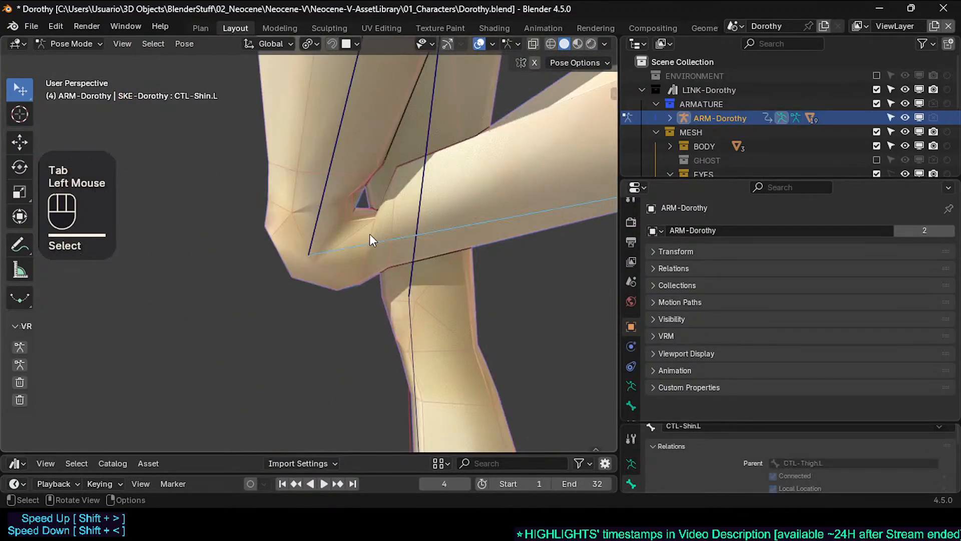
Leave Pose Mode and open the body mesh in Edit Mode at the bent left knee
left_click(381, 209)
key("ctrl+Tab")
left_click(393, 211)
key("Tab")
scroll(368, 233, "up", 3)
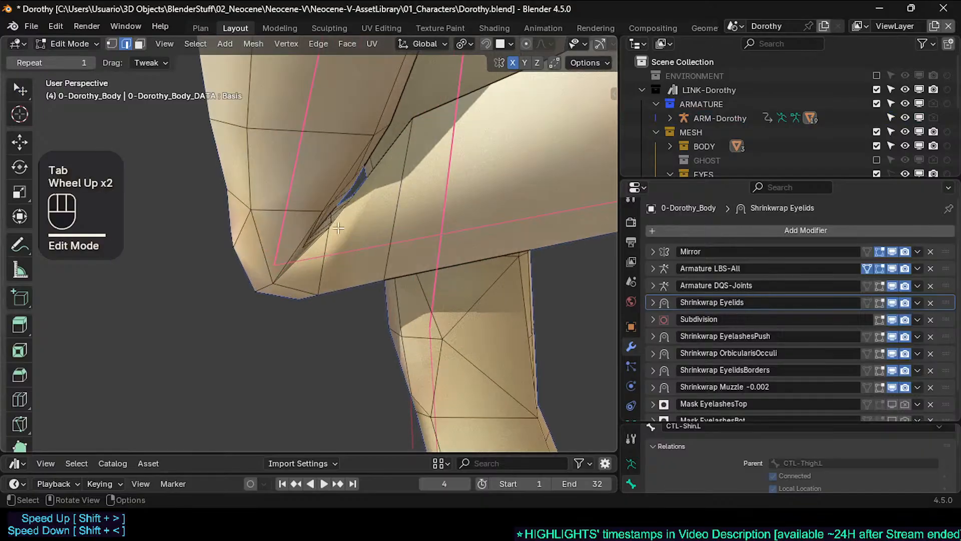
Turn on X-ray and examine the compressed edge loops on the inner side of the bent left knee
middle_click_drag(368, 233, 325, 270, "shift")
scroll(300, 280, "up", 1)
scroll(300, 326, "up", 3)
left_click(377, 301, "alt+shift")
scroll(433, 283, "down", 3)
key("alt+z")
scroll(440, 323, "down", 2)
scroll(391, 306, "up", 2)
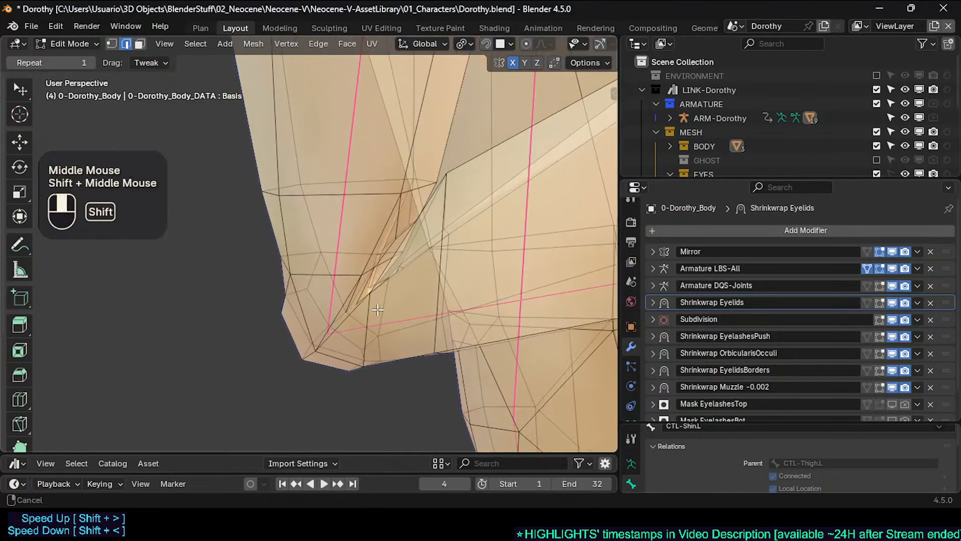
scroll(326, 271, "down", 1)
scroll(319, 241, "down", 1)
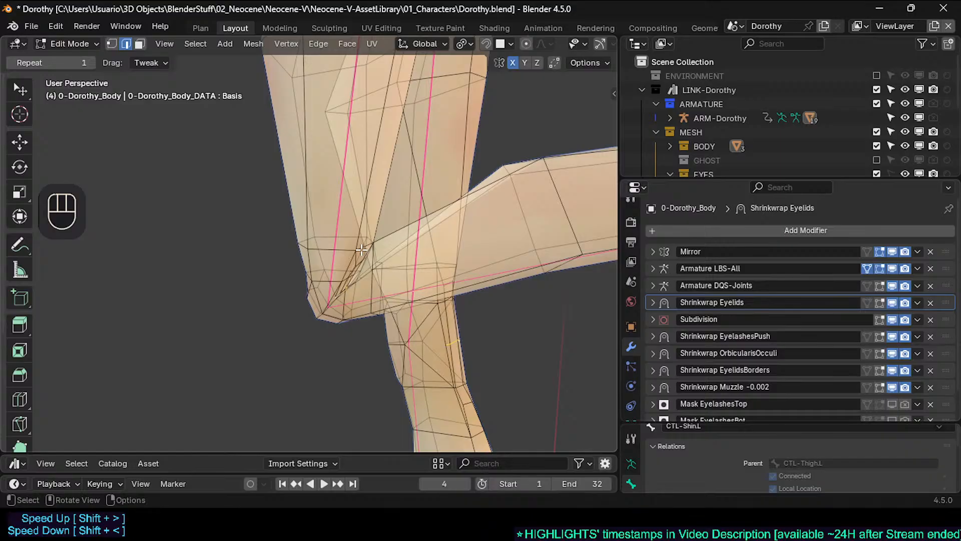
scroll(365, 252, "up", 2)
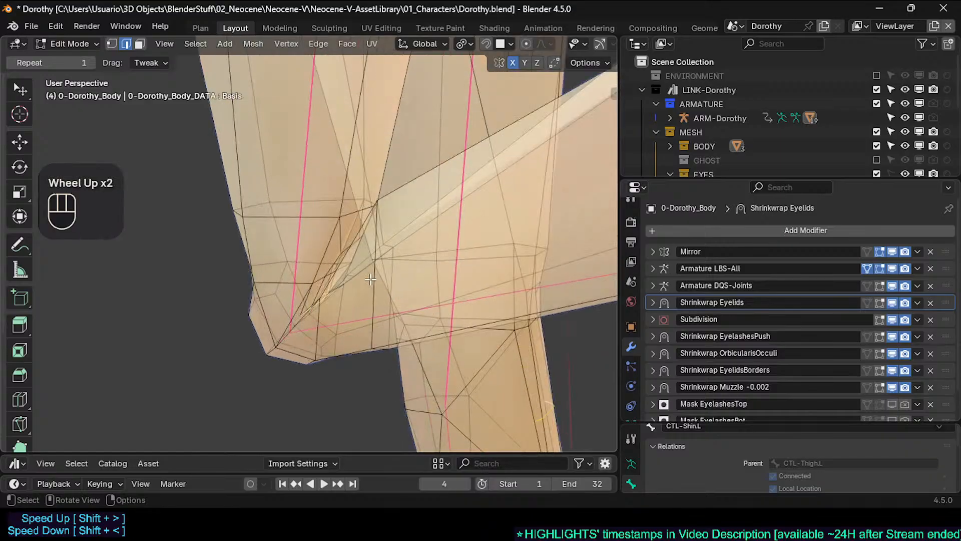
Examine the crossing edges in the fold behind the bent left knee, up close and from slightly different angles
mouse_move(316, 290)
middle_mouse_down()
mouse_move(325, 297)
mouse_move(315, 299)
middle_mouse_up()
scroll(316, 296, "up", 3)
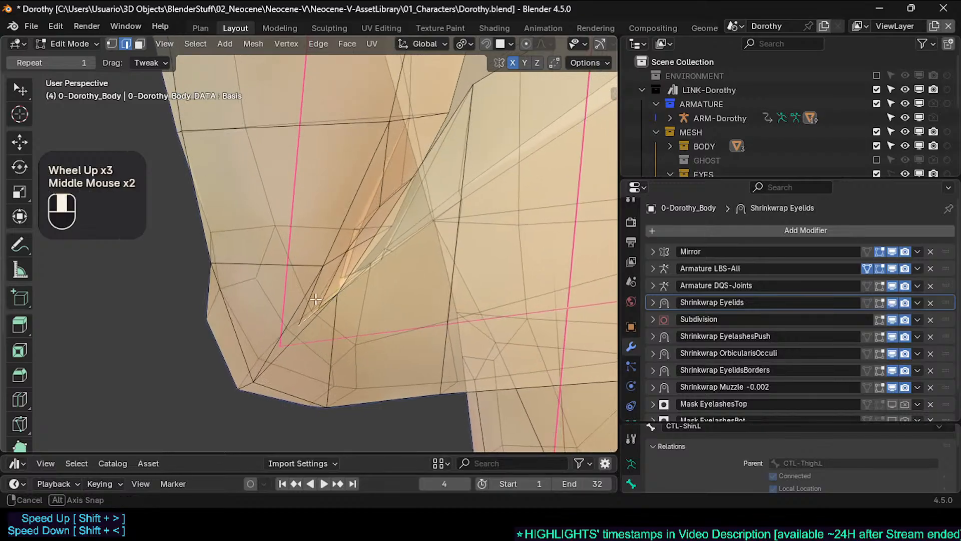
scroll(313, 299, "down", 3)
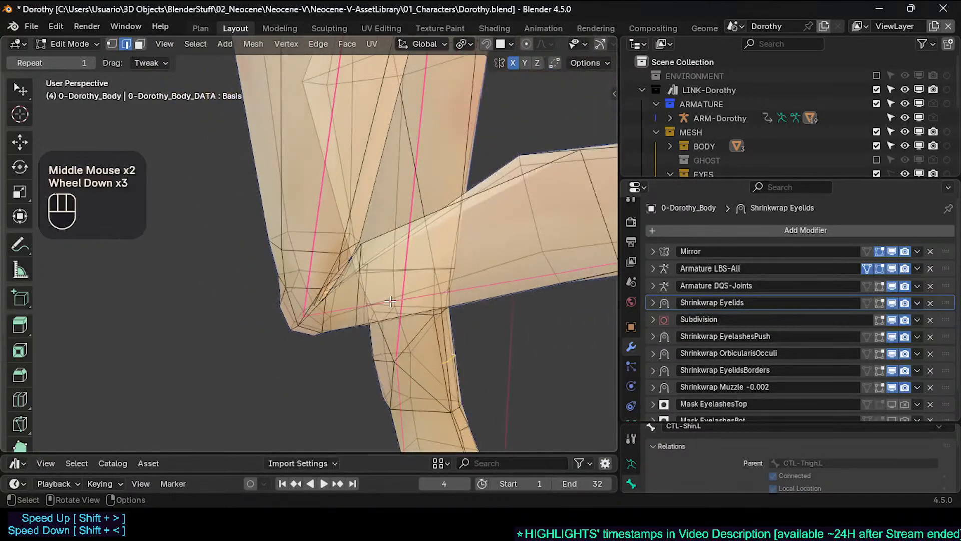
scroll(368, 303, "up", 4)
middle_click_drag(316, 310, 311, 314)
middle_click_drag(227, 278, 192, 299)
scroll(232, 296, "up", 2)
scroll(193, 299, "down", 3)
key("g")
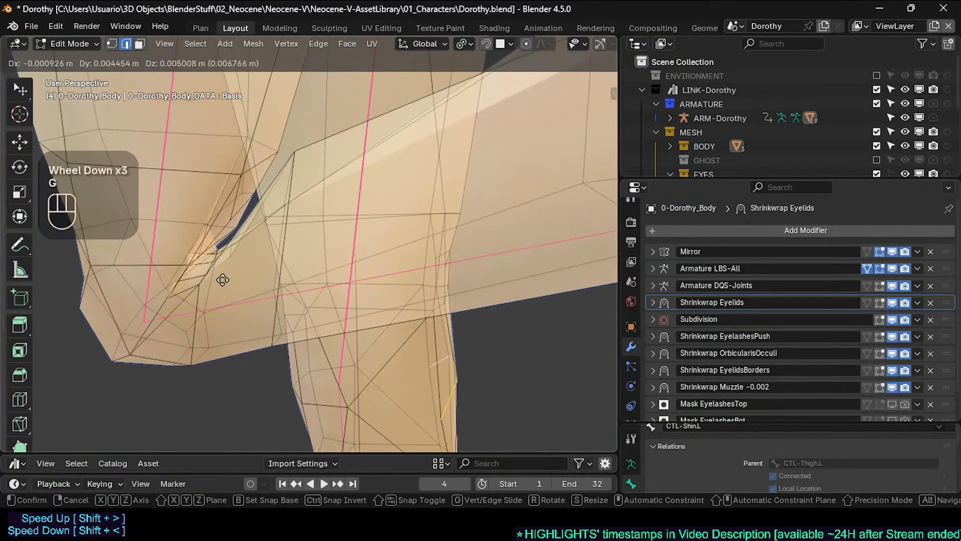
key("Escape")
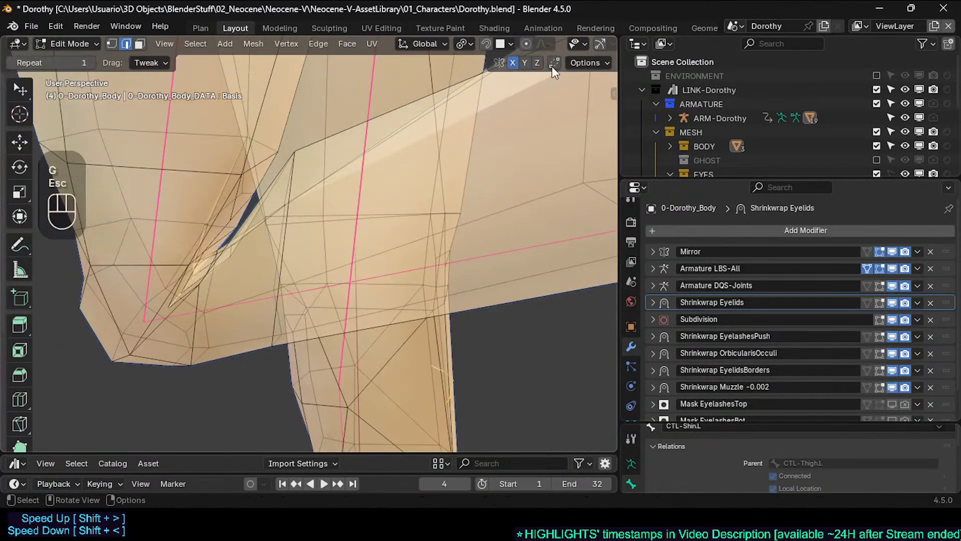
scroll(552, 39, "down", 3)
scroll(551, 42, "up", 2)
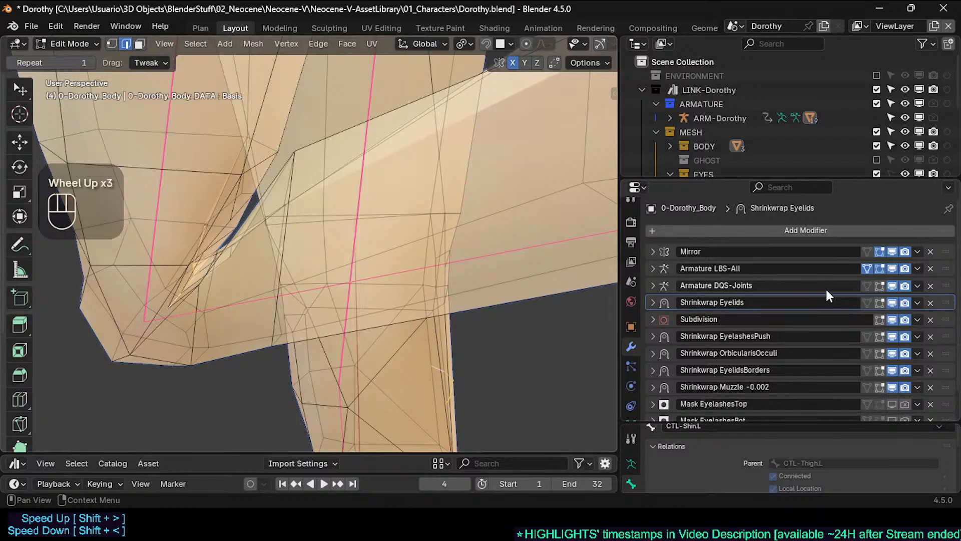
key("g")
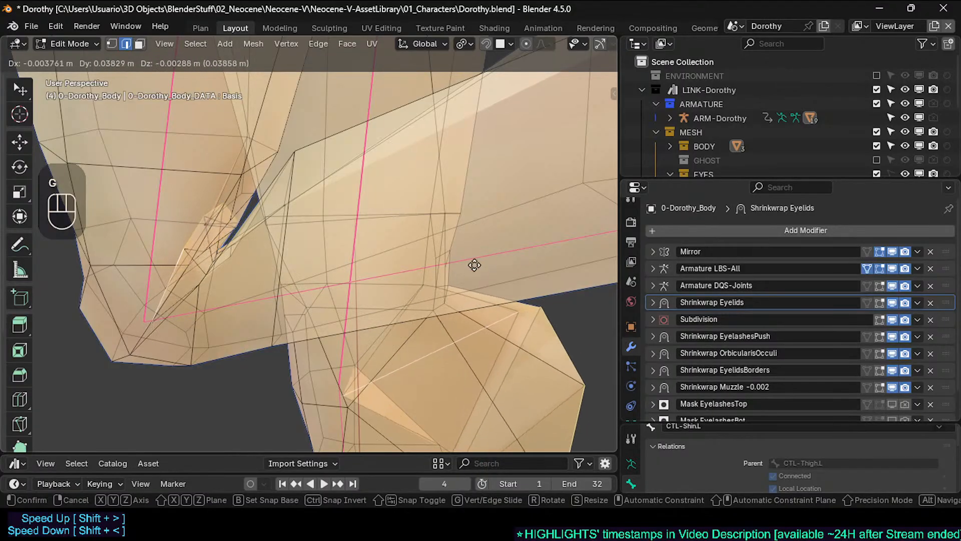
key("Escape")
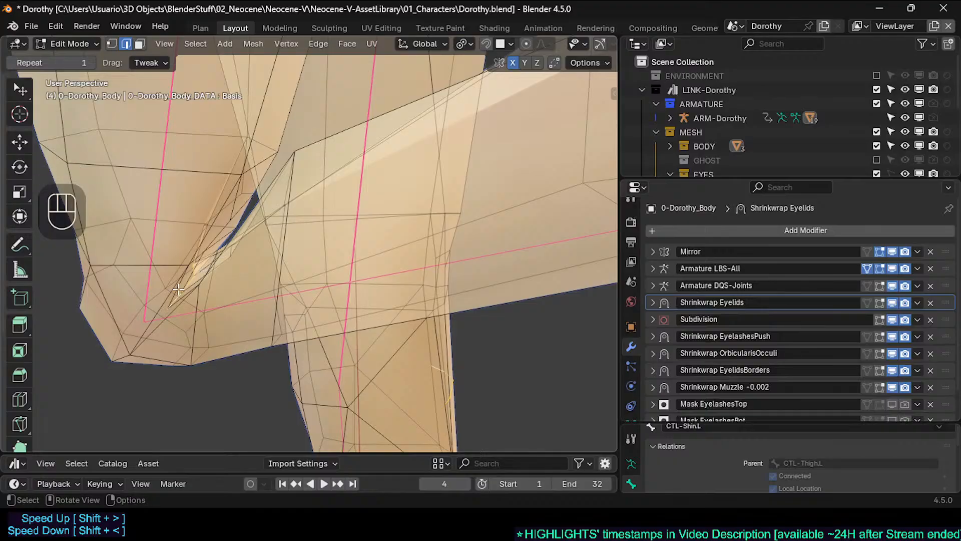
Examine how the thigh and shin faces overlap at the bent left knee, from the inner crease to the kneecap
mouse_move(194, 283)
middle_mouse_down()
mouse_move(180, 310)
mouse_move(177, 296)
mouse_move(205, 275)
middle_mouse_up()
scroll(180, 310, "down", 2)
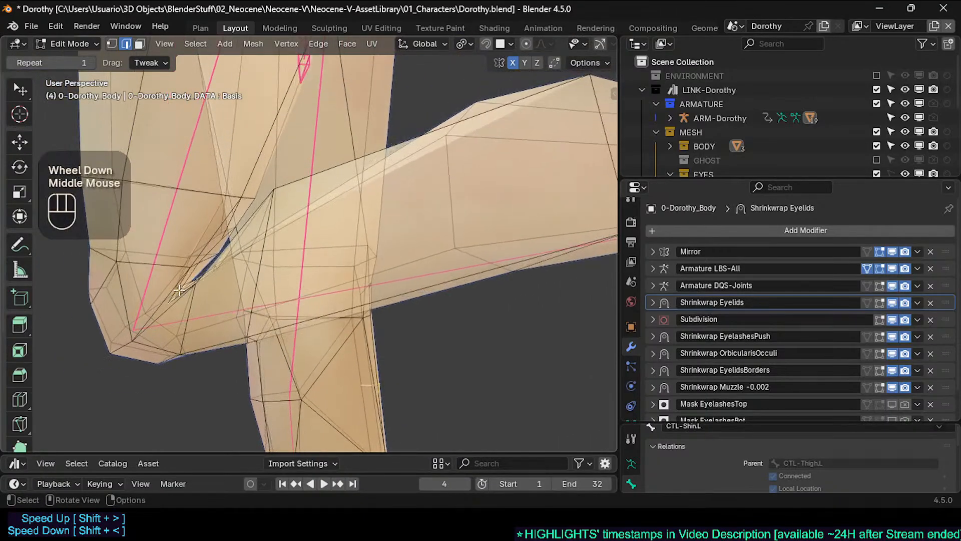
scroll(203, 275, "down", 1)
scroll(199, 279, "up", 2)
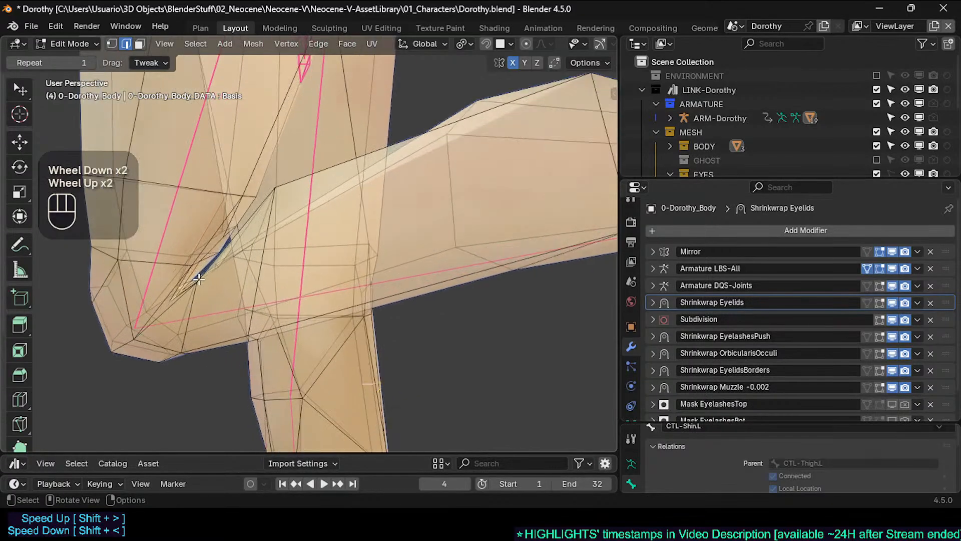
scroll(191, 275, "up", 4)
middle_click_drag(193, 275, 169, 308)
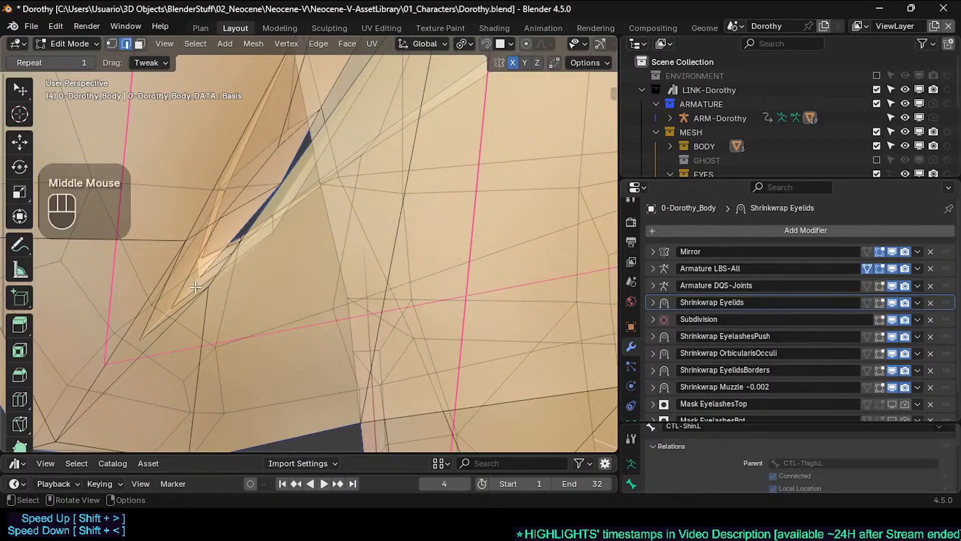
scroll(167, 303, "down", 6)
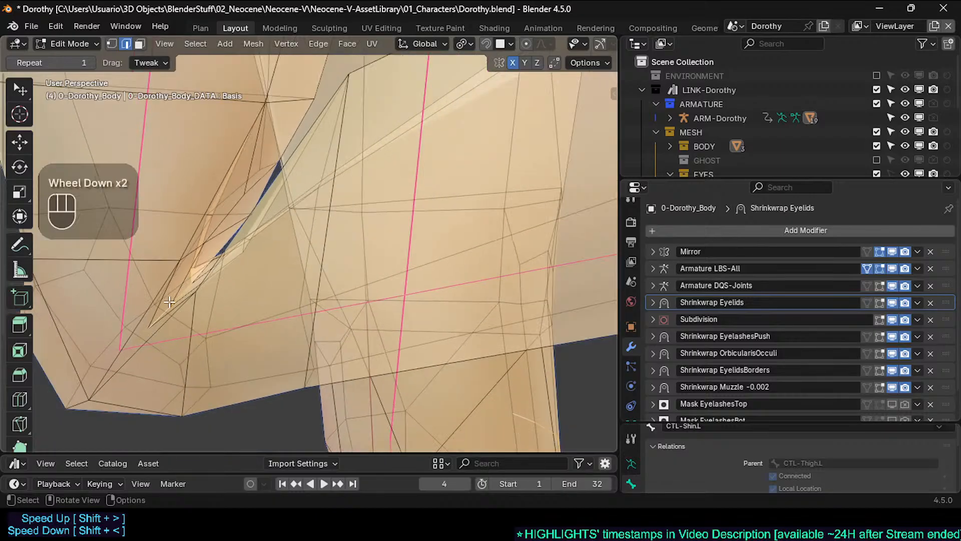
middle_click_drag(190, 308, 194, 312)
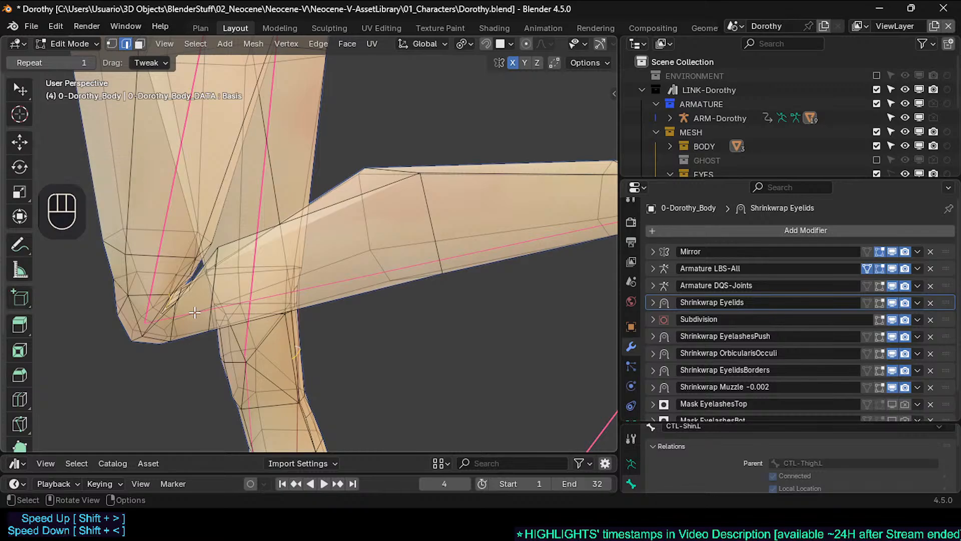
scroll(195, 313, "down", 1)
middle_click_drag(191, 328, 262, 357, "shift")
scroll(187, 296, "up", 3)
scroll(262, 356, "down", 1)
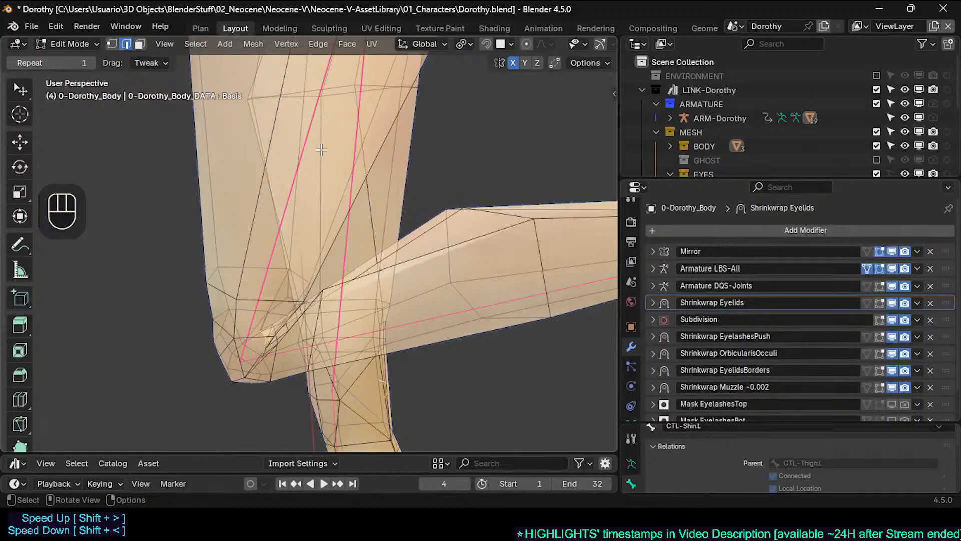
scroll(249, 344, "up", 2)
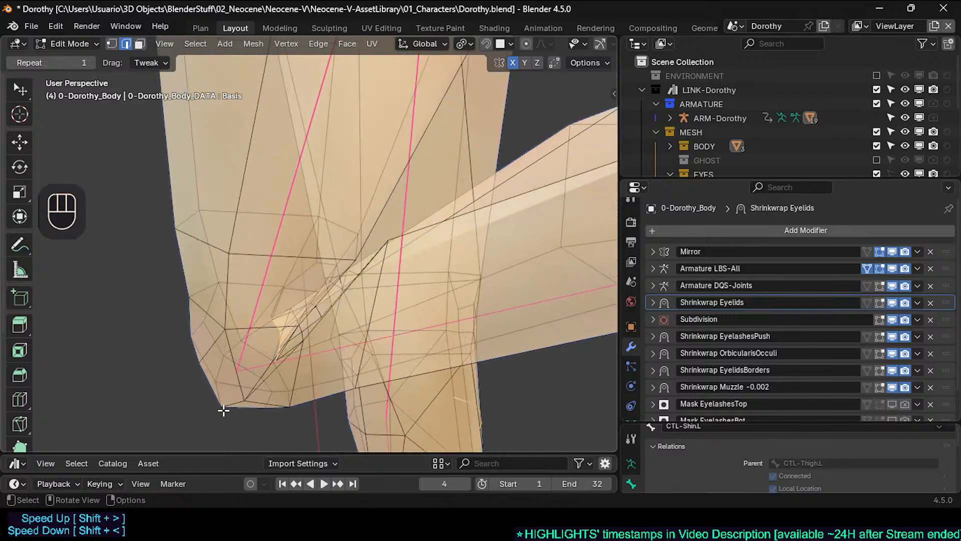
scroll(187, 429, "down", 2)
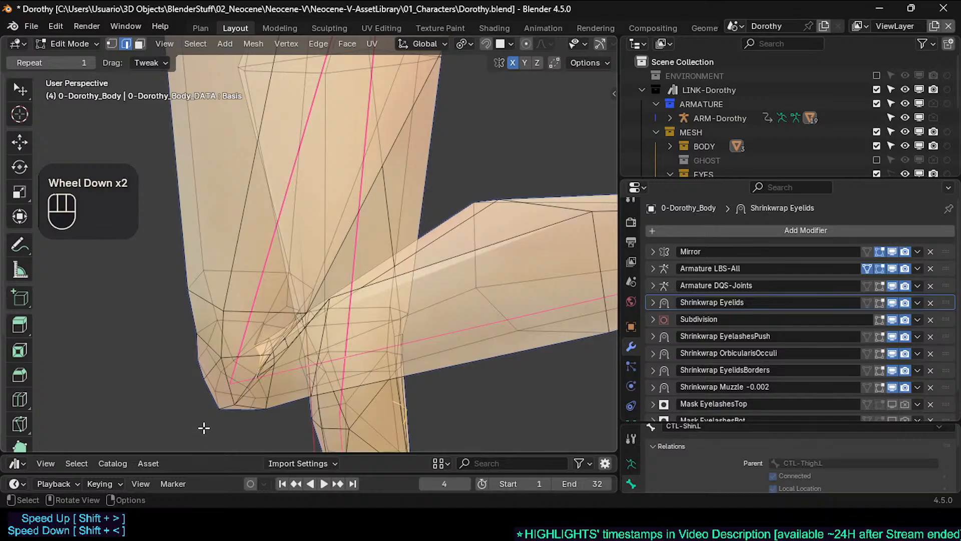
scroll(264, 348, "up", 2)
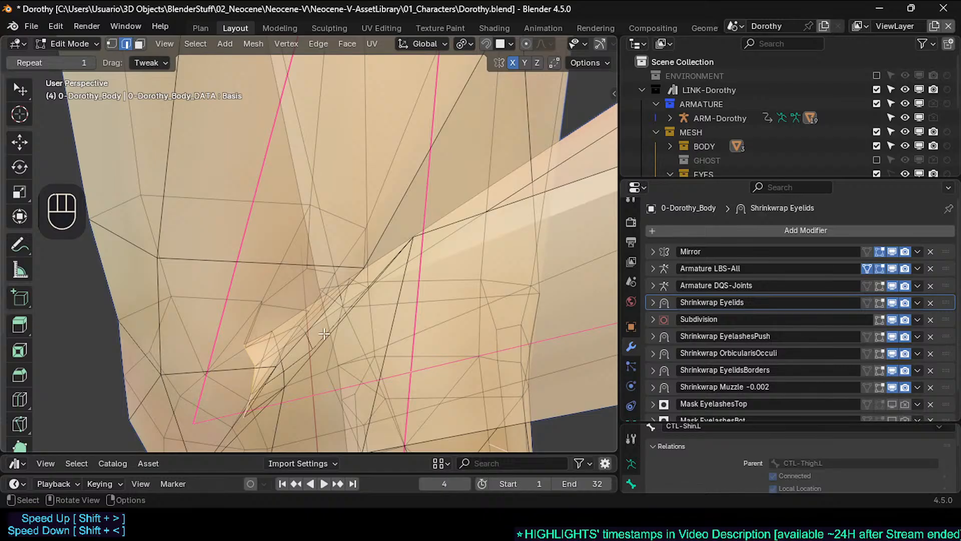
middle_click_drag(254, 338, 228, 323)
middle_click_drag(228, 323, 270, 313)
scroll(271, 313, "down", 2)
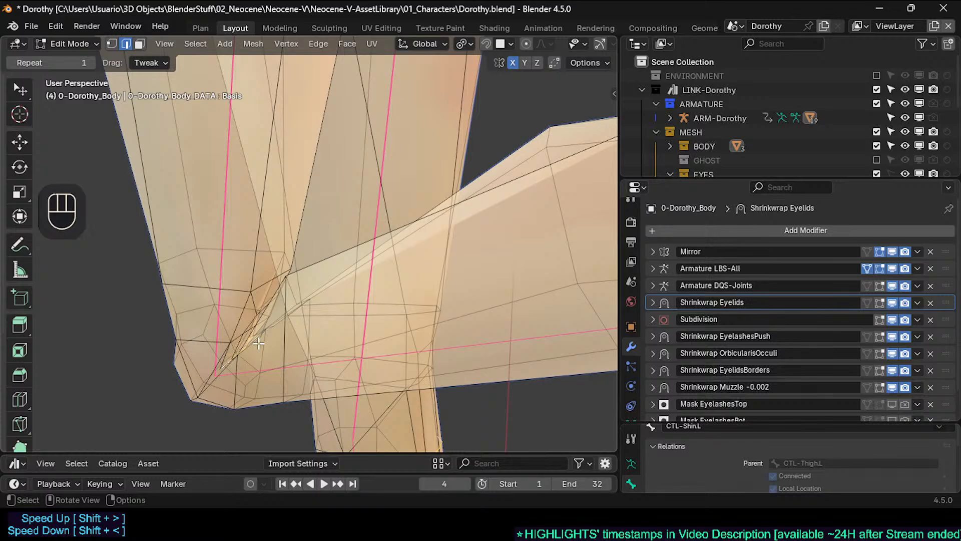
middle_click_drag(258, 343, 282, 341)
scroll(256, 335, "down", 2)
scroll(239, 352, "up", 2)
scroll(240, 352, "down", 2)
scroll(240, 353, "up", 2)
scroll(282, 341, "down", 3)
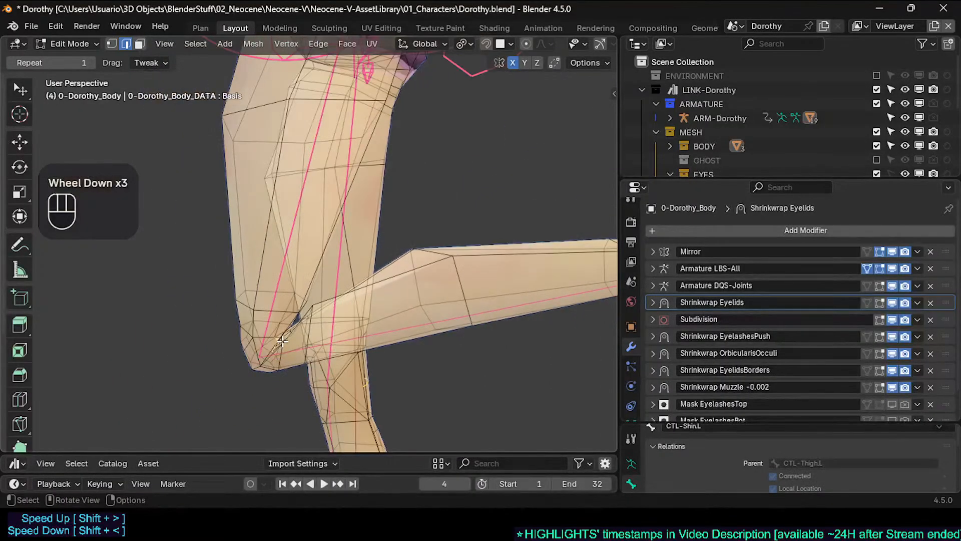
scroll(282, 341, "up", 2)
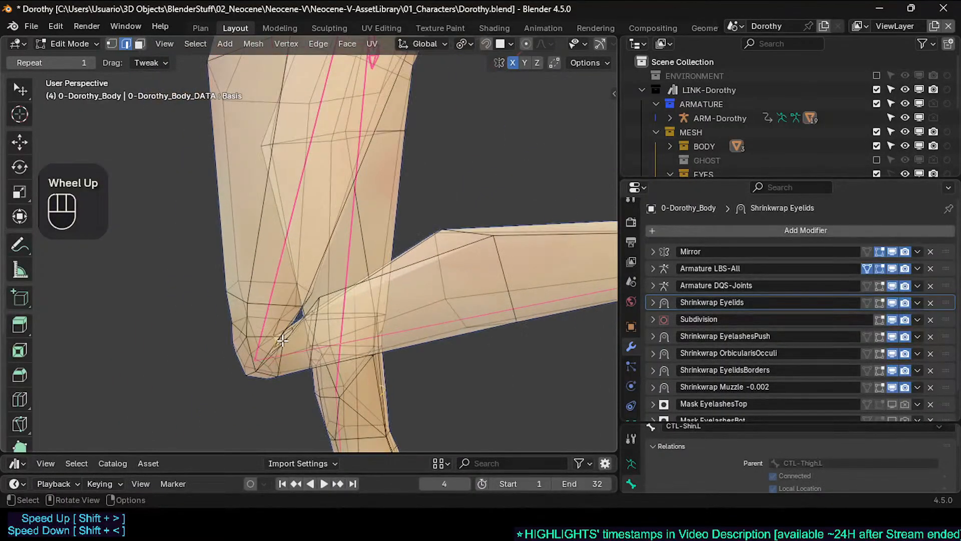
scroll(282, 340, "down", 2)
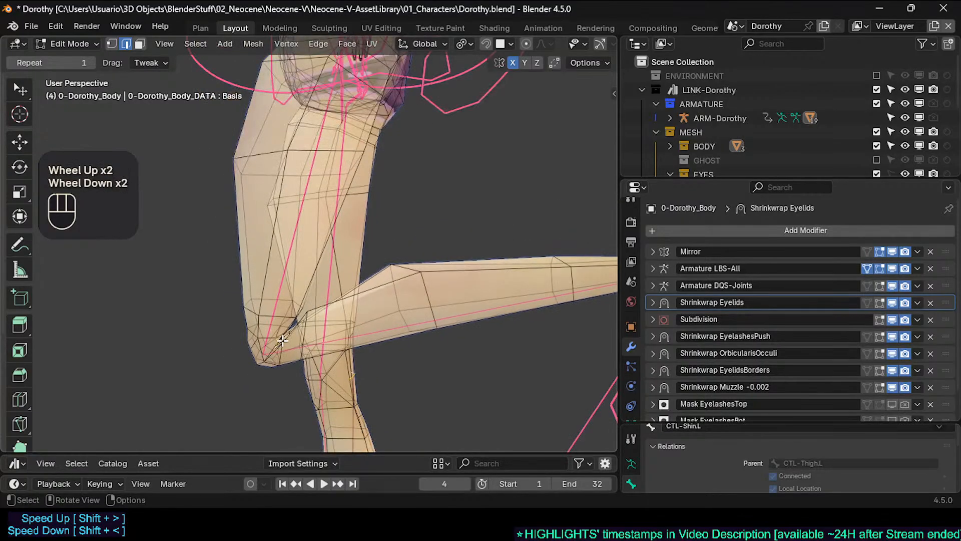
scroll(283, 341, "up", 1)
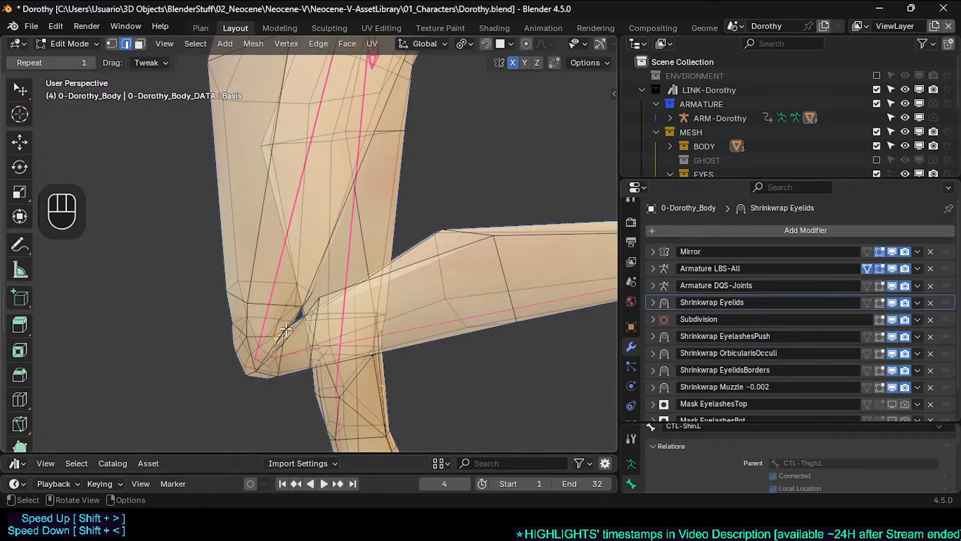
scroll(295, 341, "up", 2)
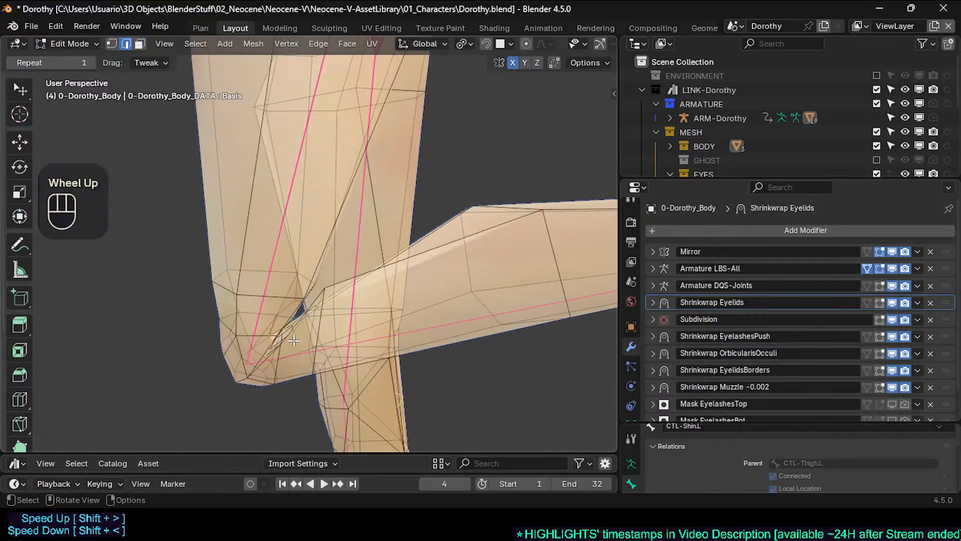
scroll(301, 360, "down", 2)
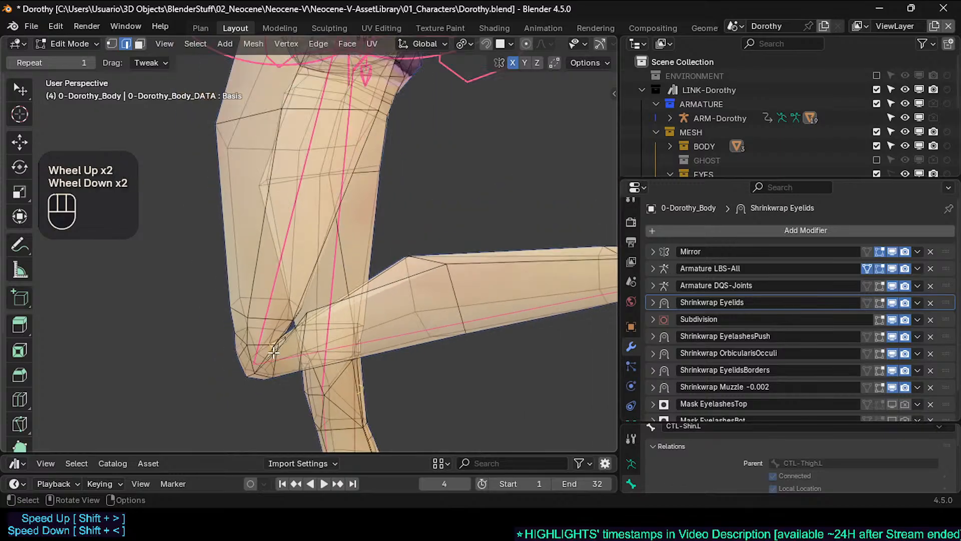
scroll(269, 336, "up", 1)
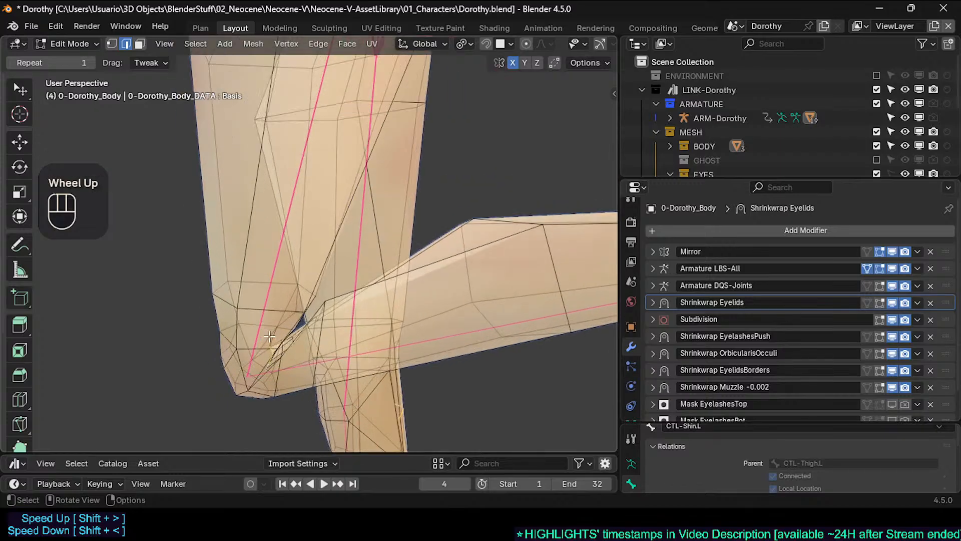
scroll(271, 334, "down", 2)
middle_click(273, 332)
scroll(280, 323, "up", 2)
middle_click(288, 313)
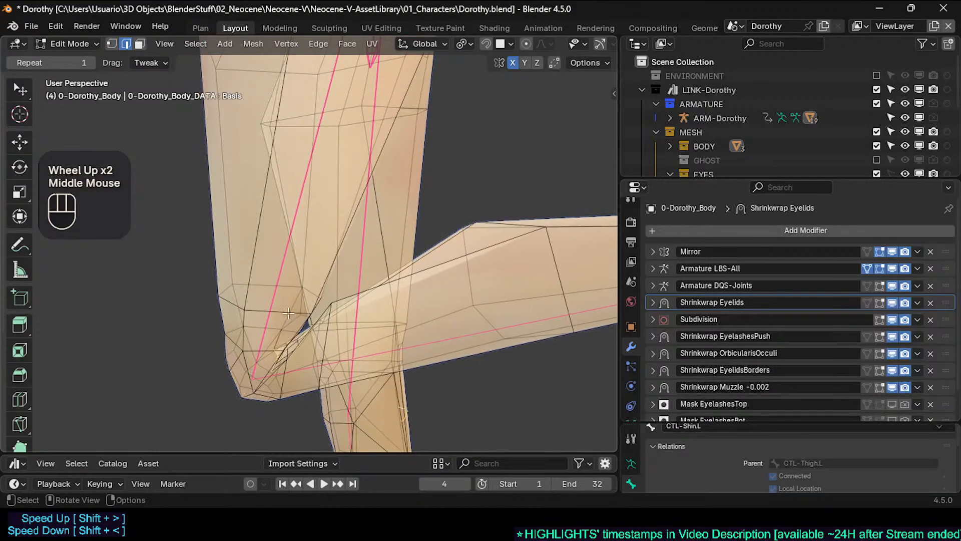
Show the viewport sidebar and enlarge the outliner area to reveal more of the scene hierarchy
scroll(273, 341, "down", 1)
key("n")
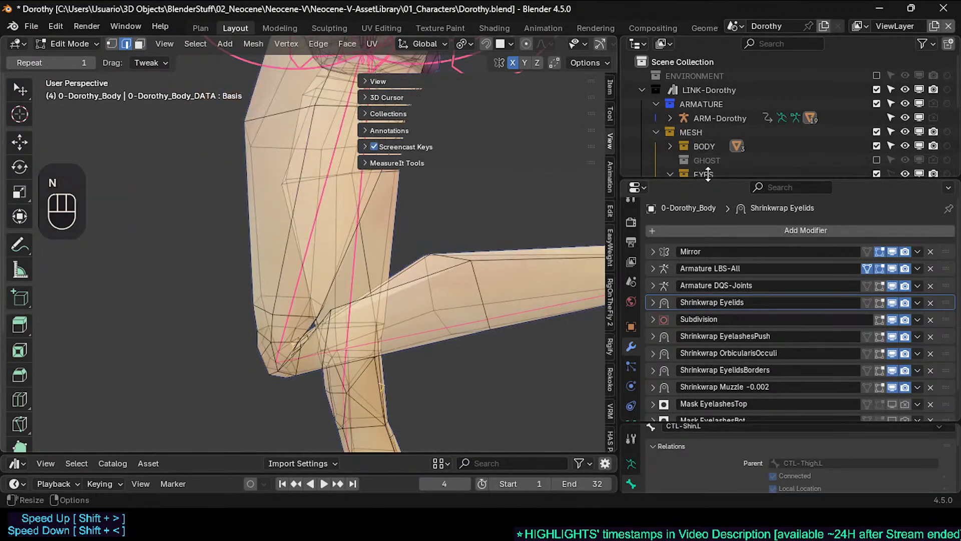
left_click_drag(701, 181, 697, 262)
scroll(684, 186, "down", 2)
scroll(684, 190, "up", 2)
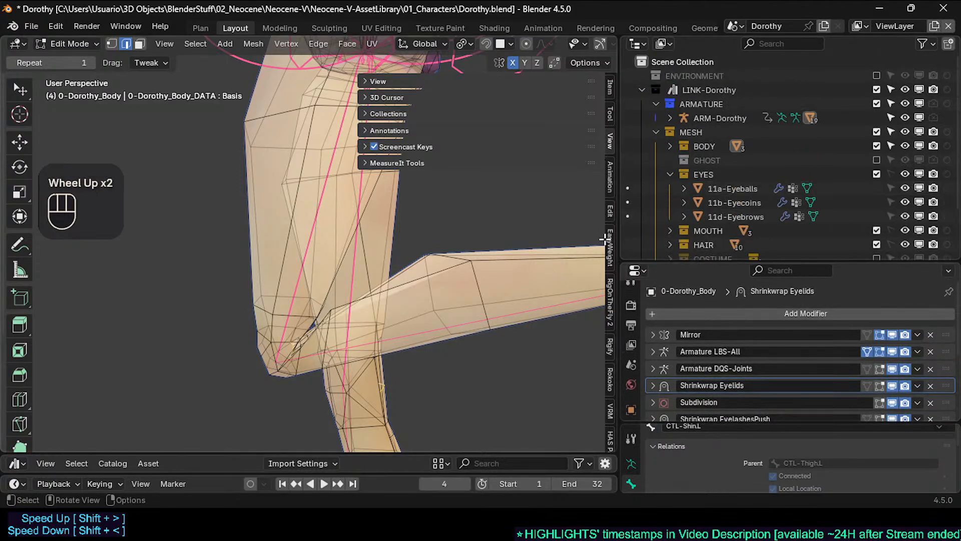
Switch the body from Edit Mode to Object Mode, select the ARM-Dorothy armature and turn off X-ray
key("ctrl+Tab")
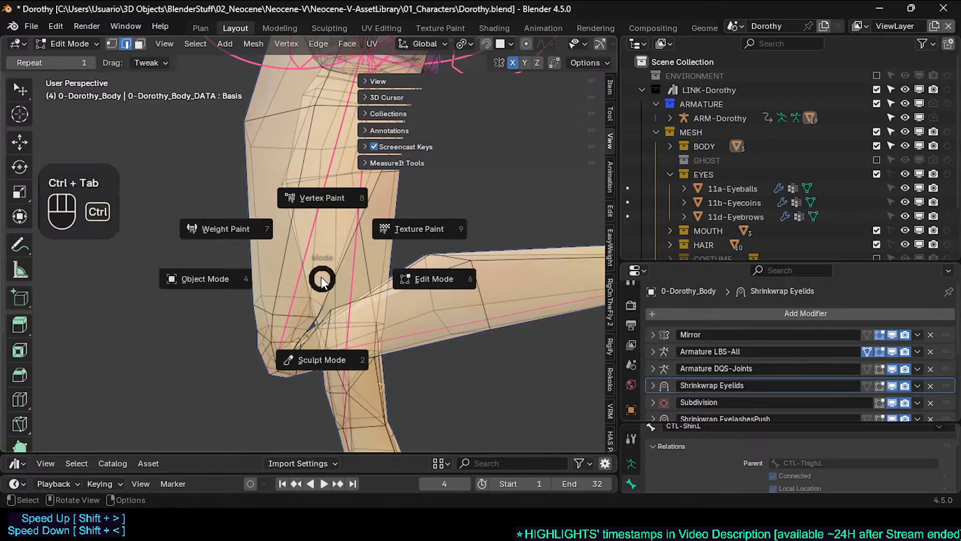
left_click(305, 279)
left_click(305, 279)
left_click(302, 279)
key("alt+z")
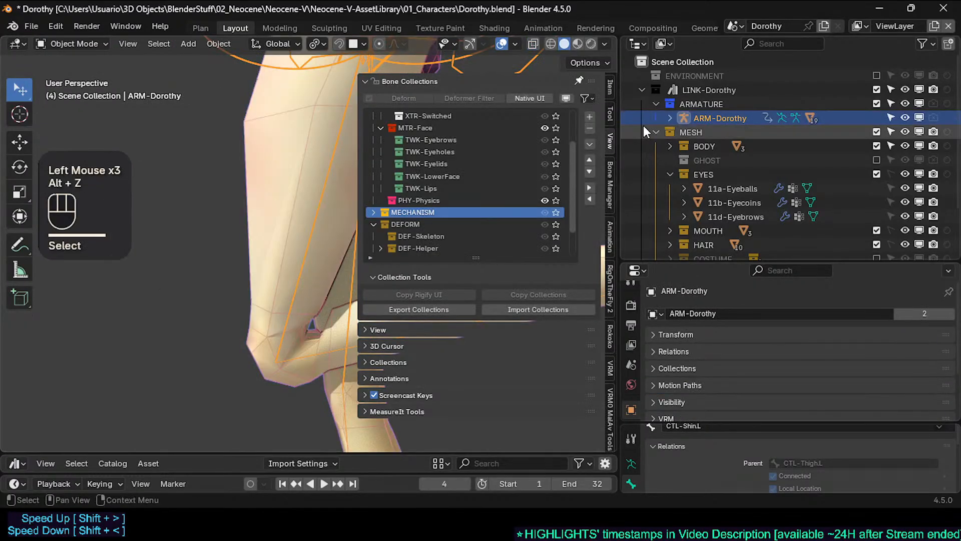
Solo the DEF-Helper bone collection and hide the sidebar to view the helper bones around the left knee
left_click_drag(576, 179, 575, 194)
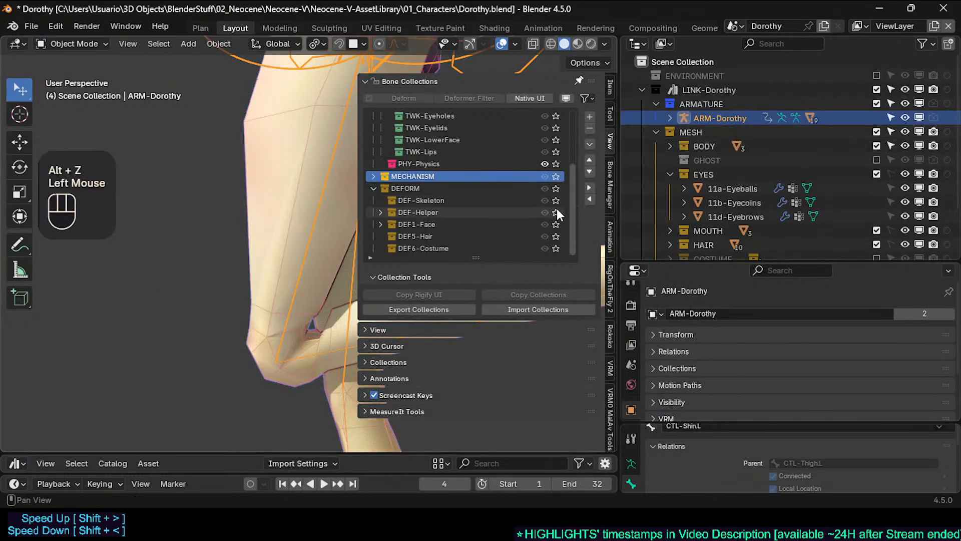
left_click(556, 209)
key("n")
middle_click_drag(317, 323, 299, 259, "shift")
scroll(298, 262, "up", 2)
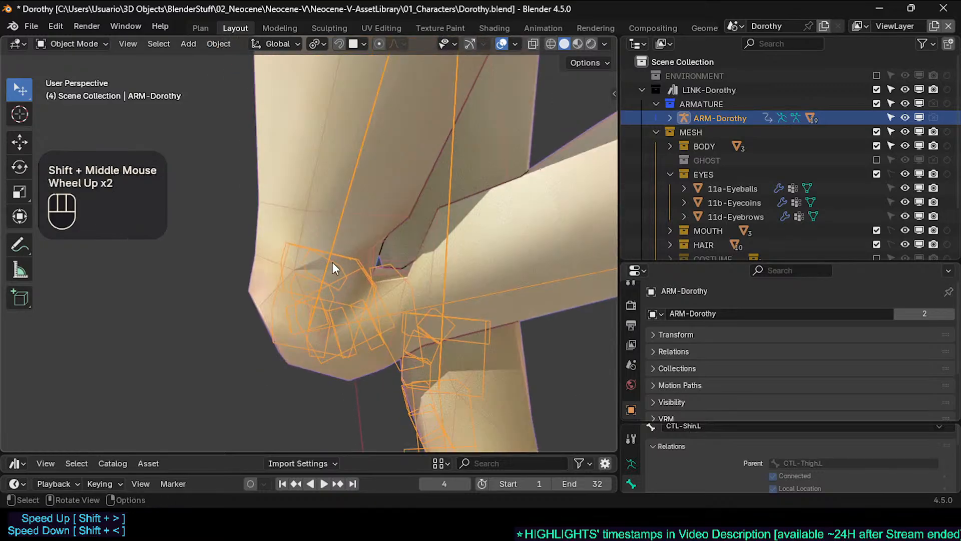
Reselect the ARM-Dorothy armature at the left knee and enter Pose Mode
left_click(332, 263)
key("ctrl+Tab")
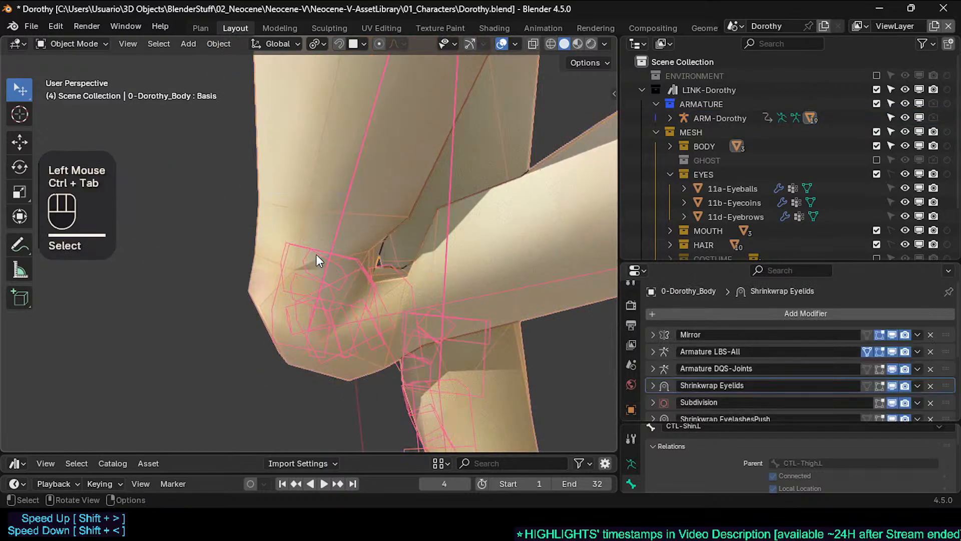
left_click(317, 253)
key("ctrl+Tab")
Expand the DEF-Helper bone collection in the sidebar to show its subcollections and turn off its solo display
key("n")
scroll(564, 207, "down", 3)
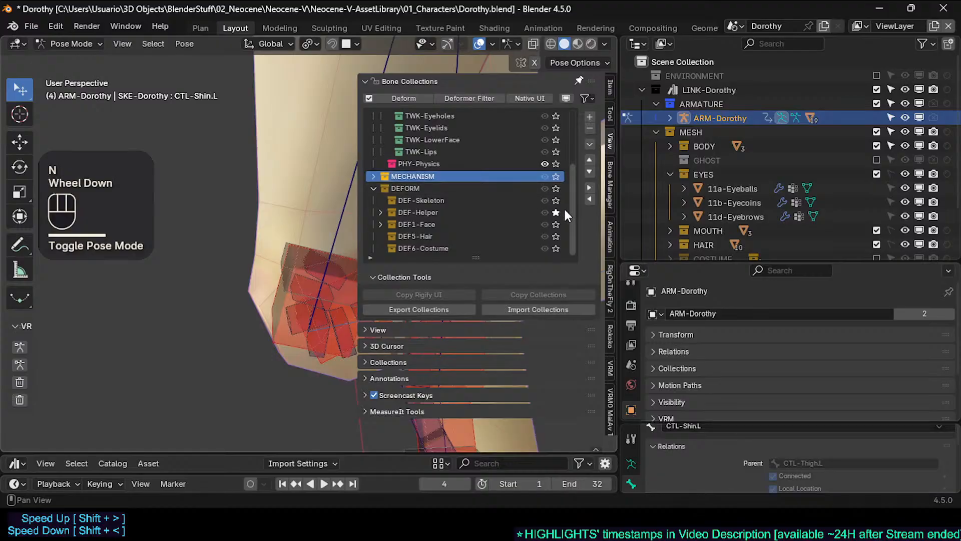
left_click(380, 212)
scroll(550, 224, "down", 1)
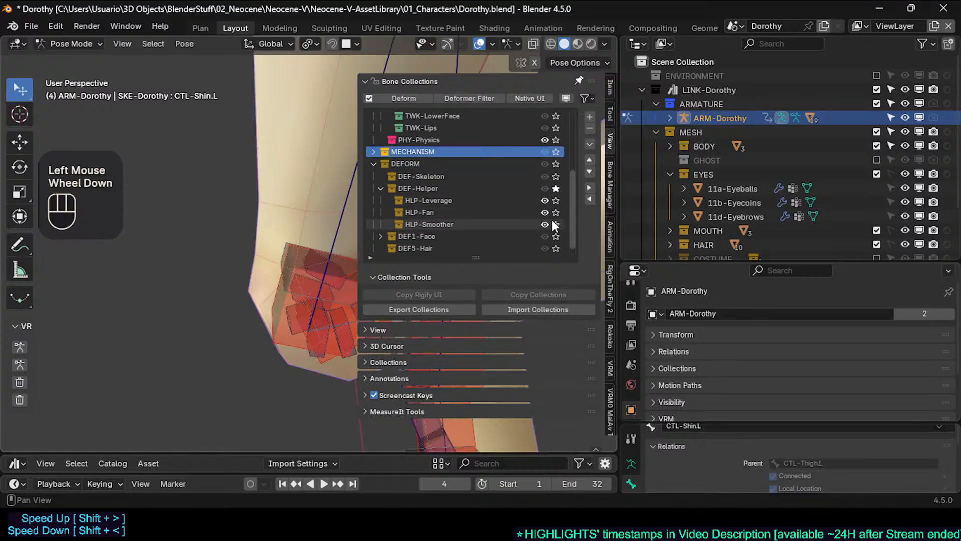
left_click(557, 189)
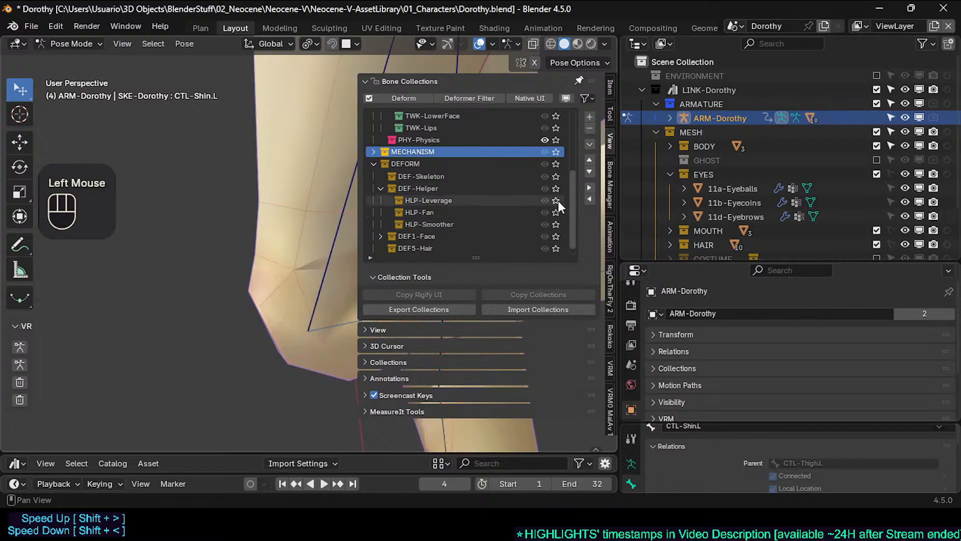
Solo the HLP-Fan bone collection, hide the sidebar and select the thigh and shin knee helper bones on both legs
left_click(557, 210)
key("n")
middle_click_drag(303, 268, 303, 263)
left_click(367, 301)
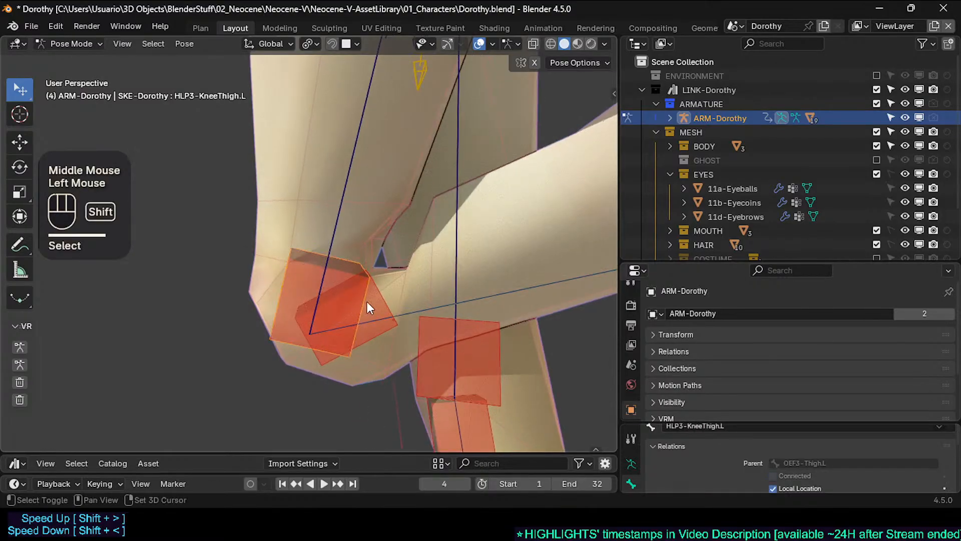
left_click(379, 290, "shift")
key("shift+alt+x")
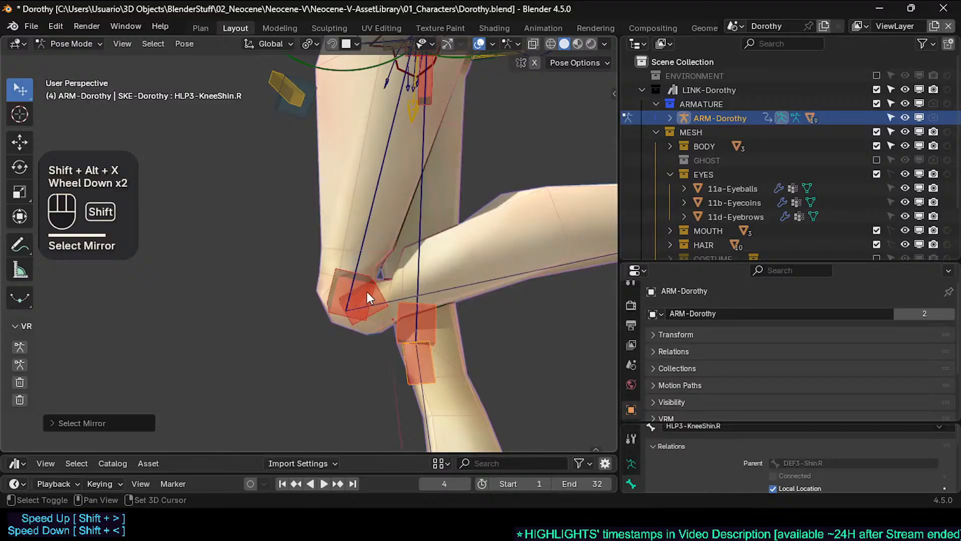
left_click(370, 292, "shift")
left_click(383, 288, "shift")
Add the left hip helper bones to the selection and mirror the selection to the right side with Extend enabled
middle_click_drag(442, 220, 375, 348, "shift")
middle_click_drag(416, 187, 393, 263, "shift")
middle_click_drag(393, 265, 345, 302)
scroll(352, 259, "up", 2)
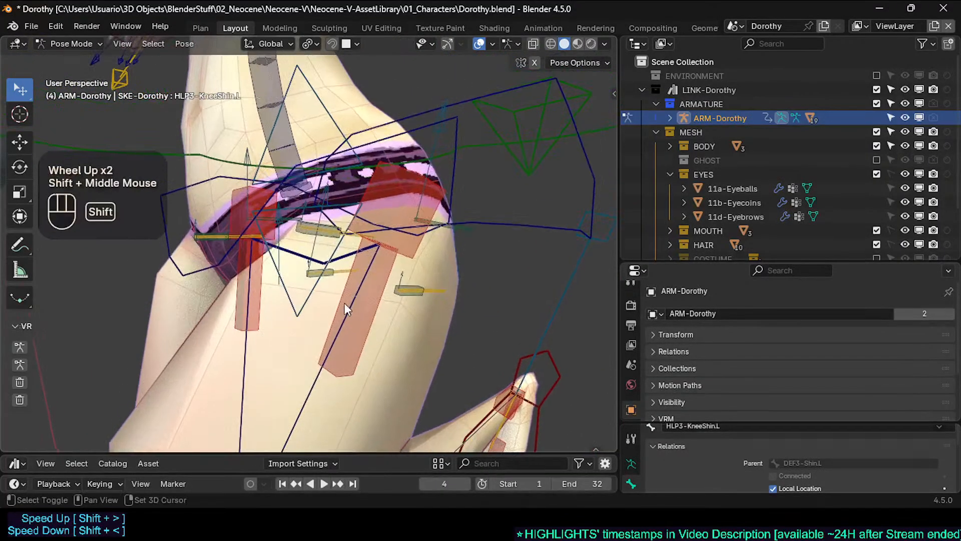
left_click(376, 302, "shift")
left_click(396, 206, "shift")
key("shift+alt+x")
scroll(395, 206, "down", 1)
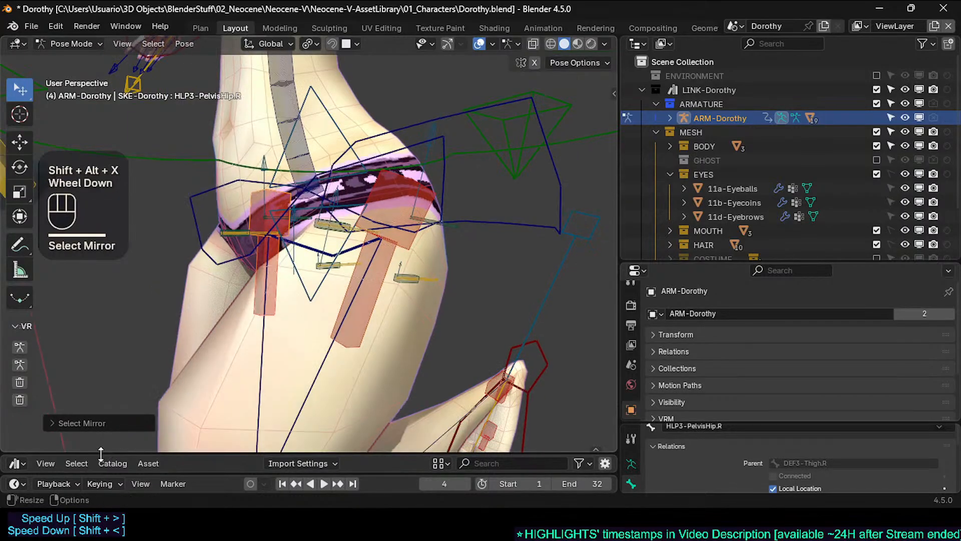
left_click(108, 423)
Extend the selection with the left shoulder helper bones and their mirrored counterparts
middle_click_drag(320, 259, 321, 283, "shift")
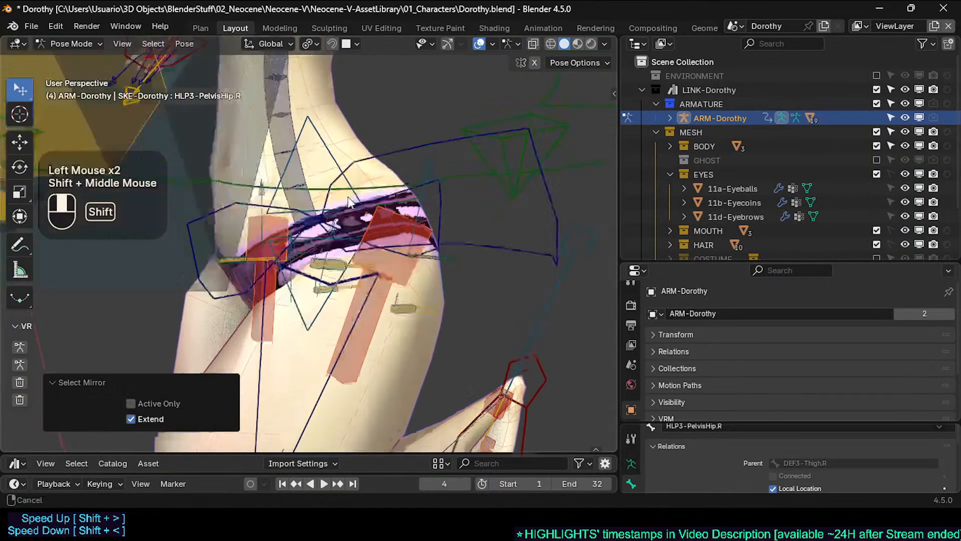
middle_click_drag(321, 225, 320, 329, "shift")
middle_click_drag(371, 171, 423, 284, "shift")
scroll(331, 245, "up", 1)
left_click(332, 245, "shift")
left_click(364, 247, "shift")
key("shift+alt+x")
Add the upper-arm and forearm helper bones at the left elbow and include their mirrored counterparts
left_click(487, 296, "shift")
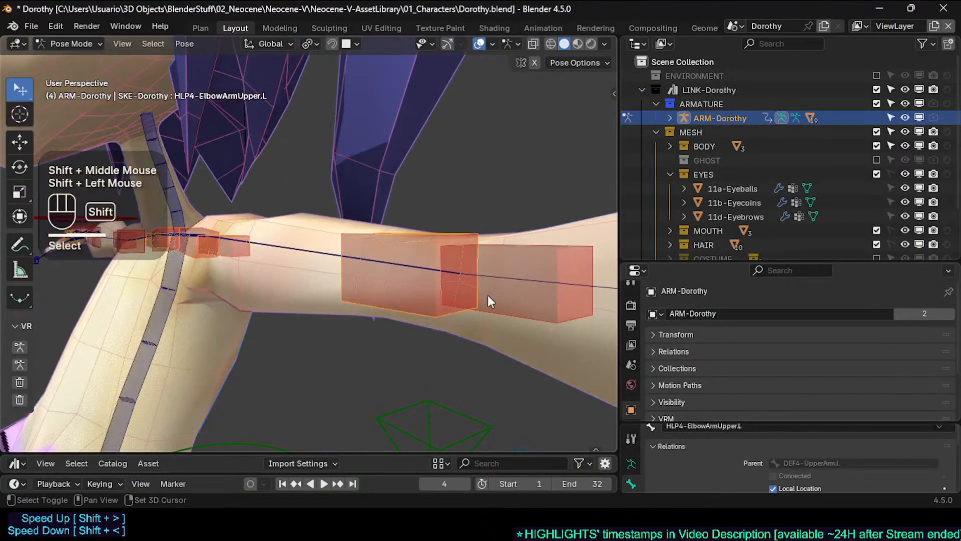
left_click(479, 304, "shift")
scroll(479, 304, "down", 2)
key("shift+alt+x")
Add the left hand's thumb and finger-knuckle fan bones to the selection and mirror it to the other hand
middle_click_drag(480, 304, 352, 310, "shift")
scroll(302, 284, "down", 2)
scroll(399, 327, "up", 1)
left_click(391, 281, "shift")
middle_click_drag(391, 281, 416, 342, "shift")
left_click(406, 350, "shift")
left_click(485, 272, "shift")
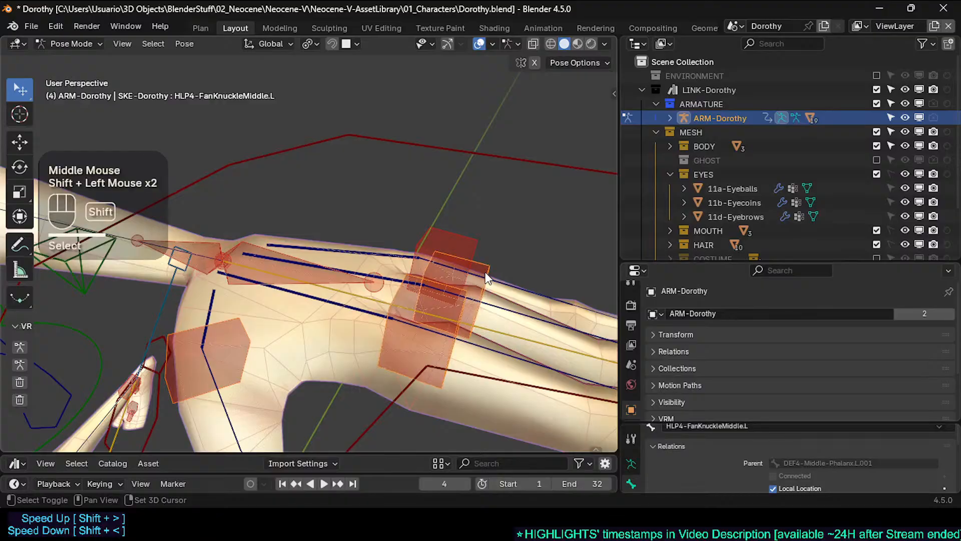
left_click(473, 251, "shift")
scroll(229, 352, "down", 2)
middle_click_drag(229, 352, 353, 125, "shift")
key("shift+alt+x")
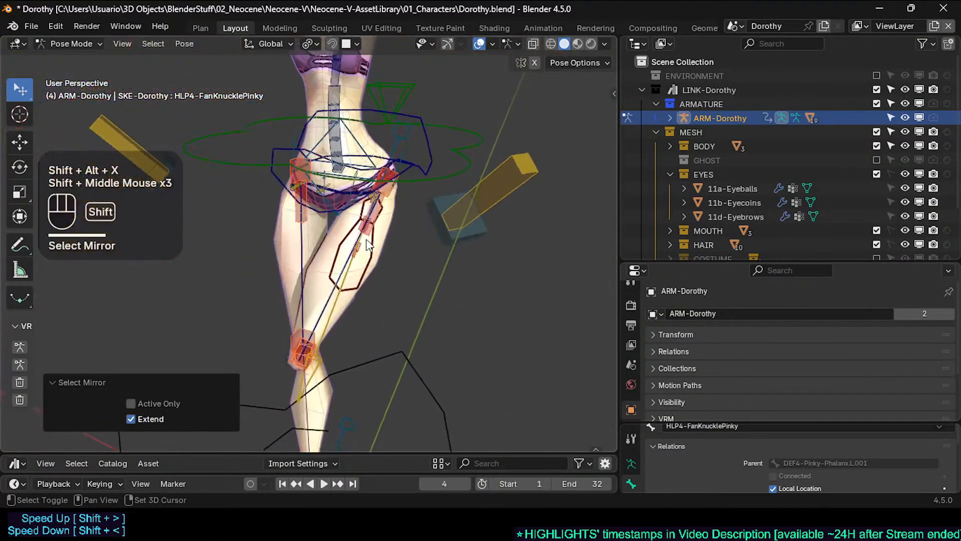
Set the display type of all selected helper bones to Octahedral
scroll(340, 306, "down", 2)
middle_click_drag(339, 305, 278, 291)
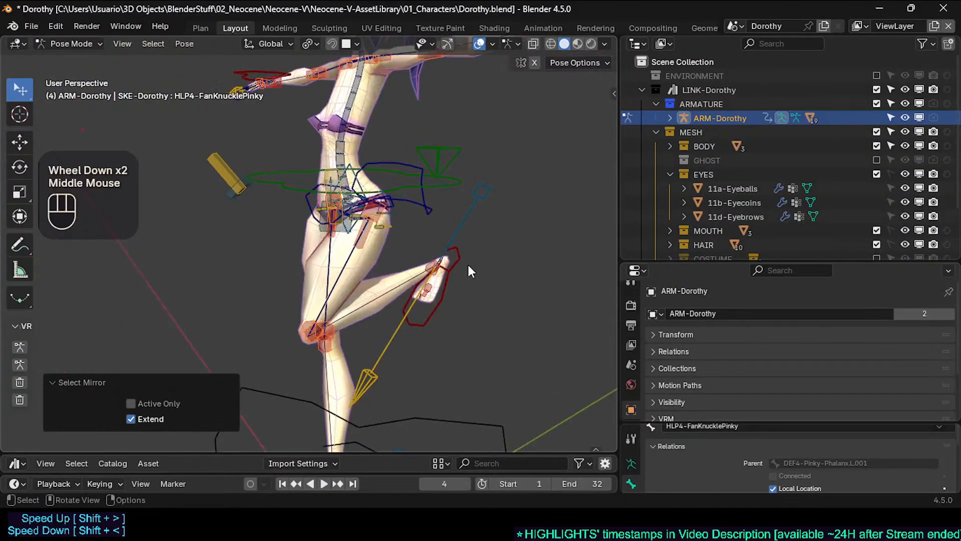
key("shift+alt+b")
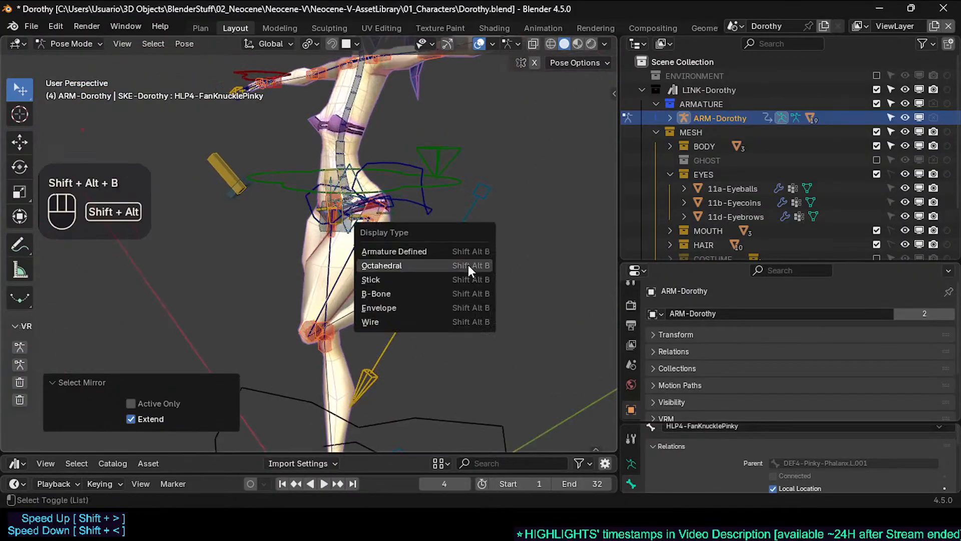
left_click(468, 266)
middle_click_drag(393, 251, 366, 271)
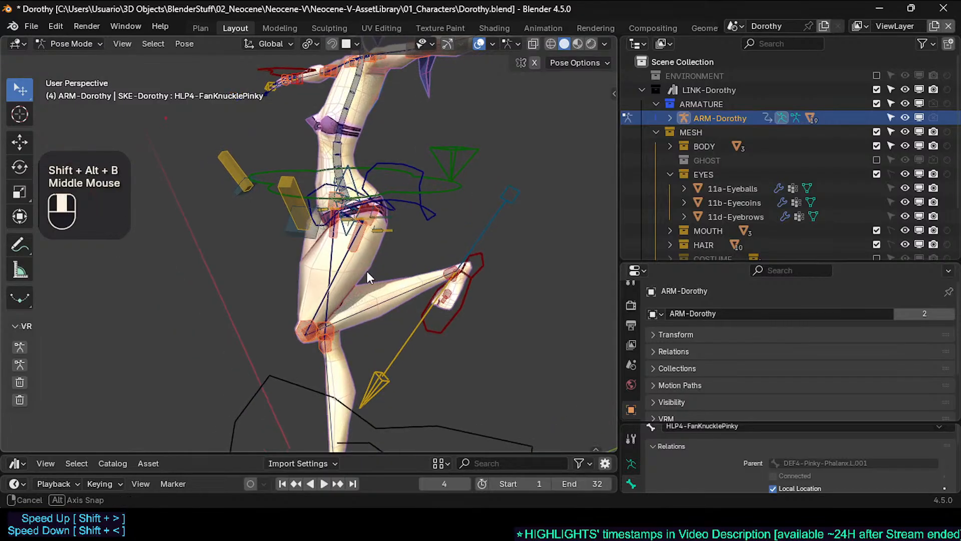
key("shift+alt+b")
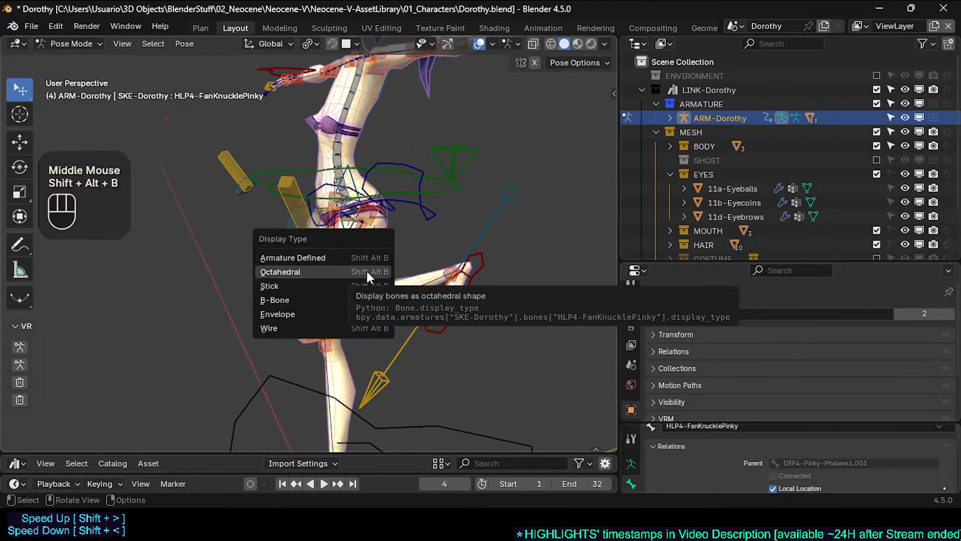
left_click(367, 273)
middle_click_drag(377, 184, 370, 251, "shift")
key("shift+alt+b")
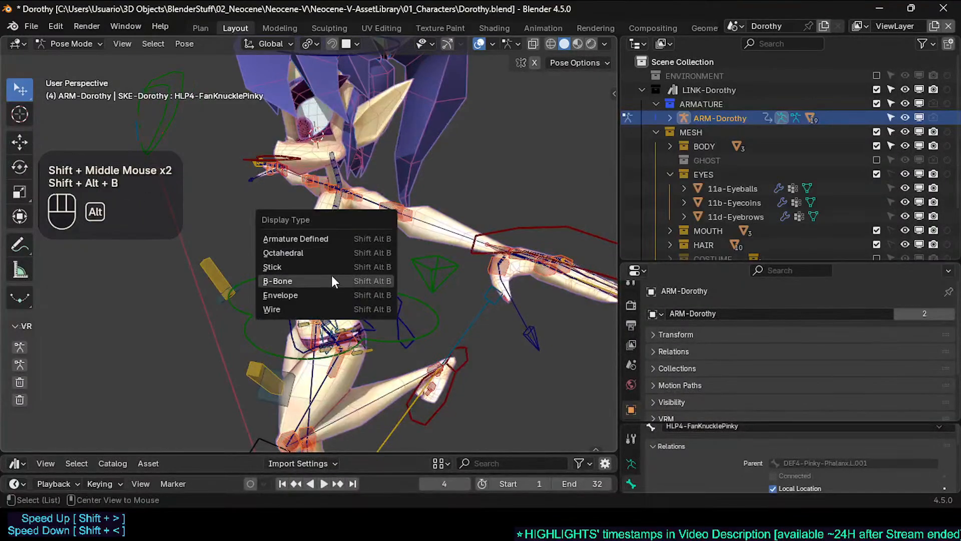
left_click(318, 252)
Switch the selected helper bones to B-Bone display for comparison at the arm and set them back to Octahedral
middle_click_drag(318, 252, 373, 229)
scroll(371, 232, "up", 2)
scroll(328, 296, "up", 2)
middle_click_drag(328, 296, 500, 286, "shift")
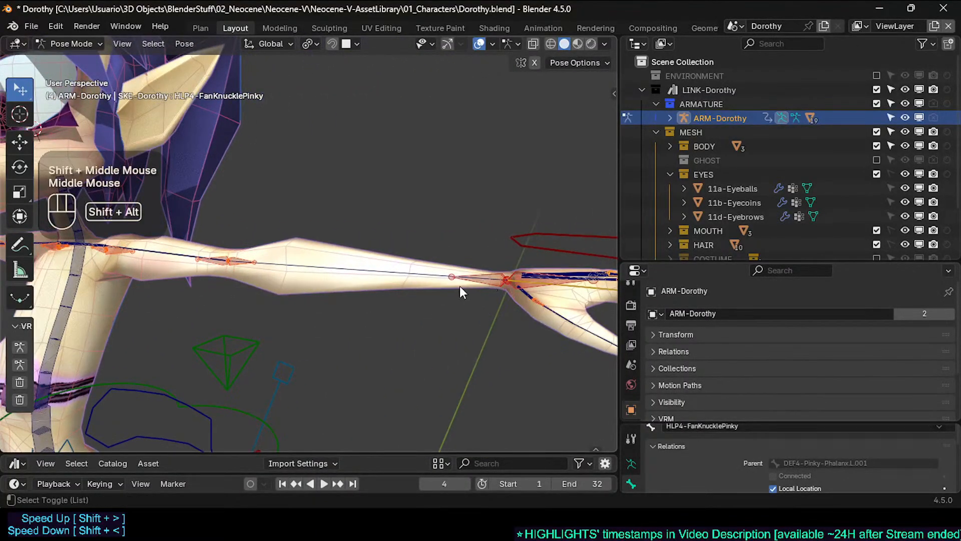
key("shift+alt+b")
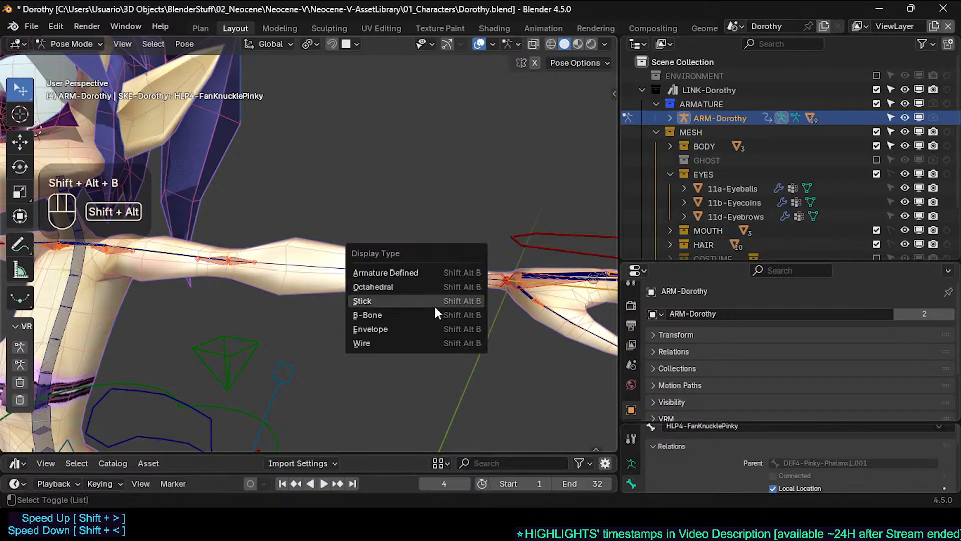
left_click(406, 319)
key("shift+alt+b")
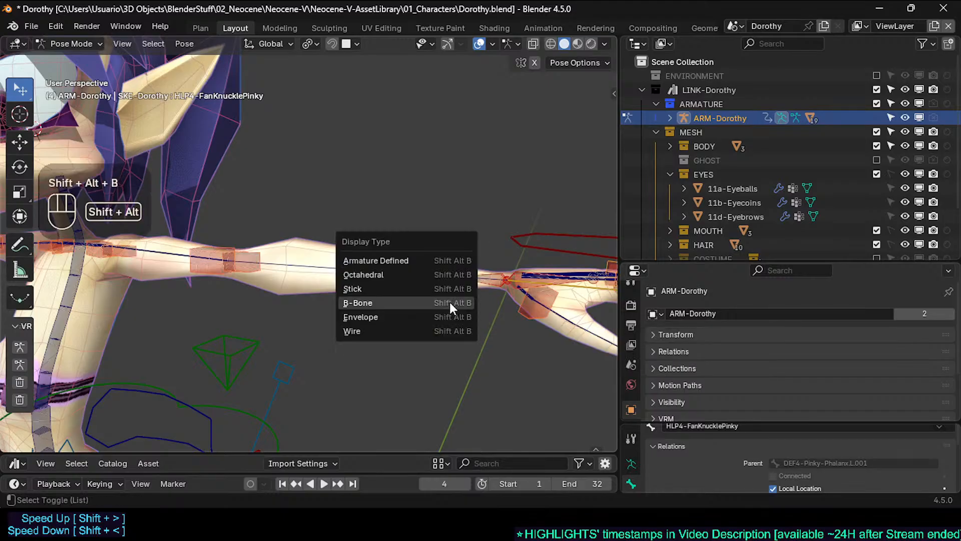
left_click(431, 276)
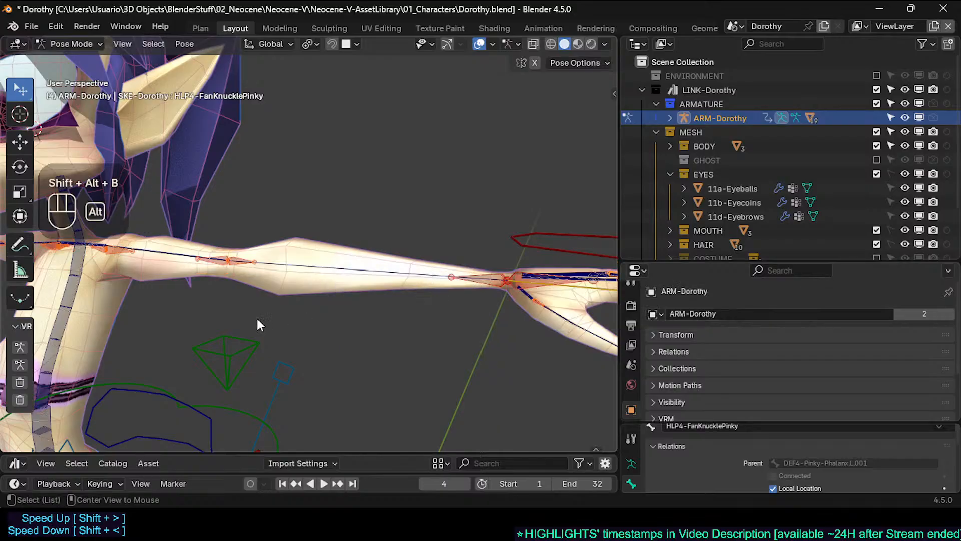
Select only the HLP3-KneeThigh.L helper bone at the bent left knee
middle_click_drag(256, 317, 353, 314, "shift")
scroll(273, 338, "down", 2)
middle_click_drag(274, 338, 400, 241, "shift")
middle_click_drag(351, 350, 310, 165, "shift")
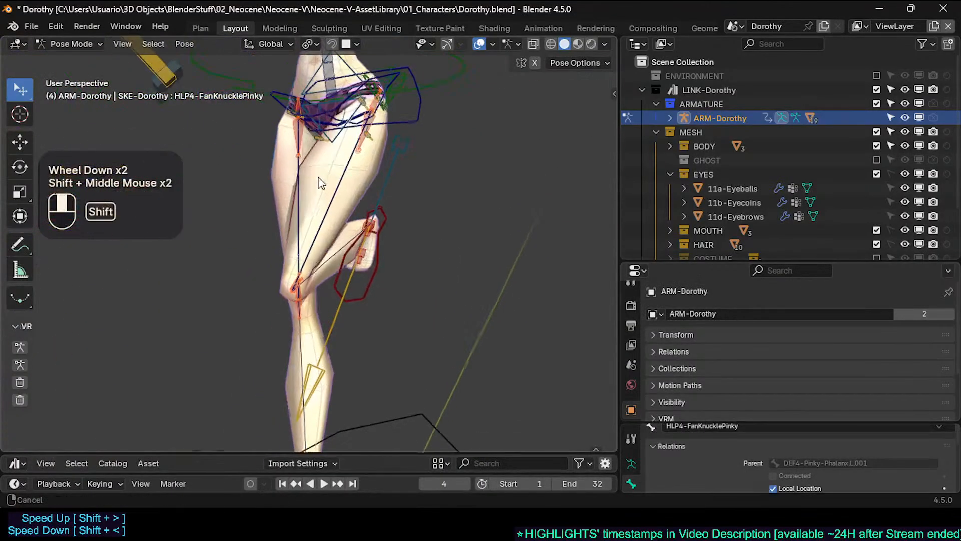
middle_click_drag(315, 281, 253, 271)
scroll(248, 282, "up", 6)
scroll(253, 270, "down", 4)
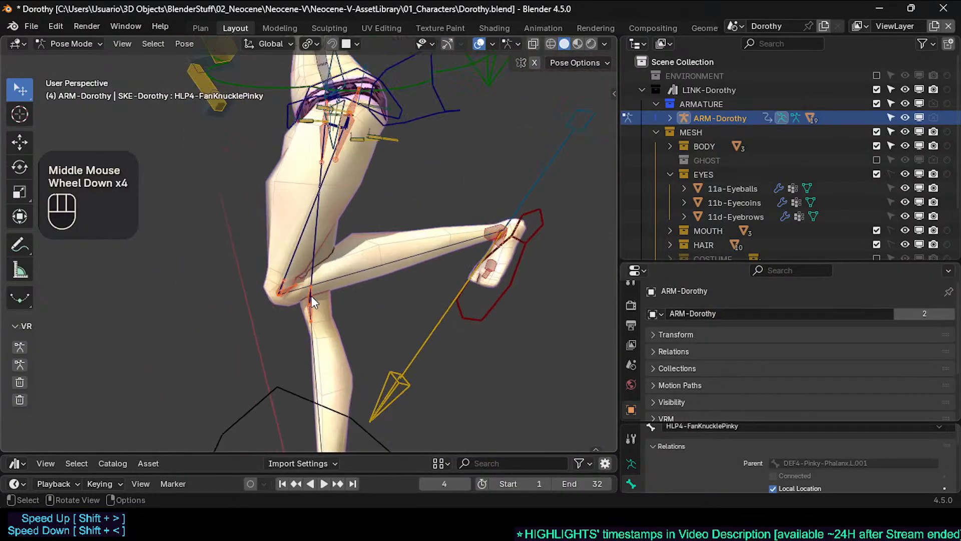
left_click(274, 286)
left_click(277, 284)
left_click(278, 283)
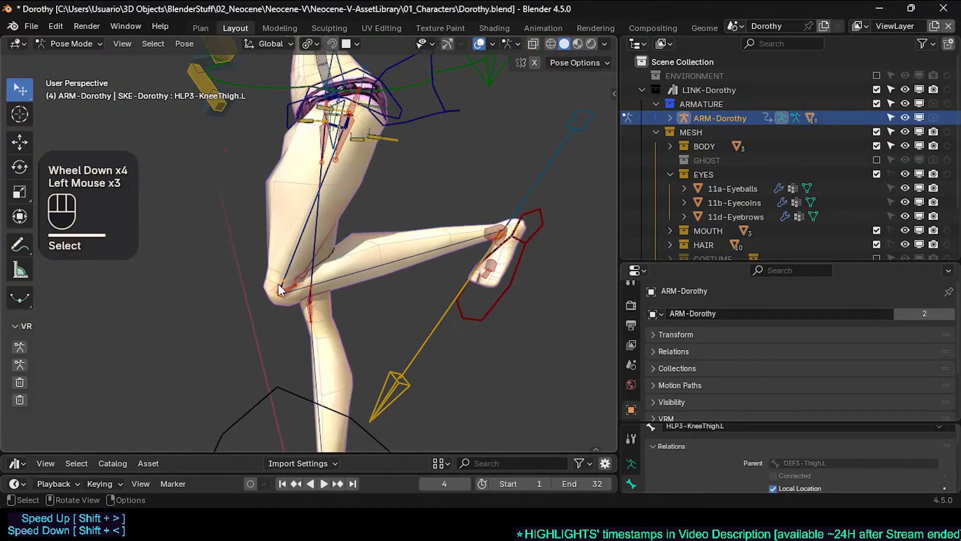
scroll(281, 295, "up", 2)
scroll(281, 298, "up", 1)
Enlarge the Properties editor to show the selected bone's properties, collapse Viewport Display and save the file
left_click_drag(660, 262, 660, 101)
left_click(631, 342)
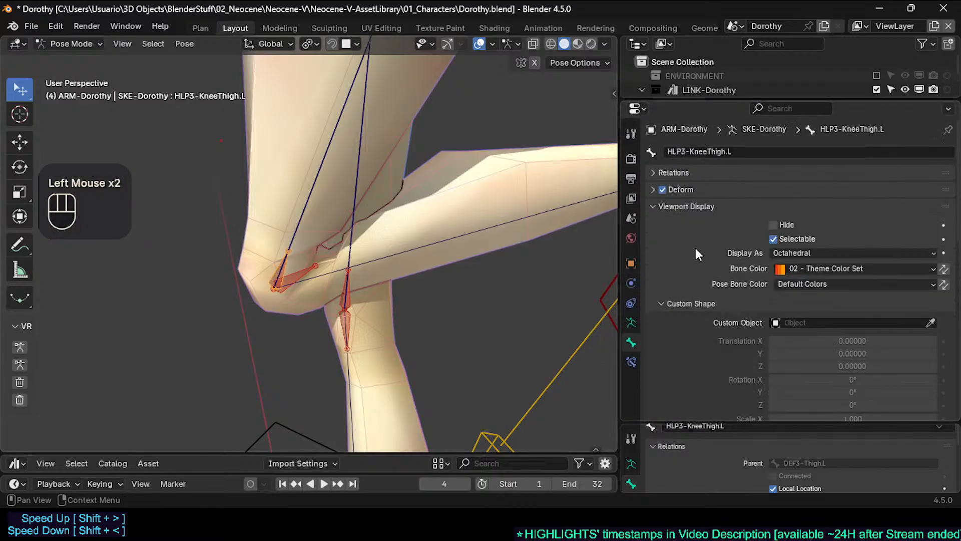
left_click(670, 206)
scroll(550, 248, "down", 2)
key("ctrl+s")
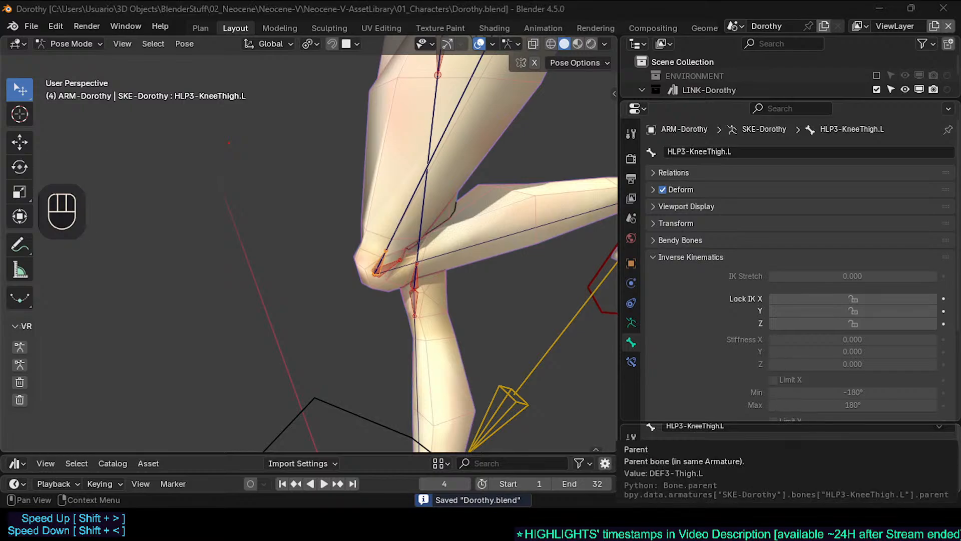
Select the left thigh control bone CTL-Thigh.L and enter Edit Mode on the armature
scroll(311, 245, "down", 2)
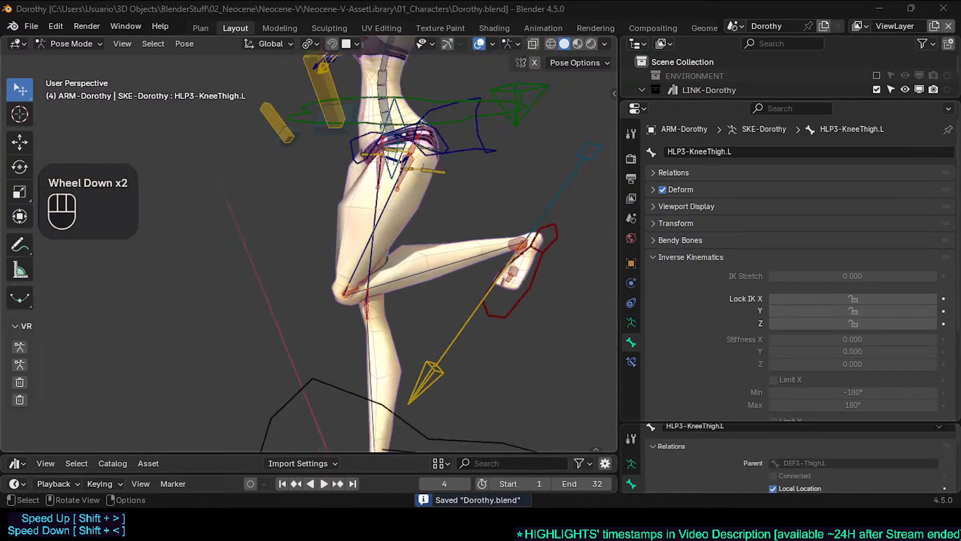
middle_click_drag(361, 324, 350, 323)
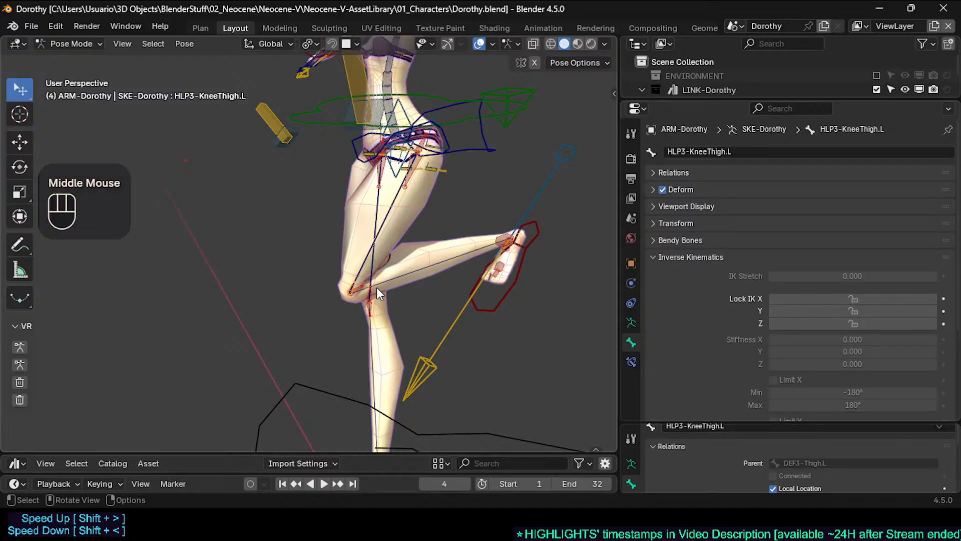
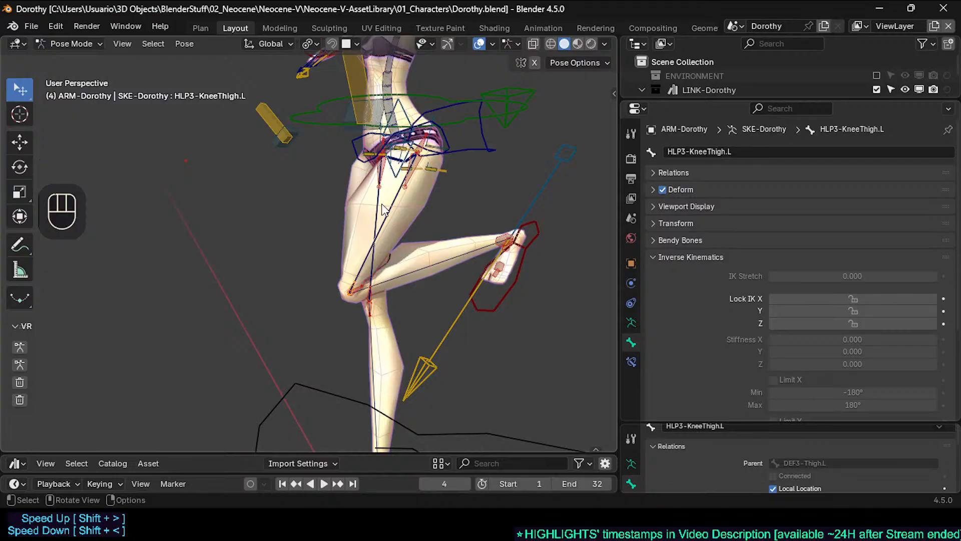
middle_click_drag(386, 209, 447, 194)
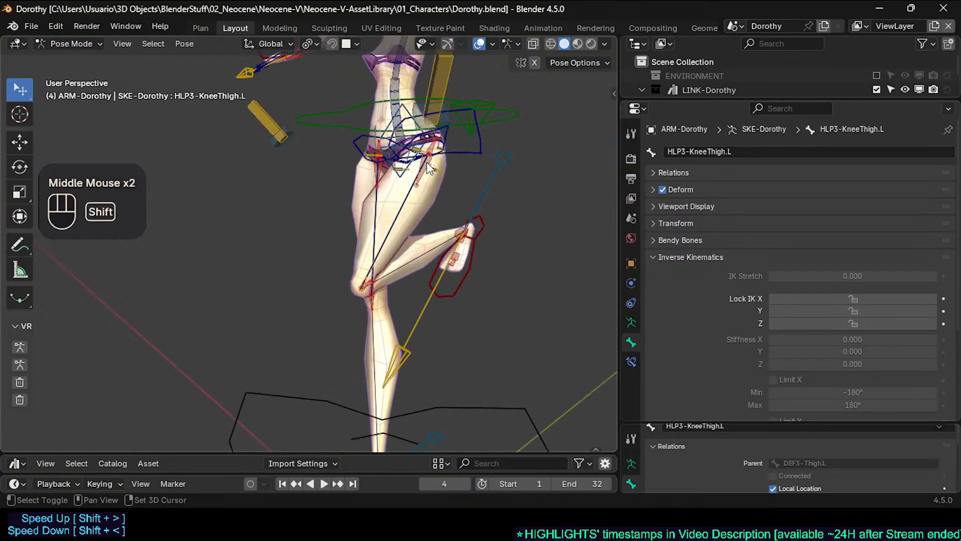
scroll(419, 208, "up", 3)
middle_click_drag(427, 162, 392, 313, "shift")
left_click(370, 316)
key("Tab")
scroll(378, 319, "down", 2)
scroll(358, 296, "down", 2)
Expand the MECHANISM bone collection in a narrowed sidebar and save the file
key("n")
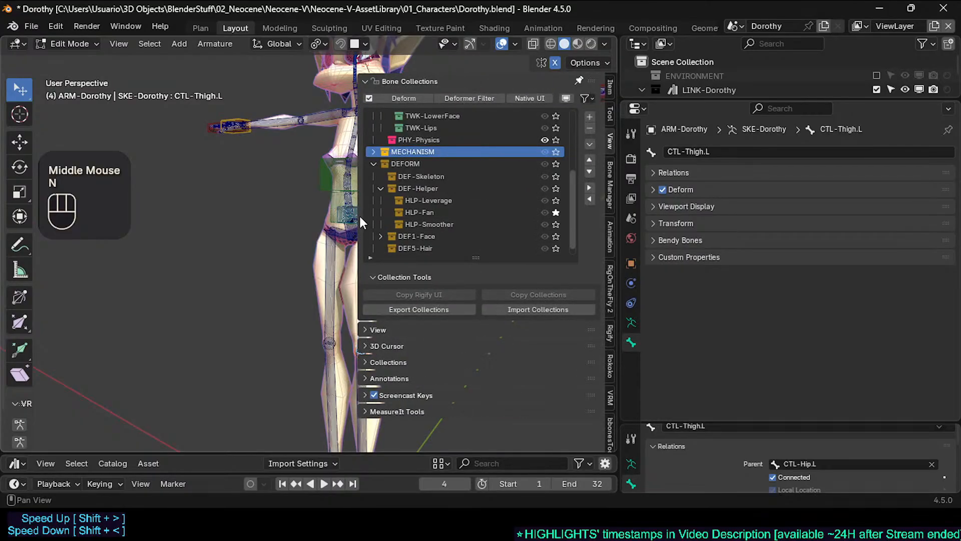
left_click(376, 151)
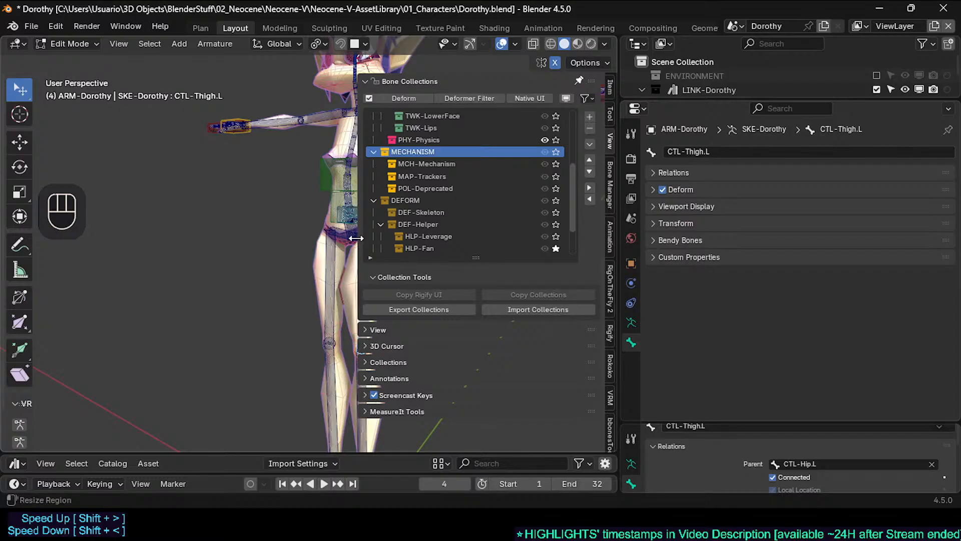
left_click_drag(357, 238, 415, 239)
scroll(322, 285, "up", 2)
middle_click_drag(350, 260, 379, 254, "shift")
scroll(322, 285, "up", 1)
key("ctrl+s")
scroll(379, 254, "up", 1)
scroll(378, 254, "down", 2)
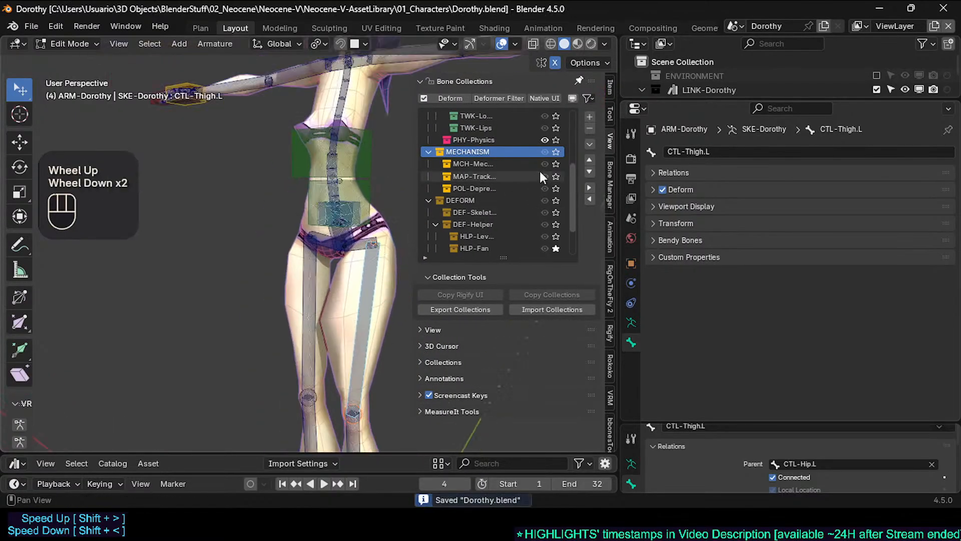
Solo the MECHANISM bone collection and turn off solo for HLP-Fan and CONTROLLERS
left_click(556, 151)
left_click(556, 151)
left_click(557, 151)
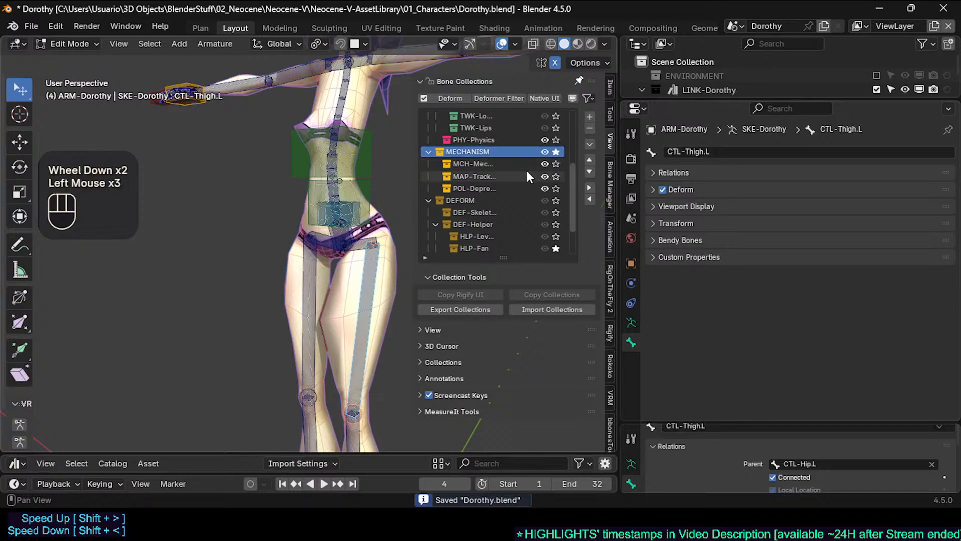
scroll(555, 210, "down", 3)
left_click(557, 201)
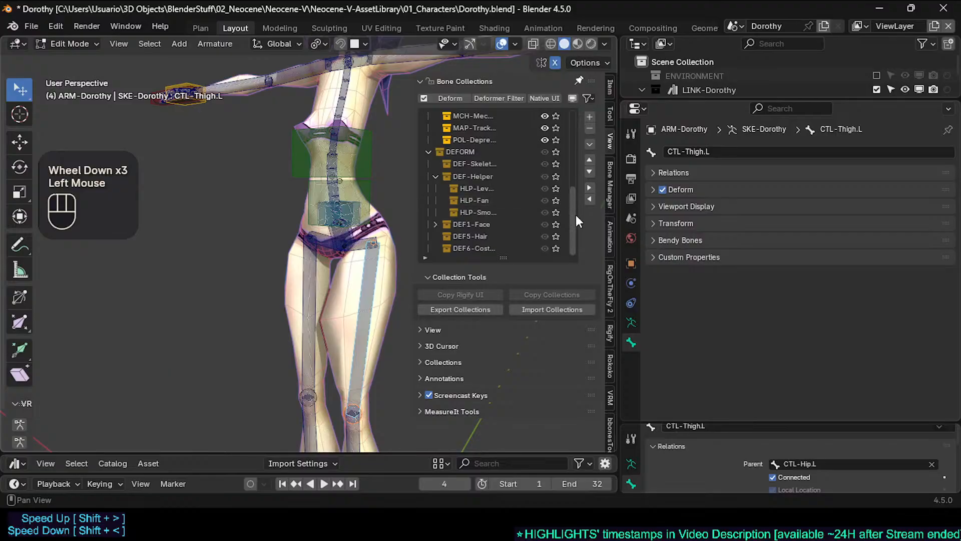
left_click_drag(575, 234, 573, 164)
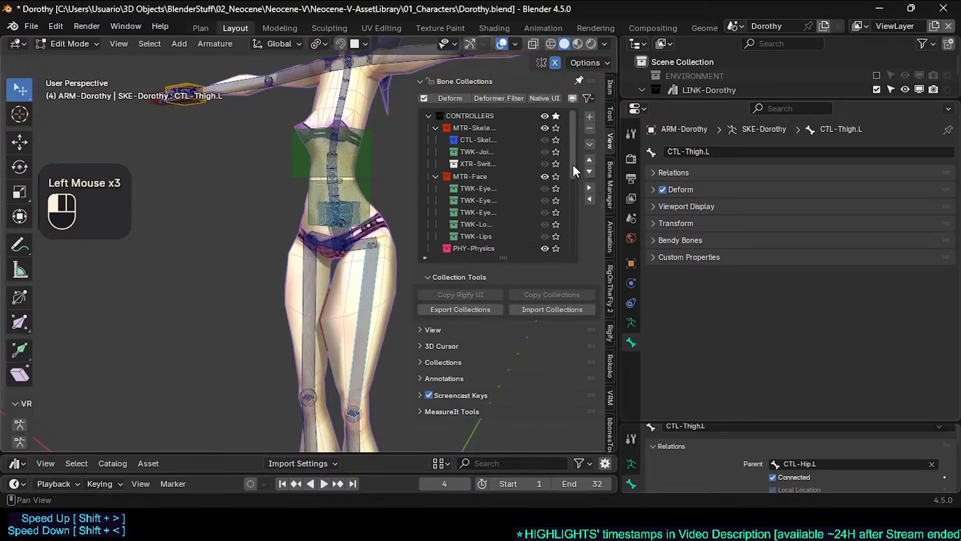
left_click(556, 117)
left_click_drag(574, 148, 571, 185)
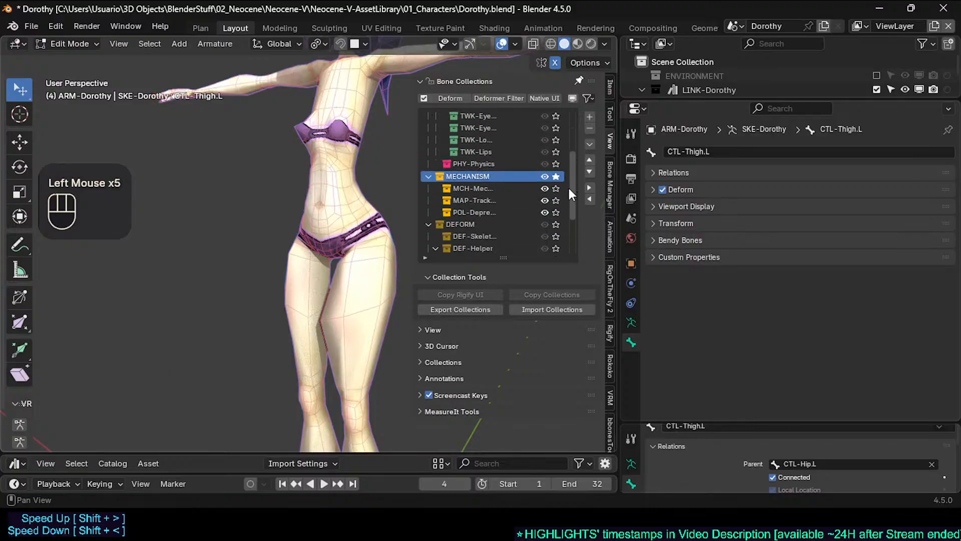
Turn off solo for the MECHANISM bone collection and reveal all hidden bones in the armature
left_click(555, 177)
left_click(555, 176)
left_click(554, 176)
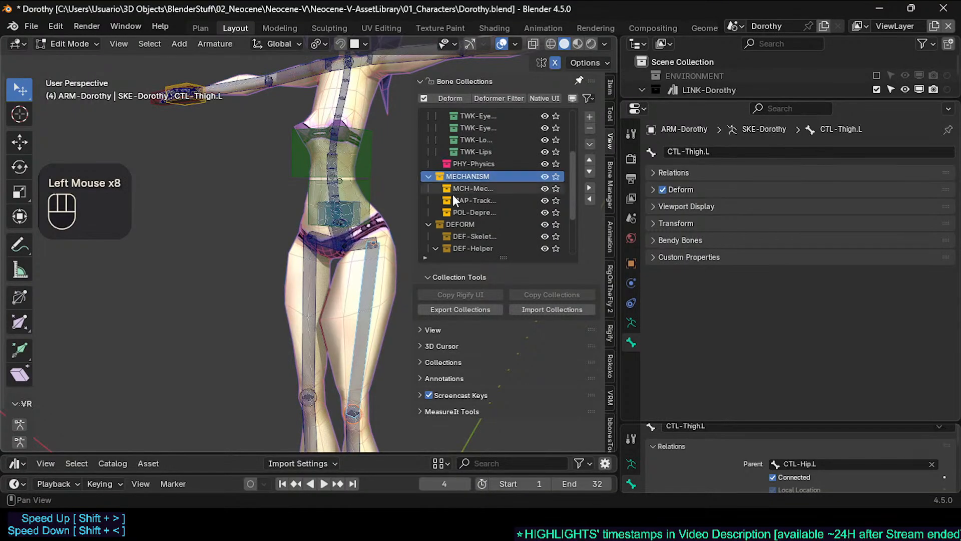
key("alt+h")
middle_click_drag(376, 217, 361, 226, "shift")
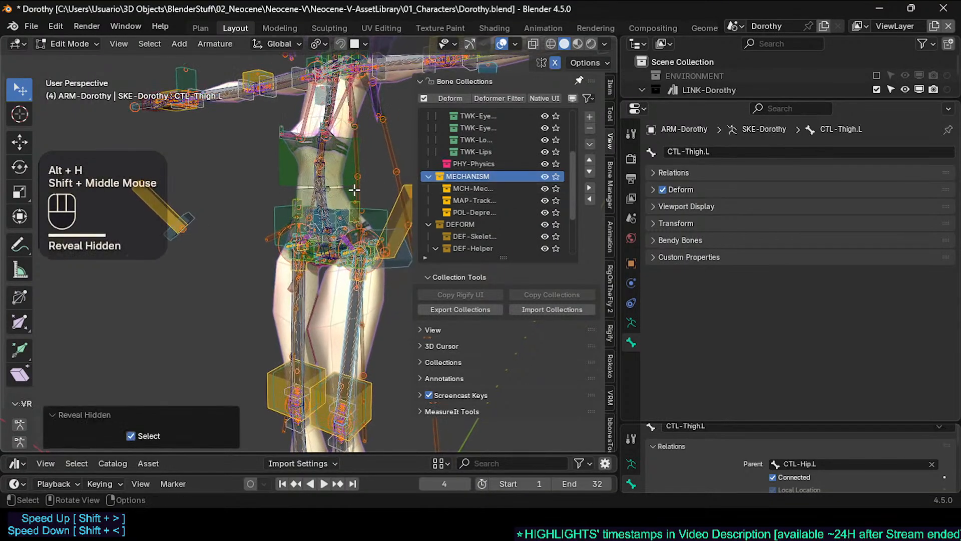
Solo the MECHANISM bone collection together with its three child collections
left_click(555, 176)
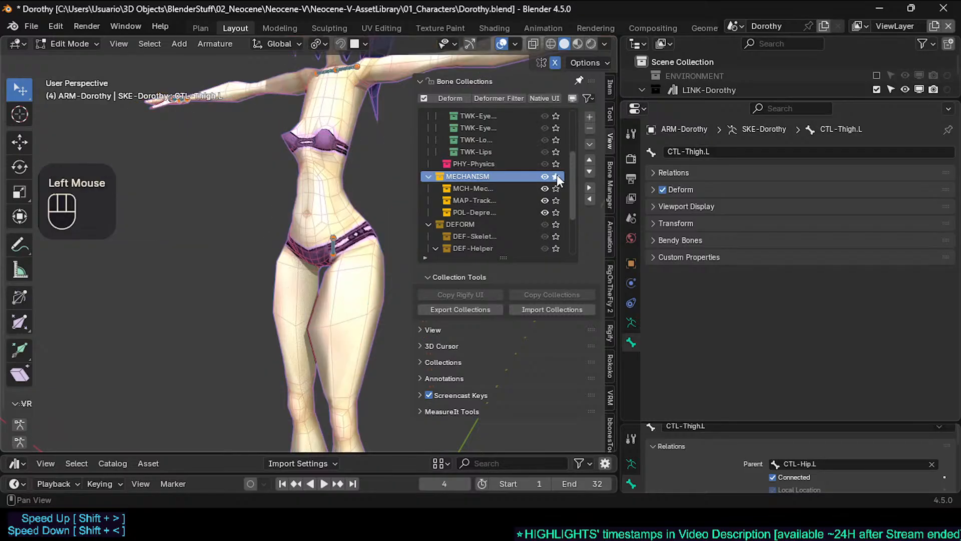
left_click(556, 189)
left_click(556, 200)
left_click(556, 212)
middle_click_drag(380, 215, 372, 219, "shift")
left_click(556, 200)
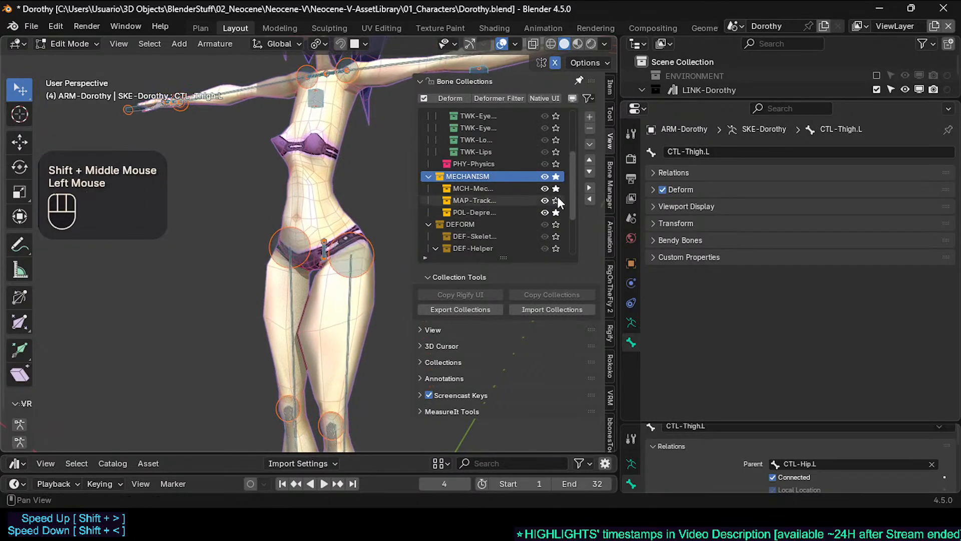
left_click(556, 200)
left_click(556, 200)
left_click(556, 200)
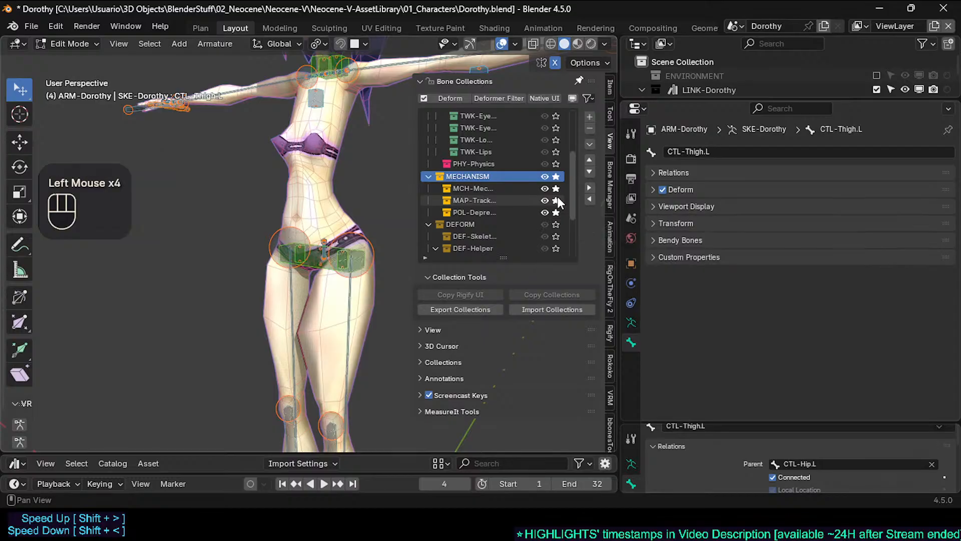
Examine the mechanism bones around the head in the right side view and select MAP-HeadEyesTracks
middle_click_drag(321, 225, 327, 199, "shift")
left_click(329, 179)
scroll(329, 179, "up", 2)
key("KP_3")
scroll(322, 194, "up", 1)
scroll(322, 193, "down", 4)
scroll(231, 266, "up", 1)
scroll(251, 242, "up", 5)
scroll(295, 262, "up", 2)
left_click(331, 205)
key("g")
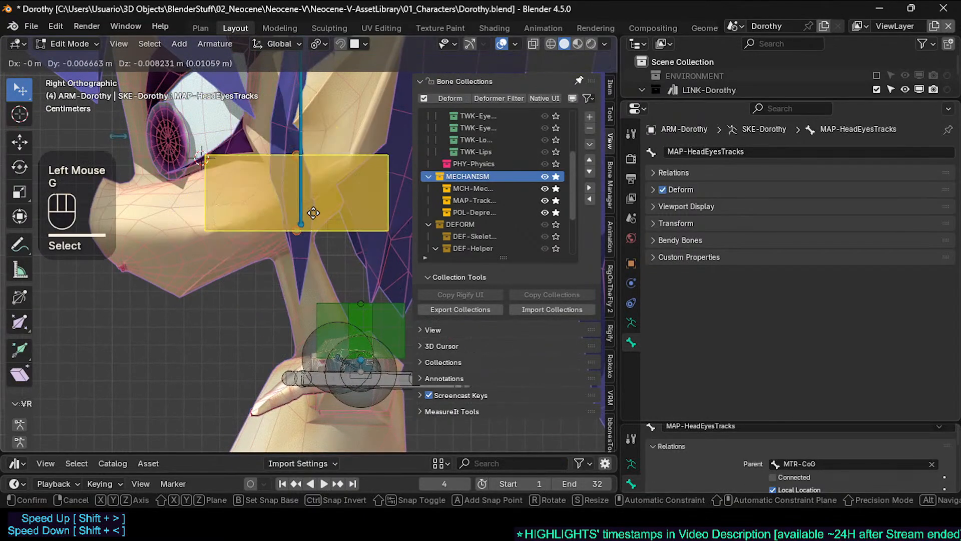
key("Escape")
Snap the 3D cursor to the base joint of the MCH-IKO-Head bone
scroll(307, 223, "up", 1)
left_click(305, 223)
key("shift+s")
left_click(307, 301)
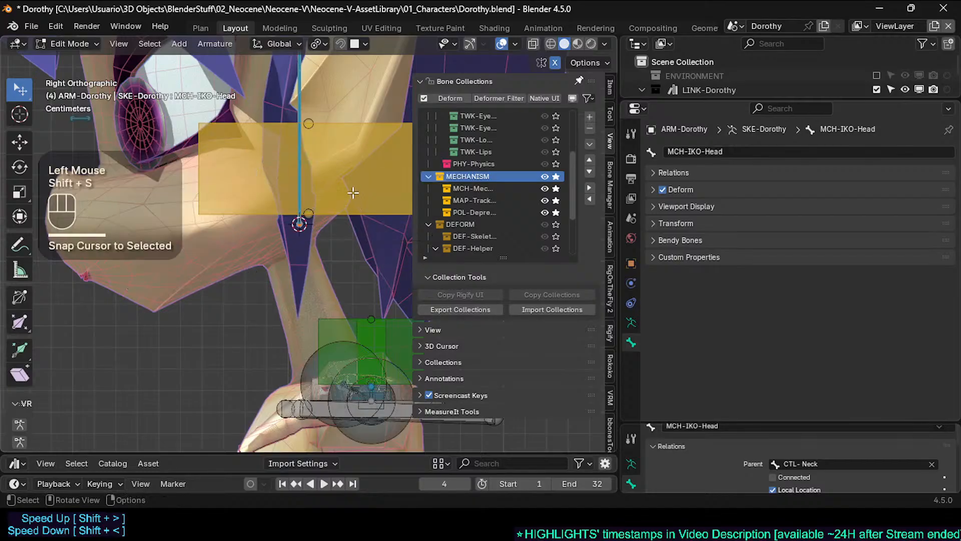
Snap the MAP-HeadEyesTracks bone to the 3D cursor without keeping its offset
left_click(353, 193)
key("shift+s")
left_click(354, 186)
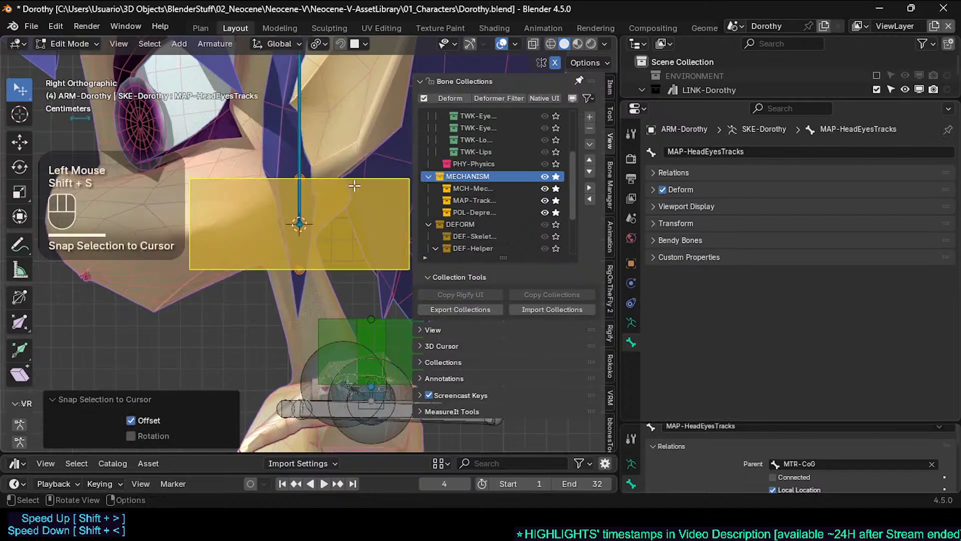
key("ctrl+z")
key("shift+s")
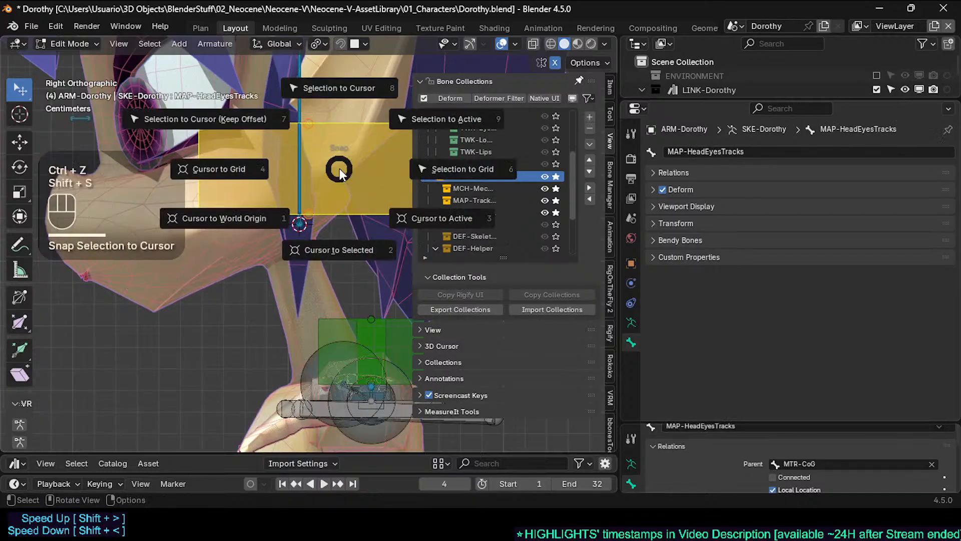
left_click(340, 161)
scroll(294, 230, "down", 3)
middle_click_drag(294, 229, 315, 243)
scroll(327, 250, "down", 2)
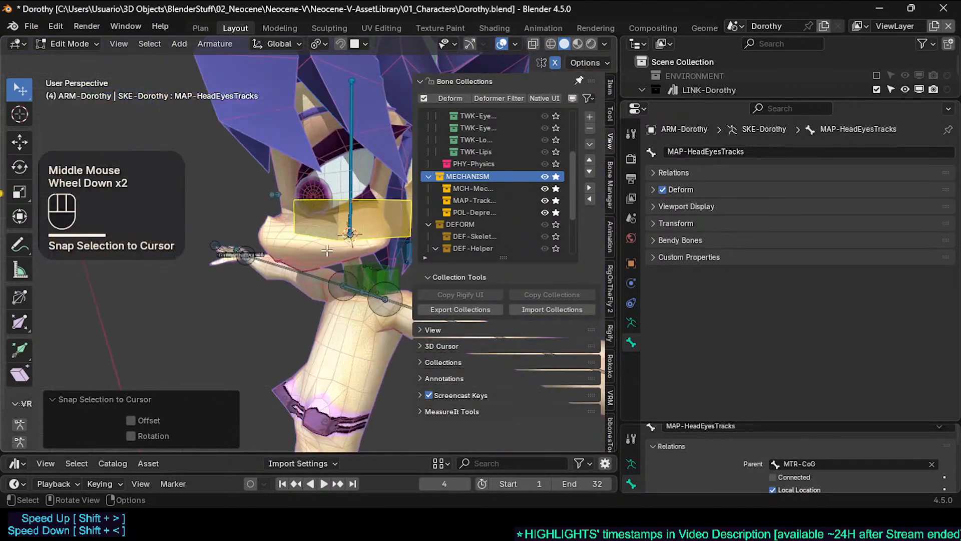
Collapse the Bone Collections section and show the head bones in the right orthographic view
left_click(462, 81)
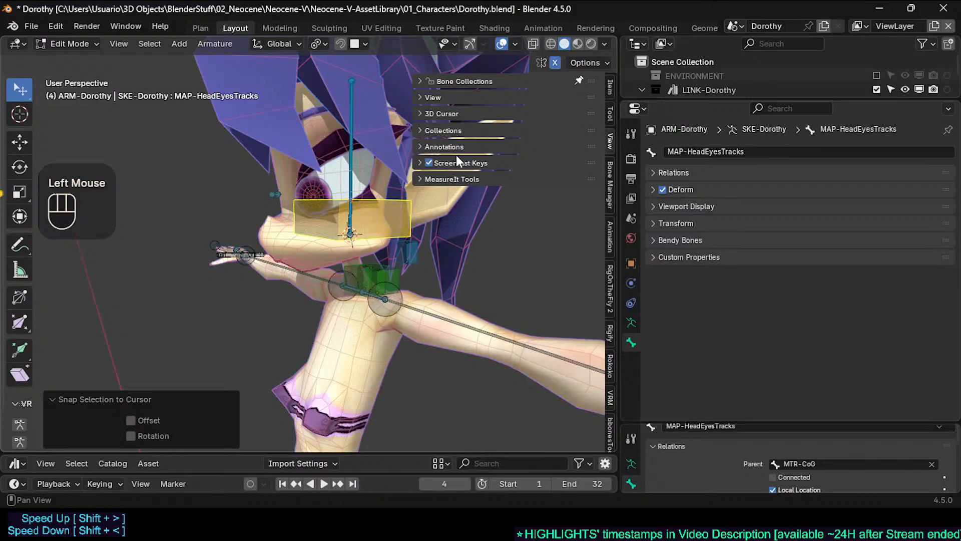
middle_click_drag(331, 252, 255, 280)
scroll(321, 261, "down", 3)
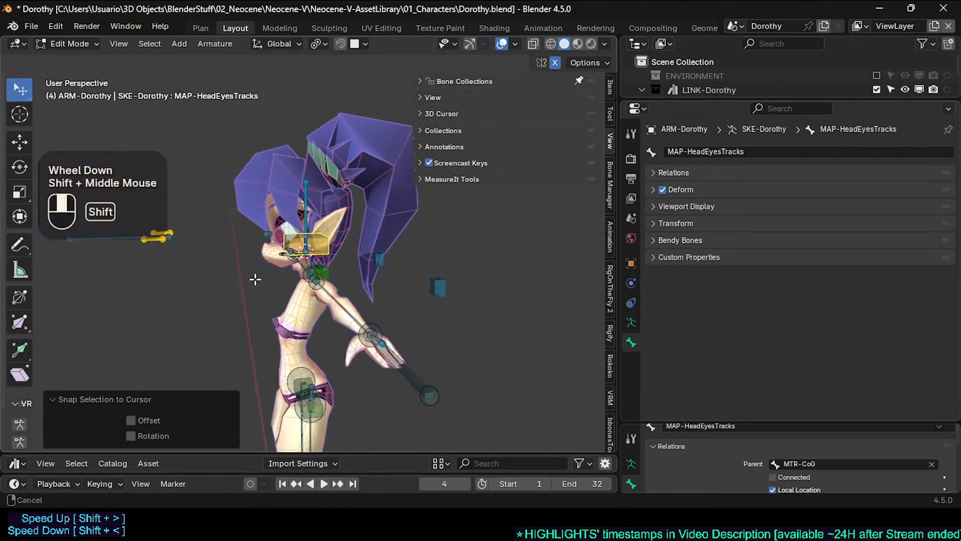
scroll(358, 255, "up", 2)
middle_click_drag(358, 255, 247, 288, "shift")
scroll(335, 279, "up", 2)
middle_click_drag(335, 279, 369, 286, "shift")
scroll(247, 290, "down", 1)
scroll(366, 288, "down", 1)
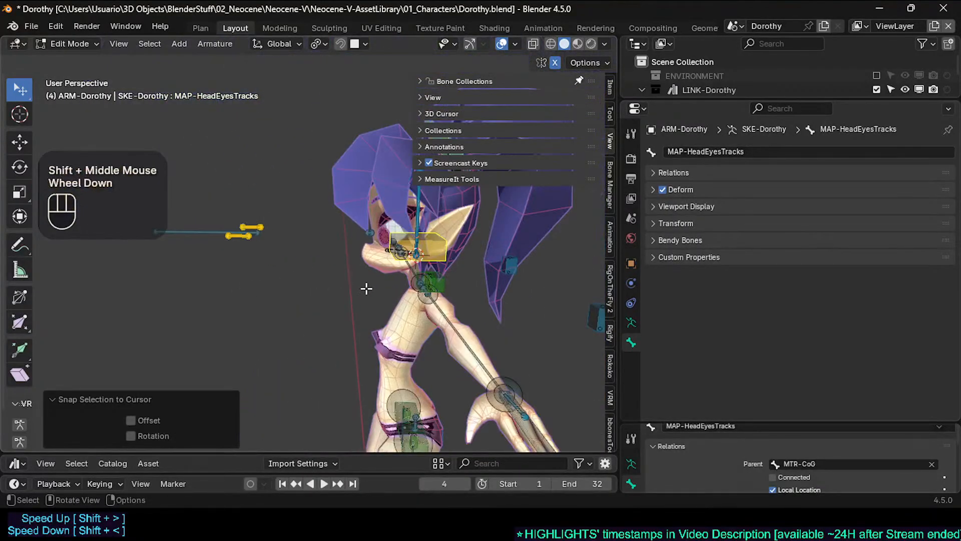
key("KP_3")
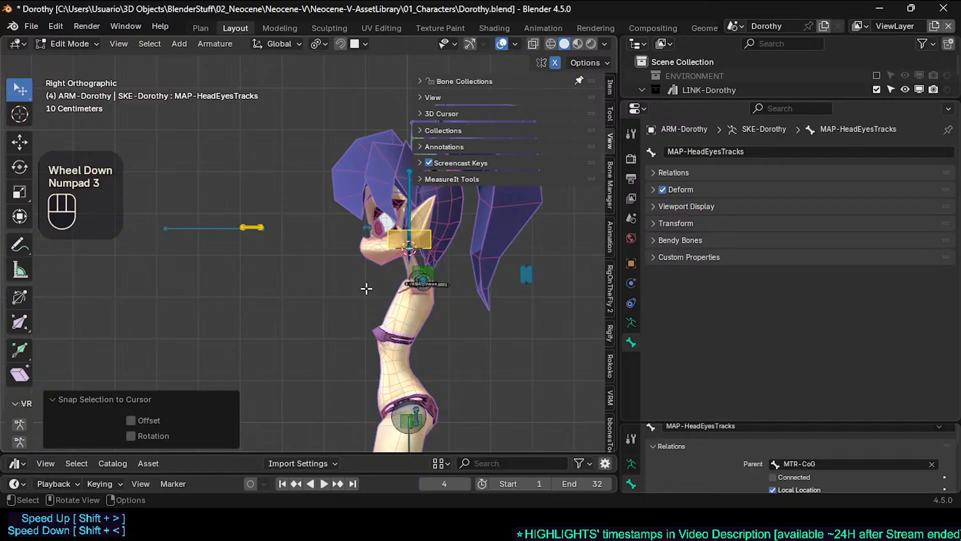
scroll(377, 256, "up", 3)
Compare the head and eye bones between Pose Mode and Edit Mode
key("Tab")
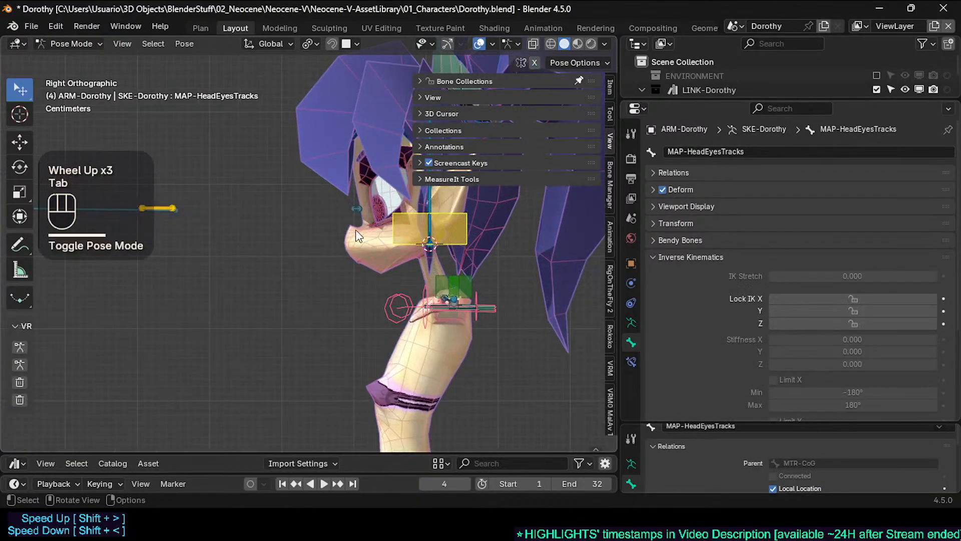
key("Tab")
key("Tab")
key("Tab")
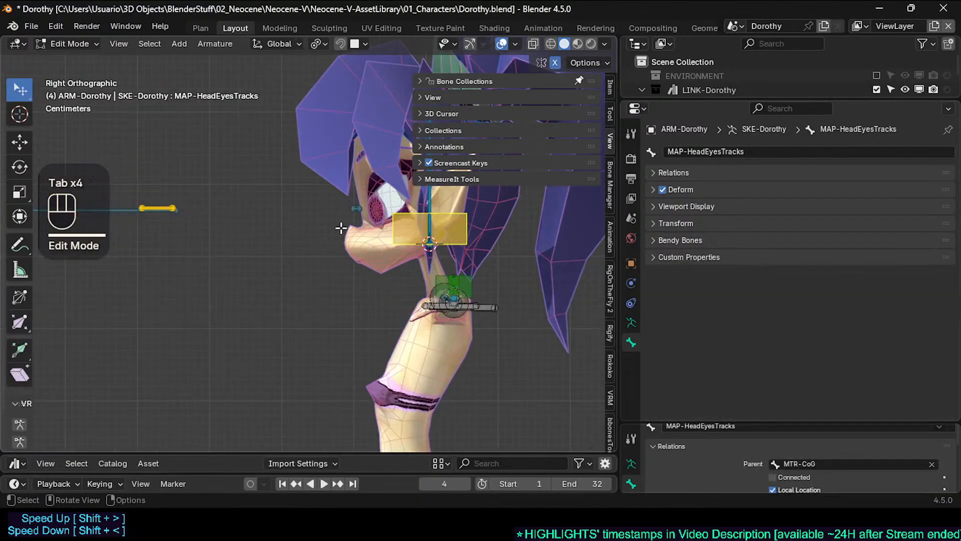
Try to circle-select only the upper joint of the MAP-HeadEyesTracks bone
scroll(451, 216, "up", 2)
key("alt+a")
key("c")
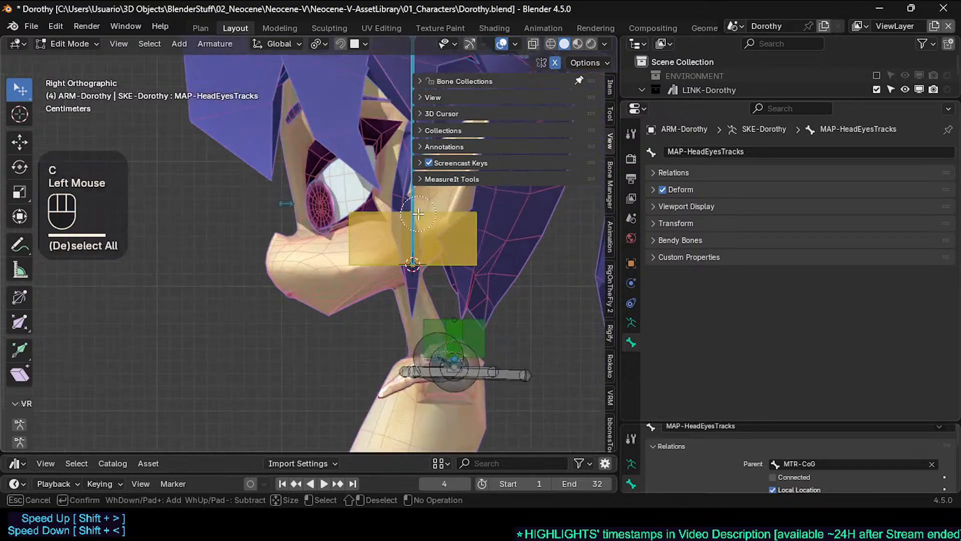
right_click(399, 226)
middle_click_drag(394, 215, 424, 250, "shift")
middle_click_drag(277, 258, 382, 285, "shift")
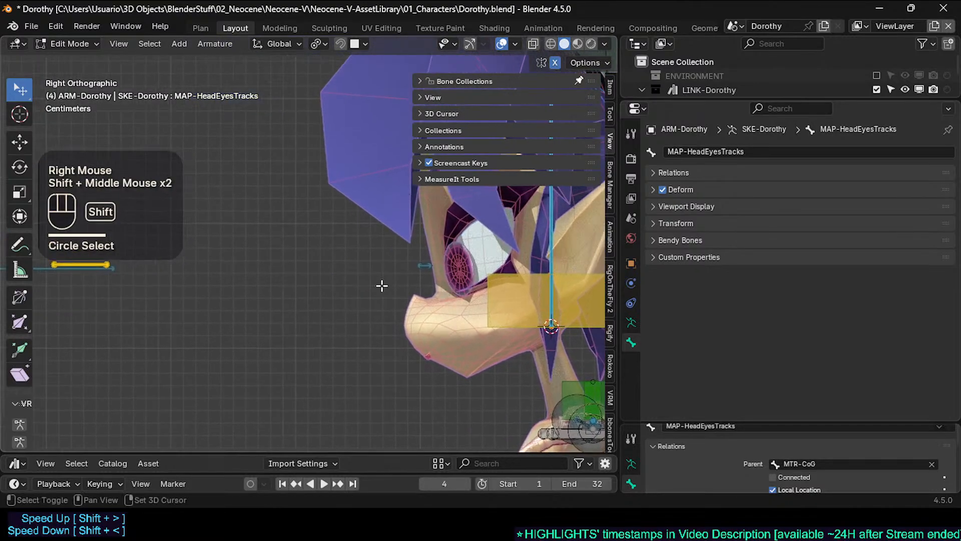
key("alt+a")
left_click(561, 271)
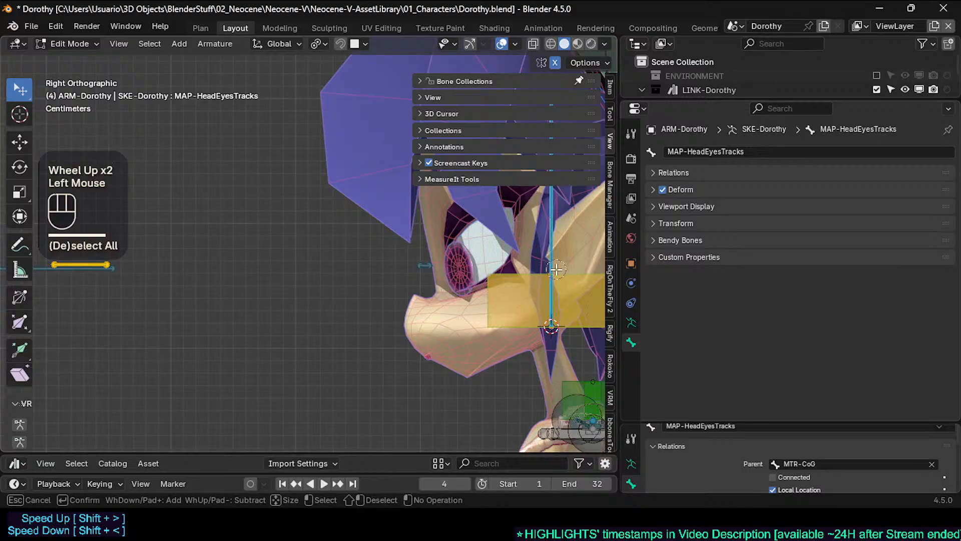
scroll(557, 273, "up", 1)
left_click(557, 272)
scroll(558, 273, "down", 2)
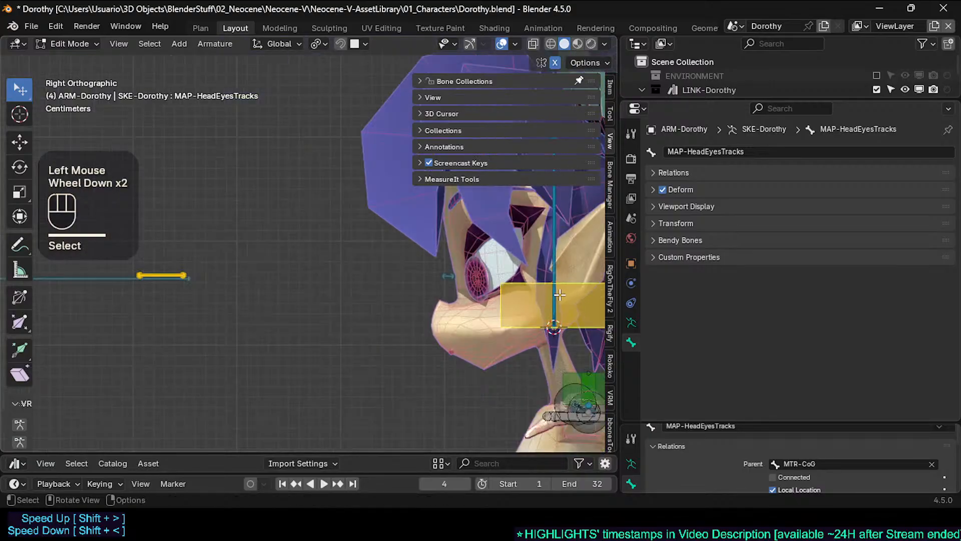
Snap the 3D cursor to the end of the MCH-EyesTrack bone nearest the face
middle_click_drag(516, 280, 396, 285, "shift")
middle_click_drag(328, 281, 360, 284, "shift")
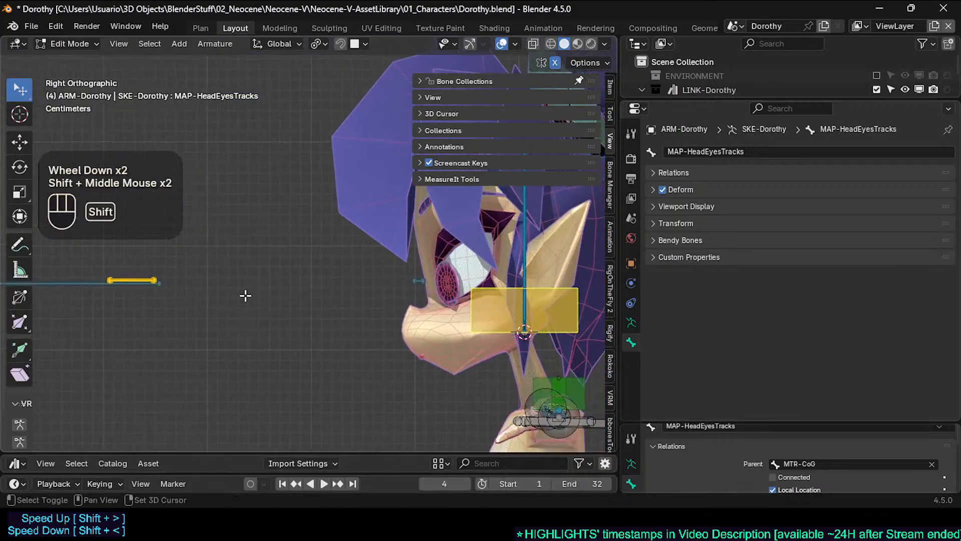
middle_click_drag(175, 289, 242, 305, "shift")
left_click(201, 292)
middle_click_drag(330, 317, 288, 314, "shift")
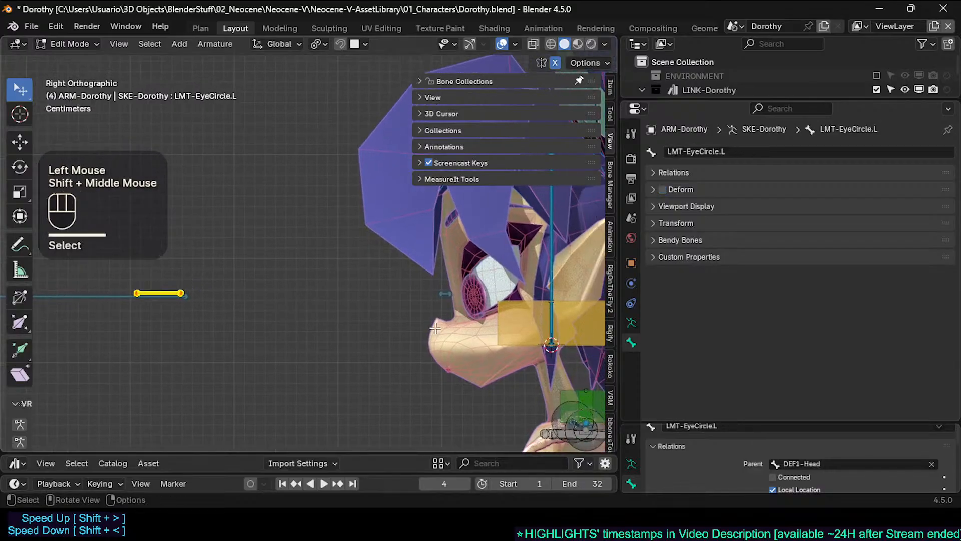
left_click(530, 318)
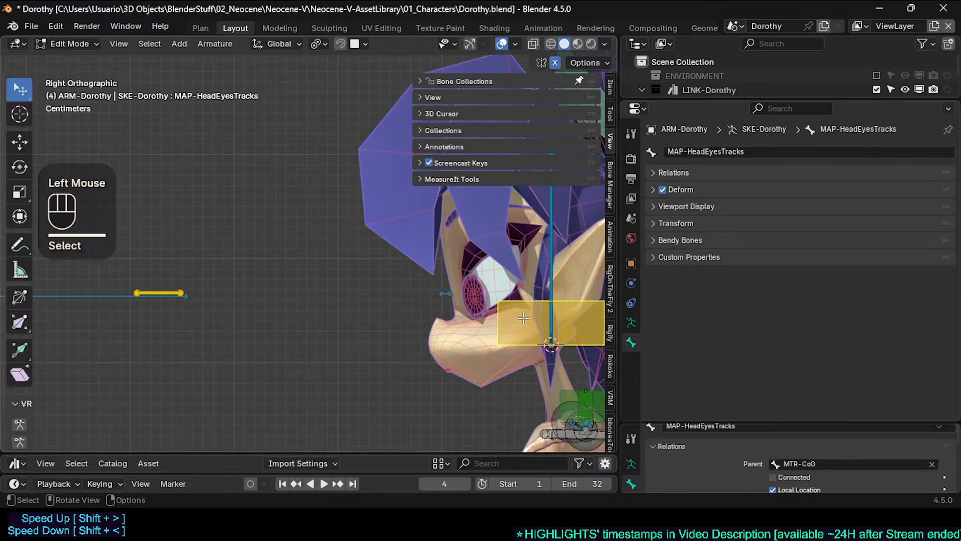
left_click(65, 293)
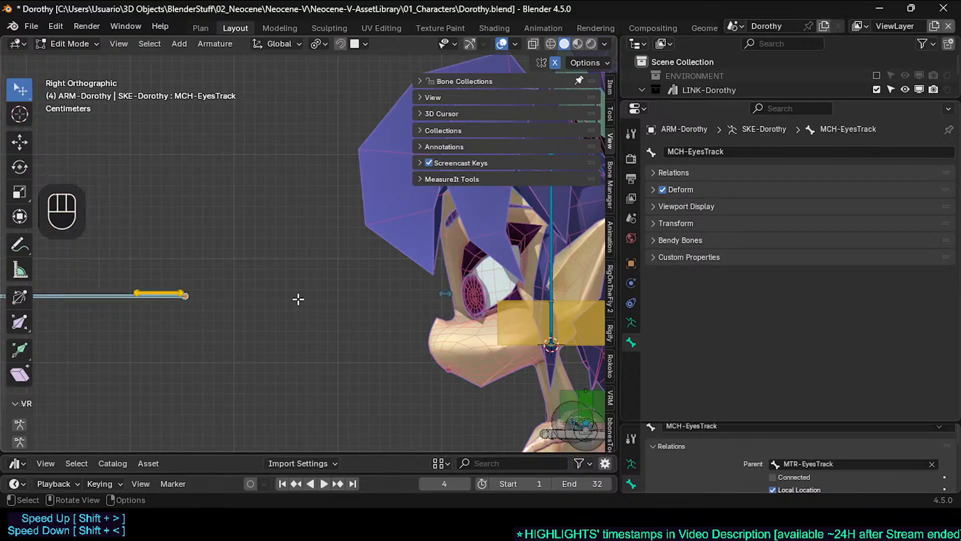
key("shift+s")
left_click(242, 299)
left_click(538, 313)
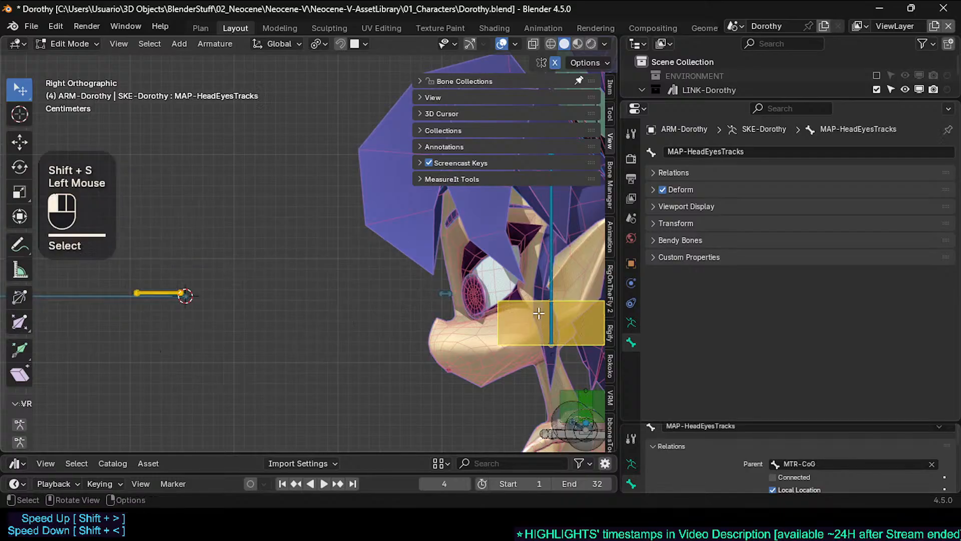
middle_click_drag(552, 299, 509, 299, "shift")
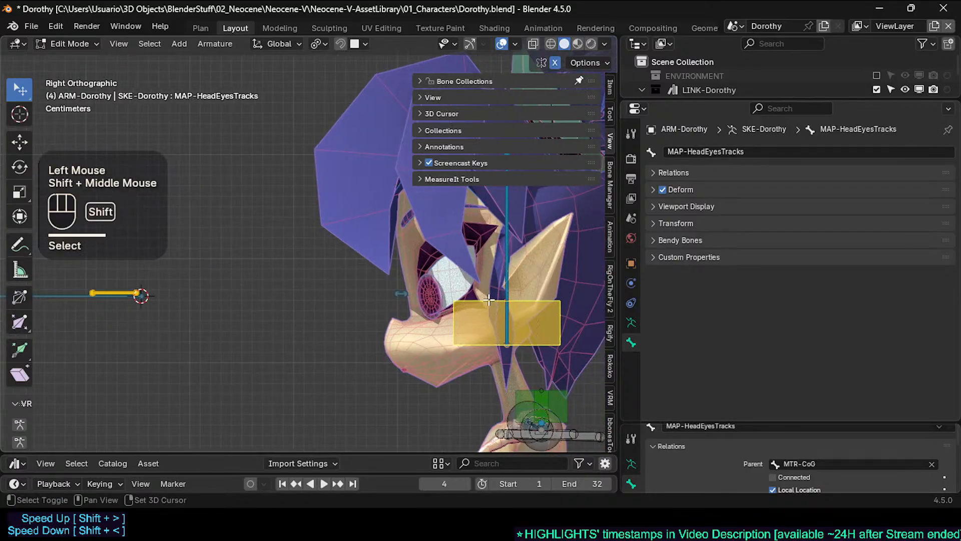
scroll(380, 289, "up", 1)
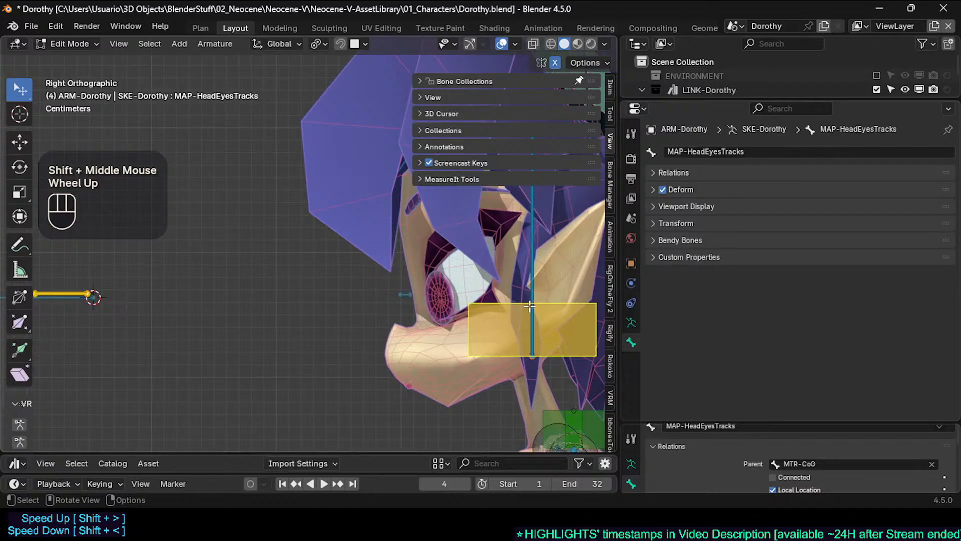
left_click(73, 300)
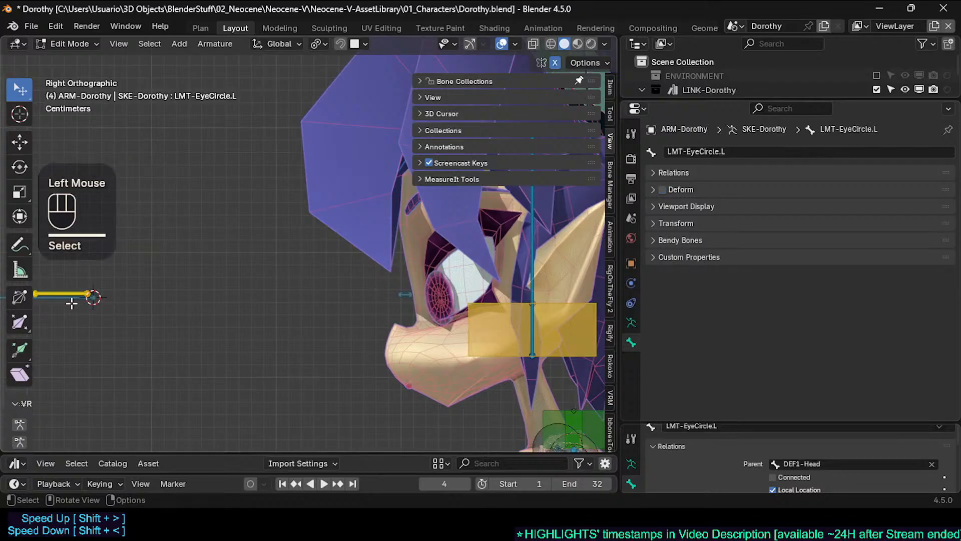
left_click(68, 300)
key("g")
key("y")
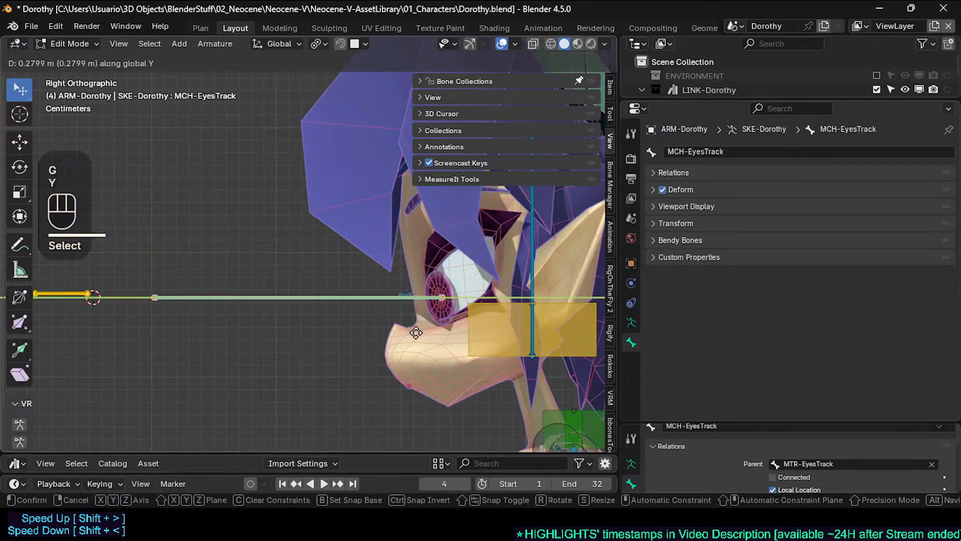
key("Escape")
Set the pivot point to the 3D cursor and scale LMT-EyeCircle.L to 0 along Z to align it with the cursor's height
left_click(90, 293)
key("g")
key("y")
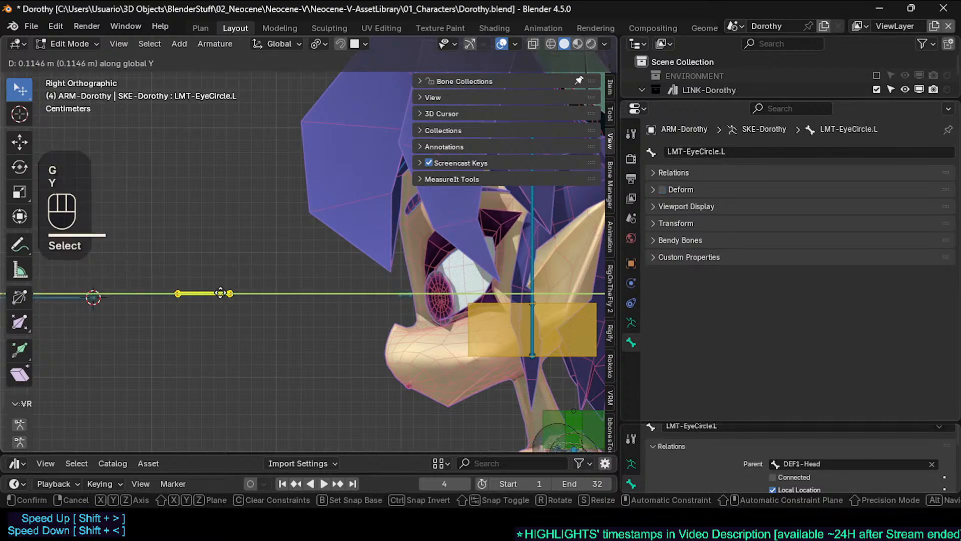
key("Escape")
middle_click_drag(135, 279, 202, 276, "shift")
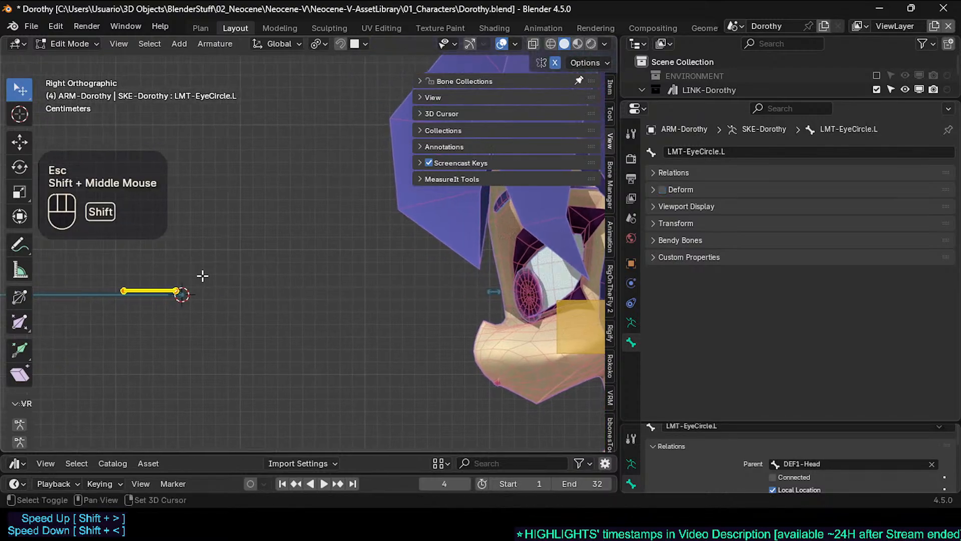
key("less")
left_click(203, 301)
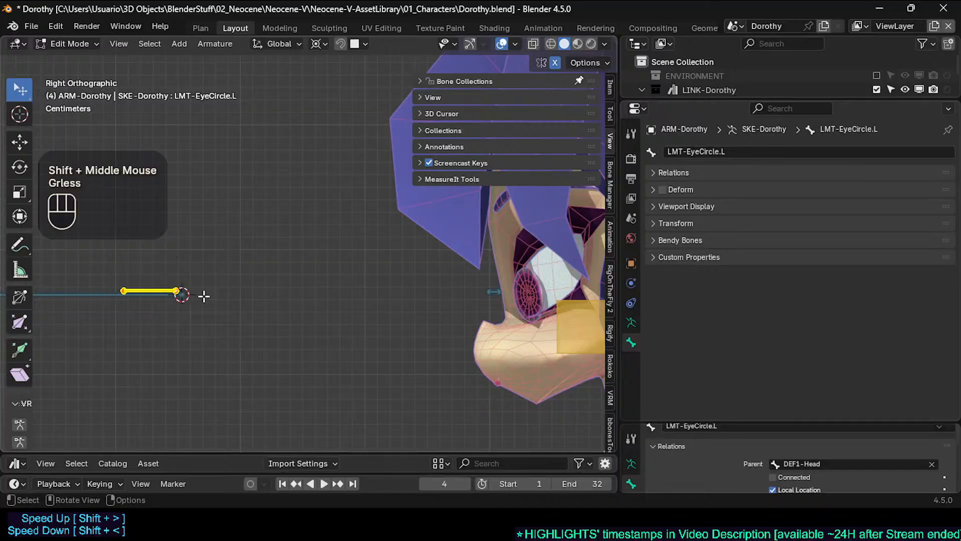
key("s")
key("z")
key("KP_0")
key("KP_Enter")
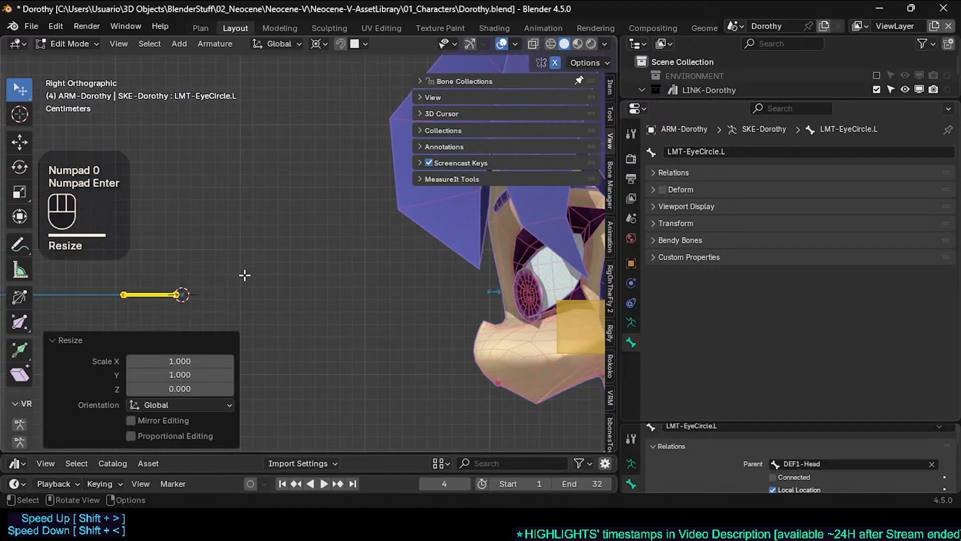
middle_click_drag(446, 269, 284, 271, "shift")
key("alt+a")
key("c")
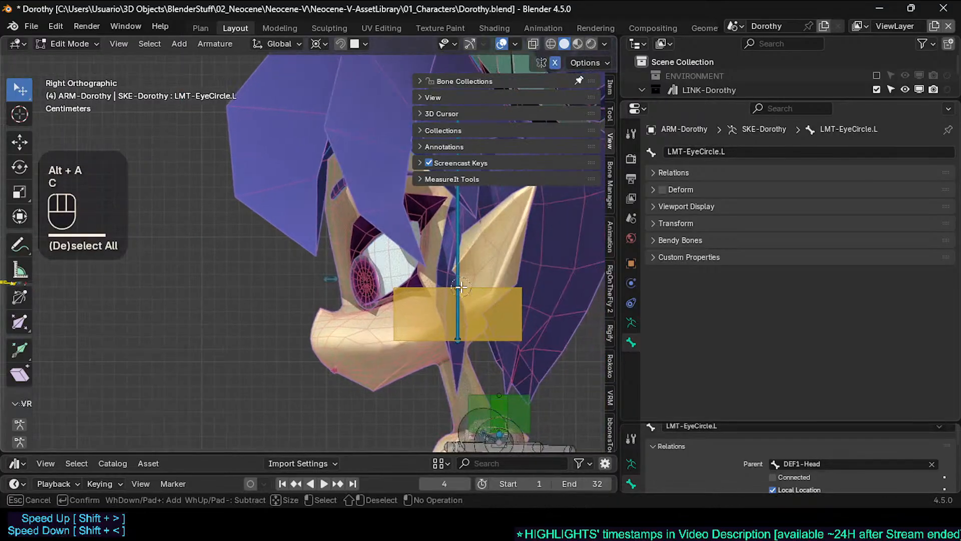
left_click(461, 287)
right_click(460, 286)
left_click(455, 264, "shift")
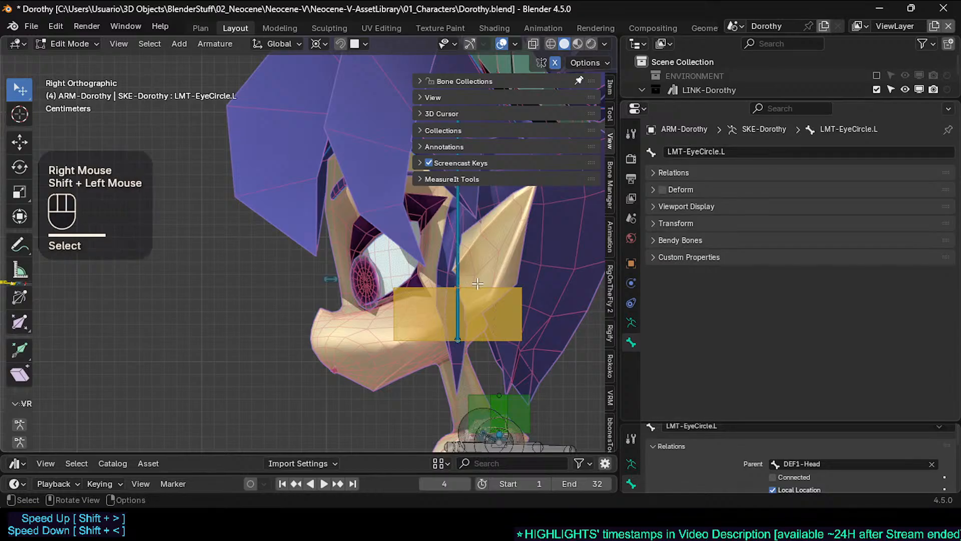
Circle-select the upper joint of MAP-HeadEyesTracks and scale it to 0 along Z to match the 3D cursor's height
scroll(478, 284, "up", 3)
key("alt+a")
key("c")
right_click(451, 285)
left_click(447, 283)
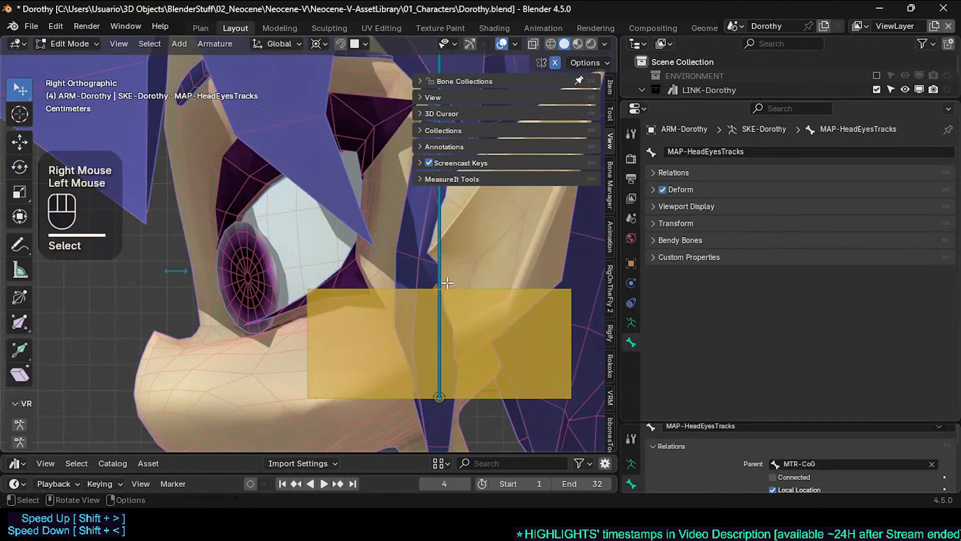
scroll(447, 283, "down", 2)
key("s")
key("z")
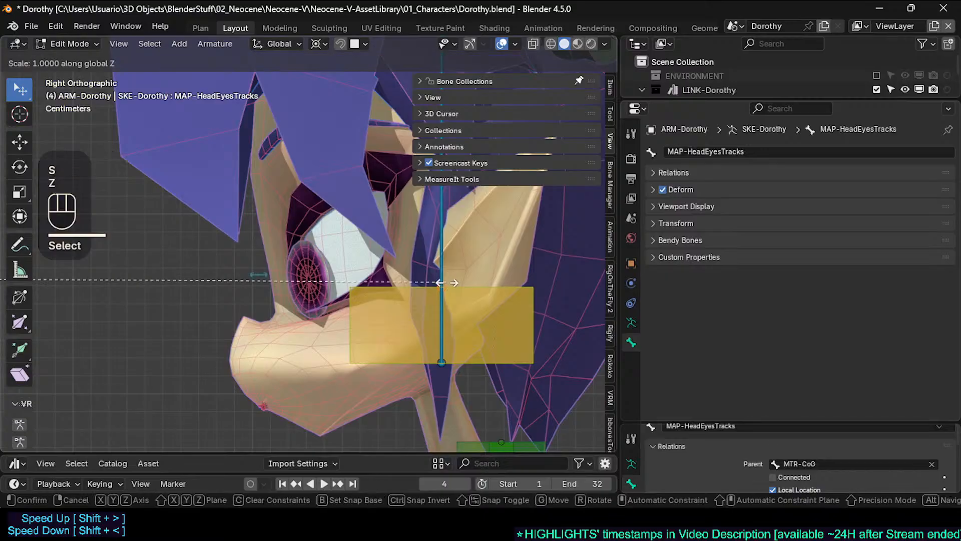
key("KP_0")
key("KP_Enter")
scroll(447, 283, "down", 2)
middle_click_drag(447, 283, 472, 280, "shift")
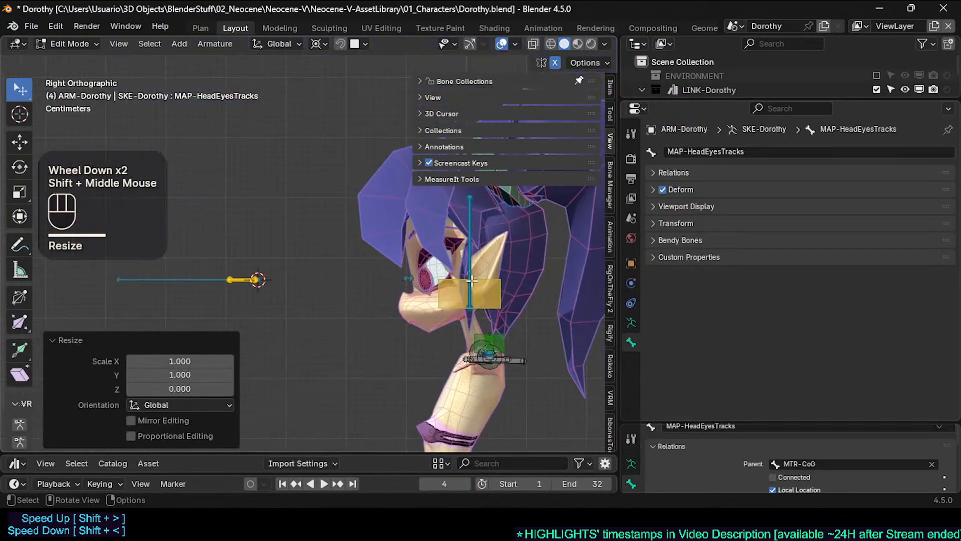
Switch the ARM-Dorothy armature from Edit Mode to Pose Mode
key("ctrl+Tab")
left_click(485, 285)
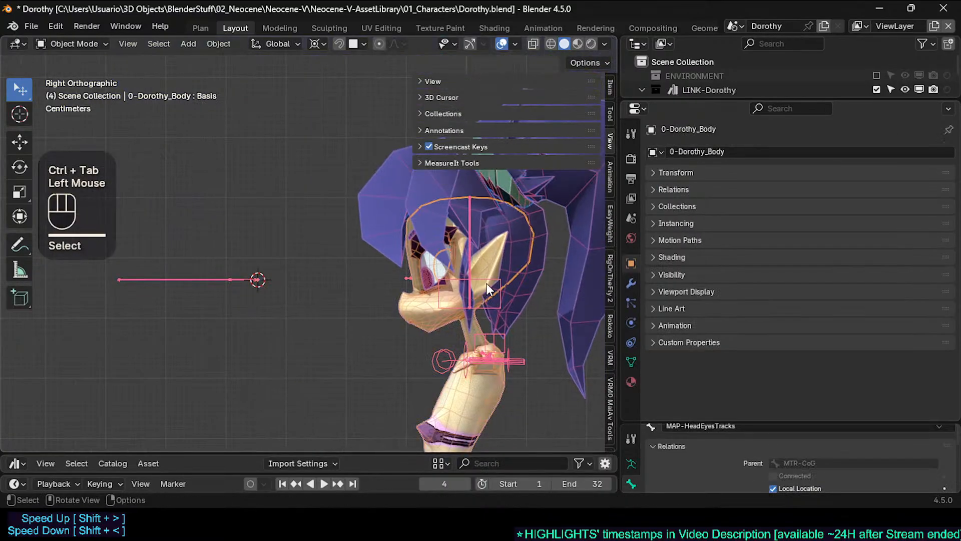
left_click(488, 285)
key("ctrl+Tab")
left_click(479, 287)
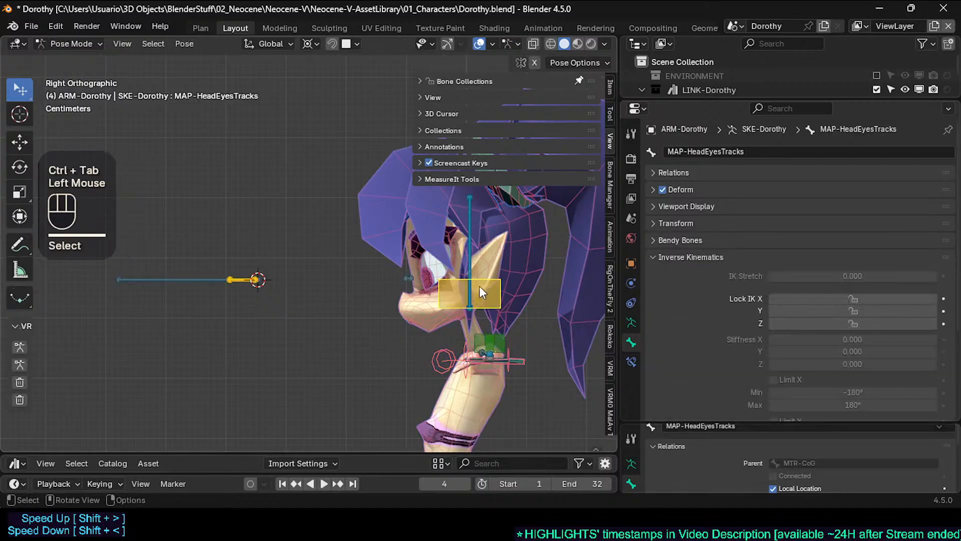
Examine the bone constraints of LMT-EyeCircle.L, MCH-EyesTrack and MAP-HeadEyesTracks
left_click(230, 280)
scroll(242, 279, "up", 2)
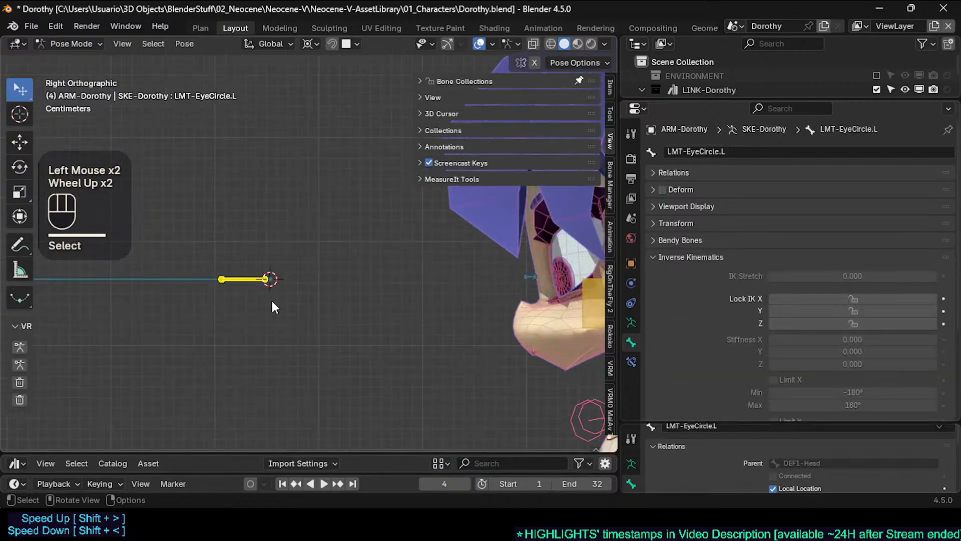
middle_click_drag(271, 299, 237, 318)
key("KP_7")
scroll(231, 340, "down", 1)
middle_click_drag(318, 346, 306, 273, "shift")
left_click(200, 282)
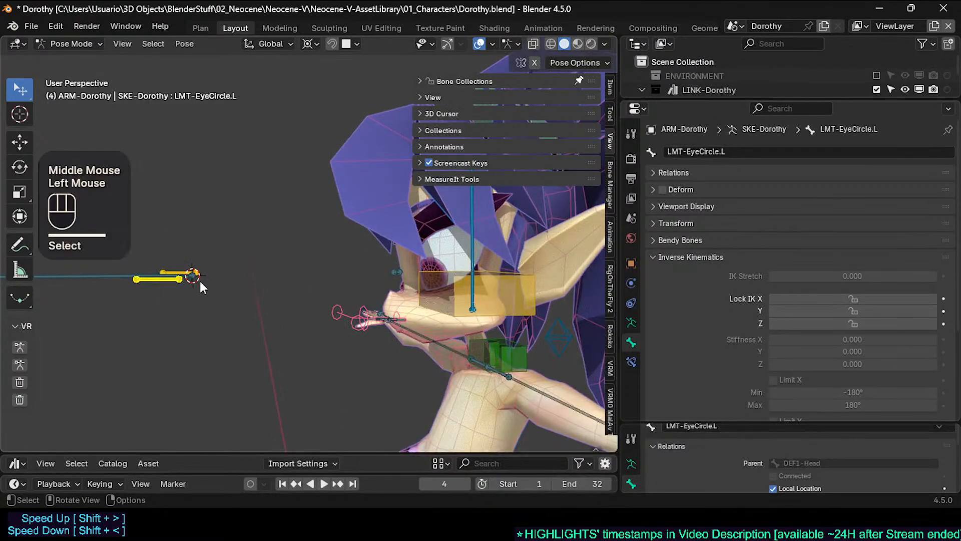
left_click(631, 362)
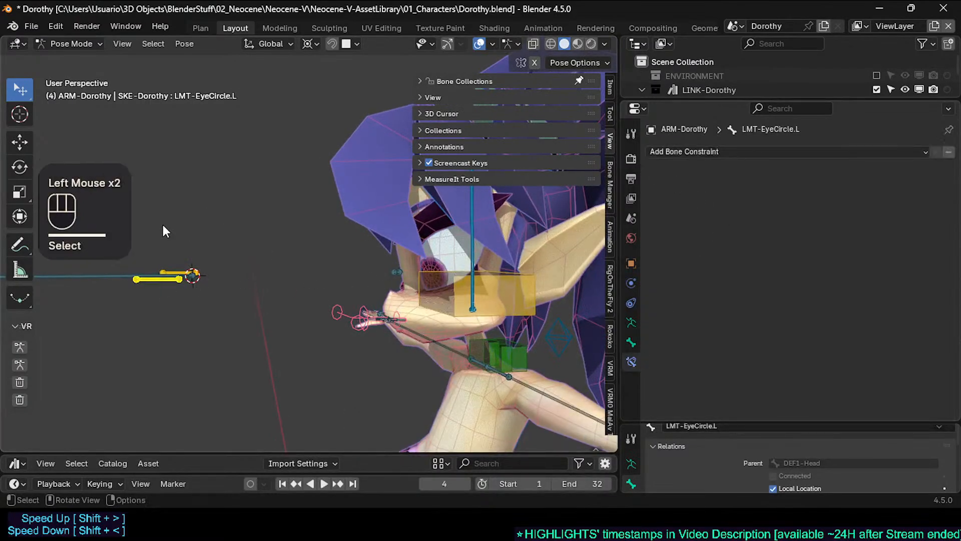
left_click(141, 274)
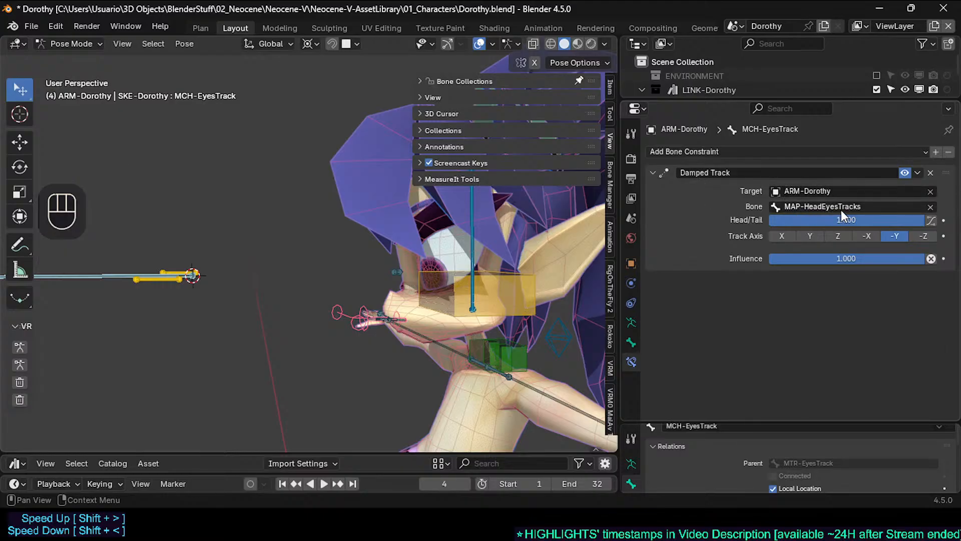
left_click(497, 285)
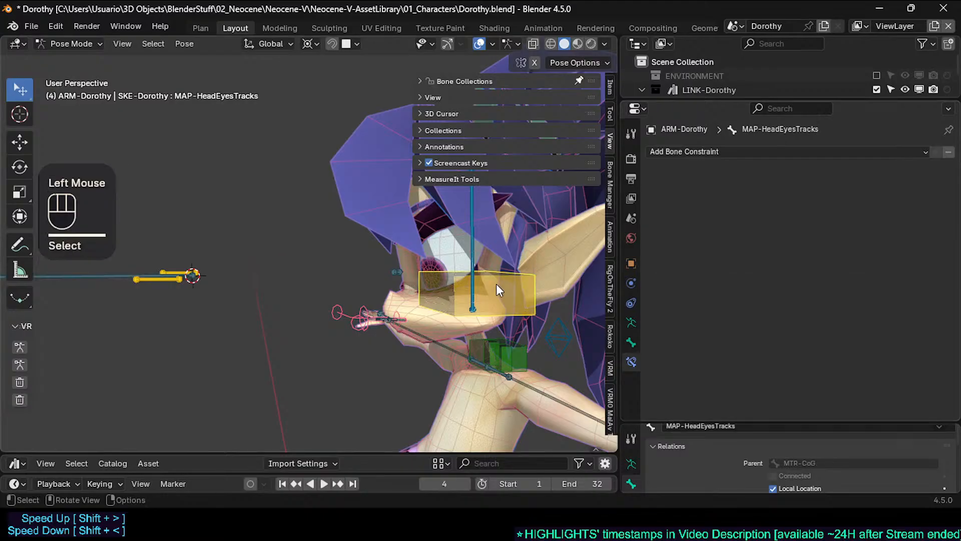
left_click(92, 275)
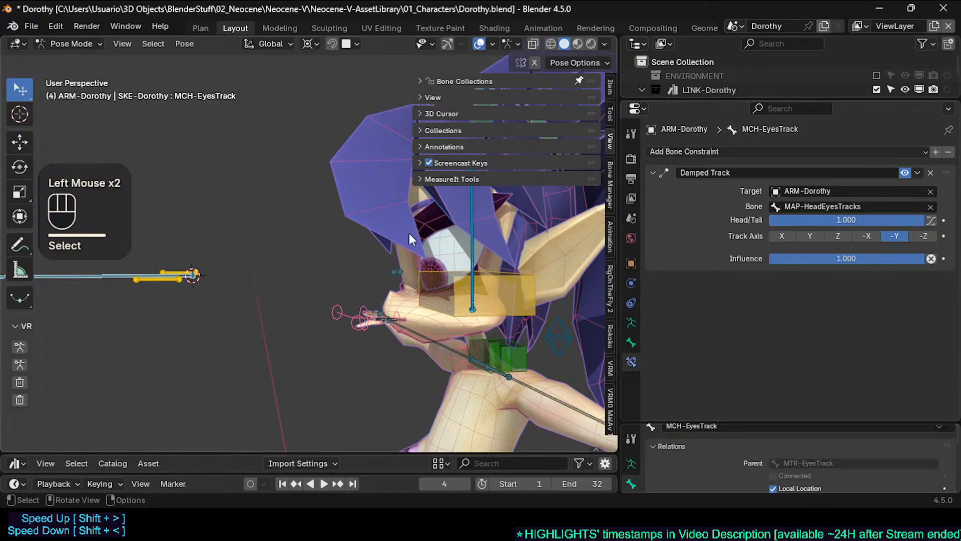
scroll(500, 270, "down", 1)
middle_click_drag(496, 272, 500, 298)
scroll(448, 277, "up", 1)
left_click(486, 294)
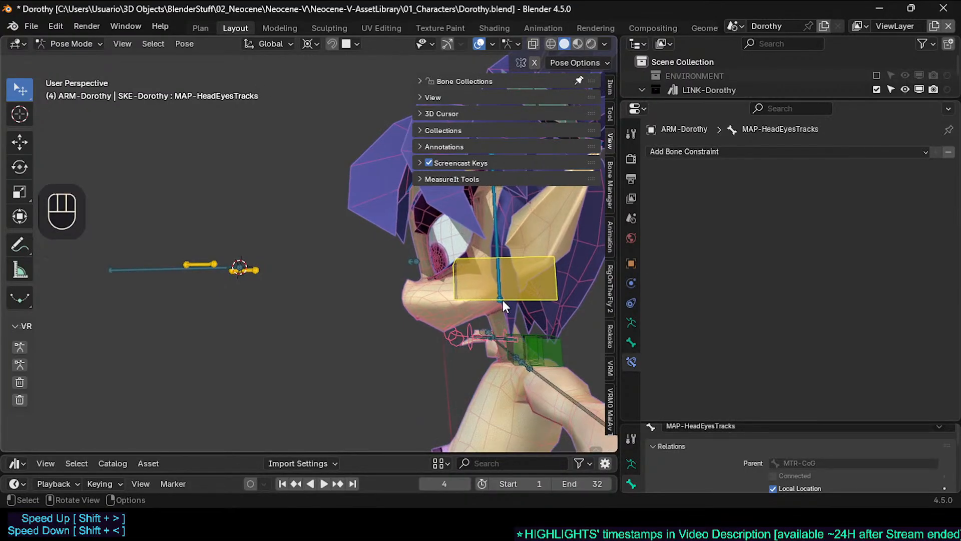
Examine the Damped Track constraint of the MCH-AIMHeadTrack bone in front of the character from the right view
scroll(182, 280, "down", 2)
key("KP_Decimal")
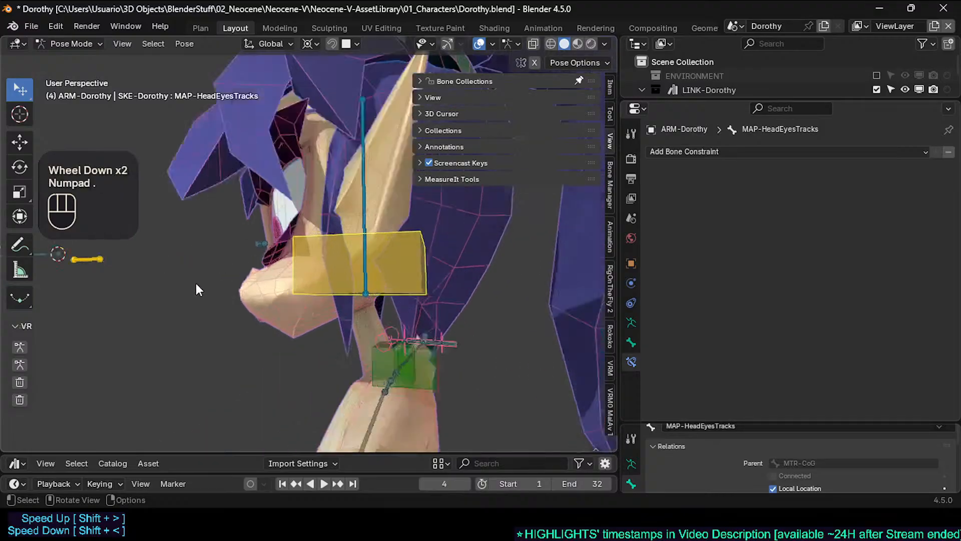
key("KP_3")
scroll(197, 285, "down", 2)
scroll(196, 283, "down", 2)
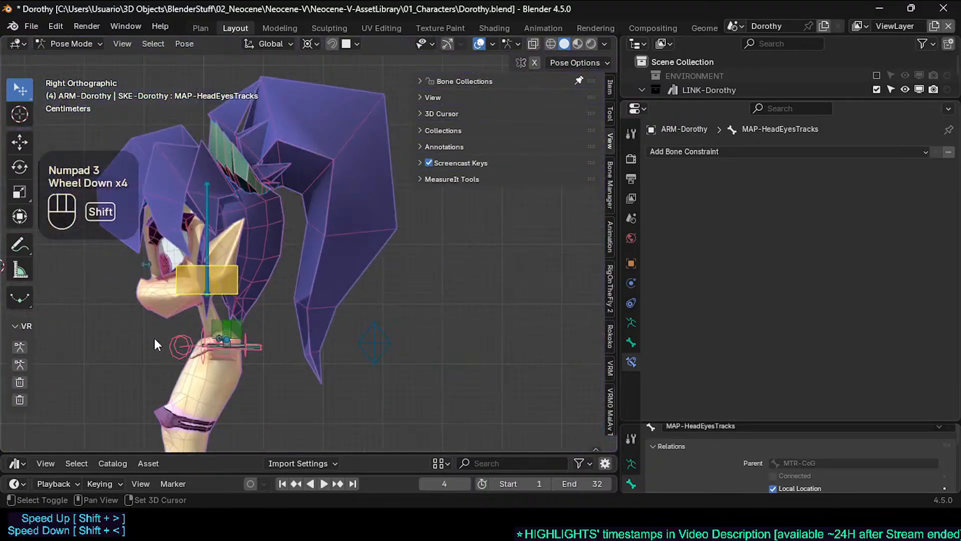
middle_click_drag(155, 340, 165, 317, "shift")
scroll(245, 325, "down", 1)
scroll(131, 309, "down", 1)
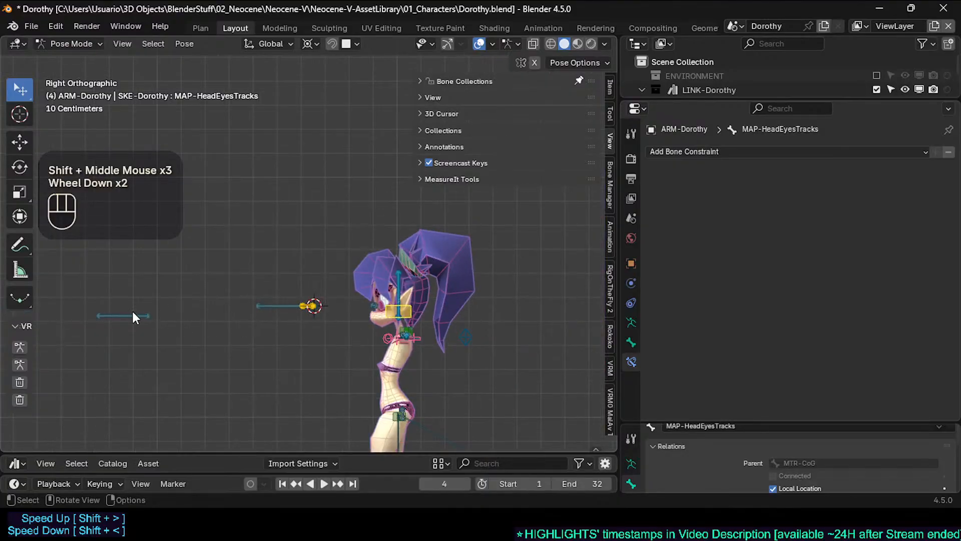
left_click(126, 310)
scroll(126, 310, "up", 2)
middle_click_drag(165, 309, 162, 309, "shift")
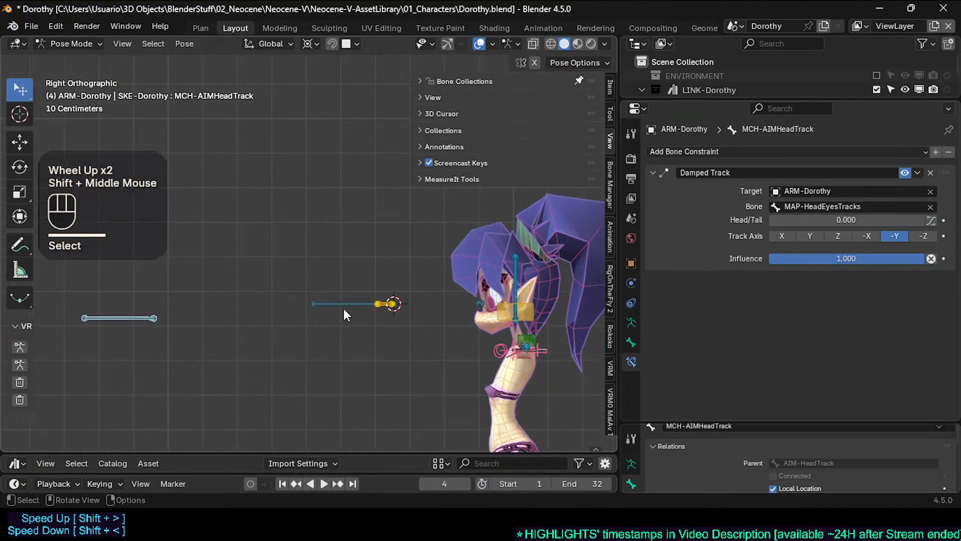
scroll(484, 328, "up", 2)
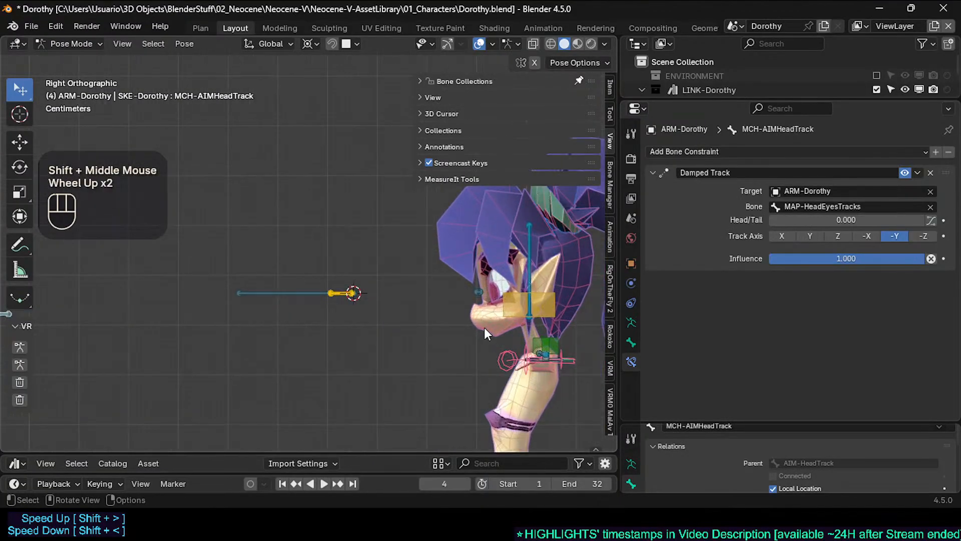
Snap the 3D cursor to the base of the active MCH-IKO-Head bone
left_click(532, 318)
left_click(530, 318)
key("alt+a")
key("c")
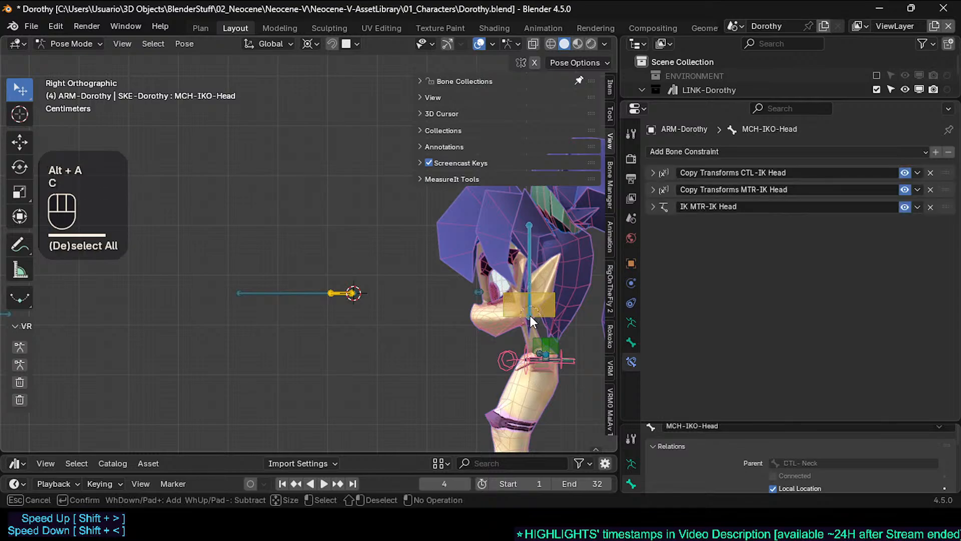
left_click(530, 315)
right_click(531, 316)
key("shift+s")
middle_click_drag(318, 316, 396, 321, "shift")
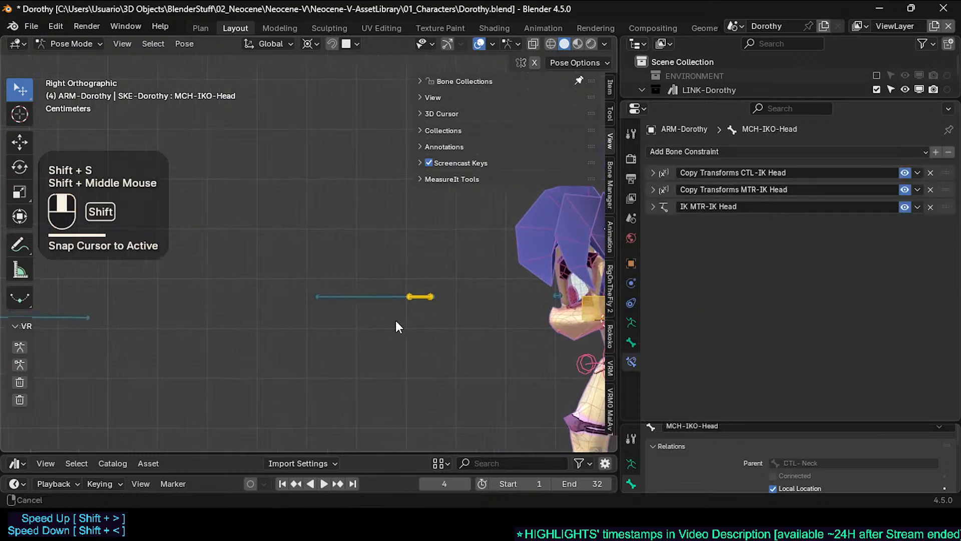
left_click(70, 316)
scroll(92, 316, "down", 2)
middle_click_drag(125, 324, 173, 321, "shift")
scroll(173, 321, "up", 1, "shift")
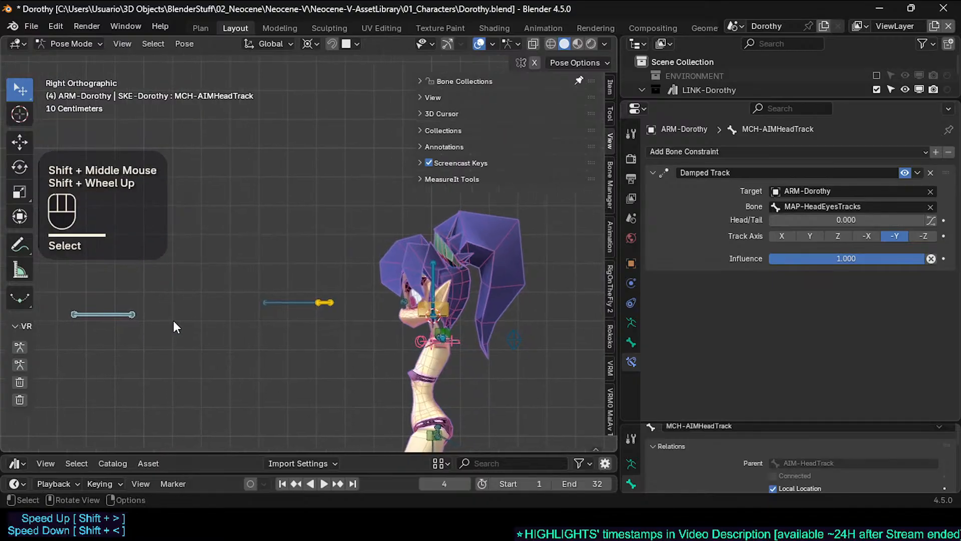
key("g")
key("Escape")
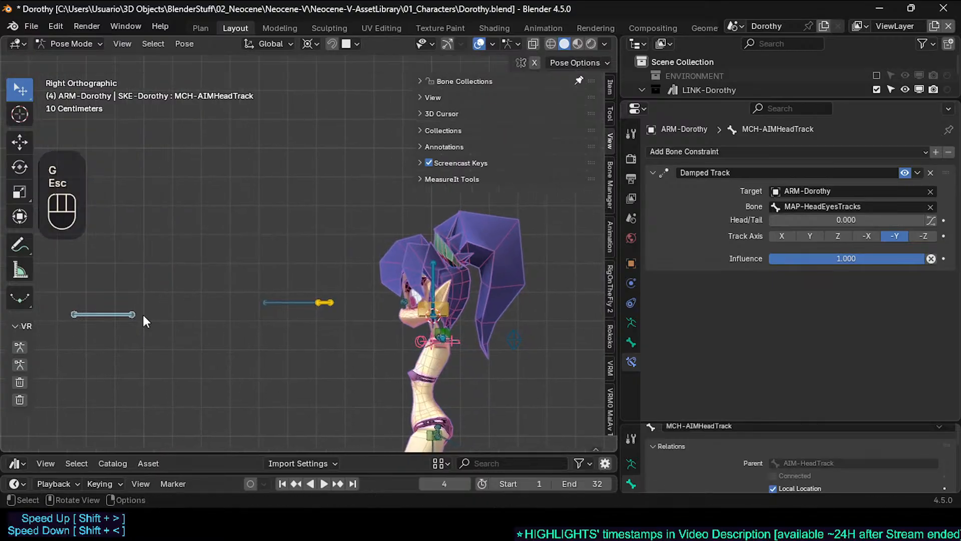
scroll(419, 322, "up", 2)
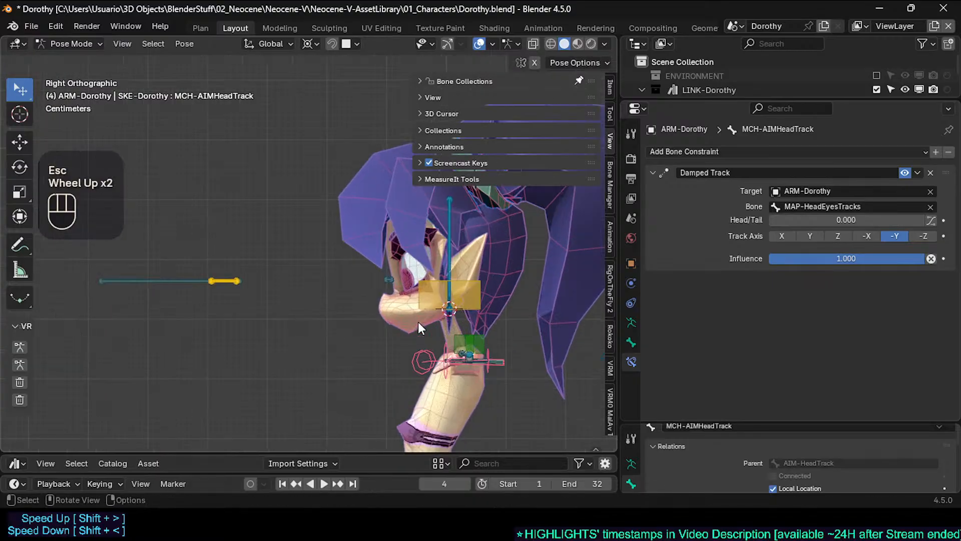
key("c")
left_click(449, 312)
right_click(451, 310)
key("alt+a")
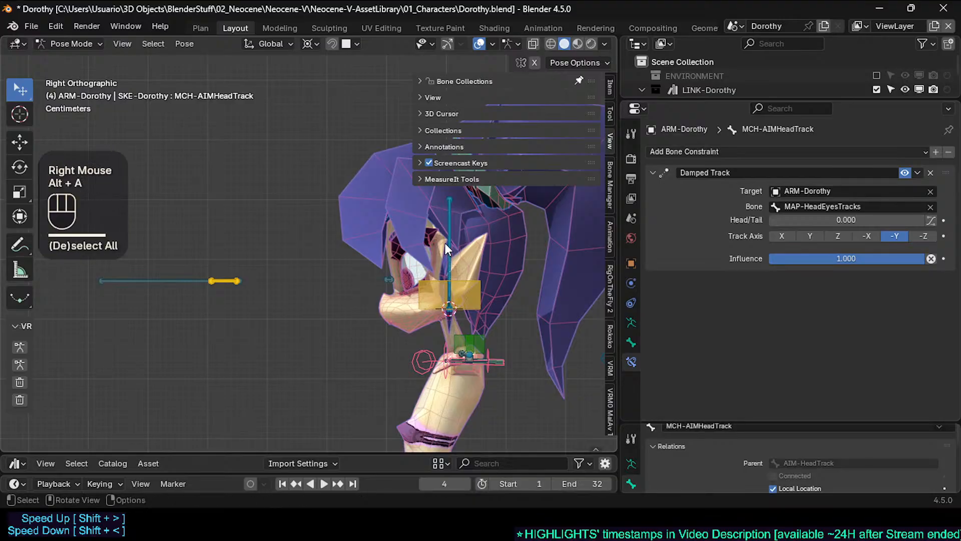
Show the transform values of MCH-IKO-Head in Edit Mode and copy its head Z coordinate
left_click(452, 251)
left_click(610, 96)
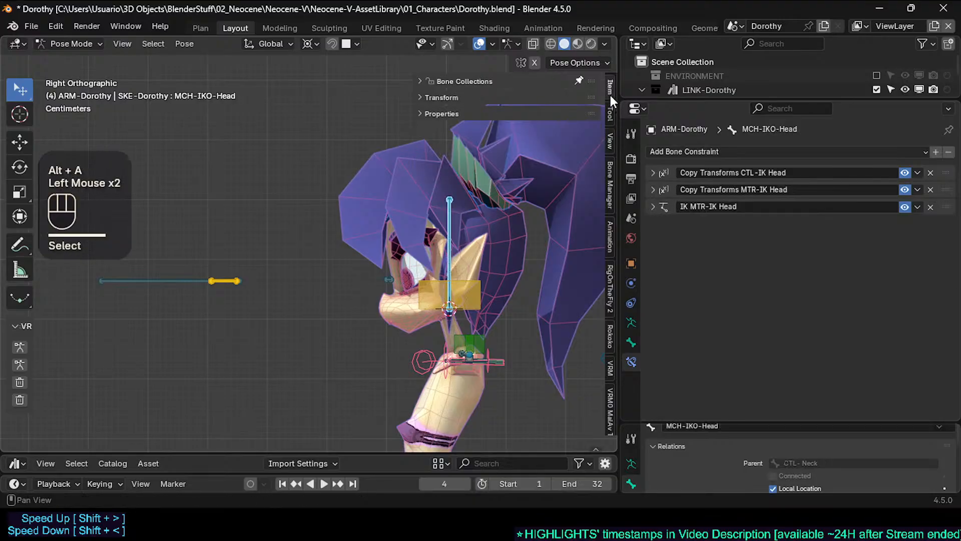
left_click(446, 96)
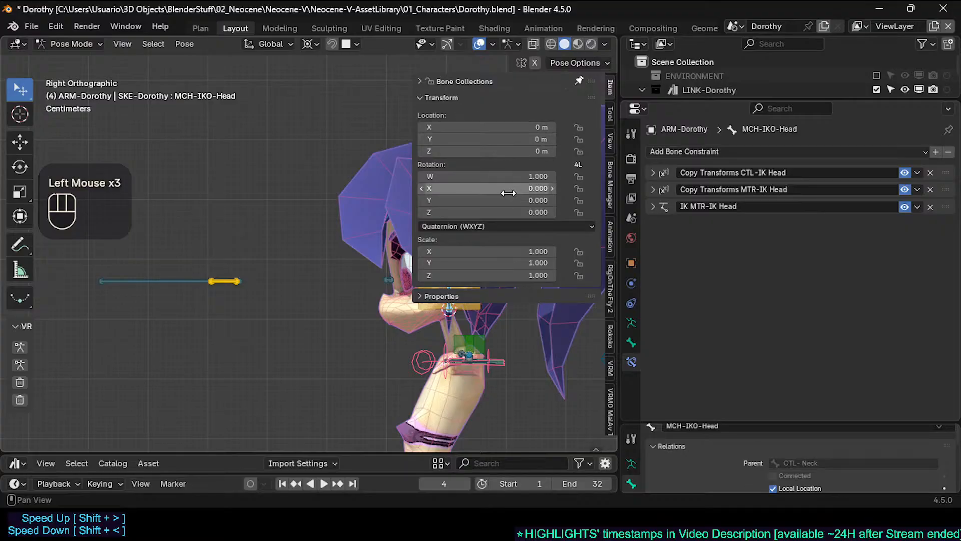
key("Tab")
scroll(385, 333, "up", 2)
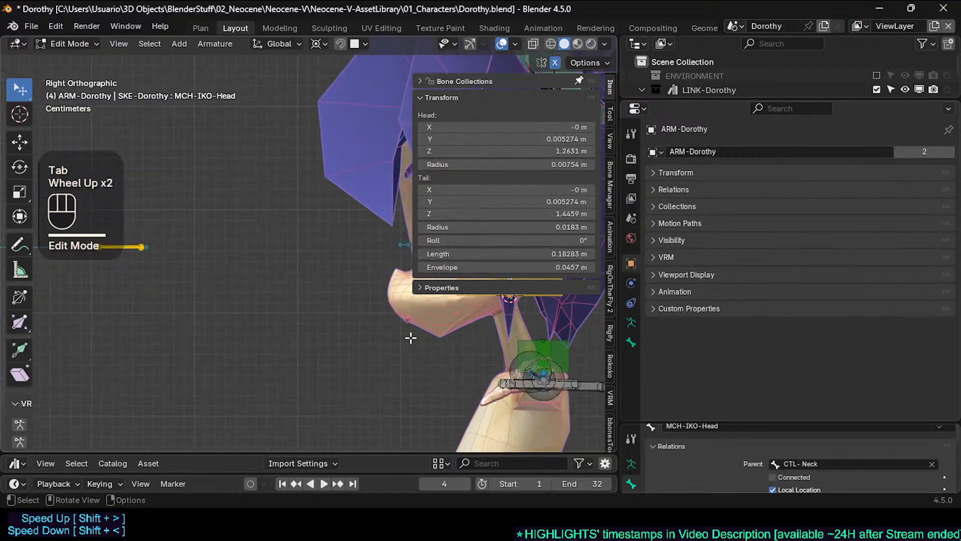
middle_click_drag(410, 337, 515, 190, "shift")
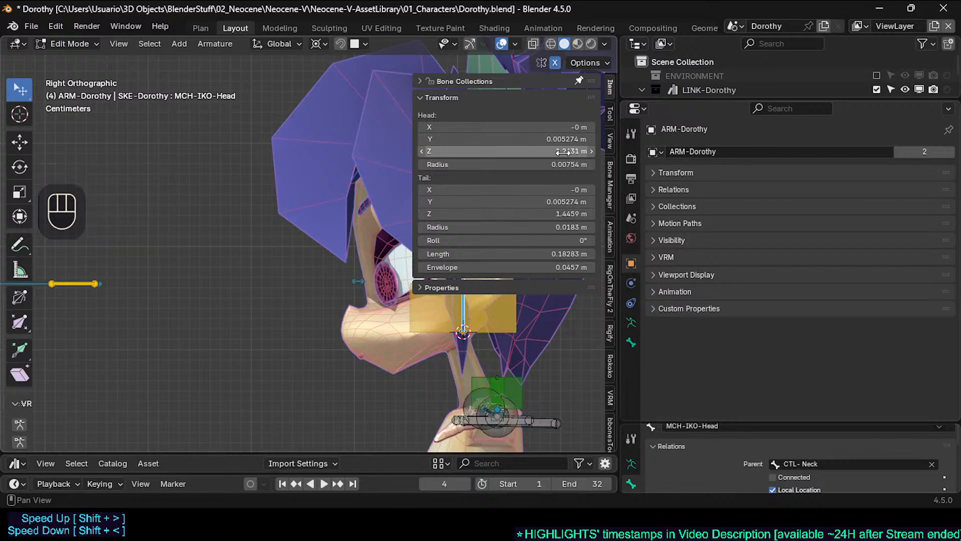
key("ctrl+c")
Set both the head and tail Z of MCH-AIMHeadTrack to the copied 1.2631 m
middle_click_drag(175, 301, 225, 305, "shift")
scroll(143, 326, "down", 2)
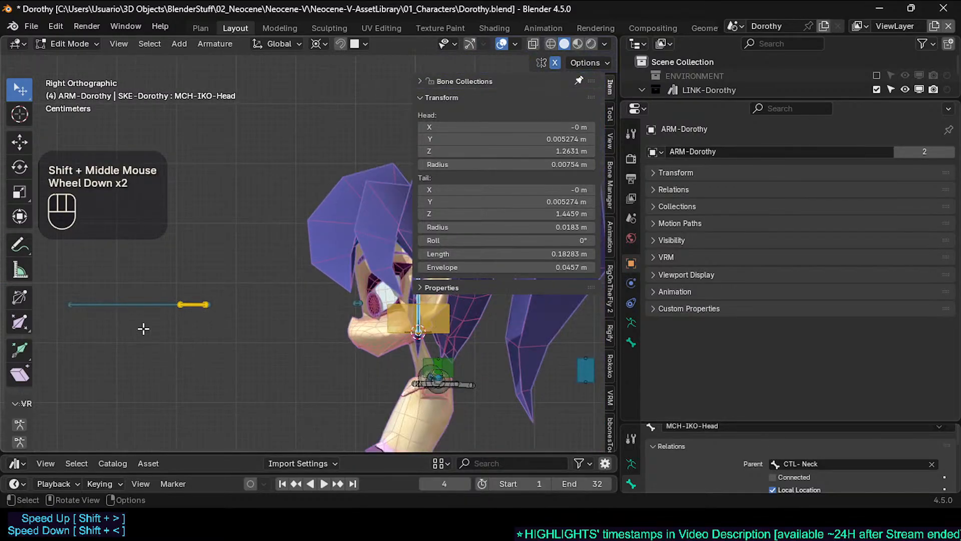
scroll(143, 326, "down", 1)
middle_click_drag(143, 326, 340, 335, "shift")
left_click(101, 331)
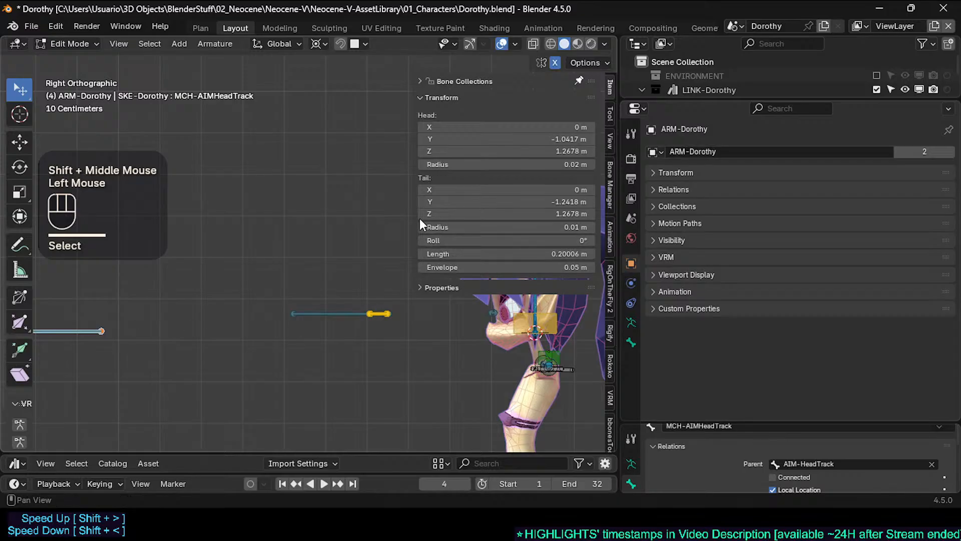
key("ctrl+v")
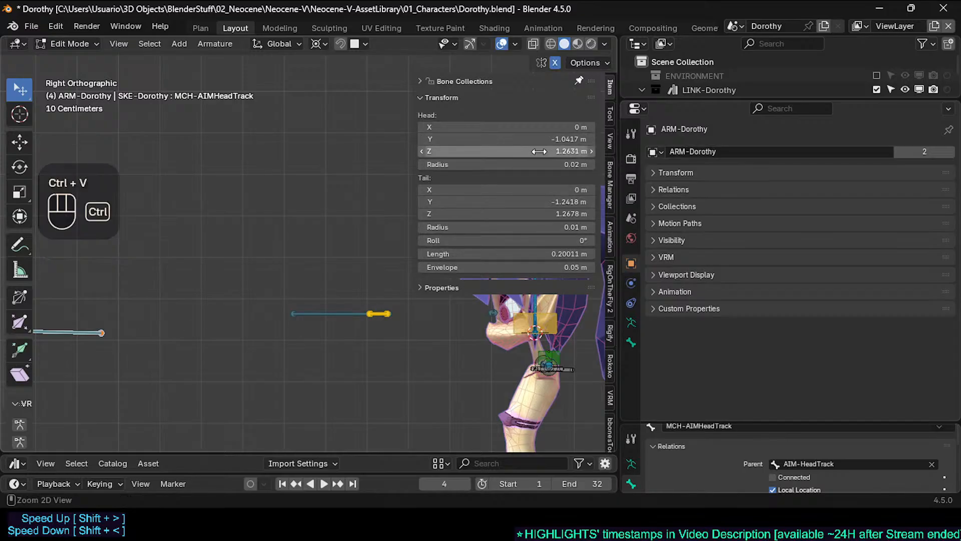
key("ctrl+v")
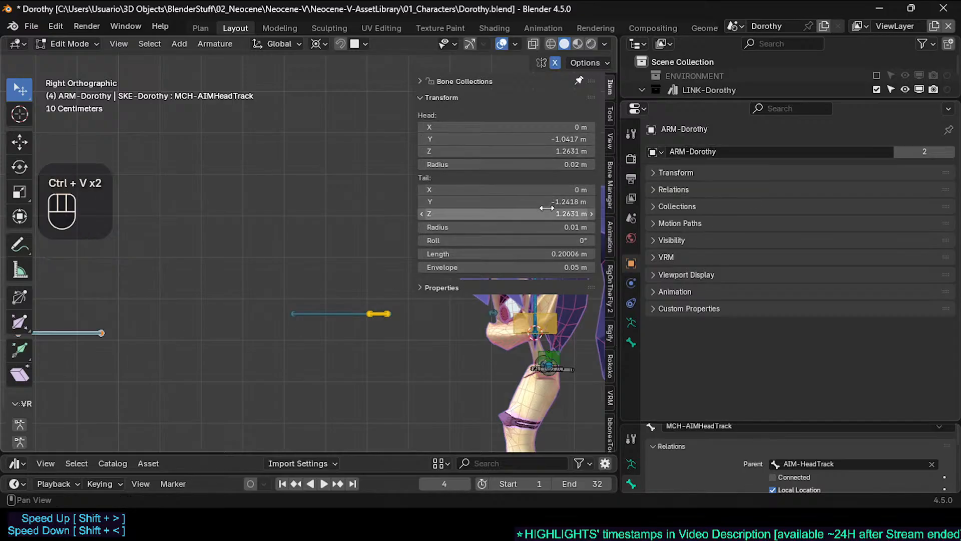
Check the head and tail coordinates of MCH-EyesTrack and LMT-EyeCircle.L
left_click(339, 314)
scroll(415, 340, "up", 2)
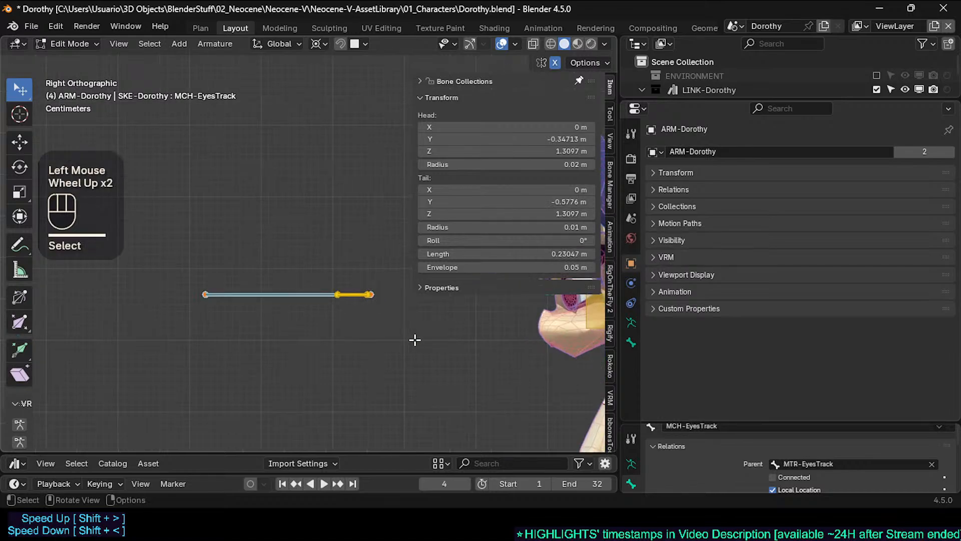
left_click(352, 299)
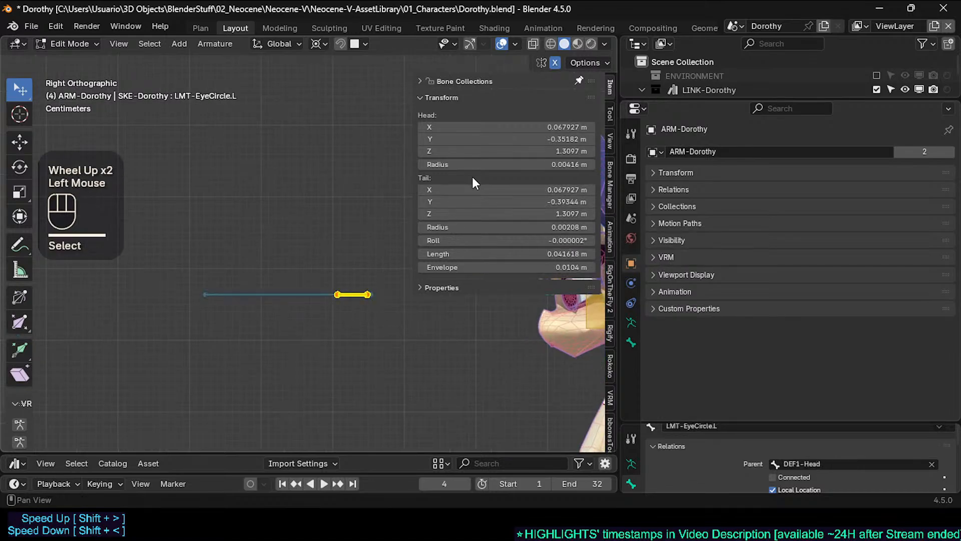
middle_click_drag(401, 316, 285, 315, "shift")
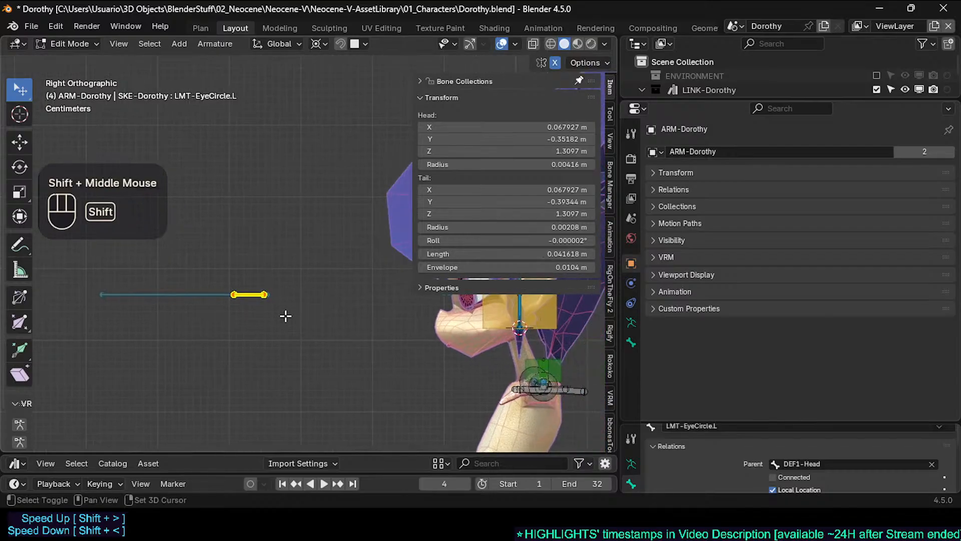
middle_click_drag(398, 320, 376, 317, "shift")
scroll(281, 326, "down", 2)
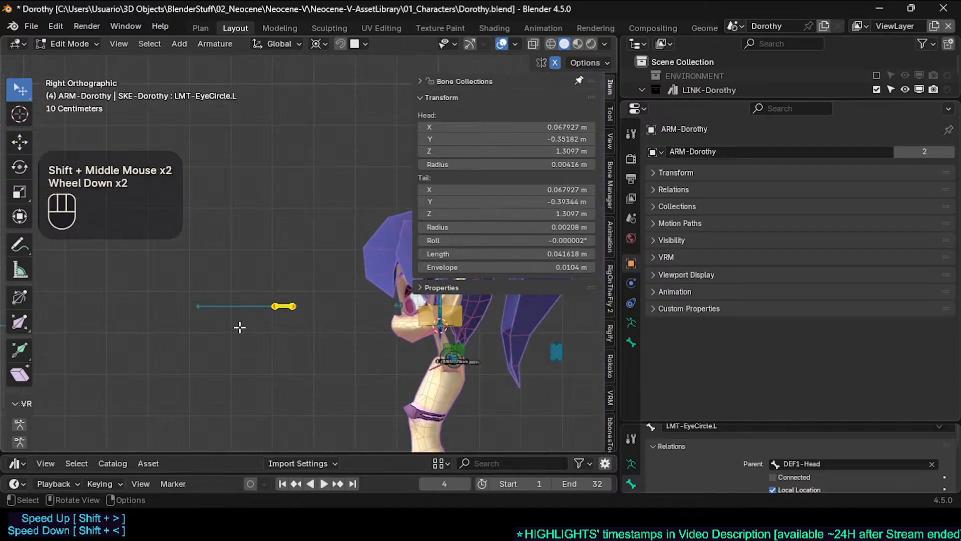
Reveal the hidden bones in Edit Mode and un-solo all bone collections in Pose Mode
middle_click_drag(281, 326, 333, 326, "shift")
scroll(236, 330, "down", 1)
middle_click_drag(236, 330, 297, 331, "shift")
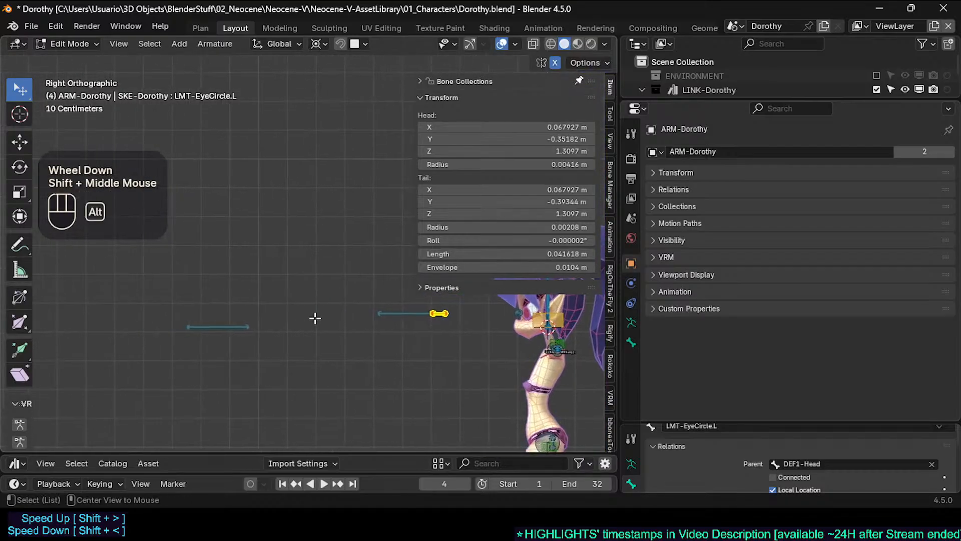
key("alt+h")
key("q")
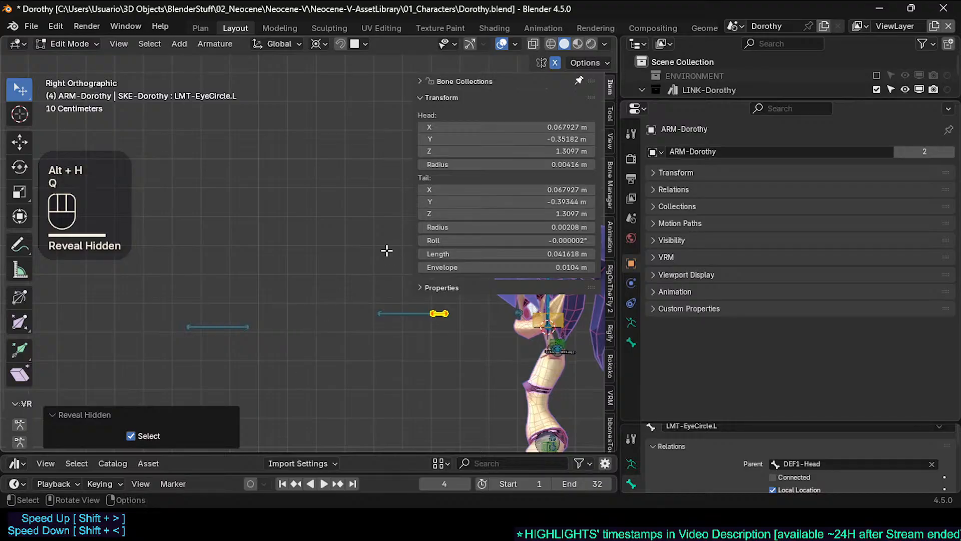
key("ctrl+Tab")
key("q")
left_click(328, 309)
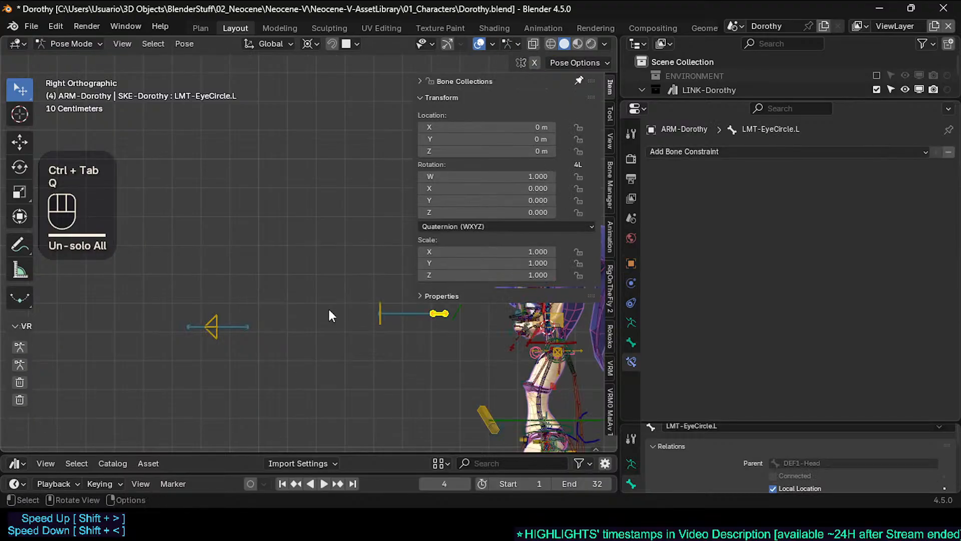
Turn off the custom bone shapes and select AIM-HeadTrack for adjustment in Edit Mode
key("n")
left_click(211, 323)
scroll(211, 323, "up", 2)
key("Tab")
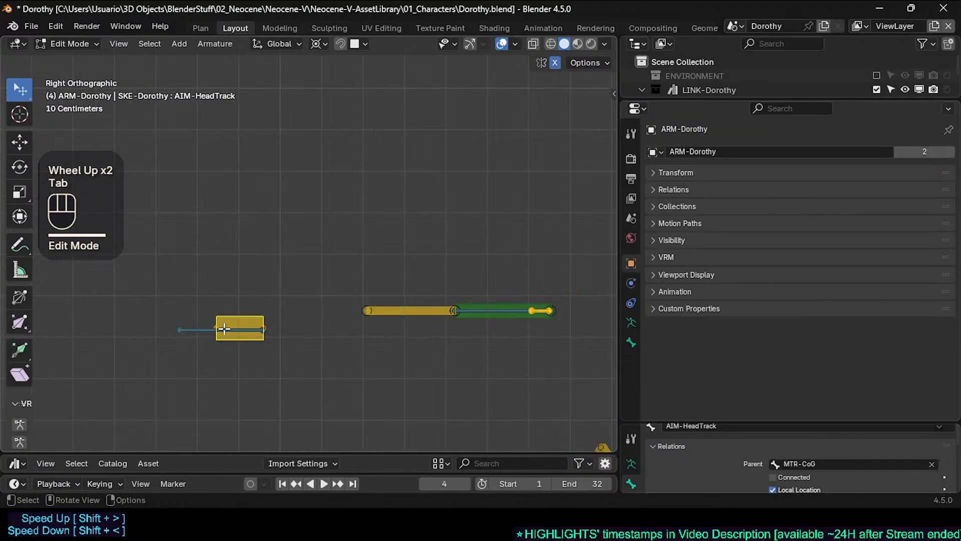
key("Tab")
key("ctrl+4")
left_click(221, 317)
key("Tab")
scroll(240, 318, "up", 2)
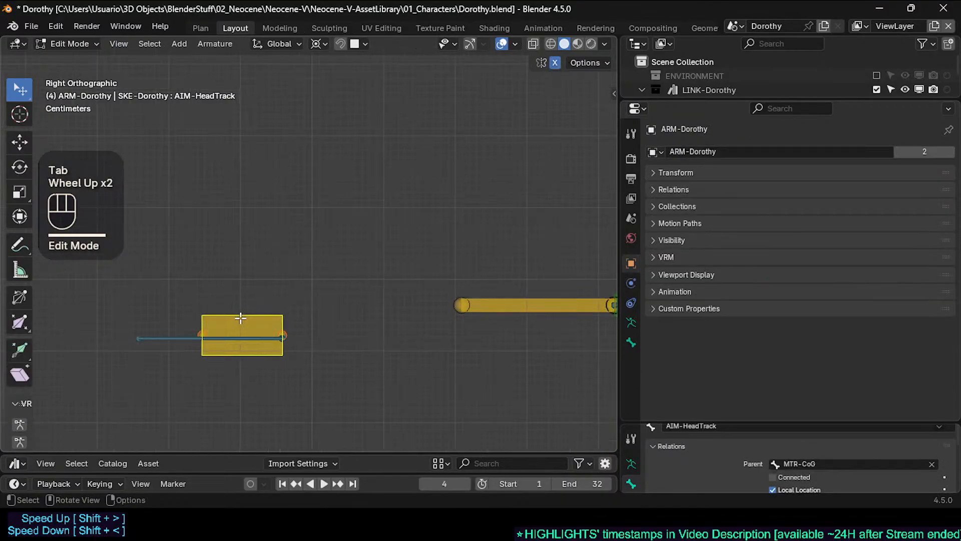
middle_click_drag(263, 334, 271, 307, "shift")
left_click(190, 304)
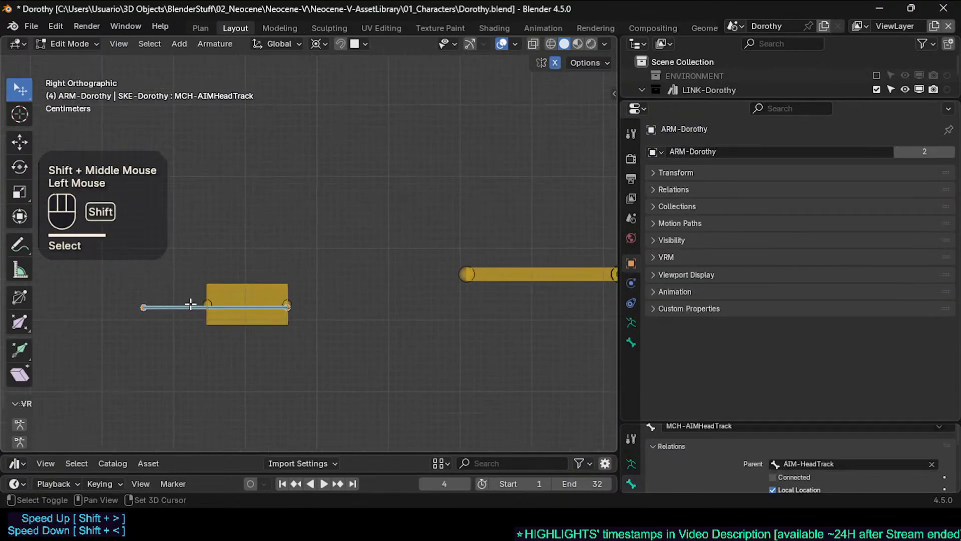
key("shift+s")
key("ctrl+z")
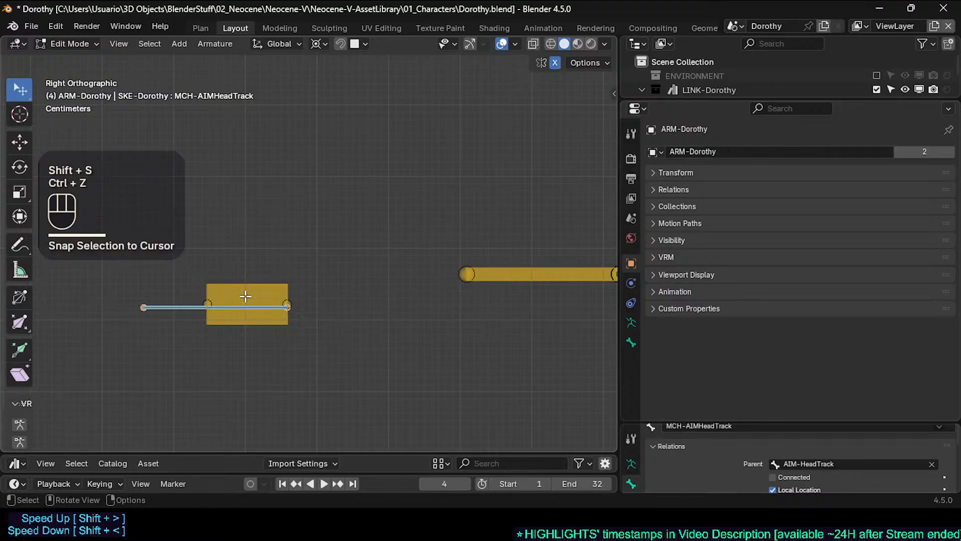
Snap the 3D cursor to the active MCH-AIMHeadTrack bone, and snap AIM-HeadTrack to the cursor
left_click(185, 307)
key("shift+s")
key("2")
key("shift+s")
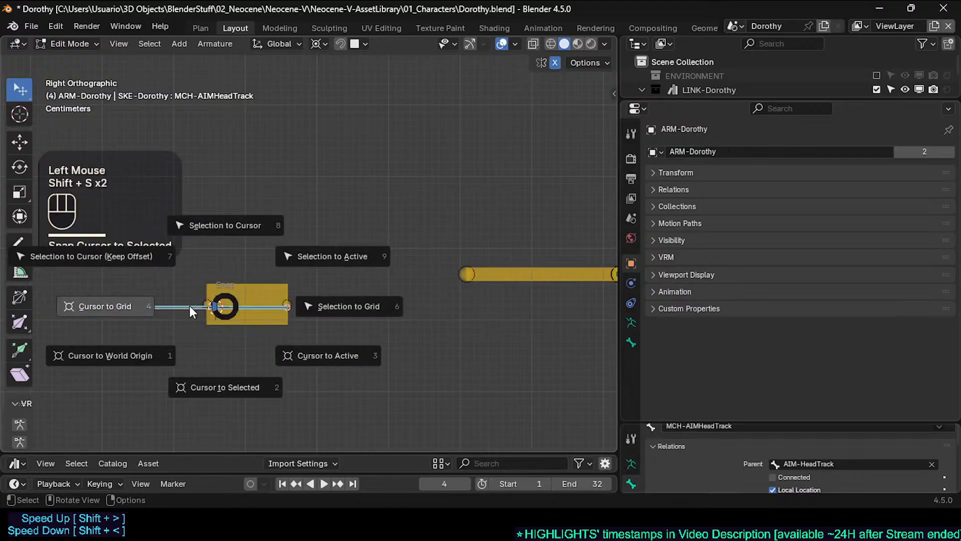
key("3")
left_click(258, 283)
key("shift+s")
key("8")
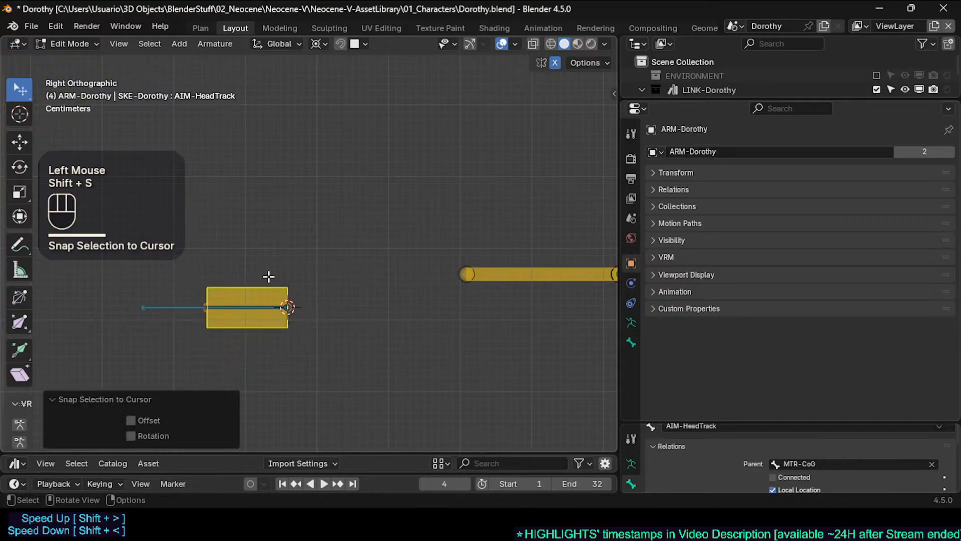
Check the alignment of the eye tracking bones around MTR-EyesTrack with the head and save the file
middle_click_drag(346, 265, 250, 271, "shift")
scroll(321, 281, "down", 2, "shift")
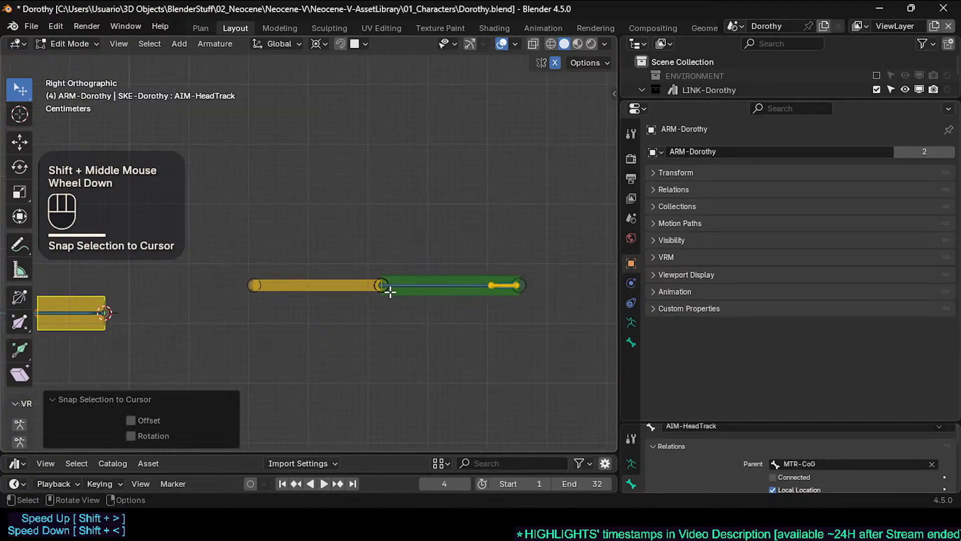
scroll(390, 290, "up", 3)
left_click(311, 286)
middle_click_drag(311, 285, 350, 301, "shift")
scroll(314, 291, "down", 2)
scroll(314, 291, "up", 1)
scroll(253, 313, "down", 1)
middle_click_drag(461, 313, 431, 310, "shift")
scroll(253, 313, "down", 1)
left_click(494, 307)
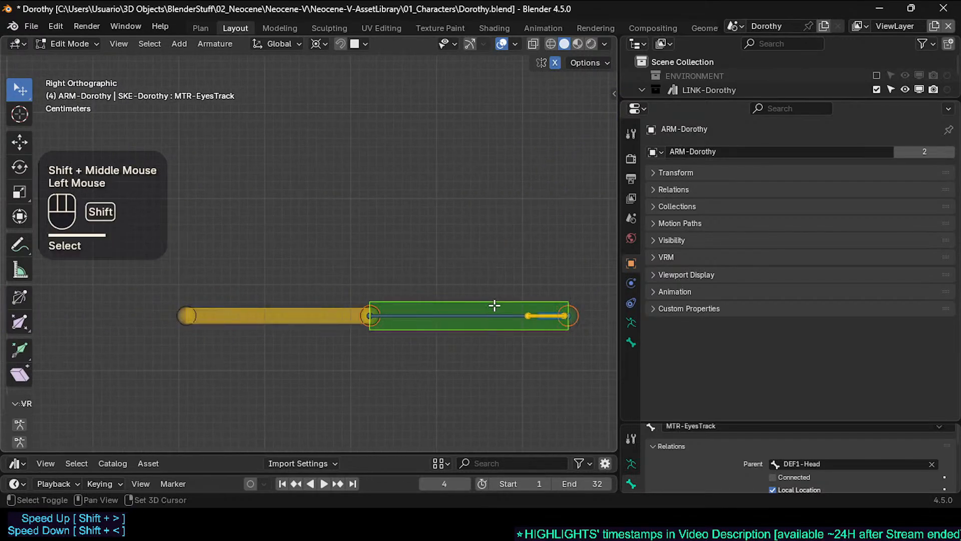
middle_click_drag(668, 317, 230, 306, "shift")
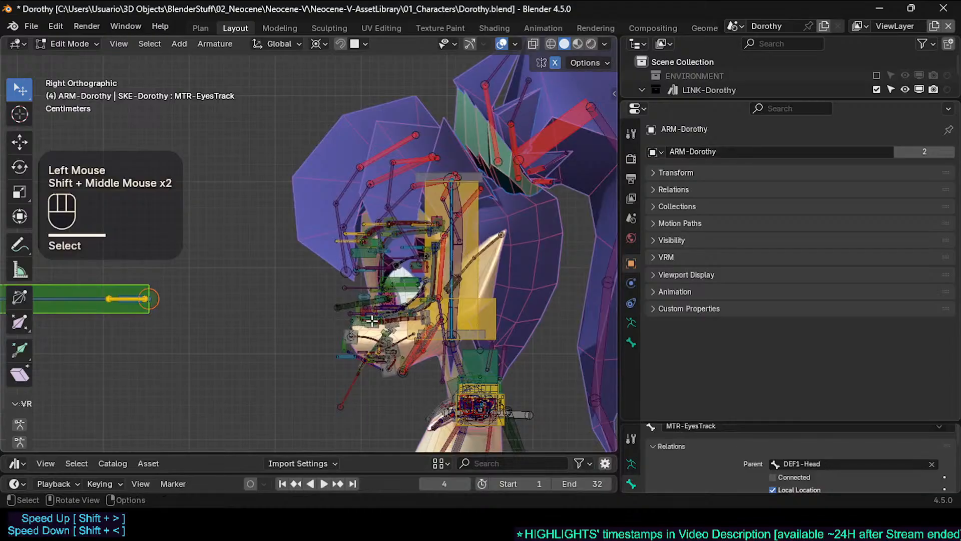
scroll(314, 347, "down", 2)
middle_click_drag(314, 347, 305, 301, "shift")
scroll(305, 300, "down", 1)
scroll(225, 332, "down", 2)
scroll(225, 333, "down", 2)
middle_click_drag(226, 332, 229, 291, "shift")
scroll(187, 300, "up", 2)
scroll(187, 301, "up", 2)
scroll(305, 296, "up", 3)
scroll(262, 294, "up", 2)
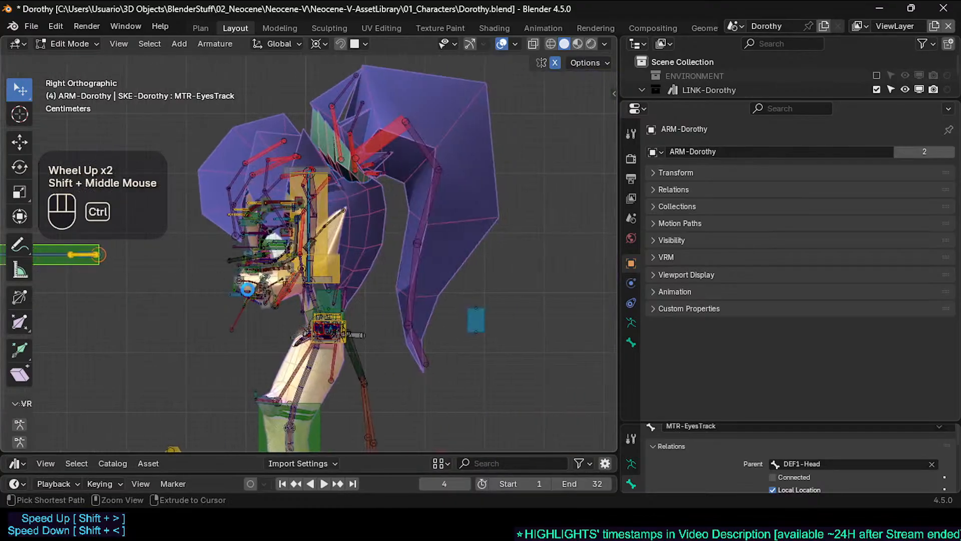
key("ctrl+s")
Look over POL-IK-Arm.L and the arm and leg bones from several angles, and save the file
left_click(478, 319)
scroll(241, 313, "down", 2)
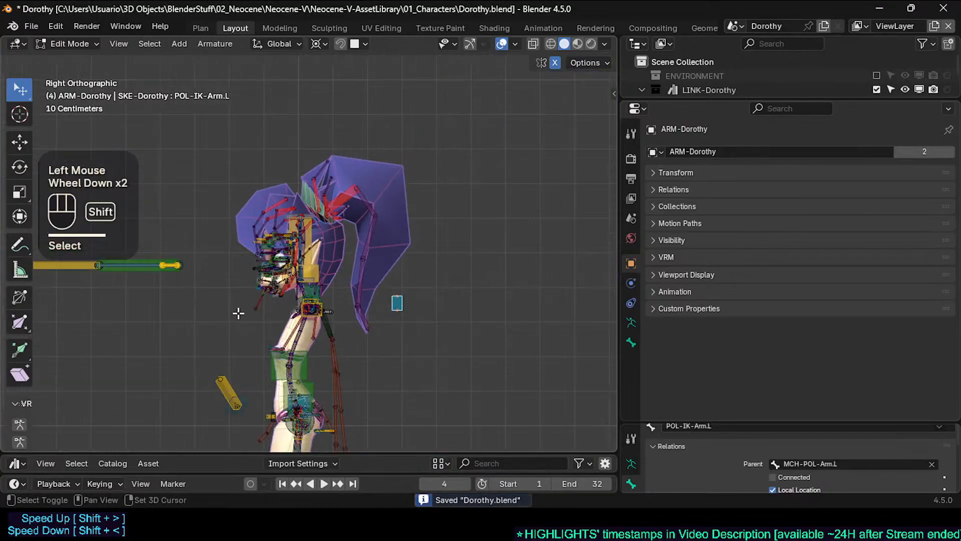
middle_click_drag(241, 313, 369, 228, "shift")
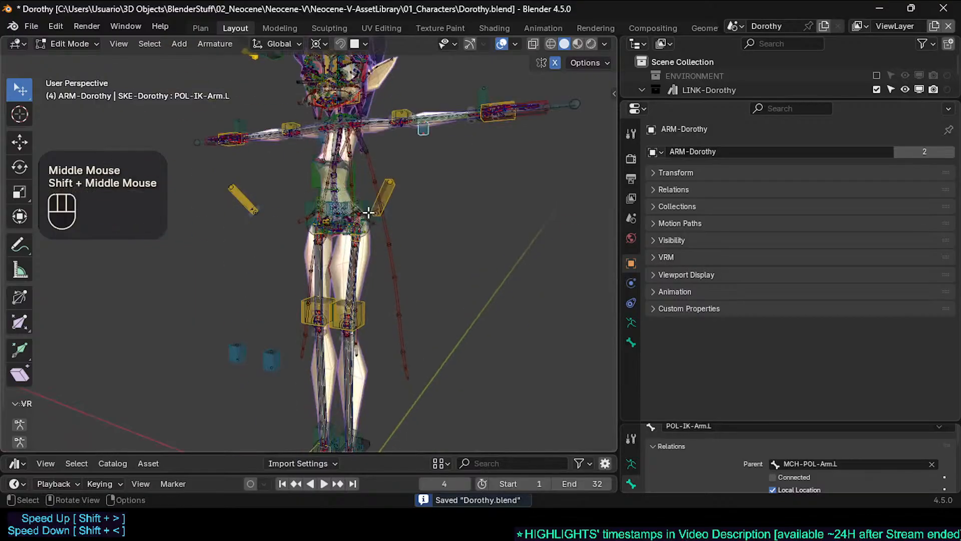
scroll(364, 280, "down", 1)
middle_click_drag(361, 326, 361, 237, "shift")
middle_click_drag(362, 236, 307, 256)
scroll(362, 283, "up", 2)
scroll(362, 284, "down", 1)
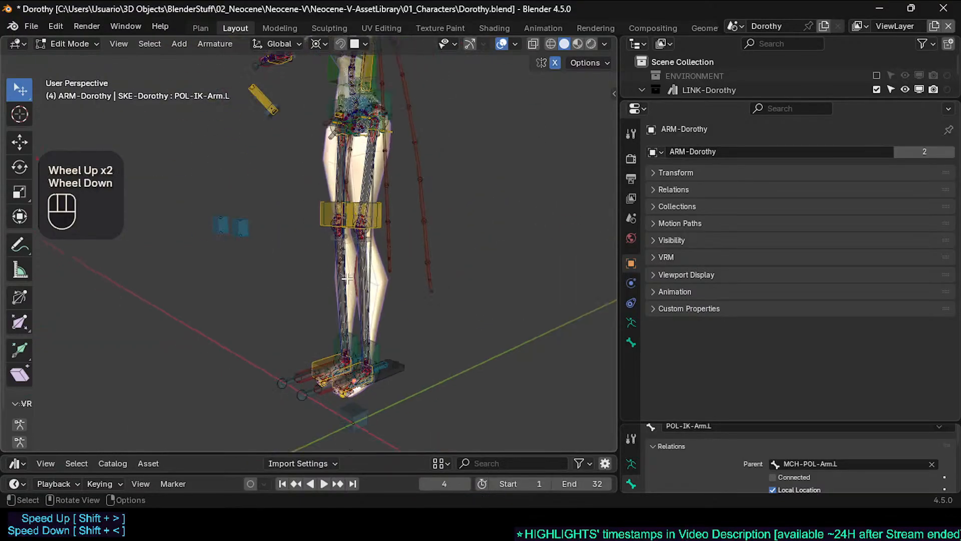
scroll(346, 214, "down", 1)
middle_click_drag(346, 215, 286, 292, "shift")
scroll(340, 281, "down", 1)
scroll(340, 281, "down", 1)
scroll(287, 291, "up", 2)
key("ctrl+s")
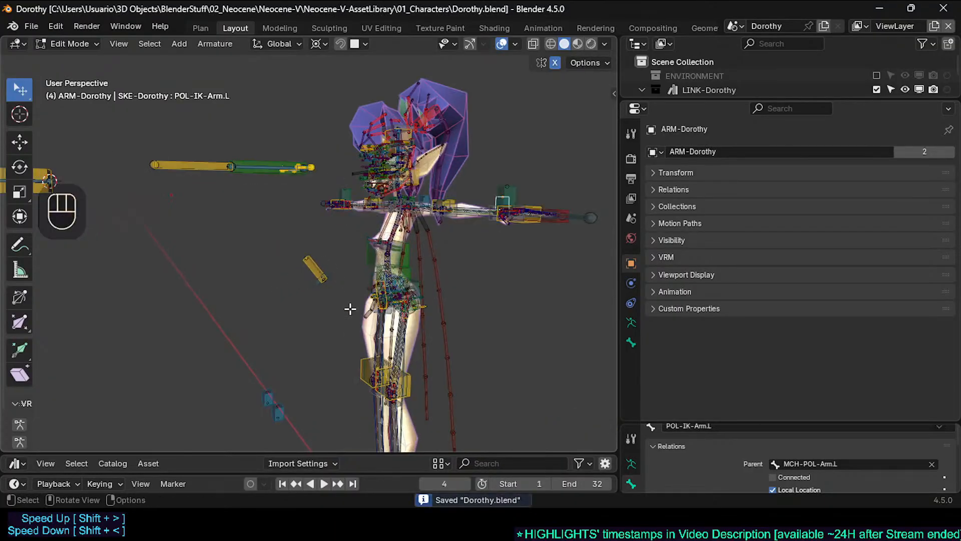
middle_click_drag(350, 309, 398, 275)
key("n")
key("n")
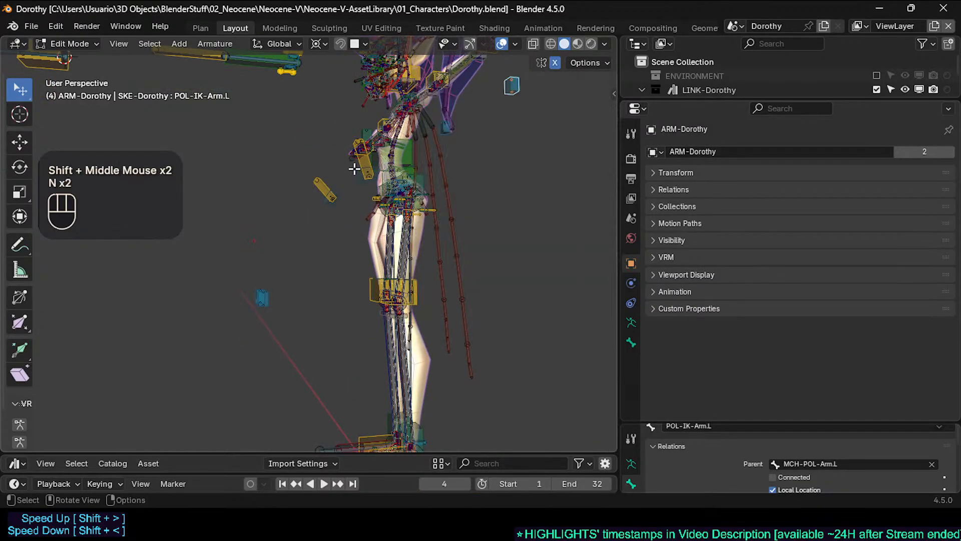
middle_click_drag(354, 170, 414, 301, "shift")
scroll(343, 274, "down", 2)
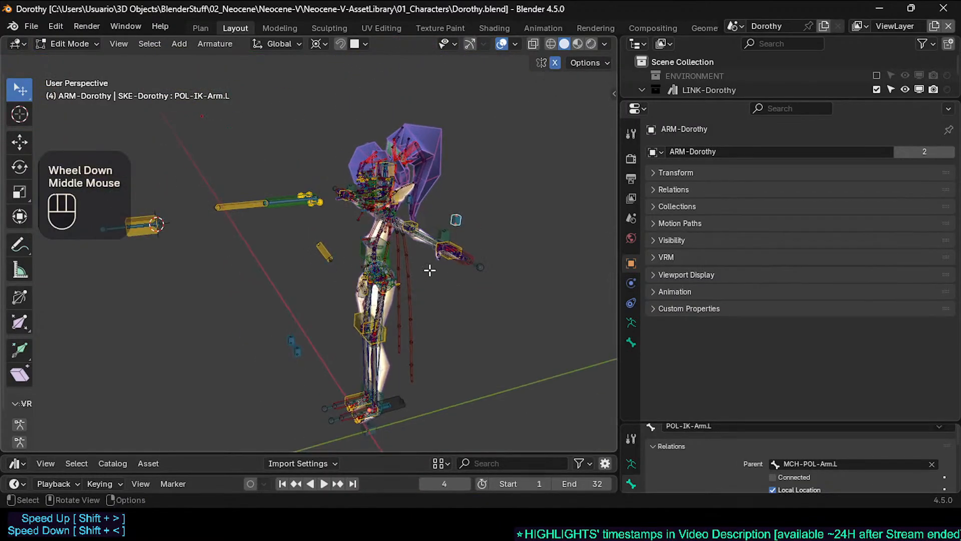
key("n")
key("n")
Select MCH-EyesTrack in Pose Mode and expand the Bone Collections list, widened to show full collection names
key("ctrl+Tab")
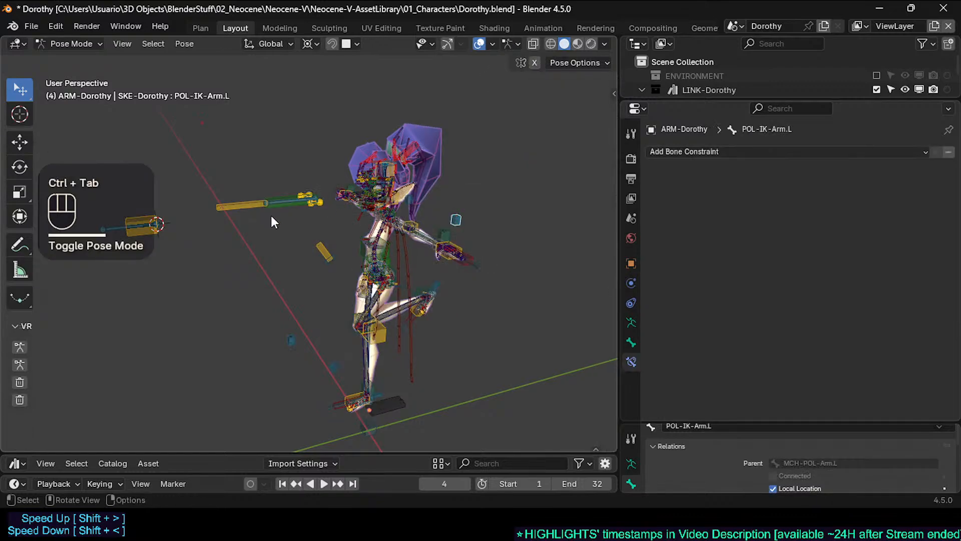
double_click(274, 202)
key("n")
left_click(451, 95)
left_click(455, 81)
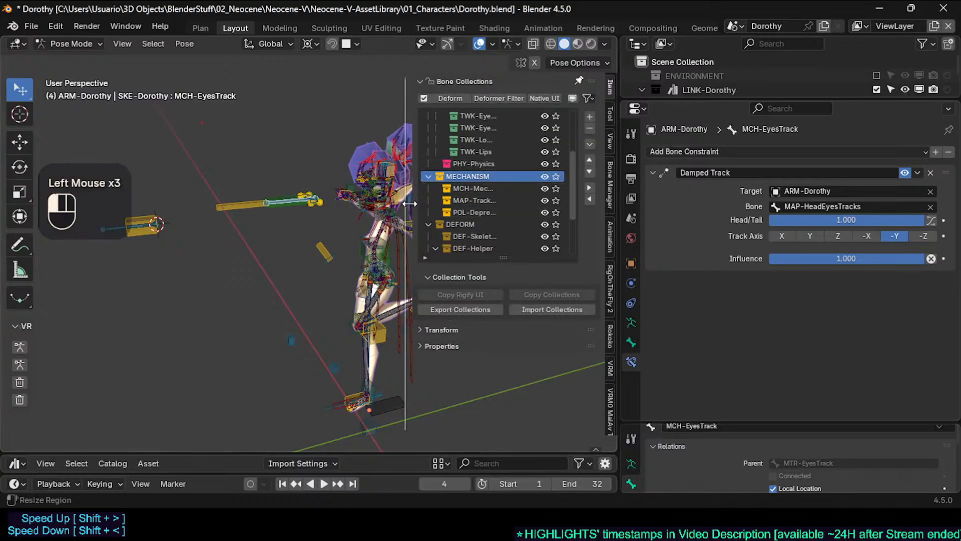
left_click_drag(410, 203, 373, 206)
Solo the MAP-Trackers, MCH-Mechanism and MECHANISM bone collections to examine only their bones
left_click(444, 213)
left_click(555, 200)
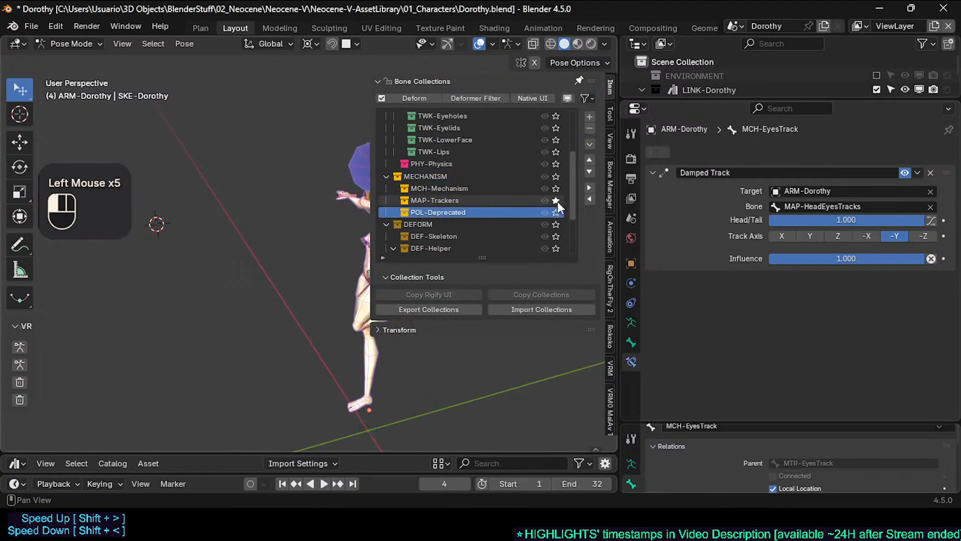
left_click(556, 188)
left_click(556, 176)
key("n")
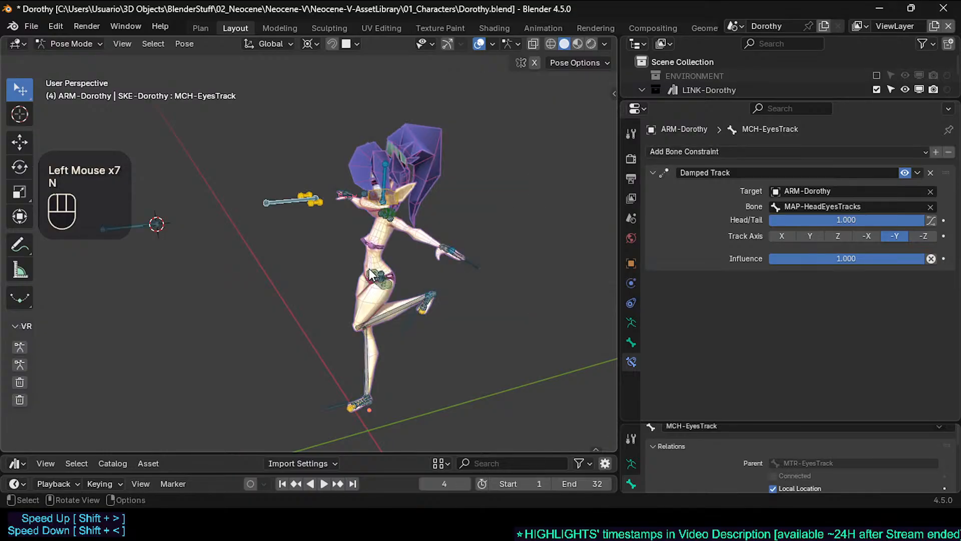
scroll(370, 274, "up", 1)
mouse_move(369, 275)
middle_mouse_down()
mouse_move(347, 271)
mouse_move(383, 275)
middle_mouse_up()
scroll(383, 275, "down", 1)
key("n")
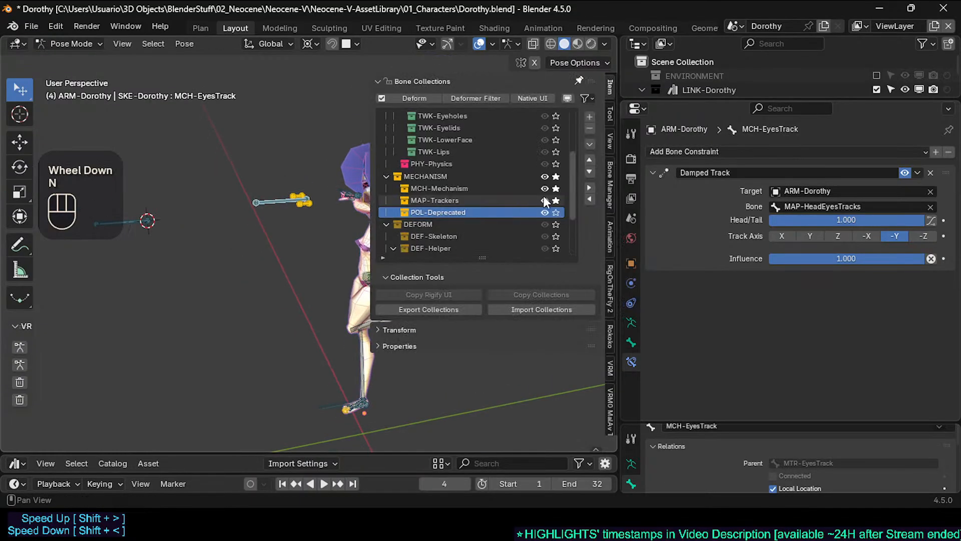
Un-solo the MECHANISM, MCH-Mechanism and MAP-Trackers collections and solo POL-Deprecated instead
left_click(556, 189)
left_click(556, 176)
left_click(556, 200)
left_click(555, 213)
key("n")
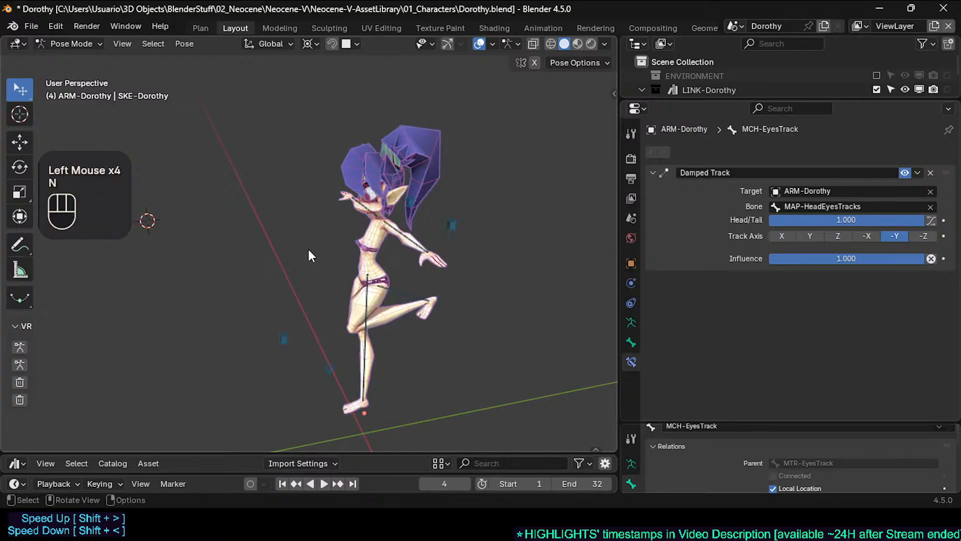
Examine the MCH-POL-Arm.L and MCH-POL-Leg.R bones and their Stretch To constraints
middle_click_drag(308, 249, 279, 299)
scroll(292, 251, "up", 2)
left_click(278, 261)
scroll(280, 299, "up", 2)
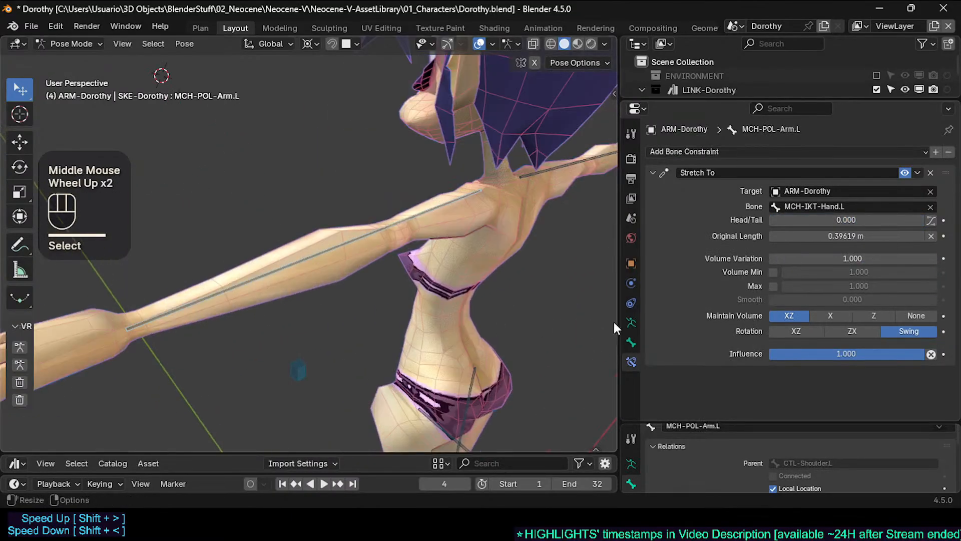
middle_click_drag(249, 142, 450, 218)
scroll(343, 257, "down", 2)
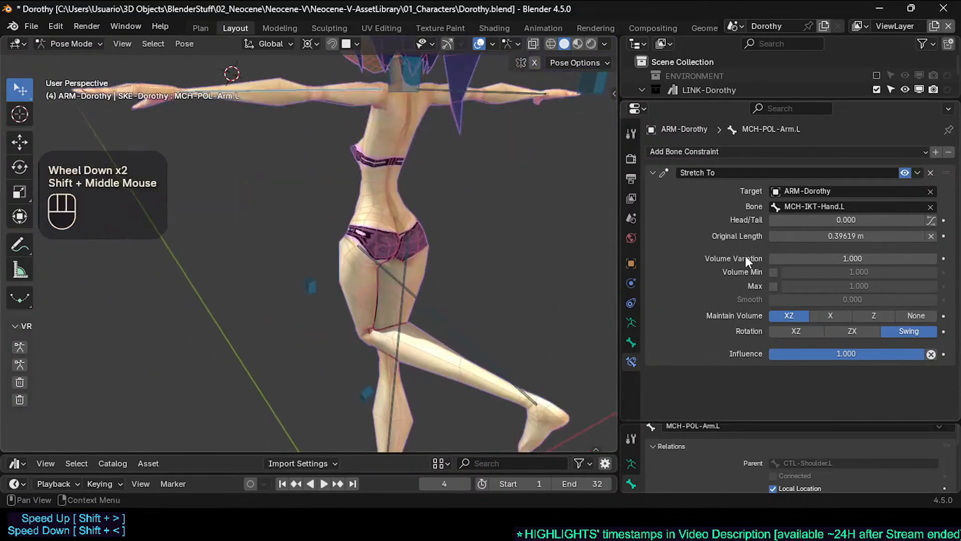
middle_click_drag(318, 340, 522, 261, "shift")
left_click(396, 280)
middle_click_drag(458, 325, 401, 381, "shift")
left_click(400, 294)
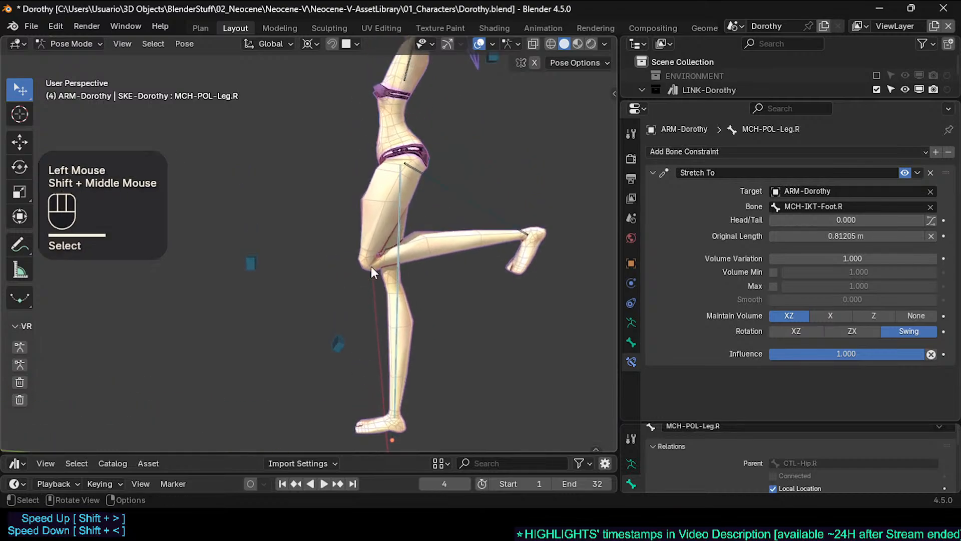
middle_click_drag(381, 210, 437, 241)
Examine the pole target bones POL-IK-Arm.L and POL-Leg.L for constraints and parents
middle_click_drag(491, 143, 483, 220)
left_click(491, 184)
middle_click_drag(420, 294, 300, 311)
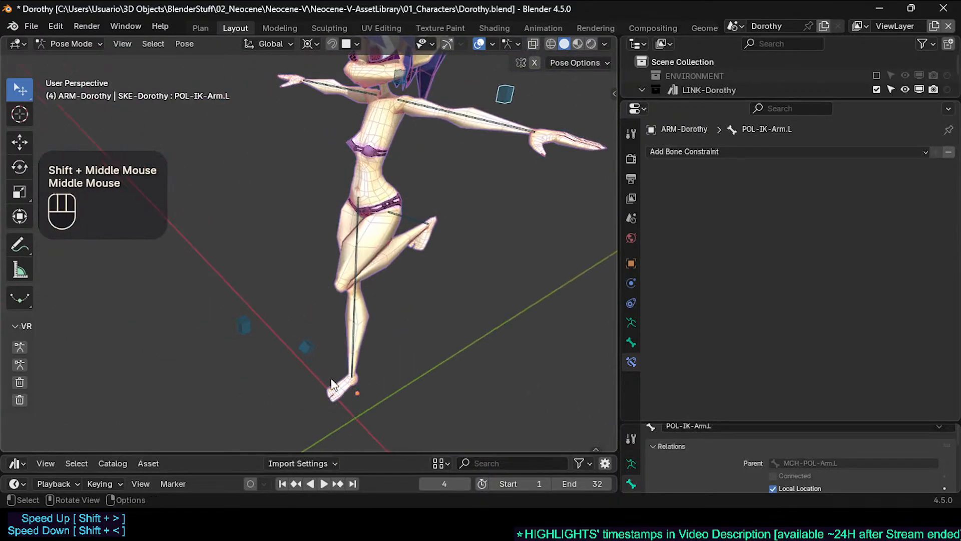
left_click(306, 346)
left_click(251, 305)
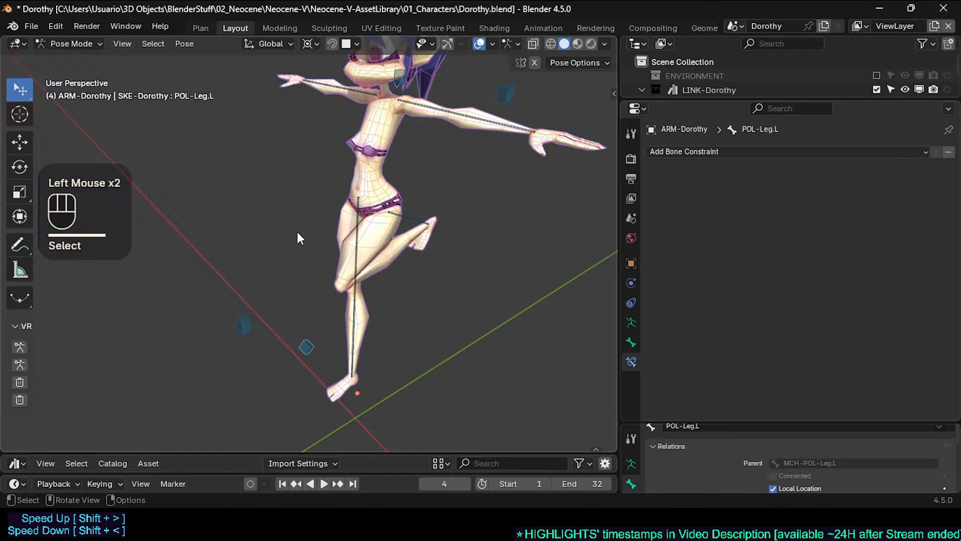
Select POL-IK-Arm.L and turn the custom bone shapes back on to view the pole targets
middle_click_drag(296, 230, 435, 243, "shift")
left_click(457, 174)
key("ctrl+4")
scroll(434, 243, "down", 2)
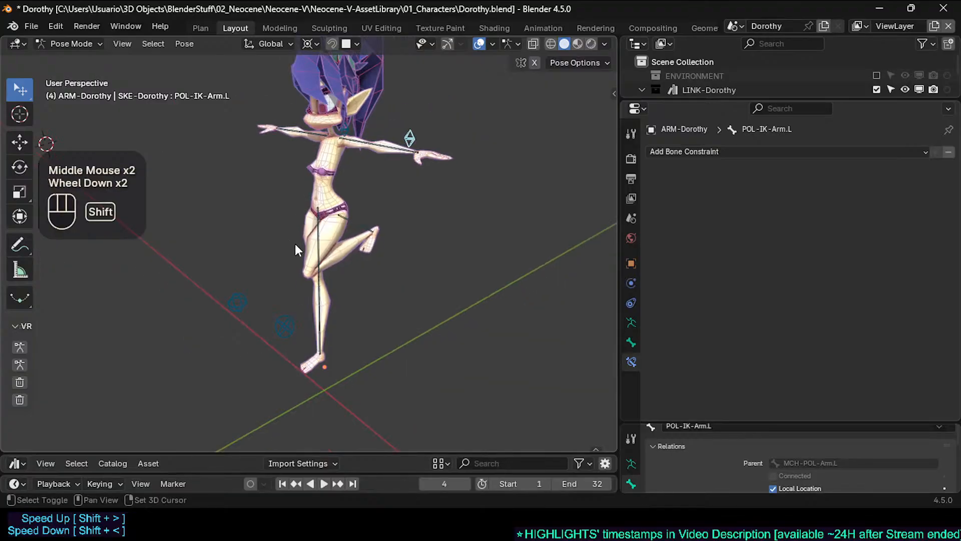
middle_click_drag(295, 245, 320, 265, "shift")
middle_click_drag(321, 265, 349, 290)
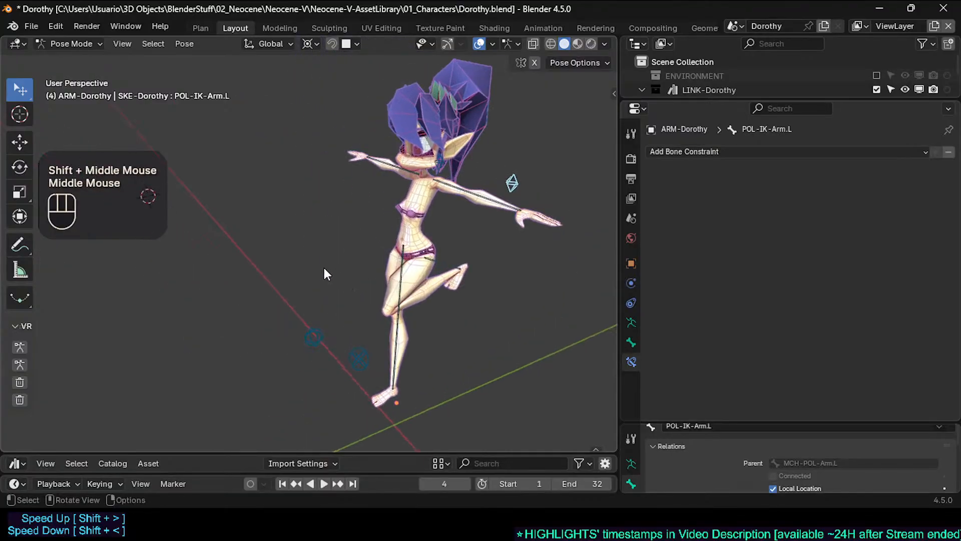
middle_click_drag(324, 270, 320, 289)
Reveal the hidden pose bones and un-solo the POL-Deprecated collection
key("alt+h")
scroll(388, 250, "up", 2)
scroll(388, 250, "down", 2)
scroll(409, 250, "up", 1)
scroll(410, 251, "up", 1)
key("ctrl+alt+shift+z")
scroll(381, 252, "down", 2)
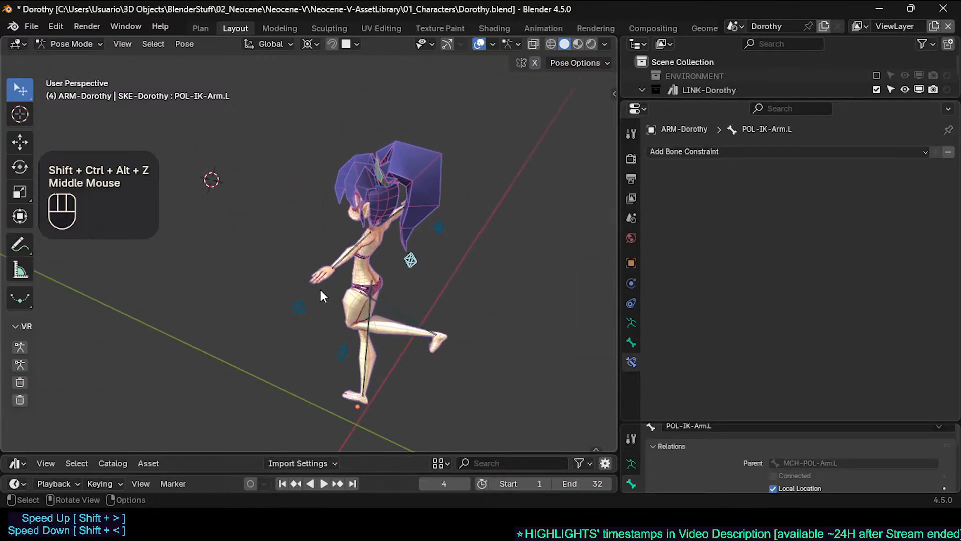
key("n")
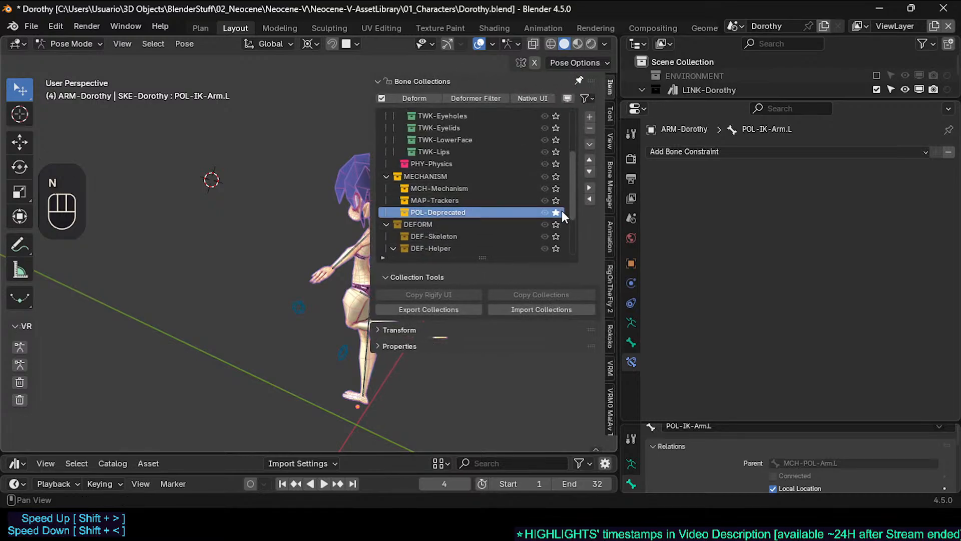
left_click(557, 212)
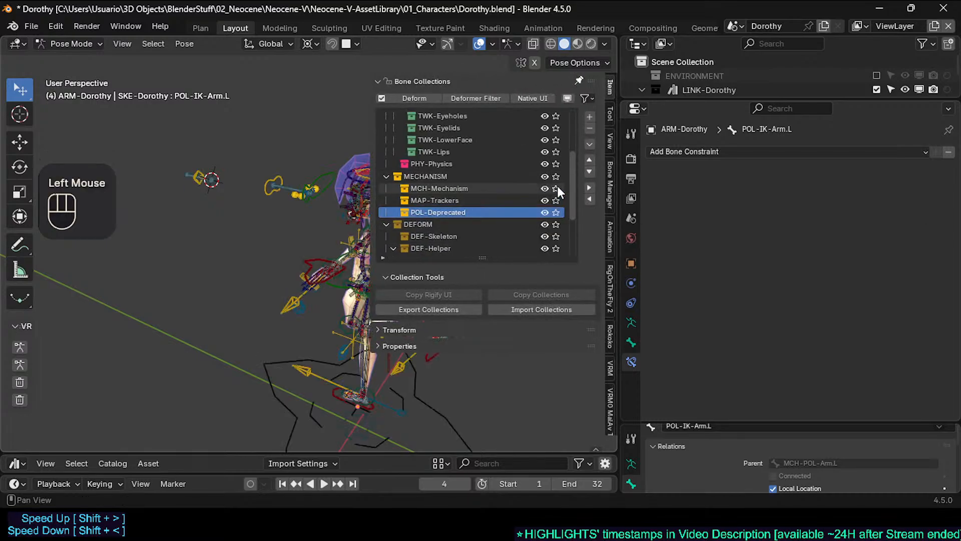
Solo only the MECHANISM parent bone collection and look over its bones on the character
left_click(556, 188)
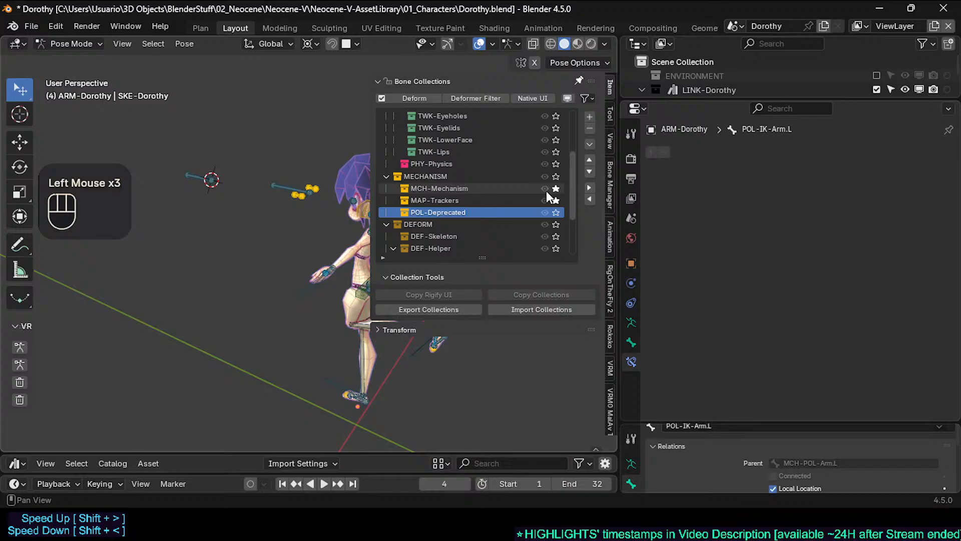
left_click(452, 189)
left_click(560, 176)
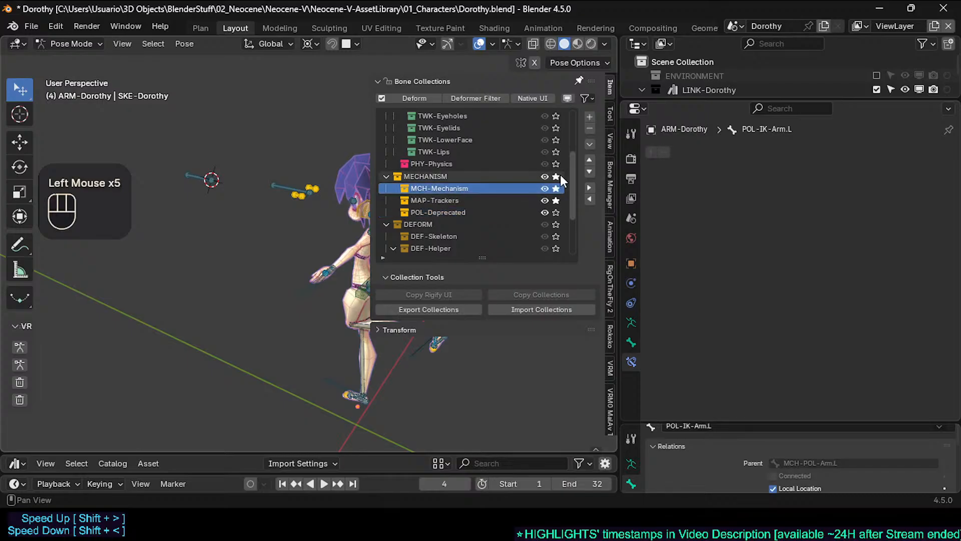
left_click(559, 175)
left_click(557, 187)
left_click(557, 200)
left_click(557, 176)
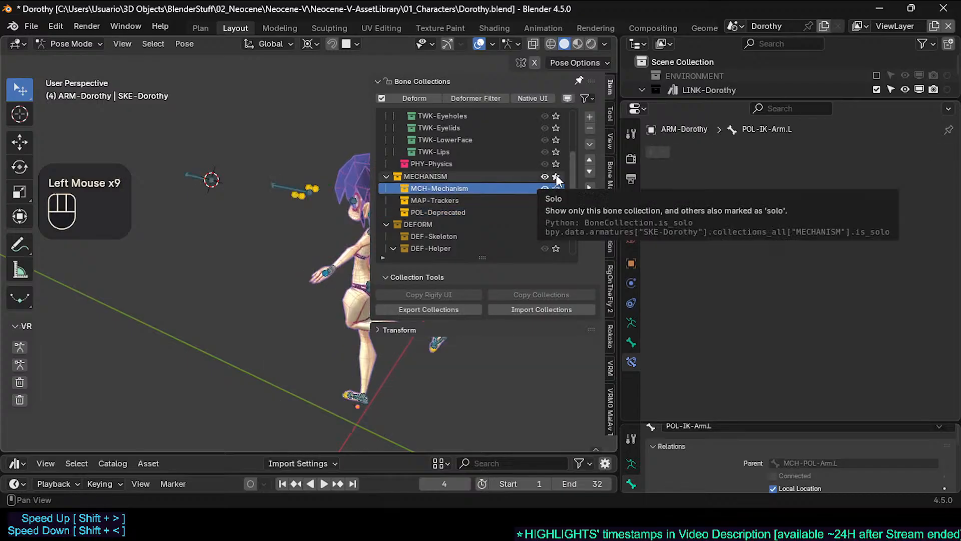
key("n")
middle_click_drag(456, 204, 466, 202)
scroll(465, 197, "up", 2)
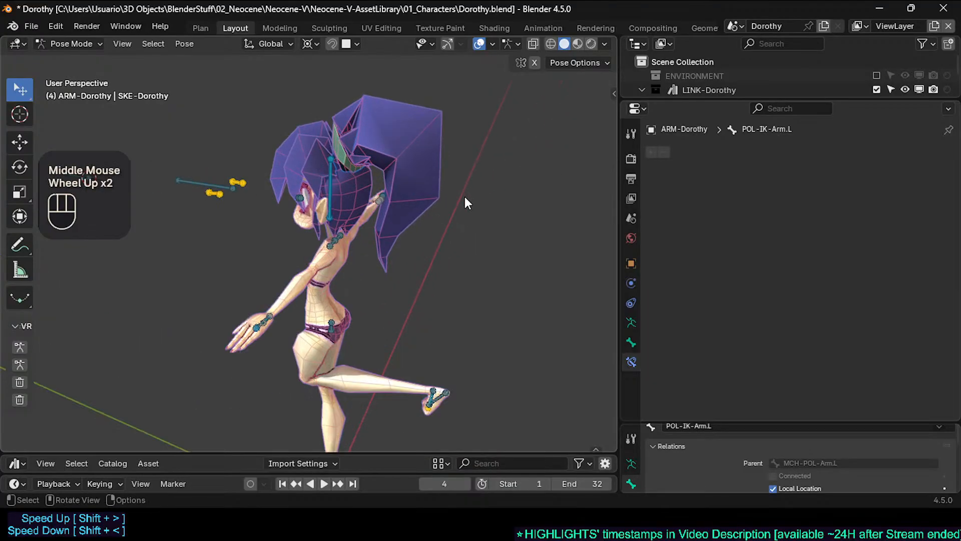
scroll(462, 196, "down", 1)
key("n")
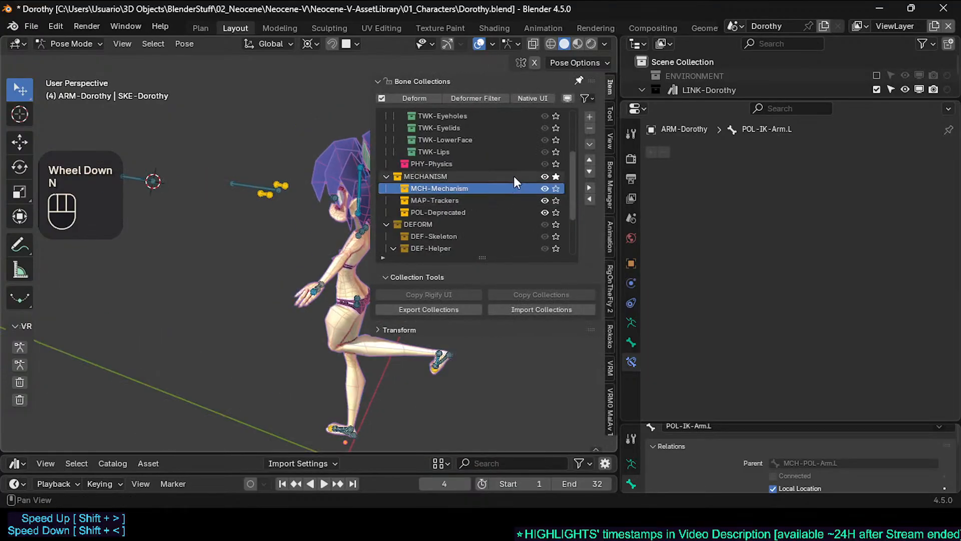
Solo POL-Deprecated alongside MECHANISM and add all the displayed bones to the MECHANISM collection
left_click(555, 212)
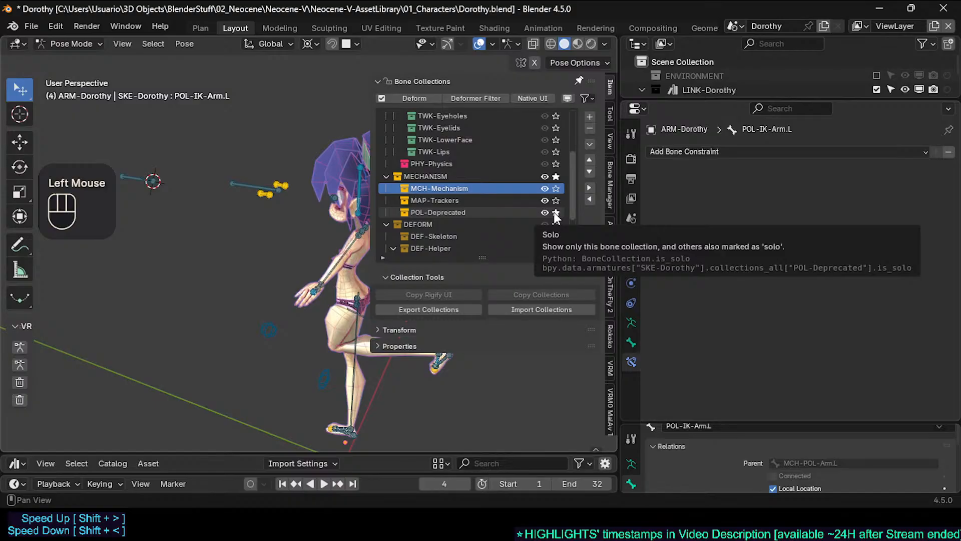
left_click(554, 213)
left_click(555, 212)
middle_click_drag(250, 320, 220, 299, "shift")
key("a")
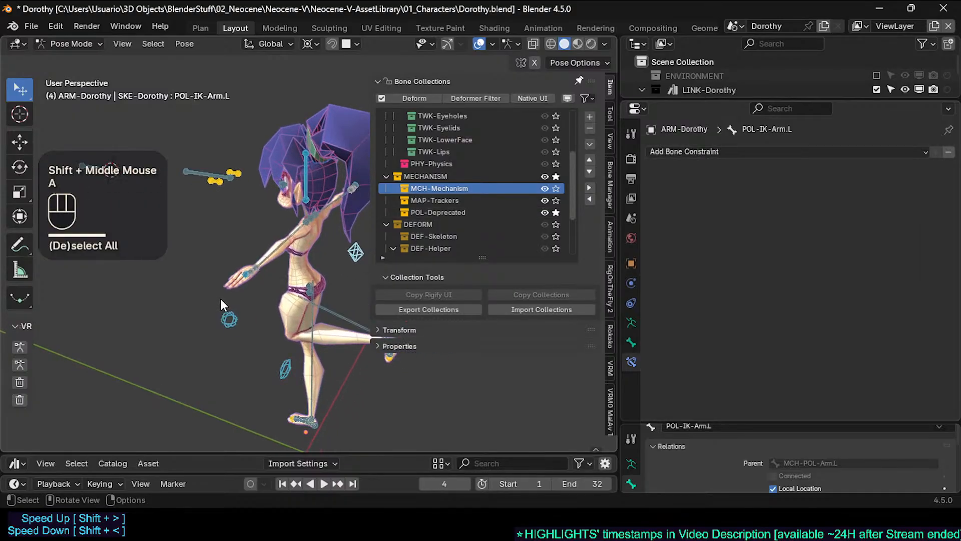
key("shift+m")
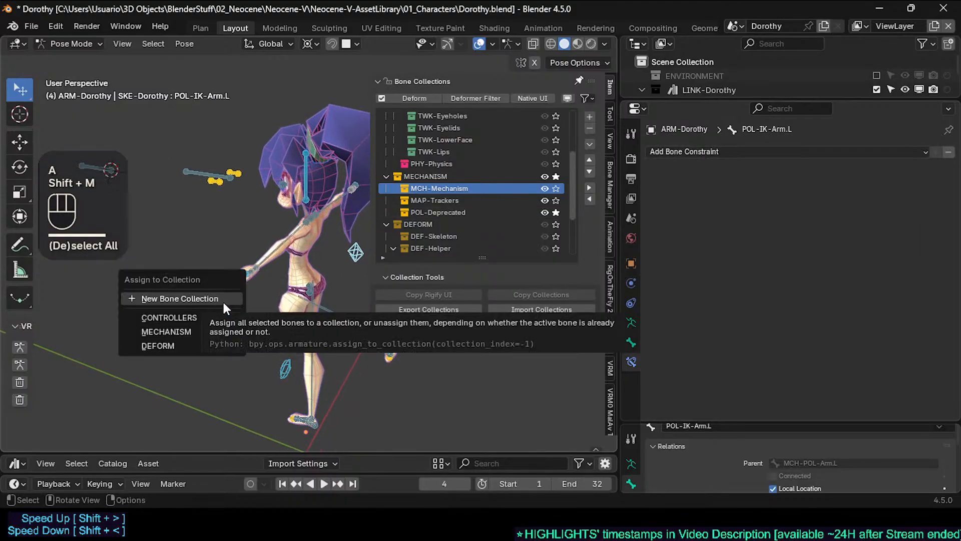
mouse_move(206, 331)
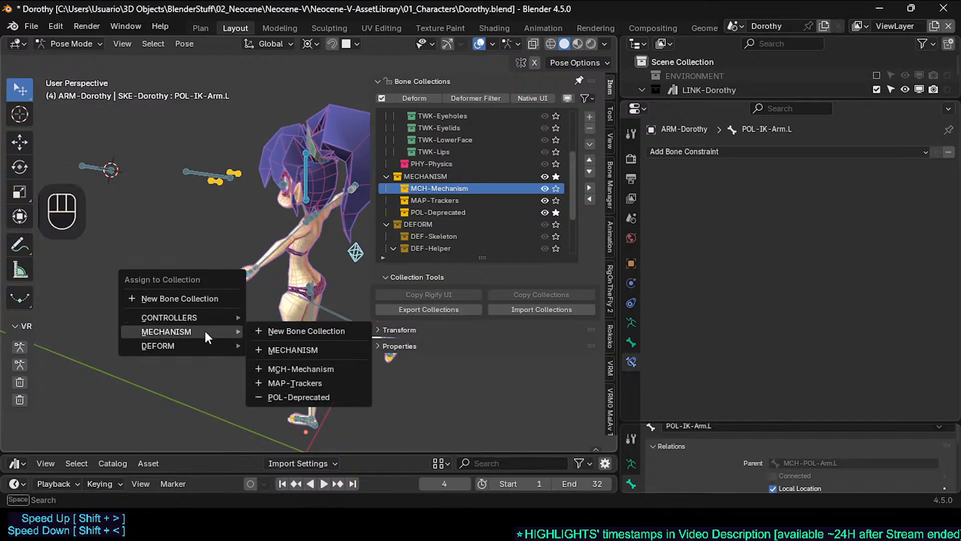
left_click(269, 350)
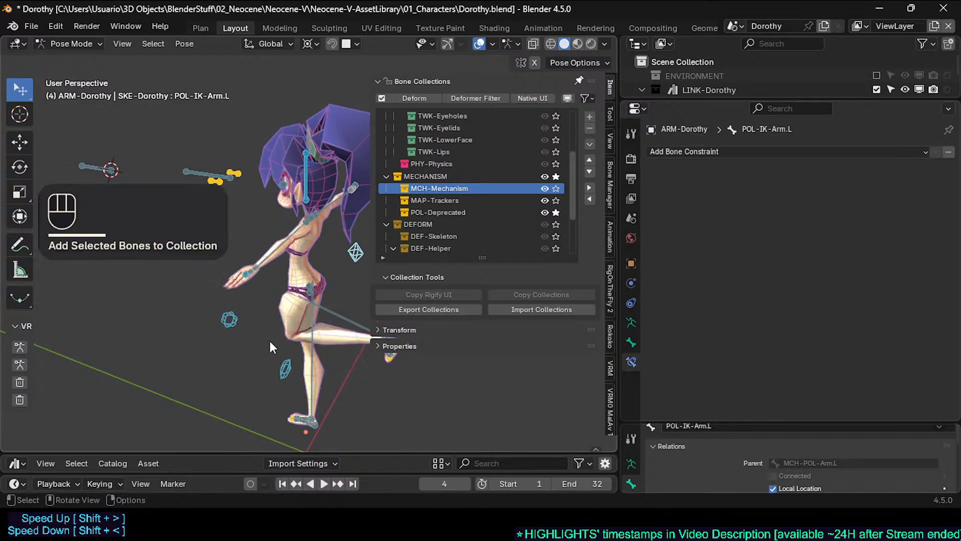
Un-solo POL-Deprecated, solo the MCH-Mechanism collection and save the file
left_click(556, 211)
left_click(556, 177)
left_click(556, 177)
left_click(557, 177)
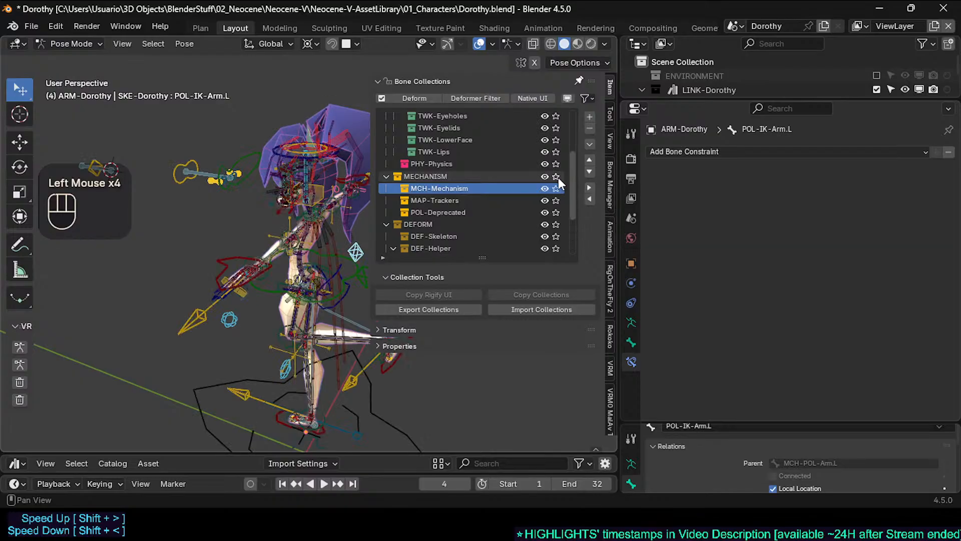
left_click(557, 177)
left_click(556, 189)
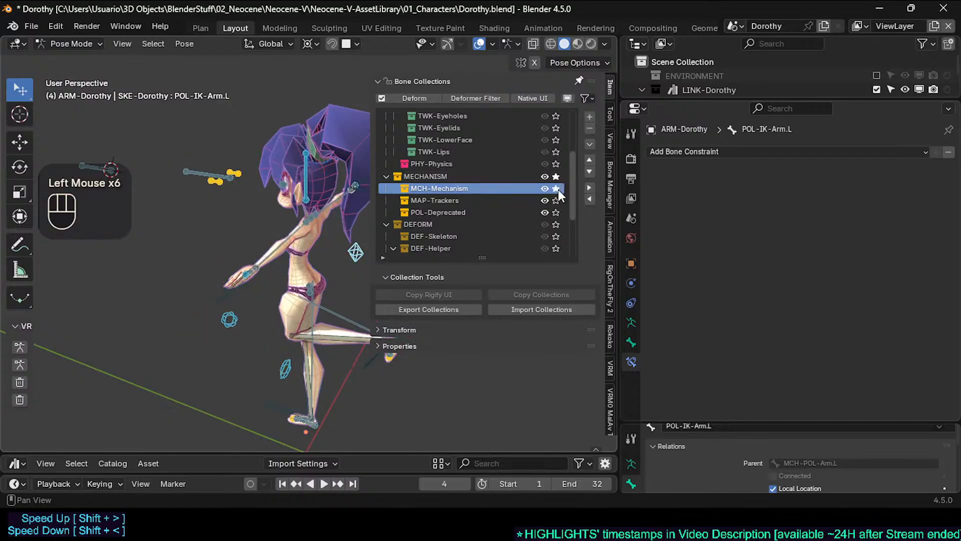
left_click(236, 271)
key("n")
middle_click_drag(236, 271, 466, 271)
scroll(356, 281, "up", 3)
scroll(357, 281, "up", 1)
key("ctrl+s")
Select MCH-Shin.L and examine its Copy Transforms constraint, parent and bone collection
key("KP_3")
left_click(410, 272)
scroll(410, 273, "down", 2)
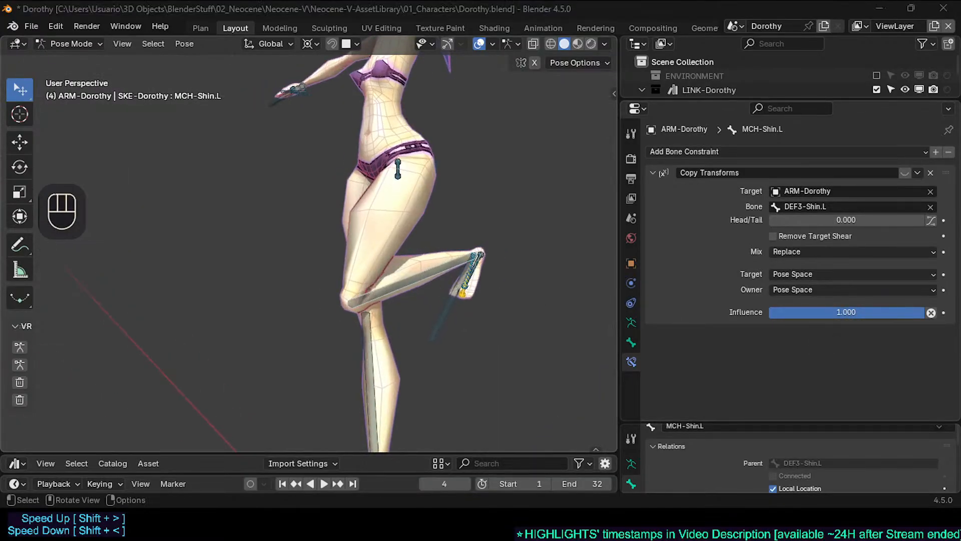
key("shift")
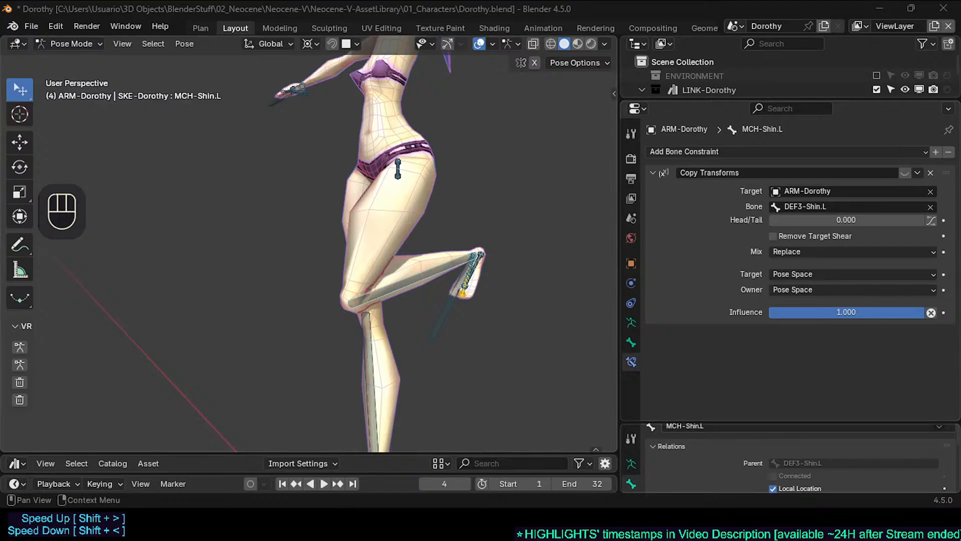
left_click_drag(755, 422, 755, 256)
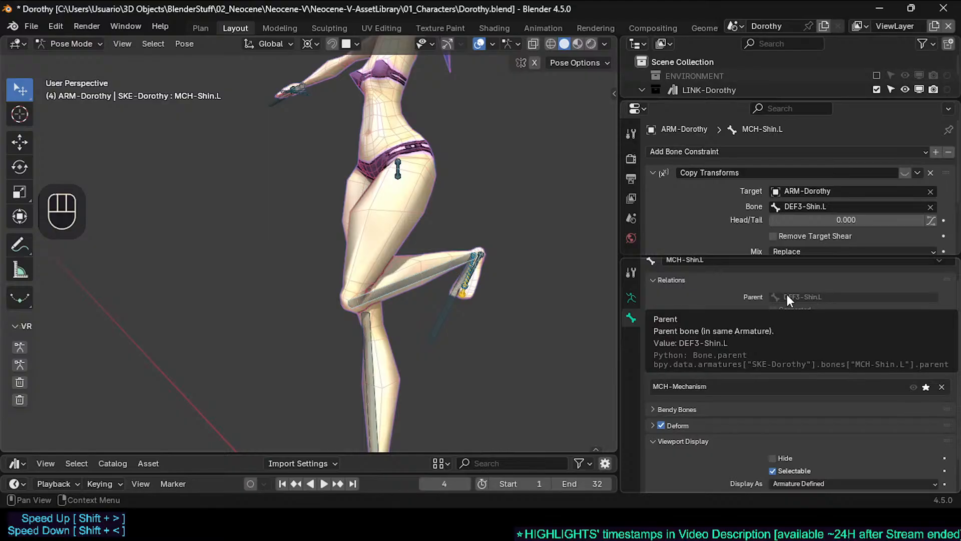
middle_click_drag(465, 283, 395, 271)
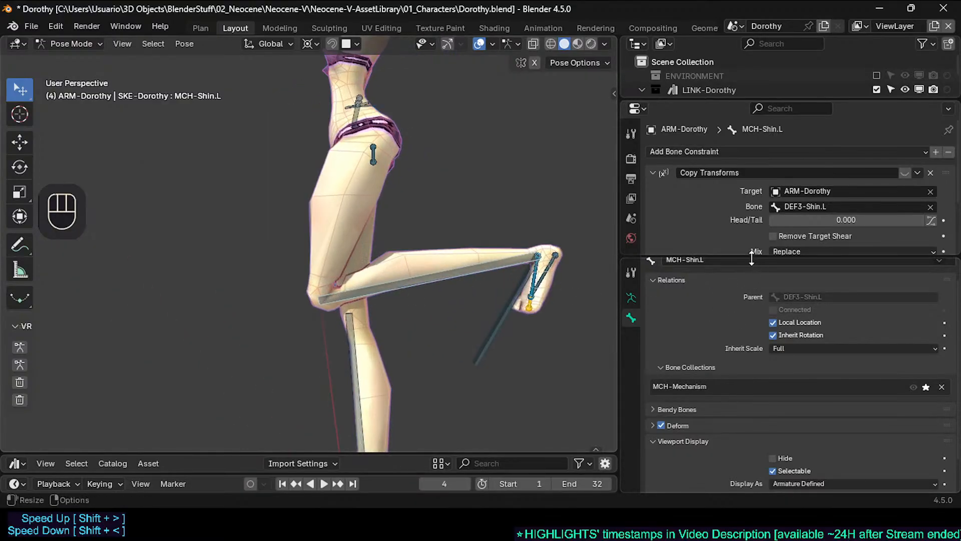
left_click_drag(755, 256, 755, 307)
Switch the armature to Edit Mode, inspect MCH-Shin.L at the knee and reveal any hidden bones
key("Tab")
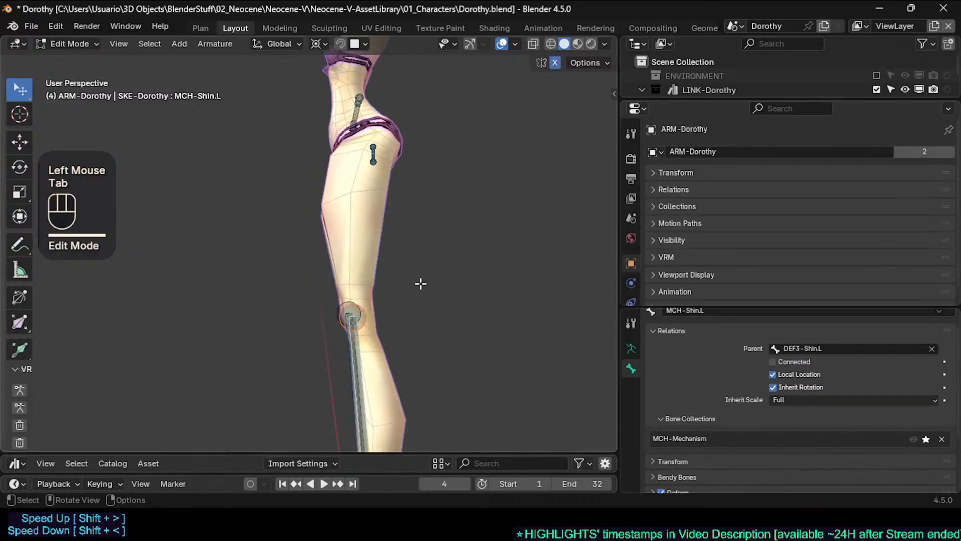
middle_click_drag(421, 281, 430, 270, "shift")
middle_click_drag(431, 271, 454, 243)
scroll(454, 243, "up", 2)
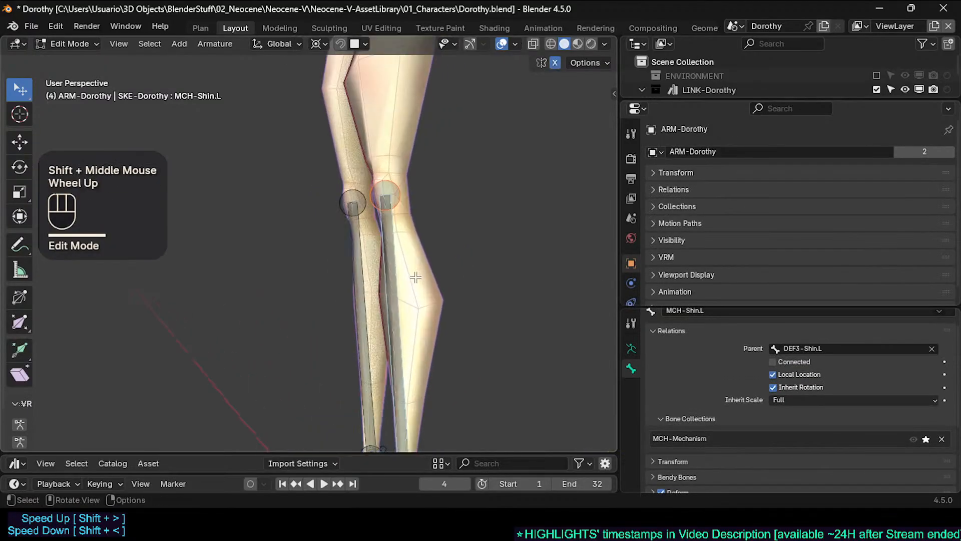
left_click(401, 206)
middle_click_drag(401, 206, 418, 265, "shift")
scroll(423, 270, "down", 2)
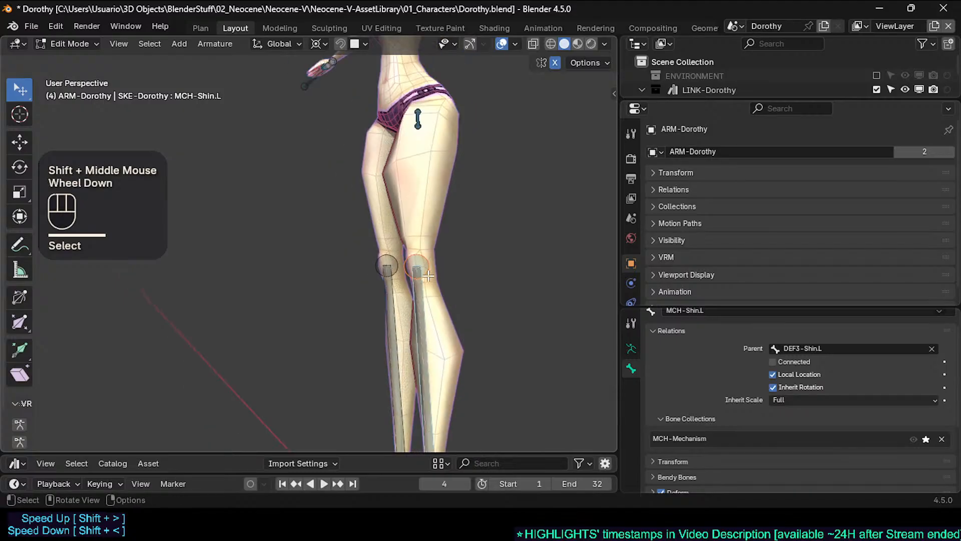
key("alt+h")
scroll(433, 255, "down", 1)
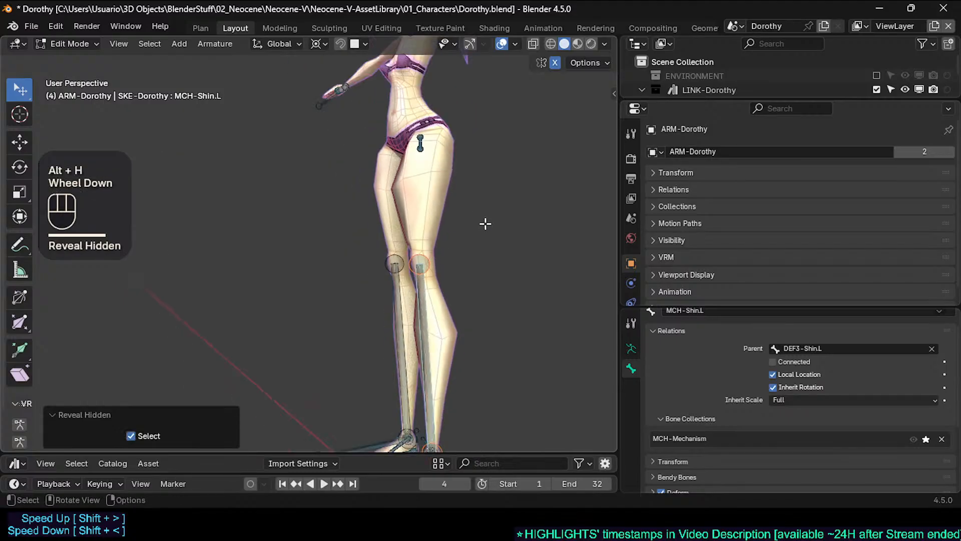
middle_click_drag(445, 192, 443, 219, "shift")
Solo the HLP-Fan helper collection together with MCH-Mechanism
key("n")
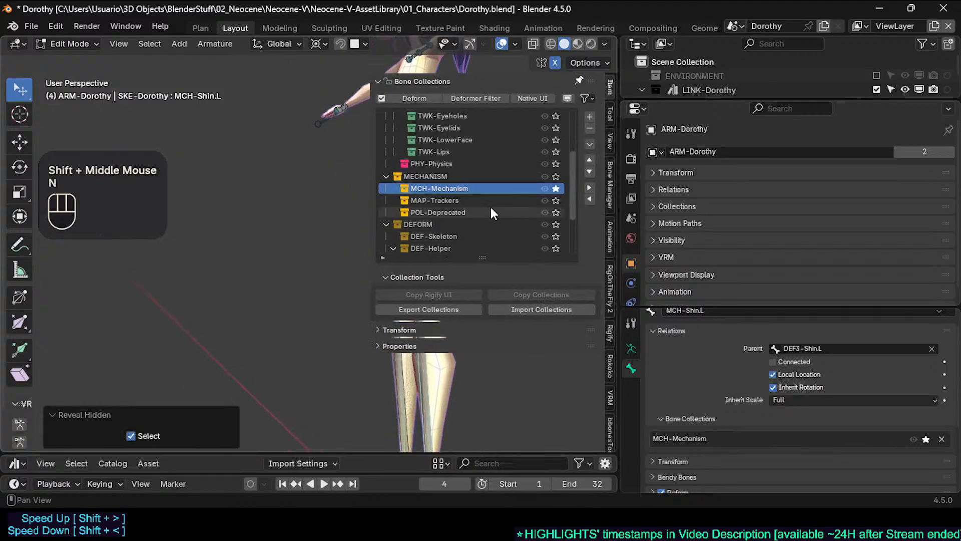
scroll(555, 230, "down", 3)
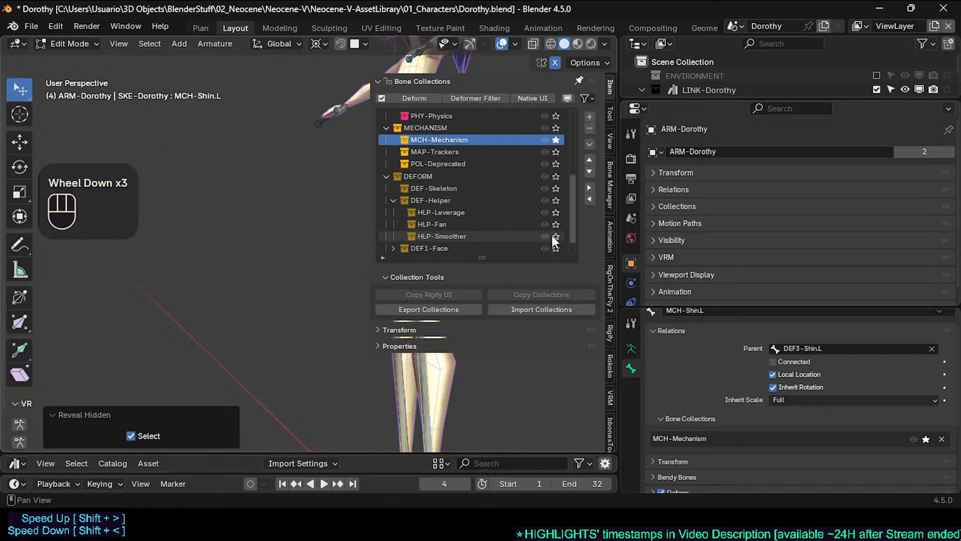
left_click(551, 225)
key("n")
Return to Pose Mode and examine the parents of HLP3-KneeShin.L and HLP3-KneeThigh.L at the bent left knee
scroll(475, 261, "up", 2)
middle_click_drag(474, 261, 401, 281)
middle_click_drag(400, 282, 476, 270, "shift")
scroll(441, 262, "up", 3)
middle_click_drag(476, 270, 387, 238)
left_click(476, 266)
key("ctrl+Tab")
scroll(475, 264, "down", 2)
left_click(386, 235)
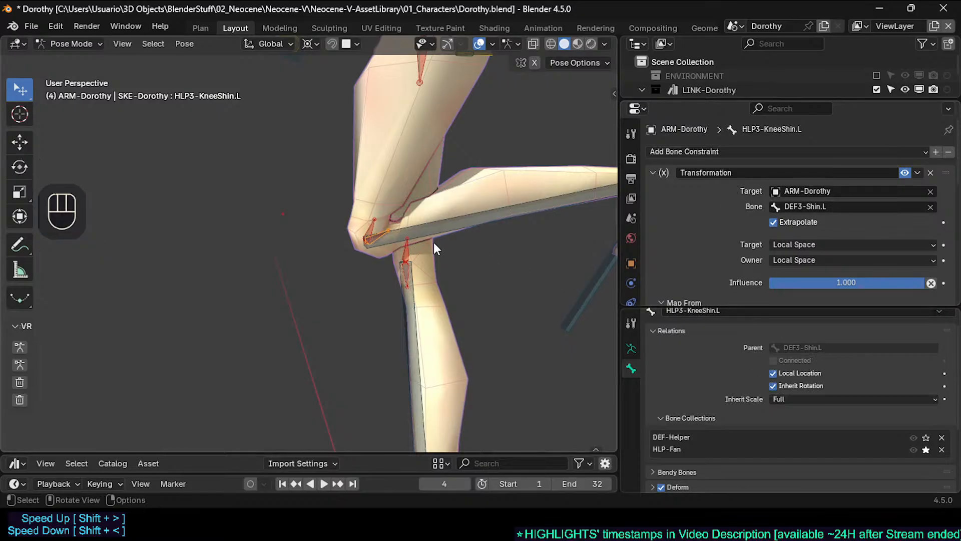
scroll(397, 232, "up", 2)
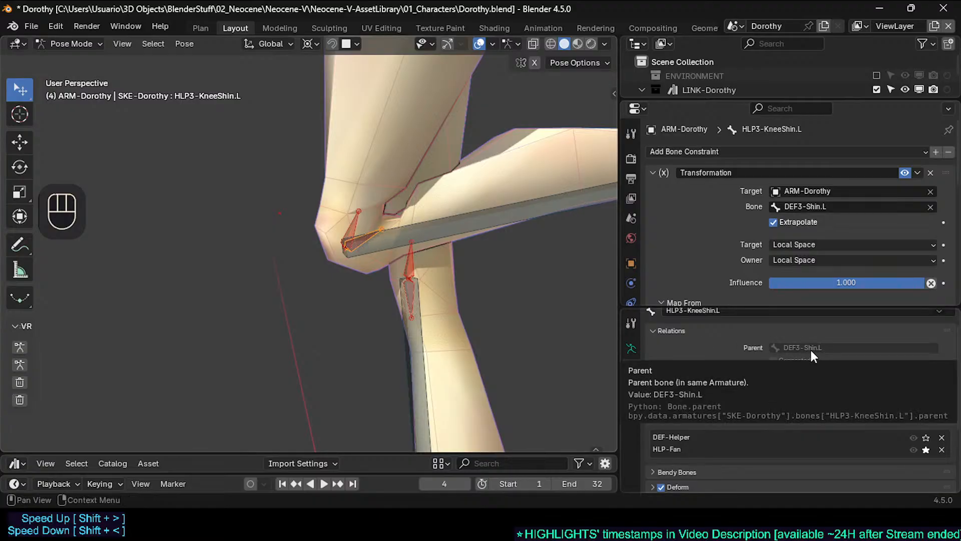
left_click(358, 228)
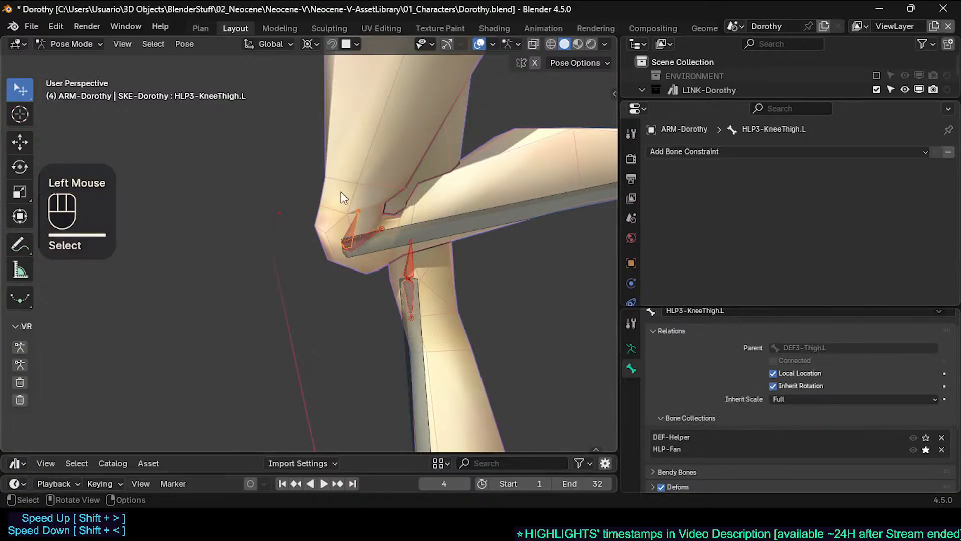
middle_click_drag(397, 208, 392, 245, "shift")
scroll(401, 321, "down", 2, "shift")
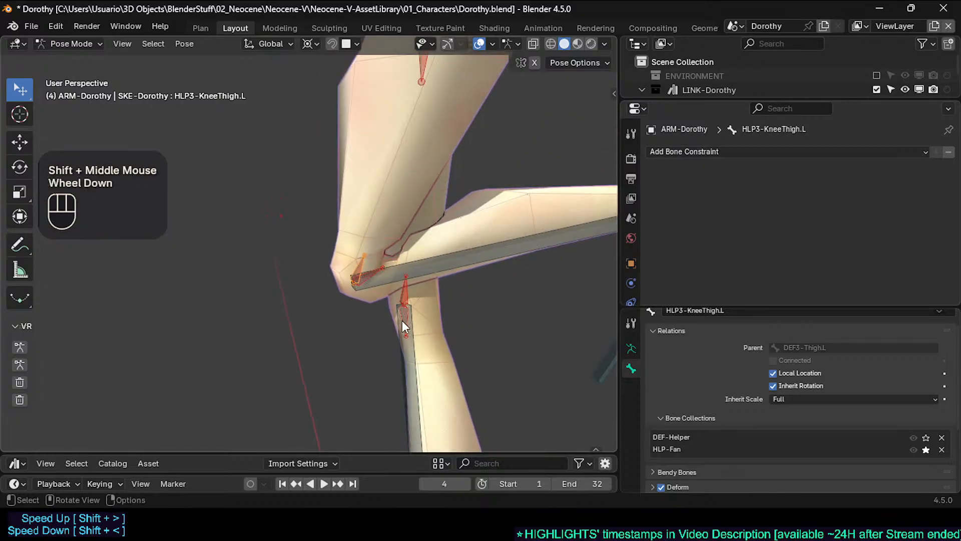
Review the target, spaces and rotation mapping of HLP3-KneeShin.L's Transformation constraint and collapse it
left_click(372, 270)
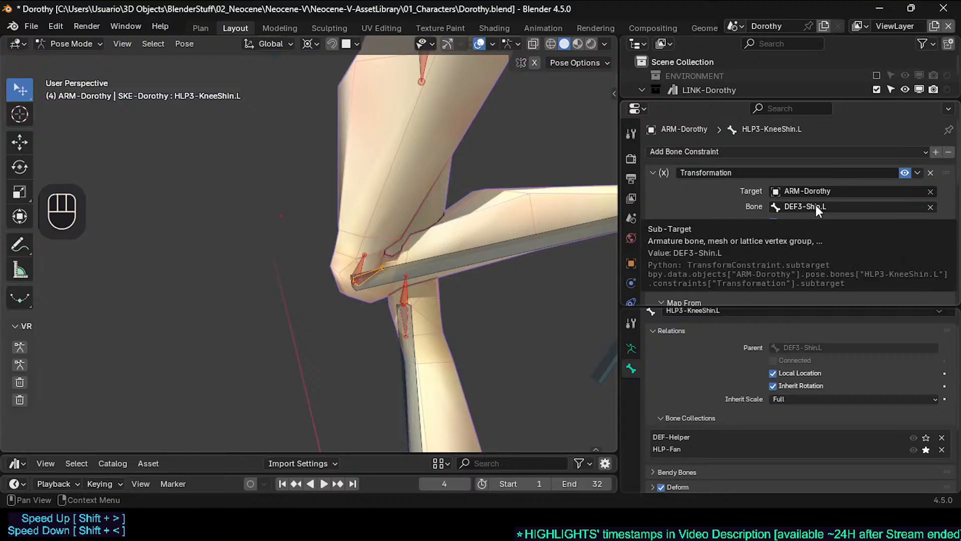
scroll(816, 205, "down", 2)
scroll(816, 201, "up", 1)
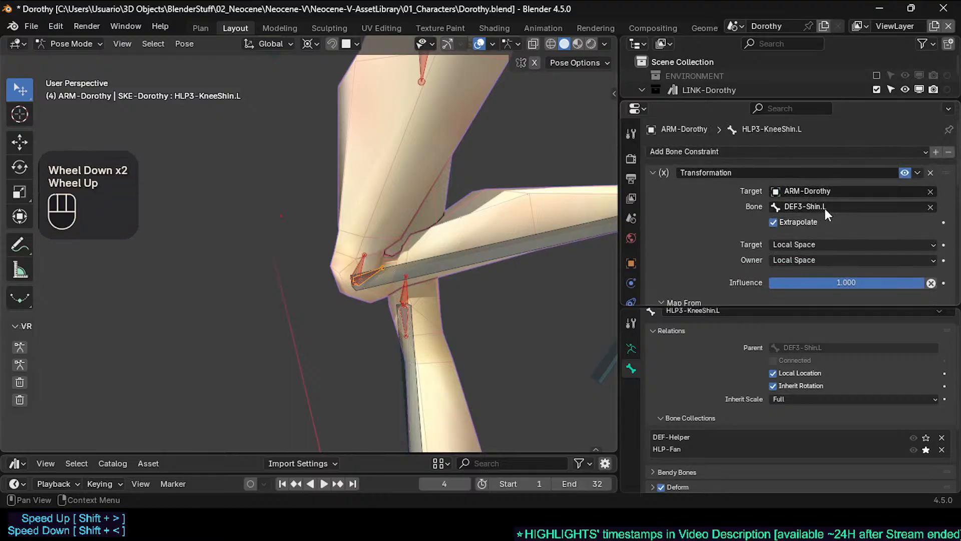
scroll(813, 208, "down", 2)
scroll(816, 214, "down", 2)
scroll(815, 215, "up", 2)
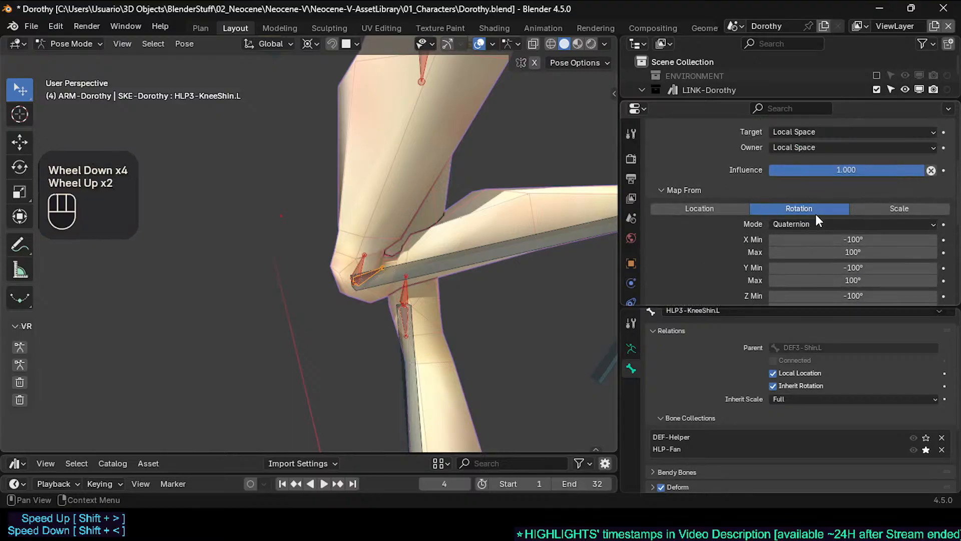
scroll(811, 205, "up", 2)
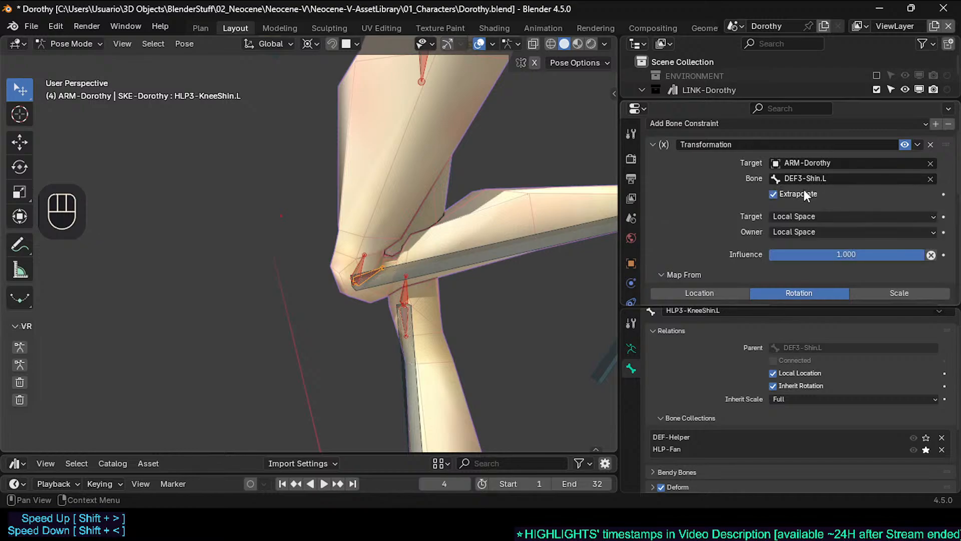
left_click(656, 146)
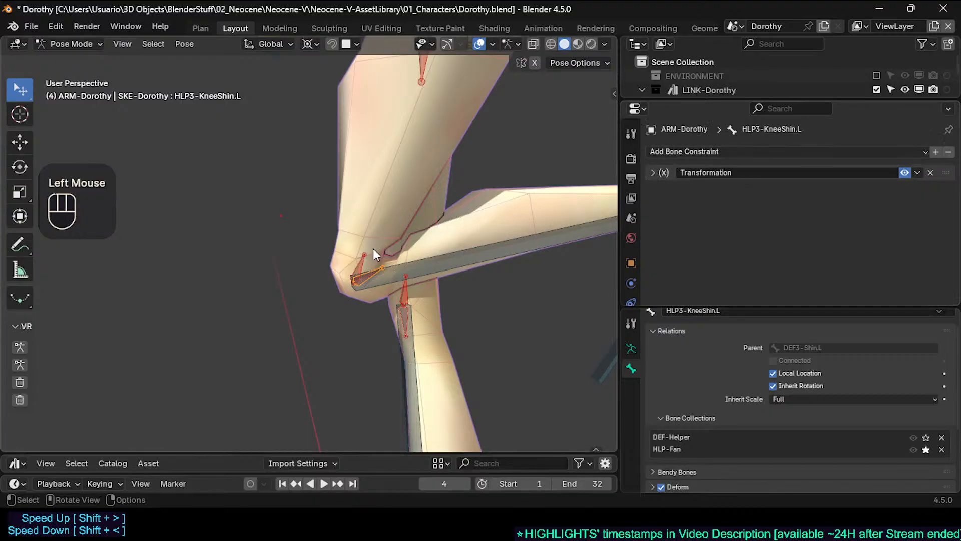
Compare the two left knee helper bones with MCH-Shin.L and check its Copy Transforms target bone
left_click(369, 271)
left_click(374, 277)
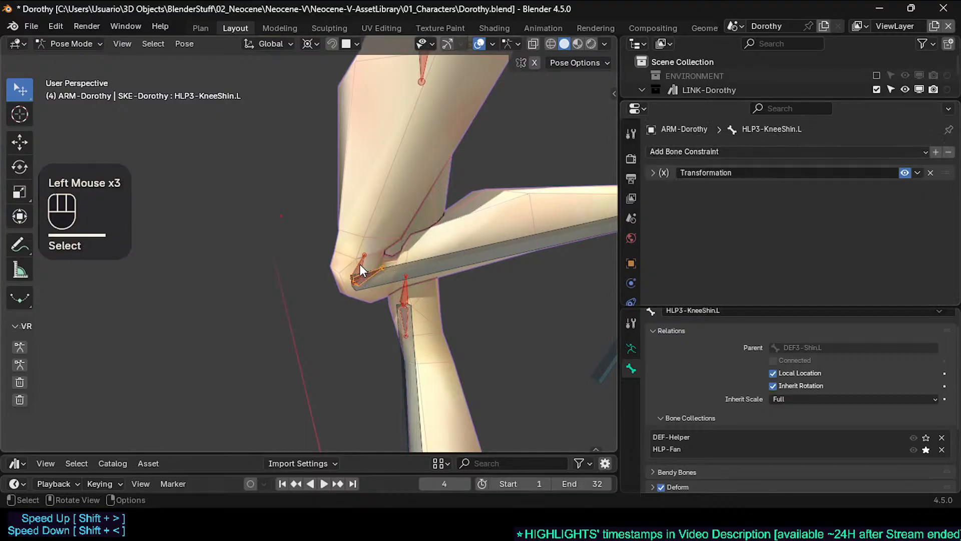
left_click(360, 269)
left_click(371, 274)
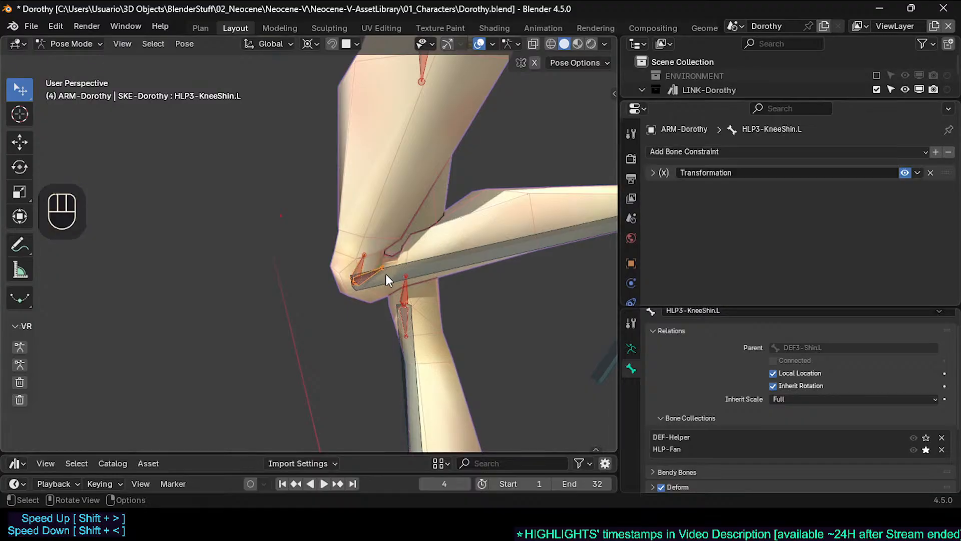
left_click(385, 279)
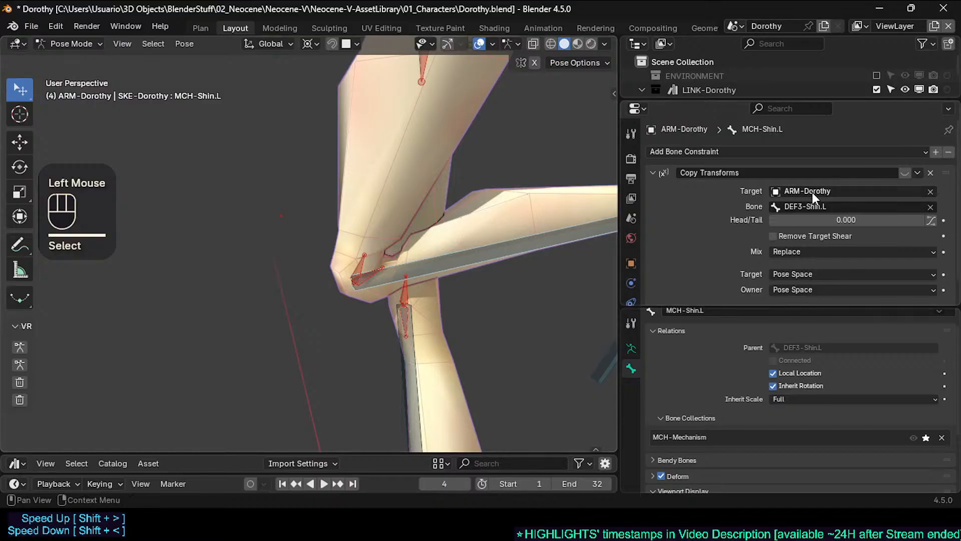
middle_click_drag(515, 240, 491, 225, "shift")
middle_click_drag(370, 330, 431, 260, "shift")
scroll(436, 250, "down", 1)
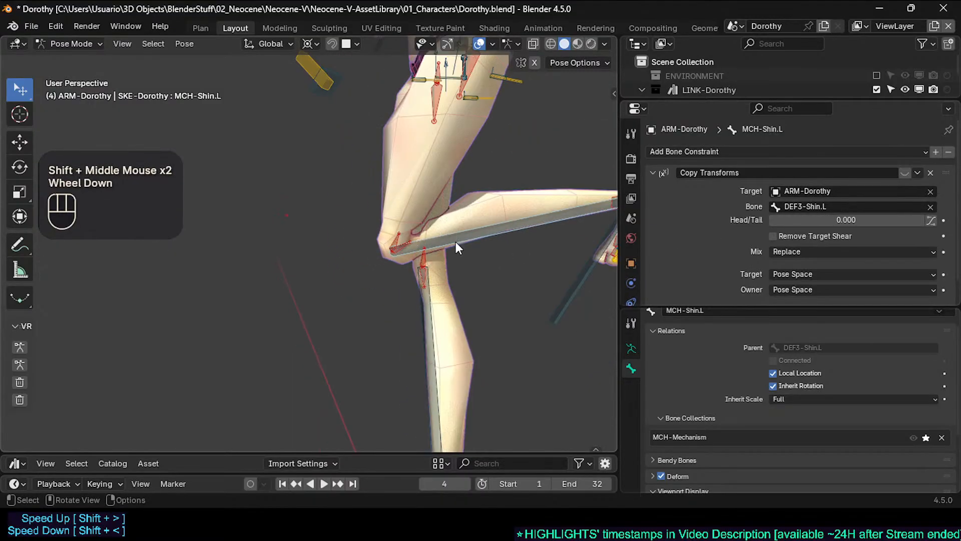
Solo the DEF-Skeleton bone collection together with MCH-Mechanism and HLP-Fan
scroll(453, 241, "up", 2)
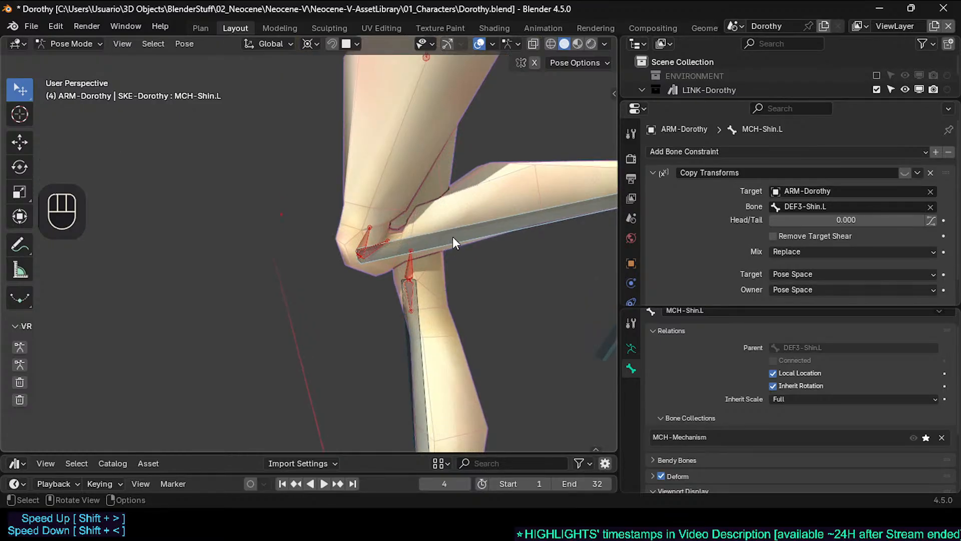
key("n")
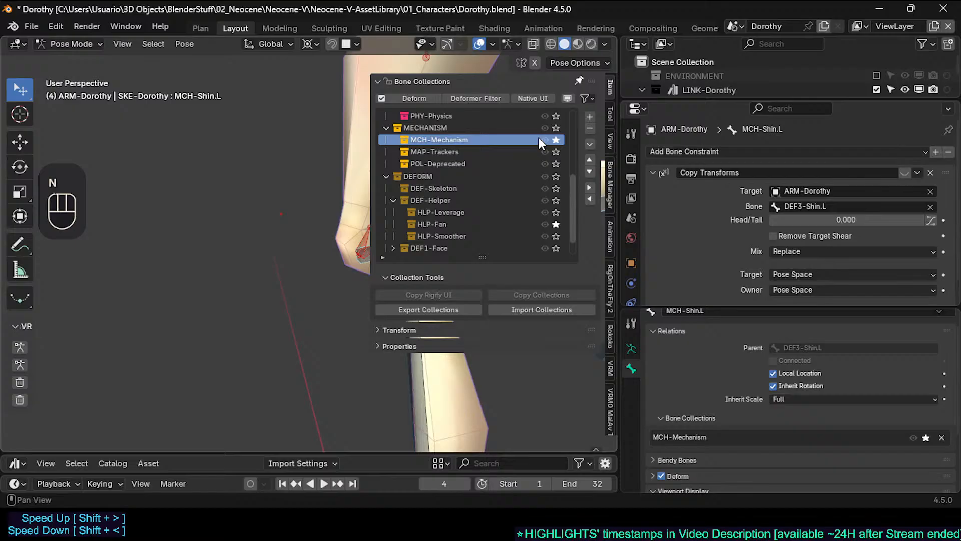
left_click(556, 188)
key("n")
scroll(440, 248, "up", 3)
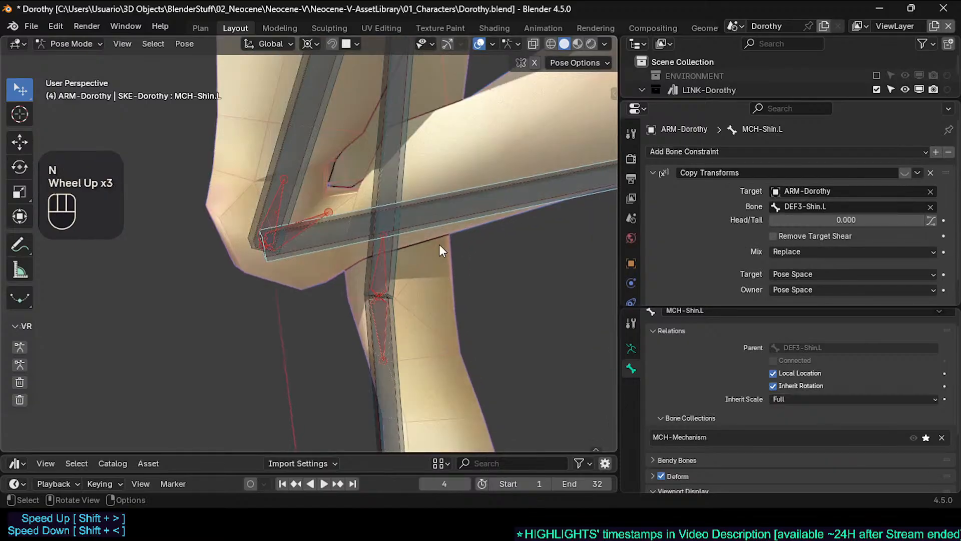
Compare the parents and Copy Transforms targets of DEF3-Shin.L, DEF3-Thigh.L and MCH-Shin.L at the bent left knee
left_click(448, 226)
middle_click_drag(449, 217, 488, 245, "shift")
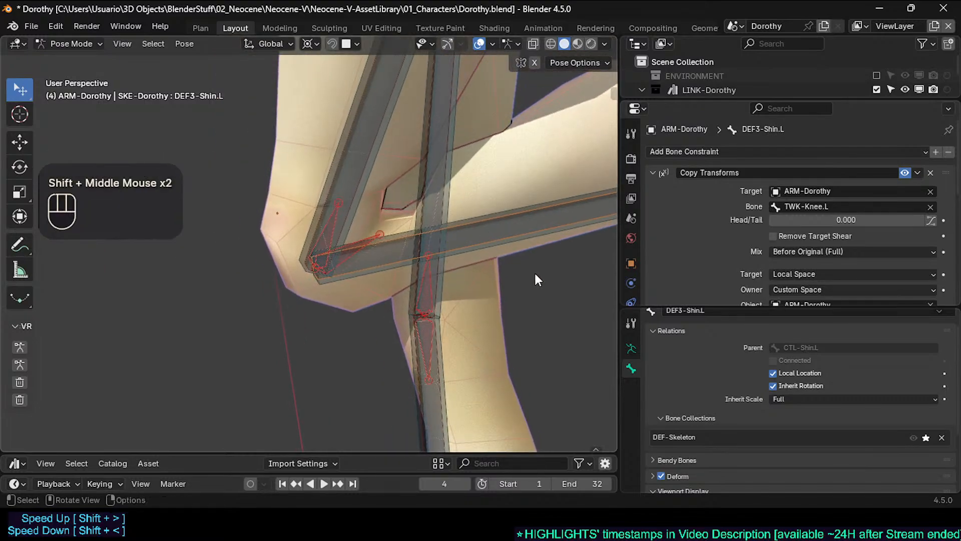
mouse_move(730, 304)
left_mouse_down()
mouse_move(731, 276)
mouse_move(731, 310)
left_mouse_up()
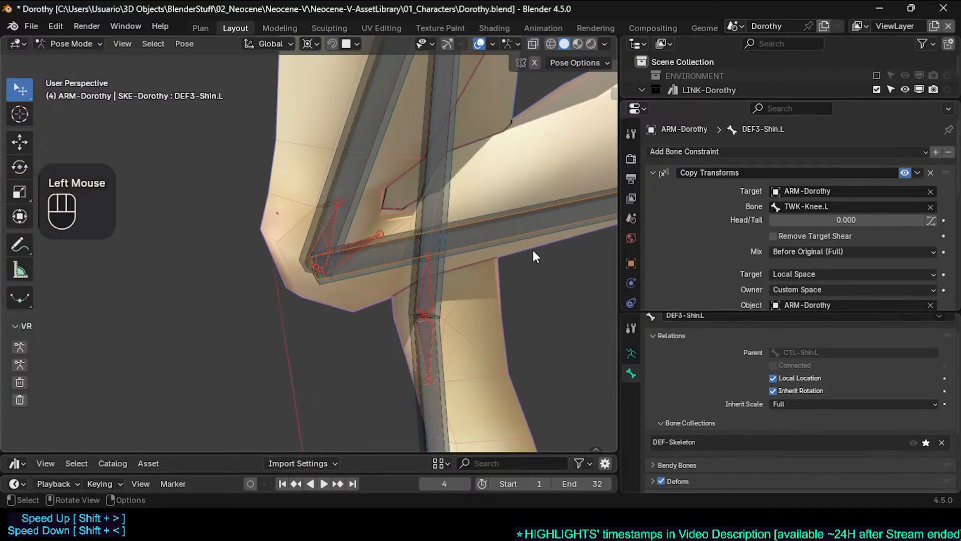
left_click(513, 223)
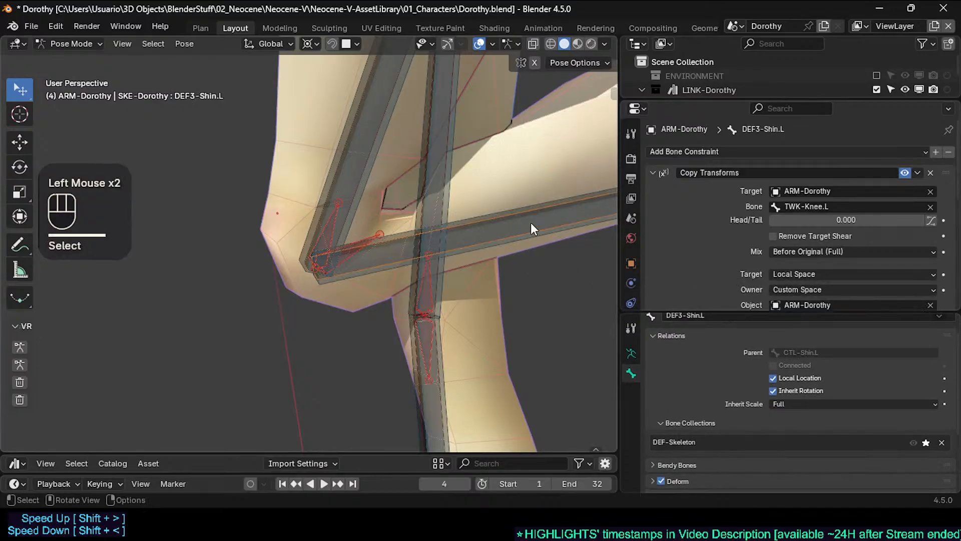
left_click(358, 185)
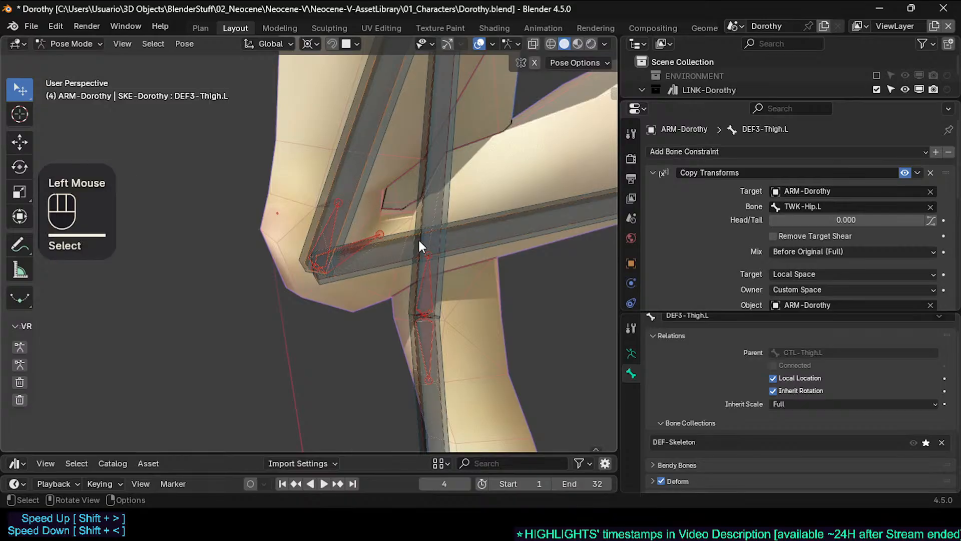
left_click(504, 239)
left_click(509, 240)
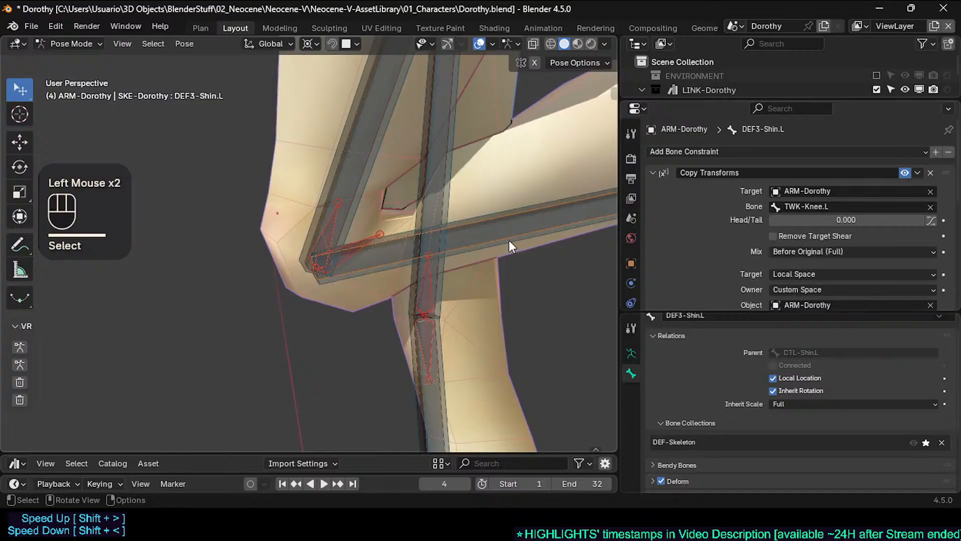
left_click(509, 239)
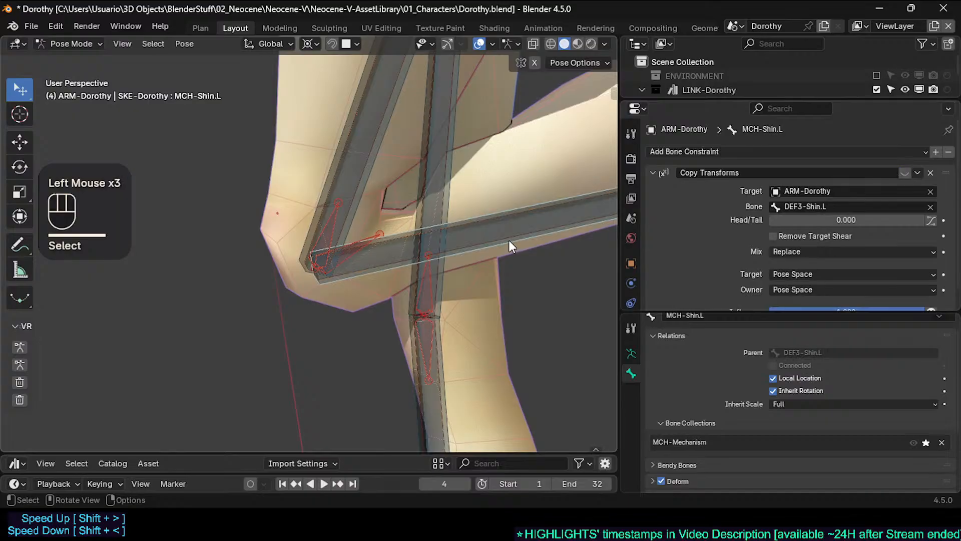
Check MCH-Thigh.L's parent and constraint target, and compare the full Copy Transforms settings of DEF3-Shin.L and MCH-Shin.L
left_click(326, 189)
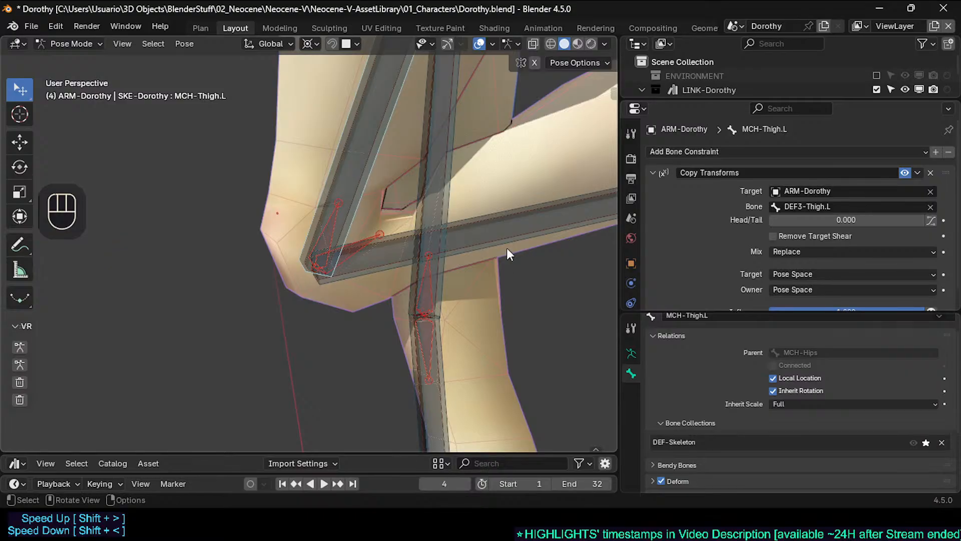
left_click(490, 230)
left_click(491, 230)
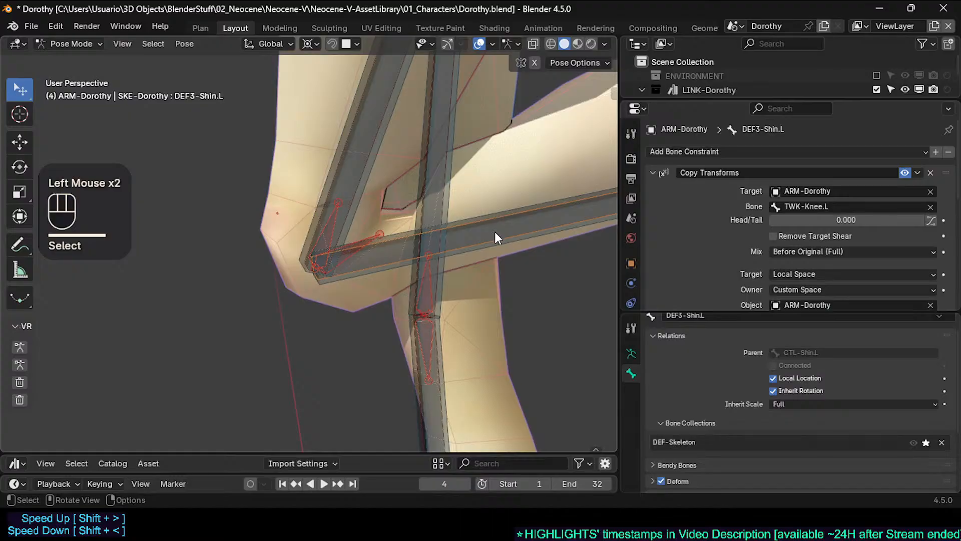
left_click_drag(747, 312, 748, 346)
mouse_move(453, 231)
middle_mouse_down()
mouse_move(511, 273)
mouse_move(461, 233)
middle_mouse_up()
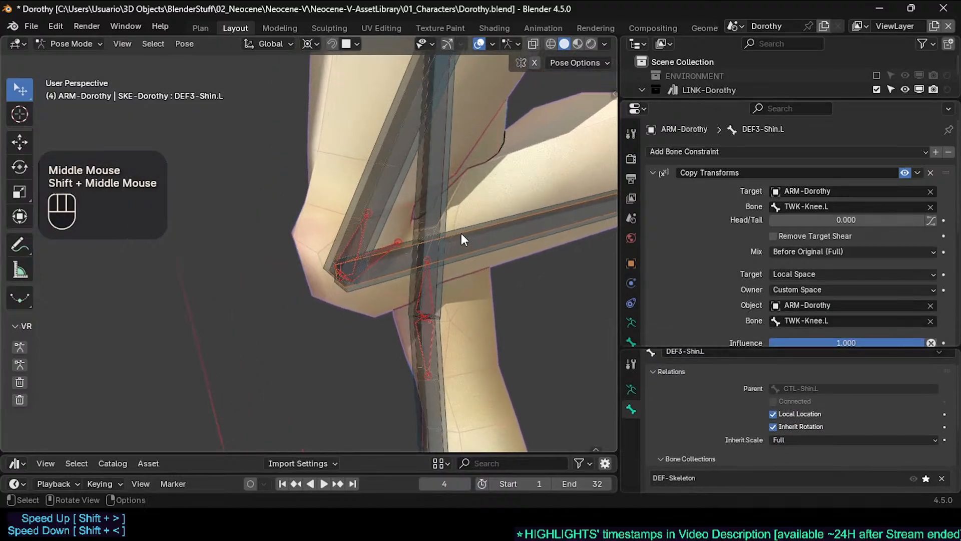
left_click(476, 231)
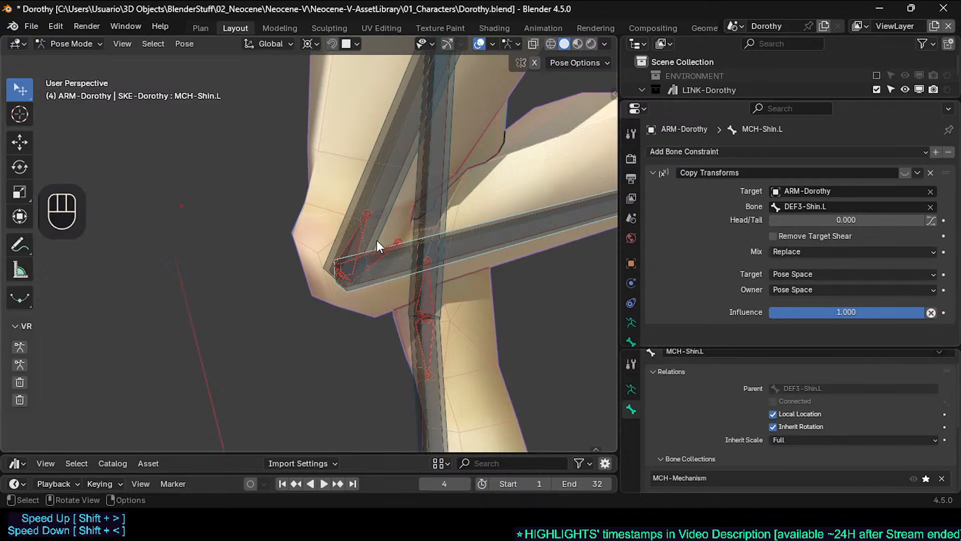
Examine from several angles how the fan helper bones sit against the thigh and shin bones at the left knee
middle_click_drag(377, 265, 395, 256)
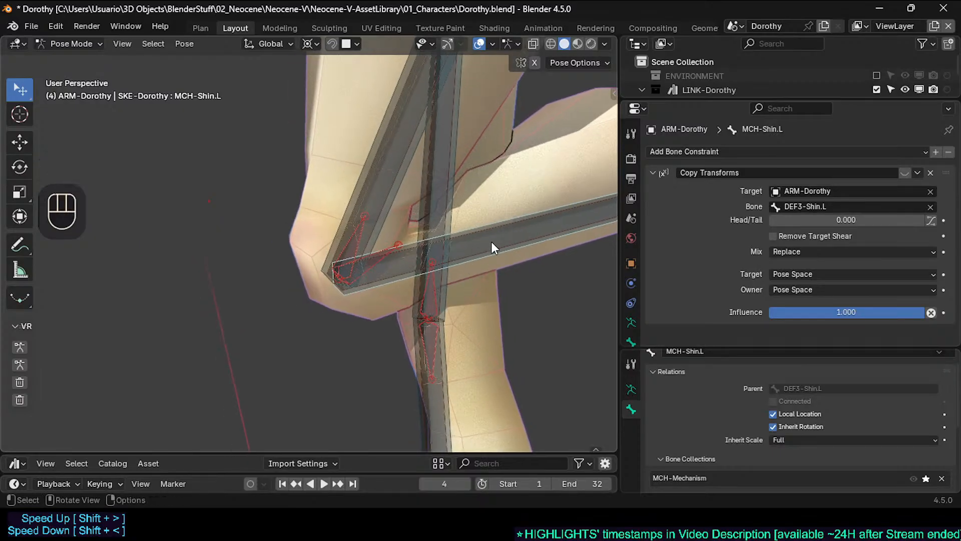
scroll(485, 246, "down", 1)
middle_click_drag(486, 245, 460, 267)
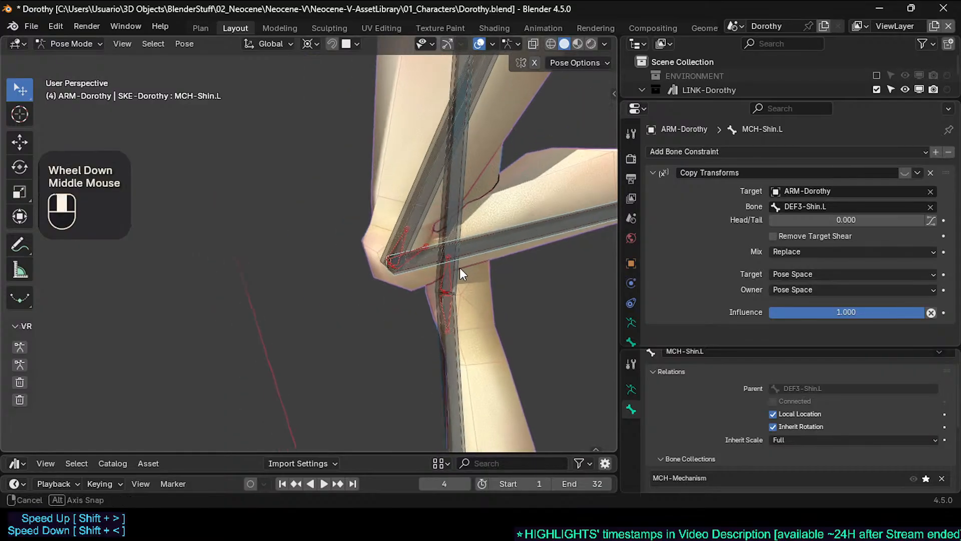
scroll(458, 267, "up", 2)
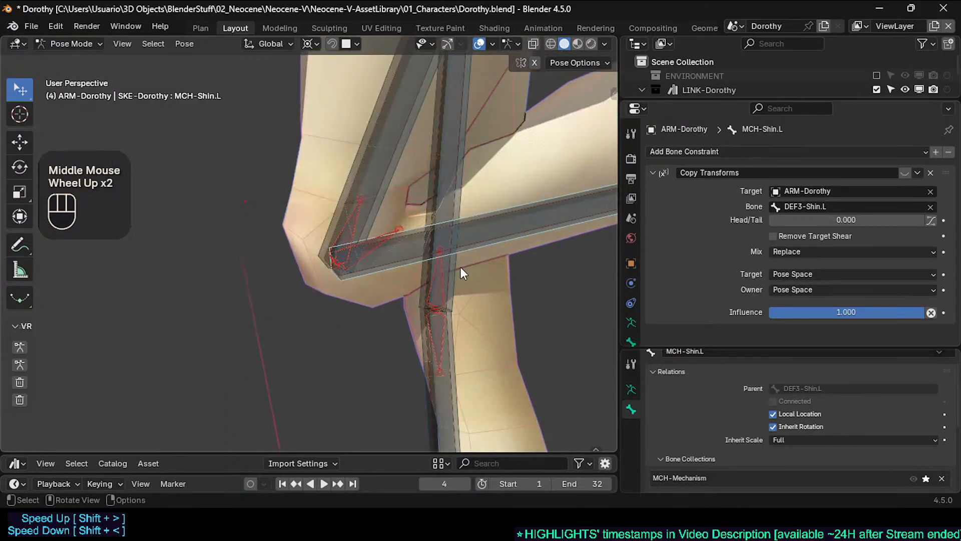
scroll(484, 238, "down", 2)
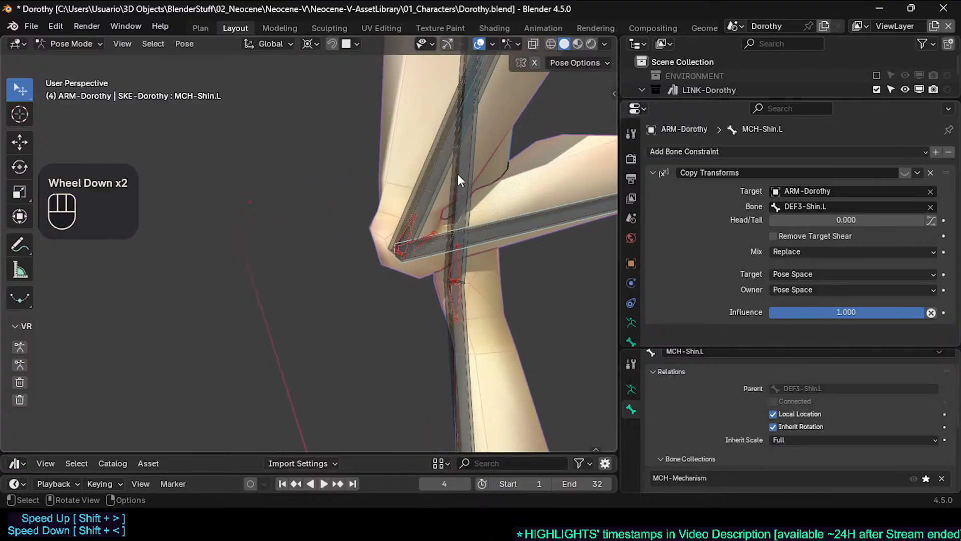
middle_click_drag(457, 176, 449, 284, "shift")
scroll(445, 241, "down", 1)
middle_click_drag(443, 202, 425, 259)
scroll(411, 229, "up", 2)
scroll(411, 229, "up", 1)
Move the MCH-Thigh.L and MCH-Thigh.R bones out of DEF-Skeleton into the MECHANISM bone collection
left_click(400, 241)
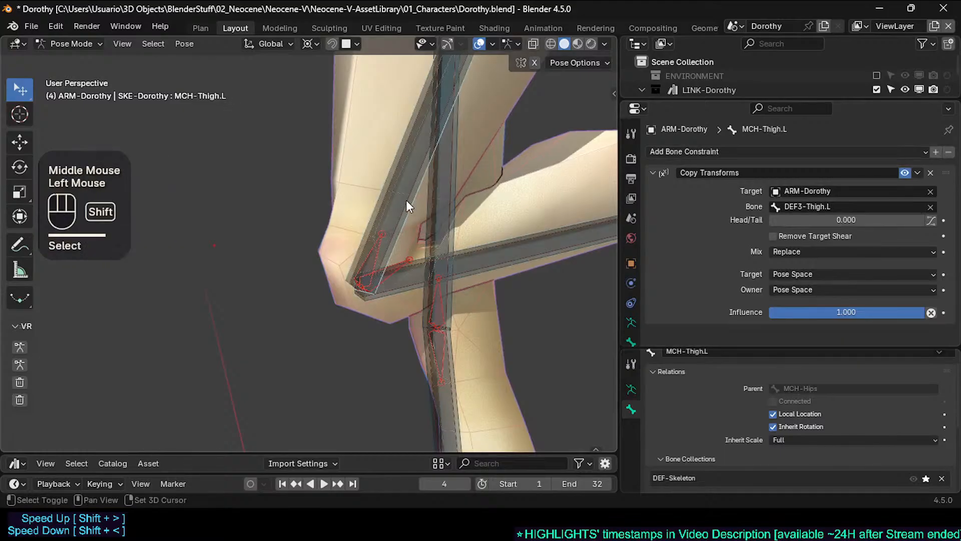
scroll(401, 263, "down", 2)
middle_click_drag(406, 203, 425, 281, "shift")
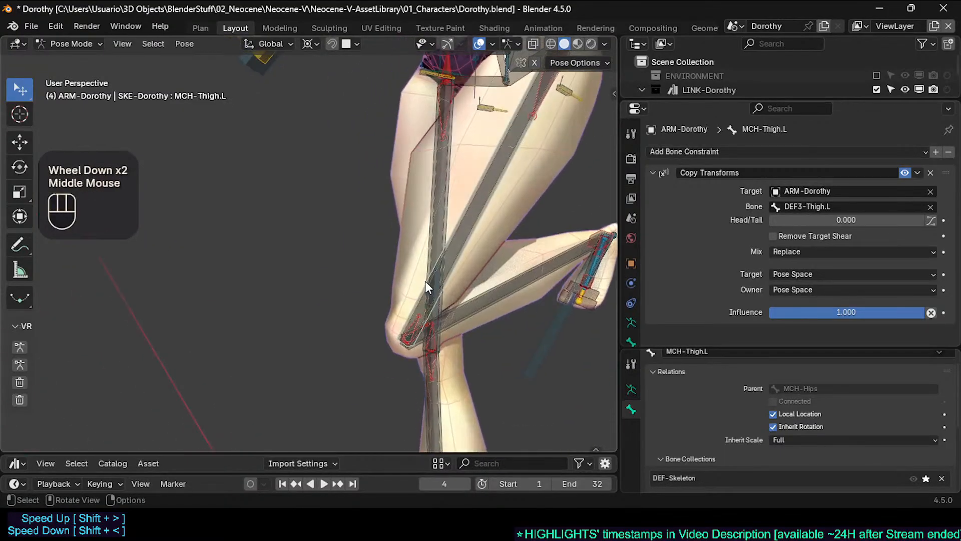
middle_click_drag(443, 249, 442, 234)
left_click(443, 233, "shift")
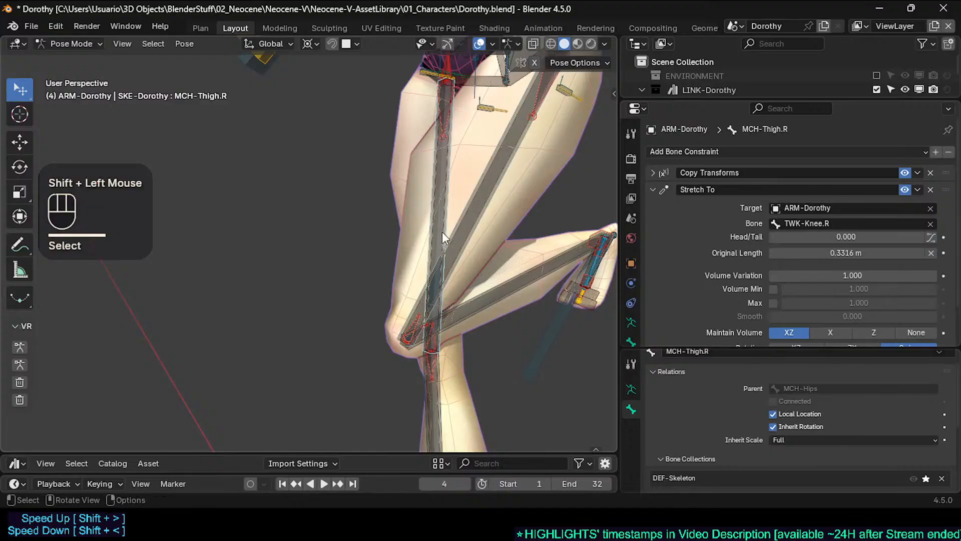
left_click(461, 252)
left_click(468, 254)
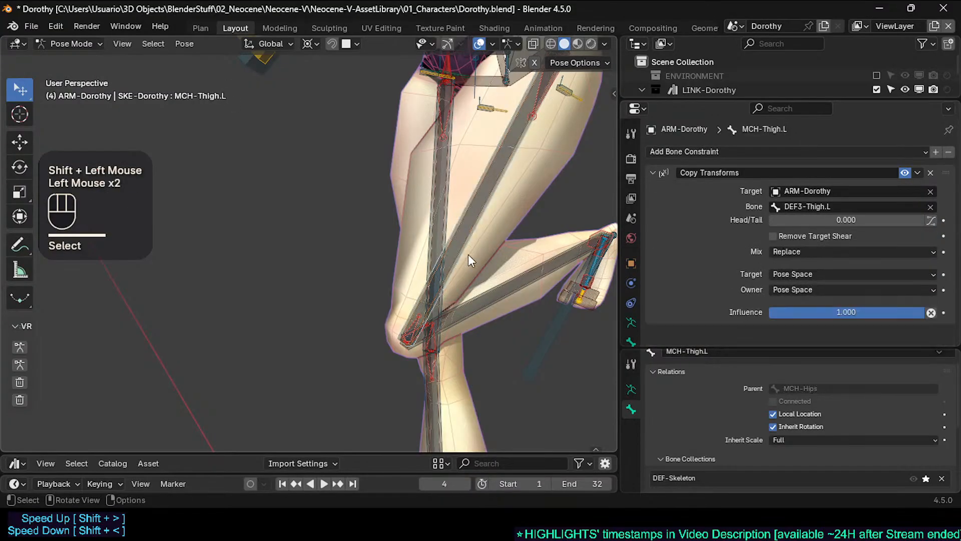
left_click(427, 229, "shift")
middle_click_drag(427, 229, 457, 250)
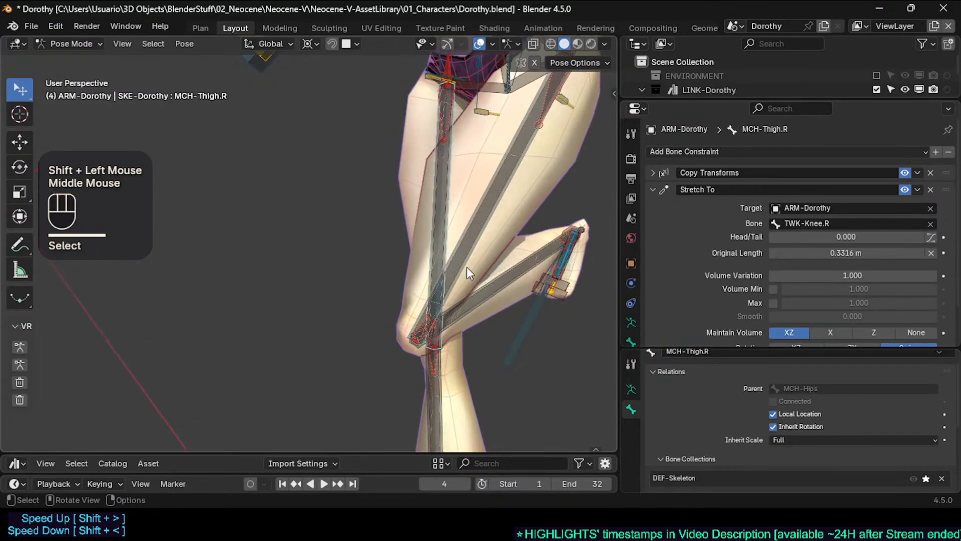
key("alt+m")
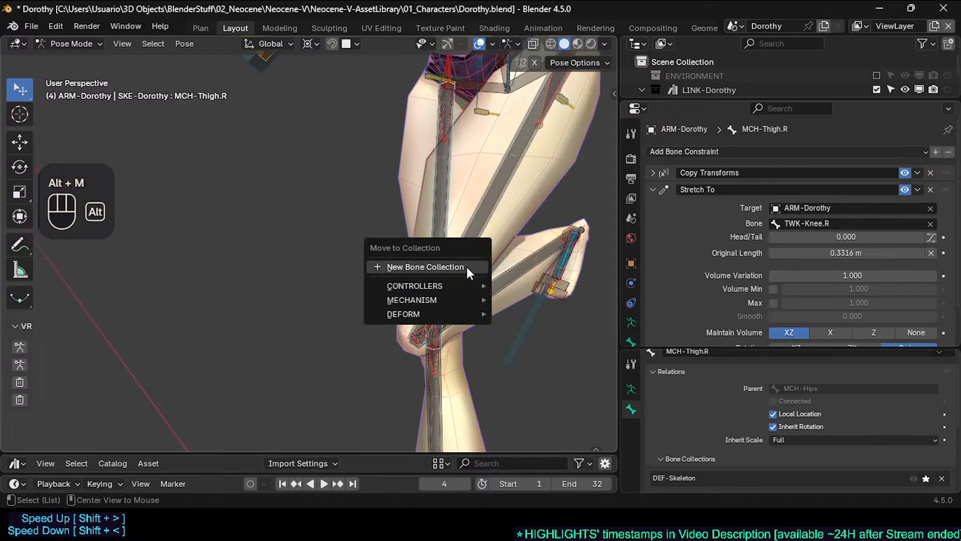
mouse_move(461, 300)
left_click(555, 317)
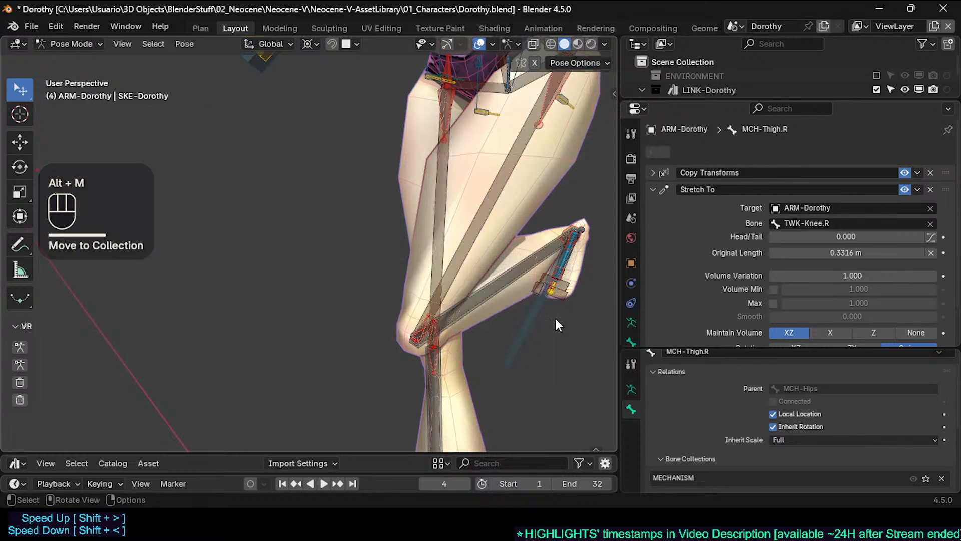
Try to assign the two moved thigh mechanism bones to the MCH-Mechanism collection
key("shift+m")
mouse_move(555, 318)
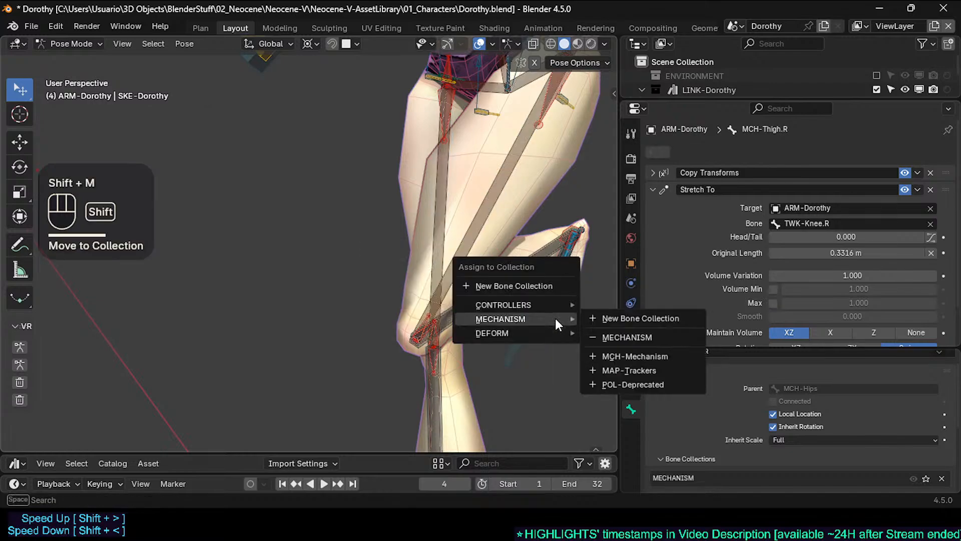
left_click(645, 357)
middle_click_drag(524, 268, 509, 270, "shift")
scroll(500, 272, "down", 2, "shift")
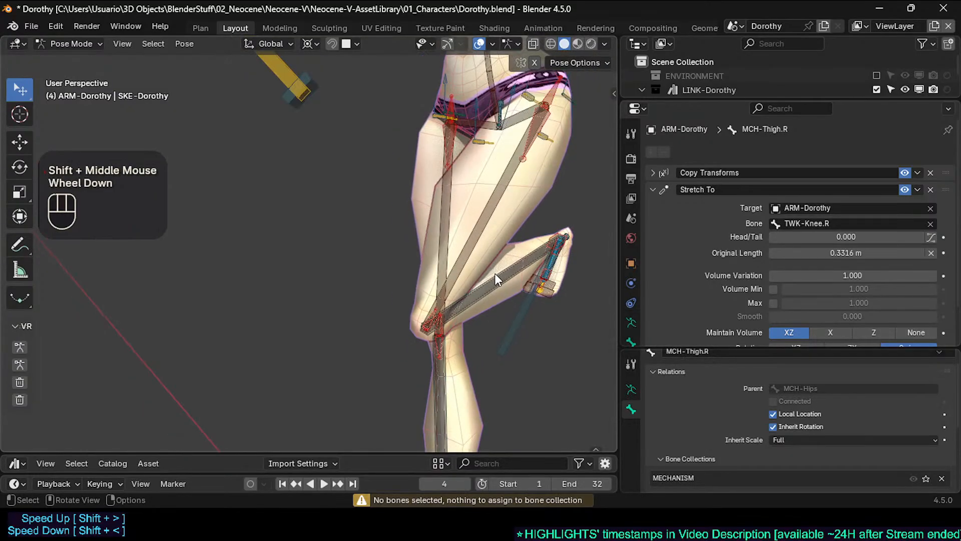
scroll(478, 293, "down", 1)
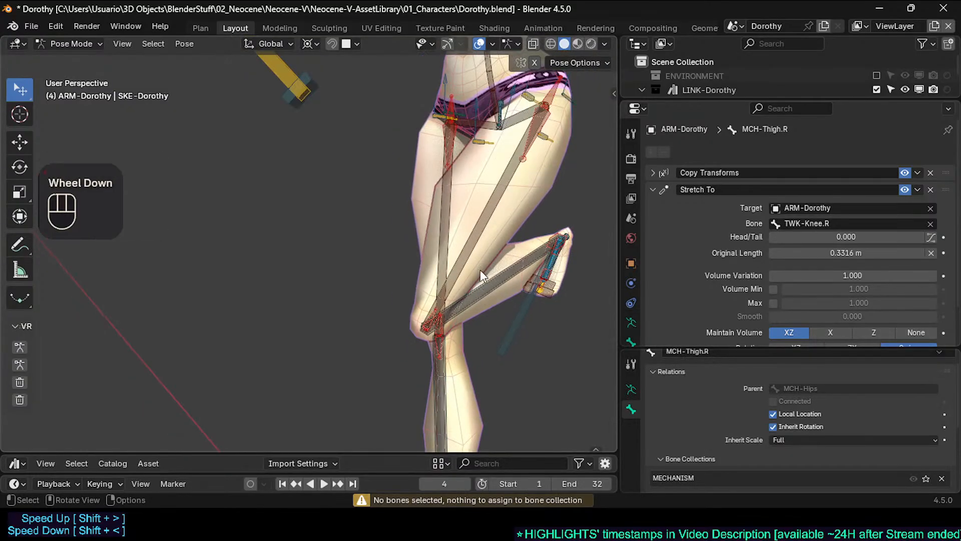
Toggle the solo state of MCH-Mechanism and reveal hidden bones to look for the moved thigh bones
key("n")
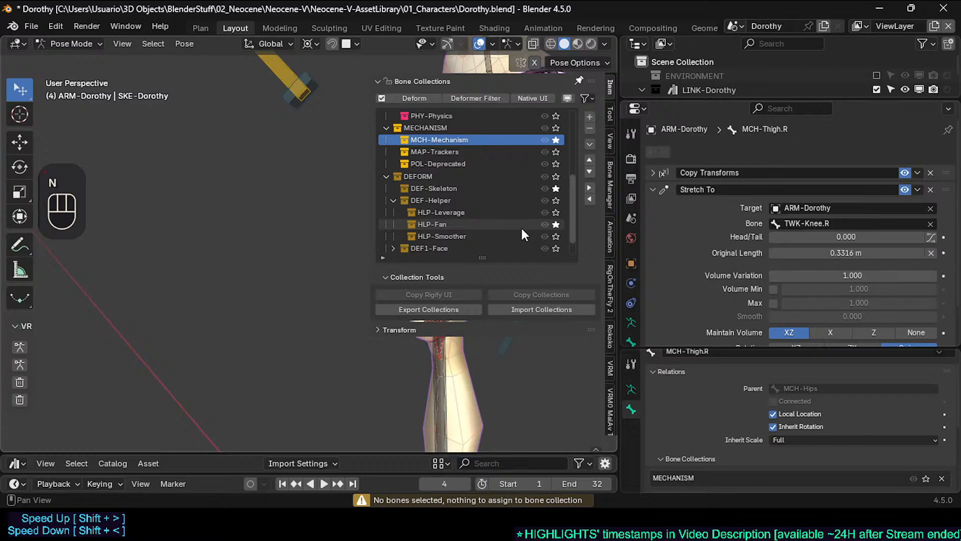
left_click(556, 142)
left_click(555, 142)
left_click(555, 142)
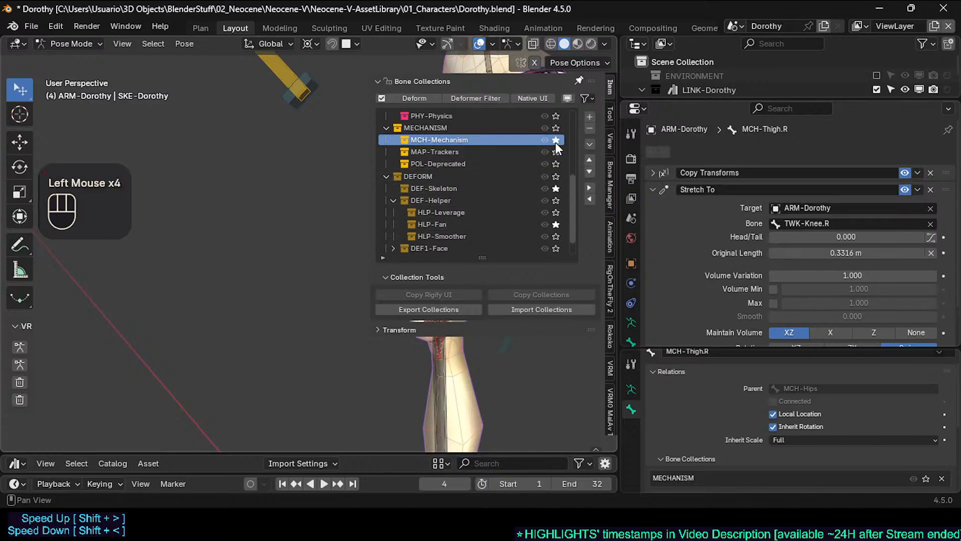
key("n")
key("alt+h")
middle_click_drag(452, 299, 449, 290, "shift")
key("n")
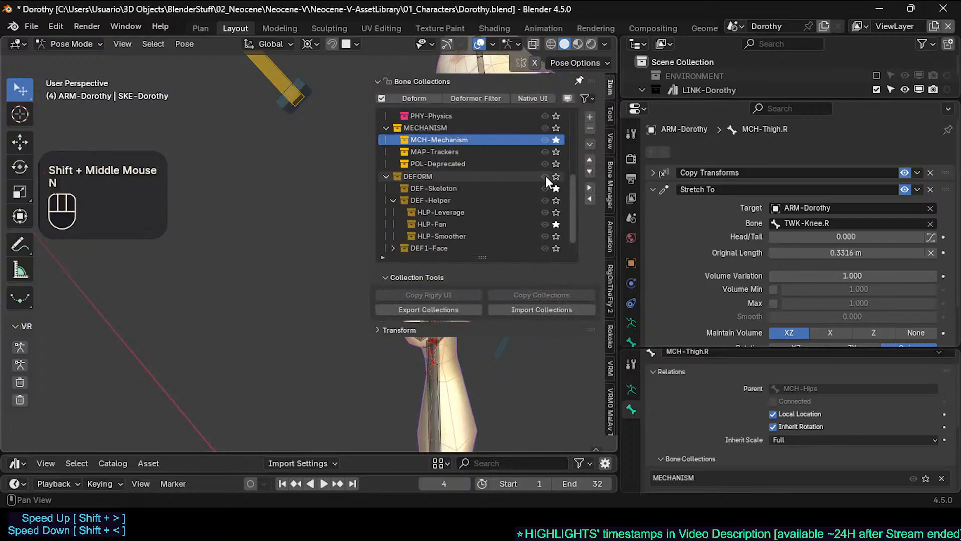
key("n")
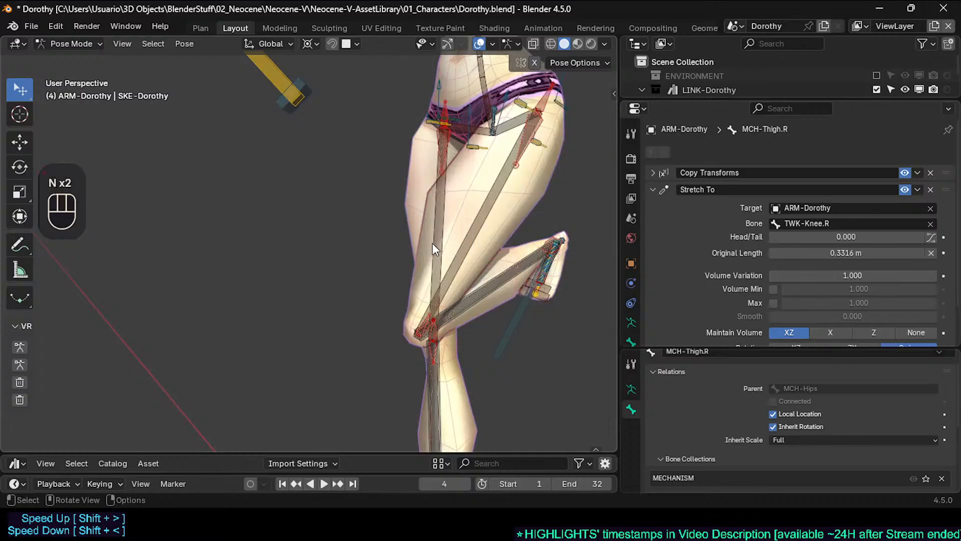
Un-solo all bone collections of the rig
scroll(431, 245, "down", 2)
key("q")
left_click(433, 248)
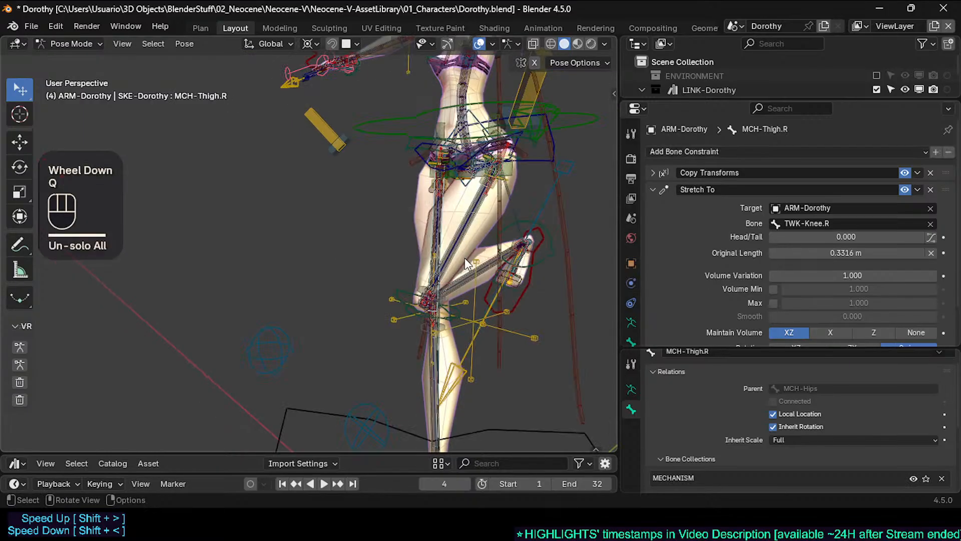
Reselect the MCH-Thigh.L and MCH-Thigh.R bones and move them to the MECHANISM bone collection again
scroll(464, 230, "up", 2)
key("alt+a")
left_click(461, 228)
scroll(462, 228, "up", 1)
left_click(466, 233)
middle_click_drag(467, 233, 497, 241)
scroll(497, 241, "up", 2)
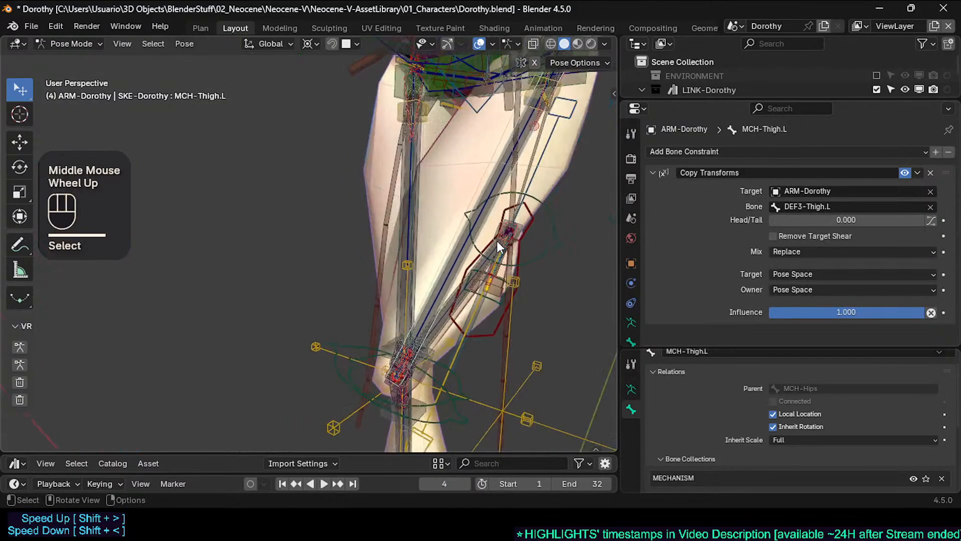
left_click(424, 236, "shift")
scroll(423, 237, "down", 2)
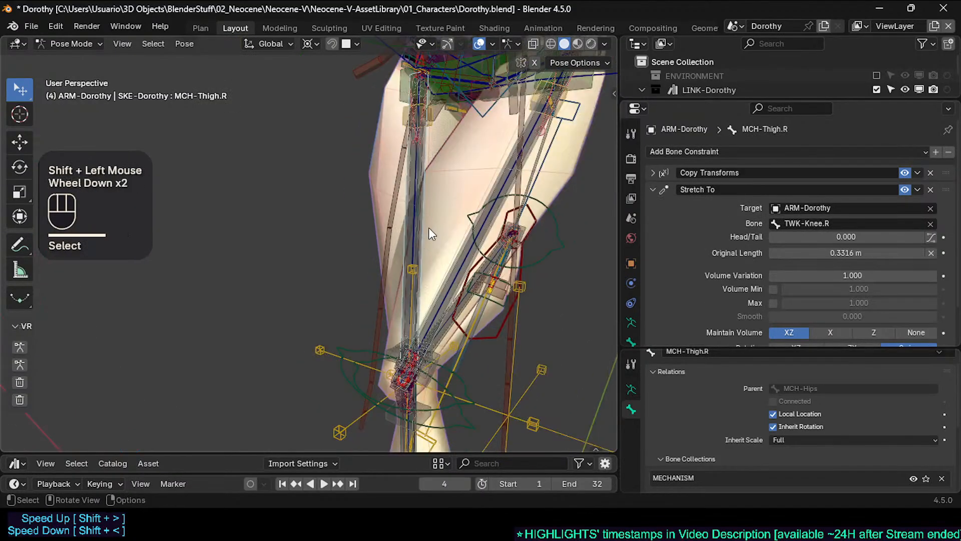
key("alt+m")
mouse_move(429, 223)
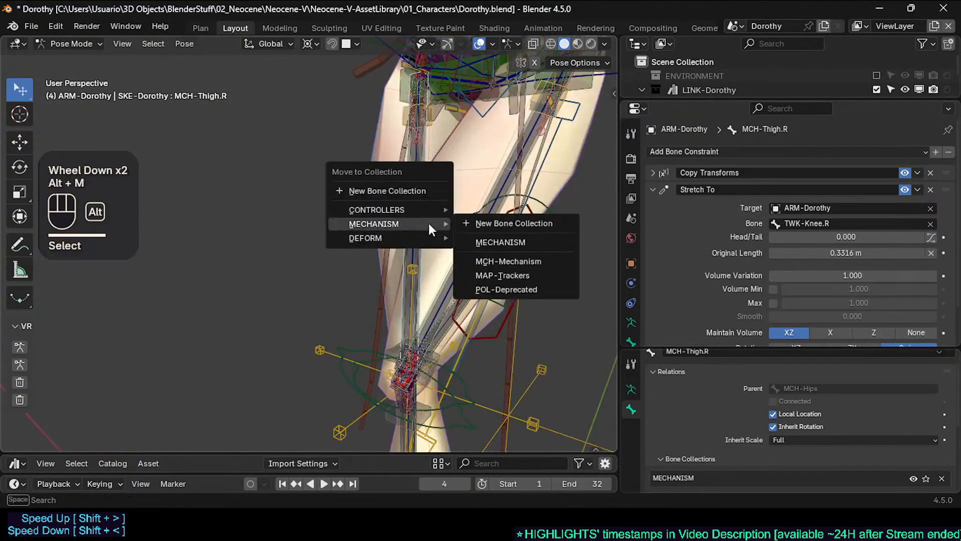
left_click(479, 241)
middle_click_drag(464, 230, 437, 237)
key("alt+a")
Solo the MAP-Trackers and MCH-Mechanism collections and reveal hidden bones to look for the thigh mechanism bones
key("n")
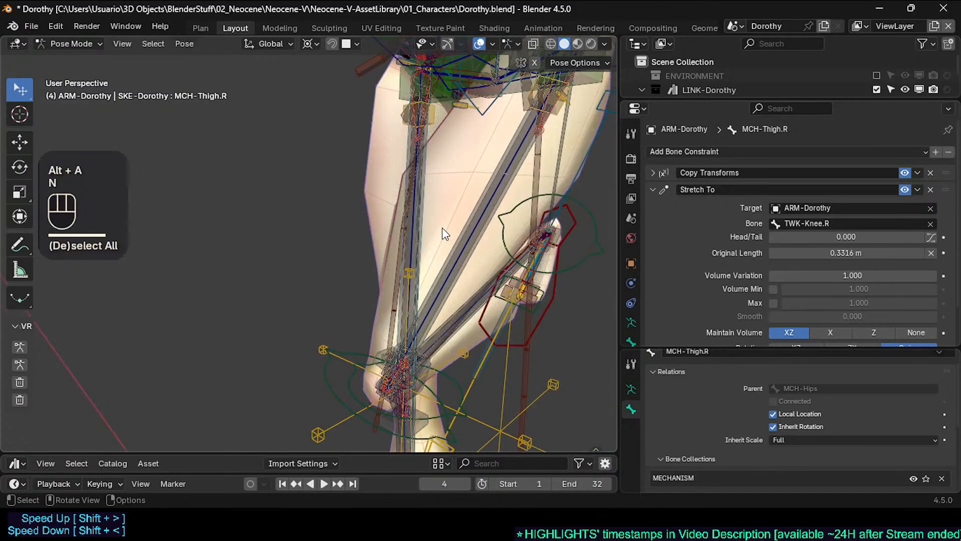
left_click(555, 152)
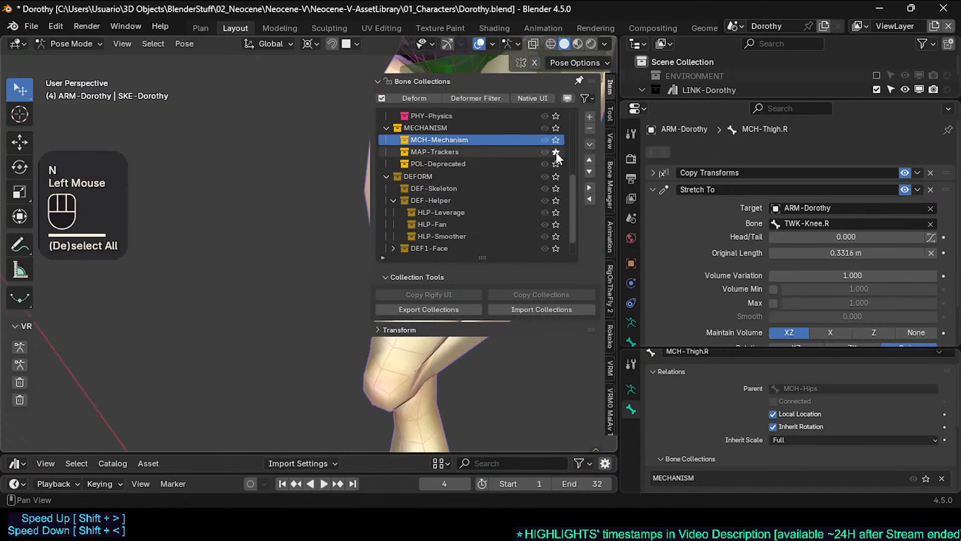
key("n")
key("n")
left_click(557, 148)
left_click(557, 142)
key("n")
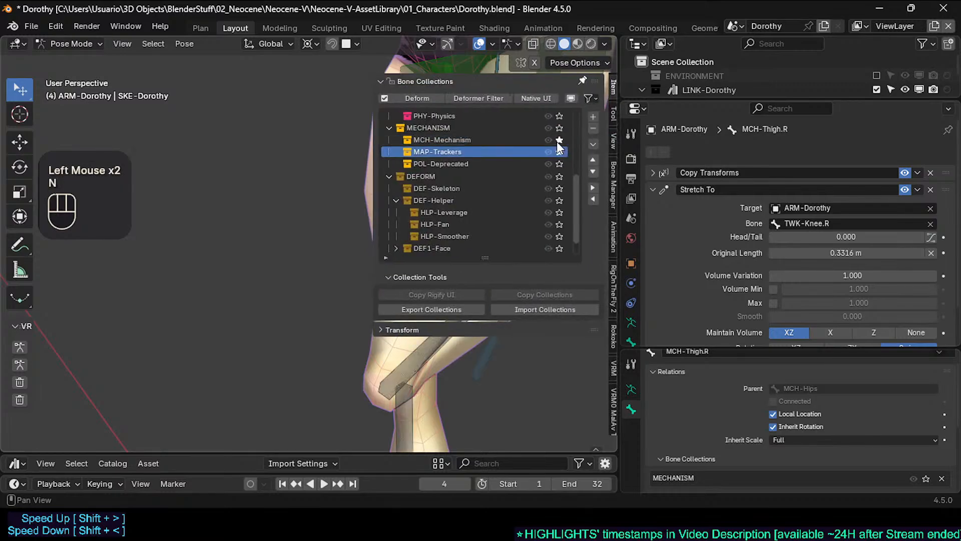
scroll(442, 288, "down", 2)
mouse_move(443, 288)
middle_mouse_down()
mouse_move(413, 294)
mouse_move(393, 280)
mouse_move(446, 275)
middle_mouse_up()
key("alt+h")
scroll(394, 281, "down", 2)
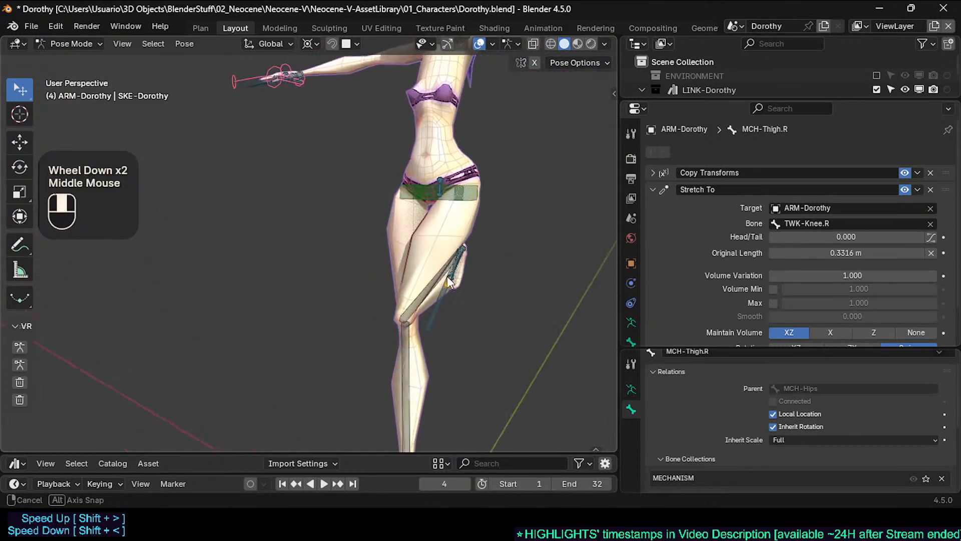
scroll(447, 276, "up", 2)
Solo DEF-Skeleton as well and look over the leg bones in the viewport
key("n")
scroll(549, 150, "up", 7)
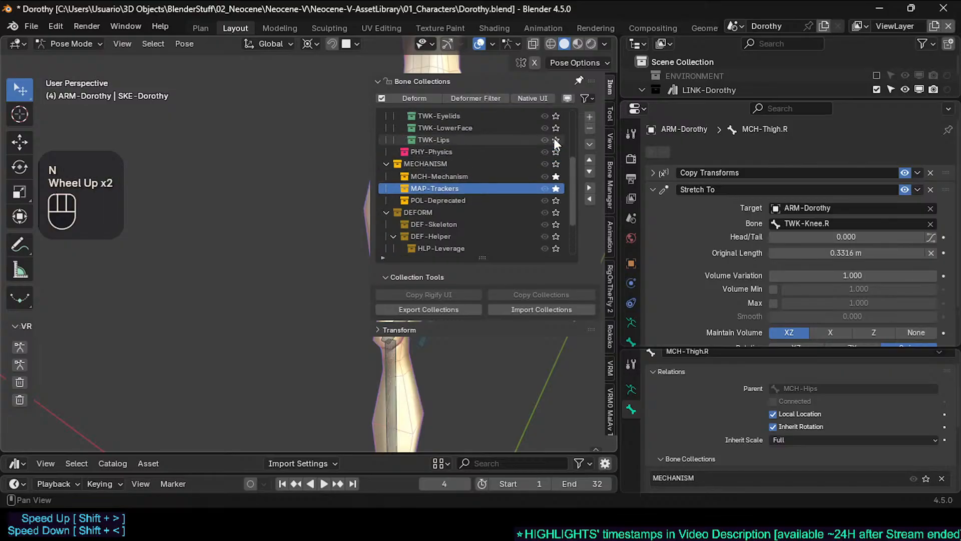
scroll(520, 181, "down", 4)
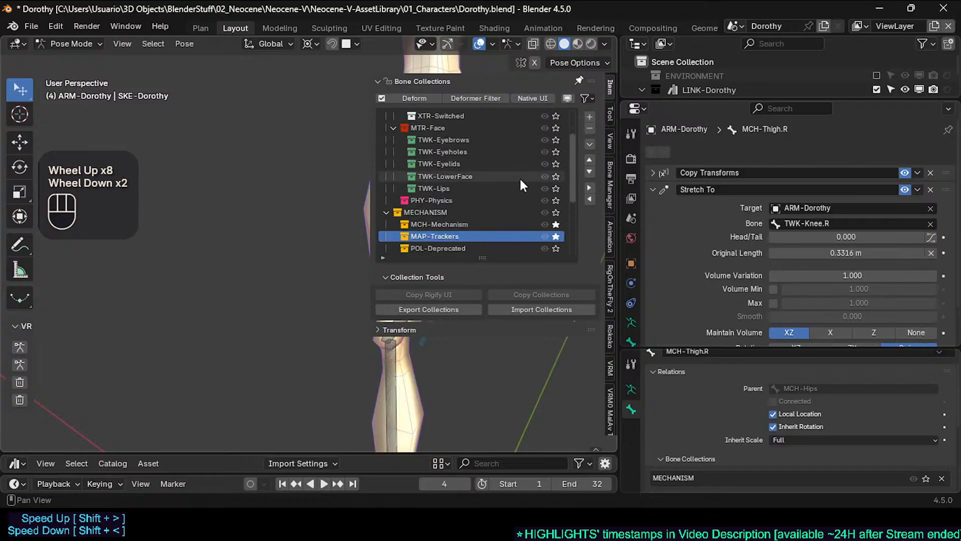
scroll(520, 180, "up", 2)
scroll(522, 186, "down", 4)
scroll(528, 206, "down", 1)
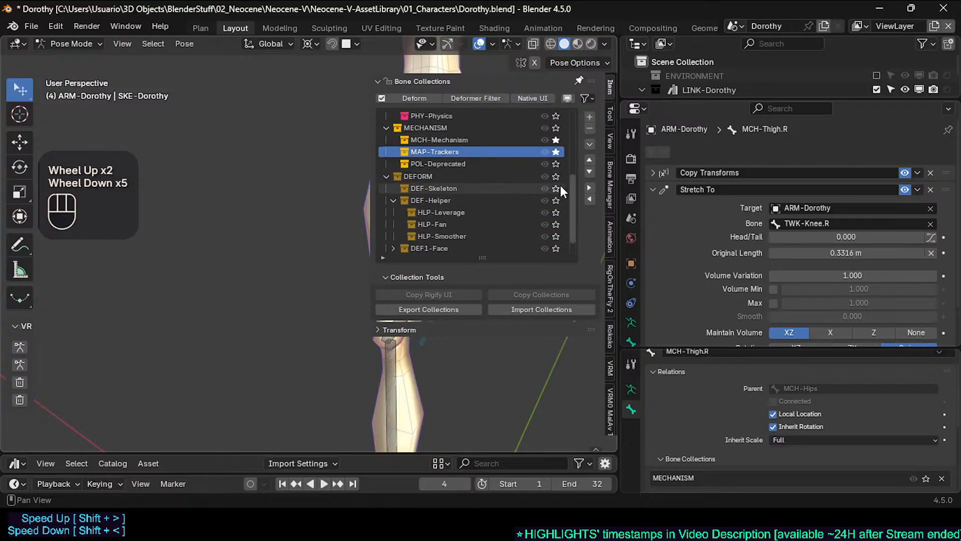
left_click(554, 188)
key("n")
middle_click_drag(373, 278, 410, 271)
scroll(424, 272, "down", 3)
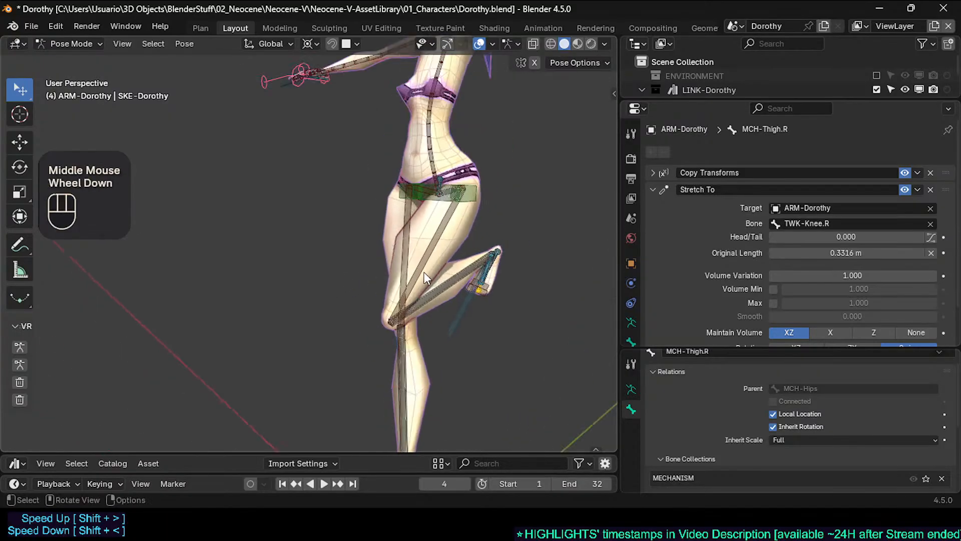
Un-solo all bone collections and select the MCH-Thigh.L and MCH-Thigh.R bones
key("q")
left_click(432, 259)
left_click(437, 257)
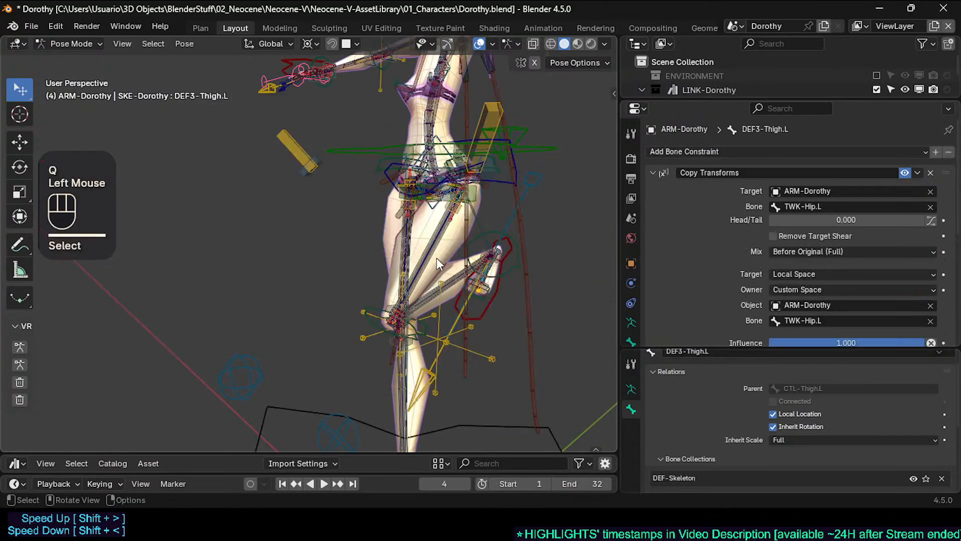
scroll(437, 257, "up", 3)
left_click(426, 255)
middle_click_drag(426, 256, 398, 261)
left_click(381, 255, "shift")
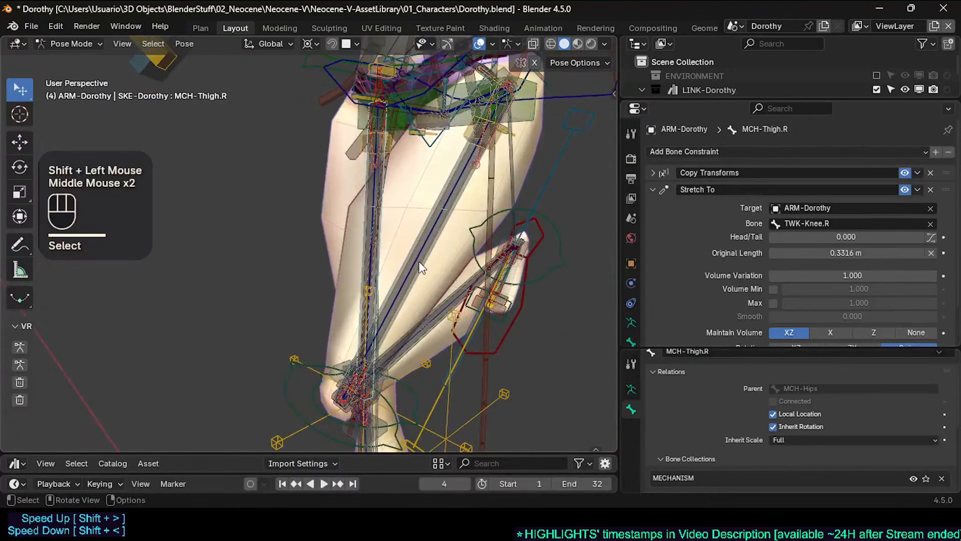
Expand the armature's Bone Collections list and check which MECHANISM entry holds the selected thigh bones
scroll(629, 326, "down", 2)
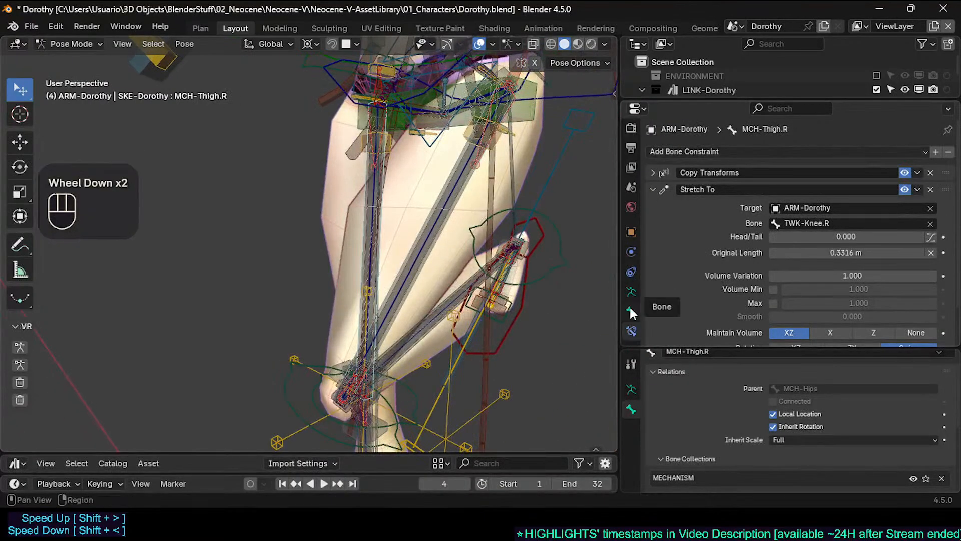
left_click(631, 291)
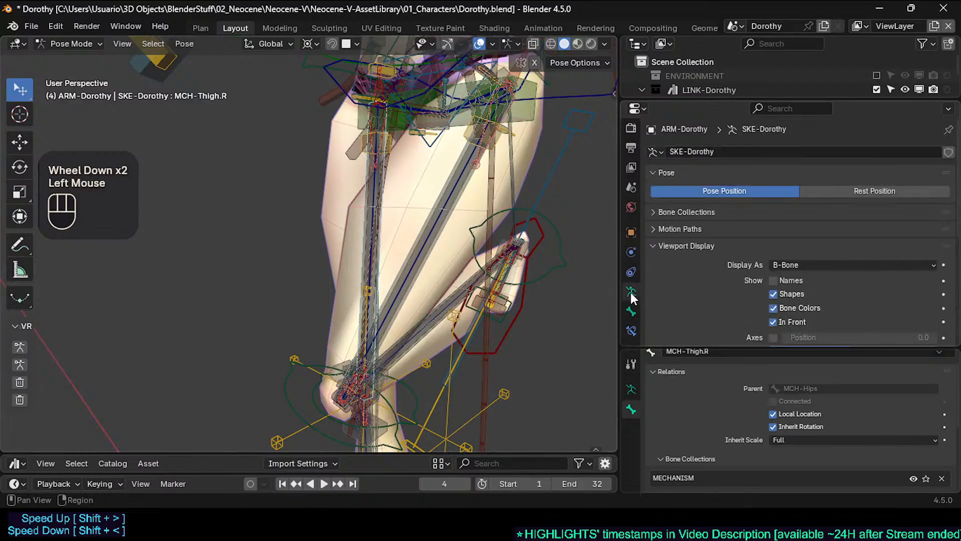
left_click(671, 210)
left_click_drag(929, 244, 928, 315)
scroll(926, 254, "down", 2)
left_click_drag(927, 254, 928, 205)
scroll(420, 250, "down", 2)
scroll(735, 218, "down", 1)
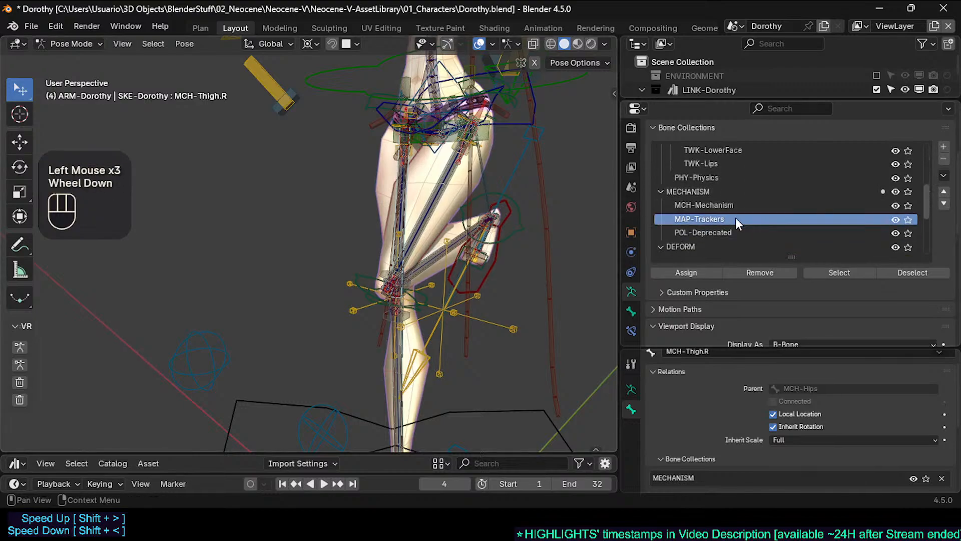
Solo the MECHANISM collection to inspect its leg bones, reveal hidden bones, and un-solo all collections
key("n")
scroll(446, 239, "up", 1)
key("n")
scroll(435, 238, "up", 2)
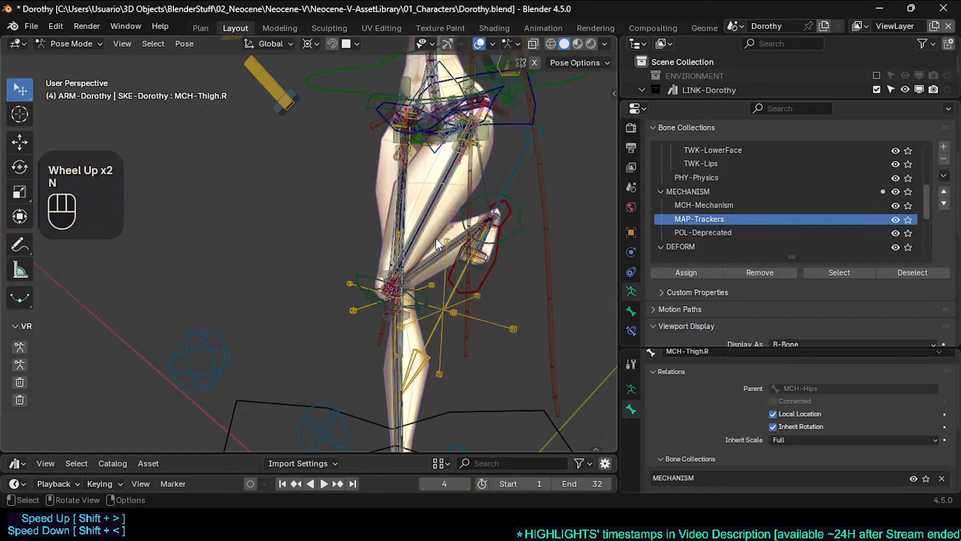
key("n")
scroll(462, 207, "up", 1)
left_click(557, 151)
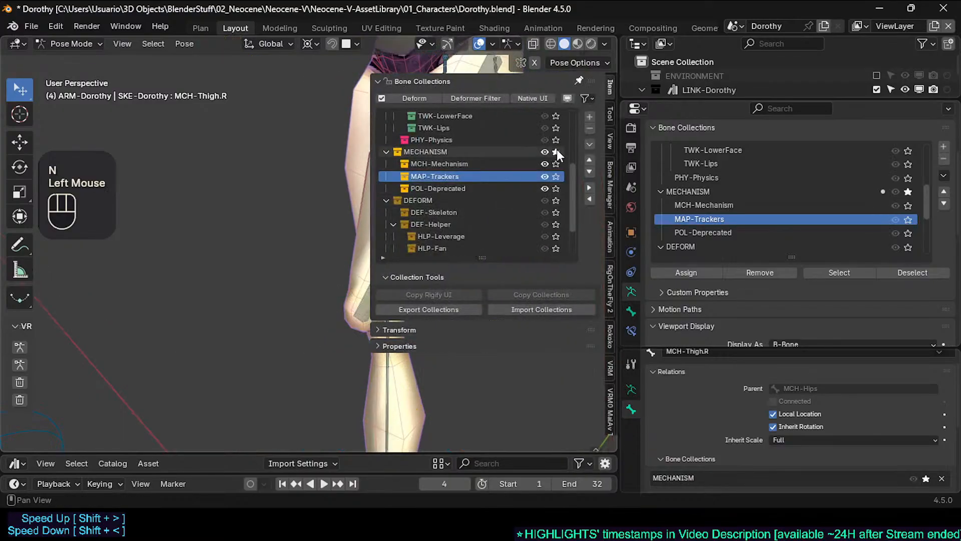
key("n")
mouse_move(366, 260)
middle_mouse_down()
mouse_move(401, 255)
mouse_move(350, 251)
middle_mouse_up()
key("n")
key("n")
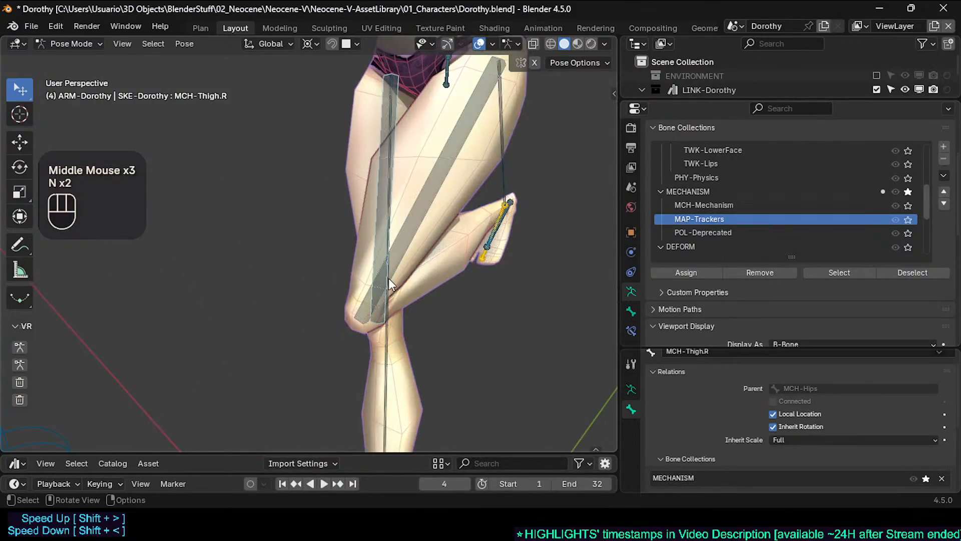
middle_click_drag(388, 278, 434, 279)
key("alt+h")
key("q")
left_click(414, 273)
Select MCH-Shin.R with its mirrored bone MCH-Shin.L and move both into the MECHANISM bone collection
scroll(386, 307, "up", 2)
left_click(396, 310)
left_click(395, 307)
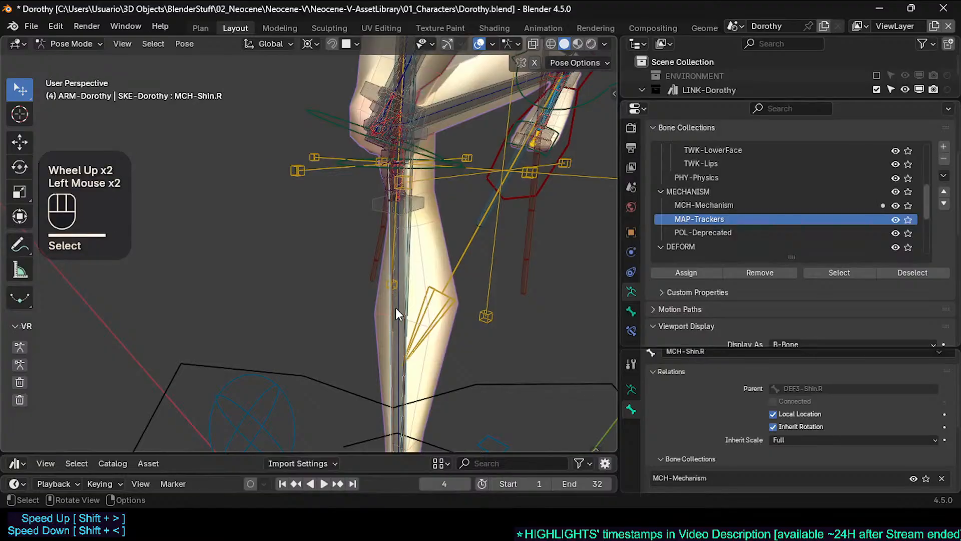
key("shift+alt+x")
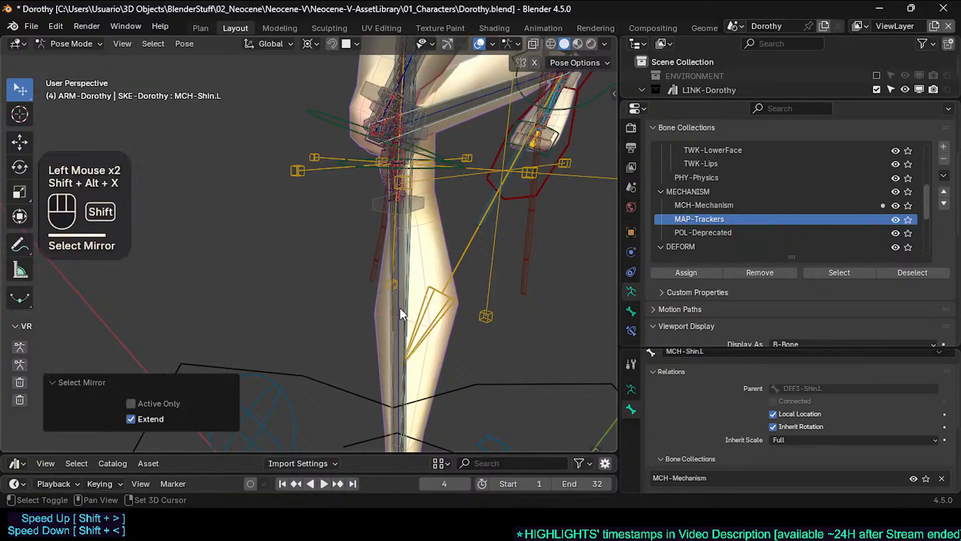
middle_click_drag(400, 308, 437, 262, "shift")
scroll(437, 262, "down", 1, "shift")
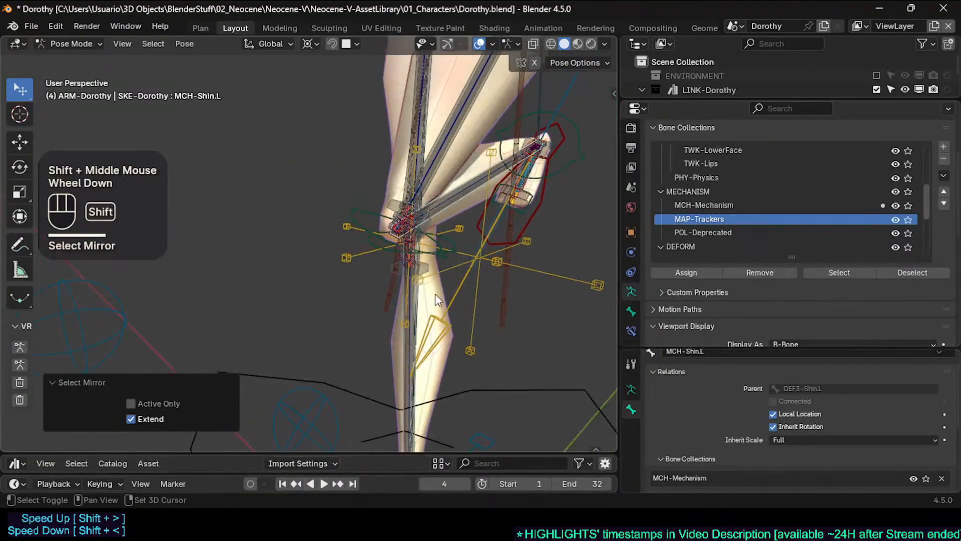
key("alt+m")
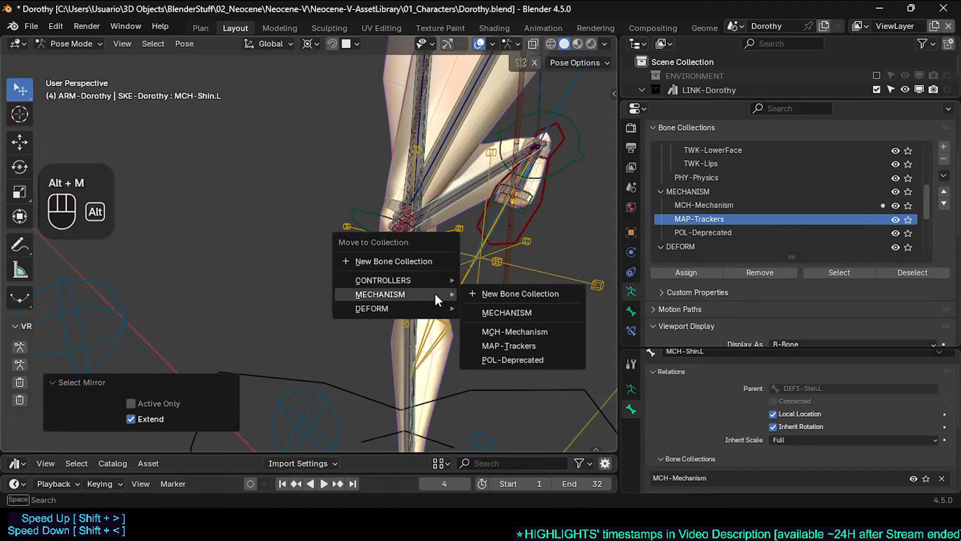
left_click(502, 312)
Deselect all bones and solo the MECHANISM collection to isolate the thigh and shin mechanism bones
key("n")
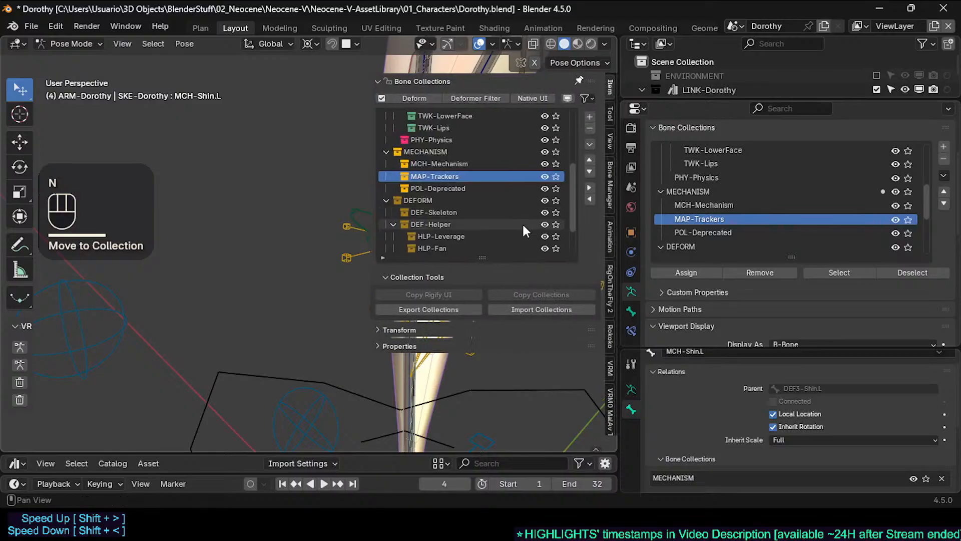
key("alt+a")
left_click(555, 151)
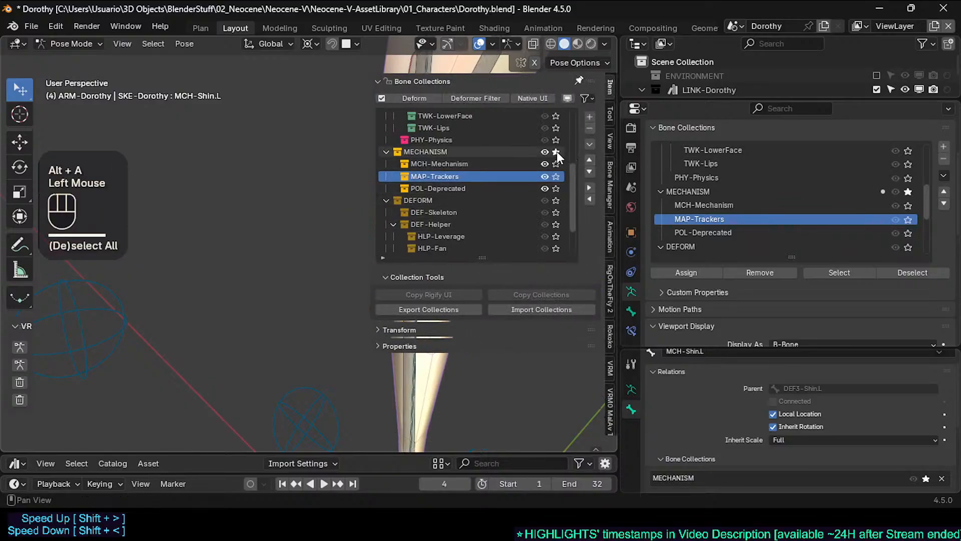
key("n")
middle_click_drag(432, 230, 362, 231)
Select the MCH-Thigh and MCH-Shin bones of both legs and assign them to the MCH-Mechanism collection as well
left_click(374, 208)
left_click(414, 205, "shift")
left_click(408, 269, "shift")
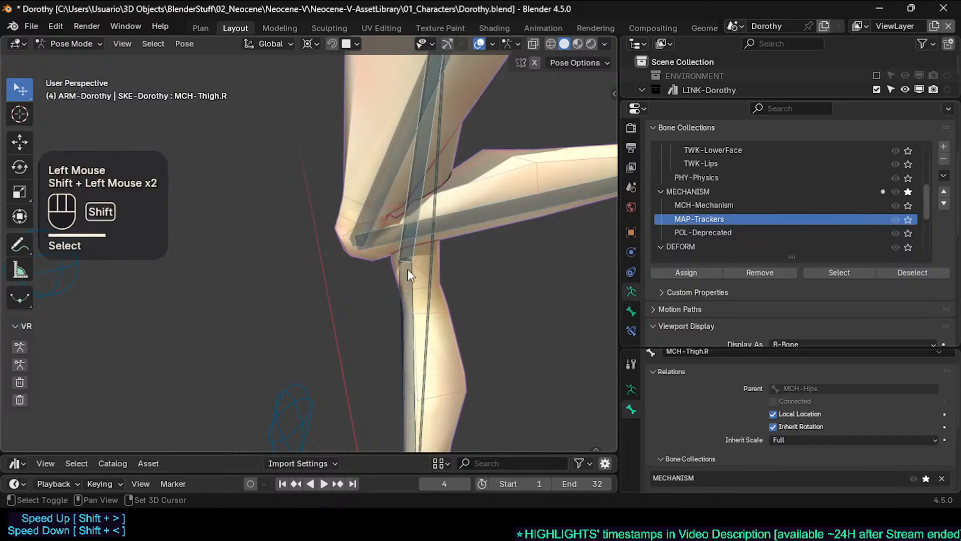
left_click(407, 265, "shift")
scroll(406, 266, "down", 2)
mouse_move(407, 265)
middle_mouse_down("shift")
mouse_move(390, 288)
mouse_move(417, 302)
mouse_move(404, 247)
middle_mouse_up("shift")
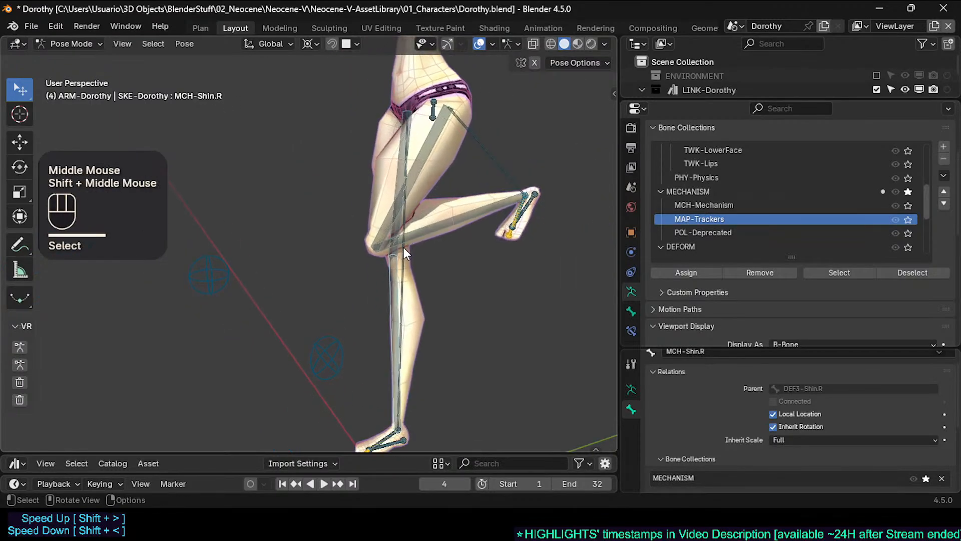
key("shift+m")
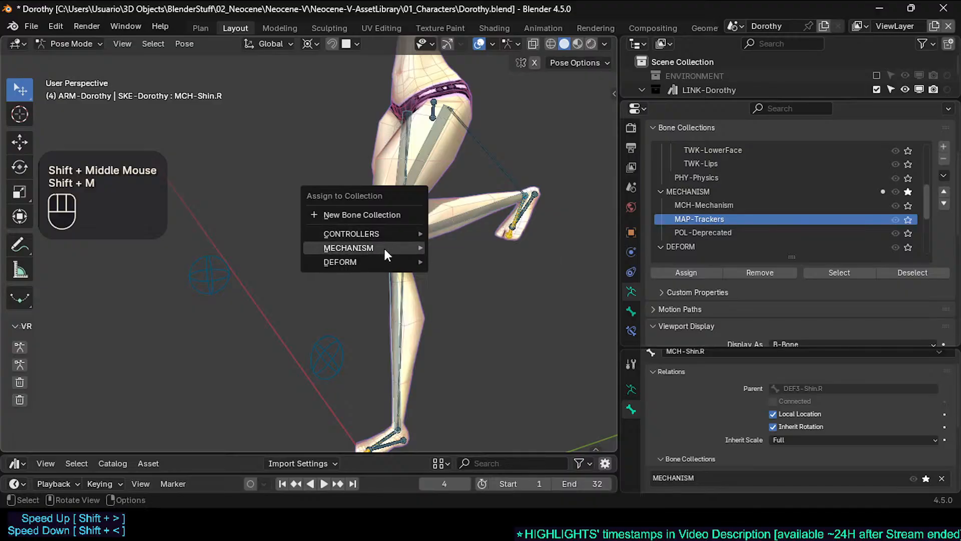
mouse_move(384, 248)
left_click(460, 284)
scroll(403, 253, "up", 2)
key("alt+a")
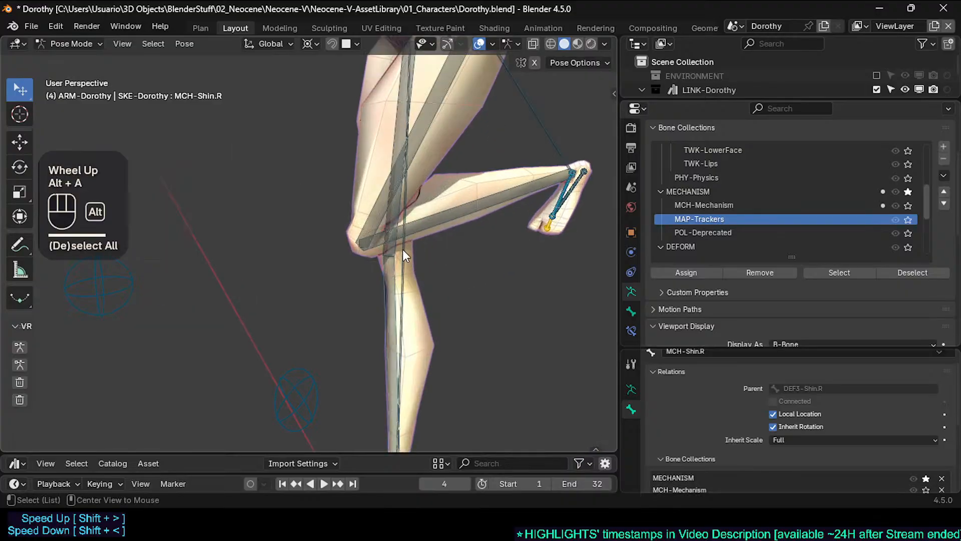
middle_click_drag(403, 249, 365, 255)
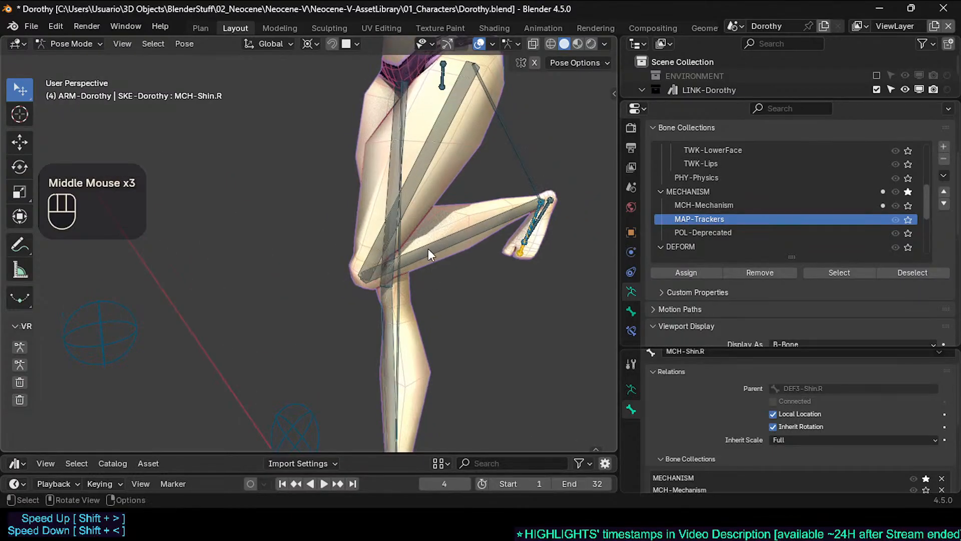
Select the MCH-Shin.L bone to check its collection membership and save the Dorothy.blend file
left_click(419, 278)
scroll(421, 276, "up", 2)
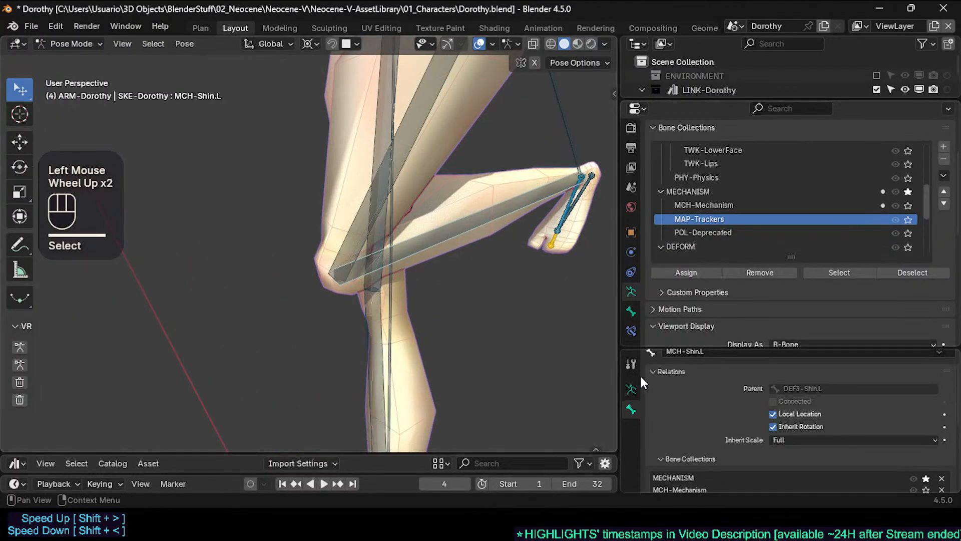
left_click_drag(670, 347, 670, 346)
scroll(396, 238, "up", 1)
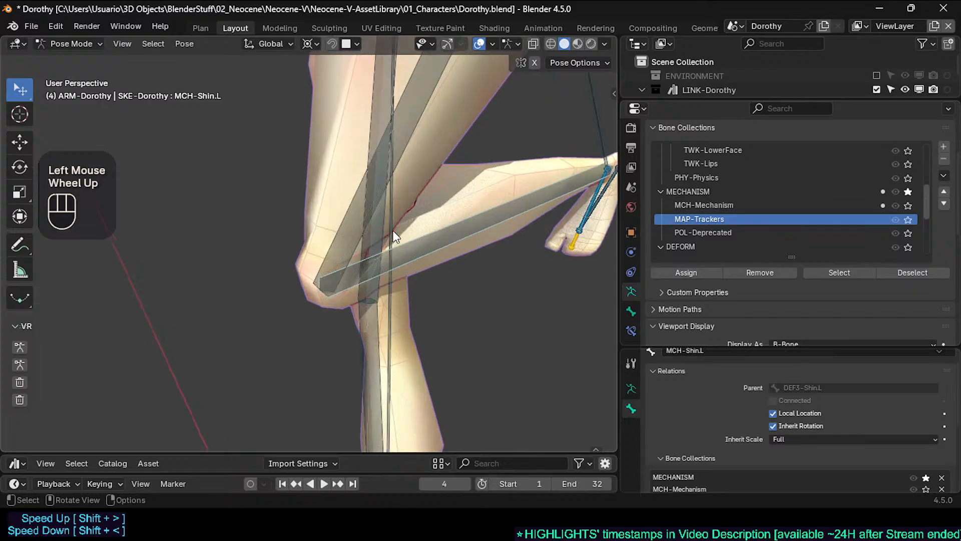
scroll(395, 235, "up", 1)
scroll(394, 235, "down", 1)
key("ctrl+s")
middle_click_drag(416, 297, 470, 295, "shift")
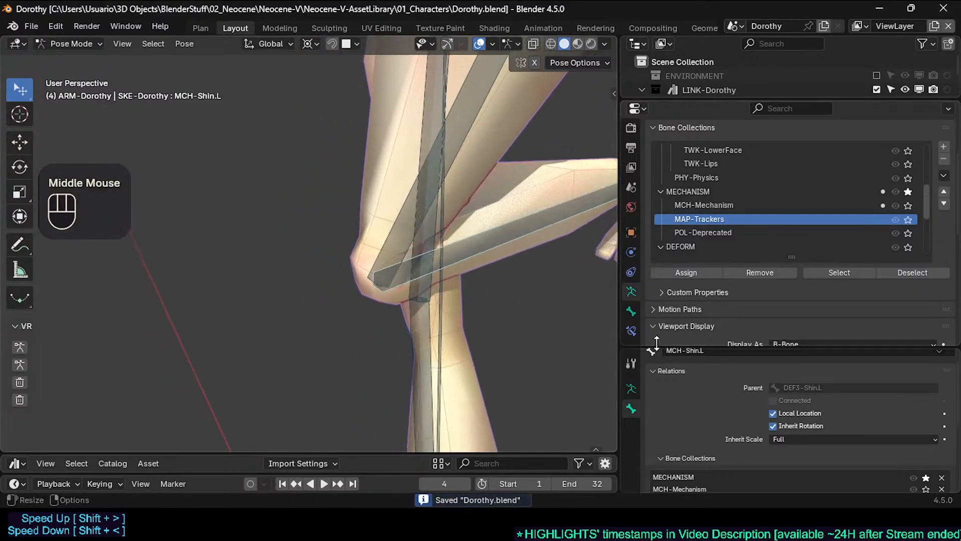
middle_click_drag(486, 284, 413, 312, "shift")
scroll(413, 311, "down", 2)
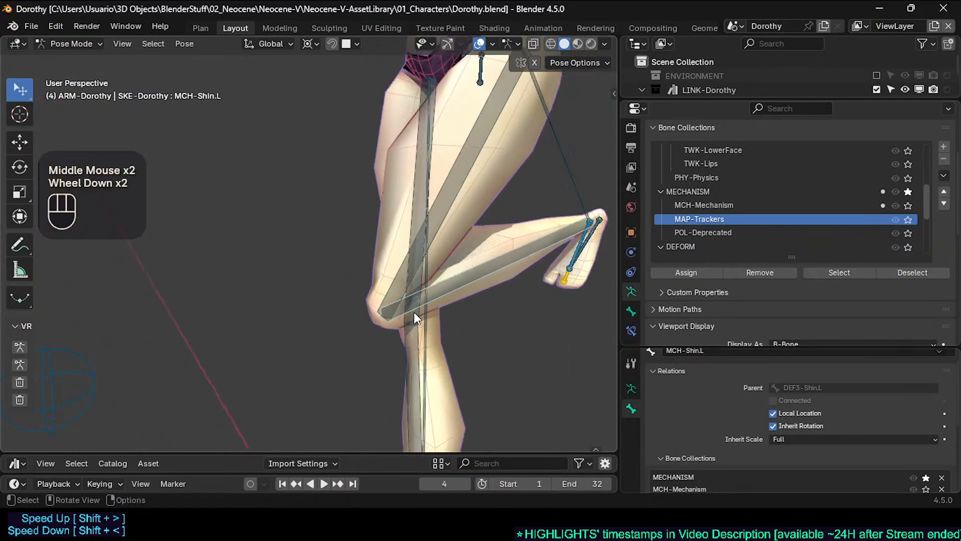
left_click(482, 266)
left_click(465, 200)
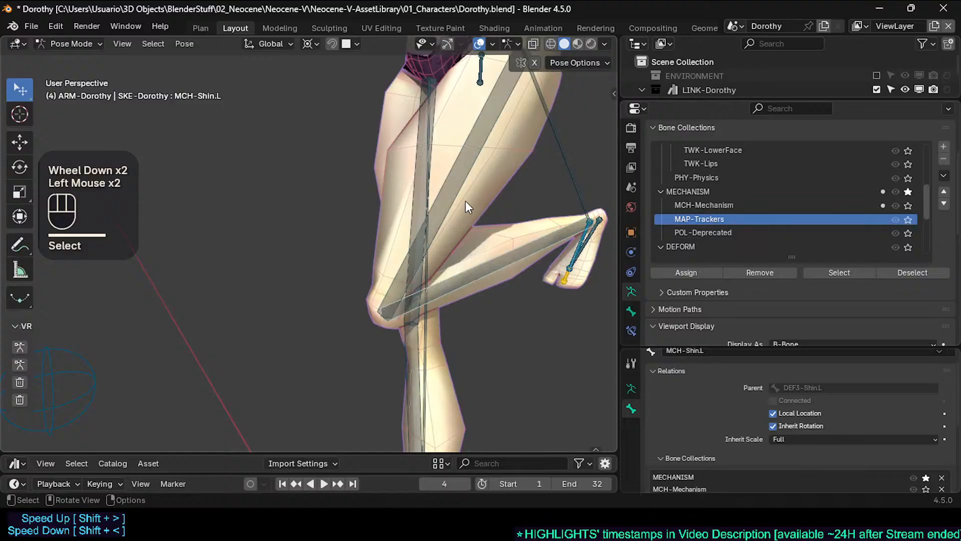
Select MCH-Thigh.L and MCH-Shin.L in turn on the bent leg to check their relations, and save the file
left_click(465, 198)
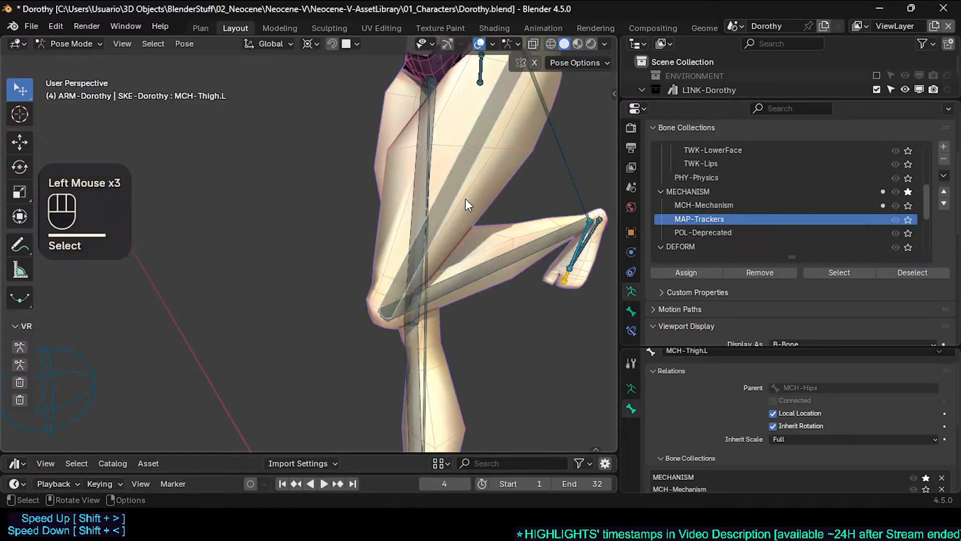
scroll(408, 264, "up", 1)
middle_click_drag(407, 264, 376, 270)
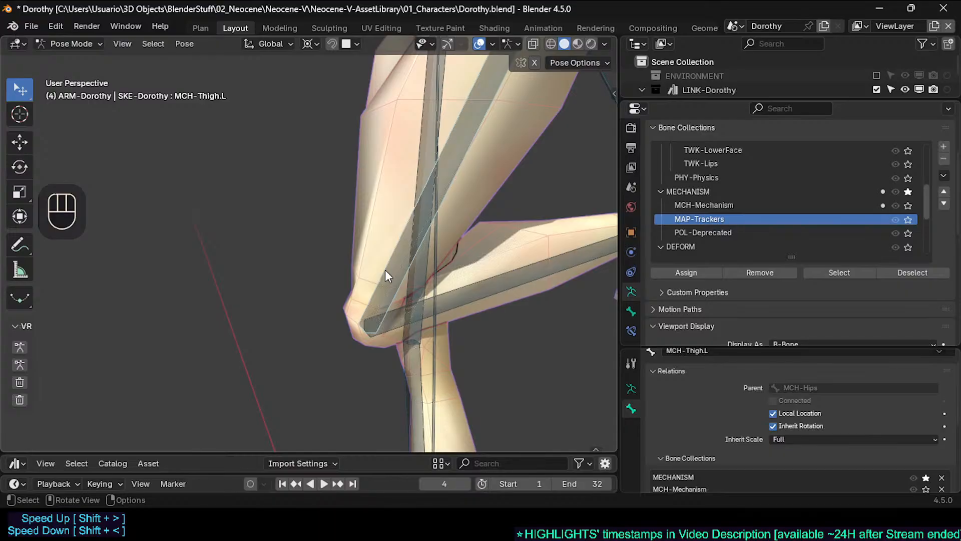
middle_click_drag(385, 275, 373, 225)
left_click(420, 259)
key("ctrl+s")
Enlarge the bone properties area to show the full collection list of MCH-Shin.L, and inspect the bent knee
scroll(348, 208, "down", 2)
scroll(381, 221, "up", 1)
scroll(384, 248, "up", 2)
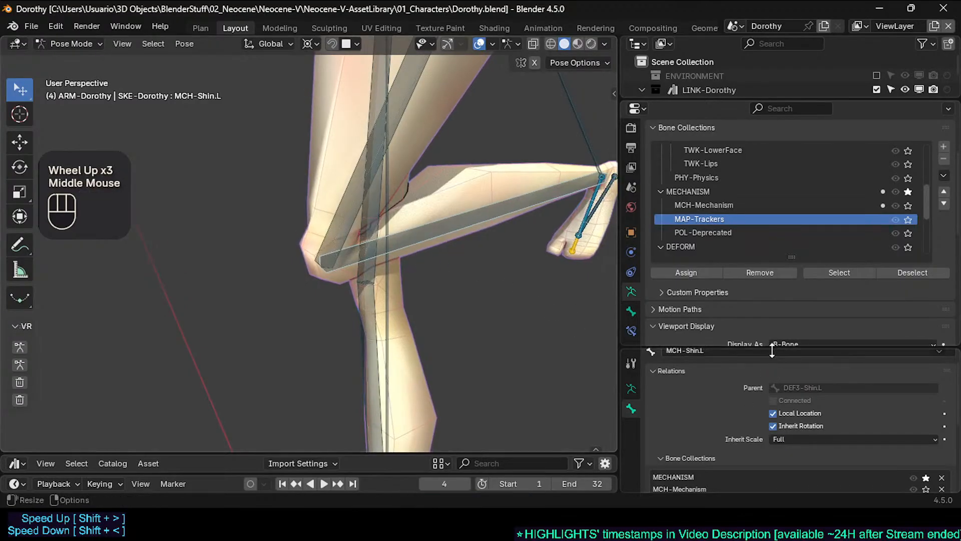
left_click_drag(773, 350, 772, 339)
middle_click_drag(526, 265, 476, 289, "shift")
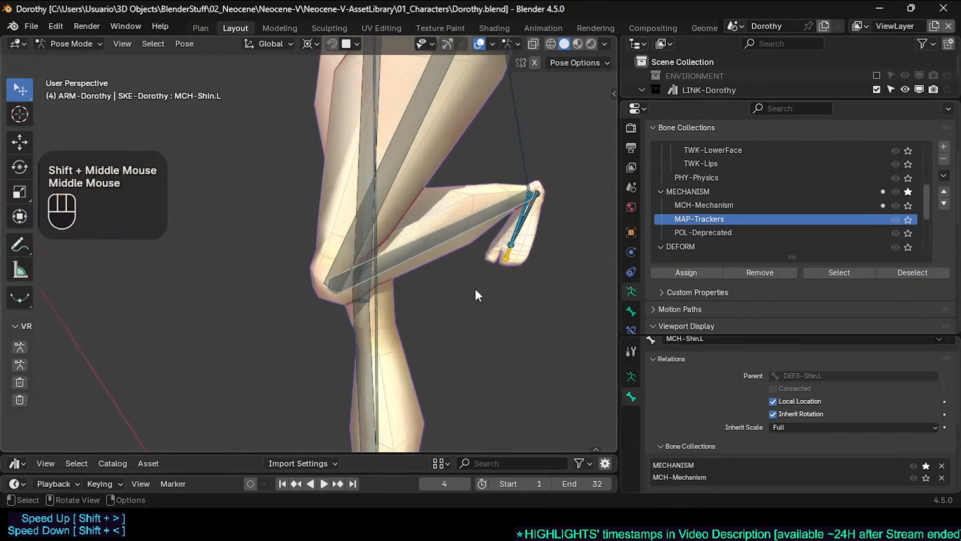
middle_click_drag(444, 258, 394, 254)
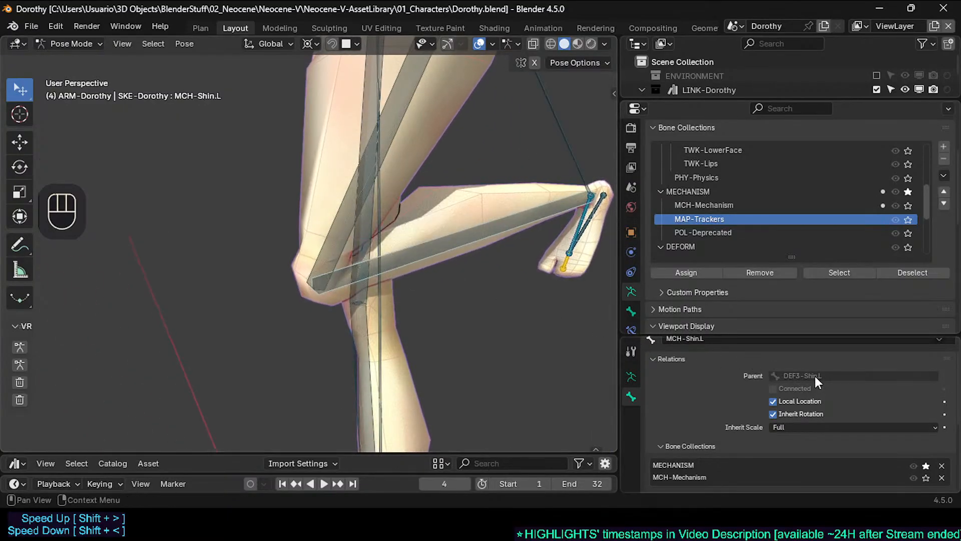
Solo the DEF-Skeleton collection, select the DEF3-Shin.L deform bone to check its parent, and save the file
key("n")
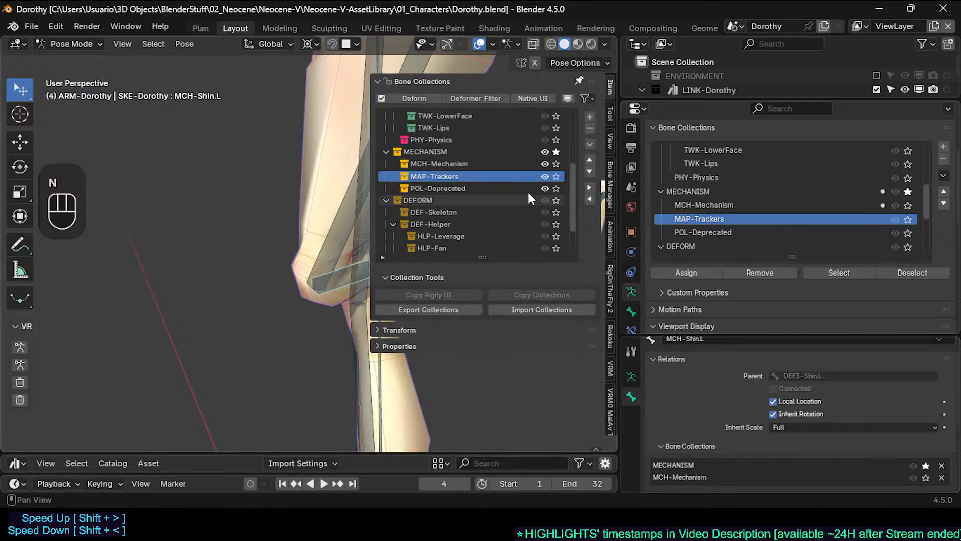
left_click(554, 212)
key("n")
scroll(388, 287, "up", 2)
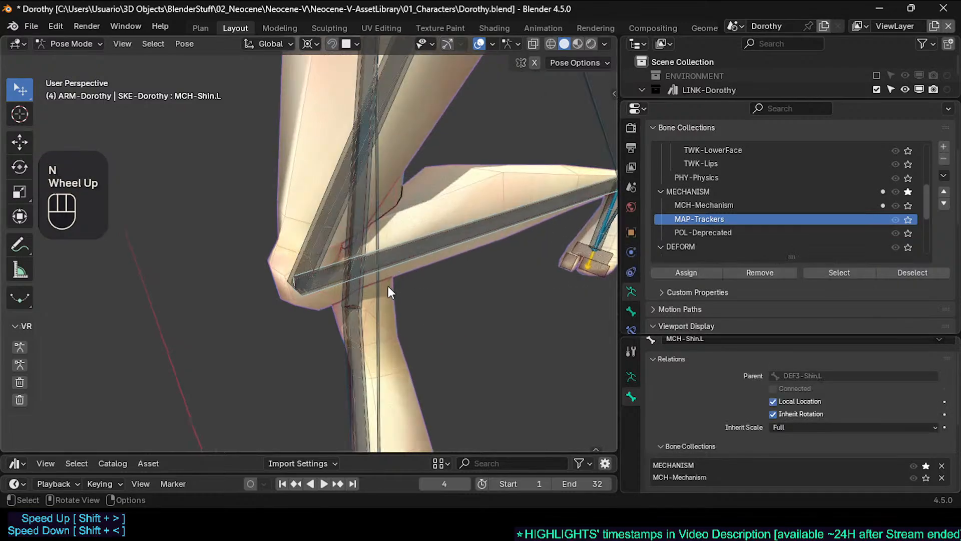
left_click(407, 246)
middle_click_drag(406, 246, 445, 291, "shift")
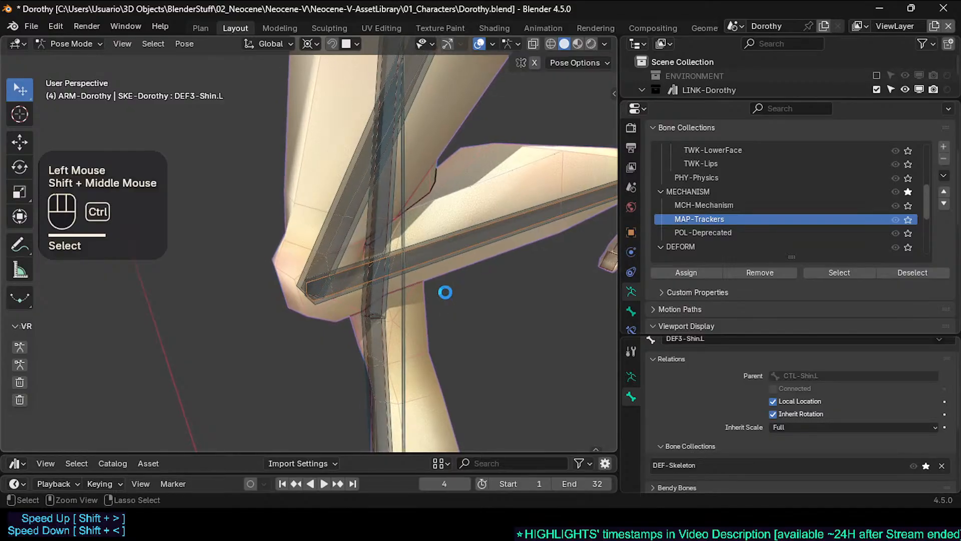
key("ctrl+s")
Solo the CTL-Skeleton collection as well, to display the control bones alongside the deform and mechanism bones
key("n")
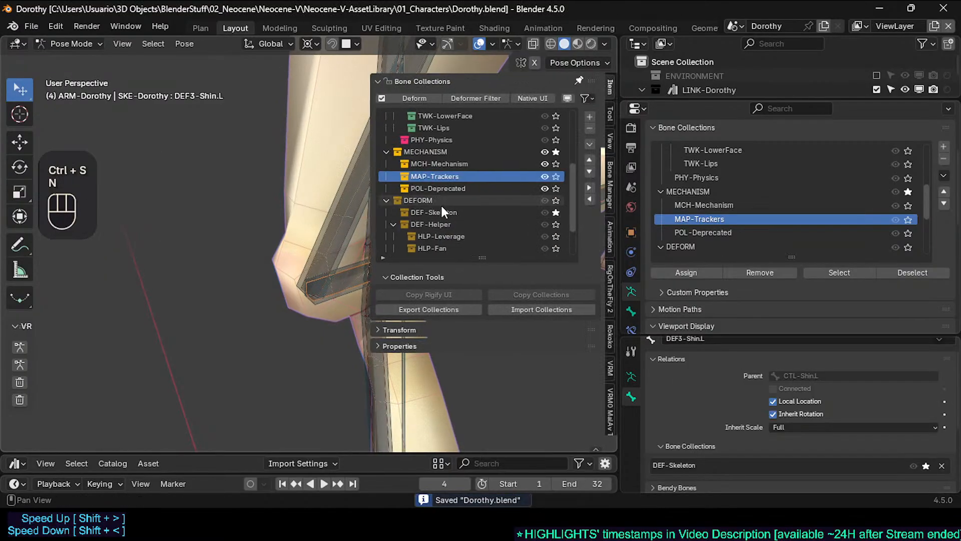
left_click_drag(570, 135, 566, 106)
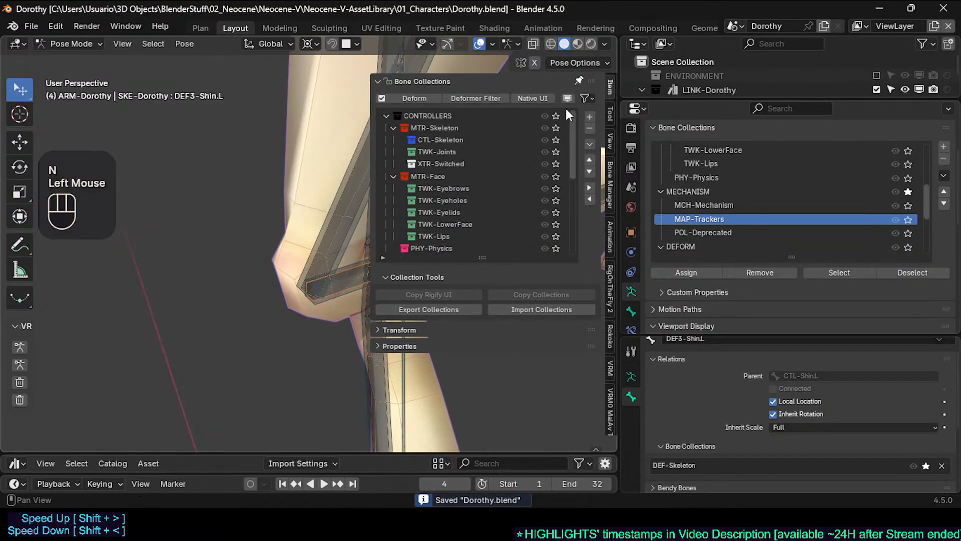
left_click(555, 139)
key("n")
Cycle through the overlapping left shin bones to compare their parents and collections, ending on CTL-Shin.L
left_click(441, 260)
left_click(441, 260)
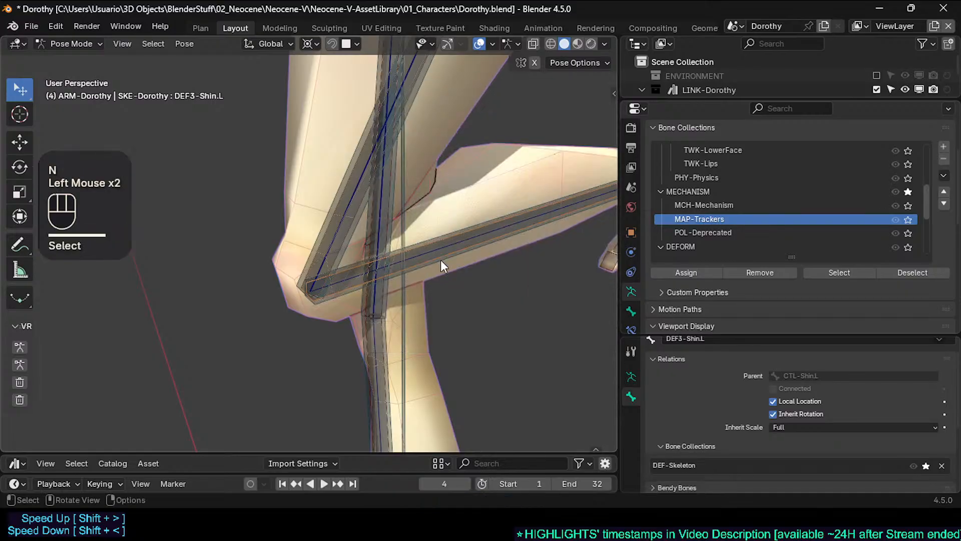
left_click(443, 265)
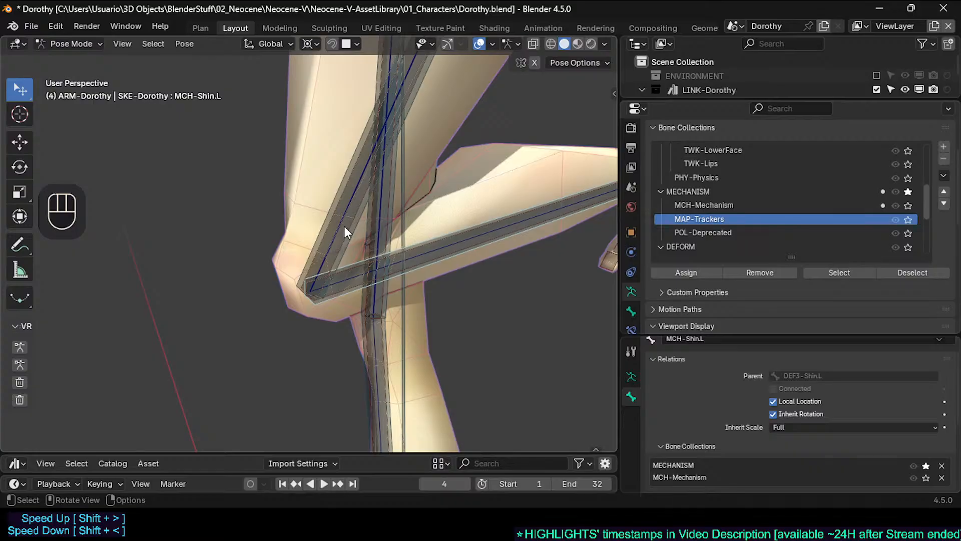
left_click(458, 243)
left_click(458, 246)
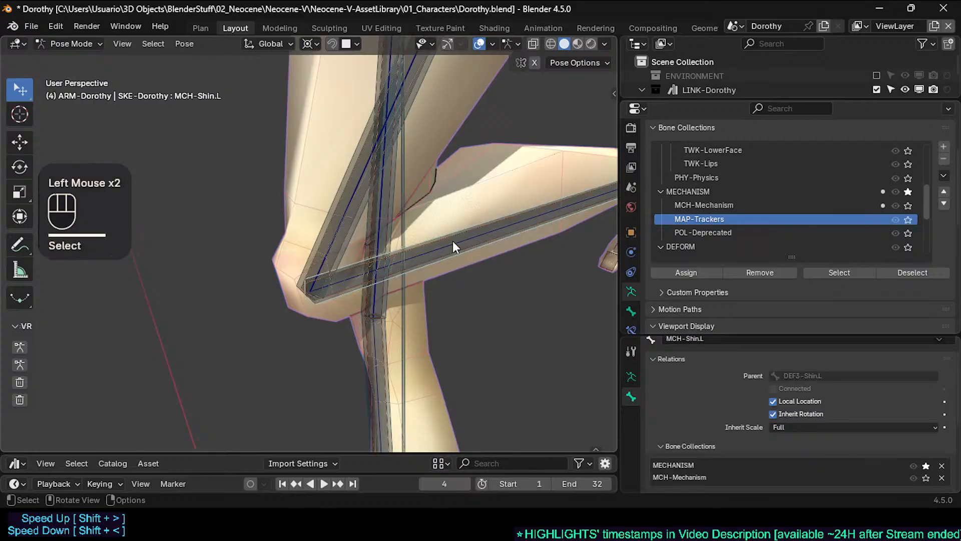
left_click(453, 242)
left_click(454, 242)
left_click(456, 242)
left_click(455, 243)
left_click(456, 242)
scroll(434, 266, "up", 1)
scroll(434, 265, "down", 3)
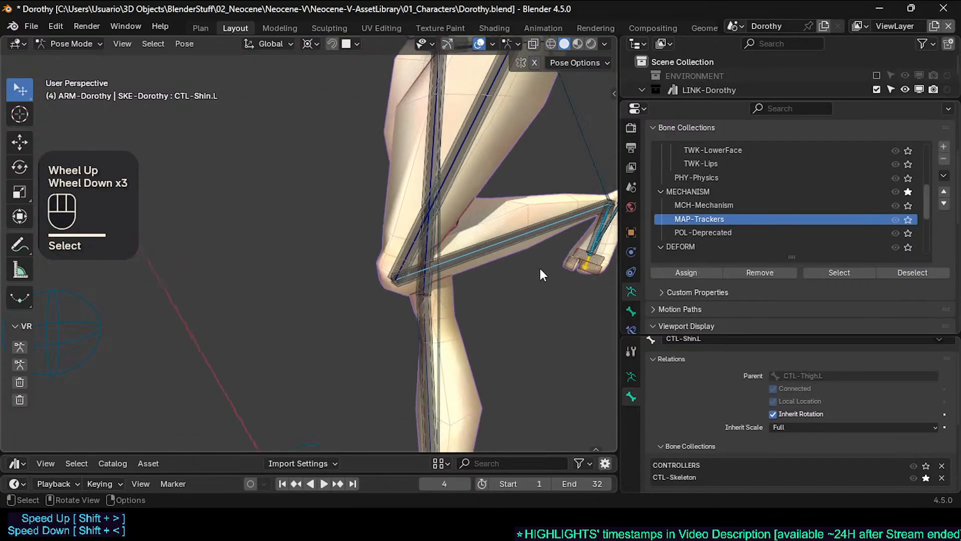
Select the CTL-HipsSway control and try moving and rotating it to test how the bent leg reacts
middle_click_drag(540, 270, 532, 271)
mouse_move(531, 271)
middle_mouse_down()
mouse_move(523, 273)
mouse_move(538, 258)
middle_mouse_up()
scroll(523, 273, "down", 1)
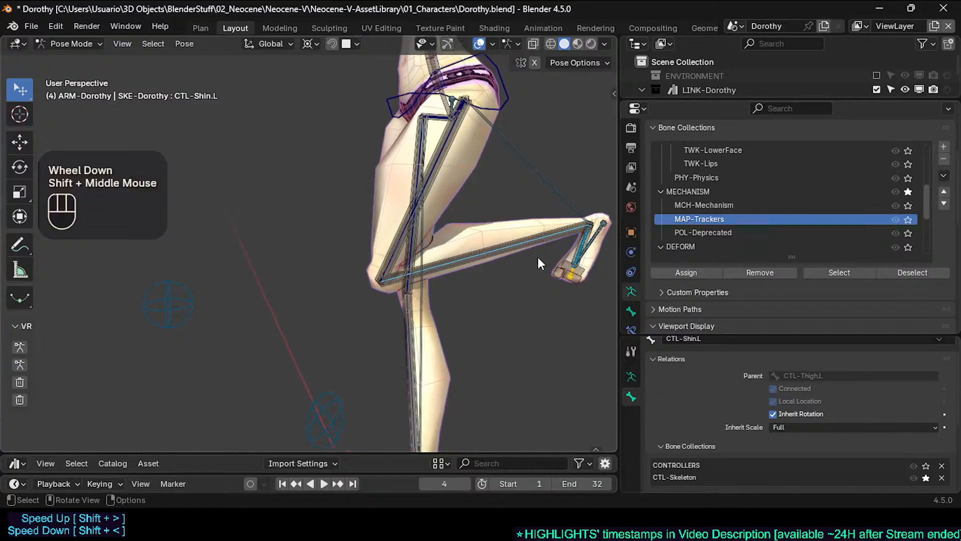
middle_click_drag(468, 192, 463, 223, "shift")
middle_click_drag(463, 223, 476, 244)
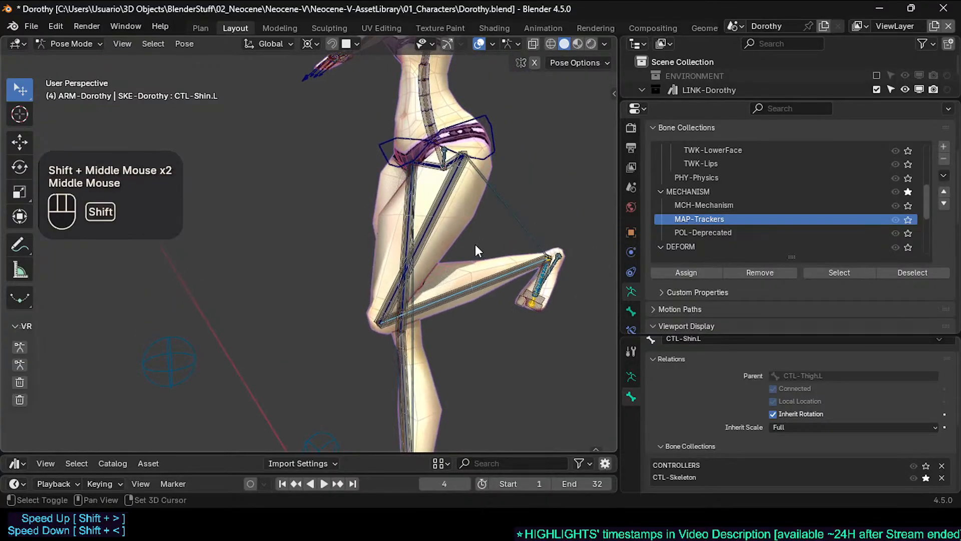
left_click(491, 125)
middle_click_drag(491, 125, 496, 129)
key("g")
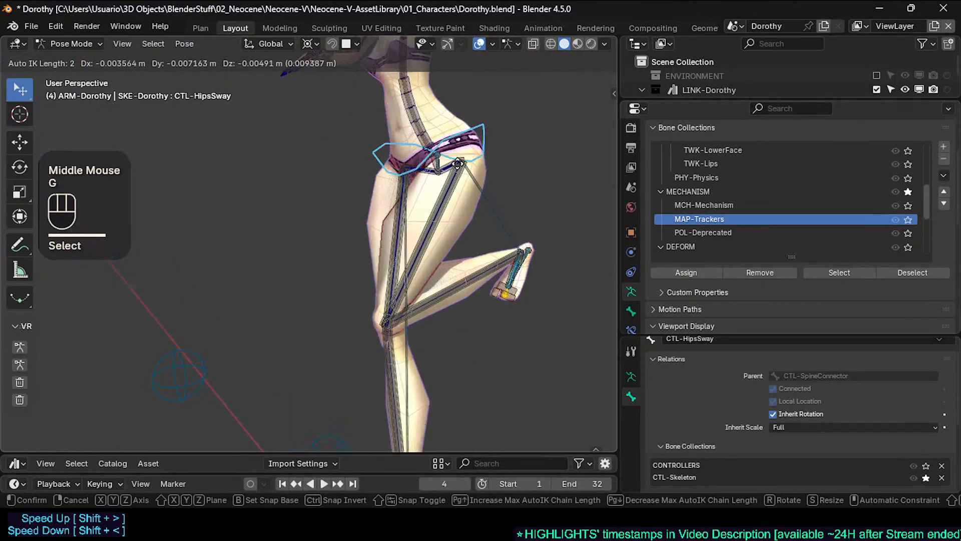
key("Escape")
key("r")
key("r")
key("Escape")
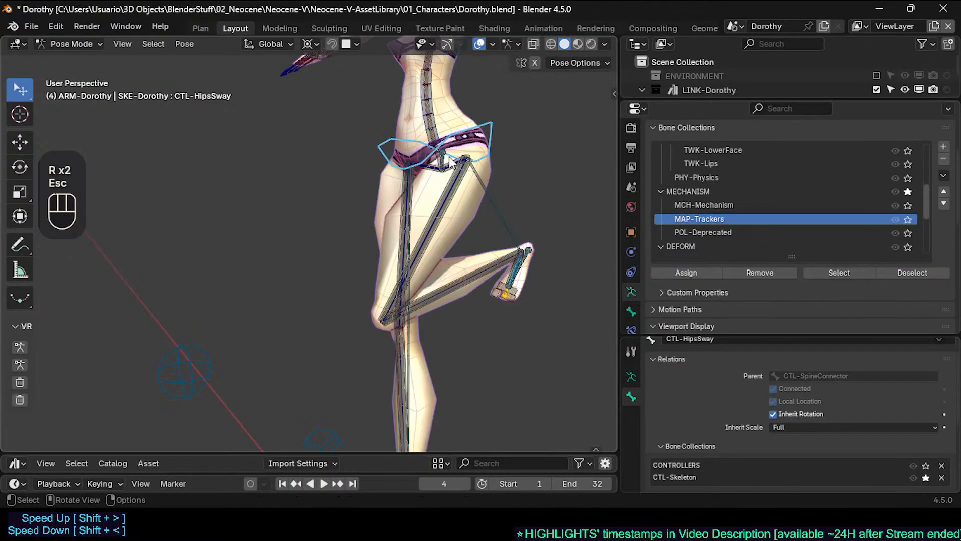
Turn the solo state of the CTL-Skeleton collection off and on again
middle_click_drag(449, 157, 480, 167)
middle_click_drag(440, 215, 434, 239, "shift")
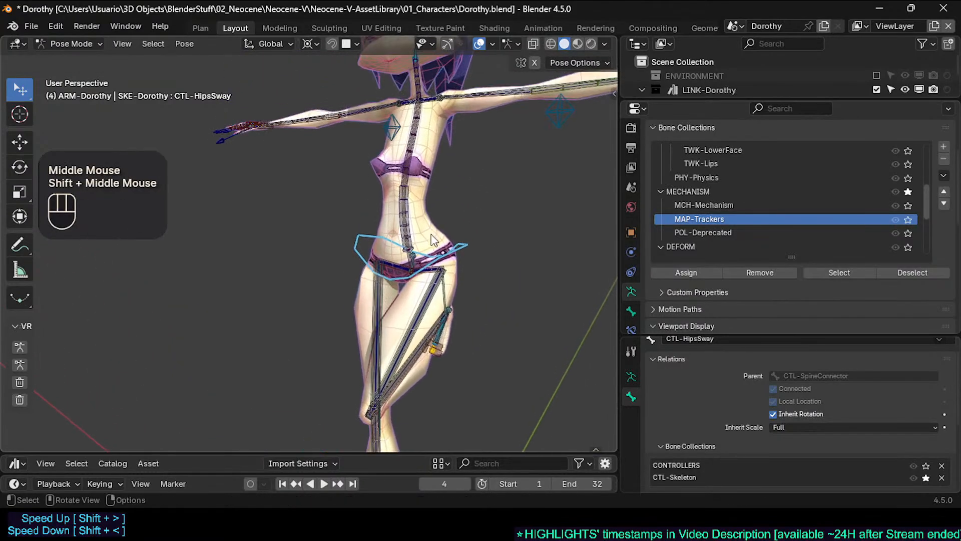
key("n")
left_click(558, 139)
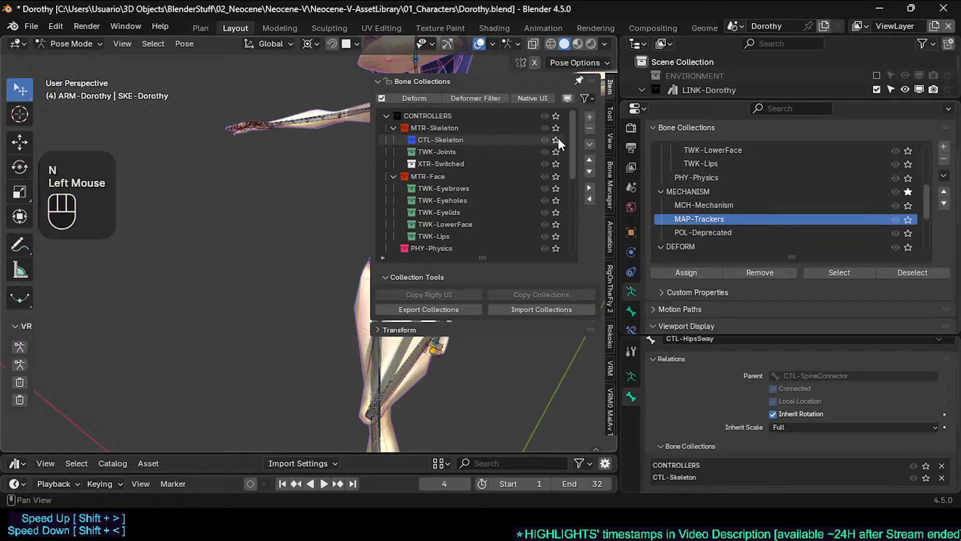
left_click(558, 138)
key("n")
middle_click_drag(558, 138, 453, 244)
Test a rotation of CTL-HipsSway without keeping it, and examine the hips and bent leg from several angles
key("r")
key("Escape")
scroll(451, 222, "down", 2)
scroll(452, 245, "down", 1)
scroll(453, 245, "up", 3)
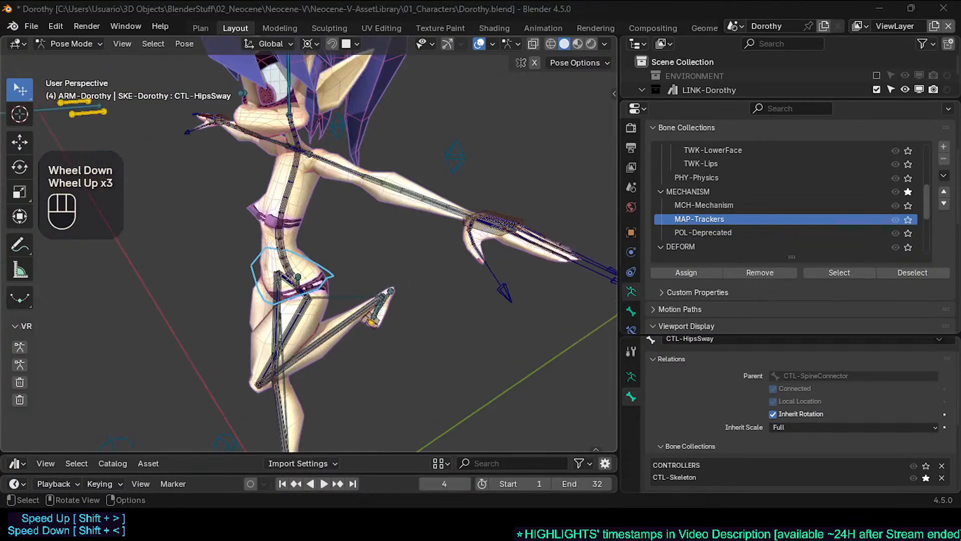
middle_click_drag(452, 245, 407, 226)
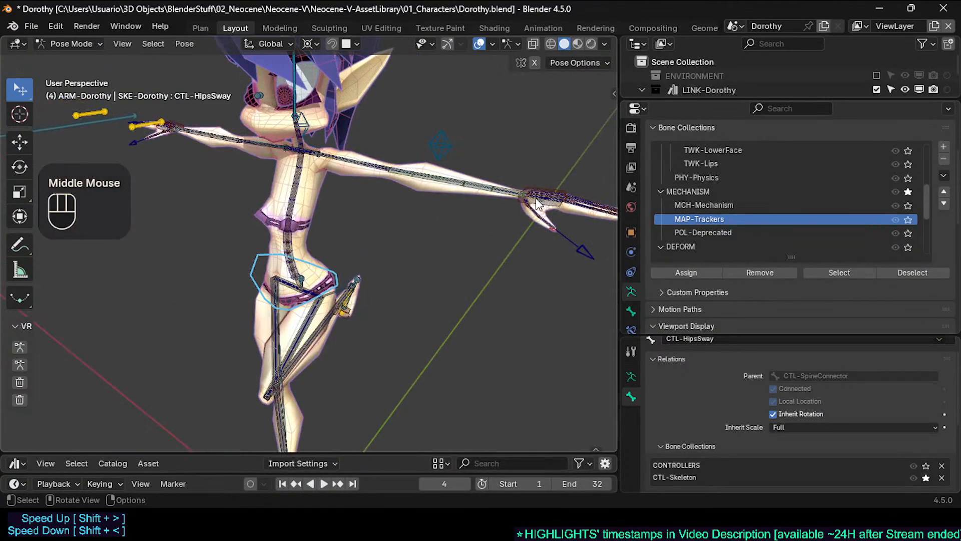
middle_click_drag(359, 293, 285, 294, "shift")
scroll(286, 293, "up", 1)
scroll(382, 300, "up", 1)
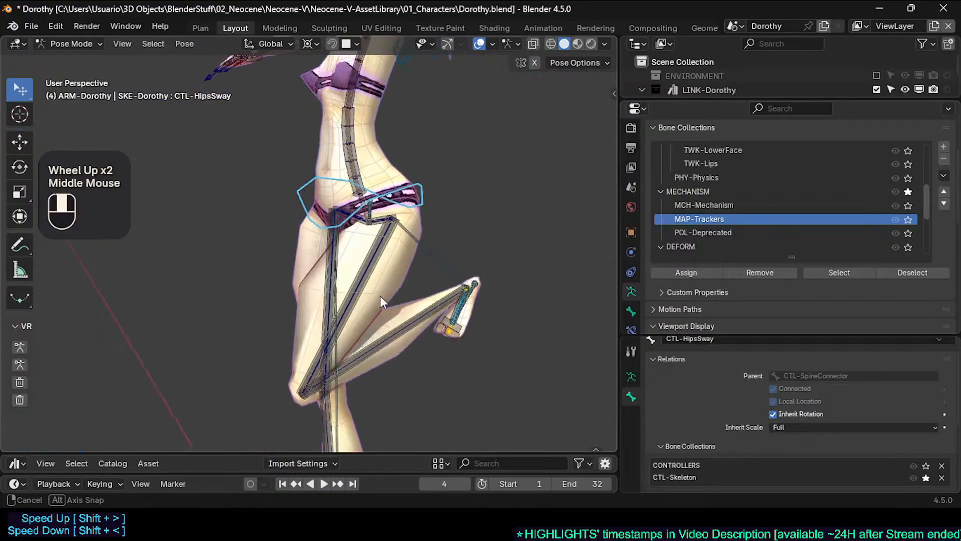
scroll(382, 301, "down", 1)
mouse_move(382, 300)
middle_mouse_down()
mouse_move(440, 314)
mouse_move(367, 298)
middle_mouse_up()
scroll(367, 298, "down", 1)
Toggle the visibility of the POL-Deprecated bone collection off and back on
key("n")
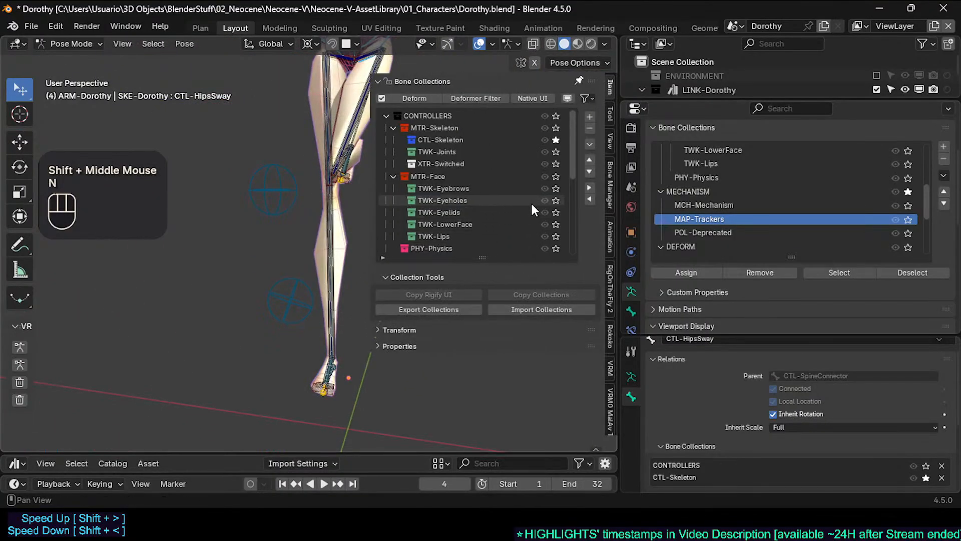
scroll(549, 185, "up", 4)
scroll(551, 205, "down", 4)
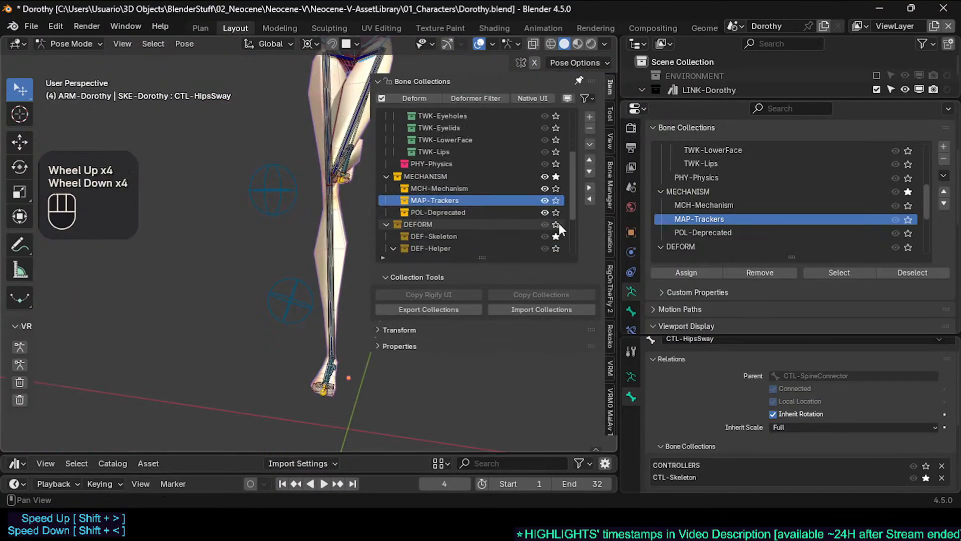
left_click(546, 215)
left_click(546, 215)
key("n")
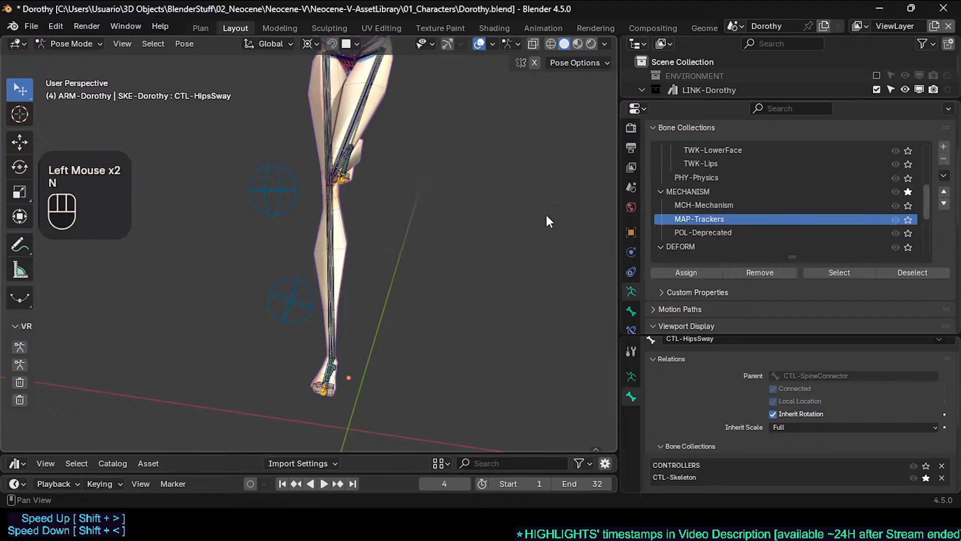
Examine the whole posed rig and the bones of the bent left leg from several angles
scroll(401, 238, "down", 2)
middle_click_drag(400, 239, 438, 239, "shift")
scroll(423, 208, "up", 3)
scroll(408, 328, "down", 1)
scroll(408, 328, "up", 2)
scroll(408, 328, "up", 1)
scroll(439, 244, "down", 2)
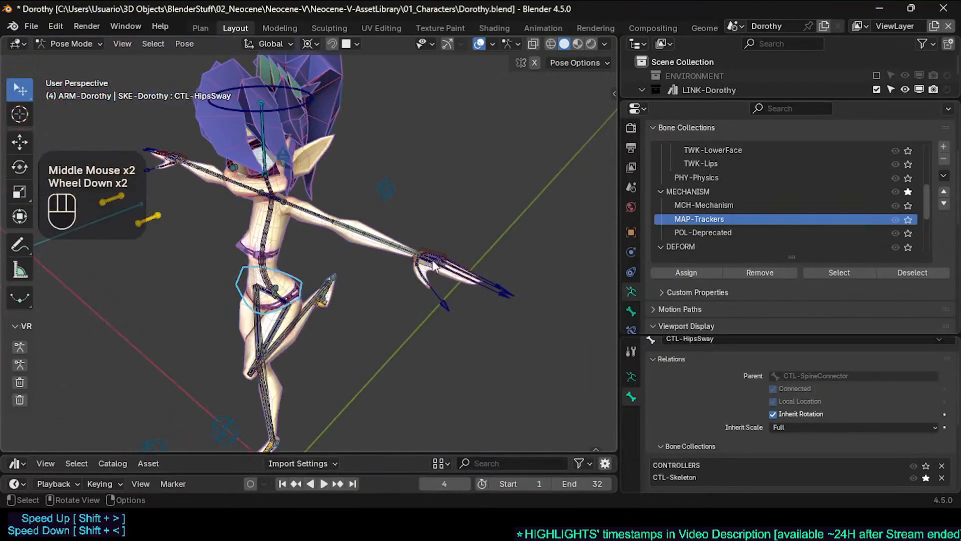
middle_click_drag(386, 311, 406, 244, "shift")
middle_click_drag(406, 244, 402, 242, "shift")
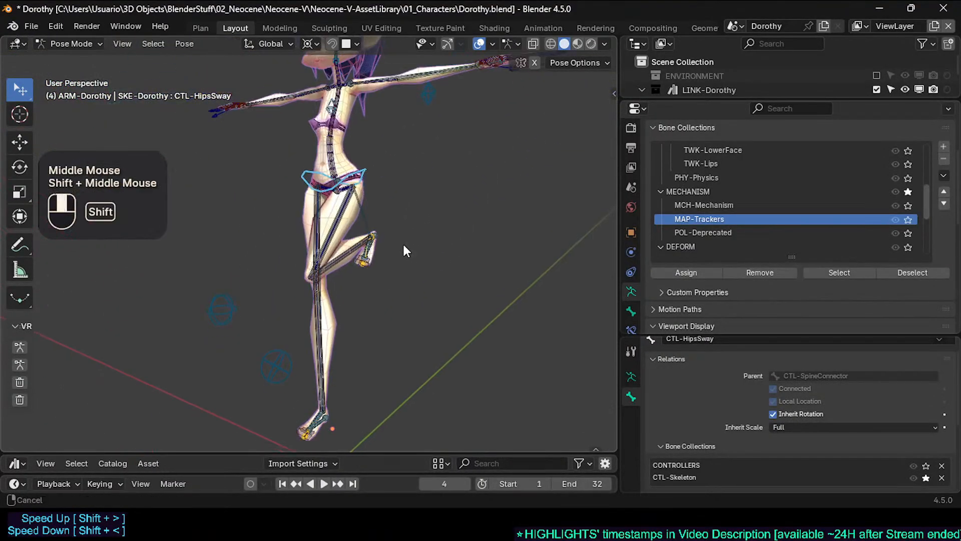
scroll(407, 185, "up", 3)
middle_click_drag(406, 186, 362, 234, "shift")
scroll(382, 284, "down", 2)
scroll(381, 285, "up", 1)
scroll(380, 285, "up", 1)
scroll(380, 285, "up", 1)
scroll(362, 234, "up", 2)
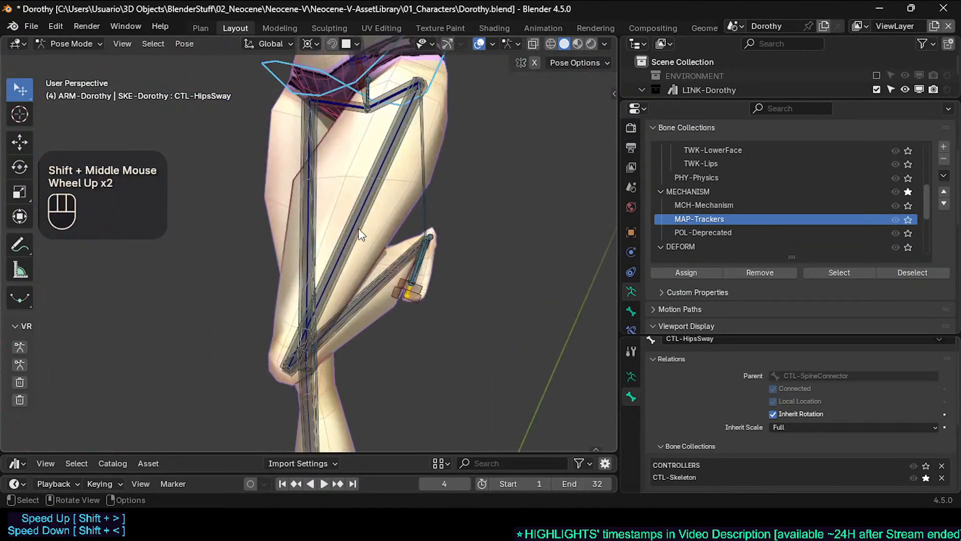
Select DEF3-Thigh.L and CTL-HipsSway in turn to check their parents, and examine the left thigh and knee bones
left_click(361, 234)
scroll(362, 245, "down", 2)
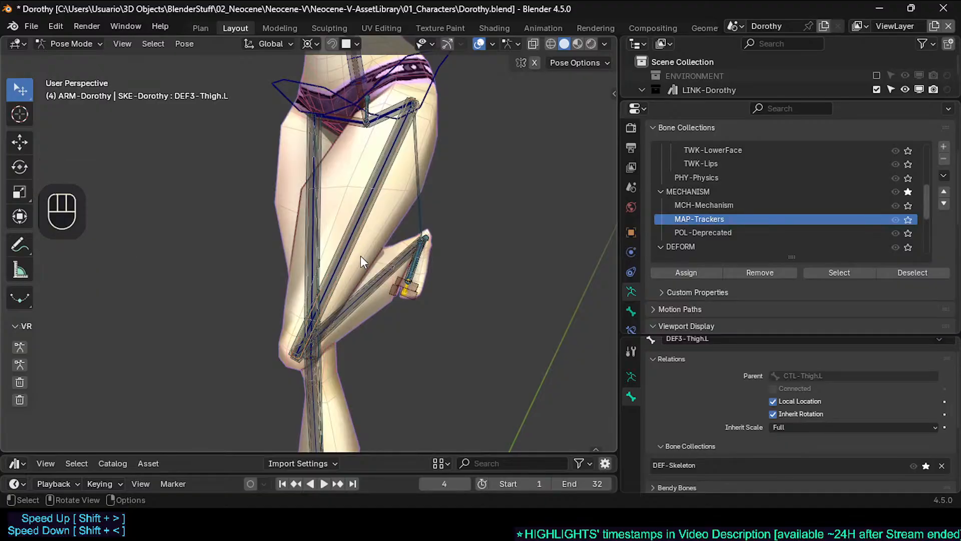
scroll(349, 211, "down", 2)
middle_click_drag(349, 210, 366, 201)
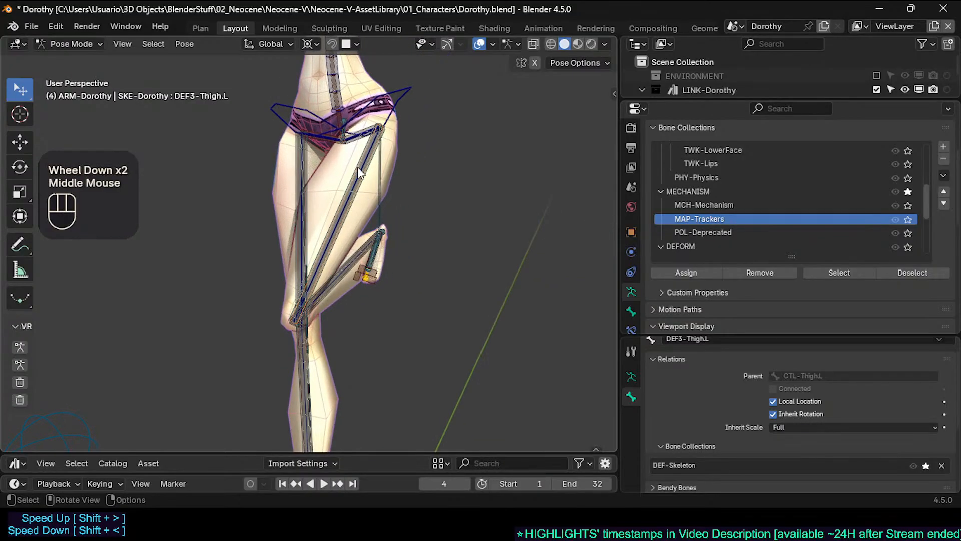
left_click(308, 117)
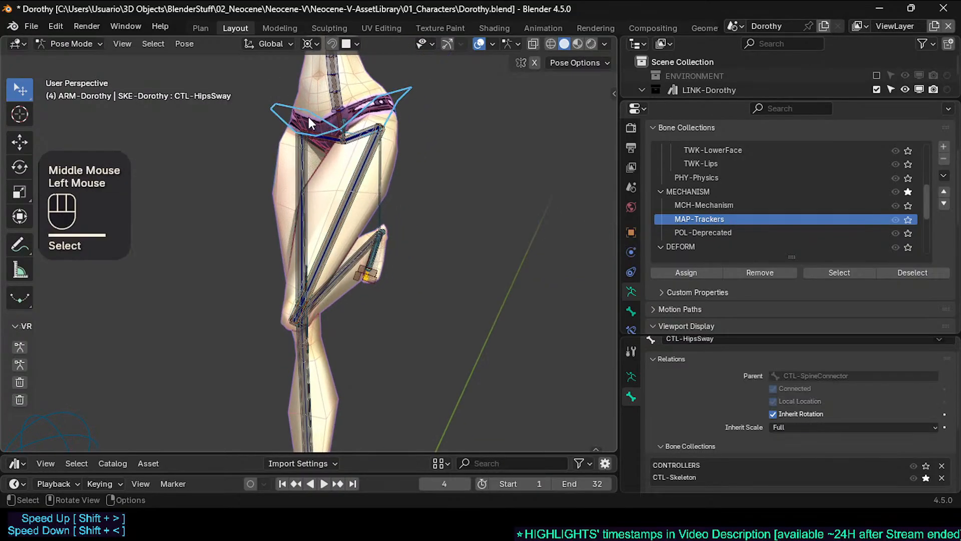
scroll(296, 235, "up", 2)
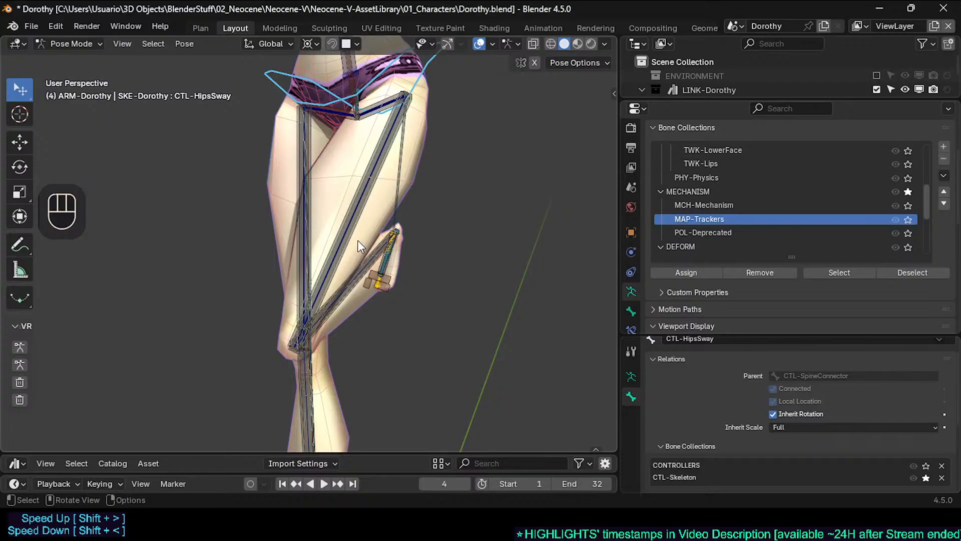
scroll(355, 247, "down", 4)
scroll(363, 278, "up", 4)
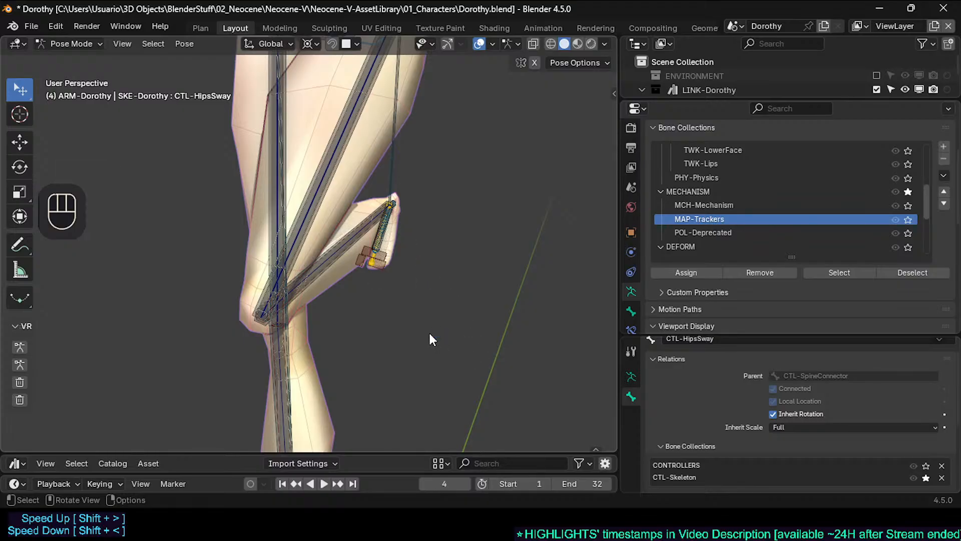
scroll(351, 207, "down", 1)
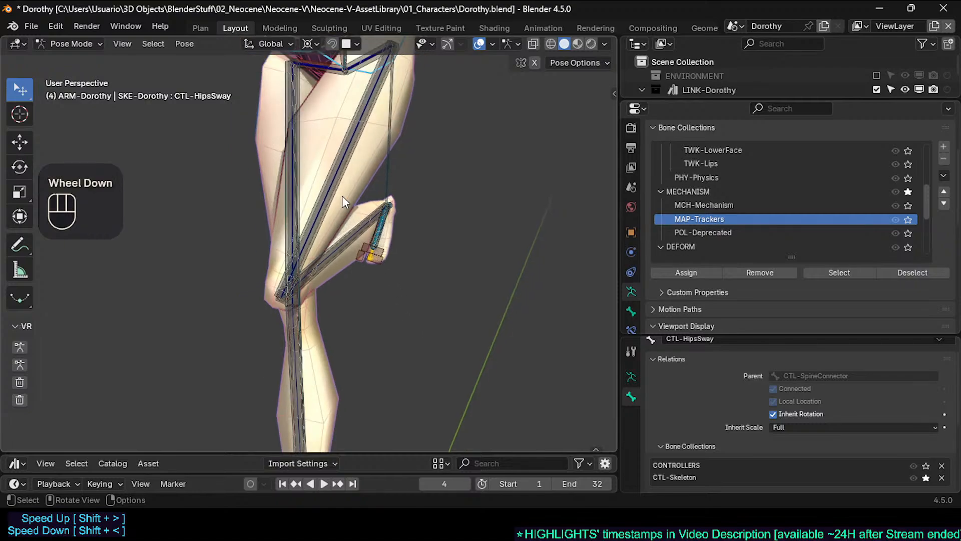
Select the CTL-Thigh.L bone on the bent left leg to check its parent
left_click(329, 191)
left_click(328, 190)
left_click(328, 193)
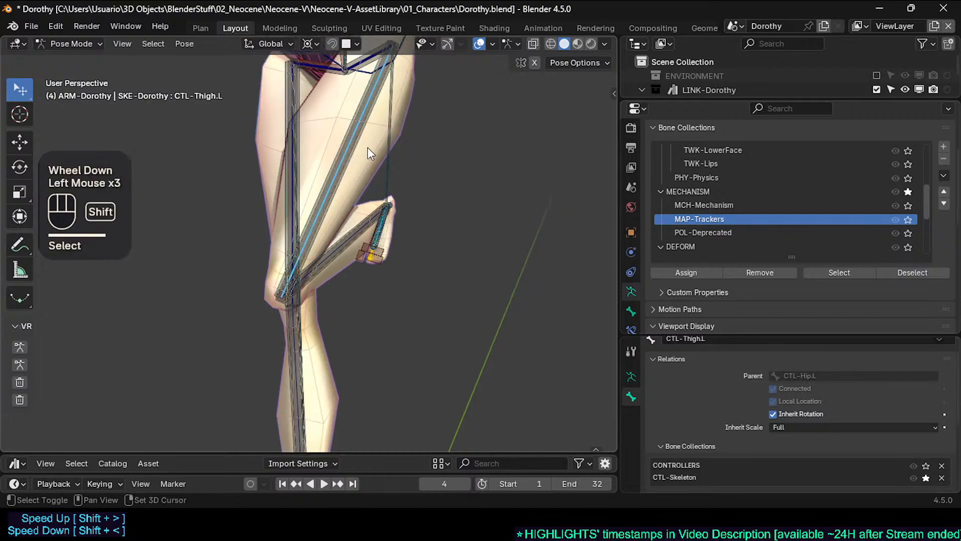
Try a small rotation of CTL-HipsSway without keeping it
middle_click_drag(367, 147, 362, 359, "shift")
left_click(385, 173)
key("r")
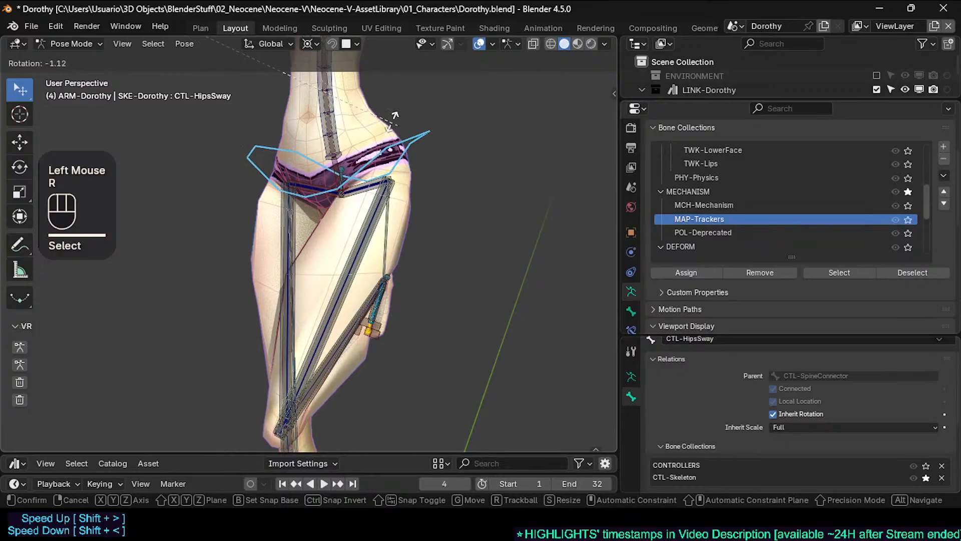
key("Escape")
Examine the overlapping thigh and shin bones around the bent left knee, and save the Dorothy.blend file
middle_click_drag(395, 200, 355, 183, "shift")
scroll(404, 230, "down", 1)
scroll(361, 263, "down", 1)
scroll(362, 271, "up", 3)
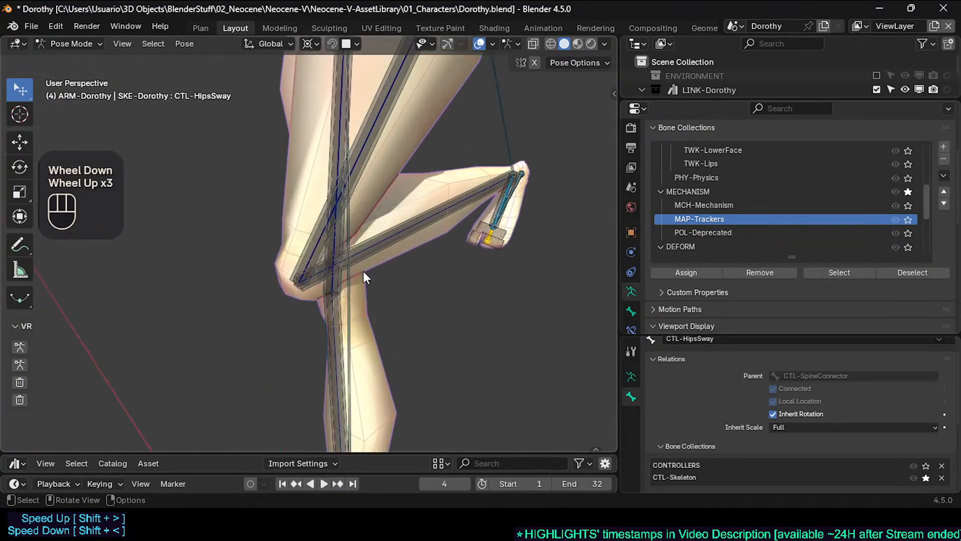
scroll(390, 296, "down", 2)
scroll(404, 248, "up", 2, "shift")
middle_click_drag(405, 256, 316, 357, "shift")
scroll(382, 304, "down", 3)
scroll(382, 302, "up", 2)
key("ctrl+s")
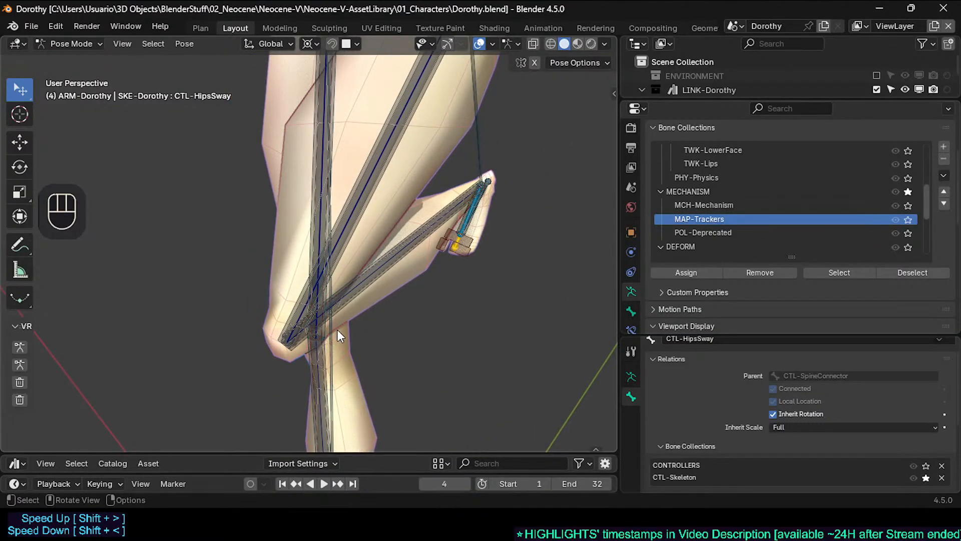
Select MCH-Thigh.L and DEF3-Thigh.L in turn on the left thigh to compare their parents
middle_click_drag(348, 262, 344, 286)
scroll(344, 287, "down", 4)
scroll(333, 251, "up", 2)
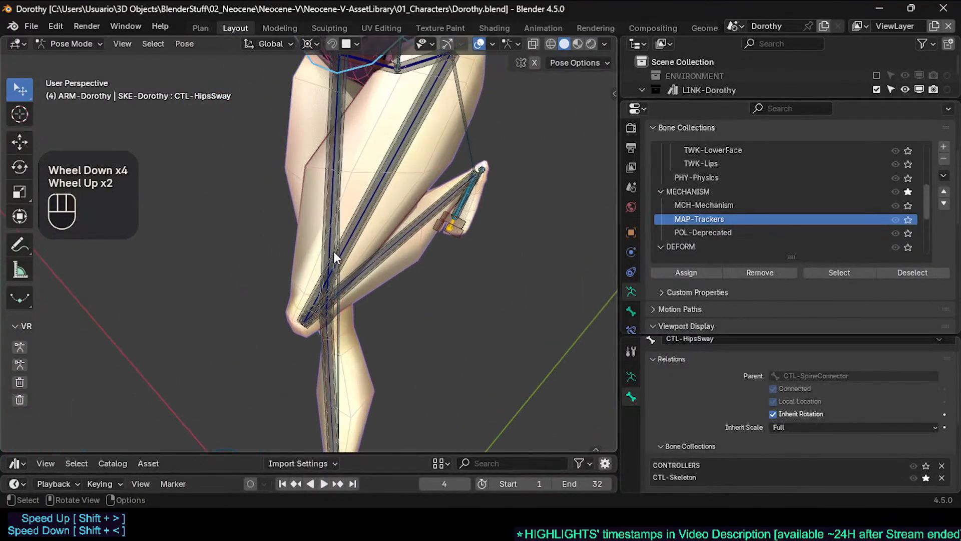
middle_click_drag(334, 252, 414, 307, "shift")
left_click(404, 265)
left_click(398, 264)
scroll(396, 268, "up", 1)
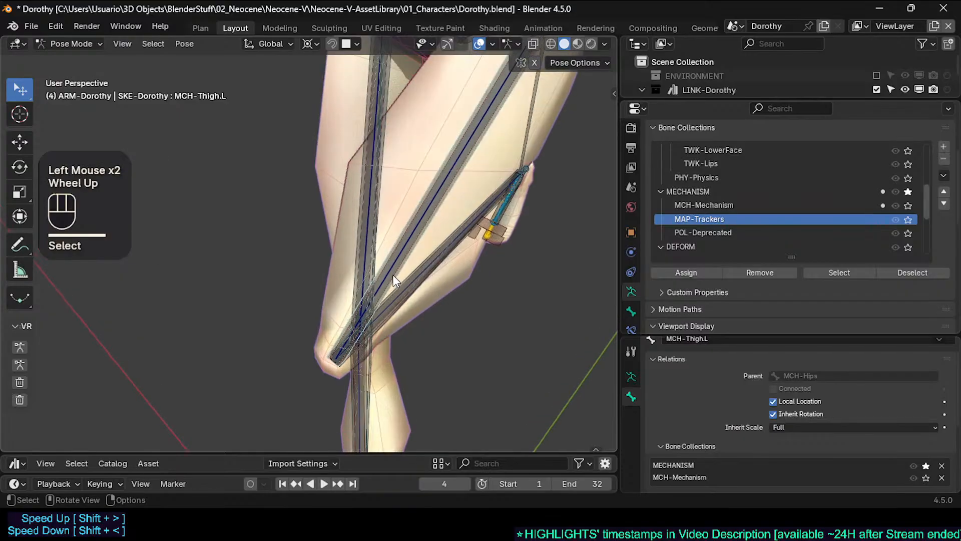
left_click(393, 275)
Try moving CTL-Head with Auto IK chain lengths of 4 and 7 without keeping the new pose
scroll(393, 275, "down", 2)
middle_click_drag(393, 275, 410, 86, "shift")
scroll(394, 232, "down", 1)
scroll(394, 233, "down", 1)
scroll(431, 280, "down", 1)
left_click(409, 88)
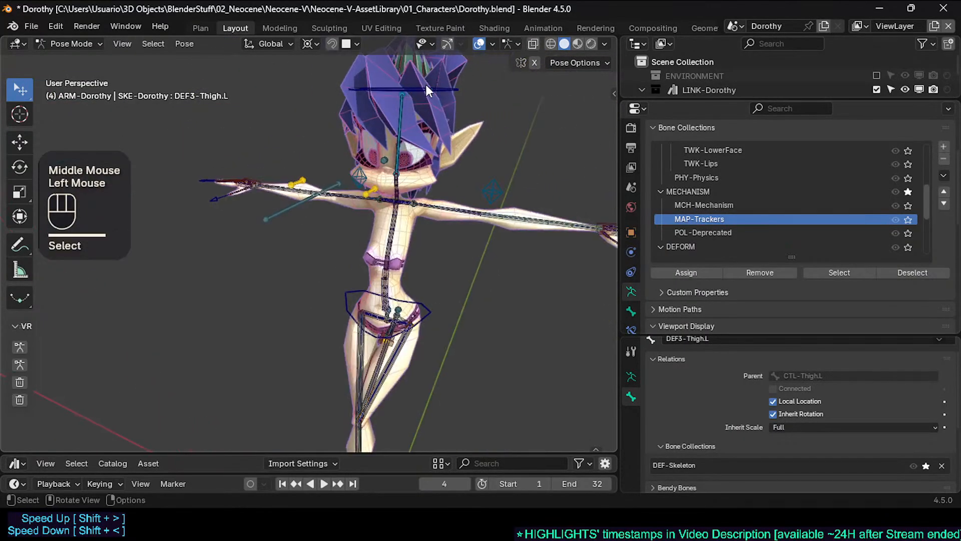
left_click(426, 86)
key("g")
scroll(368, 166, "down", 1)
scroll(368, 167, "down", 3)
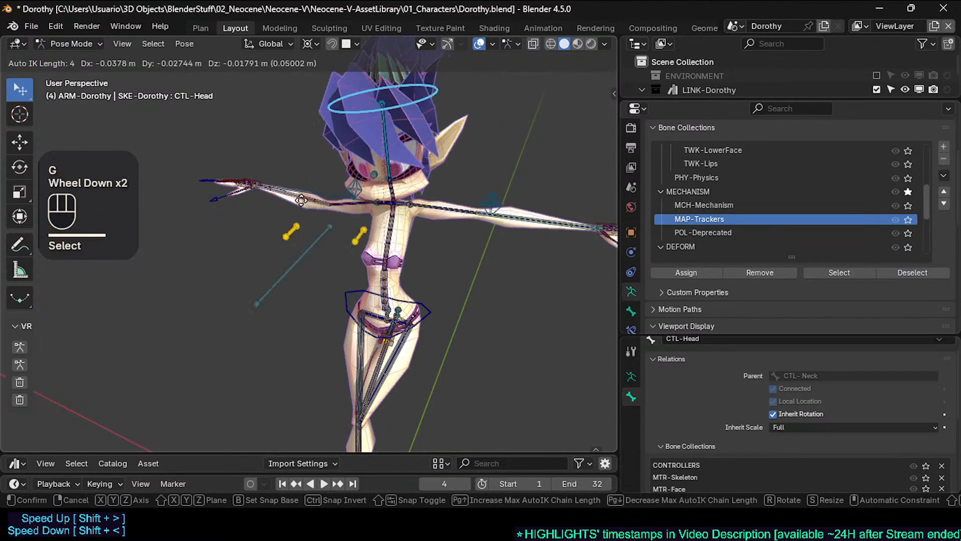
scroll(272, 350, "up", 2)
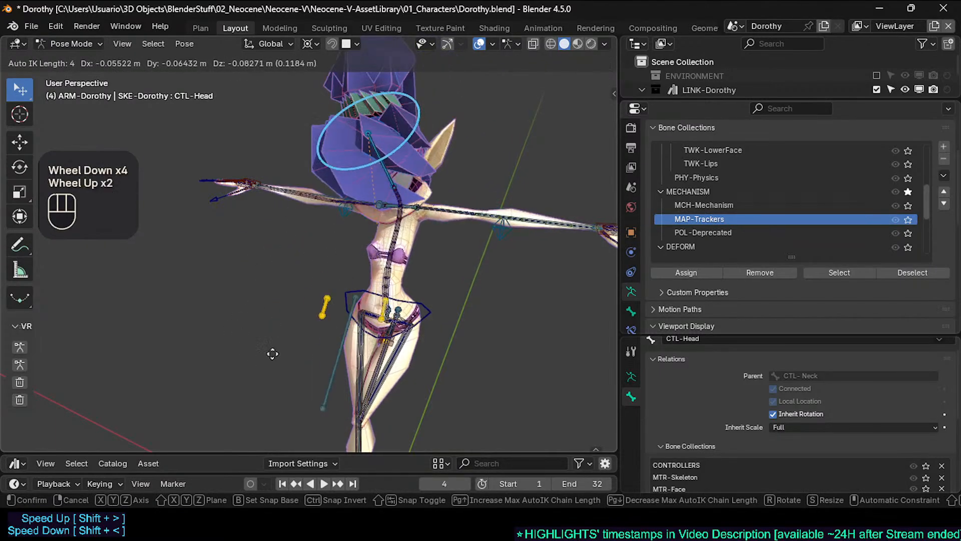
scroll(435, 350, "down", 2)
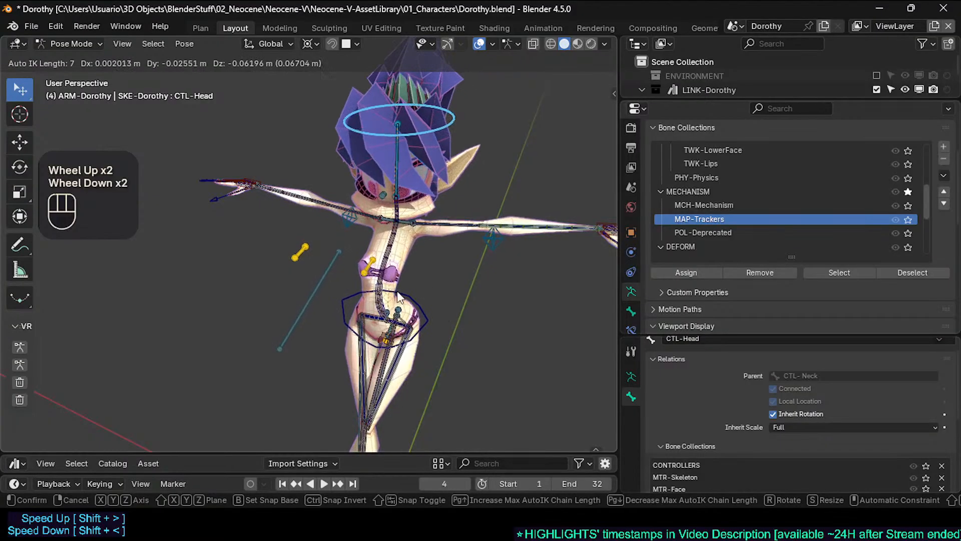
key("Escape")
Select the MCH-Shin.L bone on the bent left shin to check its parent
middle_click_drag(439, 312, 421, 296)
middle_click_drag(420, 295, 359, 278, "shift")
scroll(380, 262, "up", 2)
scroll(362, 276, "up", 3)
left_click(364, 267)
left_click(364, 265)
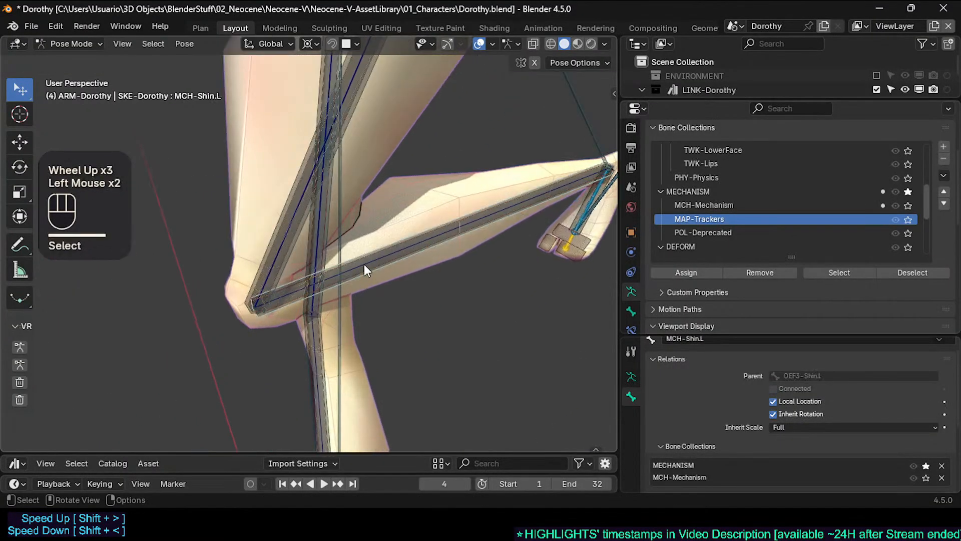
In Edit Mode, parent the MCH-Shin.L bone to CTL-Shin.L using Keep Offset
scroll(367, 261, "up", 2)
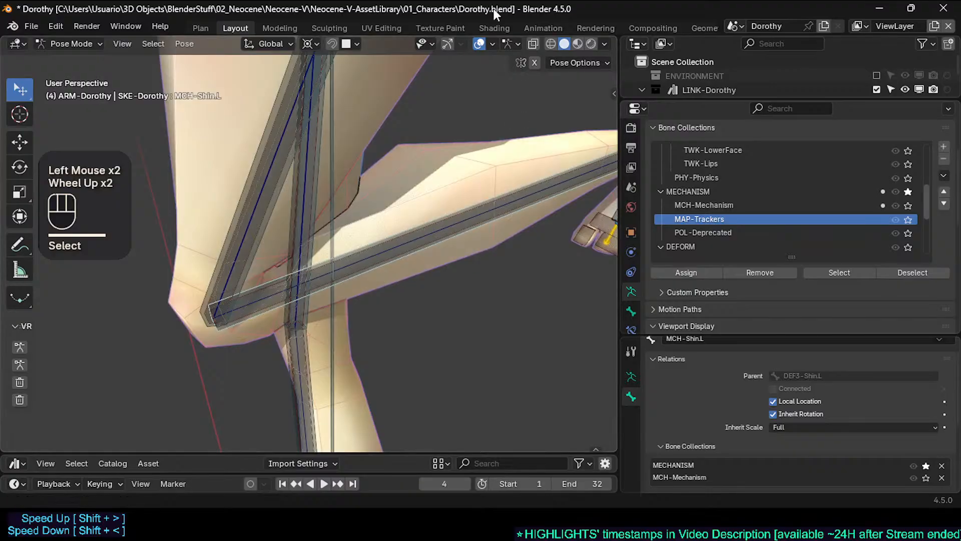
key("Tab")
key("Tab")
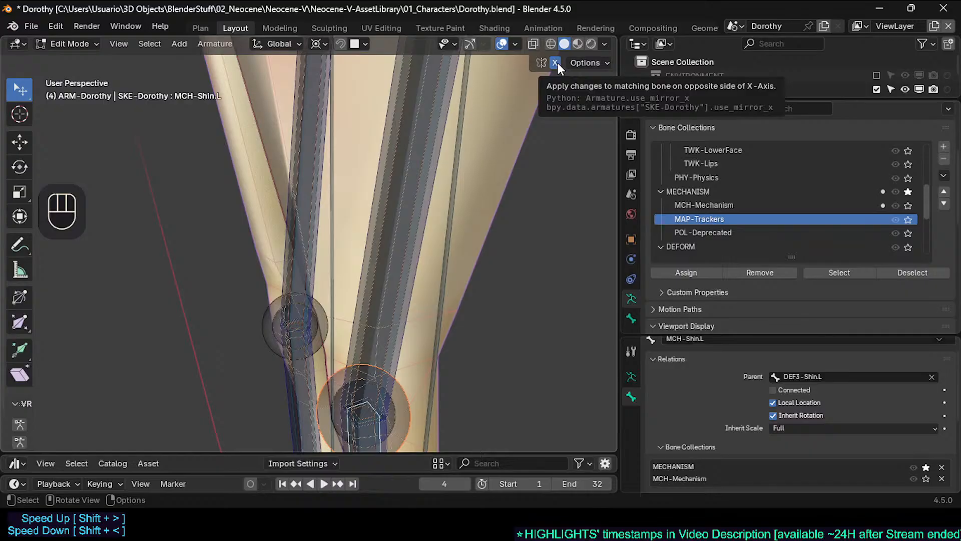
scroll(294, 301, "down", 1)
middle_click_drag(294, 300, 300, 216, "shift")
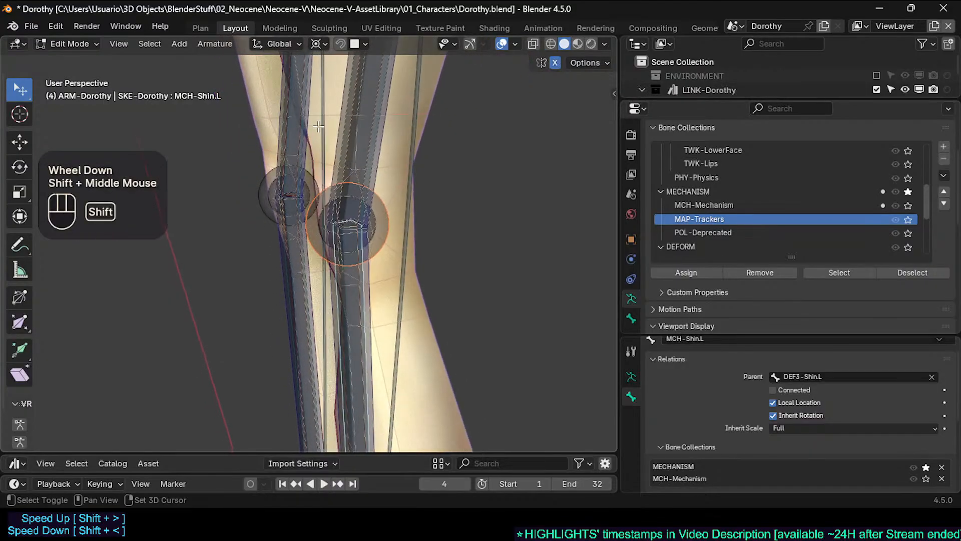
scroll(350, 314, "down", 1)
scroll(349, 314, "up", 2)
middle_click_drag(343, 328, 400, 261, "shift")
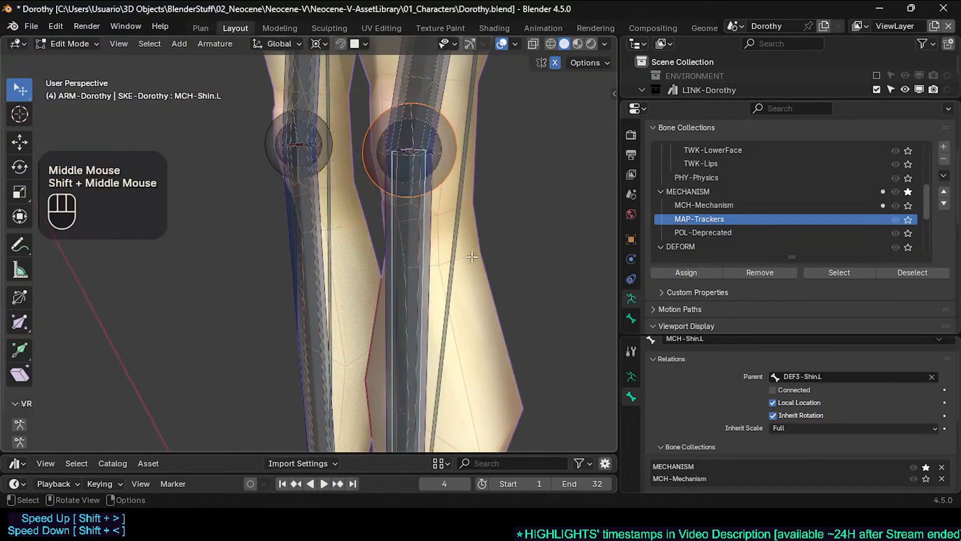
scroll(400, 260, "up", 2)
left_click(419, 248, "shift")
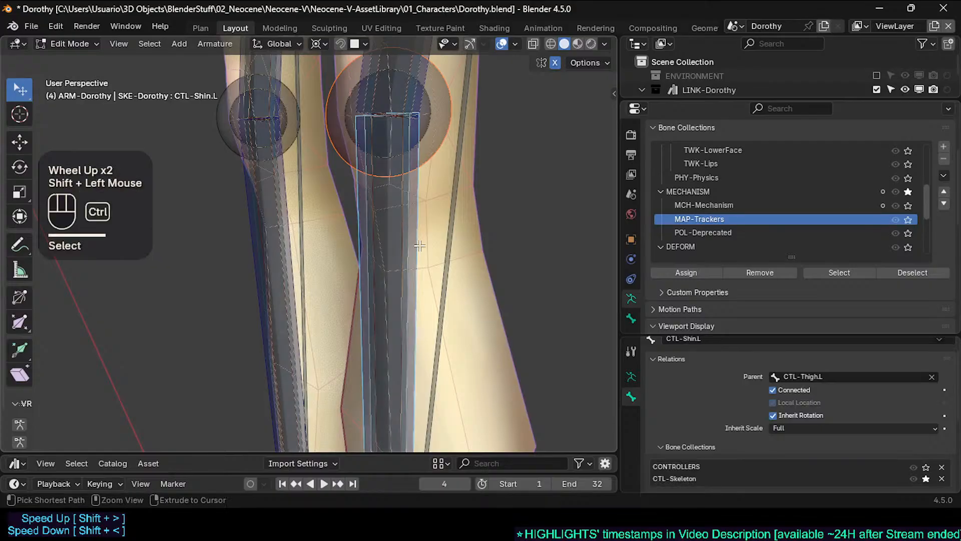
key("ctrl+p")
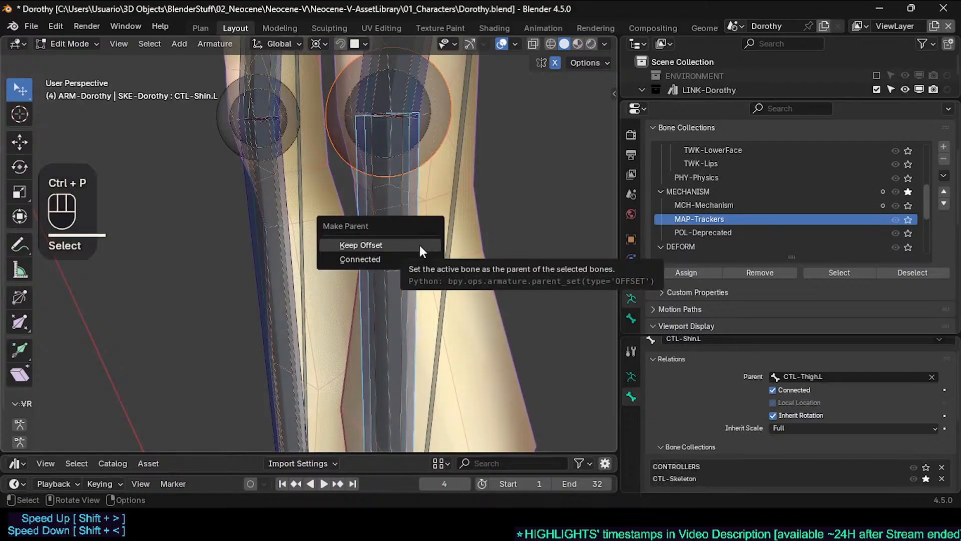
left_click(420, 247)
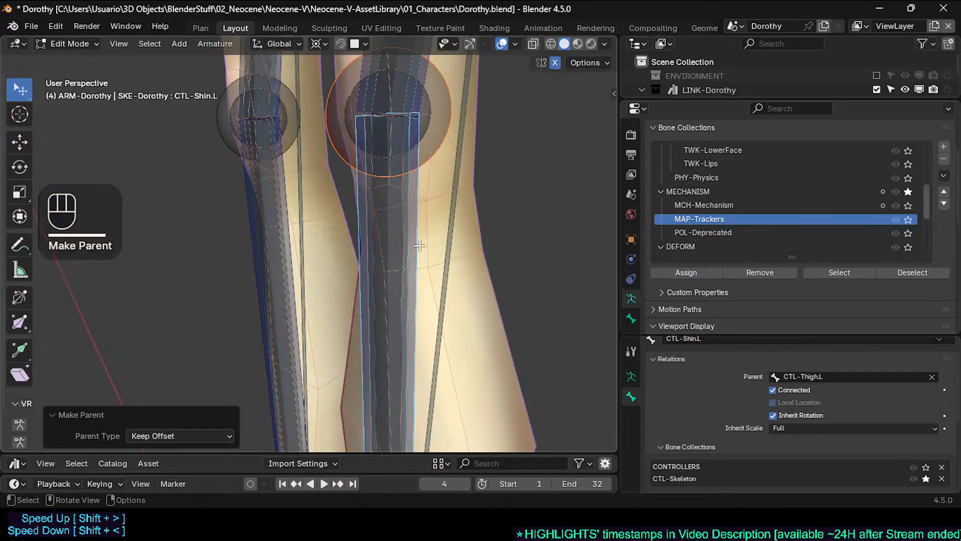
Parent the MCH-Thigh.L bone to CTL-Thigh.L using Keep Offset, and clear the selection
middle_click_drag(390, 141, 375, 185, "shift")
left_click(384, 123)
left_click(373, 185)
left_click(373, 186)
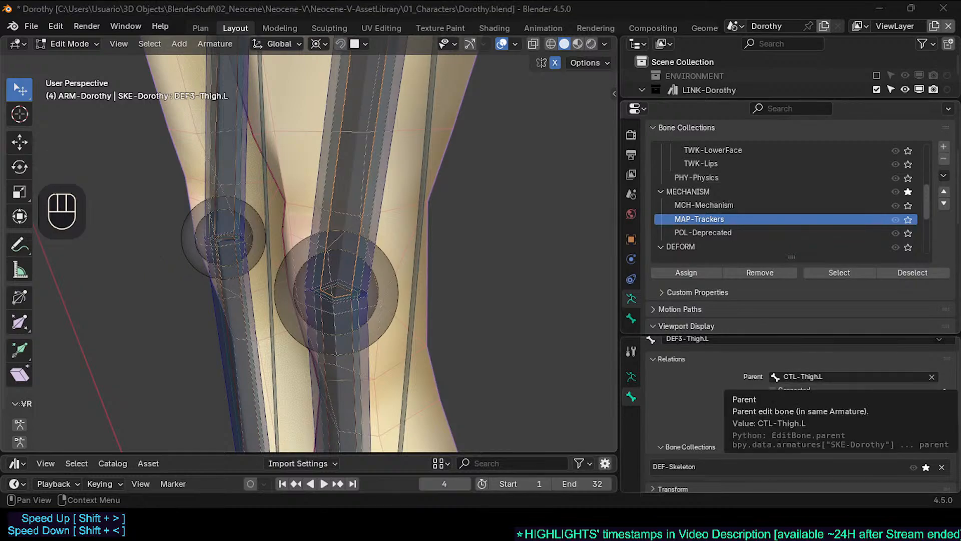
left_click(351, 177)
left_click(352, 177)
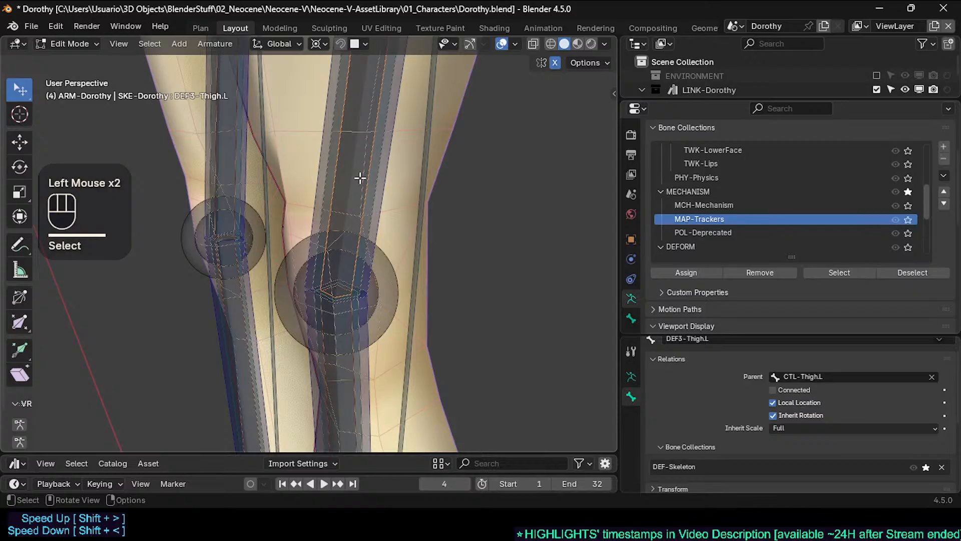
left_click(378, 176)
left_click(390, 169, "shift")
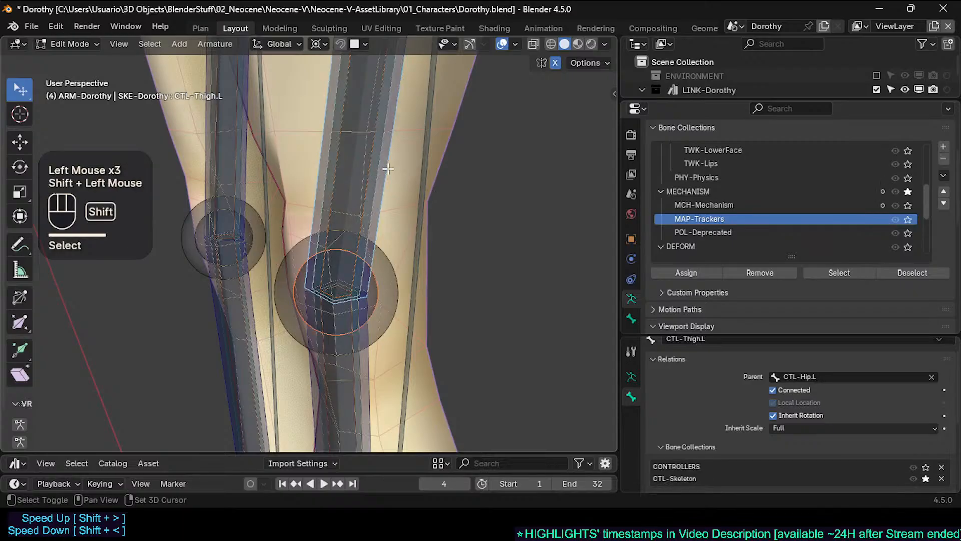
key("ctrl+p")
left_click(386, 166)
key("alt+a")
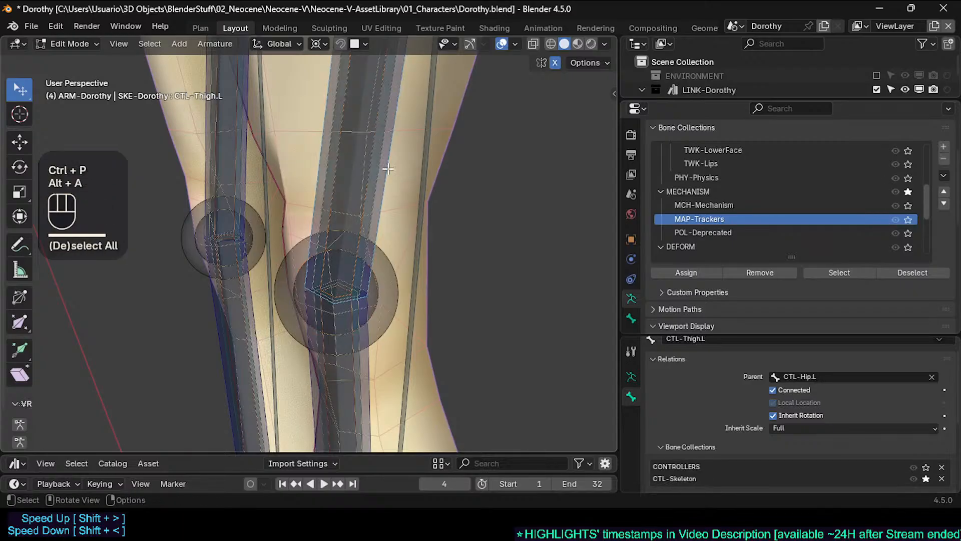
Cycle through the overlapping left thigh bones to MCH-Thigh.L and check which parent it is assigned
left_click(371, 163)
left_click(376, 162)
left_click(373, 162)
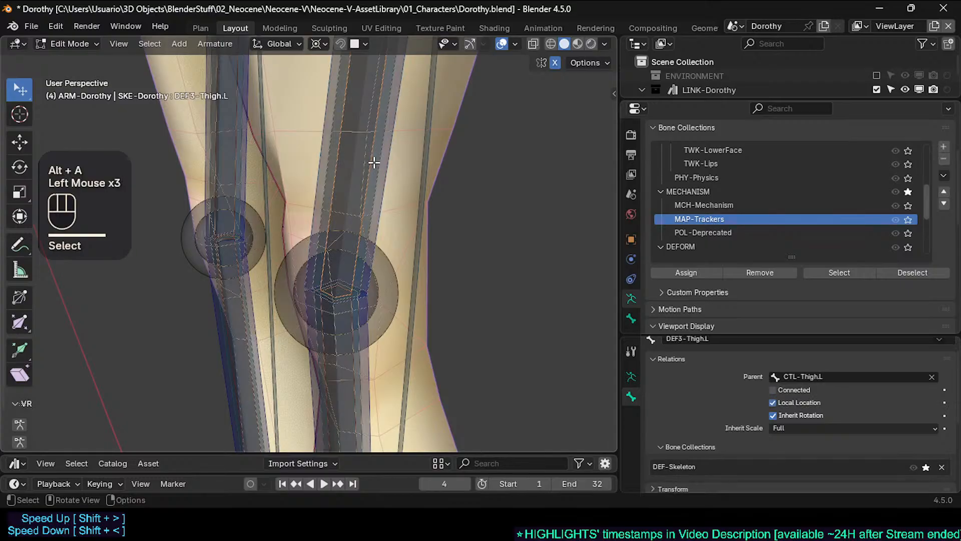
left_click(374, 160)
left_click(374, 161)
left_click(378, 161)
left_click(379, 161)
left_click(379, 161)
left_click(379, 161)
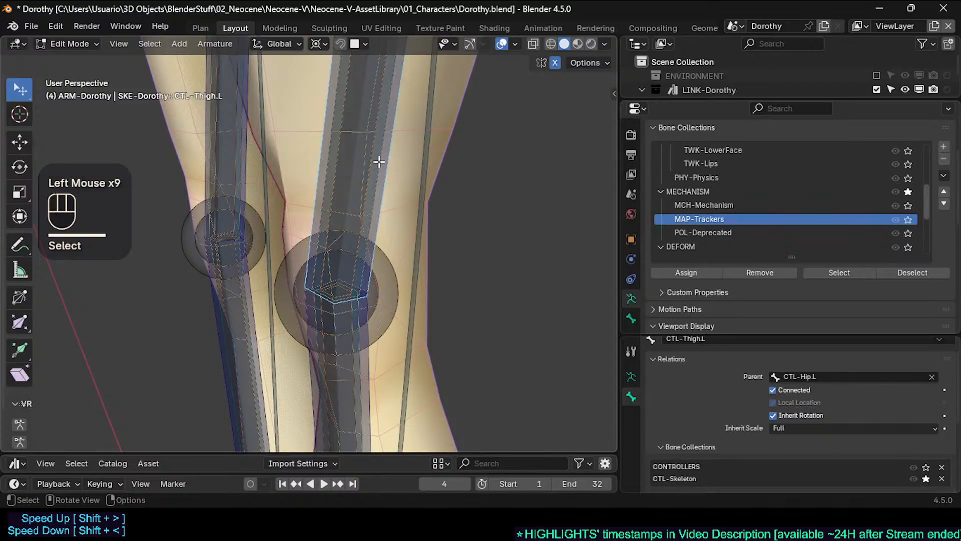
left_click(379, 161)
scroll(352, 153, "down", 2)
middle_click_drag(352, 153, 301, 251, "shift")
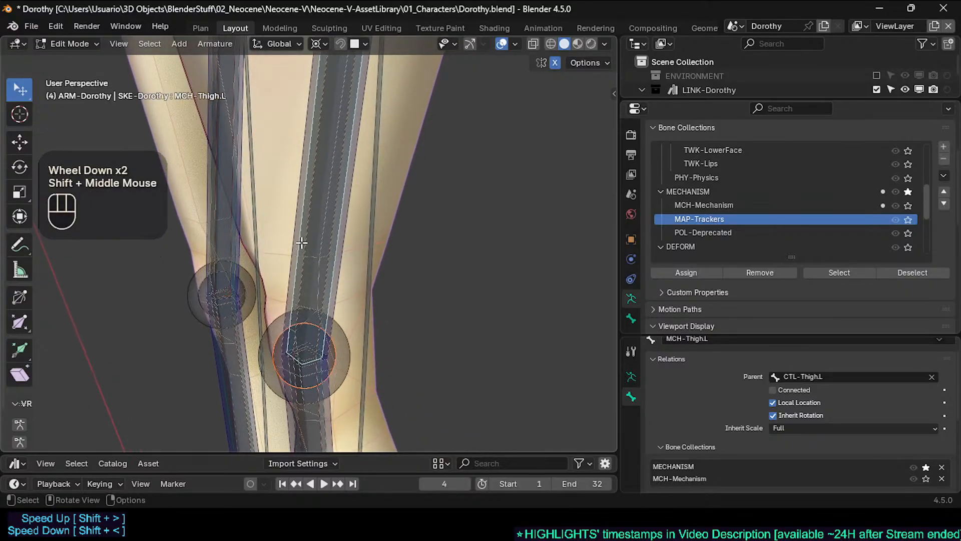
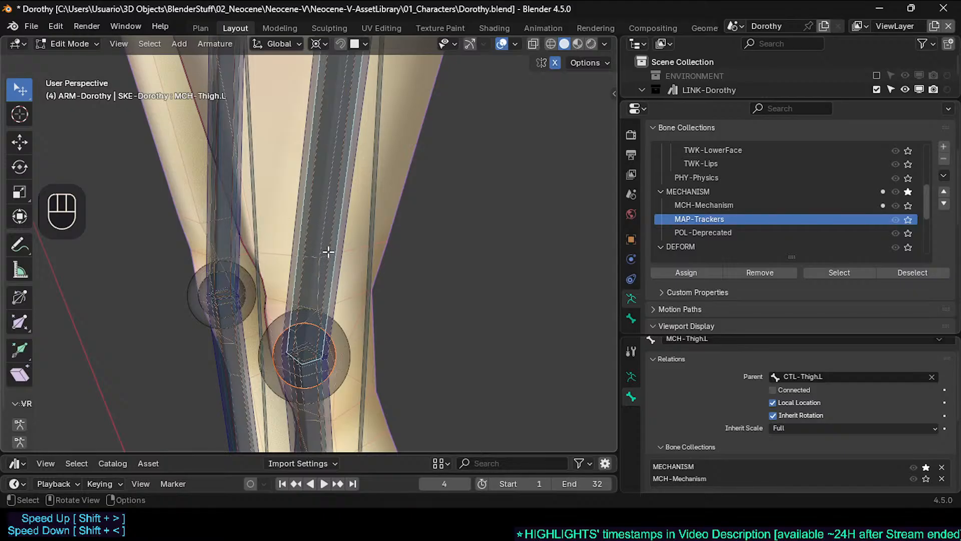
Select MCH-Shin.L below the left knee and check its parent assignment
scroll(327, 265, "down", 3)
middle_click_drag(324, 291, 328, 206, "shift")
scroll(331, 291, "down", 2)
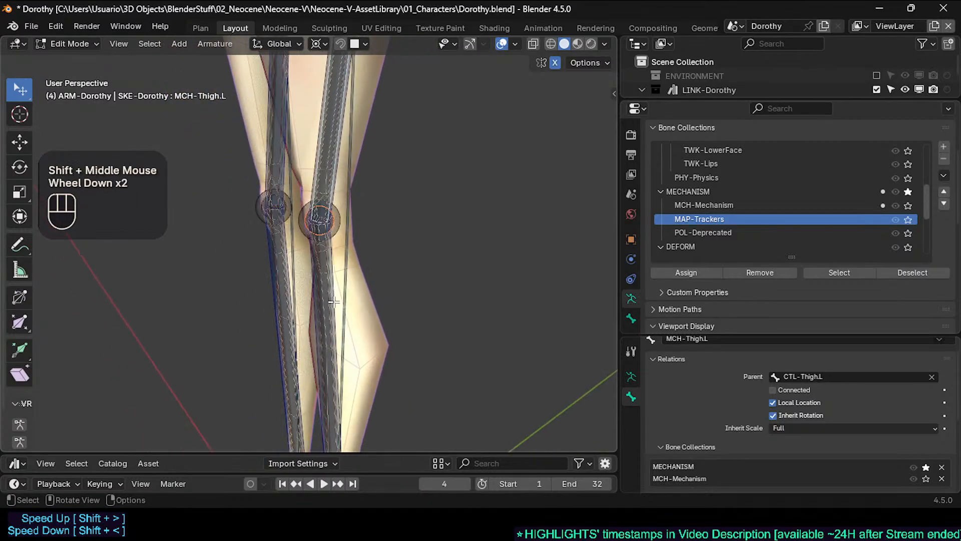
scroll(334, 301, "down", 1)
middle_click_drag(325, 296, 306, 280)
middle_click_drag(305, 280, 311, 145, "shift")
scroll(298, 267, "up", 2)
scroll(300, 211, "down", 2)
middle_click_drag(291, 310, 281, 272, "shift")
scroll(283, 273, "up", 5)
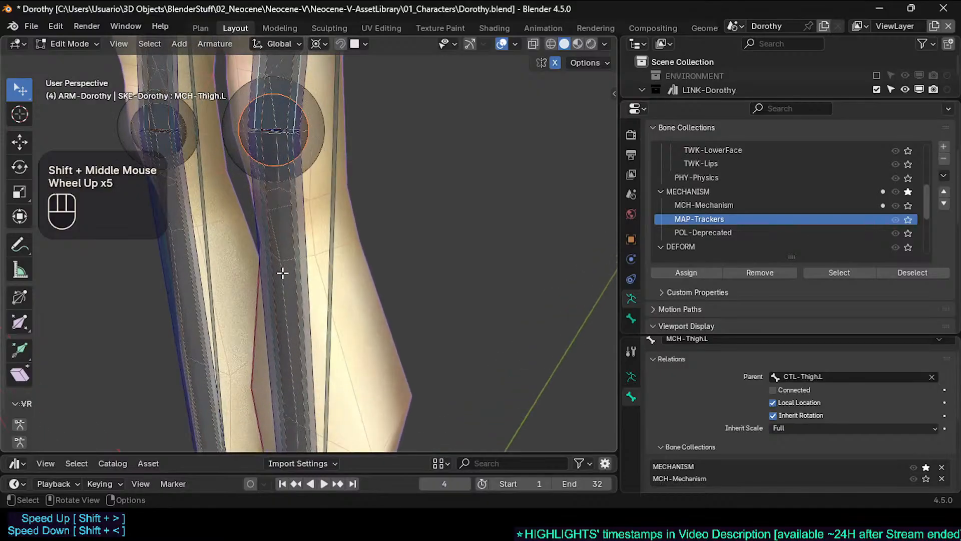
scroll(286, 213, "up", 1)
left_click(296, 183)
left_click(296, 184)
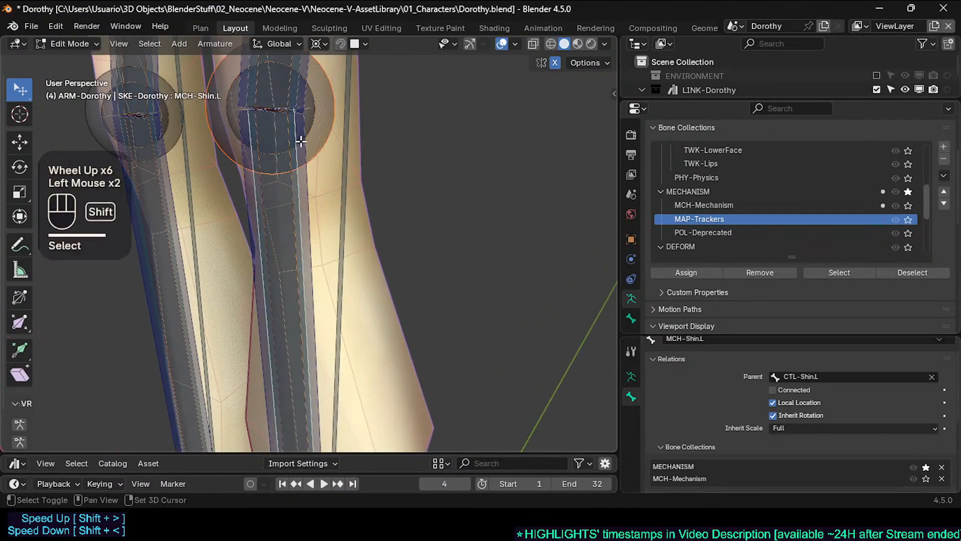
Examine the leg bone chains from the thighs and knees down to the feet
middle_click_drag(296, 183, 296, 262, "shift")
scroll(295, 262, "down", 2)
scroll(300, 260, "down", 2)
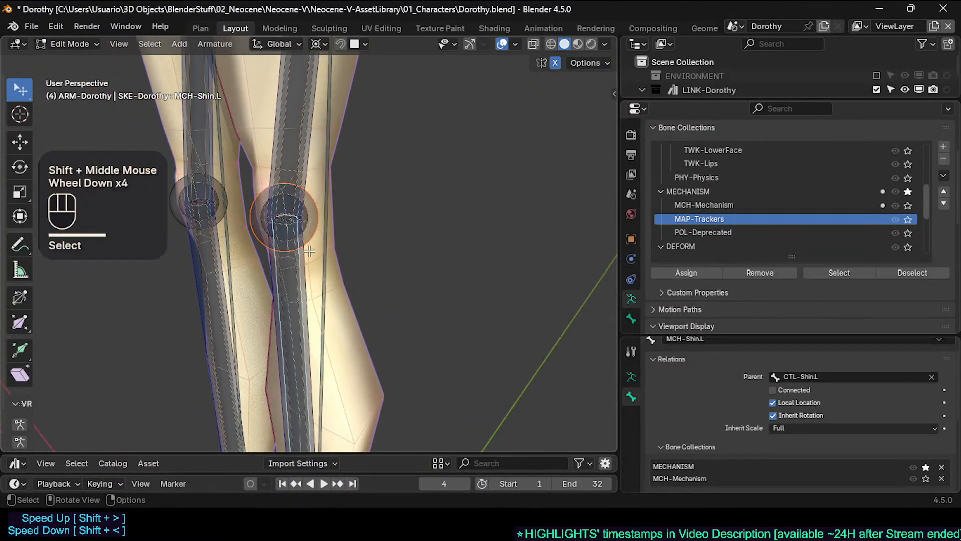
scroll(327, 268, "down", 1)
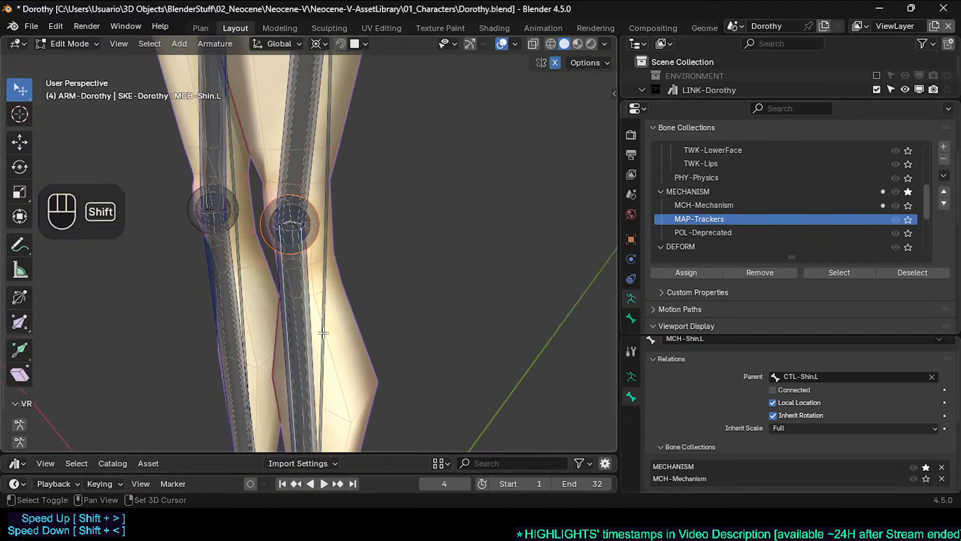
middle_click_drag(316, 312, 293, 228, "shift")
scroll(330, 238, "down", 2)
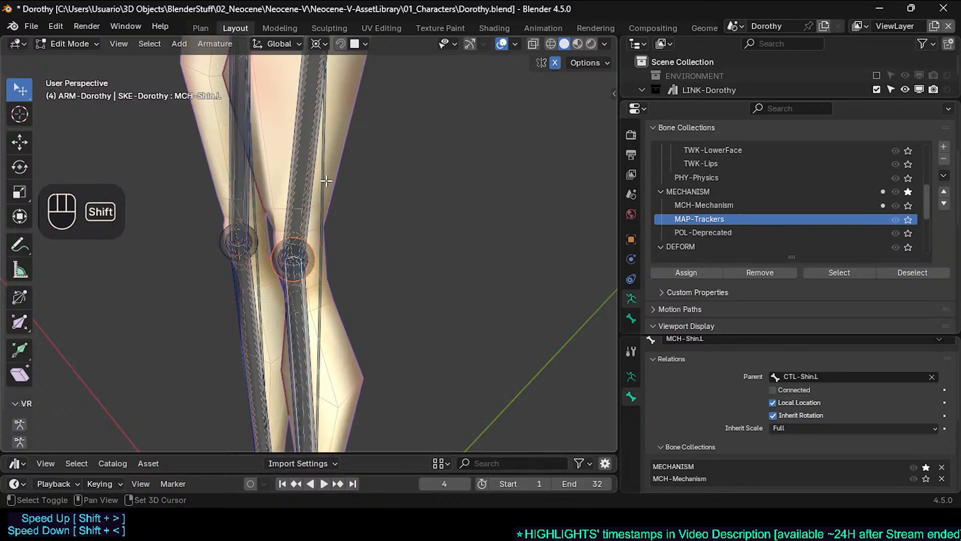
middle_click_drag(306, 209, 275, 296, "shift")
scroll(303, 280, "down", 1)
scroll(303, 280, "up", 1)
scroll(294, 237, "up", 3)
scroll(273, 318, "down", 3)
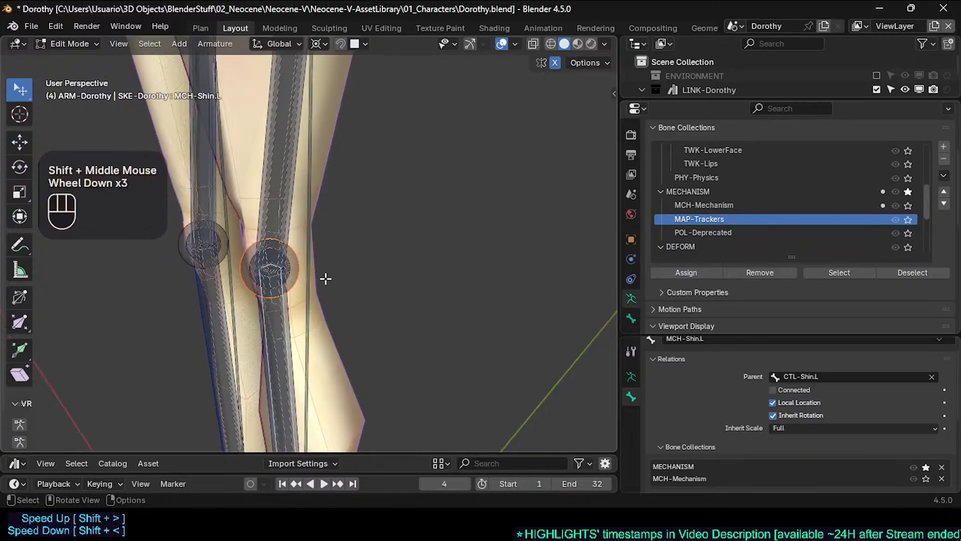
middle_click_drag(327, 275, 305, 201, "shift")
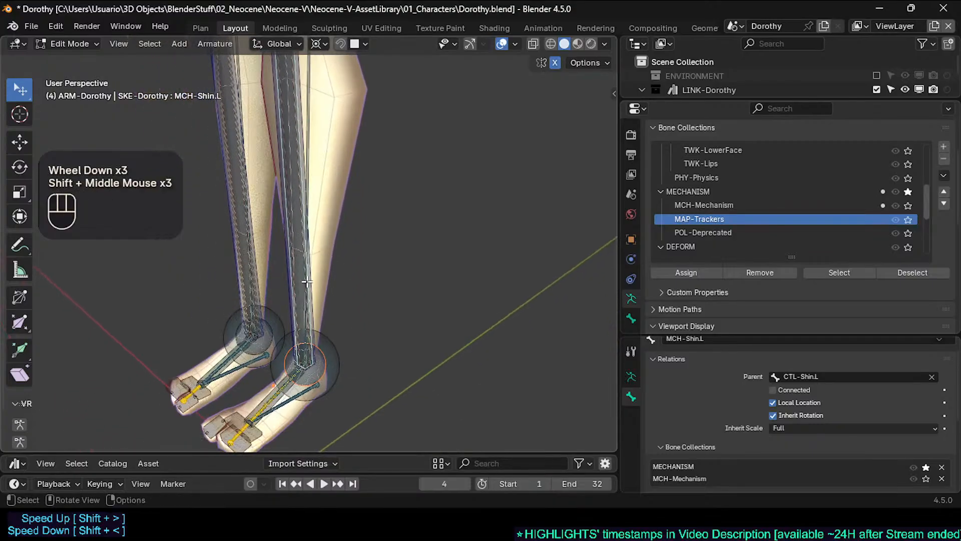
scroll(306, 297, "down", 1)
scroll(306, 296, "up", 1)
scroll(306, 296, "up", 1)
middle_click_drag(311, 373, 295, 333, "shift")
scroll(275, 340, "up", 2)
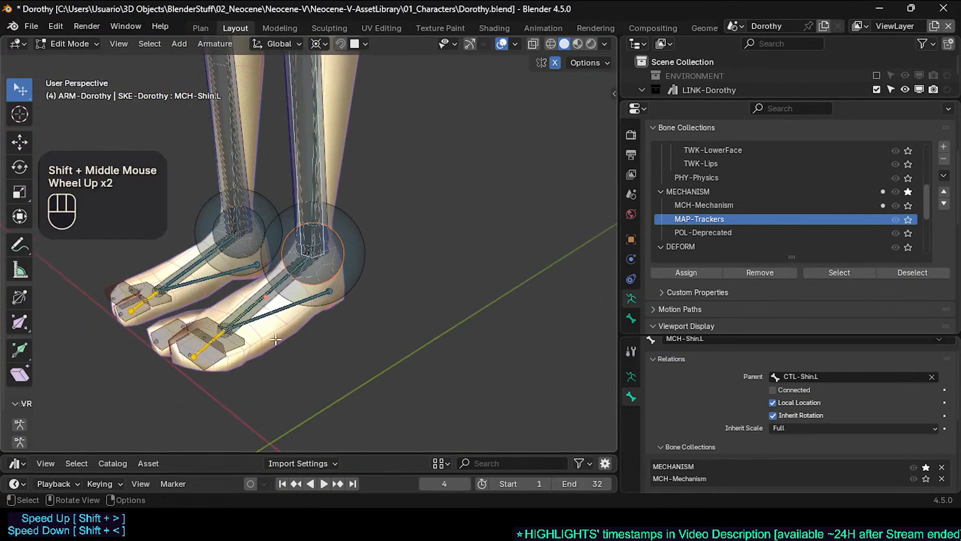
scroll(221, 293, "down", 3)
scroll(284, 300, "down", 1)
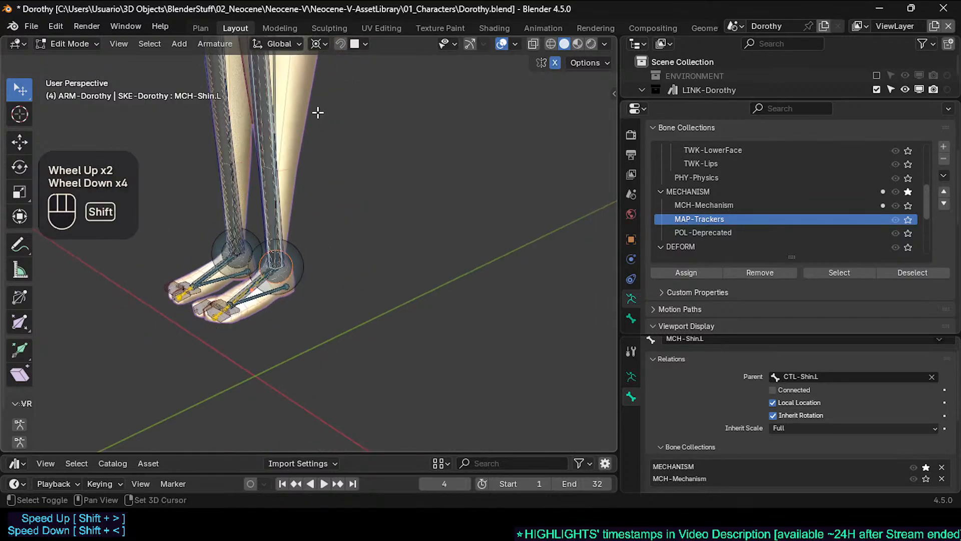
Examine the bone setup of the shoulders, left arm, hand, spine and pelvis
middle_click_drag(315, 112, 254, 217, "shift")
scroll(284, 247, "down", 2)
scroll(254, 217, "down", 1, "shift")
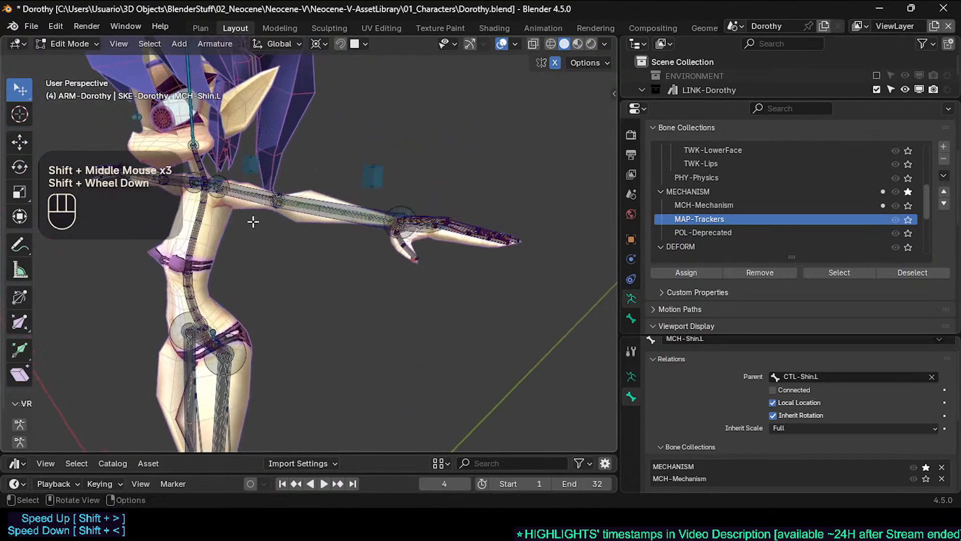
scroll(325, 192, "up", 1)
scroll(258, 177, "up", 2)
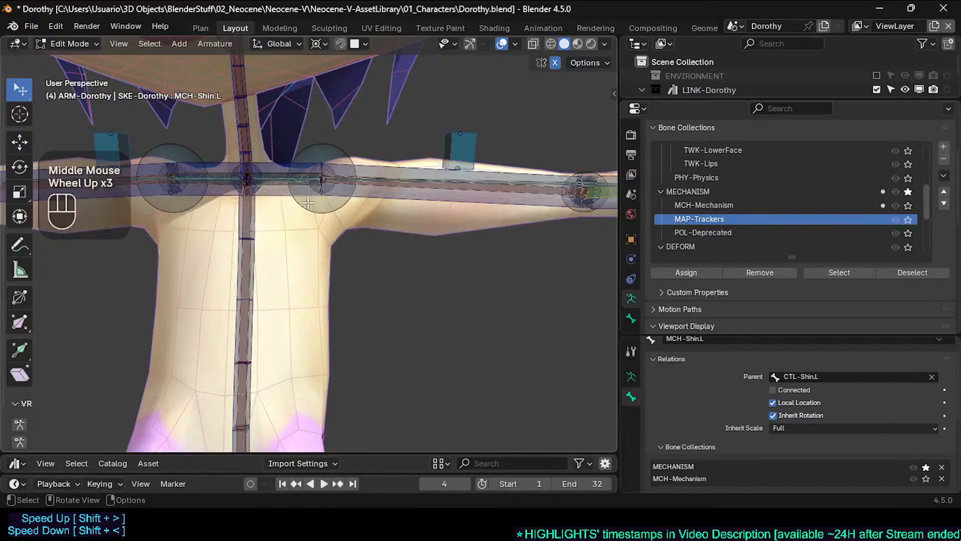
scroll(308, 203, "down", 2)
middle_click_drag(308, 203, 272, 269, "shift")
scroll(272, 269, "up", 2)
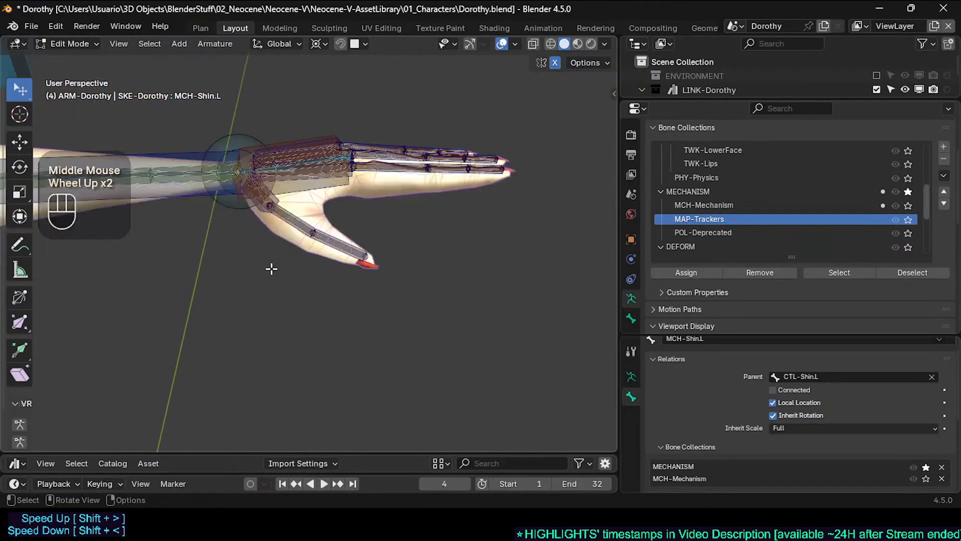
scroll(265, 197, "down", 2)
middle_click_drag(254, 230, 279, 267, "shift")
scroll(287, 281, "down", 2, "shift")
scroll(279, 307, "down", 2)
scroll(300, 271, "up", 2)
scroll(292, 262, "up", 2)
scroll(292, 262, "up", 1)
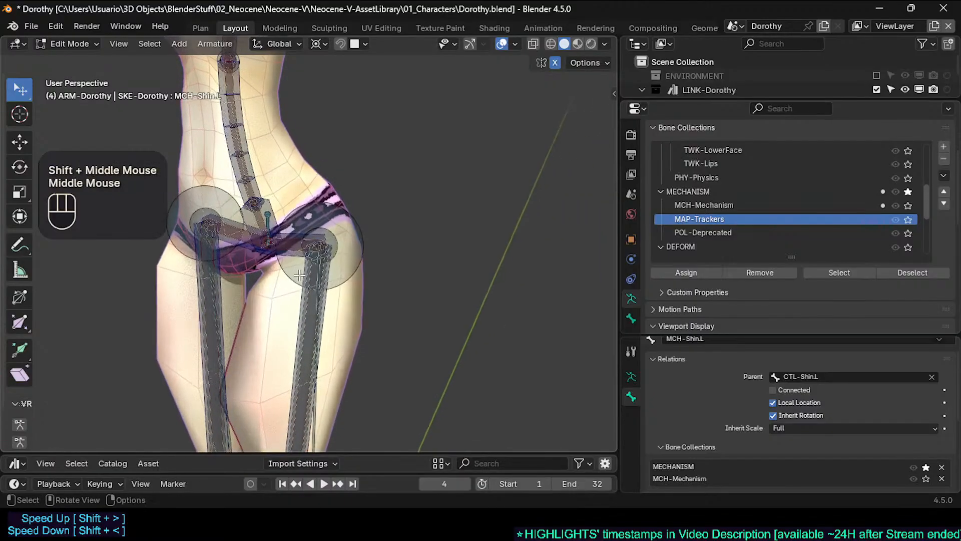
scroll(279, 267, "up", 2)
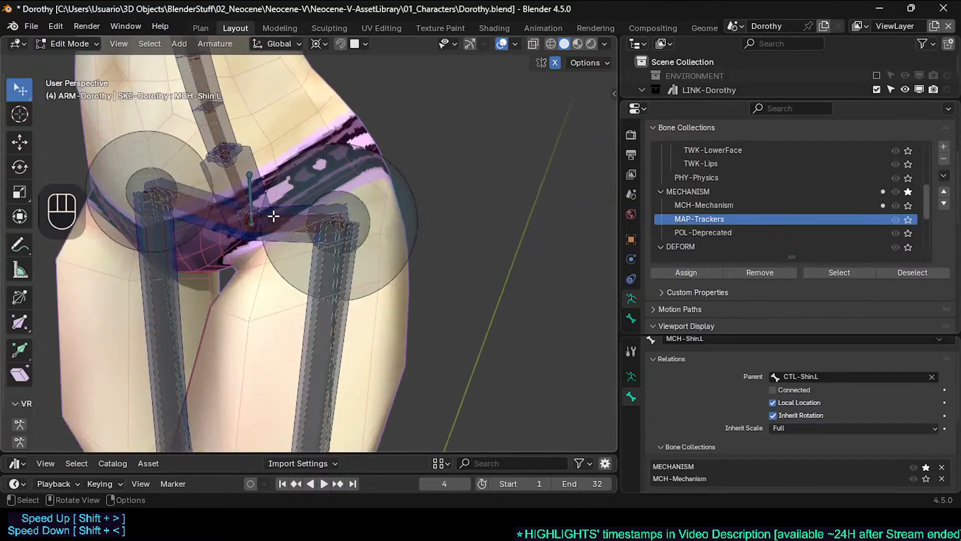
scroll(273, 216, "down", 3)
scroll(273, 216, "up", 2)
middle_click_drag(240, 168, 227, 280, "shift")
scroll(215, 151, "down", 2)
middle_click_drag(240, 90, 246, 156, "shift")
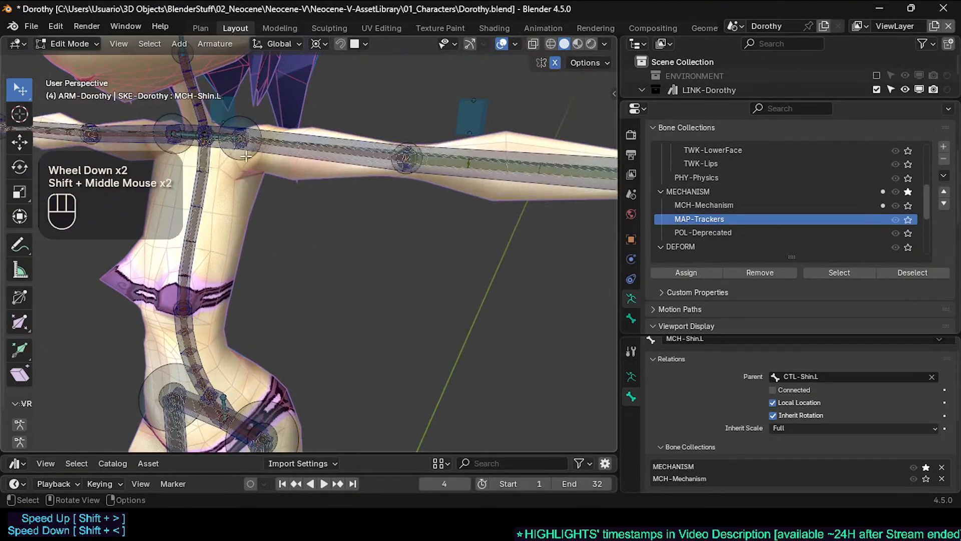
Duplicate the left hip deform bone DEF3-Hip.L in place and scale the copy's B-Bone display thickness by 1.520
middle_click_drag(255, 281, 285, 247, "shift")
middle_click_drag(260, 350, 201, 190, "shift")
scroll(254, 127, "up", 2)
scroll(201, 189, "up", 2)
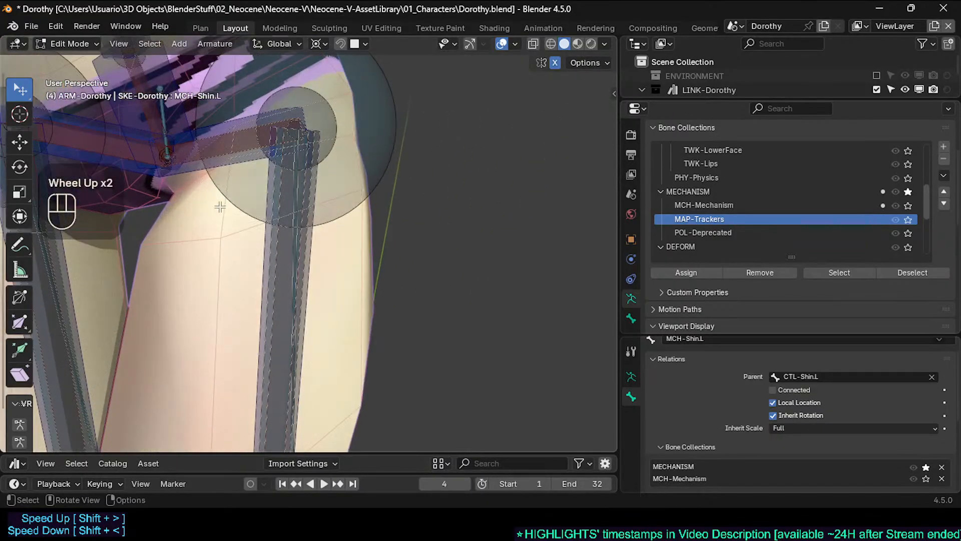
left_click(271, 247)
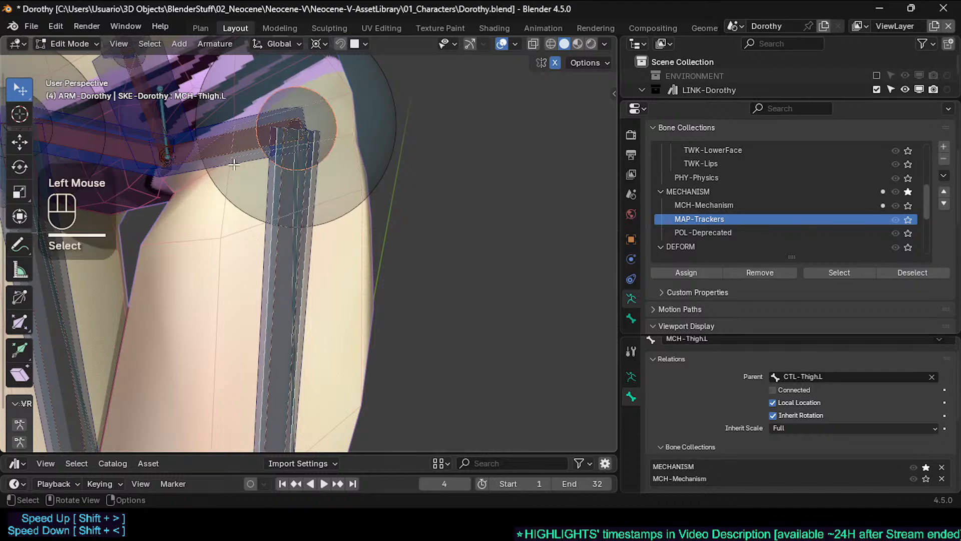
left_click(189, 168)
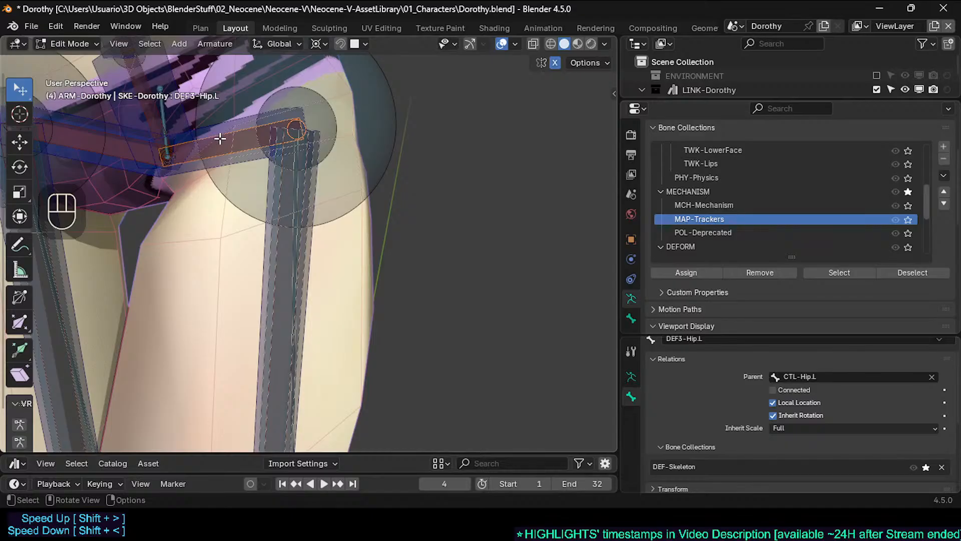
key("shift+d")
key("Escape")
key("shift+ctrl+alt+a")
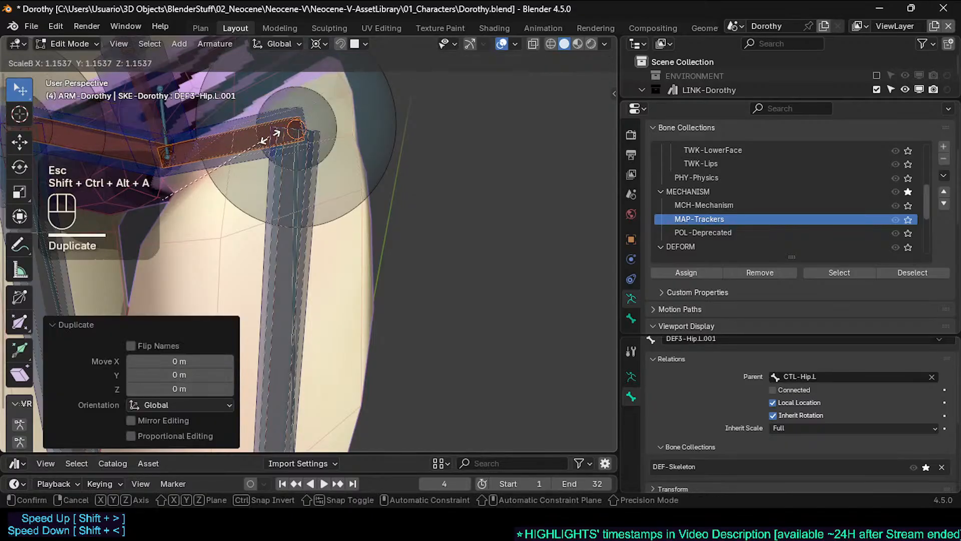
left_click(312, 132)
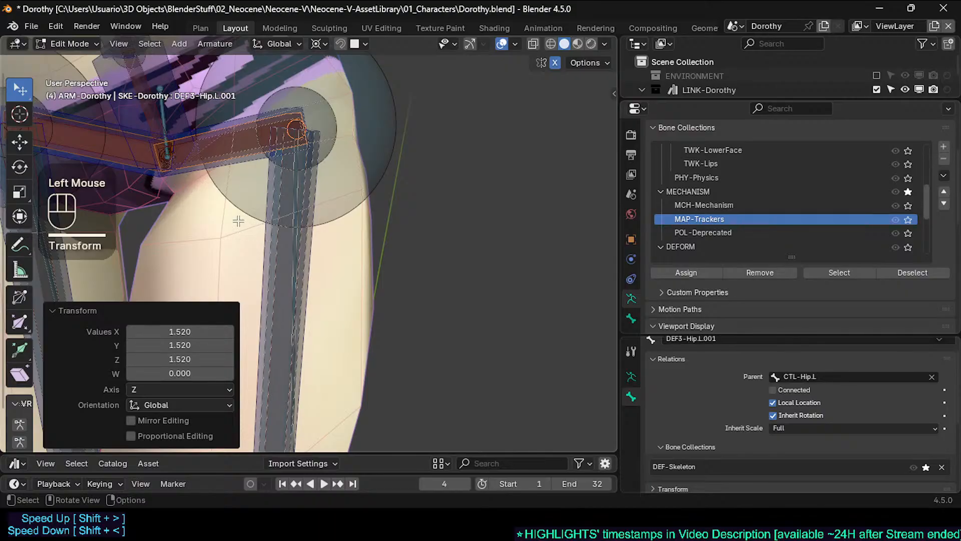
Extend the selection to the mirrored hip bone copy on the opposite side
key("shift+alt+x")
key("shift+alt+x")
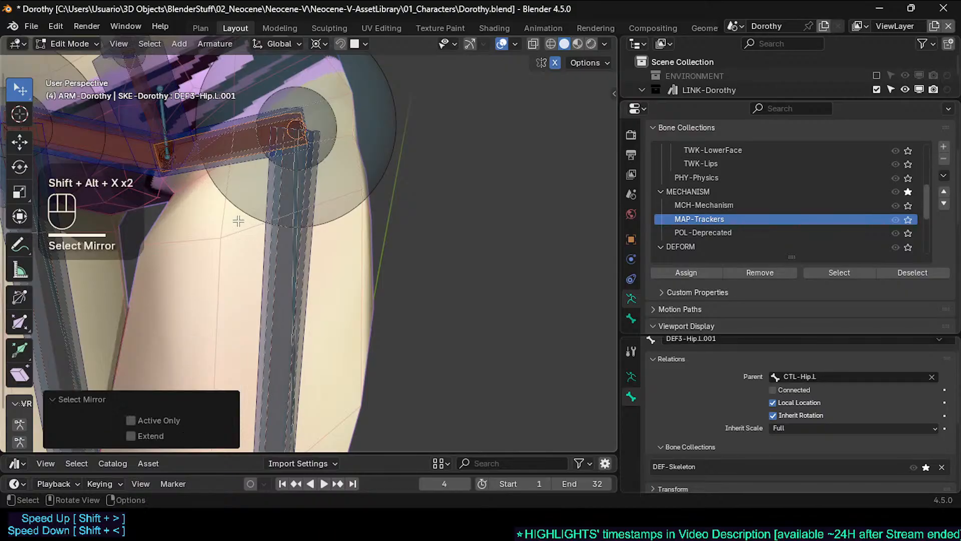
left_click(155, 437)
Set up a batch rename of the selected bones that replaces DEF3 with MCH
key("ctrl+F2")
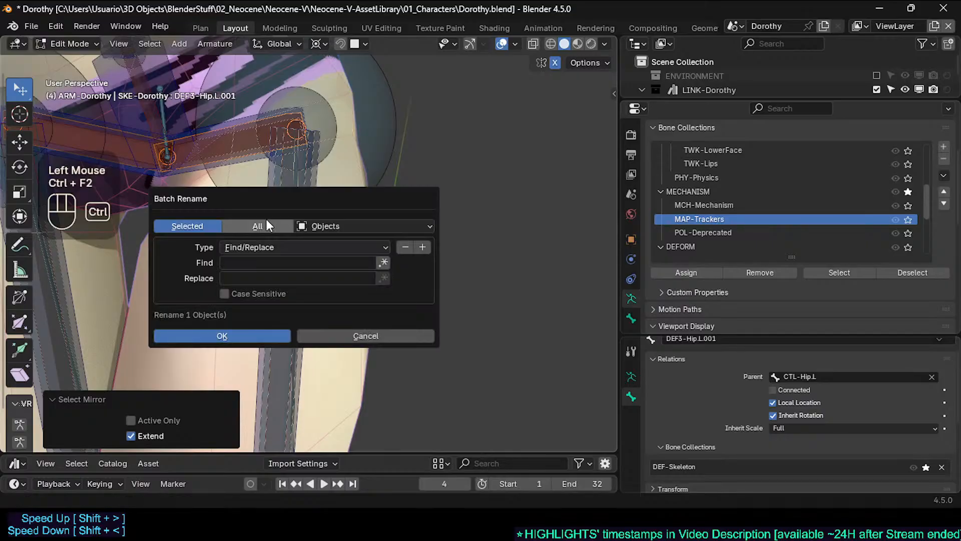
left_click(308, 243)
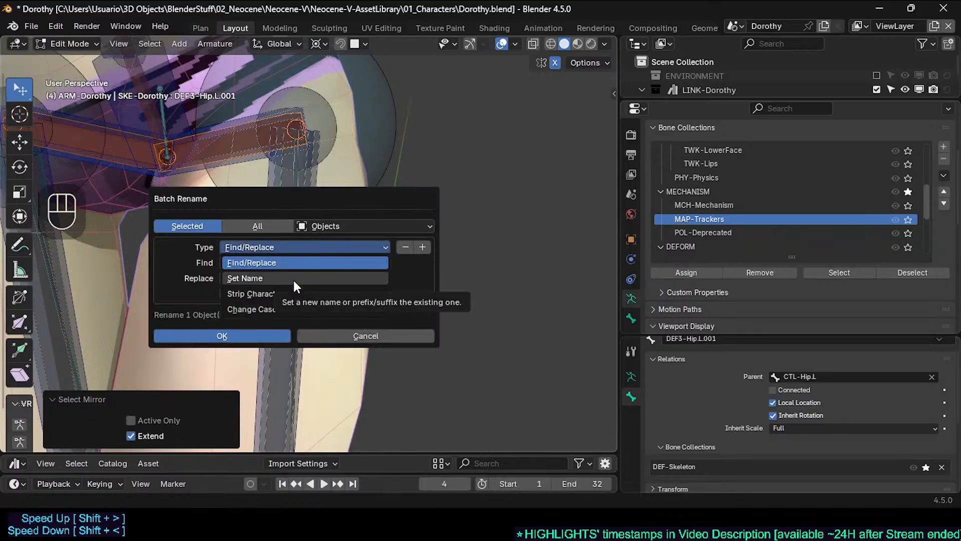
left_click(285, 259)
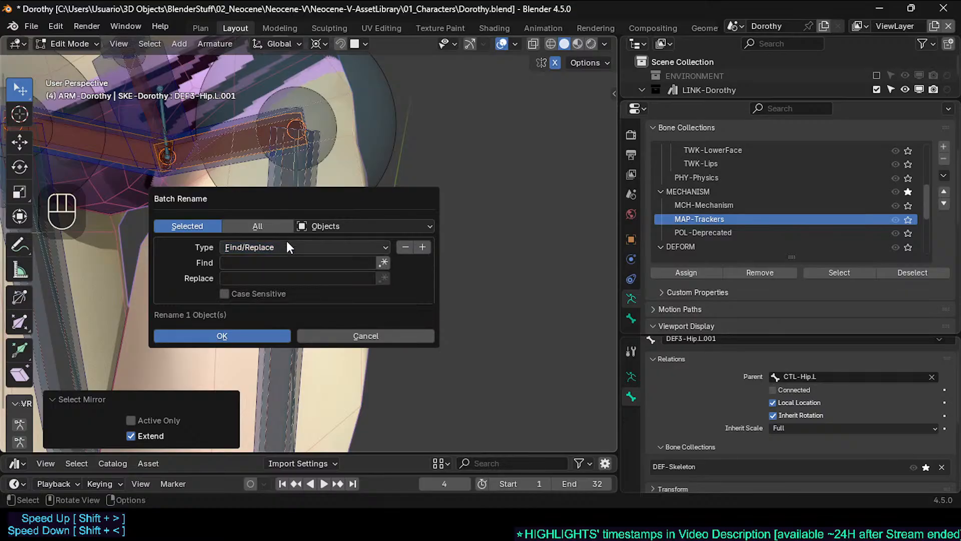
left_click(329, 226)
key("b")
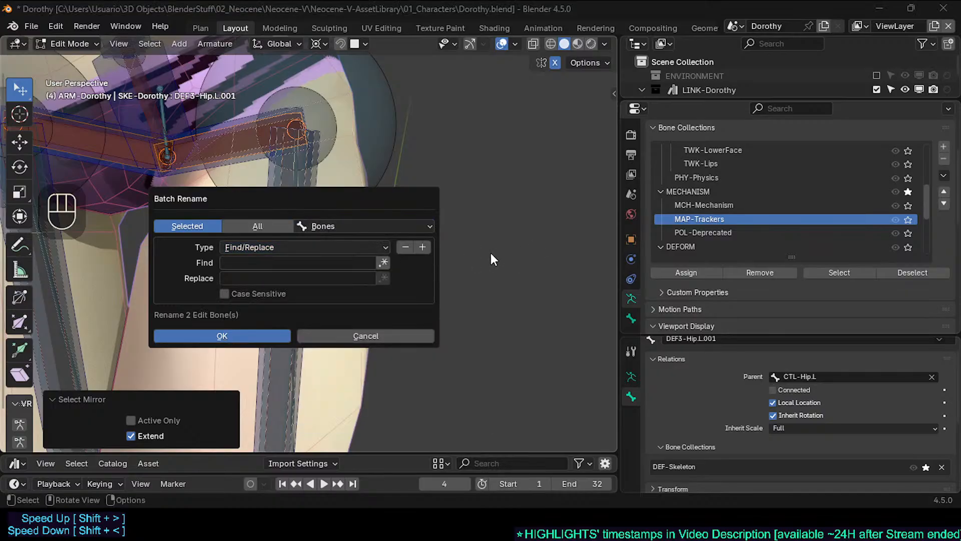
left_click(260, 262)
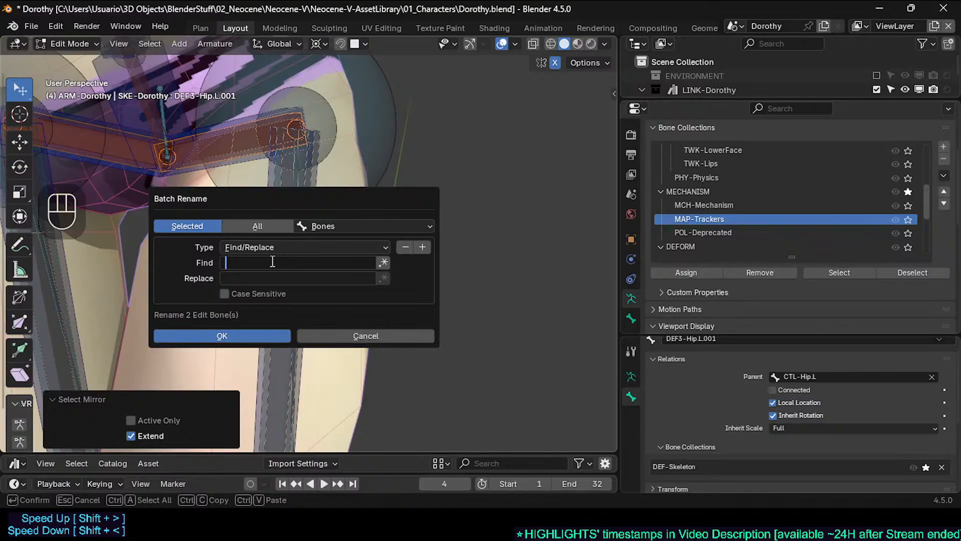
type("DEF")
type("F3")
key("Return")
Add a second rename action that strips digits and punctuation from the end, and apply the batch rename
left_click(423, 246)
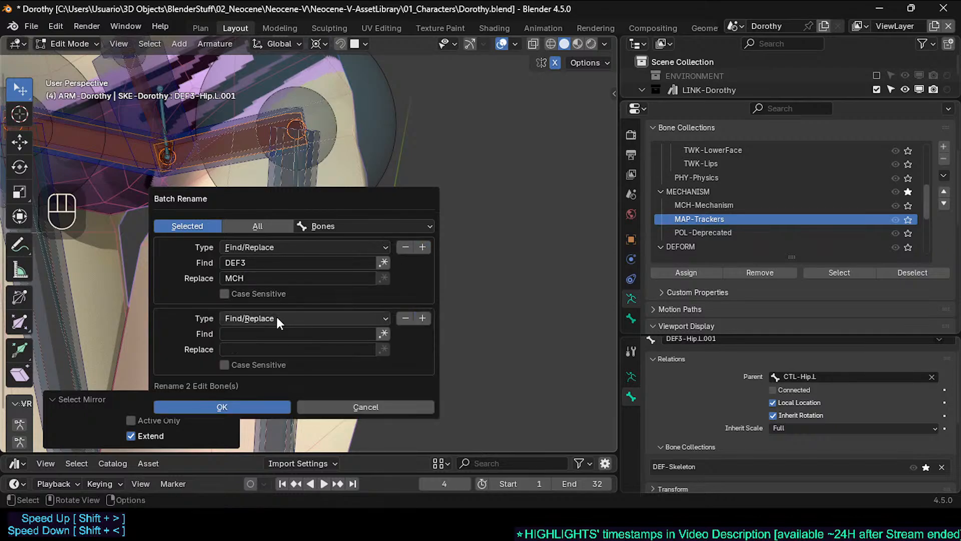
left_click(277, 318)
left_click(322, 333, "shift")
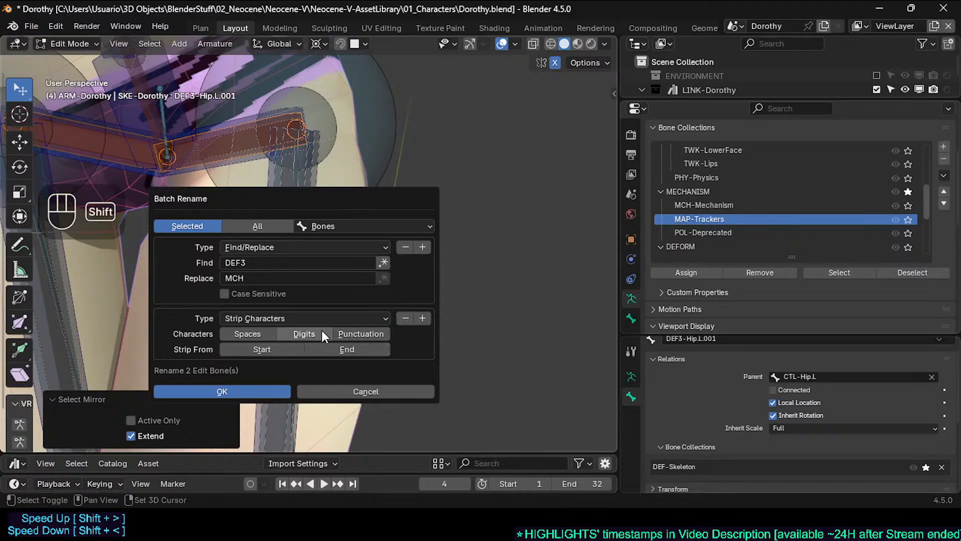
left_click(362, 334, "shift")
left_click(355, 350, "shift")
left_click(262, 392)
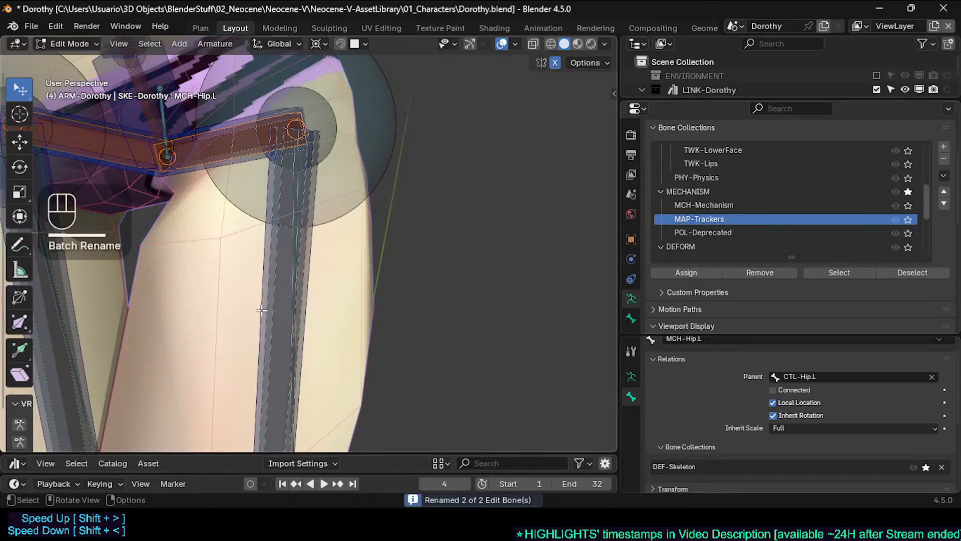
Compare the parent assignments of MCH-Hip.L, MCH-Thigh.L, DEF3-Thigh.L and DEF3-Hip.L
left_click(652, 325)
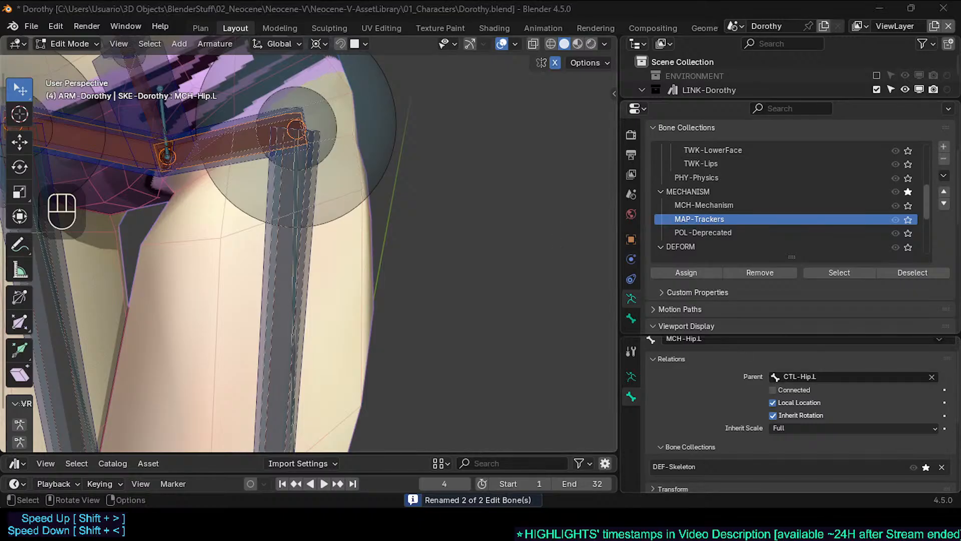
scroll(801, 411, "down", 1)
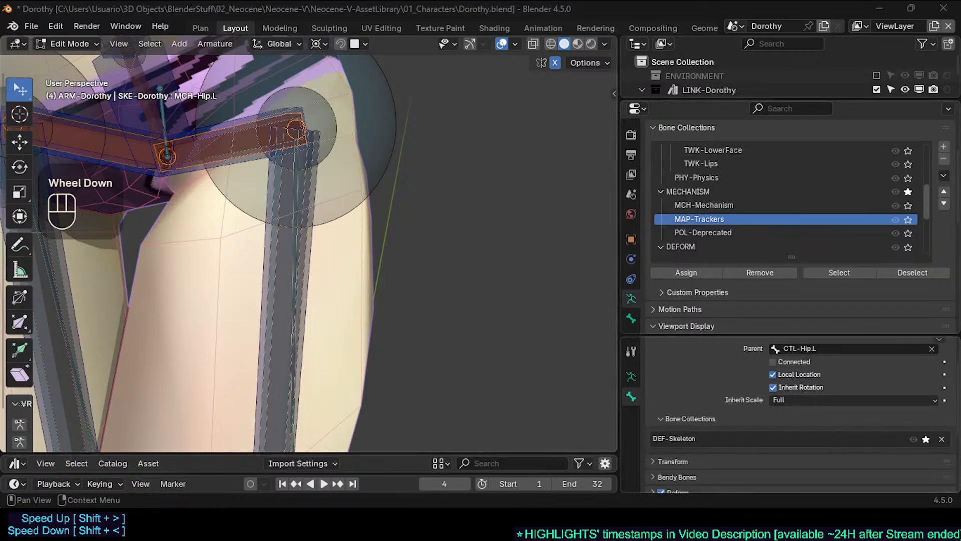
scroll(802, 410, "up", 2)
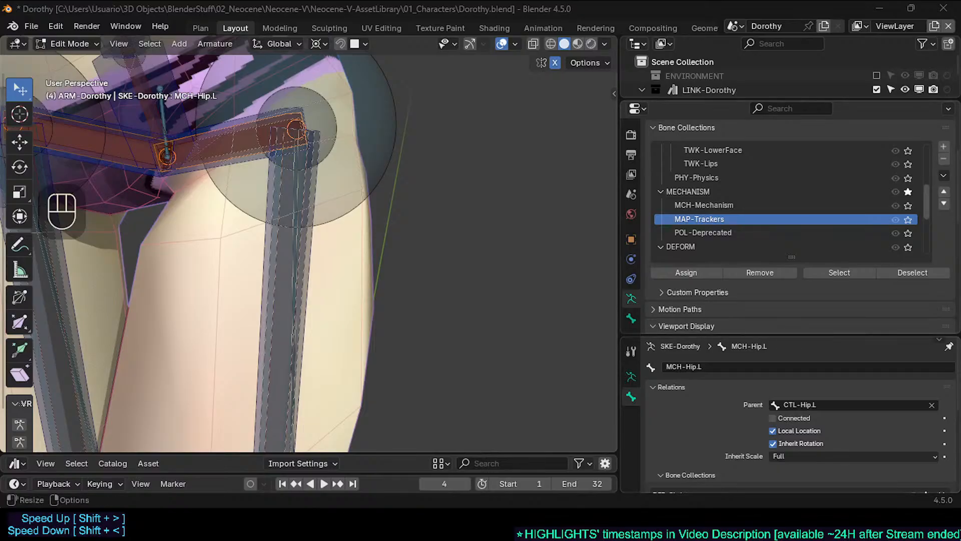
mouse_move(738, 336)
left_mouse_down()
mouse_move(738, 268)
mouse_move(737, 347)
left_mouse_up()
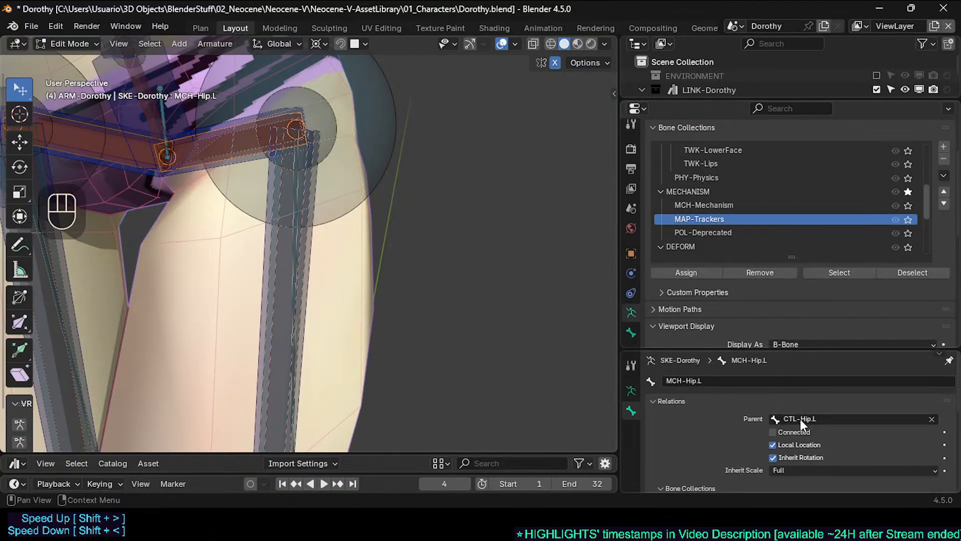
double_click(278, 275)
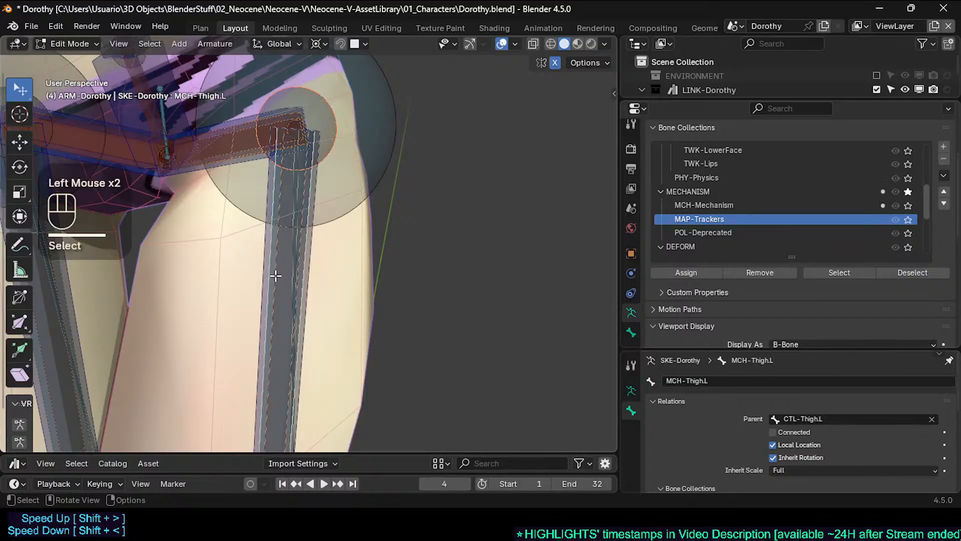
left_click(274, 277)
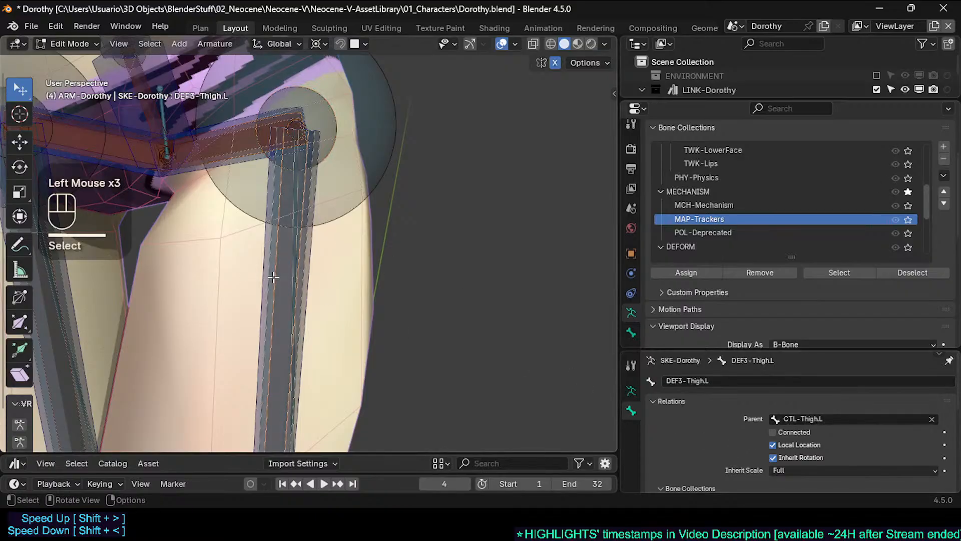
left_click(193, 141)
left_click(184, 150)
left_click(183, 150)
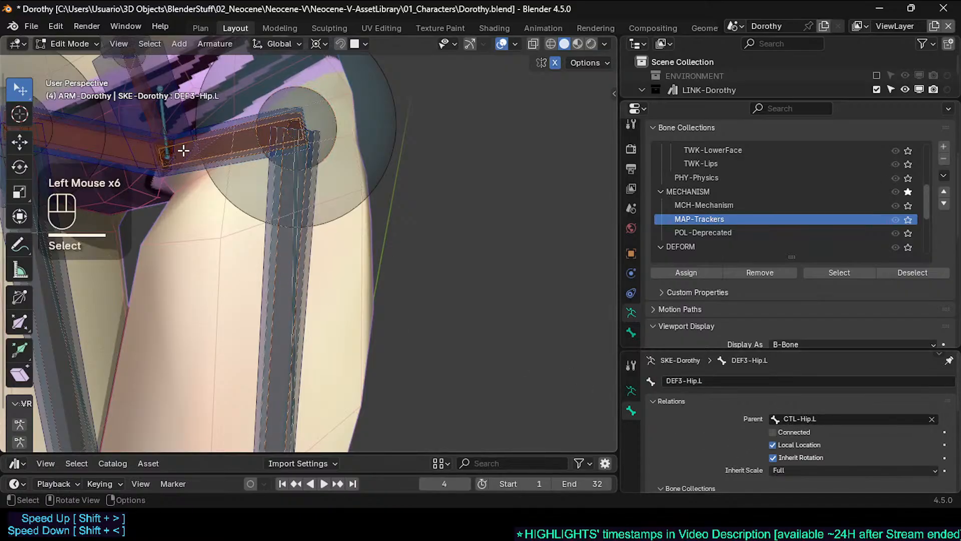
left_click(181, 176)
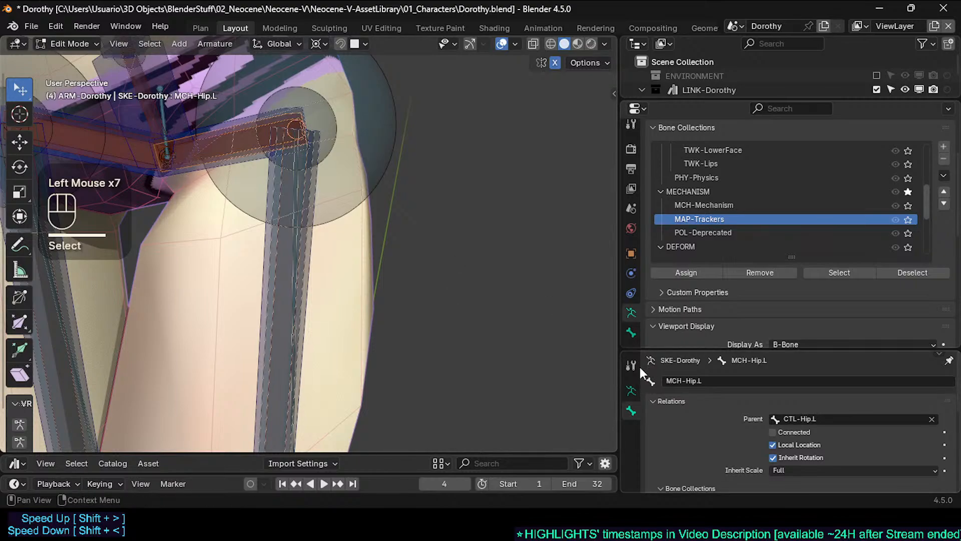
Switch the armature to Pose Mode and show the bone constraints of MCH-Hip.L
scroll(635, 336, "down", 2)
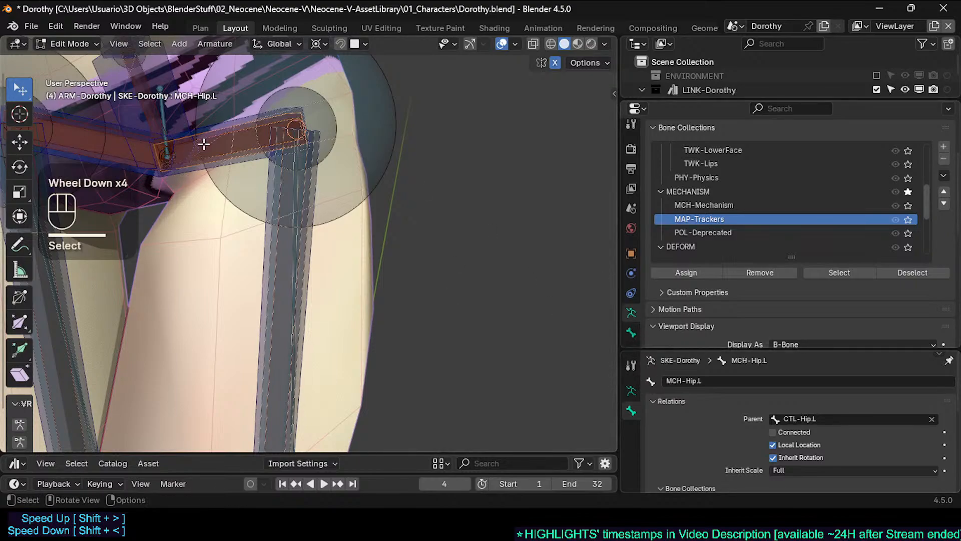
key("ctrl+Tab")
scroll(632, 329, "down", 2)
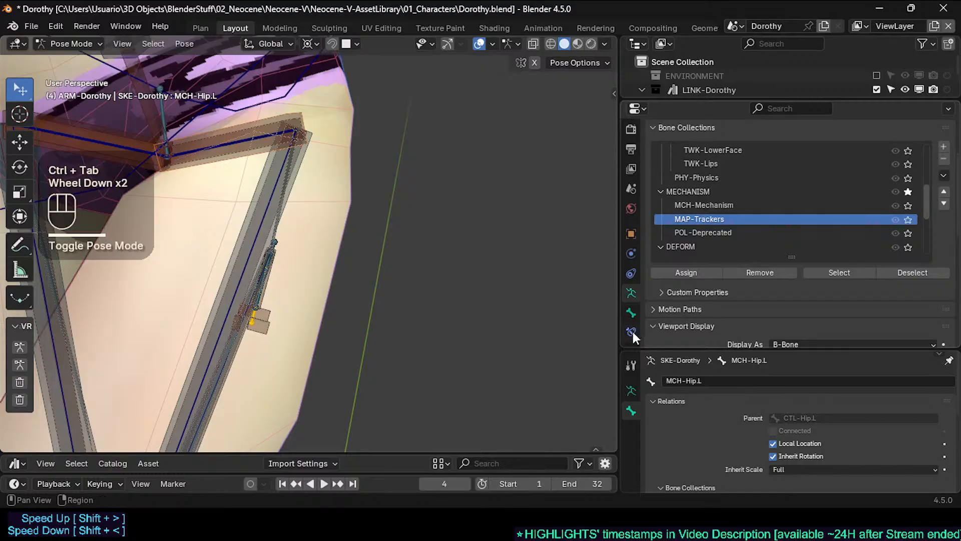
left_click(631, 329)
scroll(684, 190, "down", 2)
scroll(829, 201, "up", 2)
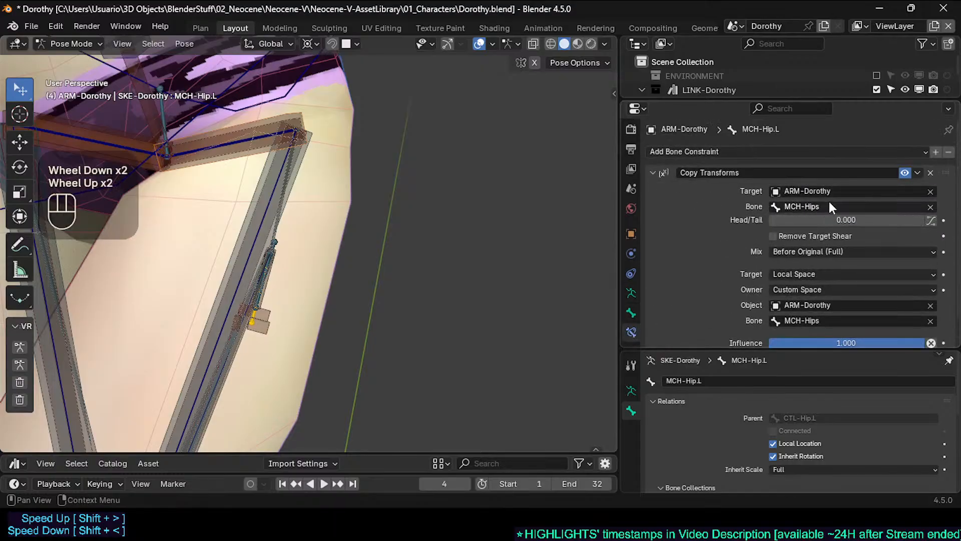
Try removing the Copy Transforms constraint from MCH-Hip.L, and undo the removal
left_click(931, 172)
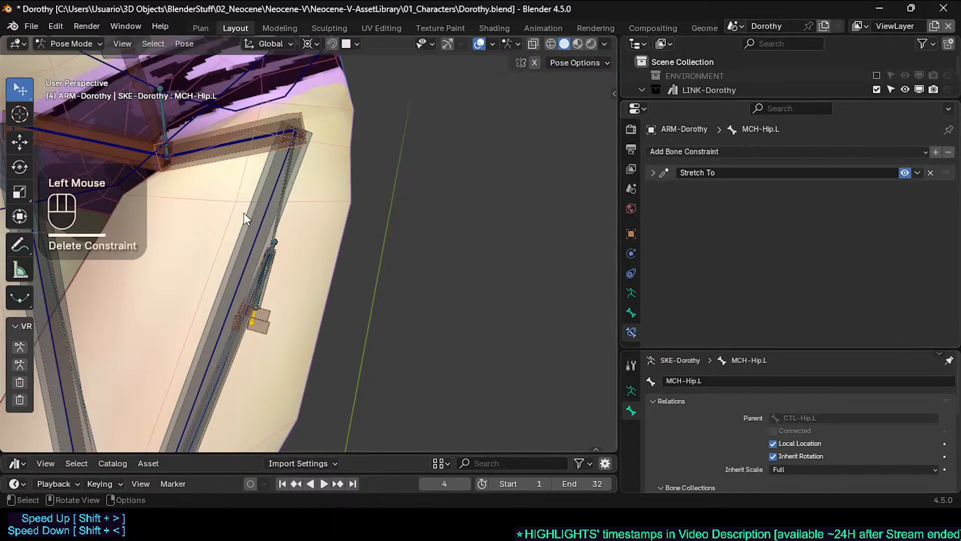
key("ctrl")
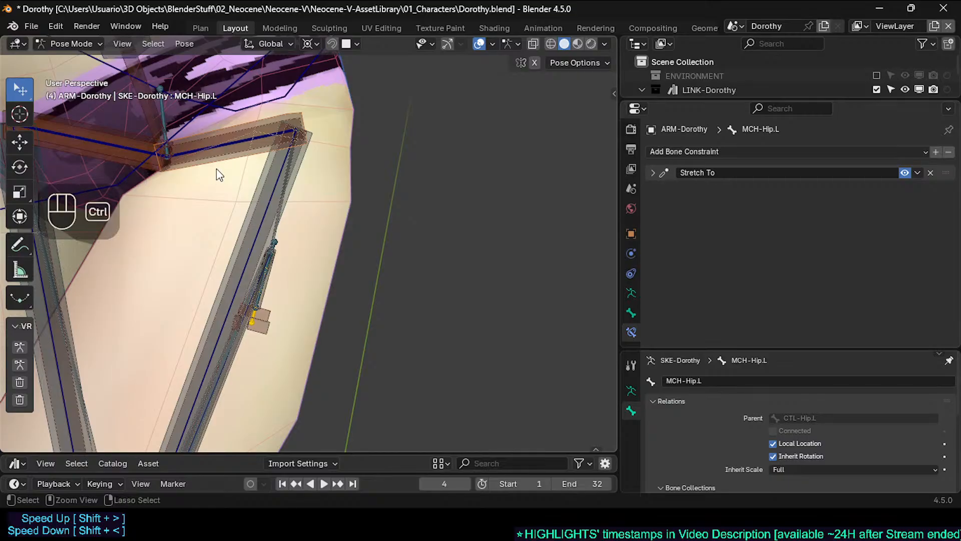
key("ctrl+z")
Review the constraints on MCH-Hip.L and delete its Copy Transforms constraint
left_click(213, 168)
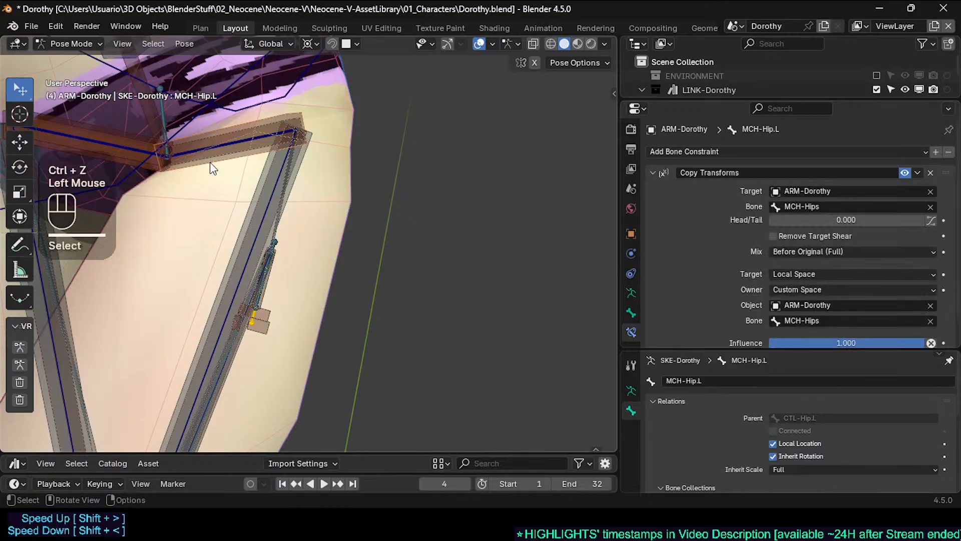
scroll(750, 248, "down", 2)
scroll(771, 285, "up", 2)
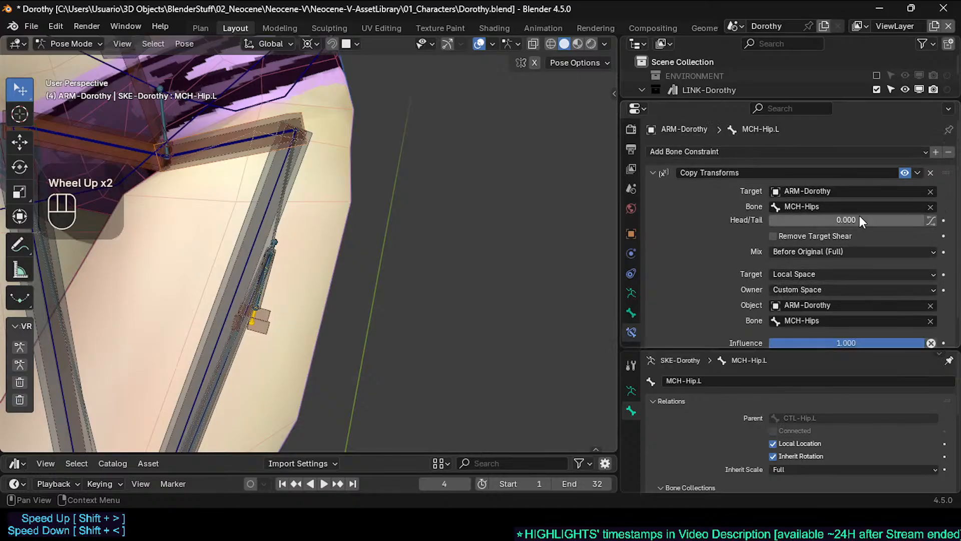
left_click(931, 173)
Compare the Copy Transforms constraint settings of MCH-Thigh.L and DEF3-Thigh.L
left_click(234, 229)
left_click(240, 237)
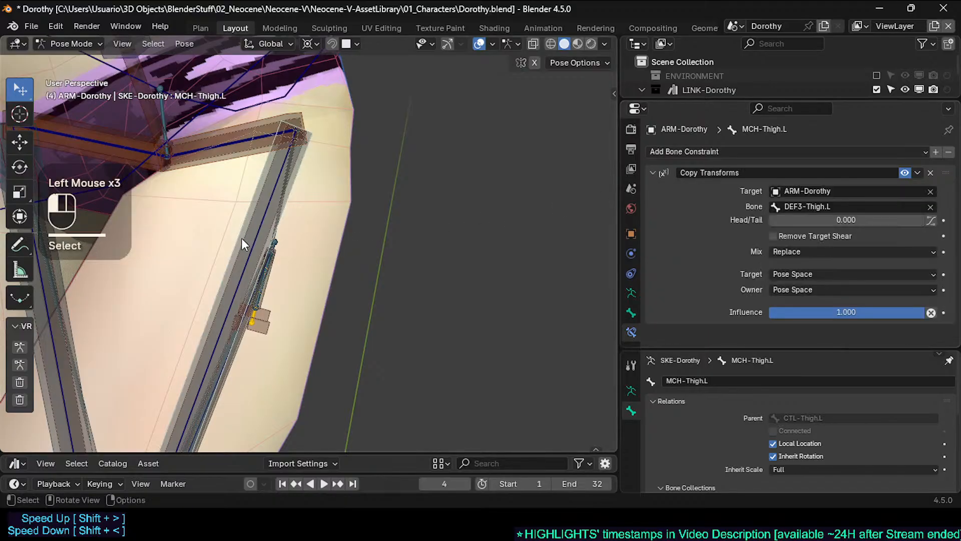
left_click(244, 242)
scroll(800, 262, "down", 1)
scroll(876, 221, "up", 1)
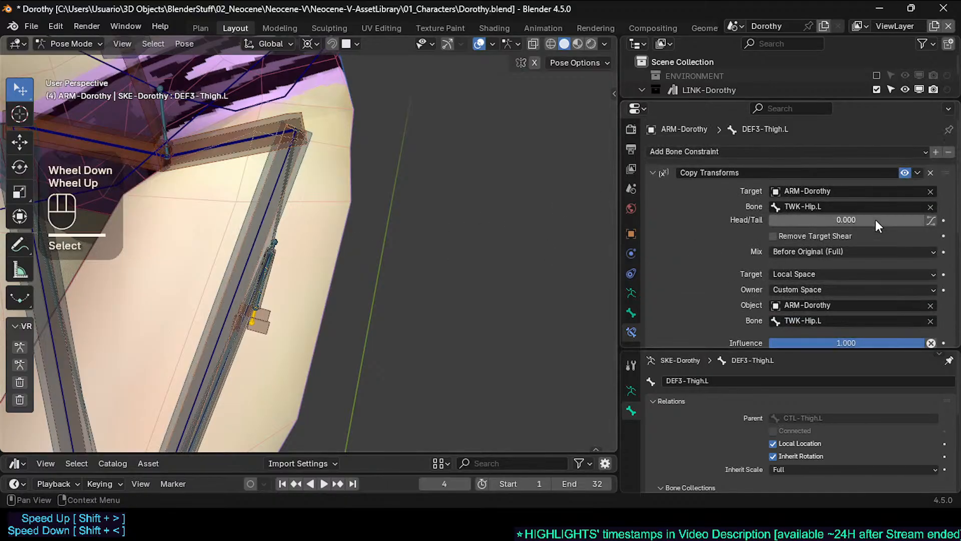
left_click(241, 247)
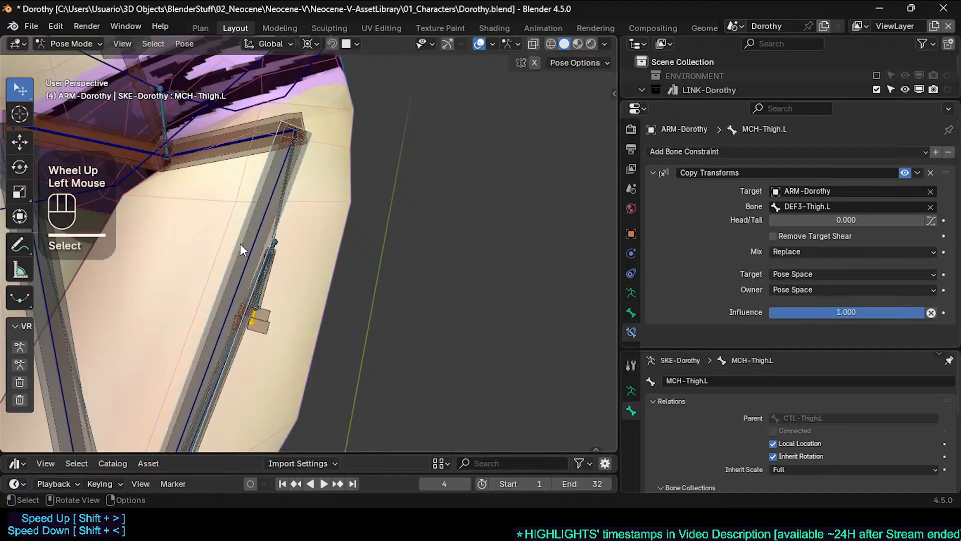
Cycle through the overlapping left hip bones to compare the constraints on DEF3-Hip.L and MCH-Hip.L
left_click(189, 155)
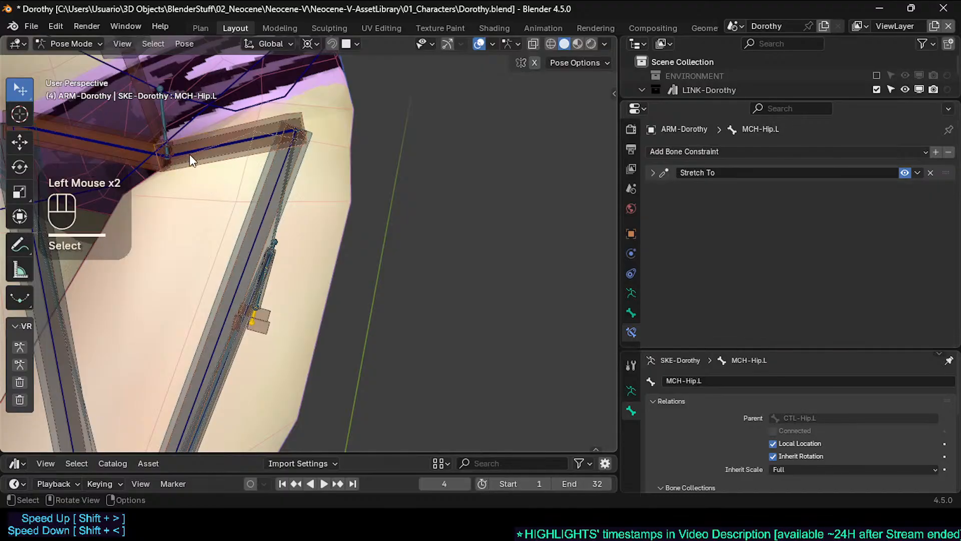
left_click(196, 159)
left_click(204, 165)
left_click(210, 173)
left_click(208, 162)
scroll(209, 162, "up", 2)
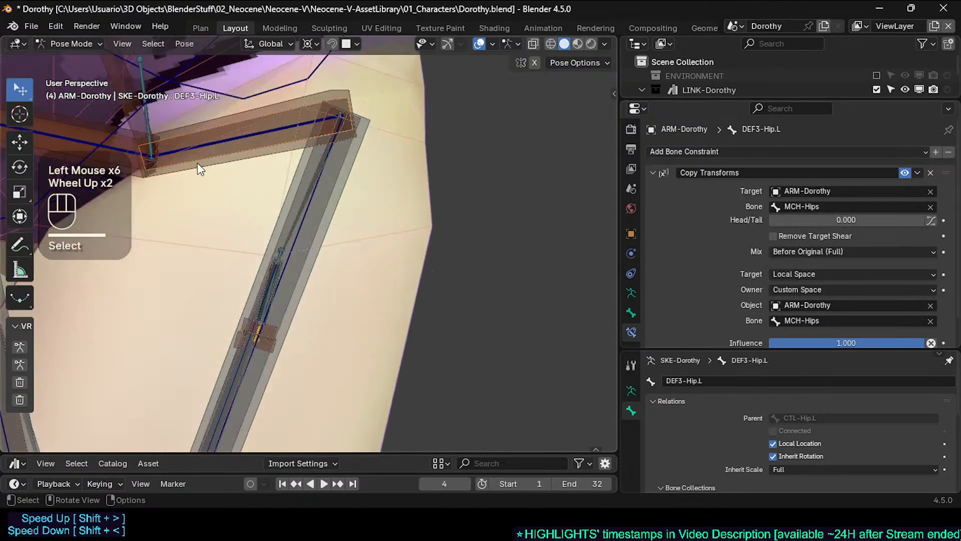
left_click(195, 167)
mouse_move(194, 170)
middle_mouse_down()
mouse_move(203, 173)
mouse_move(193, 175)
middle_mouse_up()
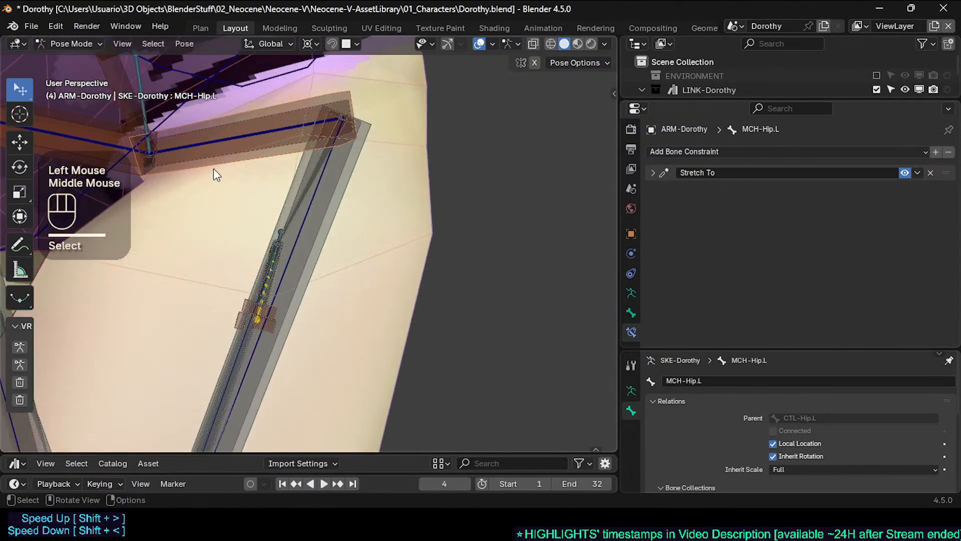
Select MCH-Hip on both sides and set the bone color of both bones to 08 - Theme Color Set
scroll(213, 168, "down", 1)
key("shift+alt+x")
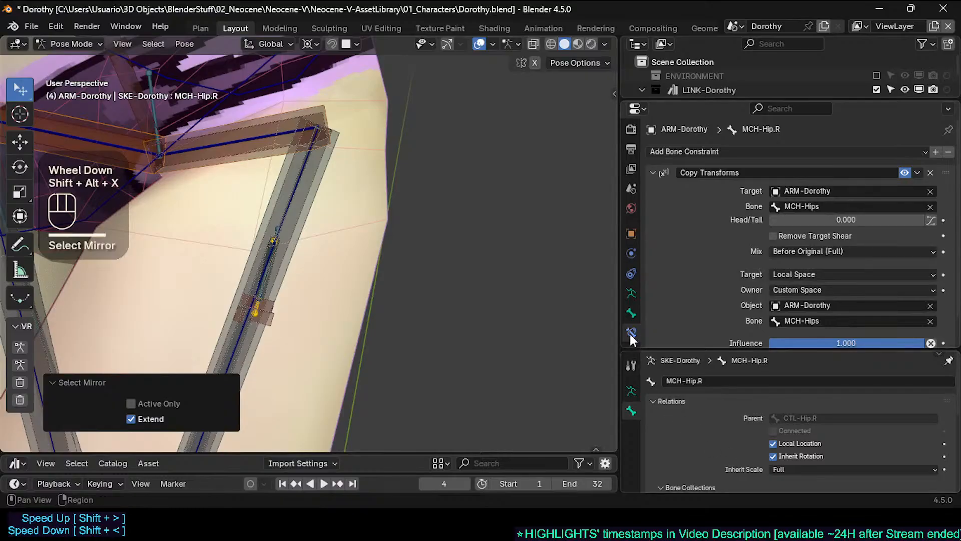
left_click(631, 313)
left_click(679, 257)
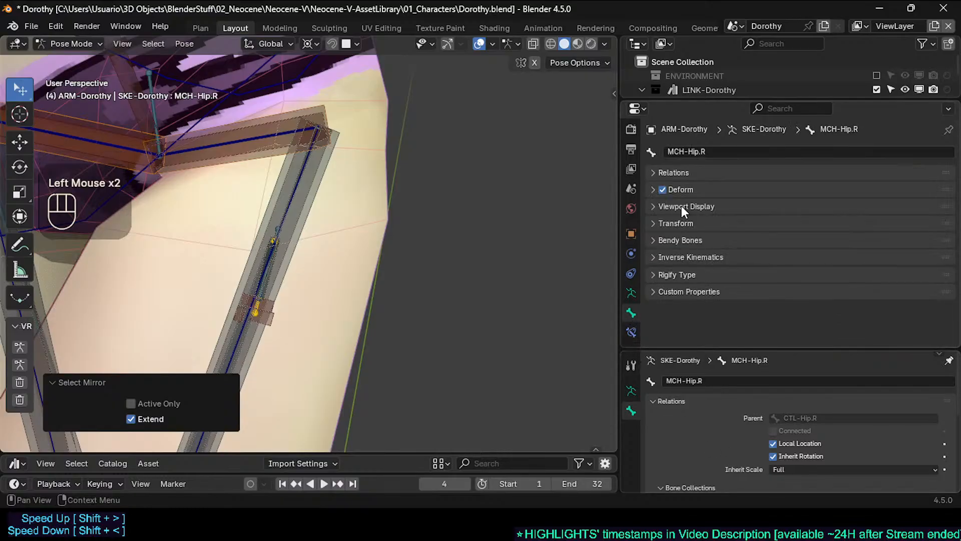
left_click(681, 205)
left_click(803, 268, "alt")
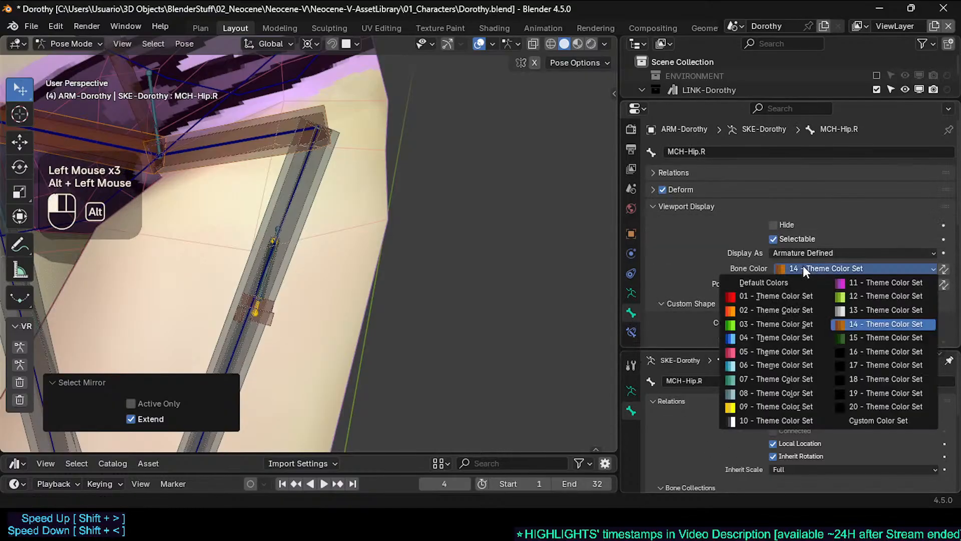
left_click(780, 392, "alt")
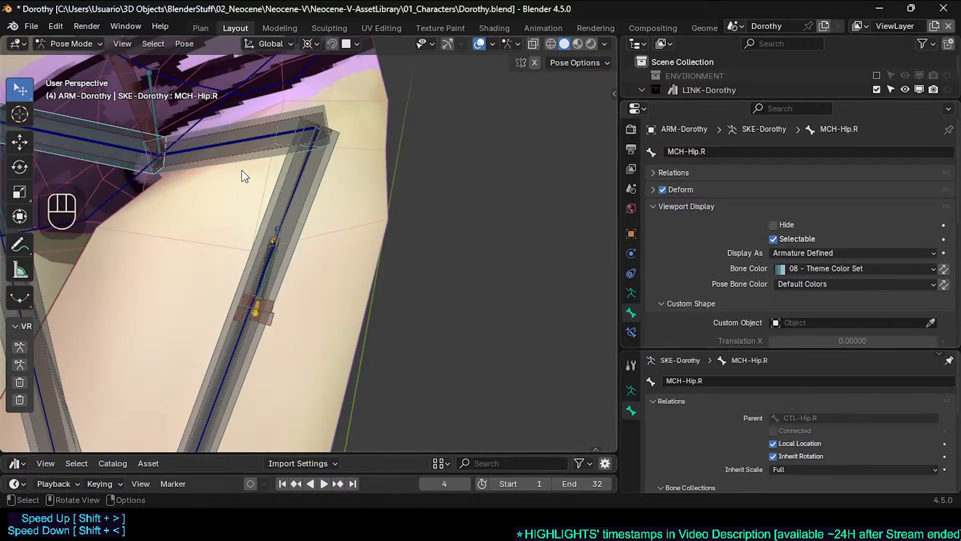
Cycle through the overlapping left hip and thigh bones, toggling custom bone shapes, to compare their display with MCH-Hip.L
left_click(242, 155)
left_click(257, 164)
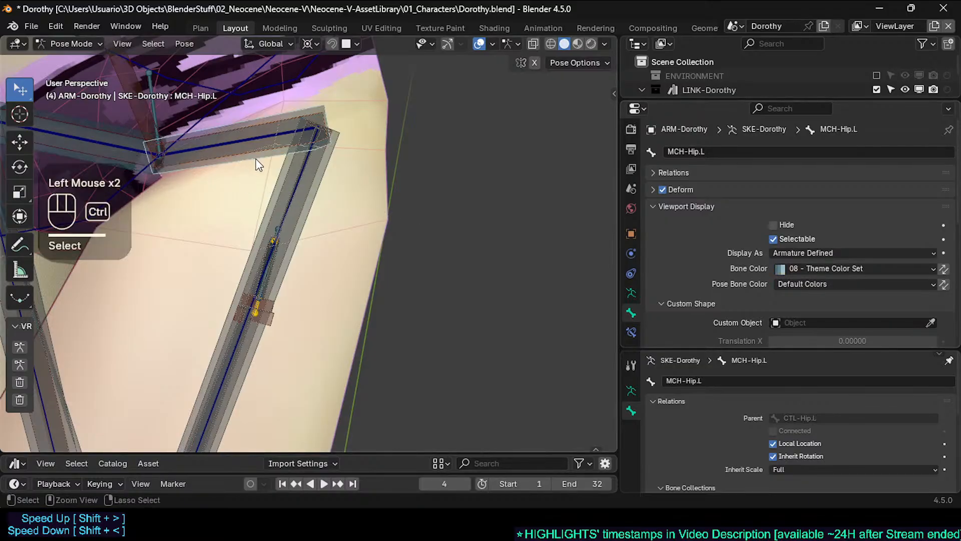
key("ctrl+4")
left_click(248, 163)
key("ctrl+4")
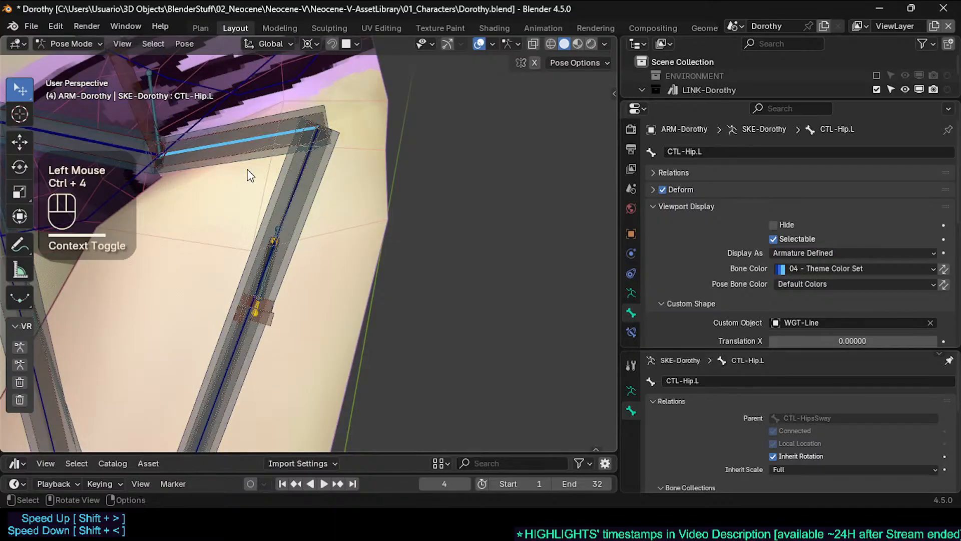
left_click(236, 158)
left_click(241, 160)
left_click(256, 165)
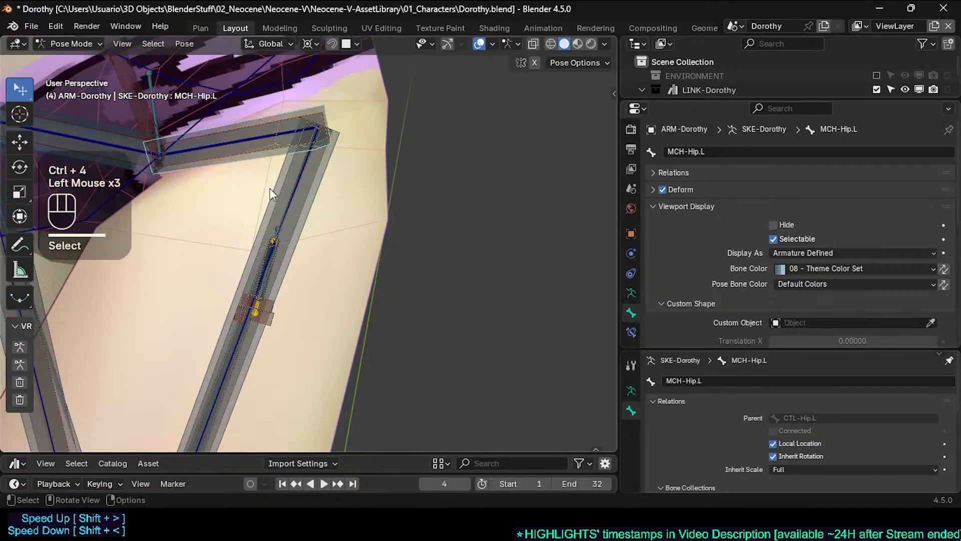
left_click(269, 188)
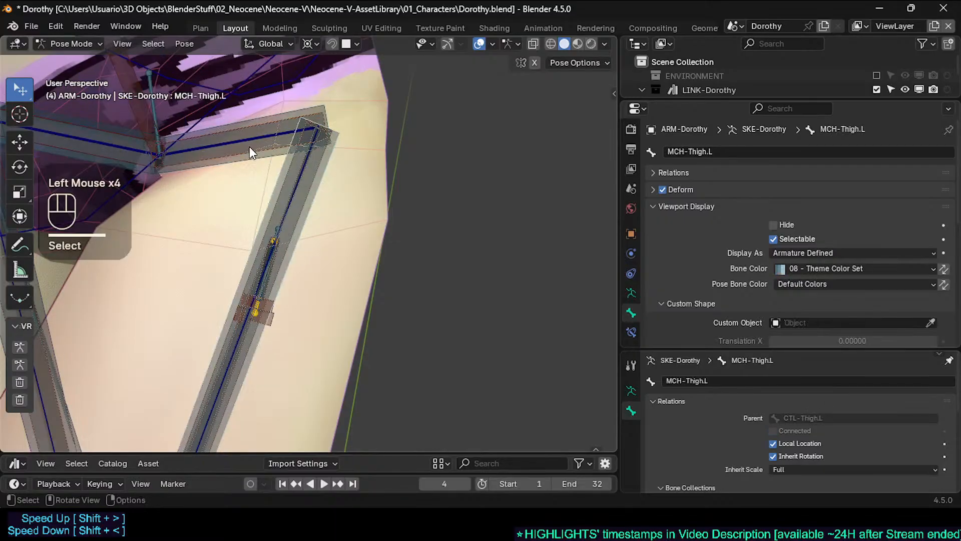
Select MCH-Hip.L, MCH-Thigh.L and MCH-Shin.L, and extend the selection to their mirrored right-side bones
left_click(250, 146)
left_click(270, 201, "shift")
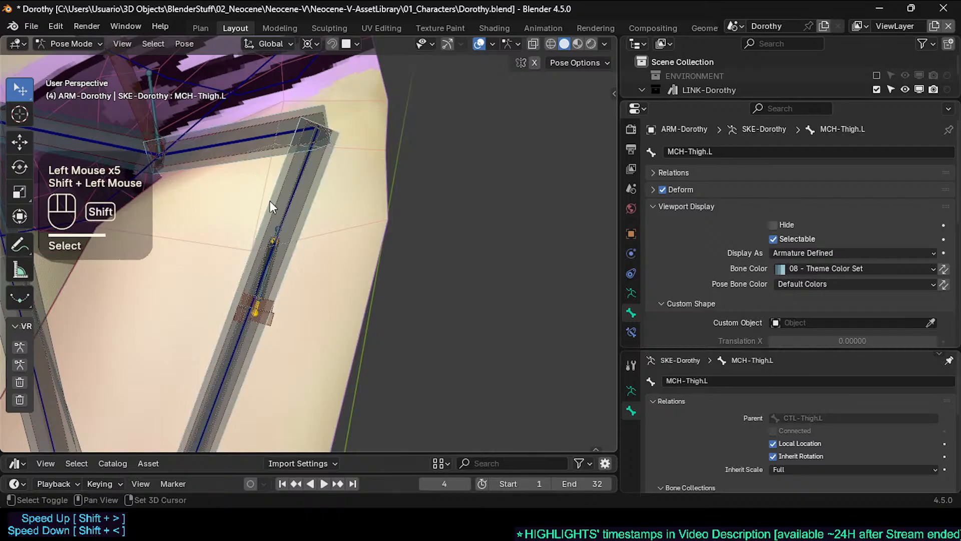
middle_click_drag(269, 200, 209, 260, "shift")
scroll(207, 308, "down", 2)
middle_click_drag(206, 308, 289, 250, "shift")
scroll(255, 253, "up", 1, "shift")
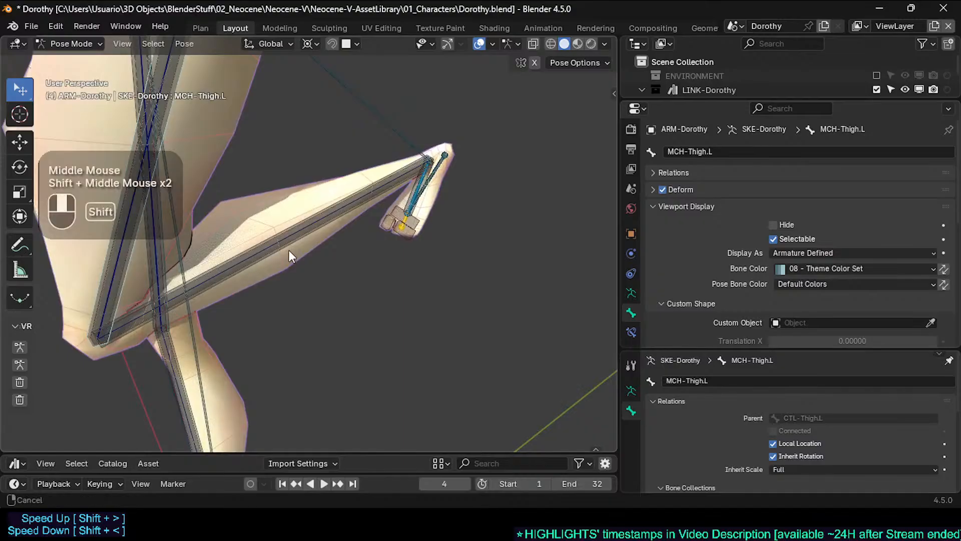
scroll(237, 272, "up", 2)
scroll(209, 278, "down", 2)
middle_click_drag(209, 278, 223, 308, "shift")
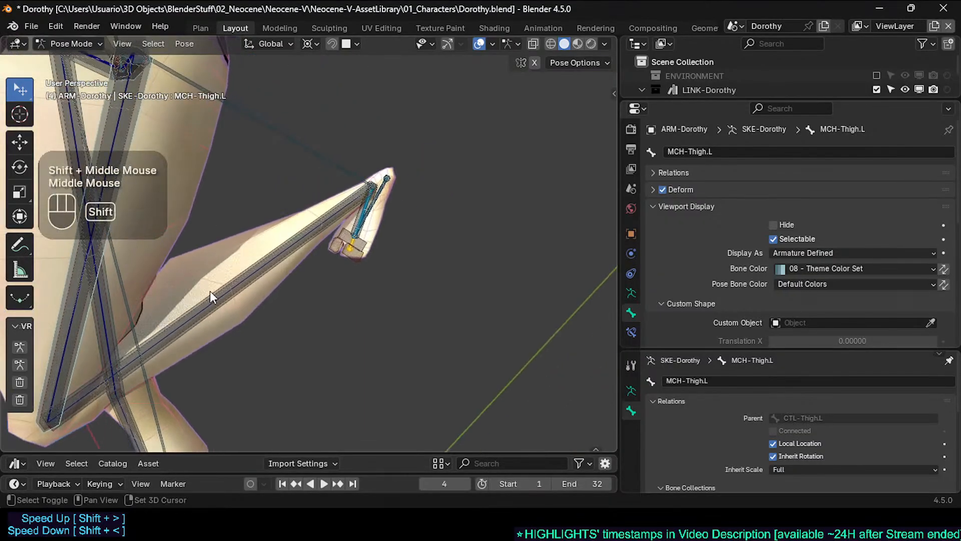
left_click(178, 193, "shift")
middle_click_drag(178, 193, 243, 259, "shift")
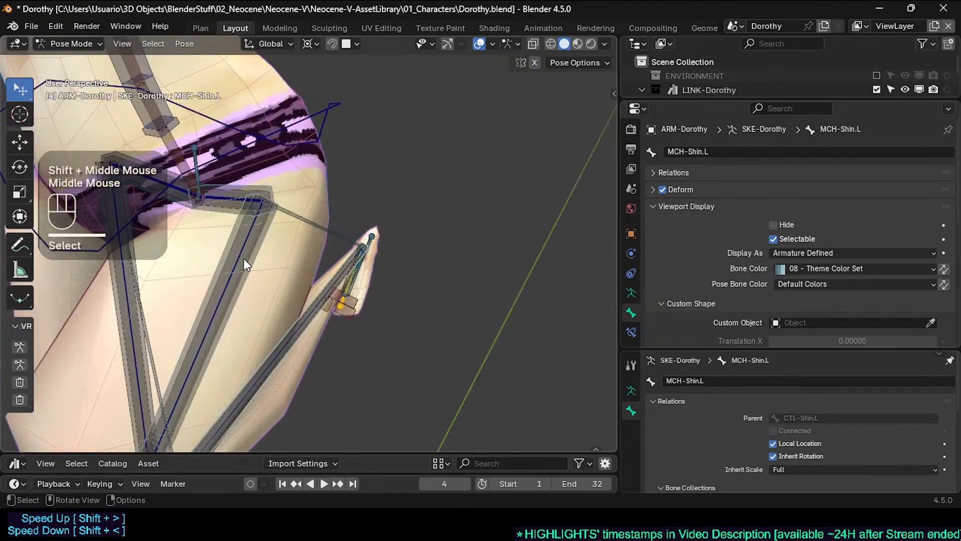
key("shift+alt+x")
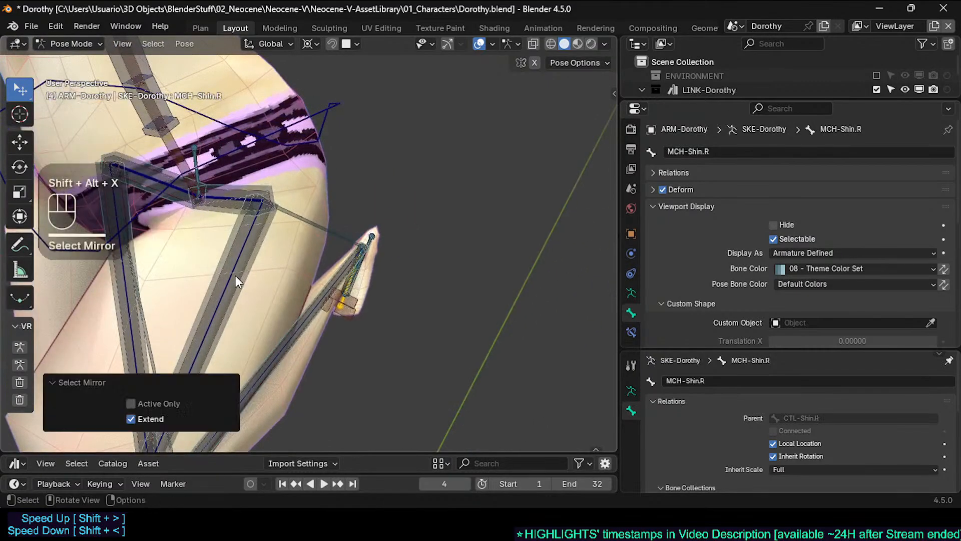
Try the Octahedral display type on the selected MCH leg bones, and switch them to Stick
key("shift+alt+b")
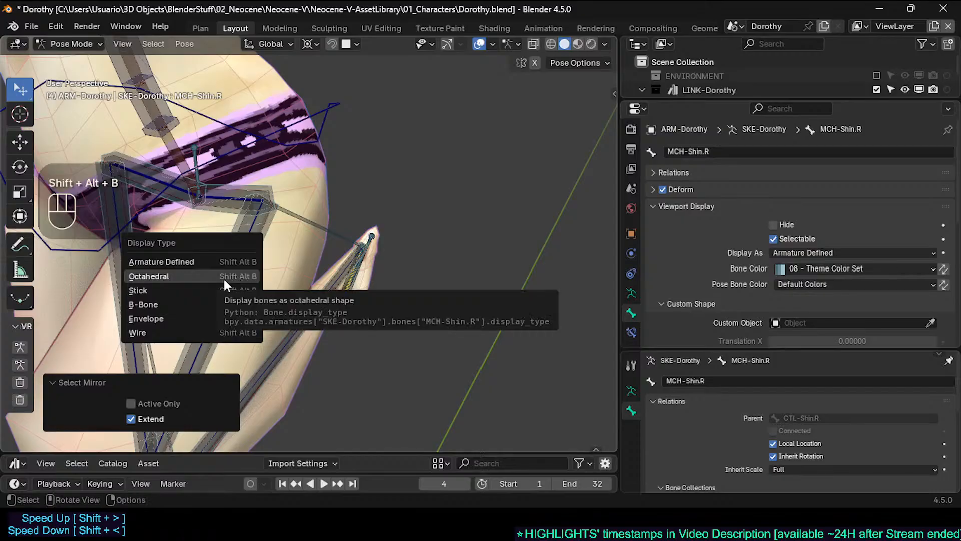
left_click(169, 274)
mouse_move(197, 256)
middle_mouse_down()
mouse_move(227, 254)
mouse_move(201, 251)
middle_mouse_up()
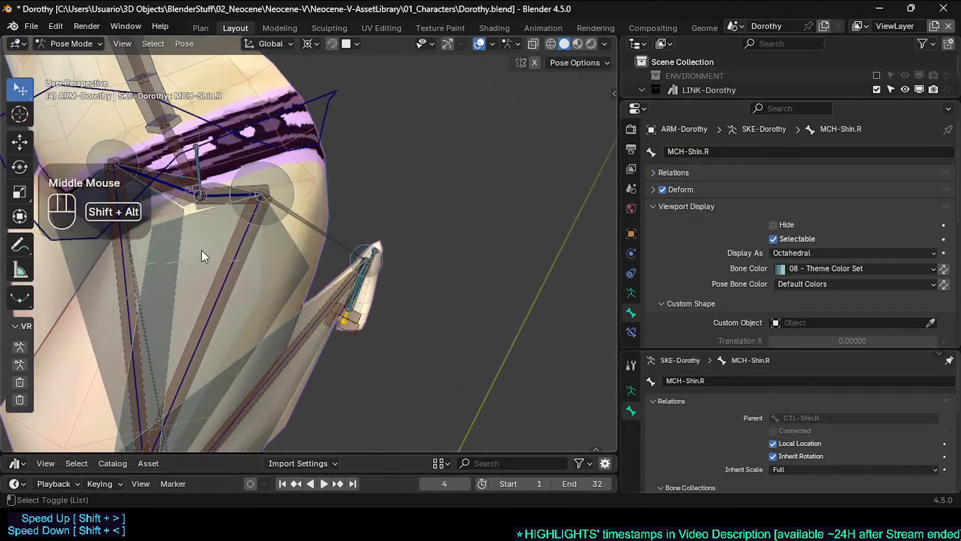
key("shift+alt+b")
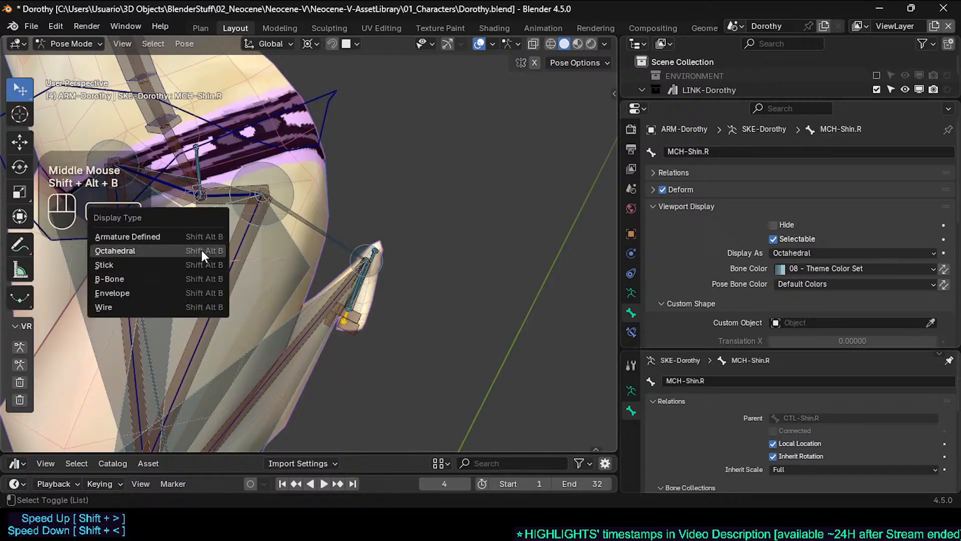
left_click(166, 265)
middle_click_drag(166, 269, 226, 248)
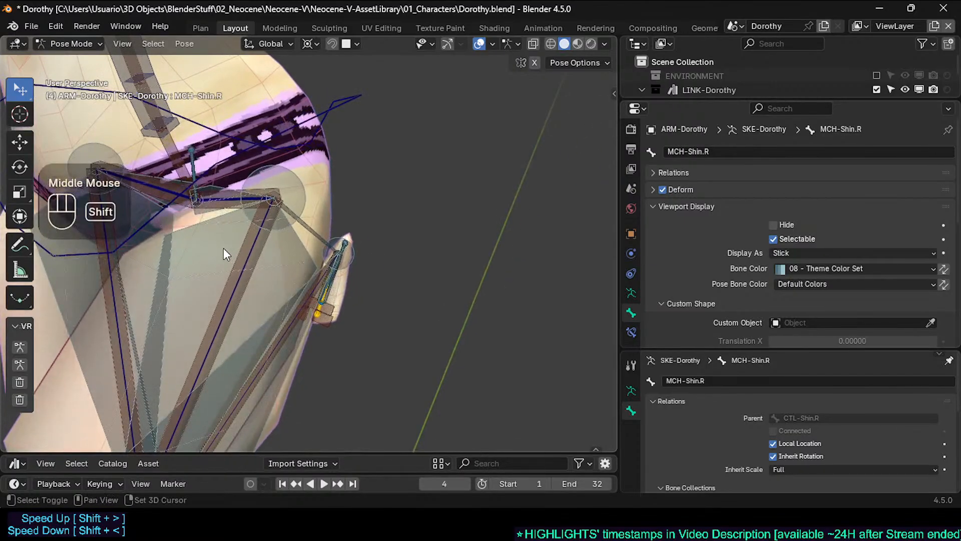
key("shift+alt+b")
left_click(223, 248)
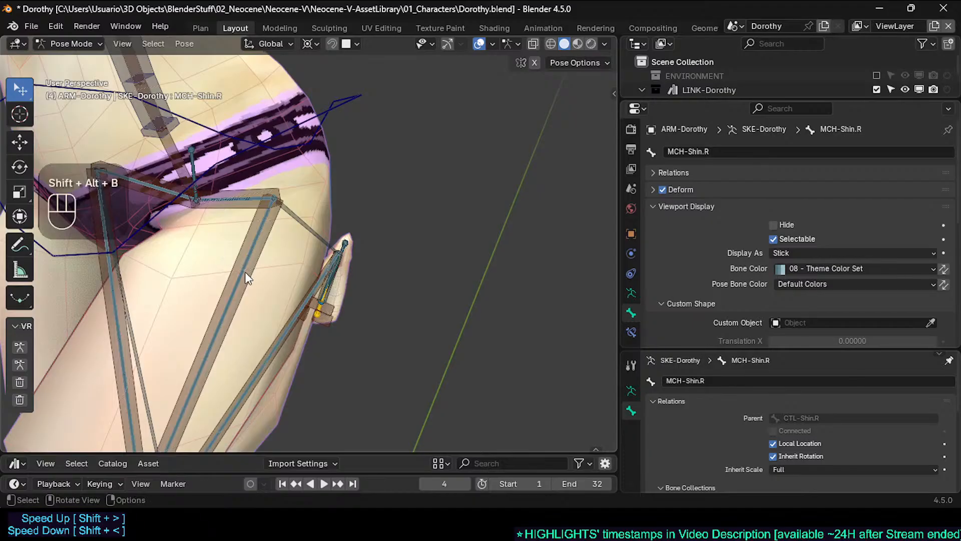
Examine the hip and leg bones in Stick display from several angles and distances
middle_click_drag(223, 248, 230, 260)
middle_click_drag(229, 260, 230, 224, "shift")
scroll(218, 237, "up", 2)
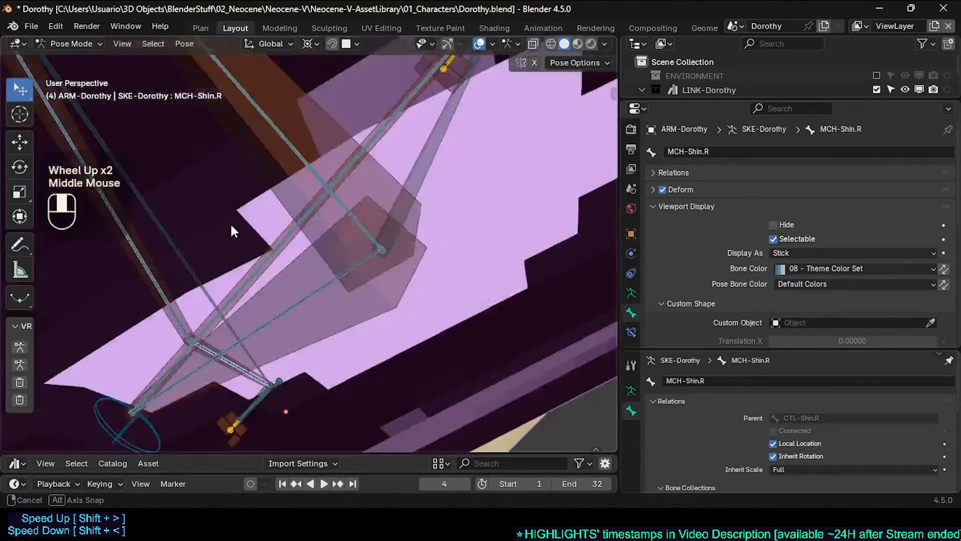
scroll(252, 154, "down", 2)
middle_click_drag(252, 154, 242, 282, "shift")
scroll(239, 263, "up", 3)
scroll(244, 201, "up", 1)
scroll(230, 227, "down", 2)
scroll(283, 173, "up", 3)
scroll(281, 181, "up", 2)
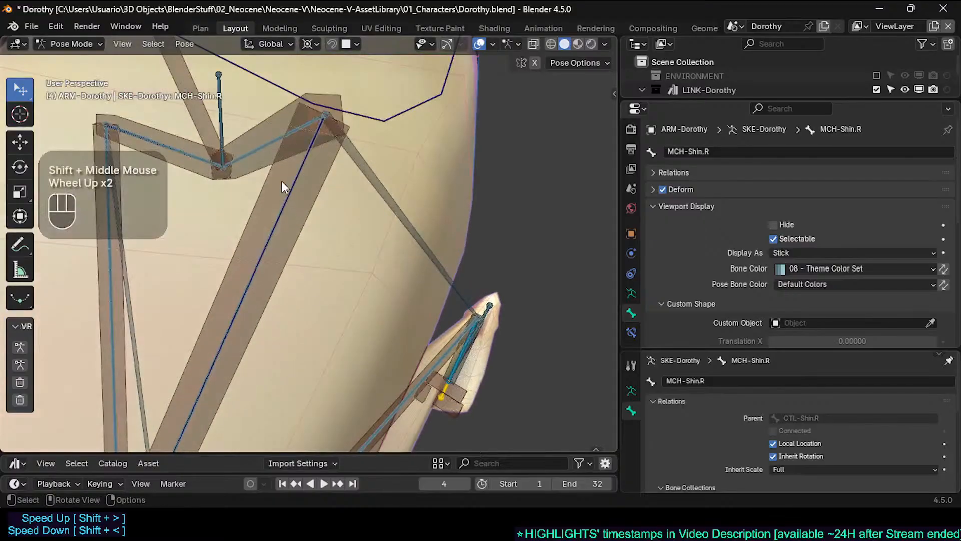
scroll(257, 180, "down", 2)
scroll(260, 175, "up", 3)
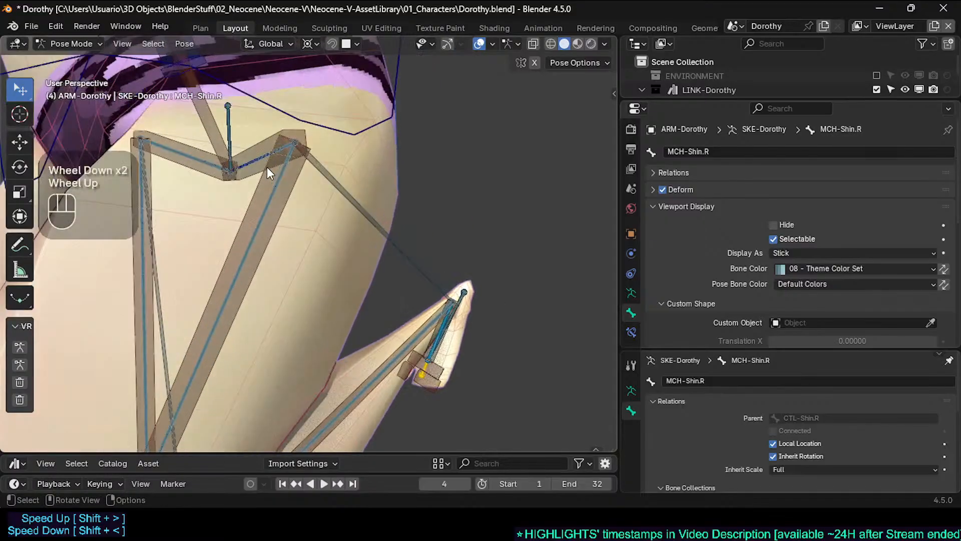
scroll(255, 187, "down", 1)
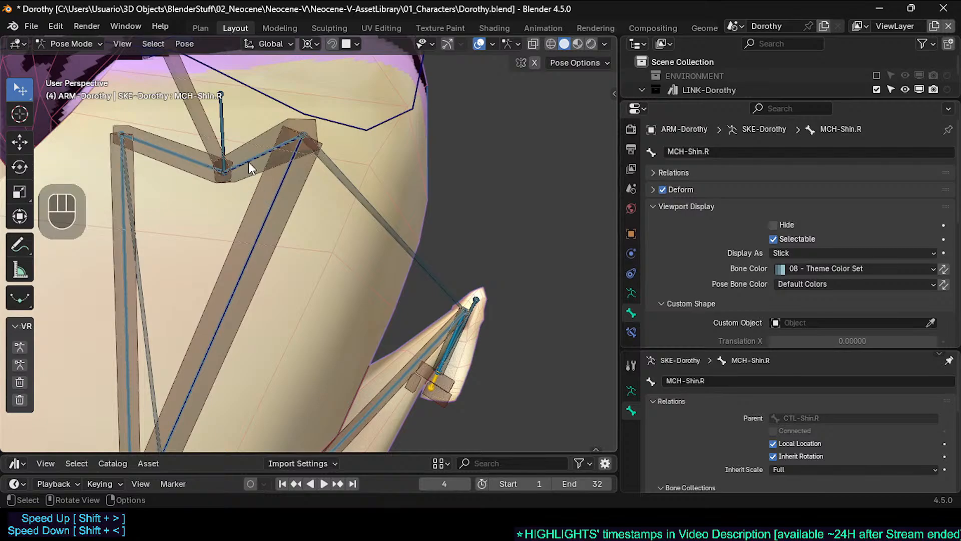
middle_click_drag(280, 164, 233, 142)
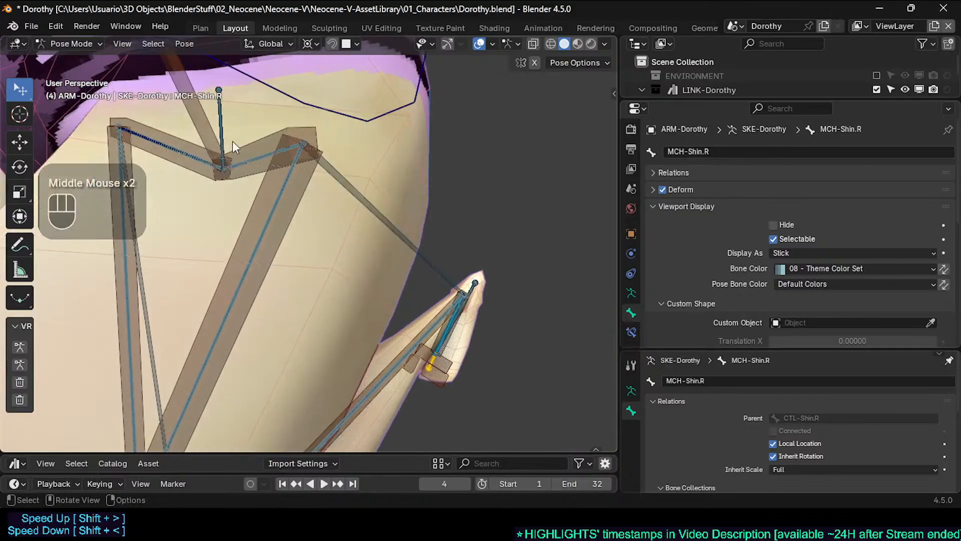
Set the display type of all selected MCH hip, thigh and shin bones to B-Bone
scroll(256, 164, "down", 1)
key("shift+alt+b")
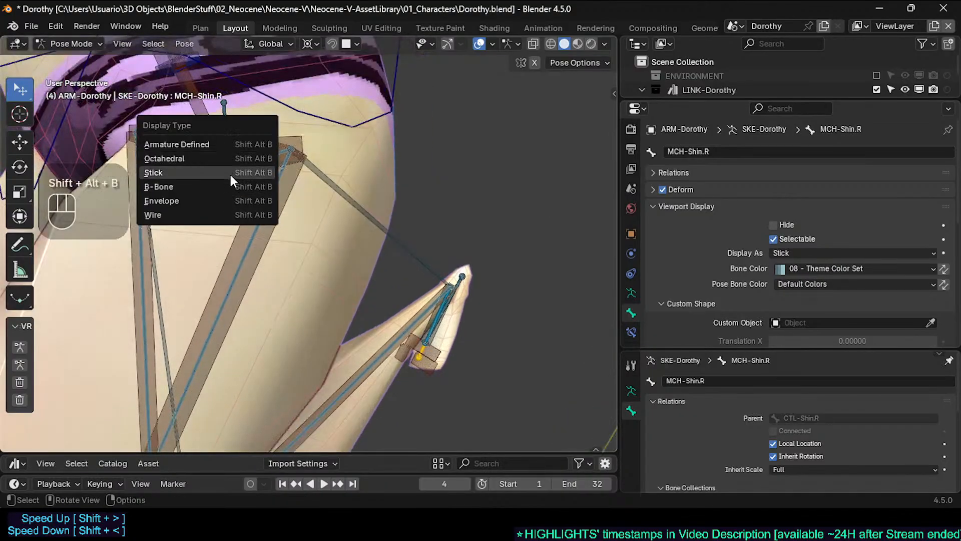
left_click(221, 189)
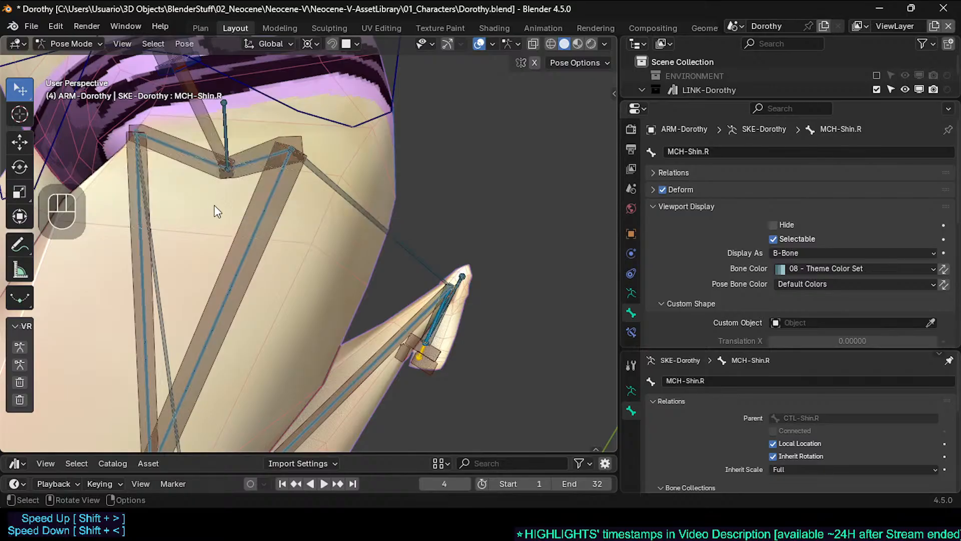
key("shift+alt+b")
left_click(203, 189)
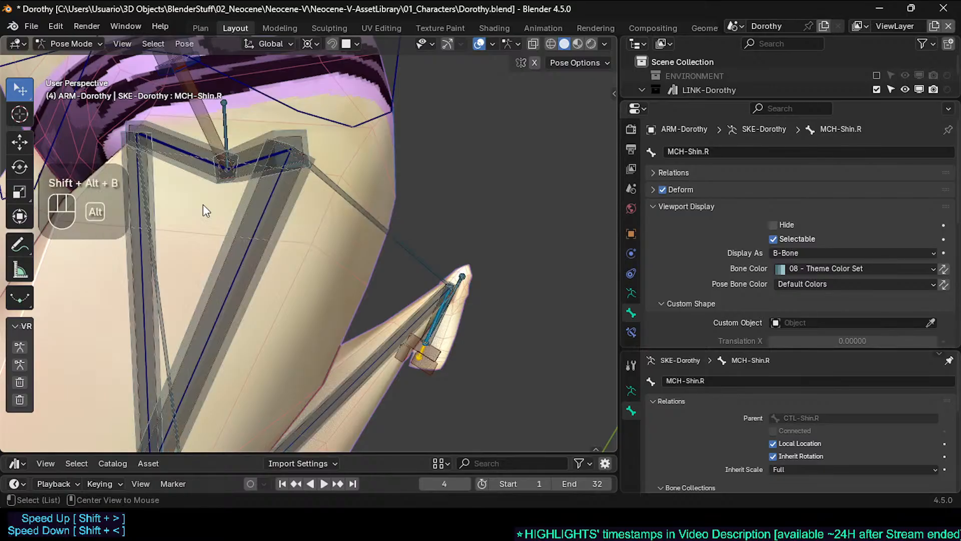
Deselect all bones and save the Dorothy file
middle_click_drag(204, 205, 258, 181)
key("alt+a")
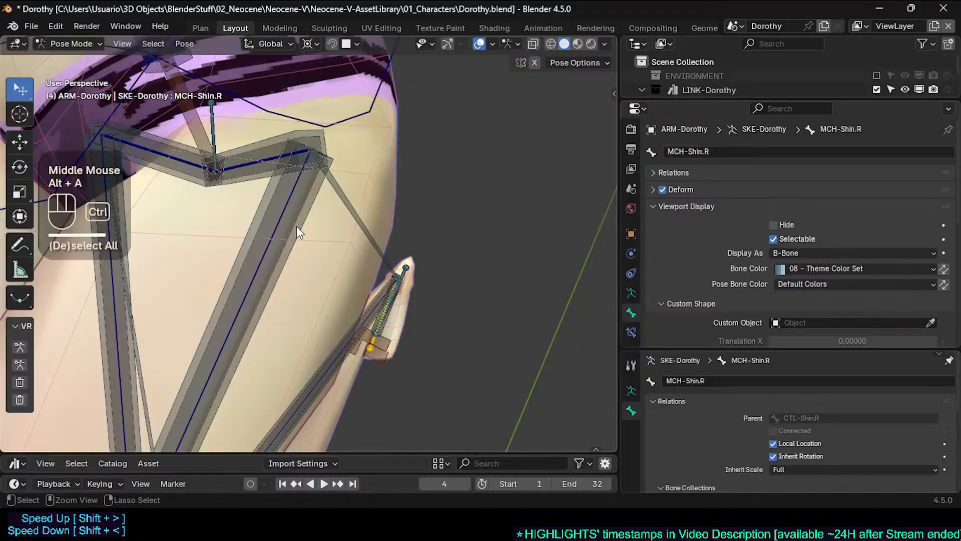
key("ctrl+s")
Select the MCH-Hips bone, turn off custom bone shapes, and switch the armature to Edit Mode
middle_click_drag(280, 220, 256, 235, "shift")
scroll(263, 238, "up", 1)
scroll(228, 242, "down", 2)
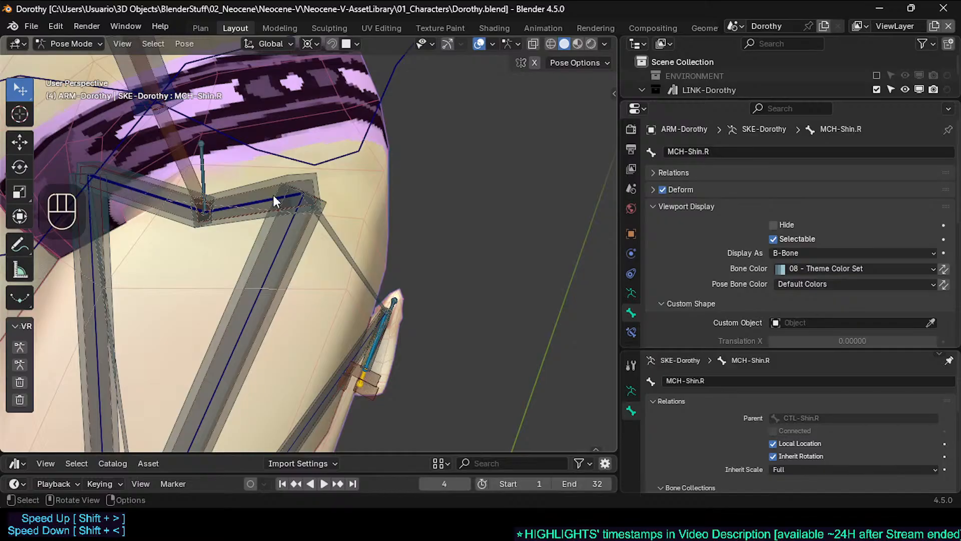
middle_click_drag(274, 196, 231, 159)
scroll(276, 201, "up", 1)
left_click(241, 183)
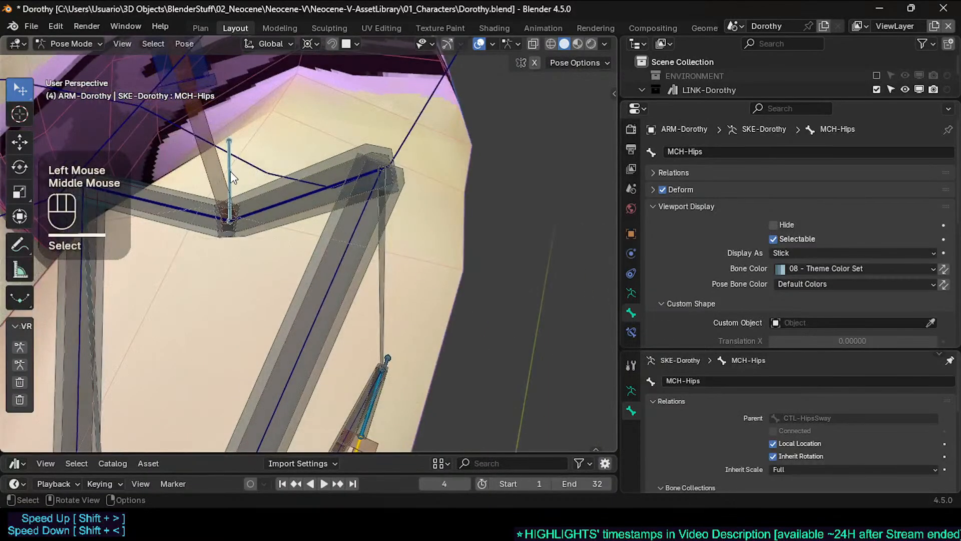
scroll(231, 172, "down", 2)
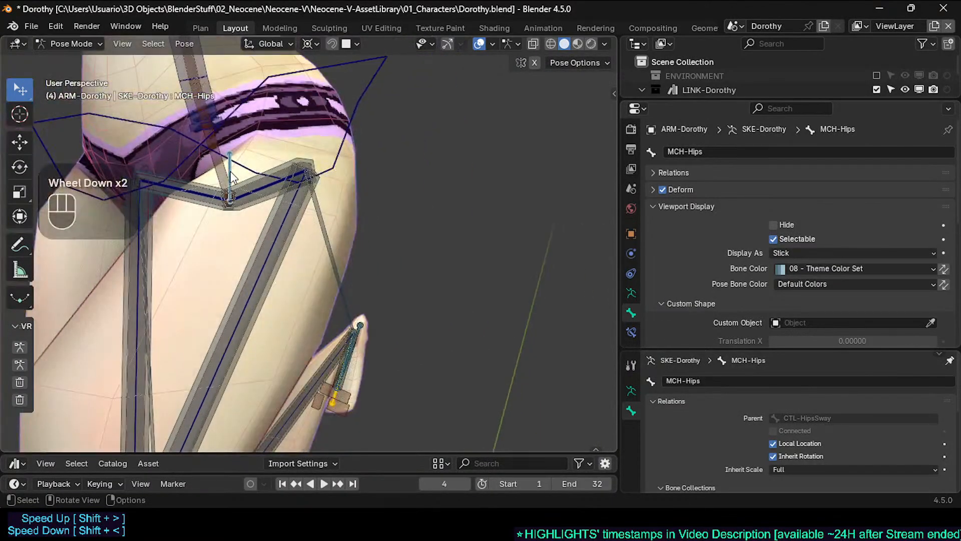
key("ctrl+4")
middle_click_drag(230, 172, 213, 205, "shift")
scroll(264, 187, "up", 2)
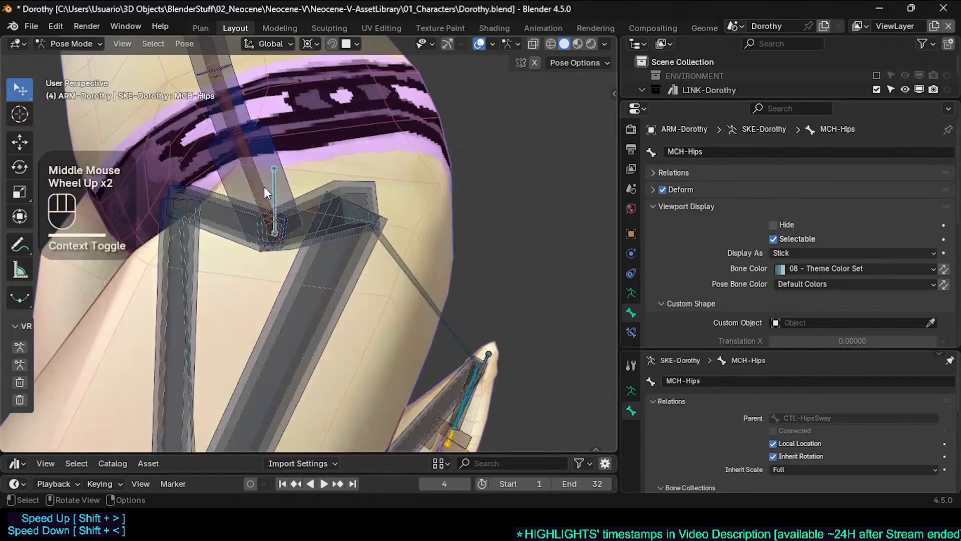
left_click(274, 171)
left_click(275, 167)
key("Tab")
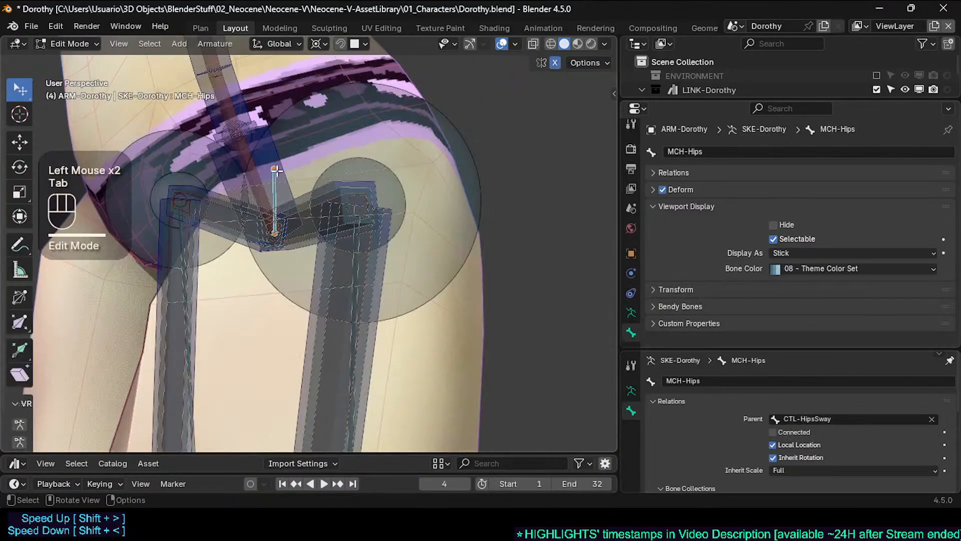
middle_click_drag(274, 167, 277, 186, "shift")
mouse_move(276, 186)
middle_mouse_down()
mouse_move(279, 204)
mouse_move(304, 196)
mouse_move(289, 199)
mouse_move(290, 189)
middle_mouse_up()
key("g")
key("Escape")
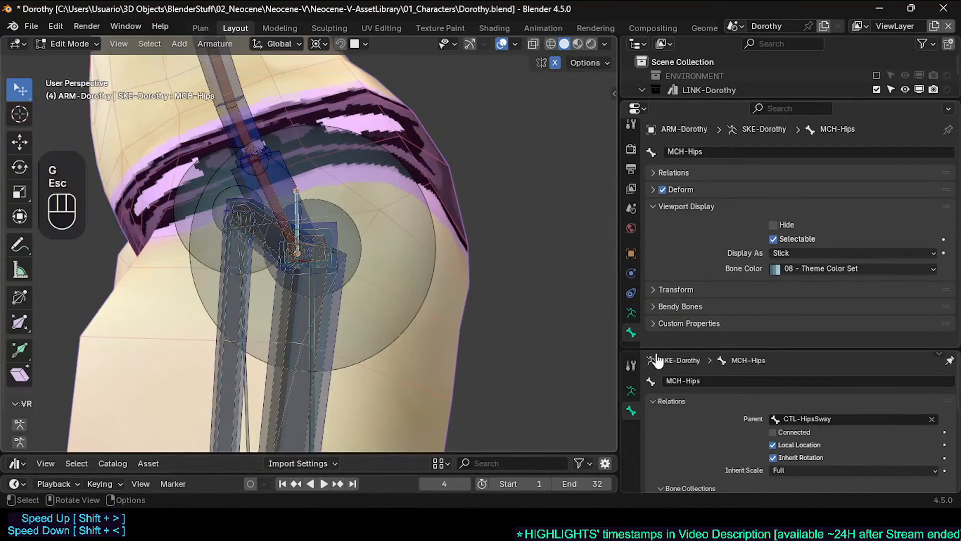
Cycle through the overlapping bones around MCH-Hips to select CTL-HipsSway and view its parent relations
middle_click_drag(289, 279, 285, 189)
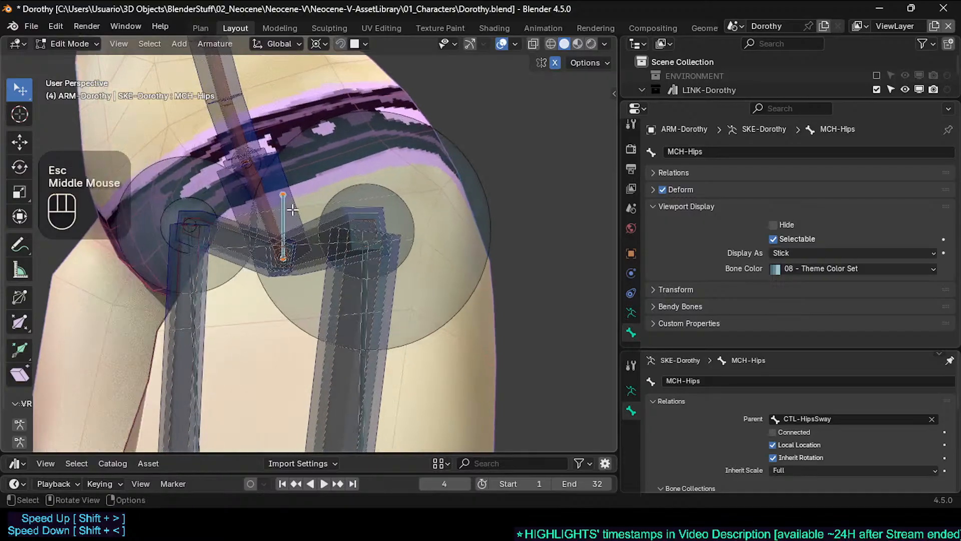
left_click(284, 188)
left_click(284, 186)
left_click(284, 186)
left_click(284, 190)
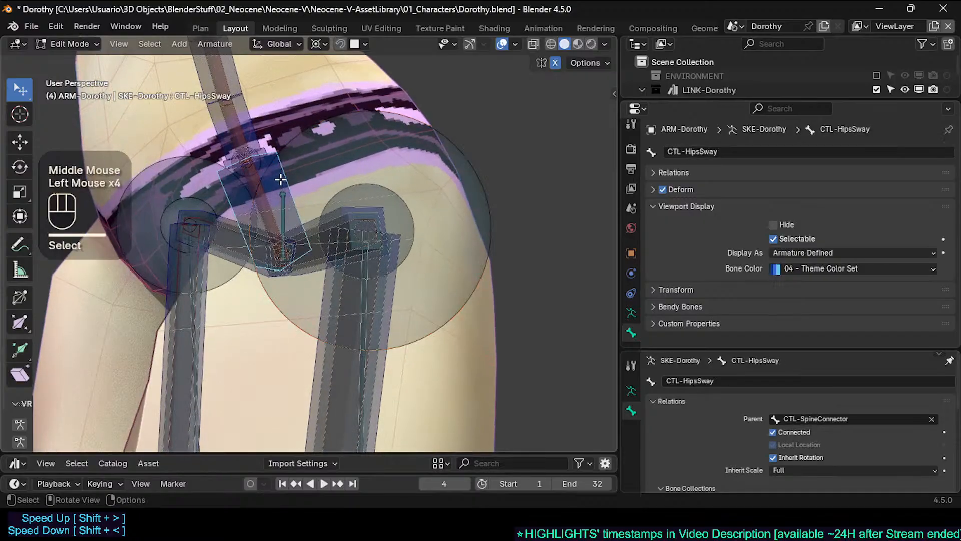
Select MCH-Hips and configure snapping to target Vertex, with Include Non-Edited and Align Rotation to Target turned off
left_click(284, 199)
left_click(285, 191)
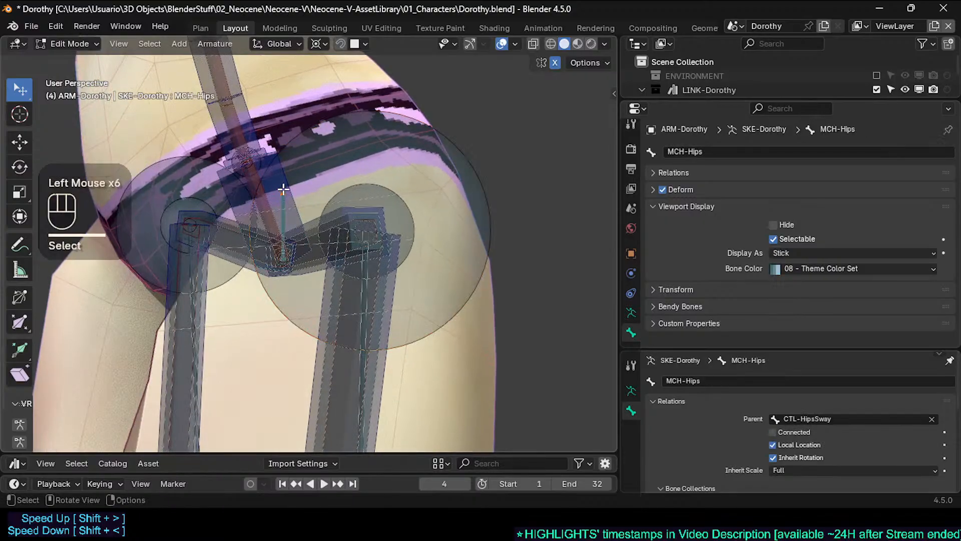
scroll(283, 189, "up", 2)
key("ctrl+g")
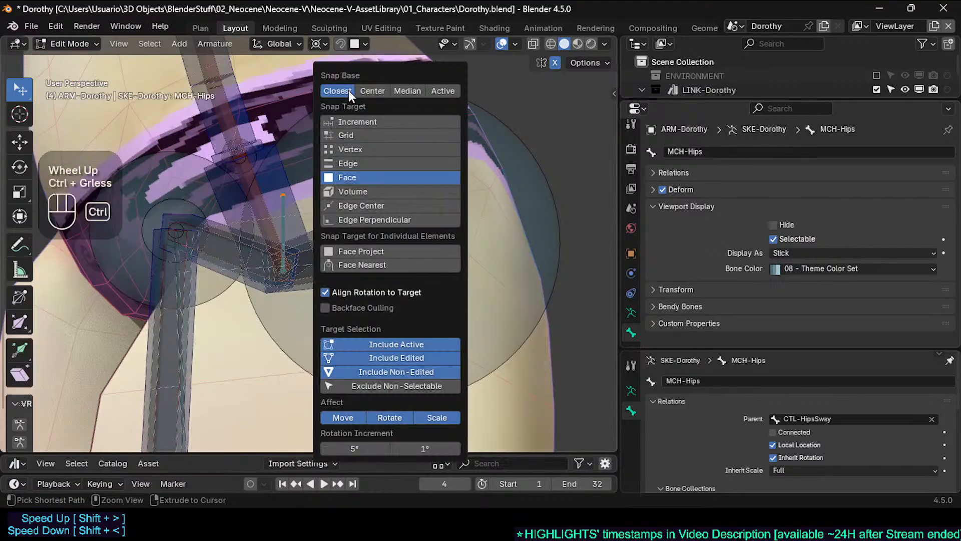
left_click(362, 150)
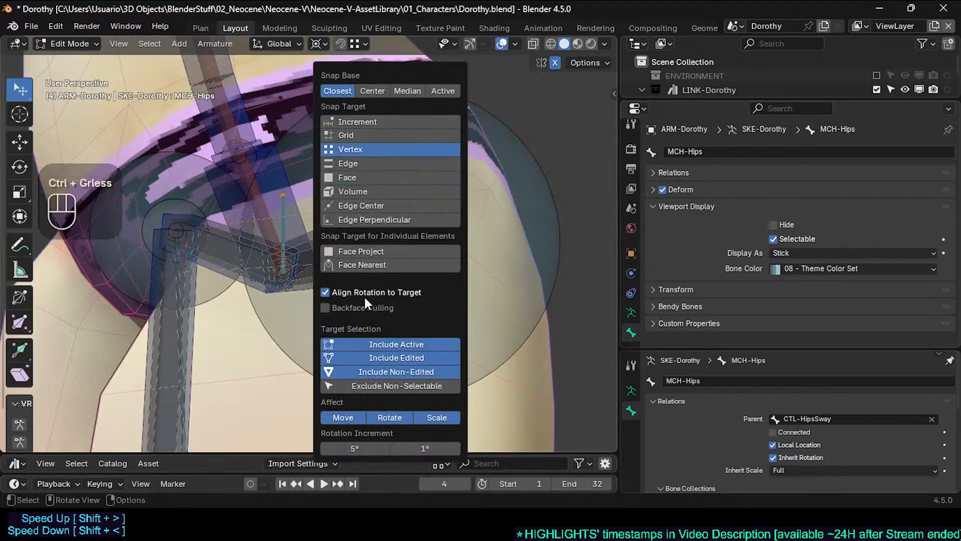
left_click(365, 374)
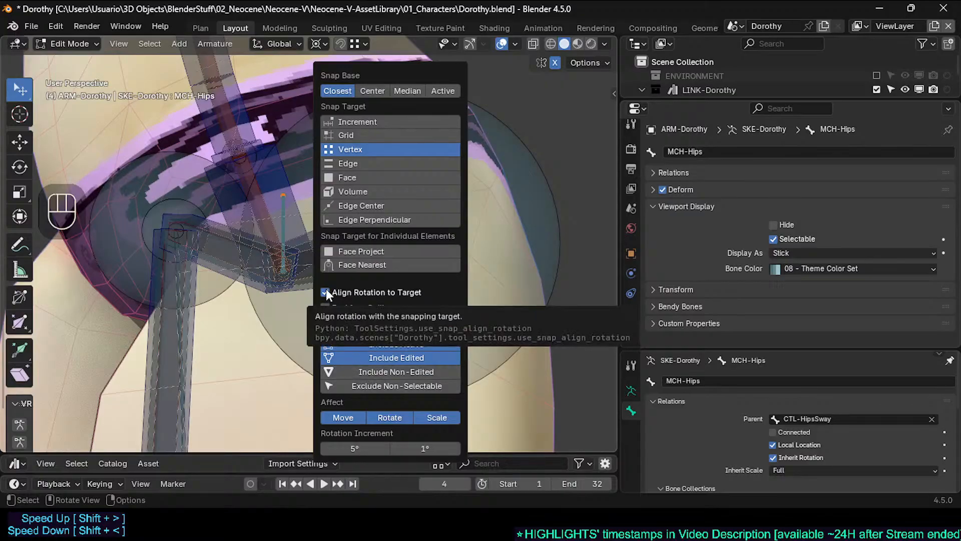
left_click(325, 292)
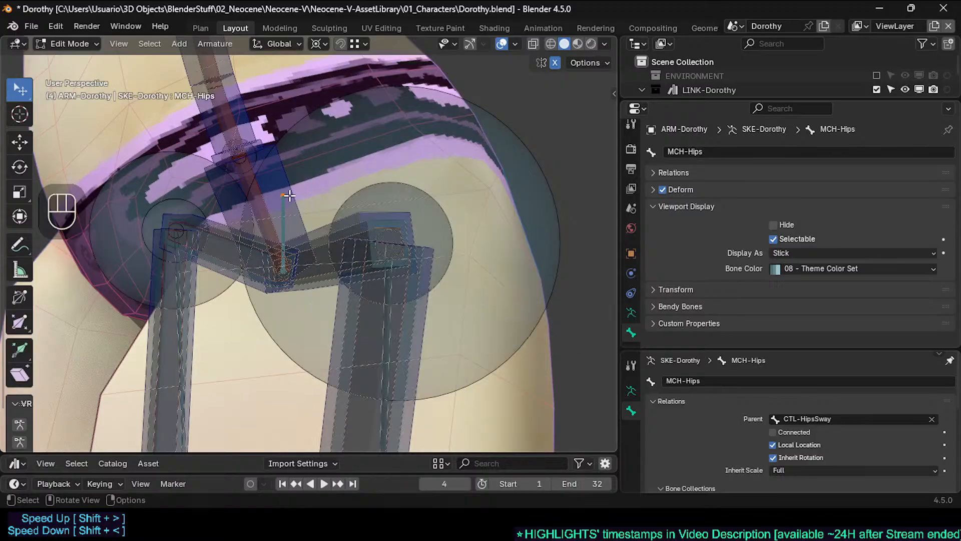
Snap the upper end of MCH-Hips onto the joint at the base of the spine and change the transform pivot point
left_click(285, 195)
left_click(285, 195)
key("g")
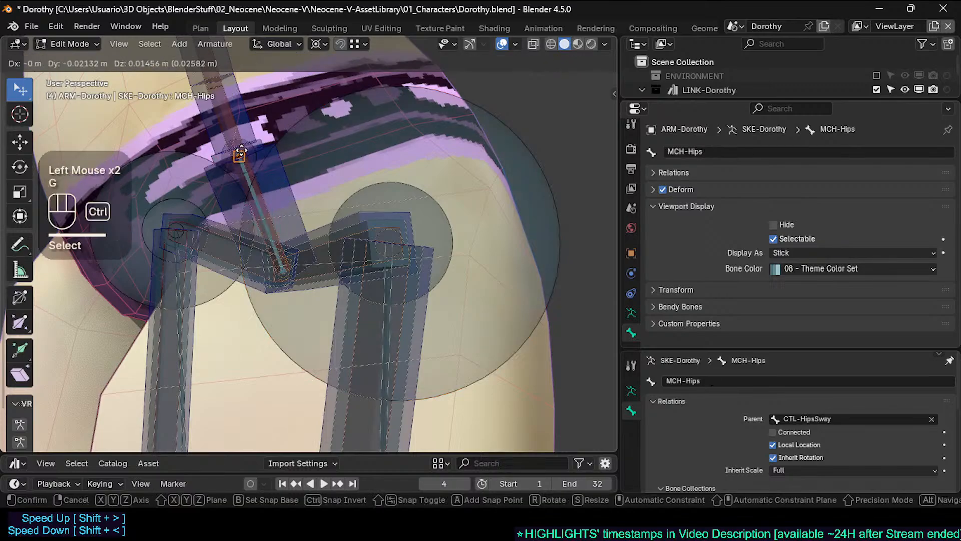
left_click(240, 154, "ctrl")
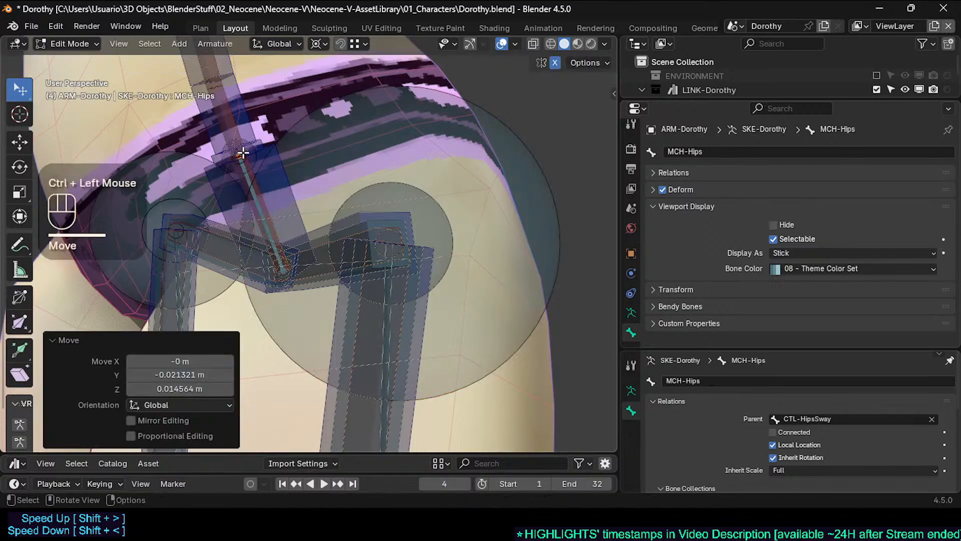
key("less")
left_click(239, 164)
middle_click_drag(235, 176, 269, 216, "shift")
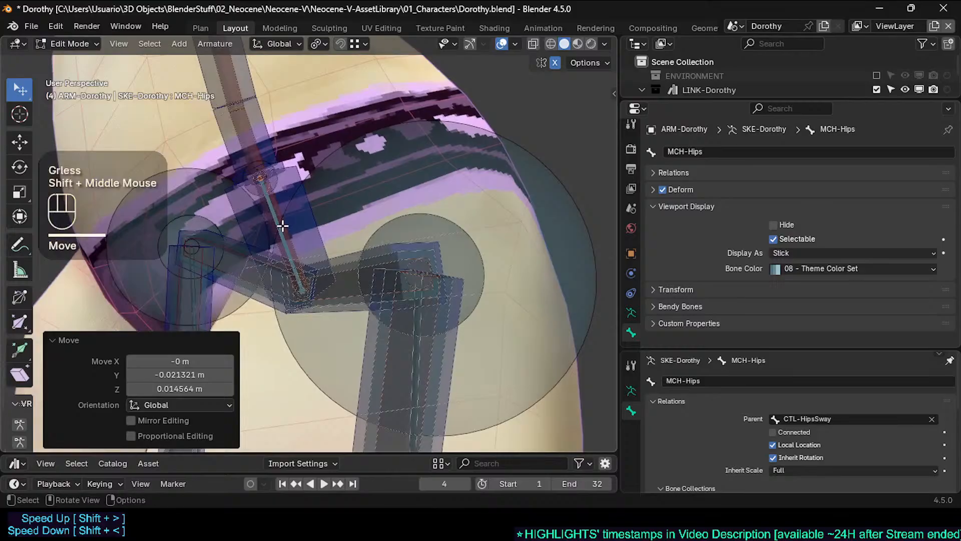
Select the whole MCH-Hips bone among the overlapping hip bones
left_click(279, 225)
left_click(279, 226)
left_click(303, 231)
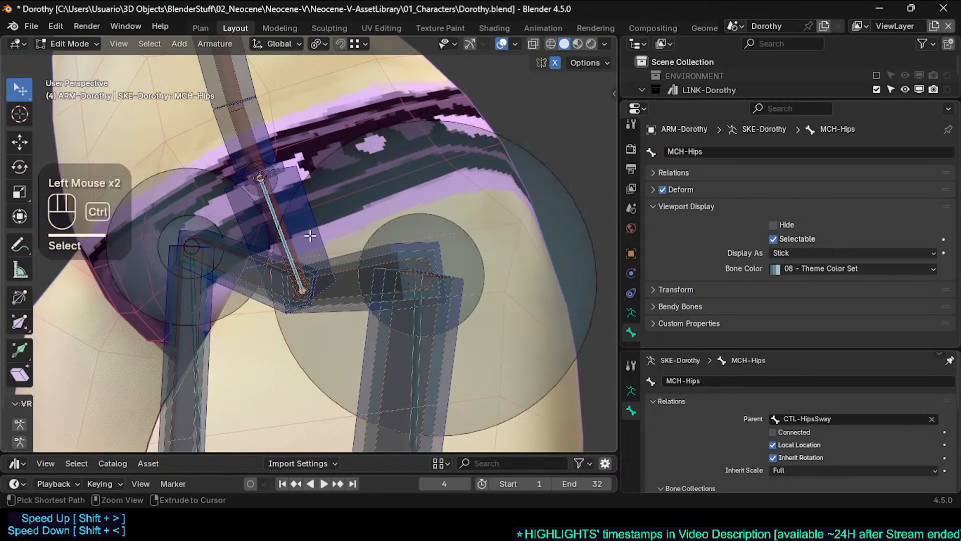
key("ctrl+3")
key("ctrl+3")
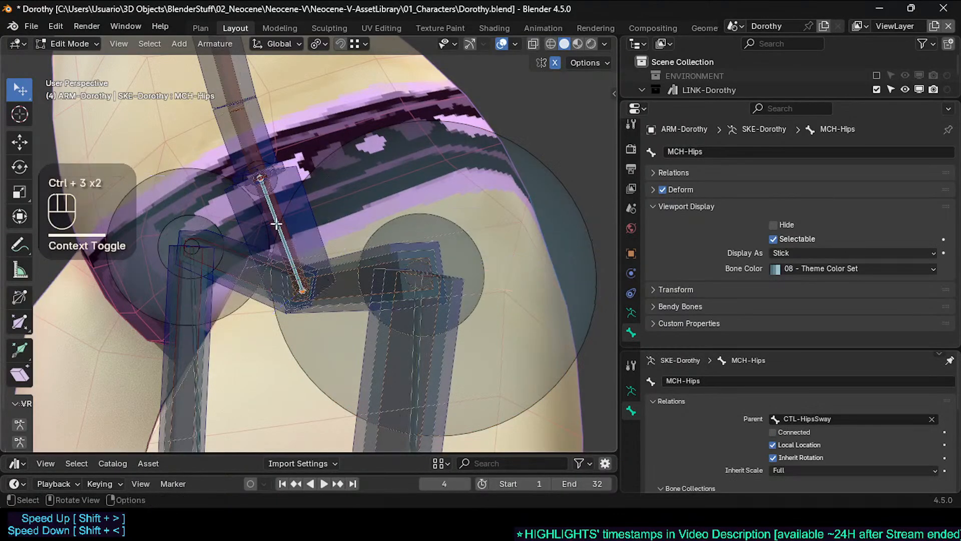
scroll(277, 220, "up", 2)
left_click(274, 218)
left_click(273, 219)
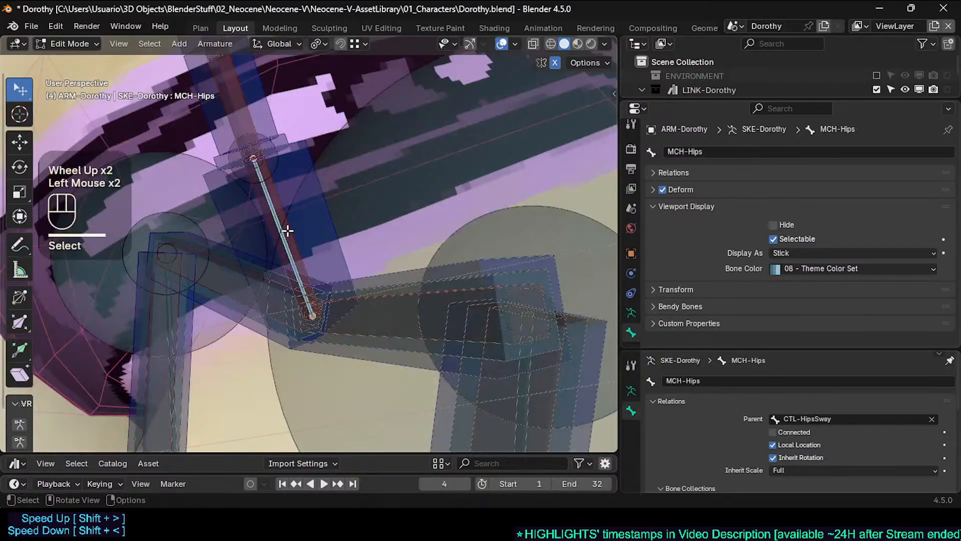
scroll(286, 230, "down", 1)
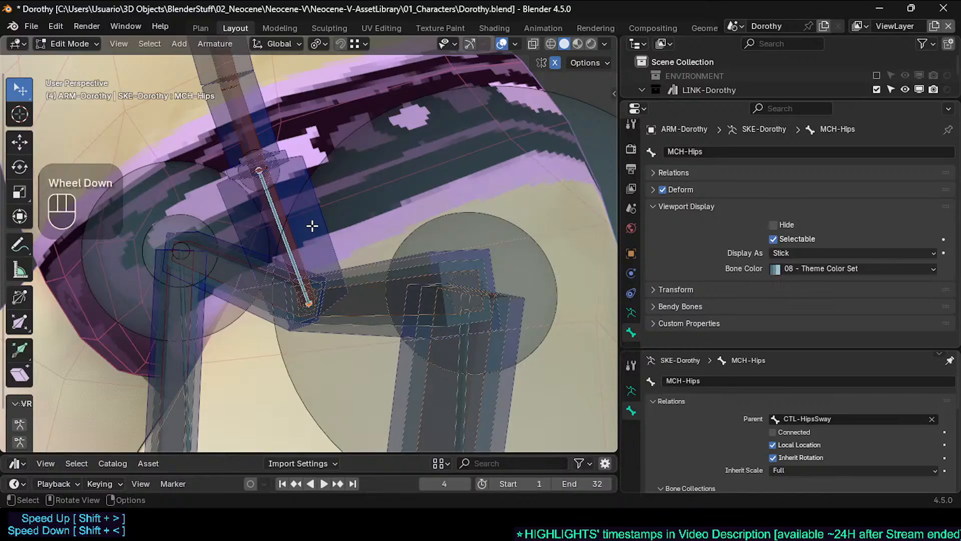
Display the bone axes and switch the direction of MCH-Hips
key("ctrl+3")
key("g")
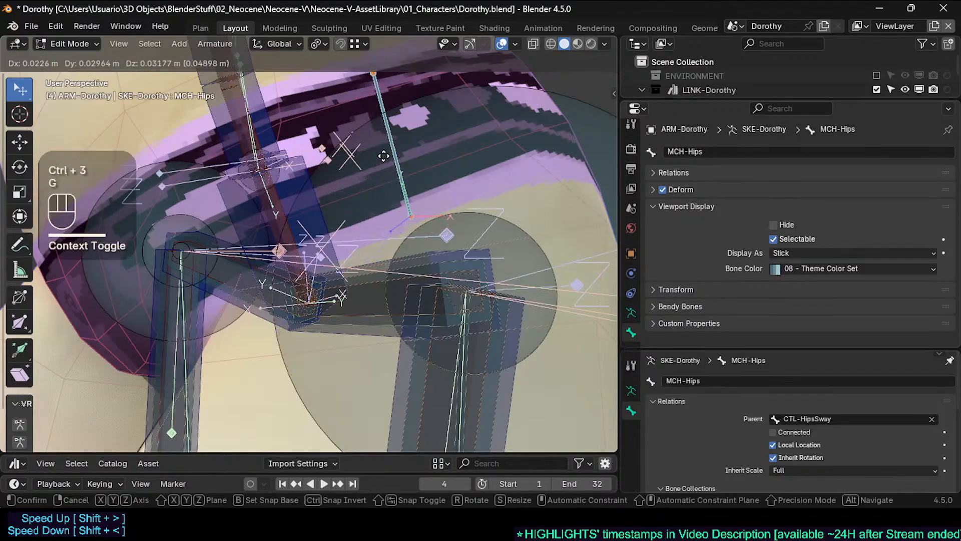
key("Escape")
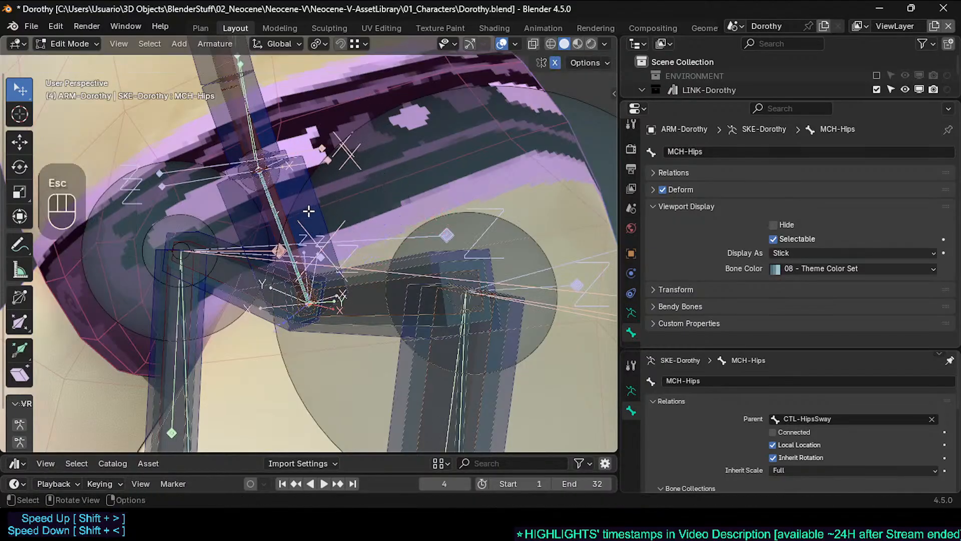
middle_click_drag(309, 215, 312, 217)
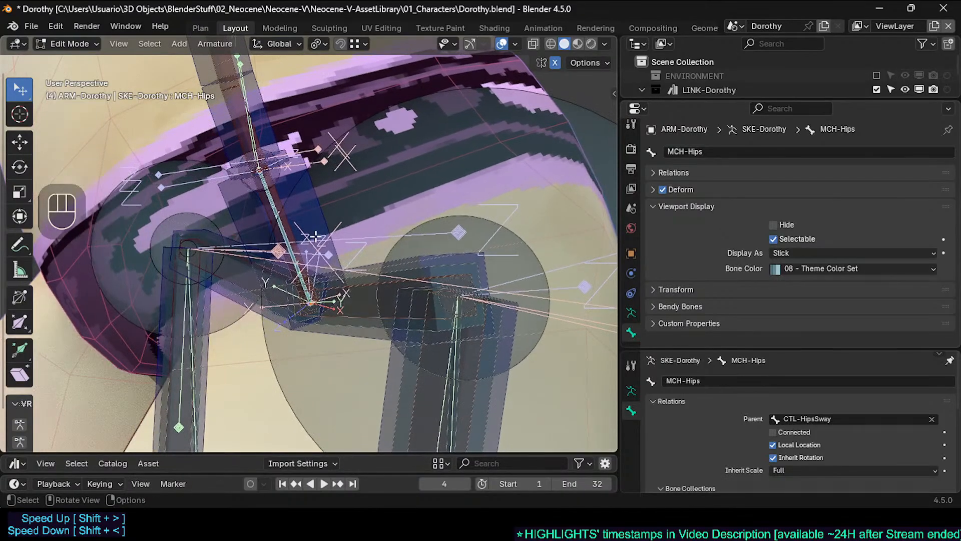
key("alt+f")
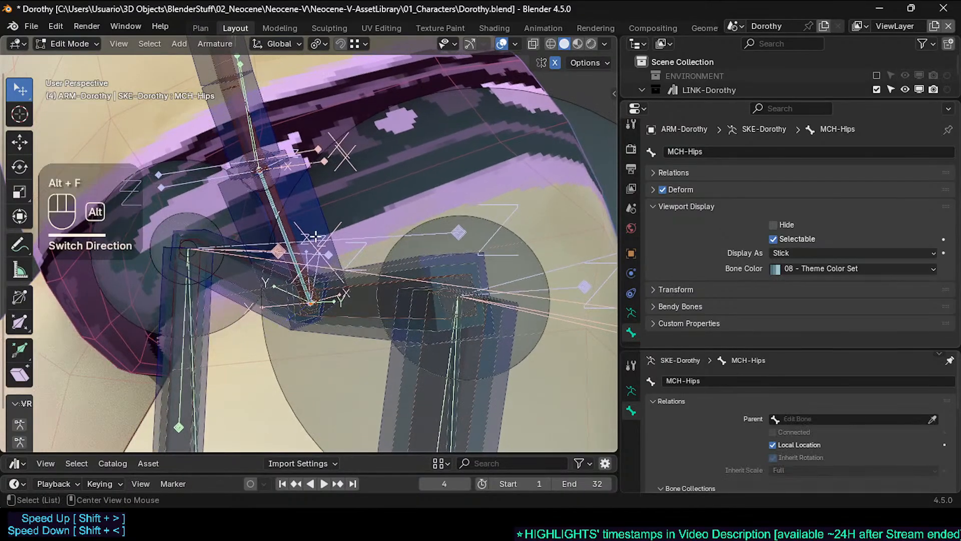
left_click(306, 206, "shift")
left_click(274, 202)
left_click(274, 202)
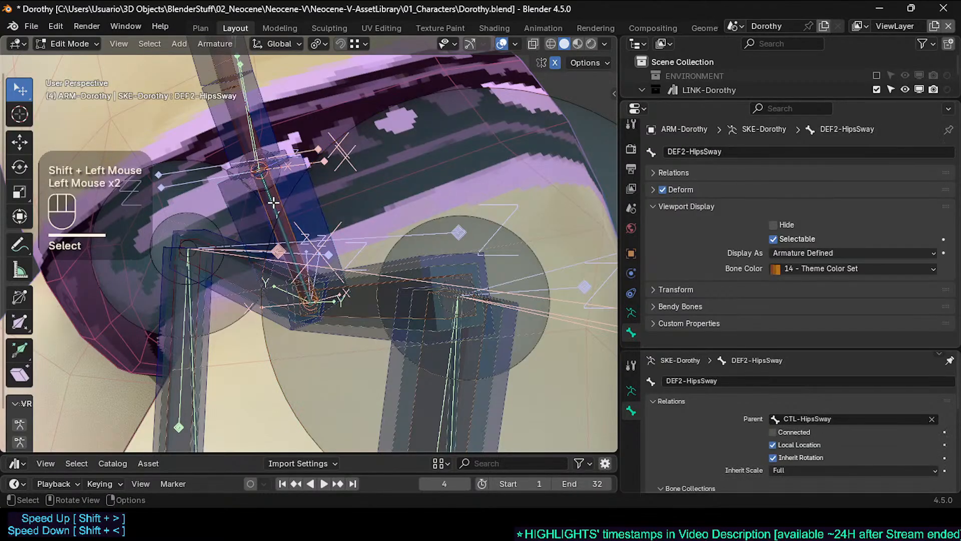
left_click(273, 202)
left_click(272, 203)
left_click(235, 203, "shift")
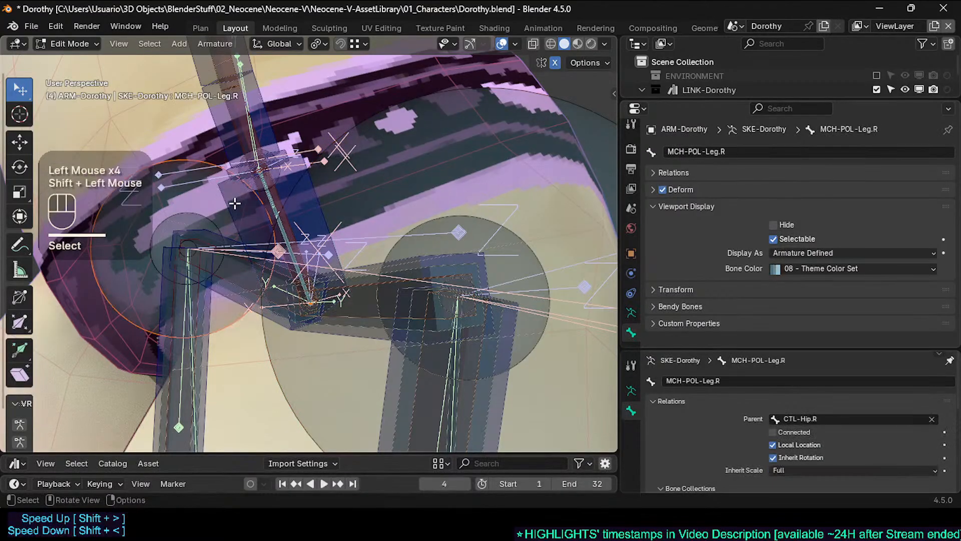
left_click(274, 205)
left_click(276, 204)
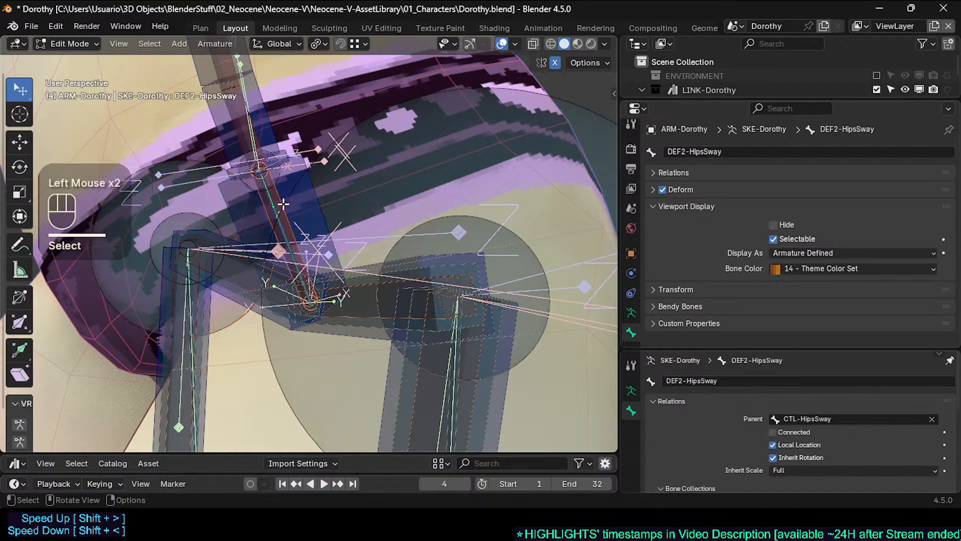
key("g")
key("Escape")
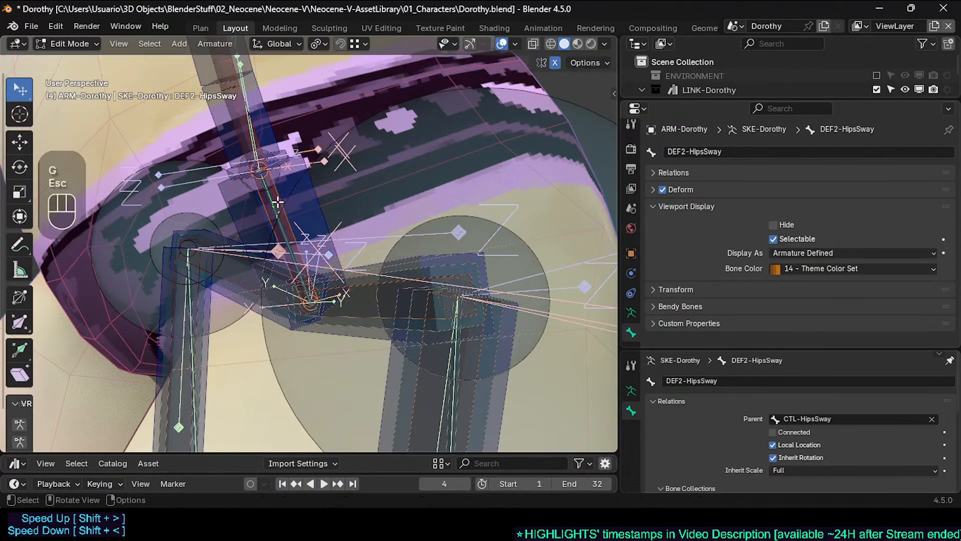
left_click(271, 204)
left_click(272, 203)
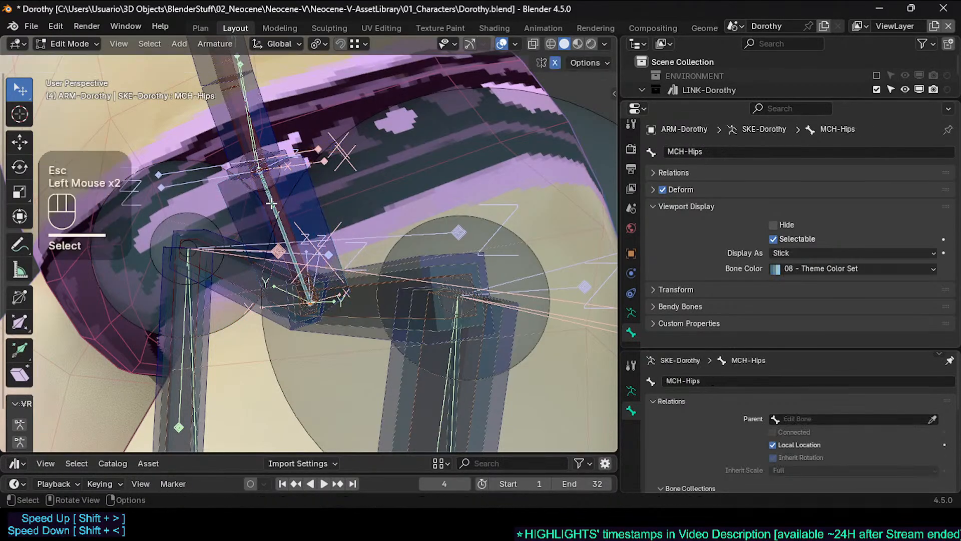
left_click(318, 198, "shift")
middle_click_drag(318, 198, 300, 203)
scroll(273, 210, "up", 2)
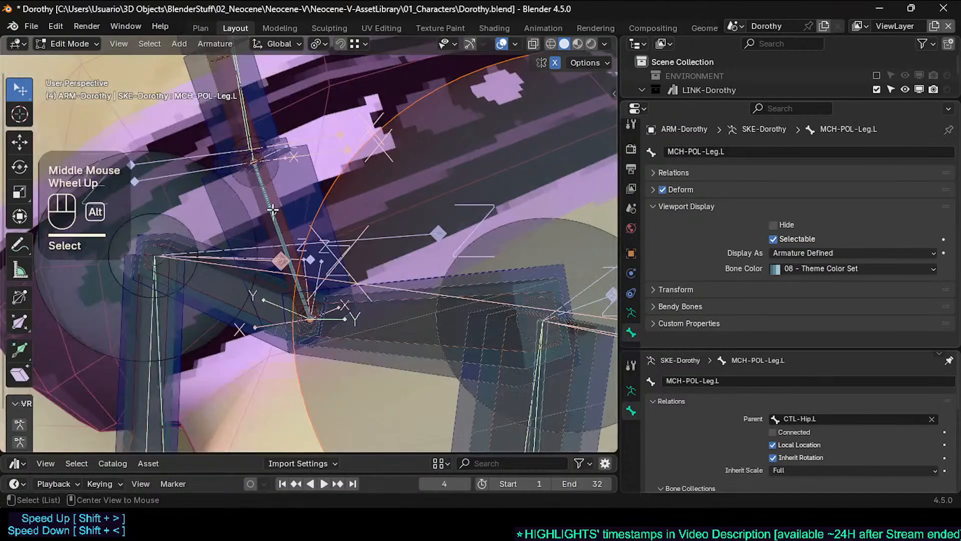
Select MCH-Hips with CTL-HipsSway as the active bone and parent MCH-Hips to it with Keep Offset
key("alt+a")
left_click(273, 208)
left_click(273, 208)
left_click(272, 208)
left_click(273, 208)
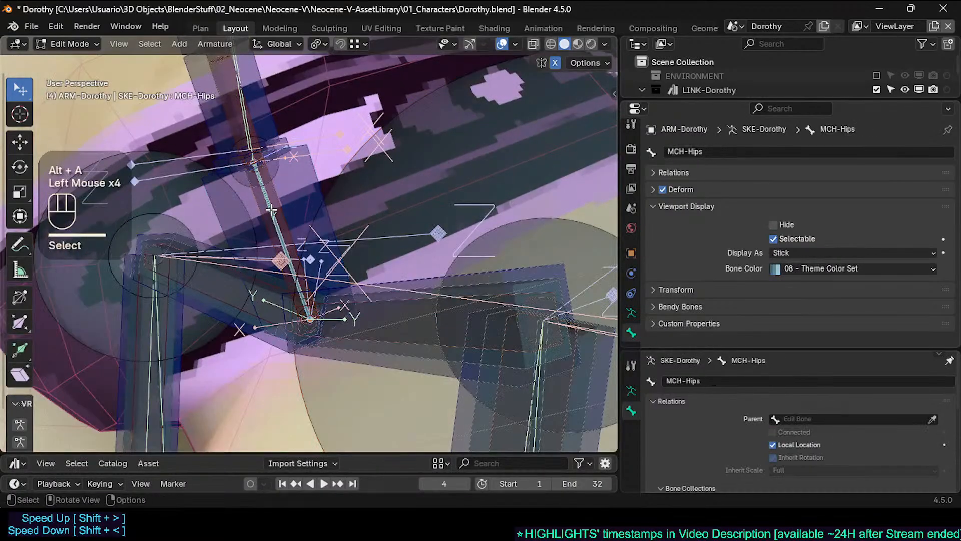
left_click(308, 170, "shift")
scroll(233, 83, "down", 2)
middle_click_drag(237, 175, 263, 149, "shift")
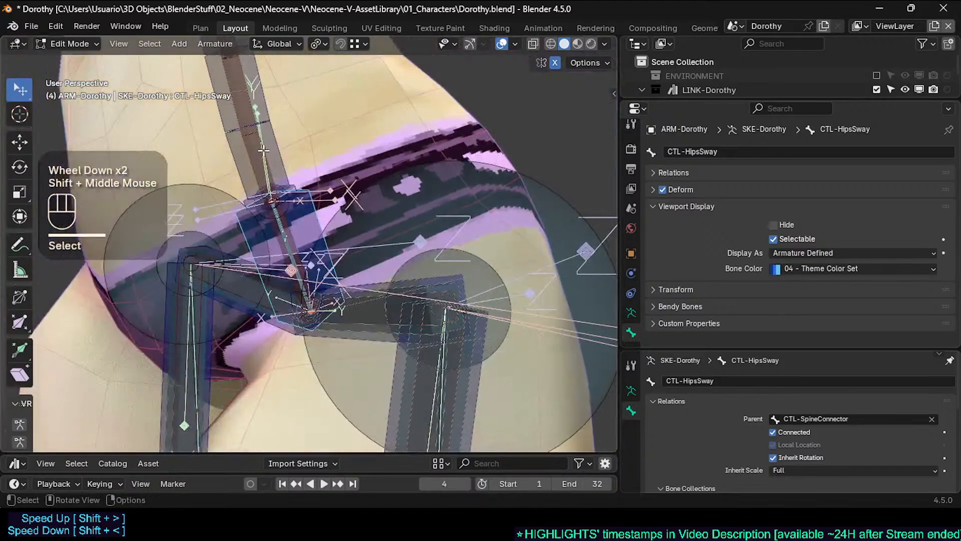
middle_click_drag(283, 229, 294, 230)
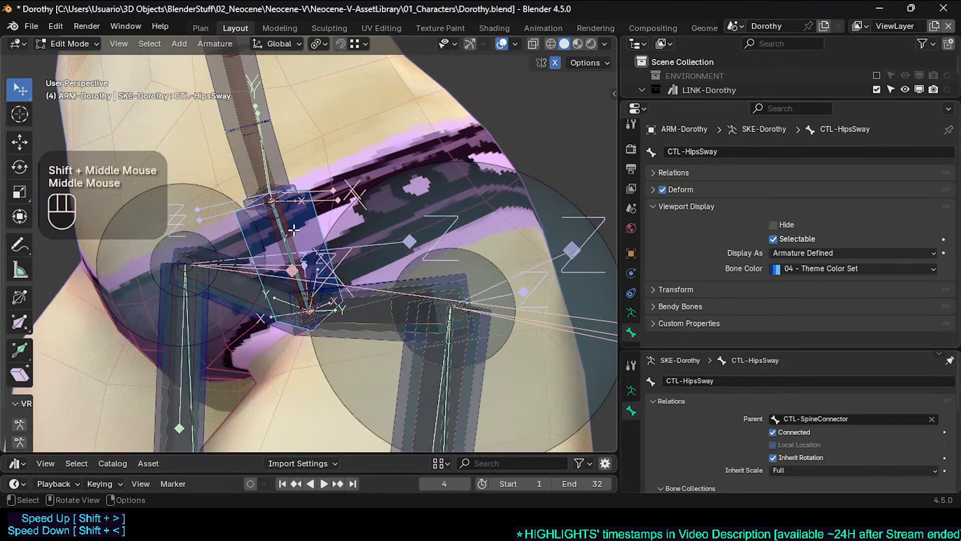
key("ctrl+p")
left_click(293, 229)
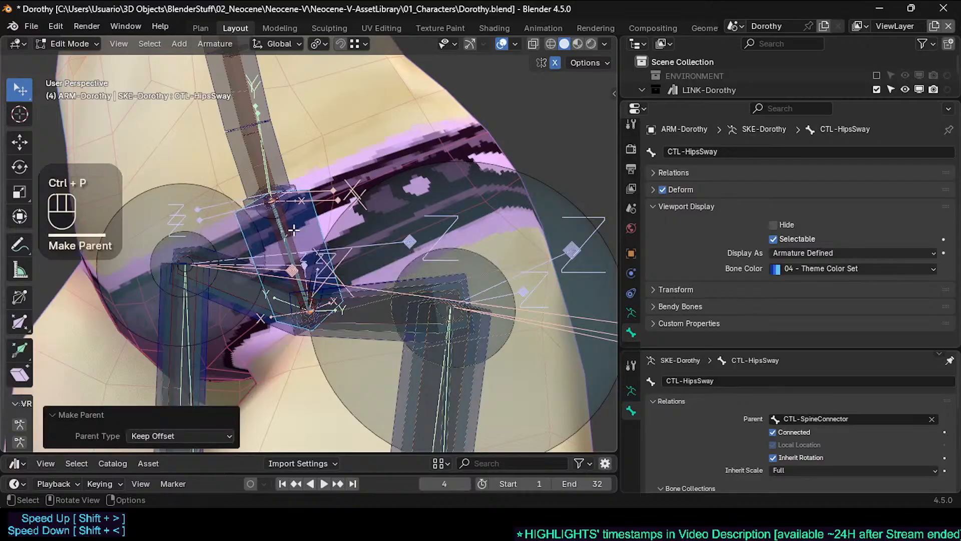
Align MCH-Hips to CTL-HipsSway and select MCH-Hips alone
scroll(293, 230, "up", 2)
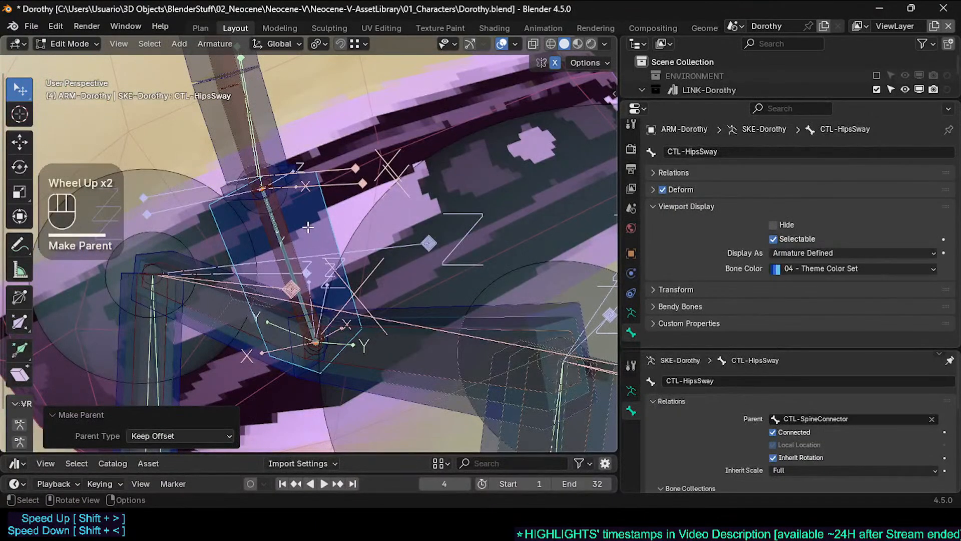
key("ctrl+alt+a")
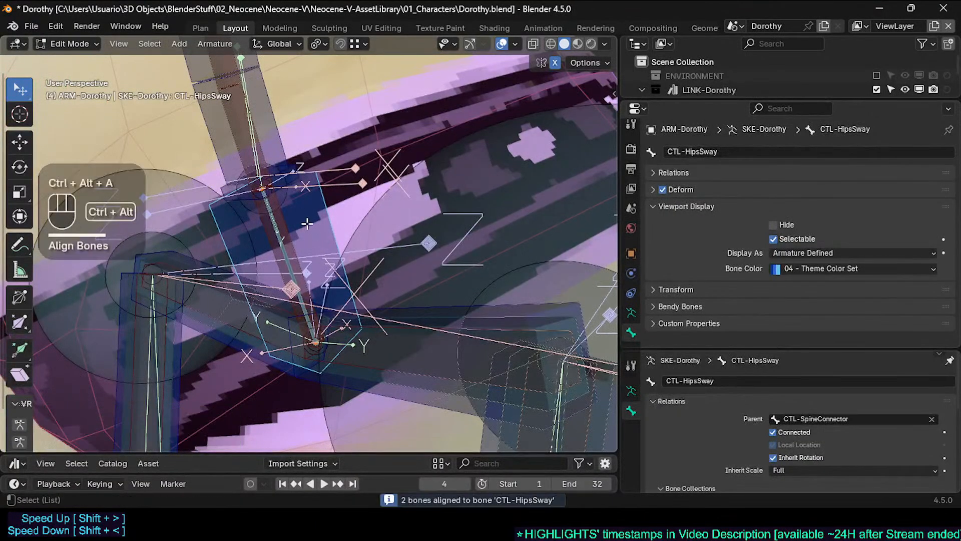
left_click(279, 230)
left_click(280, 231)
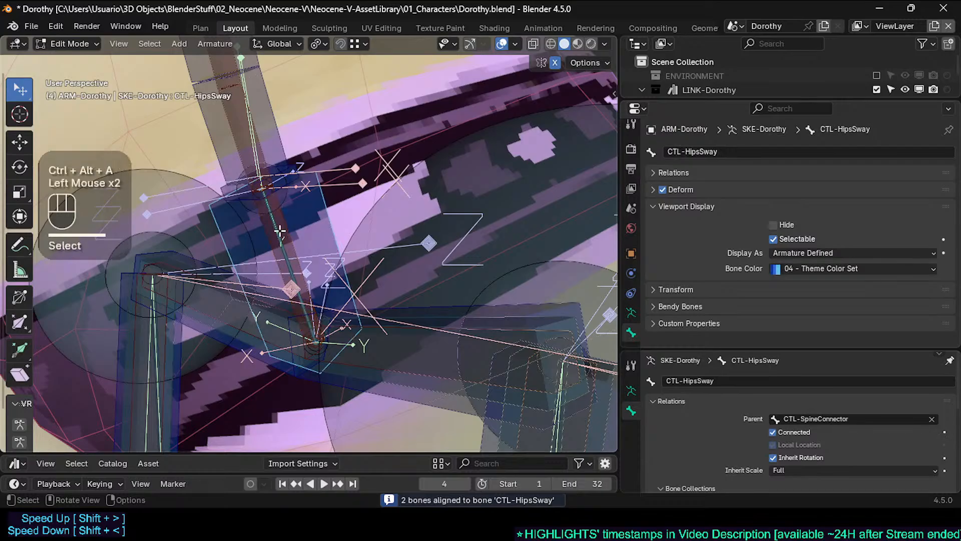
left_click(279, 230)
scroll(289, 241, "down", 1)
scroll(291, 243, "up", 1)
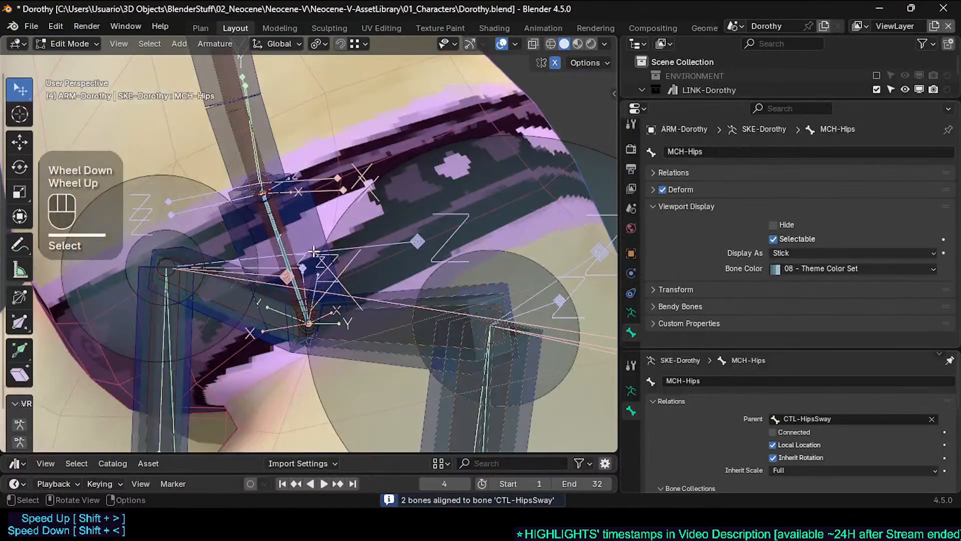
Set the display type of MCH-Hips to B-Bone and scale its B-Bone thickness down to fit inside the CTL-HipsSway box
key("shift+alt+b")
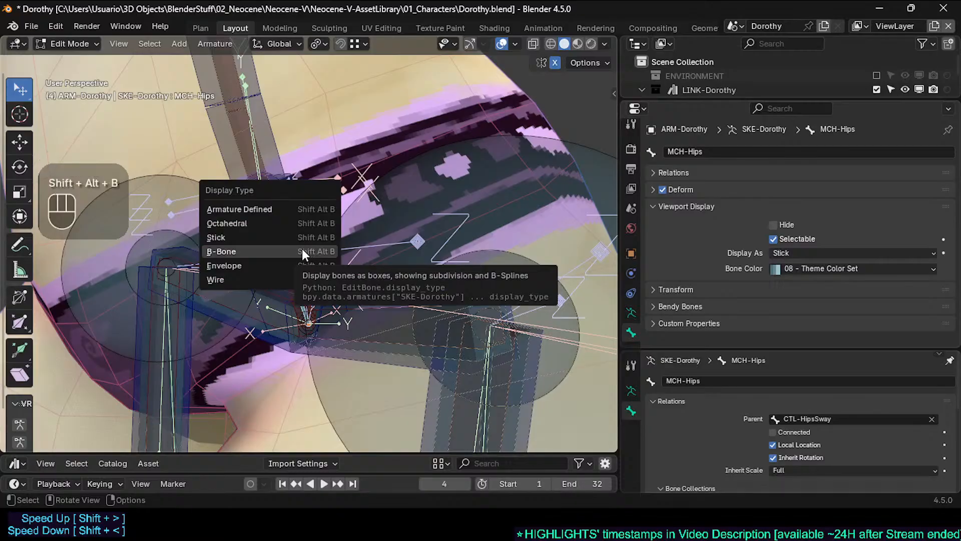
left_click(302, 249)
key("shift+ctrl+alt+a")
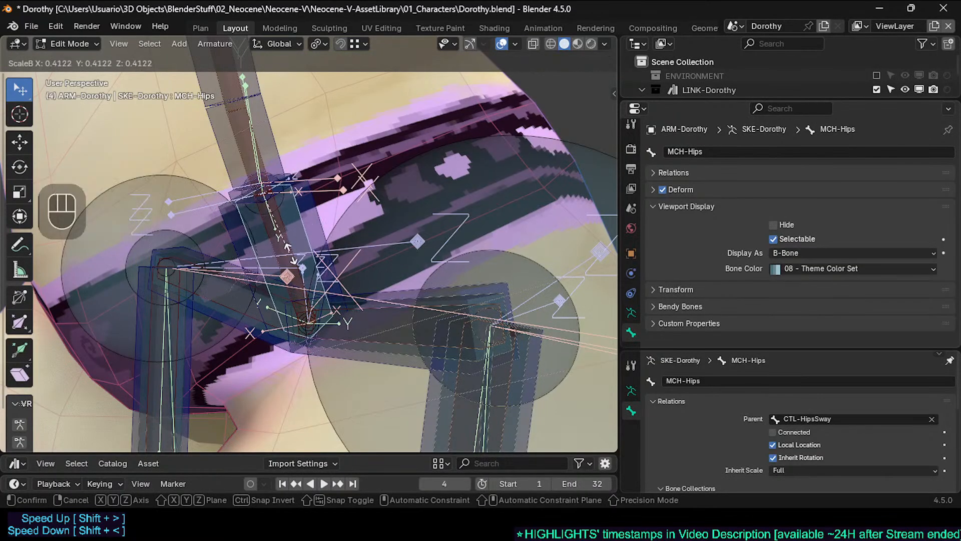
key("a")
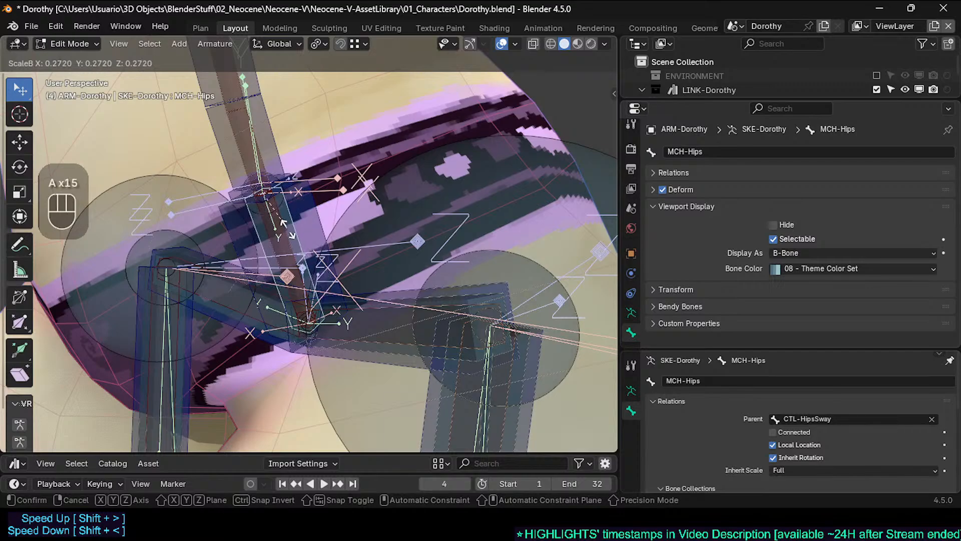
left_click(286, 240)
left_click(284, 241)
left_click(285, 242)
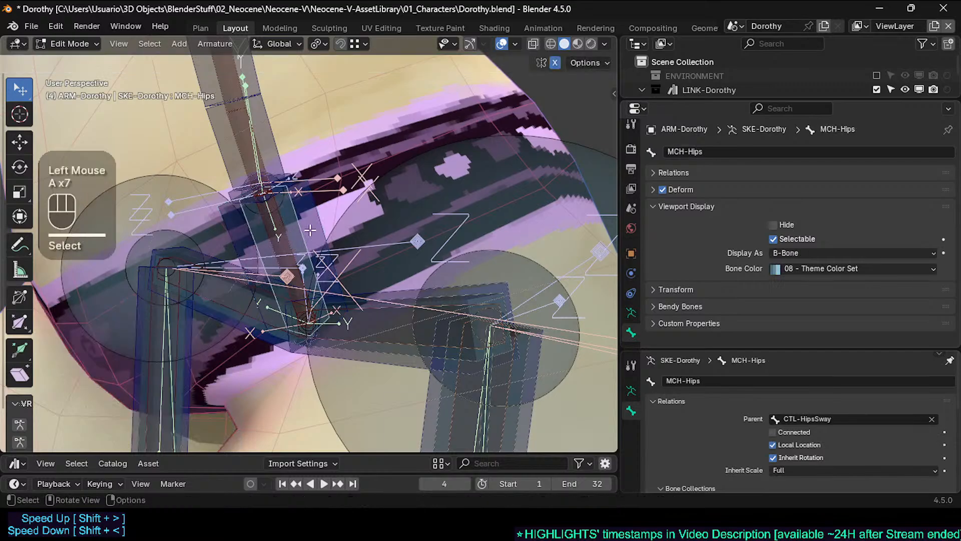
left_click(305, 231)
left_click(298, 232)
left_click(297, 231)
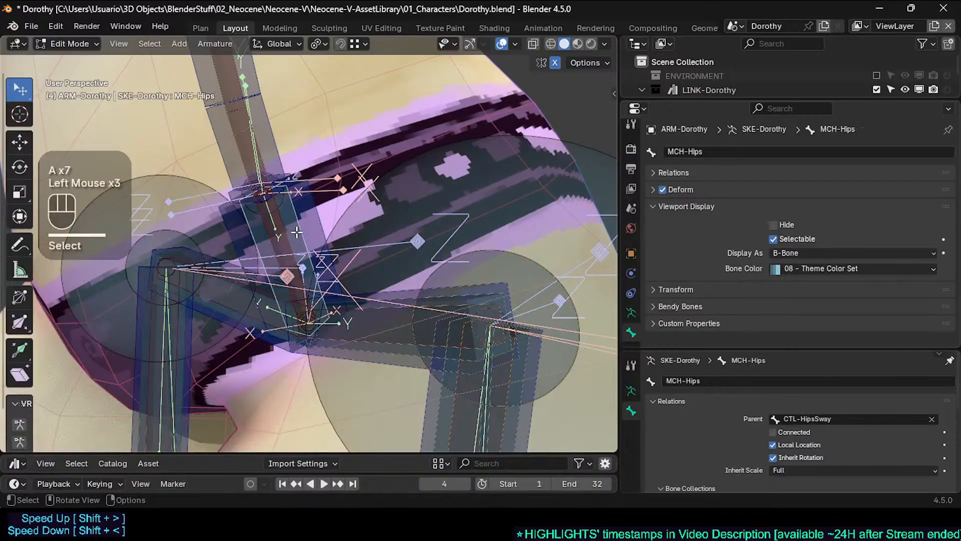
mouse_move(297, 231)
middle_mouse_down()
mouse_move(311, 250)
mouse_move(252, 251)
mouse_move(290, 279)
mouse_move(260, 268)
mouse_move(293, 215)
middle_mouse_up()
scroll(296, 251, "up", 2)
scroll(259, 268, "down", 2)
key("g")
key("Escape")
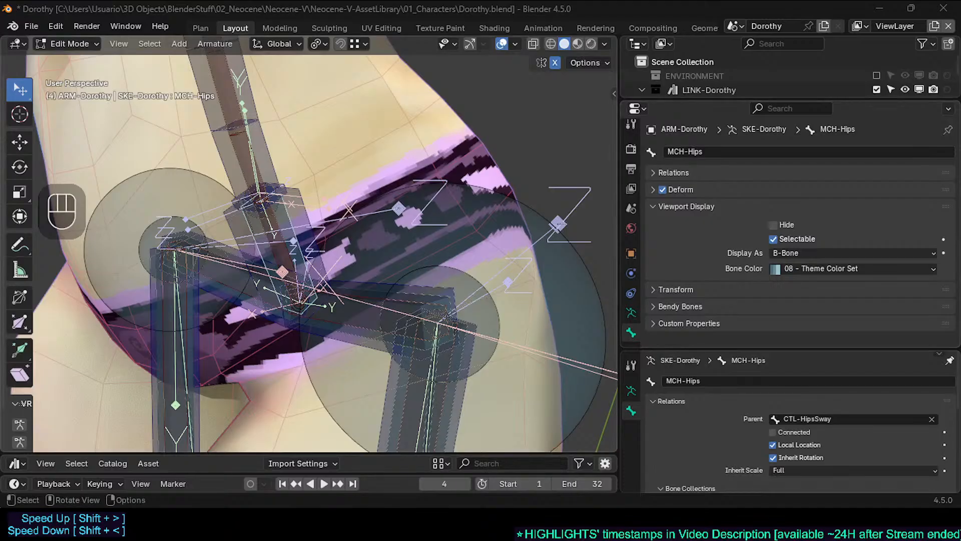
Put the armature in Pose Mode, select MCH-Hips and scale its B-Bone display size to about 0.798
left_click(397, 146)
key("ctrl+Tab")
left_click(284, 219)
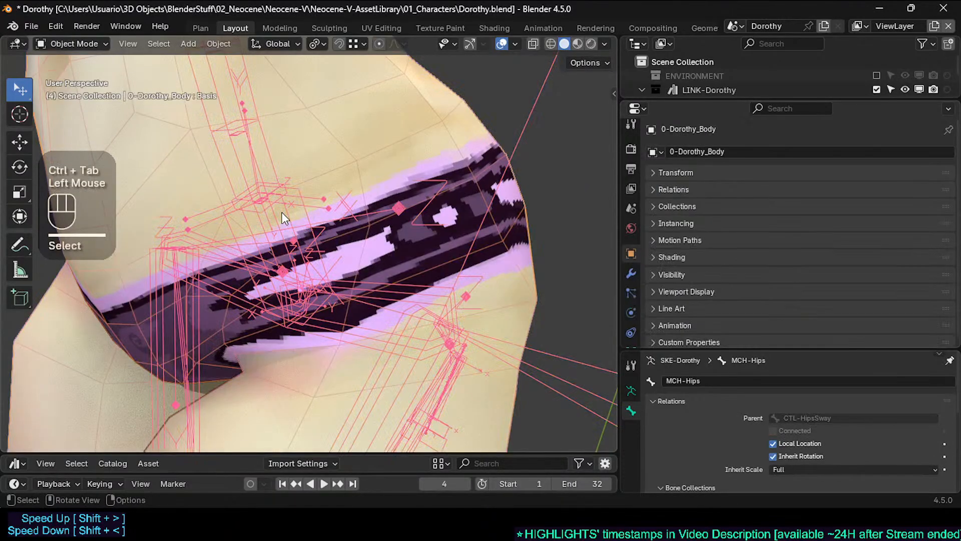
left_click(287, 216)
key("ctrl+Tab")
left_click(287, 215)
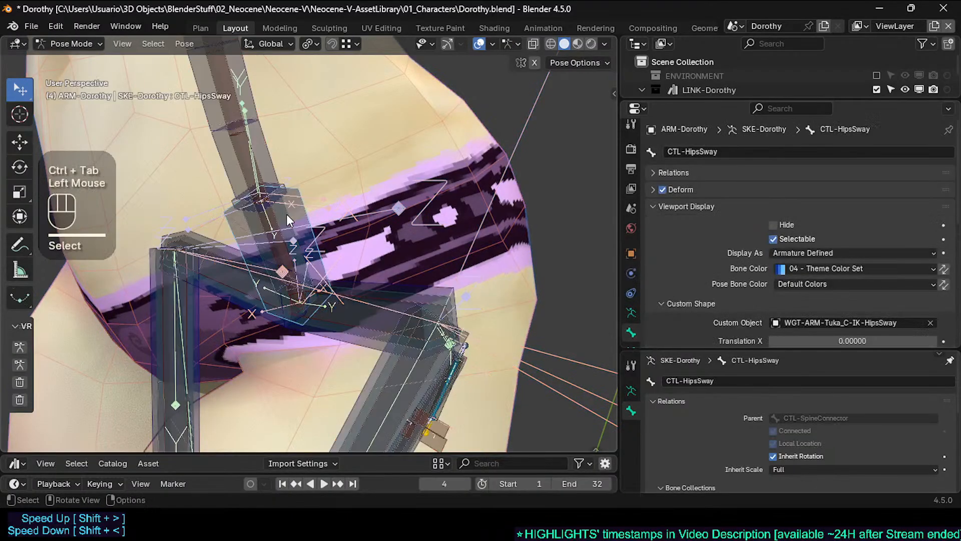
left_click(287, 215)
key("shift+ctrl+alt+a")
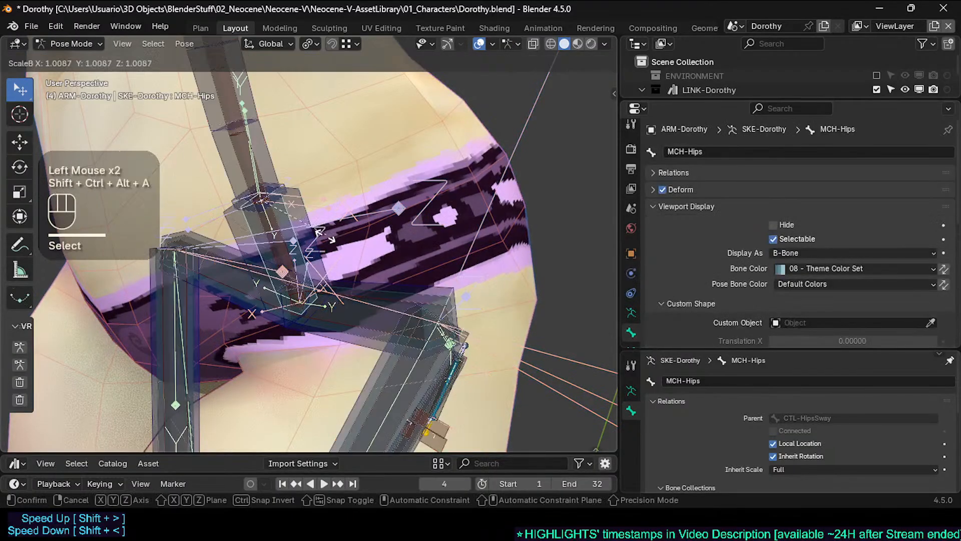
left_click(303, 238)
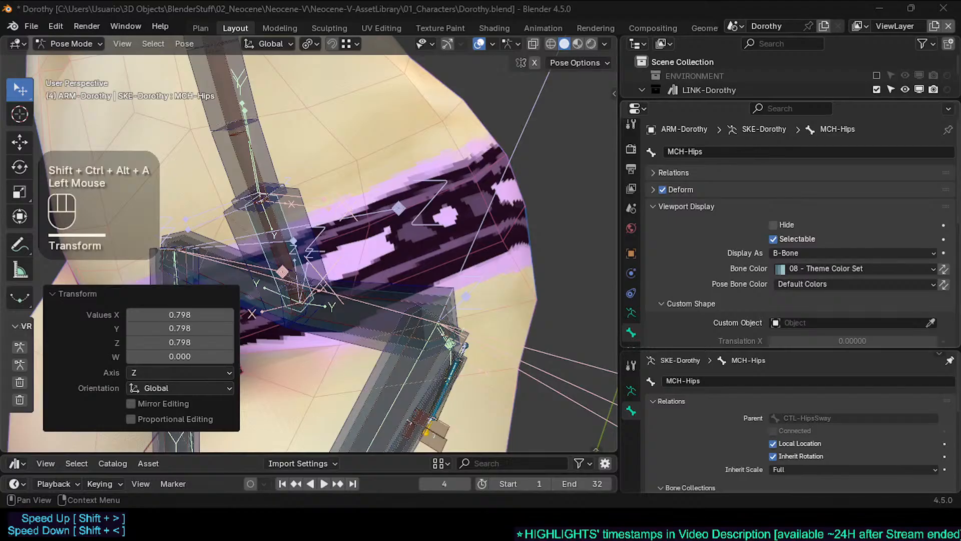
Select CTL-HipsSway and MCH-Hips with MCH-Hips active, and add a Copy Transforms constraint targeting CTL-HipsSway
scroll(631, 320, "down", 2)
left_click(632, 332)
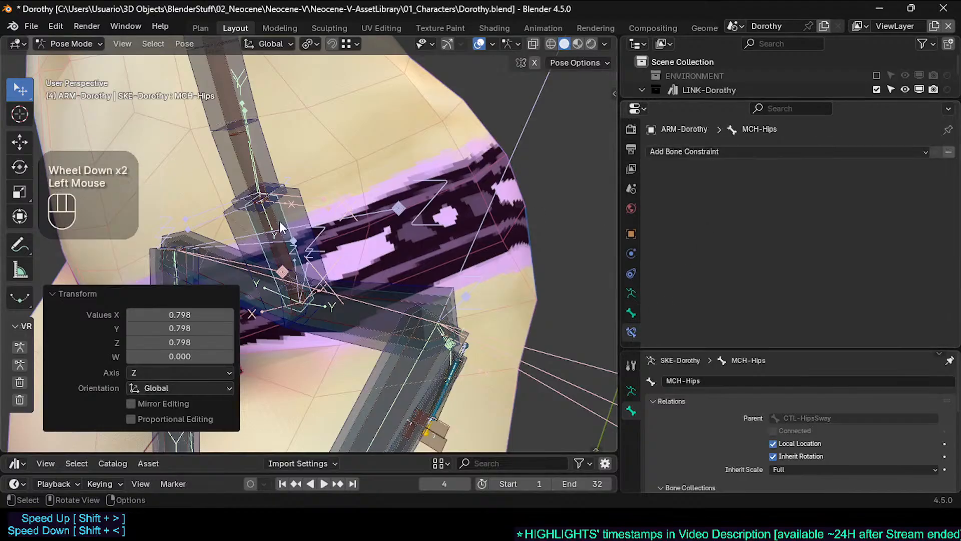
scroll(280, 221, "up", 1)
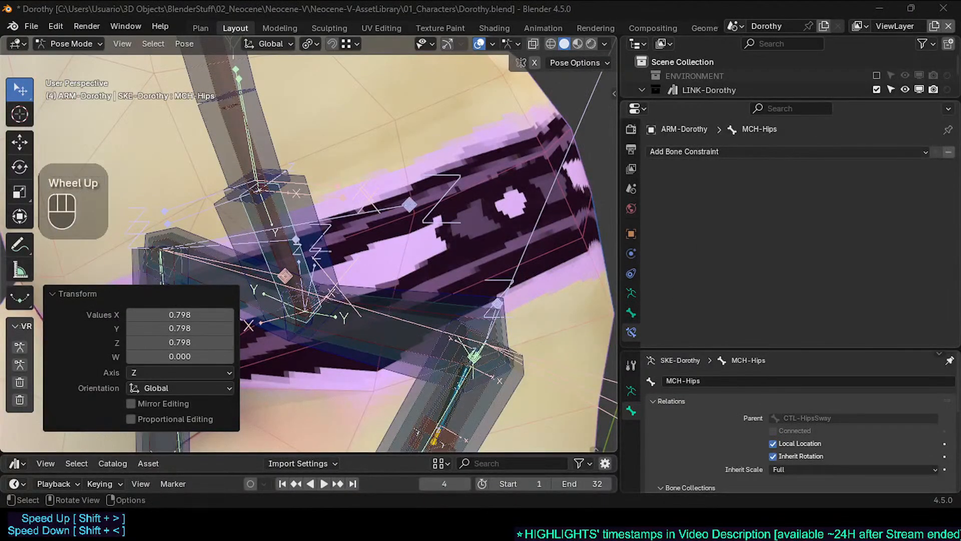
left_click(298, 209)
left_click(284, 209, "alt+shift")
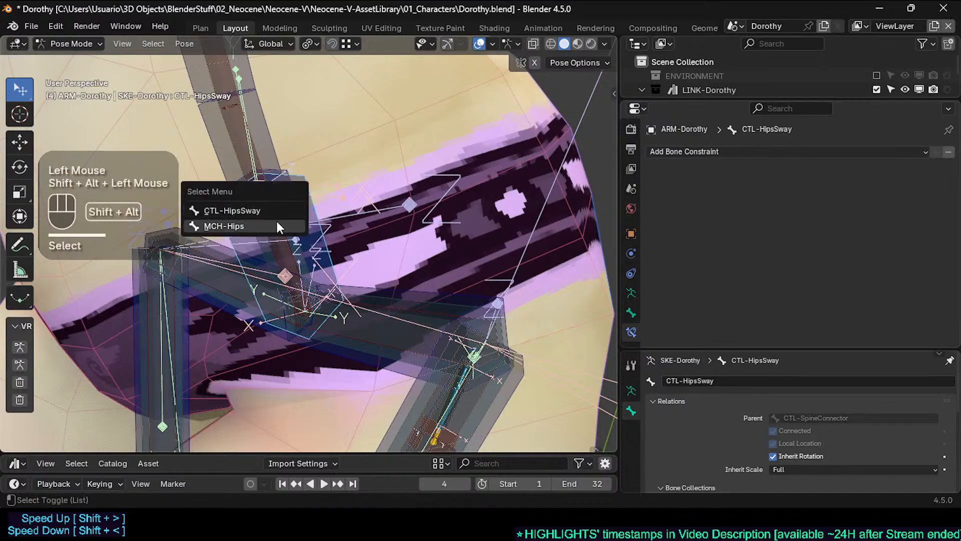
left_click(274, 210)
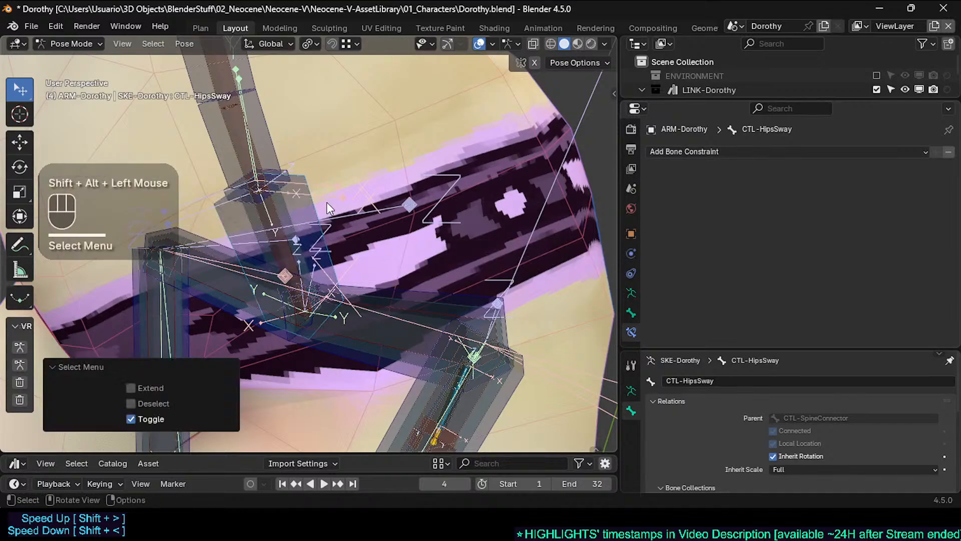
left_click(284, 212)
left_click(290, 211)
left_click(293, 209)
left_click(287, 208, "alt+shift")
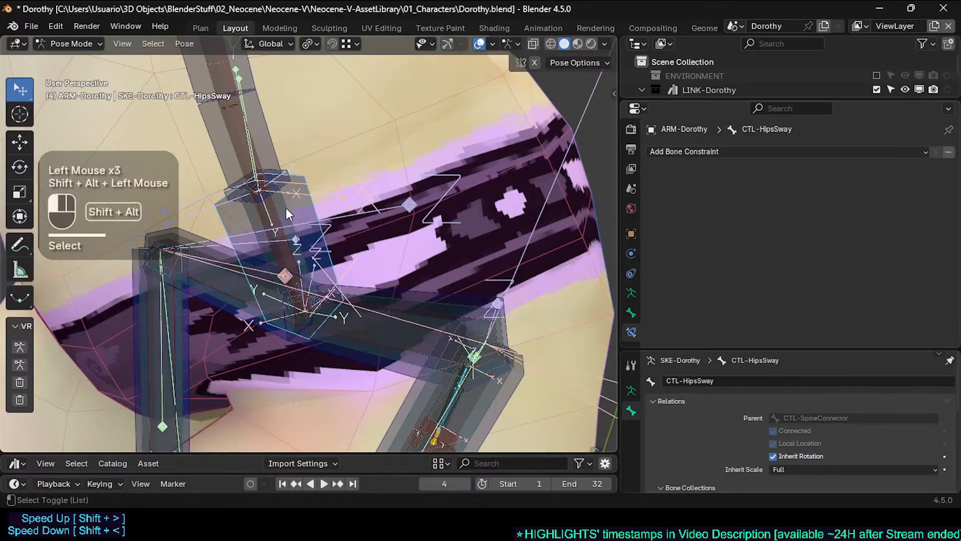
left_click(269, 221)
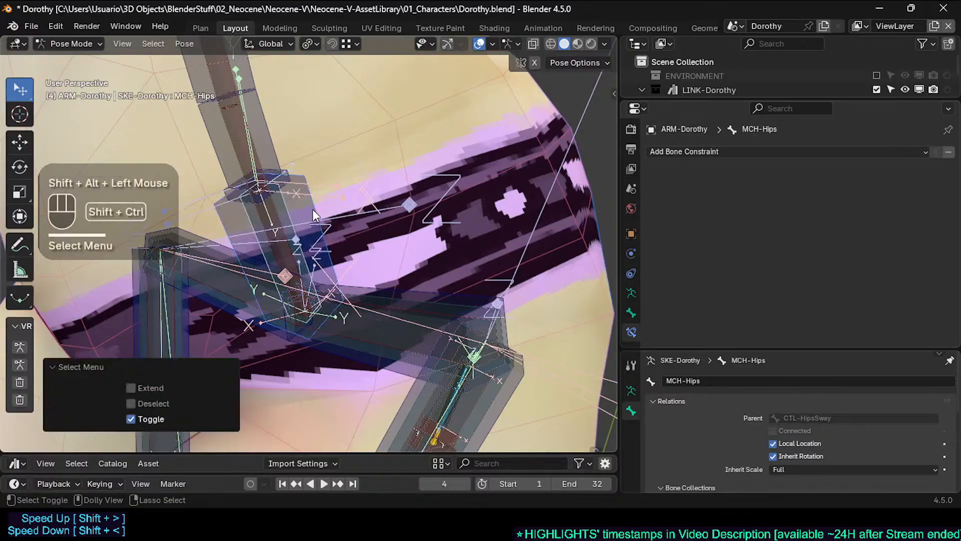
key("ctrl+shift+c")
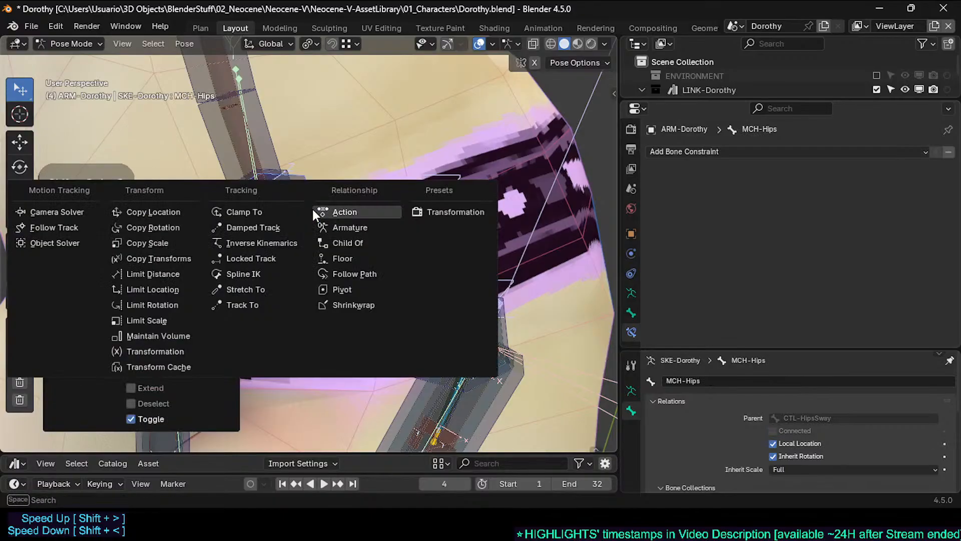
left_click(156, 256)
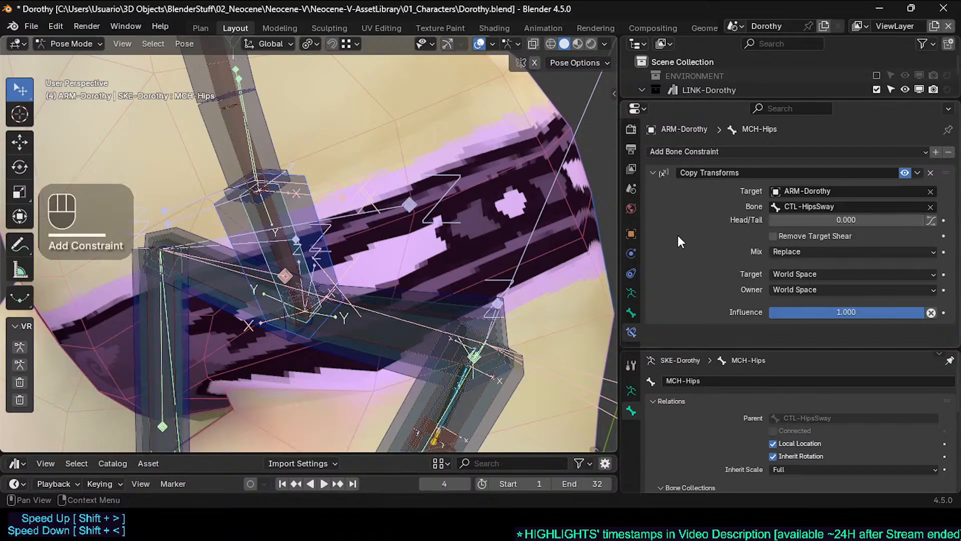
Set both the Target and Owner spaces of the MCH-Hips Copy Transforms constraint to Pose Space
left_click(800, 274)
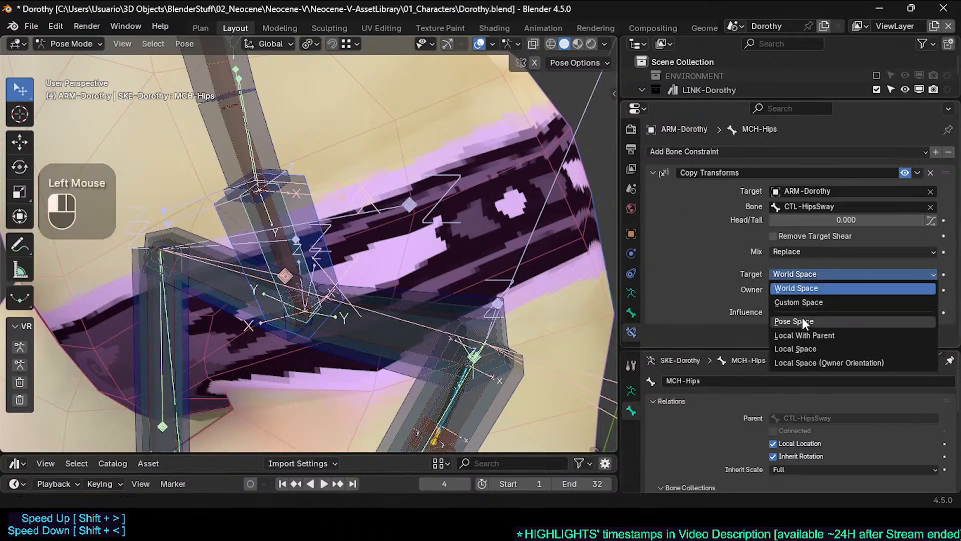
left_click(801, 316)
left_click(803, 289)
left_click(798, 336)
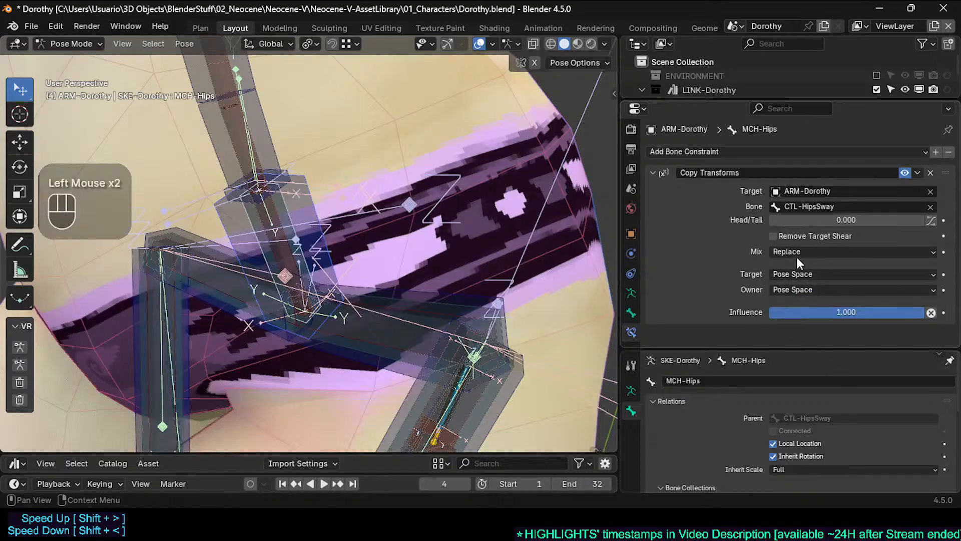
Test the constraint by freely rotating CTL-HipsSway, cancel the rotation, and inspect MCH-Hips with its constraint settings
scroll(334, 214, "down", 2)
middle_click_drag(335, 214, 347, 212)
left_click(346, 207)
key("r")
key("r")
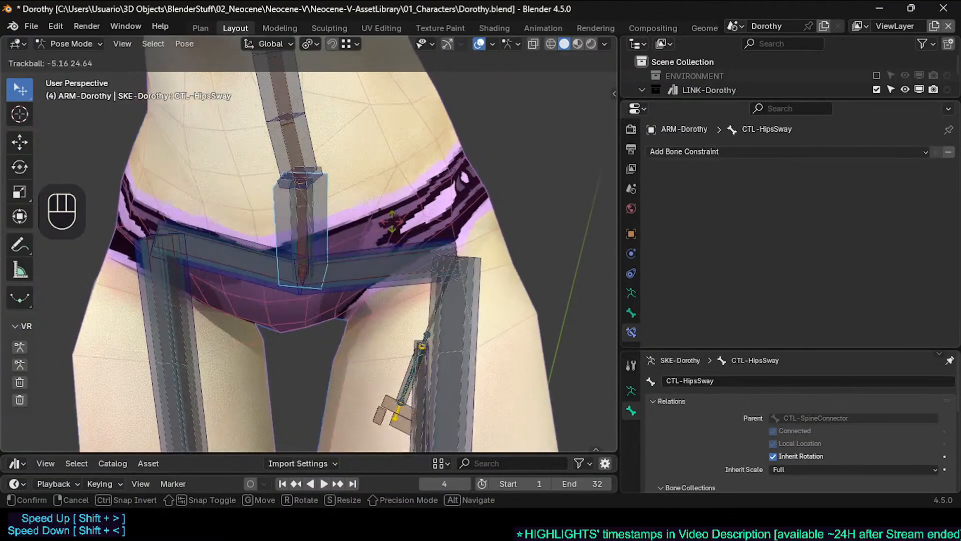
key("Escape")
left_click(320, 210)
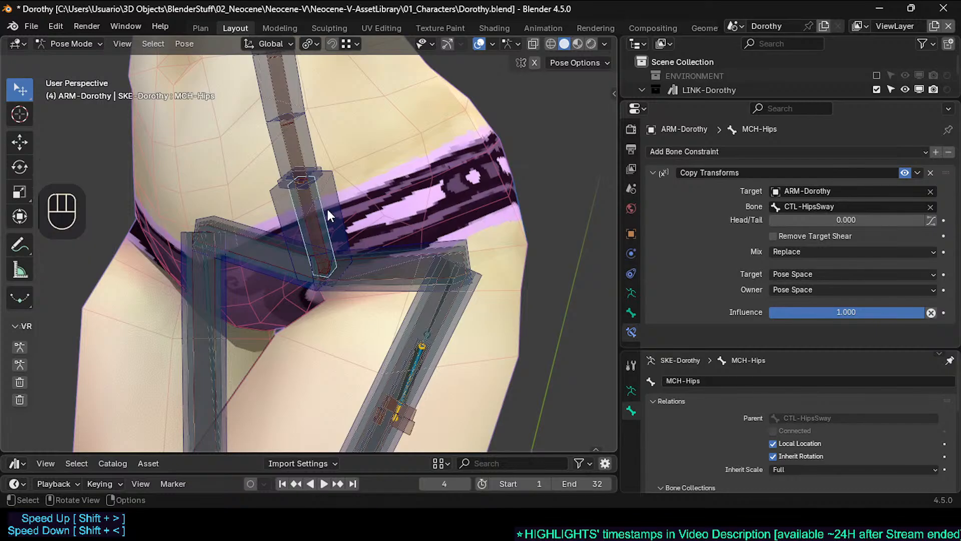
mouse_move(327, 206)
middle_mouse_down("shift")
mouse_move(329, 233)
mouse_move(313, 212)
middle_mouse_up("shift")
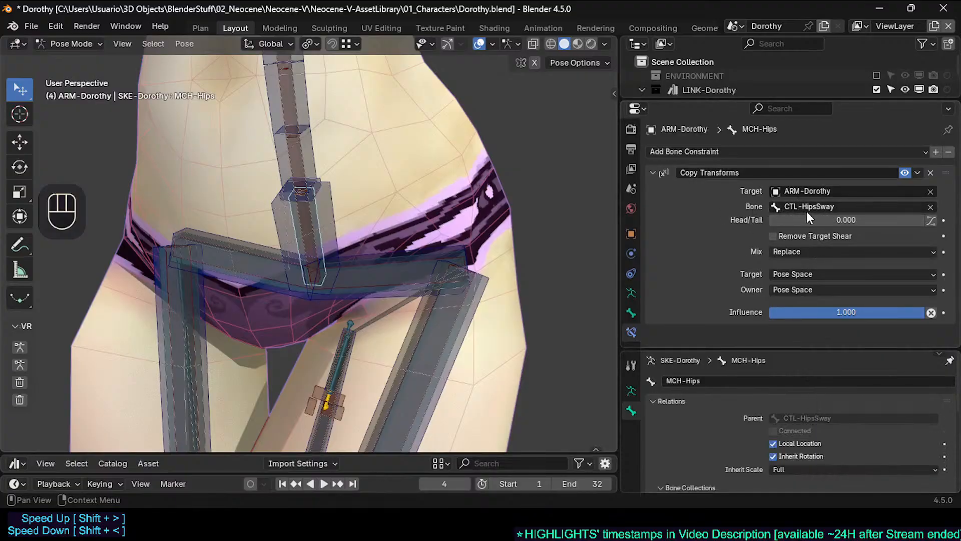
Clear the pose transforms of all bones, view the legs from the right side and save the file
middle_click_drag(359, 257, 276, 225, "shift")
key("a")
key("alt+q")
key("alt+q")
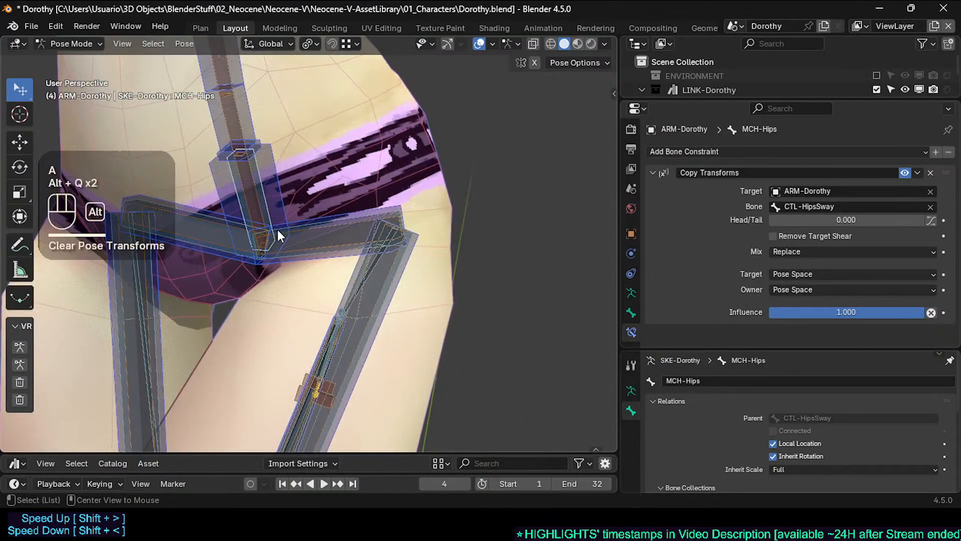
scroll(278, 229, "down", 4)
middle_click_drag(293, 314, 293, 265, "shift")
scroll(372, 226, "up", 2)
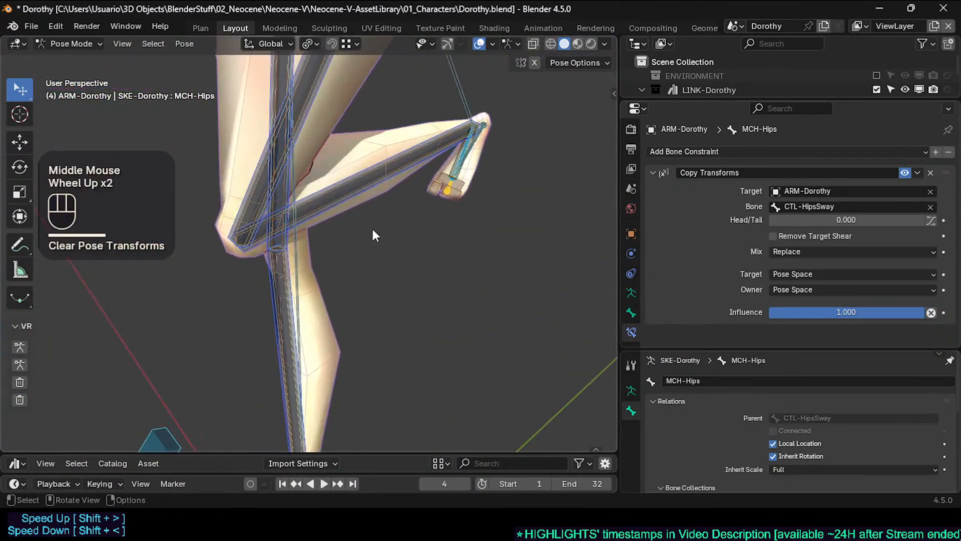
middle_click_drag(385, 218, 312, 220)
scroll(340, 283, "down", 2)
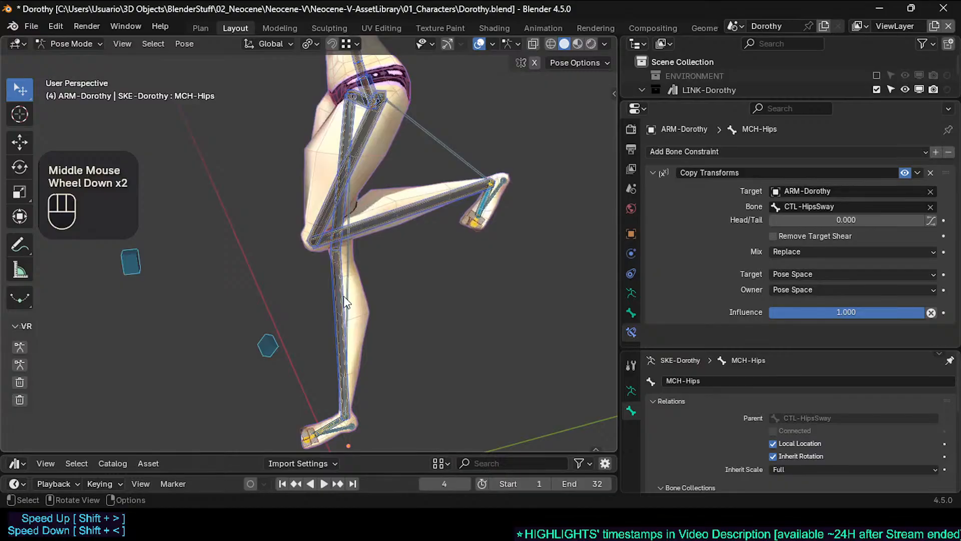
key("KP_3")
key("ctrl+s")
Select MCH-Shin.L at the bent knee and examine how the thigh and shin bones overlap
scroll(344, 296, "up", 2)
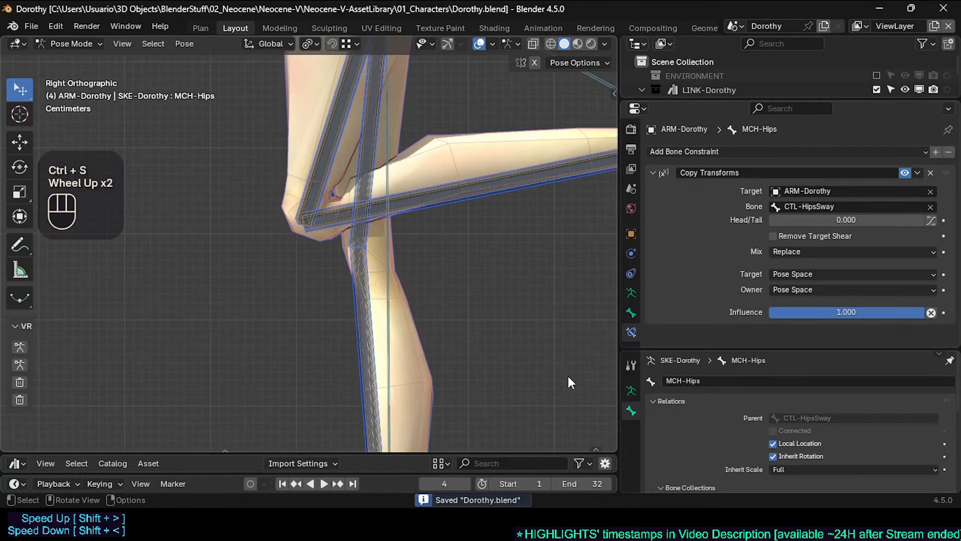
middle_click_drag(444, 259, 389, 279, "shift")
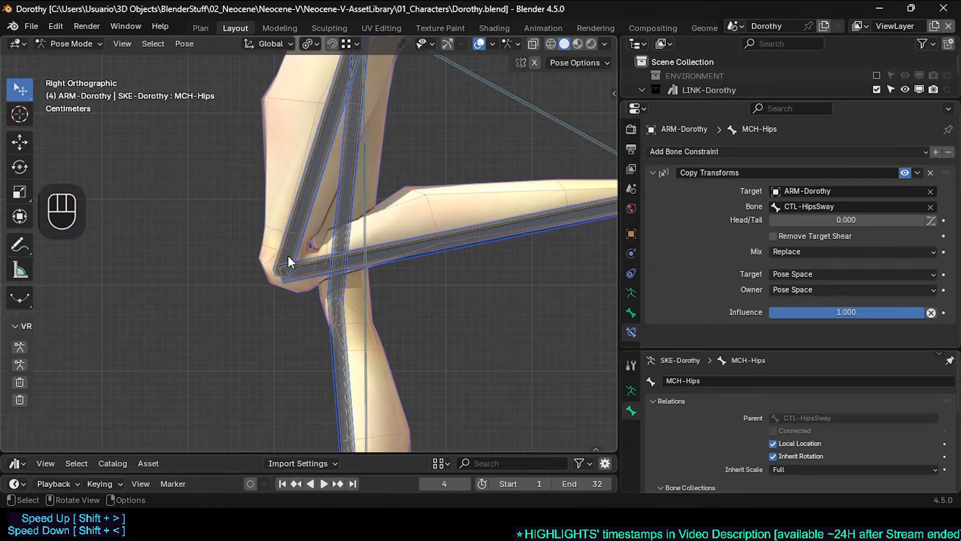
scroll(303, 268, "up", 4)
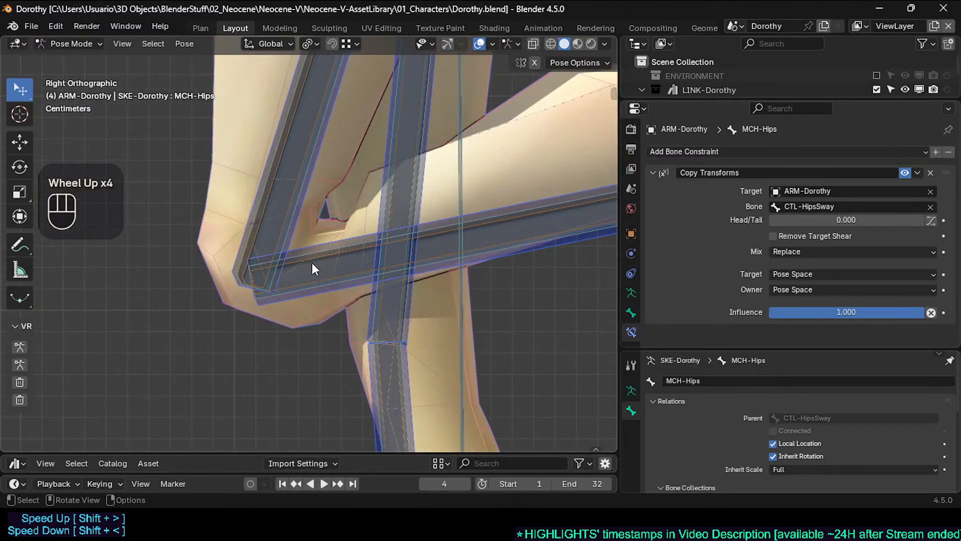
left_click(319, 260)
left_click(320, 253)
middle_click_drag(310, 203, 313, 173, "shift")
scroll(308, 196, "down", 3)
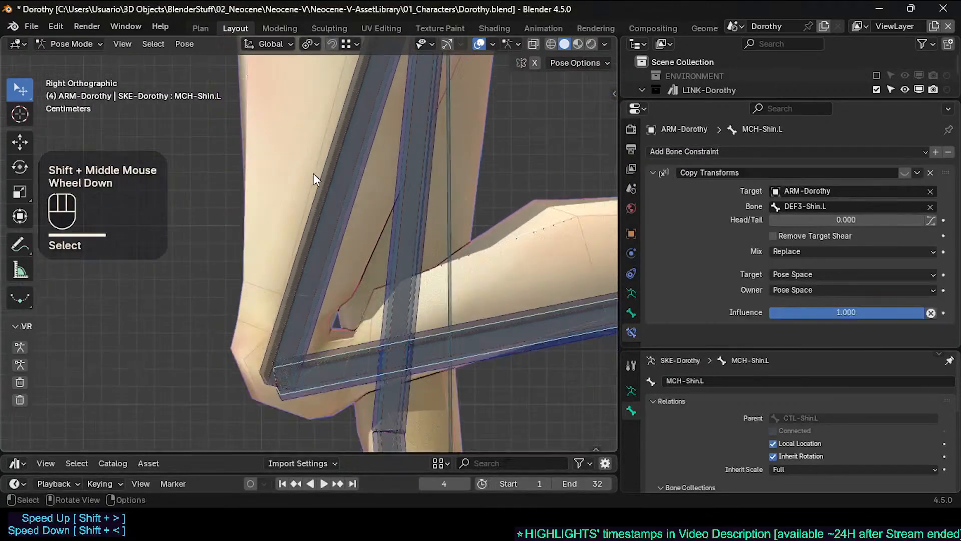
scroll(310, 217, "up", 2)
scroll(310, 218, "down", 2)
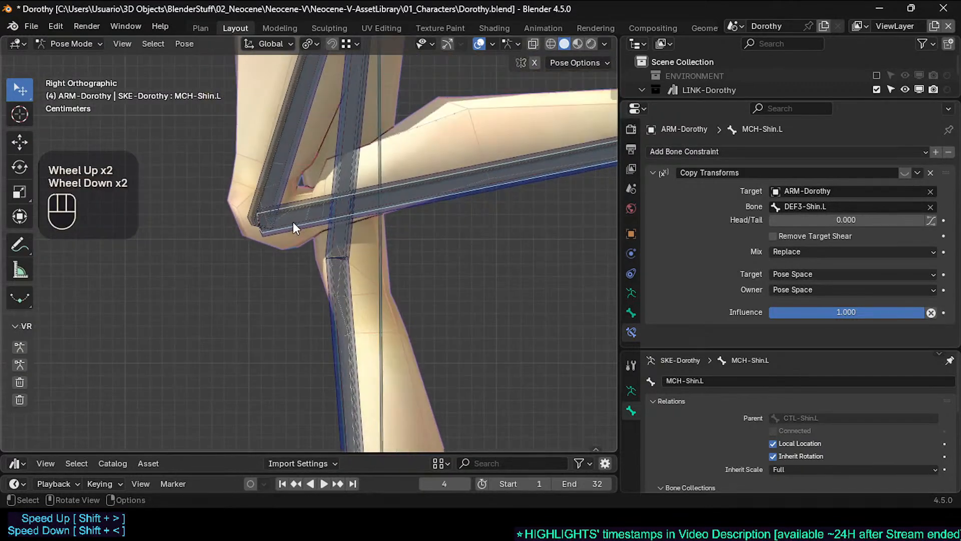
Solo the MCH-Mechanism and HLP-Fan bone collections instead of the whole MECHANISM group, and save the file
key("n")
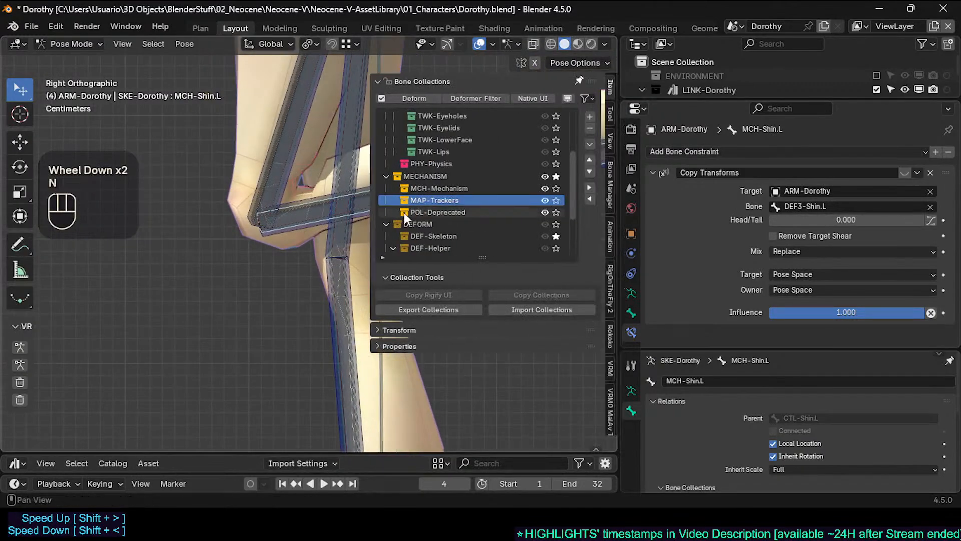
left_click(557, 188)
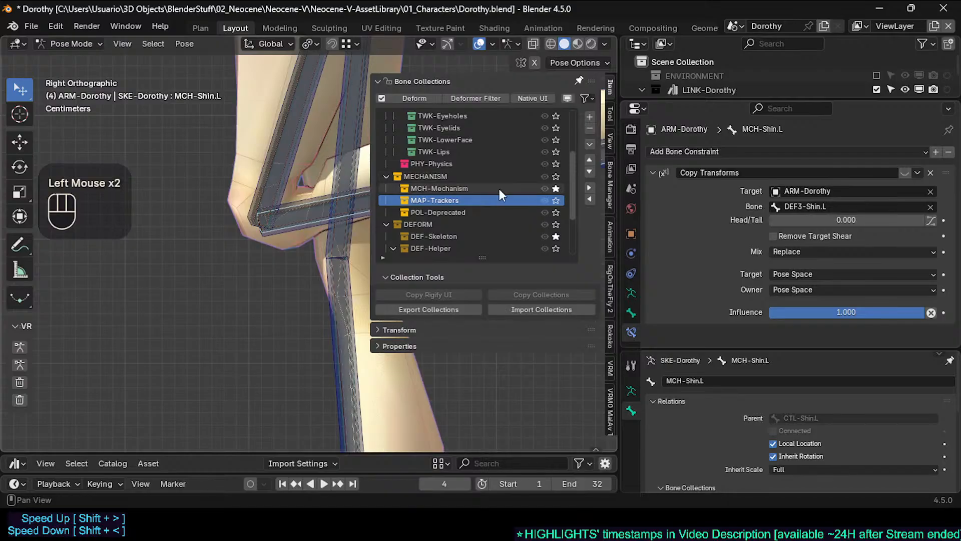
scroll(530, 228, "down", 4)
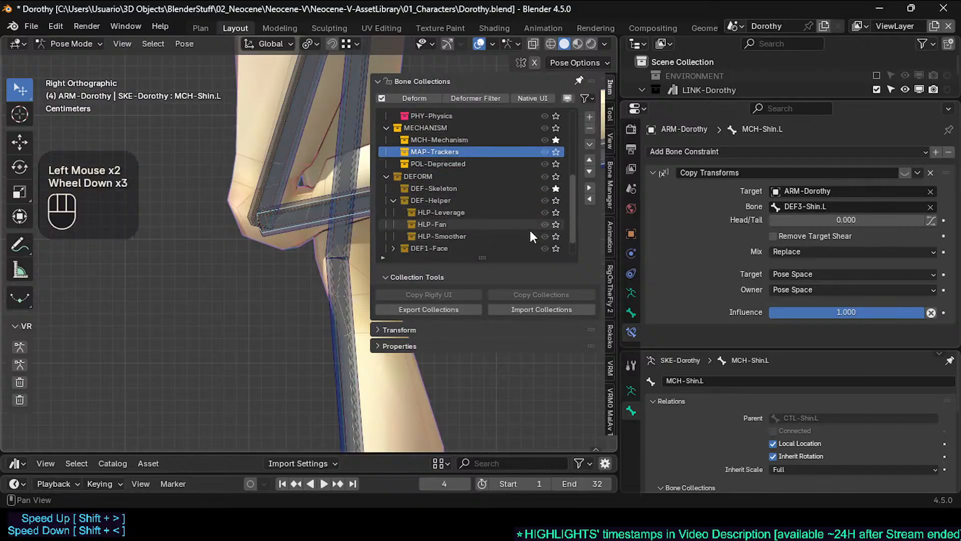
left_click(555, 211)
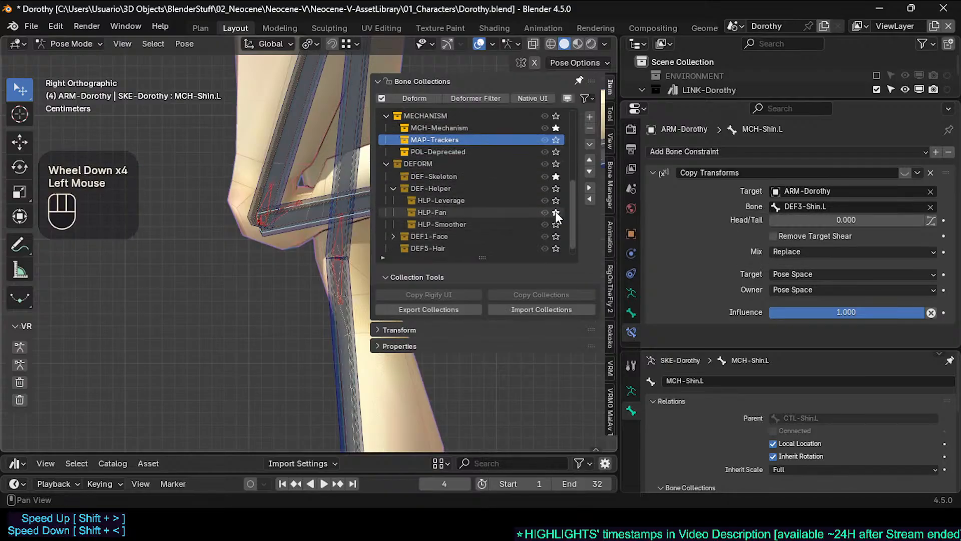
key("n")
scroll(266, 201, "up", 1)
middle_click_drag(266, 202, 444, 269, "shift")
key("ctrl+s")
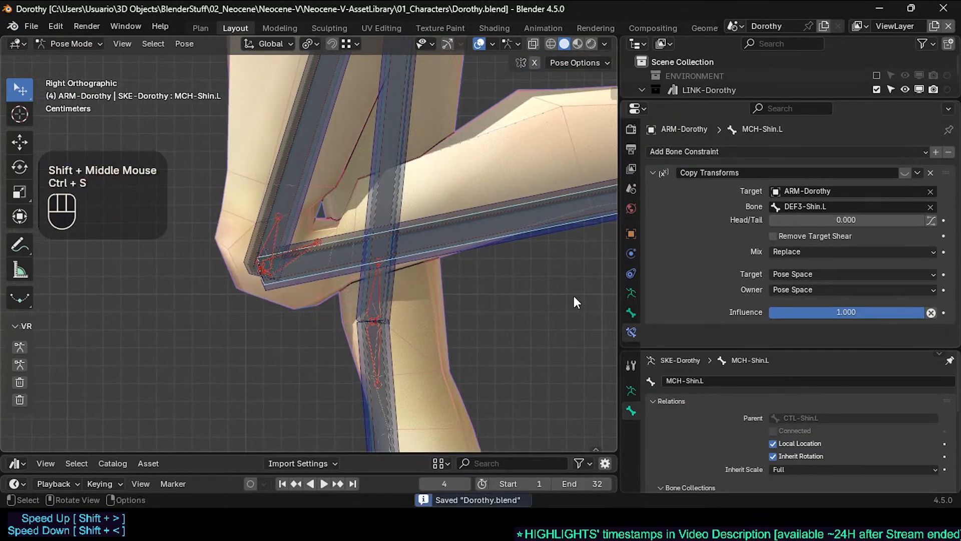
Select MCH-Shin.L at the knee, switch to Object Mode with ARM-Dorothy selected, and check the bone collections list
scroll(574, 297, "down", 1)
left_click(301, 253)
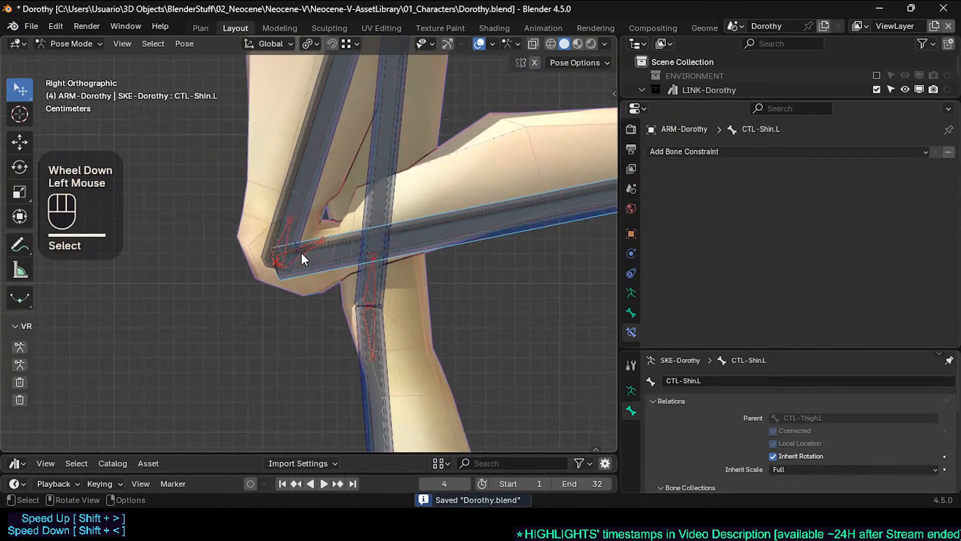
left_click(302, 253)
key("ctrl+Tab")
left_click(304, 252)
left_click(305, 251)
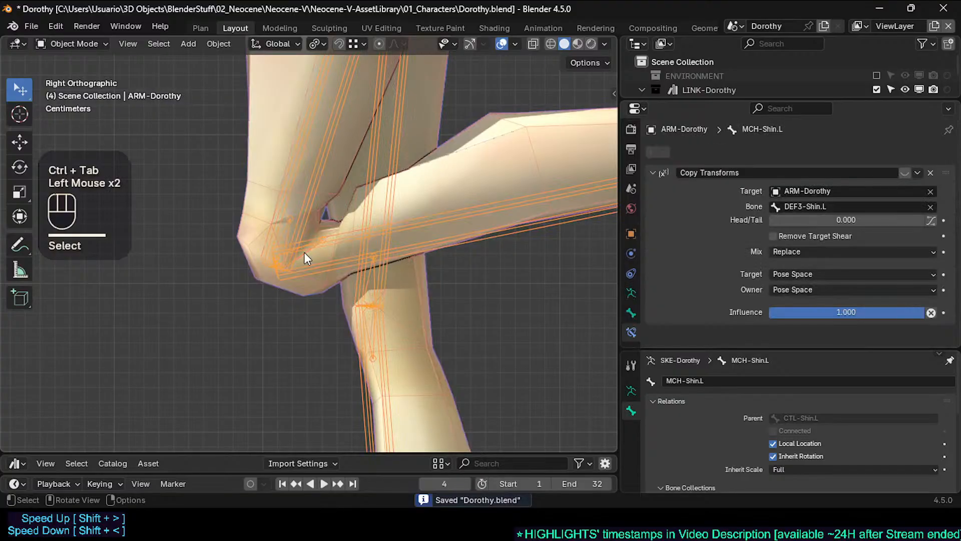
key("n")
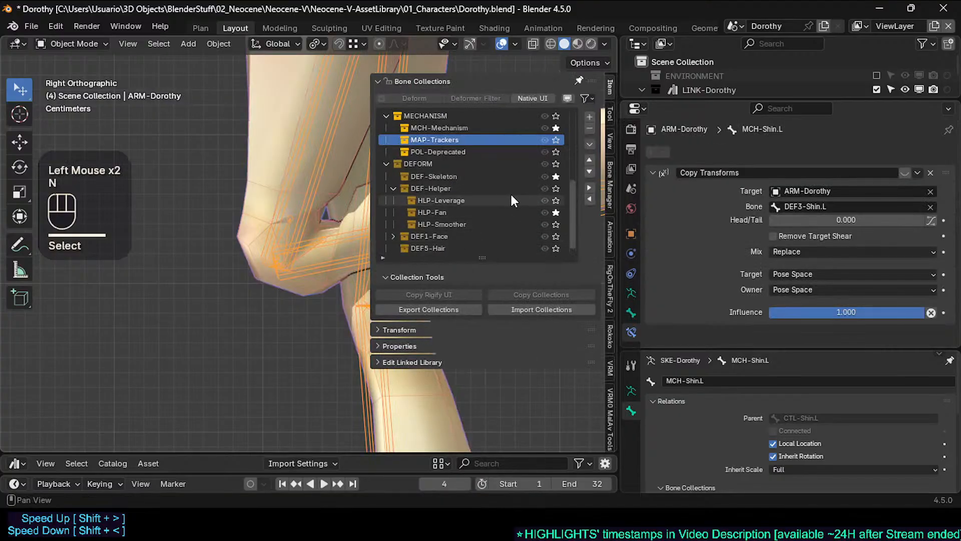
key("n")
key("n")
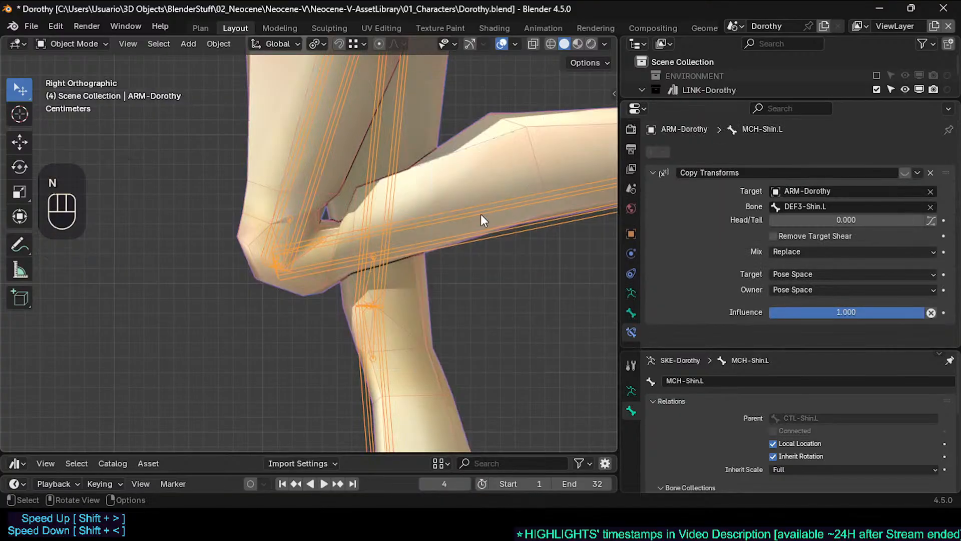
Check the bone collections list and put ARM-Dorothy back into Pose Mode
left_click(570, 178)
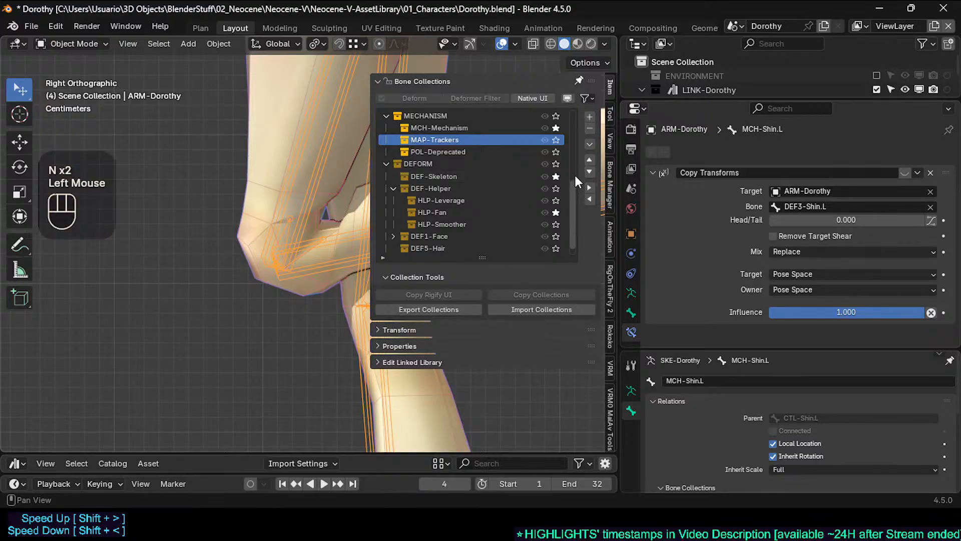
left_click_drag(575, 176, 575, 150)
scroll(179, 272, "down", 2)
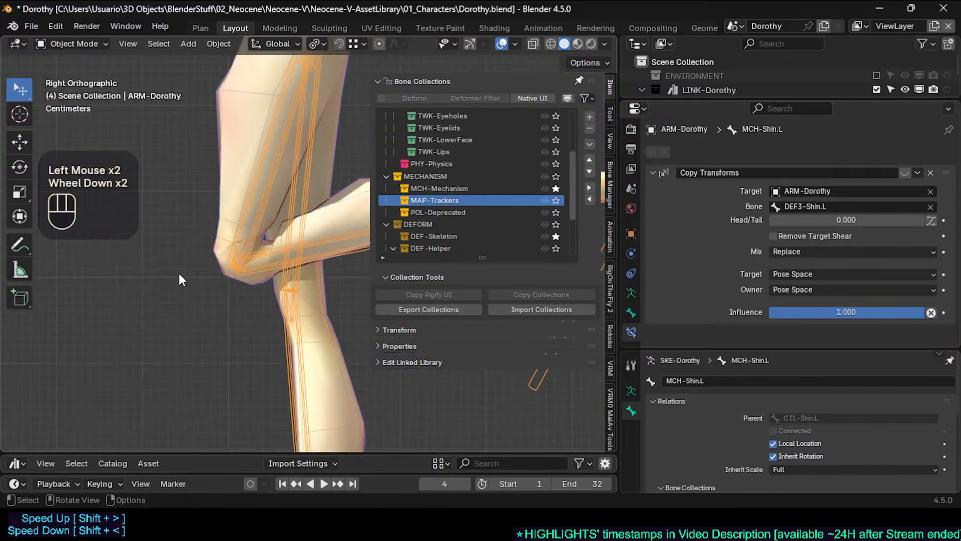
key("n")
left_click(327, 241)
scroll(342, 266, "down", 2)
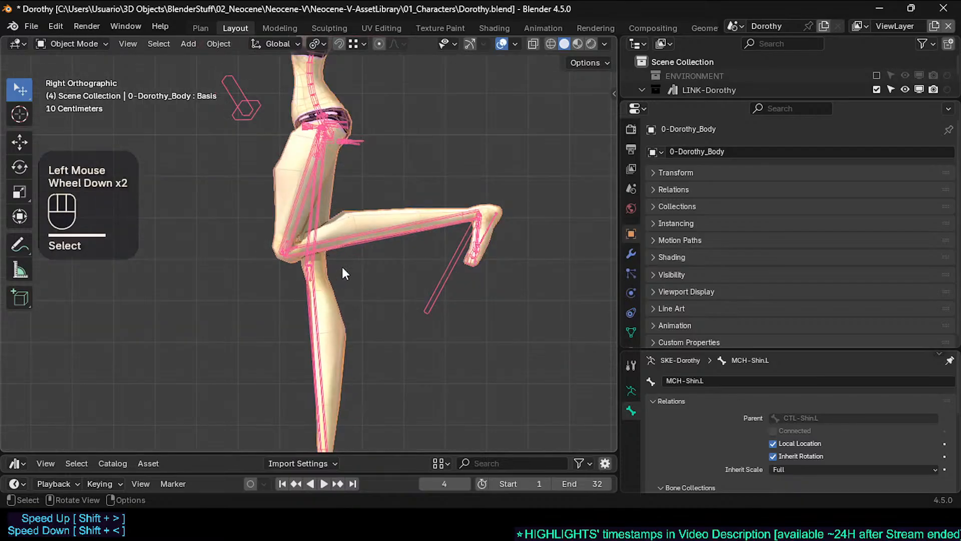
left_click(397, 223)
left_click(399, 228)
key("ctrl+Tab")
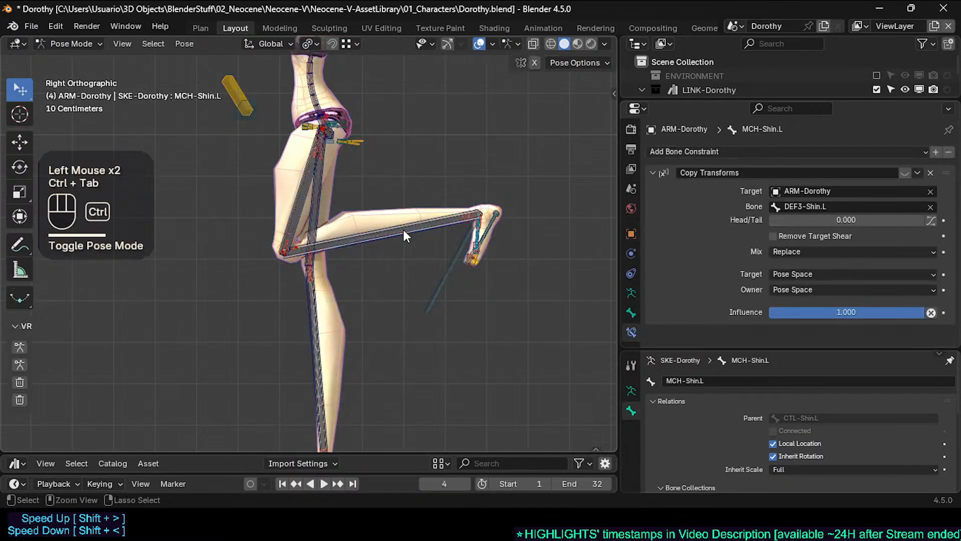
left_click(423, 219)
key("g")
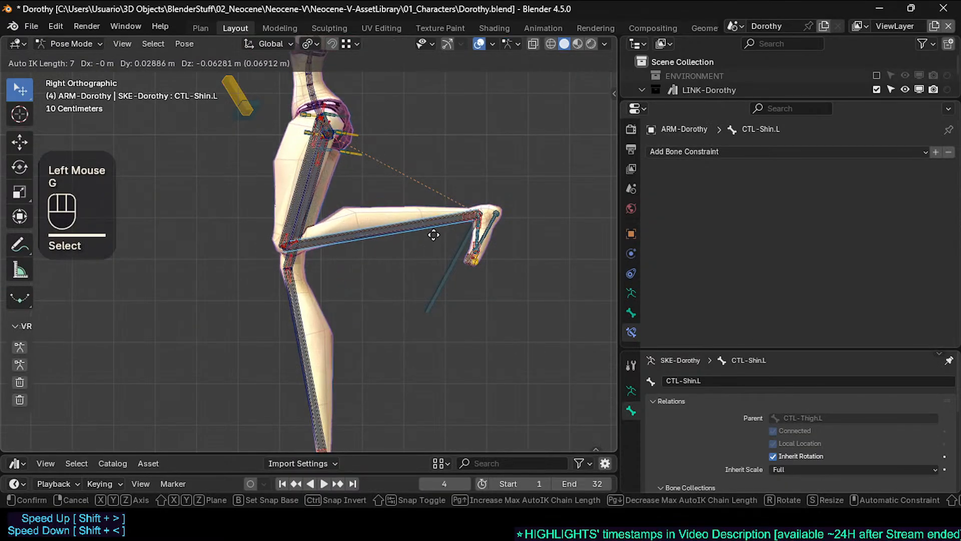
key("Escape")
Solo the CONTROLLERS bone collection as well and display the bones' custom shapes and axes
middle_click_drag(386, 234, 425, 228)
key("n")
left_click_drag(573, 197, 569, 116)
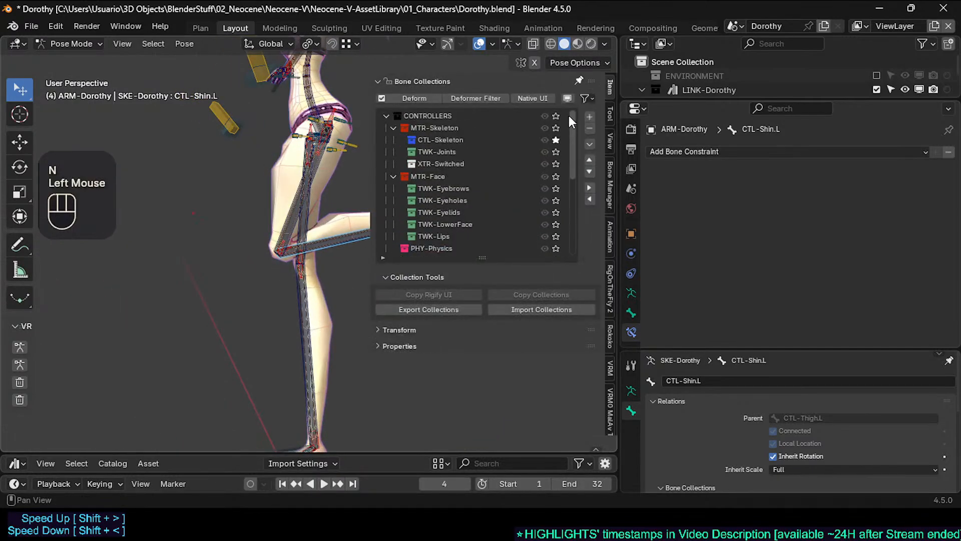
left_click(556, 116)
key("n")
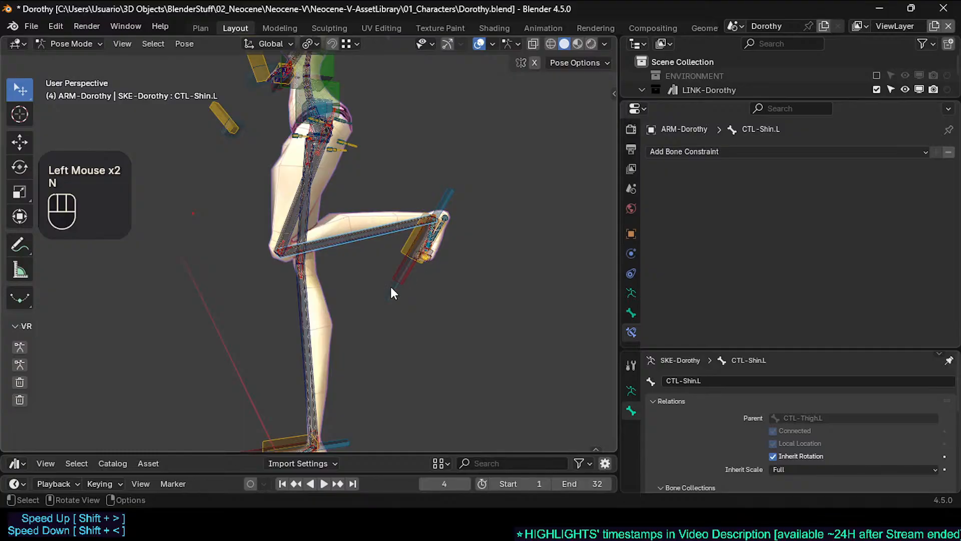
key("ctrl+4")
key("ctrl+3")
left_click(389, 295)
key("g")
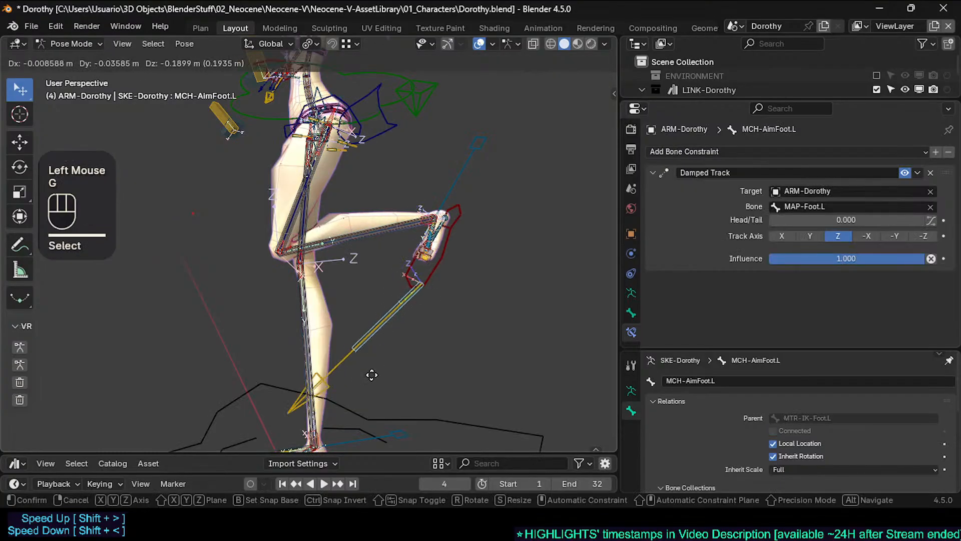
key("Escape")
Move the MTR-IK-Foot.L control lower so the left knee bends less, and hide the bone axes
left_click(403, 331)
key("g")
left_click(336, 296)
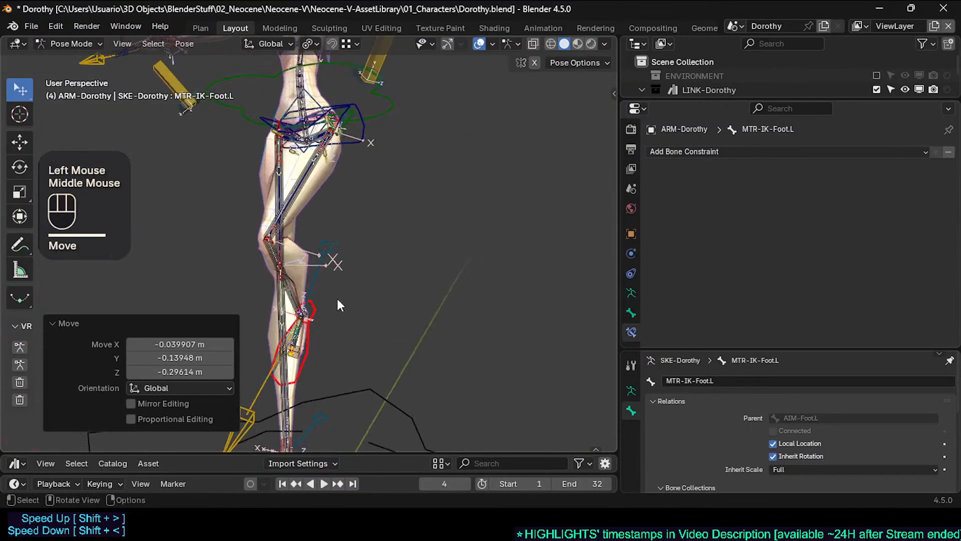
key("g")
left_click(341, 285)
scroll(264, 295, "up", 2)
key("ctrl+3")
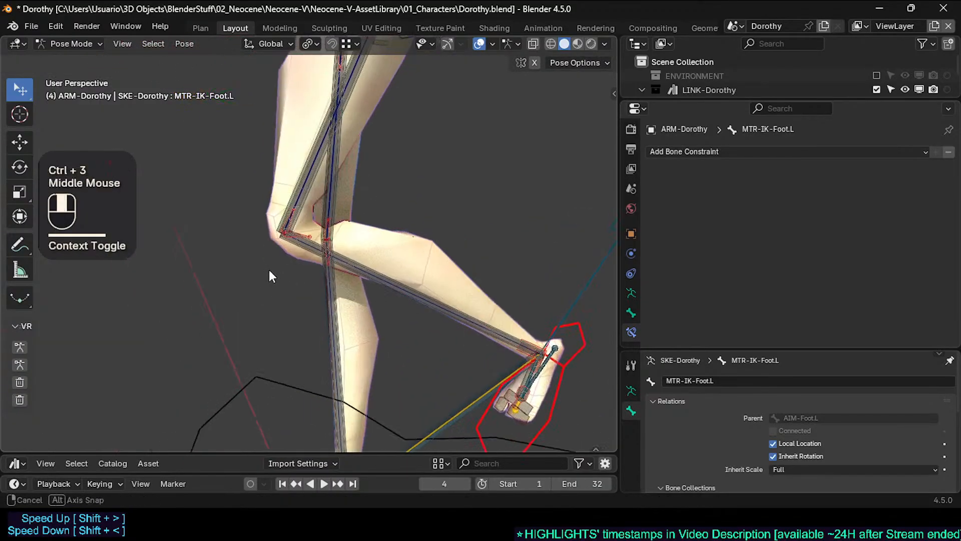
Leave Pose Mode, select ARM-Dorothy together with 0-Dorothy_Body, and enter Weight Paint mode on the body
scroll(269, 269, "up", 2)
scroll(301, 250, "up", 1, "shift")
key("ctrl+Tab")
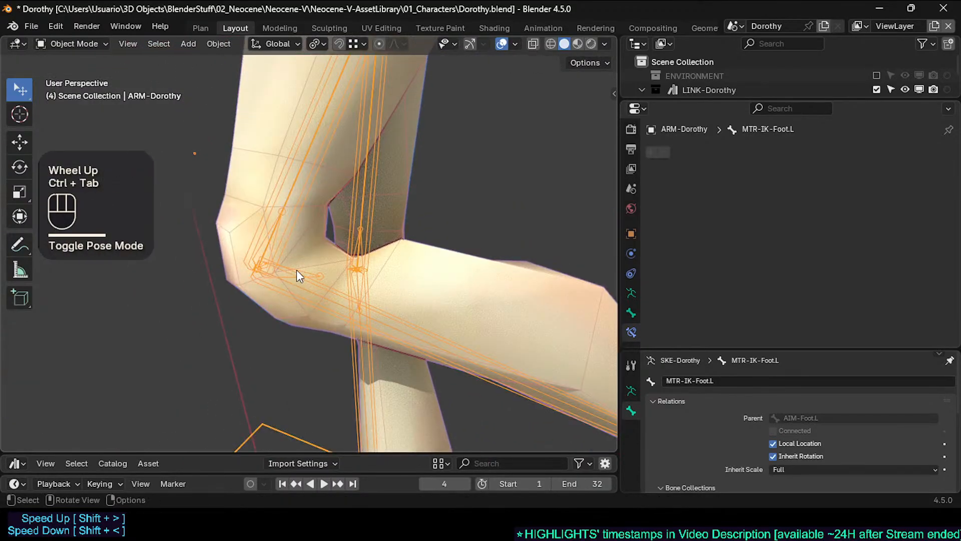
left_click(304, 271)
key("ctrl+Tab")
left_click(304, 271)
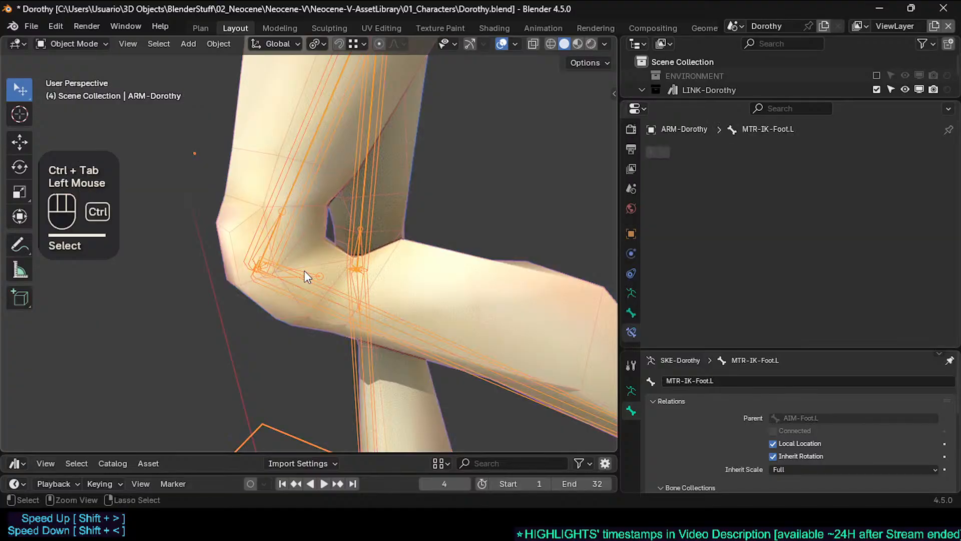
key("ctrl+Tab")
key("ctrl+Tab")
left_click(305, 271)
left_click(307, 277)
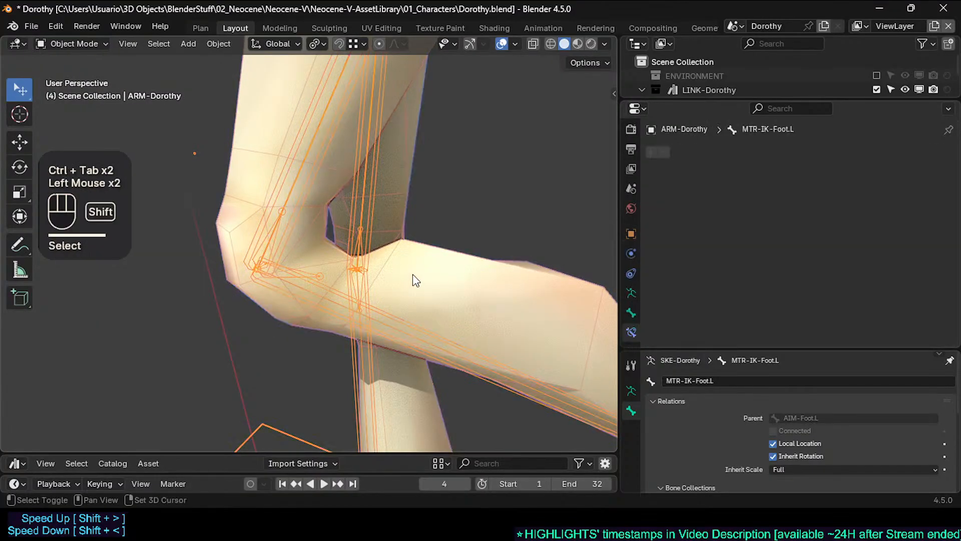
left_click(414, 276, "shift")
key("ctrl+Tab")
left_click(318, 224)
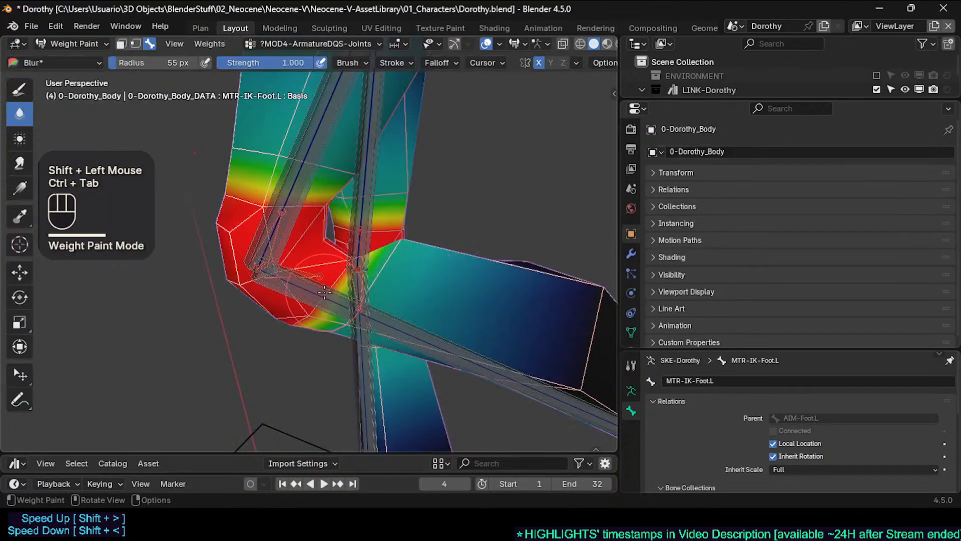
Select HLP3-KneeShin.L and examine its weight distribution around the bent left knee
scroll(298, 266, "up", 2)
left_click(299, 266, "alt")
mouse_move(299, 266)
middle_mouse_down()
mouse_move(283, 269)
mouse_move(328, 287)
middle_mouse_up()
scroll(284, 268, "up", 2)
scroll(281, 269, "down", 2)
scroll(280, 269, "down", 2)
scroll(328, 287, "down", 2)
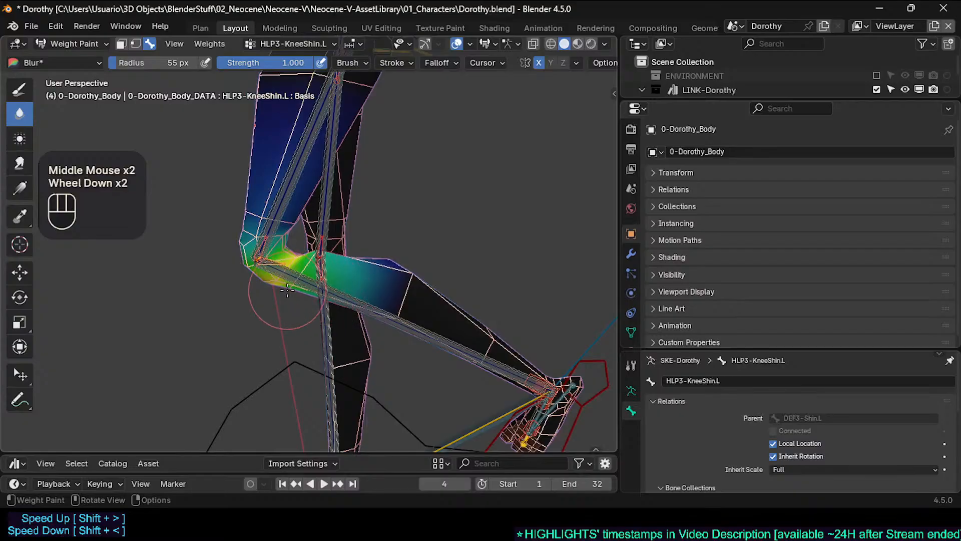
Select DEF3-Shin.L and examine how its weights spread from the knee along the shin
scroll(287, 290, "up", 2)
left_click(294, 273, "alt")
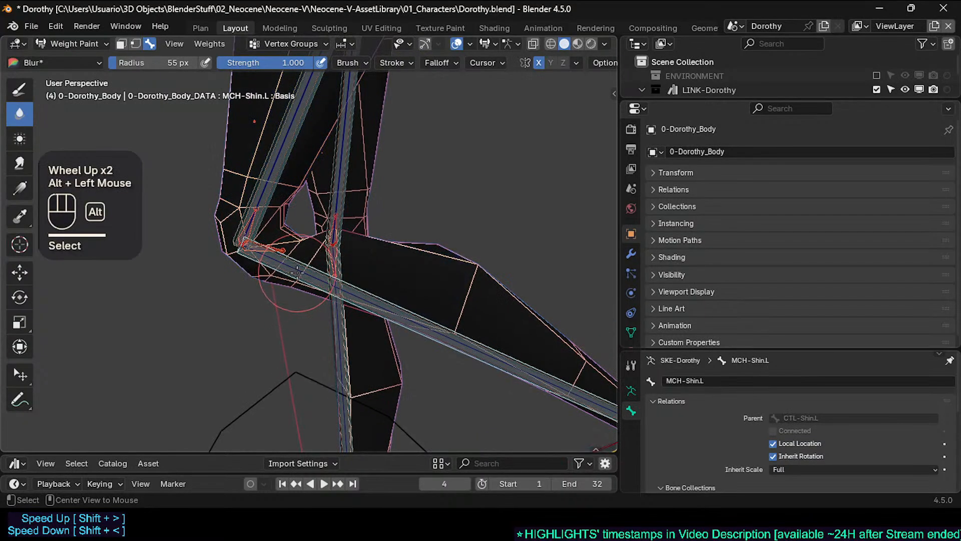
left_click(295, 273, "alt")
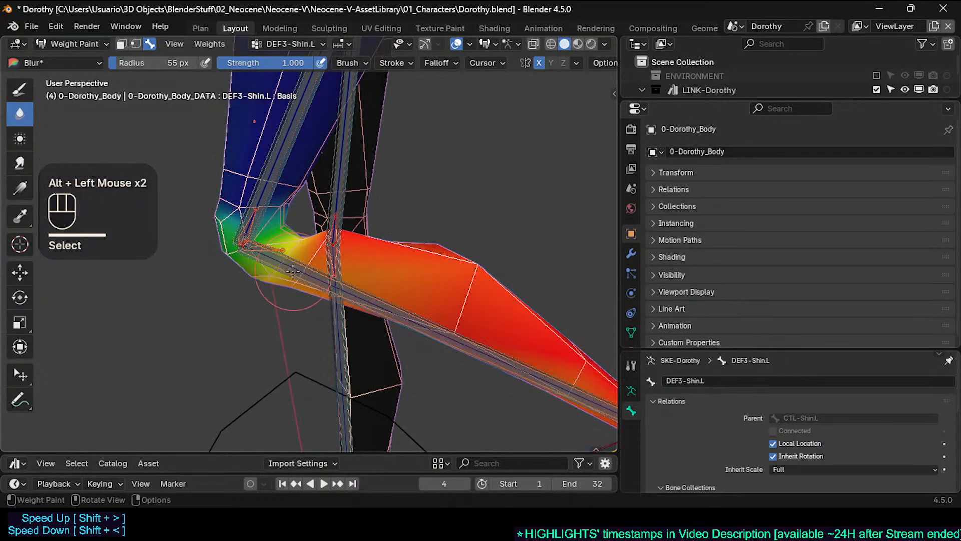
scroll(281, 264, "up", 2)
scroll(291, 281, "down", 4)
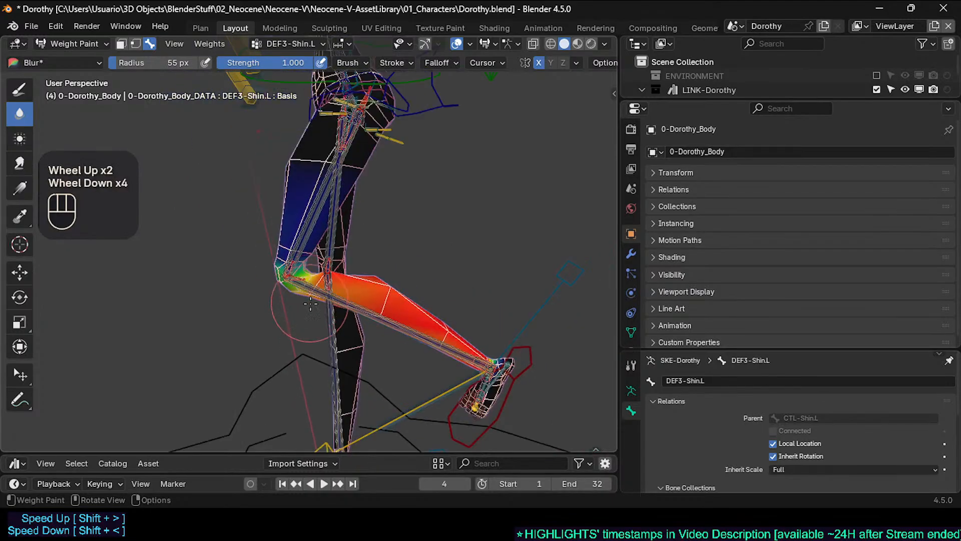
scroll(313, 306, "up", 2)
scroll(350, 262, "up", 1)
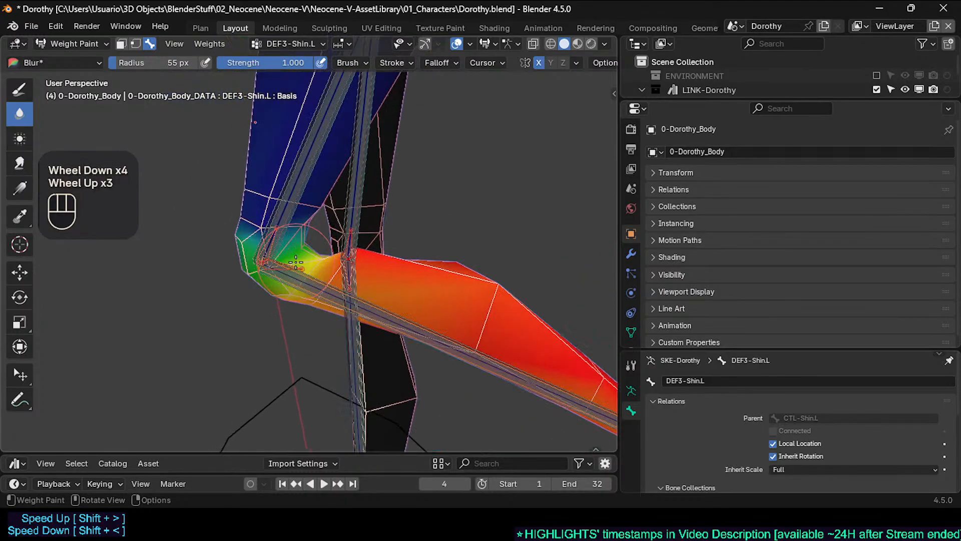
scroll(280, 290, "up", 2)
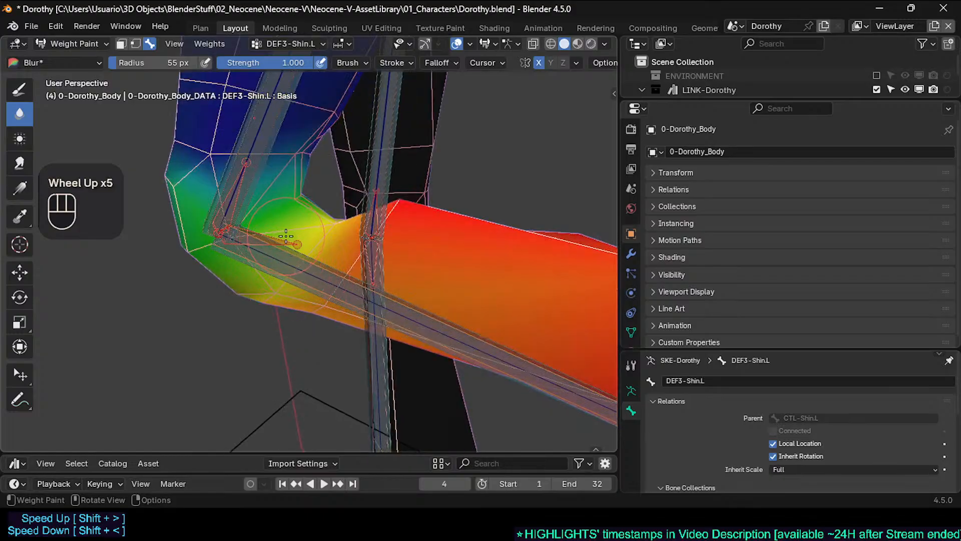
Alternate between HLP3-KneeShin.L and DEF3-Shin.L and compare their weights at the knee
key("alt")
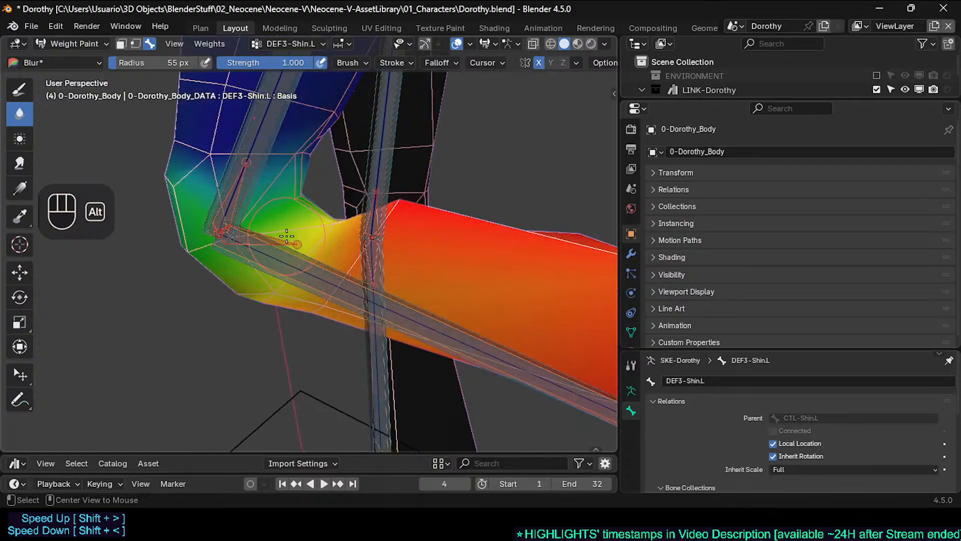
left_click(281, 236, "alt")
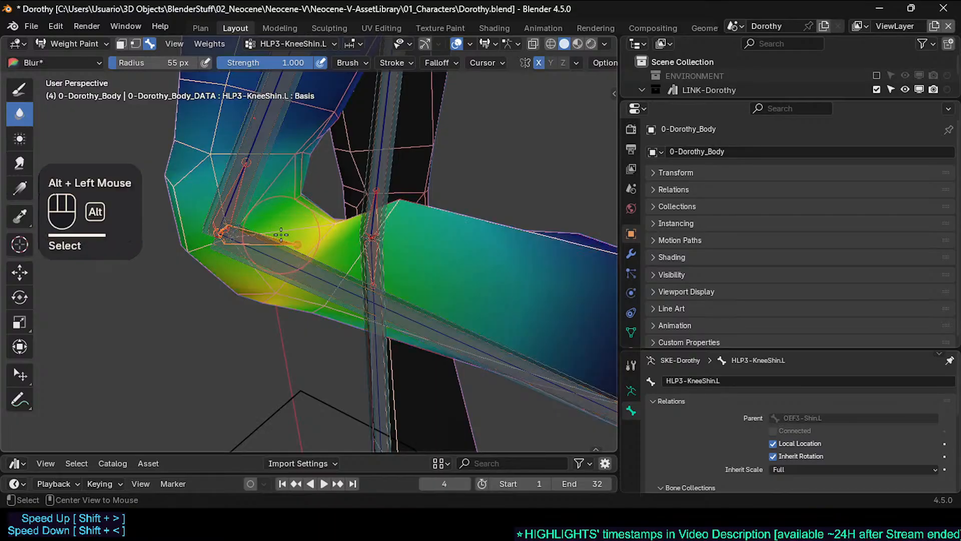
scroll(236, 166, "up", 2, "shift")
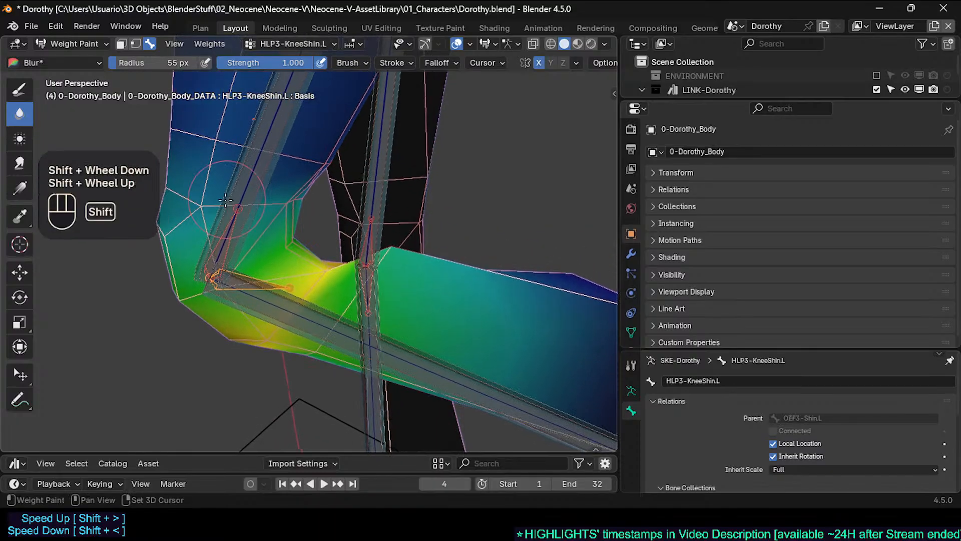
left_click(300, 307, "alt")
left_click(302, 306, "alt")
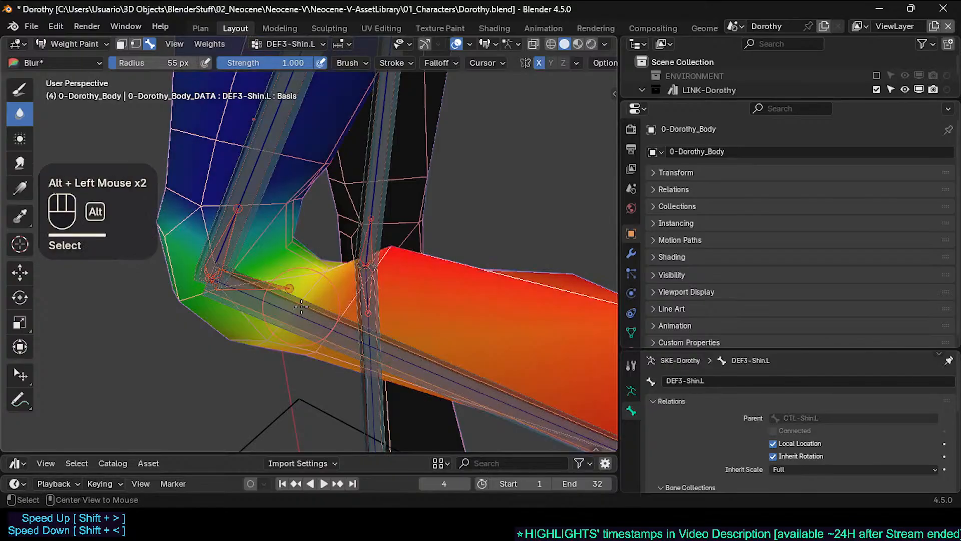
left_click(276, 279, "alt")
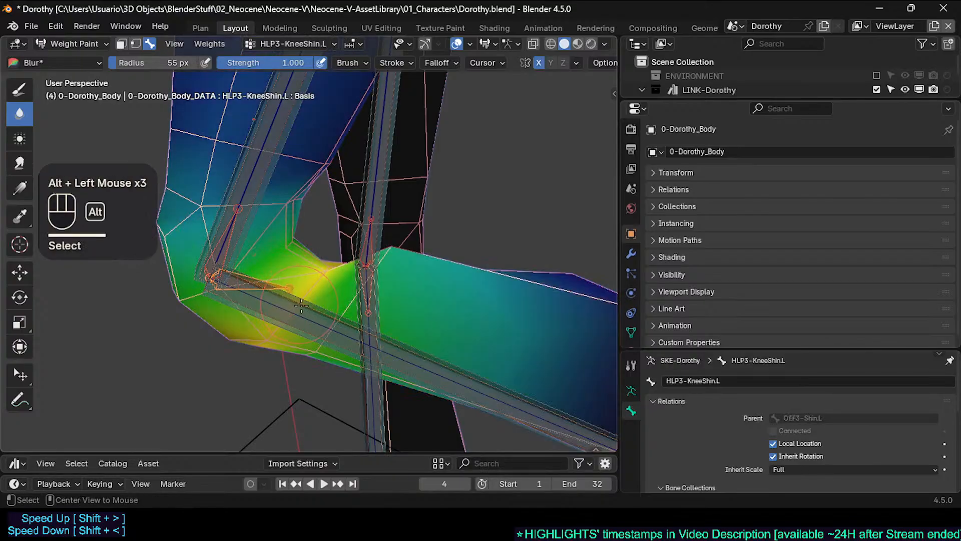
Examine the HLP3-KneeShin.L weights behind the knee from other angles and try rotating the bone
scroll(414, 345, "down", 2)
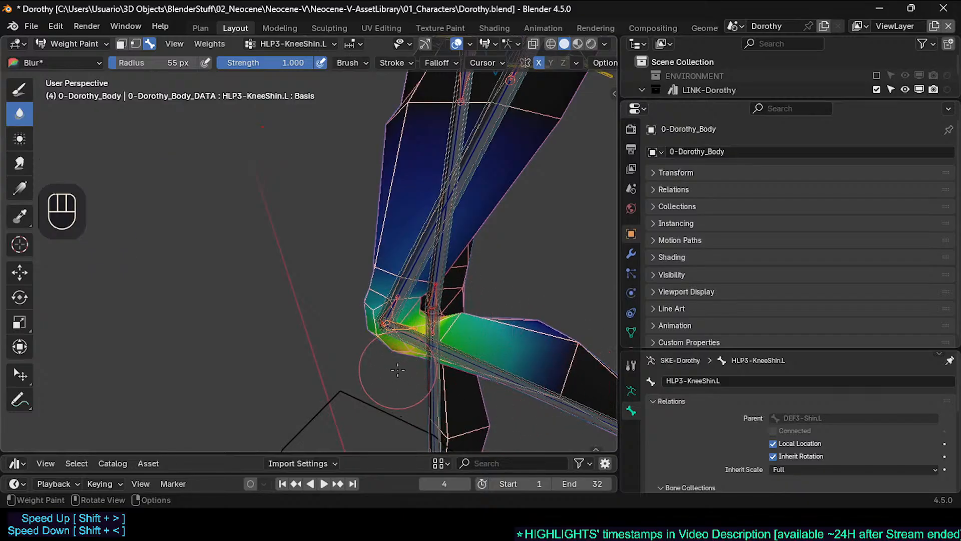
scroll(398, 370, "up", 3)
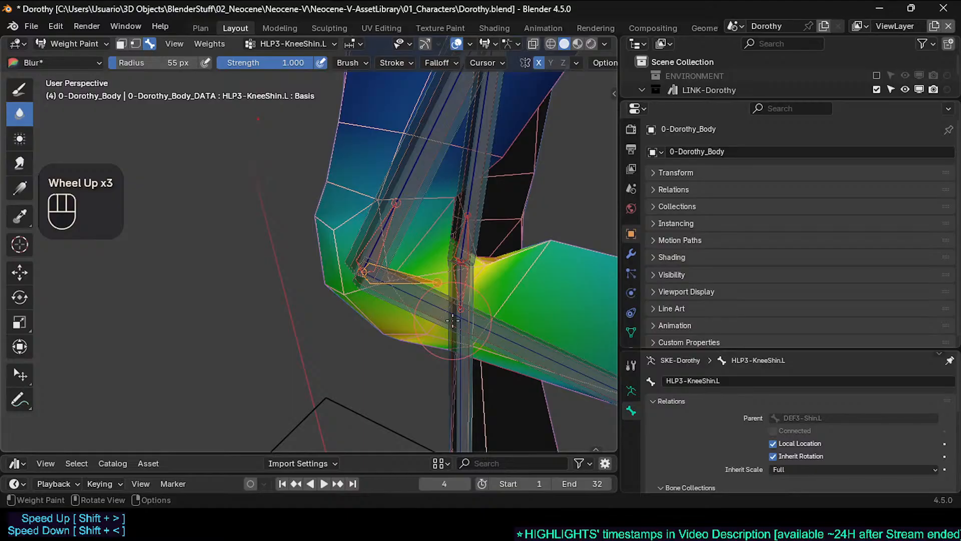
middle_click_drag(453, 320, 425, 298, "shift")
left_click(425, 297, "alt")
left_click(424, 296, "alt")
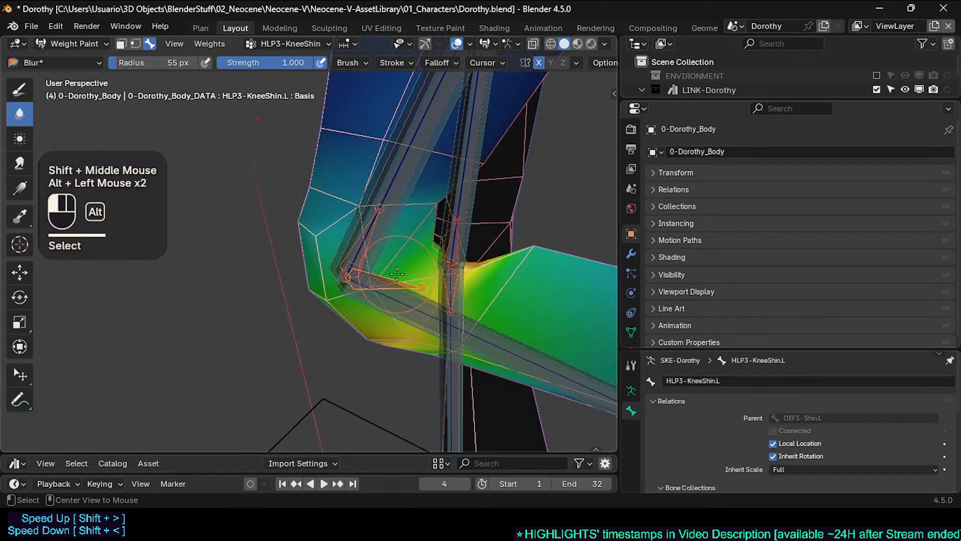
scroll(374, 316, "down", 2, "shift")
scroll(374, 316, "down", 2)
middle_click_drag(374, 316, 460, 292, "shift")
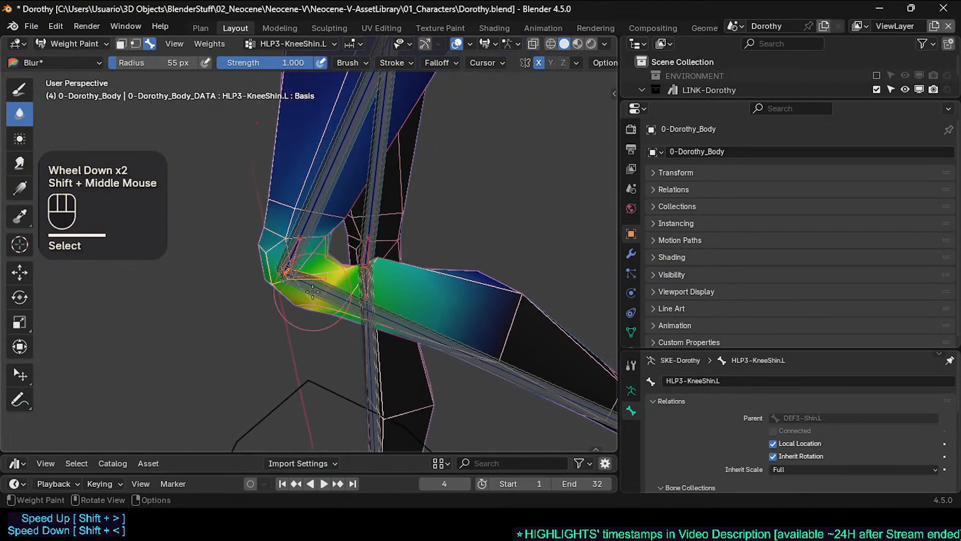
scroll(463, 292, "down", 1)
key("r")
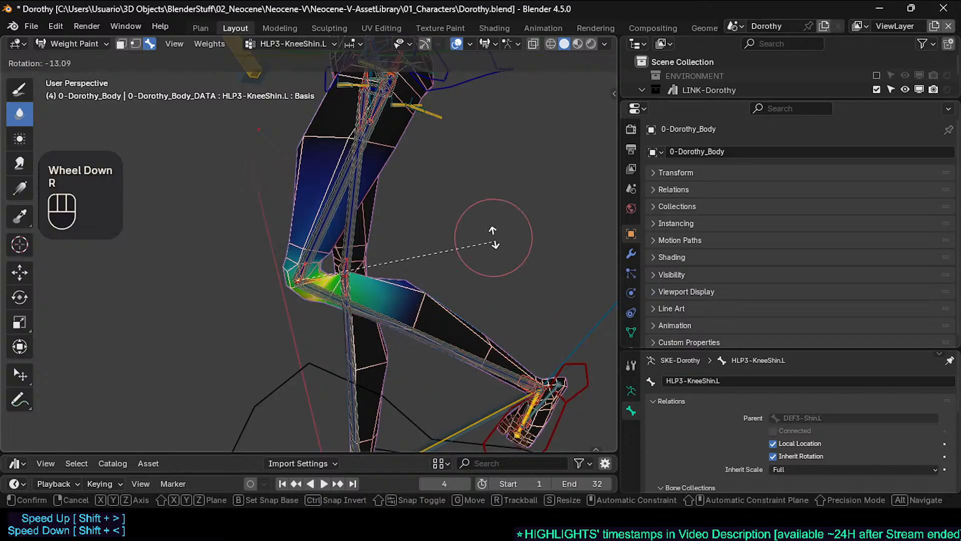
key("Escape")
Cycle through MCH-Shin.L, DEF3-Shin.L and HLP3-KneeShin.L and compare their weights in the knee fold
scroll(351, 250, "up", 2)
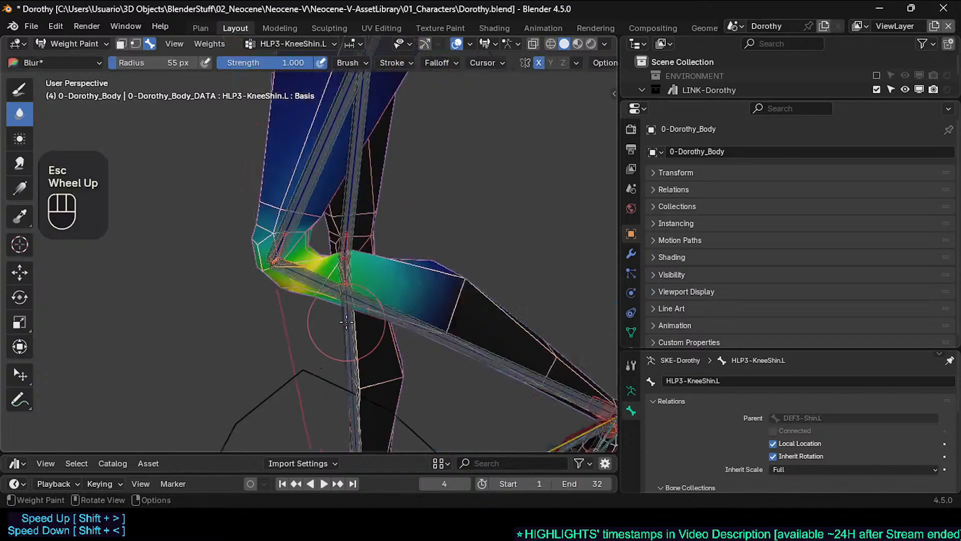
middle_click_drag(341, 250, 361, 283, "shift")
left_click(370, 300, "alt")
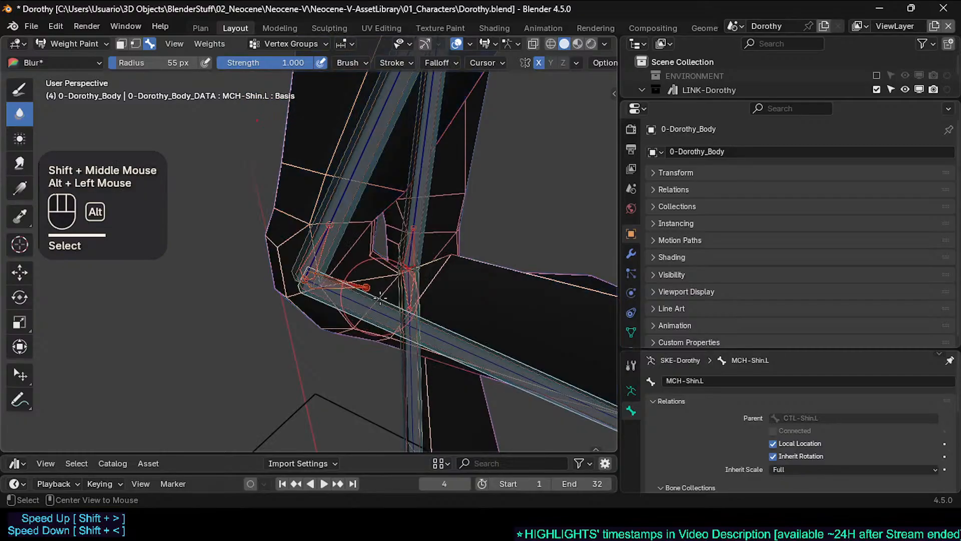
left_click(374, 305, "alt")
left_click(376, 293, "alt")
left_click(376, 278, "alt")
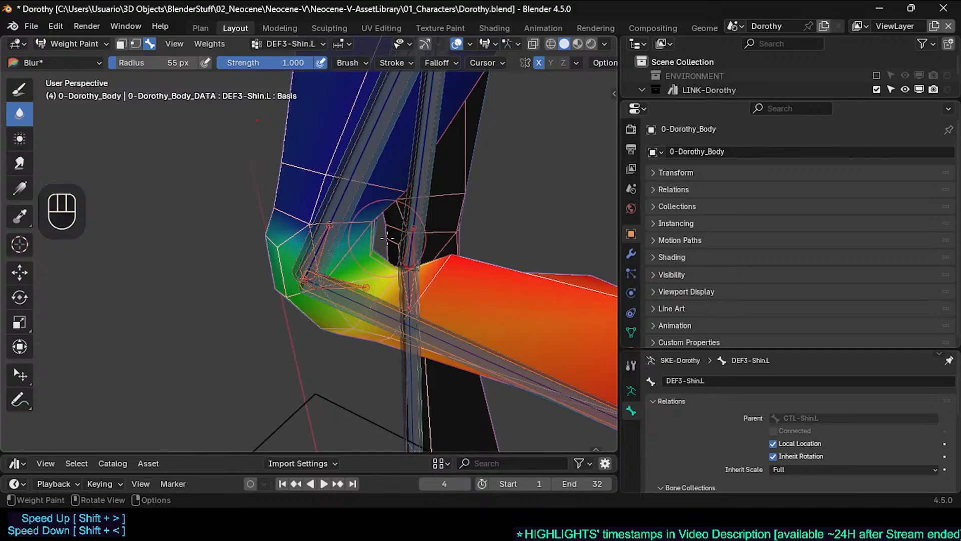
left_click(353, 277, "alt")
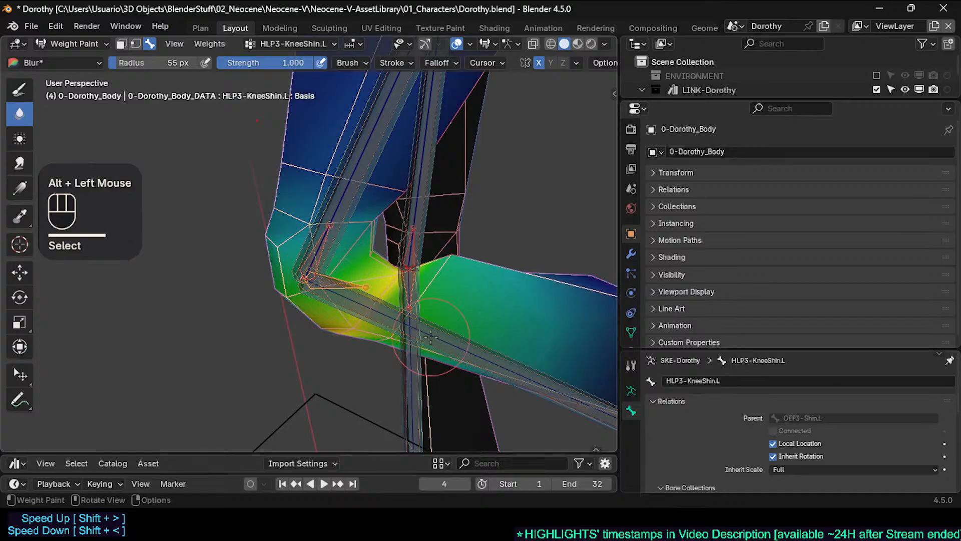
middle_click_drag(321, 284, 266, 260)
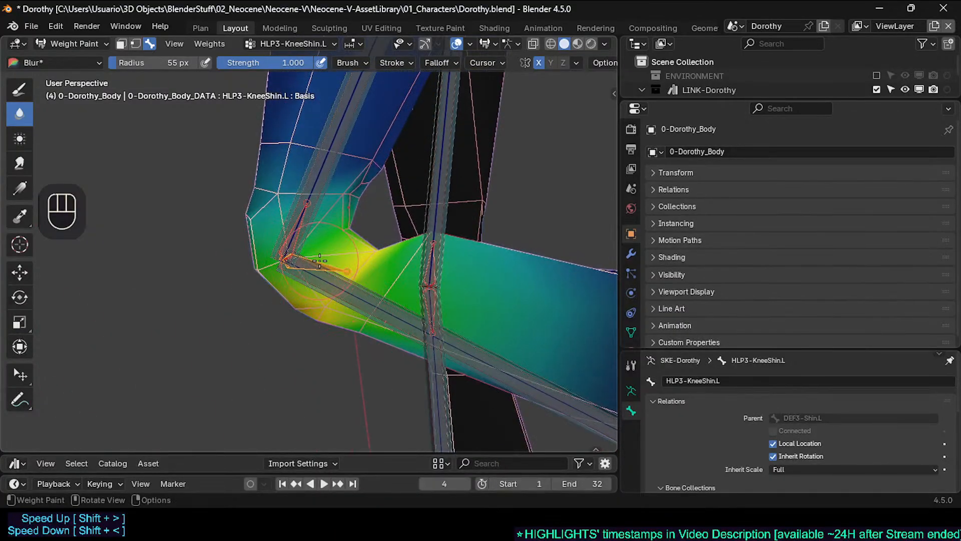
Select DEF3-Shin.L and switch back to HLP3-KneeShin.L to compare their weights around the bent knee
left_click(380, 298, "alt")
left_click(379, 298, "alt")
left_click(378, 298, "alt")
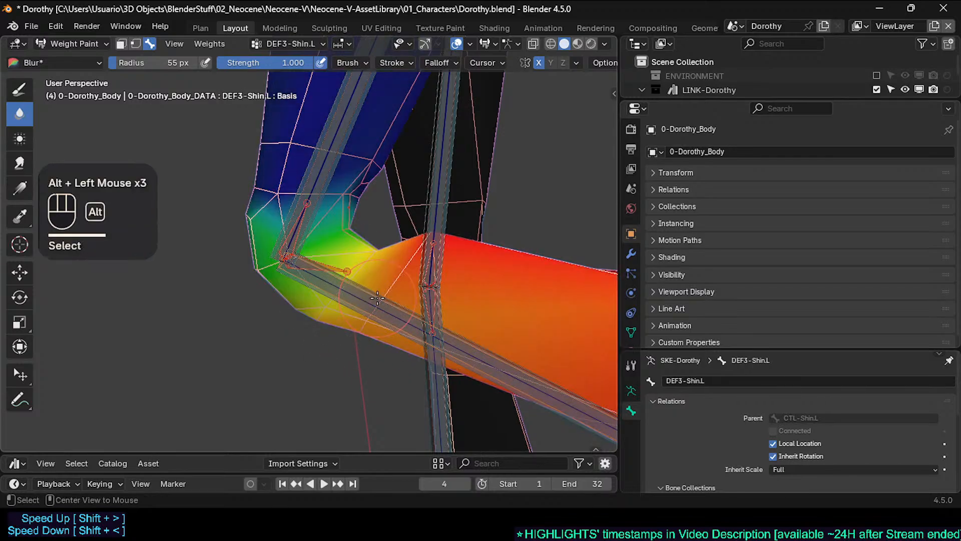
left_click(343, 262, "alt")
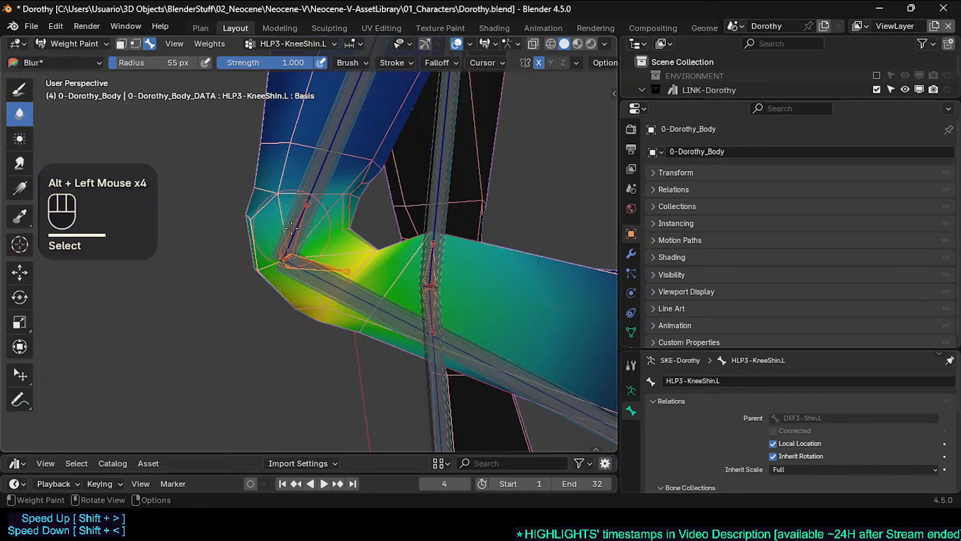
Select DEF3-Thigh.L and examine how its weights fade from the thigh across the knee
scroll(292, 228, "up", 1)
left_click(314, 210, "alt")
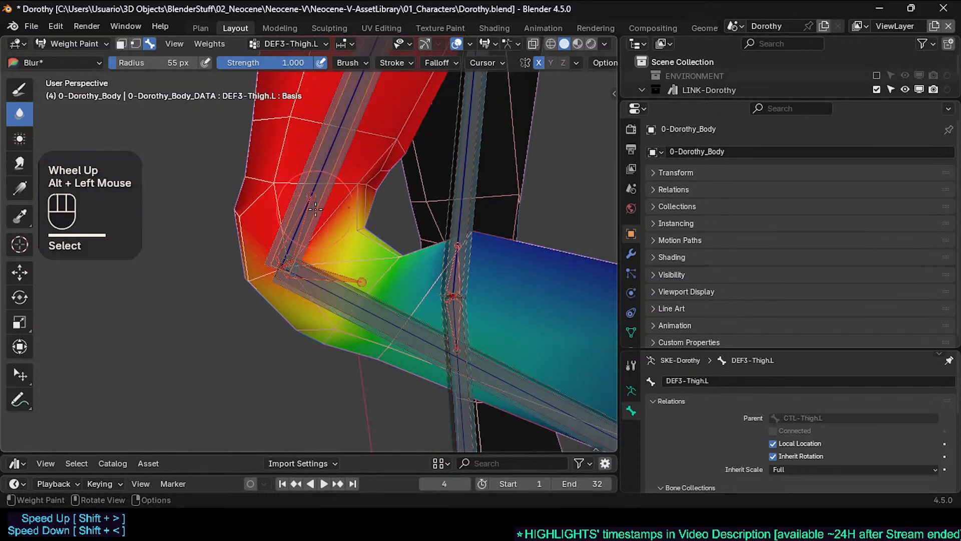
middle_click_drag(315, 210, 305, 278, "shift")
scroll(324, 293, "down", 2)
scroll(324, 293, "down", 2)
scroll(325, 293, "up", 3)
scroll(324, 293, "up", 2)
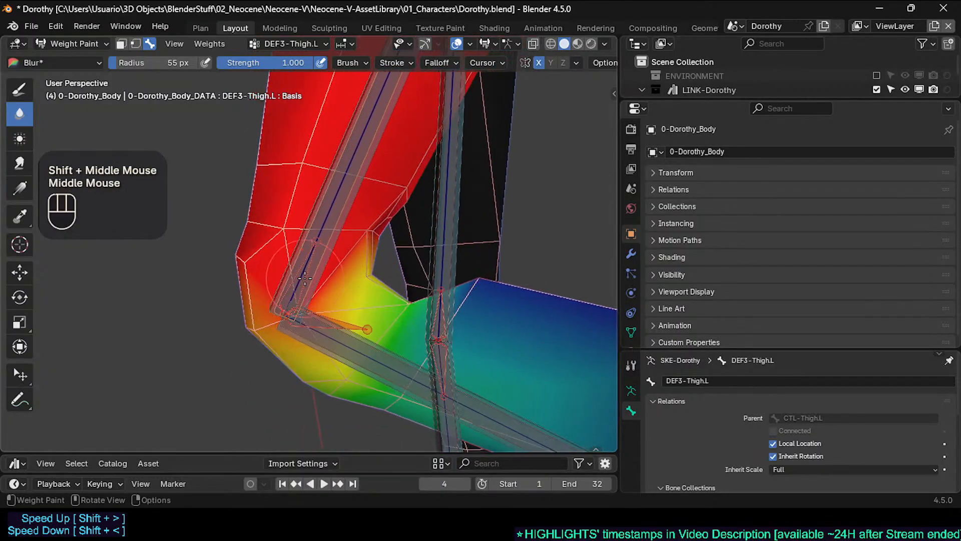
scroll(304, 277, "up", 1)
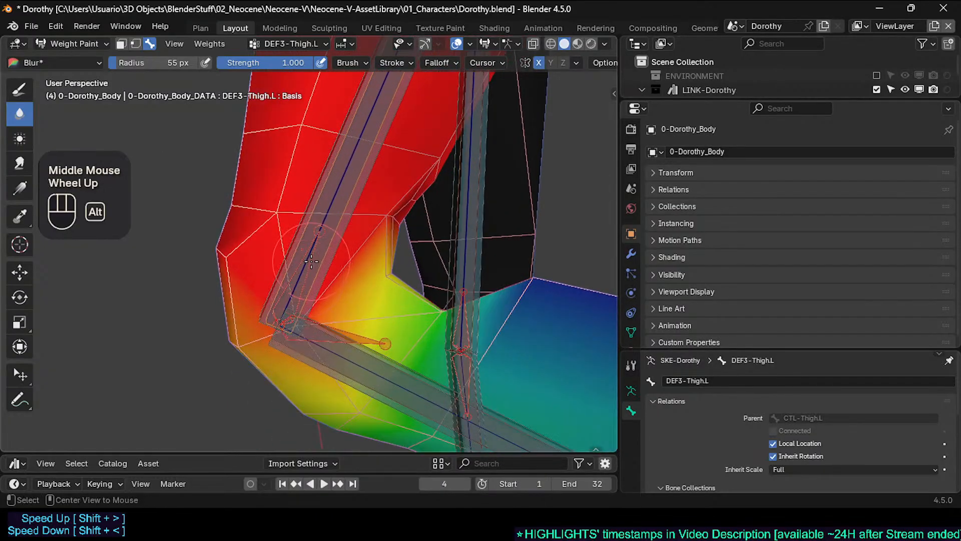
Compare the HLP3-KneeThigh.L weights above the knee with those of DEF3-Thigh.L
left_click(311, 260, "alt")
scroll(311, 260, "down", 2)
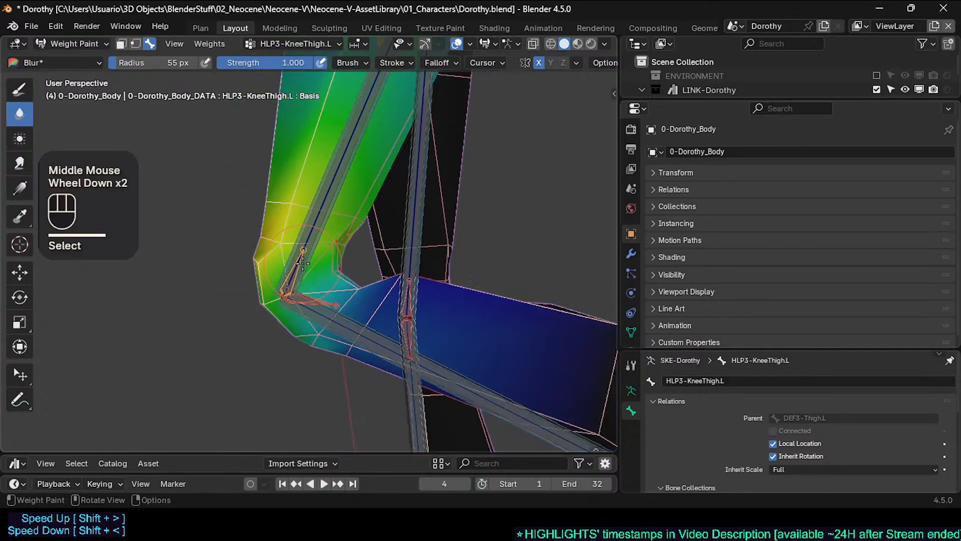
scroll(305, 252, "up", 2)
left_click(291, 294, "alt")
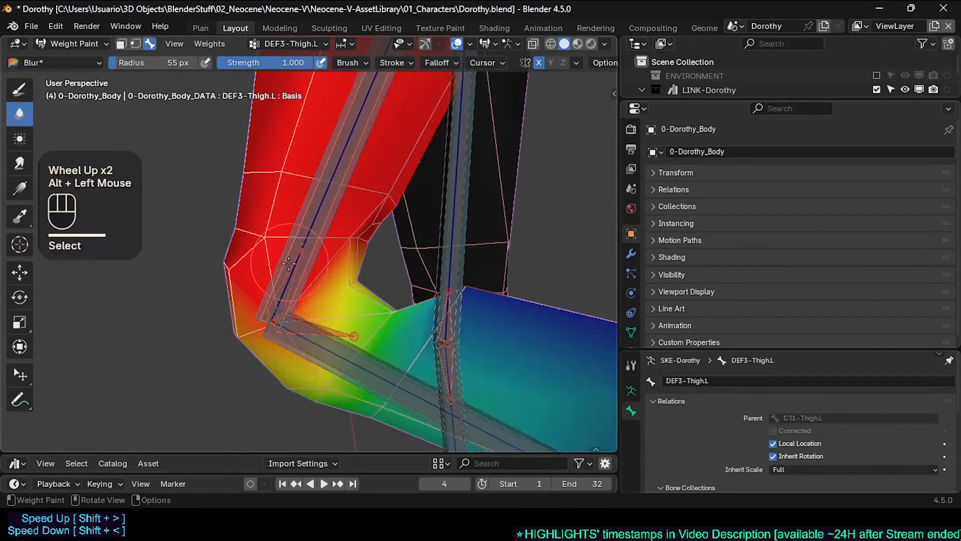
scroll(291, 293, "up", 2)
scroll(293, 300, "down", 4)
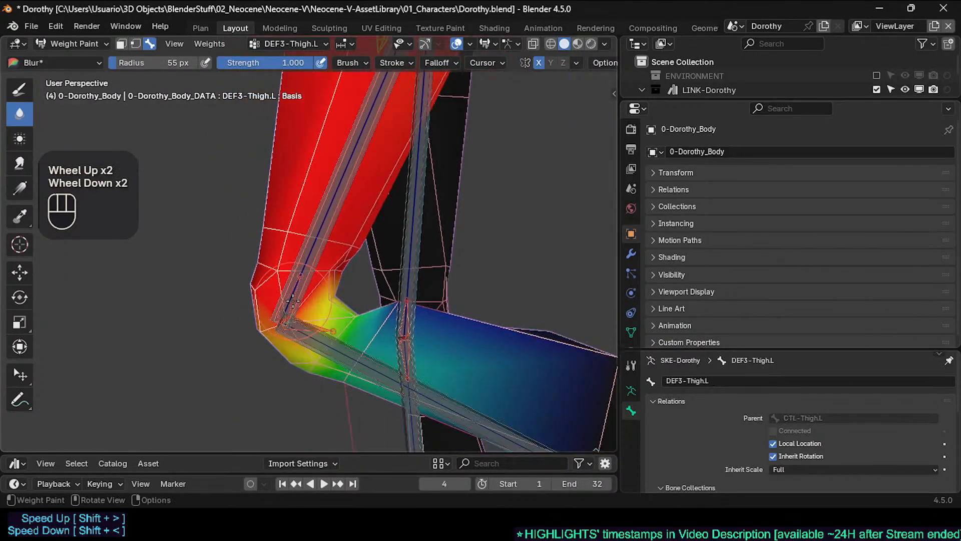
scroll(297, 293, "up", 2)
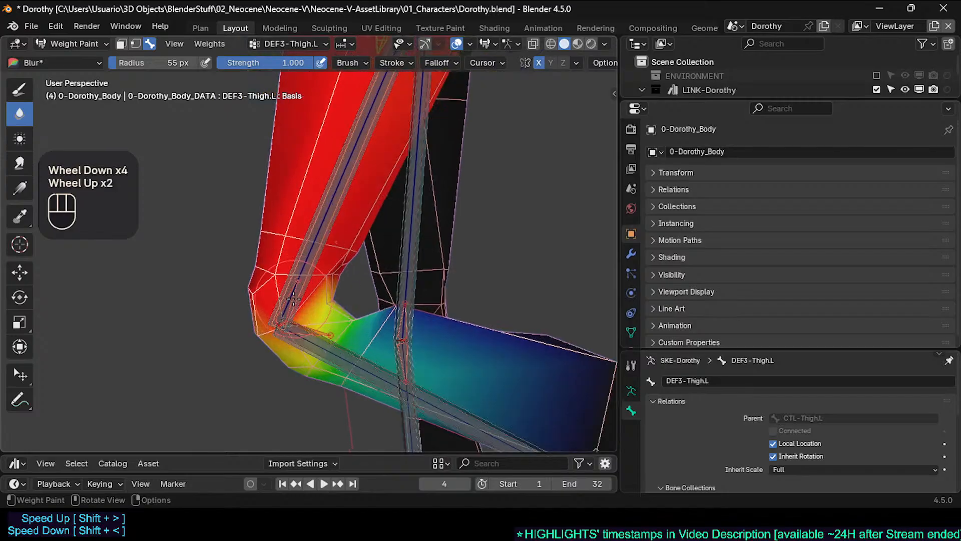
Cycle through HLP3-KneeThigh.L, MCH-Thigh.L and DEF3-Thigh.L and check which weights each bone has on the body mesh
left_click(294, 300, "alt")
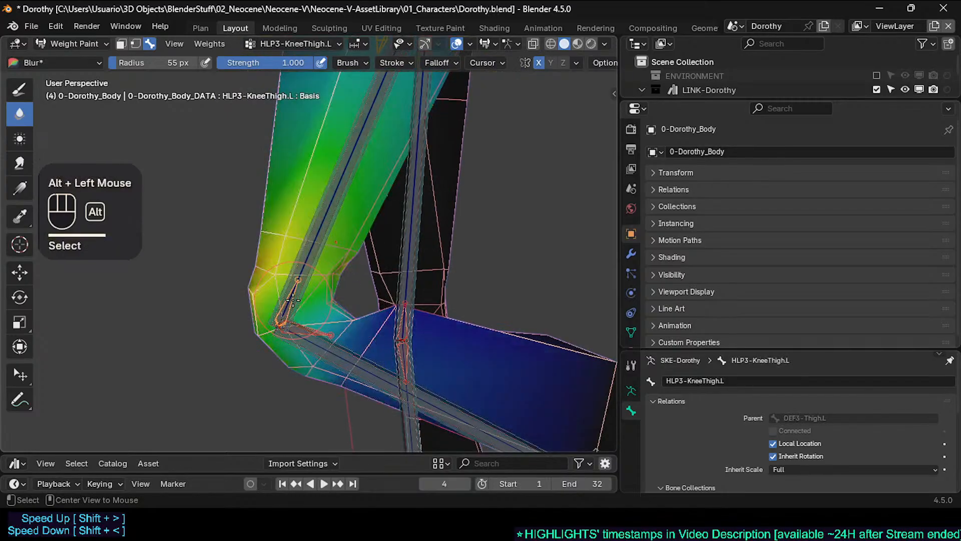
left_click(292, 282, "alt")
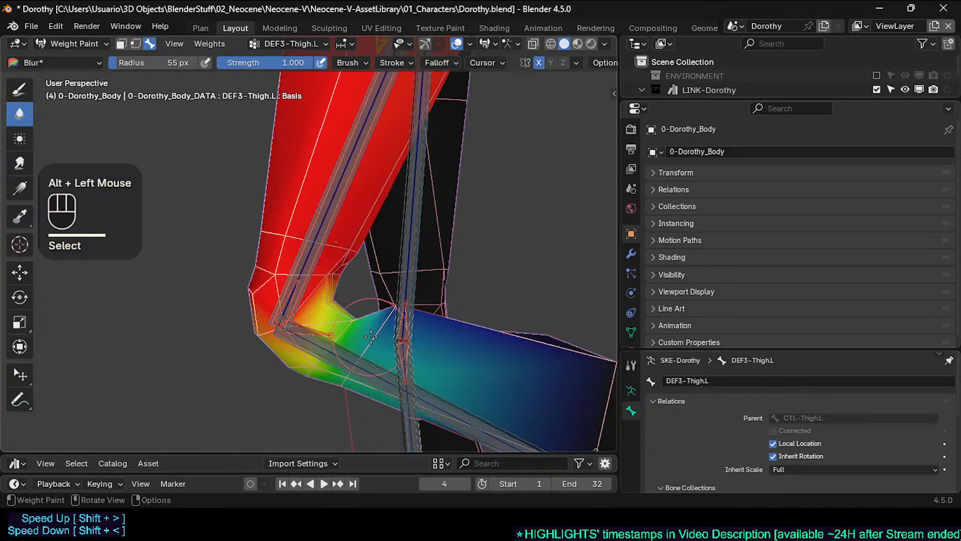
left_click(299, 270, "alt")
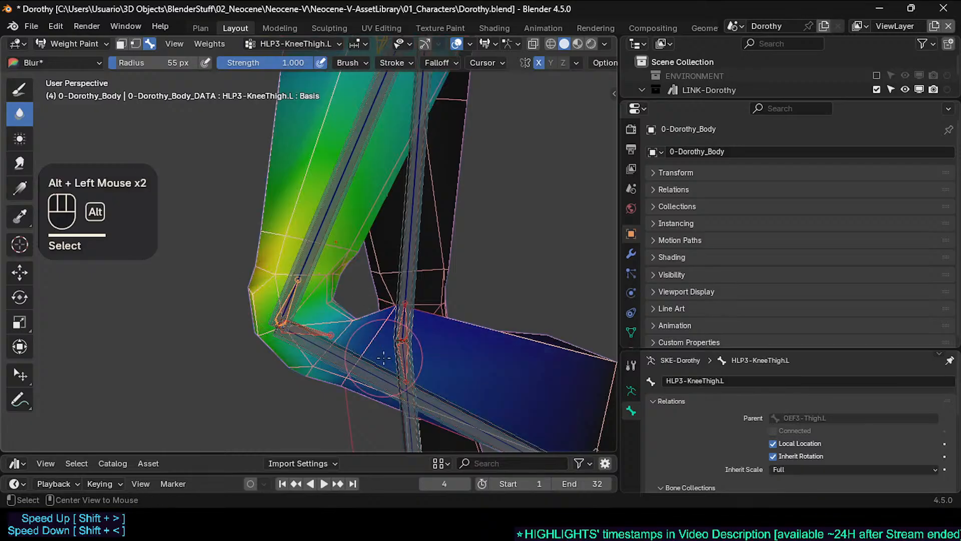
left_click(311, 267, "alt")
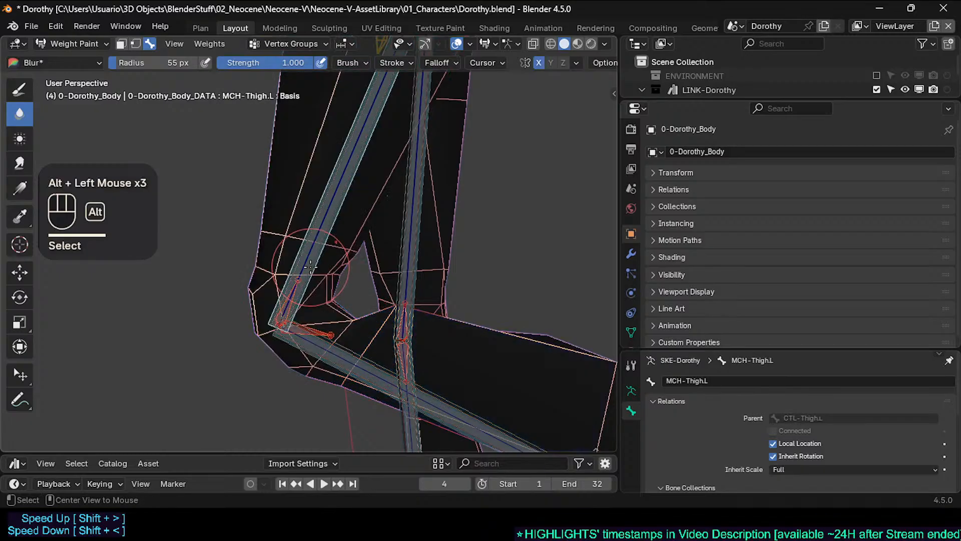
left_click(311, 268, "alt")
mouse_move(388, 388)
middle_mouse_down()
mouse_move(391, 327)
mouse_move(280, 280)
middle_mouse_up()
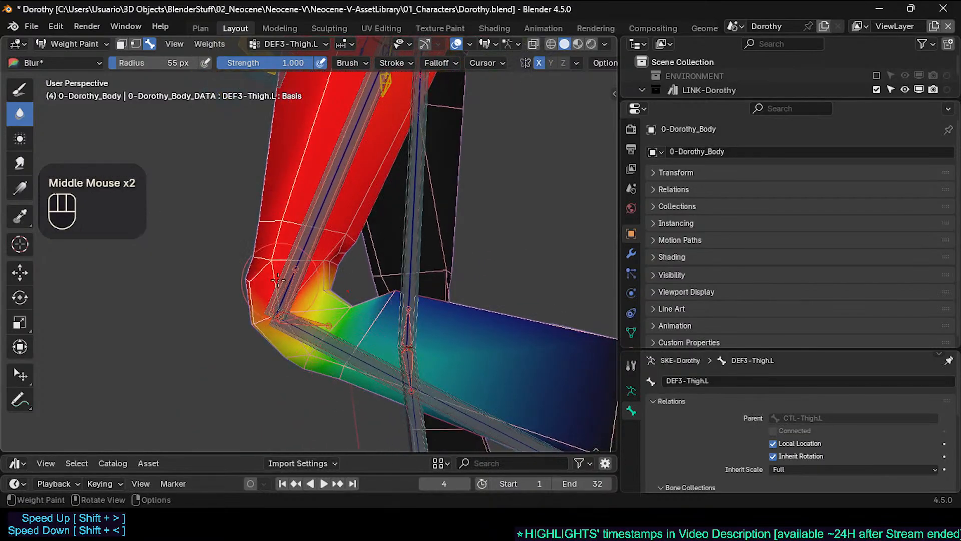
Select HLP3-KneeThigh.L and examine its weights on the lower thigh and kneecap from slightly different angles
scroll(278, 279, "up", 1)
left_click(289, 301, "alt")
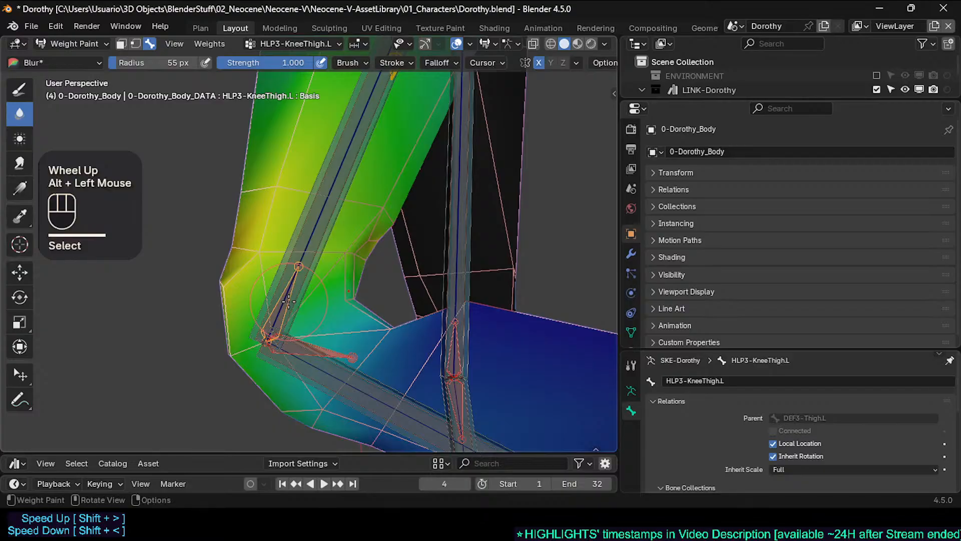
scroll(292, 301, "down", 2)
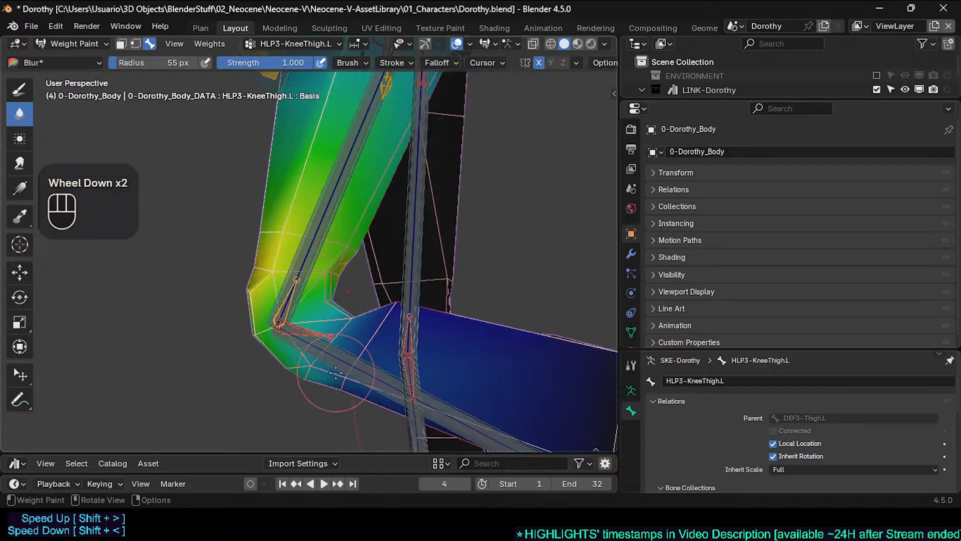
middle_click_drag(303, 330, 278, 234)
middle_click_drag(300, 296, 279, 325)
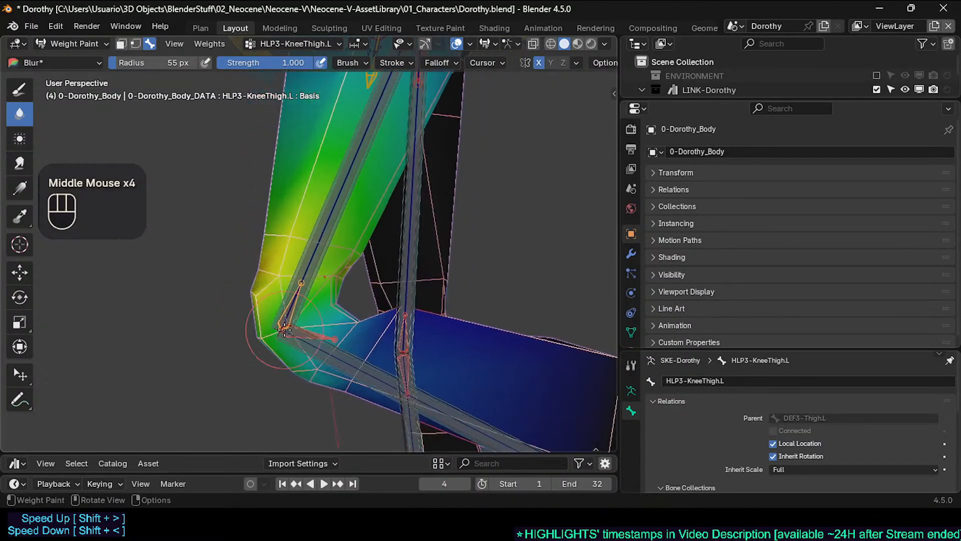
scroll(290, 327, "up", 2)
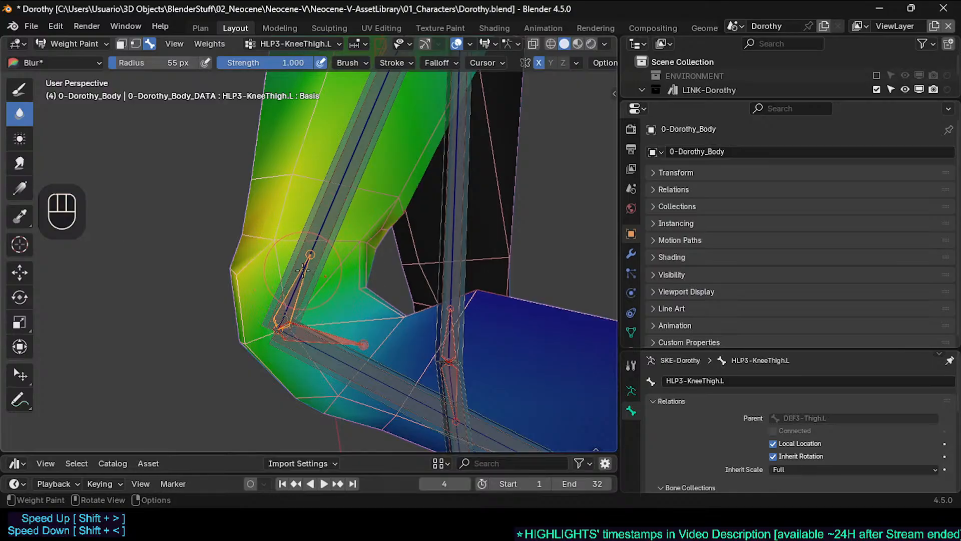
middle_click_drag(300, 271, 361, 314)
scroll(326, 288, "down", 2)
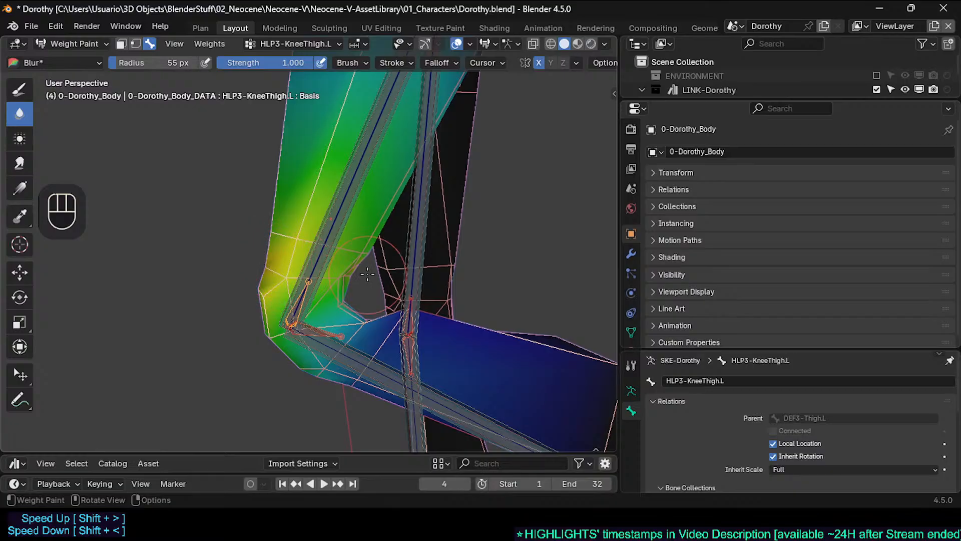
middle_click_drag(304, 327, 312, 266)
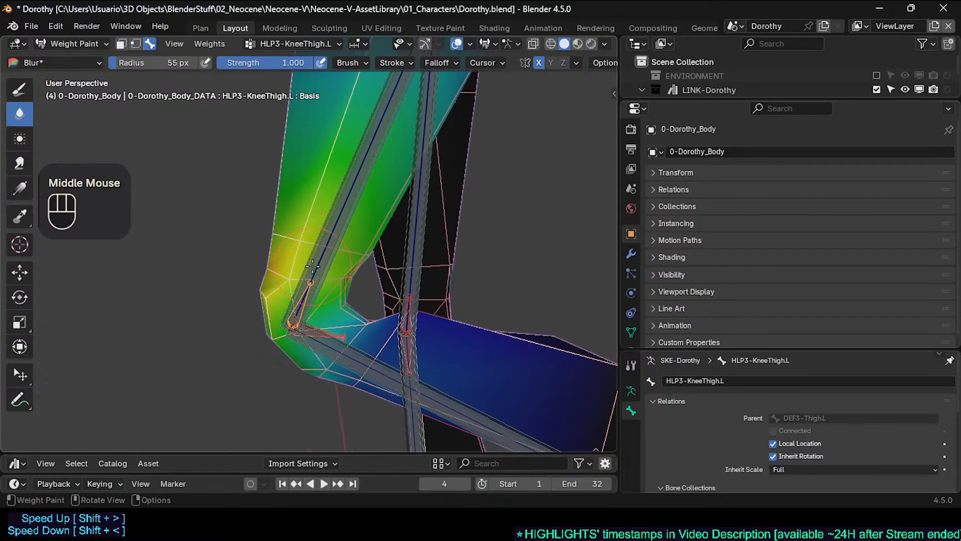
Check the DEF3-Thigh.L weights again, and try rotating HLP3-KneeThigh.L to see how it deforms the knee
left_click(313, 261, "alt")
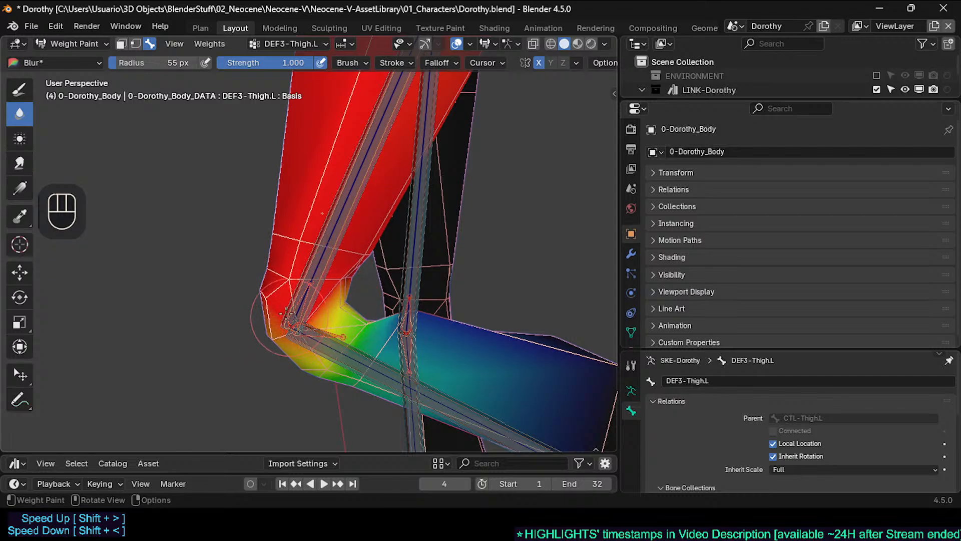
left_click(306, 290, "alt")
key("r")
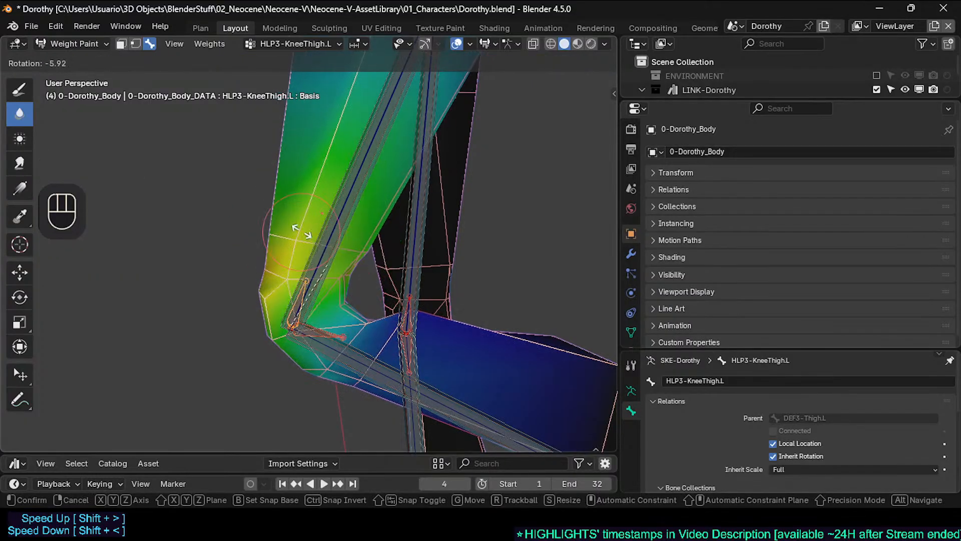
key("Escape")
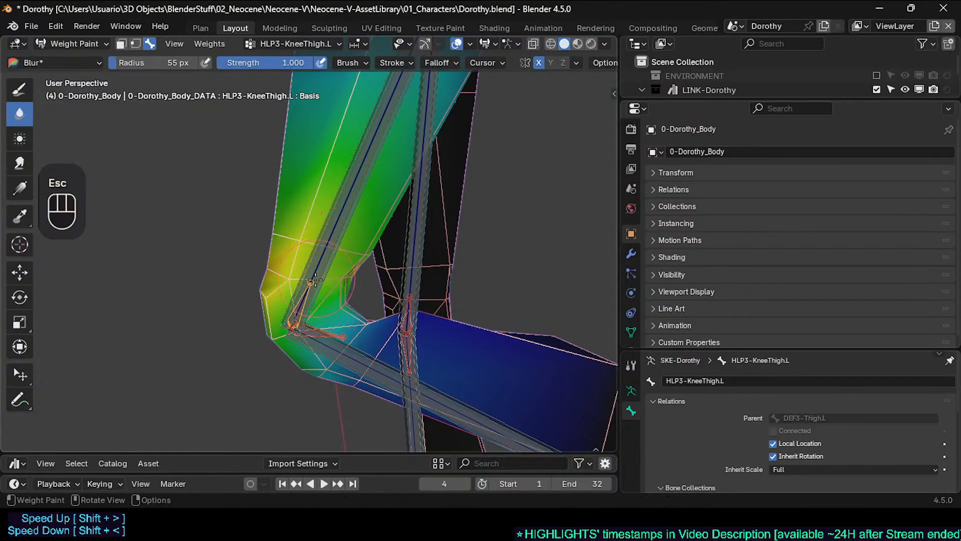
key("r")
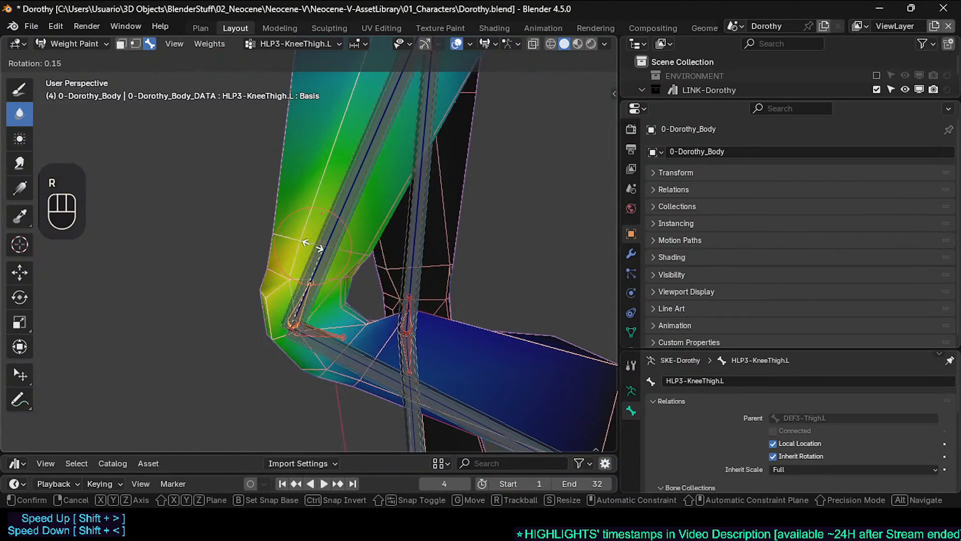
key("Escape")
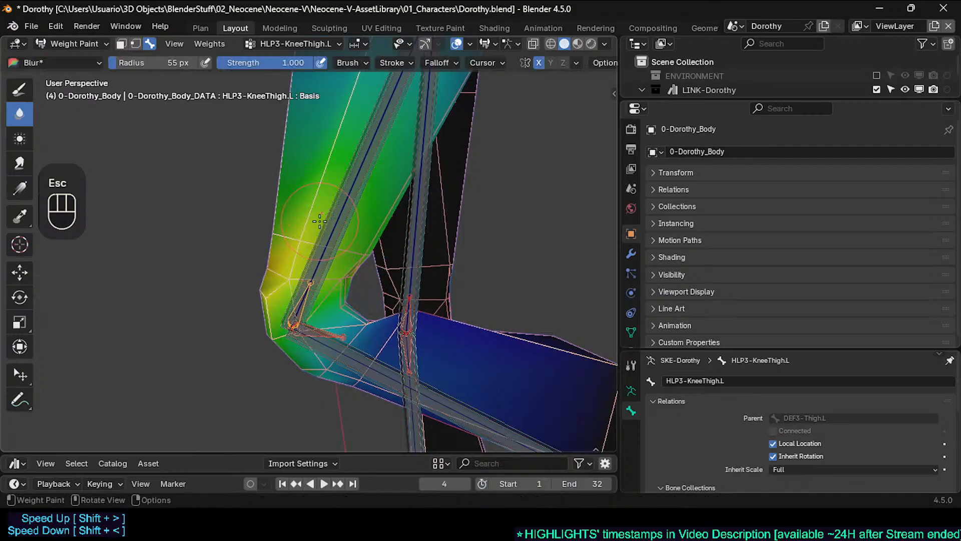
Take a closer view of the knee and repeatedly test-rotate HLP3-KneeThigh.L to examine its pull on the kneecap
middle_click_drag(353, 138, 351, 235, "shift")
middle_click_drag(310, 396, 301, 260, "shift")
scroll(298, 271, "up", 2)
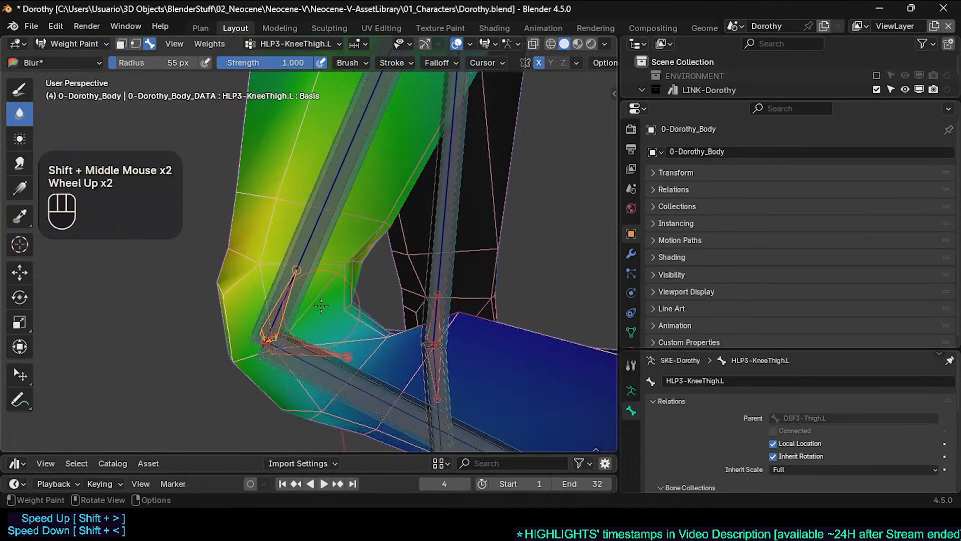
key("r")
key("Escape")
middle_click_drag(311, 335, 313, 283, "shift")
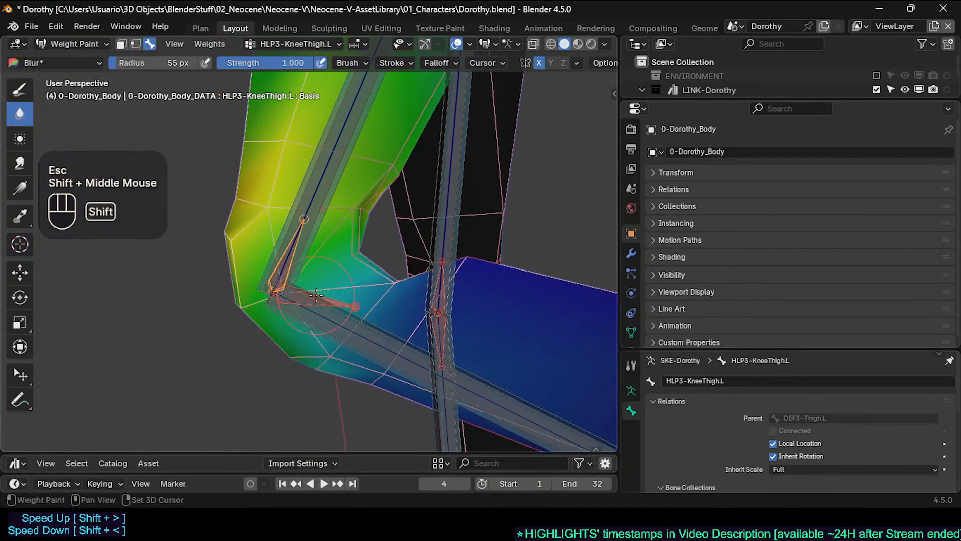
key("r")
key("Escape")
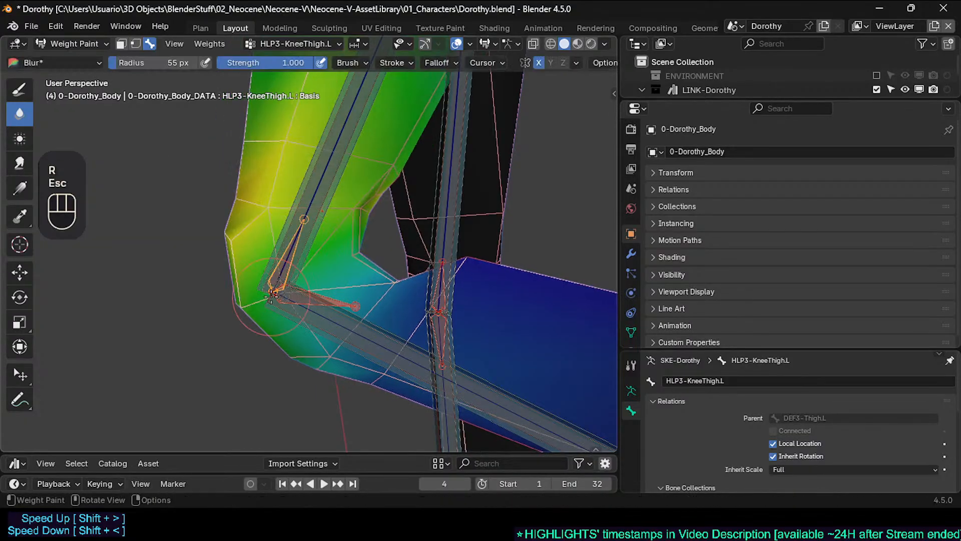
key("r")
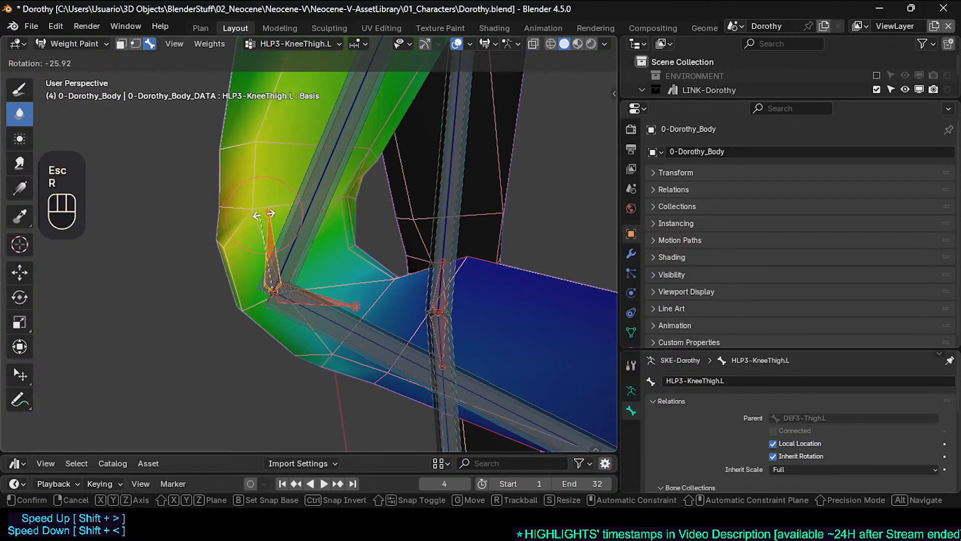
key("Escape")
Cycle through DEF3-Thigh.L, DEF3-Shin.L and MCH-Thigh.L to compare their weights at the knee joint
left_click(264, 286, "alt")
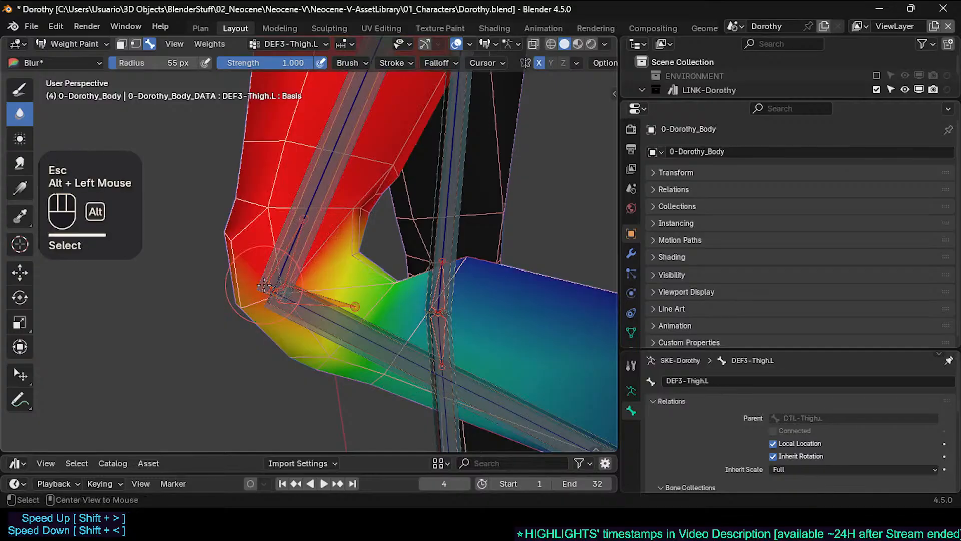
left_click(308, 323, "alt")
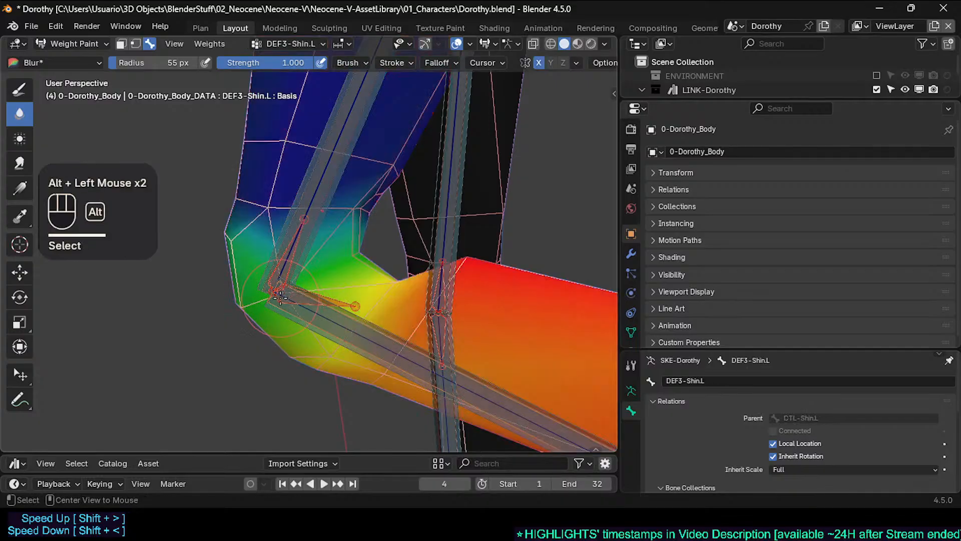
left_click(268, 283, "alt")
left_click(268, 283, "alt")
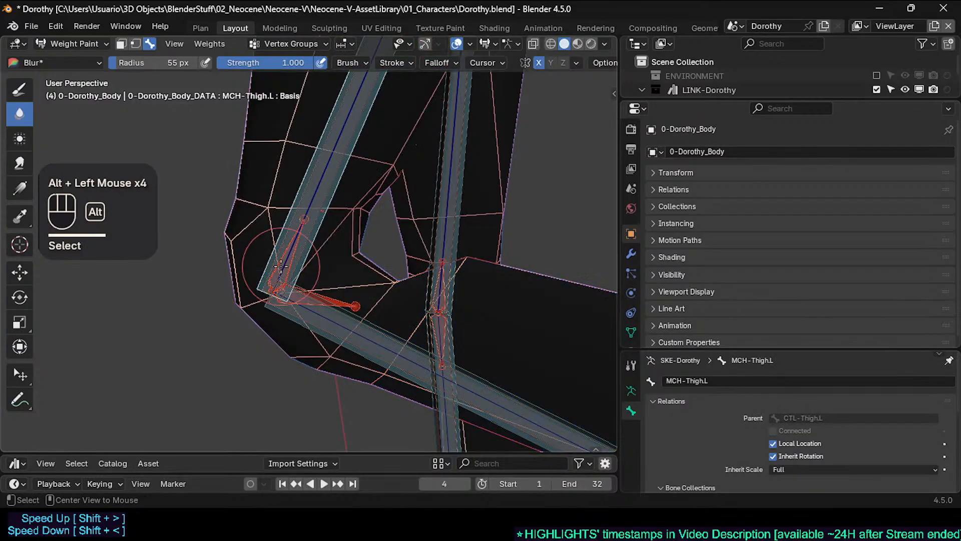
Reselect HLP3-KneeThigh.L for another trial rotation and compare its influence with the DEF3-Shin.L weights
left_click(281, 269, "alt")
key("r")
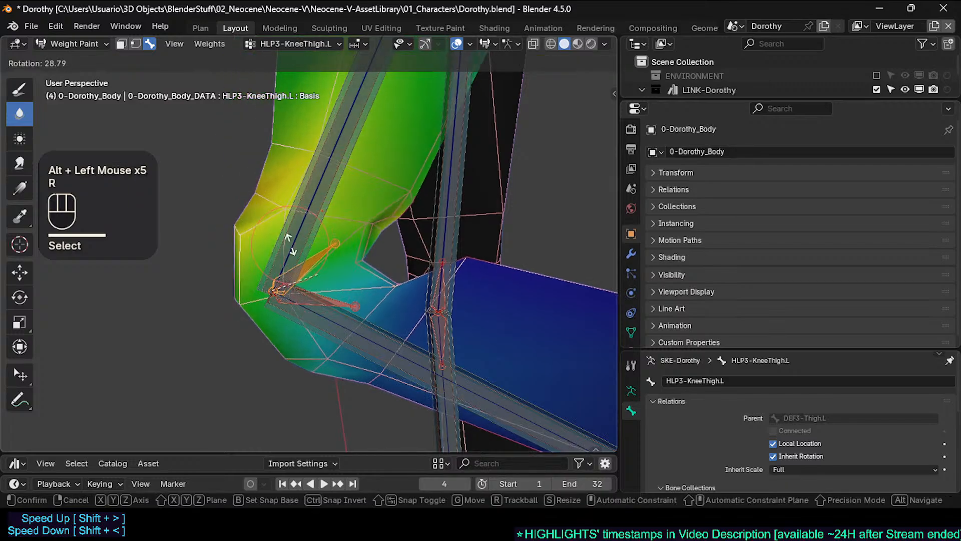
key("Escape")
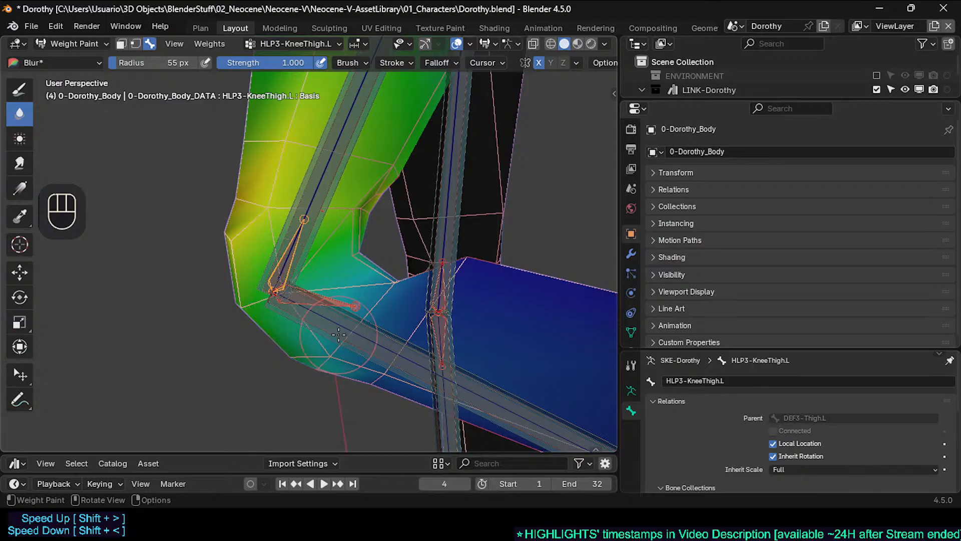
left_click(419, 344, "alt")
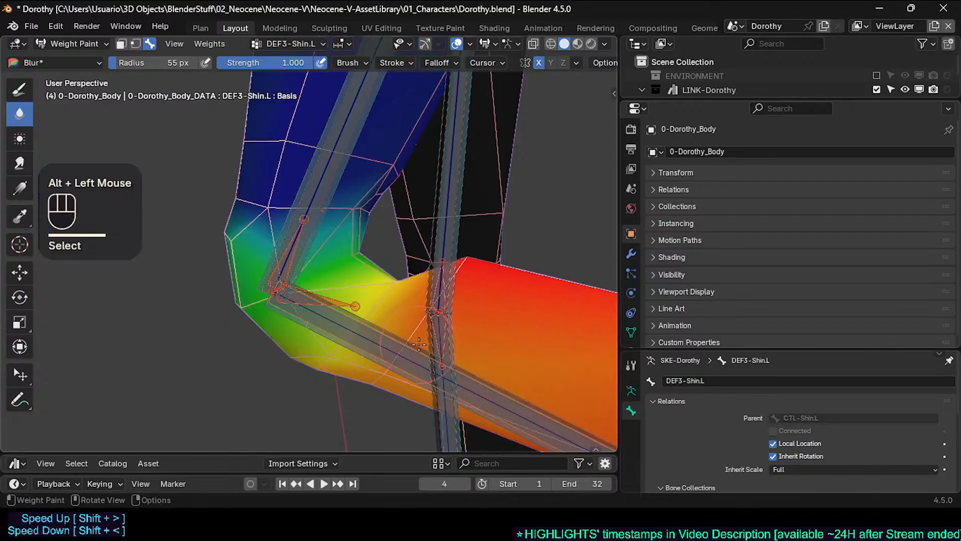
Display the DEF3-Thigh.L weights and examine their blend around the bent knee
scroll(419, 344, "down", 2)
middle_click_drag(361, 240, 351, 231, "shift")
left_click(354, 173, "alt")
left_click(355, 172, "alt")
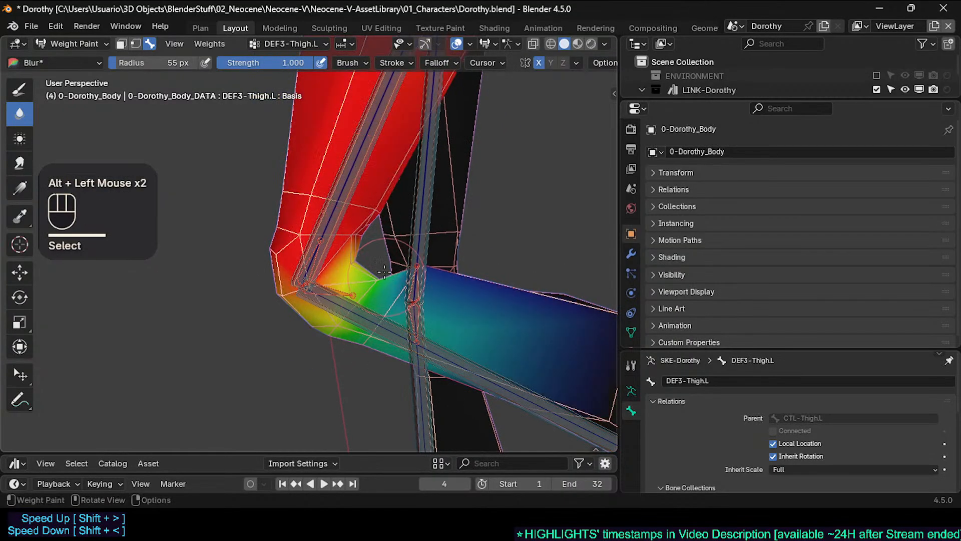
mouse_move(385, 271)
left_mouse_down()
mouse_move(381, 236)
mouse_move(371, 353)
mouse_move(379, 215)
mouse_move(374, 299)
mouse_move(350, 326)
mouse_move(378, 228)
mouse_move(358, 335)
mouse_move(356, 215)
left_mouse_up()
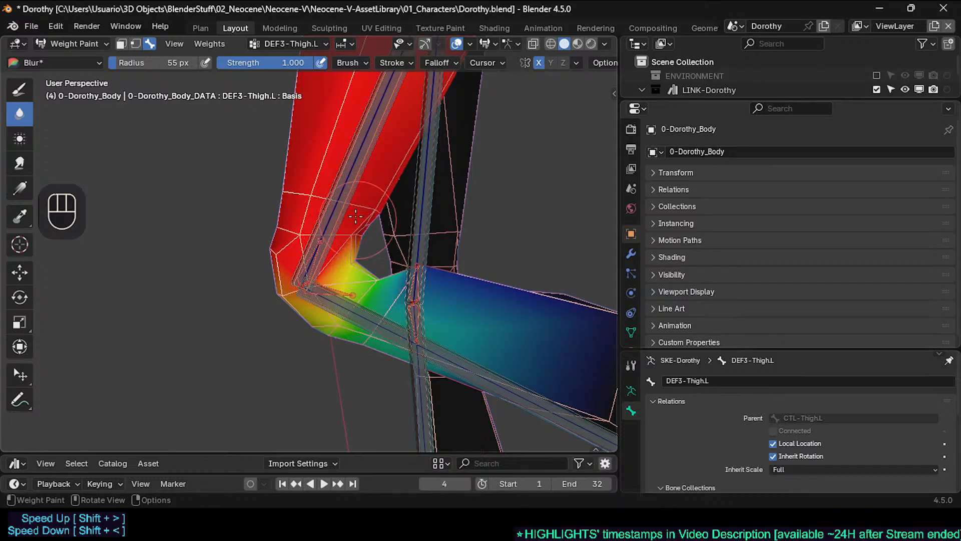
scroll(340, 285, "up", 2)
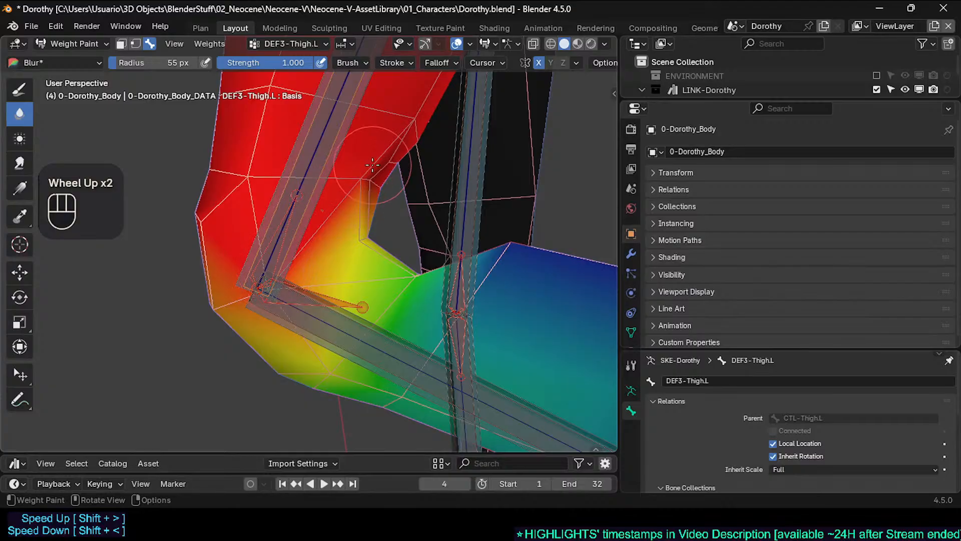
mouse_move(375, 282)
left_mouse_down()
mouse_move(361, 160)
mouse_move(382, 331)
mouse_move(357, 155)
mouse_move(326, 170)
mouse_move(375, 334)
left_mouse_up()
Examine how the DEF3-Thigh.L weights spread from the hip down to the shin, and return to the knee
scroll(369, 283, "down", 2)
middle_click_drag(369, 283, 380, 322)
scroll(375, 301, "down", 1)
scroll(381, 322, "down", 1)
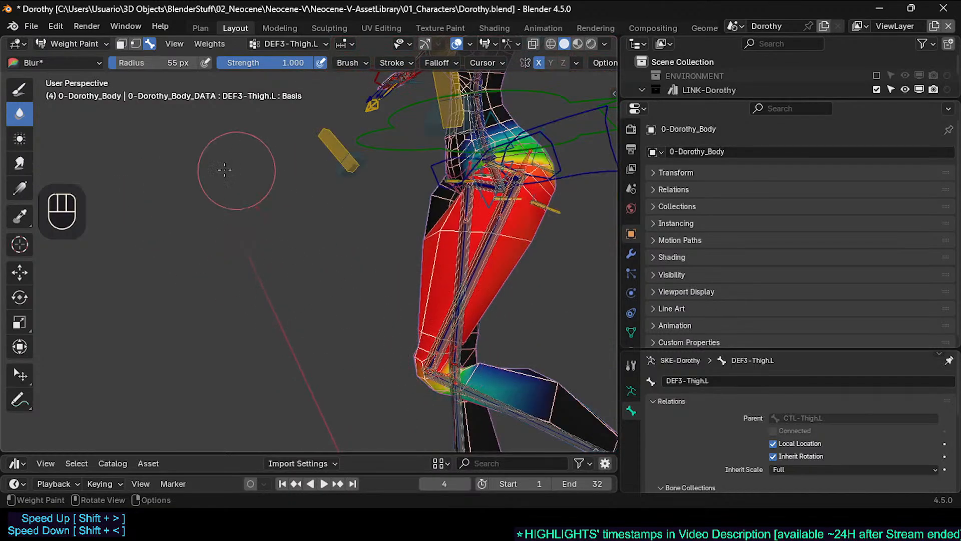
middle_click_drag(311, 189, 521, 277, "shift")
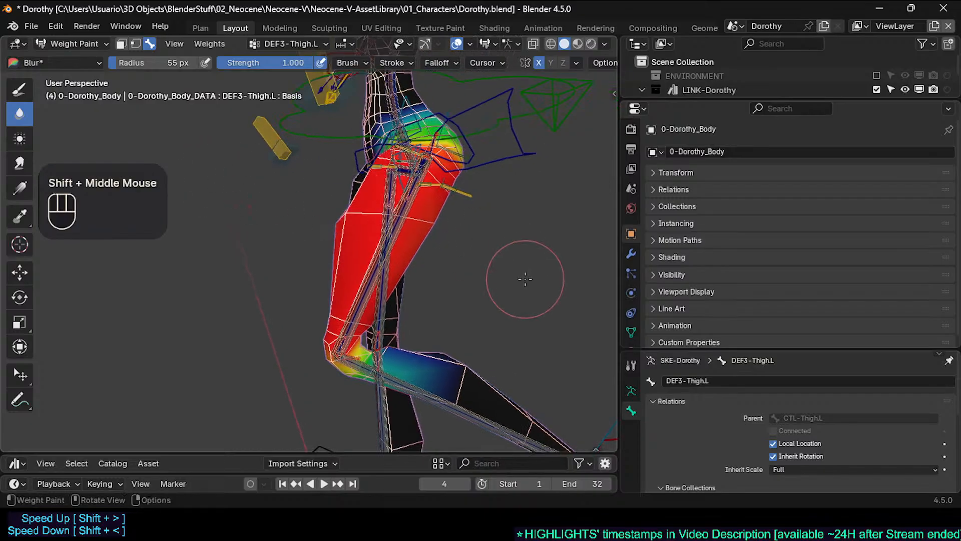
scroll(521, 276, "up", 2)
middle_click_drag(296, 342, 310, 356, "shift")
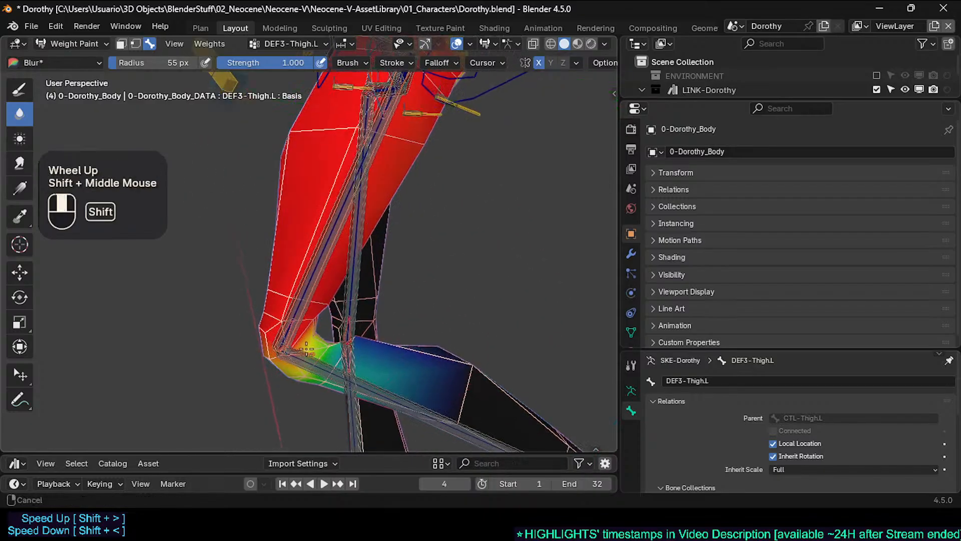
scroll(320, 300, "up", 2)
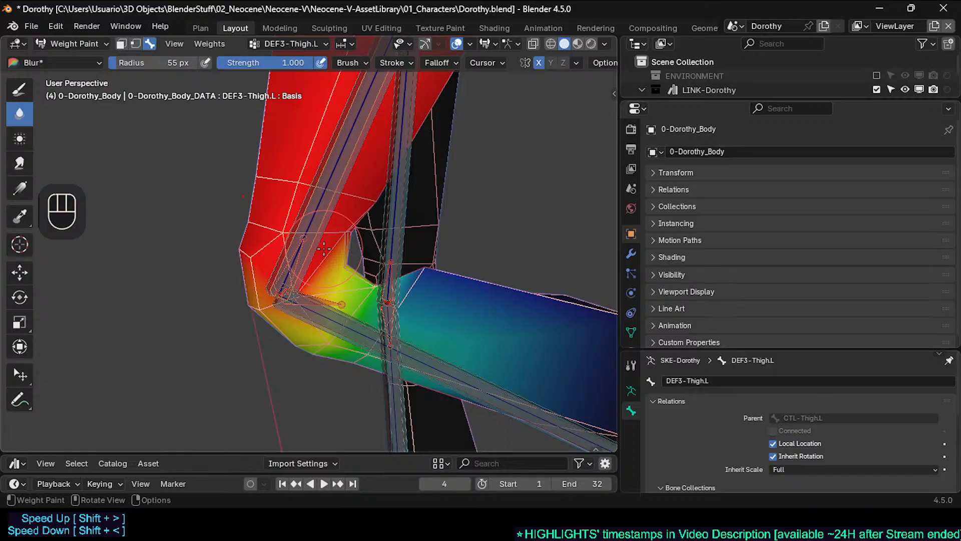
Examine the DEF3-Thigh.L weight falloff at the back of the bent knee from close up and from several angles
scroll(326, 253, "up", 1)
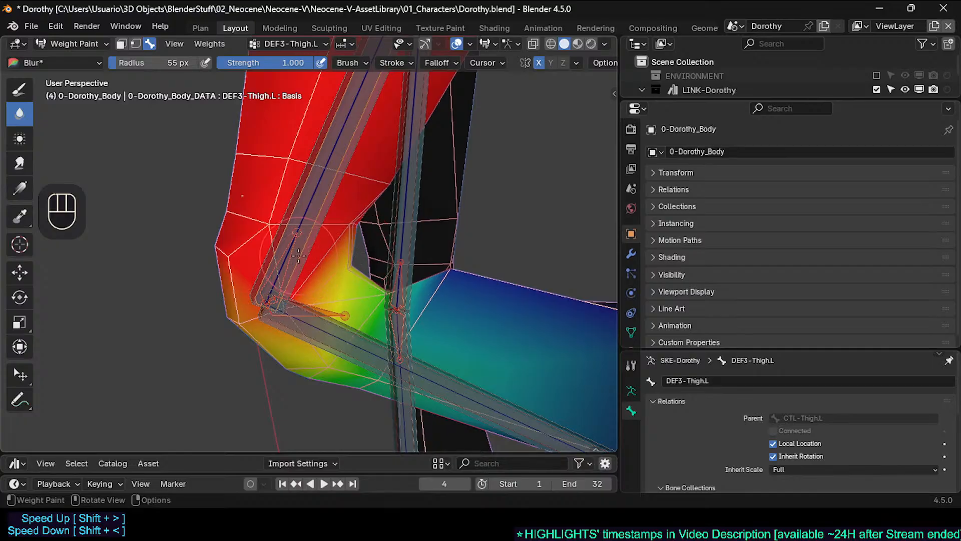
scroll(340, 288, "up", 1)
scroll(340, 288, "up", 1)
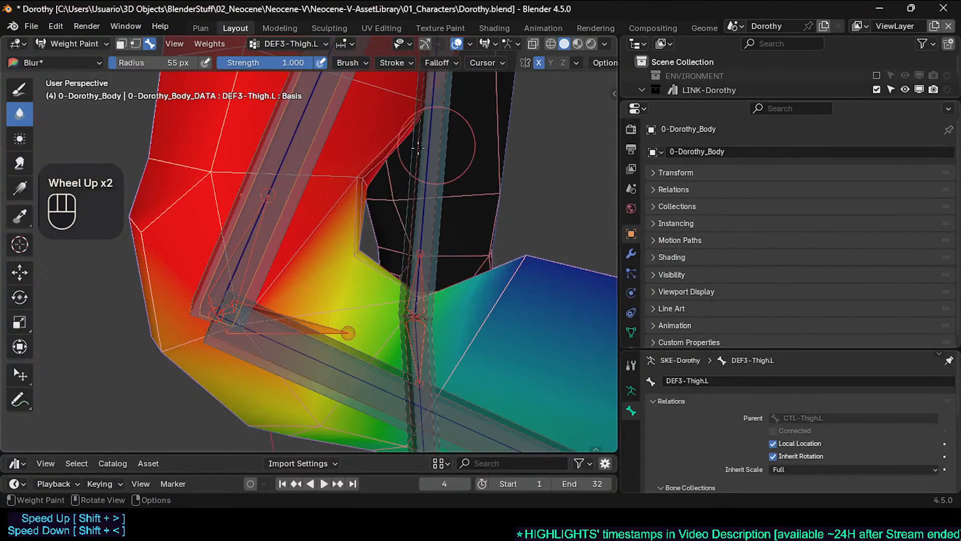
scroll(224, 165, "down", 1)
middle_click_drag(224, 166, 224, 223, "shift")
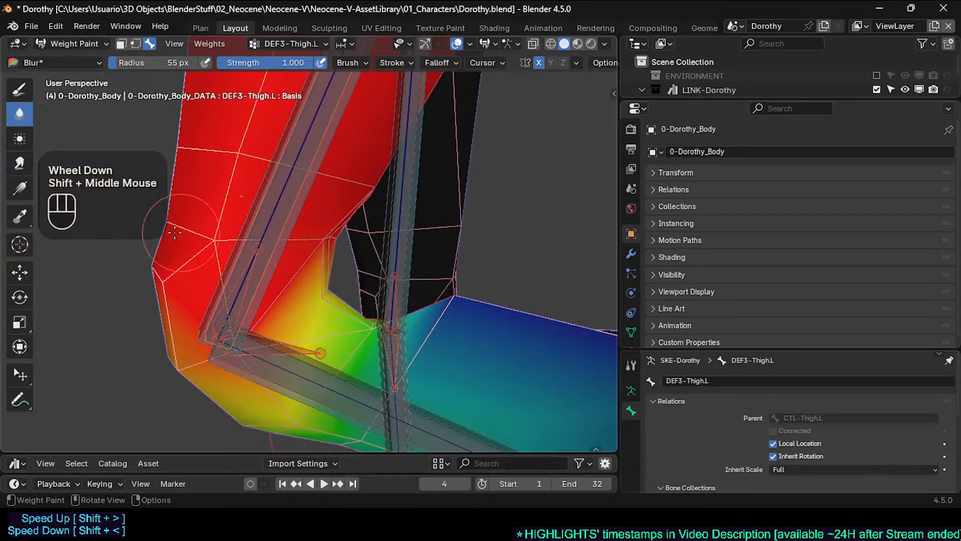
middle_click_drag(216, 306, 208, 306)
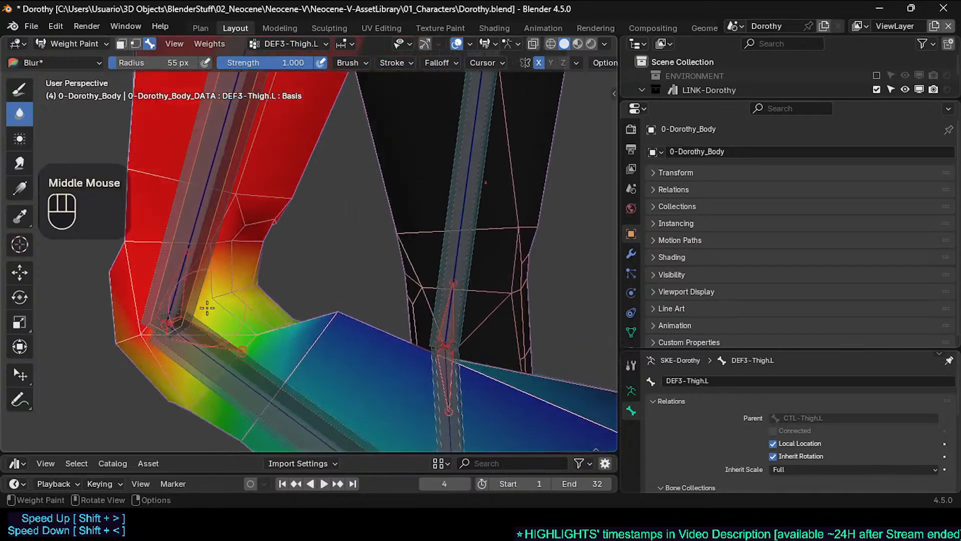
middle_click_drag(276, 253, 292, 306)
scroll(291, 308, "down", 1)
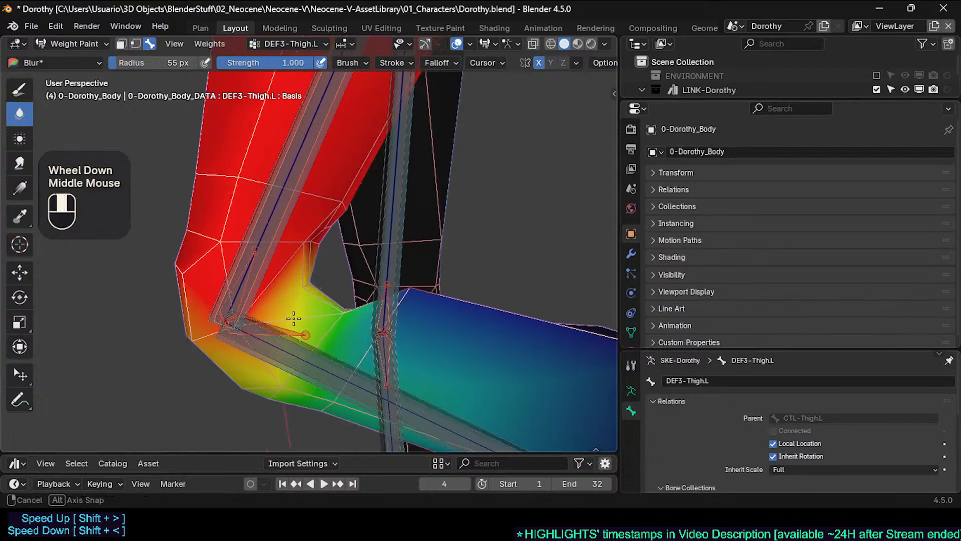
scroll(303, 307, "up", 2)
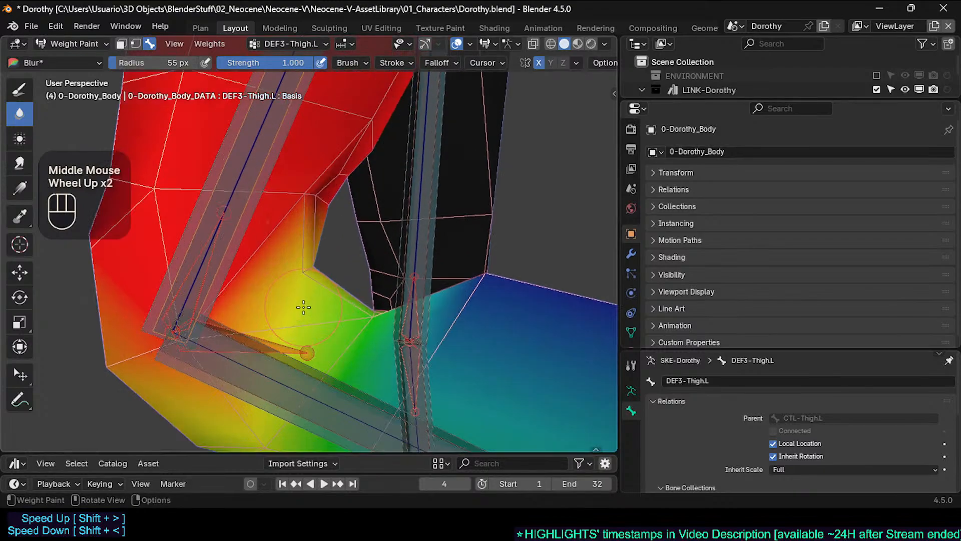
scroll(304, 304, "down", 1)
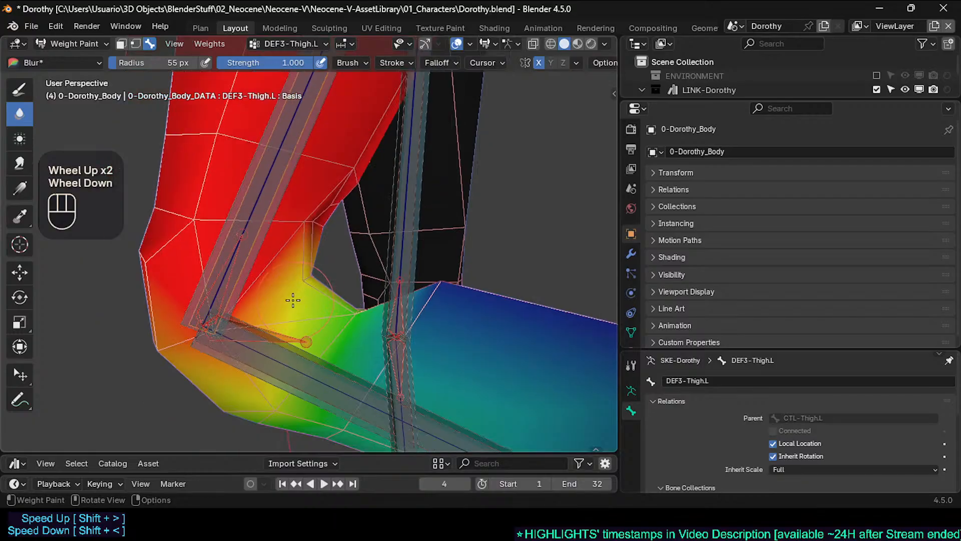
middle_click_drag(290, 299, 274, 296)
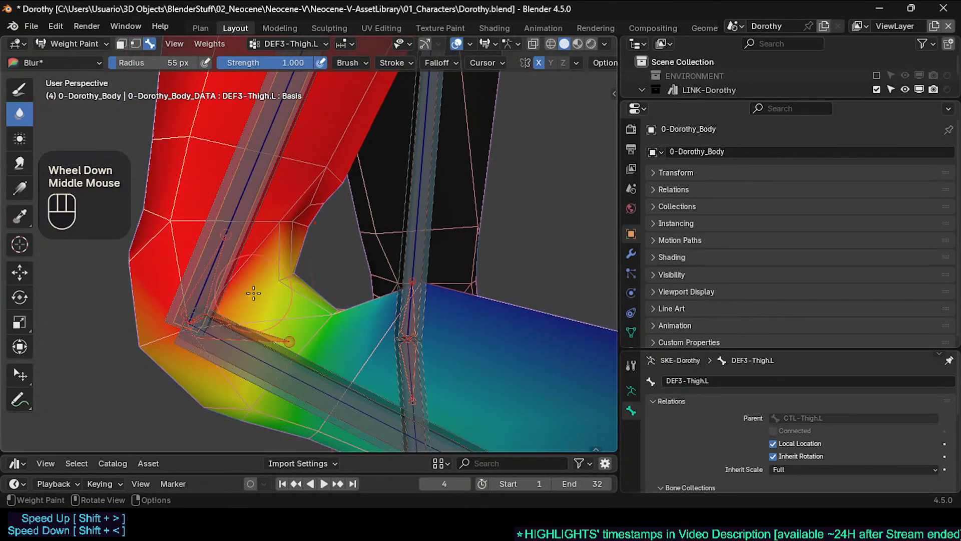
scroll(257, 291, "up", 1)
mouse_move(262, 291)
middle_mouse_down()
mouse_move(281, 283)
mouse_move(267, 286)
mouse_move(279, 300)
middle_mouse_up()
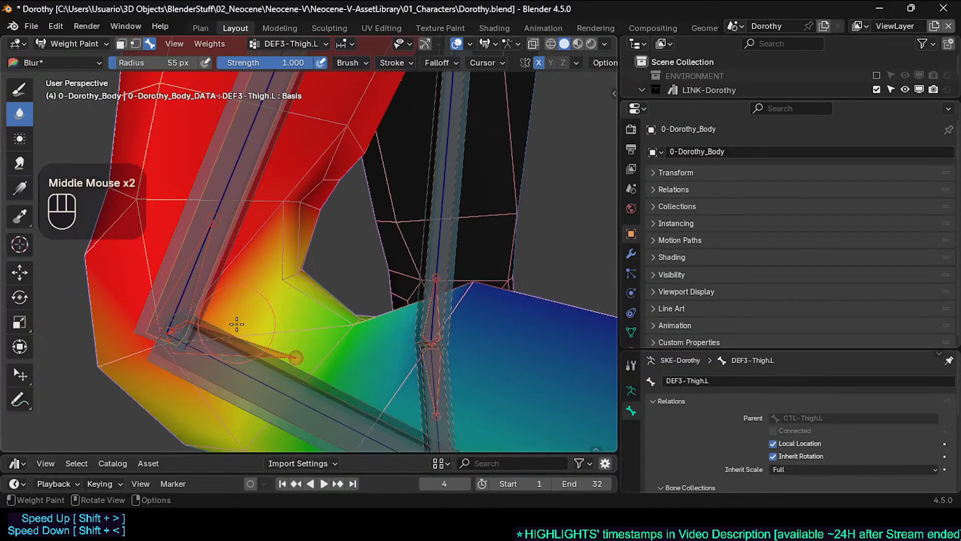
scroll(161, 335, "down", 2)
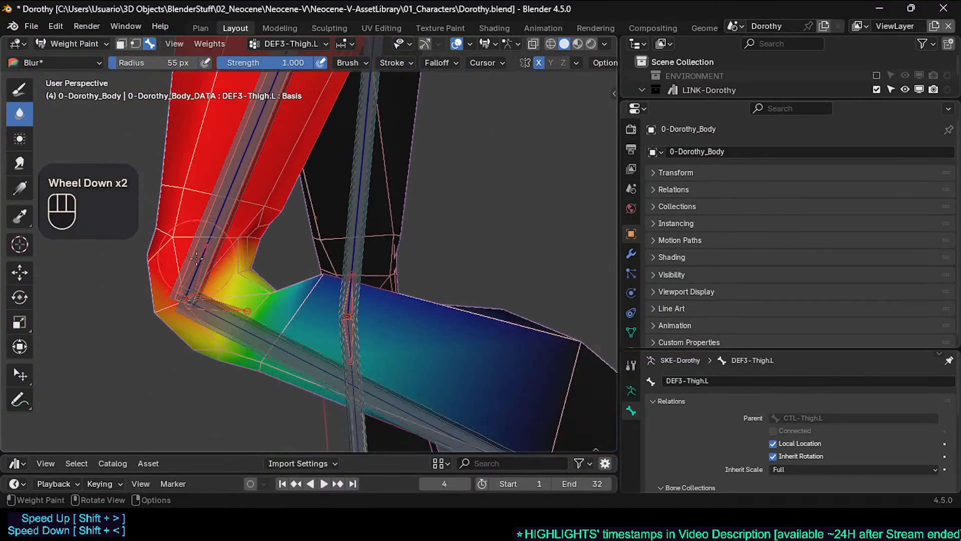
Compare the DEF3-Thigh.L weights on the kneecap and upper shin at different distances and viewing angles
middle_click_drag(165, 326, 210, 274)
scroll(189, 267, "up", 1)
scroll(211, 274, "up", 1)
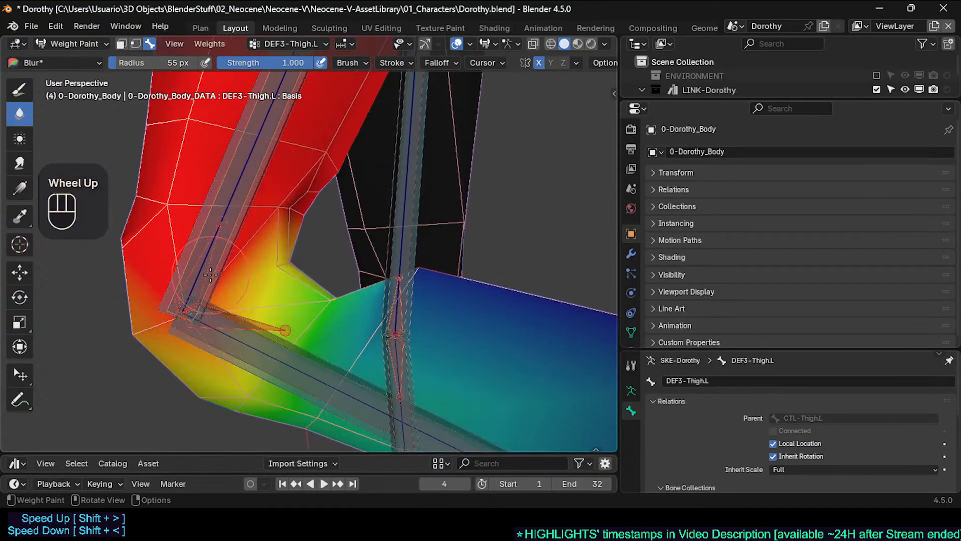
scroll(210, 274, "down", 2)
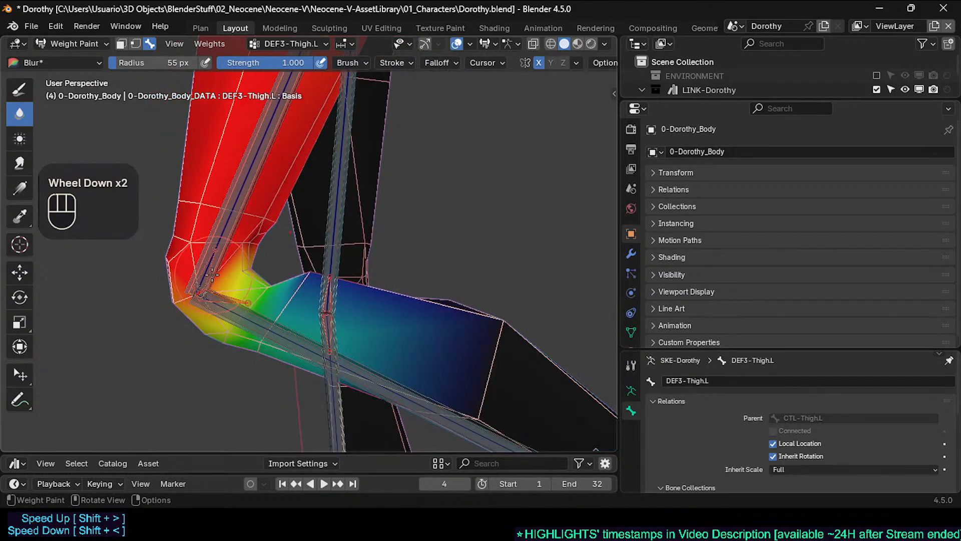
scroll(216, 286, "down", 2)
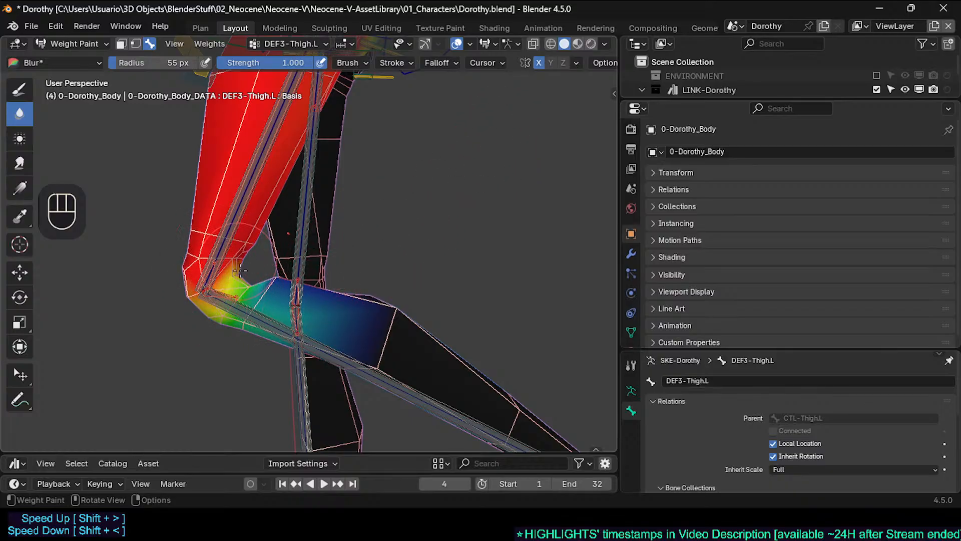
scroll(223, 292, "up", 2)
middle_click_drag(224, 292, 244, 256)
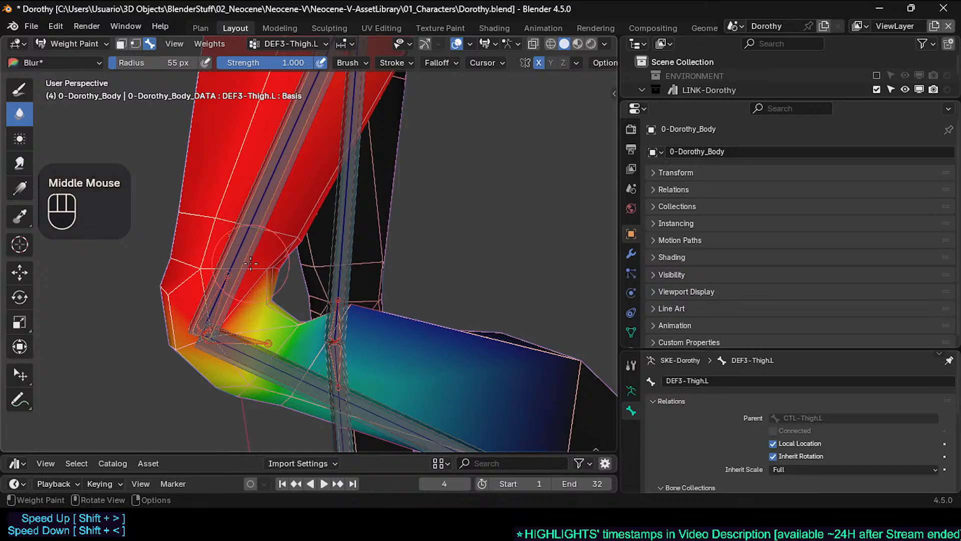
middle_click_drag(251, 264, 213, 230)
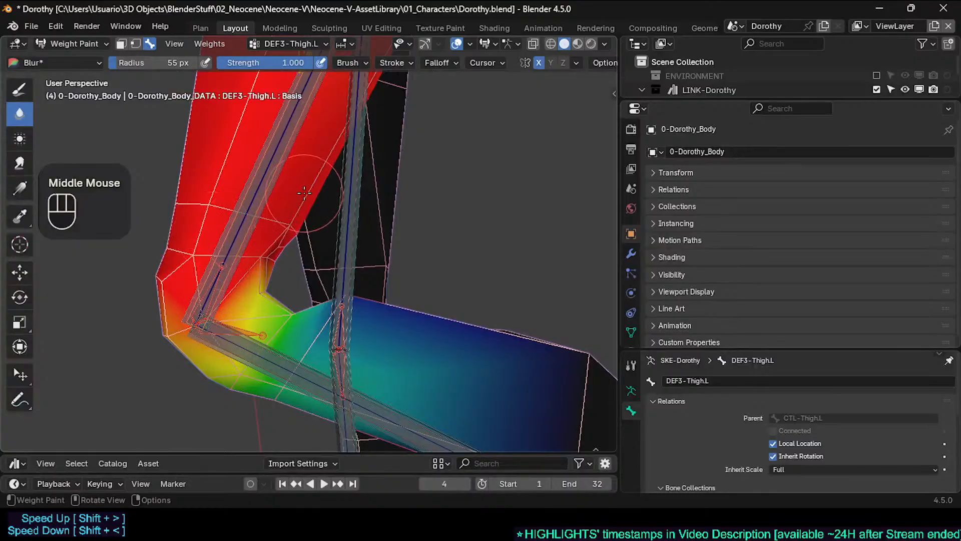
middle_click_drag(304, 192, 233, 215, "shift")
scroll(206, 286, "down", 3)
scroll(218, 233, "up", 6)
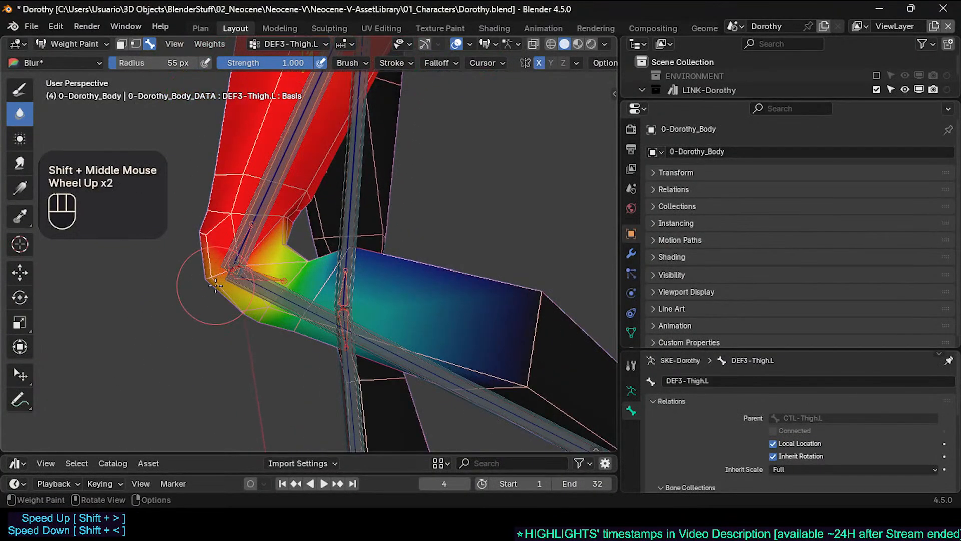
Check the HLP3-KneeShin.L weights at the knee, and cycle through MCH-Thigh.L back to DEF3-Thigh.L
left_click(309, 260, "alt")
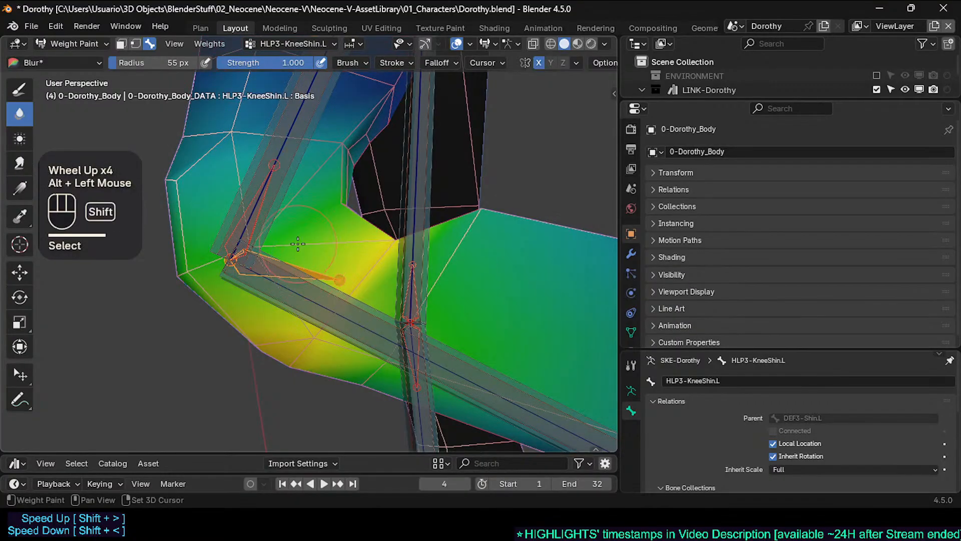
middle_click_drag(309, 260, 225, 288, "shift")
scroll(225, 288, "up", 2)
left_click(220, 286, "alt")
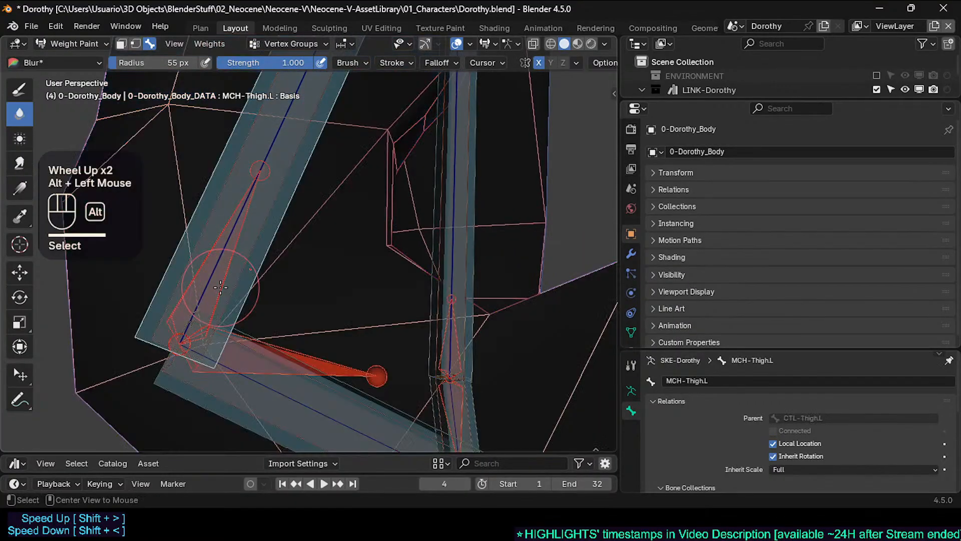
left_click(220, 286, "alt")
Review the bent knee's overall shape with the DEF3-Thigh.L weights displayed
scroll(220, 286, "down", 2)
scroll(254, 255, "down", 1)
middle_click_drag(221, 286, 258, 233, "shift")
scroll(260, 248, "up", 1)
scroll(282, 228, "up", 2)
scroll(256, 234, "down", 1)
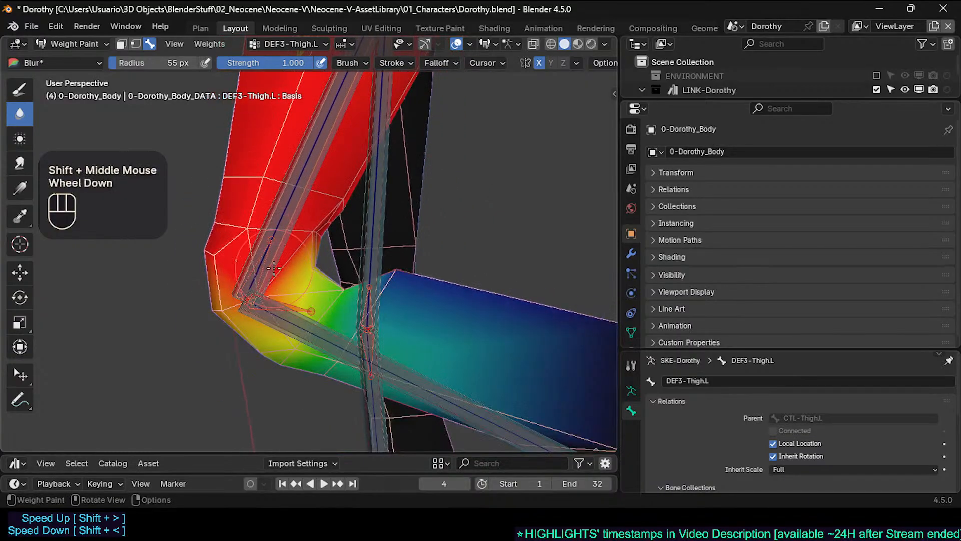
scroll(274, 268, "down", 1)
middle_click_drag(274, 268, 249, 290)
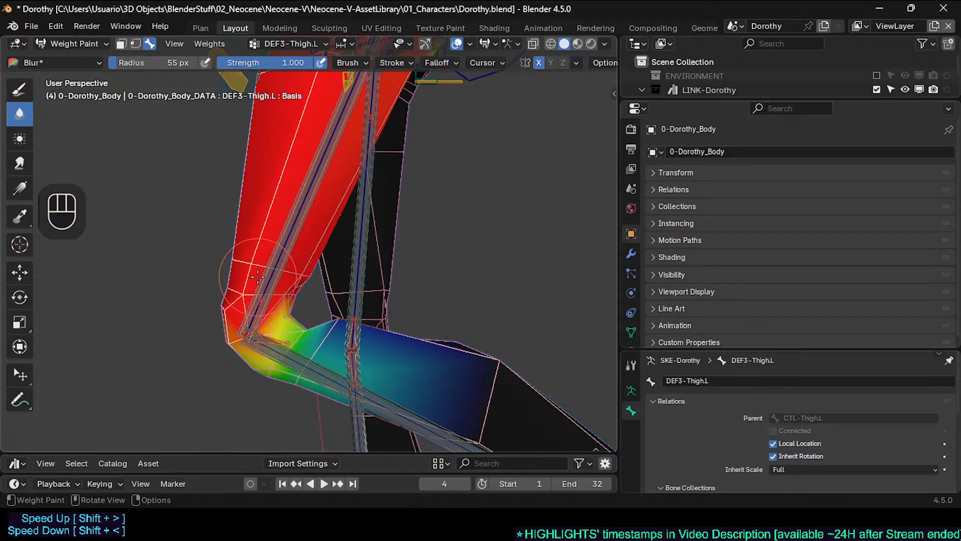
Compare the DEF3-Thigh.L weights with those of HLP3-KneeShin.L in a close view of the knee joint
scroll(258, 275, "up", 3)
middle_click_drag(257, 275, 254, 320, "shift")
left_click(238, 328, "alt")
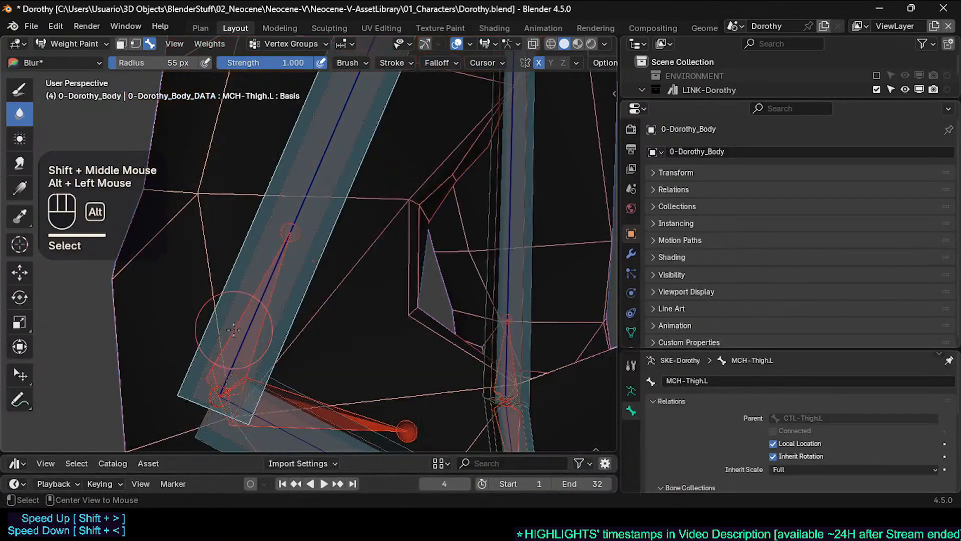
left_click(237, 329, "alt")
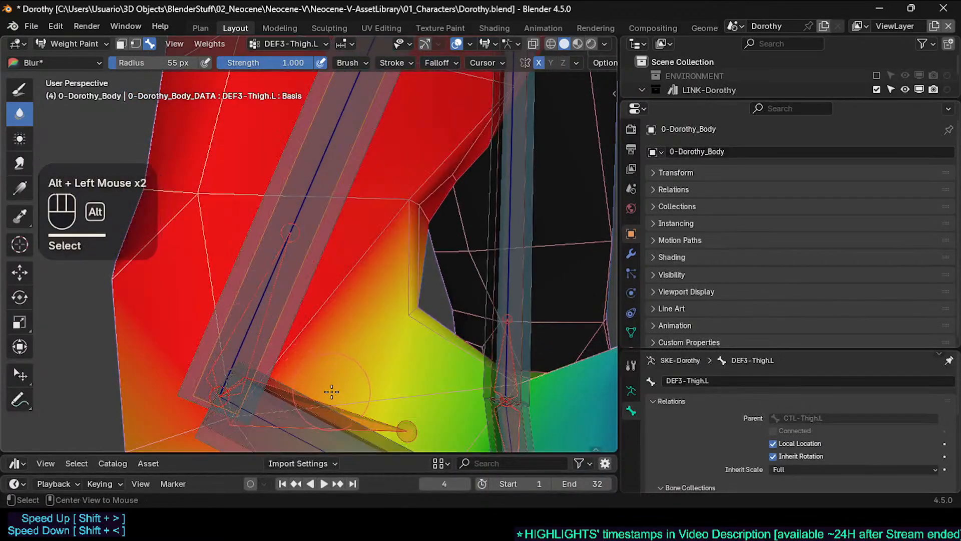
left_click(374, 407, "alt")
scroll(370, 396, "down", 2)
middle_click_drag(370, 395, 336, 332, "shift")
scroll(336, 332, "up", 2)
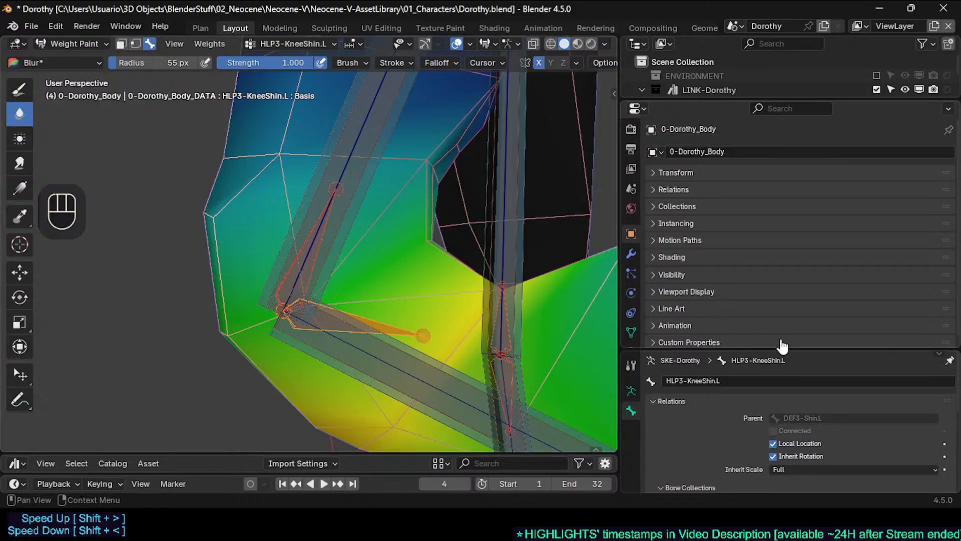
Examine the HLP3-KneeShin.L weights behind the knee and on the kneecap from several angles
middle_click_drag(370, 285, 328, 283)
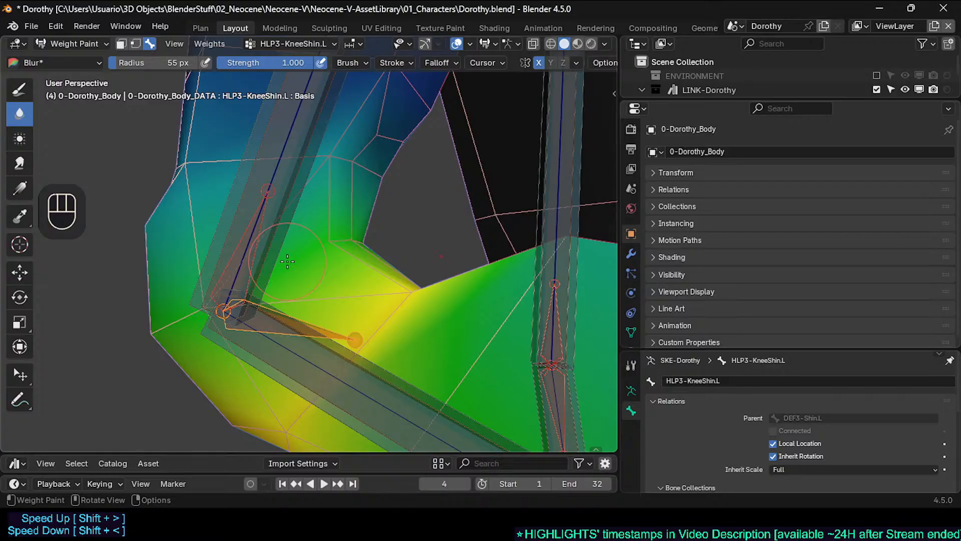
middle_click_drag(288, 269, 273, 293)
scroll(294, 279, "down", 2)
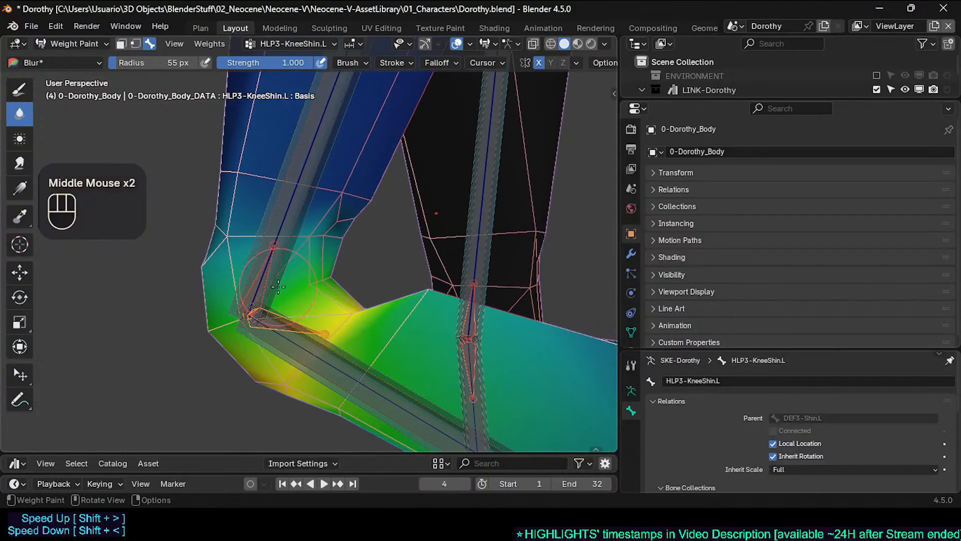
scroll(279, 287, "up", 2)
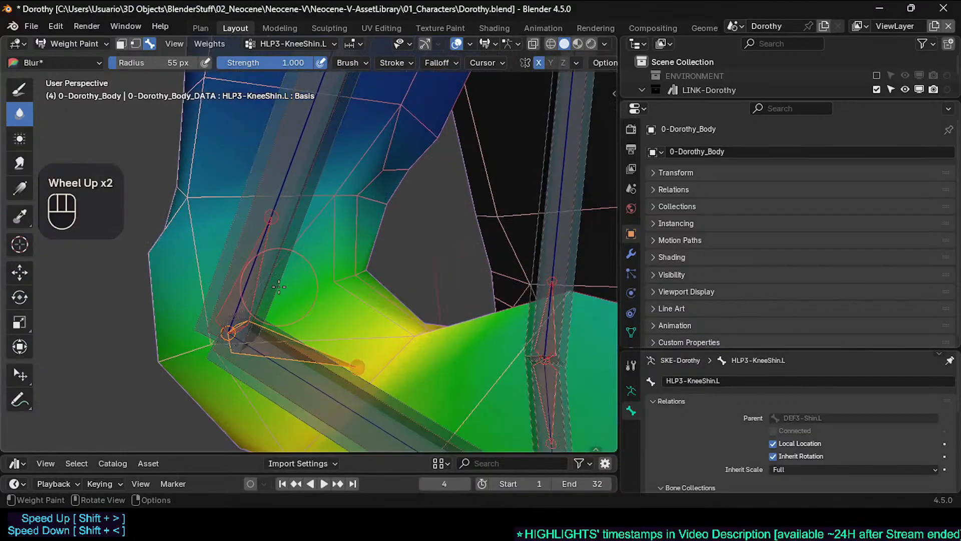
middle_click_drag(279, 287, 259, 287)
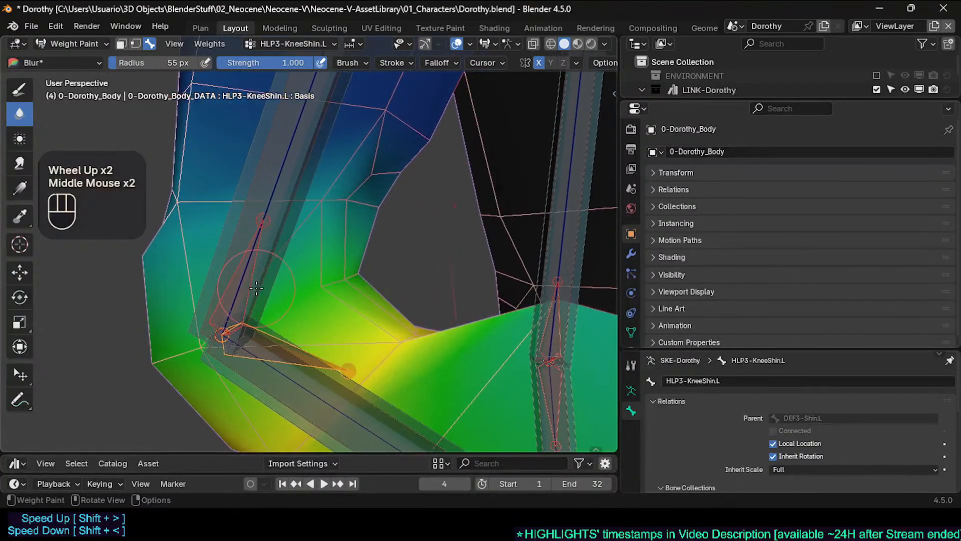
scroll(257, 287, "down", 1)
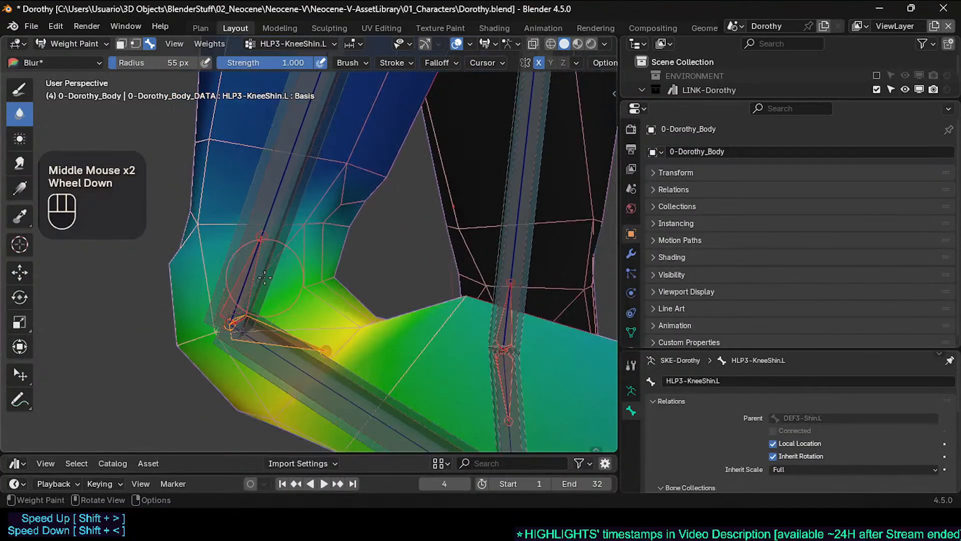
Examine how the HLP3-KneeShin.L weights spread from the shin up into the lower thigh of the bent knee
middle_click_drag(269, 271, 288, 301)
scroll(294, 311, "up", 1)
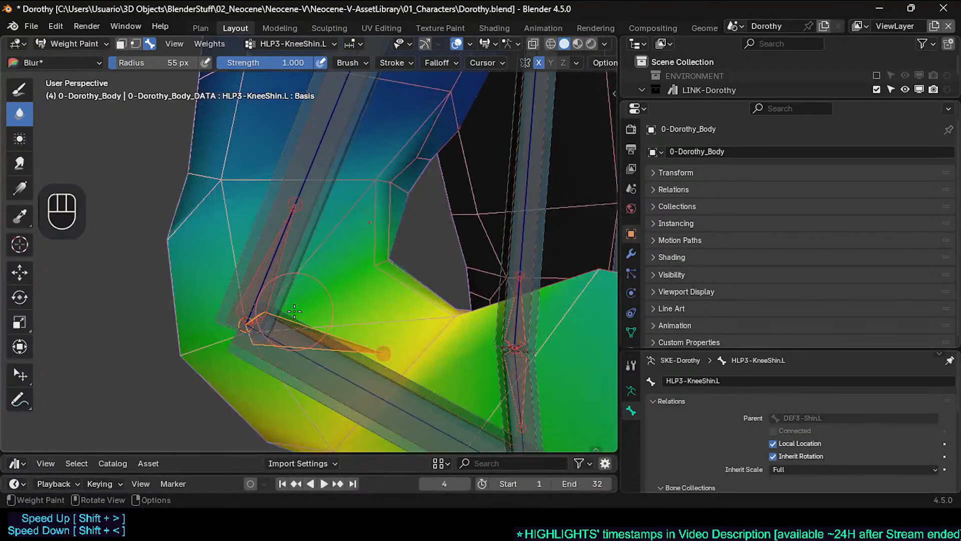
middle_click_drag(351, 279, 332, 286)
scroll(329, 331, "up", 1)
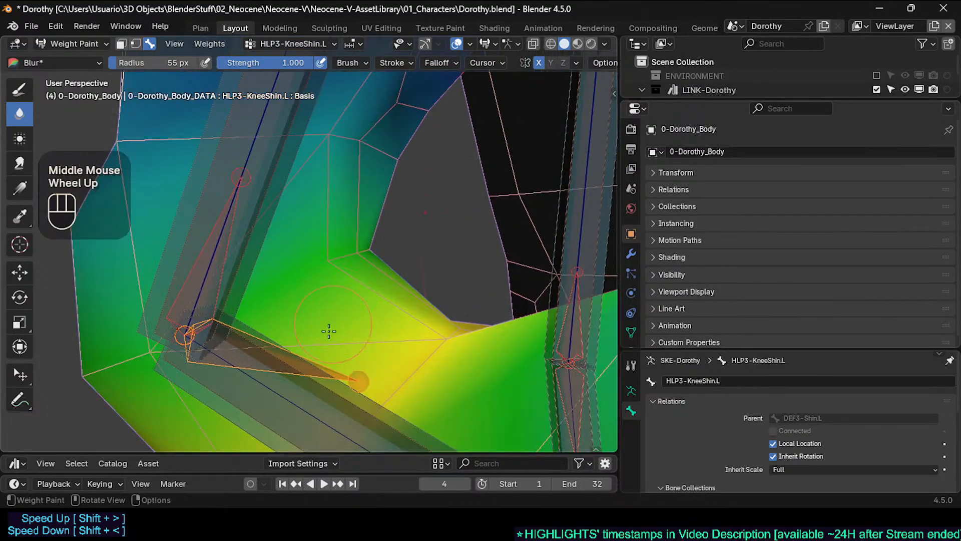
scroll(310, 368, "down", 2)
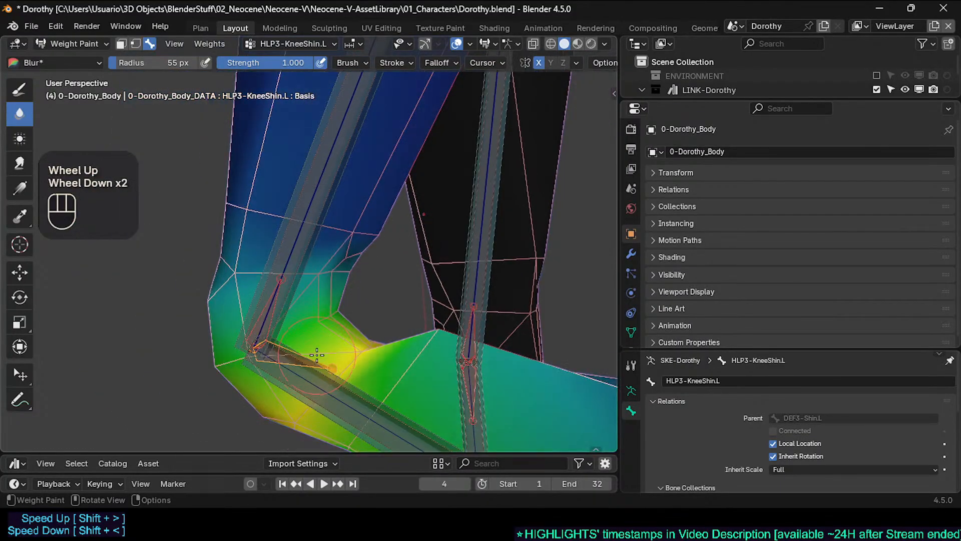
middle_click_drag(308, 347, 341, 359)
scroll(340, 359, "up", 1)
scroll(330, 353, "down", 1)
scroll(304, 339, "up", 2)
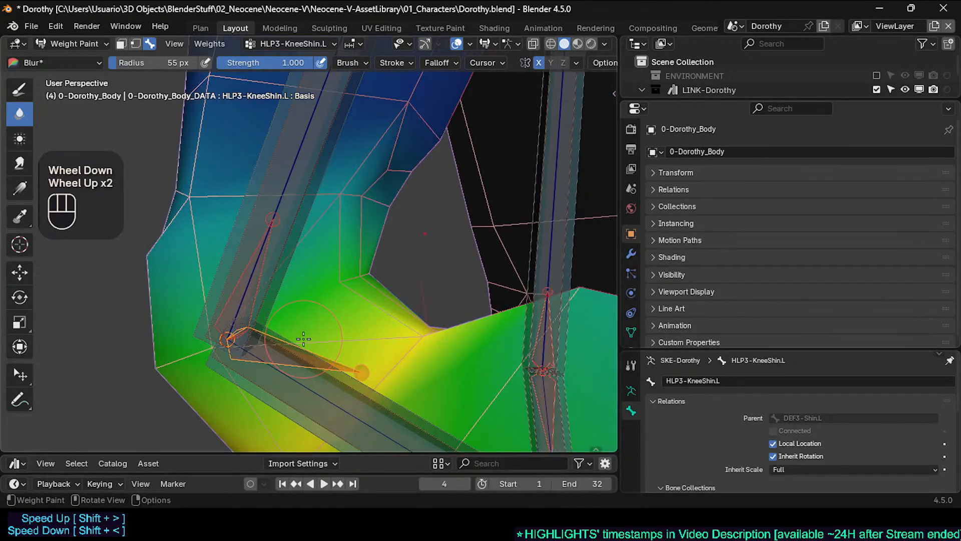
middle_click_drag(269, 311, 259, 299)
scroll(258, 316, "down", 1)
scroll(260, 300, "up", 3)
scroll(259, 300, "down", 3)
scroll(258, 299, "up", 2)
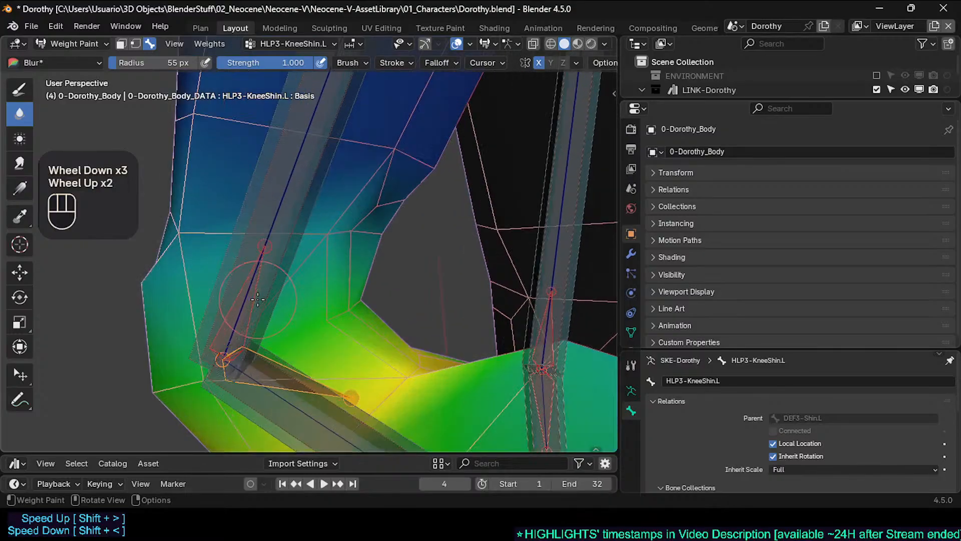
Recheck the HLP3-KneeShin.L weights close to the knee joint, and save the Blender file
scroll(258, 300, "down", 1)
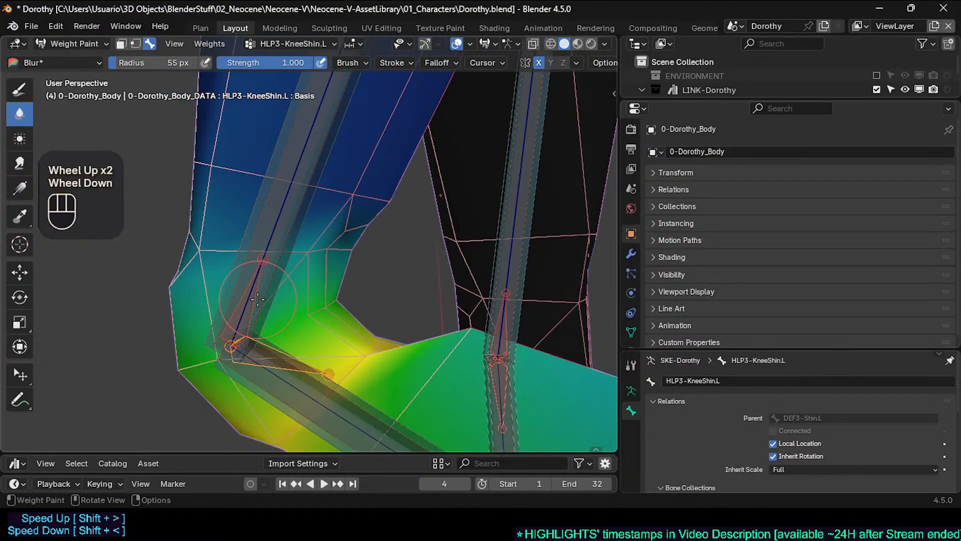
scroll(257, 300, "up", 1)
scroll(257, 299, "down", 2)
middle_click_drag(257, 299, 253, 333)
scroll(274, 307, "up", 2)
scroll(289, 304, "up", 1)
scroll(289, 304, "down", 2)
scroll(307, 350, "down", 2)
middle_click_drag(307, 350, 296, 302, "shift")
scroll(308, 362, "up", 2)
scroll(335, 296, "up", 2)
scroll(329, 331, "down", 2)
scroll(311, 305, "up", 2)
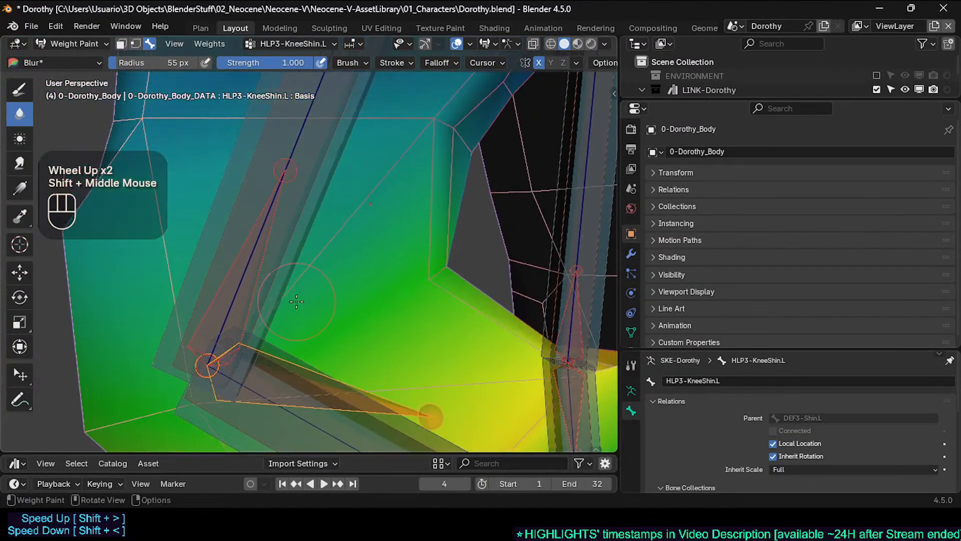
key("ctrl+s")
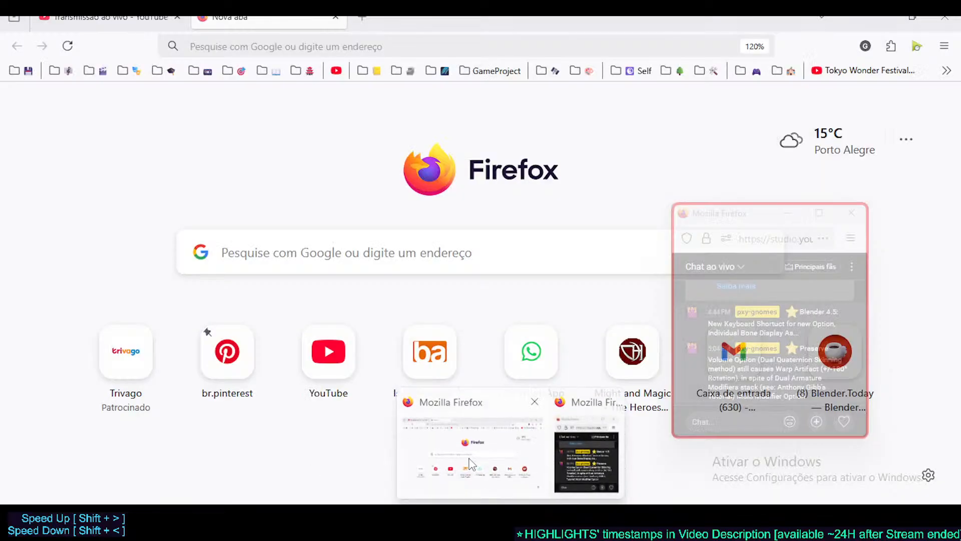
left_click(265, 40)
type("*")
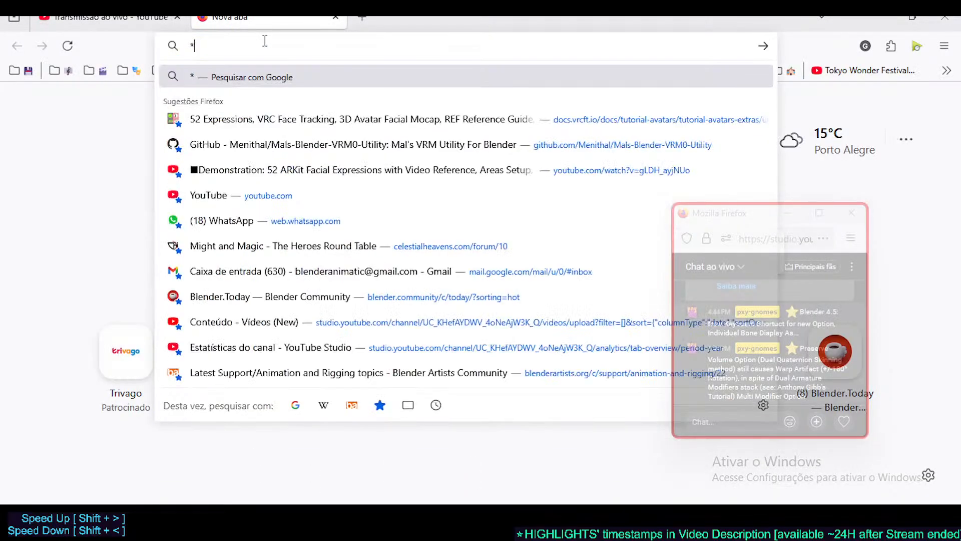
type("@CG")
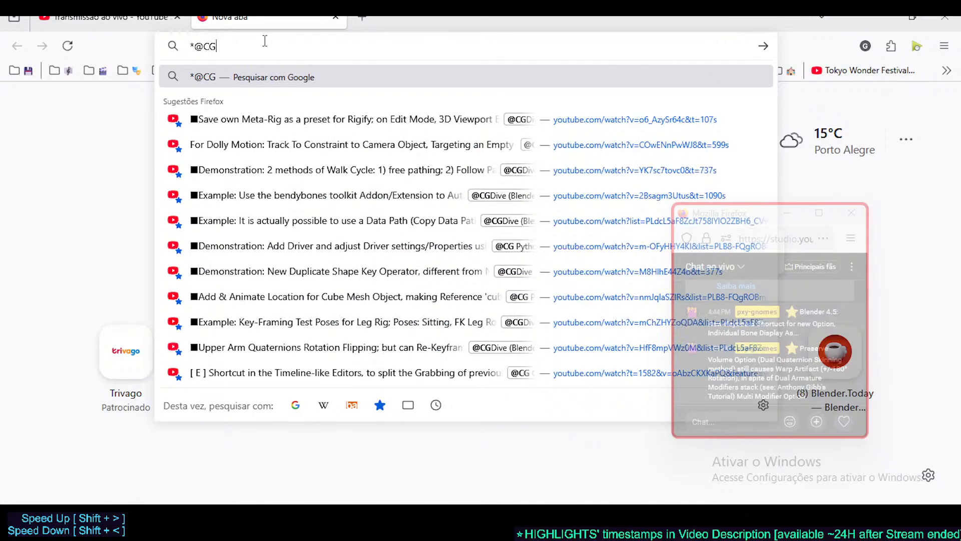
type("Dive ")
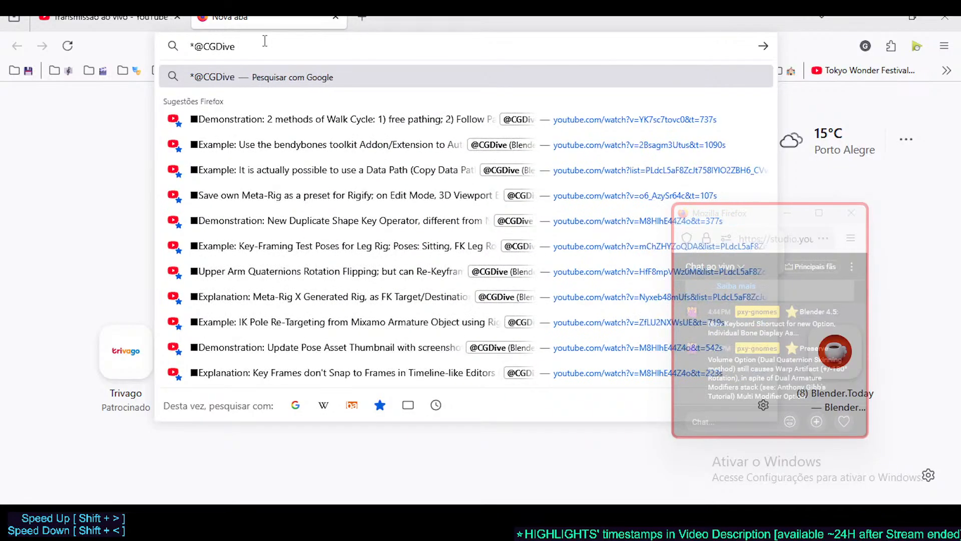
type("Triple")
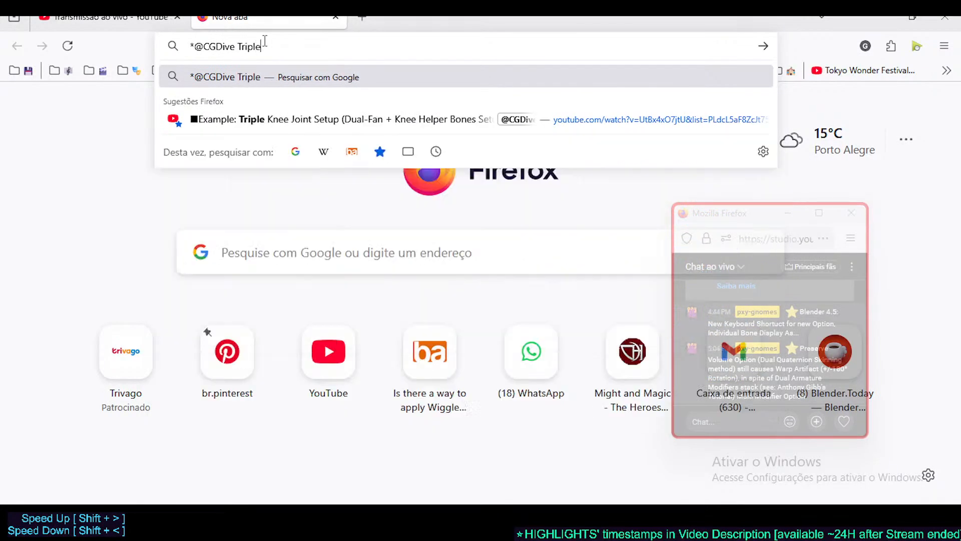
key("Down")
key("Return")
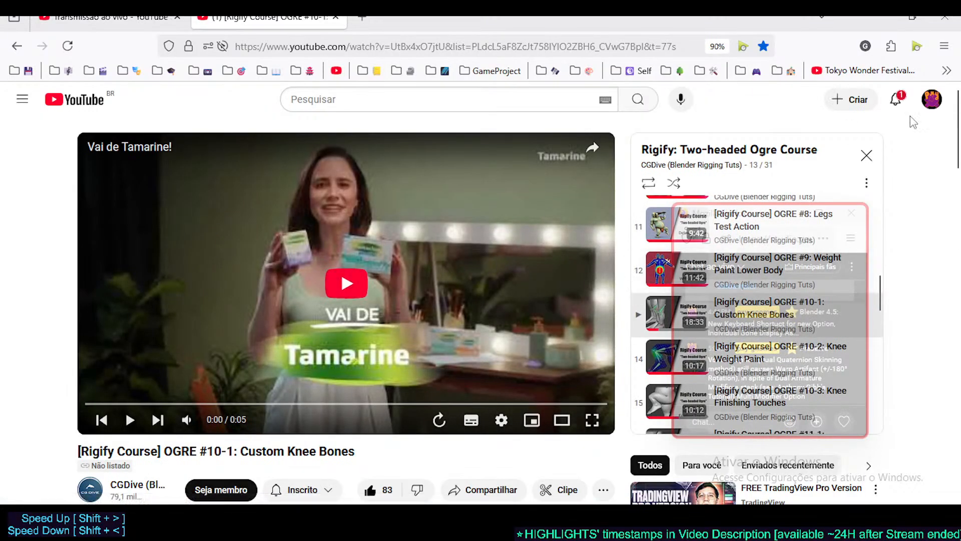
Clear the YouTube notifications, and start playing the Custom Knee Bones video with its sound muted
left_click(905, 107)
left_click(906, 106)
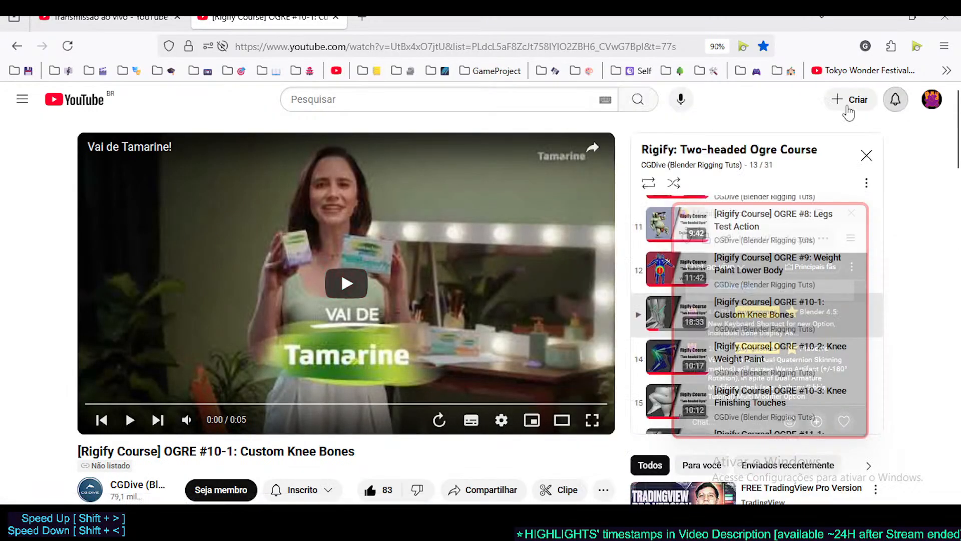
left_click(357, 282)
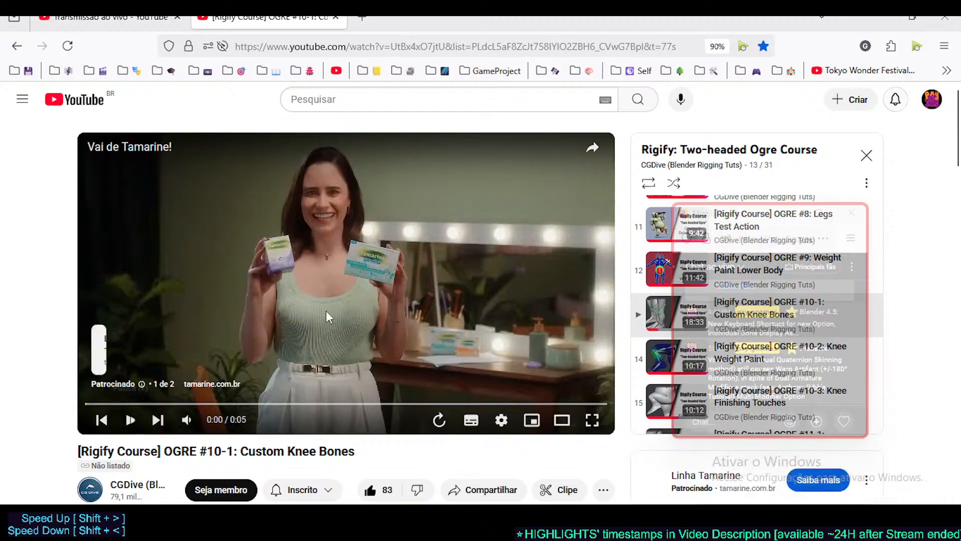
left_click(188, 420)
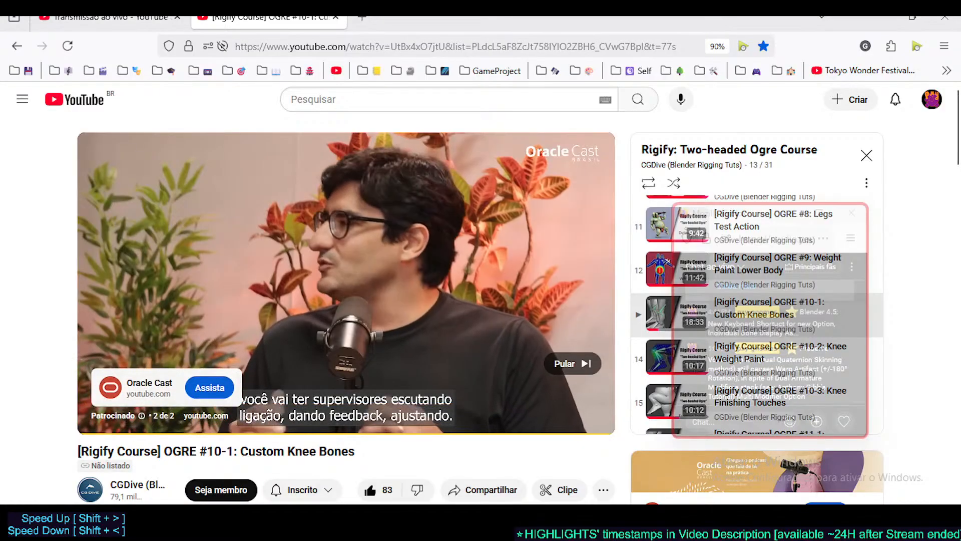
Set the Windows sound output device to Headphones (High Definition Audio Device), and close the settings
key("super+a")
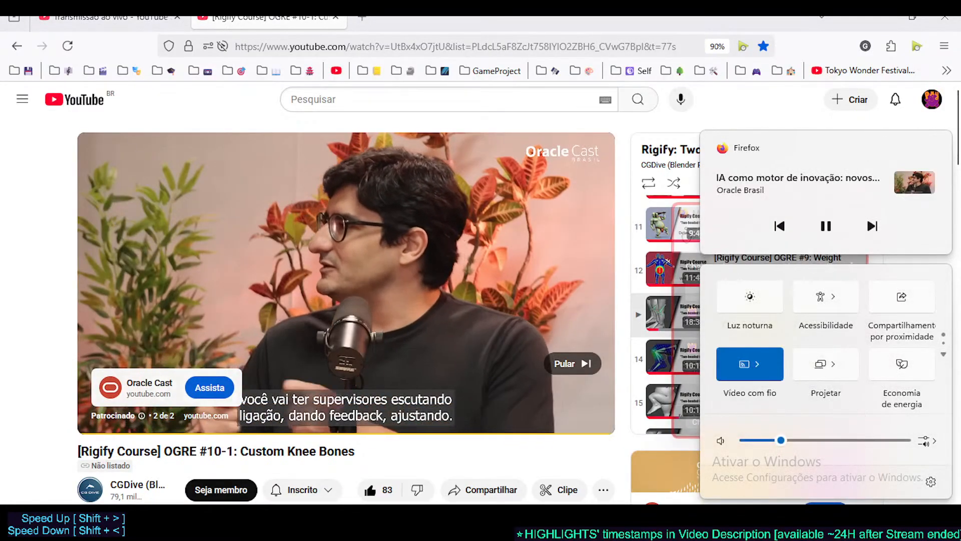
right_click(870, 521)
left_click(867, 473)
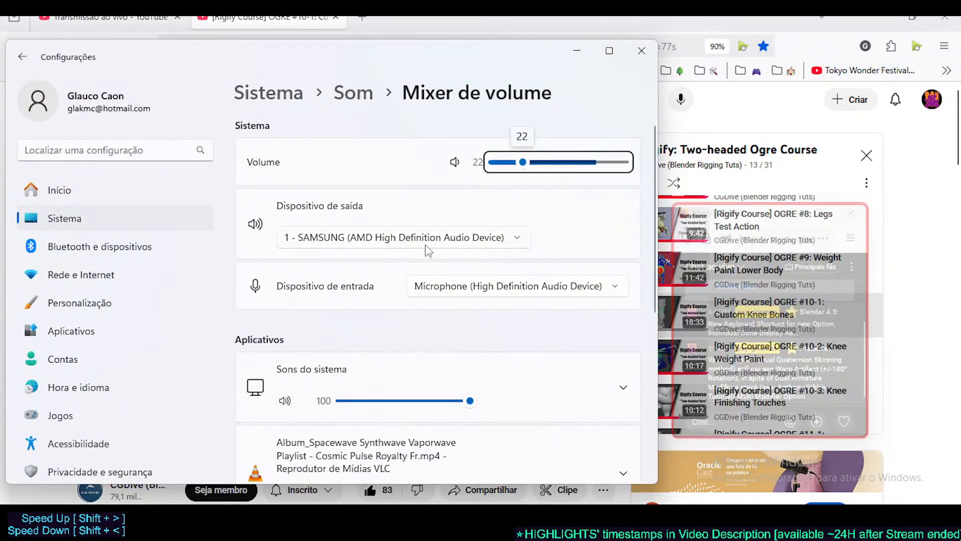
left_click(426, 246)
left_click(450, 211)
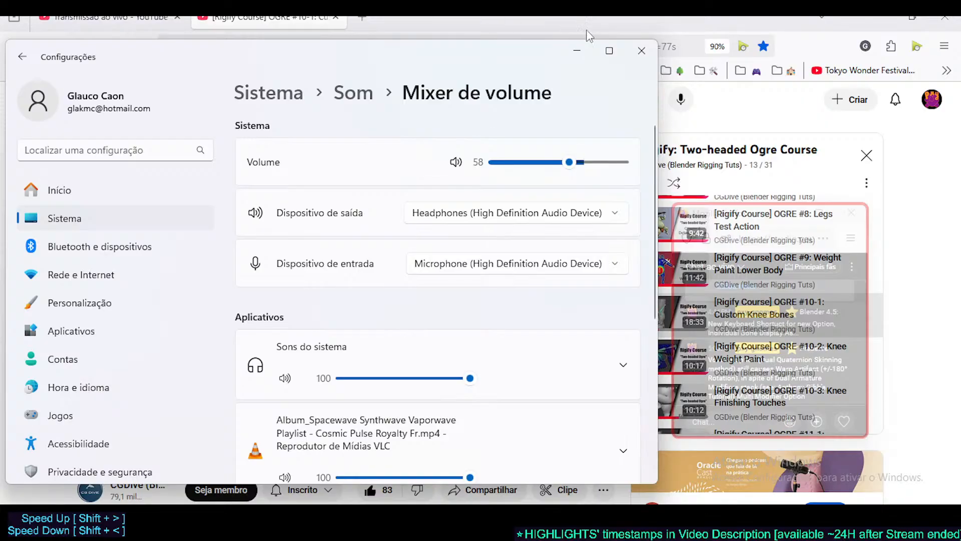
left_click(641, 49)
Skip the advertisement, then unmute and pause the Custom Knee Bones video
left_click_drag(721, 208, 741, 210)
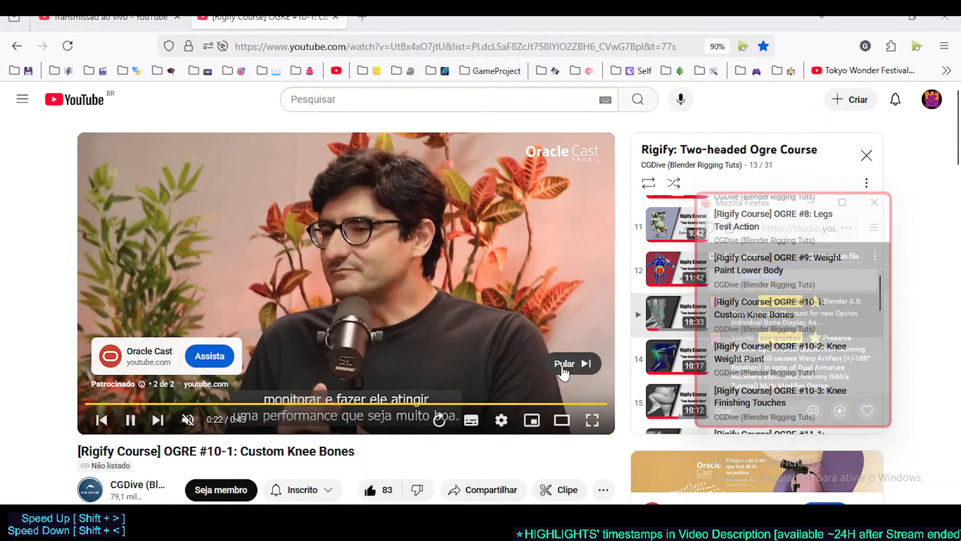
left_click(564, 371)
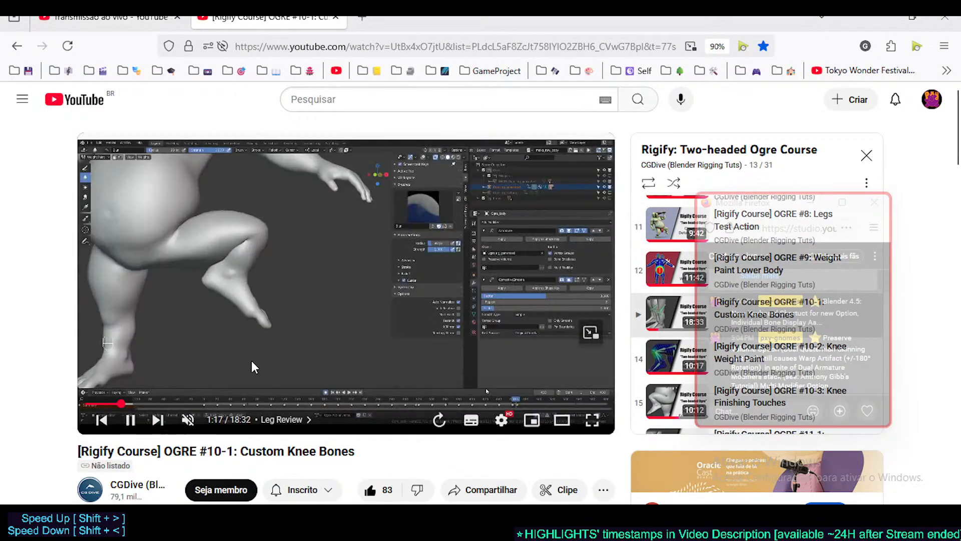
left_click(188, 420)
left_click(351, 263)
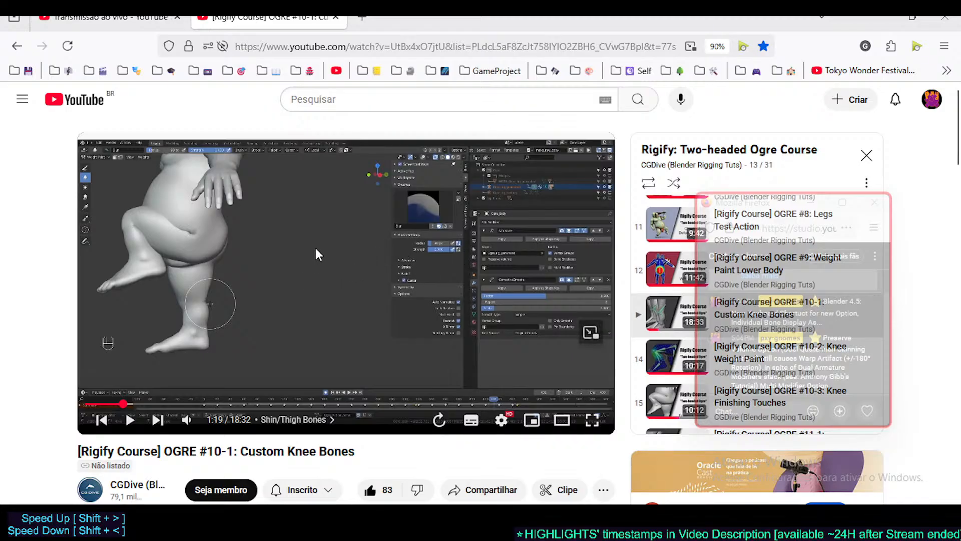
Watch the start of the video's Shin/Thigh Bones chapter in full screen, adjusting the volume
left_click(336, 255)
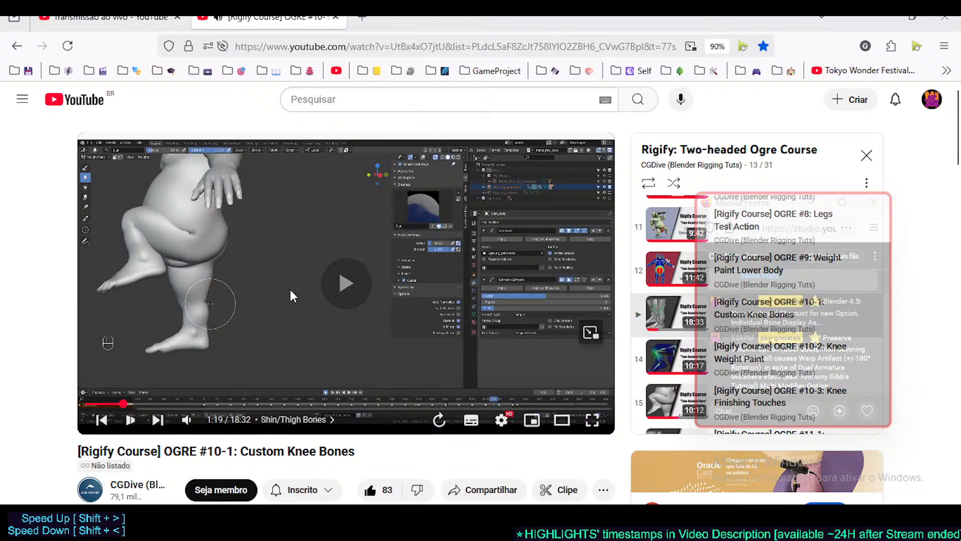
double_click(244, 305)
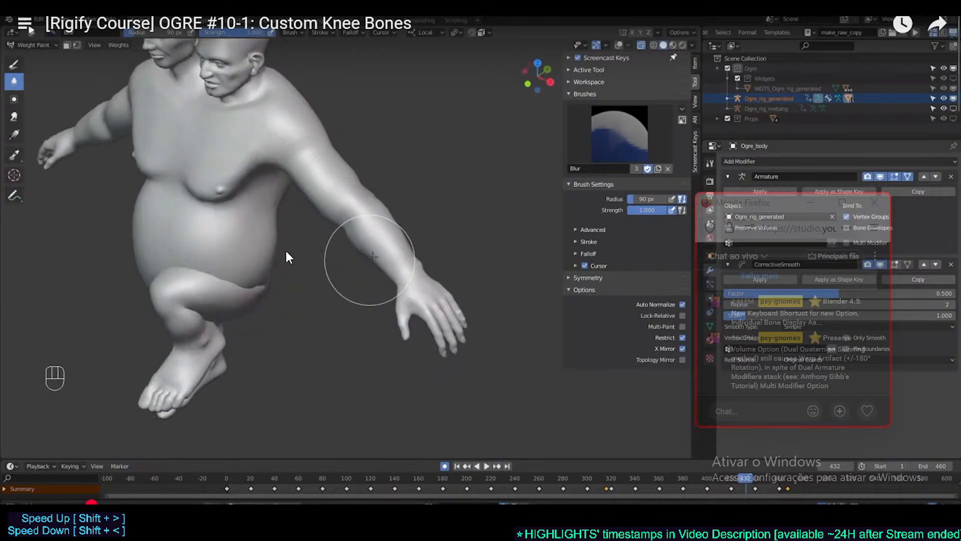
left_click(367, 335)
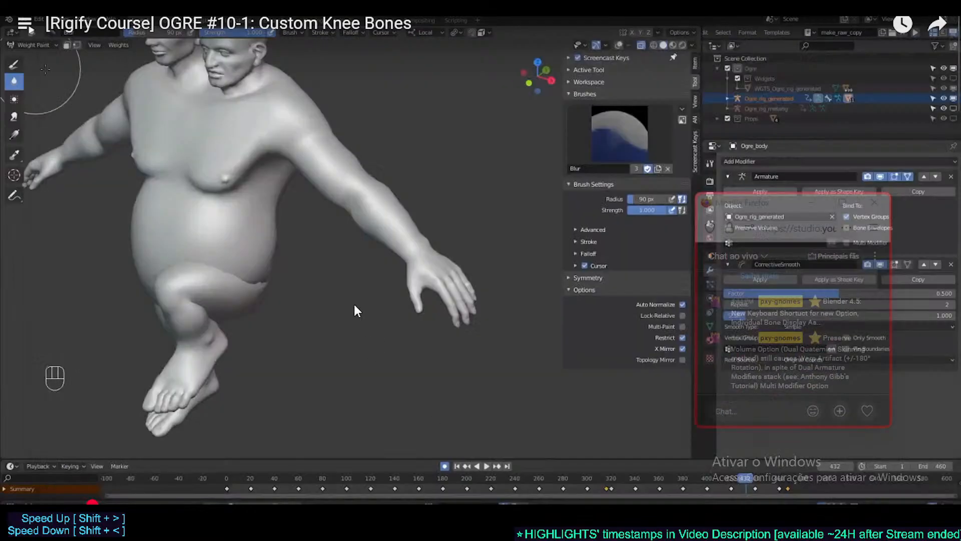
left_click(354, 306)
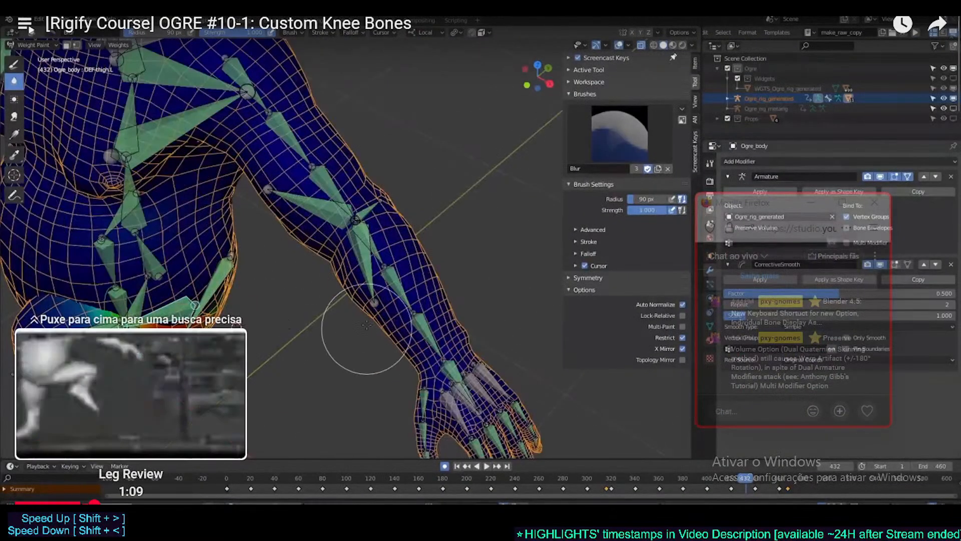
left_click(200, 501)
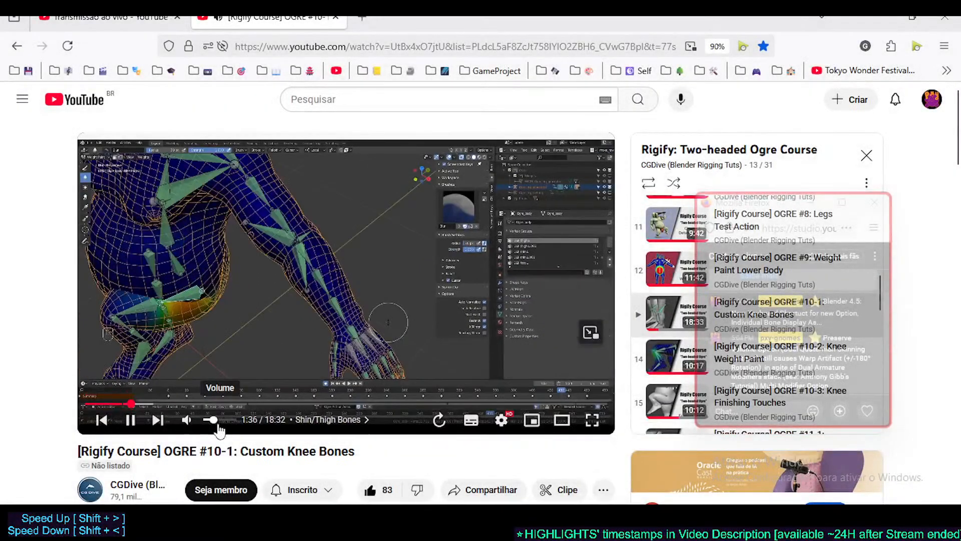
double_click(311, 294)
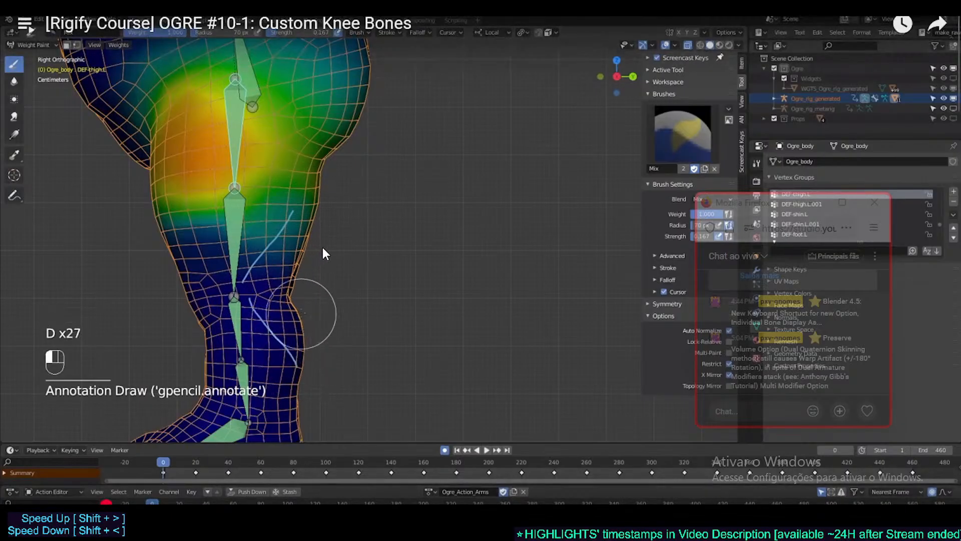
Study the video's annotated explanation of the thigh and shin weights around the ogre's knee, pausing as needed
left_click(291, 220)
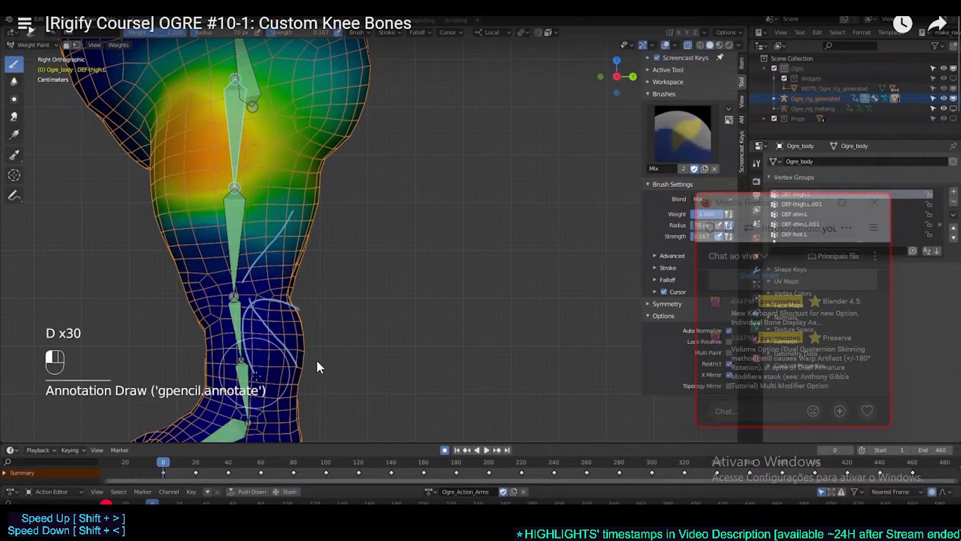
left_click(378, 262)
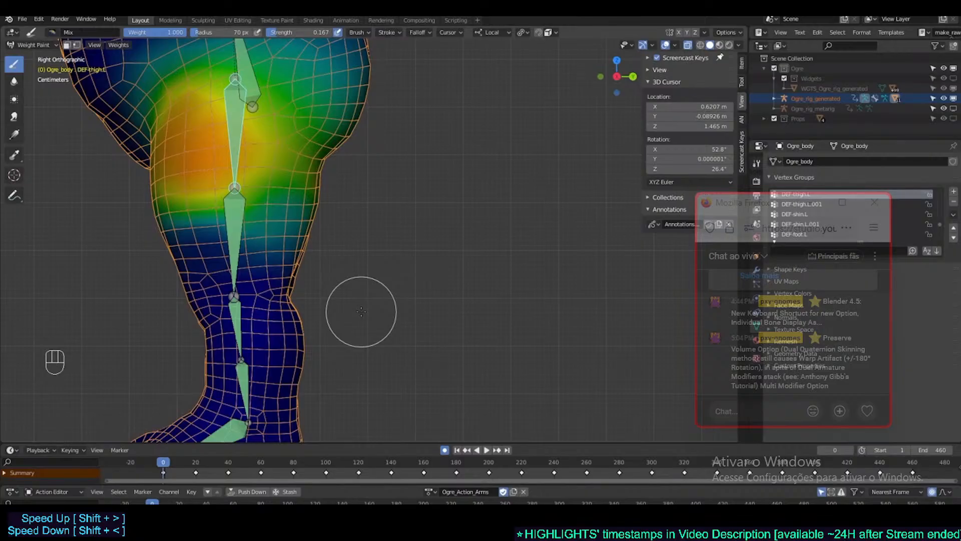
left_click(142, 230)
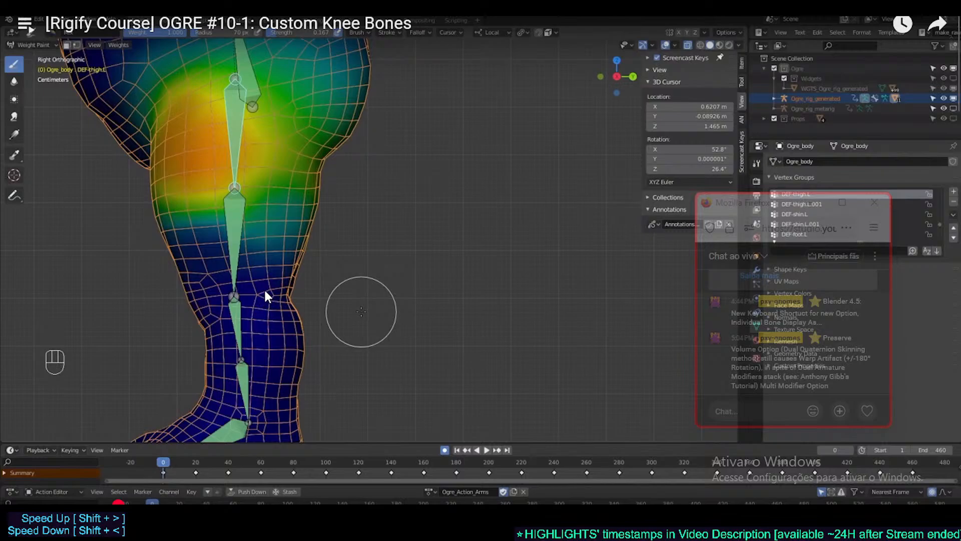
key("space")
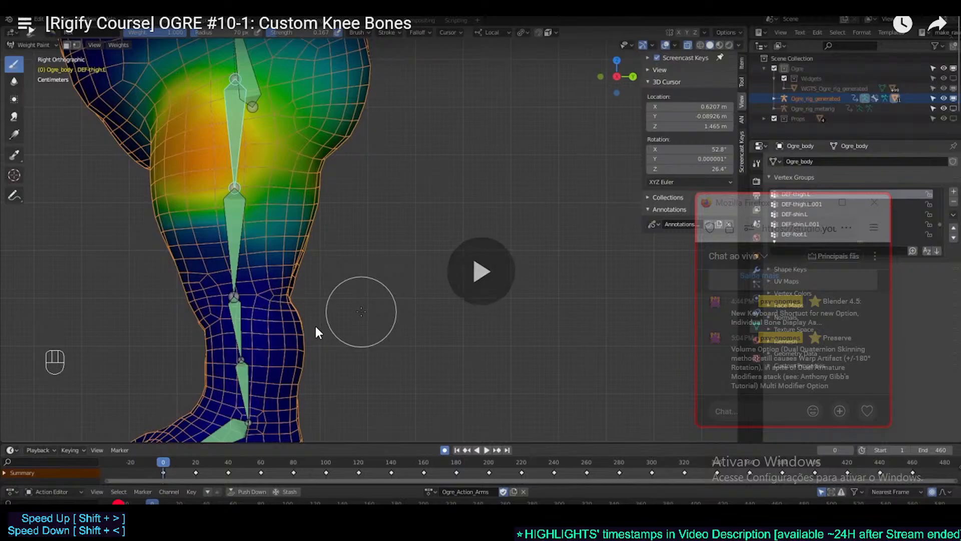
key("space")
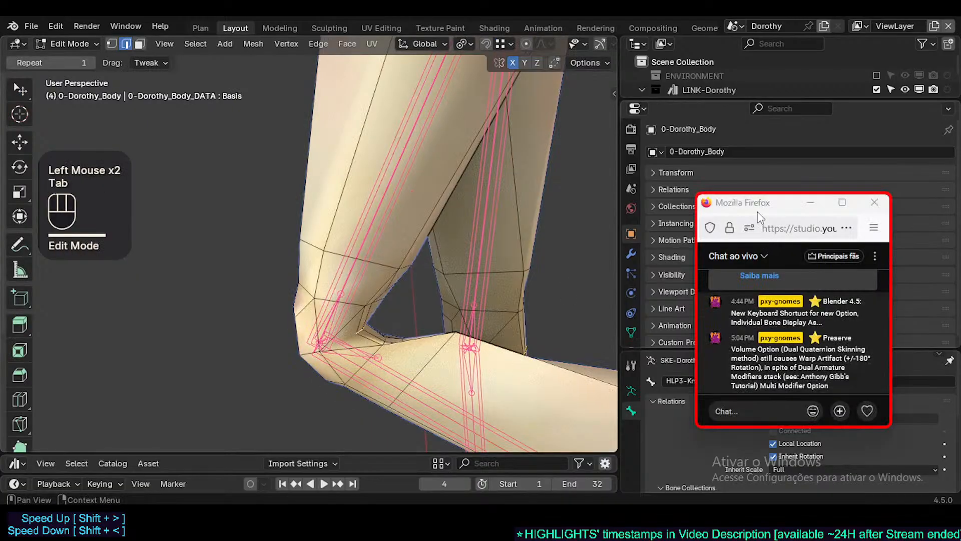
Return to Blender and turn off the on-cage display of 0-Dorothy_Body's Armature LBS-All modifier in Edit Mode
left_click(631, 254)
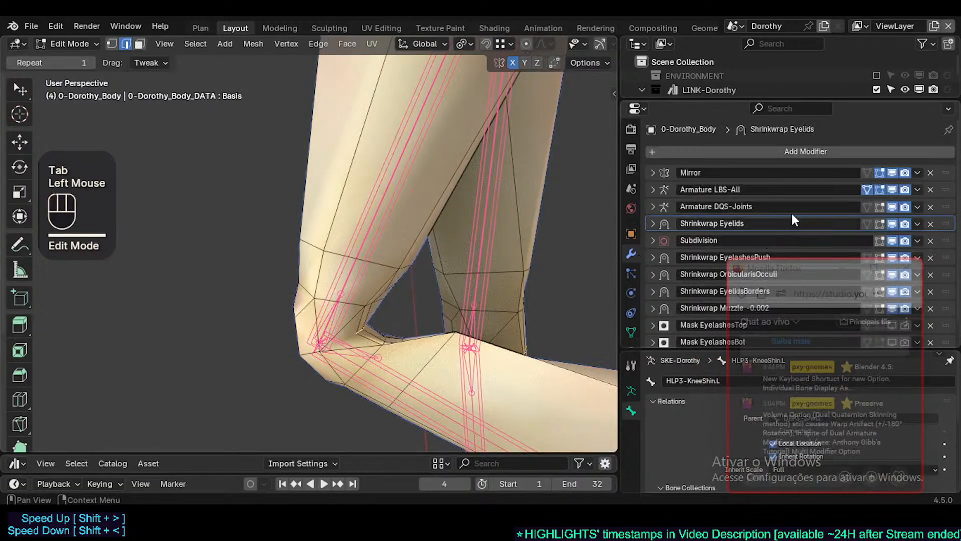
left_click(867, 189)
middle_click_drag(351, 271, 386, 233, "shift")
scroll(403, 275, "down", 2)
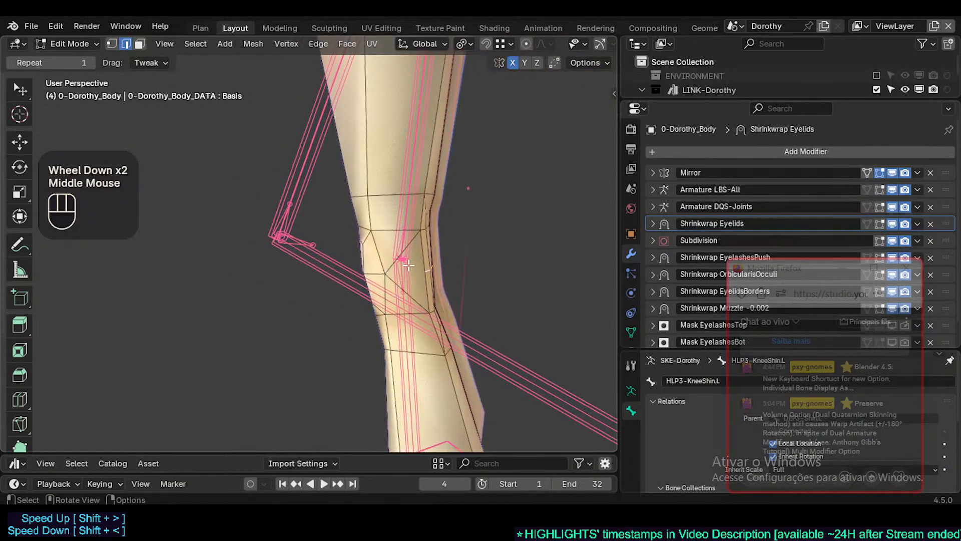
scroll(409, 265, "up", 1)
middle_click_drag(408, 336, 401, 299)
key("3")
left_click(336, 273)
key("1")
left_click(273, 288)
left_click(396, 300, "shift")
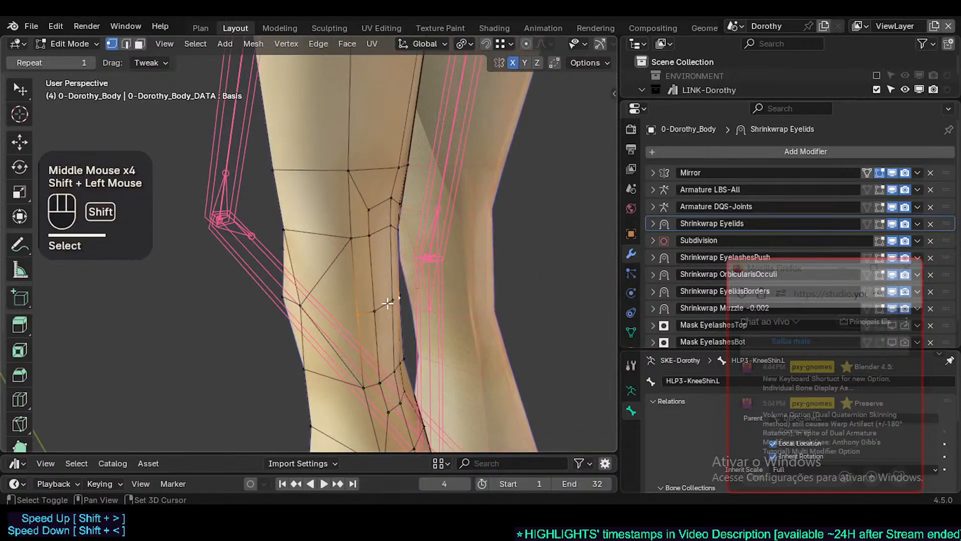
left_click(385, 304, "shift")
left_click(374, 311, "shift")
middle_click_drag(367, 264, 289, 224)
Circle-select vertices down the back of the knee and check the bent leg in Object Mode
key("alt+a")
key("c")
left_click(319, 202)
left_click_drag(319, 202, 343, 226)
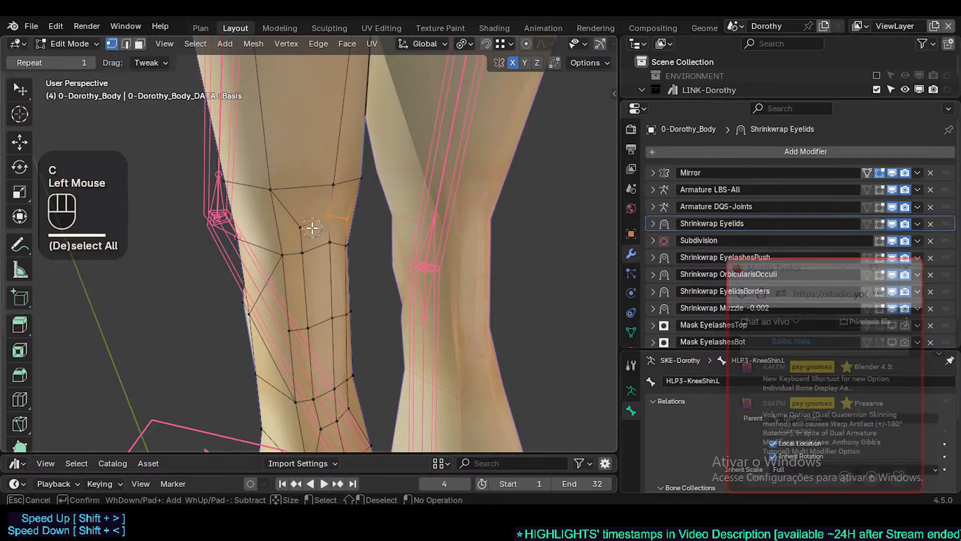
scroll(312, 228, "down", 1)
middle_click_drag(312, 227, 257, 226)
scroll(256, 226, "up", 2)
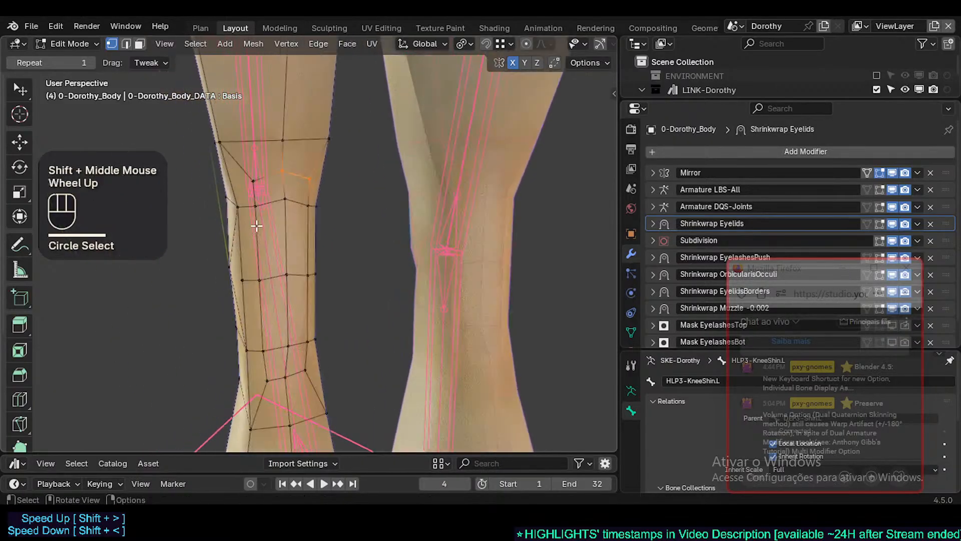
key("c")
mouse_move(256, 226)
left_mouse_down()
mouse_move(258, 208)
mouse_move(262, 369)
left_mouse_up()
right_click(262, 369)
key("Tab")
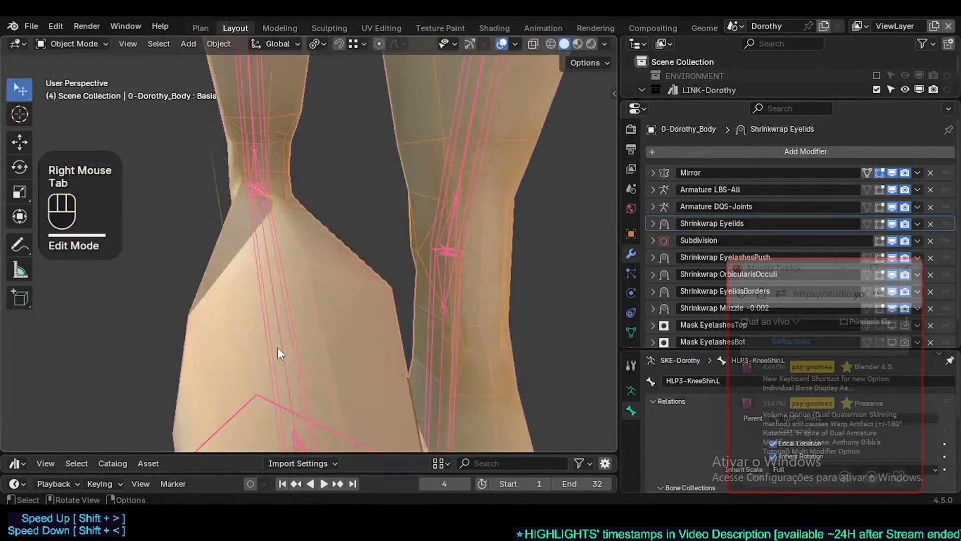
In Edit Mode, select the central column of vertices behind the knee and adjust its position along global Y
middle_click_drag(279, 353, 303, 329)
key("Tab")
scroll(271, 235, "up", 1)
key("1")
left_click(278, 193)
double_click(279, 266)
left_click(303, 188, "shift")
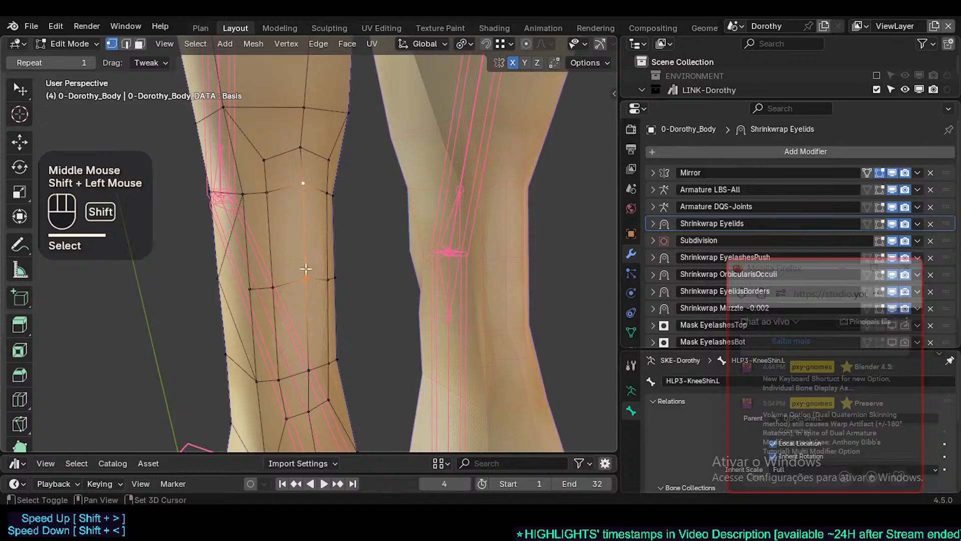
left_click(311, 371, "shift")
key("g")
key("y")
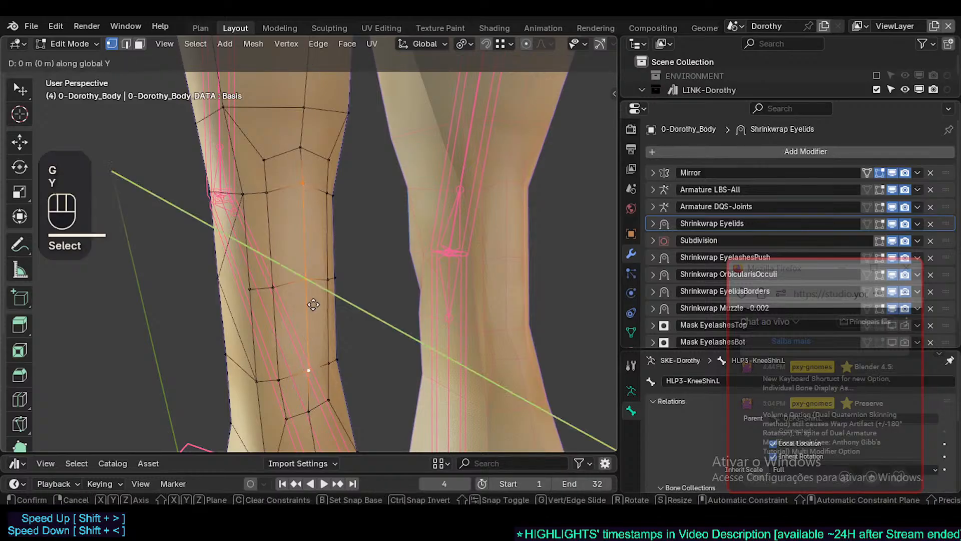
left_click(303, 275)
middle_click_drag(303, 275, 369, 317)
key("g")
key("y")
left_click(296, 275, "shift")
Move the two vertices beside the centre of the middle knee row about 0.002 m along negative Y
left_click(300, 280)
left_click(370, 318, "shift")
key("g")
key("y")
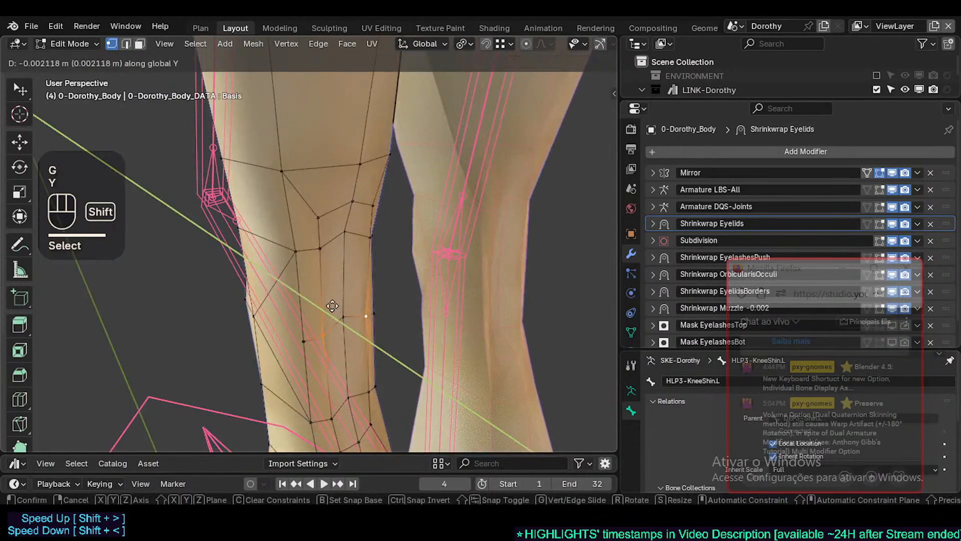
left_click(371, 318, "shift")
Move the two outer vertices of the middle row behind the knee about 0.002 m along positive Y
left_click(371, 318)
left_click(376, 311, "shift")
key("g")
key("y")
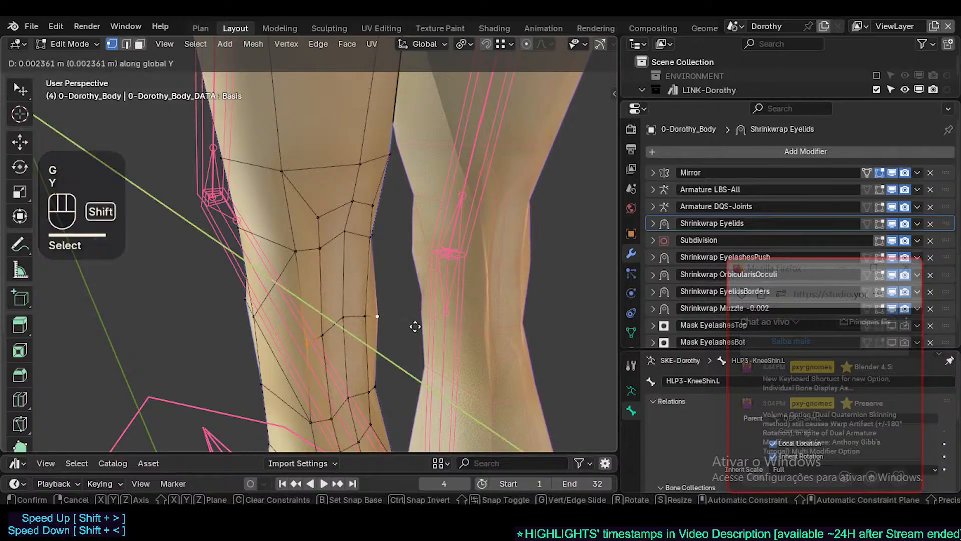
left_click(379, 313, "shift")
Move the outer vertices of the row above the middle knee row about 0.0021 m along Y
left_click(296, 251)
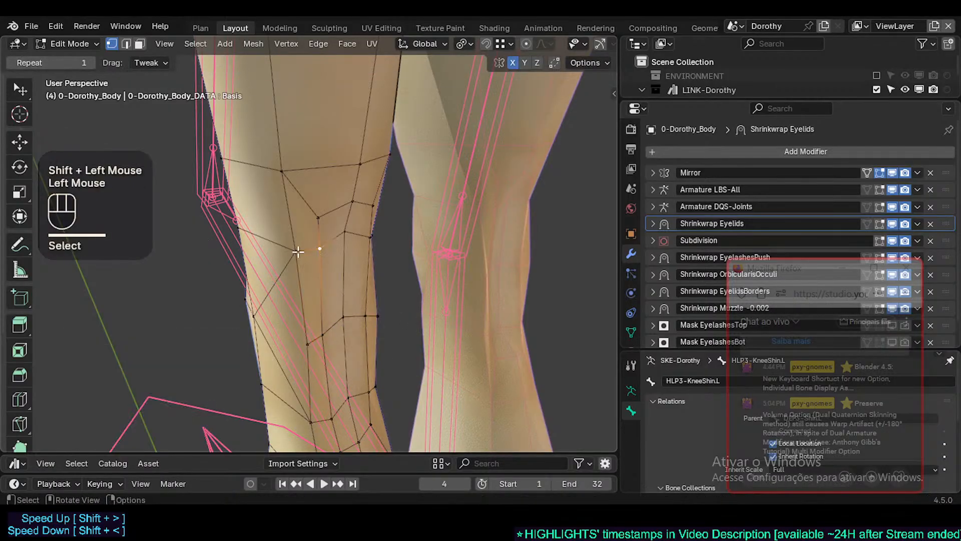
left_click(373, 236, "shift")
key("g")
key("y")
left_click(376, 241, "shift")
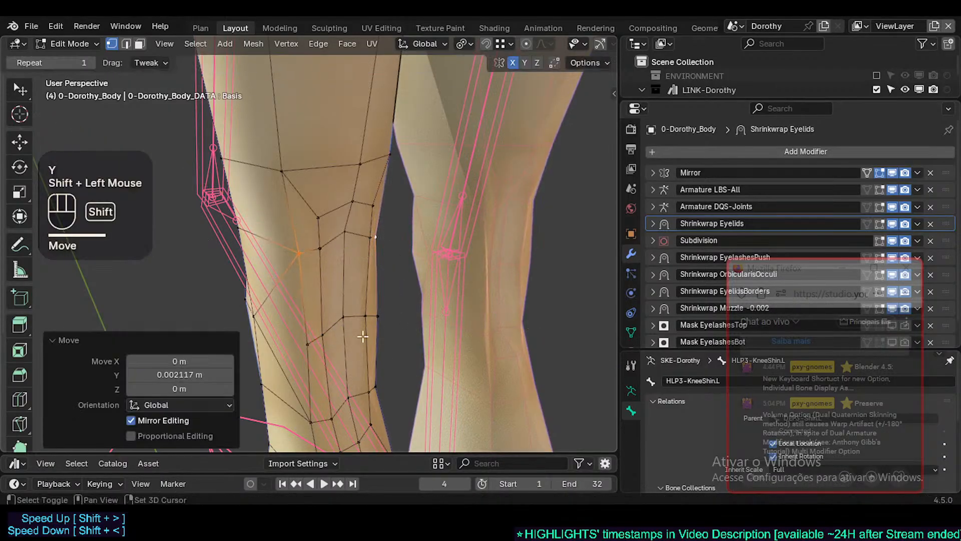
Move the outer vertices of the row below the middle knee row along Y
middle_click_drag(305, 423, 302, 369, "shift")
left_click(306, 362)
left_click(375, 327, "shift")
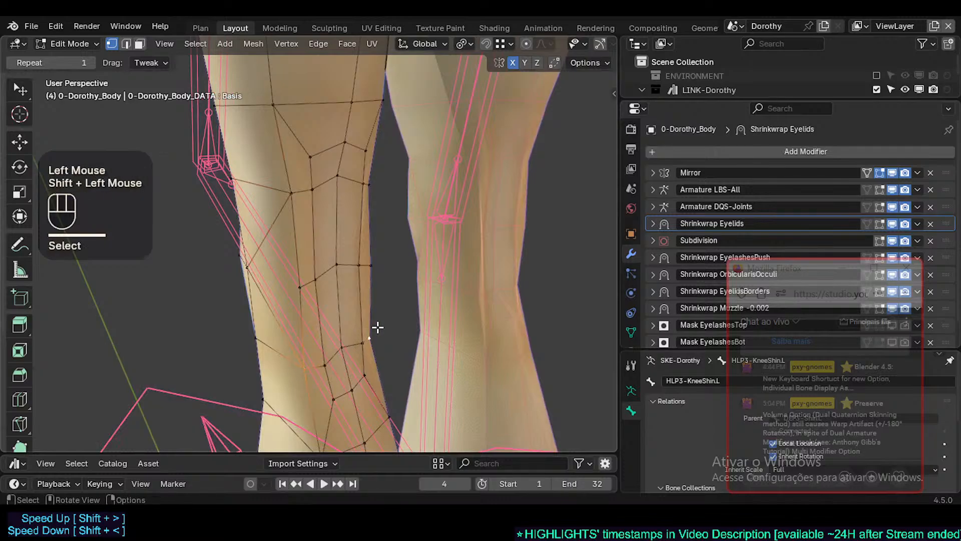
key("g")
key("y")
left_click(409, 349, "shift")
Try outlining the patch behind the knee with edge loop selections, undoing the stray bottom loop selection
middle_click_drag(409, 349, 259, 176, "shift")
key("3")
left_click(268, 171, "alt+shift")
key("alt+a")
key("2")
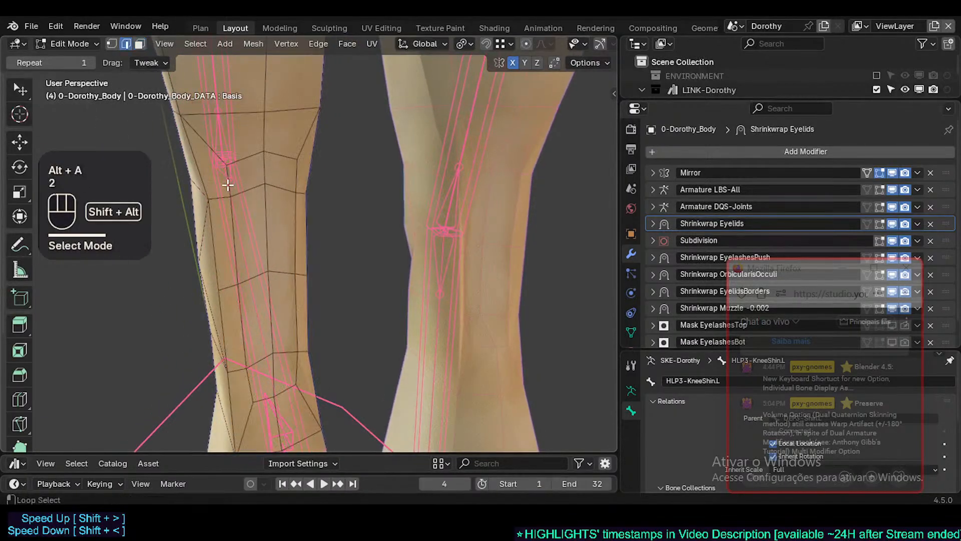
left_click(239, 299, "alt+shift")
left_click(298, 251, "alt+shift")
left_click(247, 159, "alt+shift")
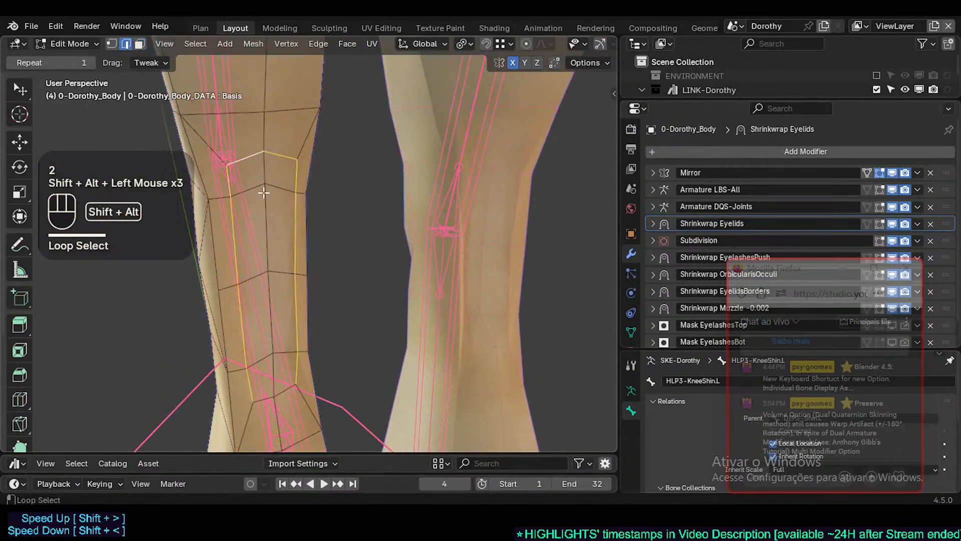
left_click(273, 399, "alt+shift")
key("ctrl+z")
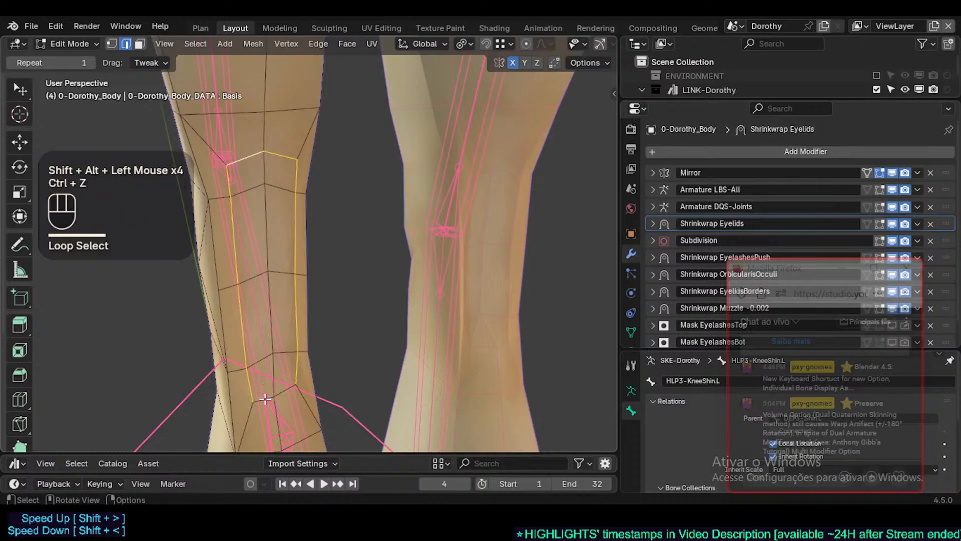
middle_click_drag(273, 395, 299, 351)
scroll(298, 347, "down", 2)
middle_click_drag(281, 256, 236, 210)
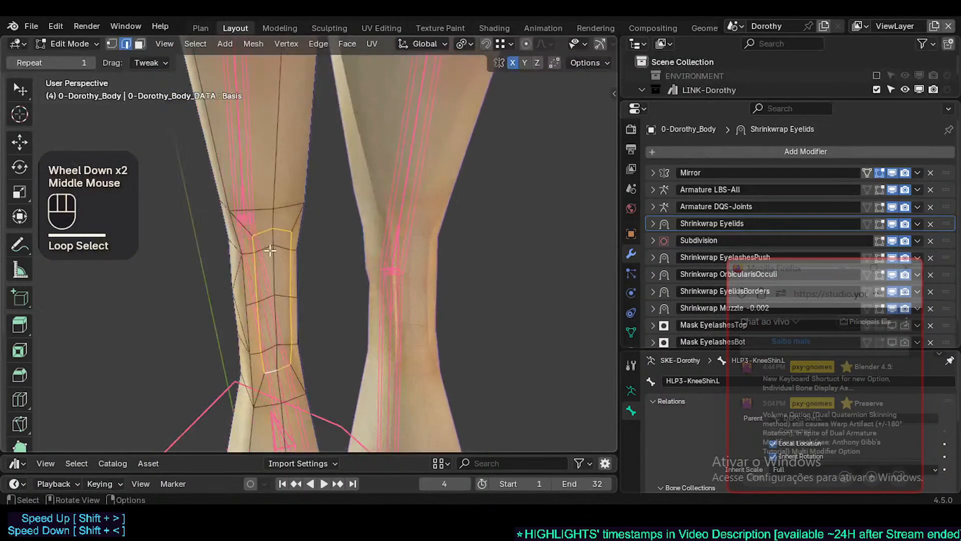
scroll(232, 205, "up", 2)
Clear the selection and select the ring of faces surrounding the patch behind the knee
key("alt+a")
key("3")
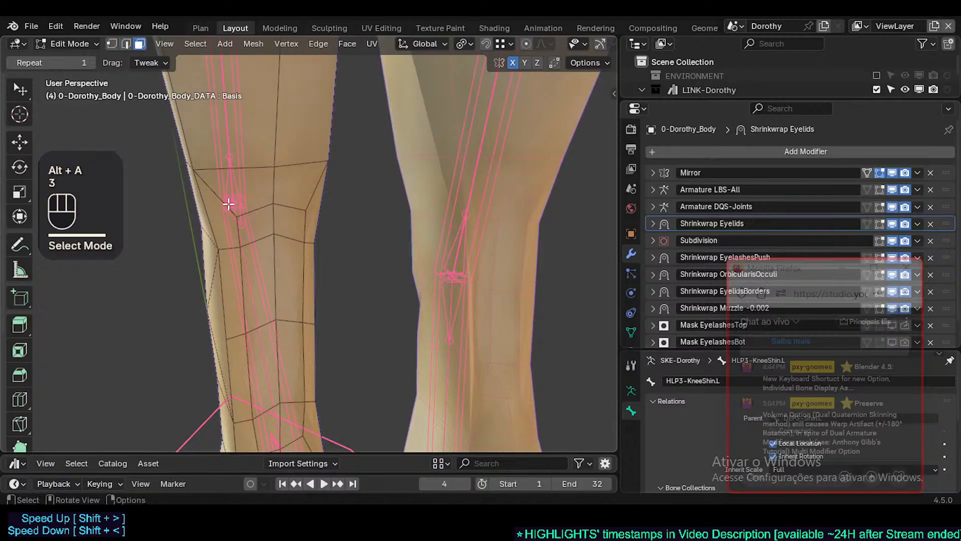
left_click(229, 204, "alt+shift")
middle_click_drag(229, 204, 251, 245, "shift")
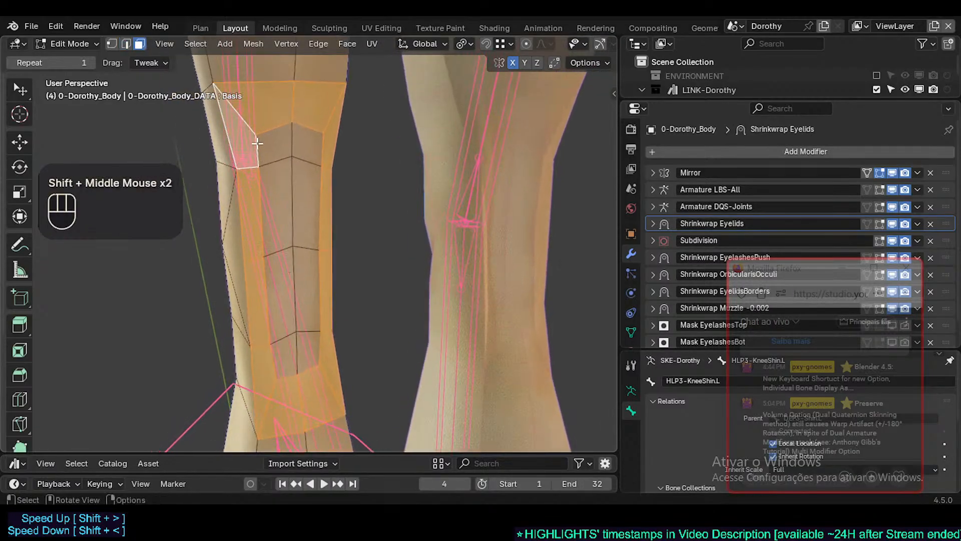
Select the four edge runs that form the closed outline of the patch behind the knee
key("alt+a")
key("2")
left_click(289, 358, "alt+shift")
left_click(284, 373, "alt+shift")
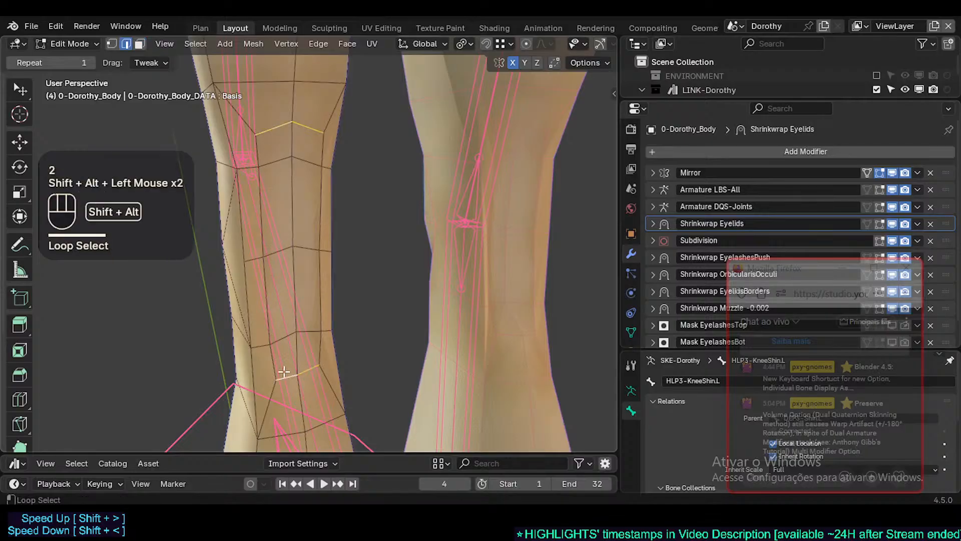
left_click(267, 220, "alt+shift")
left_click(323, 219, "alt+shift")
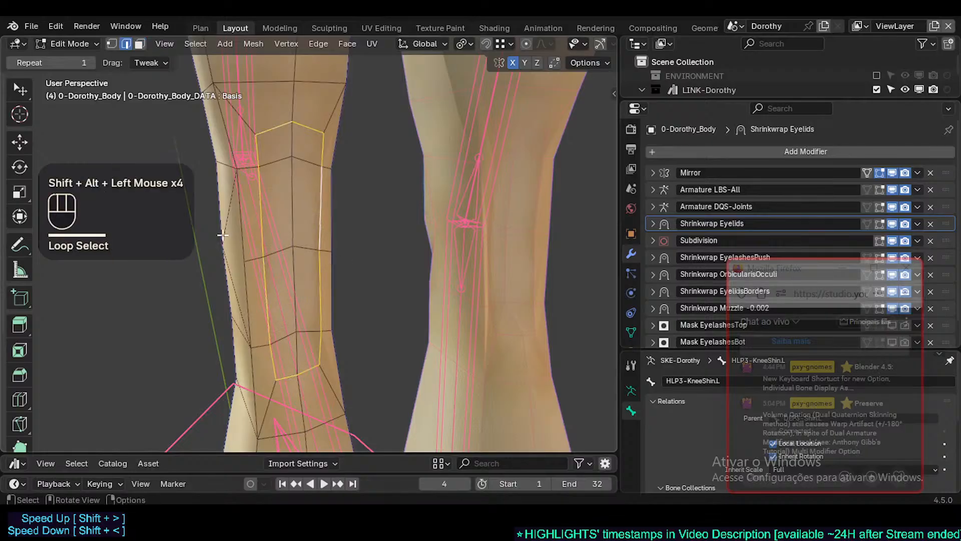
Show the viewport gizmos and smooth the outline's vertices by about 0.082 with the Smooth tool
scroll(20, 395, "down", 2)
left_click(20, 414)
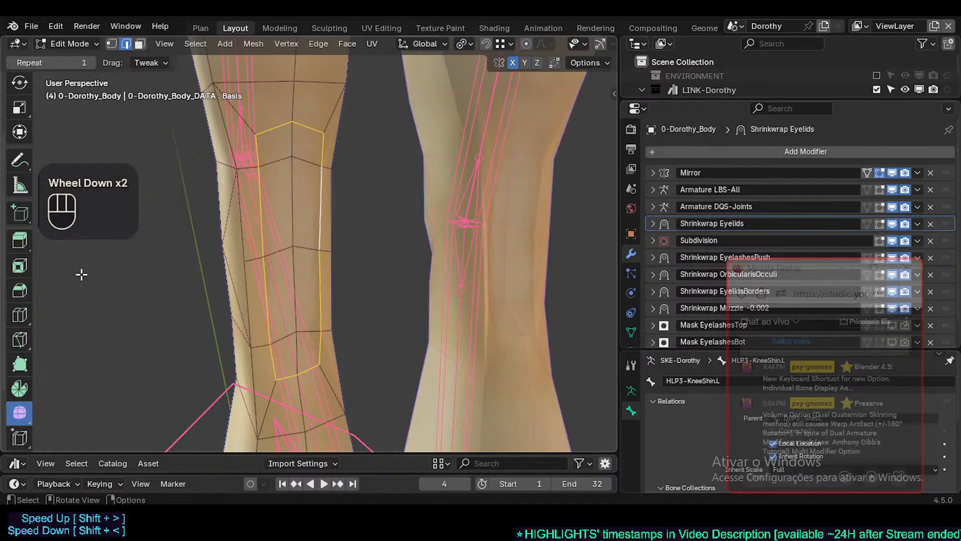
scroll(263, 214, "down", 3)
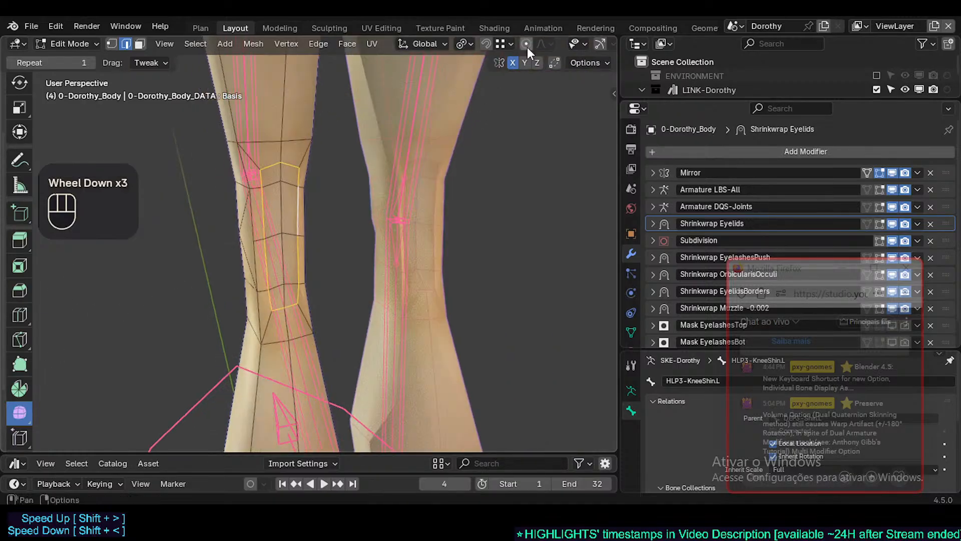
key("shift+alt+z")
key("shift+alt+z")
key("shift+alt+x")
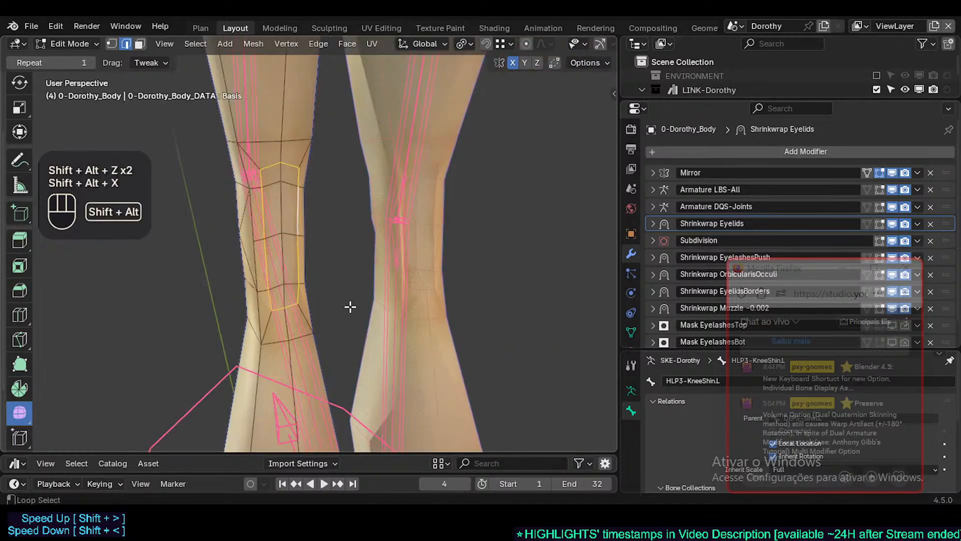
key("shift+alt+z")
key("shift+alt+z")
left_click(597, 44)
left_click(307, 247)
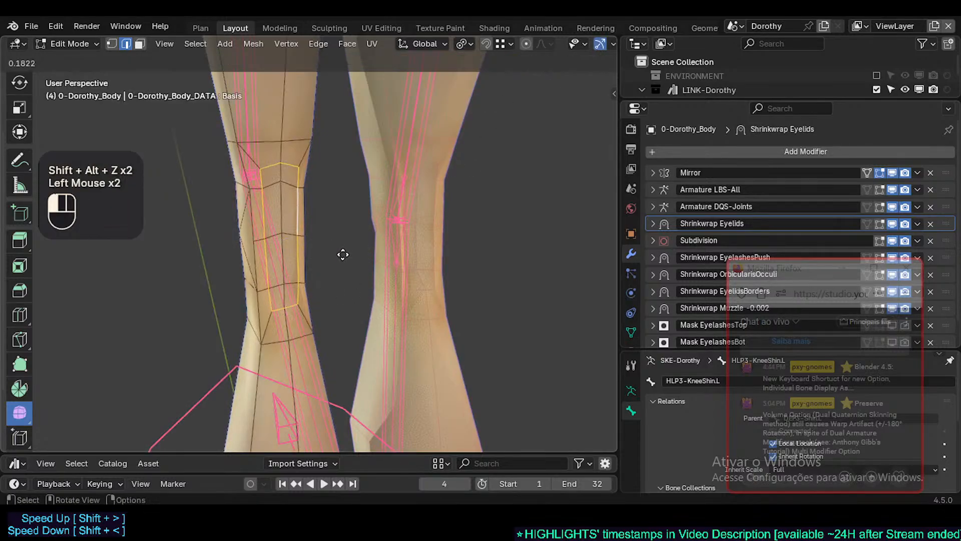
Switch to vertex selection and shift the selected vertices of the patch behind the knee along Y
scroll(330, 253, "up", 3)
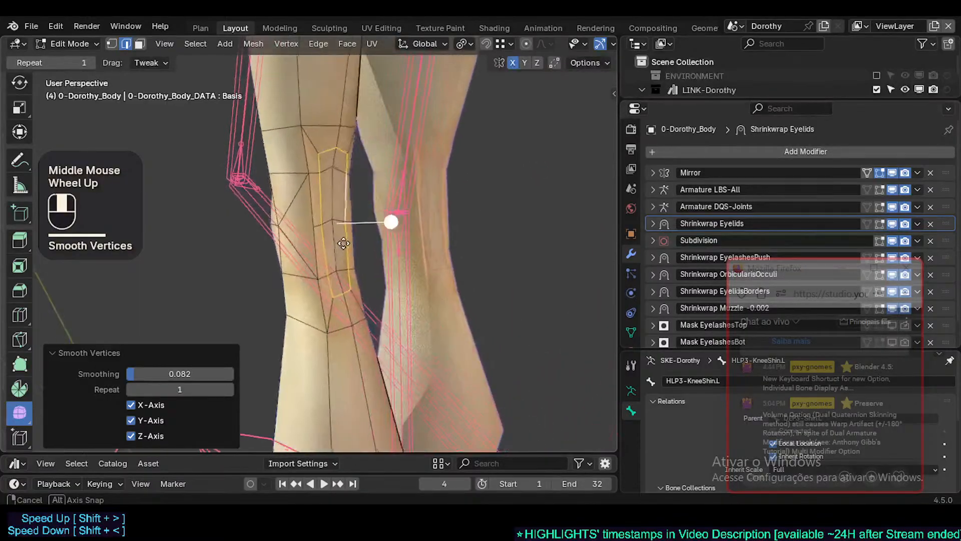
middle_click_drag(331, 253, 280, 273)
key("1")
left_click(299, 136, "shift")
key("g")
key("y")
left_click(326, 205, "shift")
Check the bent knee in Object Mode, then move the patch's central vertices about 0.0021 m along negative Y
left_click(341, 230)
key("Tab")
scroll(341, 272, "down", 1)
mouse_move(280, 273)
middle_mouse_down("shift")
mouse_move(263, 266)
mouse_move(360, 253)
mouse_move(326, 262)
mouse_move(322, 275)
middle_mouse_up("shift")
key("Tab")
scroll(331, 273, "up", 1)
key("c")
key("g")
mouse_move(338, 273)
middle_mouse_down()
mouse_move(366, 275)
mouse_move(331, 286)
middle_mouse_up()
key("y")
left_click(316, 278, "shift")
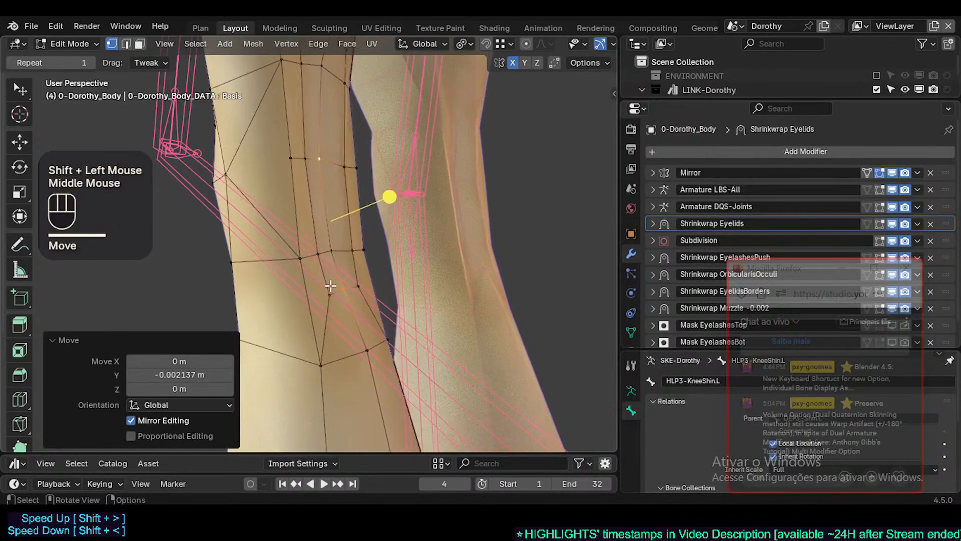
Circle-select the faces of the patch behind the knee and smooth their vertices by 0.055
left_click(369, 349)
key("c")
left_click_drag(338, 275, 339, 258)
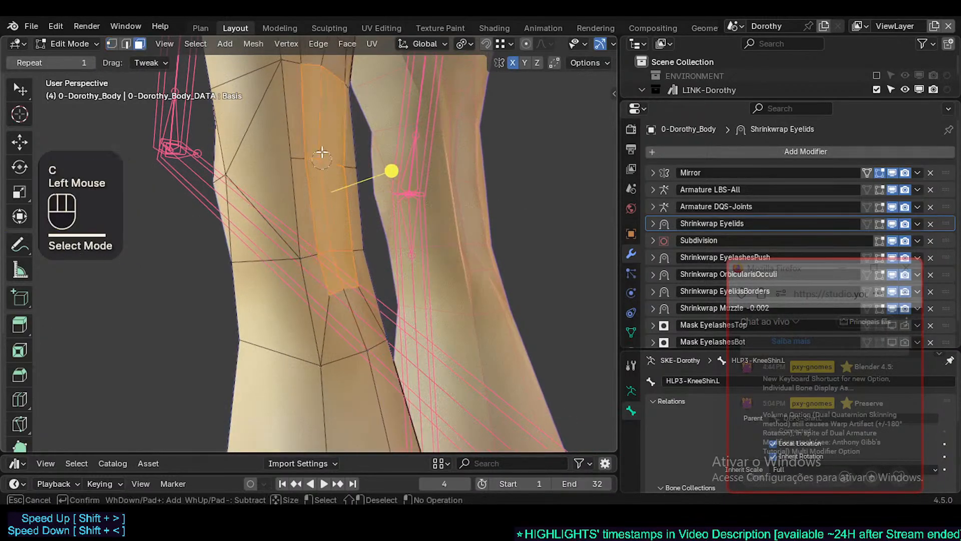
right_click(319, 65)
right_click(390, 145)
left_click(391, 144)
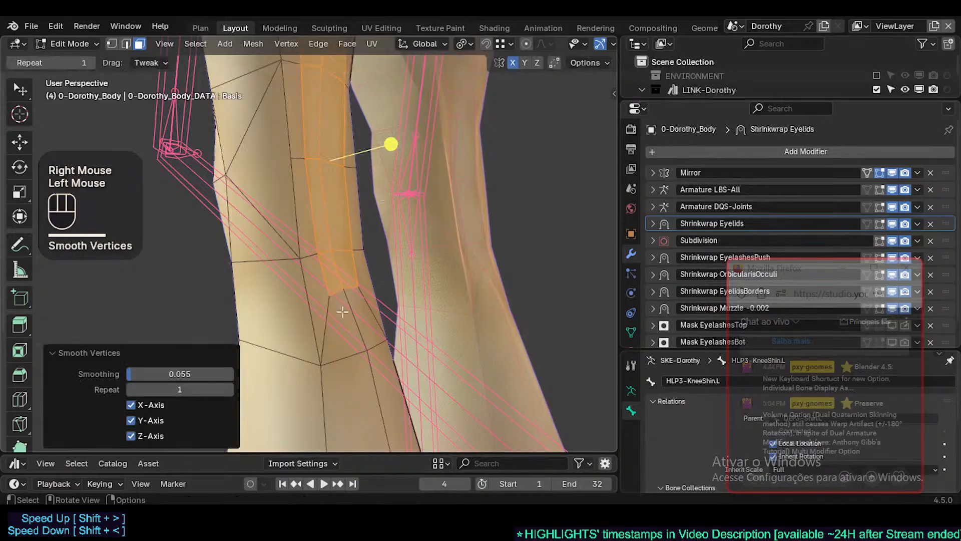
Examine the bent knee's inner fold in Object Mode from the side and close up
middle_click_drag(392, 144, 262, 164)
key("Tab")
scroll(335, 367, "down", 1)
middle_click_drag(336, 367, 266, 259)
scroll(354, 224, "up", 1)
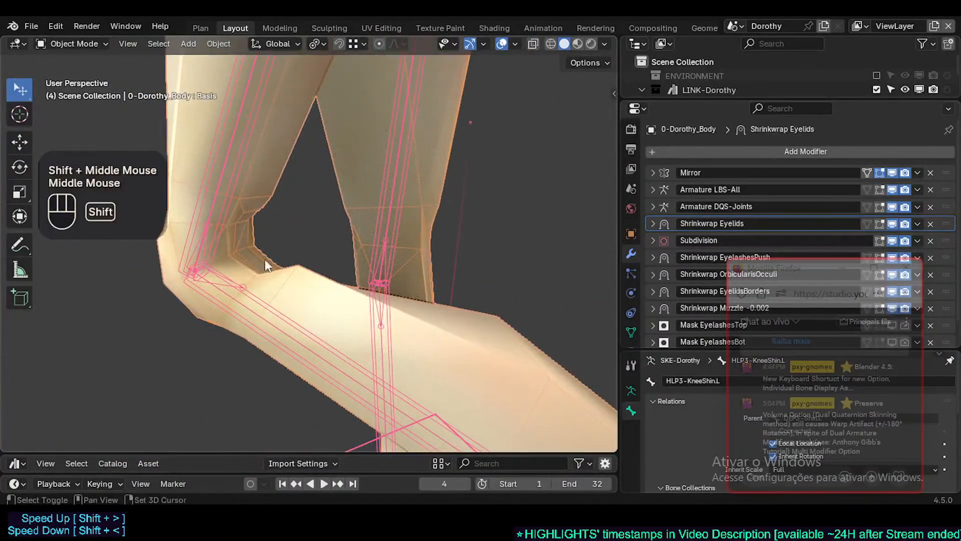
scroll(362, 263, "up", 3)
scroll(361, 242, "up", 1)
middle_click_drag(360, 242, 353, 263)
Try dissolving an edge loop across the back of the knee and check the bent leg in Object Mode
key("Tab")
scroll(343, 246, "down", 1)
key("2")
key("alt+a")
left_click(260, 365, "alt+shift")
key("ctrl+x")
key("Tab")
scroll(352, 262, "up", 2)
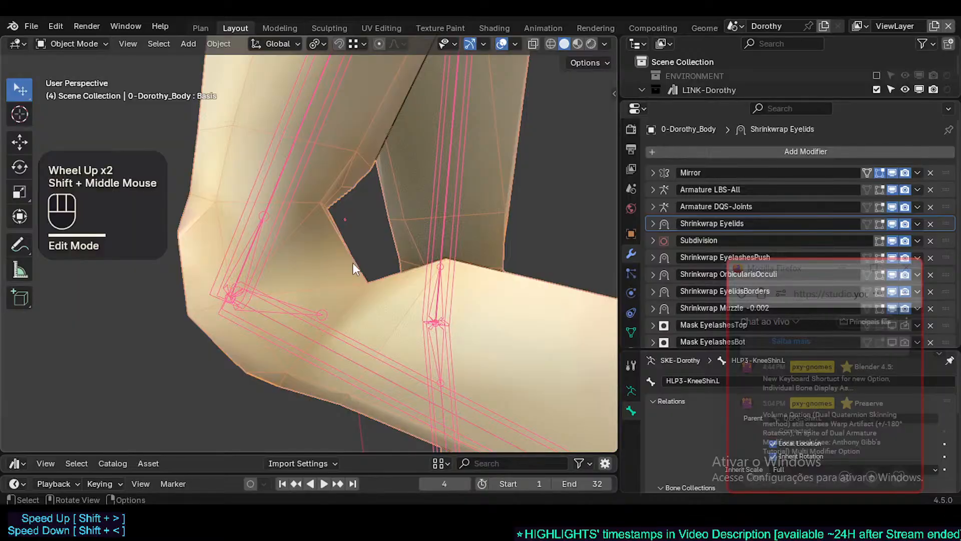
Undo the edge loop dissolve in Edit Mode
key("Tab")
middle_click_drag(356, 307, 332, 290)
key("ctrl+z")
key("ctrl+z")
scroll(309, 333, "down", 1)
Inspect the bent knee's silhouette and inner fold in Object Mode from several angles
key("Tab")
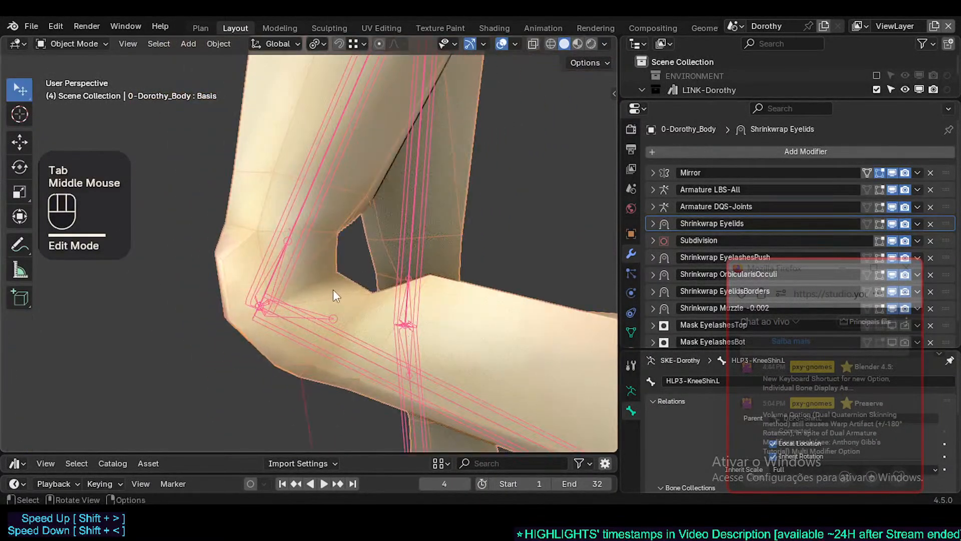
scroll(333, 289, "up", 3)
scroll(324, 262, "down", 1)
scroll(326, 262, "down", 1)
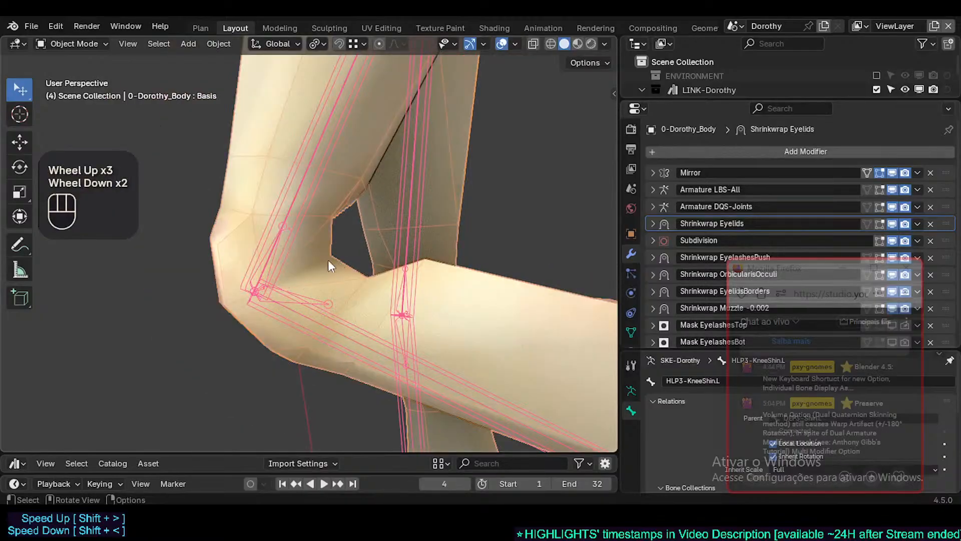
mouse_move(337, 254)
middle_mouse_down()
mouse_move(366, 246)
mouse_move(359, 265)
mouse_move(323, 255)
mouse_move(192, 284)
mouse_move(338, 263)
mouse_move(232, 287)
mouse_move(336, 260)
mouse_move(294, 250)
mouse_move(343, 256)
middle_mouse_up()
scroll(323, 254, "up", 1)
scroll(322, 256, "down", 1)
scroll(339, 263, "up", 1)
scroll(286, 274, "up", 1)
middle_click_drag(342, 255, 311, 266)
scroll(305, 269, "down", 1)
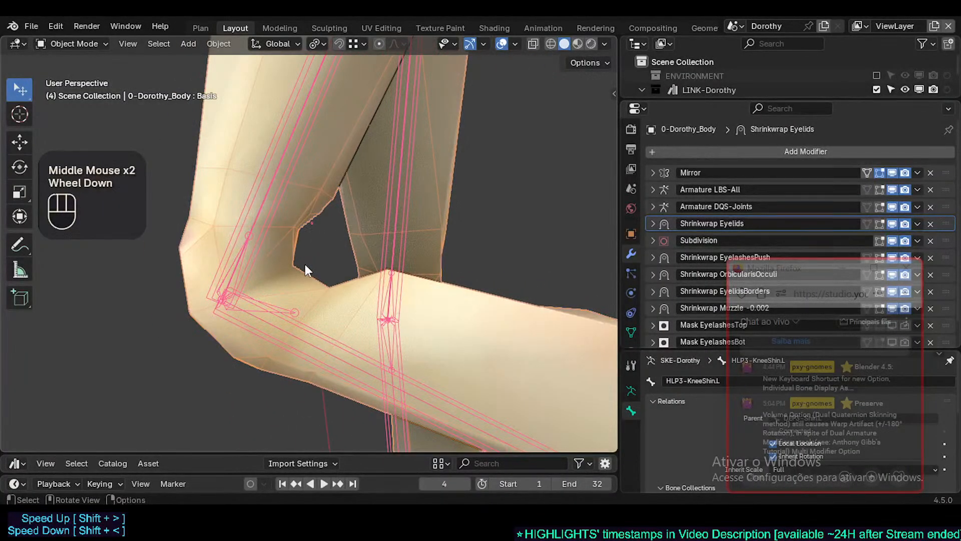
middle_click_drag(306, 270, 222, 224)
scroll(255, 294, "up", 1)
scroll(275, 283, "down", 1)
scroll(237, 278, "up", 2)
In Edit Mode, smooth the vertices across the upper back of the knee with a smoothing of 0.041
key("Tab")
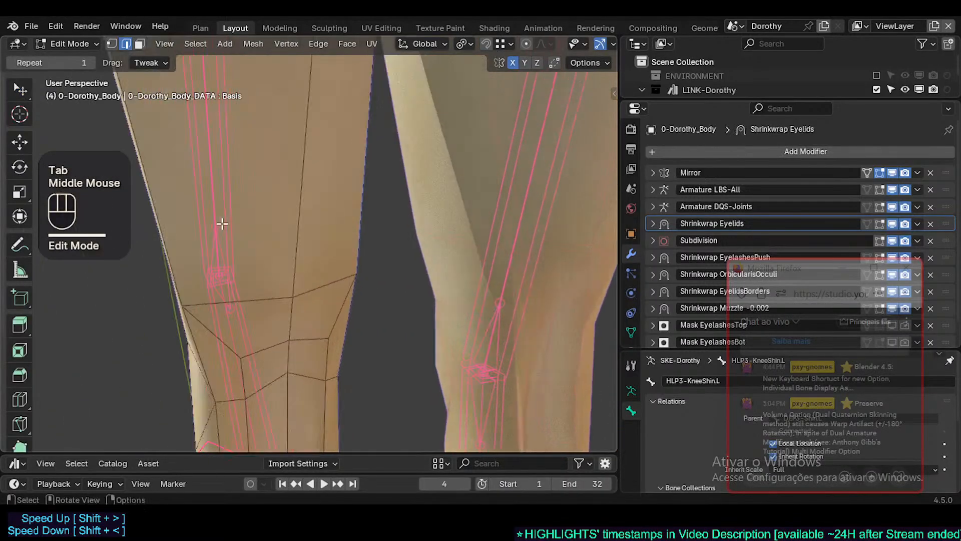
key("1")
left_click(294, 291)
middle_click_drag(294, 291, 376, 287)
key("g")
key("y")
left_click(410, 290, "shift")
left_click(388, 294)
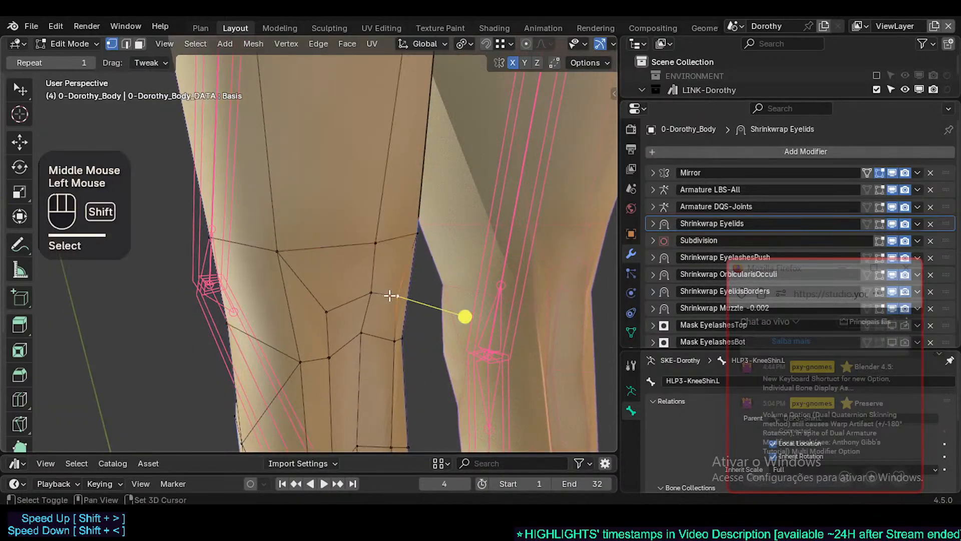
left_click(346, 299, "shift")
left_click(278, 251, "shift")
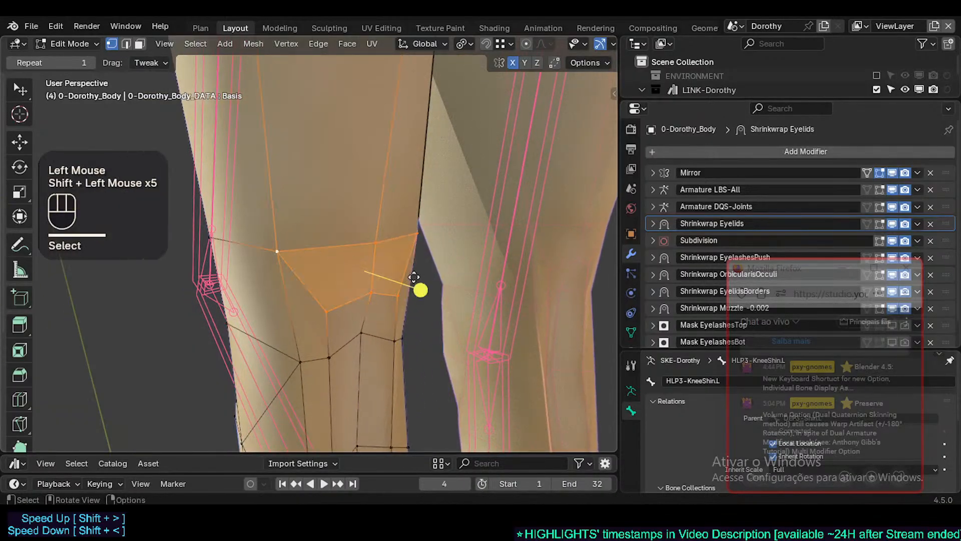
left_click(435, 289)
middle_click_drag(436, 289, 373, 306, "shift")
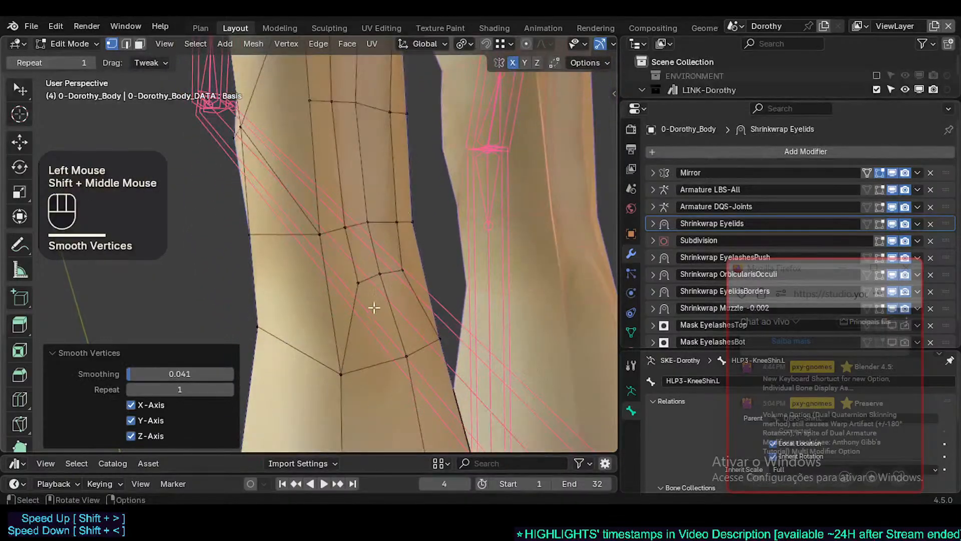
Smooth the vertices at the top of the calf, just below the back of the knee, with a smoothing of 0.032
left_click(358, 282)
left_click(380, 274, "shift")
left_click(403, 270, "shift")
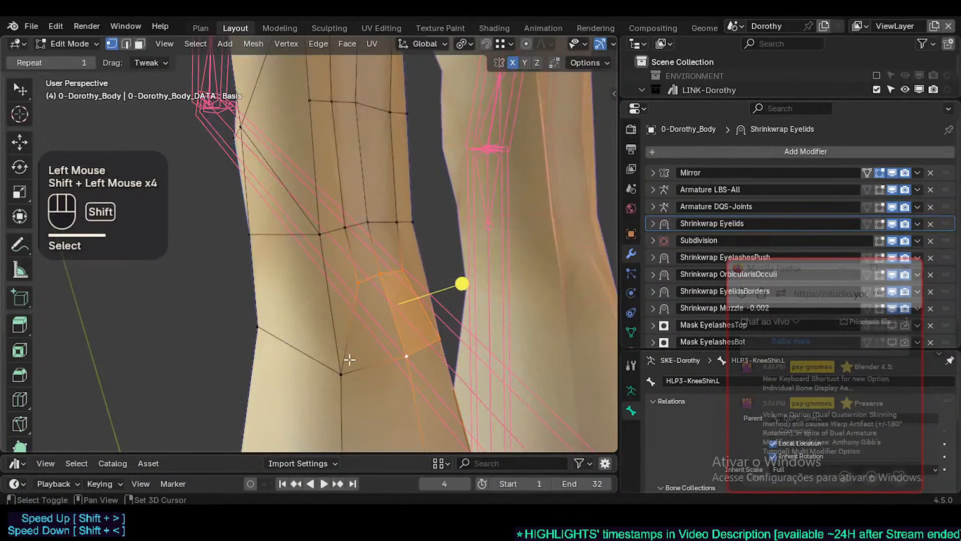
left_click(341, 374, "shift")
left_click_drag(441, 301, 445, 305)
left_click(448, 304)
middle_click_drag(448, 304, 565, 311)
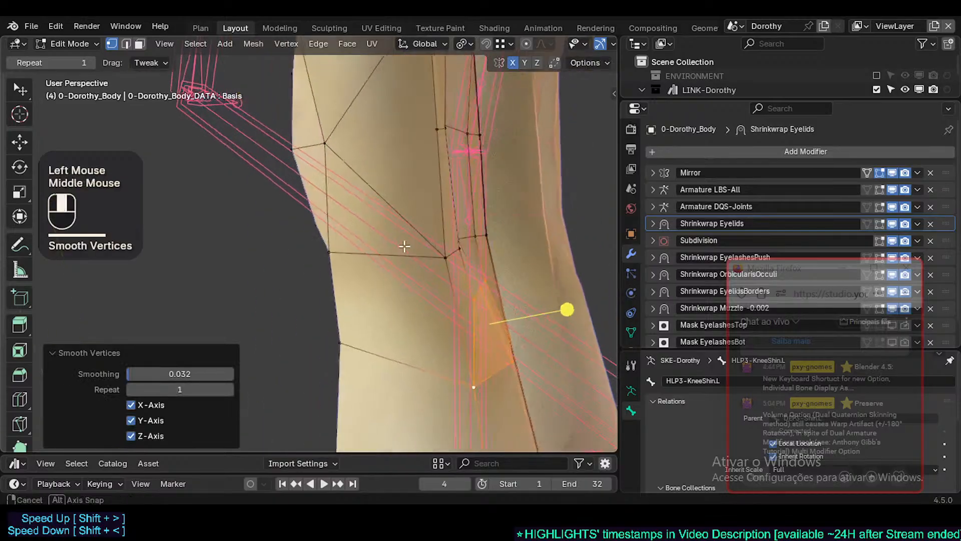
Check the bent knee's inner fold in Object Mode from the side
scroll(419, 218, "down", 2)
key("Tab")
middle_click_drag(418, 218, 322, 296, "shift")
scroll(377, 274, "up", 2)
scroll(341, 267, "down", 2)
scroll(337, 290, "up", 1)
scroll(350, 284, "up", 1)
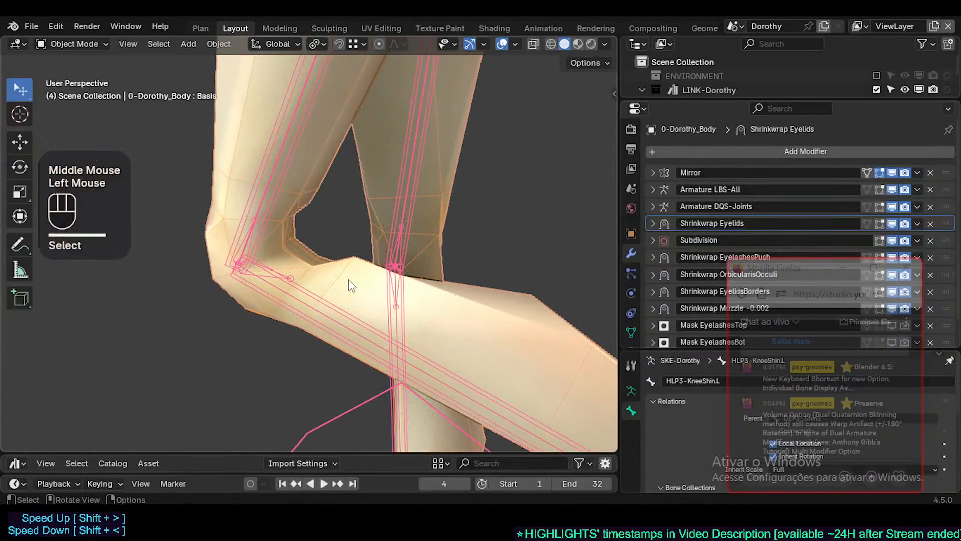
Switch the body to Weight Paint mode and make DEF3-Shin.L the active vertex group from the vertex behind the knee
key("ctrl+Tab")
key("ctrl+Tab")
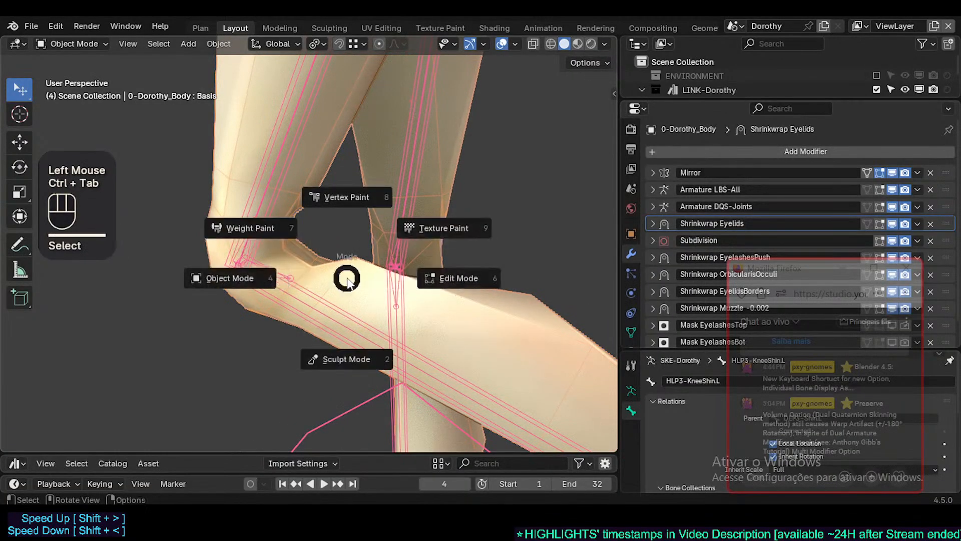
left_click(306, 253)
scroll(334, 301, "up", 1)
mouse_move(335, 300)
middle_mouse_down()
mouse_move(337, 313)
mouse_move(334, 305)
middle_mouse_up()
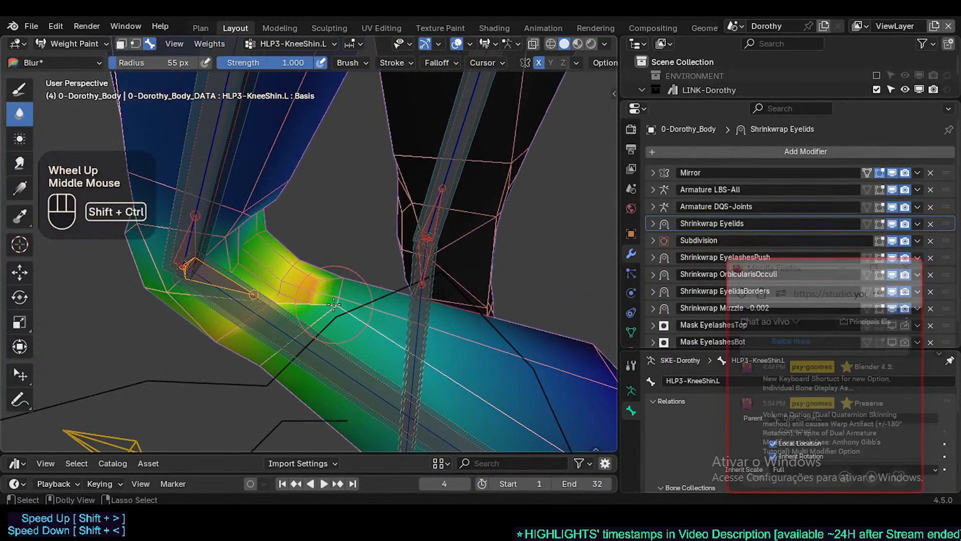
key("ctrl+shift+x")
left_click(334, 320)
middle_click_drag(334, 320, 296, 310)
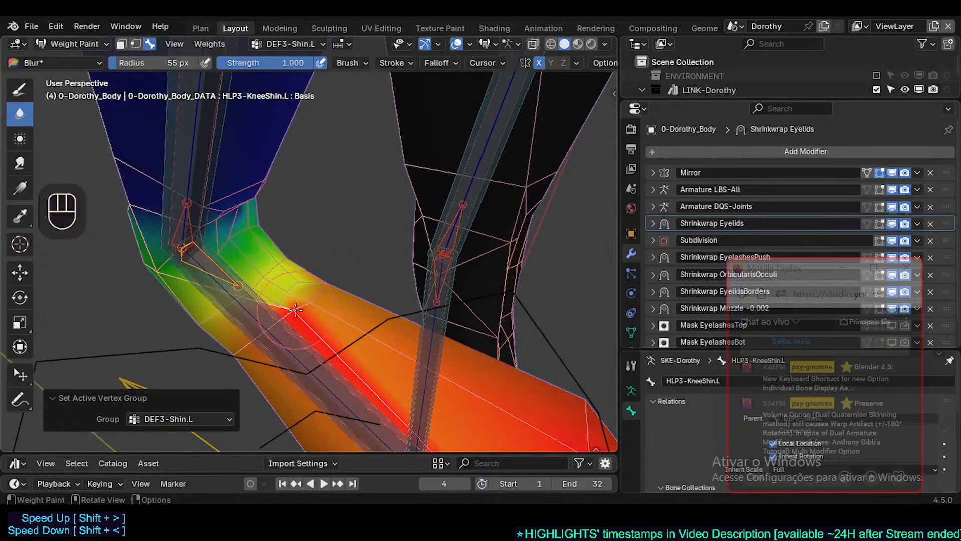
Switch to the Paint brush and sample the DEF3-Shin.L weight at the vertex at the top of the calf
key("shift+space")
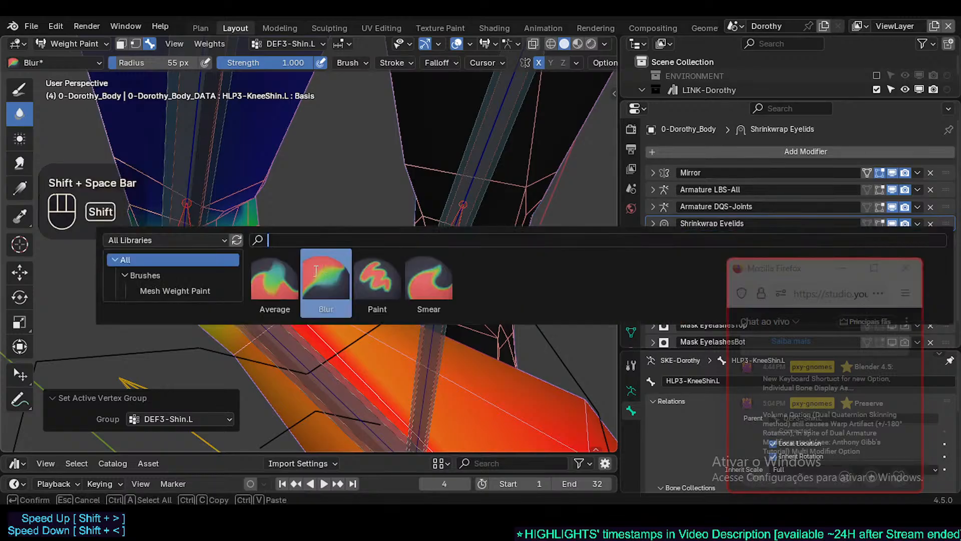
left_click(280, 282)
key("shift+space")
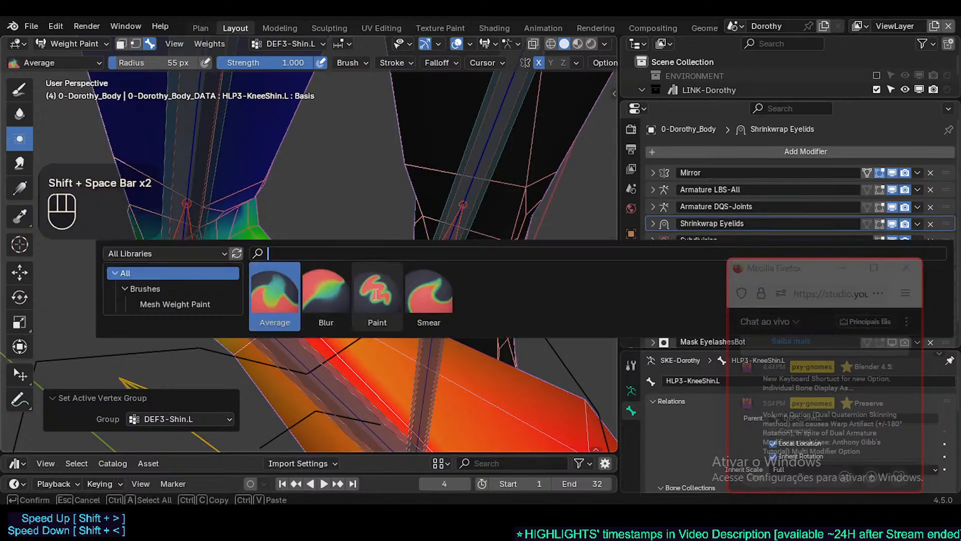
left_click(377, 290)
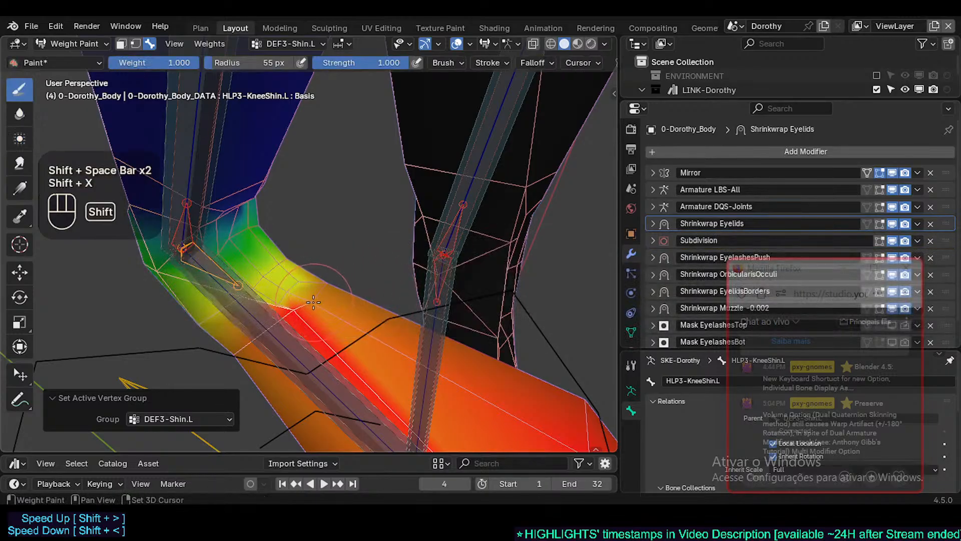
key("shift+x")
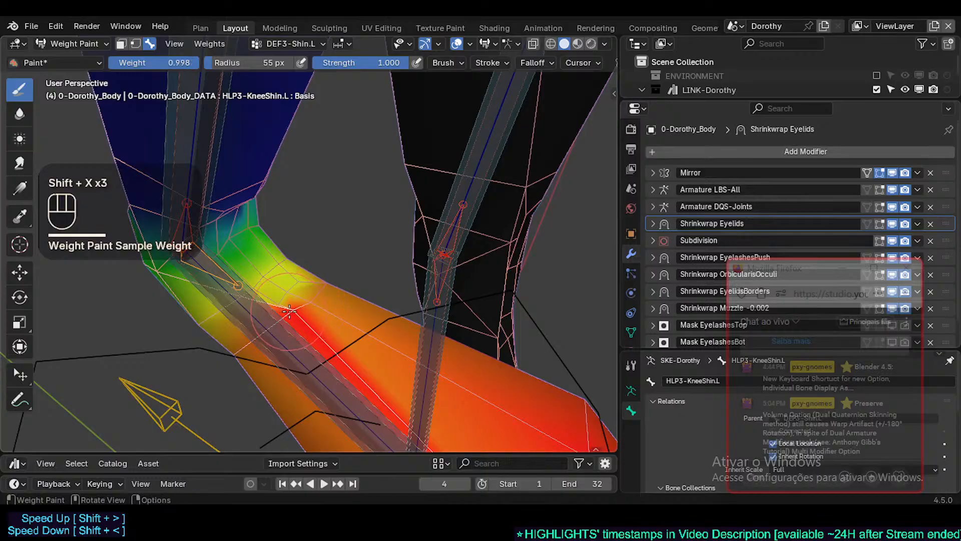
middle_click_drag(289, 311, 331, 304)
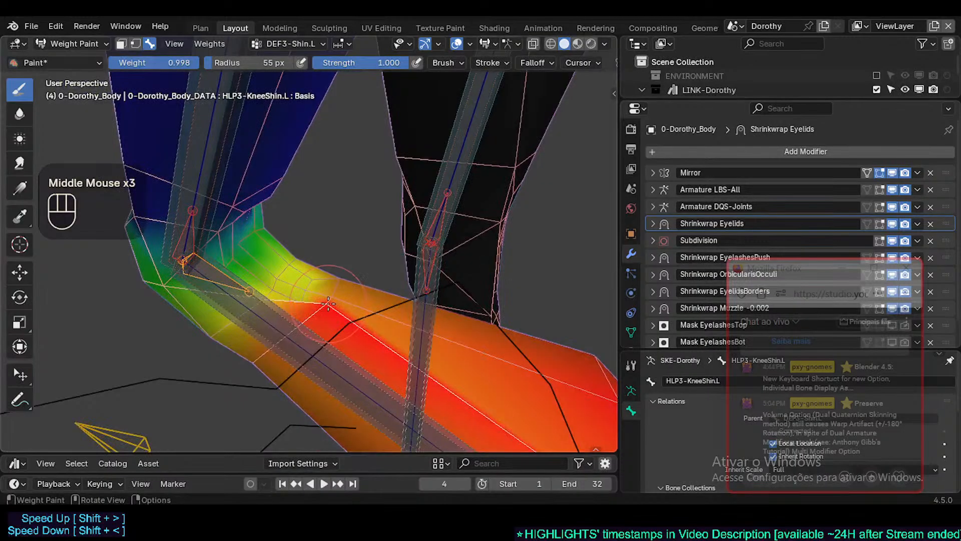
Make DEF3-Thigh.L the active vertex group and inspect its weights around the back of the knee
key("ctrl+shift+x")
left_click(317, 314)
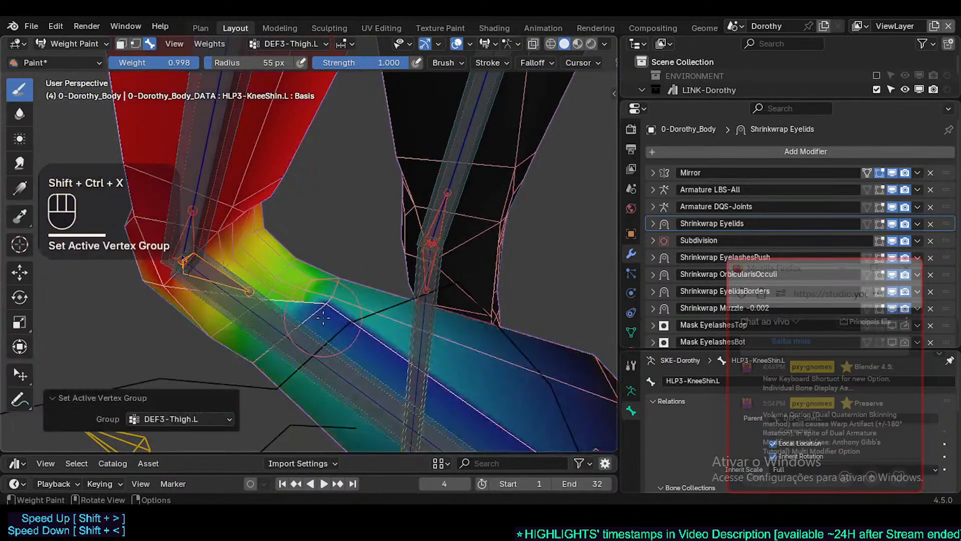
middle_click_drag(316, 314, 306, 321)
scroll(306, 320, "down", 2)
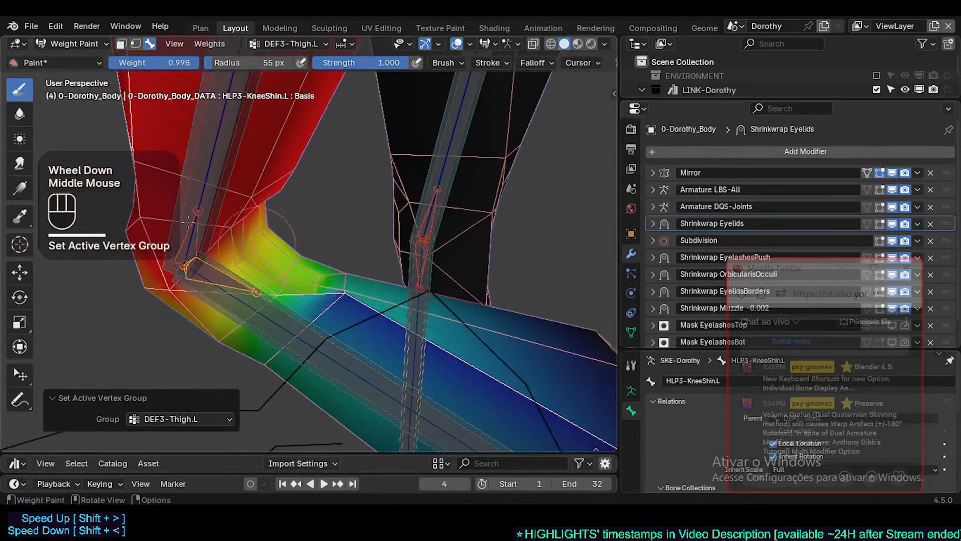
Try blurring the DEF3-Thigh.L weight at the vertex atop the calf using a 24 px Blur brush
left_click(19, 114)
key("f")
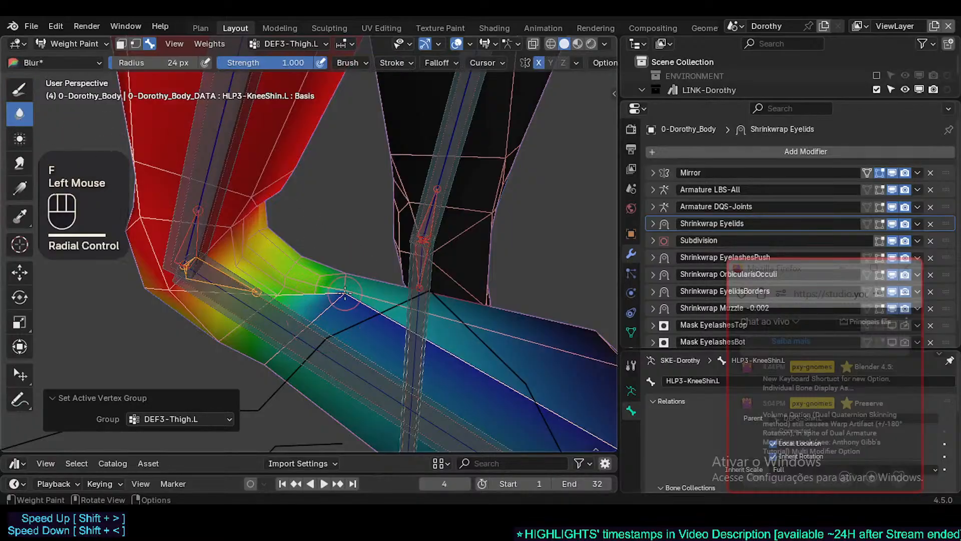
left_click(343, 292)
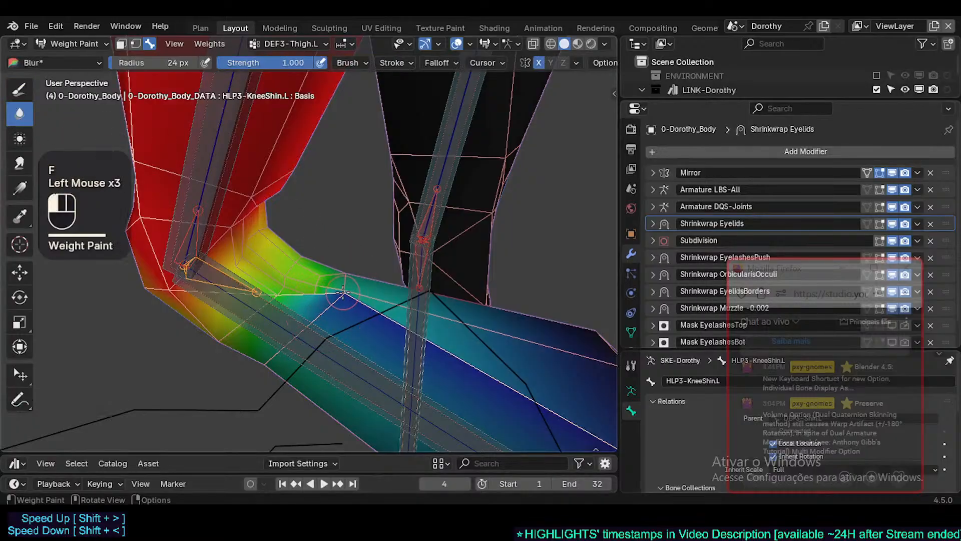
left_click(603, 62)
middle_click_drag(332, 341, 337, 342, "shift")
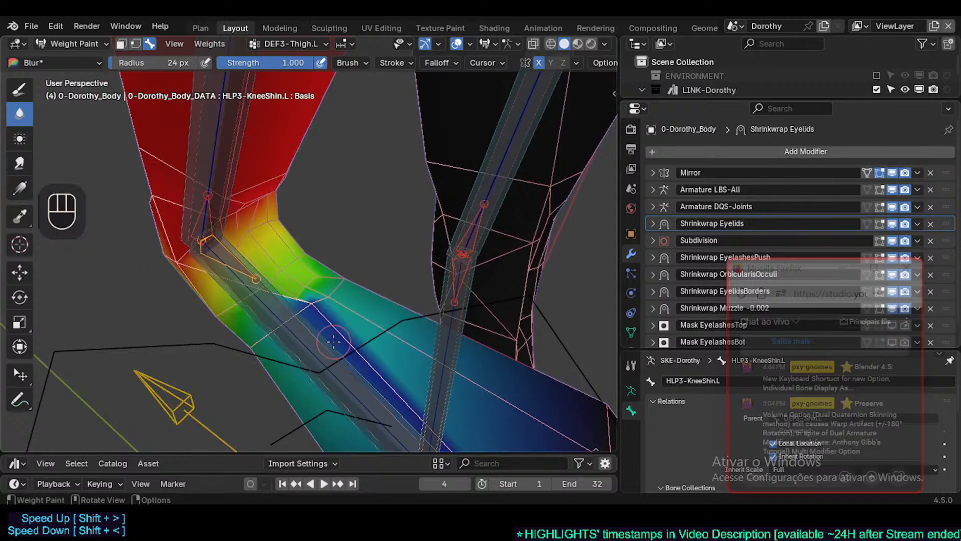
key("alt+Tab")
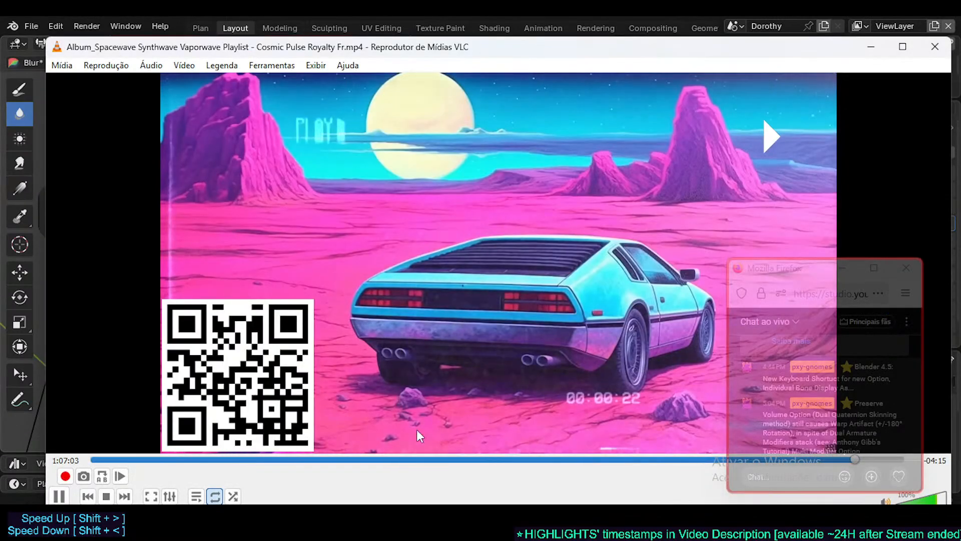
key("alt+Tab")
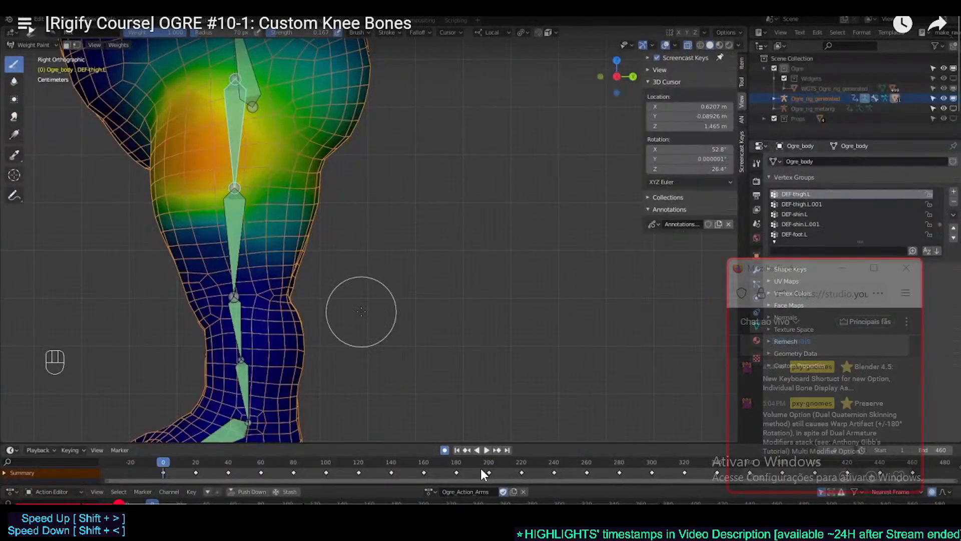
key("alt+Tab")
Enlarge the Blur brush to 45 px with strength 1.000 and try it on the DEF3-Thigh.L weights atop the calf
mouse_move(372, 350)
middle_mouse_down("ctrl")
mouse_move(372, 323)
mouse_move(388, 315)
middle_mouse_up("ctrl")
key("f")
left_click(353, 306)
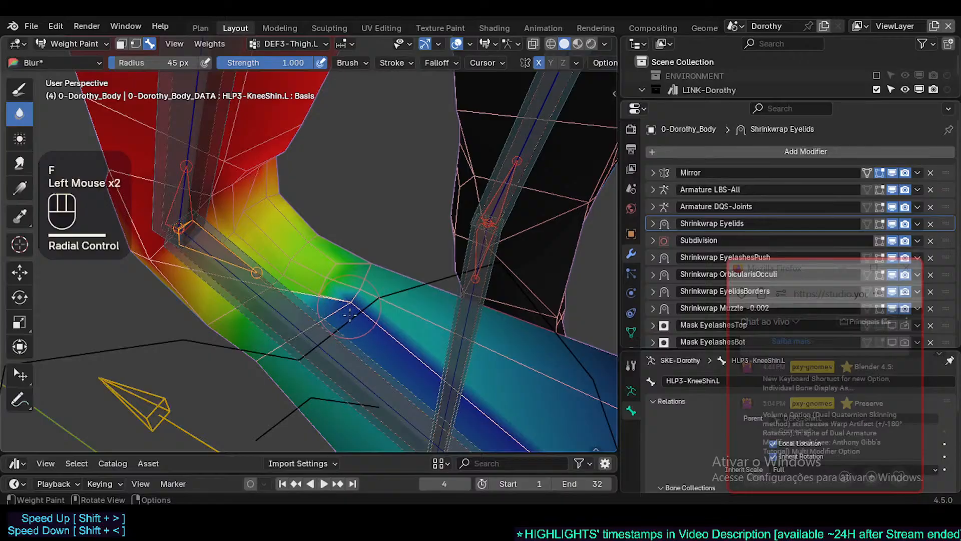
key("shift+f")
left_click(450, 280, "shift")
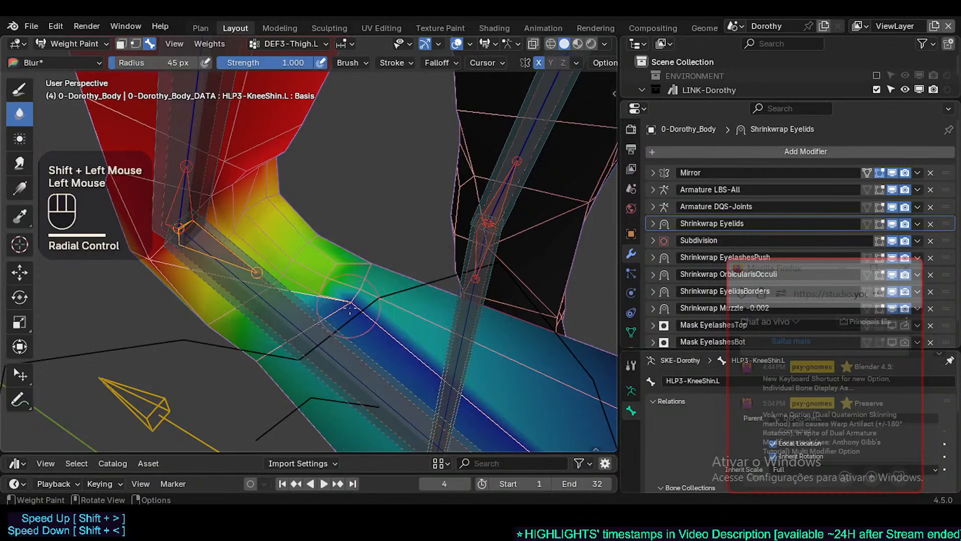
middle_click_drag(352, 314, 350, 306)
mouse_move(350, 306)
middle_mouse_down("ctrl")
mouse_move(327, 304)
mouse_move(336, 305)
mouse_move(226, 235)
middle_mouse_up("ctrl")
Enlarge the Blur brush to 74 px and try blurring the thigh weights behind the knee again
key("f")
left_click(324, 296)
key("f")
double_click(341, 288)
Switch to the Paint brush with weight 1.000 and try painting DEF3-Thigh.L influence onto the upper calf
middle_click_drag(225, 235, 109, 192, "ctrl")
left_click(19, 89)
key("ctrl+f")
left_click(346, 256, "ctrl")
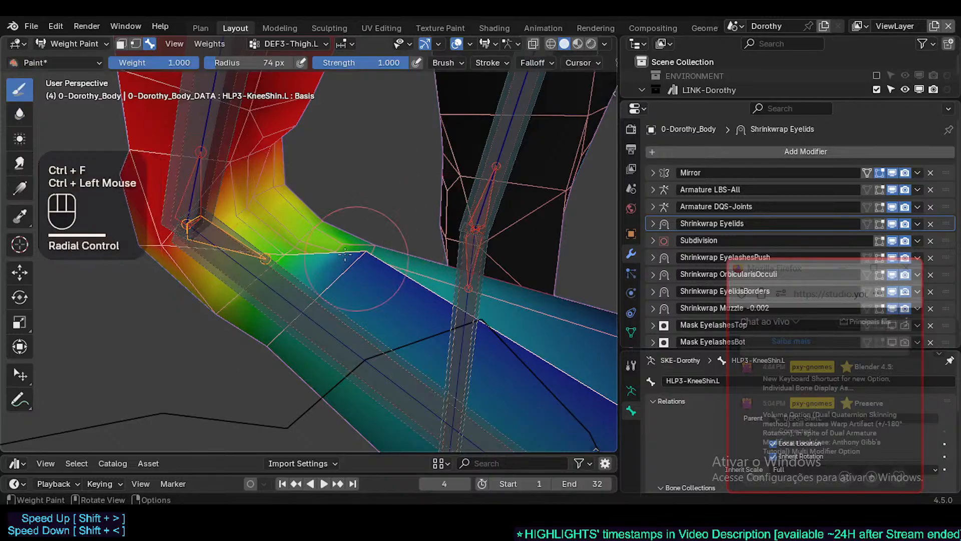
middle_click_drag(365, 267, 345, 279)
left_click(301, 325)
middle_click_drag(300, 325, 363, 261)
Examine the body mesh's vertex group list and locks, and the weight paint options such as Auto Normalize and Restrict
middle_click_drag(631, 335, 633, 305)
left_click(632, 305)
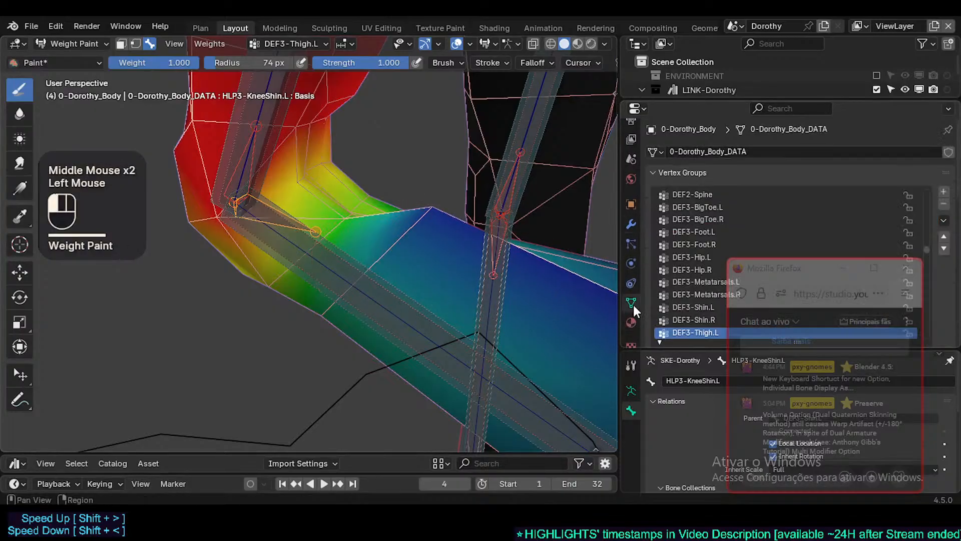
left_click(780, 277)
left_click_drag(780, 277, 741, 407)
left_click(430, 243)
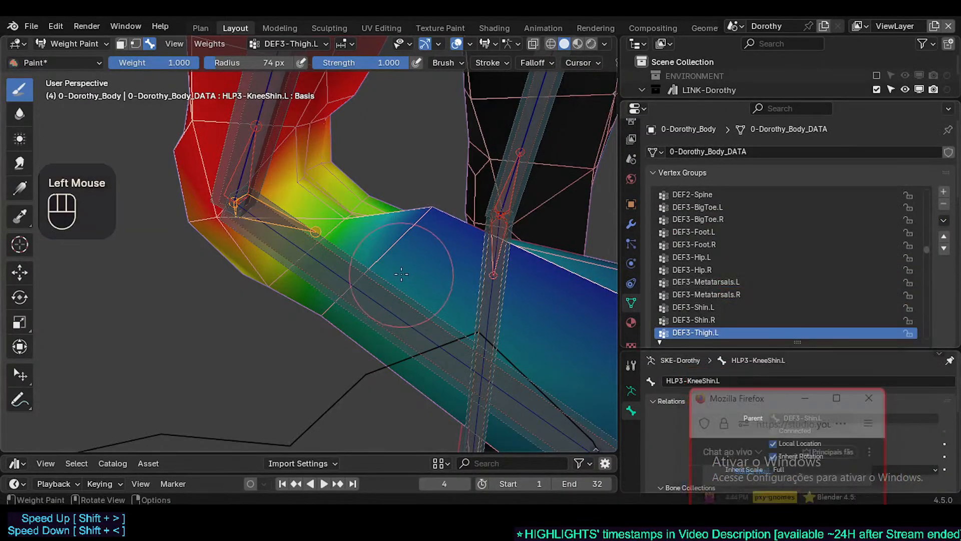
middle_click_drag(430, 243, 468, 215)
middle_click_drag(594, 60, 531, 55)
left_click(589, 59)
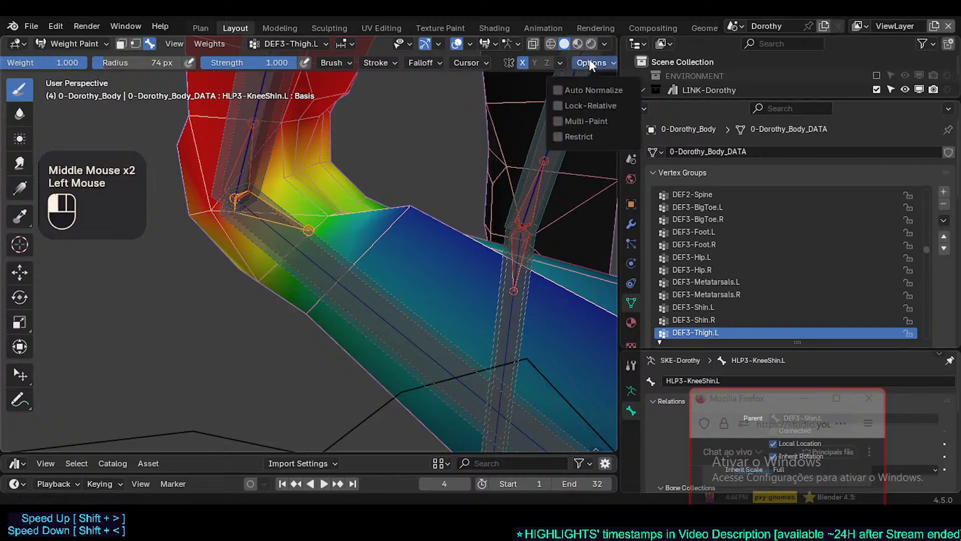
mouse_move(353, 198)
middle_mouse_down()
mouse_move(349, 246)
mouse_move(241, 221)
middle_mouse_up()
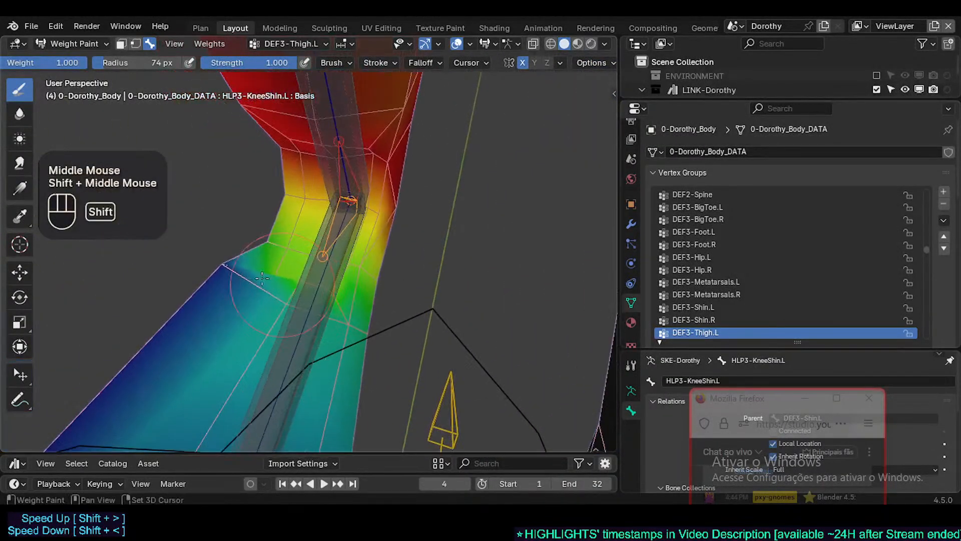
Switch back to the Blur brush and try blurring the DEF3-Thigh.L weights on the side of the calf
left_click(241, 221)
left_click(20, 115)
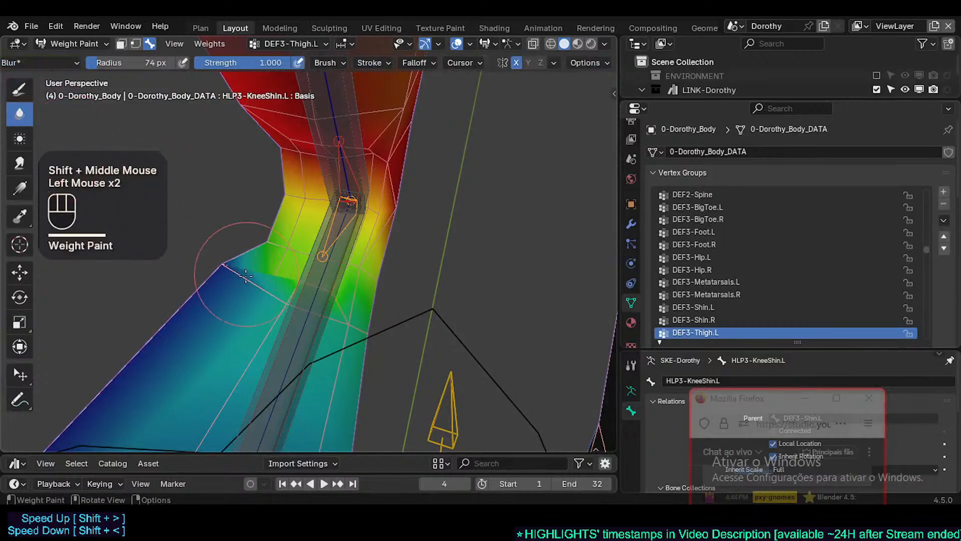
left_click(214, 322)
middle_click_drag(214, 322, 306, 320)
mouse_move(306, 320)
middle_mouse_down("ctrl")
mouse_move(399, 318)
mouse_move(496, 273)
mouse_move(427, 294)
middle_mouse_up("ctrl")
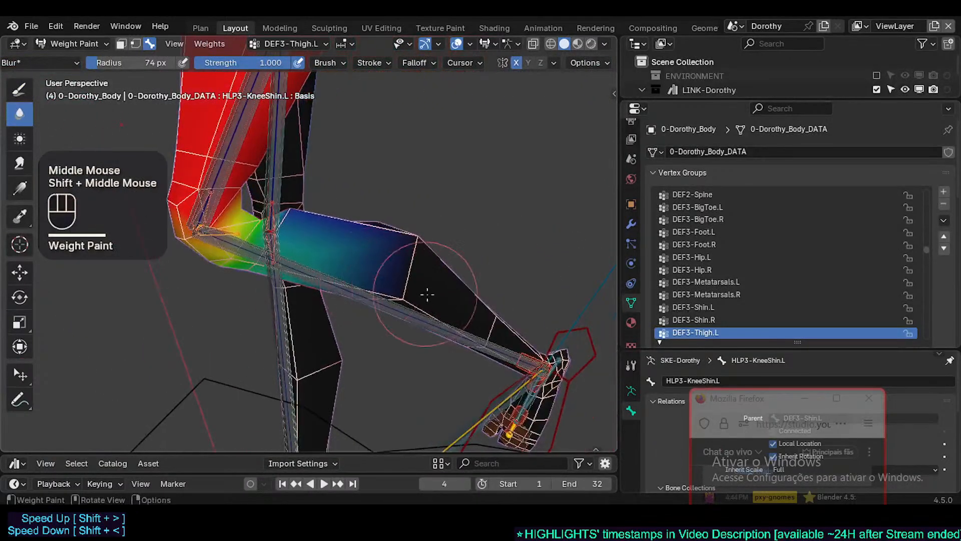
left_click(560, 336, "alt")
key("g")
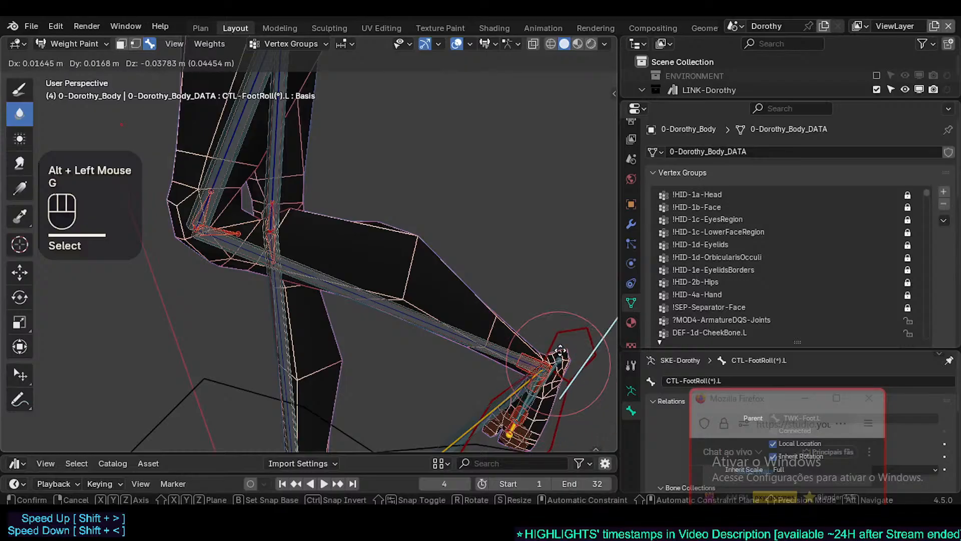
key("Escape")
Move the MTR-IK-Foot.L control by about 0.037 m in X, 0.047 m in Y and -0.065 m in Z to change the knee's bend
left_click(561, 384, "alt")
key("g")
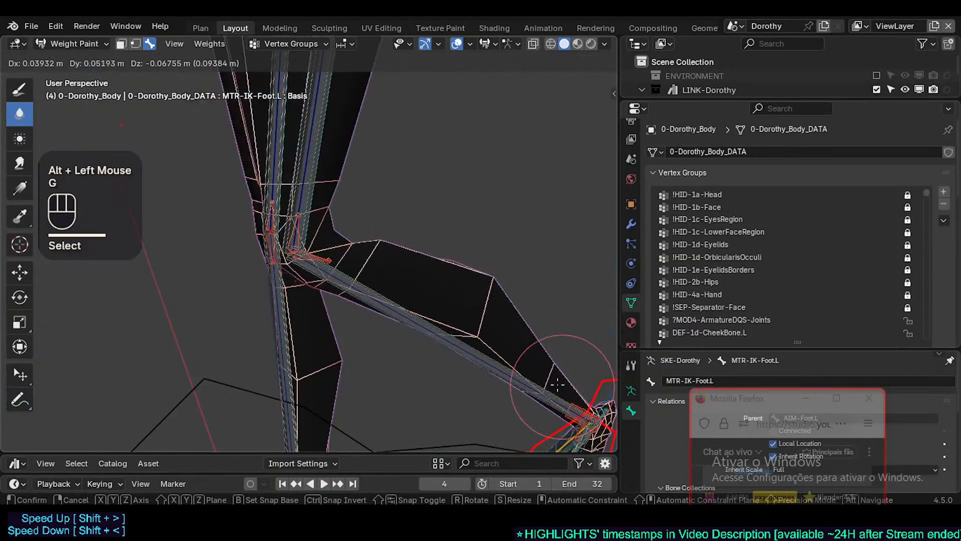
left_click(556, 383)
middle_click_drag(556, 383, 411, 325)
middle_click_drag(410, 326, 352, 302, "shift")
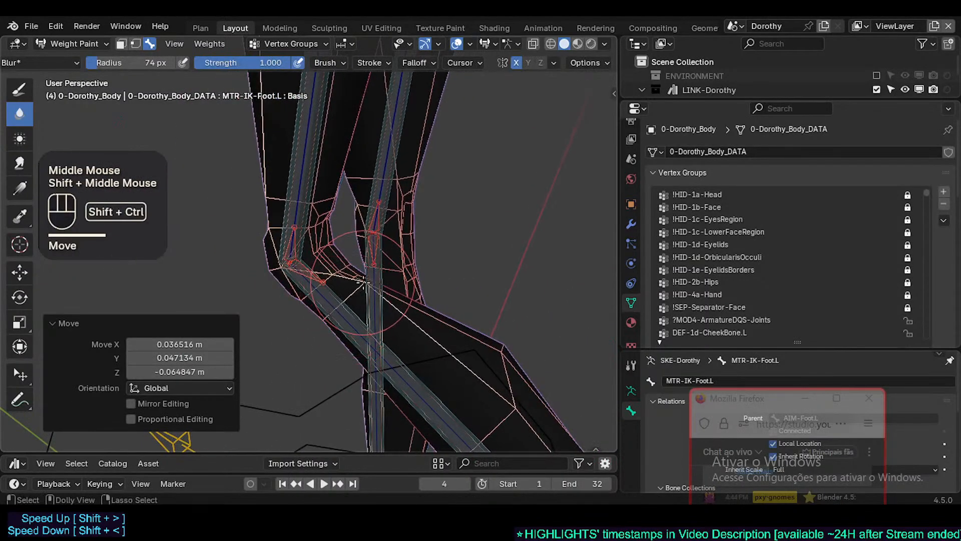
Make DEF3-Thigh.L the active vertex group and blur its weights behind the knee and on the upper calf
key("shift+ctrl+x")
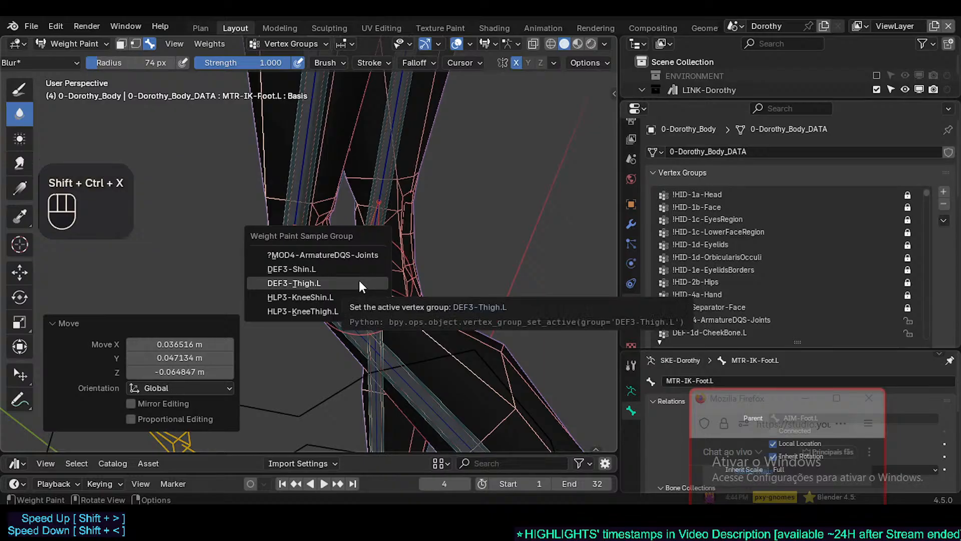
left_click(359, 284)
middle_click_drag(359, 283, 339, 285, "ctrl")
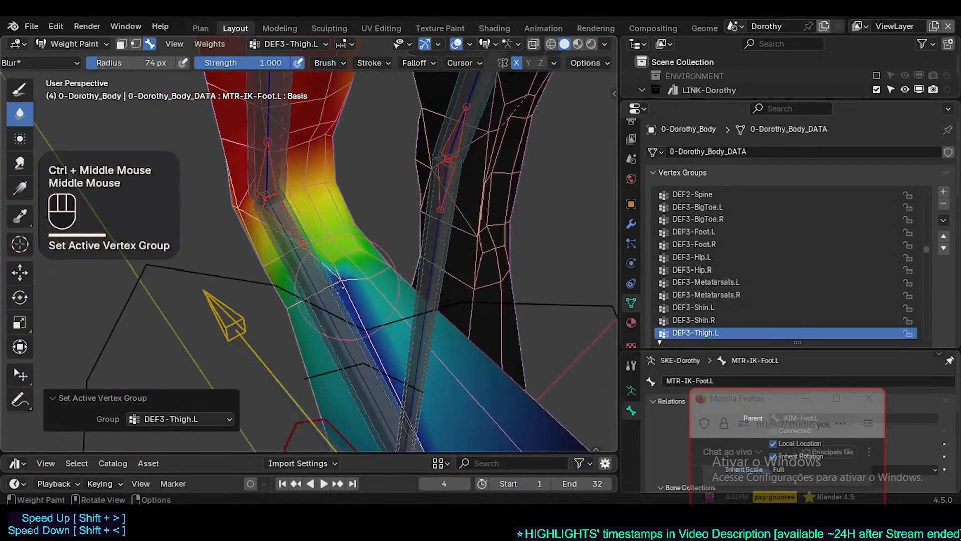
left_click(334, 278)
left_click(343, 274)
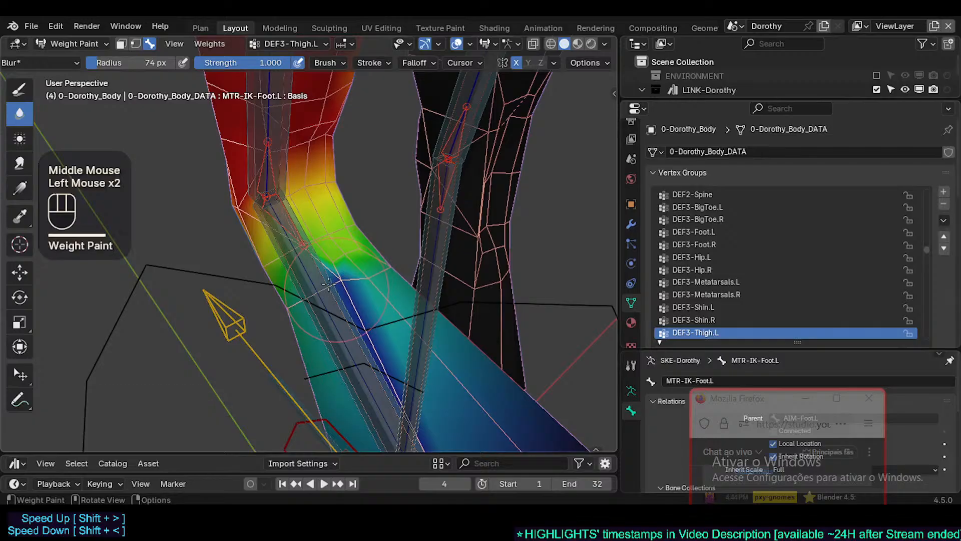
key("shift+f")
left_click(349, 295)
mouse_move(350, 295)
middle_mouse_down("ctrl")
mouse_move(347, 271)
mouse_move(385, 281)
mouse_move(454, 242)
mouse_move(345, 297)
middle_mouse_up("ctrl")
left_click(346, 283)
Switch to the Paint brush, select the DEF3-Thigh.L bone and try painting its influence onto the upper calf behind the knee
left_click(19, 89)
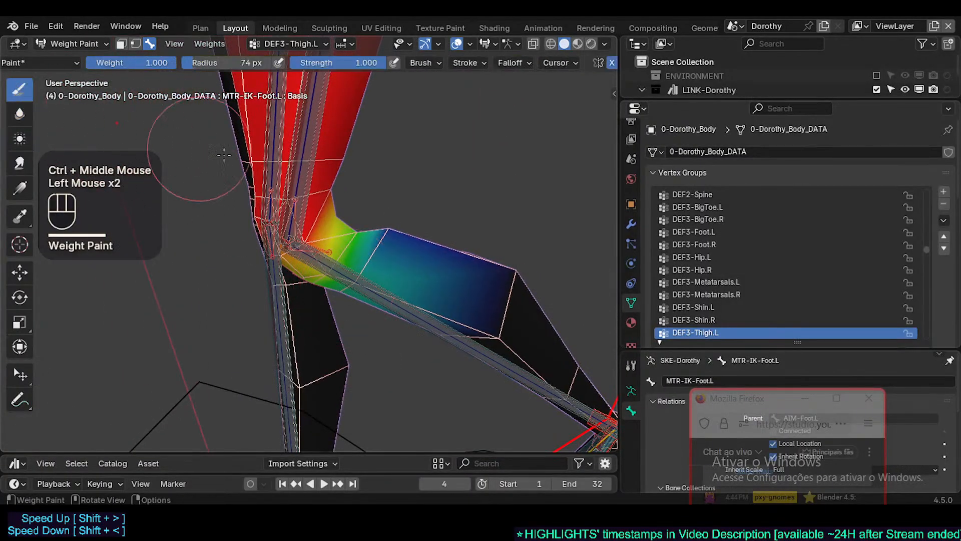
middle_click_drag(321, 240, 393, 236)
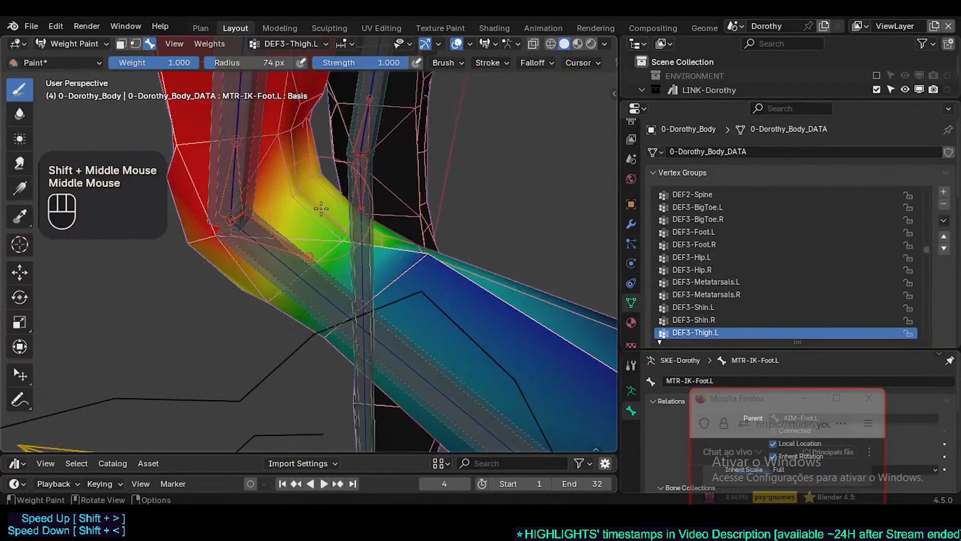
middle_click(349, 213, "alt")
middle_click_drag(349, 213, 203, 166, "shift")
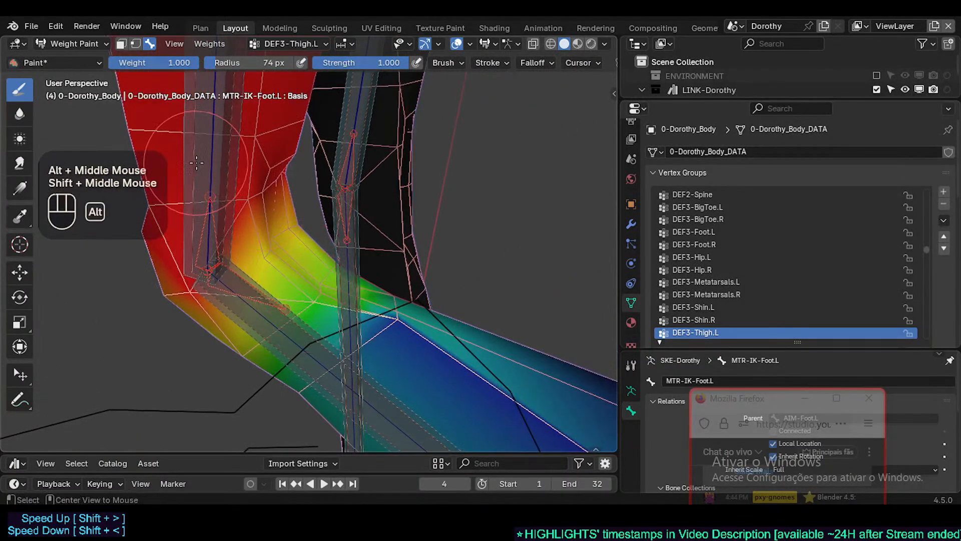
left_click(196, 161, "alt")
middle_click_drag(297, 239, 359, 260)
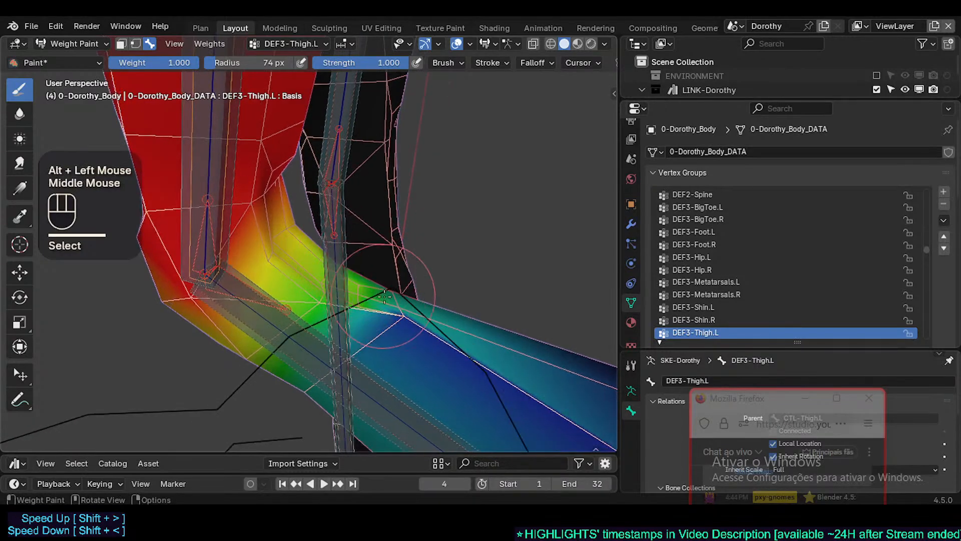
left_click_drag(398, 317, 409, 314)
left_click_drag(338, 295, 348, 306)
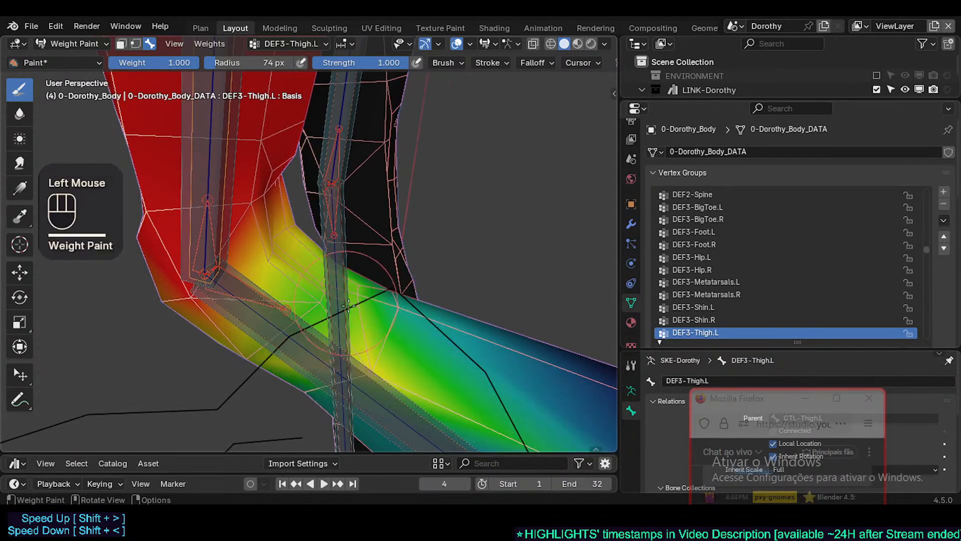
key("ctrl+z")
Reduce the Paint brush radius to 44 px and try painting DEF3-Thigh.L weight on the upper calf again
key("f")
left_click(383, 323)
middle_click_drag(383, 323, 396, 313)
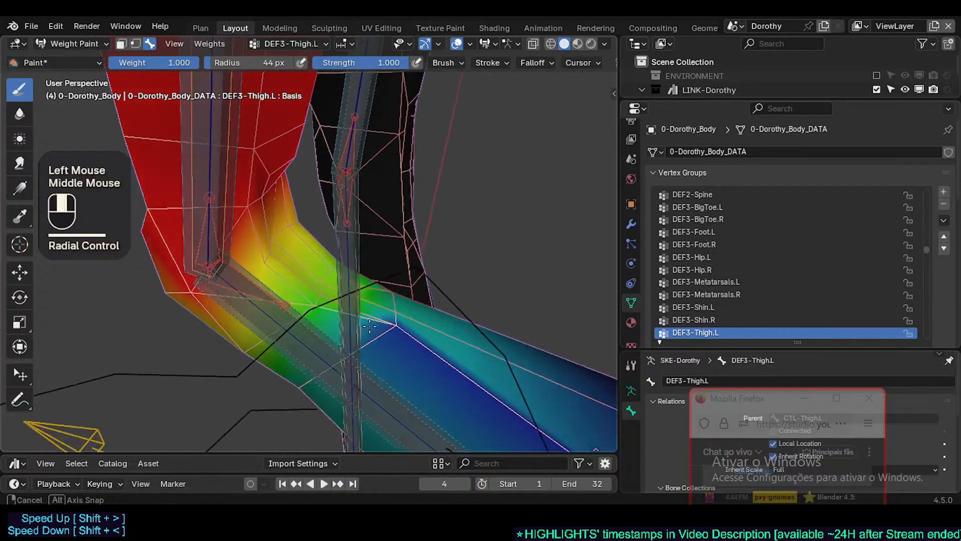
left_click(385, 321)
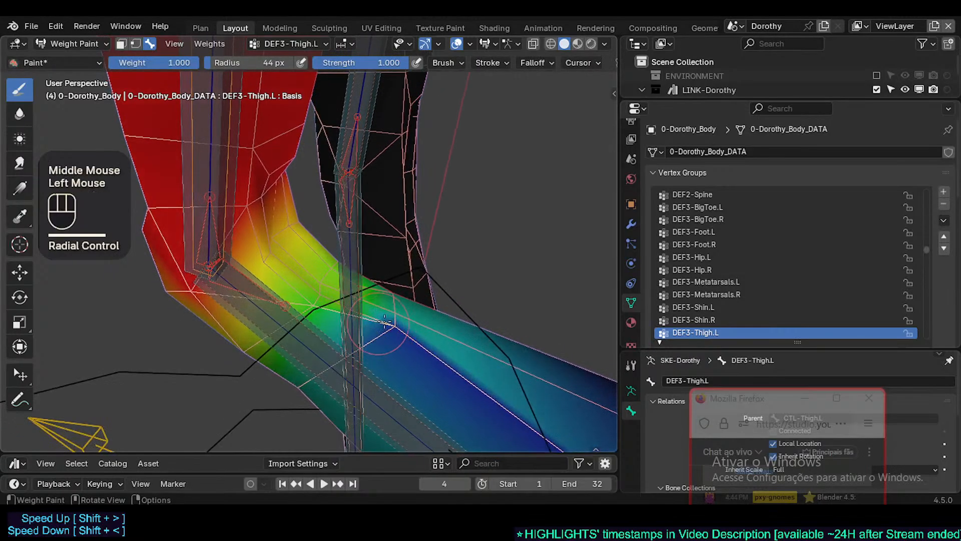
left_click(321, 297)
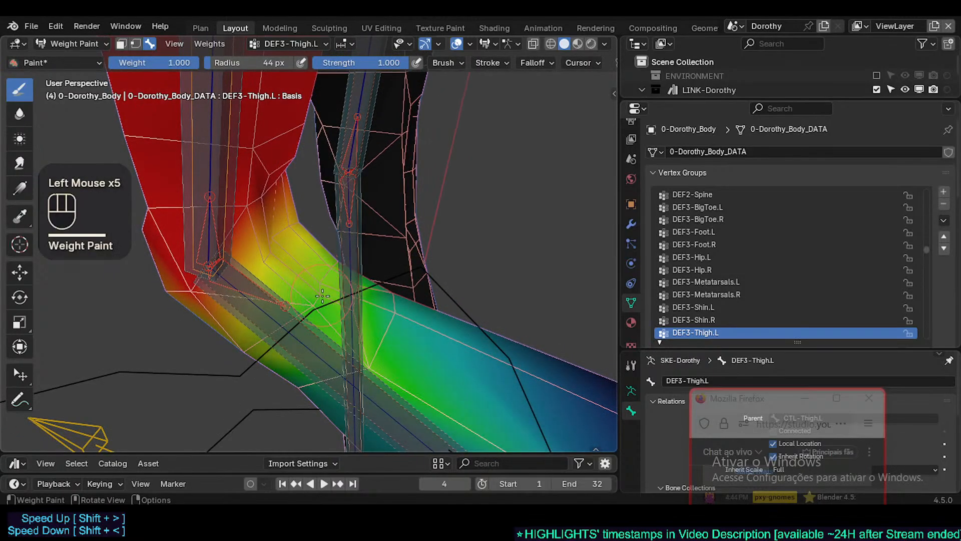
key("ctrl+z")
Switch to the Blur brush with a 69 px radius and smooth the DEF3-Thigh.L weights behind the knee
left_click(19, 113)
key("f")
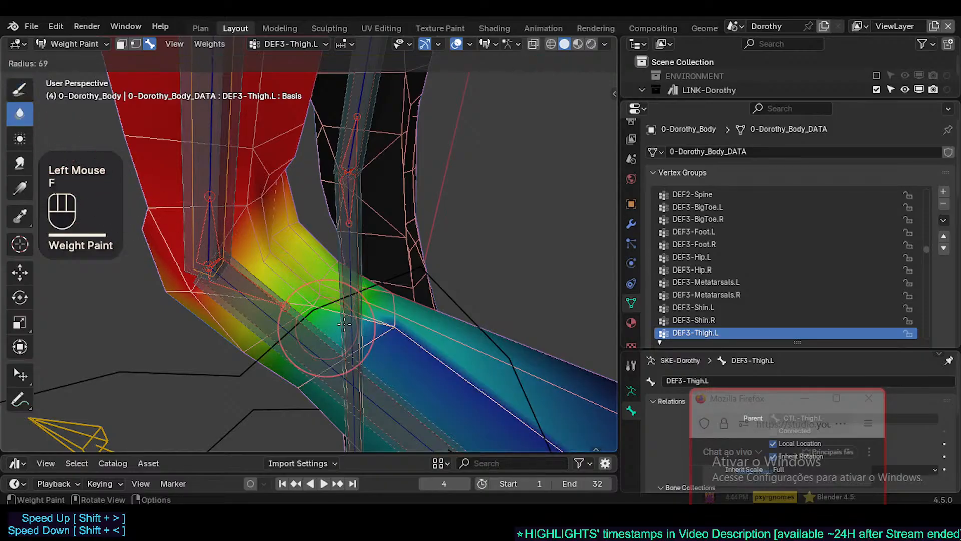
left_click(316, 284)
left_click(316, 283)
middle_click_drag(379, 316, 378, 306, "shift")
mouse_move(378, 305)
middle_mouse_down("ctrl")
mouse_move(376, 247)
mouse_move(380, 284)
mouse_move(347, 310)
mouse_move(357, 273)
mouse_move(363, 299)
mouse_move(440, 254)
mouse_move(386, 345)
mouse_move(382, 279)
mouse_move(424, 323)
mouse_move(411, 301)
mouse_move(390, 304)
middle_mouse_up("ctrl")
left_click(395, 275)
Set the Blur brush strength to 0.321 and save the file
key("shift+f")
left_click(371, 285)
key("ctrl+s")
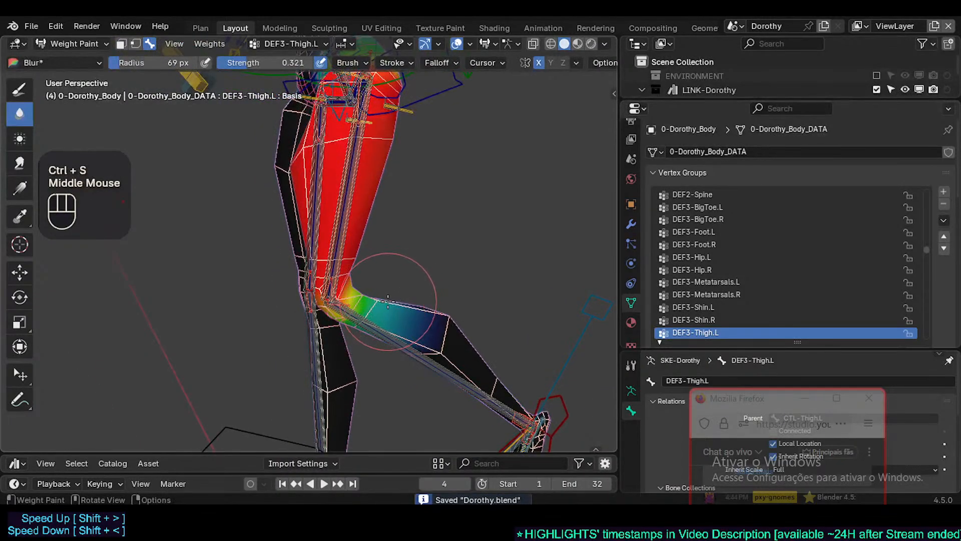
Select the MTR-IK-Foot.L control
left_click(553, 422, "alt")
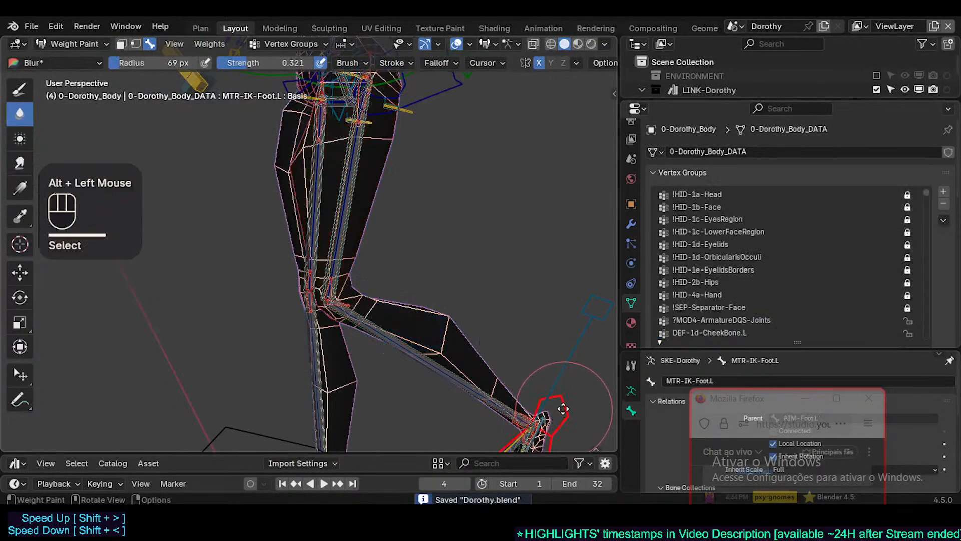
Raise the MTR-IK-Foot.L control through several moves to bend the left knee sharply
key("g")
left_click(526, 252)
left_click(488, 200)
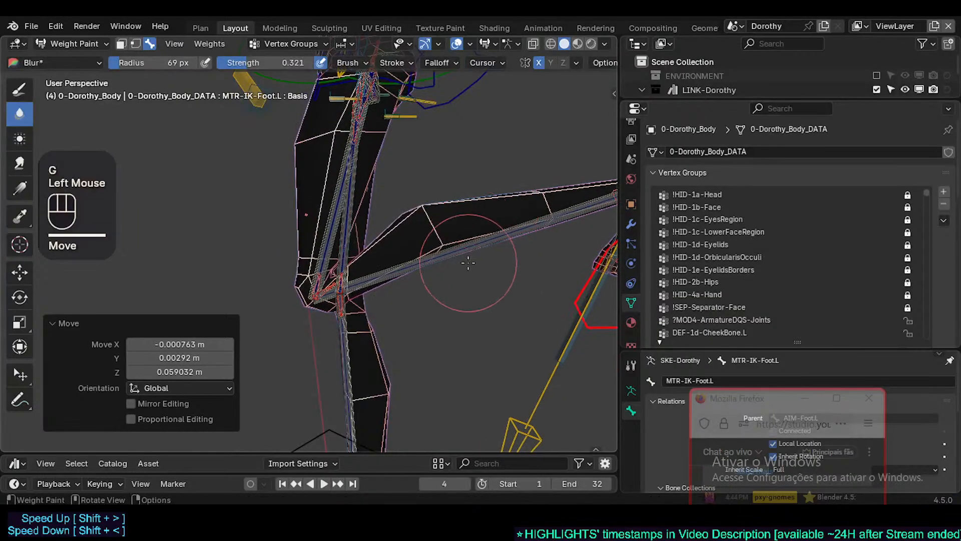
middle_click_drag(469, 260, 470, 215, "ctrl")
key("g")
left_click(460, 215)
middle_click_drag(444, 250, 461, 231, "shift")
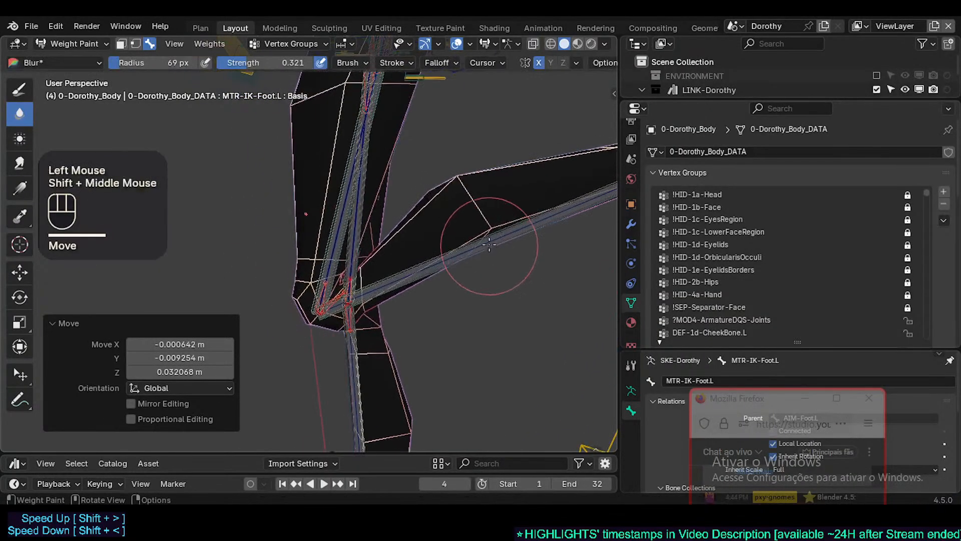
key("g")
left_click(346, 271)
middle_click_drag(346, 270, 320, 345, "ctrl")
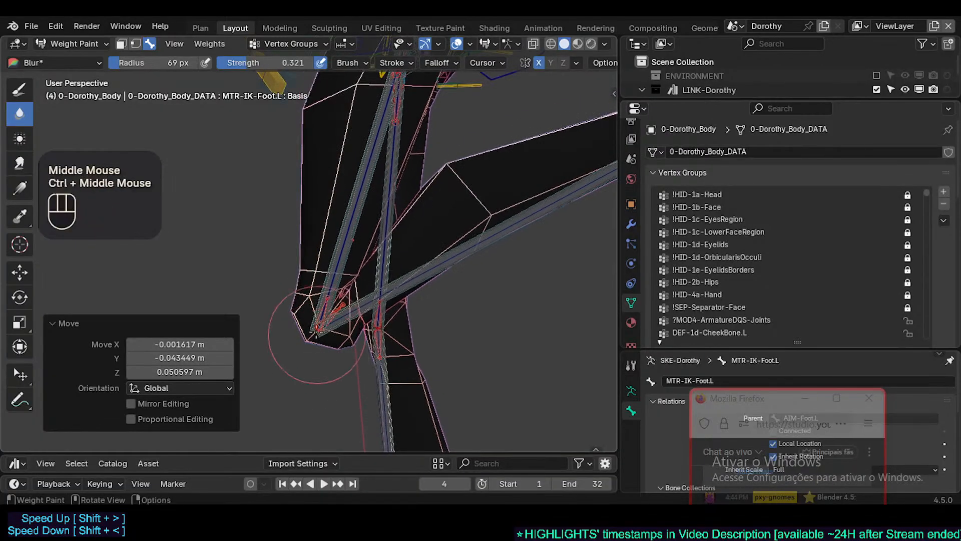
Lower MTR-IK-Foot.L in small moves until the shin is about horizontal, and save the file
key("g")
left_click(395, 265)
key("g")
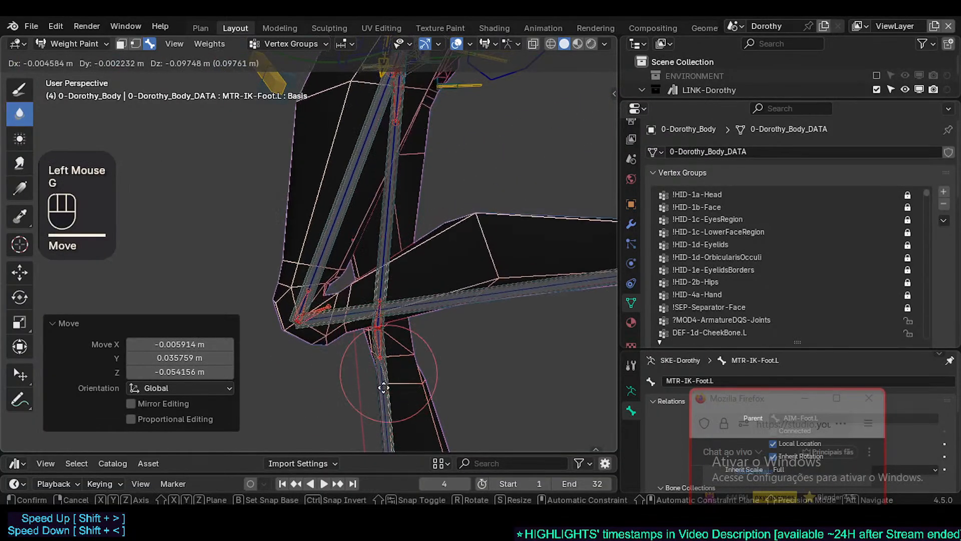
left_click(382, 386)
key("g")
left_click(385, 381)
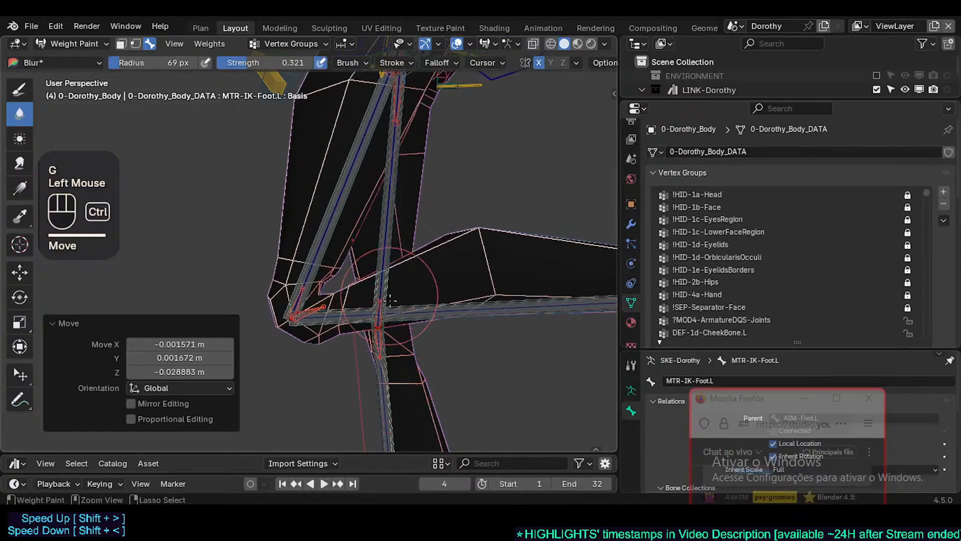
mouse_move(370, 371)
middle_mouse_down("ctrl")
mouse_move(315, 328)
mouse_move(343, 326)
middle_mouse_up("ctrl")
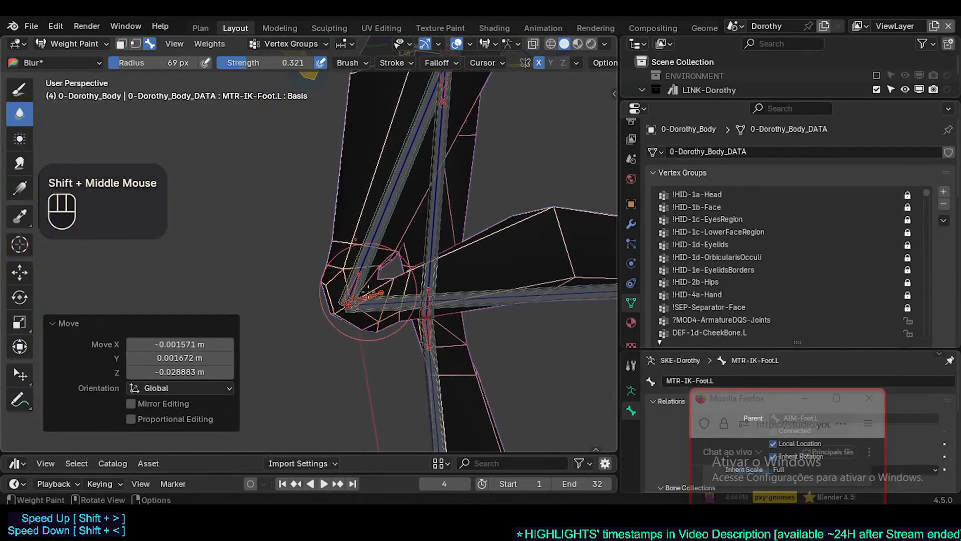
key("g")
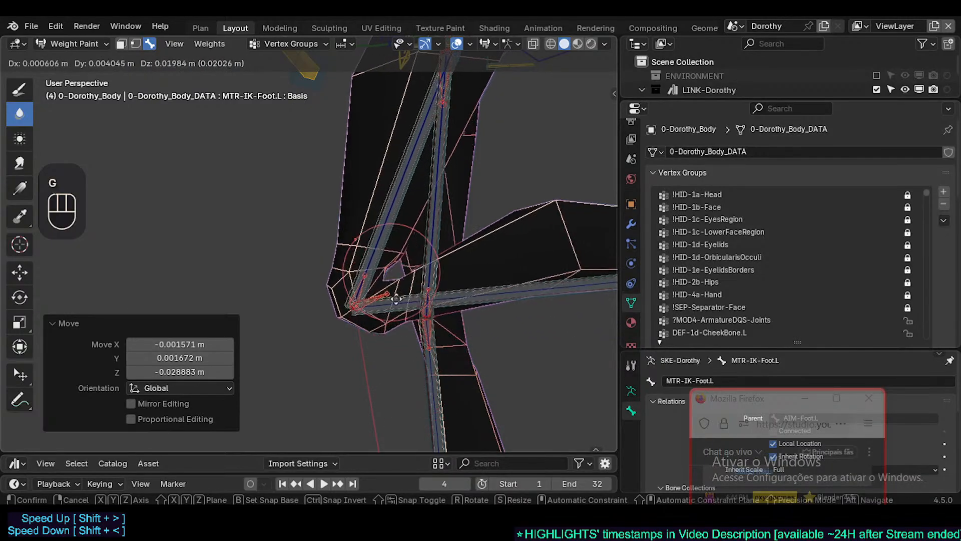
left_click(400, 317)
key("ctrl+s")
middle_click_drag(400, 323, 408, 283, "ctrl")
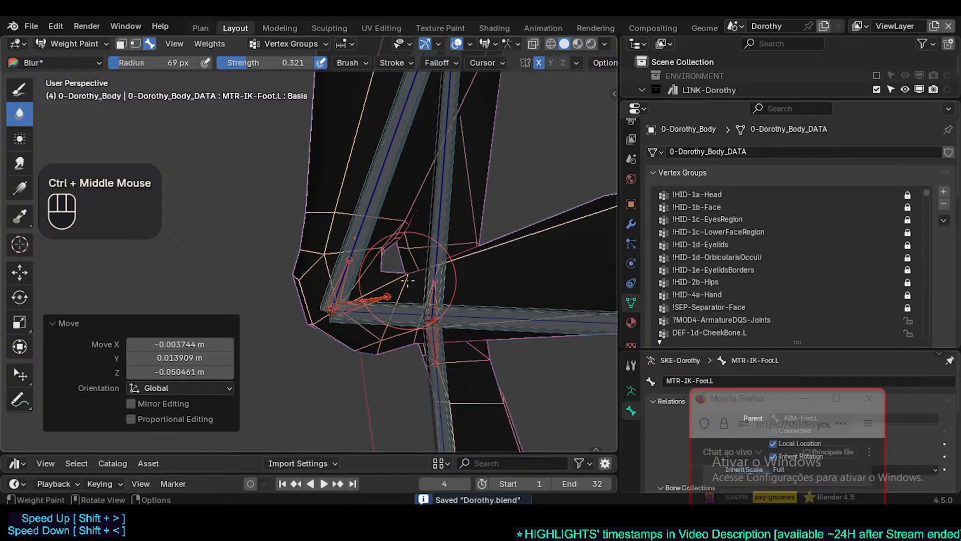
Leave Weight Paint for Object Mode and open the ARM-Dorothy armature in Edit Mode
key("ctrl+Tab")
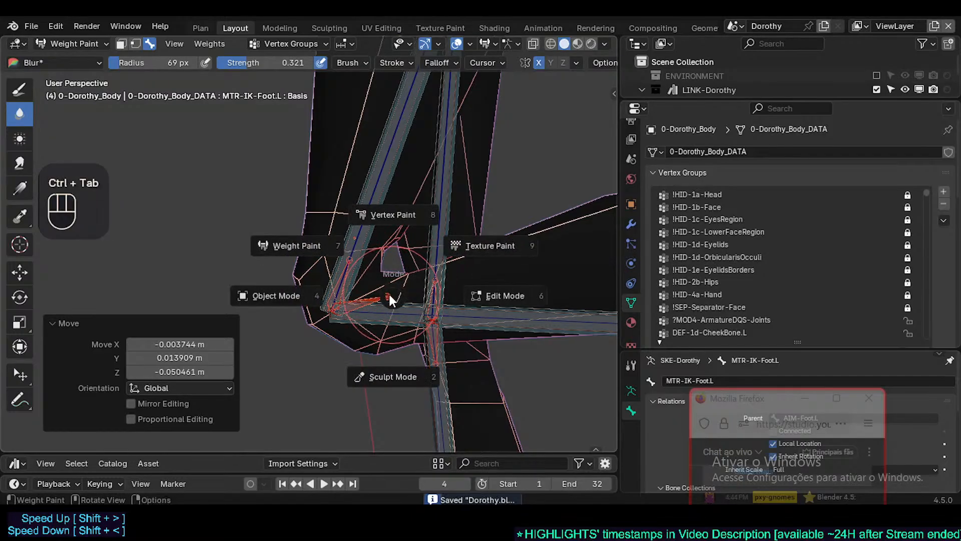
left_click(381, 296)
left_click(374, 297)
left_click(372, 296)
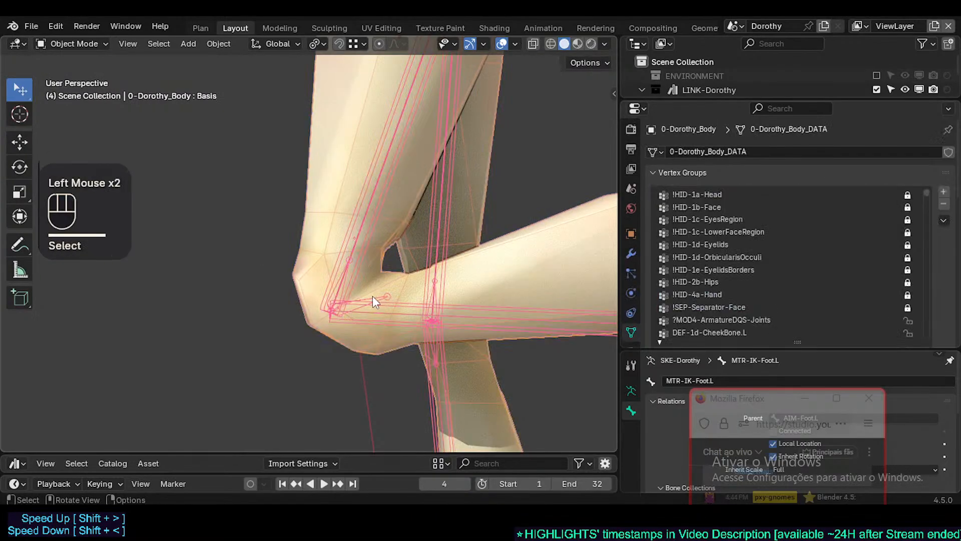
left_click(373, 297)
key("Tab")
middle_click_drag(371, 298, 373, 256)
left_click(418, 260)
key("ctrl+Tab")
left_click(414, 263)
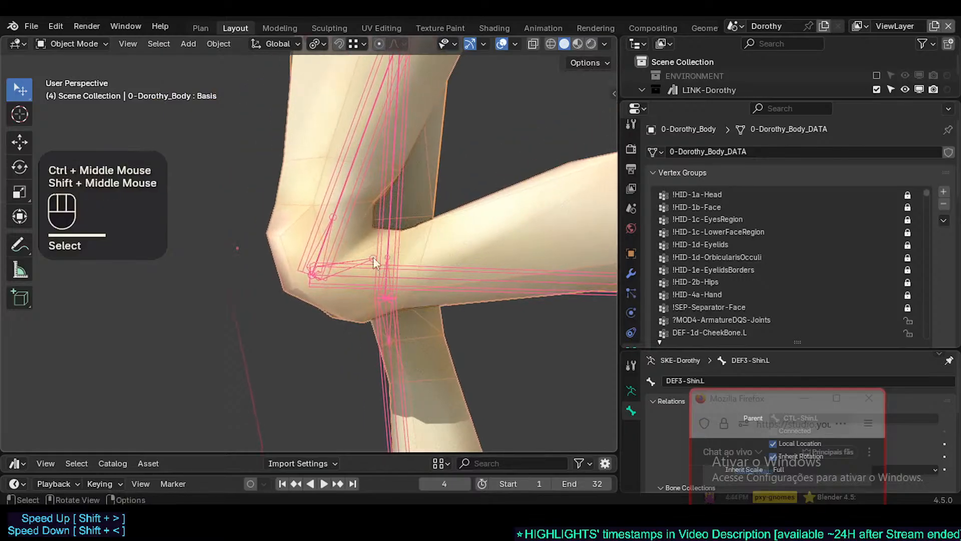
left_click(359, 254)
left_click(359, 259)
key("Tab")
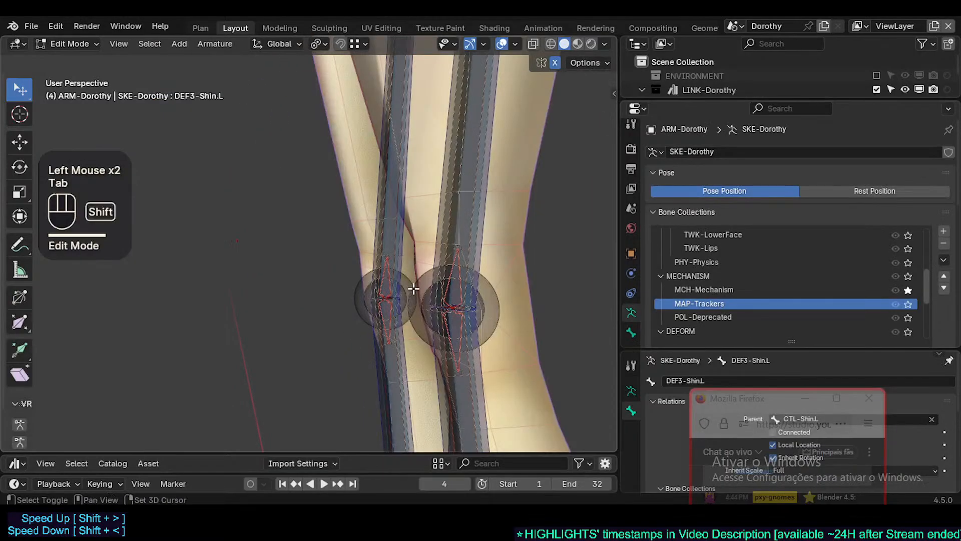
Duplicate the HLP3-KneeThigh.L bone among the overlapping left knee bones and place the copy in front of the knee
middle_click_drag(414, 284, 448, 254, "shift")
left_click(444, 253)
left_click(444, 254)
left_click(443, 253)
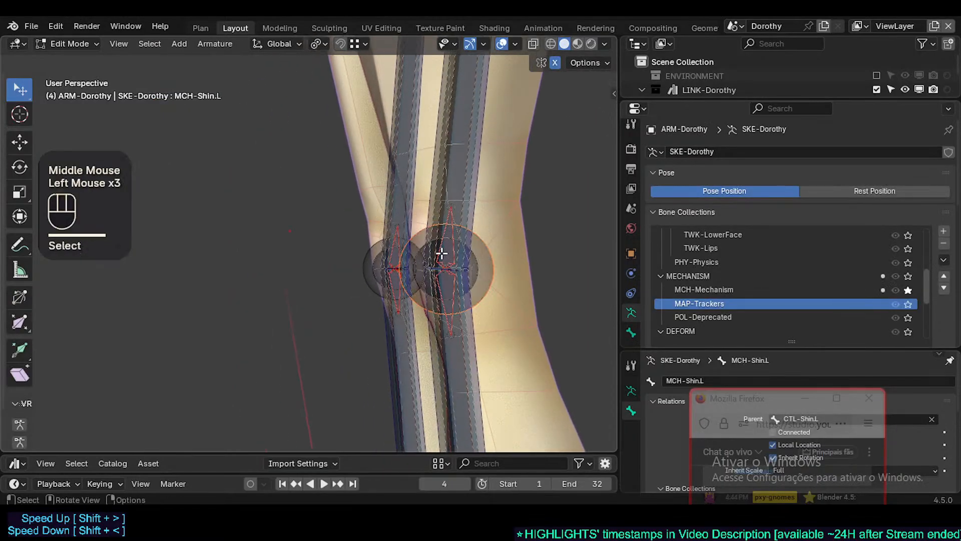
left_click(443, 254)
left_click(443, 254)
left_click(442, 253)
left_click(442, 254)
left_click(441, 253)
left_click(442, 253)
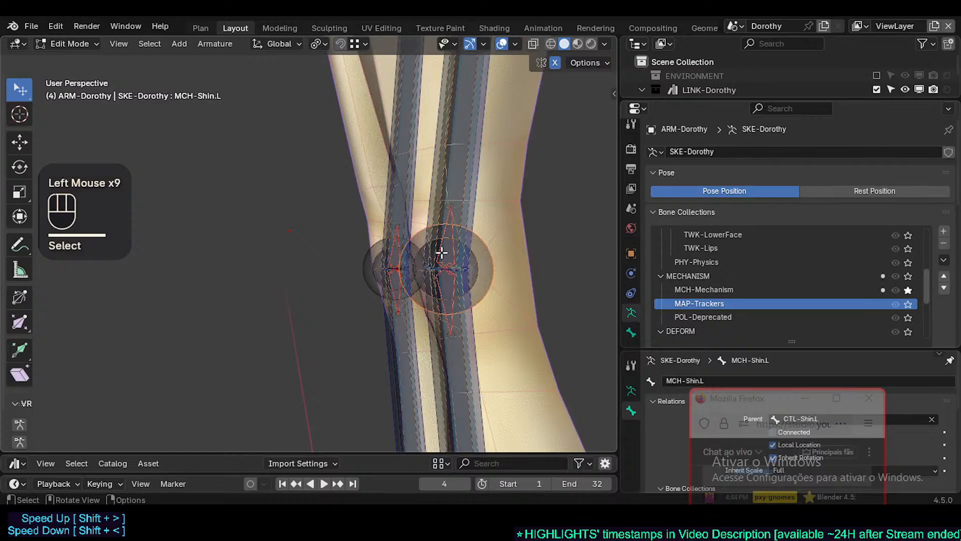
left_click(440, 252)
left_click(441, 253)
middle_click_drag(440, 252, 421, 258)
key("shift+d")
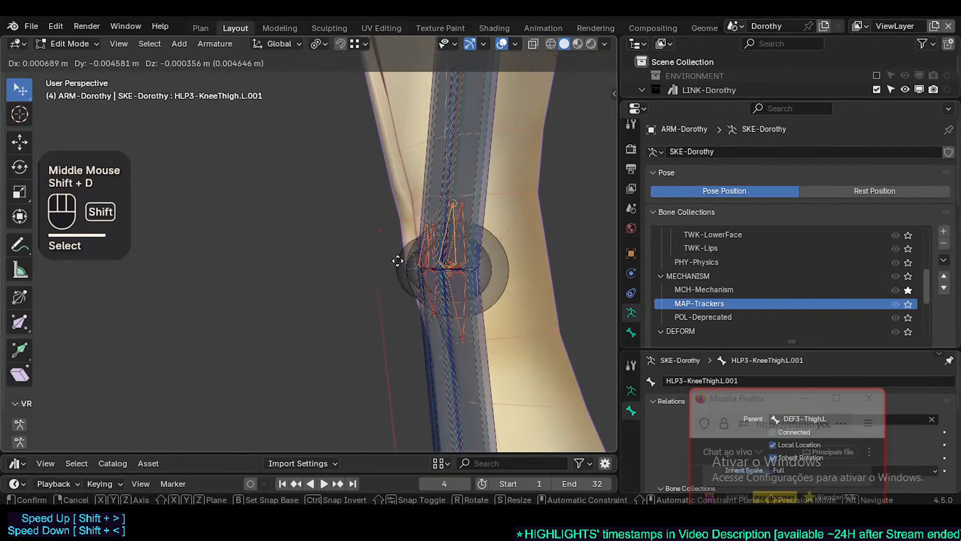
left_click(303, 270)
Snap the 3D cursor to the MCH-Shin.L bone at the left knee
middle_click_drag(302, 270, 469, 271)
left_click(458, 262)
left_click(461, 264)
key("shift+s")
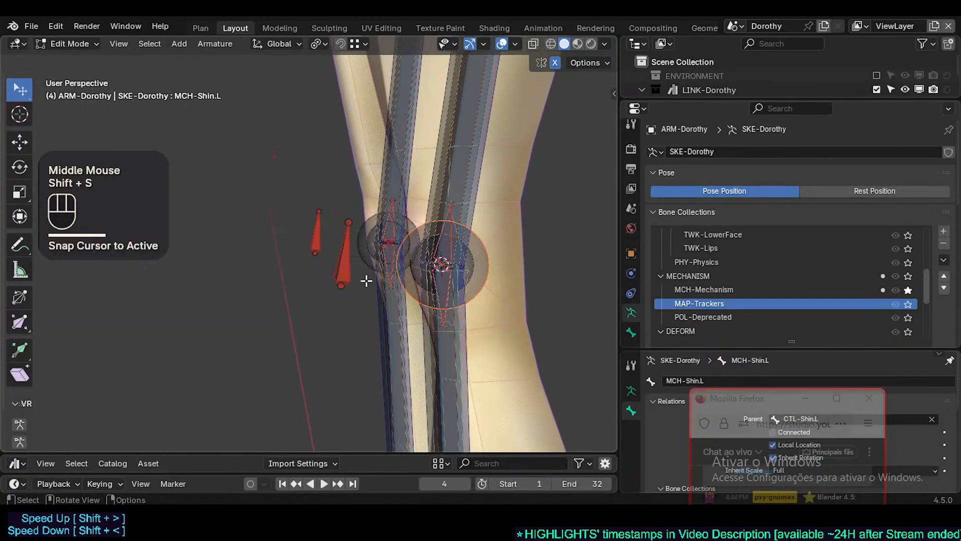
Align the duplicated HLP3-KneeThigh.L.001 bone to the AIM-Foot.L bone
left_click(369, 275)
middle_click_drag(369, 274, 363, 356, "ctrl")
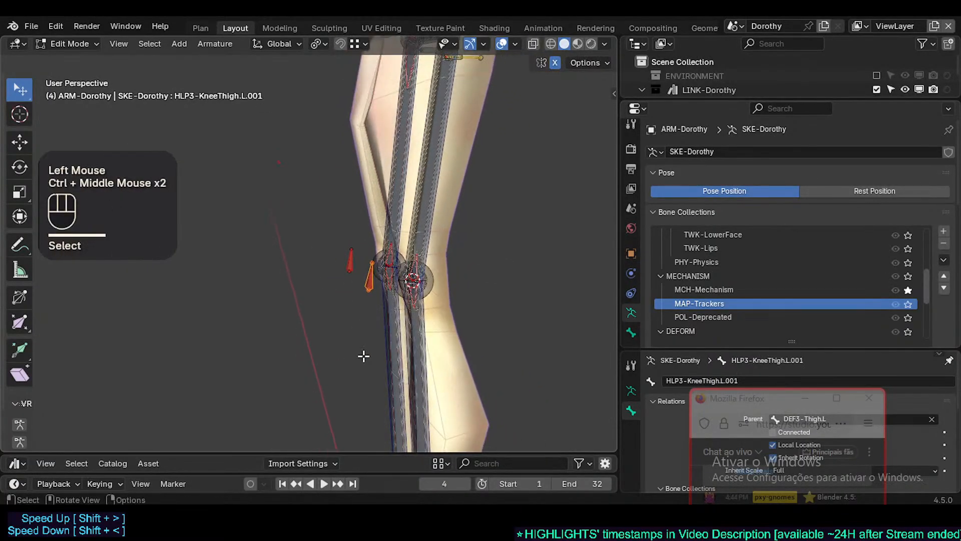
key("KP_3")
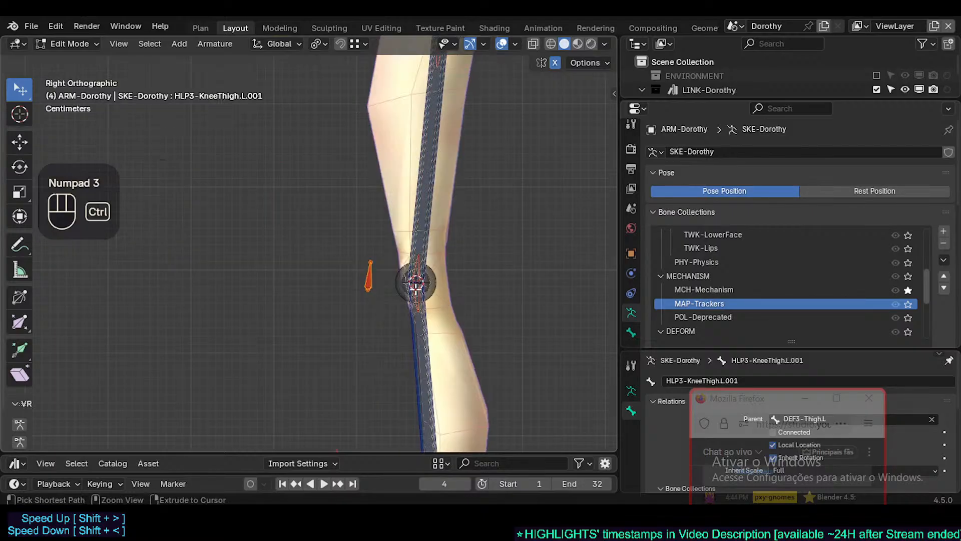
middle_click_drag(364, 354, 365, 326, "shift")
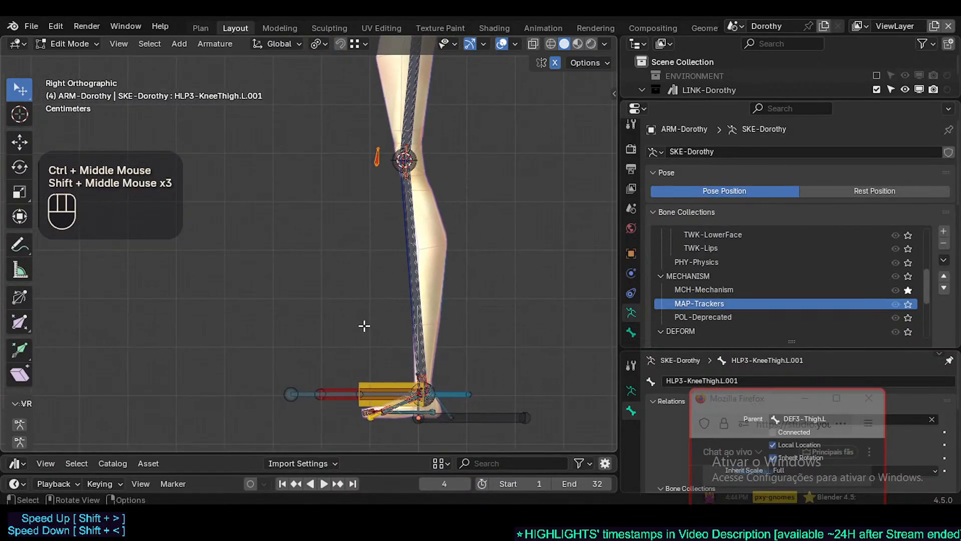
left_click(372, 379, "shift")
key("ctrl+alt+a")
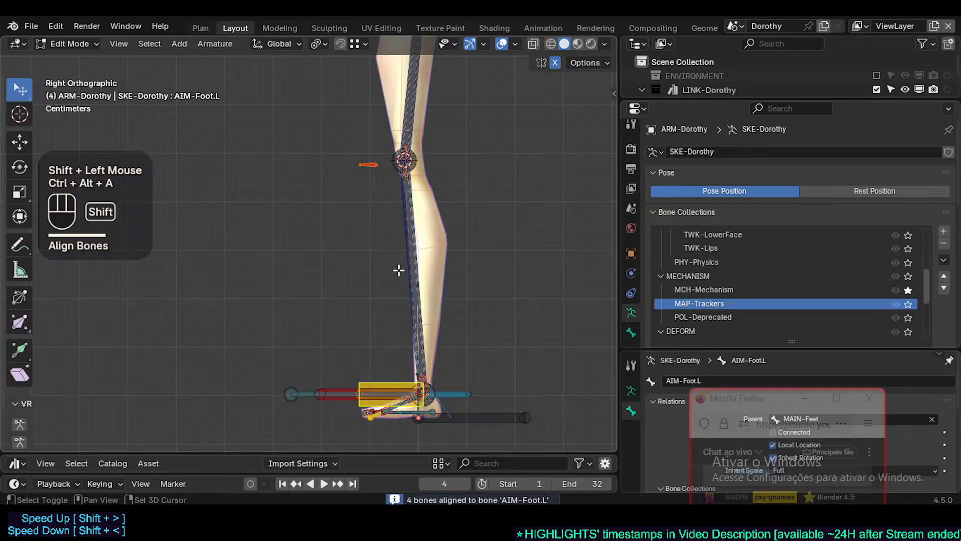
middle_click_drag(375, 364, 371, 331, "shift")
middle_click_drag(370, 330, 311, 281, "ctrl")
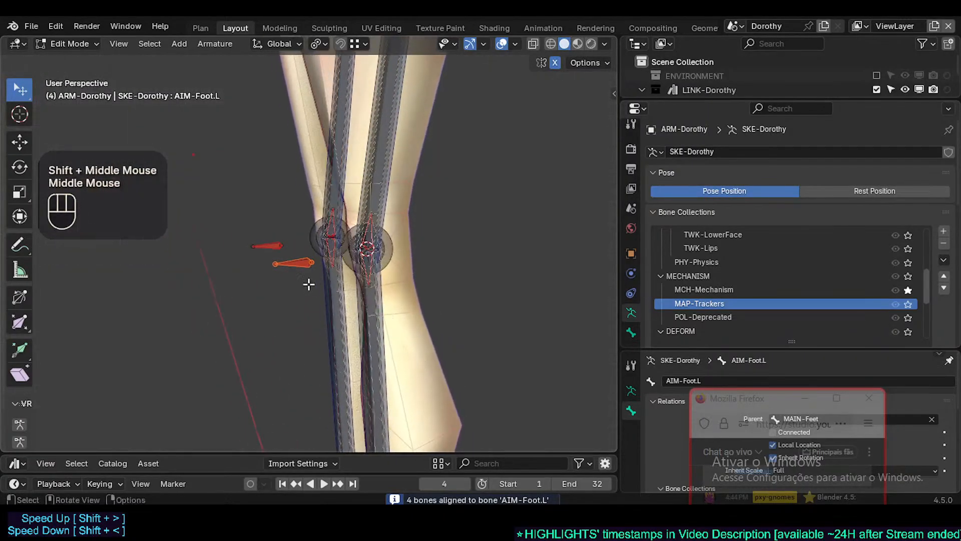
Select the duplicated knee bones on both sides and set Batch Rename to find "Thigh", clearing the replacement text
left_click(307, 264)
key("shift+alt+x")
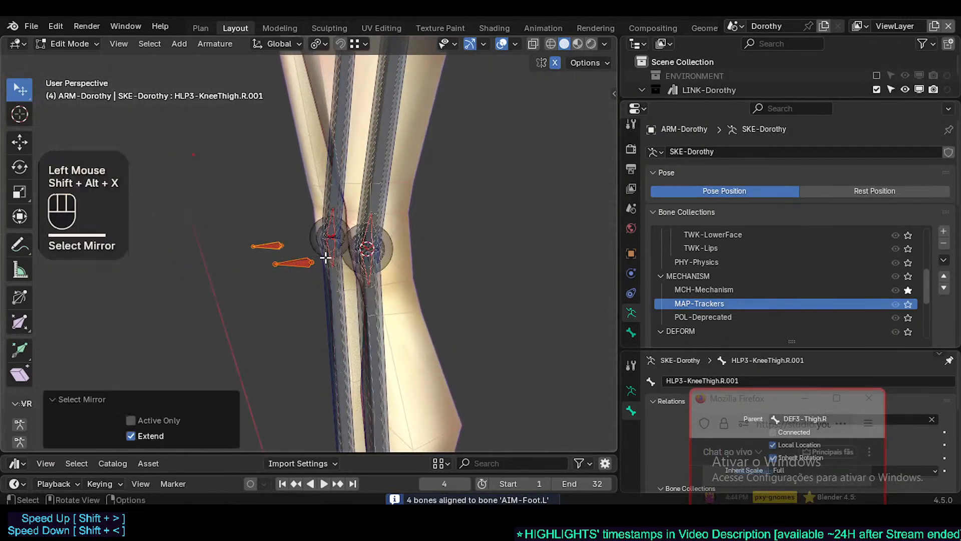
key("ctrl+F2")
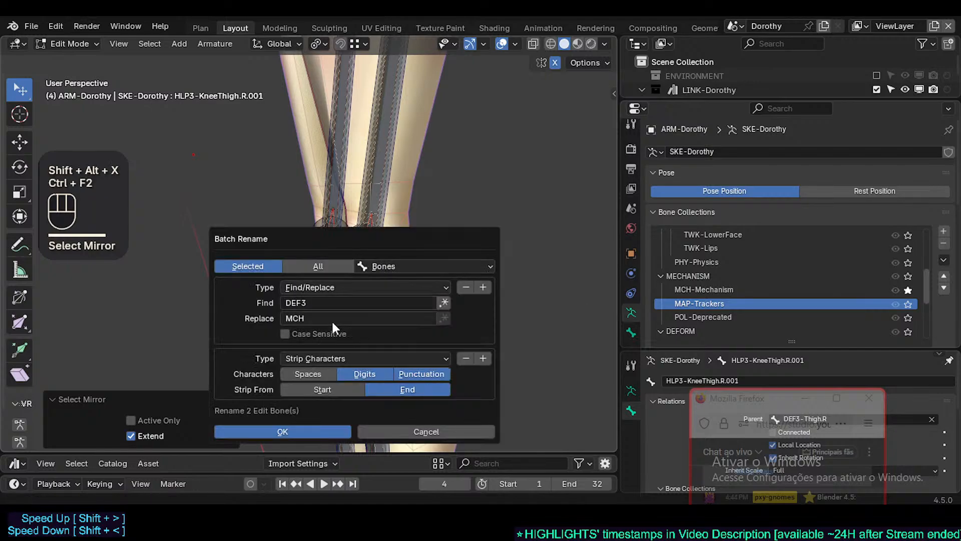
left_click(319, 303)
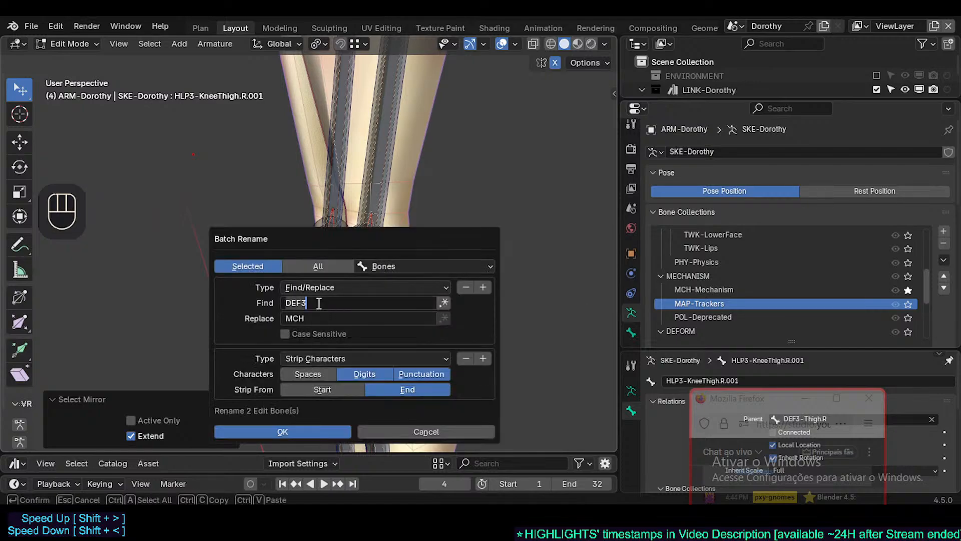
key("Home")
key("shift+End")
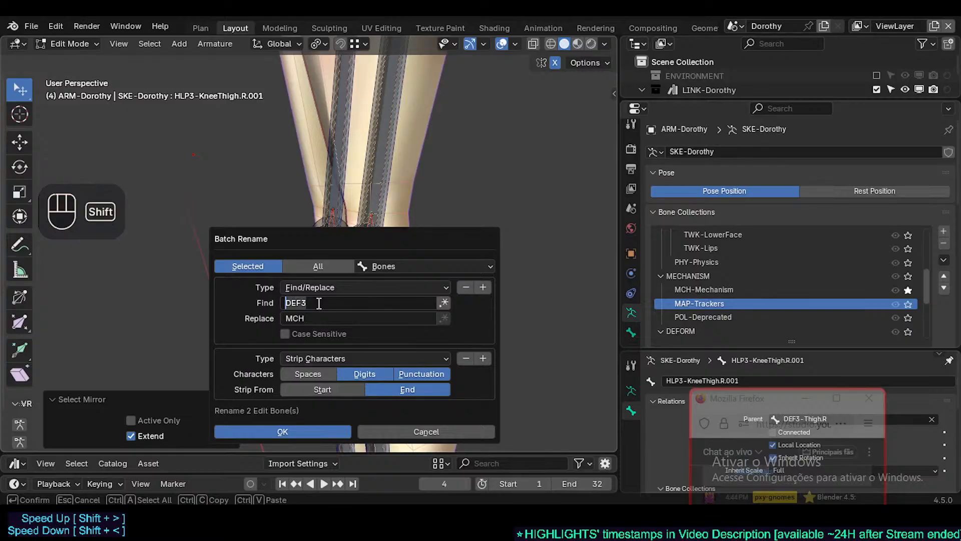
key("BackSpace")
type("Thig")
key("BackSpace")
key("BackSpace")
key("BackSpace")
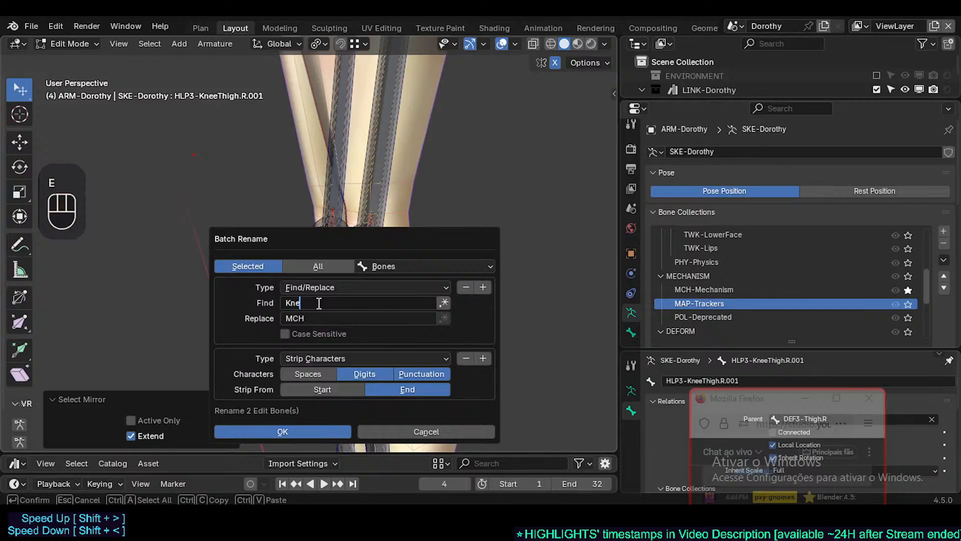
type("high")
key("Tab")
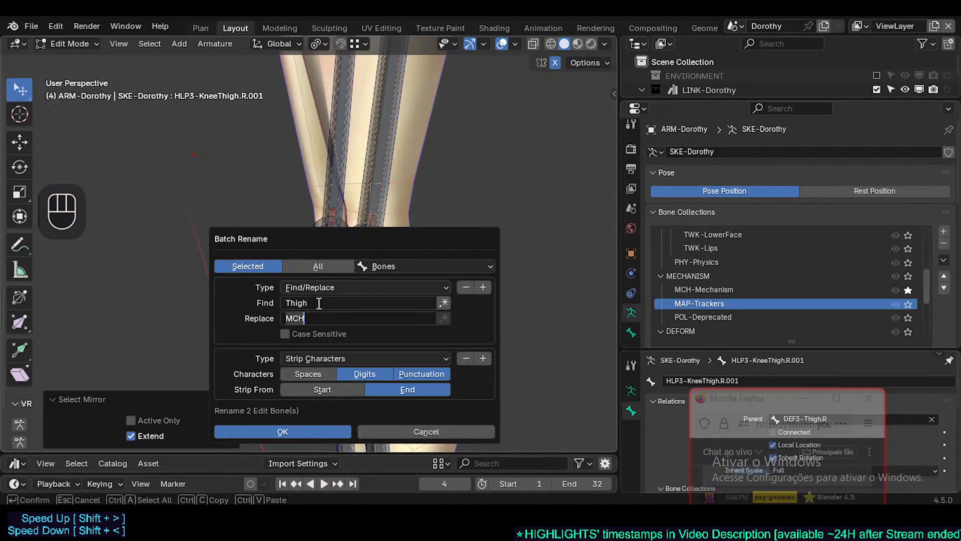
key("BackSpace")
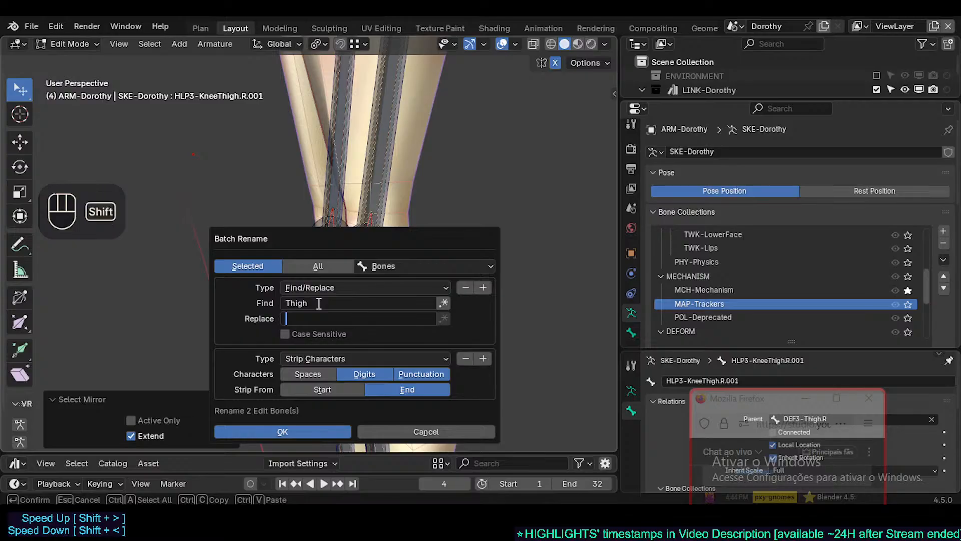
type("Front")
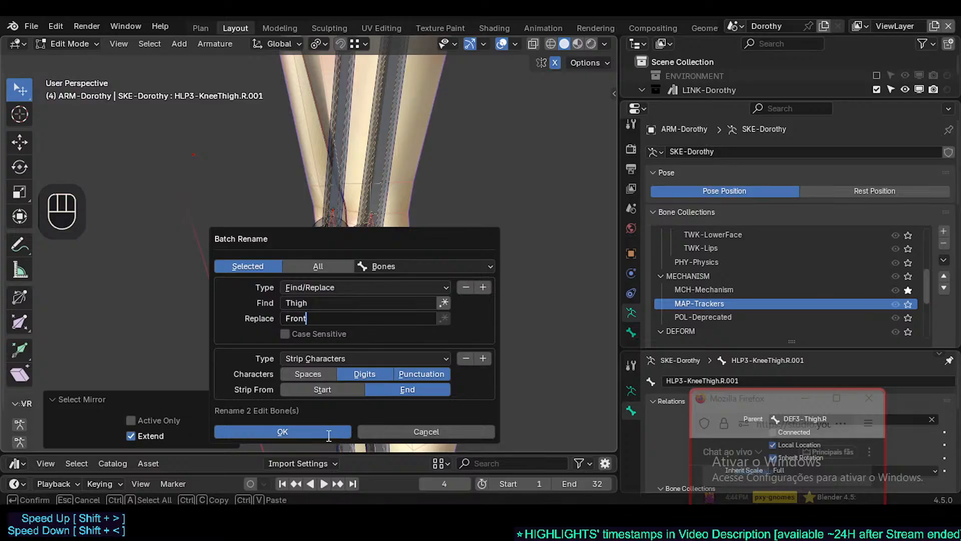
key("Home")
key("Right")
key("shift+End")
key("BackSpace")
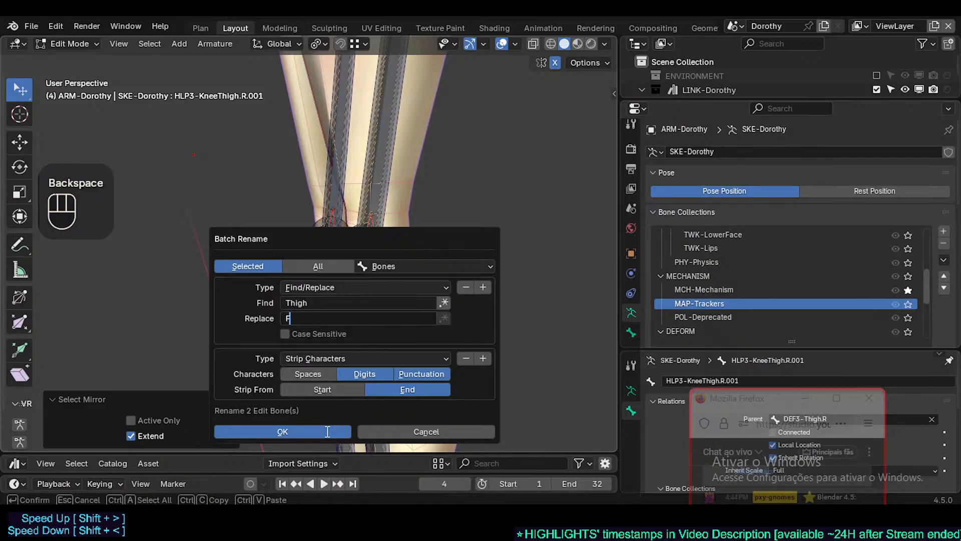
type("ron")
key("BackSpace")
key("BackSpace")
key("BackSpace")
key("BackSpace")
Set the replacement text to "Spike" and apply the batch rename to the selected bones
type("Spike")
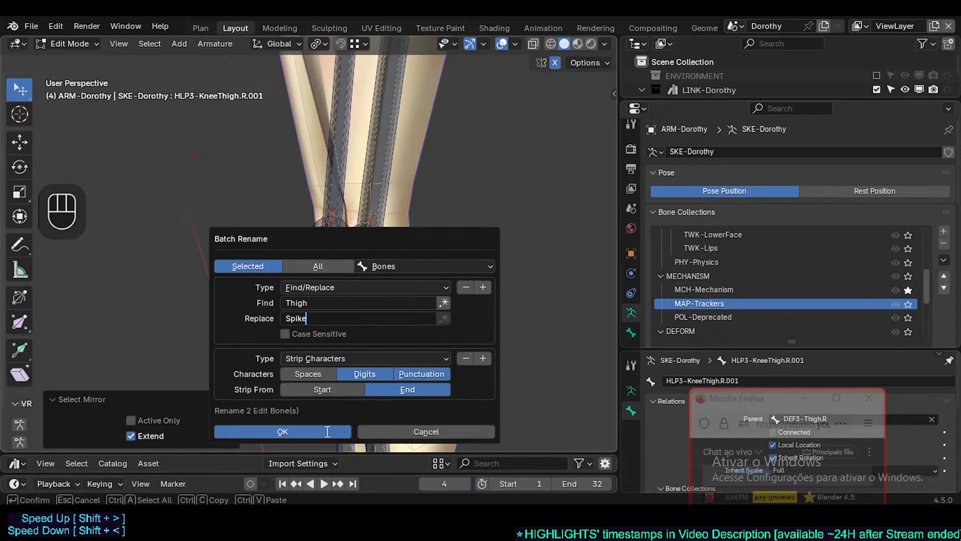
left_click(327, 434)
key("Return")
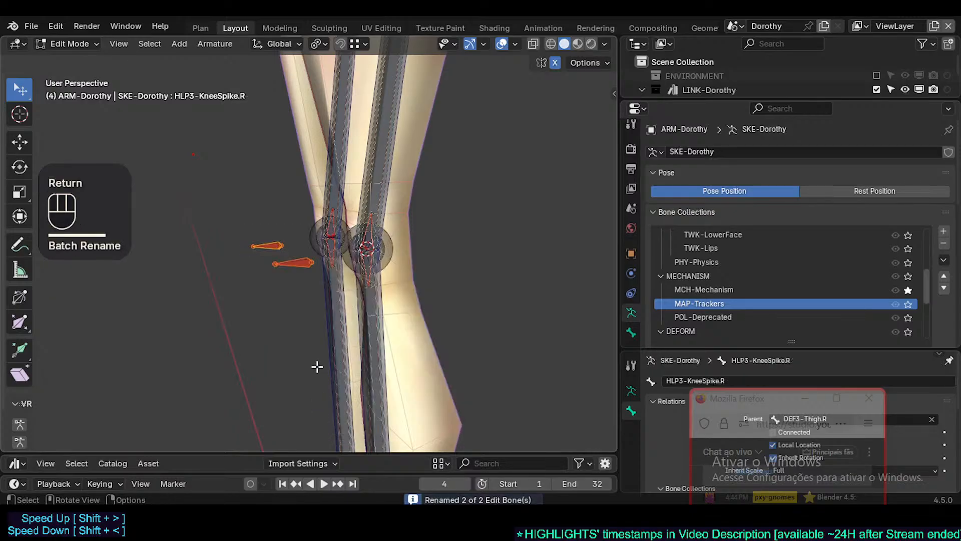
Try to snap both HLP3-KneeSpike bones to the 3D cursor, and undo the snap
middle_click_drag(317, 365, 329, 270)
scroll(266, 308, "up", 2)
scroll(267, 308, "up", 1)
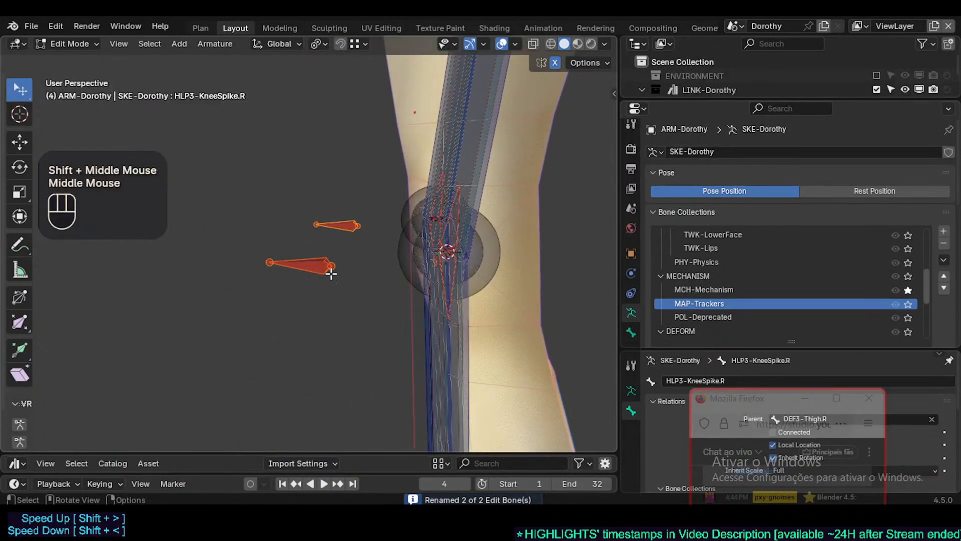
key("shift+s")
key("KP_7")
key("ctrl+z")
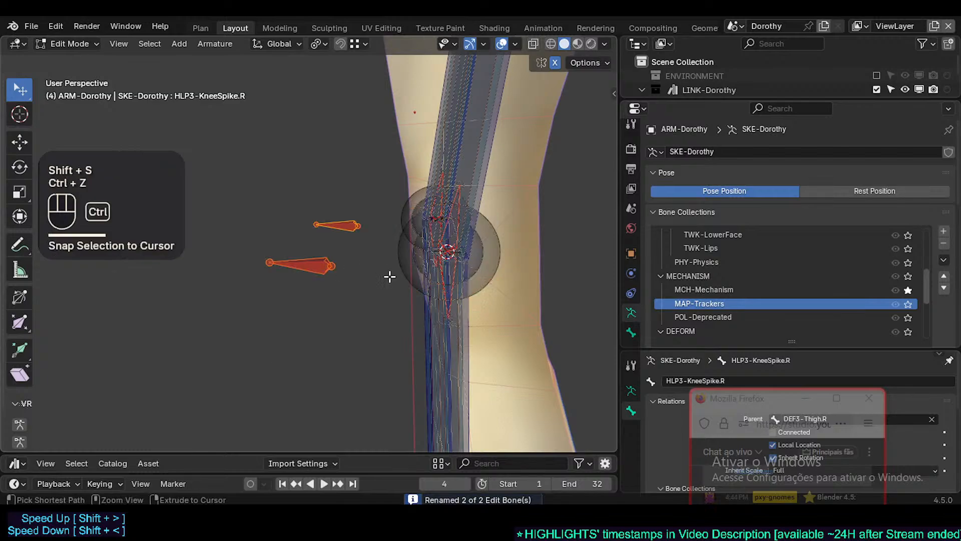
mouse_move(392, 275)
middle_mouse_down()
mouse_move(378, 279)
mouse_move(402, 273)
middle_mouse_up()
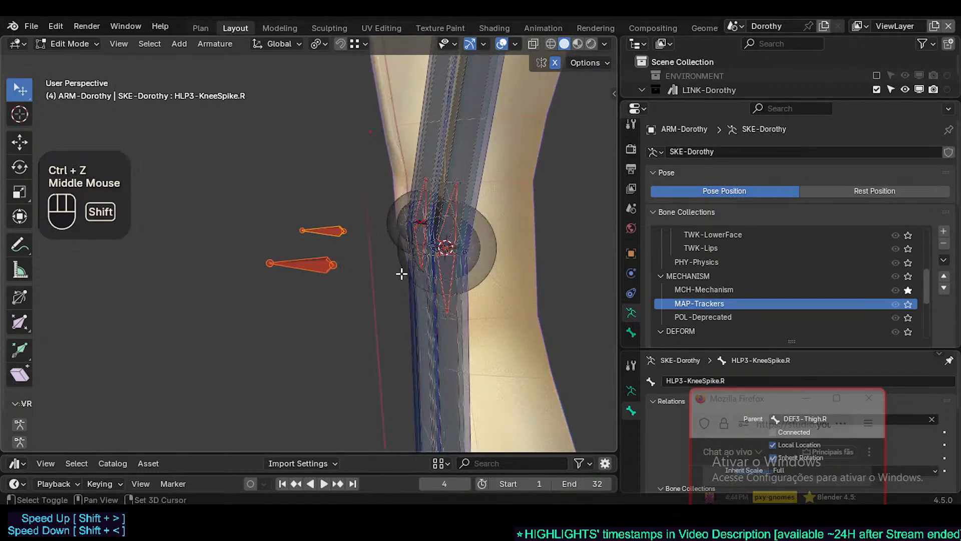
Snap both HLP3-KneeSpike bones to the 3D cursor at the knee
key("shift+s")
key("KP_8")
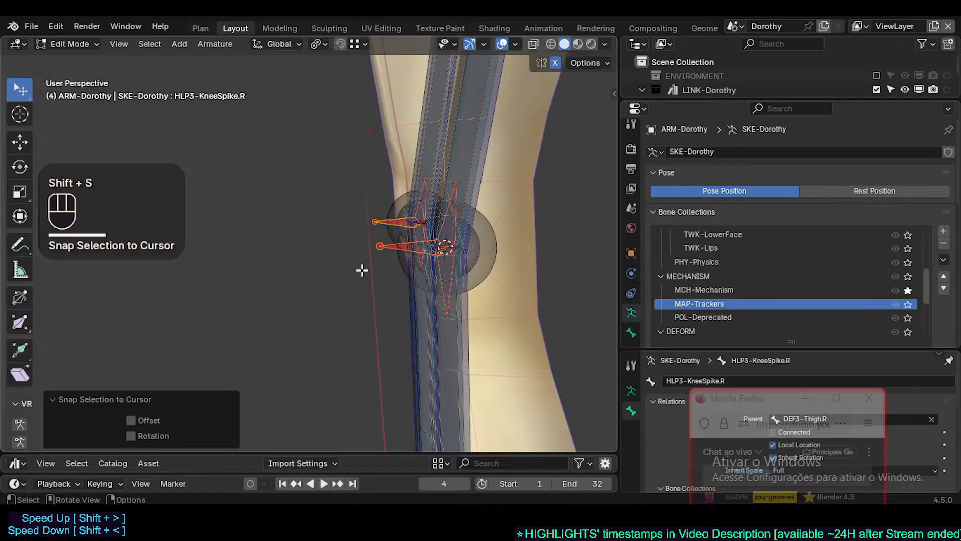
middle_click_drag(362, 271, 453, 278)
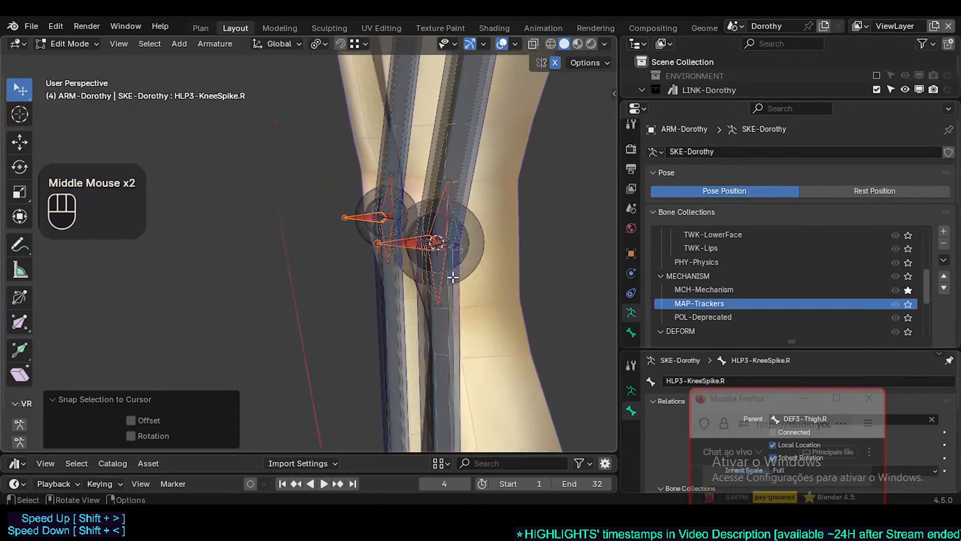
middle_click_drag(448, 243, 474, 236)
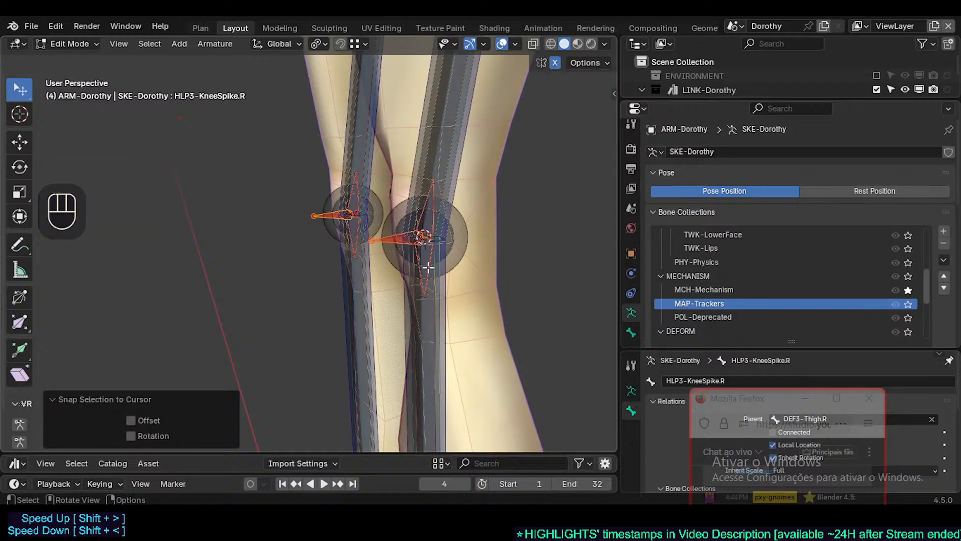
middle_click_drag(420, 237, 419, 251)
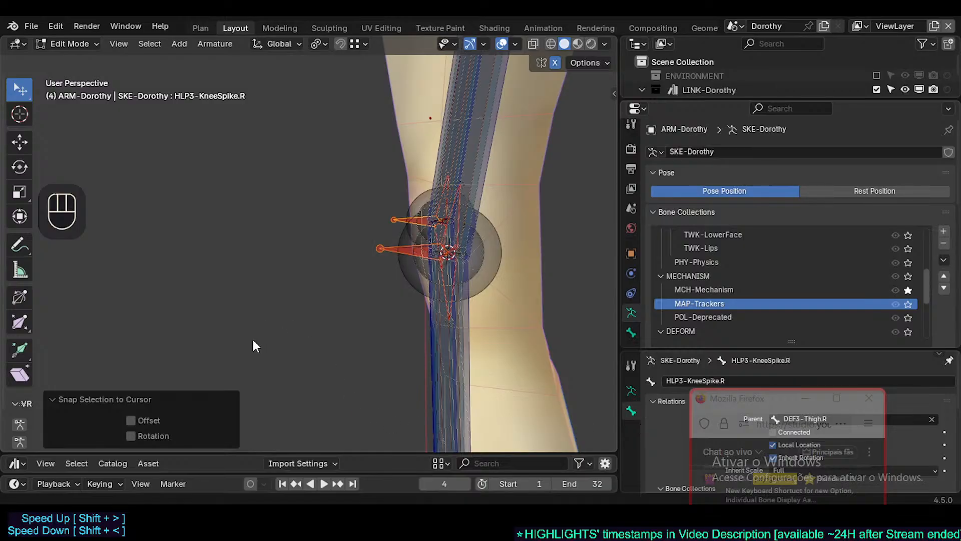
Move the Firefox chat window clear of the bone's Relations properties
left_click_drag(745, 400, 797, 126)
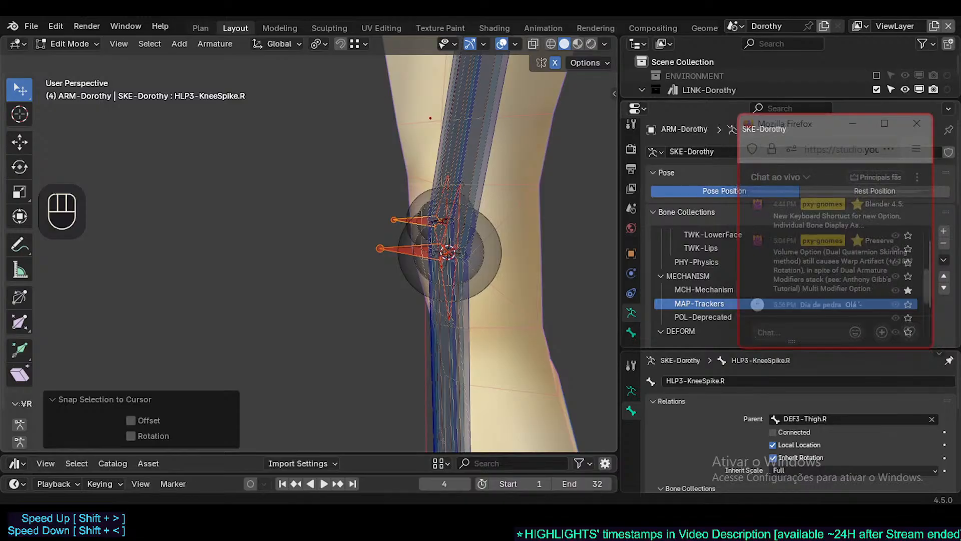
middle_click_drag(488, 210, 463, 223)
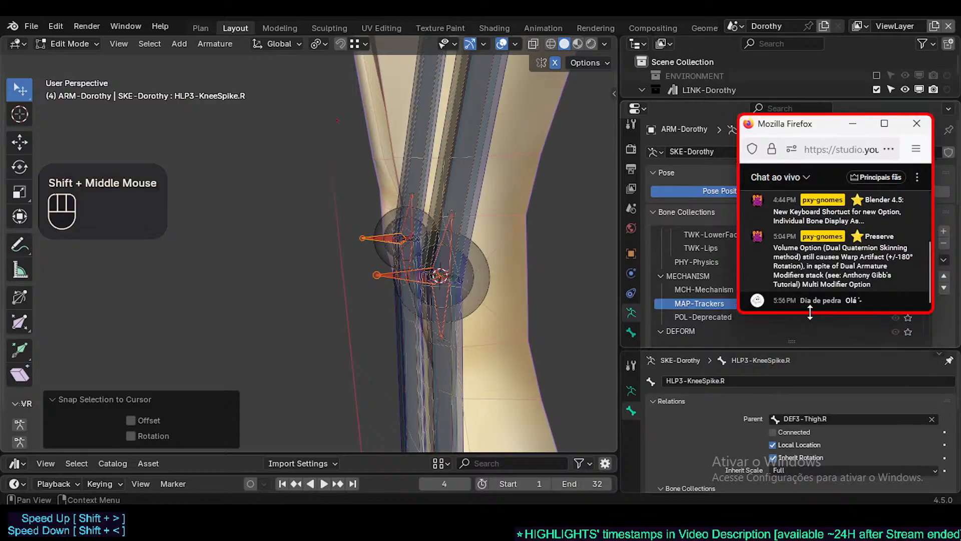
middle_click_drag(595, 257, 561, 250)
middle_click_drag(434, 271, 420, 296, "shift")
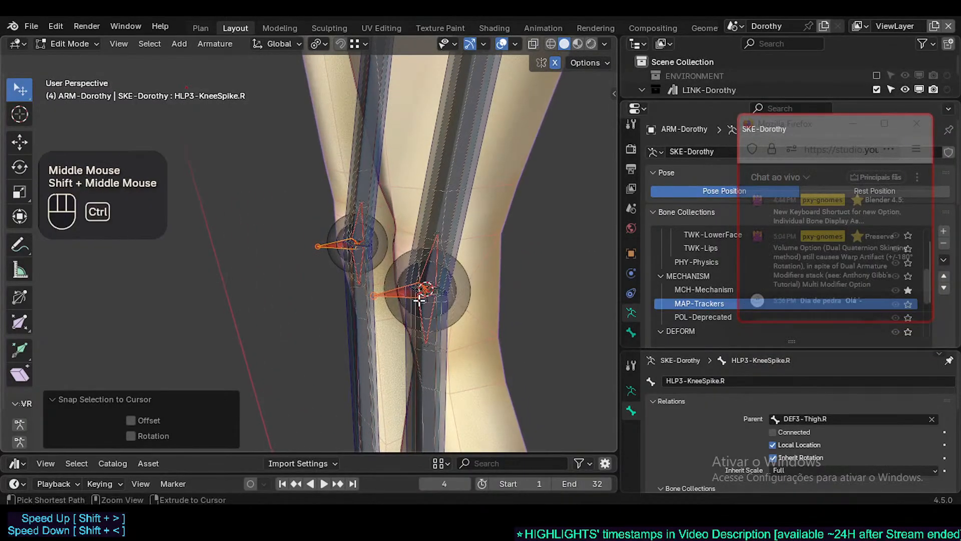
Switch the armature to Pose Mode and check the parent of HLP3-KneeSpike.L and the name of the shin bone at the bent knee
key("ctrl+Tab")
left_click(416, 254)
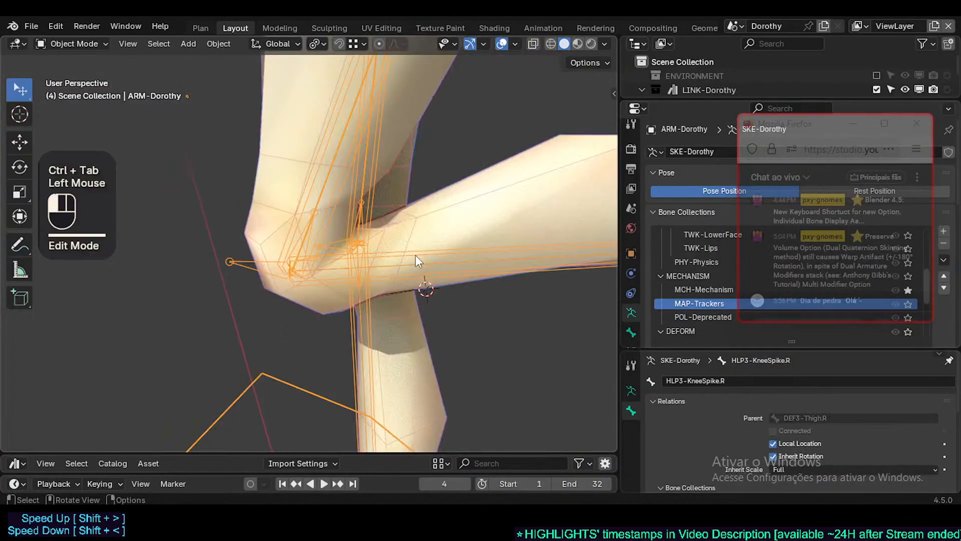
left_click(424, 250)
left_click(418, 264)
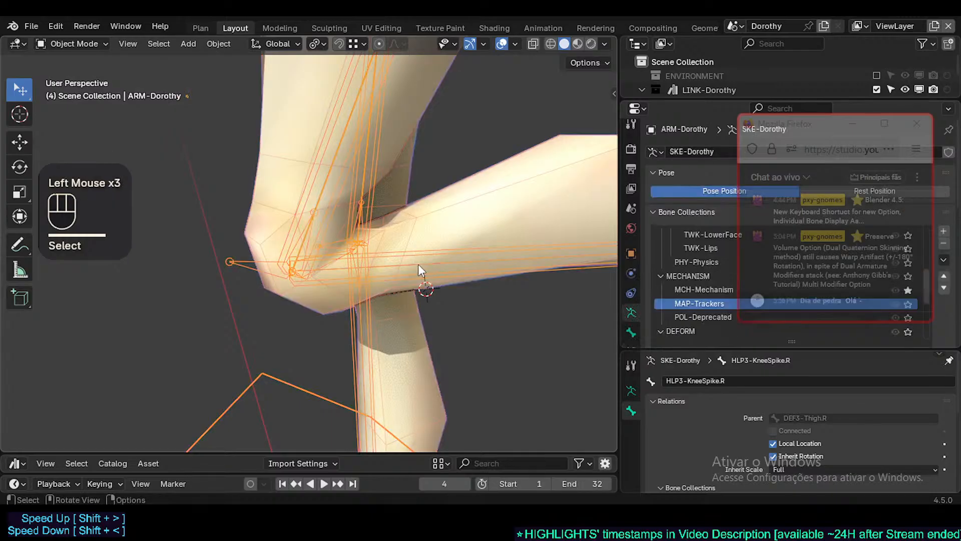
key("ctrl+Tab")
middle_click_drag(417, 266, 439, 283)
scroll(412, 285, "up", 2)
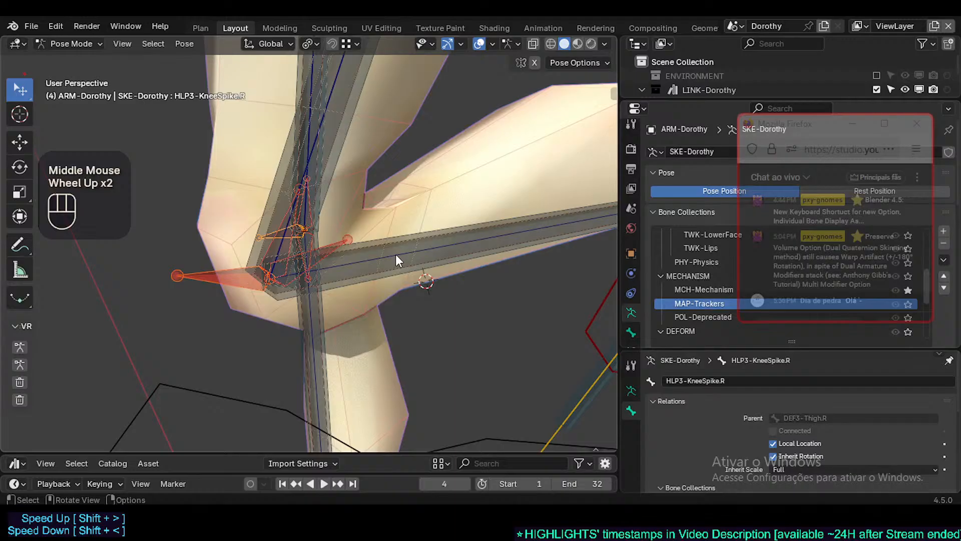
middle_click_drag(396, 254, 226, 248)
left_click(220, 263)
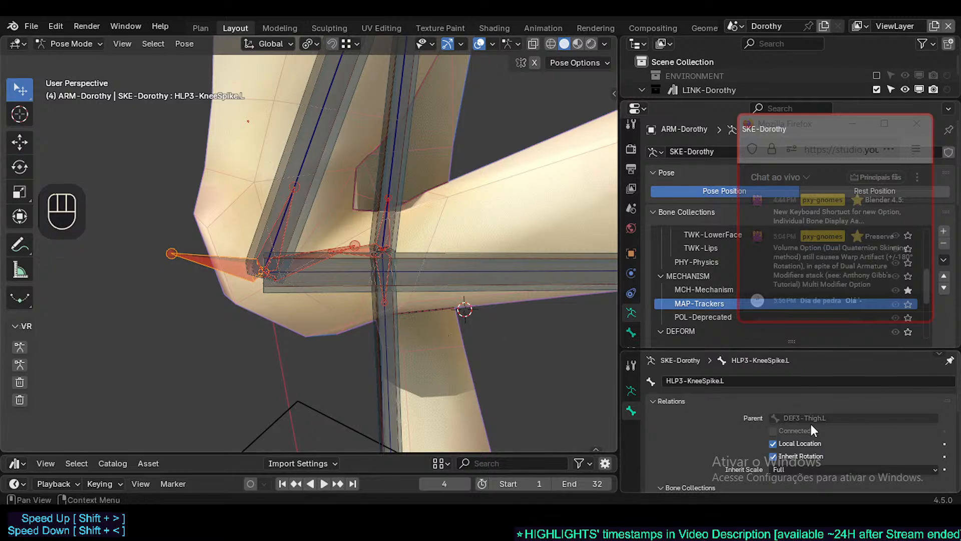
left_click(319, 290)
key("F2")
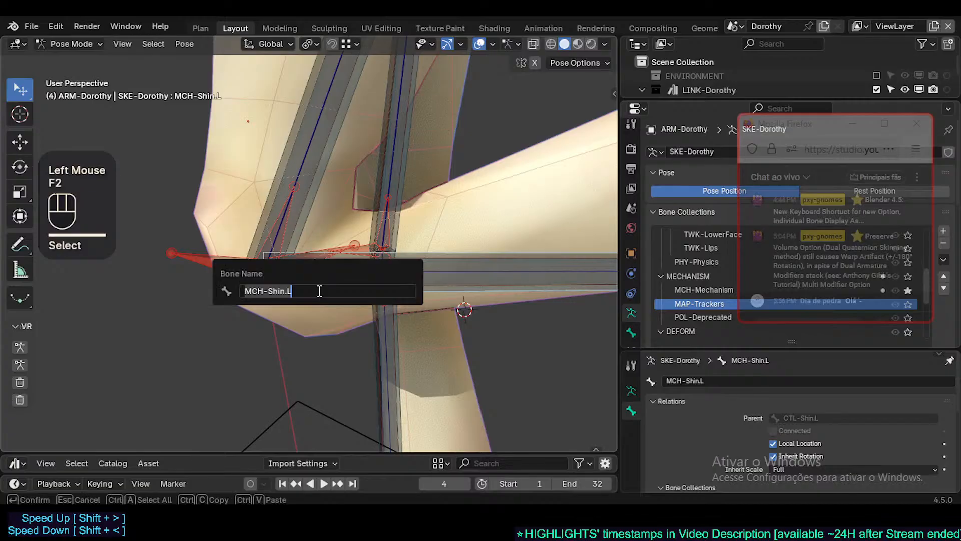
Parent the MCH-Shin.L bone to HLP3-KneeSpike.L in Edit Mode with Keep Offset, and return to Pose Mode
left_click(206, 262)
key("Tab")
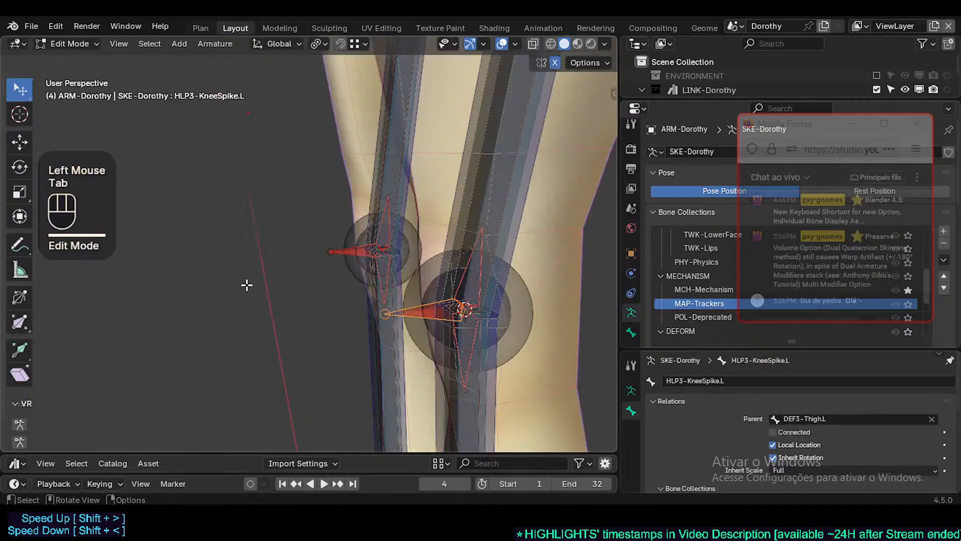
key("Tab")
left_click(348, 290)
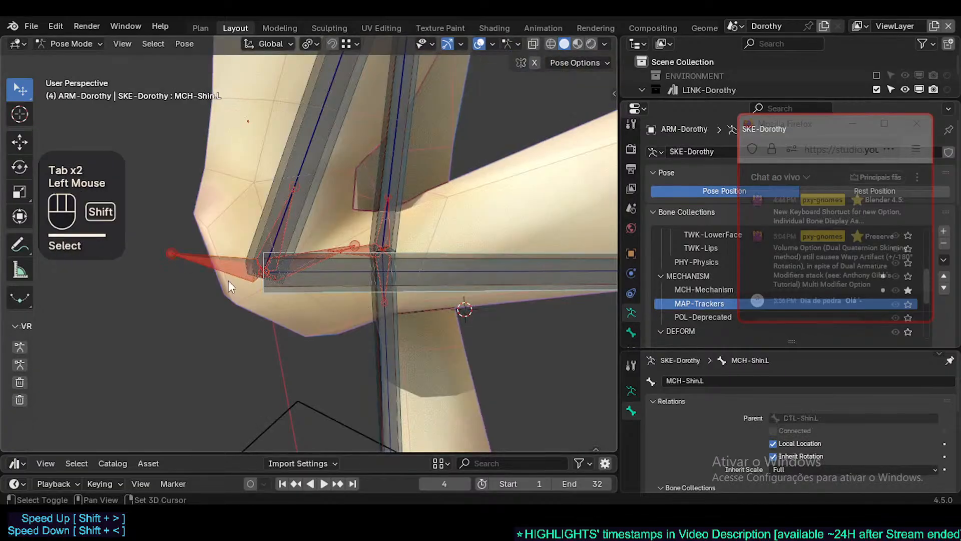
left_click(212, 272, "shift")
key("Tab")
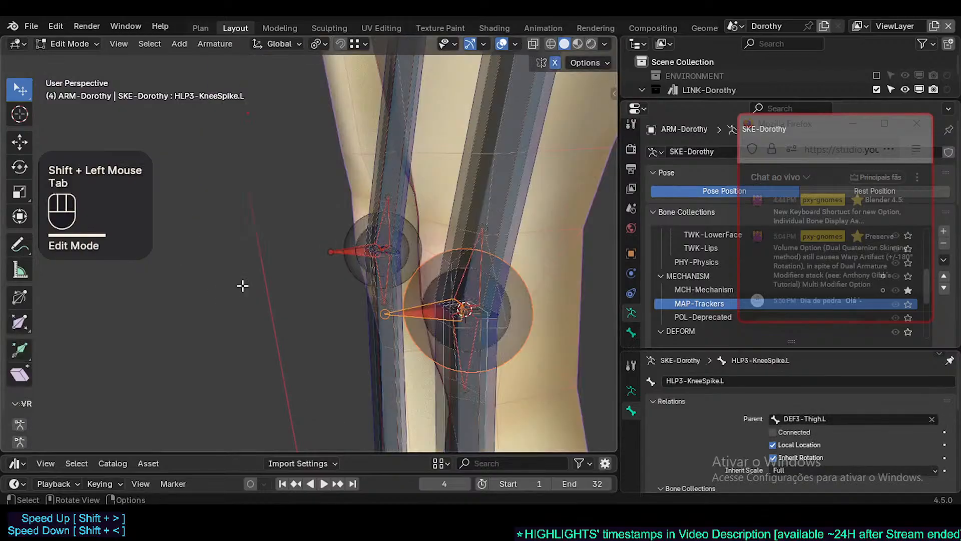
key("ctrl+p")
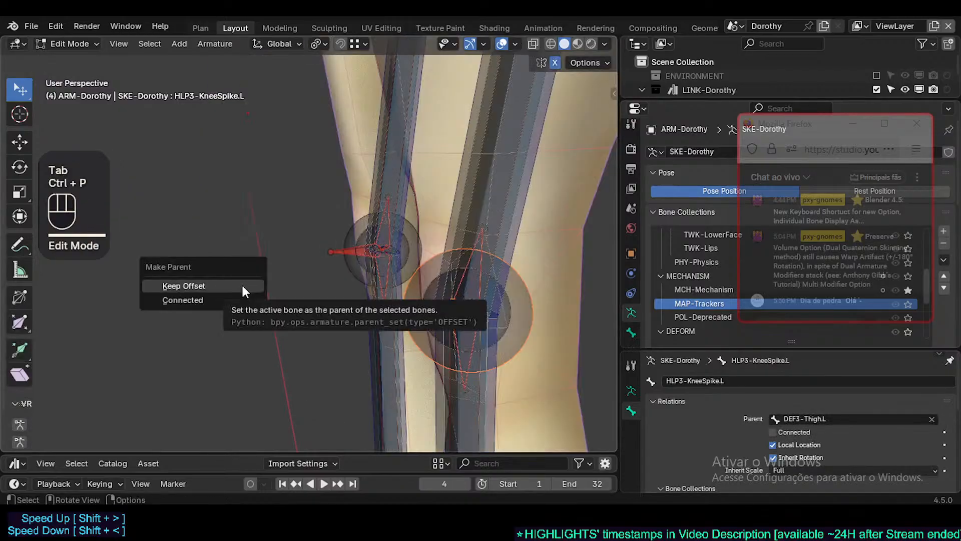
left_click(242, 286)
key("Tab")
Reassign the parent of the MCH-Shin.L bone to CTL-Shin.L in Edit Mode, keeping its offset, and return to Pose Mode
scroll(311, 269, "down", 2)
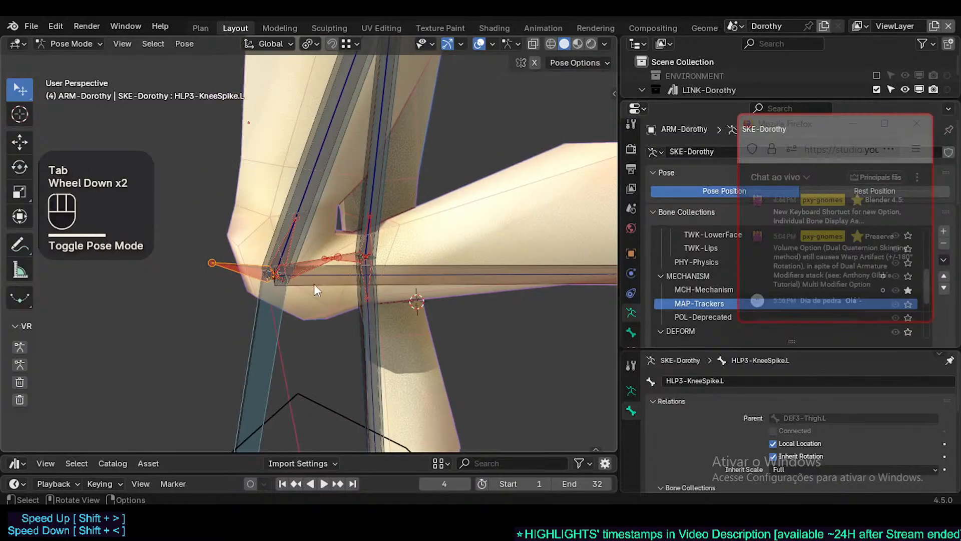
middle_click_drag(314, 284, 307, 270)
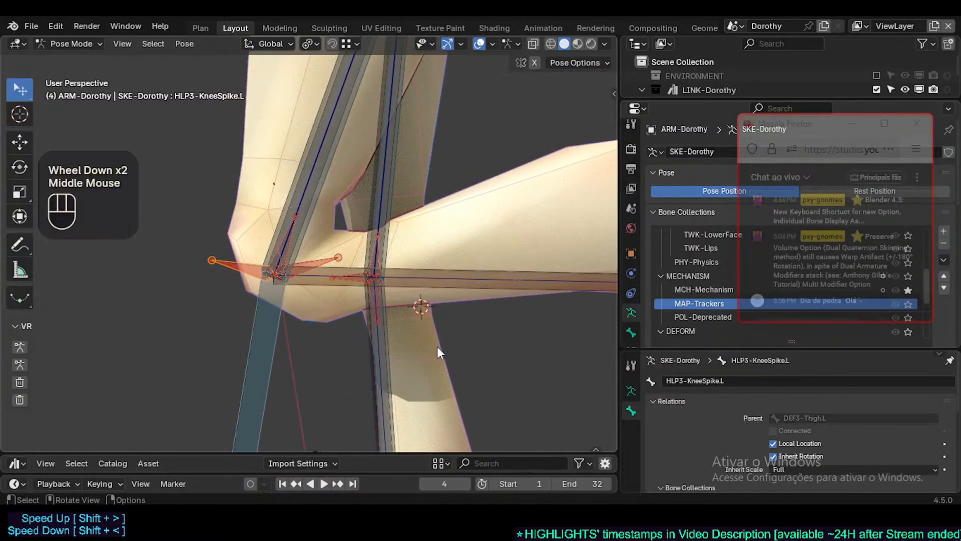
scroll(437, 347, "down", 1)
middle_click_drag(437, 378, 384, 270, "shift")
scroll(385, 269, "down", 1)
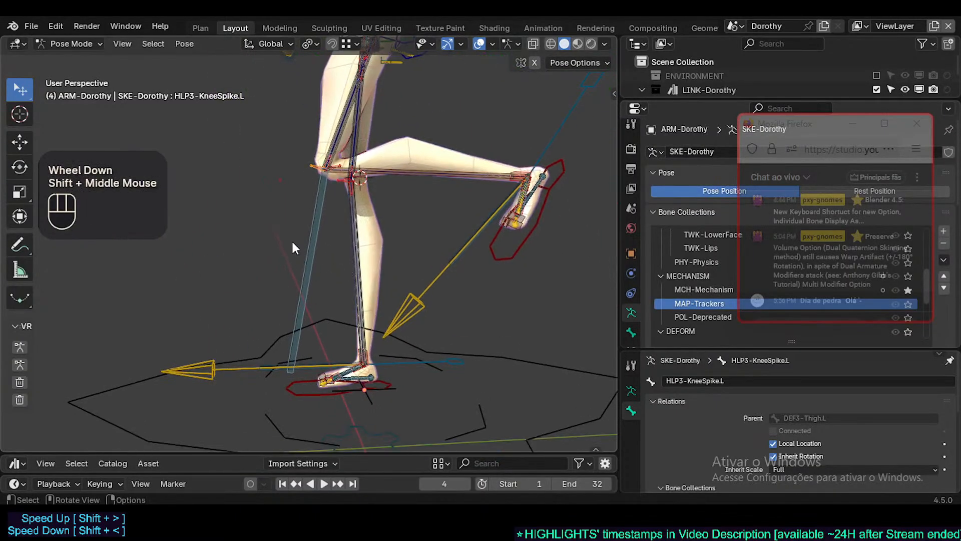
left_click(315, 235)
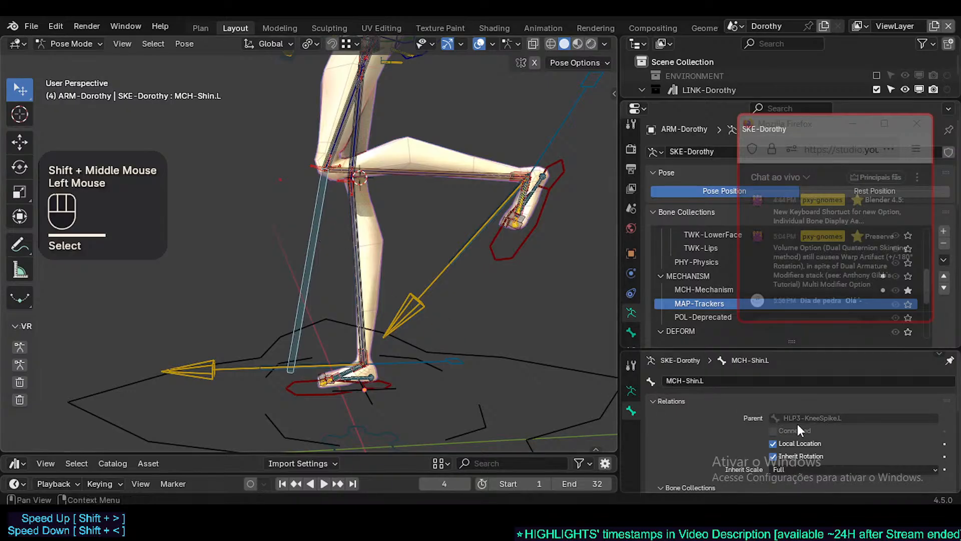
middle_click_drag(318, 241, 340, 235)
key("Tab")
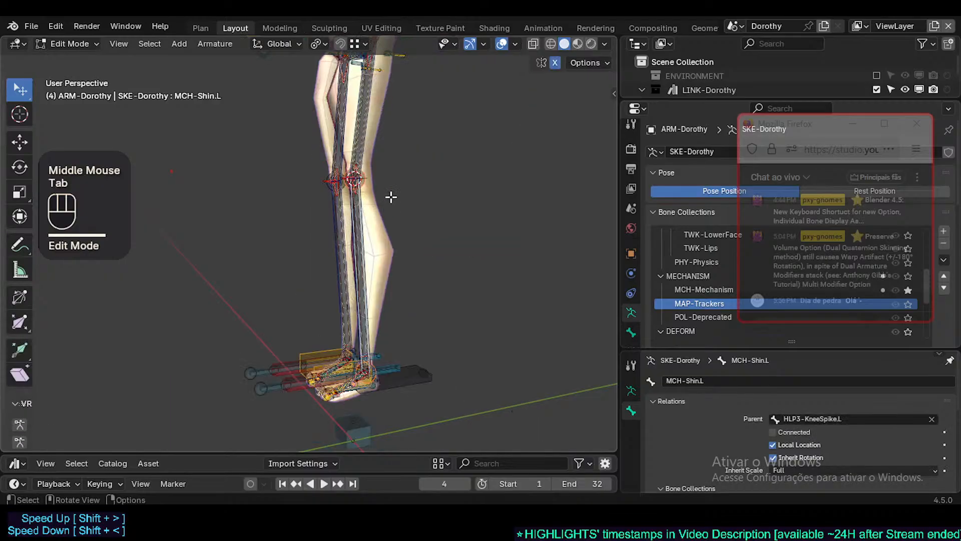
scroll(347, 223, "up", 5)
left_click(311, 213, "shift")
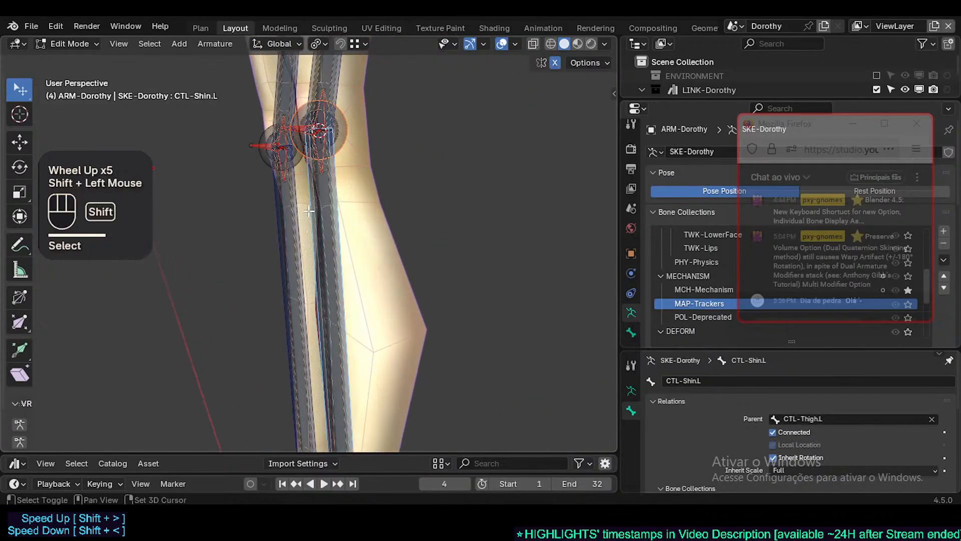
key("ctrl+p")
left_click(309, 213)
key("Tab")
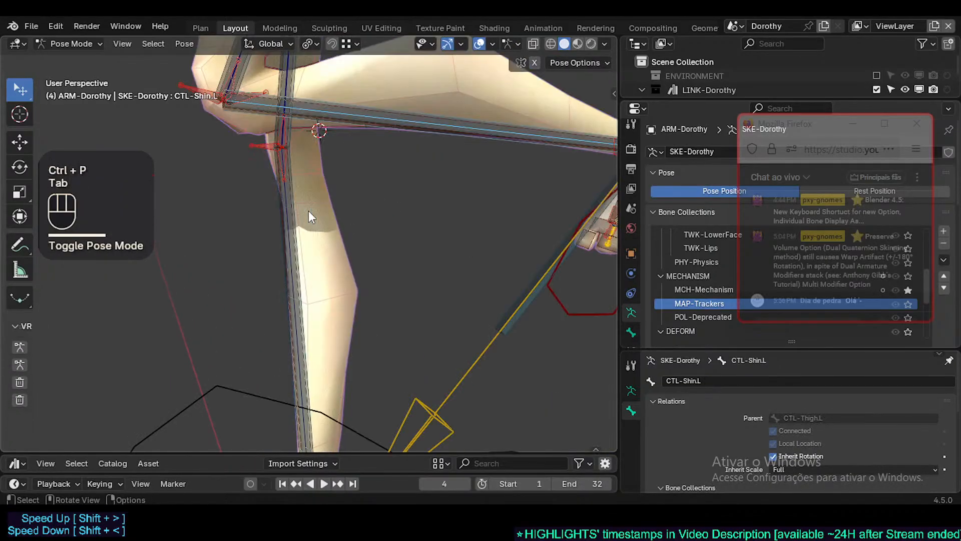
Select the HLP3-KneeSpike.L bone at the bent knee and duplicate it in place in Edit Mode
scroll(309, 212, "down", 3)
scroll(321, 215, "down", 2, "shift")
middle_click_drag(323, 216, 287, 241, "shift")
scroll(350, 248, "down", 1)
scroll(334, 259, "up", 2)
scroll(305, 245, "up", 2)
left_click(308, 245)
scroll(322, 230, "up", 1)
scroll(315, 242, "down", 1)
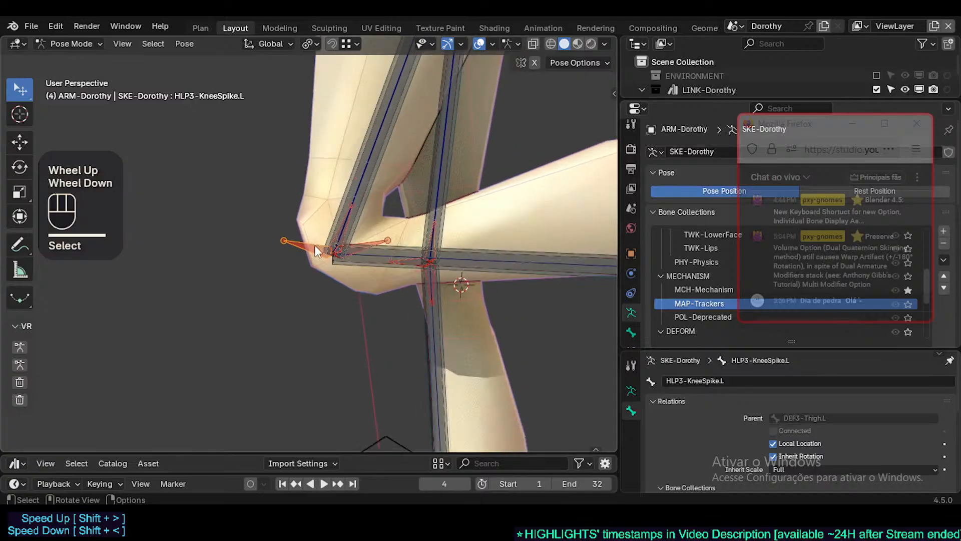
scroll(314, 248, "up", 2)
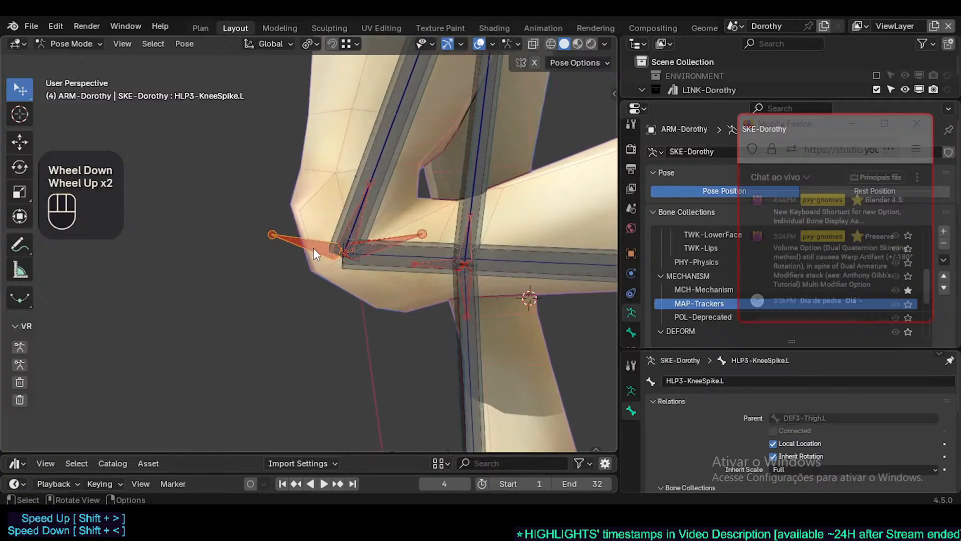
key("Tab")
middle_click_drag(427, 273, 305, 233, "shift")
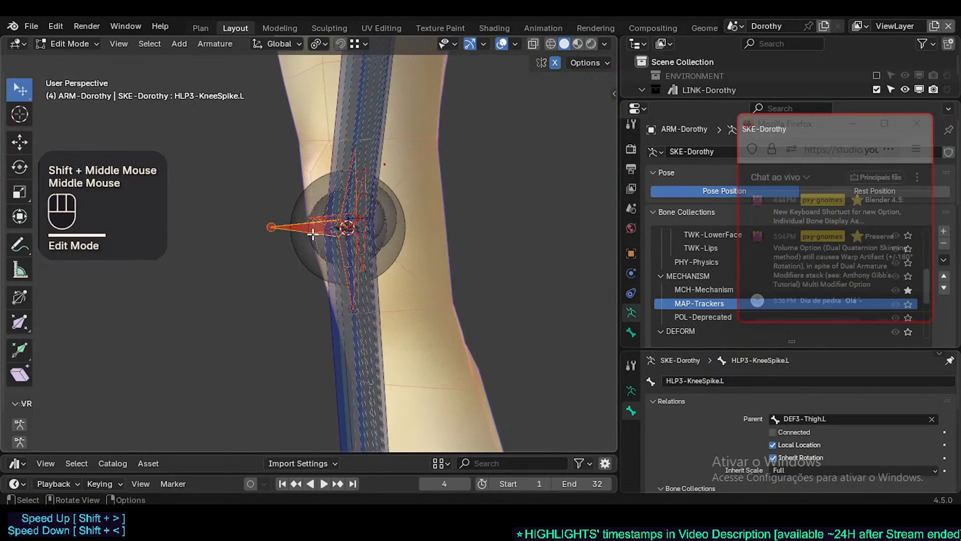
key("shift+d")
key("Escape")
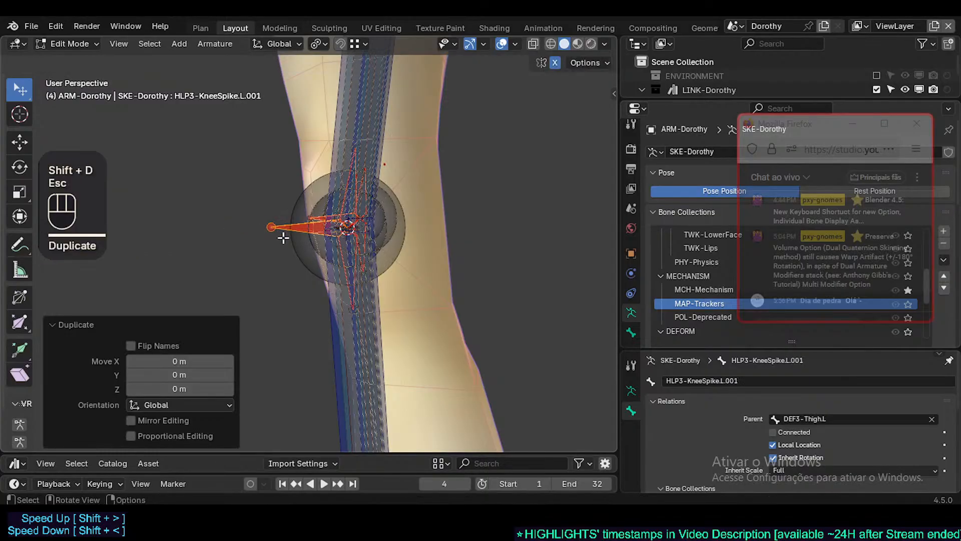
Reverse the direction of the duplicated HLP3-KneeSpike.L.001 bone and clear its roll
key("alt+f")
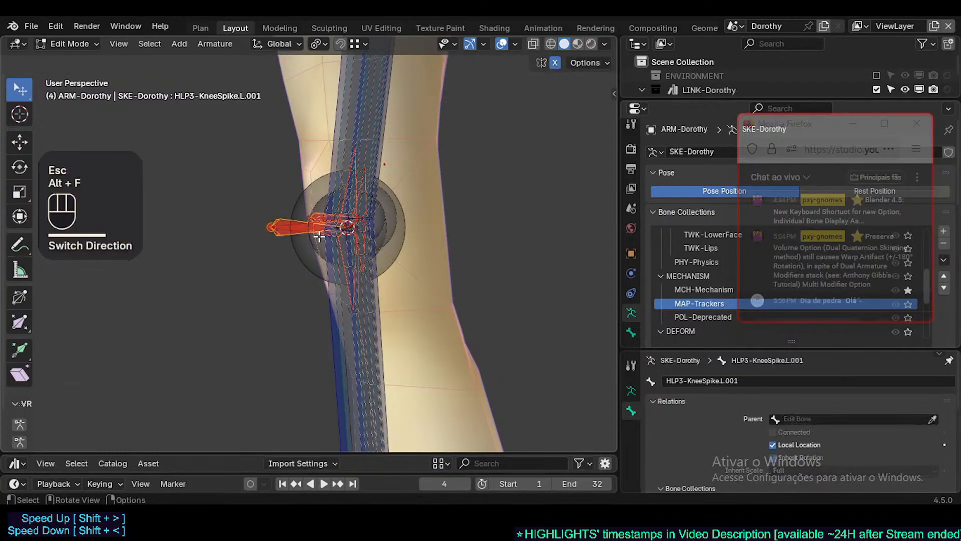
key("ctrl+grave")
key("alt+r")
key("g")
key("y")
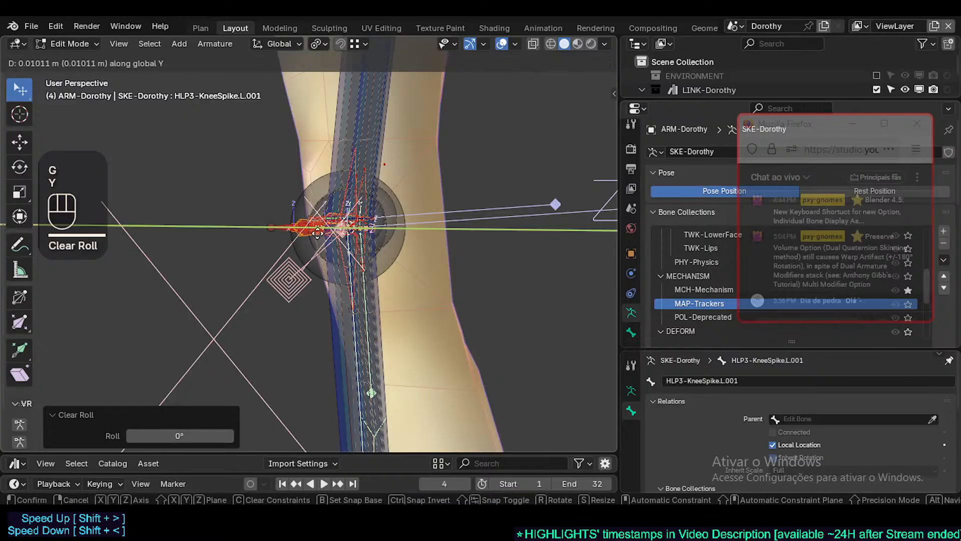
key("Escape")
Snap the duplicated knee spike bone to the 3D cursor and move it about 0.029 m along global Y behind the knee
key("shift+s")
middle_click_drag(331, 236, 371, 243)
key("g")
key("y")
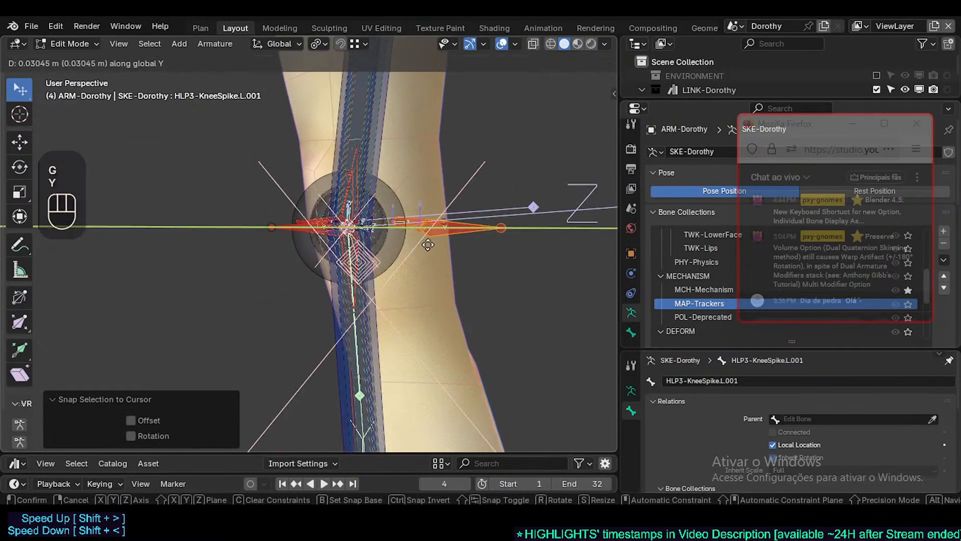
left_click(427, 247)
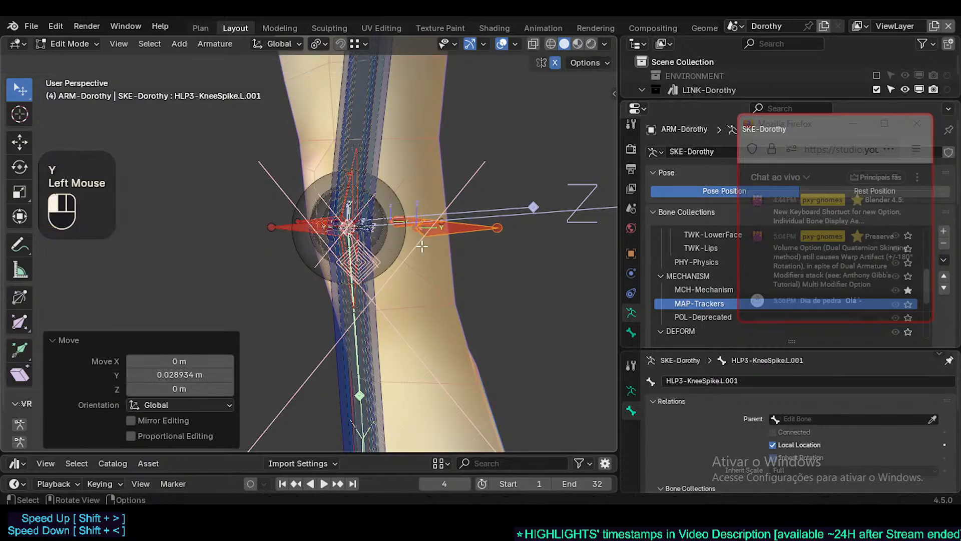
scroll(418, 255, "down", 2)
middle_click_drag(426, 246, 329, 306)
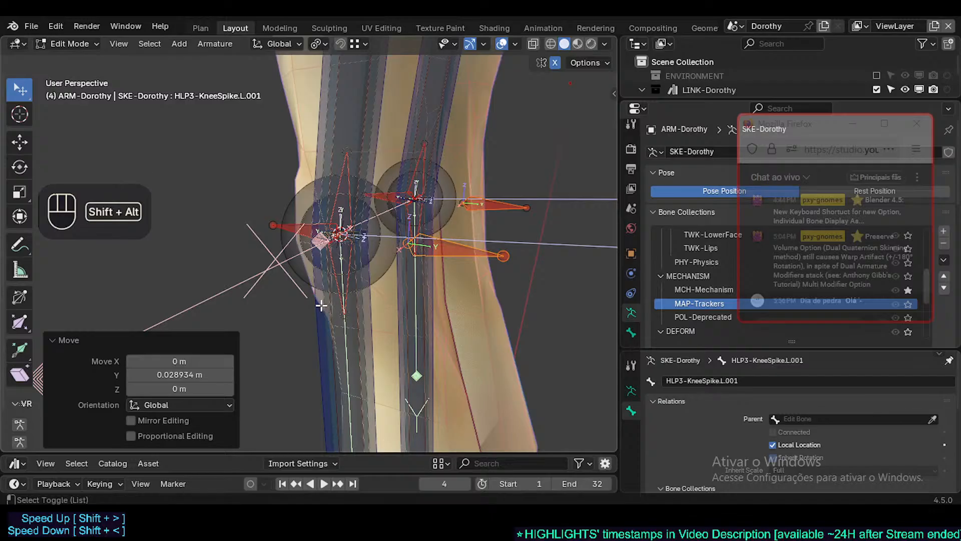
Parent the duplicated HLP3-KneeSpike.L.001 bone to MCH-Shin.L with Keep Offset
left_click(326, 303, "alt+shift")
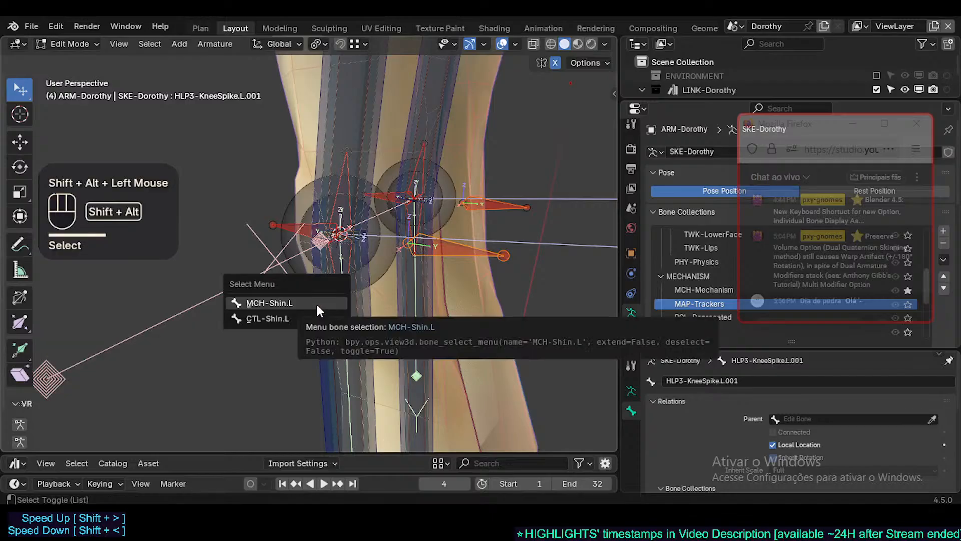
left_click(316, 302)
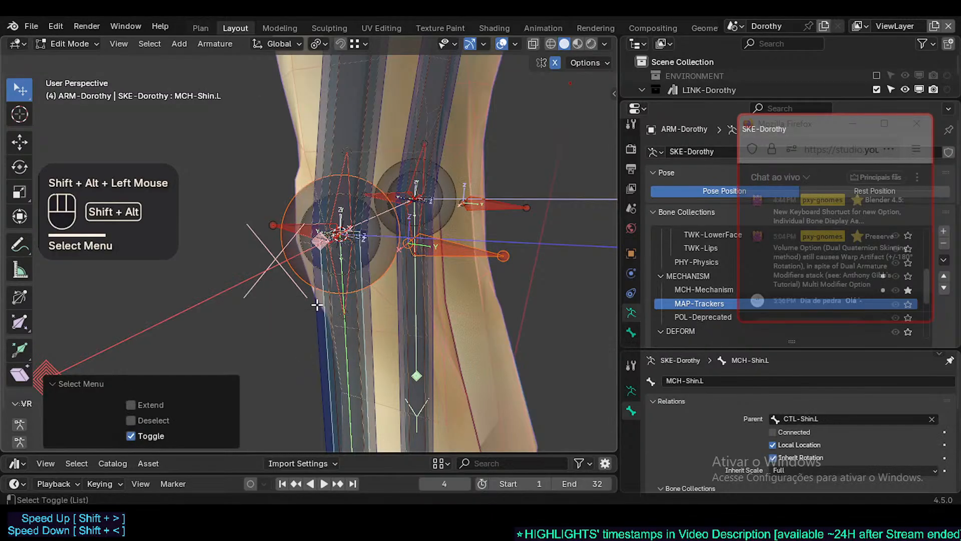
key("ctrl+p")
left_click(349, 273)
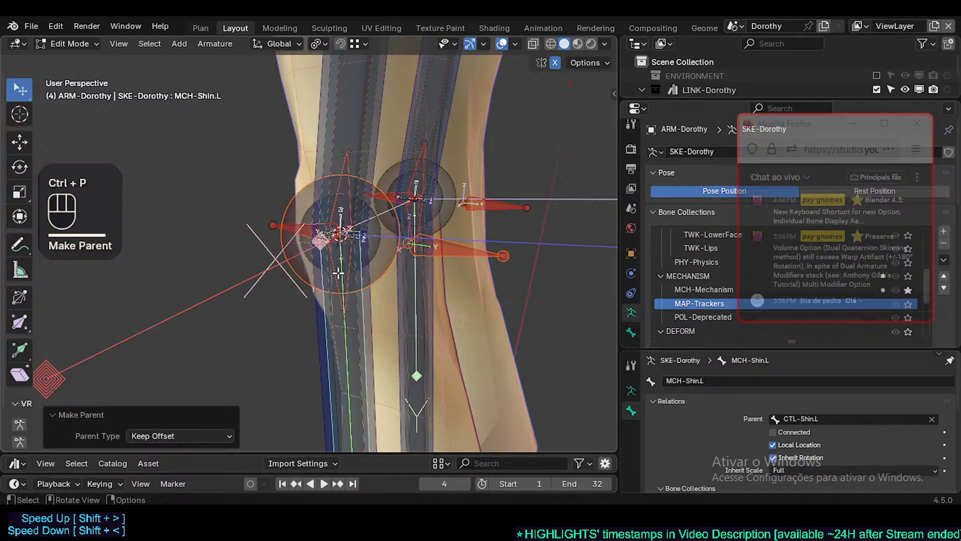
Hide the bone axes and select the duplicated HLP3-KneeSpike.L.001 and HLP3-KneeSpike.R.001 bones behind both knees
middle_click_drag(339, 272, 302, 240)
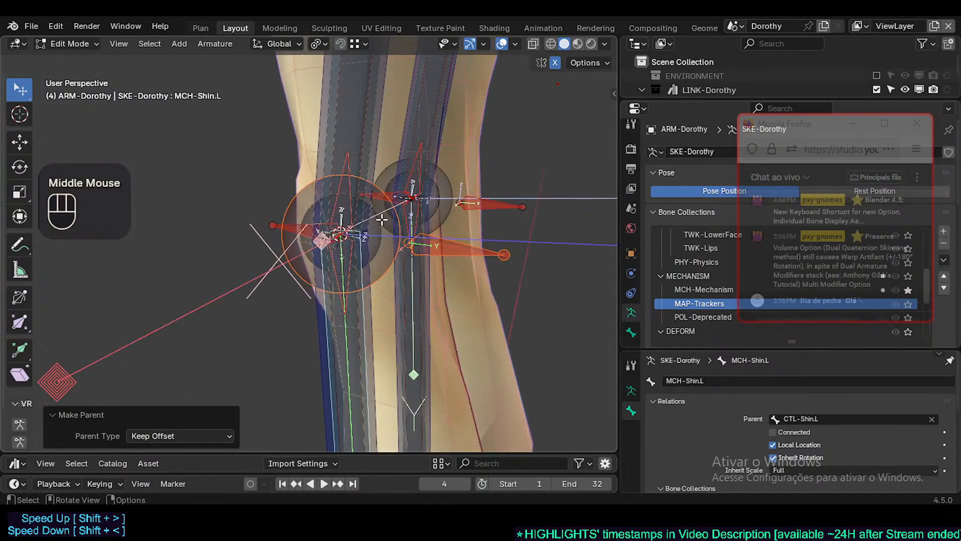
key("ctrl+3")
key("n")
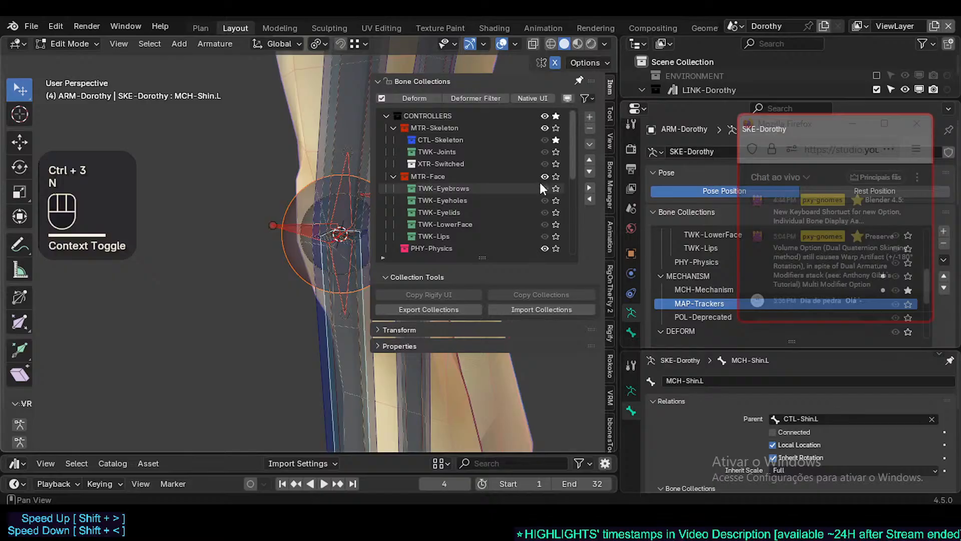
key("n")
scroll(403, 239, "up", 2)
left_click(503, 200)
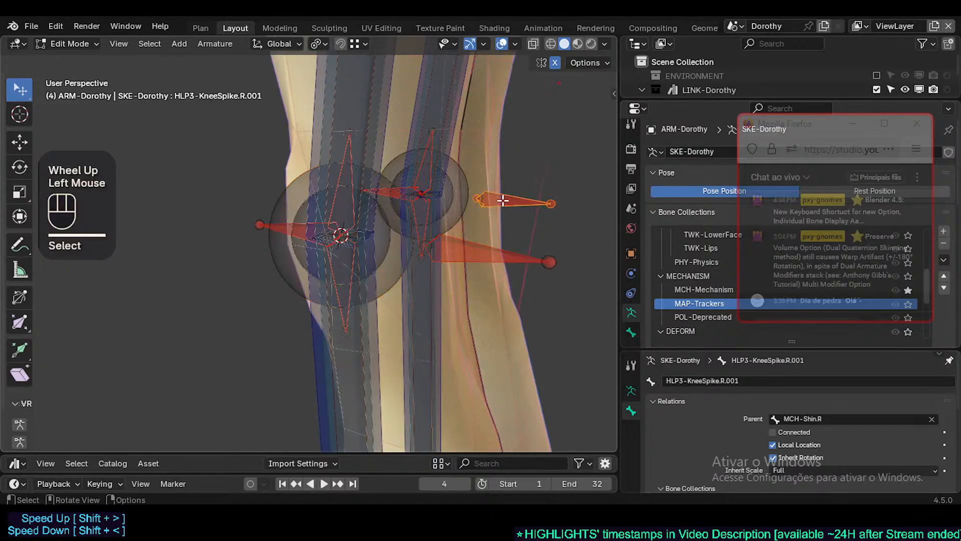
left_click(502, 236)
left_click(503, 206, "shift")
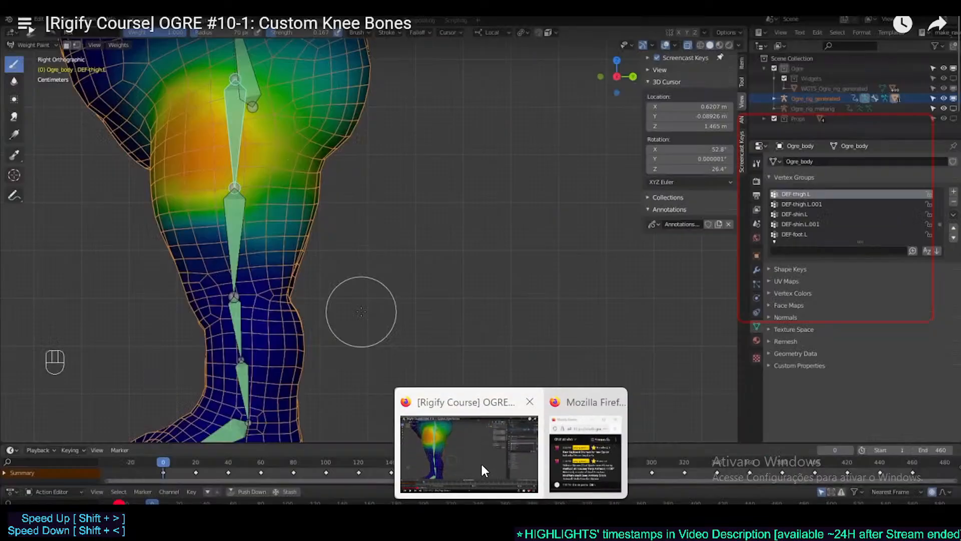
Switch to the "OGRE #10-1: Custom Knee Bones" video in Firefox and examine how its extra knee bones are placed and connected
left_click(480, 462)
left_click(265, 285)
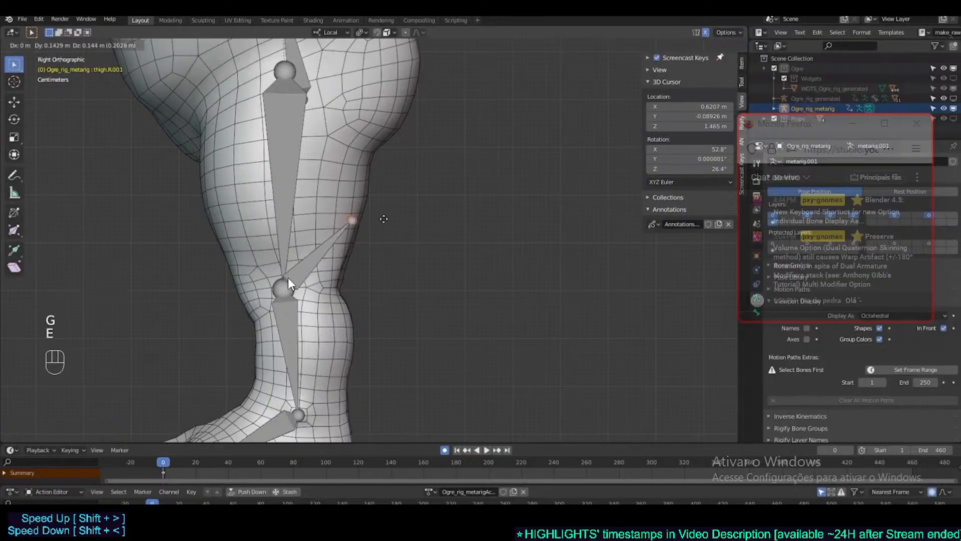
left_click(289, 284)
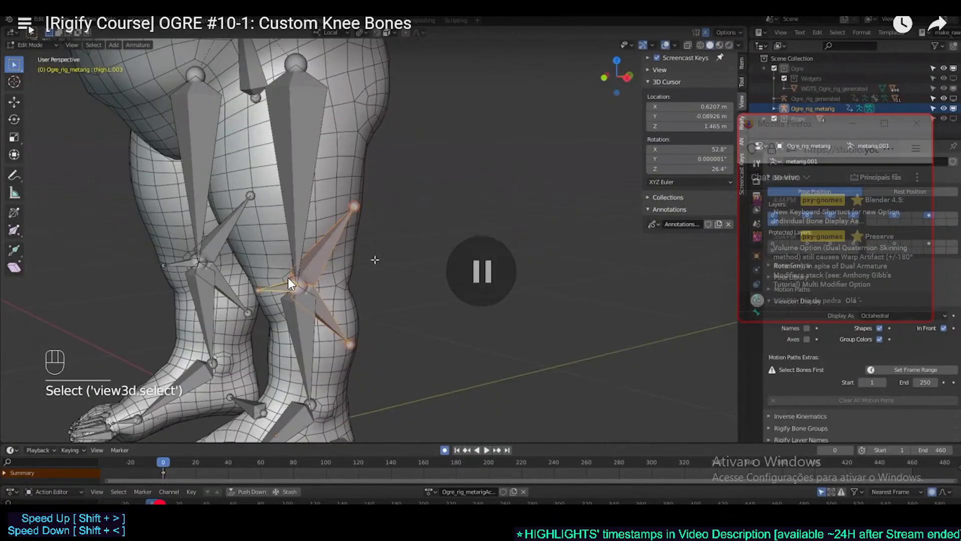
left_click(288, 278)
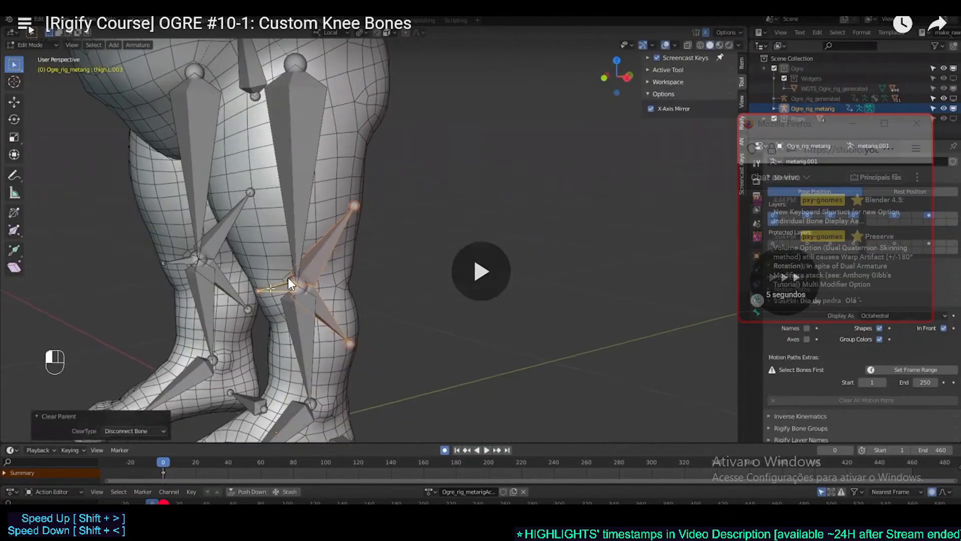
left_click(330, 253)
left_click(328, 281)
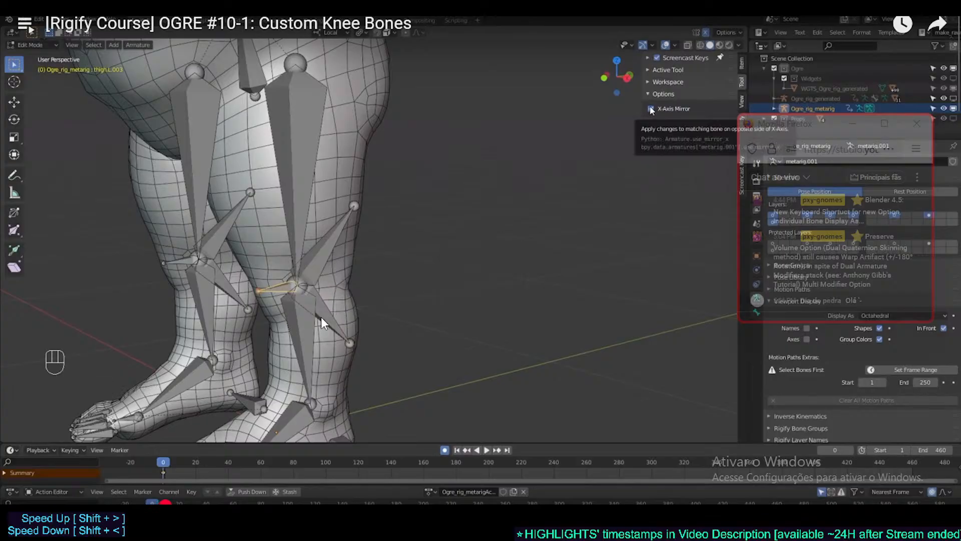
left_click(321, 320)
left_click(321, 321)
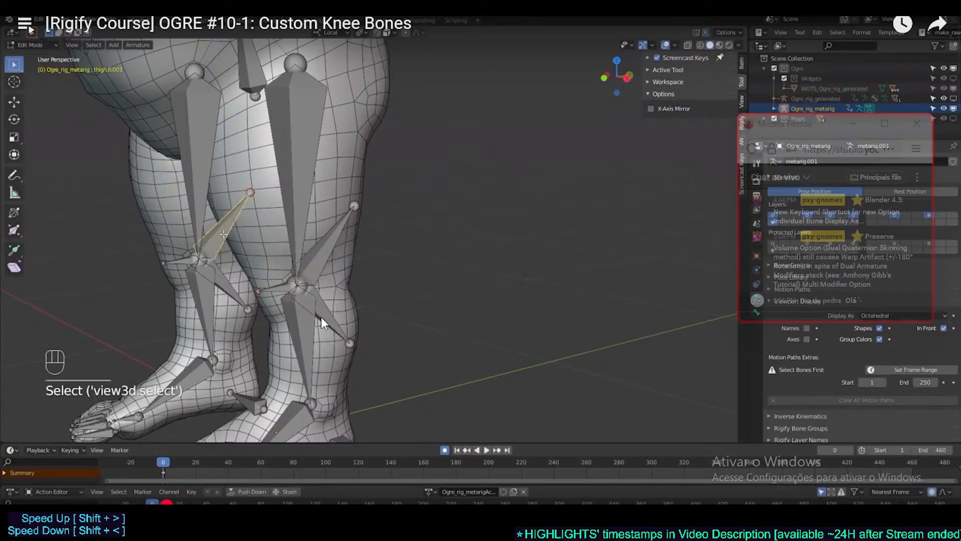
left_click(302, 289)
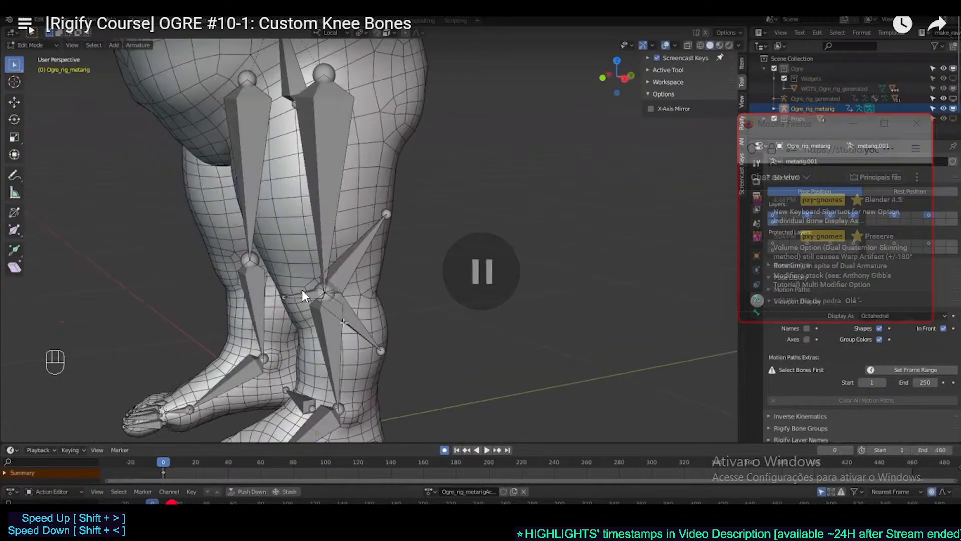
Skip ahead in the custom knee bones video to examine how the knee helper bones are named and set up
key("space")
key("space")
key("Right")
key("Right")
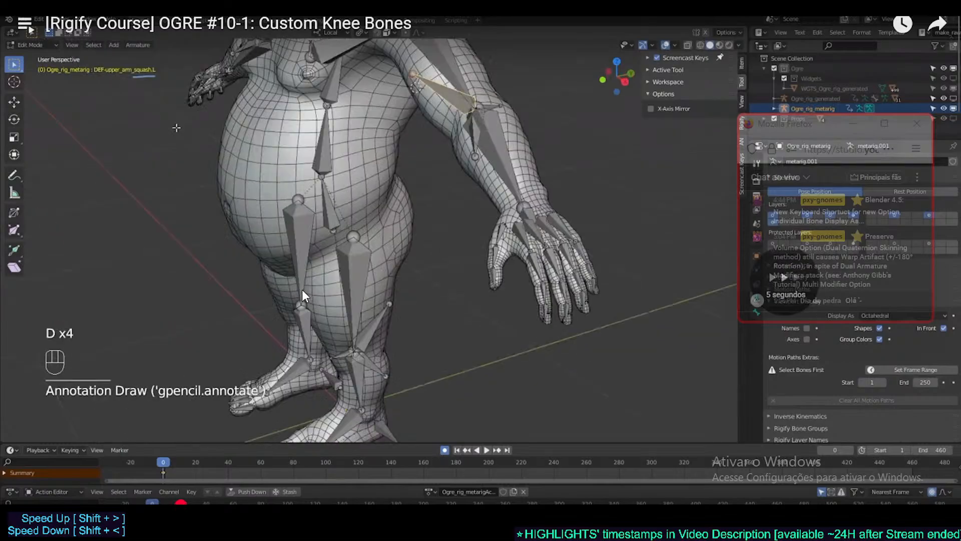
key("space")
key("space")
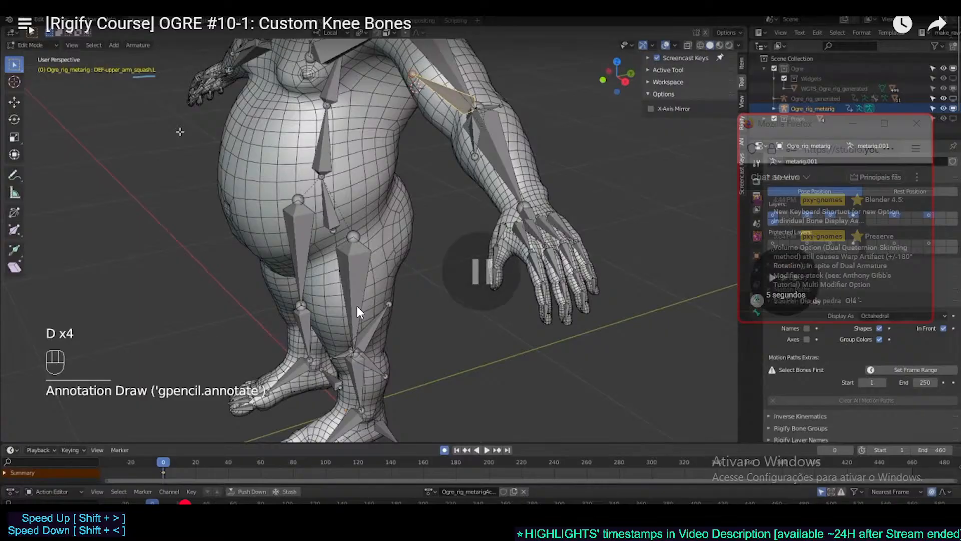
key("space")
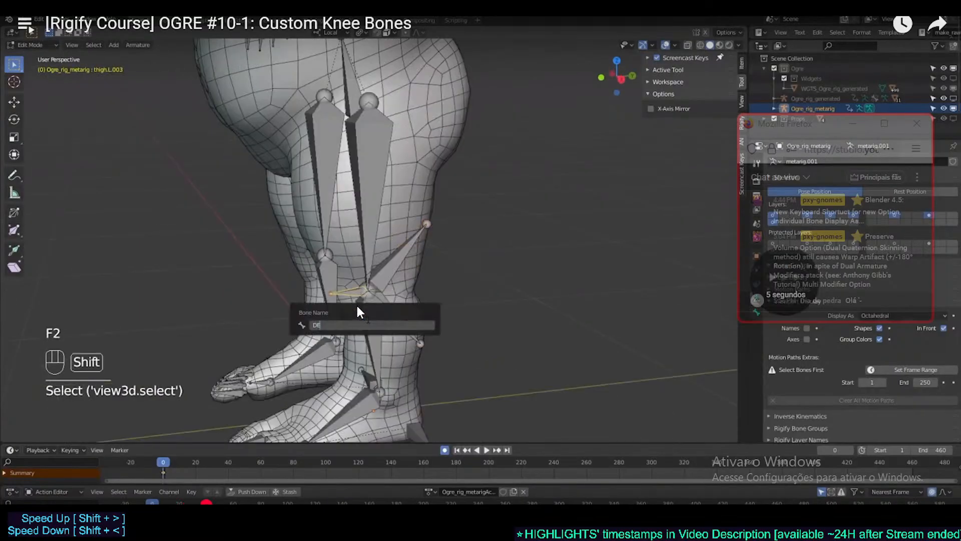
key("space")
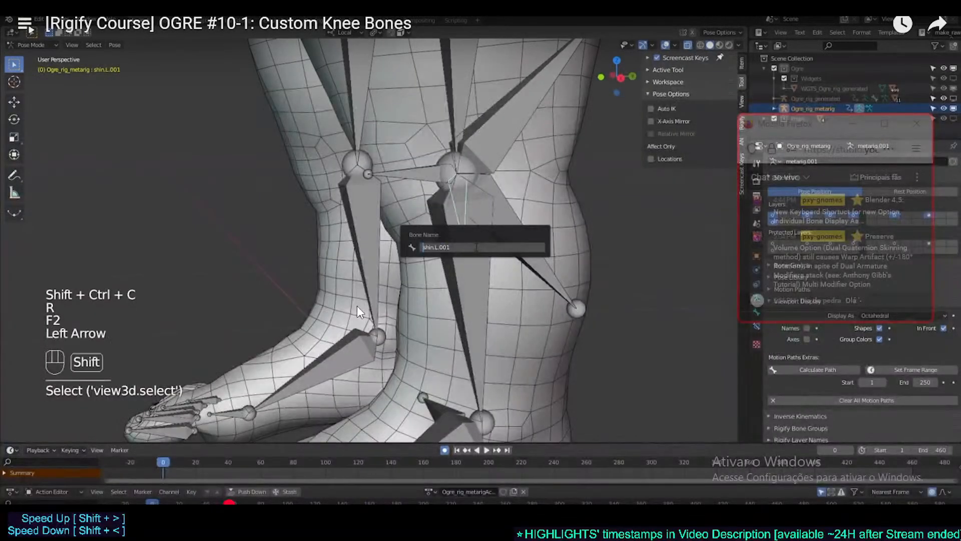
key("space")
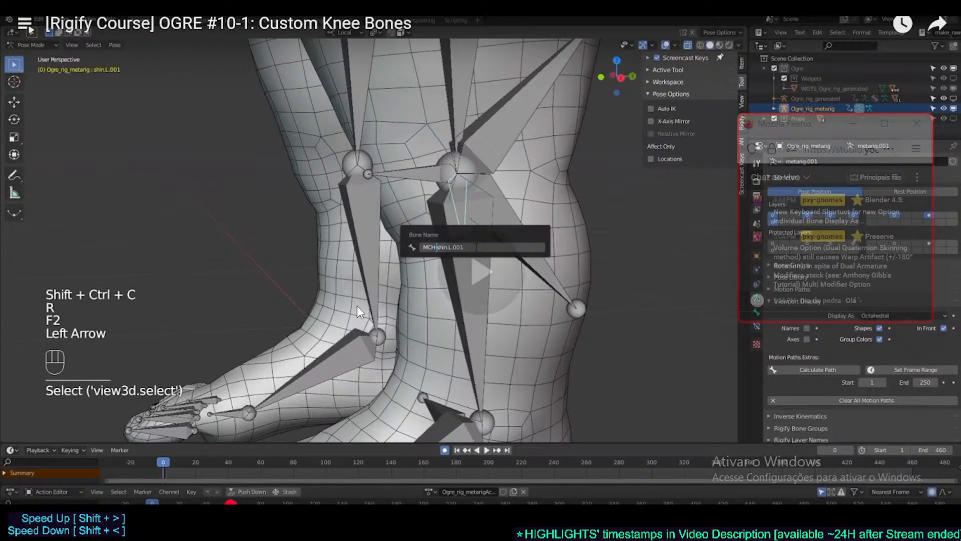
key("space")
key("space")
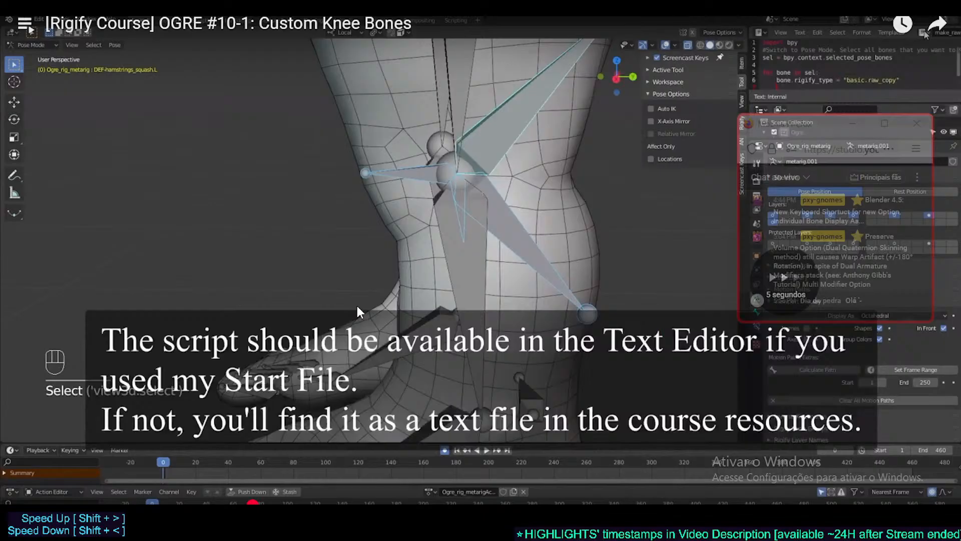
key("space")
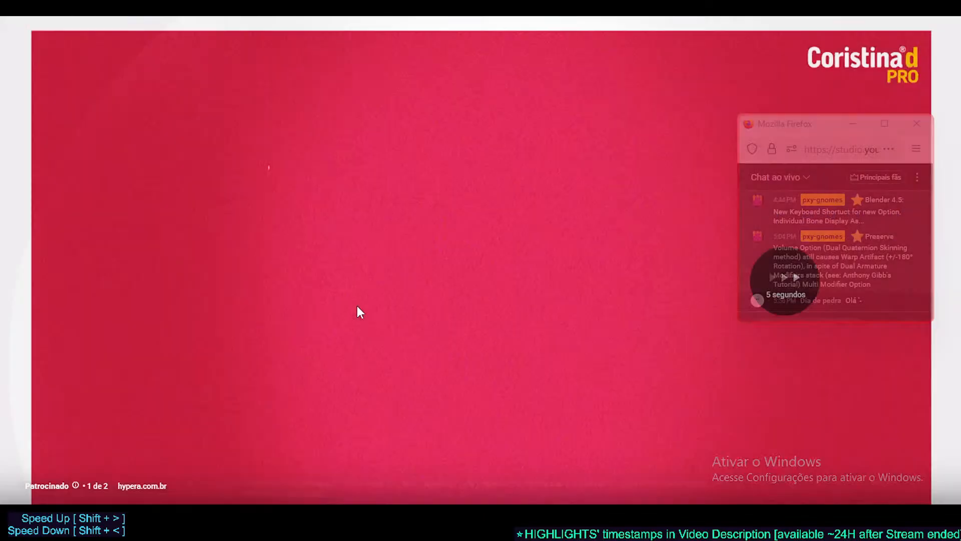
Leave the full-screen video, close its browser tab and switch back to Blender
double_click(431, 126)
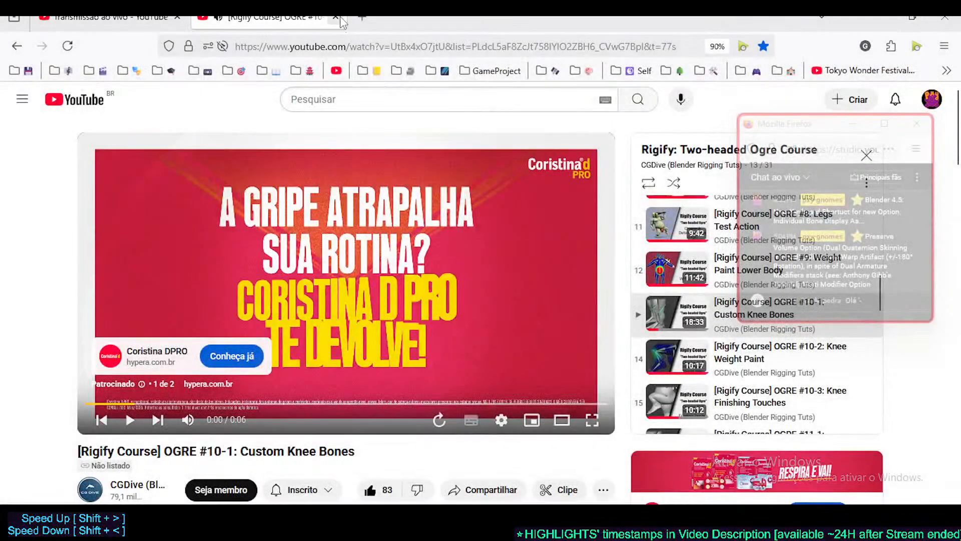
left_click(335, 18)
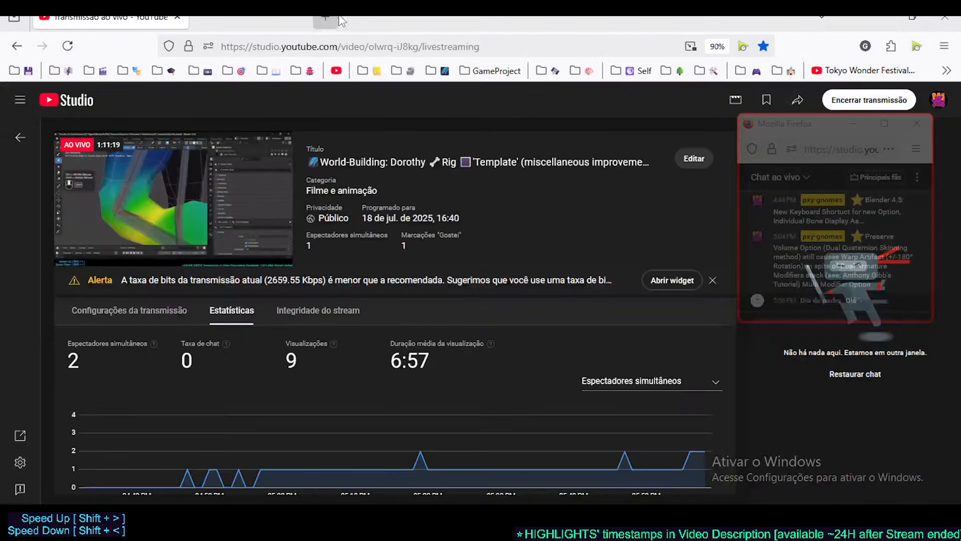
left_click(665, 429)
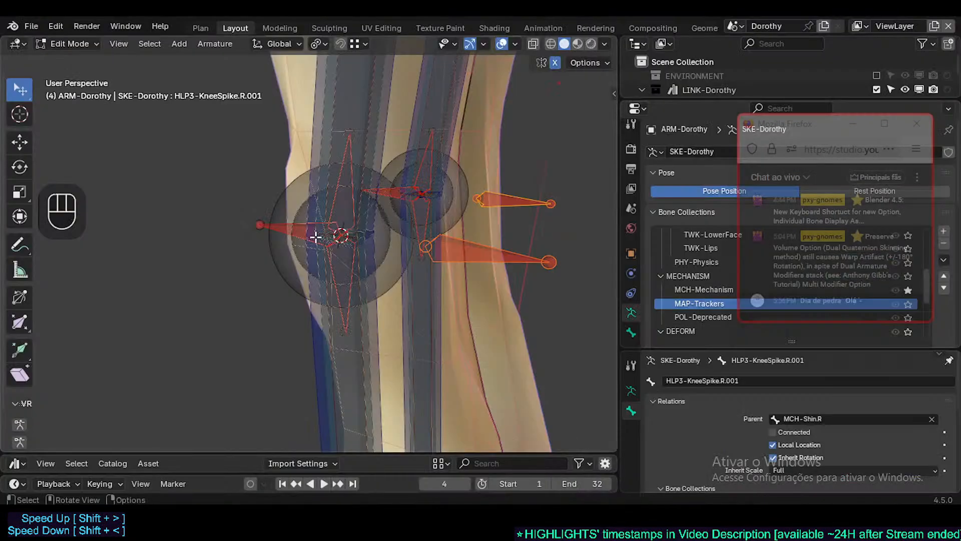
Compare the parent bones of HLP3-KneeSpike.L.001 behind the knee and HLP3-KneeSpike.L in front of it
middle_click_drag(353, 266, 376, 264)
left_click(492, 243)
middle_click_drag(491, 243, 469, 242)
scroll(442, 262, "up", 2)
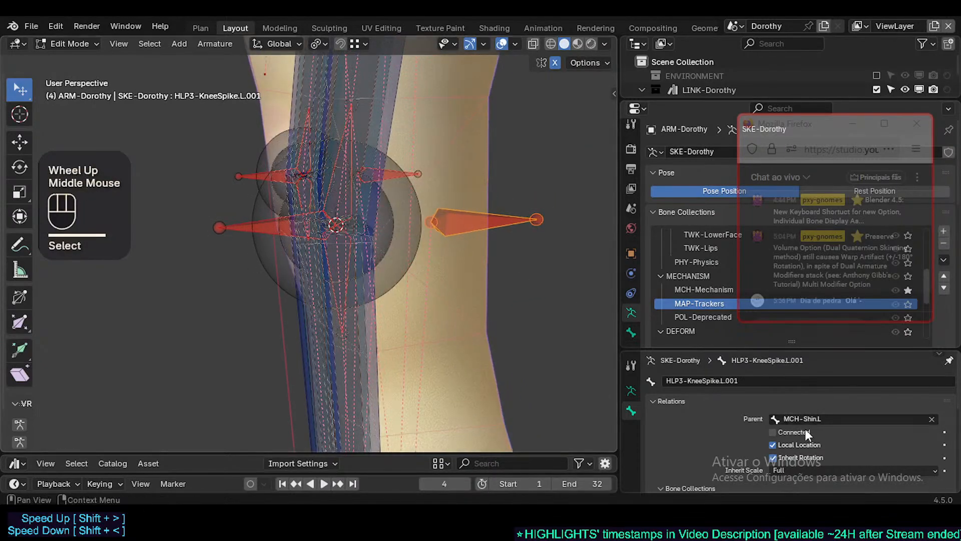
left_click(237, 219)
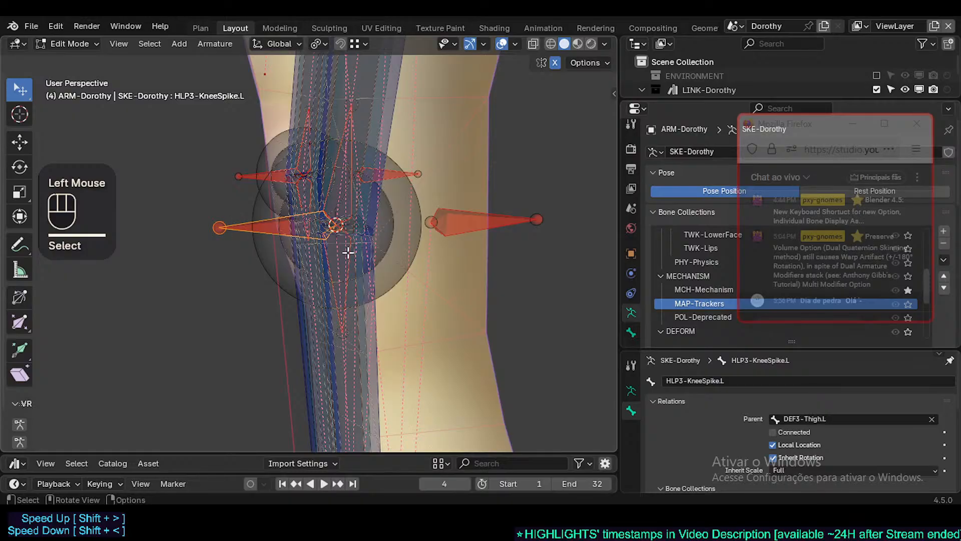
middle_click_drag(348, 253, 365, 286, "shift")
Reparent the HLP3-KneeSpike.L.001 bone behind the left knee to DEF3-Shin.L with Keep Offset
left_click(469, 210)
middle_click_drag(469, 210, 399, 338)
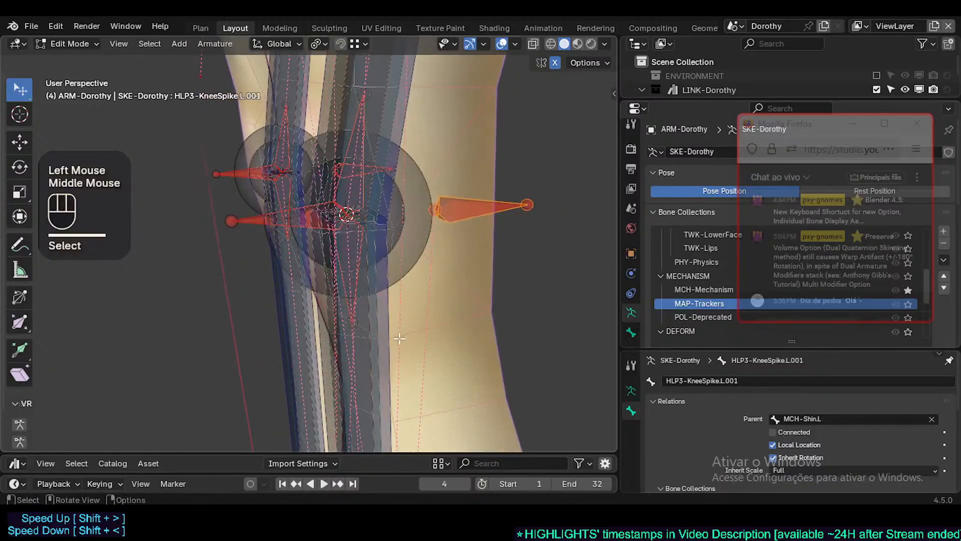
left_click(367, 324, "alt+shift")
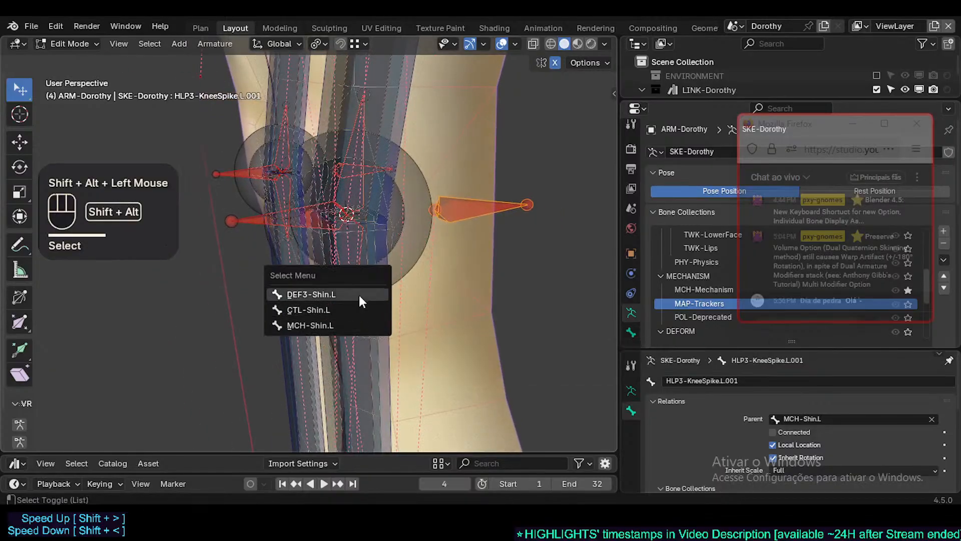
left_click(359, 295)
key("ctrl+p")
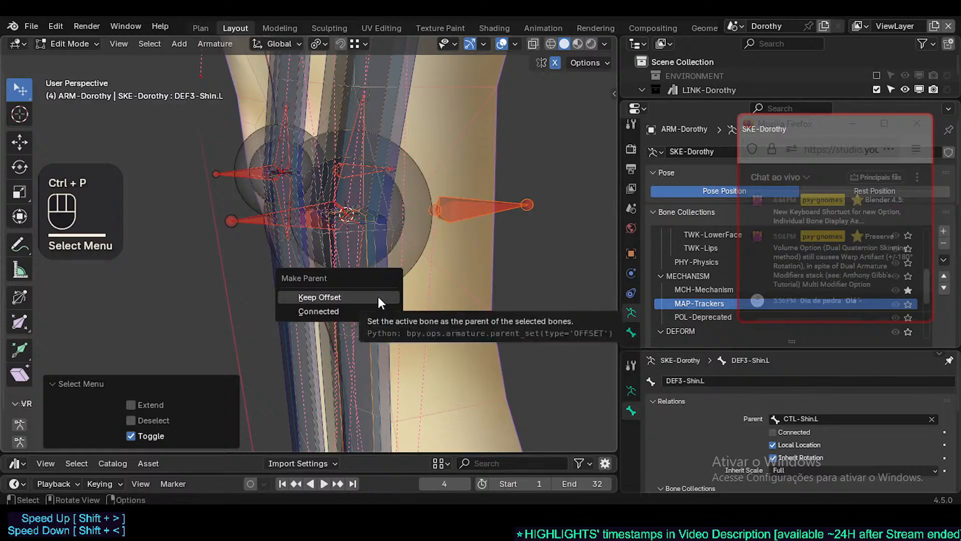
left_click(378, 297)
Check the parents of the rear knee spikes on both legs and of the front HLP3-KneeSpike.L bone
middle_click_drag(369, 215, 385, 244, "shift")
left_click(471, 246)
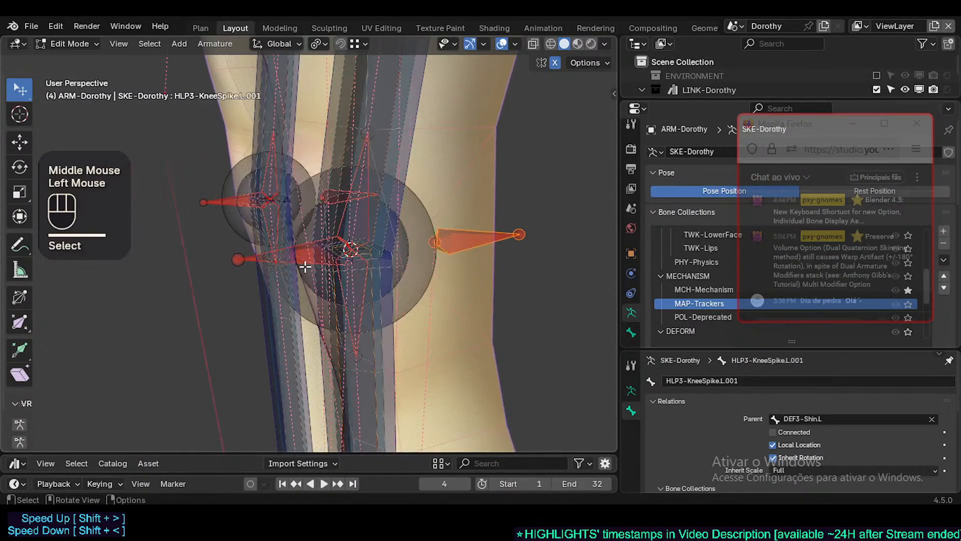
middle_click_drag(305, 267, 325, 294)
key("shift+alt+x")
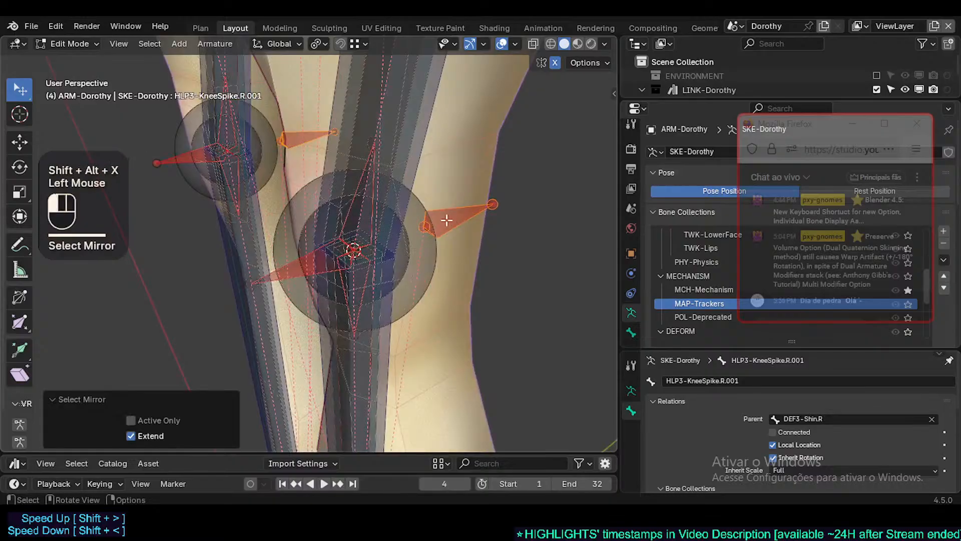
left_click(447, 220)
left_click(265, 282)
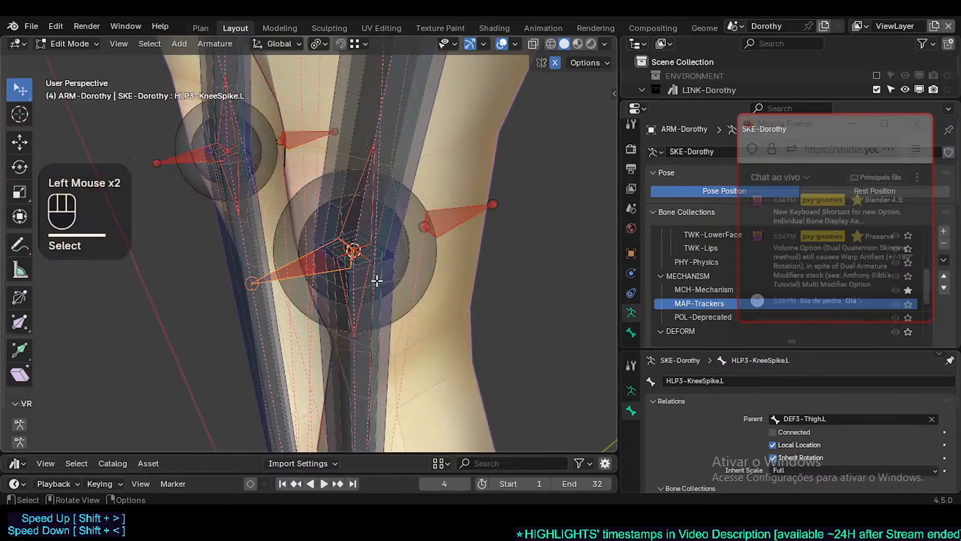
Cycle through the overlapping bones above and below the left knee to examine the parents of the knee helpers
middle_click_drag(386, 258, 365, 275)
left_click(368, 200)
left_click(363, 197)
left_click(364, 197)
left_click(363, 196)
scroll(365, 274, "up", 2)
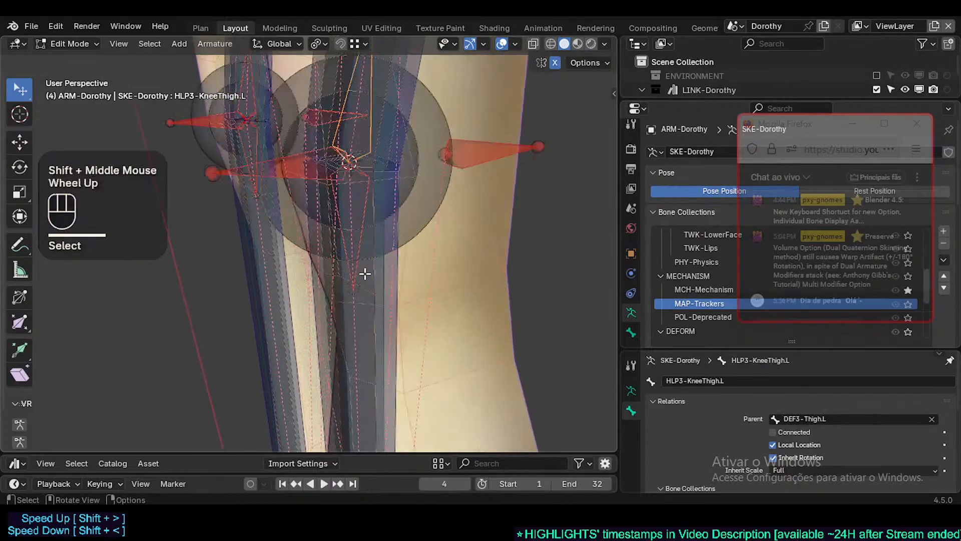
left_click(359, 230)
left_click(359, 230)
left_click(359, 230)
left_click(361, 231)
left_click(360, 231)
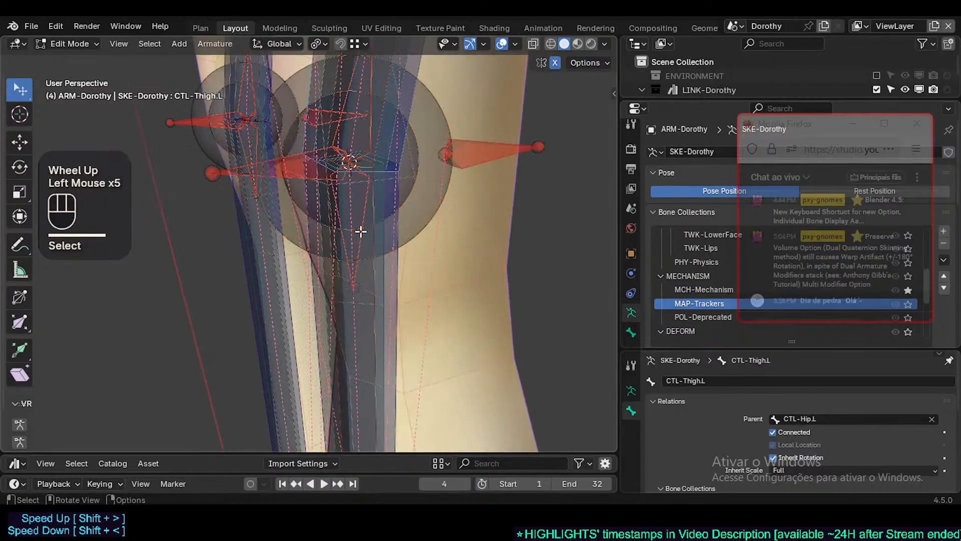
left_click(360, 231)
left_click(360, 231)
left_click(361, 232)
Parent the front HLP3-KneeSpike.L and rear HLP3-KneeSpike.L.001 bones of the left knee to DEF3-Shin.L with Keep Offset
middle_click_drag(360, 231, 283, 263, "shift")
left_click(263, 255)
left_click(263, 254)
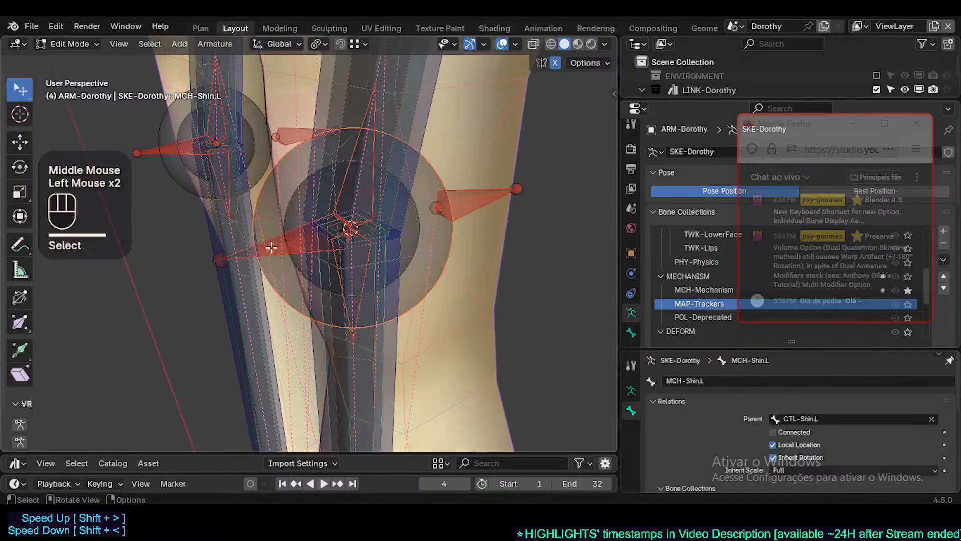
left_click(263, 255)
left_click(263, 254)
left_click(264, 254)
middle_click_drag(417, 219, 414, 262)
left_click(431, 220, "shift")
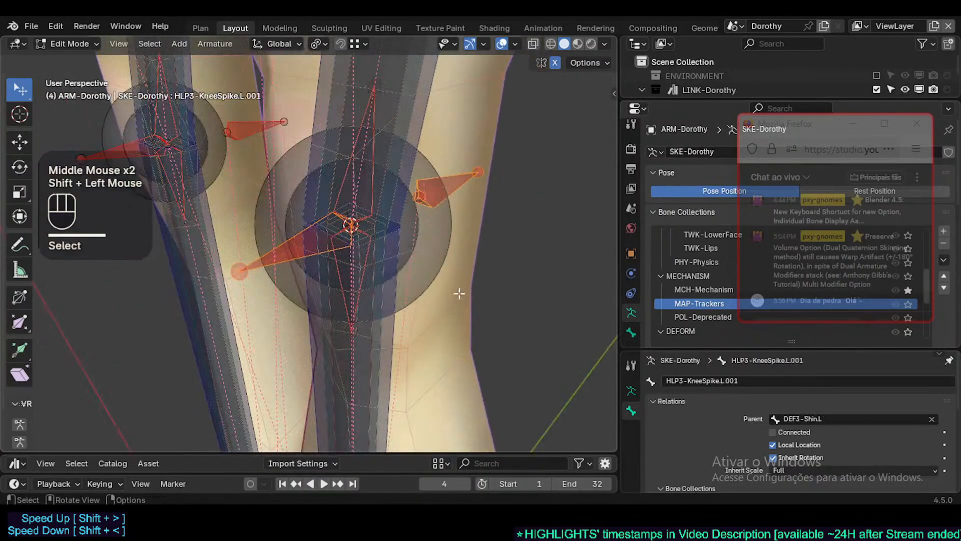
middle_click_drag(458, 294, 376, 145)
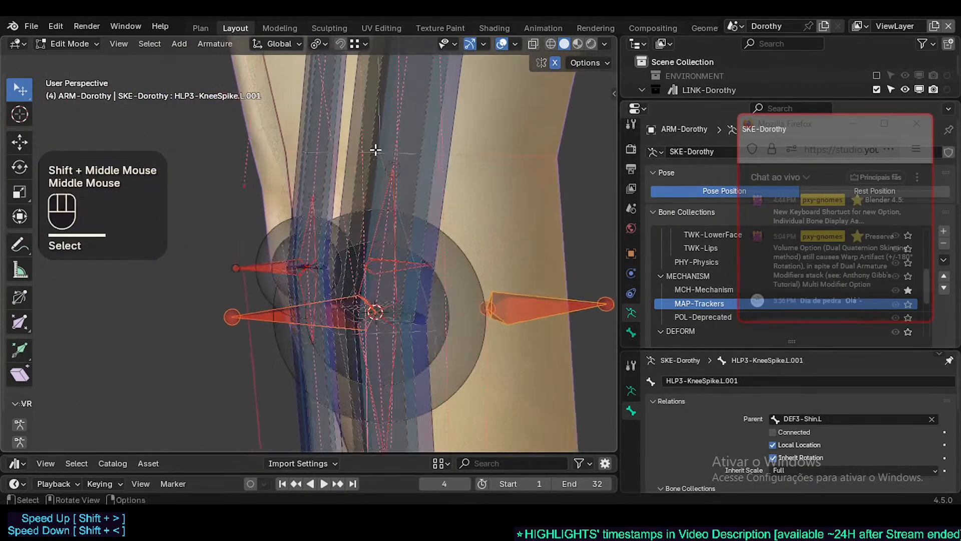
scroll(333, 236, "down", 1)
middle_click_drag(333, 236, 378, 317)
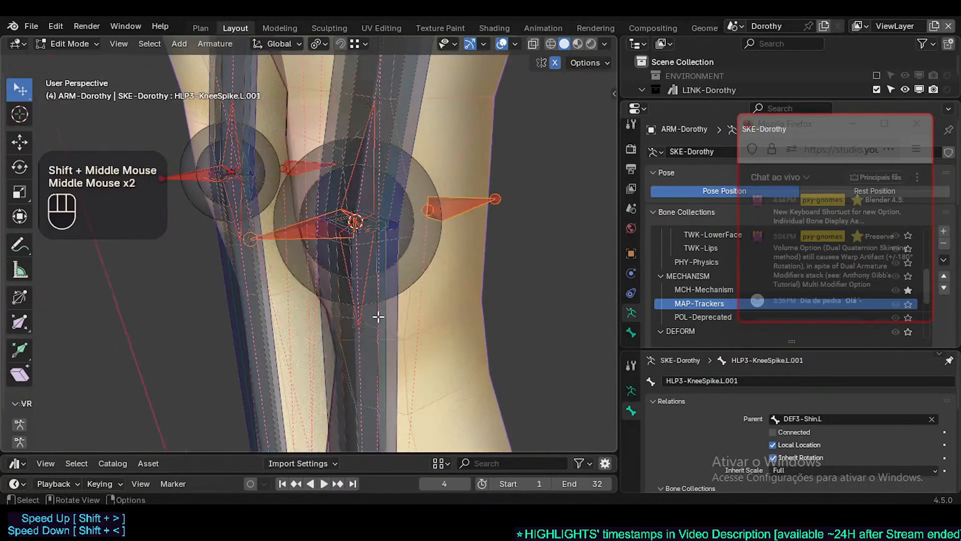
left_click(372, 314, "alt+shift")
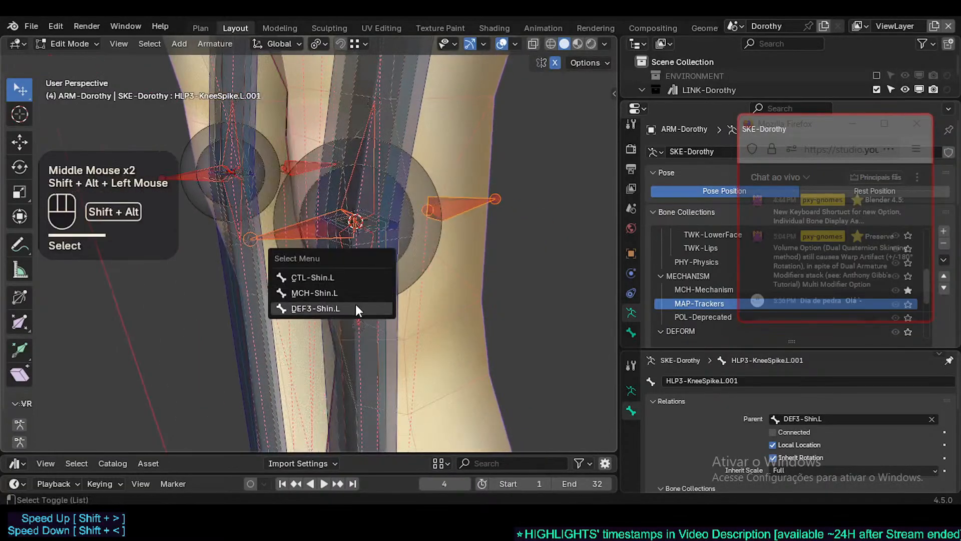
left_click(356, 306)
key("ctrl+p")
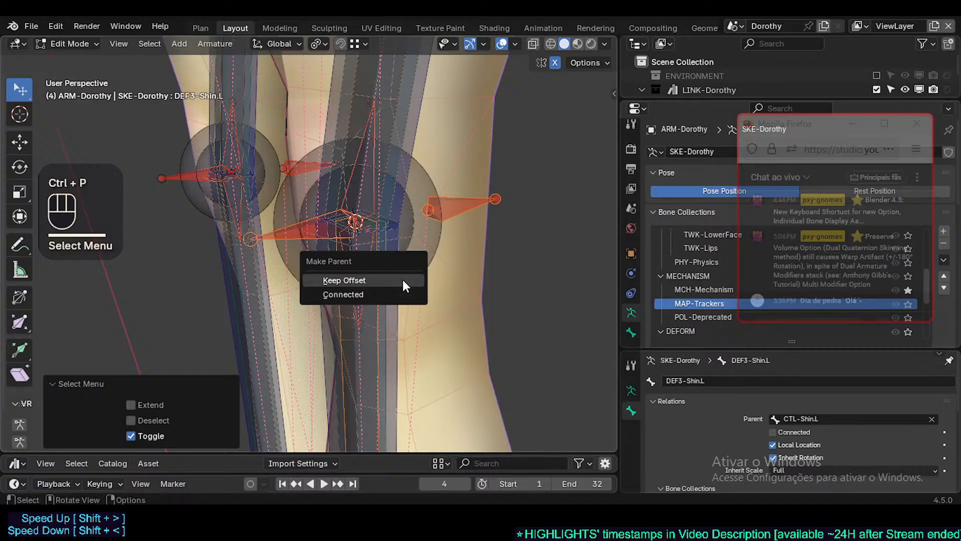
left_click(402, 279)
Select the rear HLP3-KneeSpike.L.001 bone, extend the selection to its mirrored counterpart, and open Batch Rename with the replacement text ready for editing
left_click(455, 202, "alt+shift")
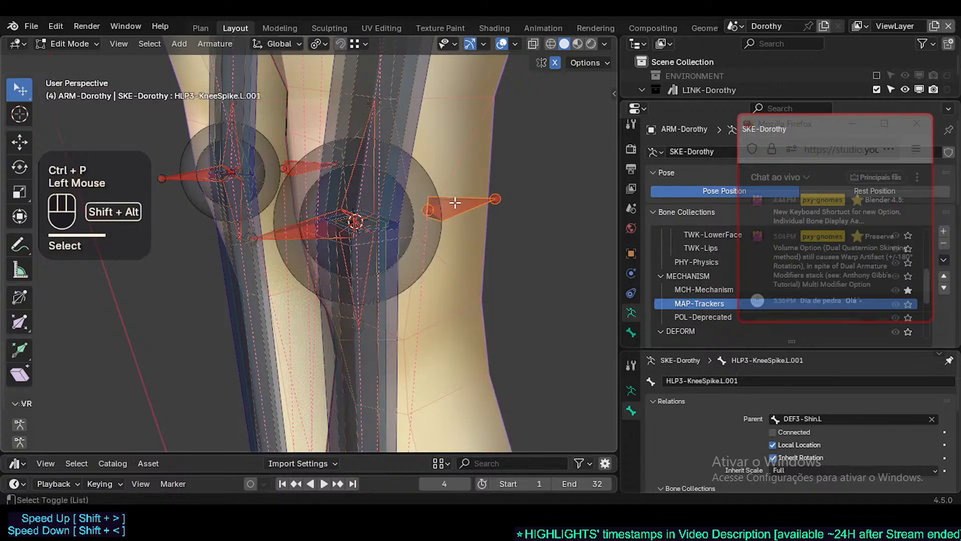
key("ctrl+shift+m")
middle_click_drag(468, 241, 418, 262, "shift")
key("ctrl+F2")
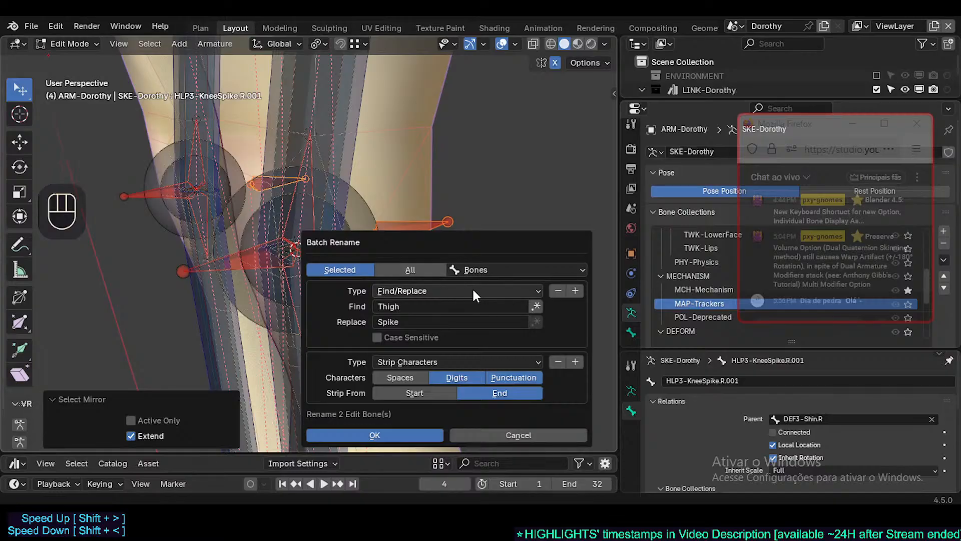
left_click(414, 325)
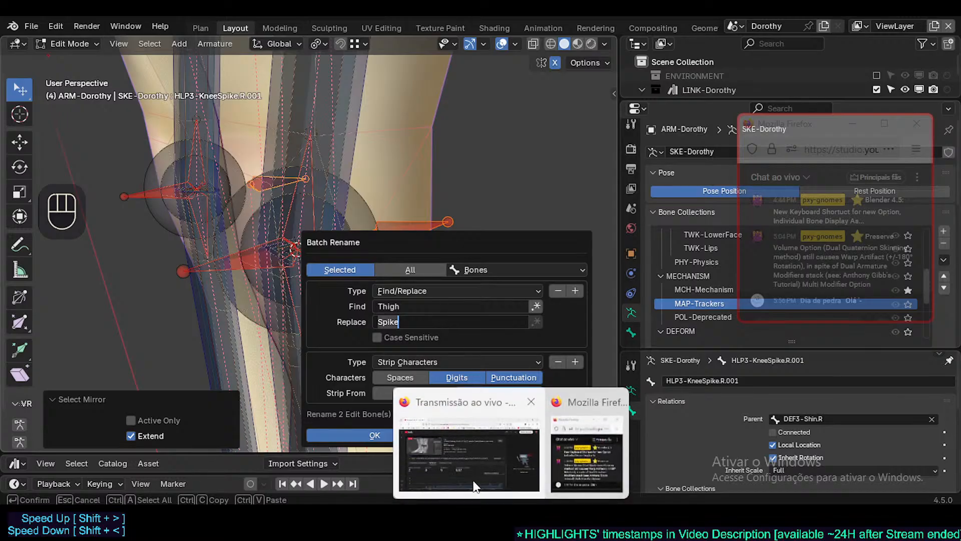
Switch to Firefox and search Google for "behind knee anatomy"
left_click(451, 451)
left_click(205, 18)
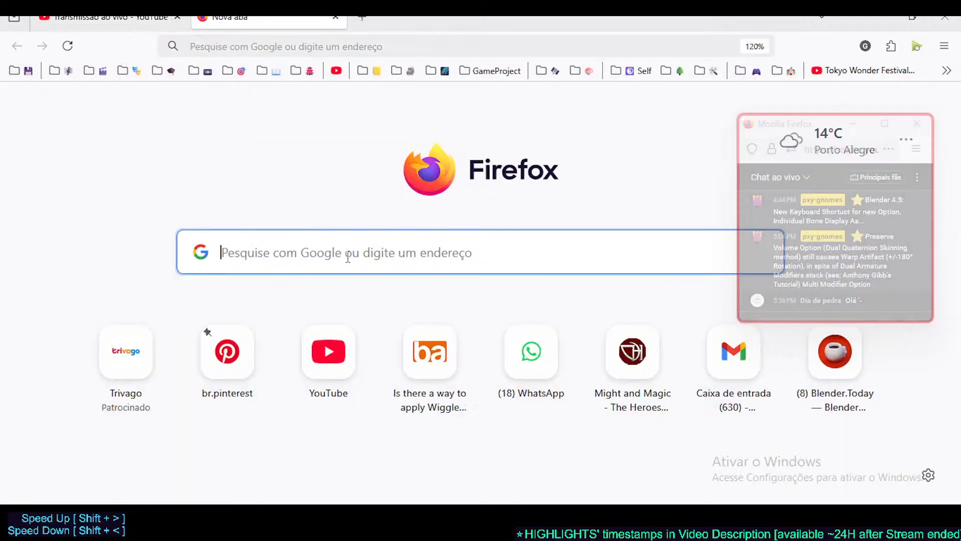
type("abind")
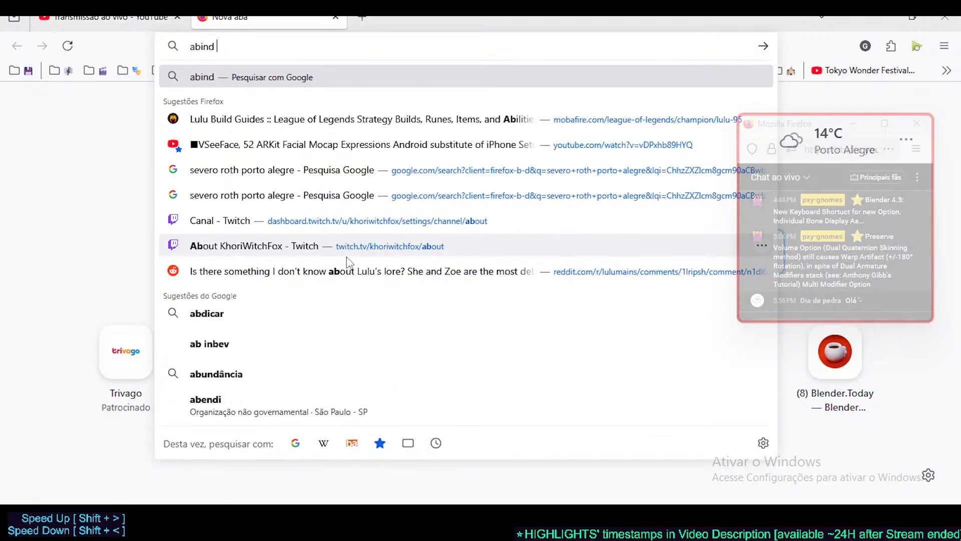
key("Up")
type("behind kj")
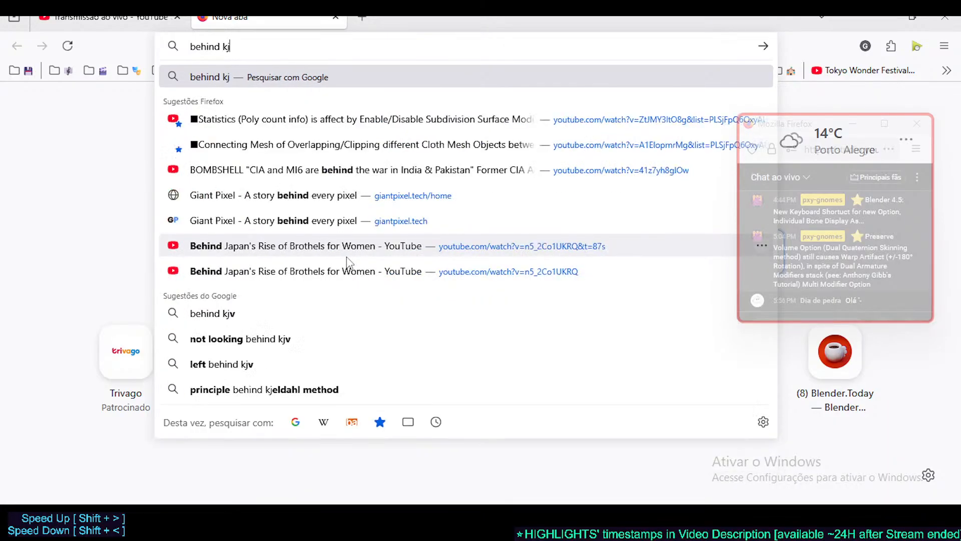
key("BackSpace")
type("nee")
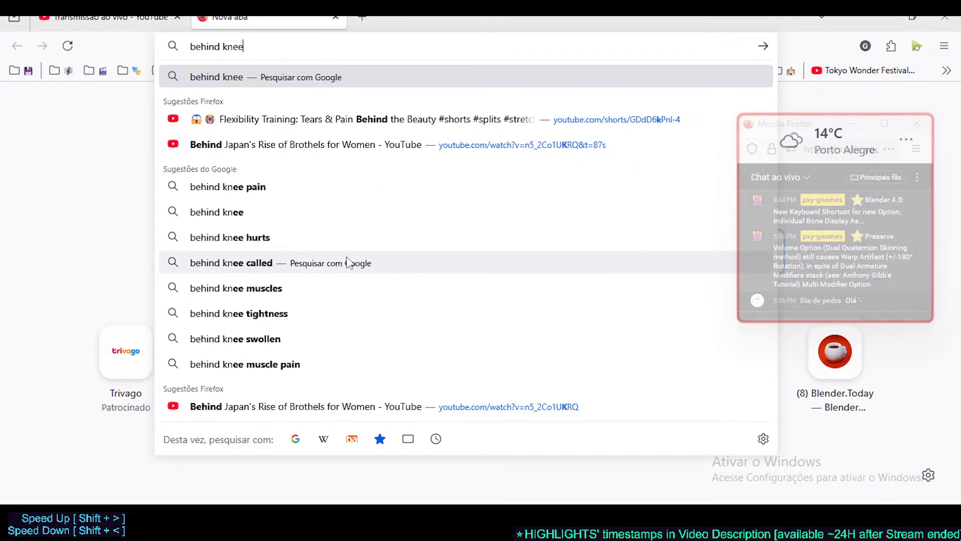
type(" anatomy")
key("Return")
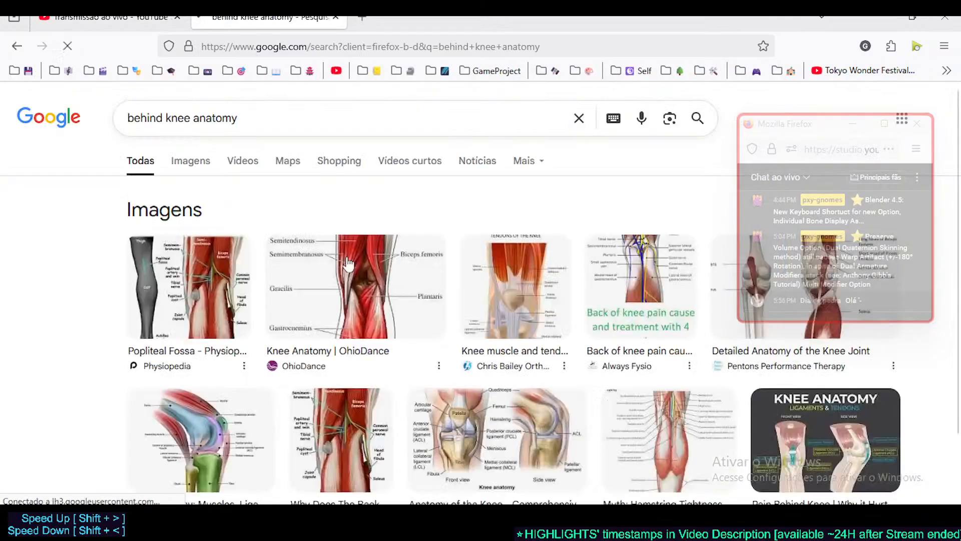
View the Physiopedia page on the Popliteal Fossa, examine its labelled knee illustration, and close the page
left_click(184, 289)
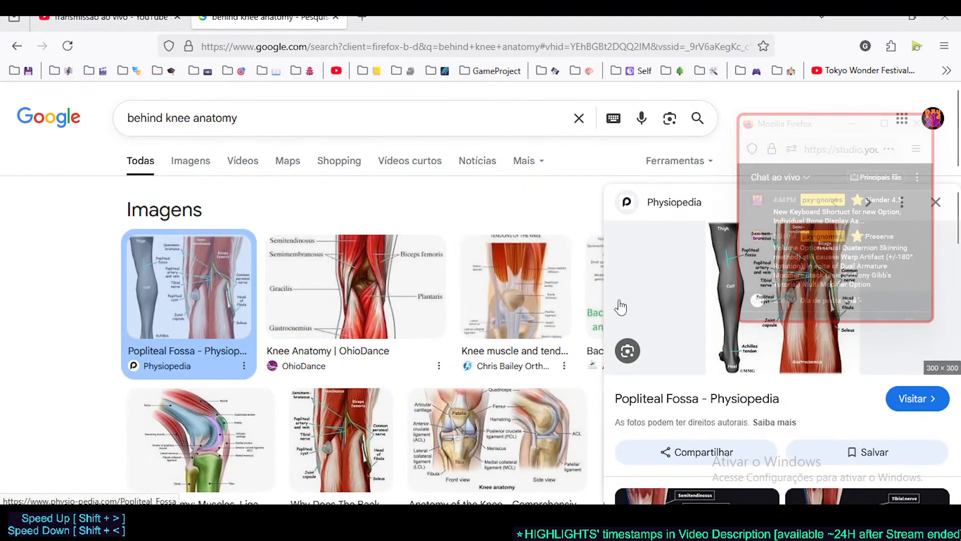
left_click_drag(775, 138, 312, 368)
left_click(696, 286)
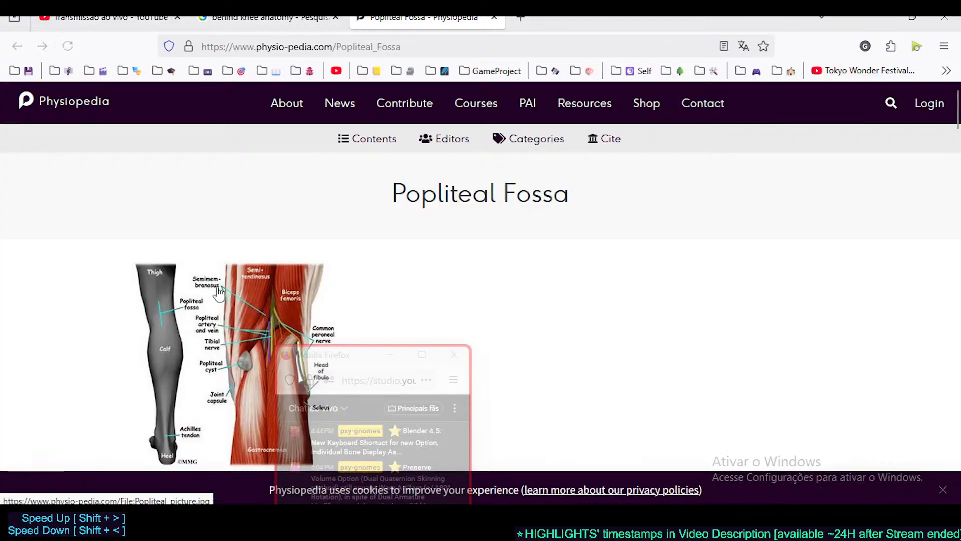
left_click_drag(337, 361, 641, 257)
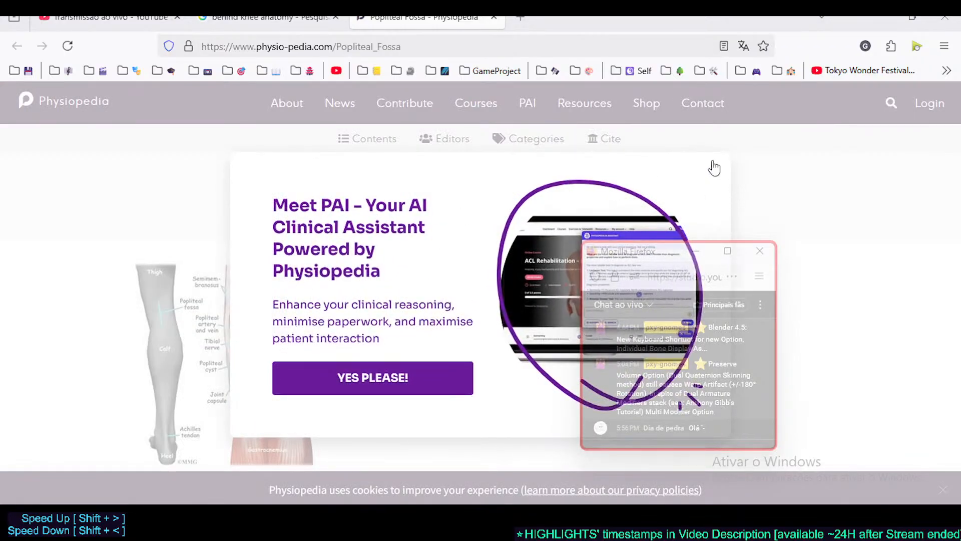
left_click(715, 168)
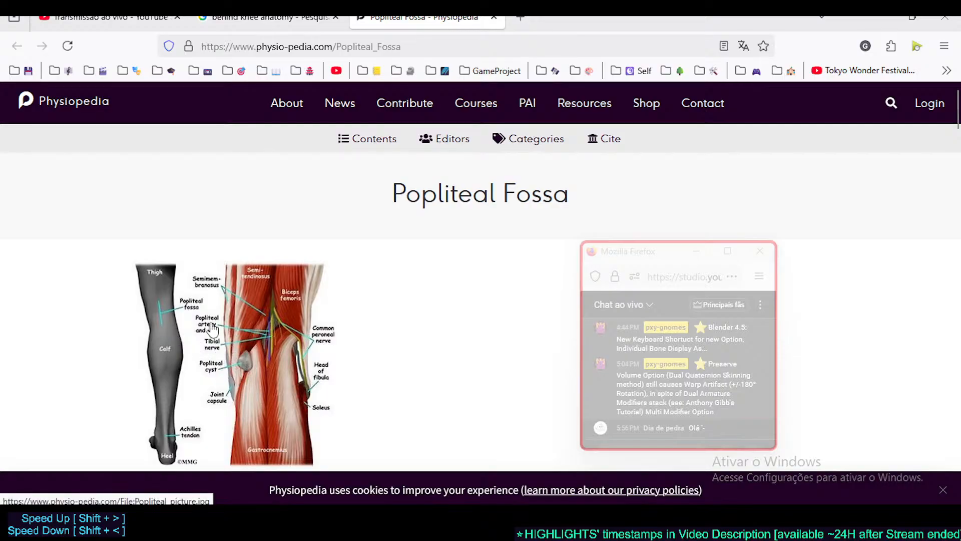
left_click(495, 18)
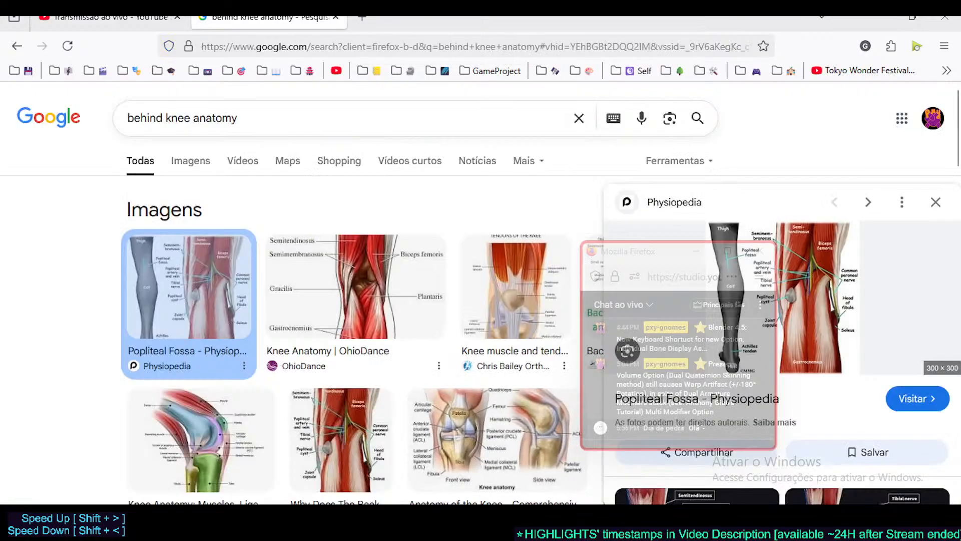
Return to Blender and batch rename the two selected bones, replacing "Spike" with "Fossa" and stripping digits and punctuation from the end
key("alt+Tab")
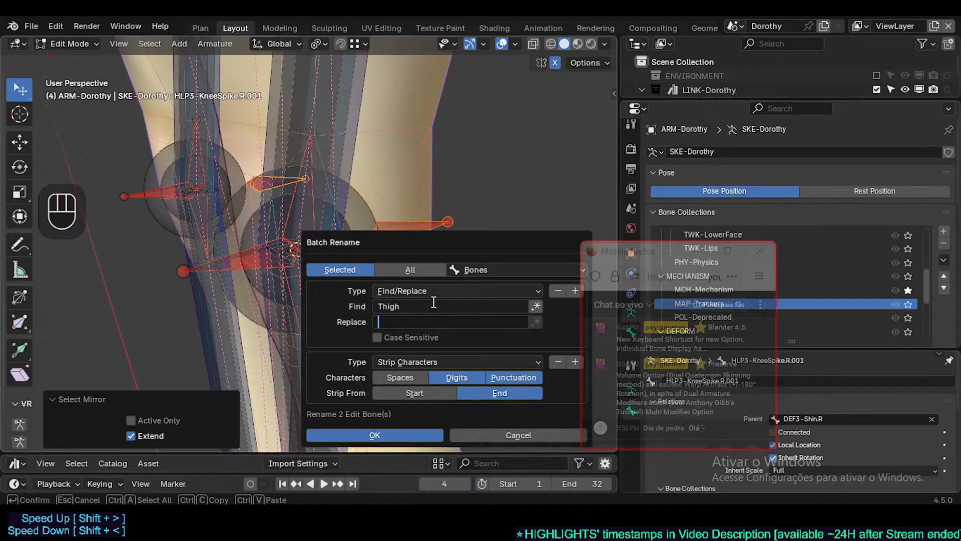
left_click(433, 302)
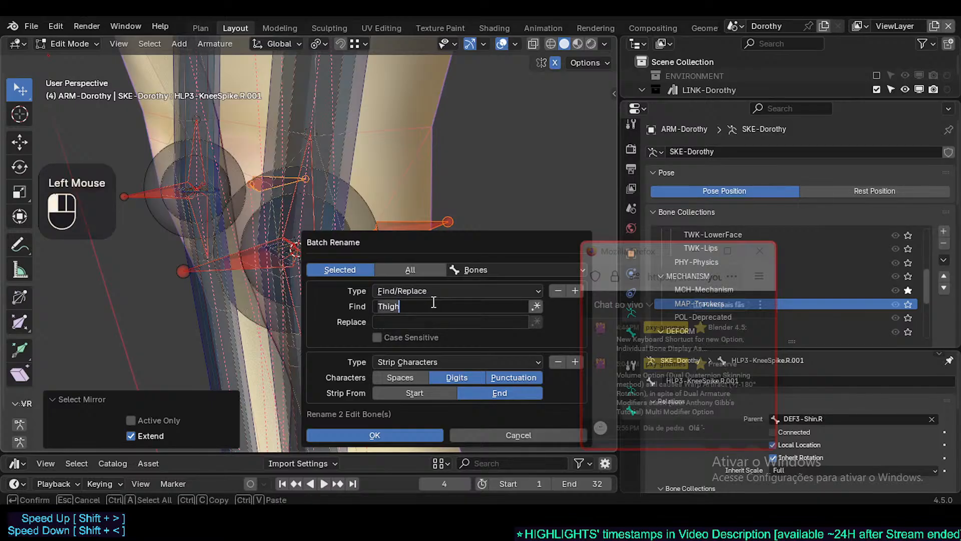
type("Spk")
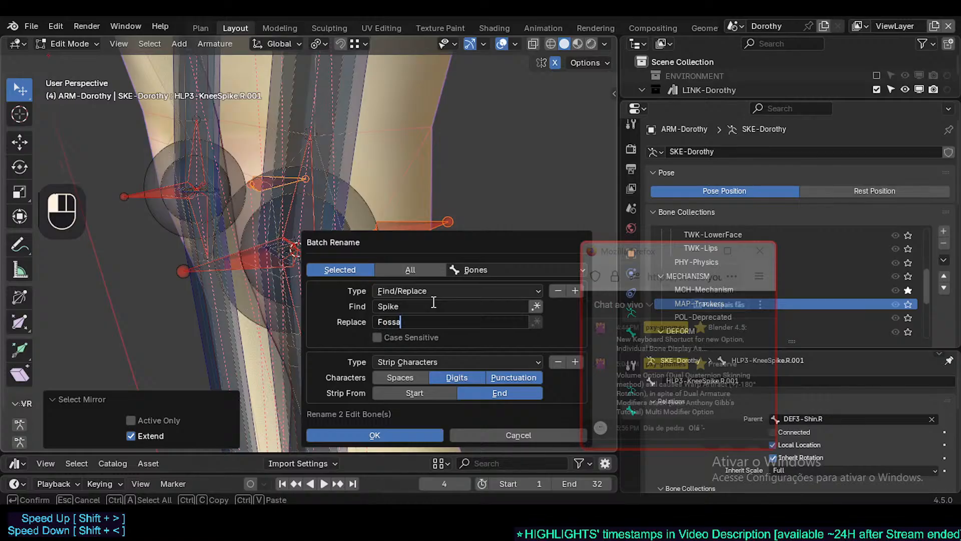
key("Return")
Select the HLP3-KneeFossa.L bone behind the left knee and show the rig in Pose Mode from the right side view
middle_click_drag(405, 242, 419, 172)
left_click(418, 225)
middle_click_drag(418, 225, 426, 247)
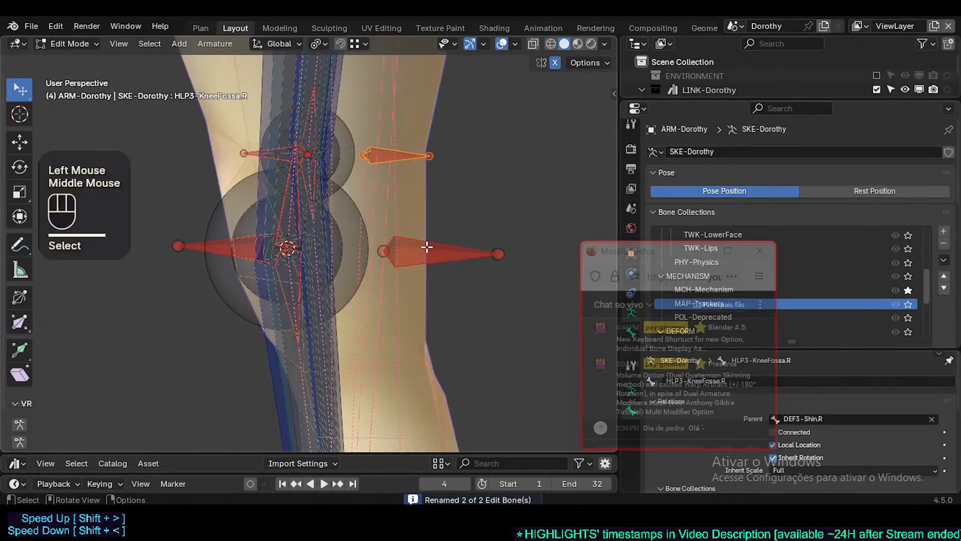
key("KP_3")
key("Tab")
scroll(393, 266, "down", 3)
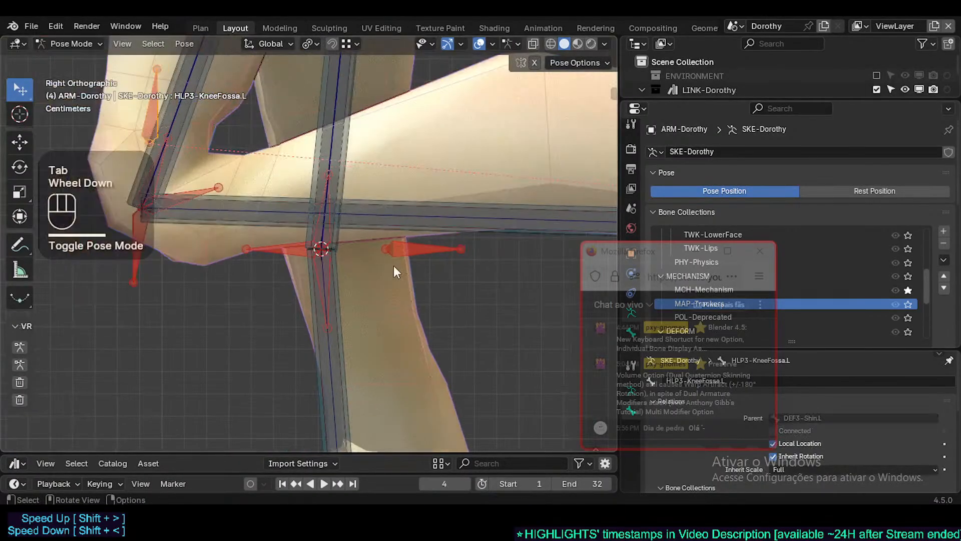
Try moving the HLP3-KneeShin.L helper bone at the bent left knee
middle_click_drag(343, 214, 338, 251, "shift")
scroll(311, 246, "up", 2)
left_click(342, 248)
scroll(371, 281, "down", 1)
scroll(371, 281, "up", 1)
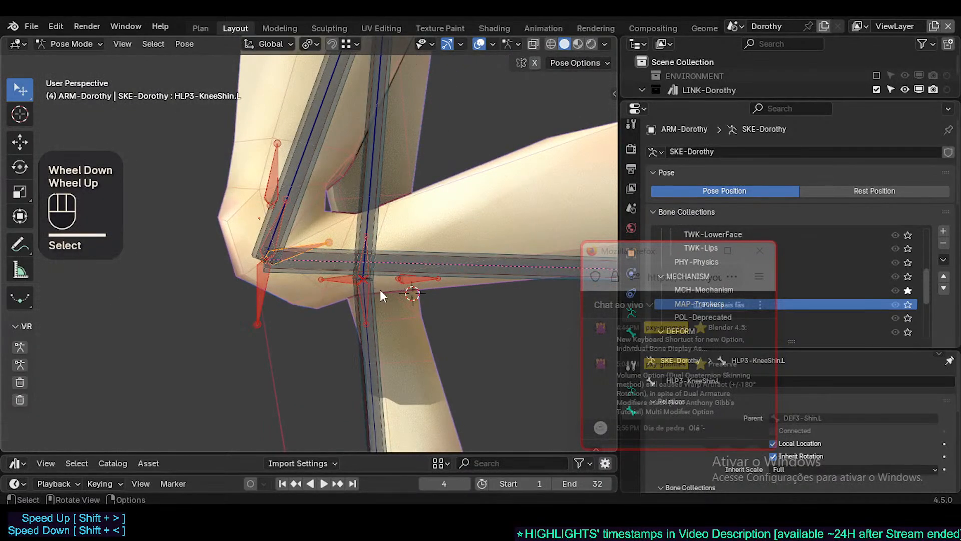
middle_click_drag(380, 289, 324, 263)
key("g")
key("Escape")
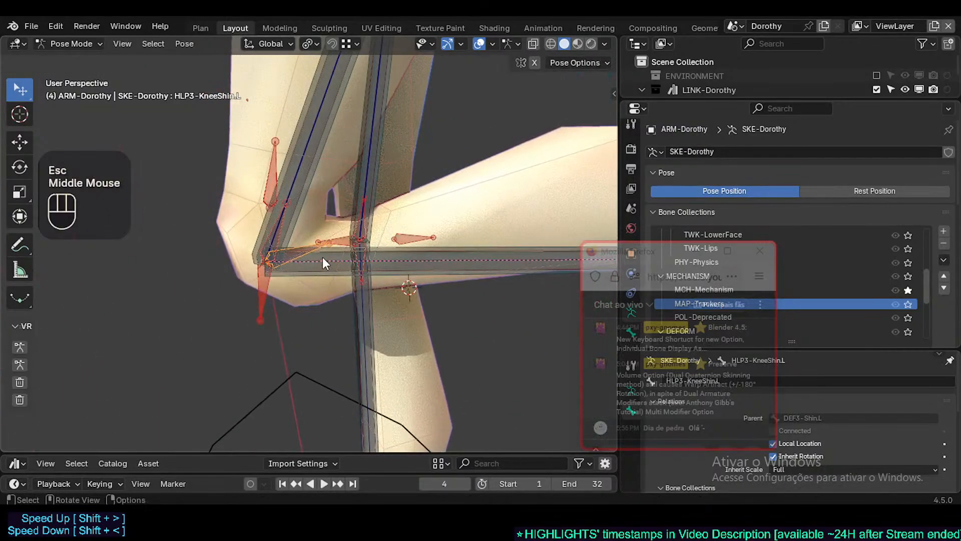
Compare the left knee helper bones in Edit Mode and Pose Mode, and examine HLP3-KneeFossa.L on the bent knee
key("Tab")
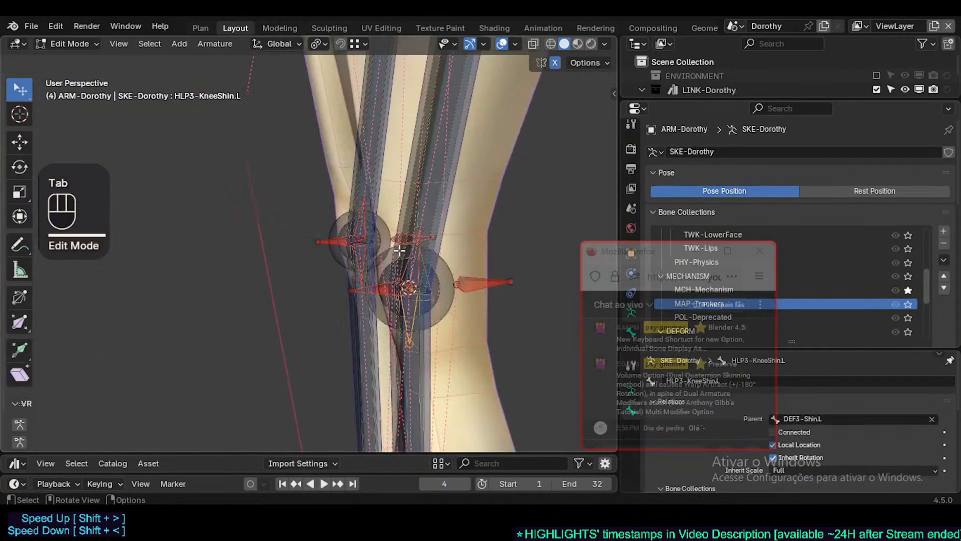
key("Tab")
middle_click_drag(465, 289, 296, 241)
key("g")
left_click(310, 232)
scroll(310, 232, "down", 2)
scroll(296, 240, "up", 3)
scroll(297, 241, "down", 1)
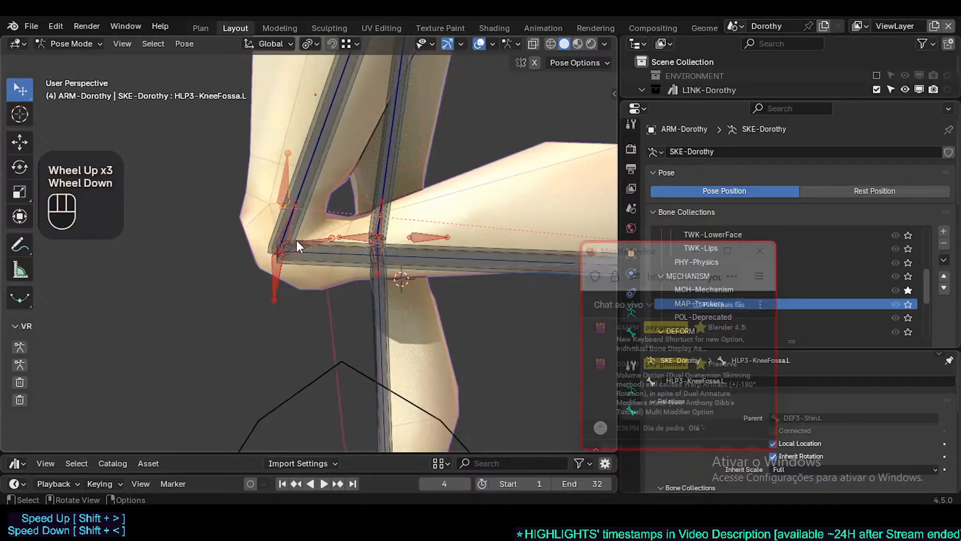
scroll(296, 240, "up", 2)
scroll(297, 240, "down", 3)
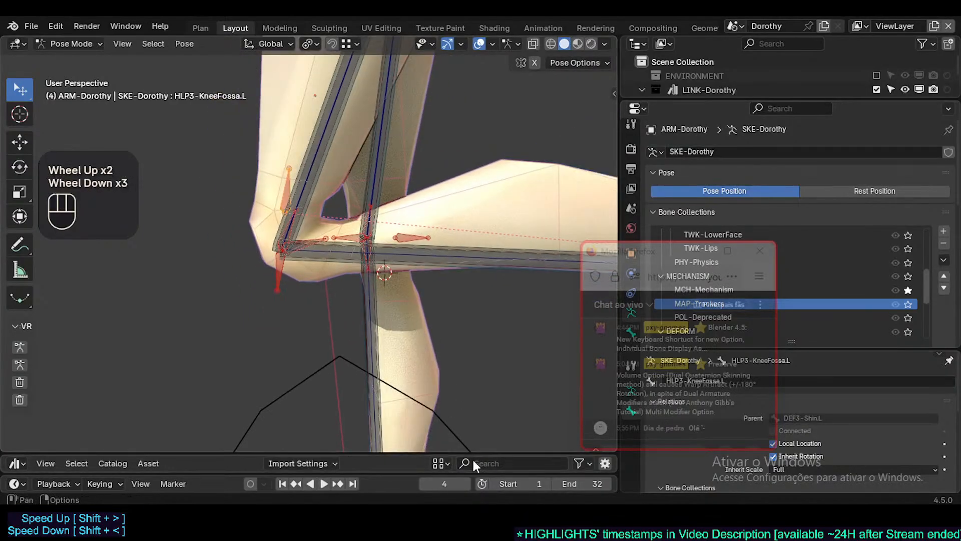
Move the AIM-Foot.L control about -0.01 m in X, -0.35 m in Y and -0.32 m in Z to lower the raised left foot
scroll(446, 318, "down", 2)
middle_click_drag(446, 318, 427, 344)
scroll(410, 377, "down", 1)
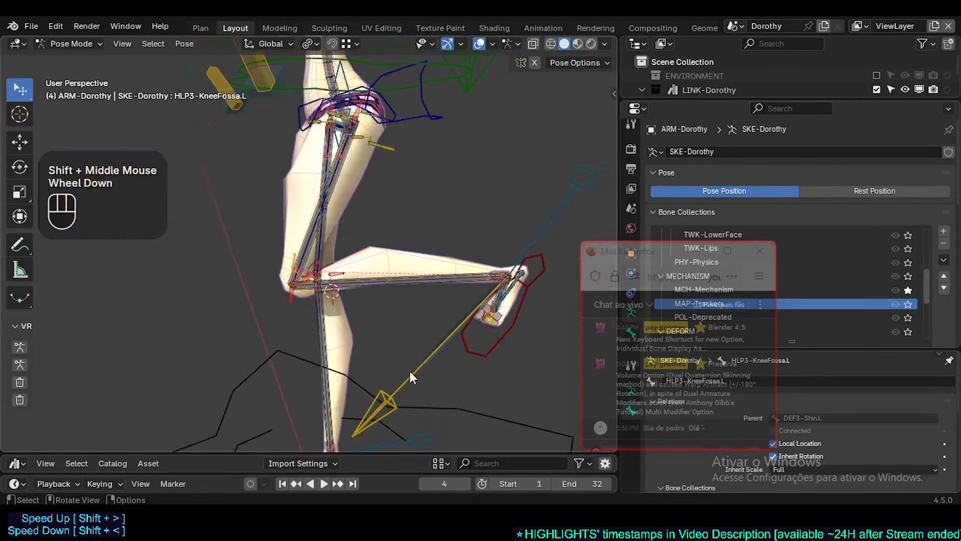
left_click(395, 374, "shift")
middle_click_drag(395, 373, 345, 313, "shift")
key("g")
left_click(238, 286, "shift")
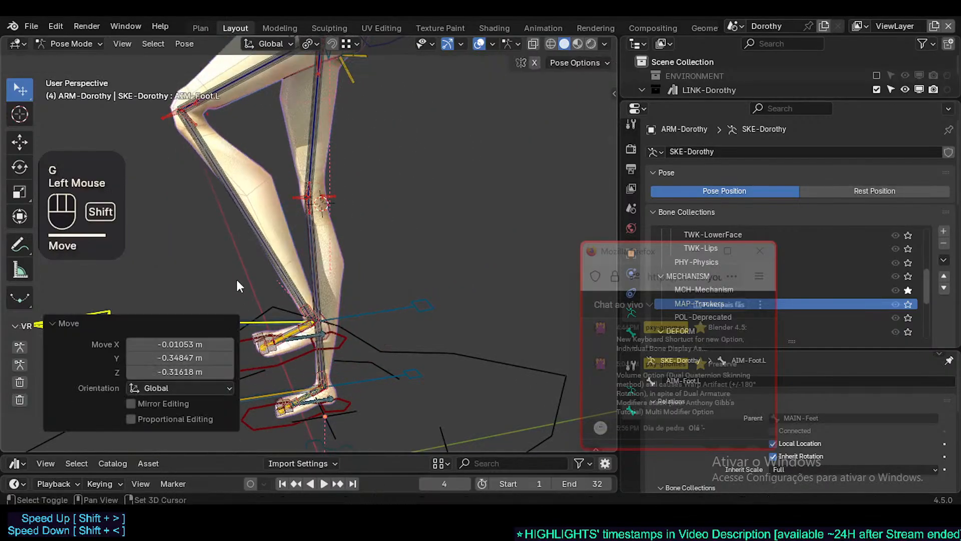
Lower the AIM-Foot.L control about 0.11 m further to bring the left foot beside the right one
middle_click_drag(238, 282, 301, 300, "shift")
key("g")
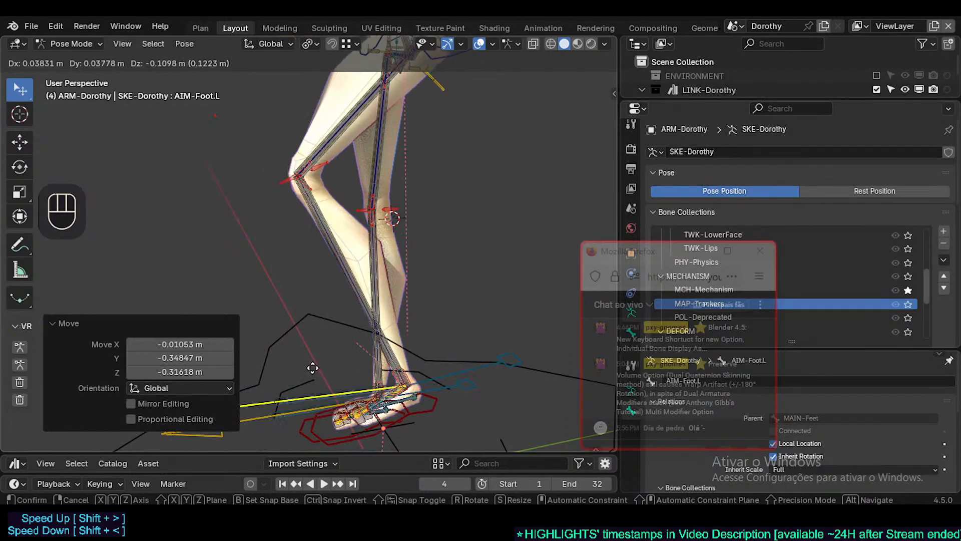
left_click(312, 368)
Select the HLP3-KneeFossa.L bone behind the partly bent left knee and switch the armature to Edit Mode
scroll(319, 228, "up", 2)
middle_click_drag(309, 148, 314, 154, "shift")
scroll(313, 154, "up", 1, "shift")
left_click(314, 181)
scroll(314, 187, "up", 1)
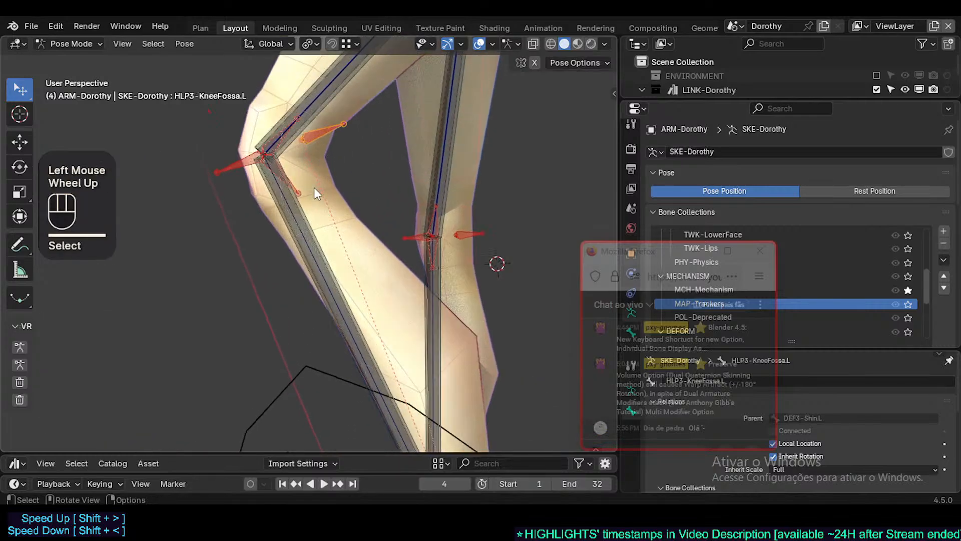
middle_click_drag(314, 187, 324, 250, "shift")
scroll(300, 236, "up", 1)
scroll(299, 236, "up", 1)
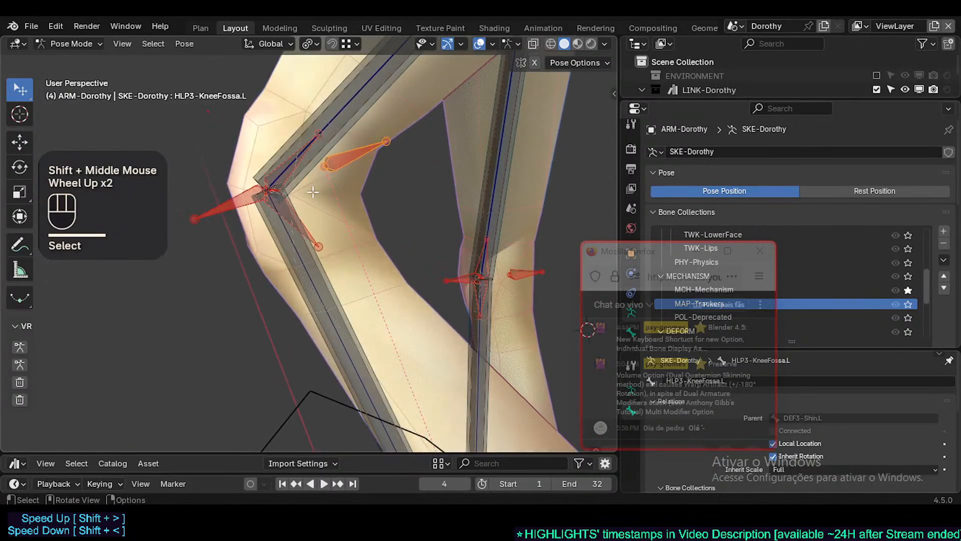
key("Tab")
middle_click_drag(356, 219, 293, 281, "shift")
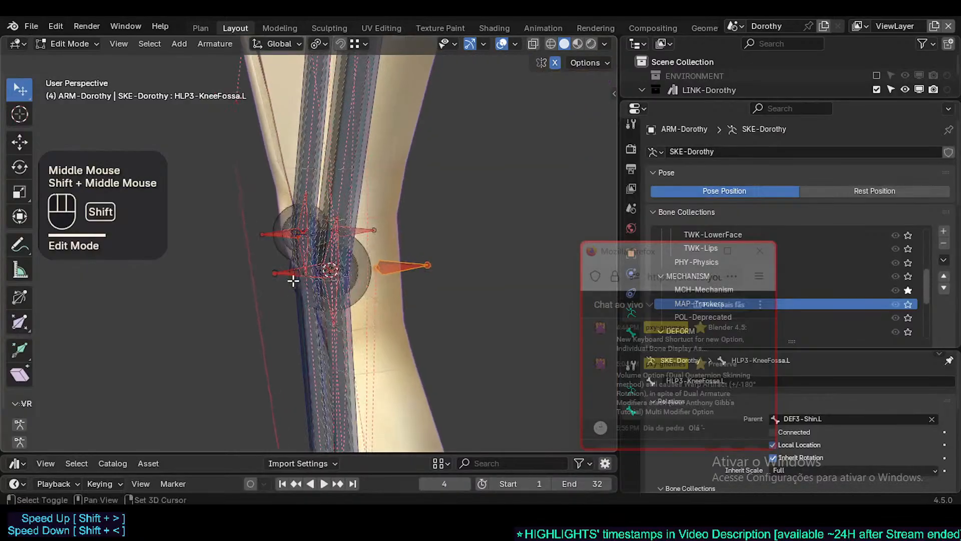
Add DEF3-Thigh.L to the selection as the active bone and parent HLP3-KneeFossa.L to it with Keep Offset
middle_click_drag(360, 240, 322, 215)
left_click(325, 210, "alt+shift")
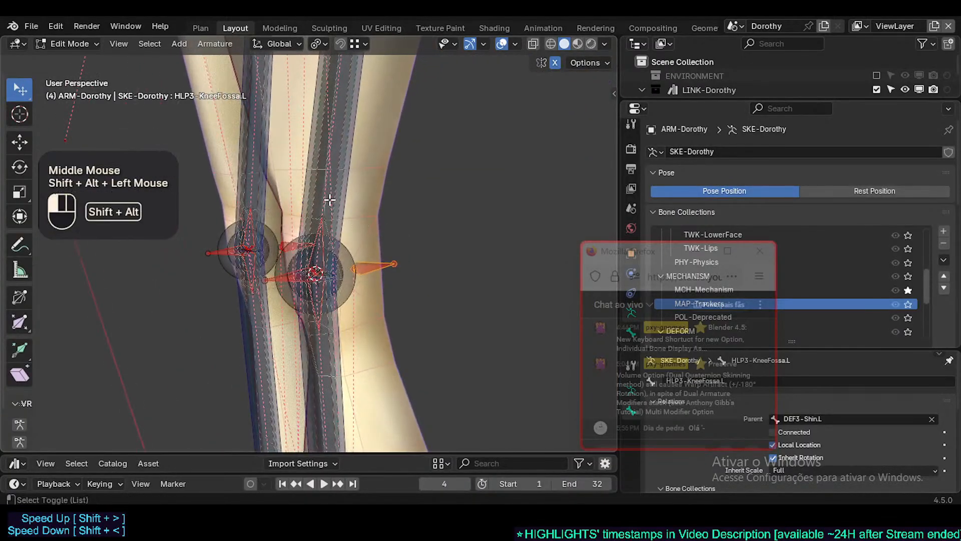
left_click(320, 228)
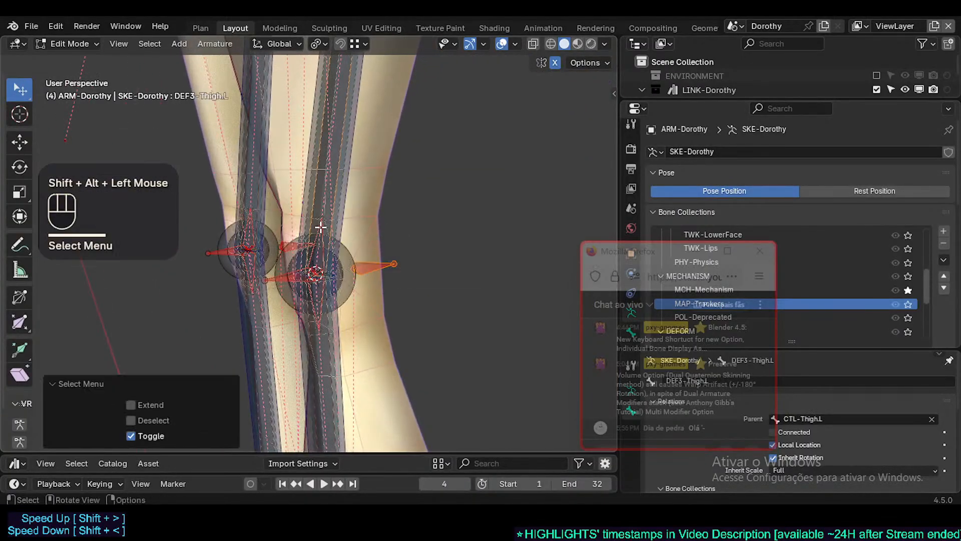
key("ctrl+p")
left_click(319, 224)
Return the armature to Pose Mode and clear the pose transforms of all bones
key("ctrl+Tab")
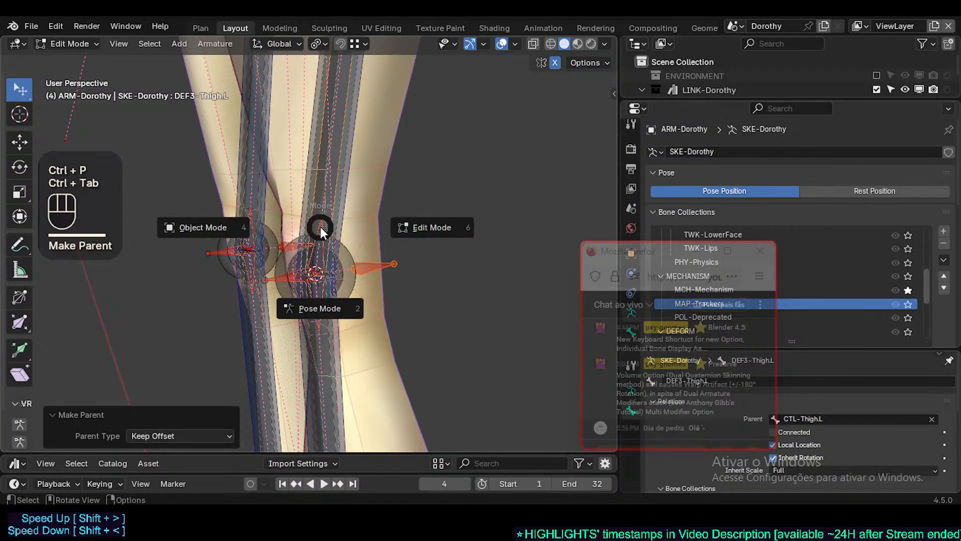
scroll(321, 227, "down", 2)
scroll(320, 228, "down", 2)
key("a")
key("alt+q")
key("alt+q")
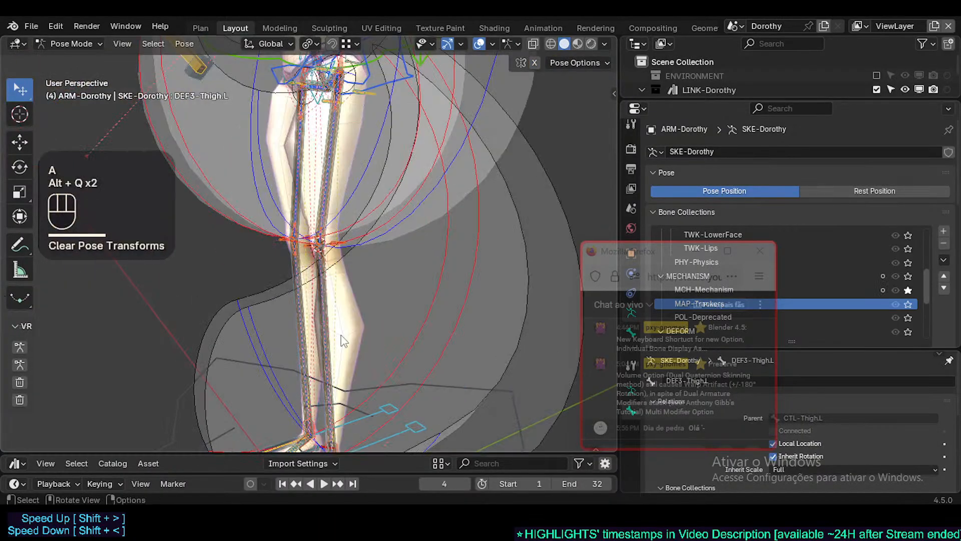
Move the AIM-Foot.L control about -0.05 m in X and 0.27 m in Z to raise the left foot and bend the knee
scroll(337, 344, "down", 3)
key("ctrl+2")
middle_click_drag(383, 410, 351, 365, "shift")
middle_click_drag(351, 365, 201, 335)
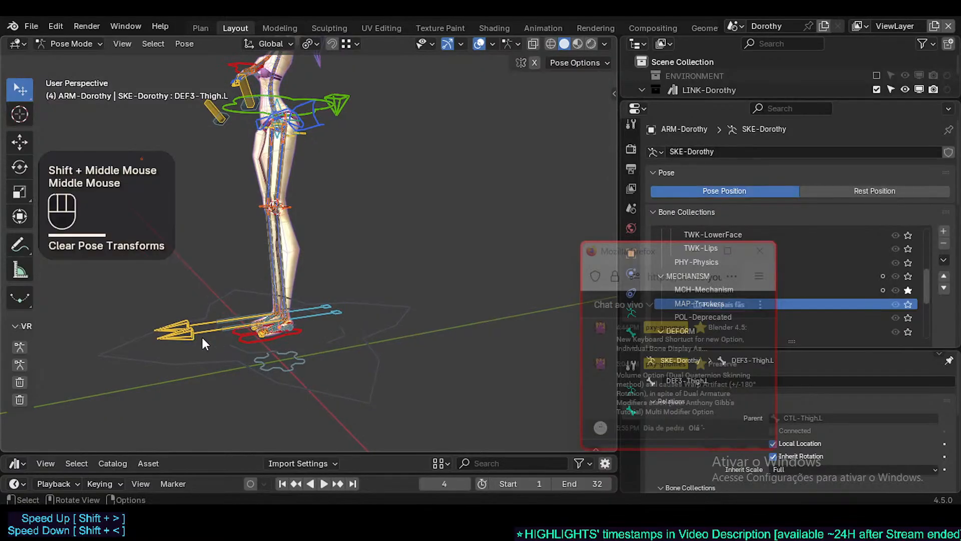
left_click(230, 342)
key("g")
left_click(234, 231)
middle_click_drag(235, 230, 280, 322, "shift")
scroll(280, 323, "up", 2)
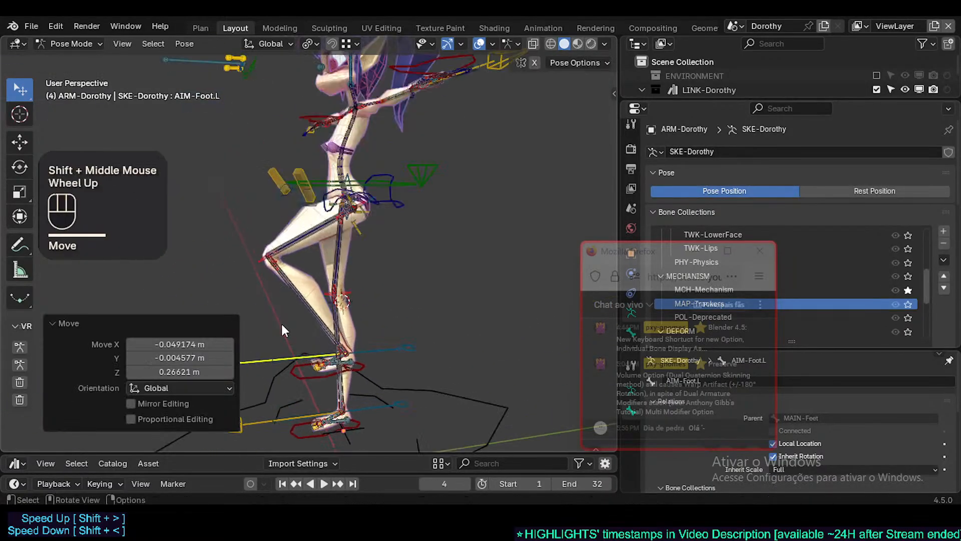
Move the AIM-Foot.L control about -0.13 m in Y and -0.11 m in Z, and raise it again until the left thigh is nearly horizontal
key("g")
left_click(258, 349)
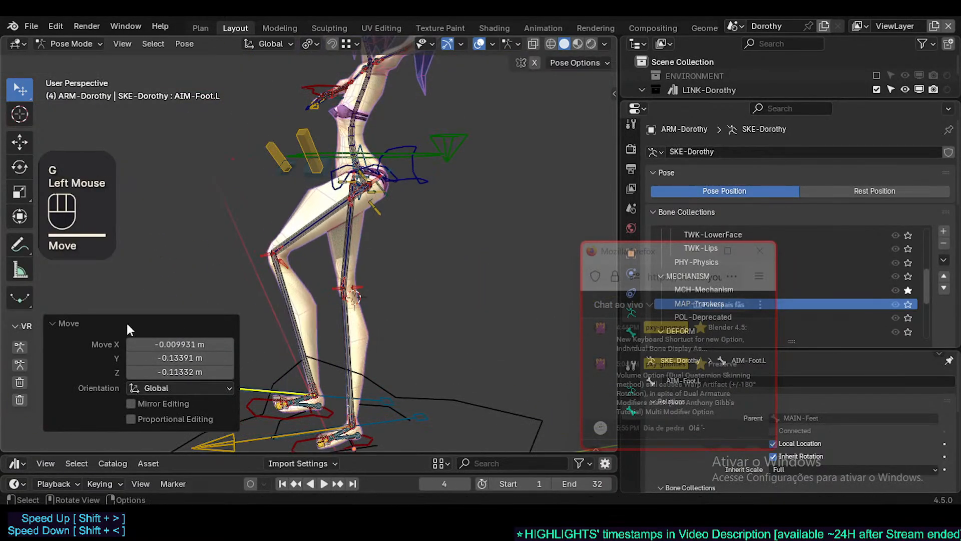
left_click(126, 323)
middle_click_drag(195, 348, 202, 310, "shift")
key("g")
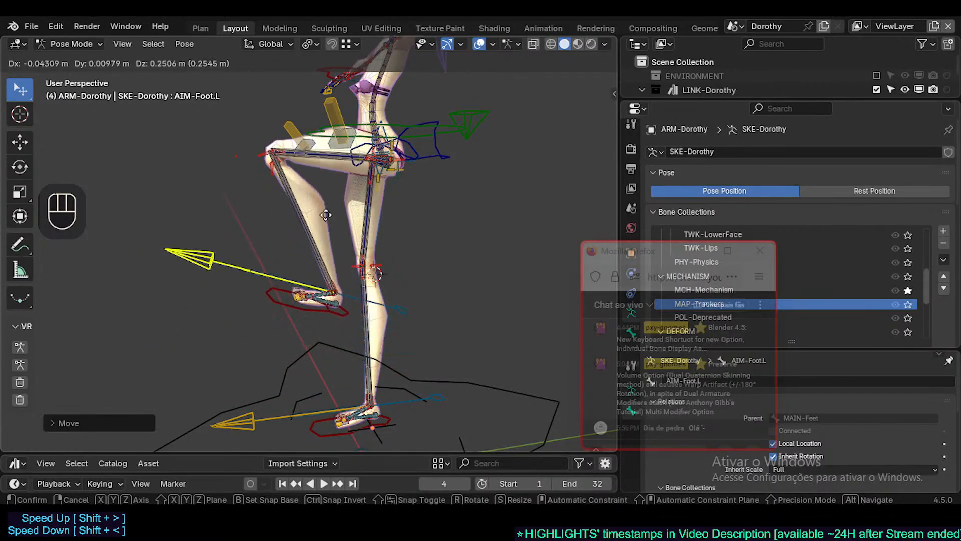
left_click(326, 174)
left_click(336, 173)
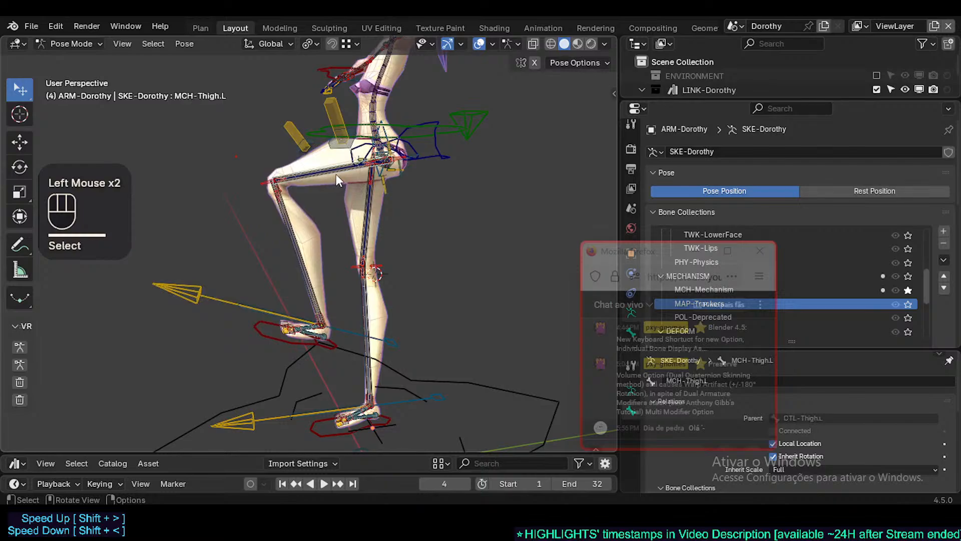
Move the MTR-IK-Foot.L control backward until the left shin is nearly horizontal behind the sharply bent knee
left_click(261, 327)
key("g")
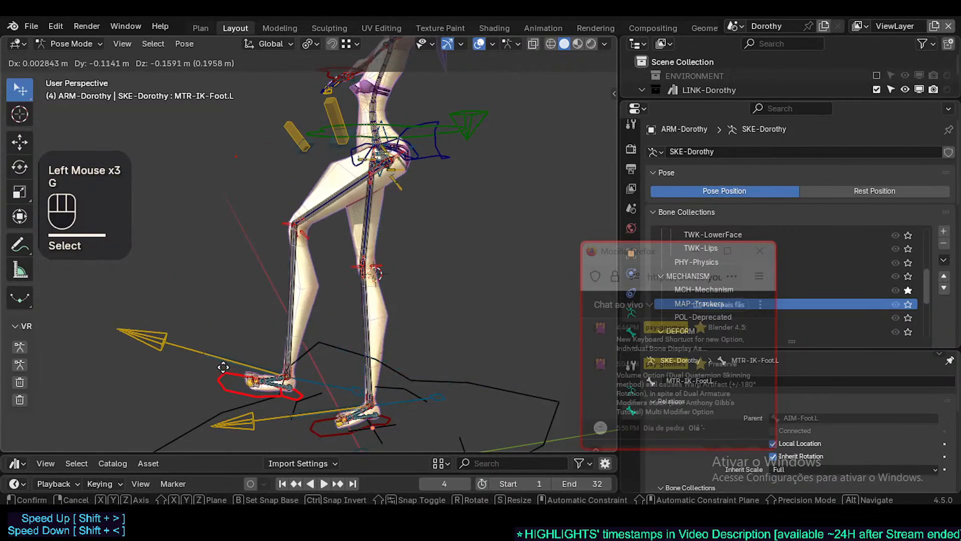
left_click(354, 322)
scroll(305, 236, "up", 2)
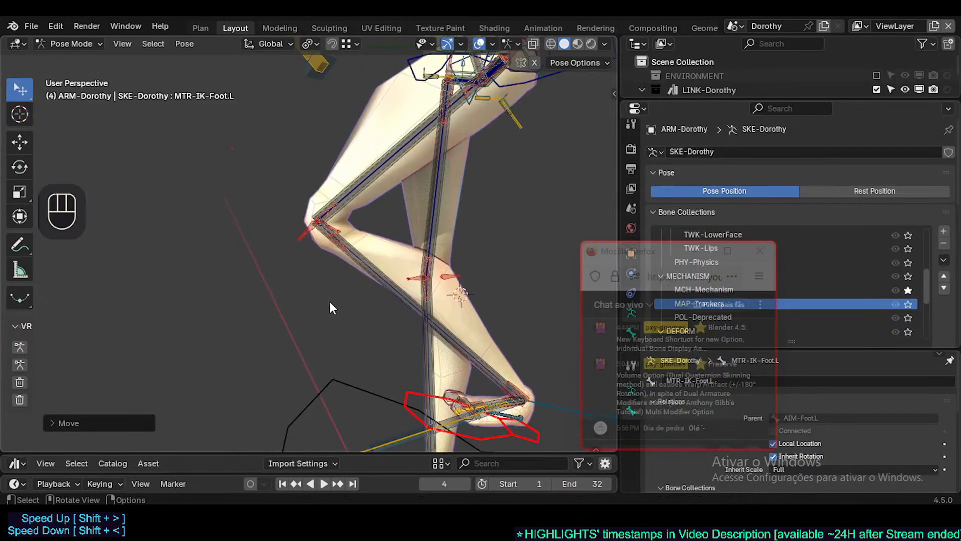
key("g")
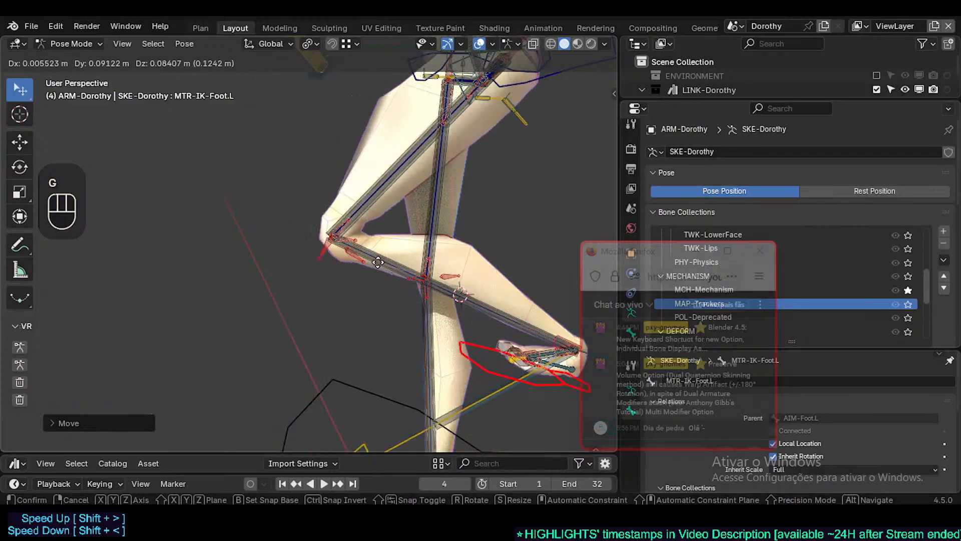
left_click(343, 278)
scroll(360, 283, "down", 2)
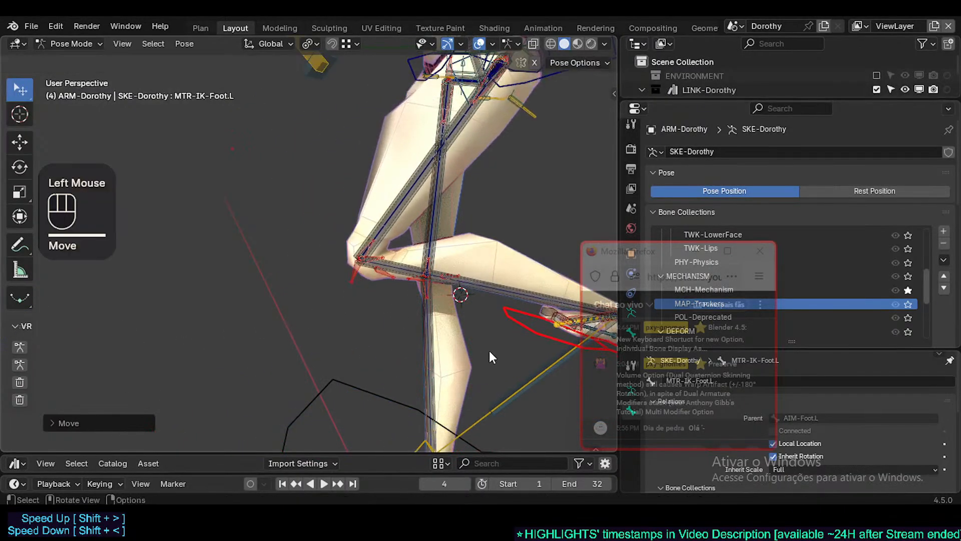
Move the MTR-IK-Foot.L control further back and up to swing the bent left leg behind the body
middle_click_drag(489, 351, 393, 337, "shift")
key("g")
left_click(468, 292)
middle_click_drag(468, 292, 449, 297, "shift")
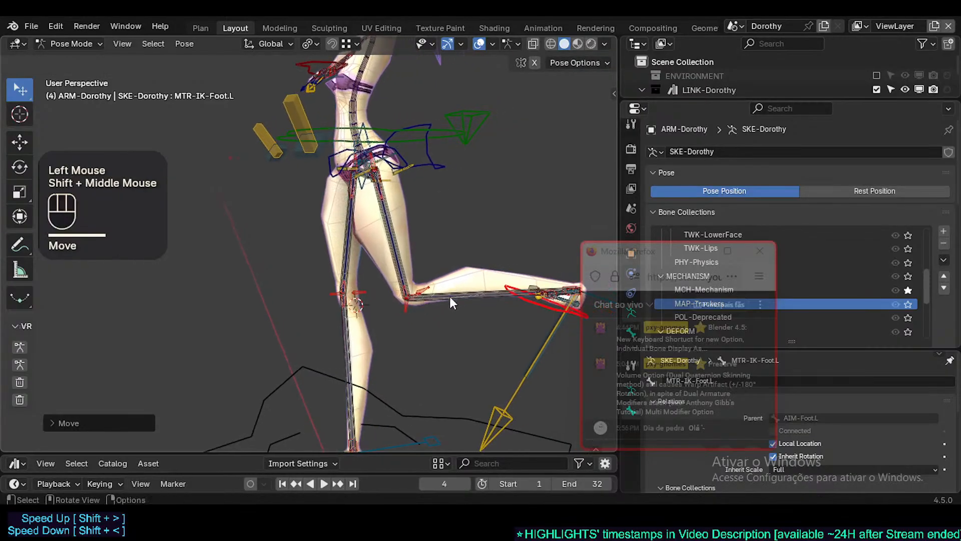
key("g")
left_click(491, 244)
Move the MTR-IK-Foot.L control forward to fold the left knee in front of the body, and select the HLP3-KneeSpike.L bone
key("g")
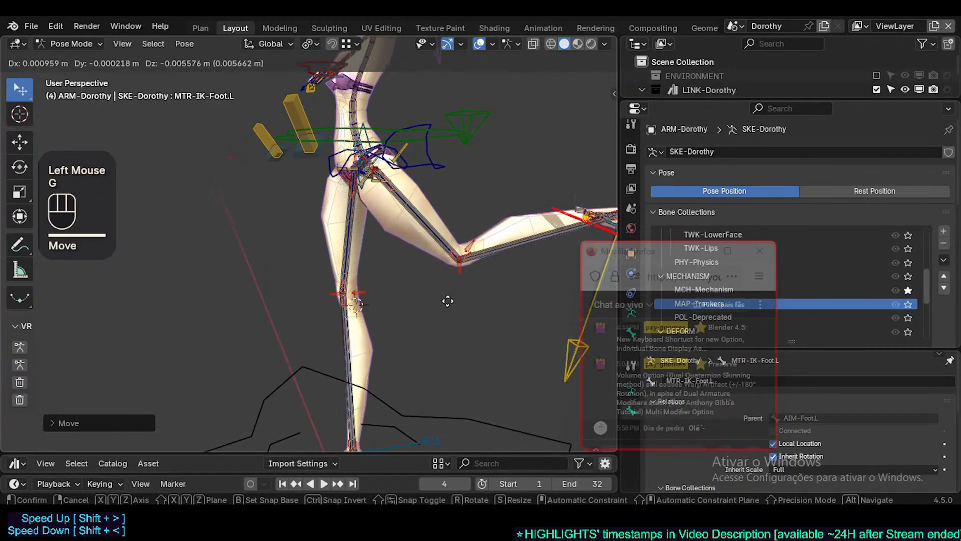
left_click(242, 282)
scroll(242, 282, "up", 3)
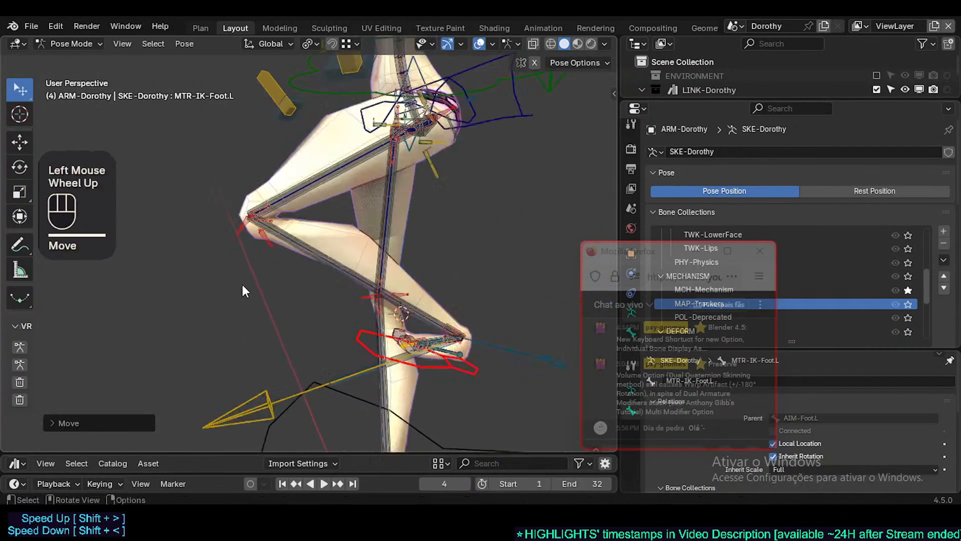
left_click(245, 197)
middle_click_drag(246, 198, 250, 280, "shift")
scroll(251, 280, "up", 1)
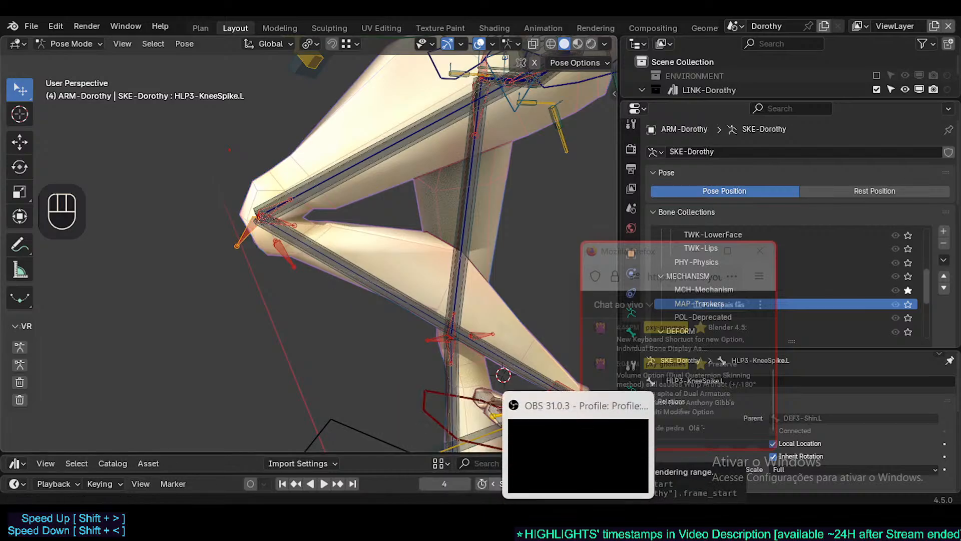
left_click(471, 449)
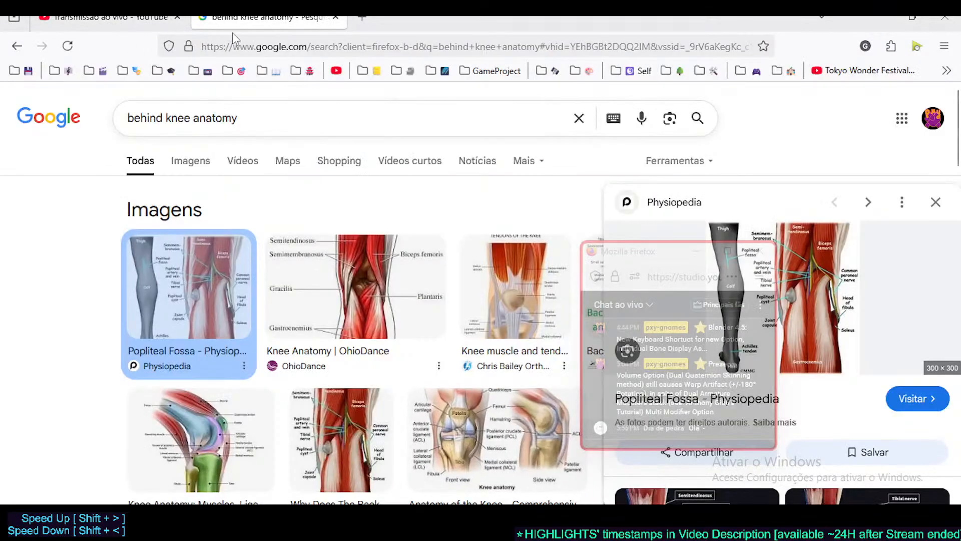
left_click(245, 44)
type("*@")
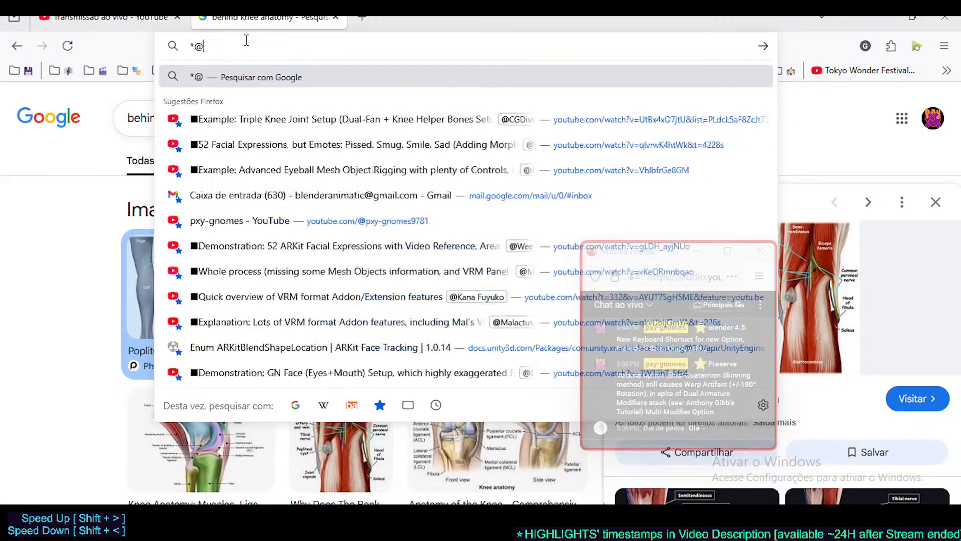
type("CGDi")
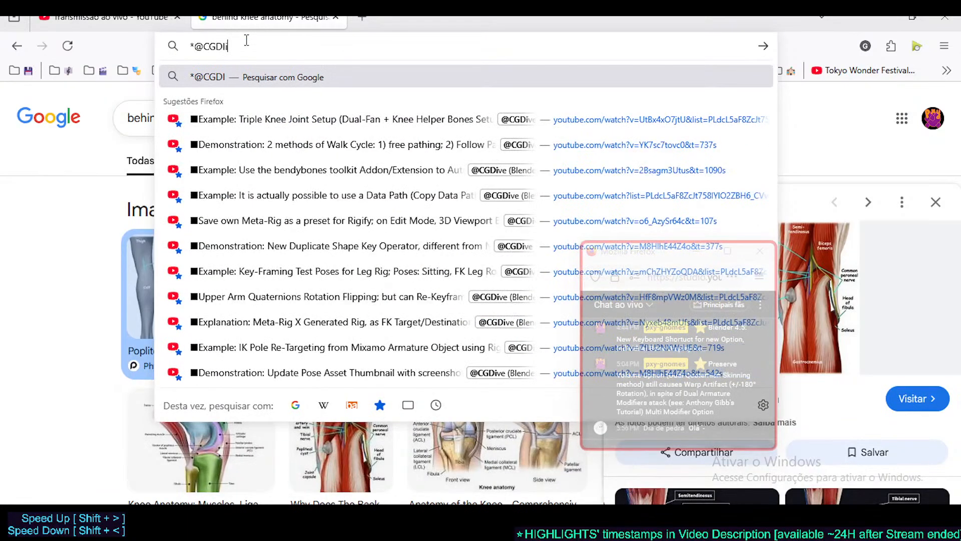
type("ve triple")
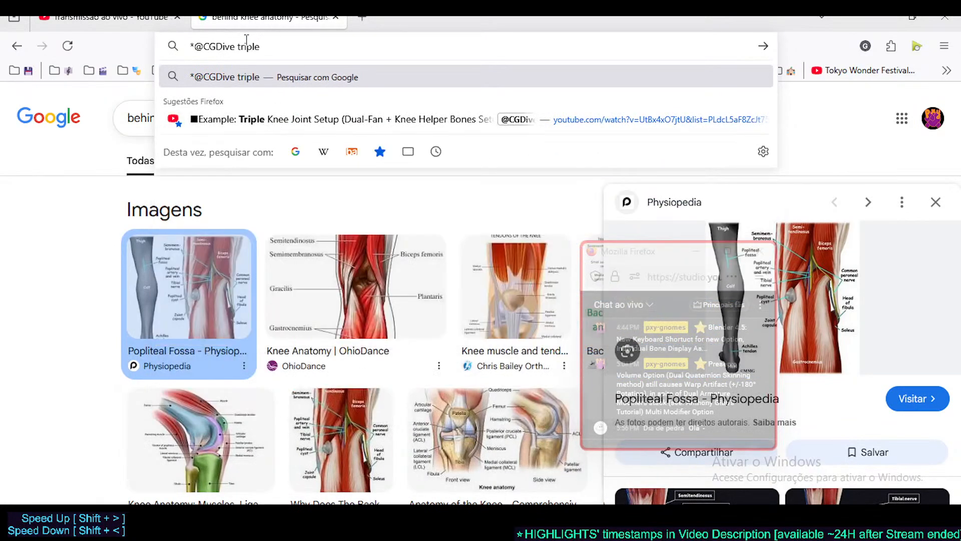
left_click(280, 119)
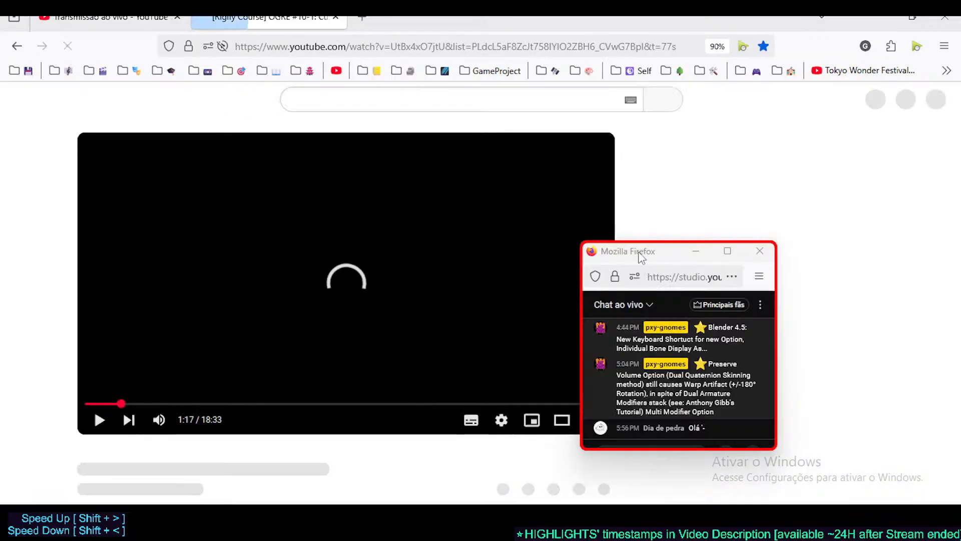
Move the chat pop-up aside, play the Custom Knee Bones video, skip the advertisement and show the video full screen
left_click_drag(642, 257, 738, 205)
left_click(349, 285)
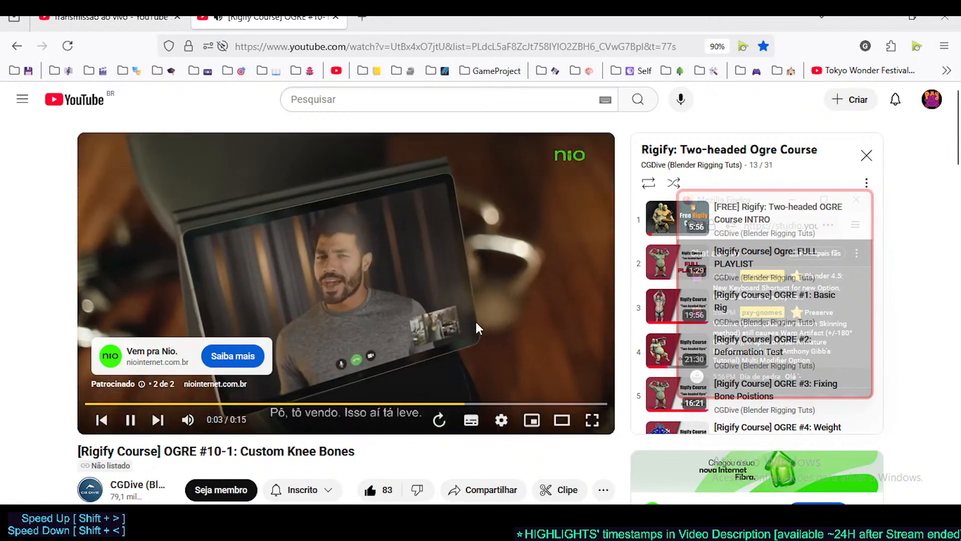
key("m")
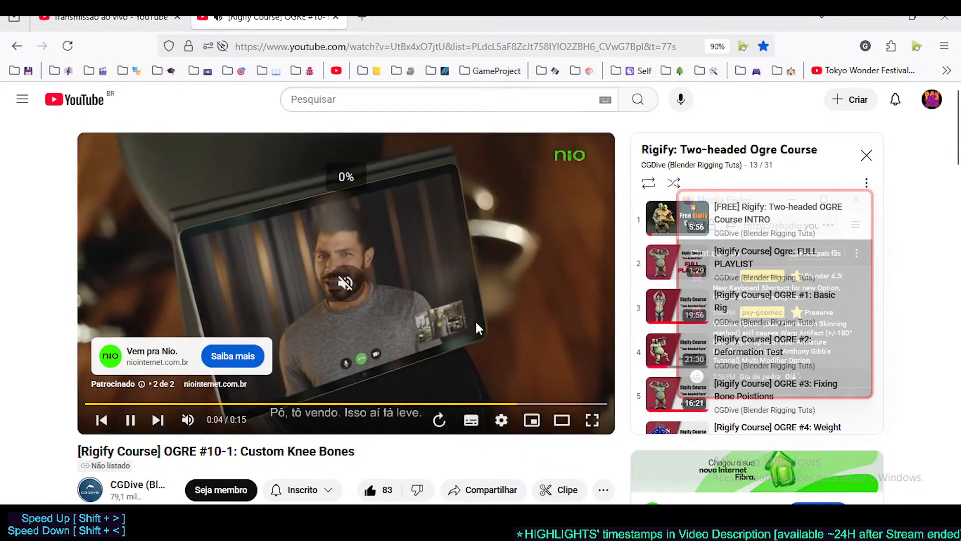
key("m")
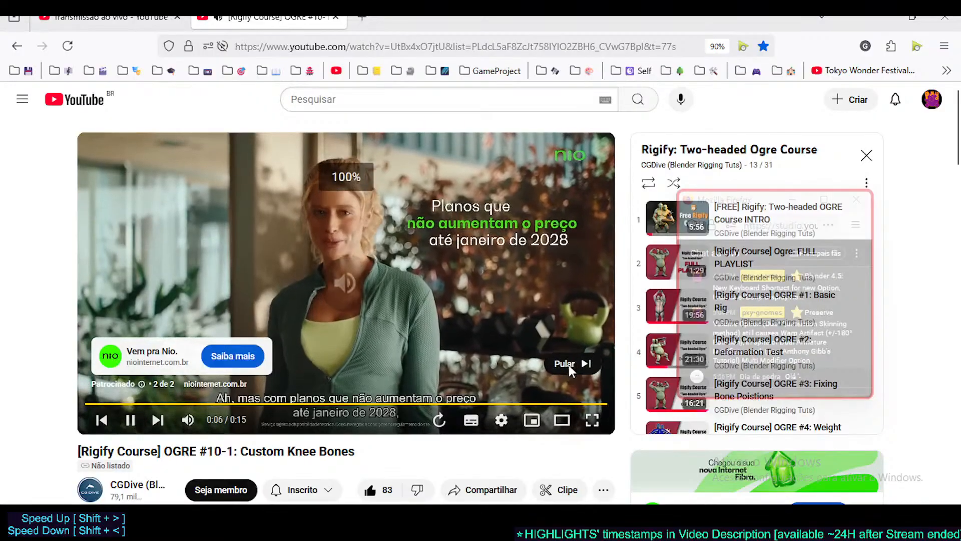
left_click(569, 364)
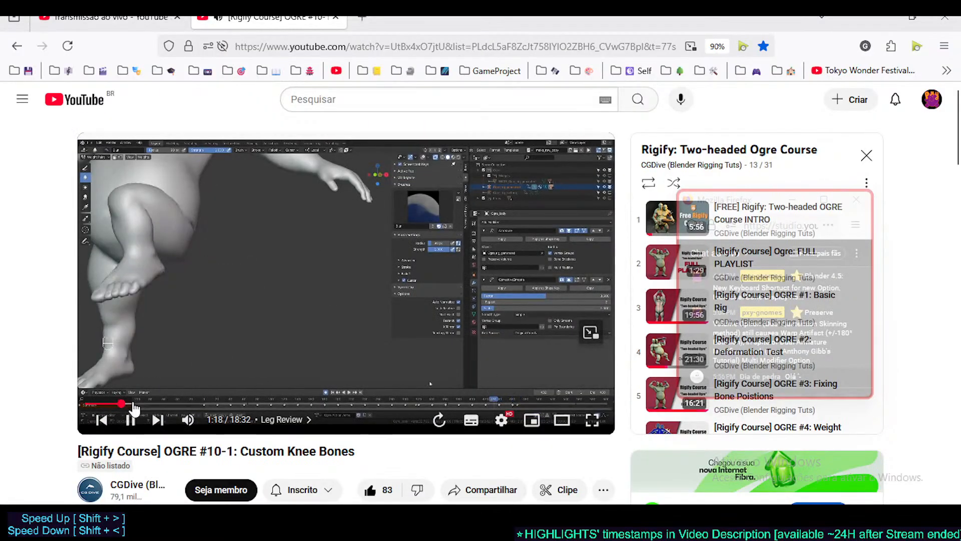
double_click(266, 319)
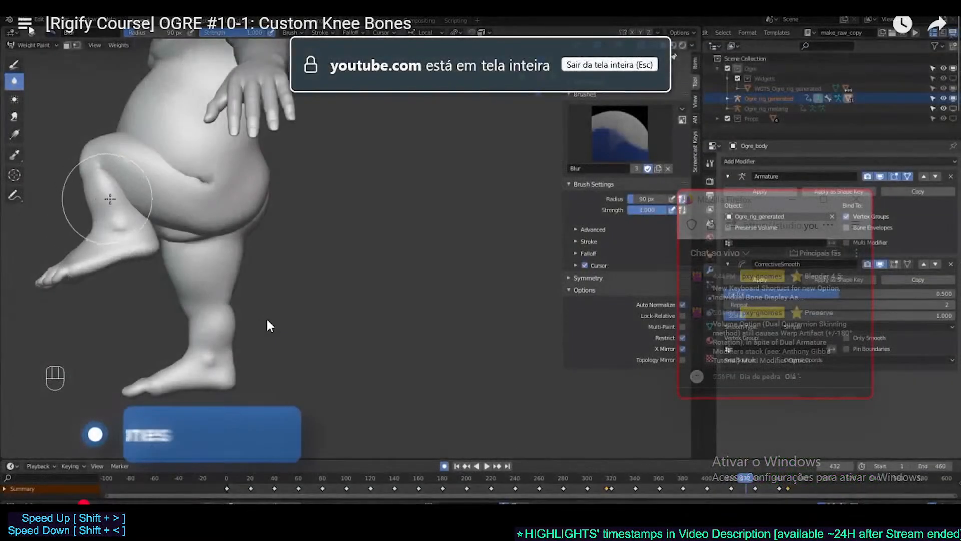
Bring the full-screen Custom Knee Bones video back in front of the VLC player and raise the sound volume
key("Escape")
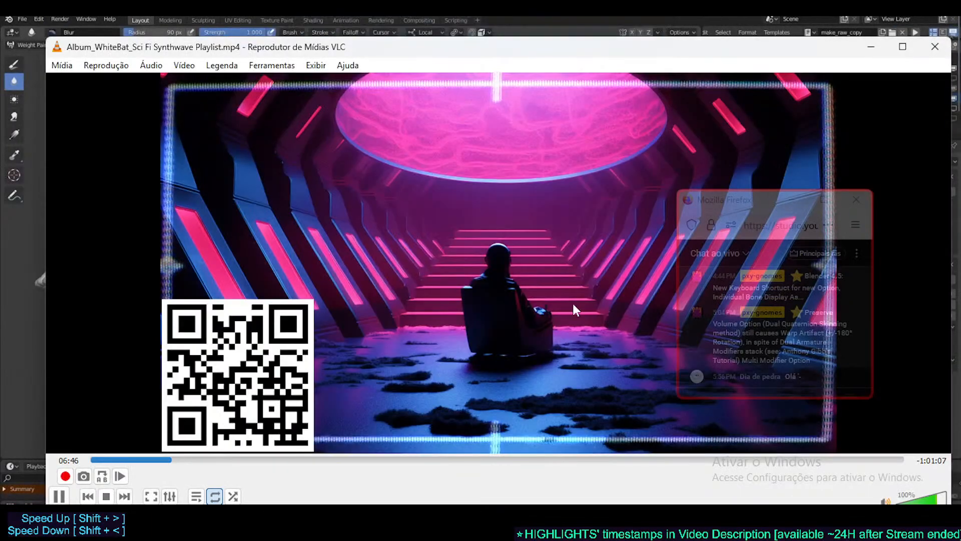
left_click(470, 451)
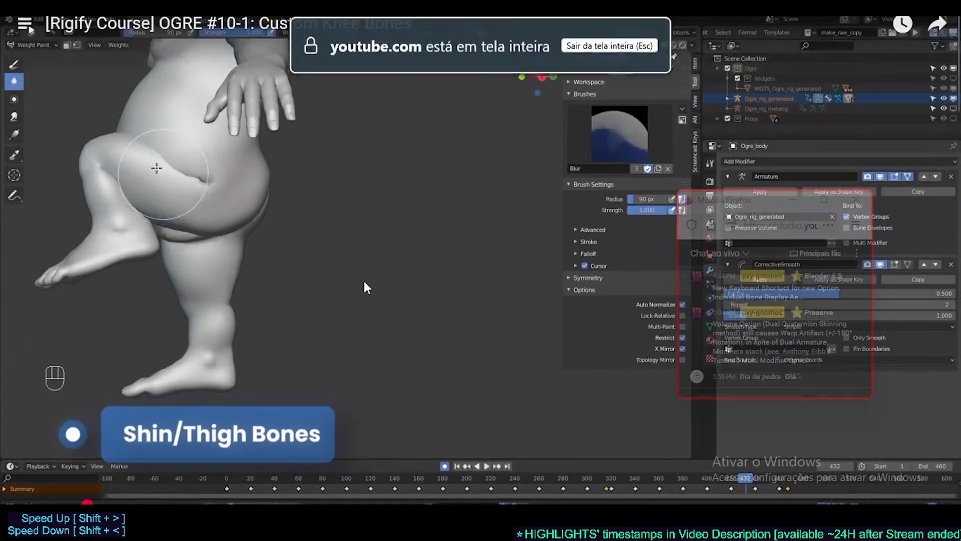
key("XF86AudioRaiseVolume")
key("XF86AudioRaiseVolume")
key("XF86AudioRaiseVolume")
key("XF86AudioRaiseVolume")
key("XF86AudioRaiseVolume")
key("XF86AudioRaiseVolume")
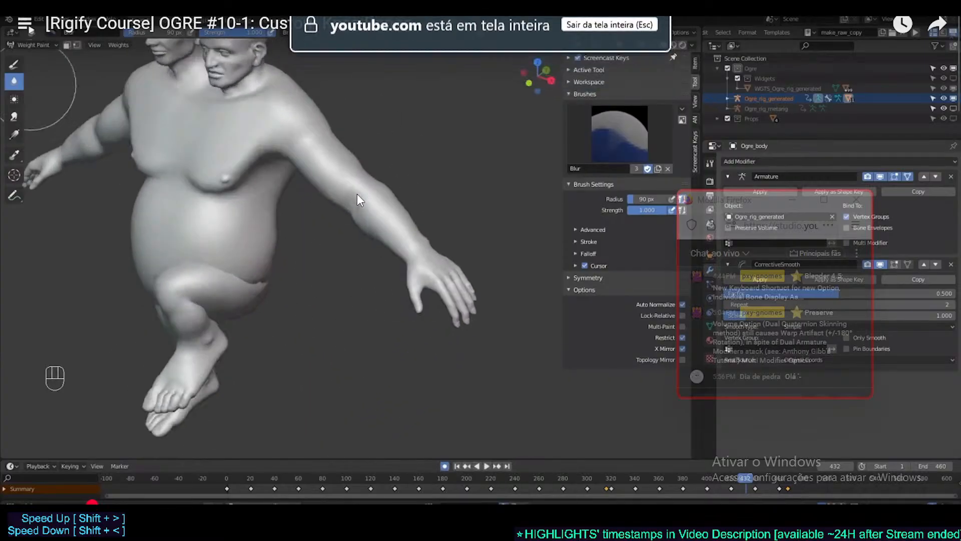
Pause and resume the video to examine the arrangement of helper bones around the ogre's elbow
left_click(345, 215)
left_click(333, 219)
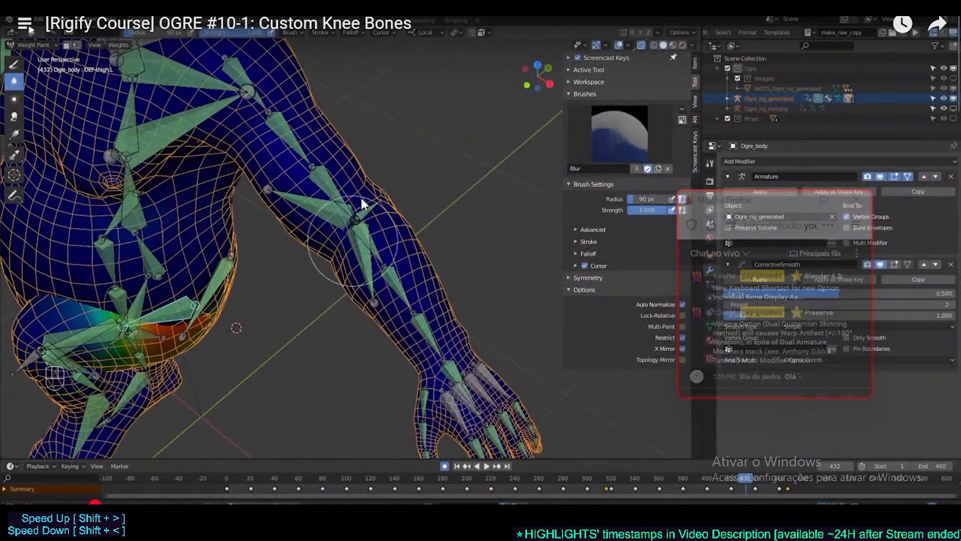
left_click(366, 209)
left_click(361, 224)
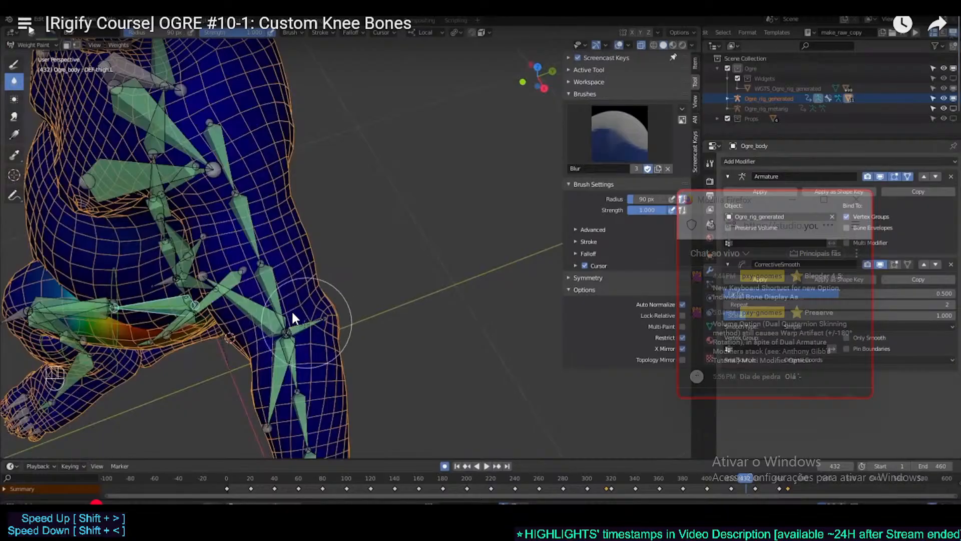
left_click(257, 317)
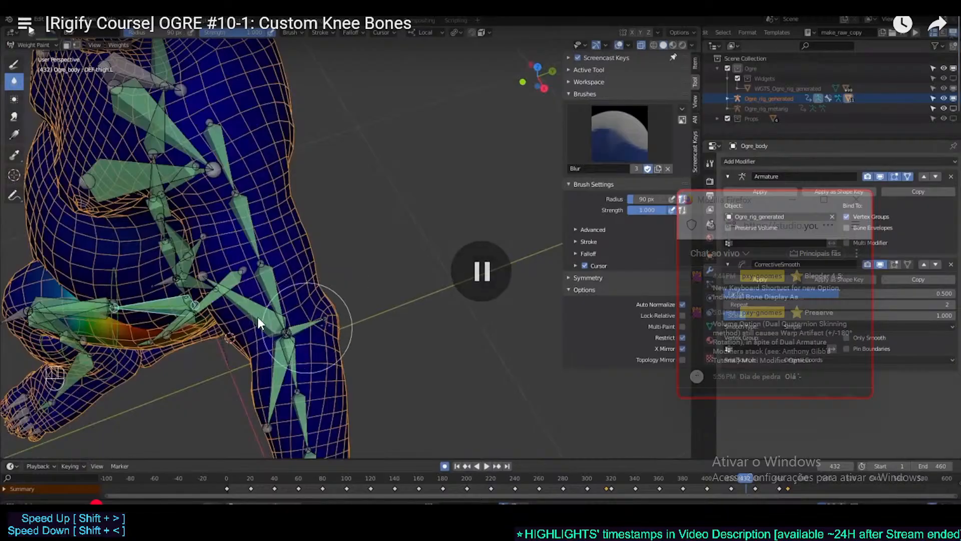
left_click(271, 341)
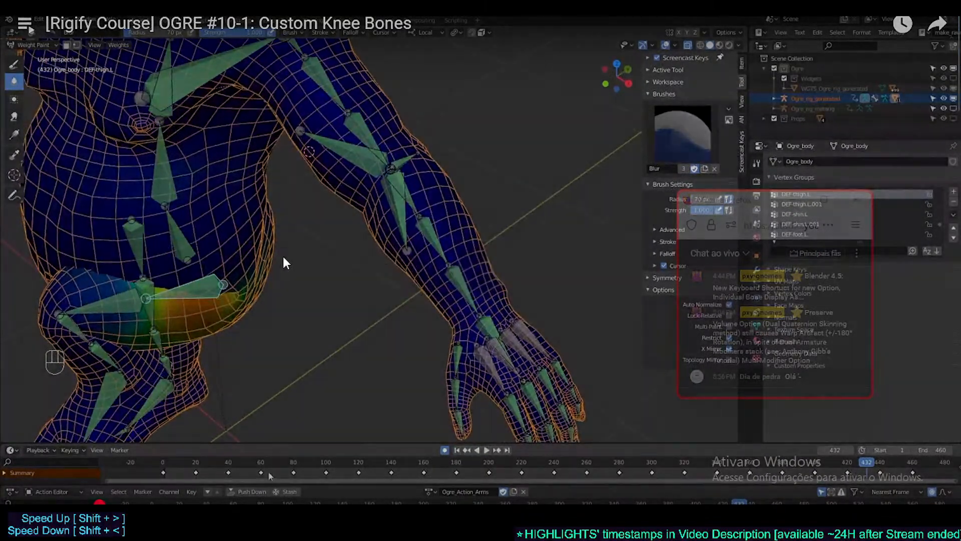
Leave full screen, pause the Custom Knee Bones video and read its bookmark name through to the end
key("Escape")
left_click(369, 242)
left_click(763, 46)
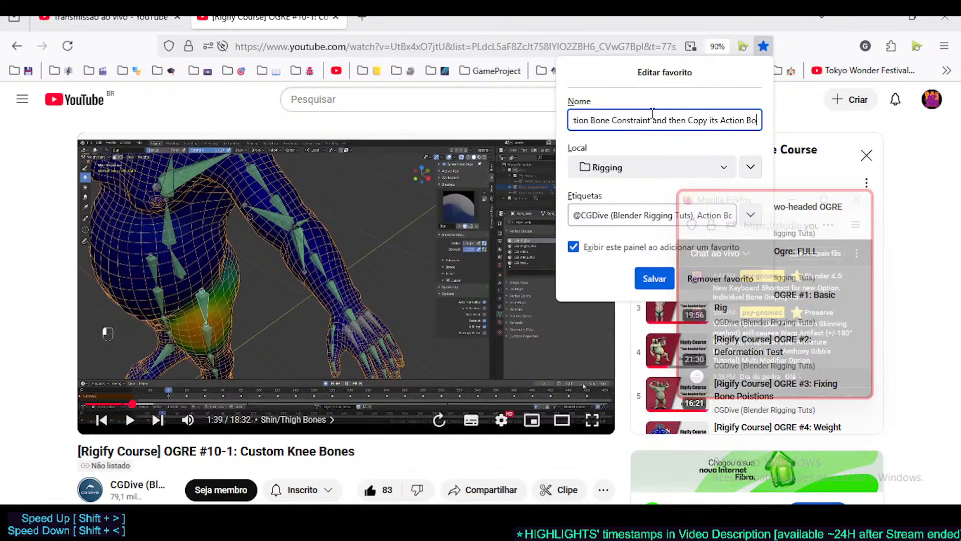
key("Right")
key("Right")
key("Right")
key("Right")
key("Right")
key("Right")
key("Right")
key("Right")
key("Right")
key("Right")
key("Right")
key("Right")
key("Right")
key("Right")
key("Right")
key("Right")
key("Right")
key("Right")
key("Right")
key("Right")
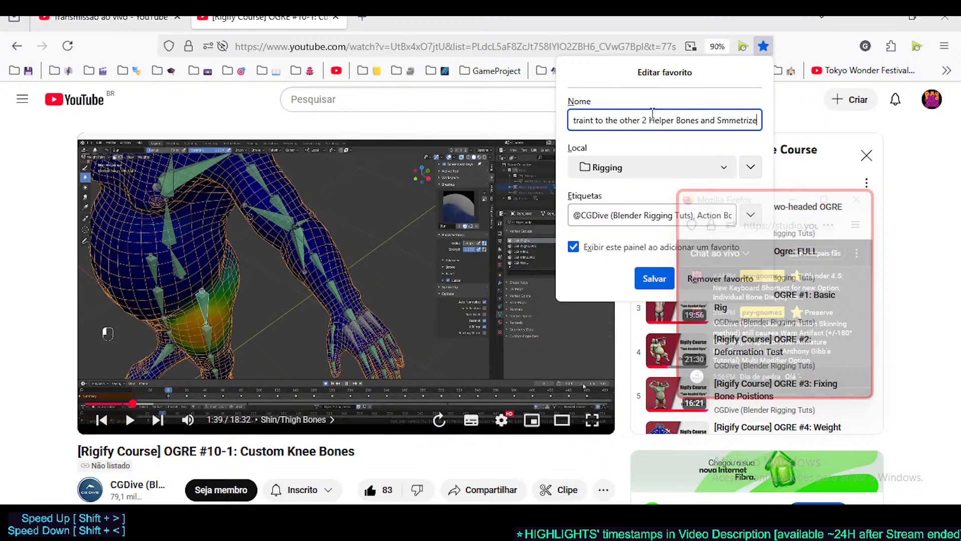
key("Return")
Show the Custom Knee Bones video full screen again and raise its playback speed
double_click(362, 207)
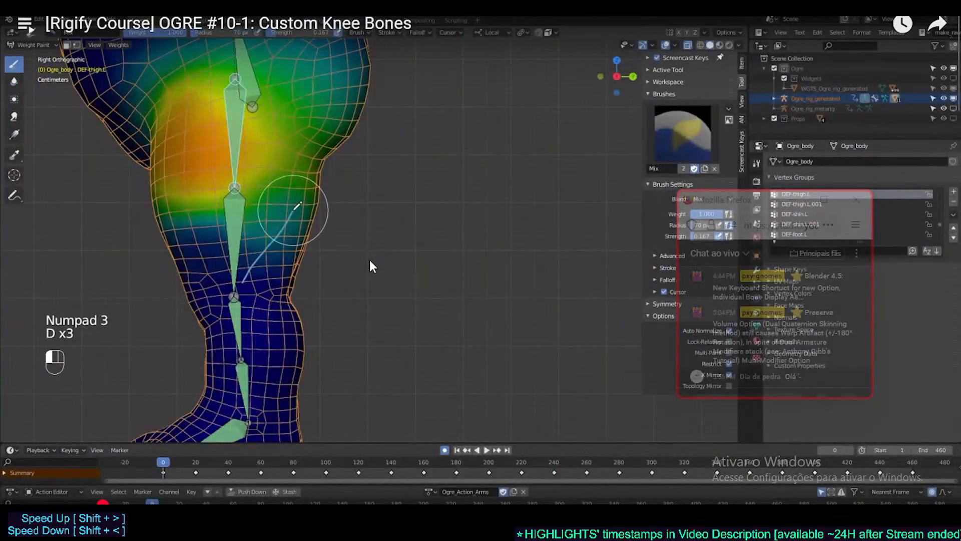
key("shift+period")
key("shift+period")
key("shift+period")
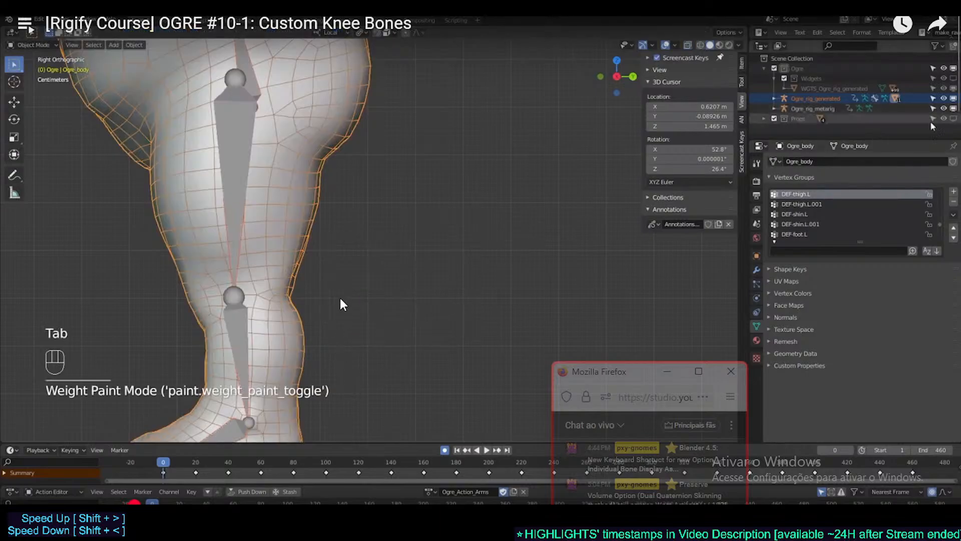
Pause, resume and rewind the video to examine how the helper bones are extruded around the ogre's knee
left_click(390, 250)
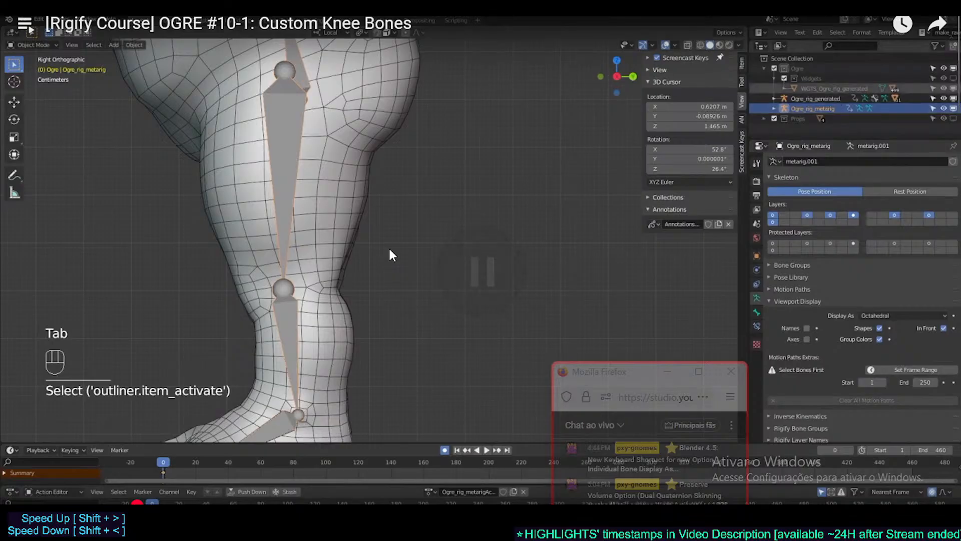
left_click(389, 250)
left_click(404, 243)
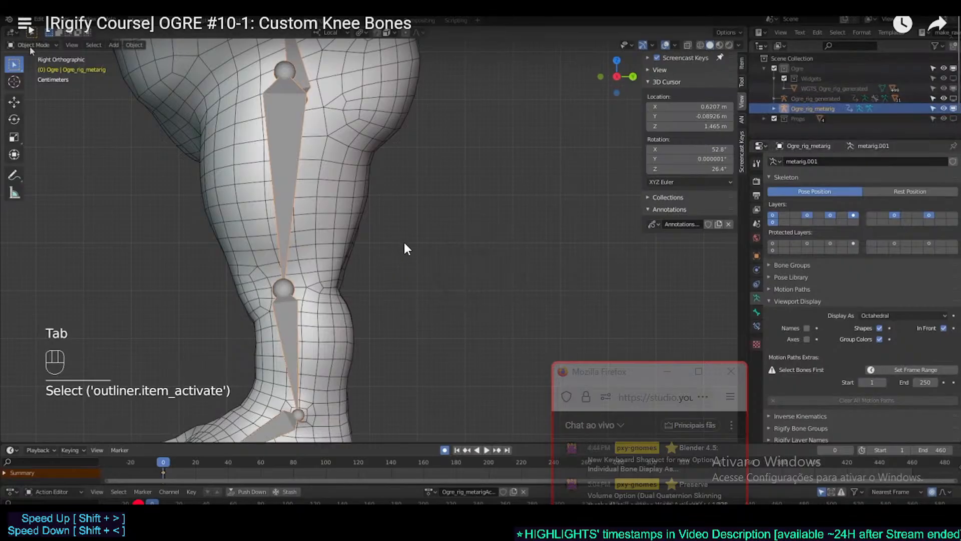
left_click(405, 243)
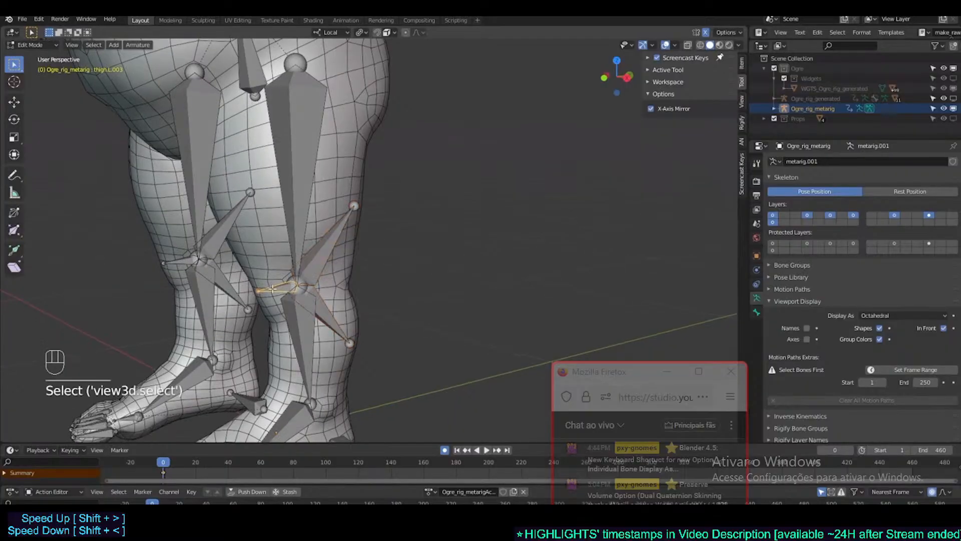
mouse_move(404, 236)
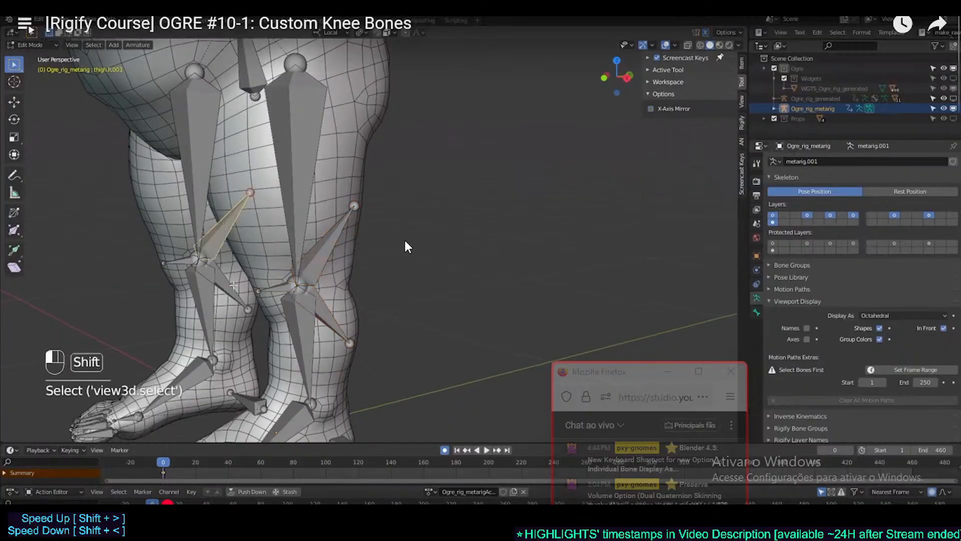
key("Left")
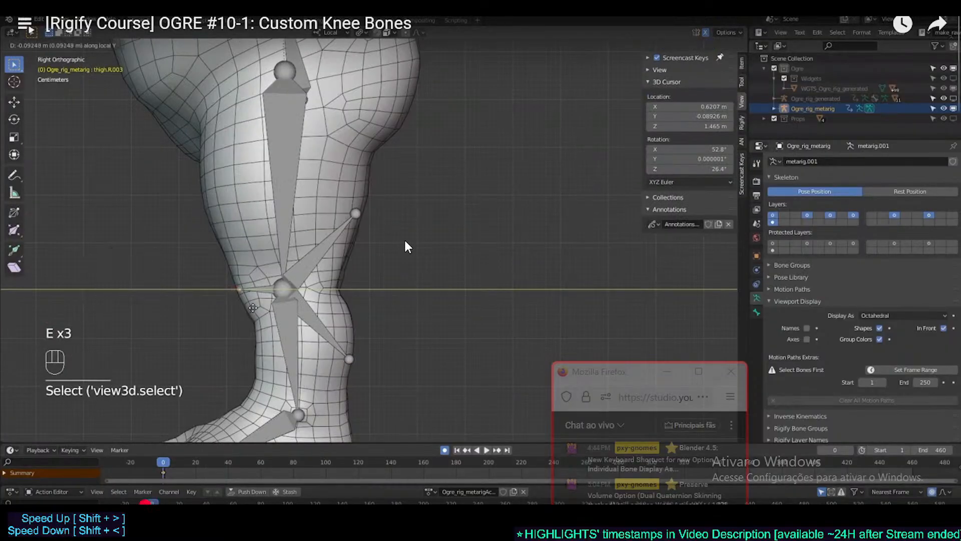
key("Left")
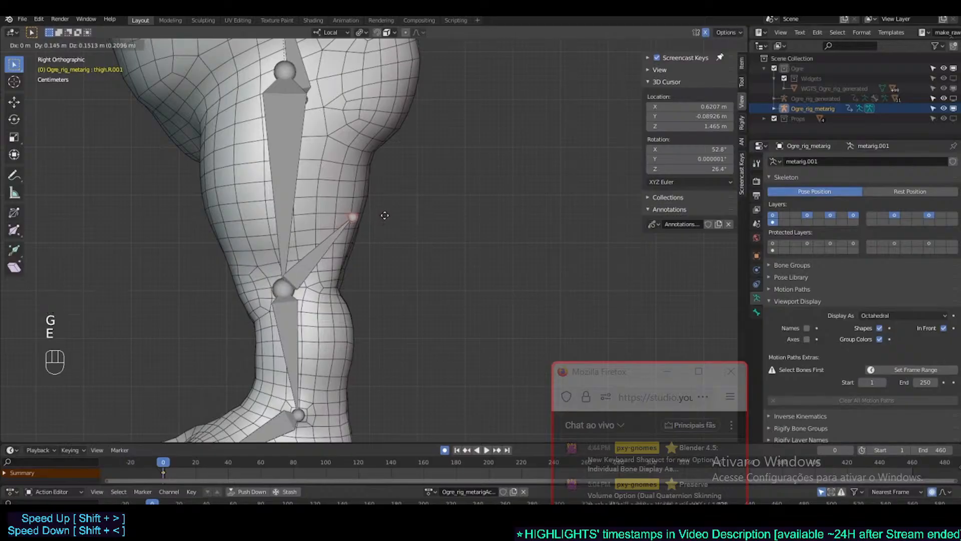
left_click(404, 245)
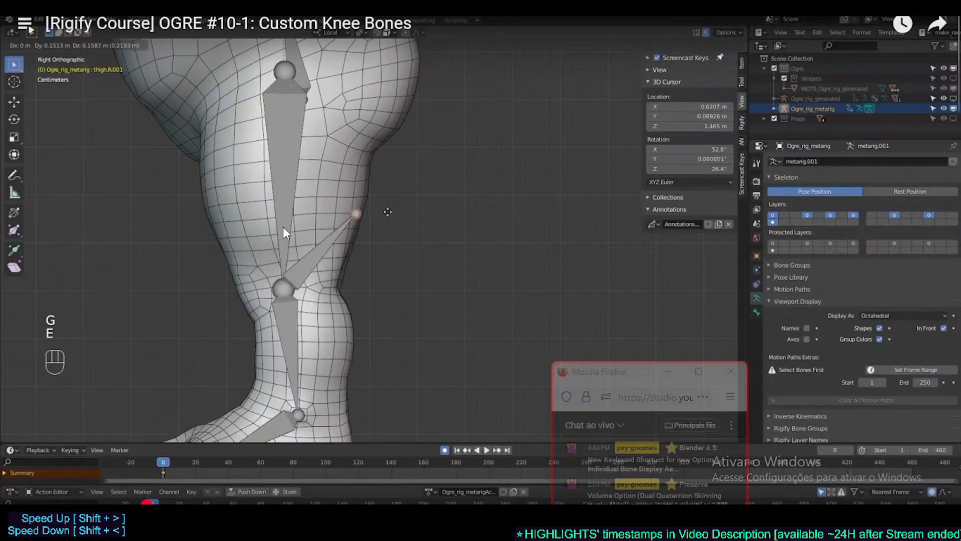
left_click(292, 195)
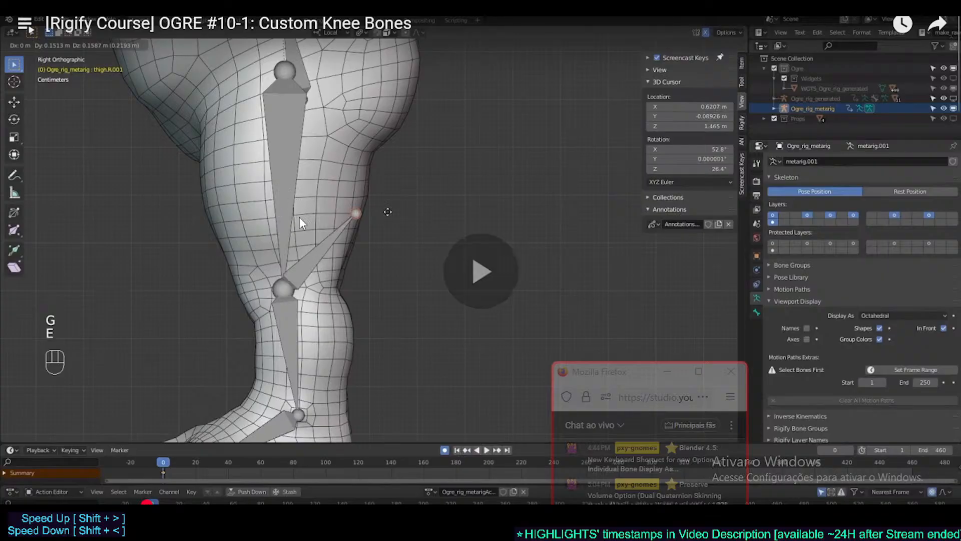
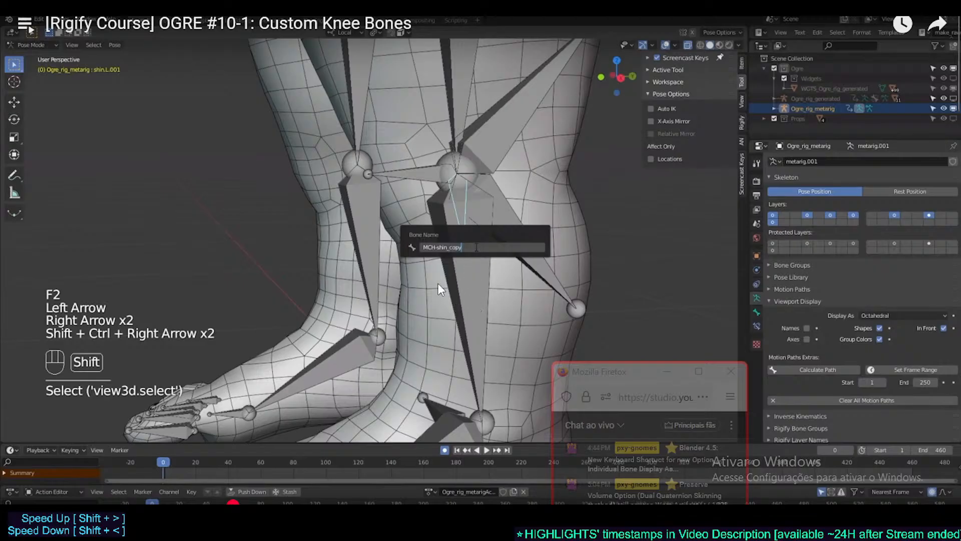
left_click(464, 276)
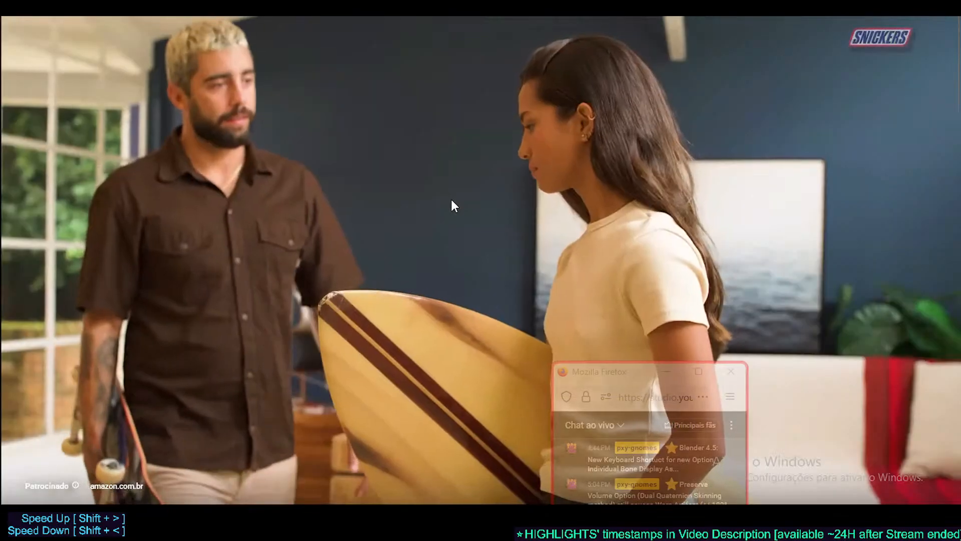
double_click(446, 206)
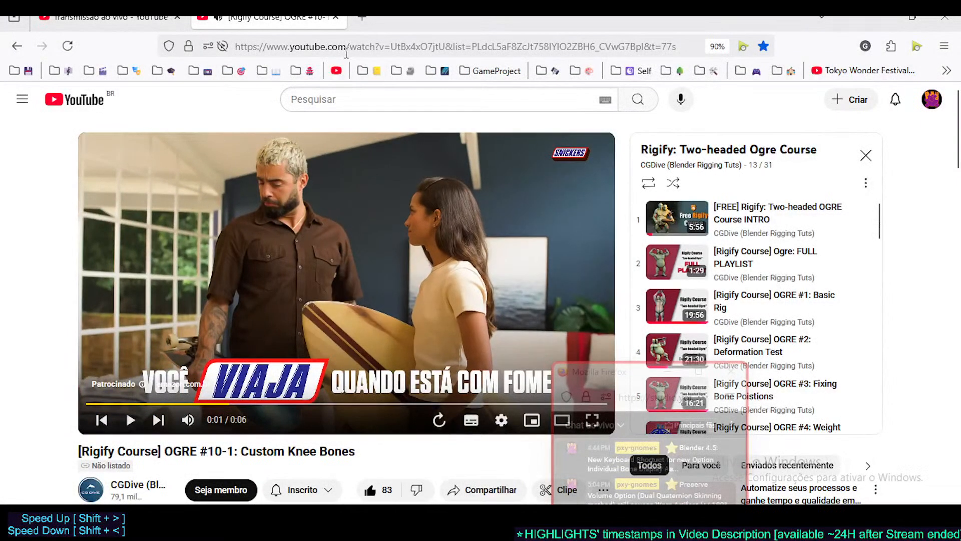
left_click(346, 47)
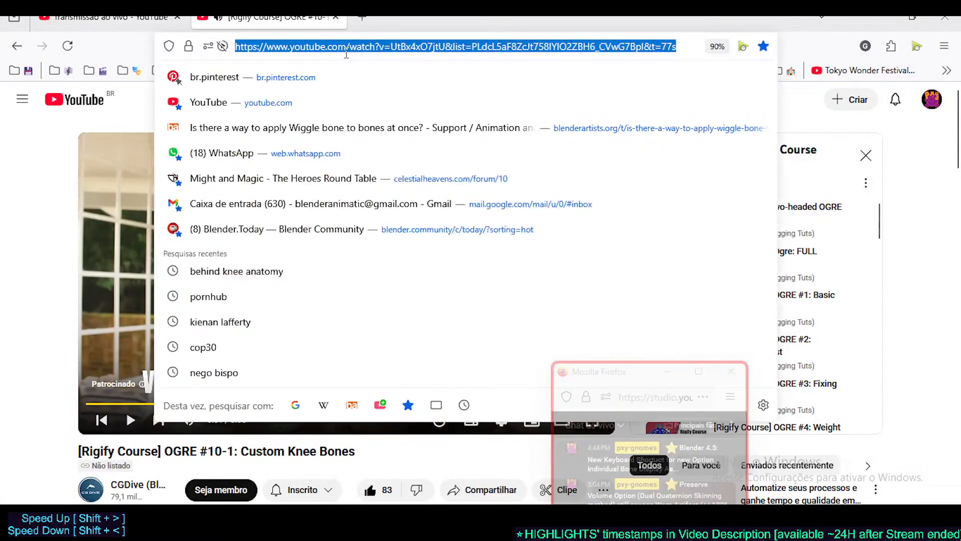
type("*@CGDive")
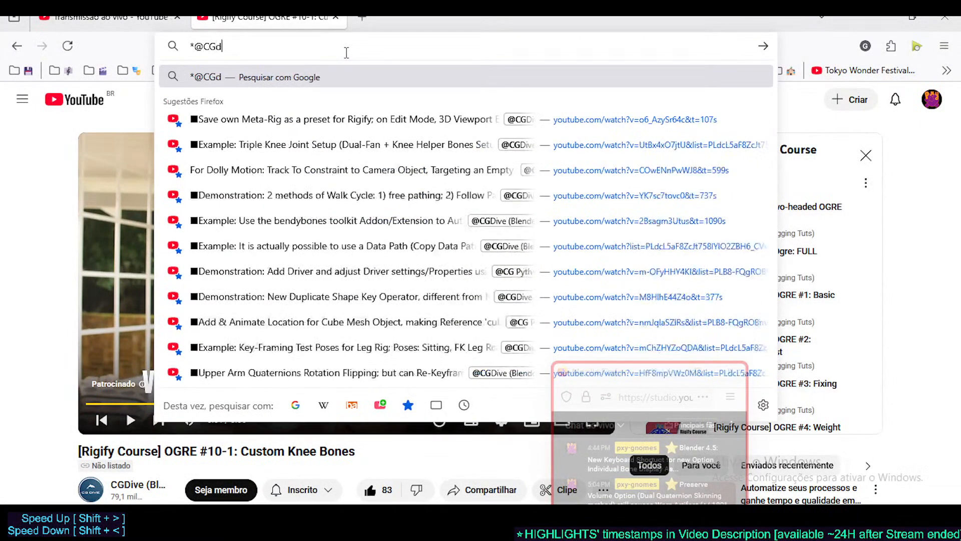
key("BackSpace")
key("BackSpace")
key("BackSpace")
type("ive Tr")
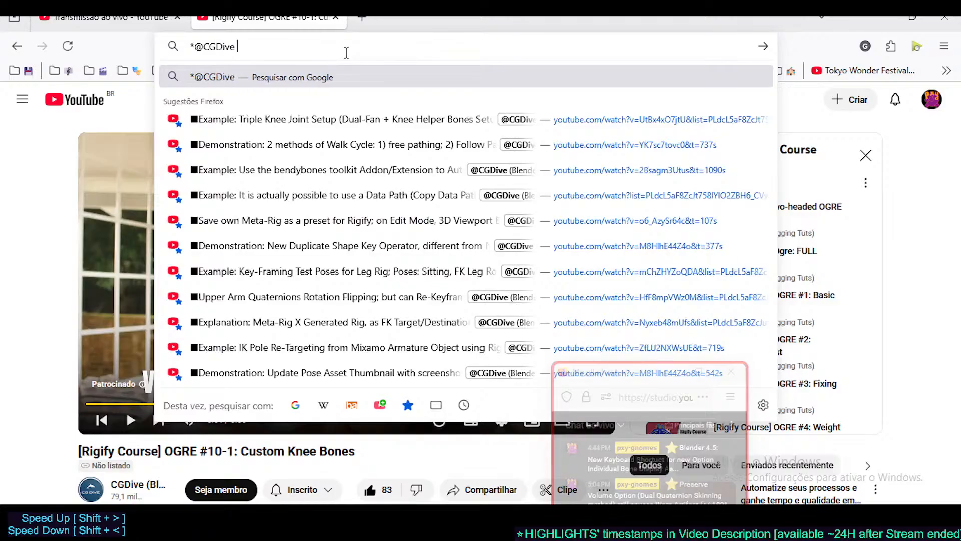
key("BackSpace")
key("BackSpace")
type("Elbow")
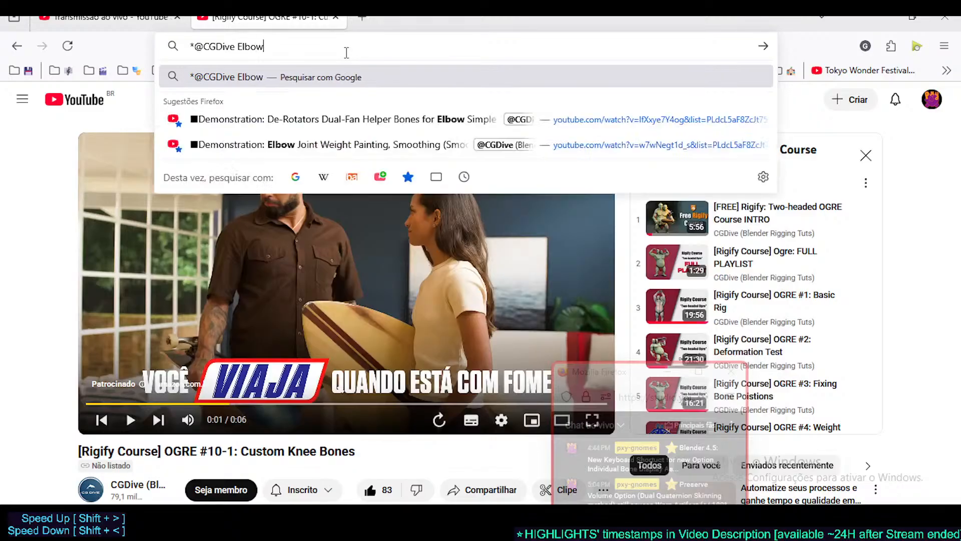
key("Down")
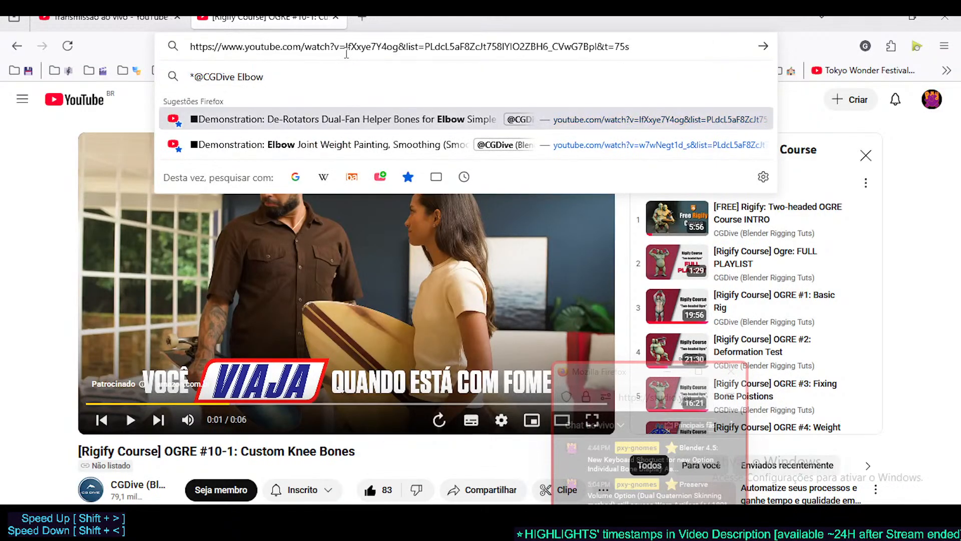
key("Down")
key("Up")
key("Return")
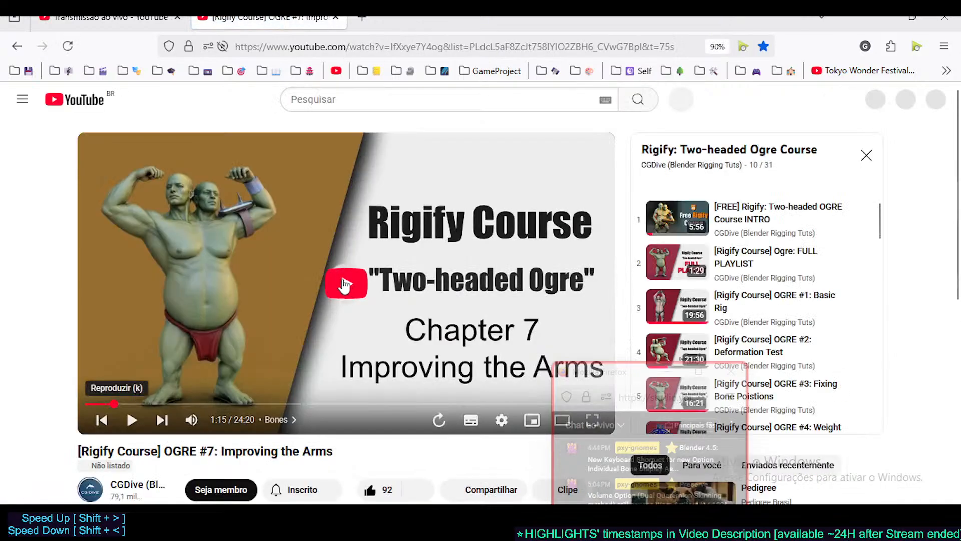
Play the Improving the Arms video full screen and pause it to examine the annotated elbow helper bones
left_click(352, 261)
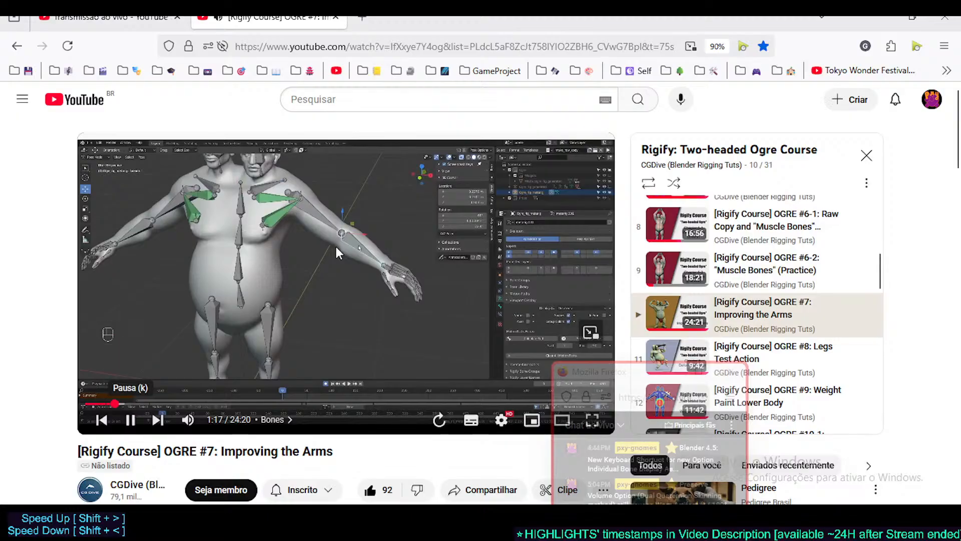
left_click_drag(334, 244, 339, 245)
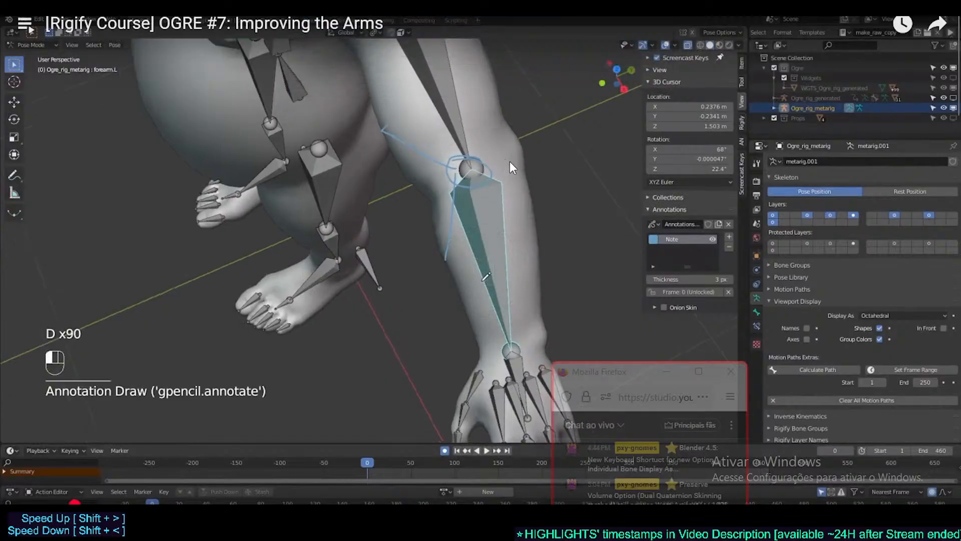
left_click(509, 159)
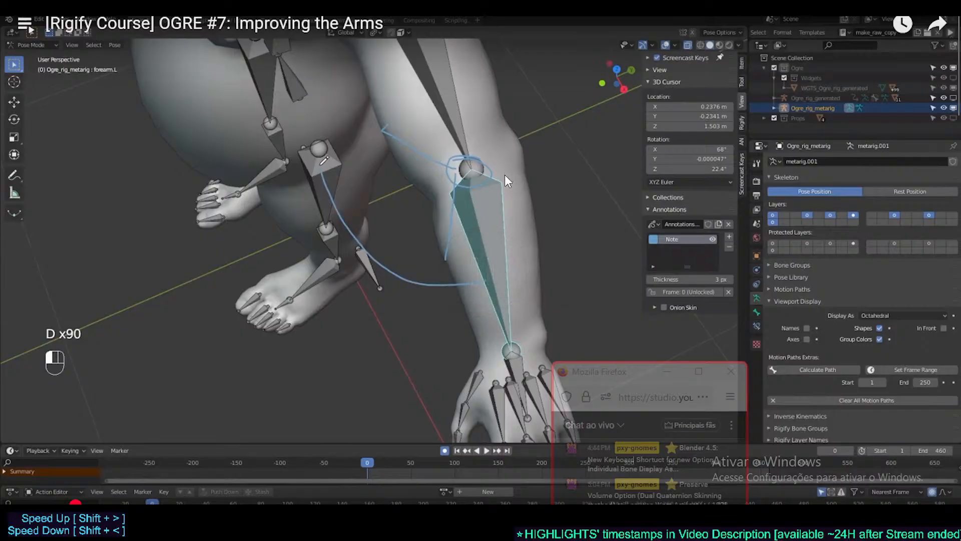
left_click(504, 175)
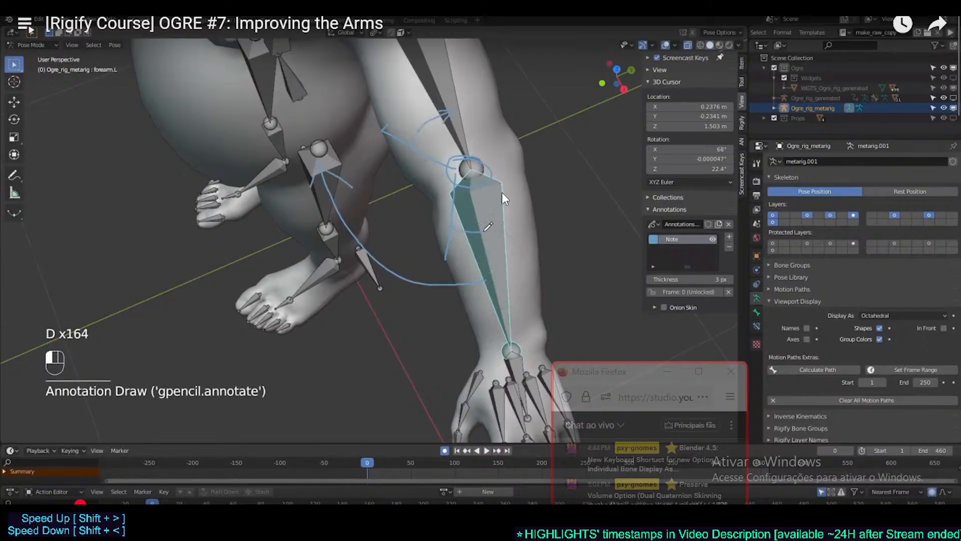
Skip ahead through the video, pausing to examine how the two elbow helper bones are disconnected and named
key("Right")
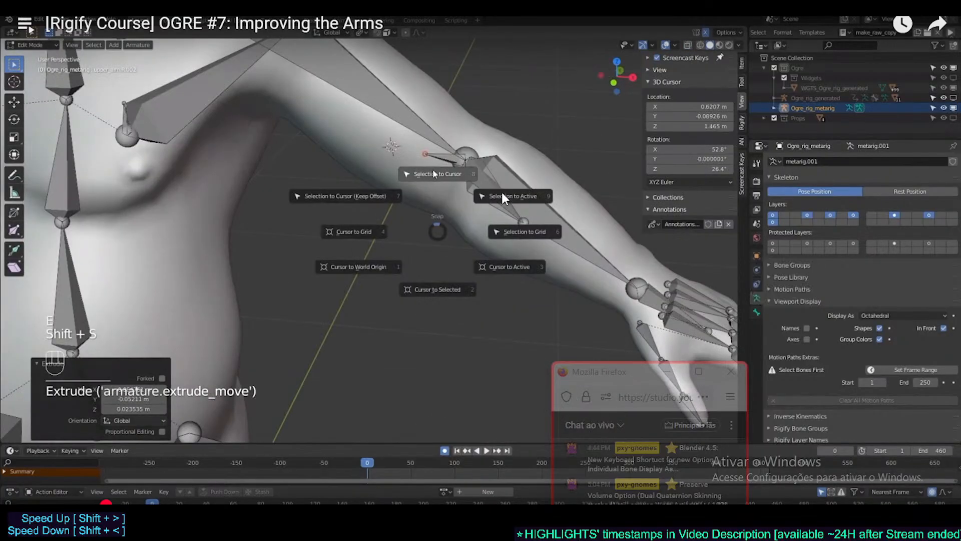
key("Right")
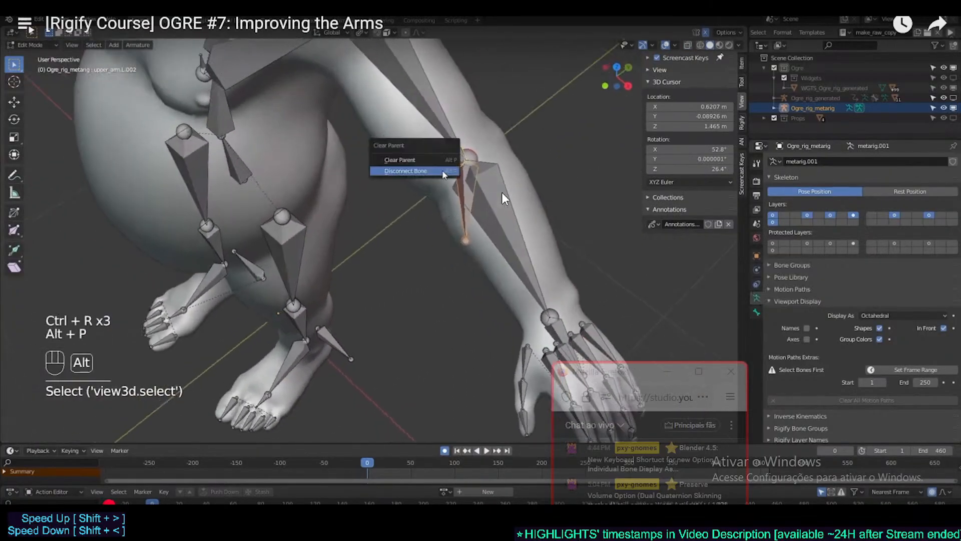
key("space")
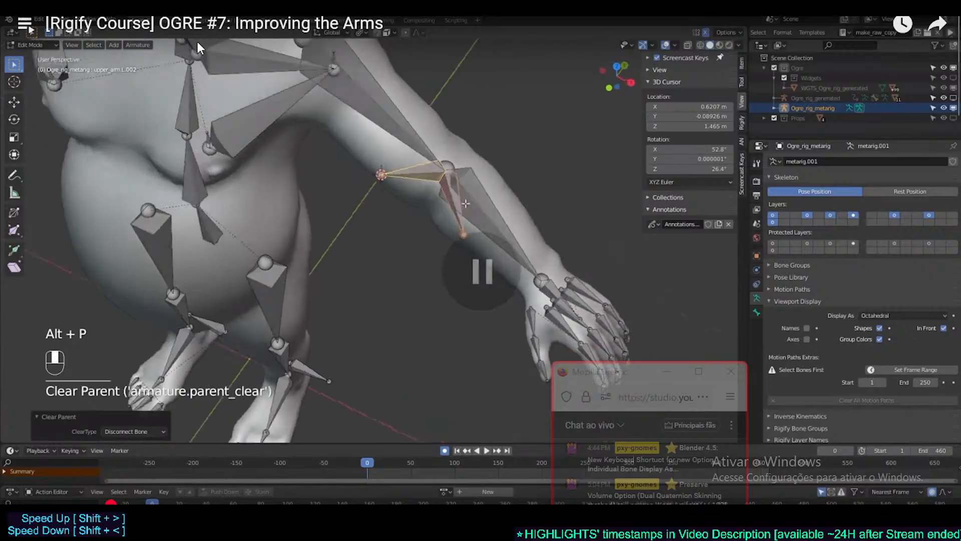
key("space")
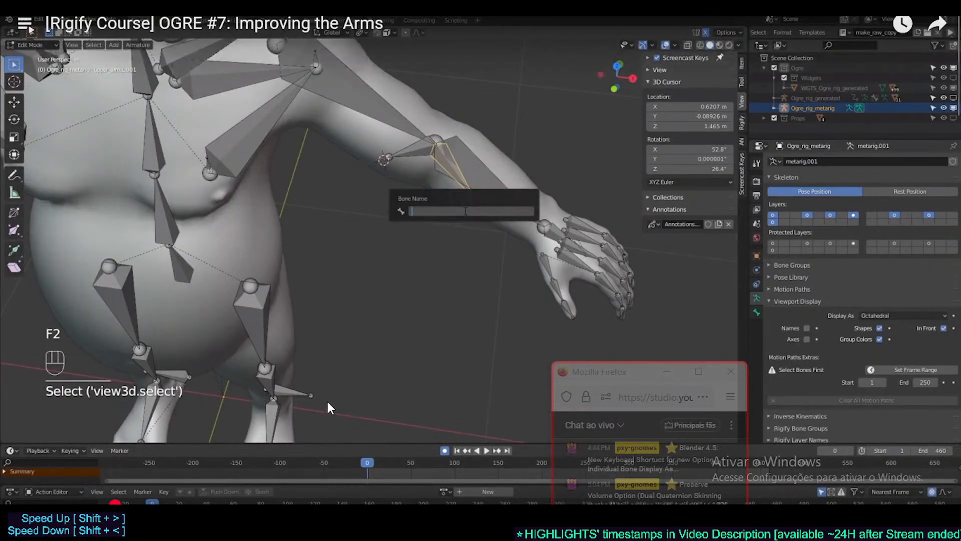
left_click_drag(120, 503, 573, 251)
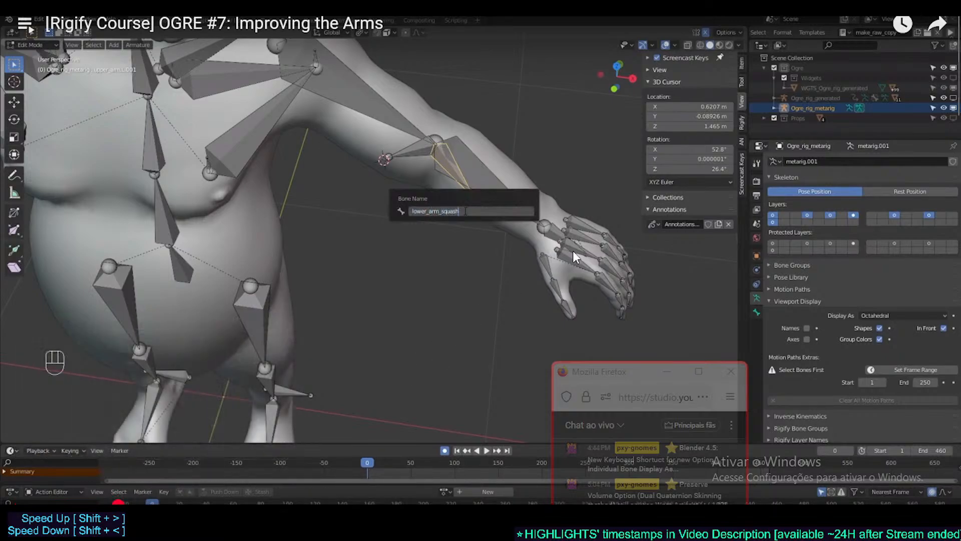
left_click(564, 193)
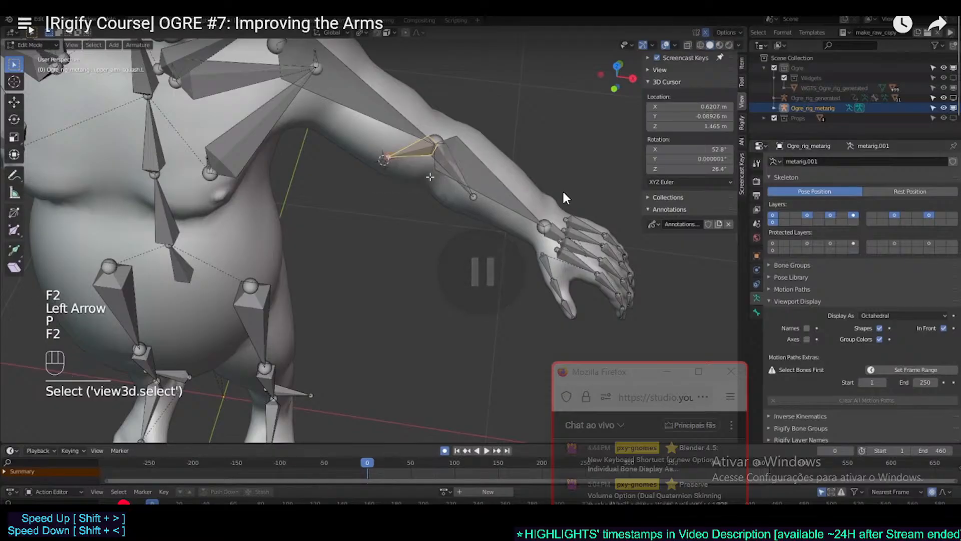
left_click(433, 136)
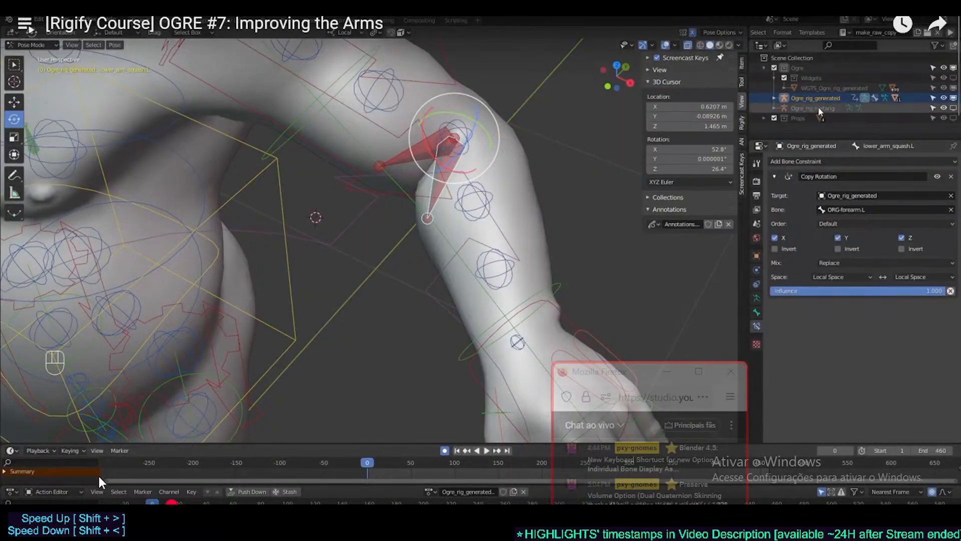
Skip ahead to the Automating Bones chapter, examine the updated Transformation constraint settings and leave full screen
left_click_drag(170, 502, 248, 501)
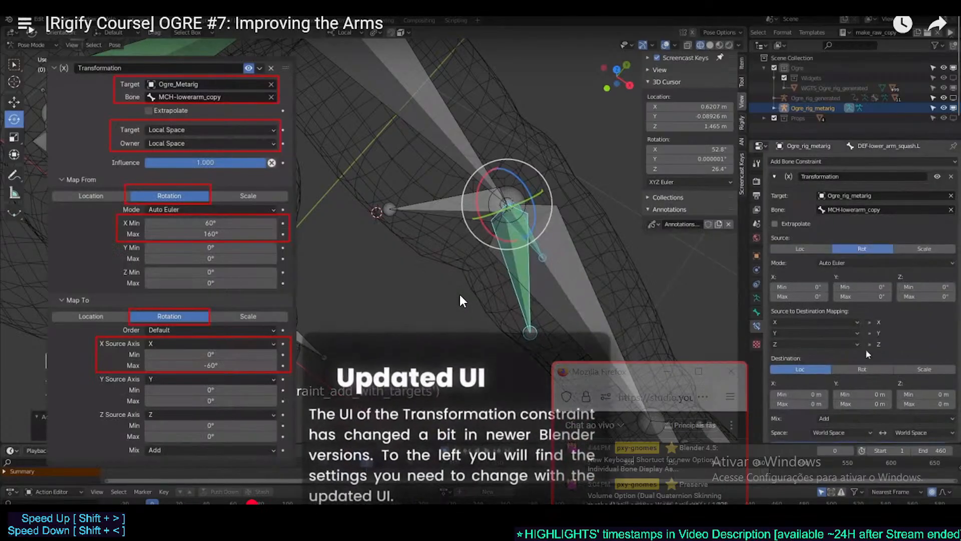
left_click(474, 252)
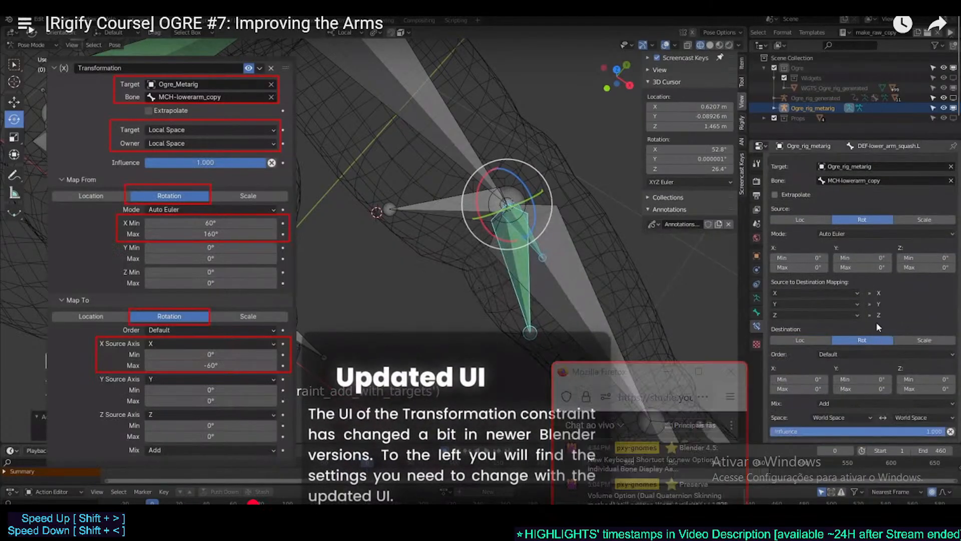
left_click_drag(254, 503, 436, 503)
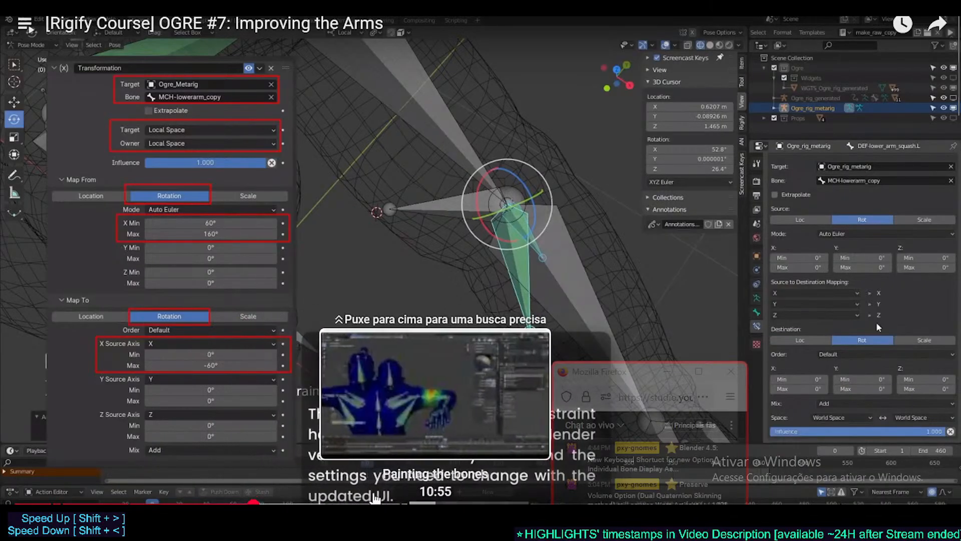
double_click(358, 221)
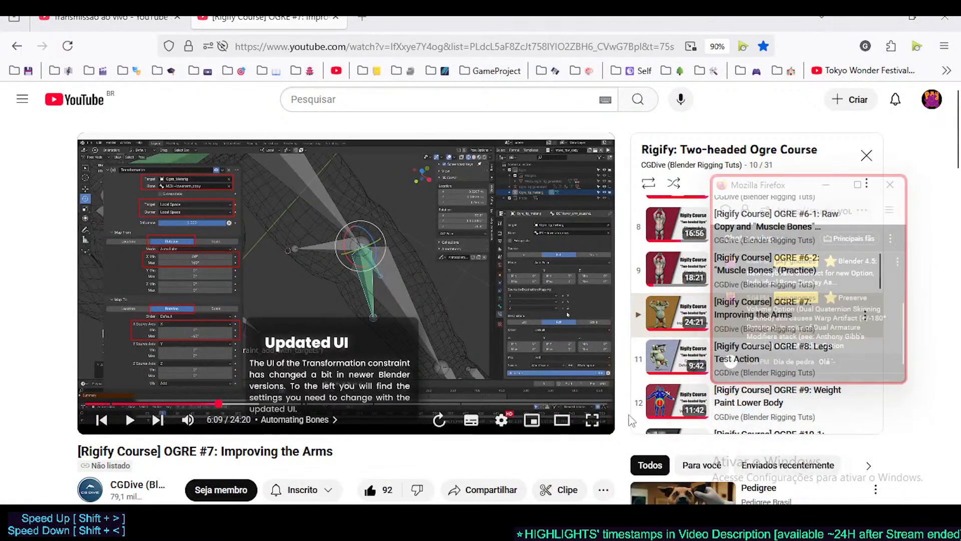
Switch back to Blender and examine the HLP3-KneeSpike.L and HLP3-KneeFossa.L bones around the bent left knee
key("alt+Tab")
middle_click(467, 307)
scroll(468, 307, "up", 3)
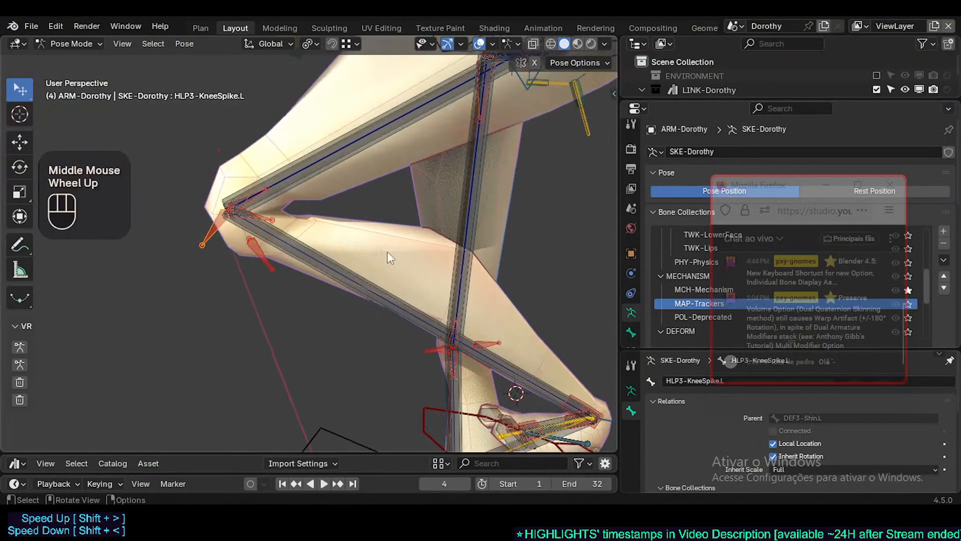
left_click(237, 229)
middle_click_drag(236, 228, 252, 254, "shift")
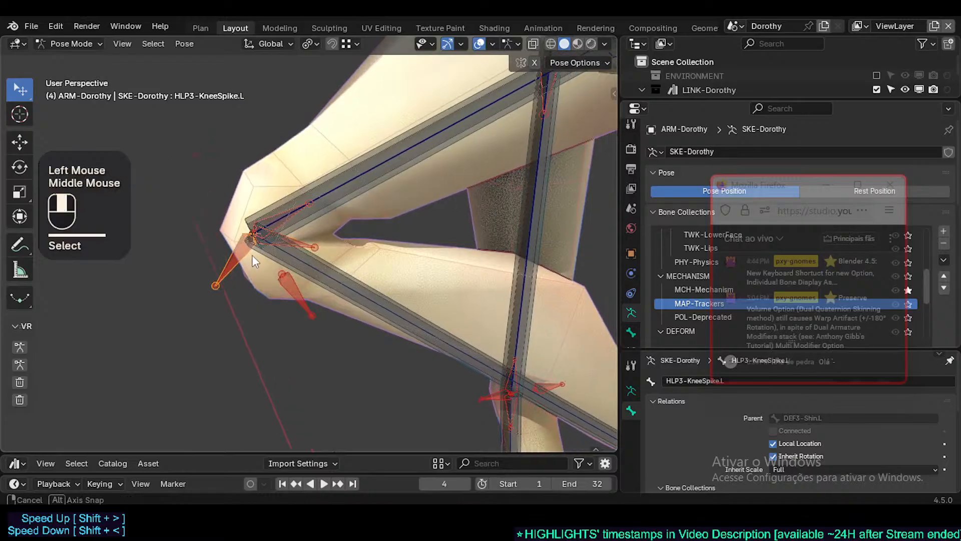
scroll(263, 260, "up", 2)
left_click(303, 288)
mouse_move(304, 286)
middle_mouse_down()
mouse_move(337, 322)
mouse_move(285, 303)
mouse_move(291, 274)
middle_mouse_up()
scroll(284, 303, "down", 2)
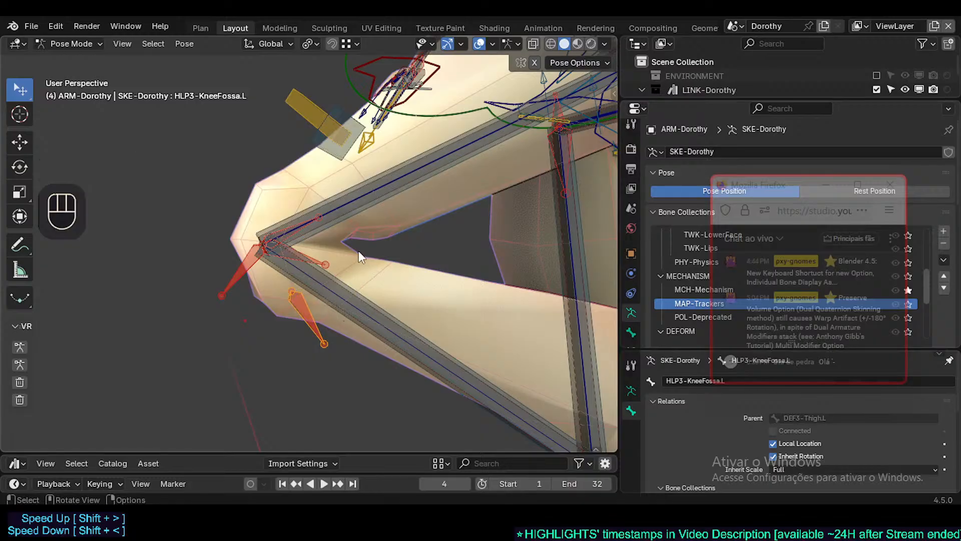
left_click(255, 273)
scroll(263, 279, "down", 1)
scroll(261, 280, "up", 2)
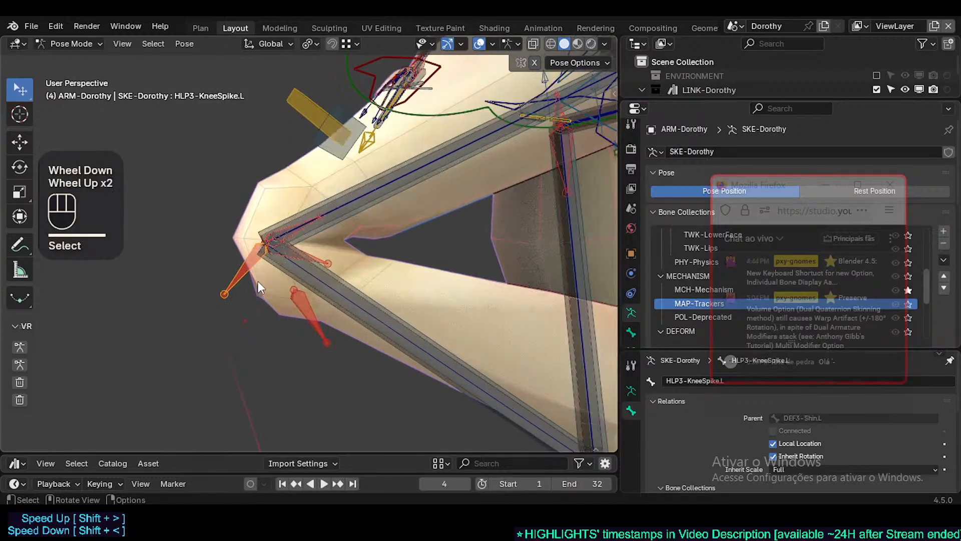
Select HLP3-KneeThigh.L and HLP3-KneeShin.L in turn to examine their names and parent bones
middle_click_drag(257, 281, 286, 228)
left_click(295, 223)
scroll(294, 225, "up", 1)
scroll(293, 227, "down", 1)
scroll(293, 227, "down", 1)
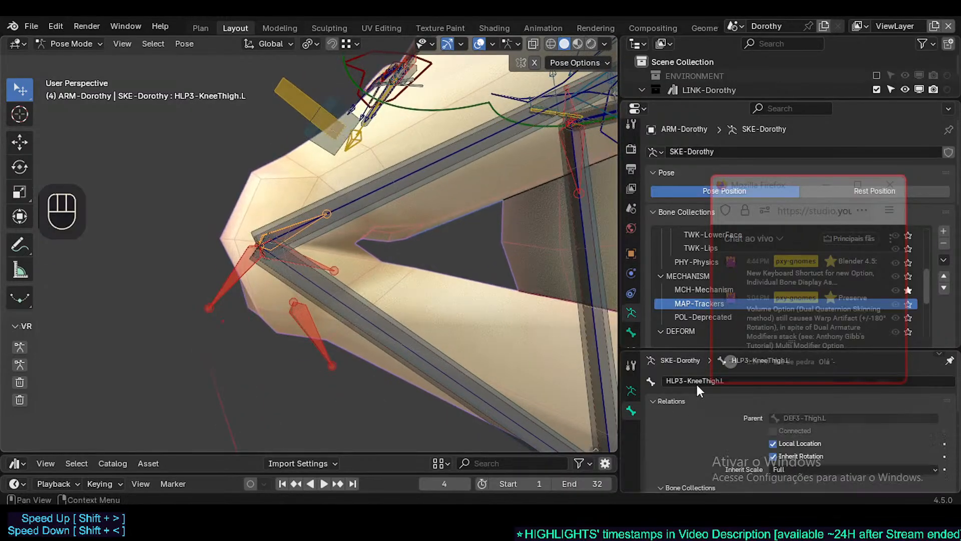
left_click(324, 255)
left_click(324, 255)
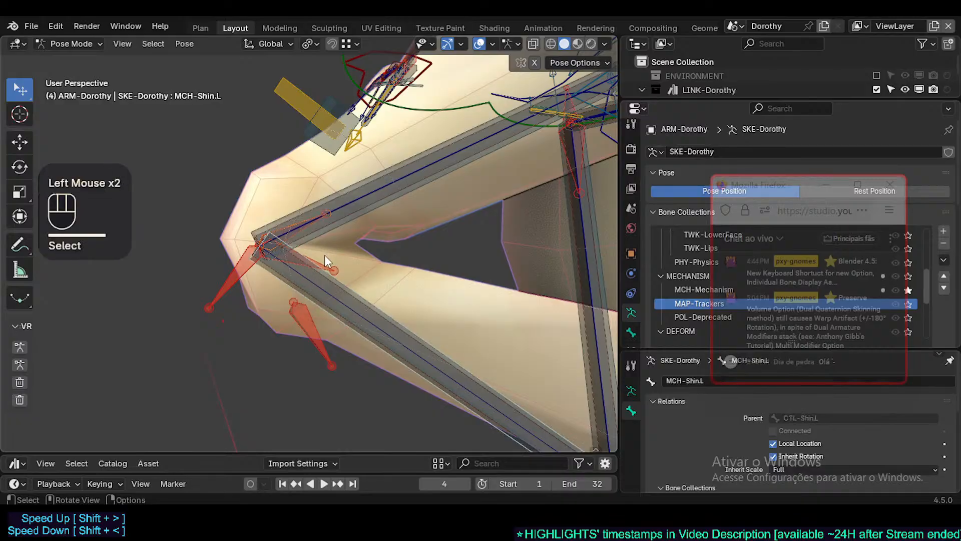
left_click(325, 257)
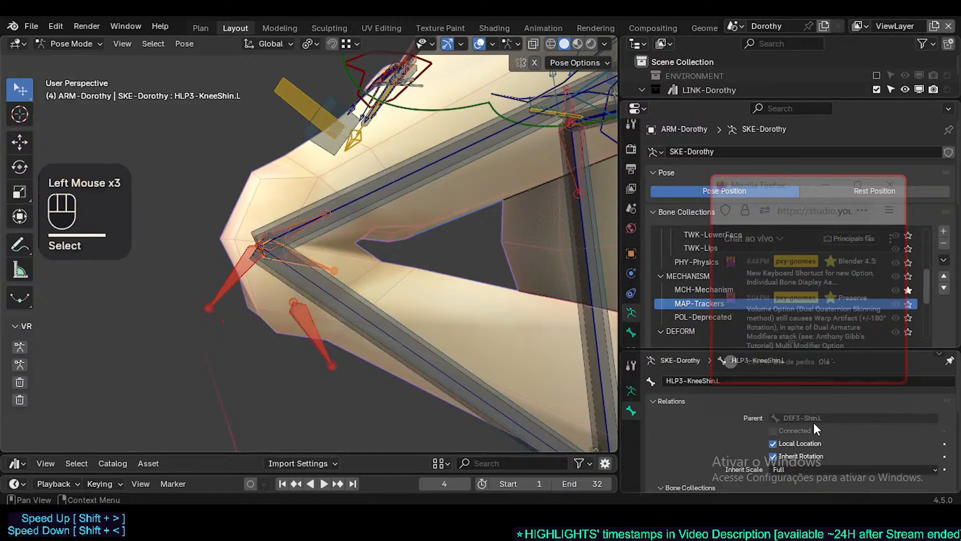
scroll(324, 254, "down", 2)
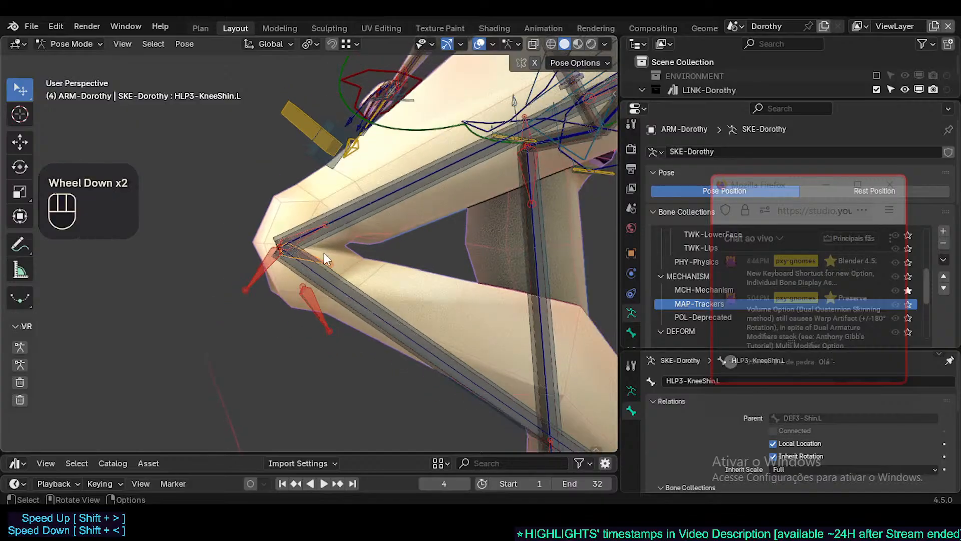
scroll(404, 278, "up", 1)
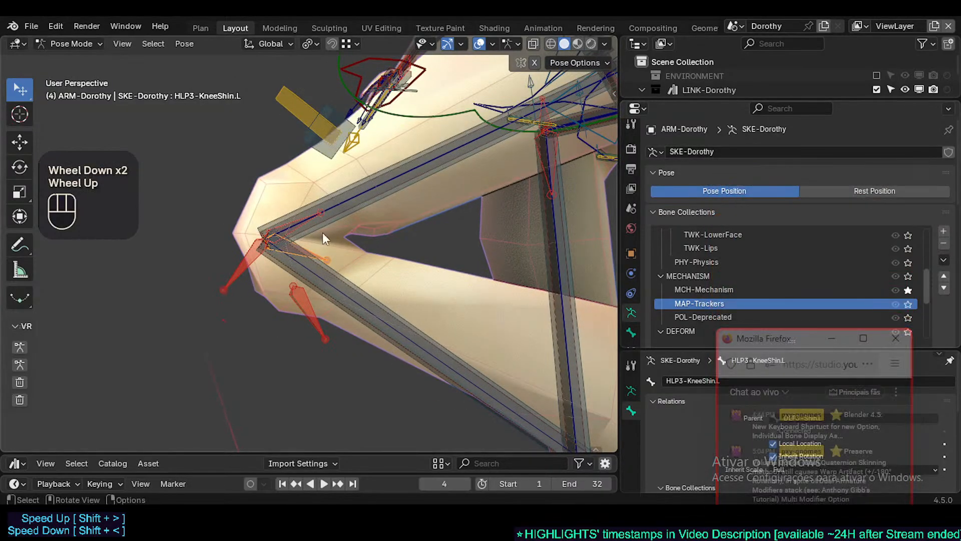
scroll(322, 232, "up", 1)
scroll(322, 232, "down", 1)
scroll(629, 331, "down", 1)
Check the bone constraints on HLP3-KneeShin.L and HLP3-KneeThigh.L
left_click(630, 331)
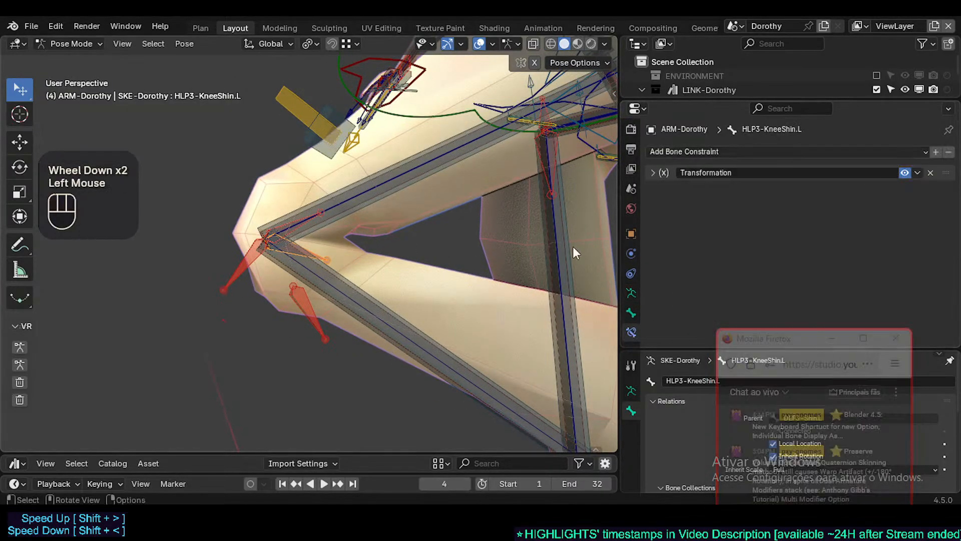
scroll(295, 227, "up", 1)
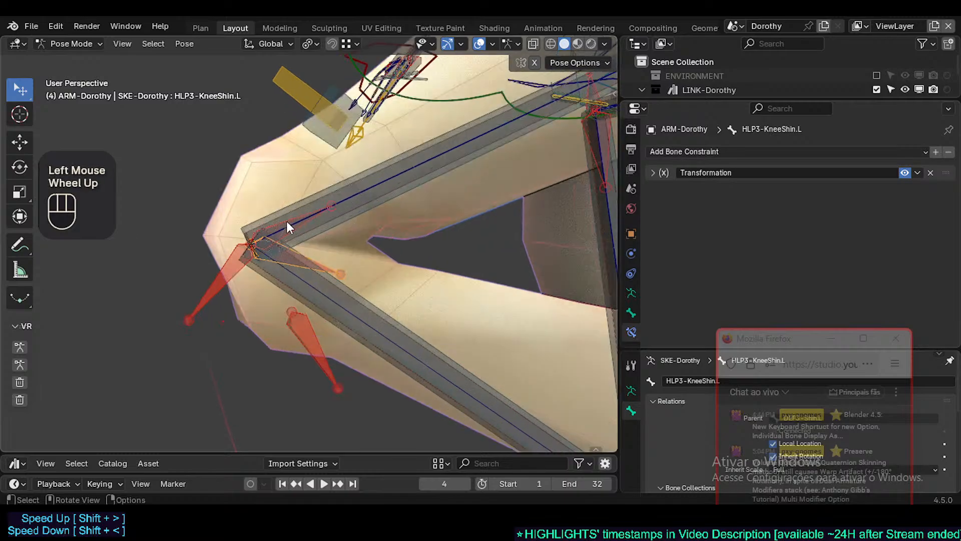
left_click(287, 222)
left_click(287, 222)
left_click(291, 220)
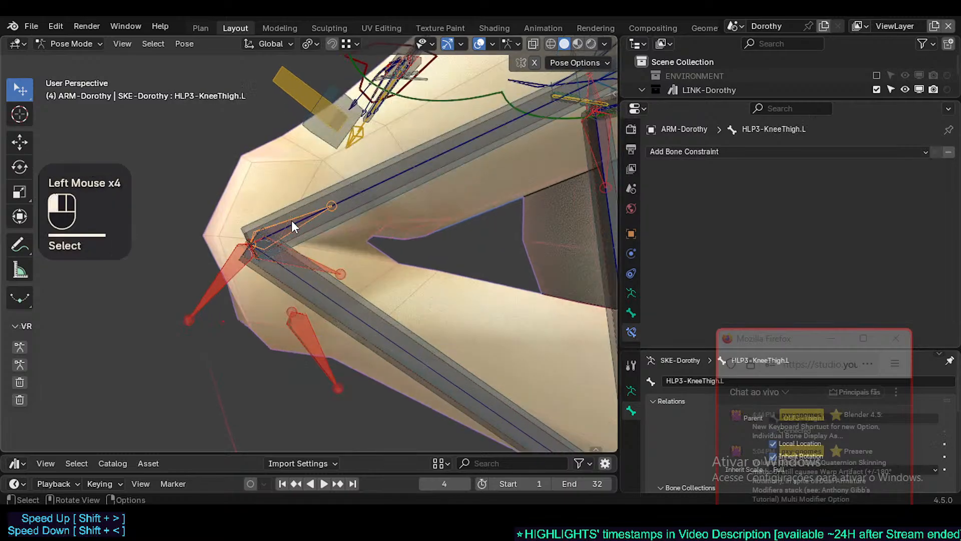
Disable the Transformation constraint on HLP3-KneeShin.L and select only HLP3-KneeThigh.L
scroll(298, 223, "down", 2)
left_click(321, 252, "shift")
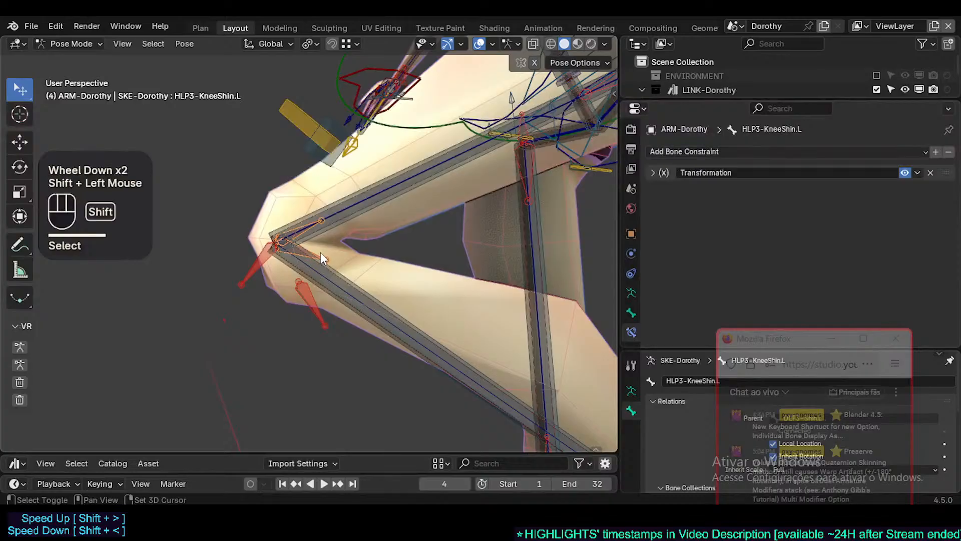
left_click(318, 240, "alt")
scroll(320, 234, "up", 1)
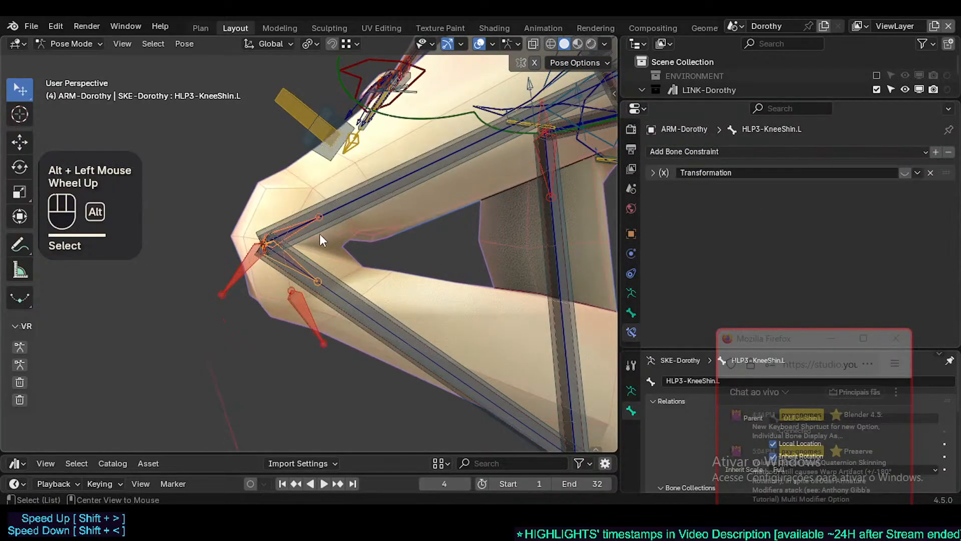
key("alt+a")
left_click(296, 234)
left_click(295, 234)
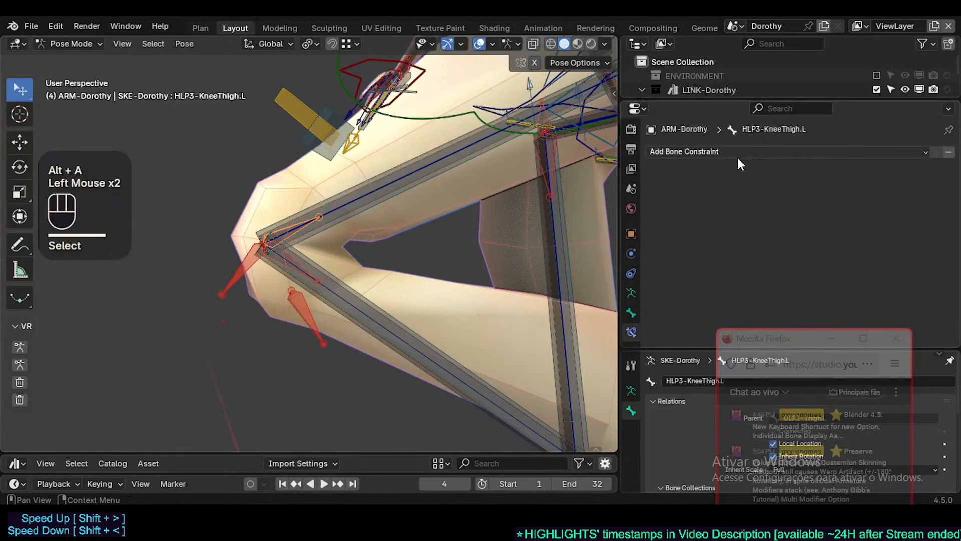
Move the AIM-Foot.L control forward and down so the left knee opens to roughly a right angle
scroll(376, 248, "down", 2)
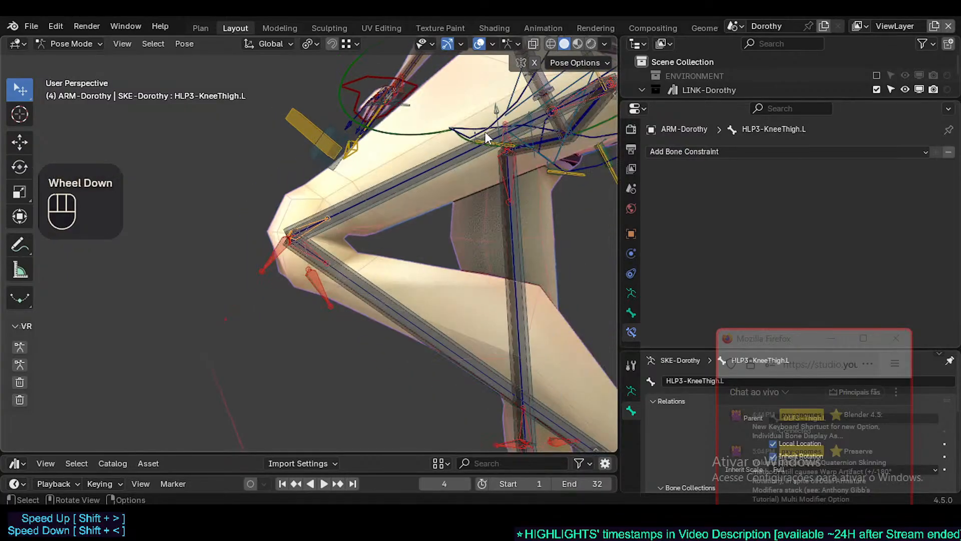
scroll(467, 187, "down", 1)
middle_click_drag(466, 187, 374, 268, "shift")
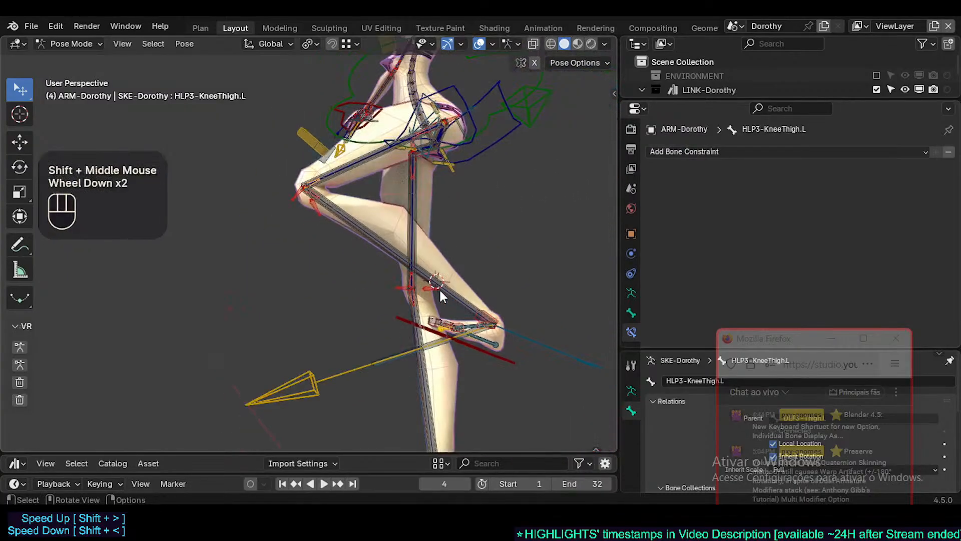
left_click(317, 378)
key("g")
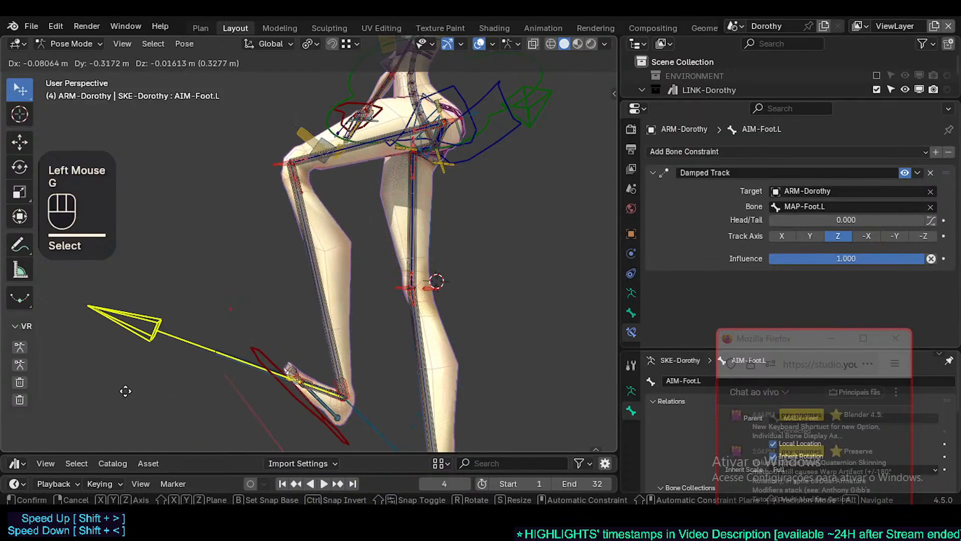
left_click(229, 333)
key("g")
left_click(220, 360)
Select MCH-Thigh.L with HLP3-KneeThigh.L active and add a Copy Rotation constraint targeting MCH-Thigh.L
scroll(312, 183, "up", 4)
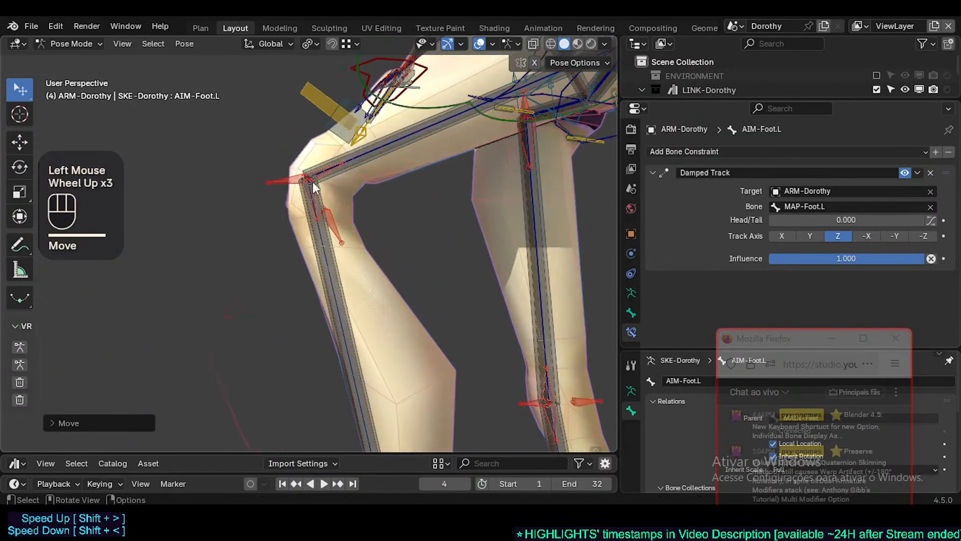
scroll(329, 183, "up", 1)
left_click(323, 165)
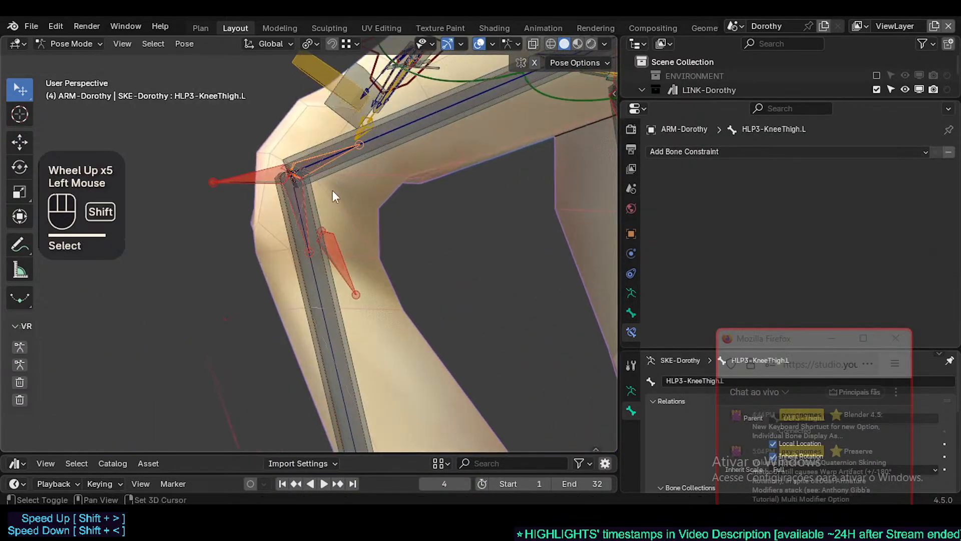
middle_click_drag(333, 190, 316, 228, "shift")
left_click(325, 234)
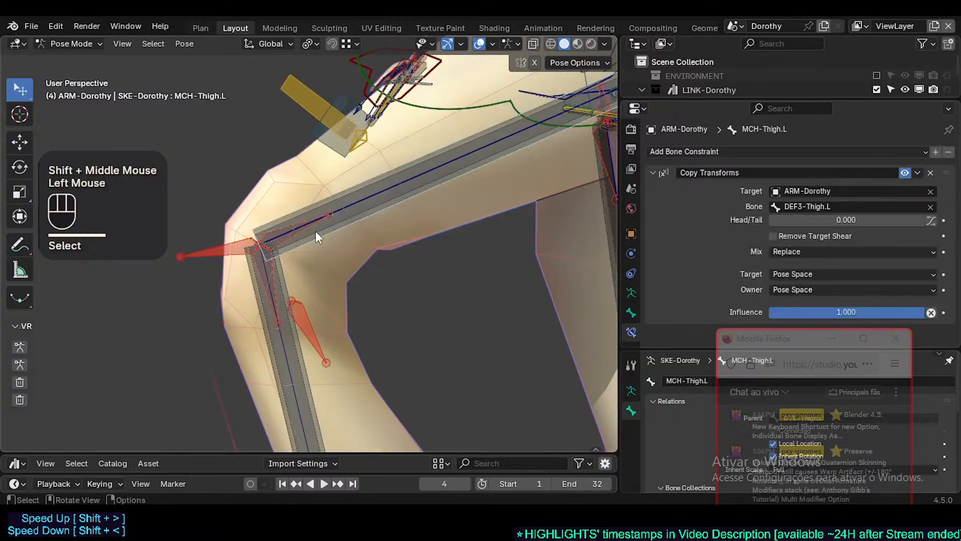
left_click(294, 234, "alt+shift")
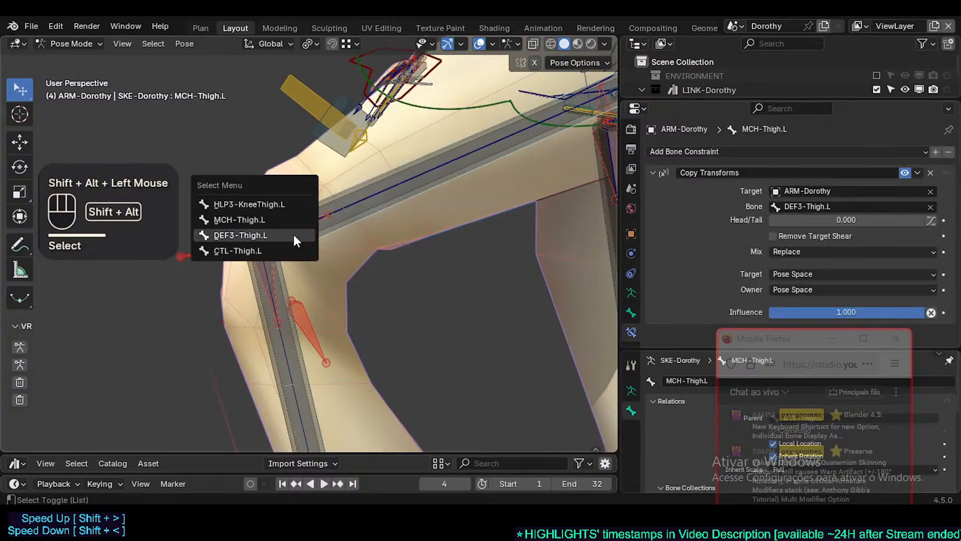
left_click(271, 205)
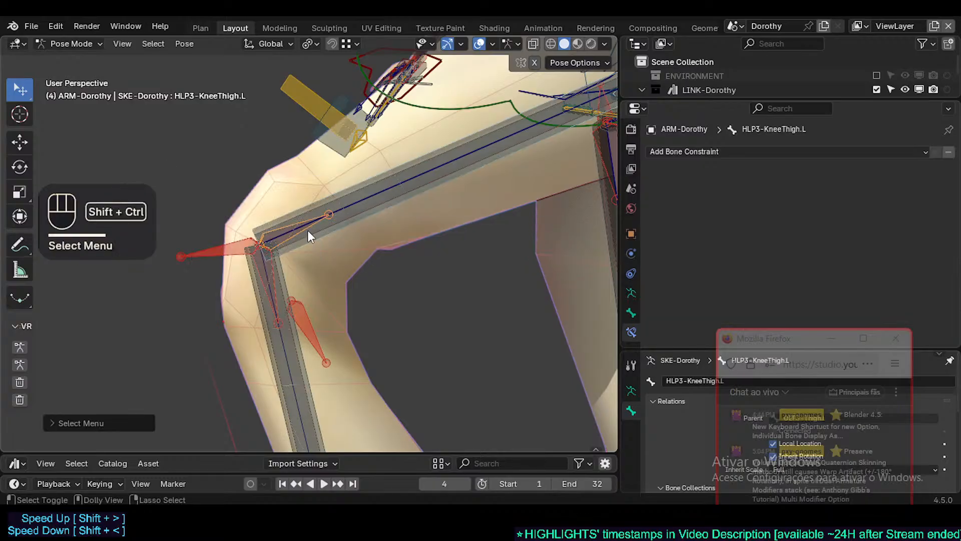
key("ctrl+shift+c")
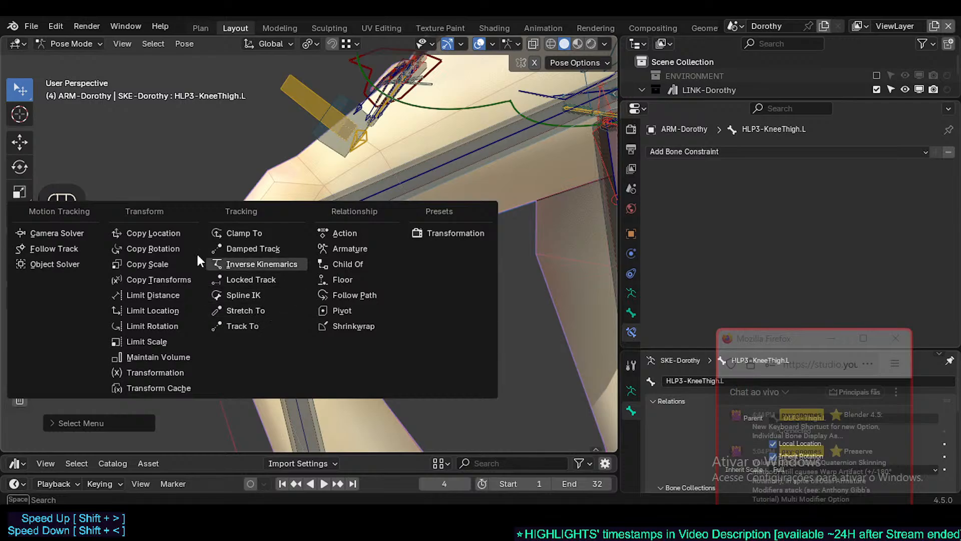
left_click(177, 250)
scroll(296, 244, "down", 3)
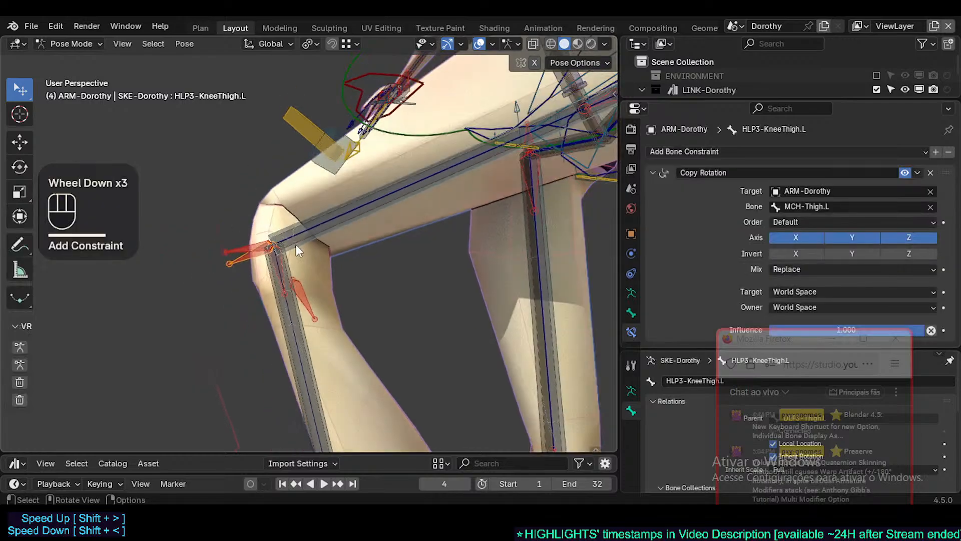
middle_click_drag(343, 266, 309, 250, "shift")
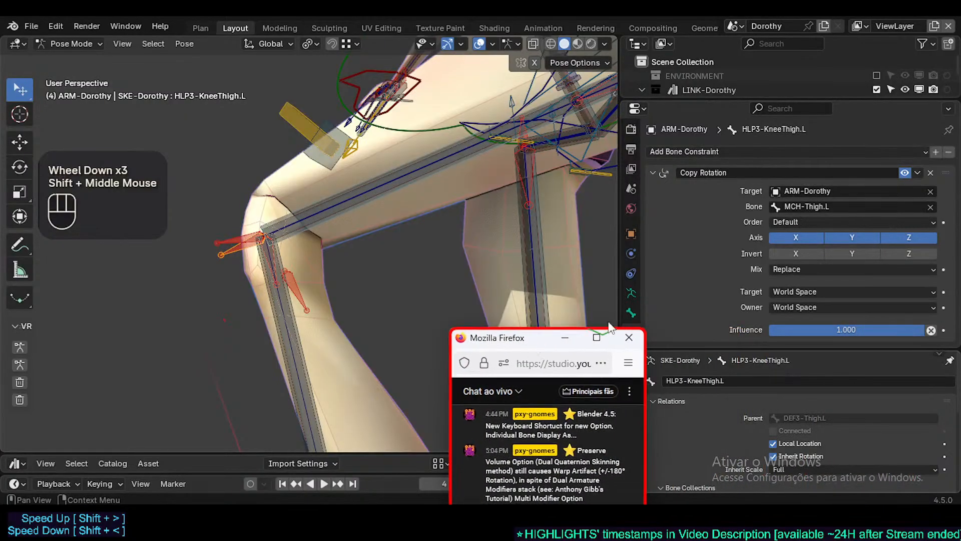
Set the Copy Rotation constraint's target and owner to Local Space and its mix to Before Original
left_click(822, 293)
left_click(809, 366)
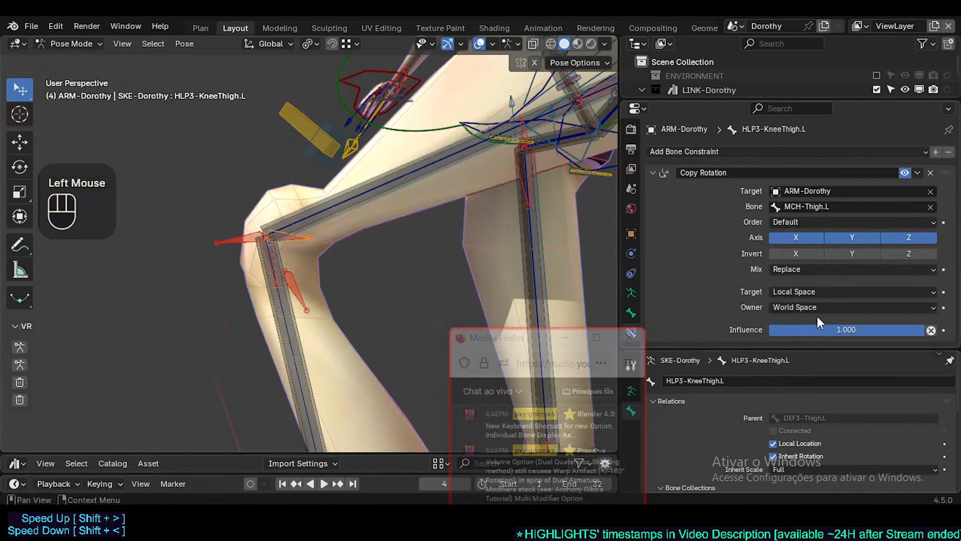
left_click(817, 307)
left_click(810, 383)
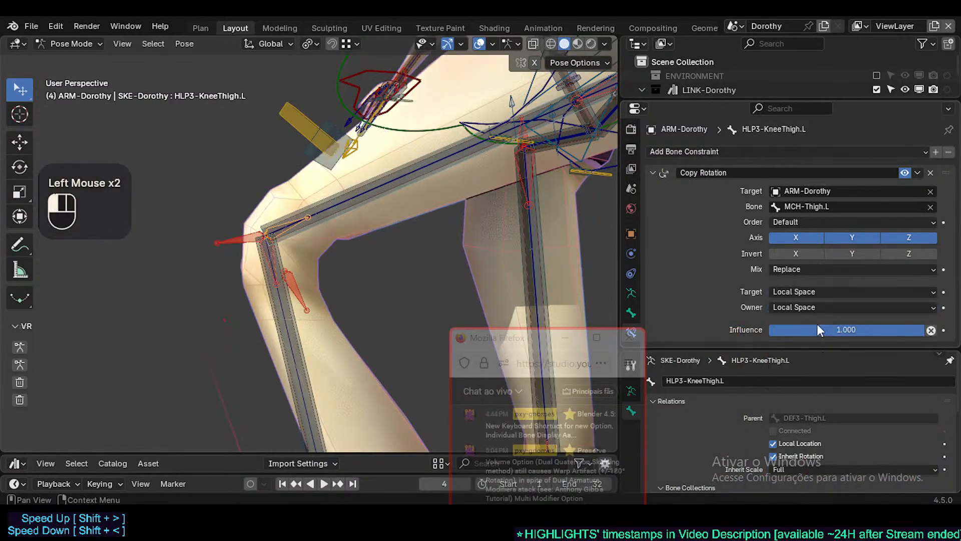
left_click(790, 272)
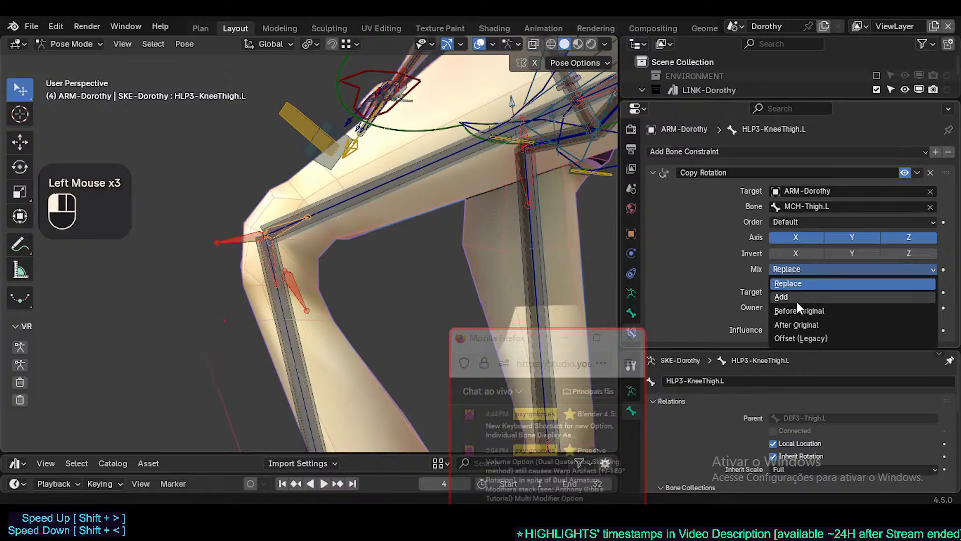
left_click(801, 312)
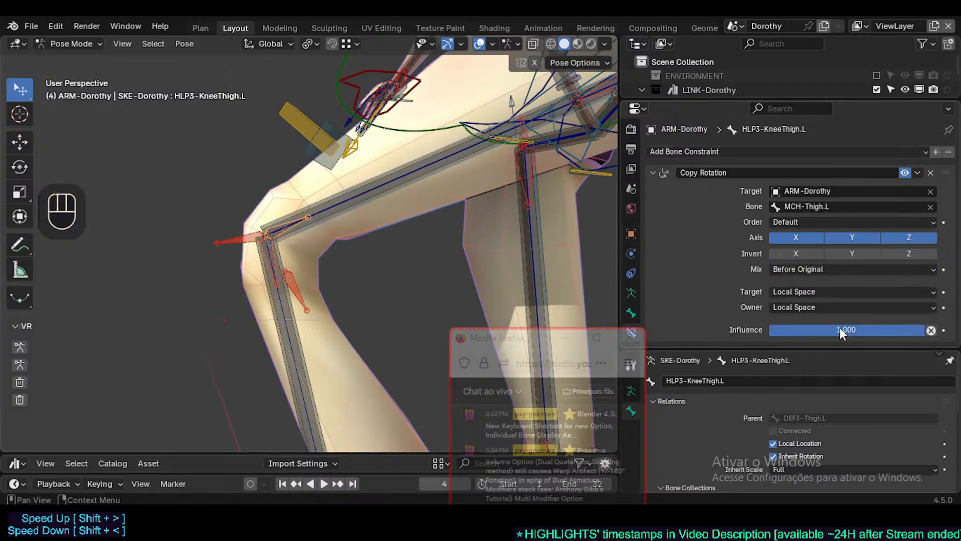
Reduce the Copy Rotation constraint's influence on HLP3-KneeThigh.L to 0.259
left_click_drag(840, 327, 840, 328)
left_click_drag(846, 330, 884, 330)
left_click_drag(520, 339, 688, 338)
scroll(408, 272, "down", 2)
middle_click_drag(407, 276, 327, 150, "shift")
scroll(327, 151, "down", 1)
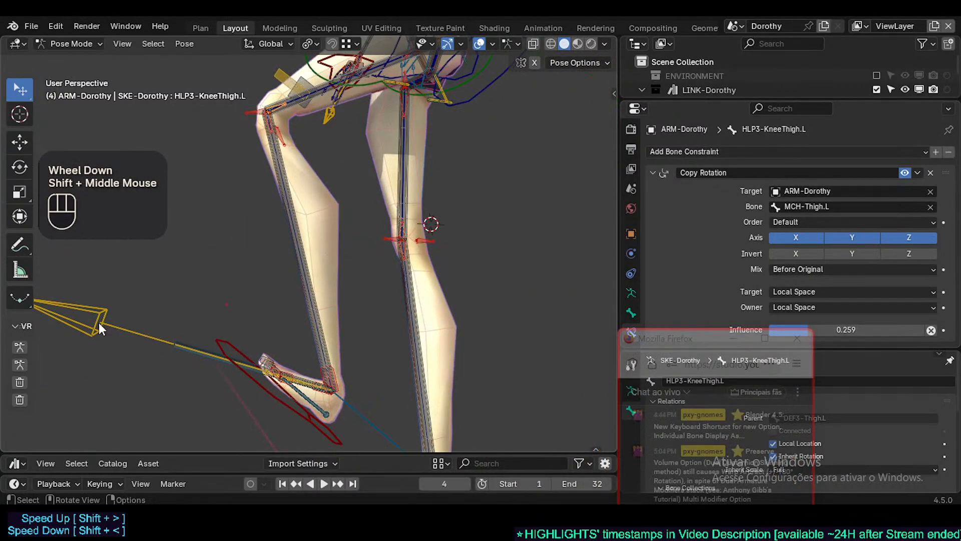
Move the AIM-Foot.L control back and down so the left knee bends slightly more sharply
left_click(99, 329)
key("g")
middle_click_drag(139, 316, 274, 280, "shift")
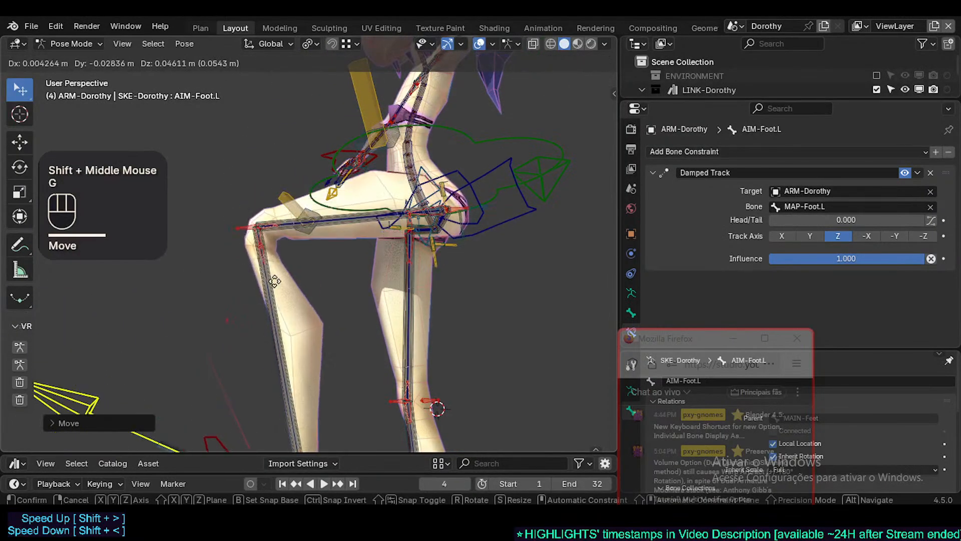
scroll(300, 298, "up", 4)
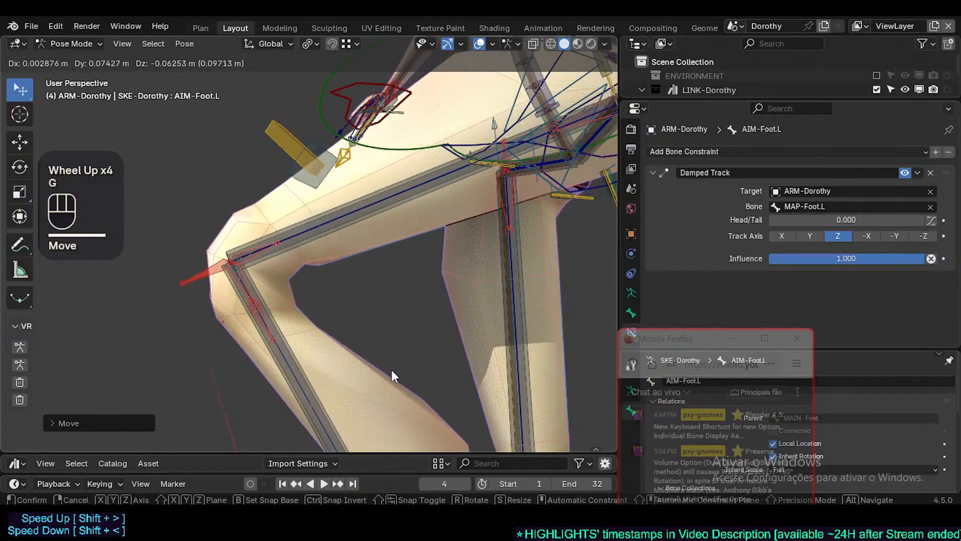
left_click(392, 370)
Select MCH-Shin.L and enable its Copy Transforms constraint targeting DEF3-Shin.L
scroll(247, 264, "up", 1)
left_click(242, 251)
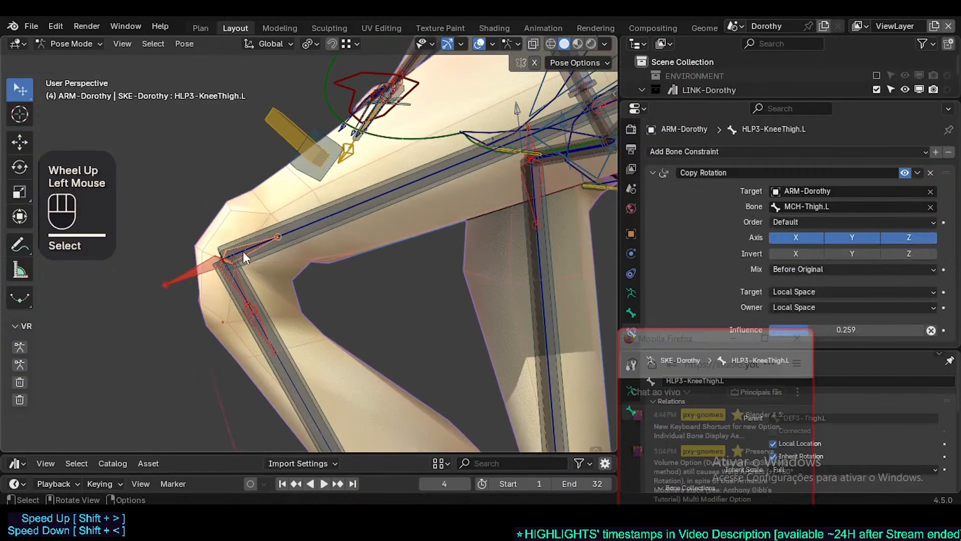
left_click(256, 285)
key("F2")
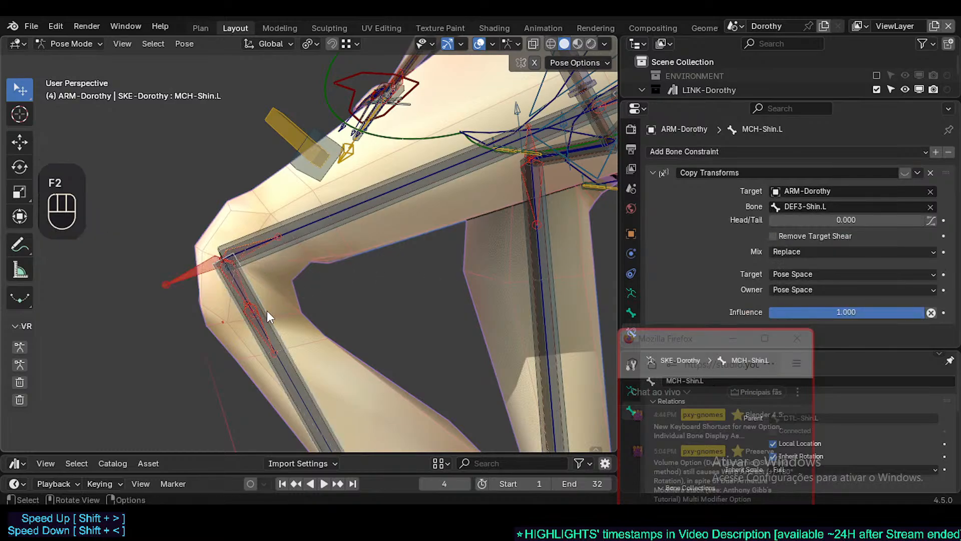
middle_click_drag(279, 336, 274, 284, "shift")
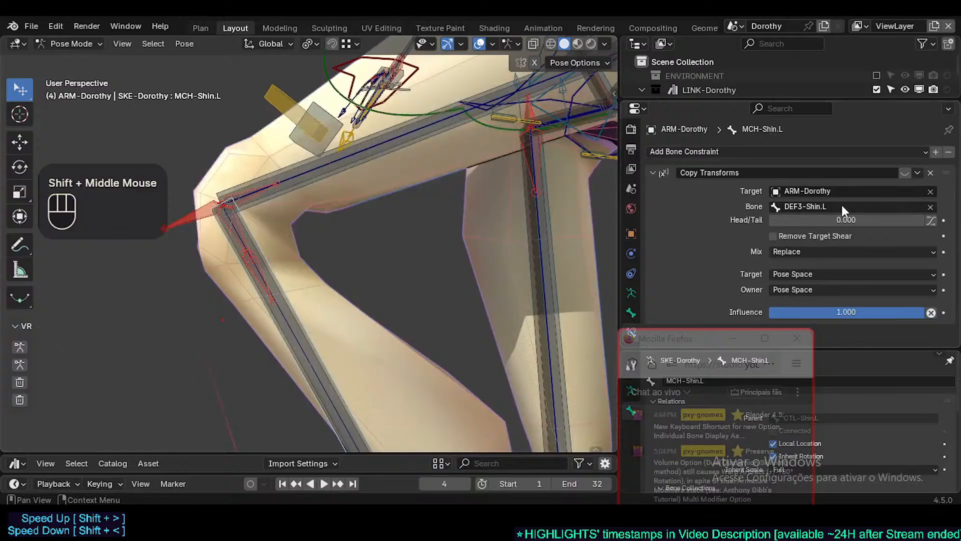
left_click(905, 172)
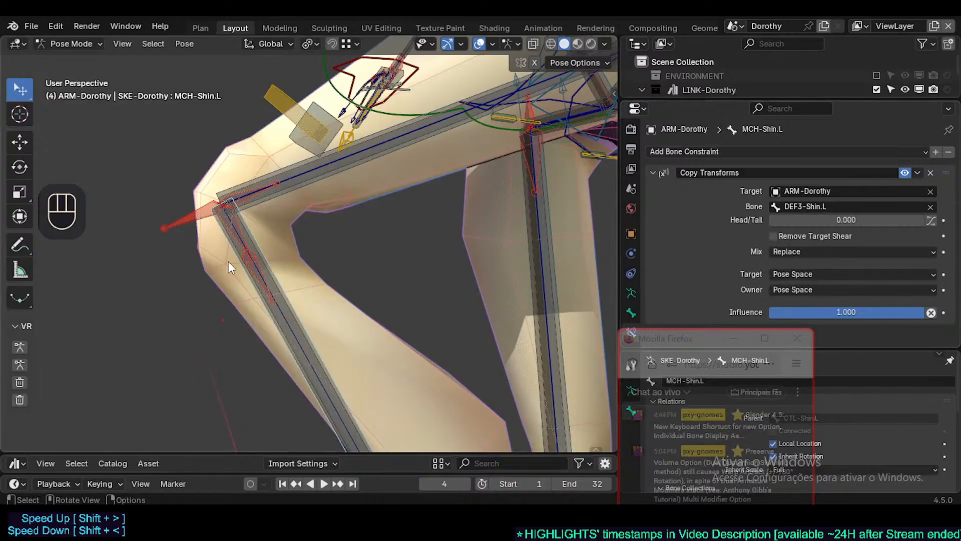
Select CTL-Shin.L among the overlapping left shin bones and copy its name
middle_click_drag(228, 261, 268, 294)
left_click(280, 310)
left_click(279, 310)
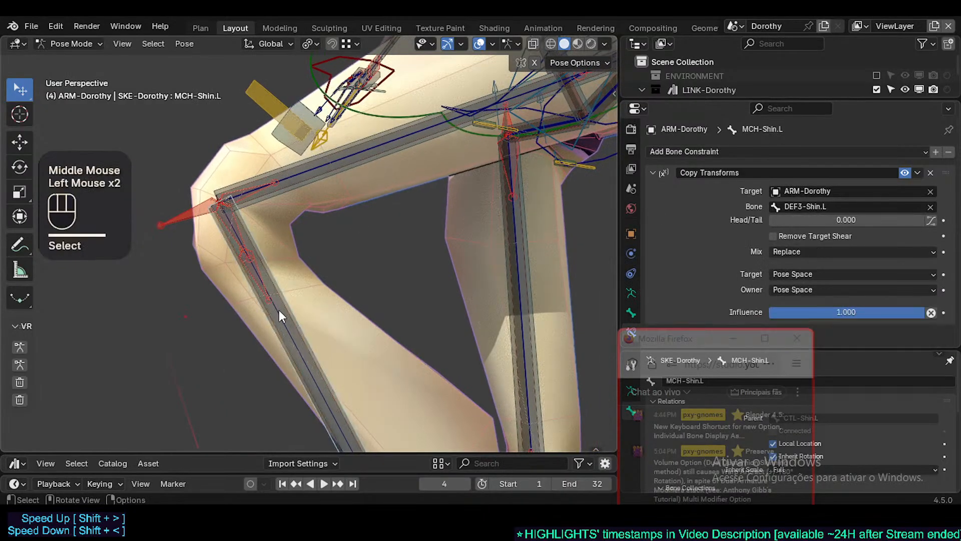
left_click(279, 310)
key("F2")
key("ctrl+c")
key("Return")
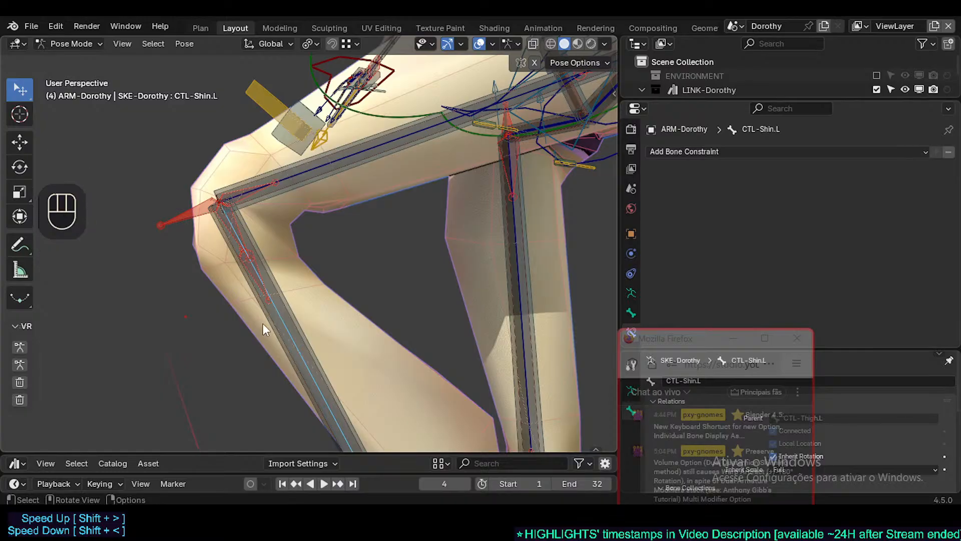
Cycle through the overlapping left shin bones to compare the constraints of MCH-Shin.L and DEF3-Shin.L
left_click(263, 324)
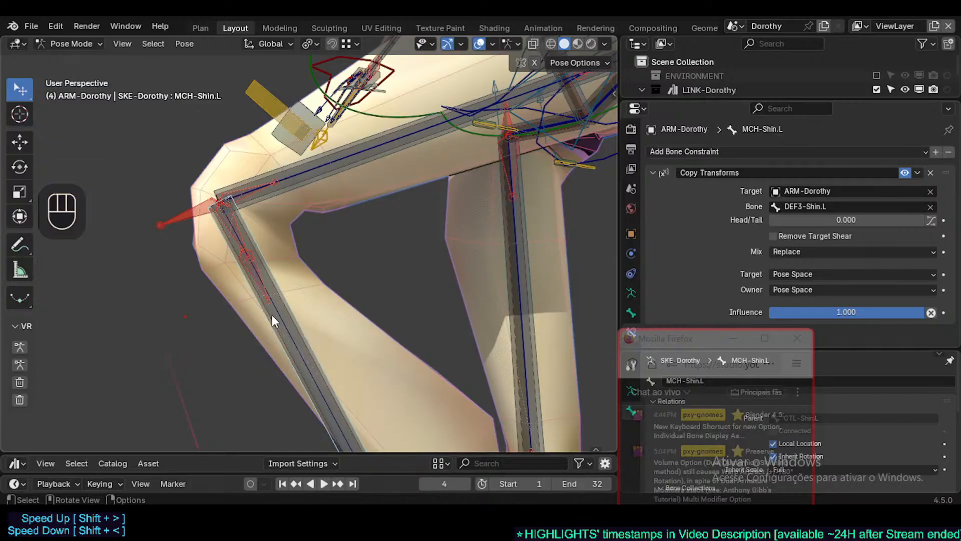
left_click(272, 315)
left_click(272, 314)
left_click(275, 325)
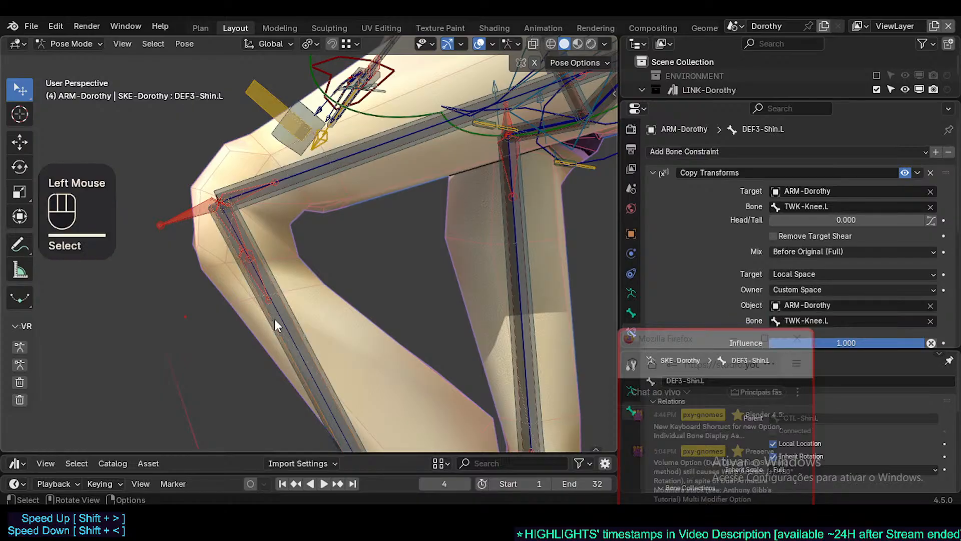
scroll(270, 324, "up", 1)
left_click(275, 314)
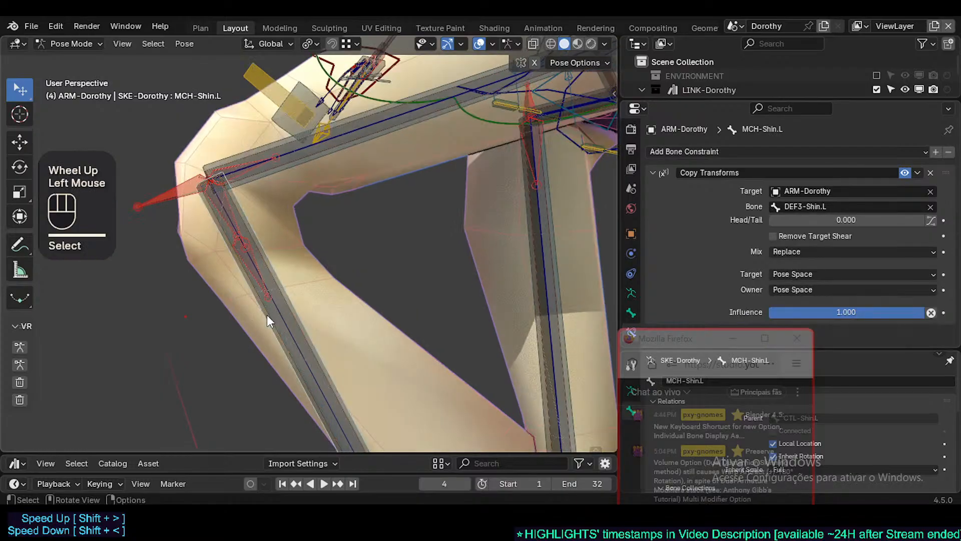
left_click(273, 316)
left_click(266, 320)
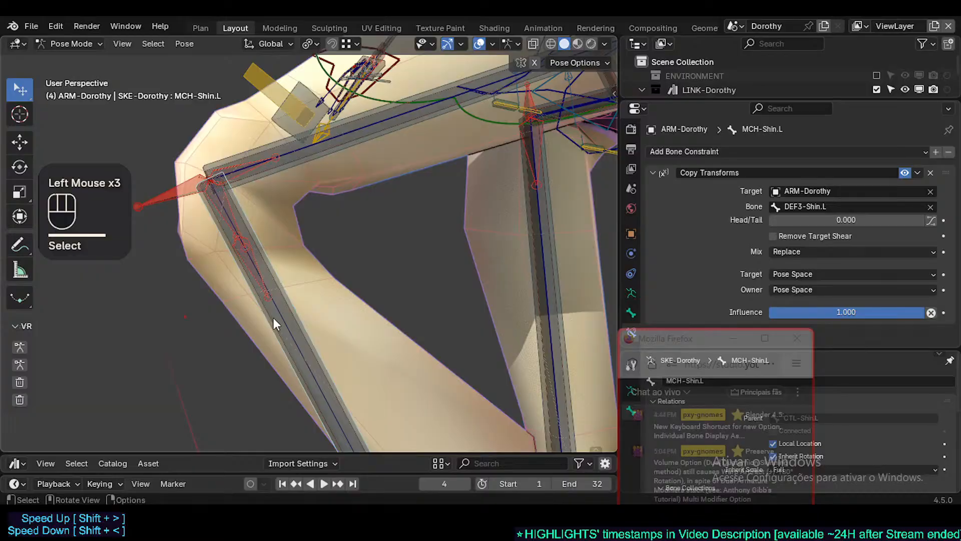
left_click(274, 324)
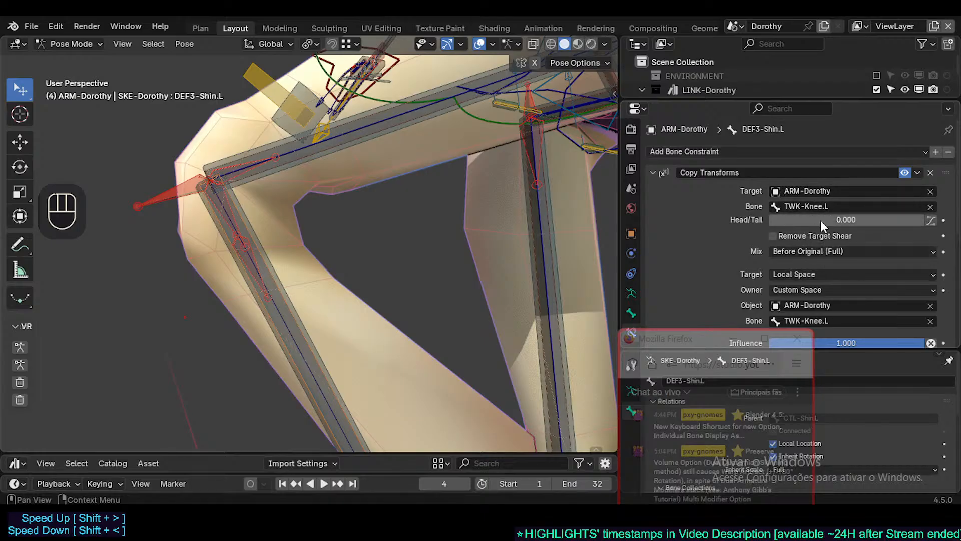
scroll(820, 223, "down", 1)
Show the bone collection containing the tweak controls around the knees and feet
middle_click_drag(391, 234, 199, 253)
scroll(208, 238, "down", 2)
scroll(230, 245, "up", 1)
scroll(229, 245, "down", 1)
scroll(229, 245, "down", 2)
scroll(205, 253, "up", 3)
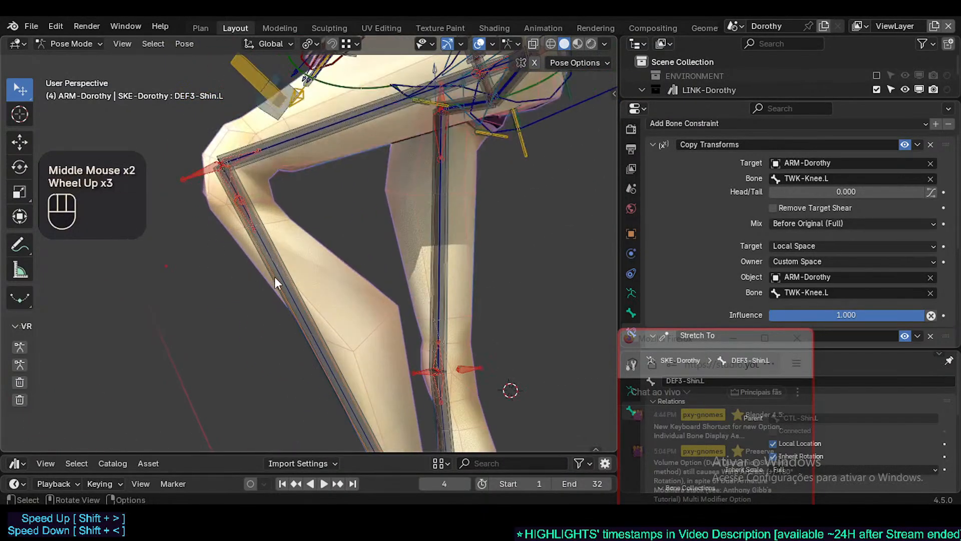
scroll(293, 295, "down", 2)
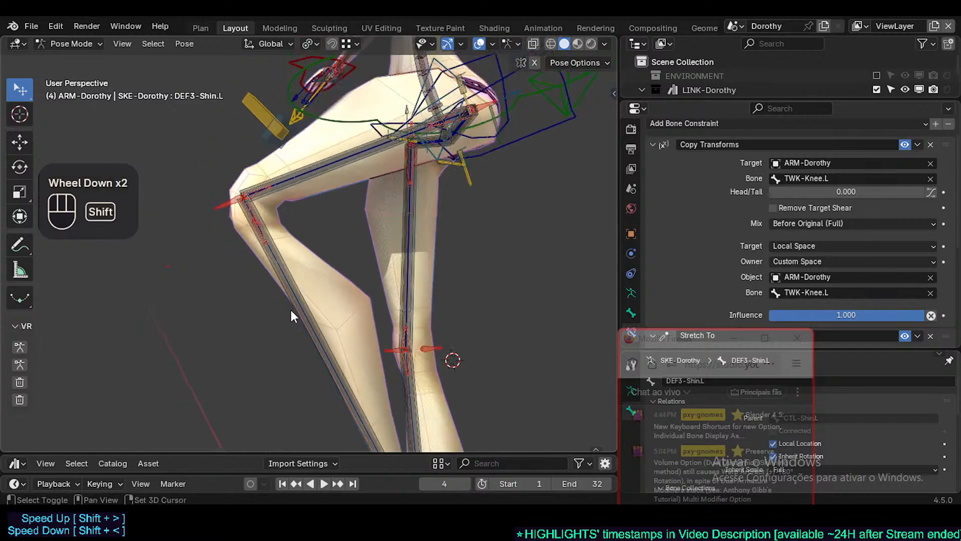
middle_click_drag(290, 307, 281, 246, "shift")
scroll(284, 305, "down", 1)
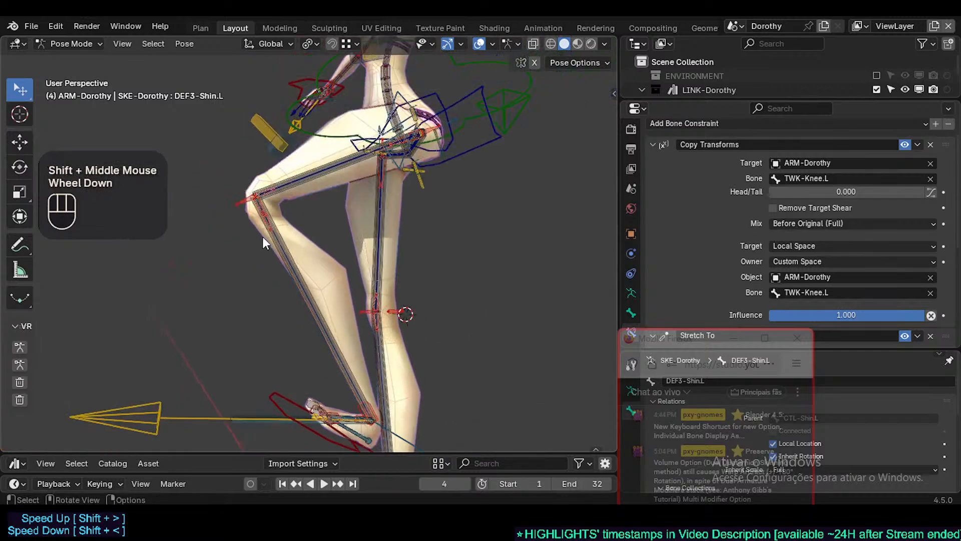
key("n")
scroll(545, 156, "up", 1)
left_click(517, 162)
key("n")
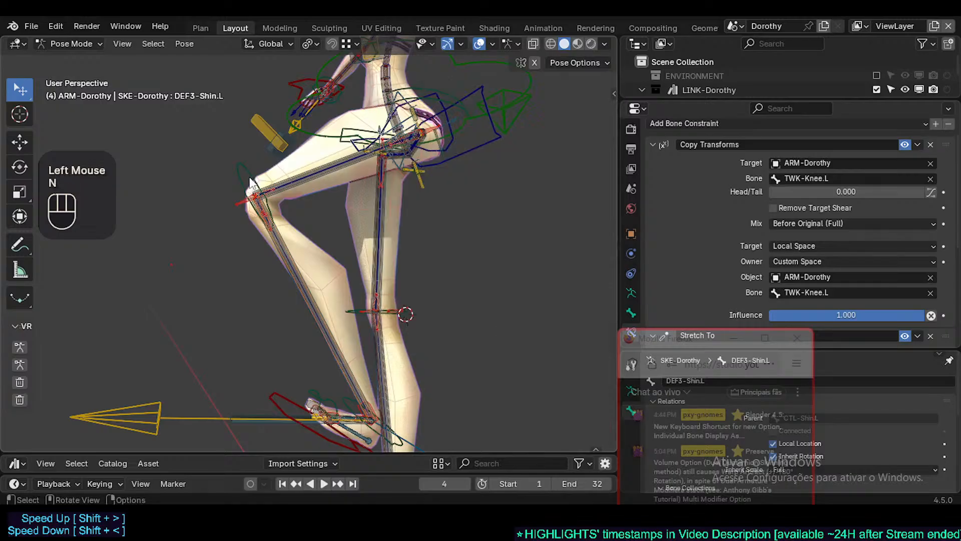
Move the TWK-Knee.L control forward so the left knee's deform bones shift away from the control bones
left_click(253, 198)
key("g")
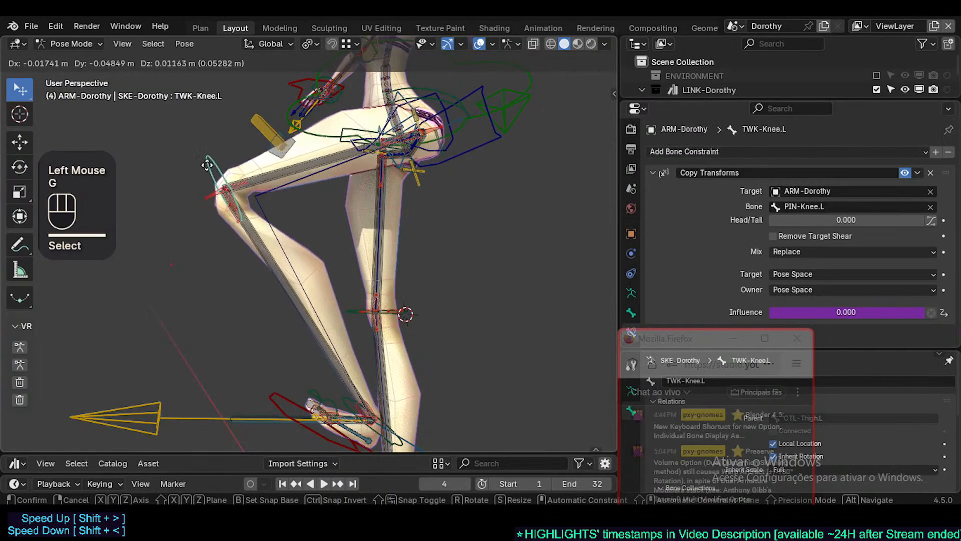
left_click(207, 198)
key("g")
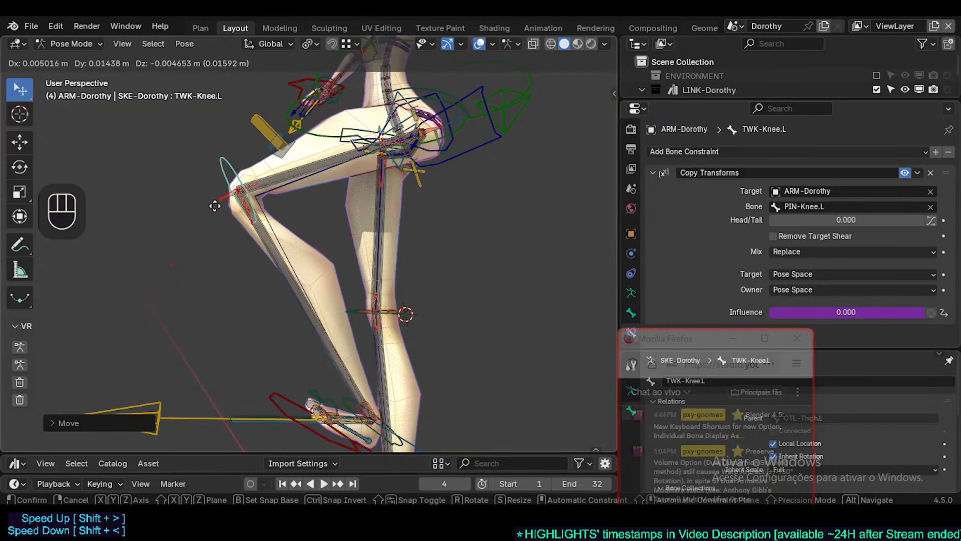
left_click(214, 204)
scroll(263, 246, "up", 3)
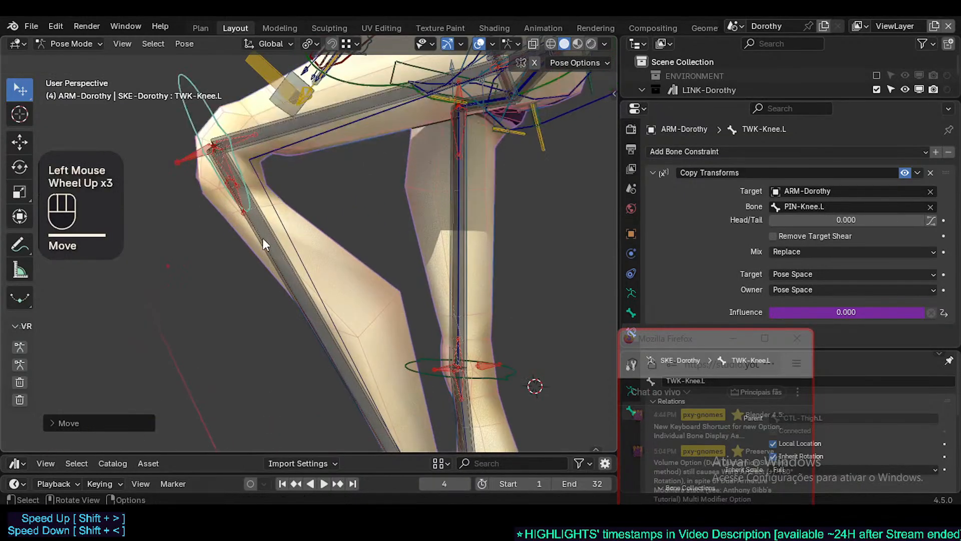
Select DEF3-Shin.L and collapse its Copy Transforms and Stretch To constraints
left_click(262, 238)
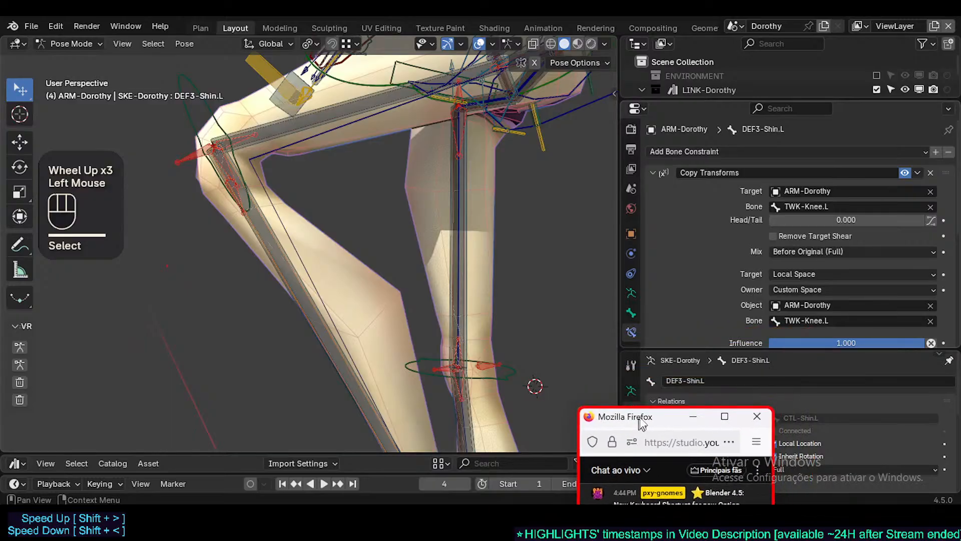
scroll(751, 286, "down", 4)
scroll(750, 284, "down", 1)
scroll(751, 285, "up", 2)
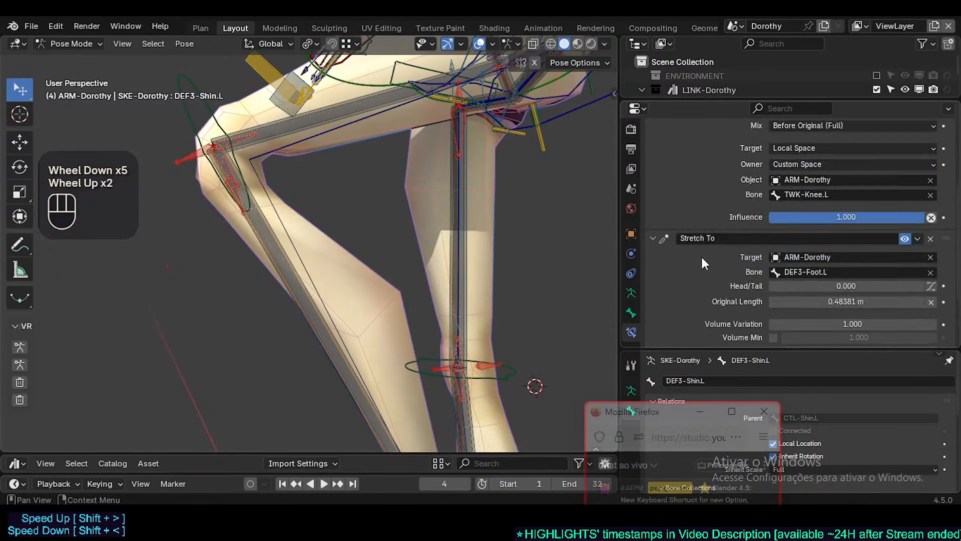
left_click(650, 238)
scroll(670, 200, "up", 3)
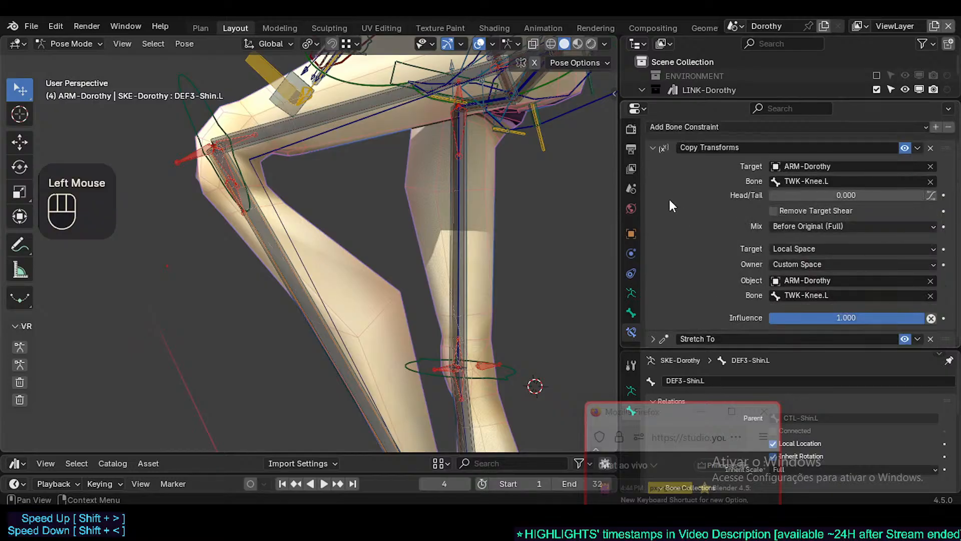
left_click_drag(653, 173, 551, 195)
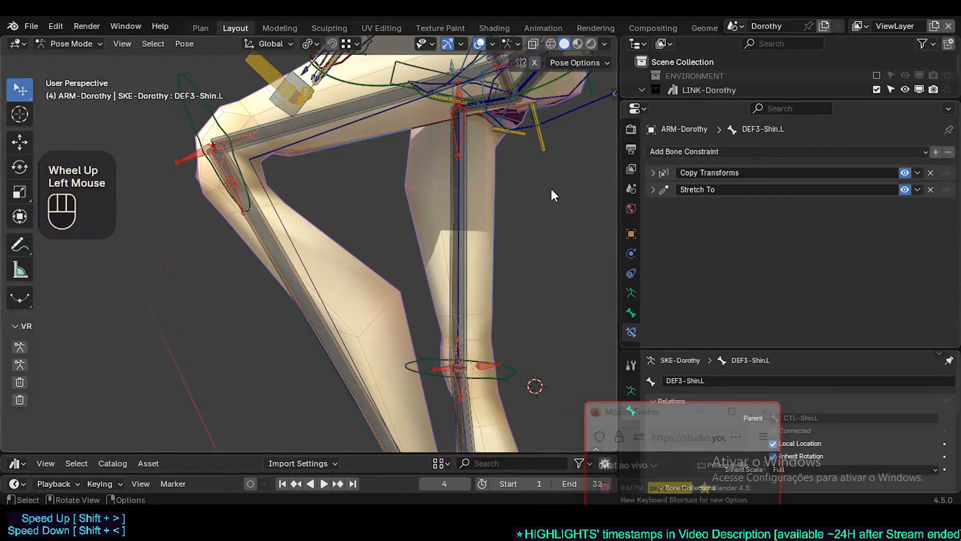
Compare the constraint targets of MCH-Shin.L with those of DEF3-Thigh.L and MCH-Thigh.L
middle_click_drag(311, 194, 309, 280, "shift")
scroll(280, 226, "up", 2)
left_click(300, 277)
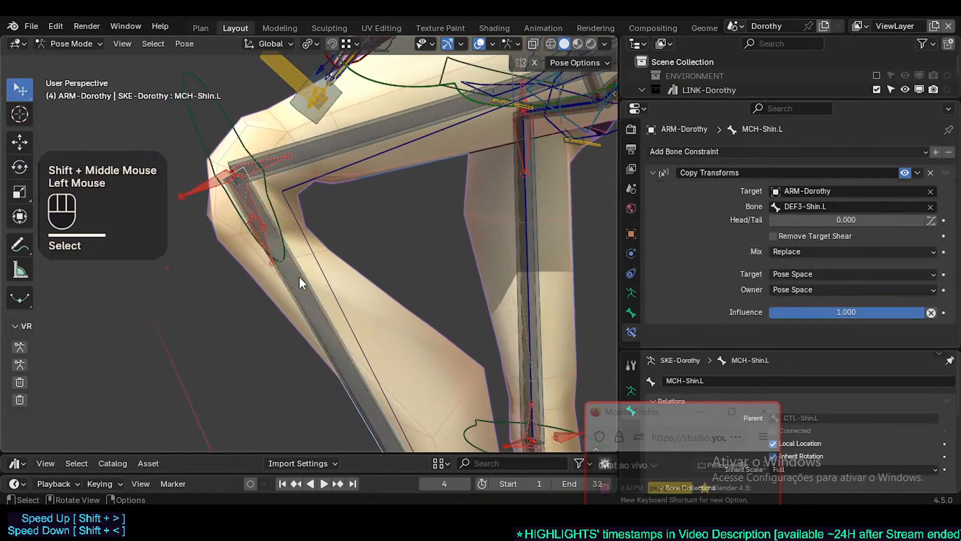
left_click(299, 276)
left_click(299, 275)
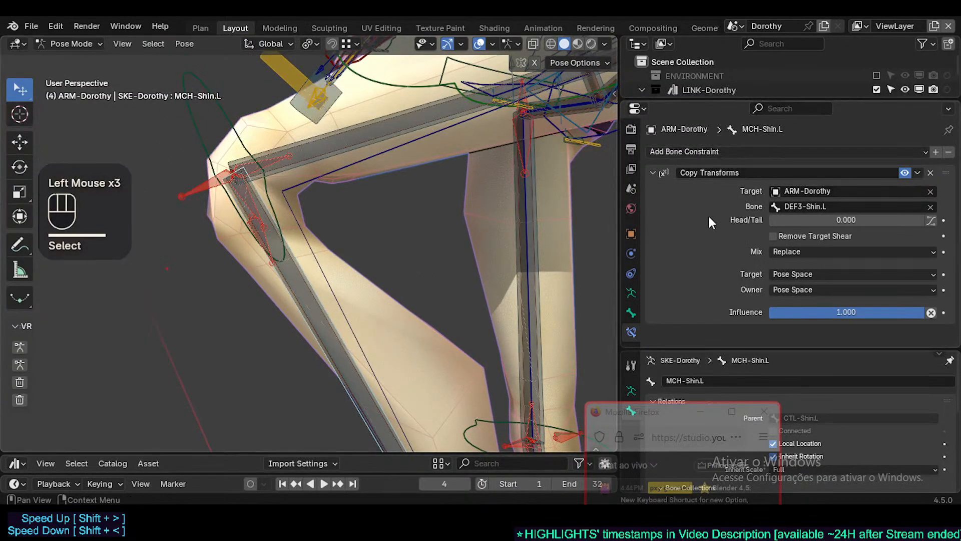
left_click(304, 161)
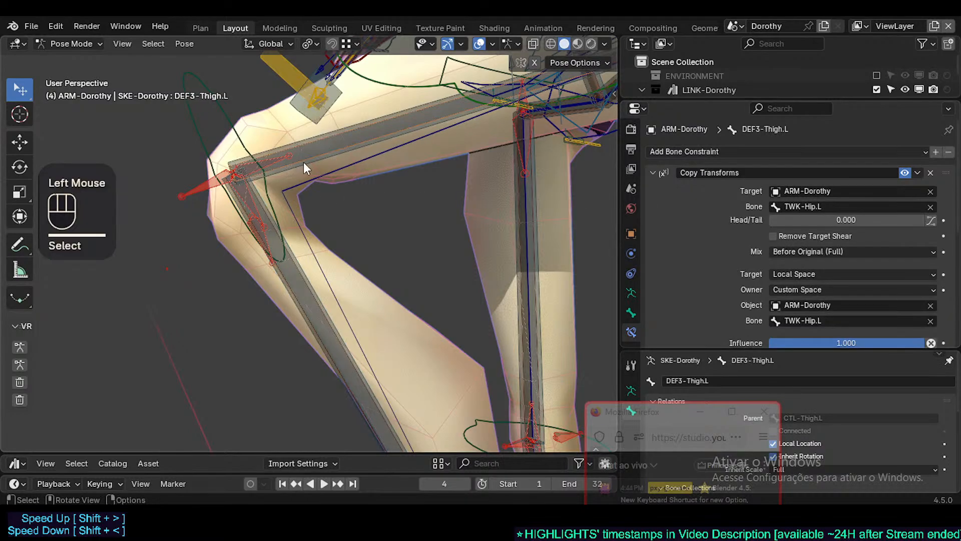
left_click(305, 162)
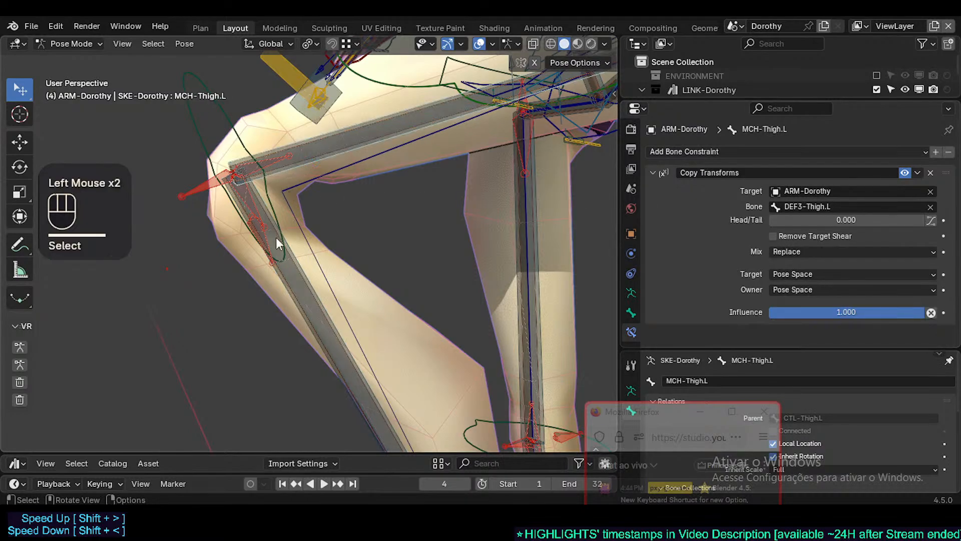
left_click(299, 273)
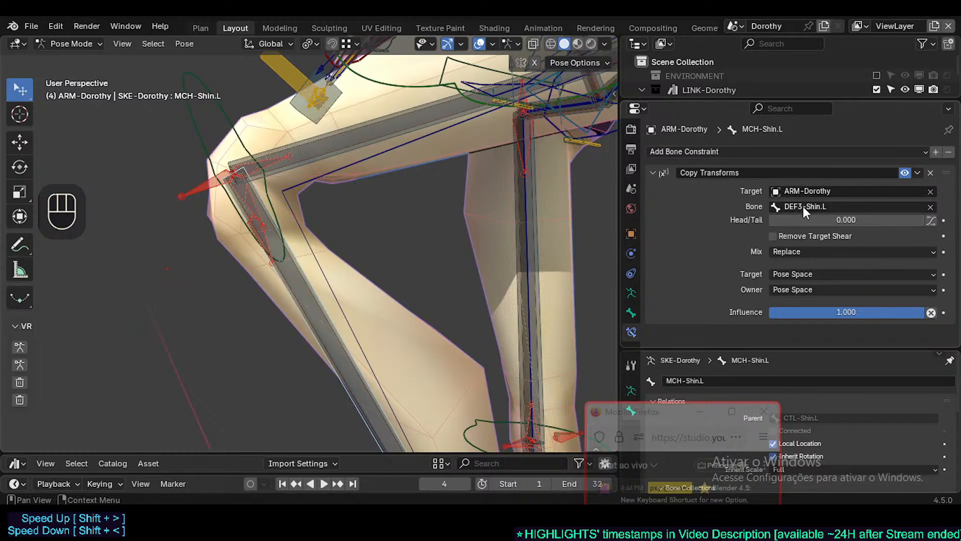
Alternate between the overlapping DEF3-Shin.L and MCH-Shin.L bones and examine their constraints and alignment along the left shin
left_click(307, 291)
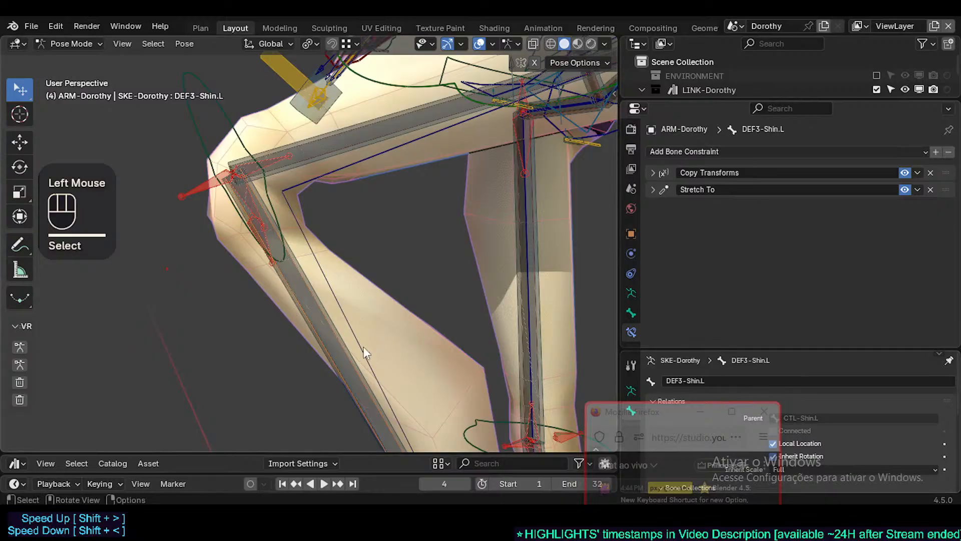
left_click(298, 283)
left_click(298, 283)
left_click(305, 274)
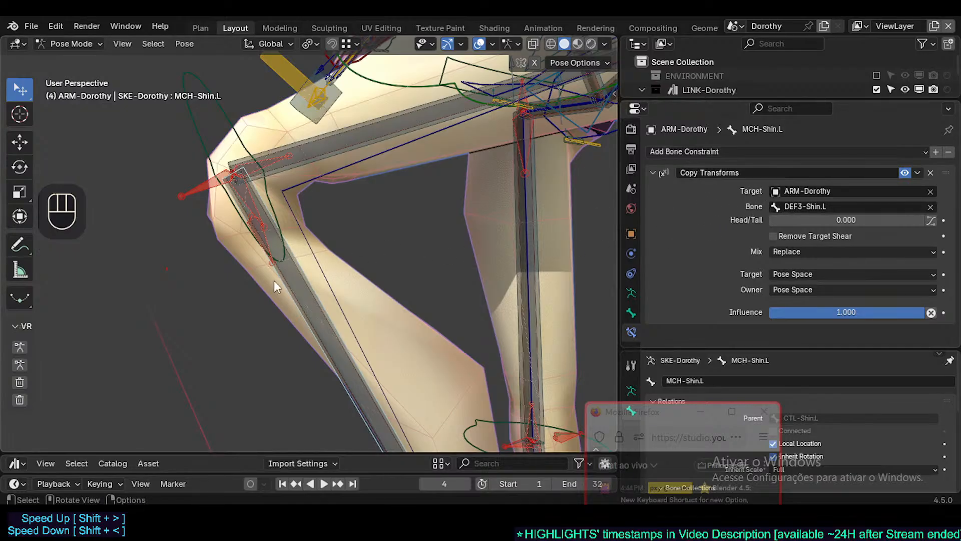
scroll(283, 278, "up", 2)
mouse_move(284, 278)
middle_mouse_down()
mouse_move(297, 277)
mouse_move(277, 283)
middle_mouse_up()
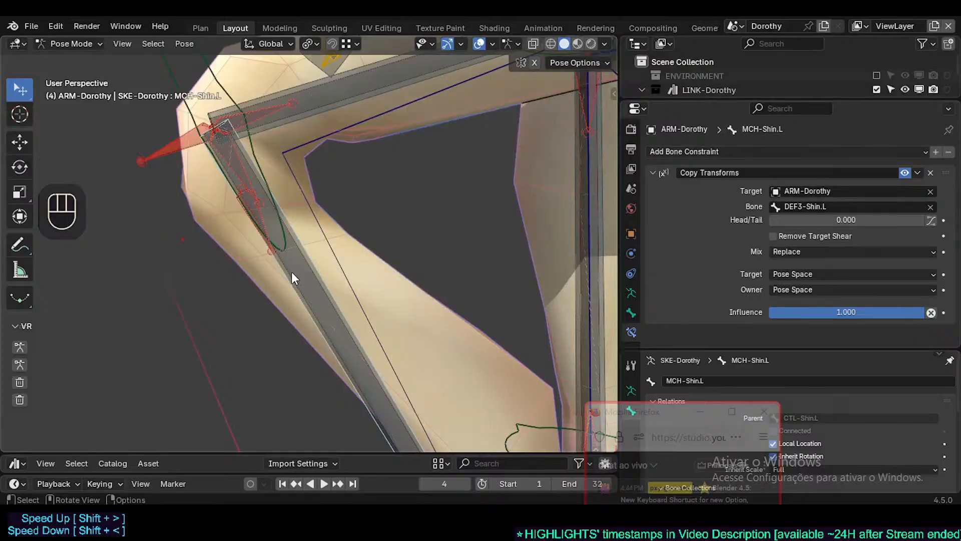
scroll(292, 272, "down", 2)
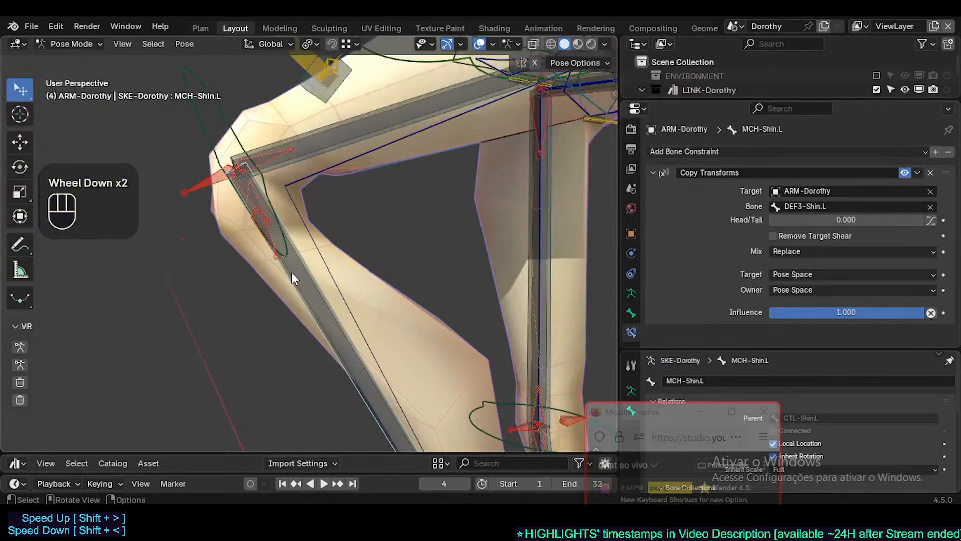
left_click(317, 276)
left_click(317, 277)
scroll(345, 319, "down", 1)
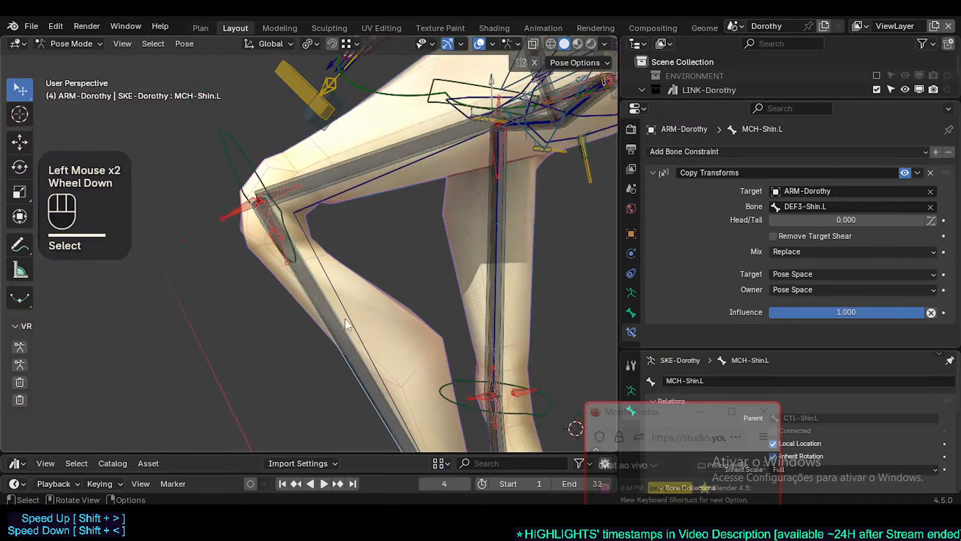
middle_click_drag(345, 318, 333, 304, "shift")
scroll(333, 304, "down", 1)
scroll(332, 303, "up", 2)
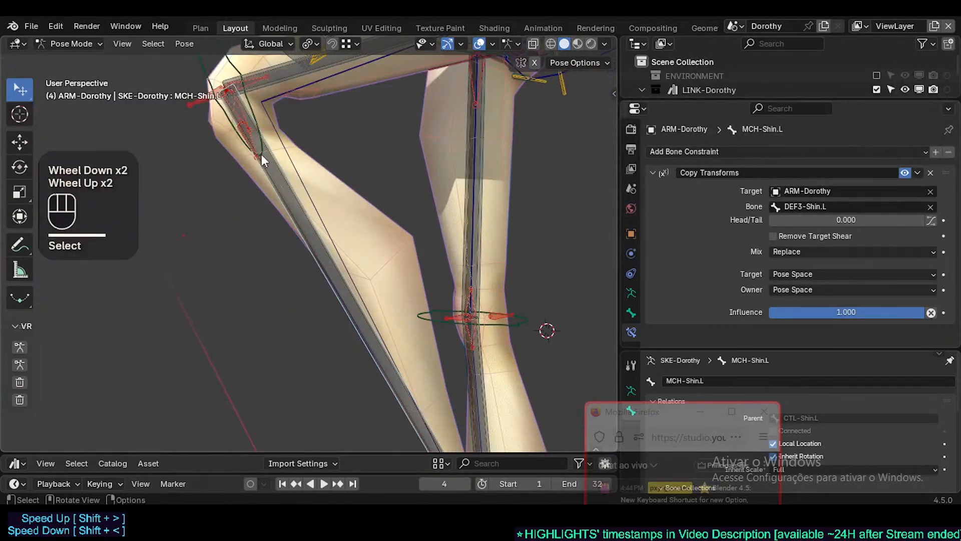
Clear the bone selection, pick the CTL-Shin.L control and examine its line against the left shin's deform bones
scroll(352, 332, "down", 2)
scroll(317, 244, "up", 2)
key("alt+a")
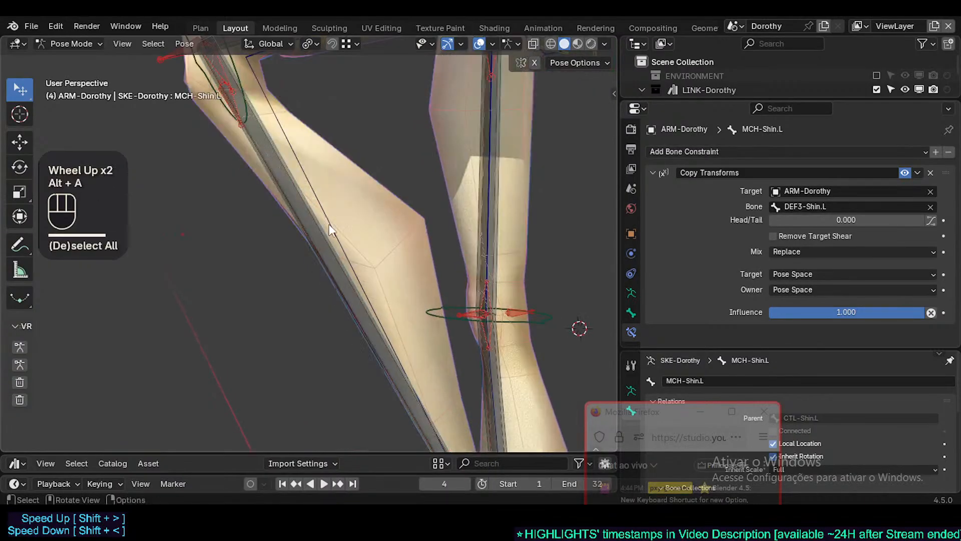
left_click(331, 226)
middle_click_drag(324, 228, 313, 289, "shift")
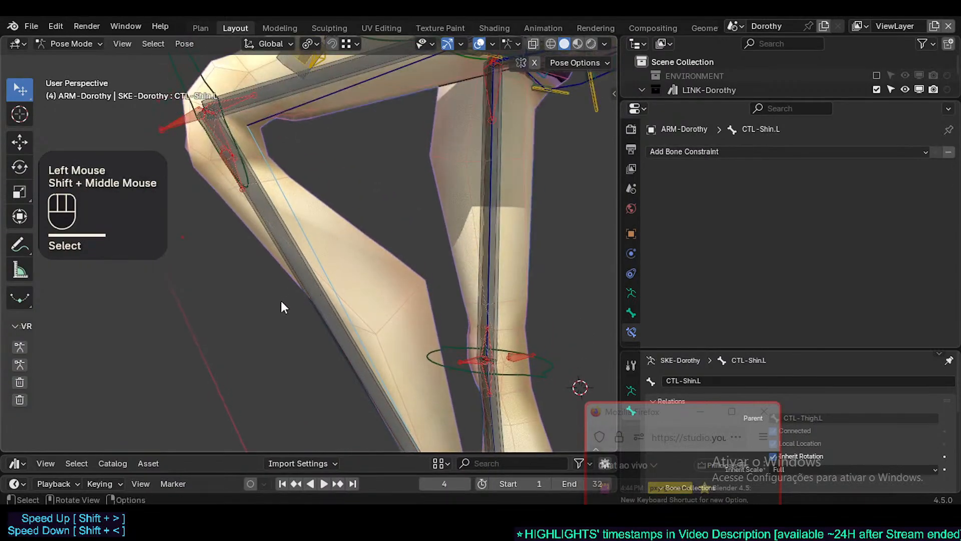
scroll(297, 188, "down", 2)
scroll(256, 201, "up", 2)
middle_click_drag(256, 200, 251, 262, "shift")
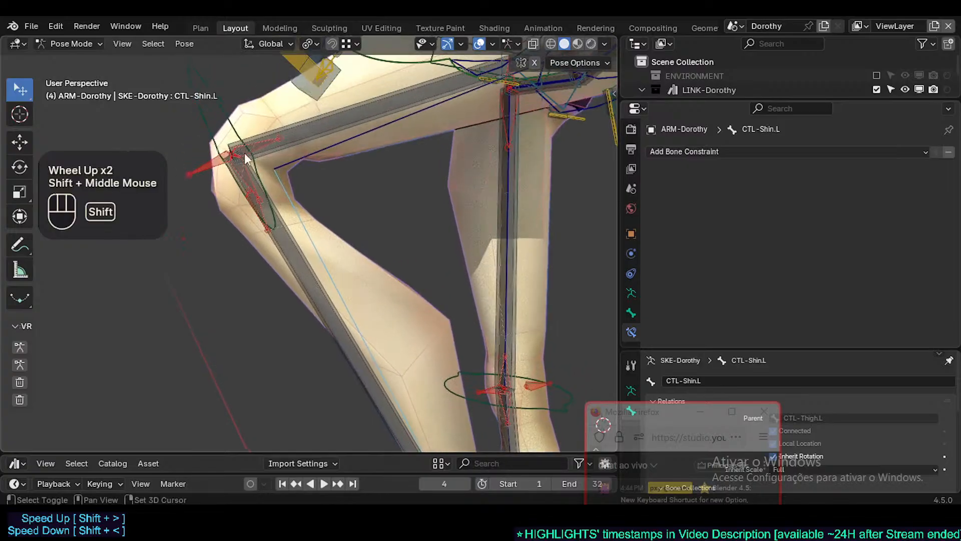
Move the TWK-Knee.L control back and forth in several passes to test how the left knee deforms
left_click(237, 122)
key("g")
left_click(252, 254)
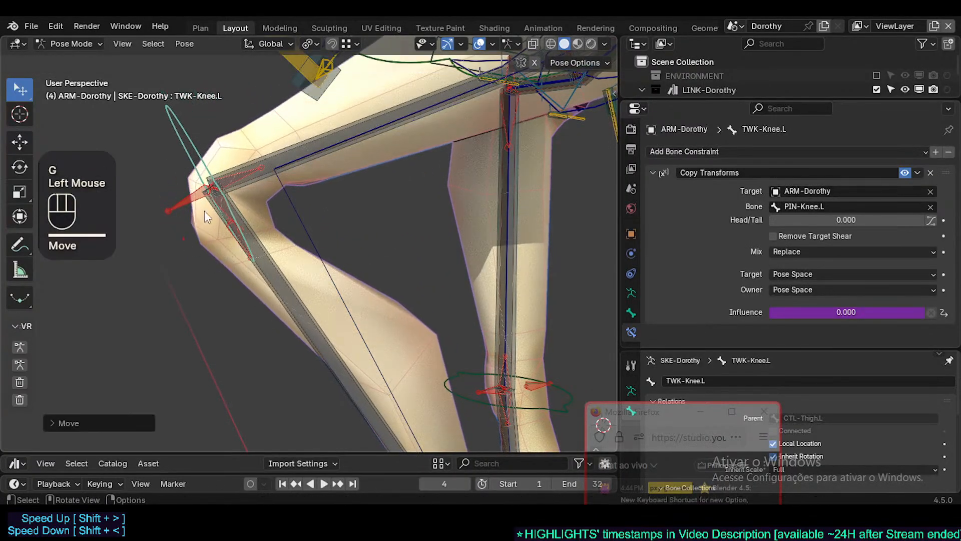
key("g")
left_click(271, 206)
key("r")
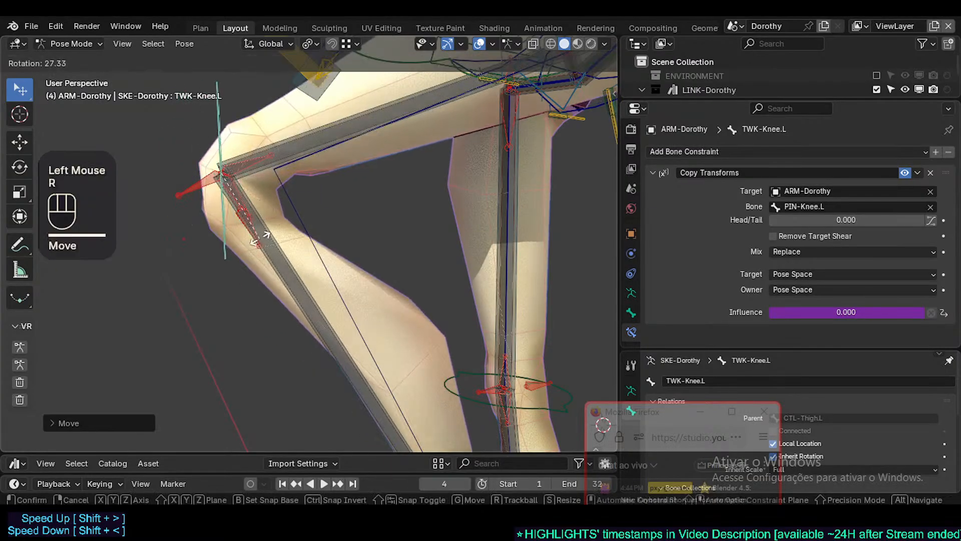
key("Escape")
key("g")
left_click(223, 243)
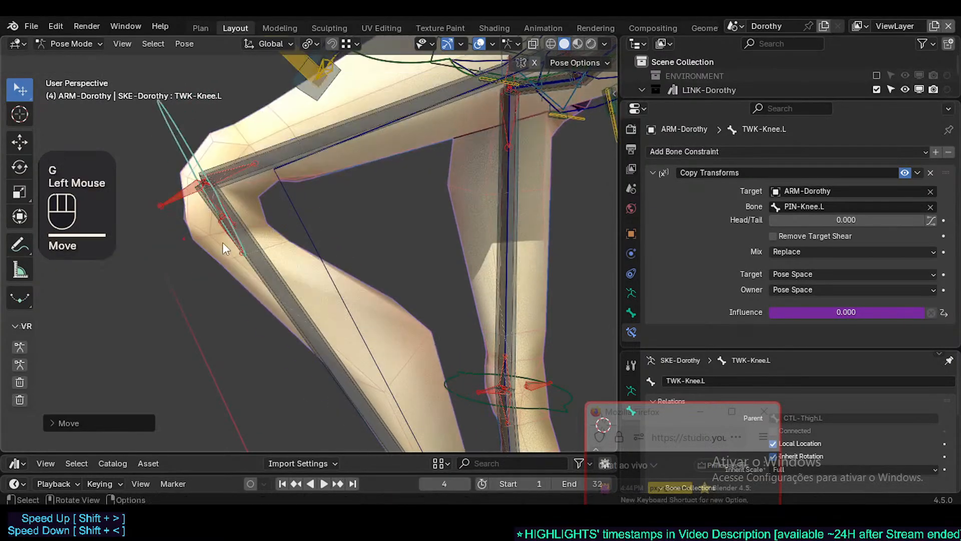
key("g")
left_click(279, 264)
Shift the MTR-IK-Foot.L control slightly and rotate it to level the raised left foot
middle_click_drag(279, 264, 283, 189, "shift")
scroll(280, 266, "down", 1)
scroll(281, 266, "up", 1)
scroll(298, 266, "down", 2)
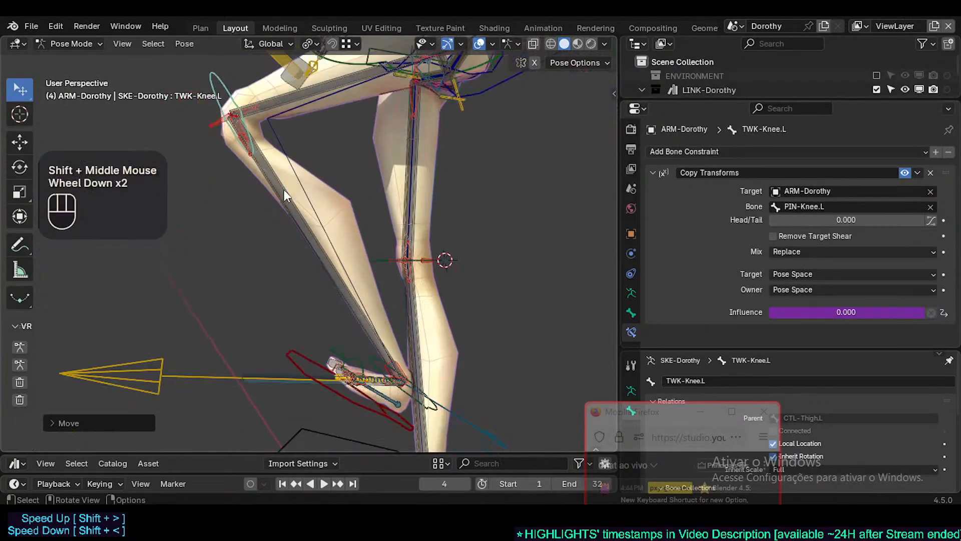
scroll(295, 249, "down", 2)
middle_click_drag(300, 248, 290, 230, "shift")
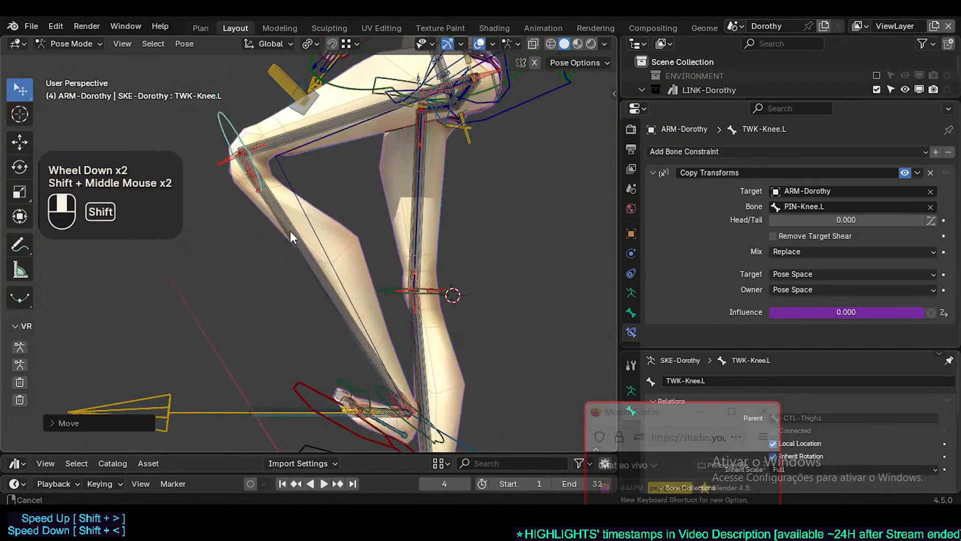
scroll(304, 251, "up", 2)
scroll(376, 321, "down", 2)
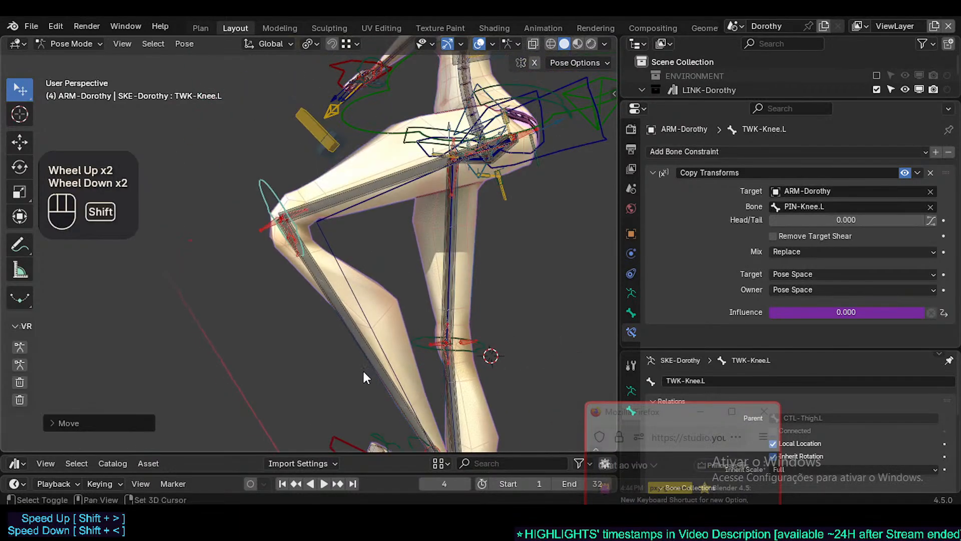
middle_click_drag(363, 368, 297, 352, "shift")
left_click(310, 363)
key("g")
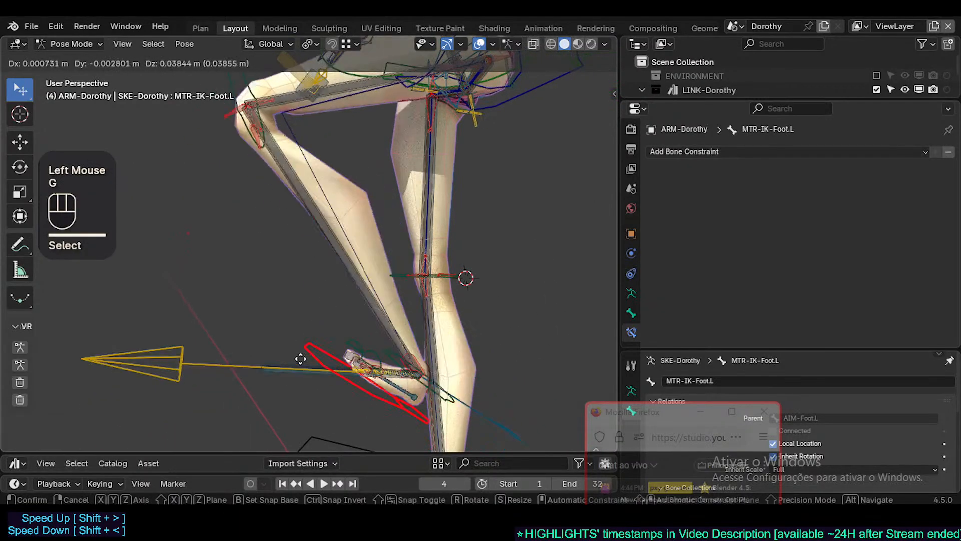
left_click(300, 365)
key("r")
left_click(302, 414)
Swing MTR-IK-Foot.L backward and forward to test the left knee's bend
key("g")
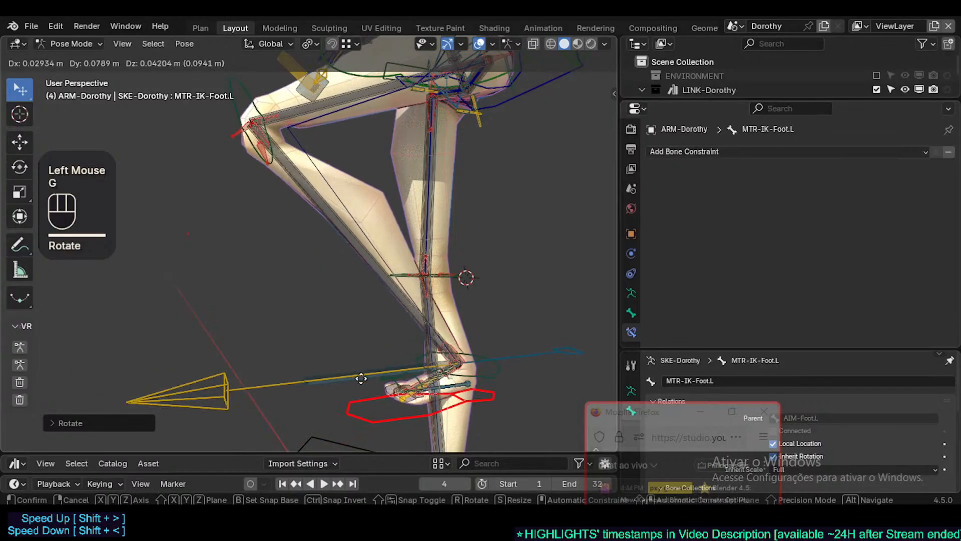
left_click(328, 359)
key("g")
left_click(306, 254)
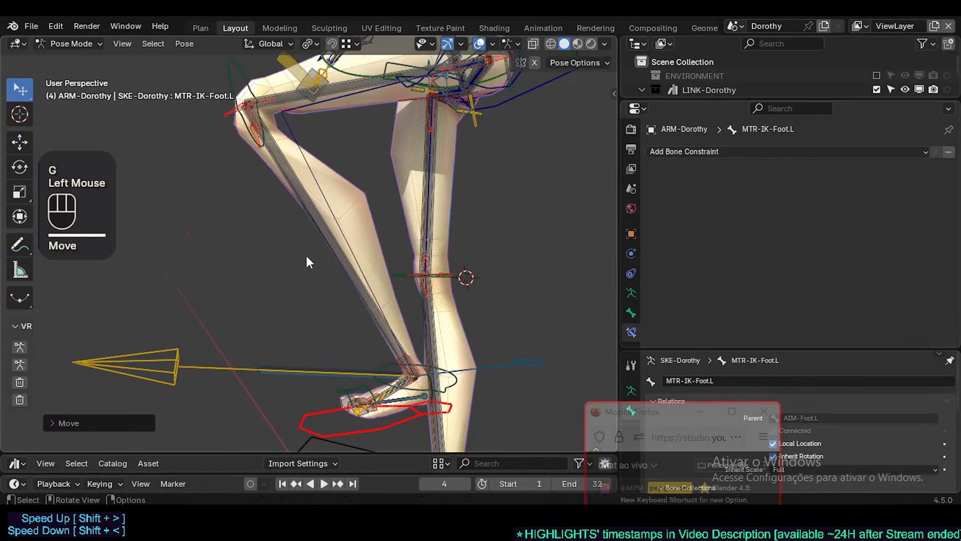
Reposition MTR-IK-Foot.L in several small moves while checking how the left knee helper bones follow
middle_click_drag(305, 253, 295, 298, "shift")
scroll(295, 298, "up", 2)
scroll(260, 171, "up", 1)
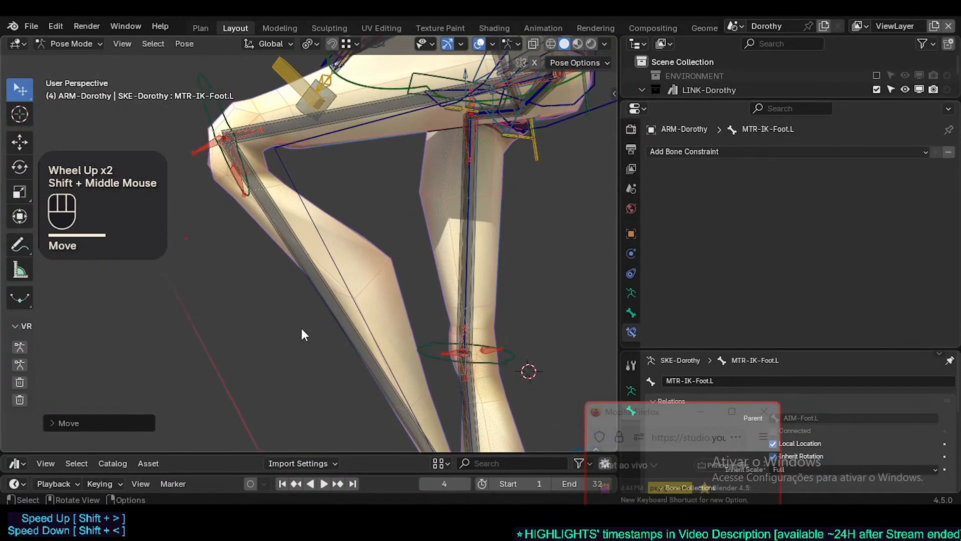
middle_click_drag(303, 333, 281, 258, "shift")
scroll(280, 258, "up", 1, "shift")
key("g")
left_click(258, 263)
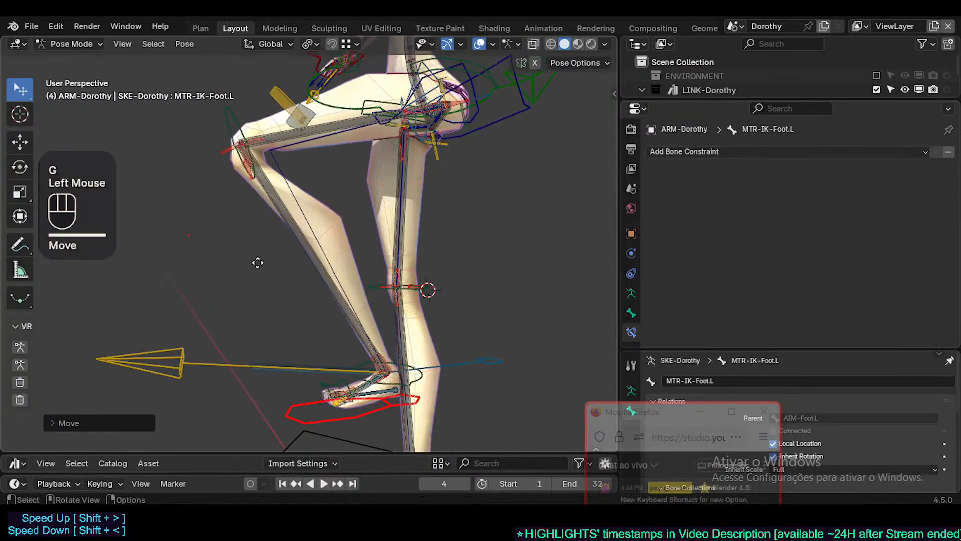
key("g")
left_click(251, 268)
key("g")
left_click(248, 162)
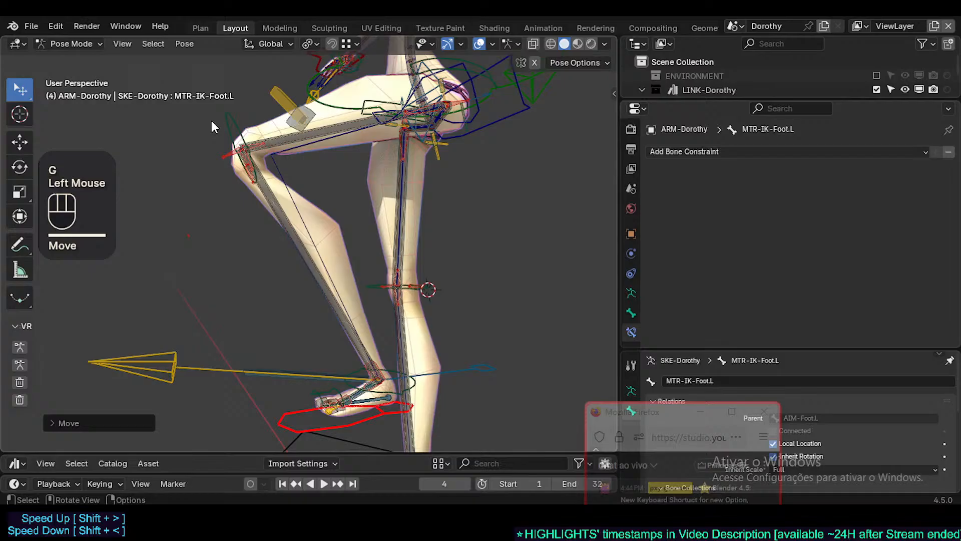
Nudge TWK-Knee.L, MTR-IK-Foot.L and the AIM-Foot.L arrow control to adjust the raised left leg's pose
double_click(237, 130)
key("g")
left_click(236, 124)
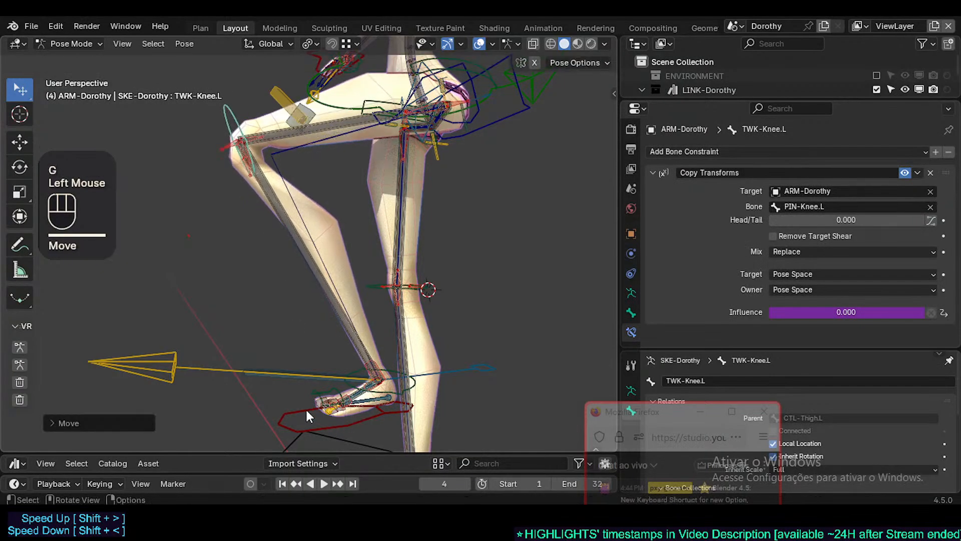
double_click(290, 422)
key("g")
left_click(296, 389)
double_click(141, 361)
key("g")
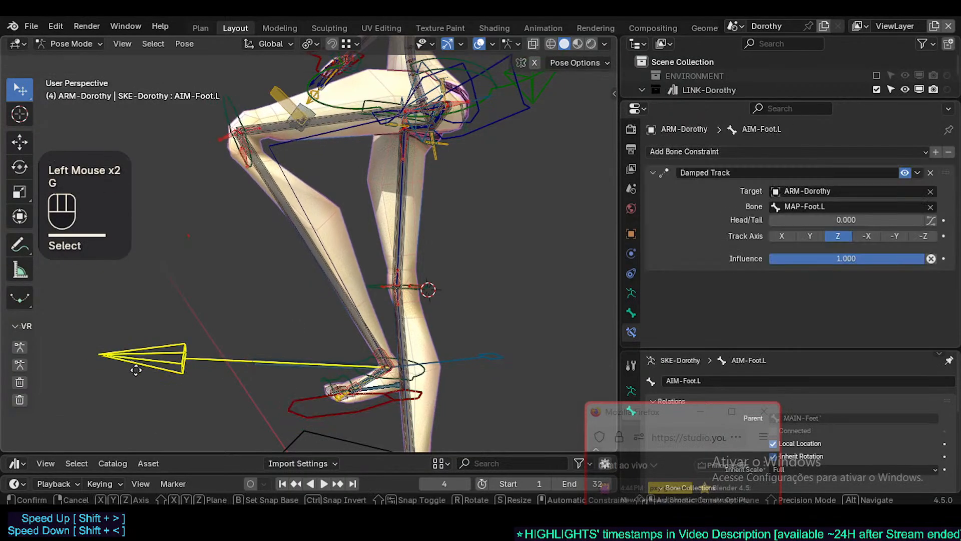
left_click(135, 366)
Select TWK-Knee.L and offset the left knee from the control line, checking the whole leg
scroll(200, 325, "up", 1)
middle_click_drag(193, 274, 245, 220, "shift")
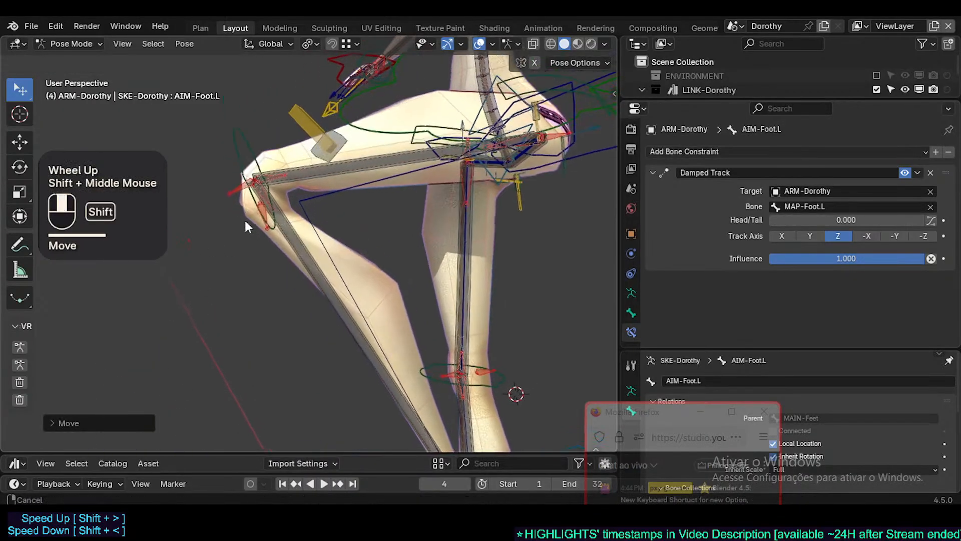
scroll(326, 215, "up", 2)
left_click(205, 128)
left_click(205, 129)
key("g")
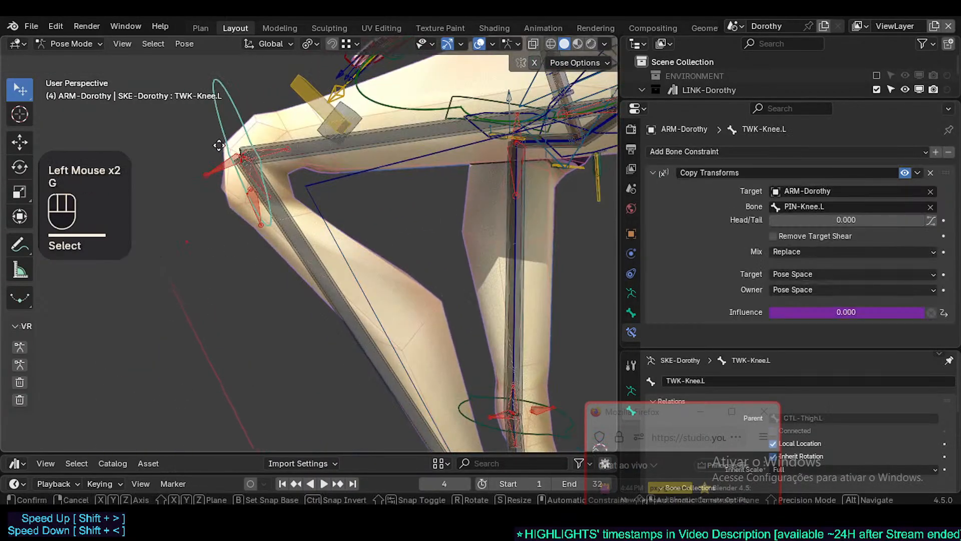
left_click(233, 154)
scroll(232, 232, "down", 2)
middle_click_drag(231, 232, 251, 226, "shift")
key("g")
left_click(227, 202)
Fine-tune TWK-Knee.L with small moves while watching the knee helper bones up close
scroll(280, 248, "up", 2)
scroll(280, 248, "up", 1)
key("g")
left_click(249, 250)
key("g")
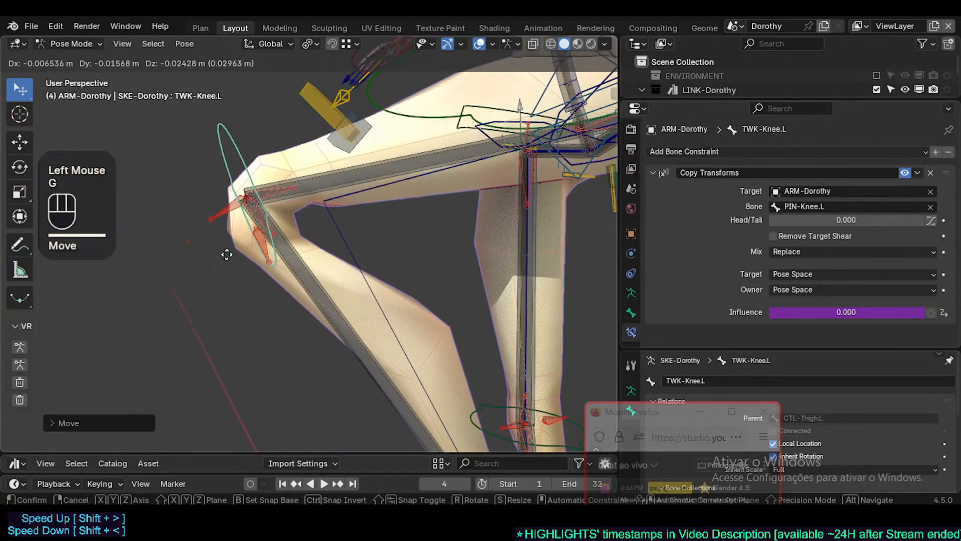
left_click(241, 265)
key("g")
left_click(247, 243)
key("g")
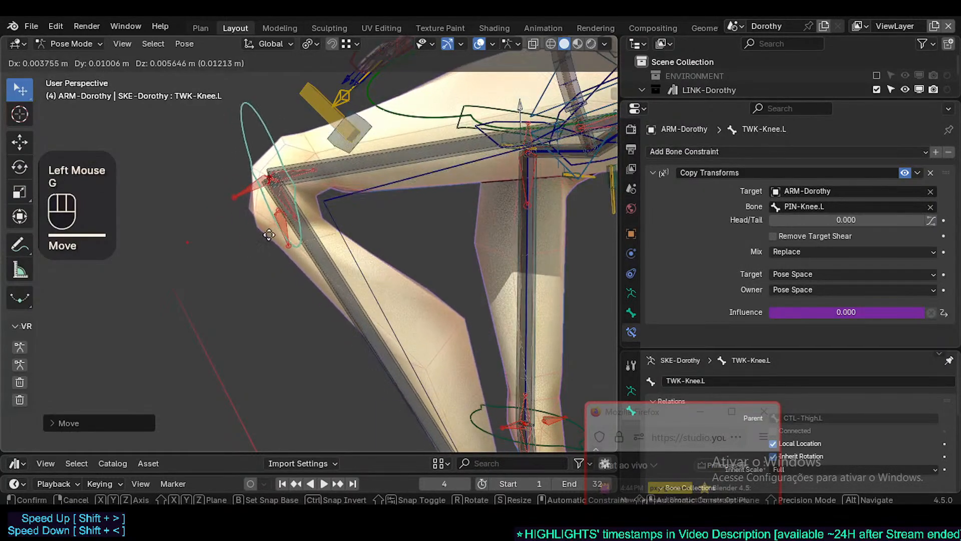
left_click(265, 263)
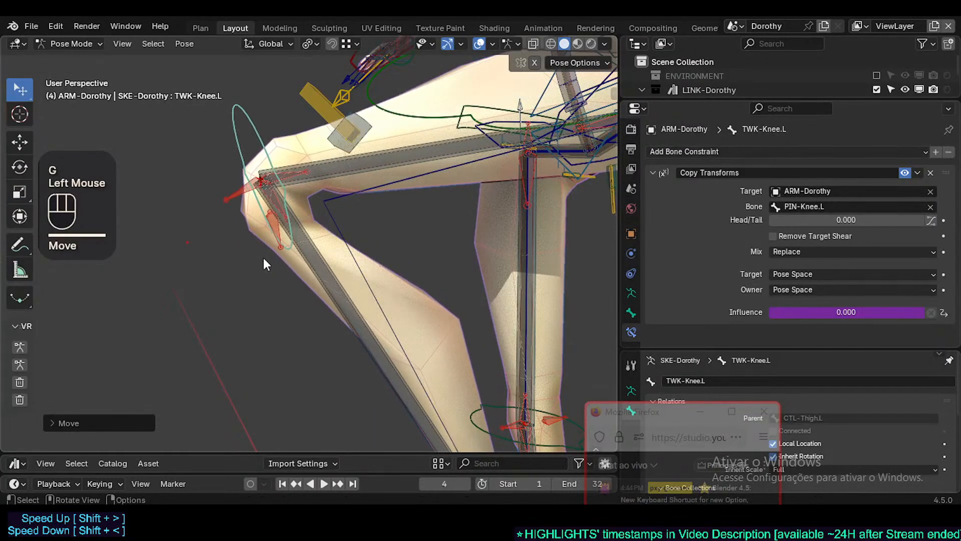
Examine the bent left knee from several angles, comparing the helper bones with the thigh and shin bones
scroll(264, 260, "down", 1)
middle_click_drag(264, 259, 267, 257)
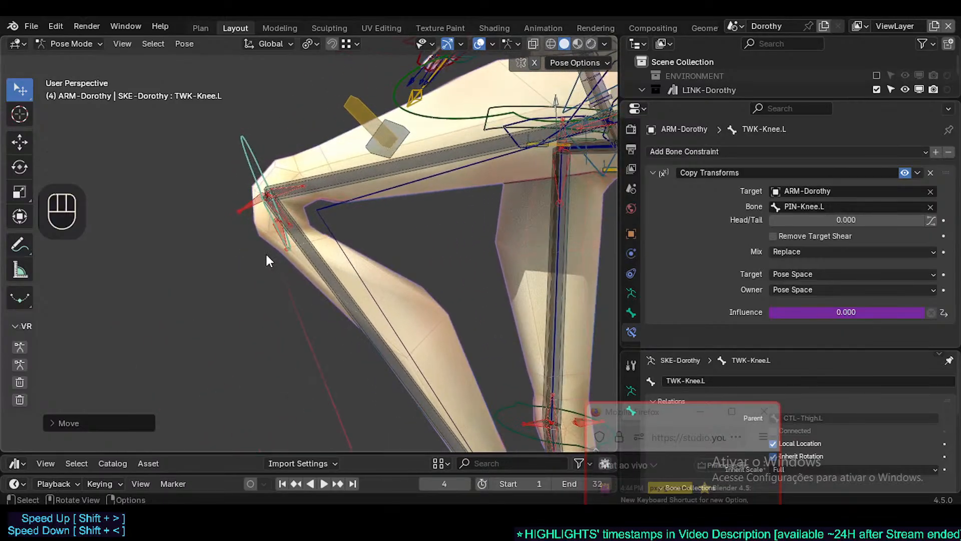
scroll(267, 235, "down", 1)
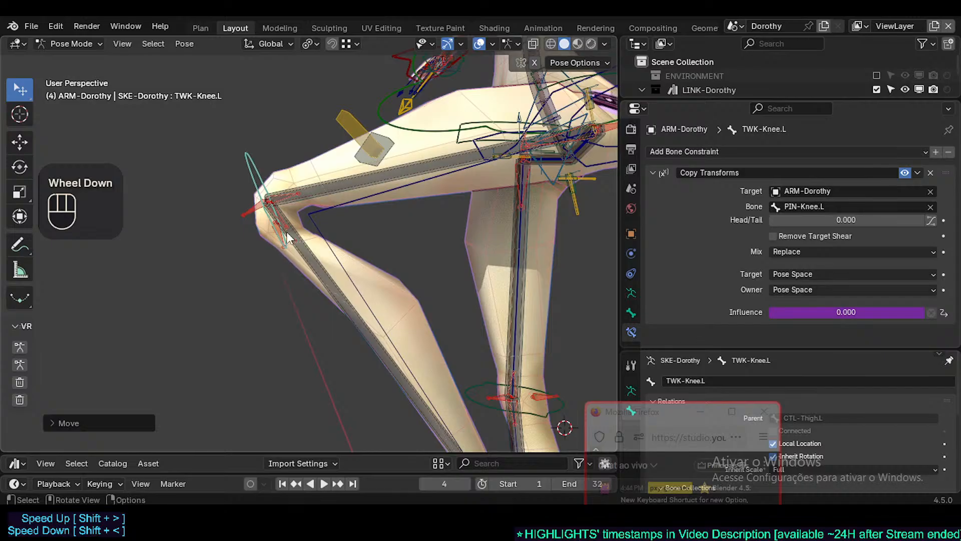
mouse_move(288, 234)
middle_mouse_down()
mouse_move(303, 237)
mouse_move(295, 245)
middle_mouse_up()
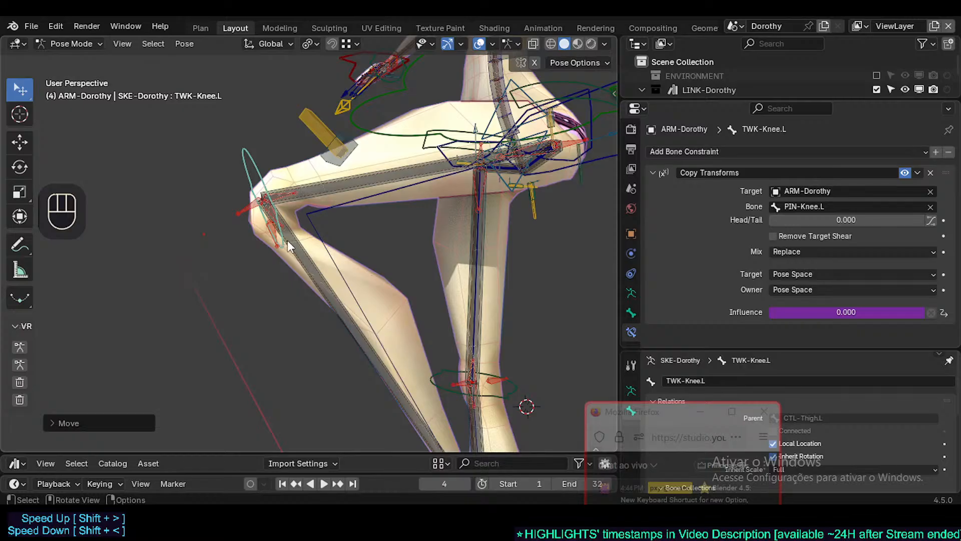
mouse_move(294, 240)
middle_mouse_down()
mouse_move(286, 240)
mouse_move(315, 235)
mouse_move(277, 241)
mouse_move(286, 246)
middle_mouse_up()
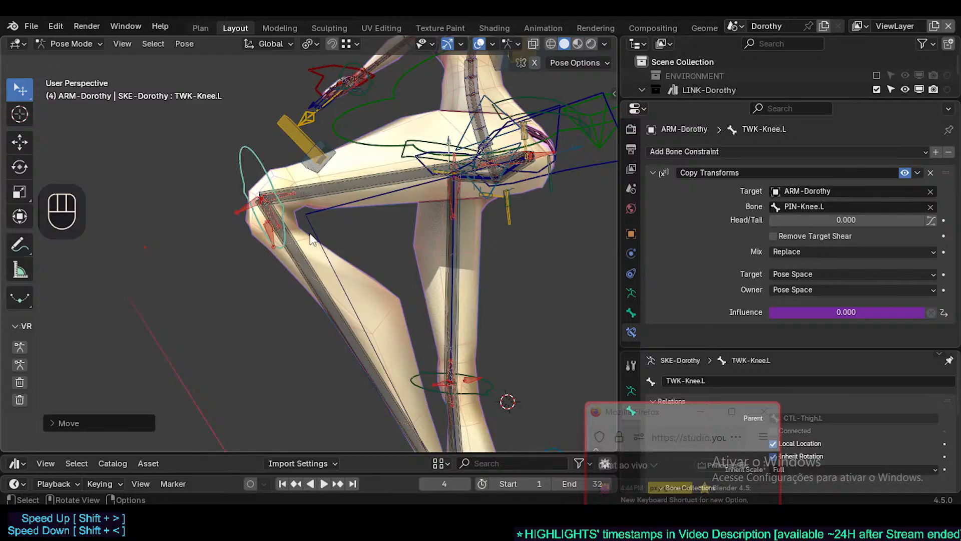
mouse_move(311, 240)
middle_mouse_down()
mouse_move(314, 227)
mouse_move(295, 231)
middle_mouse_up()
scroll(279, 232, "up", 2)
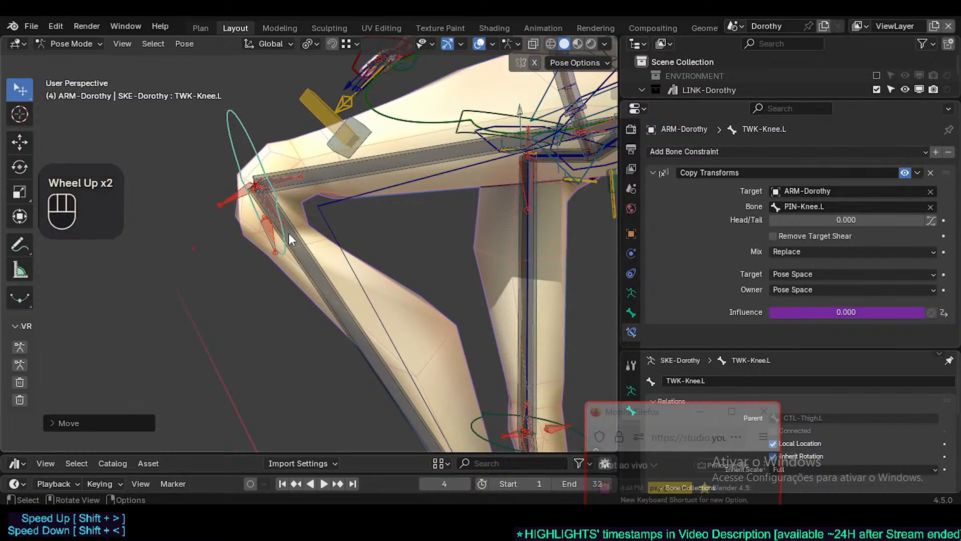
Move the MTR-IK-Foot.L control down and forward to open the left knee's bend
middle_click_drag(288, 233, 319, 159)
scroll(373, 373, "down", 3)
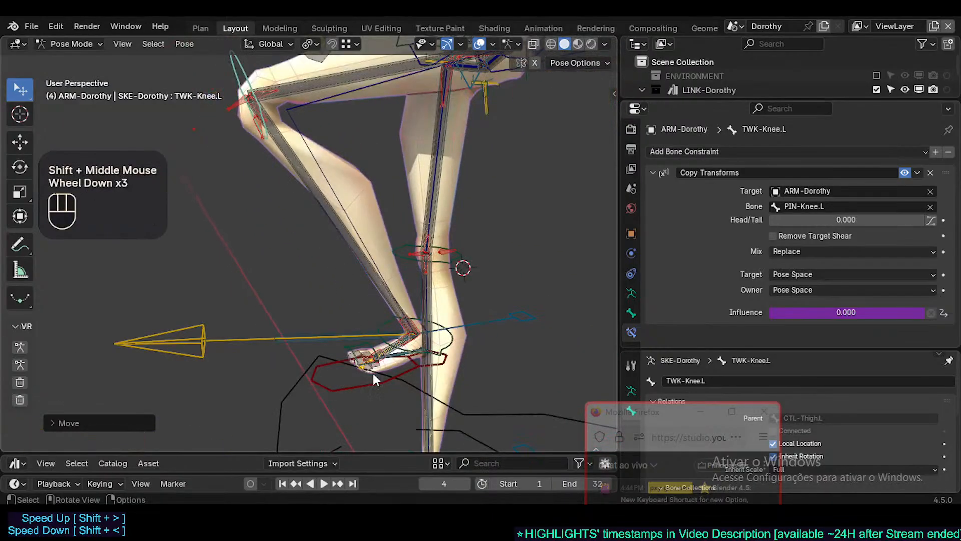
left_click(355, 398)
key("g")
middle_click_drag(341, 411, 342, 344, "shift")
left_click(342, 343)
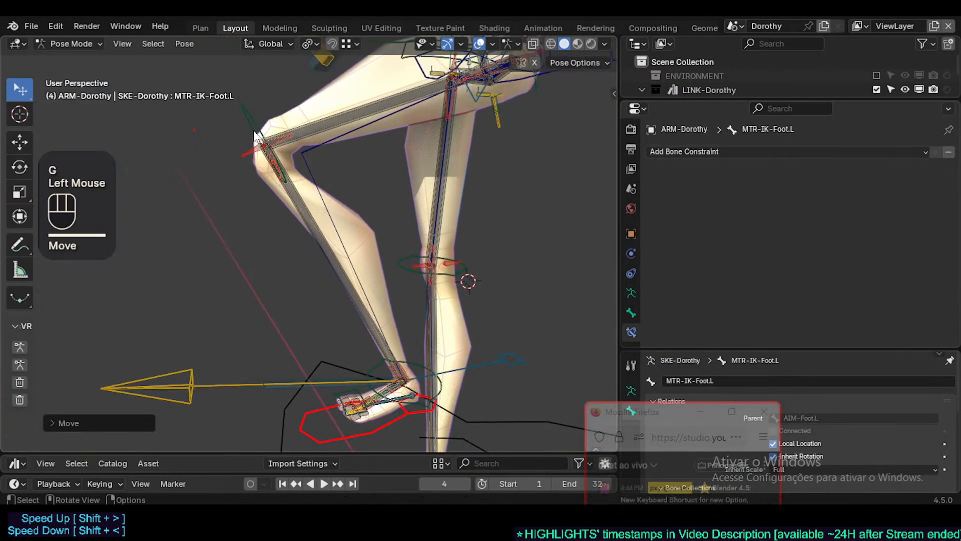
Move TWK-Knee.L repeatedly around the new leg pose to test the knee deformation
double_click(254, 136)
key("g")
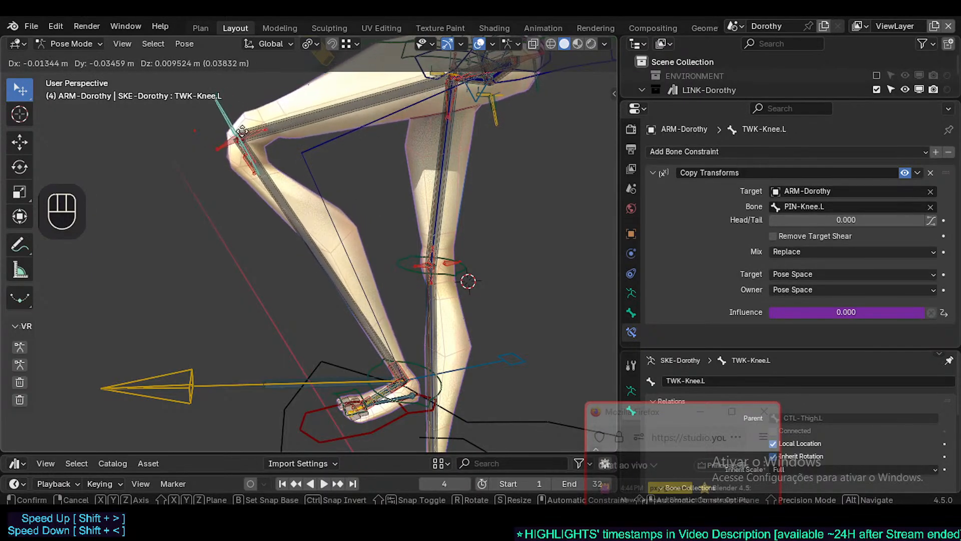
left_click(231, 121)
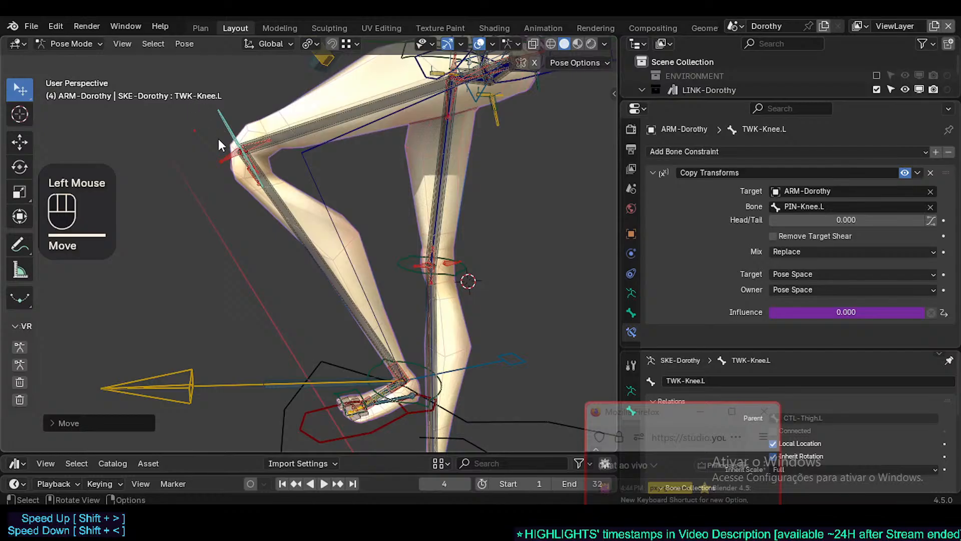
middle_click_drag(219, 144, 209, 193, "shift")
key("g")
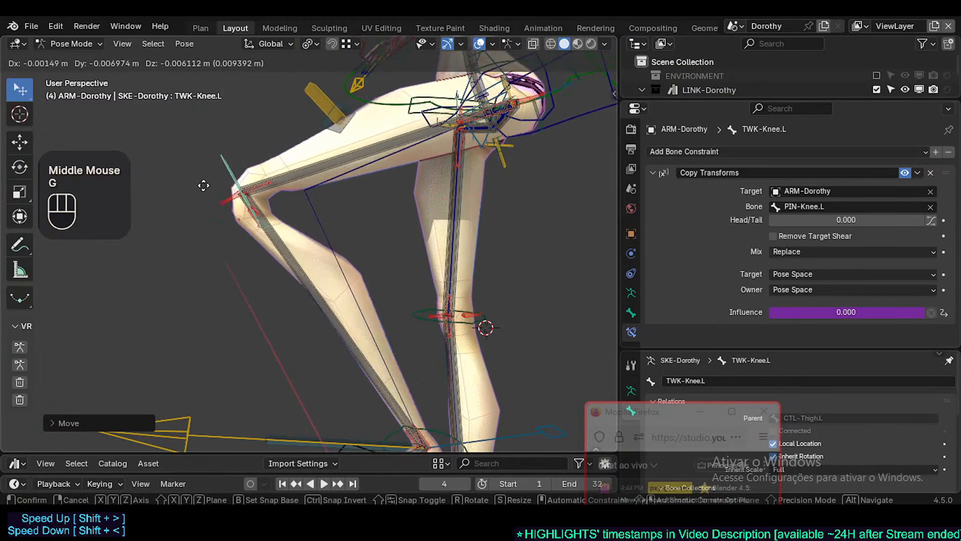
left_click(226, 193)
key("g")
left_click(231, 194)
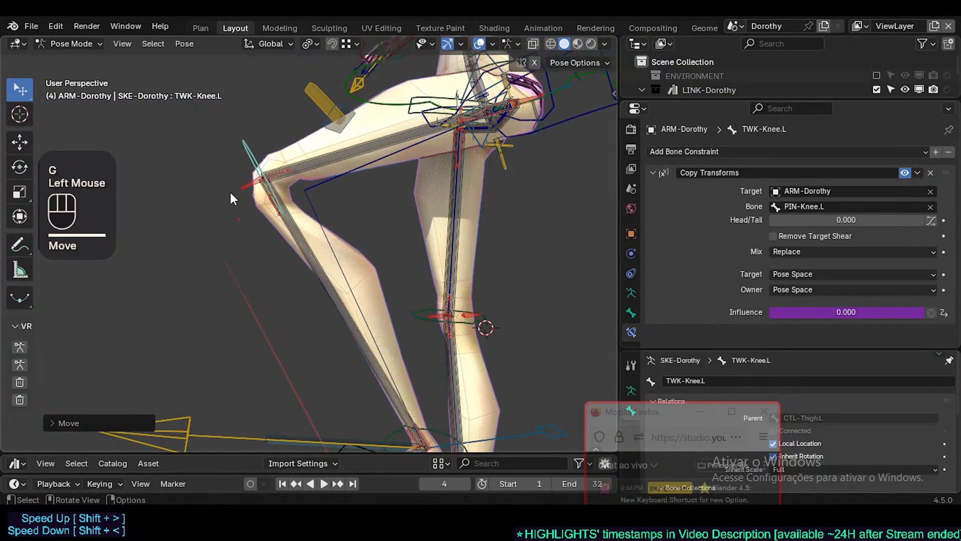
key("g")
left_click(241, 195)
Nudge TWK-Knee.L several times in small moves while viewing the bent left knee up close
scroll(241, 196, "up", 2)
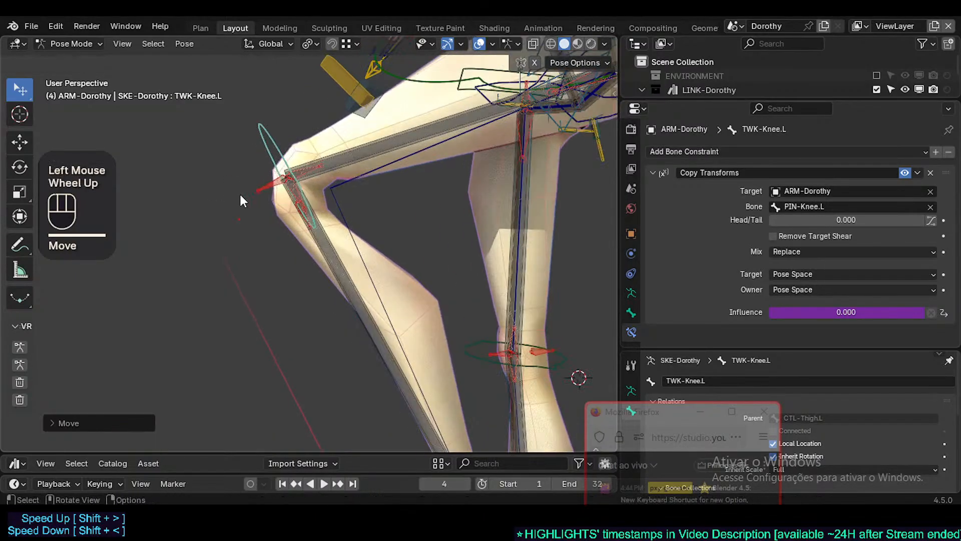
key("g")
middle_click_drag(241, 196, 289, 235)
left_click(235, 202)
scroll(246, 211, "up", 2)
key("g")
left_click(279, 227)
key("g")
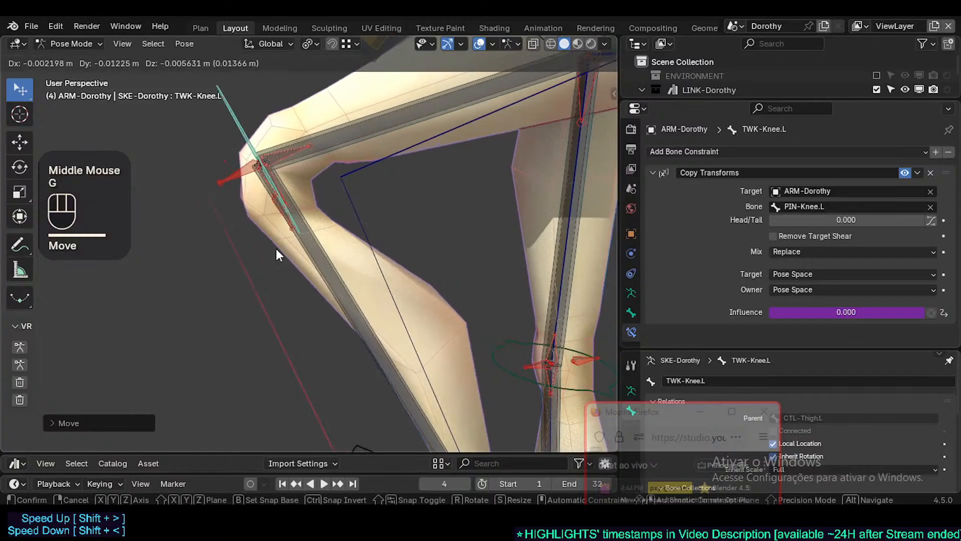
left_click(277, 255)
Raise the MTR-IK-Foot.L control slightly and move TWK-Knee.L a little down and back to readjust the left leg
scroll(330, 345, "down", 1)
scroll(330, 345, "down", 1)
middle_click_drag(330, 346, 373, 399, "shift")
scroll(373, 399, "down", 2)
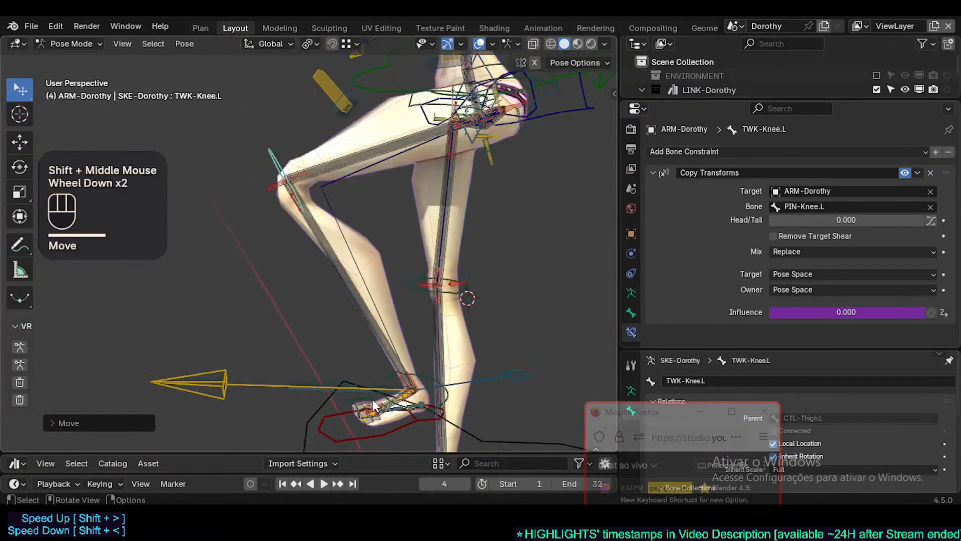
left_click(368, 433)
left_click(397, 431)
key("g")
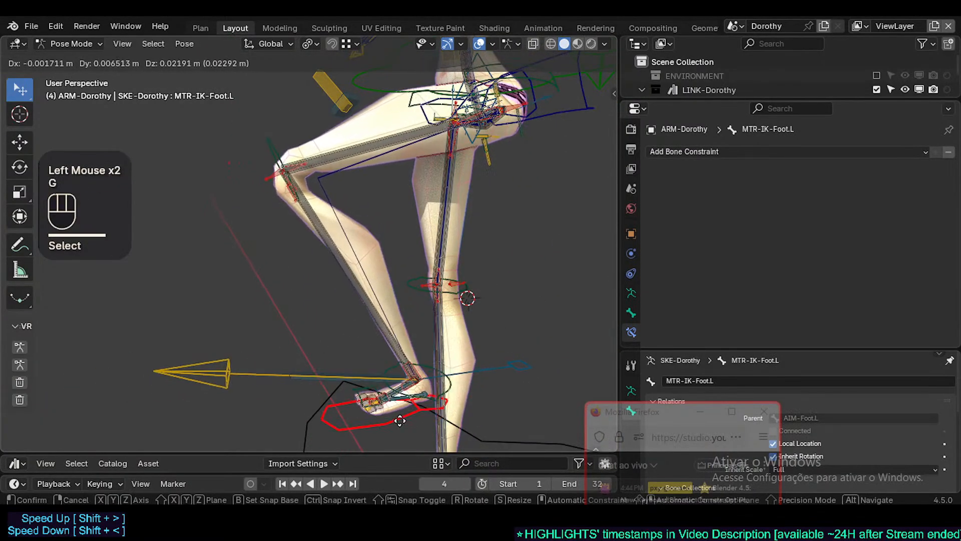
left_click(399, 421)
left_click(282, 172)
key("g")
left_click(296, 190)
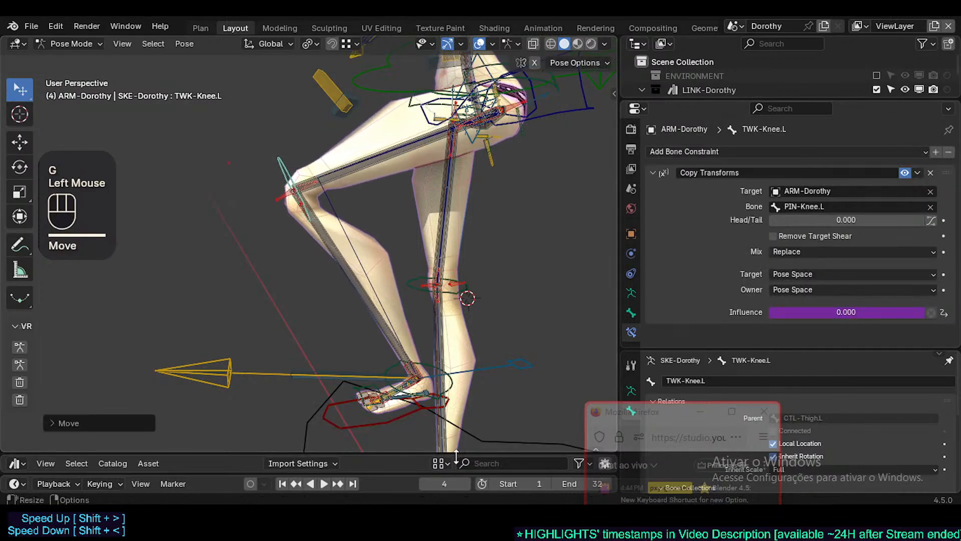
Rotate TWK-Foot.L around the 3D cursor placed at the left knee
left_click(429, 365)
key("g")
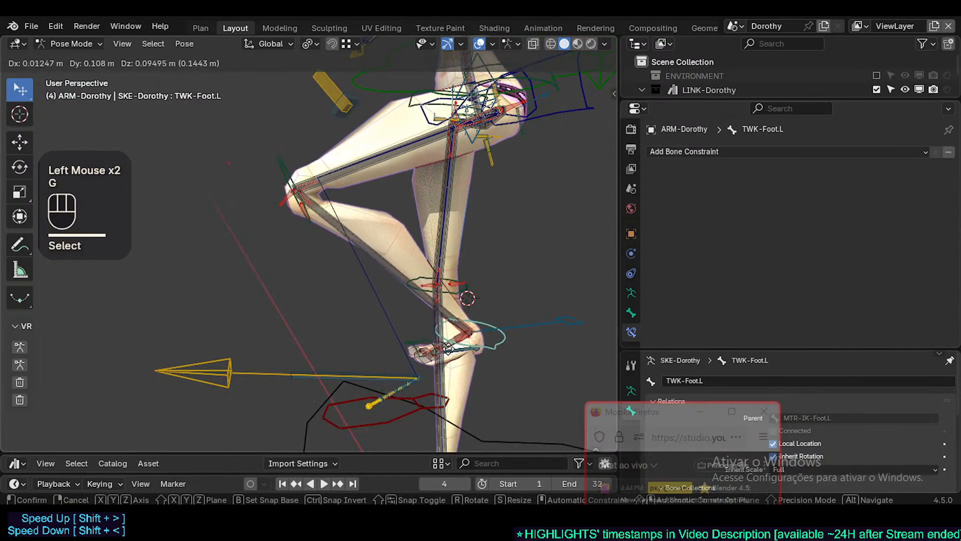
key("Escape")
key("shift")
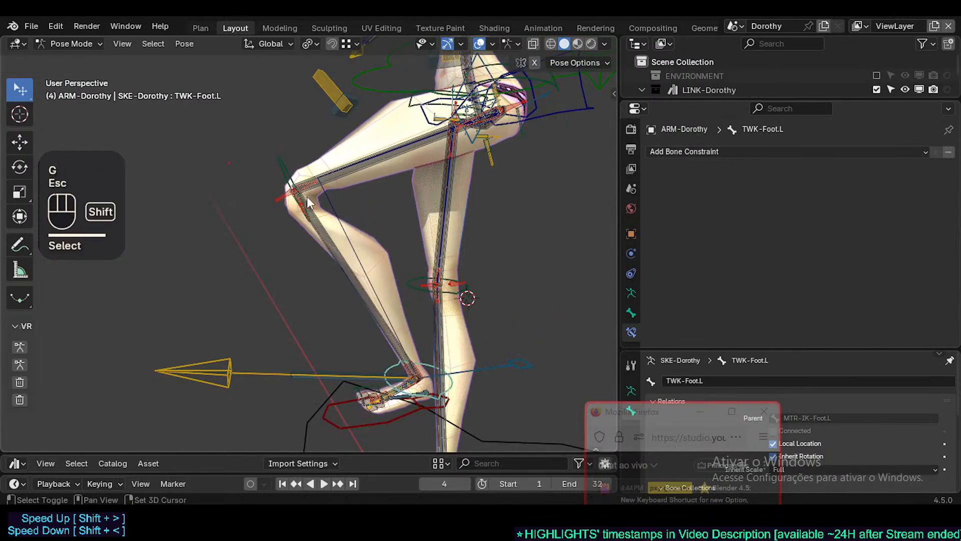
key("less")
left_click(396, 314)
key("shift")
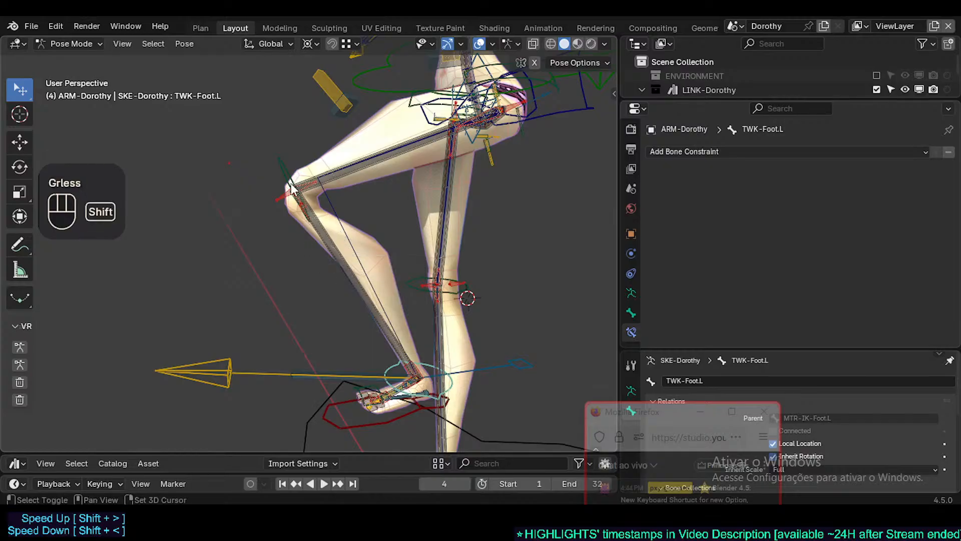
right_click(291, 186, "shift")
key("r")
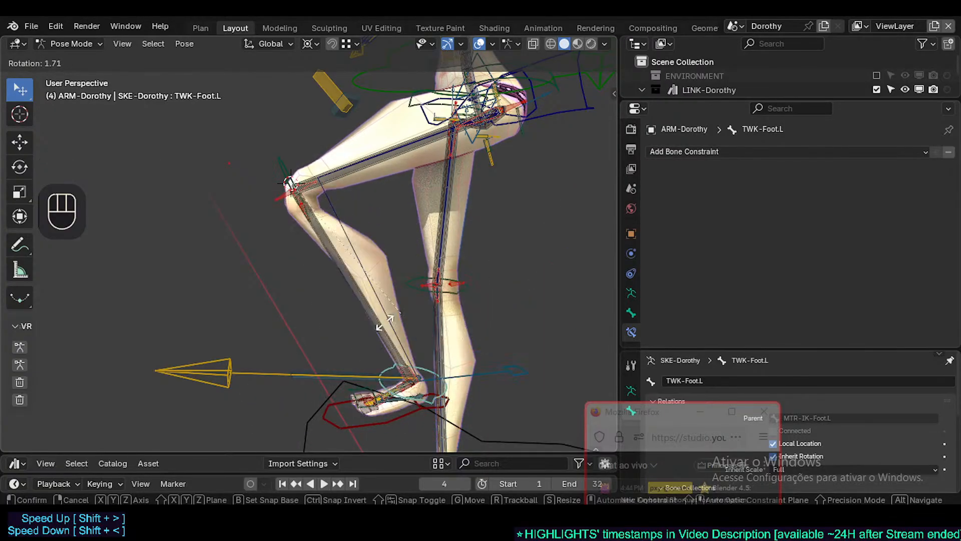
left_click(321, 404)
Switch the pivot point back from the 3D cursor, and rotate and move MTR-IK-Foot.L to repose the left leg
left_click(378, 422)
key("g")
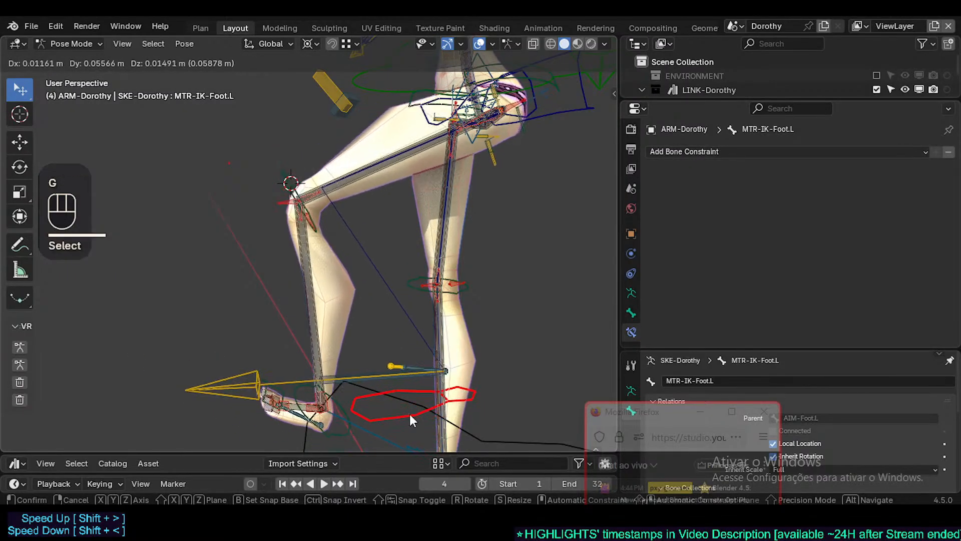
key("Escape")
key("period")
left_click(396, 397)
key("r")
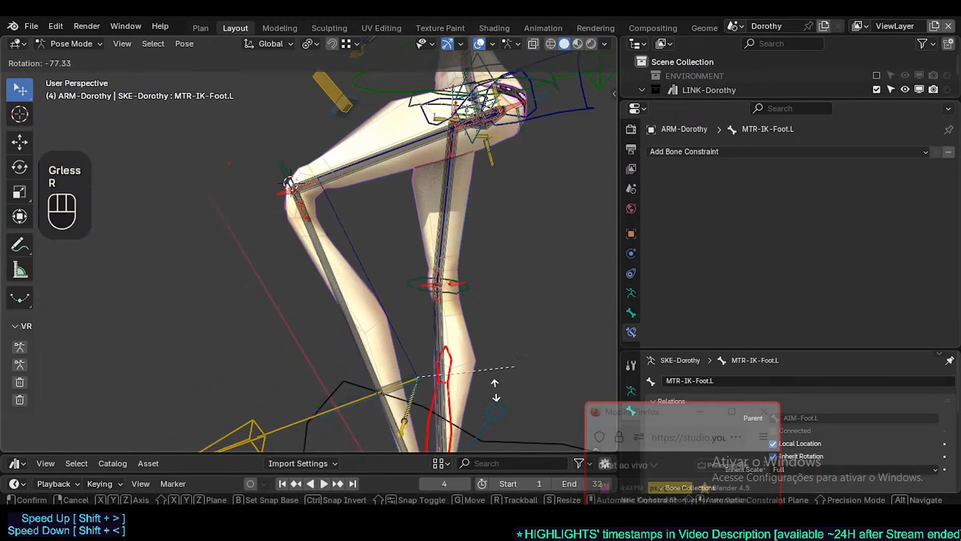
left_click(495, 390)
key("g")
left_click(380, 366)
key("g")
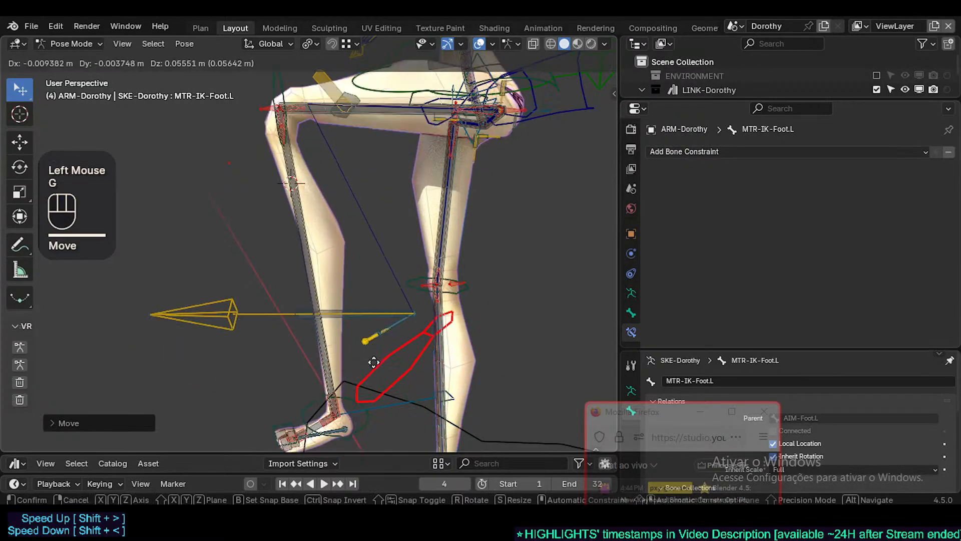
left_click(265, 302)
Clear the pose transforms of all the rig's bones
key("a")
key("alt+q")
key("alt+q")
Move the AIM-Foot.L control about 0.24 m, mostly upward and slightly back, to bend the left knee
middle_click_drag(330, 317, 305, 294, "shift")
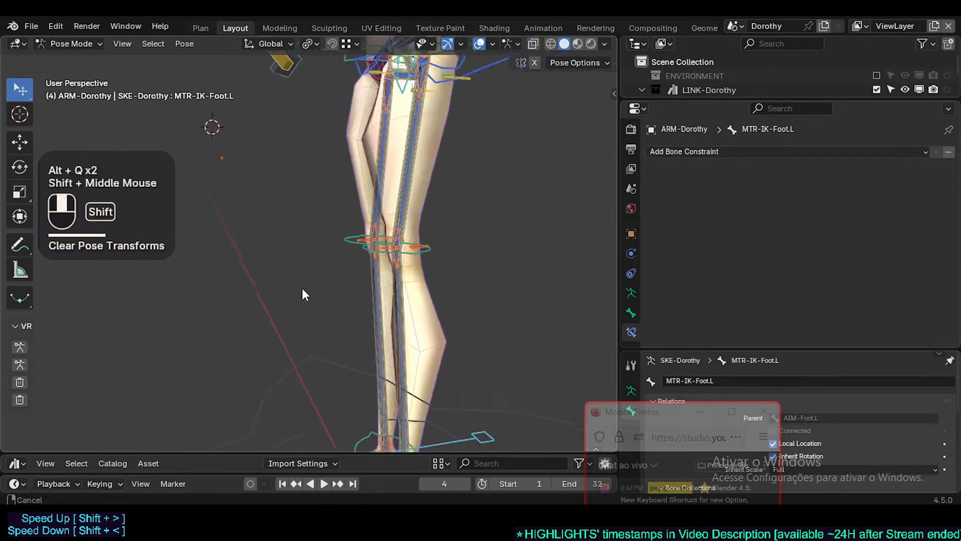
scroll(325, 321, "down", 1)
scroll(347, 346, "down", 1, "shift")
scroll(315, 331, "up", 1, "shift")
scroll(286, 313, "up", 1)
scroll(288, 351, "up", 1)
scroll(290, 388, "down", 2)
middle_click(266, 387)
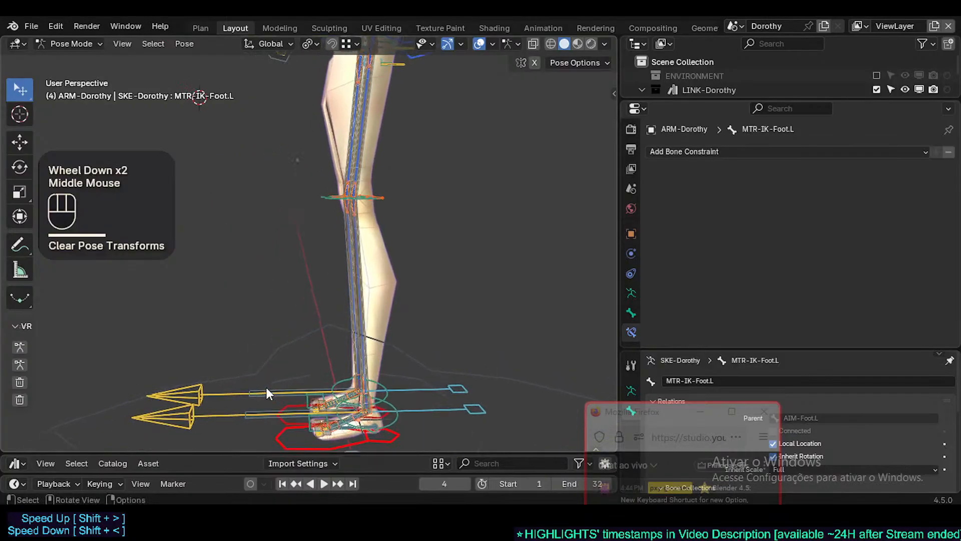
left_click(198, 410)
key("g")
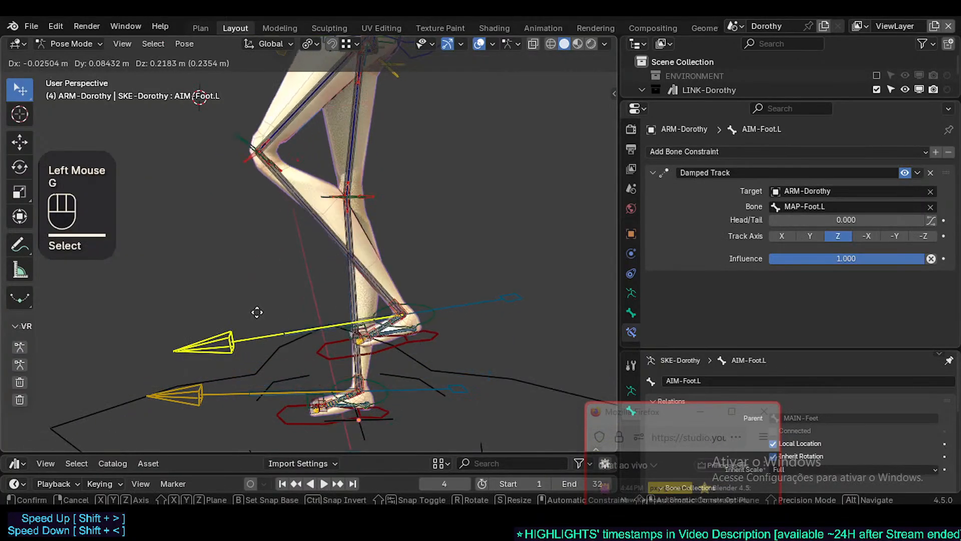
left_click(257, 312)
Adjust AIM-Foot.L with further moves to refine the left knee's sharp bend
middle_click_drag(257, 311, 383, 282, "shift")
key("g")
left_click(363, 288)
scroll(384, 281, "up", 2)
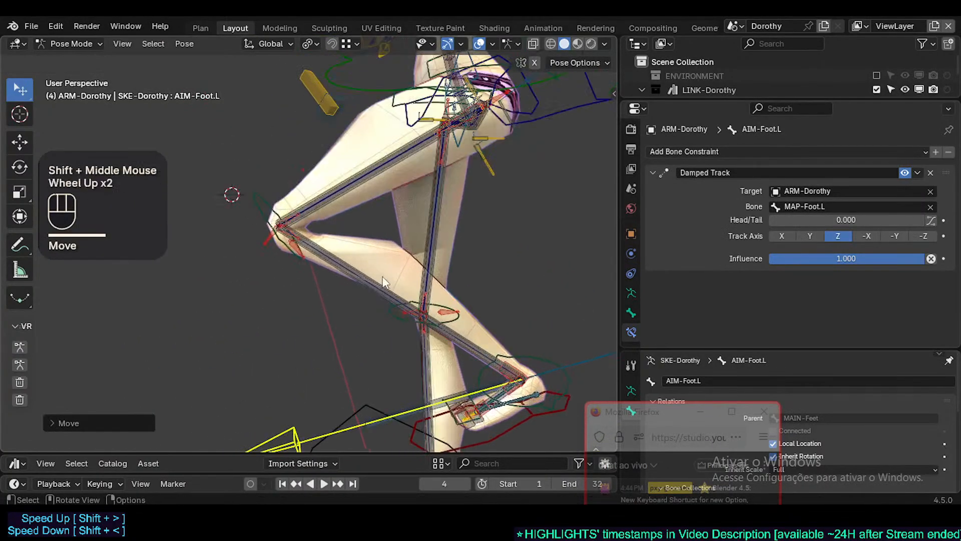
key("g")
left_click(339, 306)
Set the Copy Rotation target bone of HLP3-KneeThigh.L to MCH-Shin.L and its influence to 1.000
scroll(310, 225, "up", 3)
left_click(292, 189)
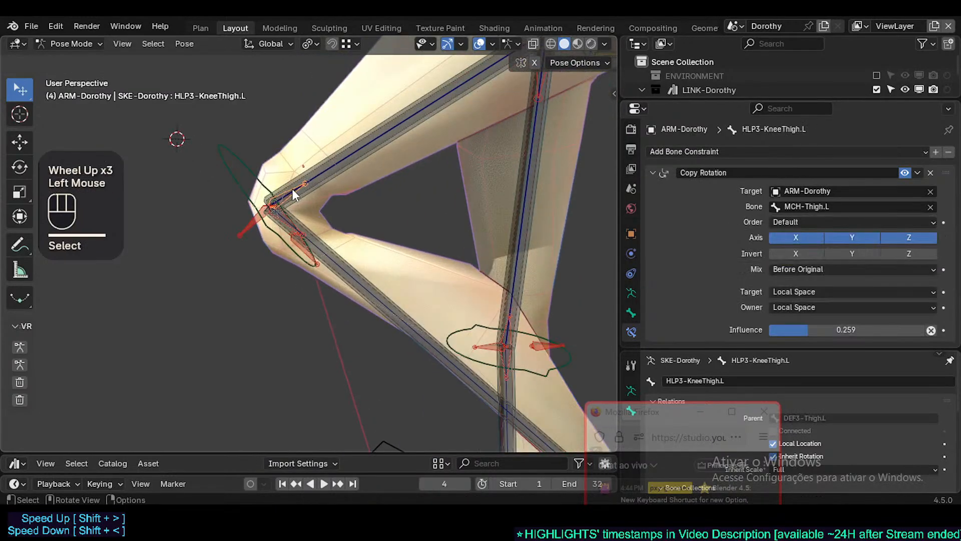
scroll(353, 250, "up", 2)
middle_click_drag(353, 249, 354, 273, "shift")
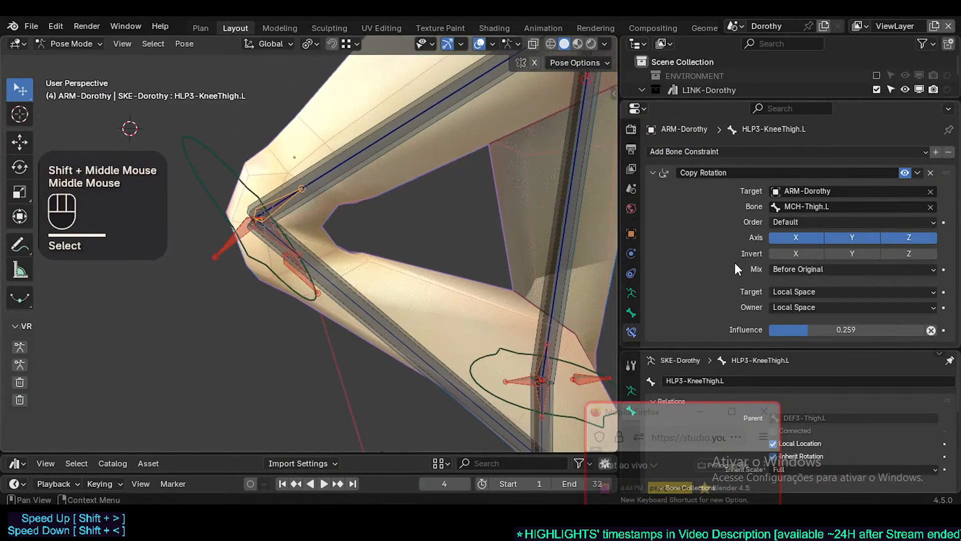
scroll(817, 274, "down", 3)
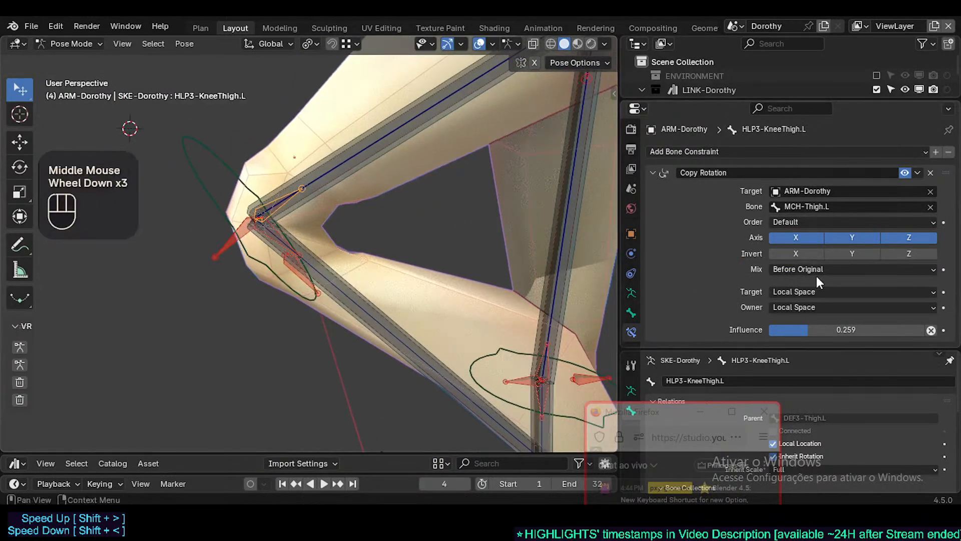
left_click(834, 209)
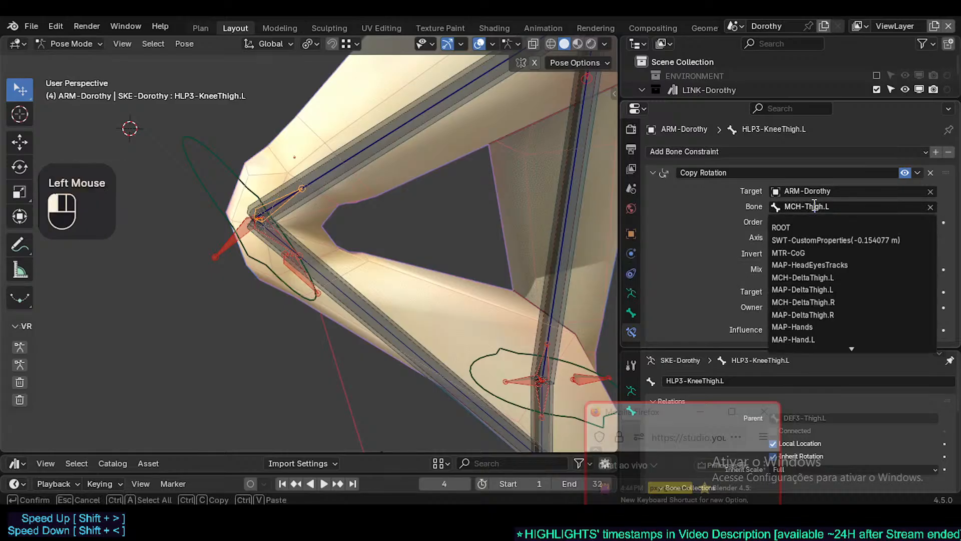
key("Left")
key("Left")
key("Left")
key("Left")
key("Left")
key("Left")
key("Left")
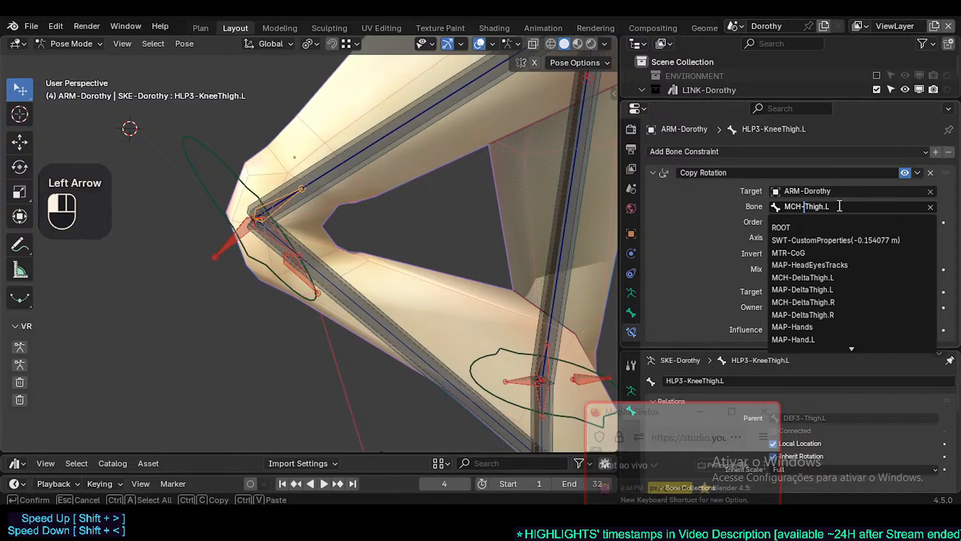
key("shift+Left")
key("shift+Left")
key("shift+Left")
key("shift+Left")
key("shift+Left")
type("Sy")
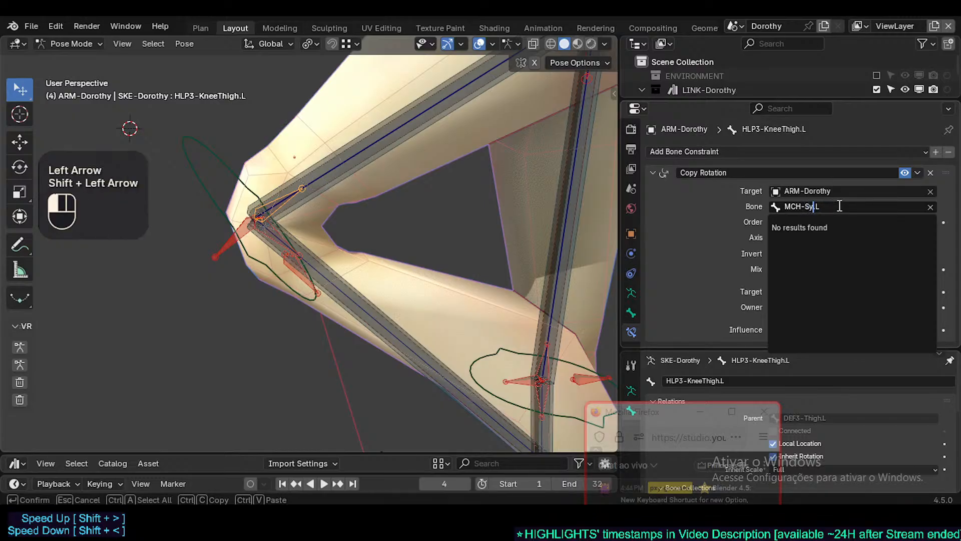
key("BackSpace")
type("hin")
key("Return")
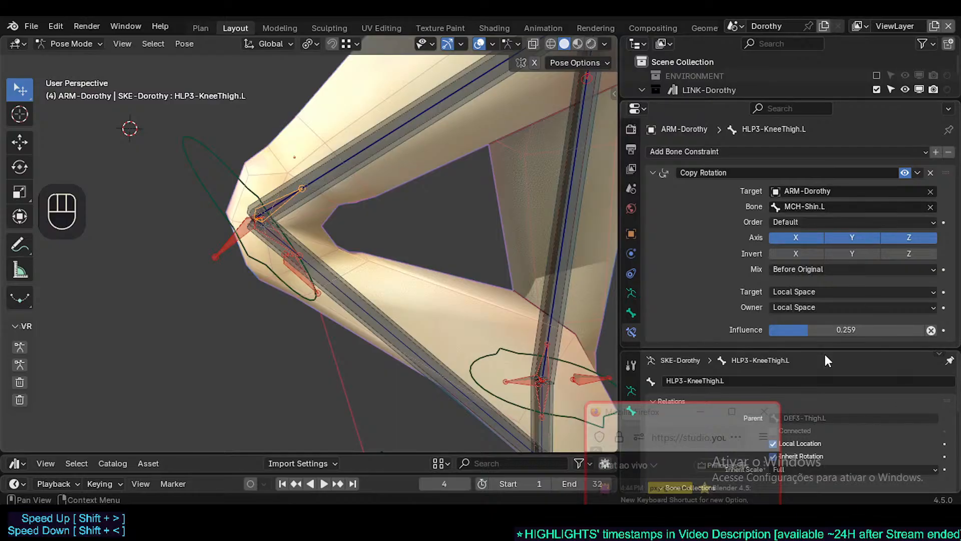
left_click_drag(847, 330, 847, 330)
Move MTR-IK-Foot.L forward in several moves to test how the thigh-side knee helper follows the bend
scroll(381, 250, "down", 2)
scroll(412, 291, "up", 1)
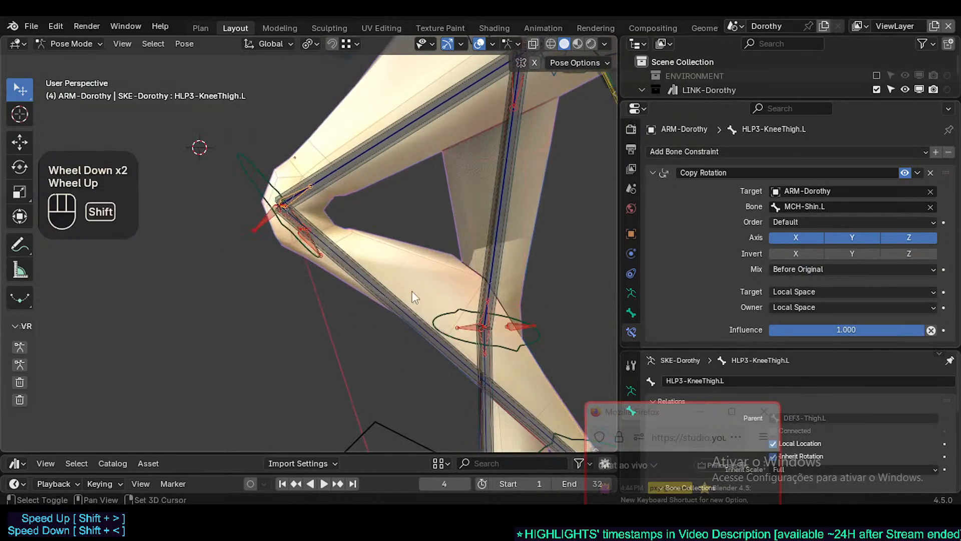
middle_click_drag(412, 291, 422, 316, "shift")
scroll(422, 316, "down", 1)
left_click(432, 400)
key("g")
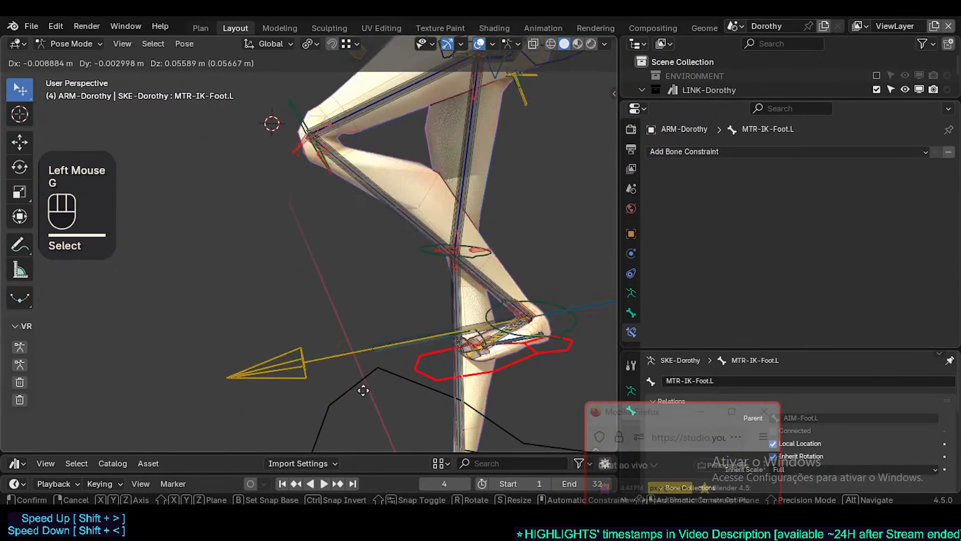
left_click(400, 386)
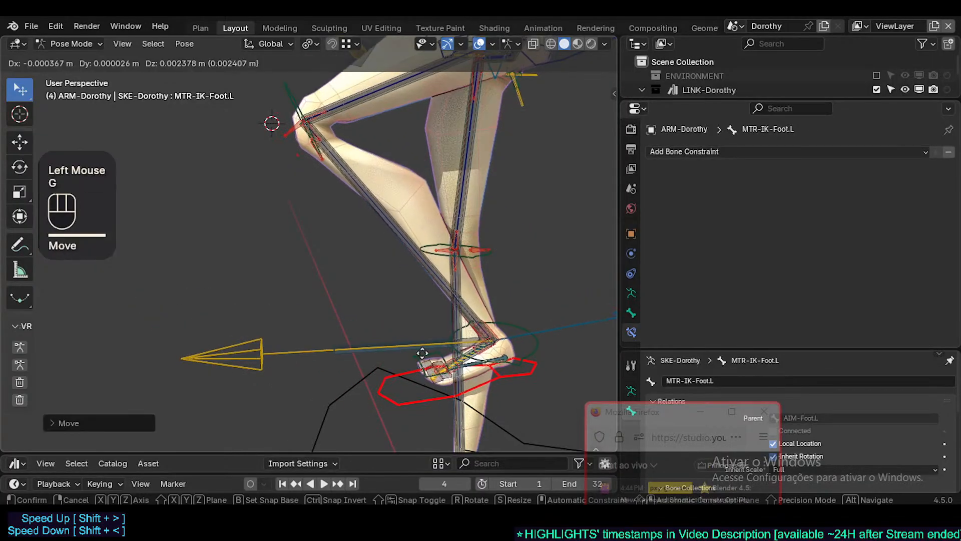
key("g")
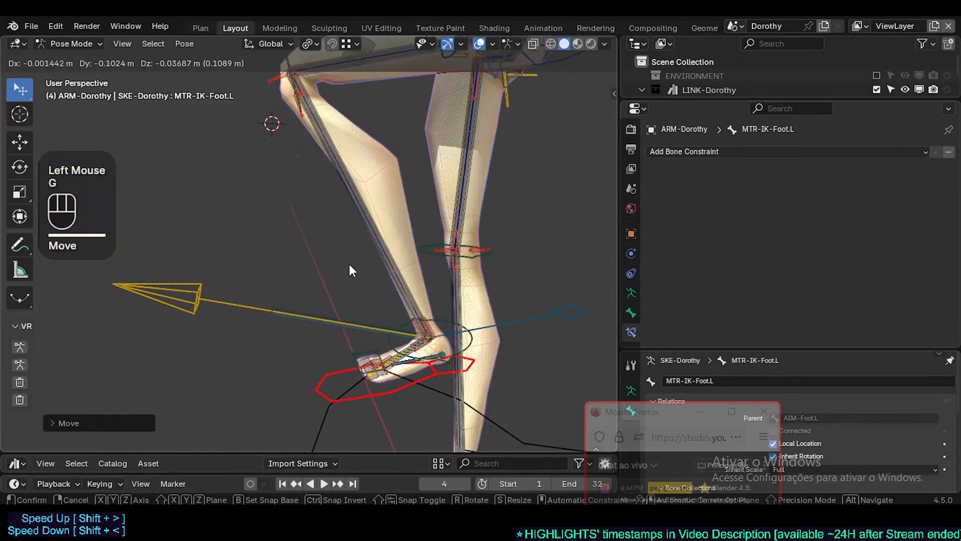
middle_click_drag(348, 262, 333, 245, "shift")
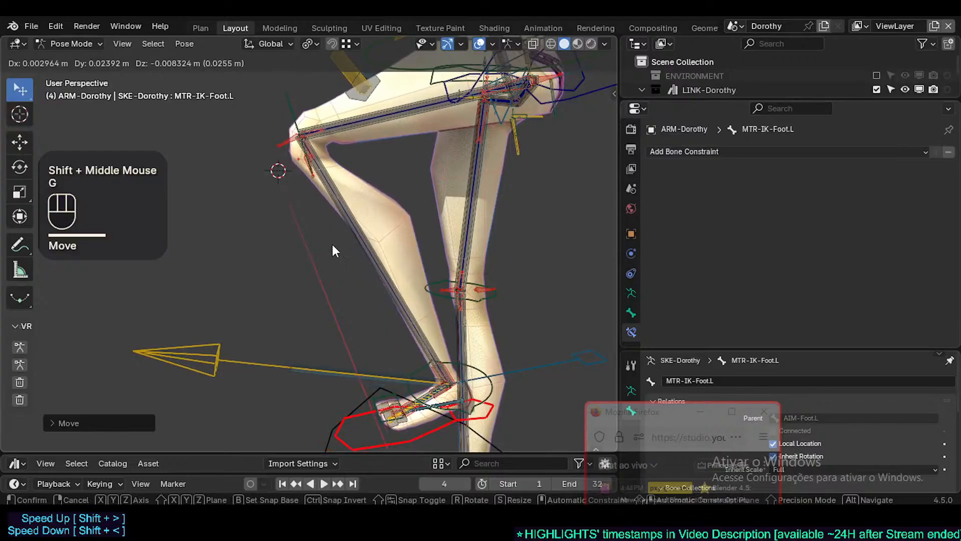
left_click(353, 231)
Change the target bone of MCH-Shin.L's Copy Transforms constraint to CTL-Shin.L
left_click(352, 231)
left_click(352, 232)
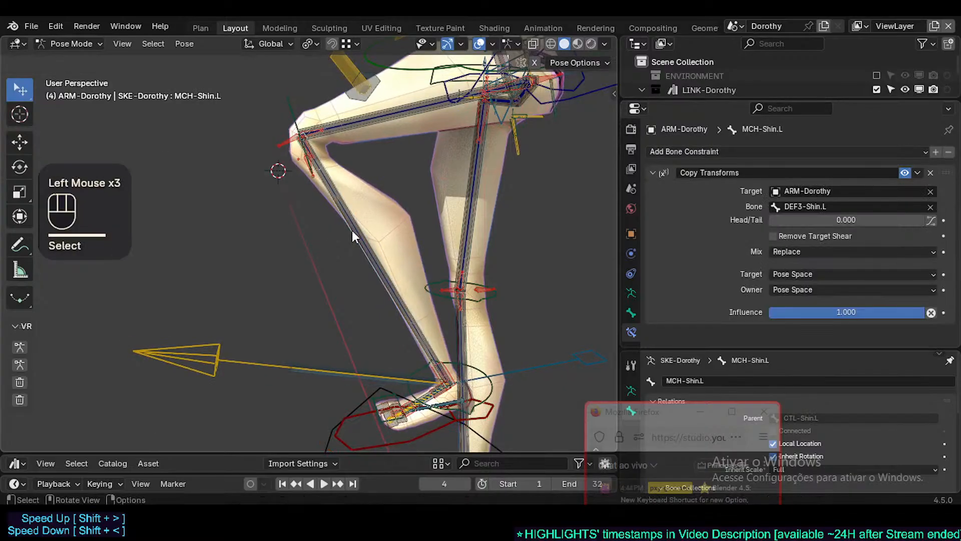
scroll(356, 215, "up", 1)
middle_click_drag(357, 216, 345, 263, "shift")
scroll(344, 267, "up", 3)
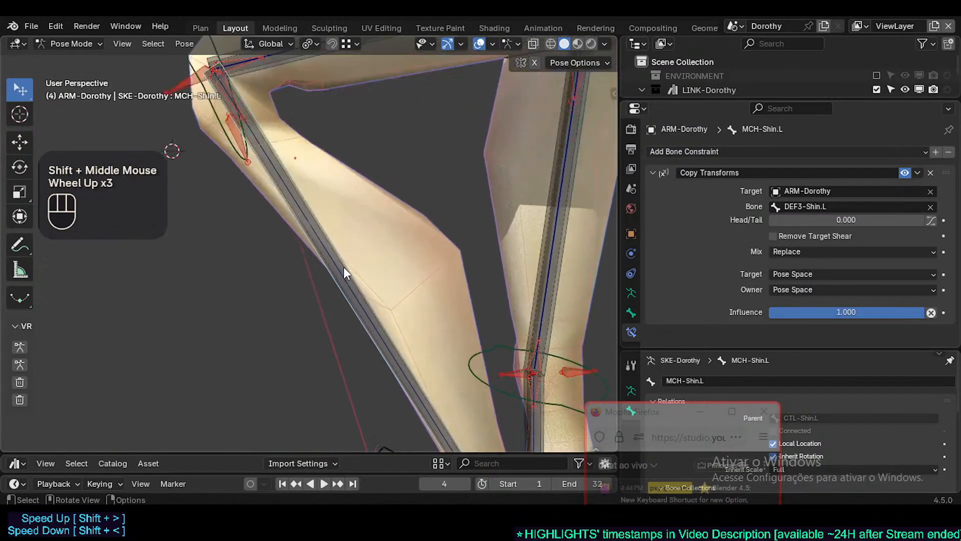
left_click(330, 274)
left_click(333, 275)
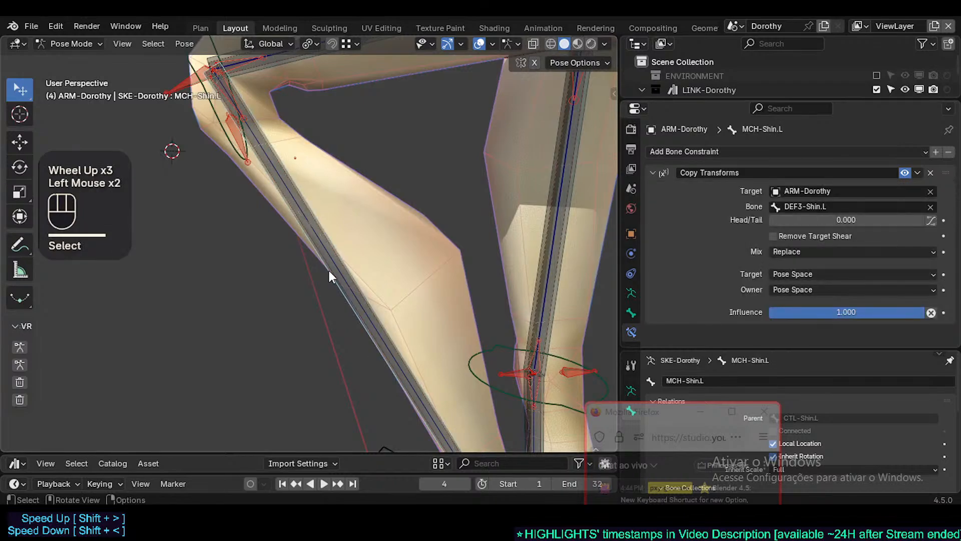
left_click(817, 203)
left_click(807, 203)
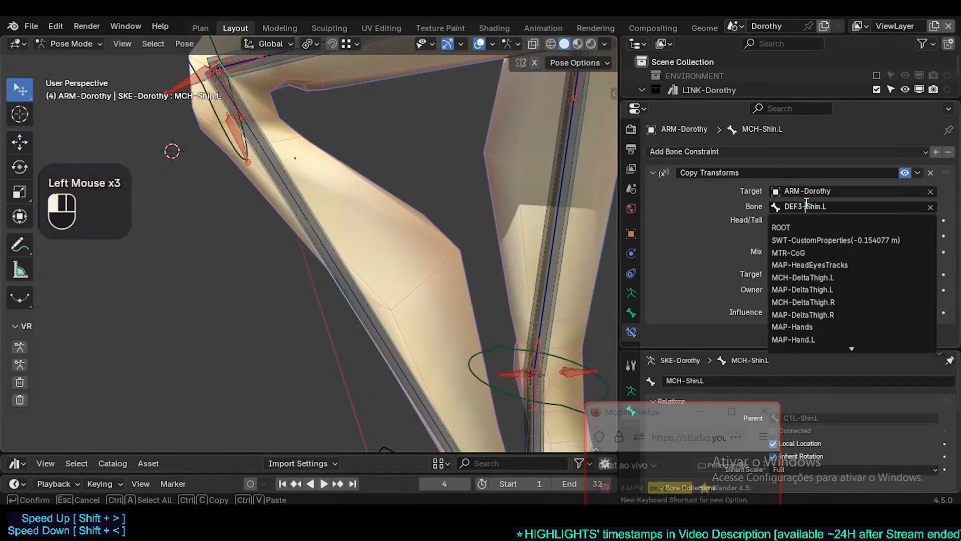
type("CTL")
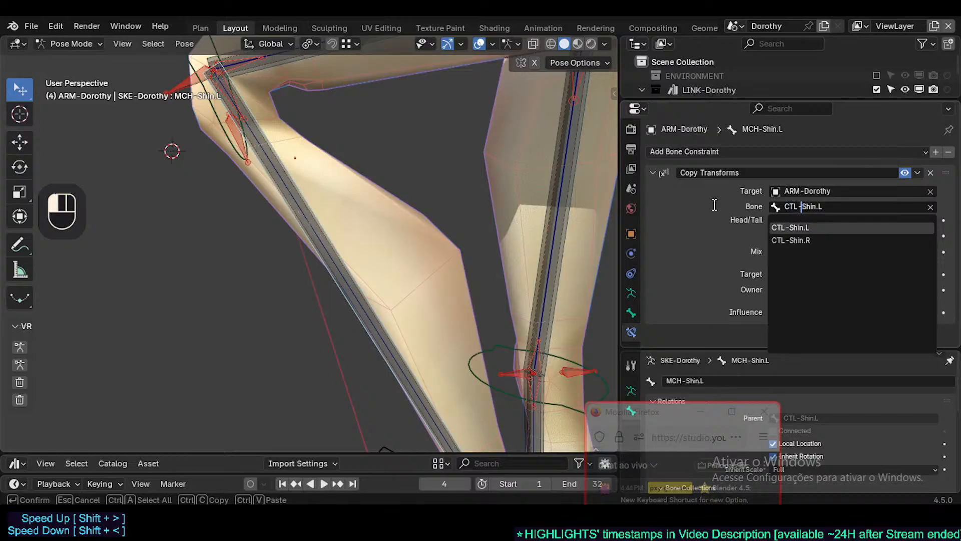
key("Return")
Reset the whole rig by clearing every bone's pose transforms
scroll(394, 224, "down", 2)
key("a")
key("alt+q")
Raise MTR-IK-Foot.L in two moves to bend the left knee sharply
scroll(393, 230, "down", 1)
middle_click_drag(393, 231, 437, 331, "shift")
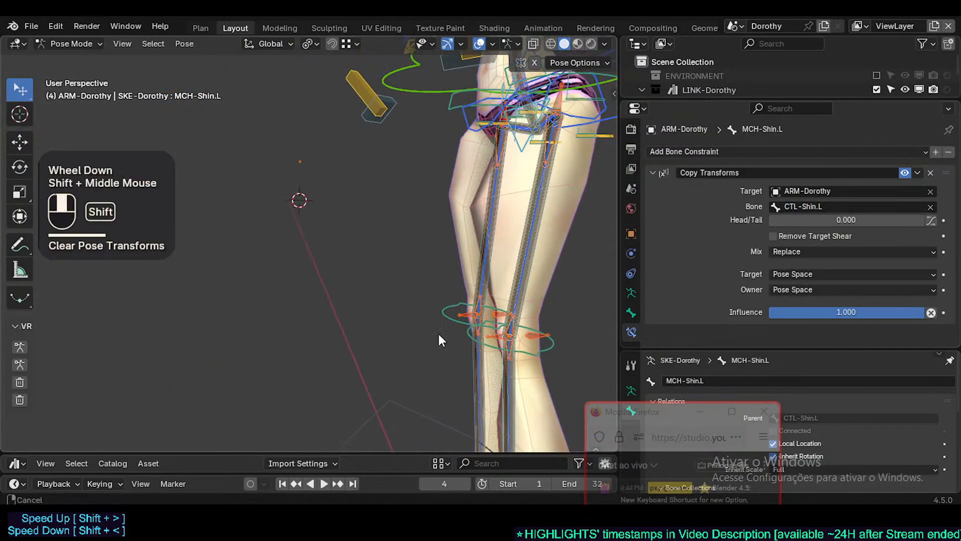
scroll(328, 274, "down", 2)
middle_click_drag(328, 275, 303, 333)
left_click(299, 338)
key("g")
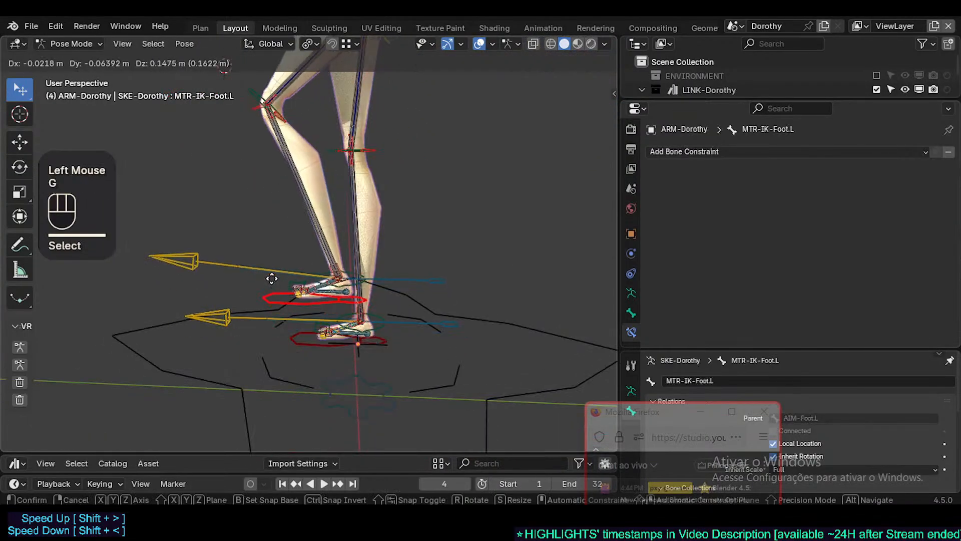
left_click(266, 268)
middle_click_drag(291, 203, 328, 245, "shift")
key("g")
left_click(306, 172)
Shift MTR-IK-Foot.L in several small moves to test how the knee helpers react close up
middle_click_drag(301, 165, 354, 289, "shift")
scroll(357, 223, "up", 4)
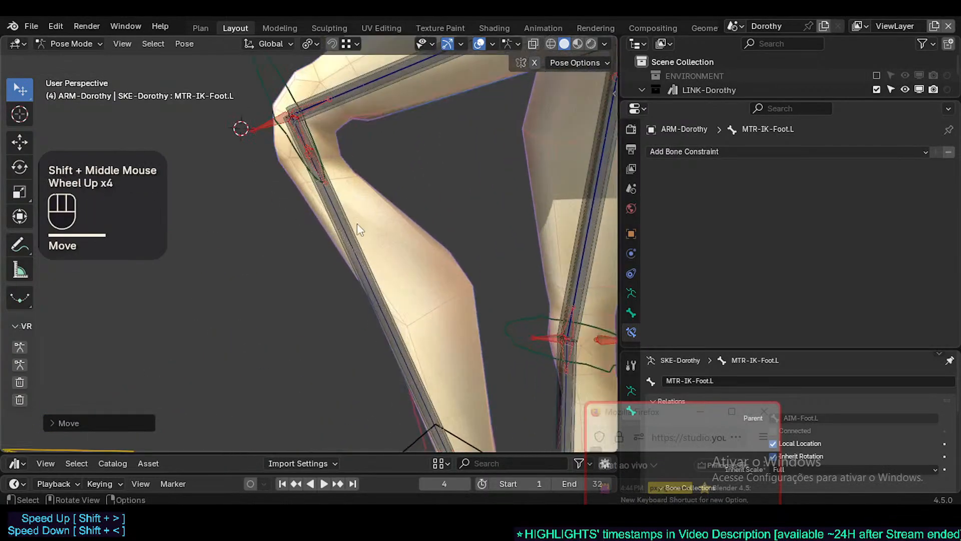
middle_click_drag(357, 223, 356, 240, "shift")
scroll(338, 158, "up", 2)
key("g")
left_click(300, 133)
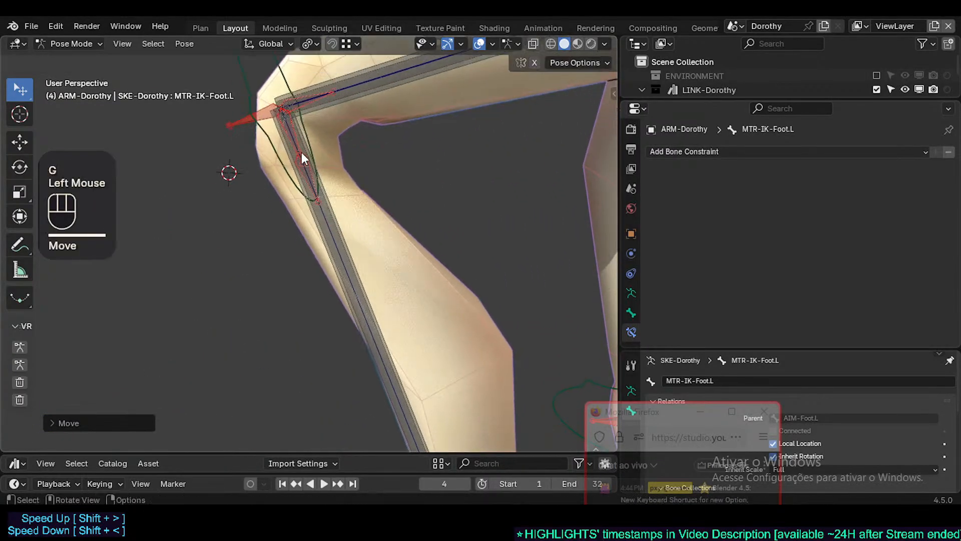
key("g")
left_click(339, 99)
middle_click_drag(339, 99, 306, 150, "shift")
key("g")
left_click(302, 128)
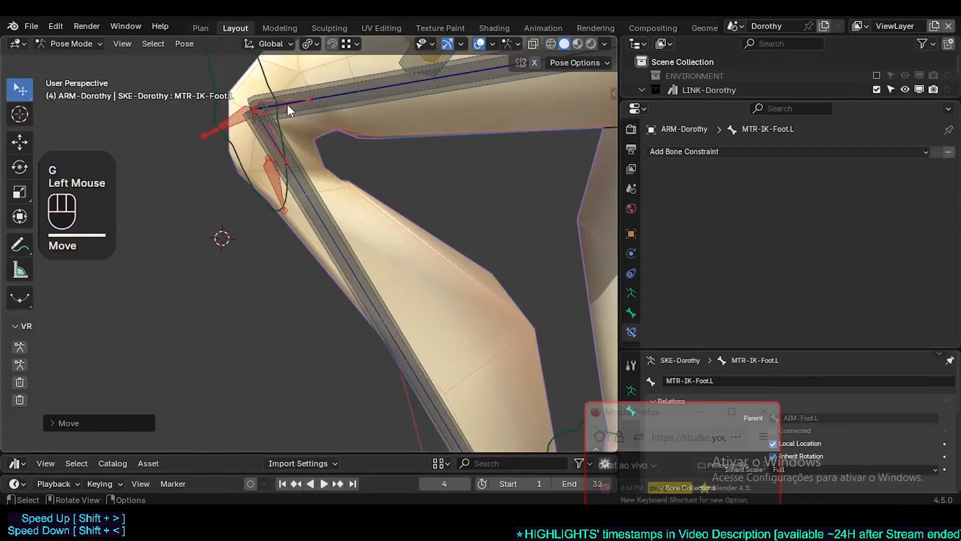
Try Add, and finally set the Mix mode of HLP3-KneeThigh.L's Copy Rotation constraint to Replace
double_click(287, 104)
scroll(361, 159, "down", 2)
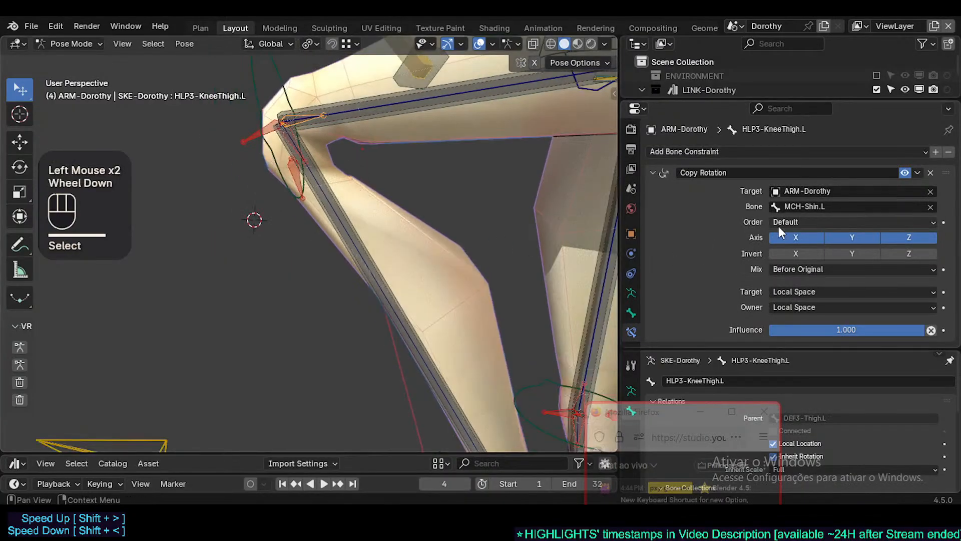
scroll(529, 208, "down", 1)
left_click(816, 268)
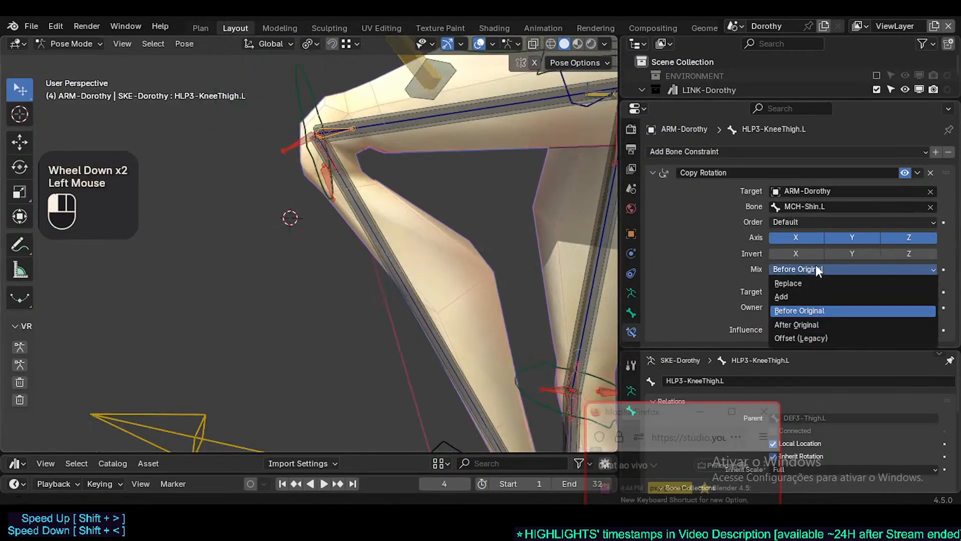
left_click(804, 297)
left_click(814, 269)
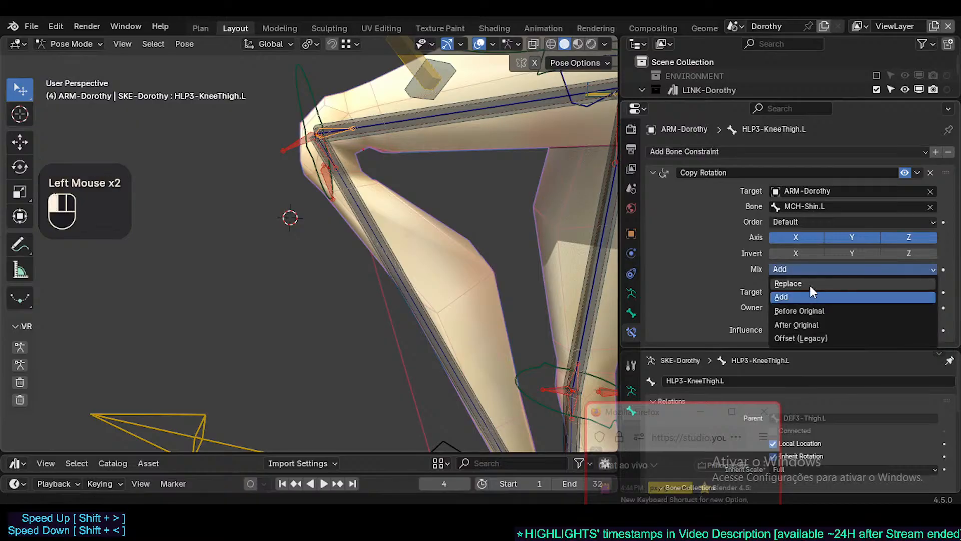
left_click(810, 283)
Examine the Copy Transforms settings on DEF3-Shin.L
middle_click_drag(441, 168, 418, 162)
scroll(328, 223, "down", 2)
middle_click_drag(329, 223, 354, 231, "shift")
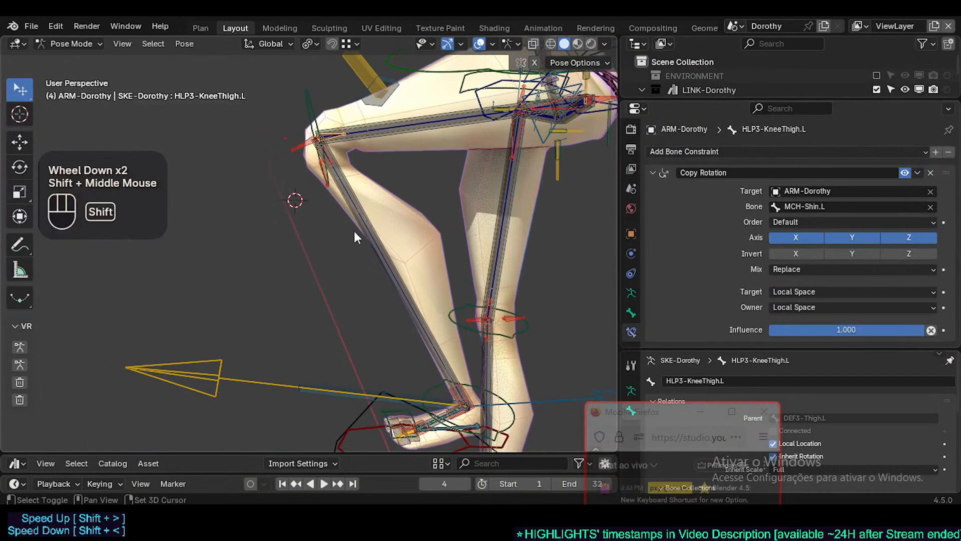
left_click(361, 216)
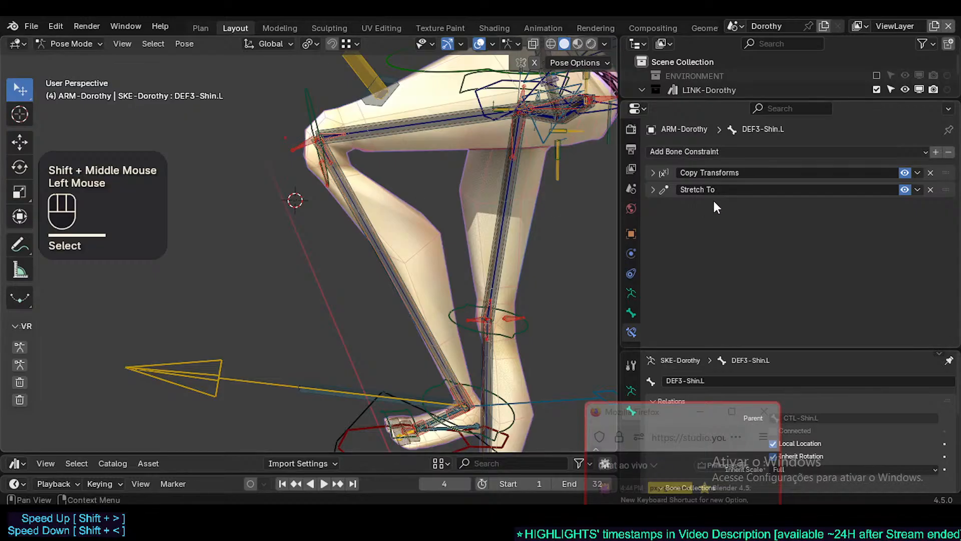
left_click(654, 172)
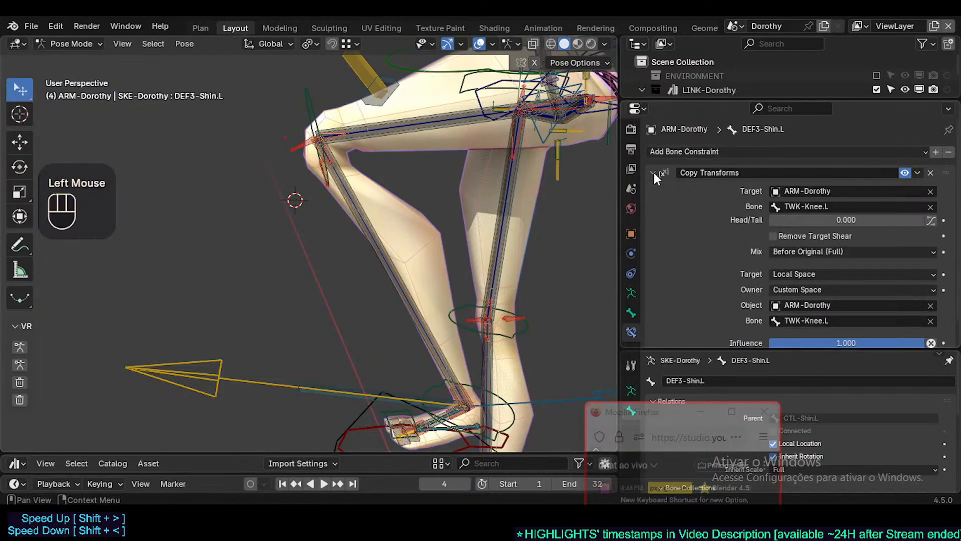
left_click(654, 173)
Try rotating HLP3-KneeThigh.L freely while its Copy Rotation constraint is active
scroll(366, 223, "up", 3)
middle_click_drag(323, 133, 315, 196, "shift")
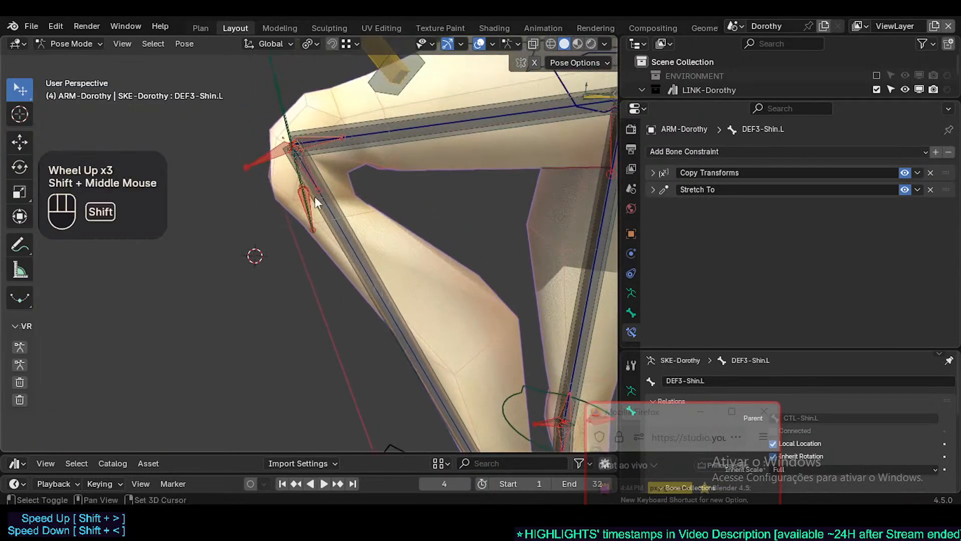
left_click(316, 147)
left_click(316, 147)
key("r")
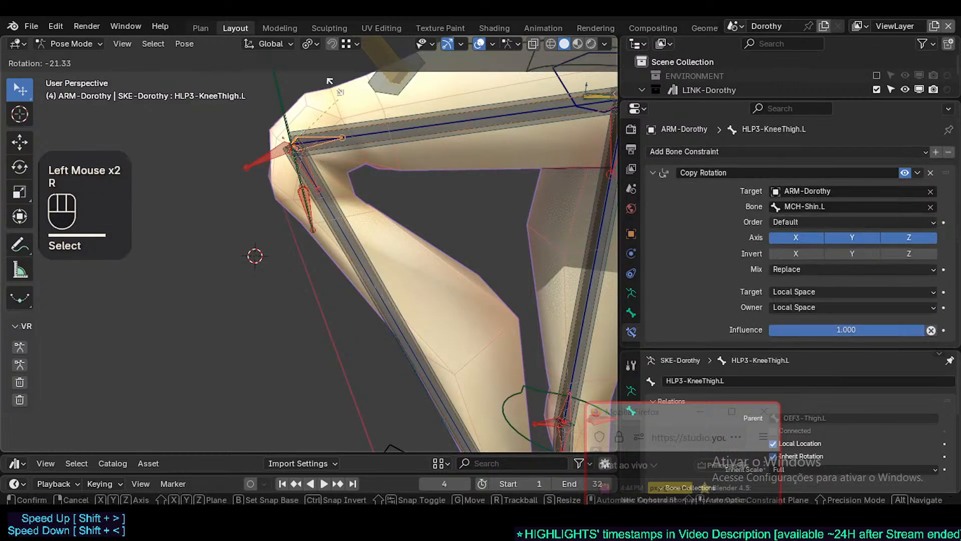
key("Escape")
Disable the Copy Rotation constraint on HLP3-KneeThigh.L and try rotating the bone freely and about the global X axis
left_click(905, 172)
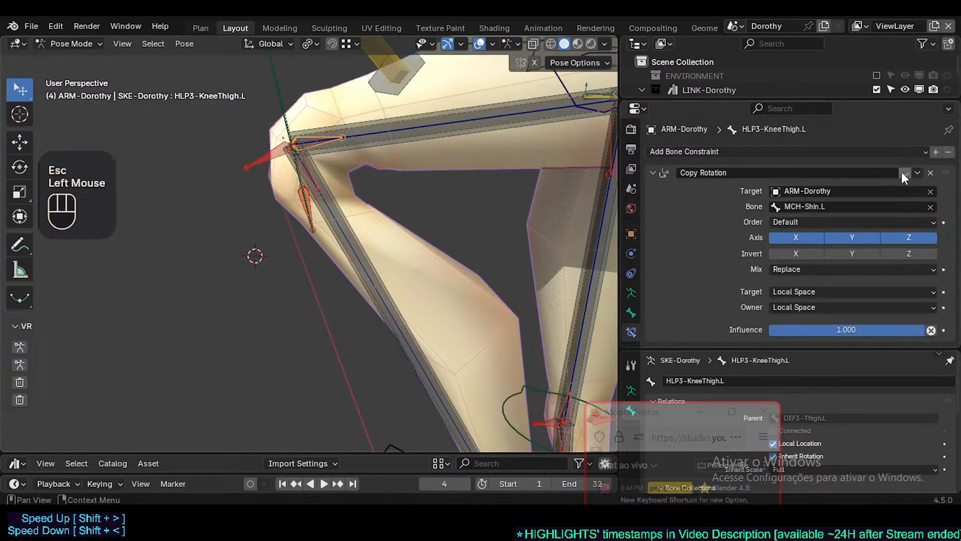
key("r")
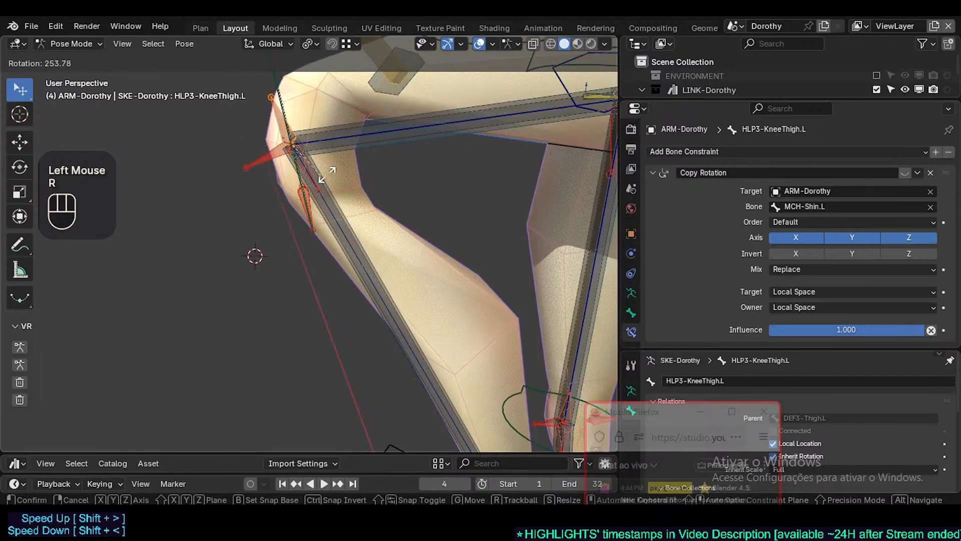
key("Escape")
key("r")
key("x")
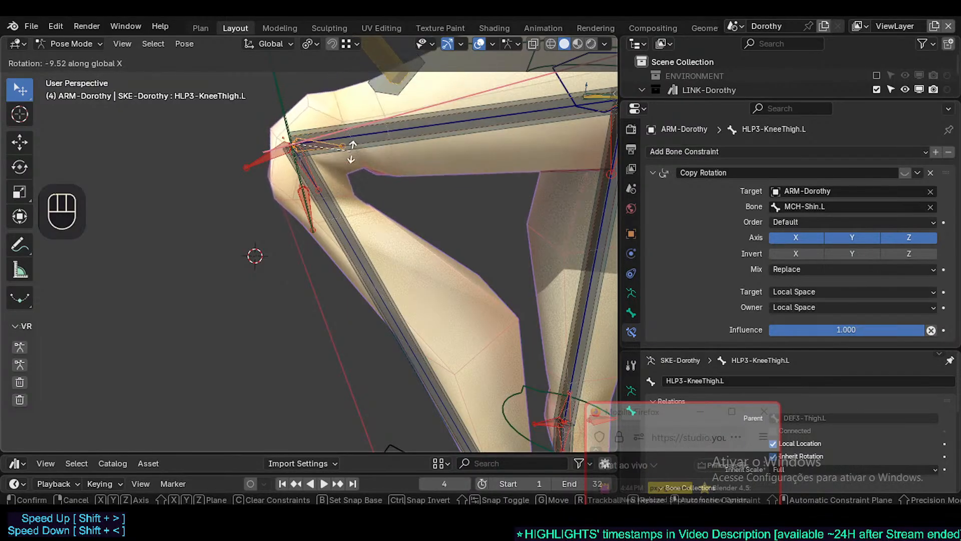
key("Escape")
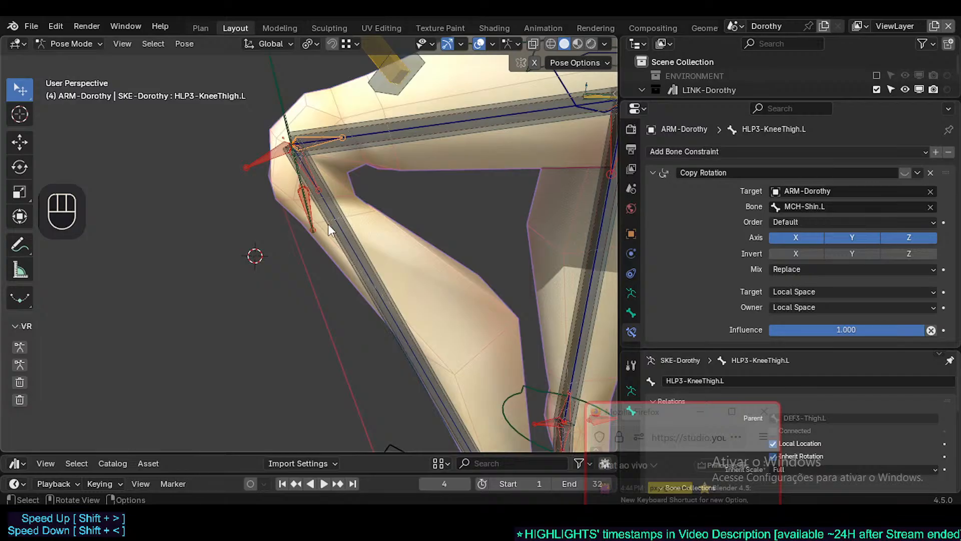
Check the constraints on DEF3-Shin.L and MCH-Shin.L
left_click(351, 240)
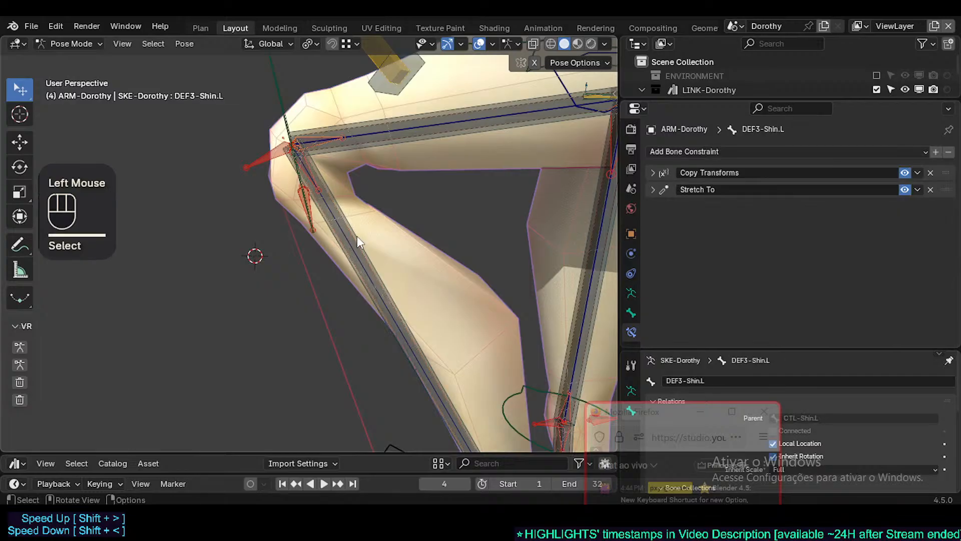
left_click(358, 235)
scroll(355, 246, "down", 2)
middle_click_drag(351, 250, 286, 121, "shift")
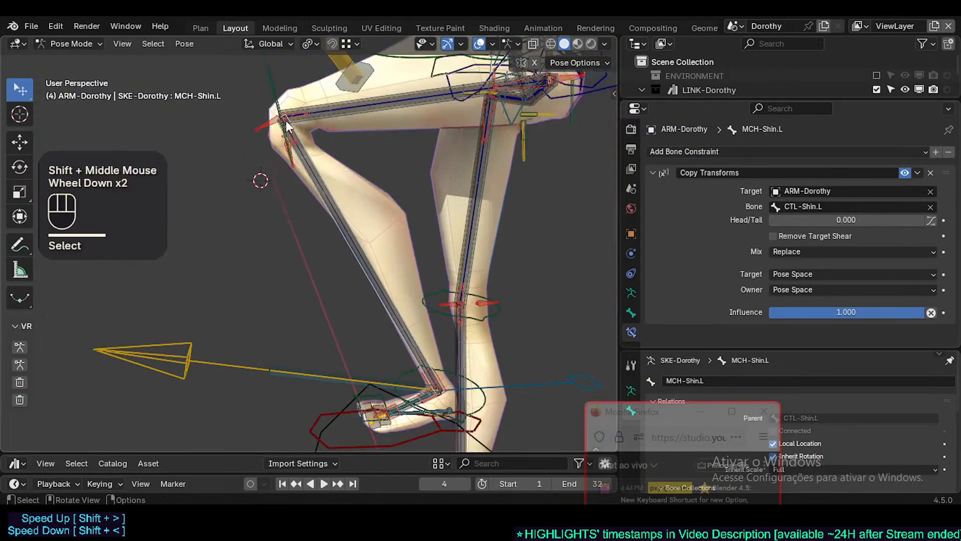
Re-enable the Copy Rotation constraint on HLP3-KneeThigh.L and invert its X, Y and Z axes
left_click(293, 117)
left_click(292, 116)
left_click(293, 116)
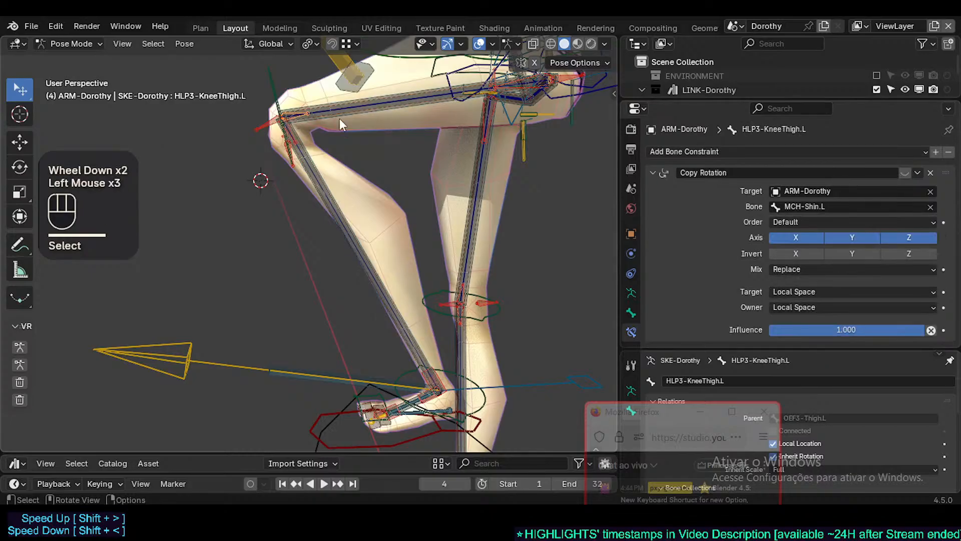
left_click(905, 173)
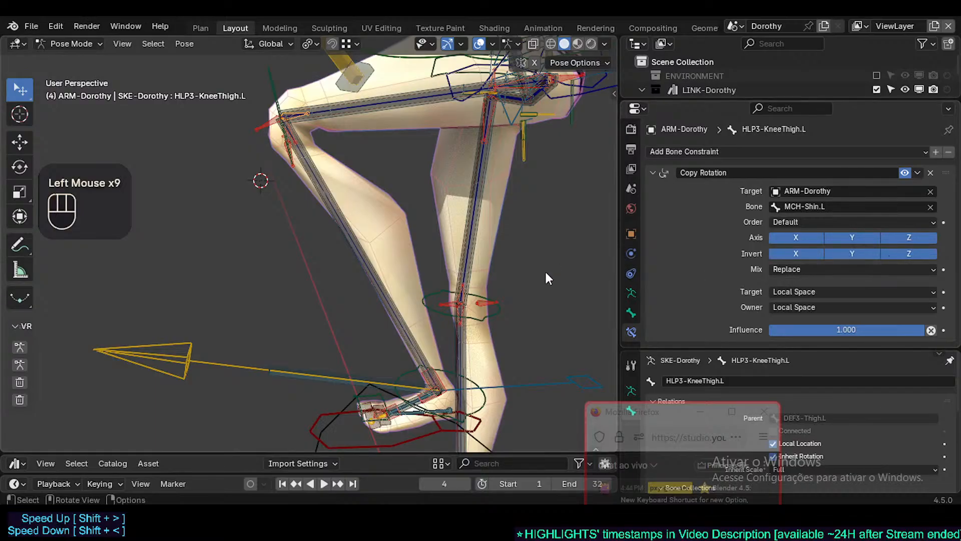
middle_click_drag(381, 246, 400, 257, "shift")
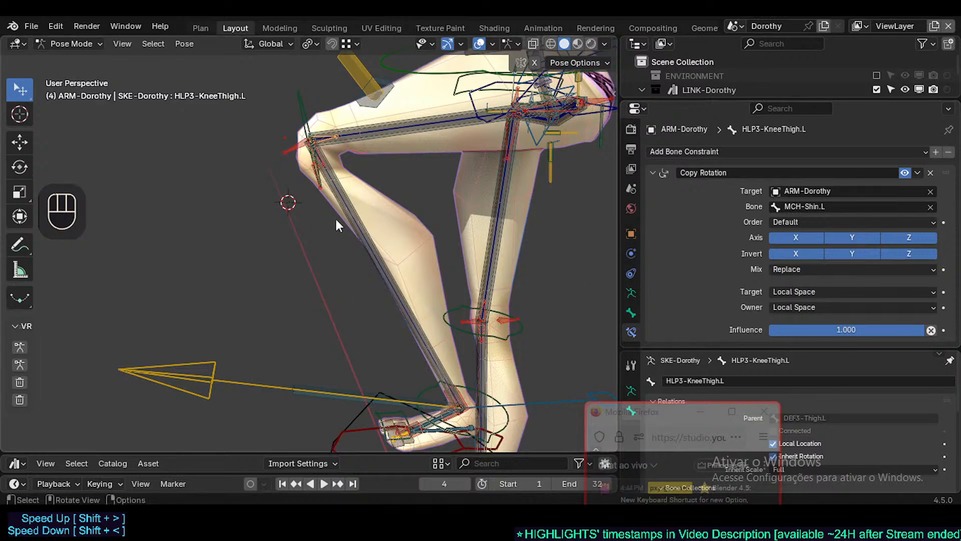
Compare the constraints of the overlapping shin bones DEF3-Shin.L and MCH-Shin.L near the bent knee
left_click(338, 189)
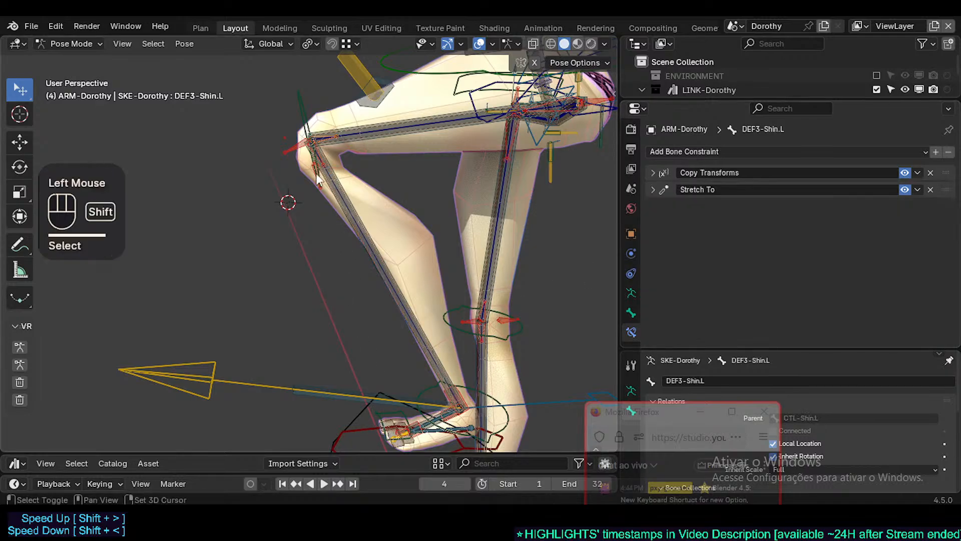
scroll(340, 240, "up", 4, "shift")
scroll(355, 229, "up", 2, "shift")
left_click(356, 229)
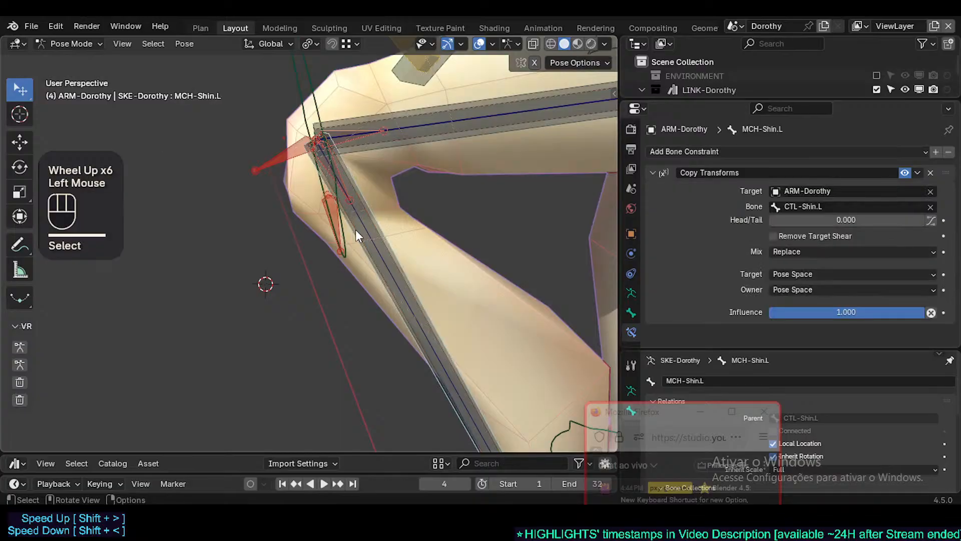
left_click(355, 229)
left_click(356, 229)
scroll(353, 237, "up", 2)
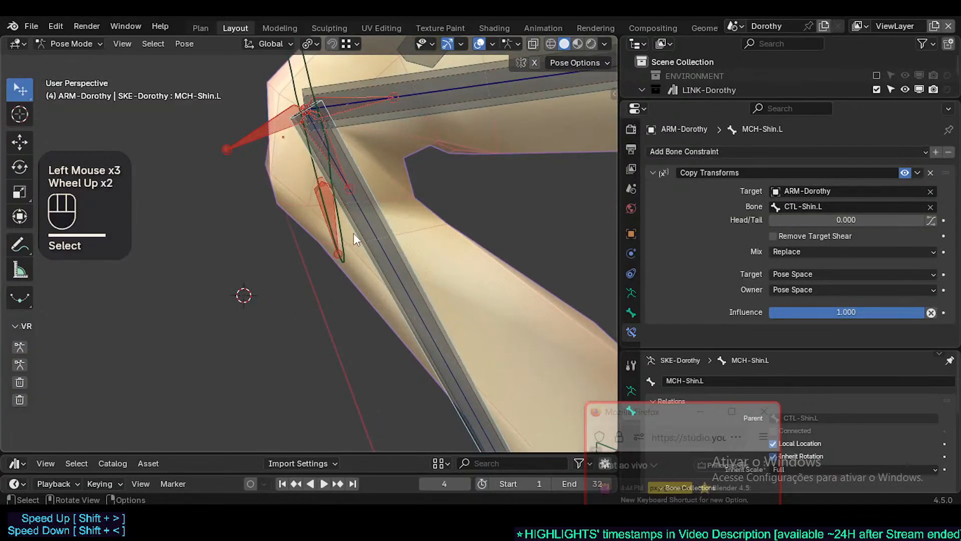
middle_click_drag(354, 234, 341, 269, "shift")
scroll(341, 269, "up", 1, "shift")
scroll(348, 263, "down", 1)
left_click(353, 256)
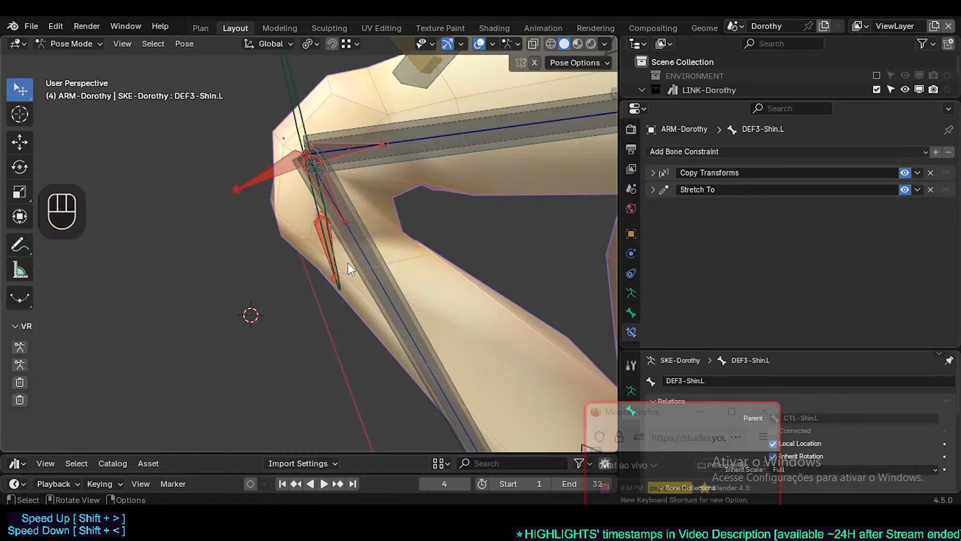
left_click(348, 263)
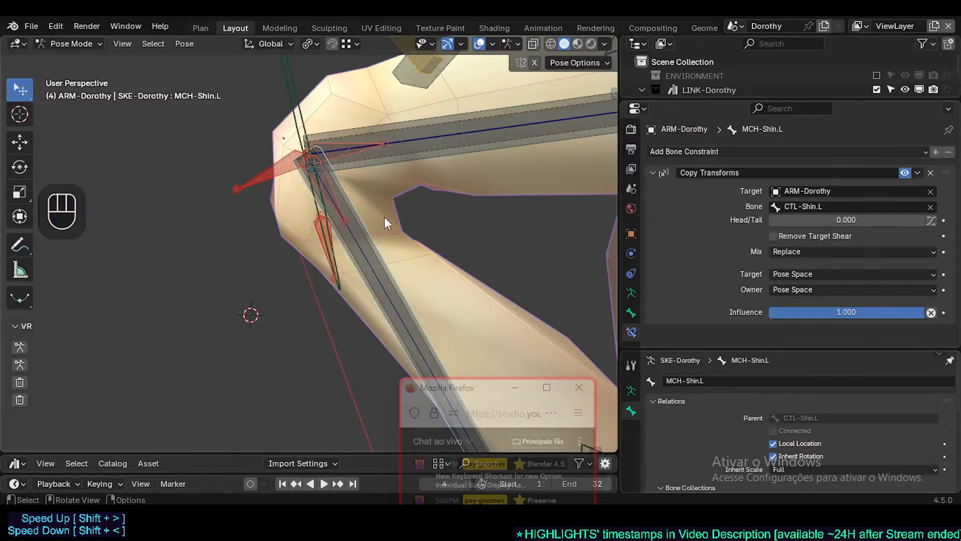
left_click(345, 244)
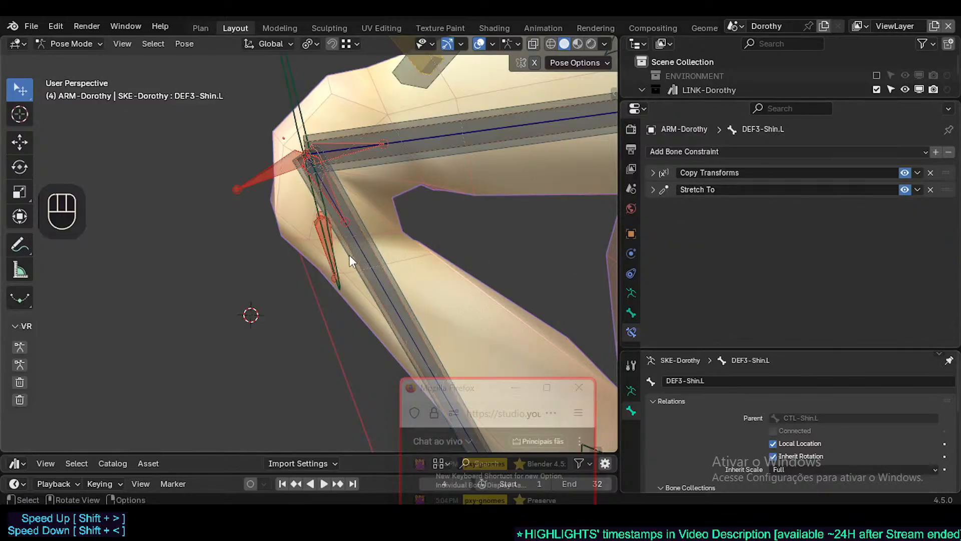
Copy the Copy Transforms and Stretch To constraints from DEF3-Shin.L to MCH-Shin.L
left_click(351, 253)
left_click(354, 246)
left_click(368, 245, "shift")
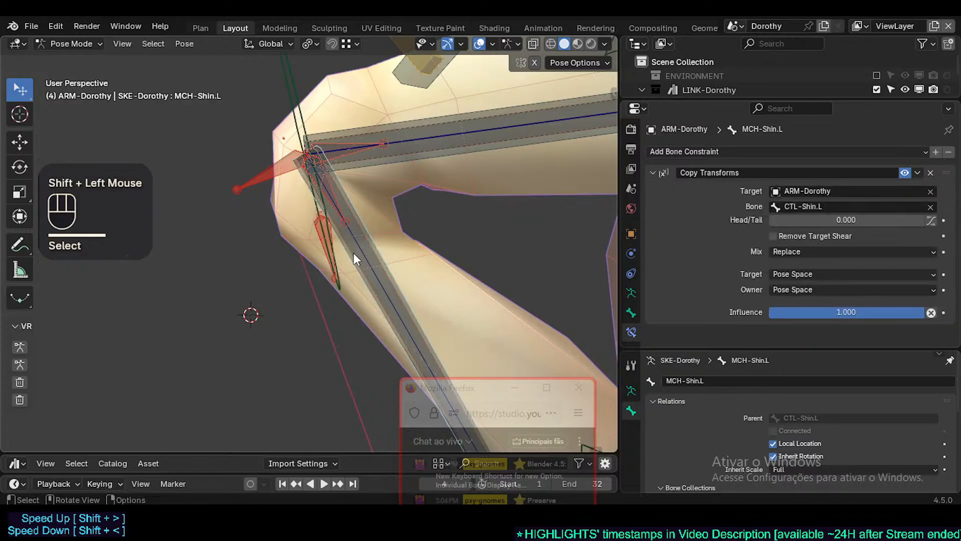
key("shift")
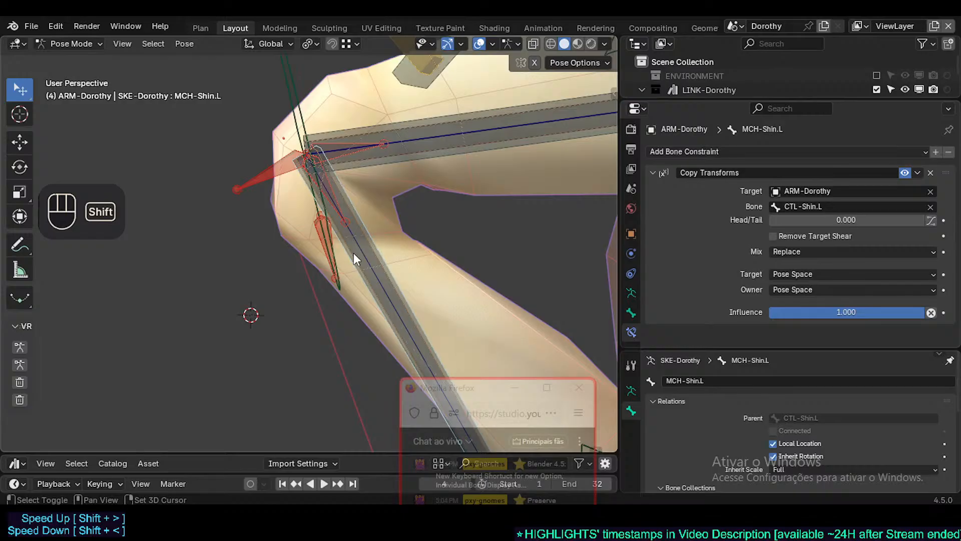
key("alt")
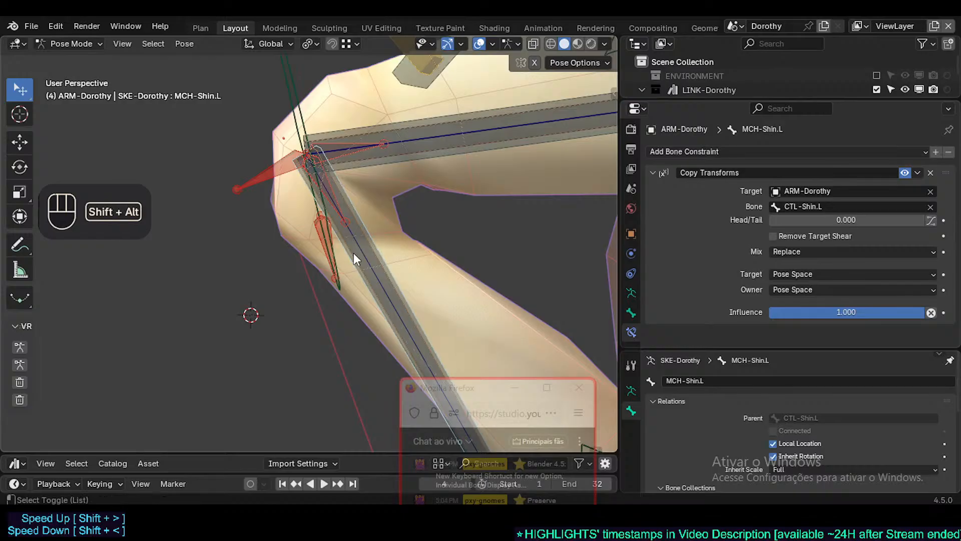
left_click(354, 253)
left_click(354, 253)
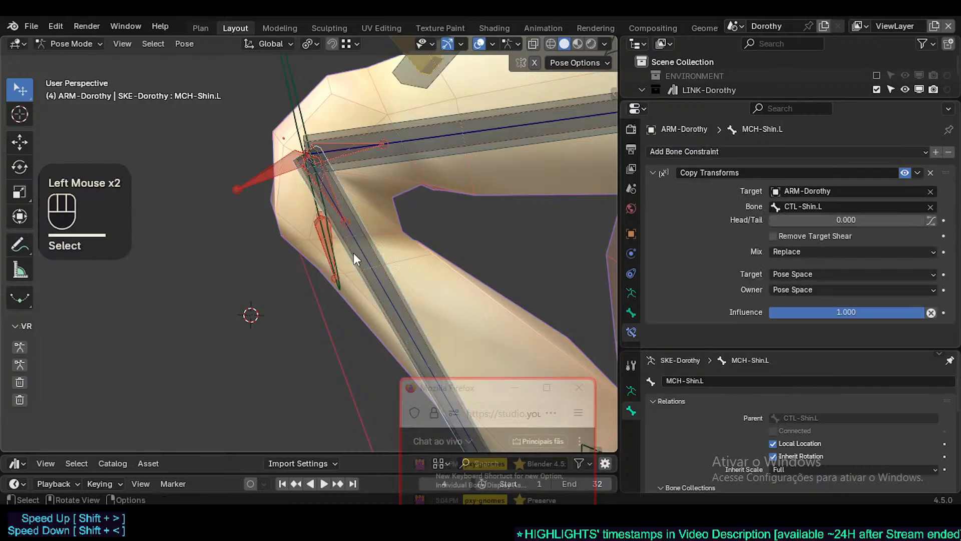
left_click(353, 252)
left_click(355, 252)
left_click(356, 251, "shift")
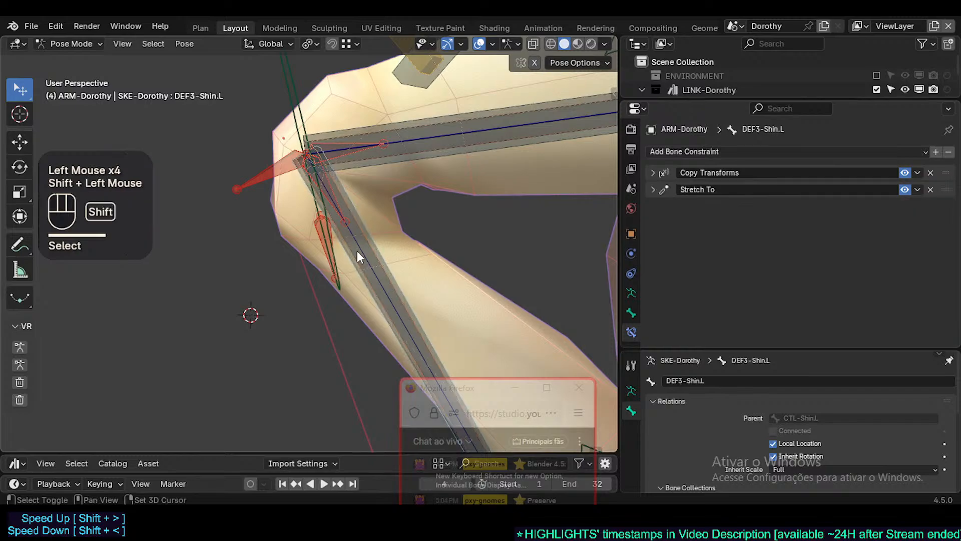
key("shift+alt+c")
left_click(352, 266)
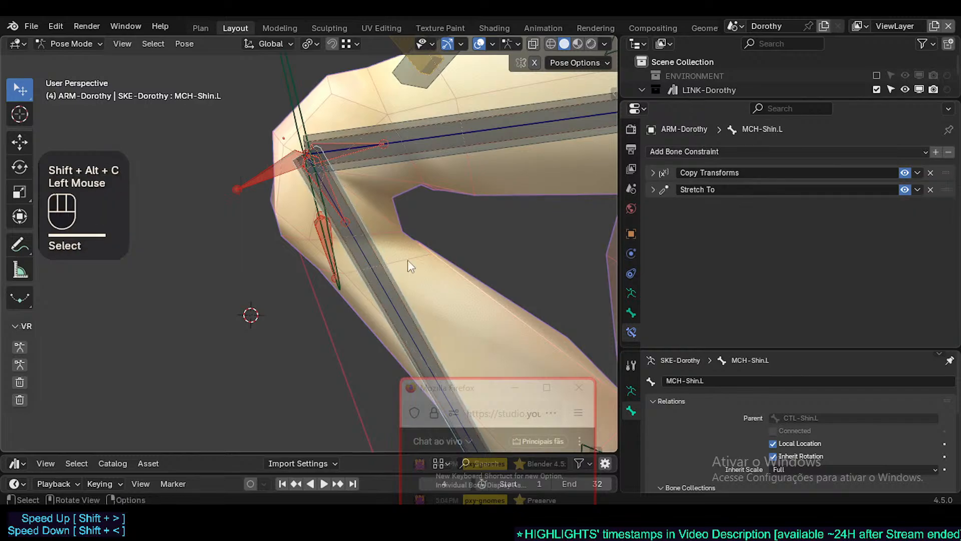
scroll(351, 276, "down", 1)
middle_click_drag(362, 314, 330, 227, "shift")
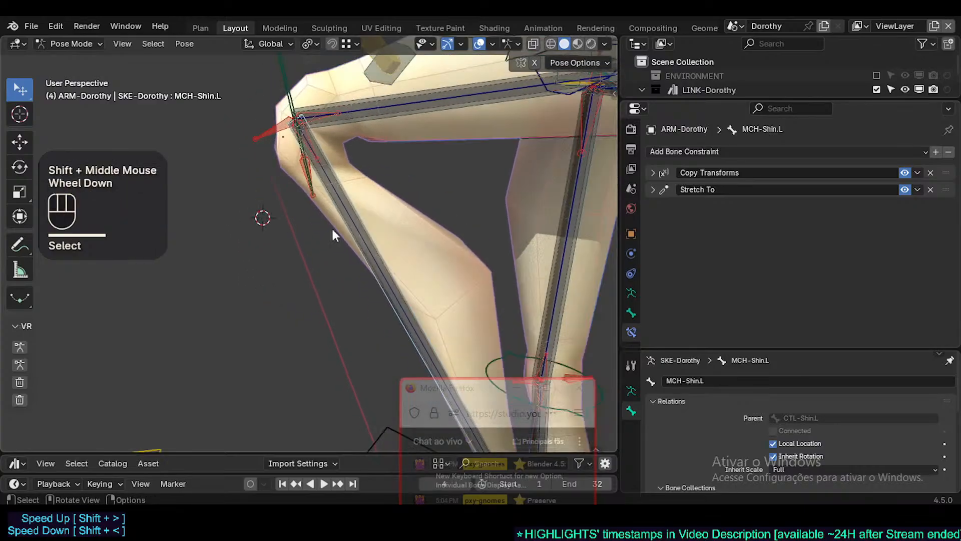
Check that DEF3-Shin.L and MCH-Shin.L both carry the Copy Transforms and Stretch To constraints
scroll(337, 261, "down", 2)
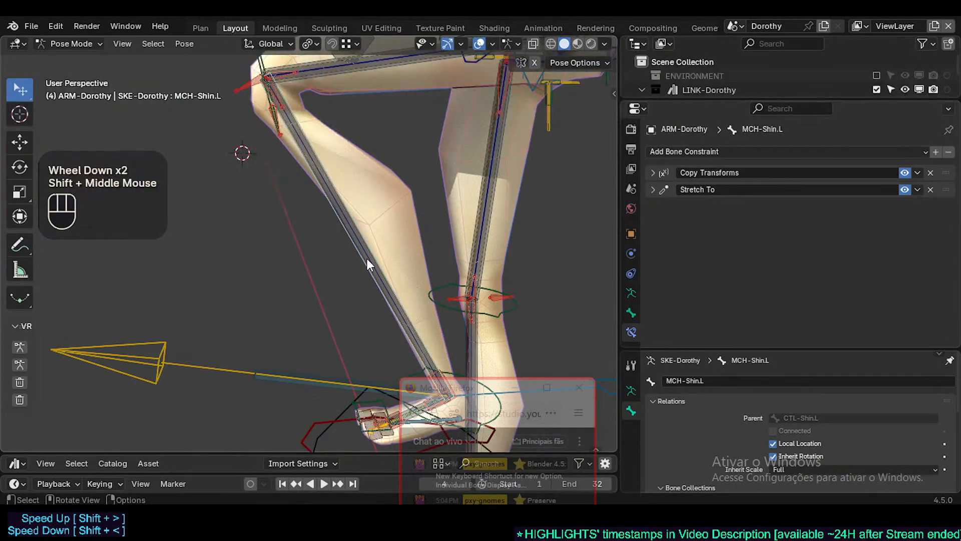
scroll(349, 211, "up", 4)
left_click(309, 144)
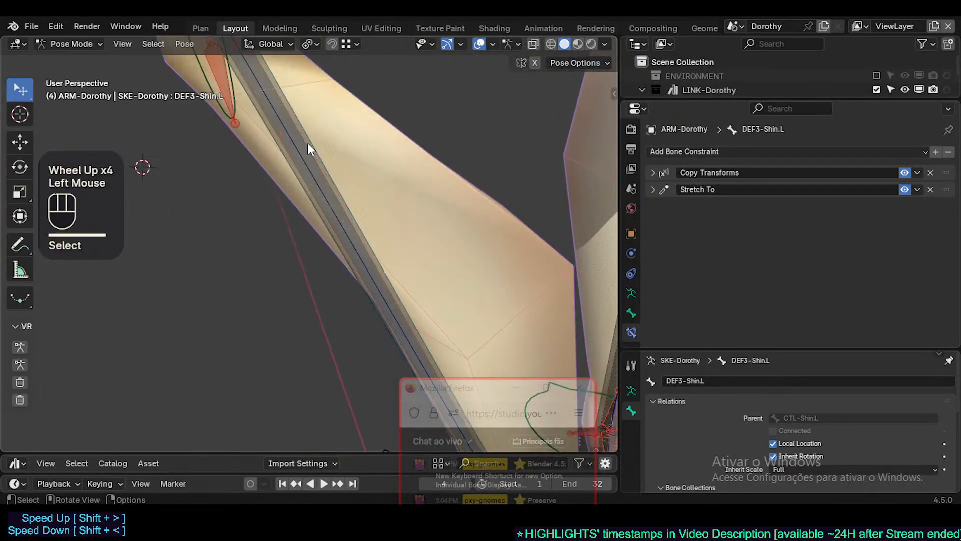
middle_click_drag(288, 166, 278, 246, "shift")
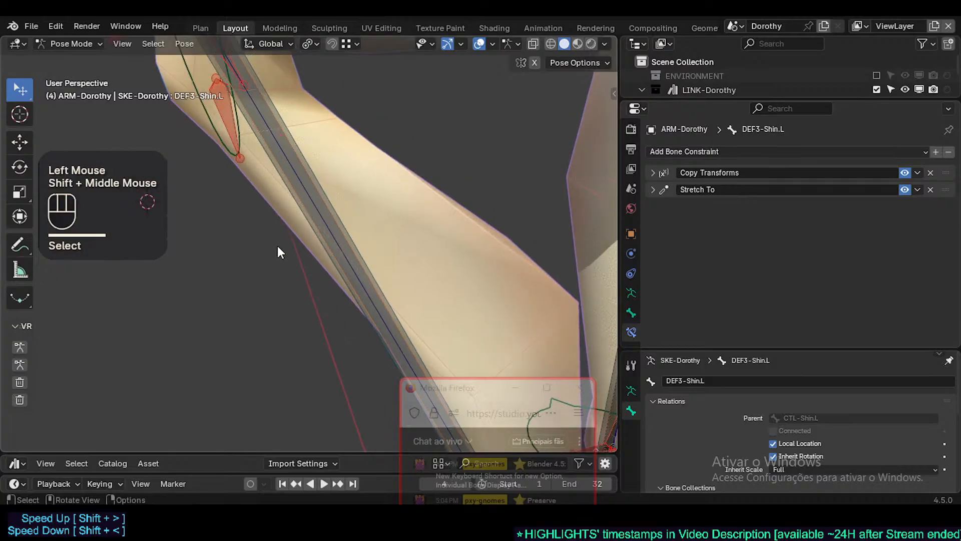
left_click(295, 207)
scroll(332, 216, "down", 2)
scroll(331, 216, "up", 1)
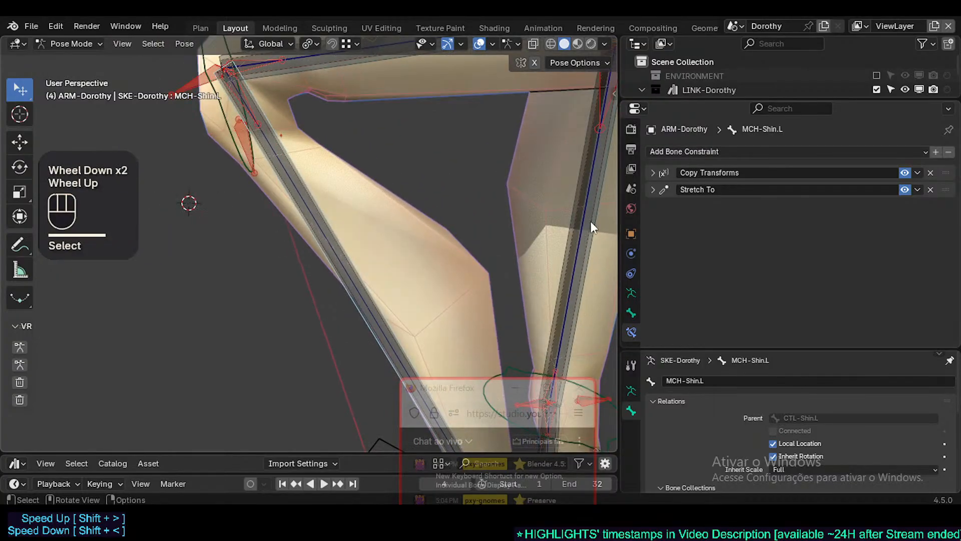
Move the MTR-IK-Foot.L control forward to test how the left knee deforms with the shin constraints
scroll(363, 290, "down", 2)
middle_click_drag(363, 291, 341, 242, "shift")
scroll(339, 378, "down", 1)
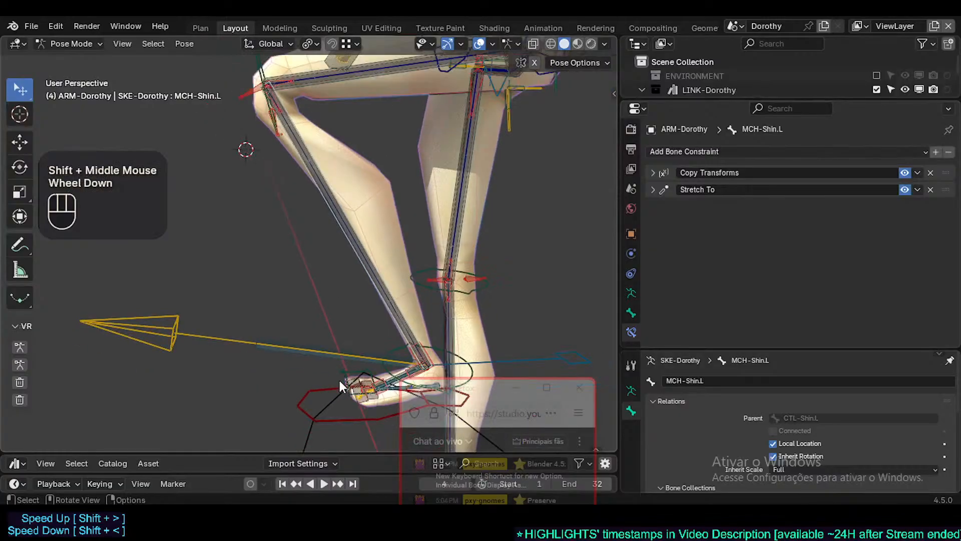
left_click(300, 404)
key("g")
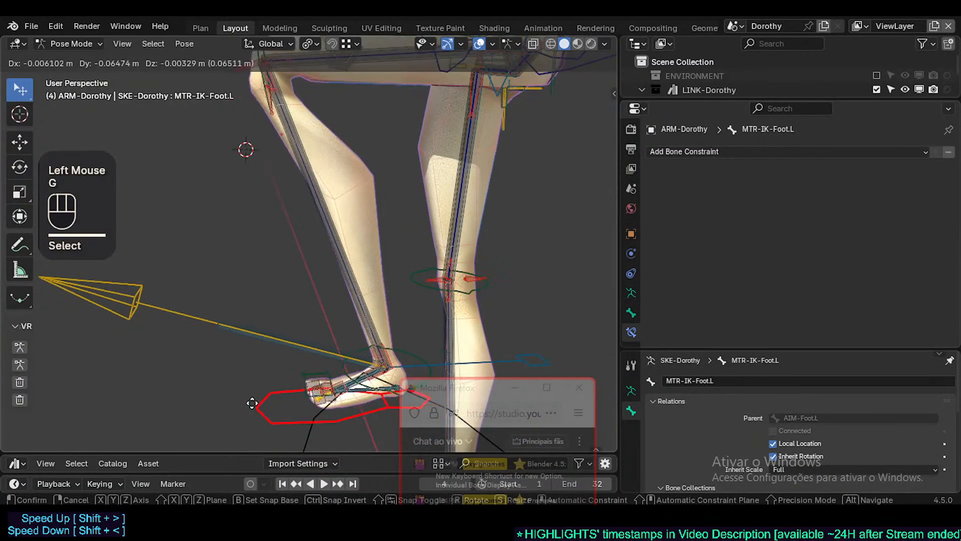
left_click(246, 393)
scroll(257, 223, "down", 2)
scroll(257, 223, "down", 1)
middle_click_drag(256, 223, 249, 265, "shift")
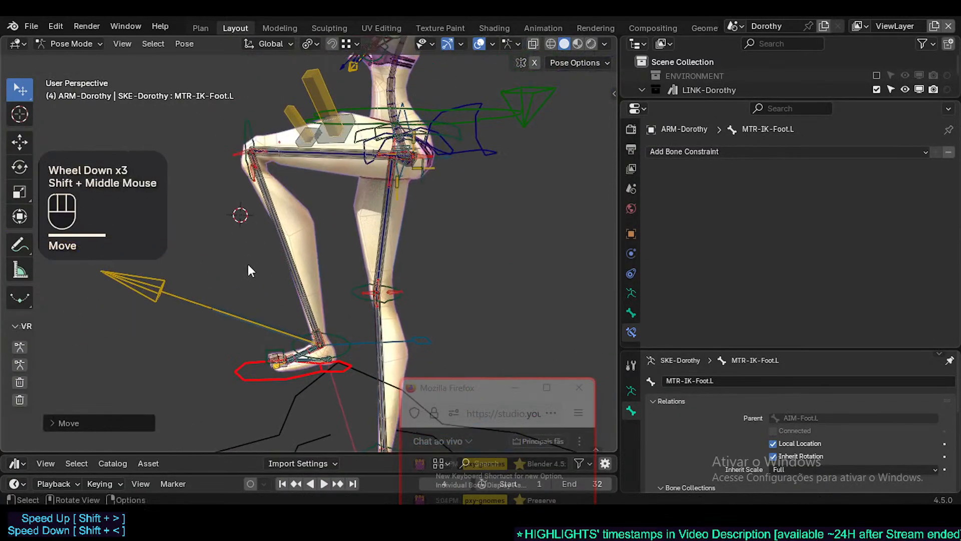
left_click(181, 33)
left_click(185, 44)
mouse_move(225, 291)
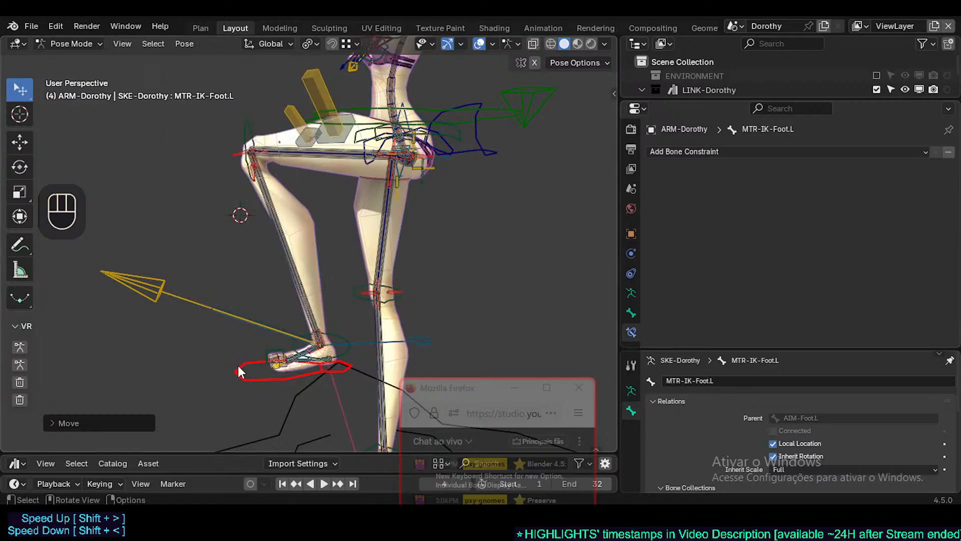
Reposition MTR-IK-Foot.L repeatedly to bend the left leg at different angles, leaving the thigh roughly horizontal
left_click(239, 371)
scroll(239, 360, "up", 2)
key("g")
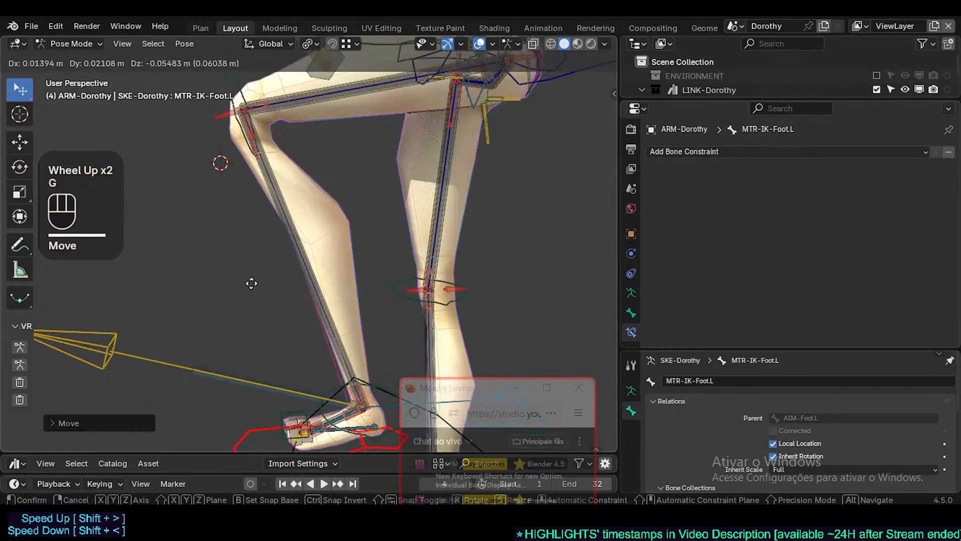
middle_click_drag(241, 185, 283, 216, "shift")
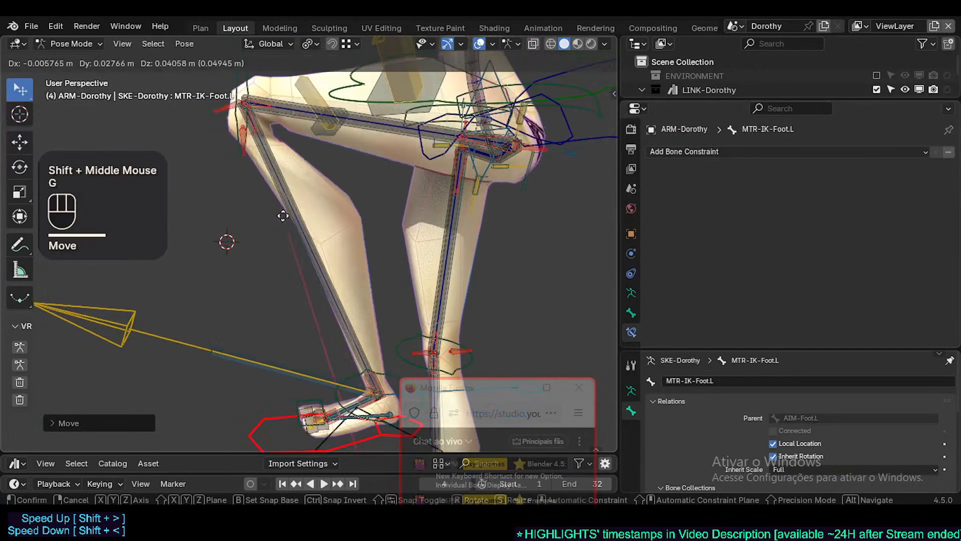
left_click(282, 222)
key("g")
middle_click_drag(235, 270, 239, 295, "shift")
left_click(239, 295)
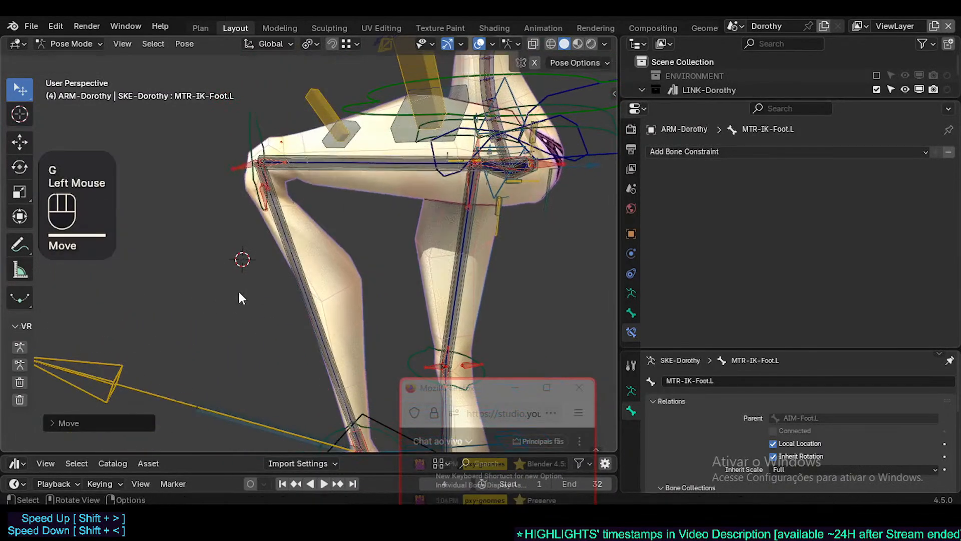
Toggle the Copy Rotation constraint on HLP3-KneeThigh.L to compare its effect on the bent left knee
scroll(267, 104, "up", 3)
middle_click_drag(267, 103, 285, 130, "shift")
left_click(288, 129)
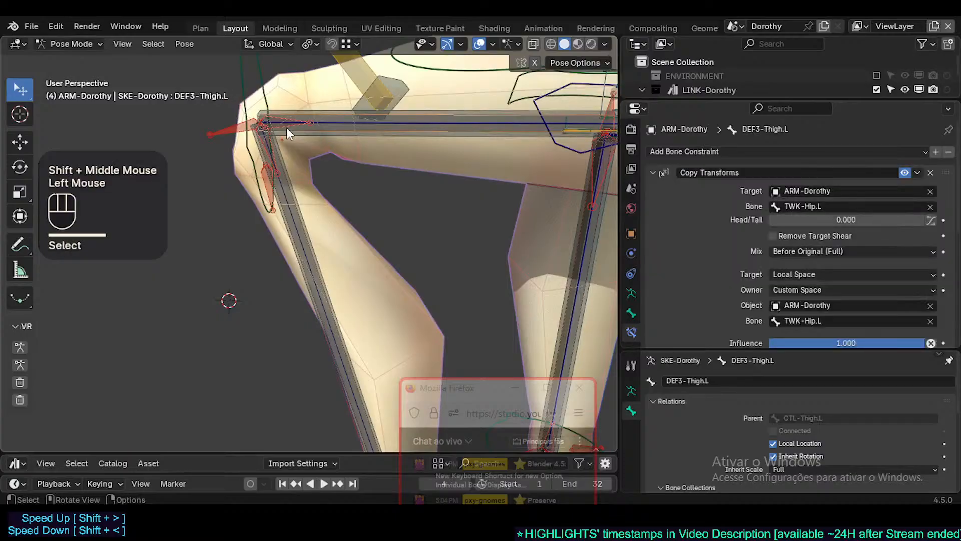
left_click(286, 127)
left_click(904, 175)
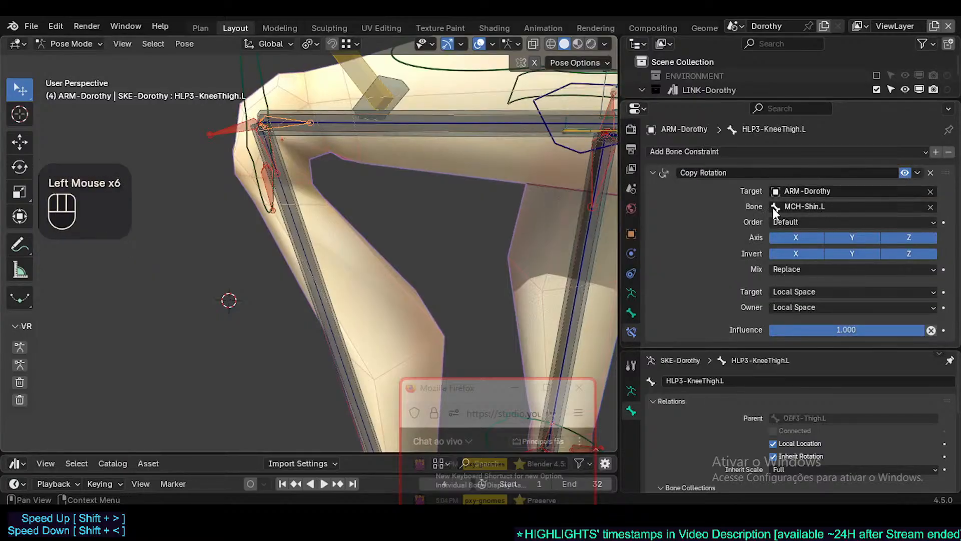
Set HLP3-KneeThigh.L's Copy Rotation target space to Local Space (Owner Orientation) and its mix mode to Before Original
left_click(821, 291)
left_click(803, 376)
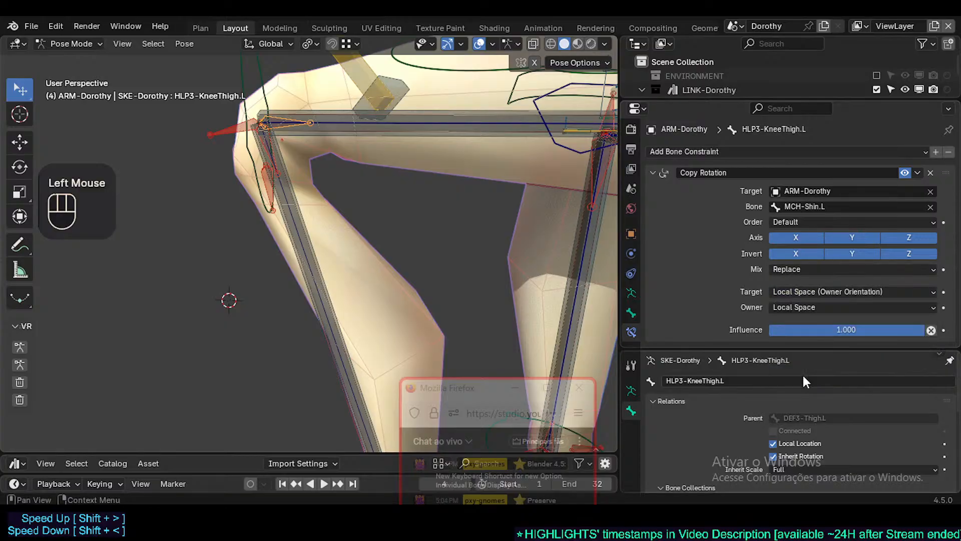
left_click(795, 271)
left_click(797, 312)
Move MTR-IK-Foot.L forward and then lower it to test the knee with the shin nearly vertical
scroll(394, 167, "down", 2)
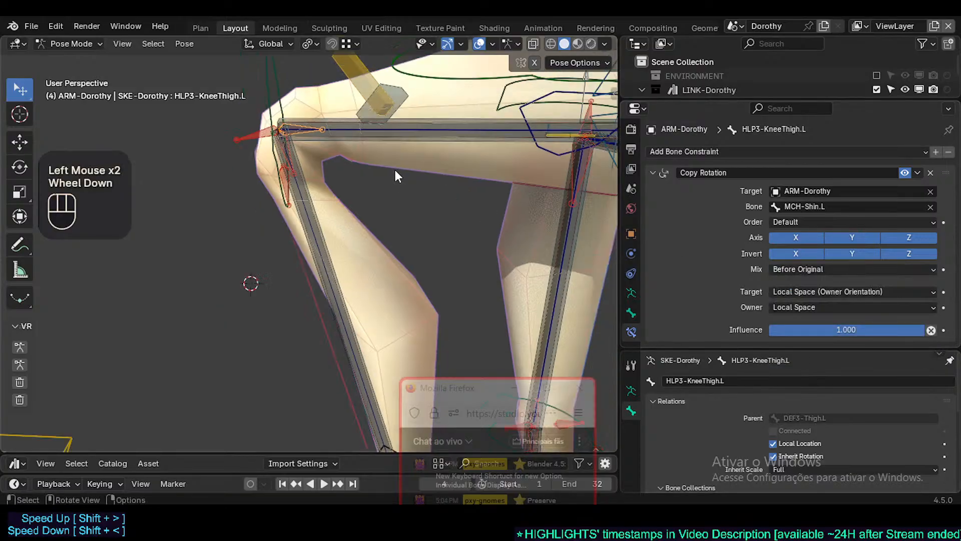
middle_click_drag(394, 168, 270, 389, "shift")
left_click(271, 390)
key("g")
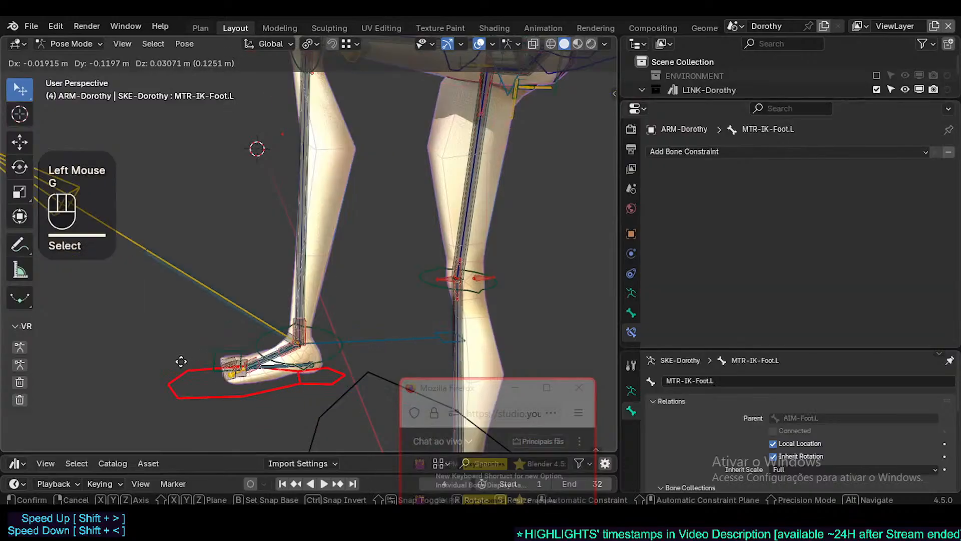
middle_click_drag(182, 361, 255, 313, "shift")
scroll(259, 262, "down", 2)
key("g")
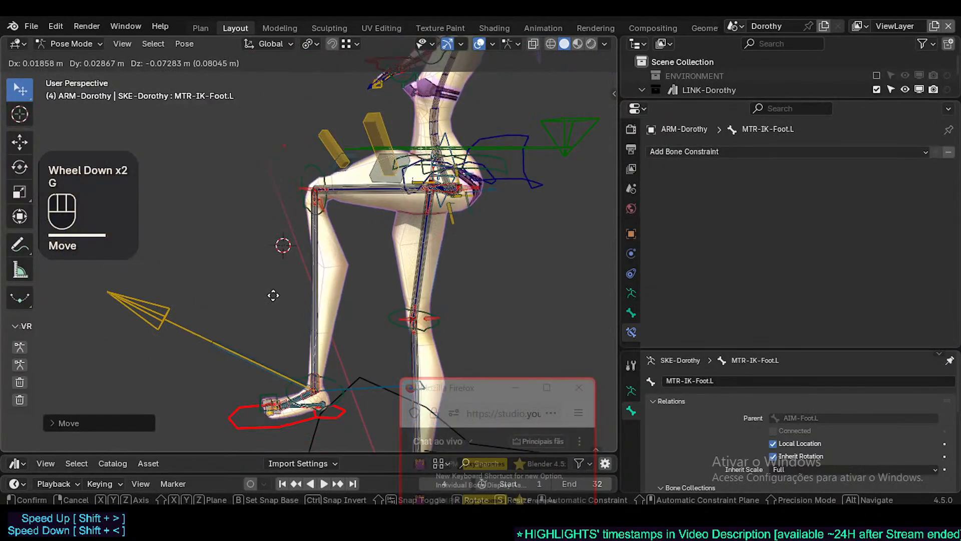
left_click(288, 273)
scroll(290, 265, "up", 2)
Shift the AIM-Foot.L control slightly forward and up, then select the TWK-Knee.L control at the left knee
key("g")
left_click(114, 339)
left_click(111, 340)
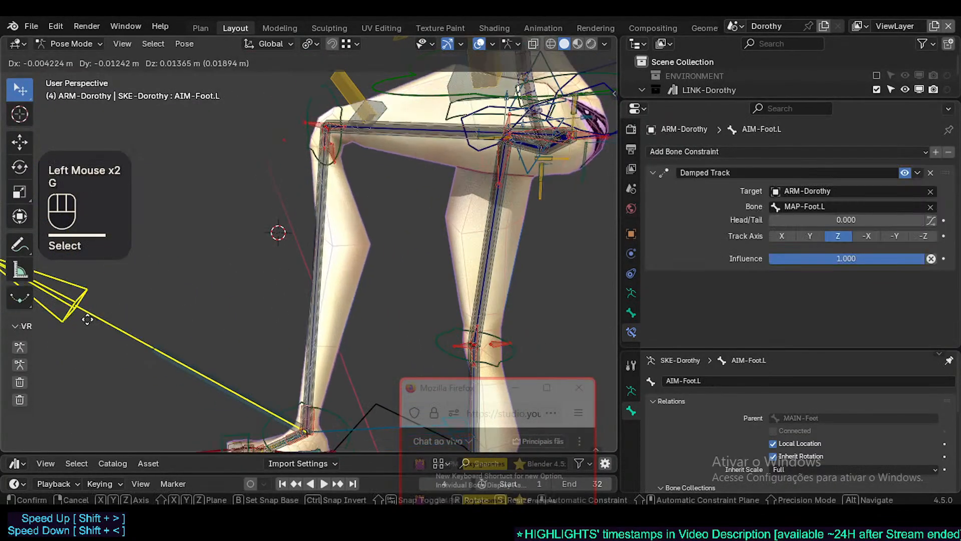
scroll(271, 216, "up", 2)
middle_click_drag(271, 216, 279, 195, "shift")
left_click(306, 175)
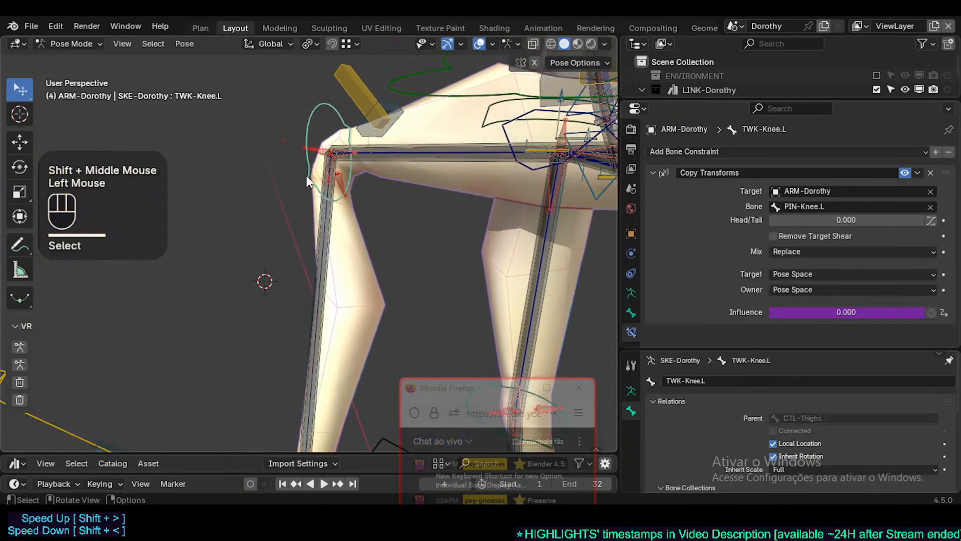
Move the left knee tweak control TWK-Knee.L to test how the bent knee deforms
key("g")
left_click(257, 202)
scroll(263, 201, "up", 1)
Clear the pose transforms of all bones in the armature
key("a")
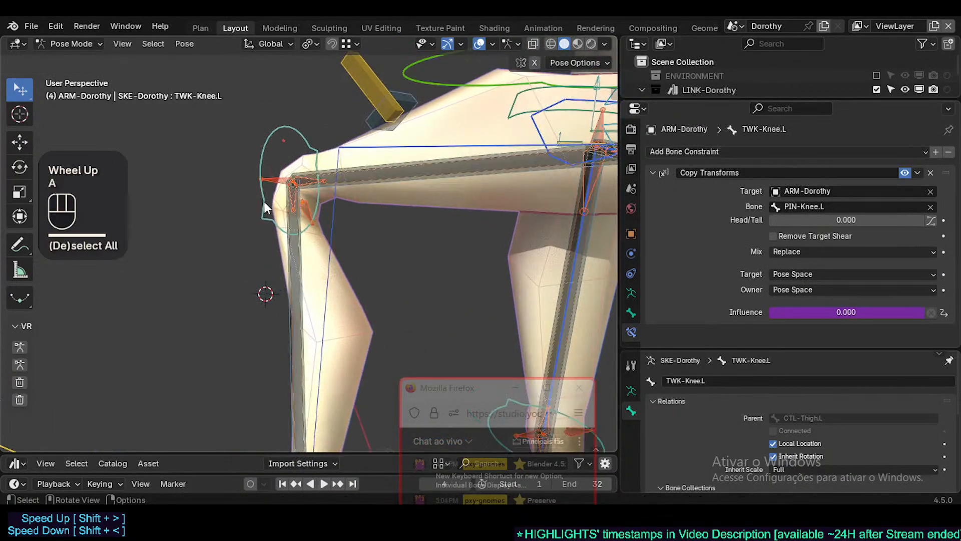
middle_click_drag(264, 201, 323, 186)
scroll(289, 205, "up", 2)
key("a")
key("alt+q")
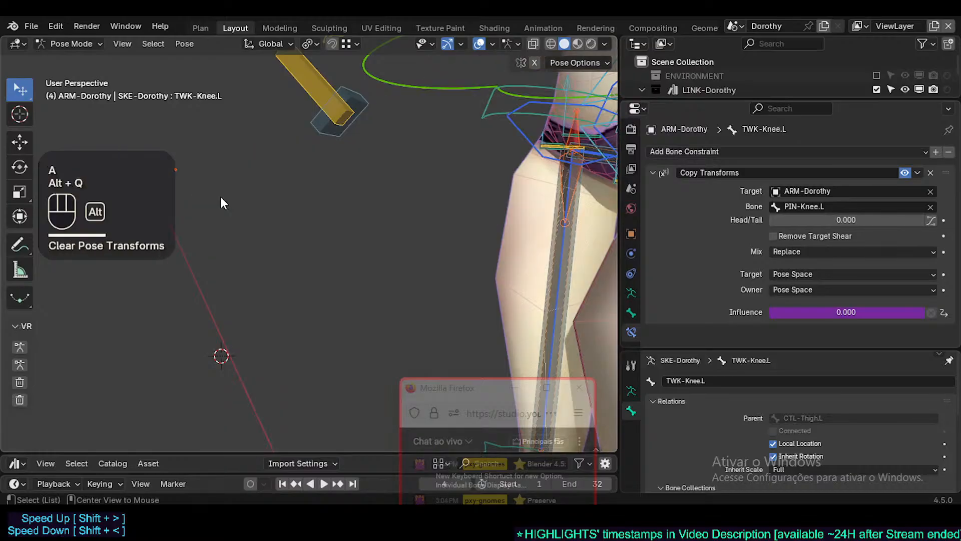
key("alt+q")
scroll(342, 218, "down", 3)
key("a")
key("alt+q")
Raise the left foot control AIM-Foot.L off the ground so the left leg bends at the knee
scroll(407, 289, "down", 2)
middle_click_drag(408, 289, 282, 286, "shift")
scroll(322, 371, "down", 1)
middle_click_drag(323, 370, 265, 382, "shift")
left_click(240, 393)
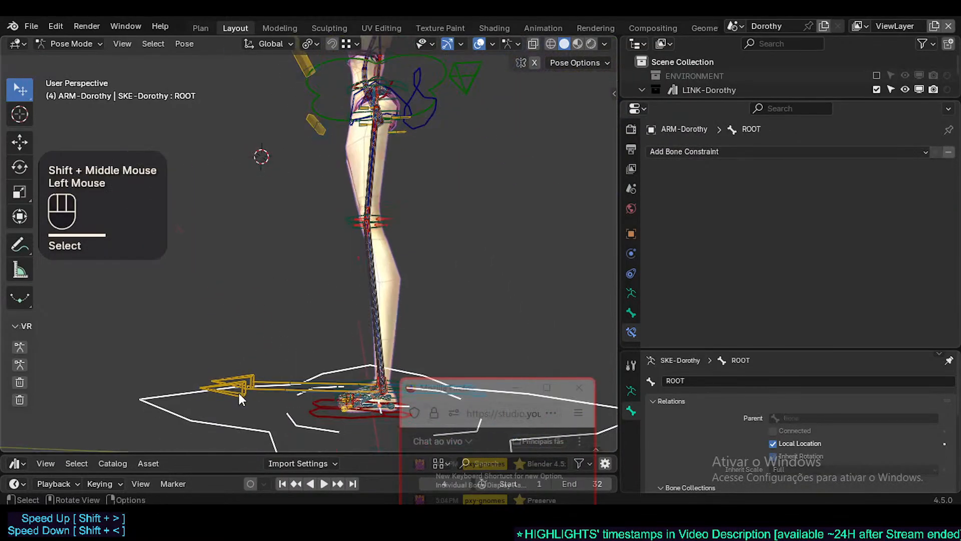
left_click(254, 390)
key("g")
left_click(241, 288)
middle_click_drag(240, 289, 280, 370, "shift")
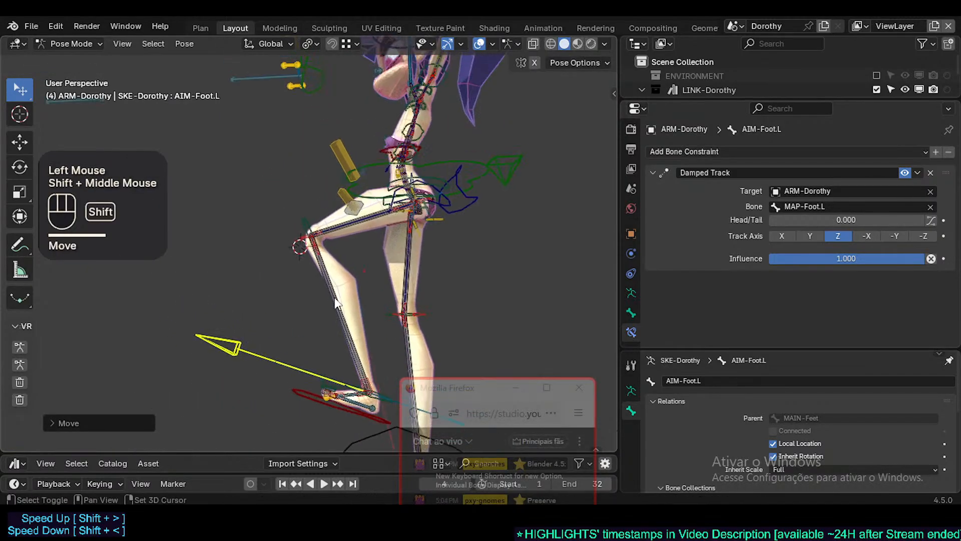
Reposition AIM-Foot.L several times to test the left knee's deformation at different bend angles
scroll(307, 272, "up", 2)
key("g")
left_click(307, 268)
scroll(293, 192, "up", 2)
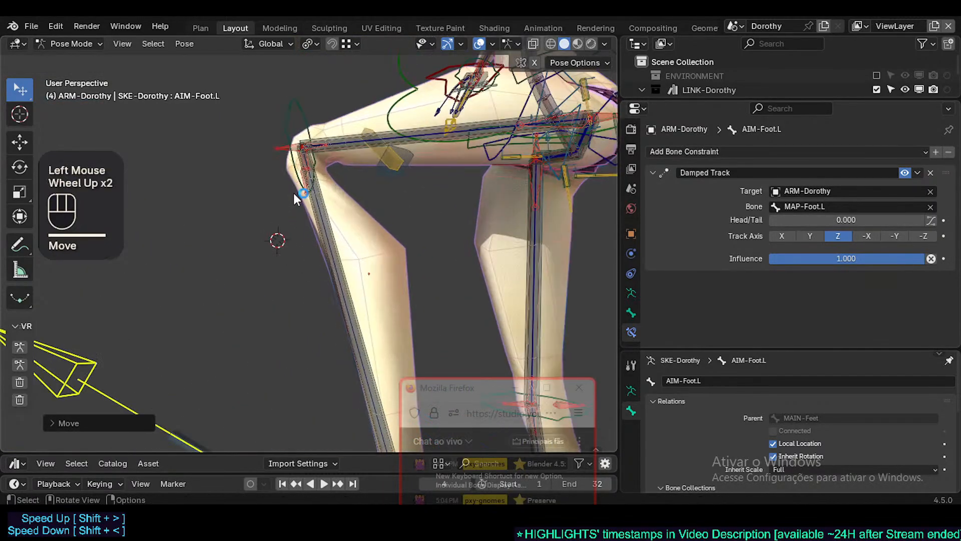
scroll(294, 193, "up", 1)
middle_click_drag(294, 193, 302, 293)
scroll(345, 197, "up", 1)
scroll(302, 293, "up", 2)
scroll(302, 294, "up", 1)
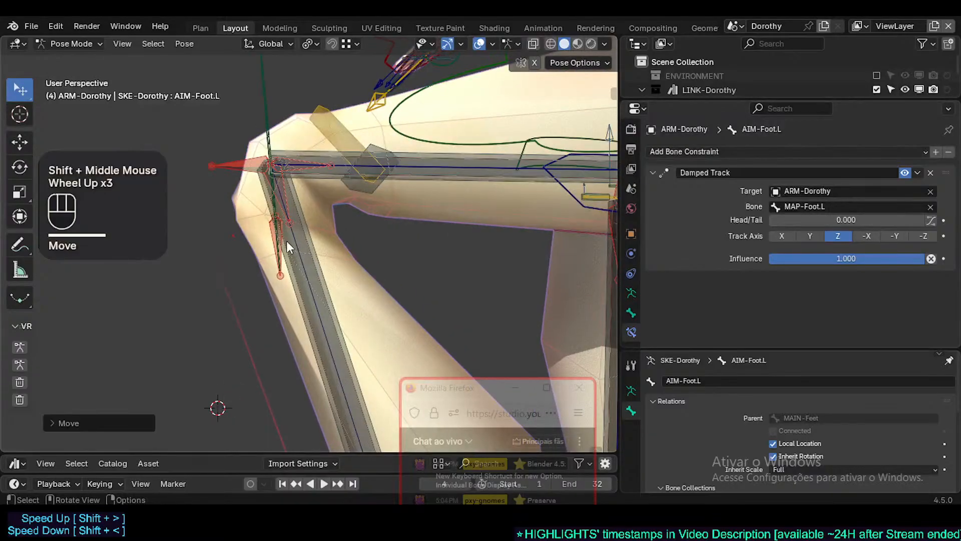
scroll(287, 241, "down", 2)
key("g")
left_click(319, 333)
key("g")
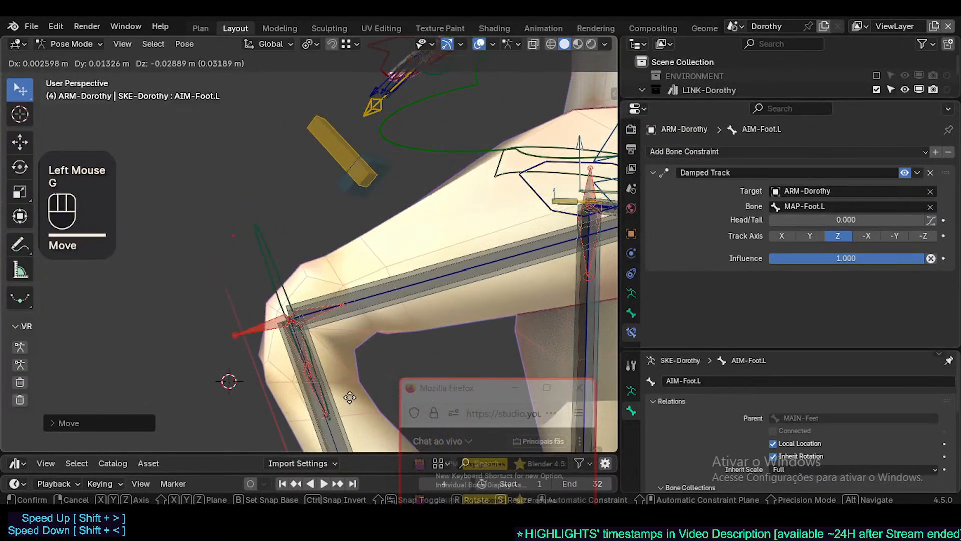
left_click(323, 315)
Move the left foot's MTR-IK-Foot.L control to try a different leg pose
middle_click_drag(323, 316, 312, 124, "shift")
scroll(325, 302, "down", 1)
scroll(325, 301, "down", 1, "shift")
scroll(283, 315, "down", 2)
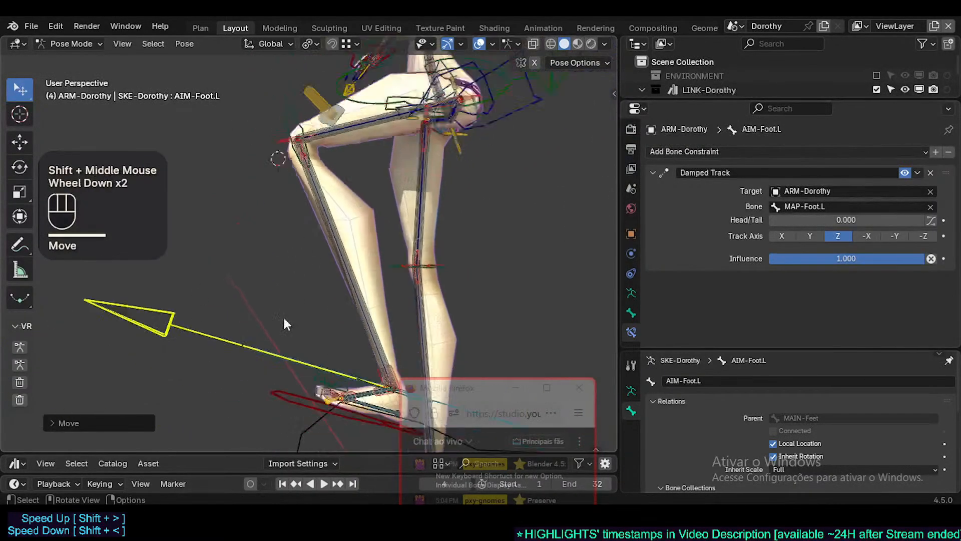
scroll(263, 366, "down", 1)
left_click(283, 379)
key("g")
left_click(320, 276)
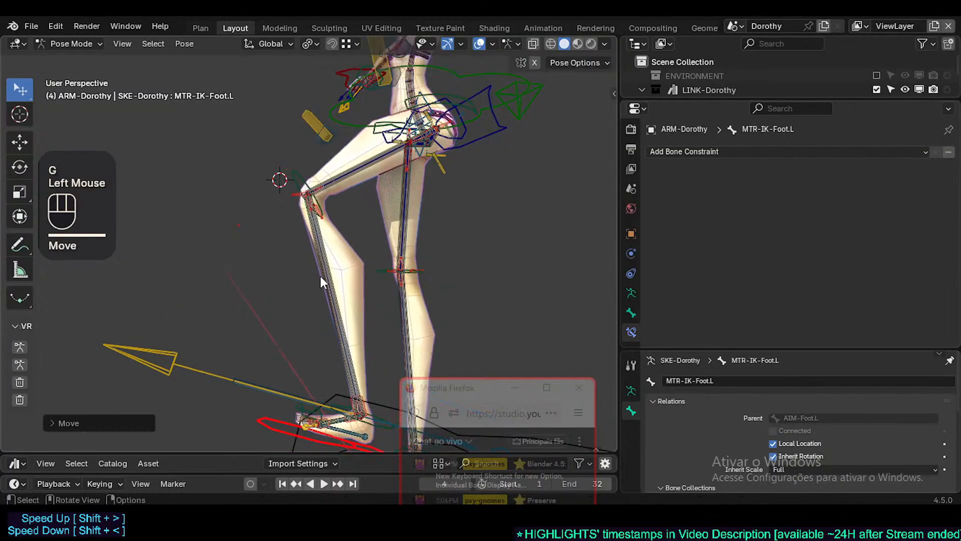
key("g")
left_click(351, 255)
Move MTR-IK-Foot.L further to bend the left knee while checking its joint up close
scroll(362, 248, "up", 4)
key("g")
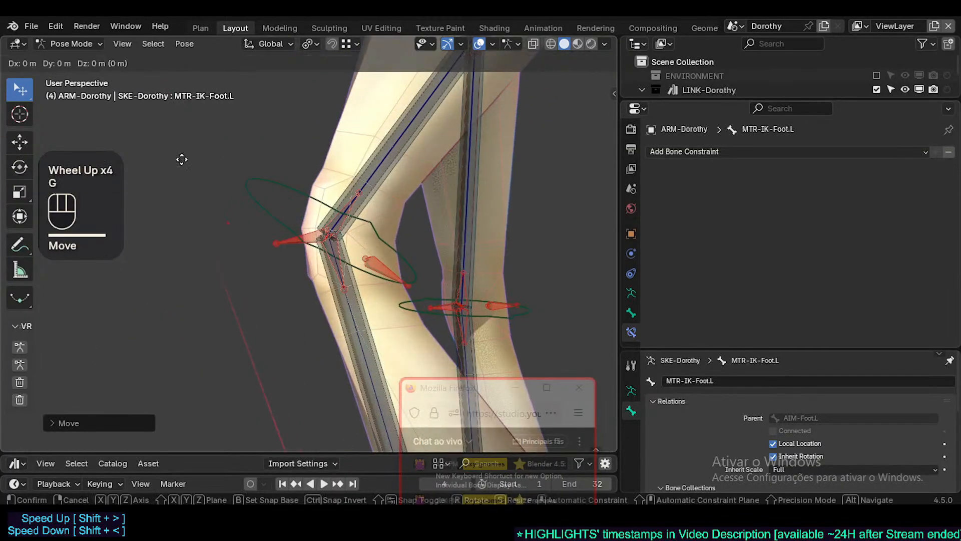
left_click(167, 141)
middle_click_drag(166, 141, 208, 238, "shift")
key("g")
left_click(189, 170)
middle_click_drag(190, 172, 293, 210, "shift")
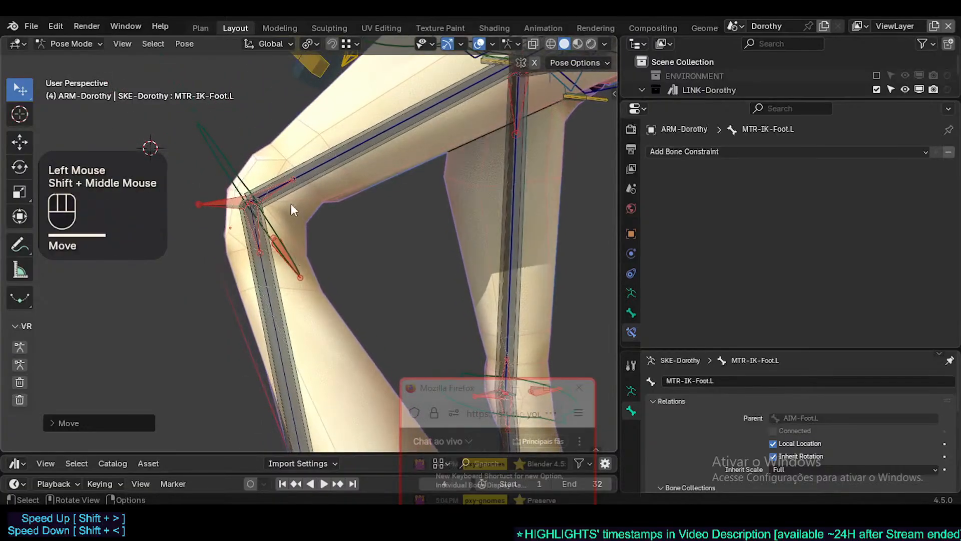
Set the target space of HLP3-KneeThigh.L's Copy Rotation constraint to Local Space
left_click(272, 196)
left_click(271, 196)
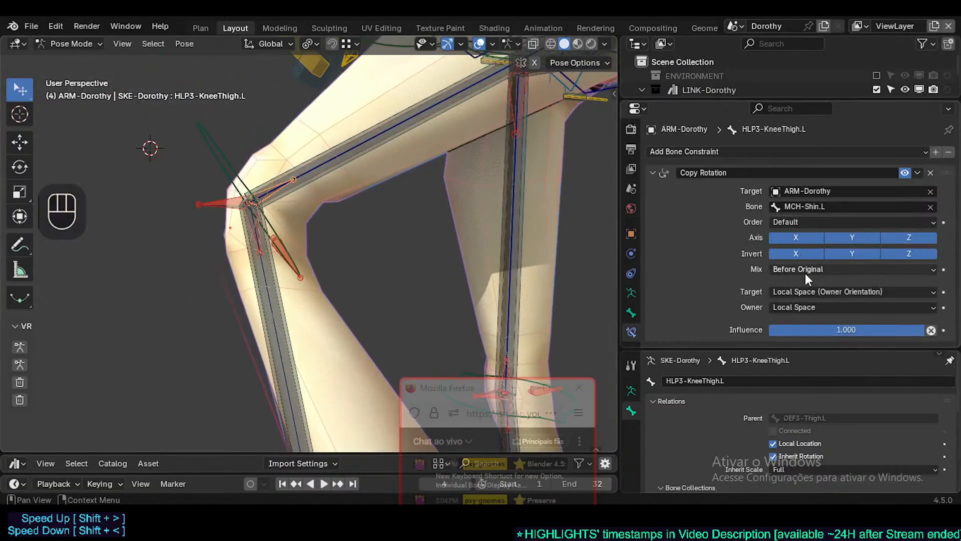
left_click(798, 293)
left_click(794, 361)
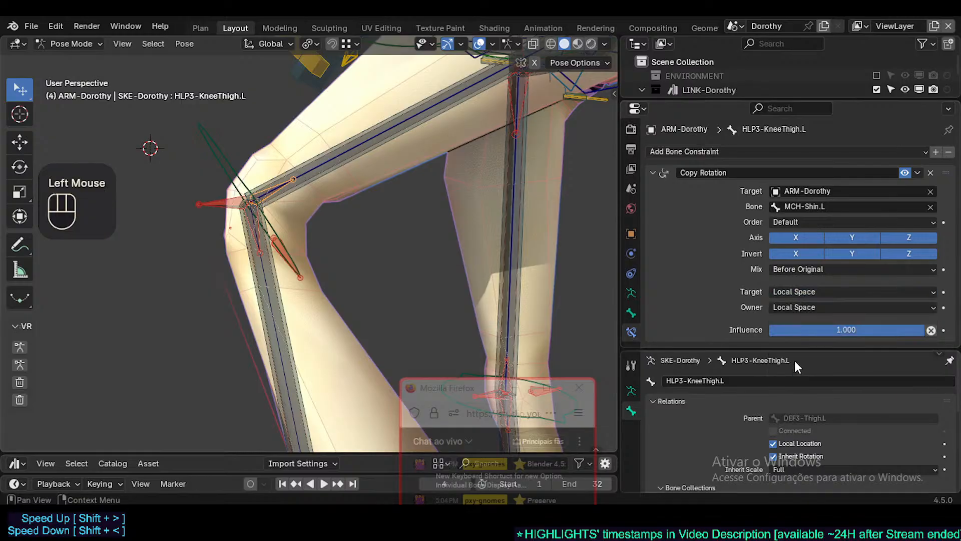
Move the left knee tweak control TWK-Knee.L to test the knee helper bone's rotation
middle_click_drag(297, 180, 216, 201)
scroll(217, 202, "down", 2)
left_click(193, 166)
key("g")
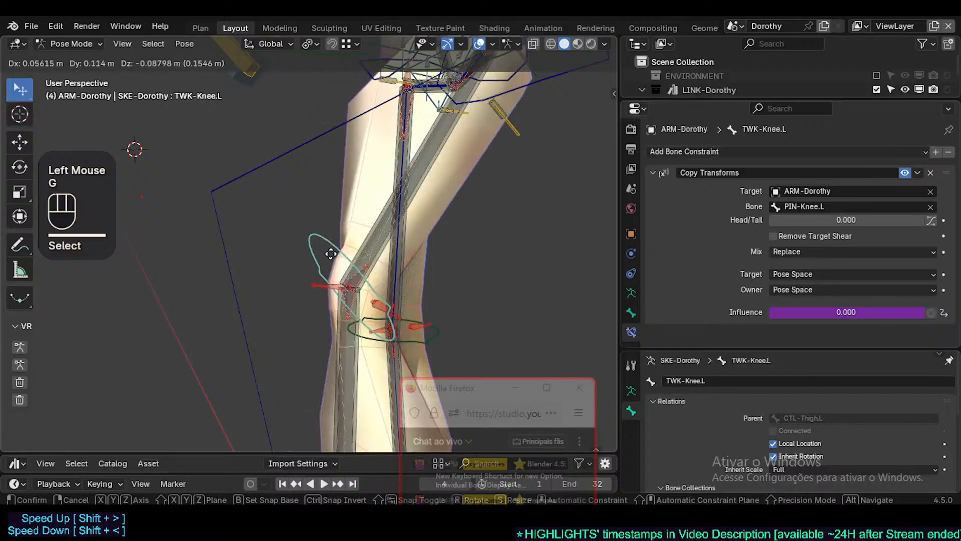
left_click(190, 141)
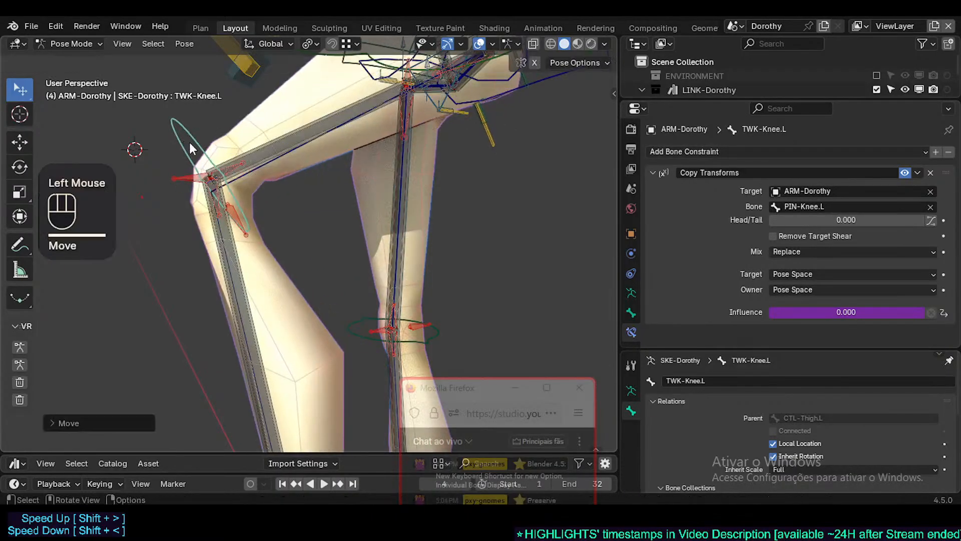
Examine the Copy Rotation constraint settings of the knee helper bone HLP3-KneeThigh.L
left_click(230, 171)
left_click(231, 172)
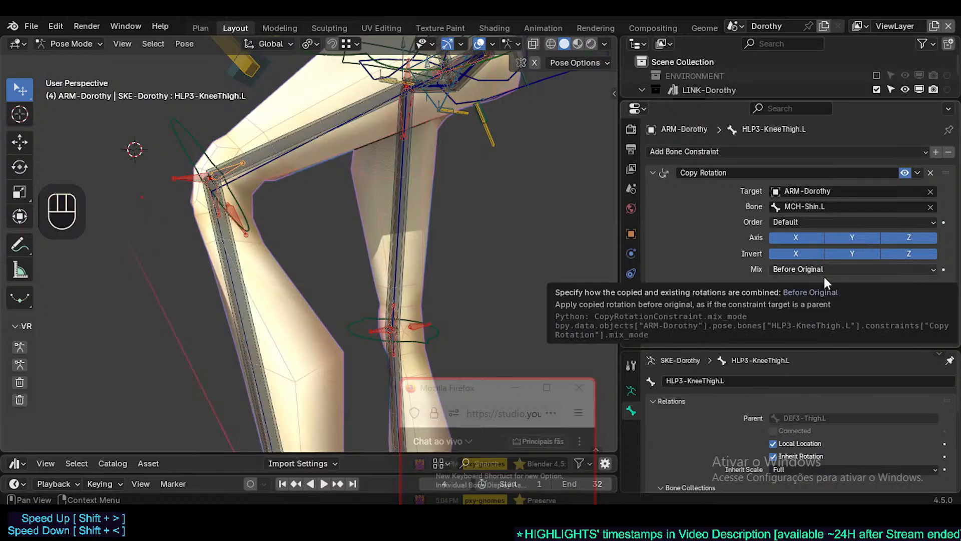
scroll(822, 300, "down", 1)
left_click(879, 333)
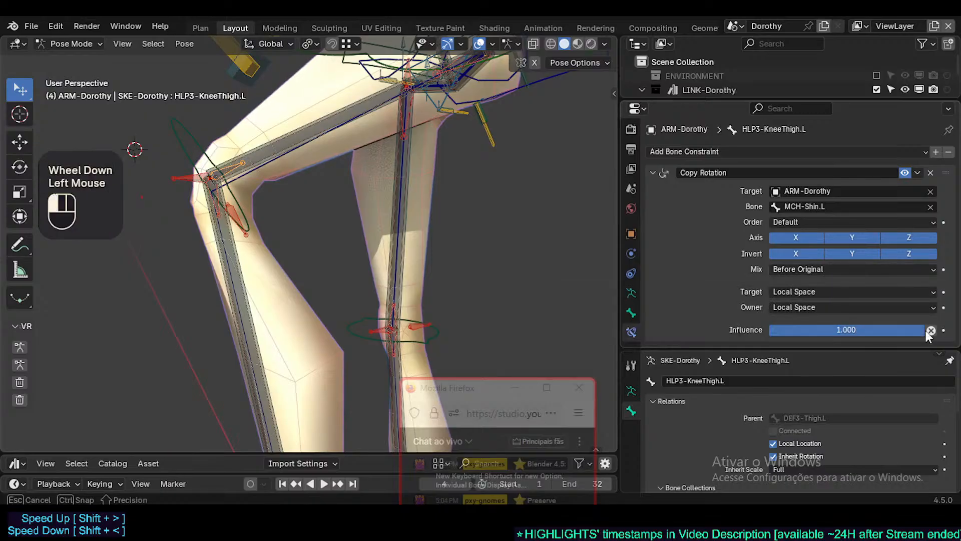
scroll(350, 174, "down", 2)
scroll(289, 220, "down", 1)
scroll(240, 232, "up", 4)
Delete the Stretch To constraint from the left shin deform bone DEF3-Shin.L
middle_click_drag(240, 233, 272, 287, "shift")
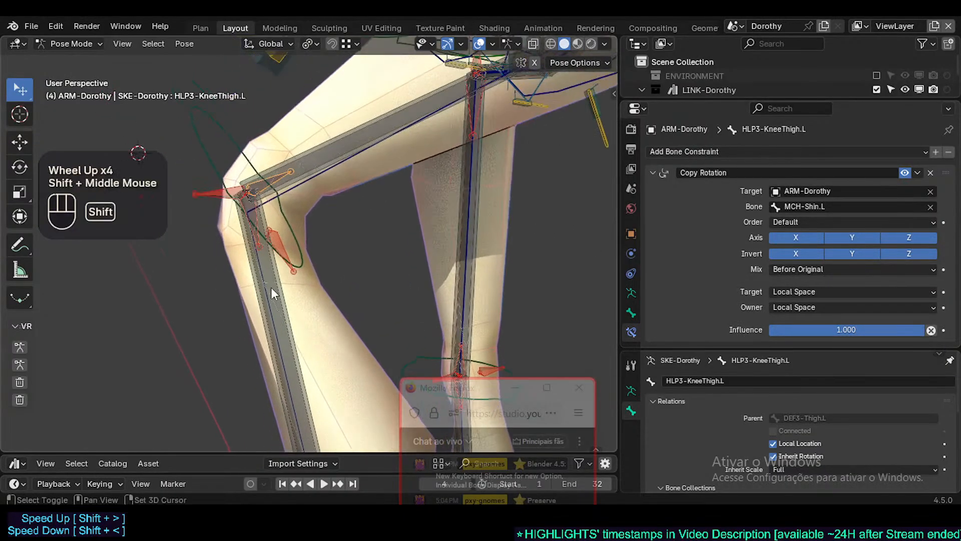
scroll(271, 283, "down", 1)
left_click(271, 276)
scroll(272, 278, "up", 2)
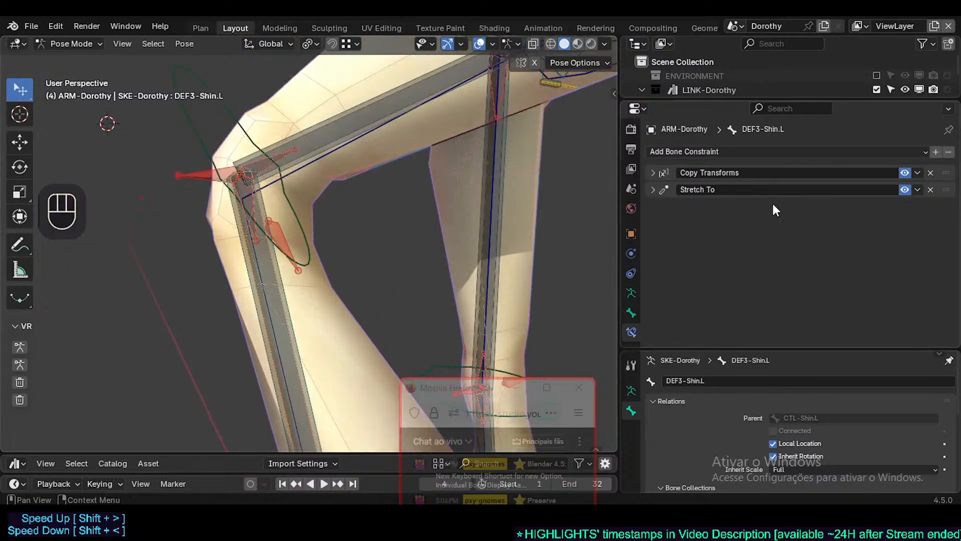
left_click(930, 190)
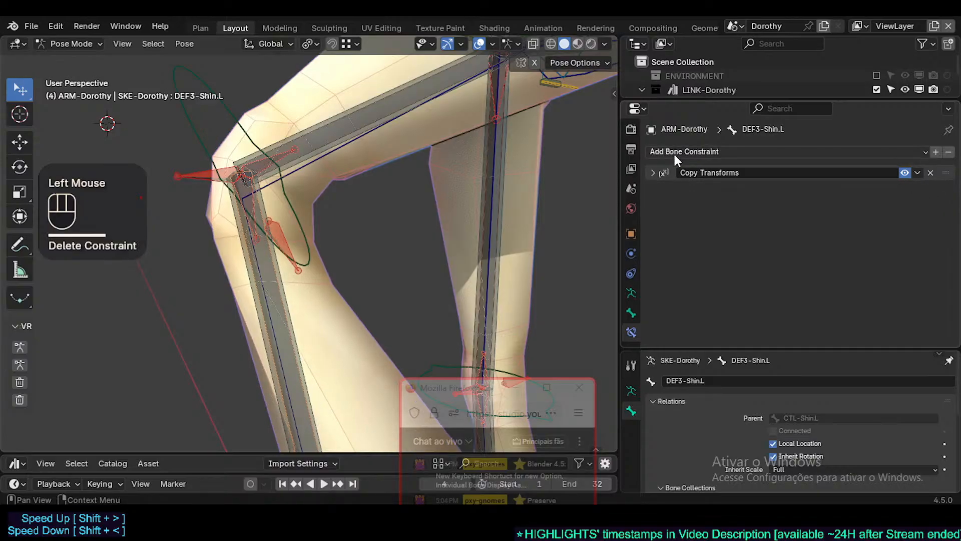
Clear the target bone and the custom space object and bone in DEF3-Shin.L's Copy Transforms constraint
left_click(653, 173)
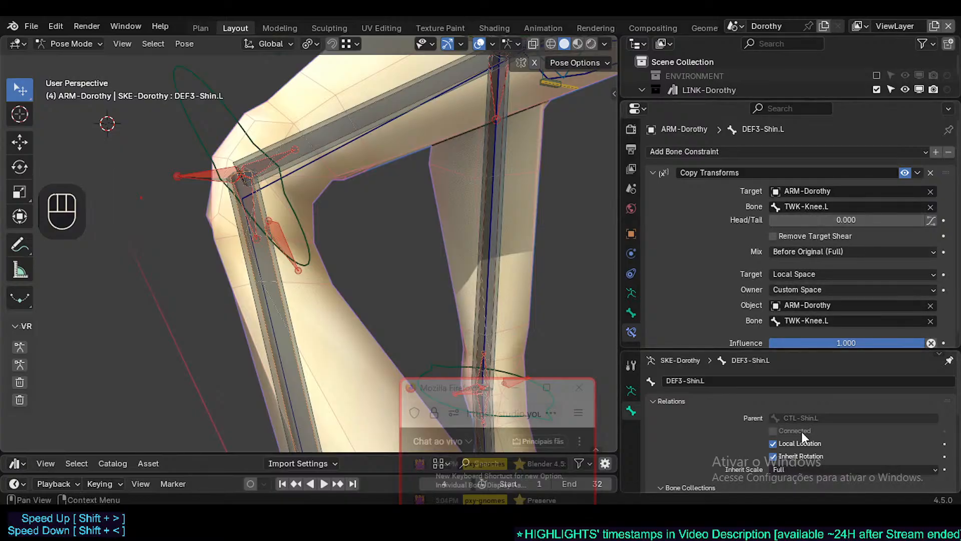
scroll(777, 239, "down", 2)
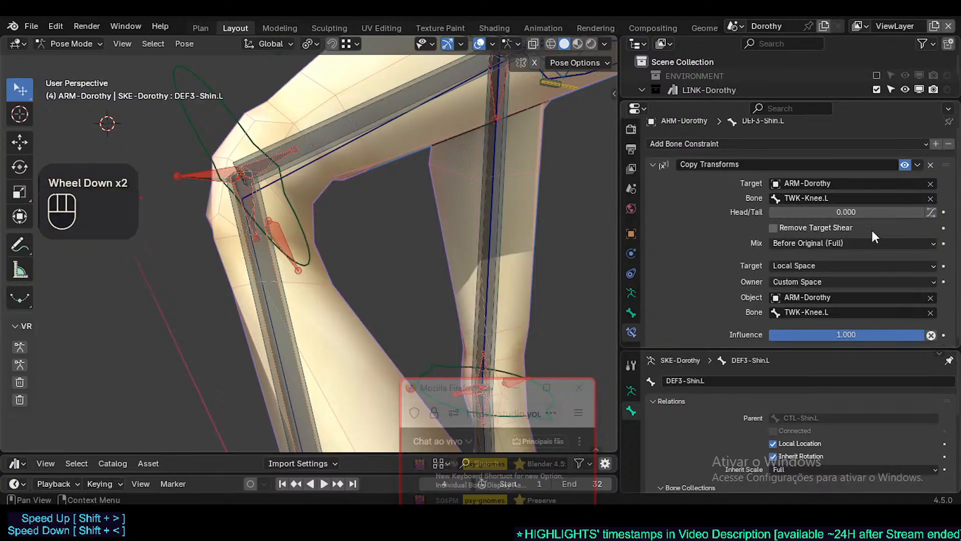
left_click(931, 201)
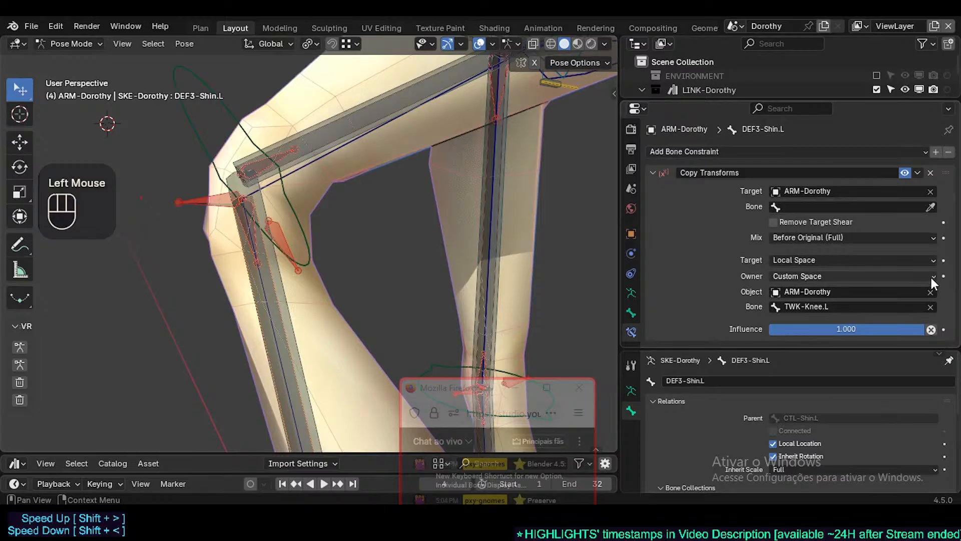
left_click(931, 306)
left_click(931, 292)
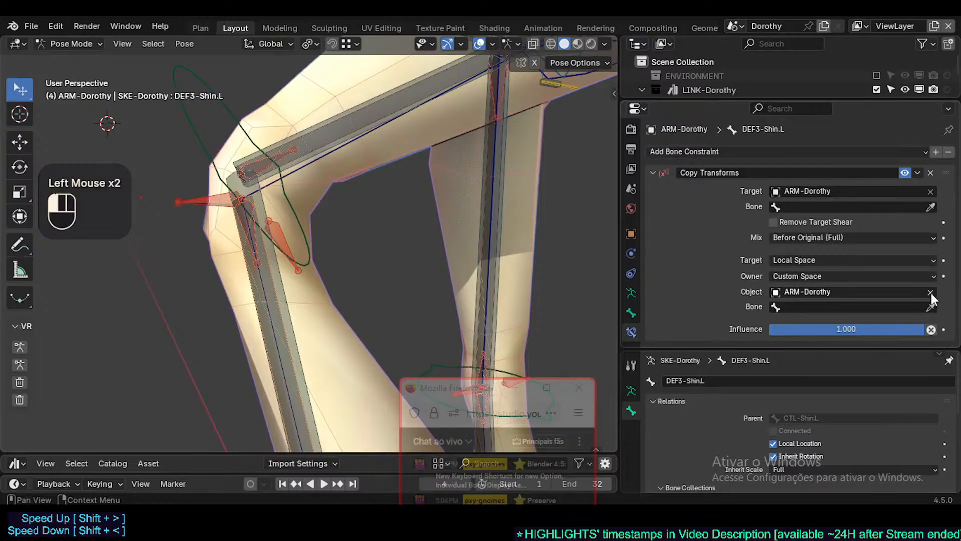
Set DEF3-Shin.L's Copy Transforms to Replace mix, Pose Space for both target and owner, and its parent CTL-Shin.L as target bone
left_click(926, 276)
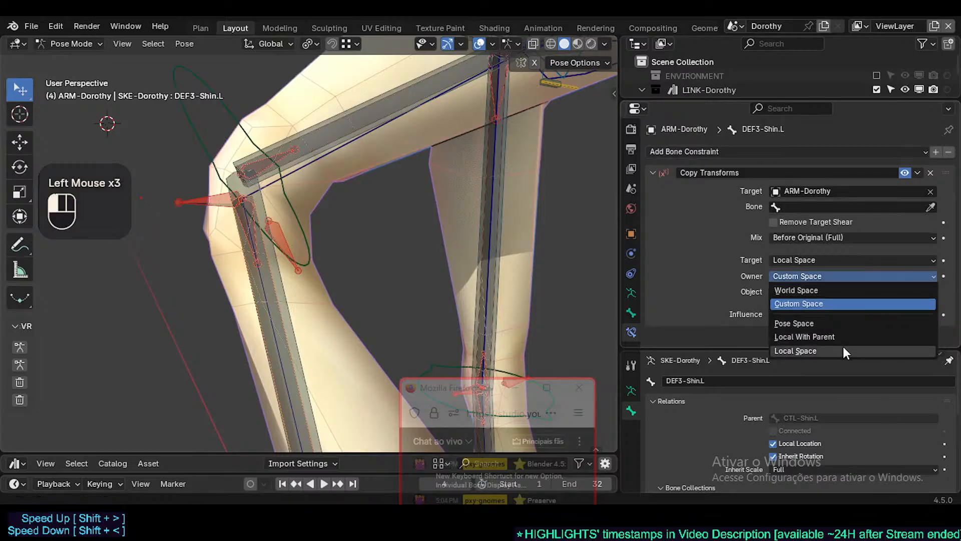
left_click(842, 323)
left_click(815, 261)
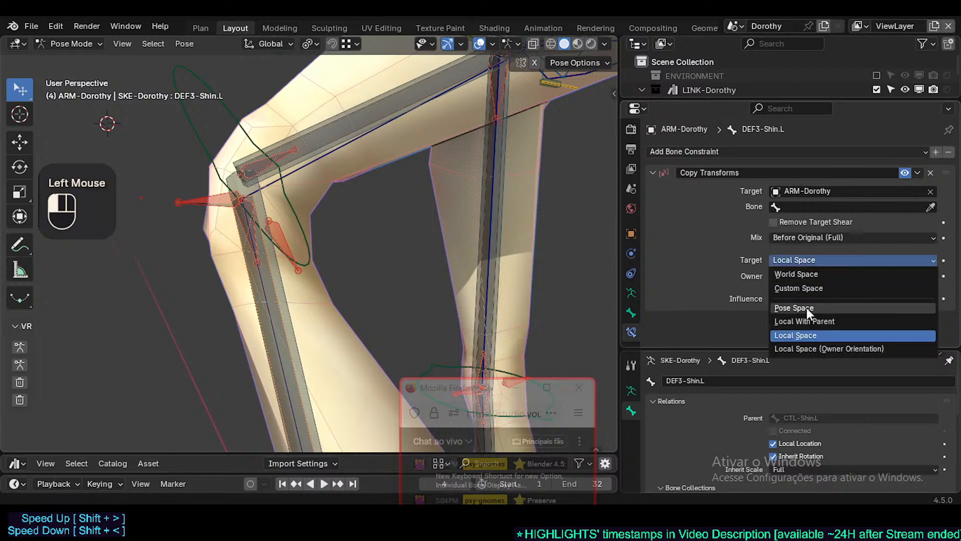
left_click(807, 308)
left_click(828, 238)
left_click(816, 251)
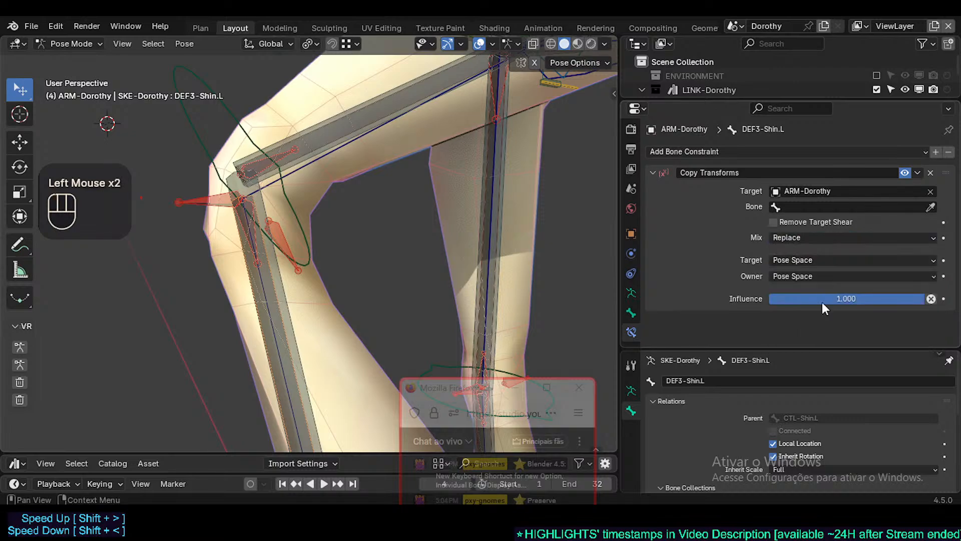
key("ctrl+c")
key("ctrl+v")
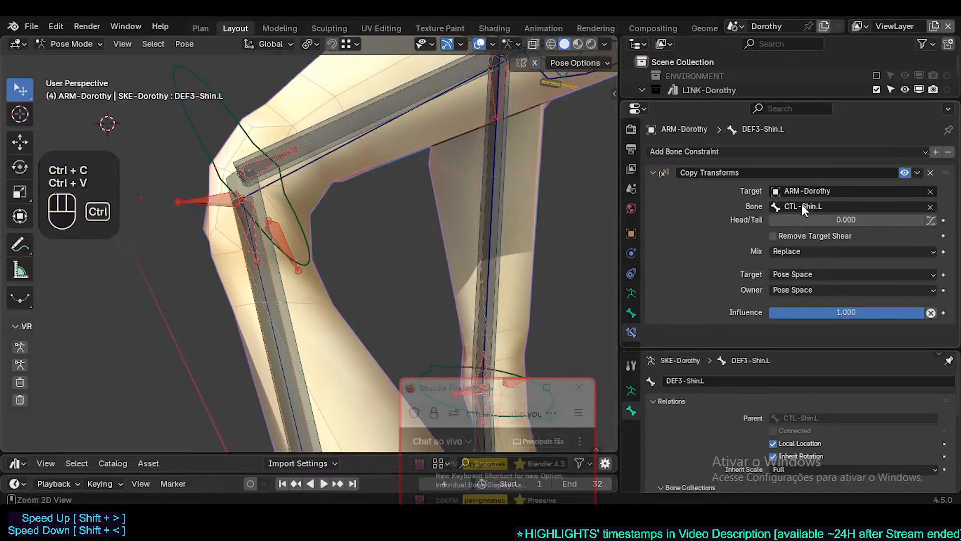
Reset the whole armature by clearing the pose transforms of all bones
middle_click_drag(373, 194, 307, 182, "shift")
scroll(278, 189, "down", 2)
scroll(278, 188, "down", 3)
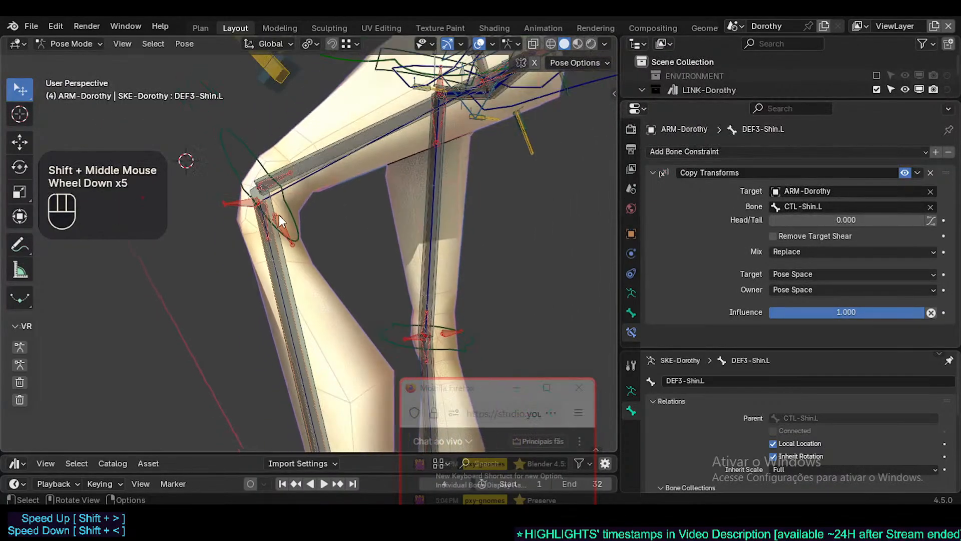
key("a")
key("alt+q")
key("alt+q")
Raise the left foot control AIM-Foot.L so the left knee bends in front of the body
scroll(289, 290, "down", 1)
scroll(289, 296, "down", 1)
middle_click_drag(289, 295, 228, 305, "shift")
scroll(234, 398, "down", 1)
left_click(234, 397)
key("g")
left_click(242, 209)
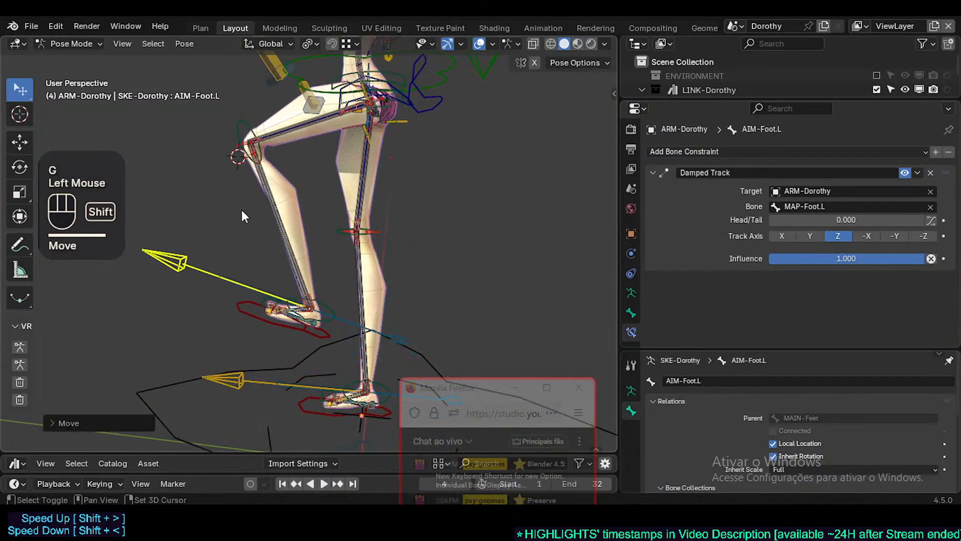
Move the left knee tweak control TWK-Knee.L forward of the knee to test the shin's new constraint setup
middle_click_drag(242, 210, 287, 218, "shift")
scroll(310, 238, "up", 2)
left_click(323, 246)
key("g")
left_click(295, 247)
scroll(334, 265, "up", 3)
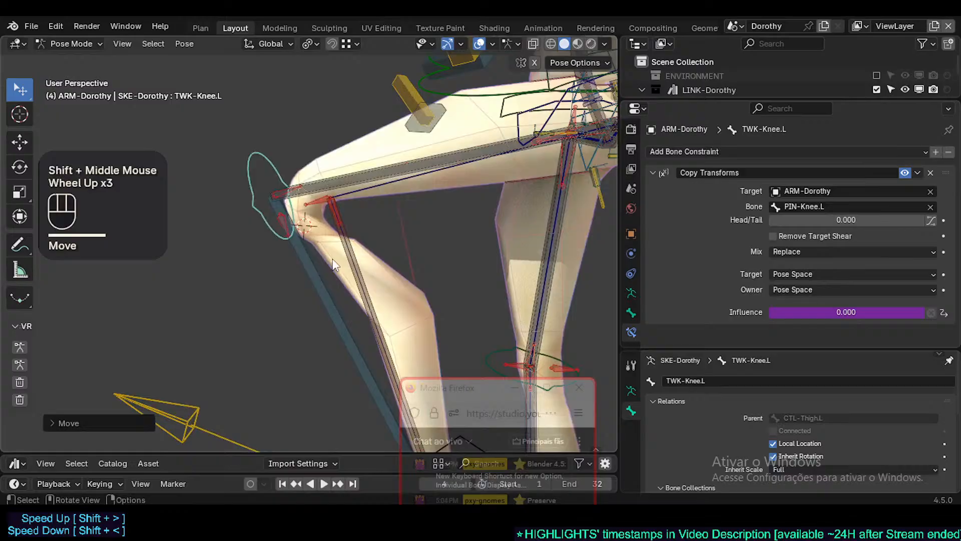
key("g")
left_click(305, 231)
key("g")
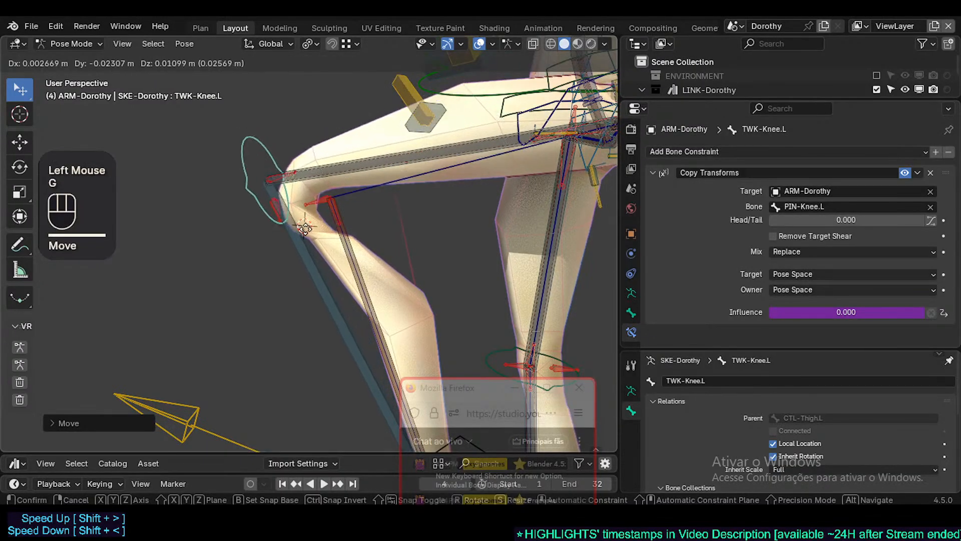
left_click(307, 235)
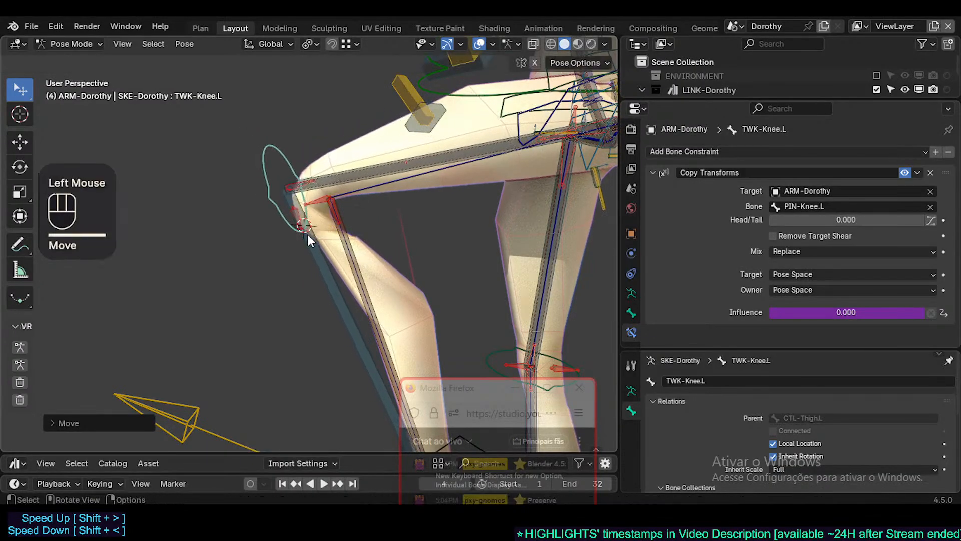
Copy the Copy Transforms and Stretch To constraints from MCH-Shin.L to the deform bone DEF3-Shin.L
left_click(311, 241)
left_click(349, 245)
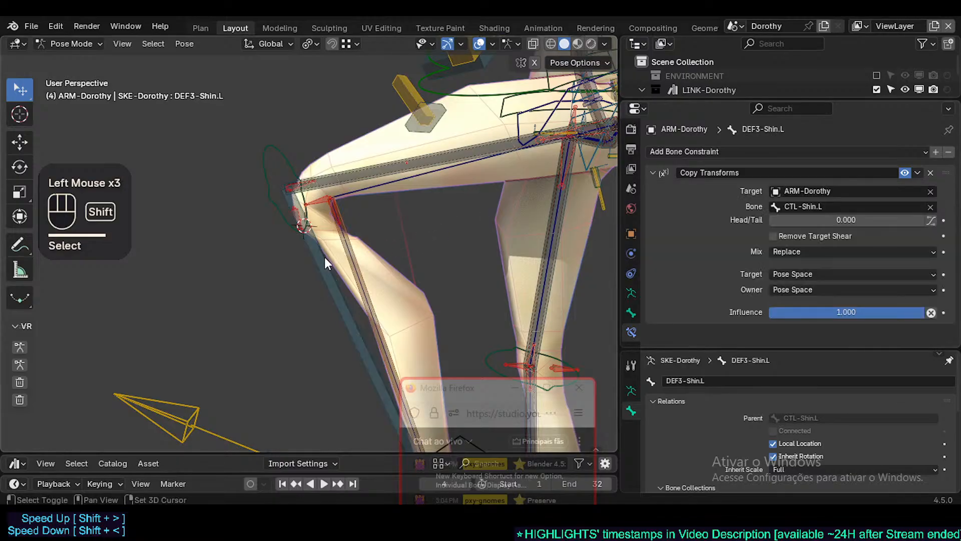
left_click(329, 256)
left_click(334, 253)
left_click(326, 255, "shift")
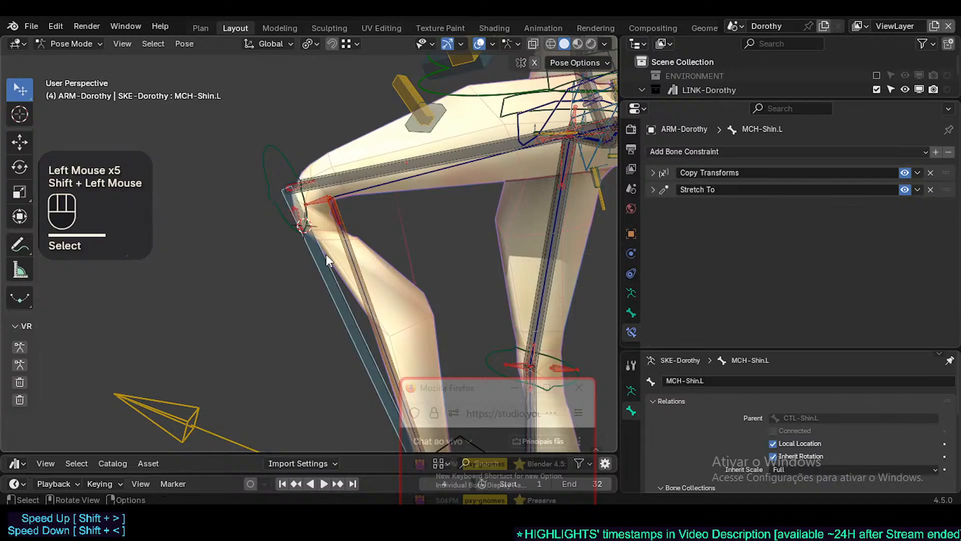
key("shift+alt+c")
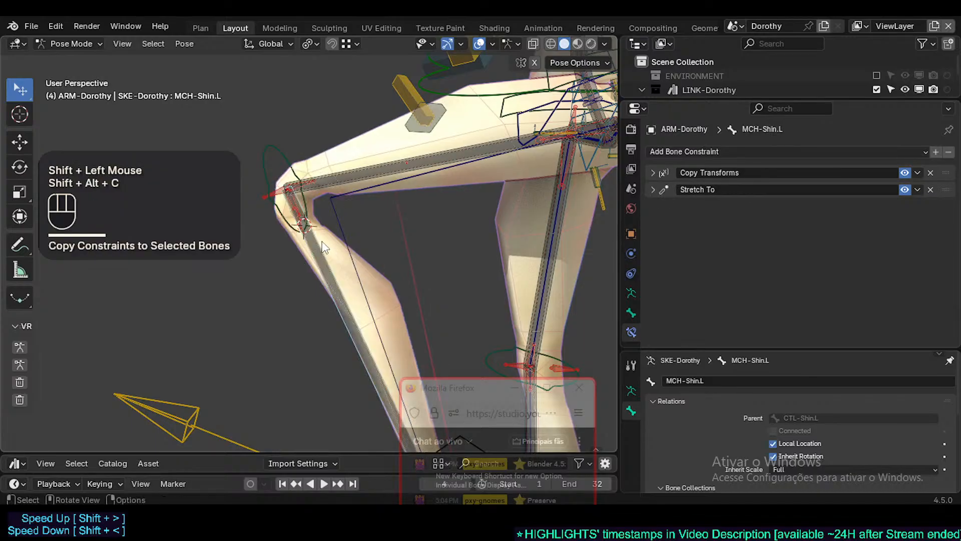
Delete the Stretch To constraint from MCH-Shin.L
left_click(327, 265)
left_click(327, 267)
scroll(328, 266, "up", 2)
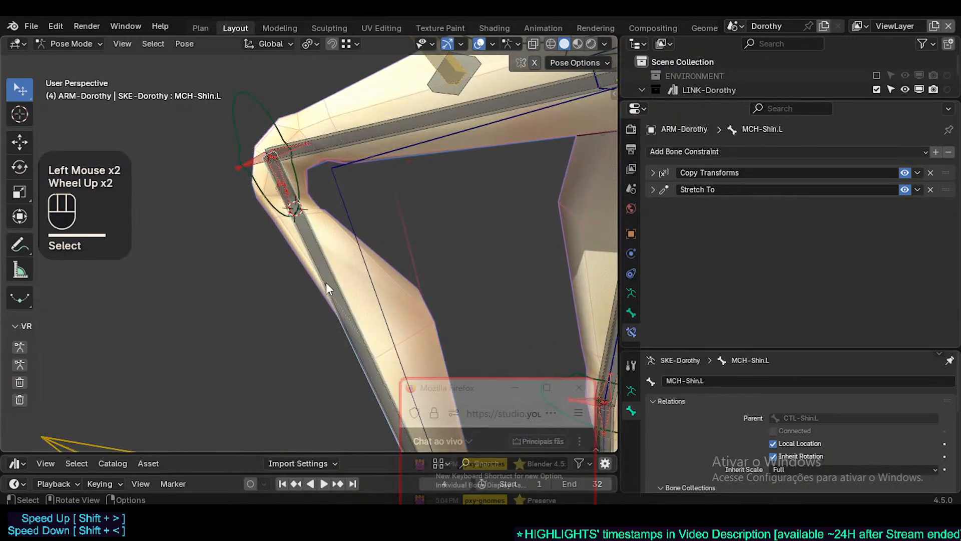
left_click(931, 189)
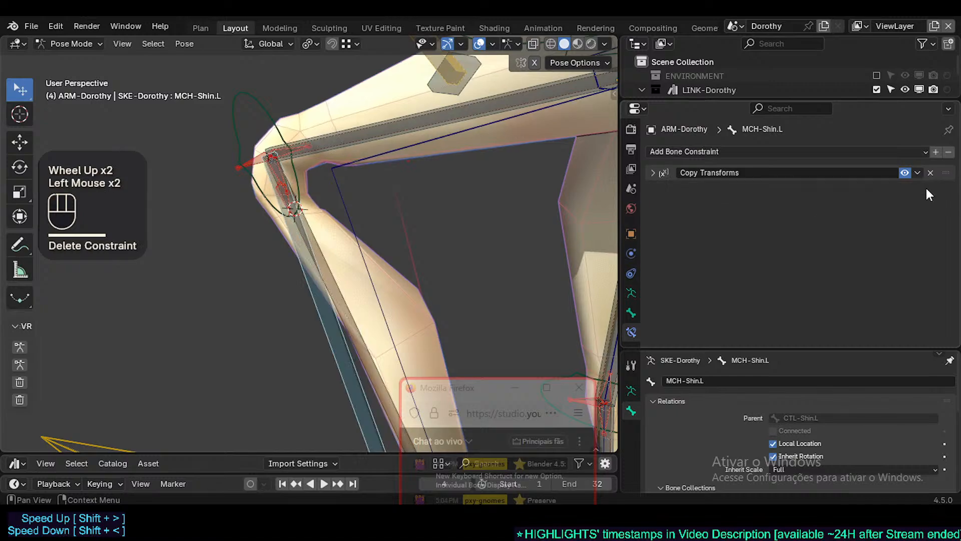
Clear the custom space object in MCH-Shin.L's Copy Transforms and set Pose Space for owner and target with Replace mix
left_click(653, 171)
scroll(906, 322, "down", 2)
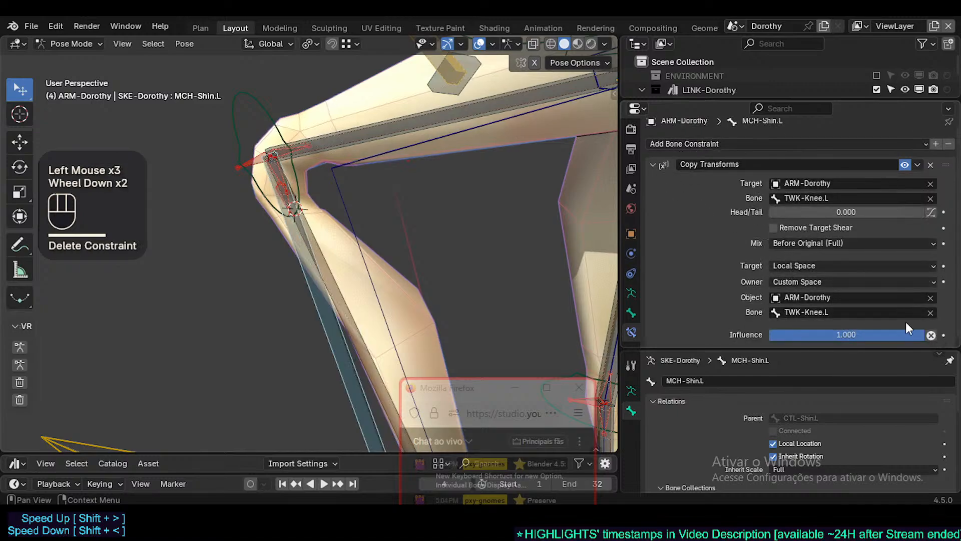
left_click(930, 298)
left_click(851, 289)
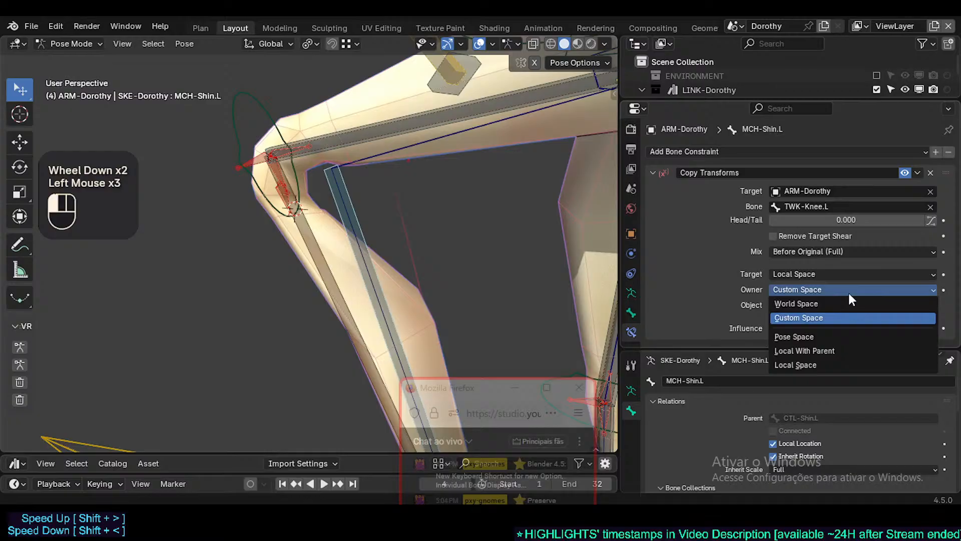
left_click(817, 335)
left_click(812, 274)
left_click(805, 322)
left_click(805, 253)
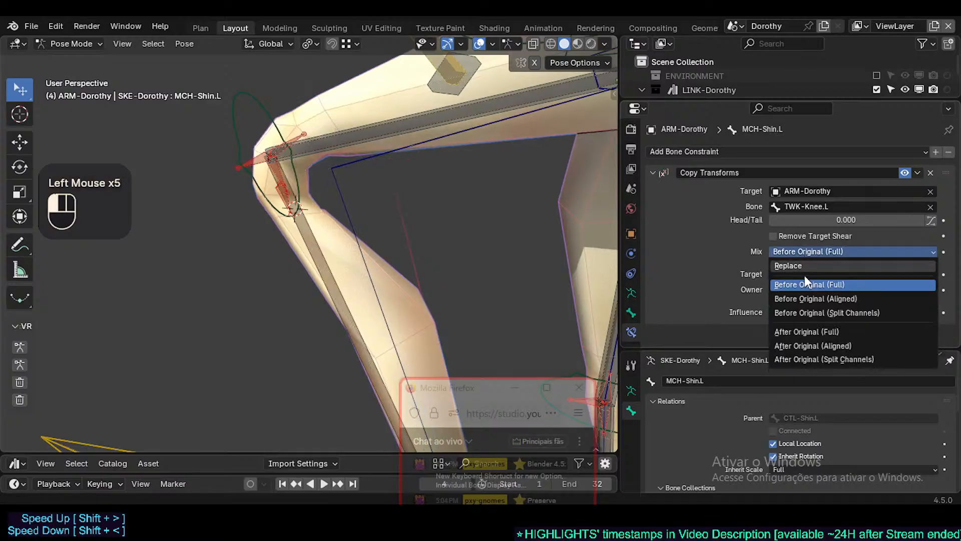
left_click(802, 267)
Set the target bone of MCH-Shin.L's Copy Transforms constraint to CTL-Shin.L
left_click(930, 207)
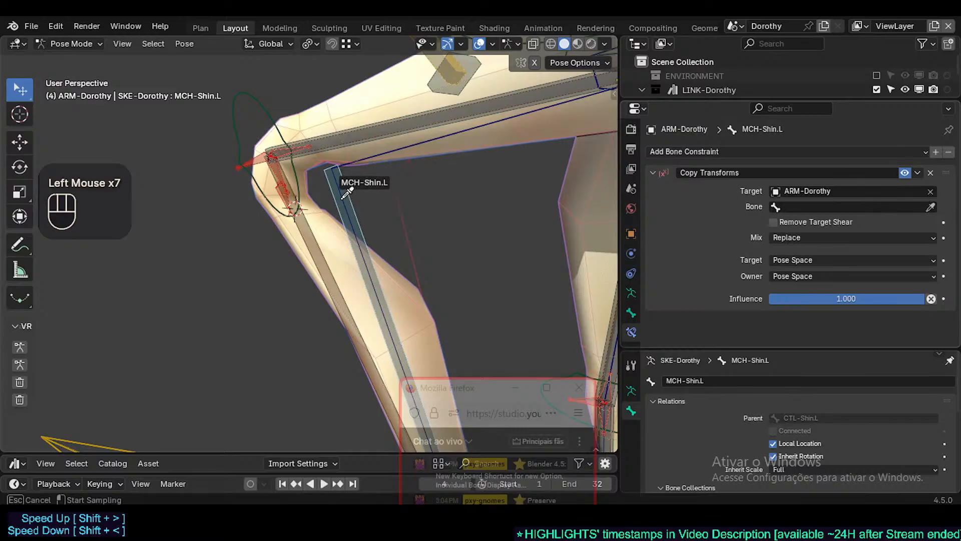
key("Escape")
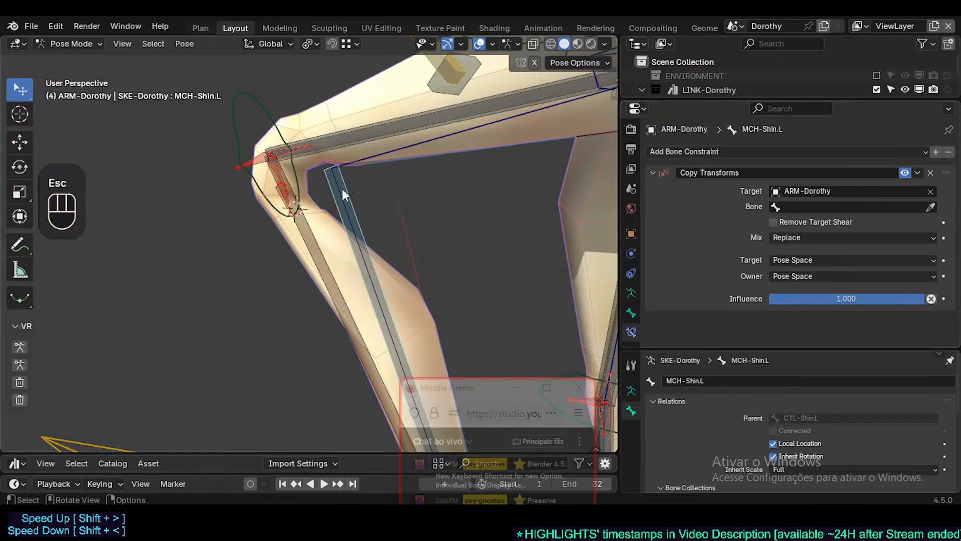
left_click(796, 207)
type("CTL")
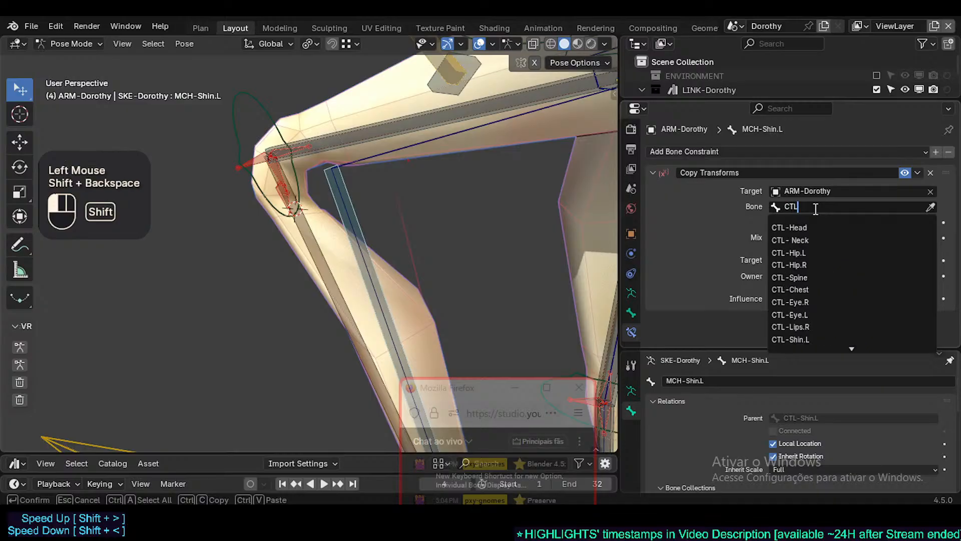
type("-SH")
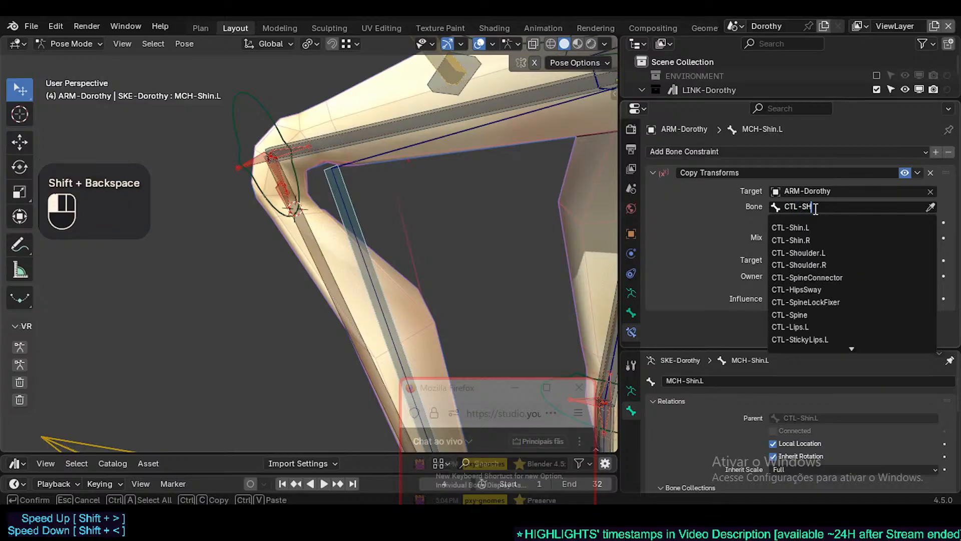
key("BackSpace")
type("H")
key("Return")
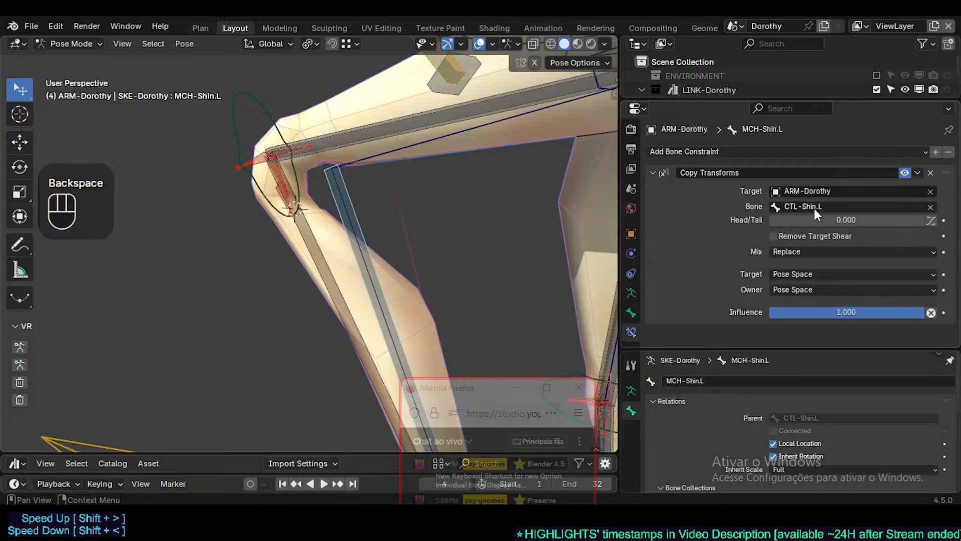
Move the left foot control AIM-Foot.L forward and slightly up to test the knee bend
scroll(410, 144, "down", 2)
scroll(359, 230, "down", 2, "shift")
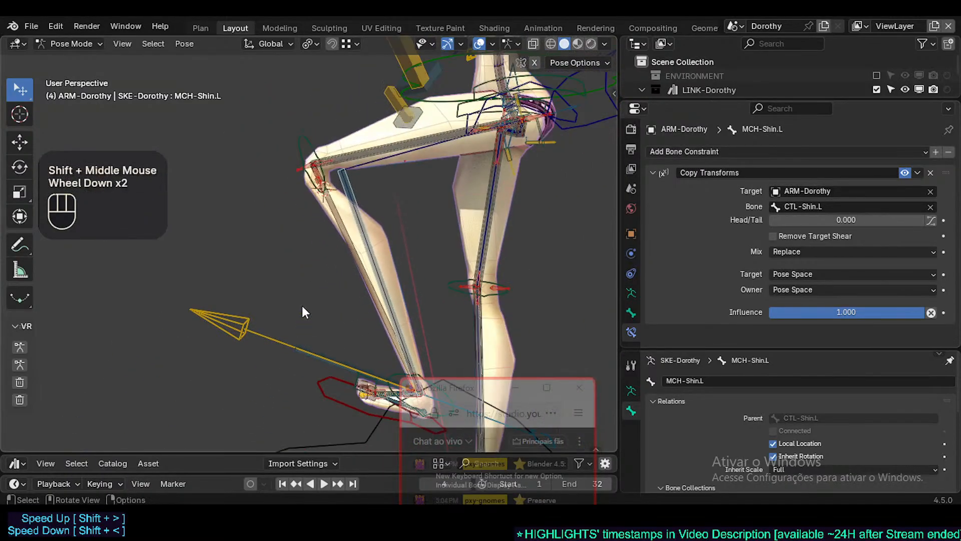
left_click(290, 336)
key("g")
left_click(274, 322)
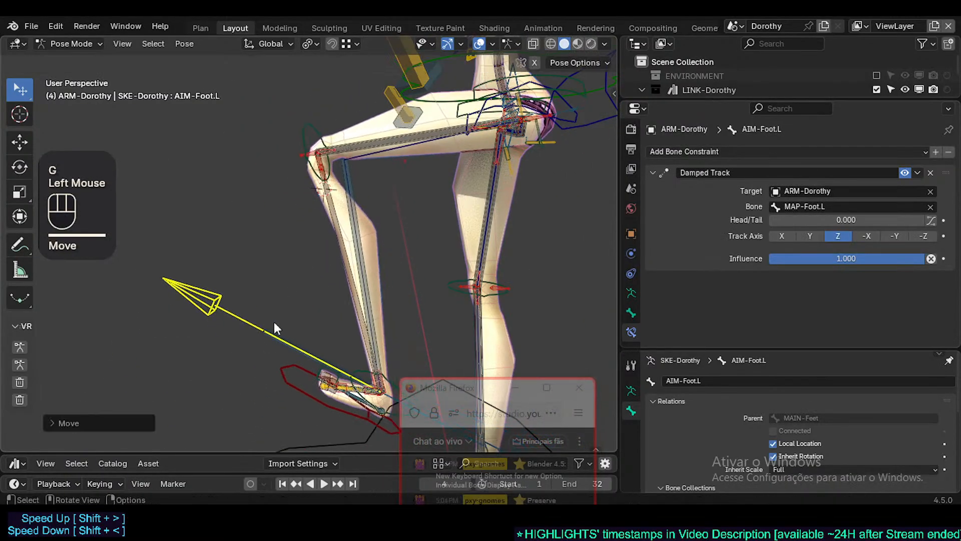
Move the knee tweak control TWK-Knee.L slightly forward of the bent left knee
left_click(304, 136)
key("g")
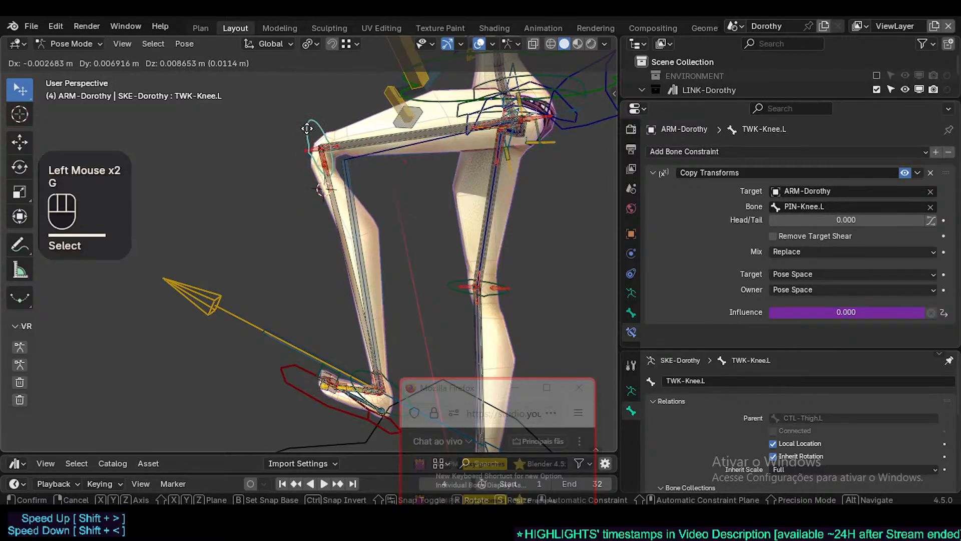
left_click(293, 137)
key("g")
left_click(290, 284)
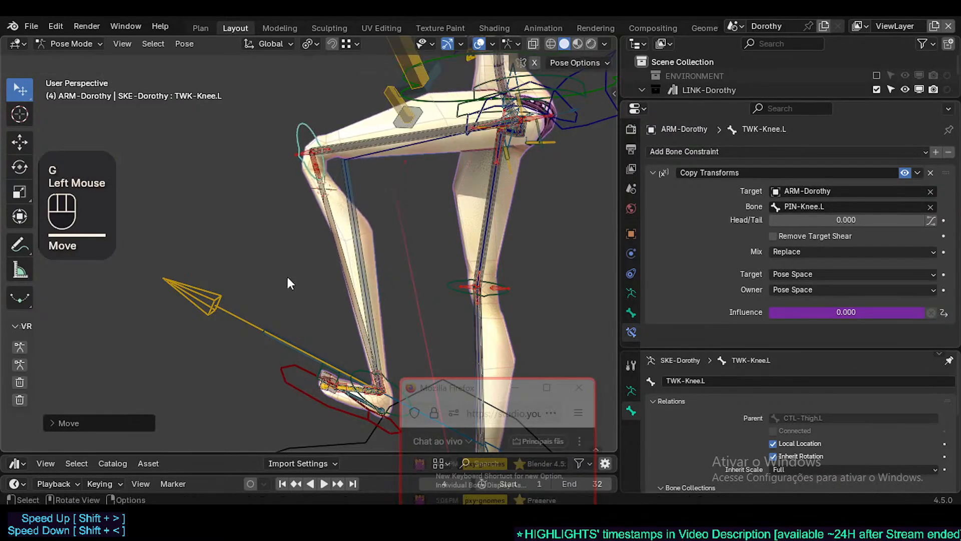
Rotate MTR-IK-Foot.L to level the left foot, and move AIM-Foot.L back toward the standing leg
left_click(276, 376)
key("r")
left_click(193, 311)
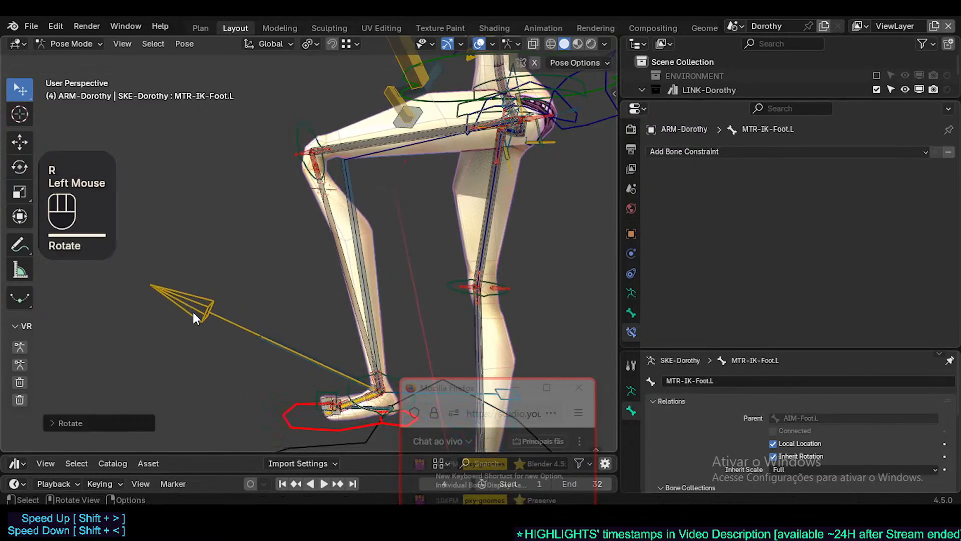
left_click(193, 312)
key("g")
left_click(364, 195)
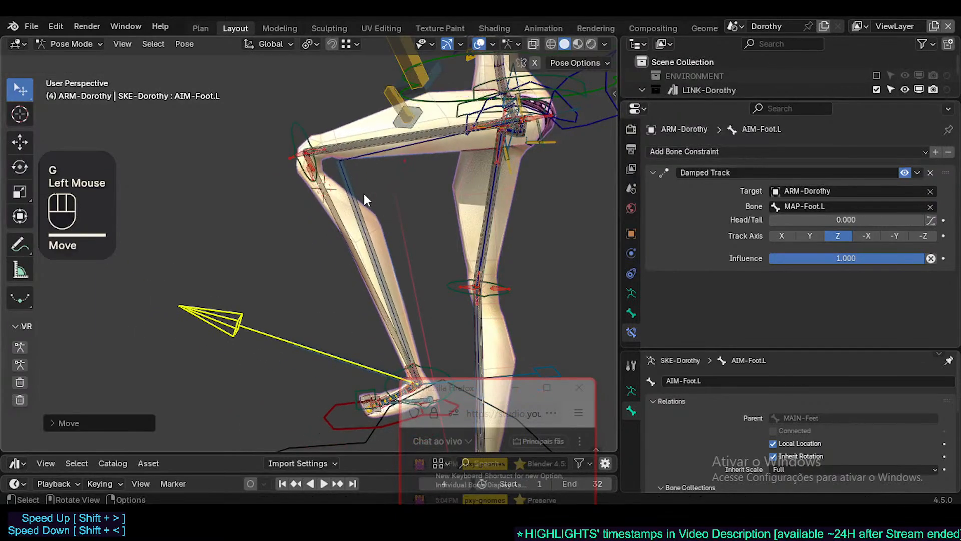
Nudge TWK-Knee.L to check how the left shin follows the knee tweak
left_click(294, 144)
left_click(295, 145)
key("g")
left_click(308, 425)
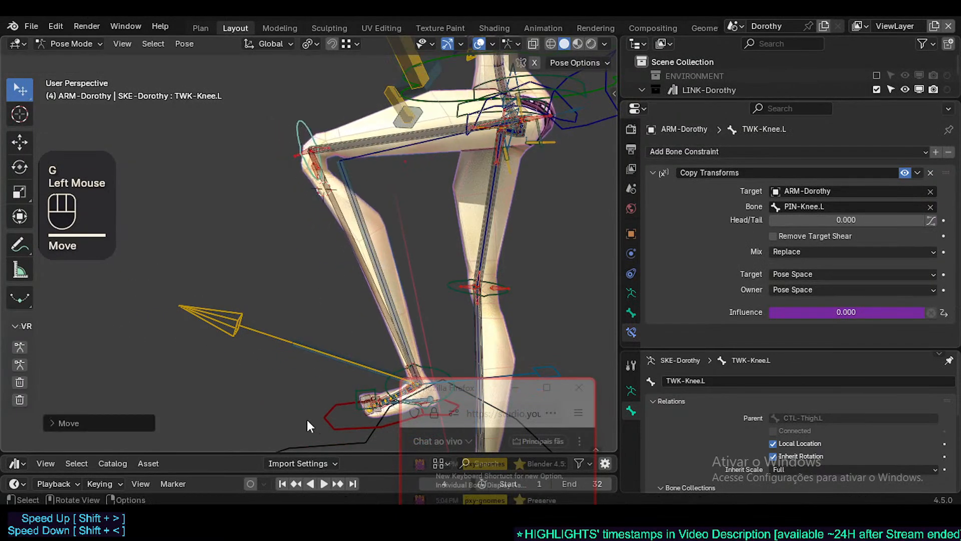
Move the foot control MTR-IK-Foot.L through several positions to test how the left knee deforms
left_click(308, 420)
key("g")
left_click(280, 412)
key("g")
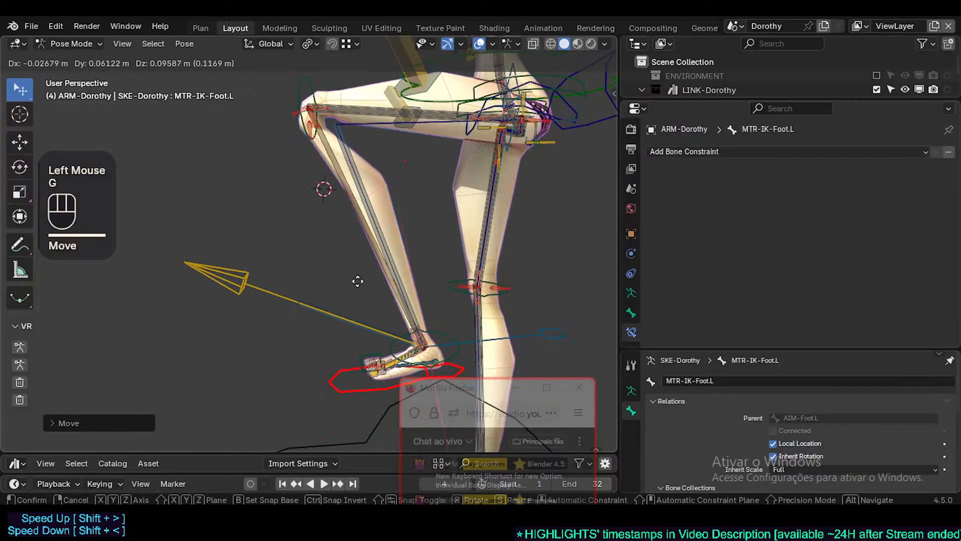
left_click(345, 301)
key("g")
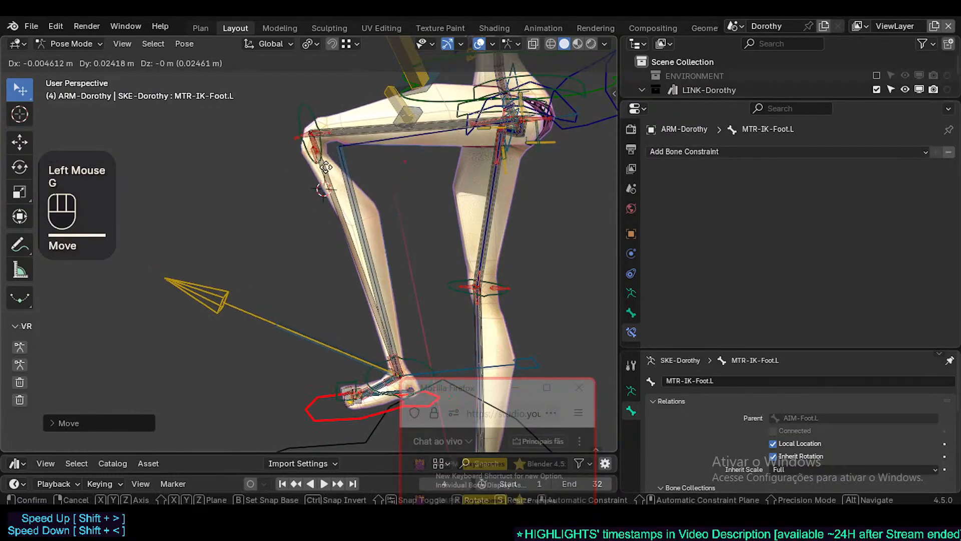
left_click(334, 169)
left_click(340, 170)
Reposition AIM-Foot.L and pull TWK-Knee.L forward to test the knee with the thigh nearly horizontal
left_click(225, 299)
key("g")
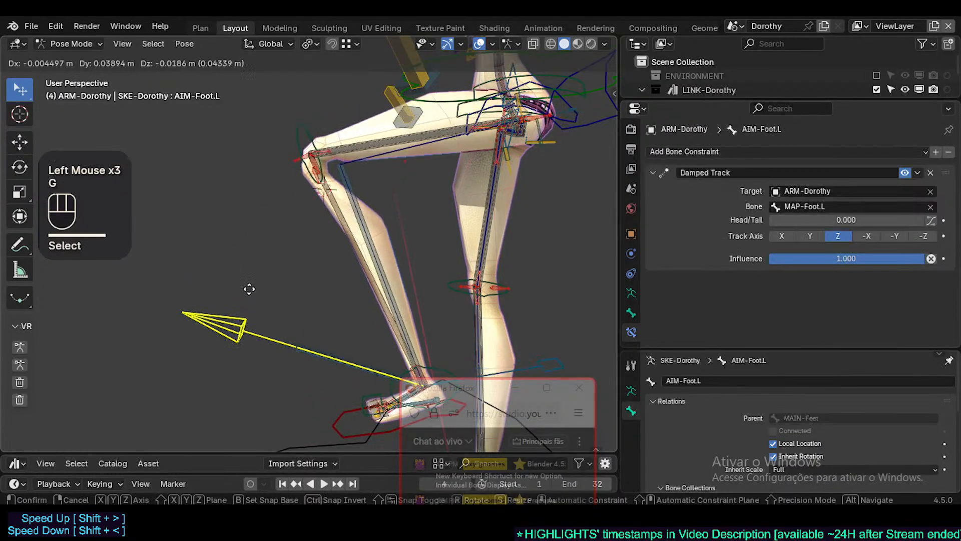
left_click(232, 294)
left_click(298, 126)
key("g")
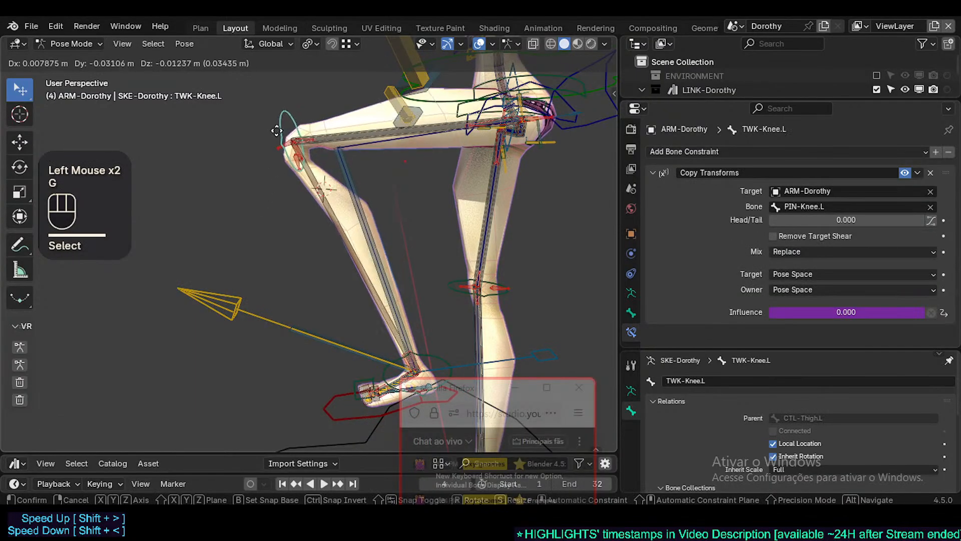
scroll(288, 124, "up", 2)
left_click(314, 148)
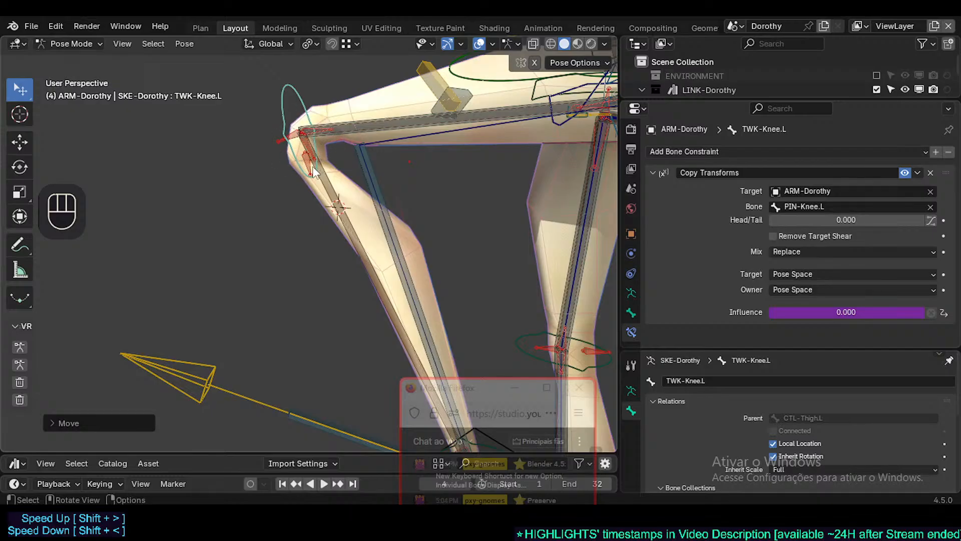
Examine the constraints of the left thigh bones MCH-Thigh.L and CTL-Thigh.L
left_click(377, 142)
left_click(411, 140)
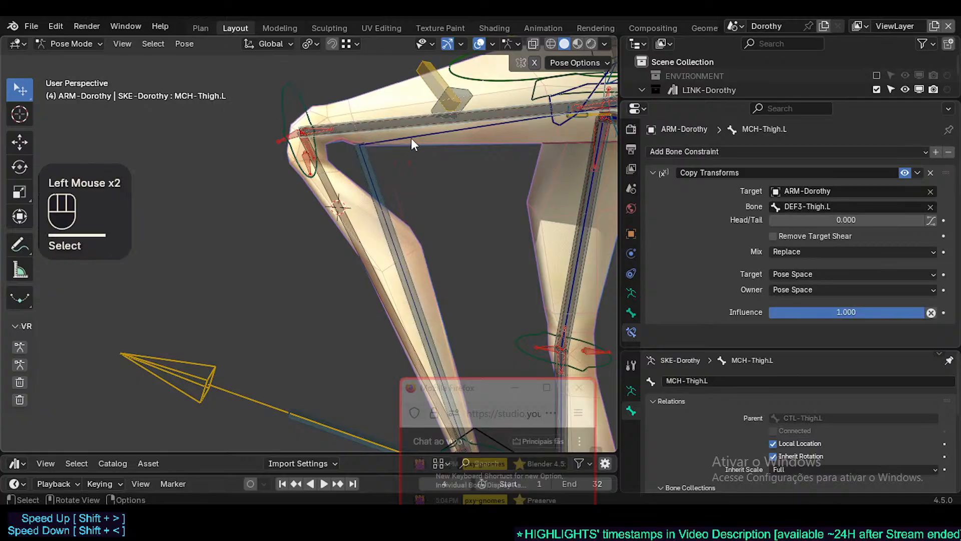
left_click(526, 137)
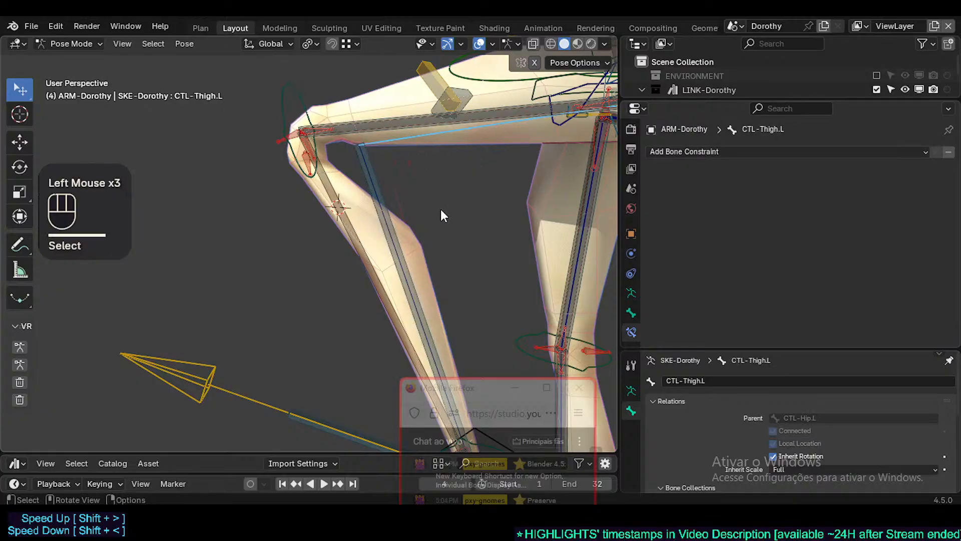
scroll(466, 314, "down", 2)
left_click_drag(469, 394, 731, 405)
middle_click_drag(408, 198, 395, 192, "shift")
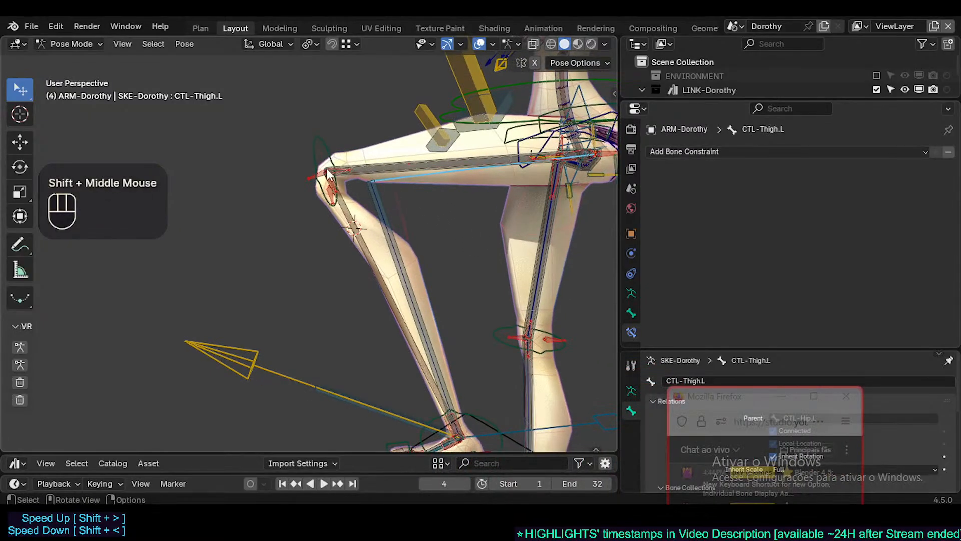
scroll(326, 208, "up", 2)
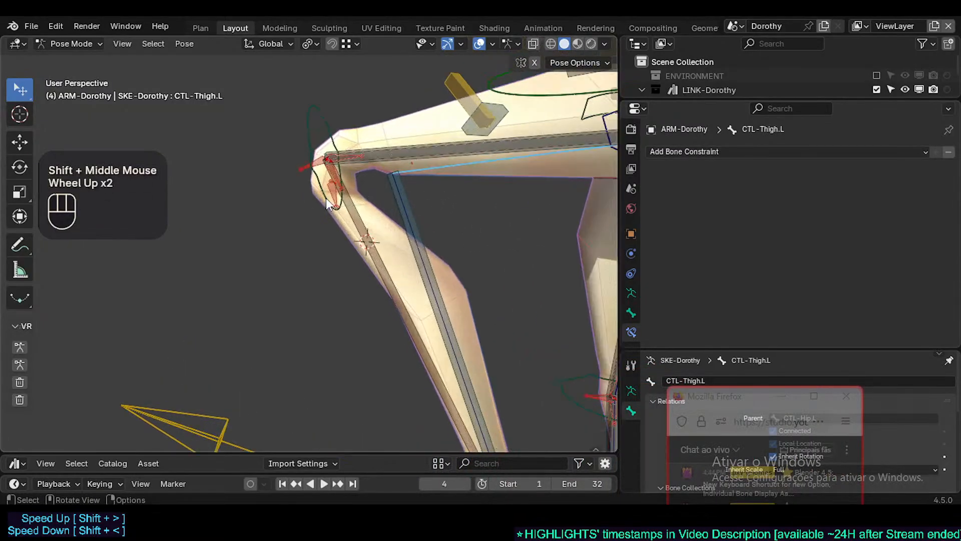
Examine the Copy Rotation constraint of HLP3-KneeThigh.L, switching it off and on to compare the knee shape
left_click(345, 155)
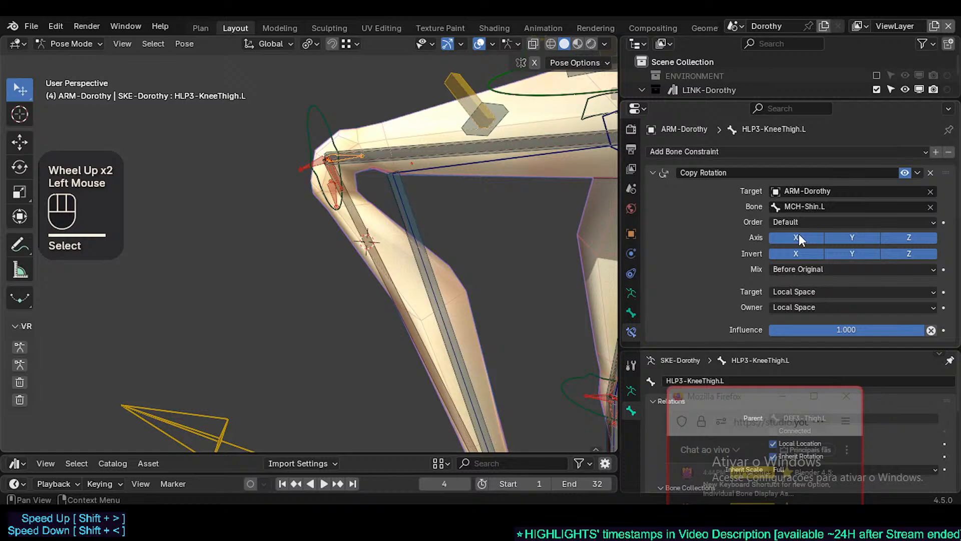
double_click(906, 171)
scroll(423, 345, "down", 2)
middle_click_drag(424, 345, 337, 178, "shift")
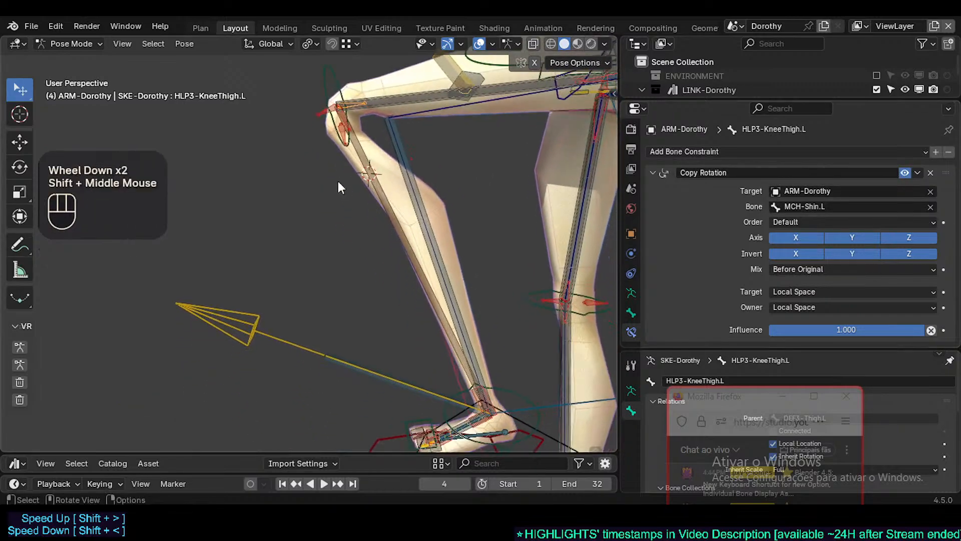
middle_click_drag(358, 129, 380, 81, "shift")
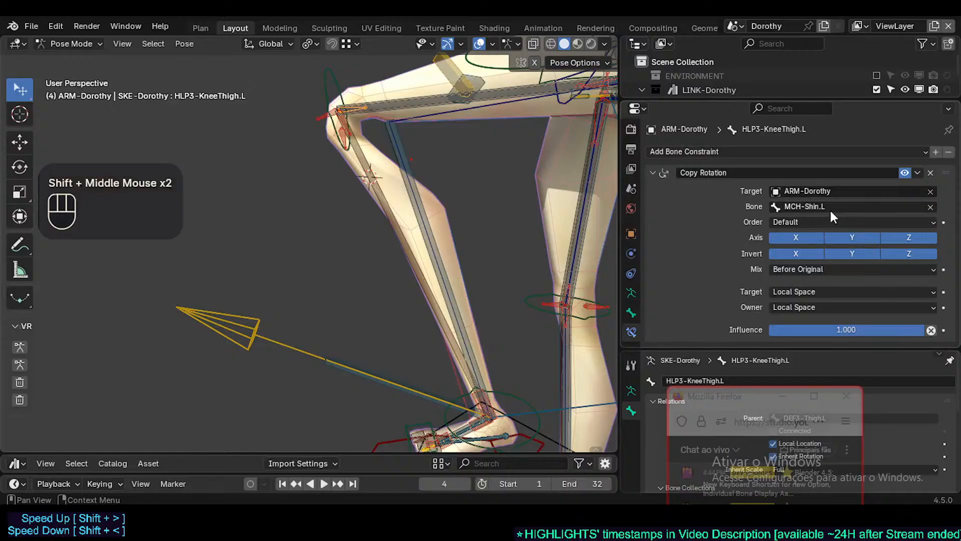
Move MTR-IK-Foot.L back beside the standing leg, and bring it forward with the thigh raised
left_click(544, 440)
key("g")
middle_click_drag(501, 351, 515, 300, "shift")
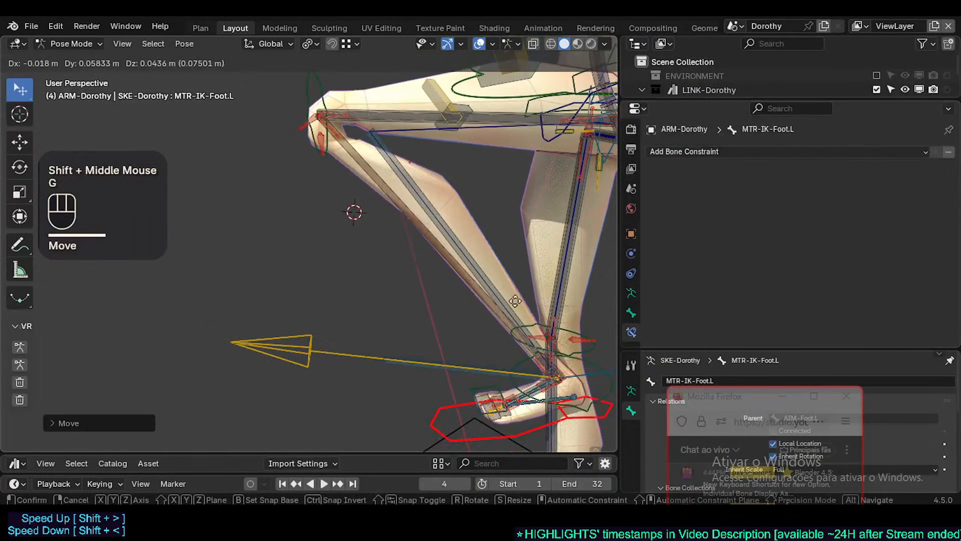
left_click(426, 214)
key("g")
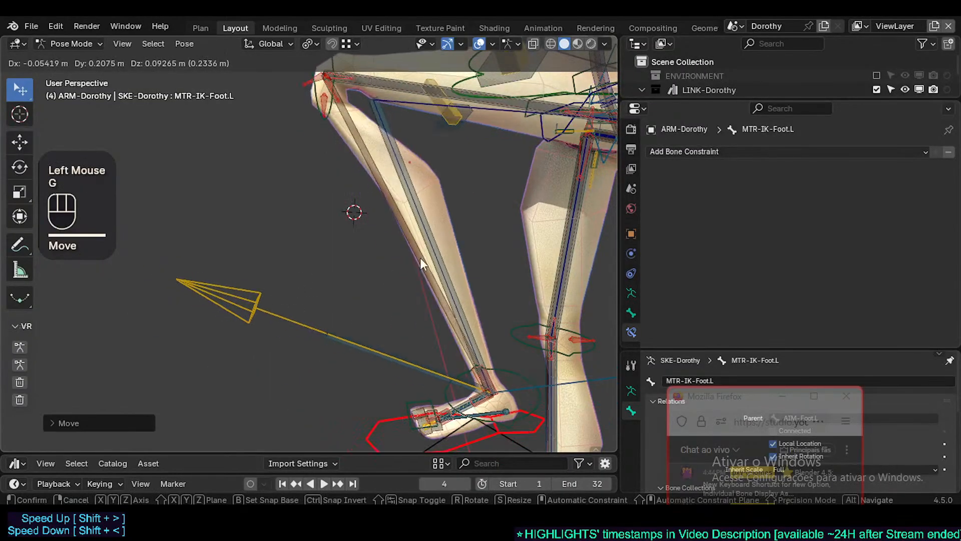
left_click(421, 258)
Isolate the knee helper HLP3-KneeThigh.L, the left shin bones and the foot controls MTR-IK-Foot.L and AIM-Foot.L by hiding all unselected bones
middle_click_drag(421, 258, 394, 318, "shift")
scroll(341, 172, "up", 3)
left_click(315, 171)
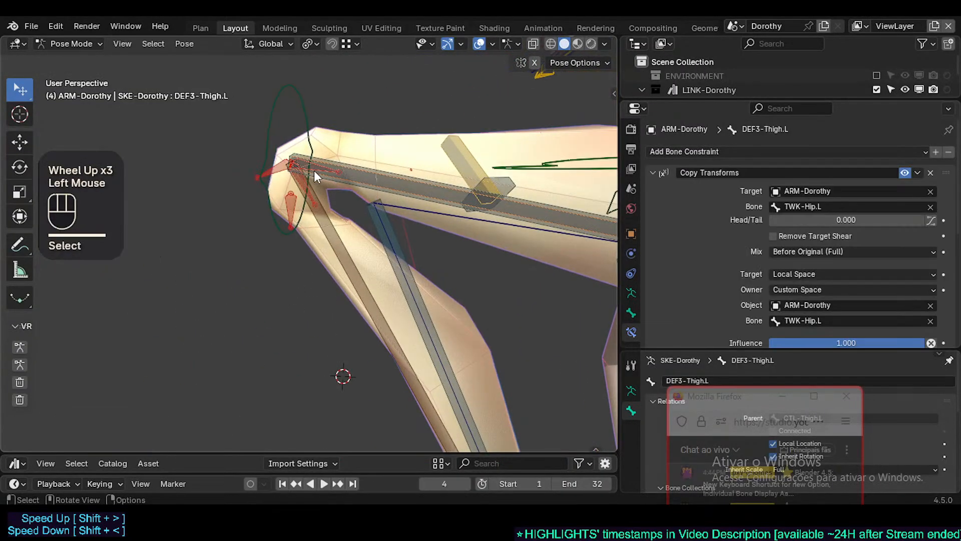
left_click(314, 171)
left_click(348, 174, "shift")
left_click(358, 163, "shift")
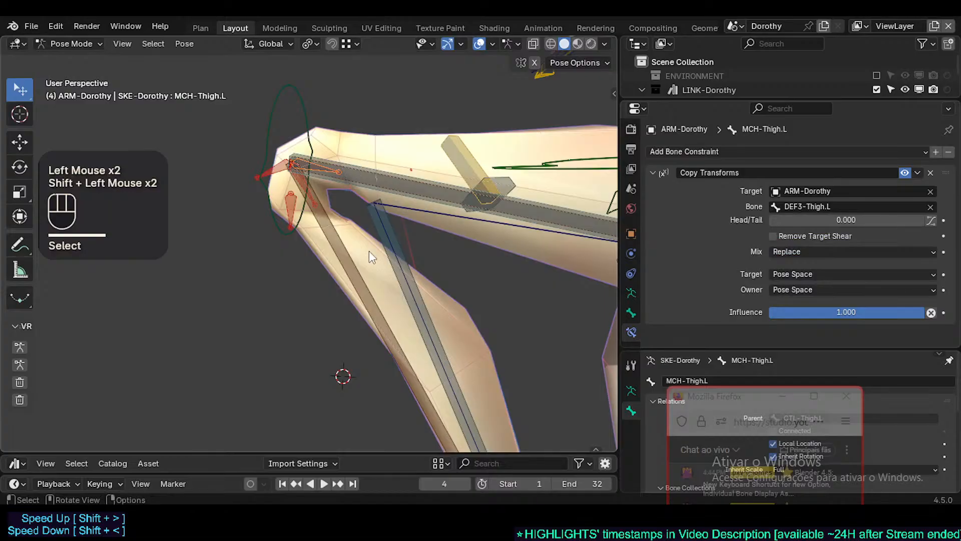
left_click(400, 256, "shift")
left_click(395, 239, "shift")
scroll(401, 426, "down", 2)
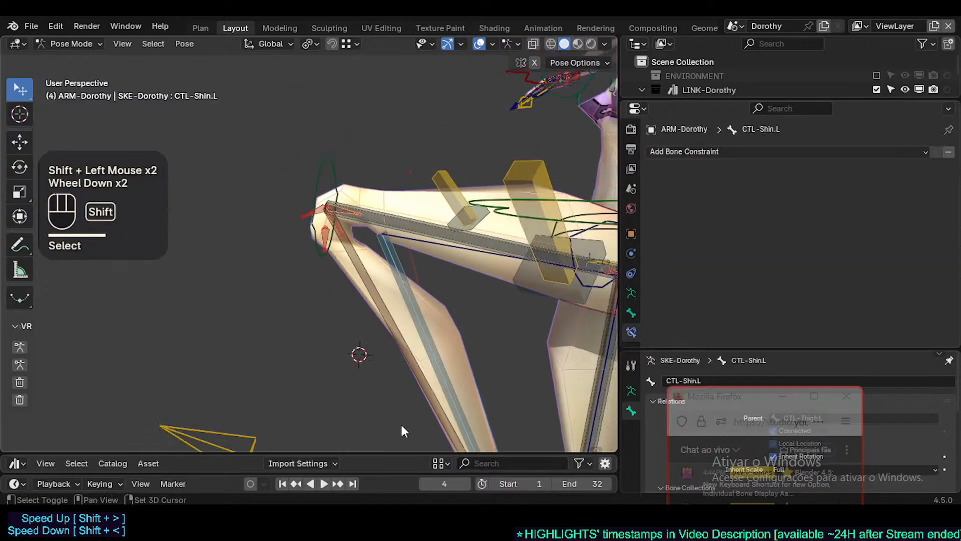
middle_click_drag(401, 425, 328, 279, "shift")
scroll(324, 331, "down", 1)
left_click(262, 306, "shift")
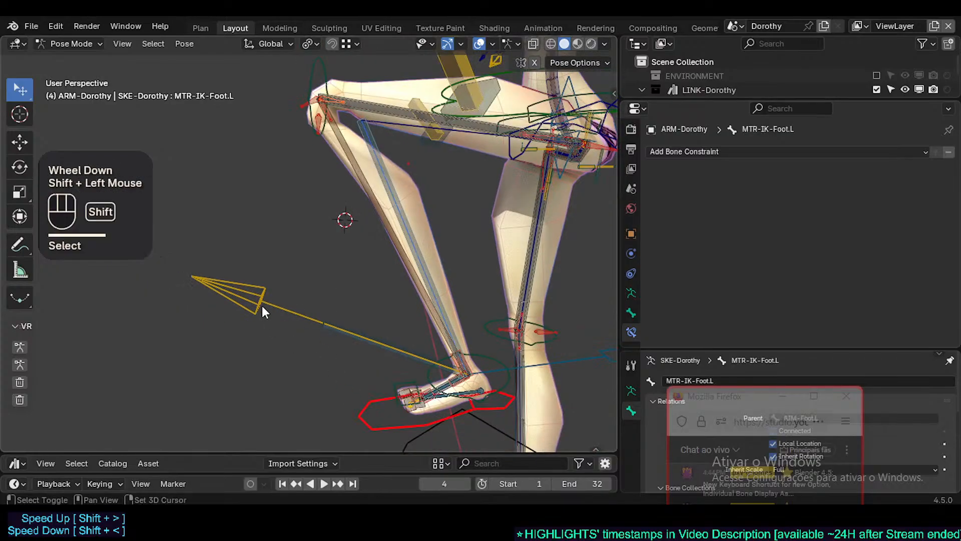
left_click(256, 297, "shift")
key("shift+h")
key("alt+a")
Try moving MTR-IK-Foot.L with the thigh bones hidden, and undo the move and the isolation
left_click(384, 393)
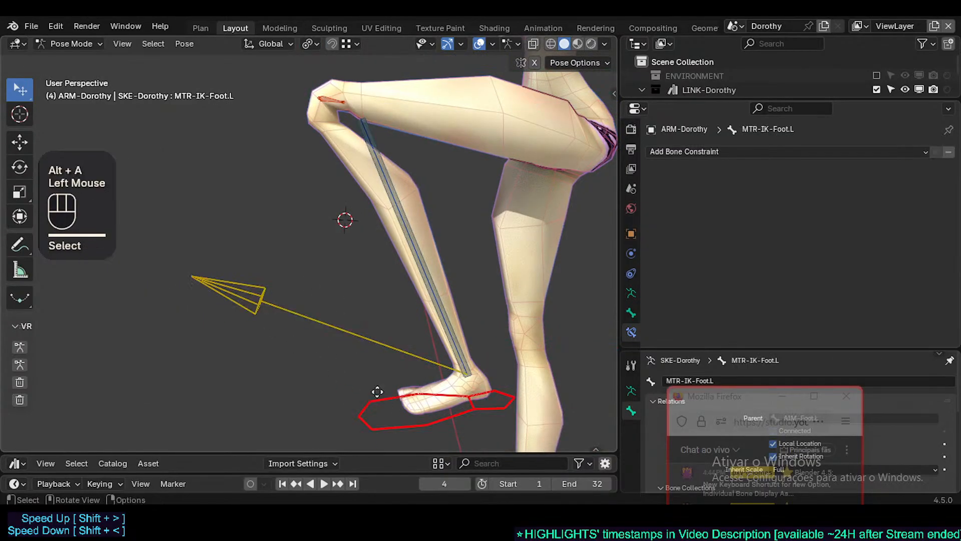
key("g")
left_click(405, 239)
key("ctrl+z")
key("ctrl+z")
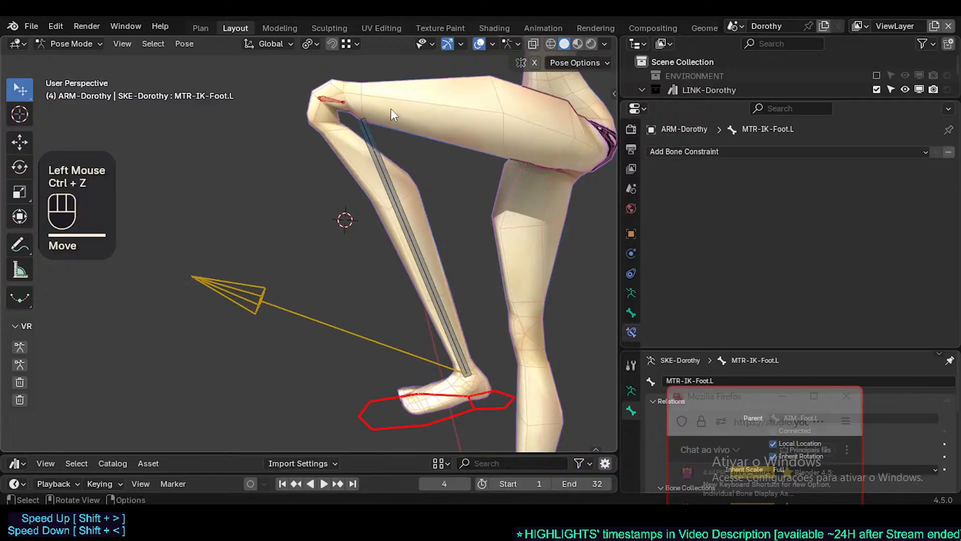
key("ctrl+z")
key("ctrl+z")
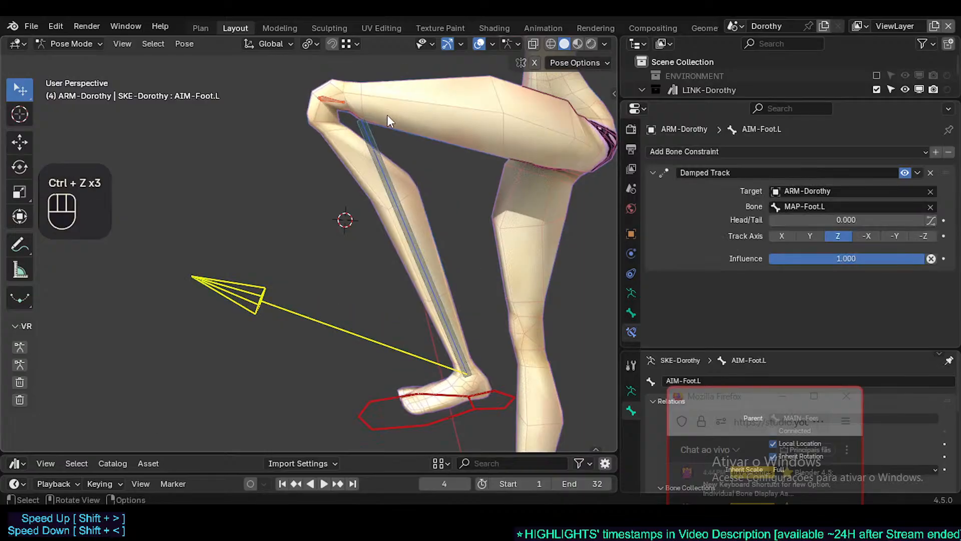
Add the left thigh bones, including DEF3-Thigh.L, to the selection and hide all other bones
scroll(386, 115, "up", 2)
left_click(381, 102, "shift")
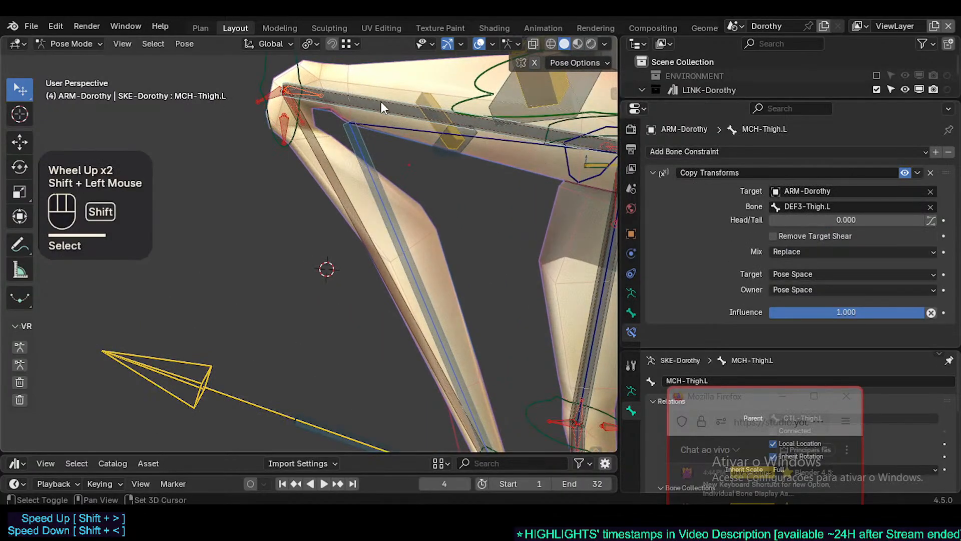
left_click(381, 102, "shift")
scroll(374, 152, "down", 2)
key("shift+h")
scroll(357, 268, "down", 1)
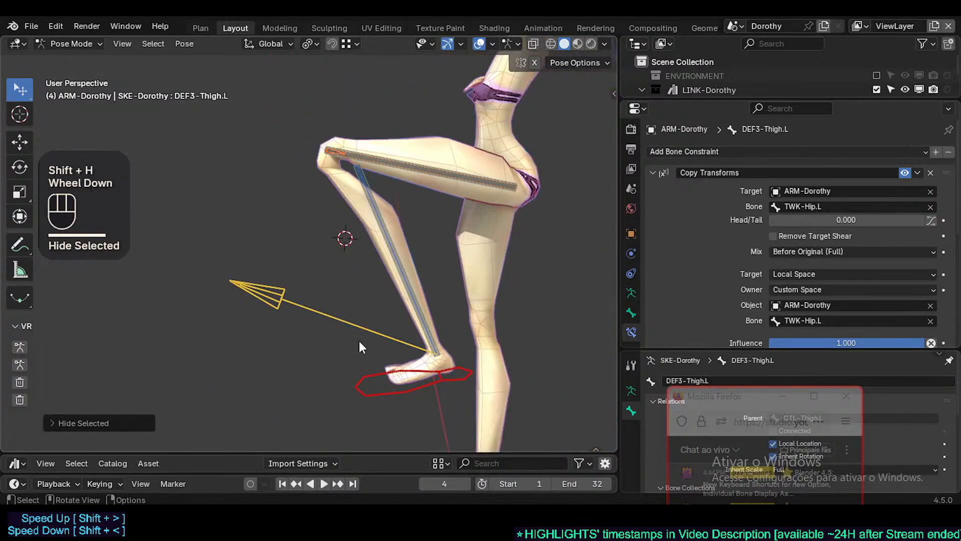
Reposition MTR-IK-Foot.L so the left thigh is nearly horizontal and the shin is steeper
left_click(363, 389)
key("g")
middle_click_drag(330, 291, 254, 390, "shift")
left_click(254, 390)
scroll(254, 390, "up", 2)
middle_click(351, 276)
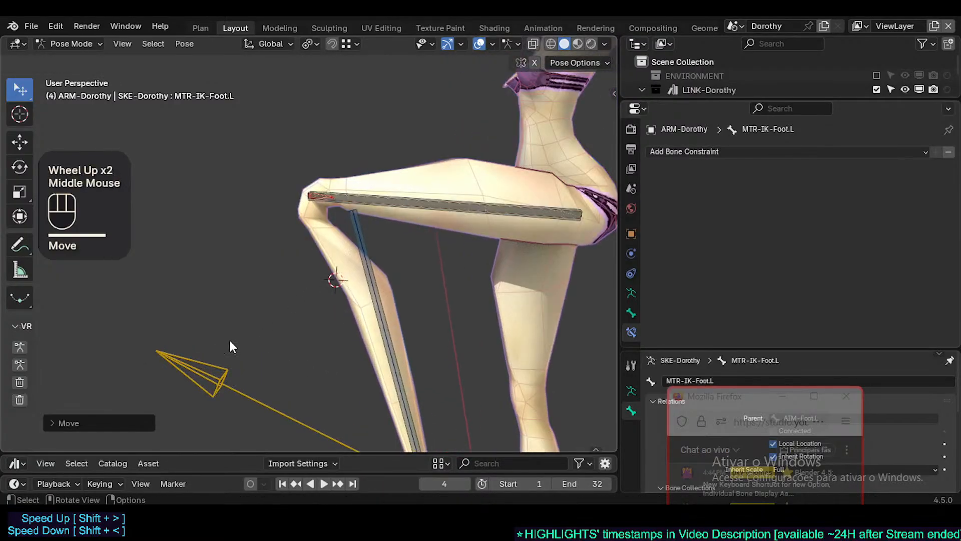
Check the Copy Transforms constraint of MCH-Shin.L, and move AIM-Foot.L back toward the standing leg
left_click(359, 240)
middle_click_drag(359, 240, 376, 207, "shift")
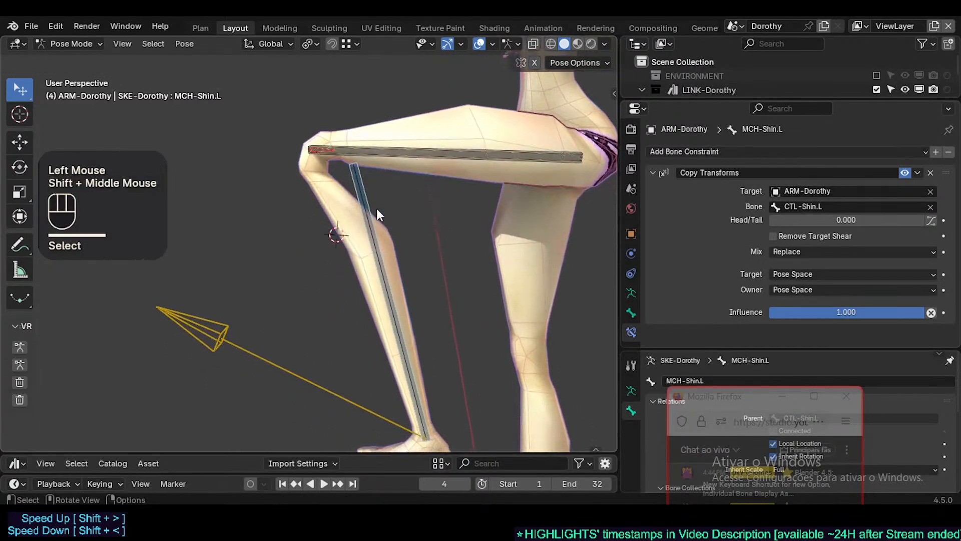
scroll(393, 359, "down", 1)
left_click(222, 330)
key("g")
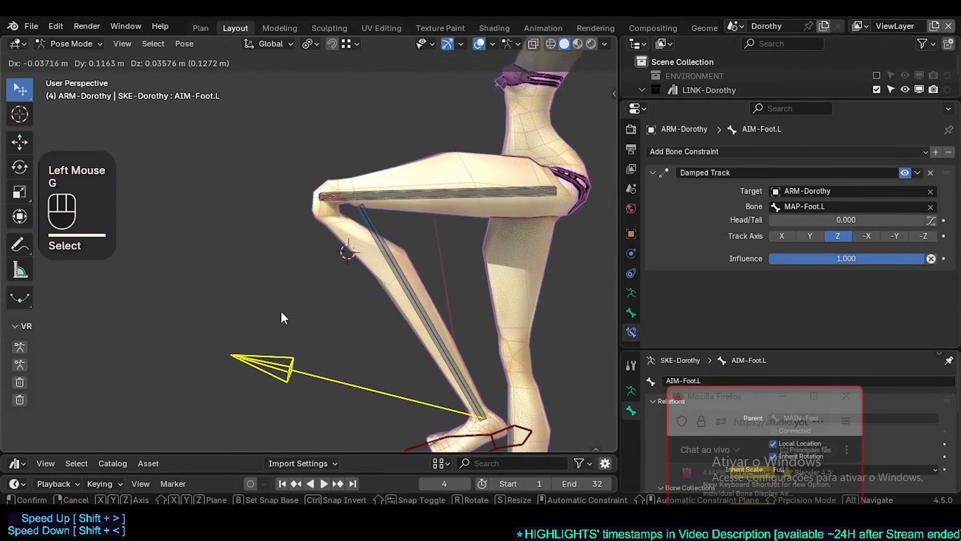
left_click(253, 275)
Examine the Copy Rotation constraint of HLP3-KneeThigh.L against the knee shape up close
left_click(335, 182)
left_click(335, 182)
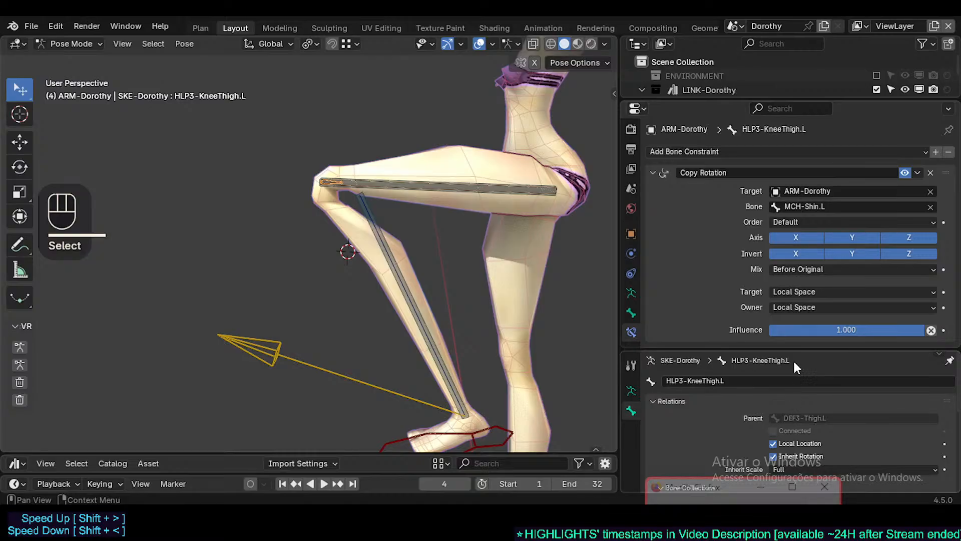
left_click_drag(793, 350, 793, 348)
scroll(402, 179, "up", 2)
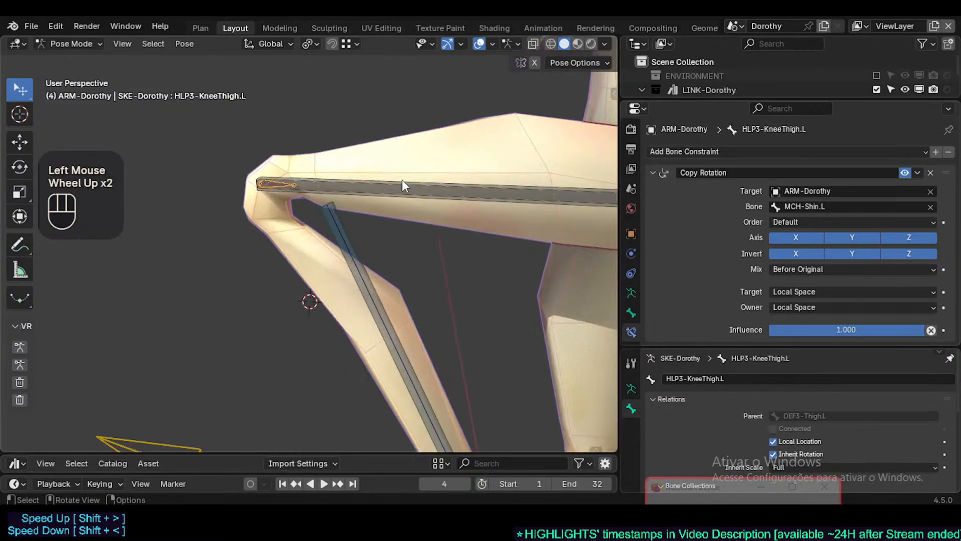
scroll(254, 209, "down", 1, "shift")
scroll(254, 210, "up", 1, "shift")
middle_click_drag(254, 210, 422, 226, "shift")
scroll(421, 225, "up", 1)
scroll(361, 146, "up", 1)
middle_click_drag(360, 145, 346, 174, "shift")
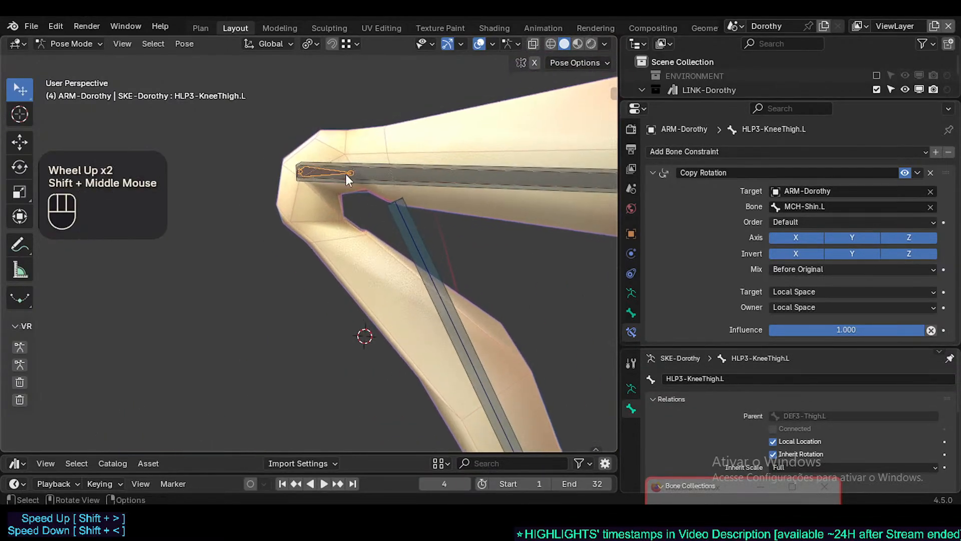
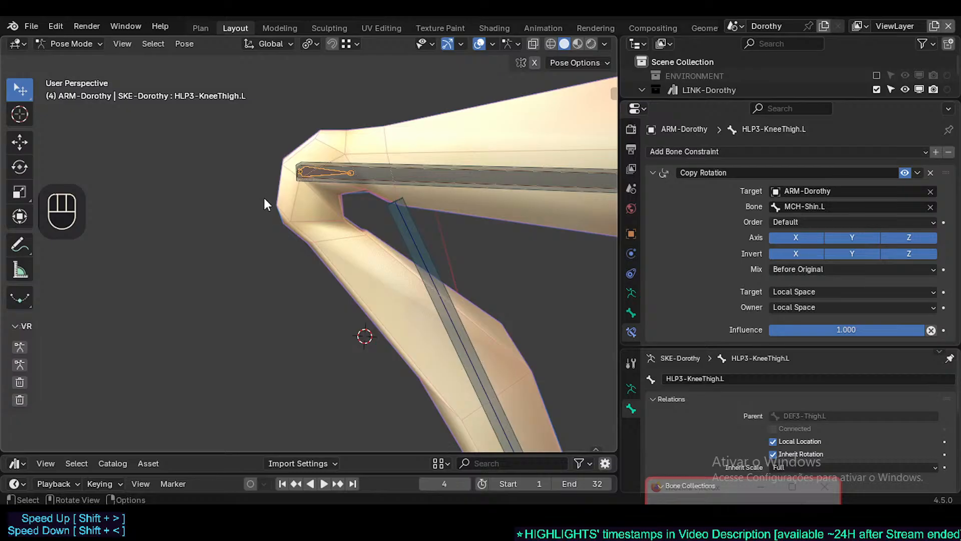
Collapse the Copy Rotation constraint of HLP3-KneeThigh.L and reveal all hidden bones
scroll(284, 190, "down", 1)
left_click(653, 172)
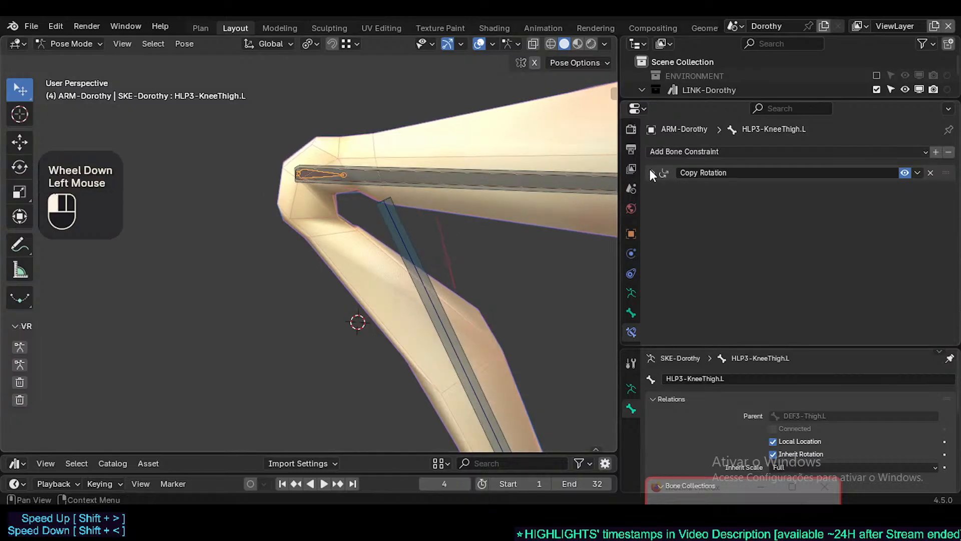
scroll(361, 203, "down", 2)
key("alt+h")
key("alt+h")
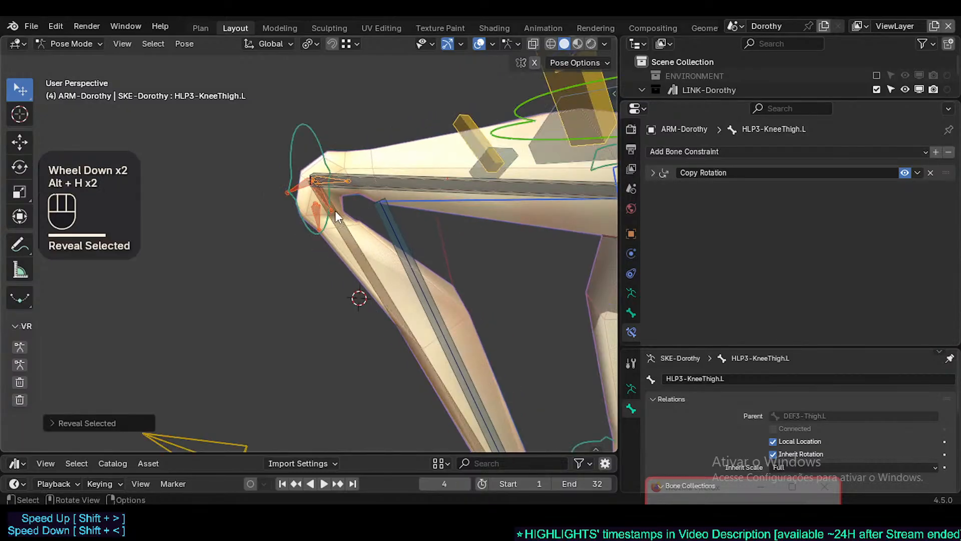
Enable the Transformation constraint of HLP3-KneeShin.L and review its target and rotation mapping
double_click(329, 201)
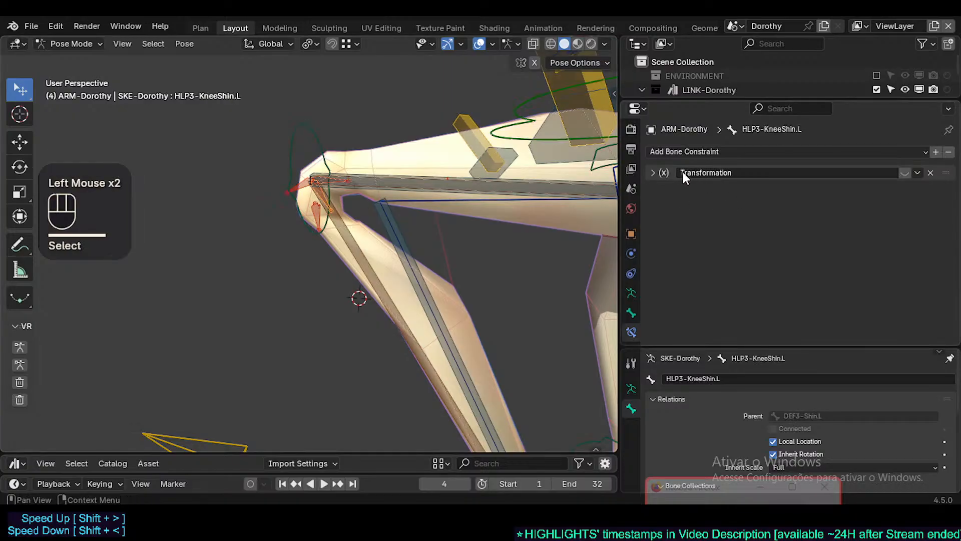
left_click(654, 172)
left_click(907, 172)
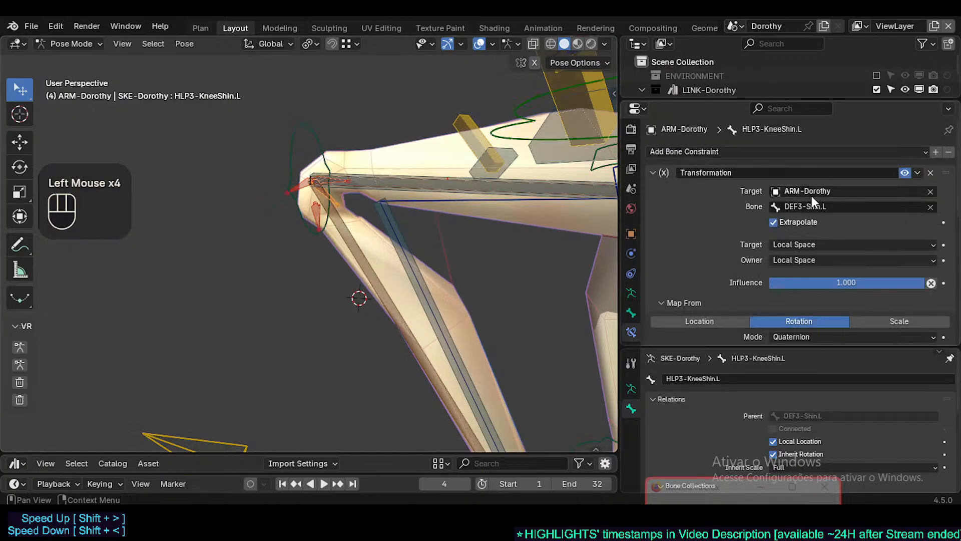
scroll(823, 253, "down", 6)
scroll(822, 260, "down", 4)
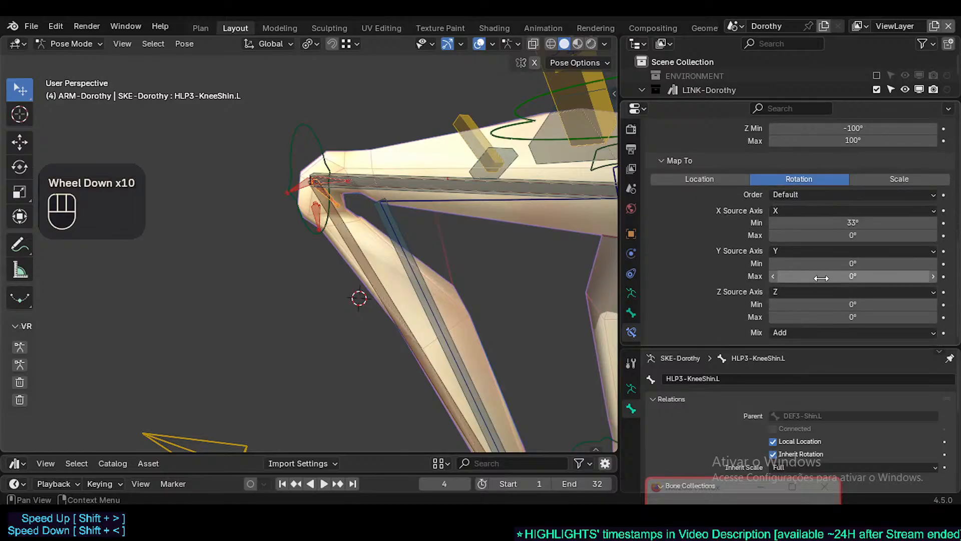
scroll(786, 325, "up", 6)
scroll(796, 265, "up", 1)
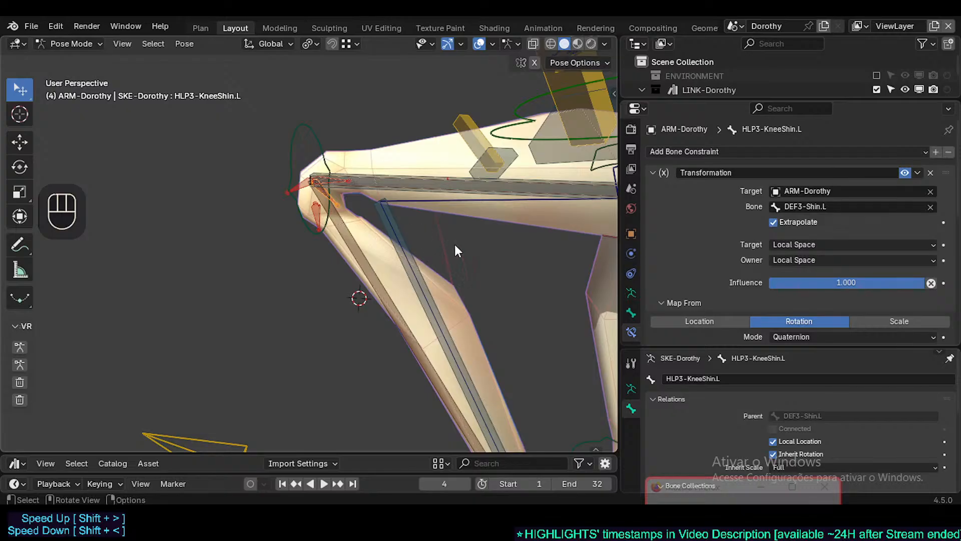
Compare the Copy Transforms constraint of MCH-Shin.L with the Transformation constraint of HLP3-KneeShin.L
left_click(403, 239)
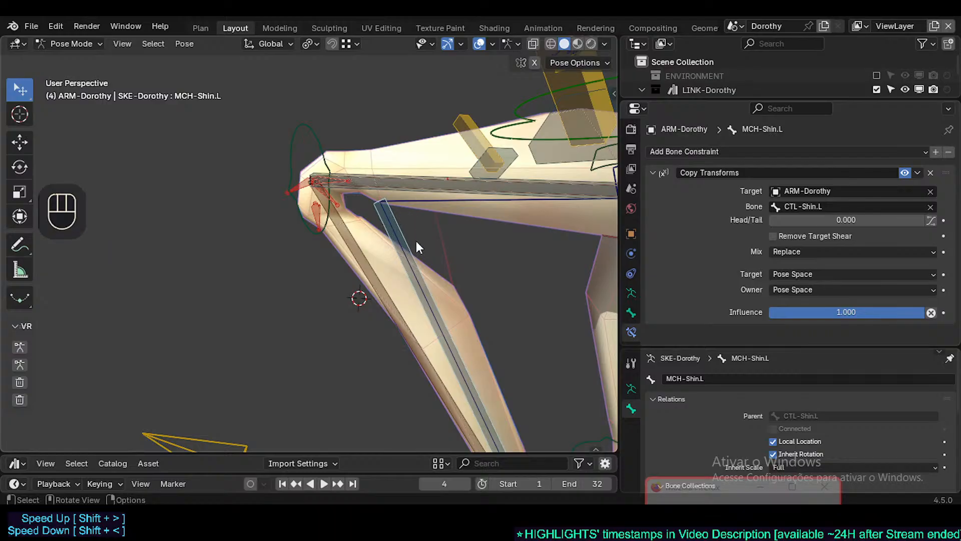
scroll(401, 242, "up", 2)
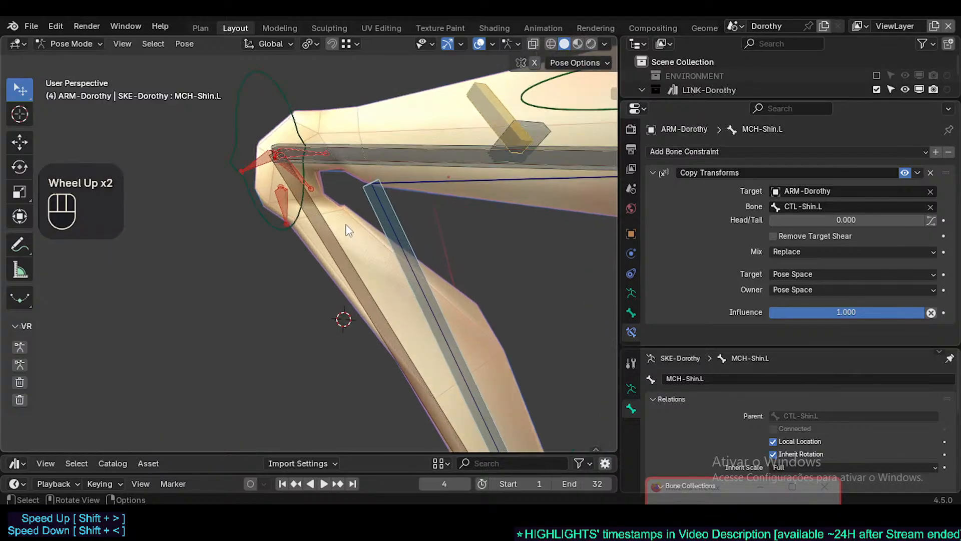
middle_click_drag(324, 211, 316, 299, "shift")
left_click(322, 179)
scroll(398, 252, "up", 1)
scroll(401, 258, "up", 2)
scroll(376, 258, "down", 3)
scroll(380, 262, "up", 2)
scroll(376, 247, "down", 2)
scroll(316, 299, "up", 3)
scroll(317, 300, "down", 1)
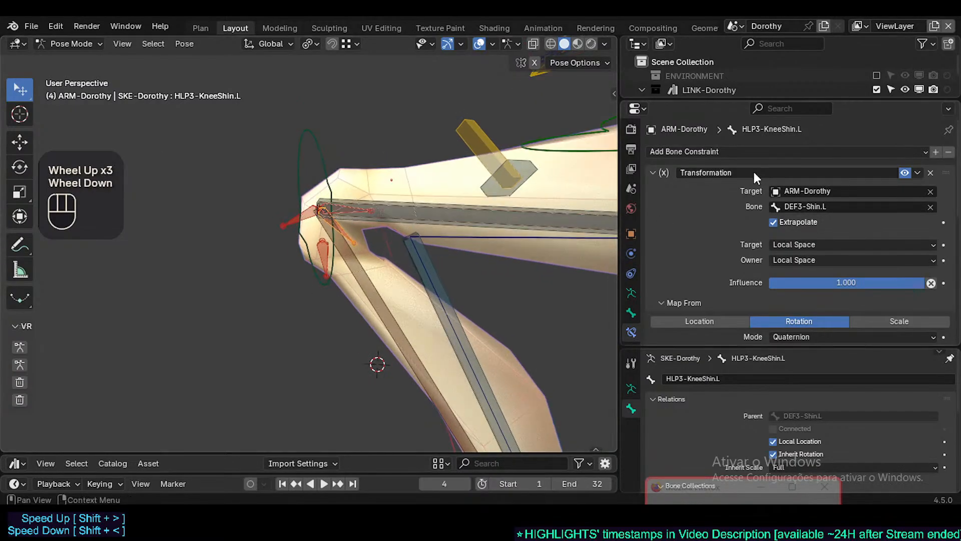
left_click(652, 172)
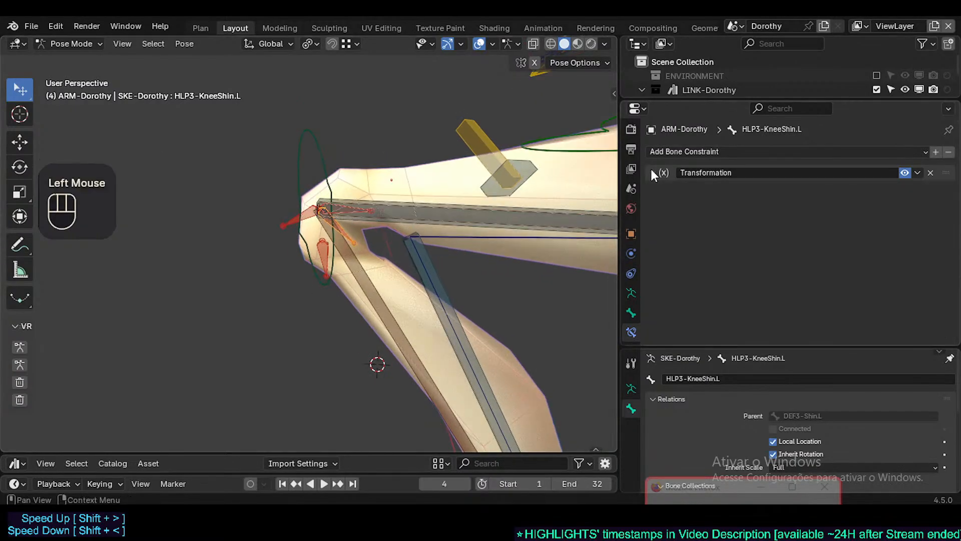
left_click(652, 172)
left_click(652, 172)
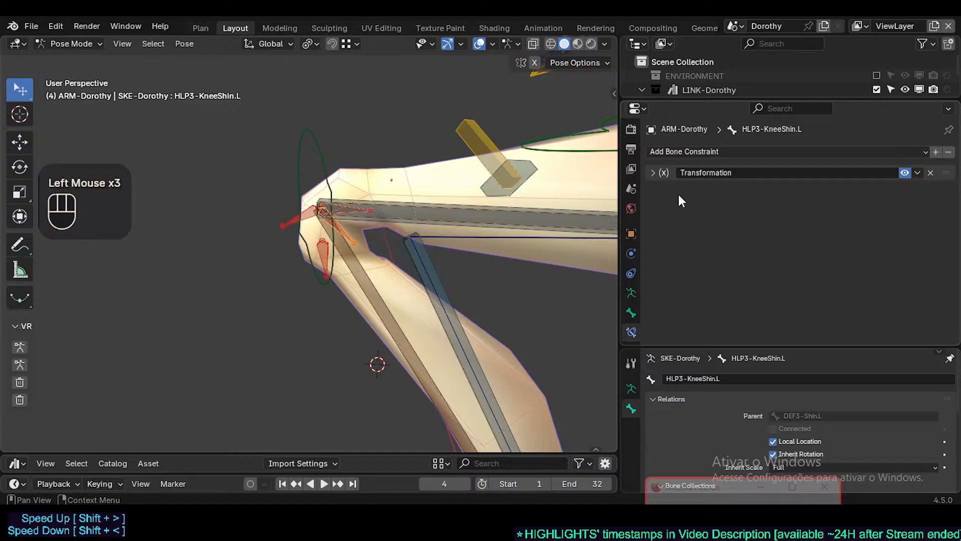
left_click(652, 173)
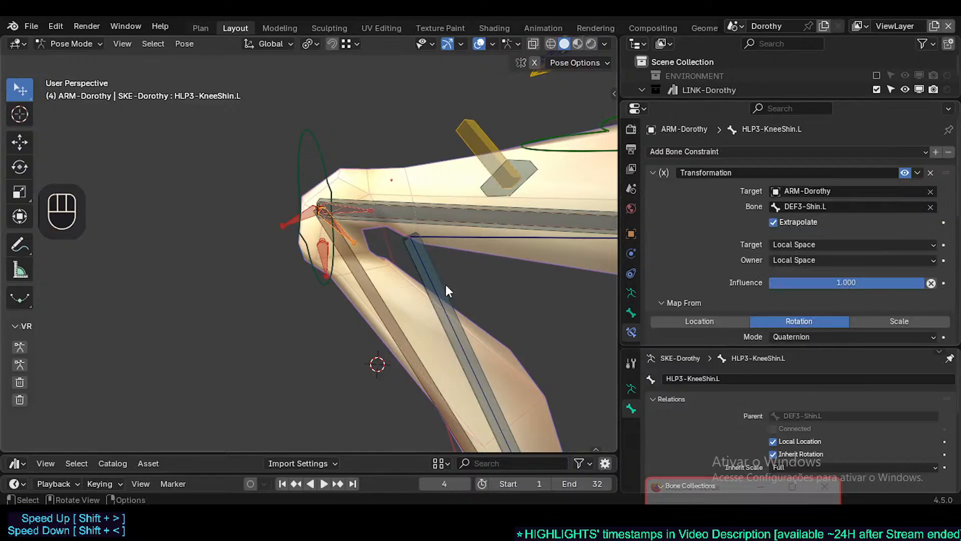
Inspect the inner crease of the bent left knee with the Transformation constraint of HLP3-KneeShin.L active
scroll(447, 287, "down", 3)
middle_click_drag(447, 291, 422, 332, "shift")
scroll(410, 298, "up", 2)
scroll(400, 289, "down", 2)
scroll(422, 333, "down", 1, "shift")
scroll(412, 255, "up", 3)
middle_click_drag(412, 254, 431, 312, "shift")
scroll(366, 242, "up", 2)
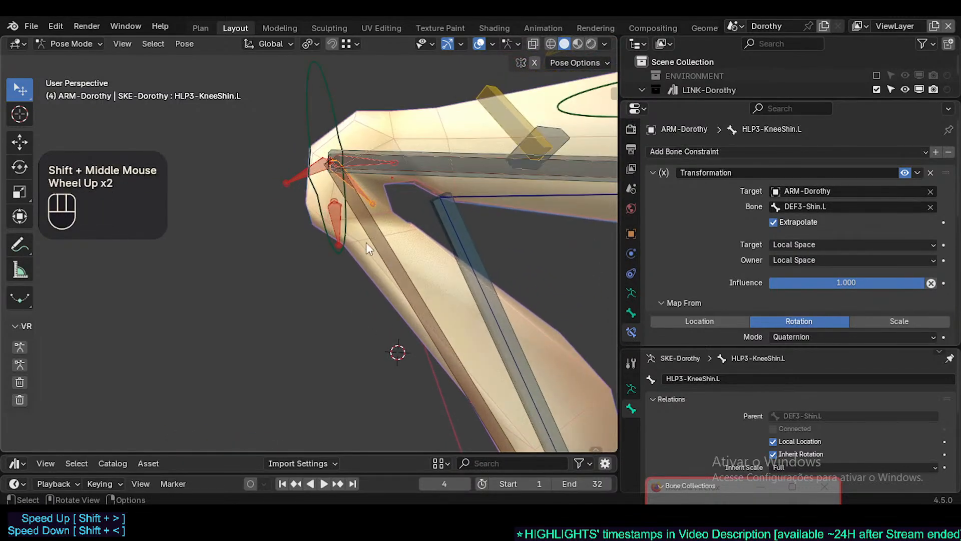
scroll(382, 260, "down", 2)
scroll(383, 260, "up", 2)
middle_click_drag(387, 251, 449, 255, "shift")
Examine the constraints and parents of MCH-Shin.L, DEF3-Shin.L, HLP3-KneeThigh.L and MCH-Thigh.L, moving the chat window out of the way
left_click(402, 258)
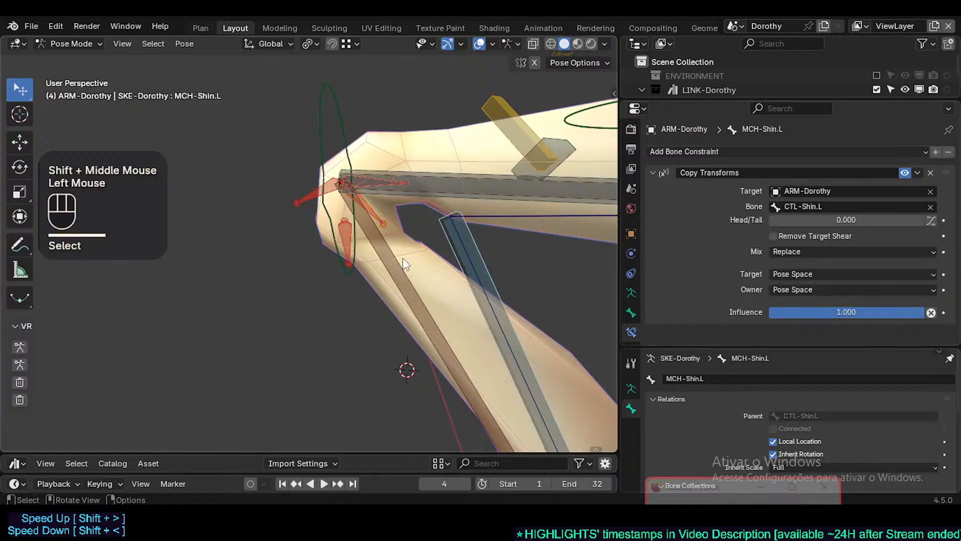
left_click(455, 262)
left_click(457, 258)
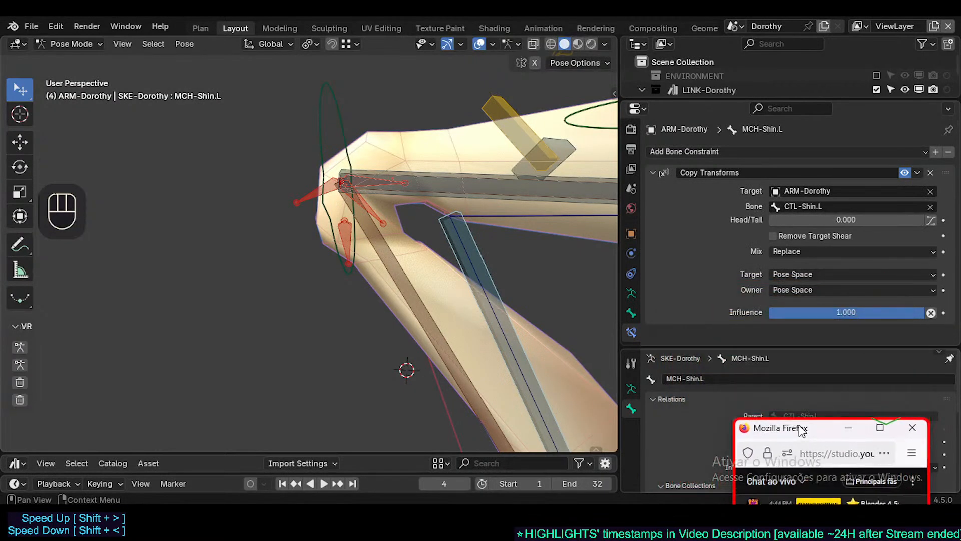
scroll(431, 285, "down", 1)
left_click(375, 213)
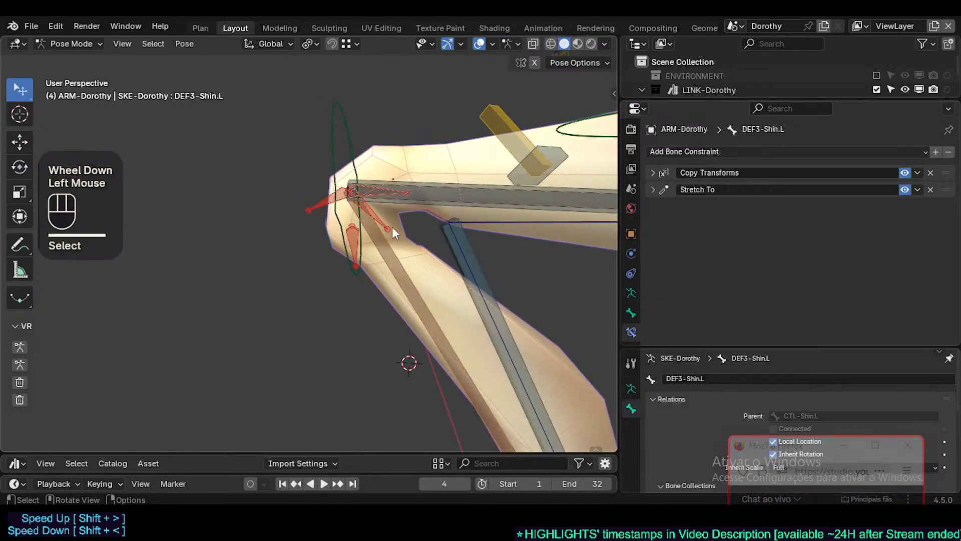
left_click(387, 194)
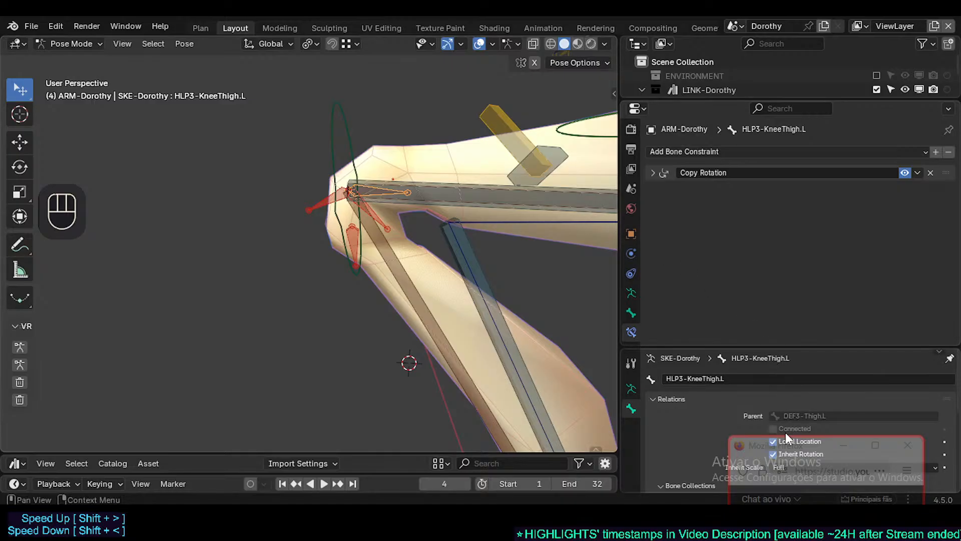
left_click_drag(789, 446, 442, 414)
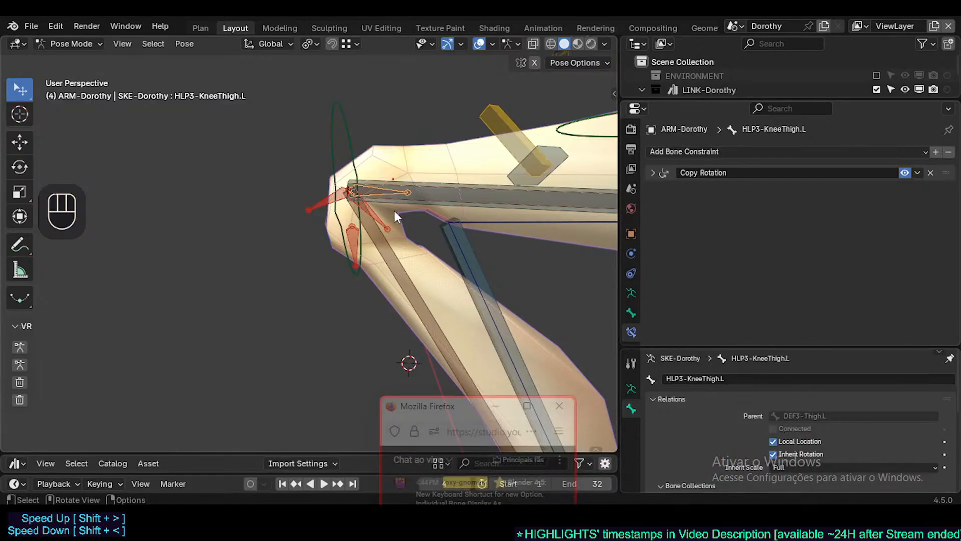
left_click(422, 205)
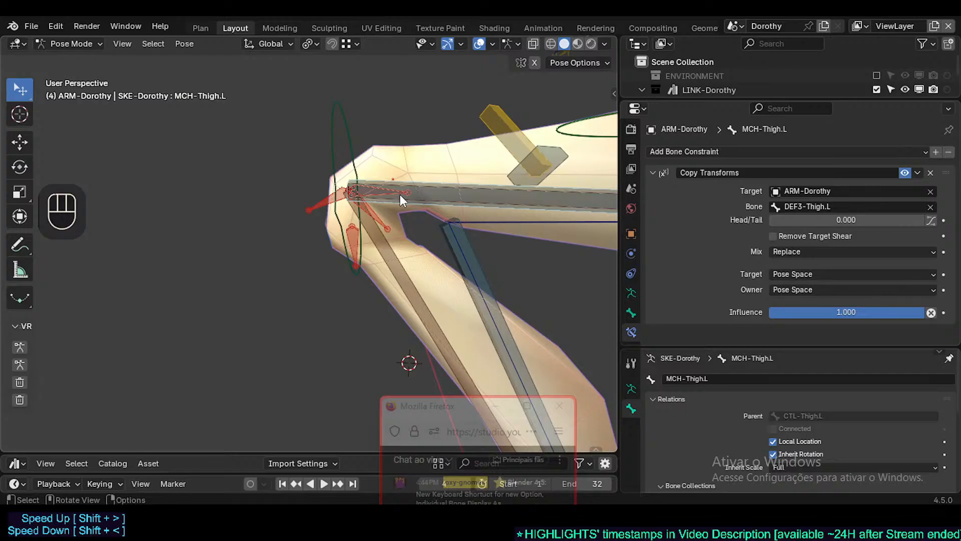
Examine the bent left knee and compare the Copy Transforms constraints and parents of MCH-Thigh.L and DEF3-Thigh.L
middle_click_drag(407, 201, 469, 238)
scroll(386, 290, "up", 2)
scroll(387, 288, "down", 3)
scroll(469, 238, "up", 2)
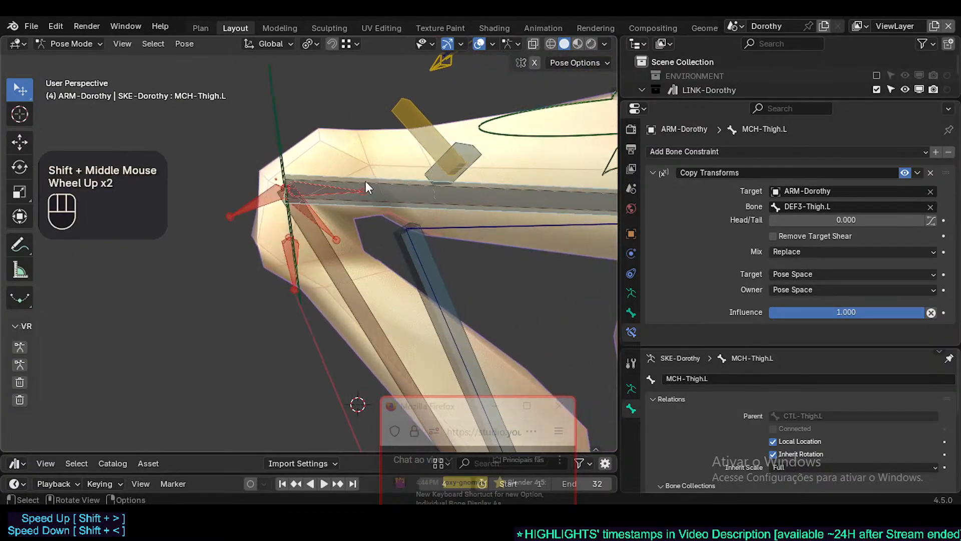
left_click(376, 206)
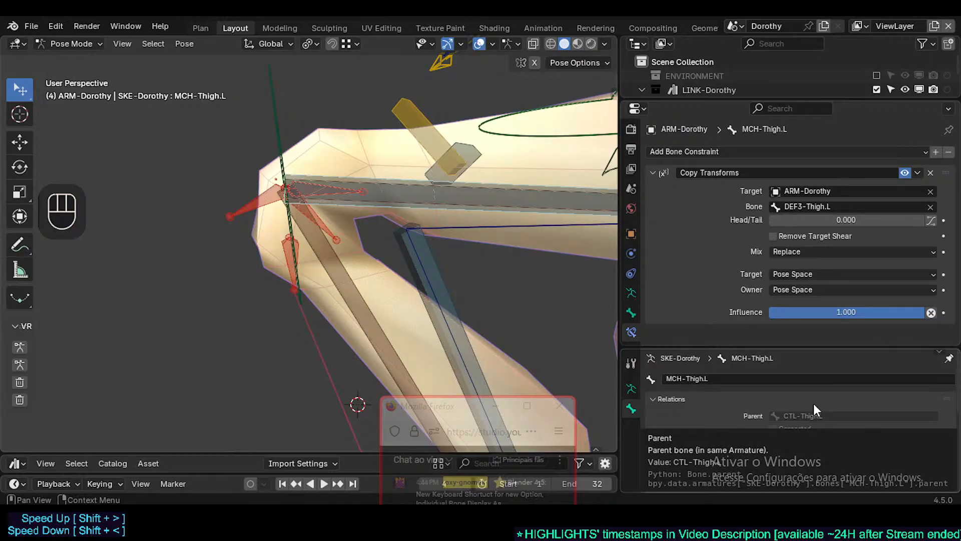
scroll(551, 277, "down", 2, "shift")
scroll(440, 278, "down", 2, "shift")
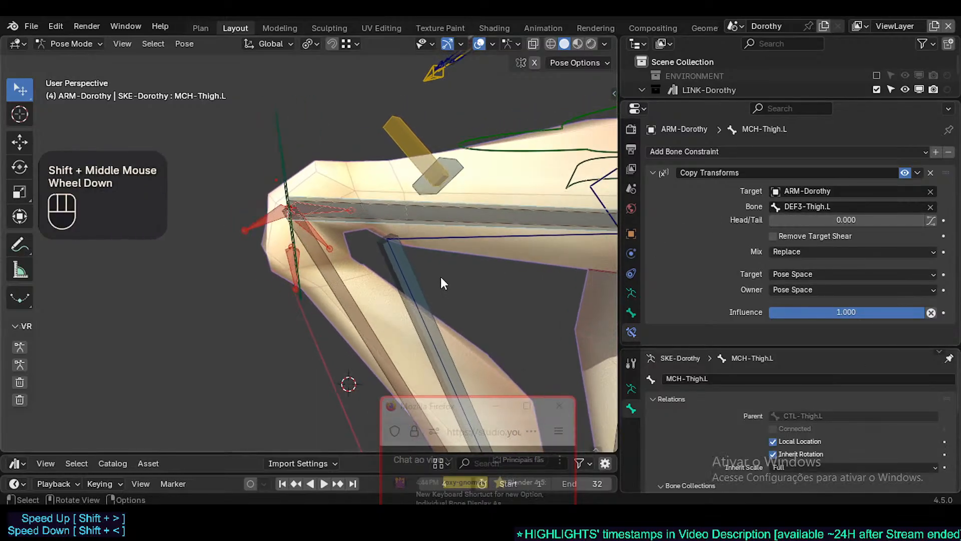
left_click(446, 219)
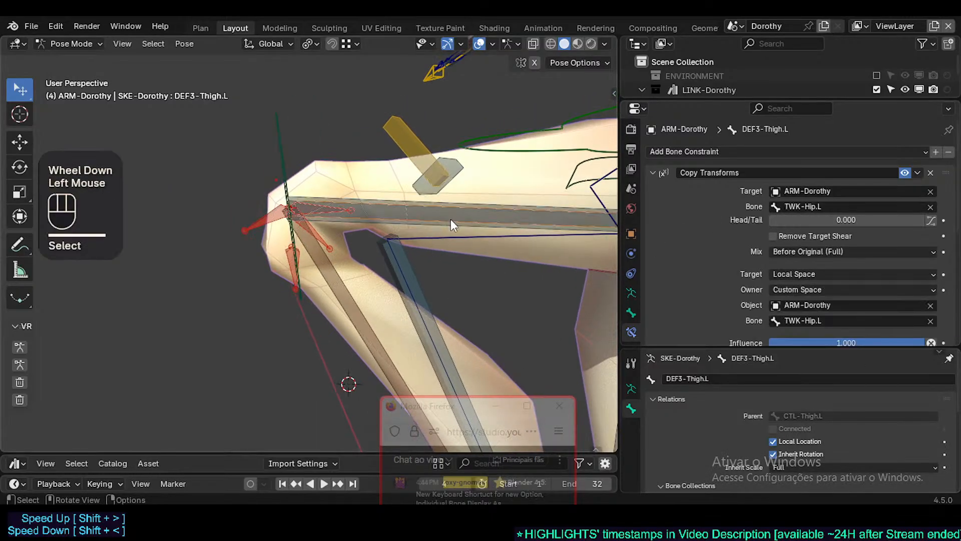
left_click(449, 226)
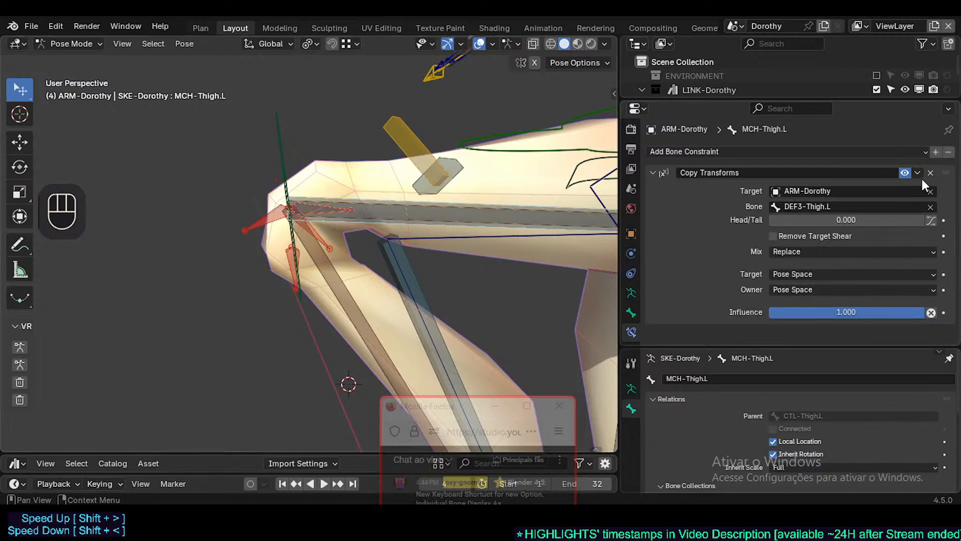
scroll(448, 209, "down", 2)
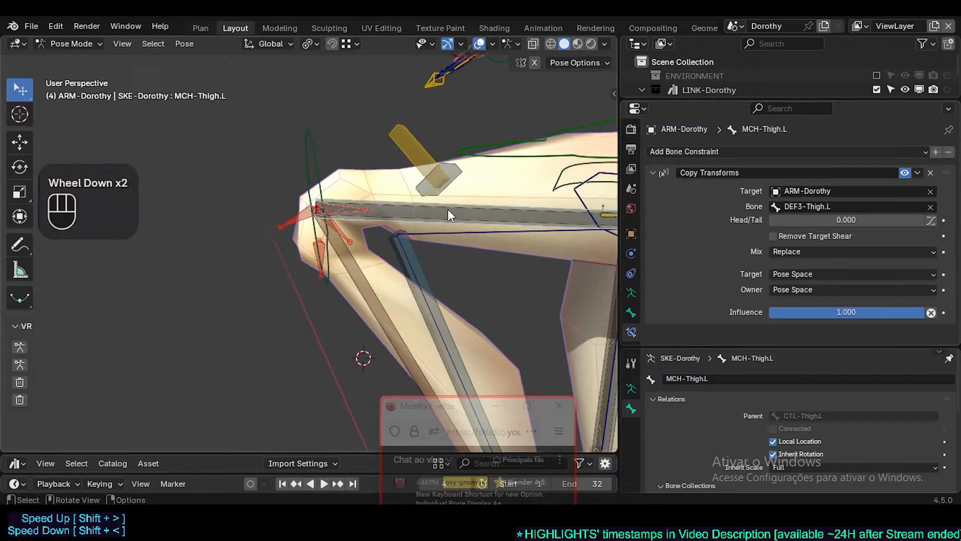
middle_click_drag(447, 210, 383, 241, "shift")
scroll(383, 241, "down", 1)
scroll(383, 241, "up", 2)
scroll(378, 226, "up", 1)
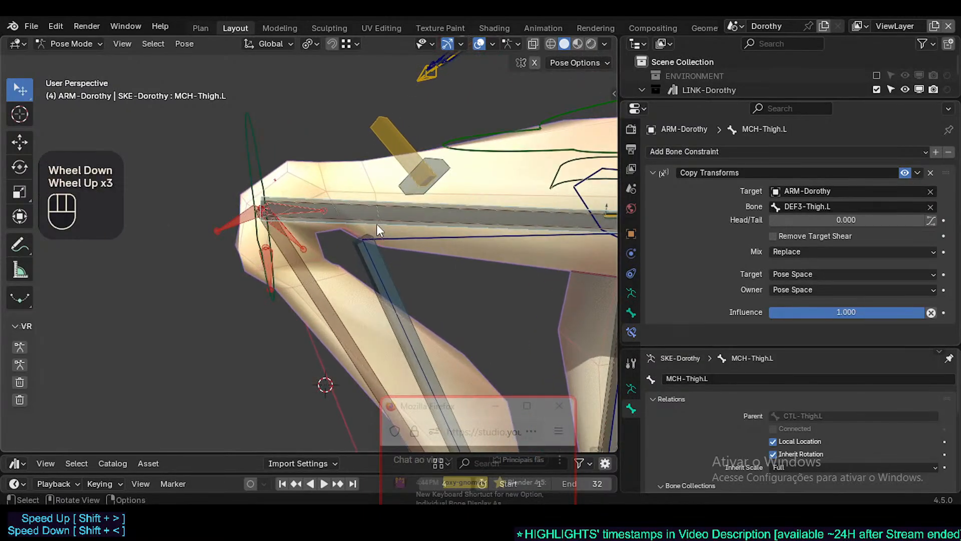
scroll(378, 226, "down", 1)
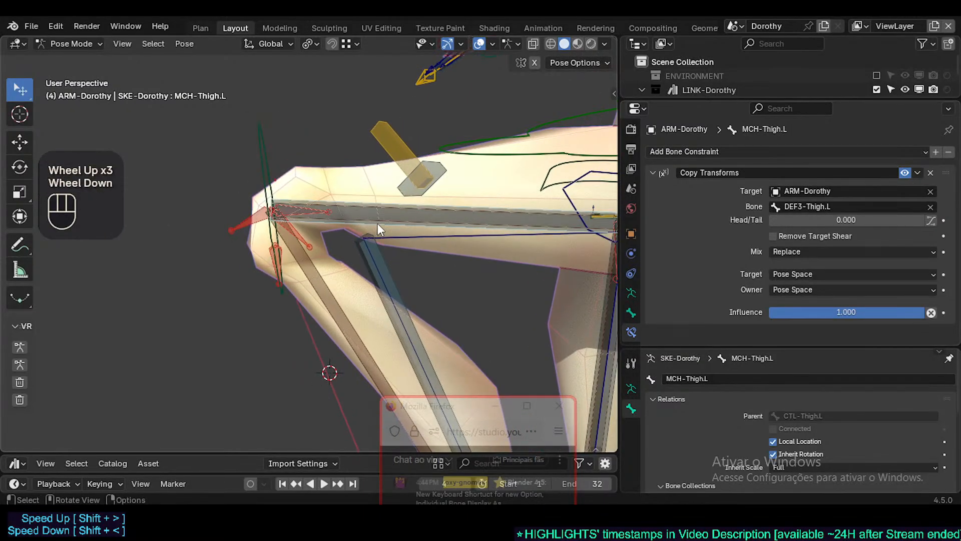
Delete the Copy Transforms constraint from MCH-Thigh.L
left_click(930, 172)
middle_click_drag(506, 215, 389, 226, "shift")
scroll(390, 261, "down", 2)
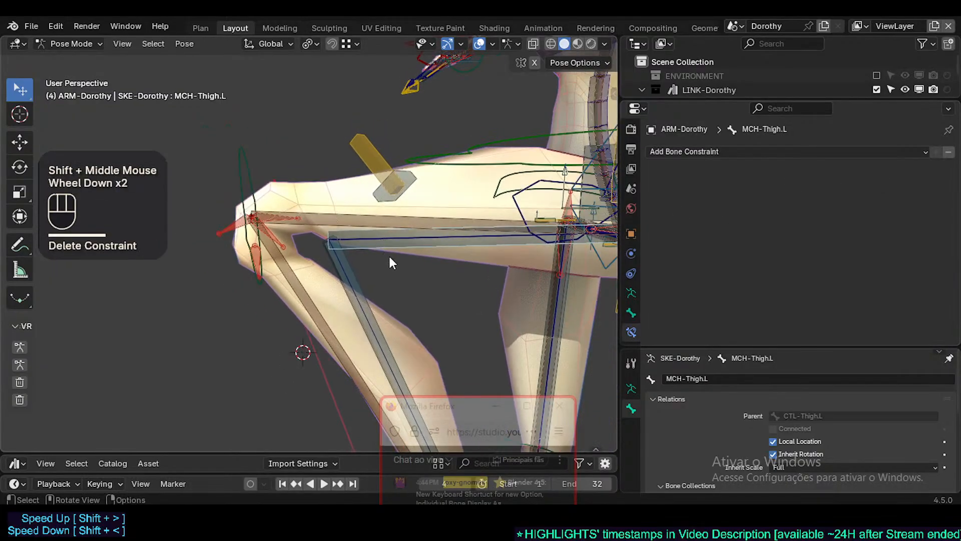
middle_click_drag(391, 262, 374, 256, "shift")
Copy the Copy Transforms and Stretch To constraints from DEF3-Thigh.L to MCH-Thigh.L
left_click(421, 231)
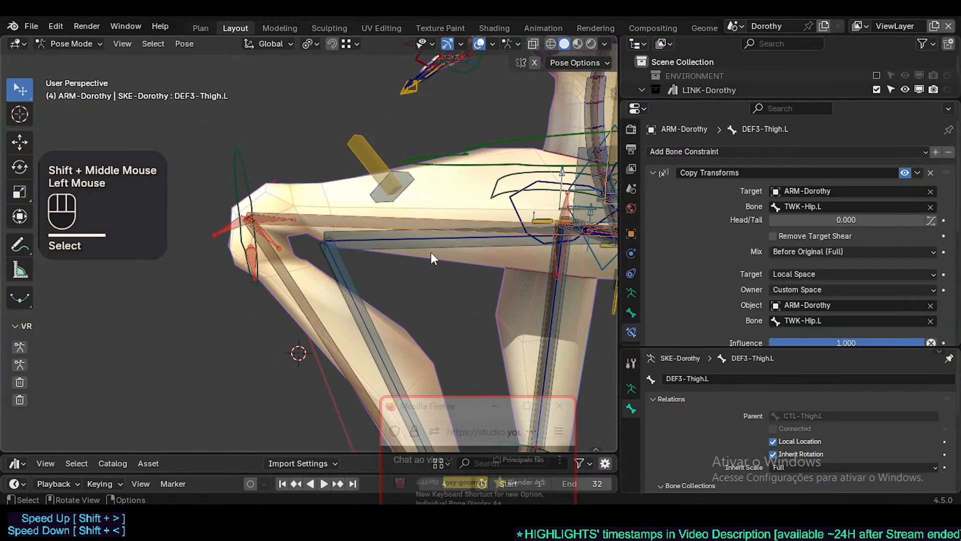
left_click(652, 172)
left_click(653, 189)
left_click(411, 236)
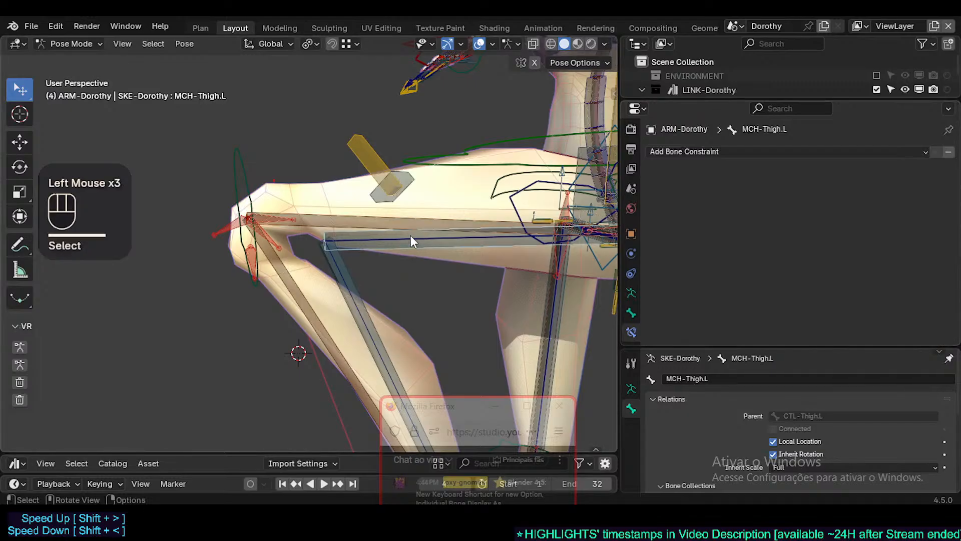
left_click(405, 217, "shift")
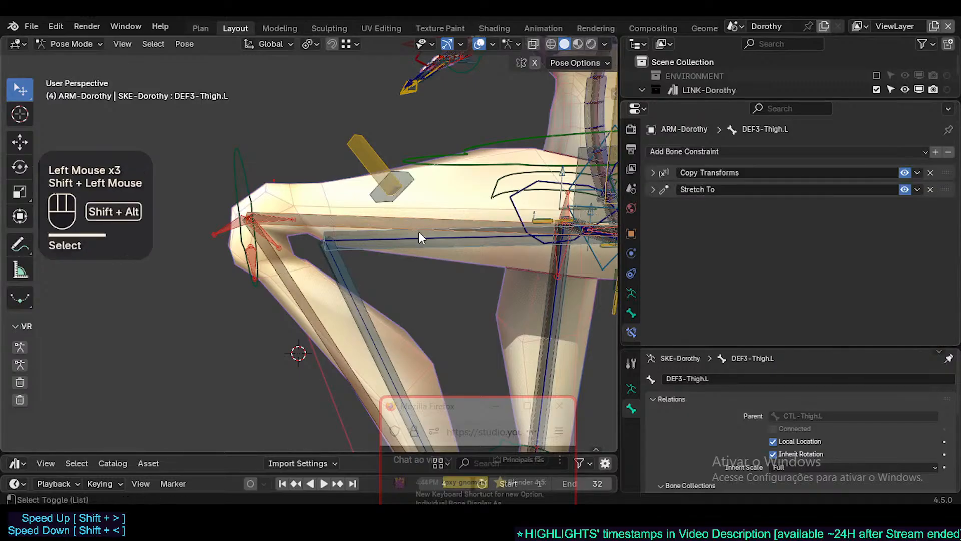
key("shift+alt+c")
left_click(347, 207)
middle_click_drag(347, 207, 362, 248, "shift")
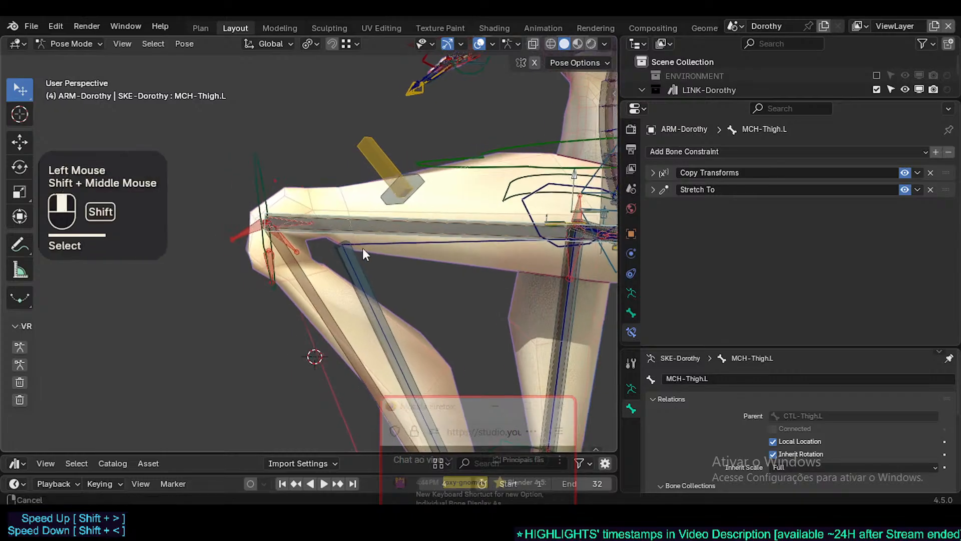
Check the constraints and parents of DEF3-Thigh.L, CTL-Thigh.L, HLP3-KneeThigh.L and MCH-Thigh.L around the left knee
scroll(395, 229, "up", 1)
left_click(456, 221)
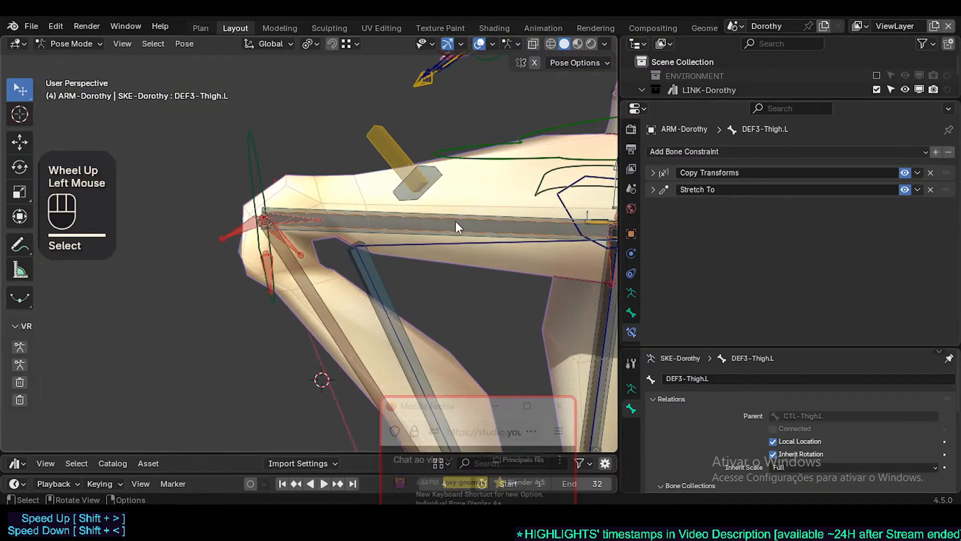
left_click(463, 248)
middle_click_drag(385, 221, 448, 246, "shift")
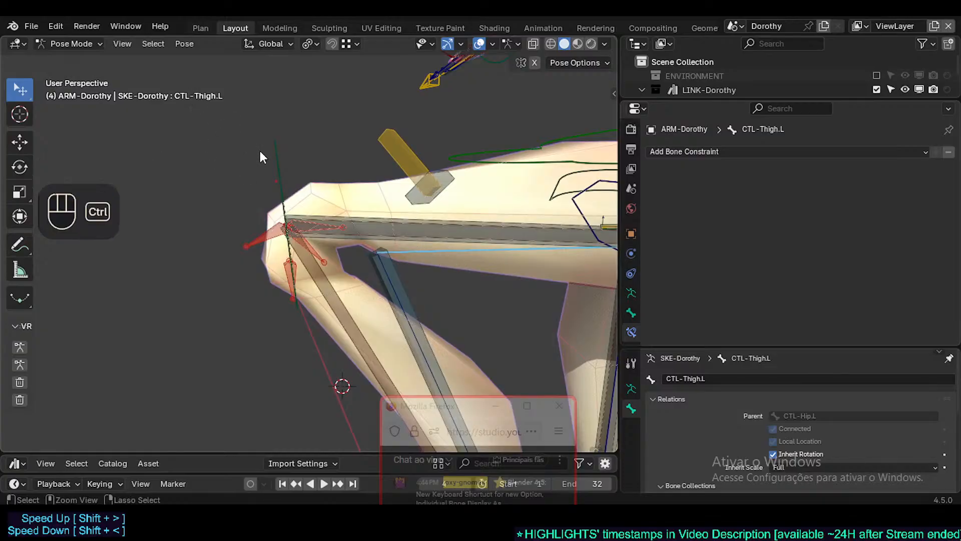
key("ctrl+1")
key("ctrl+1")
left_click(426, 228)
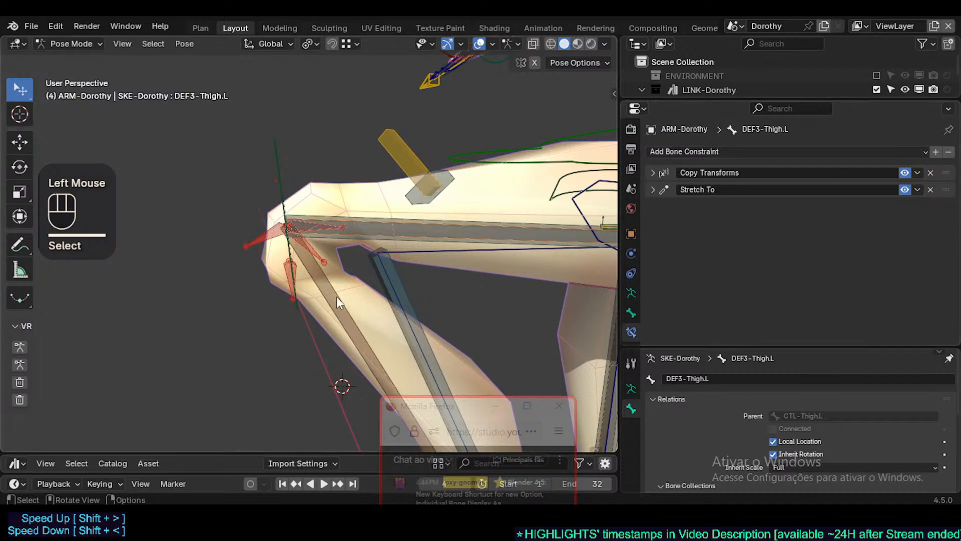
scroll(395, 208, "up", 2)
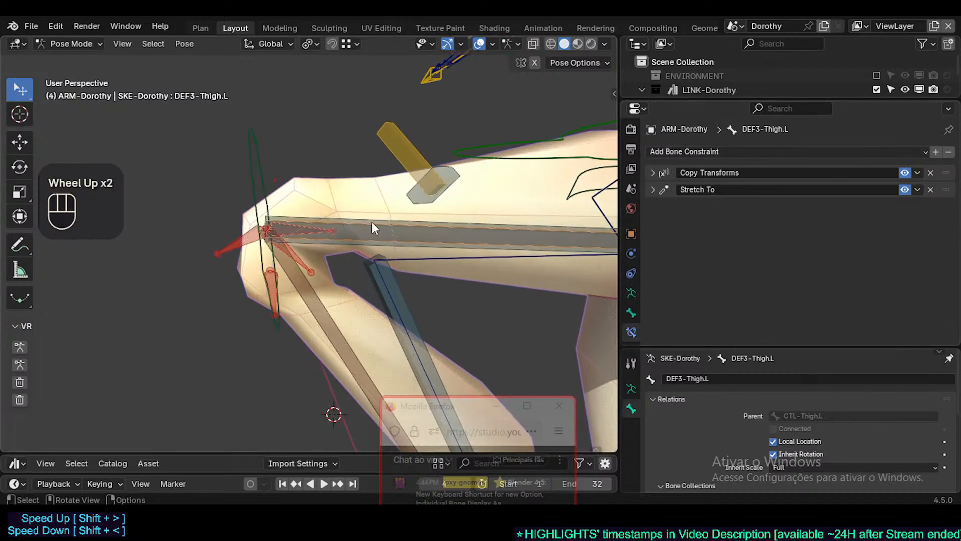
left_click(294, 233)
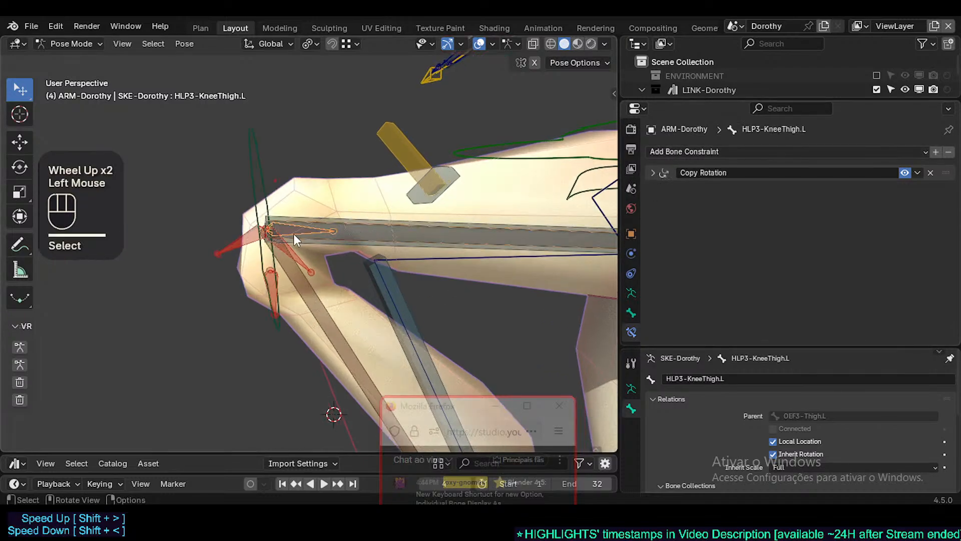
left_click(424, 232)
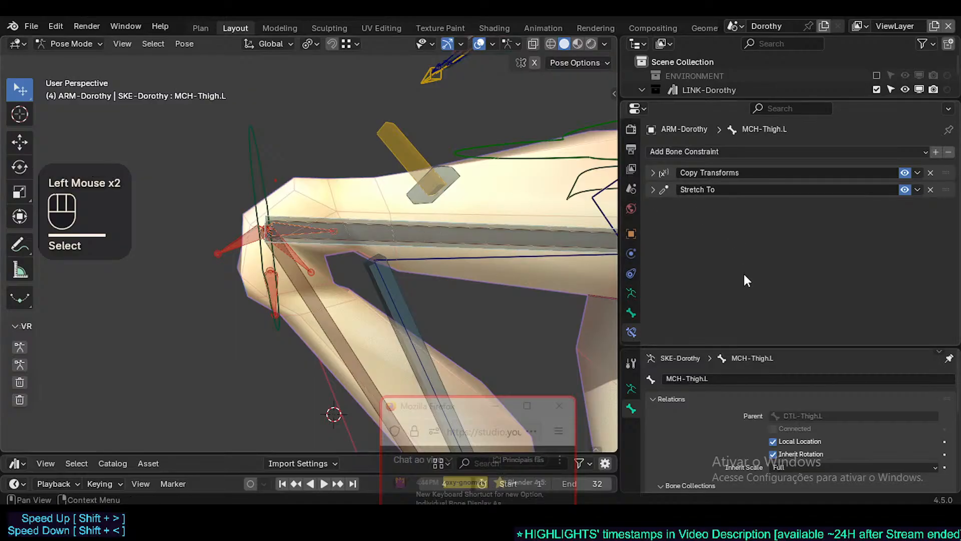
Review the Stretch To and Copy Transforms constraints of DEF3-Thigh.L, and inspect the Copy Transforms constraint of TWK-Knee.L
left_click(369, 222)
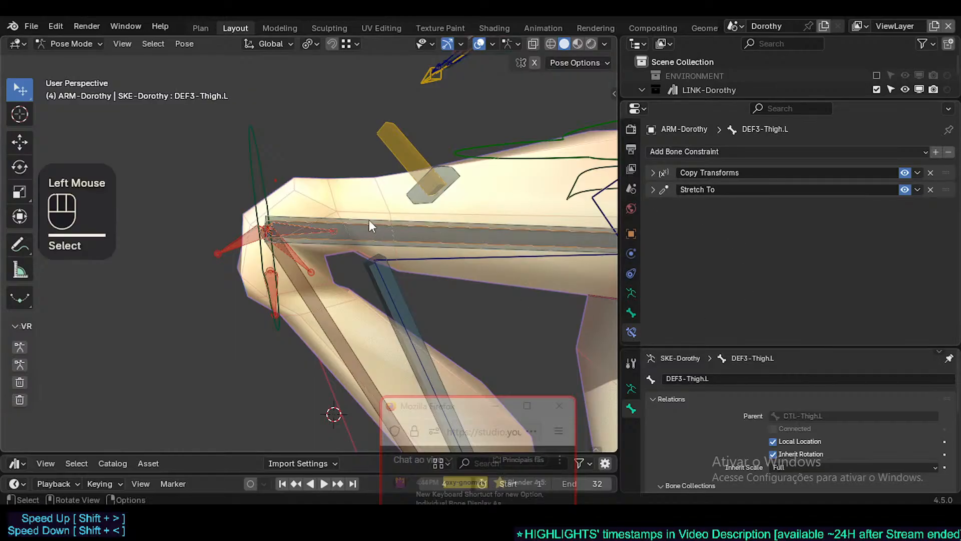
left_click(654, 189)
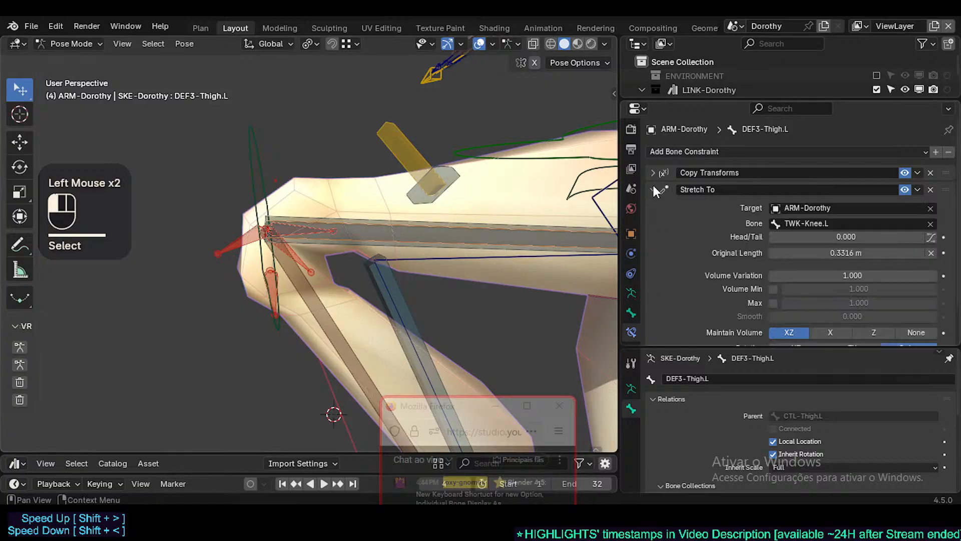
scroll(656, 190, "down", 1)
scroll(653, 183, "up", 2)
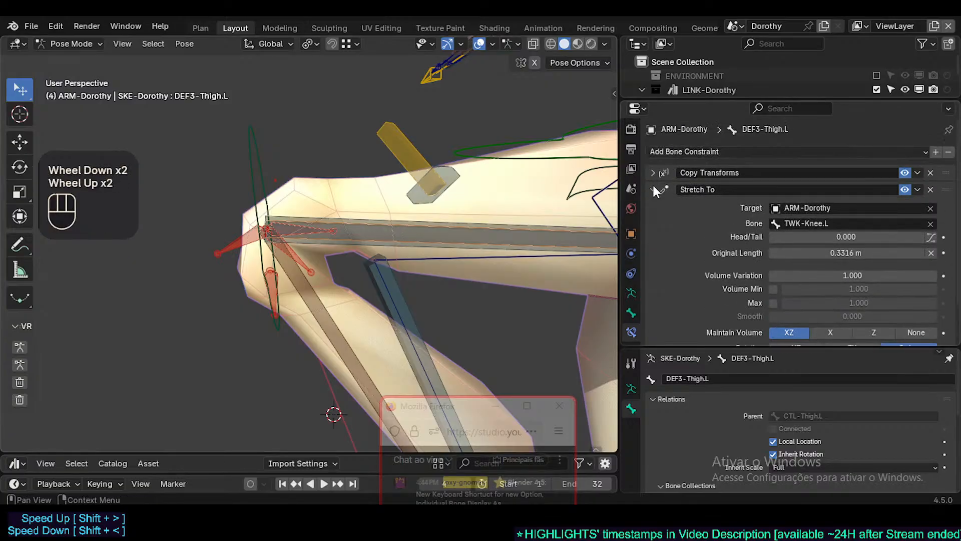
left_click(653, 186)
left_click(651, 173)
left_click(651, 172)
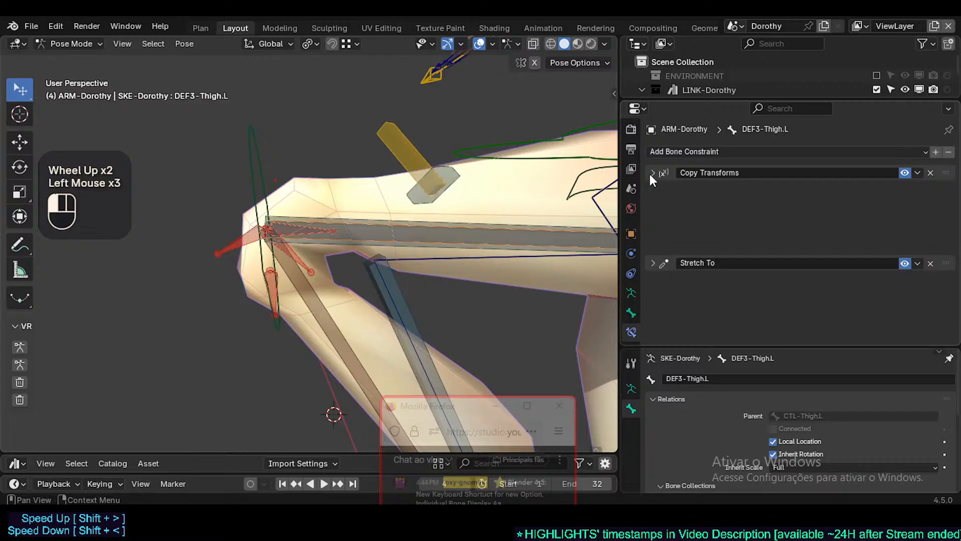
left_click(399, 224)
left_click(404, 233)
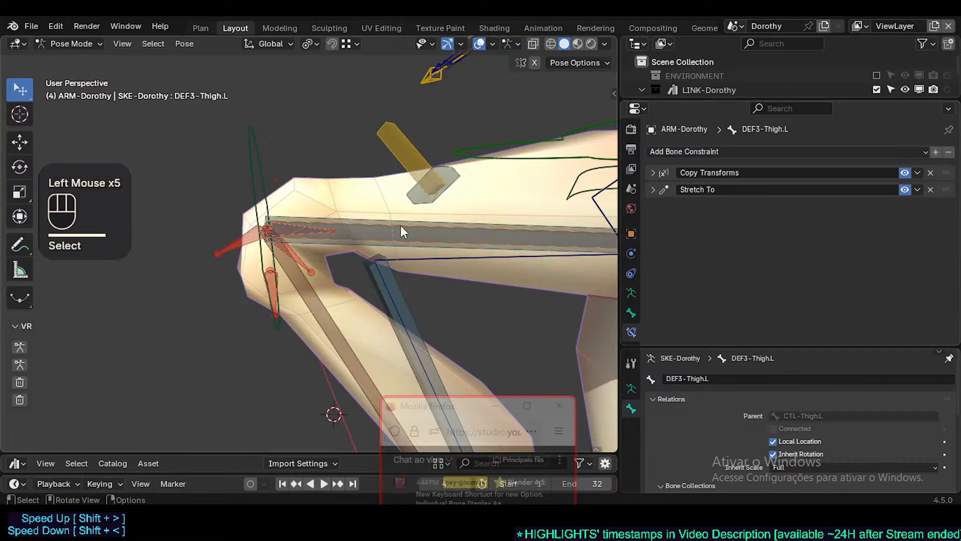
middle_click_drag(401, 226, 419, 233, "shift")
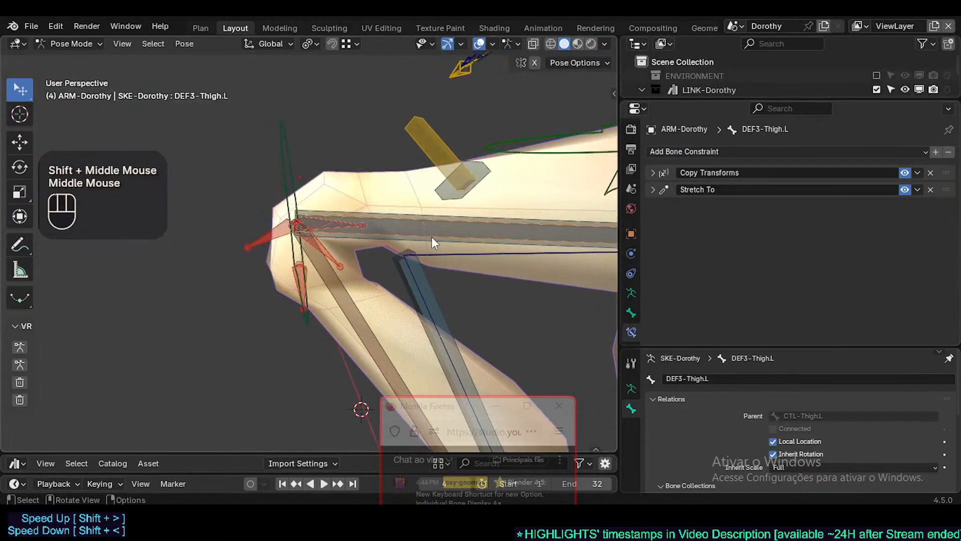
left_click(436, 241)
left_click(335, 223)
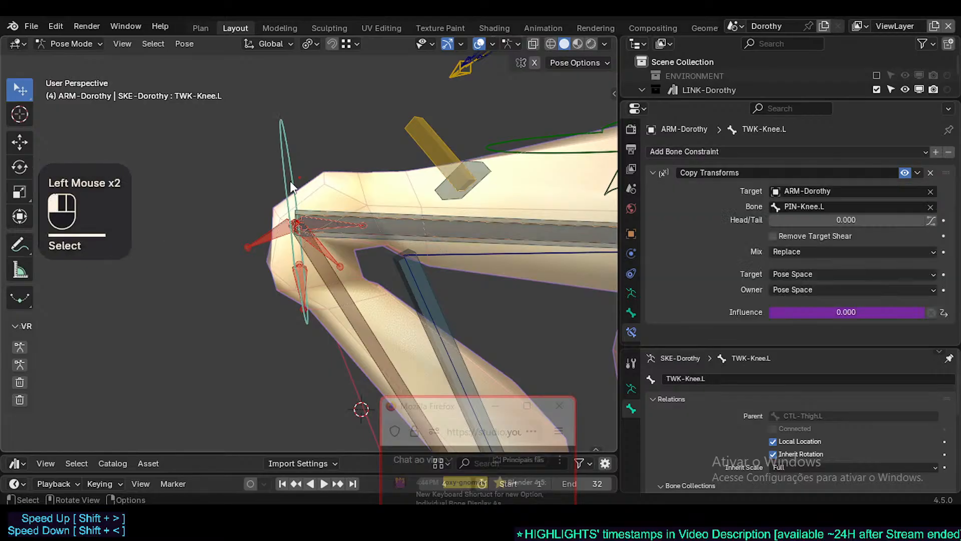
Test how the left thigh follows a trial move of TWK-Hip.L, cancelling the move
middle_click_drag(281, 224, 170, 228, "shift")
scroll(379, 231, "down", 3)
scroll(504, 203, "down", 2)
middle_click_drag(501, 205, 461, 292)
left_click(431, 167)
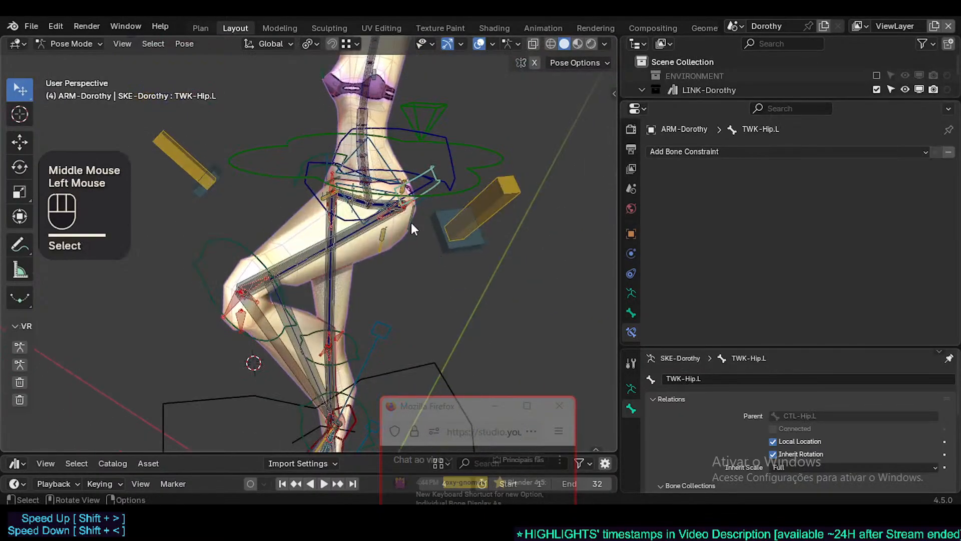
key("g")
key("Escape")
Test how MCH-Thigh.L and the left knee react to a trial move of CTL-Thigh.L, cancelling the move
middle_click_drag(413, 239, 373, 191)
scroll(374, 191, "up", 3)
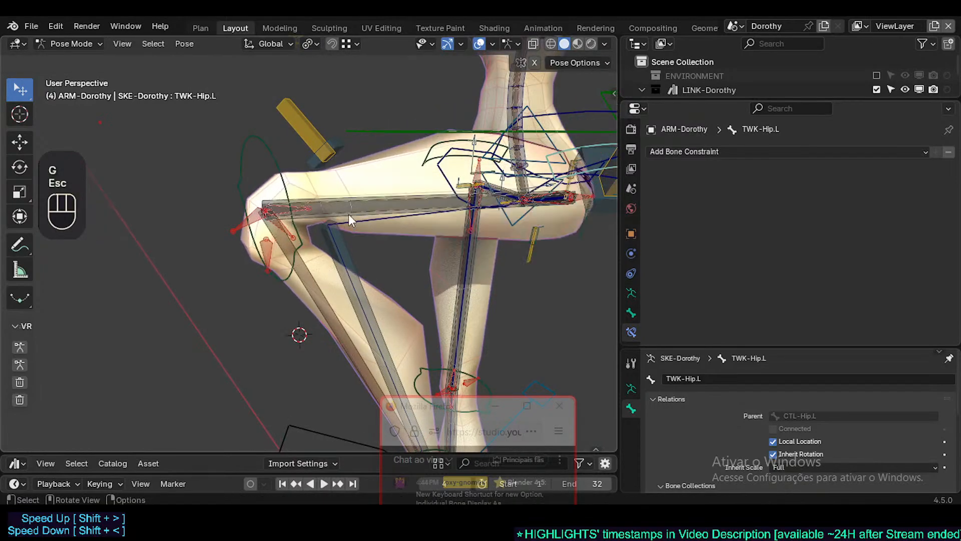
left_click(355, 193)
scroll(361, 211, "up", 2)
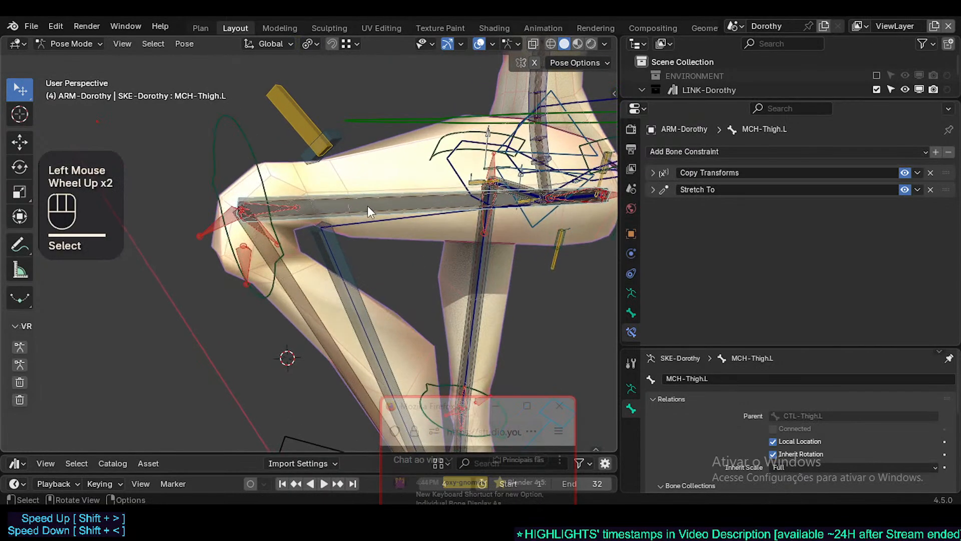
middle_click_drag(368, 206, 364, 232, "shift")
left_click(370, 231)
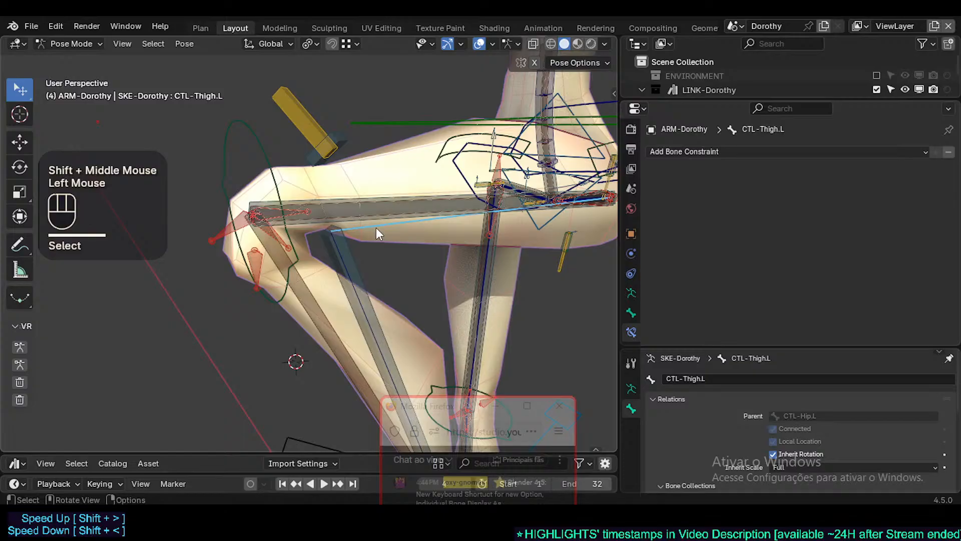
scroll(307, 193, "down", 1)
key("g")
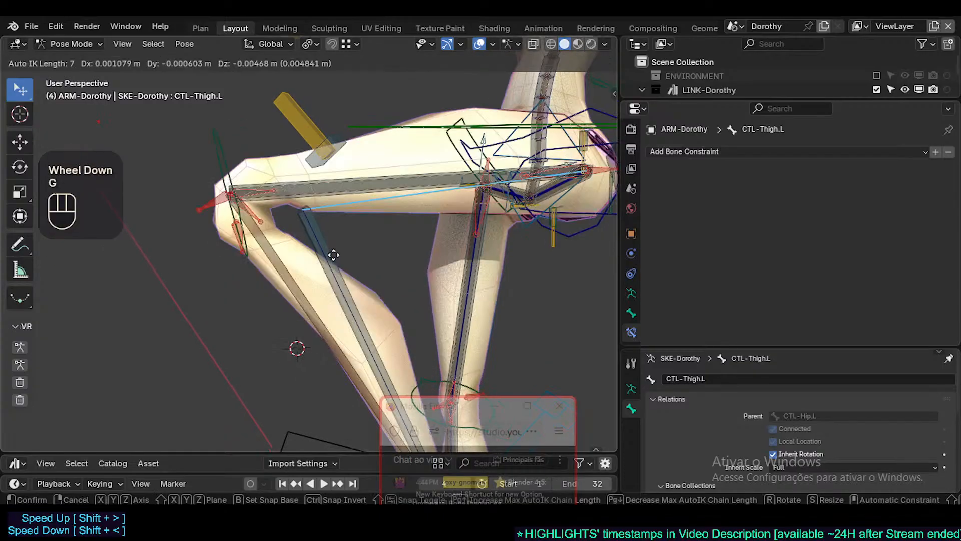
key("Escape")
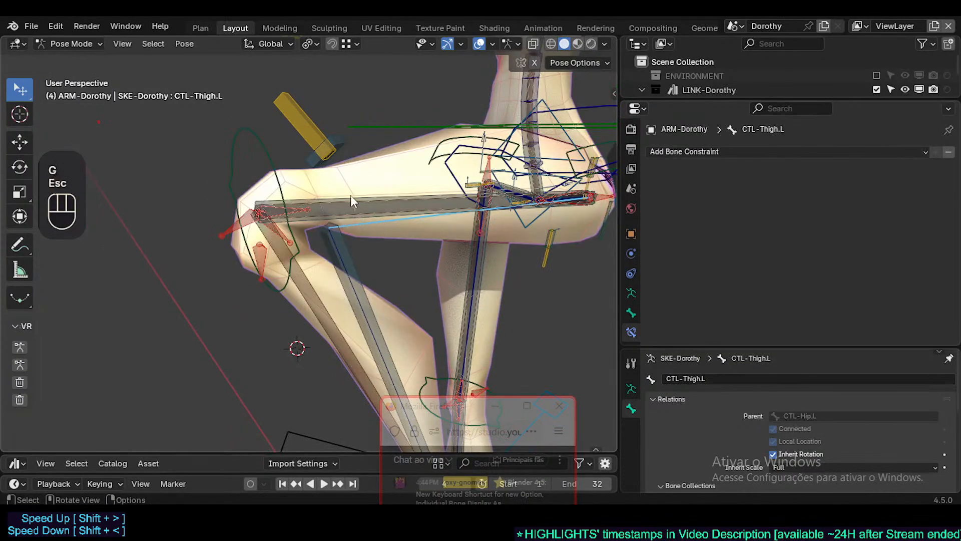
Test how the left knee deforms by moving TWK-Knee.L slightly toward the thigh
left_click(352, 200)
left_click(302, 205)
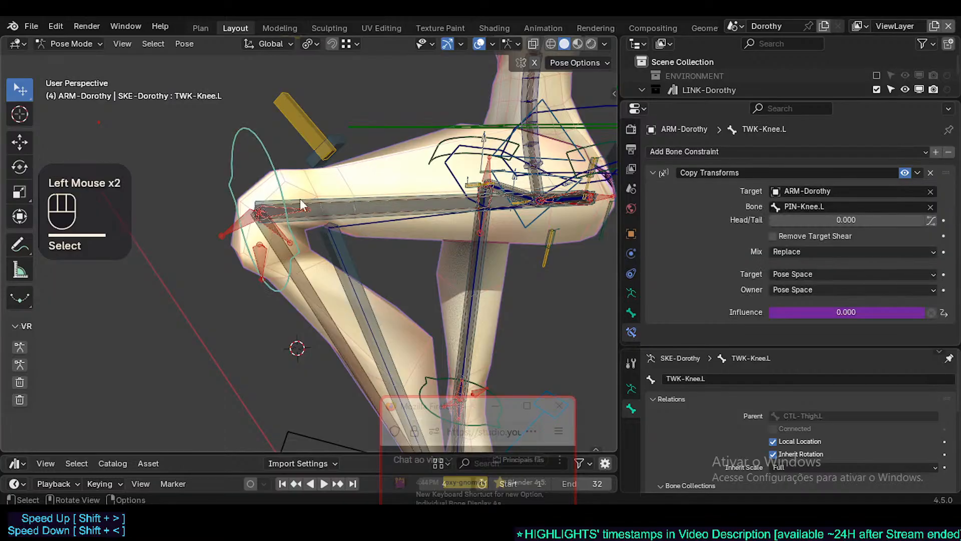
middle_click_drag(301, 206, 345, 233)
scroll(375, 236, "up", 2)
left_click(381, 235)
left_click(383, 230)
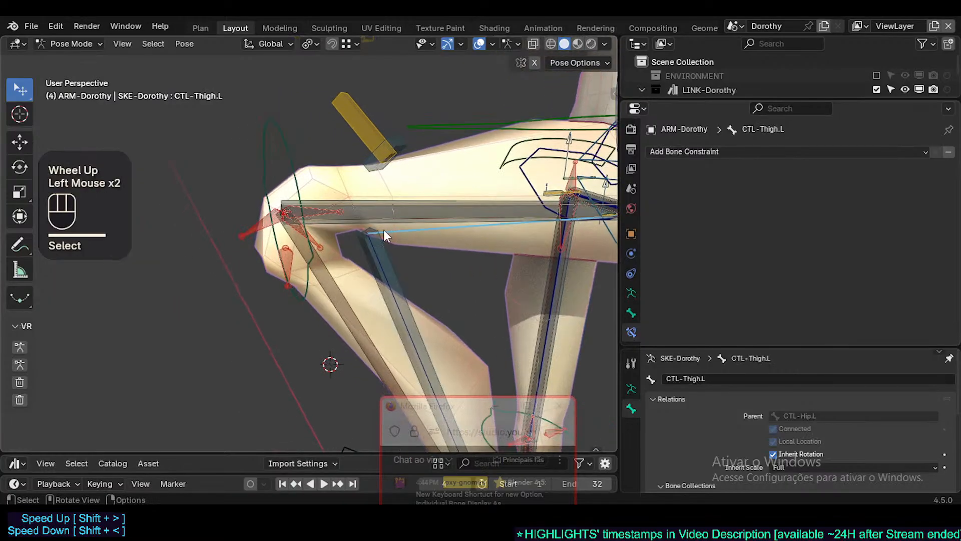
left_click(308, 191)
key("g")
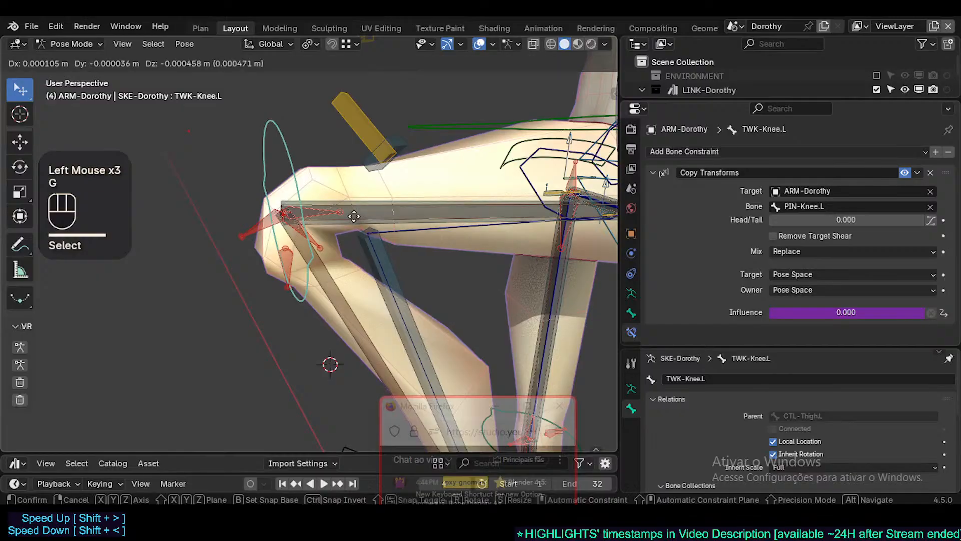
left_click(366, 216)
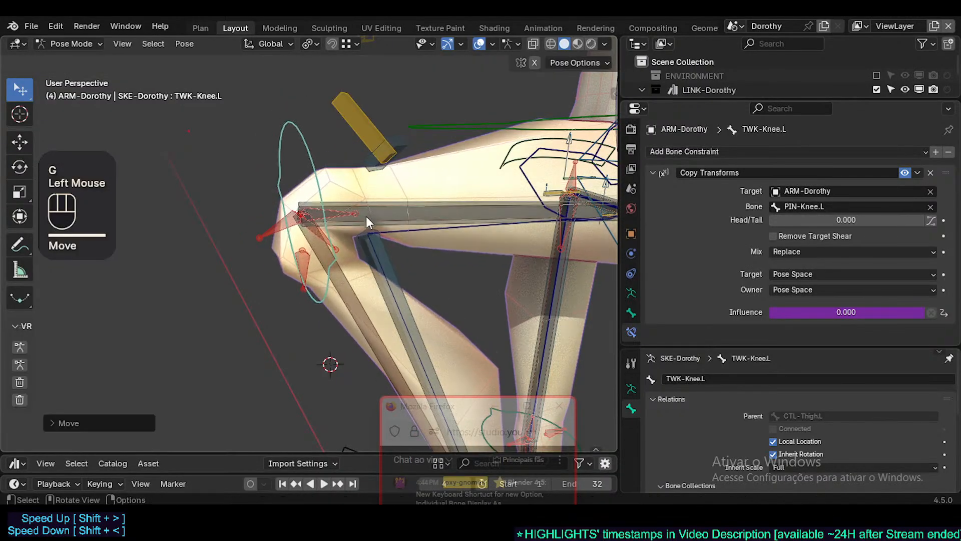
Clear the posed bone locations to straighten the left leg, and select AIM-Foot.L
scroll(363, 231, "down", 2)
key("alt+a")
key("alt+g")
key("alt+g")
scroll(384, 283, "down", 2)
middle_click_drag(383, 282, 363, 221, "shift")
middle_click_drag(370, 315, 266, 210, "shift")
scroll(262, 319, "down", 1)
left_click(200, 358)
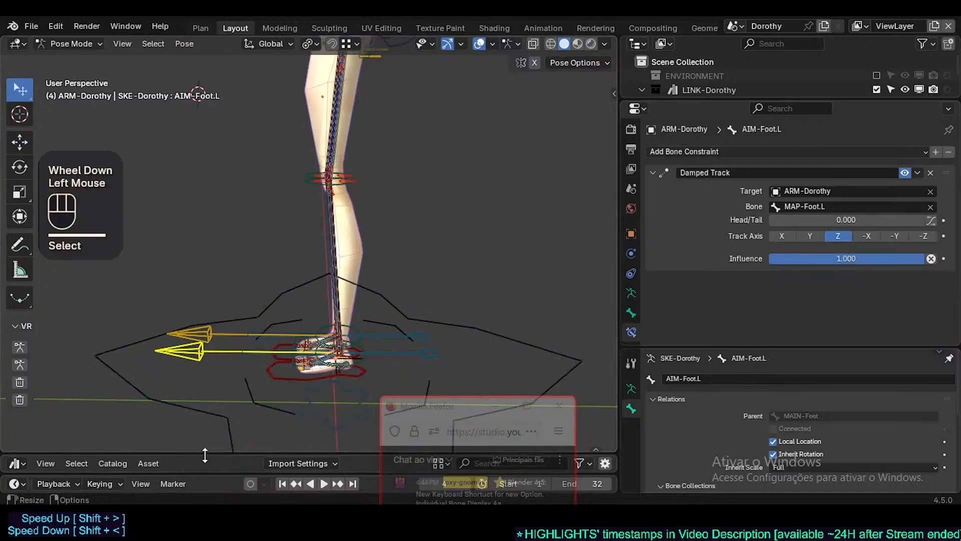
Enlarge and split the timeline area, and join the asset browser area with it to leave two stacked timelines
left_click_drag(205, 455, 215, 373)
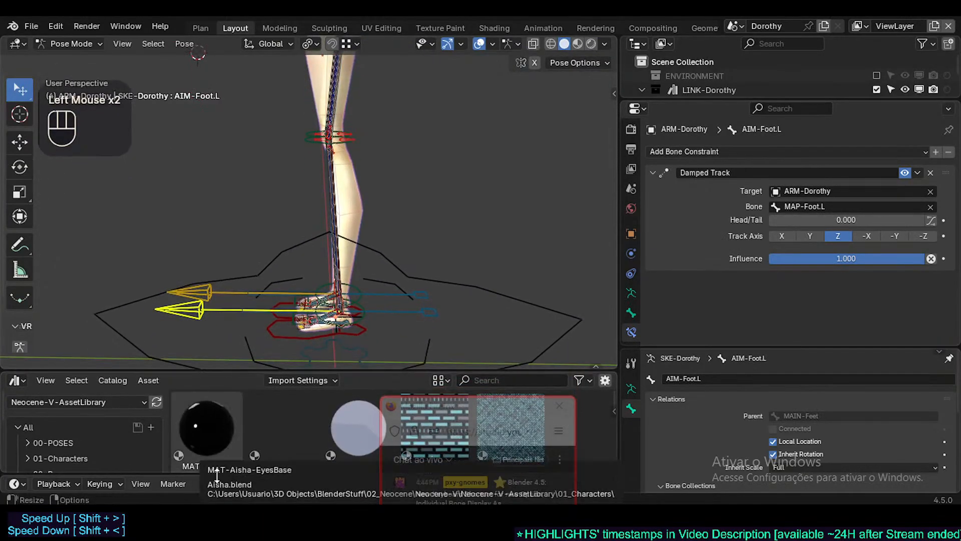
left_click_drag(13, 473, 24, 391)
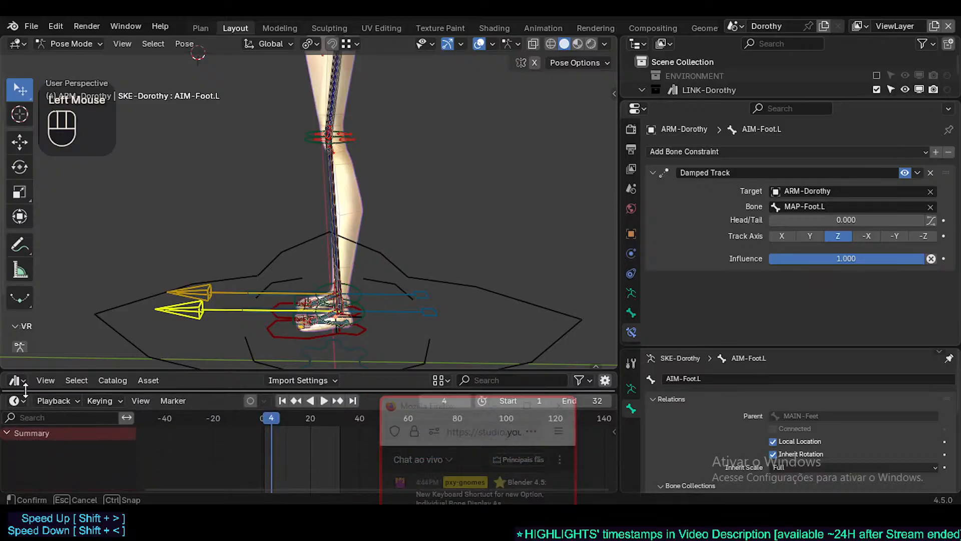
left_click(4, 436)
left_click(4, 439)
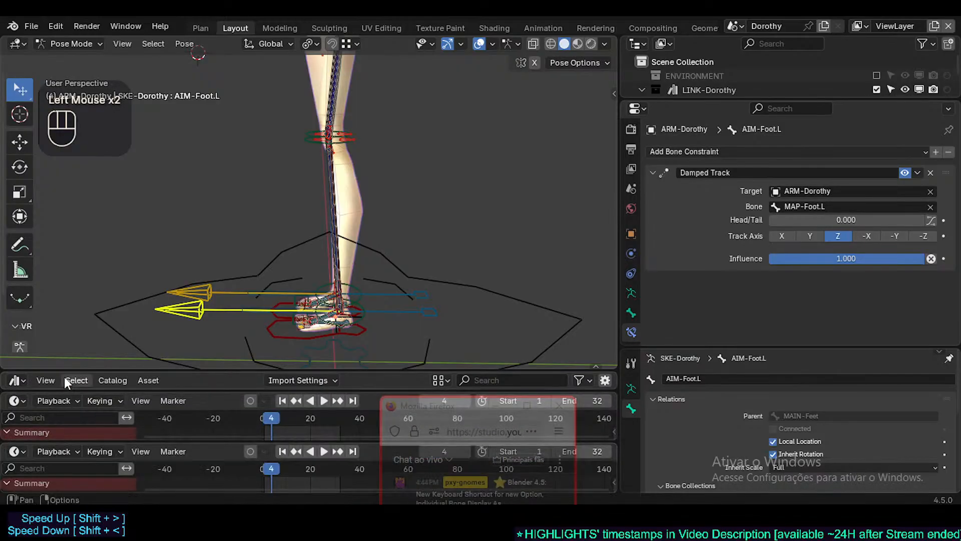
right_click(40, 387)
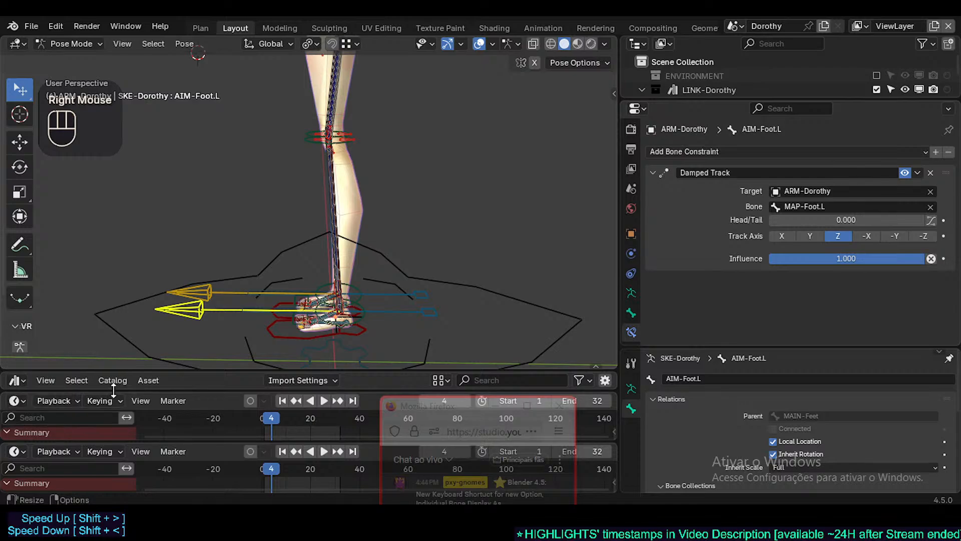
right_click(105, 393)
left_click(94, 419)
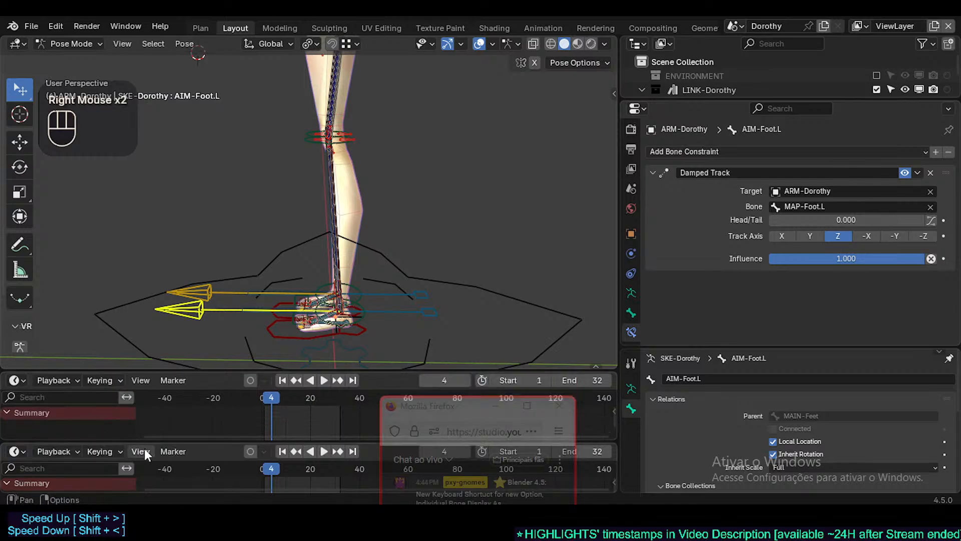
left_click_drag(145, 441, 145, 419)
Switch to VLC media player, adjust the playback volume, and switch back to Blender
key("alt+Tab")
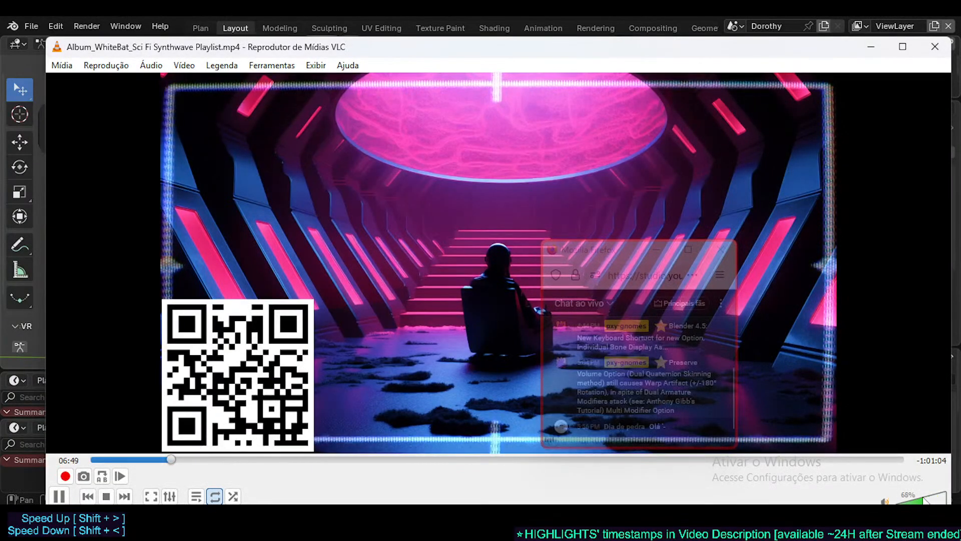
left_click(926, 500)
key("alt+Tab")
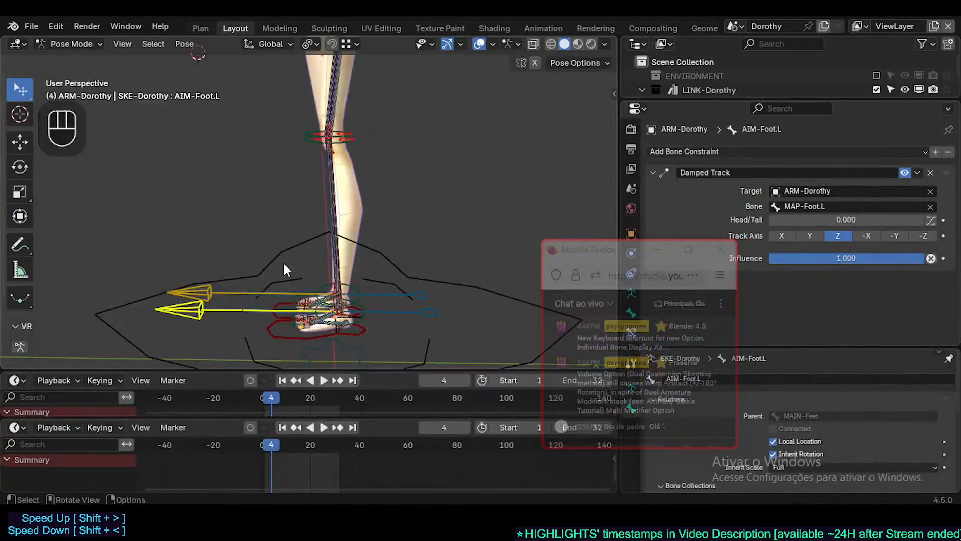
Go to frame 1 and insert a keyframe on AIM-Foot.L in its rest position
scroll(283, 271, "up", 1, "shift")
middle_click_drag(280, 312, 270, 366, "shift")
scroll(291, 443, "down", 2, "shift")
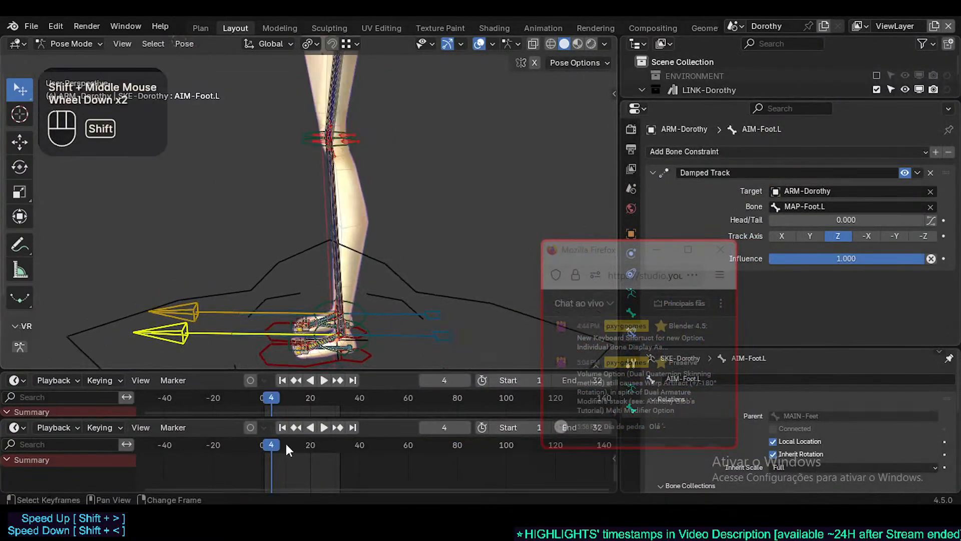
key("shift+Left")
scroll(234, 311, "down", 3)
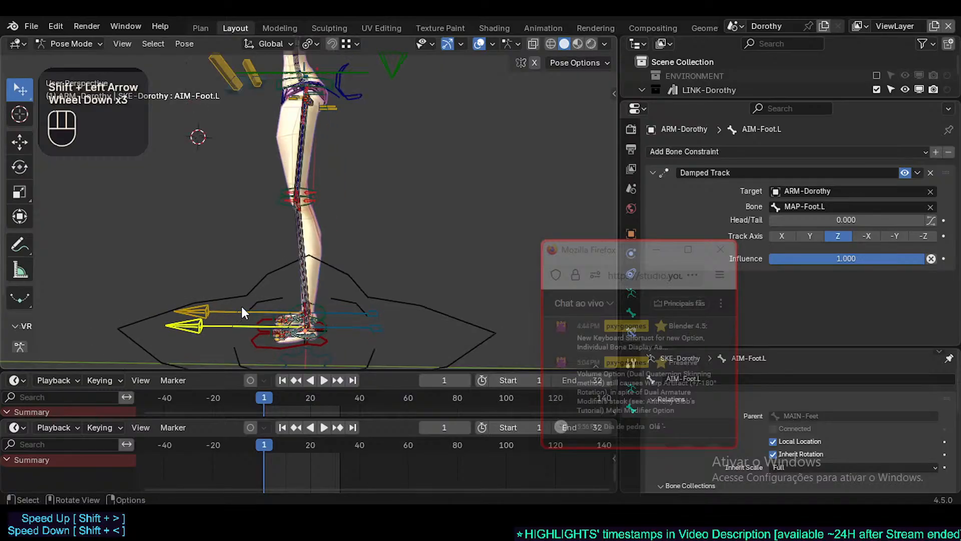
key("i")
Try to animate AIM-Foot.L by raising the foot, inserting a keyframe at frame 21, and playing the animation
left_click(189, 300)
key("g")
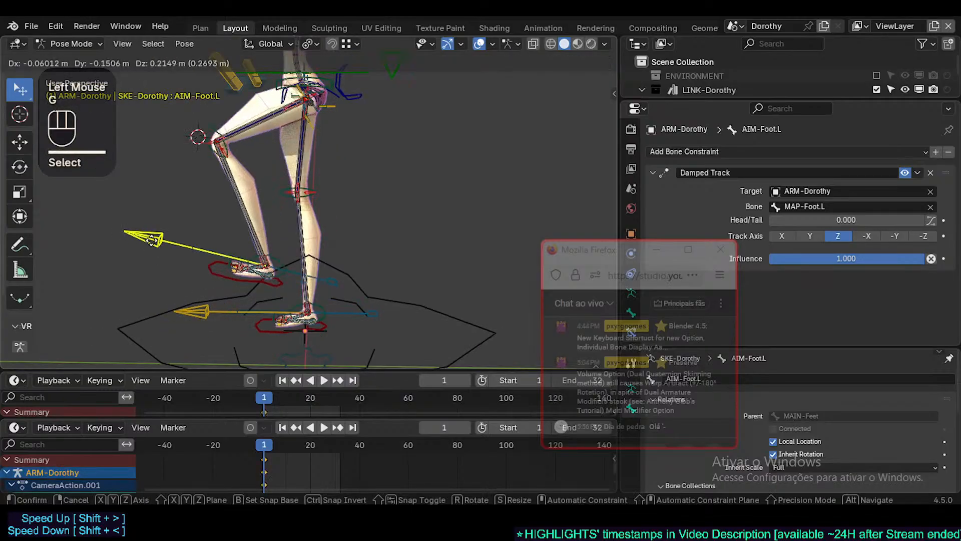
left_click(151, 232)
left_click_drag(288, 445, 312, 446)
key("i")
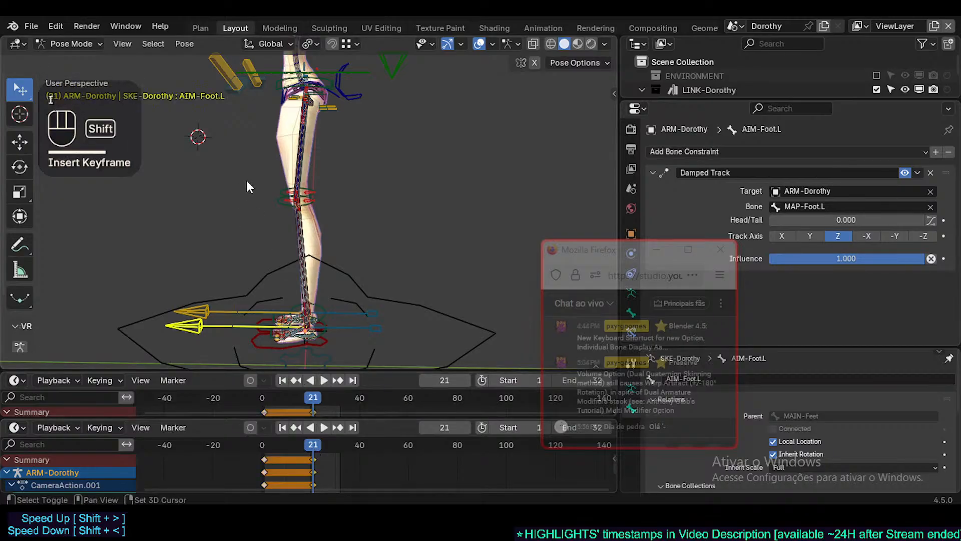
middle_click_drag(247, 180, 326, 294, "shift")
scroll(327, 298, "up", 1)
key("space")
key("space")
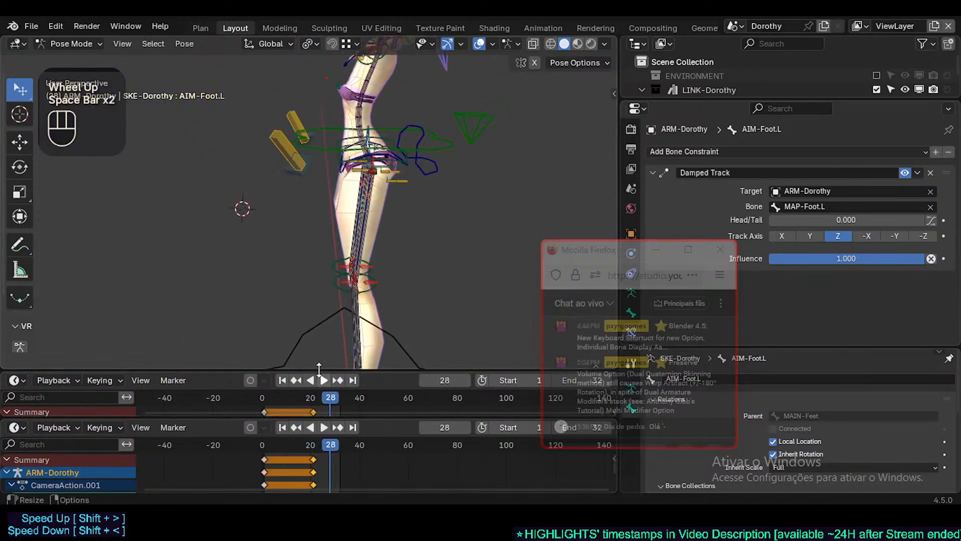
Change the upper timeline to an Action Editor and resize the animation areas so its channels are readable
left_click(23, 383)
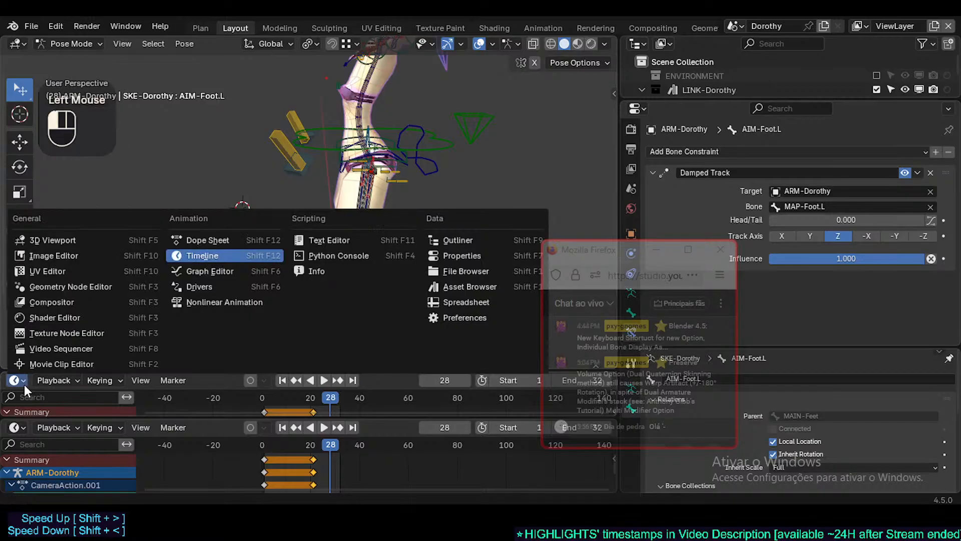
key("shift+F12")
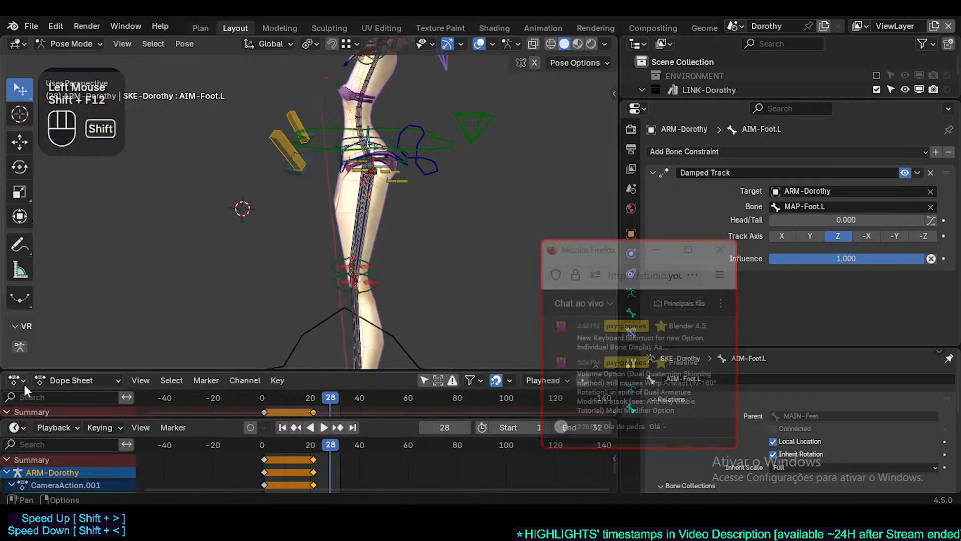
left_click(50, 380)
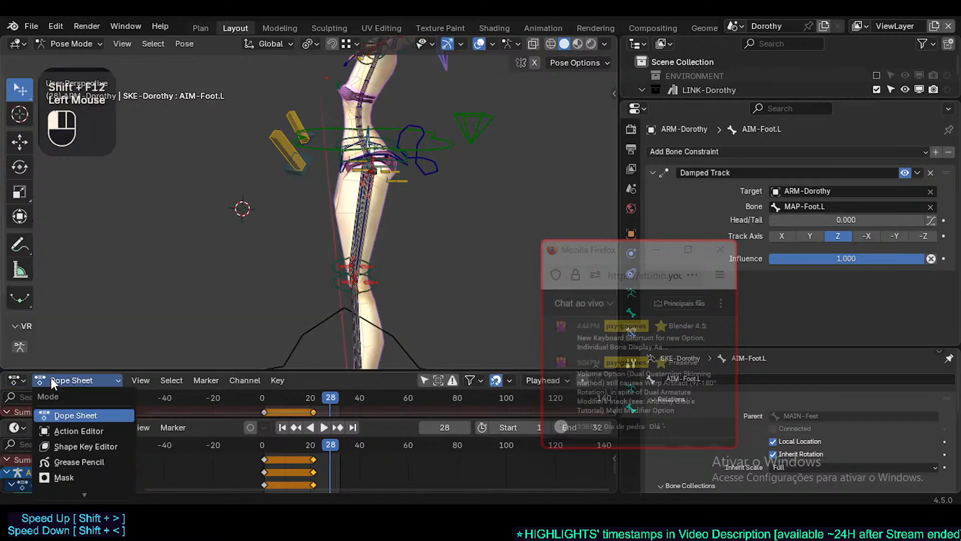
left_click(74, 430)
left_click_drag(309, 422, 321, 488)
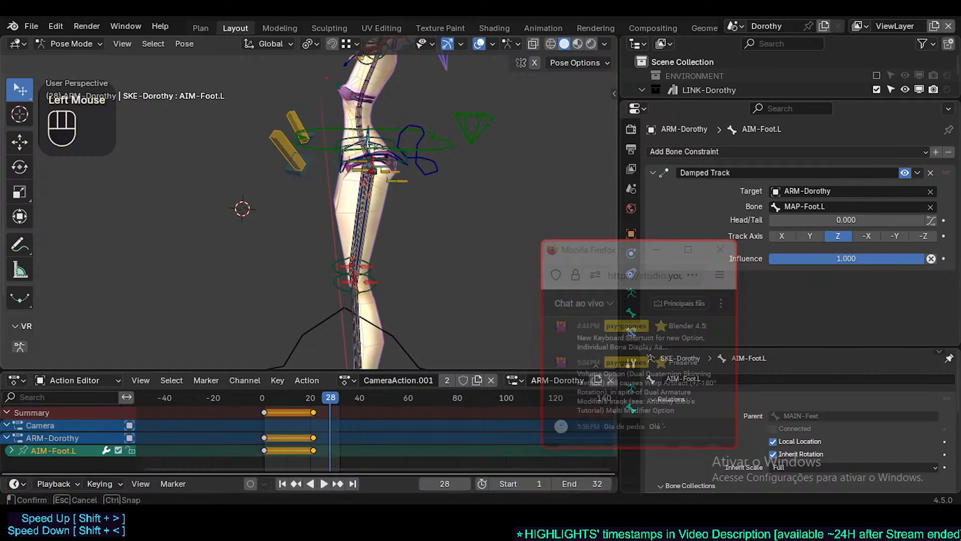
left_click_drag(344, 374, 314, 400)
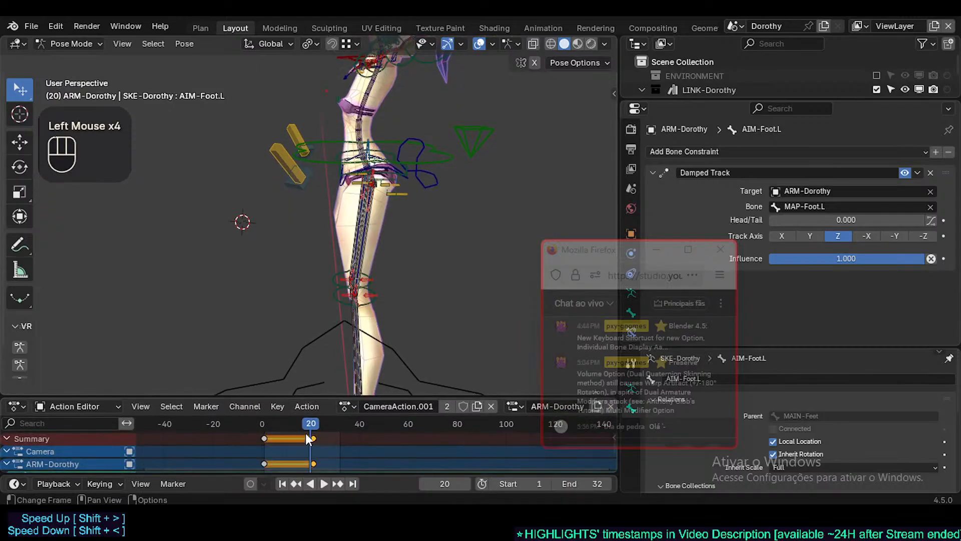
Scrub through the foot animation, delete all keyframes from the action, and return to frame 1
left_click_drag(255, 423, 313, 425)
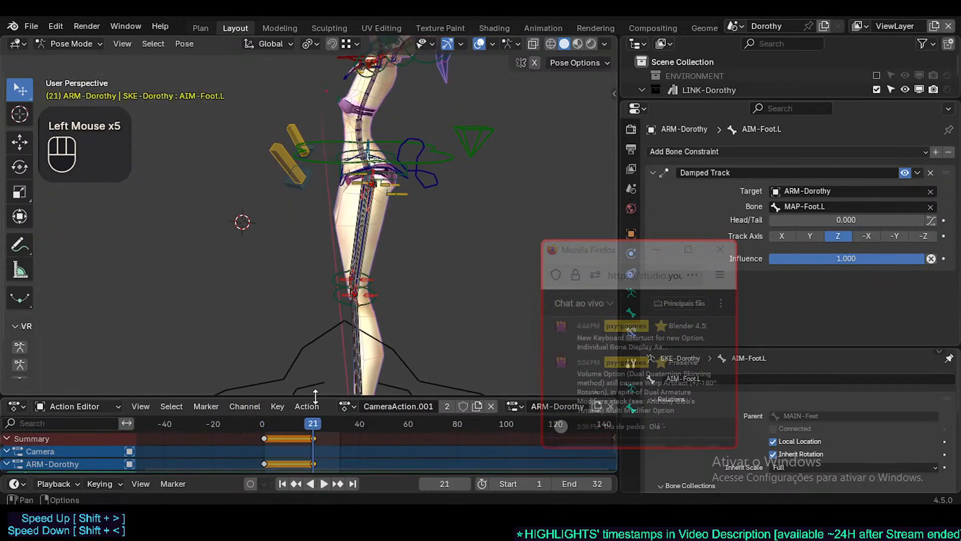
scroll(320, 229, "down", 3)
middle_click_drag(310, 280, 321, 229, "shift")
key("alt+a")
left_click_drag(308, 428, 262, 430)
key("a")
key("x")
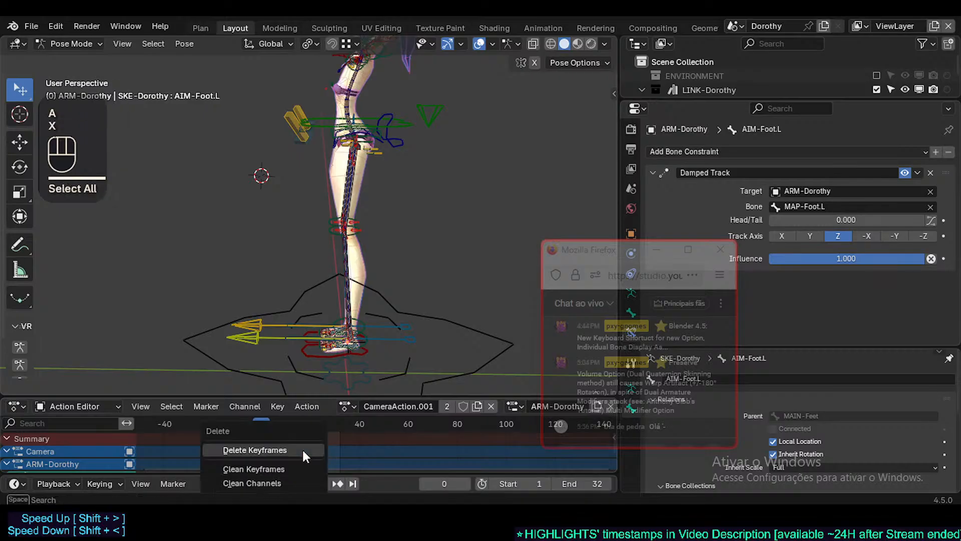
left_click(303, 449)
left_click(267, 423)
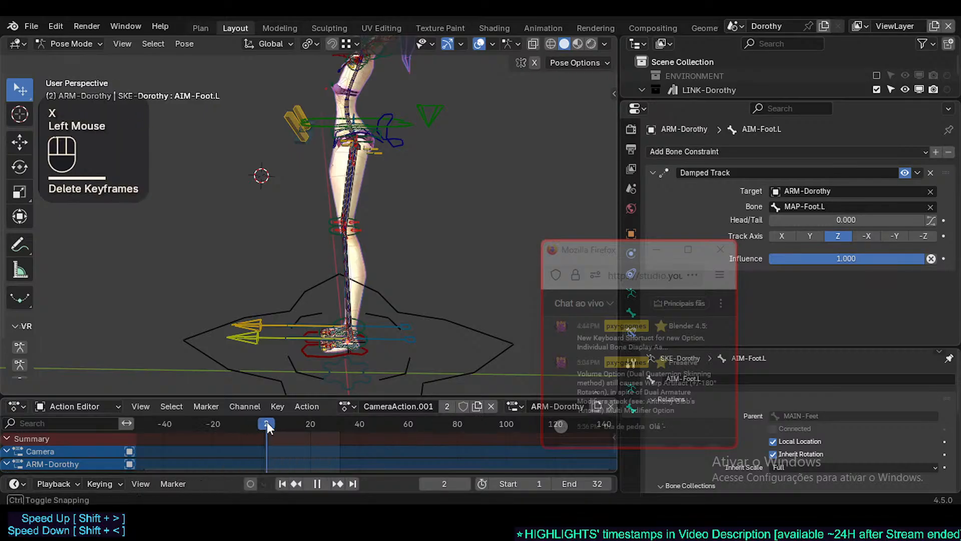
key("shift+Left")
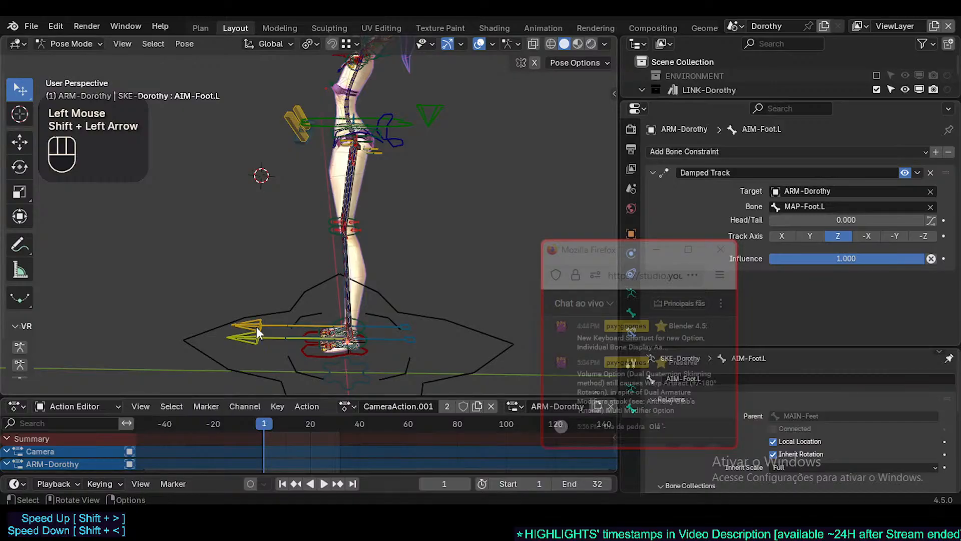
Enable auto keying and record a starting keyframe for AIM-Foot.L at frame 1
left_click(261, 364)
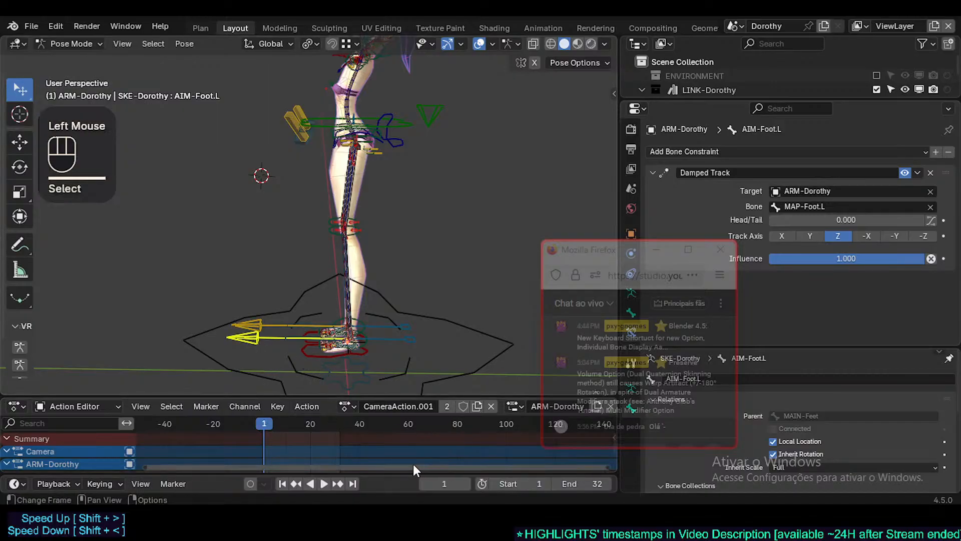
left_click(251, 483)
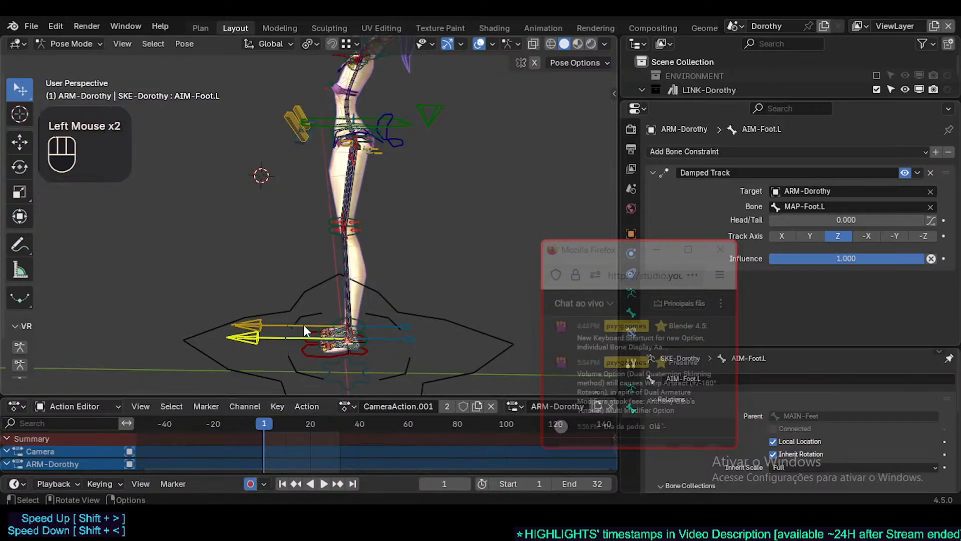
key("g")
left_click(276, 341)
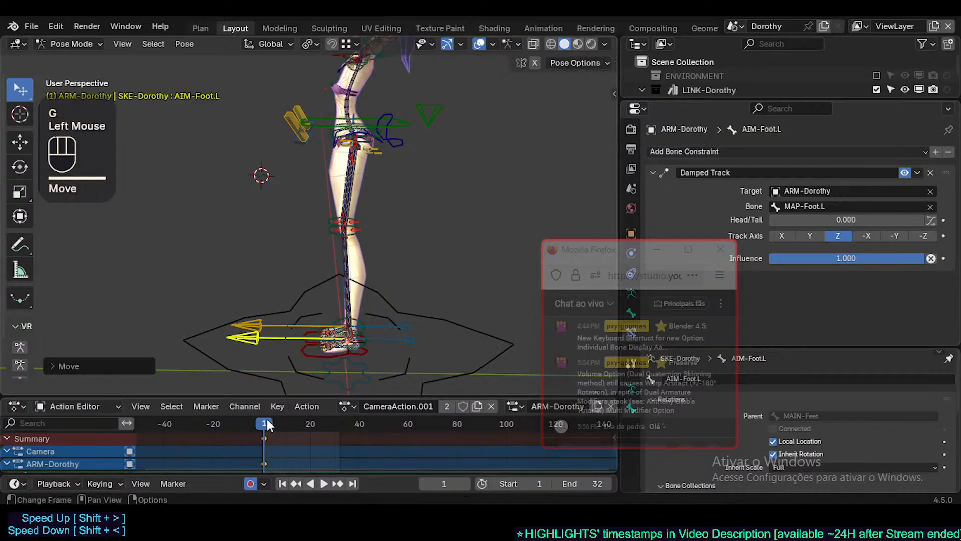
Raise AIM-Foot.L at frame 20 to auto-key a bent left knee pose
left_click_drag(297, 425, 297, 401)
key("g")
left_click(303, 410)
scroll(275, 201, "up", 4)
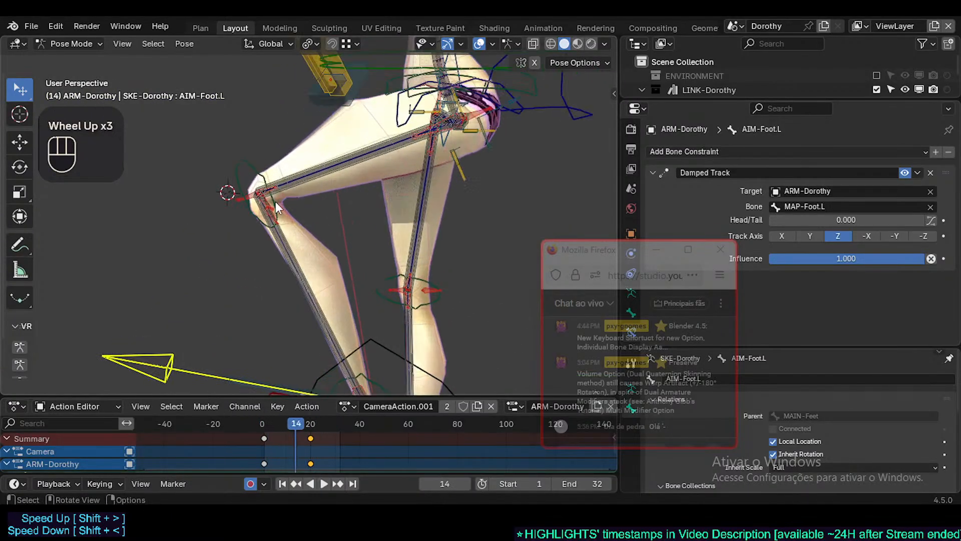
Raise AIM-Foot.L further at frame 29 to auto-key a more strongly bent left knee
left_click(332, 424)
middle_click_drag(305, 165, 263, 225, "shift")
scroll(290, 188, "down", 2)
left_click(300, 375)
key("g")
left_click(148, 285)
scroll(236, 180, "up", 2)
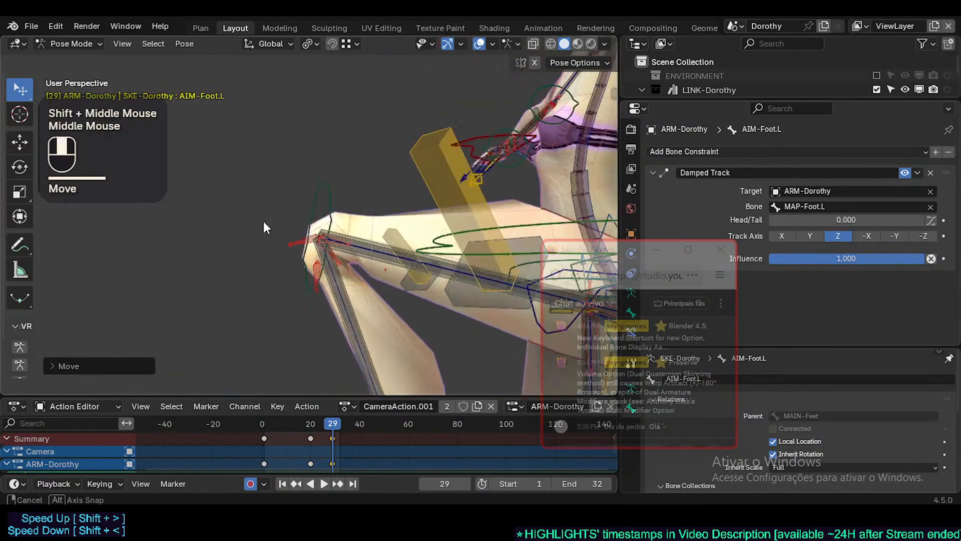
Scrub between frames 22 and 25 to examine the bent left knee's deformation and the HLP3-KneeThigh.L helper bone
scroll(302, 280, "up", 1)
scroll(303, 281, "up", 1)
mouse_move(326, 419)
left_mouse_down()
mouse_move(290, 420)
mouse_move(323, 425)
left_mouse_up()
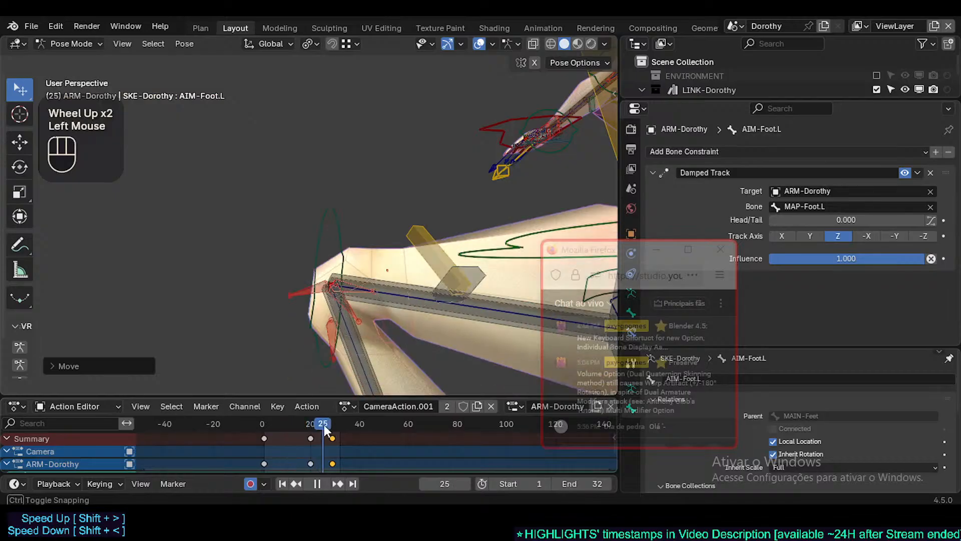
middle_click_drag(310, 350, 281, 299, "shift")
scroll(359, 343, "down", 2)
scroll(296, 280, "up", 3)
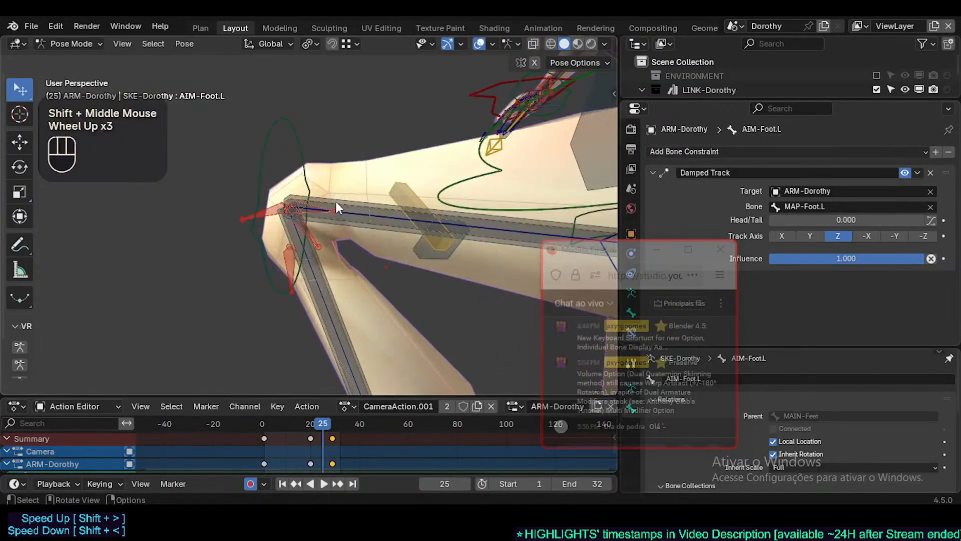
left_click(319, 210)
mouse_move(320, 423)
left_mouse_down()
mouse_move(308, 426)
mouse_move(318, 425)
left_mouse_up()
middle_click_drag(335, 195, 310, 208, "shift")
scroll(310, 225, "down", 2)
middle_click_drag(310, 241, 309, 290, "shift")
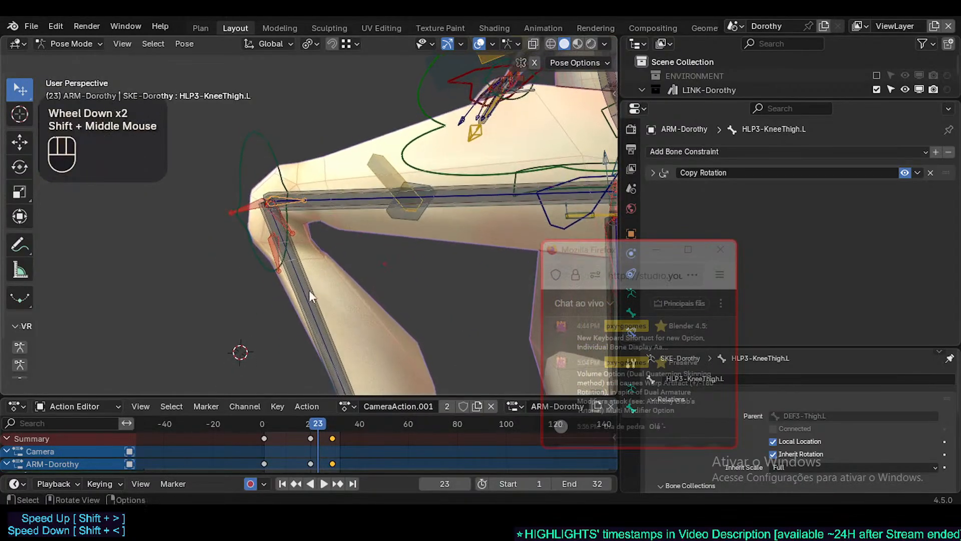
mouse_move(310, 424)
left_mouse_down()
mouse_move(288, 426)
mouse_move(316, 425)
left_mouse_up()
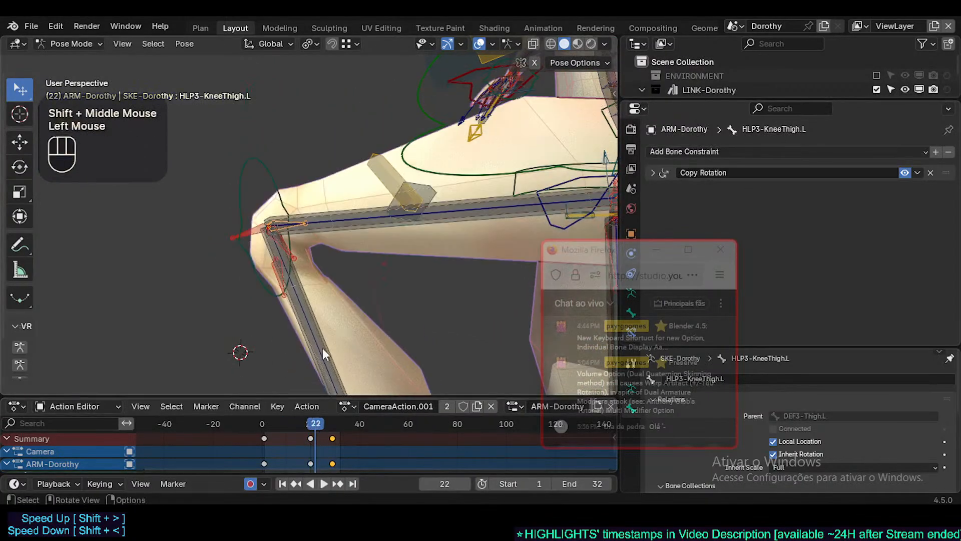
Move to frame 20, expand the Copy Rotation settings of HLP3-KneeThigh.L, and save the file
middle_click_drag(322, 347, 343, 269)
scroll(323, 270, "up", 2)
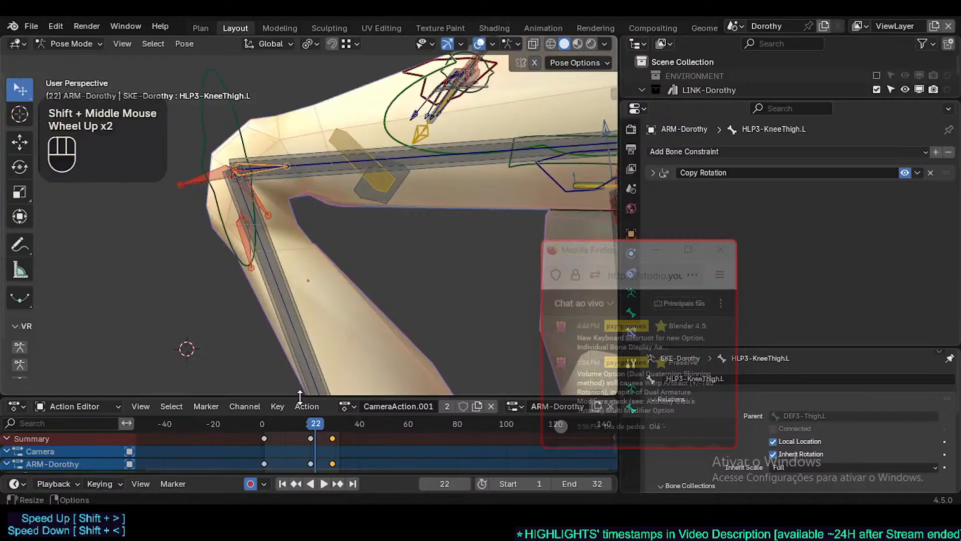
left_click_drag(316, 425, 311, 426)
middle_click_drag(307, 293, 325, 206, "shift")
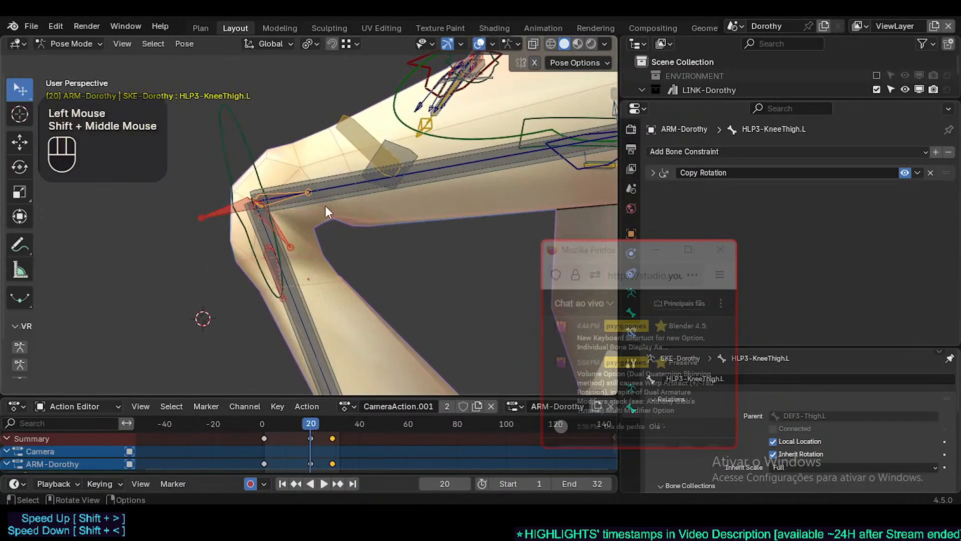
left_click(603, 253)
left_click(653, 173)
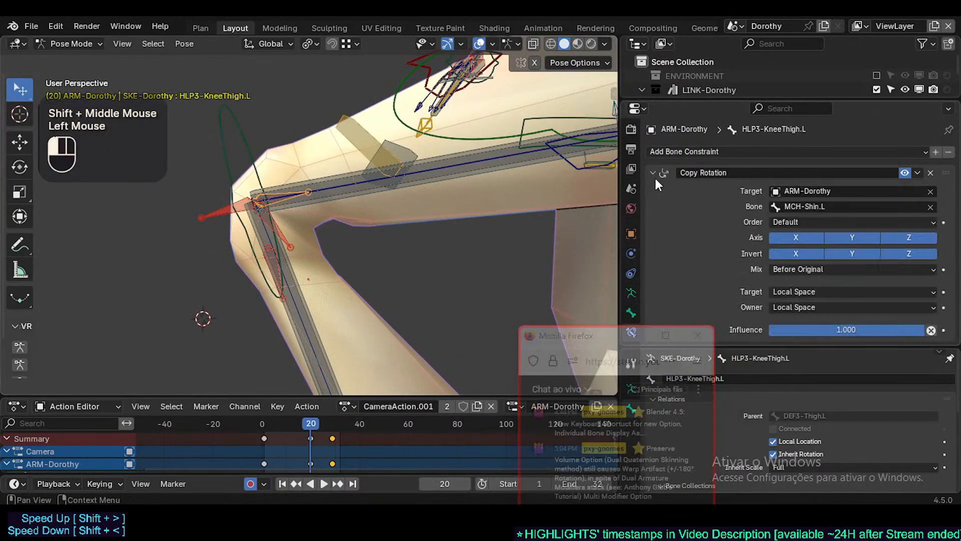
scroll(820, 242, "down", 2)
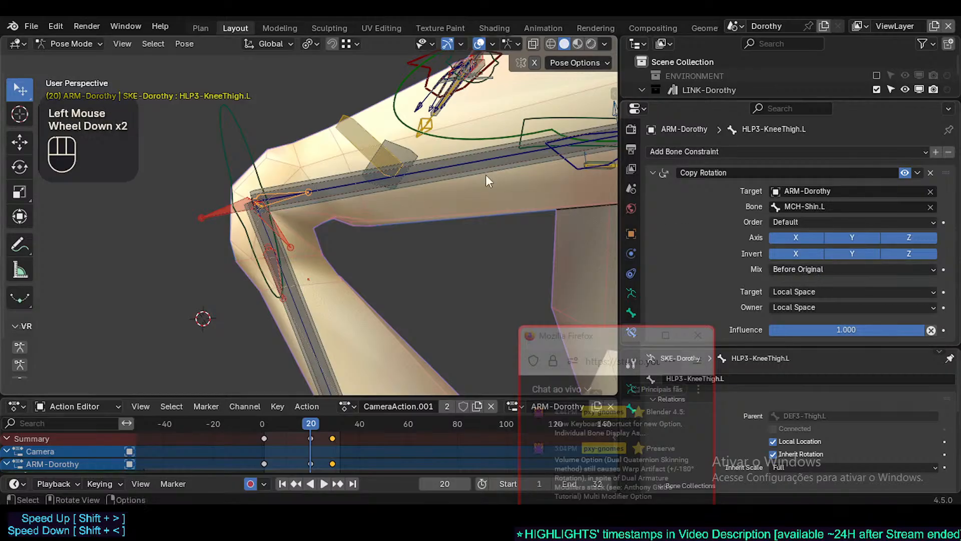
scroll(388, 164, "down", 2)
key("ctrl+s")
scroll(341, 217, "up", 2)
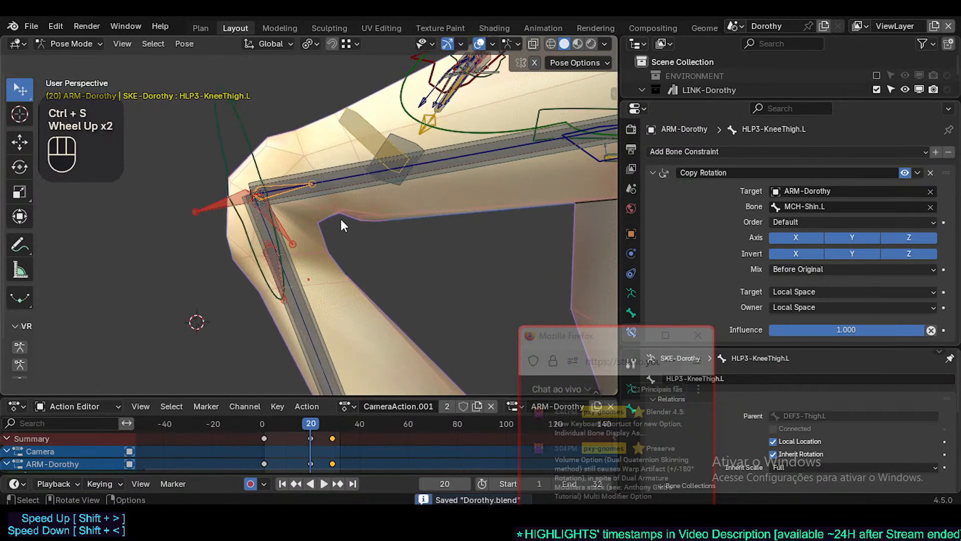
scroll(343, 205, "down", 2)
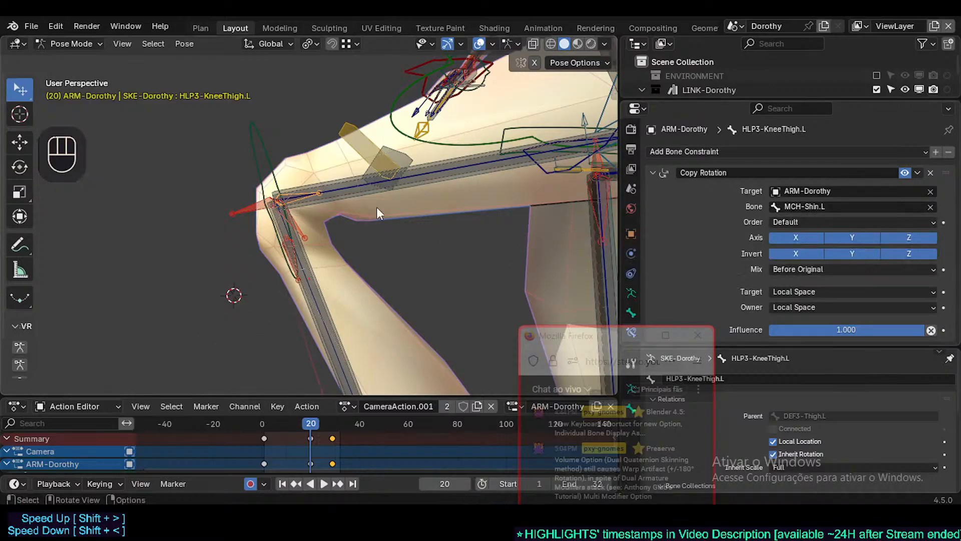
Copy the Copy Transforms and Stretch To constraints from DEF3-Shin.L to MCH-Shin.L
left_click(339, 329)
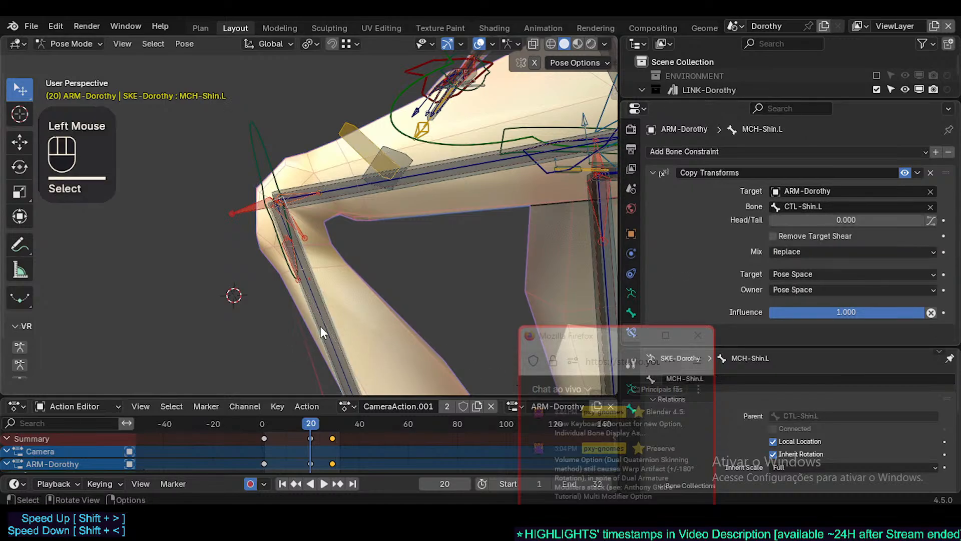
left_click(357, 199)
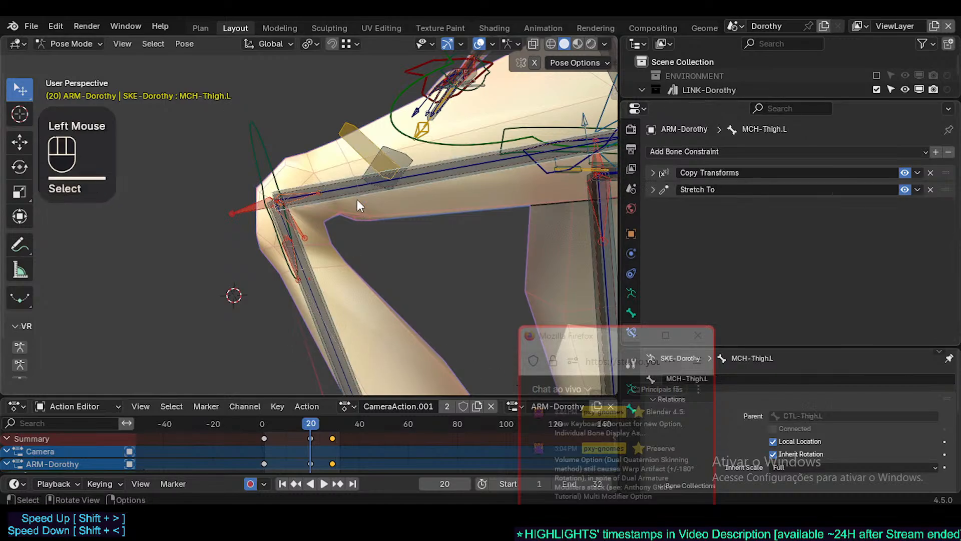
left_click(319, 307)
scroll(316, 323, "up", 1)
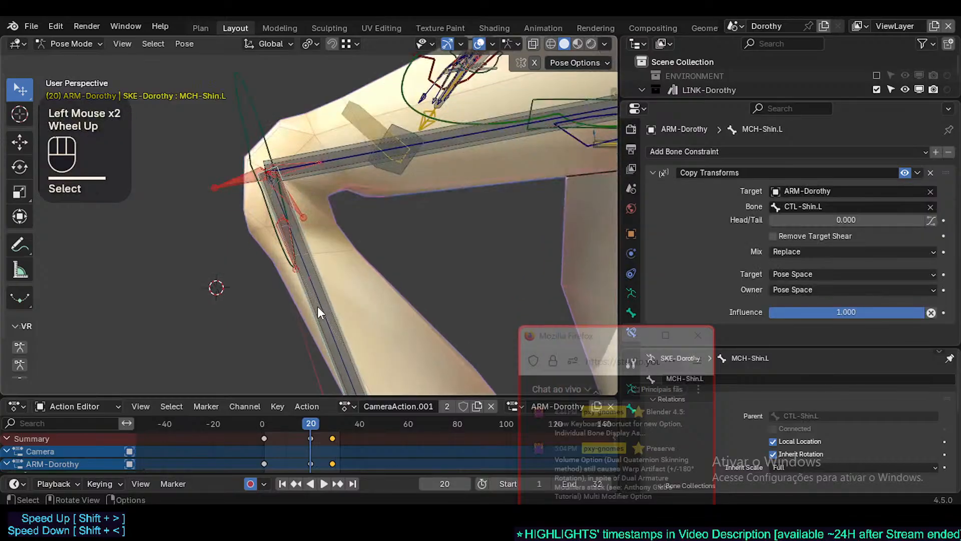
left_click(315, 308)
left_click(310, 310)
left_click(316, 307, "shift")
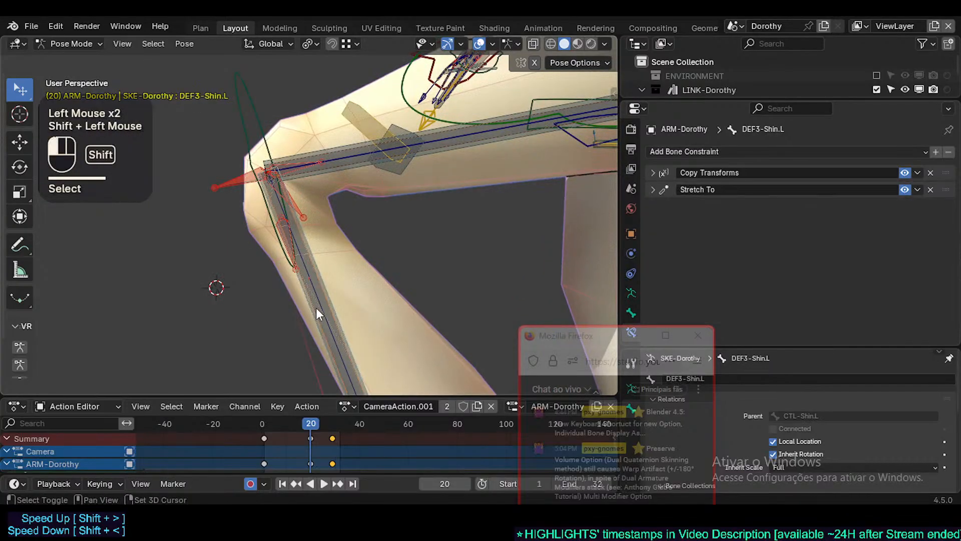
key("shift+alt+c")
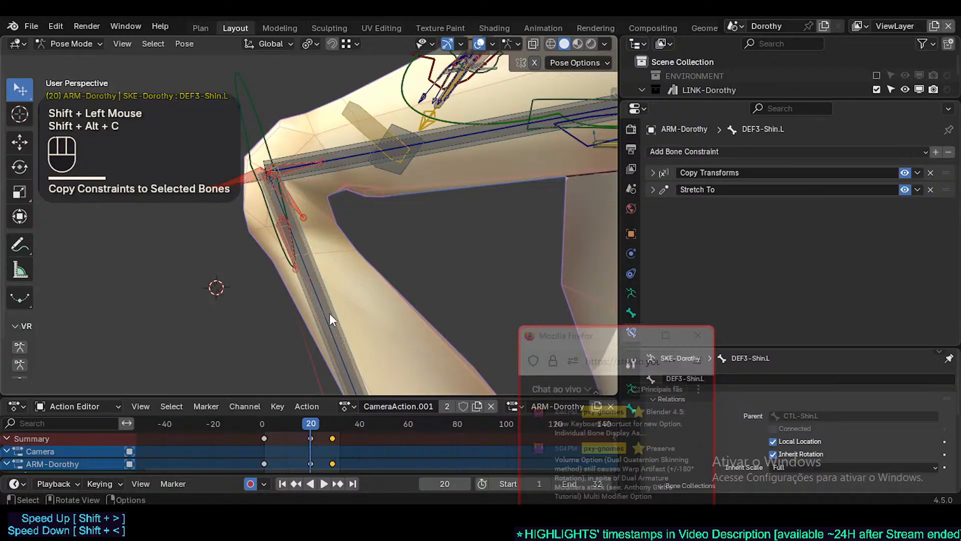
left_click(311, 314)
Test the shin's stretching by moving TWK-Foot.L at frame 20, and clear the bone's pose transforms
scroll(312, 316, "down", 3)
middle_click_drag(312, 316, 336, 160, "shift")
scroll(278, 112, "down", 1)
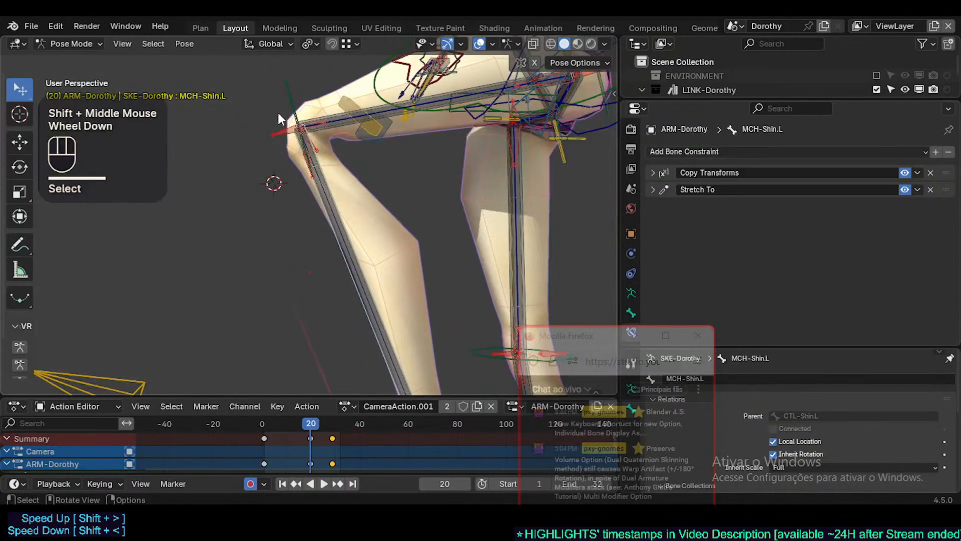
left_click(264, 117)
key("g")
key("Escape")
middle_click_drag(385, 381, 357, 293, "shift")
scroll(389, 279, "down", 2)
scroll(413, 303, "up", 2)
left_click(416, 256)
key("g")
left_click(356, 210)
key("alt+q")
key("alt+q")
scroll(283, 258, "up", 3)
middle_click_drag(282, 258, 326, 280, "shift")
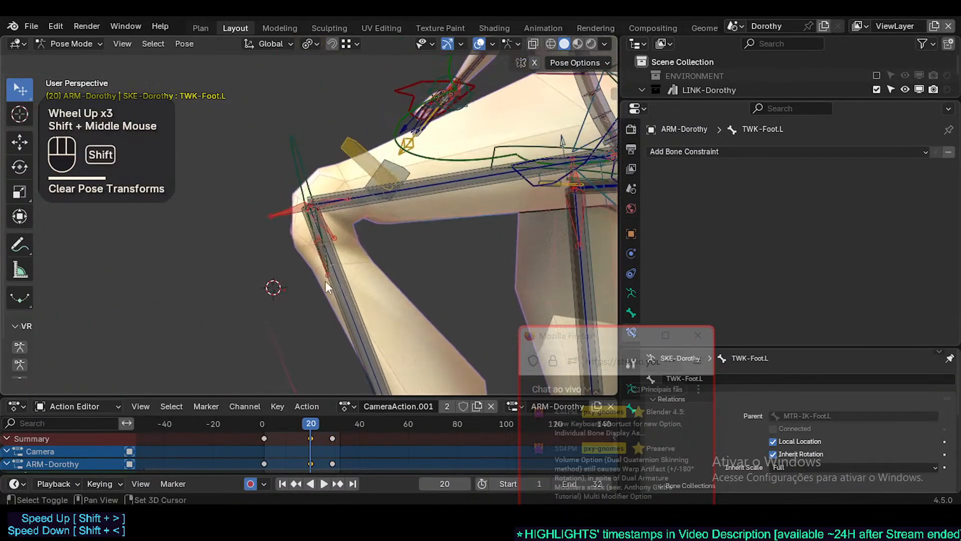
At frame 26, set both the Target and Owner spaces of HLP3-KneeThigh.L's Copy Rotation constraint to Pose Space
scroll(306, 280, "down", 2)
left_click_drag(281, 425, 325, 424)
scroll(339, 287, "up", 2)
key("g")
key("Escape")
left_click(323, 152)
middle_click_drag(329, 291, 335, 346, "shift")
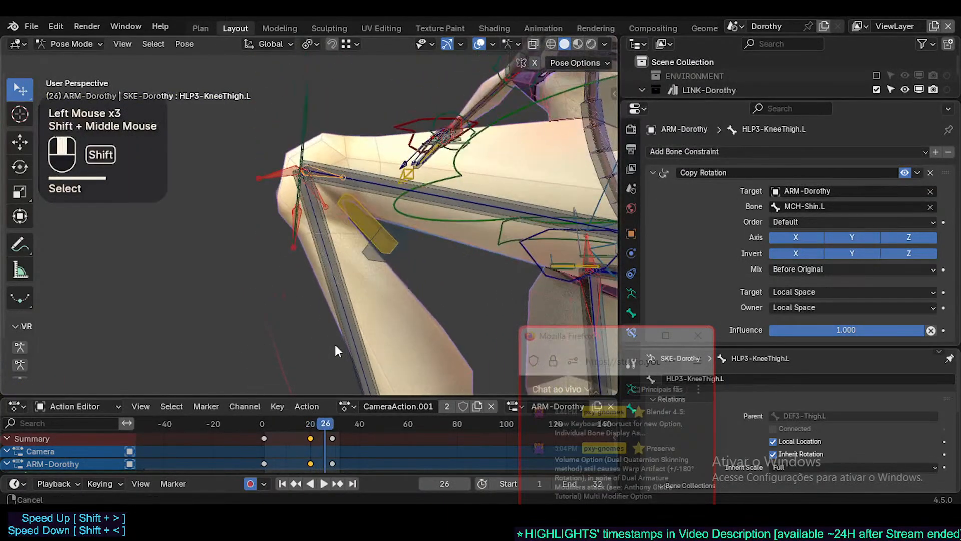
scroll(335, 345, "up", 2)
left_click_drag(846, 329, 846, 329)
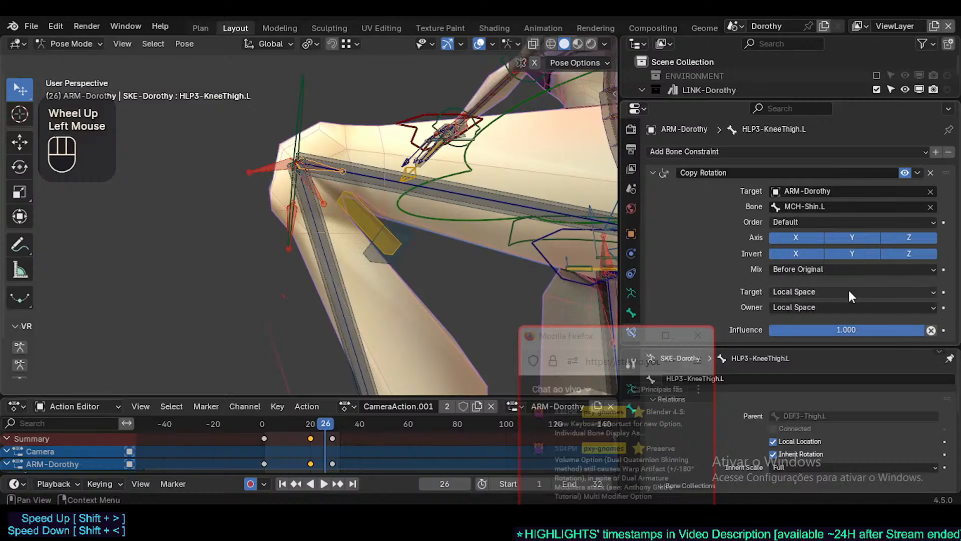
left_click(837, 289)
left_click(818, 339)
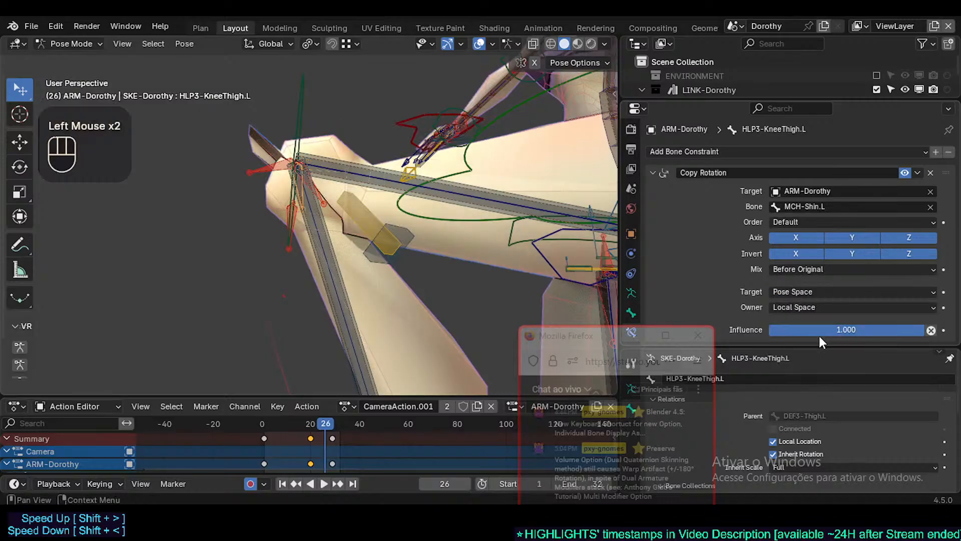
left_click(826, 308)
left_click(824, 353)
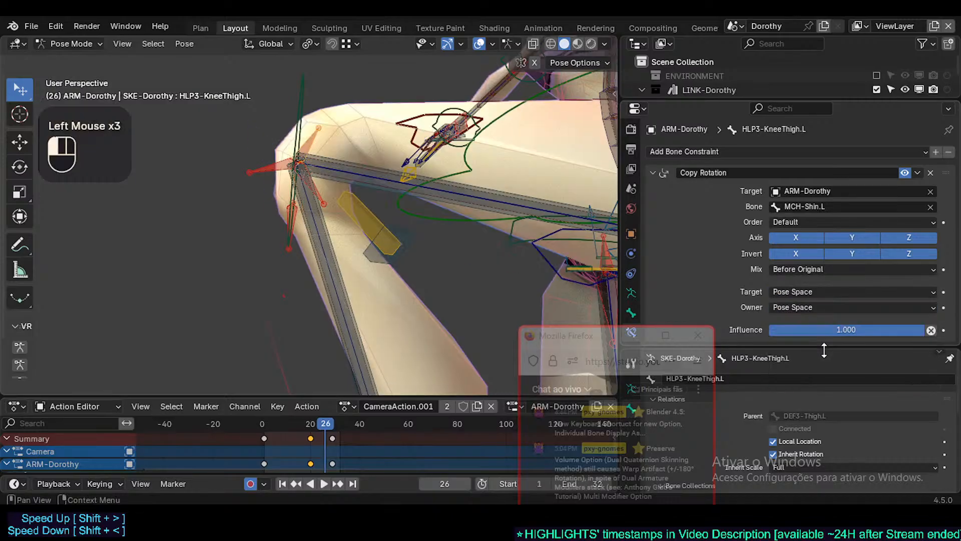
Lower the Copy Rotation influence to 0.594 and scrub between frames 20 and 25 to check the knee's deformation
mouse_move(846, 329)
left_mouse_down()
mouse_move(917, 330)
mouse_move(781, 329)
mouse_move(924, 329)
mouse_move(861, 329)
left_mouse_up()
mouse_move(304, 429)
left_mouse_down()
mouse_move(318, 429)
mouse_move(310, 429)
left_mouse_up()
scroll(335, 314, "down", 1, "shift")
middle_click_drag(336, 314, 368, 103, "shift")
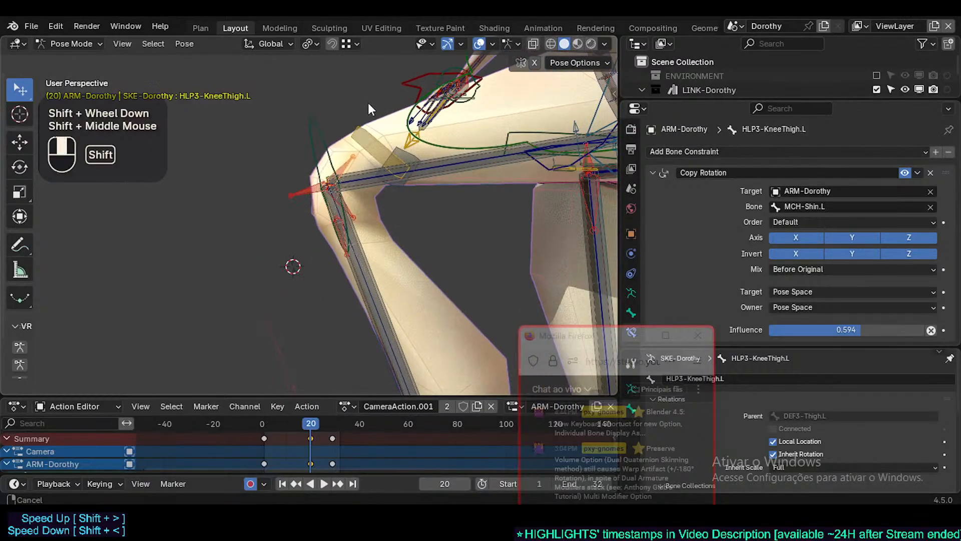
scroll(368, 103, "up", 1, "shift")
scroll(358, 176, "down", 3)
left_click_drag(307, 422, 330, 422)
left_click(446, 88, "shift")
middle_click_drag(446, 89, 416, 170, "shift")
middle_click_drag(415, 170, 308, 448)
mouse_move(308, 424)
left_mouse_down()
mouse_move(341, 421)
mouse_move(301, 424)
mouse_move(323, 425)
left_mouse_up()
middle_click_drag(491, 380, 486, 288, "shift")
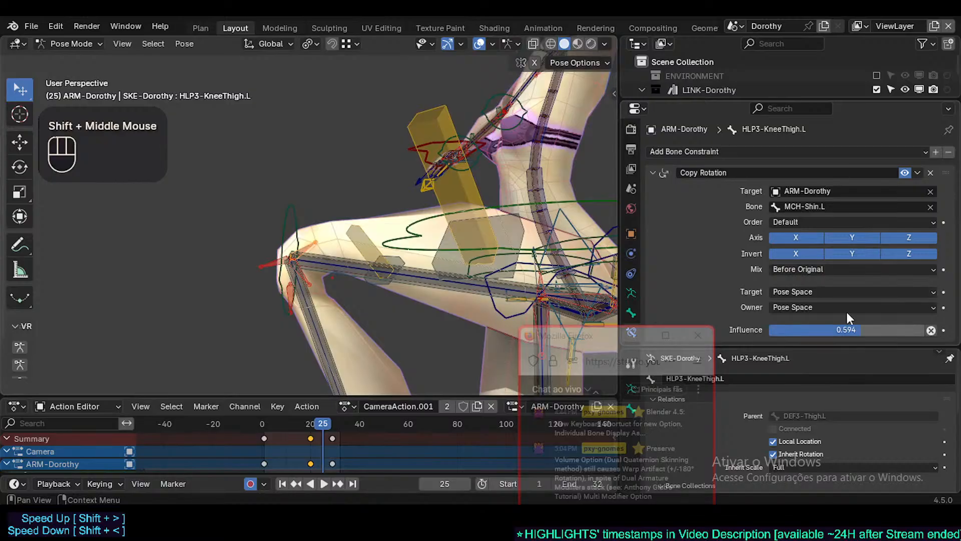
Try the Replace mix mode with an influence of 0.259 on HLP3-KneeThigh.L's Copy Rotation constraint
left_click(846, 269)
left_click(812, 275)
left_click(807, 281)
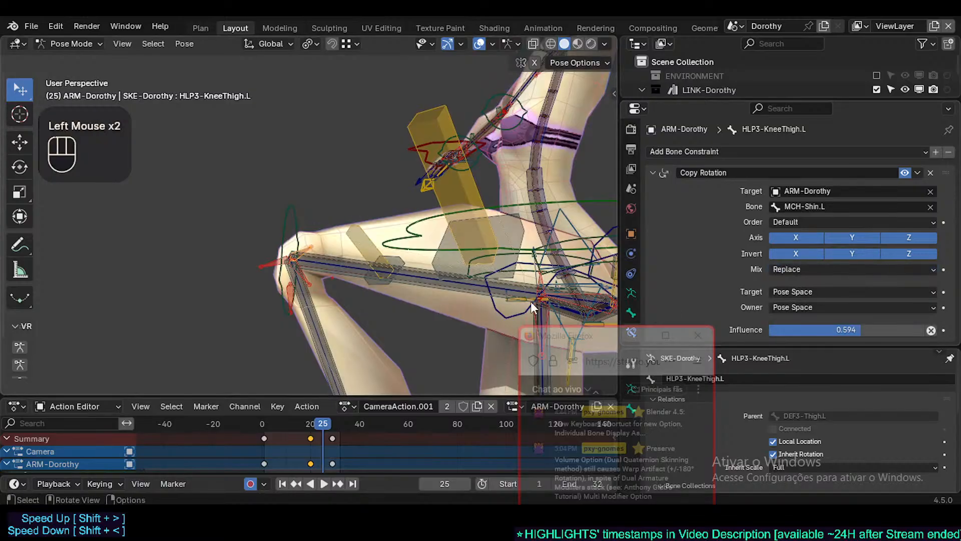
mouse_move(821, 329)
left_mouse_down()
mouse_move(793, 329)
mouse_move(810, 329)
left_mouse_up()
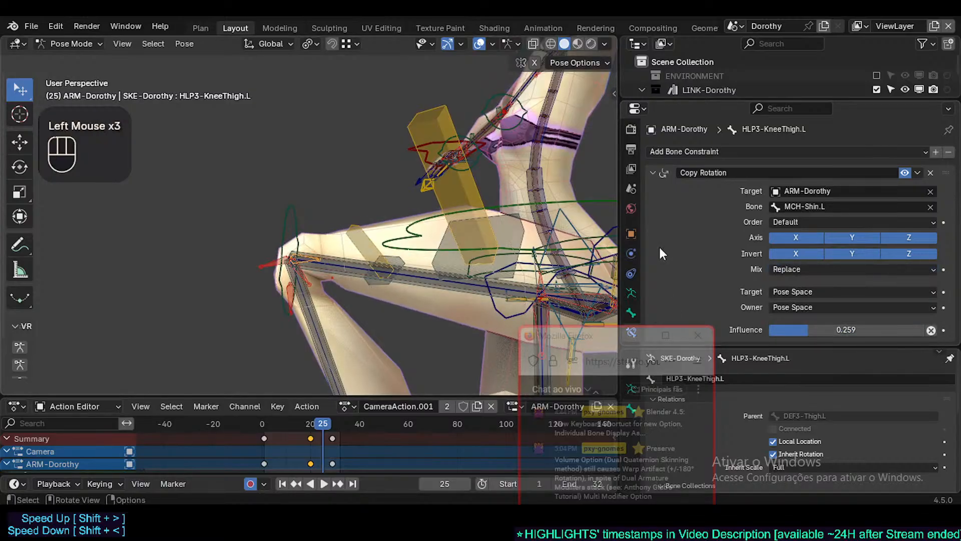
scroll(450, 235, "up", 2)
scroll(314, 269, "up", 2)
middle_click_drag(314, 269, 348, 242, "shift")
scroll(348, 241, "up", 1)
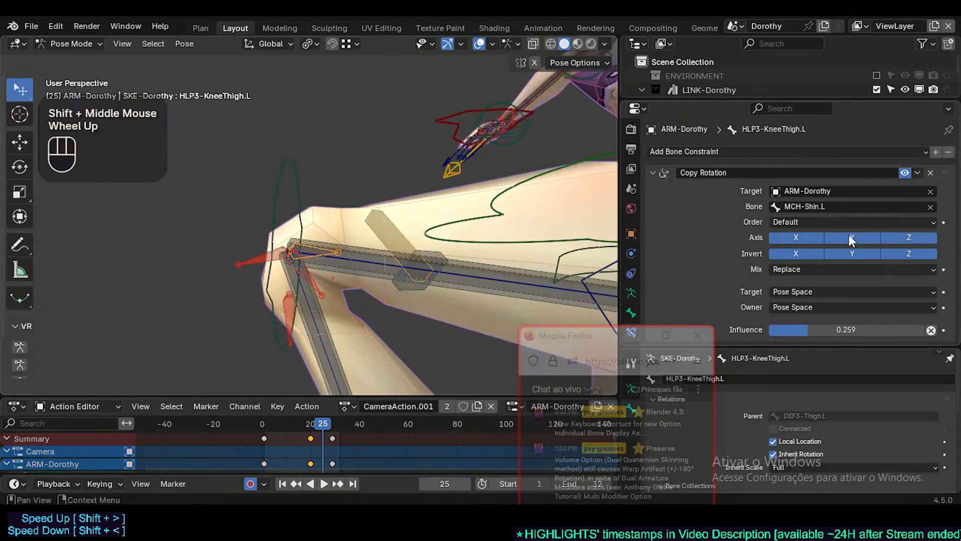
Limit the Copy Rotation constraint's axis and invert options to X only, and check the knee at frame 25
left_click(851, 237)
left_click_drag(898, 247, 859, 254)
middle_click(359, 268, "shift")
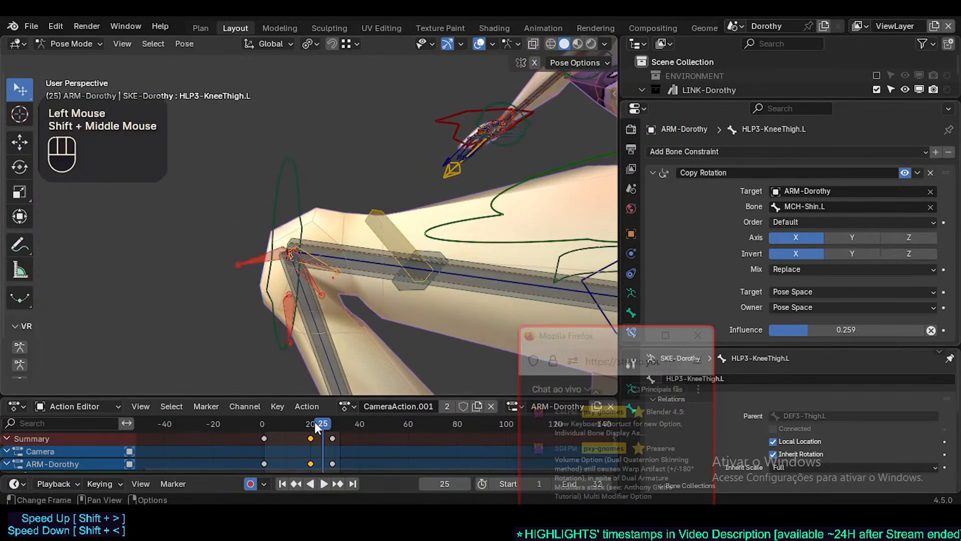
mouse_move(315, 421)
left_mouse_down()
mouse_move(281, 425)
mouse_move(323, 425)
left_mouse_up()
middle_click_drag(350, 250, 391, 215, "shift")
scroll(398, 208, "down", 4)
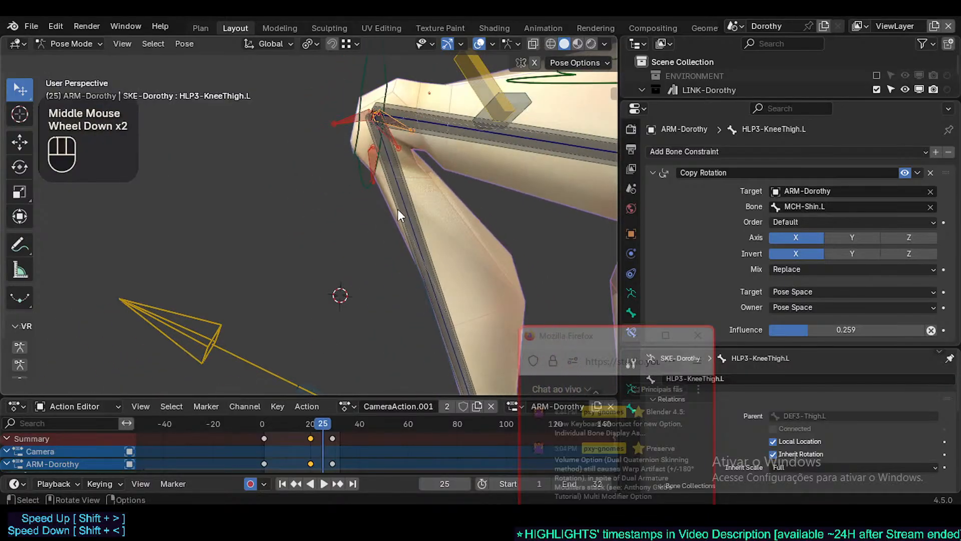
scroll(380, 344, "down", 3, "shift")
At frame 0, set the Copy Rotation influence to 0.000, trying the Add mix mode before restoring Before Original
left_click_drag(310, 427, 261, 425)
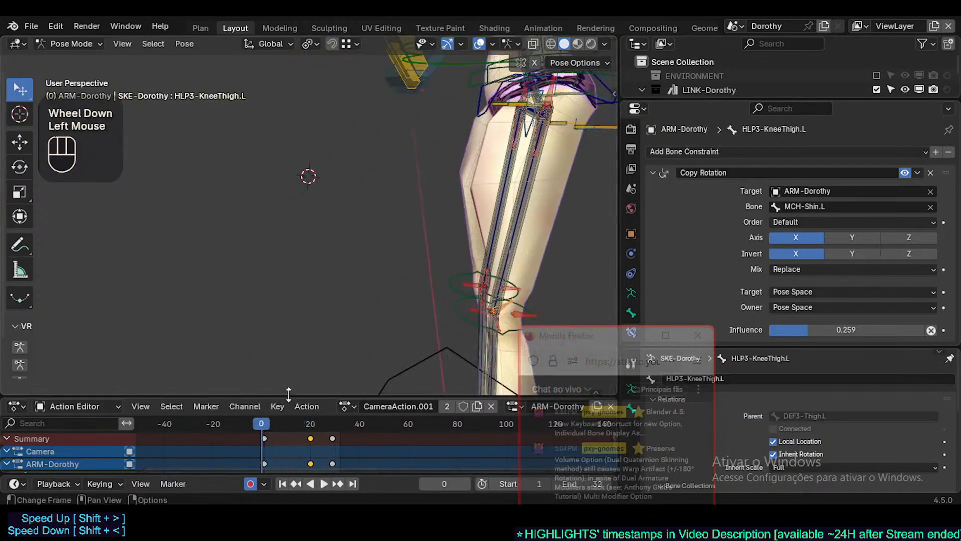
middle_click_drag(292, 273, 240, 143, "shift")
middle_click_drag(420, 200, 341, 261, "shift")
scroll(336, 290, "up", 2)
scroll(338, 295, "up", 1)
middle_click_drag(338, 295, 410, 281)
scroll(377, 274, "up", 2)
left_click_drag(847, 330, 798, 330)
left_click(790, 270)
left_click(794, 297)
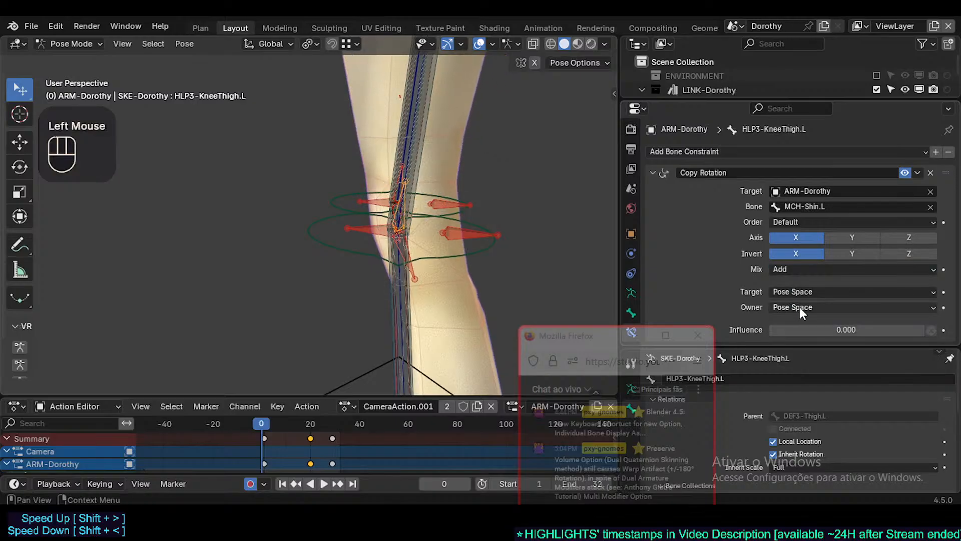
left_click(803, 272)
left_click(799, 311)
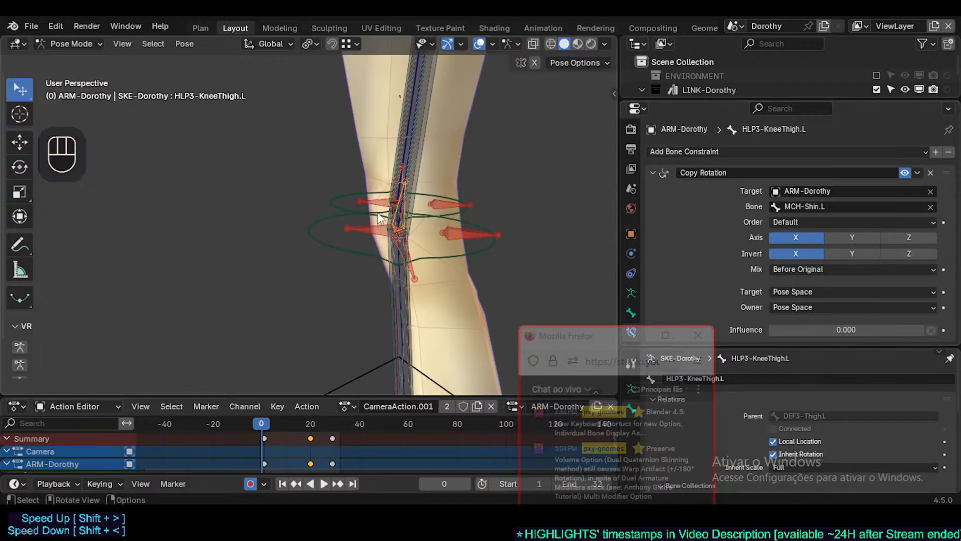
Examine the straight left knee's helper bones at frame 0 and scrub to frame 22 to check the bending deformation
middle_click_drag(379, 218, 461, 270)
key("ctrl+3")
key("ctrl+3")
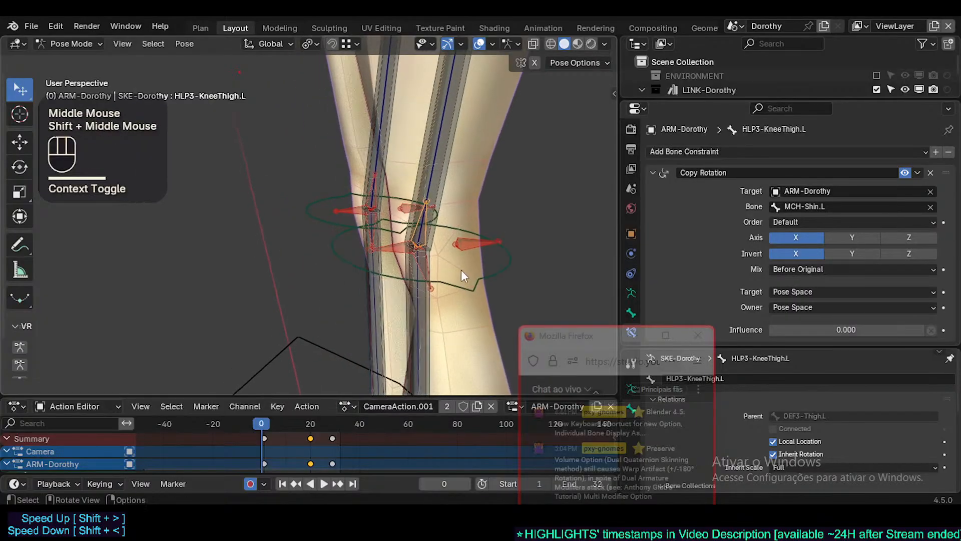
scroll(450, 266, "up", 2)
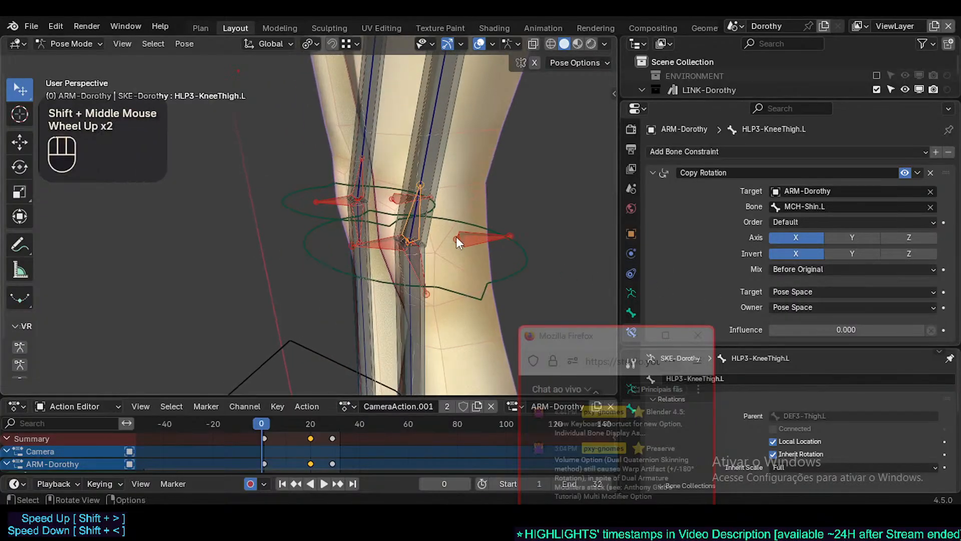
middle_click_drag(456, 236, 461, 223)
scroll(464, 221, "up", 3)
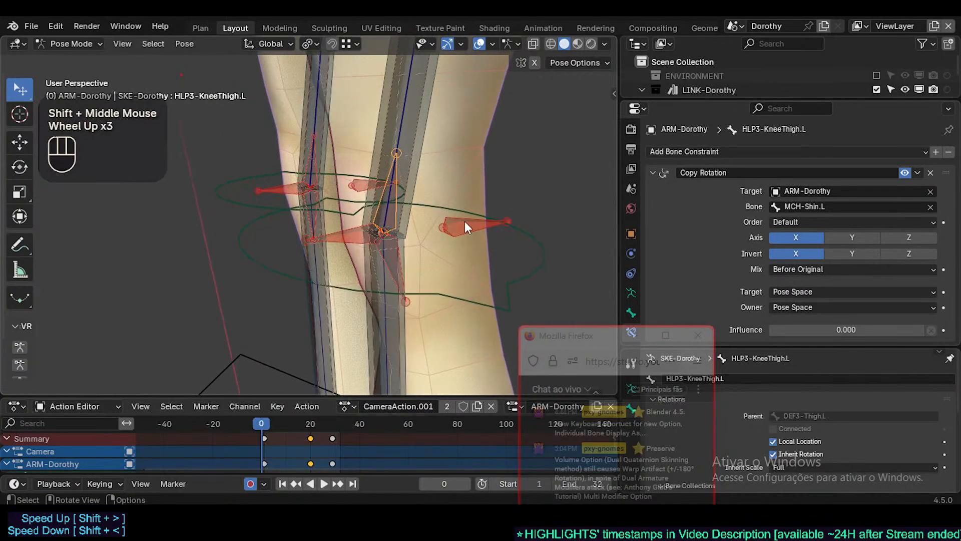
scroll(465, 221, "down", 5)
left_click_drag(259, 425, 279, 423)
middle_click_drag(301, 301, 308, 285, "shift")
middle_click_drag(308, 286, 326, 283)
scroll(325, 283, "down", 3)
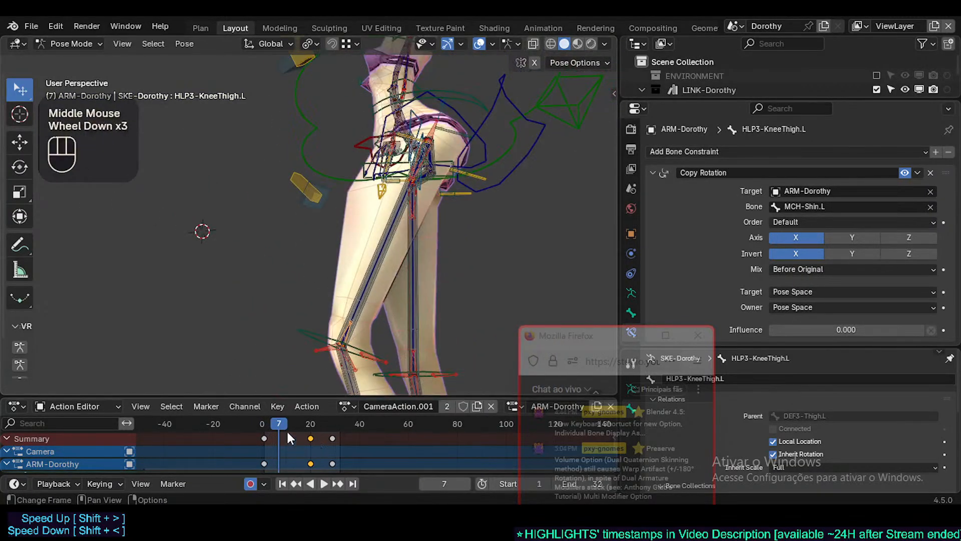
left_click_drag(288, 438, 306, 431)
middle_click_drag(308, 330, 409, 294)
scroll(409, 294, "up", 1)
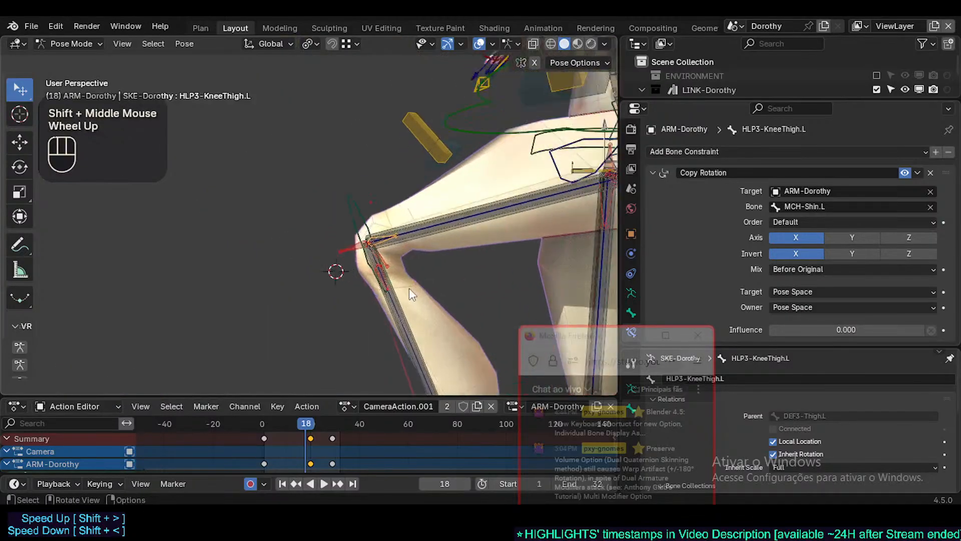
scroll(410, 294, "up", 1, "shift")
left_click_drag(311, 425, 316, 423)
middle_click_drag(335, 331, 371, 284, "shift")
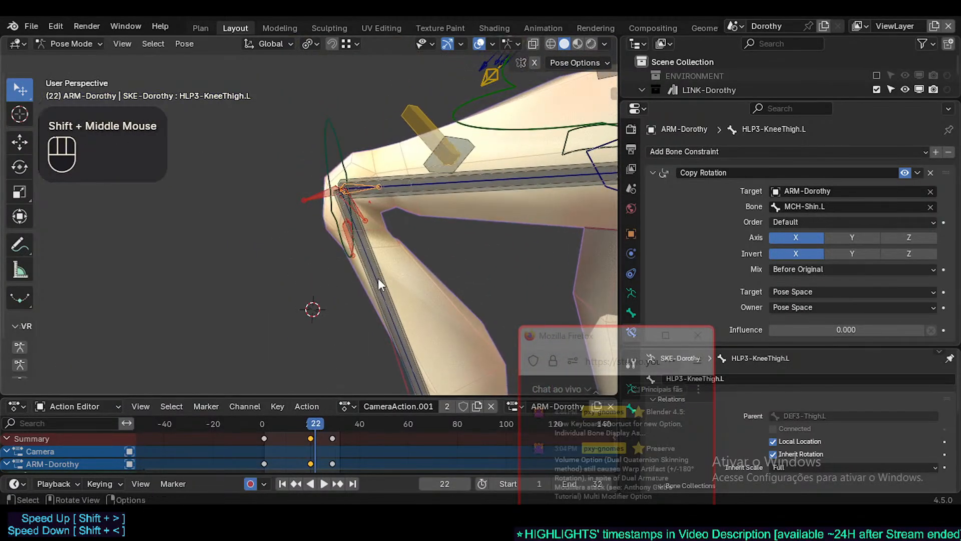
Inspect the constraints of MCH-Shin.L at frame 22 and reselect HLP3-KneeThigh.L
left_click(377, 279)
left_click(377, 279)
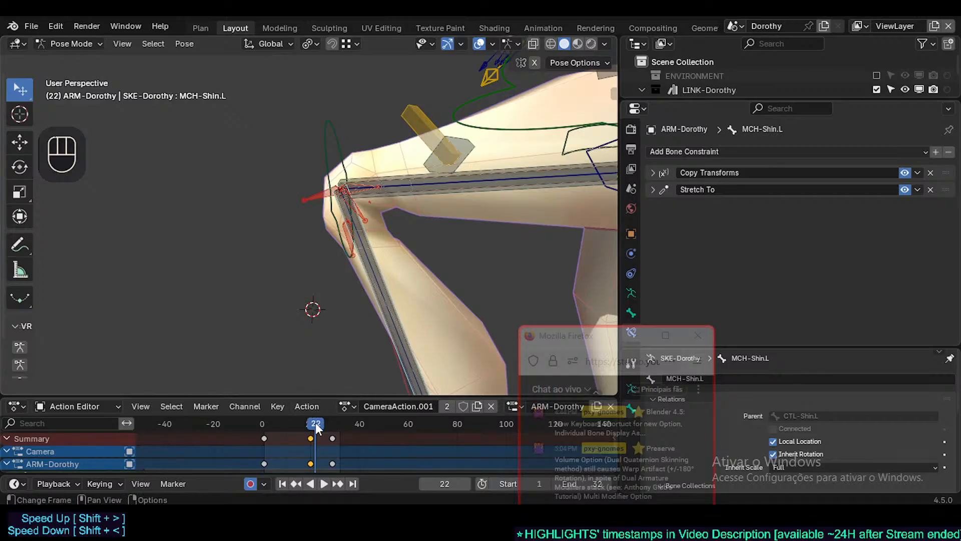
mouse_move(316, 422)
left_mouse_down()
mouse_move(297, 428)
mouse_move(316, 427)
left_mouse_up()
scroll(367, 237, "up", 3)
middle_click_drag(364, 202, 370, 211, "shift")
left_click(367, 196)
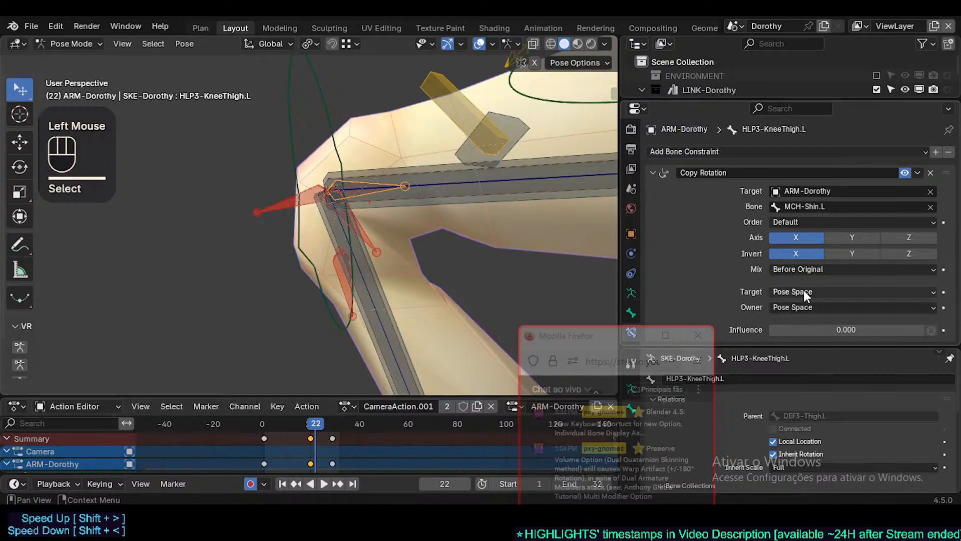
Set HLP3-KneeThigh.L's Copy Rotation influence to 0.729 and check the nearly straight left knee at frame 2
left_click_drag(834, 330, 882, 330)
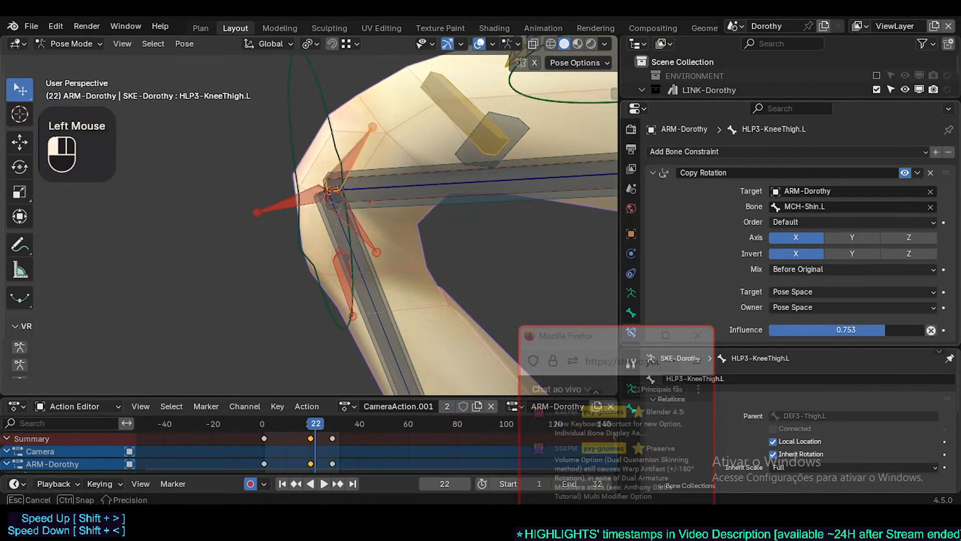
scroll(380, 360, "down", 2)
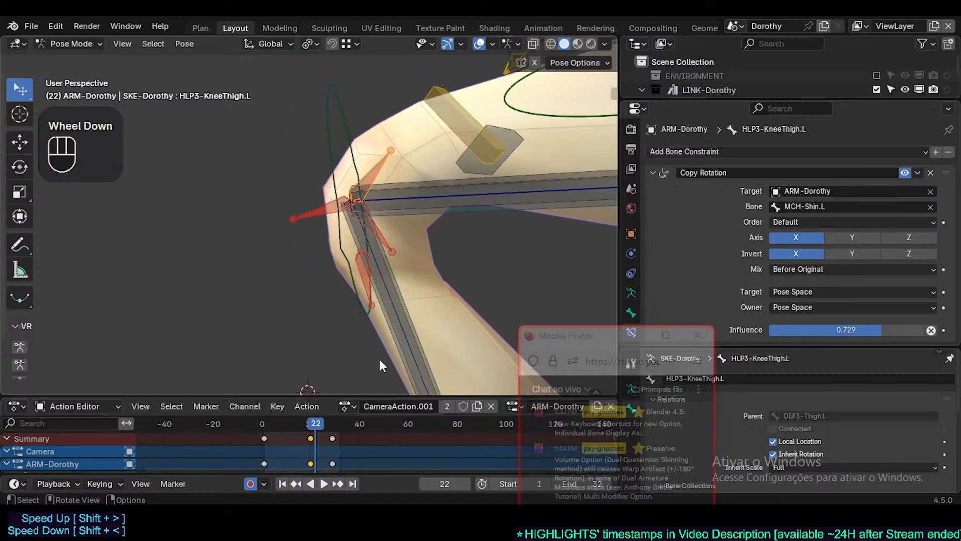
left_click_drag(318, 426, 278, 431)
middle_click_drag(301, 250, 311, 111, "shift")
scroll(350, 224, "down", 3)
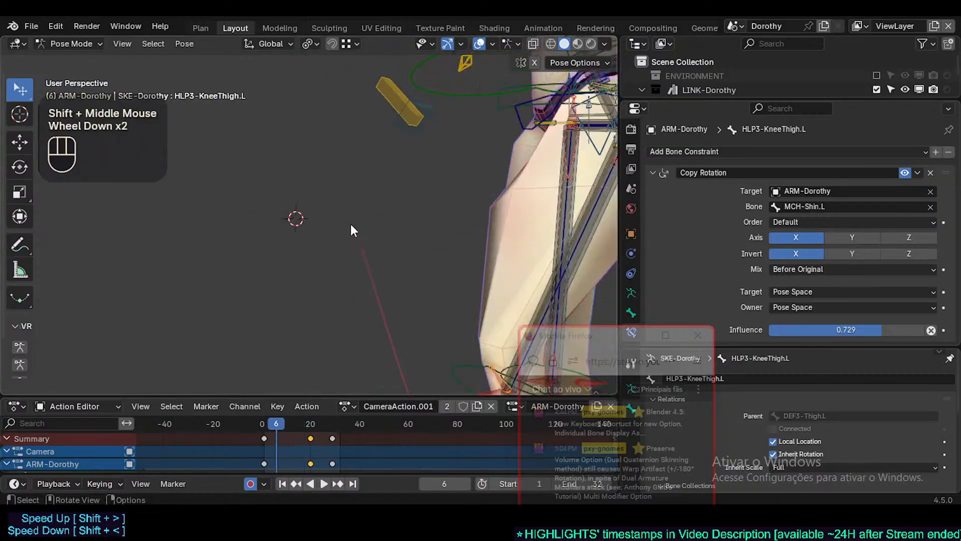
middle_click_drag(350, 223, 332, 164, "shift")
scroll(396, 225, "up", 2)
scroll(396, 225, "up", 1)
middle_click_drag(395, 226, 451, 241, "shift")
scroll(426, 230, "up", 2)
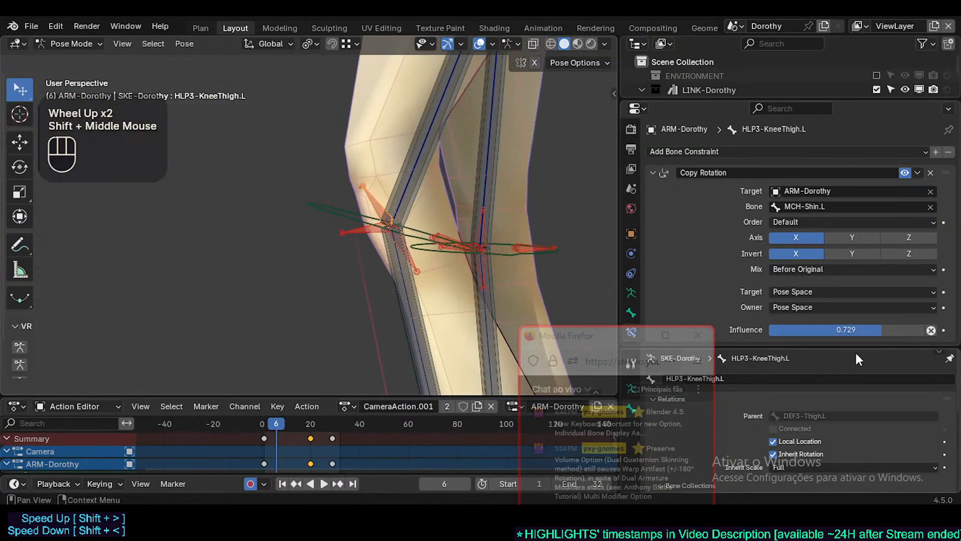
left_click(267, 425)
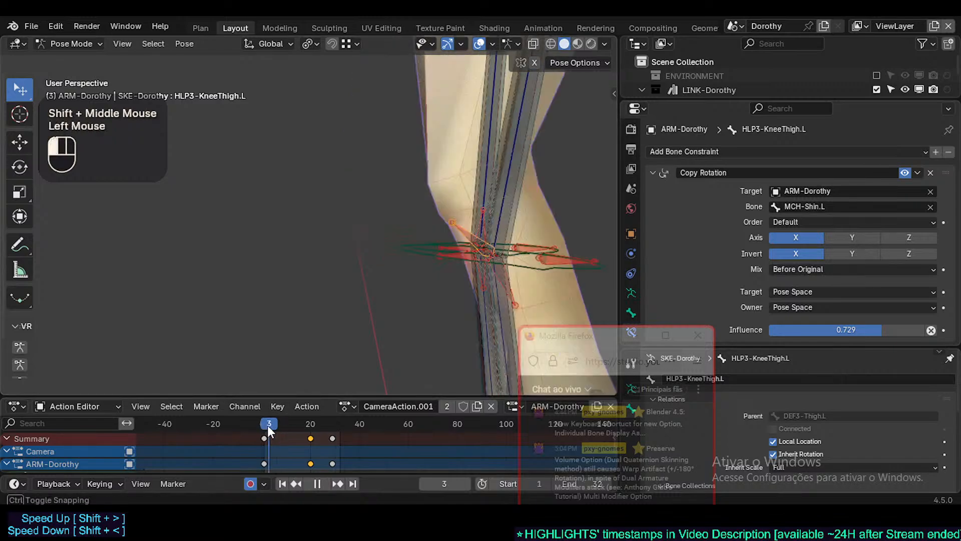
Set both the target and owner spaces of the Copy Rotation constraint to Local Space
left_click(801, 292)
left_click(821, 365)
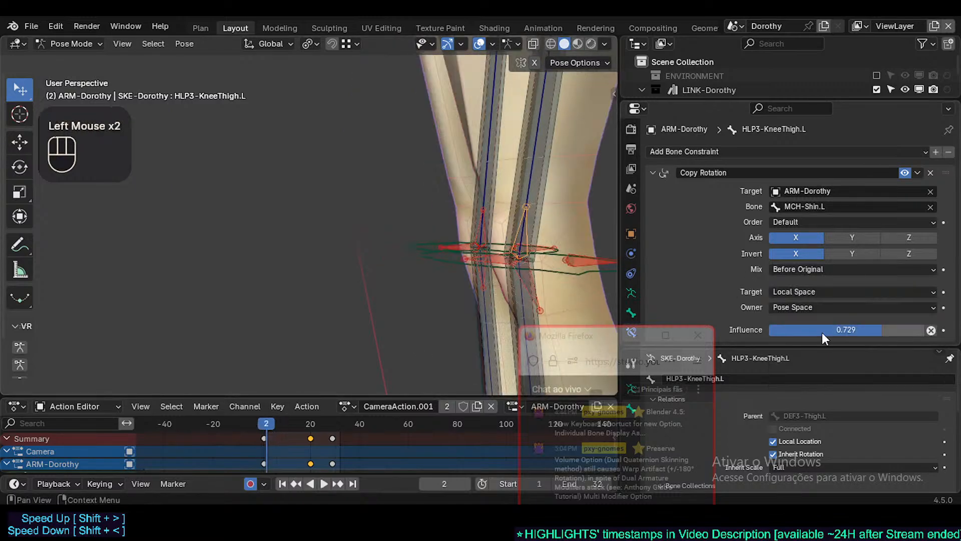
left_click(812, 311)
left_click(821, 379)
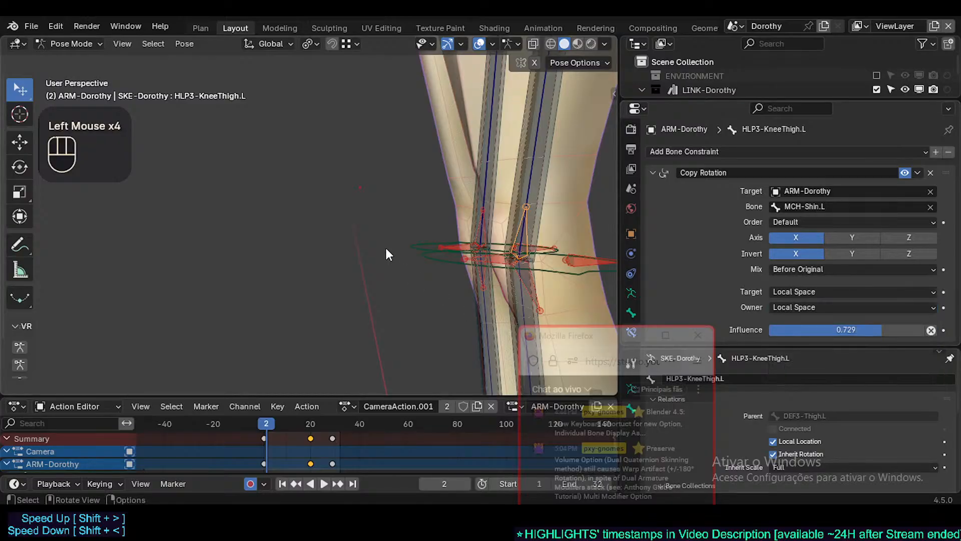
Examine the whole left leg at frame 2 and scrub to frame 21 to check the bent knee's deformation
scroll(386, 253, "down", 2)
middle_click_drag(386, 253, 354, 250, "shift")
scroll(365, 316, "down", 2)
middle_click_drag(365, 316, 362, 390)
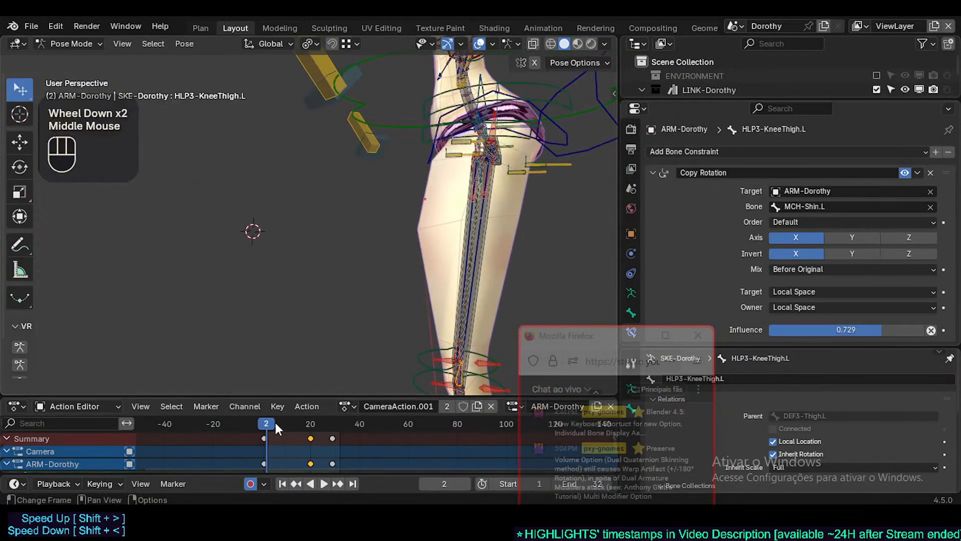
left_click_drag(275, 424, 306, 425)
middle_click_drag(345, 281, 378, 280, "shift")
scroll(429, 274, "up", 2)
scroll(429, 274, "up", 2)
left_click(313, 424)
Try Local With Parent as the target space with 0.578 influence, restoring Local Space and checking the knee at frame 22
left_click(830, 293)
left_click(814, 350)
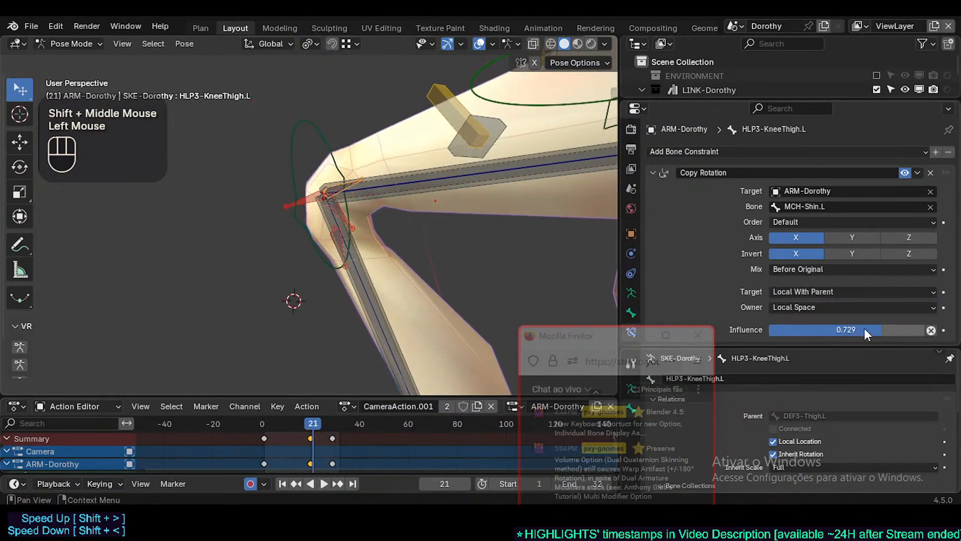
left_click_drag(864, 328, 926, 329)
left_click(826, 292)
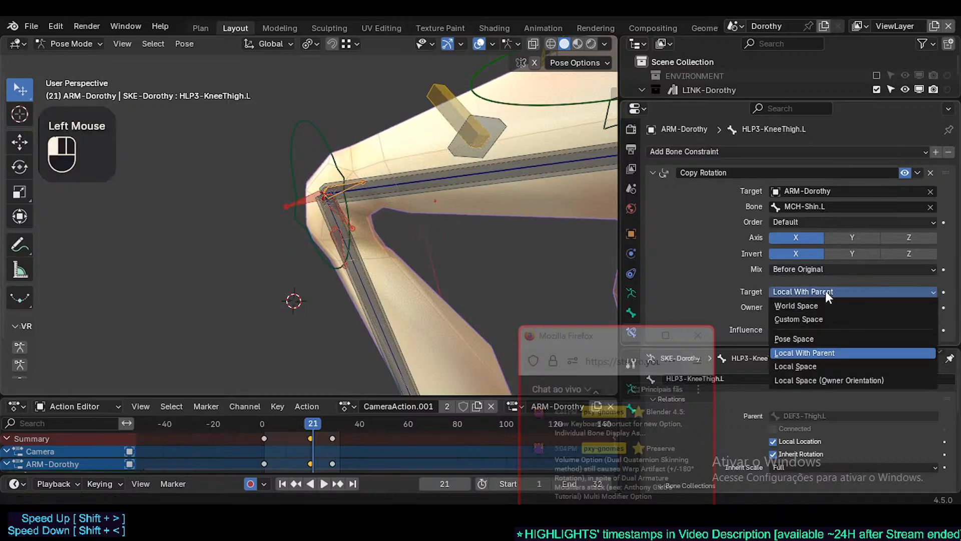
left_click(810, 366)
left_click_drag(341, 420, 317, 419)
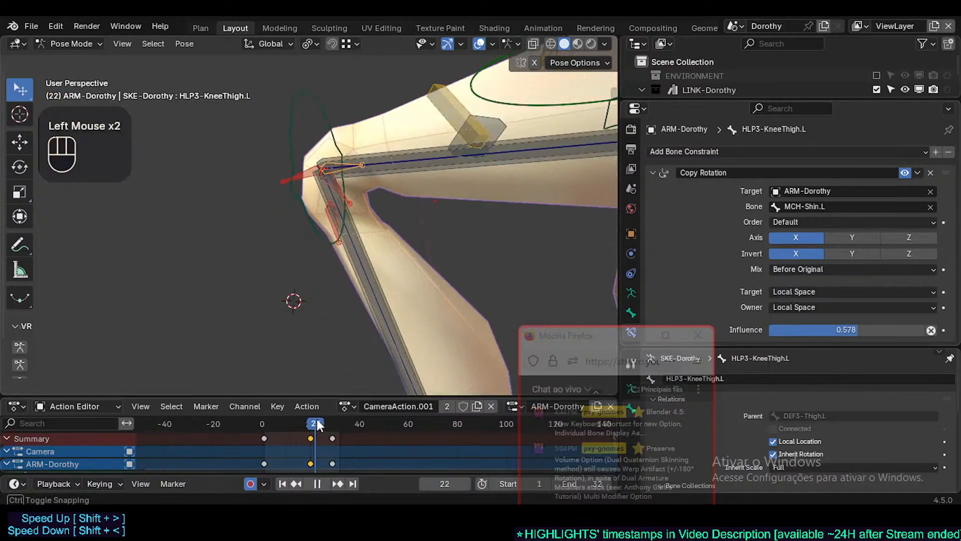
Try Local Space (Owner Orientation) as the constraint's target space and check the knee bend at frame 24
left_click(814, 293)
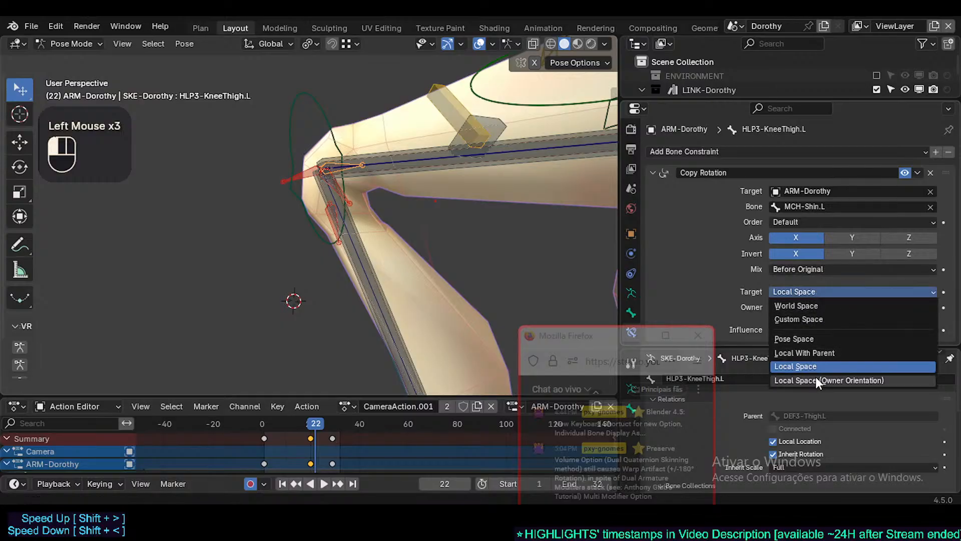
left_click(816, 376)
left_click_drag(304, 418, 323, 424)
left_click(311, 424)
Set the owner space to Local With Parent and the target space to Local Space, with 0.641 influence, and return to frame 22
left_click(846, 307)
left_click(819, 368)
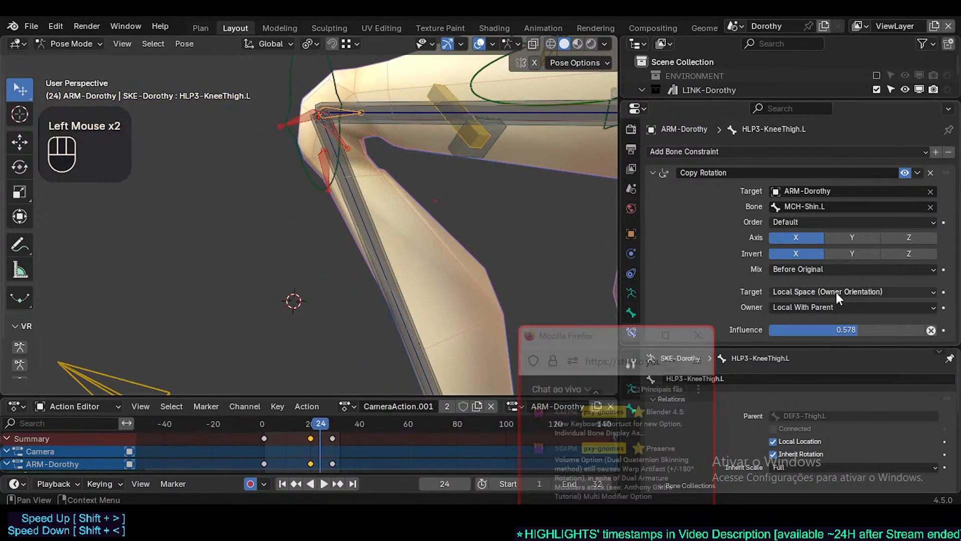
left_click_drag(832, 329, 846, 329)
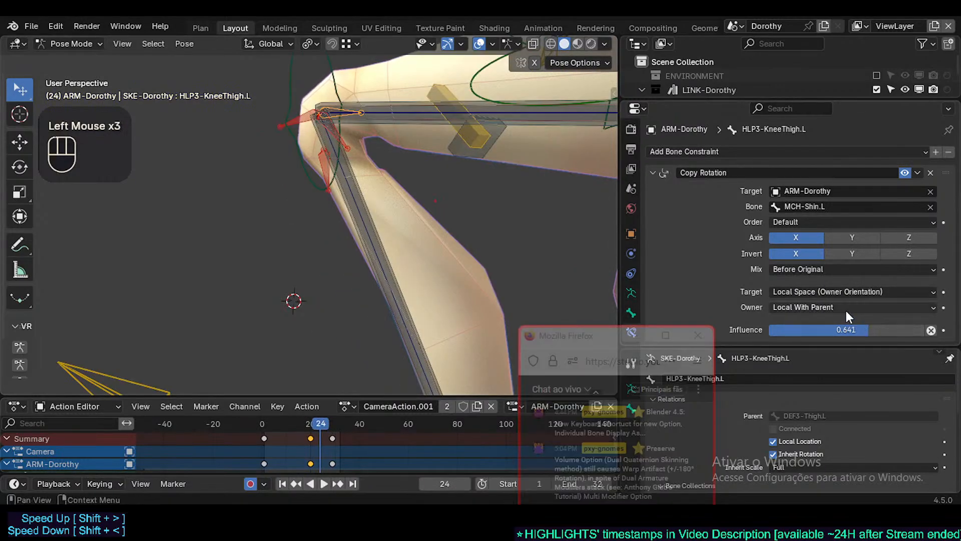
left_click_drag(842, 292, 807, 366)
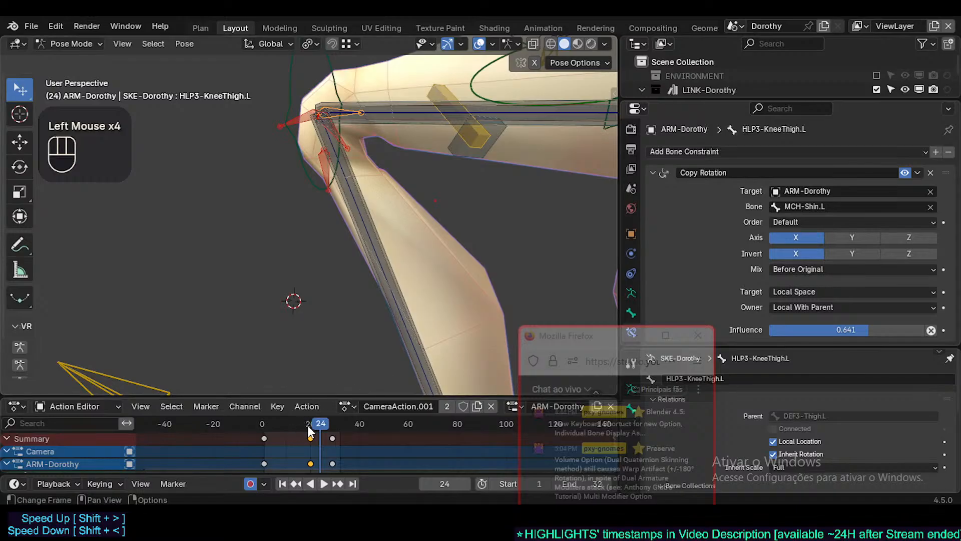
mouse_move(310, 431)
left_mouse_down()
mouse_move(289, 428)
mouse_move(317, 426)
left_mouse_up()
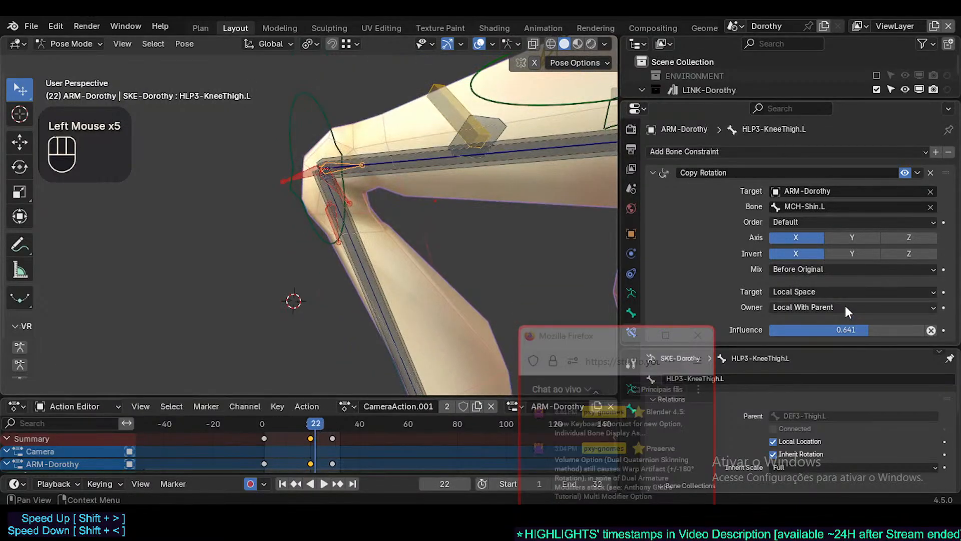
Try the Add mix mode on the Copy Rotation constraint before switching it to Offset (Legacy)
left_click(821, 269)
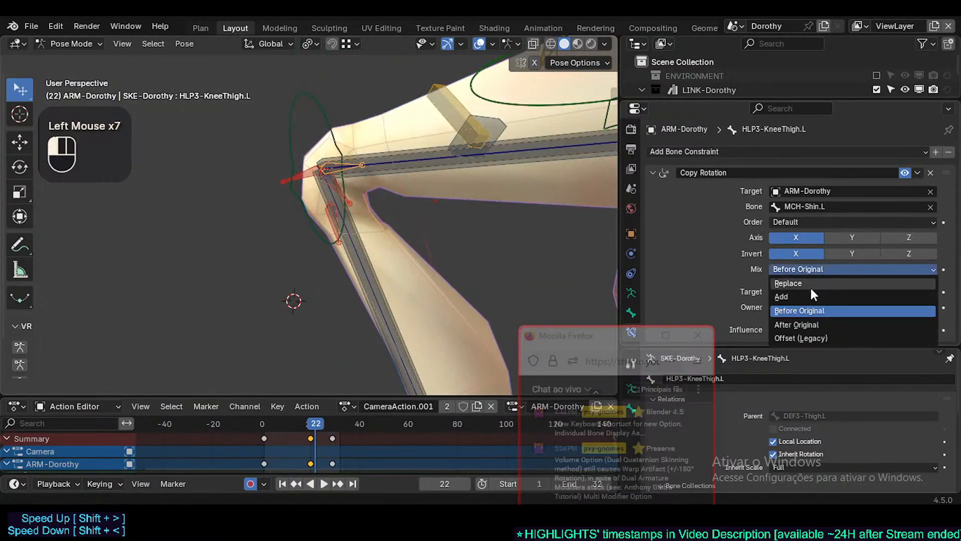
left_click(800, 296)
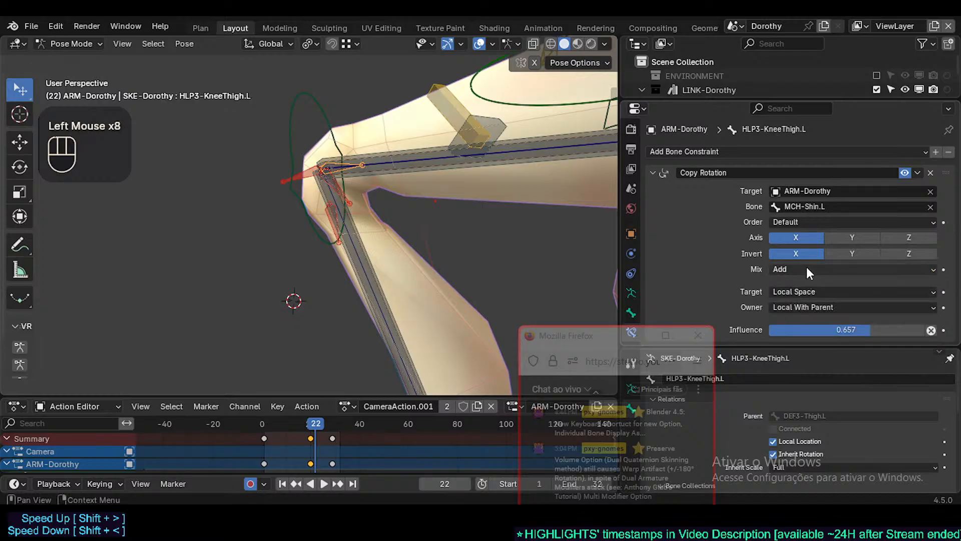
left_click_drag(807, 270, 784, 329)
Try Local Space as the owner space and restore Local With Parent, with the influence at 0.147
left_click(811, 307)
left_click(806, 381)
left_click(834, 306)
left_click(805, 368)
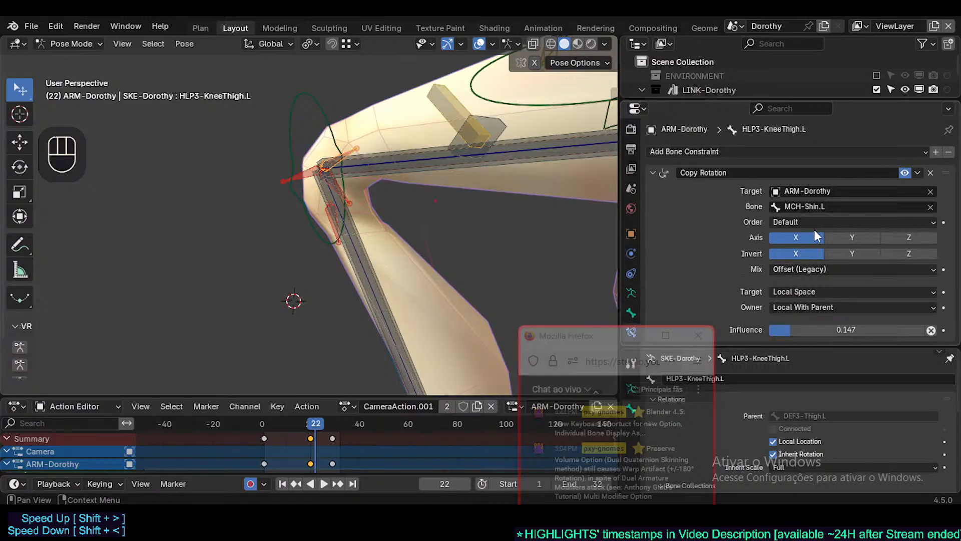
Try enabling Y for both the axis and invert options of the Copy Rotation constraint
left_click(837, 237)
left_click(847, 253)
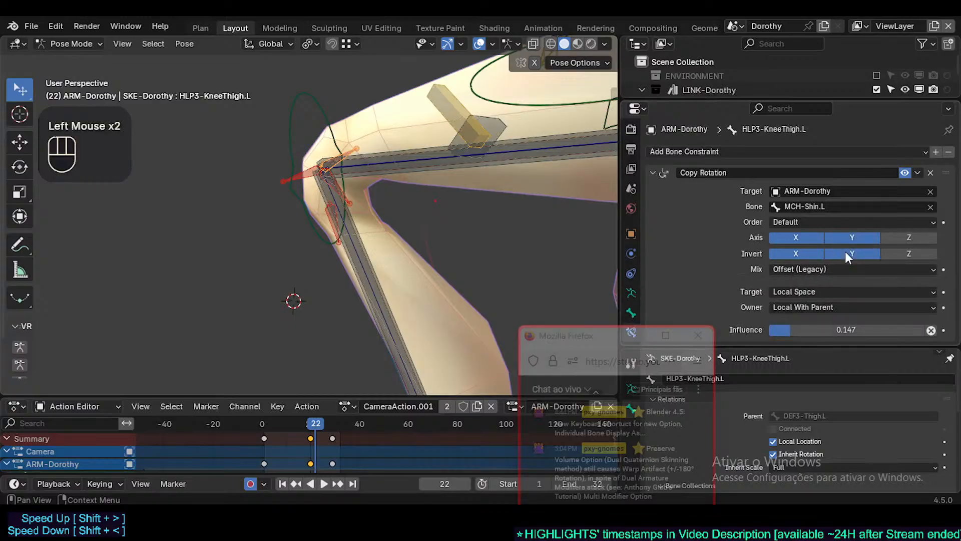
Set the Copy Rotation mix mode to Replace with an influence of 0.363
left_click(818, 269)
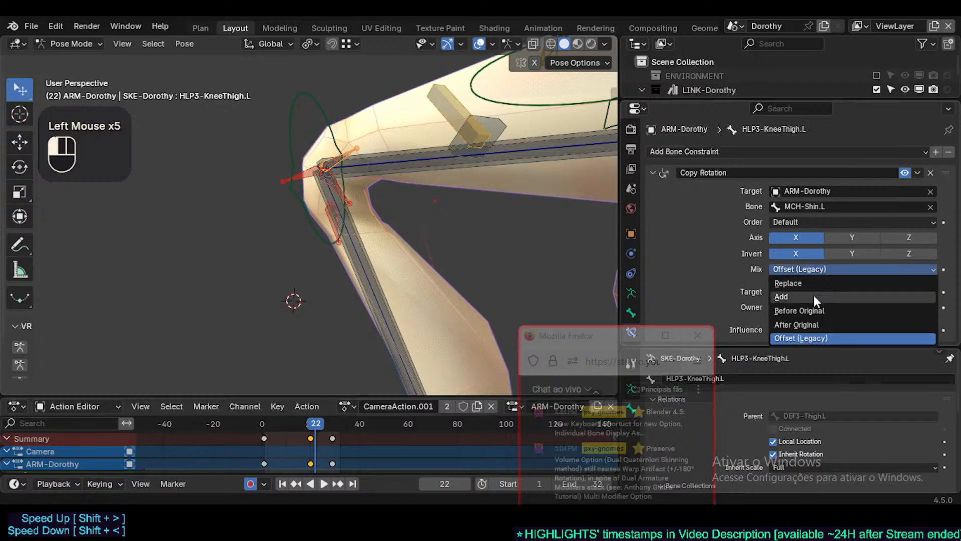
left_click(812, 282)
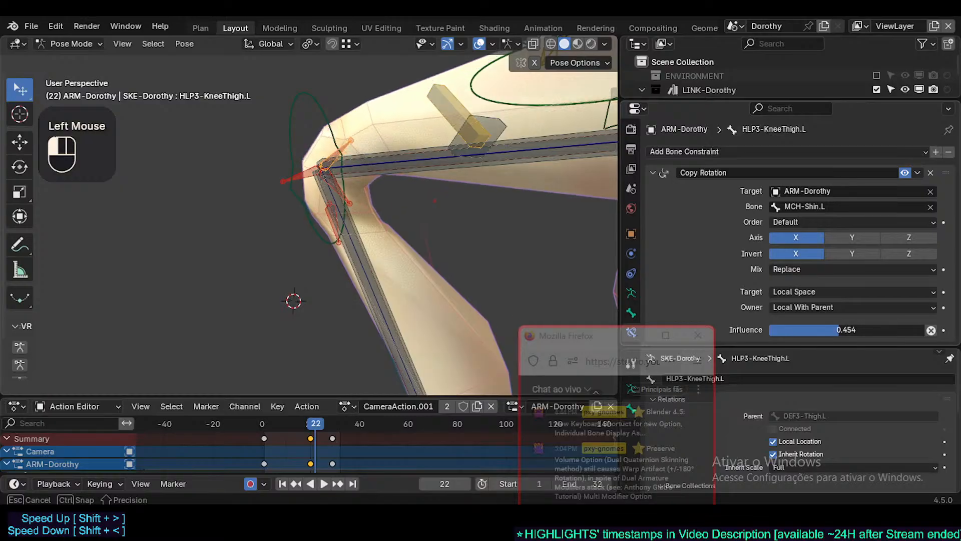
mouse_move(838, 330)
left_mouse_down()
mouse_move(769, 330)
mouse_move(830, 330)
left_mouse_up()
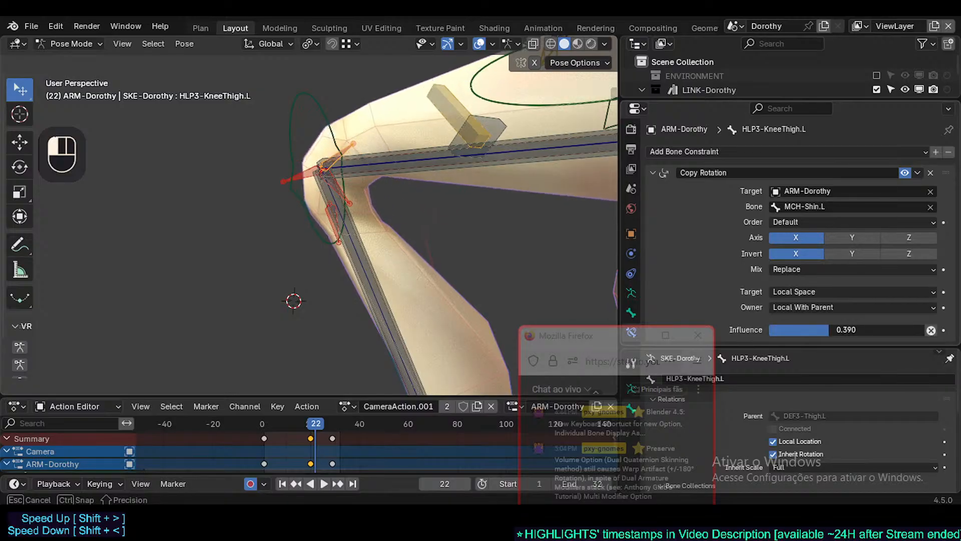
Scrub back through frame 10 to frame 0 and closely examine HLP3-KneeThigh.L on the straight left leg
left_click_drag(323, 423, 286, 428)
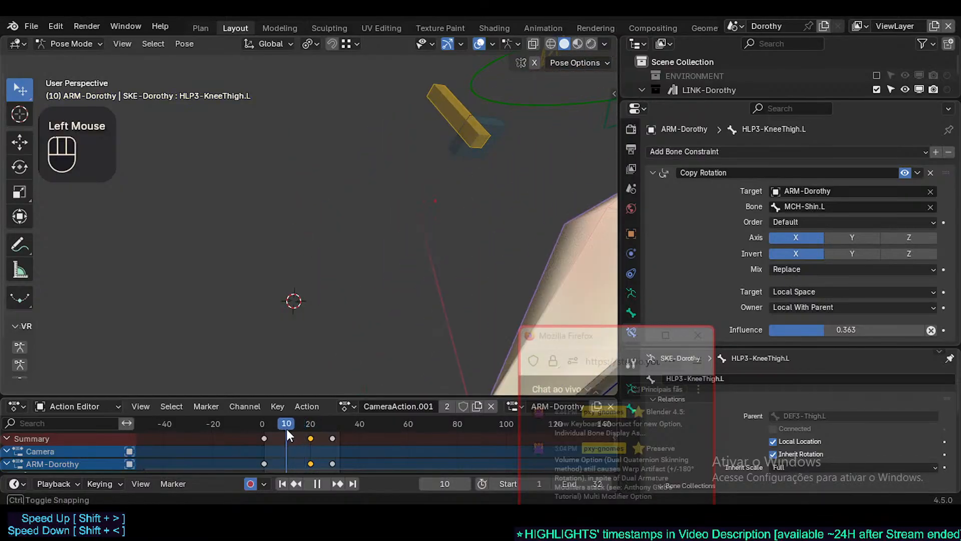
scroll(393, 313, "down", 2)
middle_click_drag(392, 314, 377, 107, "shift")
scroll(391, 302, "down", 1)
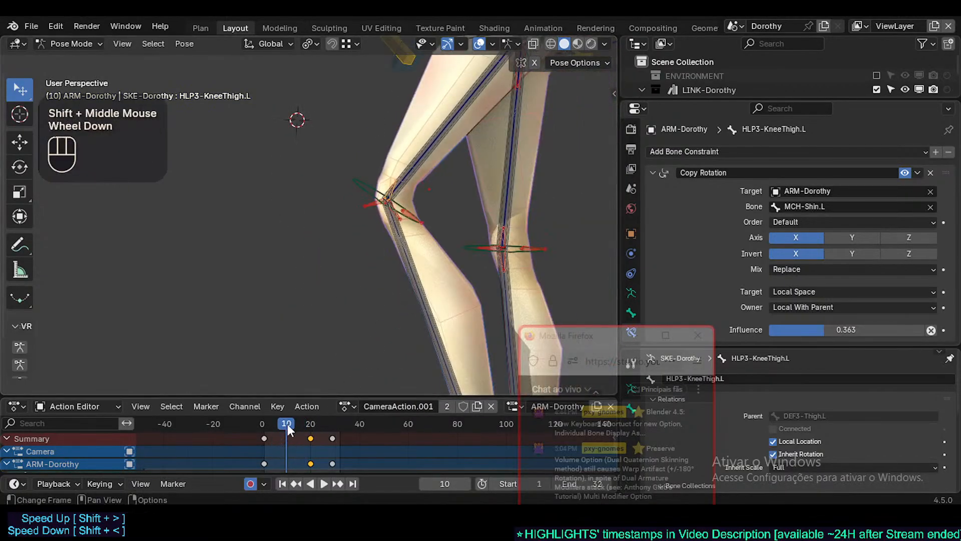
left_click_drag(288, 425, 262, 425)
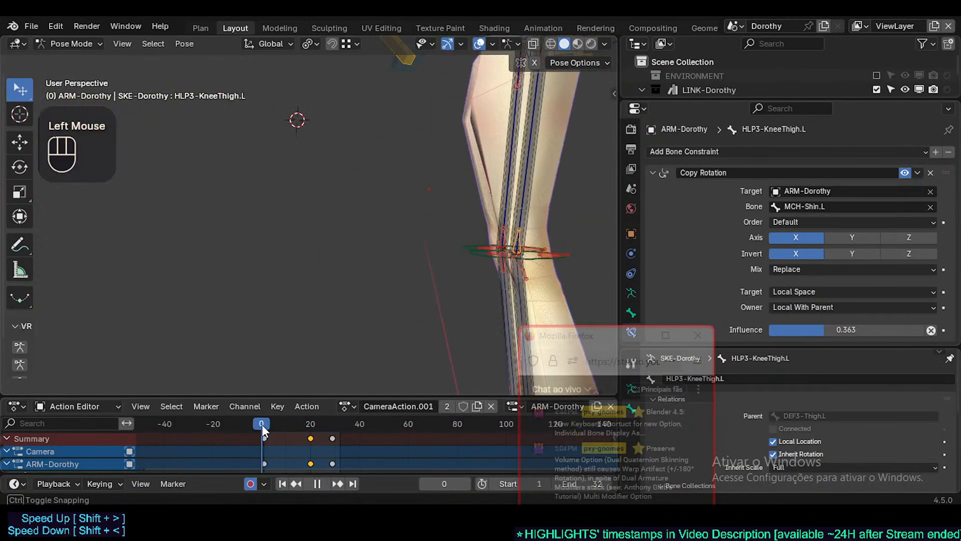
middle_click_drag(385, 284, 491, 260, "shift")
scroll(491, 261, "up", 2)
scroll(428, 205, "up", 2)
scroll(440, 308, "up", 2)
middle_click_drag(429, 205, 425, 296, "shift")
scroll(439, 319, "up", 1)
scroll(425, 296, "down", 1)
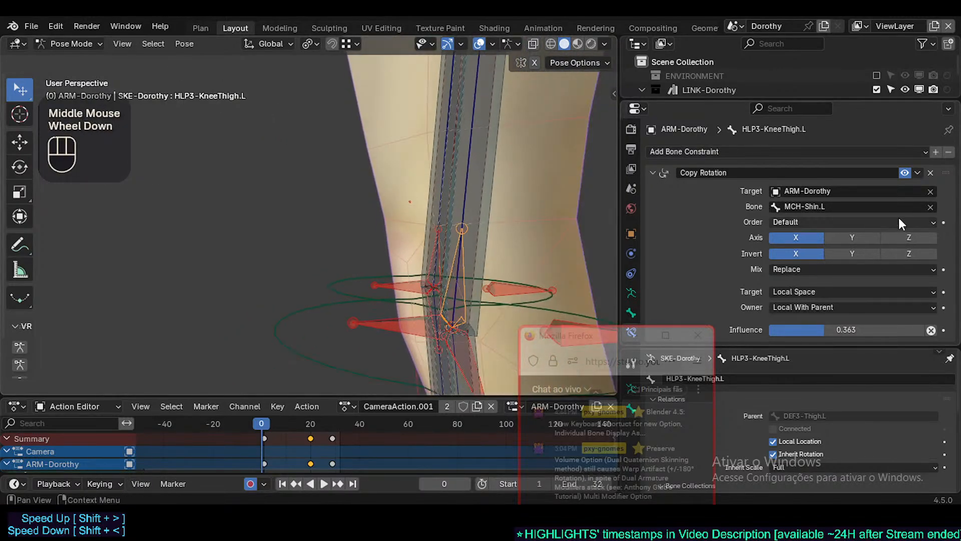
Toggle the Copy Rotation constraint at frame 0 to compare the helper's orientation, and check the knee at frame 7
left_click(903, 173)
left_click_drag(267, 423, 278, 421)
scroll(266, 227, "down", 2)
middle_click_drag(265, 226, 370, 298, "shift")
scroll(370, 299, "down", 1)
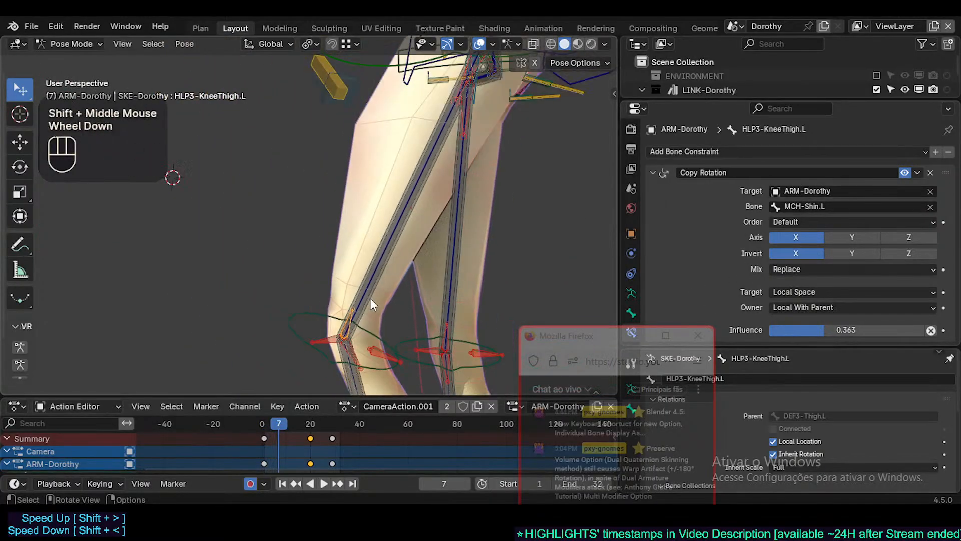
Scrub from frame 16 to frame 28 and examine how the left knee deforms as it bends
left_click_drag(261, 432, 301, 426)
middle_click_drag(357, 243, 516, 310, "shift")
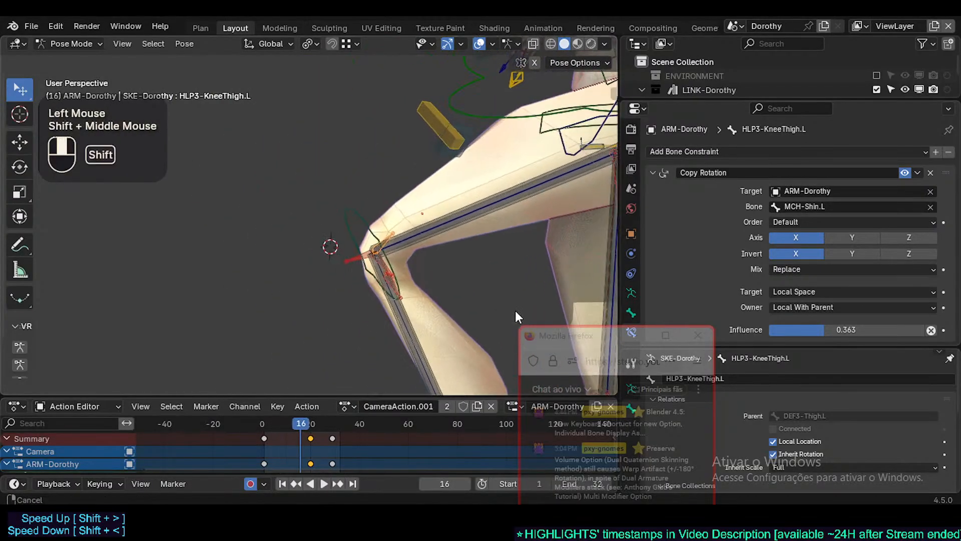
scroll(392, 247, "up", 2)
scroll(392, 246, "down", 1)
middle_click_drag(392, 247, 343, 395, "shift")
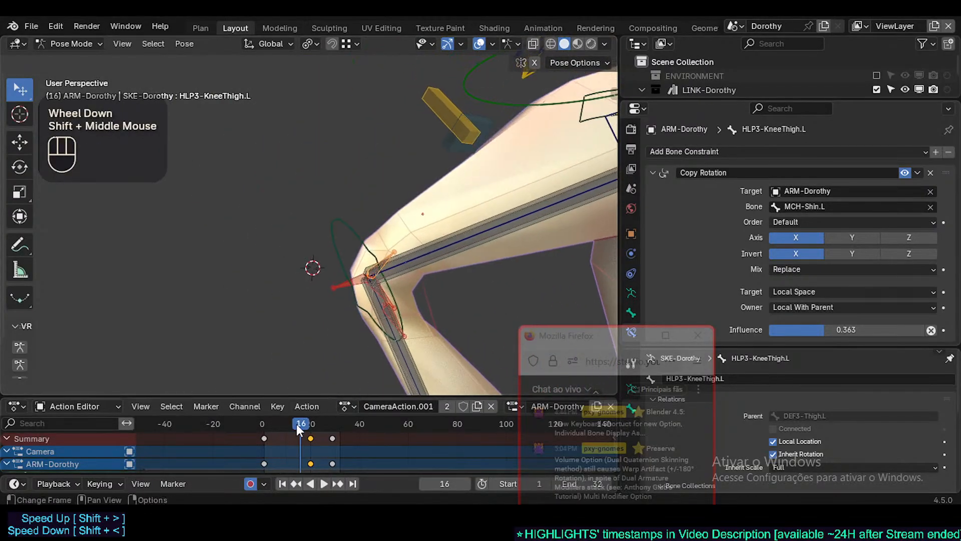
left_click_drag(299, 430, 369, 288)
middle_click_drag(369, 287, 362, 350, "shift")
mouse_move(325, 426)
left_mouse_down()
mouse_move(295, 426)
mouse_move(331, 426)
left_mouse_up()
middle_click_drag(350, 321, 367, 294, "shift")
scroll(367, 294, "down", 2)
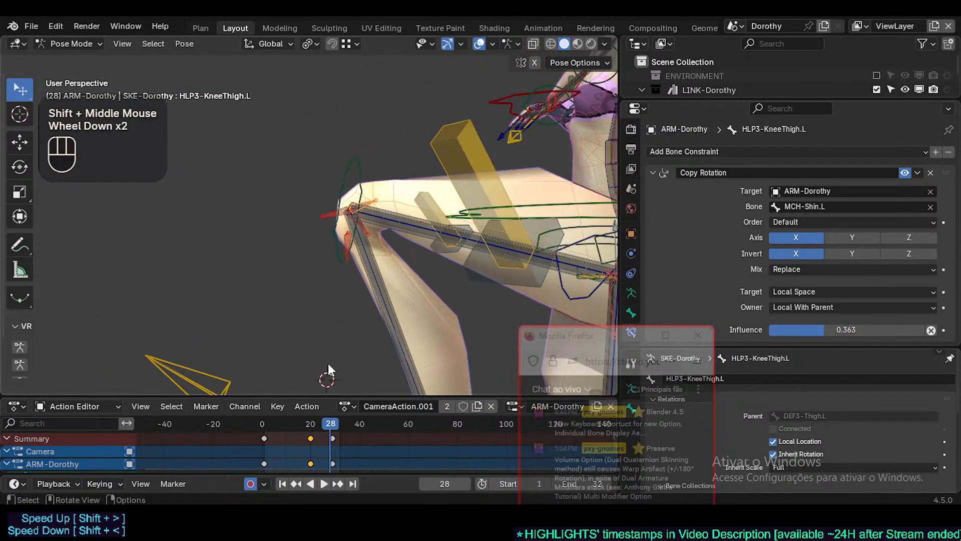
Turn off auto keying, go to frame 26, and move AIM-Foot.L forward and up to extend the left leg
left_click(261, 484)
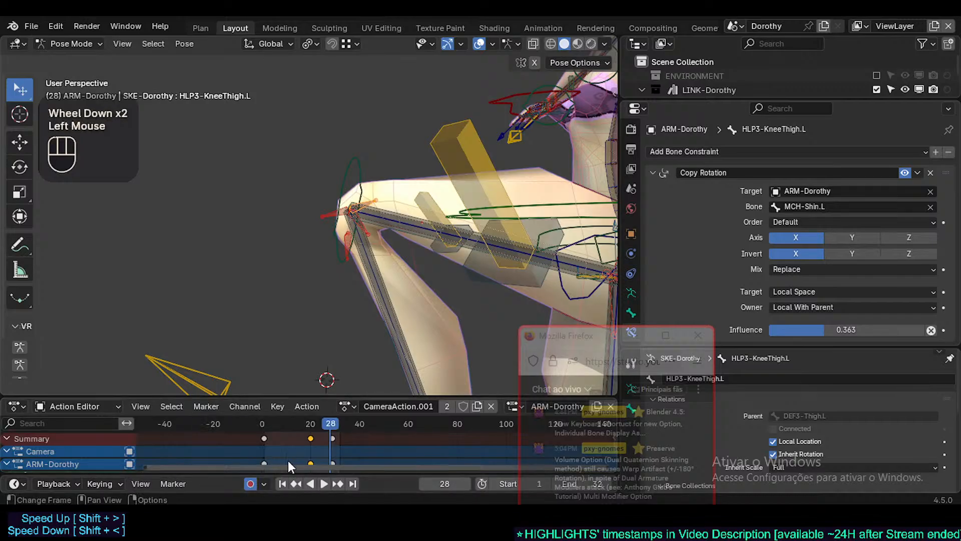
left_click_drag(330, 430, 326, 424)
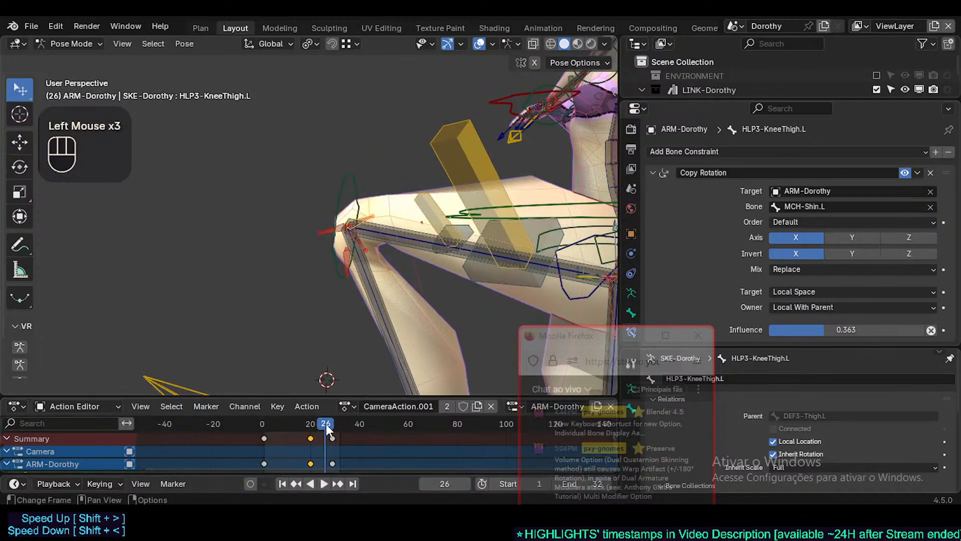
left_click(171, 376)
key("g")
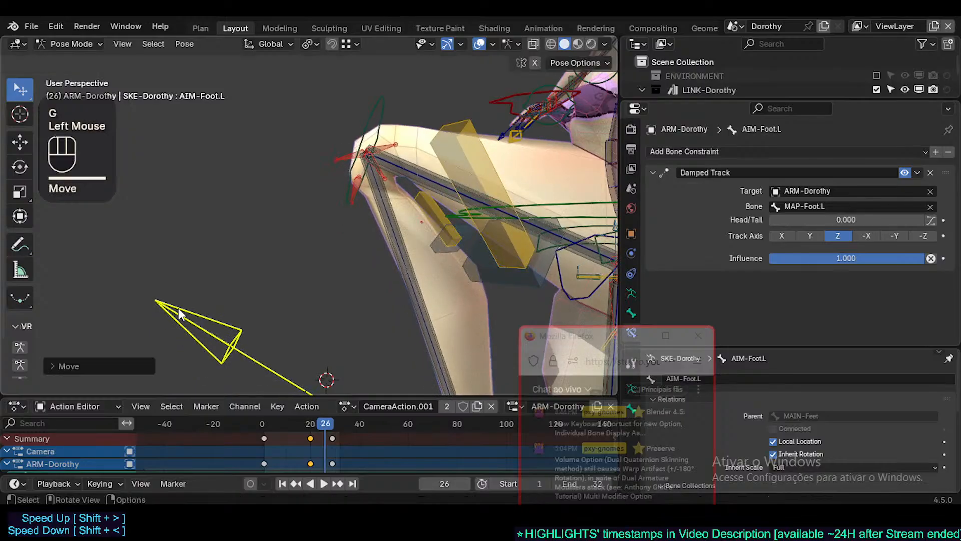
middle_click_drag(193, 270, 396, 200, "shift")
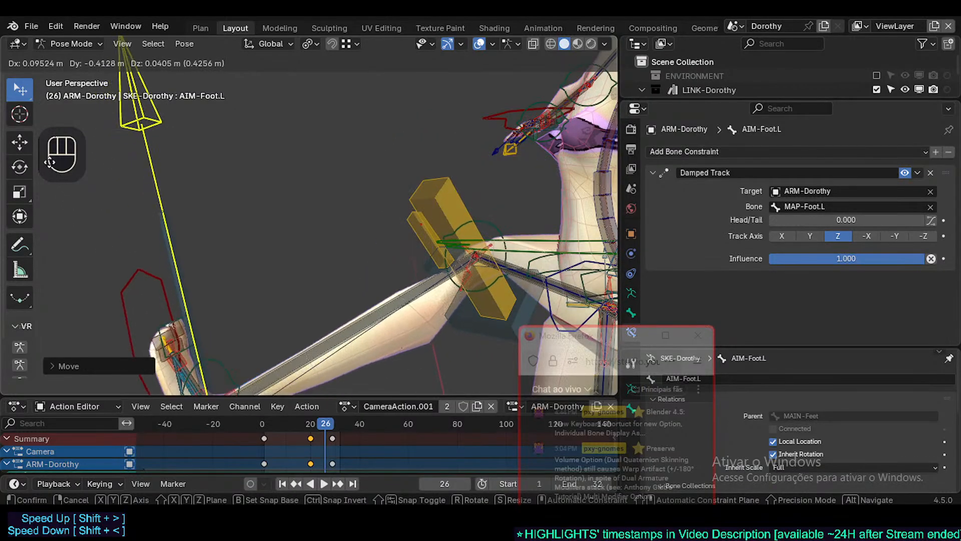
left_click(215, 195)
middle_click_drag(215, 196, 409, 249, "shift")
Reposition AIM-Foot.L several times to test the left knee at different bend angles
key("g")
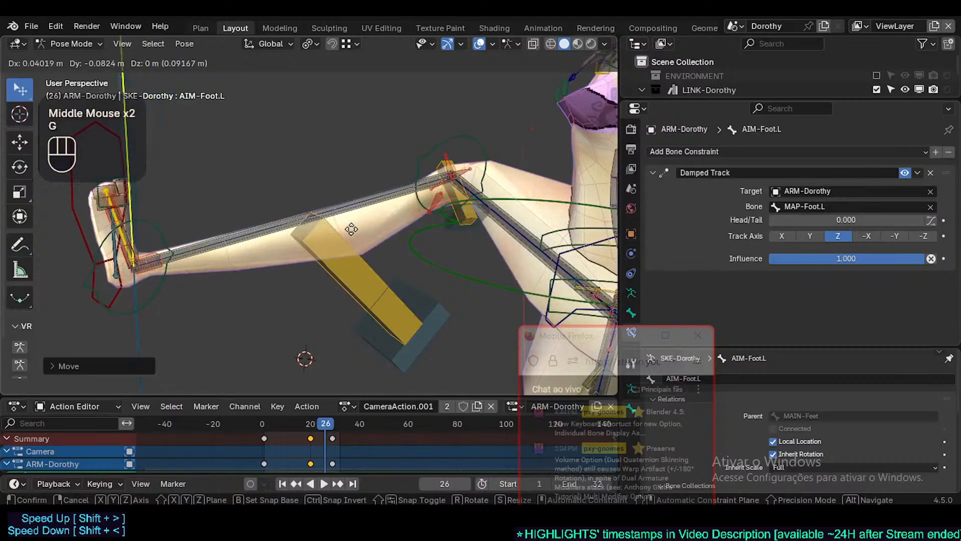
left_click(331, 215)
middle_click_drag(332, 215, 380, 179)
key("g")
left_click(390, 209)
scroll(380, 179, "up", 1)
key("g")
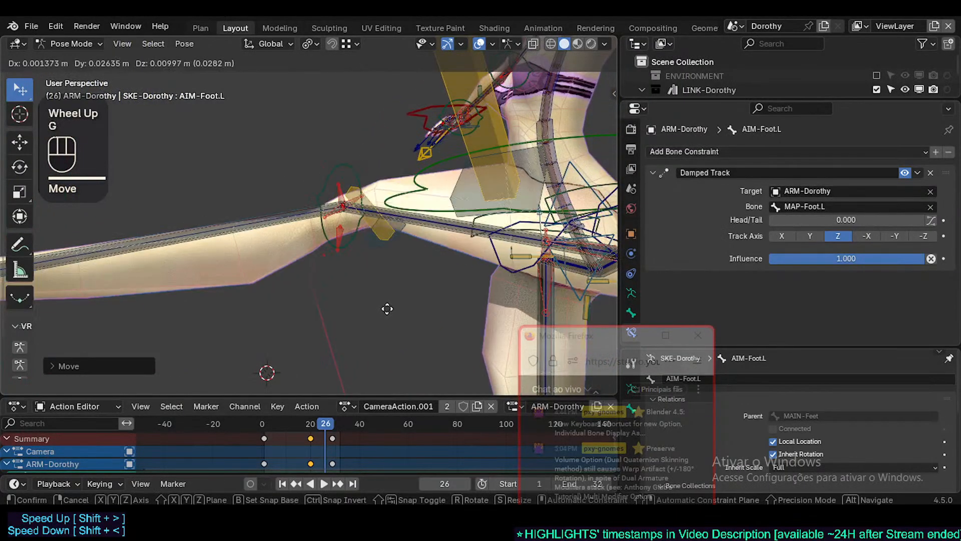
left_click(420, 302)
key("g")
left_click(404, 271)
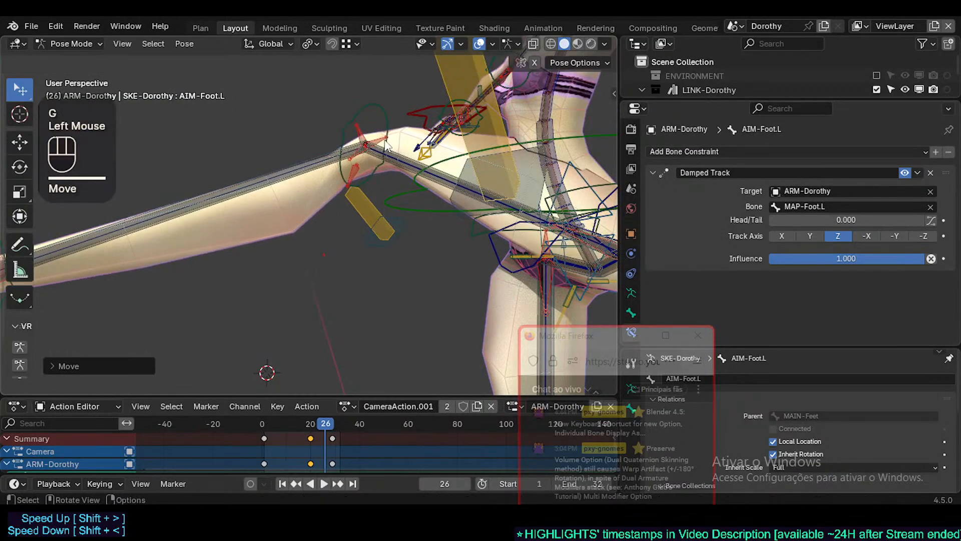
Set HLP3-KneeThigh.L's Copy Rotation influence to 0.239 and test it by raising the left foot with MTR-IK-Foot.L
left_click(353, 187)
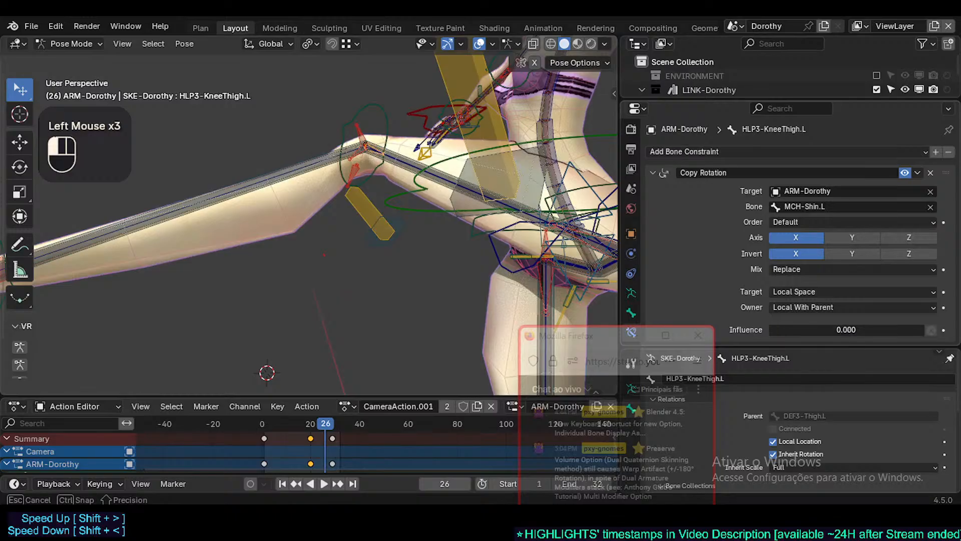
left_click_drag(771, 329, 795, 330)
scroll(125, 260, "down", 1)
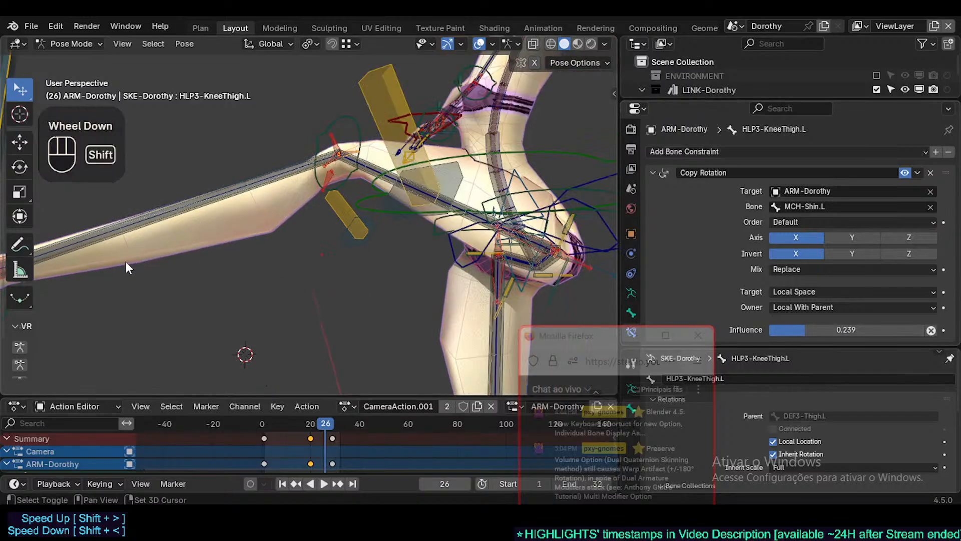
middle_click_drag(125, 260, 161, 289, "shift")
scroll(73, 296, "down", 2)
left_click(73, 295)
key("g")
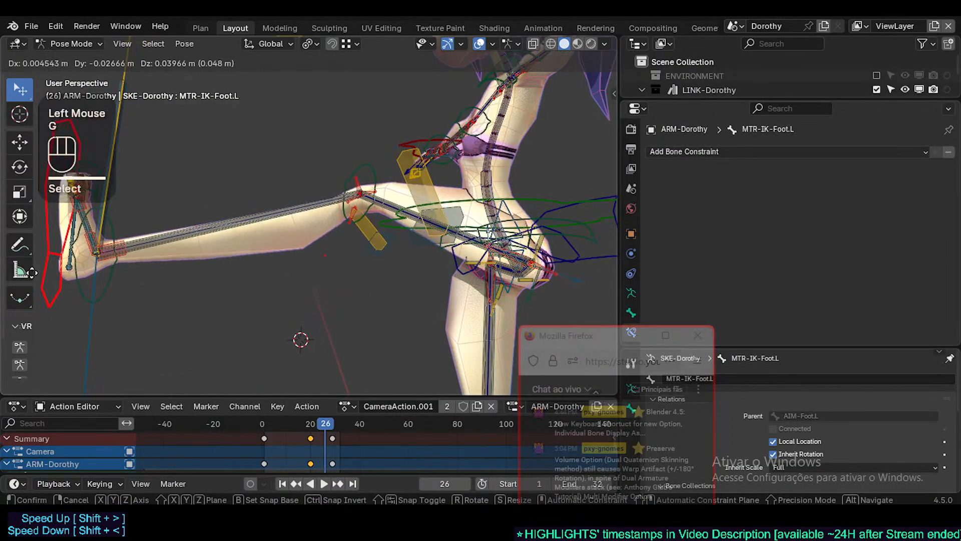
left_click(334, 196)
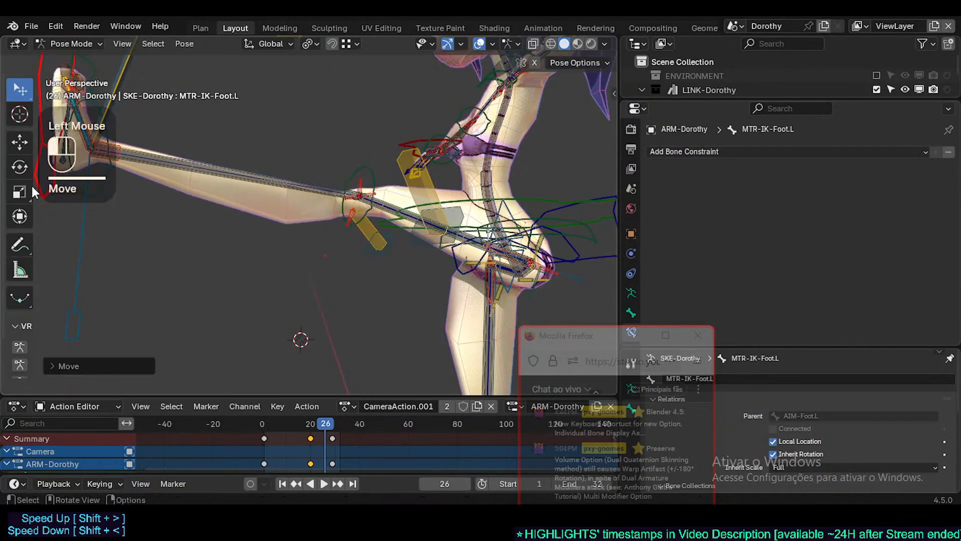
Enable and invert the X, Y and Z axes in HLP3-KneeThigh.L's Copy Rotation constraint
scroll(334, 195, "up", 2)
left_click(385, 199)
left_click(384, 201)
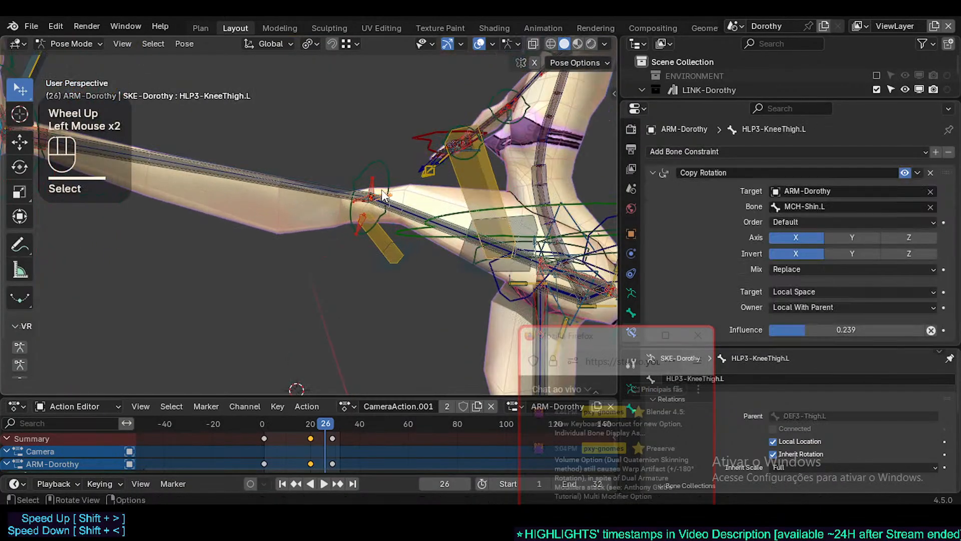
scroll(383, 218, "up", 2)
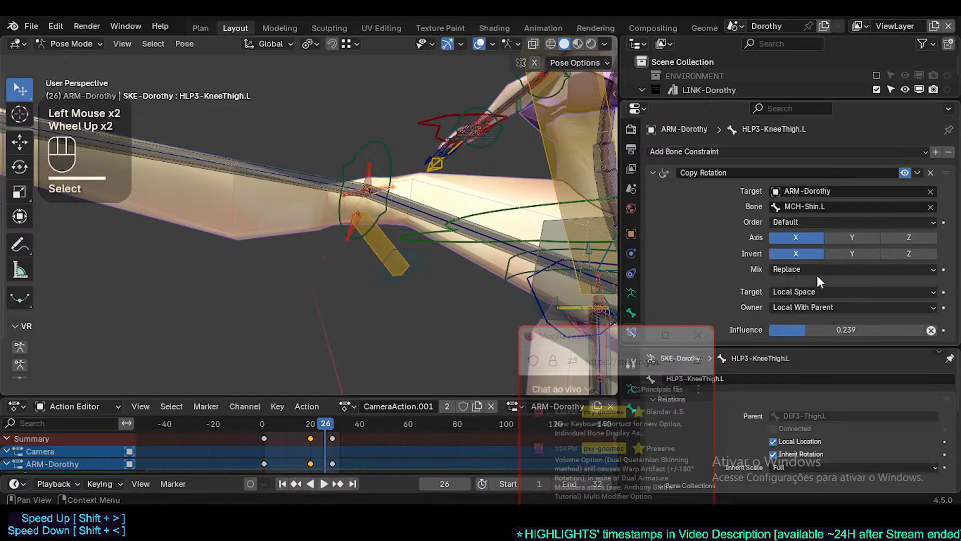
left_click(861, 253)
left_click(852, 221)
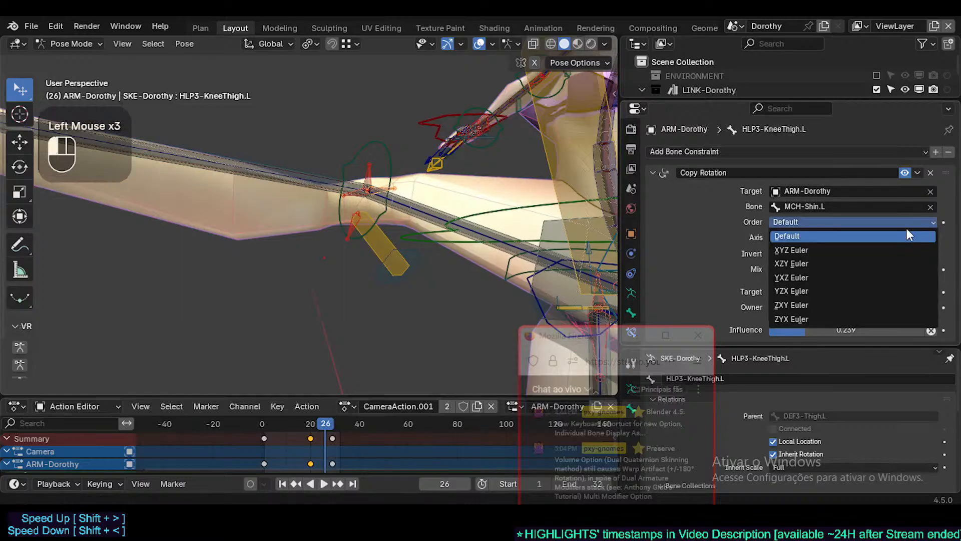
left_click(909, 253)
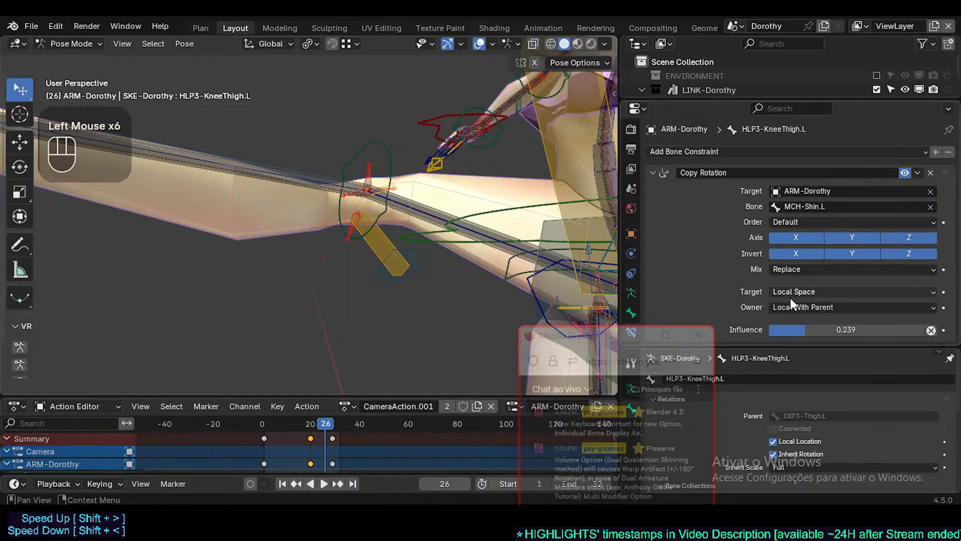
Set the Copy Rotation target space to Local Space (Owner Orientation) with an influence of 0.382
scroll(396, 248, "down", 2)
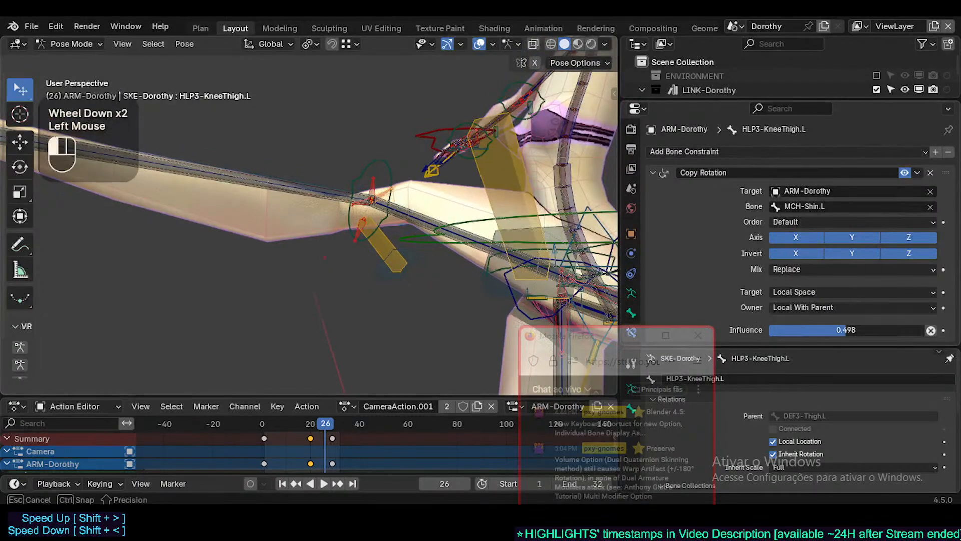
left_click(931, 330)
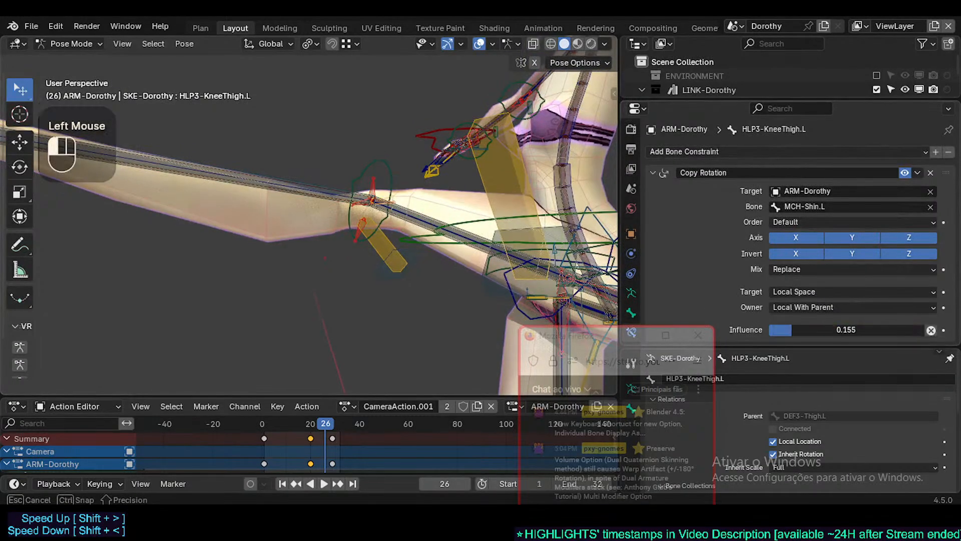
left_click(810, 292)
left_click(810, 380)
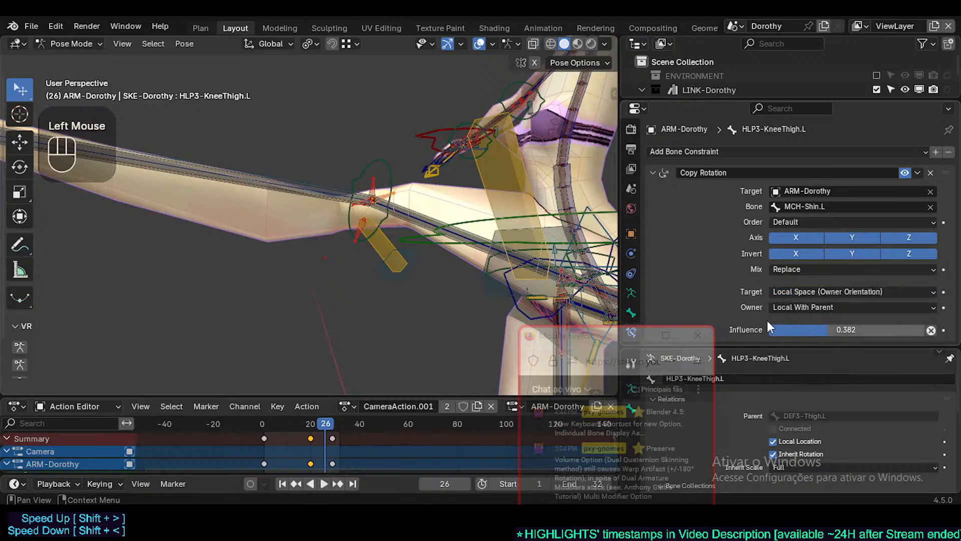
Try Local Space as the Copy Rotation owner space, then restore Local With Parent with an influence of 0.367
left_click(812, 307)
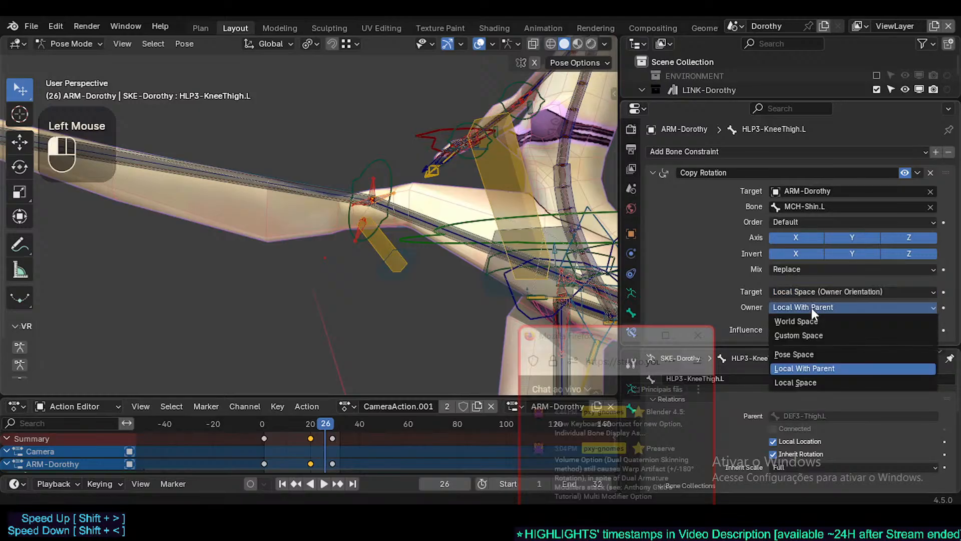
left_click(801, 382)
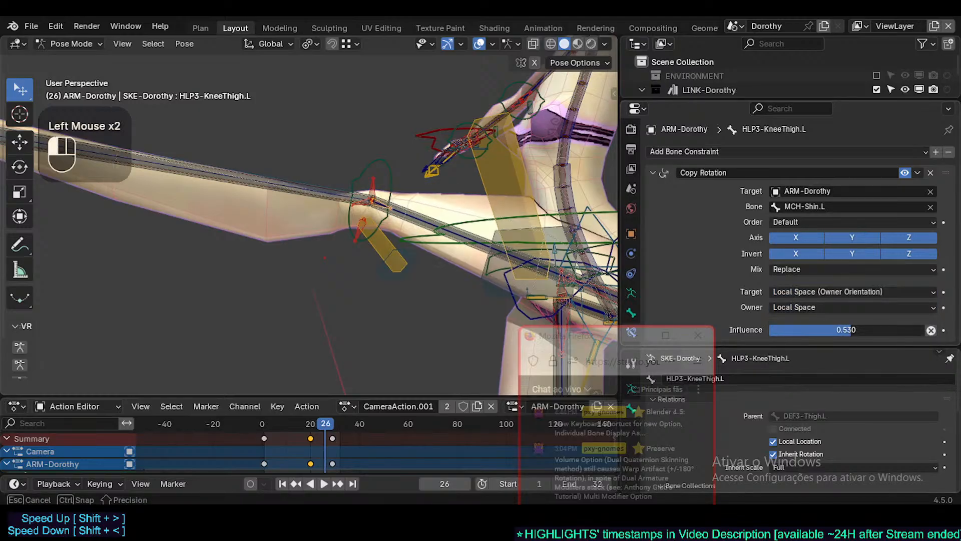
left_click(812, 307)
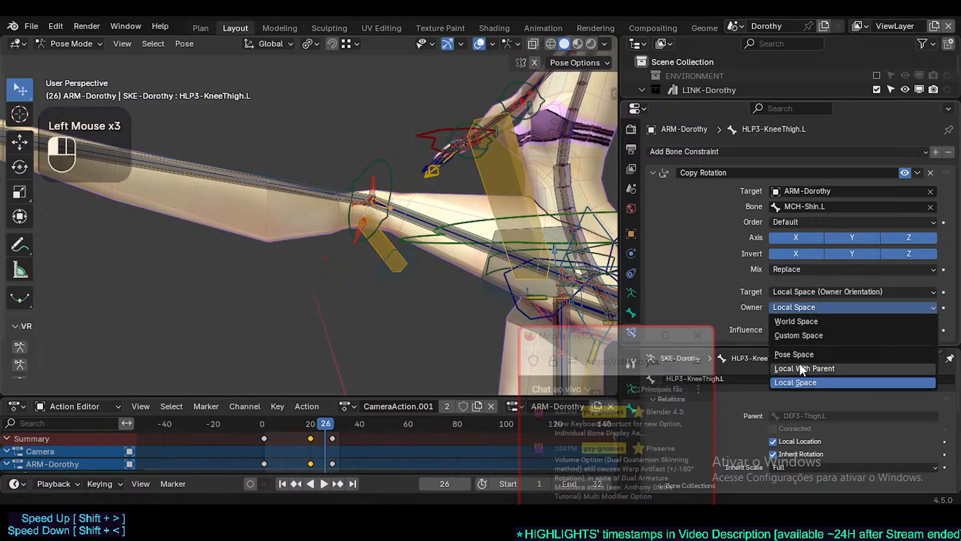
left_click(800, 363)
Clear the pose transforms of all bones in the rig
scroll(418, 229, "down", 4)
key("alt+a")
key("alt+q")
key("alt+q")
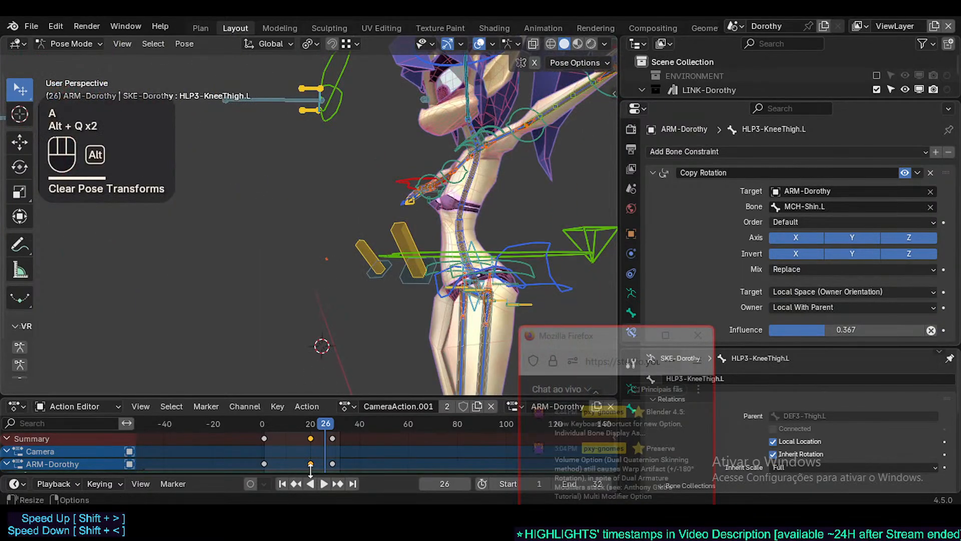
Scrub from frame 0 through frame 14 to frame 27 and examine the left knee's deformation as it bends
left_click(264, 424)
middle_click_drag(388, 353, 341, 228, "shift")
scroll(348, 159, "down", 1)
scroll(362, 353, "up", 2)
key("alt+a")
left_click_drag(285, 421, 298, 425)
middle_click_drag(320, 361, 321, 381, "shift")
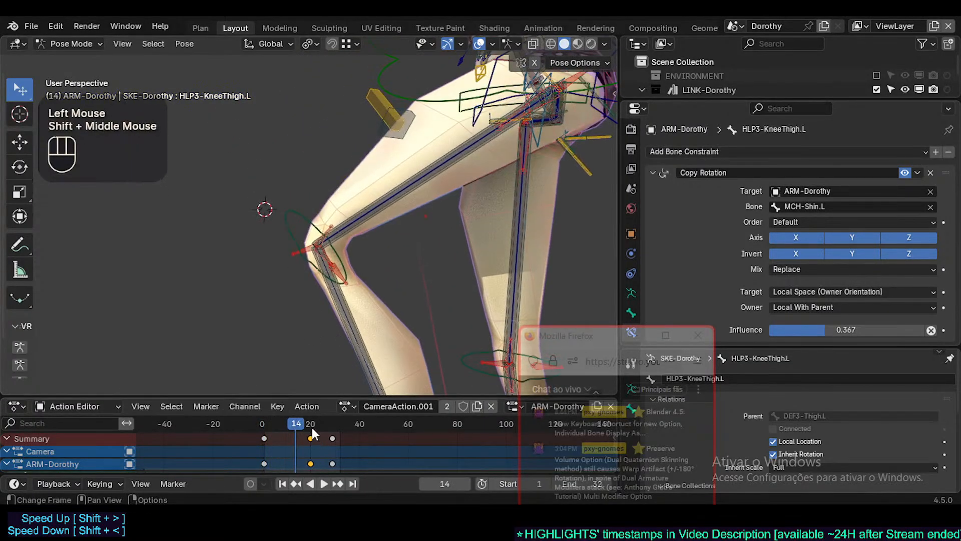
mouse_move(311, 427)
left_mouse_down()
mouse_move(304, 425)
mouse_move(323, 421)
left_mouse_up()
middle_click_drag(331, 325, 297, 410, "shift")
mouse_move(322, 422)
left_mouse_down()
mouse_move(332, 423)
mouse_move(275, 431)
mouse_move(327, 420)
left_mouse_up()
scroll(303, 317, "down", 3)
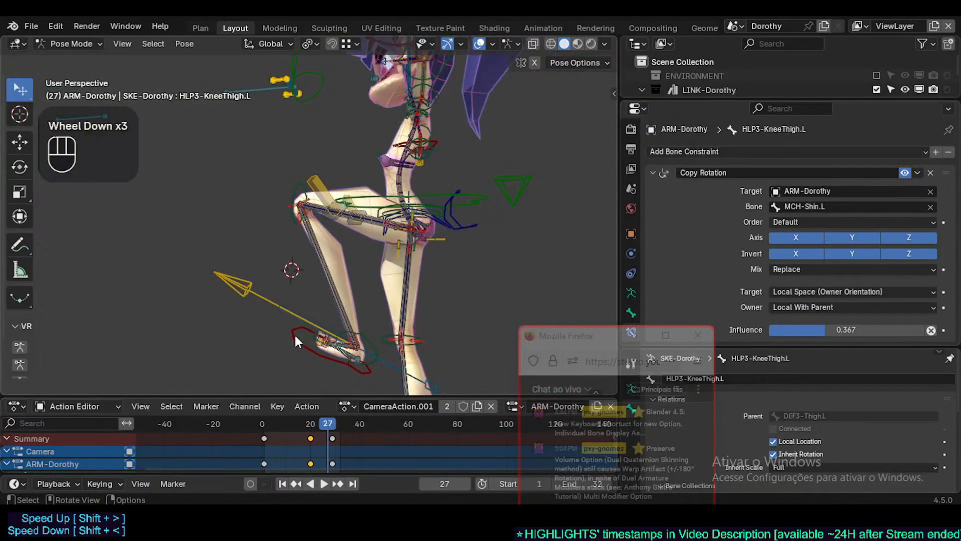
Move MTR-IK-Foot.L forward and up at frame 27 to test the knee on an extended leg, trying several heights
left_click(290, 335)
key("g")
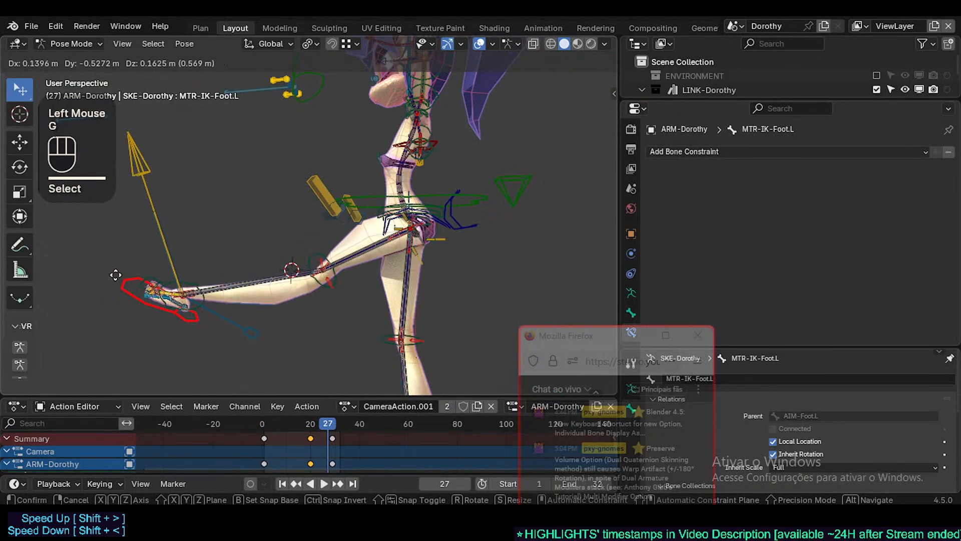
left_click(102, 193)
scroll(374, 250, "up", 4)
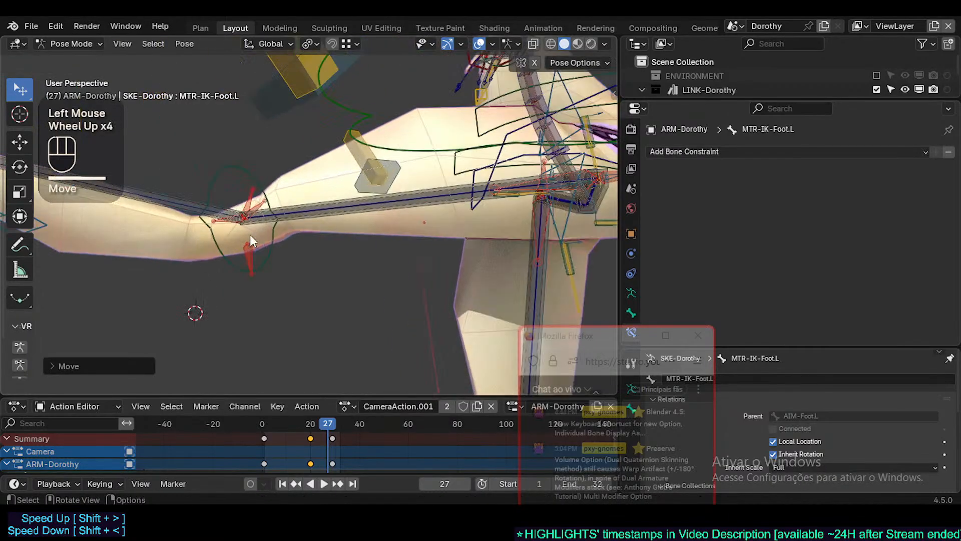
middle_click_drag(251, 235, 308, 243, "shift")
key("g")
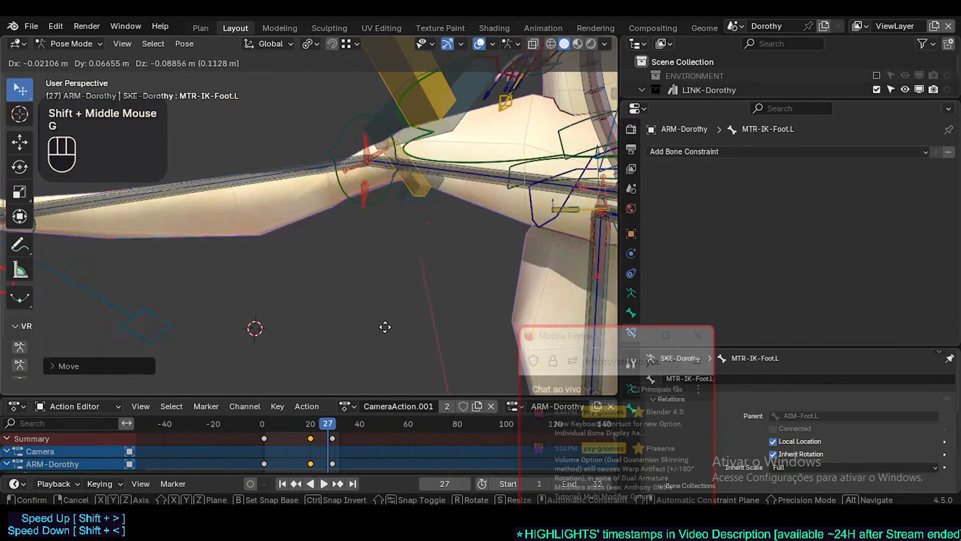
left_click(363, 260, "shift")
mouse_move(363, 265)
middle_mouse_down("shift")
mouse_move(407, 190)
mouse_move(399, 202)
mouse_move(342, 210)
mouse_move(323, 169)
mouse_move(360, 281)
mouse_move(386, 321)
mouse_move(360, 260)
middle_mouse_up("shift")
left_click(323, 168)
Clear all bones' pose transforms again to remove the foot test pose
scroll(389, 315, "down", 3)
key("a")
key("alt+q")
Select HLP3-KneeThigh.L and closely examine its orientation on the straight left leg
scroll(396, 328, "down", 2)
middle_click_drag(361, 261, 301, 180)
middle_click_drag(300, 180, 352, 256, "shift")
scroll(298, 234, "down", 1)
scroll(298, 234, "up", 2)
scroll(376, 210, "up", 2)
left_click(340, 232)
left_click(338, 234)
scroll(386, 296, "down", 2, "shift")
scroll(386, 300, "down", 1)
middle_click_drag(385, 299, 391, 219, "shift")
scroll(391, 219, "up", 1)
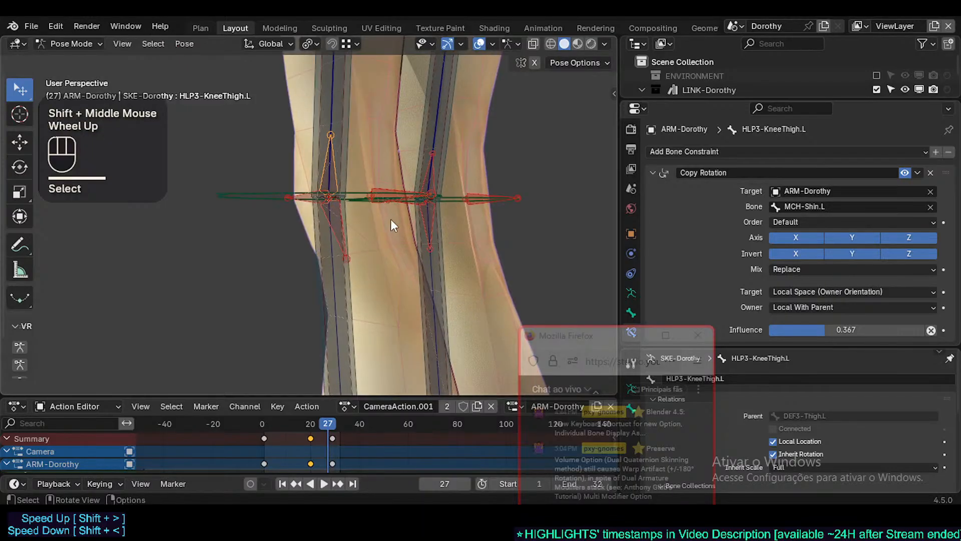
Set the mix mode of HLP3-KneeThigh.L's Copy Rotation to After Original
scroll(391, 219, "down", 4)
left_click(815, 272)
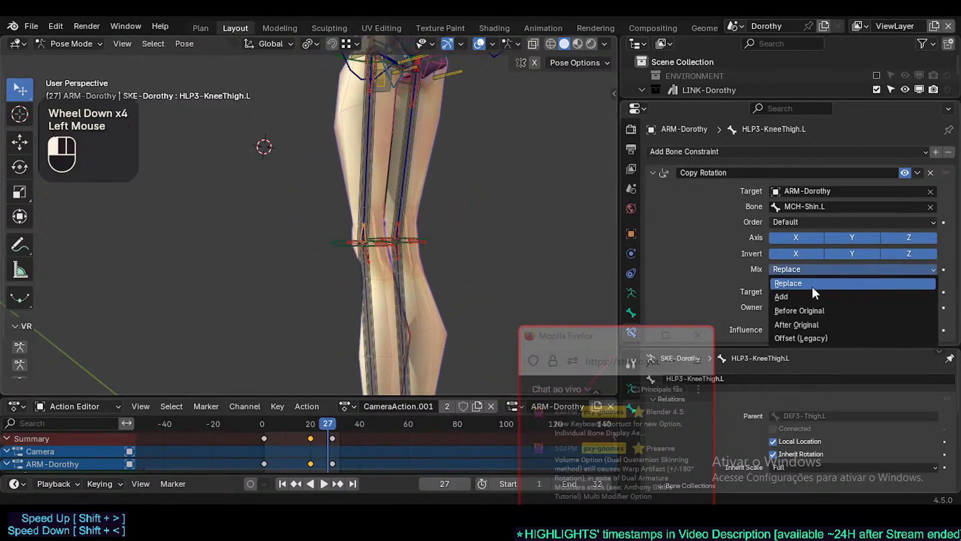
left_click(813, 319)
Lift the left foot forward with MTR-IK-Foot.L at frame 27 and examine the bent knee up close
scroll(324, 314, "down", 2)
middle_click_drag(324, 315, 316, 362, "shift")
left_click(282, 293)
left_click(329, 343)
key("g")
left_click(281, 311)
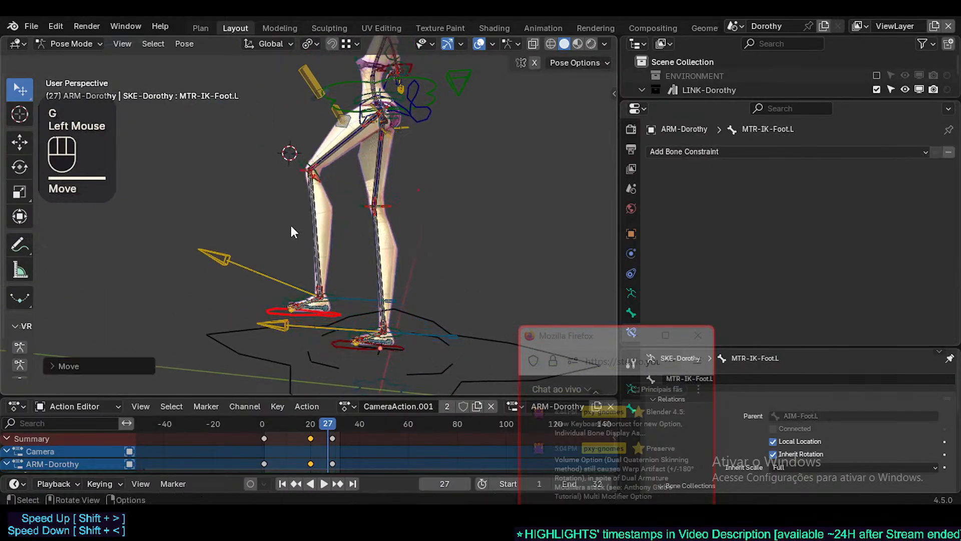
scroll(269, 203, "up", 1)
middle_click_drag(269, 204, 476, 231, "shift")
scroll(346, 288, "up", 1)
scroll(475, 231, "up", 1)
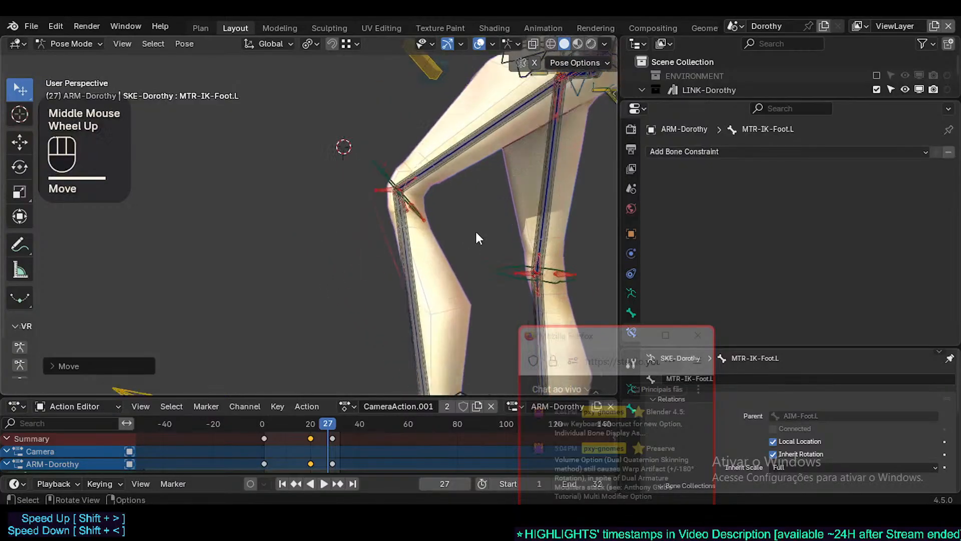
scroll(365, 215, "up", 1)
key("g")
key("Escape")
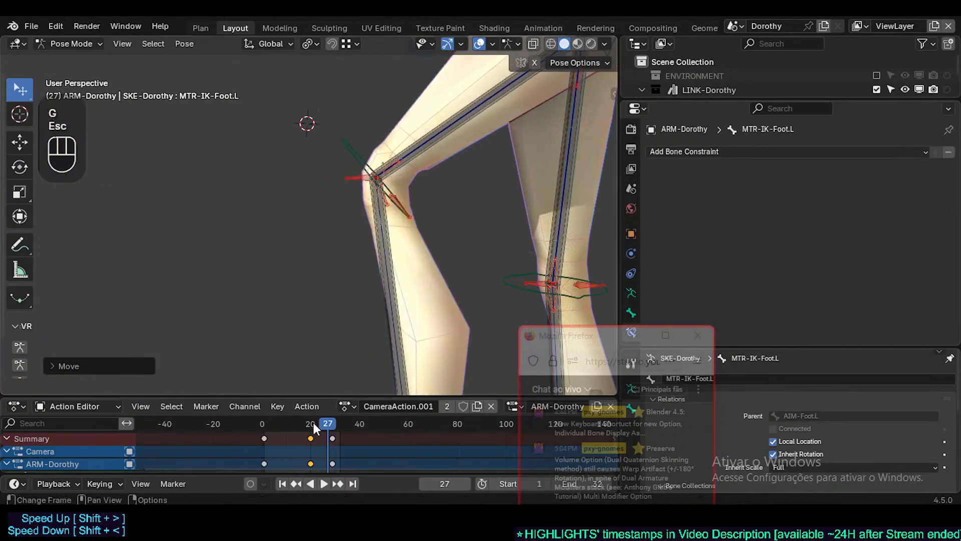
Scrub between frames 13 and 19, ending at frame 18, and examine the bent left knee from several angles
mouse_move(313, 421)
left_mouse_down()
mouse_move(262, 426)
mouse_move(294, 425)
left_mouse_up()
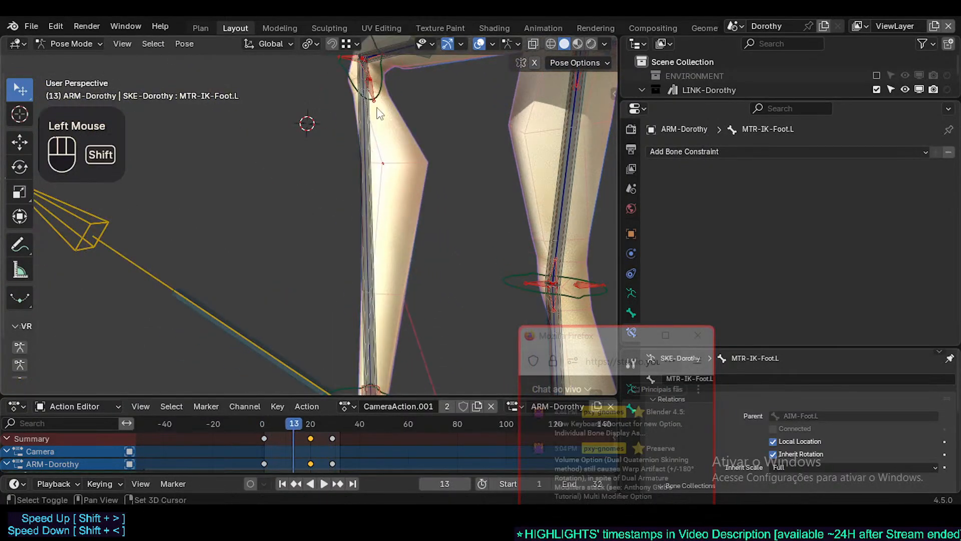
middle_click_drag(304, 305, 329, 456, "shift")
left_click_drag(296, 422, 309, 421)
middle_click_drag(320, 371, 404, 285, "shift")
scroll(312, 230, "up", 2)
scroll(312, 230, "up", 2)
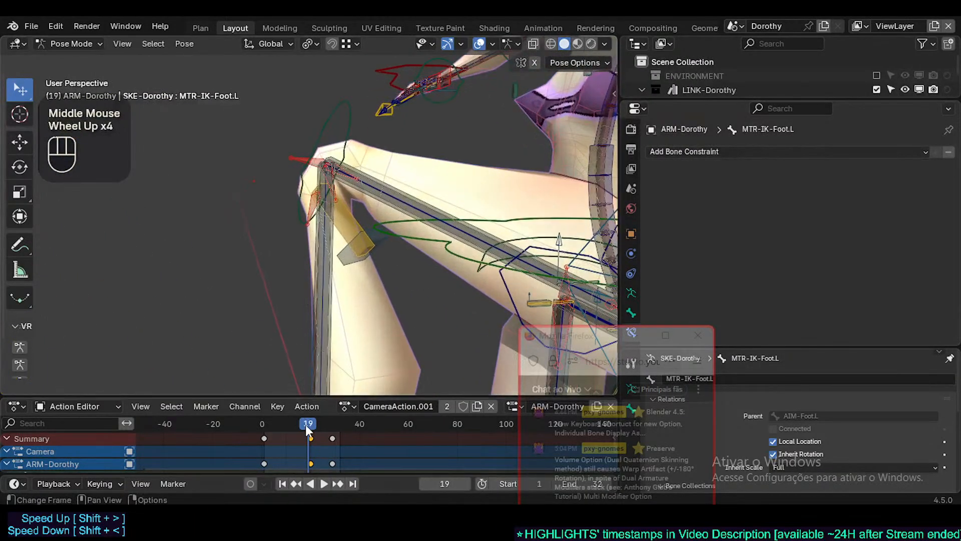
mouse_move(307, 427)
left_mouse_down()
mouse_move(323, 423)
mouse_move(305, 425)
left_mouse_up()
middle_click_drag(341, 230, 218, 196)
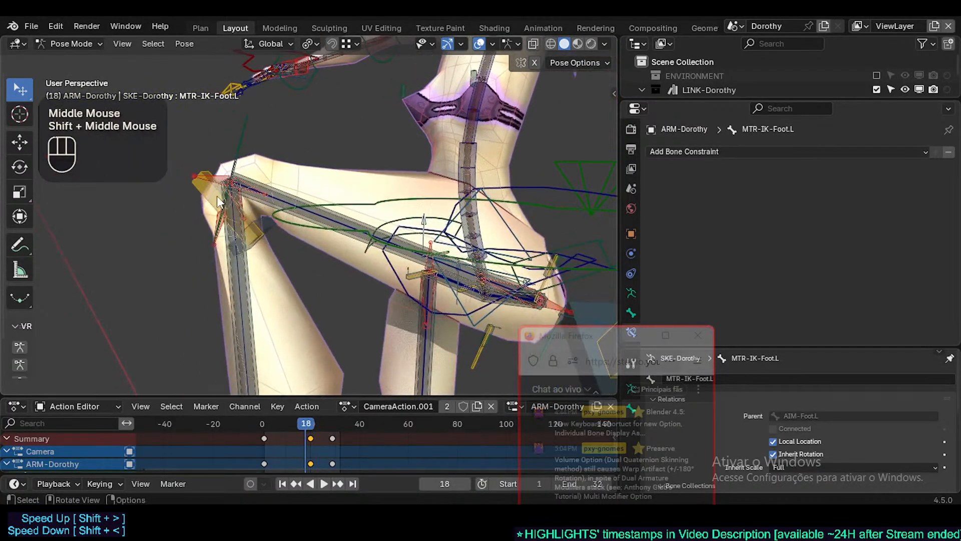
Try Before Original and Add as the mix mode of HLP3-KneeThigh.L's Copy Rotation, with the owner set to Local Space
left_click(259, 193)
scroll(857, 218, "down", 2)
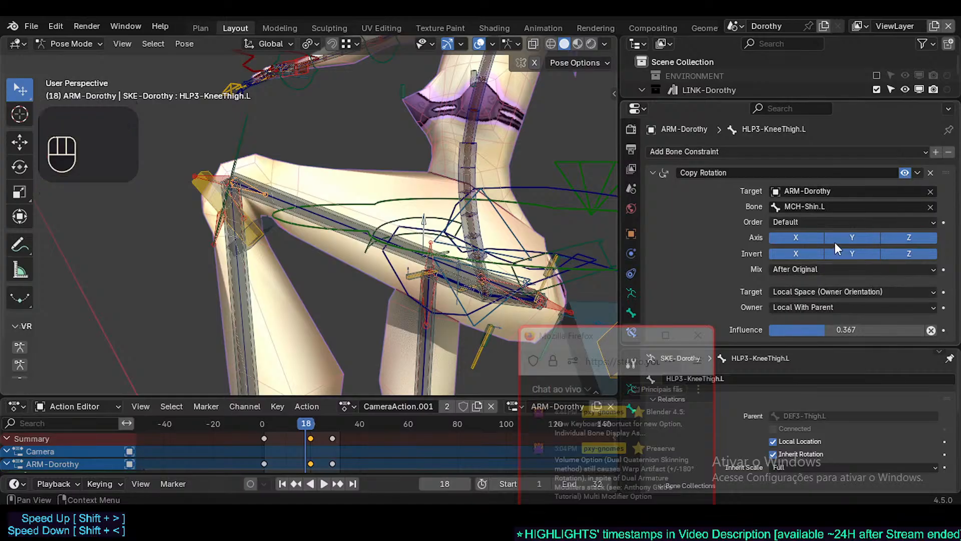
left_click(826, 269)
left_click(807, 311)
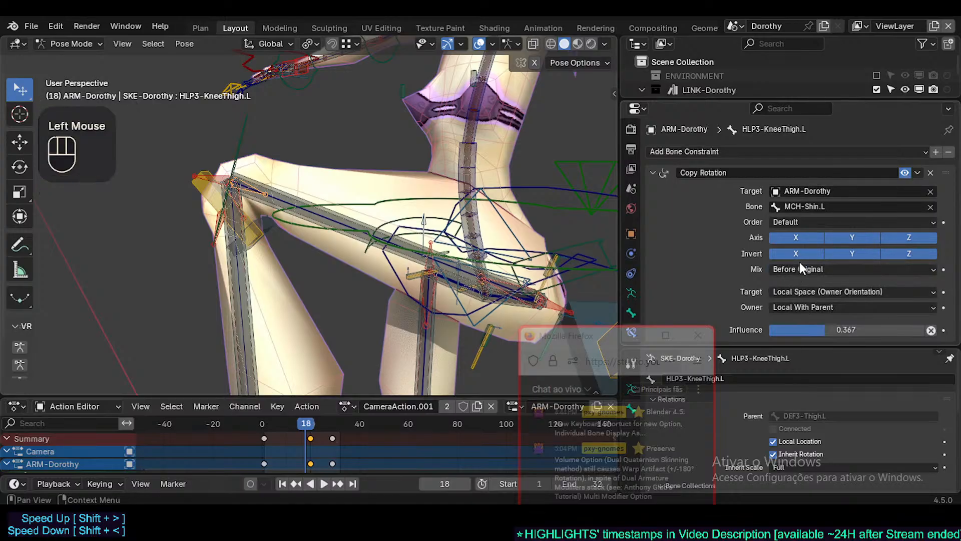
left_click(801, 268)
left_click(804, 297)
left_click(834, 304)
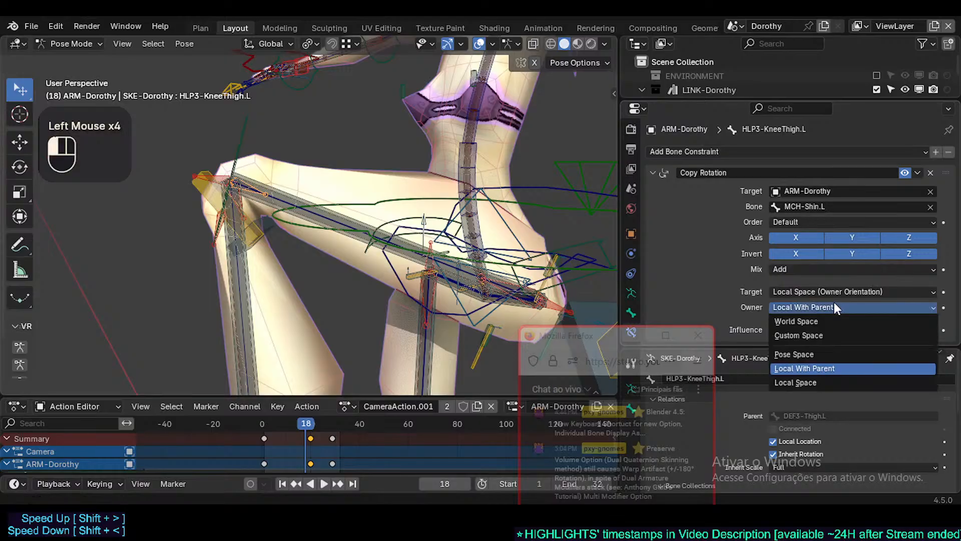
left_click(800, 382)
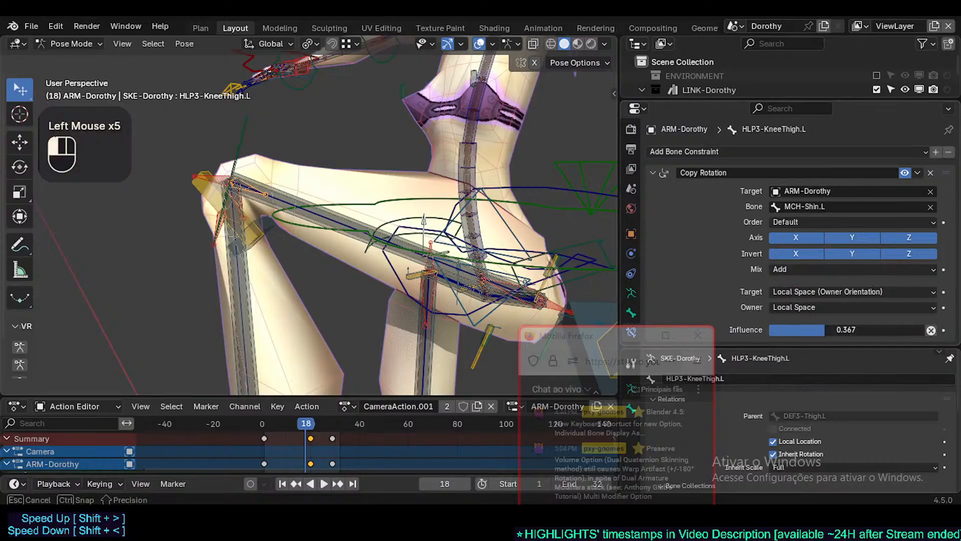
Test the Copy Rotation with Before Original mix, trying Local Space and Local Space (Owner Orientation) as target, at 0.446 influence
left_click_drag(830, 295, 812, 364)
left_click_drag(796, 272, 801, 310)
left_click(836, 326)
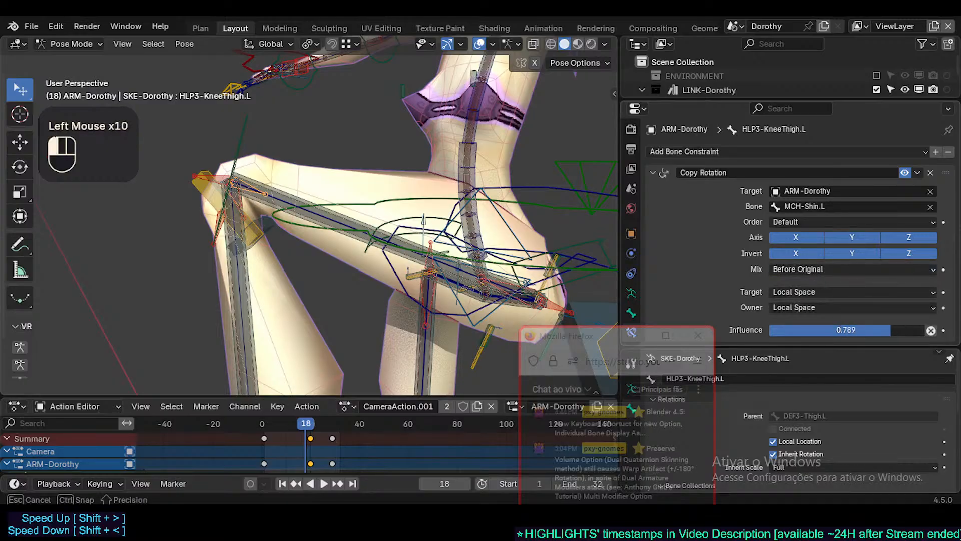
left_click(811, 292)
left_click_drag(802, 378, 802, 380)
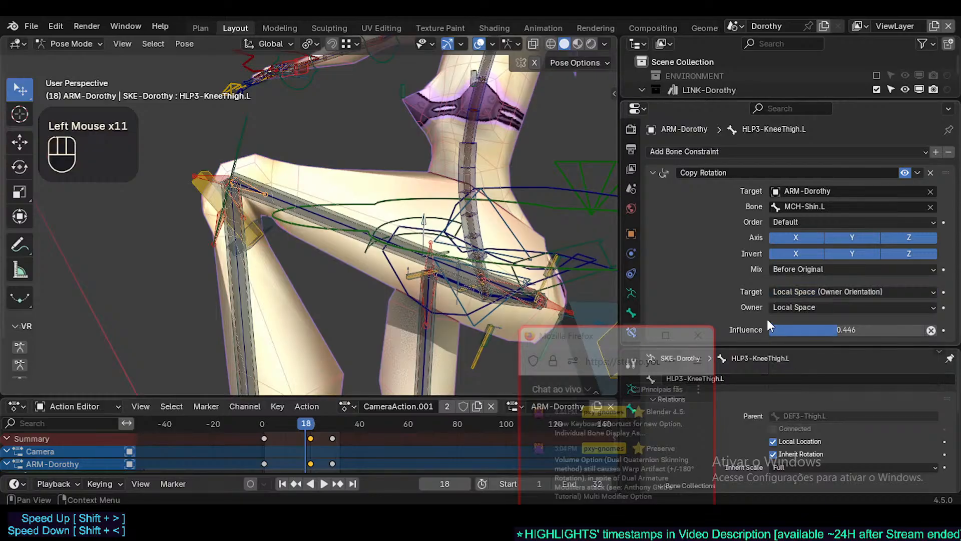
Examine the deformation and helper bones around the bent left knee from nearer and farther away
scroll(312, 258, "down", 2)
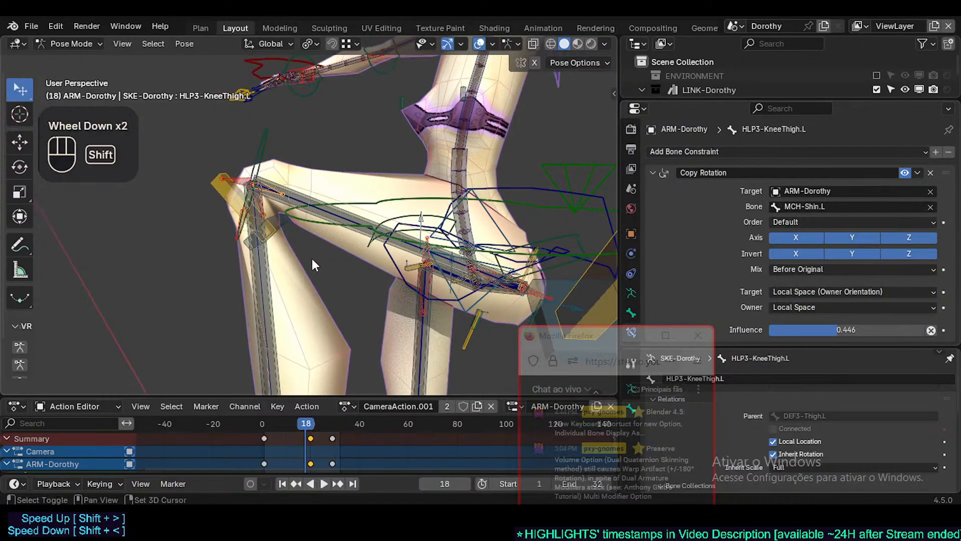
middle_click_drag(312, 259, 330, 240, "shift")
scroll(331, 240, "down", 3)
scroll(338, 231, "up", 2)
scroll(335, 176, "up", 5)
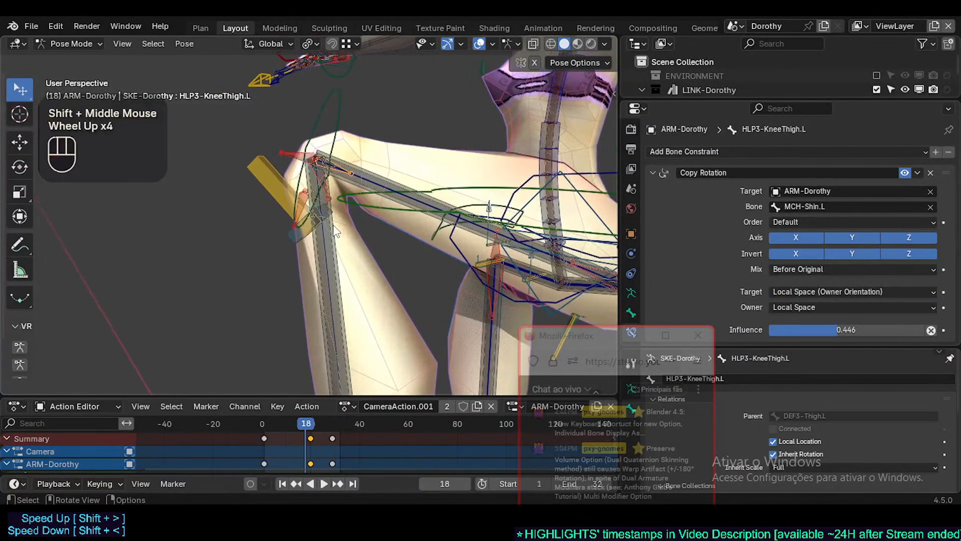
scroll(335, 175, "down", 2)
scroll(335, 175, "down", 1)
scroll(335, 176, "up", 2)
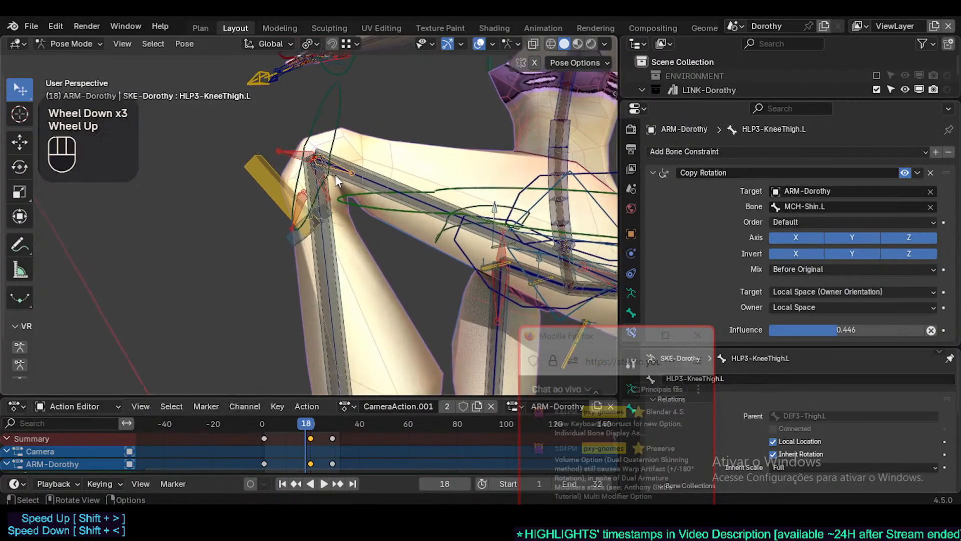
scroll(334, 175, "down", 1)
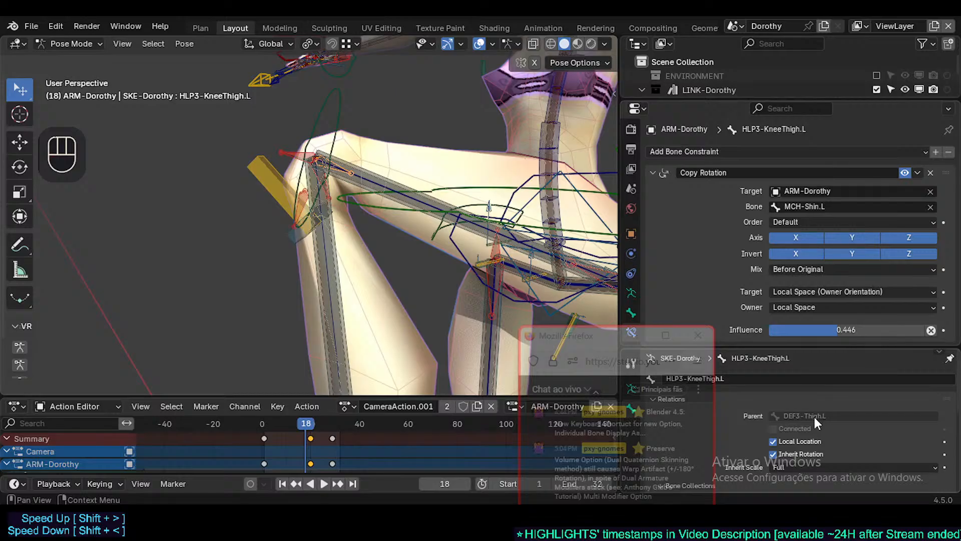
In Edit Mode, parent HLP3-KneeThigh.L and DEF3-Thigh.L to MCH-Thigh.L with Keep Offset, and return to Pose Mode
left_click(366, 172, "shift")
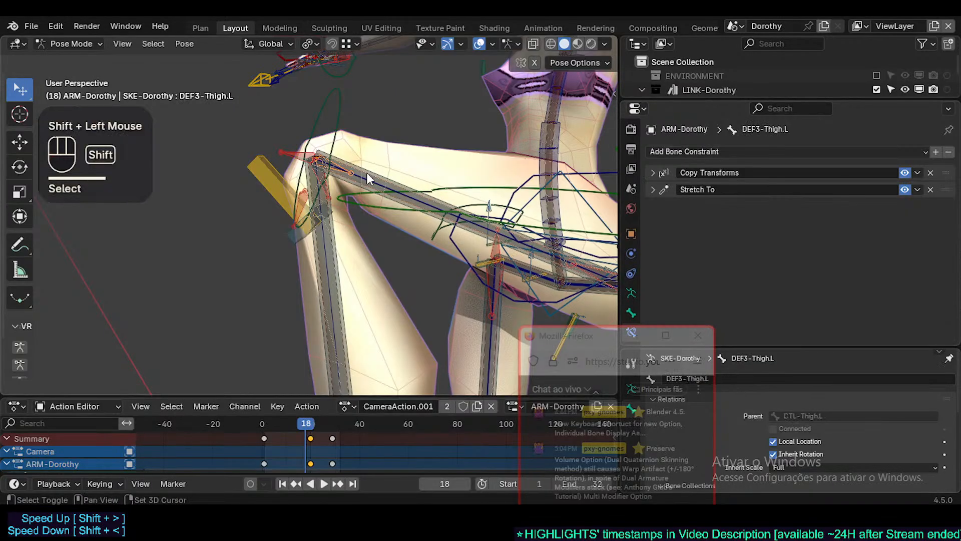
left_click(339, 165)
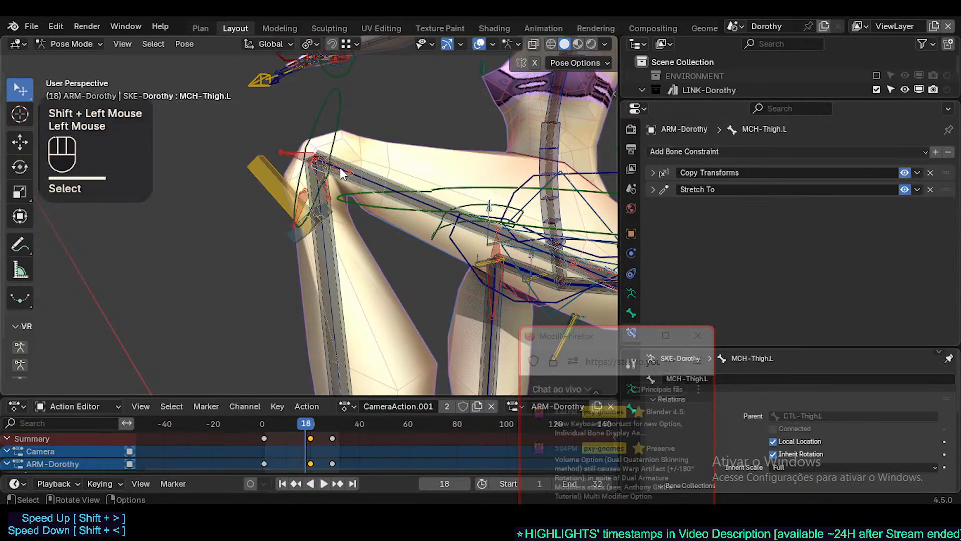
left_click(338, 165)
left_click(339, 165)
left_click(359, 164, "shift")
key("Tab")
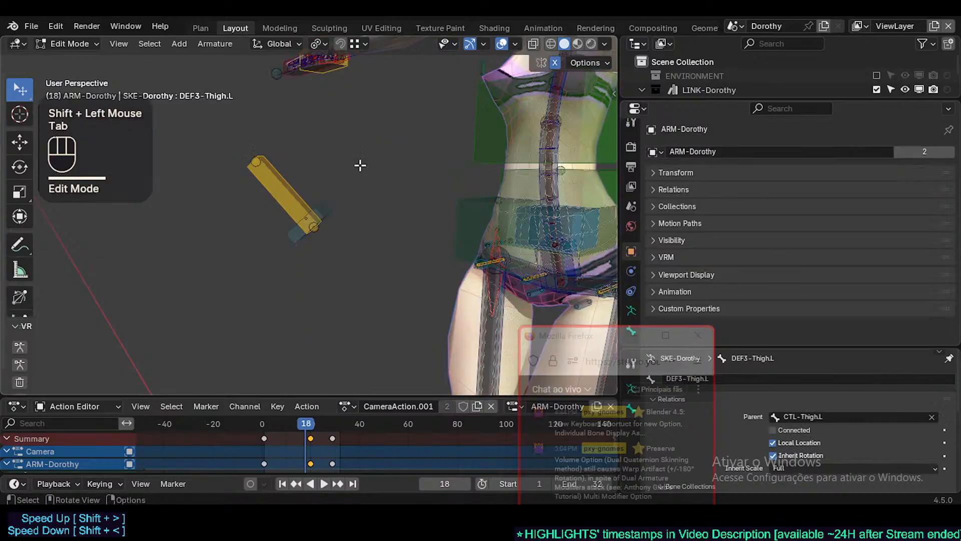
middle_click_drag(435, 252, 377, 209, "shift")
middle_click_drag(431, 336, 286, 156, "shift")
scroll(397, 289, "down", 4)
scroll(374, 222, "up", 2)
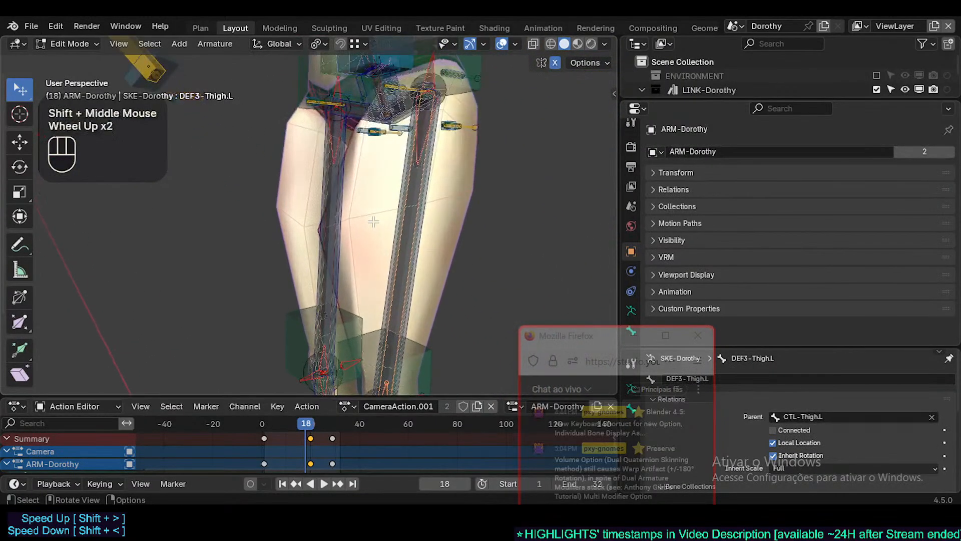
left_click(396, 252, "alt+shift")
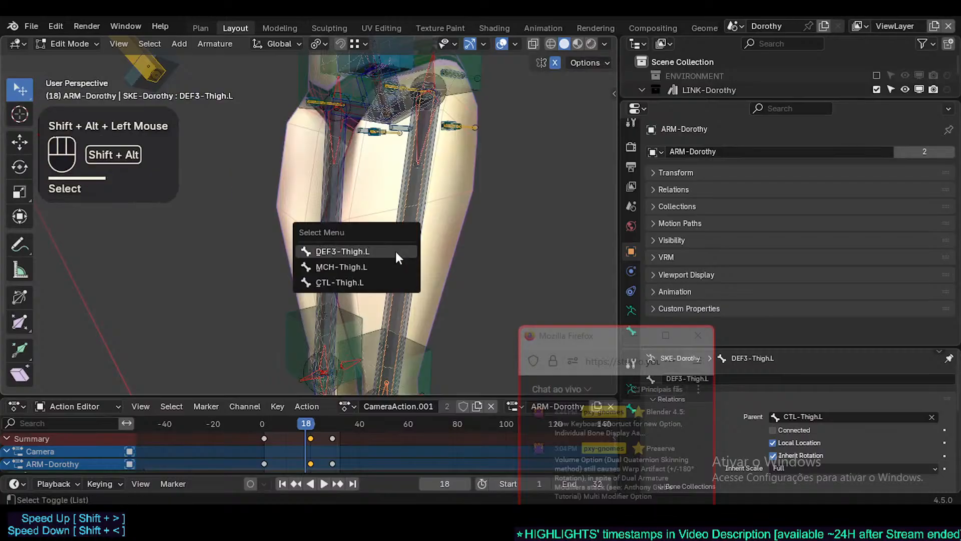
left_click(390, 265)
key("ctrl+p")
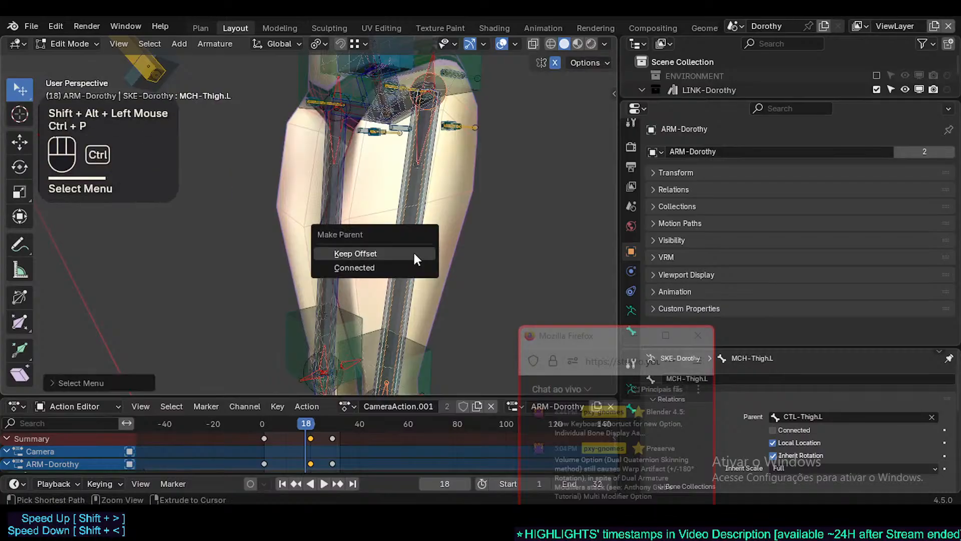
left_click(413, 251)
key("ctrl+Tab")
left_click(413, 334)
Select HLP3-KneeThigh.L at the bent left knee and check its parent and Copy Rotation settings
scroll(376, 200, "down", 3)
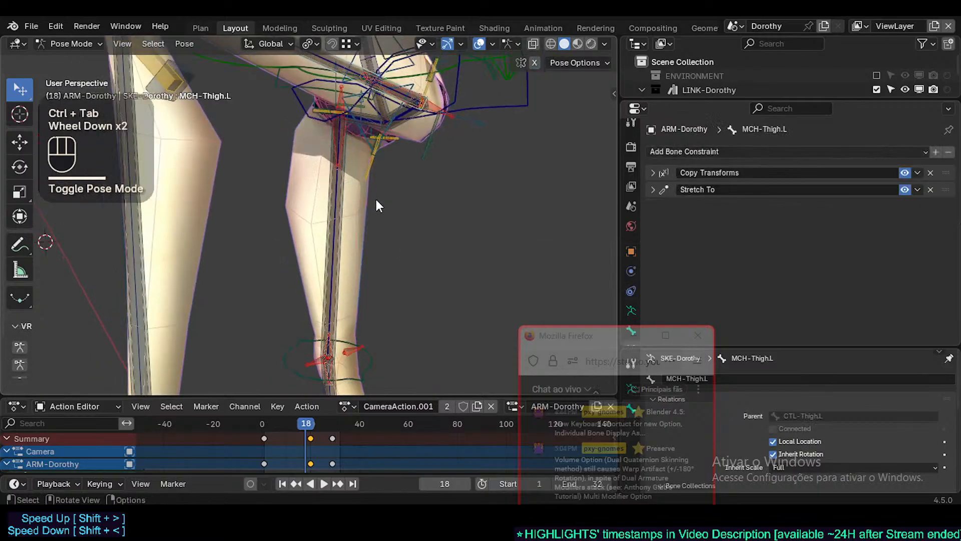
middle_click_drag(376, 200, 321, 195)
middle_click_drag(321, 195, 353, 230, "shift")
scroll(300, 210, "up", 1, "shift")
scroll(331, 207, "up", 2)
left_click(331, 208)
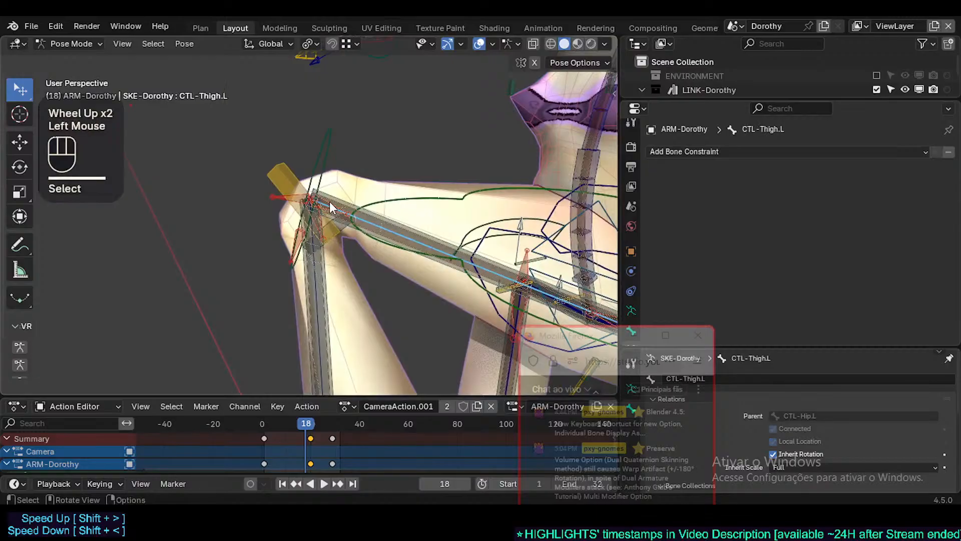
left_click(331, 208)
left_click(331, 208)
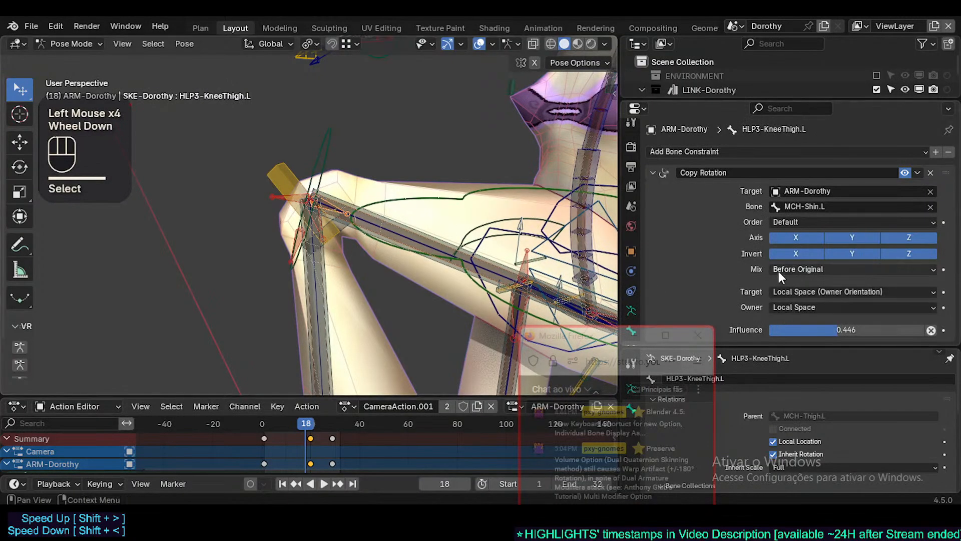
scroll(781, 272, "down", 1)
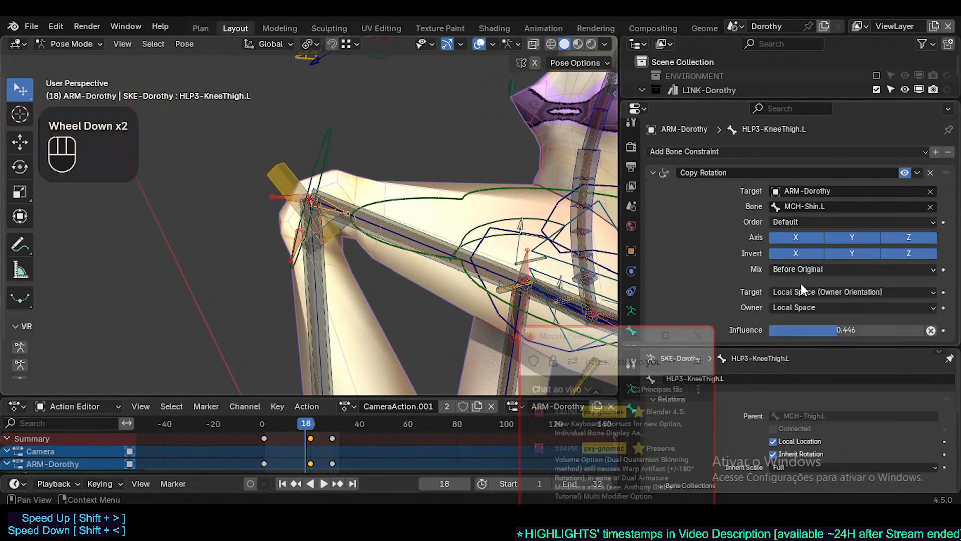
Enlarge the constraint settings area and set the influence of HLP3-KneeThigh.L's Copy Rotation to 0.574
left_click_drag(598, 334, 438, 330)
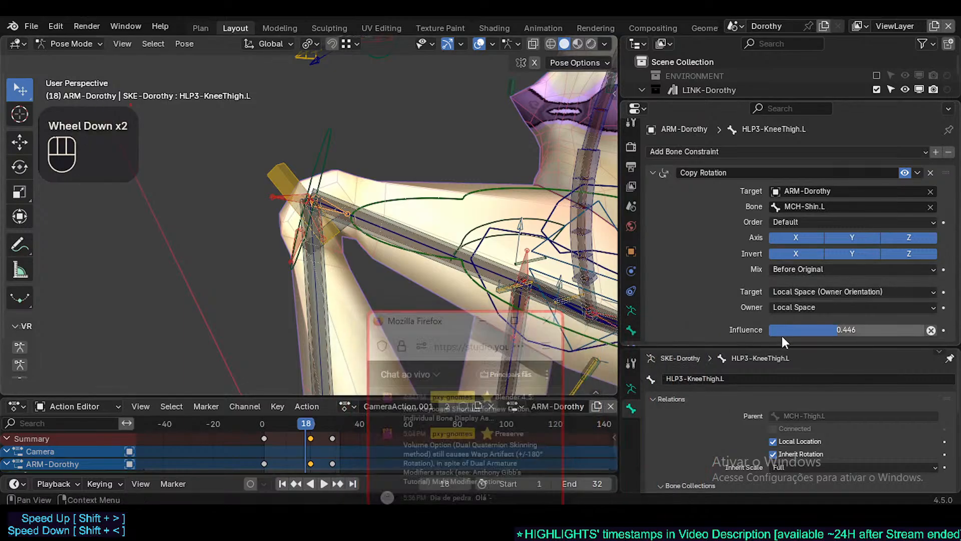
left_click_drag(789, 345, 791, 377)
left_click_drag(791, 361, 791, 359)
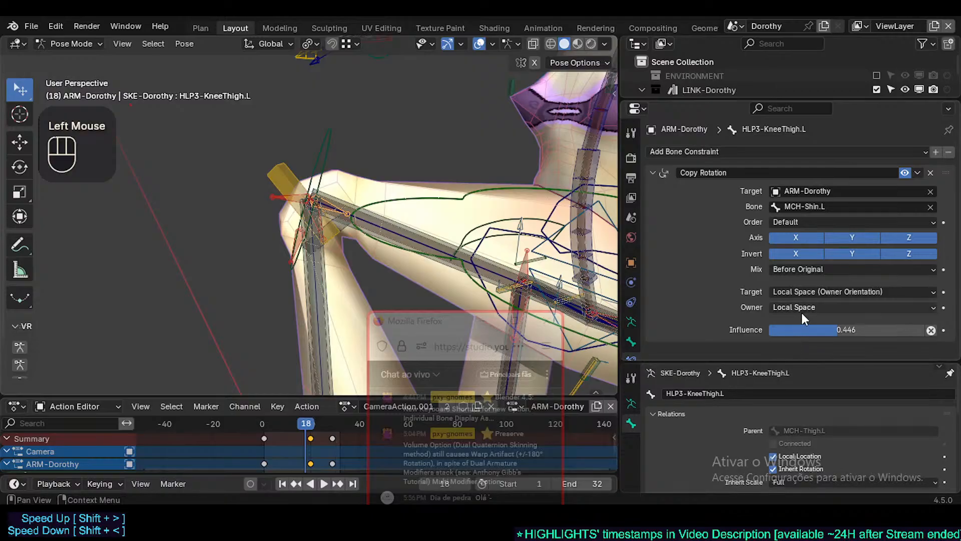
left_click_drag(831, 330, 859, 329)
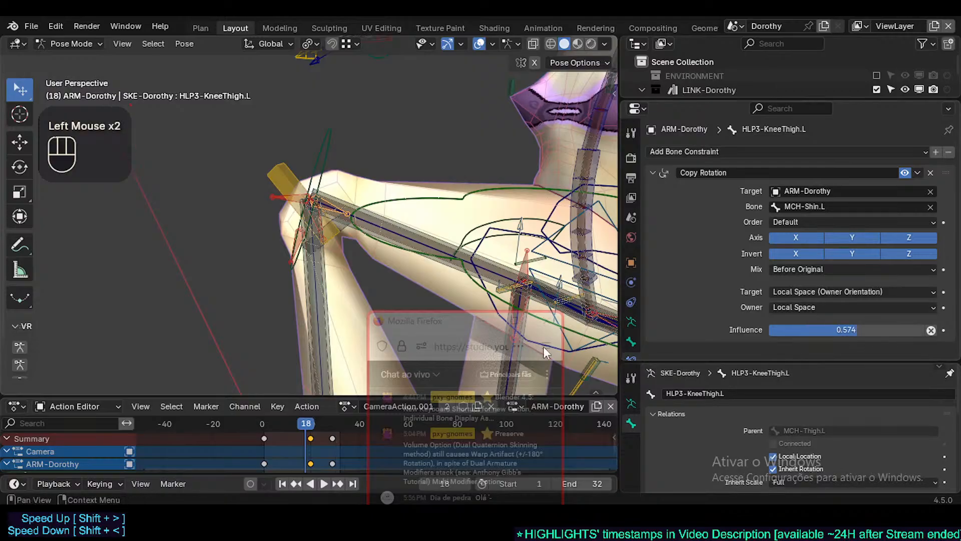
Set HLP3-KneeThigh.L's Copy Rotation to Add mix, Local Space target and Local With Parent owner
mouse_move(307, 425)
left_mouse_down()
mouse_move(295, 425)
mouse_move(308, 425)
left_mouse_up()
left_click(824, 292)
left_click(814, 269)
left_click(814, 297)
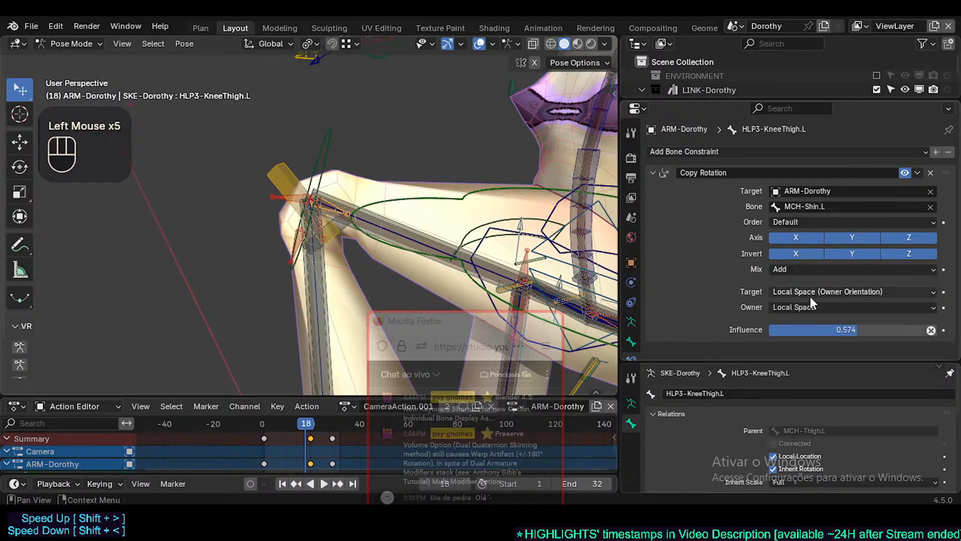
left_click(815, 306)
left_click(809, 368)
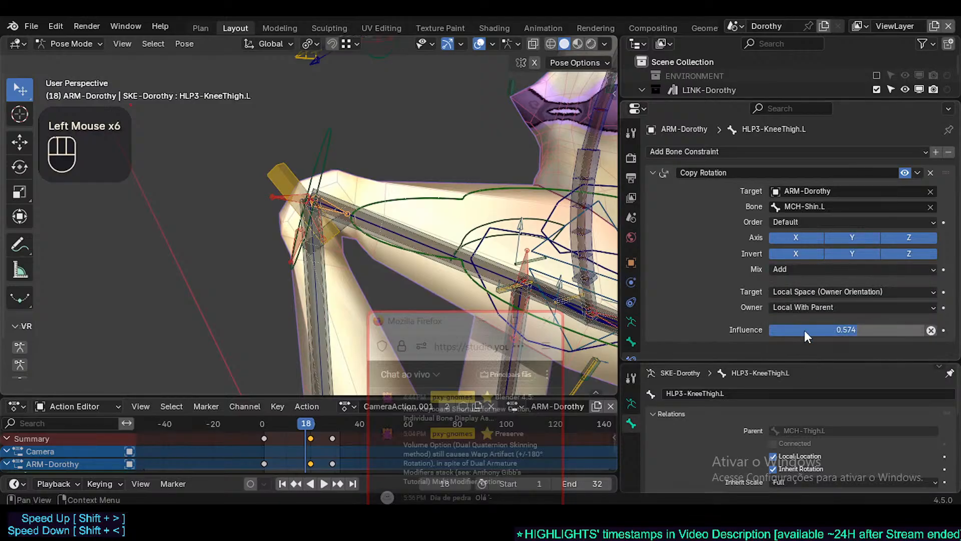
left_click(821, 291)
left_click(806, 364)
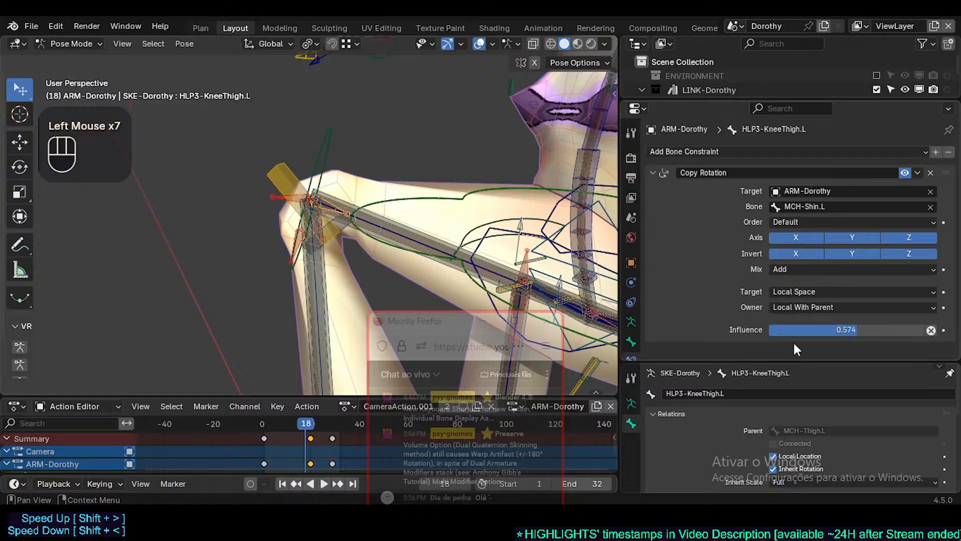
Select MCH-Thigh.L and disable its Copy Transforms and Stretch To constraints
left_click(382, 219)
left_click(385, 216)
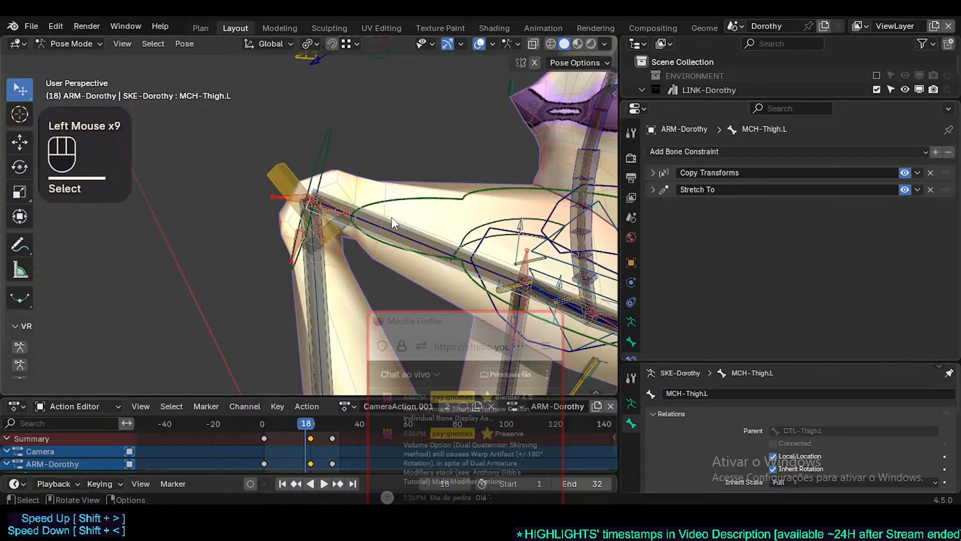
left_click(905, 189)
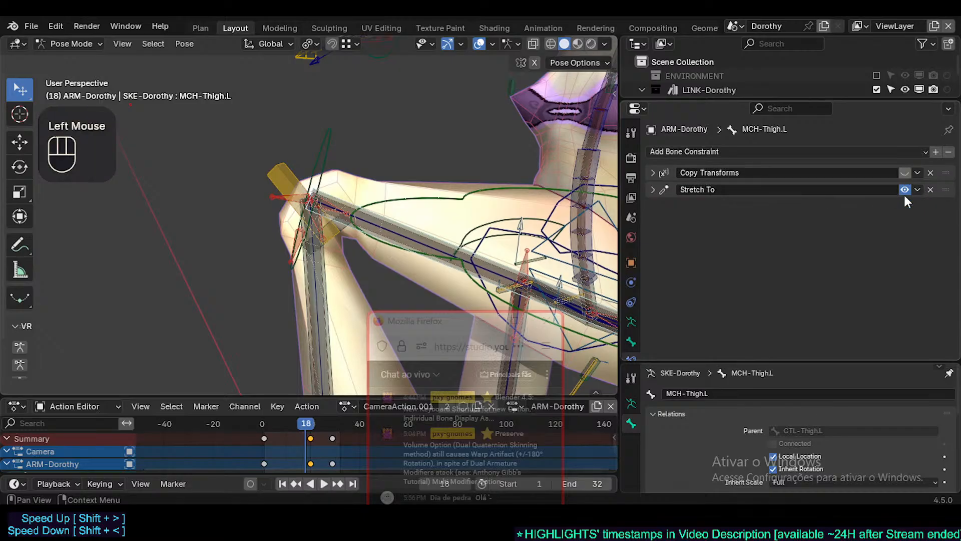
Add a Copy Transforms constraint to MCH-Thigh.L with DEF3-Thigh.L as its target bone
left_click(404, 231)
left_click(404, 233)
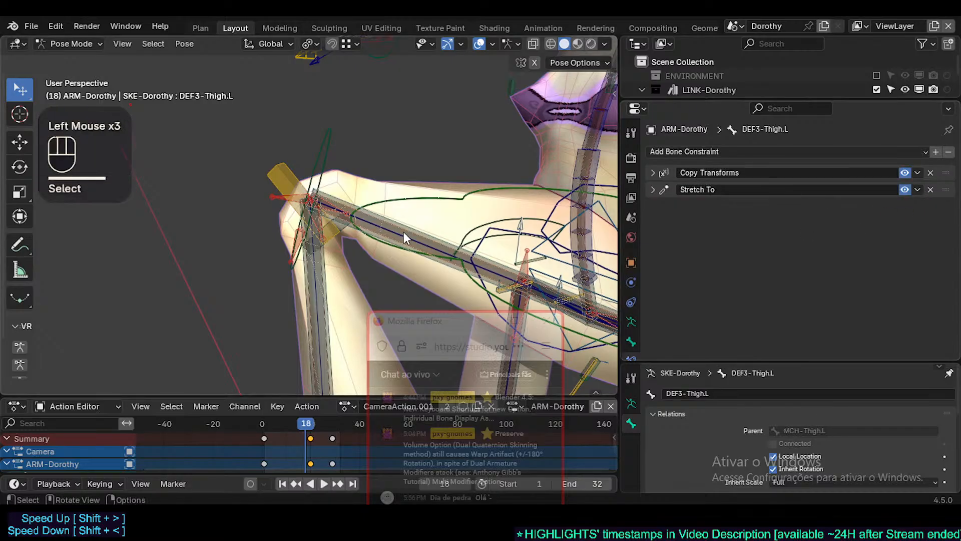
left_click(405, 222, "shift")
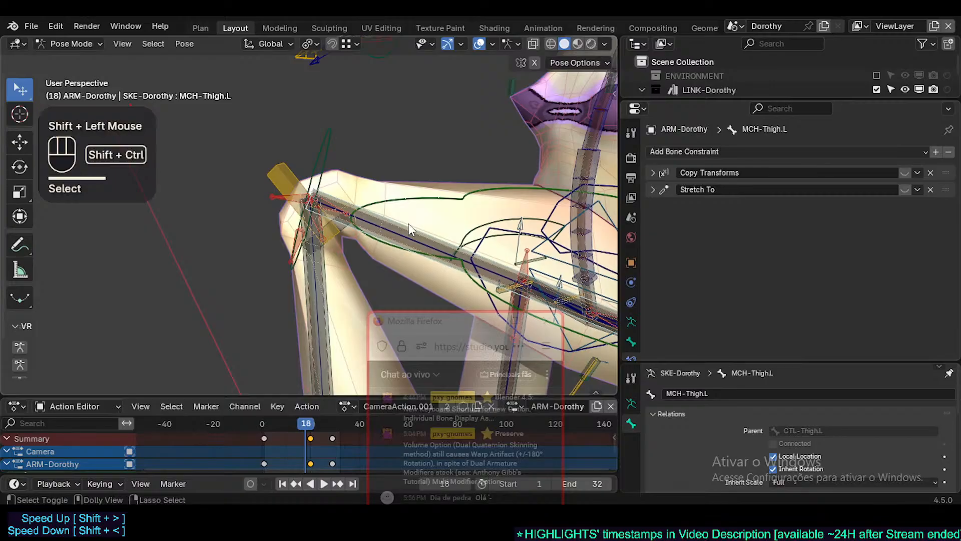
key("ctrl+shift+c")
left_click(150, 272)
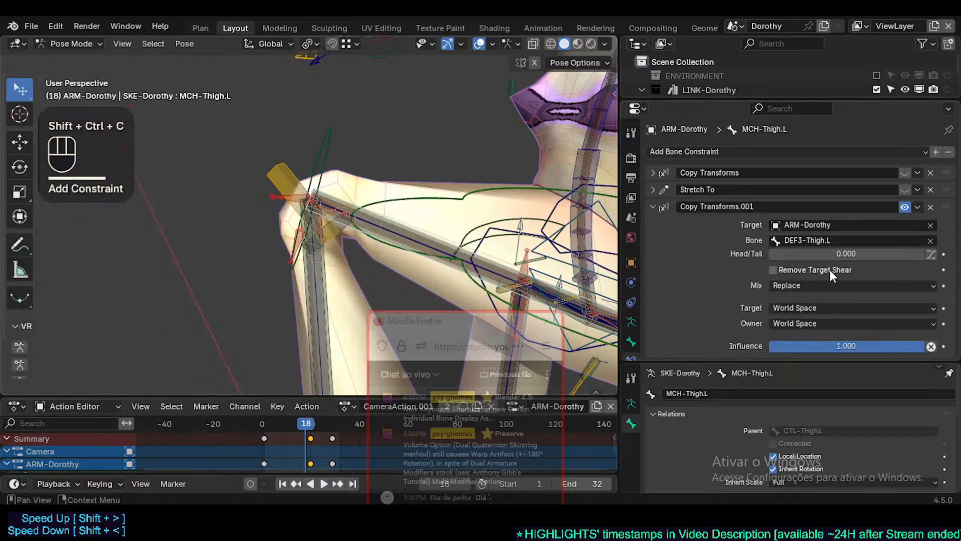
Examine the parents and constraints of DEF3-Thigh.L, HLP3-KneeThigh.L, MCH-Thigh.L and CTL-Thigh.L
middle_click_drag(364, 239, 319, 193)
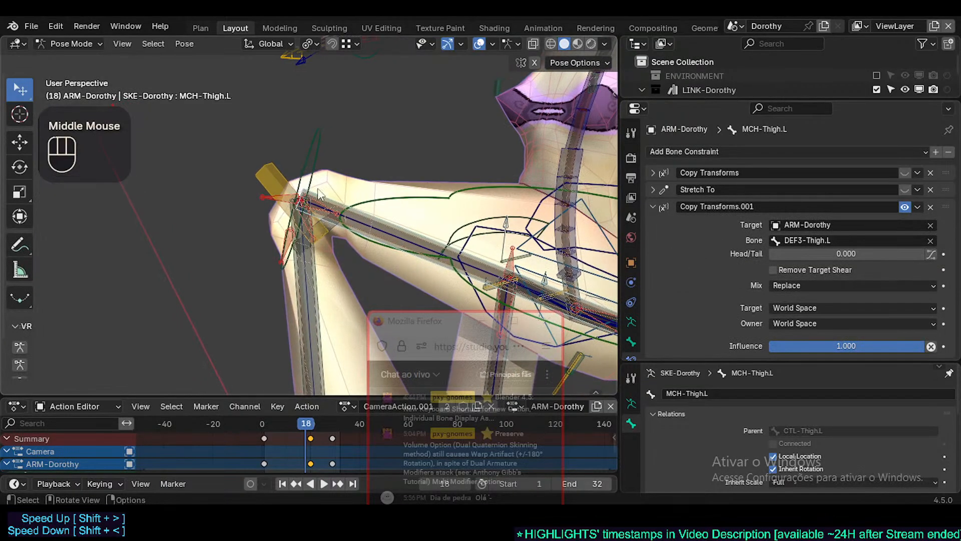
scroll(295, 200, "down", 2)
mouse_move(299, 425)
left_mouse_down()
mouse_move(283, 423)
mouse_move(306, 424)
left_mouse_up()
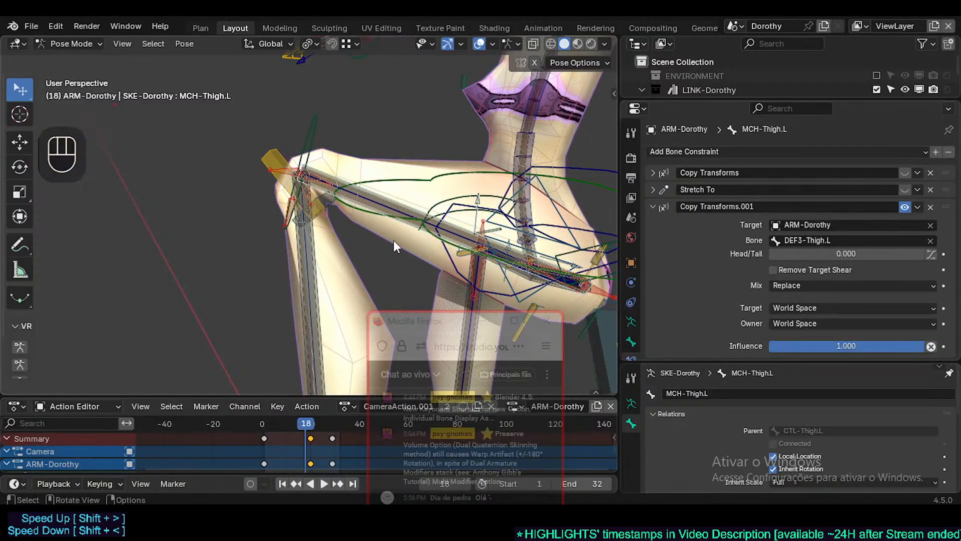
scroll(769, 283, "down", 1)
scroll(770, 283, "down", 1)
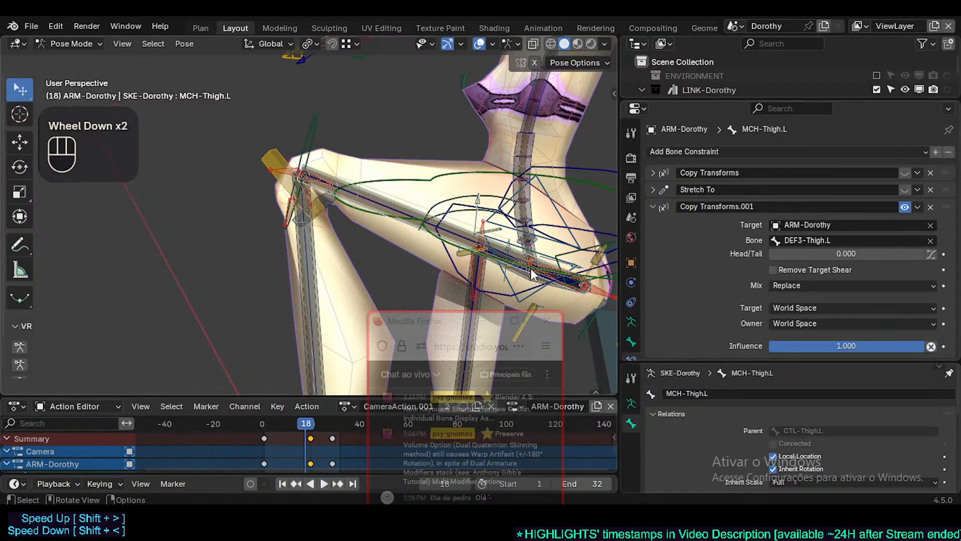
left_click(330, 186)
left_click(333, 185)
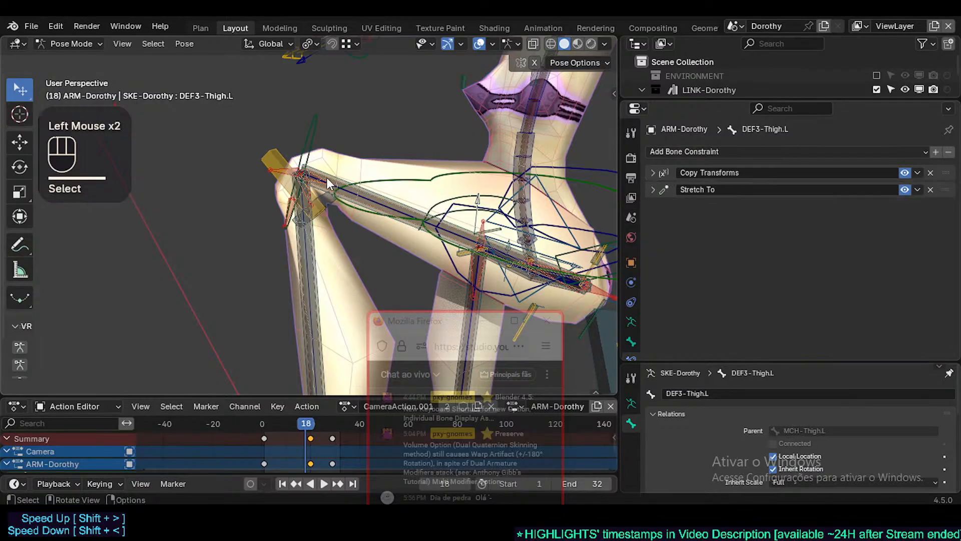
left_click(325, 184)
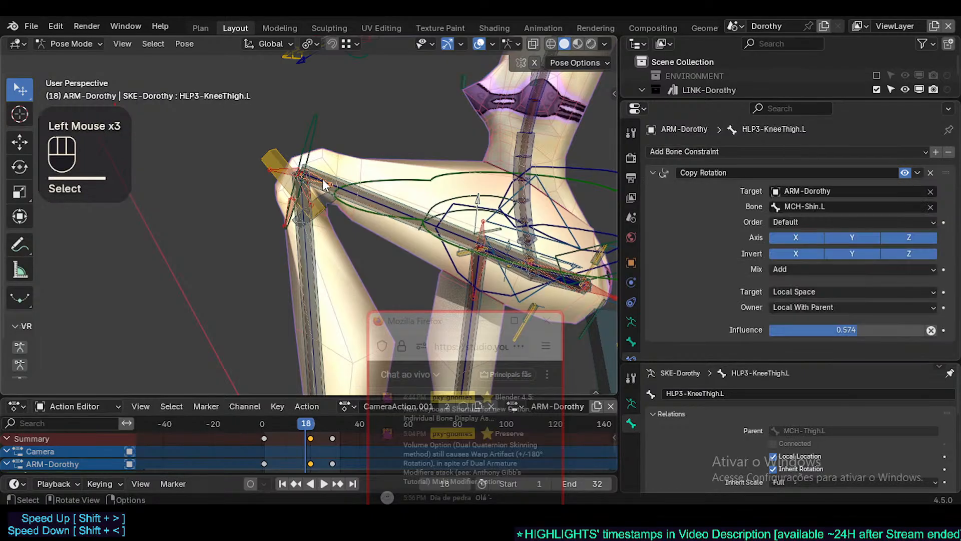
left_click(358, 193)
left_click(389, 193)
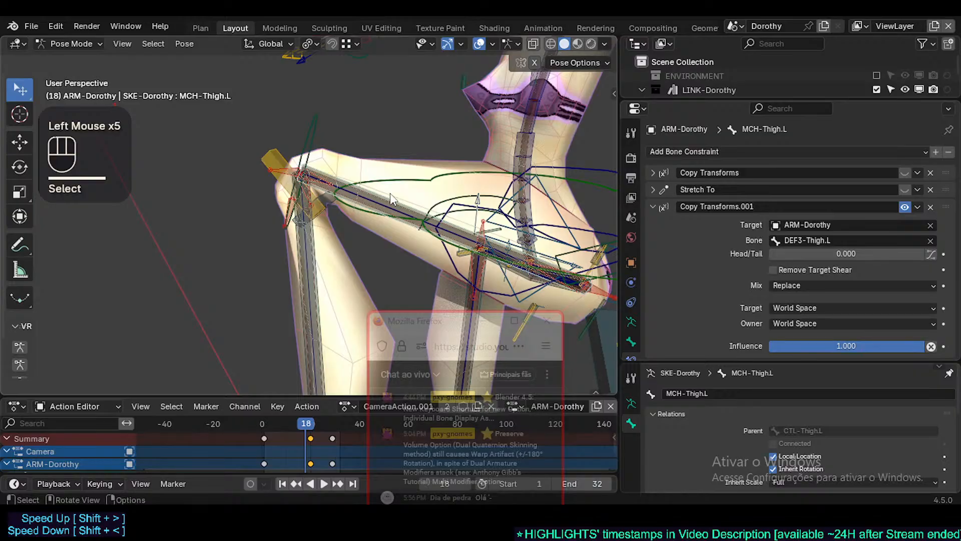
scroll(931, 323, "down", 3)
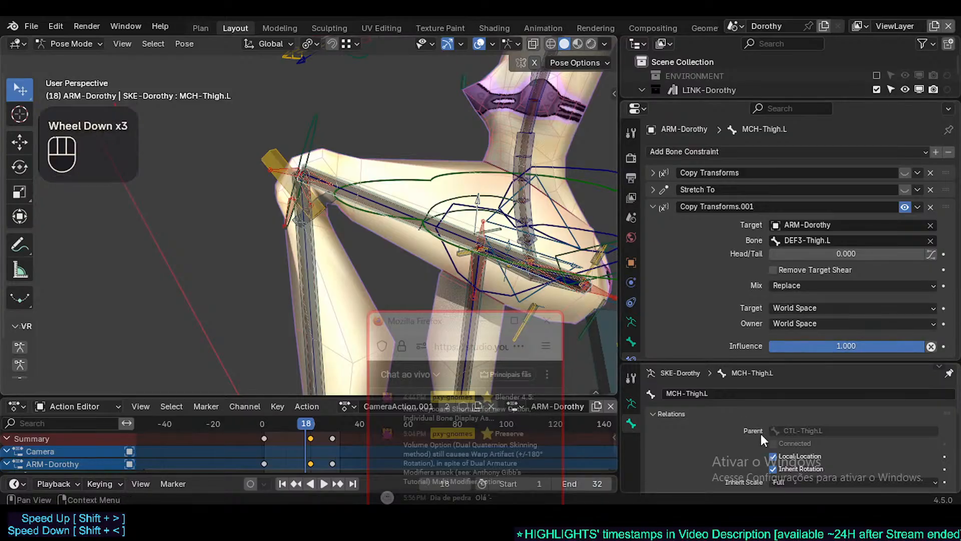
left_click(359, 196)
left_click(361, 196)
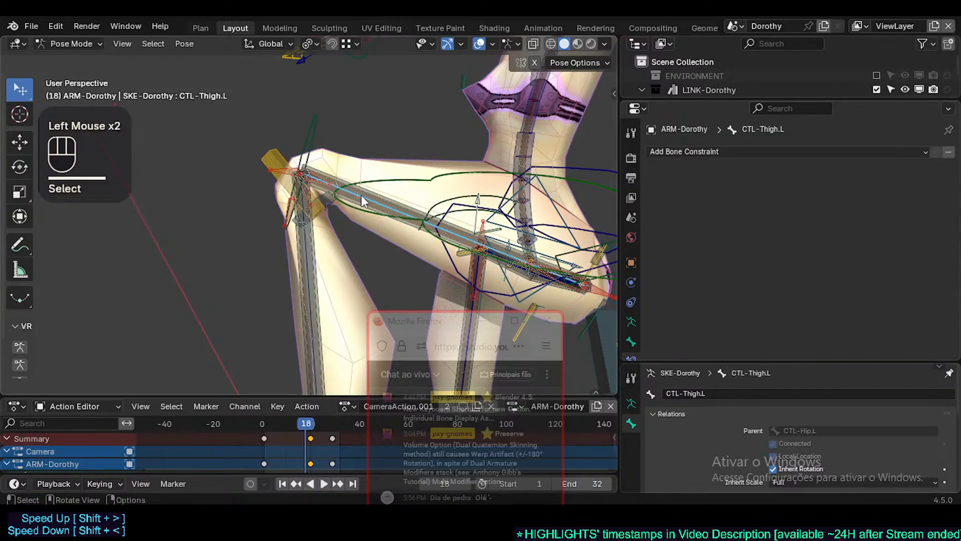
left_click(368, 195)
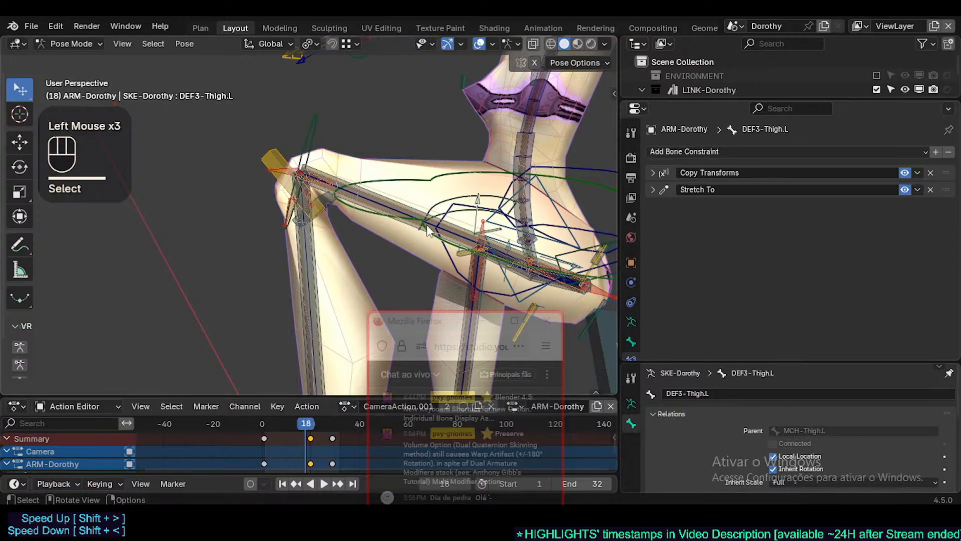
Remove the Copy Transforms constraint that targets DEF3-Thigh.L from MCH-Thigh.L
left_click(356, 203)
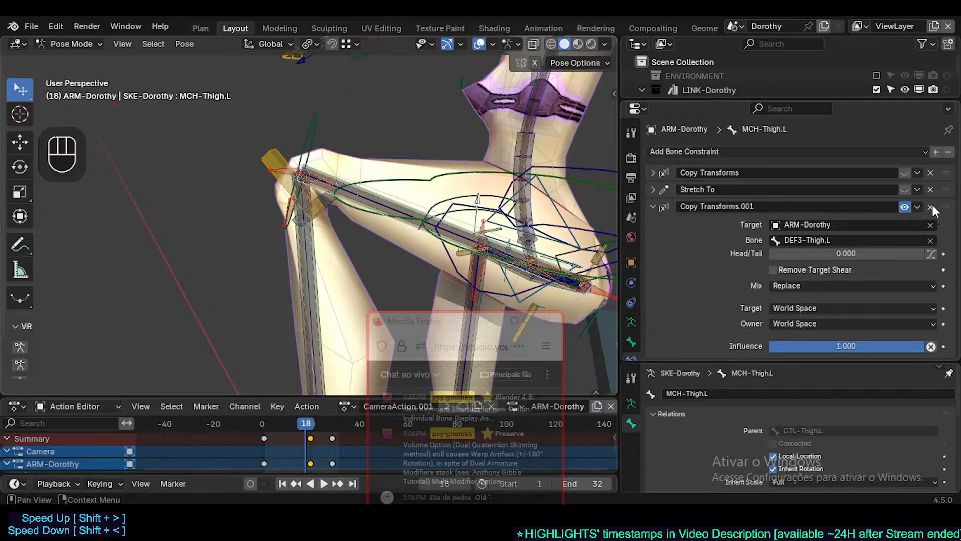
left_click(930, 208)
Reparent DEF3-Thigh.L to CTL-Thigh.L in Edit Mode
double_click(361, 201)
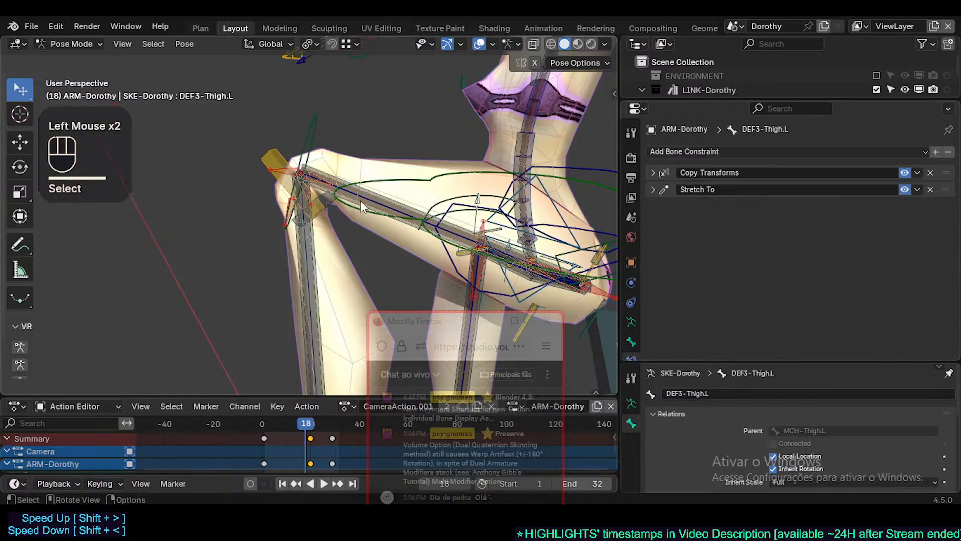
scroll(361, 200, "up", 4)
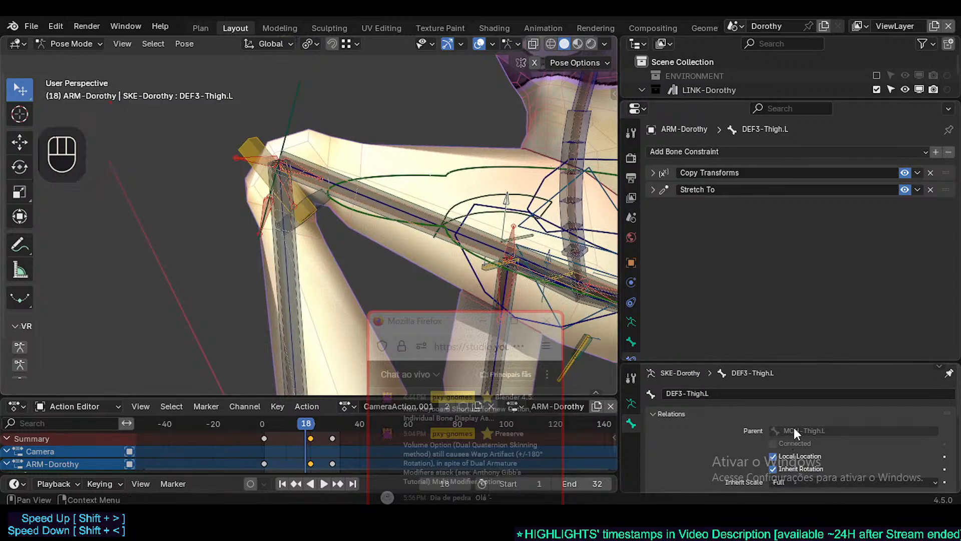
key("Tab")
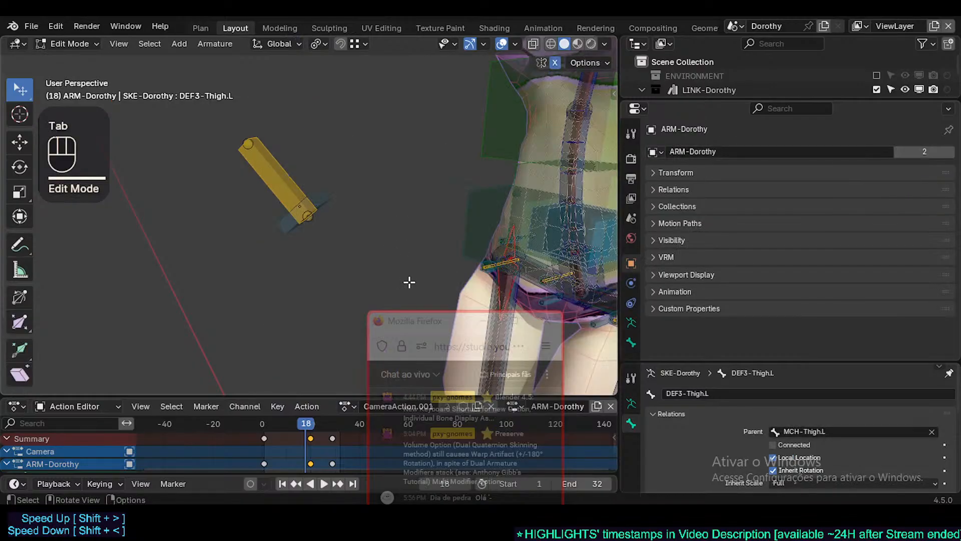
scroll(369, 213, "down", 2)
middle_click_drag(369, 213, 172, 253, "shift")
scroll(215, 198, "up", 2)
scroll(408, 250, "up", 1)
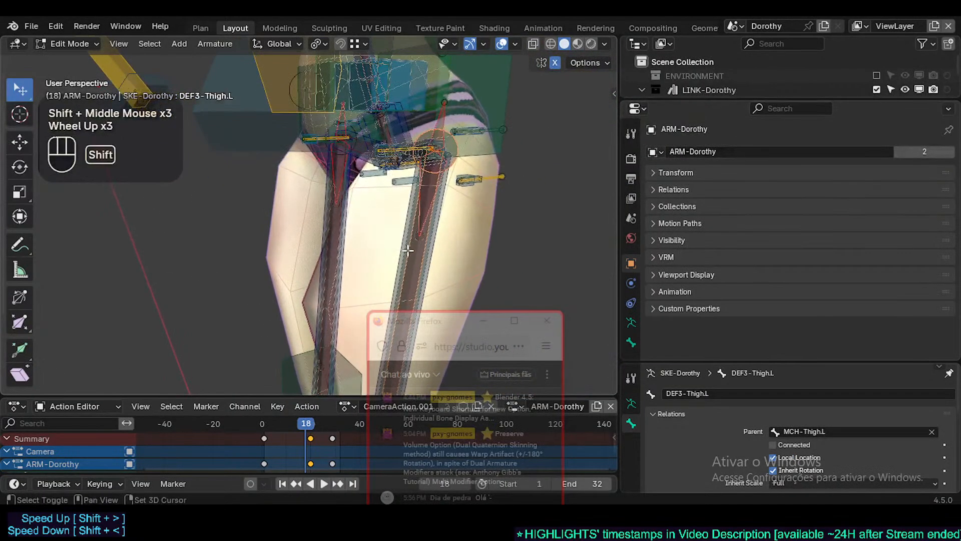
left_click(433, 253, "shift")
left_click(434, 254, "shift")
left_click(434, 255, "shift")
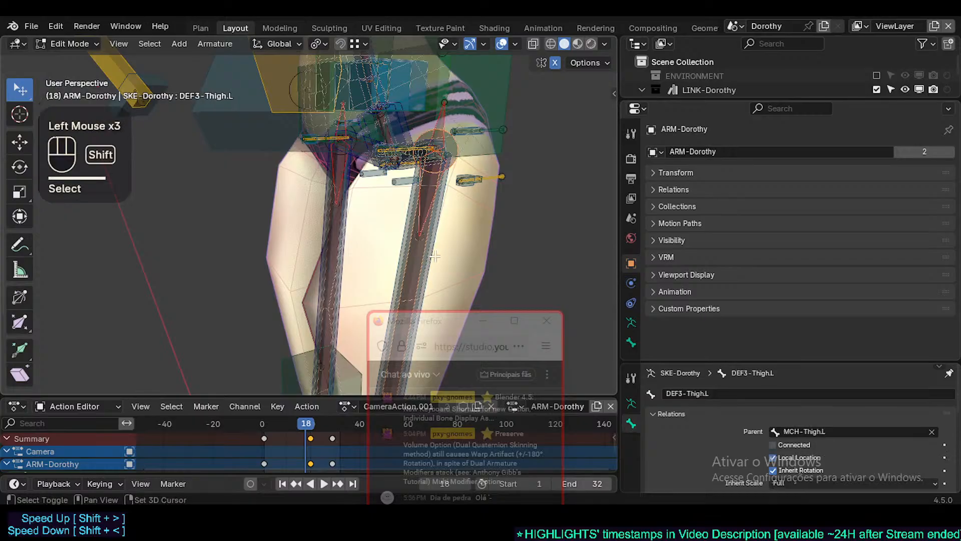
left_click(434, 255, "shift")
key("ctrl+p")
left_click(434, 255)
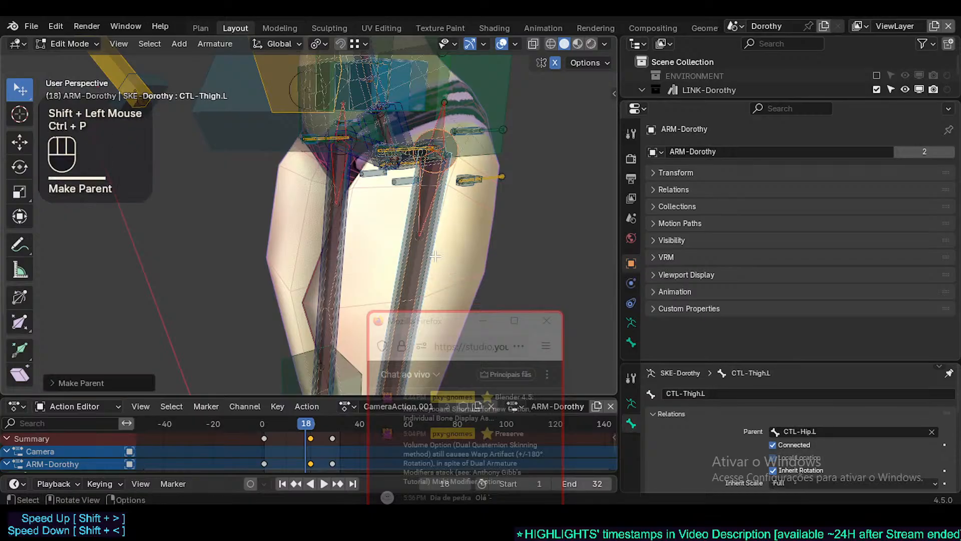
Check the parents of the left shin bones, including CTL-Shin.L and DEF3-Shin.L
scroll(435, 255, "down", 1)
middle_click_drag(435, 256, 341, 404, "shift")
scroll(254, 307, "down", 1, "shift")
scroll(292, 326, "down", 2)
left_click(329, 305)
left_click(329, 305)
left_click(329, 305)
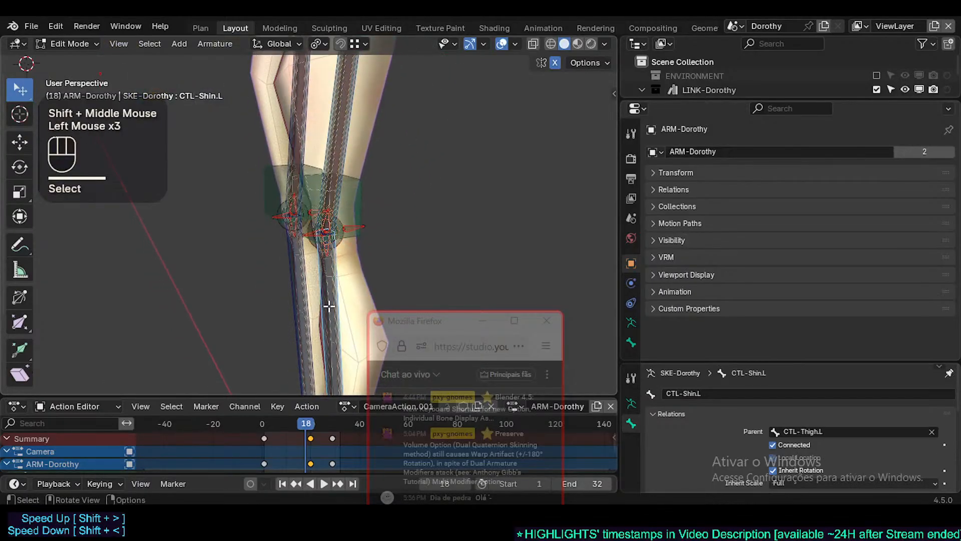
left_click(329, 306)
left_click(329, 305)
left_click(329, 306)
left_click(329, 305)
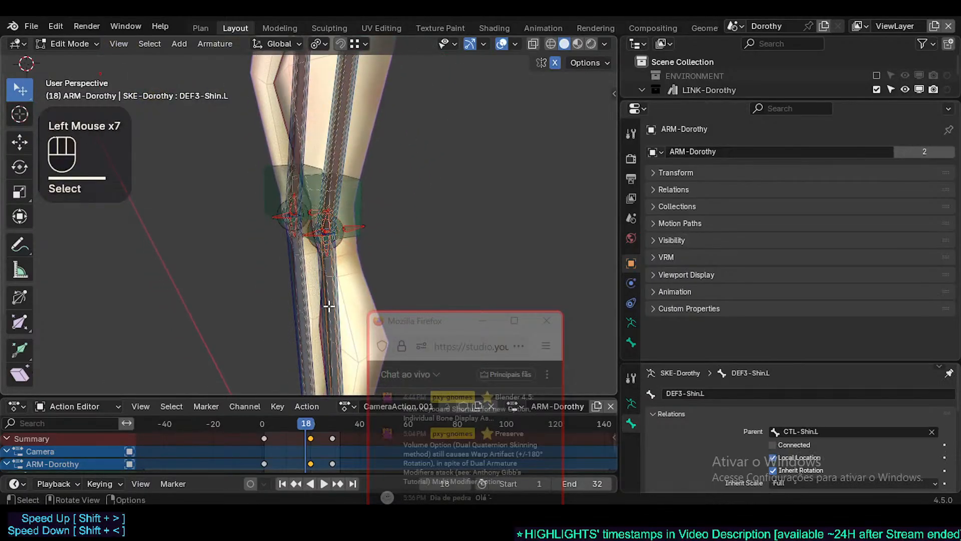
Reselect DEF3-Thigh.L and return the armature to Pose Mode
scroll(329, 305, "up", 2)
scroll(332, 145, "down", 2)
middle_click_drag(333, 146, 301, 250, "shift")
left_click(331, 198)
left_click(331, 199)
left_click(331, 199)
key("Tab")
scroll(322, 244, "down", 2)
scroll(322, 239, "down", 1)
scroll(264, 284, "up", 2)
middle_click_drag(301, 251, 317, 239, "shift")
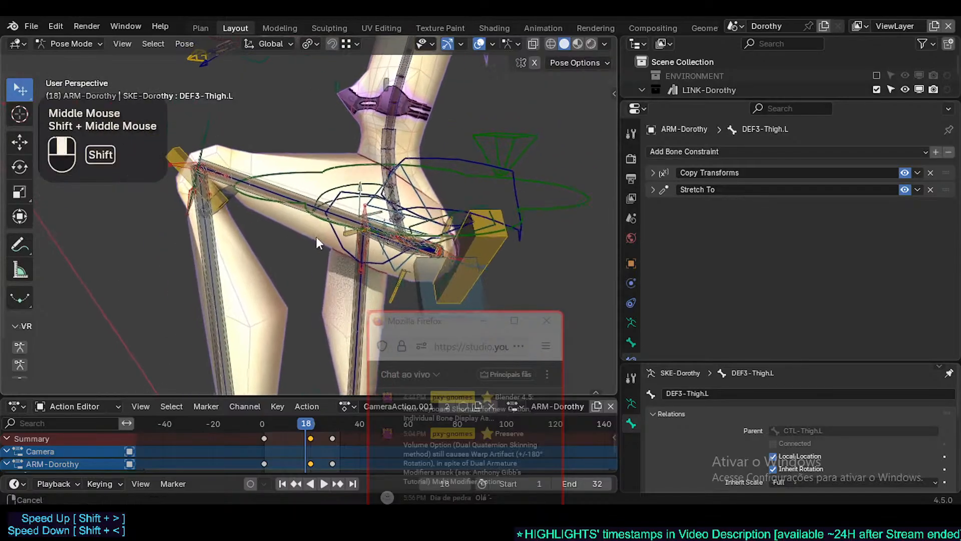
scroll(305, 236, "down", 2, "shift")
left_click_drag(450, 331, 797, 300)
scroll(330, 240, "up", 3)
middle_click_drag(330, 241, 354, 233, "shift")
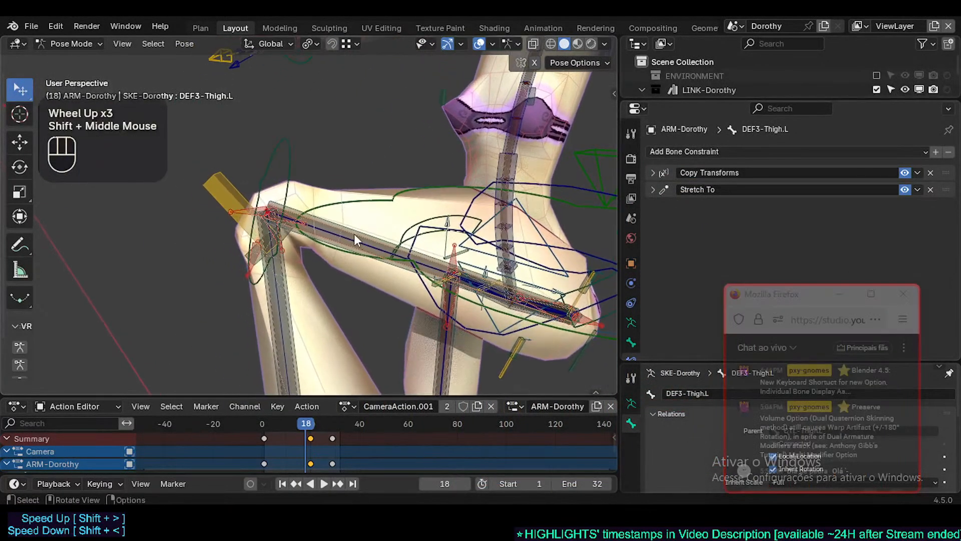
Select MCH-Thigh.L and re-enable its Copy Transforms and Stretch To constraints
left_click(354, 234)
left_click(354, 234)
left_click(353, 233)
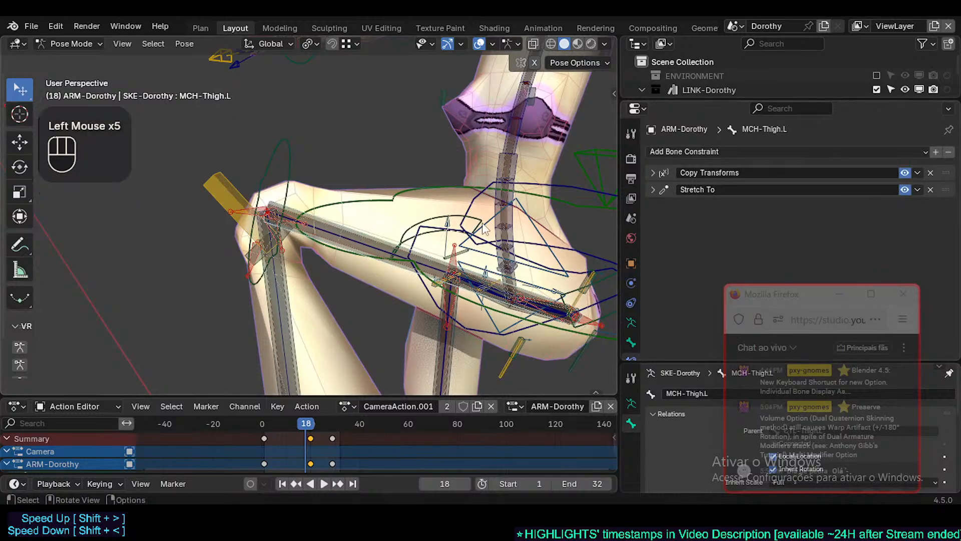
Compare the parents and constraints of the overlapping MCH-Thigh.L and DEF3-Thigh.L bones
left_click(363, 247)
left_click(363, 246)
left_click(362, 247)
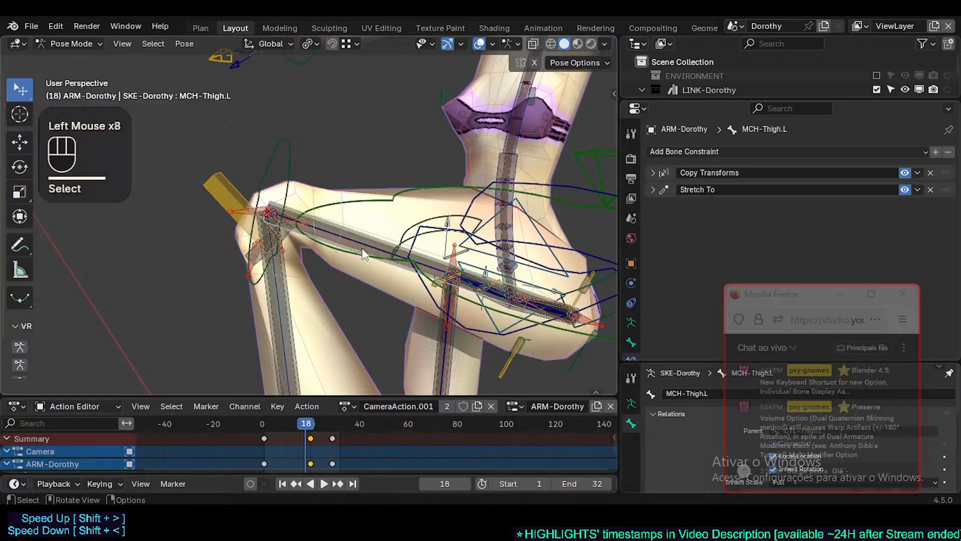
left_click(362, 248)
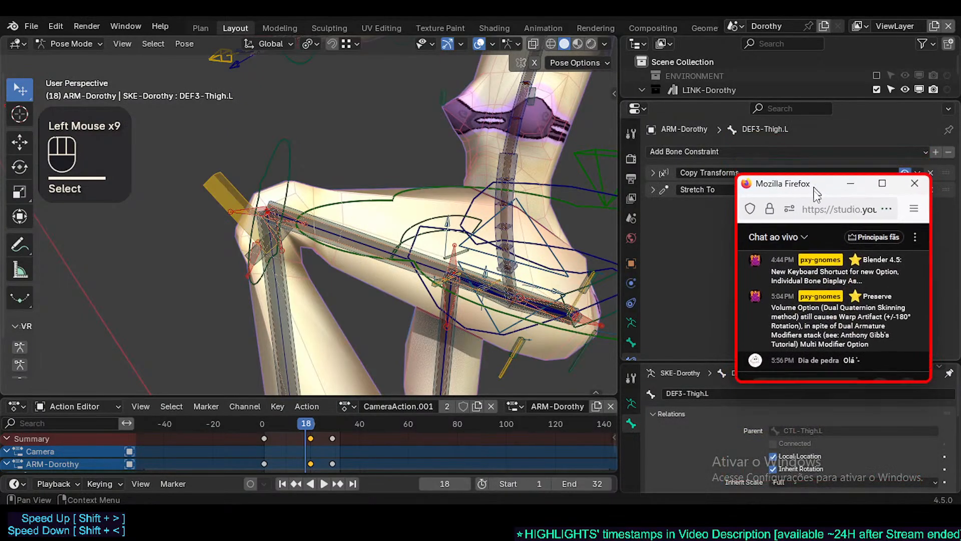
left_click(378, 223)
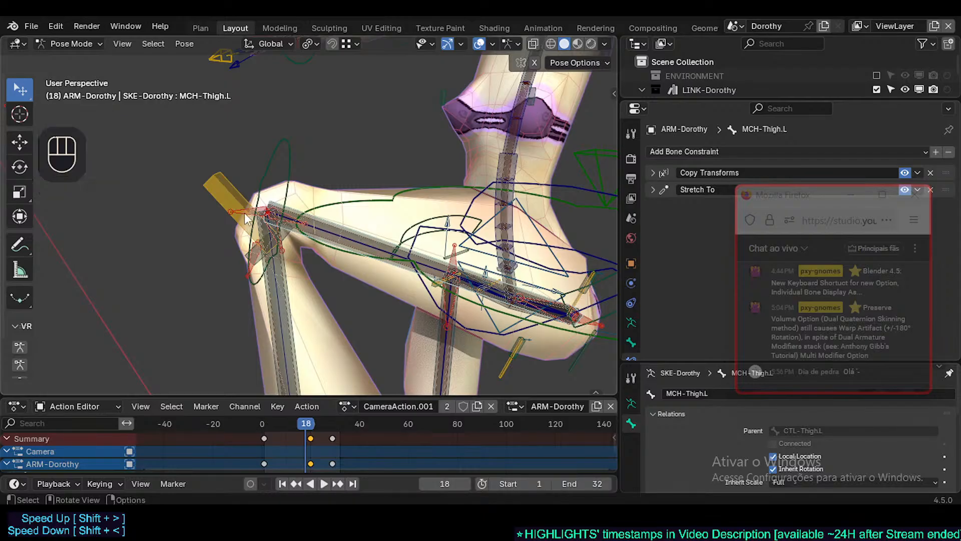
scroll(301, 215, "up", 2)
left_click(284, 212)
left_click(290, 209)
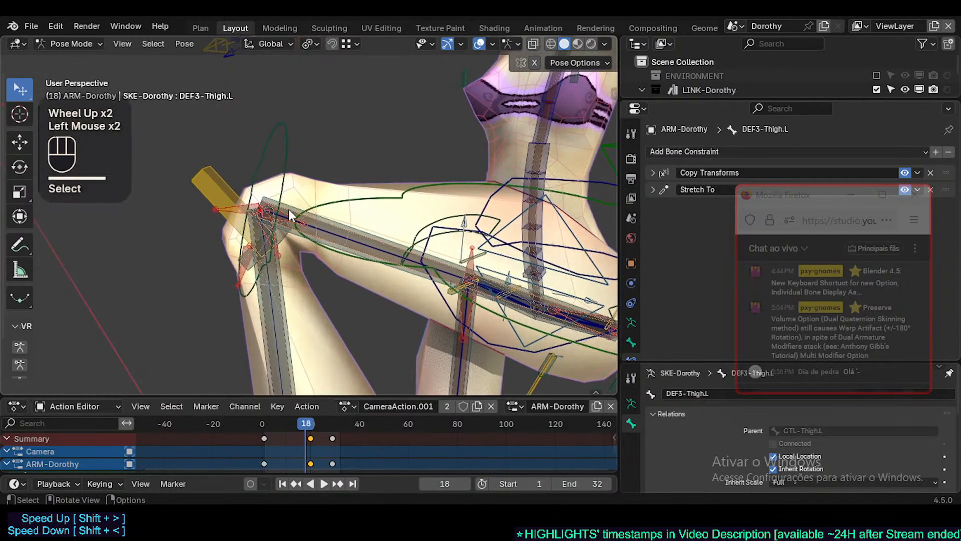
left_click(290, 210)
left_click(289, 209)
left_click(288, 210)
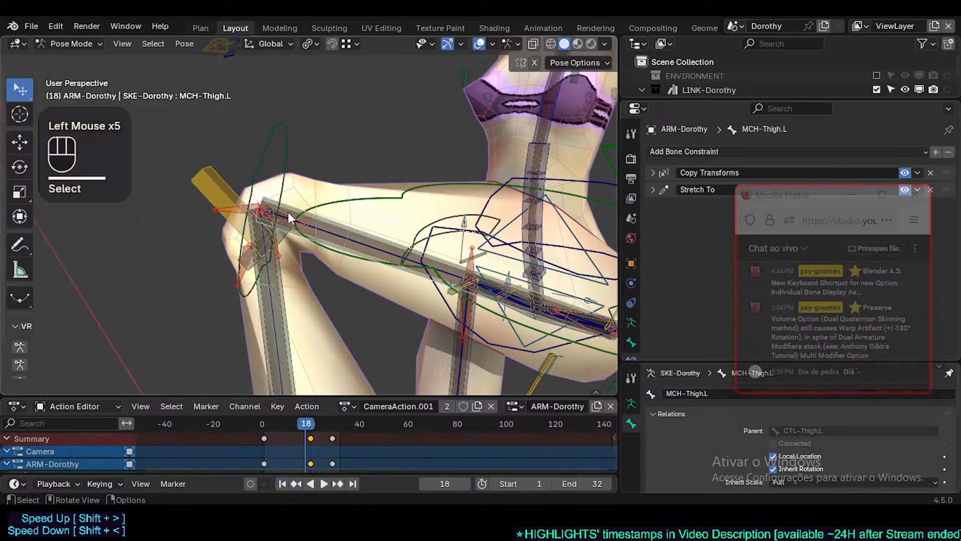
Set HLP3-KneeThigh.L's Copy Rotation to Before Original mix with Local Space owner
left_click(287, 211)
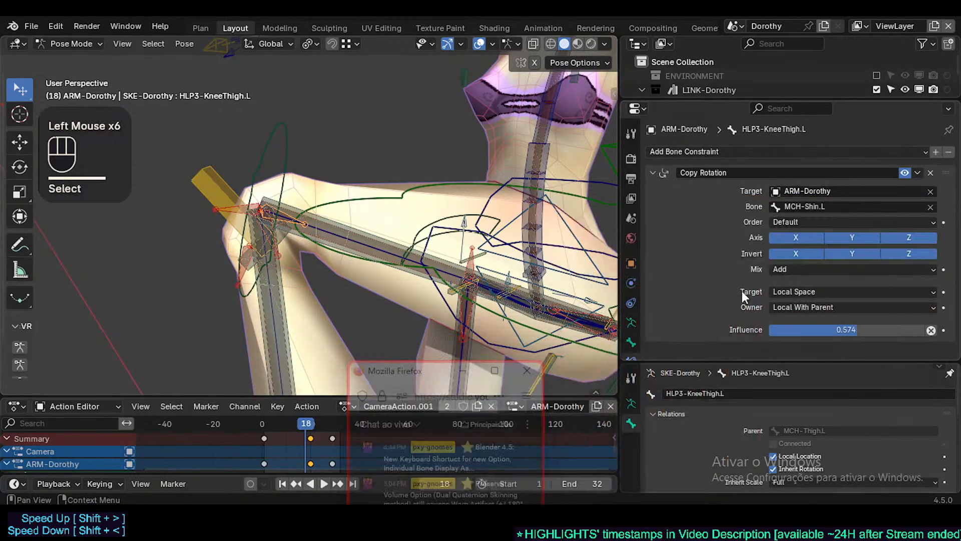
scroll(834, 292, "down", 1)
left_click(819, 307)
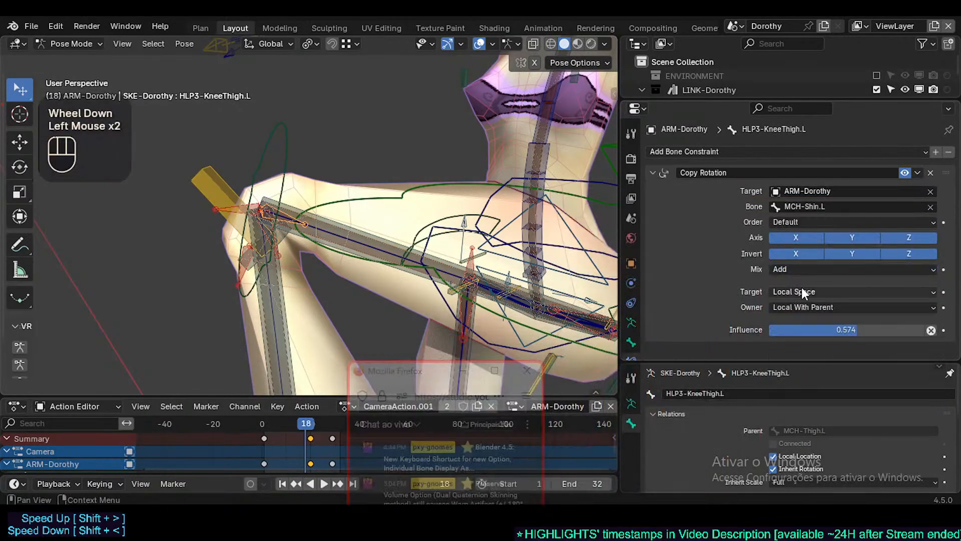
left_click(801, 269)
left_click(808, 310)
left_click_drag(835, 323, 818, 383)
left_click_drag(809, 333, 846, 327)
Try Local With Parent for the Copy Rotation's target and owner spaces, restoring Local Space each time
left_click(831, 291)
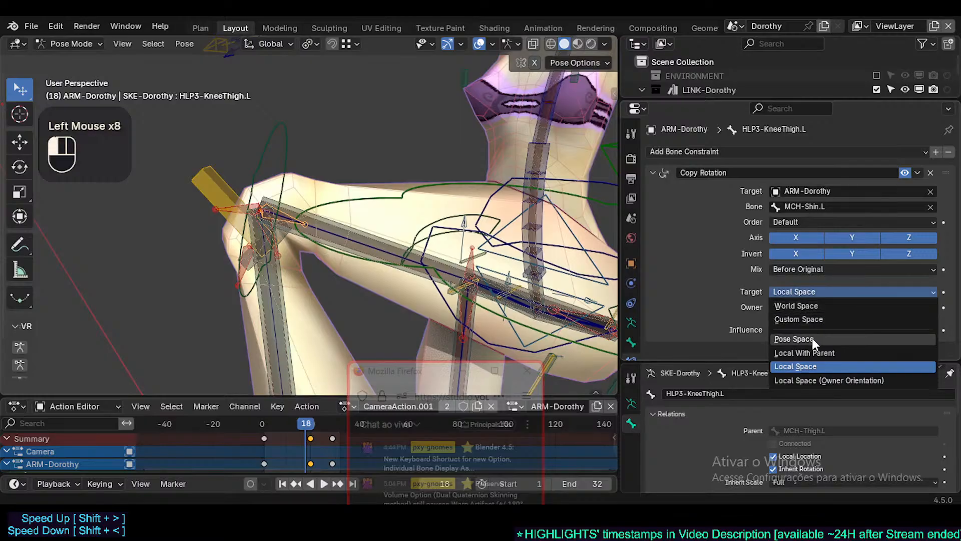
left_click(812, 353)
left_click(844, 295)
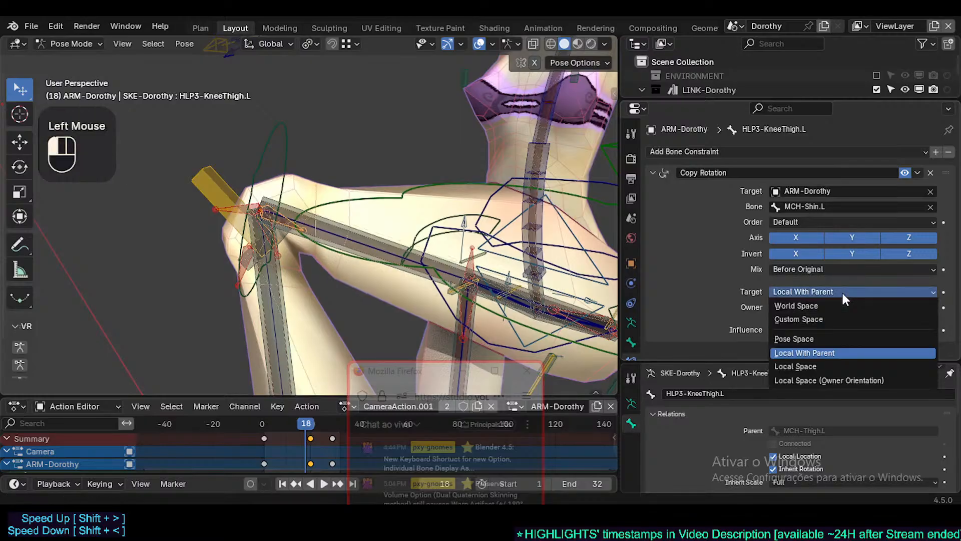
left_click(842, 290)
left_click(842, 290)
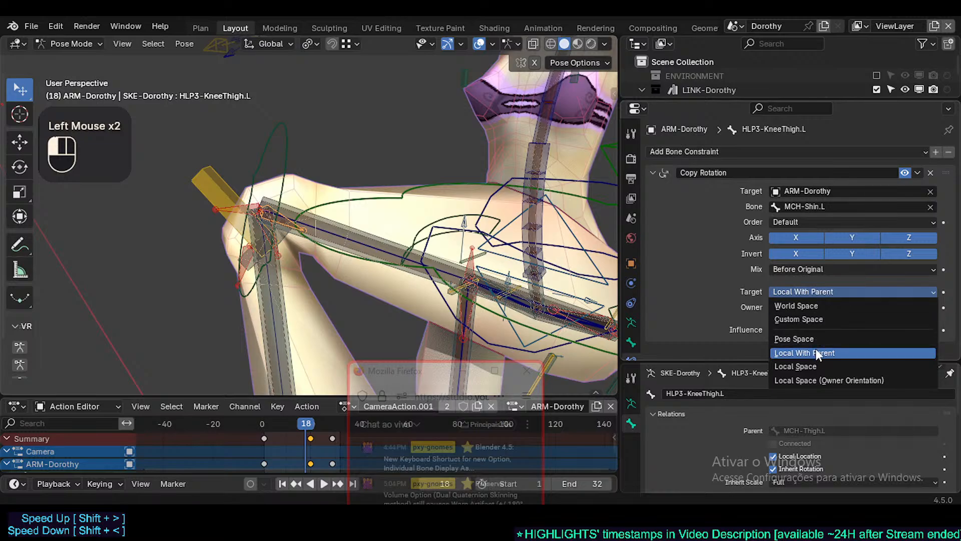
left_click(818, 365)
left_click(822, 308)
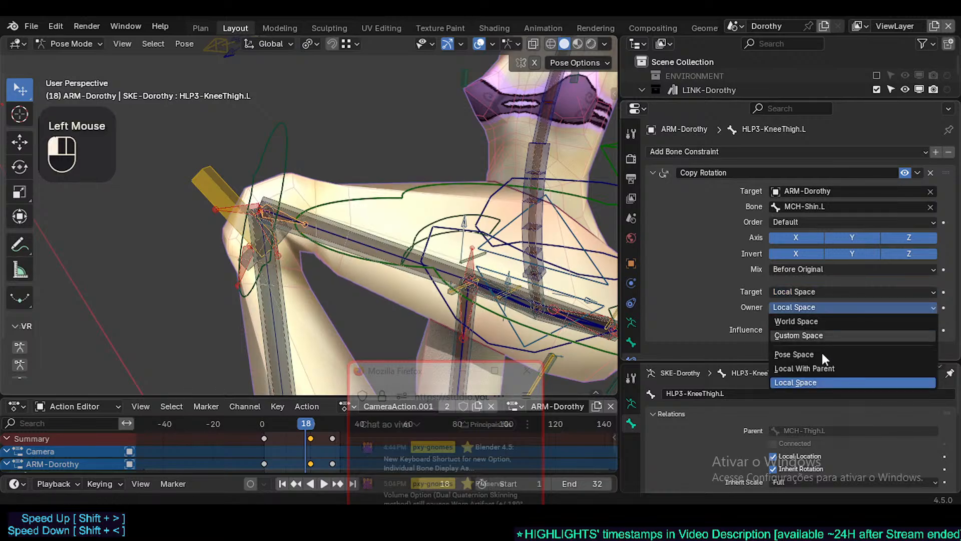
left_click(818, 367)
left_click(822, 308)
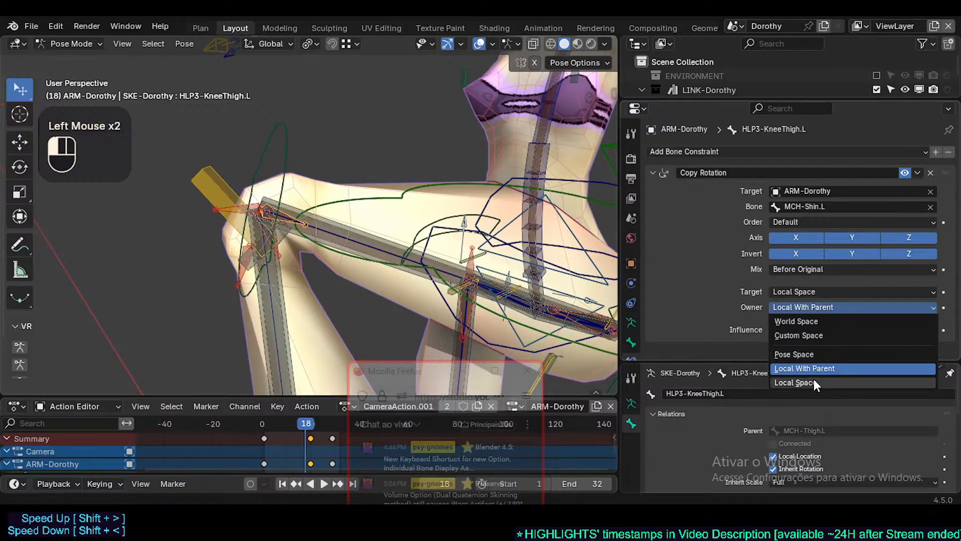
left_click(813, 379)
Set the Copy Rotation's influence to 0.614 and its mix to Replace
mouse_move(847, 329)
left_mouse_down()
mouse_move(896, 329)
mouse_move(816, 330)
mouse_move(865, 329)
left_mouse_up()
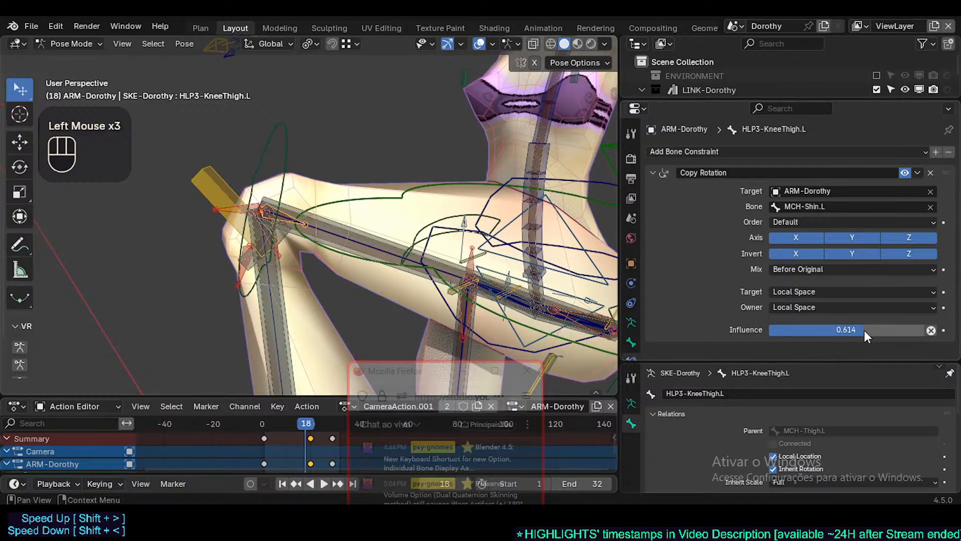
left_click(803, 269)
left_click(800, 284)
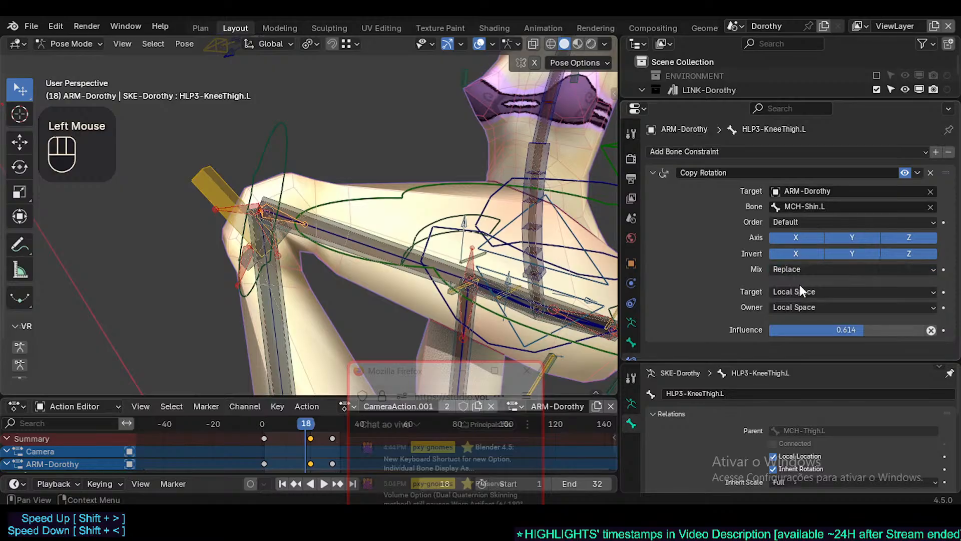
Try Local With Parent as the Copy Rotation's target space, restoring Local Space
left_click(806, 293)
left_click(812, 353)
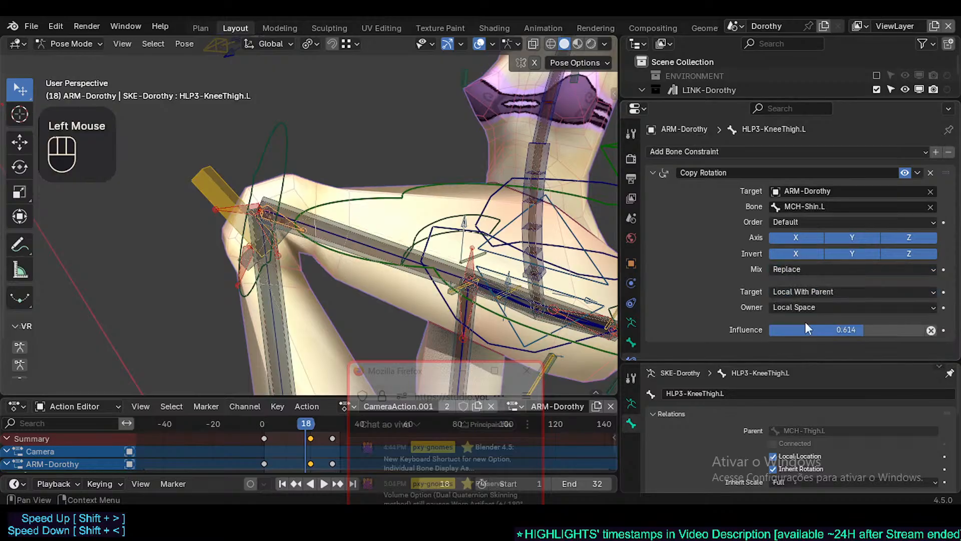
left_click(817, 292)
left_click(803, 365)
Set the Copy Rotation's owner space to Local With Parent and its influence to 0.163
left_click(809, 308)
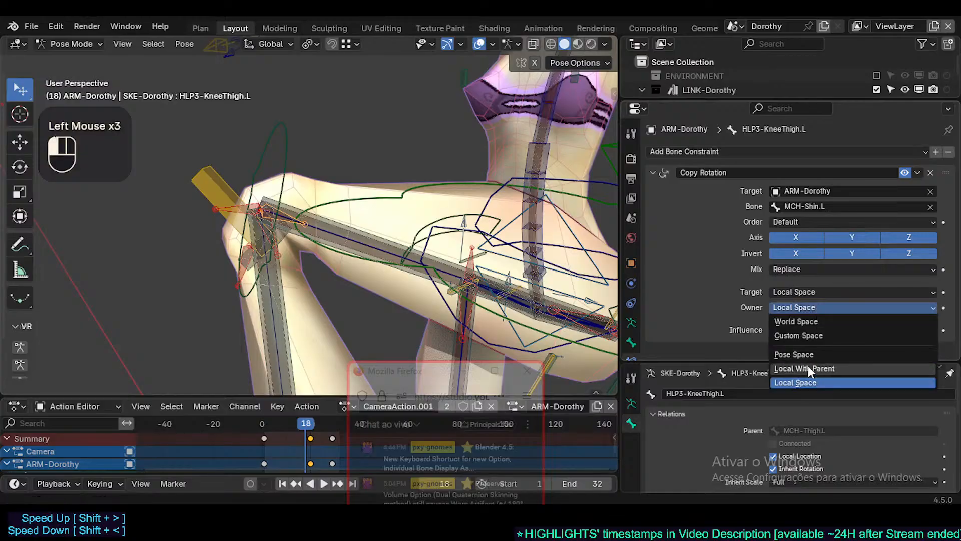
left_click(808, 368)
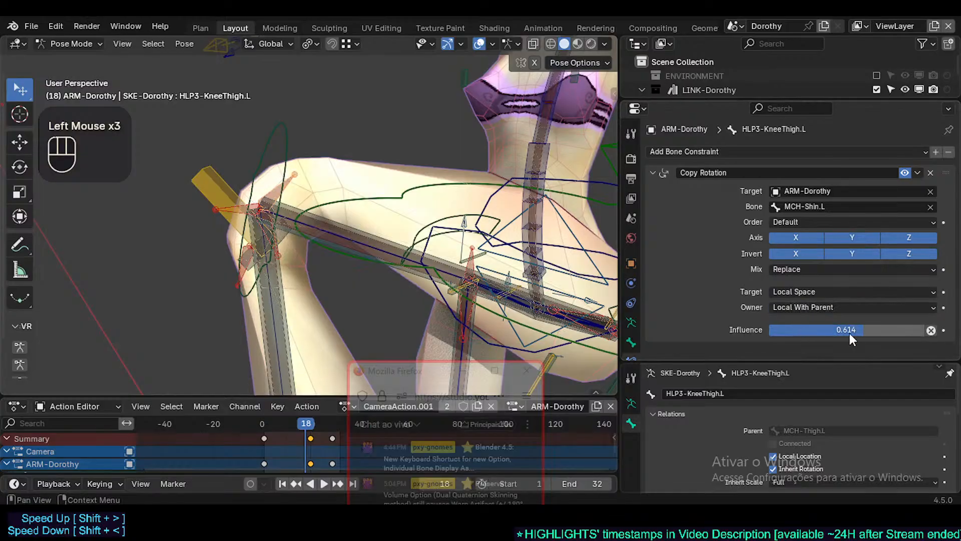
left_click_drag(850, 332, 779, 333)
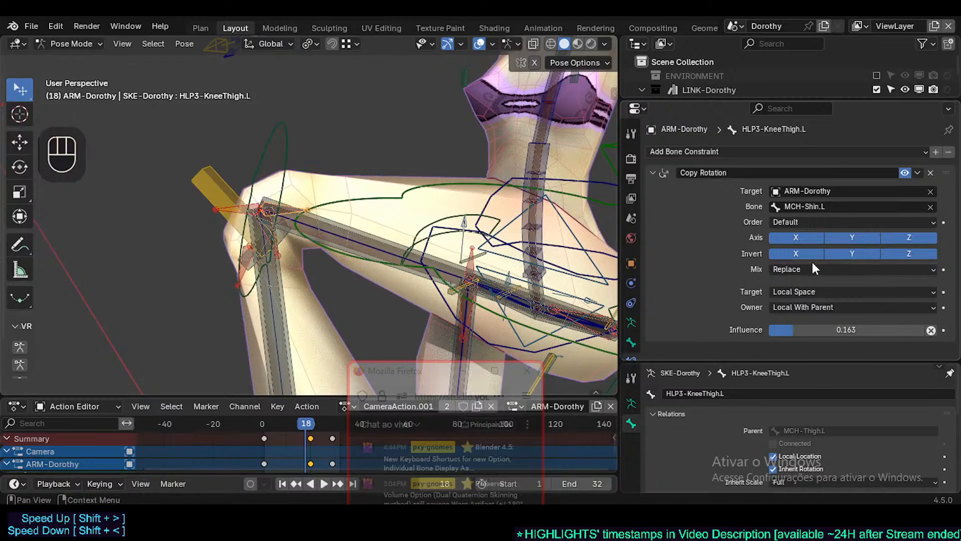
left_click(819, 308)
left_click(824, 306)
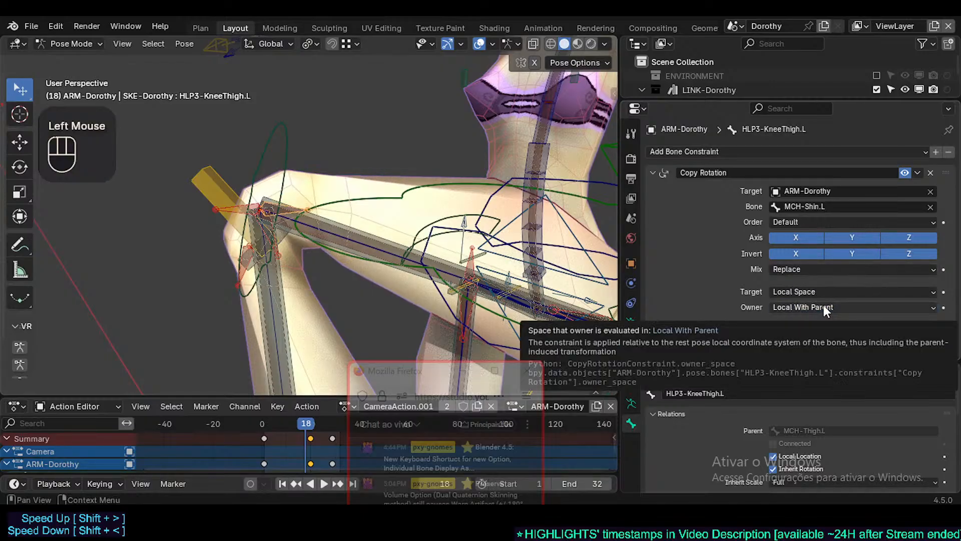
Set the Copy Rotation's mix to Before Original and check the bent left knee's deformation
left_click(789, 269)
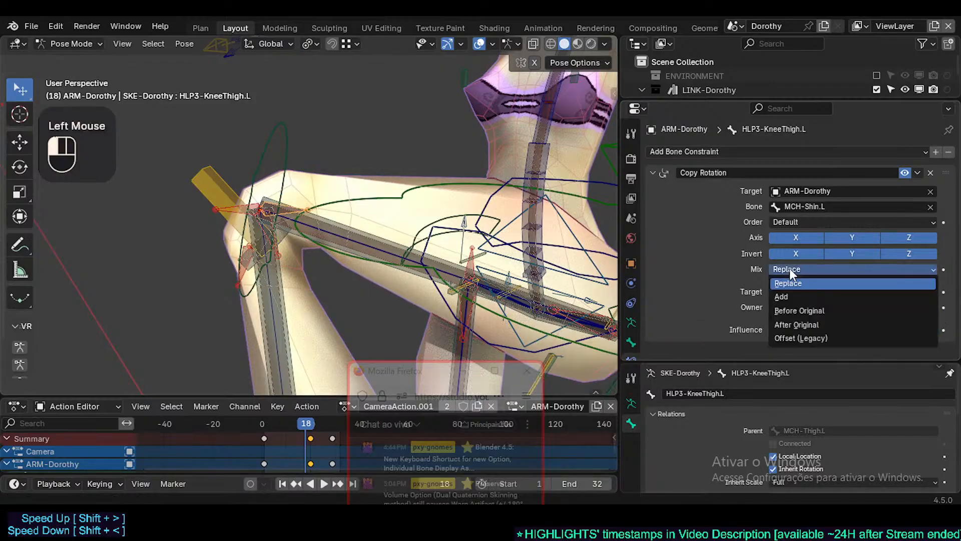
left_click(798, 310)
middle_click_drag(383, 216, 379, 222, "shift")
scroll(381, 218, "down", 1, "shift")
scroll(379, 222, "down", 2)
scroll(376, 216, "down", 1)
scroll(377, 216, "up", 3)
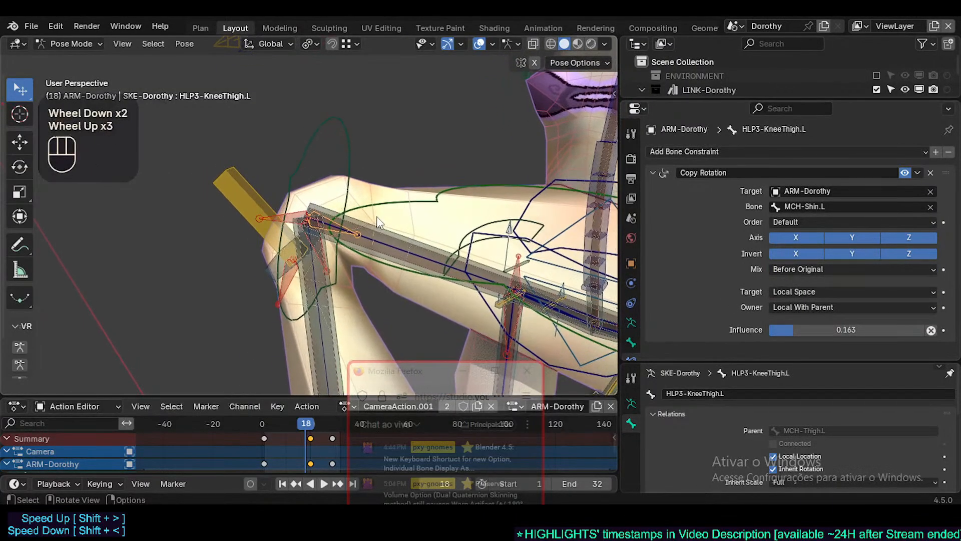
scroll(376, 216, "down", 2)
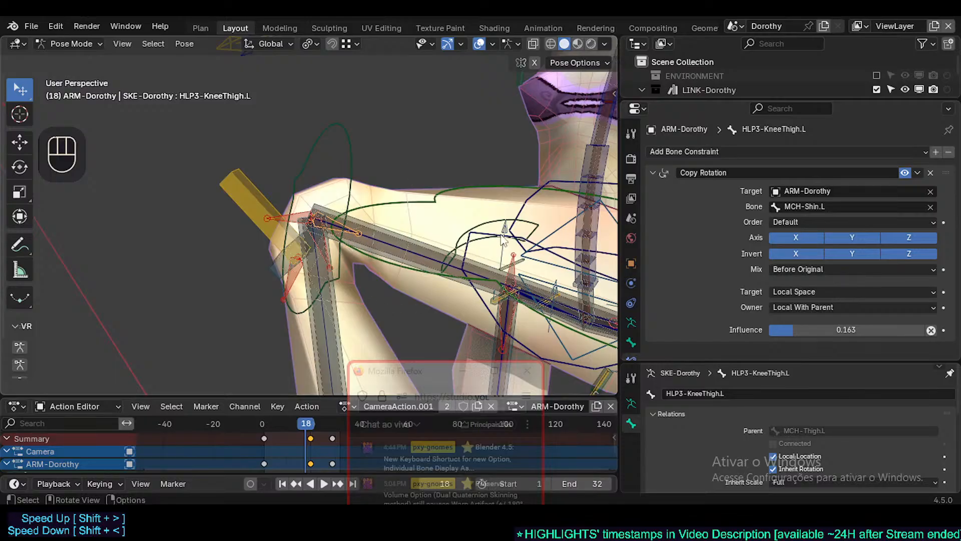
scroll(267, 239, "down", 2)
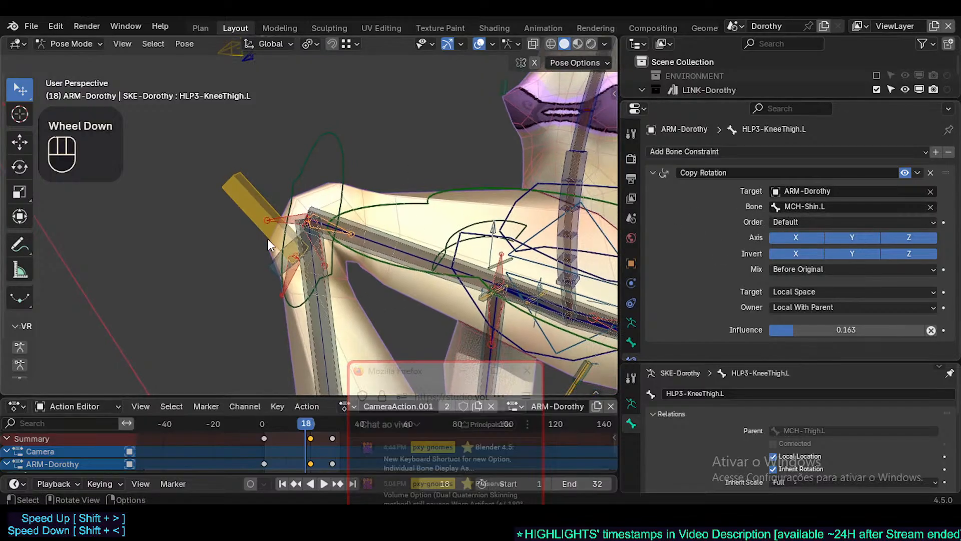
middle_click_drag(374, 278, 380, 284, "shift")
Set the Copy Rotation's influence to 0.335 and its owner space to Custom Space
left_click_drag(796, 330, 786, 331)
left_click(811, 307)
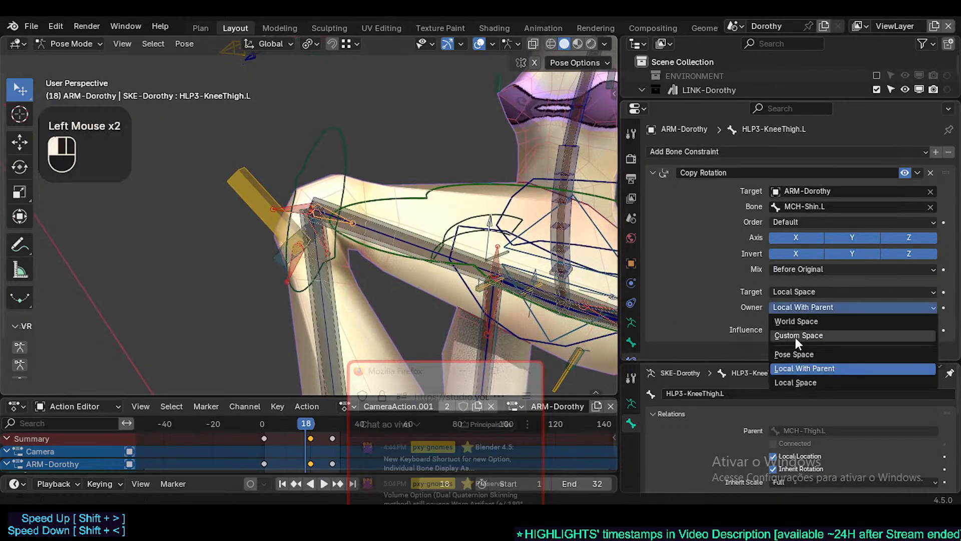
left_click(800, 335)
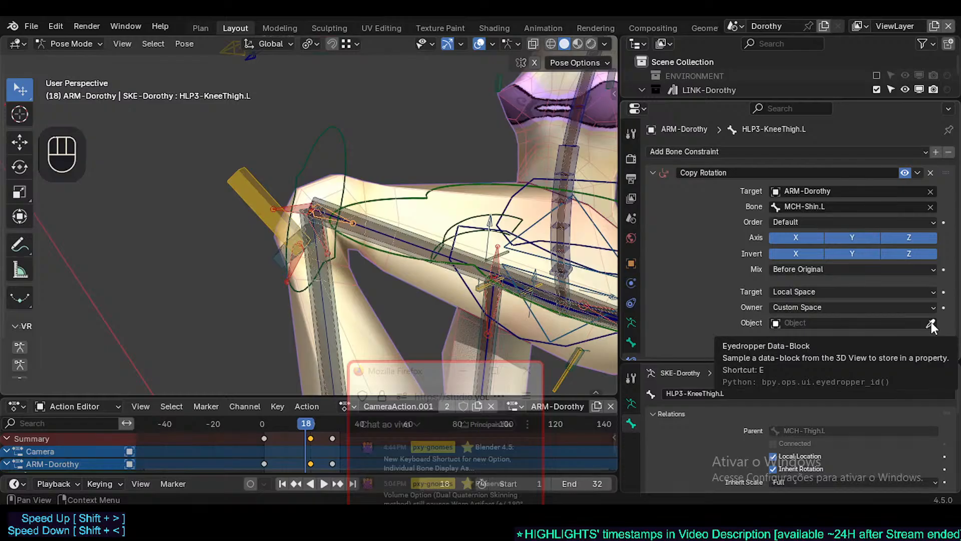
Define the owner's custom space with ARM-Dorothy as the object and MCH-Shin.L as the bone
left_click(932, 324)
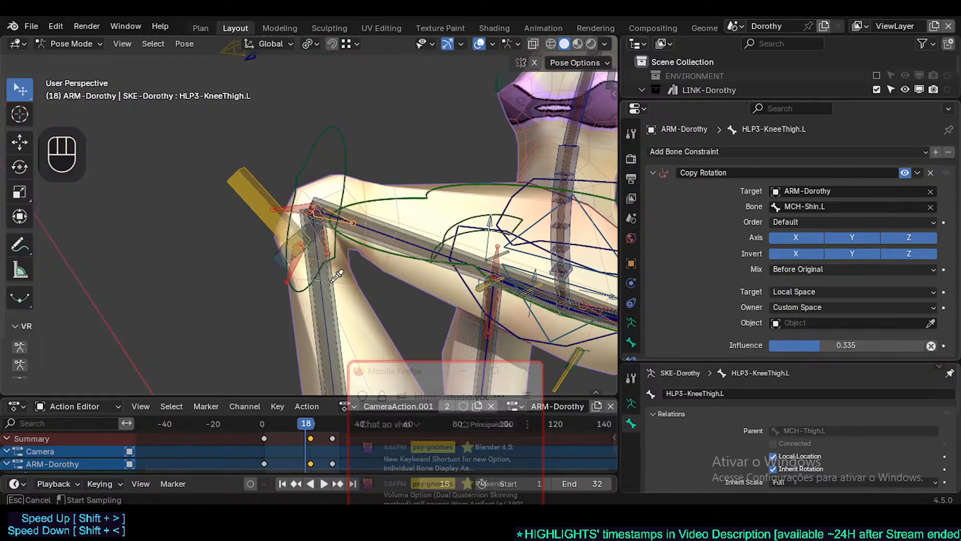
key("Escape")
key("ctrl+c")
key("ctrl+v")
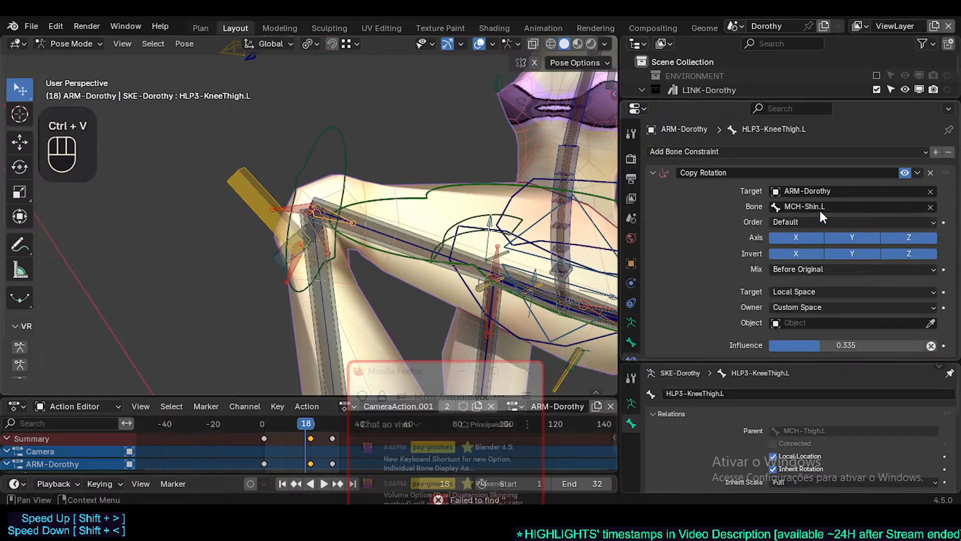
key("ctrl+c")
key("ctrl+c")
key("ctrl+v")
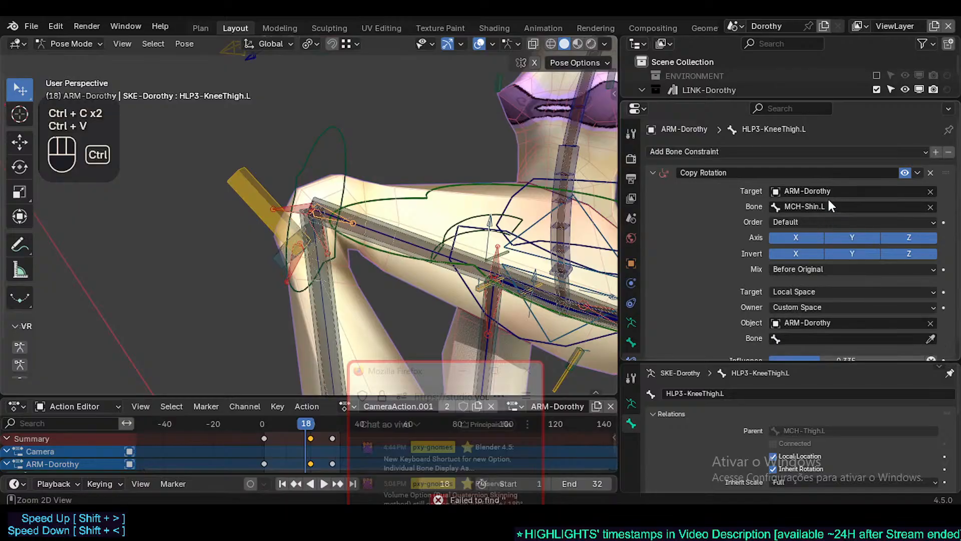
key("ctrl+c")
key("ctrl+v")
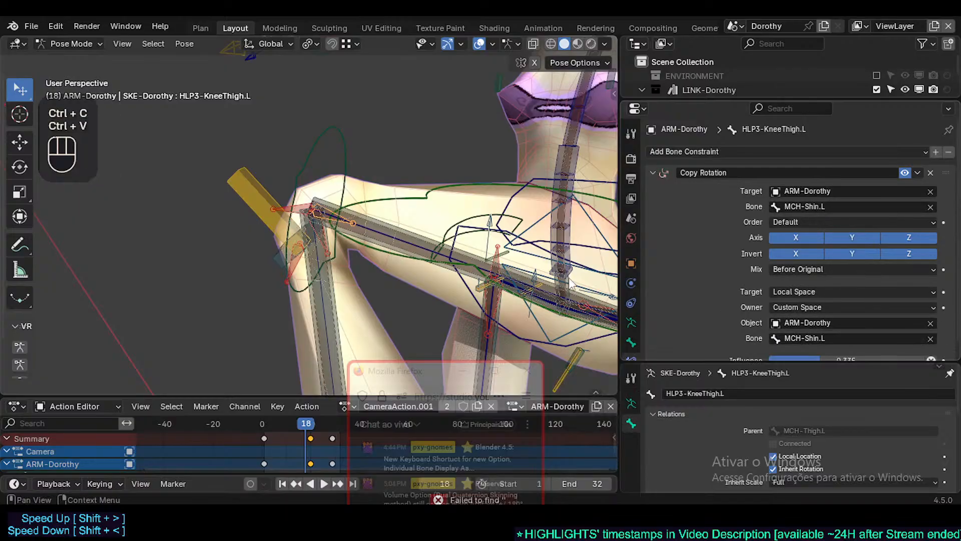
scroll(376, 257, "down", 2, "shift")
middle_click_drag(376, 256, 388, 188, "shift")
scroll(508, 280, "up", 1)
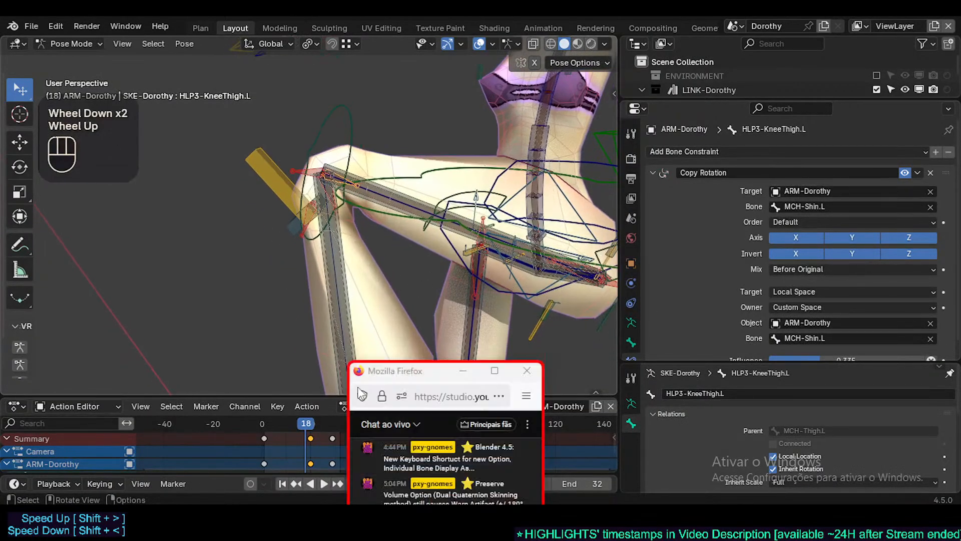
mouse_move(306, 423)
left_mouse_down()
mouse_move(289, 433)
mouse_move(306, 434)
left_mouse_up()
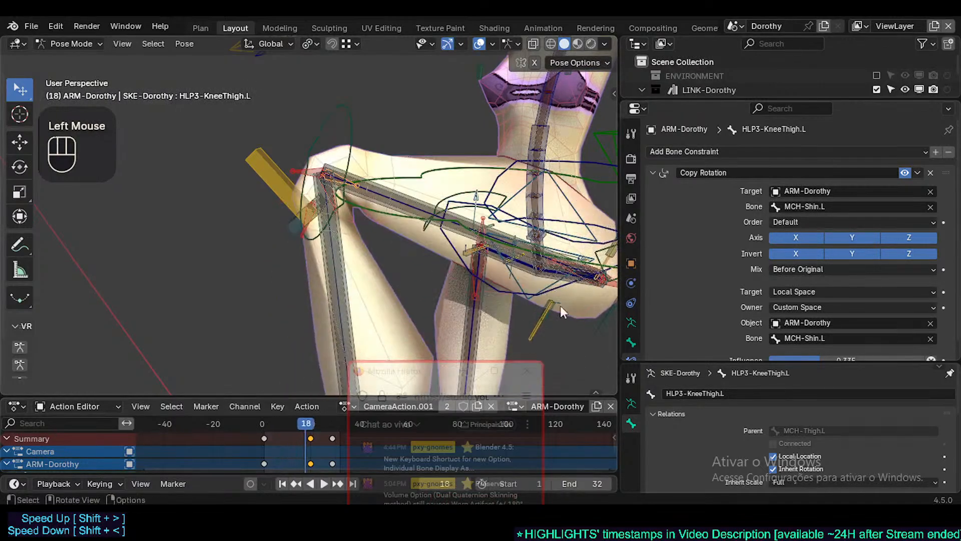
Set the Copy Rotation's target space to Local Space (Owner Orientation) and its influence to 0.705
left_click(779, 293)
left_click(796, 380)
scroll(855, 314, "down", 2)
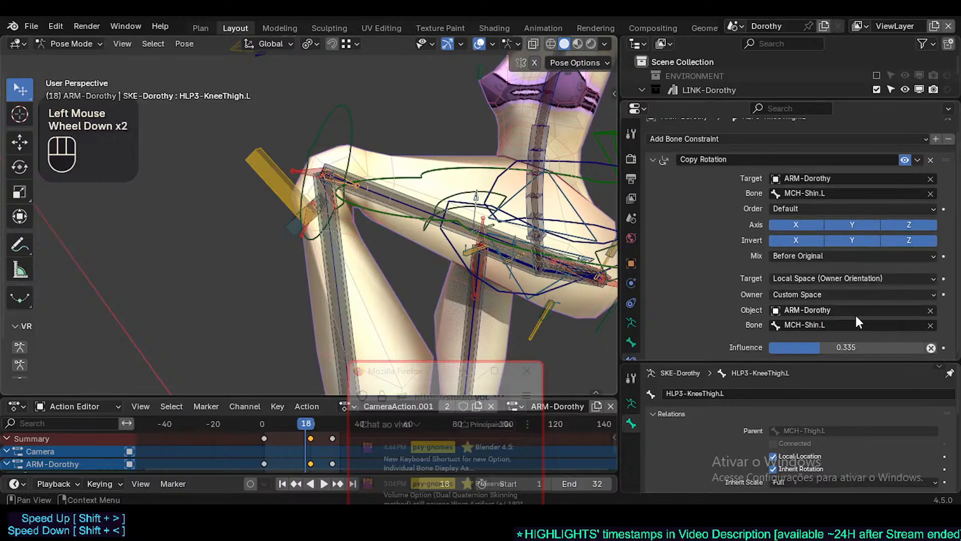
left_click_drag(856, 347, 879, 347)
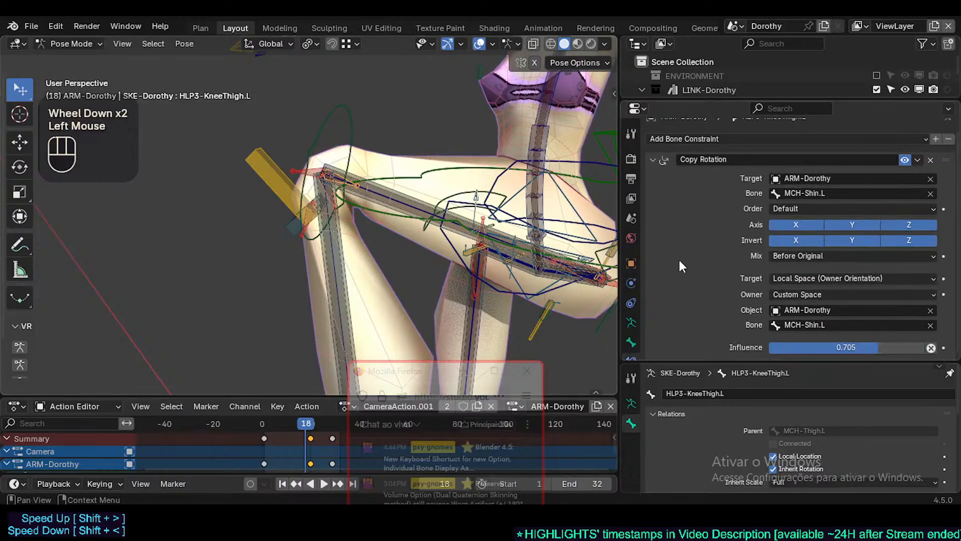
Check HLP3-KneeThigh.L's parent bone, MCH-Thigh.L, and set the helper's Copy Rotation influence to 0.693
scroll(340, 173, "up", 3)
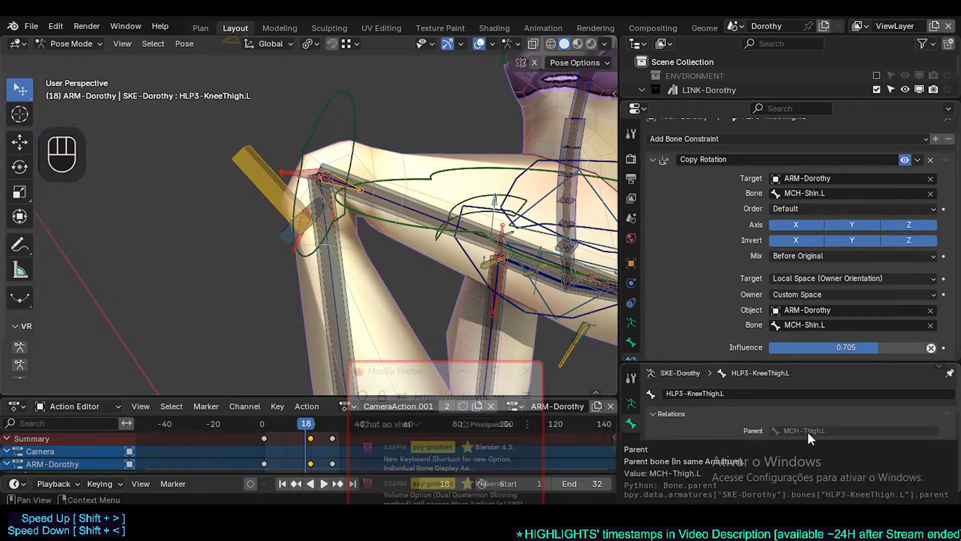
left_click(407, 198)
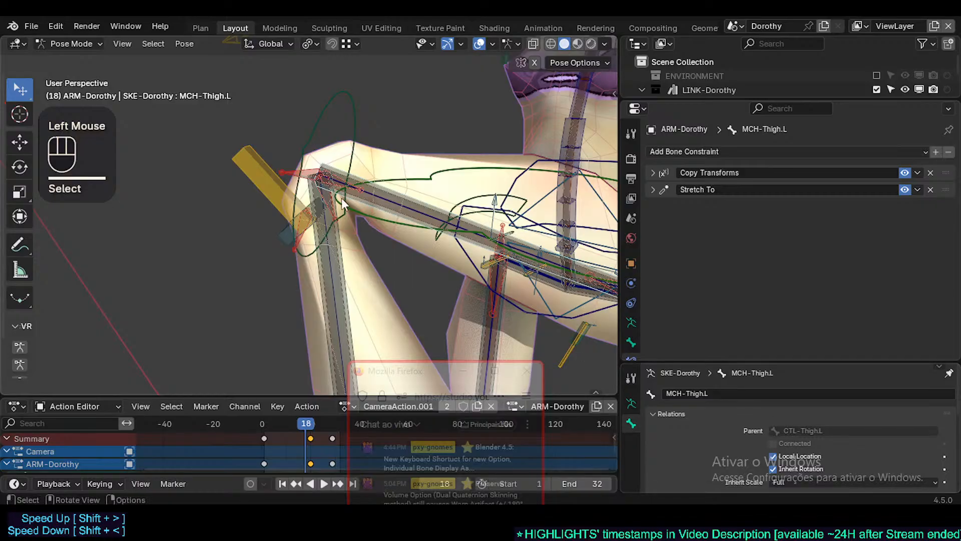
left_click(338, 177)
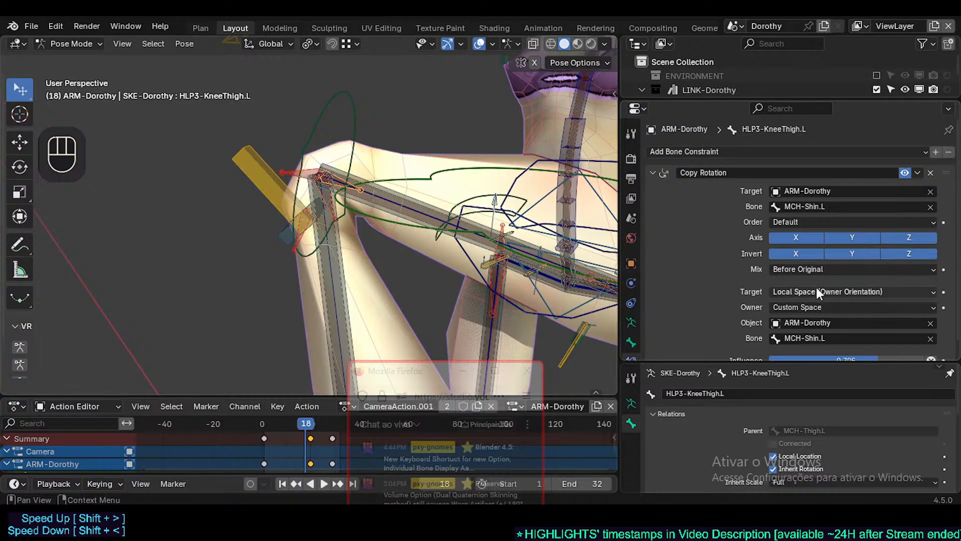
scroll(816, 300, "down", 3)
left_click_drag(851, 347, 921, 347)
Parent HLP3-KneeThigh.L to MCH-Shin.L in Edit Mode and return to Pose Mode
key("Tab")
scroll(410, 292, "down", 1)
middle_click_drag(365, 96, 353, 376, "shift")
scroll(397, 251, "down", 3)
middle_click_drag(352, 238, 193, 148, "shift")
scroll(331, 173, "up", 2)
scroll(331, 172, "up", 1)
middle_click_drag(330, 172, 333, 284, "shift")
scroll(332, 283, "down", 2)
scroll(333, 284, "up", 2)
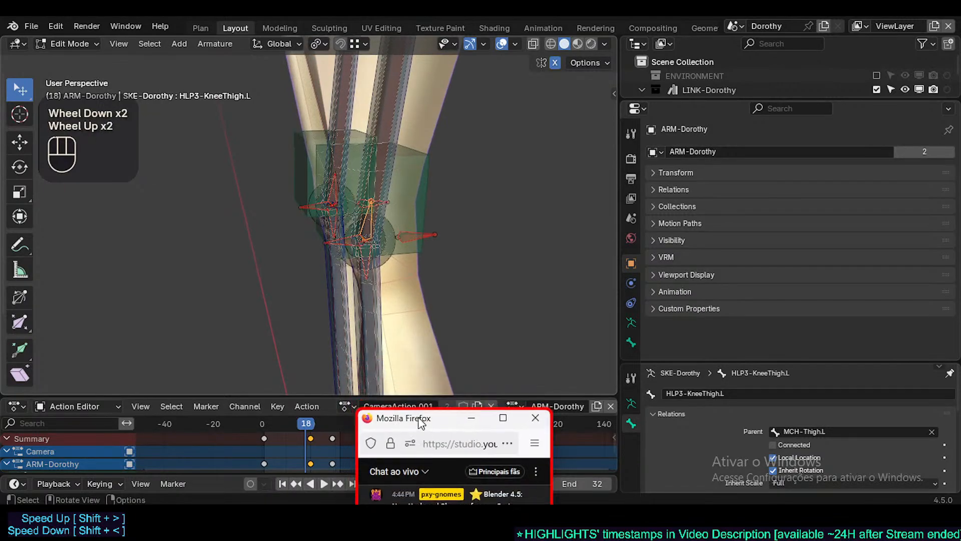
scroll(387, 254, "up", 2)
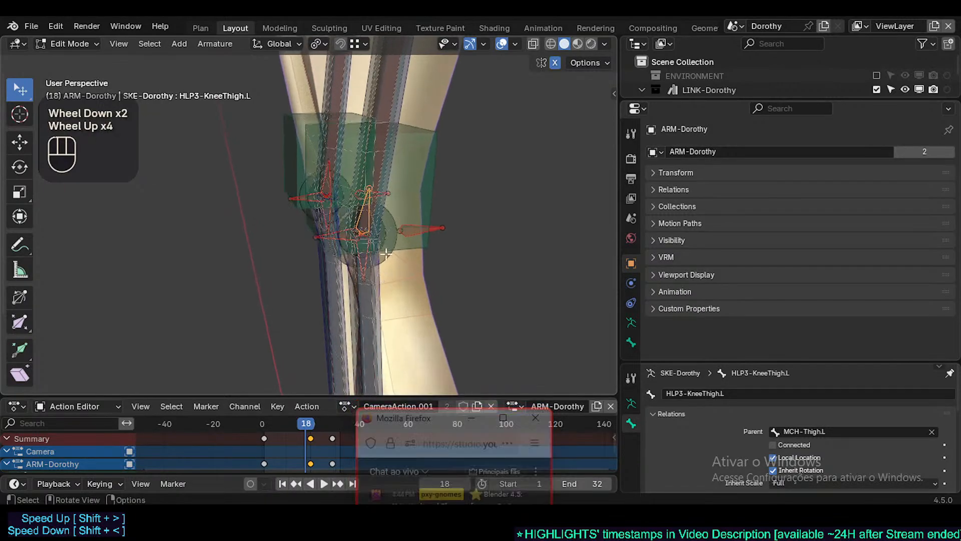
left_click(377, 291, "alt+shift")
left_click(359, 303)
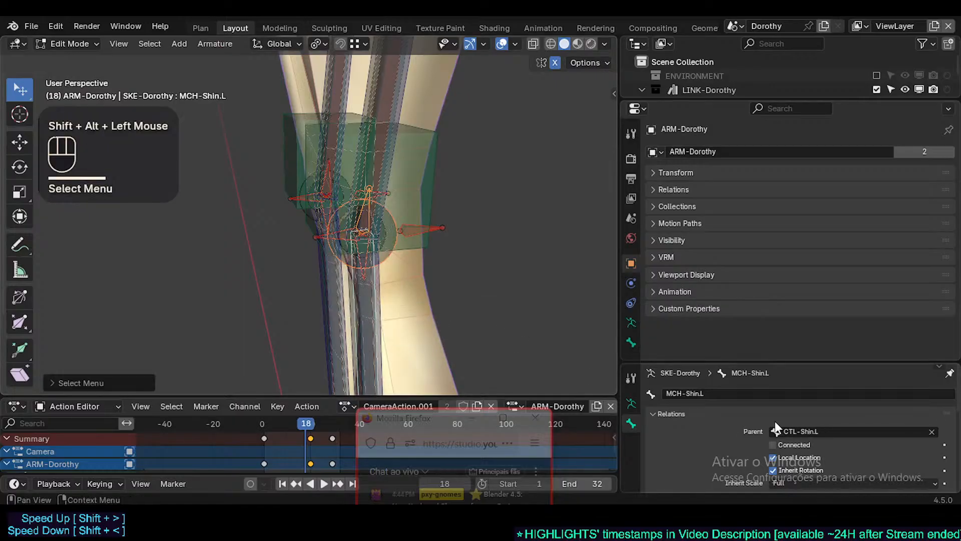
key("ctrl+o")
key("Escape")
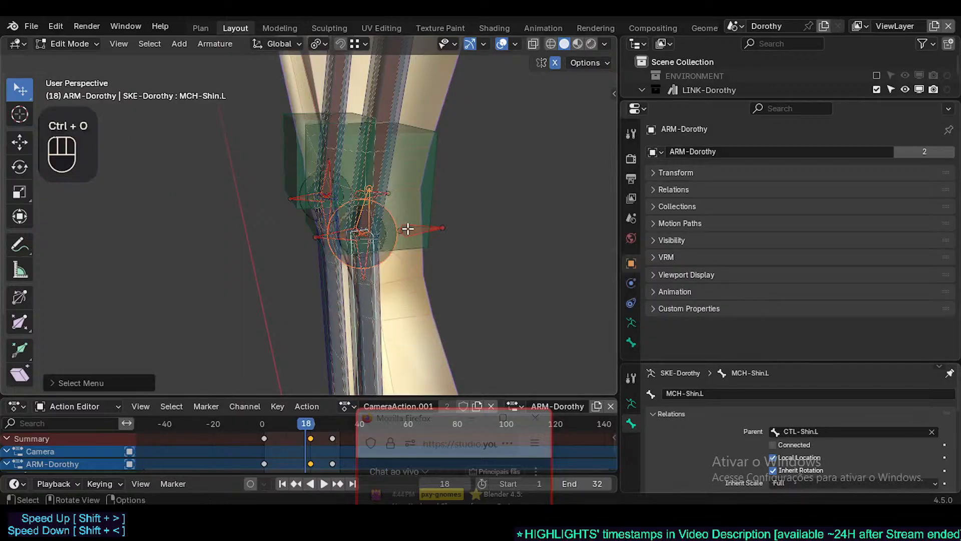
key("ctrl+p")
left_click(408, 228)
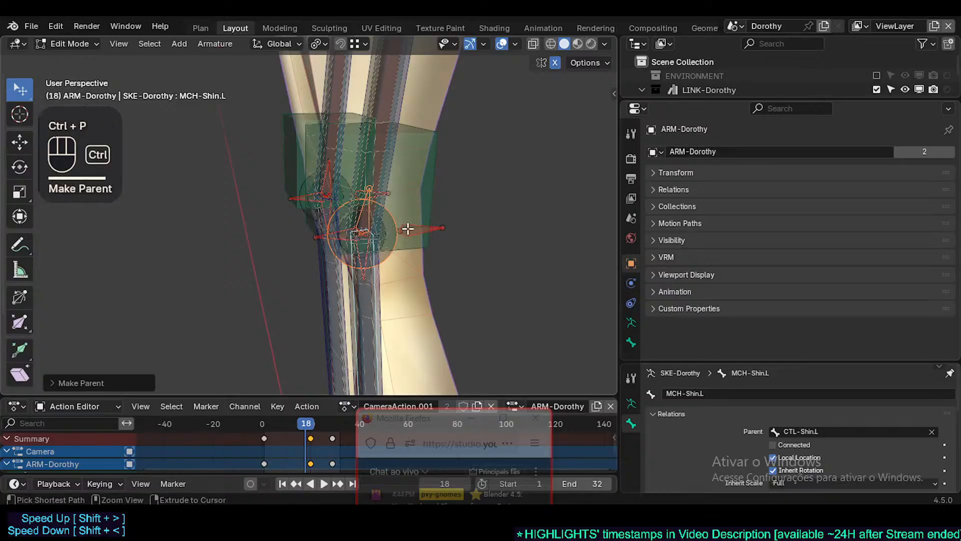
key("ctrl+Tab")
Examine the bent left knee and compare the parents and constraints of HLP3-KneeThigh.L, DEF3-Thigh.L, MCH-Thigh.L and MCH-Shin.L
scroll(401, 216, "down", 7)
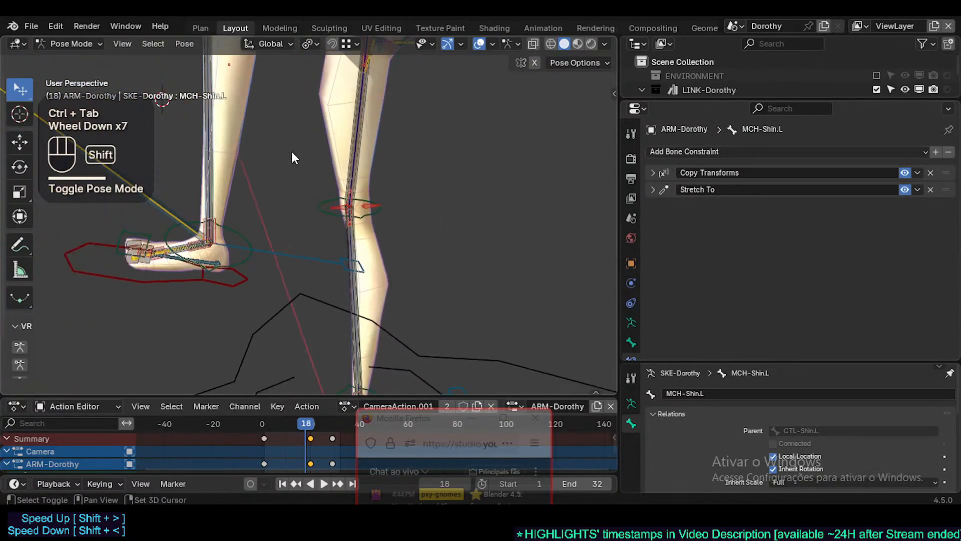
middle_click_drag(293, 158, 322, 213, "shift")
scroll(331, 175, "up", 3)
left_click(365, 213)
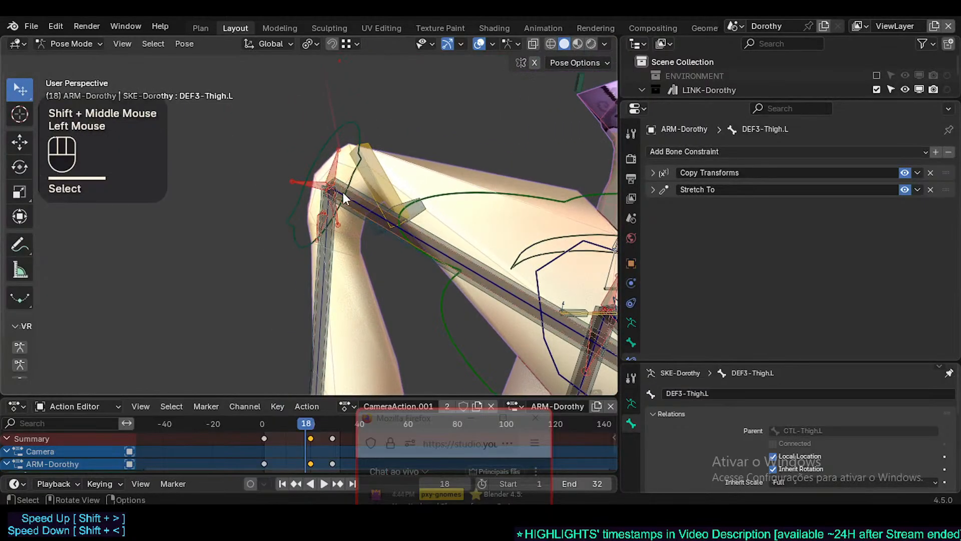
left_click(342, 176)
scroll(791, 190, "down", 1)
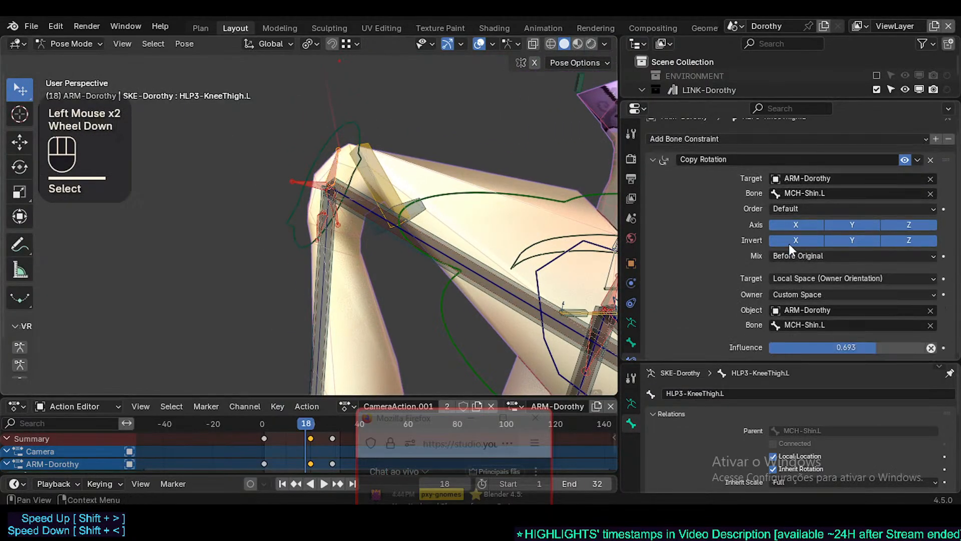
scroll(790, 245, "up", 2)
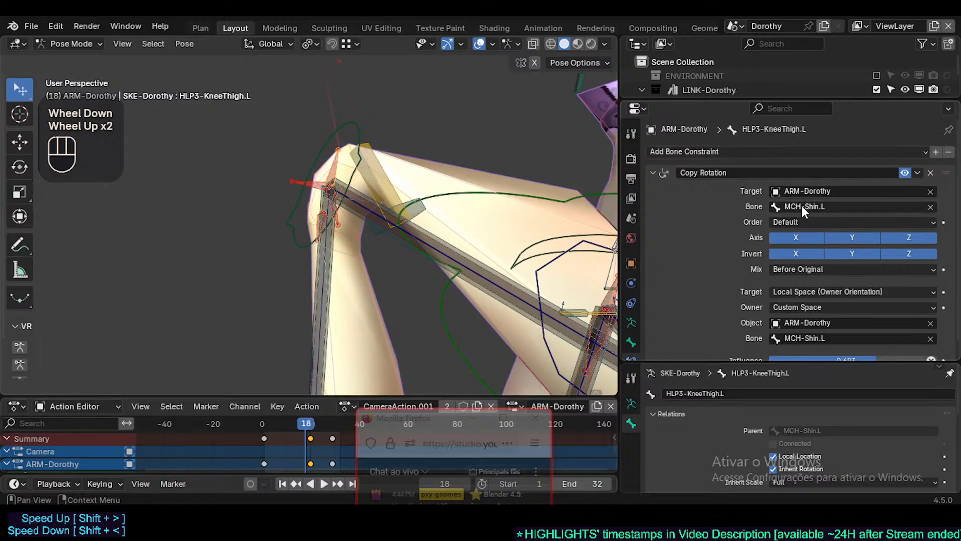
scroll(808, 211, "down", 2)
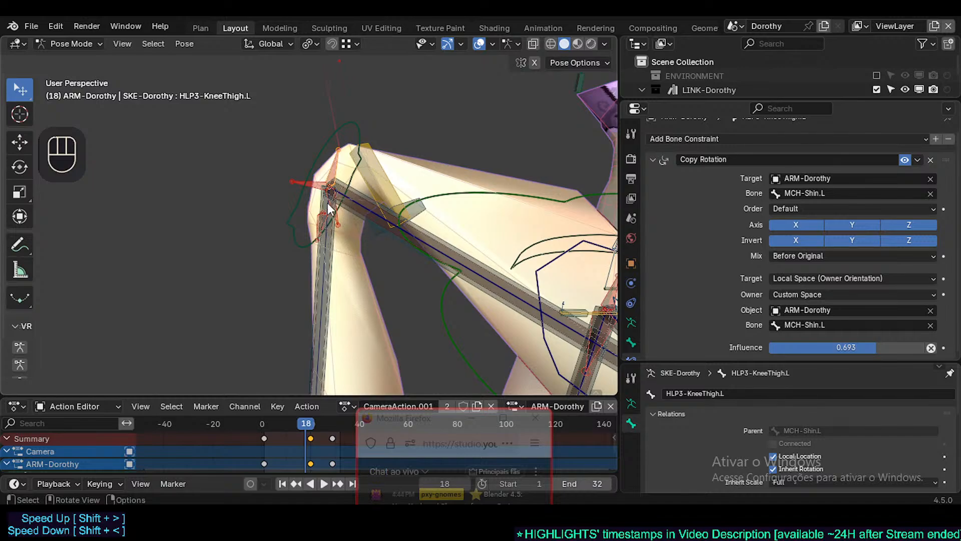
left_click(359, 228)
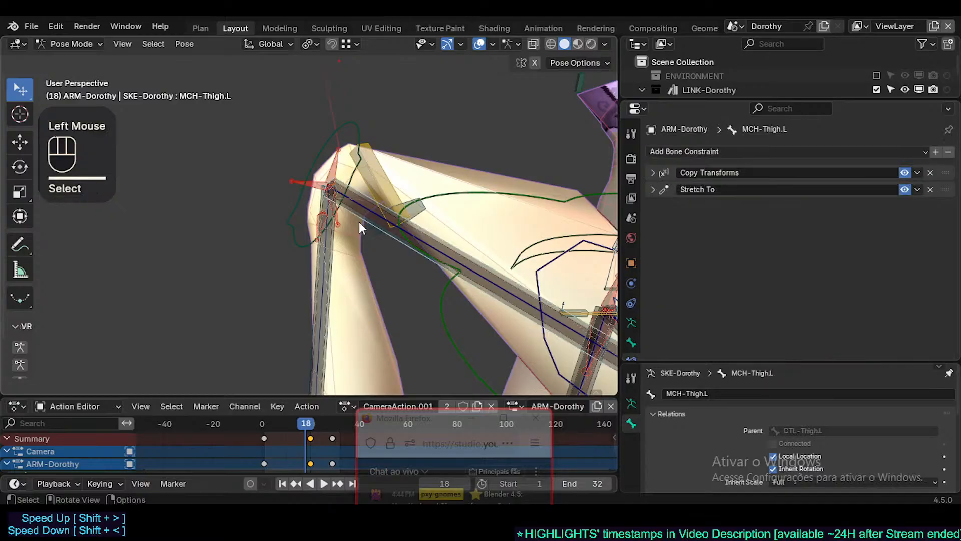
left_click(339, 242)
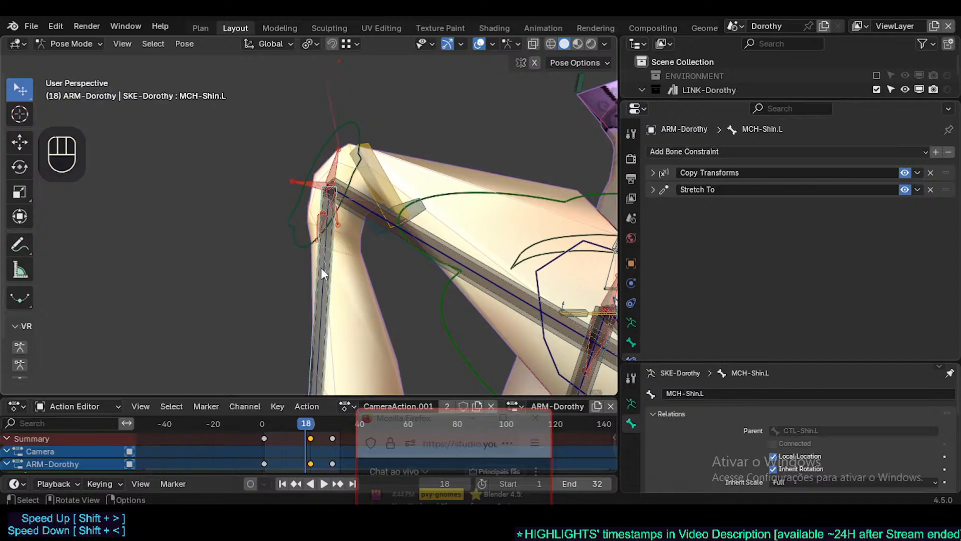
left_click(332, 170)
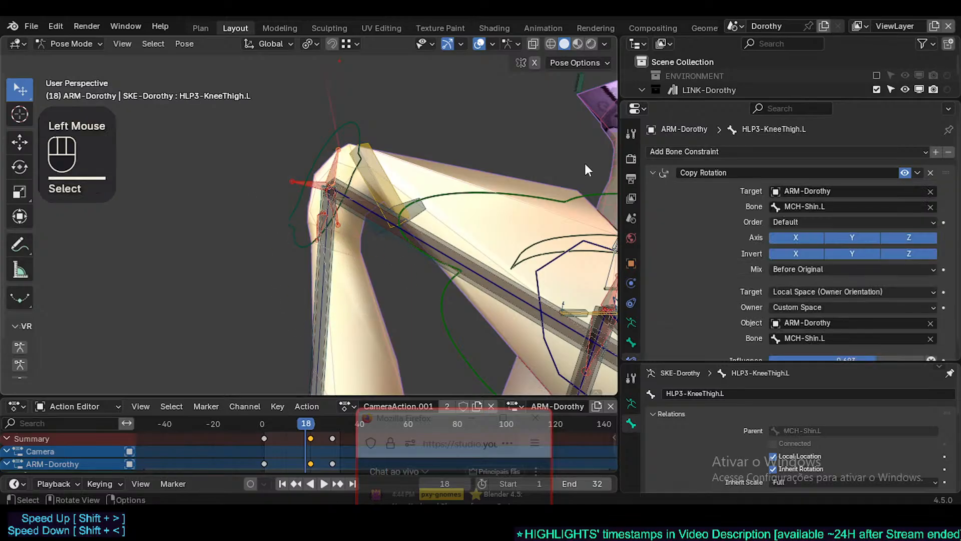
Clear the custom space bone and object from HLP3-KneeThigh.L's Copy Rotation and set its owner space to Local Space
scroll(794, 204, "down", 2)
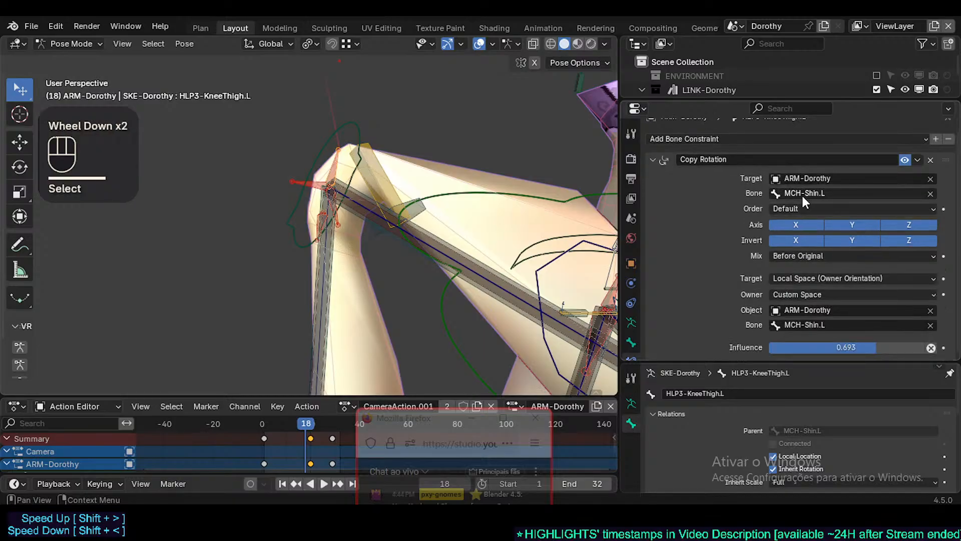
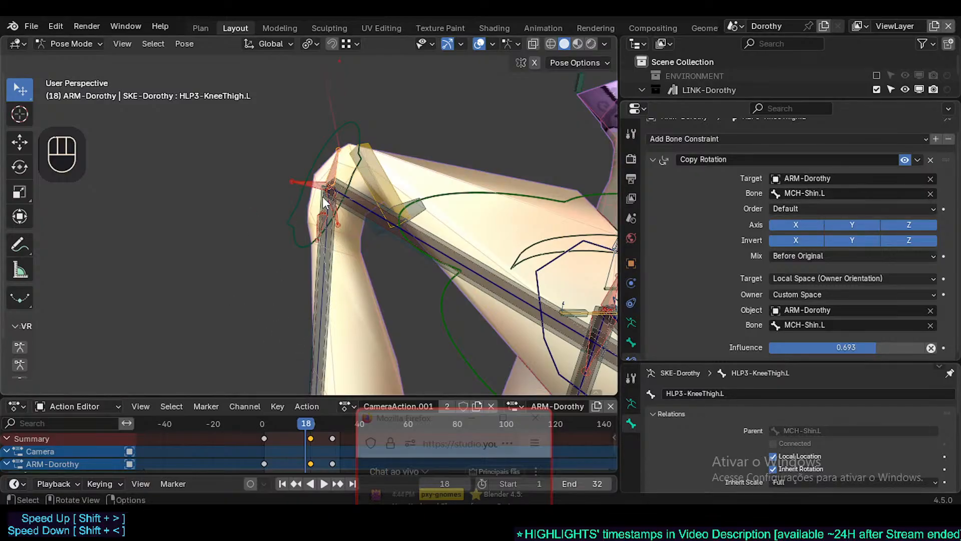
left_click(335, 174)
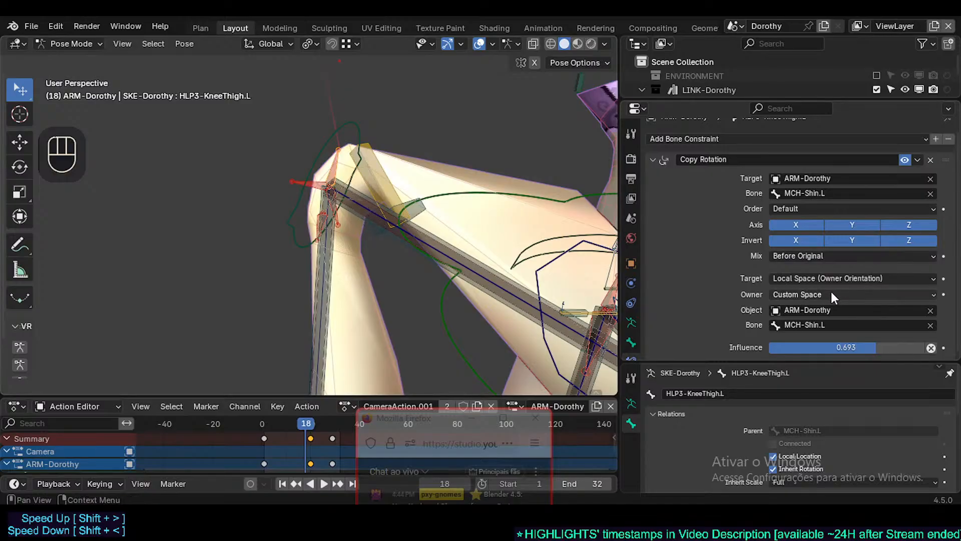
left_click(933, 325)
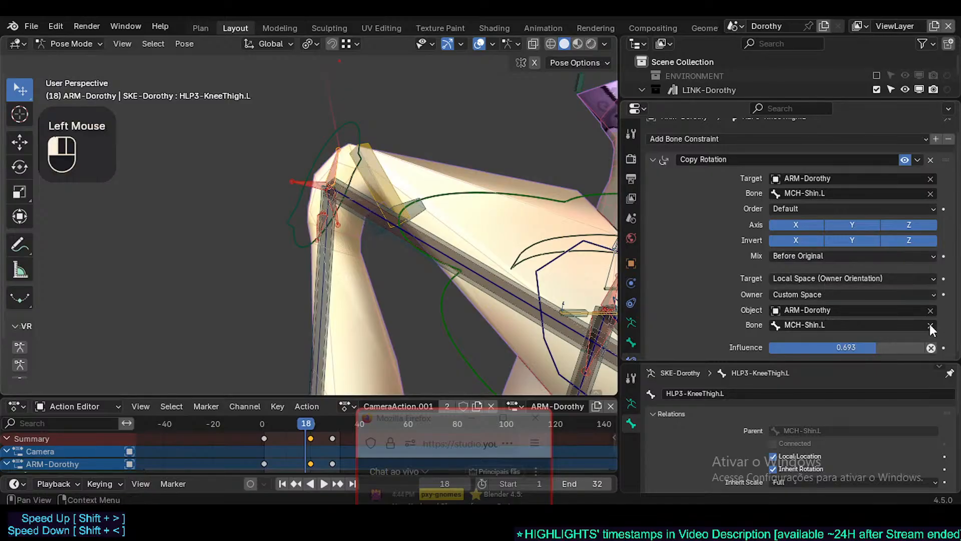
left_click(930, 306)
left_click(930, 309)
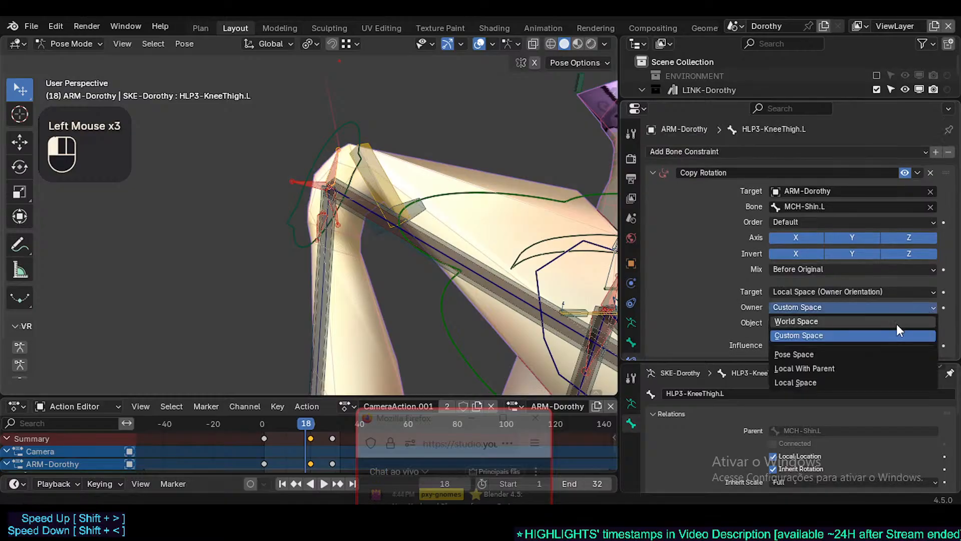
left_click(849, 381)
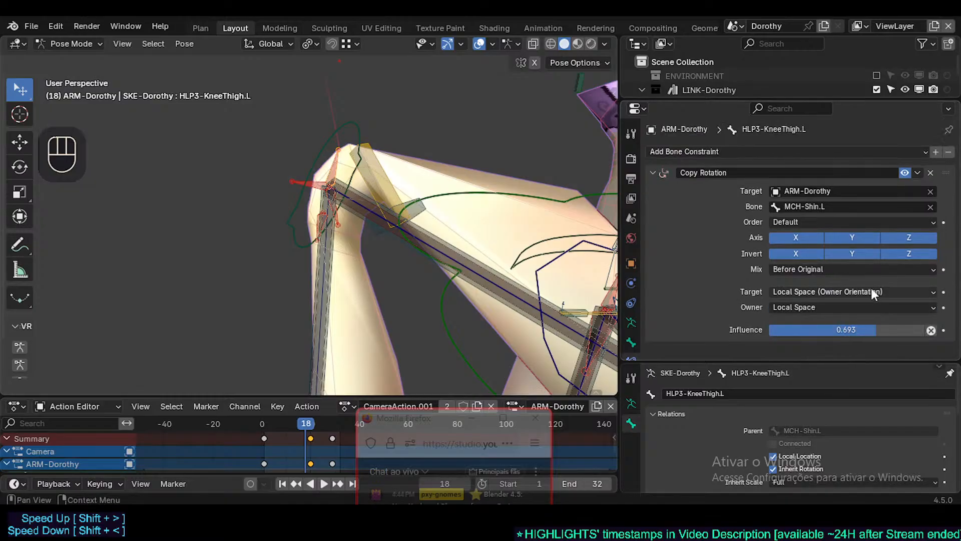
Set the Copy Rotation's target space to Local Space and its influence to 0.566, keeping the mix at Before Original
left_click(872, 290)
left_click(822, 368)
left_click(815, 275)
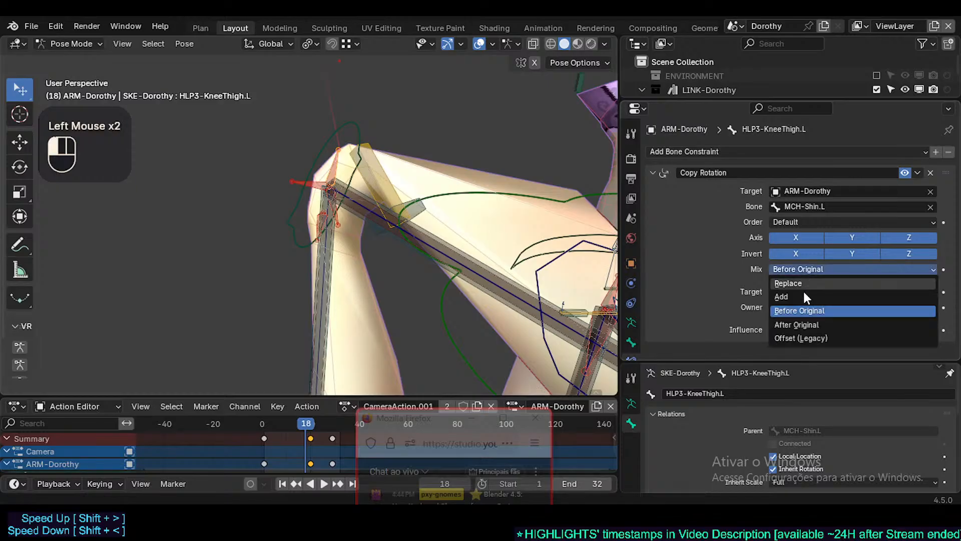
left_click(799, 314)
mouse_move(845, 328)
left_mouse_down()
mouse_move(746, 330)
mouse_move(874, 329)
mouse_move(770, 329)
mouse_move(827, 329)
left_mouse_up()
Examine the bent left knee around HLP3-KneeThigh.L while scrubbing the animation, stopping at frame 17
middle_click_drag(377, 203, 338, 225)
scroll(346, 260, "down", 1)
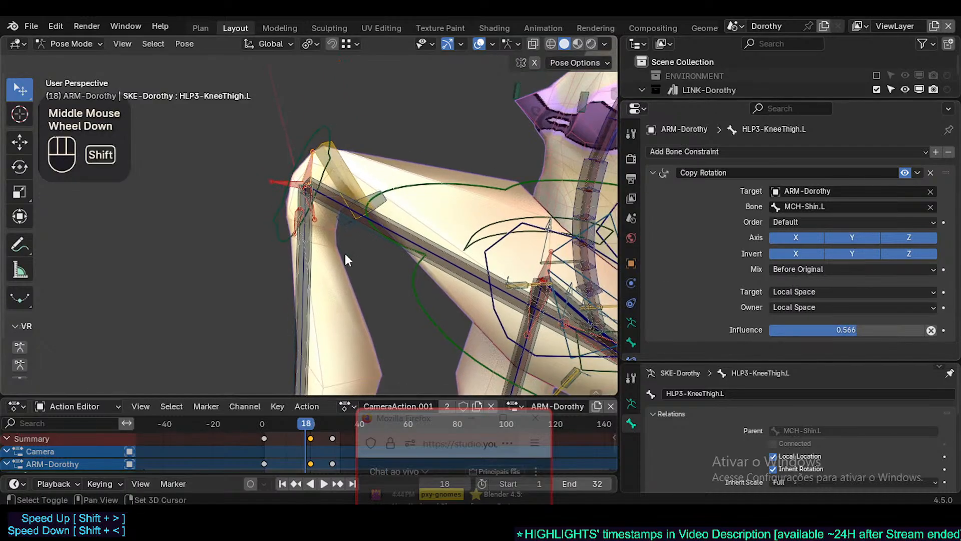
middle_click_drag(346, 260, 302, 304, "shift")
scroll(427, 286, "up", 2)
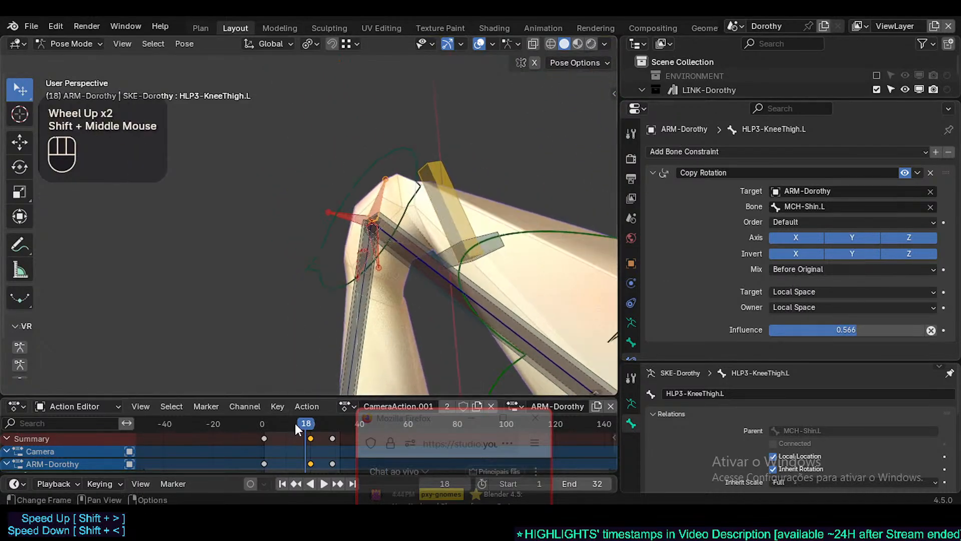
mouse_move(284, 425)
left_mouse_down()
mouse_move(317, 428)
mouse_move(299, 428)
left_mouse_up()
middle_click_drag(441, 285, 470, 269, "shift")
scroll(284, 335, "up", 1)
left_click_drag(298, 425, 304, 424)
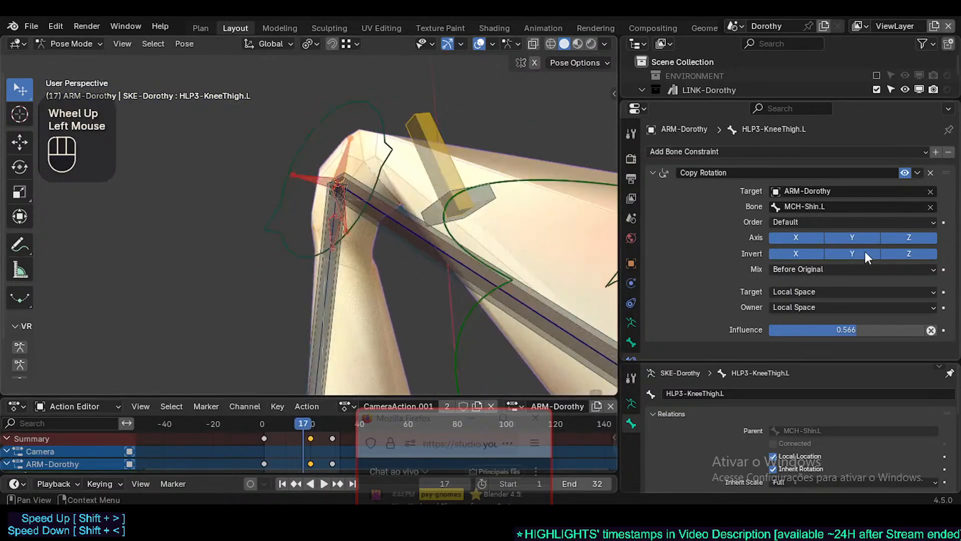
Set the Copy Rotation's influence to 0.359 and its mix mode to Add
mouse_move(831, 330)
left_mouse_down()
mouse_move(773, 330)
mouse_move(893, 329)
mouse_move(825, 329)
left_mouse_up()
left_click(805, 269)
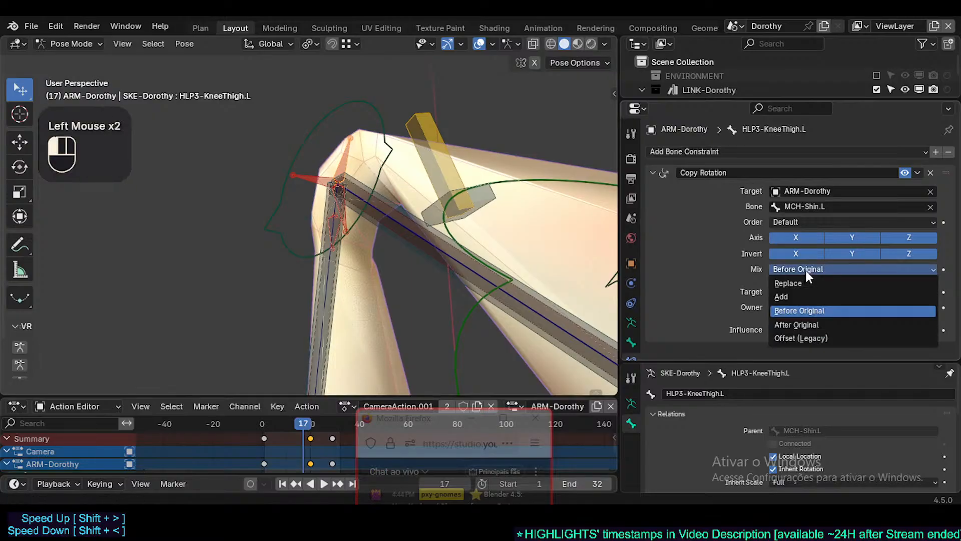
left_click(800, 301)
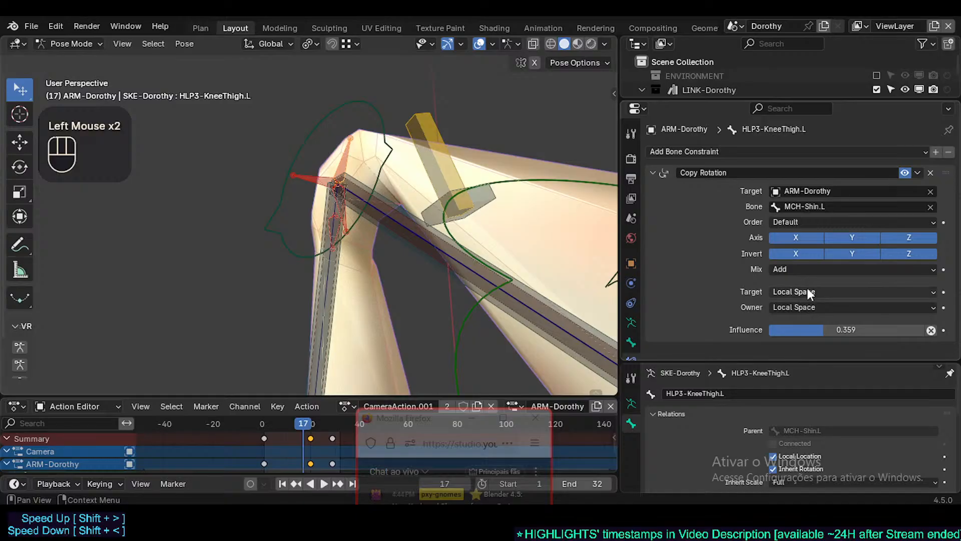
Change the Copy Rotation's target space to Local Space (Owner Orientation) and its owner space to Local With Parent
left_click(807, 290)
left_click(804, 381)
left_click(813, 308)
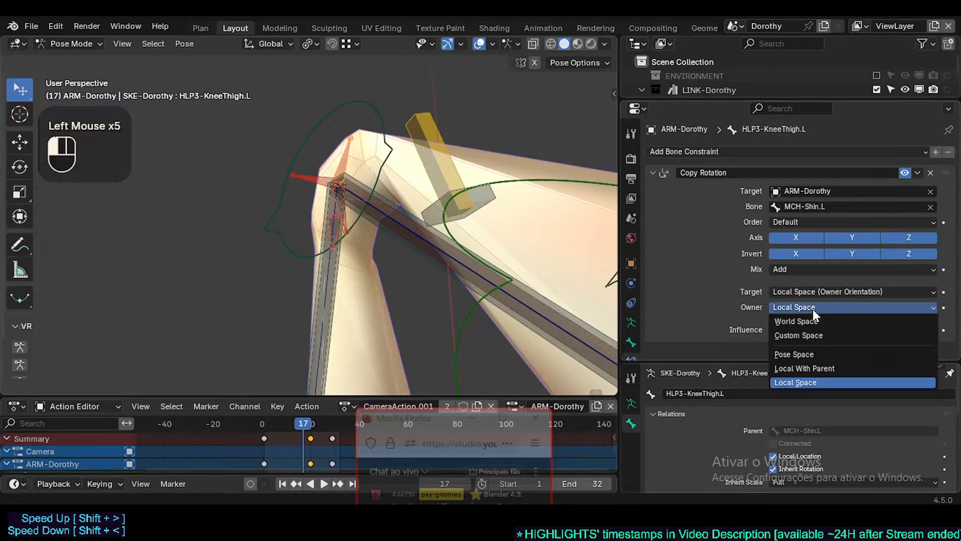
left_click(804, 368)
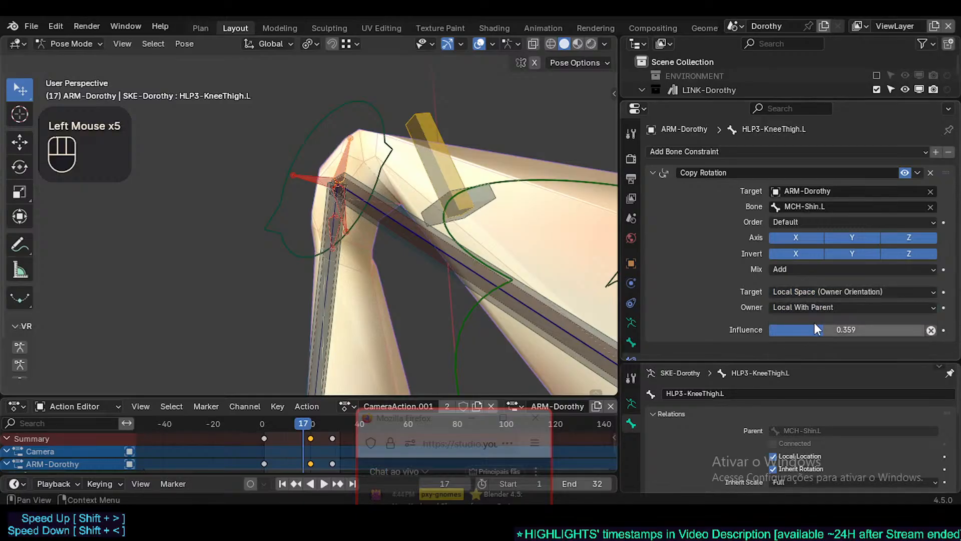
Go to frame 16 and set the Copy Rotation's influence to 0.323 and its owner space to Local Space
mouse_move(301, 424)
left_mouse_down()
mouse_move(289, 436)
mouse_move(300, 433)
left_mouse_up()
middle_click_drag(334, 291, 318, 260)
left_click(294, 199)
left_click(878, 332)
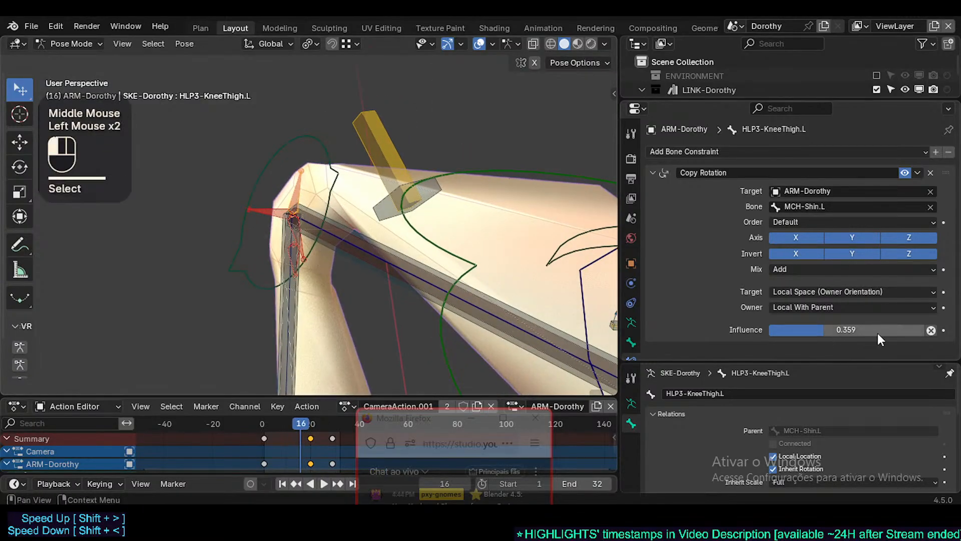
left_click_drag(837, 329, 798, 382)
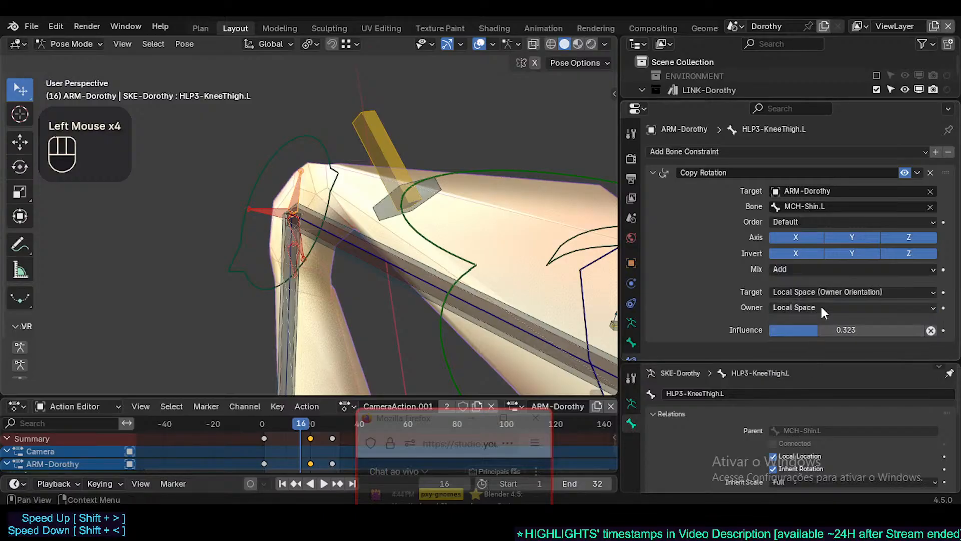
Set the Copy Rotation's mix mode to Replace, its target space to Local Space and its influence to 0.566
left_click(801, 271)
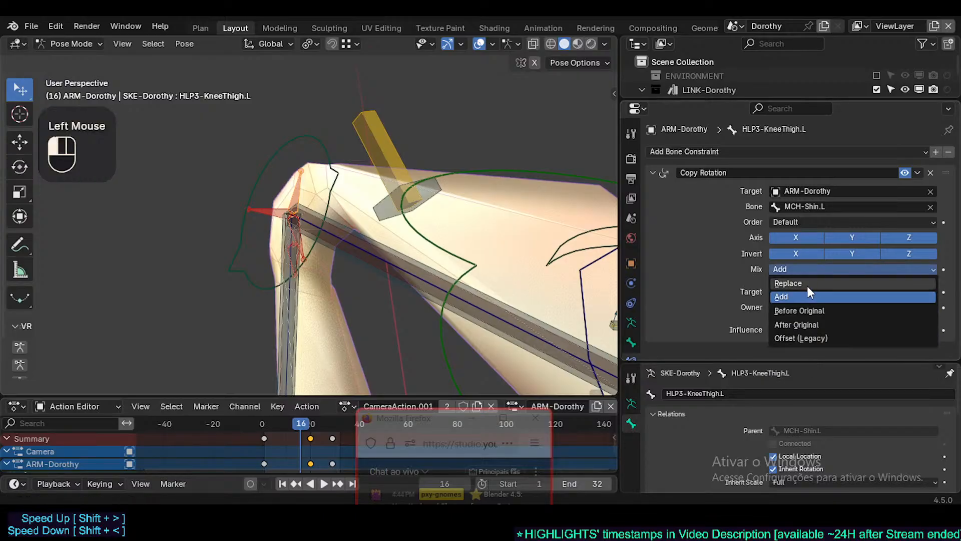
left_click(807, 283)
left_click(804, 292)
left_click(802, 366)
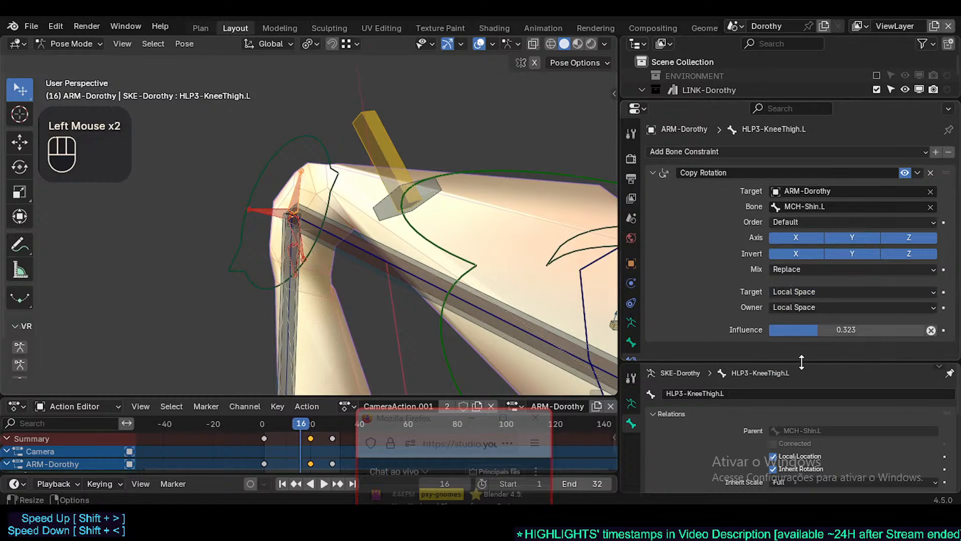
left_click_drag(810, 329, 858, 329)
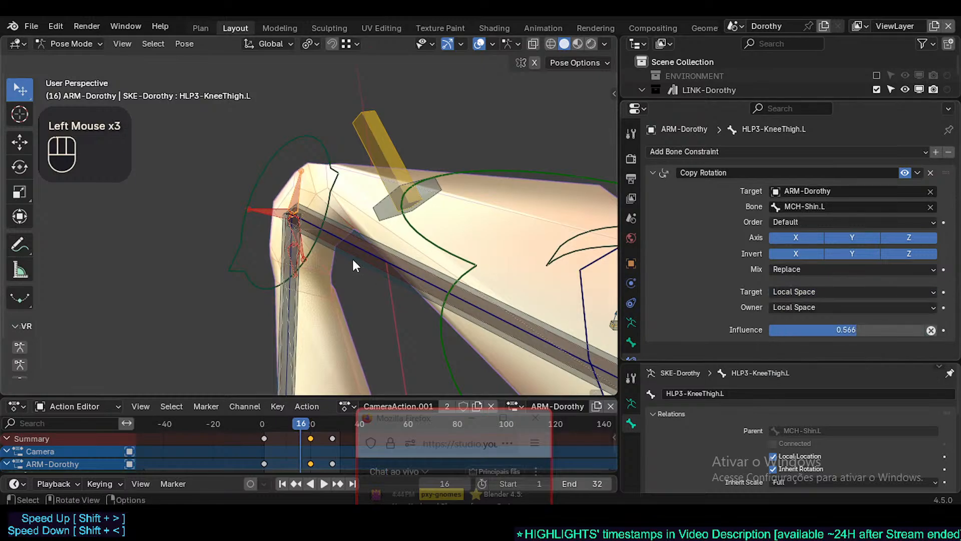
left_click(299, 193)
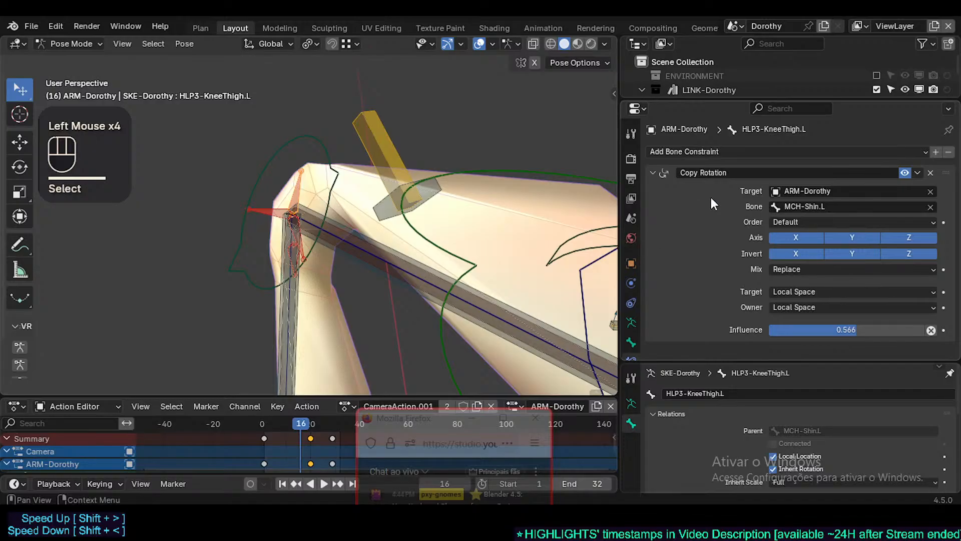
Compare the left knee's deformation with the Copy Rotation constraint of HLP3-KneeThigh.L switched off and on
left_click(904, 172)
left_click(904, 172)
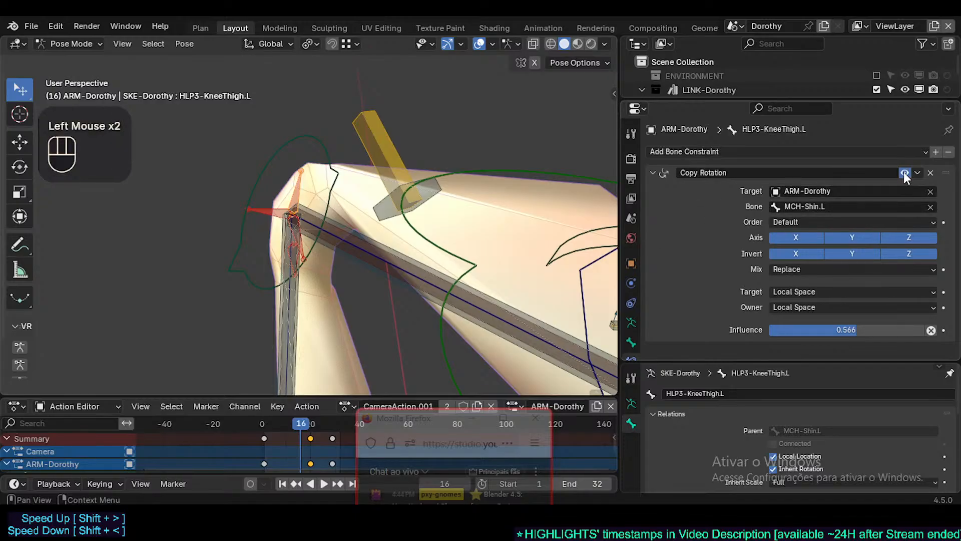
scroll(356, 227, "down", 2)
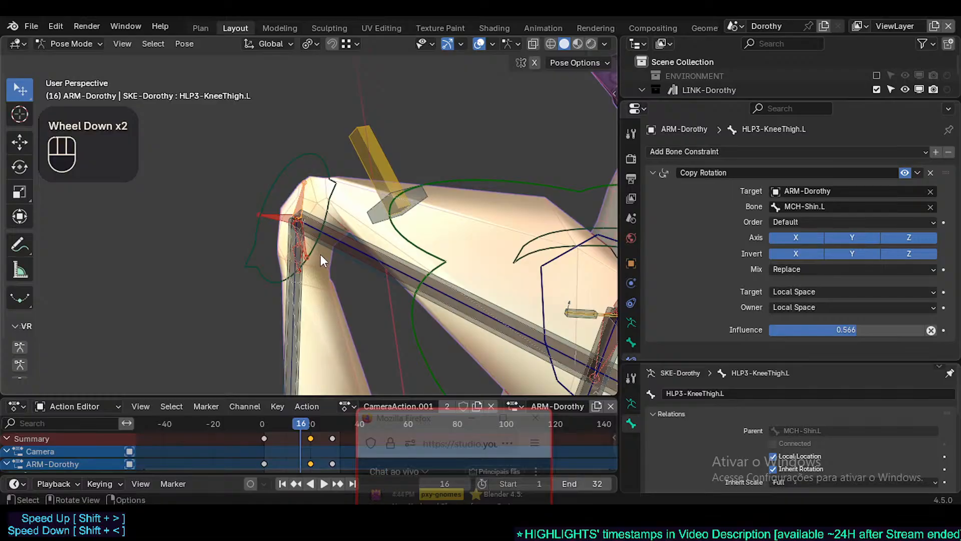
Move the floating browser chat window aside and save the Blender file
left_click_drag(414, 422, 476, 423)
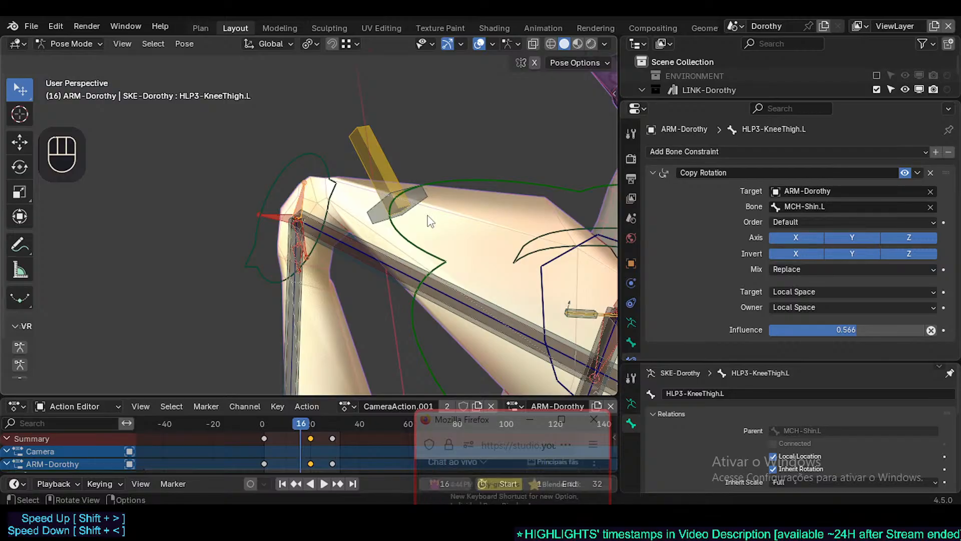
key("ctrl+s")
key("Escape")
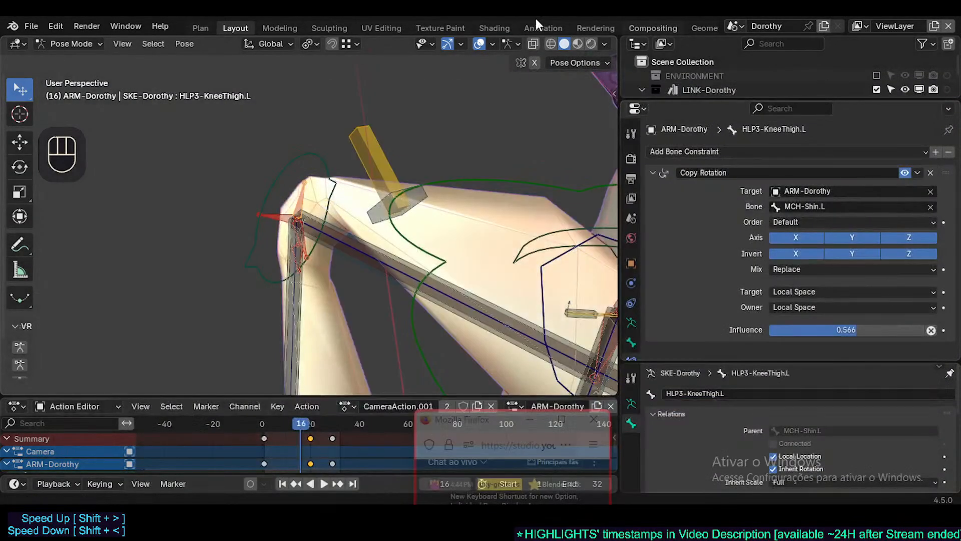
key("ctrl+s")
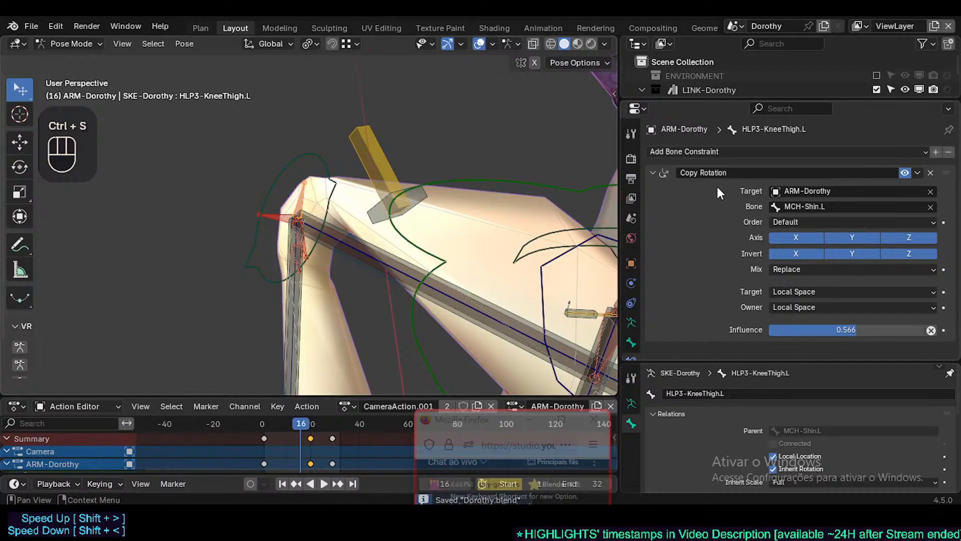
Add a driver to the X quaternion rotation of HLP3-KneeThigh.L and remove its default input variable, ignoring the script execution request
key("n")
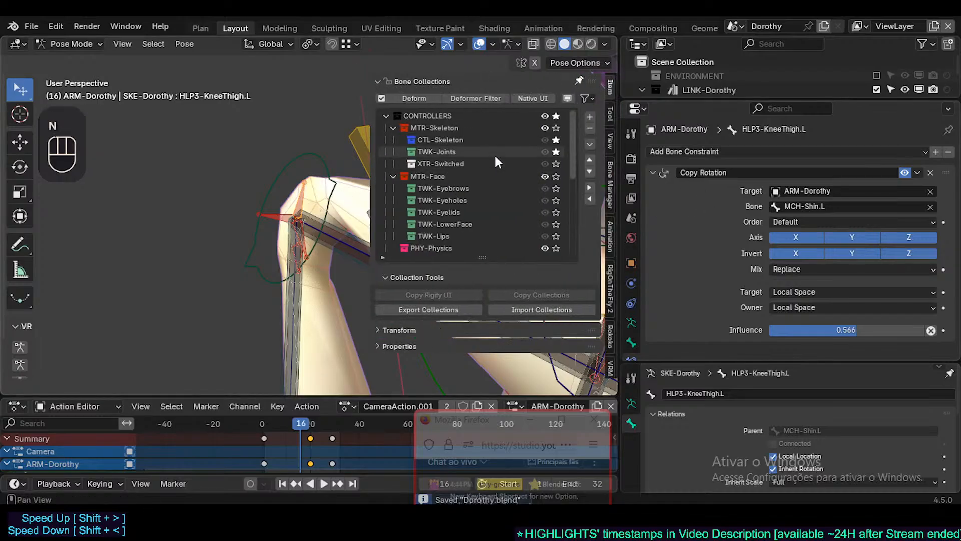
left_click(402, 80)
left_click(402, 81)
left_click(388, 82)
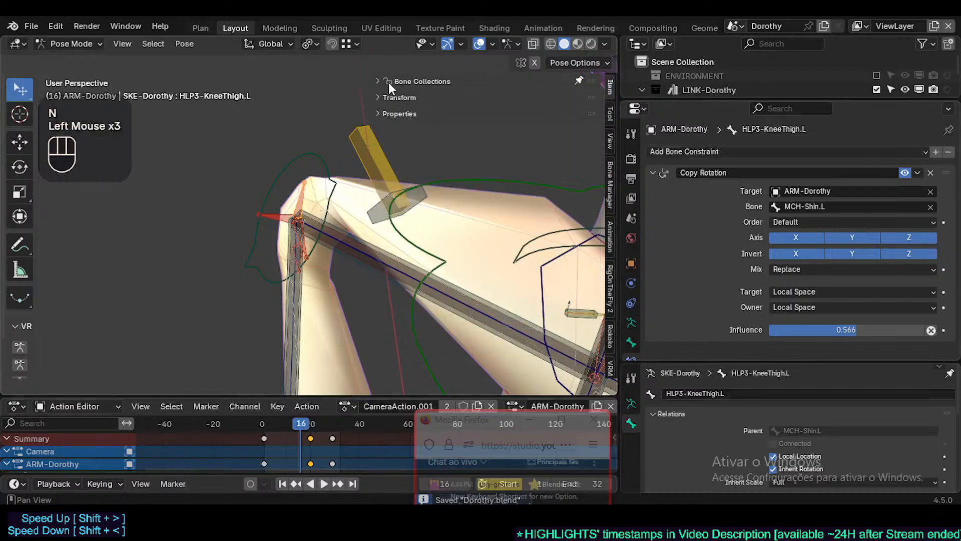
left_click(401, 97)
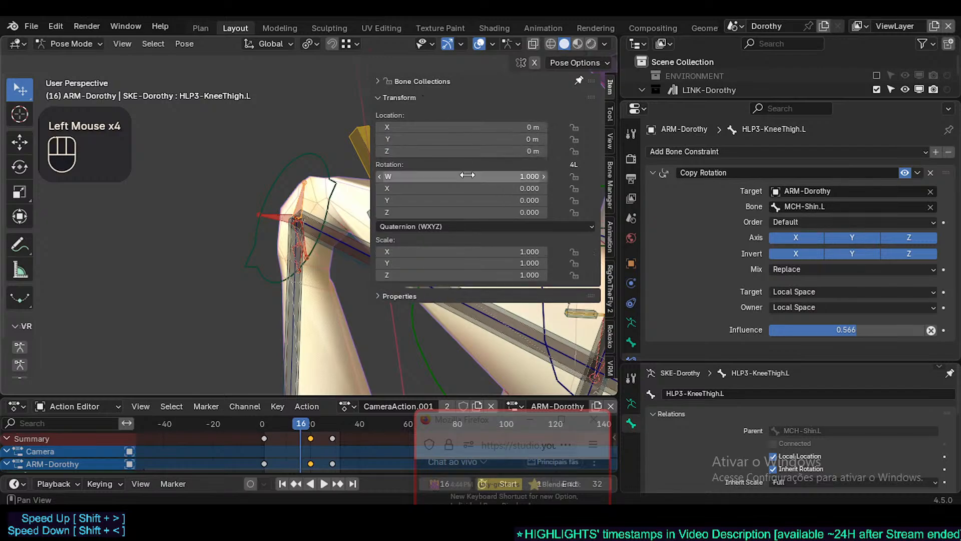
right_click(524, 188)
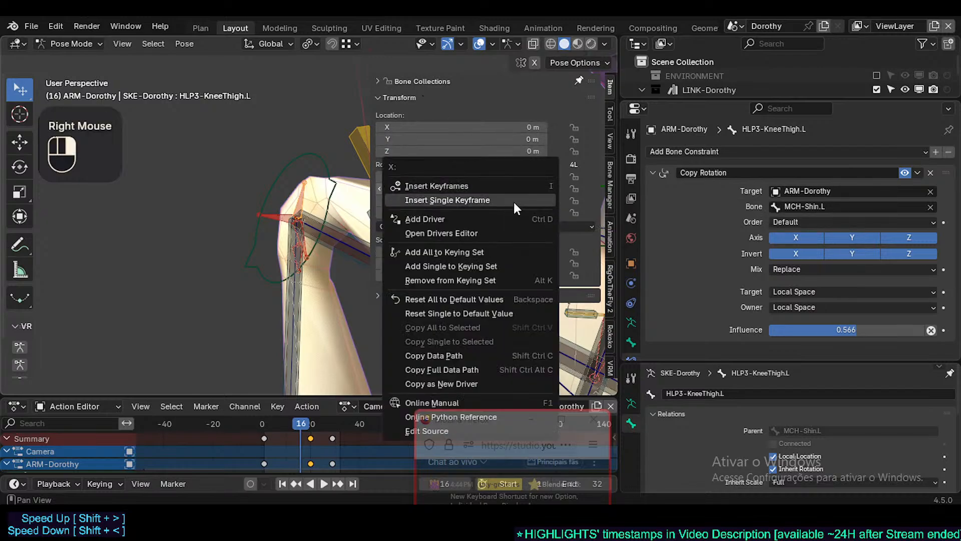
left_click(499, 220)
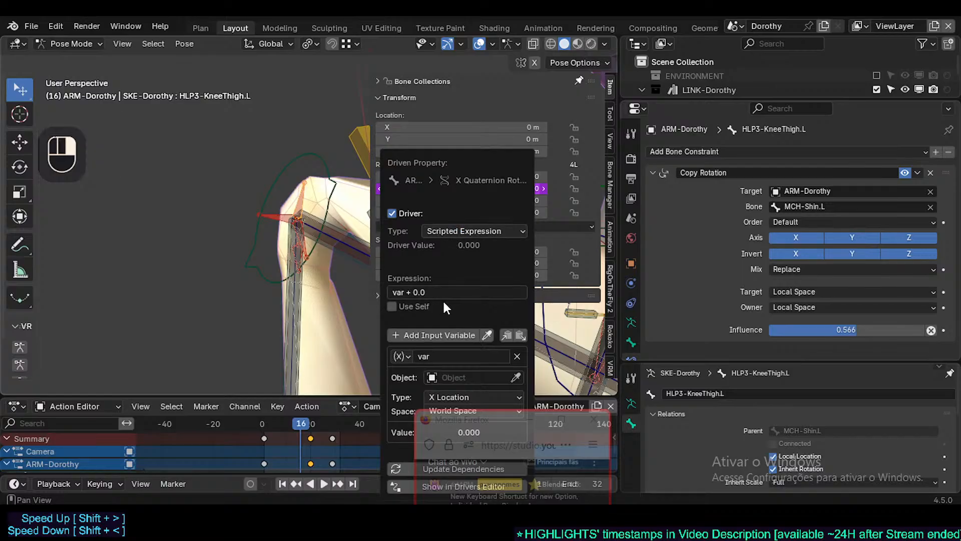
left_click(516, 356)
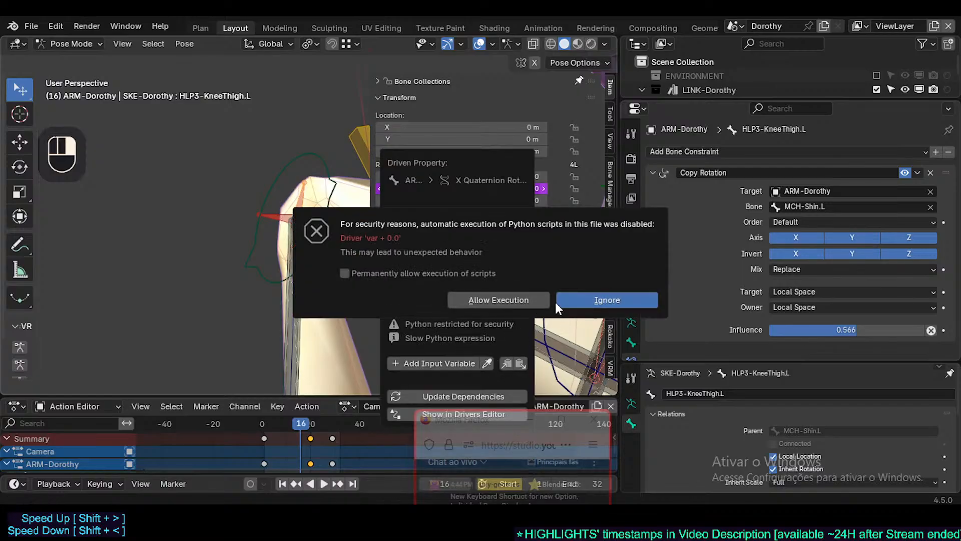
left_click(576, 299)
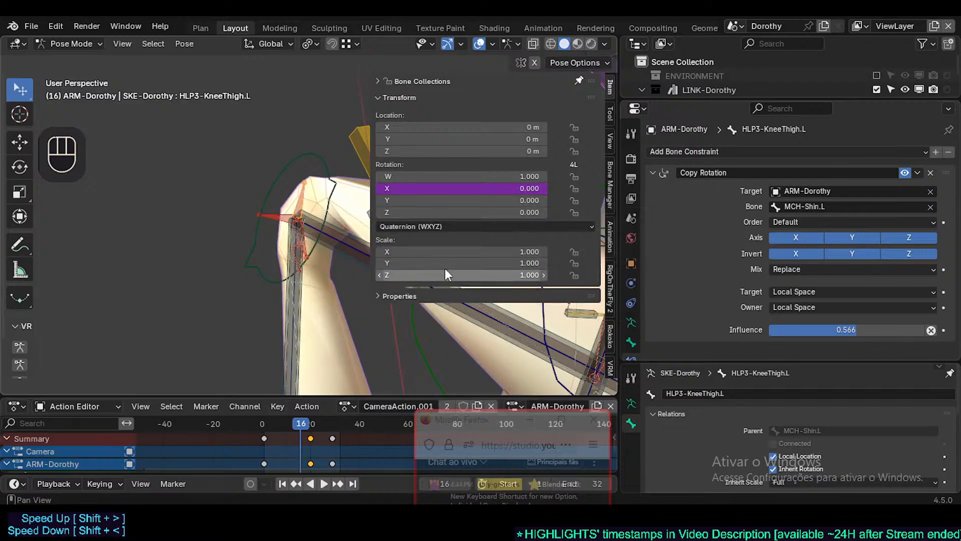
Add an input variable of type Rotational Difference to the X rotation driver
right_click(447, 187)
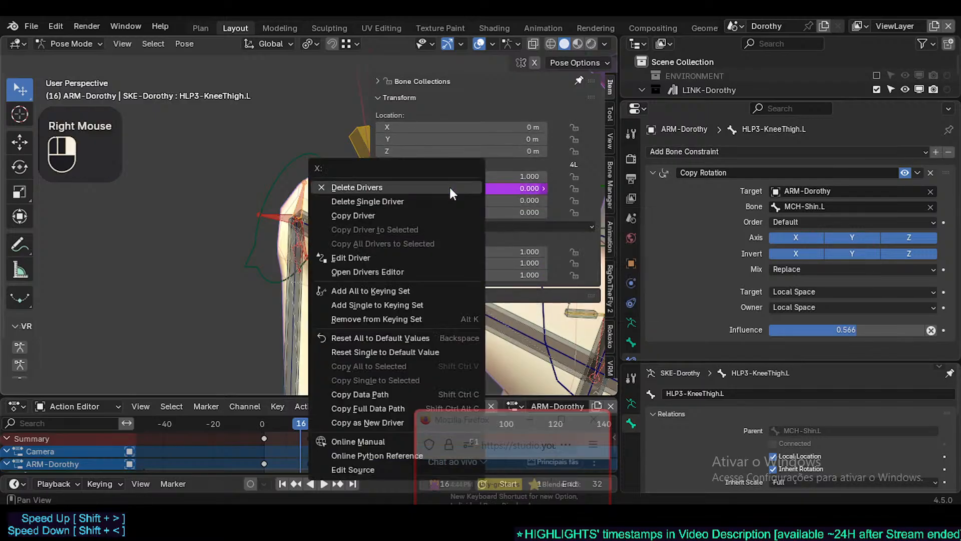
left_click(407, 256)
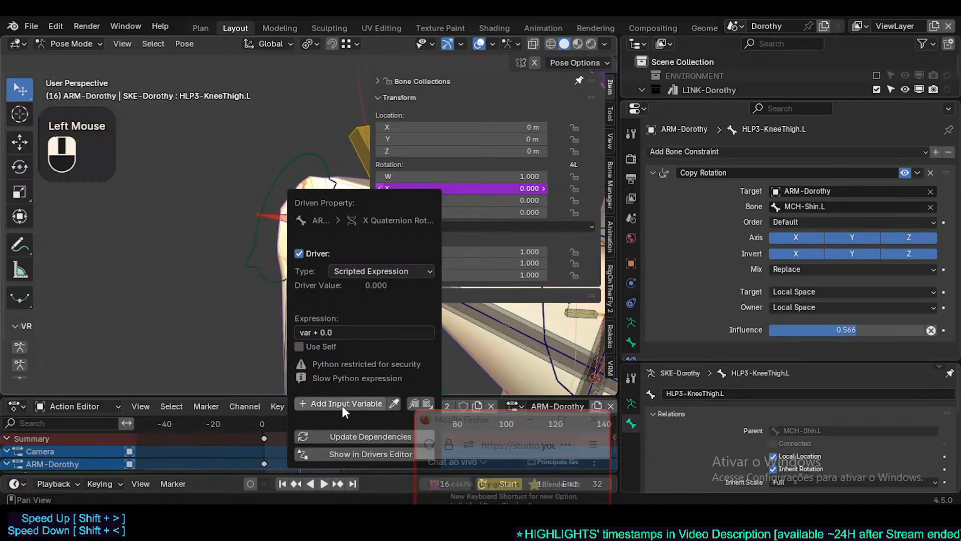
left_click(342, 404)
double_click(329, 389)
left_click(309, 390)
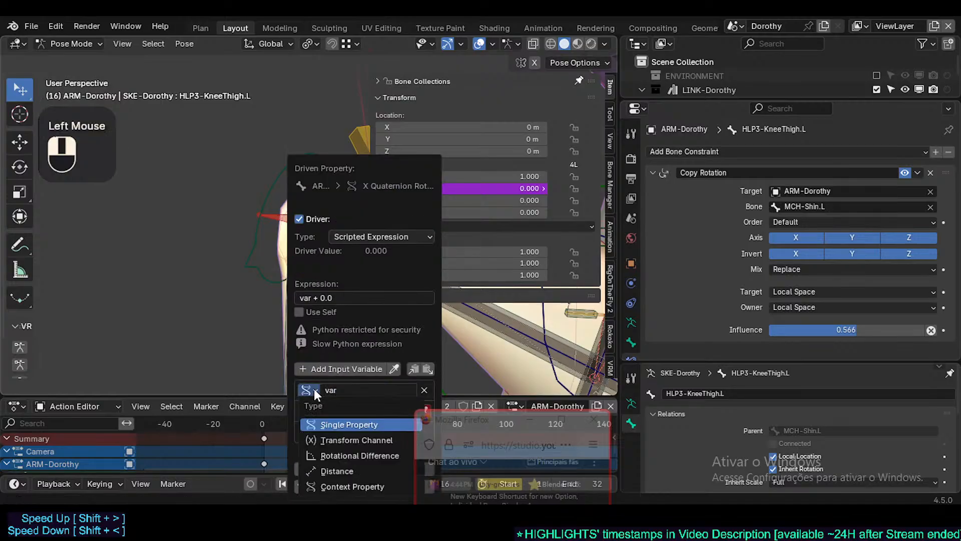
left_click(345, 457)
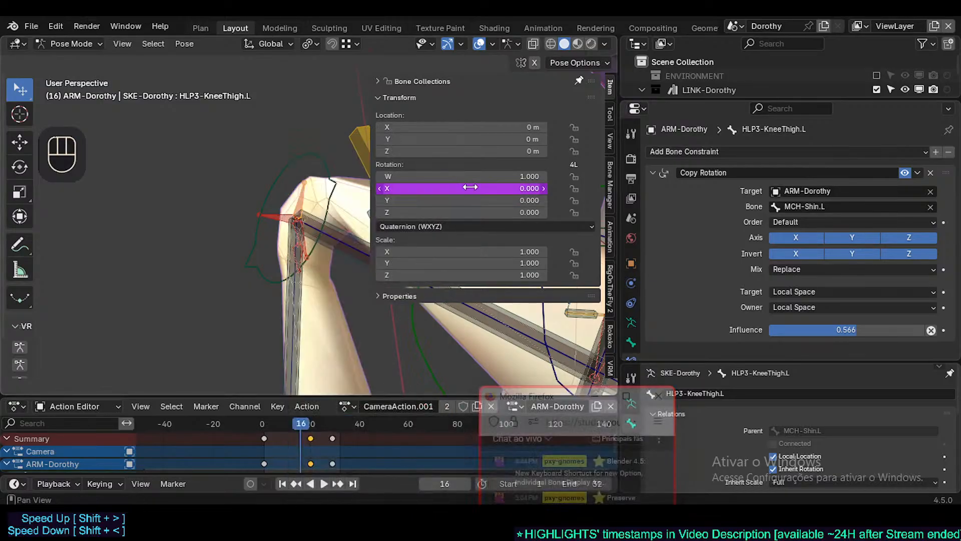
Try to pick the first target object for the Rotational Difference variable, and delete the driver from the bone's rotation
right_click(470, 187)
left_click(422, 188)
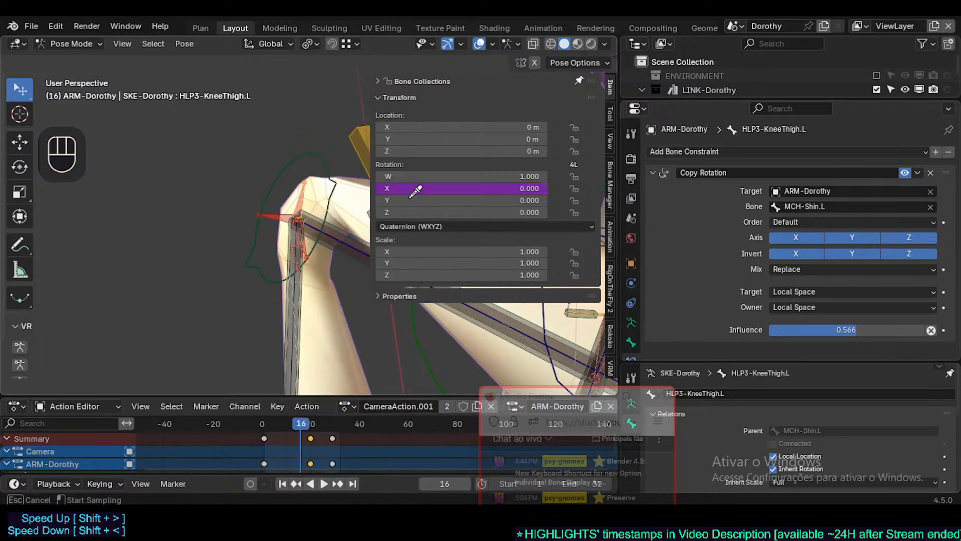
key("Escape")
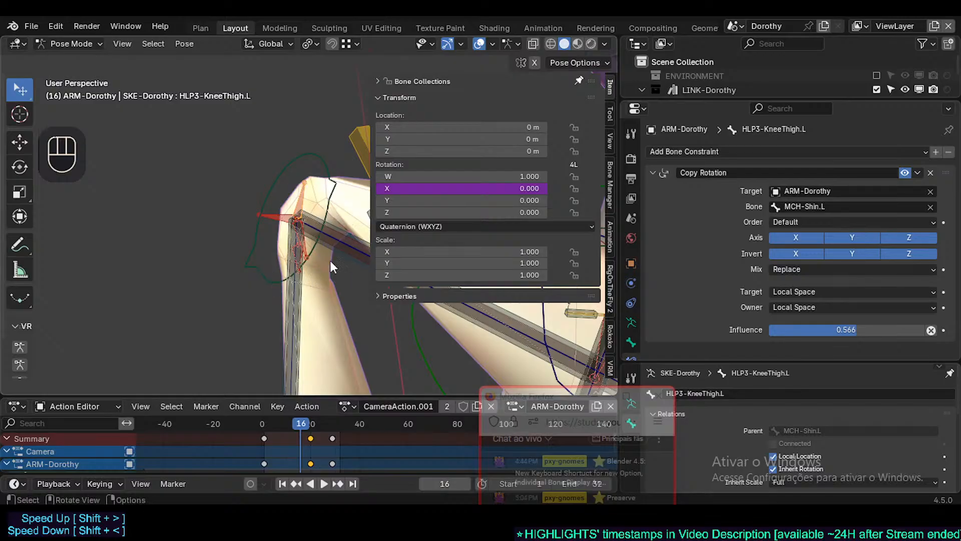
right_click(467, 188)
left_click(434, 189)
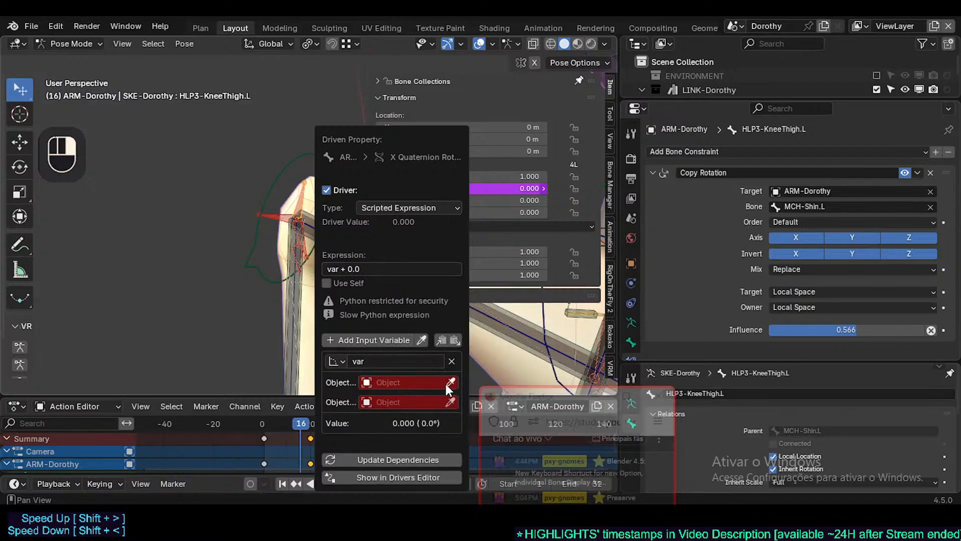
right_click(508, 187)
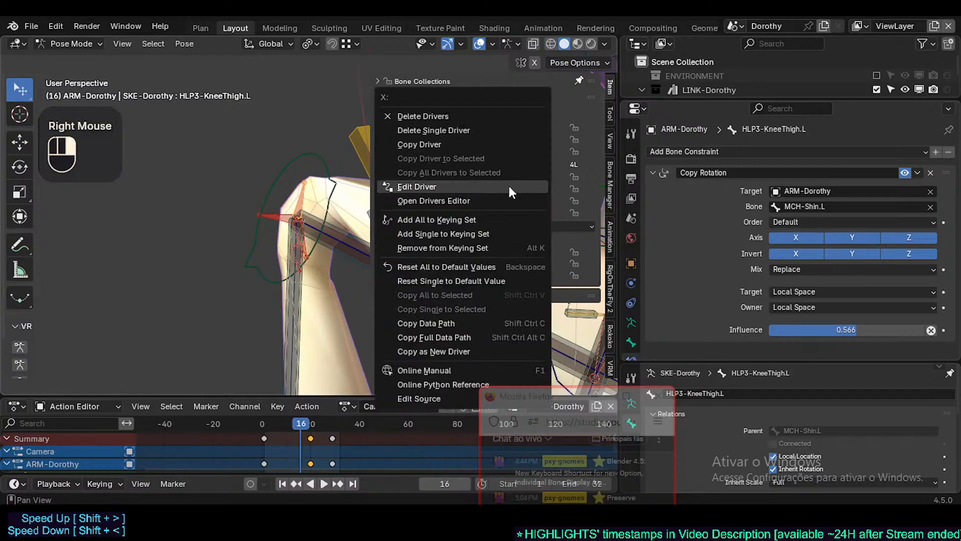
left_click(483, 116)
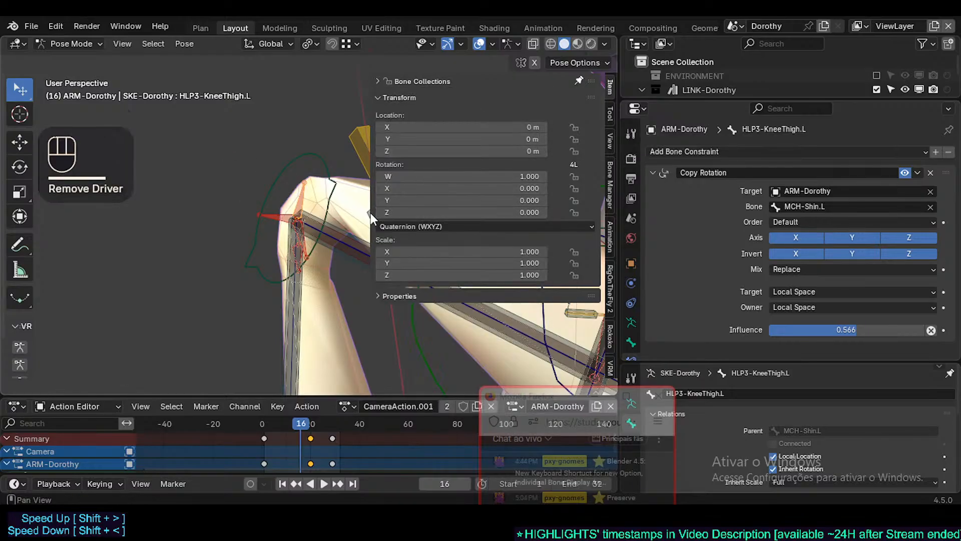
Examine the left knee's deformation while scrubbing the animation back from frame 16 to frame 0
key("n")
middle_click_drag(370, 212, 324, 193)
scroll(356, 258, "up", 2)
scroll(431, 232, "down", 2)
scroll(343, 194, "up", 3)
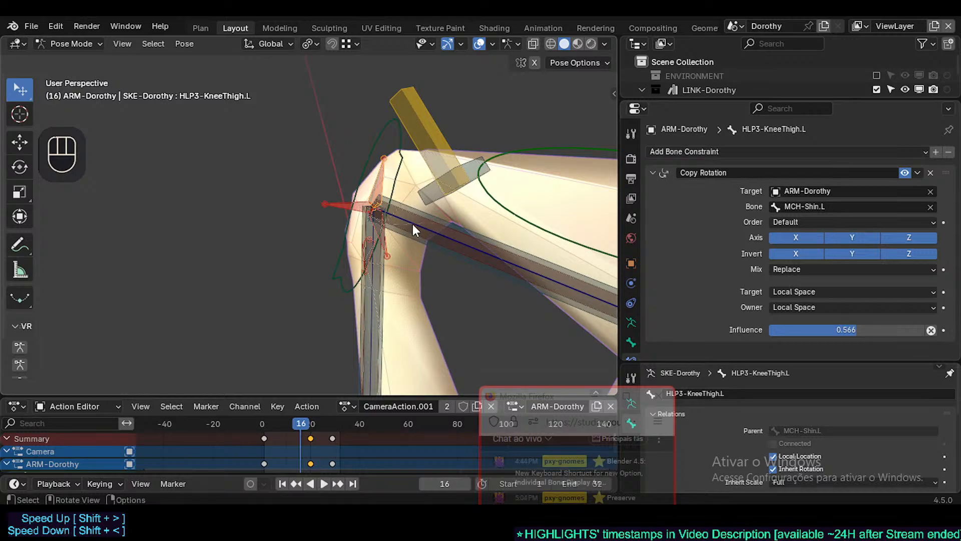
scroll(413, 226, "down", 2)
left_click_drag(304, 420, 274, 423)
scroll(403, 329, "down", 2)
middle_click_drag(402, 329, 287, 282, "shift")
scroll(328, 355, "down", 2)
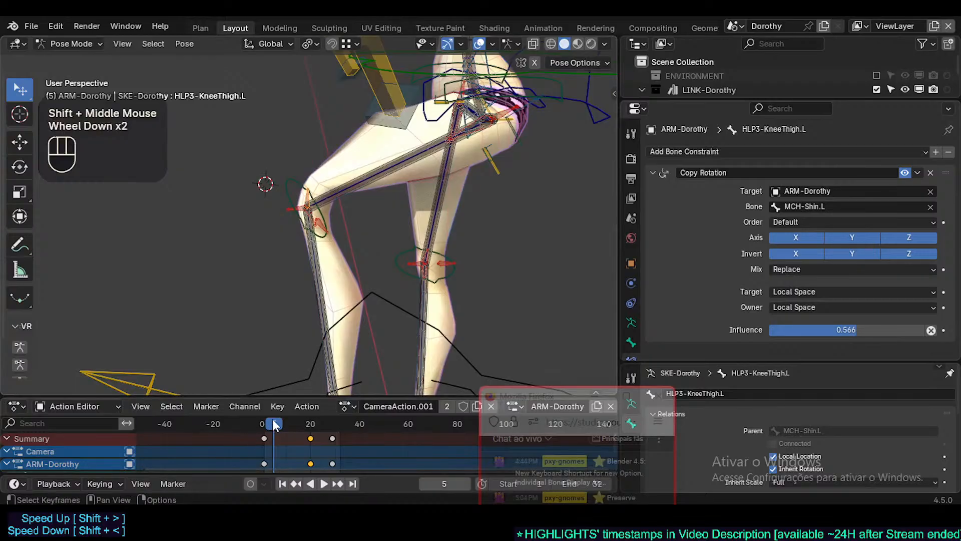
left_click_drag(272, 421, 261, 423)
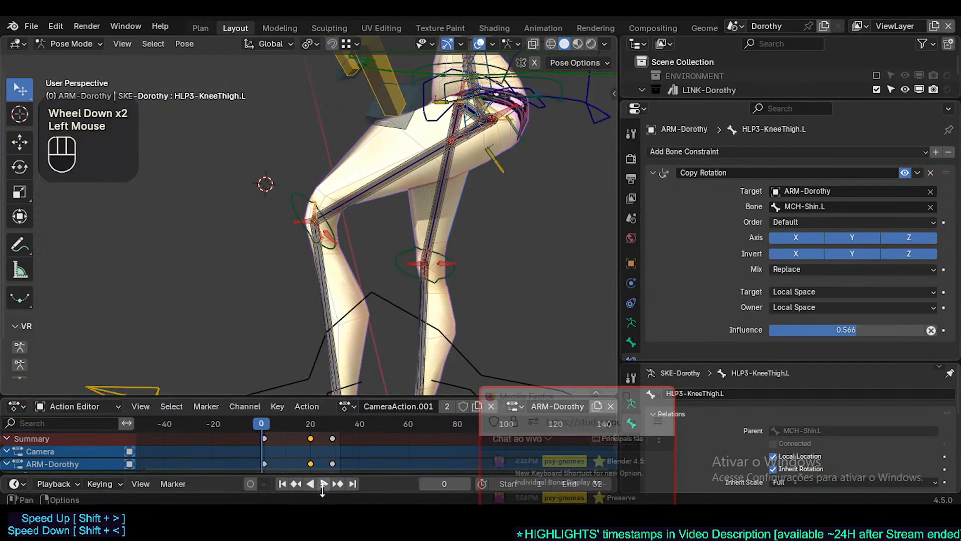
Select all visible bones of the armature in Pose Mode
left_click(264, 424)
key("a")
key("alt+q")
key("alt+q")
middle_click_drag(391, 325, 375, 280, "shift")
middle_click_drag(375, 281, 301, 361)
scroll(414, 272, "up", 2)
scroll(366, 230, "up", 1)
scroll(365, 231, "up", 1)
Scrub the animation to frame 17 and compare the bent knee with the Copy Rotation constraint off and on
left_click_drag(275, 421, 290, 425)
middle_click_drag(295, 280, 305, 351, "shift")
left_click(286, 425)
left_click_drag(286, 426, 308, 427)
middle_click_drag(245, 143, 377, 314, "shift")
mouse_move(301, 435)
left_mouse_down()
mouse_move(279, 430)
mouse_move(323, 426)
mouse_move(298, 437)
mouse_move(308, 428)
mouse_move(285, 427)
mouse_move(318, 426)
mouse_move(289, 426)
mouse_move(304, 427)
left_mouse_up()
left_click(906, 173)
left_click(906, 173)
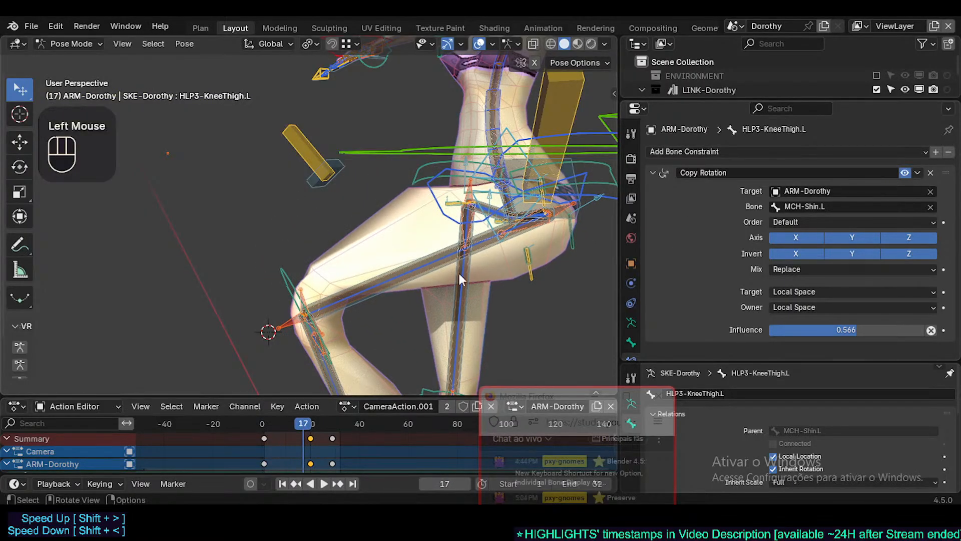
Disable the X, Y and Z inversion of the Copy Rotation constraint and set its influence to 0.908
middle_click_drag(459, 274, 476, 216, "shift")
scroll(476, 215, "down", 2)
left_click(796, 253)
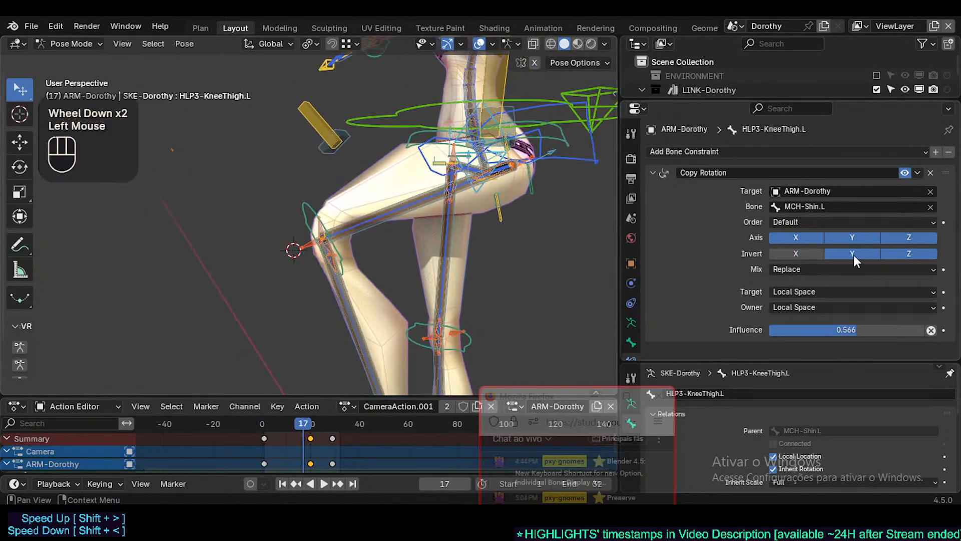
left_click_drag(848, 329, 907, 337)
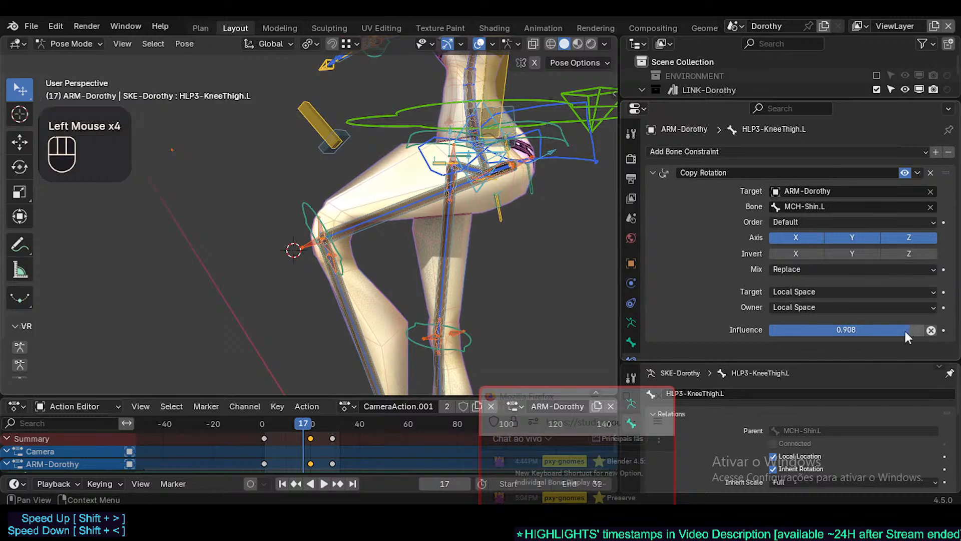
Scrub to frame 18 and compare the knee with the non-inverted Copy Rotation constraint repeatedly switched off and on
left_click_drag(300, 423, 306, 424)
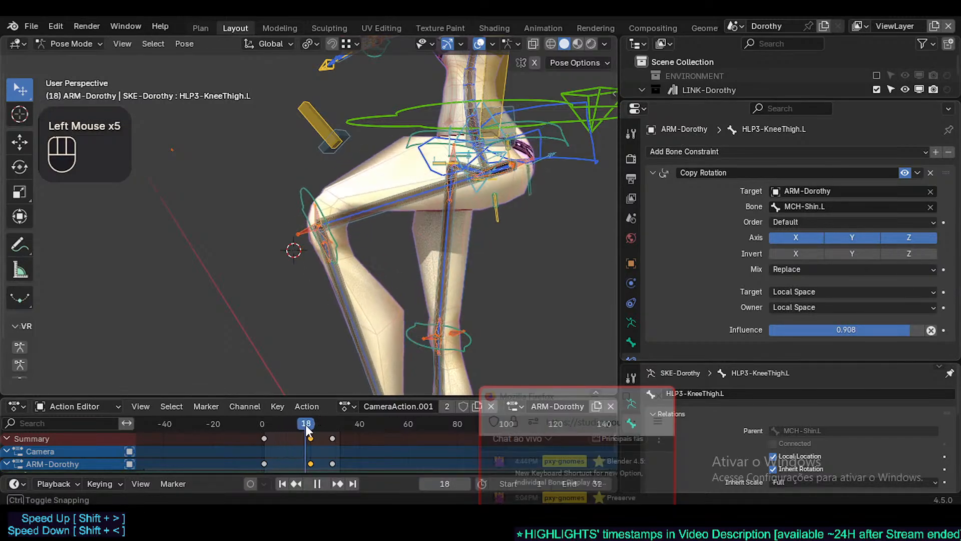
scroll(333, 282, "up", 2)
left_click(904, 173)
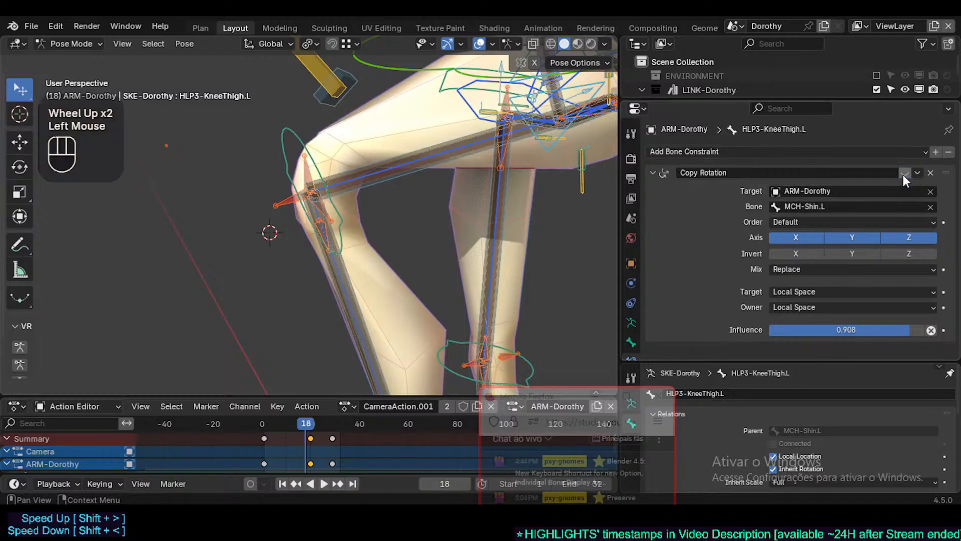
left_click(904, 173)
left_click(904, 173)
left_click(904, 173)
left_click(904, 173)
left_click(904, 174)
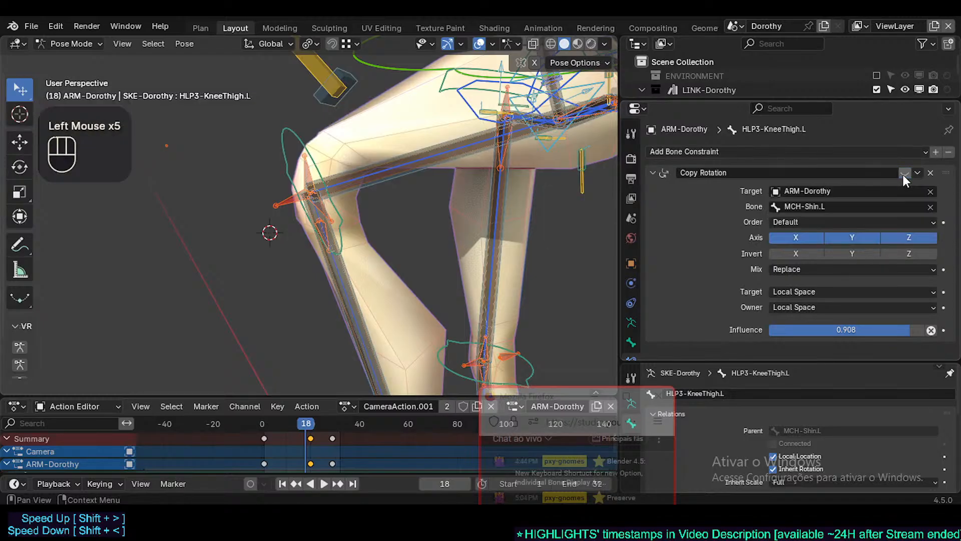
Try the Add mix mode on the Copy Rotation constraint, and set the mix to Before Original
left_click(834, 223)
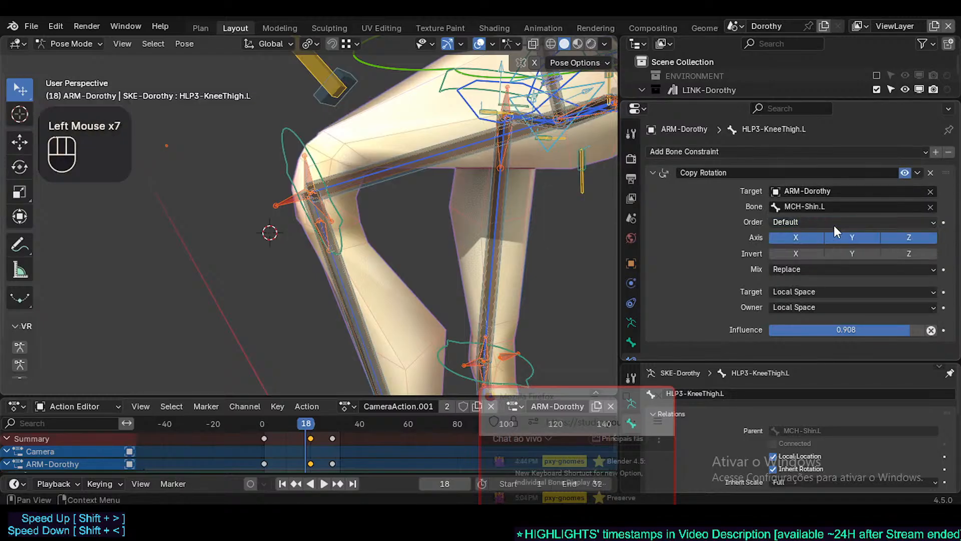
left_click(813, 268)
left_click(809, 296)
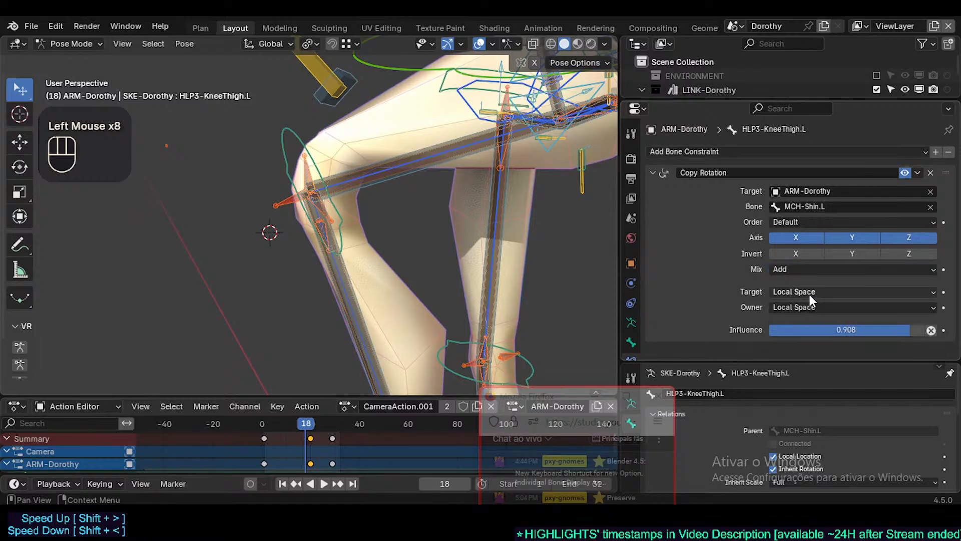
left_click(815, 268)
left_click(813, 311)
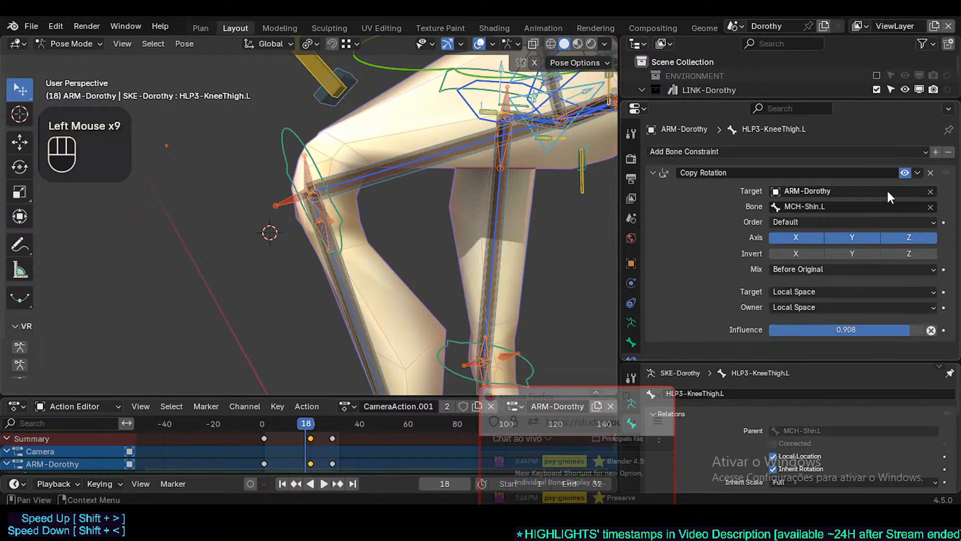
Compare the knee with the Before Original Copy Rotation constraint switched off and on
left_click(916, 172)
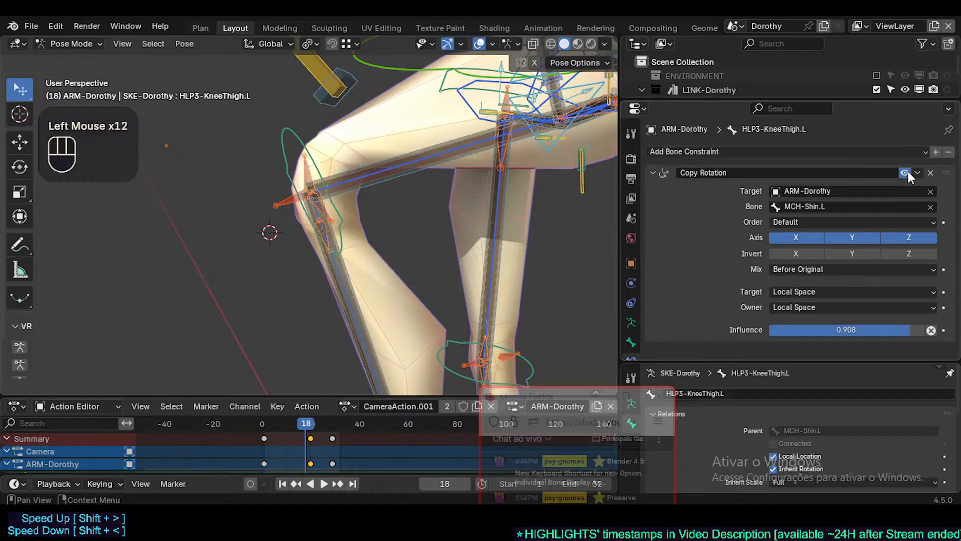
left_click(905, 173)
left_click(906, 173)
left_click(906, 172)
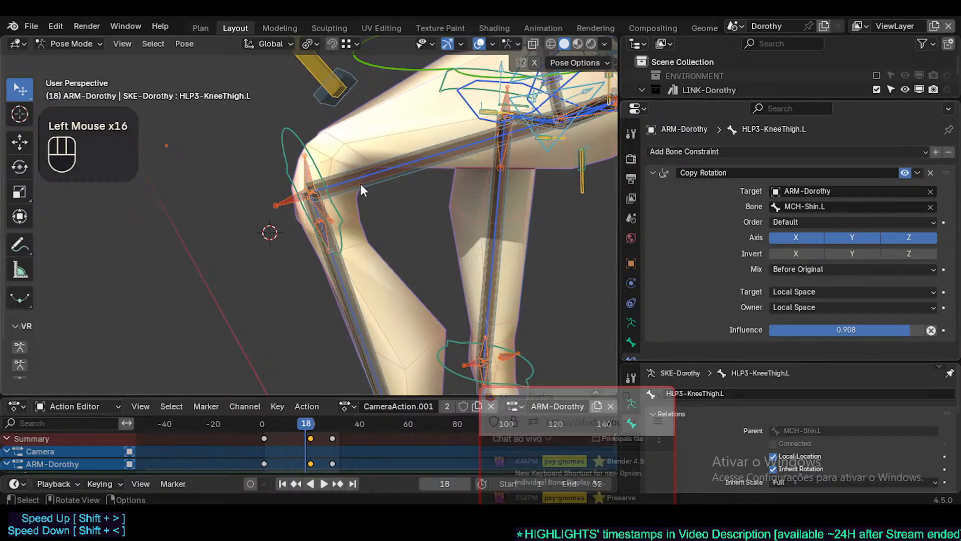
Disable the Copy Rotation constraint on HLP3-KneeThigh.L and collapse its settings
left_click(308, 179)
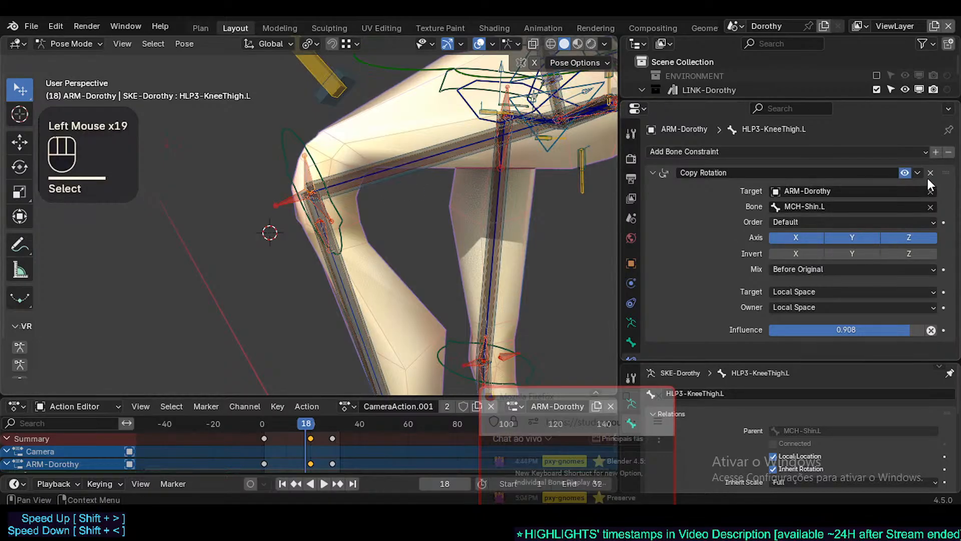
left_click(905, 173)
left_click(652, 173)
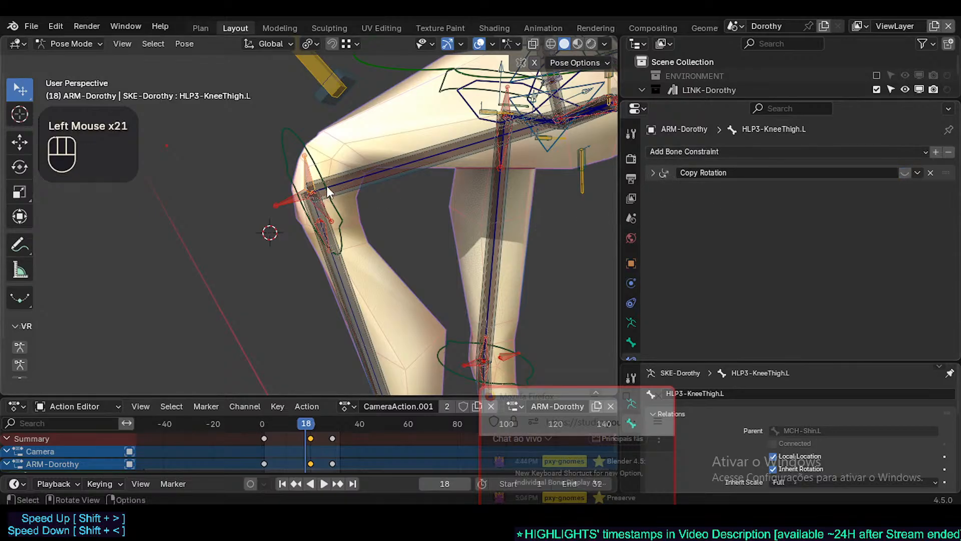
Copy the Transformation constraint from HLP3-KneeShin.L to the HLP3-KneeThigh.L helper bone
left_click(335, 276)
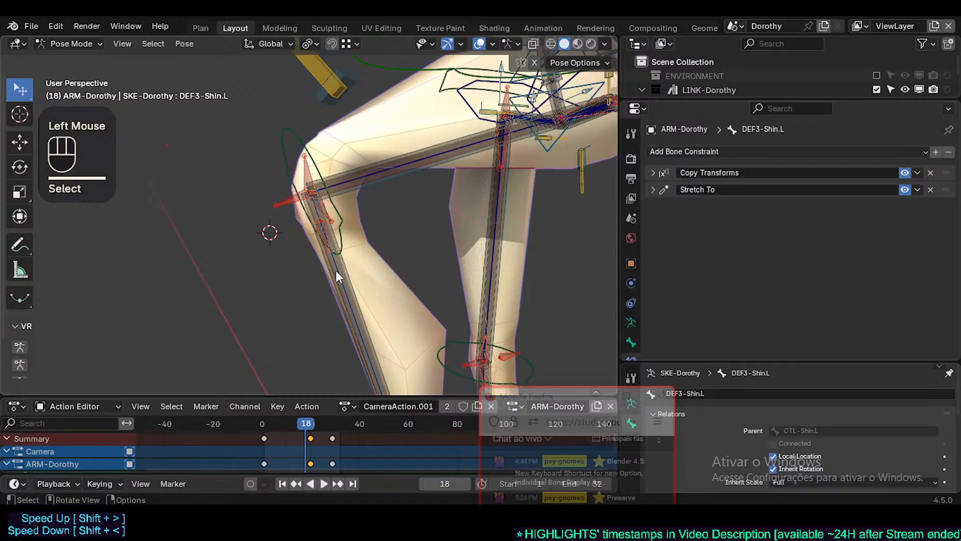
left_click(323, 224)
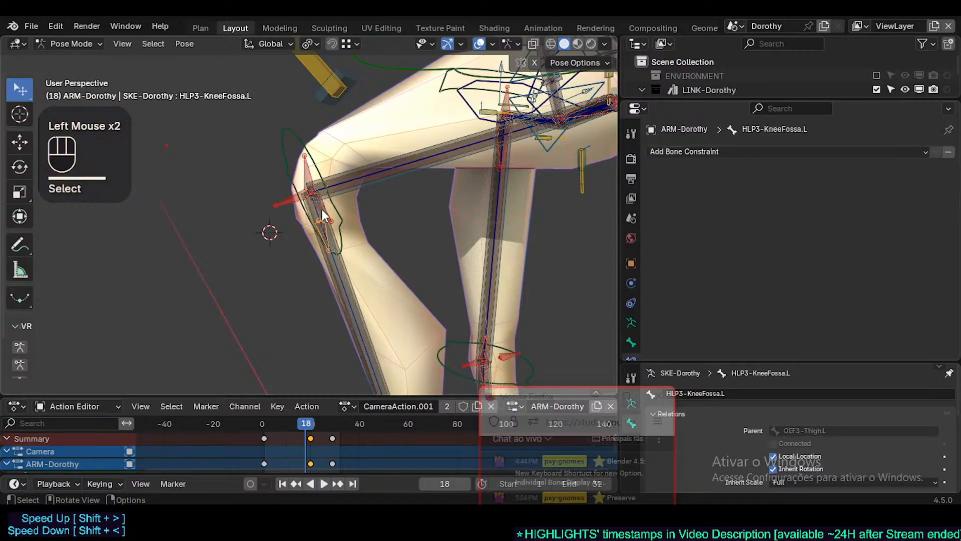
left_click(328, 209)
left_click(306, 173)
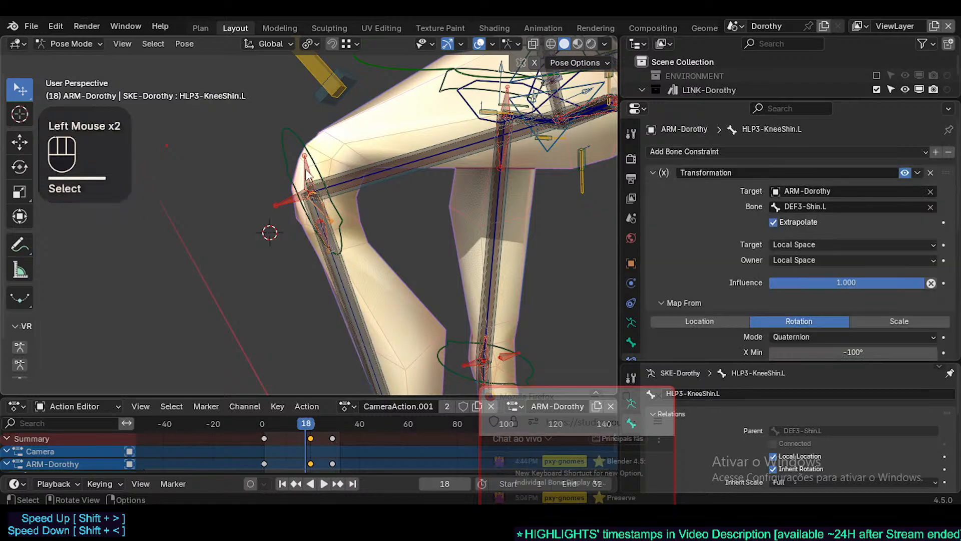
left_click(307, 174)
left_click(326, 204, "alt+shift")
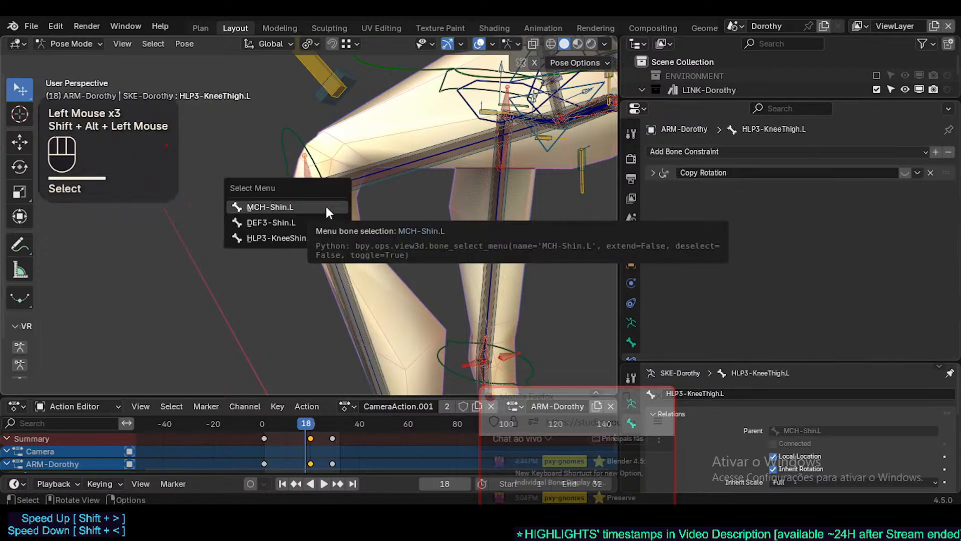
left_click(320, 237)
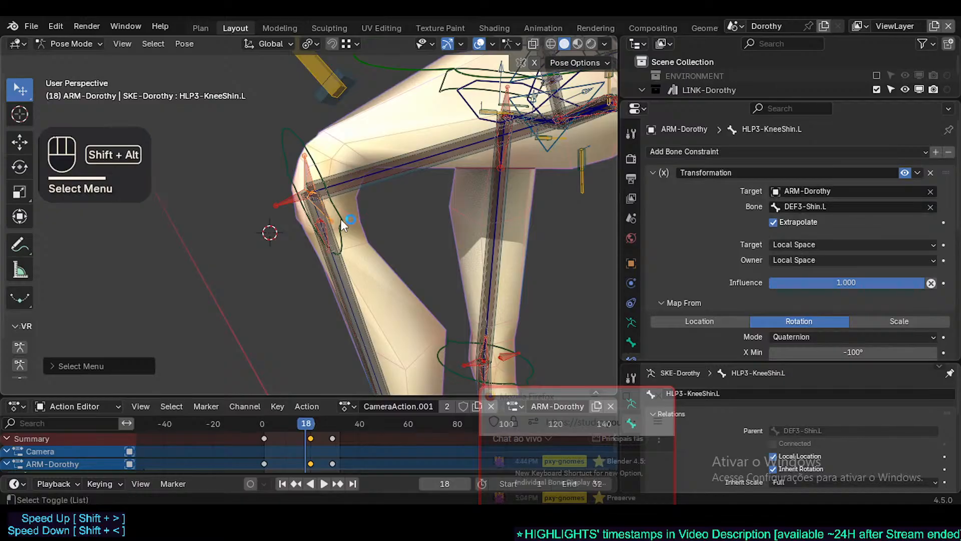
key("shift+alt+c")
left_click(336, 210)
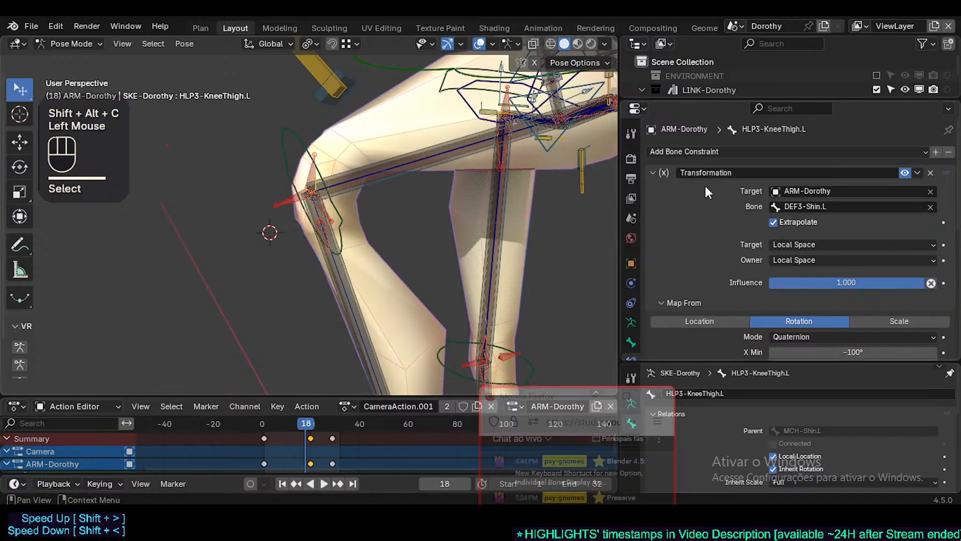
Examine the copied Transformation constraint's target space options, Map From ranges and Map To rotation values
scroll(779, 222, "down", 3)
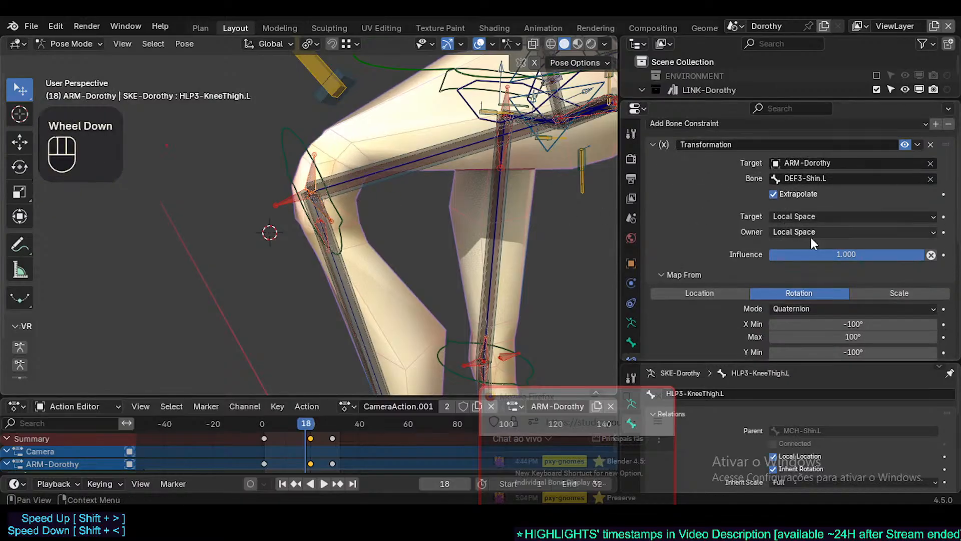
scroll(879, 285, "down", 3)
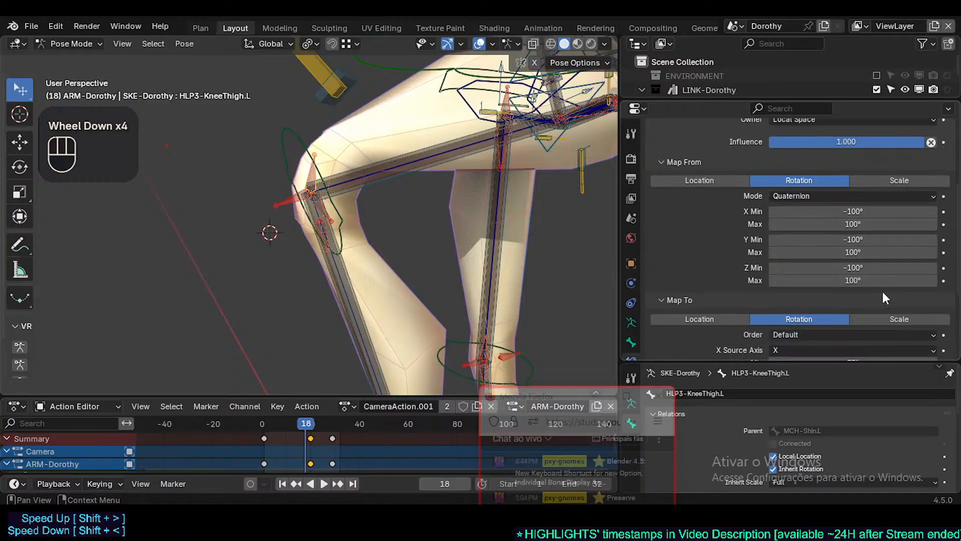
scroll(904, 210, "up", 2)
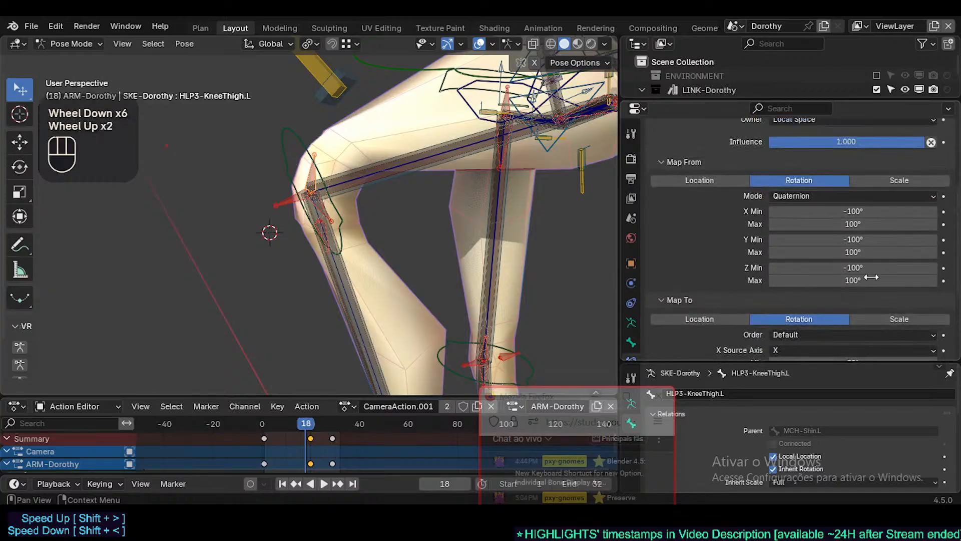
scroll(822, 246, "up", 2)
scroll(833, 272, "down", 1)
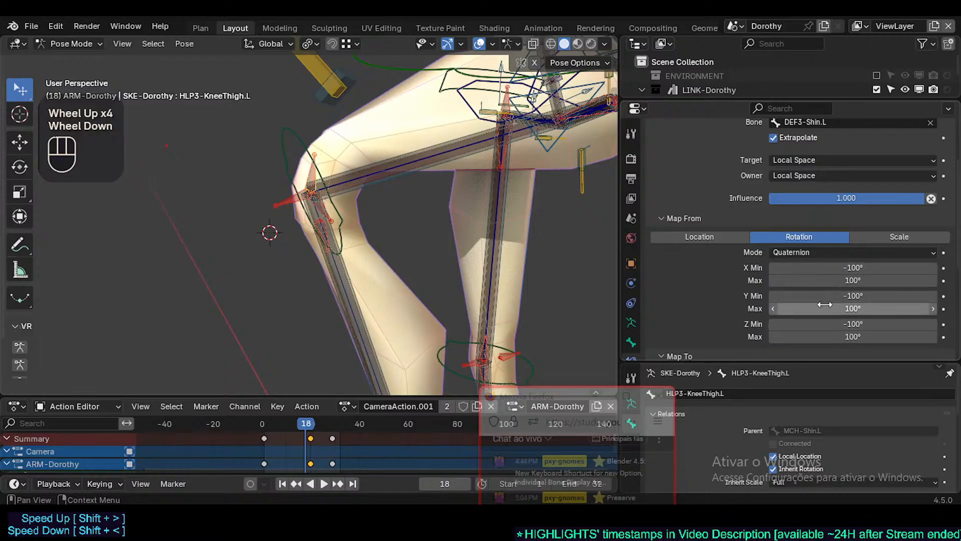
scroll(779, 191, "up", 2)
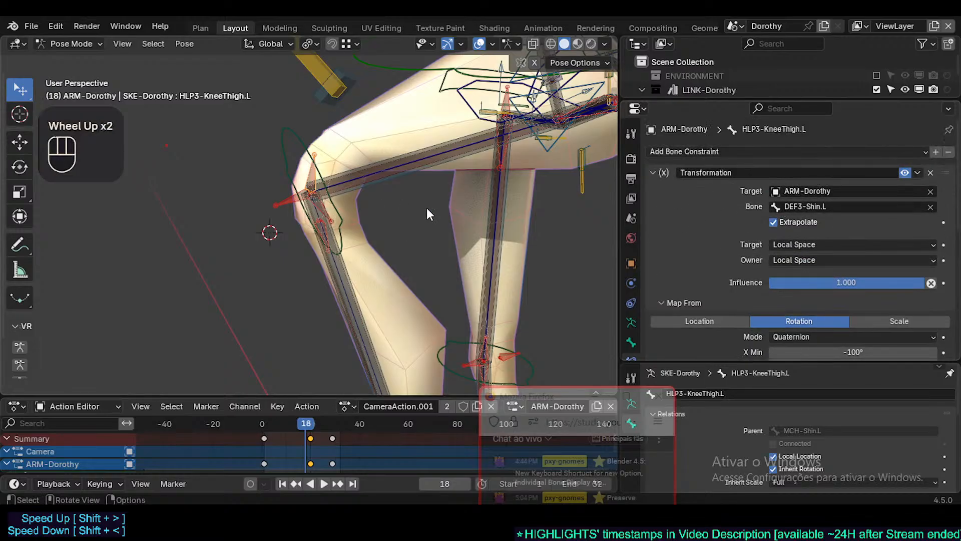
scroll(761, 275, "down", 2)
scroll(771, 235, "up", 2)
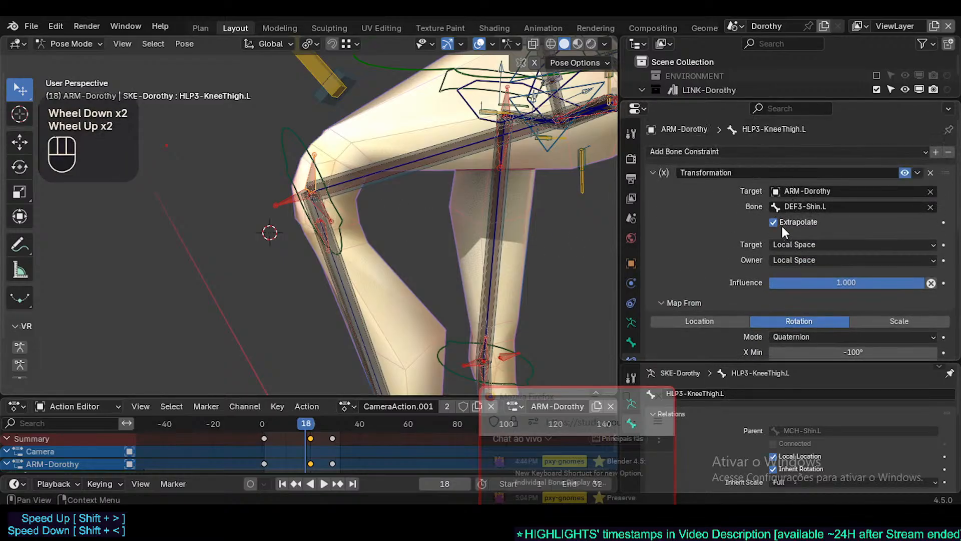
scroll(804, 282, "down", 1)
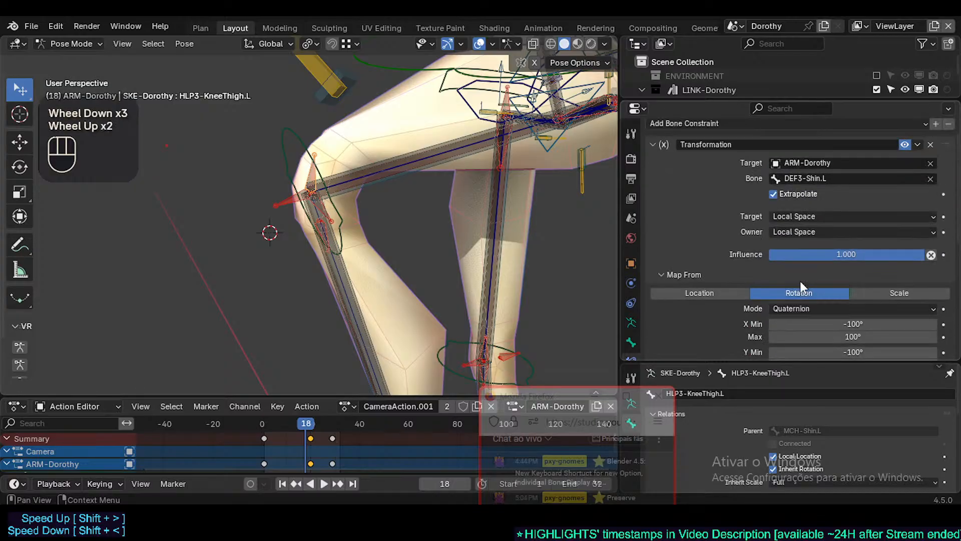
left_click(813, 216)
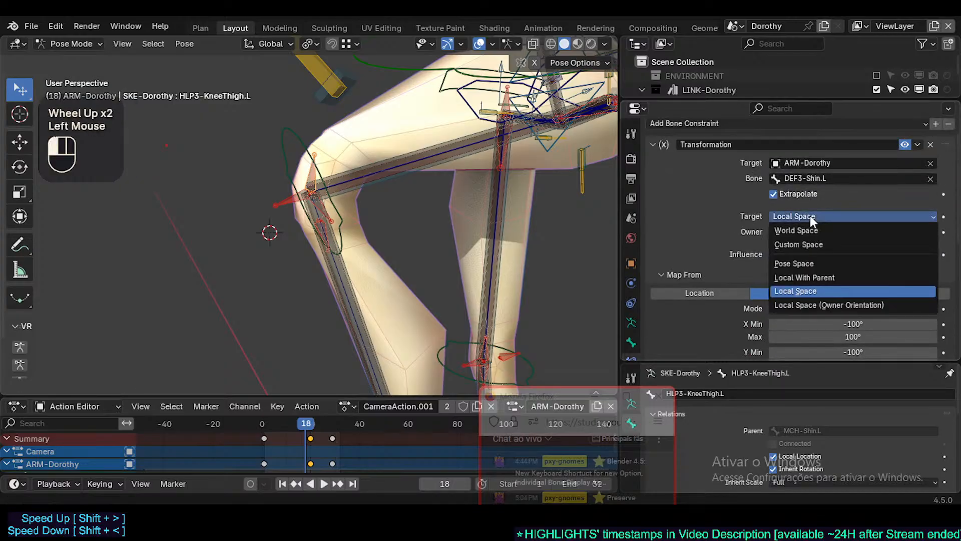
left_click(800, 214)
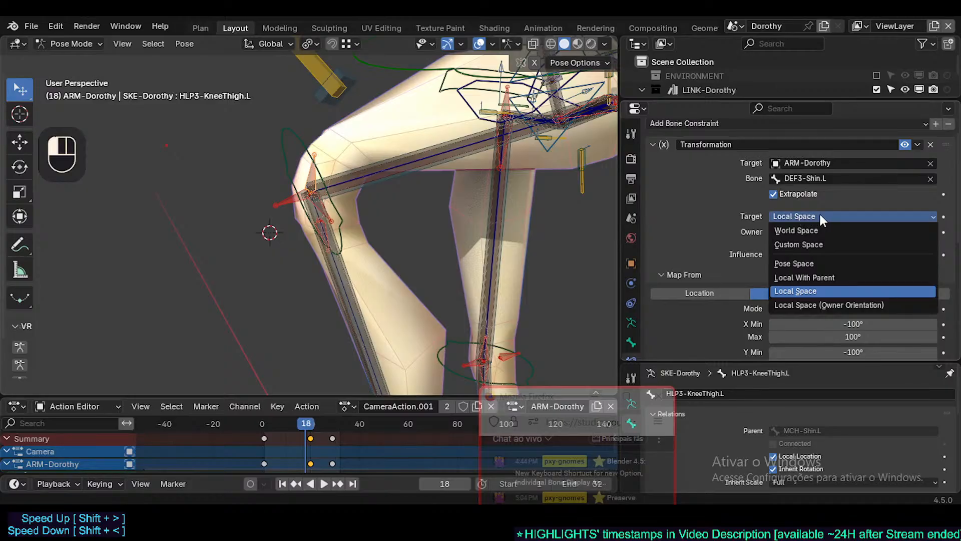
left_click(819, 212)
scroll(823, 281, "down", 1)
scroll(825, 277, "down", 6)
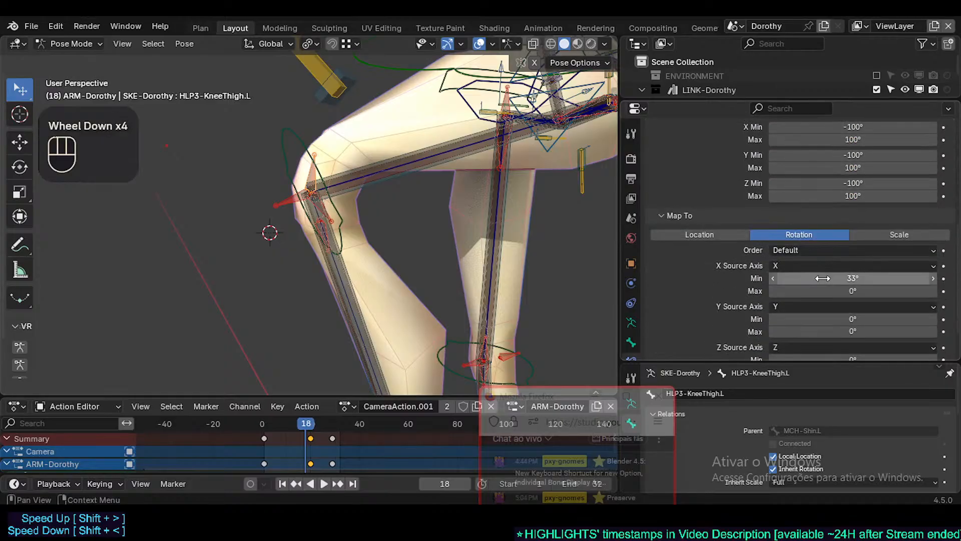
scroll(831, 269, "up", 1)
scroll(851, 281, "down", 3)
scroll(889, 300, "down", 2)
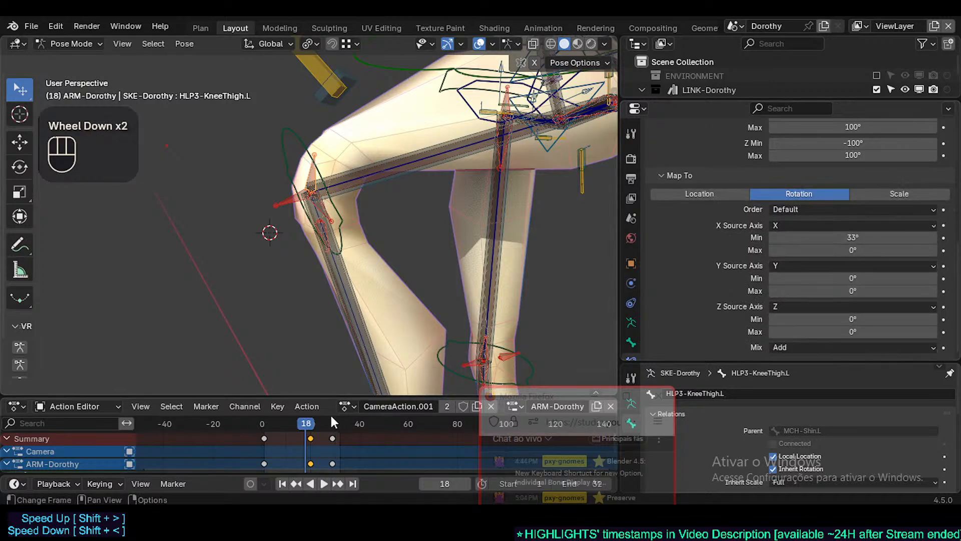
scroll(854, 227, "up", 3)
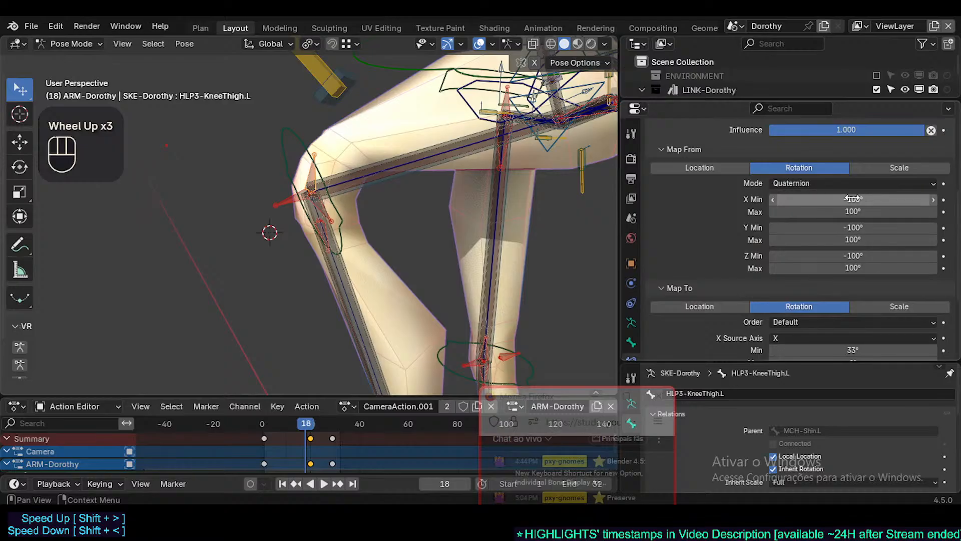
scroll(853, 201, "down", 2)
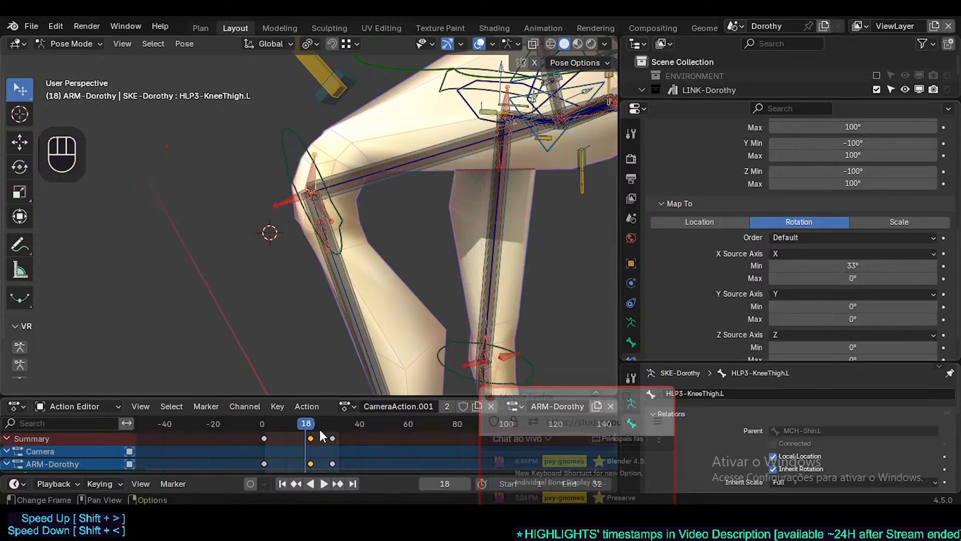
Scrub the animation to frame 26 and inspect the bent left knee with the copied Transformation constraint
mouse_move(319, 427)
left_mouse_down()
mouse_move(274, 424)
mouse_move(315, 419)
mouse_move(272, 413)
mouse_move(319, 420)
left_mouse_up()
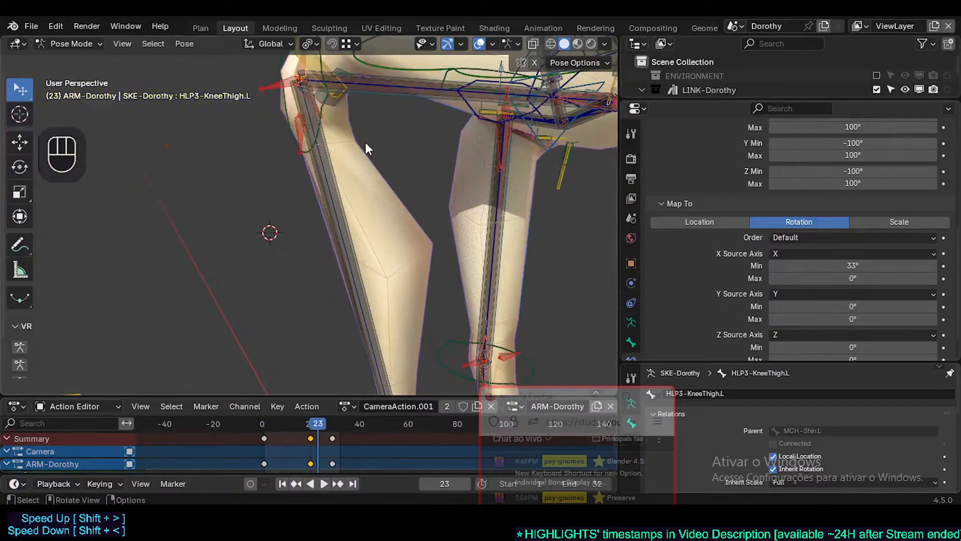
middle_click_drag(360, 115, 400, 185, "shift")
scroll(761, 241, "down", 4, "shift")
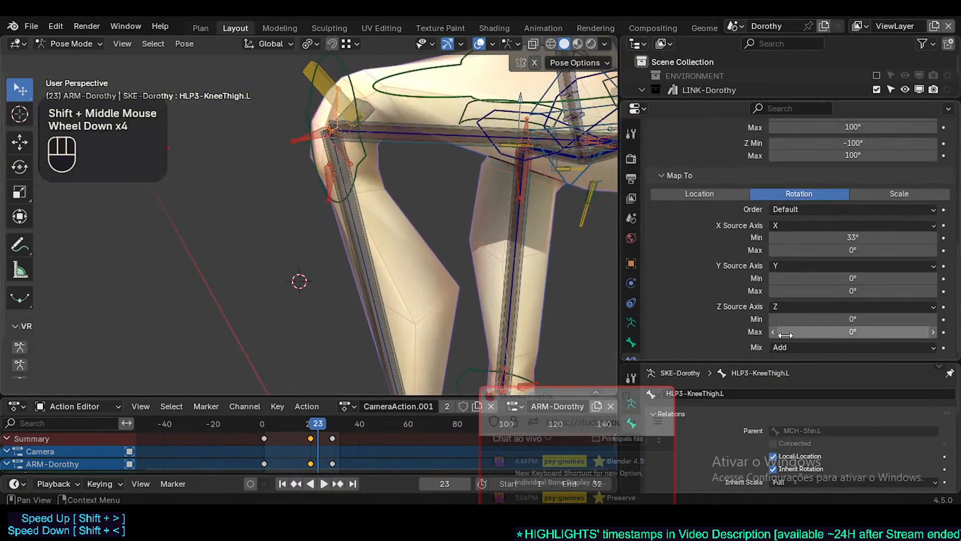
middle_click_drag(334, 241, 343, 298, "shift")
scroll(368, 223, "down", 1)
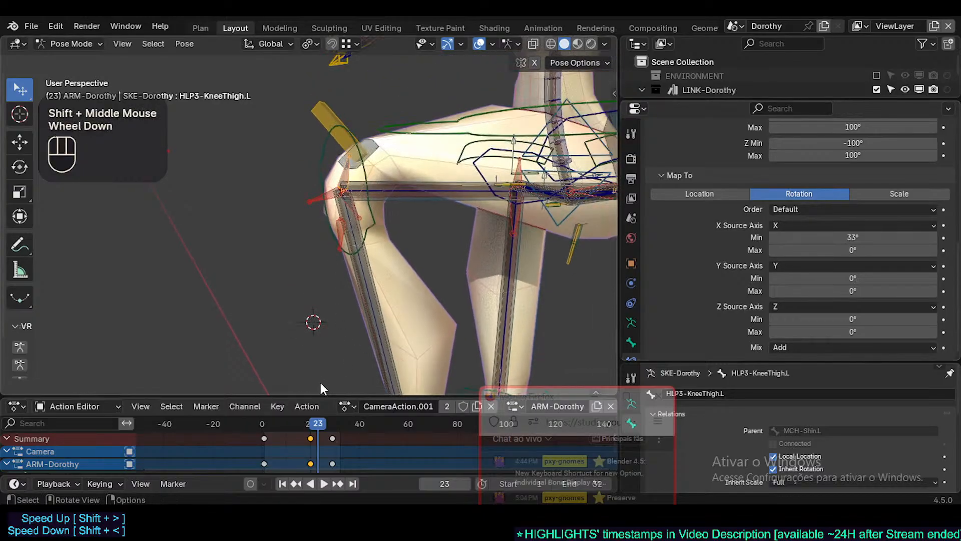
left_click_drag(310, 422, 326, 401)
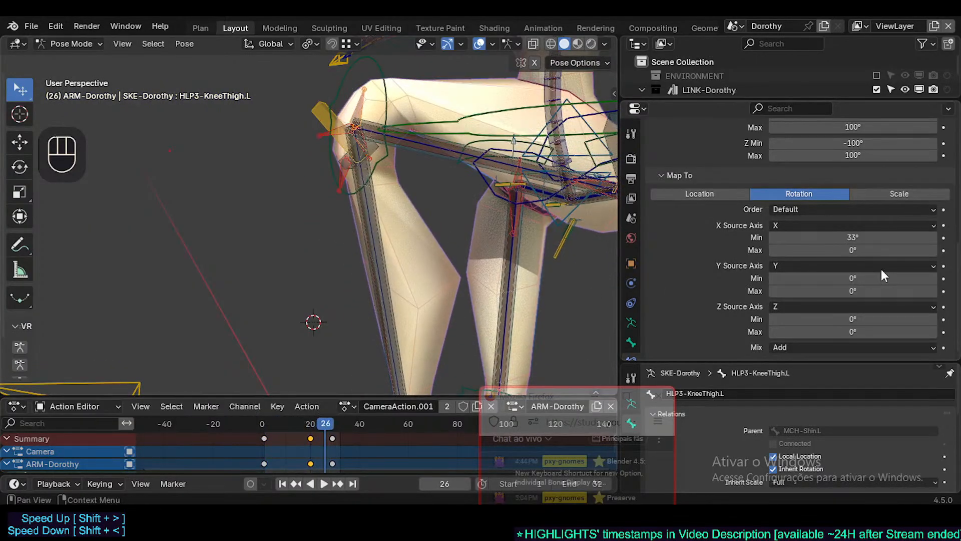
Set the X minimum of the Transformation constraint's Map To rotation to 67.3° on HLP3-KneeThigh.L
mouse_move(858, 235)
left_mouse_down()
mouse_move(847, 235)
mouse_move(873, 235)
left_mouse_up()
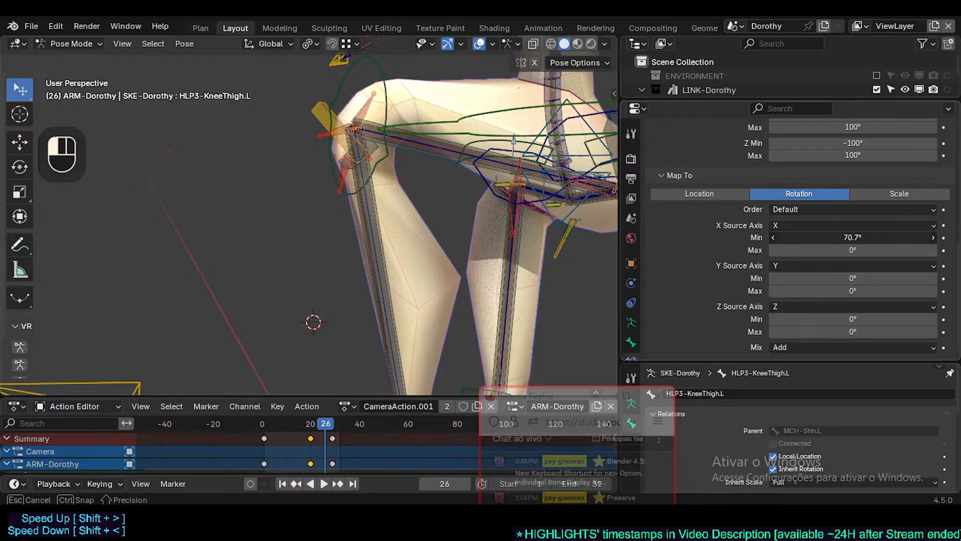
left_click_drag(873, 235, 874, 236)
scroll(845, 317, "up", 3)
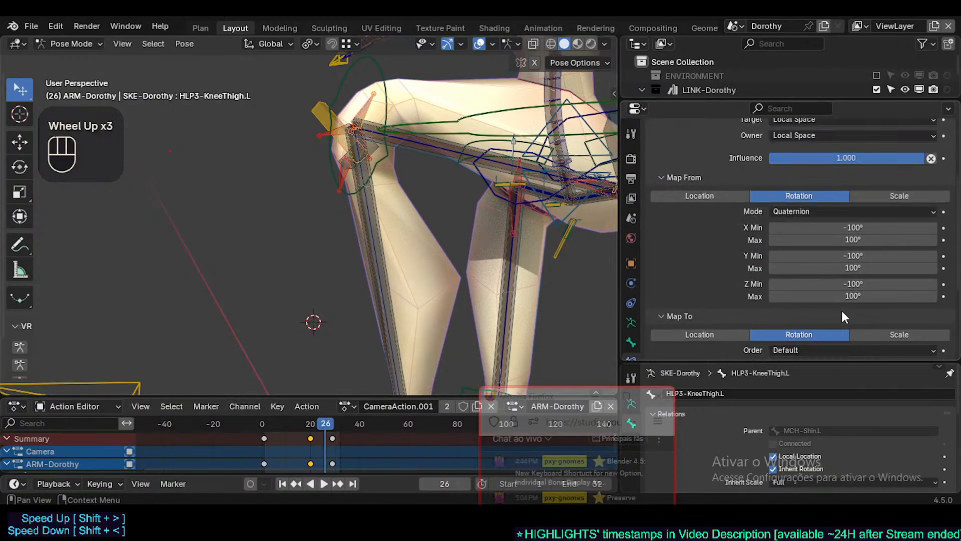
scroll(845, 316, "down", 2)
left_click_drag(853, 293, 852, 294)
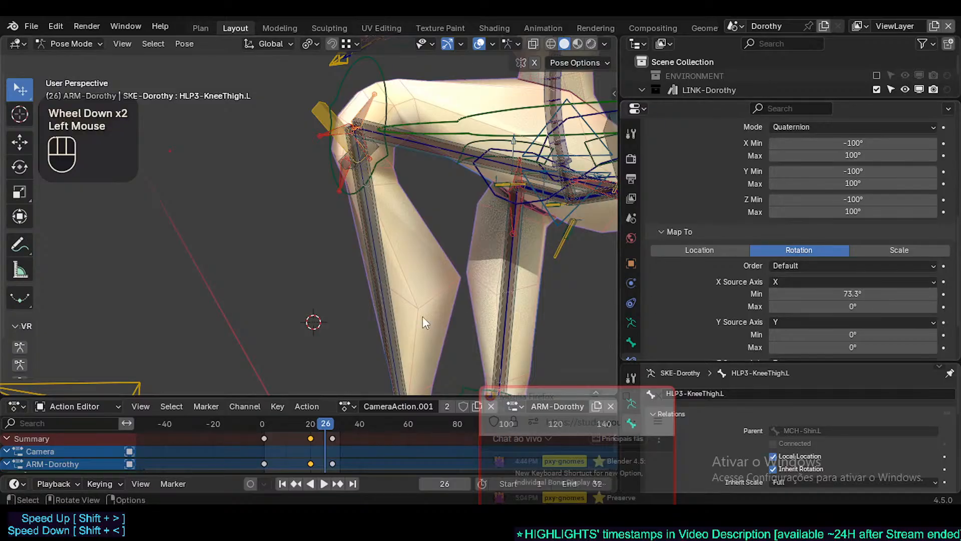
middle_click_drag(423, 317, 351, 207)
left_click_drag(873, 291, 864, 291)
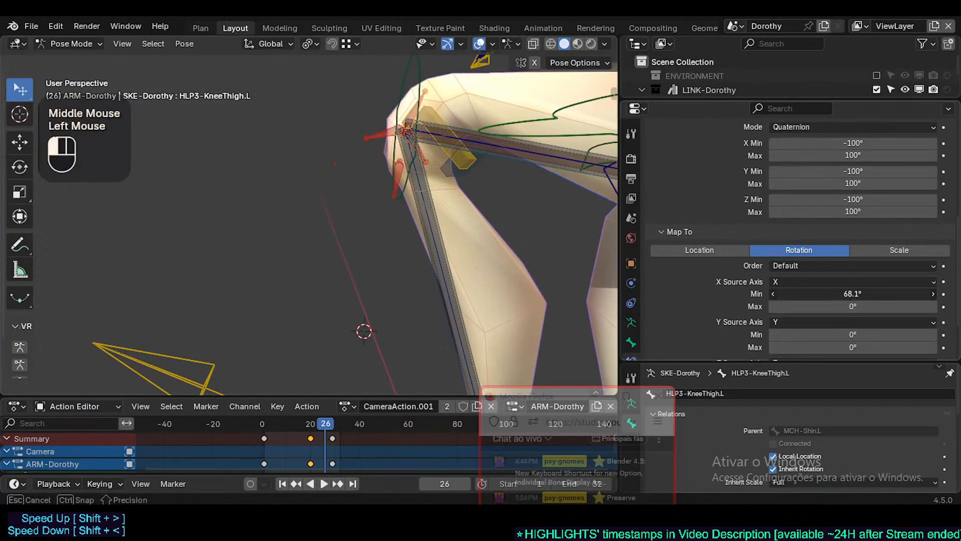
Scrub to frames 22 and 24 to check the knee deformation, and review the constraint's mapping settings
scroll(403, 161, "down", 2)
middle_click_drag(404, 161, 367, 394, "shift")
mouse_move(323, 428)
left_mouse_down()
mouse_move(304, 430)
mouse_move(295, 418)
mouse_move(326, 418)
mouse_move(315, 423)
left_mouse_up()
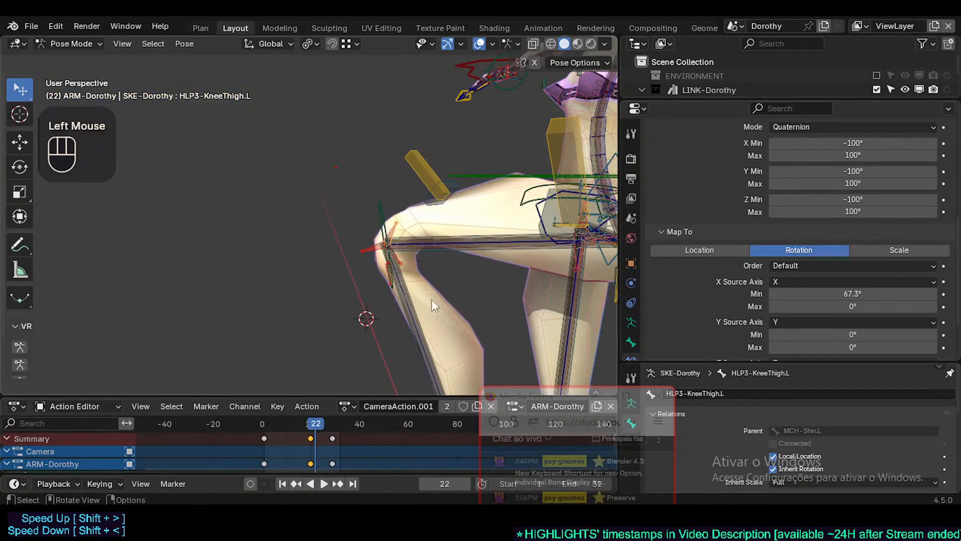
scroll(420, 283, "up", 2)
middle_click_drag(419, 283, 449, 284, "shift")
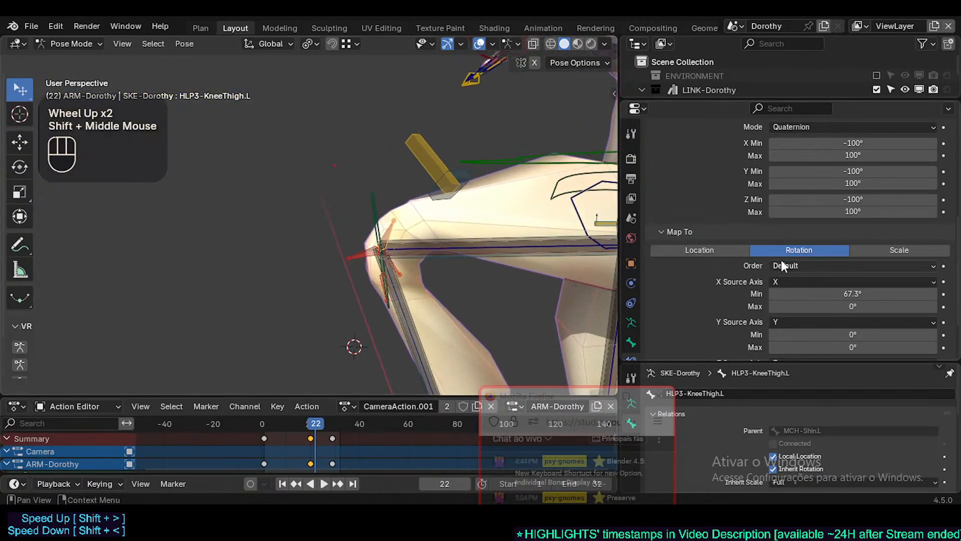
scroll(783, 259, "up", 4)
scroll(780, 277, "down", 2)
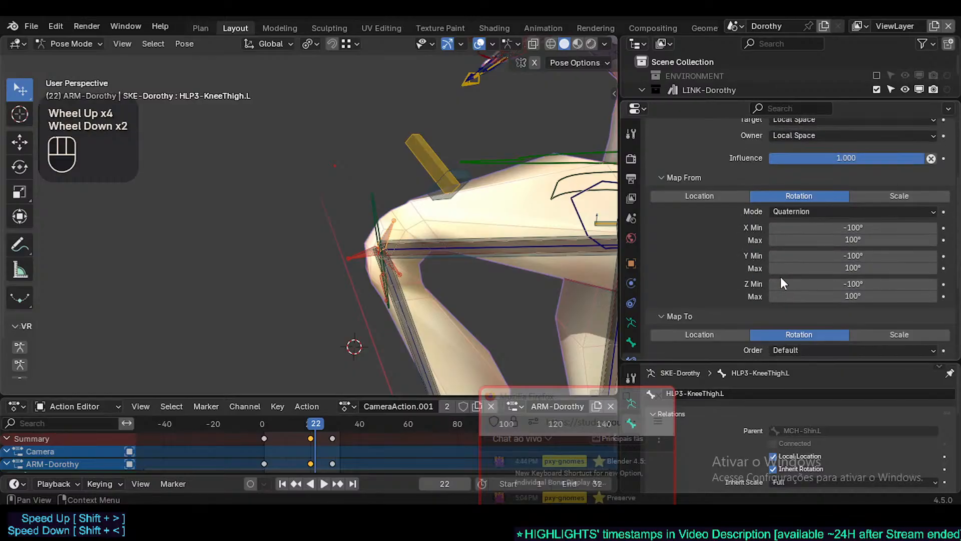
scroll(779, 274, "up", 2)
scroll(780, 275, "down", 2)
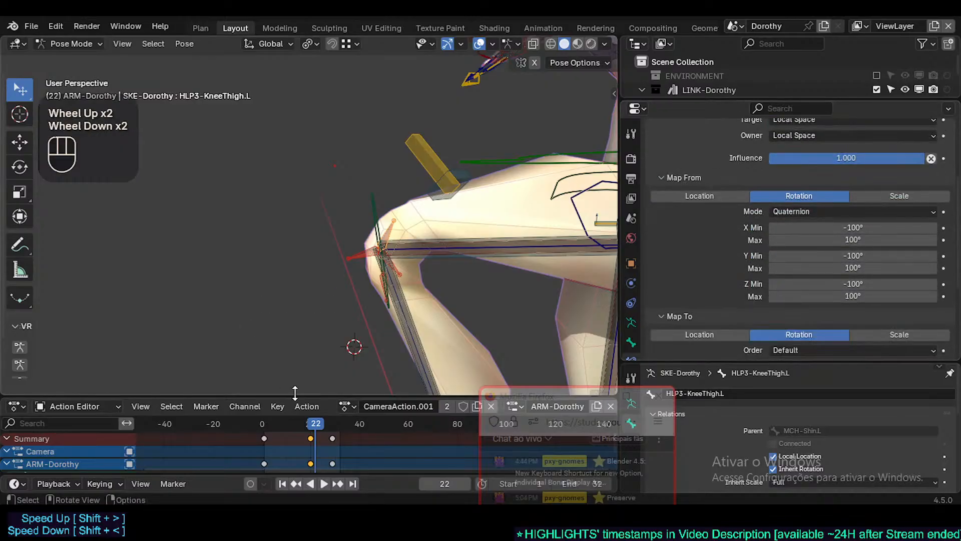
scroll(303, 432, "down", 1)
mouse_move(305, 430)
left_mouse_down()
mouse_move(296, 434)
mouse_move(321, 424)
left_mouse_up()
Select HLP3-KneeShin.L and scrub back through frames 19, 9 and 4 to inspect how the left knee deforms
left_click(401, 227)
scroll(400, 227, "up", 2)
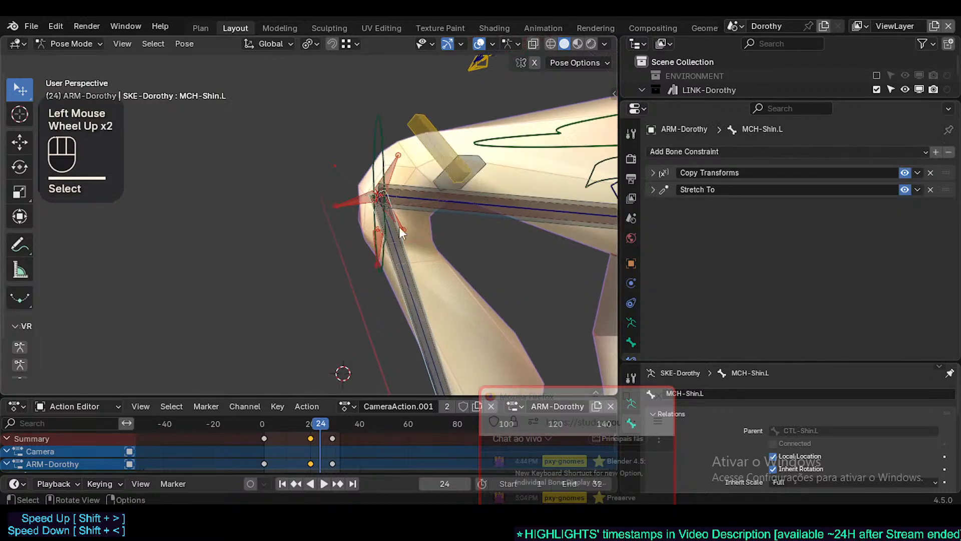
left_click(395, 242)
left_click_drag(325, 418, 304, 423)
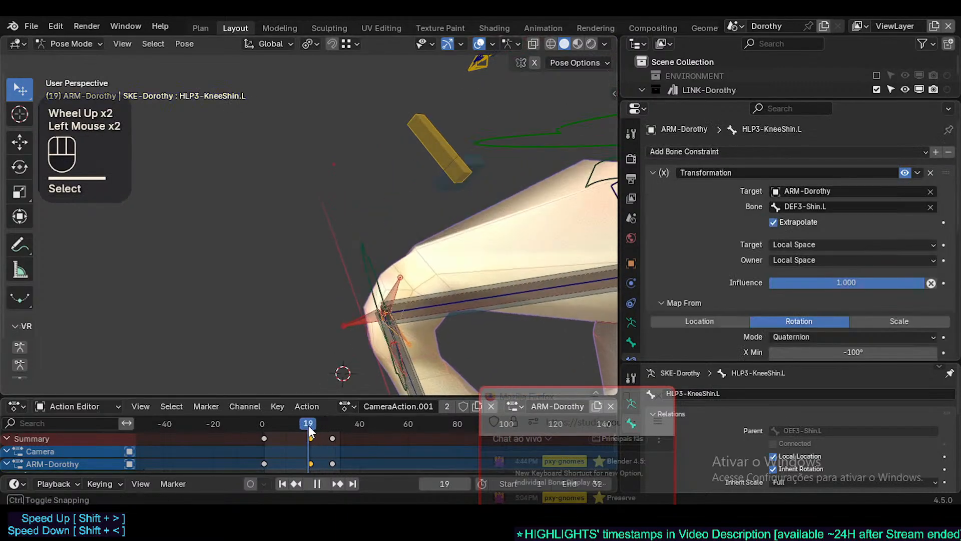
middle_click_drag(357, 352, 323, 250, "shift")
scroll(323, 250, "down", 2)
left_click(284, 423)
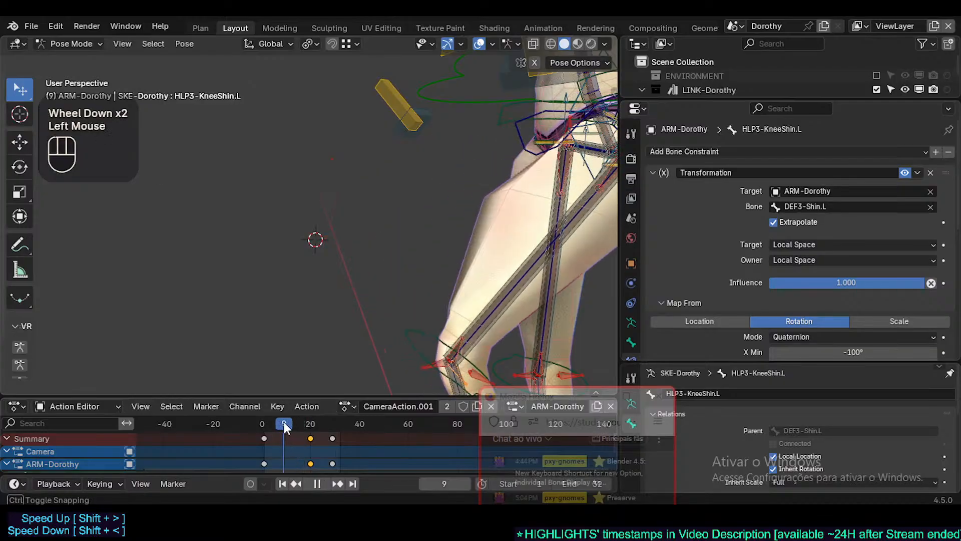
middle_click_drag(301, 210, 279, 152, "shift")
scroll(280, 152, "up", 2)
left_click_drag(287, 426, 271, 425)
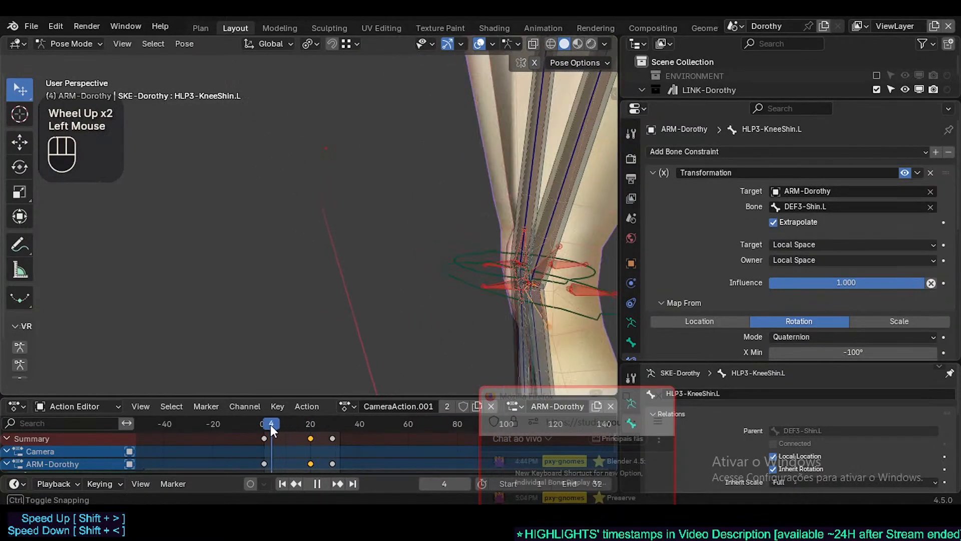
middle_click_drag(320, 290, 352, 268, "shift")
scroll(249, 250, "up", 1)
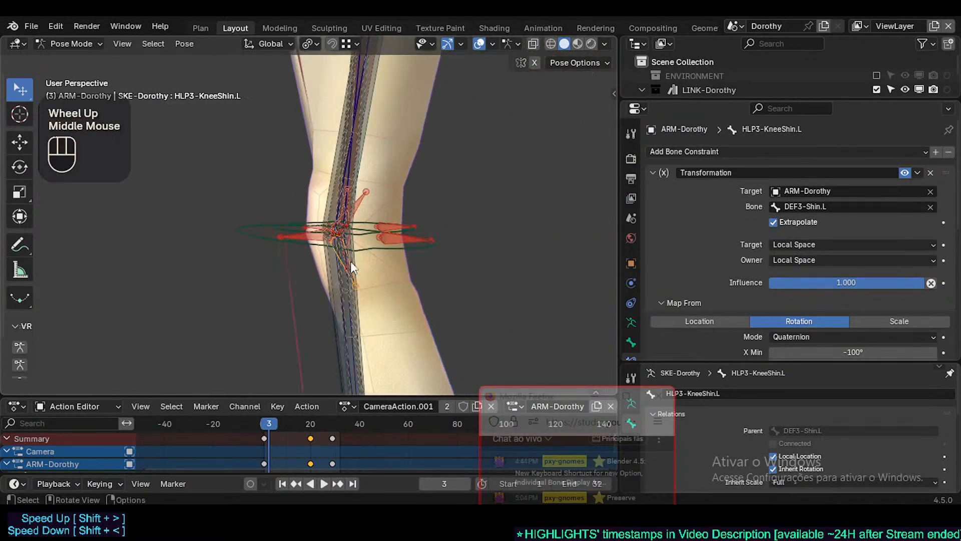
Return to frame 0 and clear the pose transforms of all bones
left_click(260, 427)
key("alt+q")
key("alt+q")
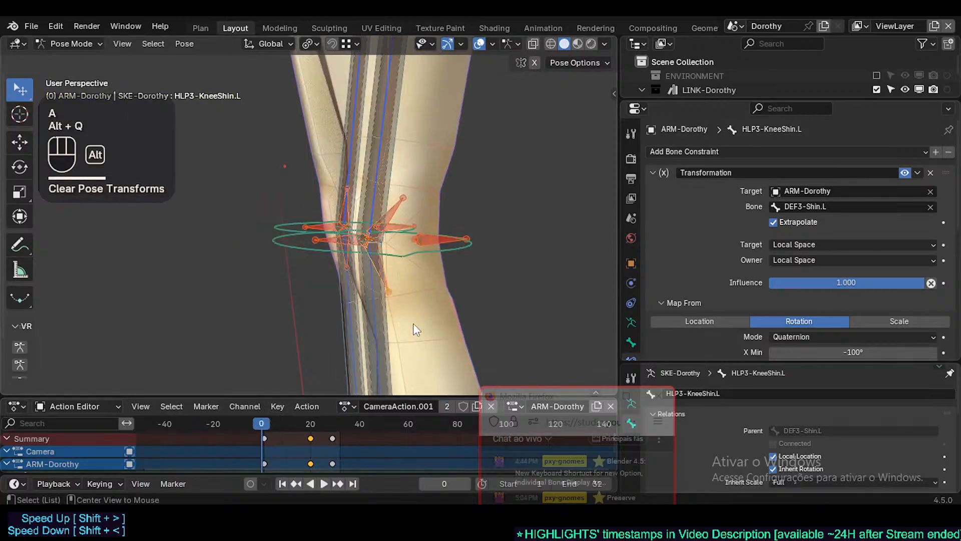
scroll(396, 301, "down", 1)
scroll(397, 302, "down", 1)
Set the X maximum of the Transformation constraint's Map To rotation to -67.3° on HLP3-KneeThigh.L
left_click(400, 233)
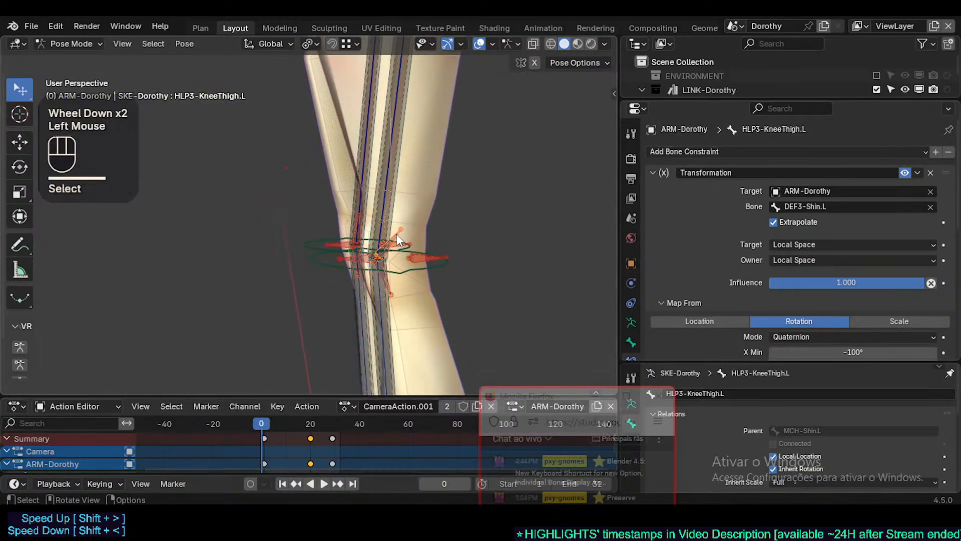
scroll(829, 254, "down", 7)
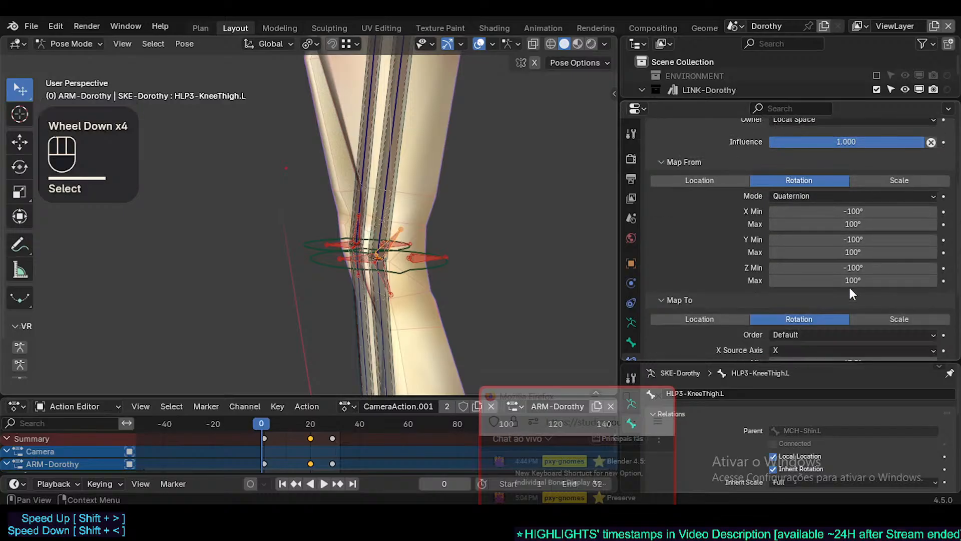
scroll(850, 289, "down", 1)
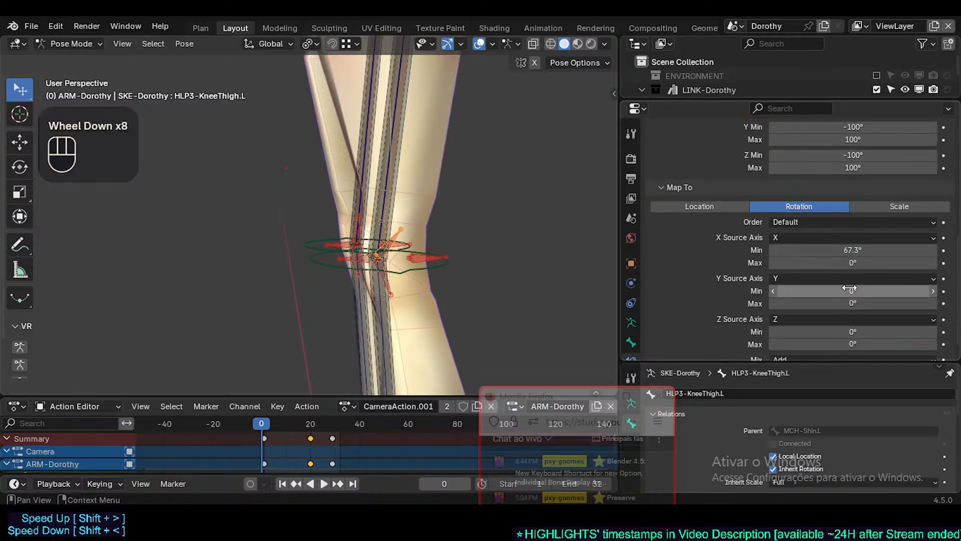
key("ctrl+c")
left_click(862, 259)
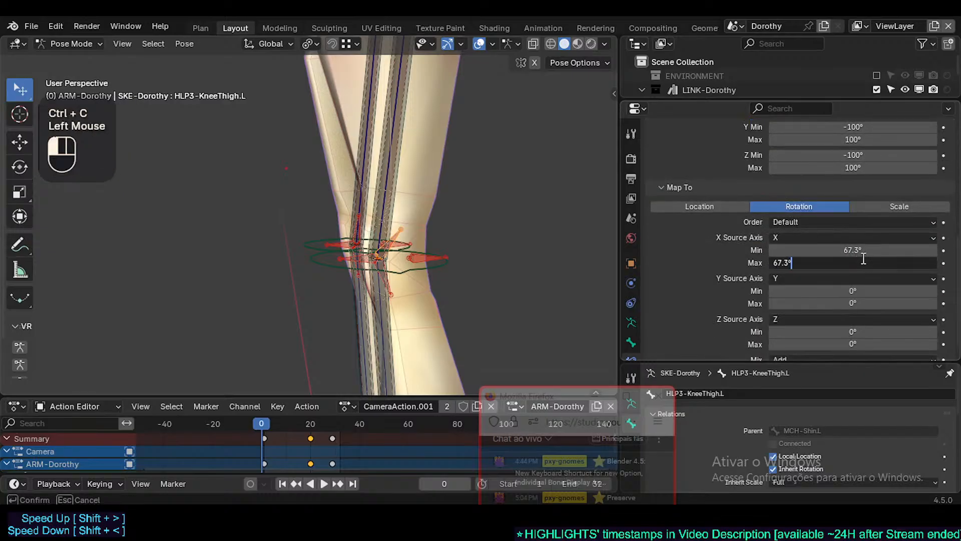
type("-")
key("Return")
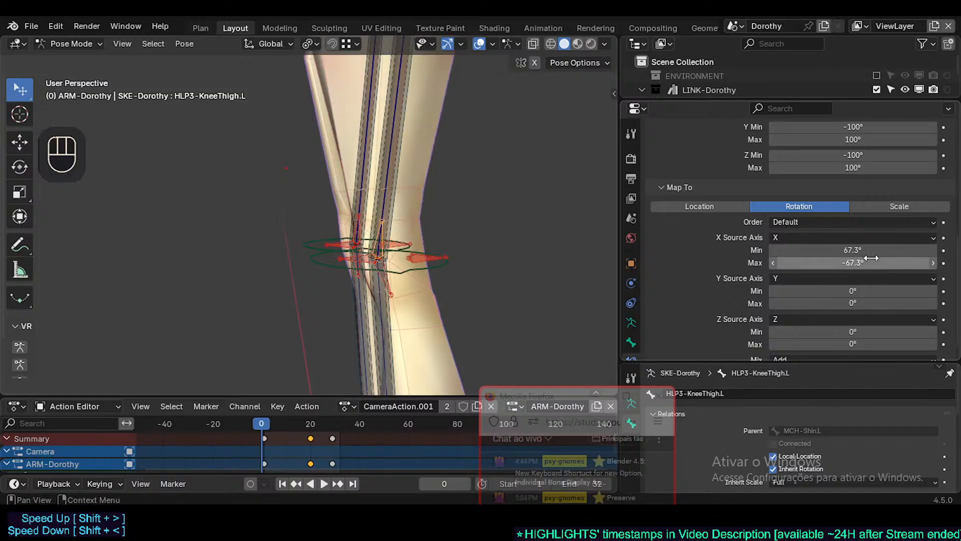
Scrub the animation to frames 9 and 20 and back to 0 to check the left knee's bend
left_click_drag(265, 425, 284, 425)
middle_click_drag(278, 191, 278, 227, "shift")
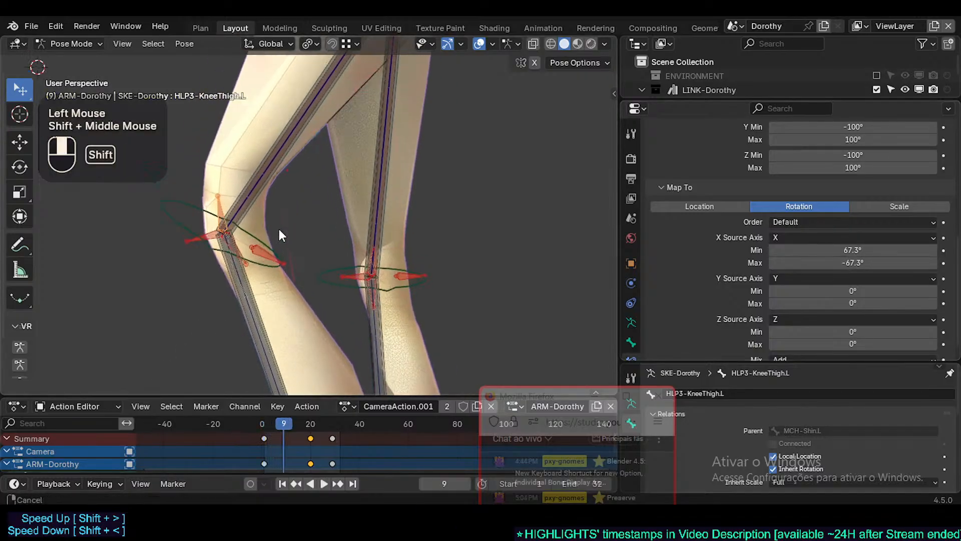
scroll(319, 311, "down", 2)
scroll(296, 417, "down", 1)
left_click(311, 424)
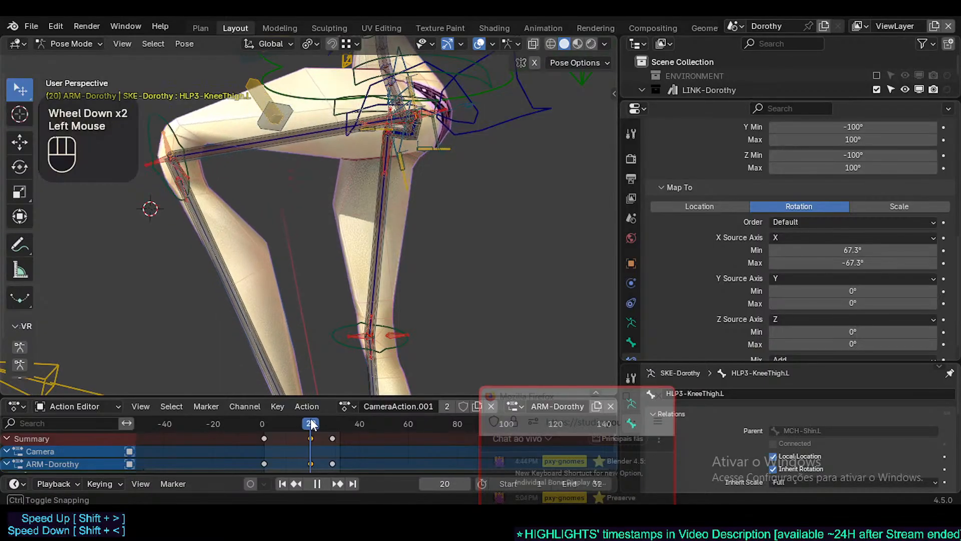
mouse_move(346, 381)
middle_mouse_down("shift")
mouse_move(384, 357)
mouse_move(361, 391)
middle_mouse_up("shift")
left_click_drag(315, 426, 245, 428)
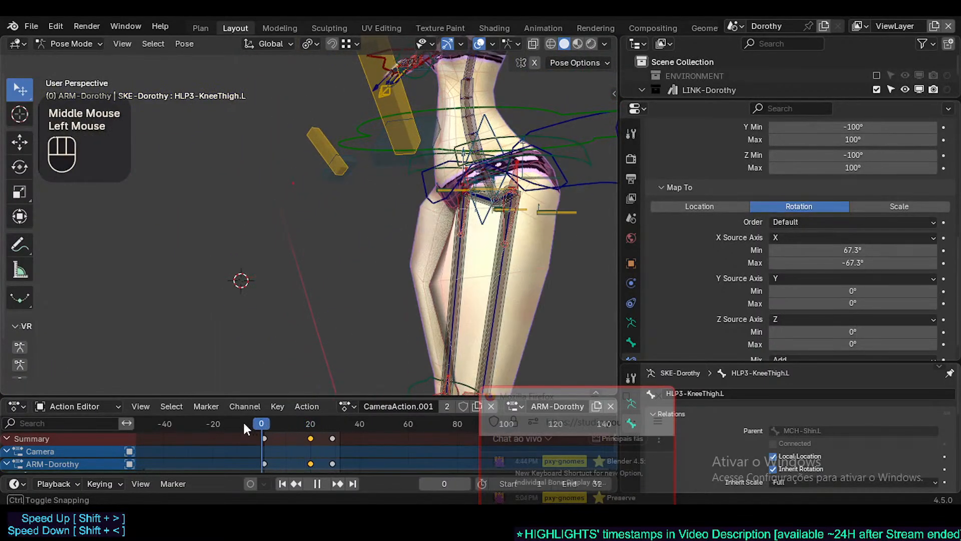
Move AIM-Foot.L up behind the body to test a backward knee bend, and select HLP3-KneeThigh.L at the knee
middle_click_drag(381, 345, 314, 128, "shift")
scroll(348, 324, "down", 4)
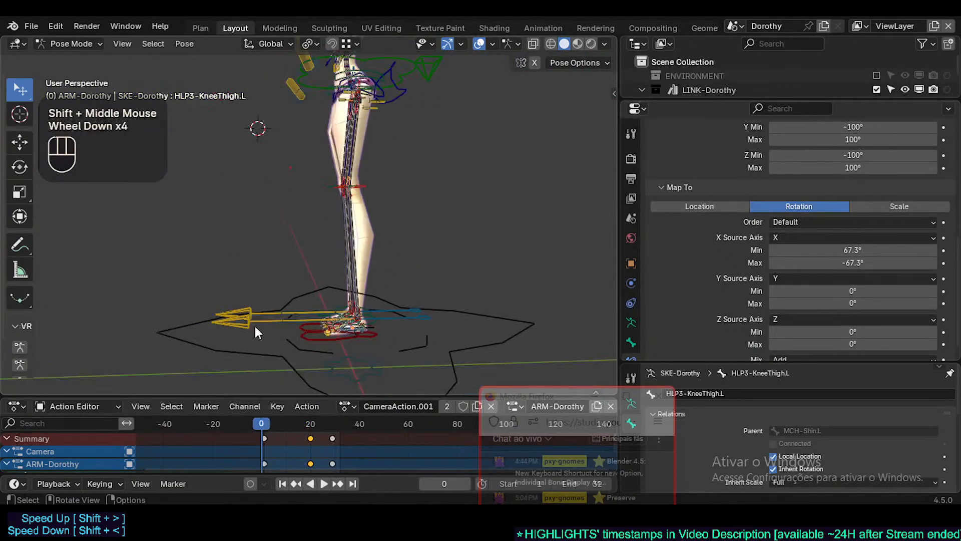
left_click(255, 327)
key("g")
left_click(418, 165)
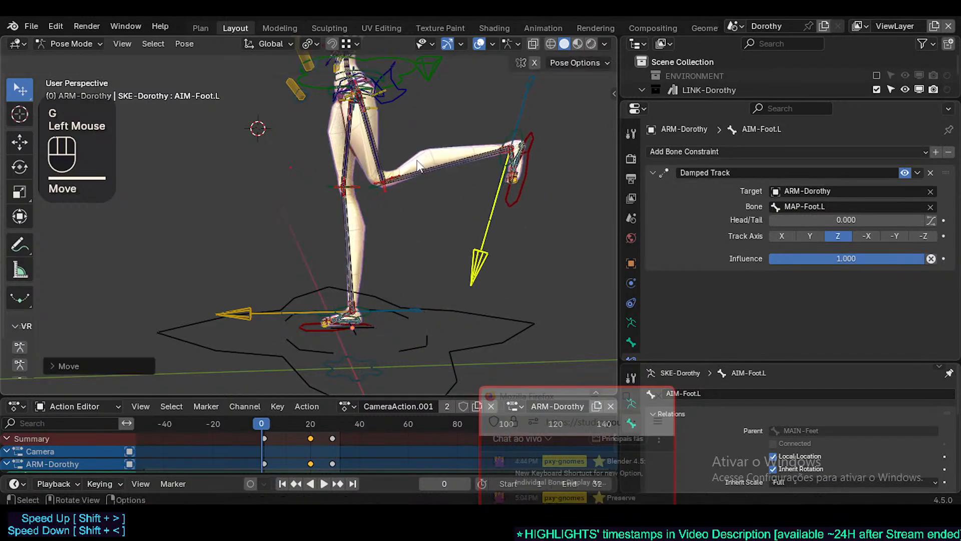
scroll(413, 178, "up", 3)
scroll(395, 160, "down", 1)
key("g")
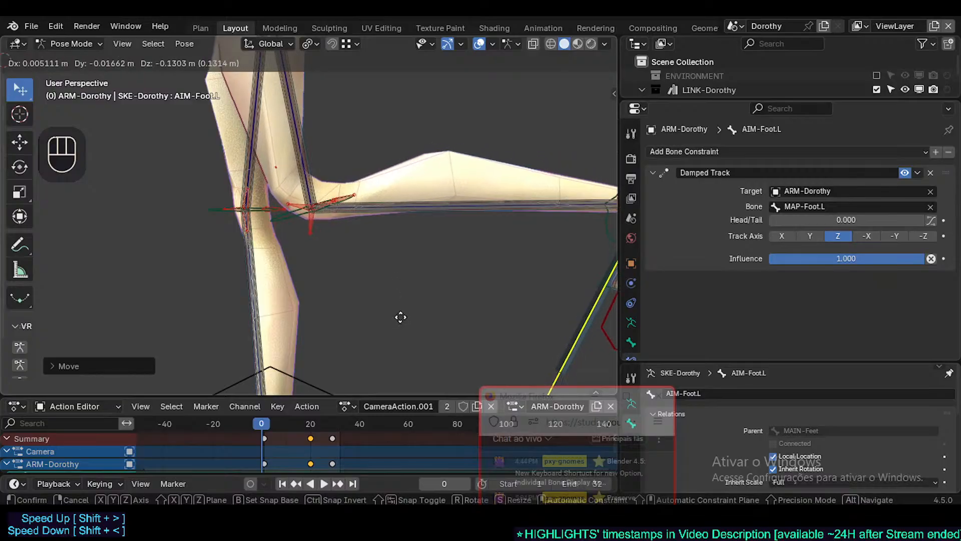
left_click(294, 209)
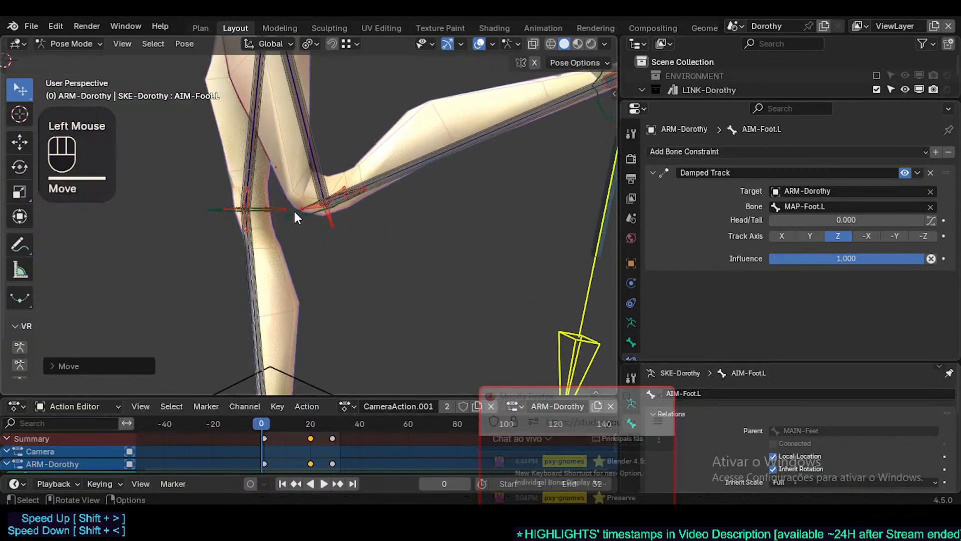
left_click(312, 198)
left_click(312, 204)
scroll(380, 226, "down", 2)
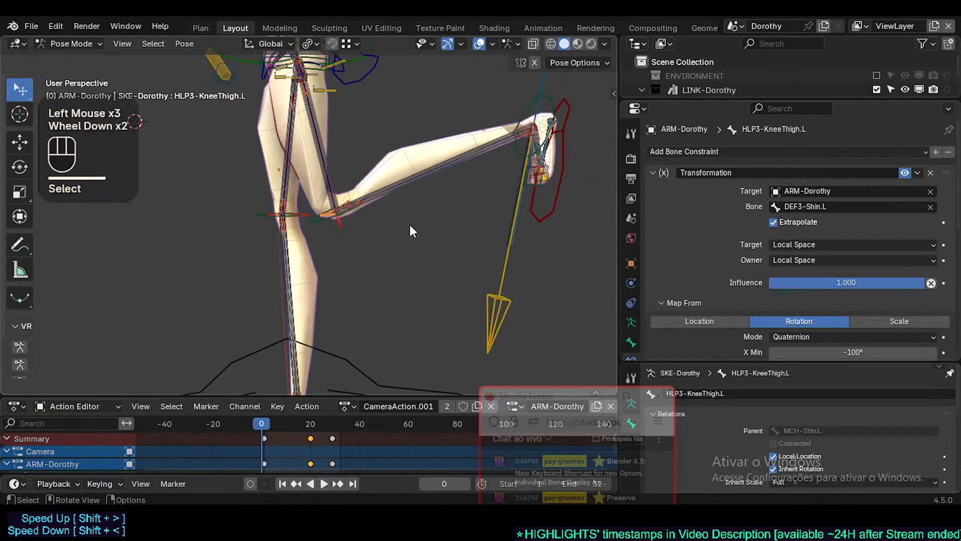
Move AIM-Foot.L forward and up so the left thigh is raised with the knee bent in front of the body
left_click(489, 306)
key("g")
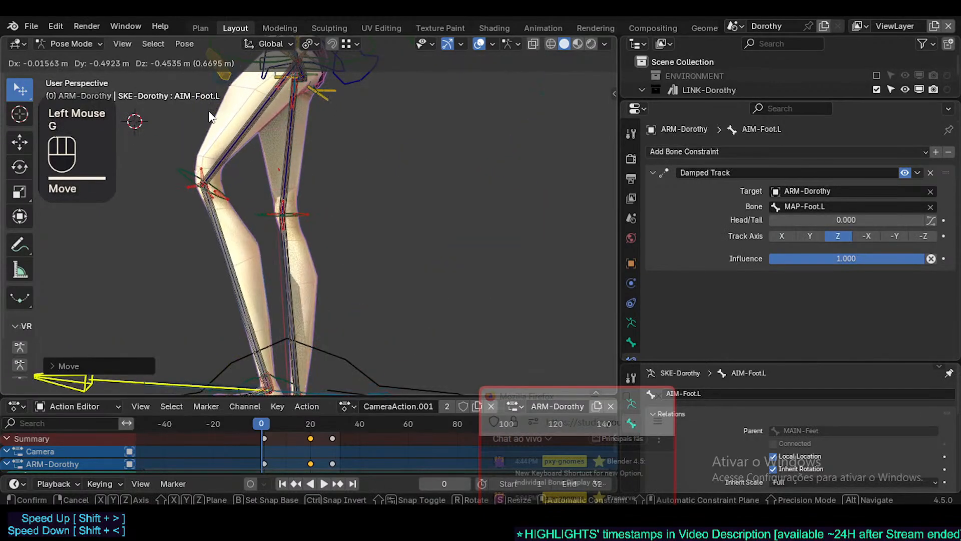
left_click(238, 190, "shift")
middle_click_drag(239, 187, 336, 129, "shift")
middle_click_drag(319, 194, 403, 138, "shift")
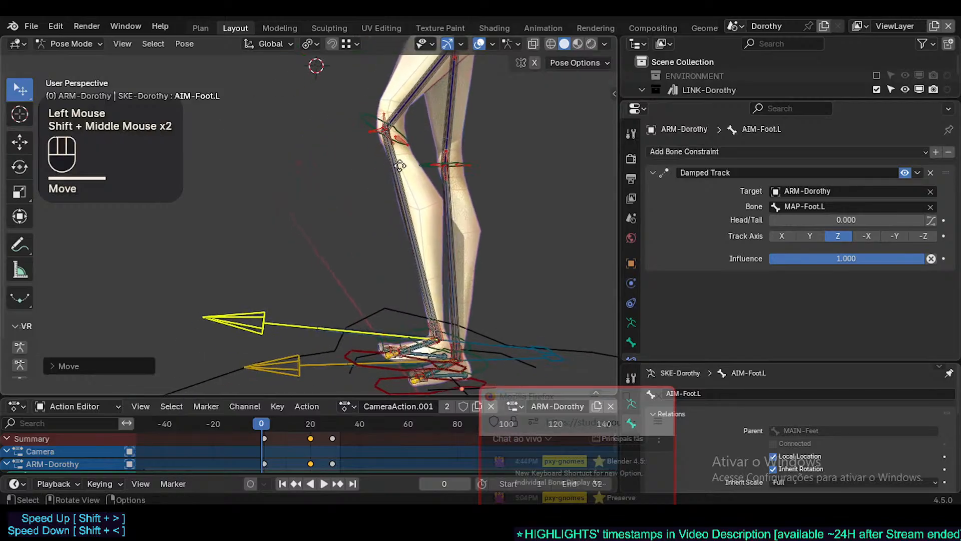
key("g")
left_click(395, 174)
key("g")
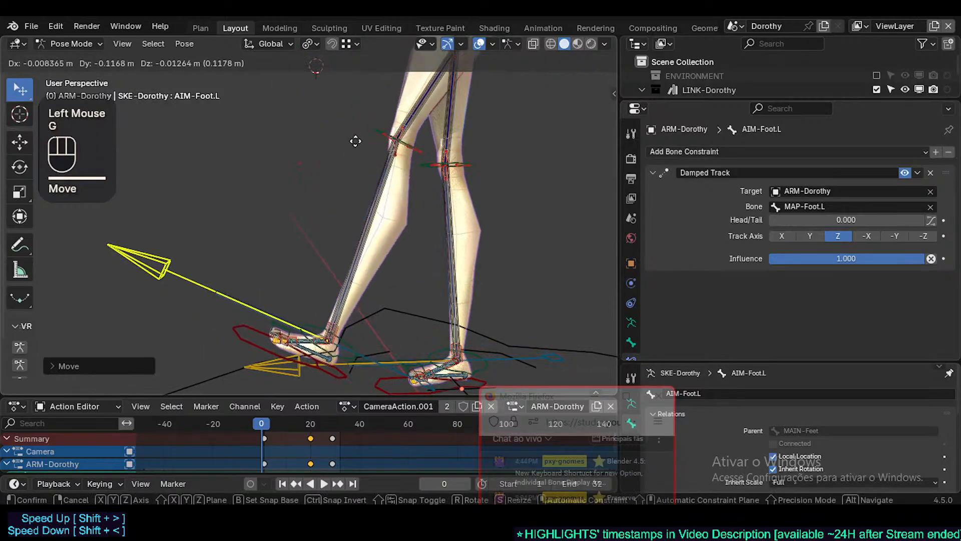
middle_click_drag(388, 166, 389, 273, "shift")
left_click(428, 197)
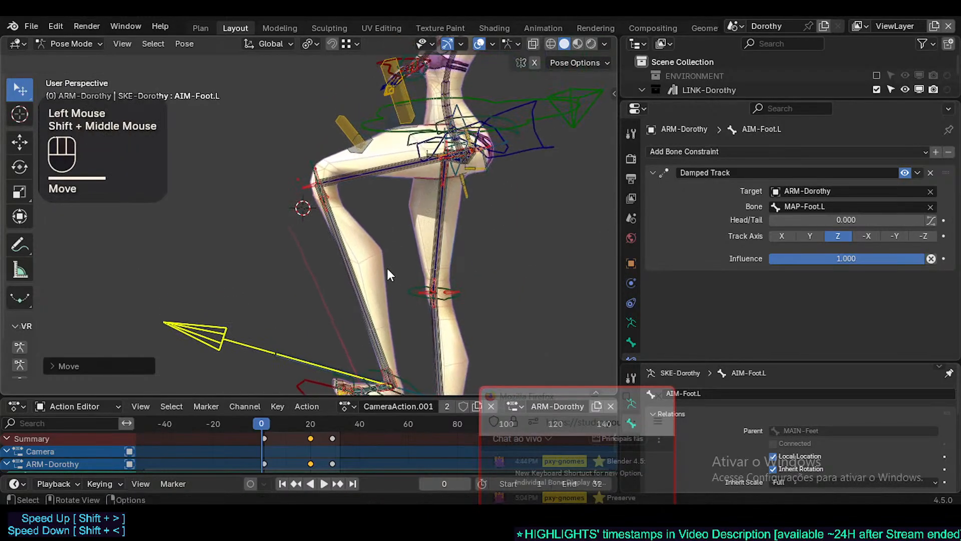
Compare the Transformation constraints and parent bones of HLP3-KneeThigh.L and HLP3-KneeShin.L at the bent left knee
scroll(300, 151, "up", 2)
scroll(299, 151, "up", 1)
middle_click_drag(300, 151, 351, 205, "shift")
scroll(335, 263, "up", 1)
left_click(337, 265)
scroll(338, 269, "up", 4)
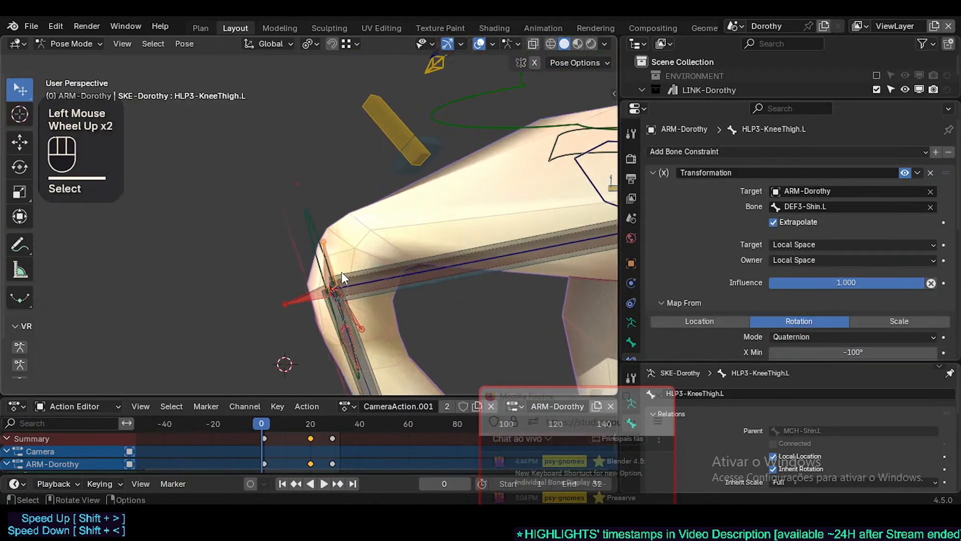
middle_click_drag(380, 314, 387, 240, "shift")
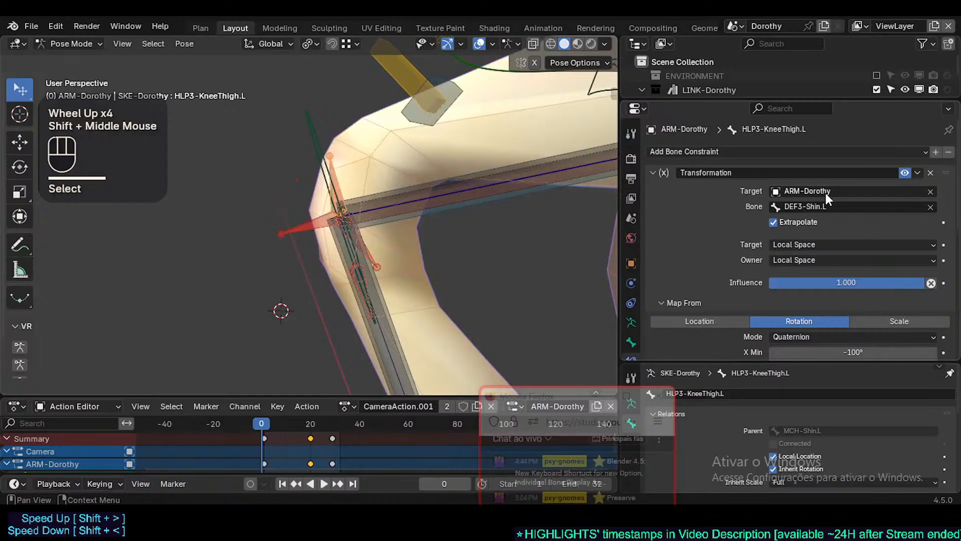
left_click(376, 251)
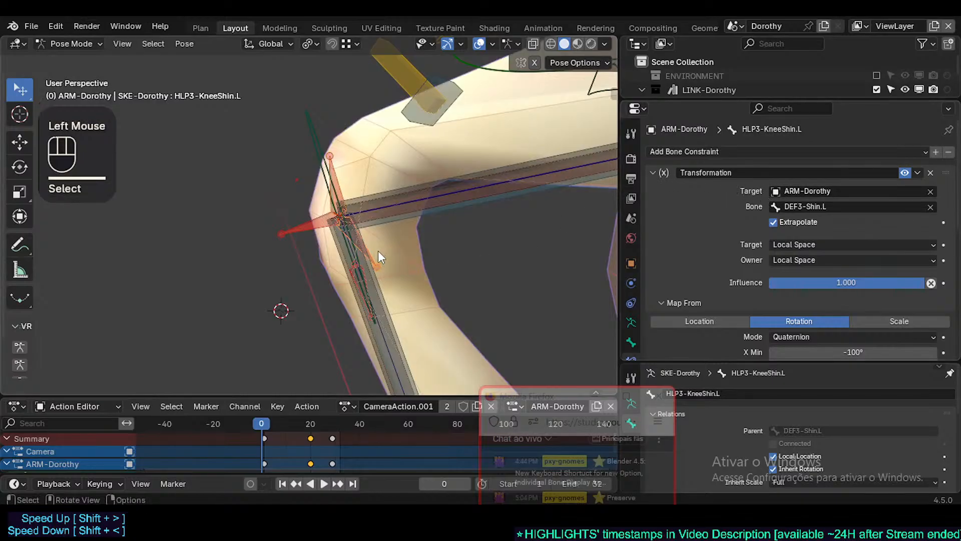
scroll(378, 251, "down", 1)
scroll(841, 234, "down", 3)
scroll(840, 235, "up", 1)
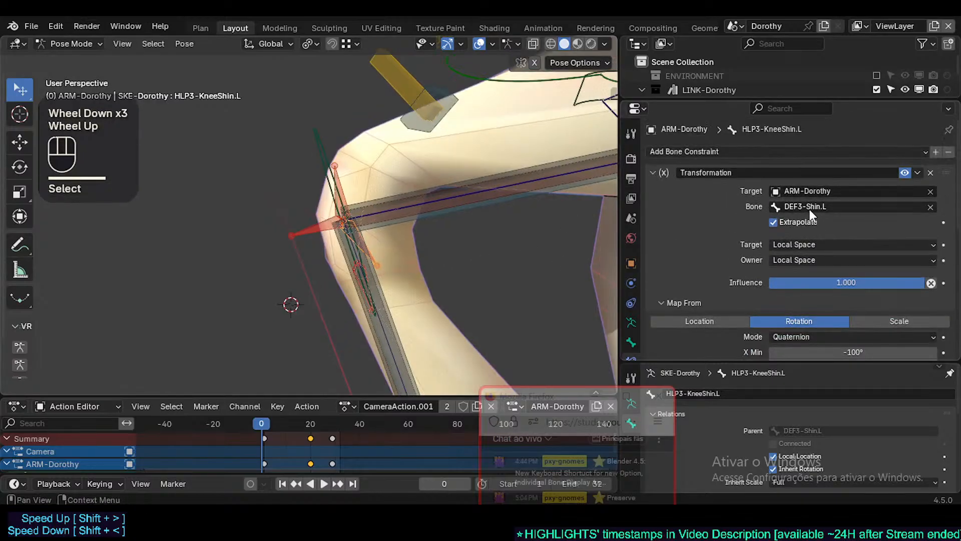
left_click(347, 183)
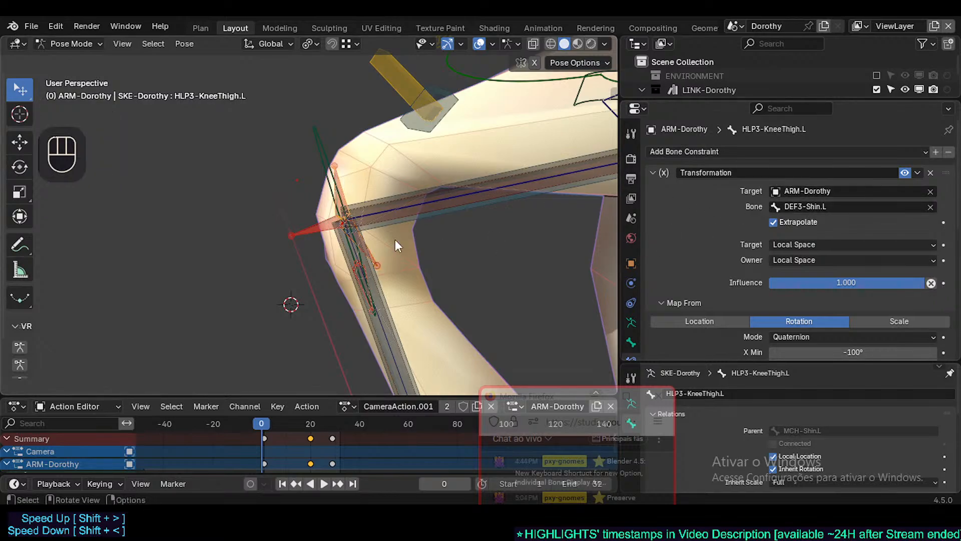
left_click(375, 246)
left_click(372, 256)
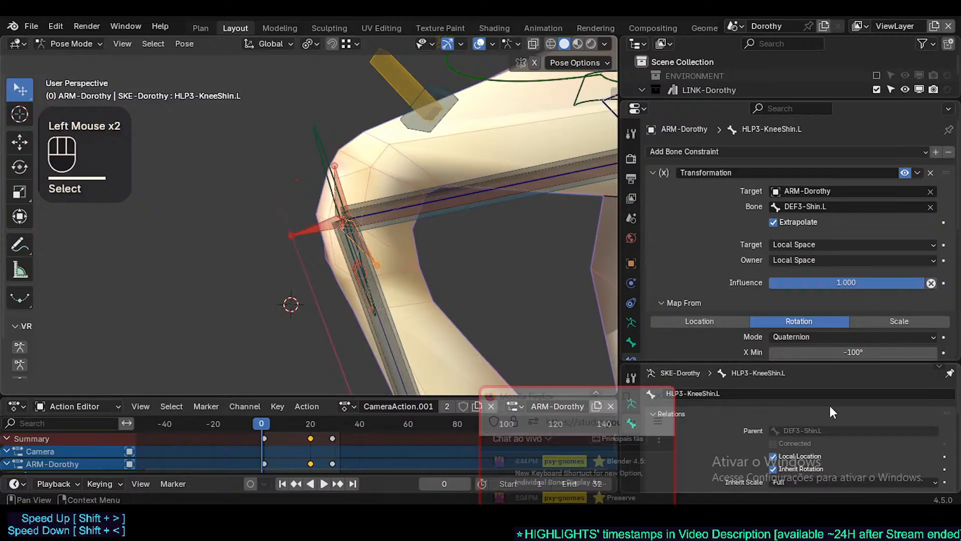
left_click(348, 193)
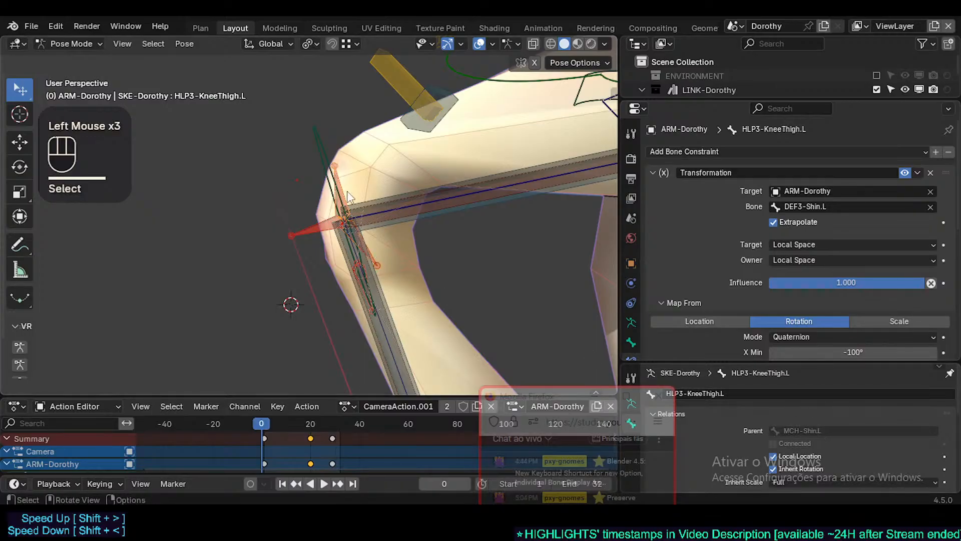
Parent HLP3-KneeShin.L to CTL-Shin.L in Edit Mode and return to Pose Mode
left_click(380, 258)
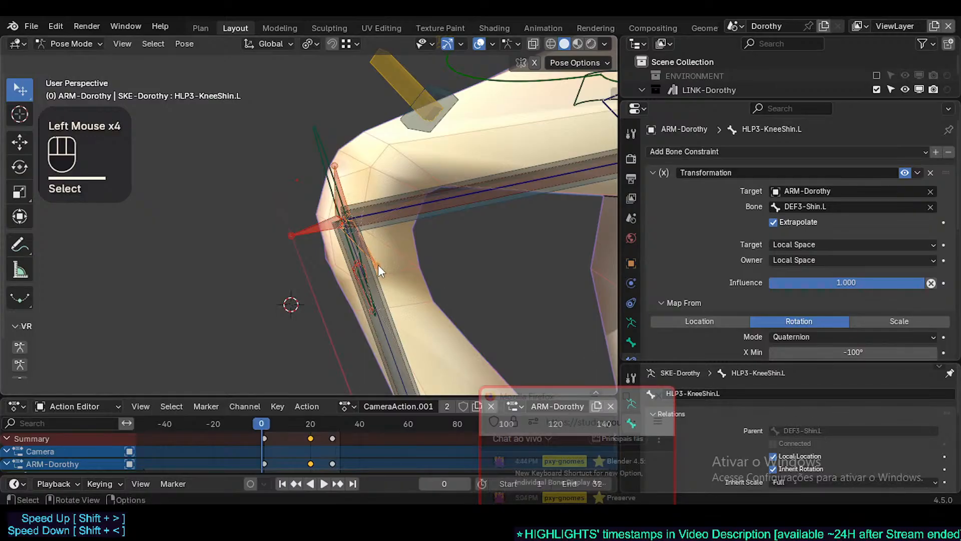
key("Tab")
scroll(348, 183, "down", 3)
middle_click_drag(451, 316, 451, 206, "shift")
scroll(450, 206, "up", 1)
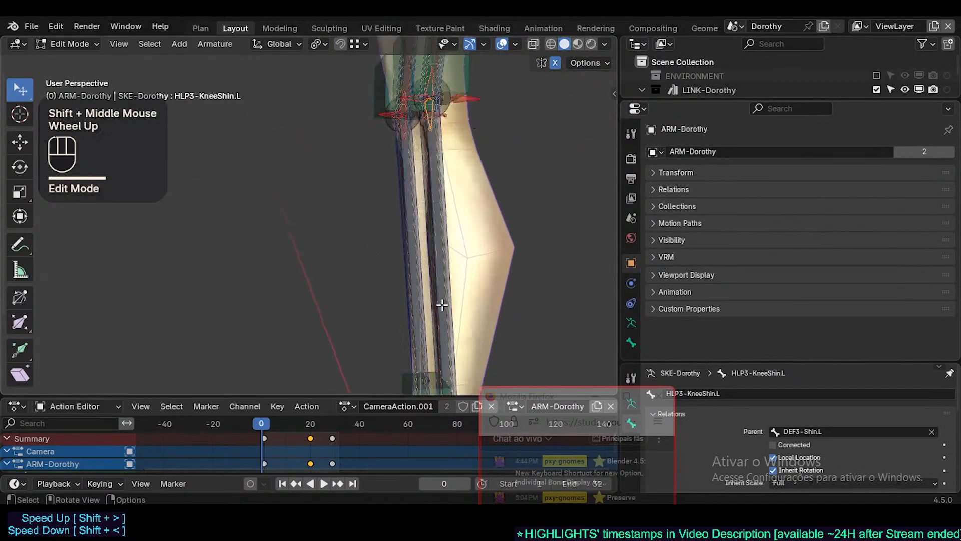
left_click(450, 206, "shift")
key("ctrl+p")
left_click(451, 206)
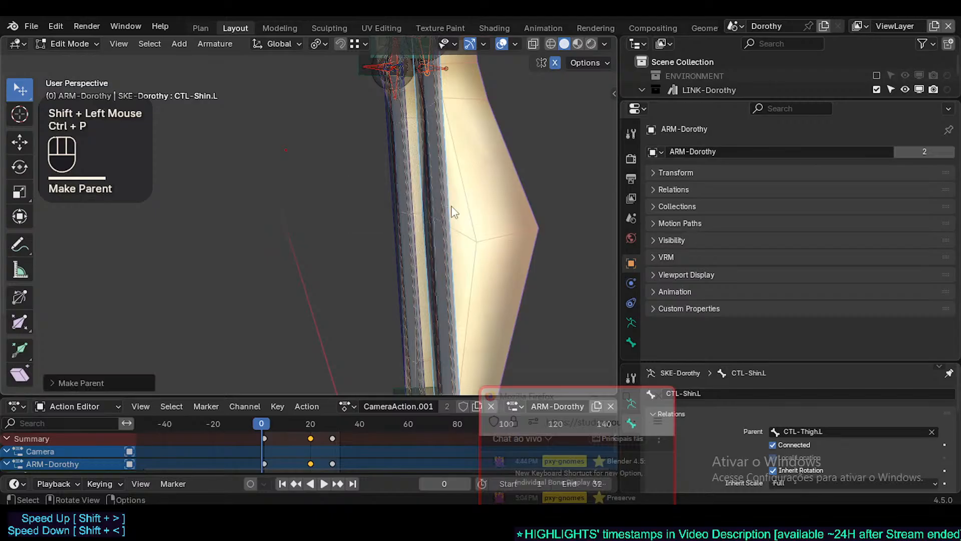
key("Tab")
Select AIM-Foot.L and scrub the timeline to frame 31, where the left knee is bent
scroll(428, 134, "down", 2)
middle_click_drag(428, 134, 409, 289, "shift")
scroll(421, 286, "up", 2)
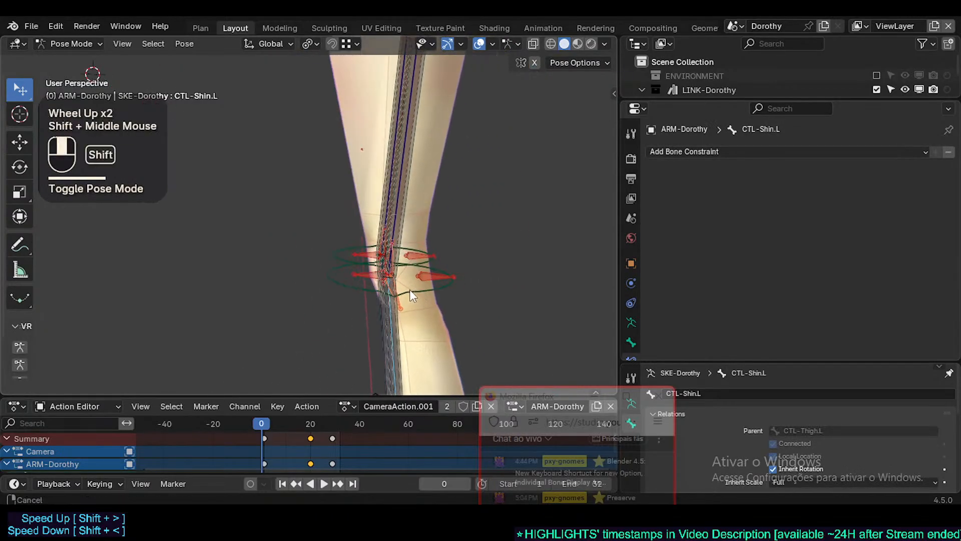
scroll(437, 345, "down", 3)
middle_click_drag(438, 345, 378, 230, "shift")
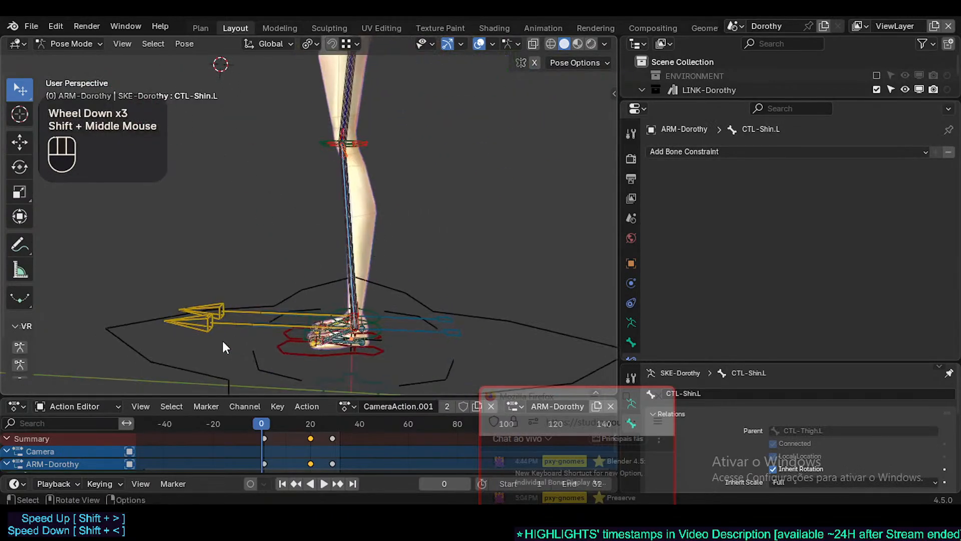
left_click(218, 320)
left_click(219, 320)
key("g")
key("Escape")
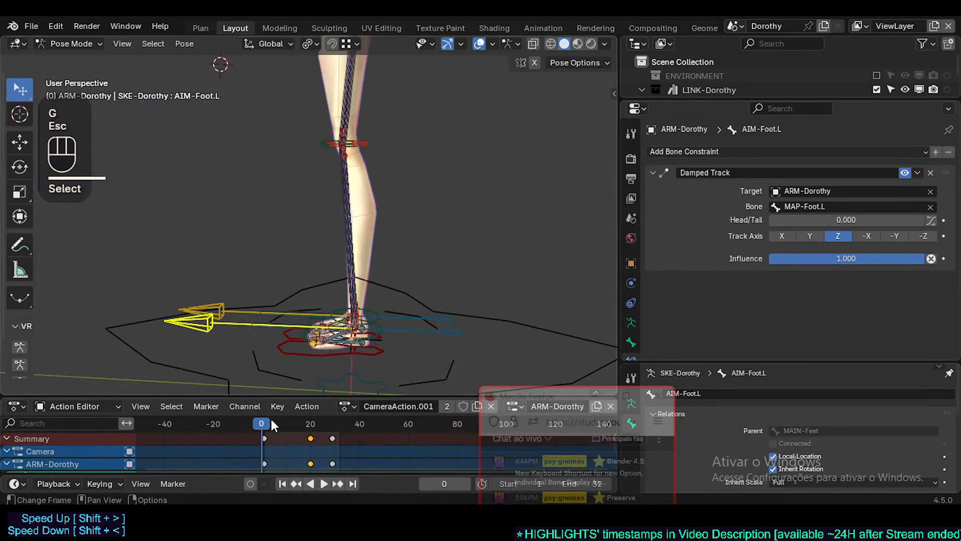
left_click_drag(271, 424, 320, 423)
middle_click_drag(329, 240, 353, 342, "shift")
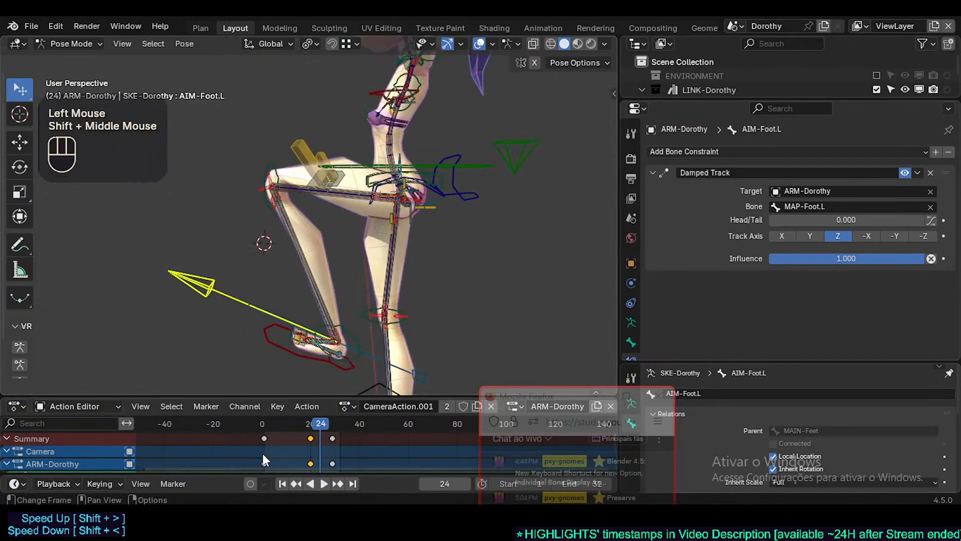
left_click_drag(314, 425, 338, 424)
Select HLP3-KneeShin.L at the raised left knee and examine the deformation down the shin
scroll(296, 235, "up", 2)
middle_click_drag(296, 234, 304, 218, "shift")
scroll(304, 185, "up", 2)
middle_click_drag(304, 185, 323, 198, "shift")
scroll(323, 198, "up", 1)
left_click(320, 196)
scroll(367, 328, "down", 2)
middle_click_drag(367, 328, 359, 153, "shift")
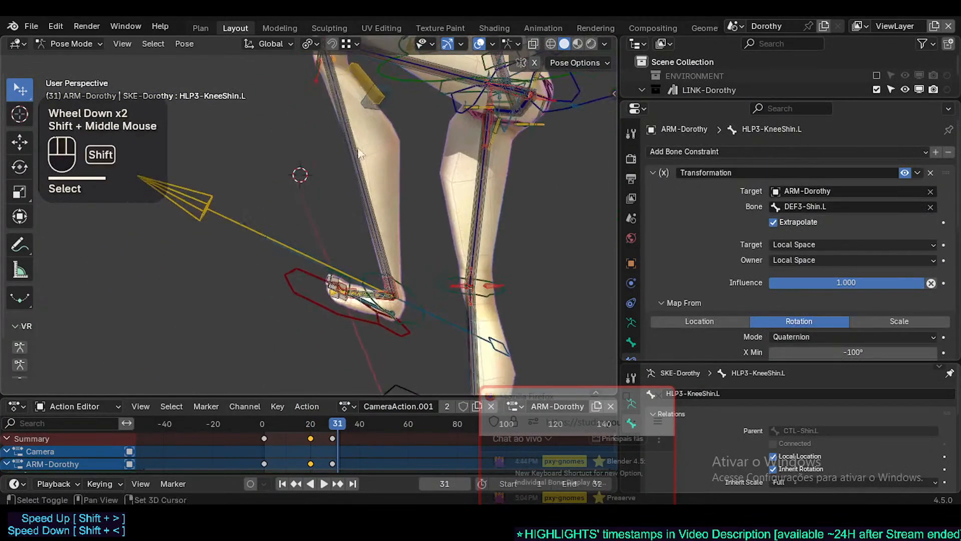
scroll(236, 306, "up", 1, "shift")
scroll(236, 306, "down", 1, "shift")
Move AIM-Foot.L forward and up until the left leg is stretched out straight in front of the body
left_click(240, 301)
key("g")
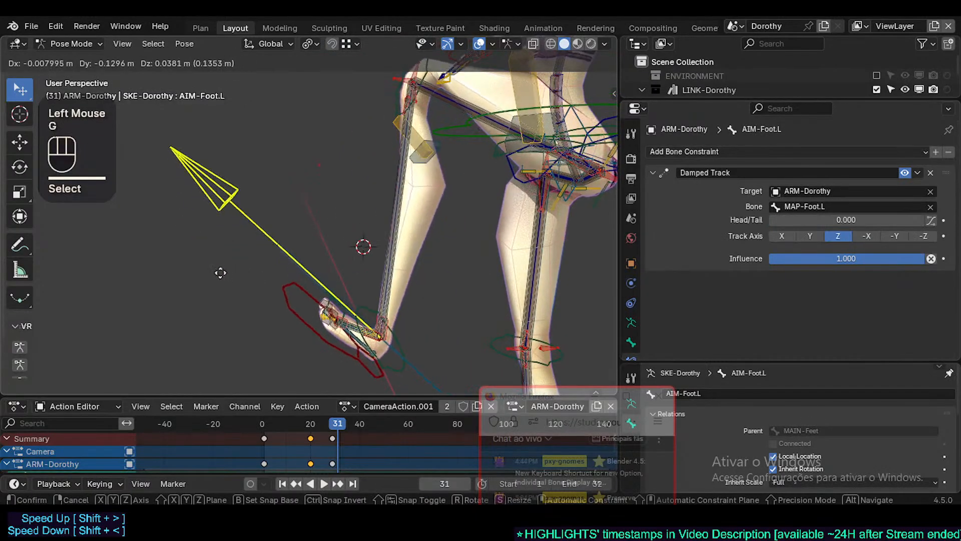
left_click(305, 203)
middle_click_drag(305, 202, 343, 278, "shift")
key("g")
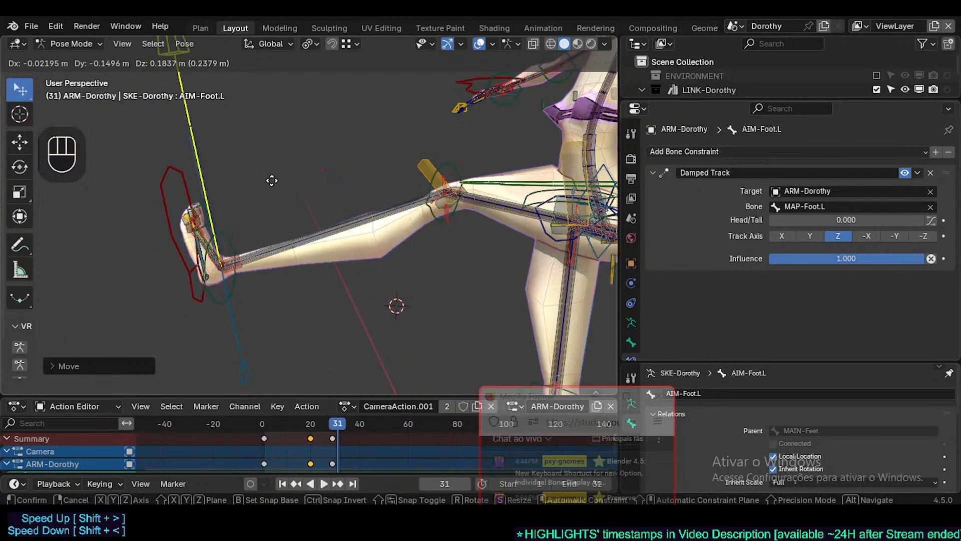
left_click(391, 260)
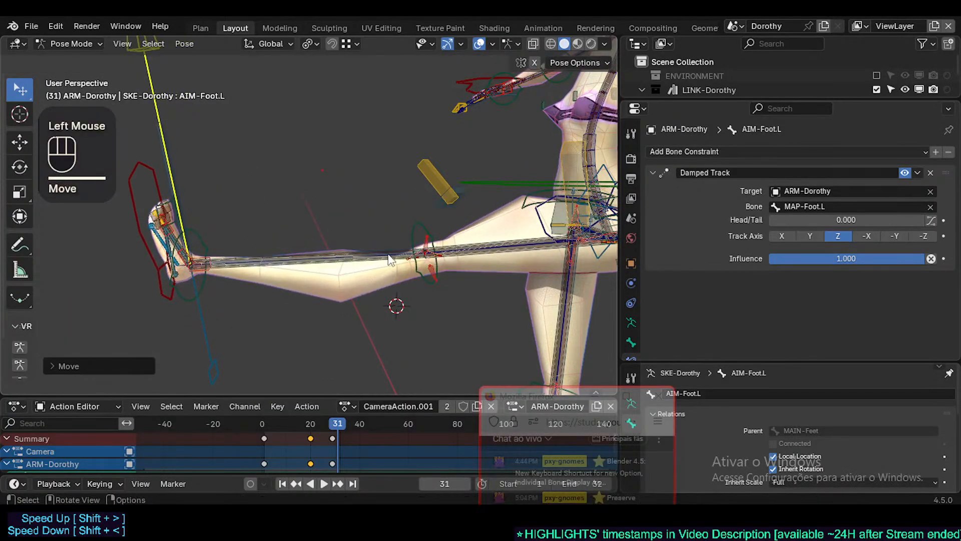
Set the Map To rotation X Max of the HLP3-KneeShin.L Transformation constraint to -33°
scroll(405, 265, "up", 4)
left_click(439, 263)
left_click(439, 265)
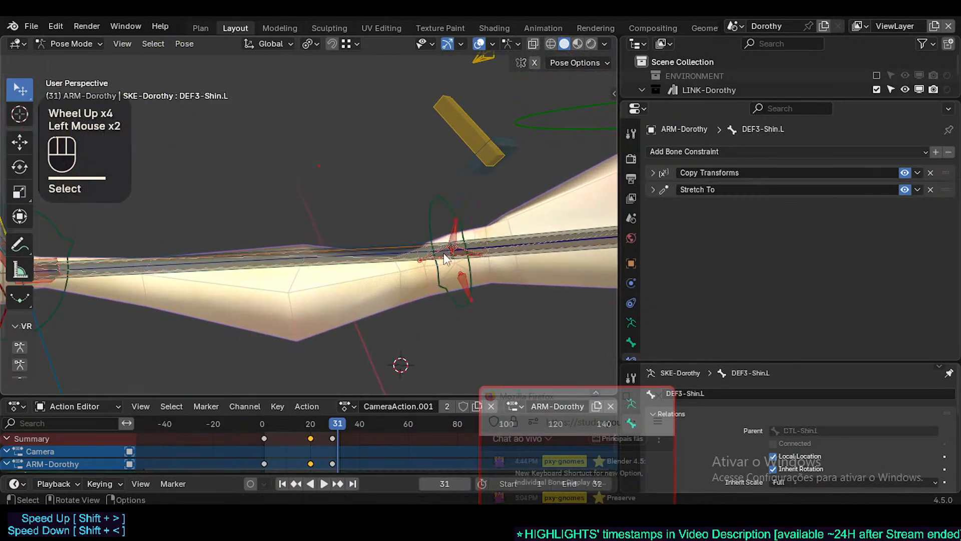
left_click(440, 265)
scroll(445, 275, "down", 1)
scroll(815, 296, "down", 5)
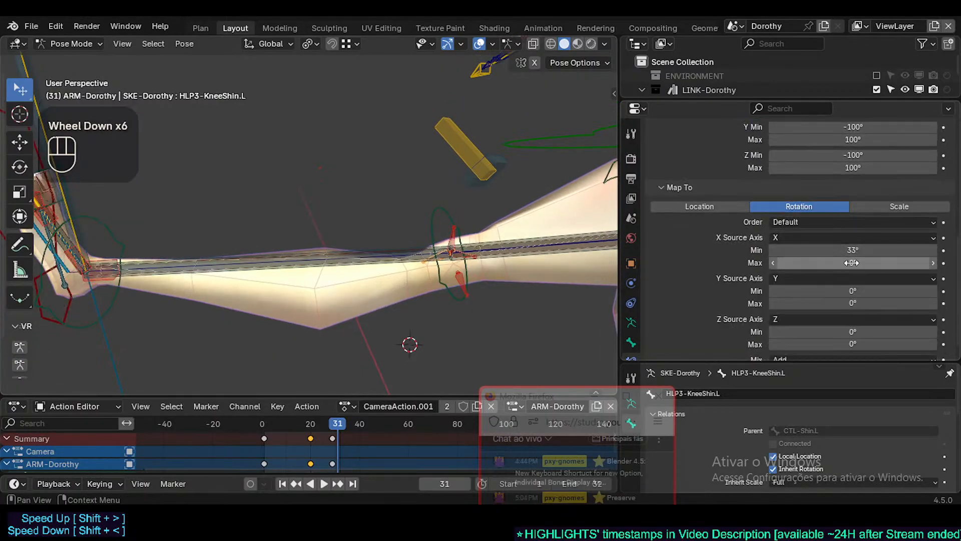
left_click(844, 262)
type("-")
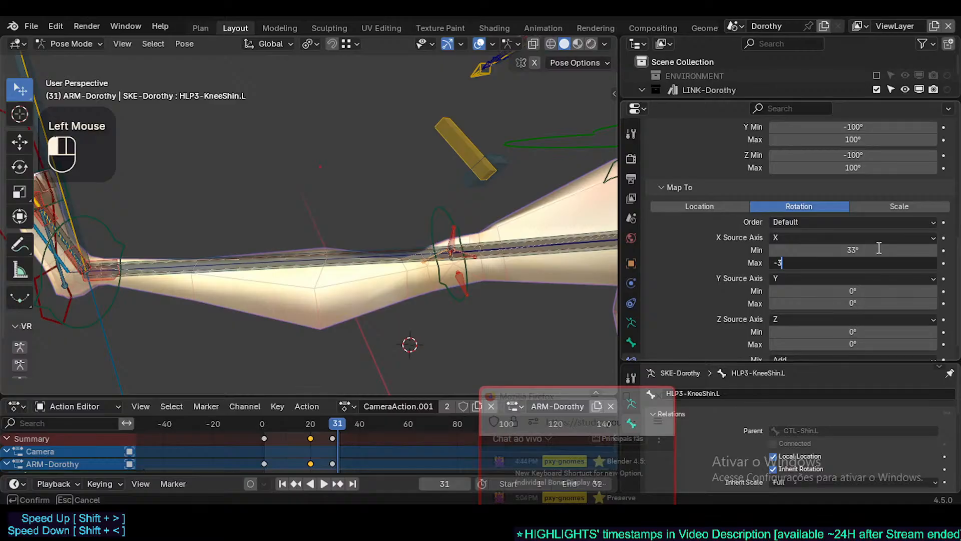
type("33")
key("Return")
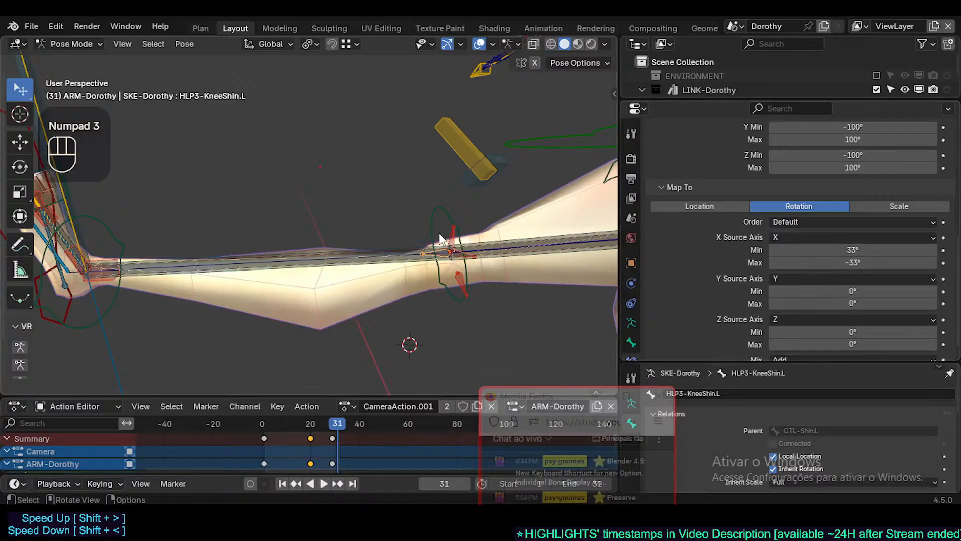
Move MTR-IK-Foot.L down and back to test the knee bend, and clear the location of all pose bones
middle_click_drag(439, 232, 441, 214)
scroll(445, 302, "down", 2)
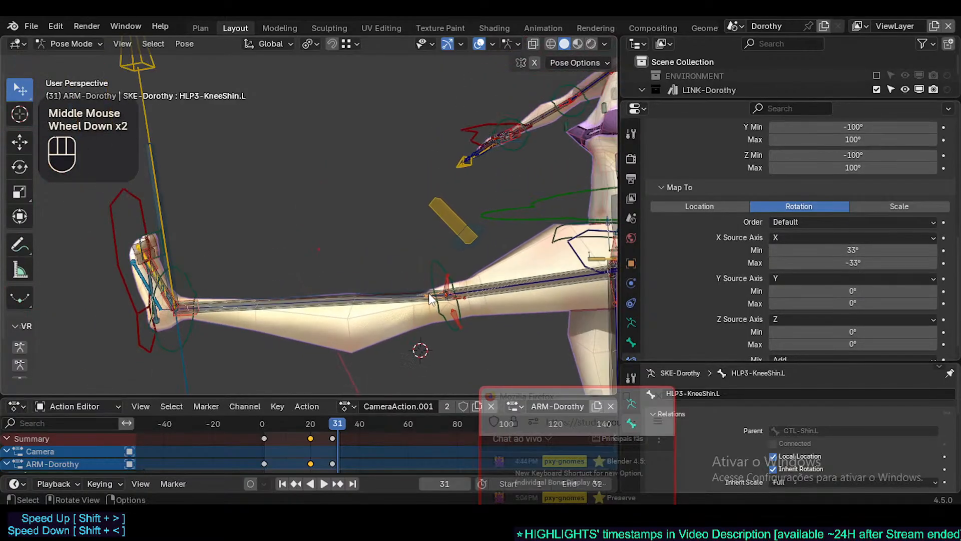
left_click(115, 232)
key("g")
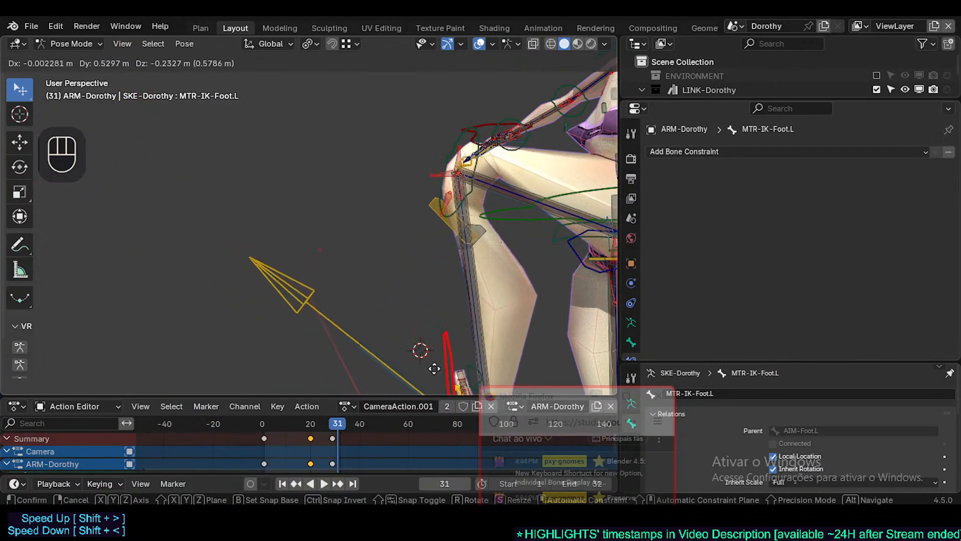
left_click(420, 340)
key("a")
key("alt+q")
Move AIM-Foot.L forward and up in stages from the rest pose to raise the left thigh and bend the knee
middle_click_drag(465, 372, 327, 219, "shift")
scroll(328, 221, "down", 2)
middle_click_drag(463, 294, 372, 150, "shift")
middle_click_drag(324, 324, 320, 333)
left_click(208, 390)
middle_click_drag(209, 390, 287, 313, "shift")
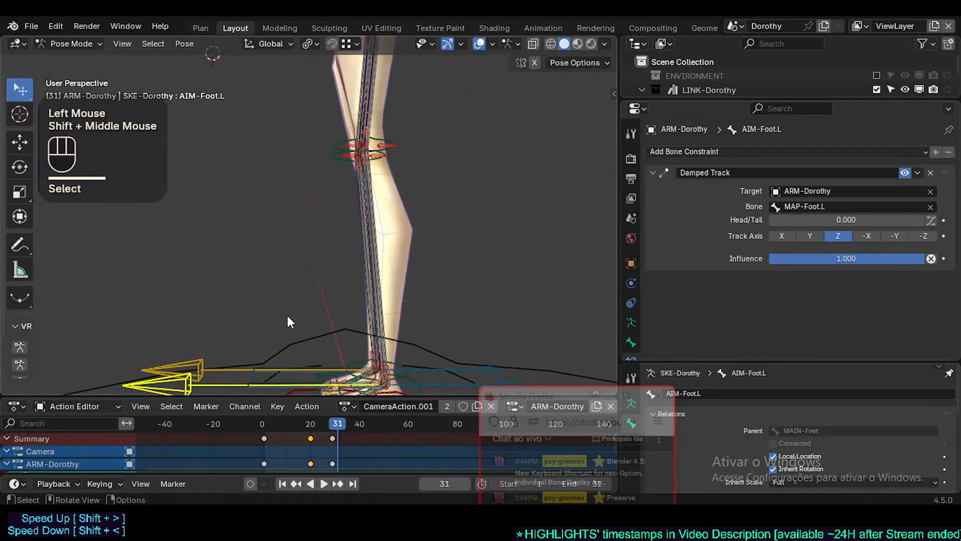
key("g")
left_click(283, 205)
middle_click_drag(283, 201, 324, 277, "shift")
key("g")
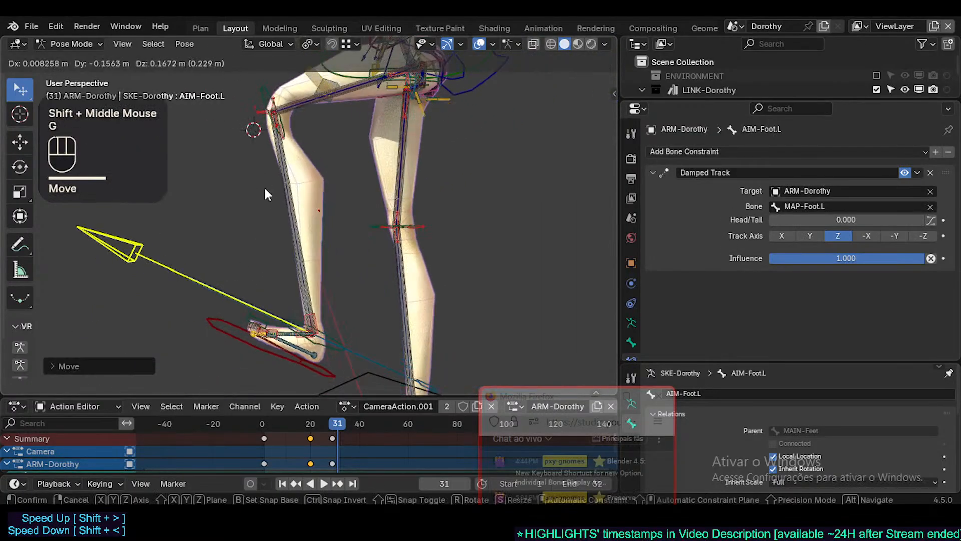
left_click(264, 186)
middle_click_drag(264, 185, 314, 310, "shift")
key("g")
left_click(368, 241)
Move AIM-Foot.L to different positions with the thigh raised to test various bend angles at the left knee
scroll(376, 248, "up", 2)
middle_click_drag(375, 248, 350, 280)
key("g")
left_click(335, 333)
key("g")
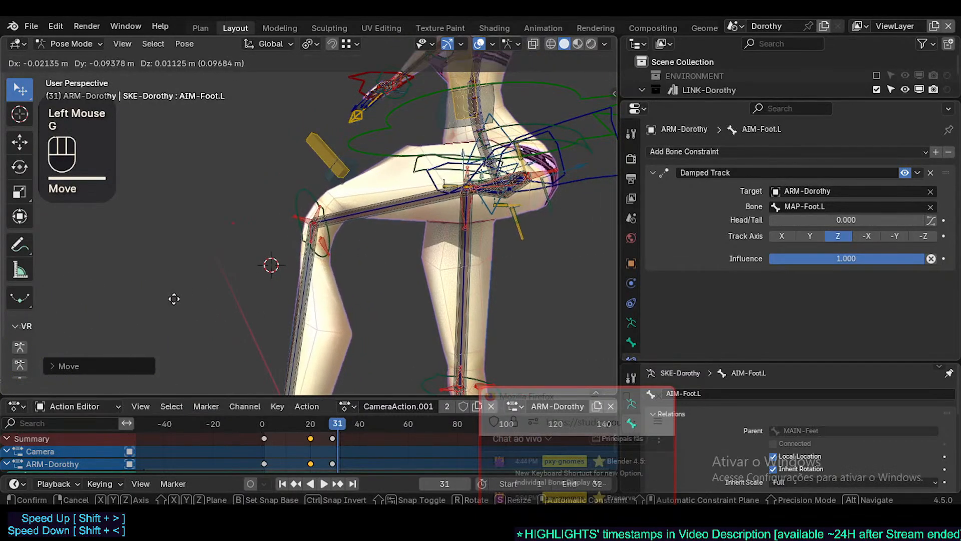
left_click(139, 271)
scroll(135, 241, "up", 4)
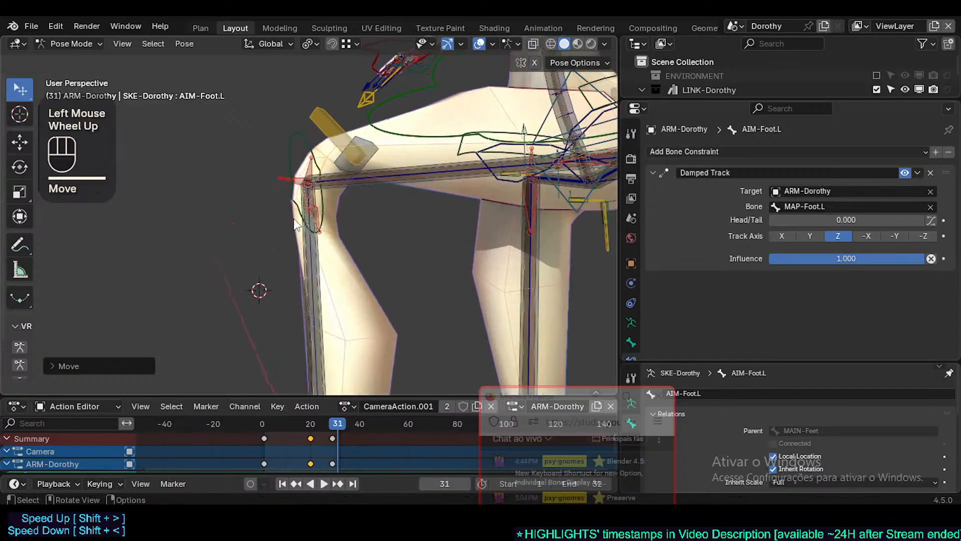
key("g")
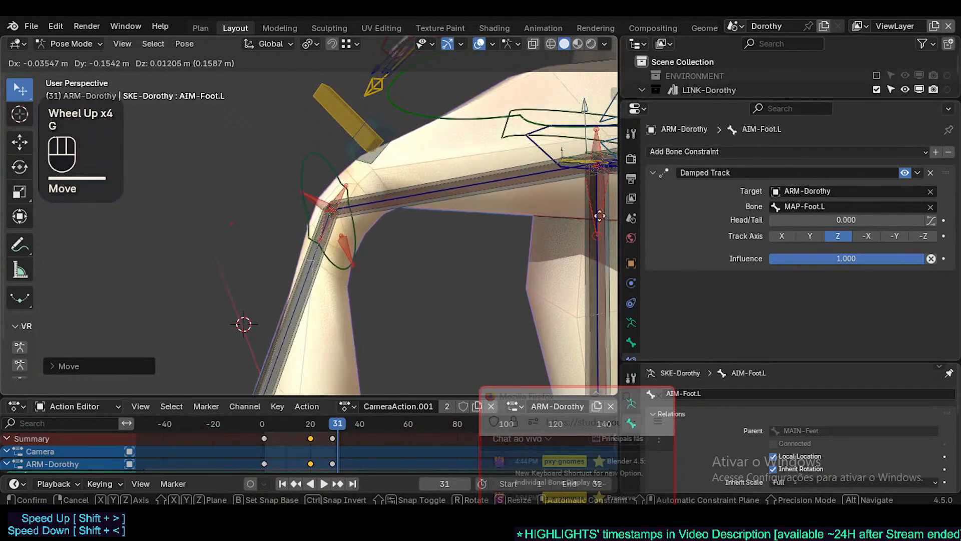
left_click(405, 172)
scroll(384, 287, "down", 2)
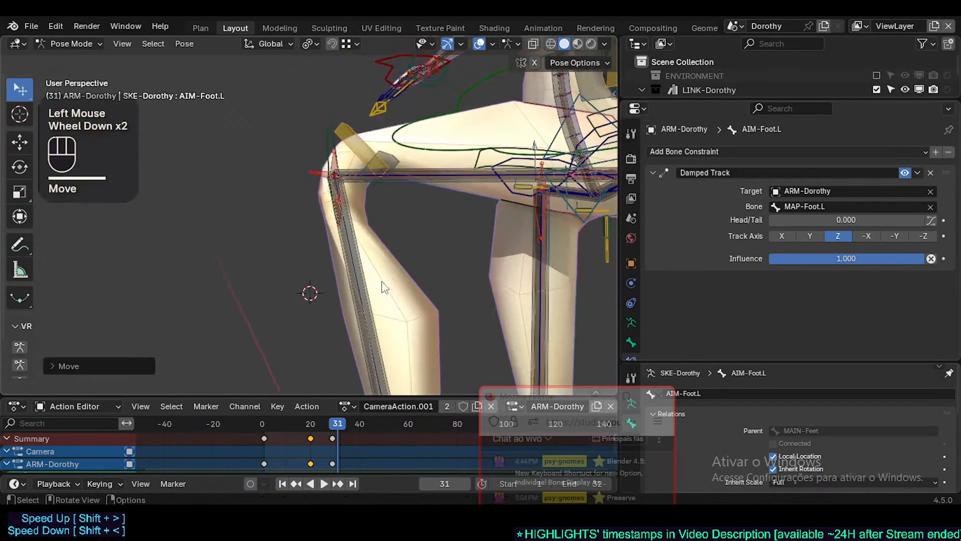
At frame 25, try a stronger negative Map To rotation X Max on HLP3-KneeShin.L and reset it to 0°
mouse_move(337, 421)
left_mouse_down()
mouse_move(268, 431)
mouse_move(323, 429)
left_mouse_up()
middle_click_drag(351, 270, 359, 237, "shift")
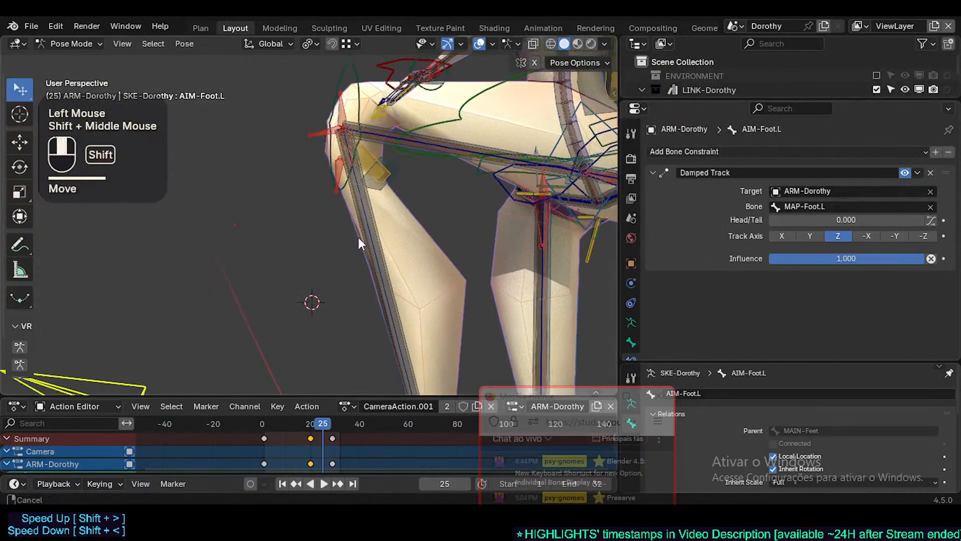
scroll(358, 237, "up", 1, "shift")
scroll(372, 283, "up", 1)
left_click(359, 212)
scroll(828, 311, "down", 4)
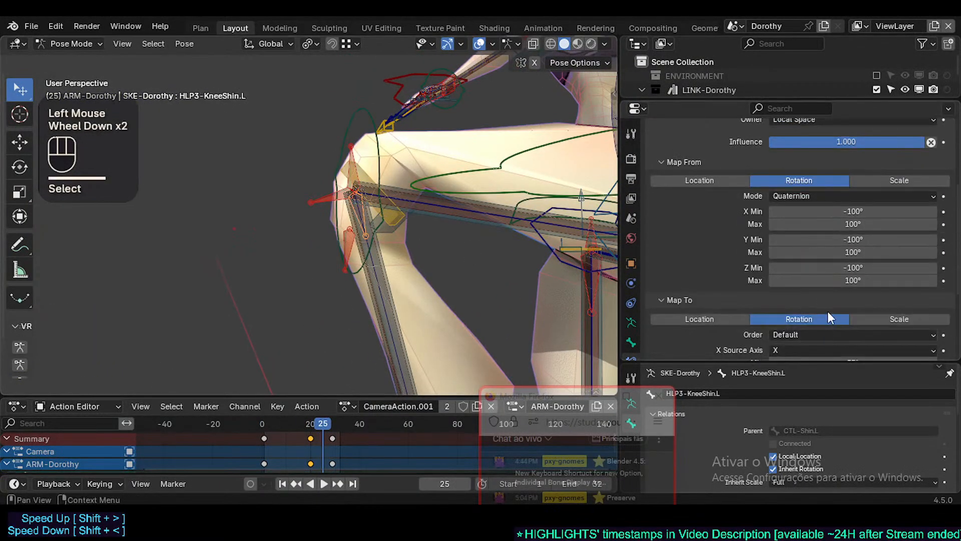
left_click_drag(867, 263, 826, 263)
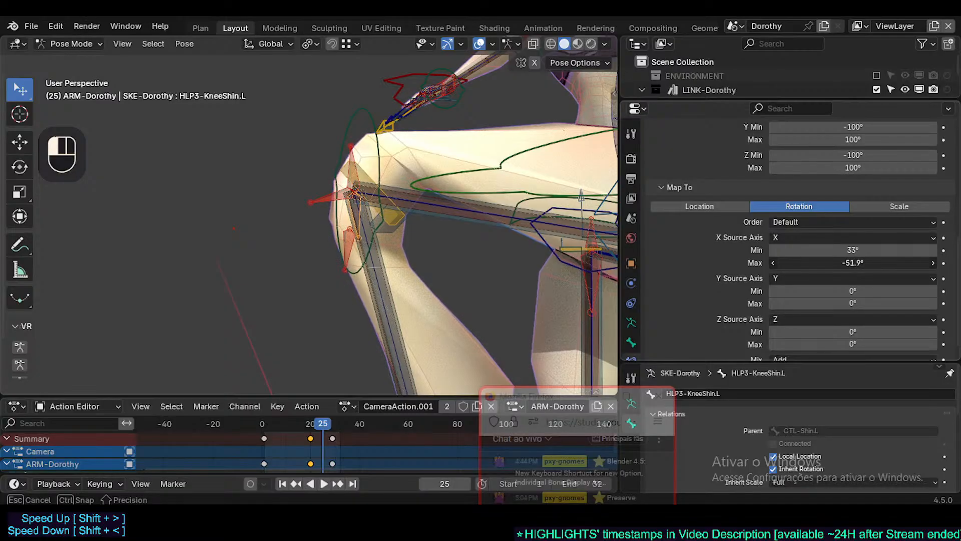
key("BackSpace")
Set the Map To rotation X Min of the HLP3-KneeShin.L Transformation constraint to -37°
left_click(866, 250)
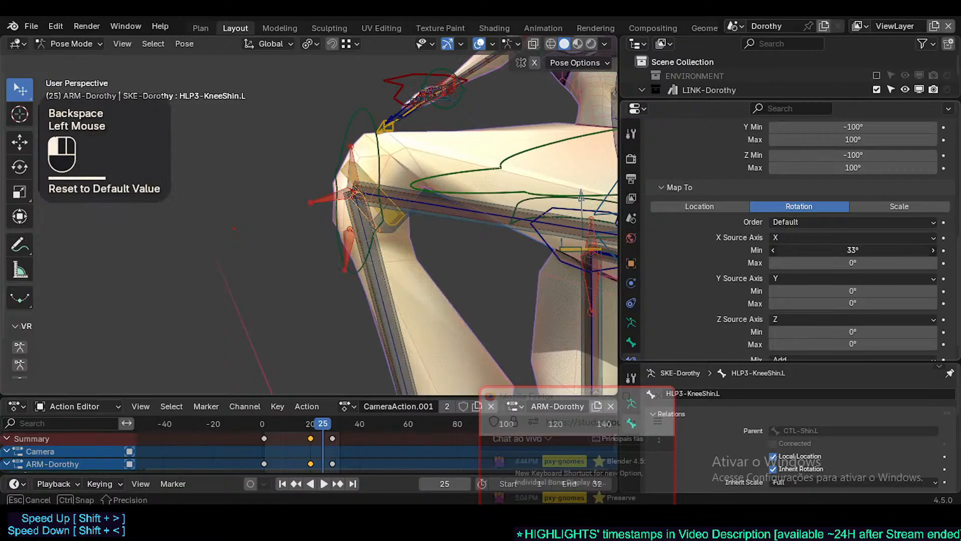
left_click_drag(867, 250, 811, 250)
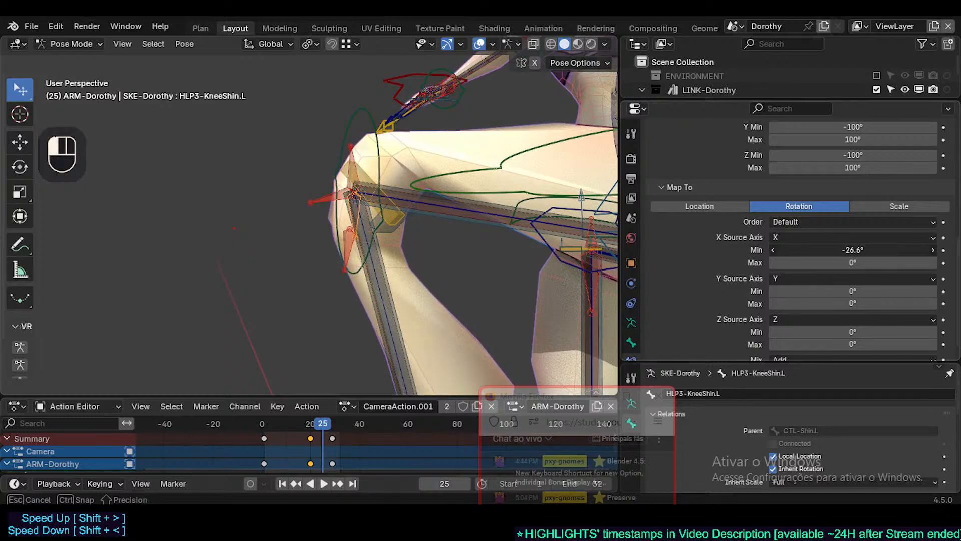
scroll(334, 272, "down", 2)
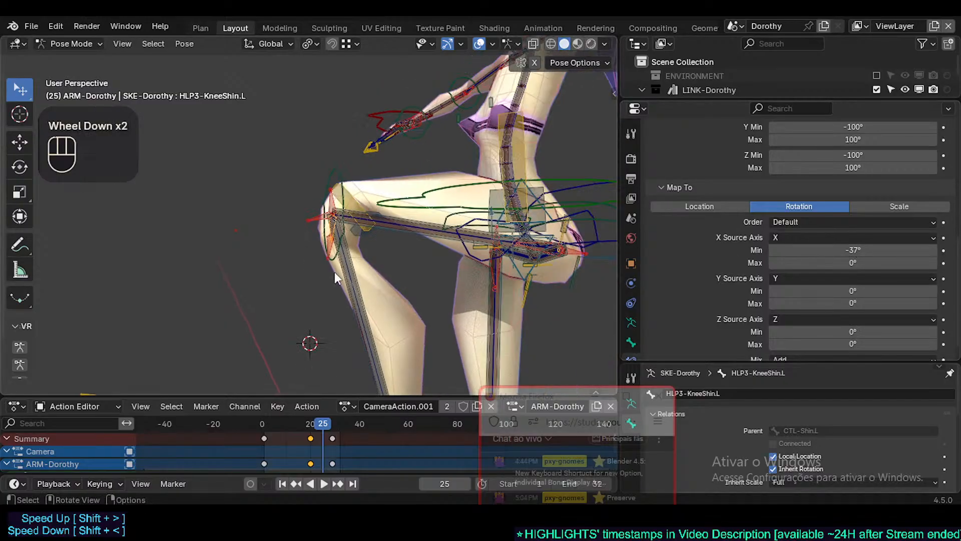
middle_click_drag(335, 272, 361, 138, "shift")
scroll(813, 227, "up", 2)
scroll(814, 228, "up", 3)
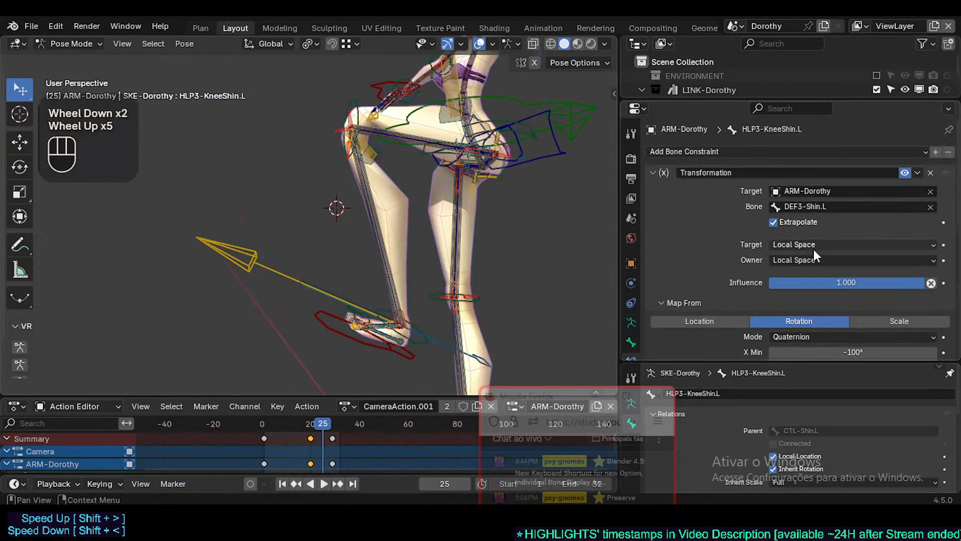
scroll(813, 250, "down", 3)
Move AIM-Foot.L to change the left knee bend at frame 25 and check the knee shape up close
left_click(317, 290)
key("g")
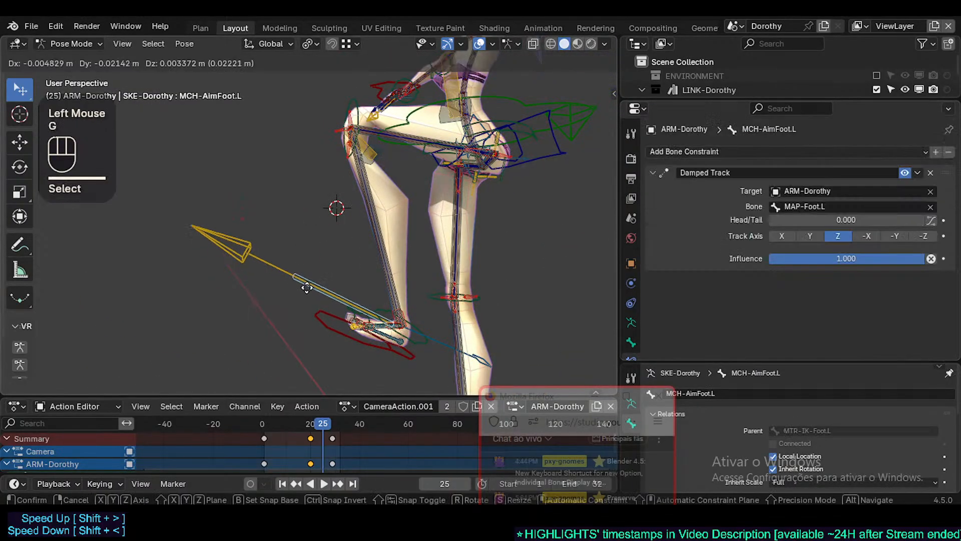
key("Escape")
key("g")
left_click(309, 280)
scroll(310, 286, "up", 2)
middle_click_drag(310, 286, 343, 296, "shift")
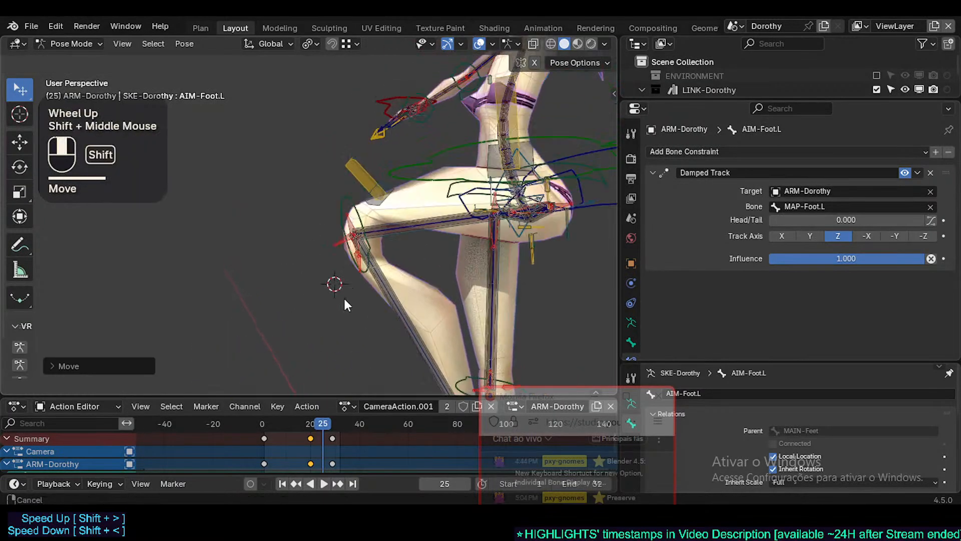
scroll(343, 296, "up", 1)
Scrub back through frames 14 and 12 to frame 0, examining the left knee with HLP3-KneeShin.L selected
left_click_drag(323, 432, 298, 432)
middle_click_drag(347, 317, 323, 185, "shift")
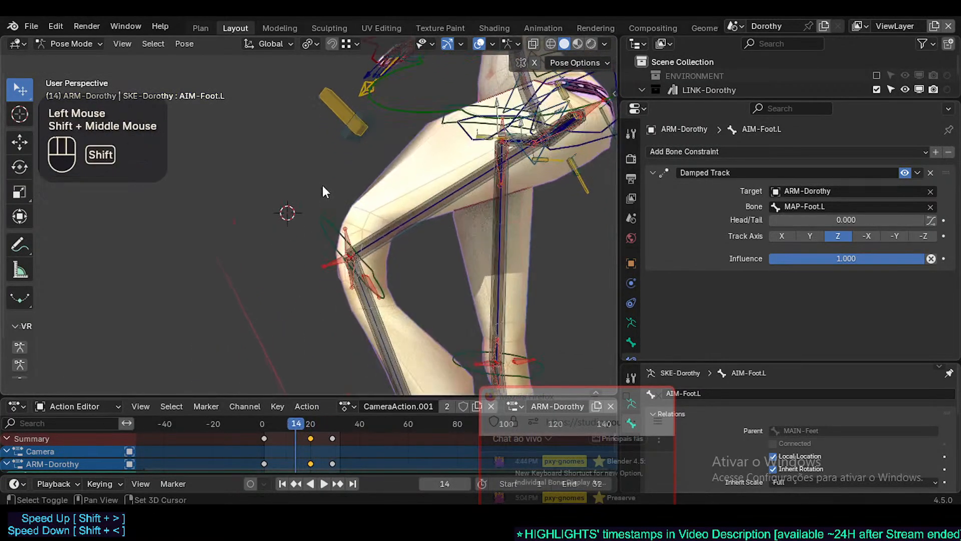
scroll(323, 185, "up", 1)
middle_click_drag(320, 391, 304, 250, "shift")
mouse_move(292, 429)
left_mouse_down()
mouse_move(275, 424)
mouse_move(292, 424)
left_mouse_up()
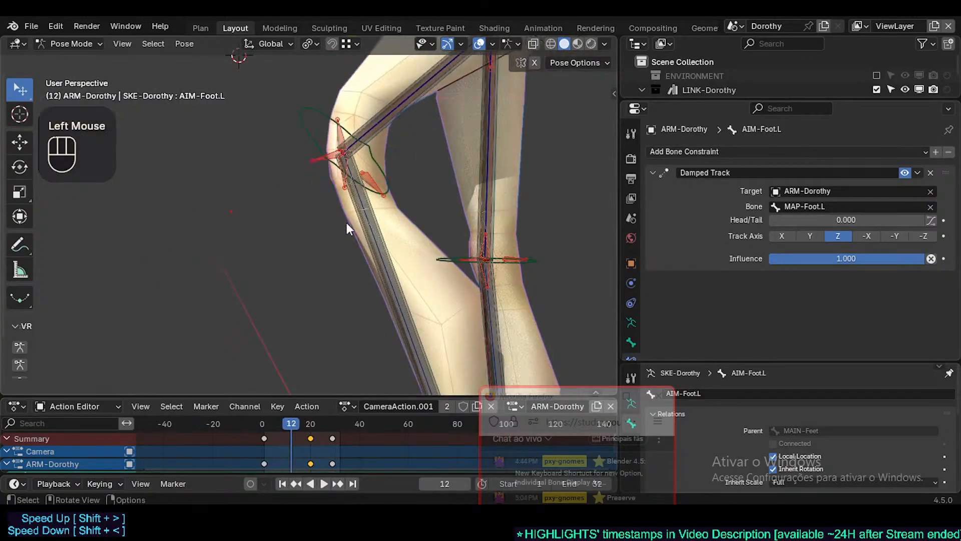
left_click(345, 167)
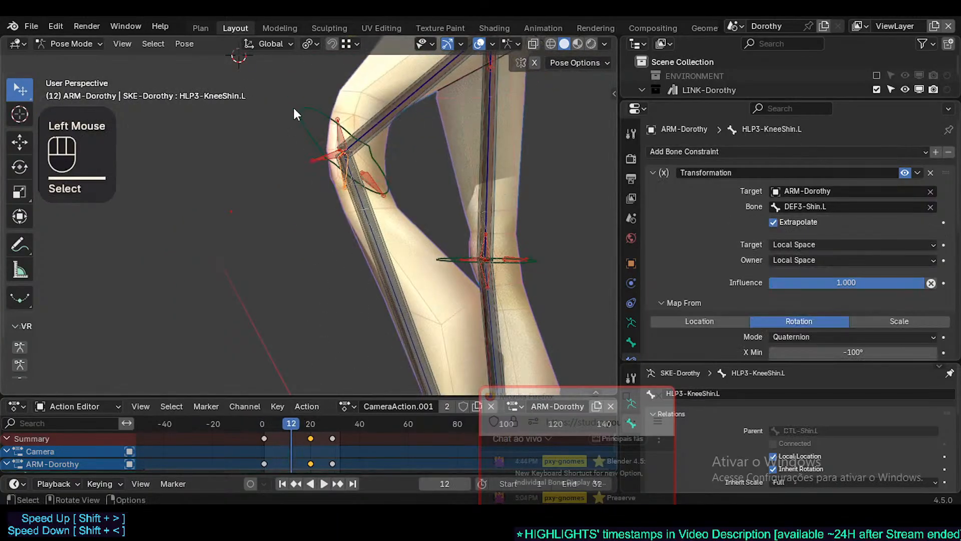
left_click_drag(311, 423, 261, 427)
middle_click_drag(425, 299, 490, 203, "shift")
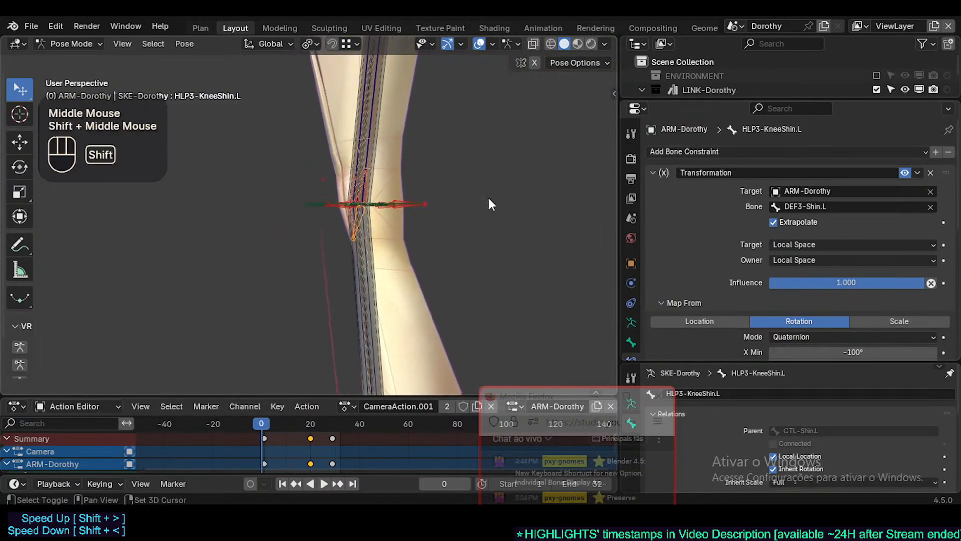
Toggle the HLP3-KneeShin.L Transformation constraint off and on at frame 0 to compare its effect, and review its Map To rotation settings
left_click(906, 172)
left_click(905, 173)
left_click(905, 173)
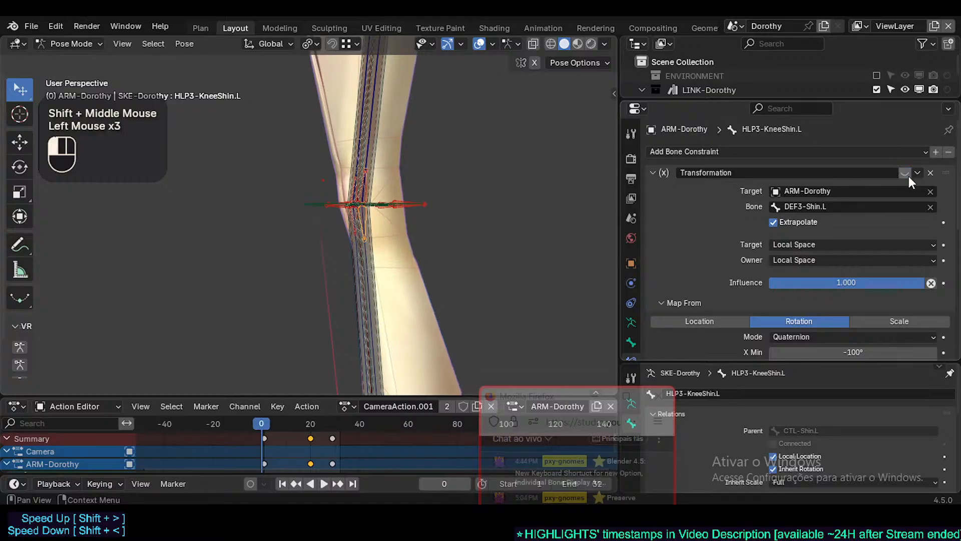
left_click(906, 173)
scroll(846, 234, "down", 7)
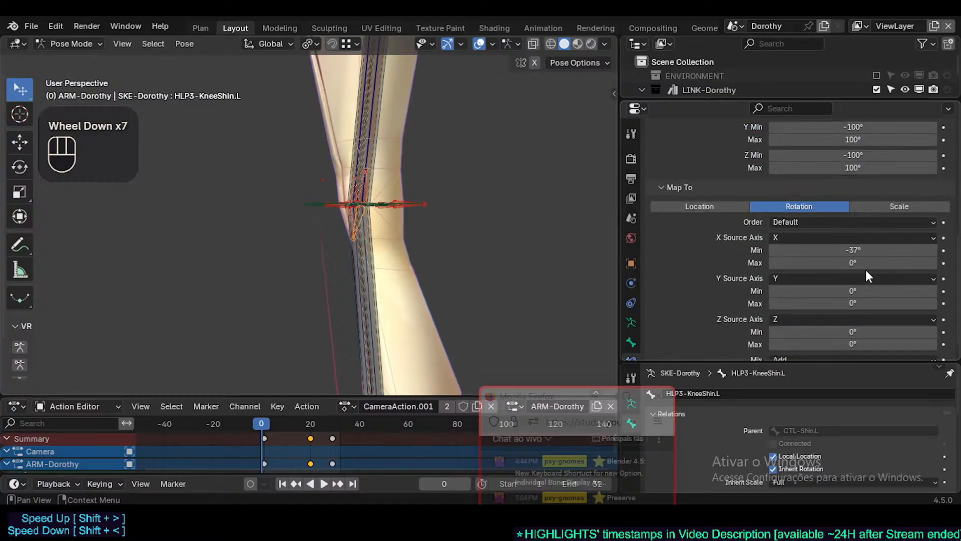
key("ctrl+c")
left_click(862, 264)
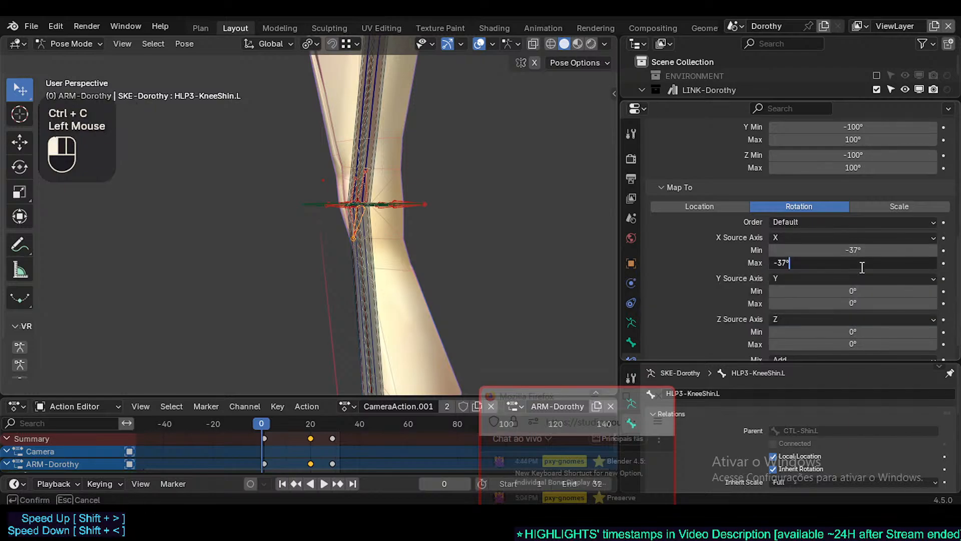
scroll(862, 253, "up", 2)
scroll(863, 238, "down", 2)
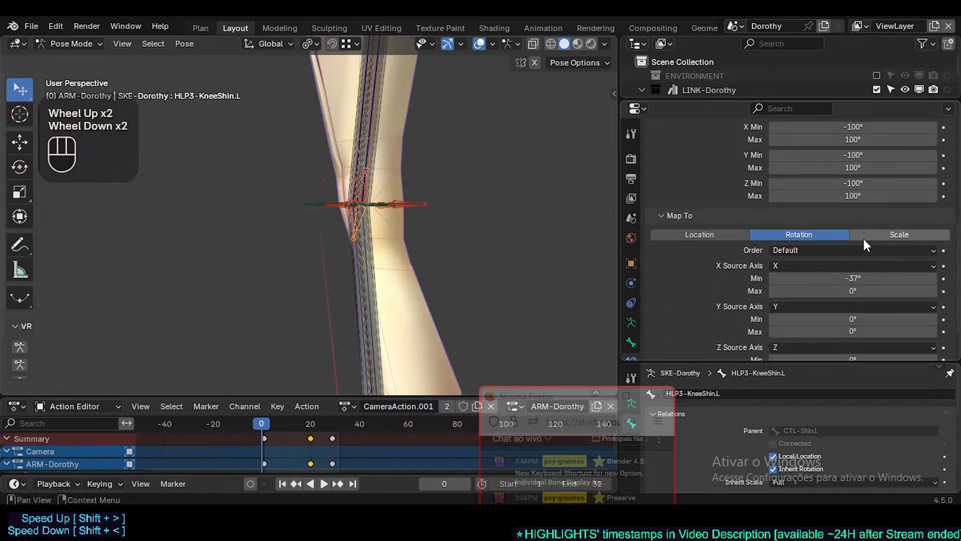
scroll(864, 239, "up", 5)
scroll(863, 240, "down", 4)
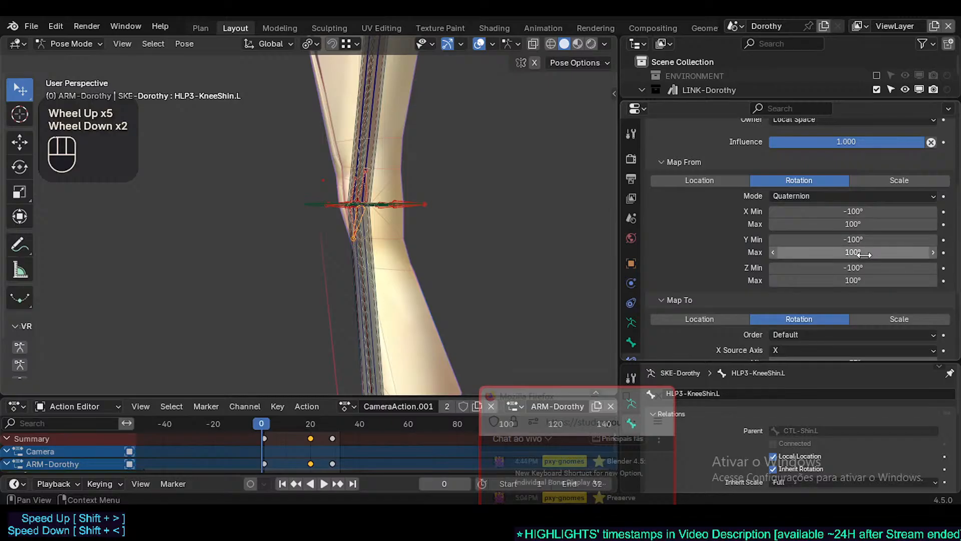
Set the Map To rotation X Min to 37° and Max to -37° in the HLP3-KneeShin.L Transformation constraint
left_click(859, 276)
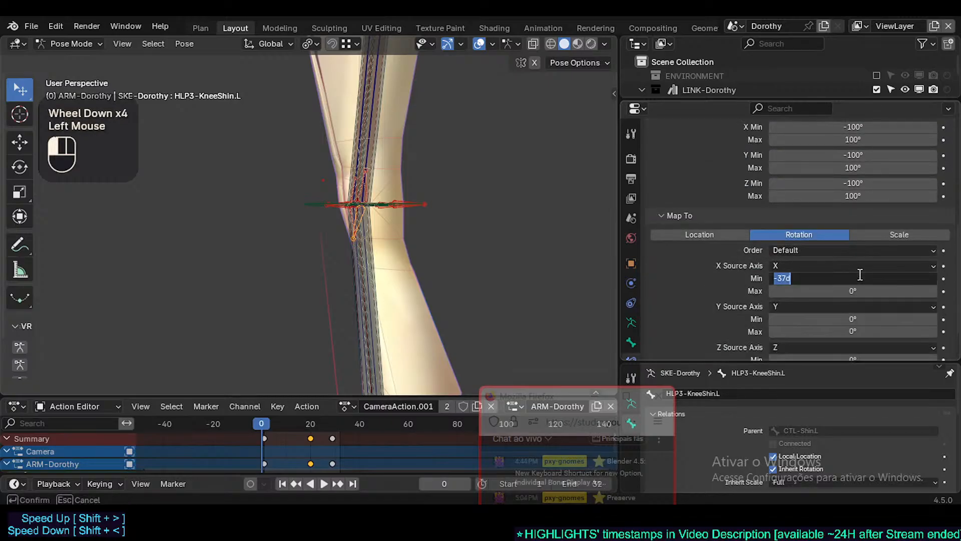
type("37d")
key("Return")
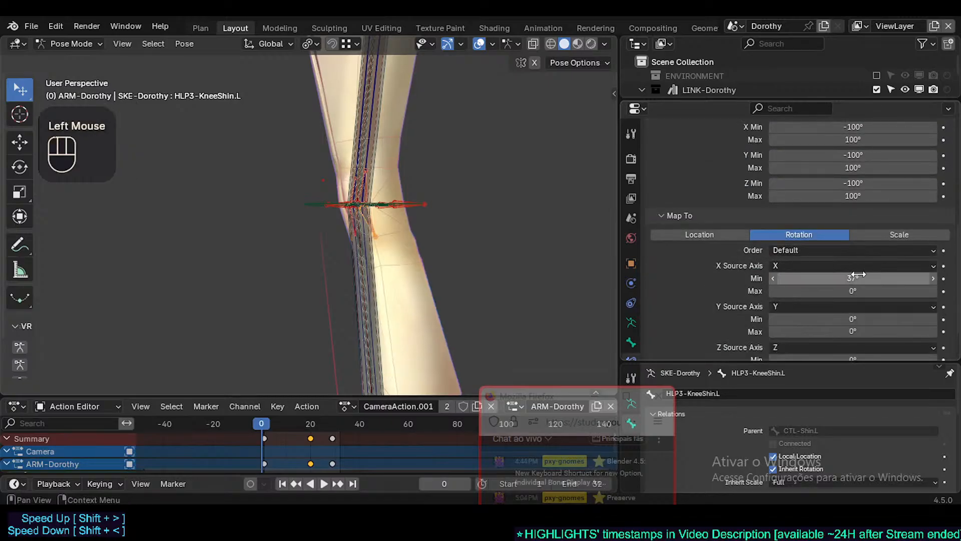
key("ctrl+c")
left_click(865, 290)
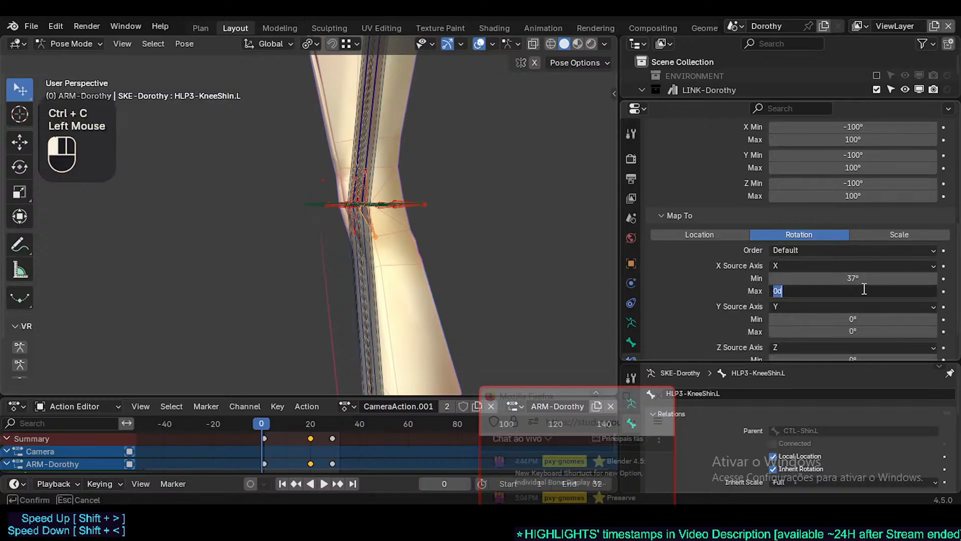
key("Return")
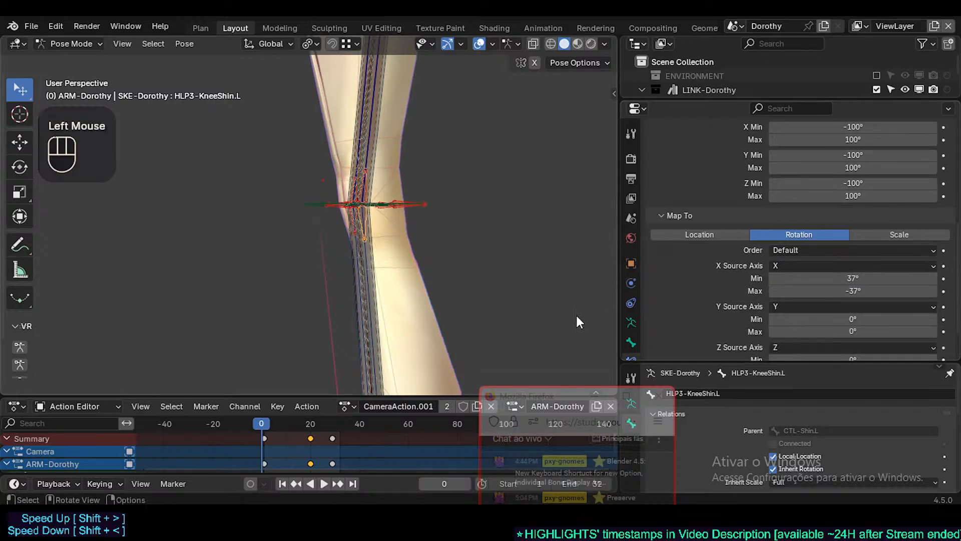
Raise AIM-Foot.L at frame 0 to bend the left knee and inspect it with the new constraint range
scroll(576, 313, "down", 2)
middle_click_drag(463, 333, 385, 255, "shift")
scroll(385, 254, "down", 1)
left_click(310, 351)
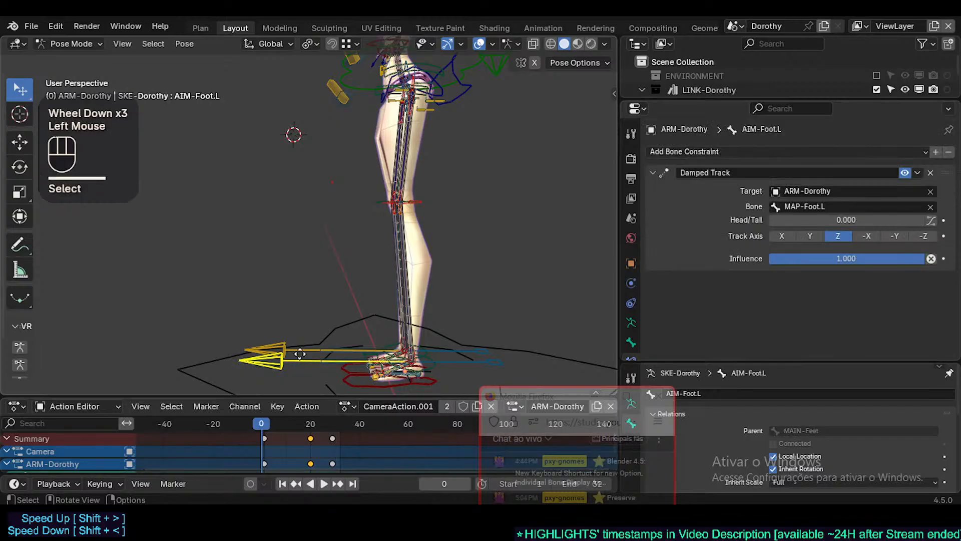
key("g")
left_click(344, 206)
middle_click_drag(343, 206, 340, 293, "shift")
scroll(340, 293, "up", 2)
Raise AIM-Foot.L further until the thigh is about horizontal and check the sharply bent knee up close
key("g")
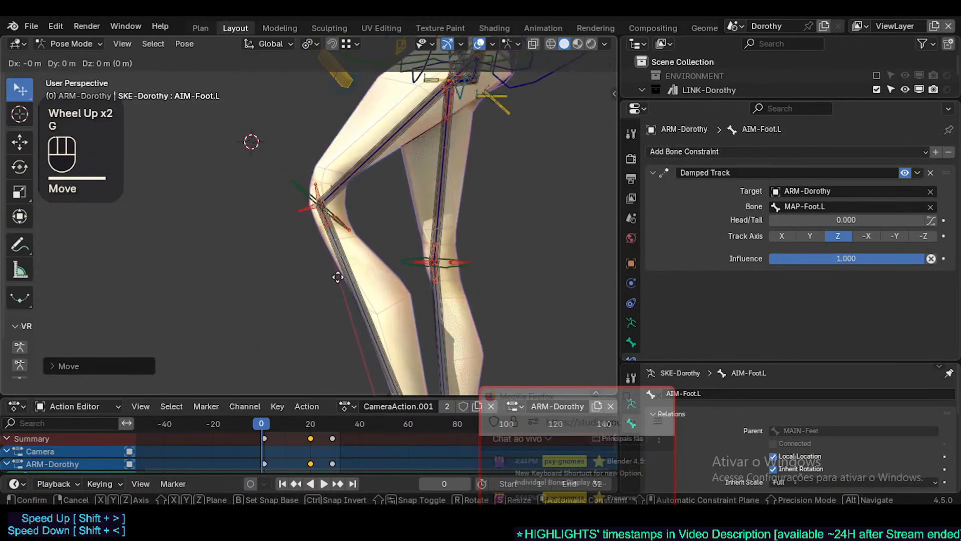
left_click(312, 241)
middle_click_drag(312, 241, 332, 302, "shift")
key("g")
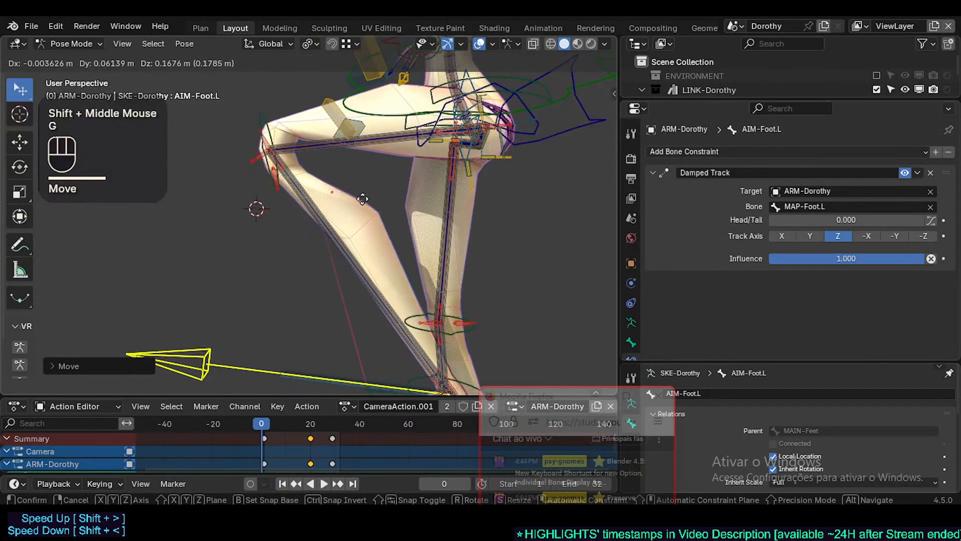
left_click(322, 192)
scroll(323, 192, "up", 2)
middle_click_drag(323, 193, 401, 265, "shift")
key("g")
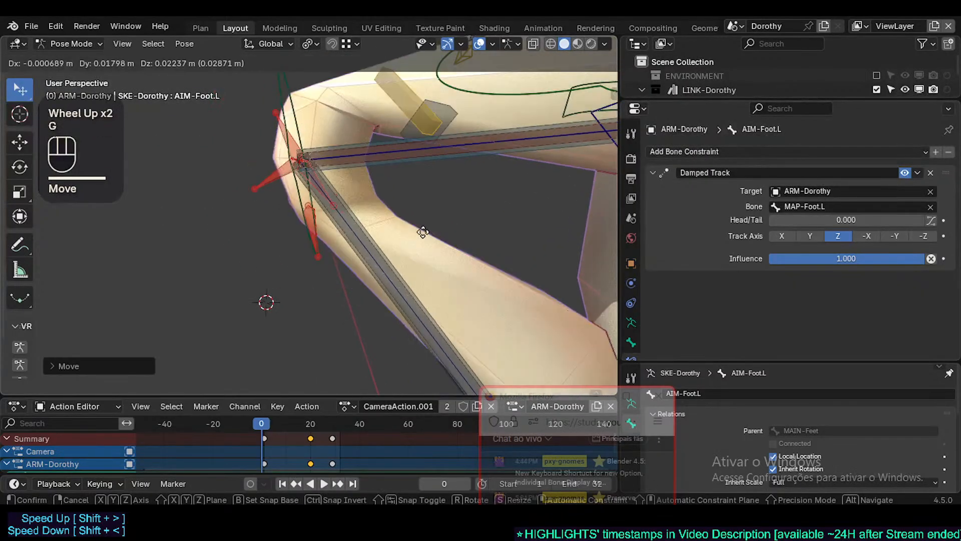
left_click(349, 254)
Inspect the overlapping bones around the left knee, including MCH-Shin.L, DEF3-Shin.L and MCH-Thigh.L, ending with HLP3-KneeShin.L selected
left_click(317, 189)
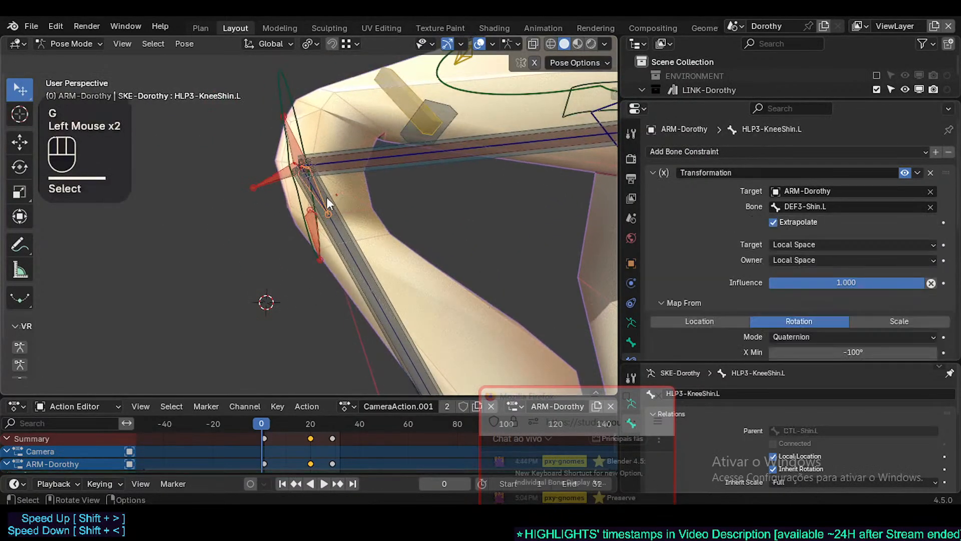
left_click(350, 221)
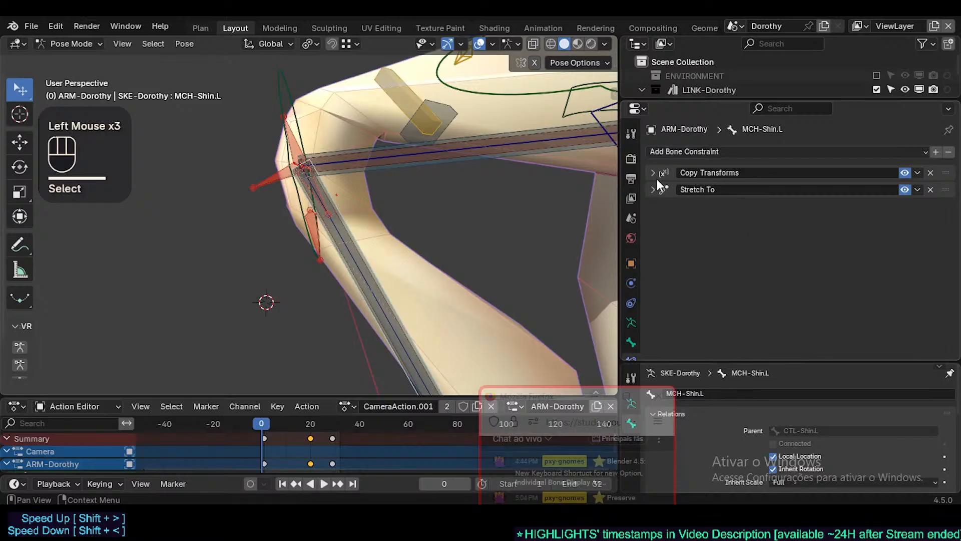
left_click(341, 219)
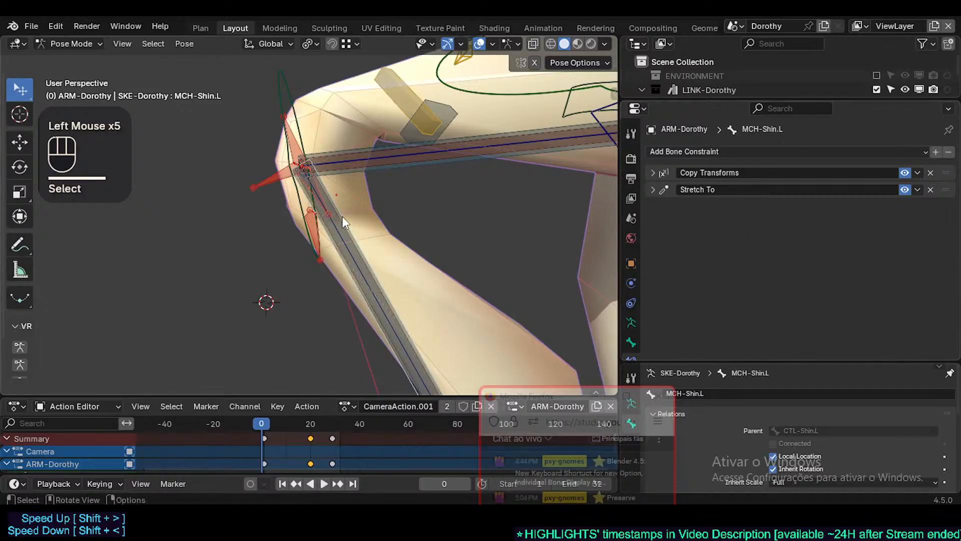
left_click(387, 146)
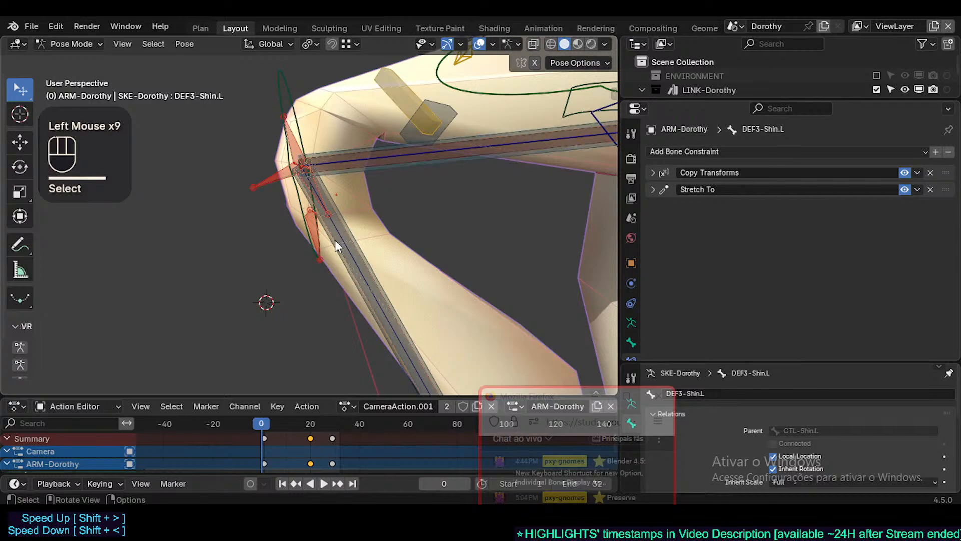
left_click(359, 155)
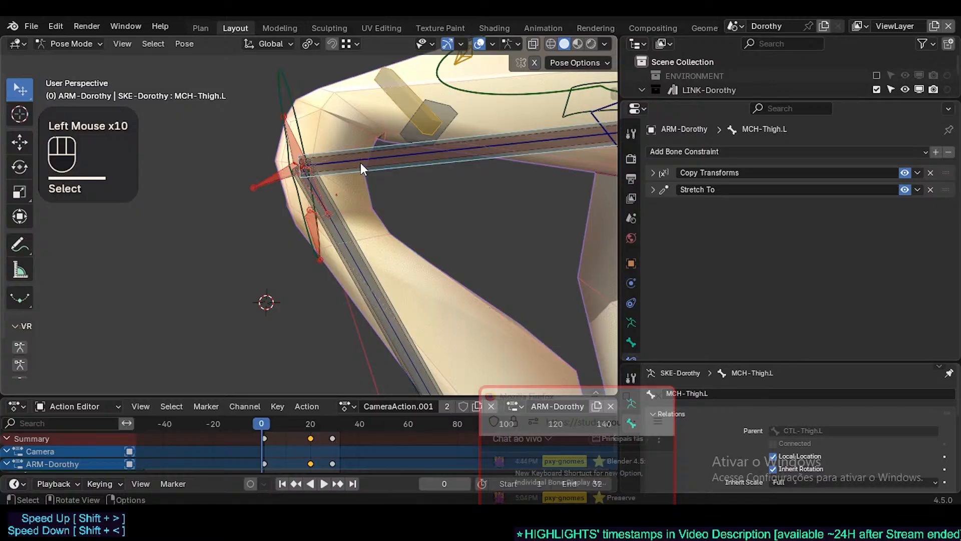
left_click(361, 164)
left_click(325, 209)
left_click(322, 194)
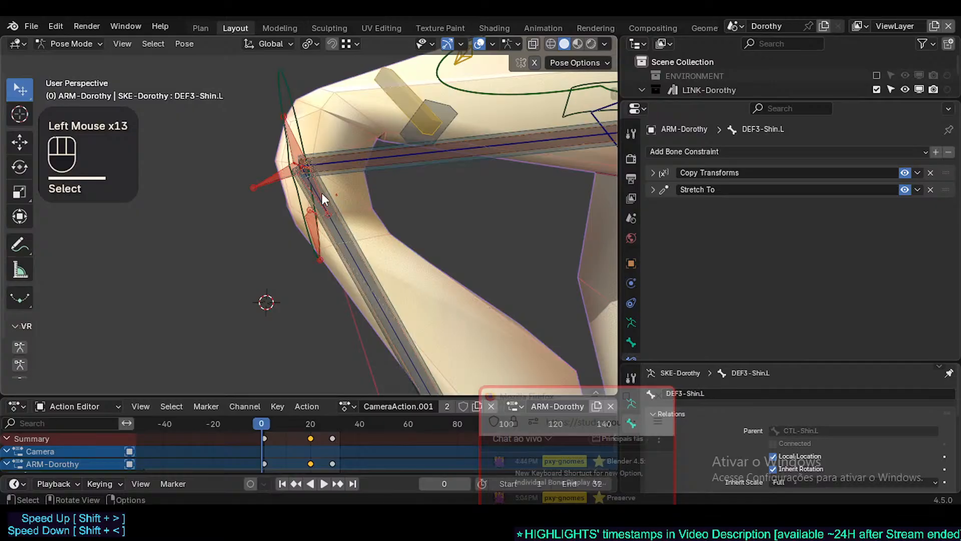
left_click(322, 194)
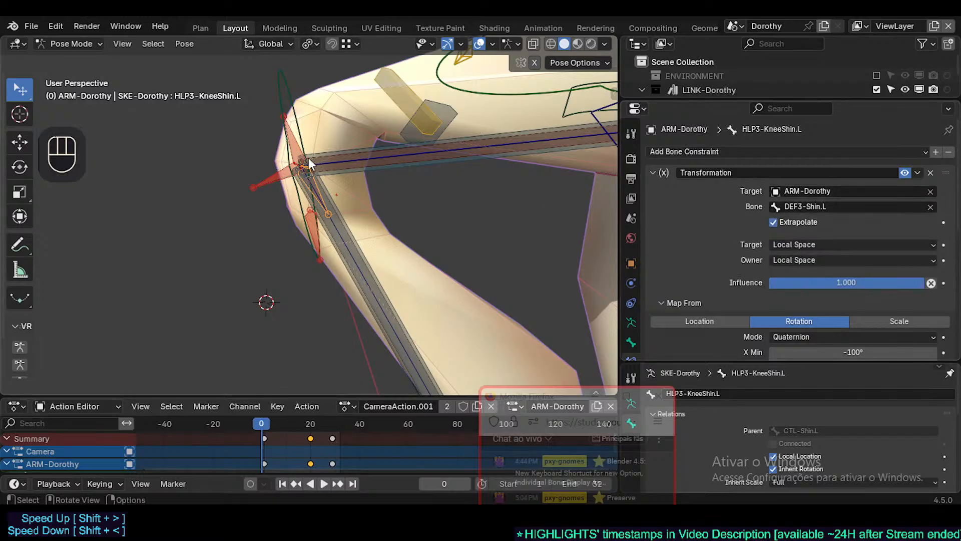
Select HLP3-KneeThigh.L and review the Map To rotation settings of its Transformation constraint
middle_click_drag(309, 163, 316, 170)
left_click(270, 140)
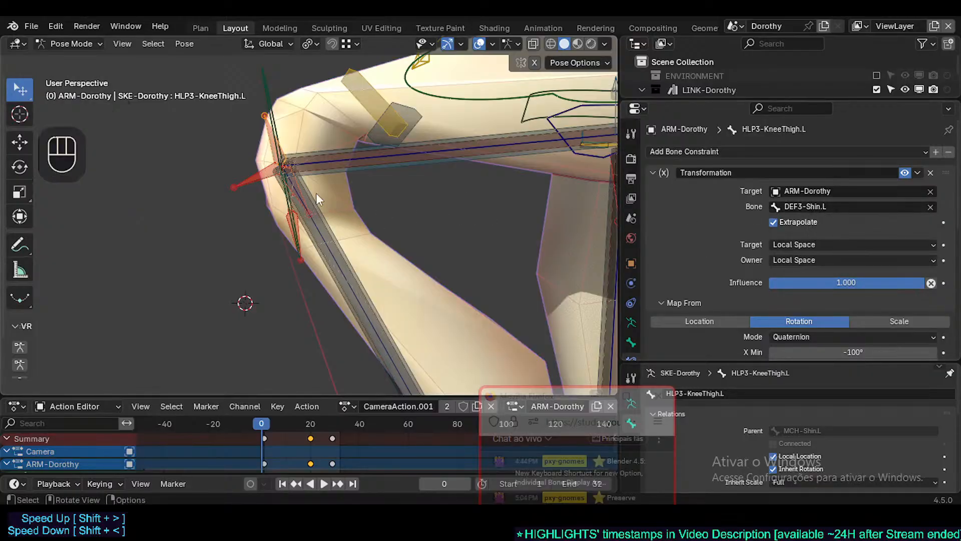
scroll(850, 274, "down", 6)
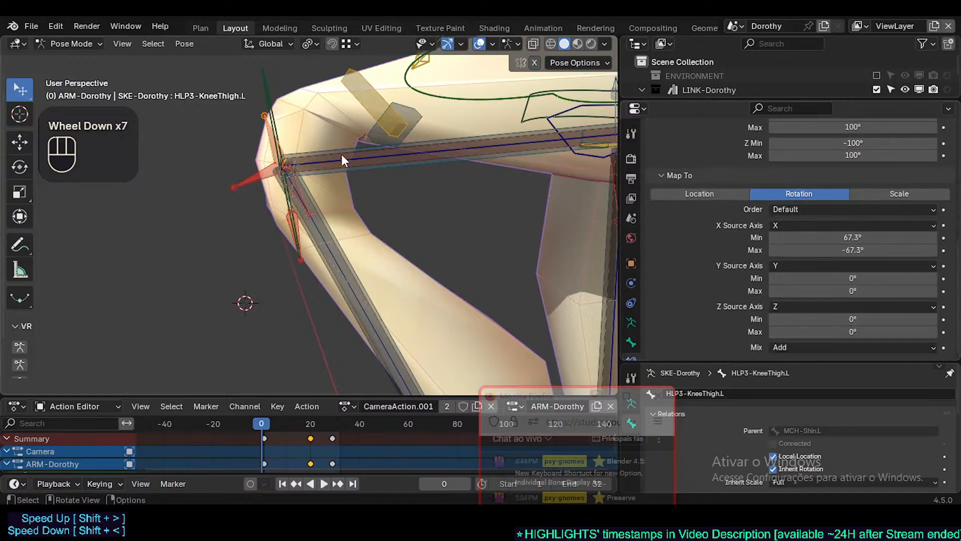
scroll(346, 167, "down", 1)
Scrub the timeline from frame 0 to frame 21 and examine the bent left knee up close
left_click_drag(269, 421, 272, 422)
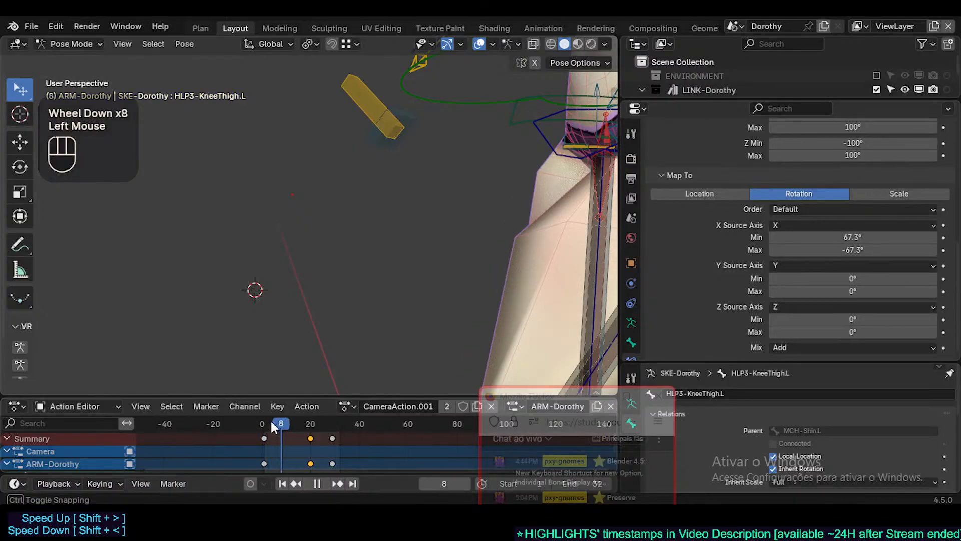
scroll(423, 275, "down", 2)
middle_click_drag(383, 196, 313, 50, "shift")
middle_click_drag(320, 110, 373, 145)
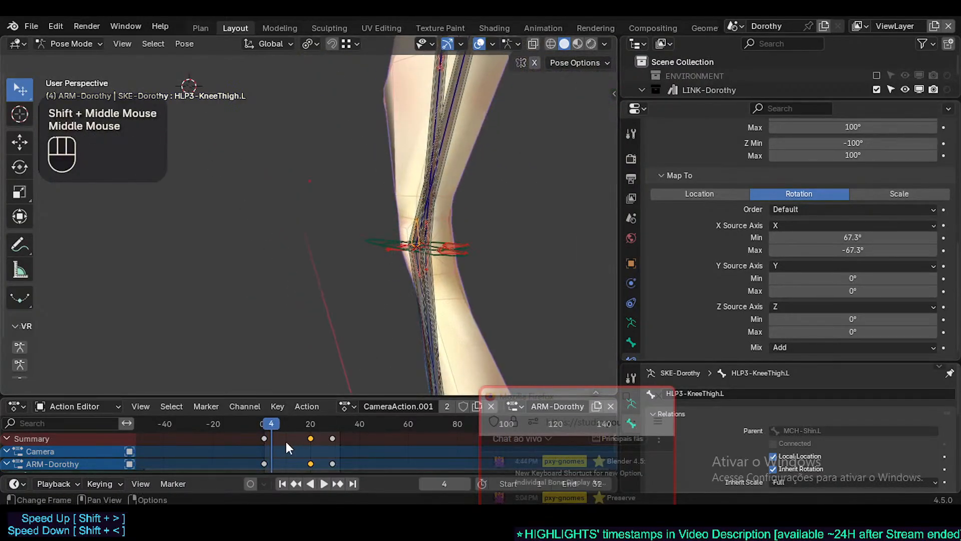
left_click_drag(264, 425, 313, 424)
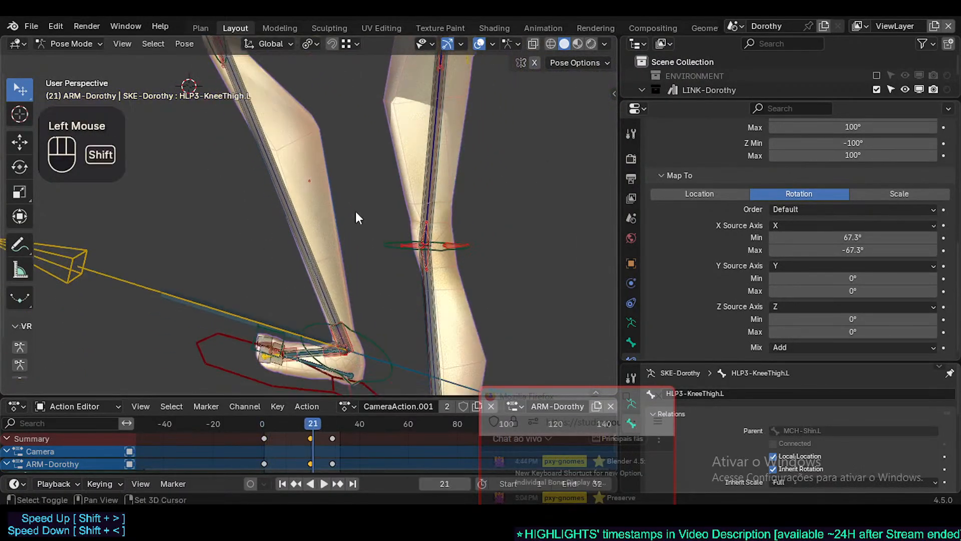
middle_click_drag(353, 206, 413, 345, "shift")
scroll(290, 212, "up", 3)
middle_click_drag(292, 214, 307, 269, "shift")
mouse_move(319, 422)
left_mouse_down()
mouse_move(294, 428)
mouse_move(313, 424)
left_mouse_up()
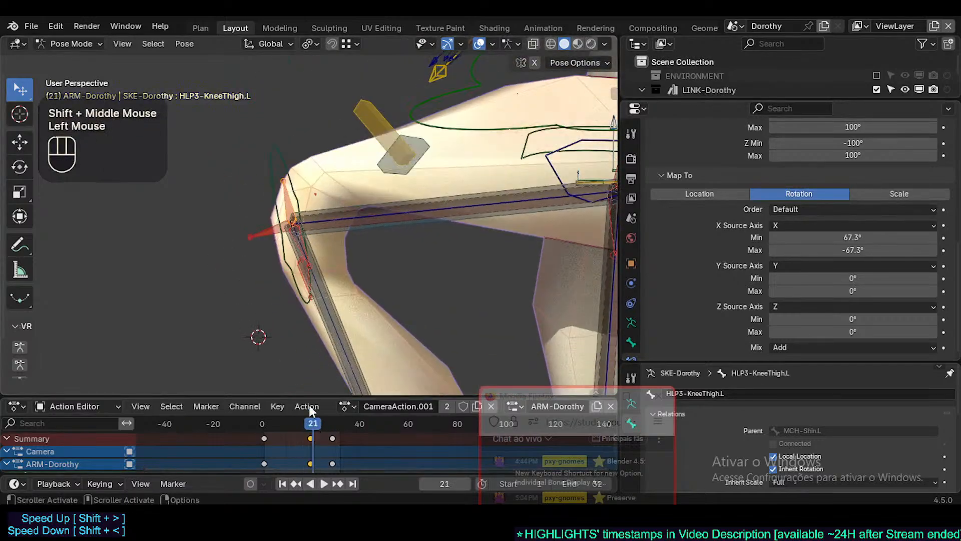
Select HLP3-KneeShin.L at frame 21 and examine the back of the bent knee and its constraint settings
left_click(307, 241)
left_click(305, 242)
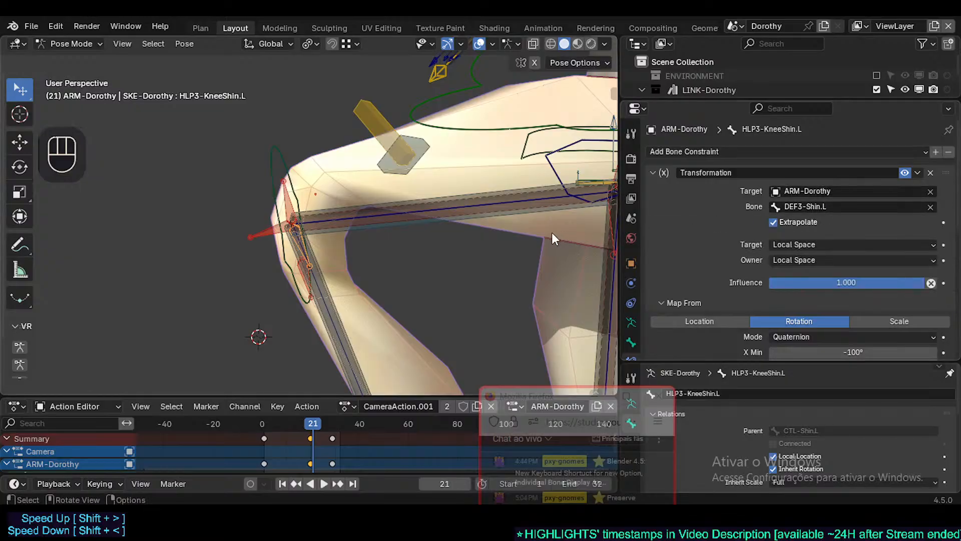
middle_click_drag(479, 224, 409, 186, "shift")
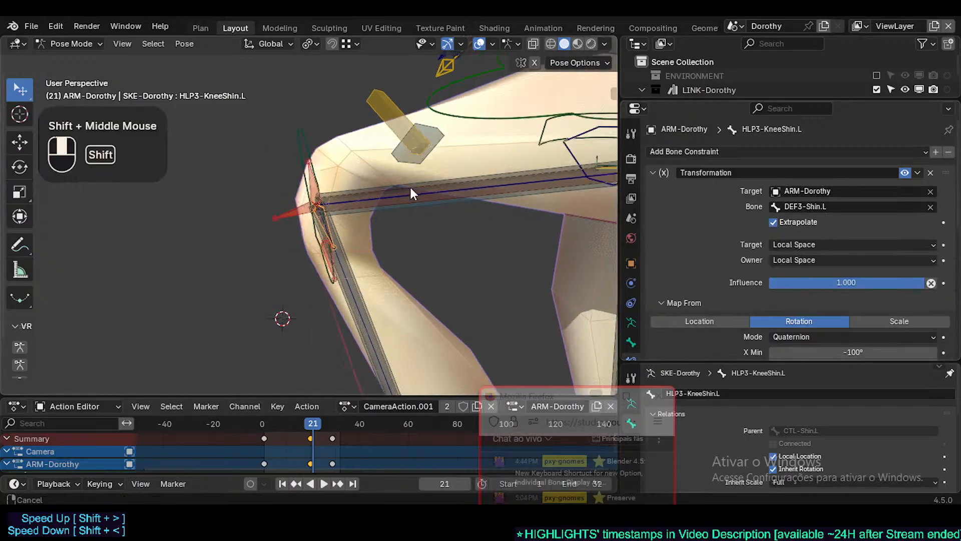
scroll(425, 182, "down", 2)
scroll(404, 210, "up", 2)
scroll(362, 180, "up", 1)
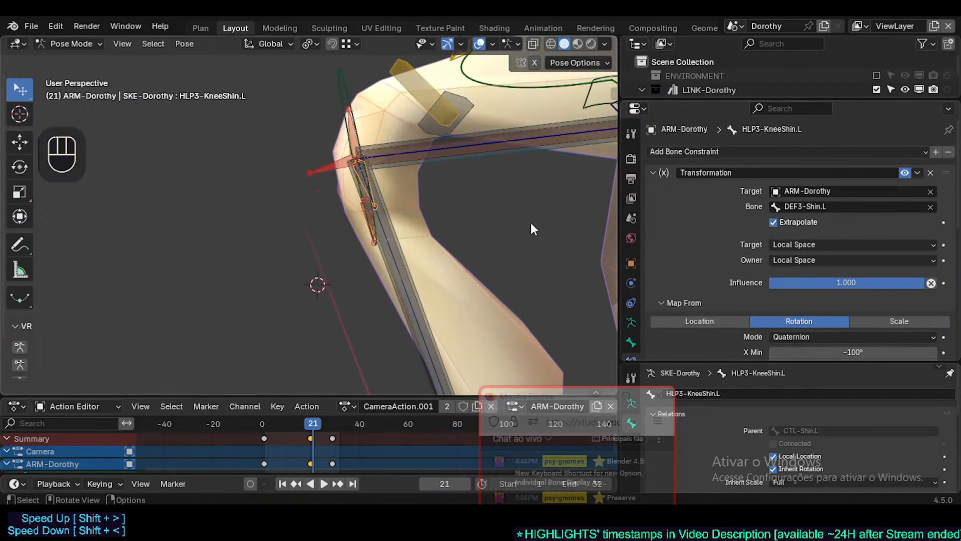
scroll(791, 251, "down", 2)
scroll(791, 252, "up", 2)
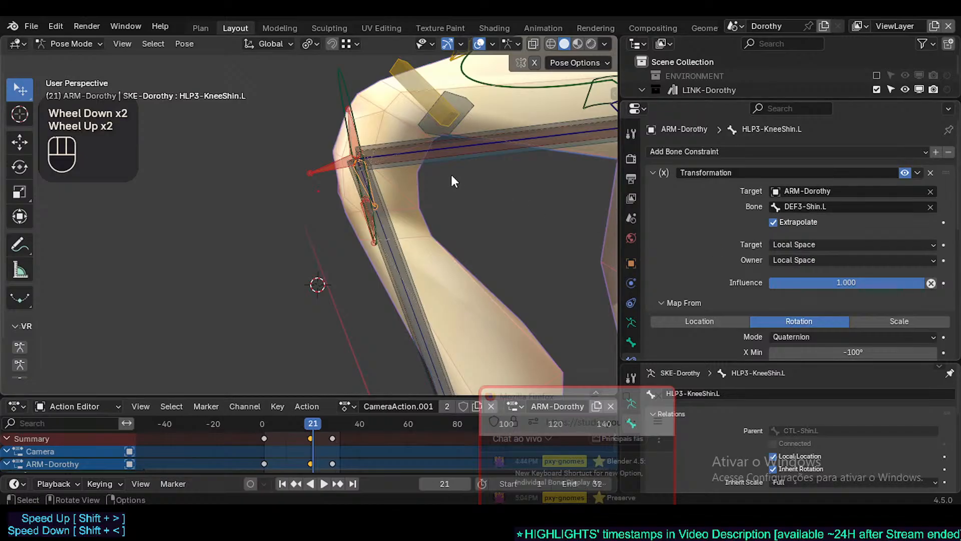
scroll(772, 236, "down", 1)
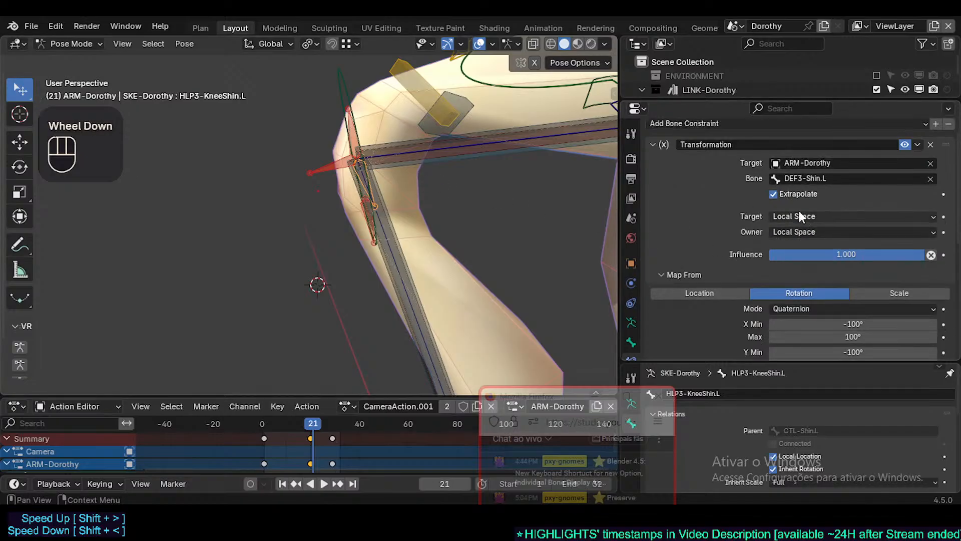
Compare the constraint settings of HLP3-KneeThigh.L and the other bones overlapping at the left knee
left_click(357, 138)
left_click(357, 133)
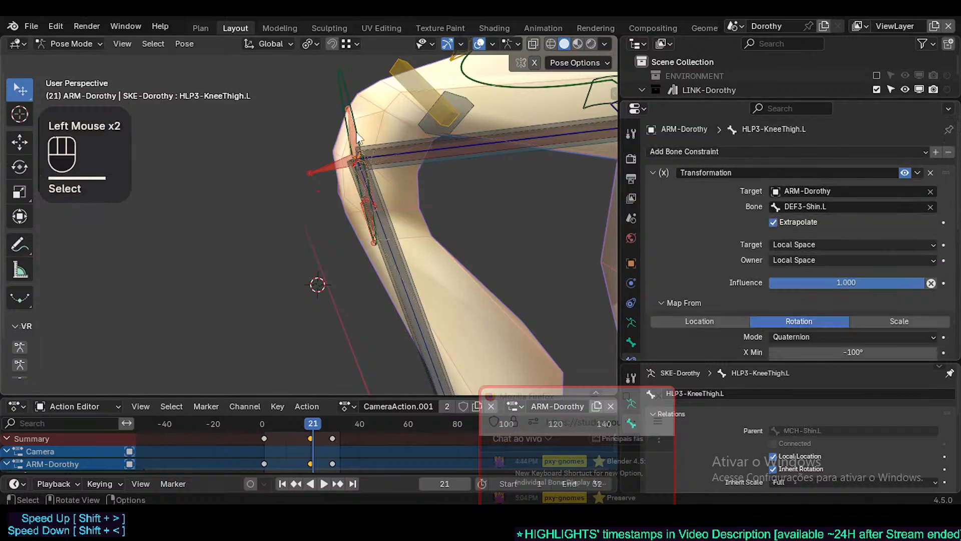
left_click(357, 174)
left_click(357, 174)
left_click(357, 175)
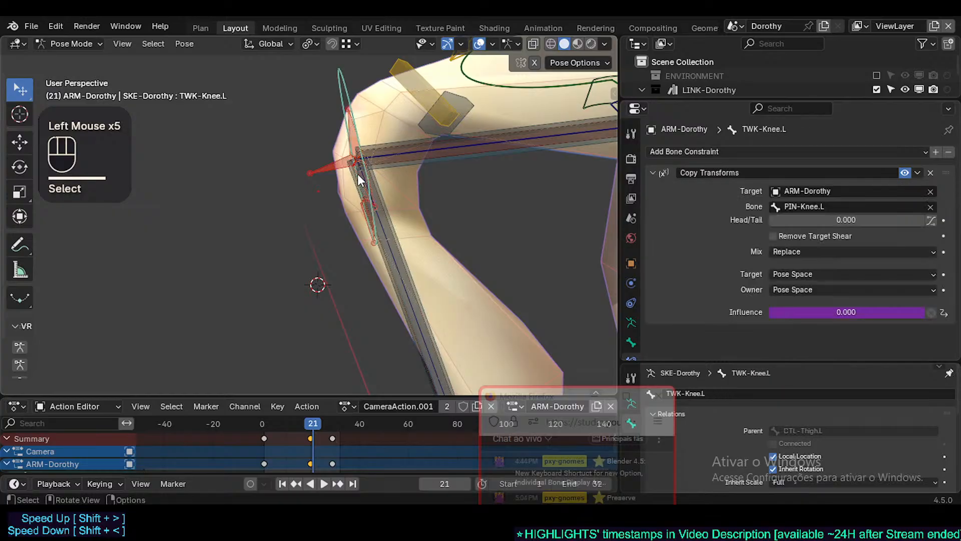
left_click(357, 176)
Try Local Space (Owner Orientation) as target space and Local With Parent as owner space on HLP3-KneeShin.L, then restore both to Local Space
left_click(357, 173)
left_click(821, 245)
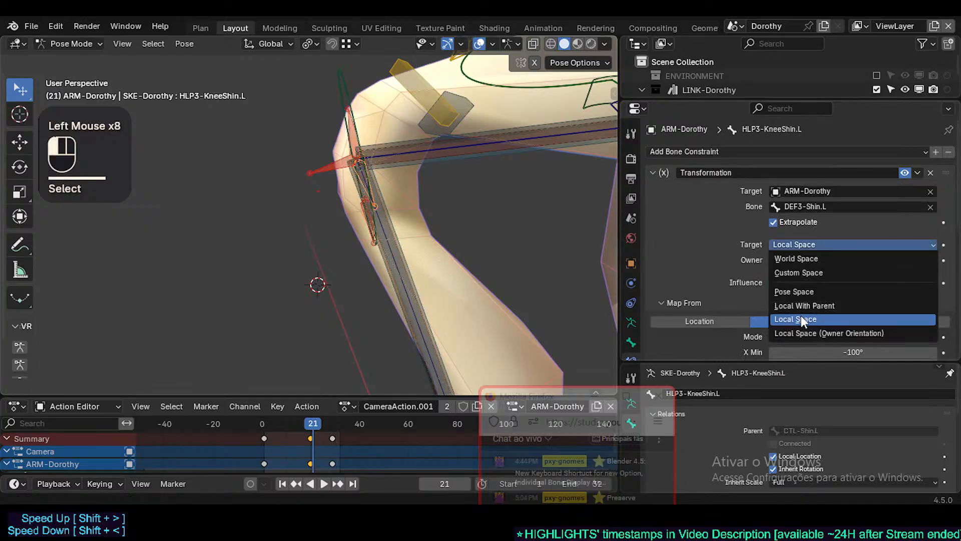
left_click(798, 331)
left_click(808, 259)
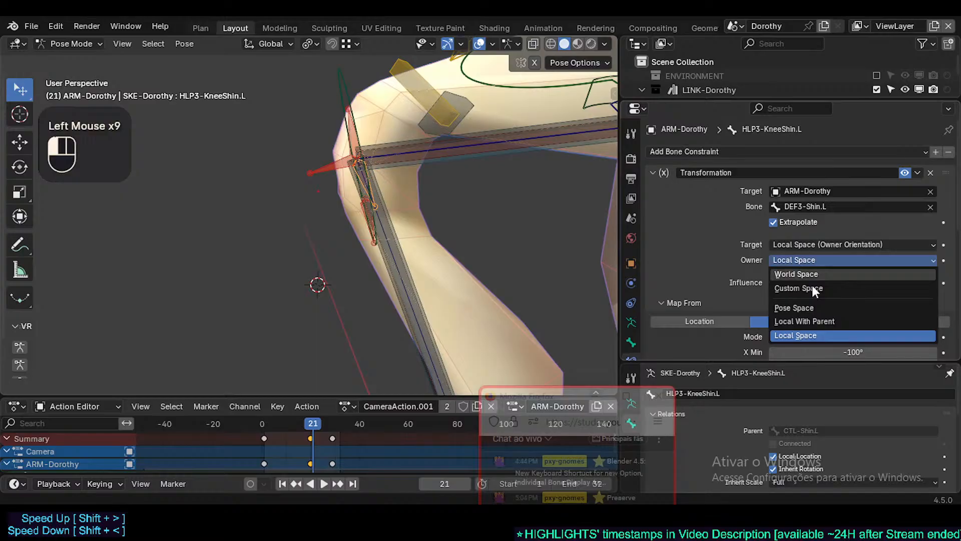
left_click(809, 321)
left_click_drag(807, 258, 808, 335)
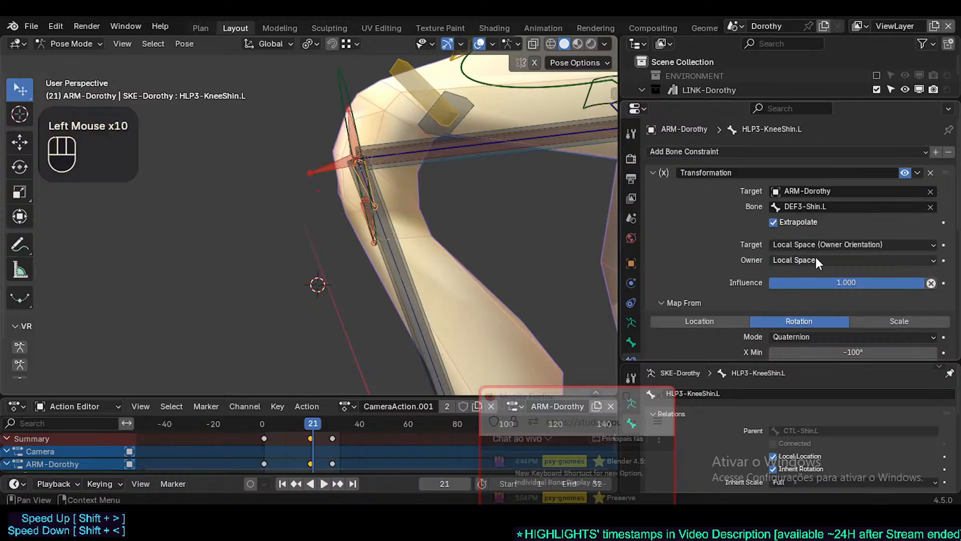
left_click(815, 246)
left_click(809, 321)
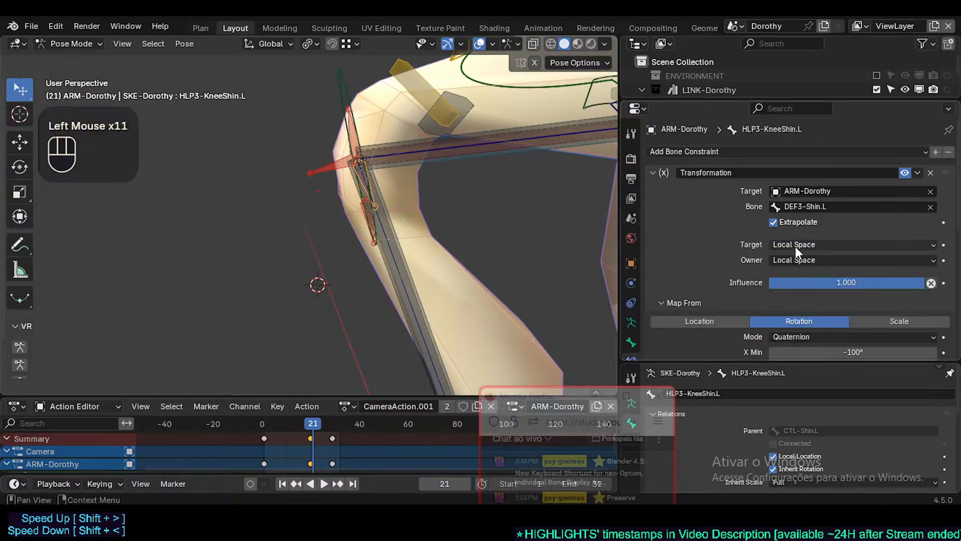
Try disabling Extrapolate on HLP3-KneeShin.L's Transformation constraint, enable it again and review the Map From and Map To ranges
left_click(773, 223)
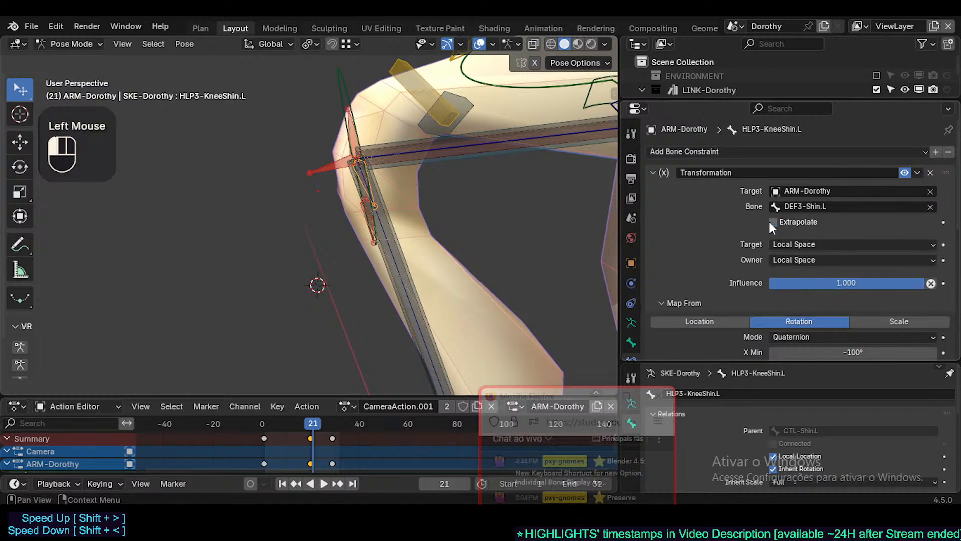
left_click(772, 223)
scroll(795, 243, "down", 4)
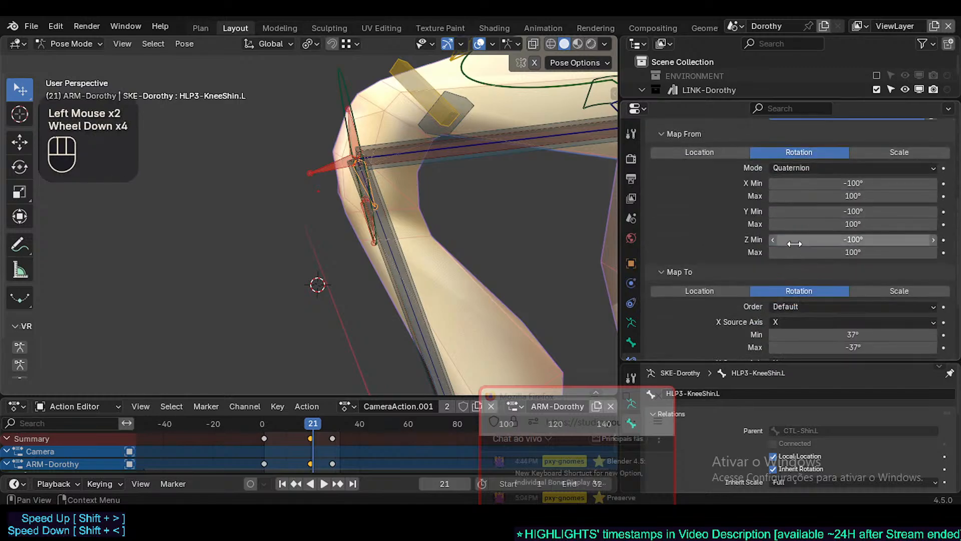
scroll(811, 241, "down", 4)
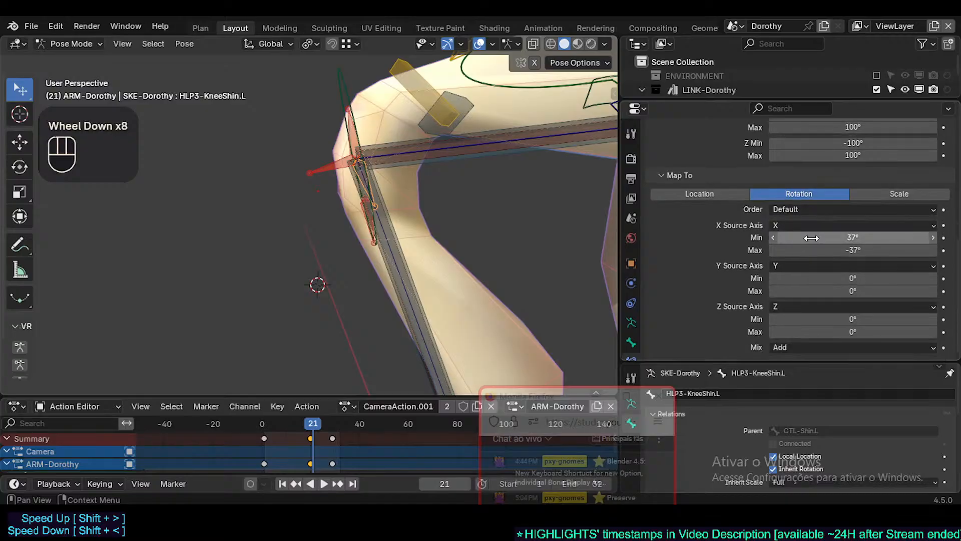
scroll(812, 237, "up", 3)
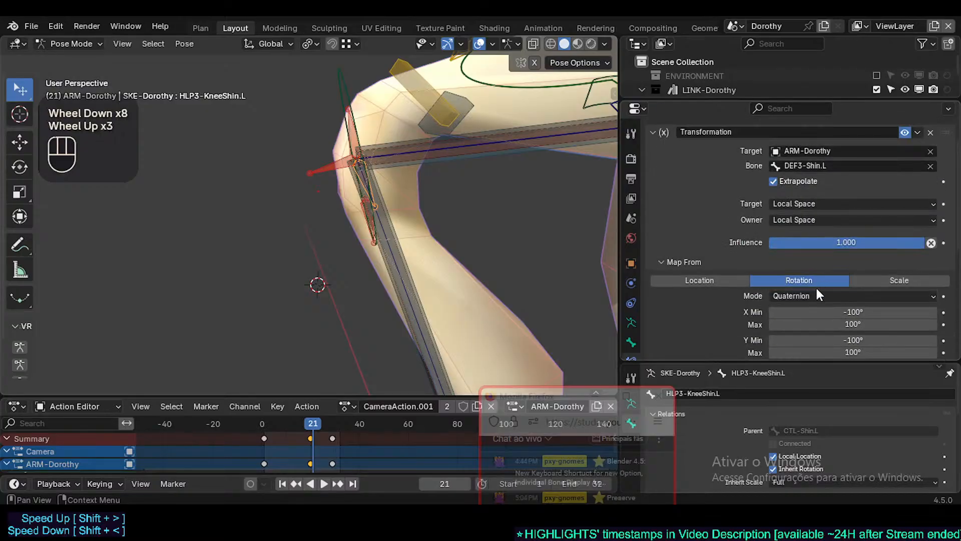
scroll(811, 293, "down", 2)
left_click(800, 295)
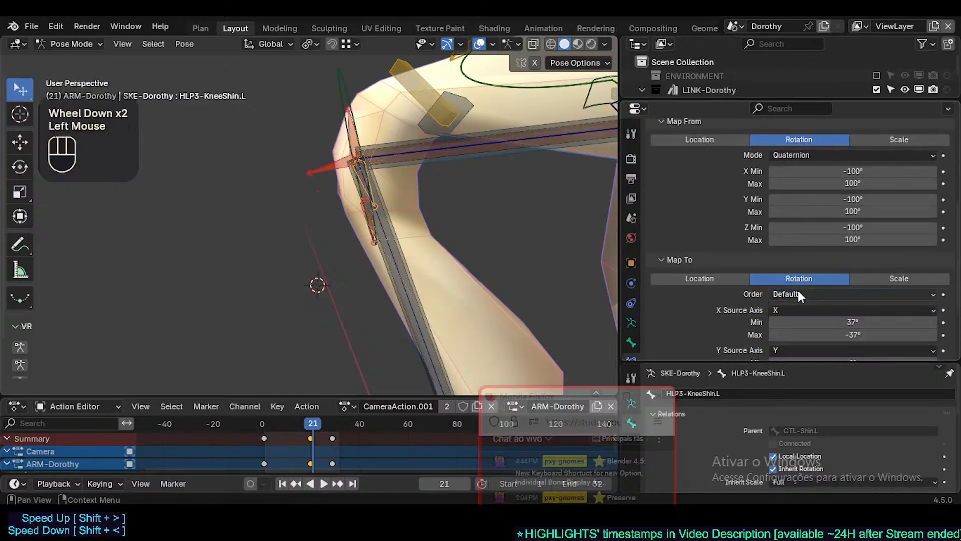
Compare the parents and constraints of HLP3-KneeThigh.L, HLP3-KneeFossa.L, MCH-Shin.L and CTL-Shin.L around the bent left knee
left_click(355, 133)
left_click(354, 135)
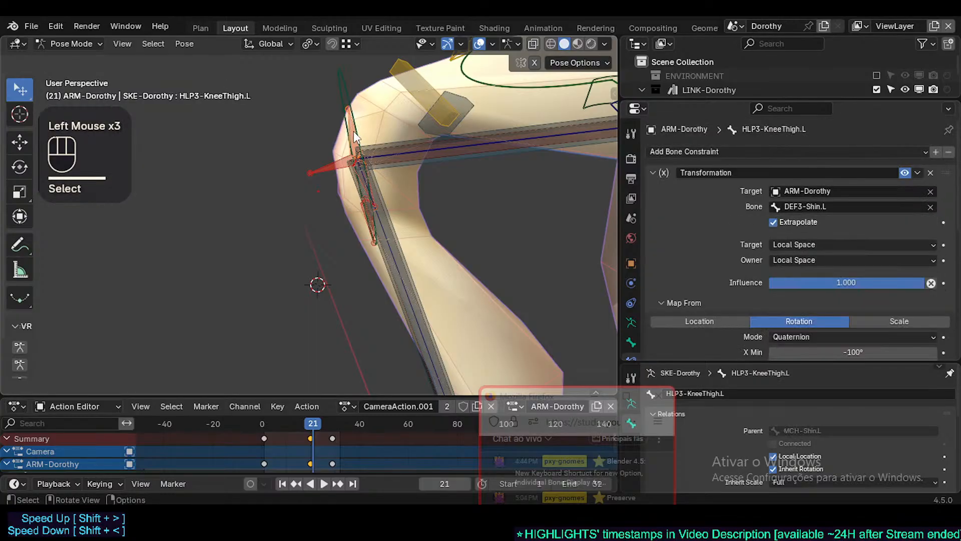
left_click(391, 226)
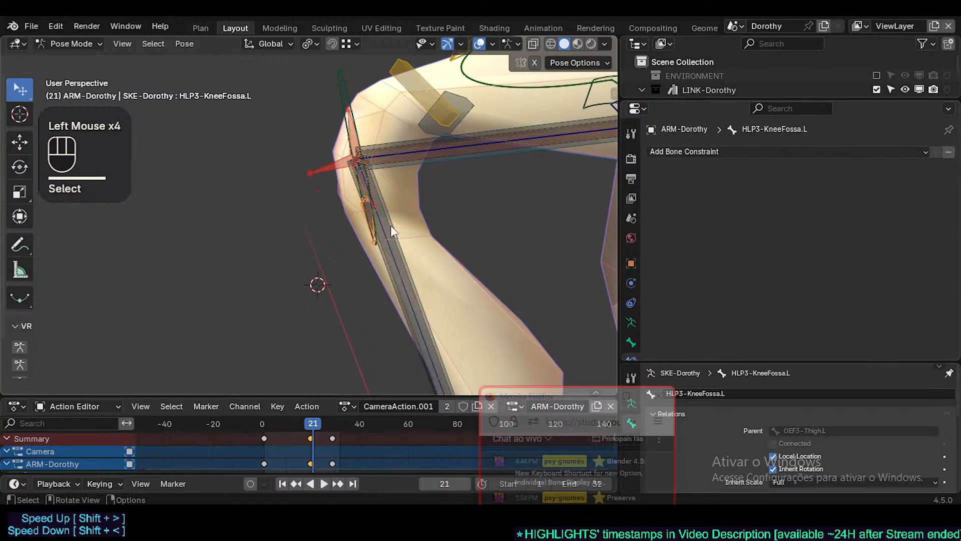
left_click(395, 223)
key("n")
key("n")
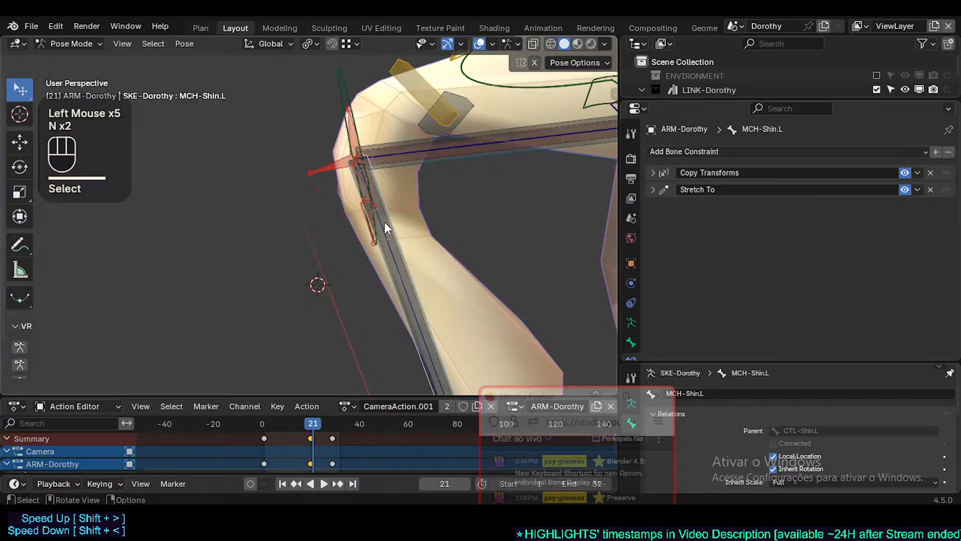
left_click(384, 221)
key("n")
key("n")
left_click(382, 229)
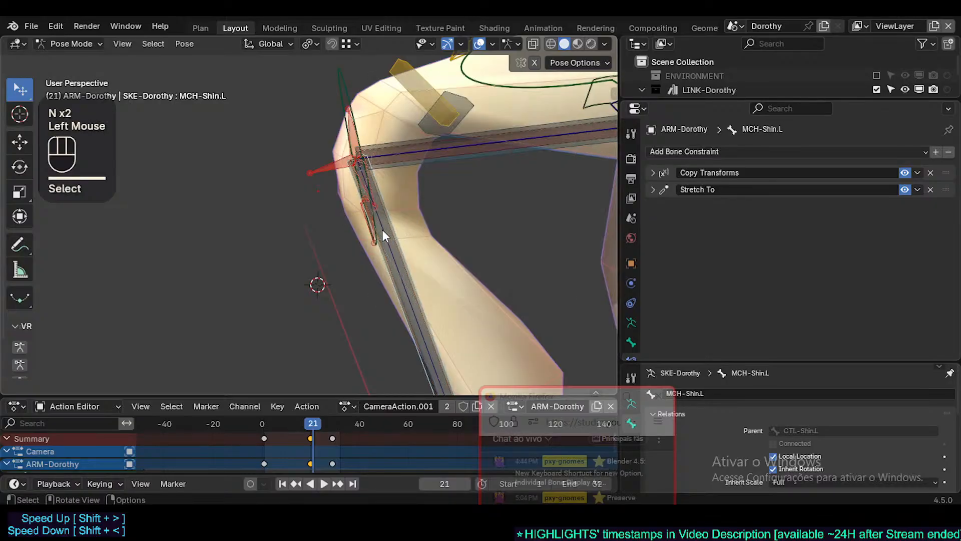
left_click(382, 229)
key("n")
key("n")
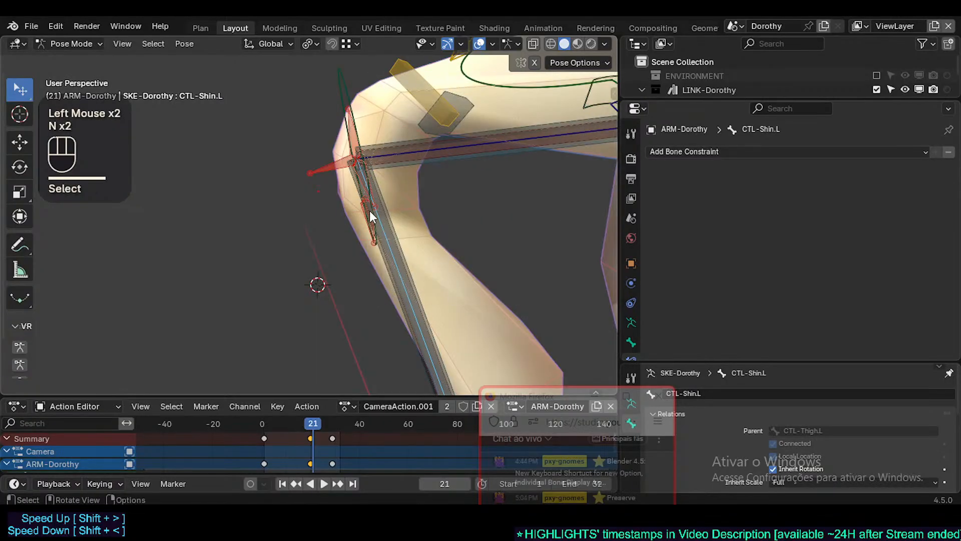
Inspect the transform values, constraints and parents of HLP3-KneeShin.L, HLP3-KneeThigh.L and TWK-Knee.L
left_click(360, 183)
left_click(359, 182)
left_click(360, 182)
left_click(359, 178)
key("n")
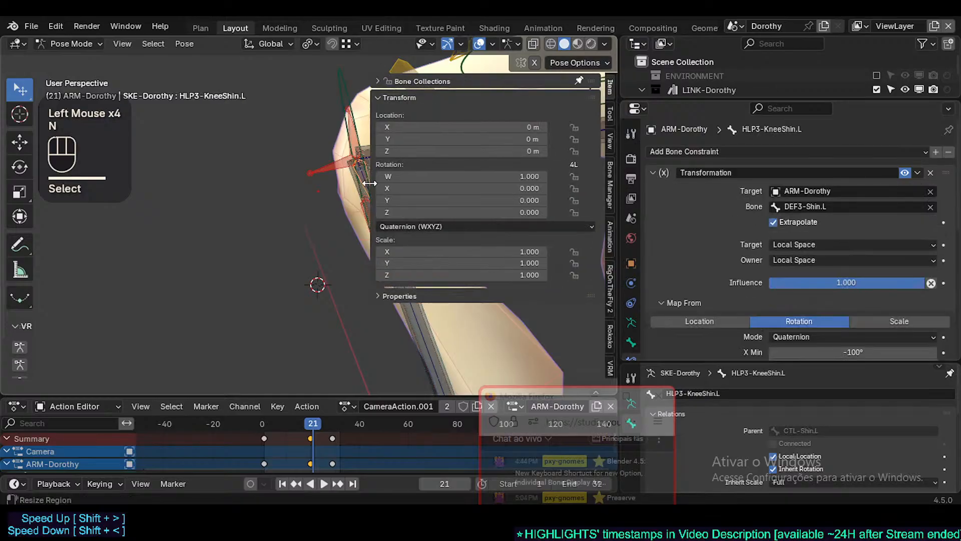
key("n")
left_click(361, 137)
left_click(353, 136)
key("n")
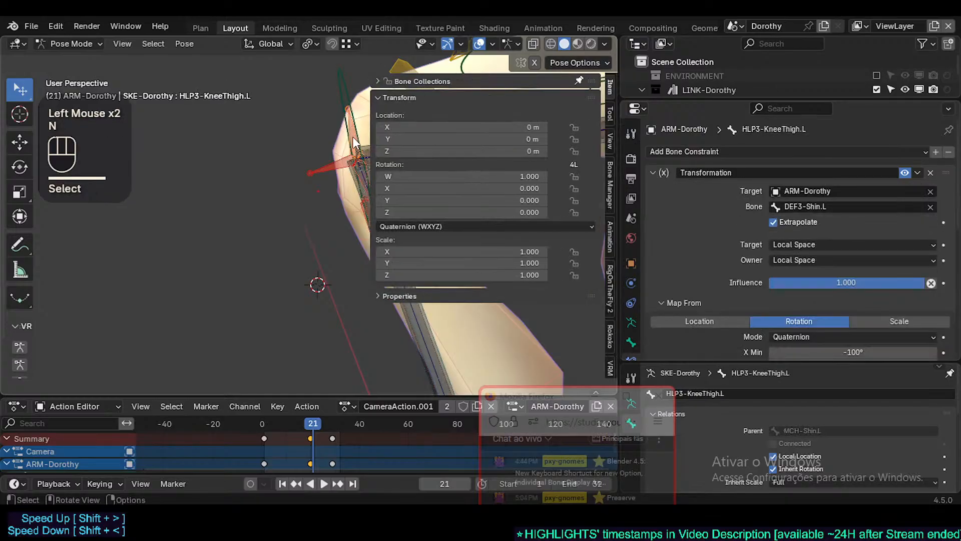
key("n")
left_click(350, 131)
key("n")
key("n")
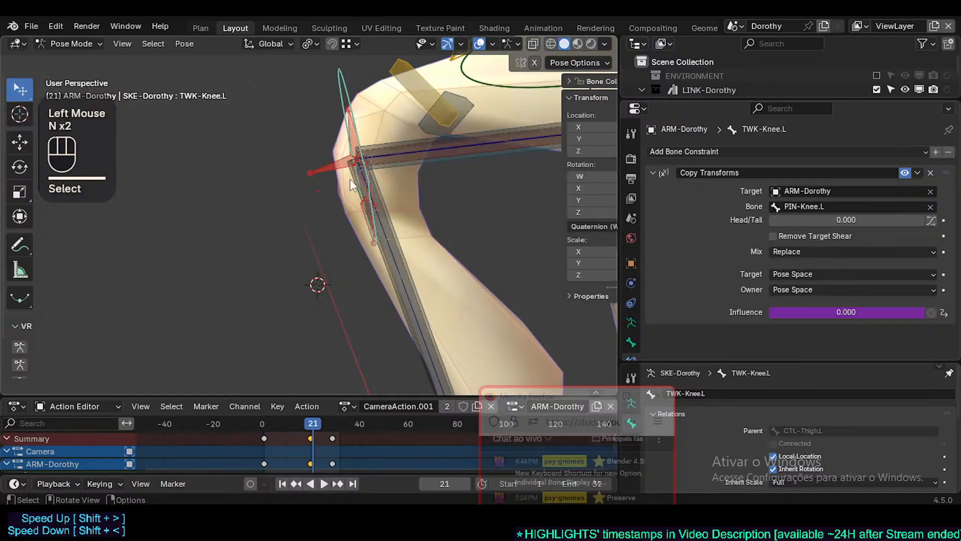
Check the parents and constraints of HLP3-KneeSpike.L and DEF3-Shin.L, ending with HLP3-KneeShin.L selected
left_click(329, 170)
key("n")
key("n")
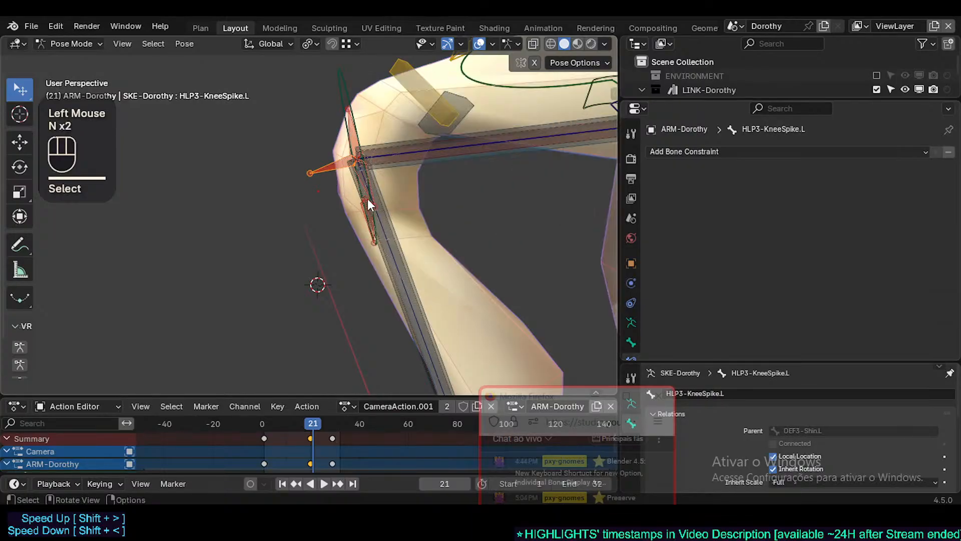
left_click(368, 193)
left_click(370, 178)
left_click(370, 178)
left_click(370, 178)
left_click(370, 178)
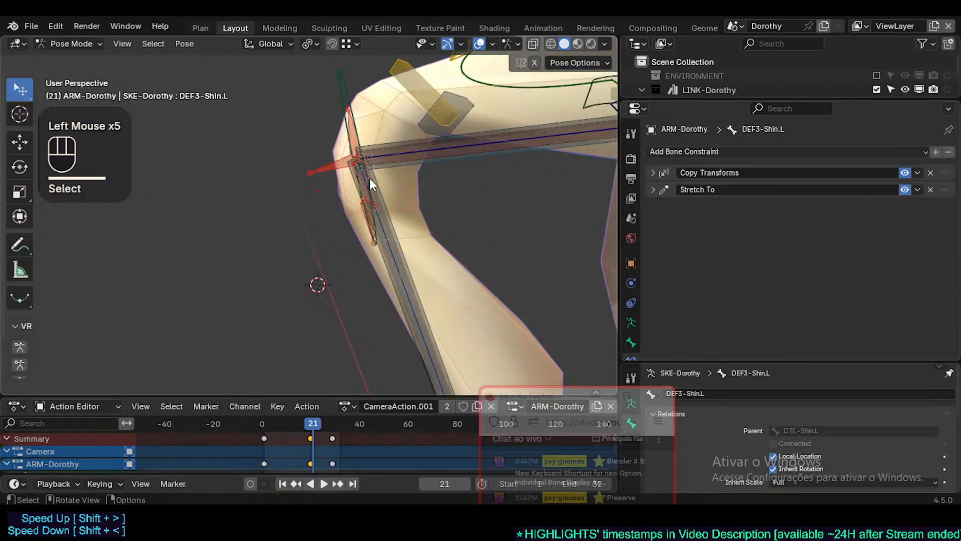
left_click(370, 178)
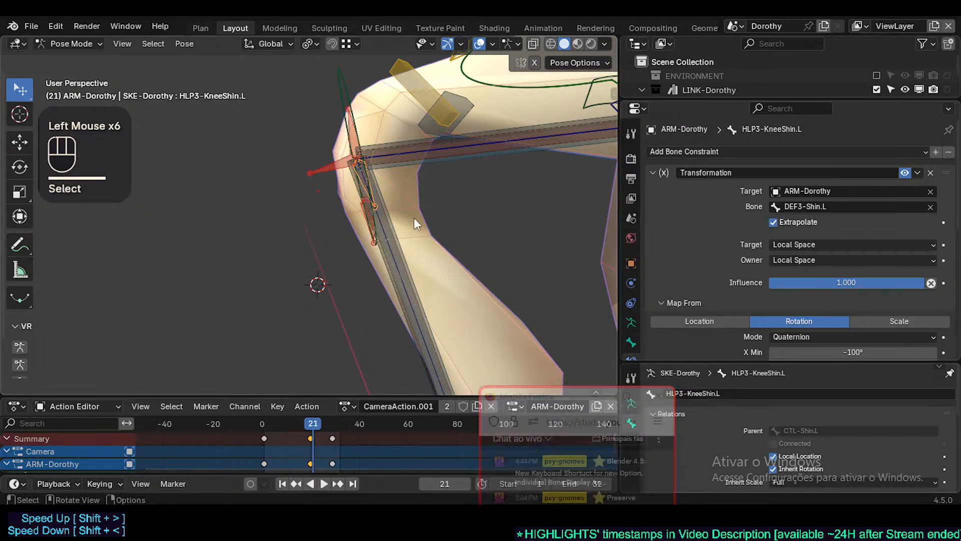
Parent HLP3-KneeShin.L to MCH-Shin.L in Edit Mode with Keep Offset and return to Pose Mode
scroll(414, 218, "up", 2)
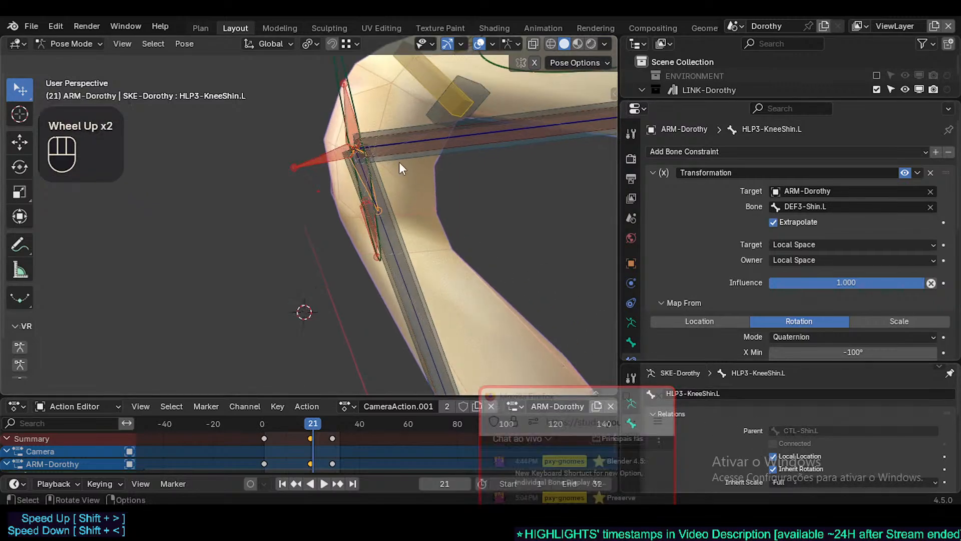
left_click(351, 118)
left_click(362, 164)
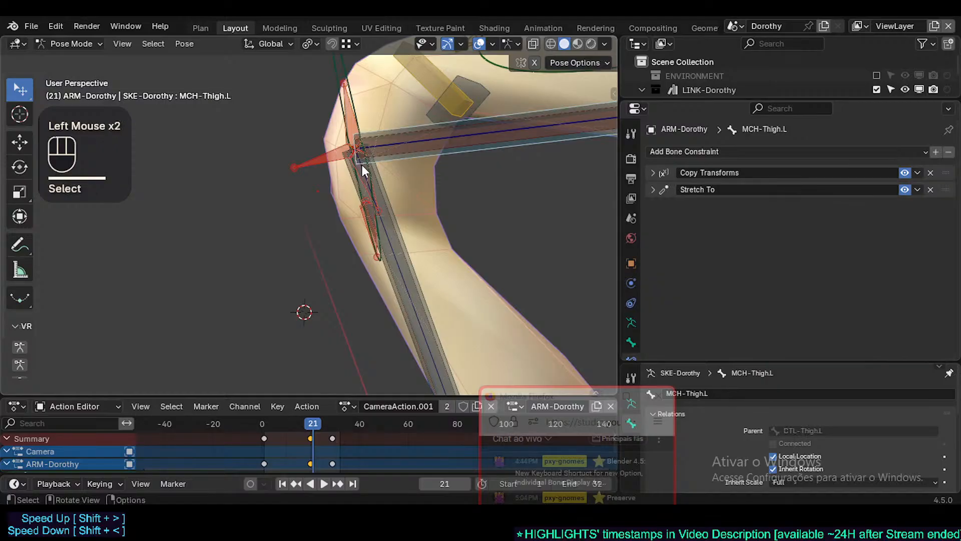
left_click(362, 169)
left_click(361, 167)
left_click(362, 167)
left_click(361, 167)
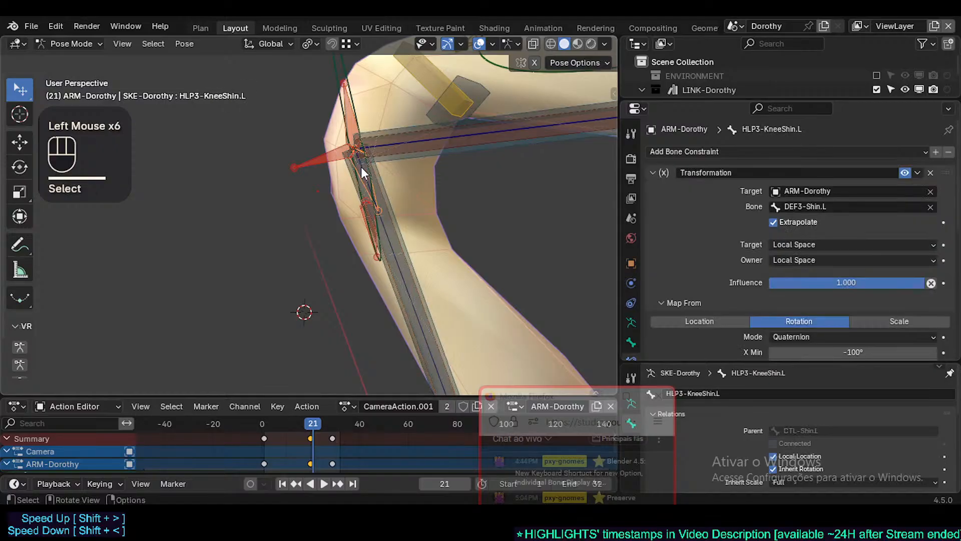
left_click(389, 213, "alt+shift")
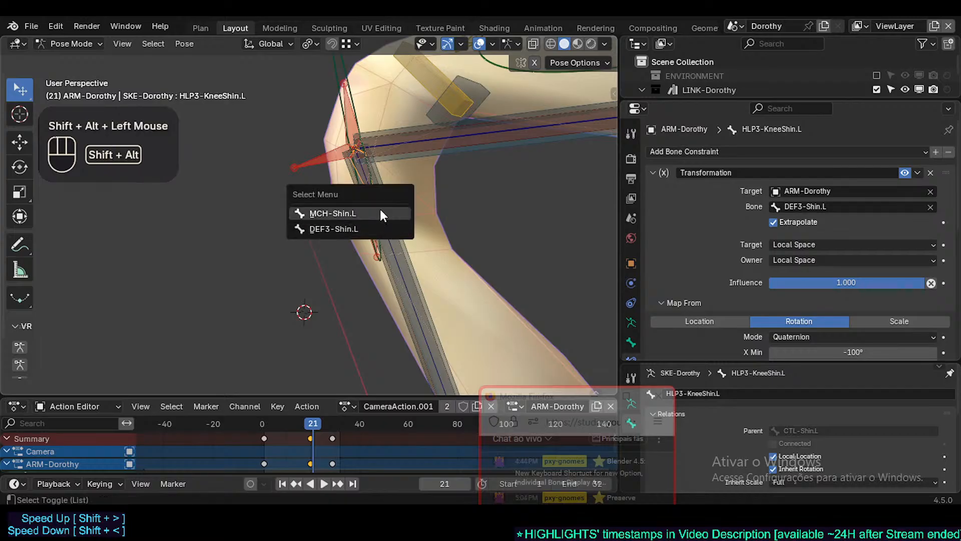
left_click(380, 212)
key("ctrl+p")
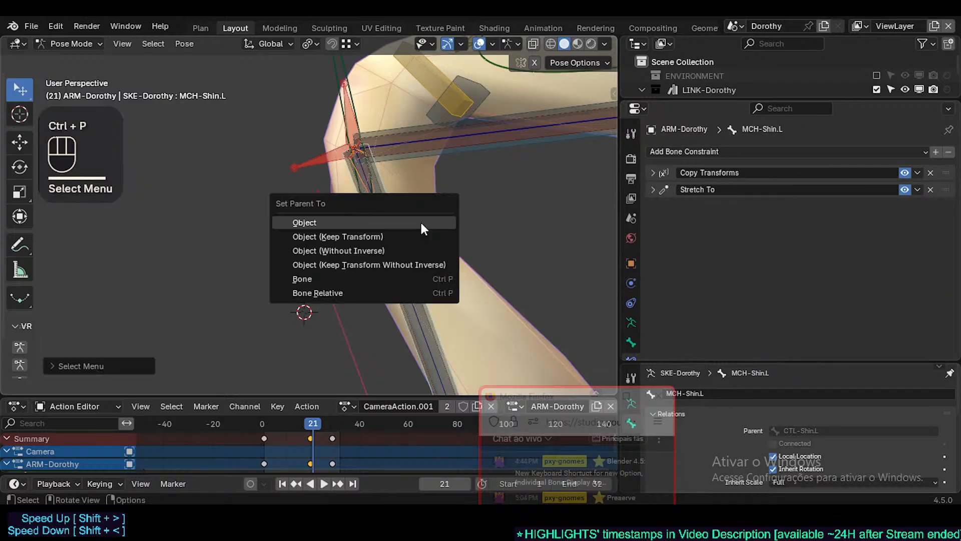
left_click(420, 225)
key("Tab")
key("ctrl+p")
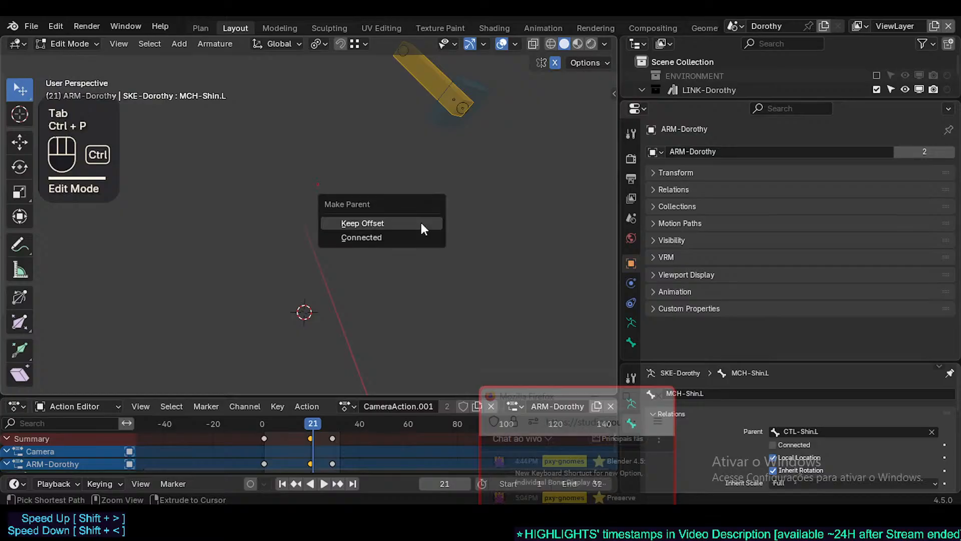
left_click(419, 221)
key("Tab")
Select HLP3-KneeShin.L and test the influence of its Transformation constraint on the bent knee
scroll(360, 199, "down", 2)
scroll(361, 199, "up", 1)
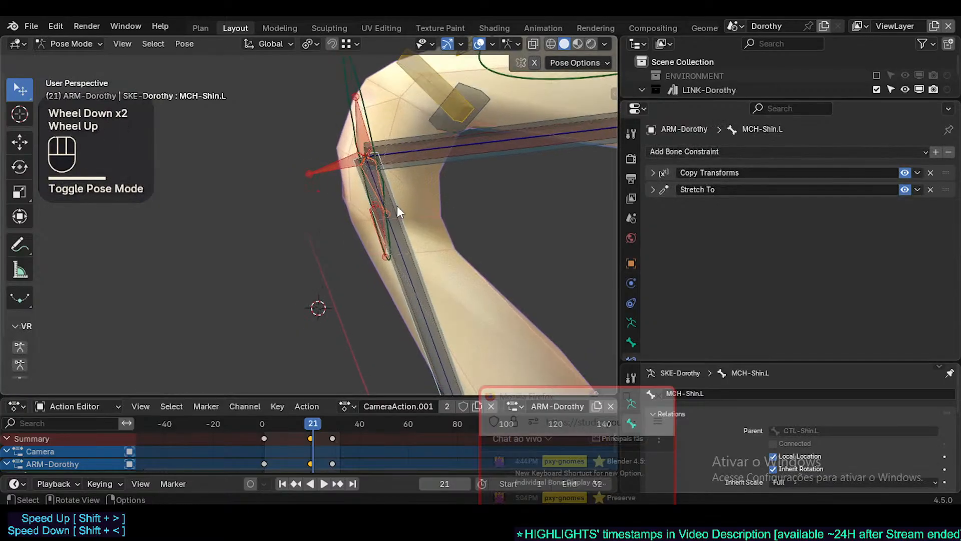
scroll(406, 215, "down", 2)
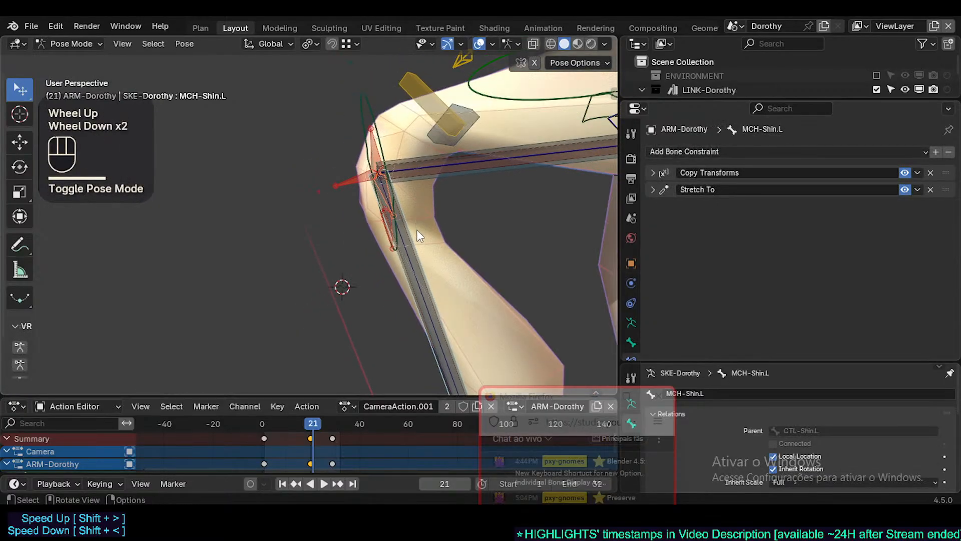
left_click(387, 194)
left_click(387, 194)
left_click(387, 194)
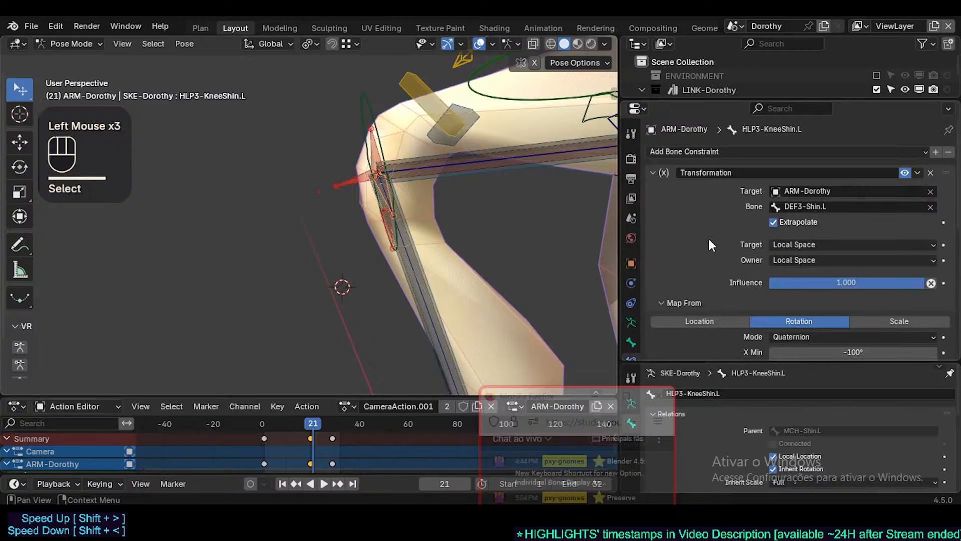
left_click_drag(864, 281, 912, 286)
Try a Map To X rotation maximum of 0° on HLP3-KneeShin.L, check the knee at frame 1, and restore the maximum to -37°
scroll(912, 287, "down", 6)
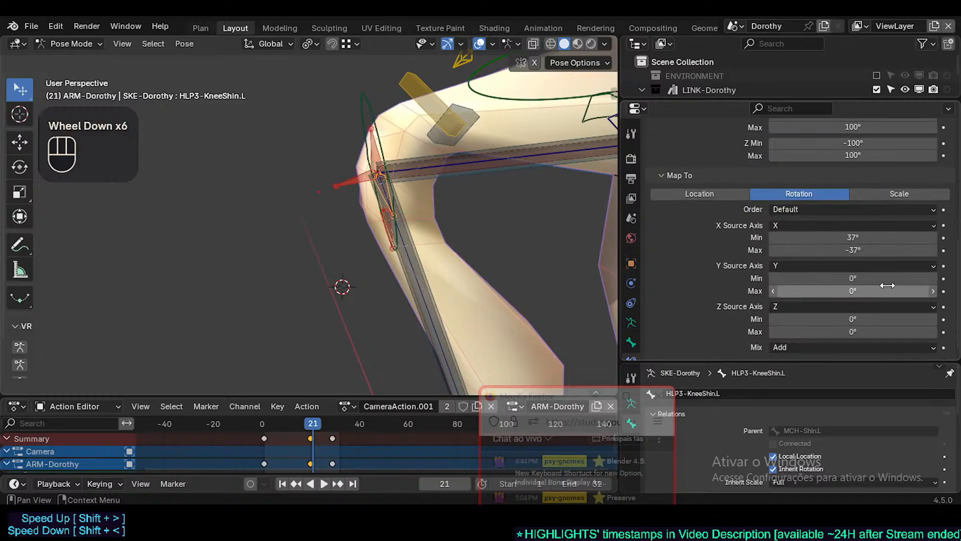
mouse_move(851, 250)
left_mouse_down()
mouse_move(831, 250)
mouse_move(849, 253)
left_mouse_up()
double_click(849, 254)
key("KP_Decimal")
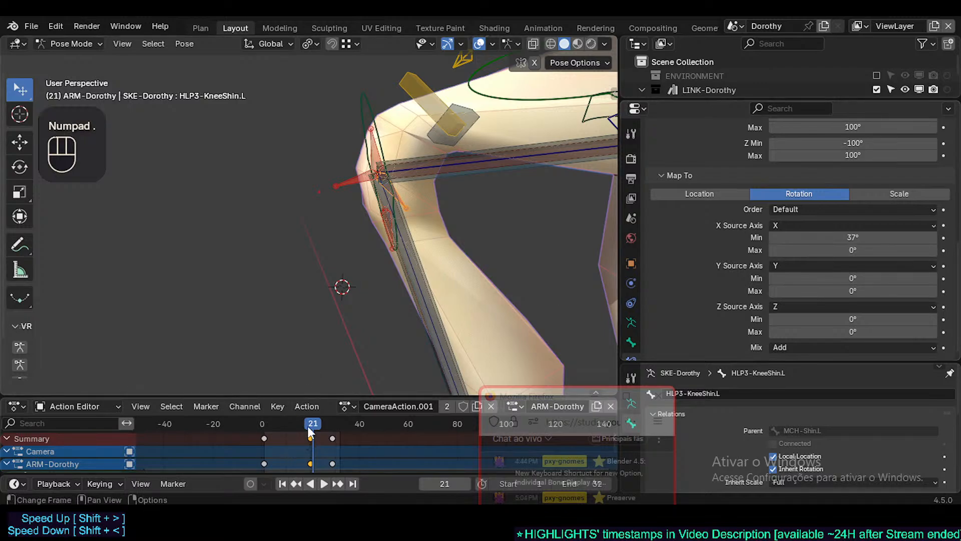
key("shift+Left")
scroll(506, 303, "down", 2)
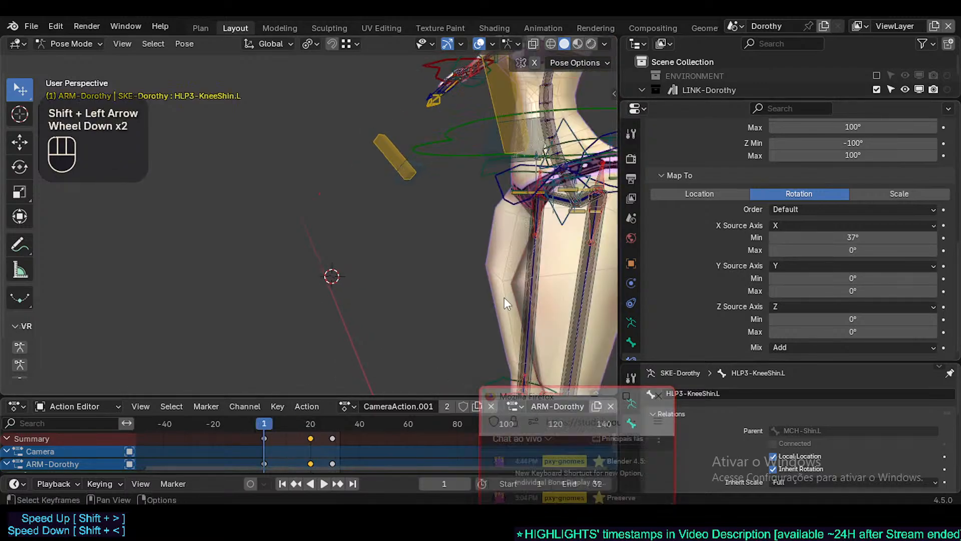
middle_click_drag(506, 303, 377, 262, "shift")
scroll(419, 263, "up", 4)
scroll(377, 261, "up", 1)
middle_click_drag(376, 262, 371, 257, "shift")
scroll(371, 257, "down", 2)
left_click(839, 249)
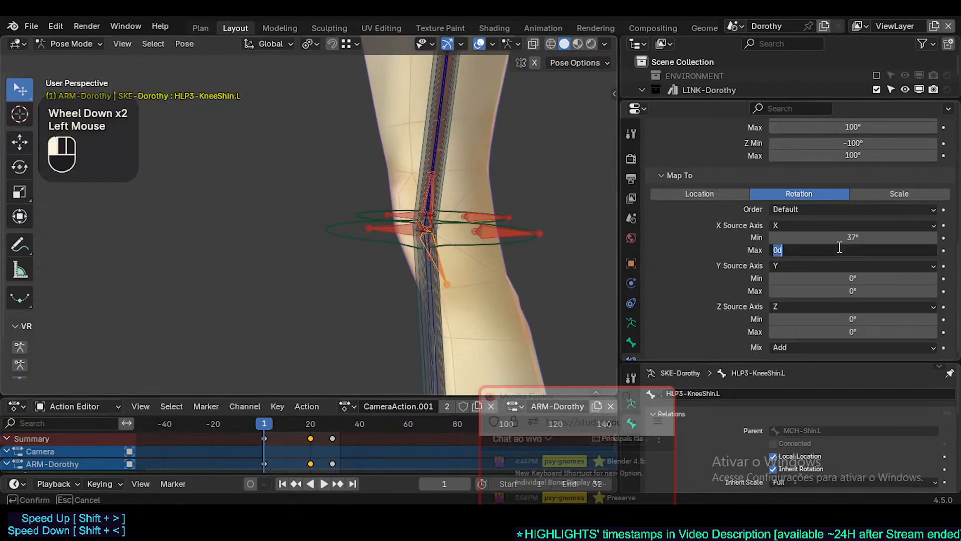
type("-37")
key("Return")
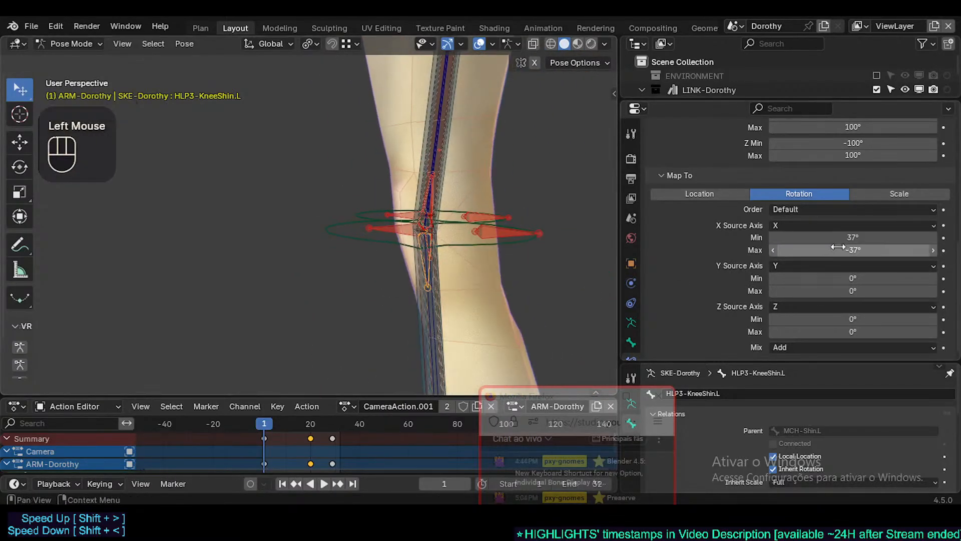
Scrub the timeline between frames 1 and 20 and examine how the left knee deforms as it bends
middle_click_drag(515, 253, 396, 320, "shift")
scroll(347, 371, "down", 2)
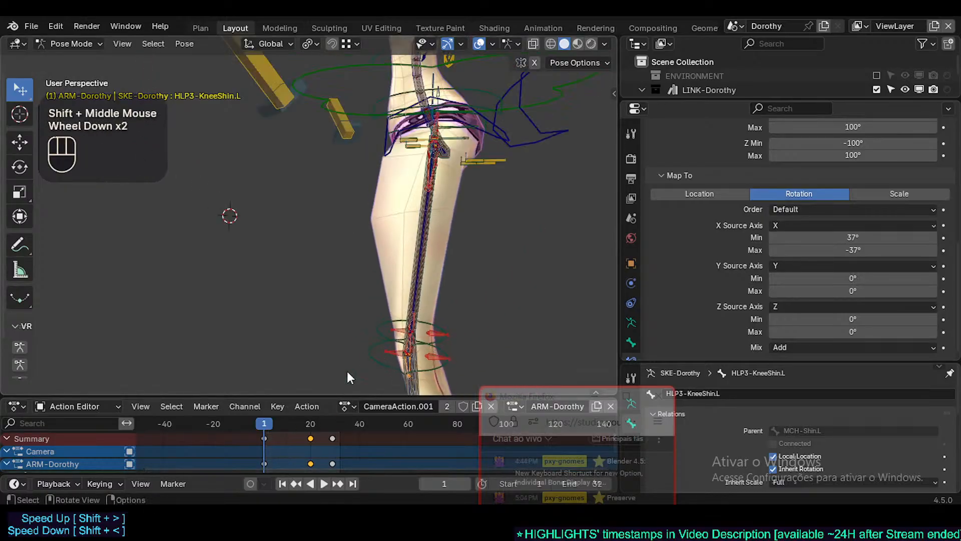
left_click_drag(264, 430, 302, 419)
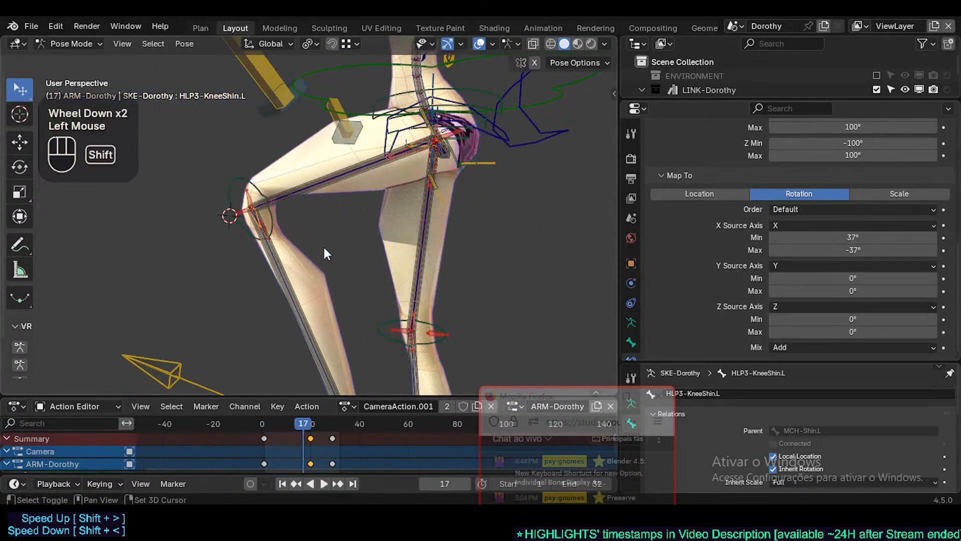
middle_click_drag(323, 244, 355, 302, "shift")
scroll(356, 302, "up", 2)
left_click(309, 416)
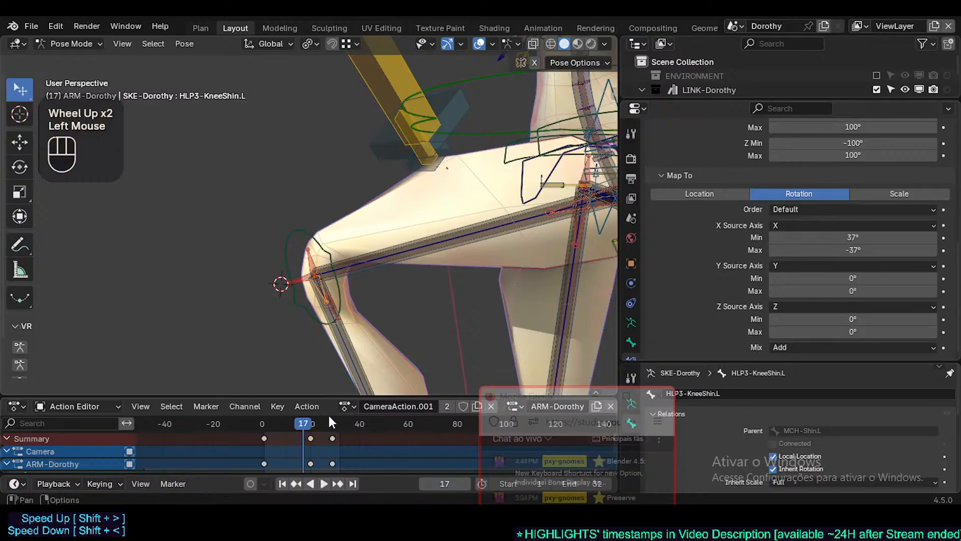
left_click_drag(329, 413, 279, 424)
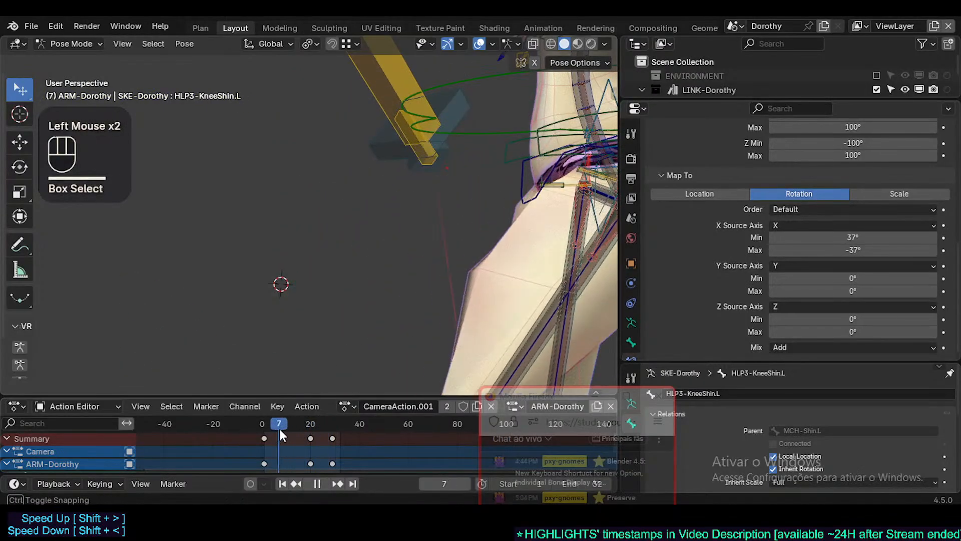
middle_click_drag(361, 145, 368, 328, "shift")
scroll(368, 329, "down", 1)
left_click_drag(279, 424, 312, 423)
scroll(869, 195, "up", 4)
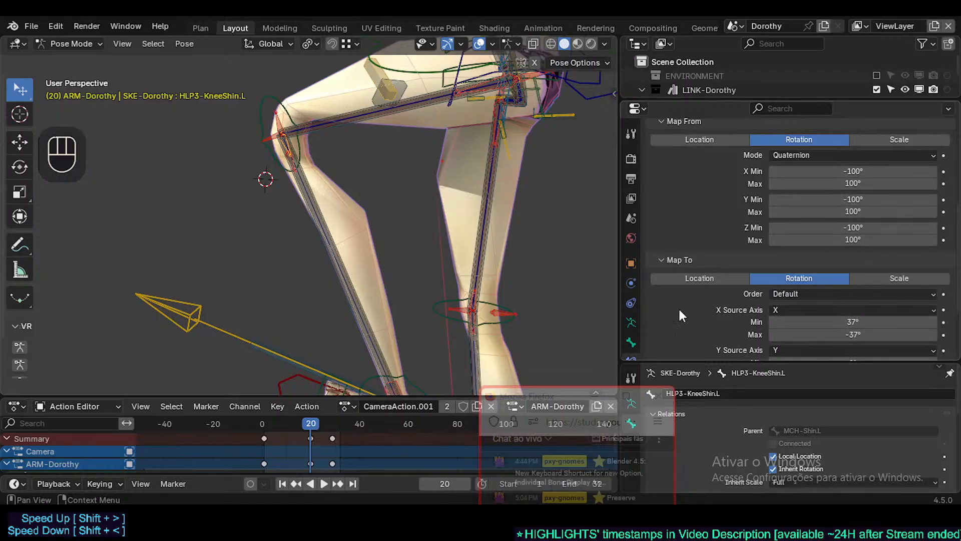
Scrub the timeline to frame 21 and examine the bent left knee's deformation close up
left_click_drag(280, 423, 308, 421)
middle_click_drag(316, 144, 360, 271, "shift")
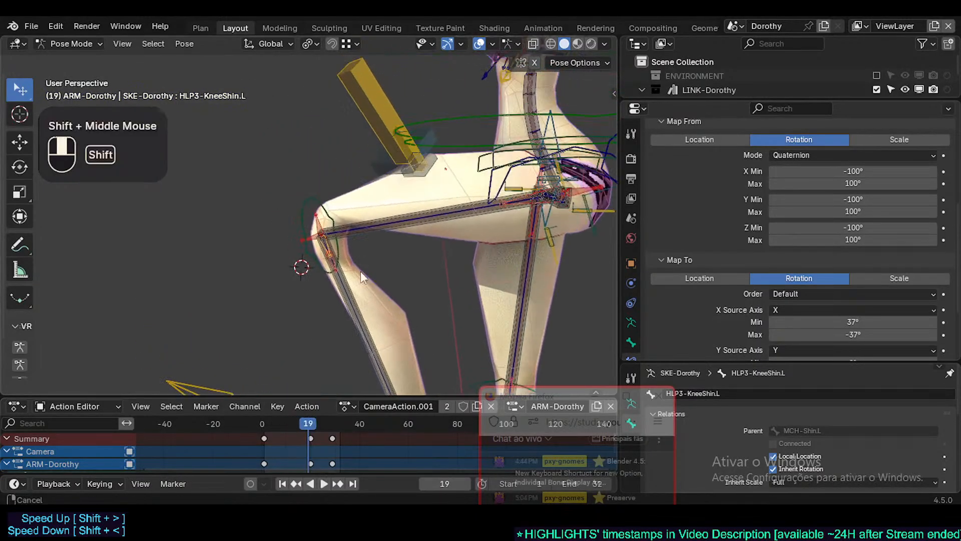
scroll(337, 312, "up", 4)
mouse_move(310, 421)
left_mouse_down()
mouse_move(284, 422)
mouse_move(323, 422)
mouse_move(296, 423)
mouse_move(313, 424)
left_mouse_up()
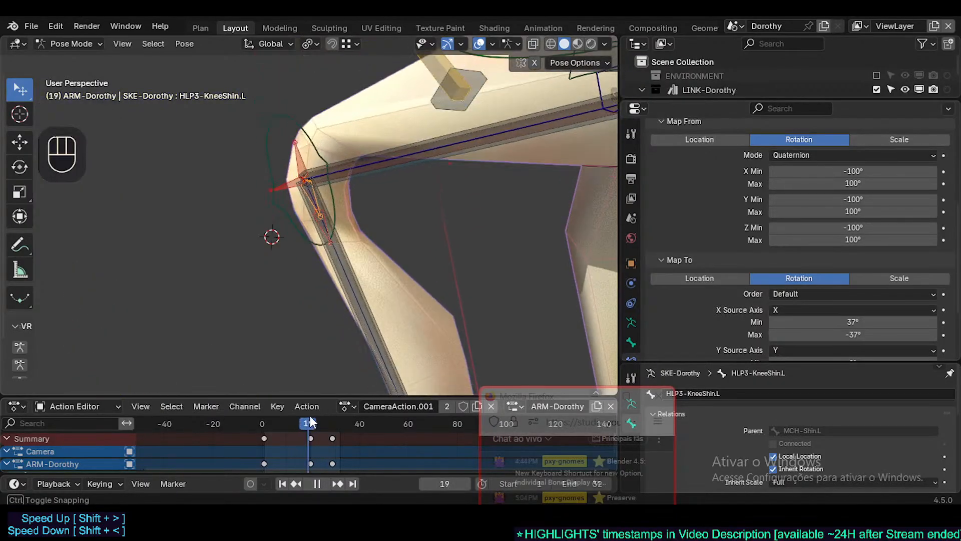
double_click(296, 165)
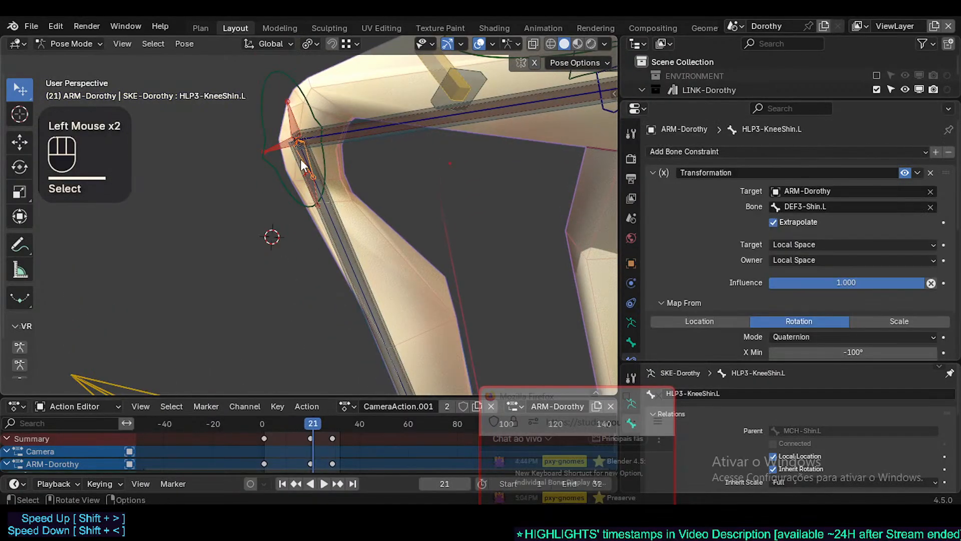
Select MCH-Shin.L and inspect the settings of its Copy Transforms and Stretch To constraints
left_click(326, 220)
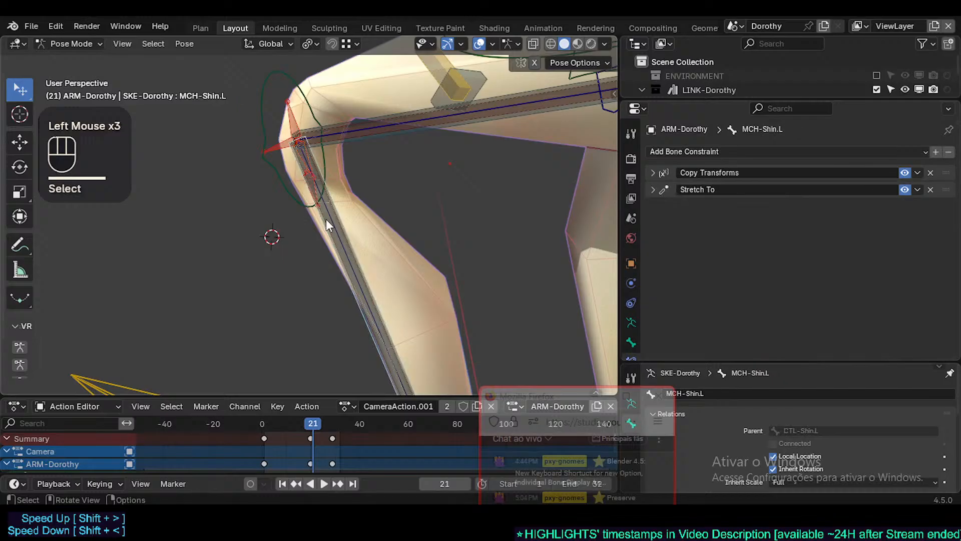
left_click(653, 173)
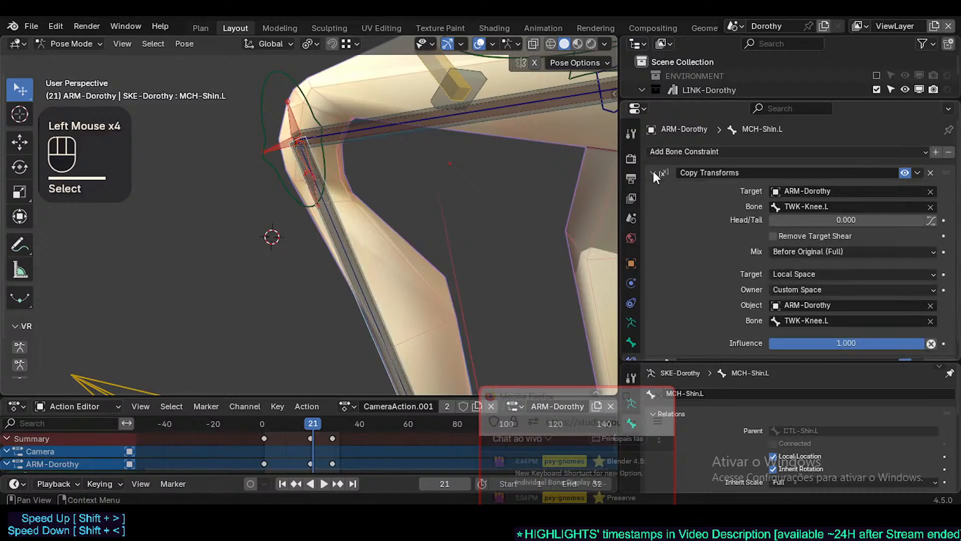
left_click(654, 171)
left_click(653, 194)
left_click(650, 190)
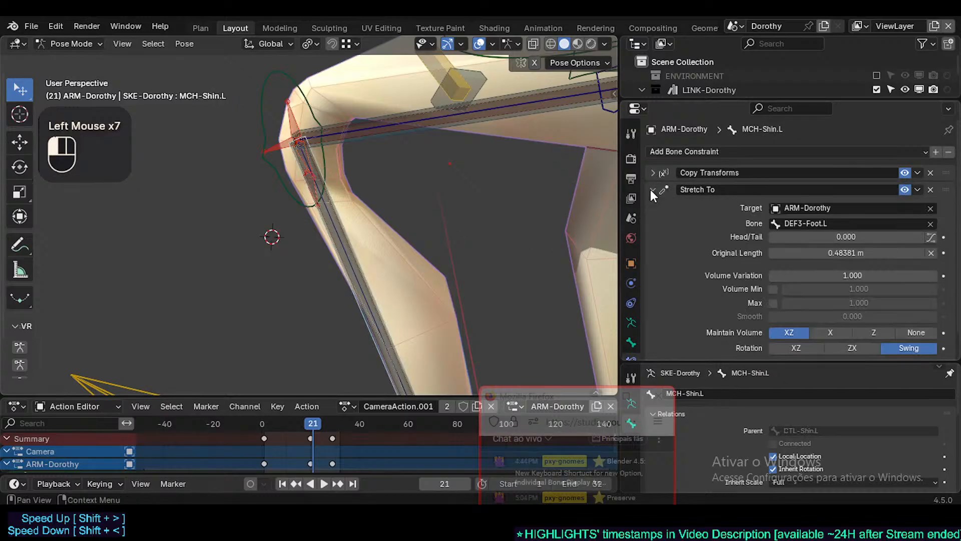
left_click(651, 190)
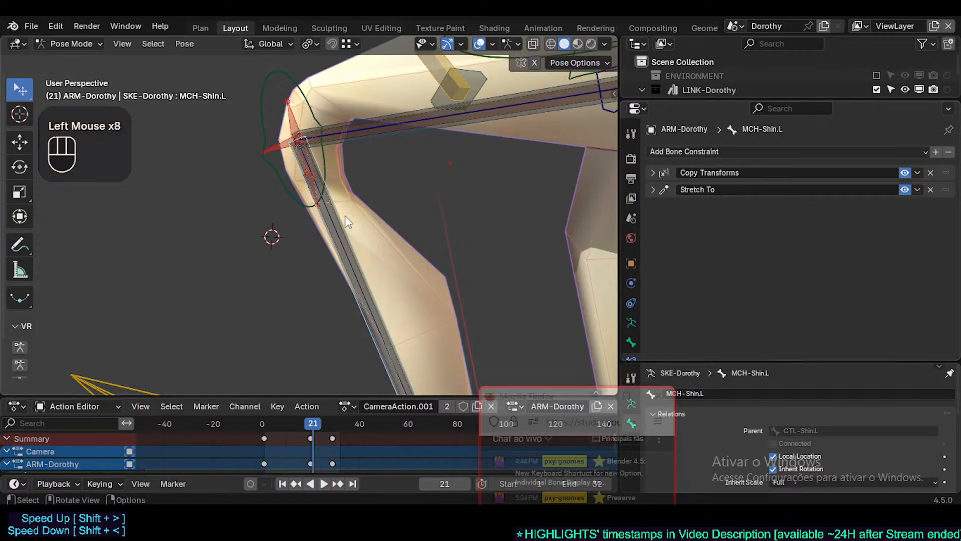
Select the HLP3-KneeThigh.L helper bone at the knee and save the file
left_click(359, 139)
left_click(311, 167)
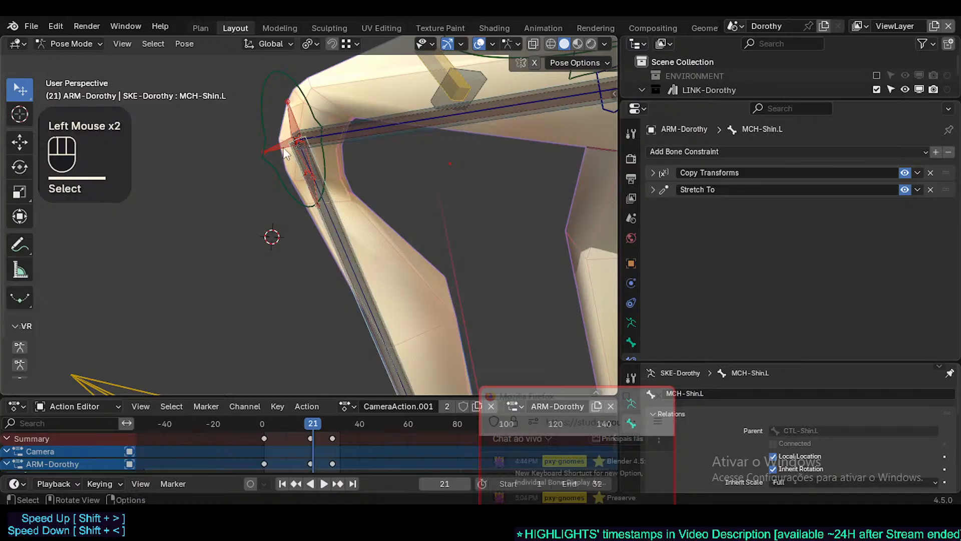
left_click(303, 164)
left_click(302, 160)
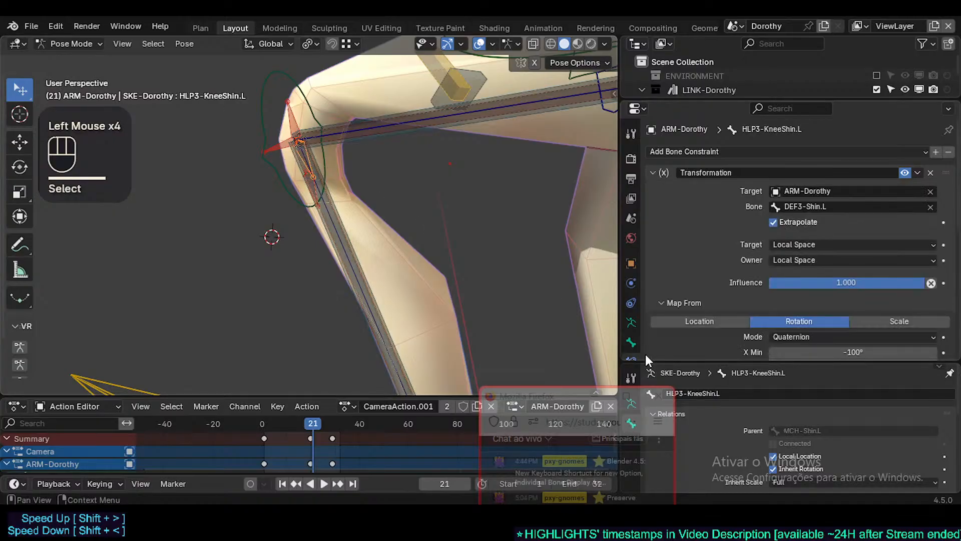
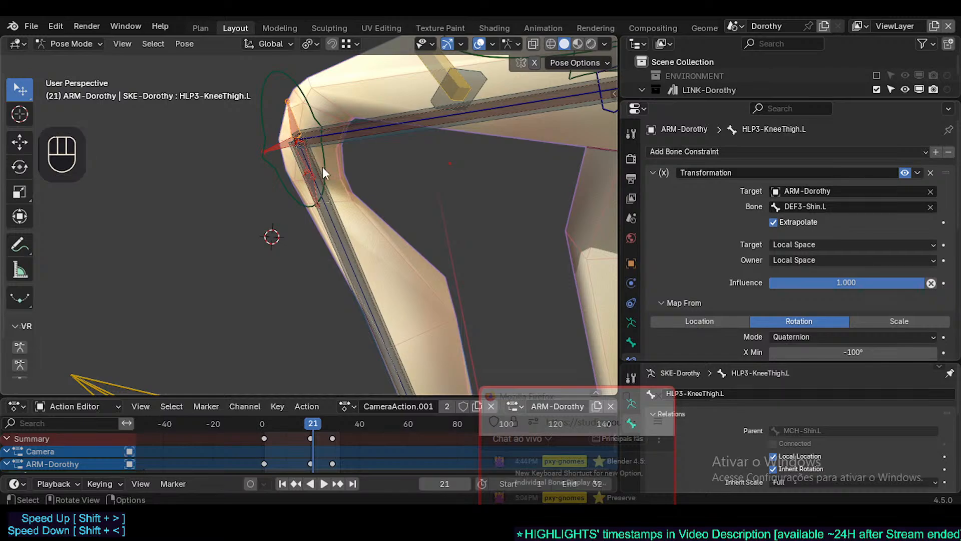
key("ctrl+s")
Compare the Transformation constraint settings of HLP3-KneeShin.L and HLP3-KneeThigh.L
left_click(300, 154)
left_click(299, 154)
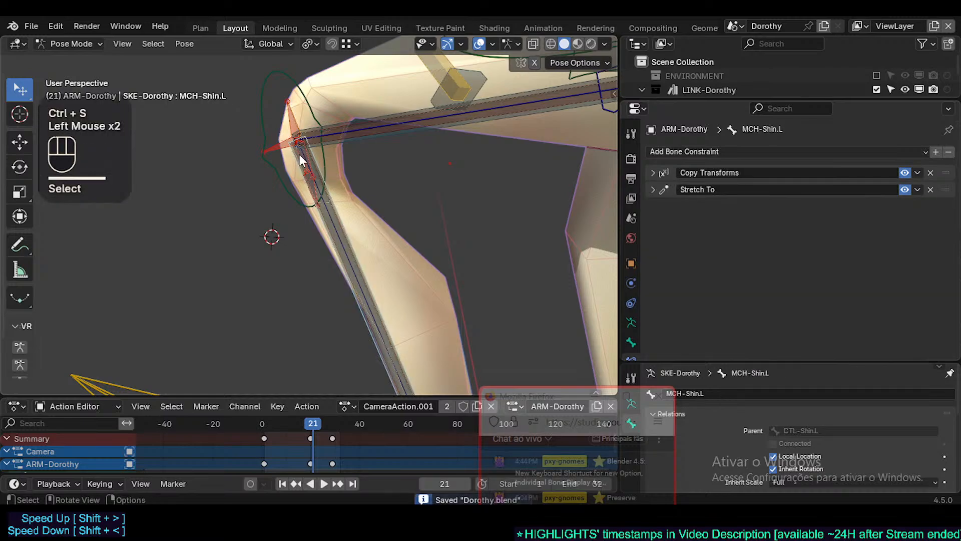
left_click(299, 154)
scroll(306, 172, "up", 2)
middle_click_drag(309, 174, 329, 237, "shift")
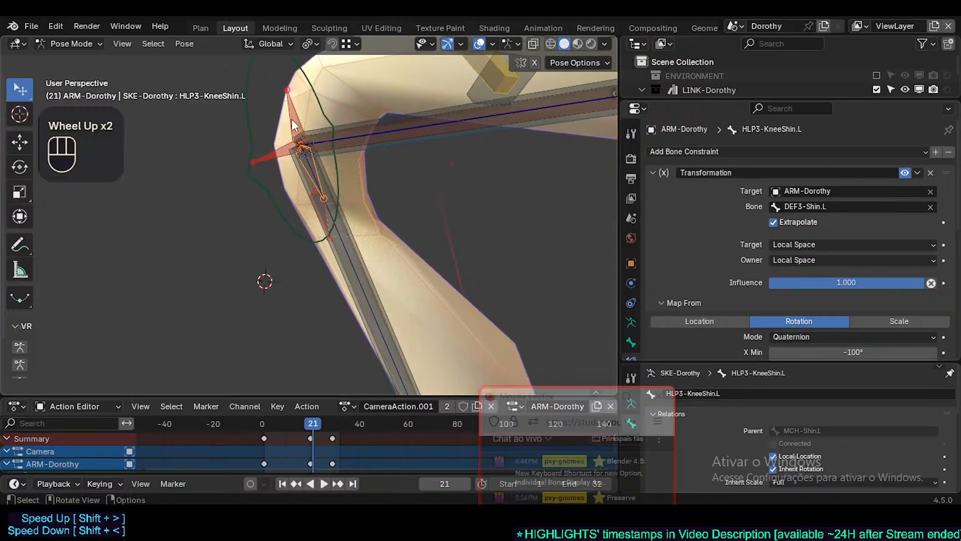
scroll(732, 246, "down", 3)
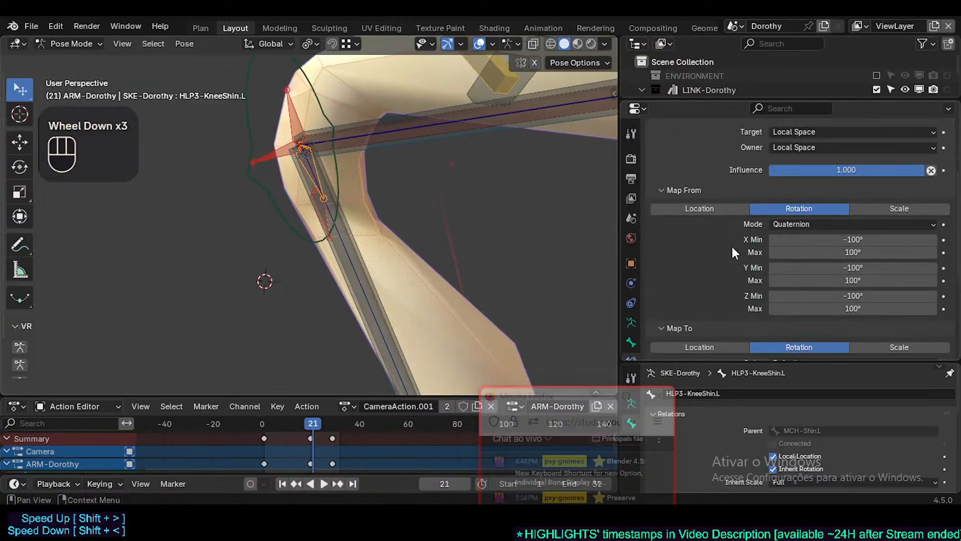
scroll(732, 246, "up", 2)
left_click(297, 133)
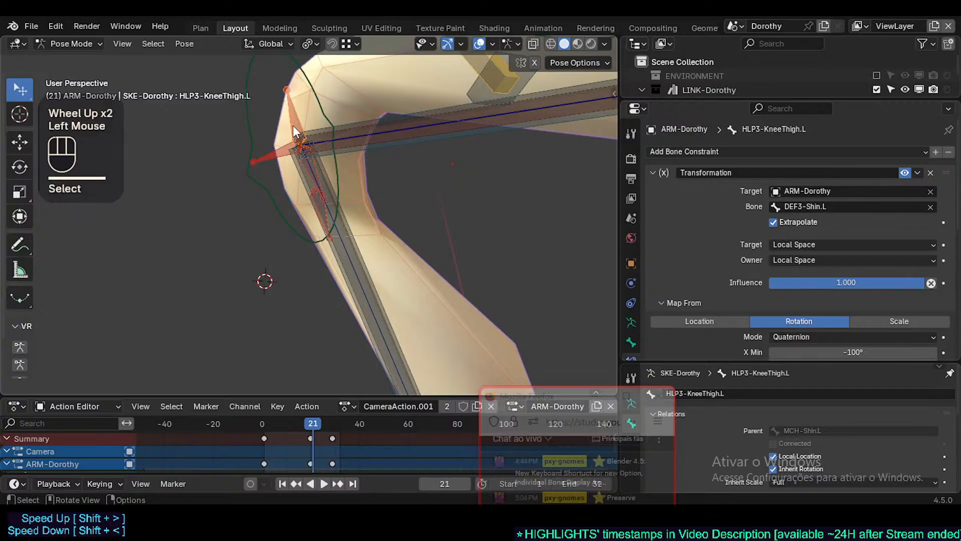
scroll(717, 311, "down", 3)
scroll(717, 310, "up", 1)
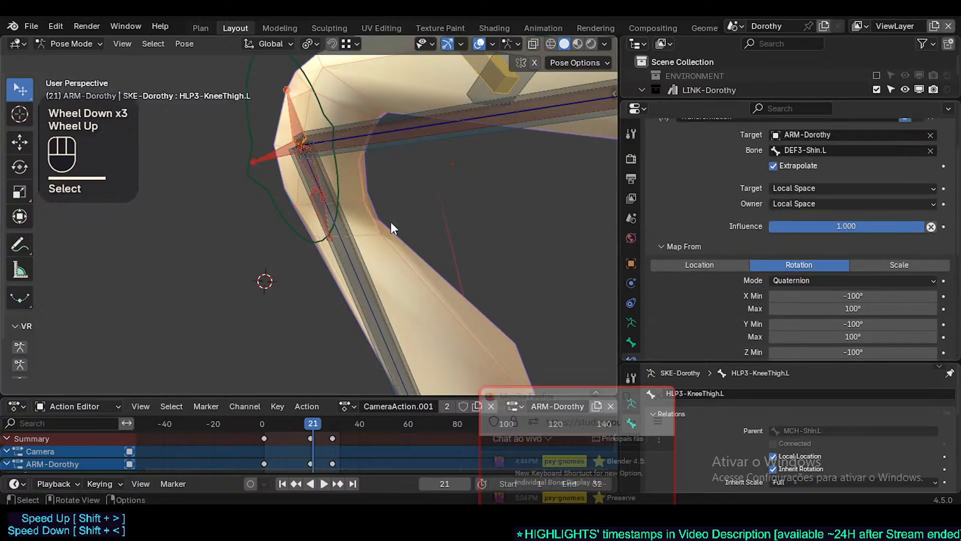
left_click(308, 169)
left_click(307, 169)
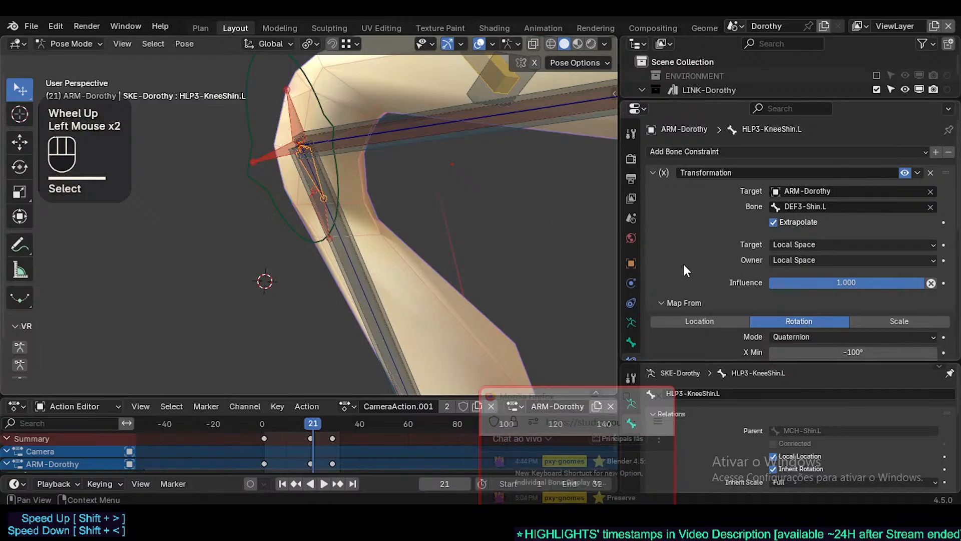
scroll(684, 263, "up", 1)
left_click(301, 119)
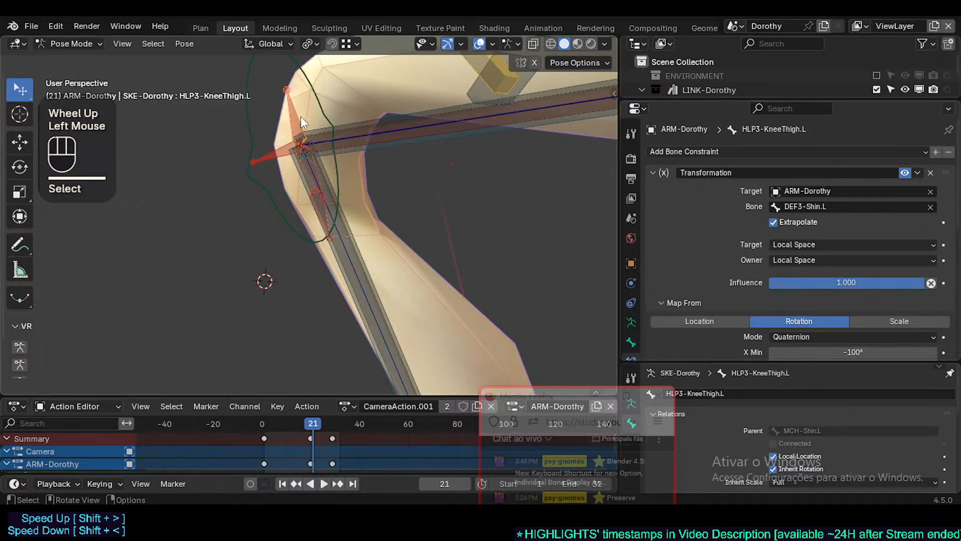
Copy the constraints of HLP3-KneeThigh.L onto HLP3-KneeShin.L and check the Map To X rotation range on both bones
left_click(309, 172)
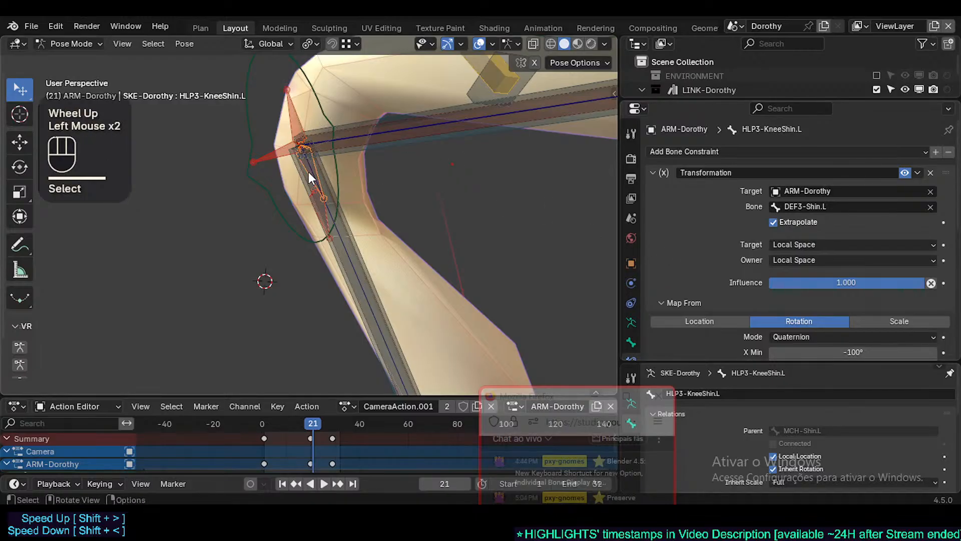
left_click(296, 116, "alt+shift")
key("shift+alt+c")
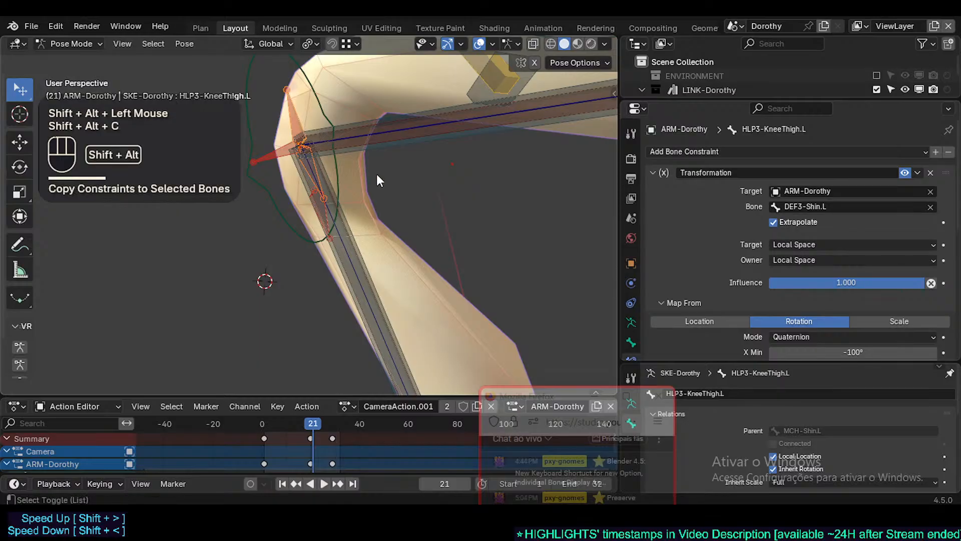
scroll(787, 274, "down", 3)
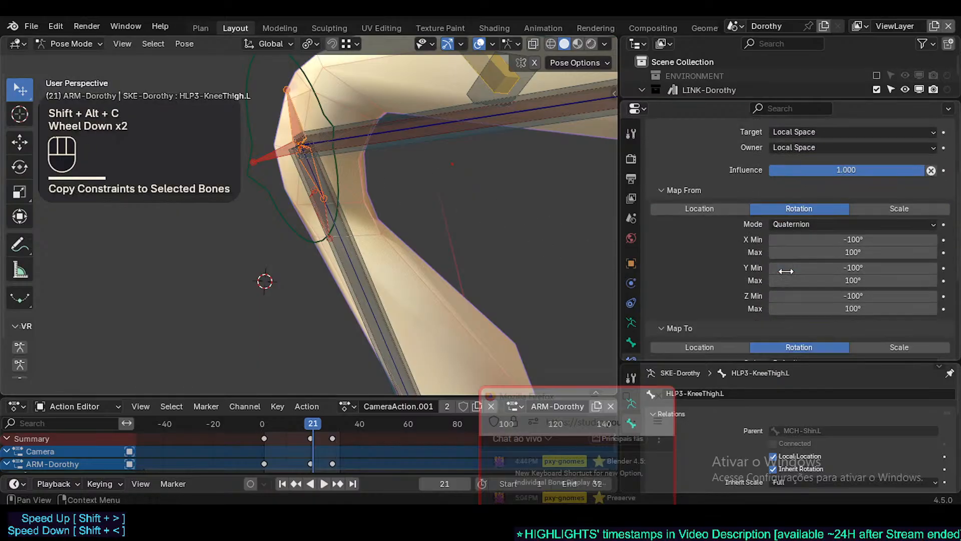
left_click(304, 164)
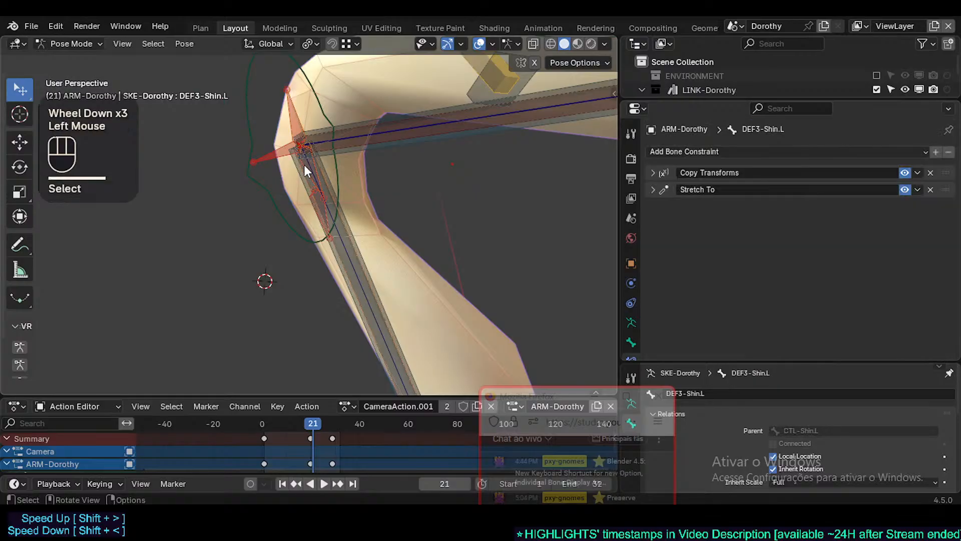
left_click(303, 164)
scroll(871, 282, "down", 2)
scroll(798, 263, "down", 1)
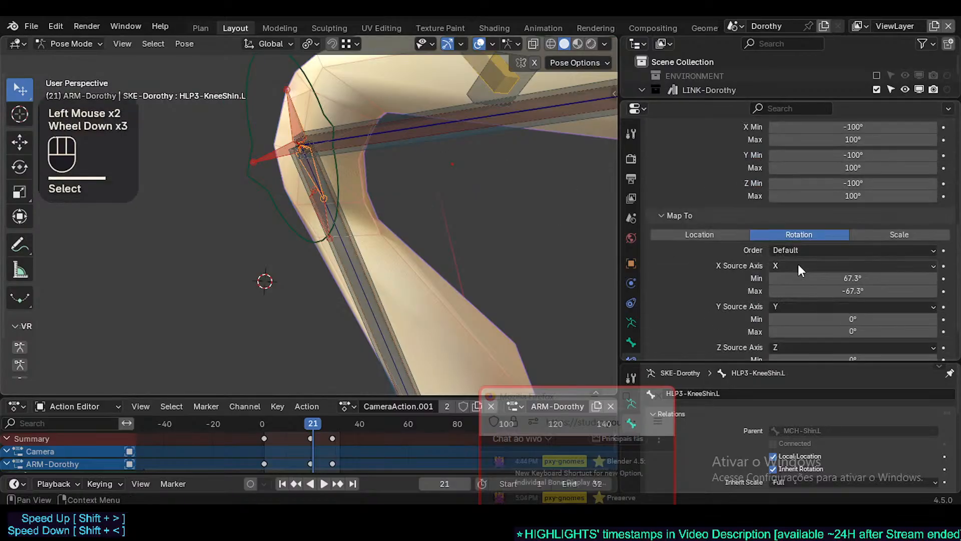
scroll(798, 263, "down", 1)
scroll(280, 117, "up", 2)
scroll(260, 117, "down", 1)
left_click(261, 117)
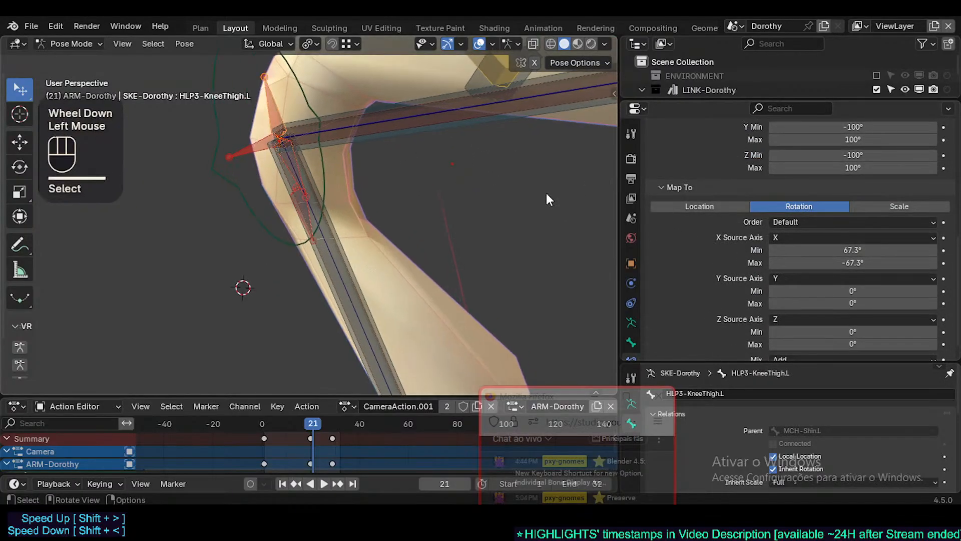
Undo the constraint copy and check the Map To X rotation range of HLP3-KneeShin.L
scroll(851, 292, "down", 1)
key("ctrl+z")
key("ctrl+z")
key("ctrl+z")
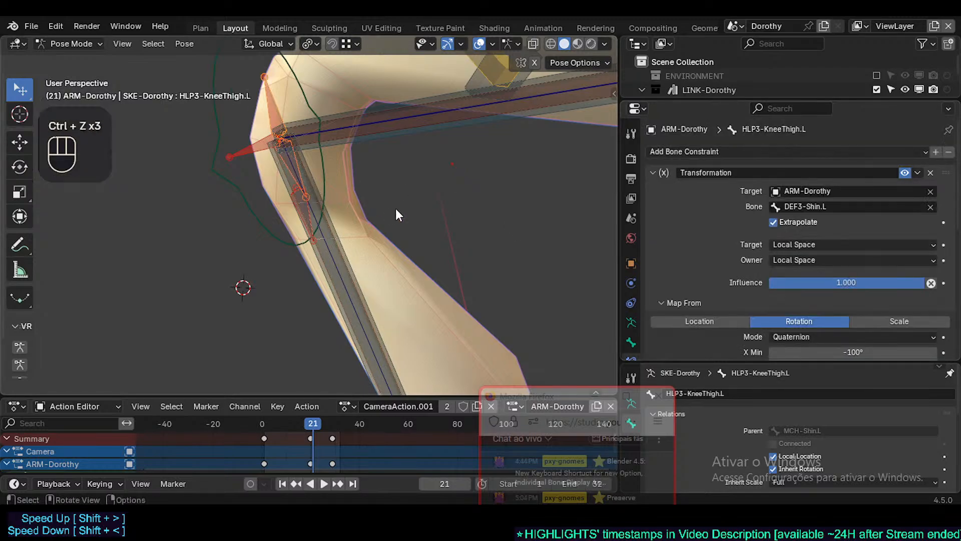
key("ctrl+z")
key("ctrl+z")
scroll(803, 232, "down", 1)
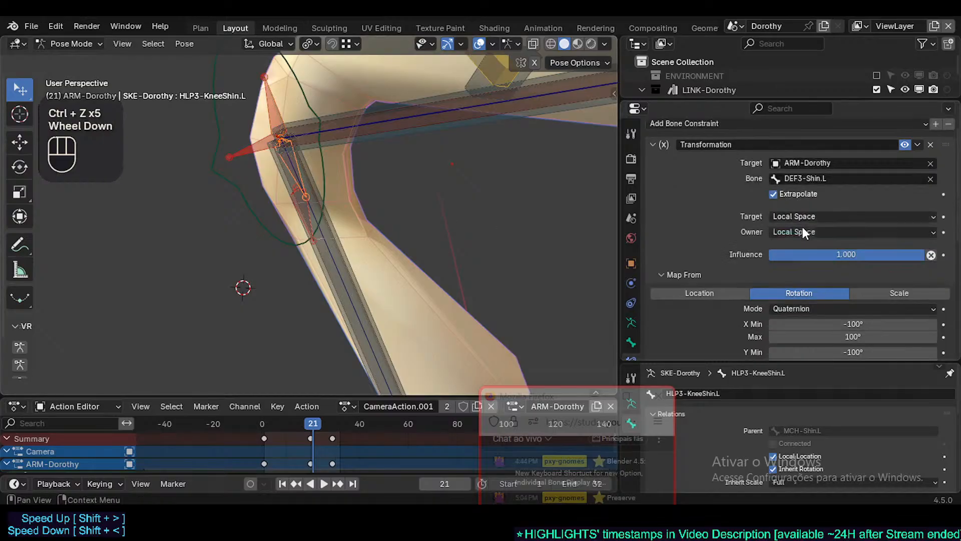
scroll(803, 228, "down", 4)
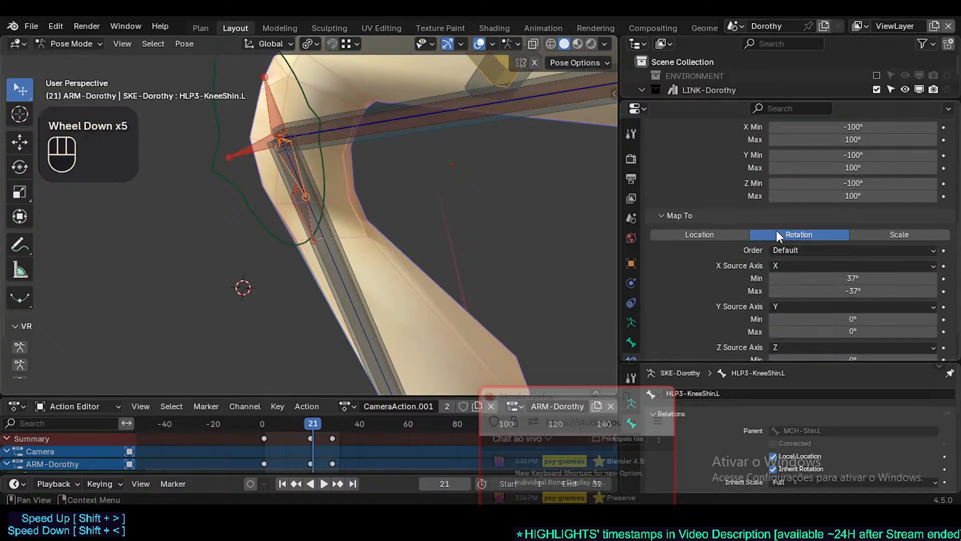
scroll(777, 235, "up", 2)
Select HLP3-KneeShin.L with HLP3-KneeThigh.L active and copy the active bone's constraints to it
middle_click_drag(265, 116, 275, 129, "shift")
left_click(295, 188)
left_click(295, 188)
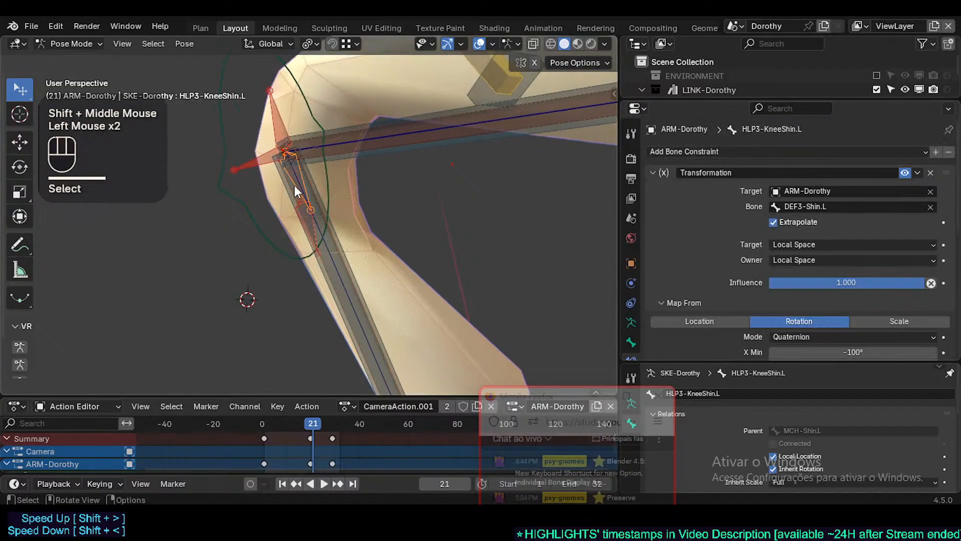
left_click(274, 119, "shift")
key("shift+alt+c")
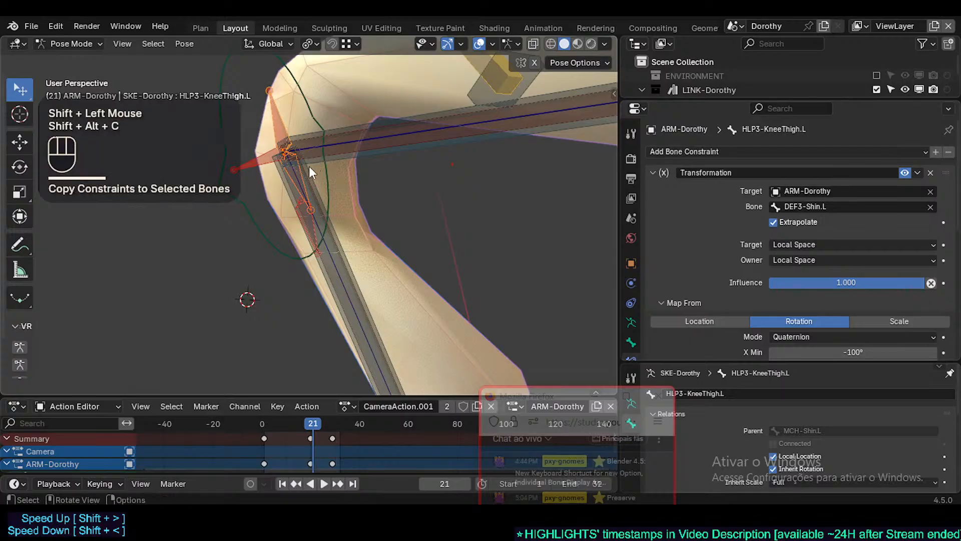
Switch between the two knee helper bones and check the transform values of HLP3-KneeShin.L
left_click(289, 170)
left_click(290, 178)
left_click(290, 179)
left_click(291, 178)
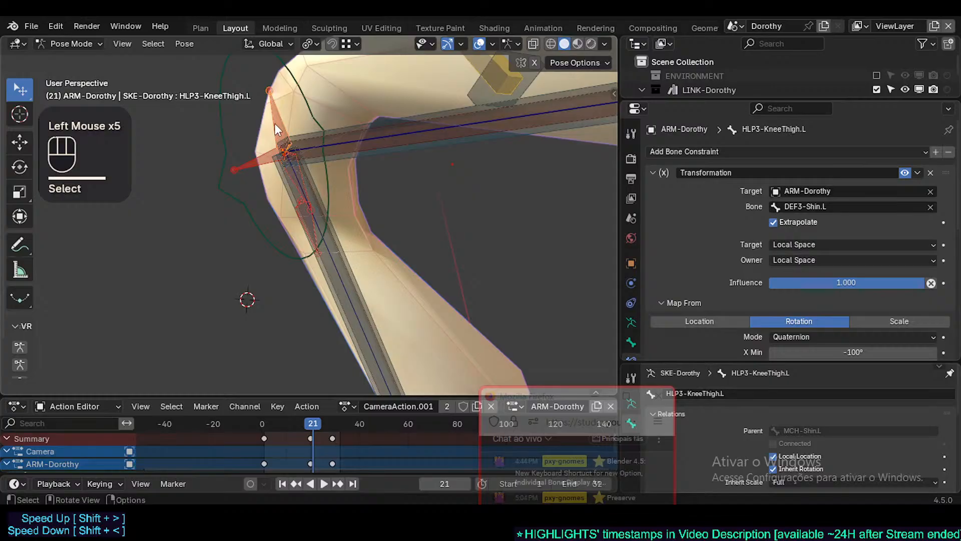
left_click(293, 181)
left_click(293, 181)
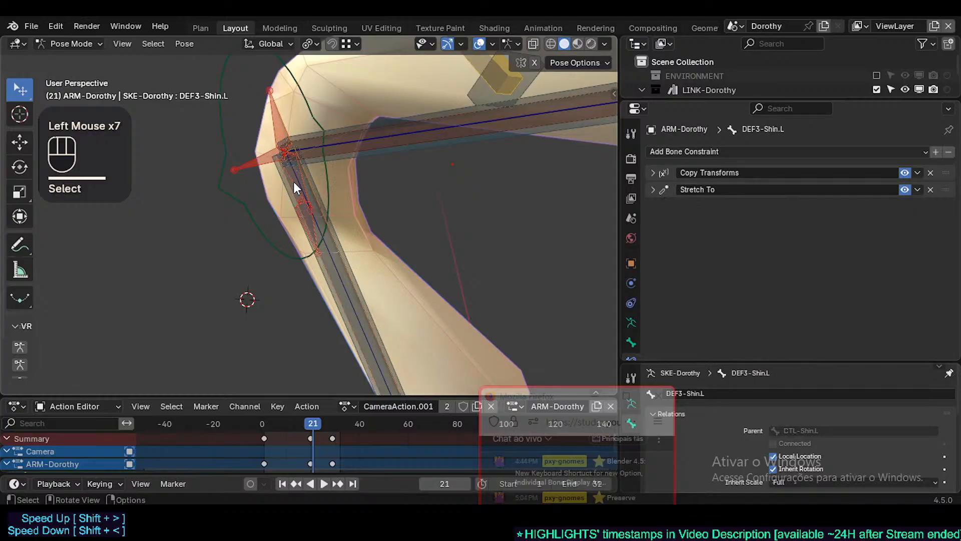
left_click(293, 182)
left_click(293, 181)
key("n")
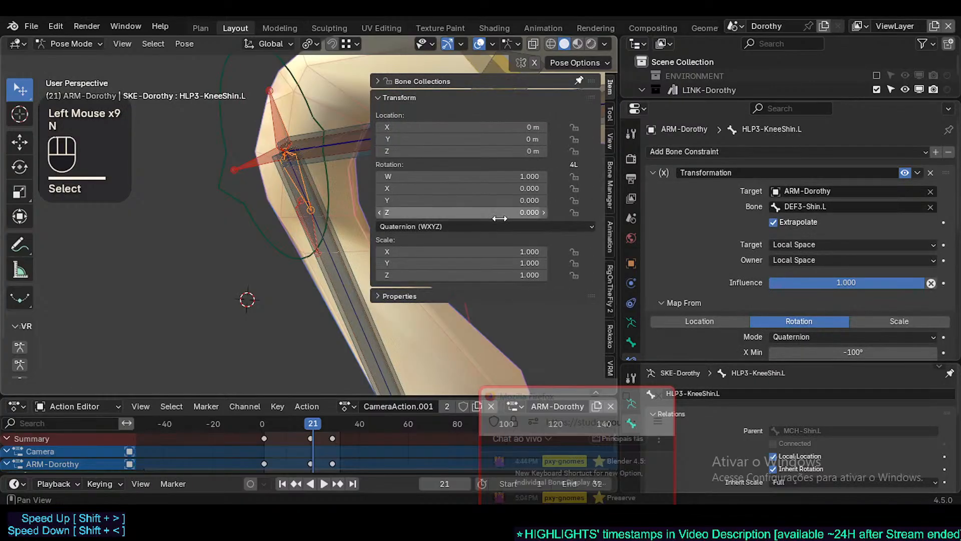
left_click(271, 116)
key("n")
Examine the knee helper bones' axes around HLP3-KneeThigh.L in Edit Mode, then return to Pose Mode and view the bent knee
key("Tab")
scroll(455, 236, "down", 3)
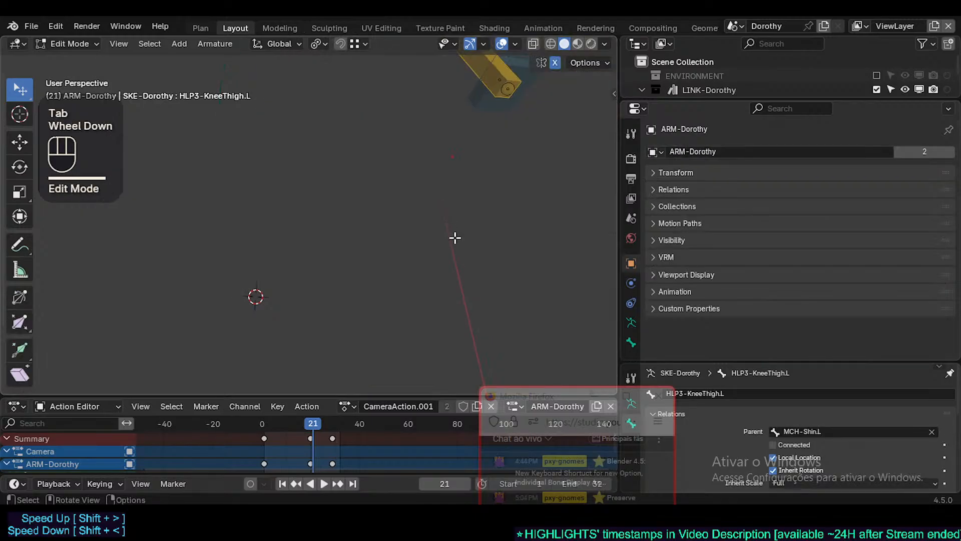
middle_click_drag(455, 235, 403, 150, "shift")
scroll(434, 160, "down", 2)
scroll(433, 160, "down", 1)
scroll(404, 150, "up", 3)
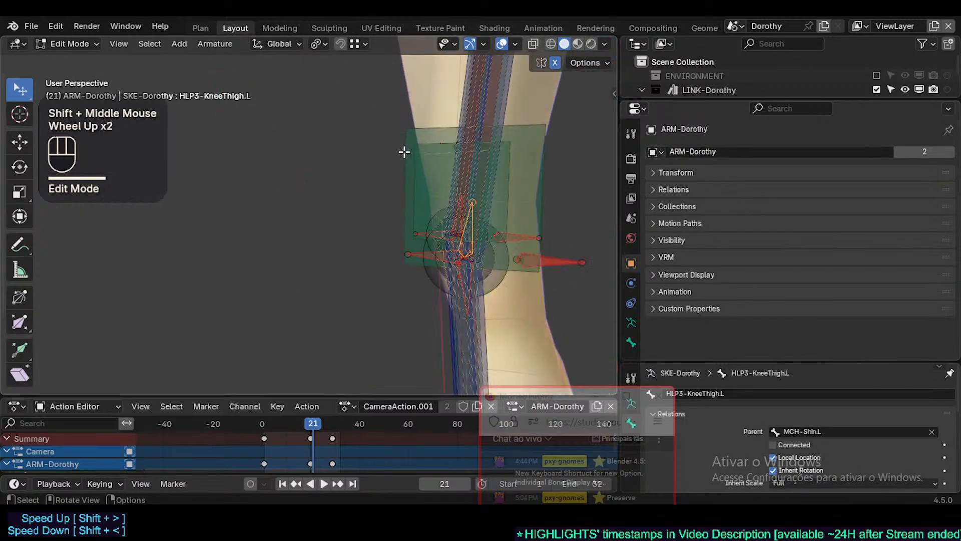
middle_click_drag(426, 197, 396, 175, "shift")
scroll(429, 226, "up", 1)
key("ctrl+3")
middle_click_drag(429, 225, 400, 224)
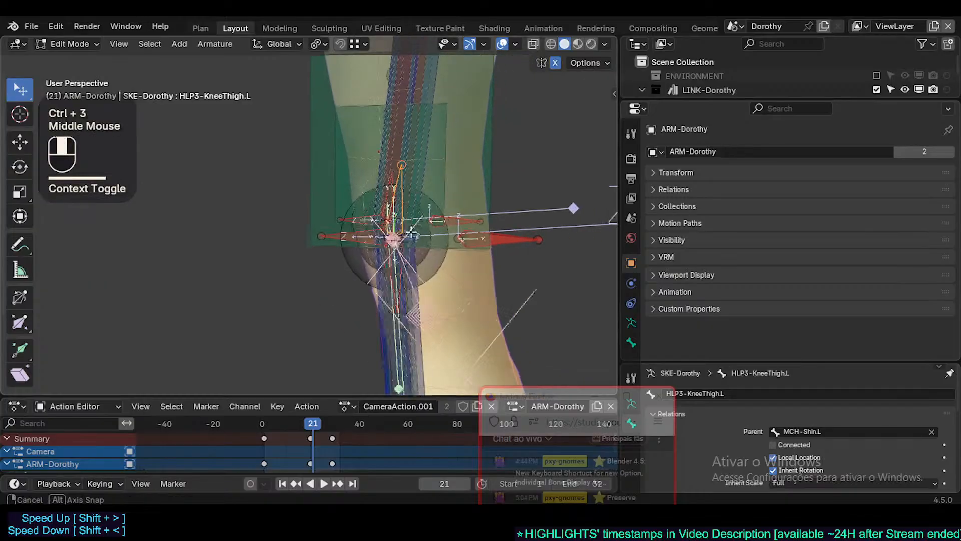
scroll(397, 225, "up", 3)
key("ctrl+3")
middle_click_drag(360, 256, 334, 249, "shift")
scroll(396, 215, "down", 2)
scroll(350, 253, "down", 4)
key("ctrl+Tab")
scroll(269, 215, "down", 2)
scroll(359, 222, "up", 4)
middle_click(362, 209)
scroll(362, 209, "up", 1)
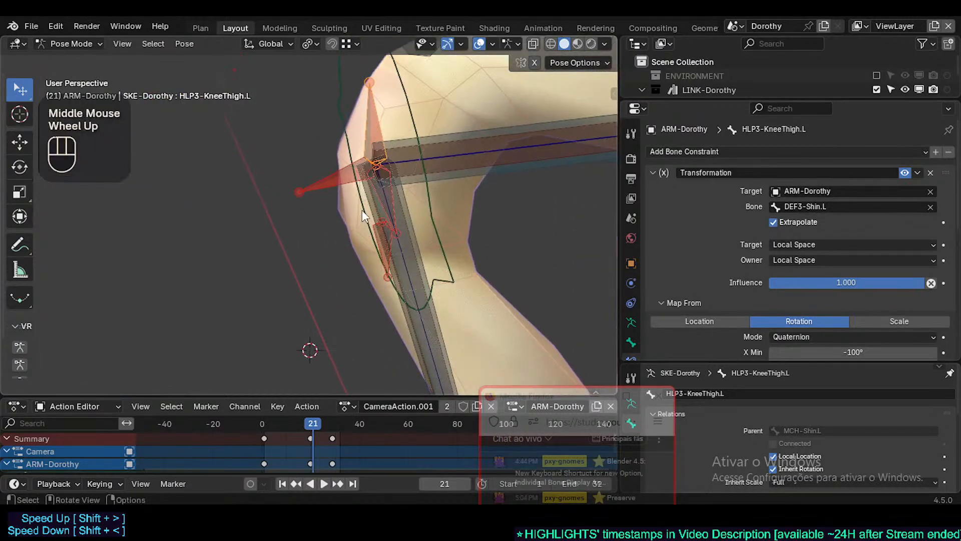
Go to frame 20, select all bones and delete all keyframes of the ARM-Dorothy action
mouse_move(311, 424)
left_mouse_down()
mouse_move(295, 427)
mouse_move(311, 415)
left_mouse_up()
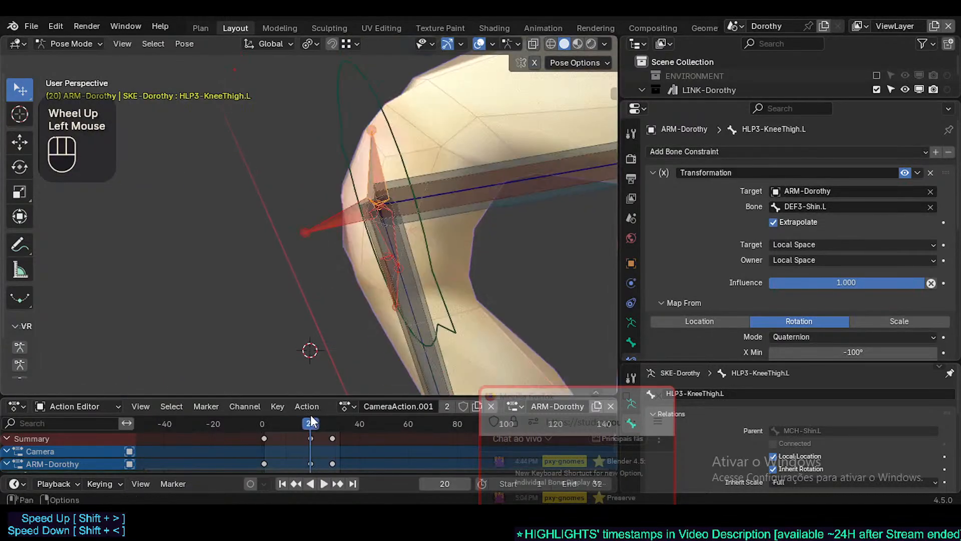
key("a")
scroll(324, 446, "down", 1)
key("a")
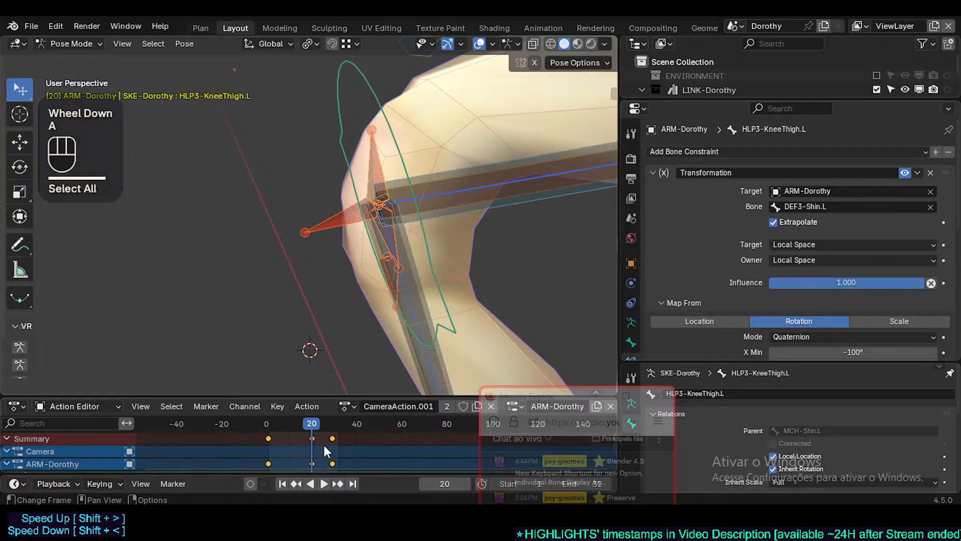
key("x")
left_click(323, 444)
Select all bones of the rig and clear their pose transforms
scroll(452, 279, "down", 1)
scroll(453, 278, "down", 1)
middle_click_drag(444, 322, 360, 167, "shift")
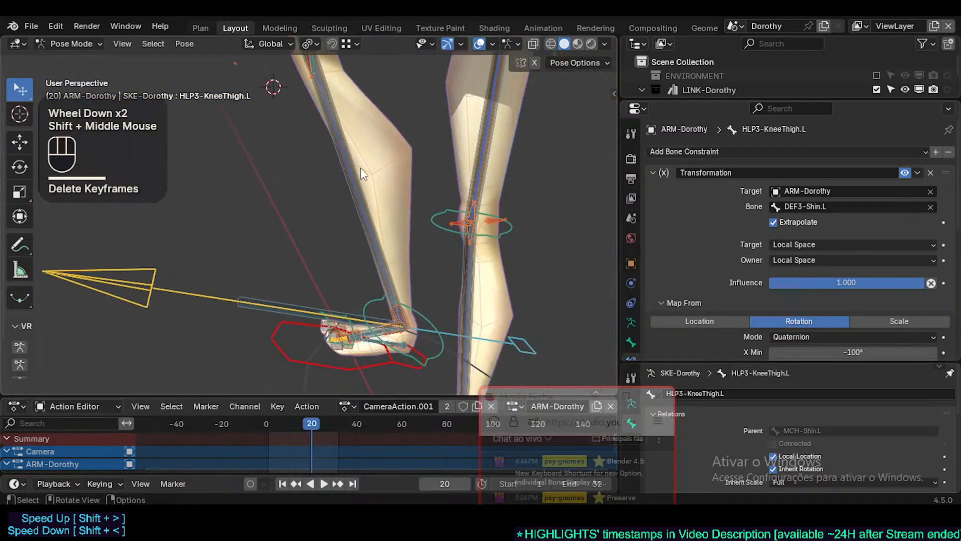
key("alt+a")
left_click(281, 339)
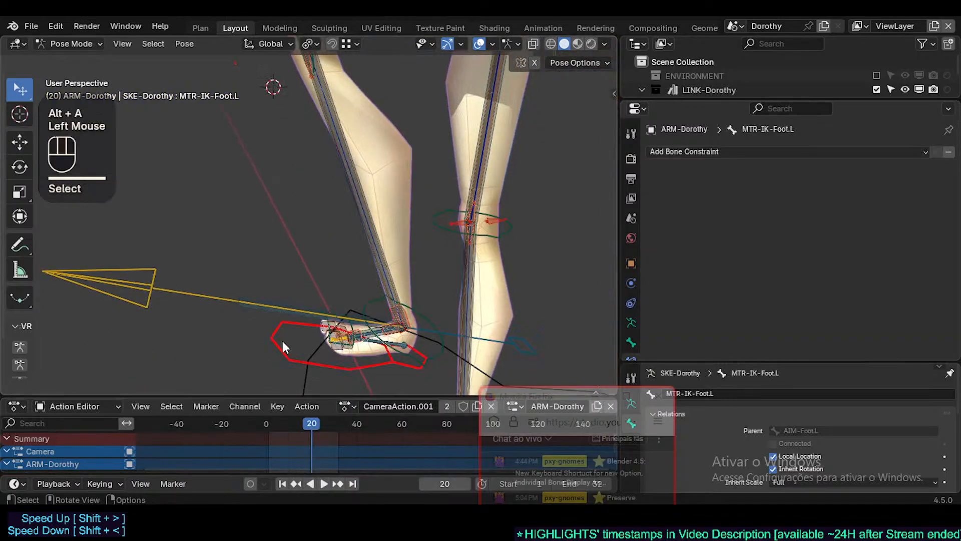
key("a")
key("alt+g")
key("alt+g")
scroll(283, 327, "down", 2)
Move the AIM-Foot.L control upward until the left knee is strongly bent, then fine-tune its position near the knee
middle_click_drag(284, 328, 309, 184, "shift")
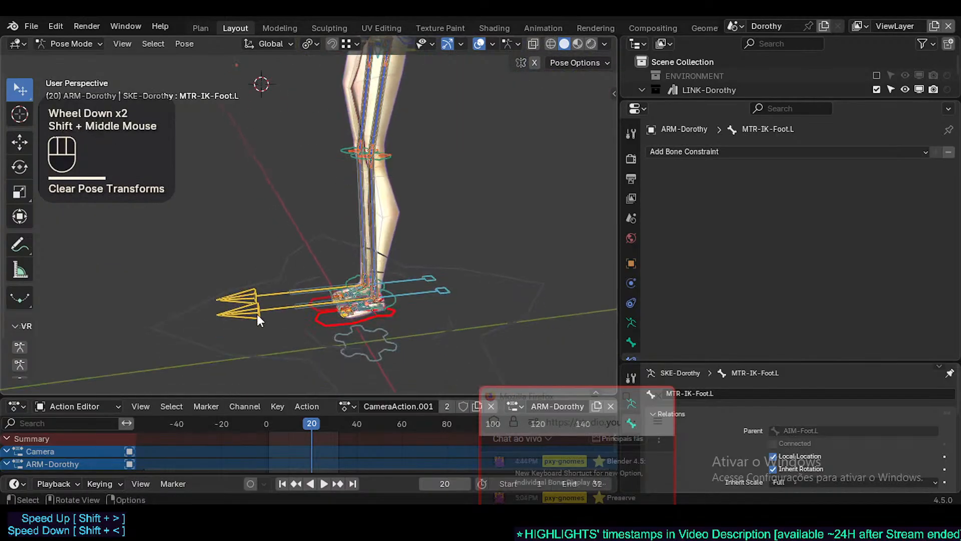
left_click(308, 300)
middle_click_drag(308, 300, 295, 261)
key("g")
left_click(289, 179)
mouse_move(289, 179)
middle_mouse_down("shift")
mouse_move(301, 198)
mouse_move(287, 203)
mouse_move(286, 184)
middle_mouse_up("shift")
key("g")
left_click(311, 211)
scroll(290, 183, "up", 2)
scroll(292, 192, "up", 1)
scroll(286, 185, "up", 2)
middle_click_drag(341, 157, 304, 226, "shift")
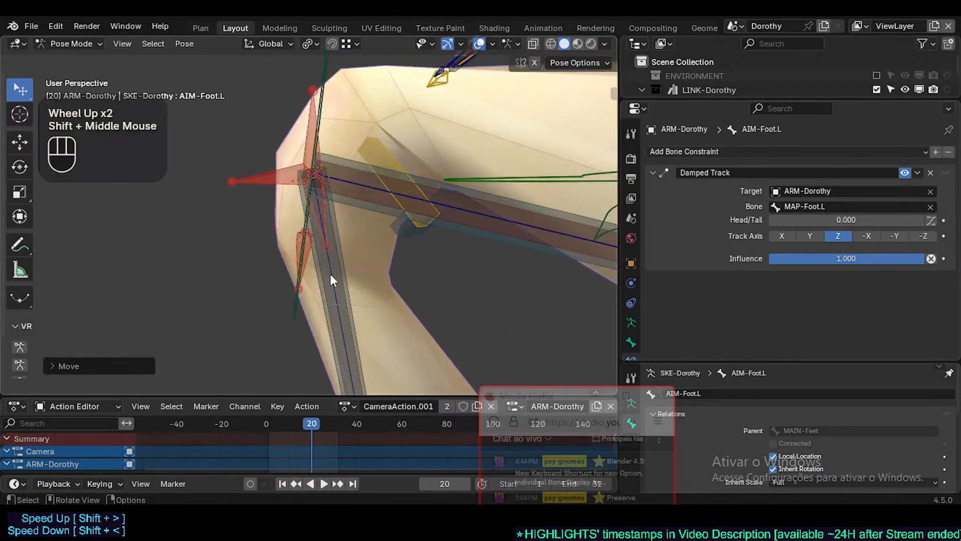
key("g")
left_click(324, 188)
Save the file with HLP3-KneeShin.L selected, and collapse its Transformation constraint to give the bone relations more room
left_click(326, 185)
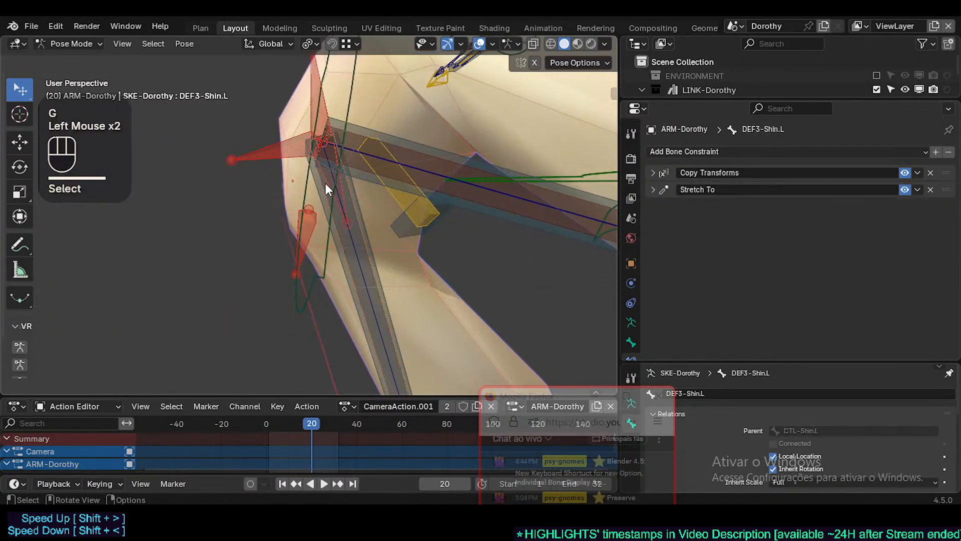
left_click(326, 184)
key("ctrl+s")
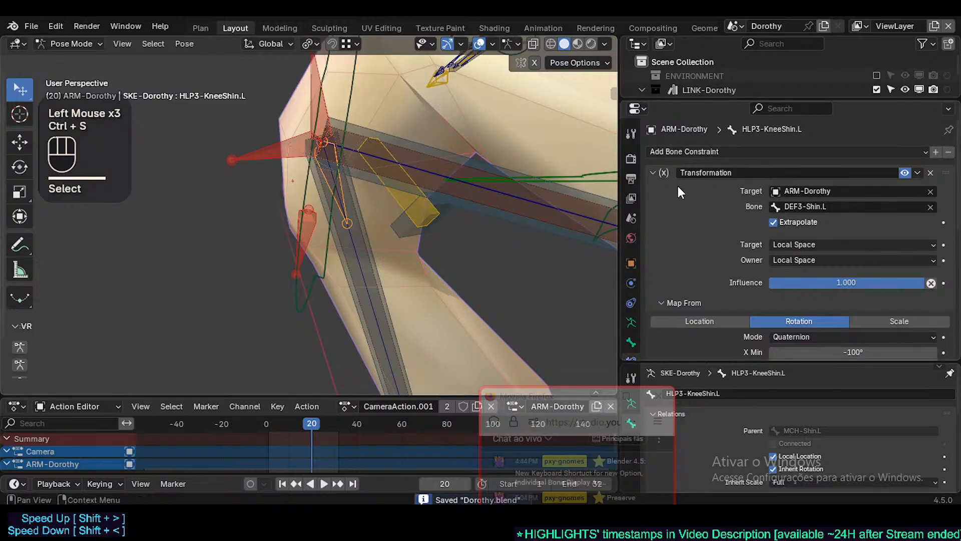
left_click(653, 171)
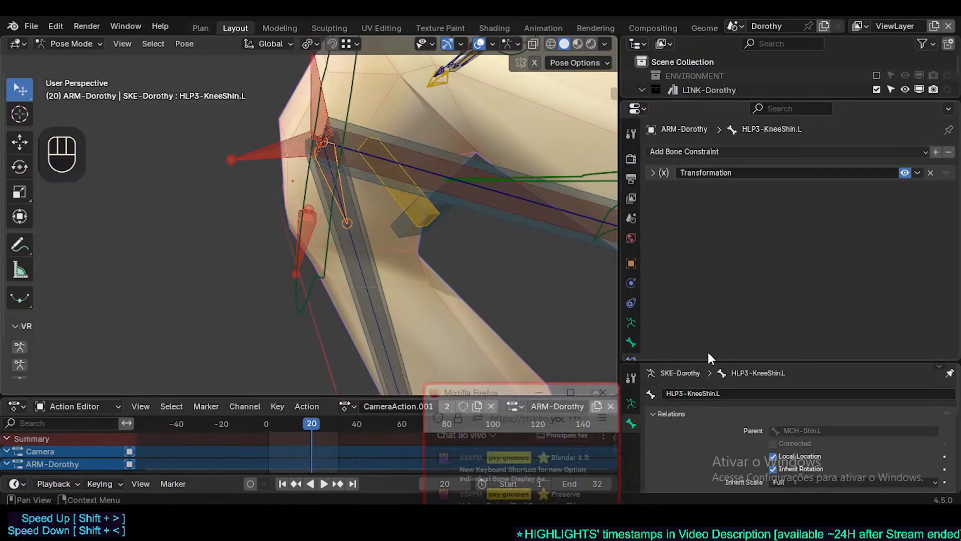
left_click_drag(708, 356, 708, 321)
Compare the parent settings of HLP3-KneeThigh.L and HLP3-KneeShin.L at the bent knee
left_click(311, 94)
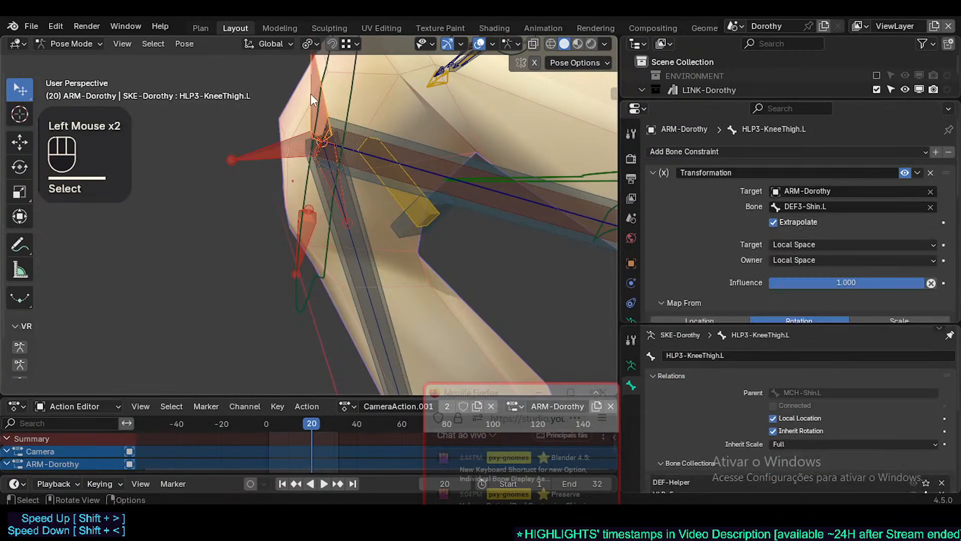
left_click(323, 178)
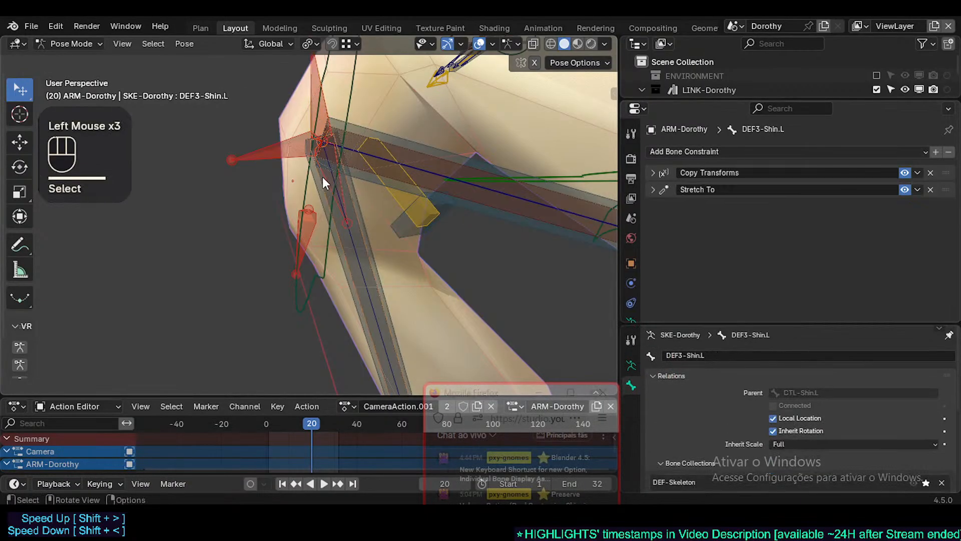
left_click(323, 176)
left_click(329, 176)
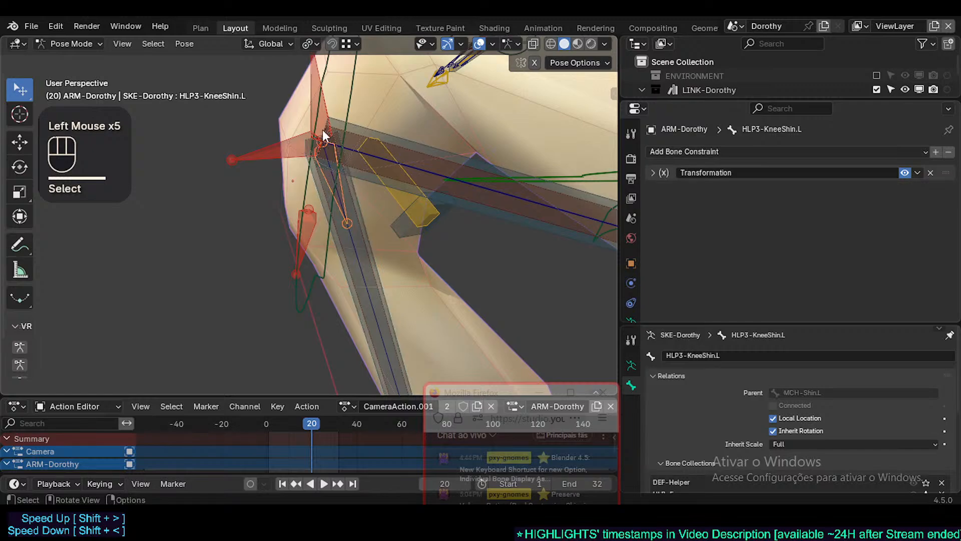
middle_click_drag(326, 119, 345, 173, "shift")
middle_click_drag(359, 210, 361, 179)
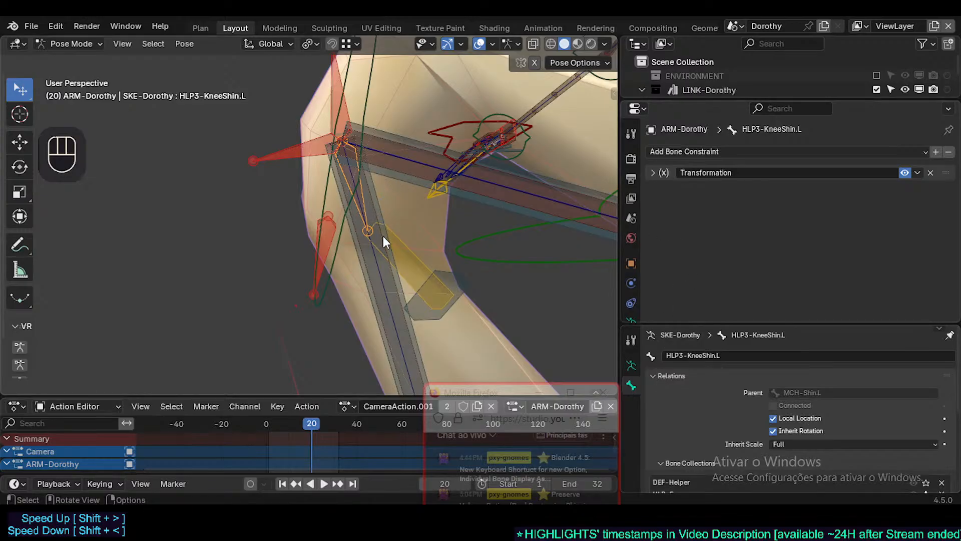
Examine the Stretch To and Copy Transforms constraints of MCH-Shin.L and MCH-Thigh.L
left_click(357, 251)
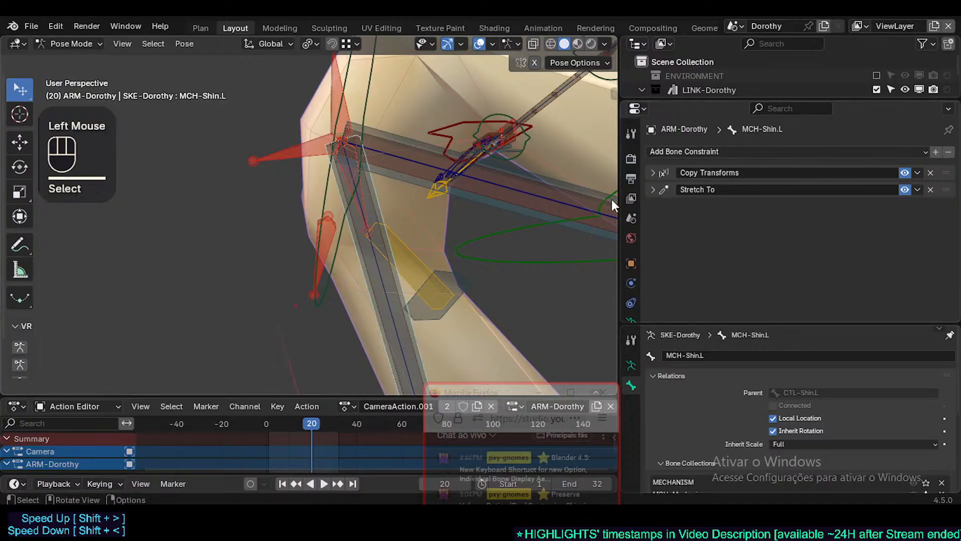
left_click(653, 190)
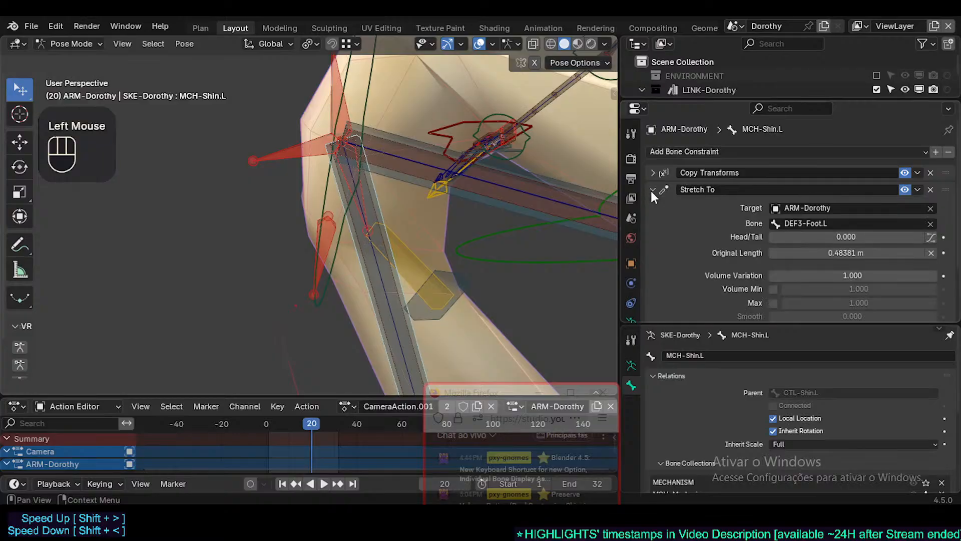
left_click(652, 191)
left_click(652, 172)
left_click(651, 172)
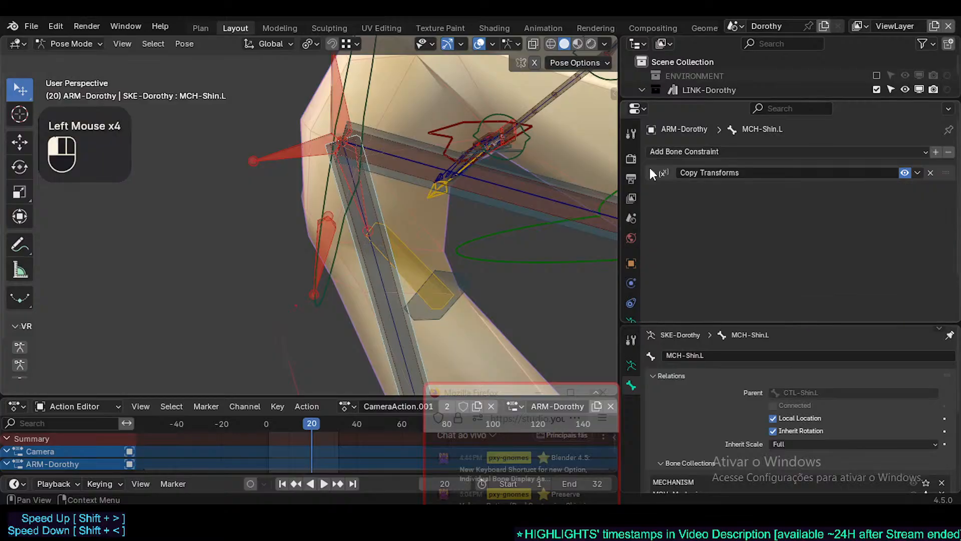
left_click(499, 202)
left_click(653, 190)
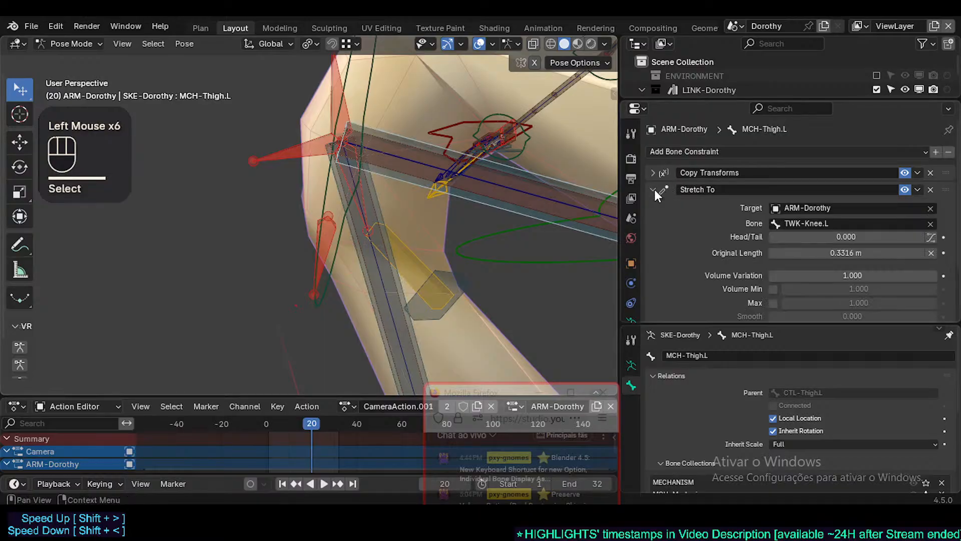
left_click(654, 188)
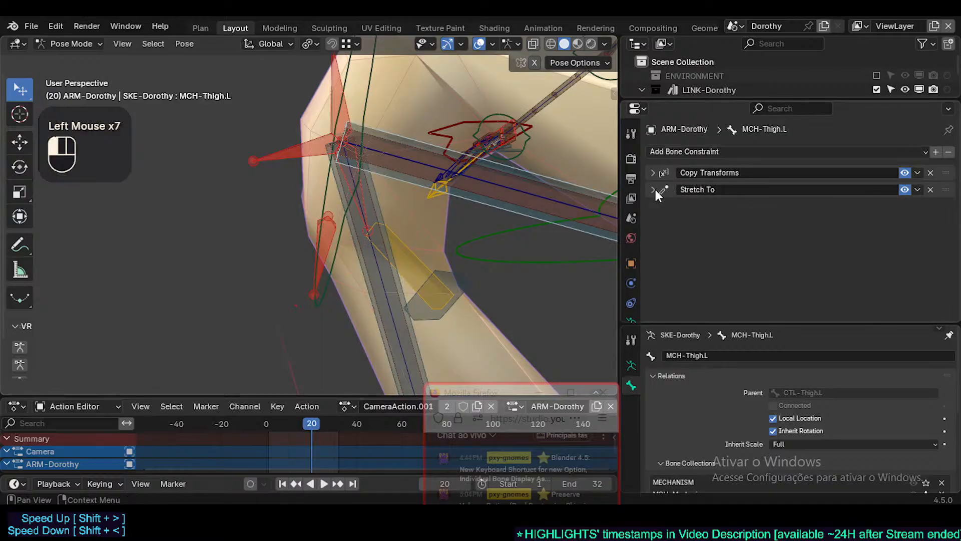
left_click(654, 170)
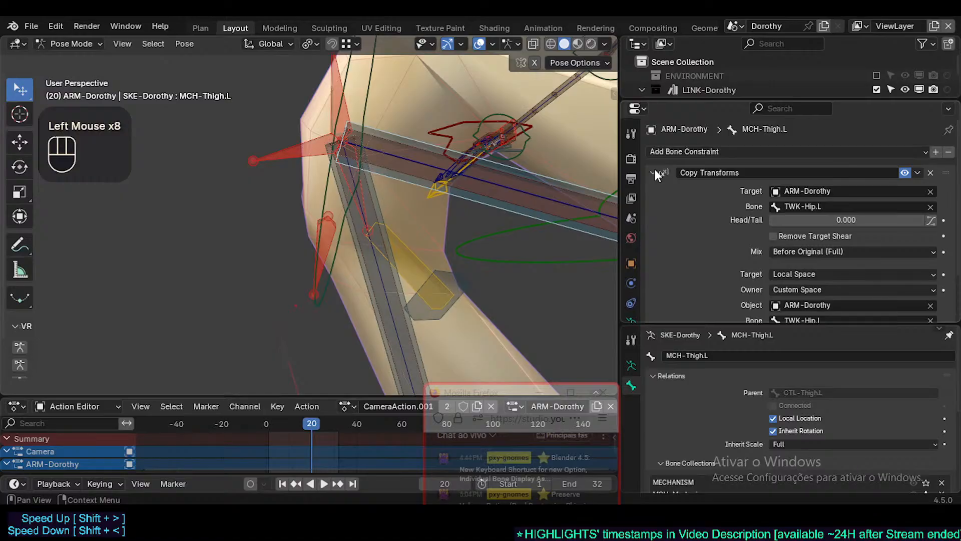
left_click(654, 172)
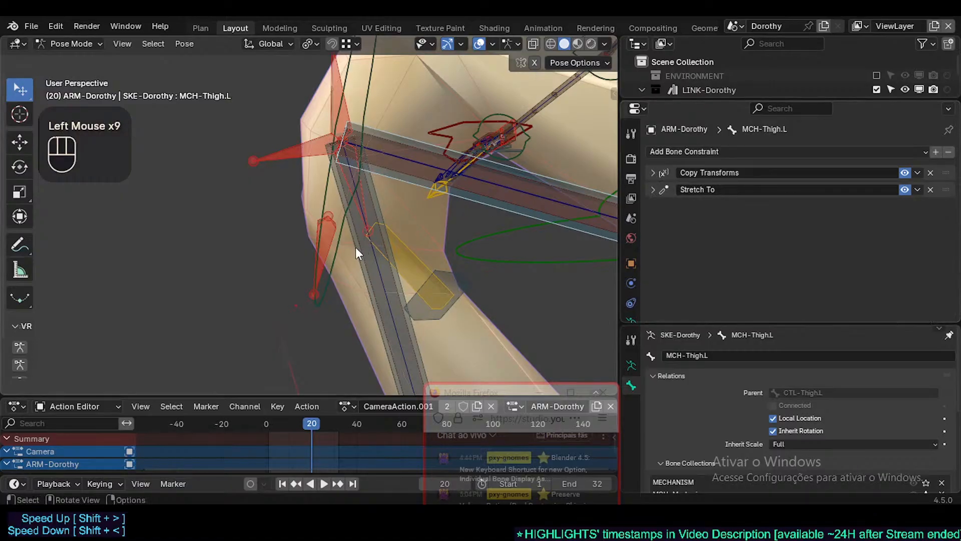
Recheck MCH-Shin.L's Stretch To target and compare its Copy Transforms settings with those of MCH-Thigh.L
left_click(354, 248)
left_click(653, 189)
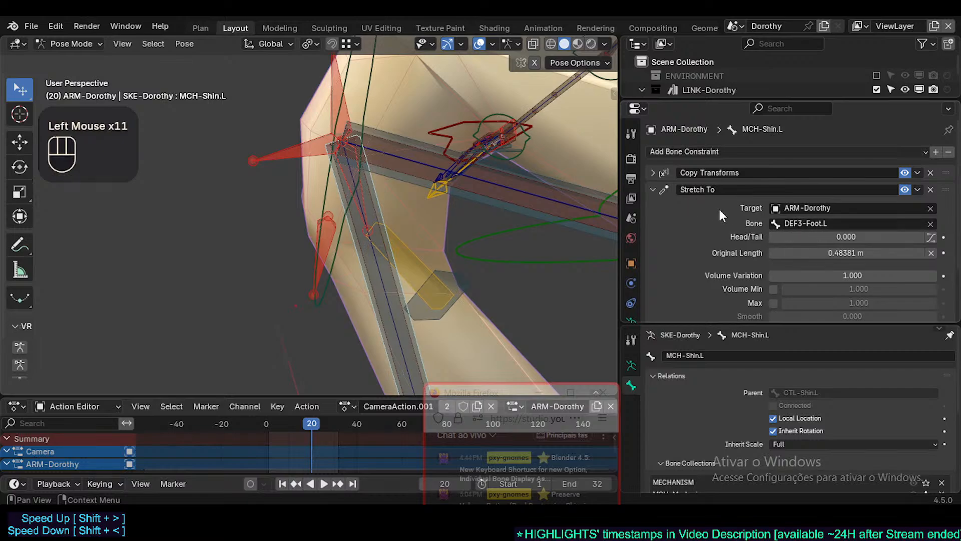
left_click(652, 189)
left_click(649, 173)
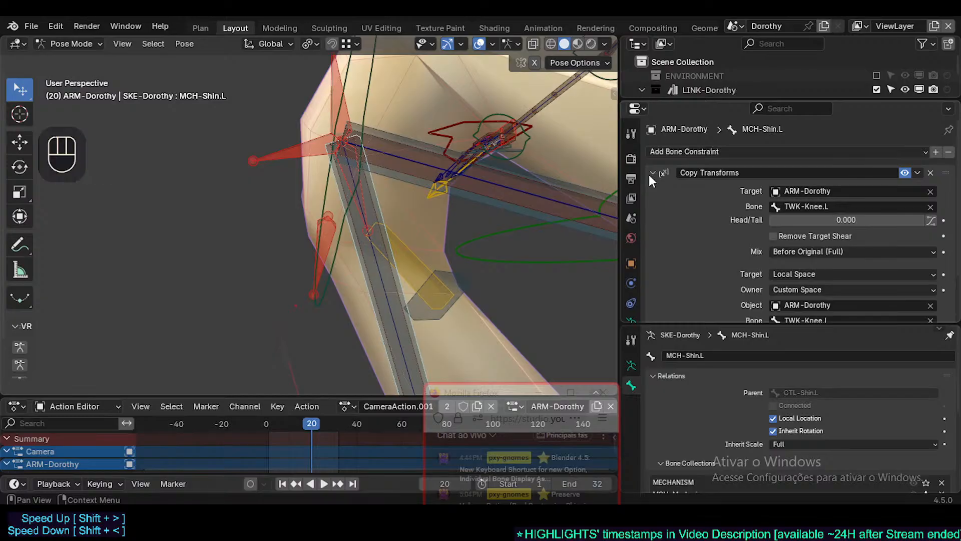
left_click(512, 185)
left_click(654, 173)
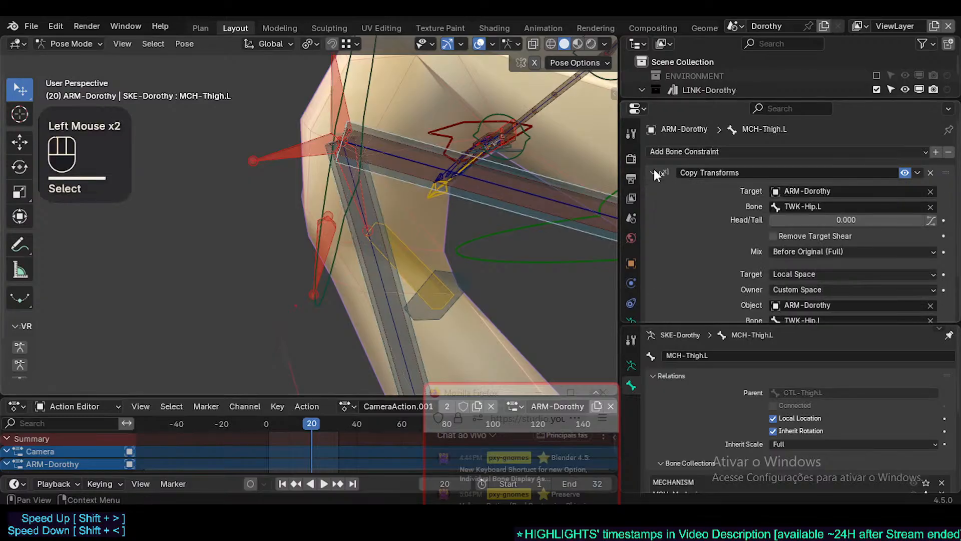
left_click(352, 237)
left_click(407, 184)
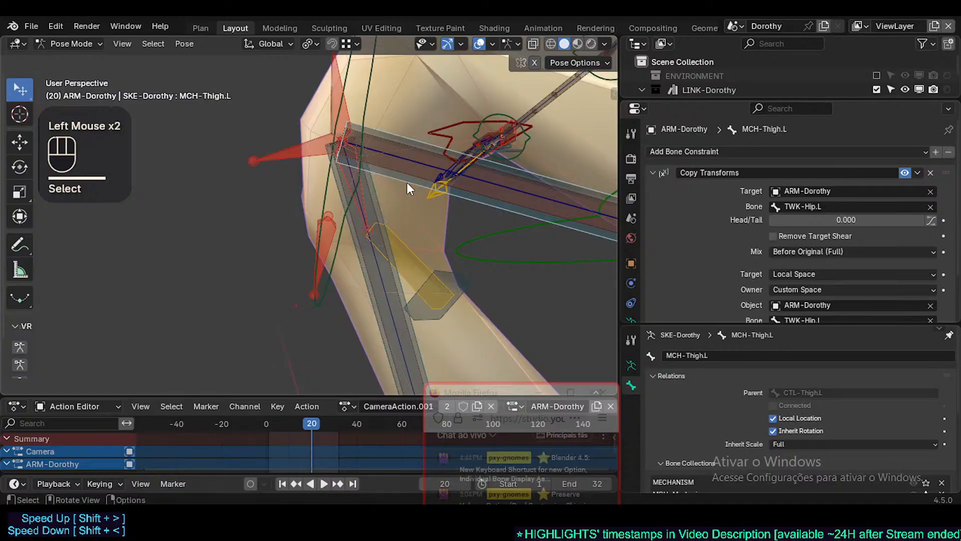
left_click(358, 271)
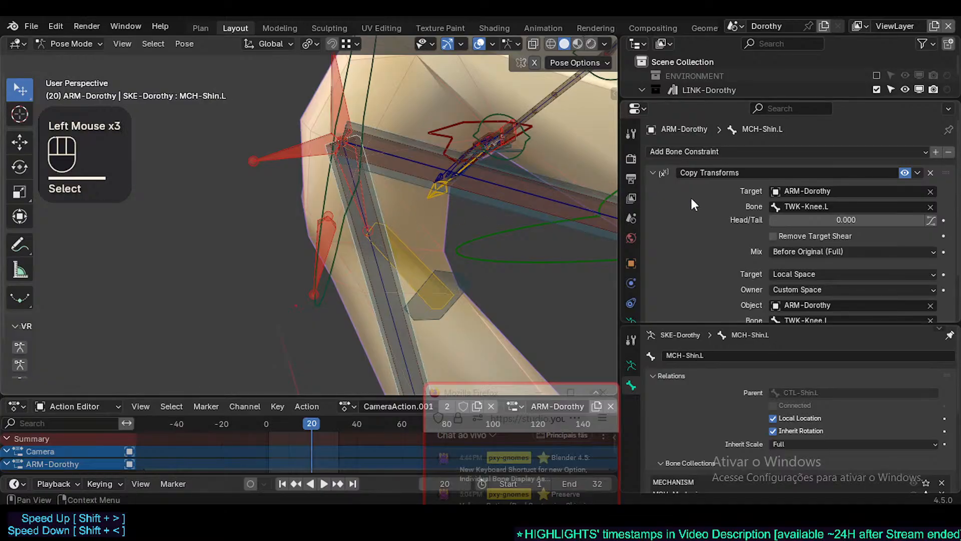
left_click(653, 172)
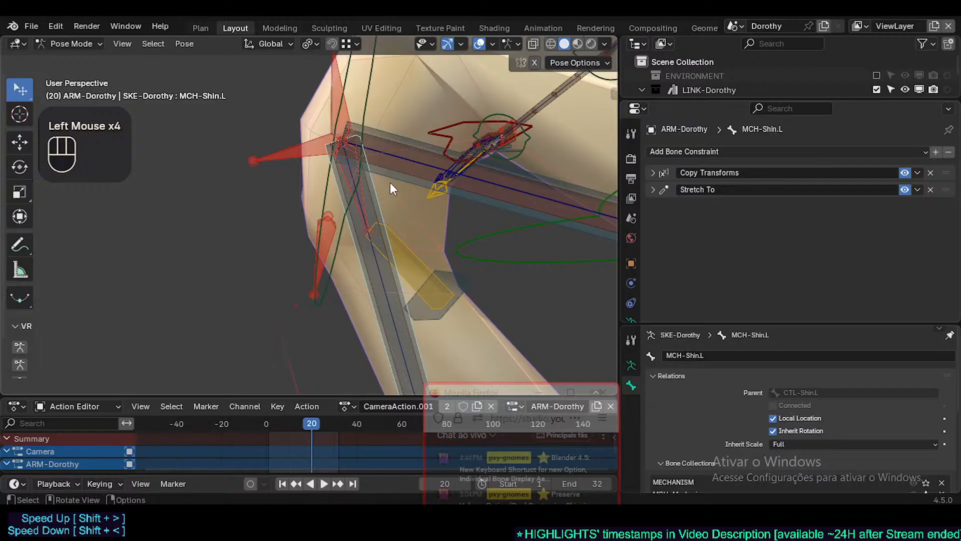
Switch between the overlapping MCH and DEF3 leg bones and inspect DEF3-Shin.L's Stretch To and Copy Transforms constraints
left_click(387, 198)
left_click(392, 195)
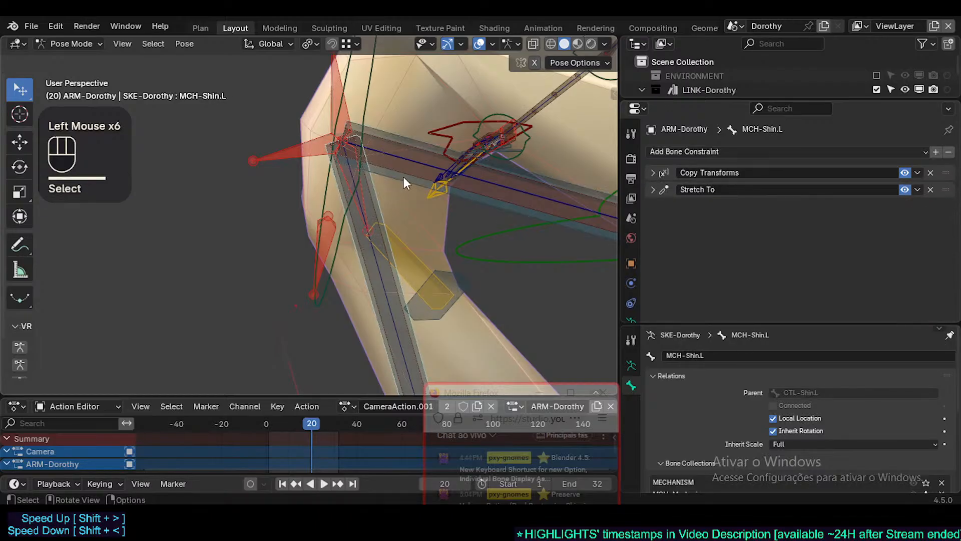
left_click(404, 176)
left_click(356, 241)
left_click(359, 231)
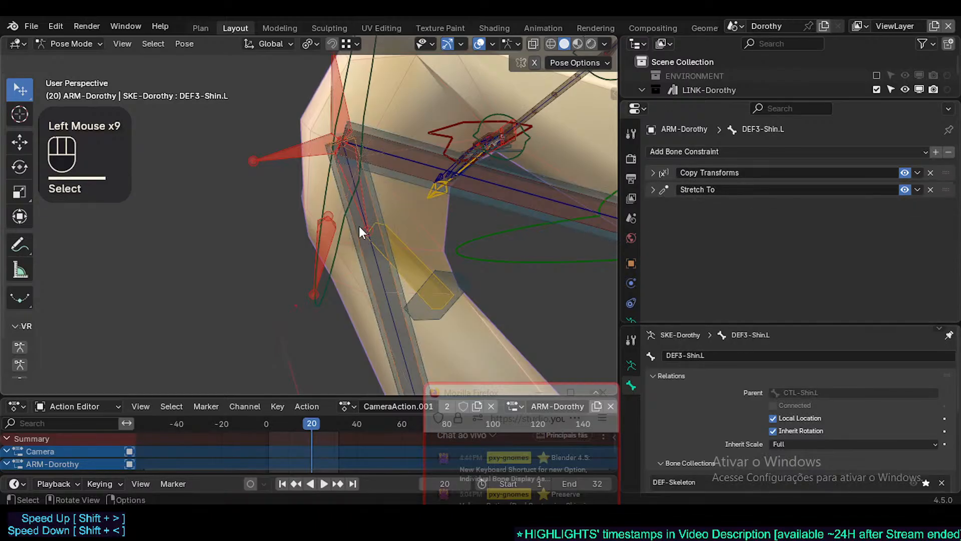
left_click(407, 170)
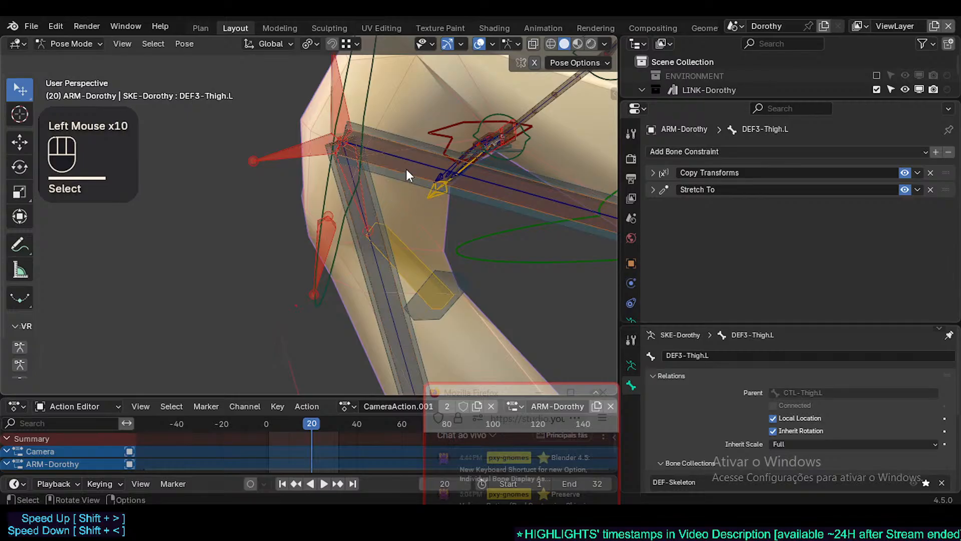
left_click(353, 224)
left_click(356, 229)
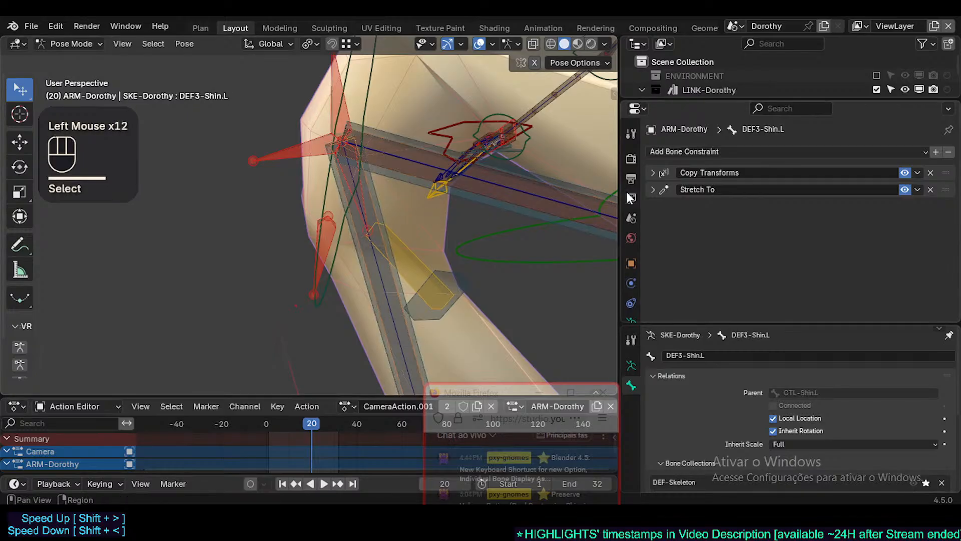
left_click(653, 190)
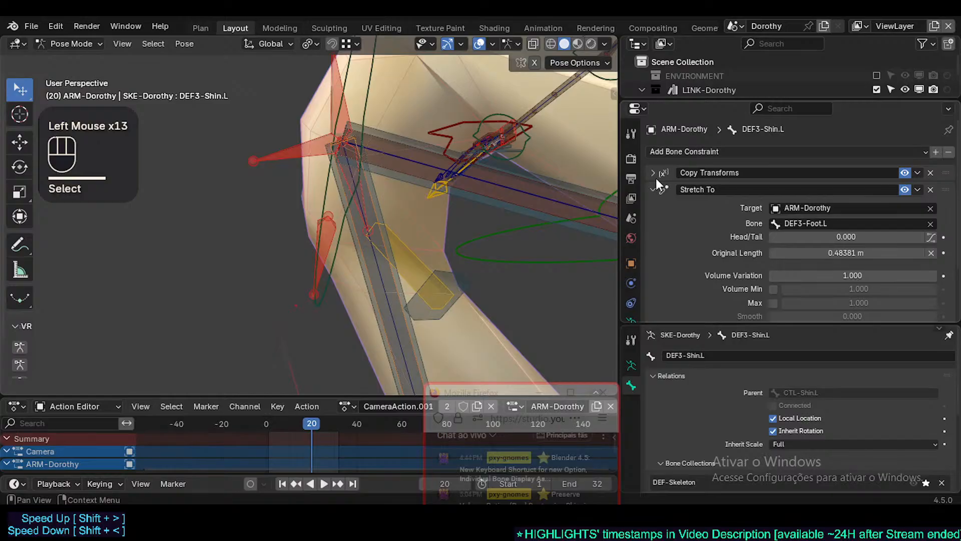
left_click(651, 172)
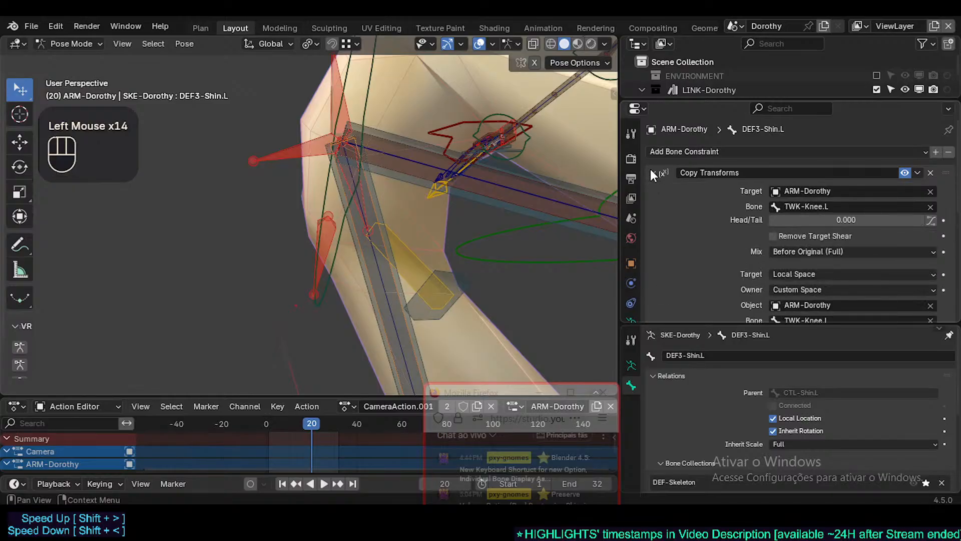
left_click(652, 172)
left_click(653, 189)
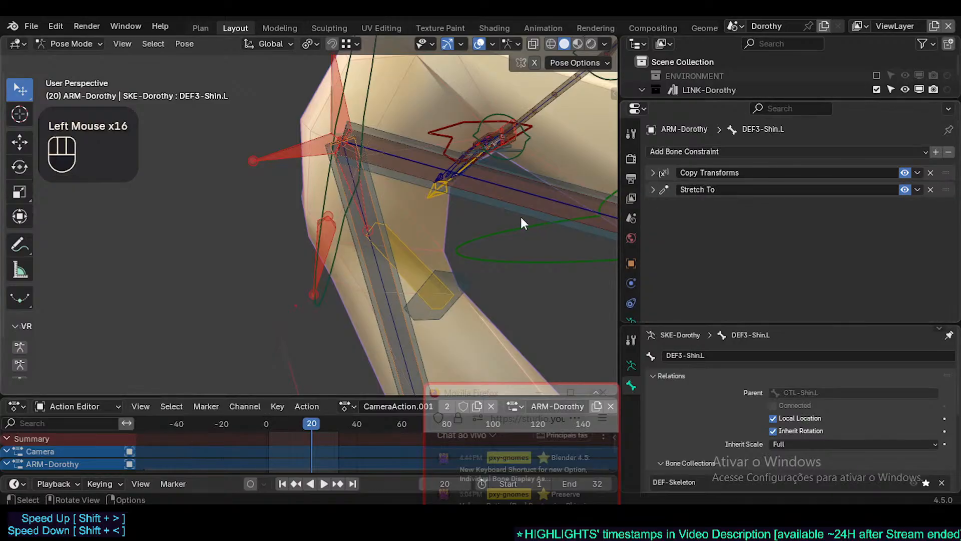
Inspect the Stretch To and Copy Transforms constraints of DEF3-Thigh.L
left_click(420, 174)
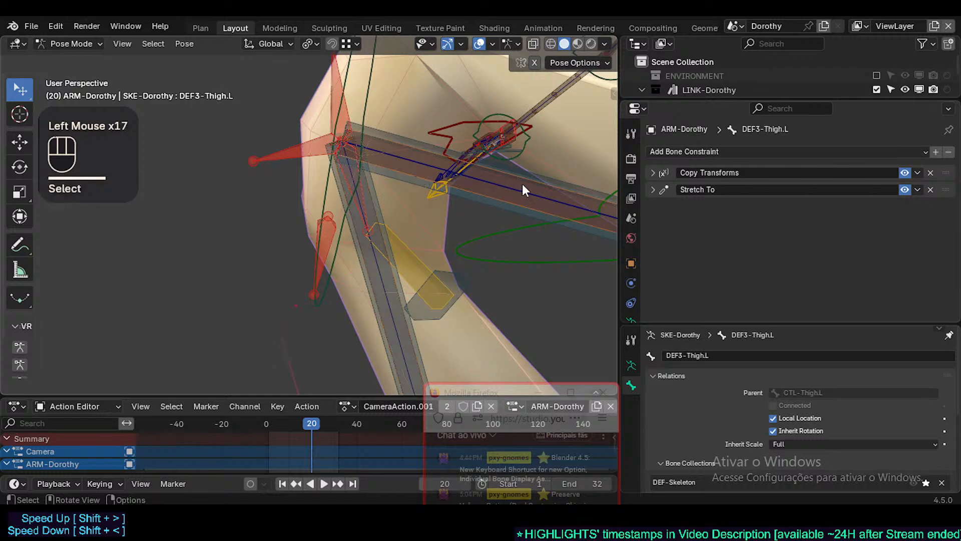
left_click(651, 190)
left_click(651, 190)
left_click(652, 172)
left_click(653, 173)
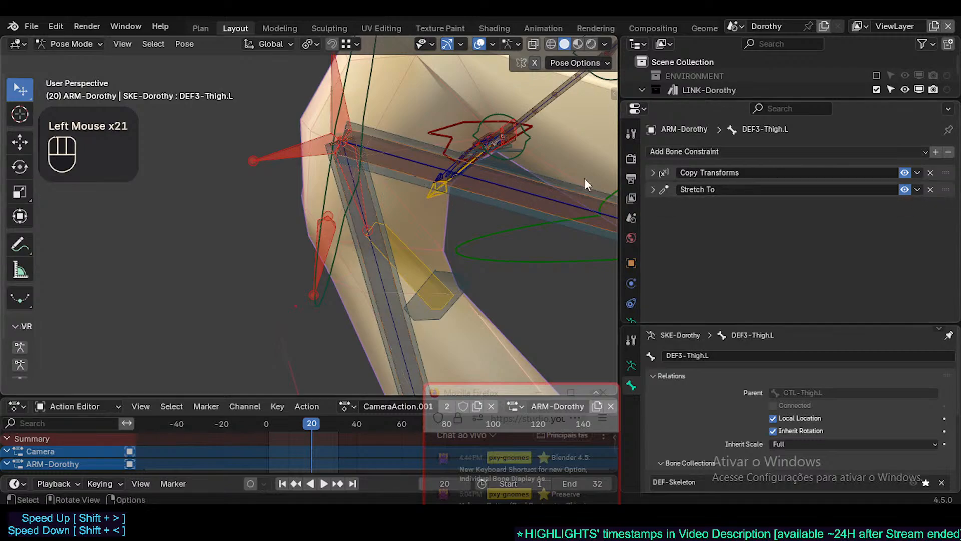
Inspect the Copy Transforms and Stretch To constraints of MCH-Thigh.L
left_click(405, 188)
left_click(653, 173)
left_click(653, 190)
left_click(653, 190)
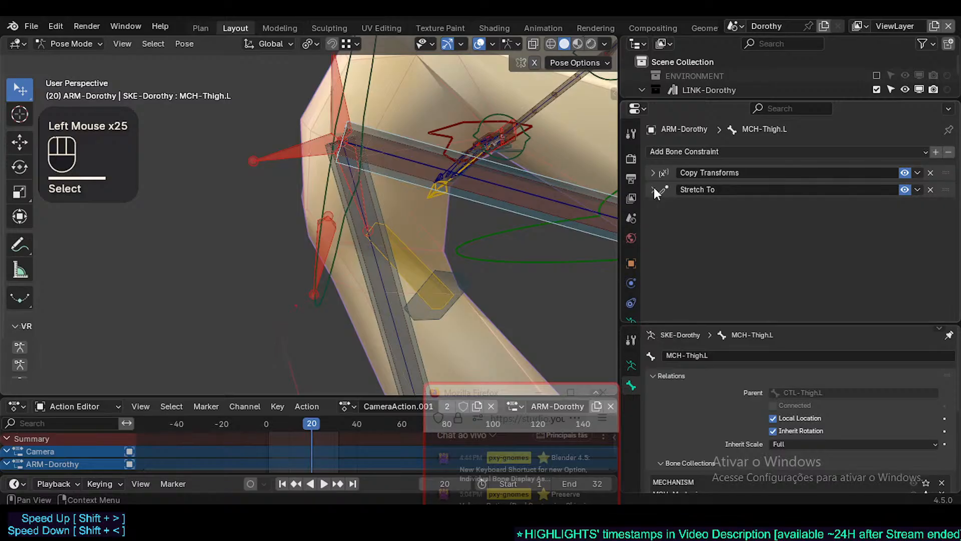
Select MCH-Shin.L, switch the armature to Edit Mode and save the file
left_click(392, 206)
key("Tab")
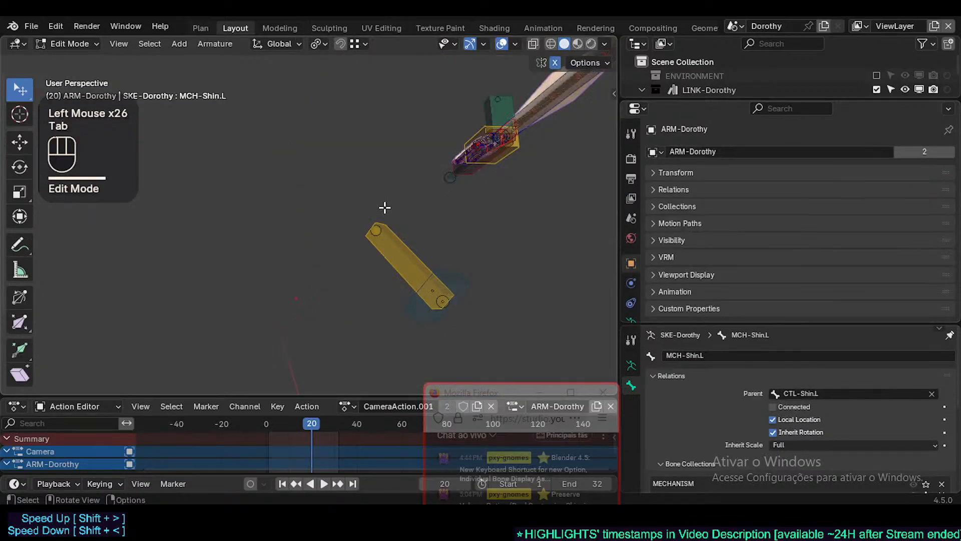
scroll(385, 207, "down", 4)
scroll(385, 207, "up", 1)
middle_click_drag(384, 207, 441, 151, "shift")
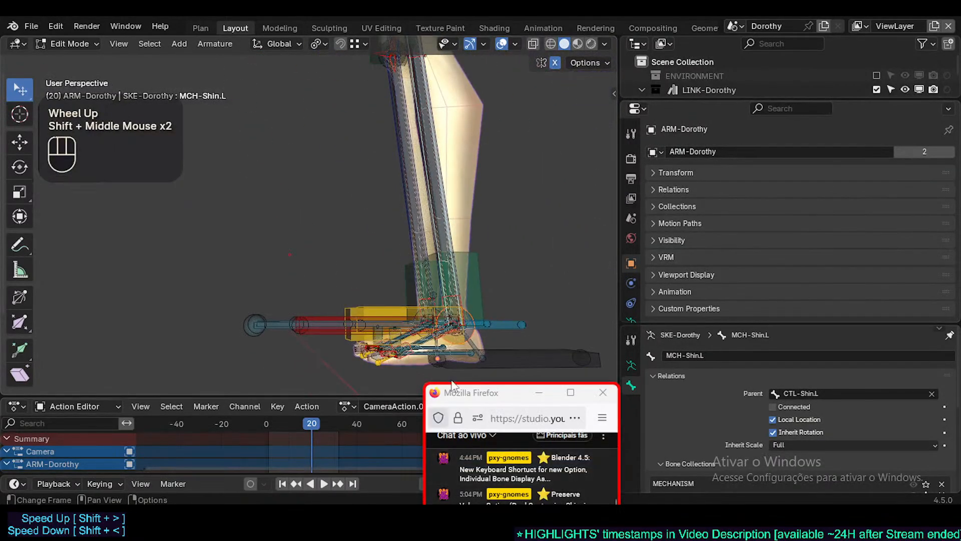
scroll(419, 252, "down", 1)
scroll(419, 252, "up", 2)
key("ctrl+s")
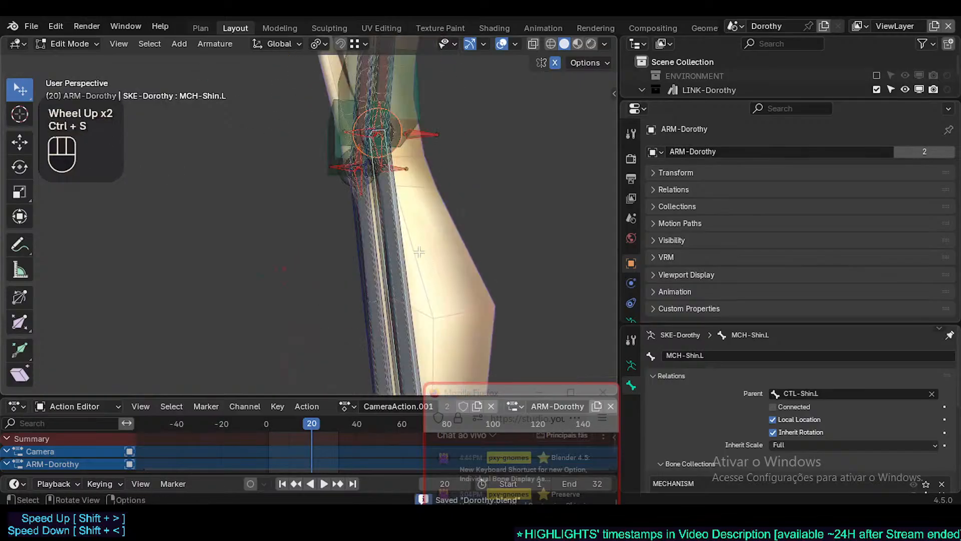
Delete the MCH-Thigh.L and MCH-Shin.L bones and leave Edit Mode
scroll(419, 252, "up", 1)
middle_click_drag(419, 252, 397, 241)
left_click(374, 273)
scroll(397, 244, "up", 2, "shift")
left_click(395, 200, "shift")
mouse_move(395, 199)
middle_mouse_down()
mouse_move(416, 215)
mouse_move(406, 200)
middle_mouse_up()
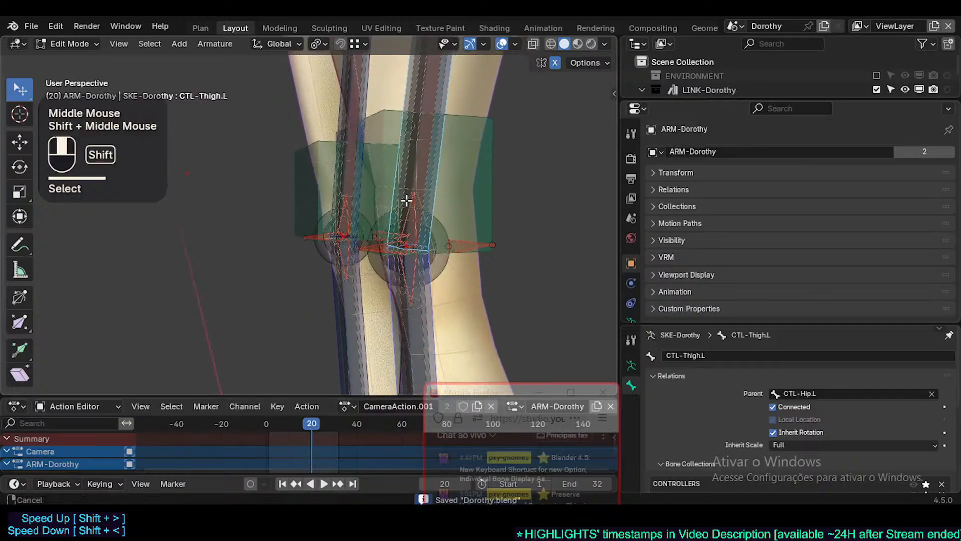
left_click(440, 97, "shift")
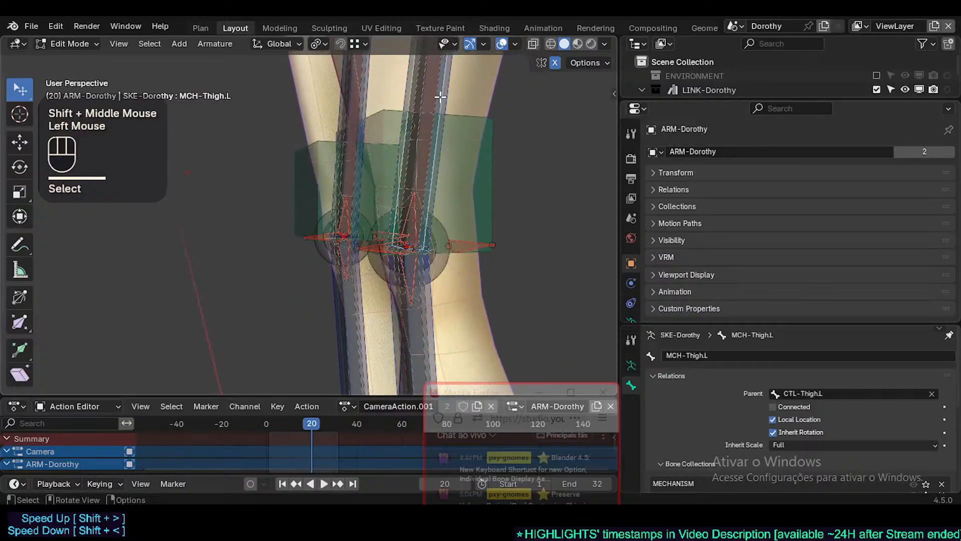
left_click(425, 301, "alt+shift")
left_click(409, 296)
key("x")
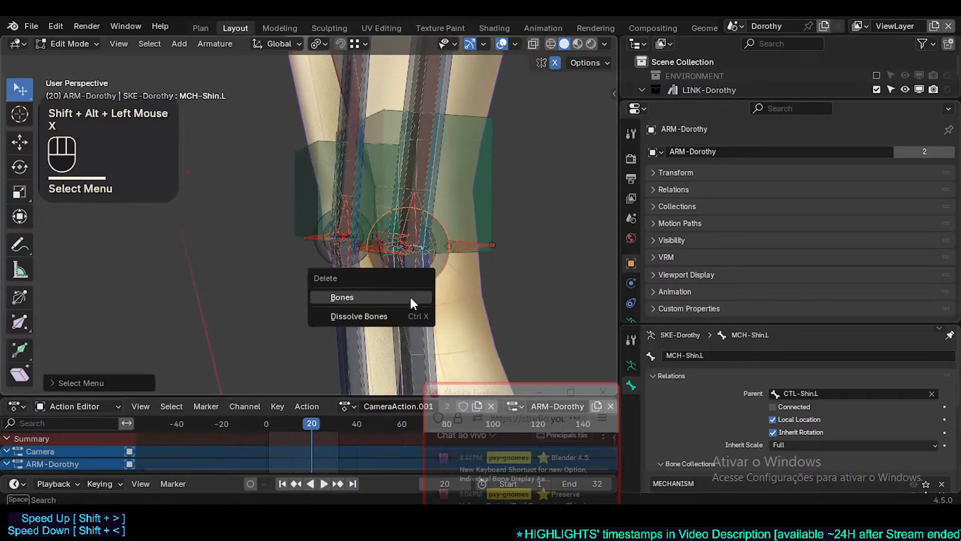
left_click(410, 296)
key("Tab")
scroll(330, 198, "down", 2)
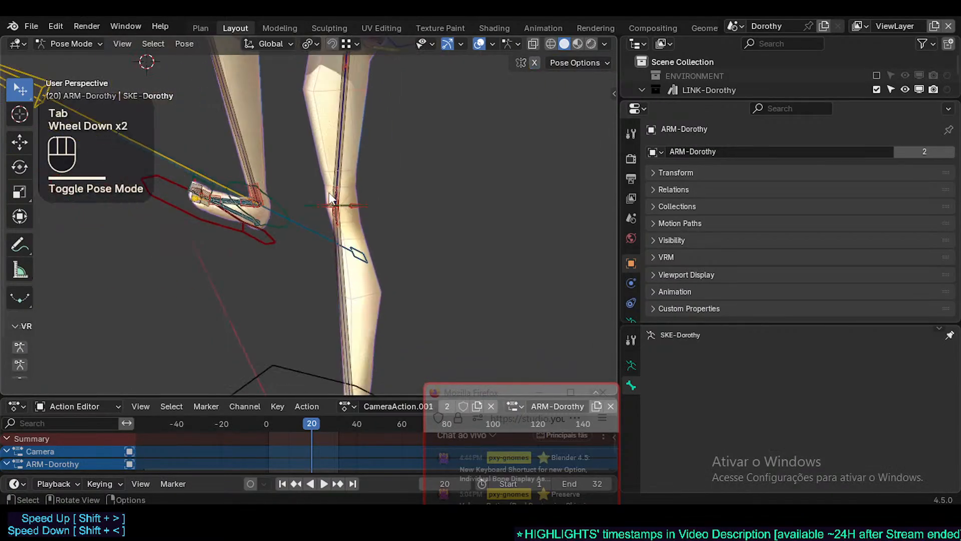
Try to parent HLP3-KneeThigh.L to DEF3-Thigh.L in Edit Mode
middle_click_drag(331, 198, 342, 236, "shift")
scroll(342, 236, "up", 2)
middle_click_drag(305, 188, 380, 235)
left_click(395, 195)
key("Tab")
middle_click_drag(491, 279, 400, 220, "shift")
scroll(347, 104, "down", 2)
scroll(381, 190, "up", 2)
middle_click_drag(401, 220, 419, 221, "shift")
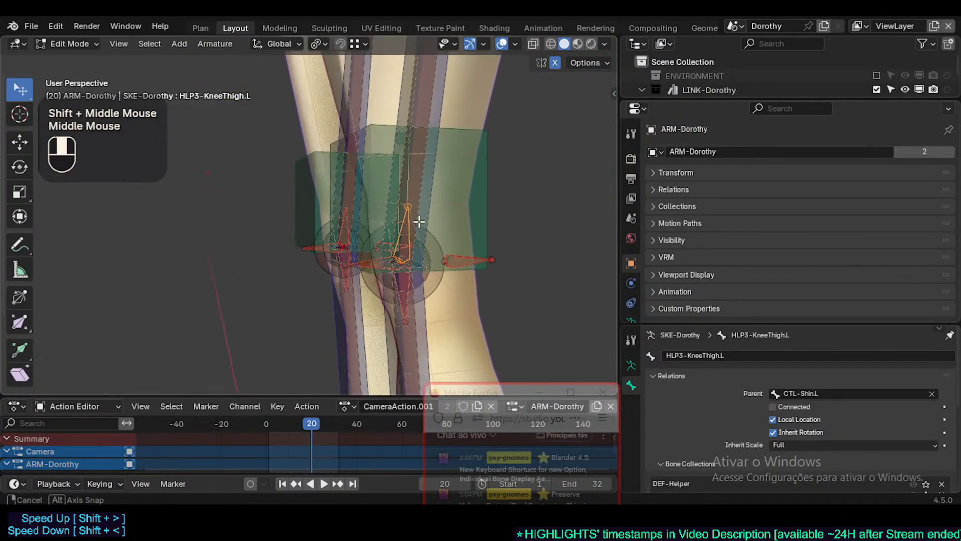
left_click(416, 190, "alt+shift")
left_click(410, 218)
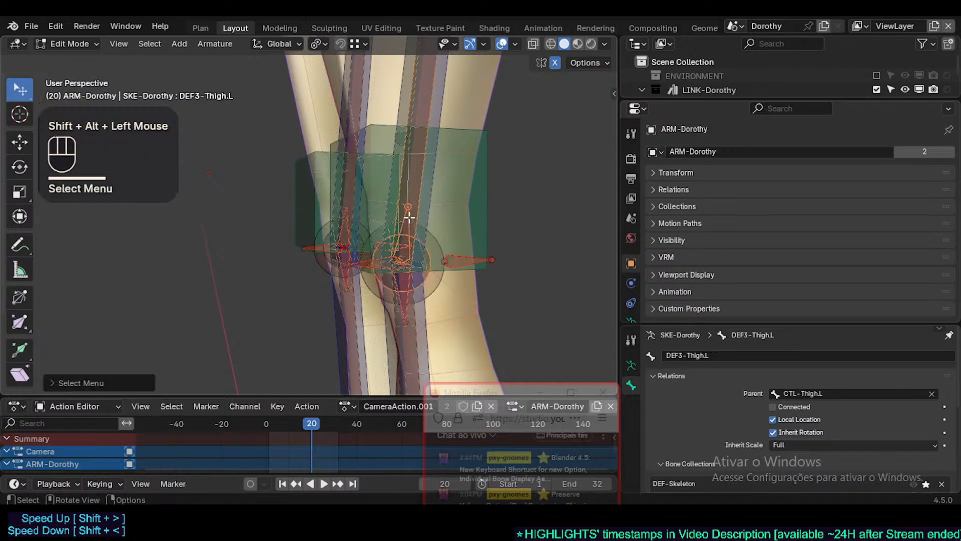
key("ctrl+p")
left_click(410, 217)
key("alt+a")
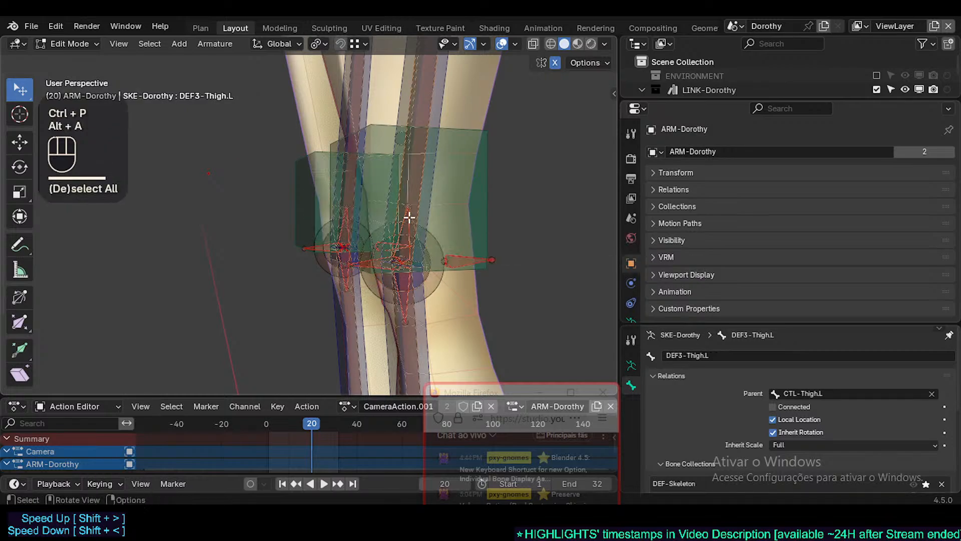
Parent HLP3-KneeThigh.L to DEF3-Shin.L, picking the latter from the overlapping shin bones
left_click(409, 218)
left_click(410, 217)
left_click(409, 217)
left_click(410, 217)
left_click(410, 218)
left_click(410, 218)
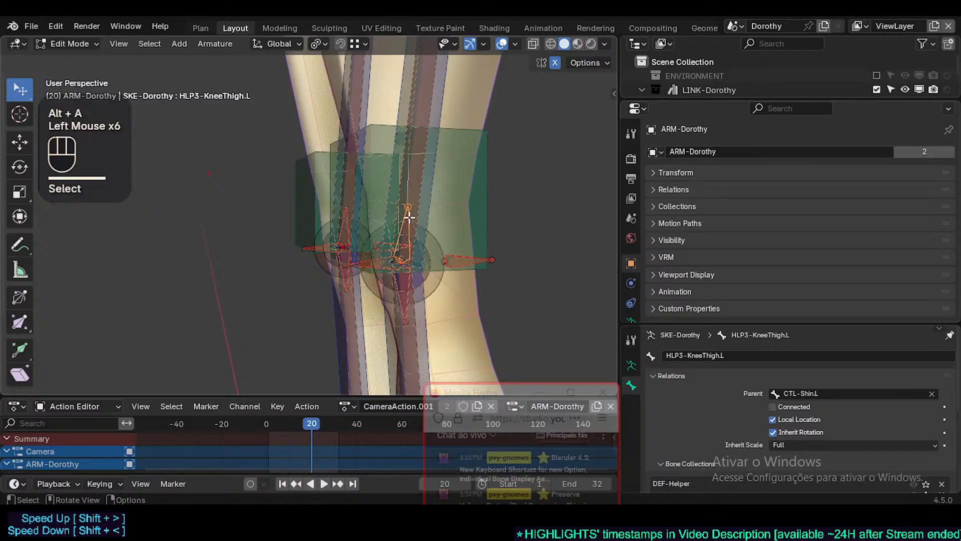
middle_click_drag(410, 217, 409, 146, "shift")
left_click(411, 268, "alt+shift")
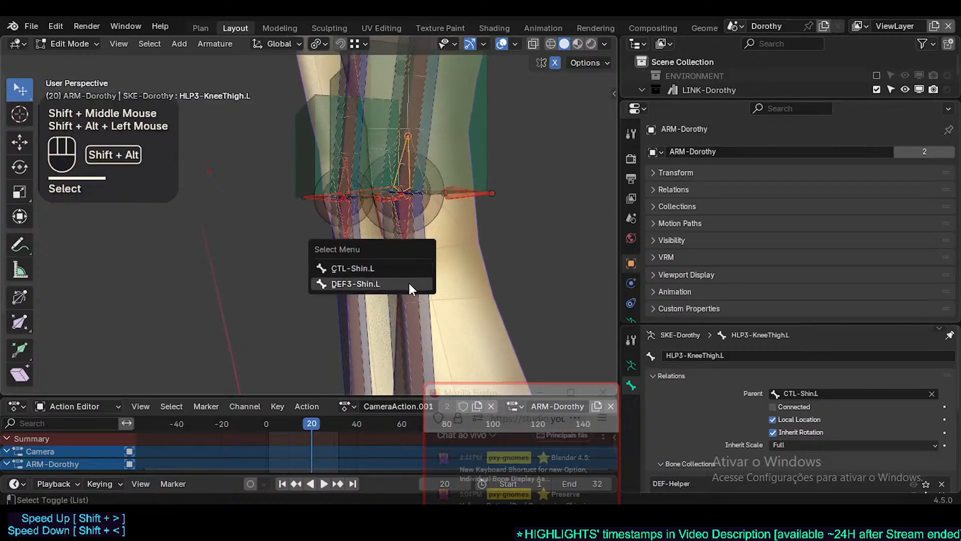
left_click(355, 284)
key("ctrl+p")
left_click(409, 283)
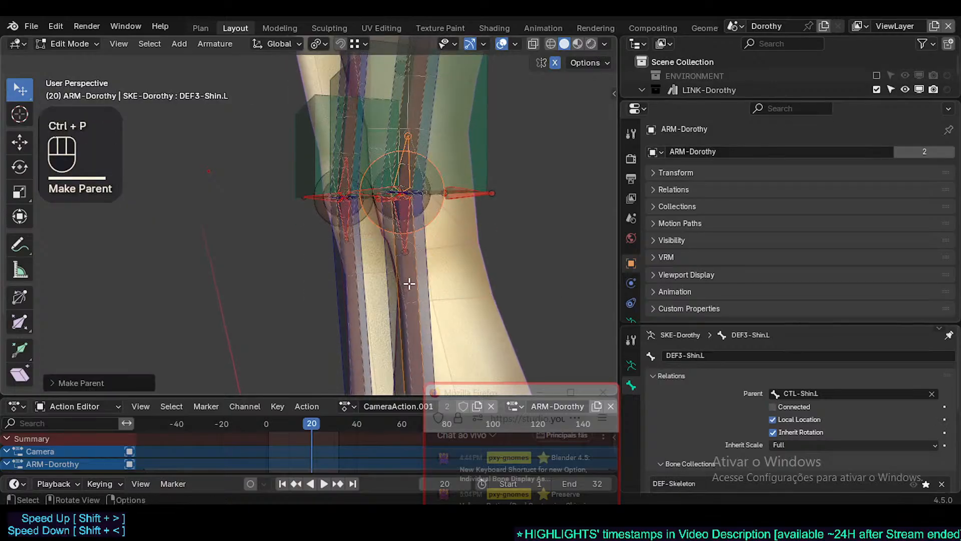
Parent HLP3-KneeShin.L to DEF3-Shin.L
left_click(404, 230)
left_click(404, 230)
left_click(404, 231)
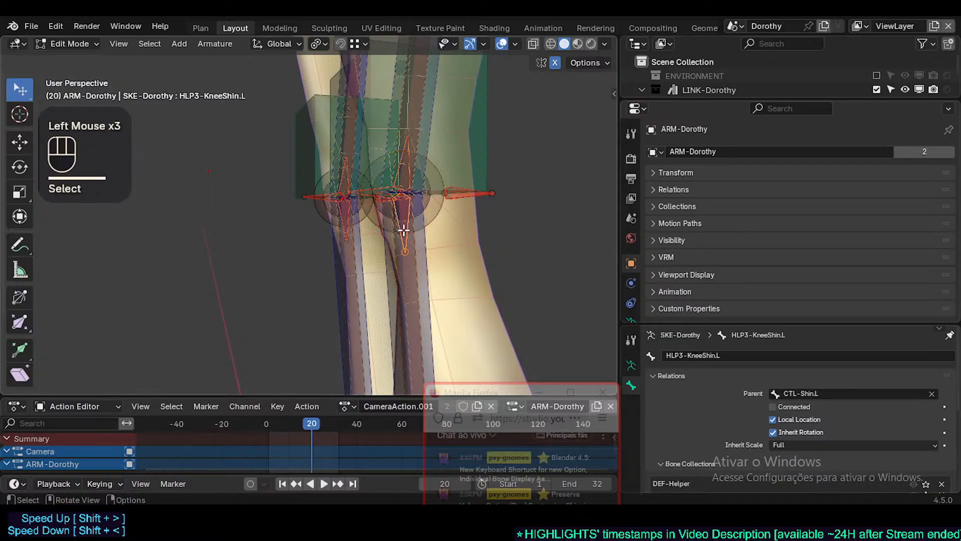
left_click(403, 231)
left_click(403, 230)
left_click(404, 231)
left_click(413, 282, "alt+shift")
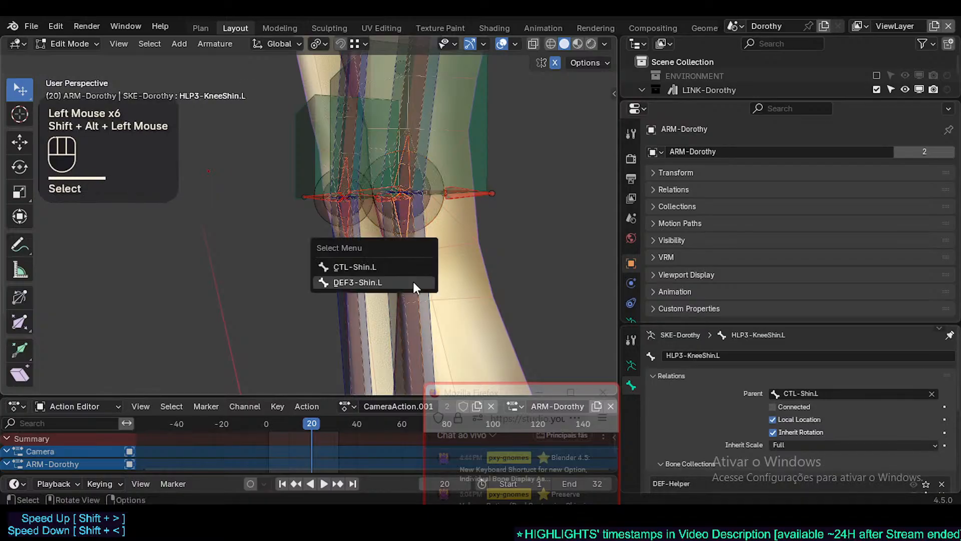
left_click(414, 282)
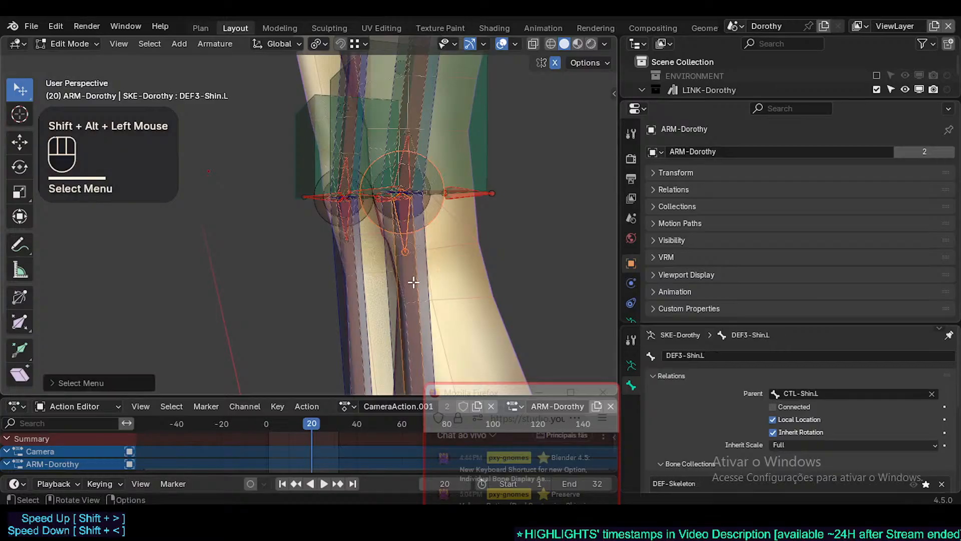
key("ctrl+p")
left_click(413, 283)
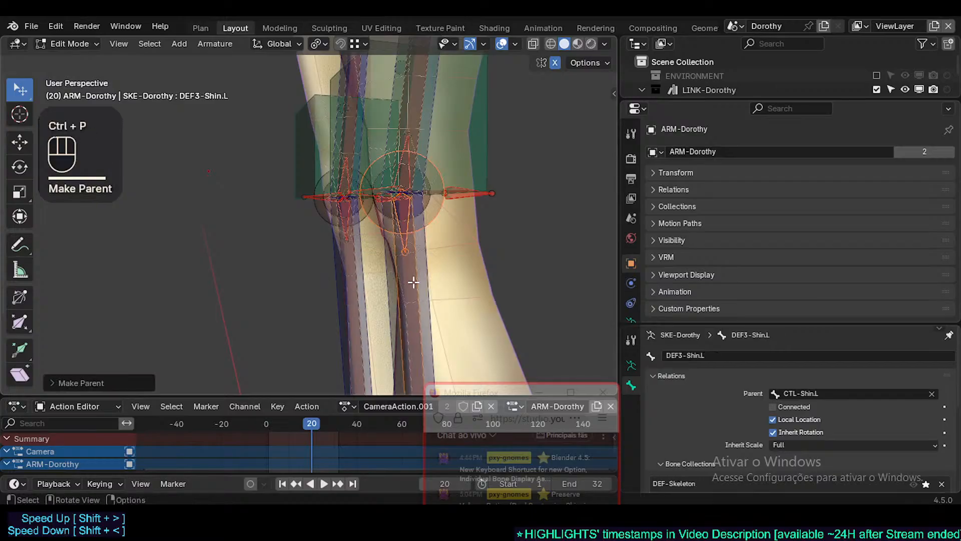
Check the parent of HLP3-KneeShin.L and return the armature to Pose Mode at the bent left knee
left_click(404, 244)
left_click(404, 224)
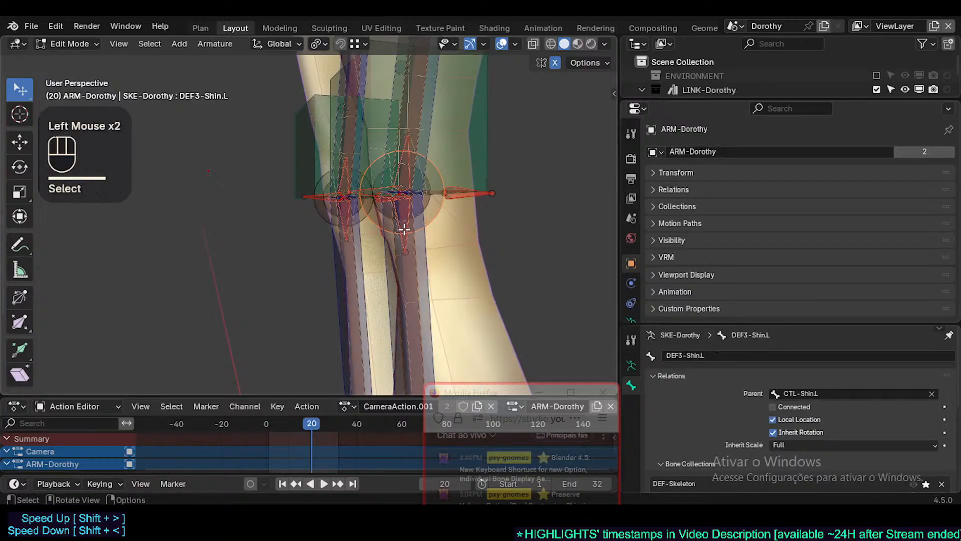
left_click(403, 217)
middle_click_drag(434, 166, 398, 210, "shift")
scroll(397, 210, "up", 2)
scroll(339, 238, "down", 2)
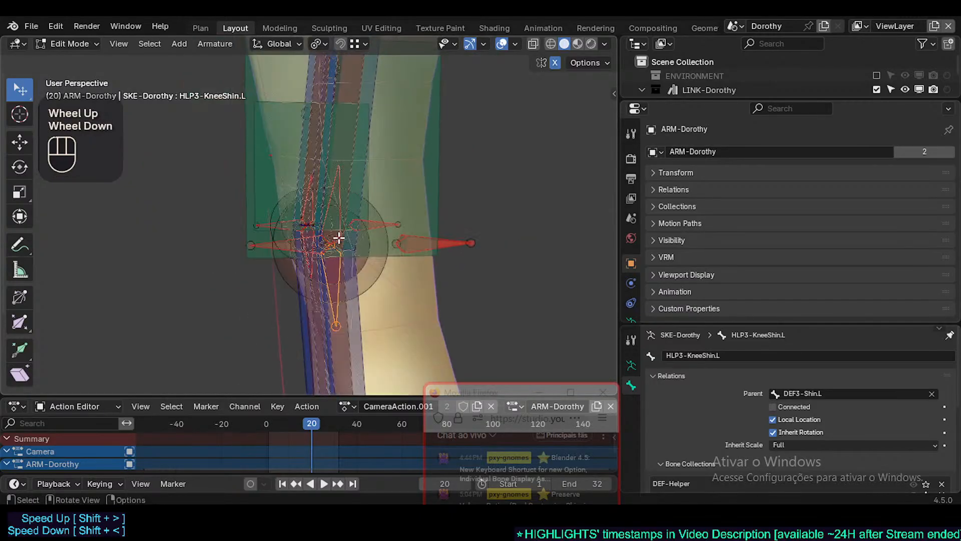
left_click(334, 206)
key("ctrl+Tab")
scroll(333, 205, "down", 2)
scroll(338, 206, "down", 2)
middle_click_drag(338, 206, 401, 247, "shift")
scroll(359, 223, "up", 2)
middle_click_drag(358, 223, 367, 223, "shift")
scroll(379, 202, "up", 2)
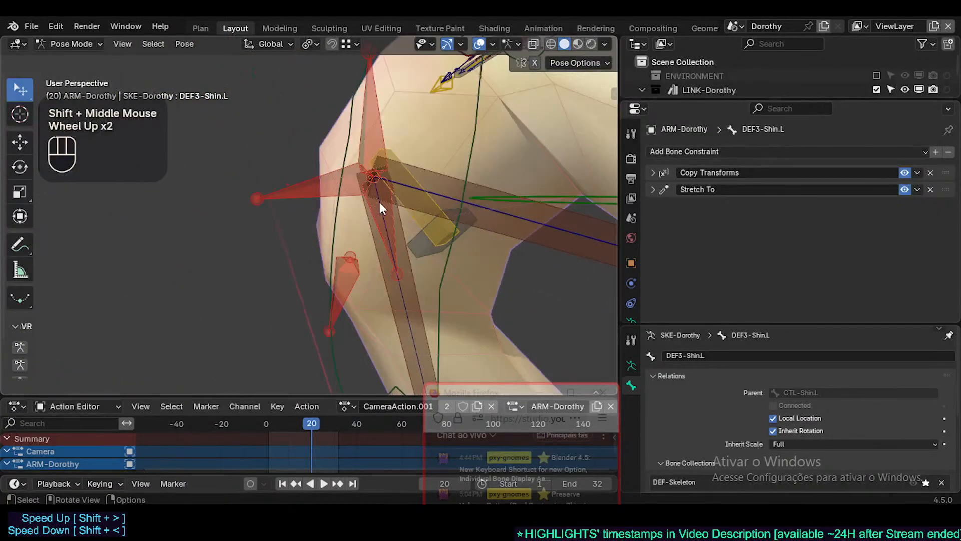
Examine the Transformation constraint settings of HLP3-KneeThigh.L, toggling the constraint off and on to compare its effect
left_click(376, 122)
scroll(382, 157, "down", 2)
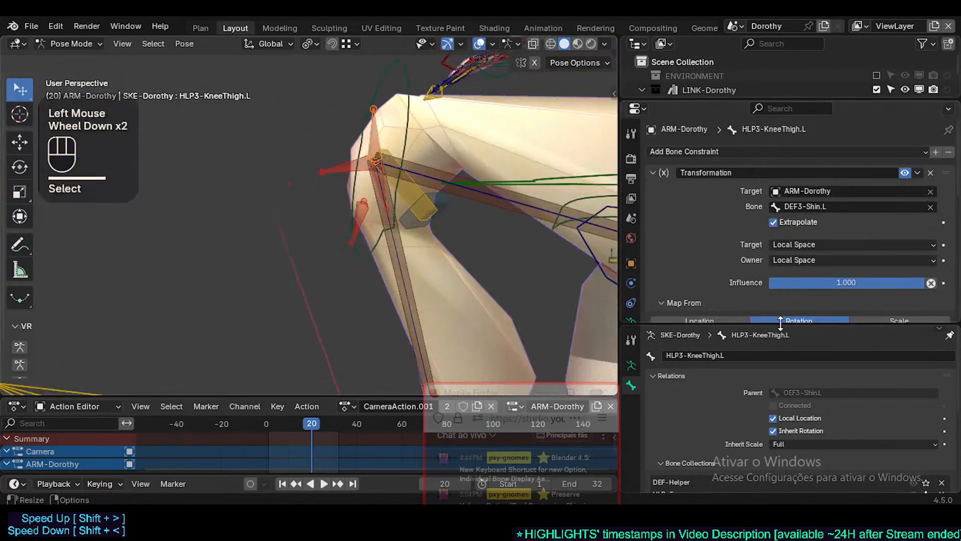
left_click_drag(780, 323, 781, 383)
scroll(780, 293, "down", 2)
scroll(784, 272, "up", 1)
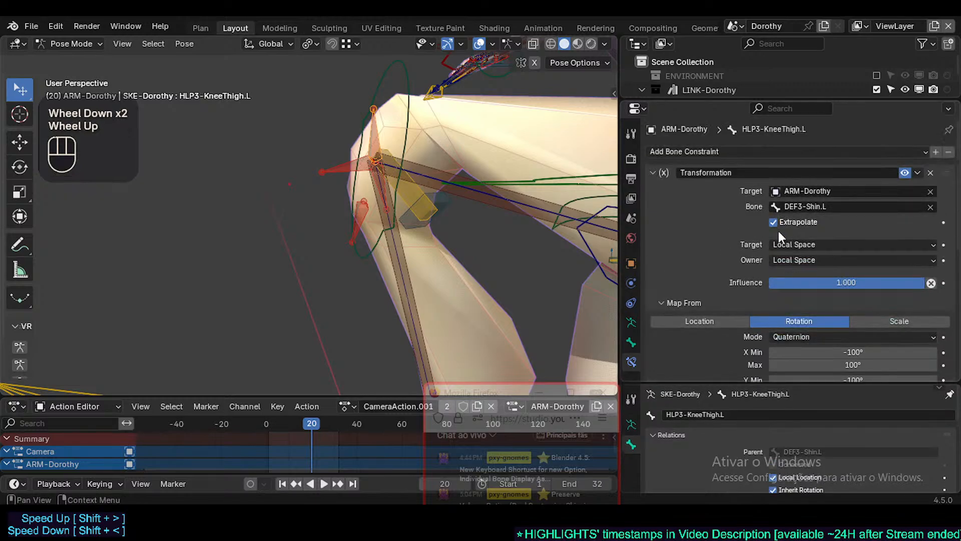
left_click(906, 173)
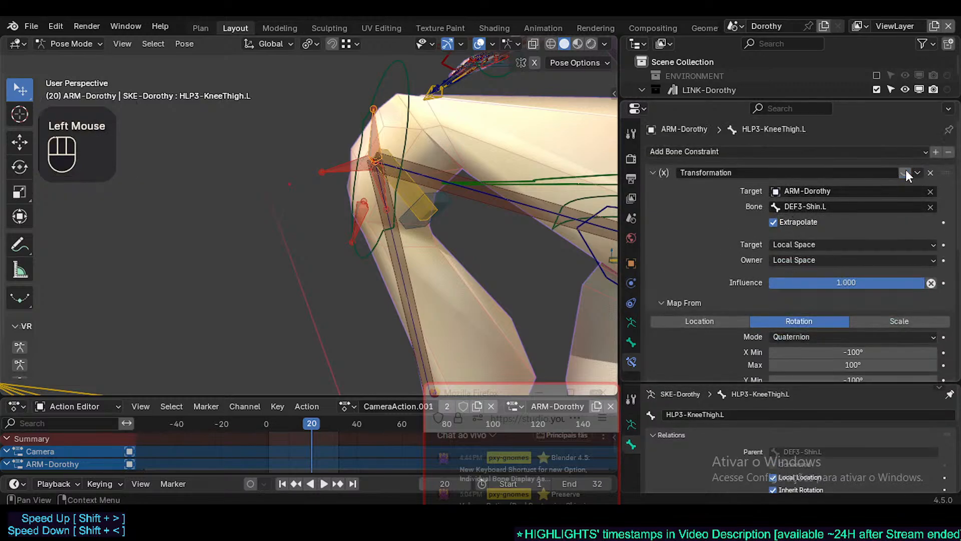
left_click(905, 173)
scroll(874, 242, "down", 4)
scroll(874, 277, "down", 2)
scroll(869, 276, "up", 3)
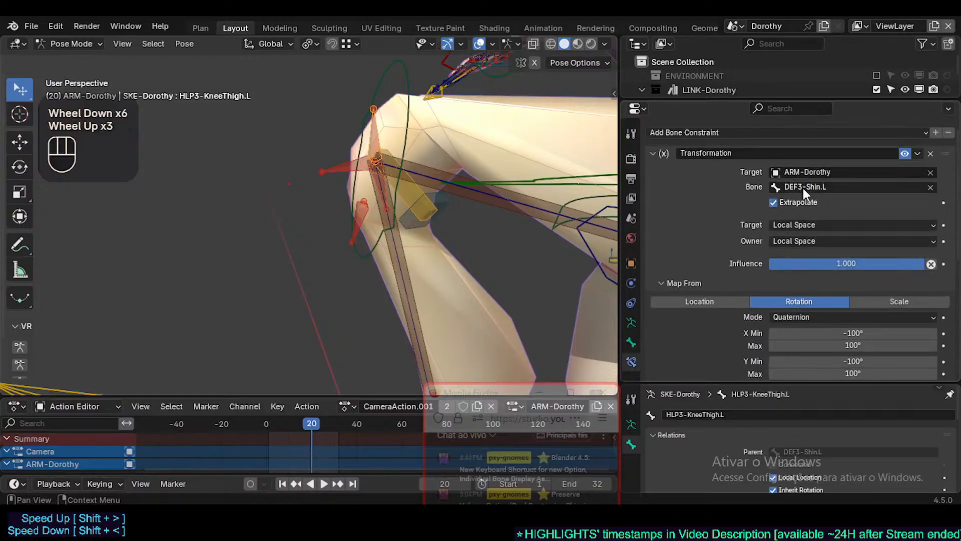
Go to frame 18, move AIM-Foot.L about 0.265 m forward and down, and select HLP3-KneeShin.L to check the knee
left_click_drag(279, 422, 308, 423)
scroll(374, 295, "down", 2)
middle_click_drag(374, 294, 335, 171, "shift")
left_click(285, 190)
key("g")
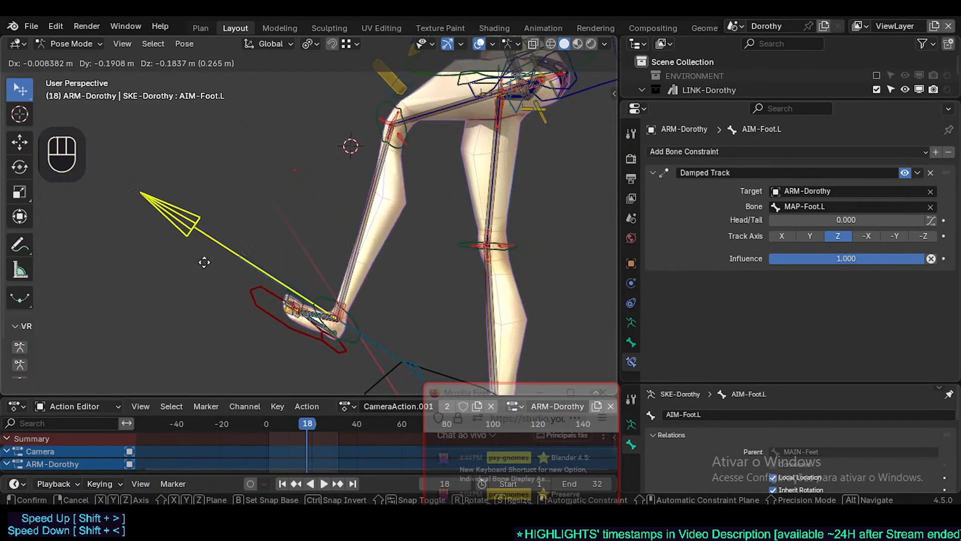
left_click(203, 262)
scroll(368, 149, "up", 2)
middle_click_drag(367, 148, 384, 176, "shift")
left_click(385, 177)
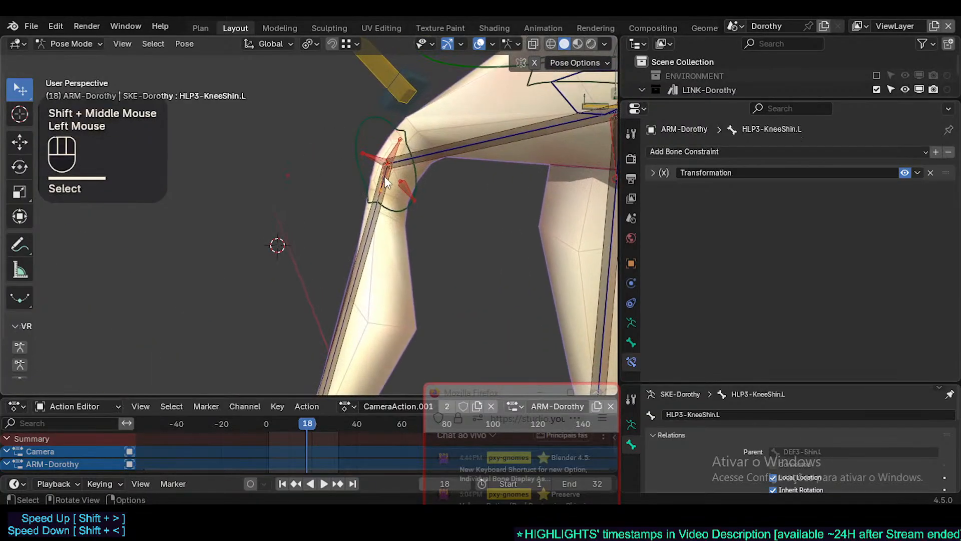
scroll(326, 316, "down", 2)
middle_click_drag(327, 315, 265, 279, "shift")
left_click(235, 308)
key("g")
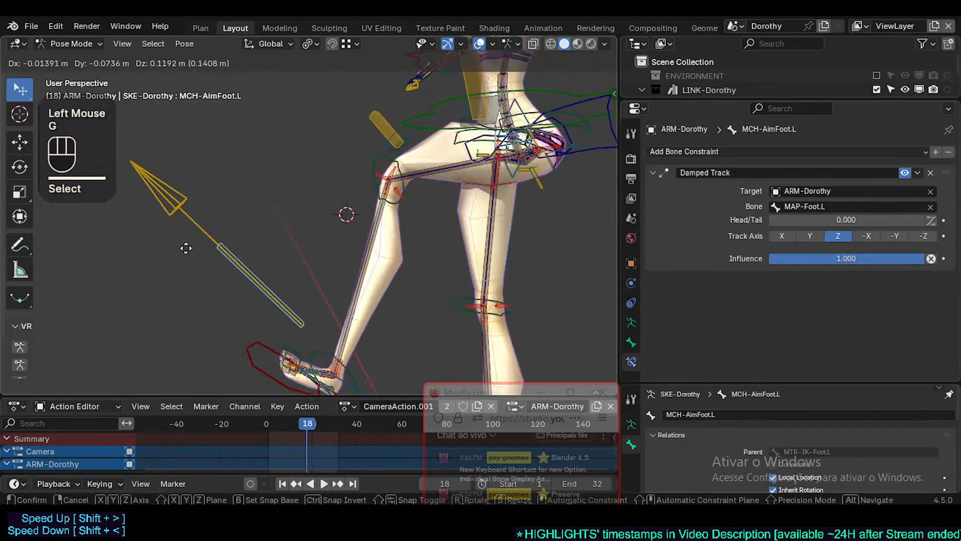
key("Escape")
Move AIM-Foot.L forward and up to extend the left leg and view the knee's deformation up close
left_click(202, 288)
key("g")
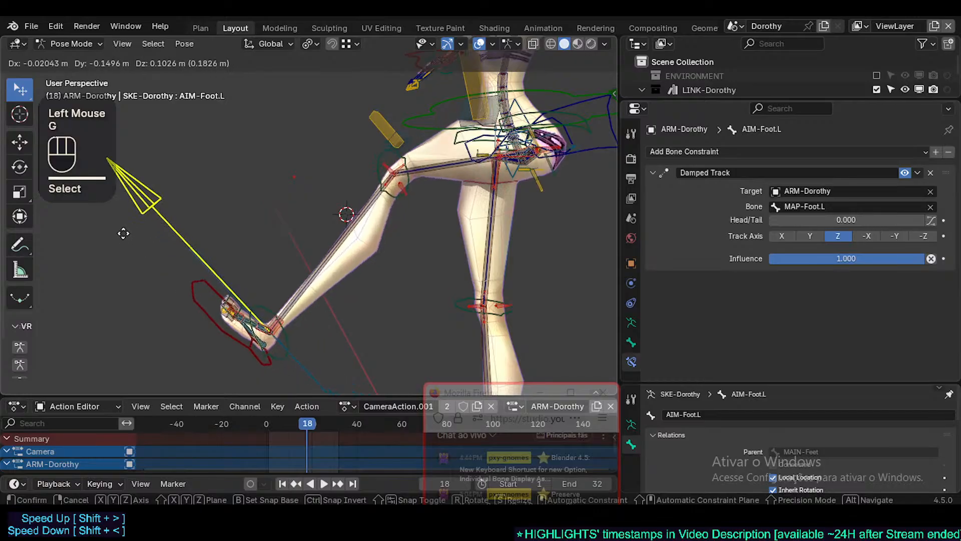
left_click(160, 243)
scroll(352, 199, "up", 3)
middle_click_drag(418, 146, 359, 229, "shift")
scroll(360, 229, "up", 2)
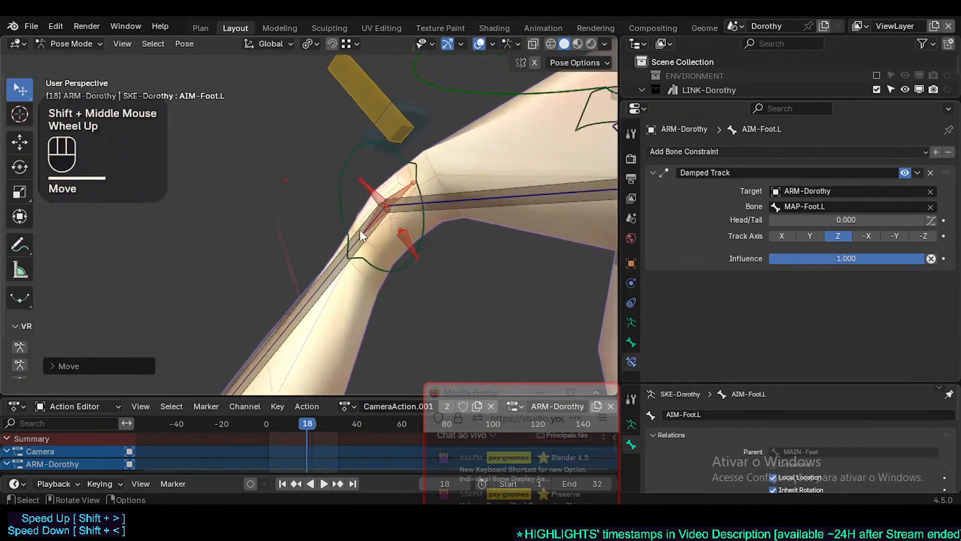
Examine the Transformation constraint of HLP3-KneeShin.L, including its target bone, spaces and Map From rotation ranges
left_click(393, 210)
left_click(654, 171)
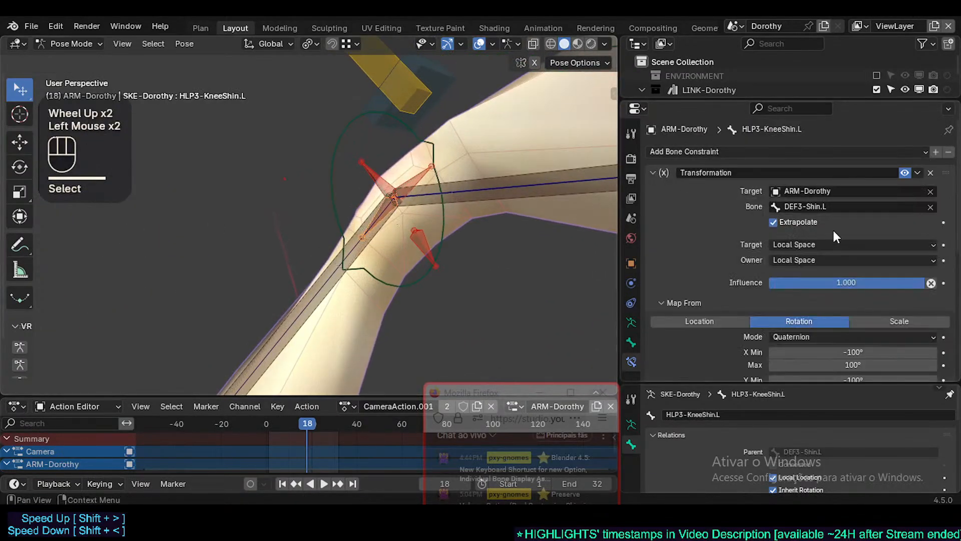
scroll(837, 238, "down", 2)
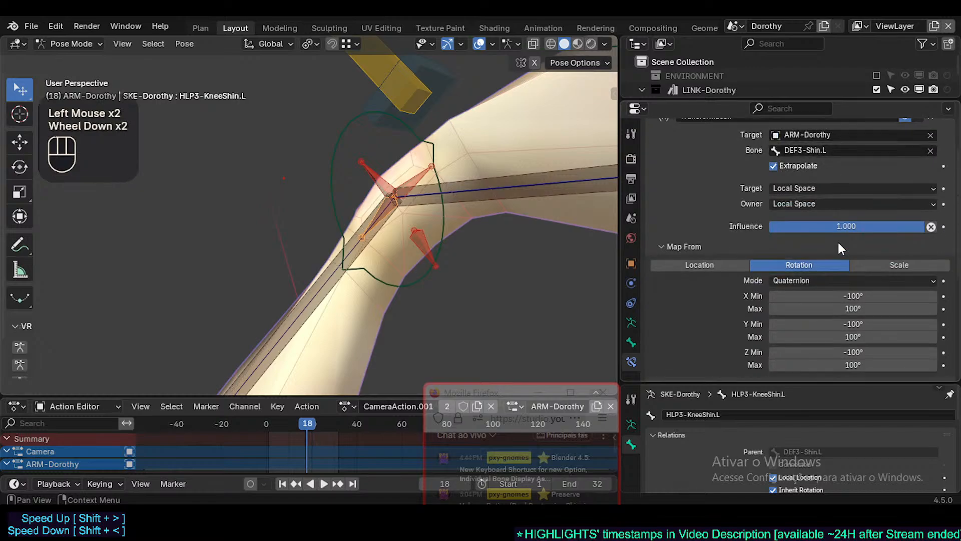
scroll(836, 245, "up", 1)
scroll(821, 226, "down", 3)
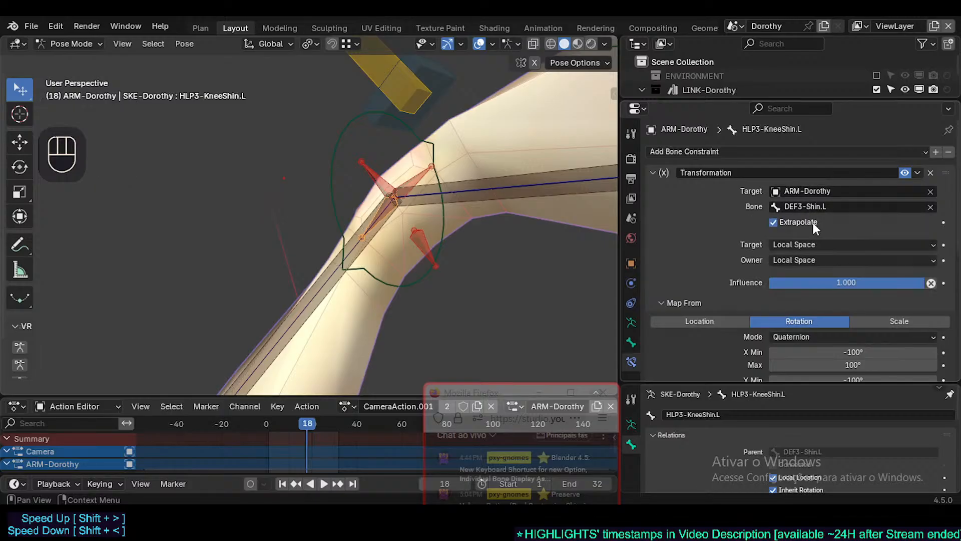
scroll(815, 240, "down", 2)
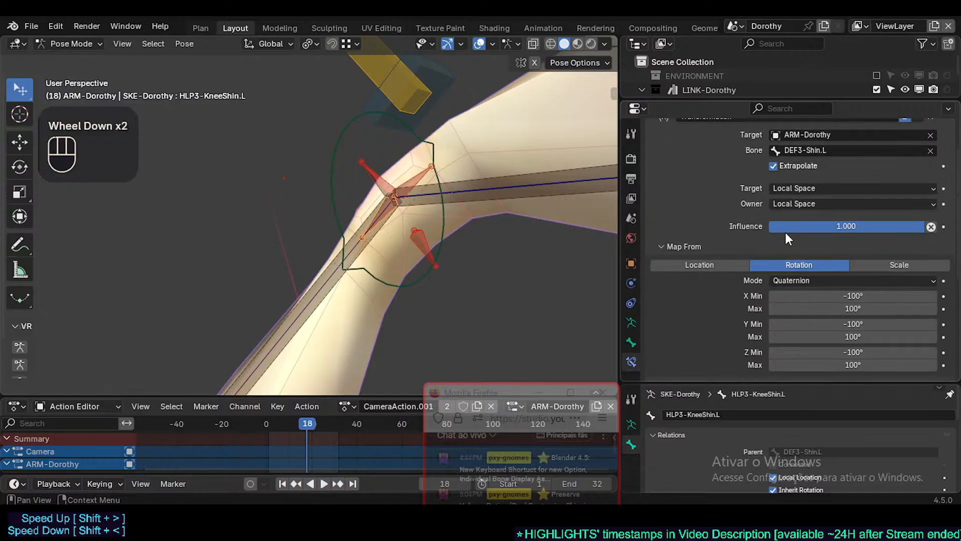
scroll(815, 235, "down", 1)
scroll(815, 235, "up", 1)
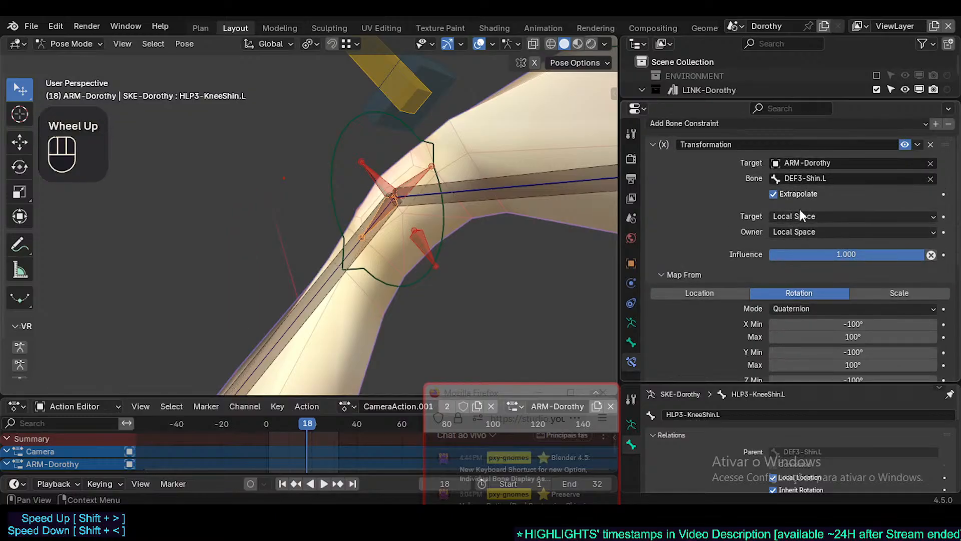
Examine the Map To rotation ranges of HLP3-KneeShin.L's Transformation constraint and inspect the bone around the knee
scroll(831, 293, "down", 6)
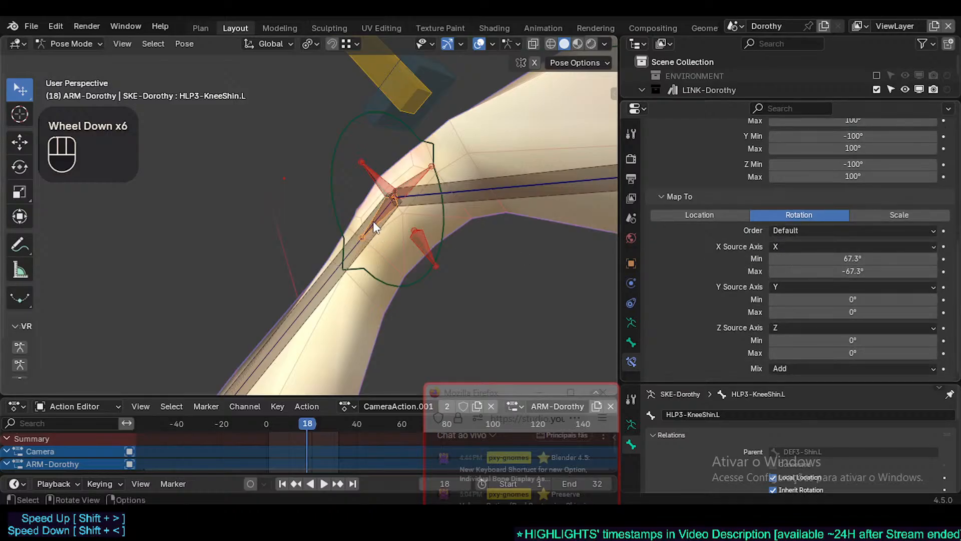
middle_click_drag(373, 221, 376, 305)
scroll(488, 225, "down", 2)
key("ctrl+3")
scroll(445, 256, "up", 6)
key("shift+h")
key("ctrl+z")
scroll(398, 239, "down", 3)
scroll(267, 234, "down", 3)
scroll(419, 231, "down", 2)
key("alt+a")
key("alt+q")
key("alt+q")
Select HLP3-KneeShin.L in Edit Mode and isolate it briefly to examine its rest position and axes before returning to Pose Mode
key("Tab")
scroll(321, 226, "up", 1)
scroll(342, 230, "up", 3)
key("alt+a")
left_click(401, 307)
left_click(402, 309)
left_click(403, 309)
left_click(402, 309)
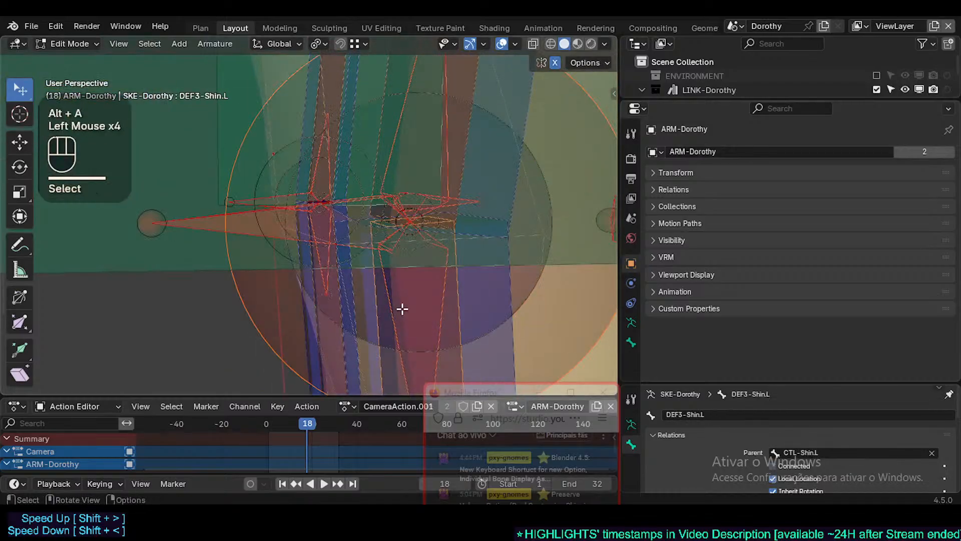
left_click(402, 309)
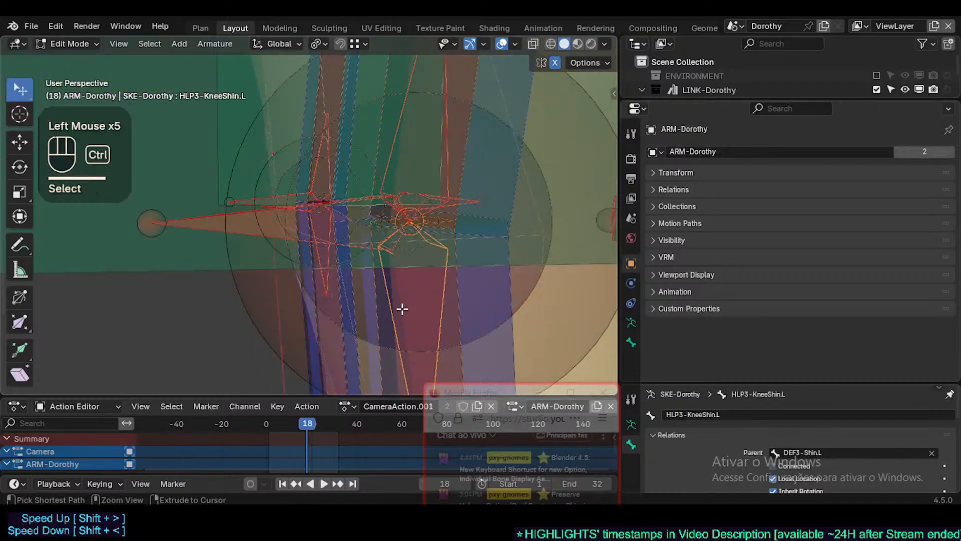
key("shift+h")
middle_click_drag(402, 309, 446, 272)
scroll(386, 291, "down", 3)
scroll(386, 291, "up", 1)
key("ctrl+z")
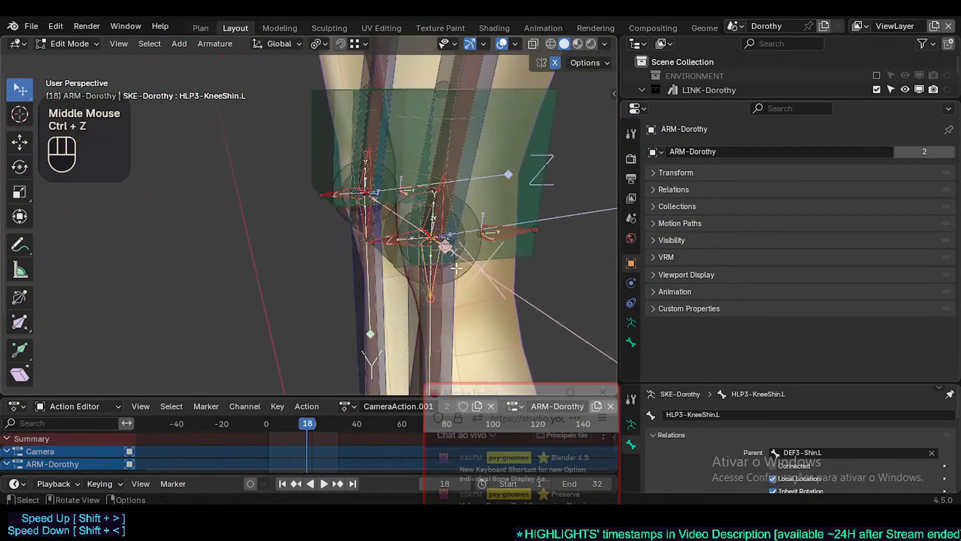
key("alt+h")
key("ctrl+3")
scroll(435, 248, "down", 2)
key("Tab")
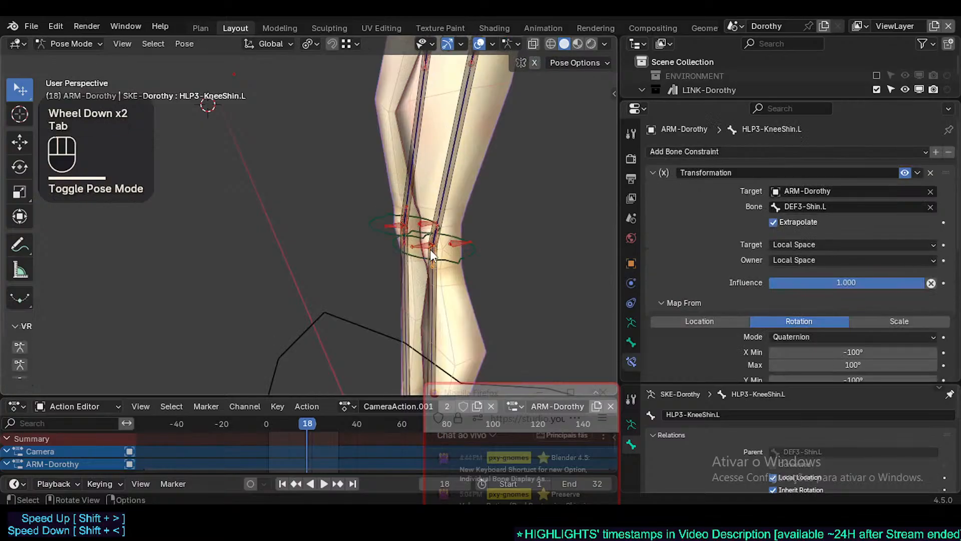
Reposition AIM-Foot.L in several moves until the left knee is strongly bent
middle_click_drag(430, 249, 351, 270, "shift")
scroll(401, 281, "down", 2)
middle_click_drag(351, 270, 286, 246)
scroll(300, 252, "down", 1)
left_click(364, 210, "shift")
key("g")
middle_click_drag(365, 210, 359, 268, "shift")
left_click(347, 194)
key("g")
left_click(356, 222)
middle_click_drag(356, 222, 335, 231)
key("g")
left_click(383, 263)
scroll(379, 263, "up", 3)
Select HLP3-KneeShin.L at the bent knee and compare its Map From and Map To rotation ranges with the deformation
left_click(350, 225)
scroll(351, 223, "up", 2)
left_click(322, 266)
middle_click_drag(323, 266, 444, 265)
left_click(401, 236)
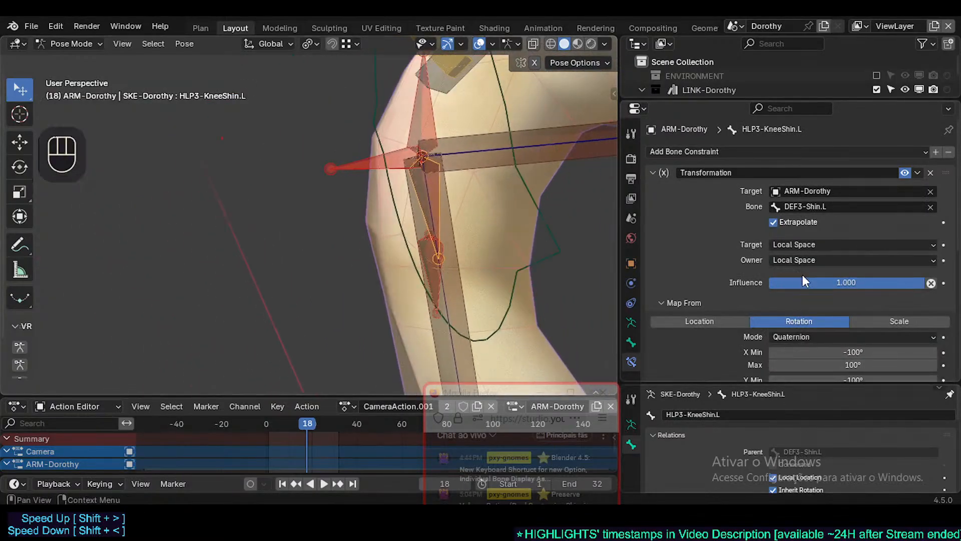
scroll(824, 302, "down", 5)
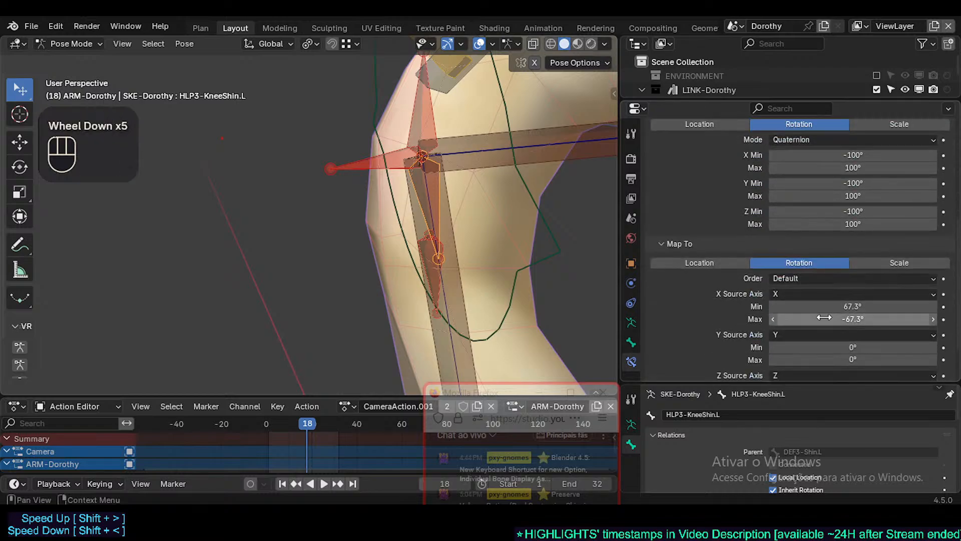
scroll(824, 317, "down", 2)
scroll(824, 317, "up", 2)
scroll(824, 317, "down", 1)
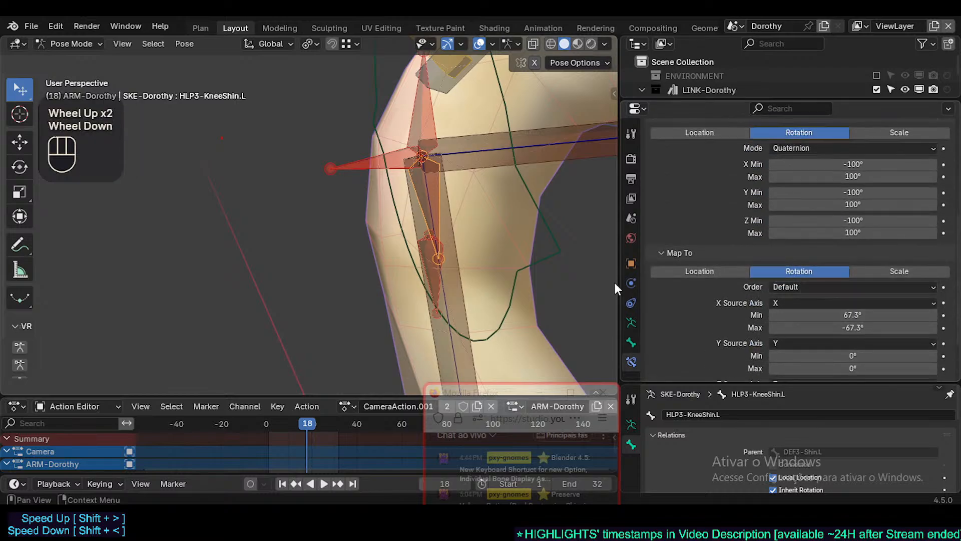
scroll(465, 256, "down", 1)
mouse_move(488, 254)
middle_mouse_down()
mouse_move(465, 256)
mouse_move(477, 254)
middle_mouse_up()
scroll(790, 231, "up", 3)
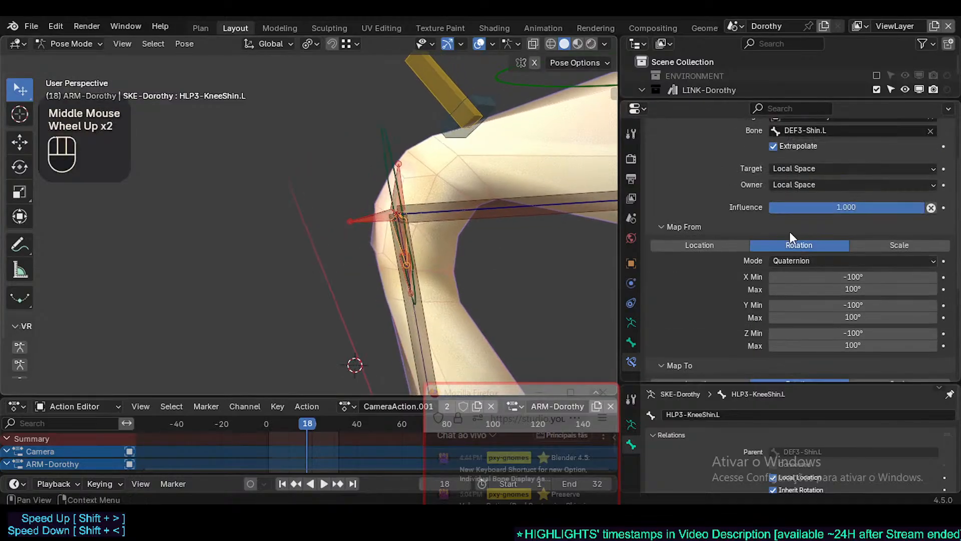
scroll(791, 232, "down", 2)
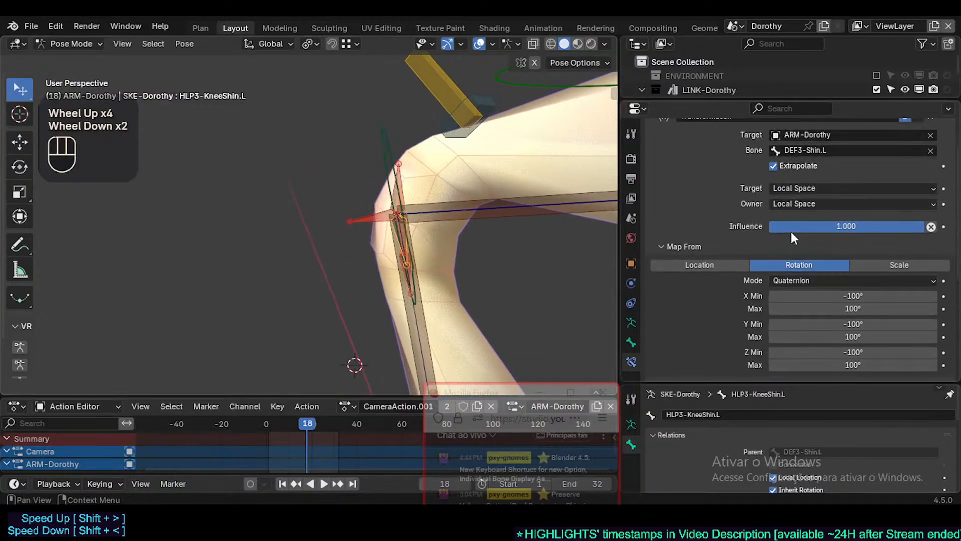
scroll(422, 231, "up", 1)
scroll(341, 230, "up", 1)
scroll(341, 230, "down", 2)
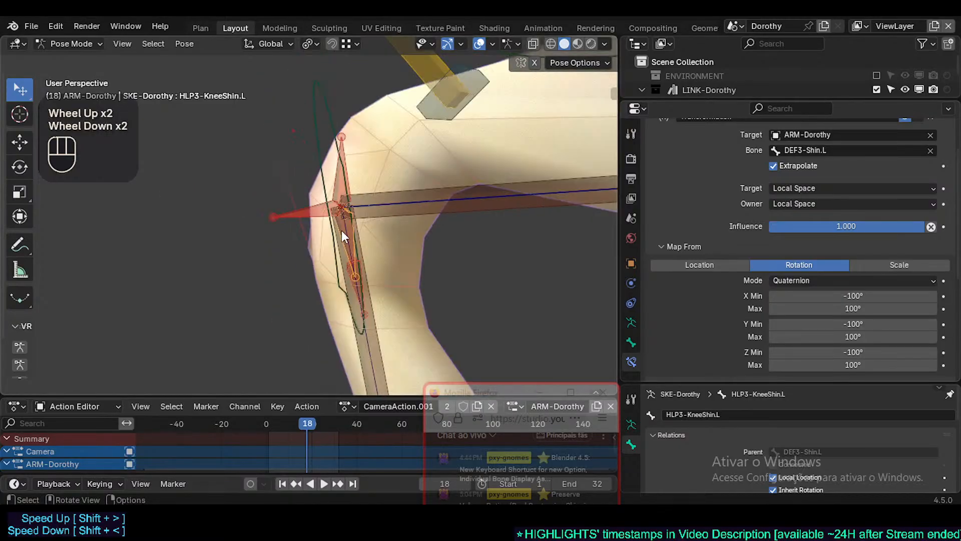
scroll(853, 312, "down", 4)
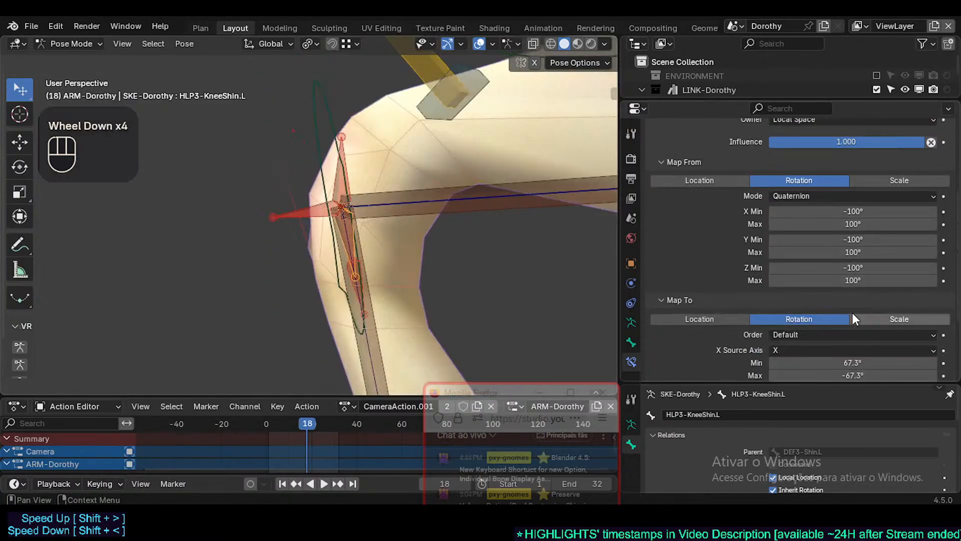
scroll(322, 183, "up", 2)
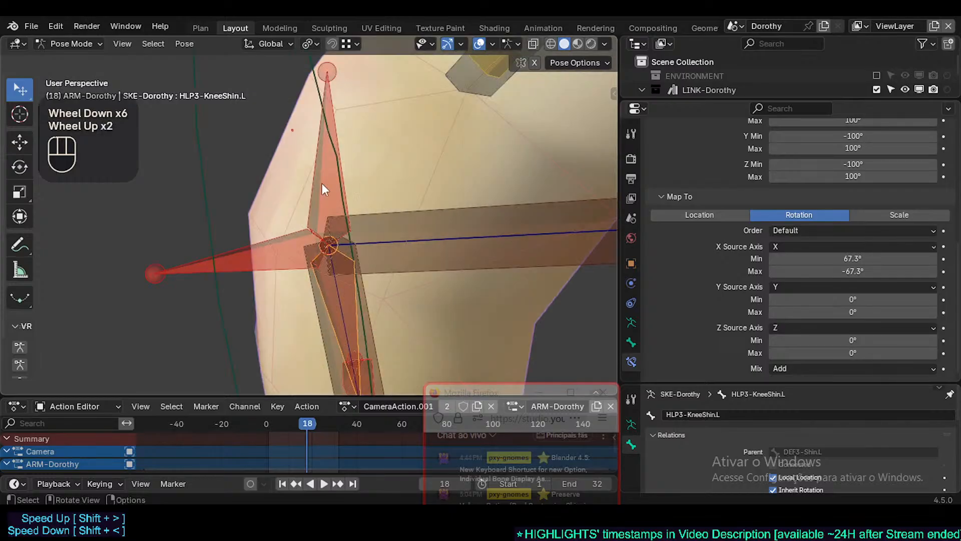
scroll(322, 202, "down", 2)
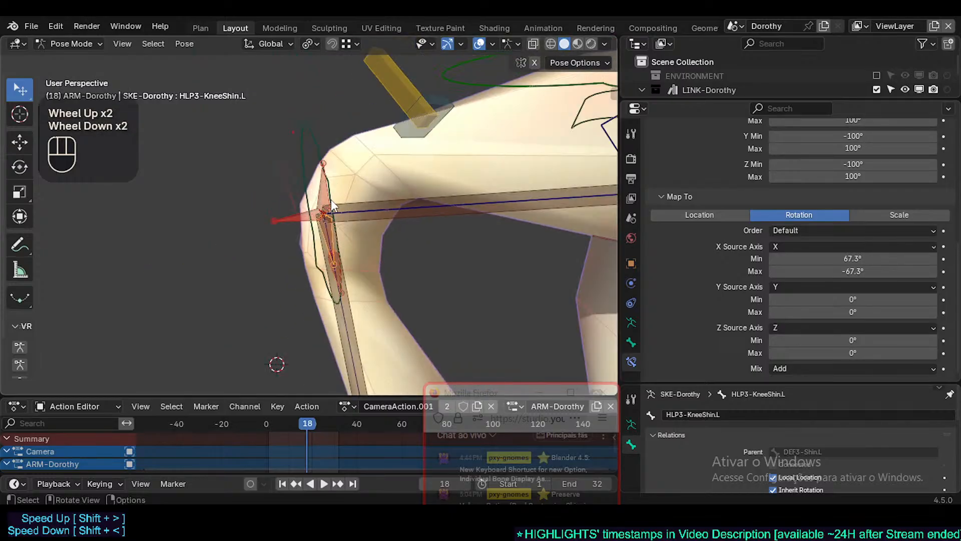
middle_click_drag(397, 251, 394, 228, "shift")
scroll(706, 248, "up", 2)
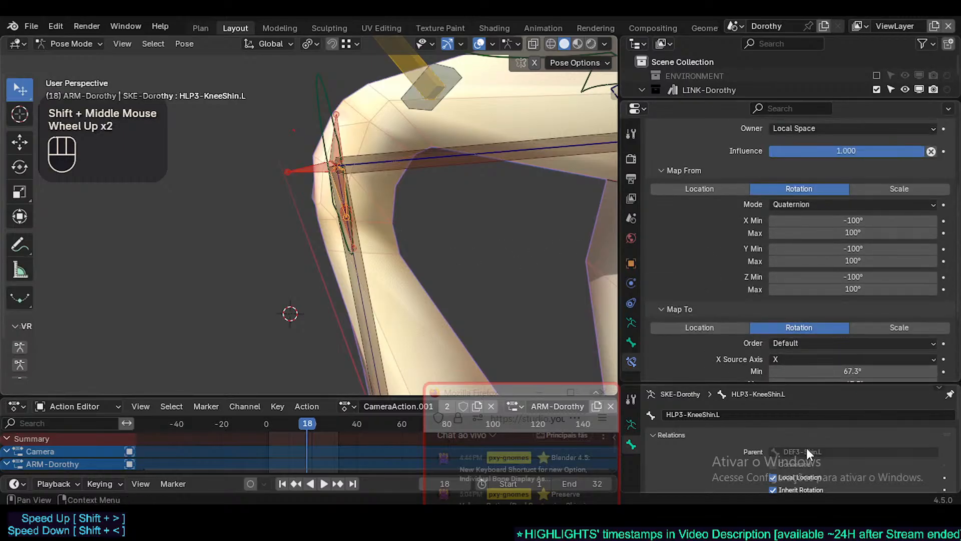
Compare the Transformation constraints of HLP3-KneeThigh.L and HLP3-KneeShin.L at the bent knee
left_click(331, 147)
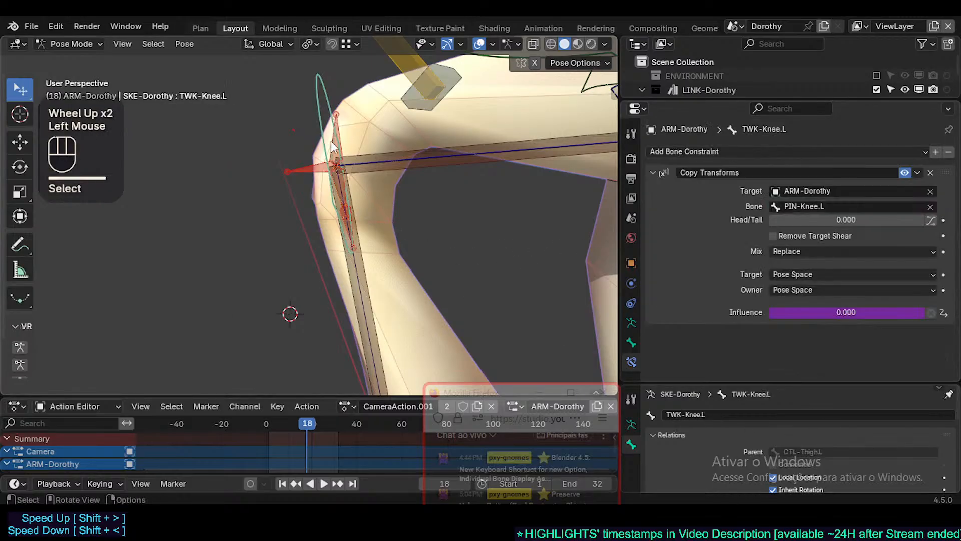
left_click(332, 147)
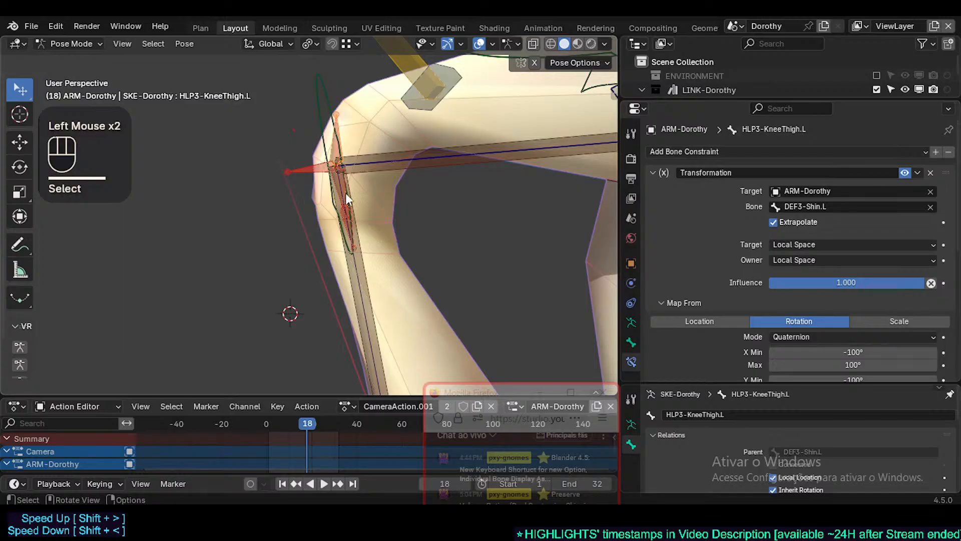
scroll(346, 193, "up", 2)
left_click(334, 171)
left_click(334, 172)
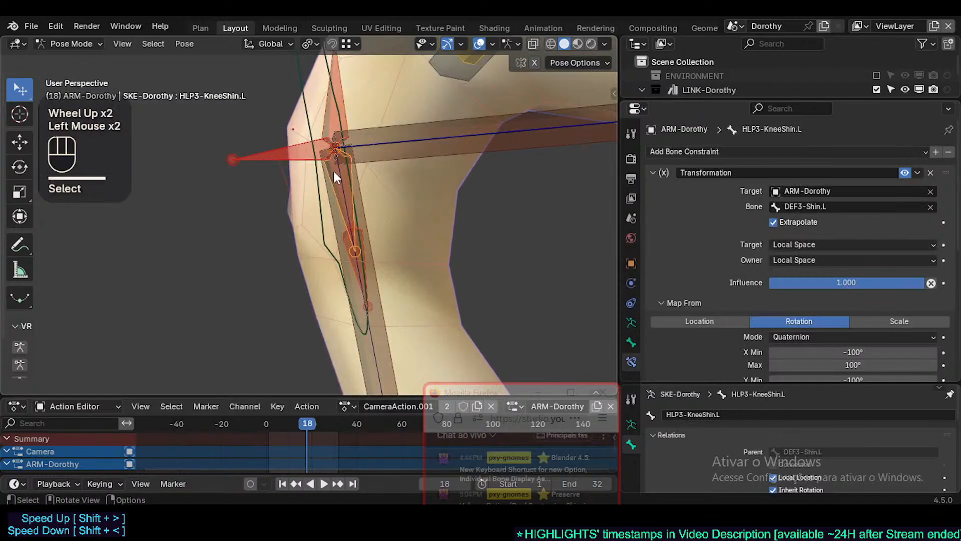
Delete the HLP3-KneeShin.L bone from the armature in Edit Mode
key("Tab")
scroll(371, 210, "down", 4)
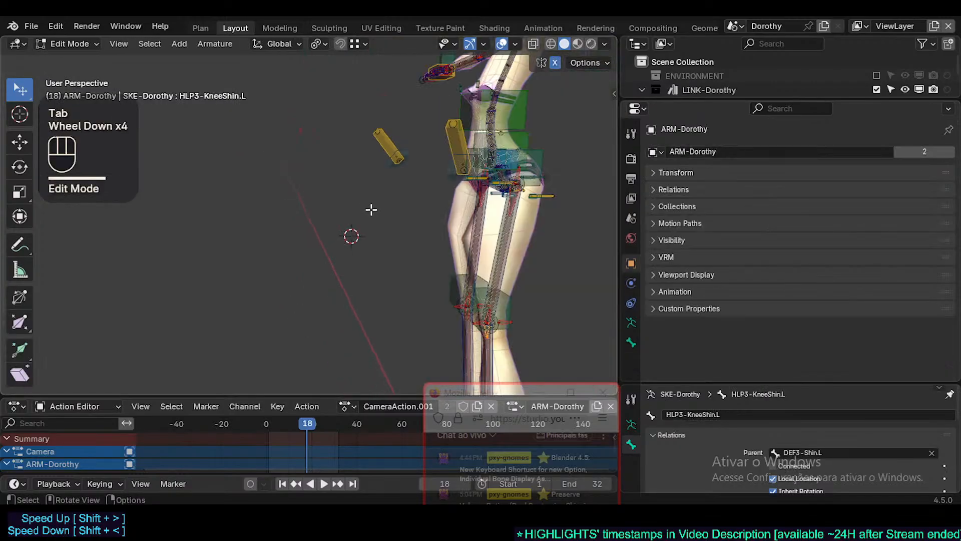
middle_click_drag(371, 209, 360, 210, "shift")
scroll(360, 211, "up", 2)
key("x")
left_click(452, 213)
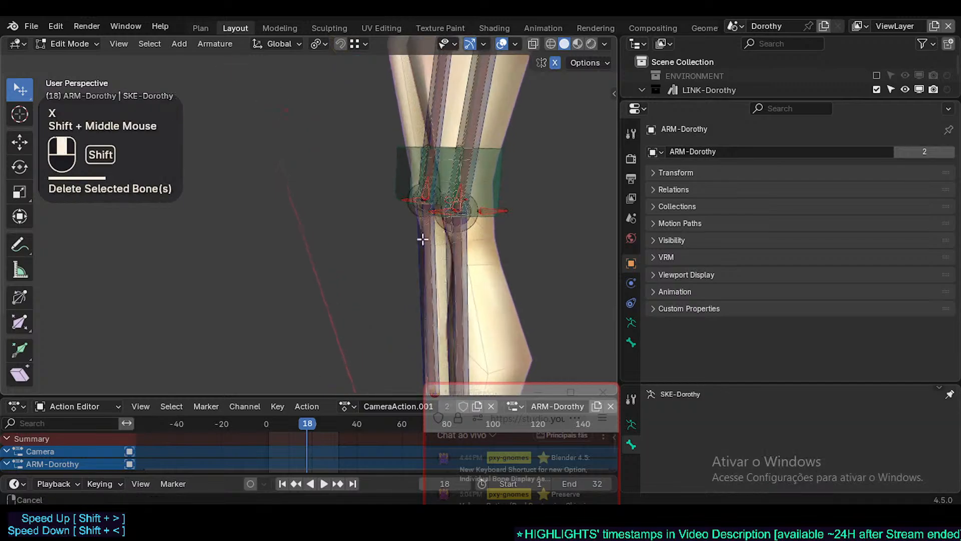
Duplicate the HLP3-KneeThigh.L bone in place
scroll(331, 211, "up", 2)
middle_click_drag(423, 239, 468, 240, "shift")
left_click(433, 233)
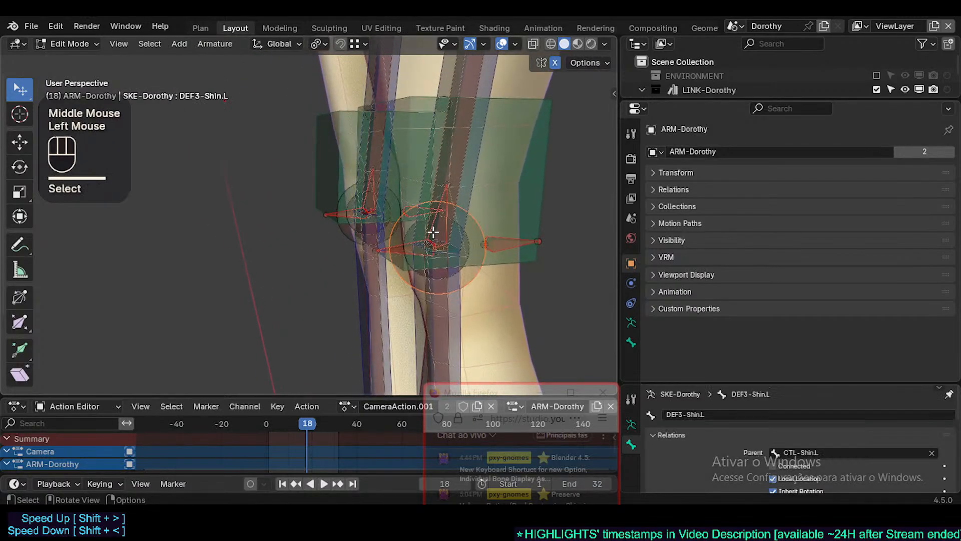
key("shift+d")
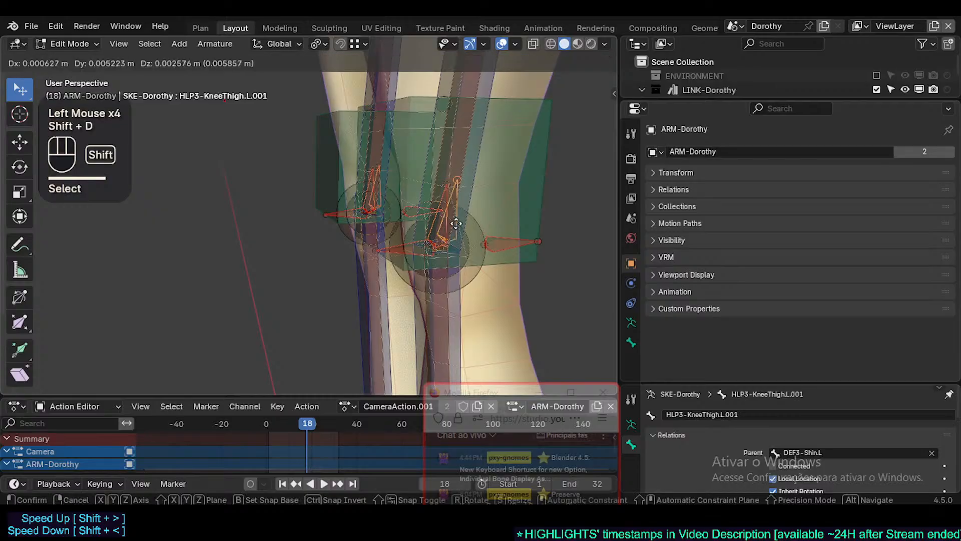
key("Escape")
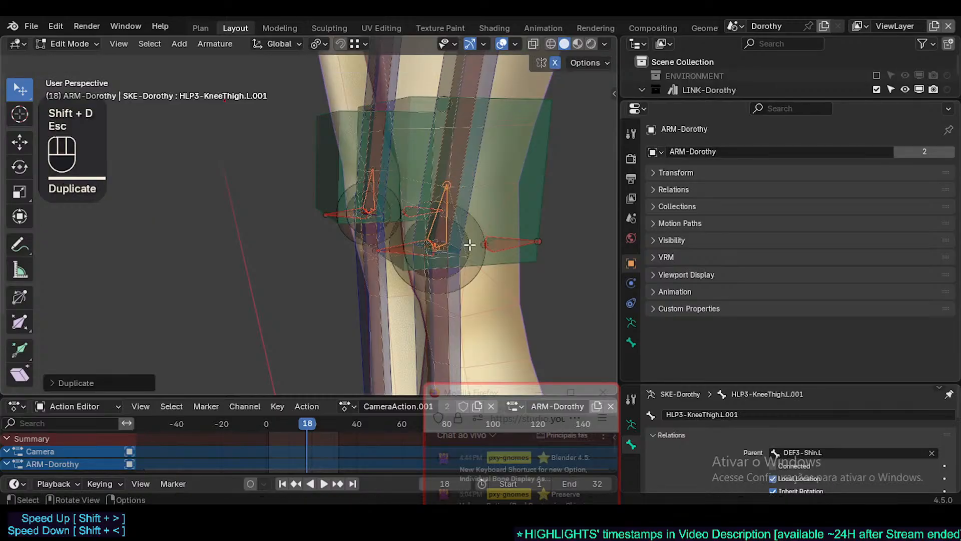
Check the duplicated knee helper bone in Pose Mode from the side of the bent left leg
key("Tab")
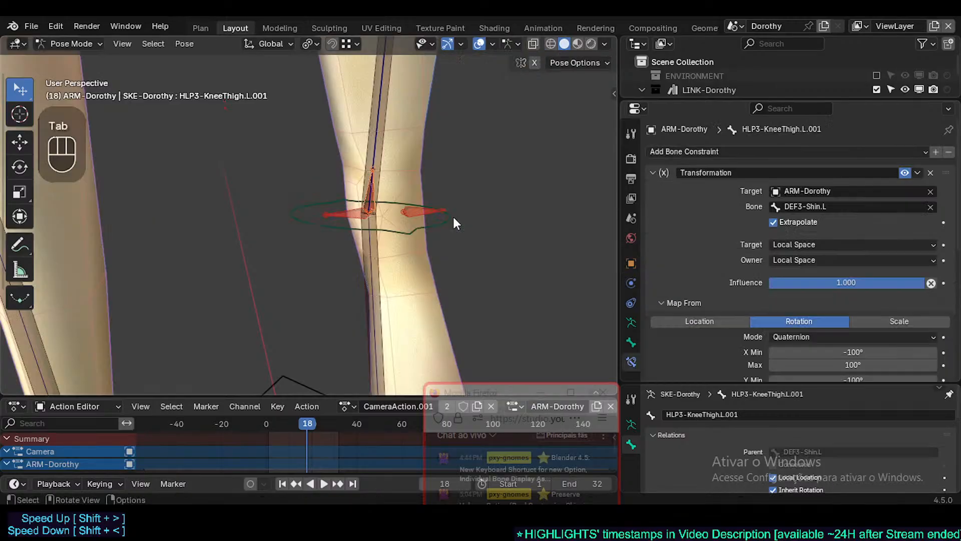
scroll(446, 214, "down", 3)
middle_click_drag(424, 233, 366, 251)
middle_click_drag(366, 251, 341, 233, "shift")
scroll(341, 232, "up", 2)
key("ctrl+Tab")
key("ctrl+Tab")
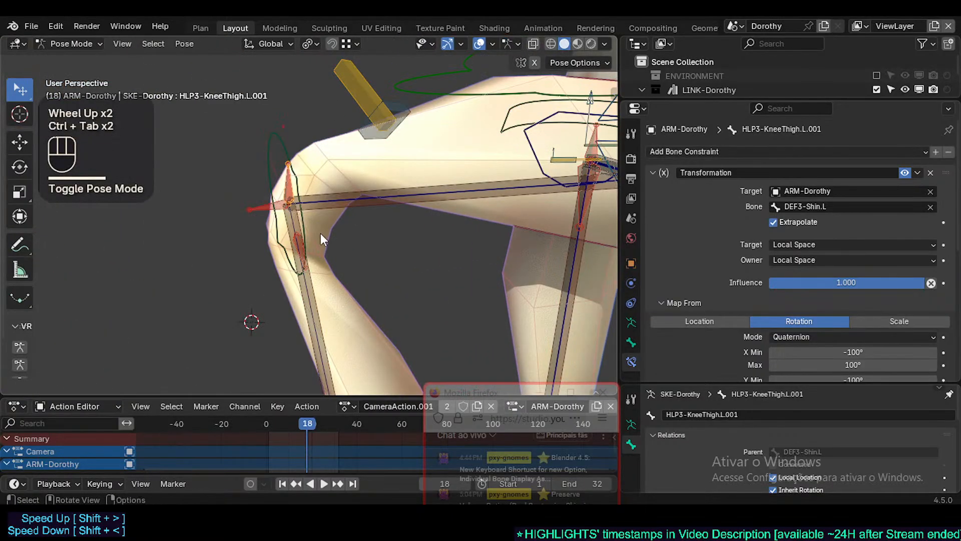
Return to Edit Mode at the knee and set the transform orientation to Normal
key("Tab")
middle_click_drag(386, 271, 381, 203, "shift")
scroll(277, 335, "up", 2)
scroll(380, 202, "up", 2)
key("less")
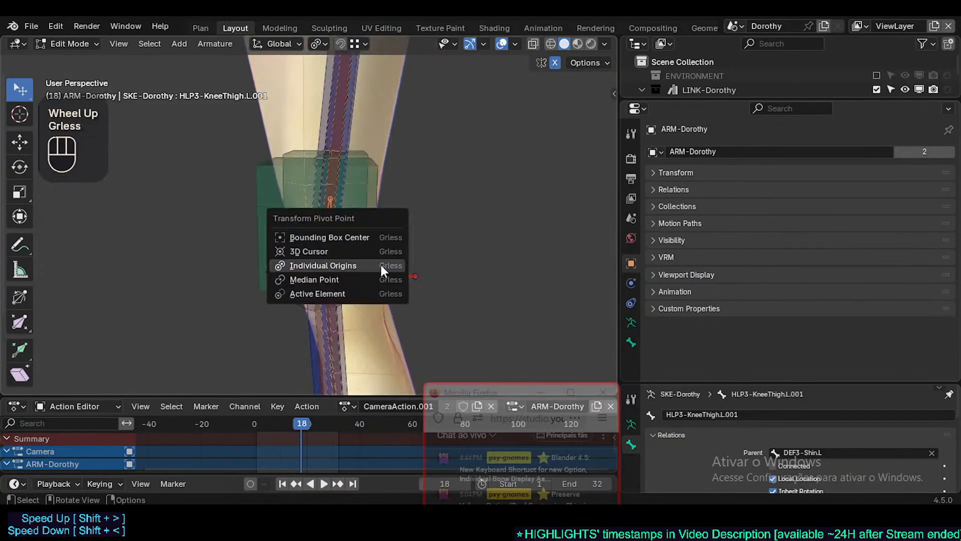
key("shift+less")
left_click(376, 293)
key("r")
key("x")
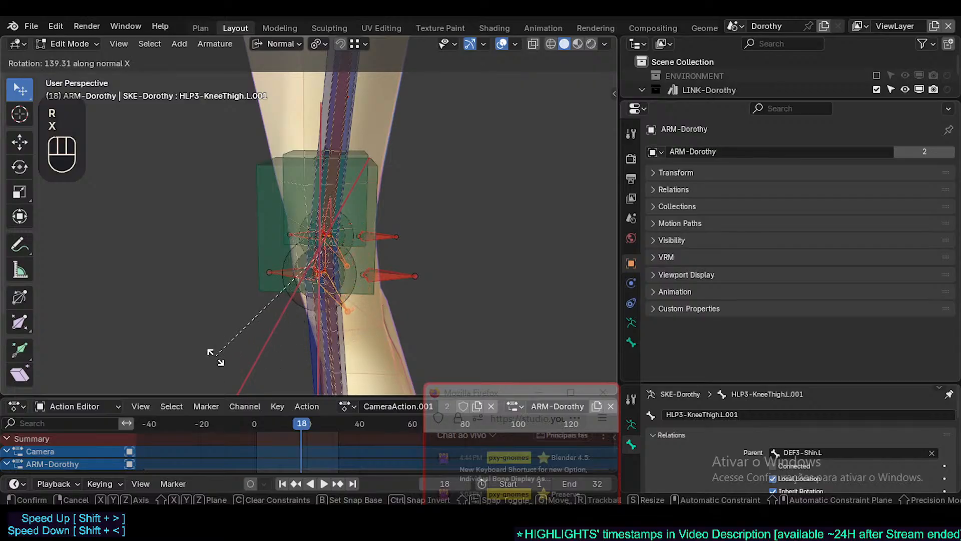
key("Escape")
Add DEF3-Shin.L to the selection as the active bone and align the duplicated knee helper bone to it
middle_click_drag(273, 318, 354, 273, "shift")
scroll(365, 258, "up", 2)
left_click(380, 231, "alt+shift")
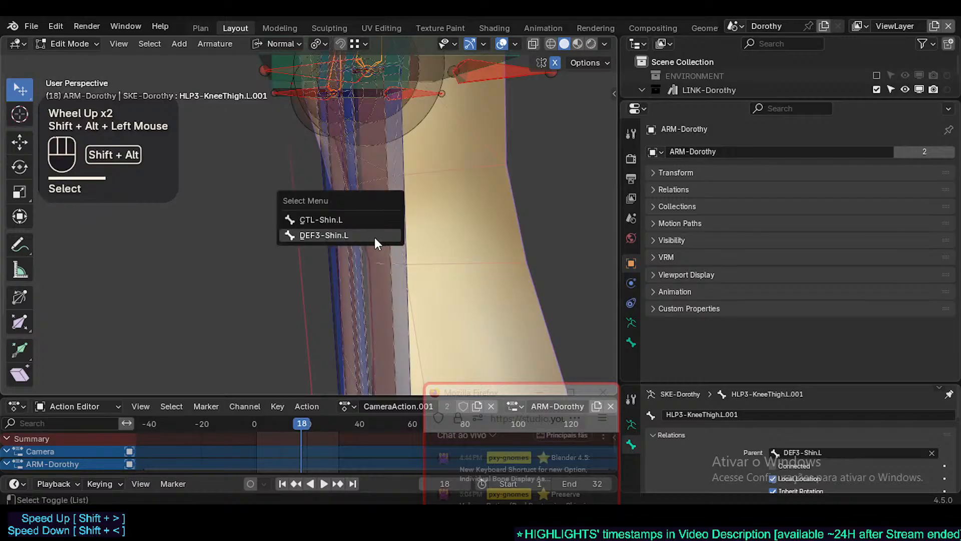
left_click(375, 237)
key("ctrl+alt+a")
middle_click_drag(413, 214, 401, 236, "shift")
scroll(386, 262, "down", 2)
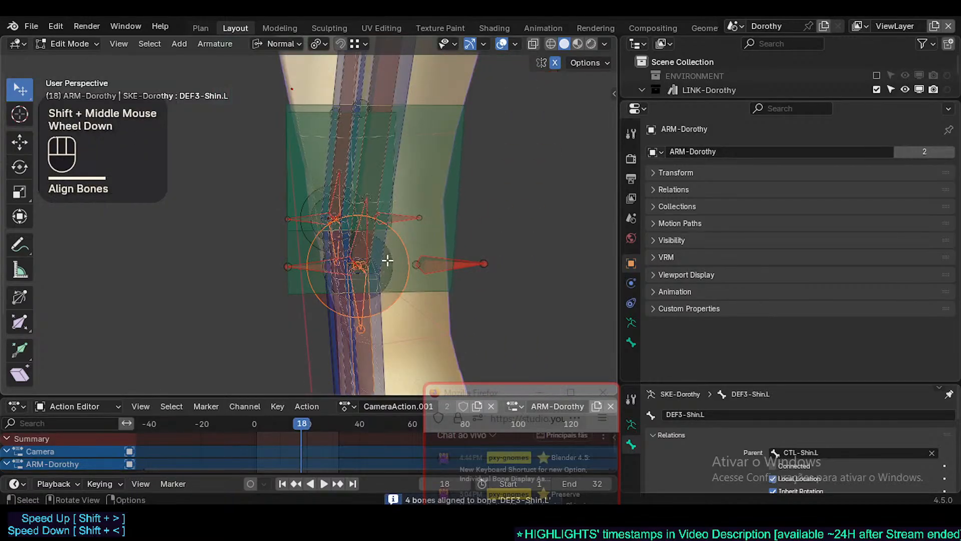
Move AIM-Foot.L in Pose Mode to bend the left knee more sharply and test the aligned helper bone
key("ctrl+Tab")
scroll(387, 269, "down", 3)
middle_click_drag(387, 269, 259, 301)
left_click(173, 314)
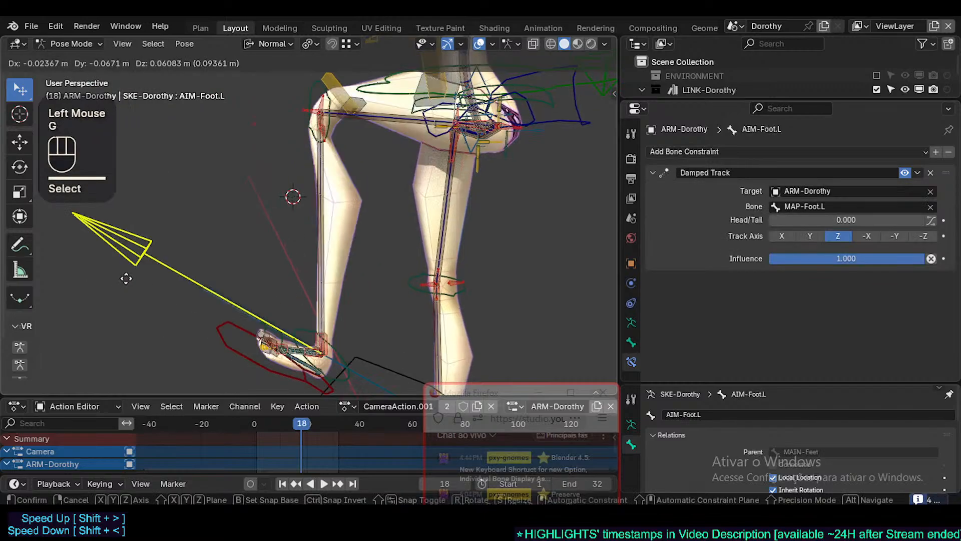
key("g")
left_click(263, 210)
key("g")
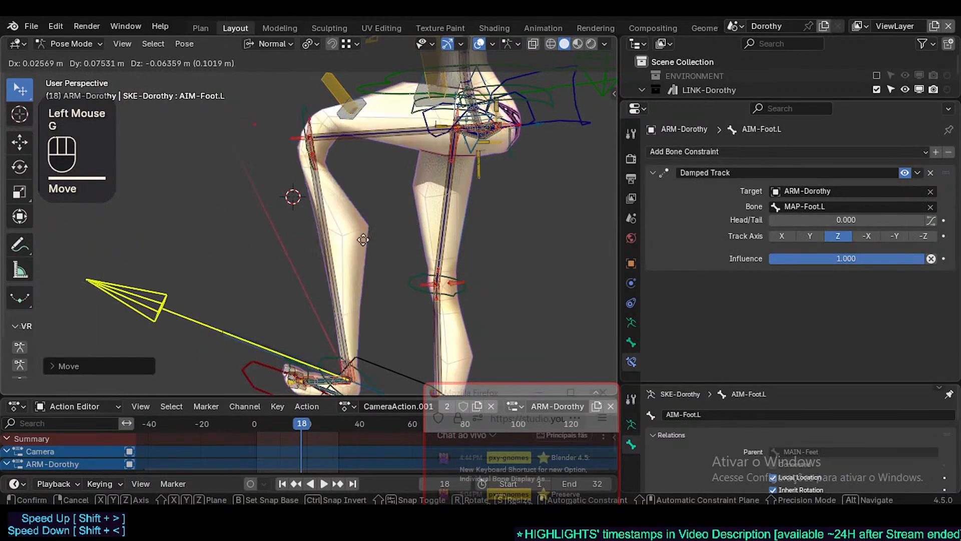
left_click(419, 203)
Inspect the duplicated knee helper bone and HLP3-KneeFossa.L at the bent knee, including their constraints
scroll(356, 168, "up", 3)
middle_click_drag(356, 168, 308, 208, "shift")
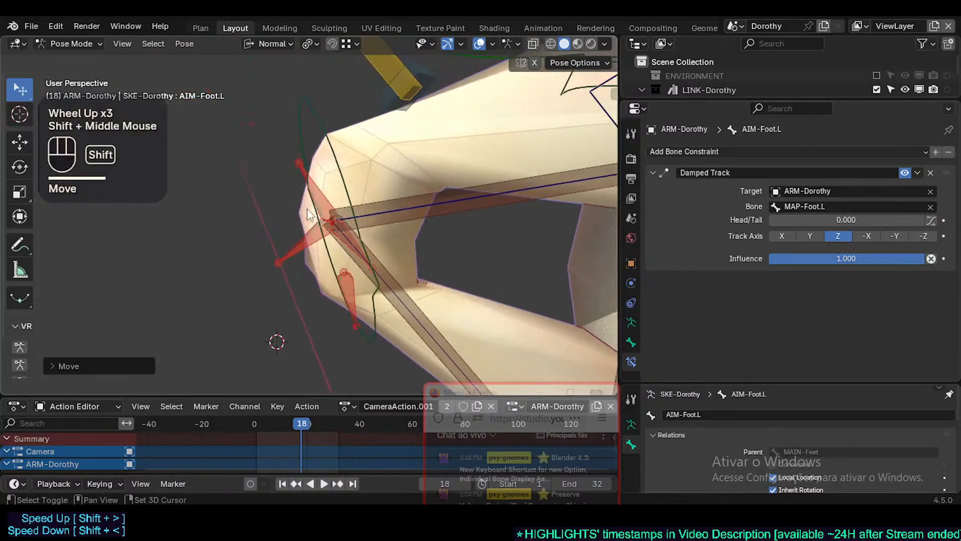
left_click(353, 241)
left_click(350, 242)
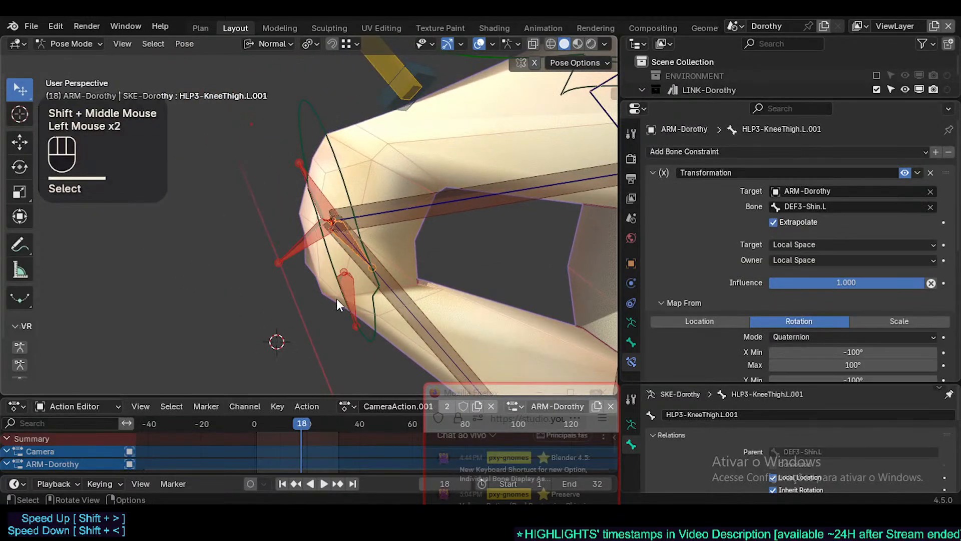
left_click(336, 299)
left_click(338, 298)
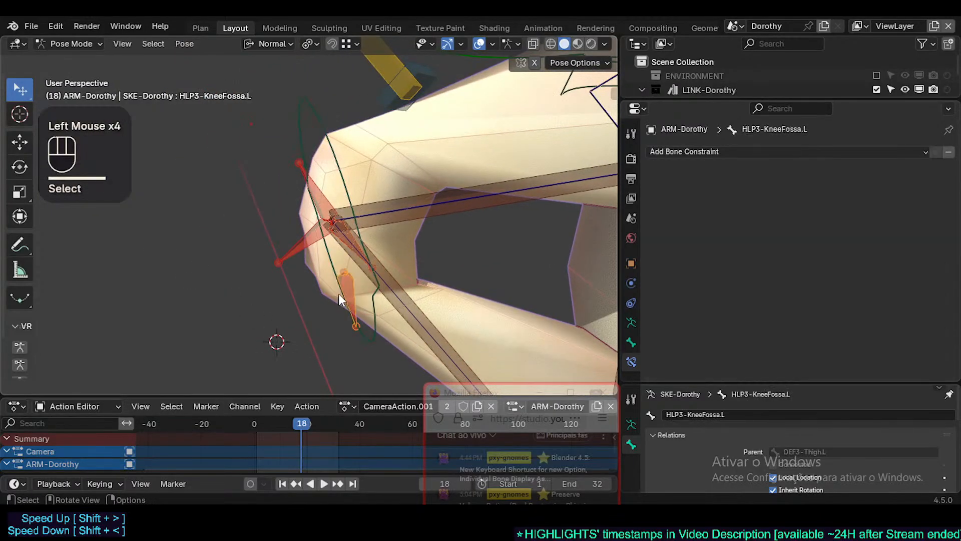
Parent the duplicated knee helper bone to DEF3-Thigh.L in Edit Mode, keeping its offset
left_click(347, 245)
key("Tab")
scroll(397, 307, "down", 2)
middle_click_drag(397, 307, 402, 272, "shift")
scroll(384, 184, "up", 2)
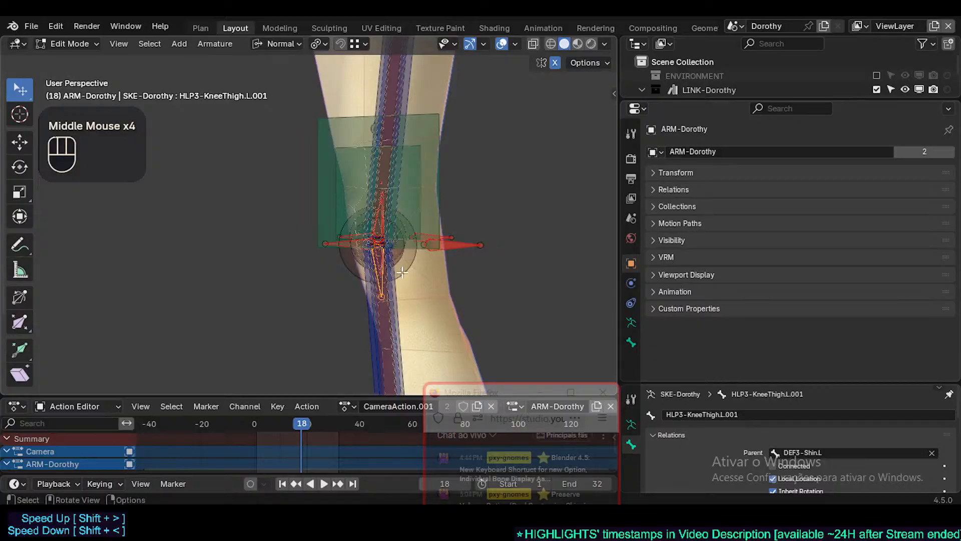
scroll(402, 272, "down", 1)
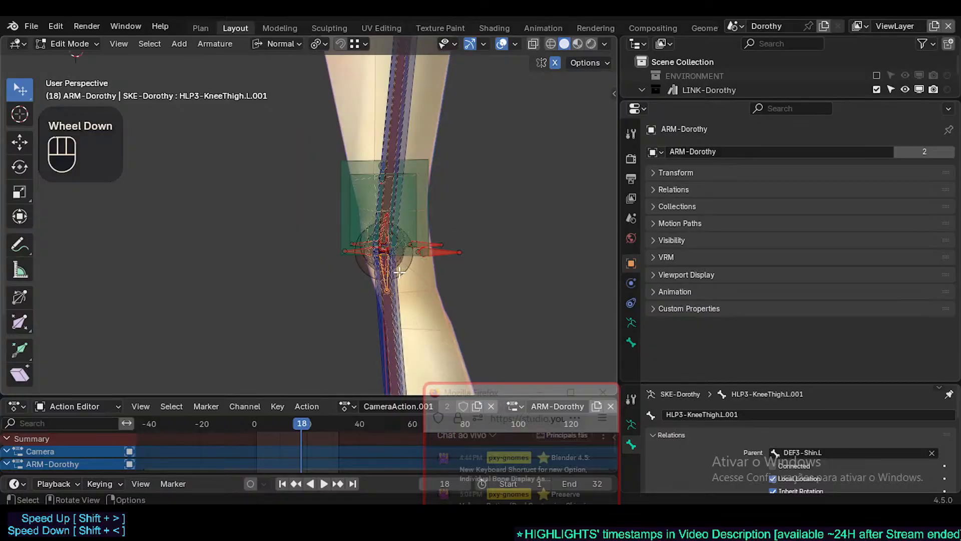
left_click(395, 148, "alt+shift")
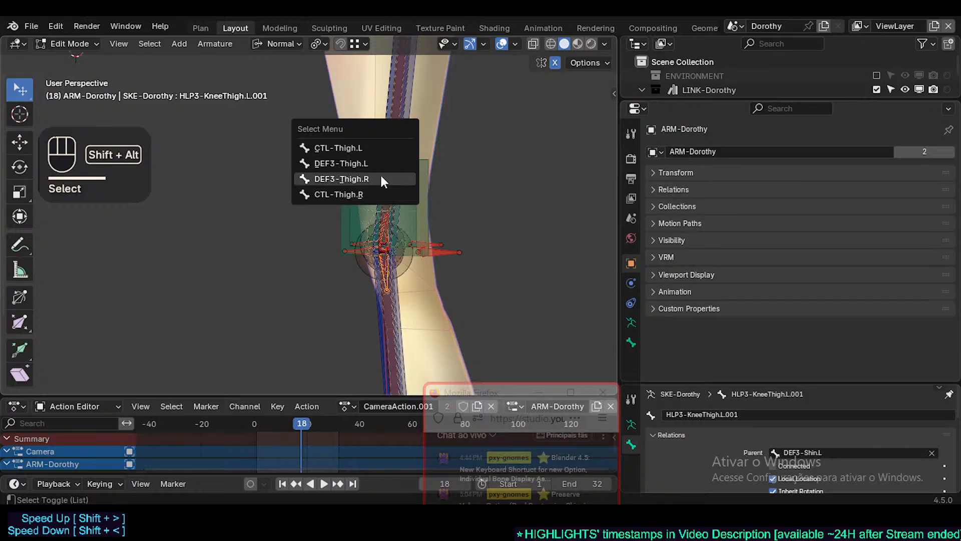
left_click(380, 163)
key("ctrl+p")
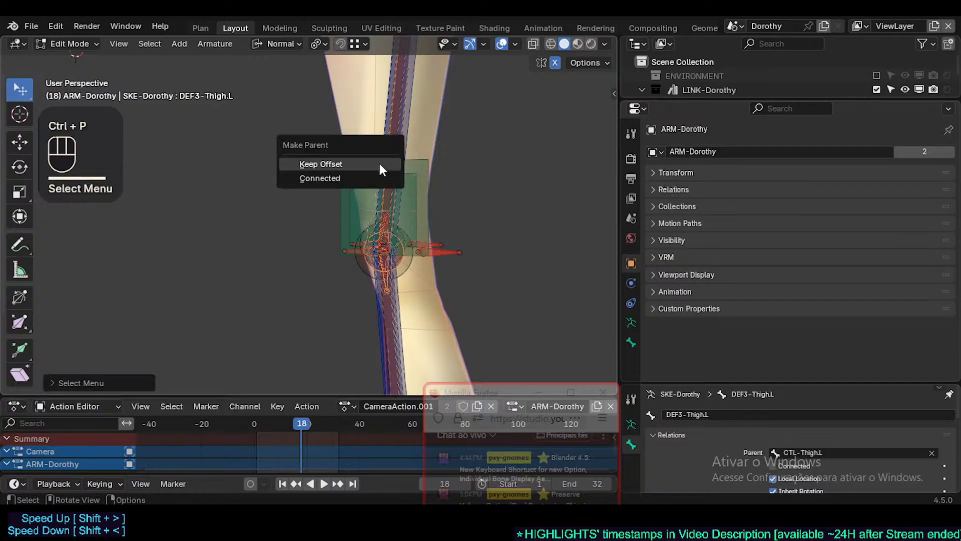
left_click(378, 161)
Return to Pose Mode and move AIM-Foot.L through several positions to test how the reparented helper bone follows the left knee
key("ctrl+Tab")
scroll(380, 163, "down", 3)
middle_click_drag(380, 163, 290, 285, "shift")
scroll(354, 223, "up", 1, "shift")
scroll(342, 237, "up", 2)
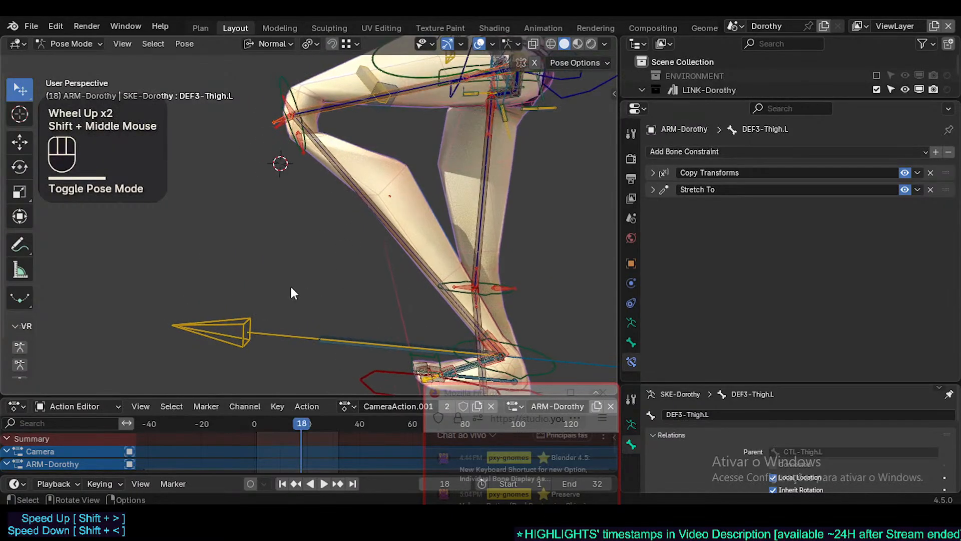
left_click(364, 345)
left_click(279, 333)
key("g")
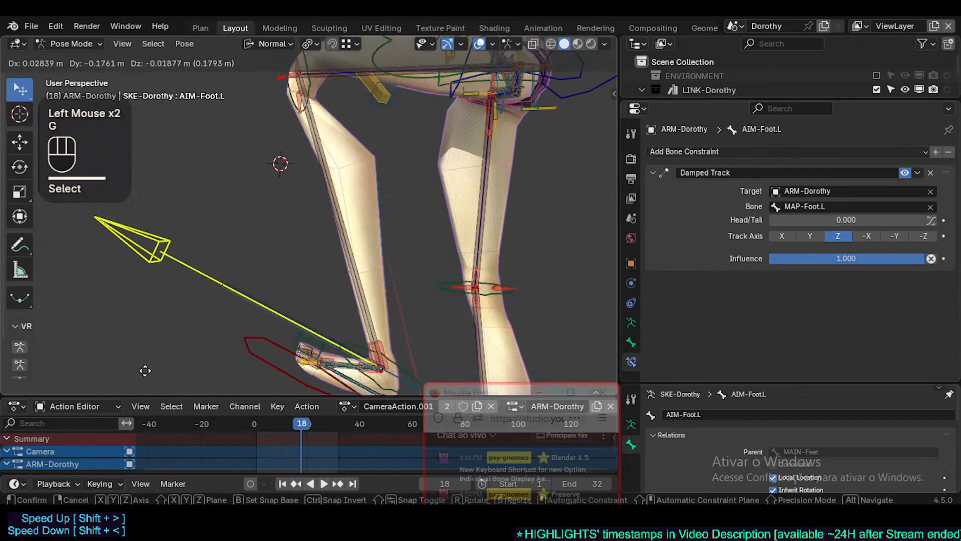
left_click(231, 274)
middle_click_drag(232, 274, 226, 290)
key("g")
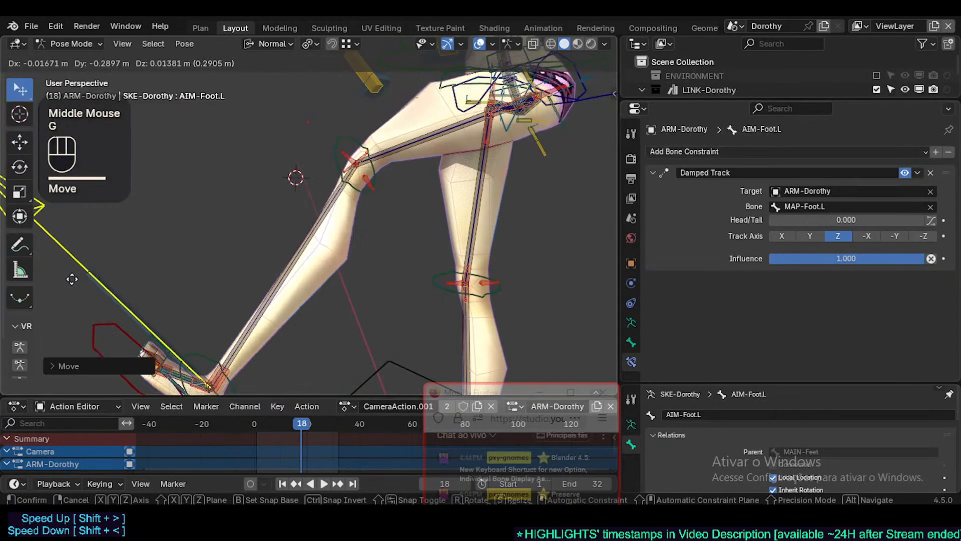
left_click(320, 287)
scroll(340, 195, "up", 3)
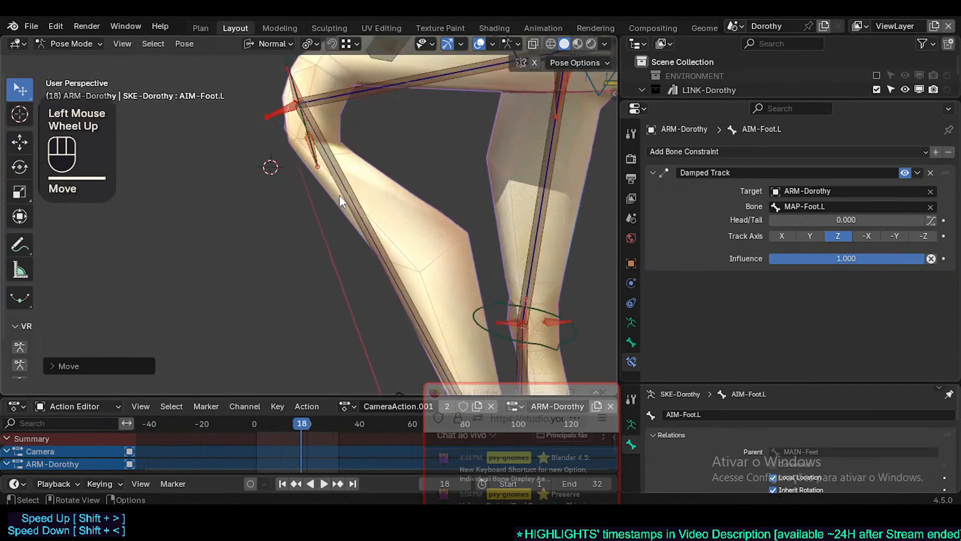
key("g")
left_click(298, 217)
middle_click_drag(299, 217, 279, 220)
key("g")
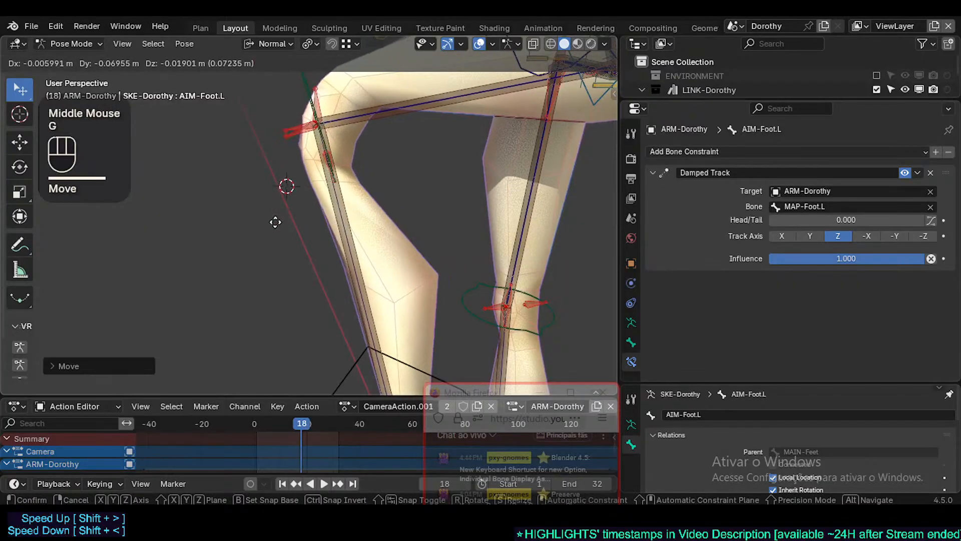
left_click(287, 186)
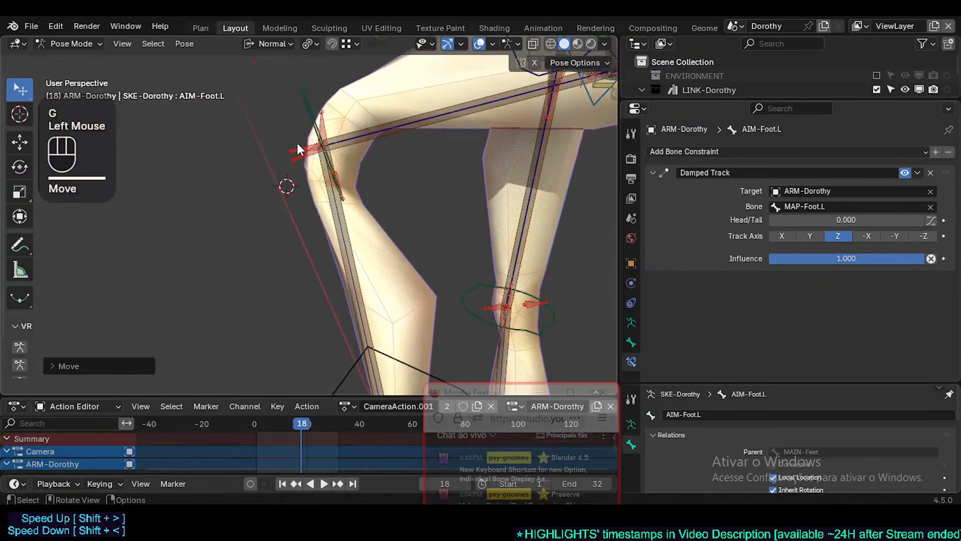
Check HLP3-KneeSpike.L and the duplicated knee helper bone, toggling the duplicate's Transformation constraint to compare its effect
double_click(323, 184)
middle_click_drag(323, 184, 316, 188)
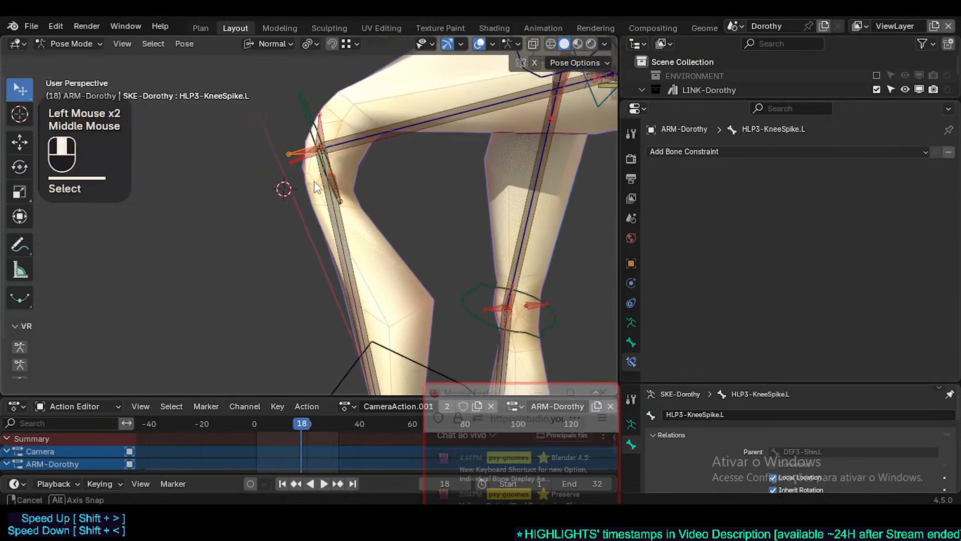
double_click(295, 160)
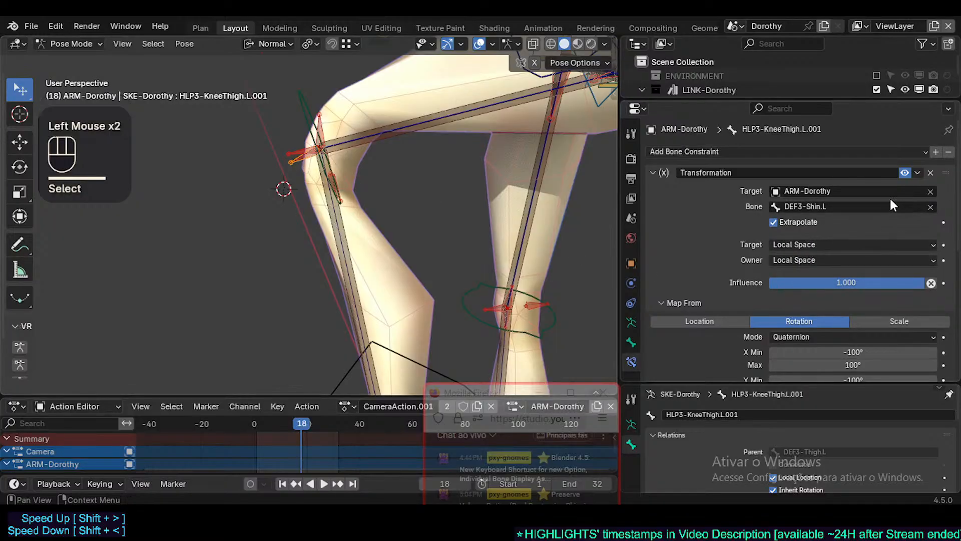
left_click(905, 172)
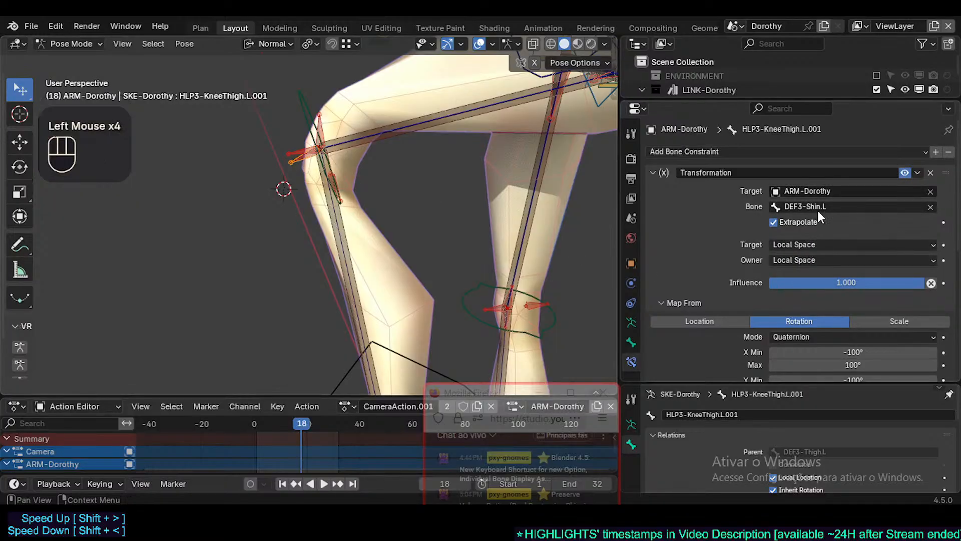
Copy the name of DEF3-Thigh.L and use it as the target bone of the duplicated knee helper's Transformation constraint
left_click(361, 146)
key("F2")
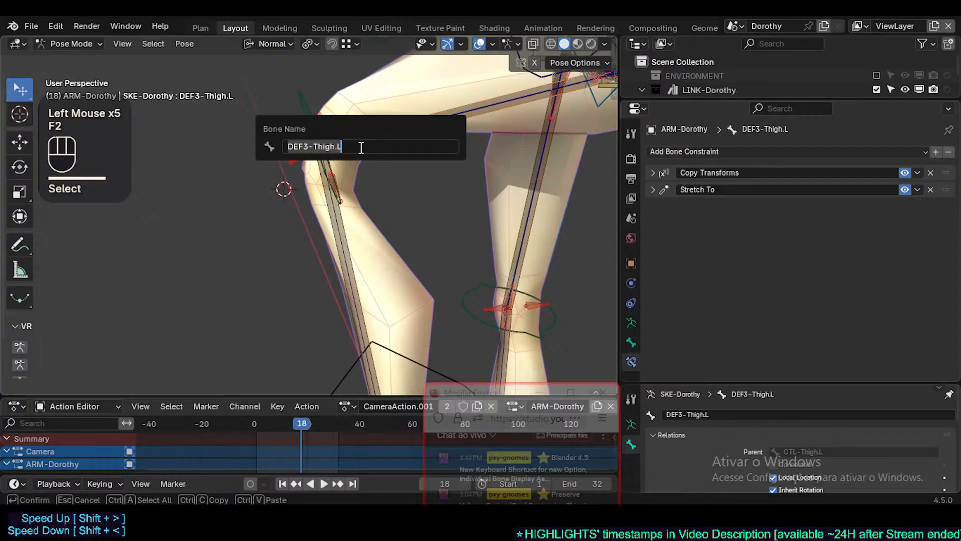
left_click(313, 161)
key("ctrl+v")
key("ctrl+v")
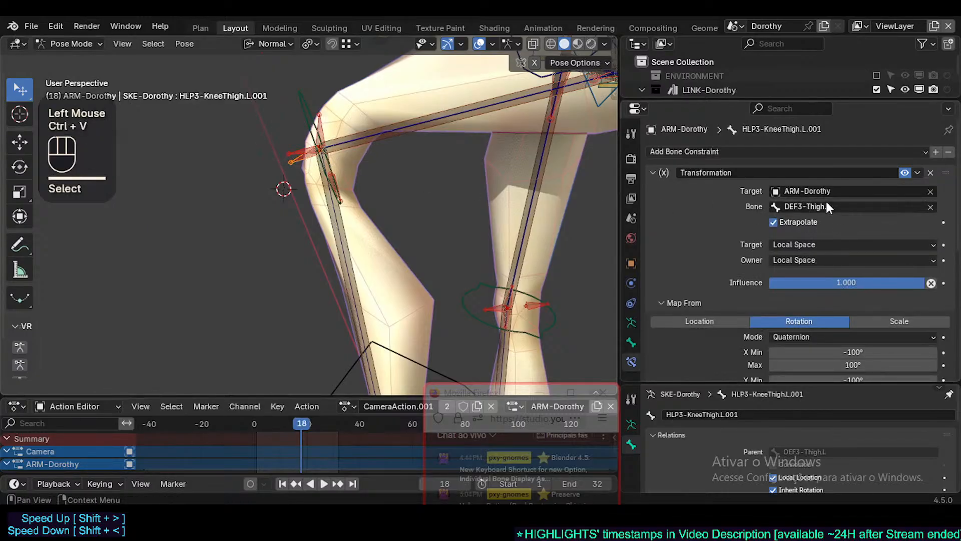
Move AIM-Foot.L back toward the body to bend the left knee sharply and test the retargeted constraint
scroll(315, 281, "down", 1)
scroll(291, 307, "down", 1)
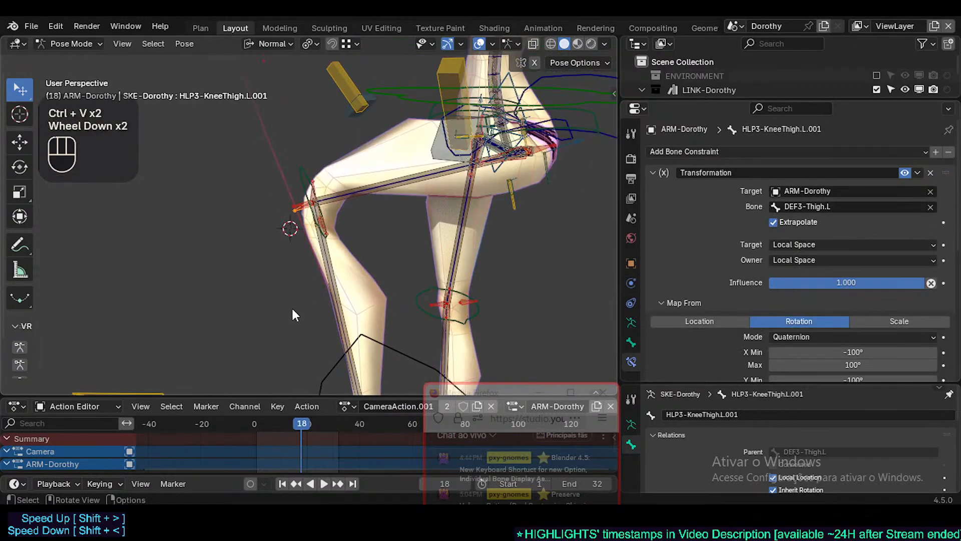
middle_click_drag(292, 306, 205, 332, "shift")
left_click(202, 334)
key("g")
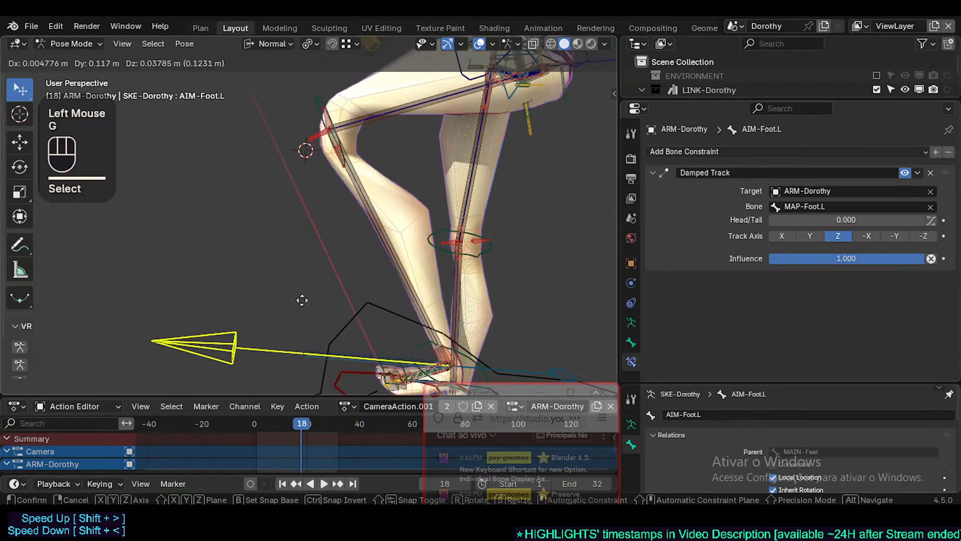
left_click(325, 182)
middle_click_drag(324, 182, 311, 237, "shift")
scroll(310, 239, "up", 2)
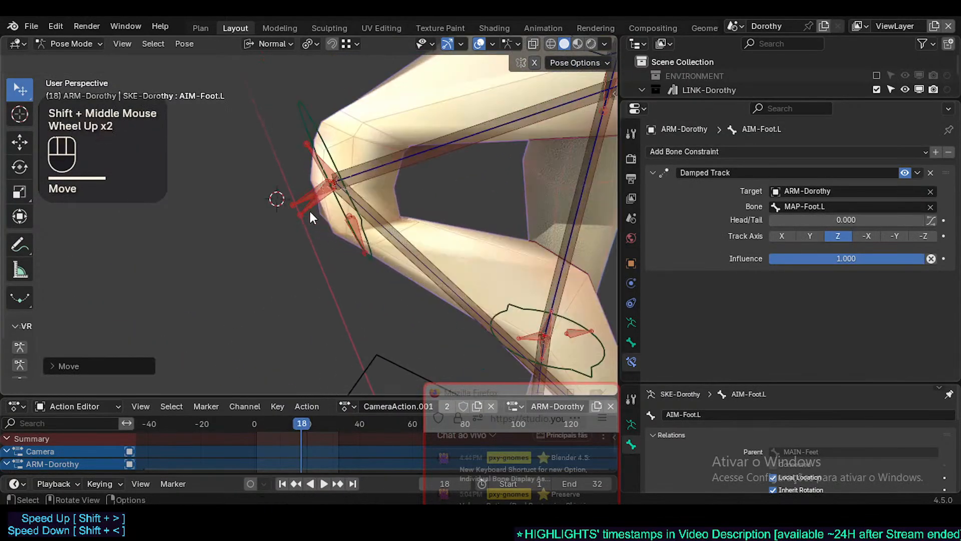
Toggle the duplicated knee helper's Transformation constraint at the bent knee and review its Map To rotation settings
left_click(309, 209)
left_click(334, 189)
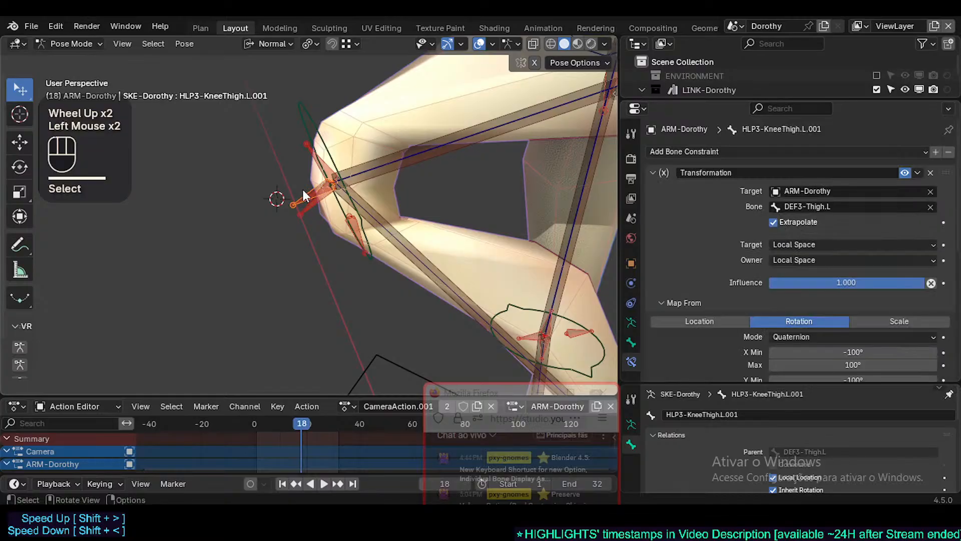
double_click(905, 172)
double_click(906, 172)
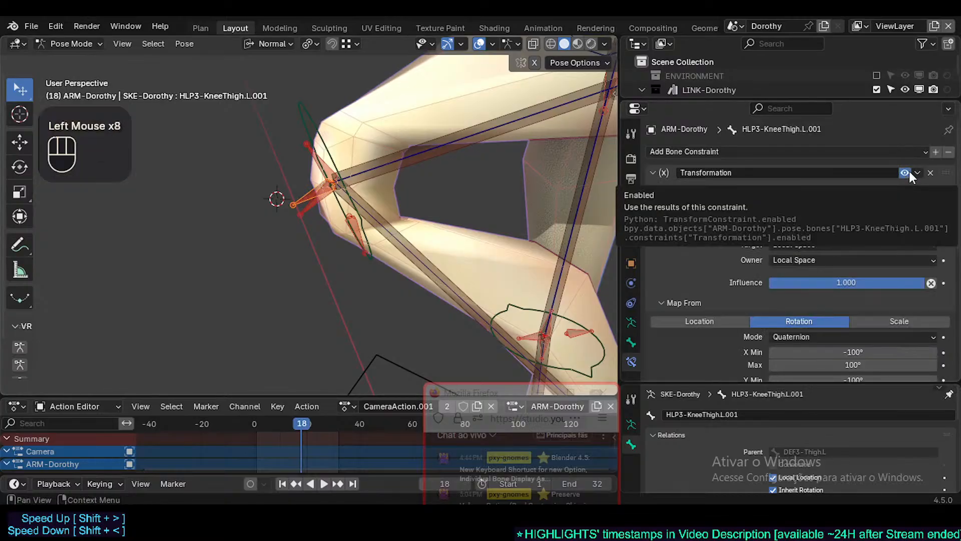
scroll(782, 247, "down", 6)
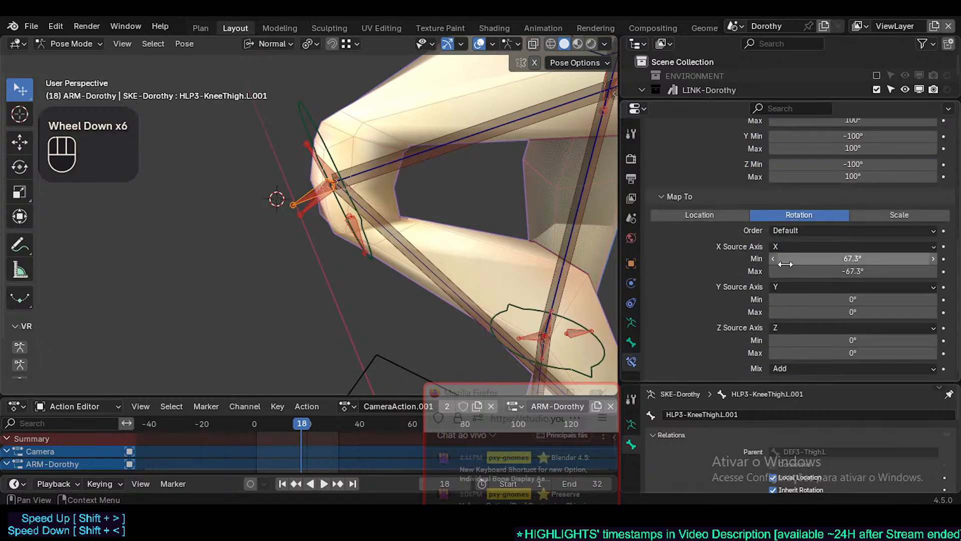
scroll(439, 194, "up", 1)
scroll(439, 194, "down", 4)
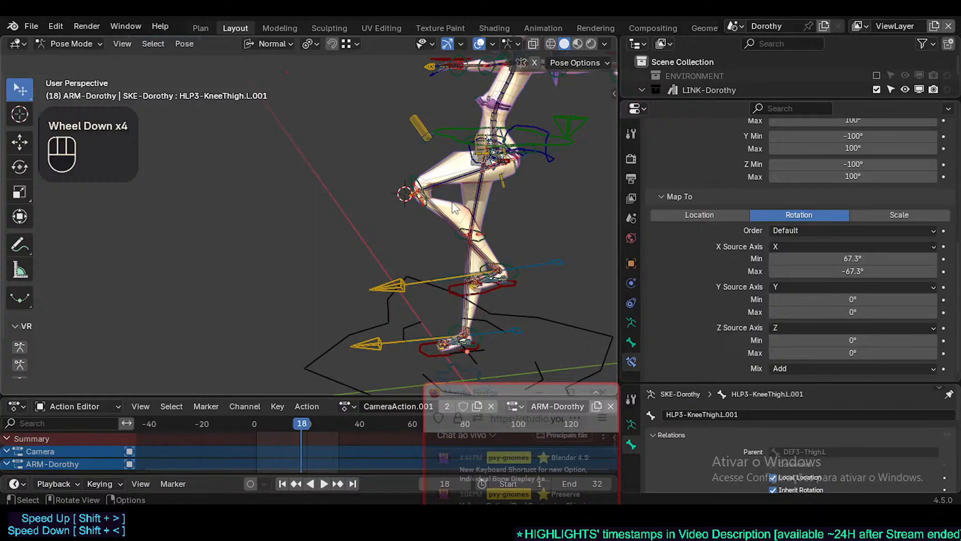
Switch to the Firefox live chat window and move it out of the 3D viewport, over the constraint properties
left_click_drag(503, 392, 575, 251)
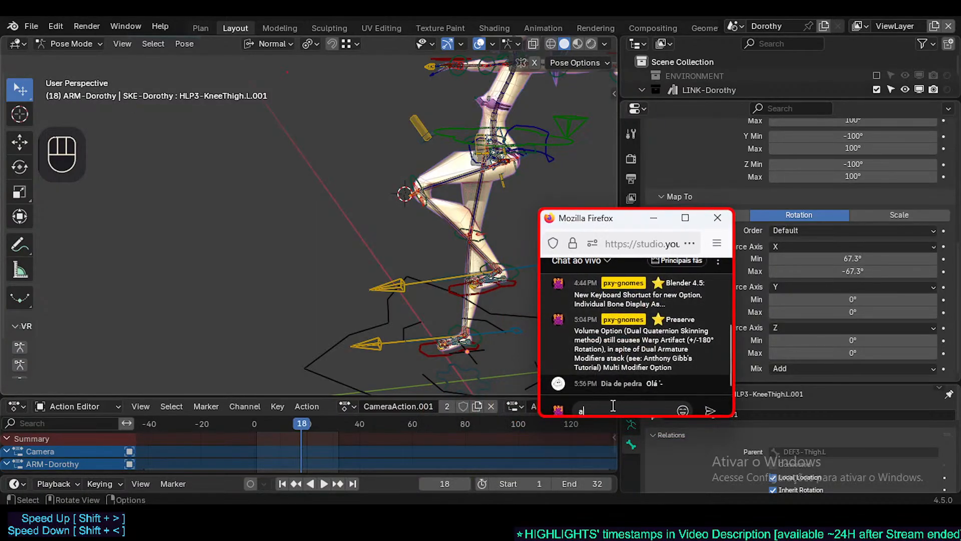
key("BackSpace")
left_click_drag(607, 228, 698, 219)
middle_click_drag(537, 178, 518, 185)
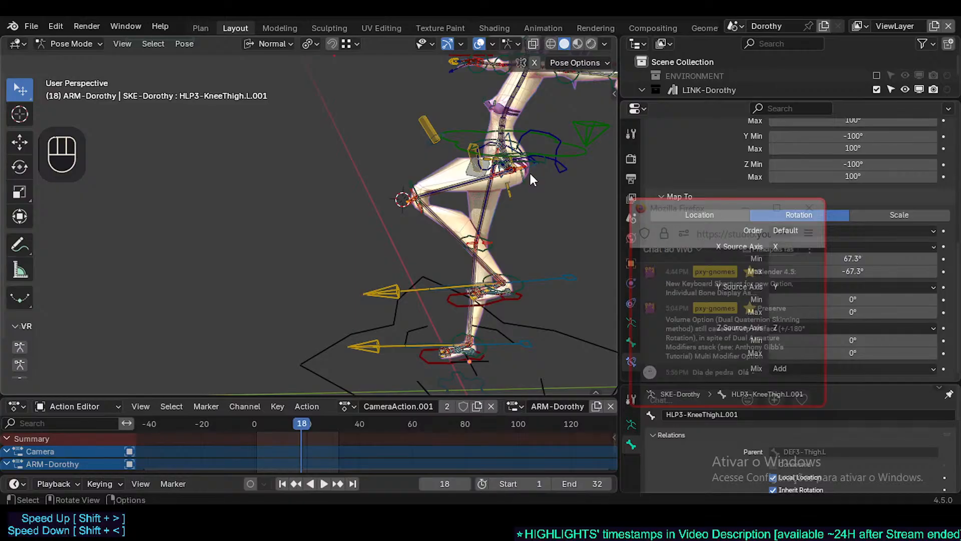
left_click_drag(683, 212, 713, 194)
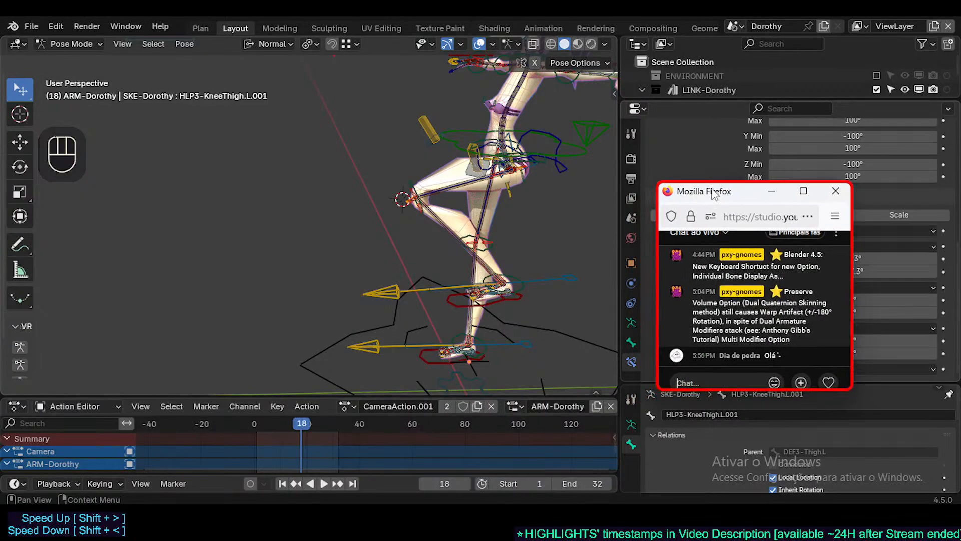
Frame Dorothy's whole posed body and turn off the wireframe overlay on her mesh
scroll(435, 99, "down", 3)
middle_click_drag(435, 99, 377, 192, "shift")
scroll(440, 191, "up", 4)
middle_click_drag(440, 191, 346, 203, "shift")
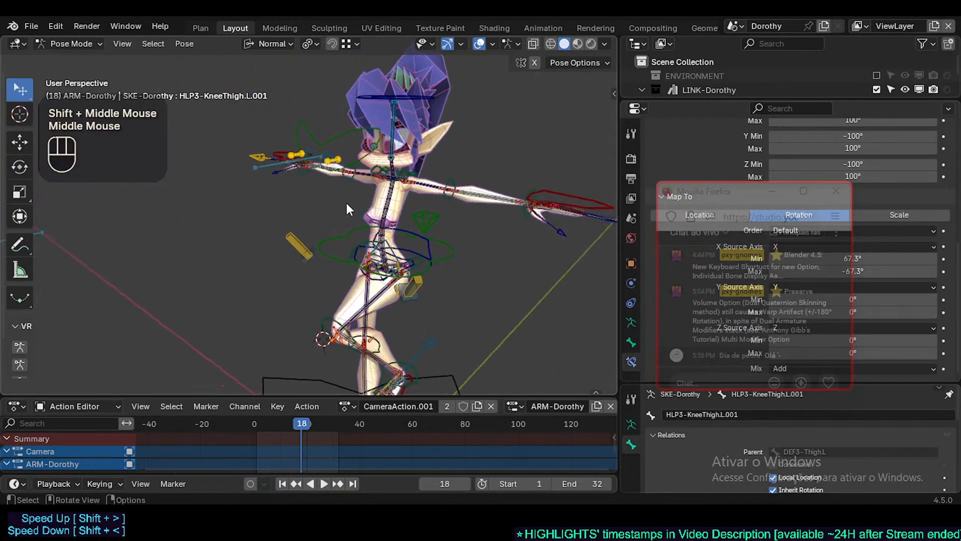
scroll(346, 203, "up", 3)
scroll(355, 220, "down", 2)
middle_click_drag(407, 148, 384, 242, "shift")
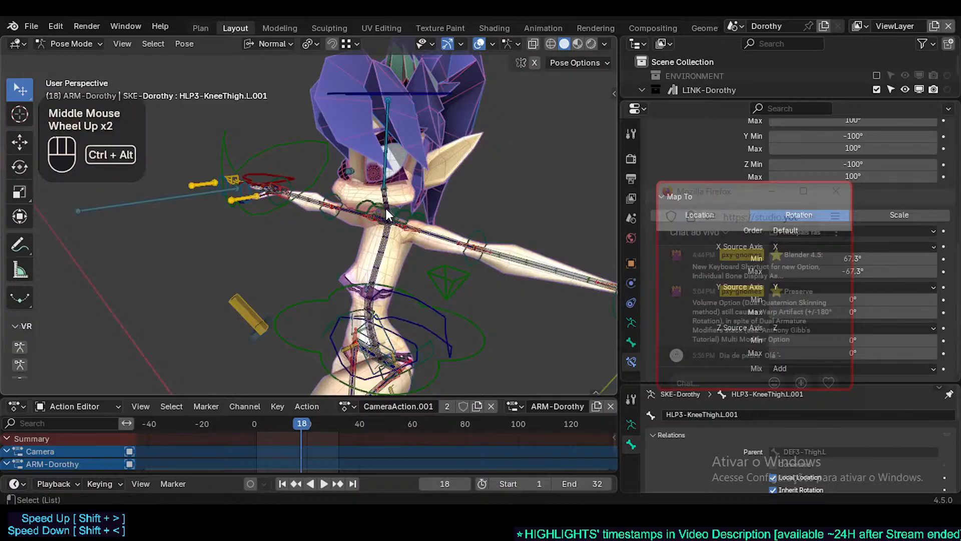
key("shift+ctrl+alt+z")
scroll(385, 209, "down", 2)
middle_click_drag(386, 208, 423, 256, "shift")
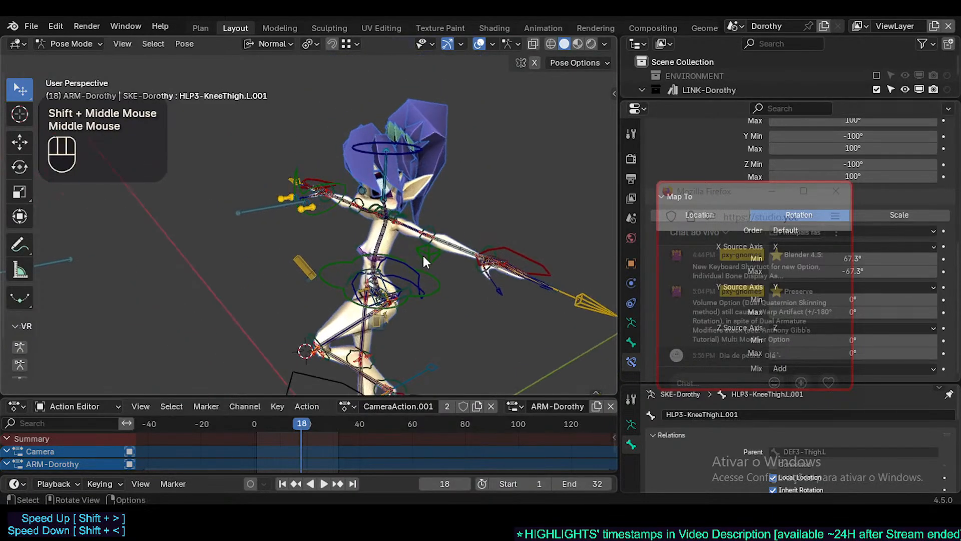
key("shift+ctrl+alt+z")
key("shift+ctrl+alt+z")
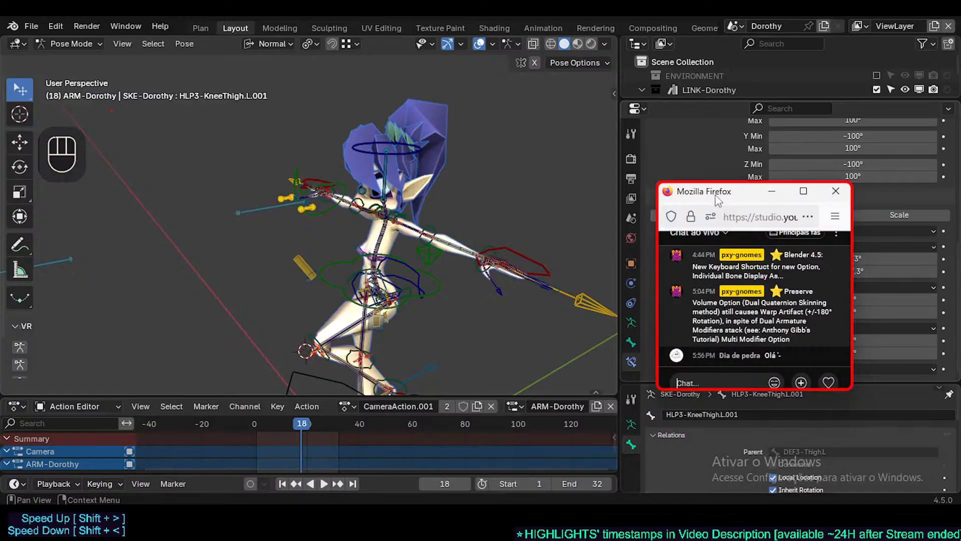
Enlarge the Firefox live chat window in height and width and reposition it higher over the constraint properties
left_click_drag(716, 195, 714, 116)
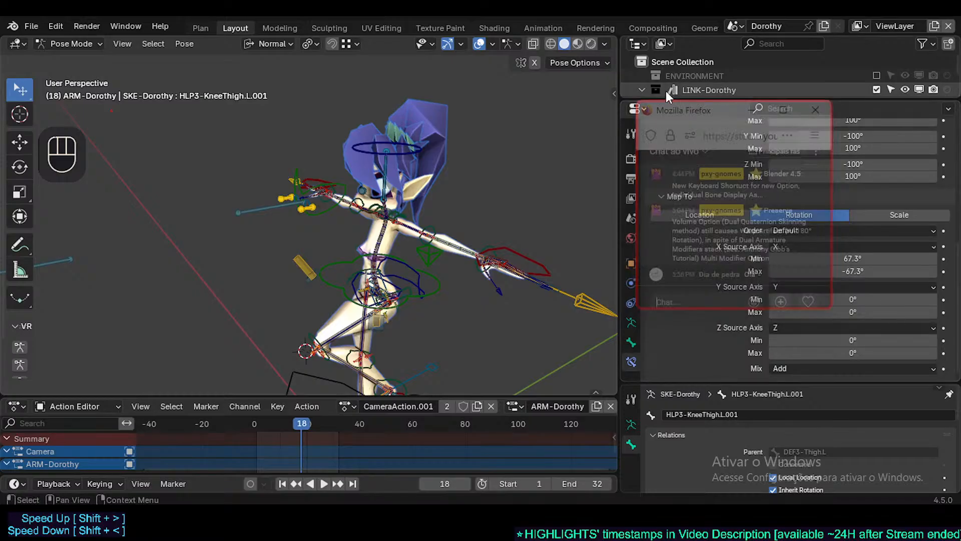
left_click_drag(694, 106, 664, 125)
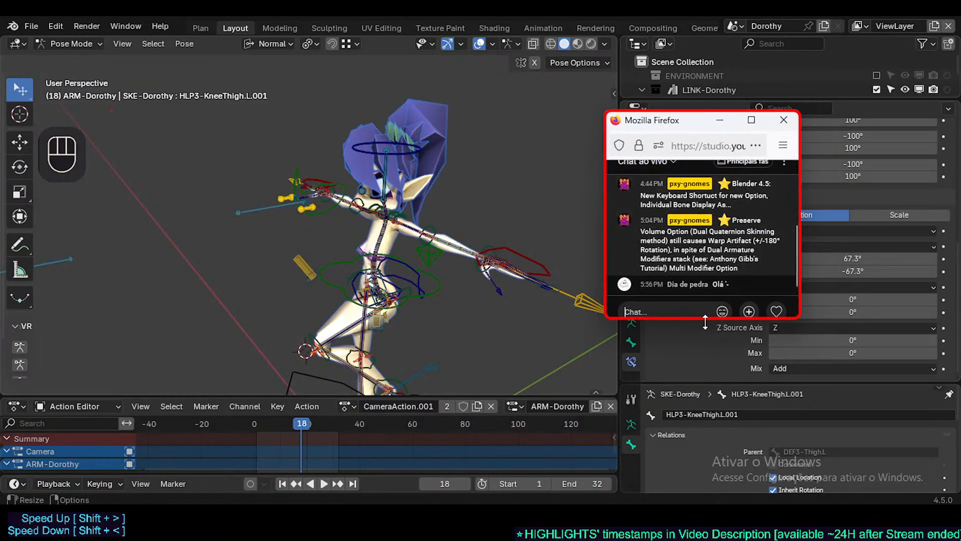
left_click_drag(705, 318, 705, 350)
left_click_drag(690, 129, 726, 114)
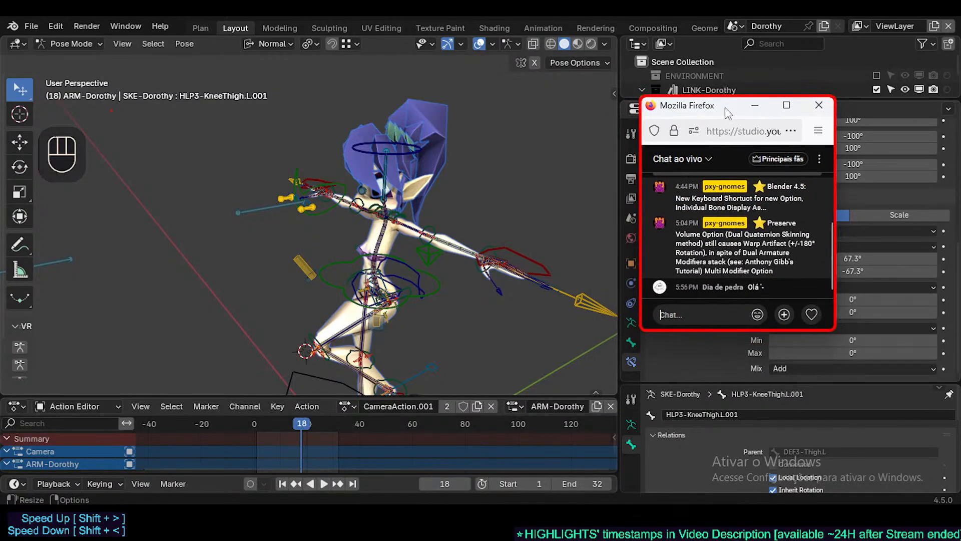
mouse_move(642, 223)
left_mouse_down()
mouse_move(599, 220)
mouse_move(644, 221)
mouse_move(632, 220)
left_mouse_up()
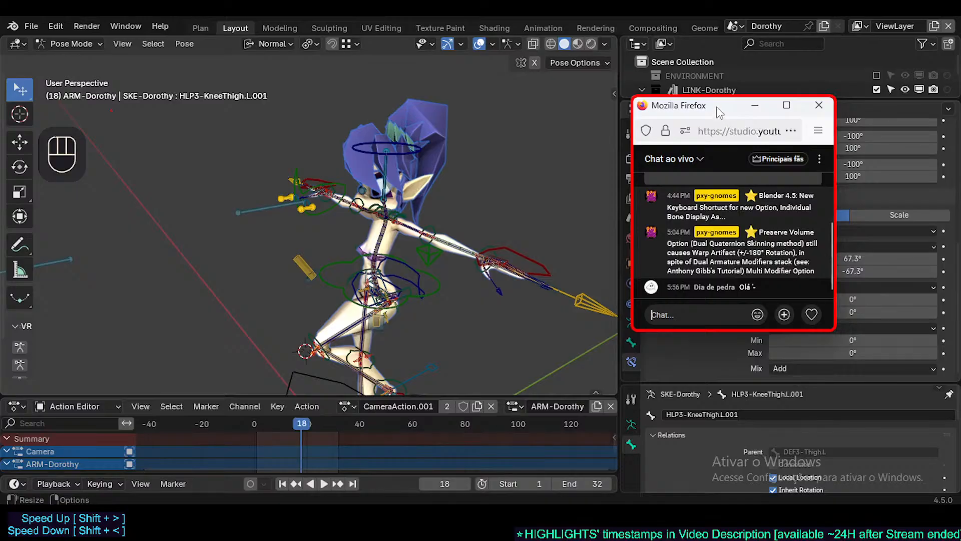
left_click_drag(717, 107, 722, 92)
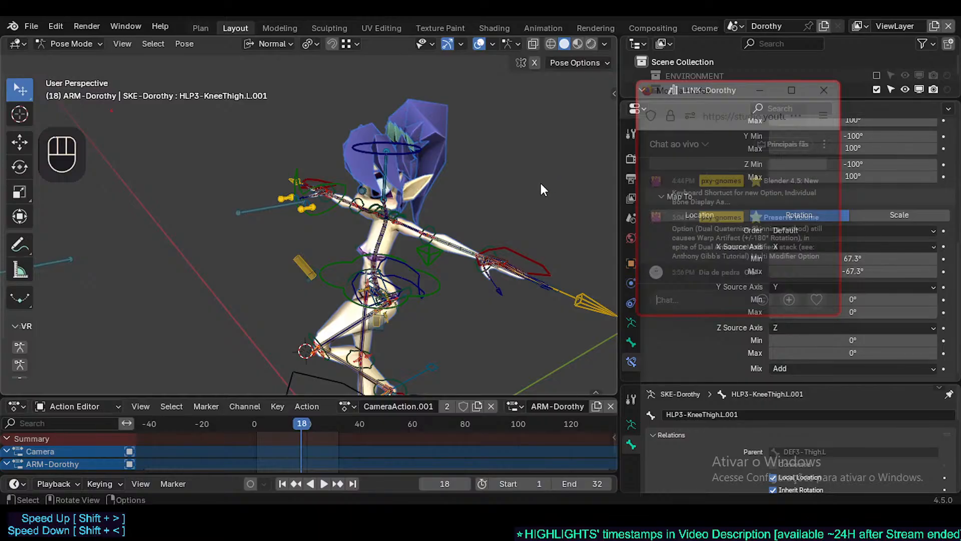
left_click_drag(689, 97, 644, 120)
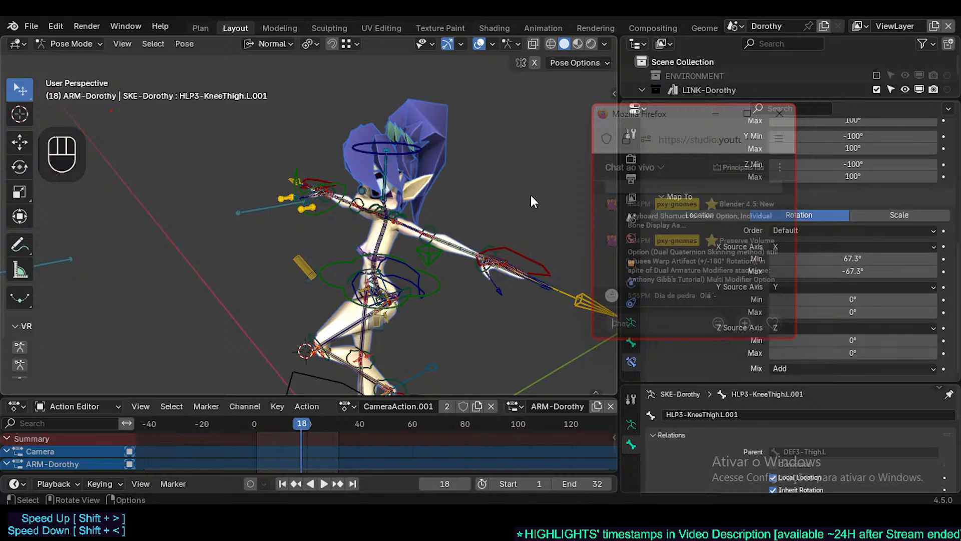
Examine Dorothy's posed body and rig from several angles and distances
middle_click_drag(399, 208, 347, 216)
scroll(393, 270, "down", 1)
scroll(393, 270, "up", 2)
scroll(476, 240, "down", 1)
middle_click_drag(393, 271, 404, 239)
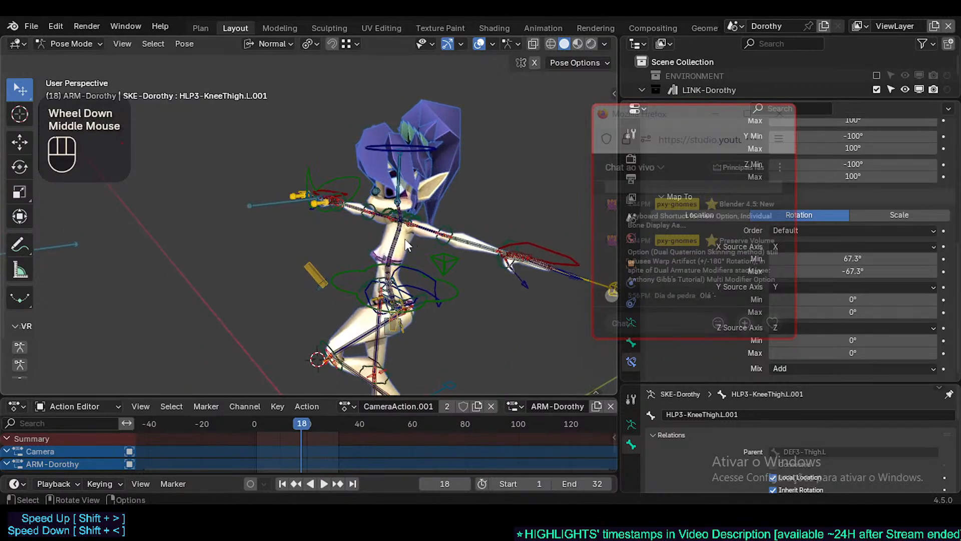
scroll(404, 248, "up", 2)
scroll(445, 313, "down", 2)
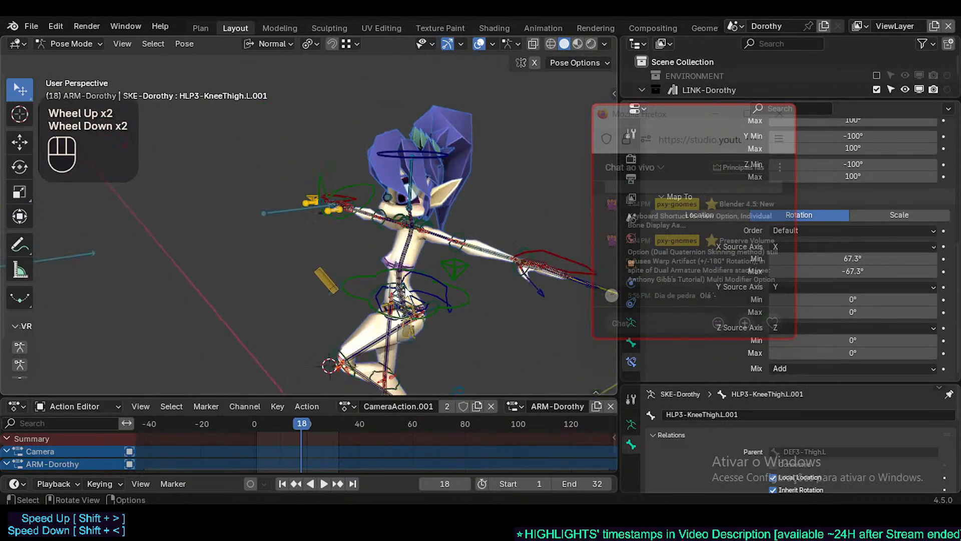
middle_click_drag(446, 314, 370, 302)
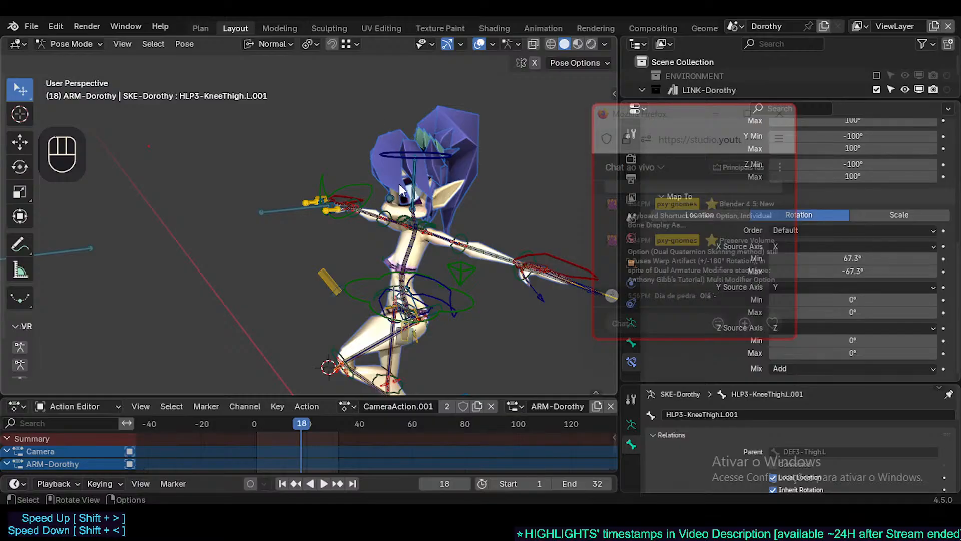
scroll(407, 197, "up", 1)
scroll(415, 212, "down", 2)
mouse_move(415, 213)
middle_mouse_down()
mouse_move(385, 226)
mouse_move(416, 230)
middle_mouse_up()
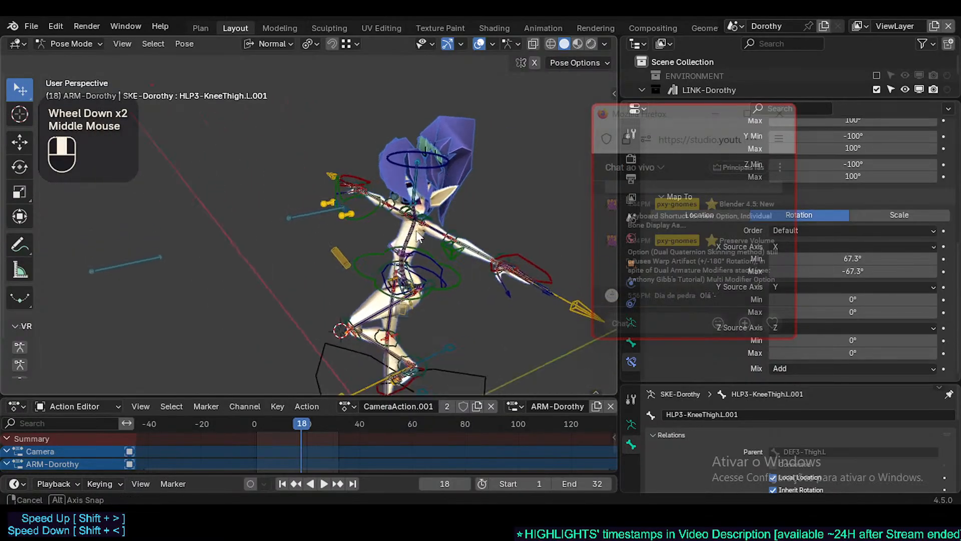
scroll(449, 284, "up", 2)
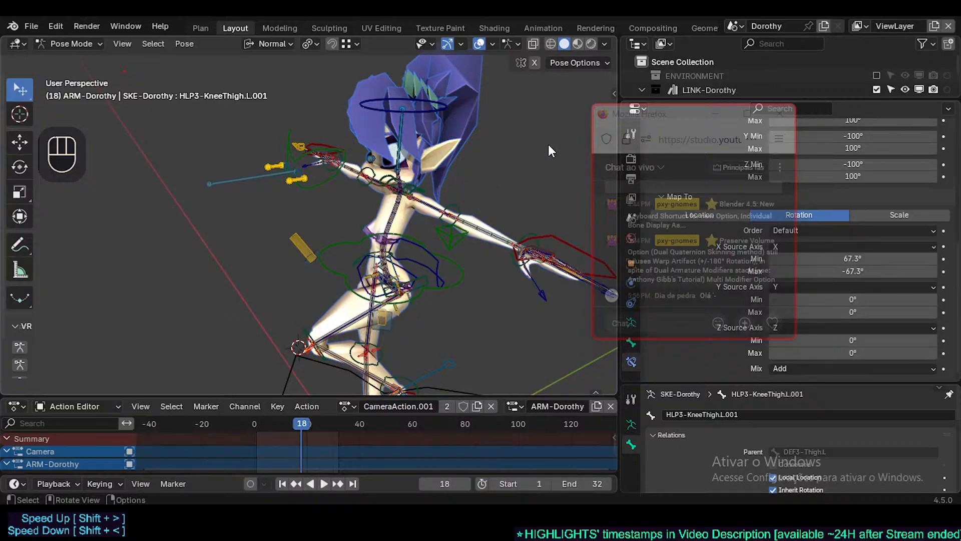
Move the Firefox live chat window farther from the 3D viewport and close it to uncover the constraint properties
left_click_drag(651, 119, 718, 124)
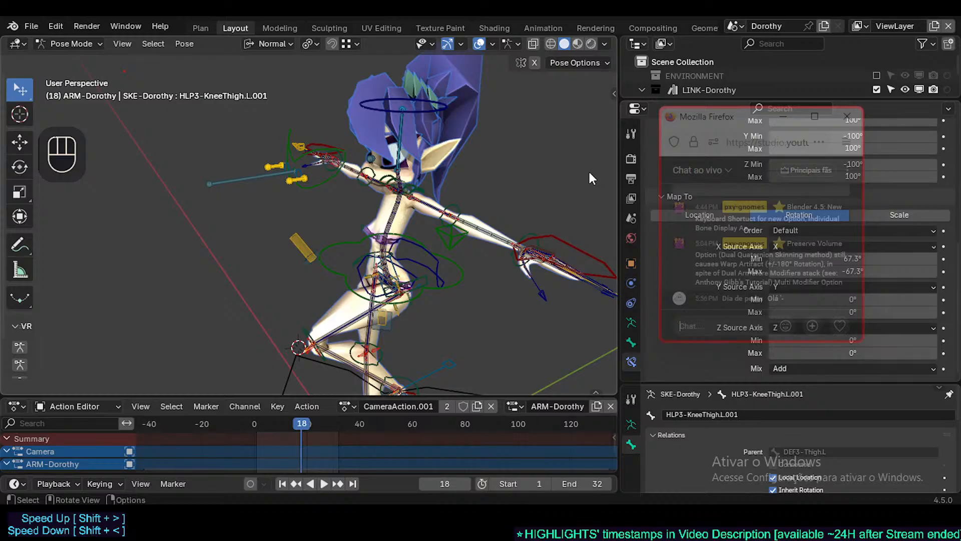
mouse_move(767, 165)
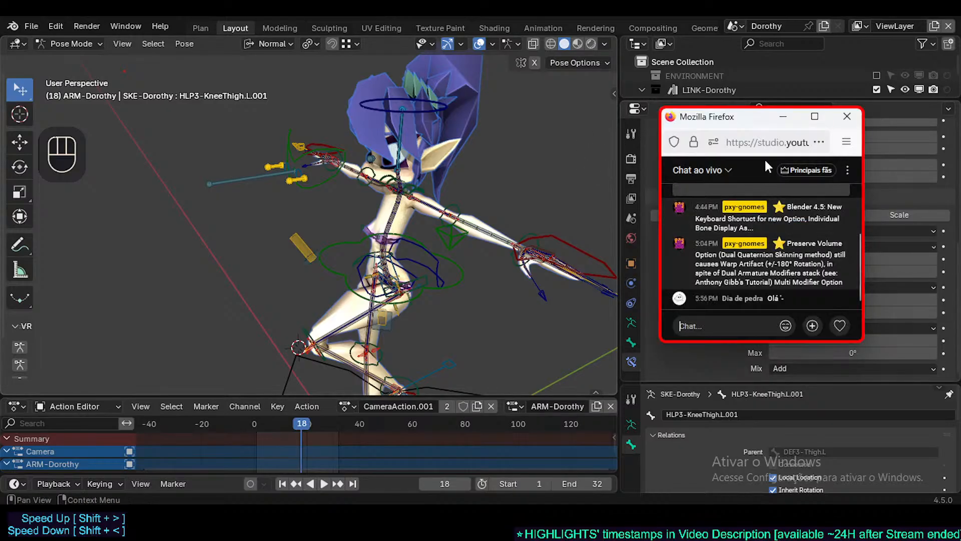
left_click_drag(748, 120, 751, 108)
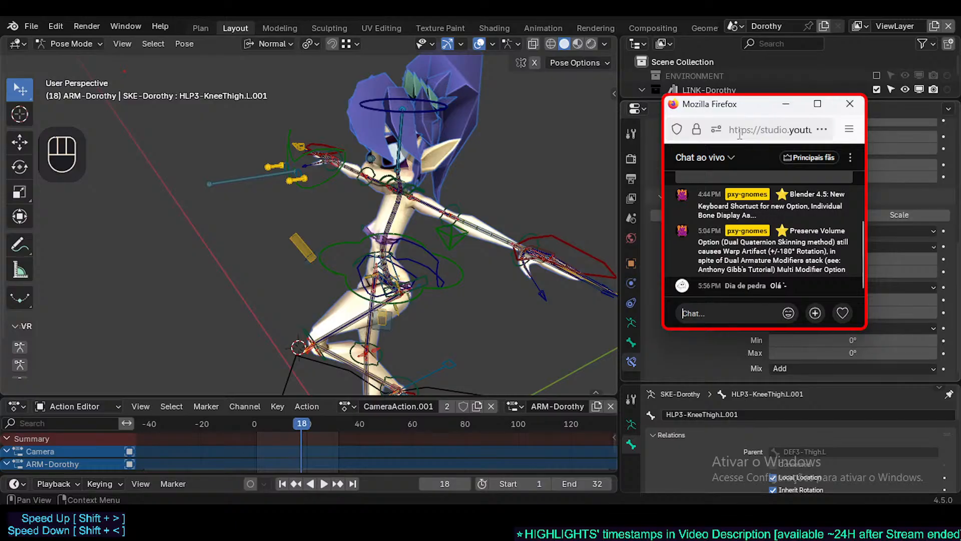
left_click_drag(735, 119, 741, 110)
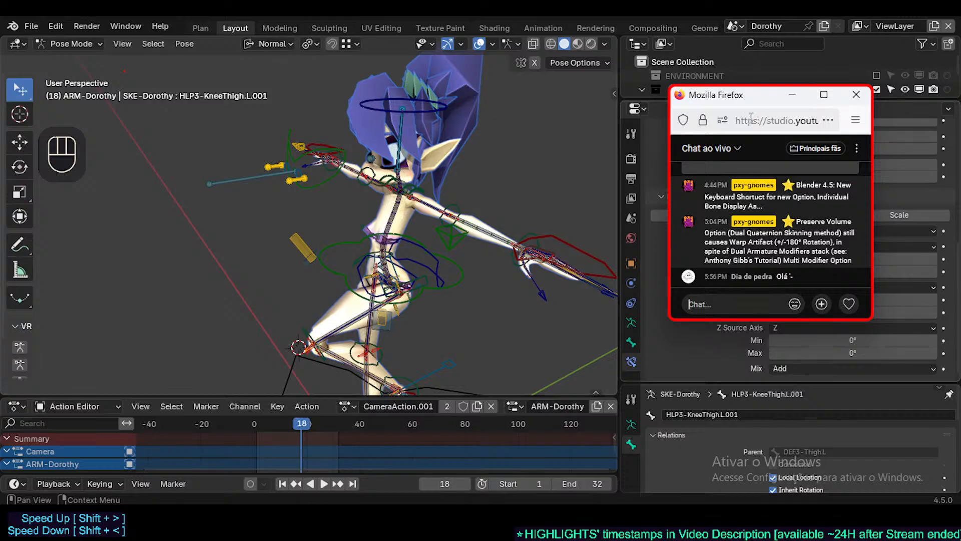
left_click_drag(776, 100, 777, 89)
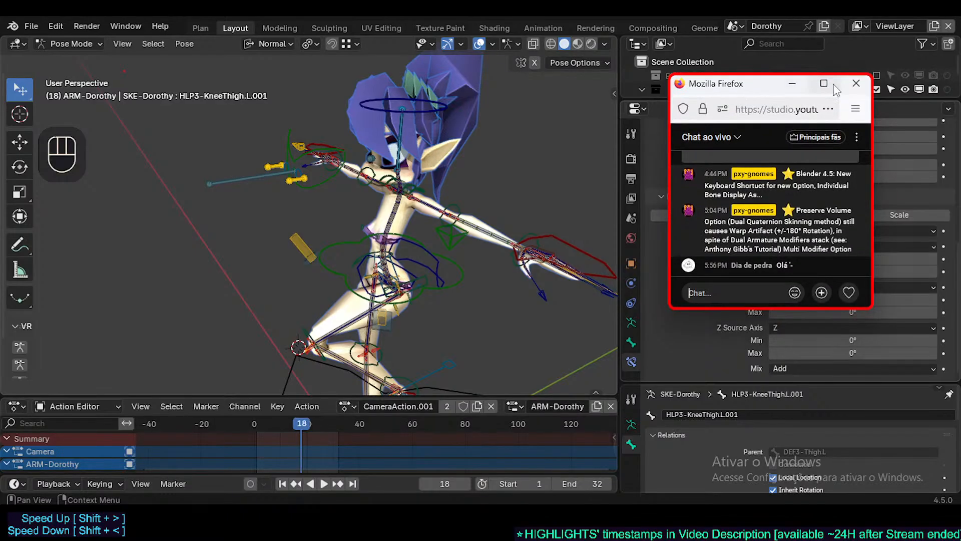
left_click(854, 89)
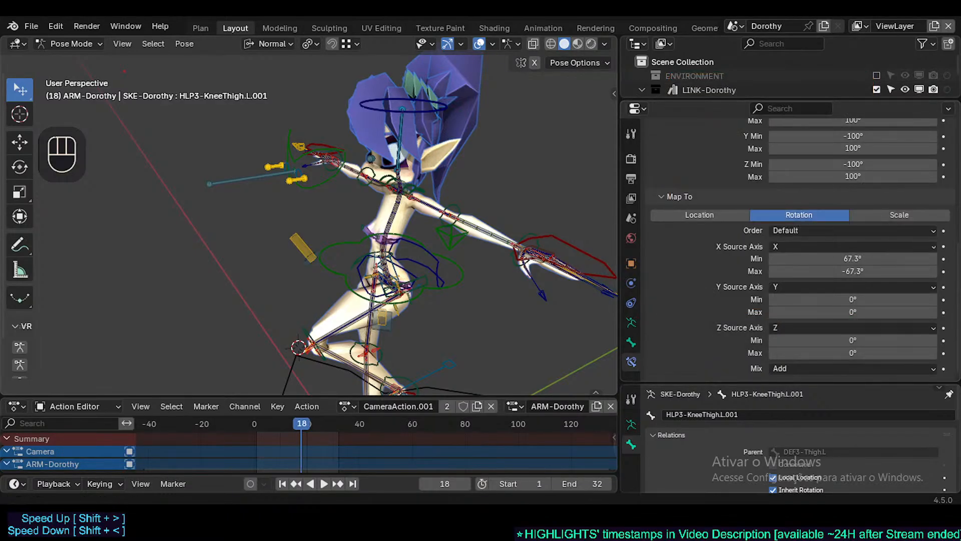